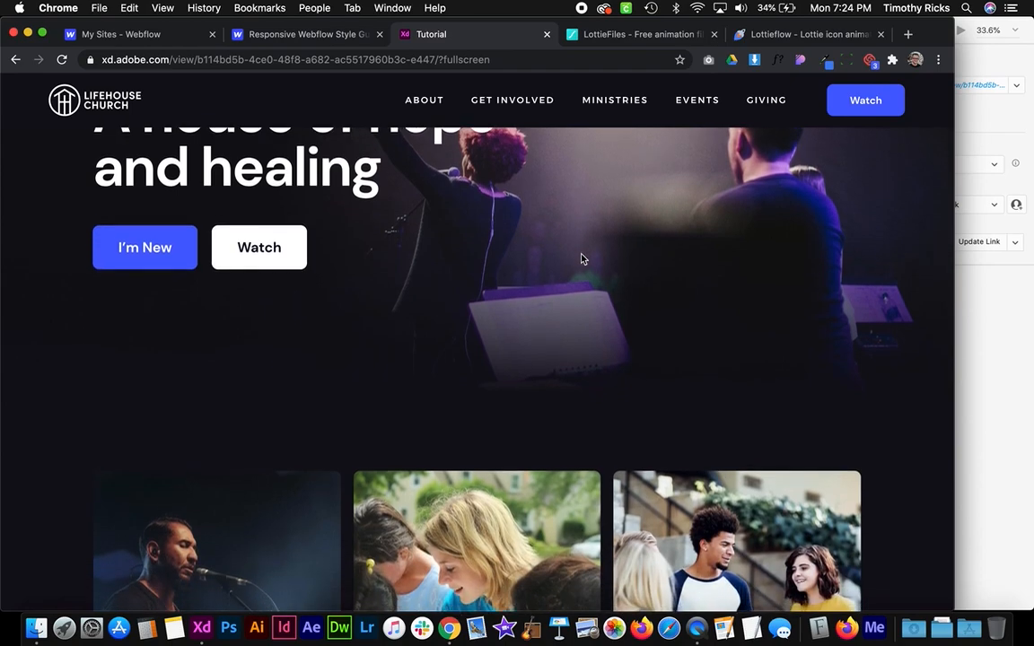
Look through the entire homepage prototype, from the hero section down to the footer
{"action": "scroll", "coordinate": [582, 260], "scroll_direction": "down", "scroll_amount": 6}
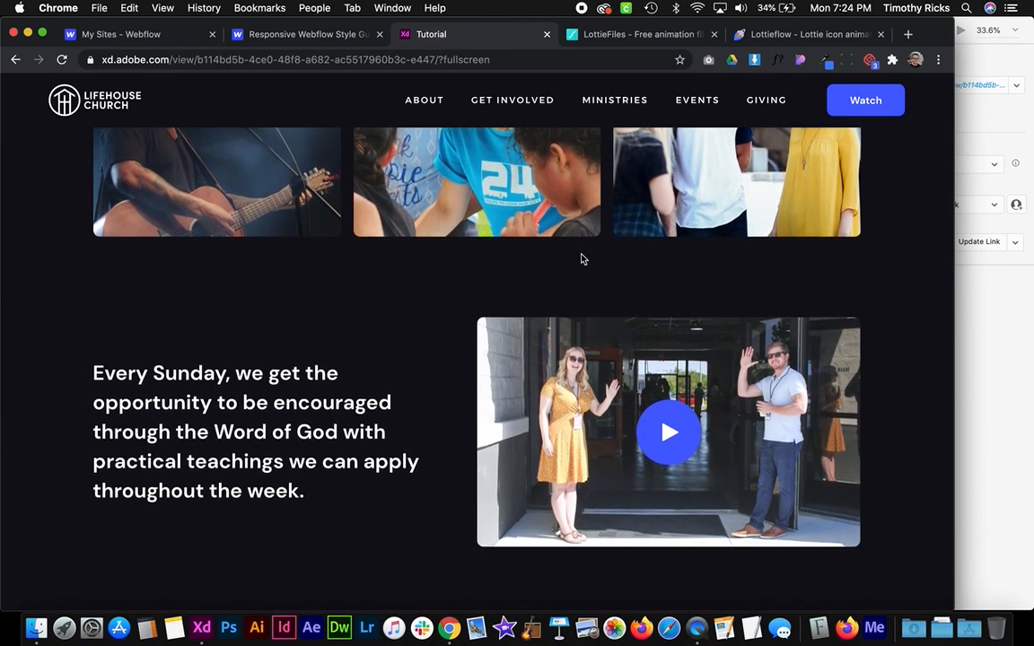
{"action": "scroll", "coordinate": [581, 260], "scroll_direction": "down", "scroll_amount": 7}
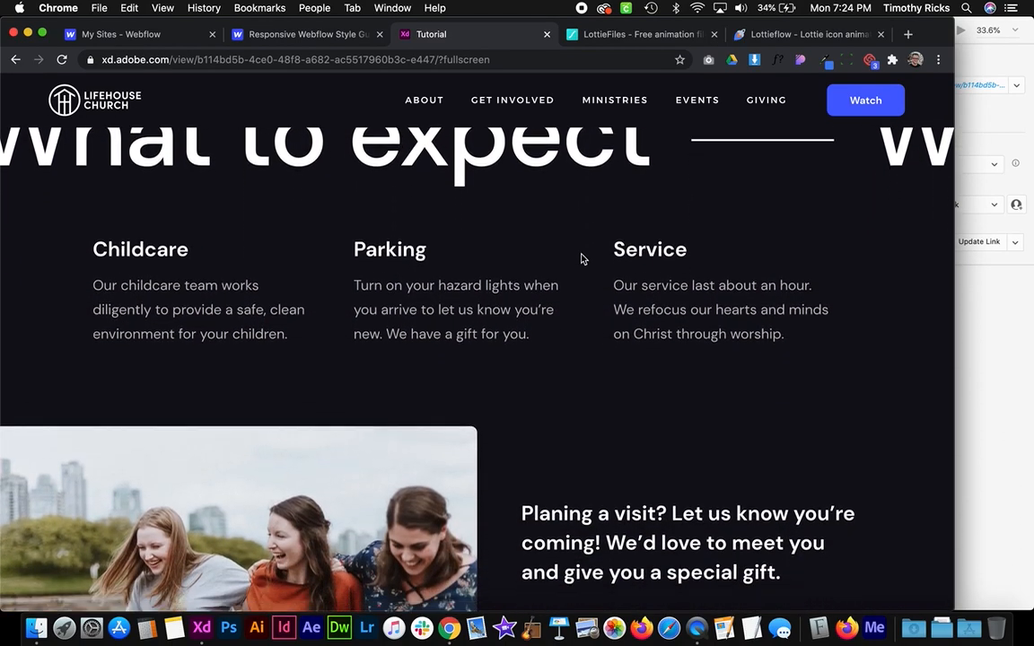
{"action": "scroll", "coordinate": [582, 259], "scroll_direction": "down", "scroll_amount": 4}
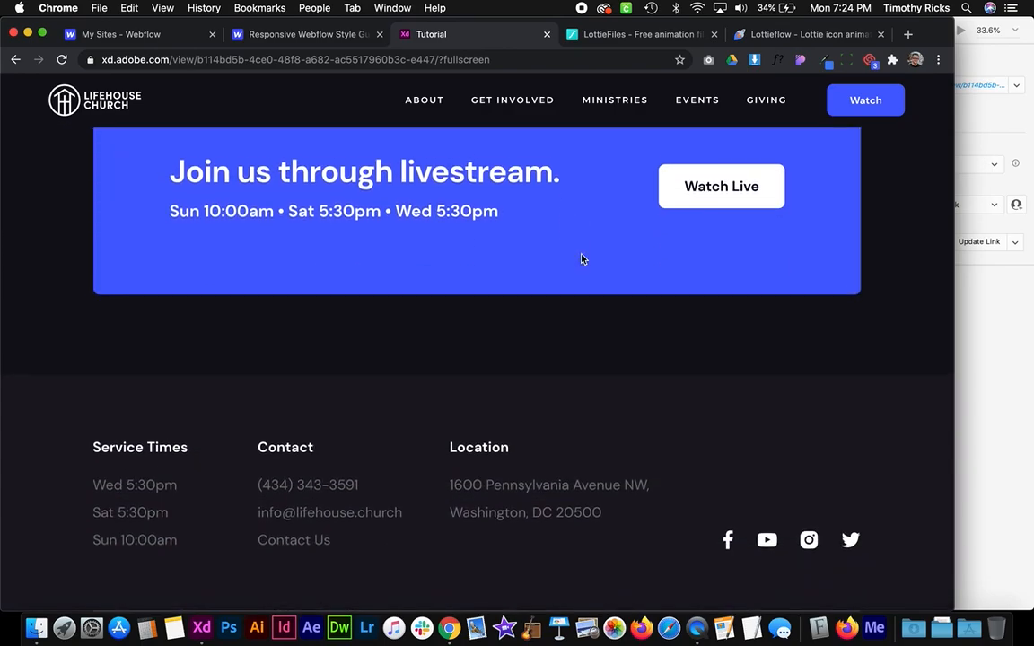
{"action": "scroll", "coordinate": [582, 259], "scroll_direction": "up", "scroll_amount": 20}
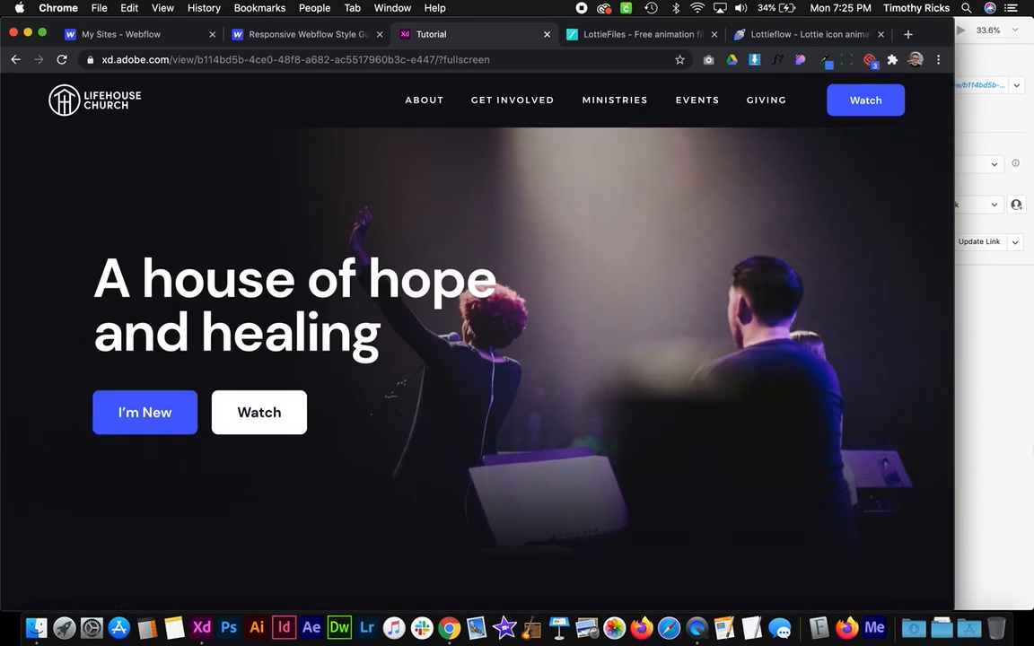
Switch to Adobe XD's Design mode and add vertical guides along the left and right edges of the blue livestream banner
{"action": "left_click", "coordinate": [980, 416]}
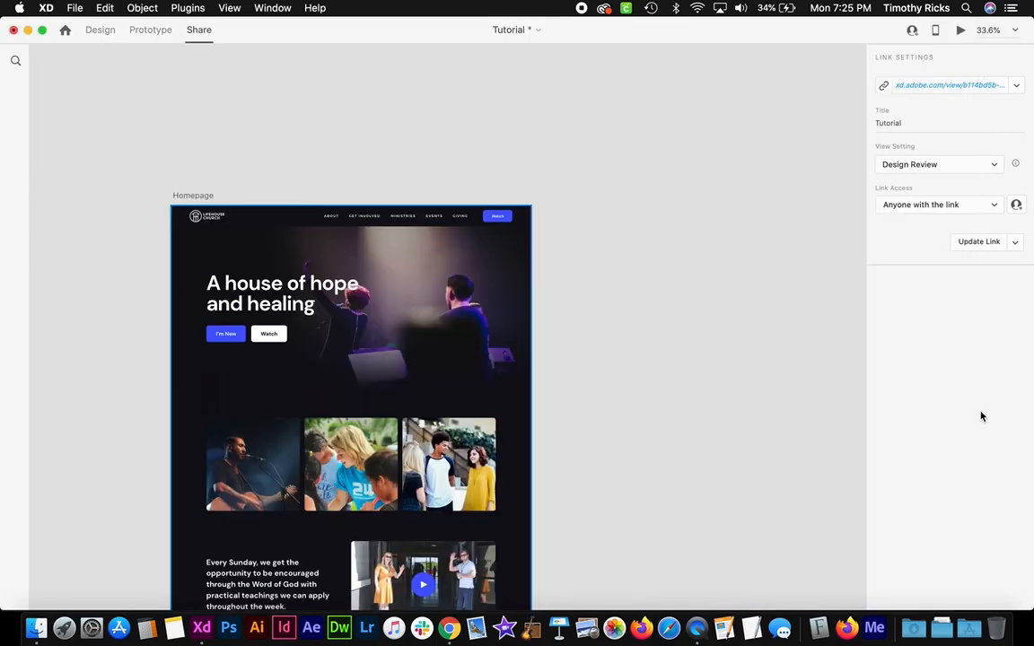
{"action": "left_click", "coordinate": [100, 29]}
{"action": "scroll", "coordinate": [294, 277], "scroll_direction": "down", "scroll_amount": 3}
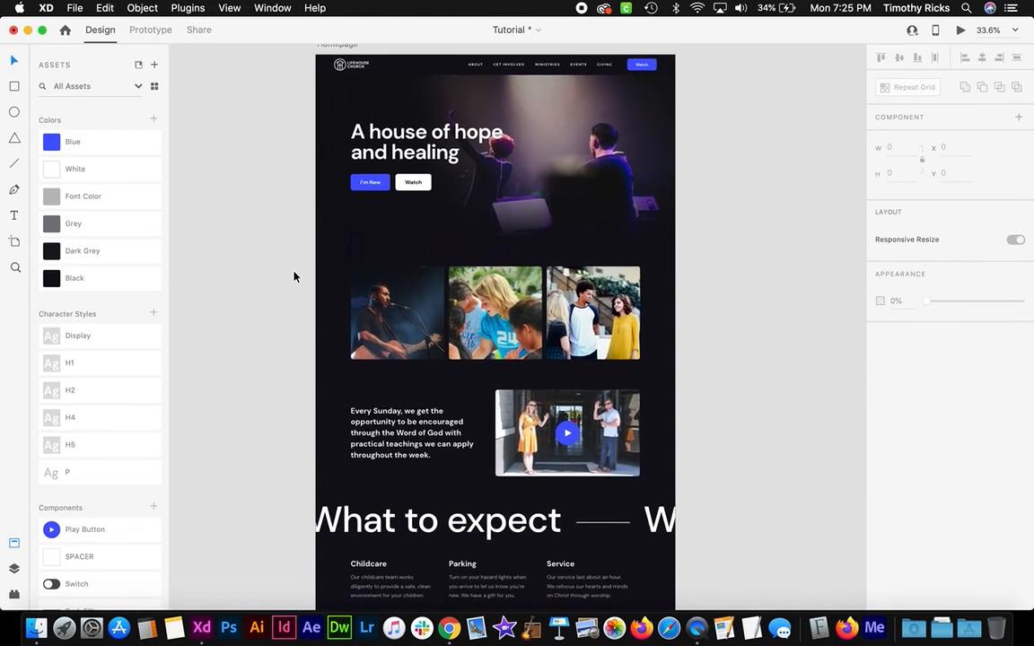
{"action": "scroll", "coordinate": [294, 276], "scroll_direction": "down", "scroll_amount": 5}
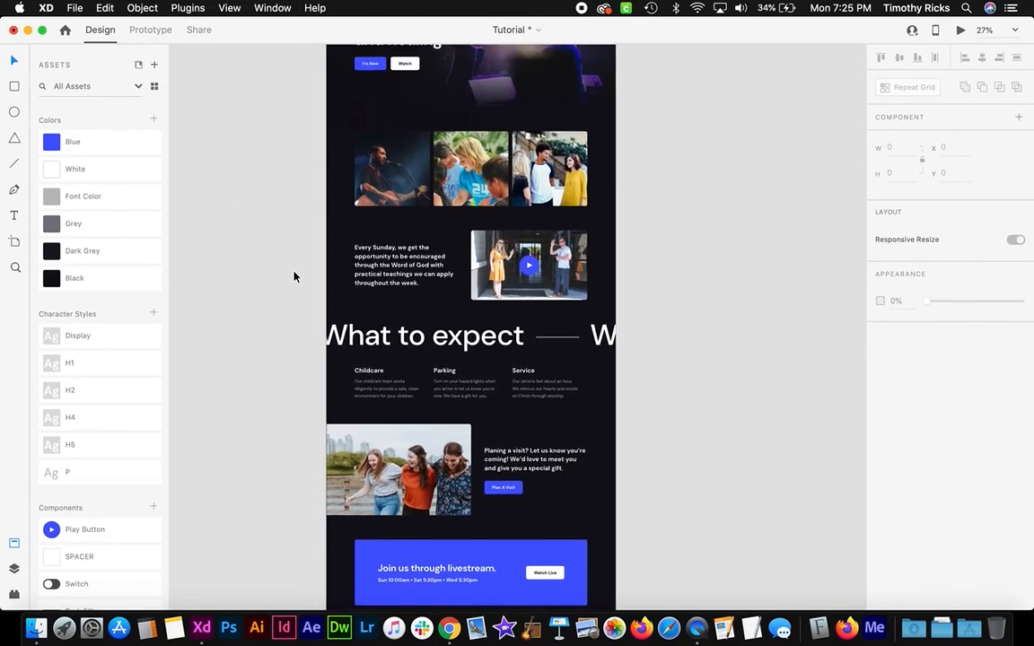
{"action": "scroll", "coordinate": [294, 277], "scroll_direction": "down", "scroll_amount": 1}
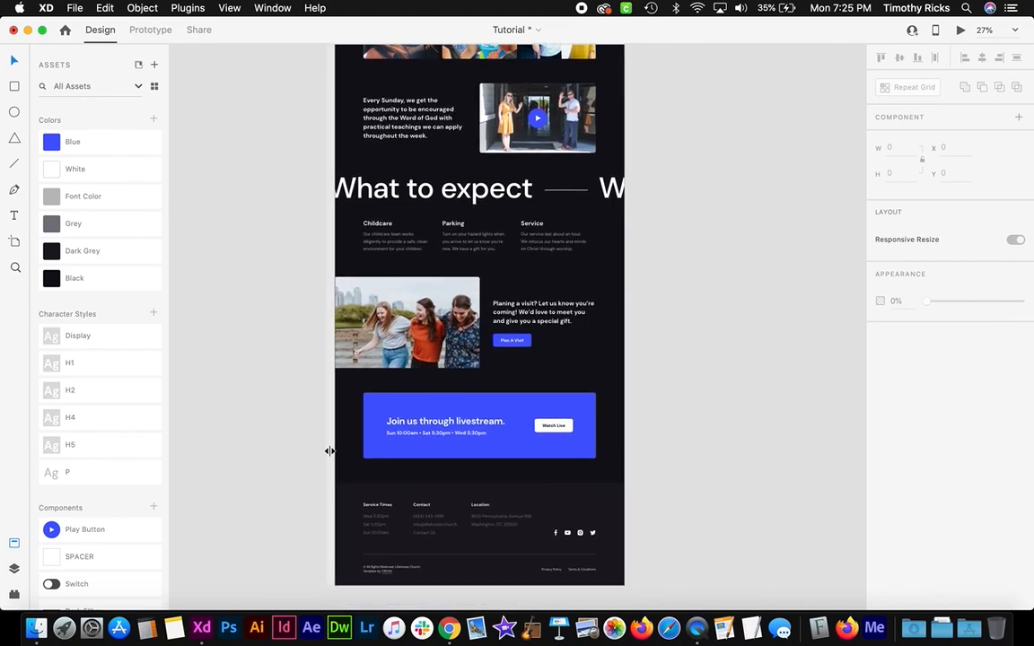
{"action": "left_click_drag", "start_coordinate": [333, 452], "coordinate": [363, 419]}
{"action": "scroll", "coordinate": [401, 464], "scroll_direction": "up", "scroll_amount": 5}
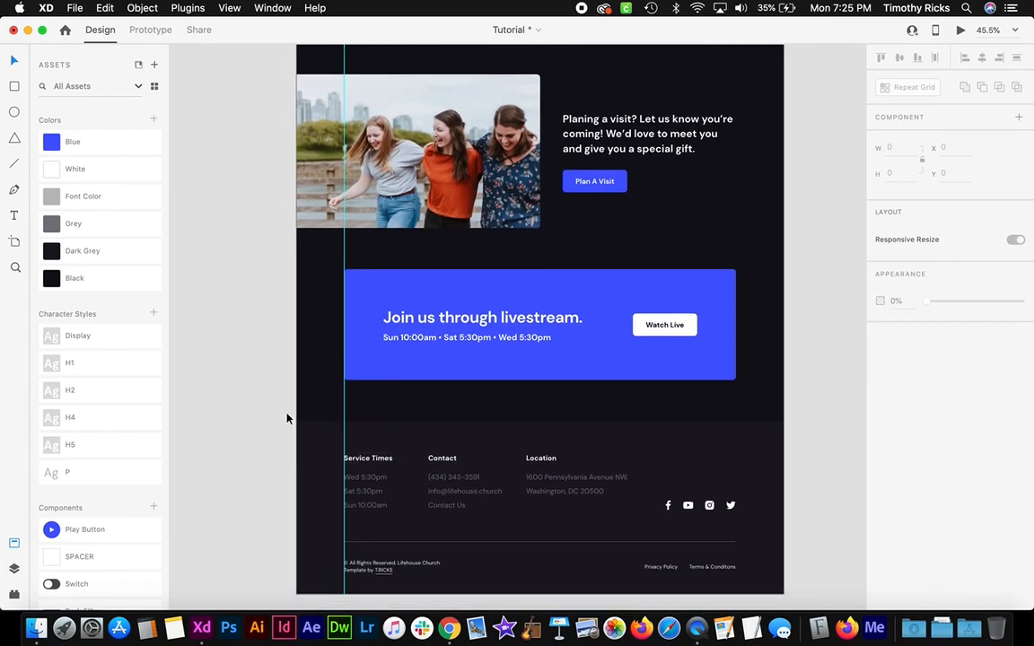
{"action": "left_click_drag", "start_coordinate": [293, 396], "coordinate": [735, 348]}
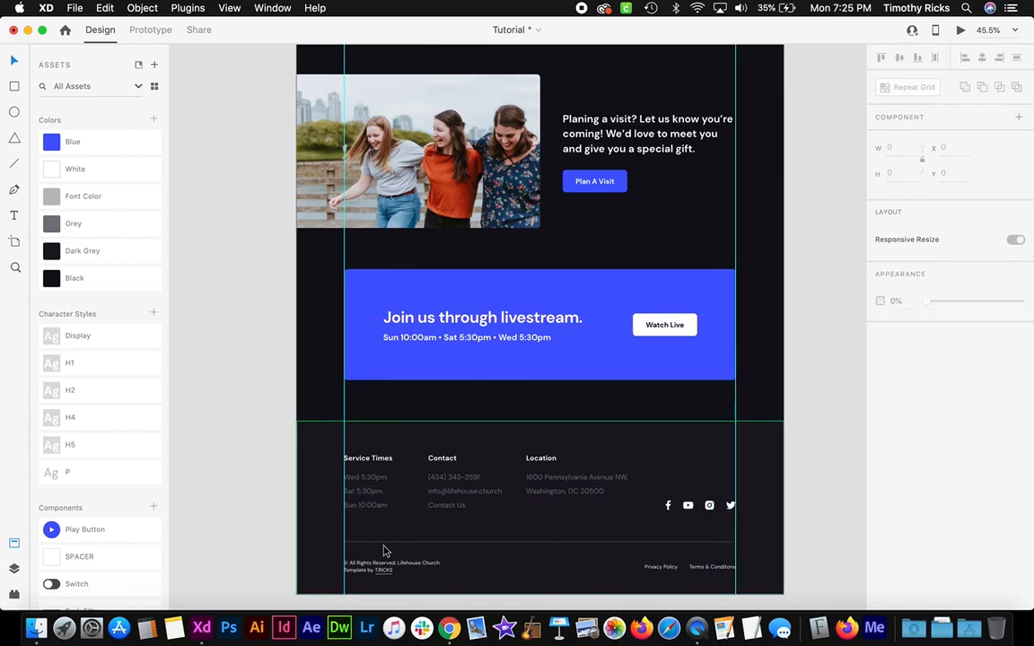
Examine how the homepage sections and the header line up with the two container guides
{"action": "scroll", "coordinate": [456, 464], "scroll_direction": "up", "scroll_amount": 8}
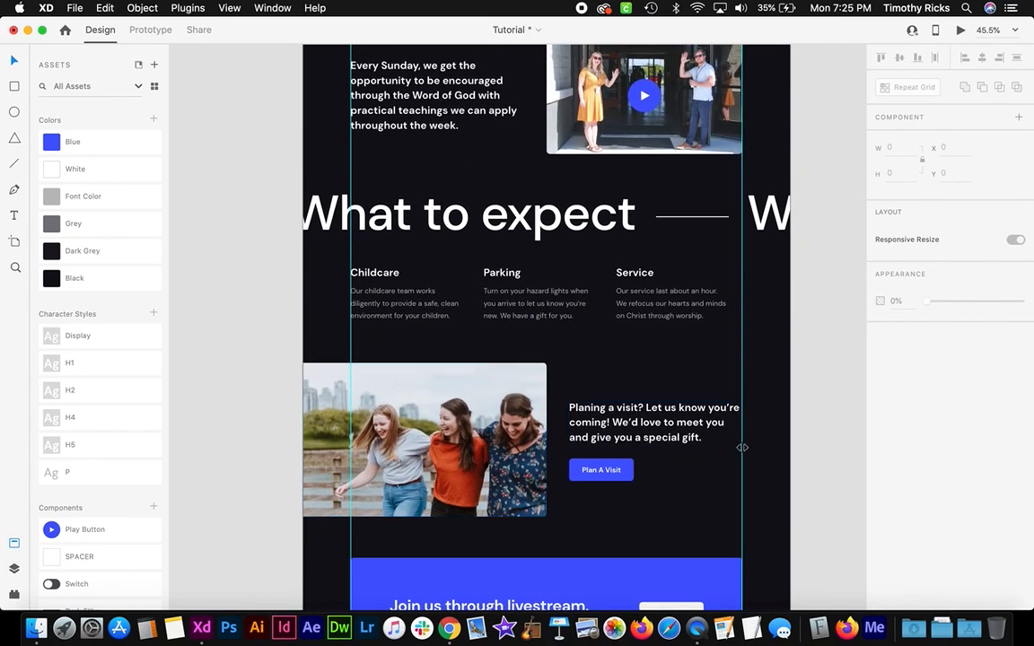
{"action": "scroll", "coordinate": [659, 321], "scroll_direction": "up", "scroll_amount": 9}
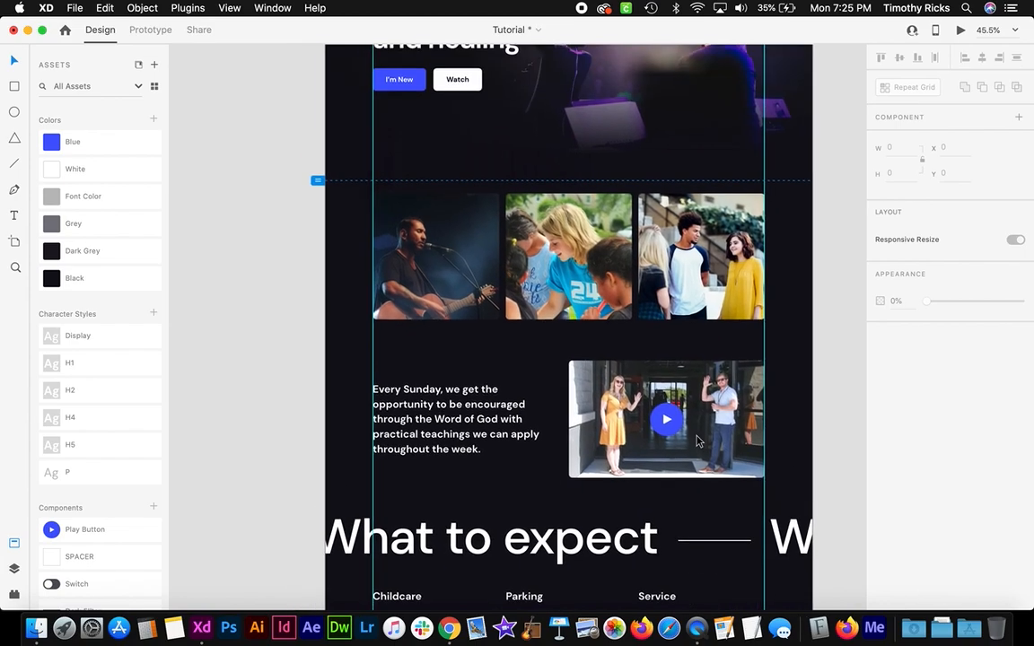
{"action": "scroll", "coordinate": [399, 289], "scroll_direction": "up", "scroll_amount": 2}
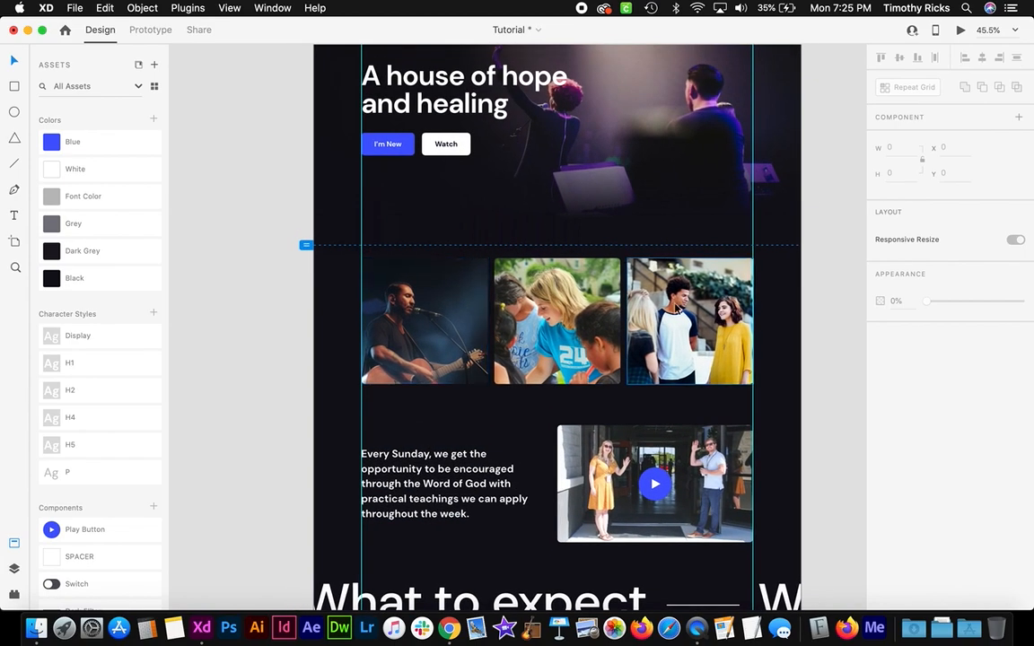
{"action": "scroll", "coordinate": [456, 231], "scroll_direction": "up", "scroll_amount": 4}
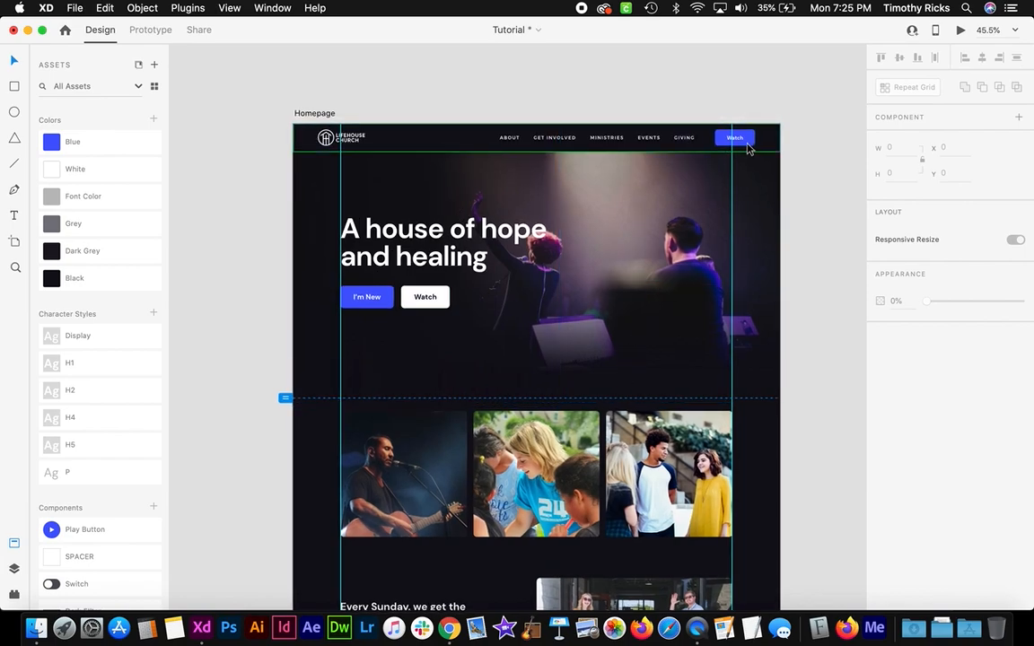
{"action": "scroll", "coordinate": [727, 229], "scroll_direction": "down", "scroll_amount": 5}
{"action": "scroll", "coordinate": [731, 237], "scroll_direction": "down", "scroll_amount": 5}
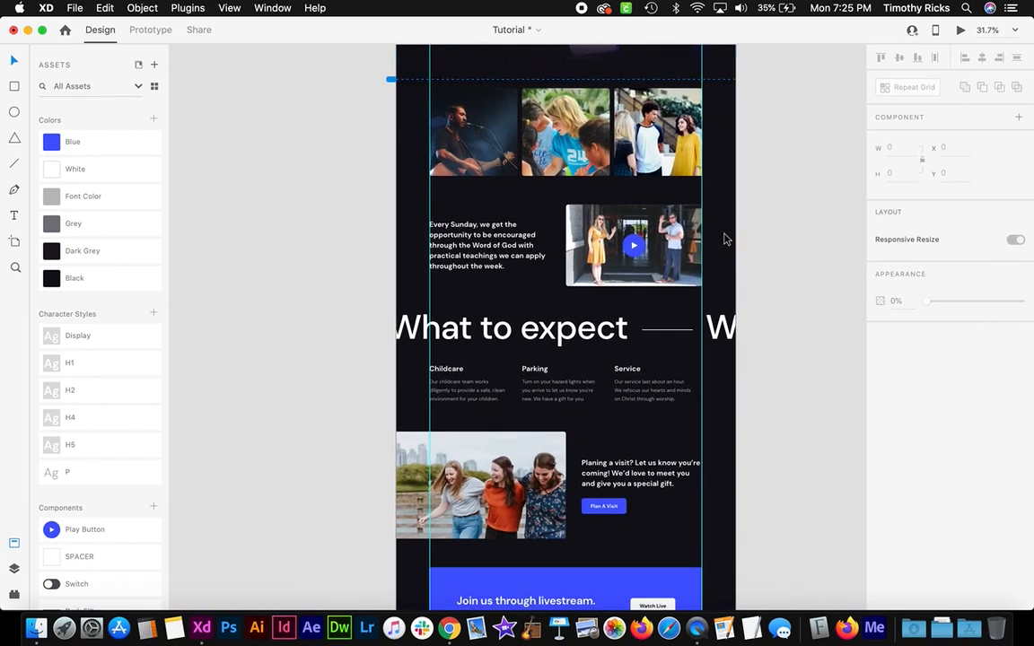
{"action": "scroll", "coordinate": [629, 368], "scroll_direction": "down", "scroll_amount": 5}
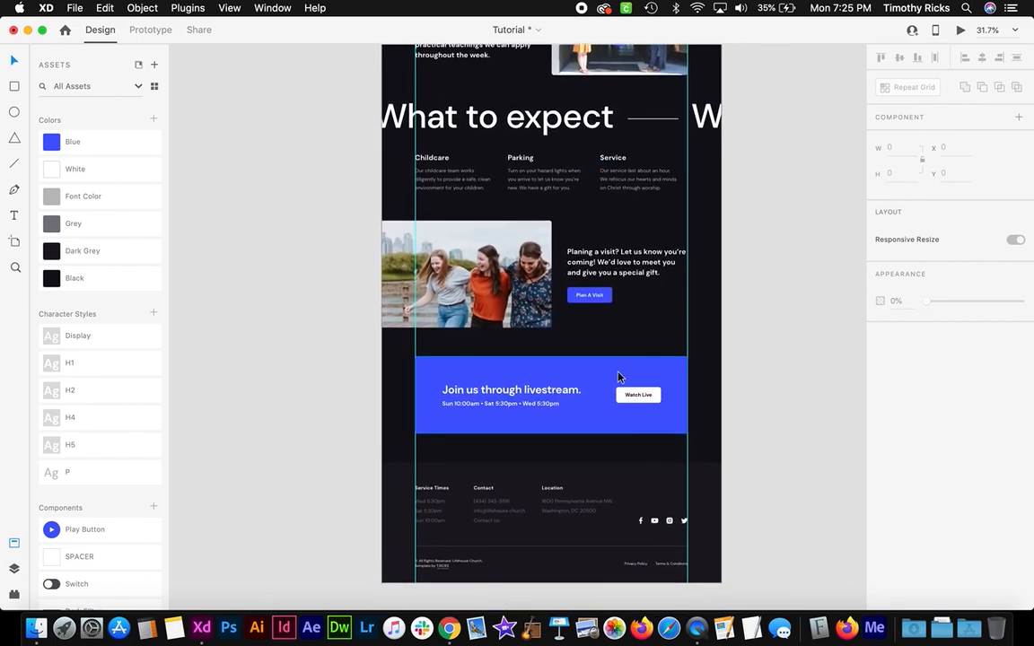
Add vertical guides at the page's centre, along the video image's left edge, and at the left edges of the second and third columns
{"action": "scroll", "coordinate": [563, 310], "scroll_direction": "up", "scroll_amount": 4}
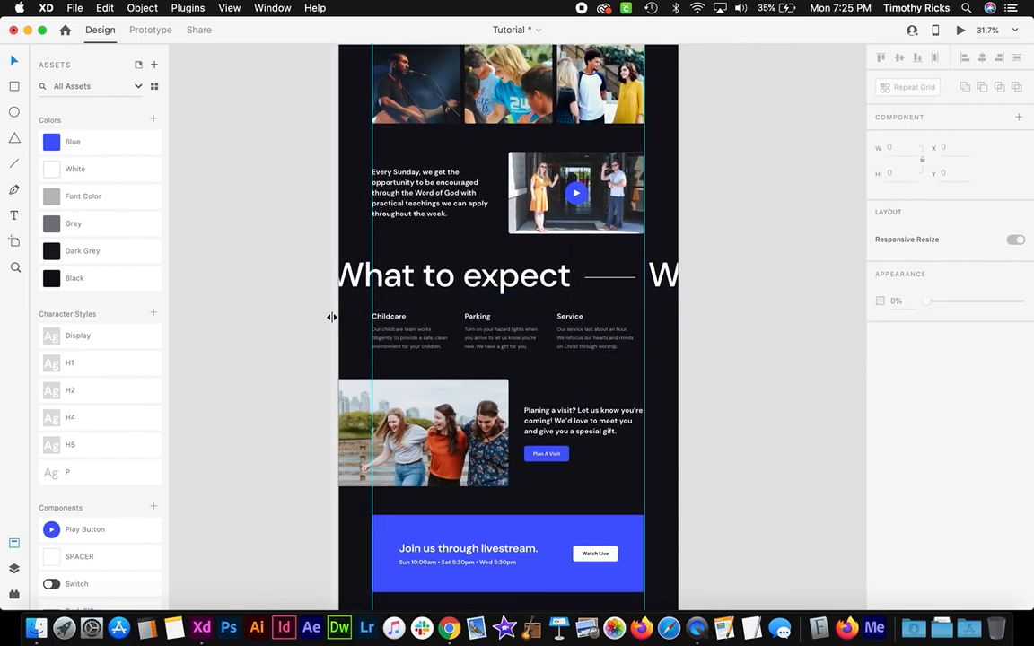
{"action": "left_click_drag", "start_coordinate": [336, 334], "coordinate": [508, 329]}
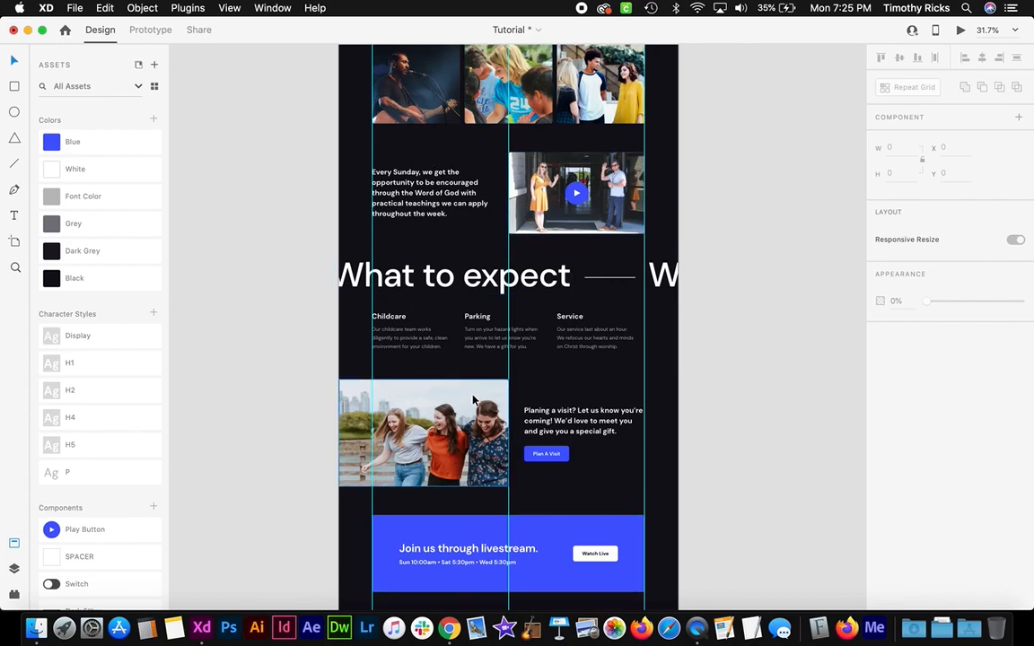
{"action": "left_click_drag", "start_coordinate": [336, 354], "coordinate": [464, 323]}
{"action": "scroll", "coordinate": [464, 323], "scroll_direction": "up", "scroll_amount": 3}
{"action": "left_click_drag", "start_coordinate": [325, 256], "coordinate": [543, 127]}
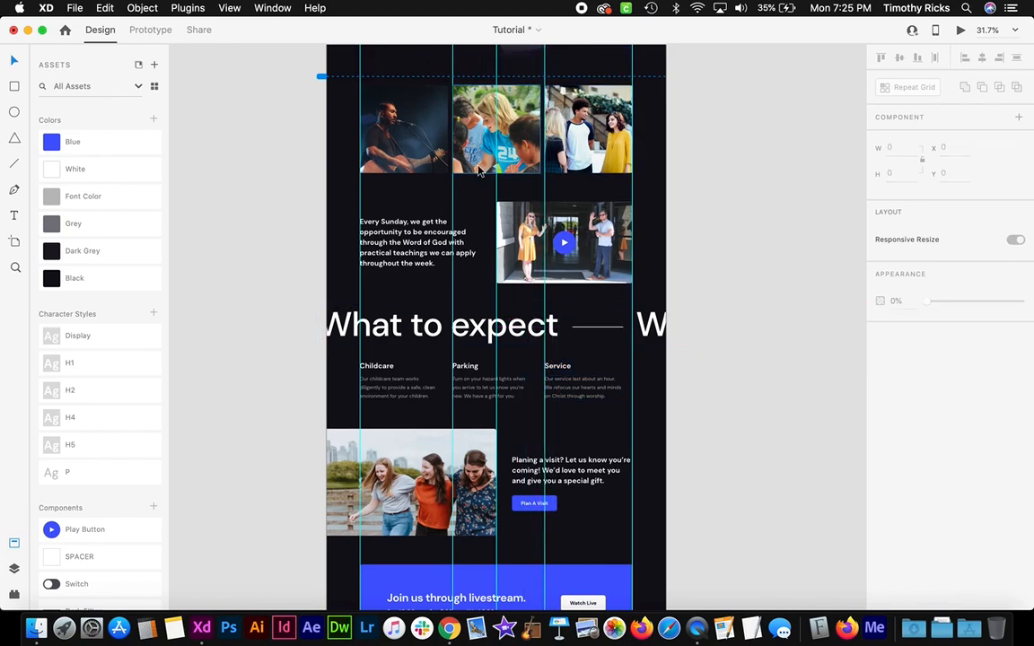
Examine the alignment of the image grid, text columns and hero section against the column guides
{"action": "scroll", "coordinate": [717, 375], "scroll_direction": "up", "scroll_amount": 5}
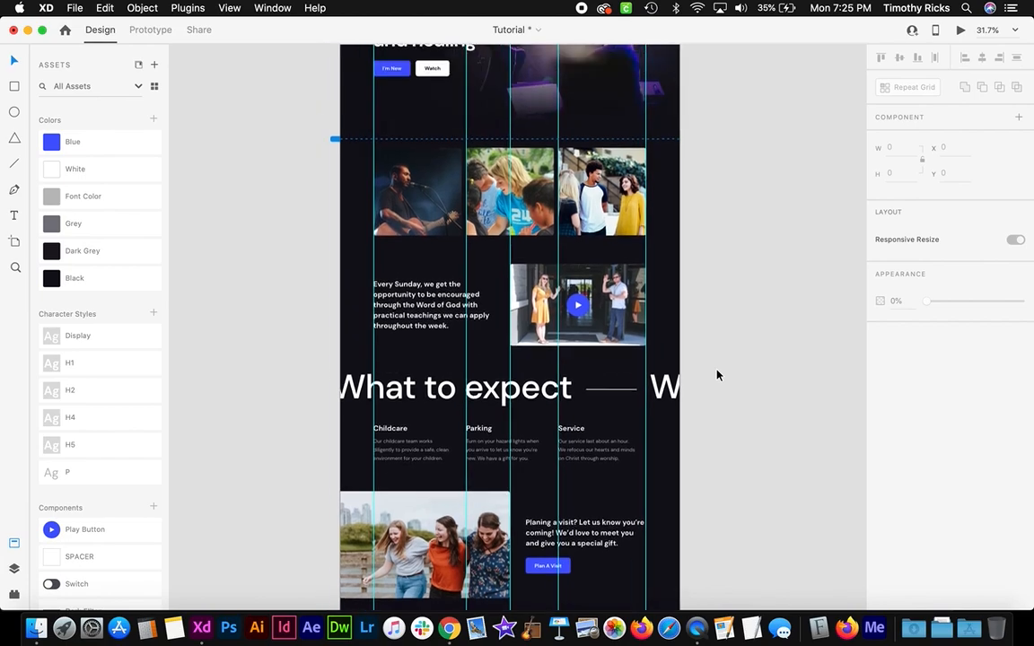
{"action": "scroll", "coordinate": [717, 375], "scroll_direction": "down", "scroll_amount": 3}
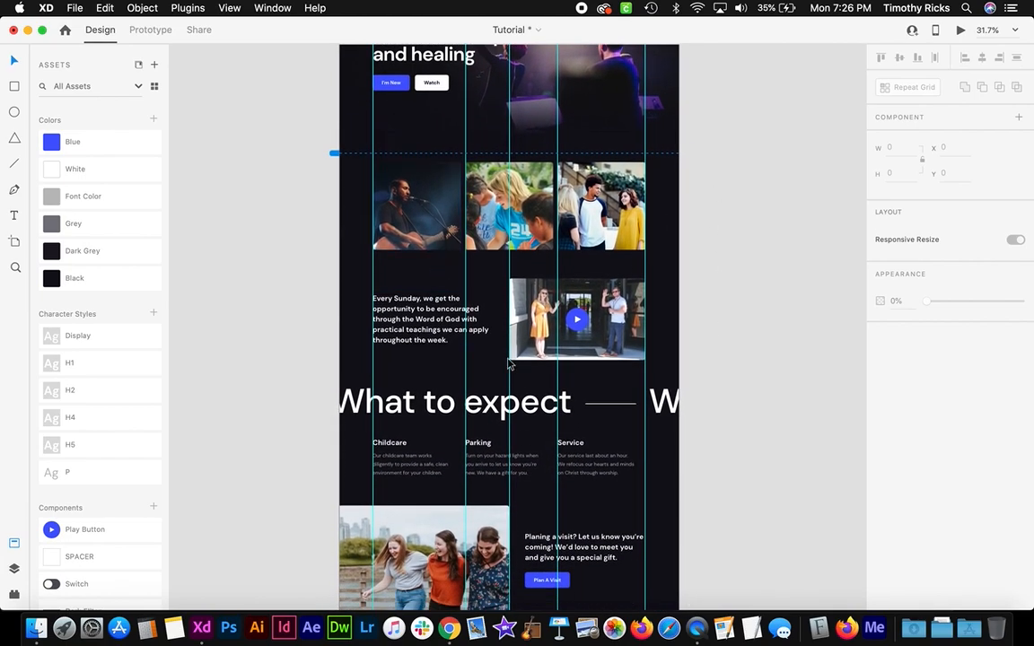
{"action": "scroll", "coordinate": [702, 266], "scroll_direction": "up", "scroll_amount": 3}
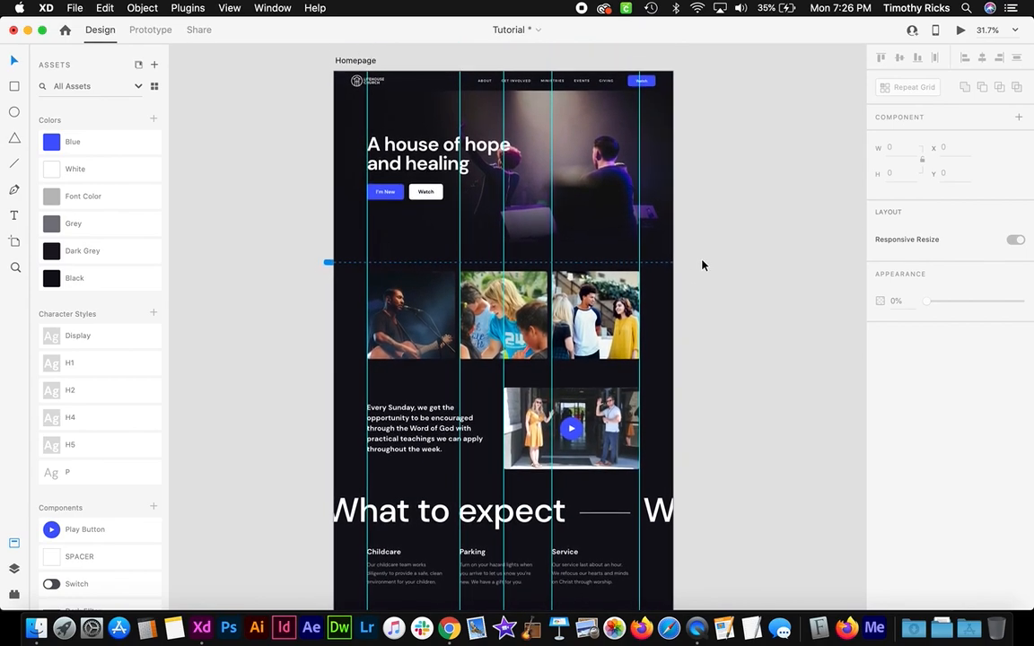
{"action": "scroll", "coordinate": [703, 266], "scroll_direction": "up", "scroll_amount": 2}
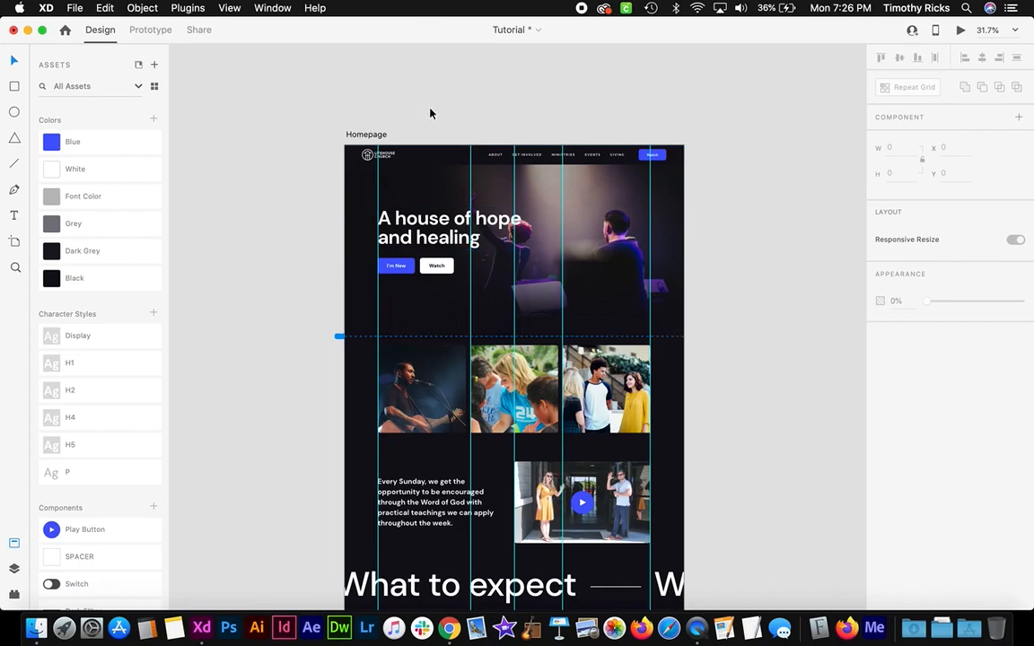
{"action": "scroll", "coordinate": [430, 113], "scroll_direction": "up", "scroll_amount": 3}
{"action": "scroll", "coordinate": [430, 113], "scroll_direction": "down", "scroll_amount": 2}
{"action": "scroll", "coordinate": [429, 113], "scroll_direction": "up", "scroll_amount": 2}
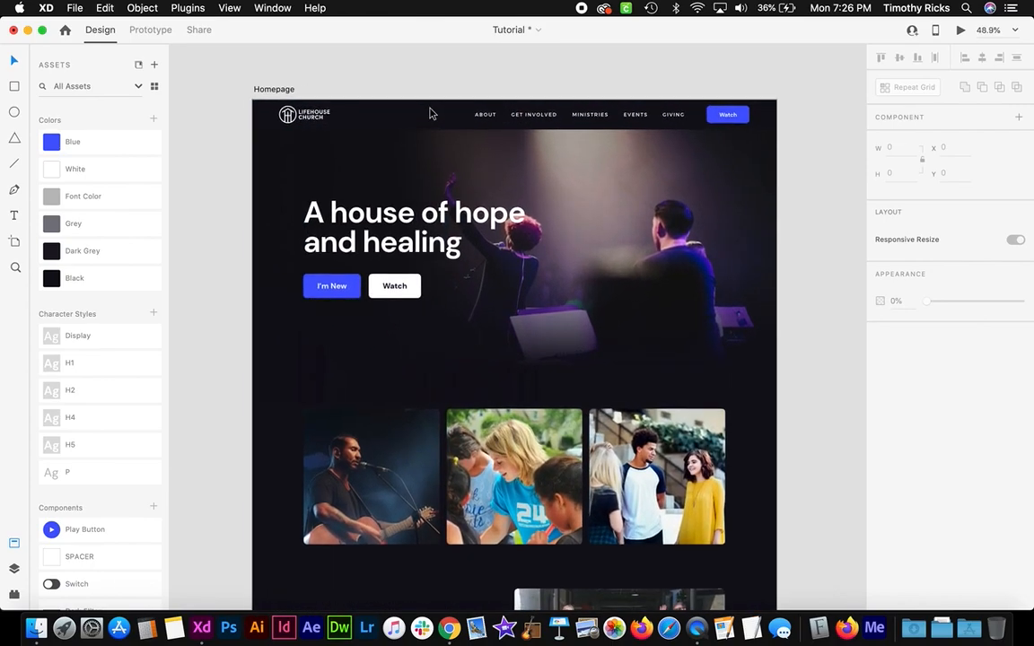
{"action": "scroll", "coordinate": [282, 106], "scroll_direction": "up", "scroll_amount": 1}
{"action": "scroll", "coordinate": [282, 106], "scroll_direction": "up", "scroll_amount": 2}
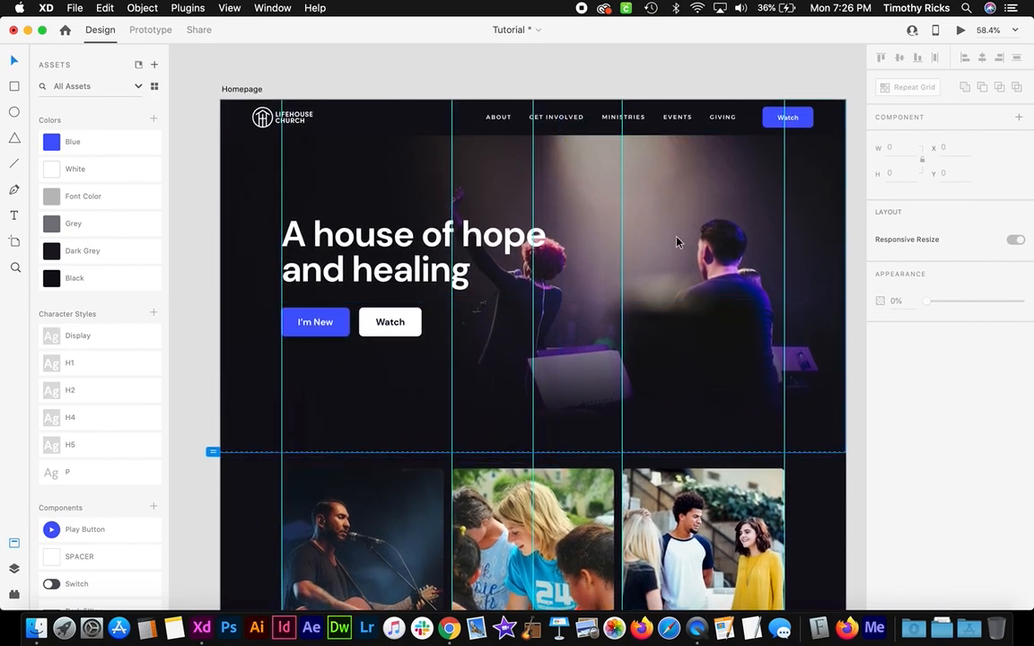
{"action": "scroll", "coordinate": [674, 238], "scroll_direction": "down", "scroll_amount": 4}
{"action": "scroll", "coordinate": [669, 341], "scroll_direction": "up", "scroll_amount": 3}
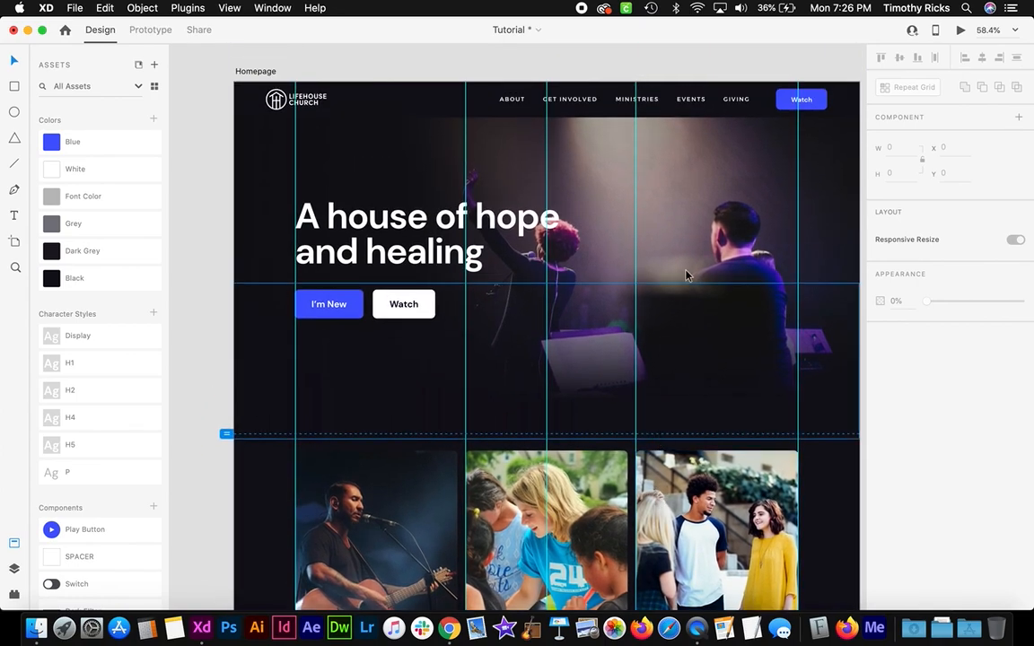
Export only the Lifehouse Church logo from the header as an SVG into the Assets folder
{"action": "scroll", "coordinate": [453, 198], "scroll_direction": "up", "scroll_amount": 3}
{"action": "scroll", "coordinate": [453, 198], "scroll_direction": "up", "scroll_amount": 5}
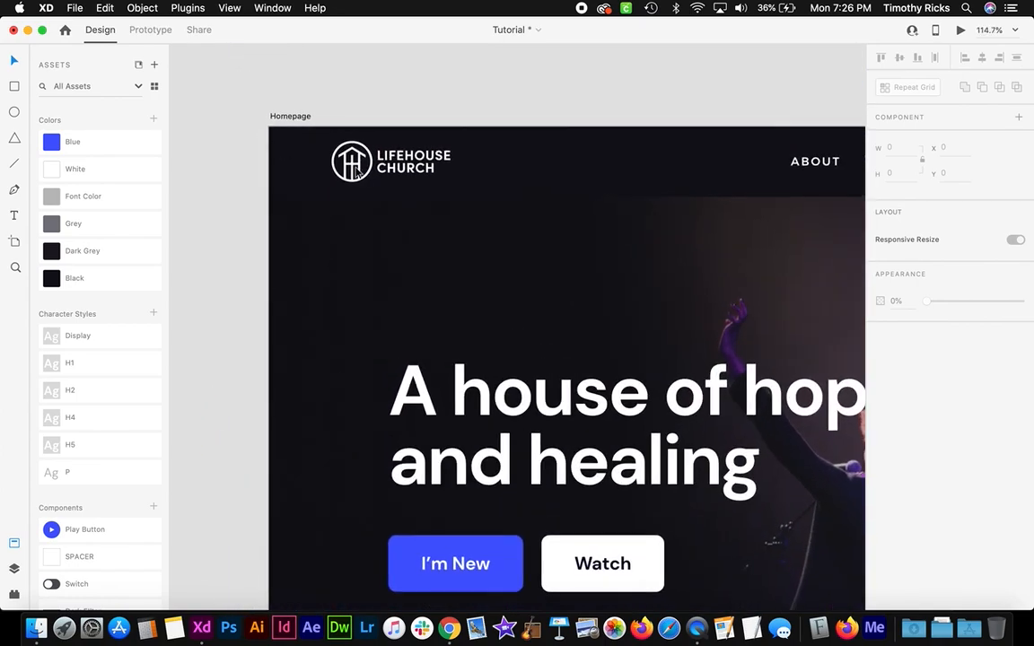
{"action": "left_click", "coordinate": [366, 182]}
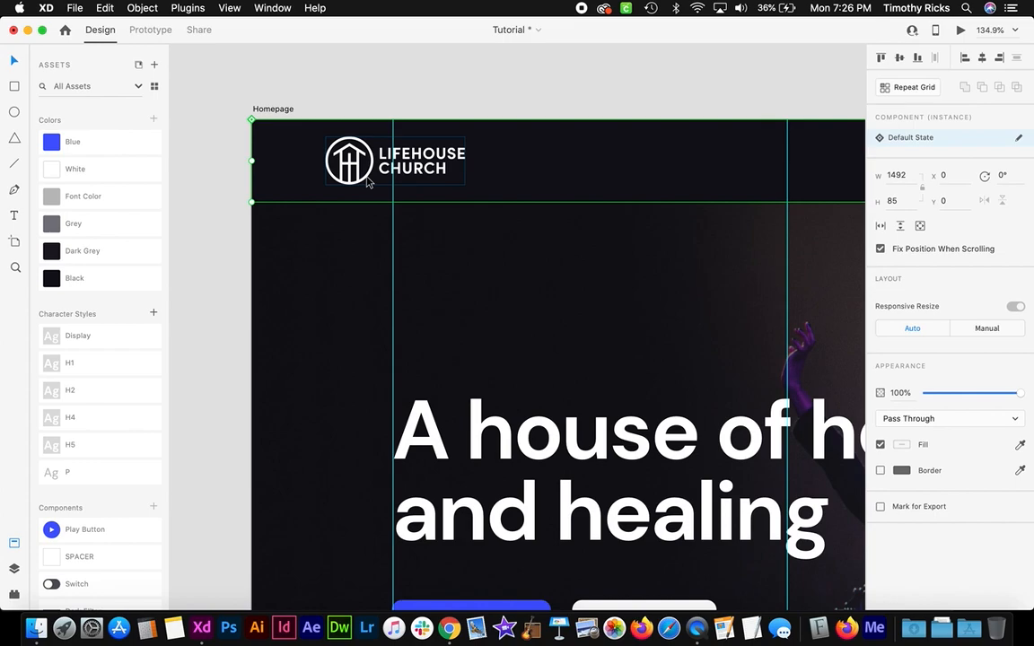
{"action": "double_click", "coordinate": [344, 148]}
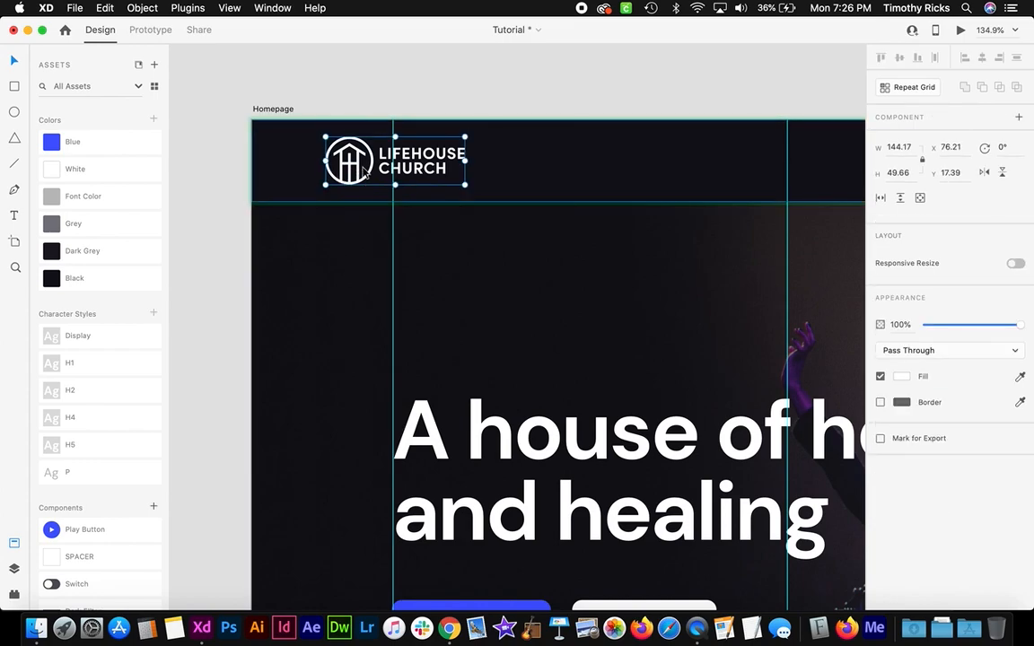
{"action": "left_click", "coordinate": [75, 8]}
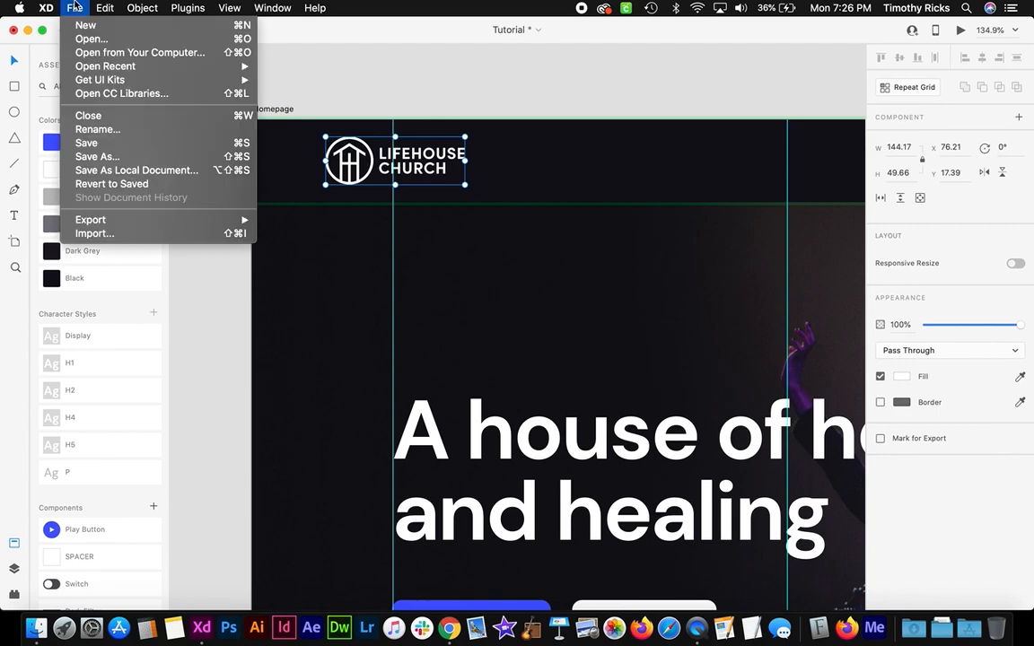
{"action": "mouse_move", "coordinate": [143, 220]}
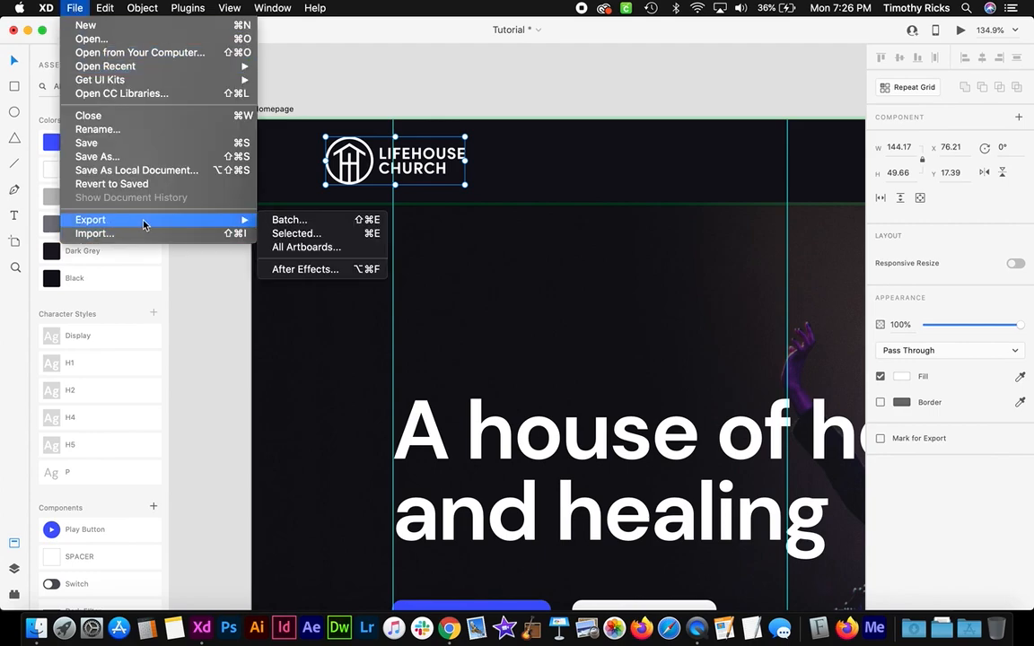
{"action": "left_click", "coordinate": [338, 237]}
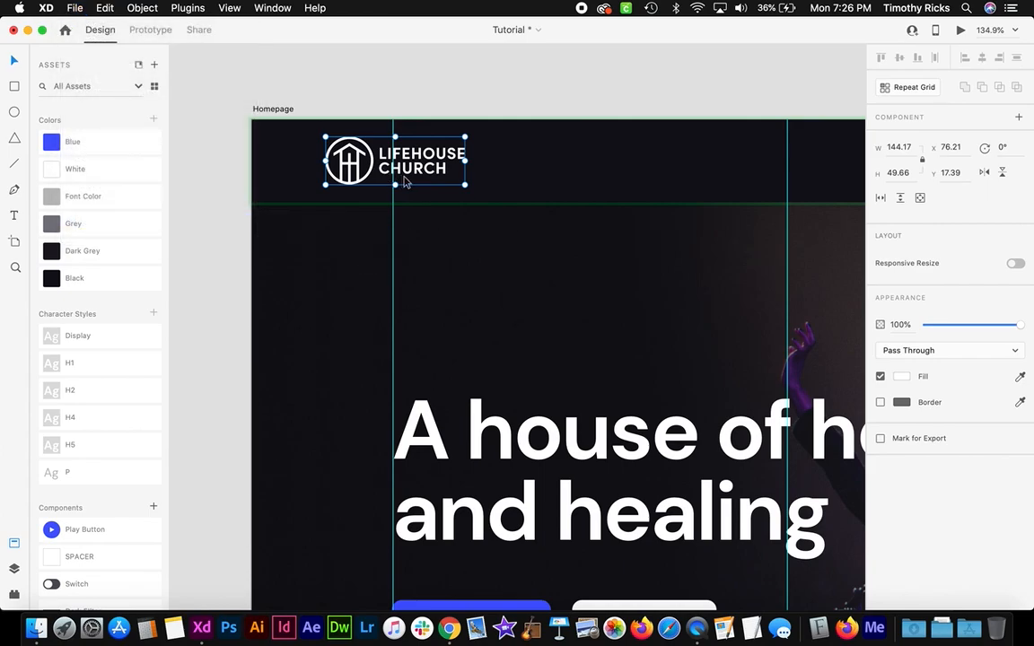
{"action": "left_click", "coordinate": [433, 260]}
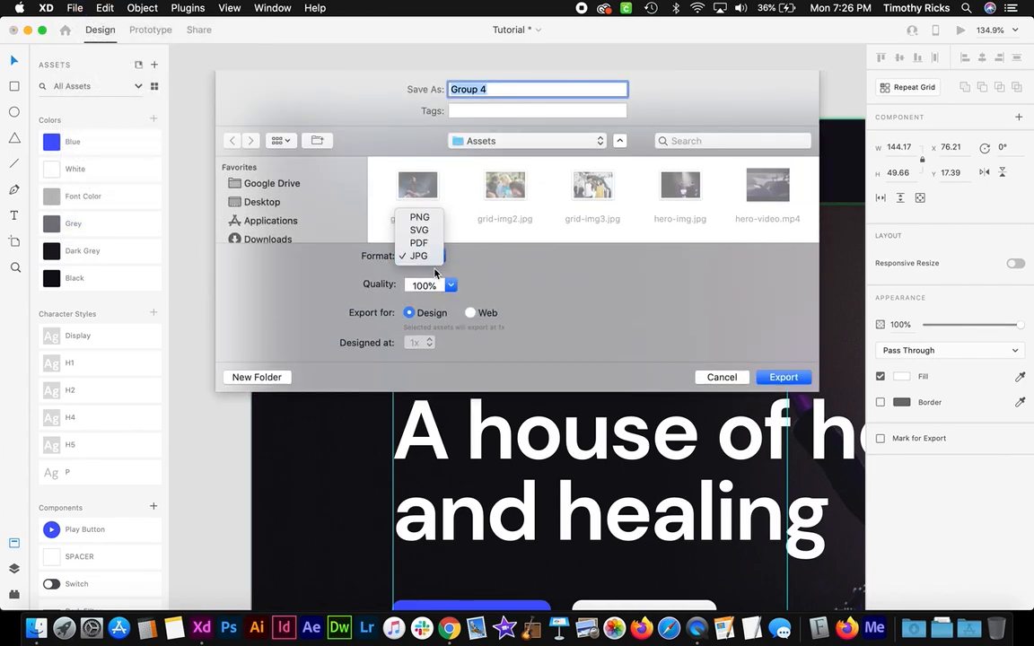
{"action": "left_click", "coordinate": [419, 230]}
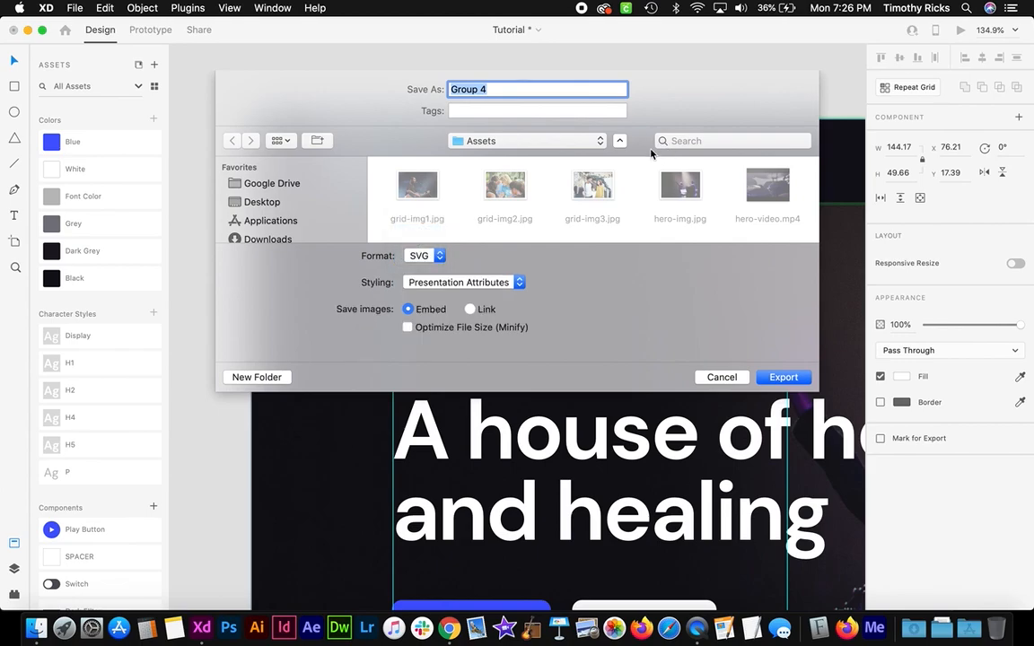
{"action": "key", "text": "Return"}
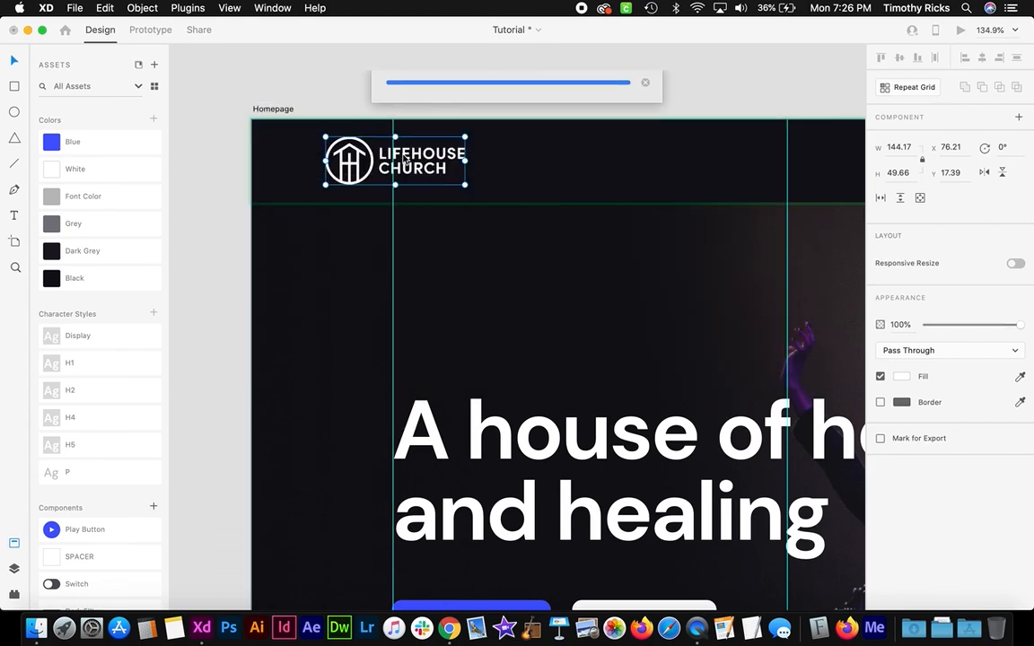
Examine the homepage sections from the hero down to the footer for remaining assets to export
{"action": "key", "text": "super+0"}
{"action": "scroll", "coordinate": [466, 149], "scroll_direction": "down", "scroll_amount": 1}
{"action": "scroll", "coordinate": [466, 149], "scroll_direction": "right", "scroll_amount": 3}
{"action": "scroll", "coordinate": [465, 149], "scroll_direction": "up", "scroll_amount": 2}
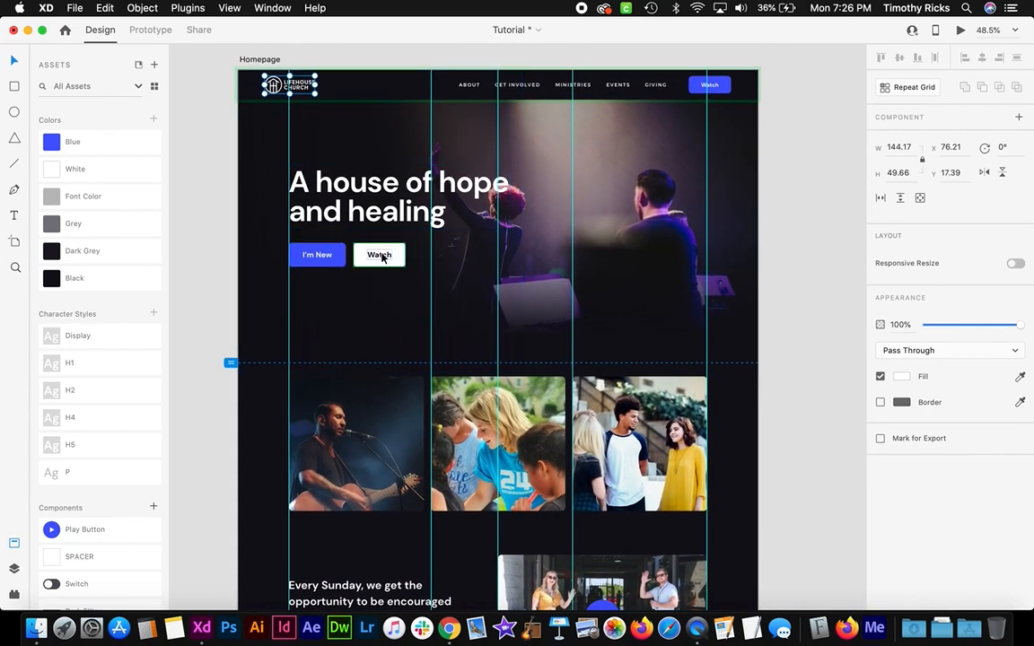
{"action": "scroll", "coordinate": [406, 293], "scroll_direction": "down", "scroll_amount": 5}
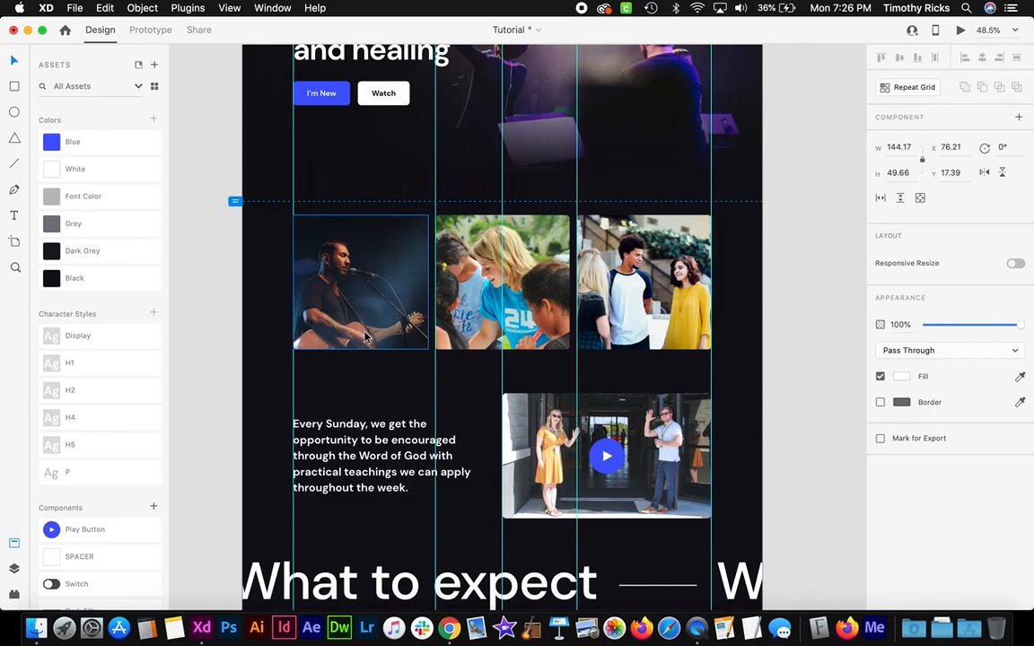
{"action": "scroll", "coordinate": [503, 305], "scroll_direction": "down", "scroll_amount": 10}
{"action": "scroll", "coordinate": [516, 301], "scroll_direction": "down", "scroll_amount": 3}
{"action": "scroll", "coordinate": [608, 160], "scroll_direction": "up", "scroll_amount": 3}
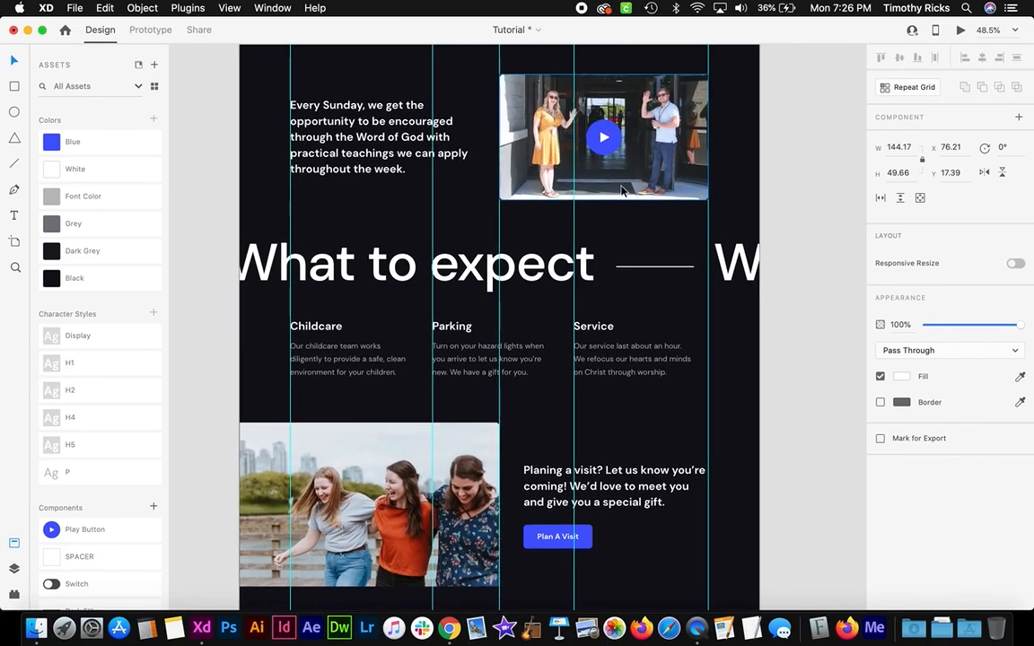
{"action": "scroll", "coordinate": [619, 188], "scroll_direction": "down", "scroll_amount": 8}
{"action": "scroll", "coordinate": [622, 190], "scroll_direction": "down", "scroll_amount": 7}
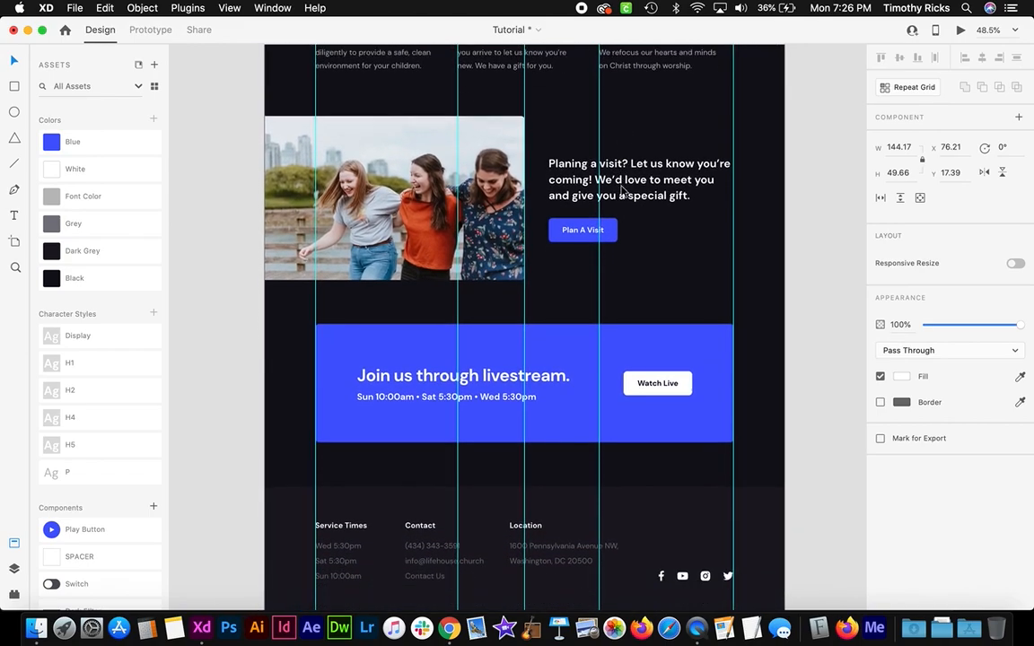
Export only the Facebook icon from the footer as an SVG named facebook into the Assets folder
{"action": "scroll", "coordinate": [665, 413], "scroll_direction": "up", "scroll_amount": 6}
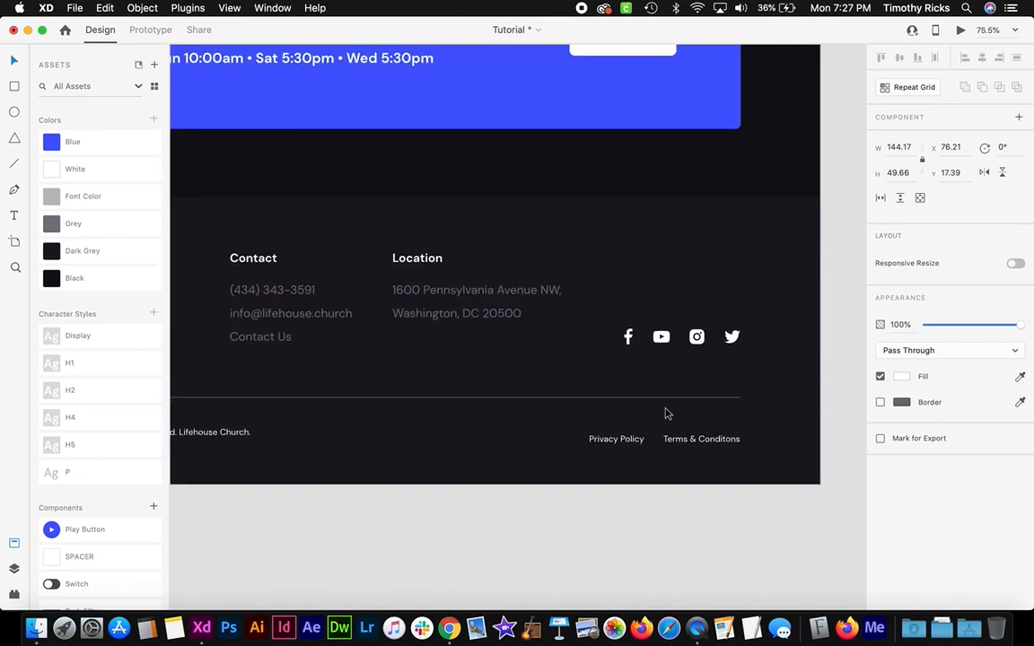
{"action": "left_click", "coordinate": [557, 332]}
{"action": "double_click", "coordinate": [556, 332]}
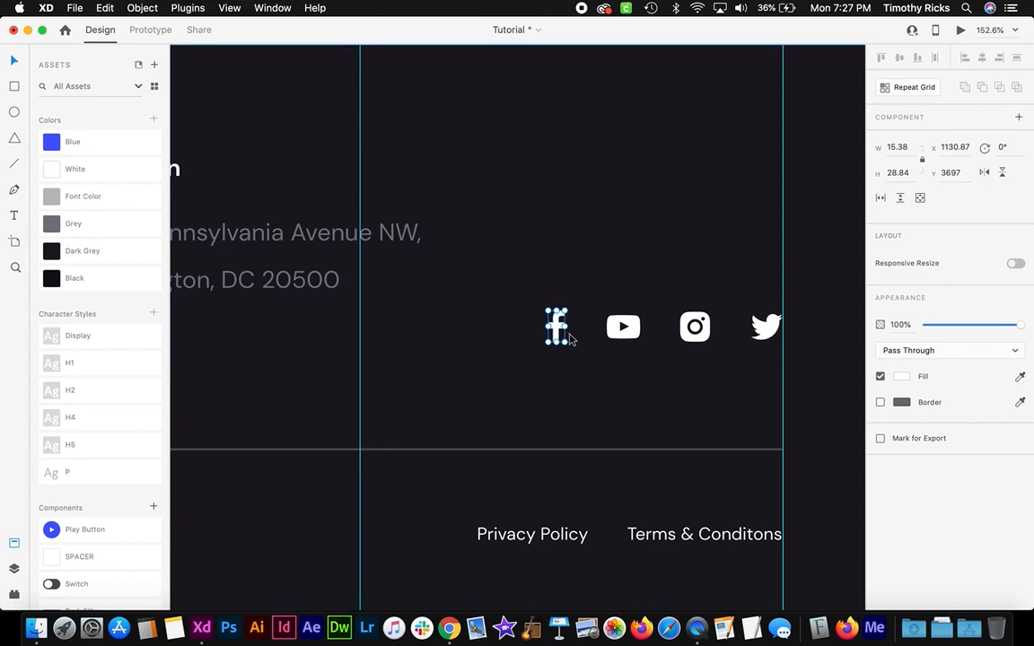
{"action": "left_click", "coordinate": [74, 8]}
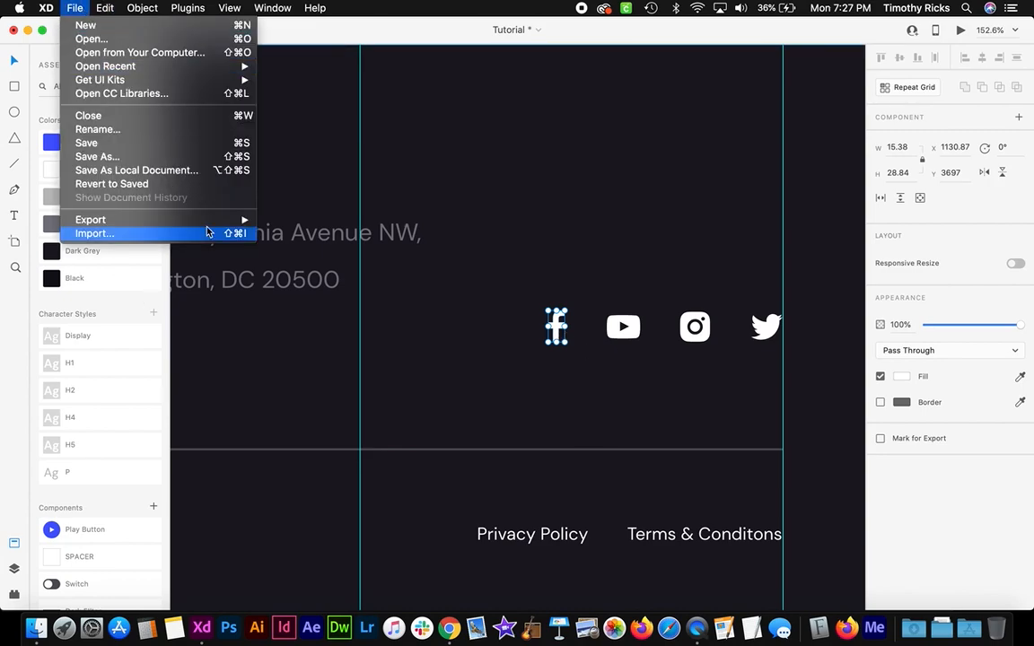
{"action": "mouse_move", "coordinate": [220, 219]}
{"action": "left_click", "coordinate": [287, 230]}
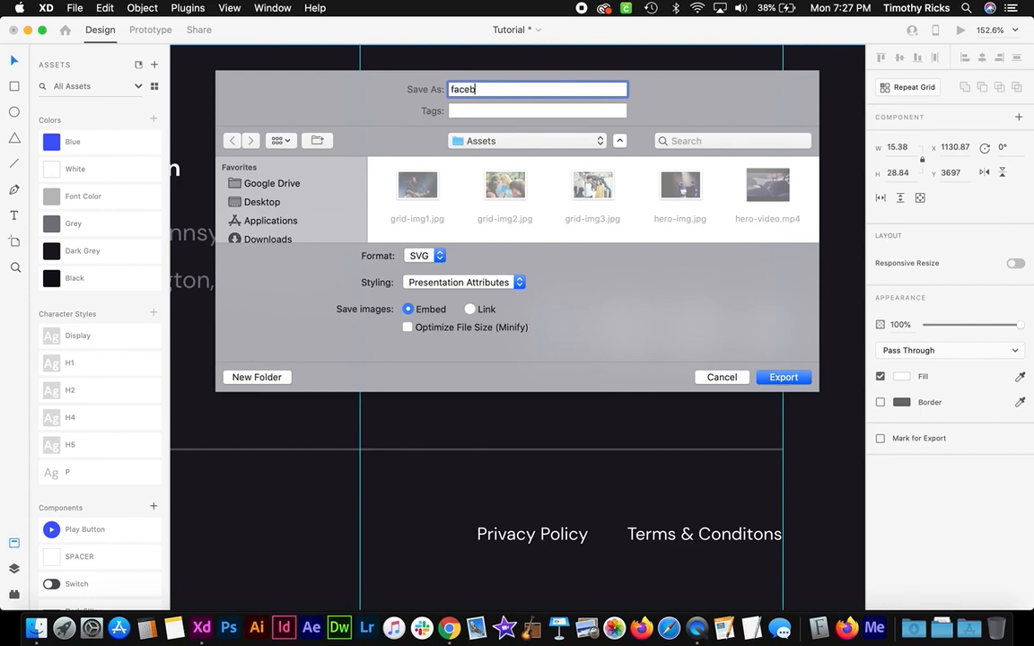
{"action": "key", "text": "Return"}
Export only the YouTube icon from the footer as an SVG named youtube into the Assets folder
{"action": "left_click", "coordinate": [621, 329]}
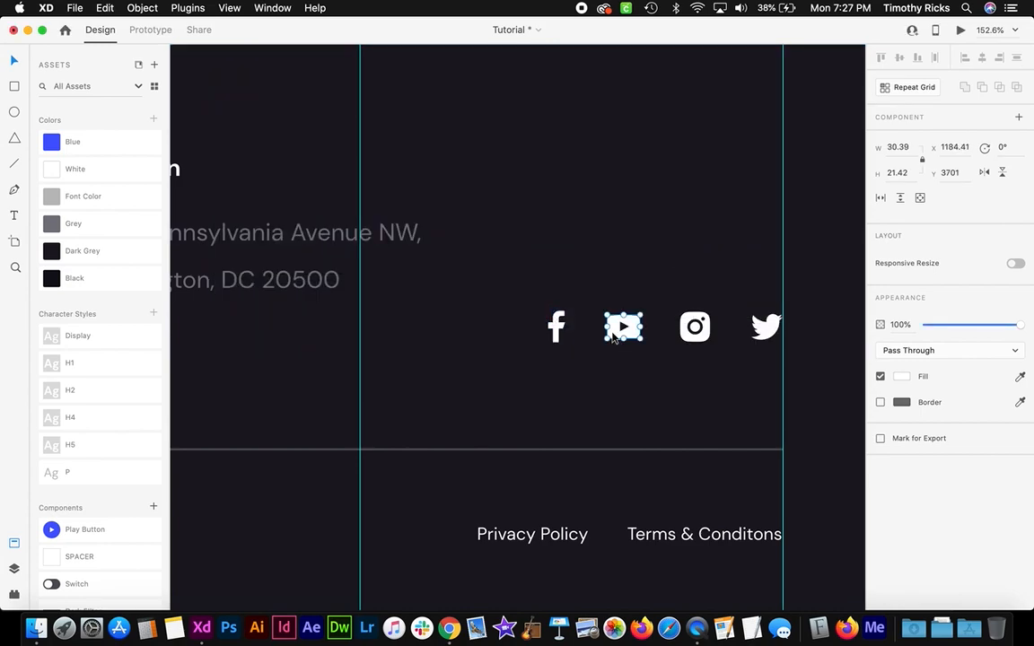
{"action": "left_click", "coordinate": [154, 7]}
{"action": "mouse_move", "coordinate": [74, 7]}
{"action": "mouse_move", "coordinate": [207, 219]}
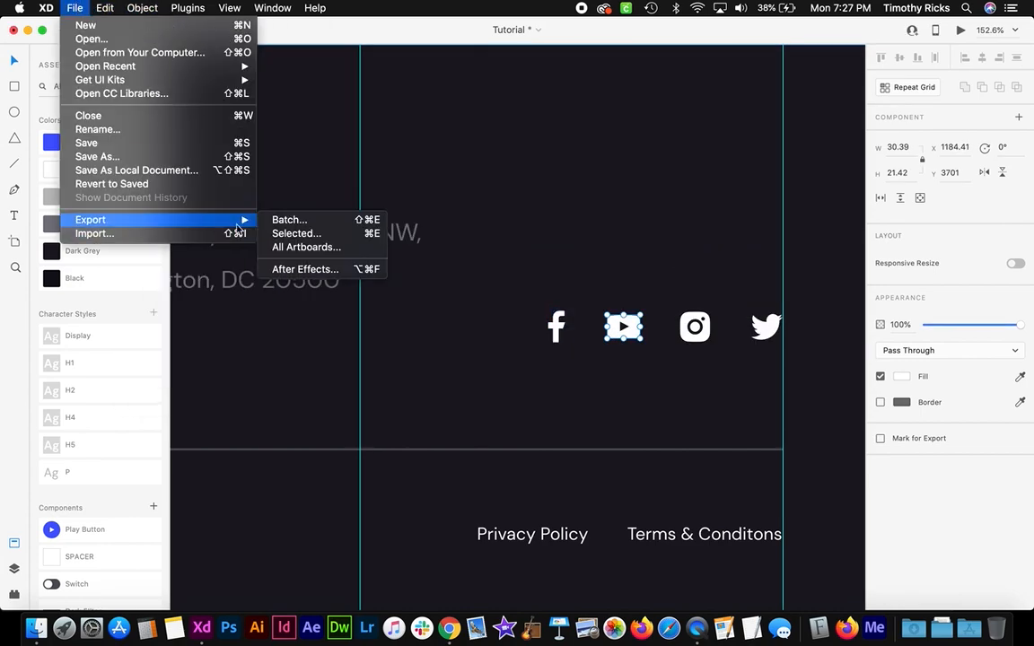
{"action": "left_click", "coordinate": [317, 238]}
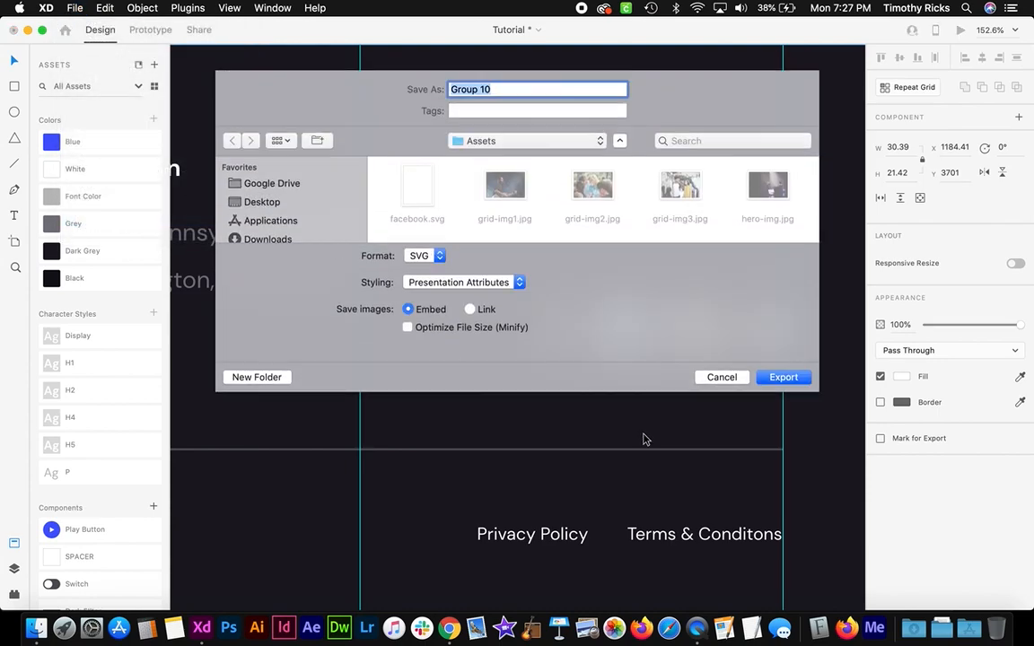
{"action": "type", "text": "youtube"}
{"action": "key", "text": "Return"}
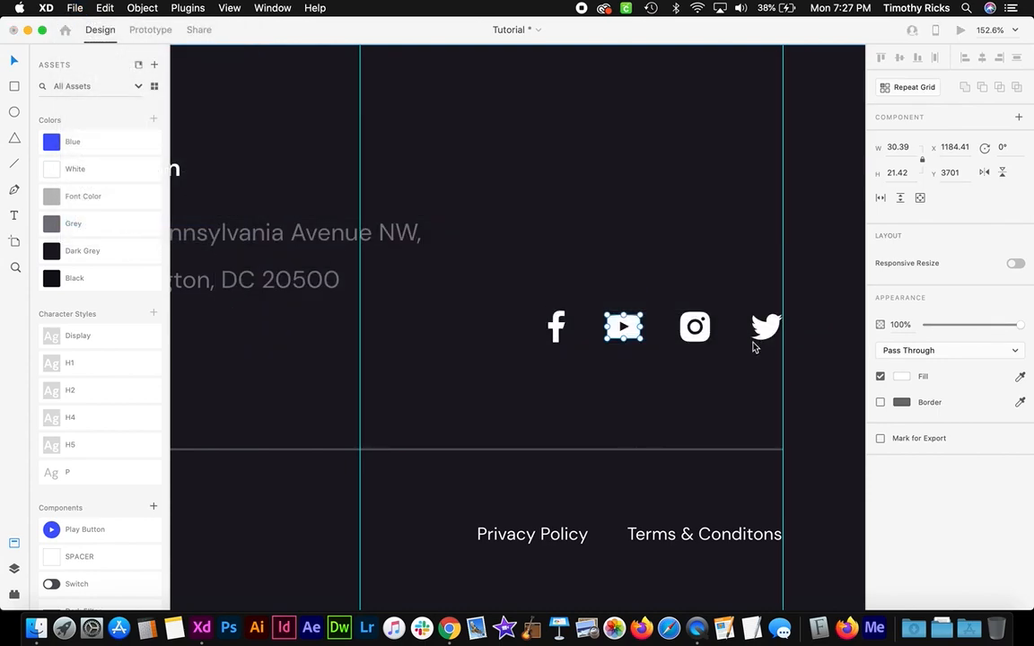
Export only the Instagram icon from the footer as an SVG named instagram into the Assets folder
{"action": "left_click", "coordinate": [692, 327]}
{"action": "left_click", "coordinate": [108, 7]}
{"action": "mouse_move", "coordinate": [74, 7]}
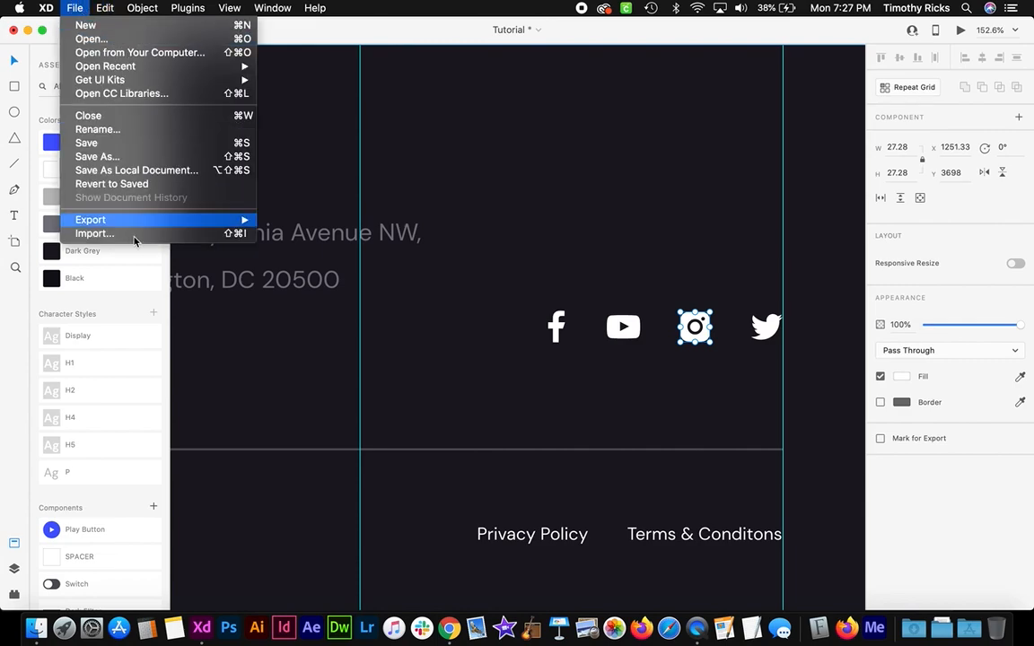
{"action": "mouse_move", "coordinate": [164, 219]}
{"action": "left_click", "coordinate": [308, 238]}
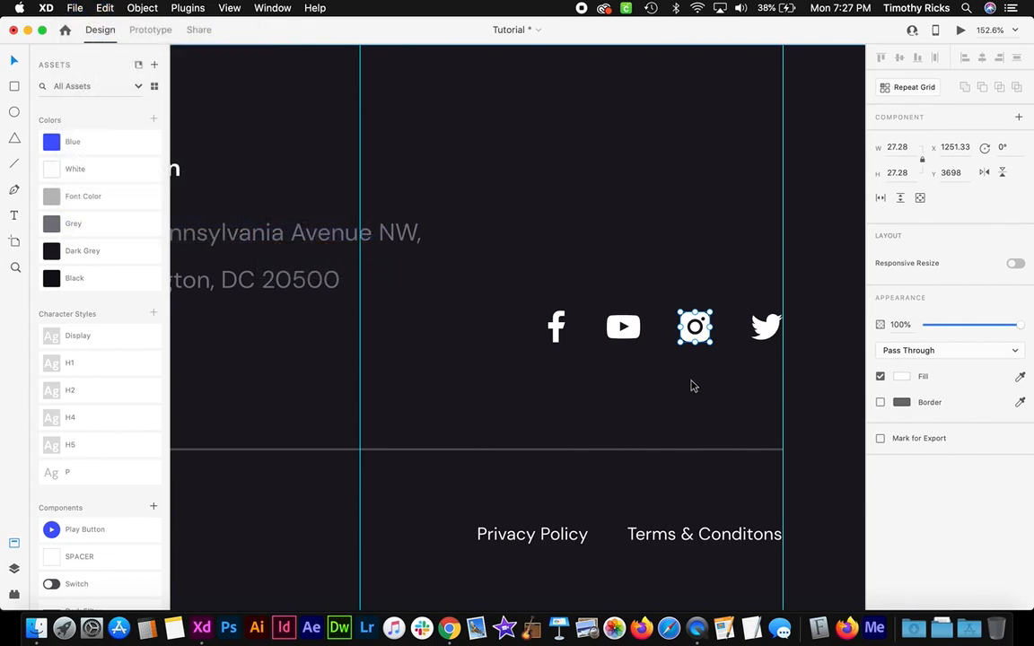
{"action": "type", "text": "instagram"}
{"action": "key", "text": "Return"}
Export only the Twitter icon from the footer as an SVG named twitter into the Assets folder
{"action": "left_click", "coordinate": [765, 327]}
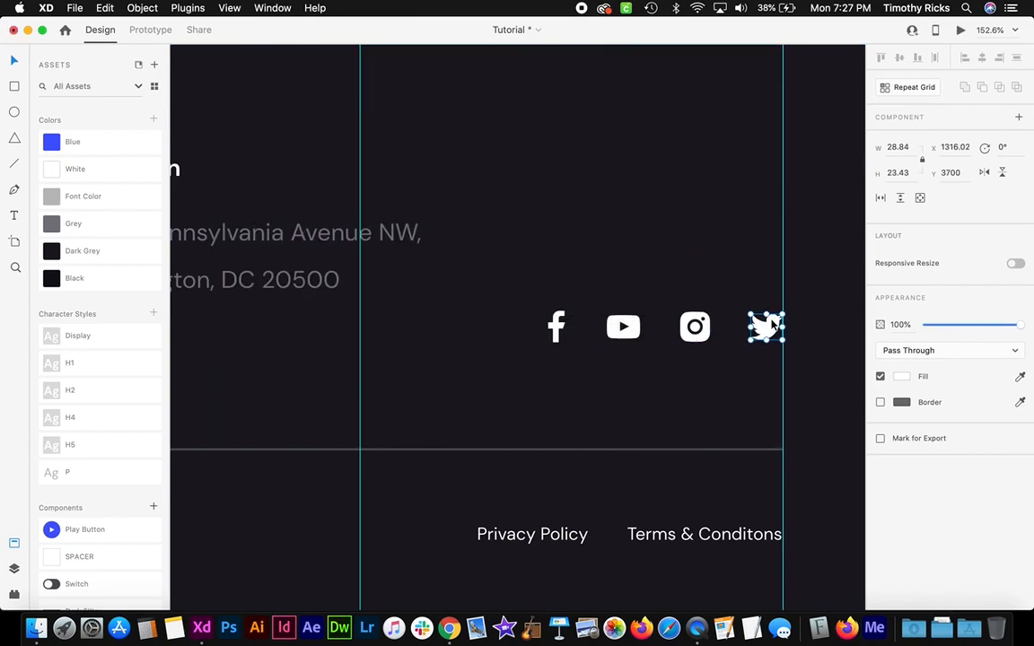
{"action": "left_click", "coordinate": [105, 7]}
{"action": "mouse_move", "coordinate": [135, 220]}
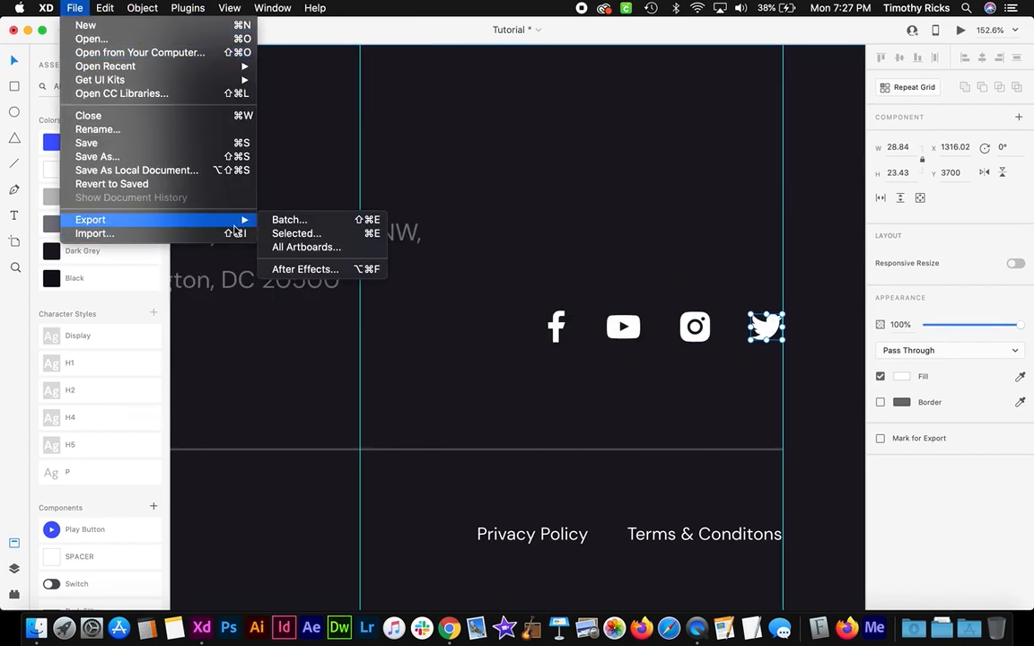
{"action": "left_click", "coordinate": [338, 239]}
{"action": "type", "text": "twitter"}
{"action": "key", "text": "Return"}
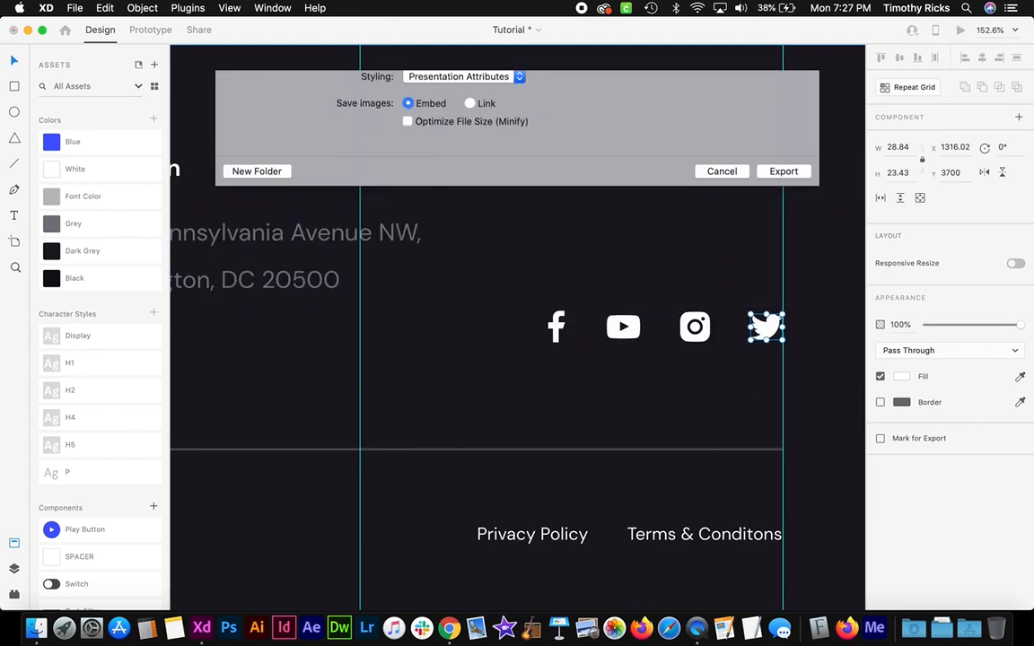
Deselect the Twitter icon and switch to the Webflow dashboard in Chrome
{"action": "key", "text": "super+minus"}
{"action": "key", "text": "super+minus"}
{"action": "scroll", "coordinate": [569, 269], "scroll_direction": "up", "scroll_amount": 15}
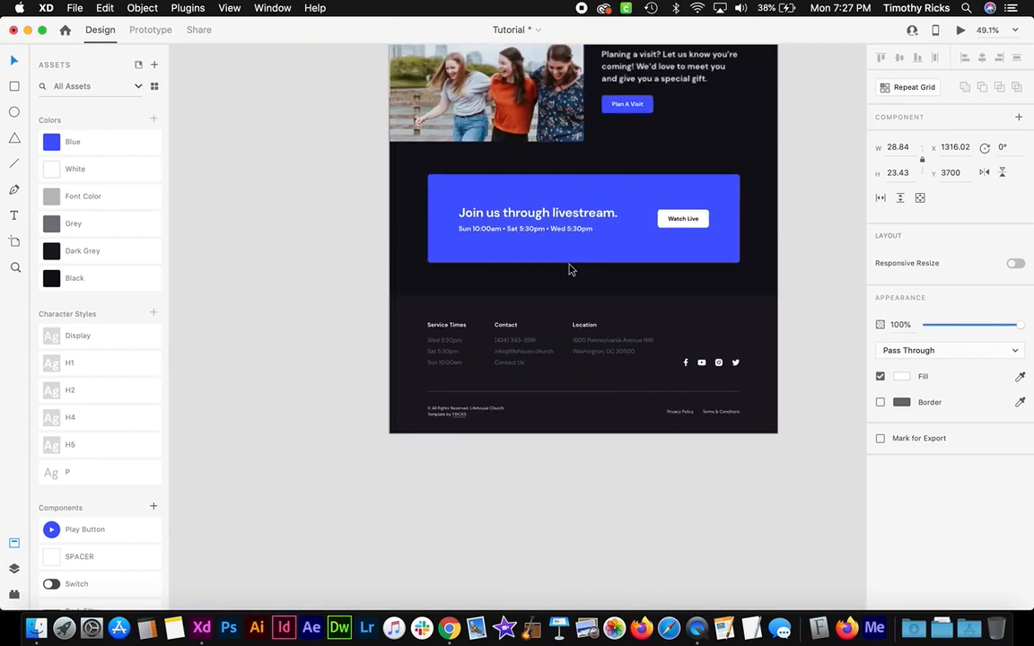
{"action": "scroll", "coordinate": [569, 269], "scroll_direction": "down", "scroll_amount": 1}
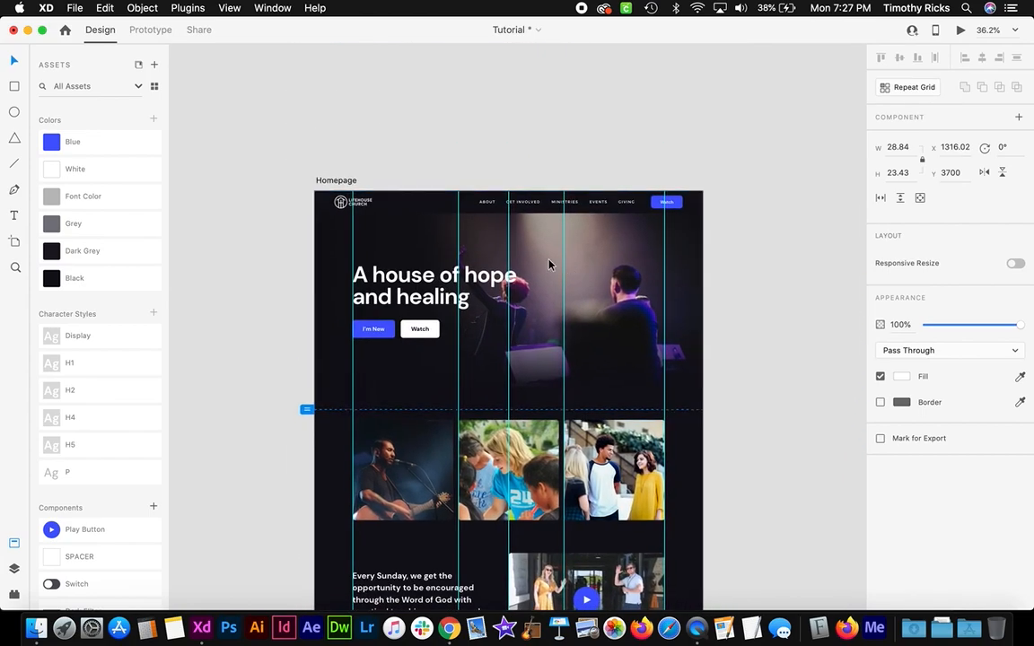
{"action": "key", "text": "Escape"}
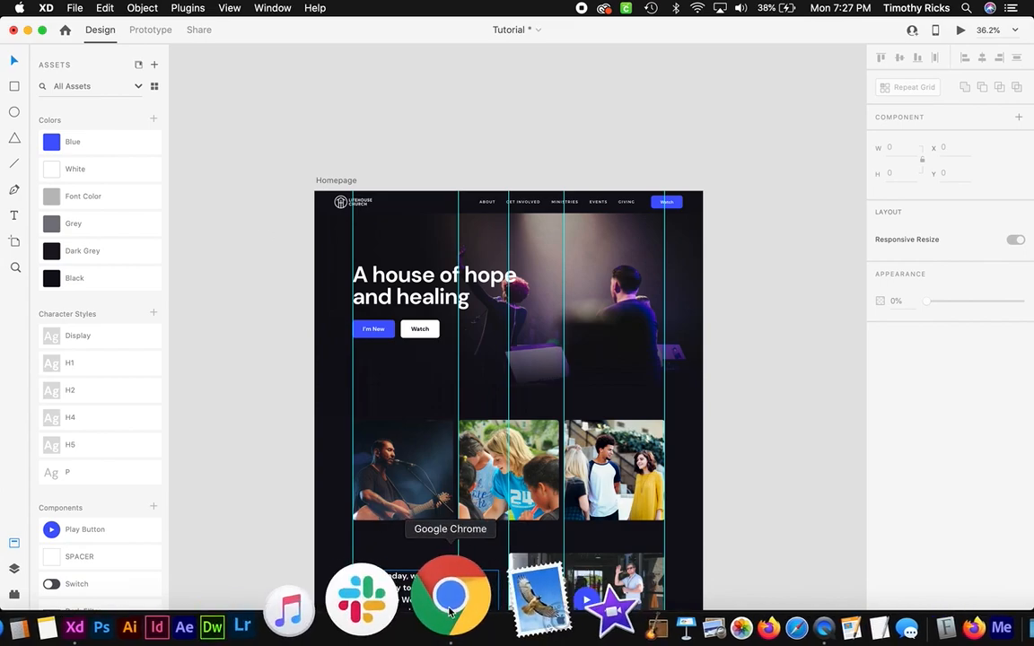
{"action": "left_click", "coordinate": [450, 599]}
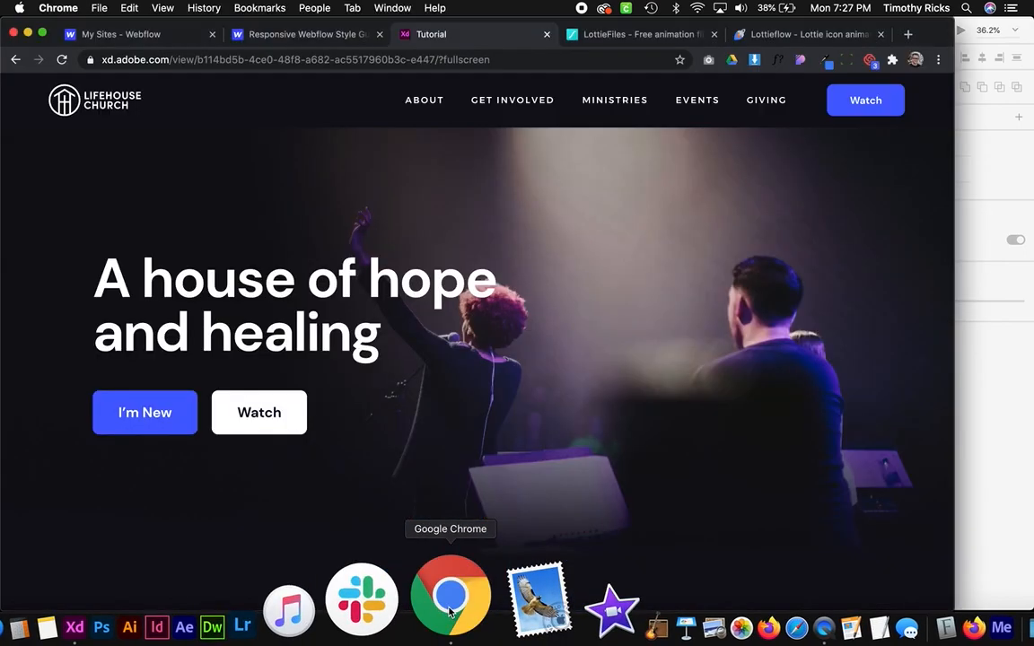
{"action": "left_click", "coordinate": [120, 41]}
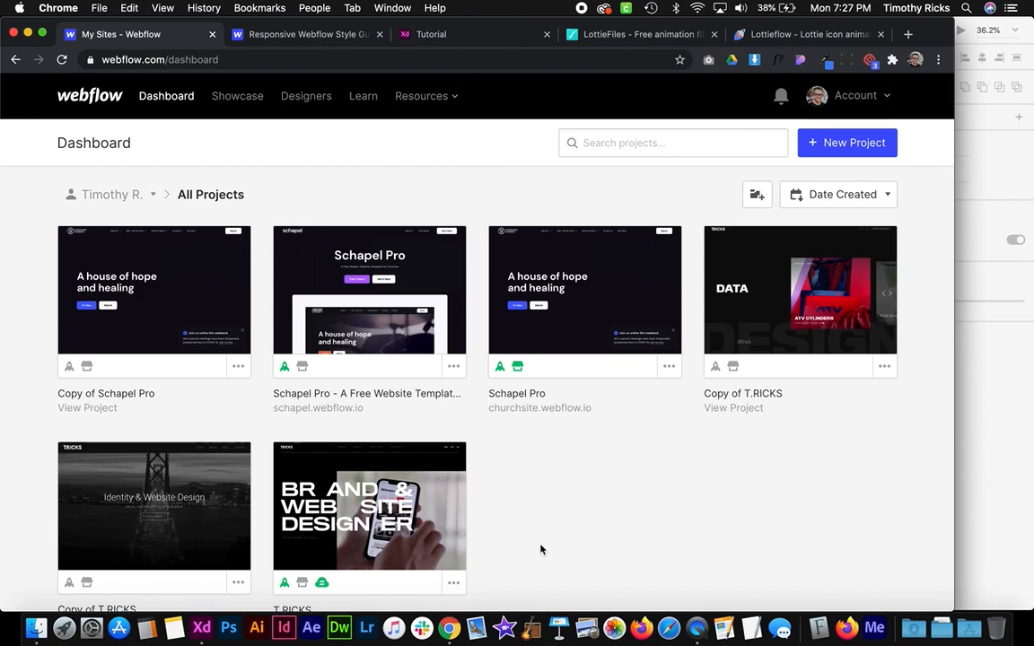
Open the Copy of T.RICKS project with the bridge hero in the Designer and show its main heading's typography settings
{"action": "mouse_move", "coordinate": [160, 508]}
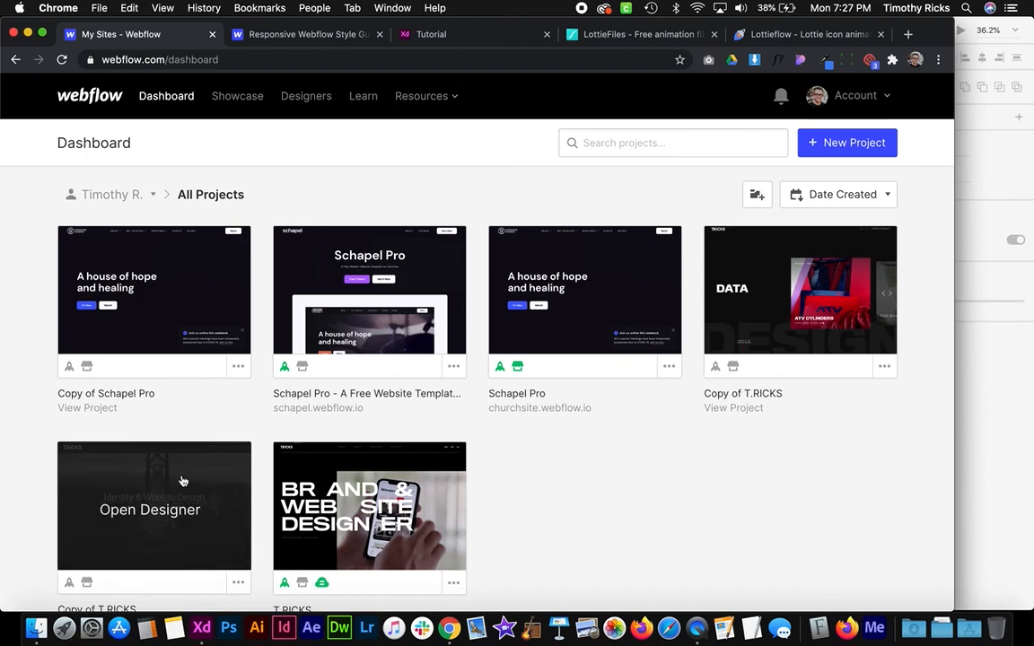
{"action": "left_click", "coordinate": [182, 482]}
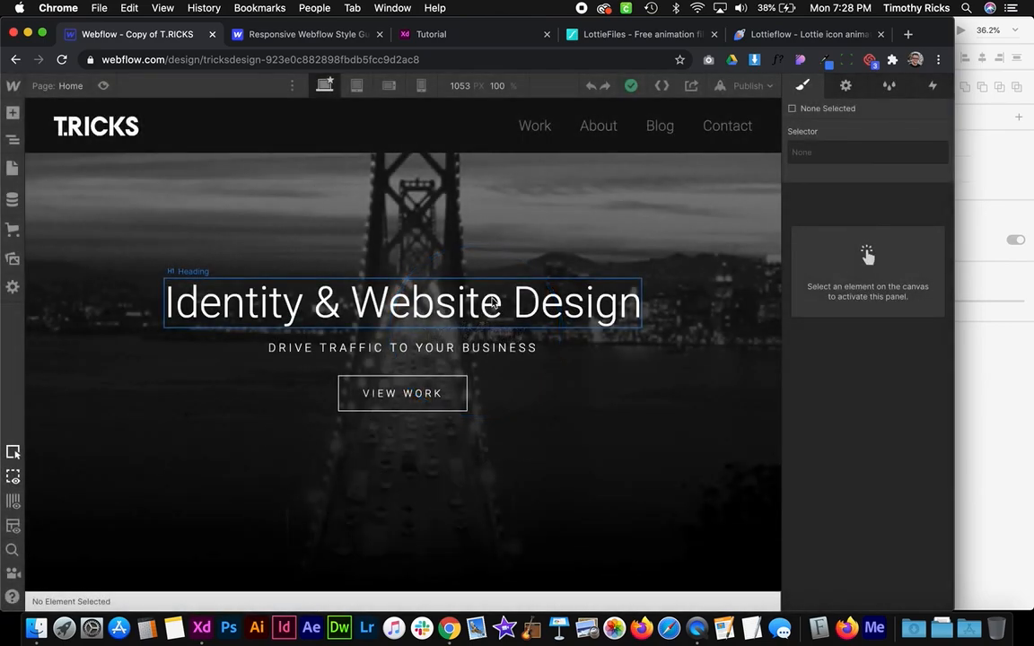
{"action": "scroll", "coordinate": [838, 380], "scroll_direction": "down", "scroll_amount": 10}
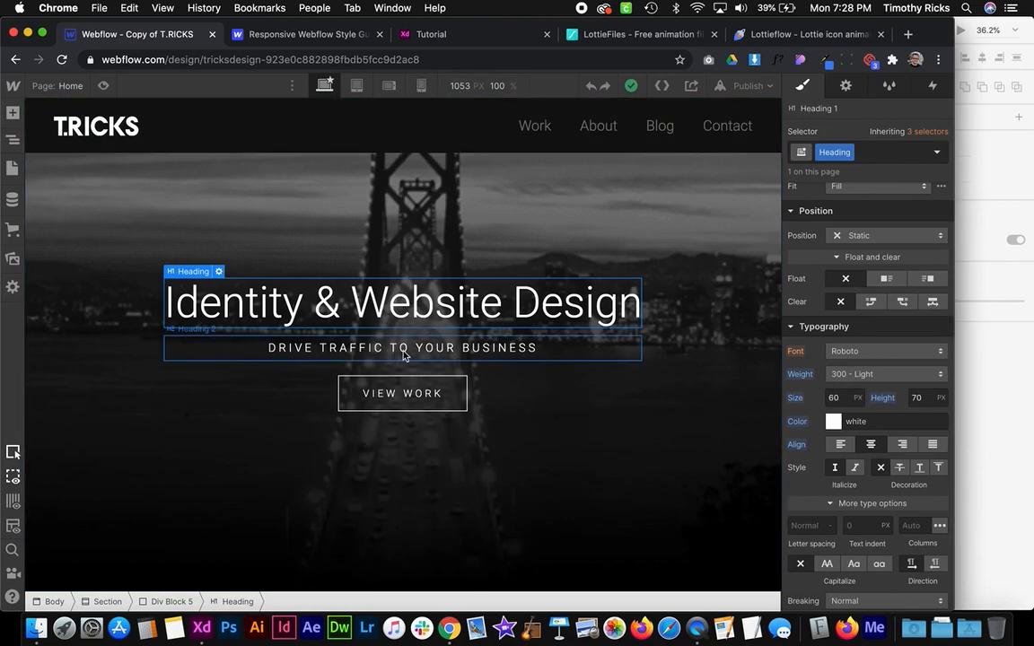
Set the canvas width to 2000 px to preview how the hero text scales on a large screen
{"action": "left_click", "coordinate": [455, 86]}
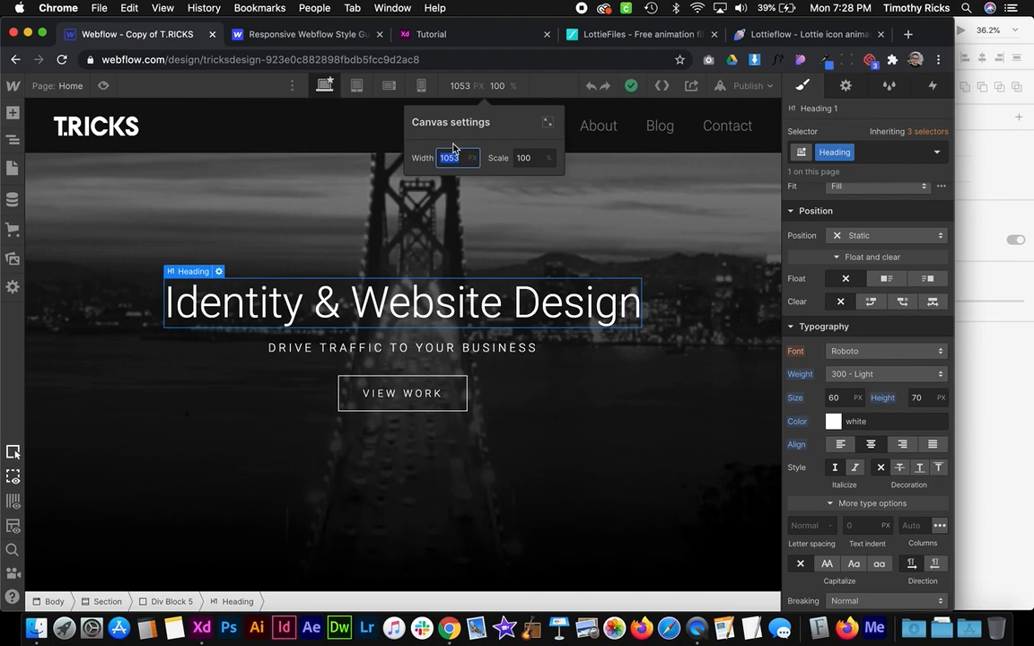
{"action": "type", "text": "2000"}
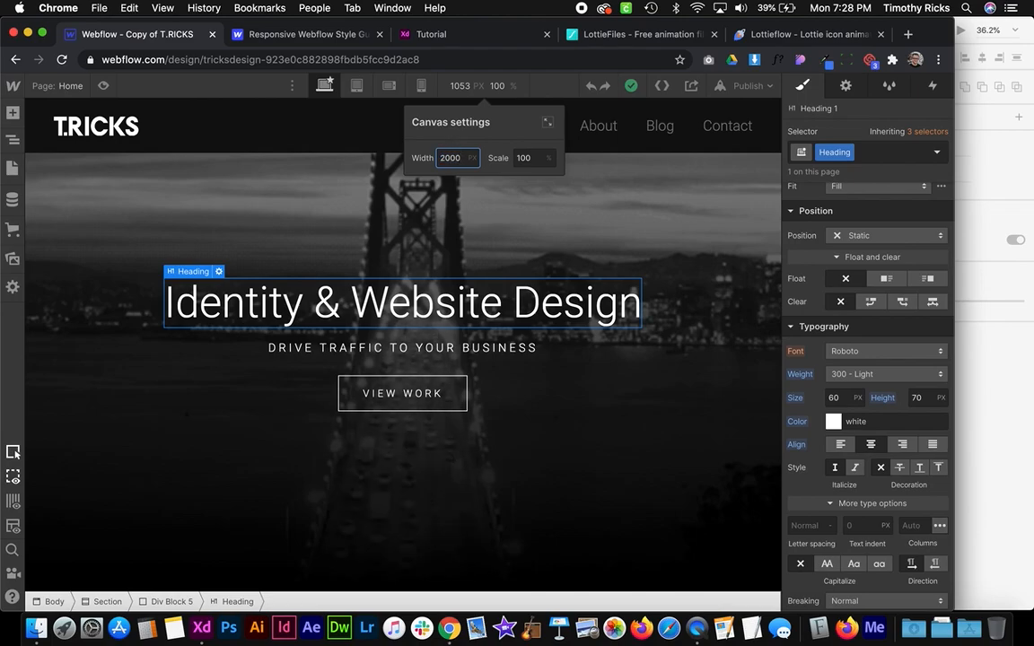
{"action": "key", "text": "Return"}
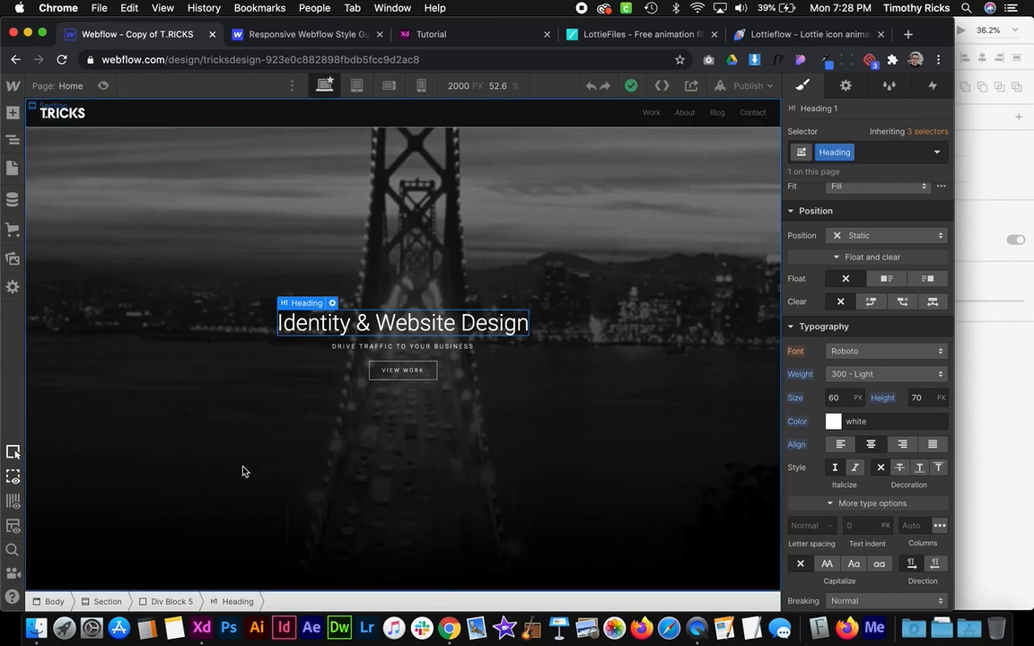
Set the canvas width to 5000 px and examine the size of the hero text and header on a huge screen
{"action": "left_click", "coordinate": [456, 87]}
{"action": "type", "text": "5000"}
{"action": "key", "text": "Return"}
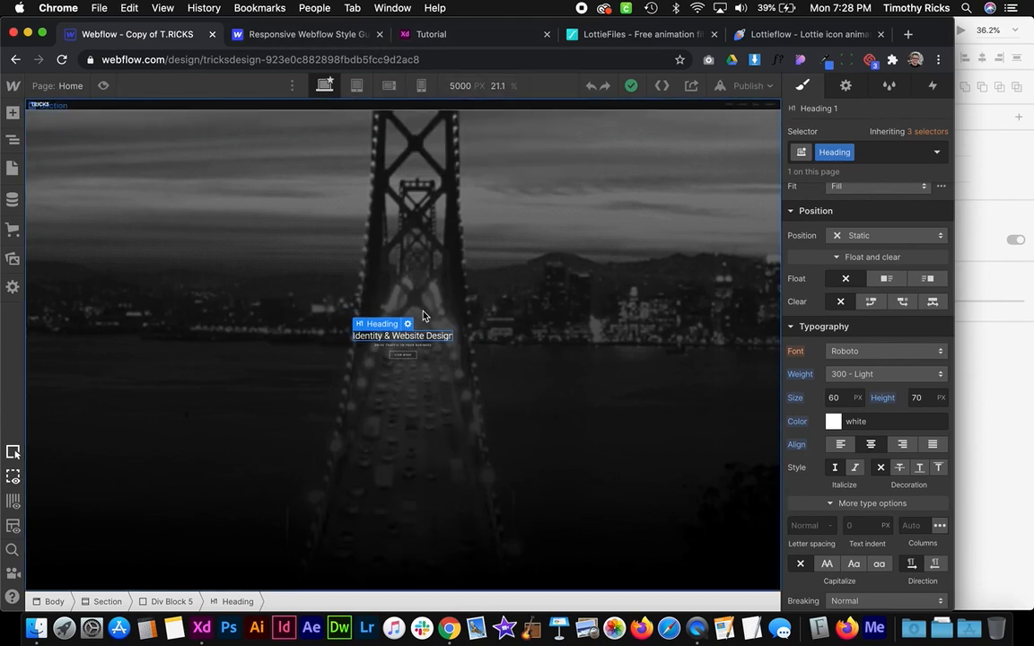
{"action": "scroll", "coordinate": [478, 382], "scroll_direction": "down", "scroll_amount": 2}
{"action": "scroll", "coordinate": [474, 374], "scroll_direction": "down", "scroll_amount": 1}
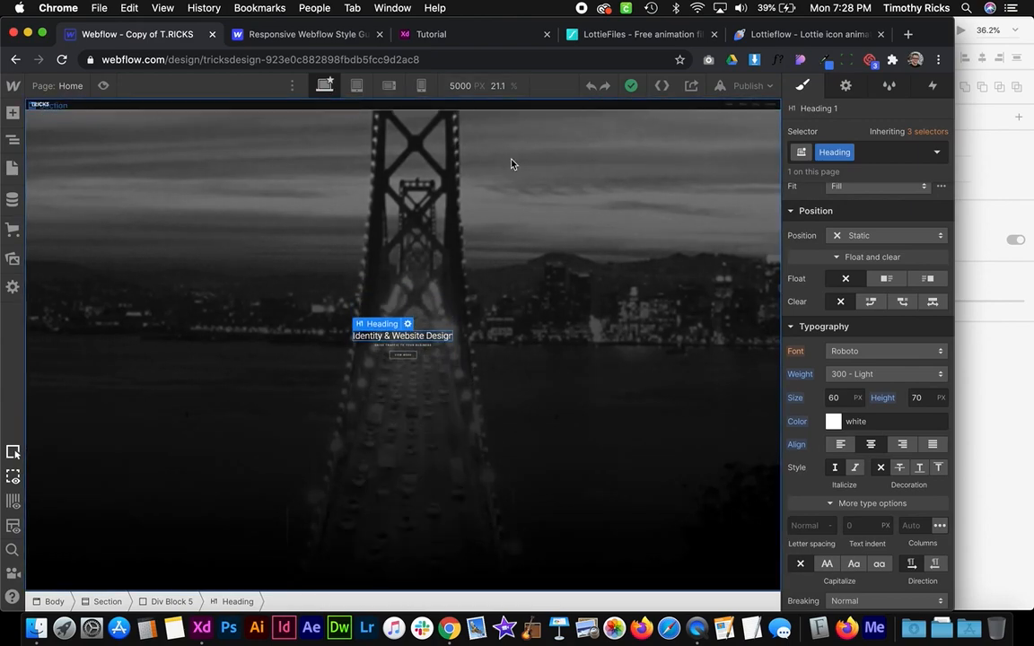
{"action": "scroll", "coordinate": [512, 163], "scroll_direction": "down", "scroll_amount": 2}
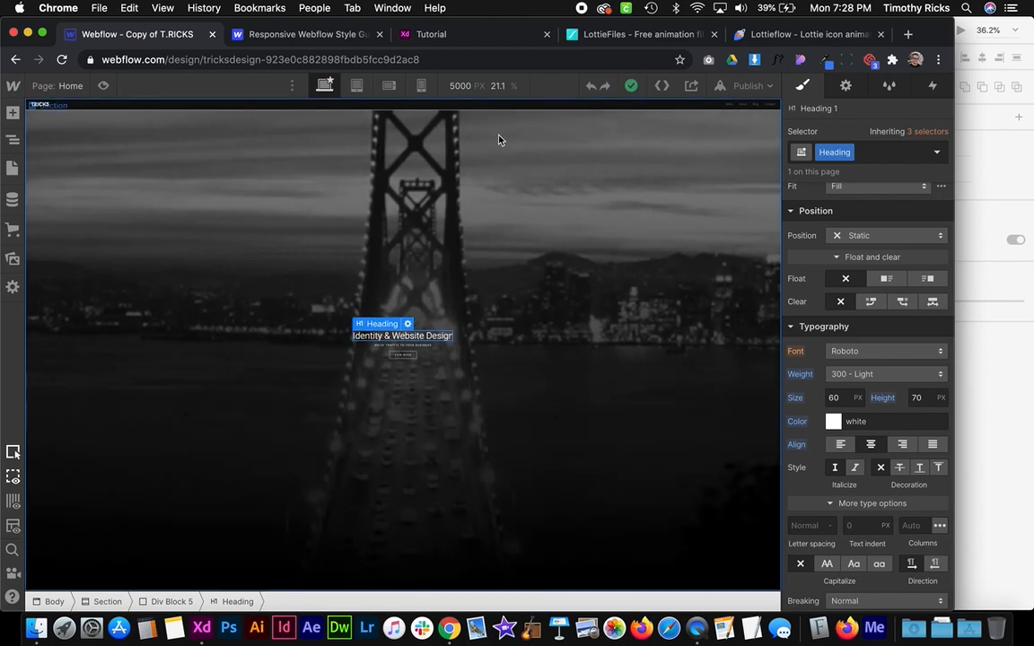
Reset the canvas to fit the available width and return to the Webflow dashboard
{"action": "left_click", "coordinate": [462, 85]}
{"action": "left_click", "coordinate": [547, 124]}
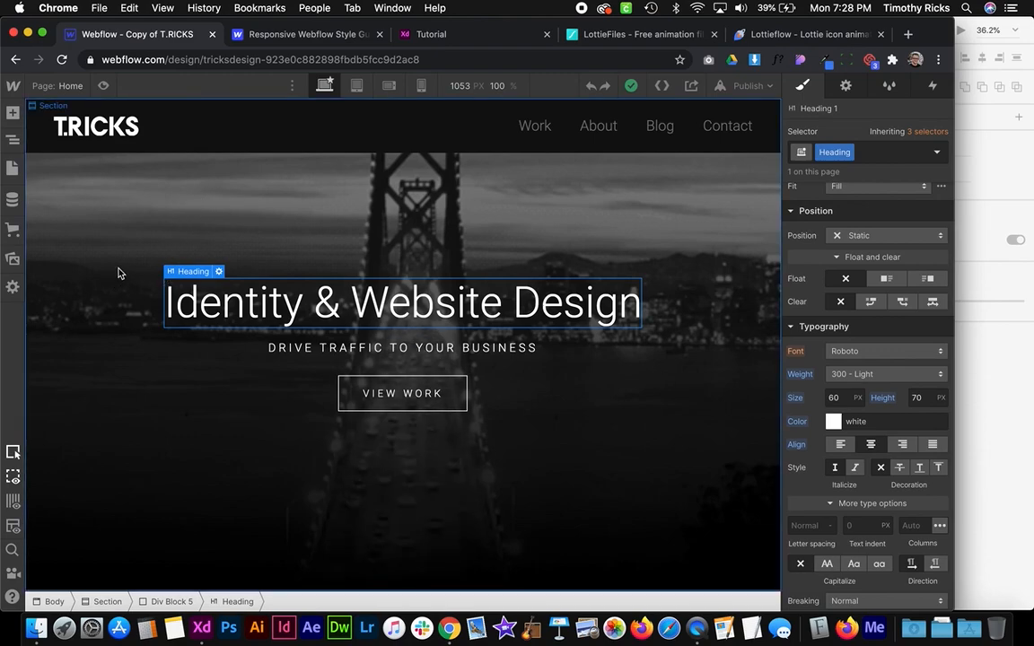
{"action": "left_click", "coordinate": [12, 89]}
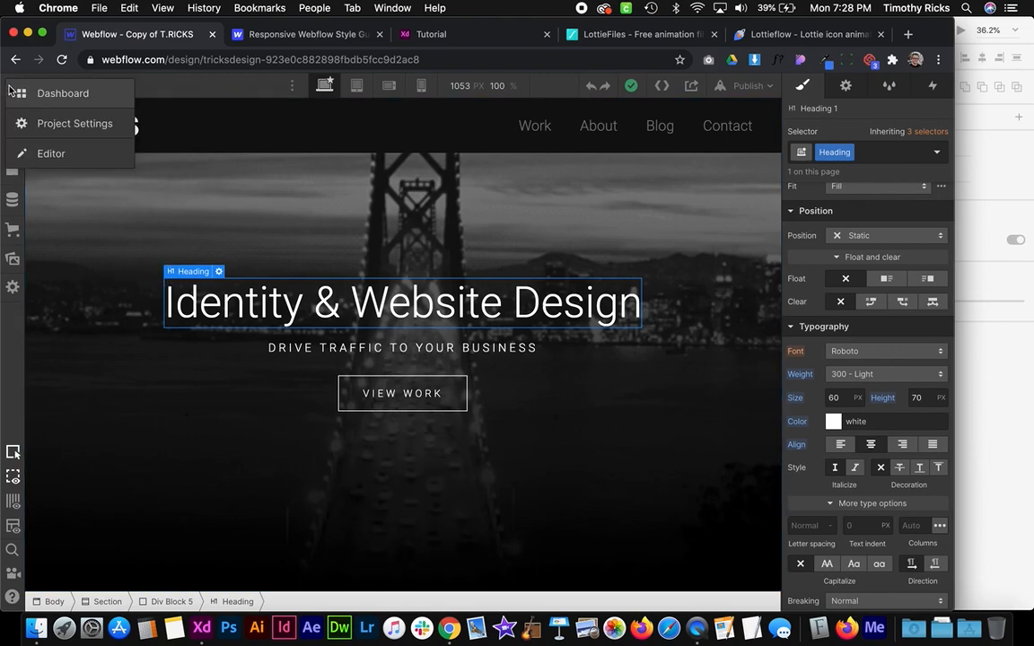
{"action": "left_click", "coordinate": [72, 99]}
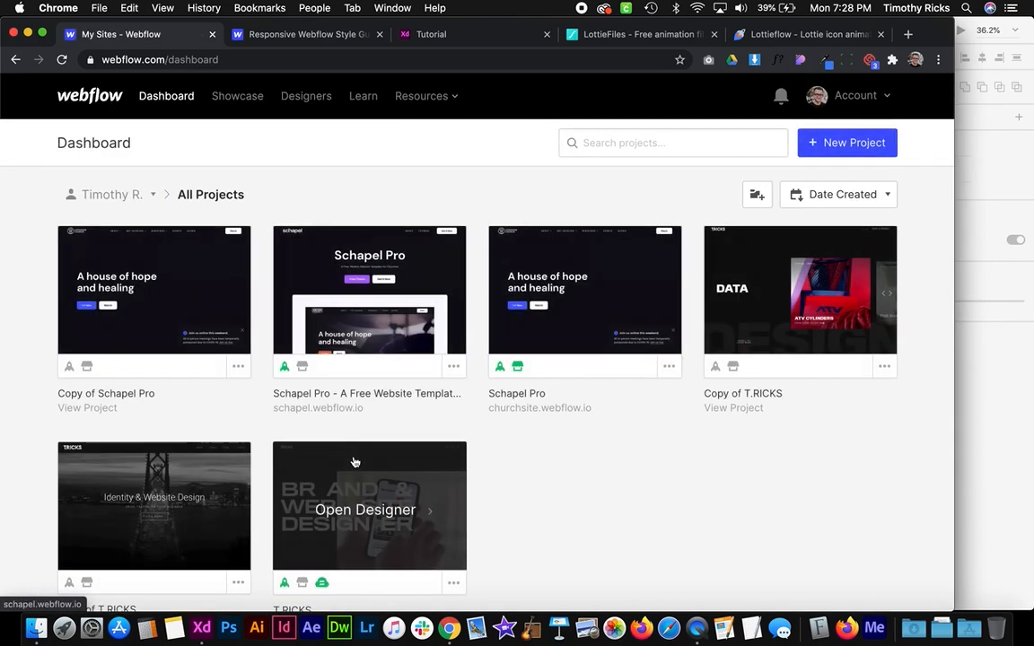
{"action": "mouse_move", "coordinate": [600, 321]}
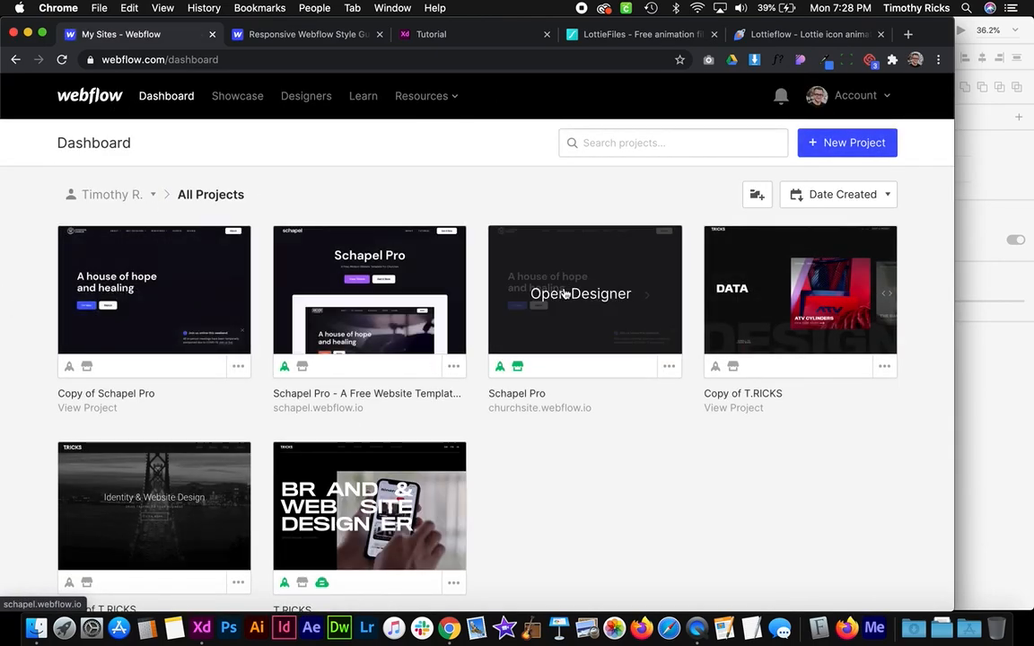
Open the Schapel Pro project in the Designer, enlarge the browser window to the full screen width and hide the element tree
{"action": "left_click", "coordinate": [566, 294]}
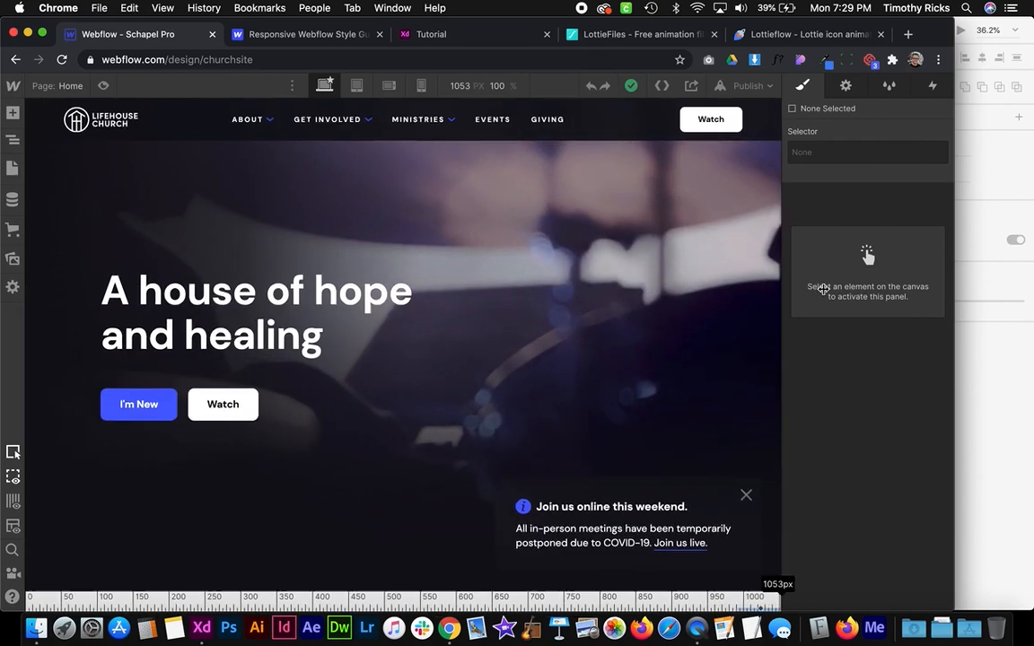
{"action": "left_click_drag", "start_coordinate": [849, 302], "coordinate": [687, 321]}
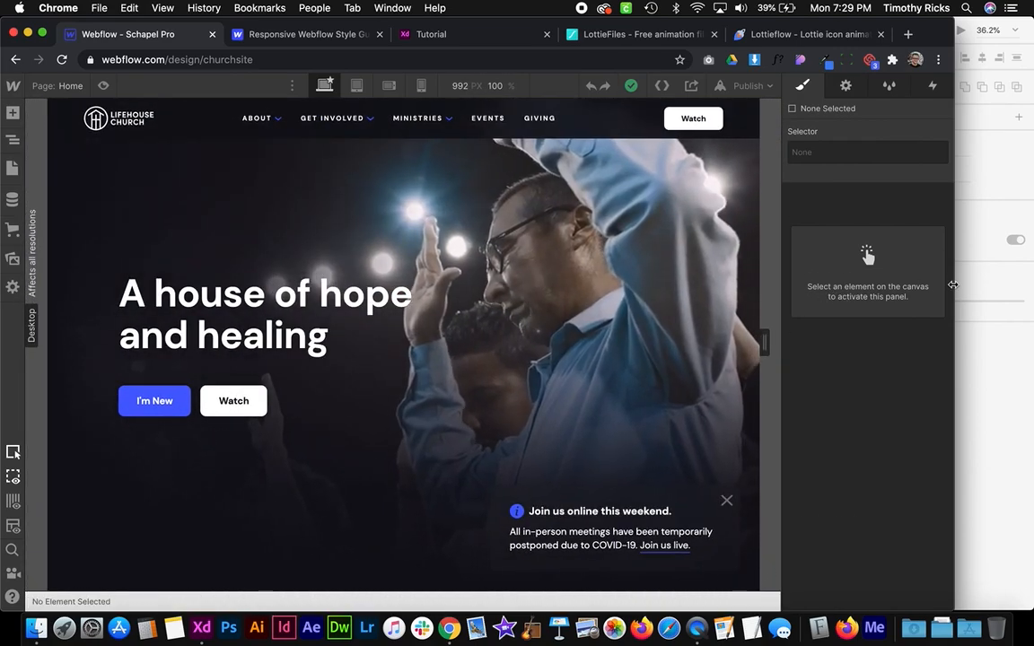
{"action": "left_click_drag", "start_coordinate": [952, 285], "coordinate": [1032, 296]}
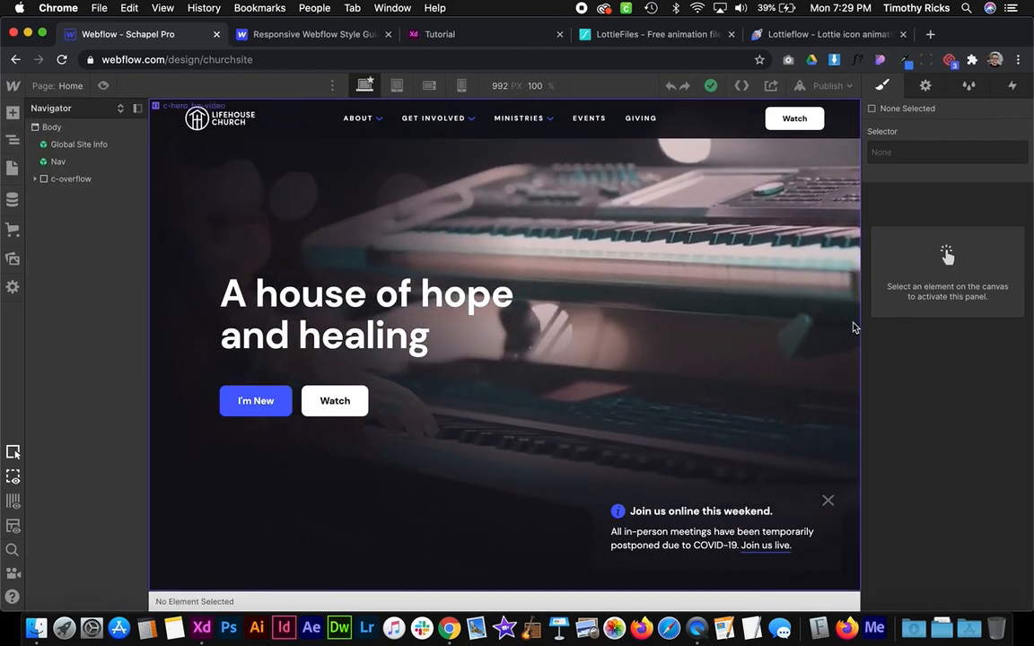
{"action": "key", "text": "z"}
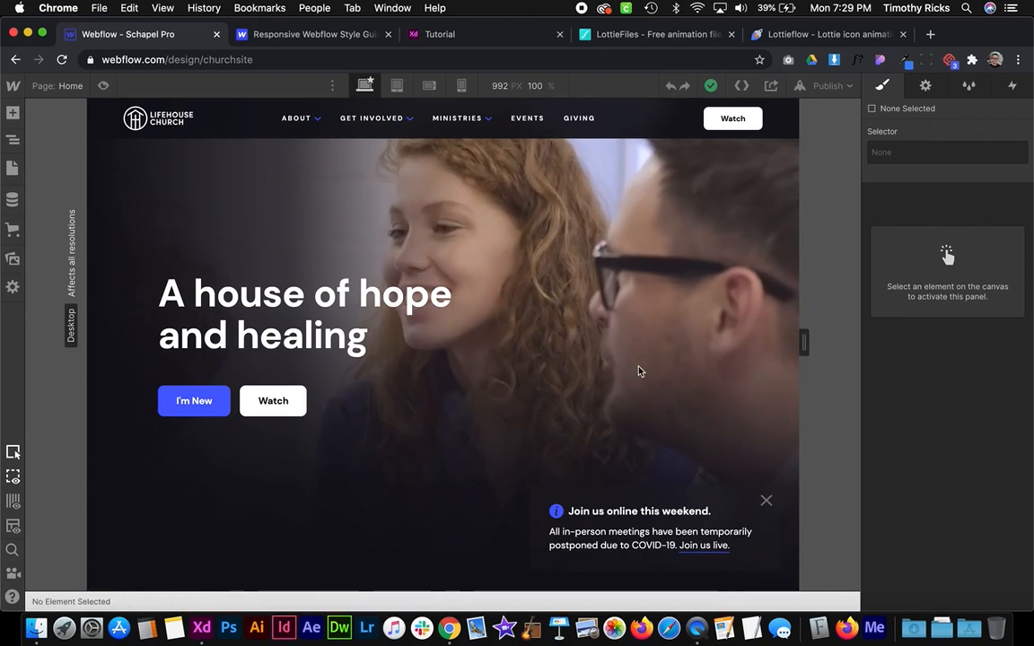
Preview the church homepage without the editing panels, look over its hero and events sections, and return to editing
{"action": "scroll", "coordinate": [638, 371], "scroll_direction": "down", "scroll_amount": 4}
{"action": "left_click", "coordinate": [104, 85]}
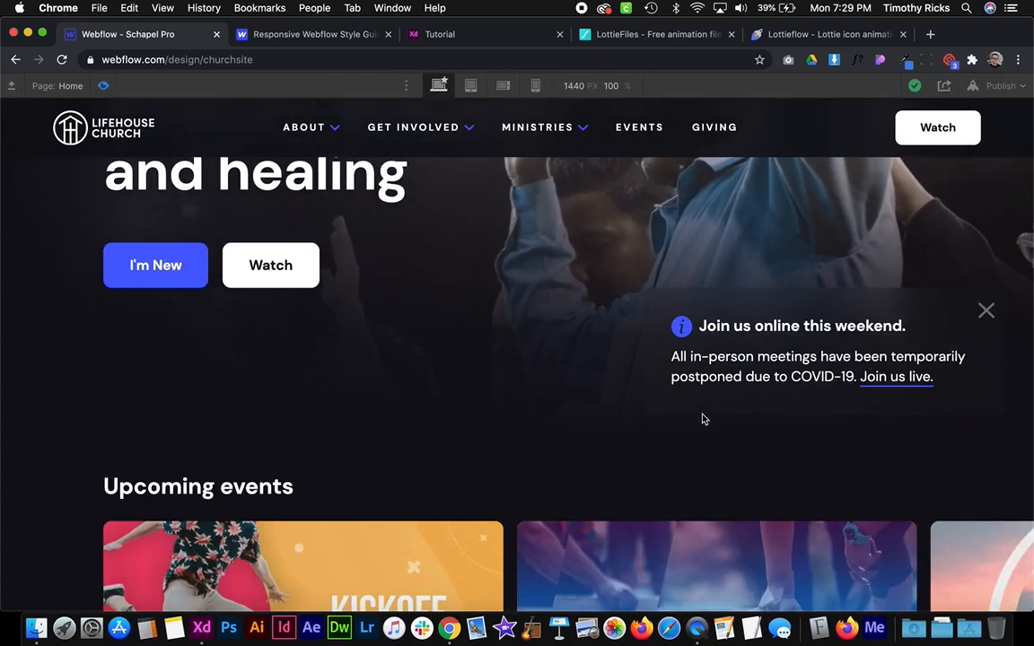
{"action": "key", "text": "super+shift+p"}
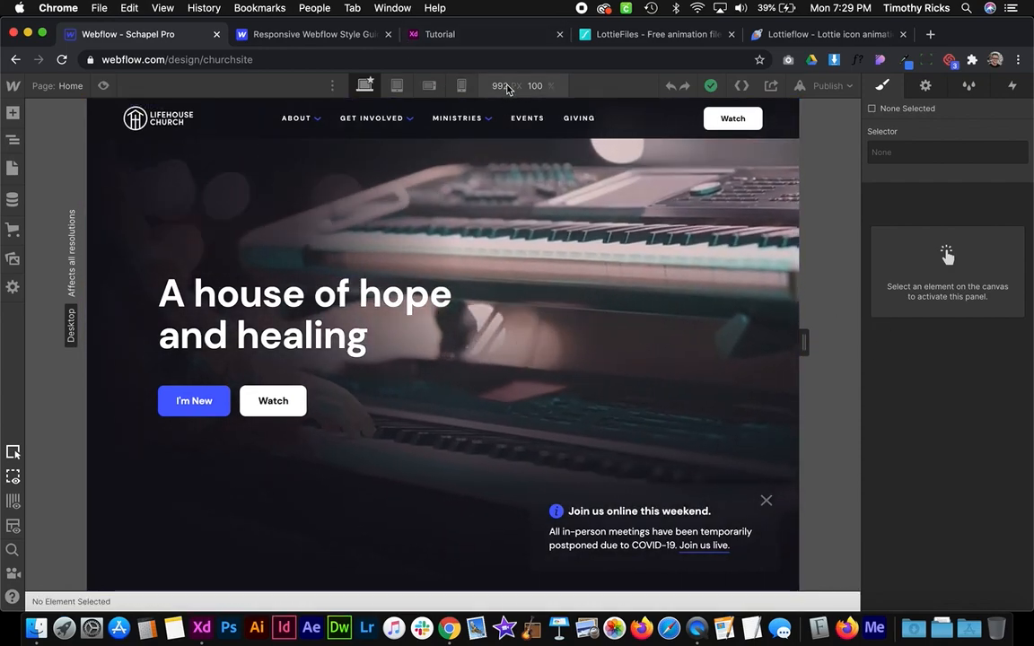
Set the canvas width to 2000 px to check how the church hero scales on a large screen
{"action": "left_click", "coordinate": [499, 85]}
{"action": "type", "text": "20"}
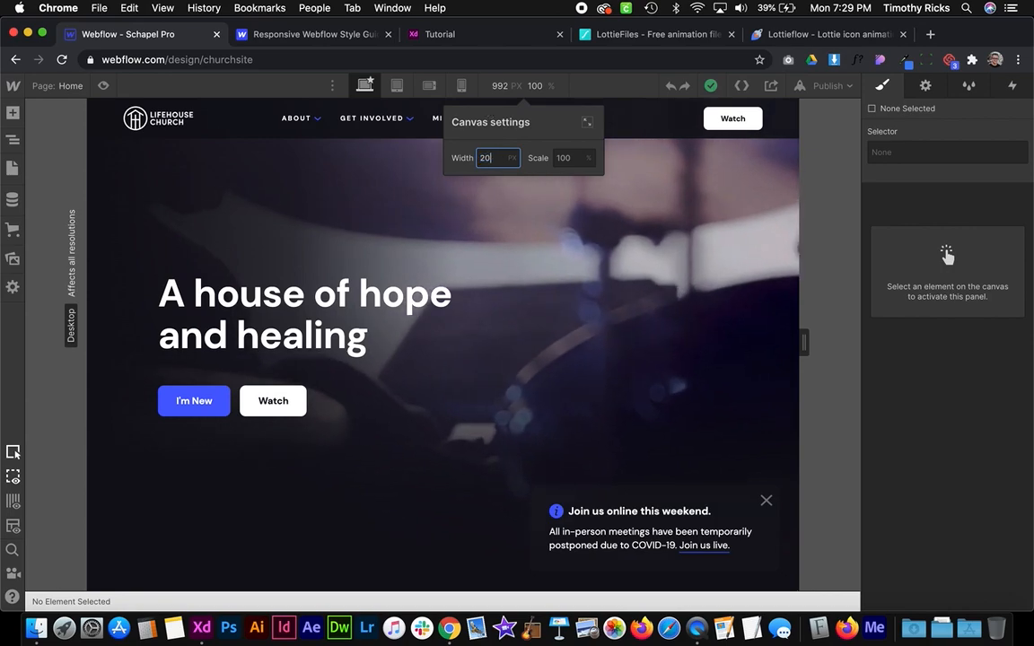
{"action": "type", "text": "00"}
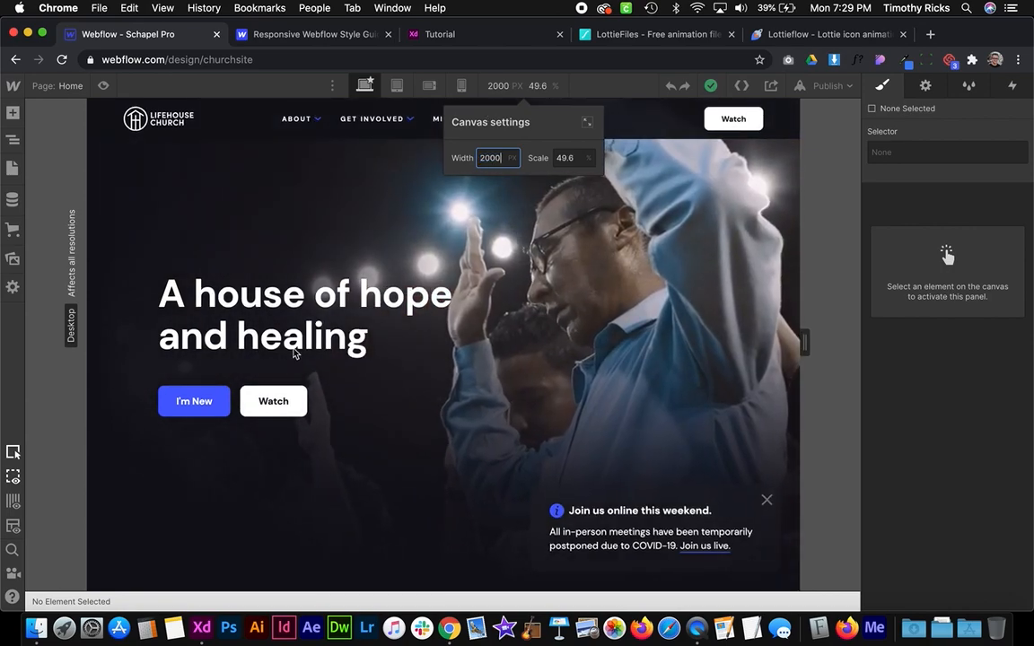
Set the canvas width to 5000 px and examine the proportions of the church hero on a huge screen
{"action": "key", "text": "BackSpace"}
{"action": "key", "text": "BackSpace"}
{"action": "key", "text": "BackSpace"}
{"action": "key", "text": "BackSpace"}
{"action": "type", "text": "500"}
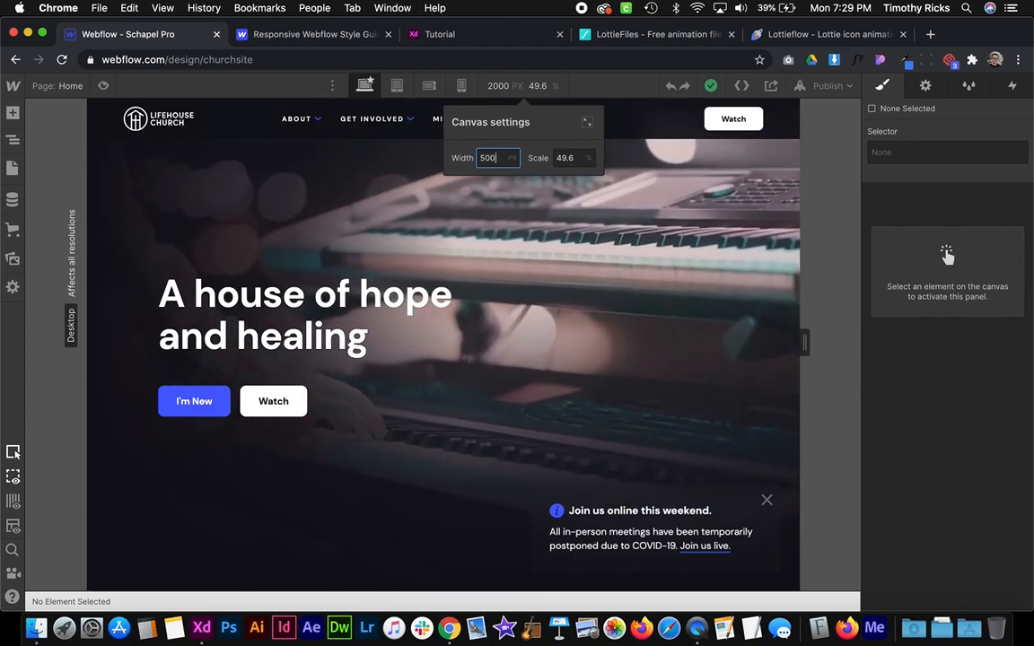
{"action": "type", "text": "0"}
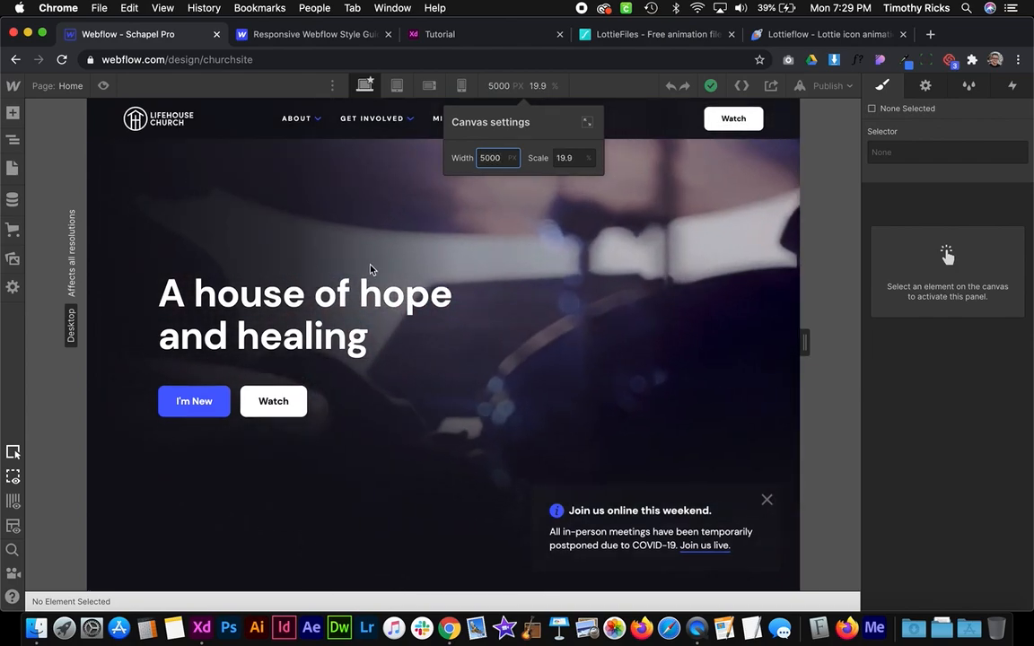
{"action": "left_click", "coordinate": [370, 271]}
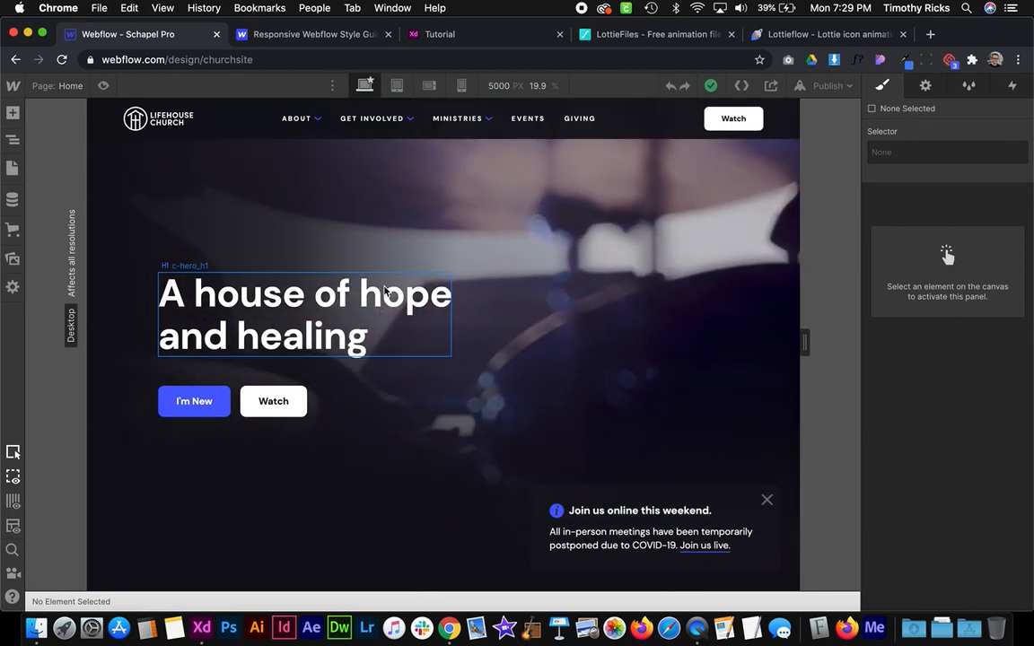
Return to the Webflow dashboard and switch to the Responsive Webflow Style Guide Clone showcase page
{"action": "left_click", "coordinate": [13, 86]}
{"action": "left_click", "coordinate": [42, 95]}
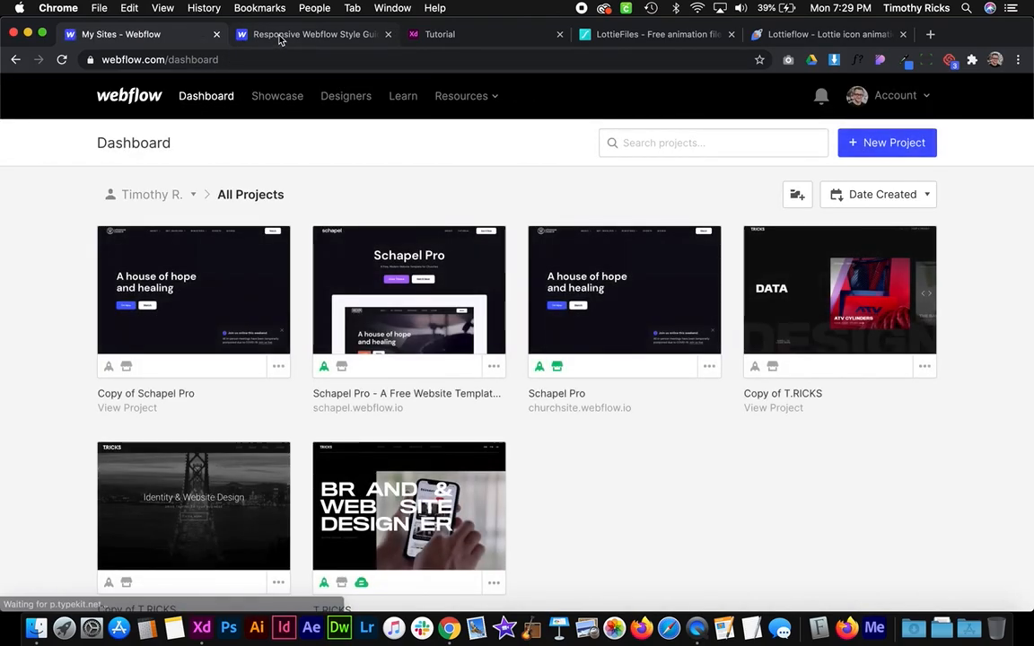
{"action": "left_click", "coordinate": [280, 36]}
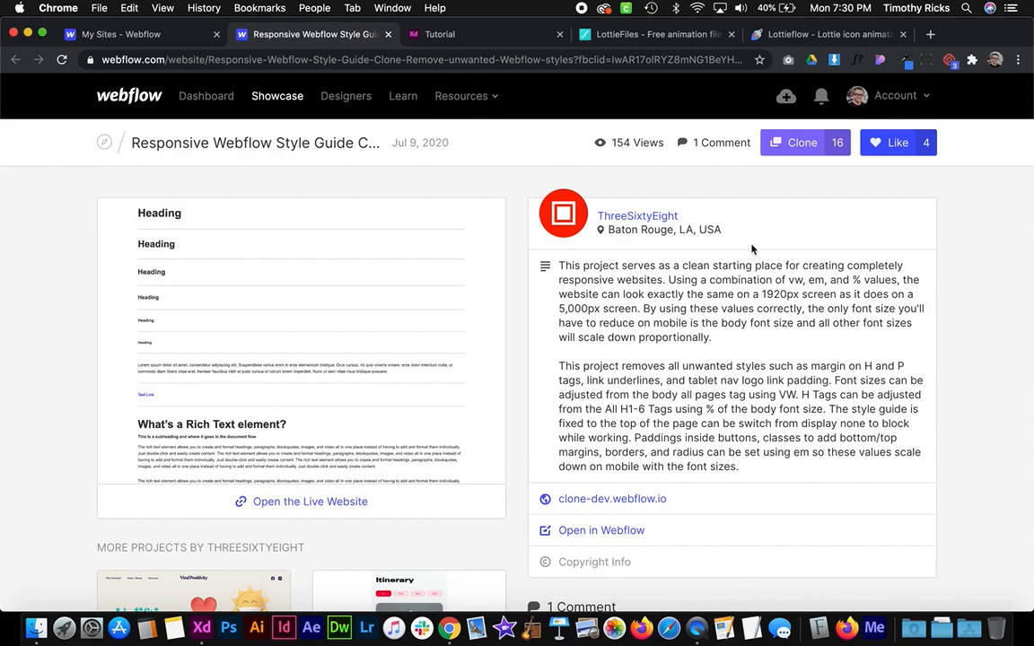
Clone the Responsive Webflow Style Guide into the personal account as a new project named YouTube Tutorial
{"action": "left_click", "coordinate": [795, 146]}
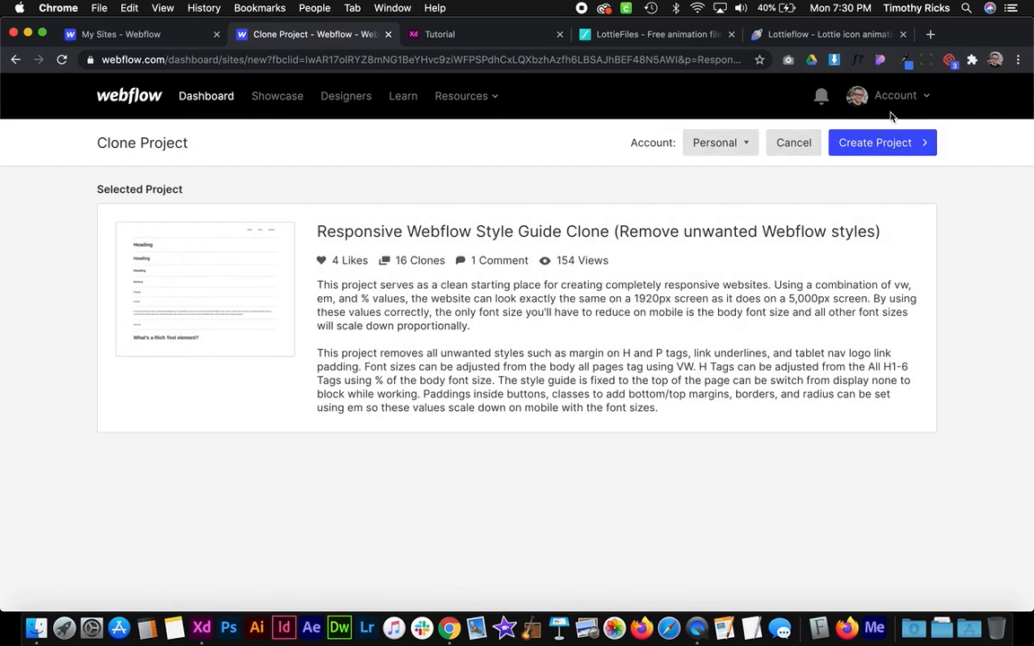
{"action": "left_click", "coordinate": [880, 145]}
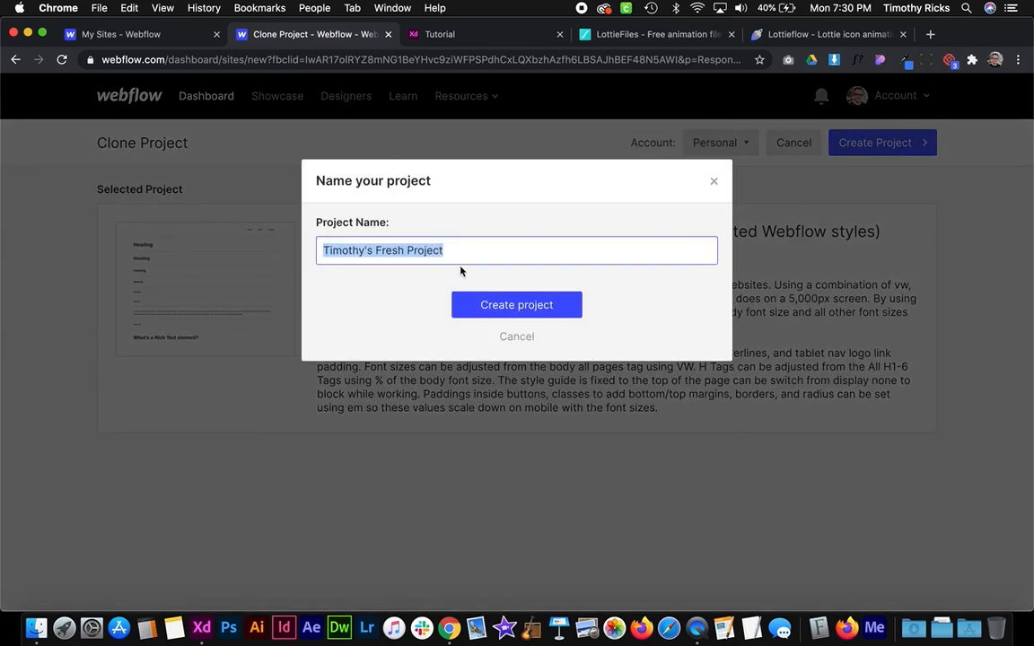
{"action": "type", "text": "YouTube Tutorial"}
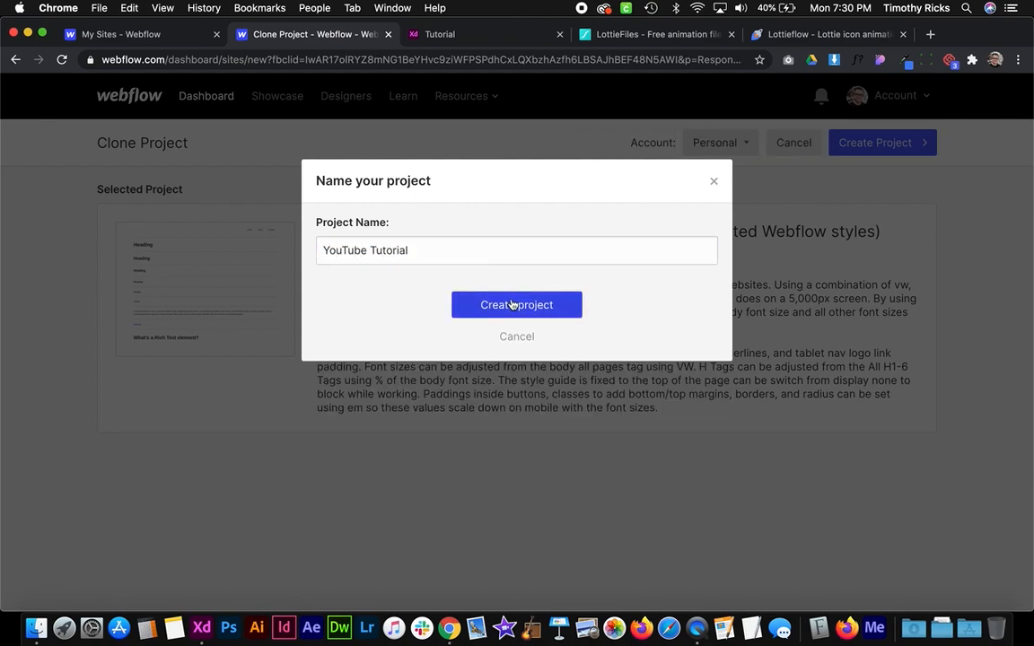
{"action": "left_click", "coordinate": [517, 304]}
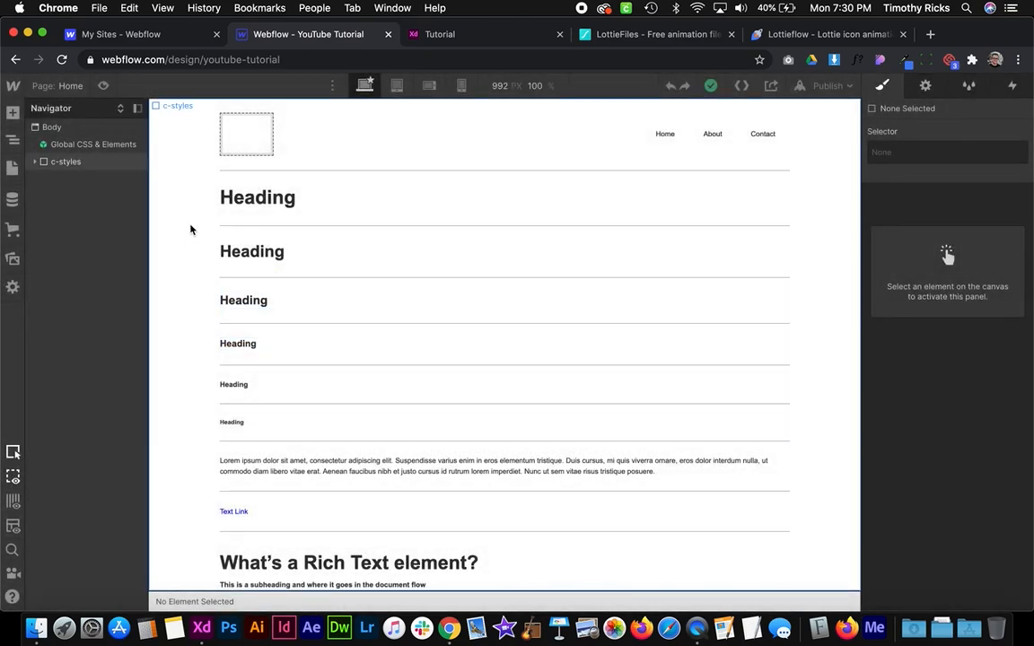
Inspect the c-styles block and the c-html embed inside the Global CSS & Elements symbol, ending on the Body
{"action": "left_click", "coordinate": [191, 230]}
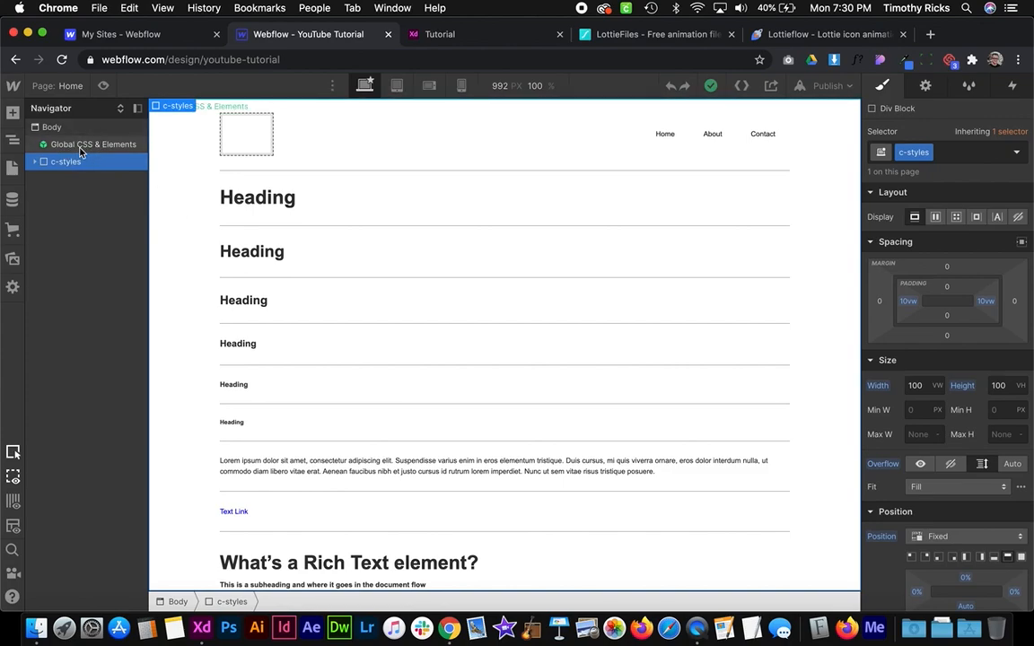
{"action": "left_click", "coordinate": [50, 145]}
{"action": "double_click", "coordinate": [50, 146]}
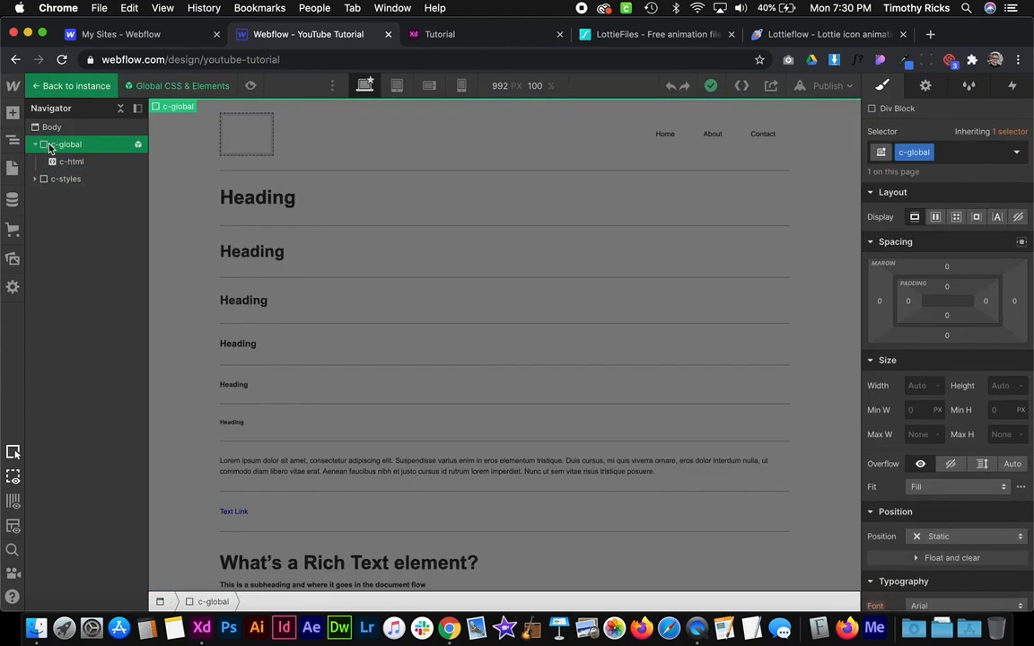
{"action": "left_click", "coordinate": [76, 164]}
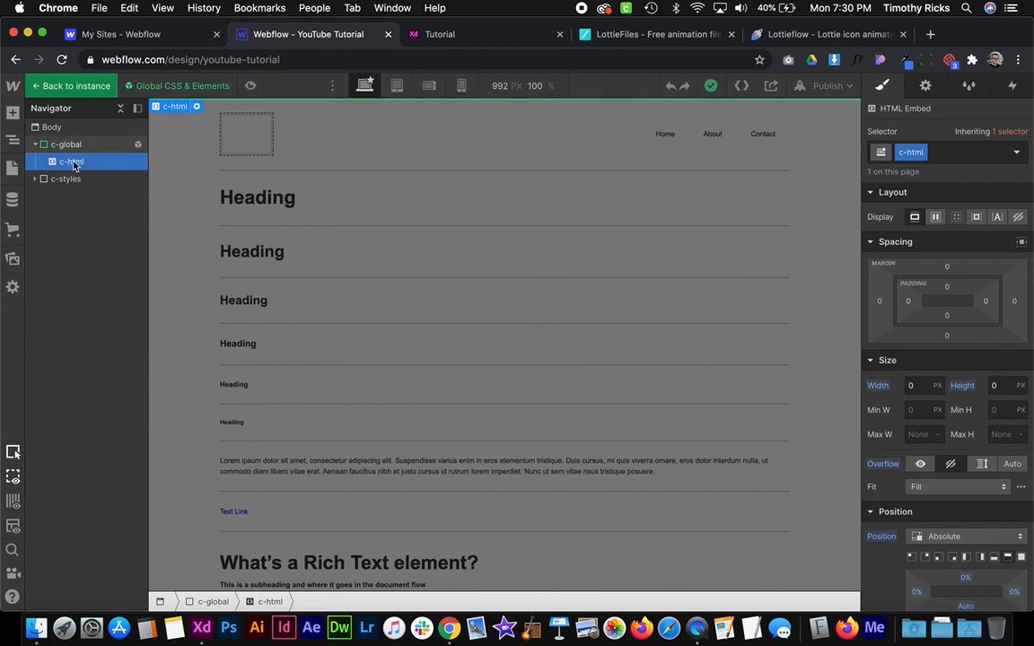
{"action": "left_click", "coordinate": [68, 128]}
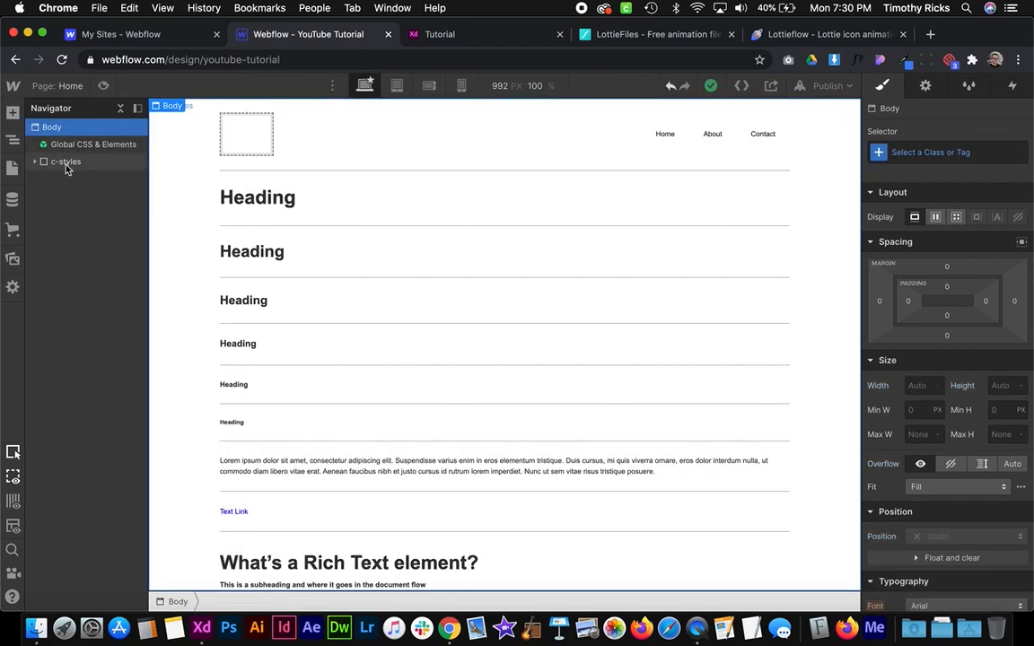
Examine the style guide's Heading 1, 2, 3 and 6, its paragraph and the rich text sample
{"action": "left_click", "coordinate": [271, 203]}
{"action": "left_click", "coordinate": [283, 254]}
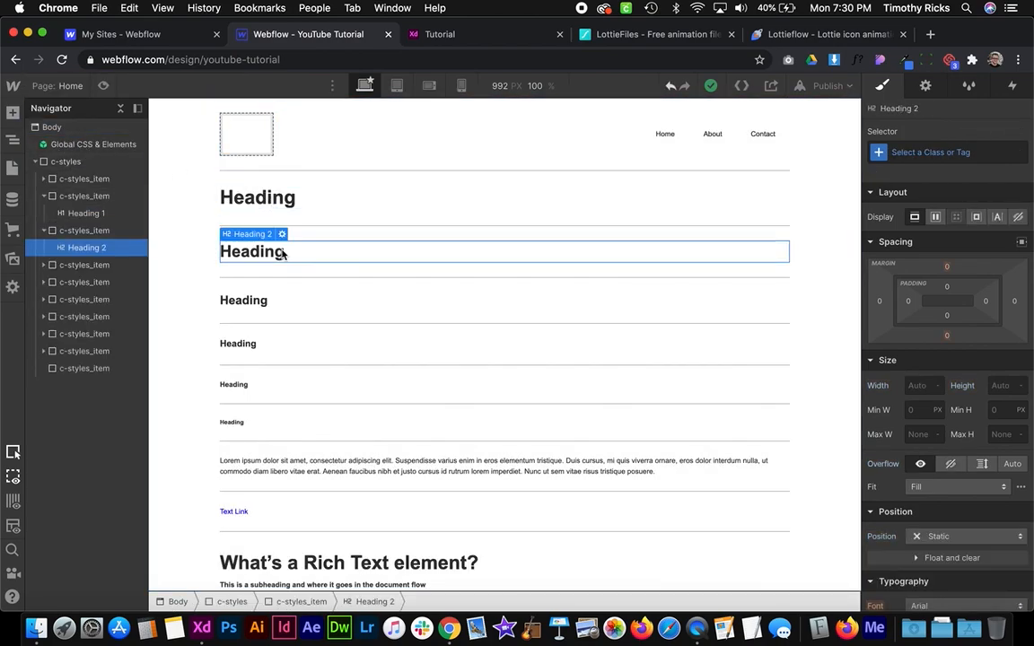
{"action": "left_click", "coordinate": [273, 295]}
{"action": "left_click", "coordinate": [268, 302]}
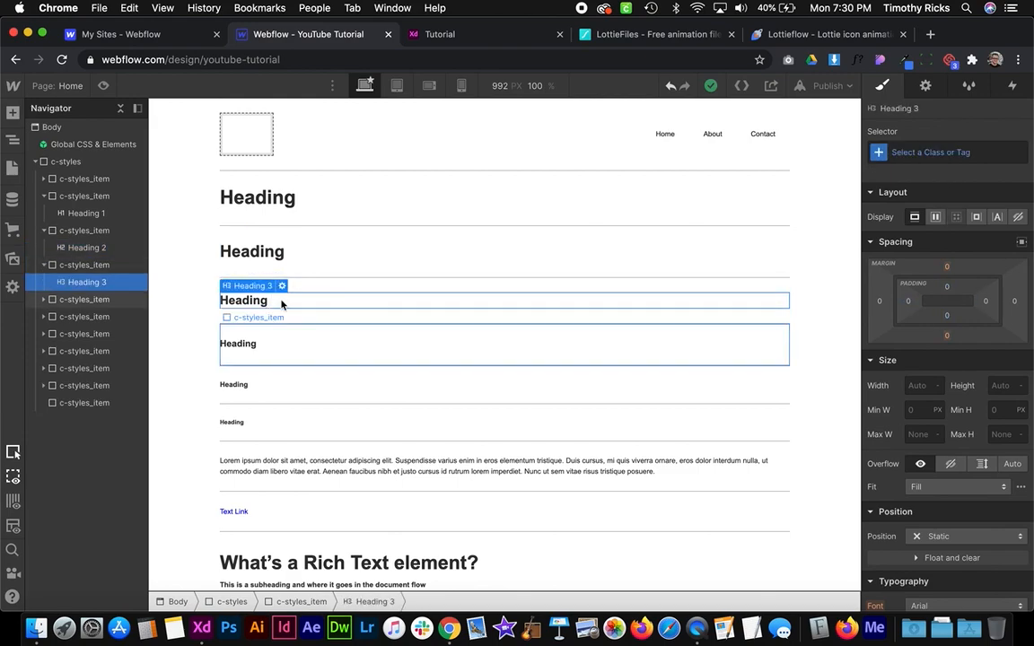
{"action": "left_click", "coordinate": [277, 197]}
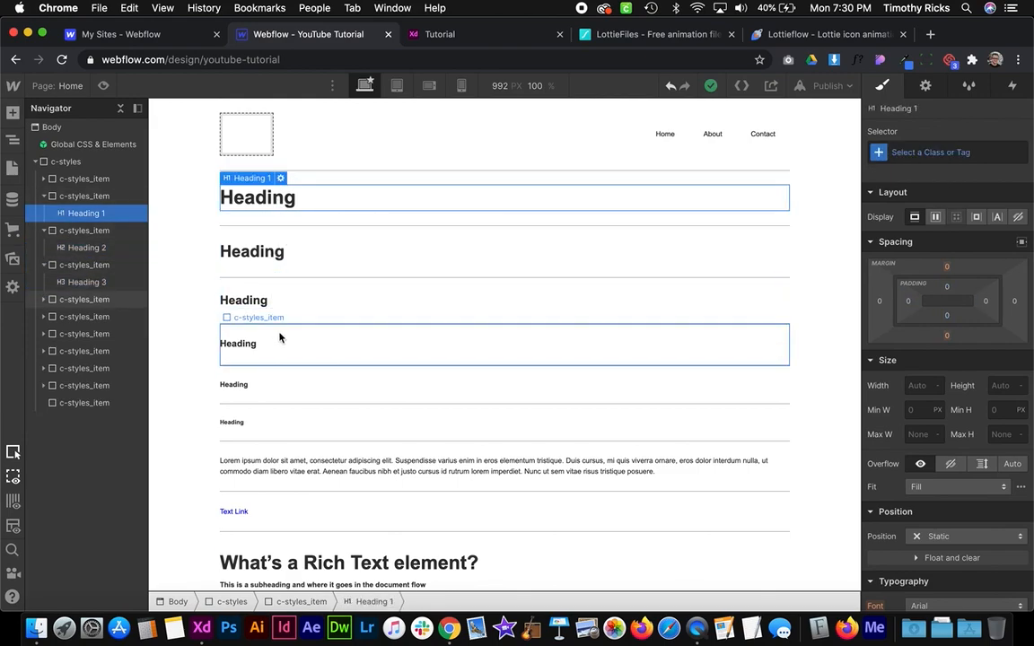
{"action": "left_click", "coordinate": [232, 427]}
{"action": "left_click", "coordinate": [308, 466]}
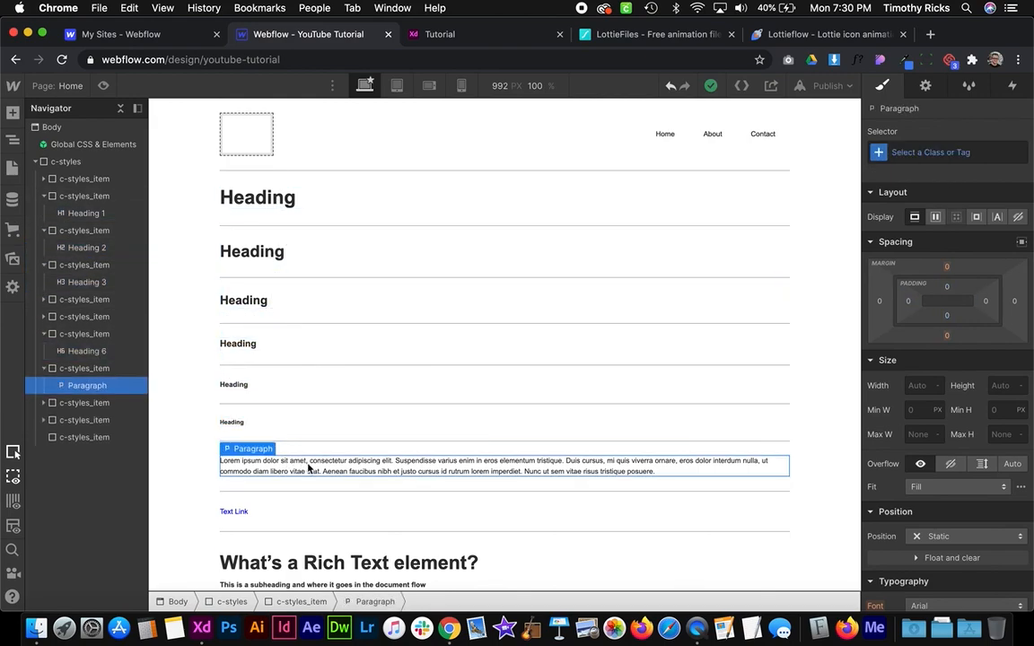
{"action": "scroll", "coordinate": [327, 480], "scroll_direction": "down", "scroll_amount": 4}
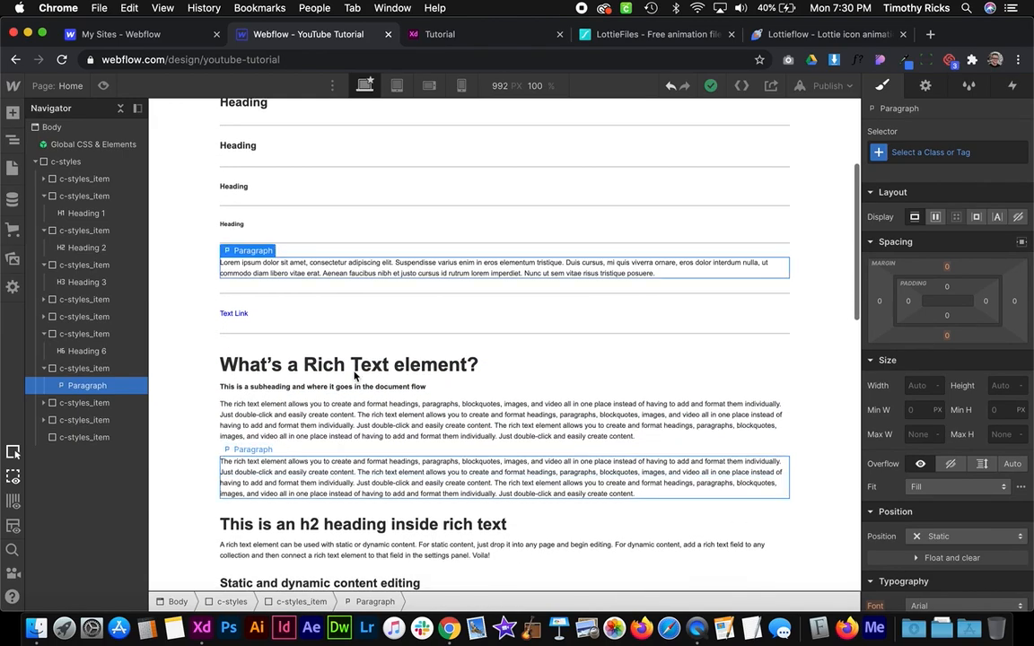
{"action": "scroll", "coordinate": [355, 376], "scroll_direction": "up", "scroll_amount": 5}
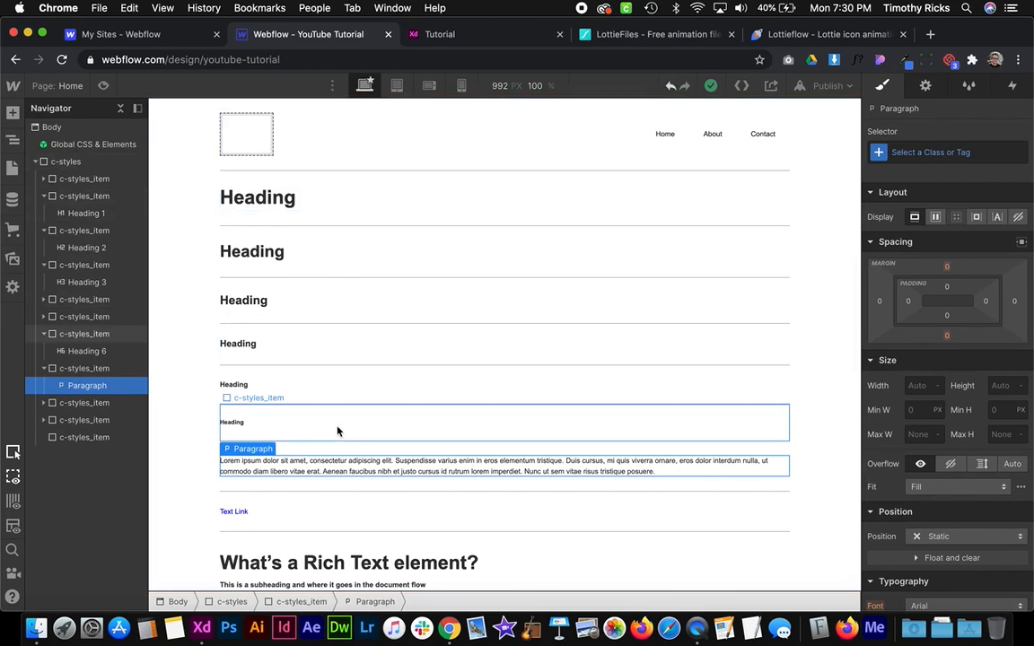
Move the Adobe XD window with the Tutorial design to a separate new desktop and switch to it
{"action": "key", "text": "ctrl+Up"}
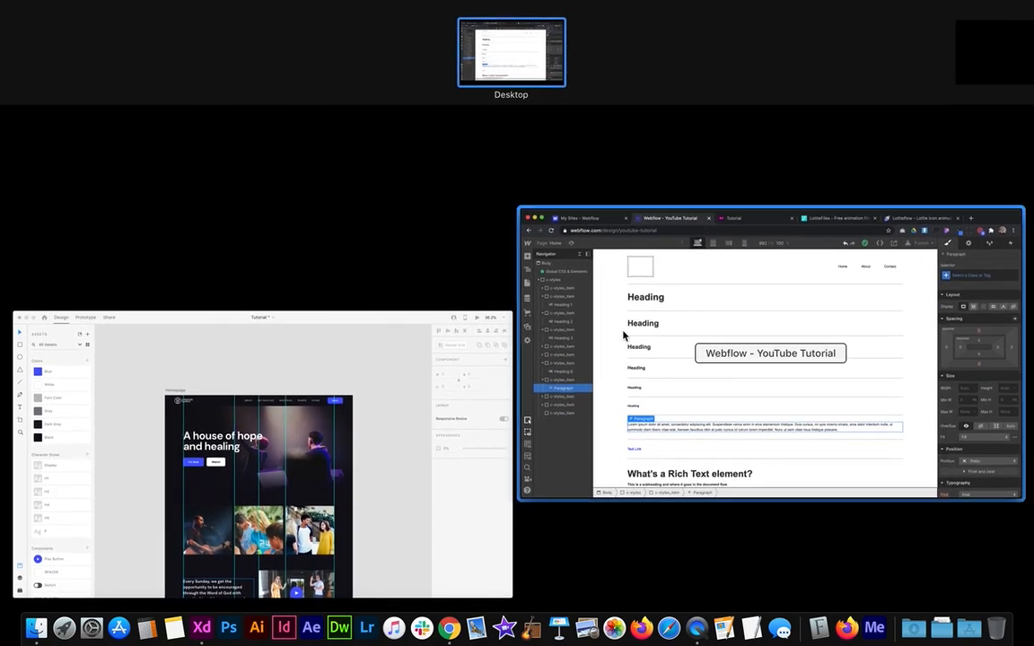
{"action": "left_click_drag", "start_coordinate": [205, 411], "coordinate": [607, 84]}
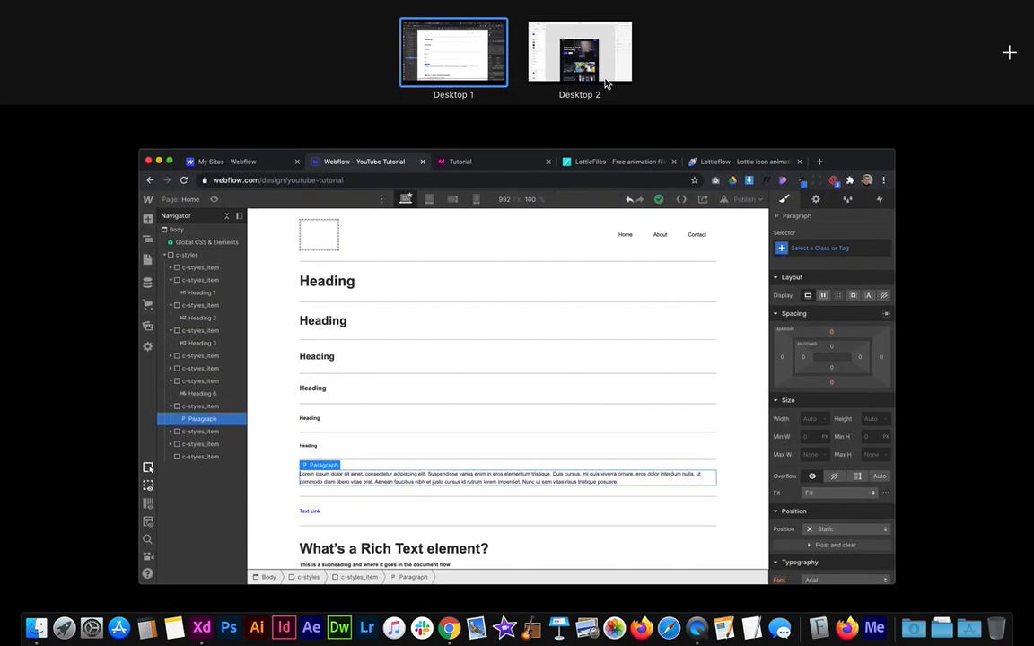
{"action": "left_click", "coordinate": [603, 79]}
Zoom in on the XD homepage and check which font the hero heading "A house of hope and healing" uses
{"action": "scroll", "coordinate": [465, 228], "scroll_direction": "down", "scroll_amount": 3}
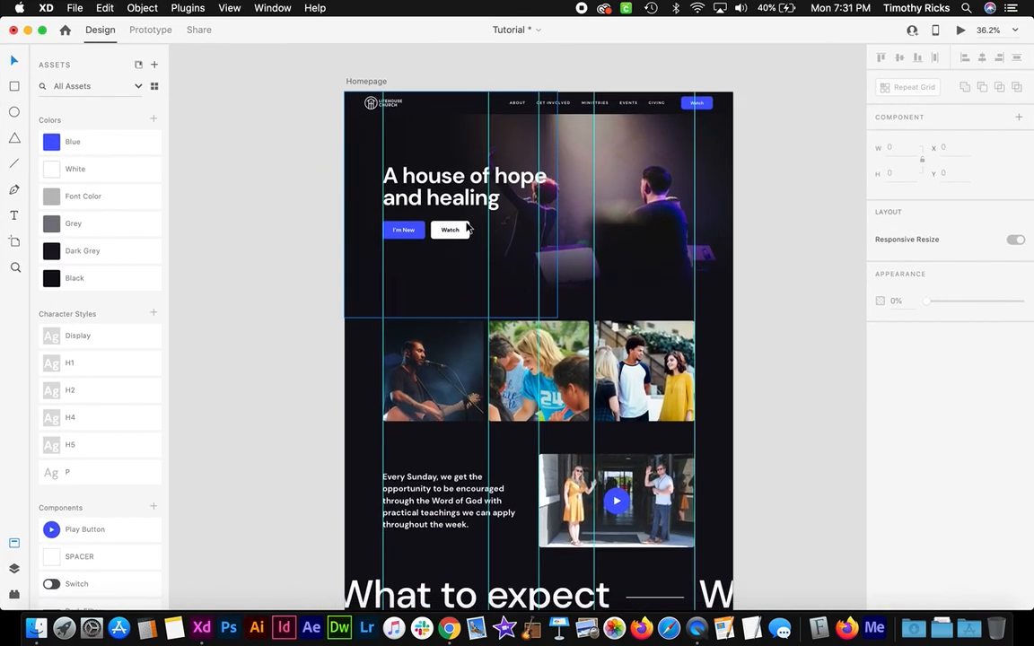
{"action": "scroll", "coordinate": [341, 319], "scroll_direction": "up", "scroll_amount": 2}
{"action": "scroll", "coordinate": [341, 319], "scroll_direction": "right", "scroll_amount": 2}
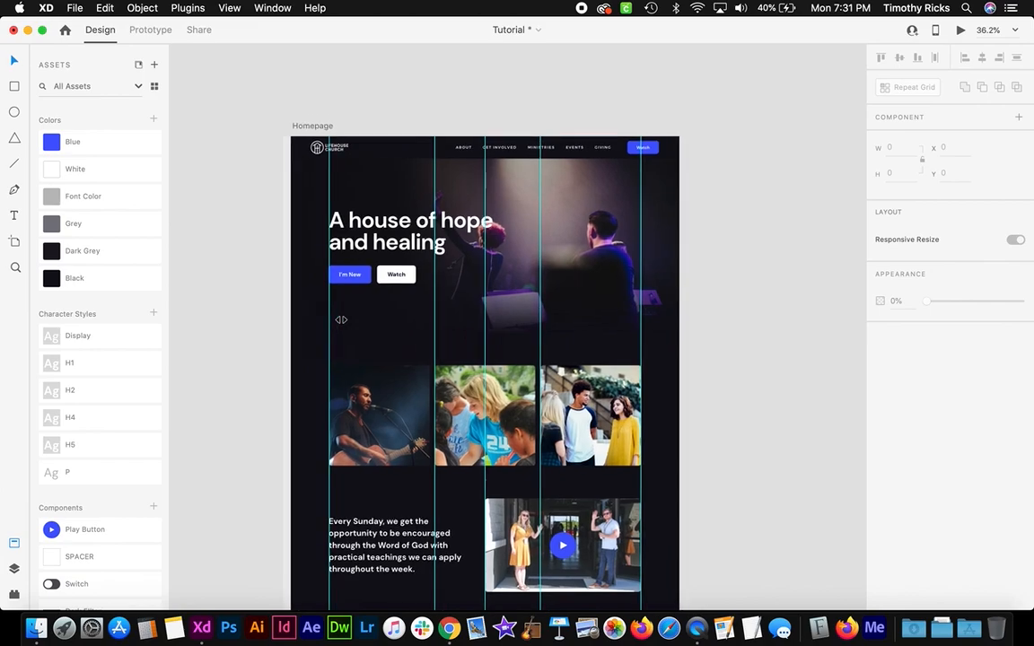
{"action": "scroll", "coordinate": [359, 233], "scroll_direction": "up", "scroll_amount": 3}
{"action": "left_click", "coordinate": [359, 233]}
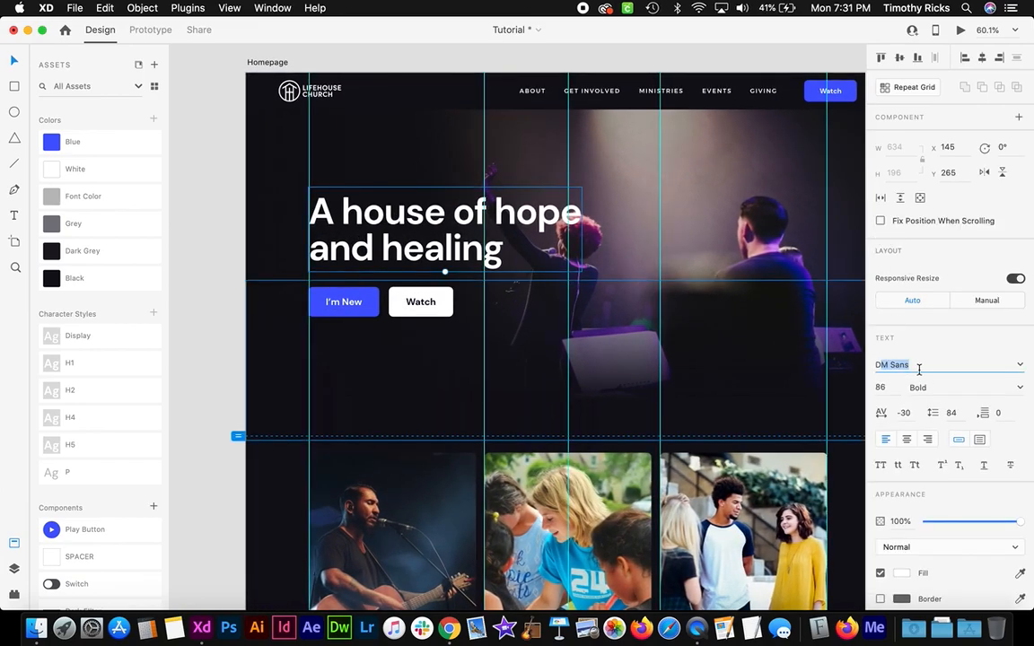
{"action": "scroll", "coordinate": [496, 369], "scroll_direction": "down", "scroll_amount": 4}
{"action": "scroll", "coordinate": [496, 369], "scroll_direction": "left", "scroll_amount": 1}
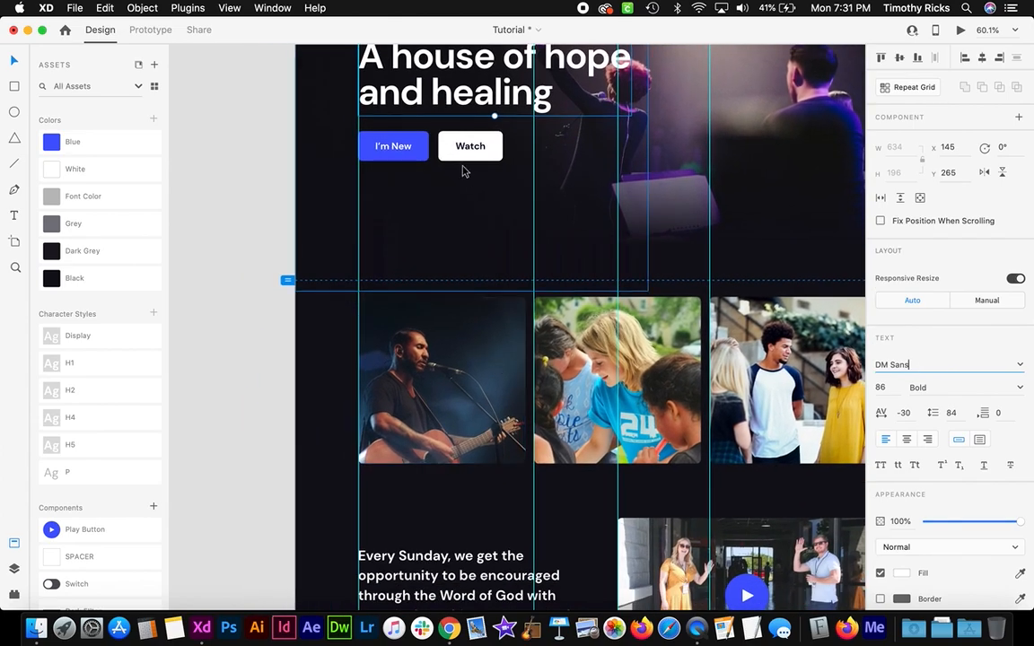
Switch back to Webflow in Chrome and open the YouTube Tutorial project's font settings
{"action": "key", "text": "ctrl+Left"}
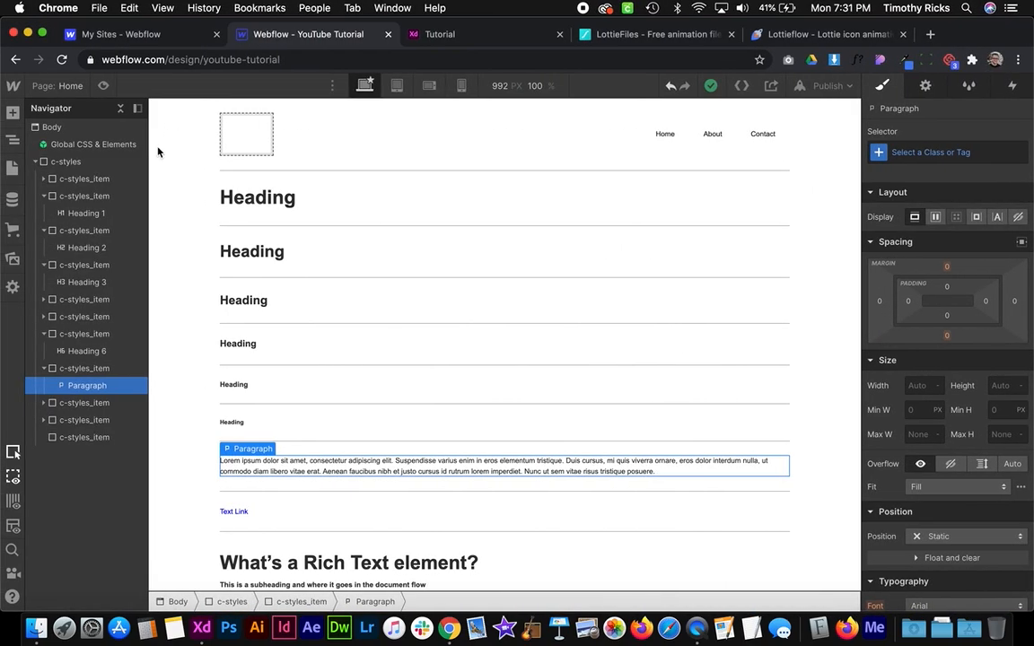
{"action": "left_click", "coordinate": [13, 87]}
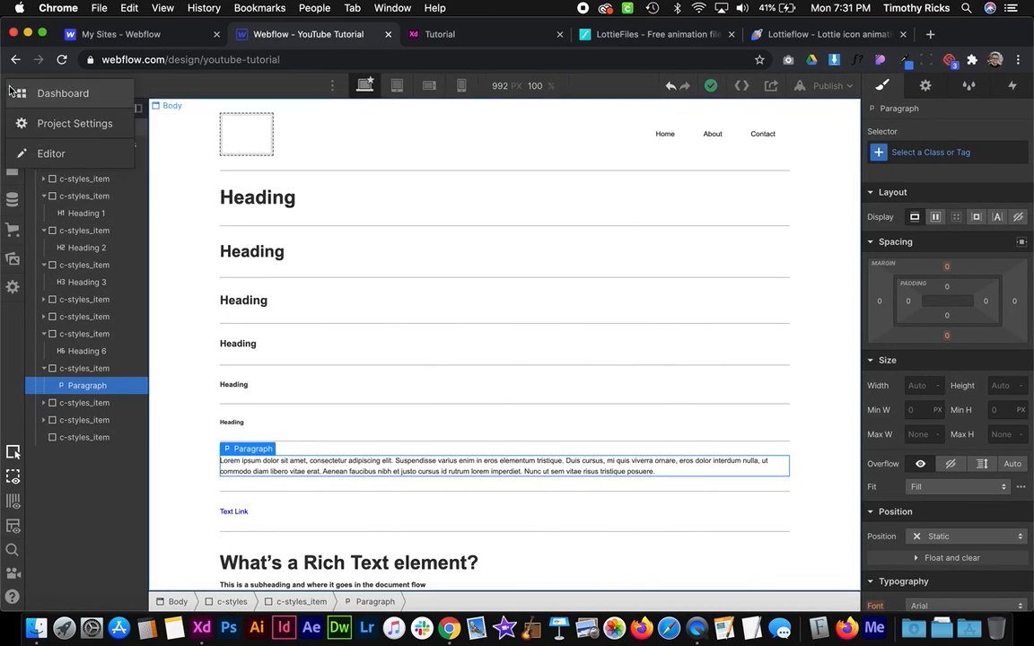
{"action": "left_click", "coordinate": [105, 126]}
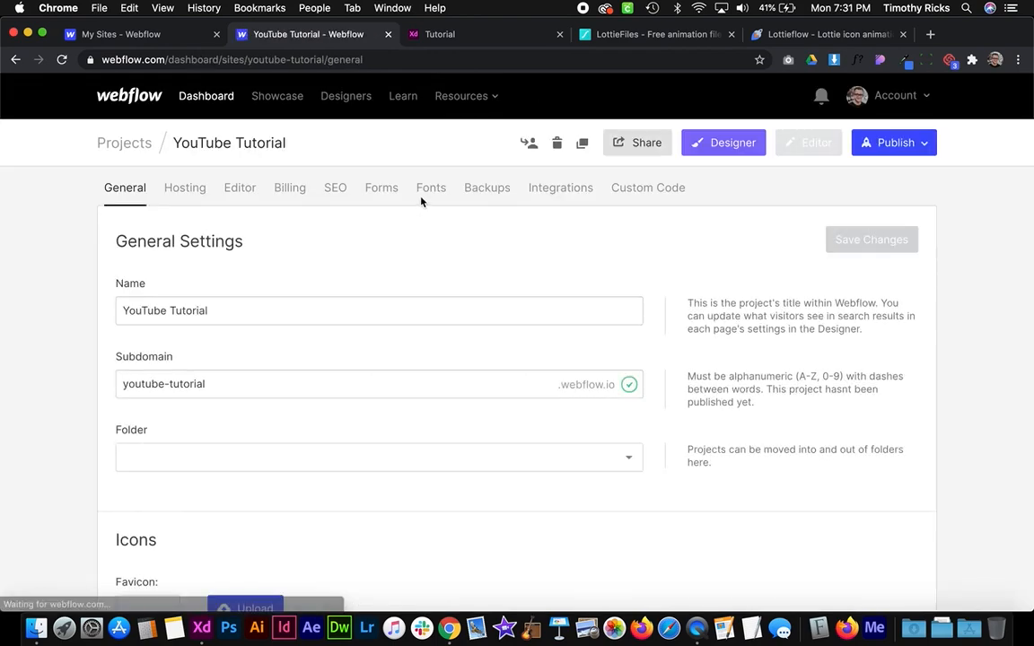
{"action": "left_click", "coordinate": [433, 190]}
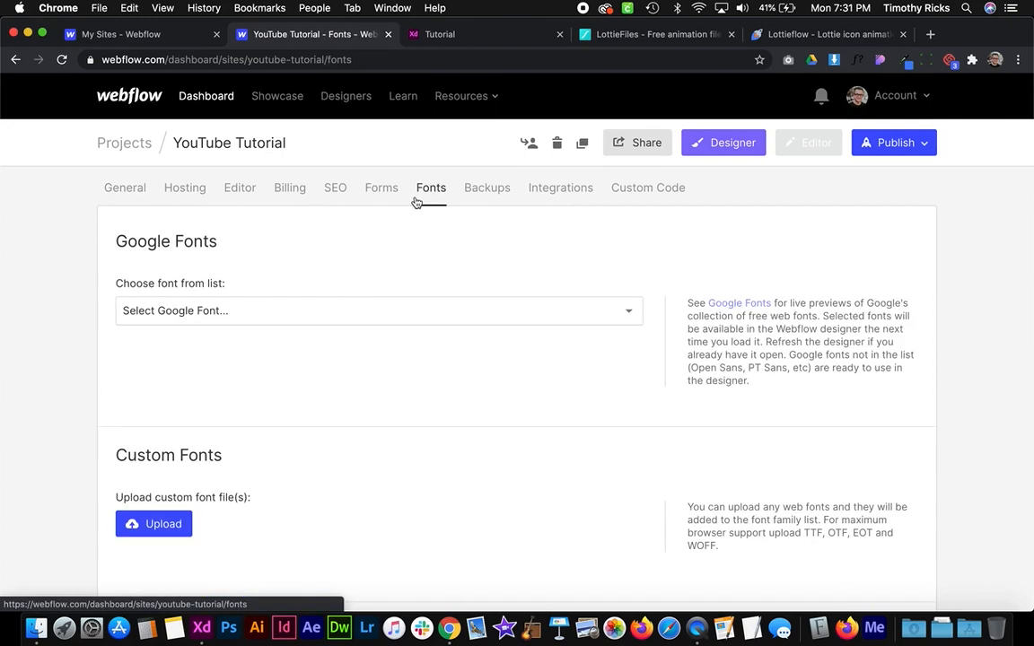
Add the Google font DM Sans to the project with the Regular, 500 and 700 variants and the latin script
{"action": "scroll", "coordinate": [383, 311], "scroll_direction": "down", "scroll_amount": 2}
{"action": "left_click", "coordinate": [300, 216]}
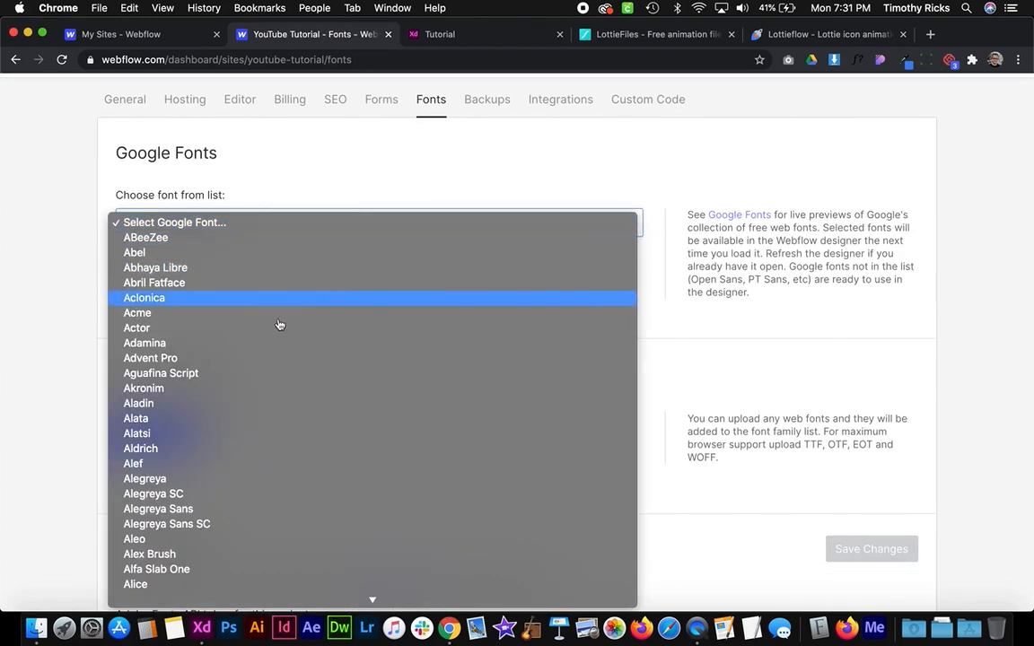
{"action": "key", "text": "d"}
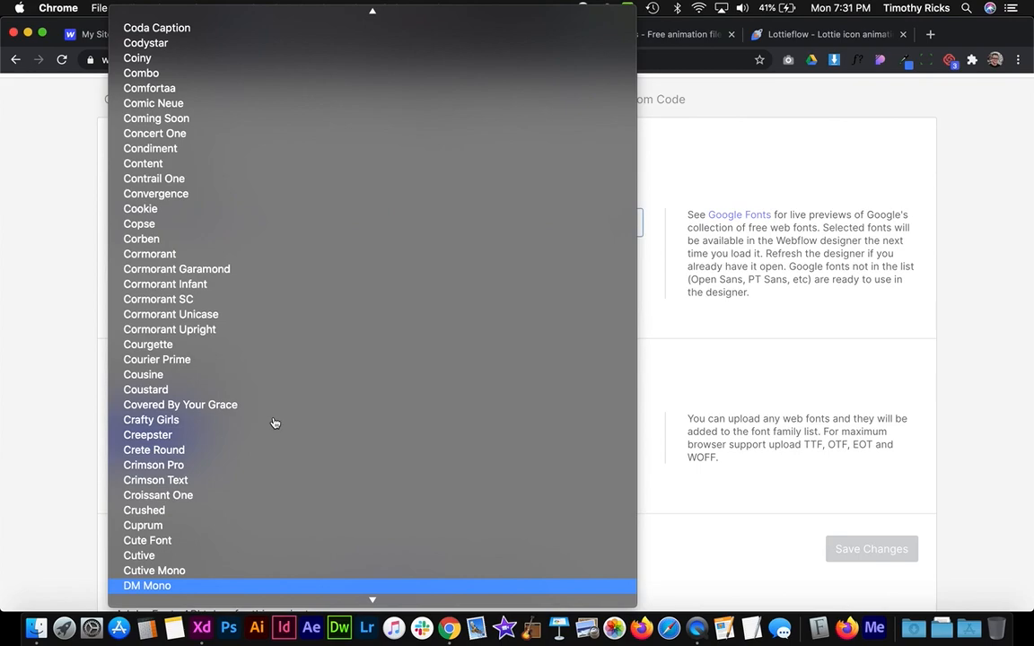
{"action": "key", "text": "m"}
{"action": "key", "text": "e"}
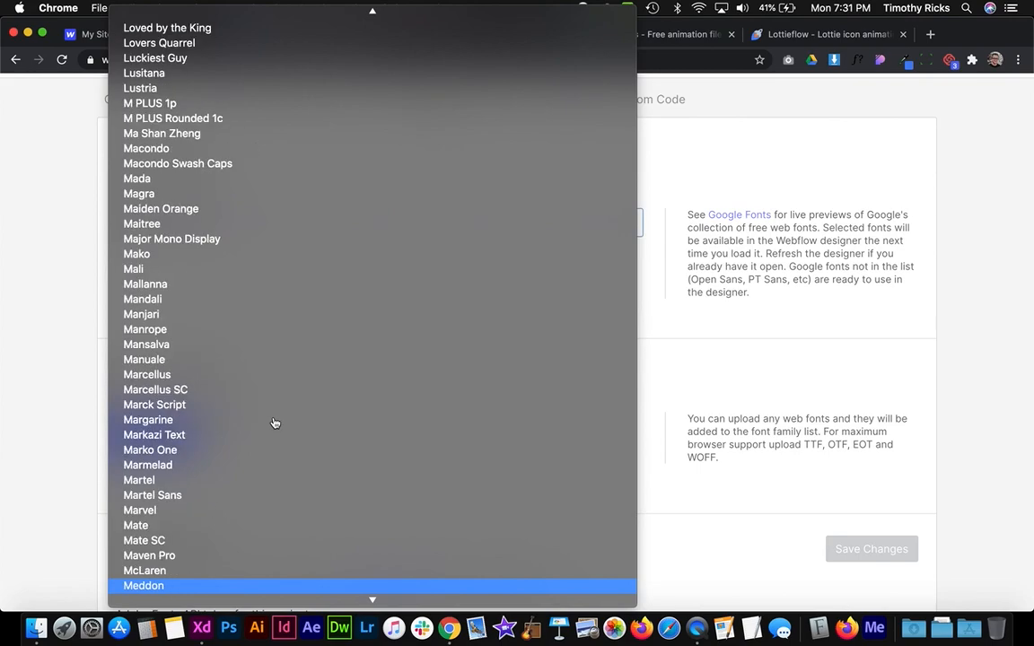
{"action": "key", "text": "d"}
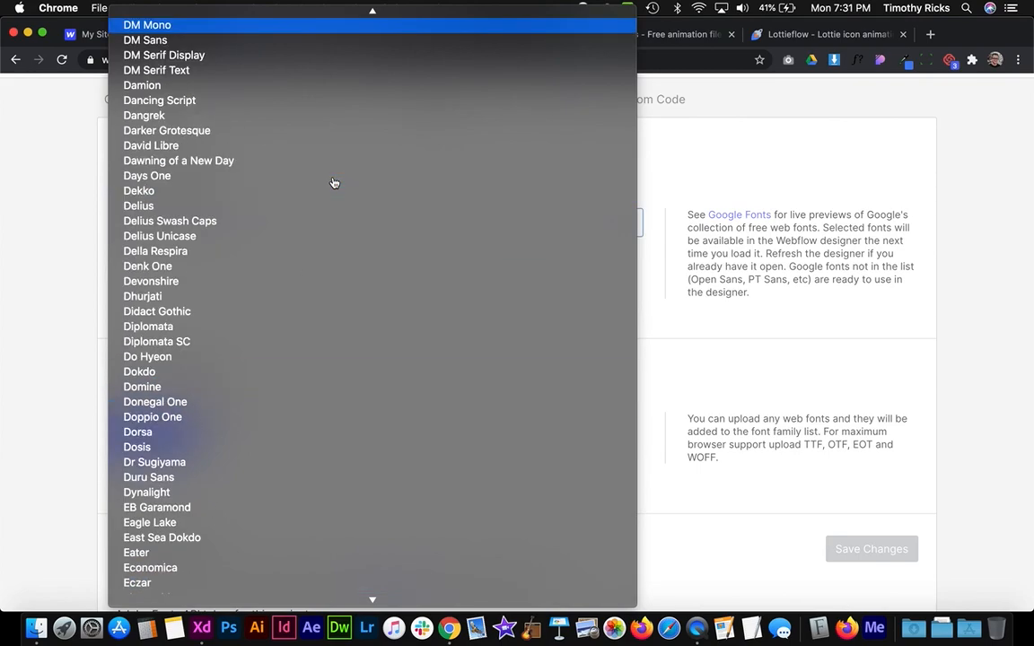
{"action": "left_click", "coordinate": [242, 41]}
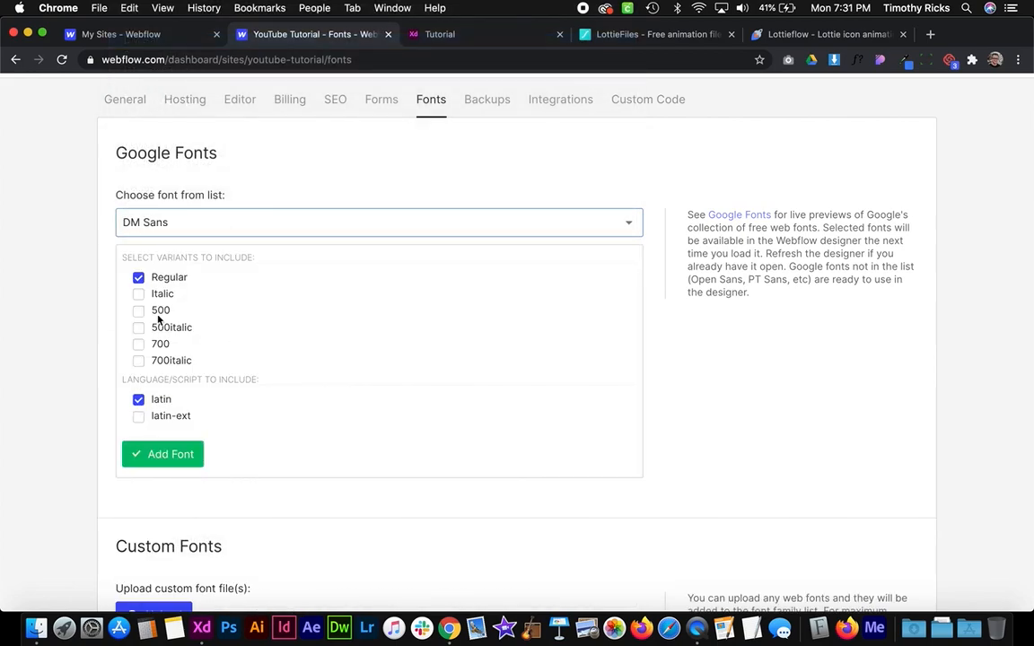
{"action": "left_click", "coordinate": [158, 346]}
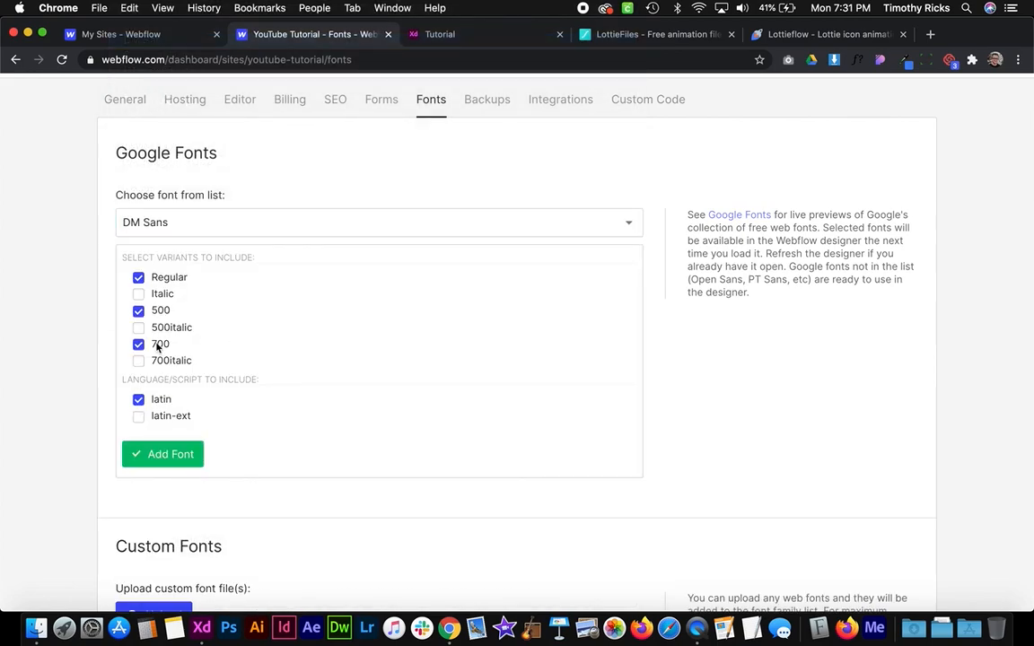
{"action": "left_click", "coordinate": [161, 457]}
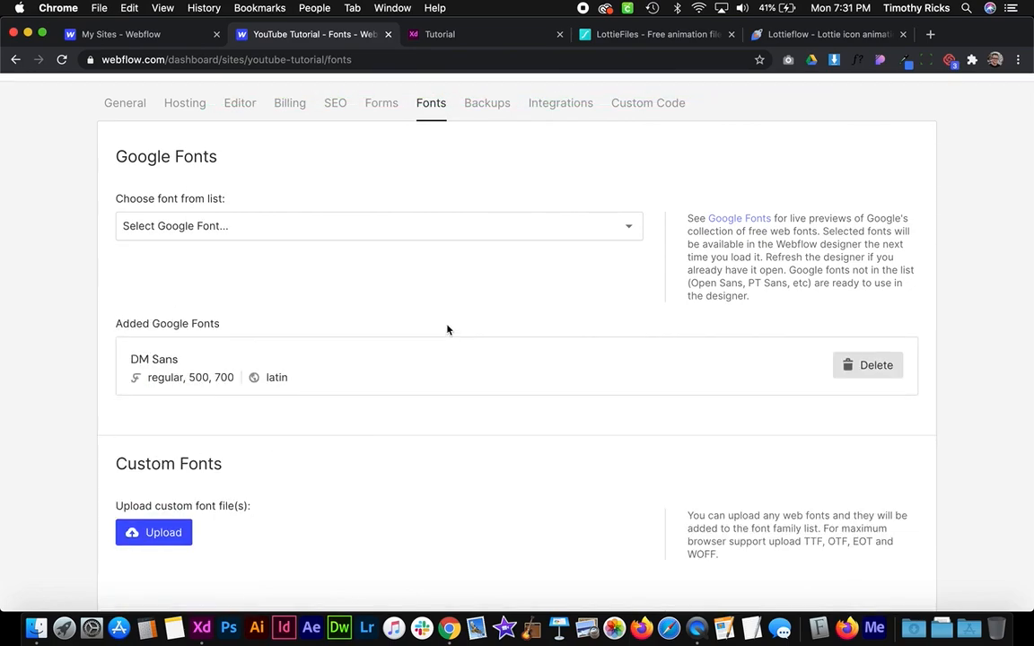
Return to the project's Designer and hide the c-styles block by setting its display to none
{"action": "scroll", "coordinate": [447, 329], "scroll_direction": "up", "scroll_amount": 2}
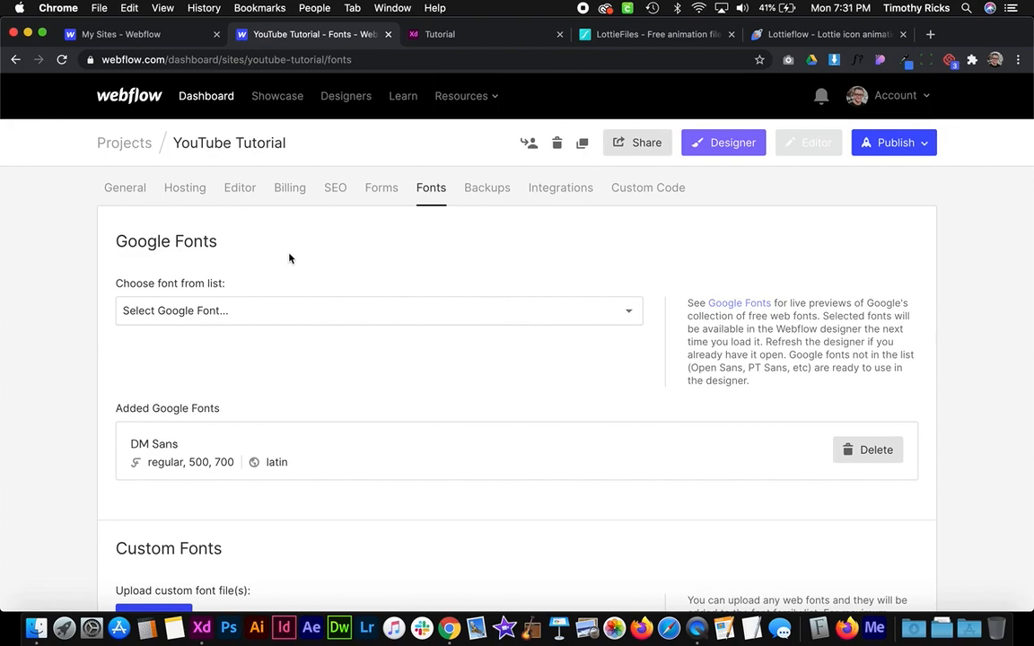
{"action": "left_click", "coordinate": [730, 144]}
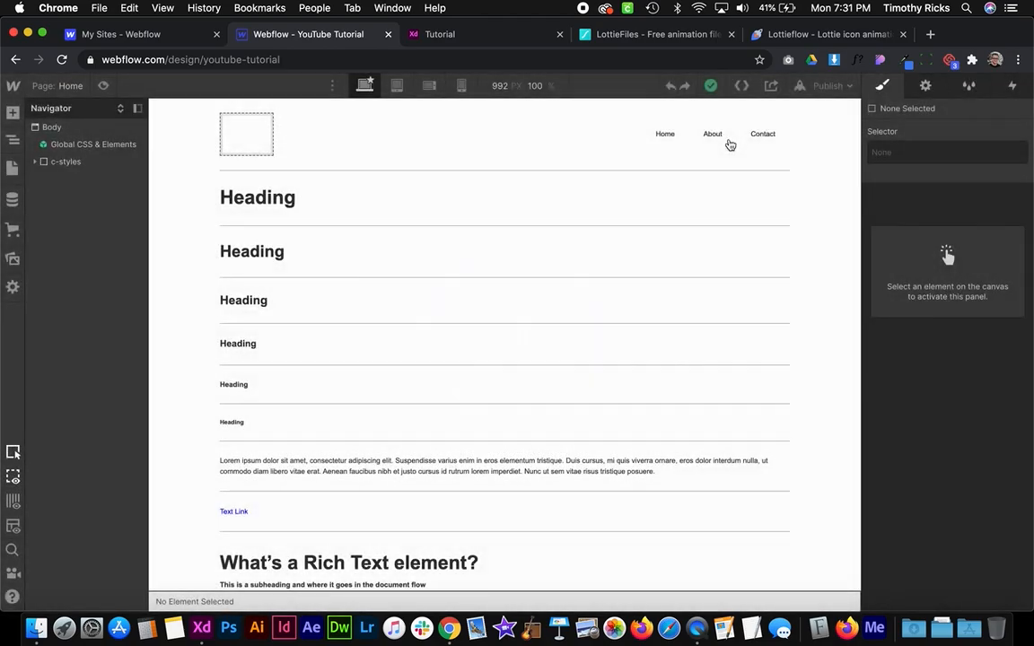
{"action": "left_click", "coordinate": [191, 171]}
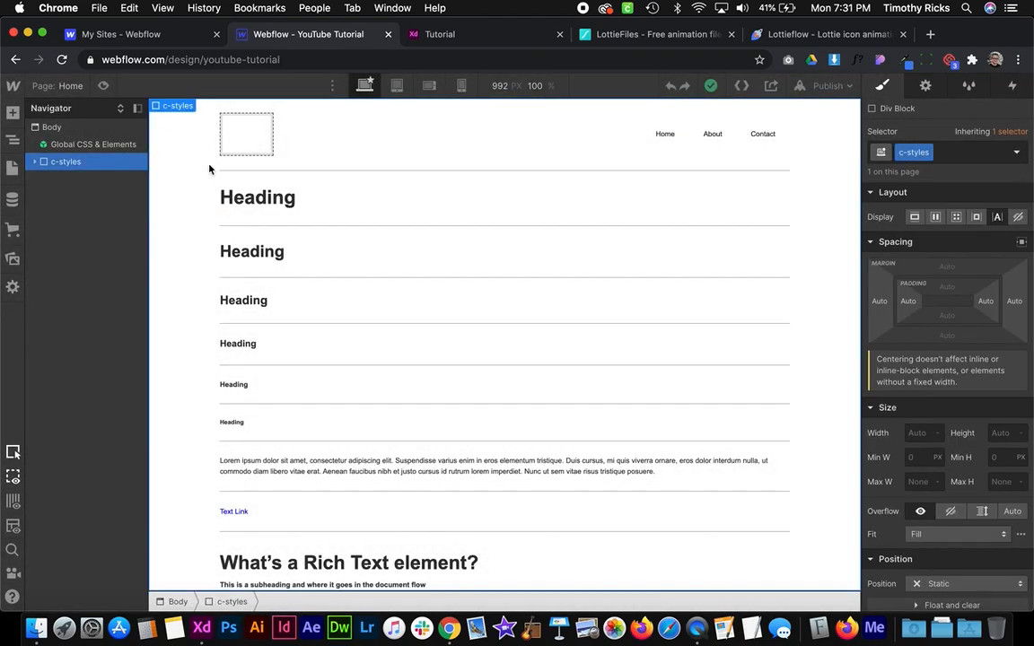
{"action": "scroll", "coordinate": [353, 427], "scroll_direction": "down", "scroll_amount": 15}
{"action": "scroll", "coordinate": [352, 428], "scroll_direction": "up", "scroll_amount": 20}
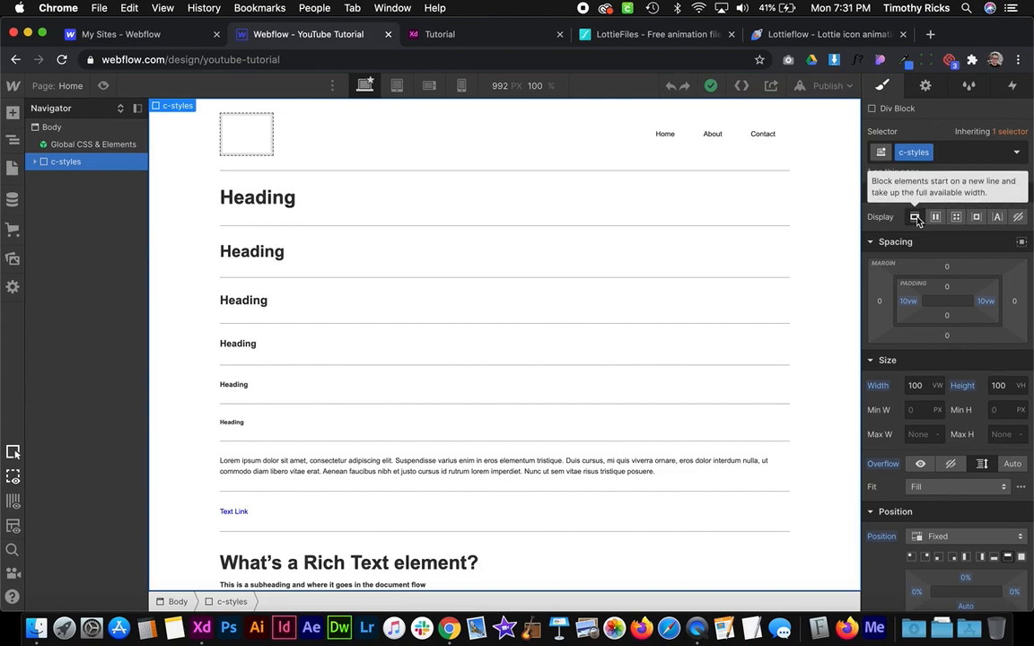
{"action": "left_click", "coordinate": [1019, 217]}
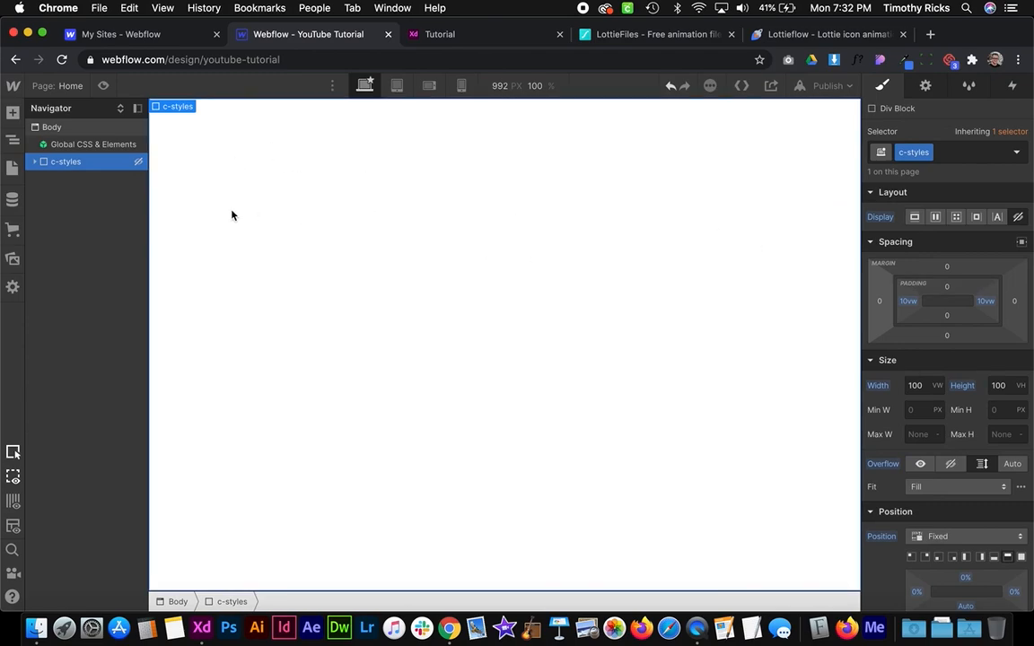
Set the font of the Body (All Pages) tag to DM Sans with weight 400 - Normal
{"action": "left_click", "coordinate": [52, 128]}
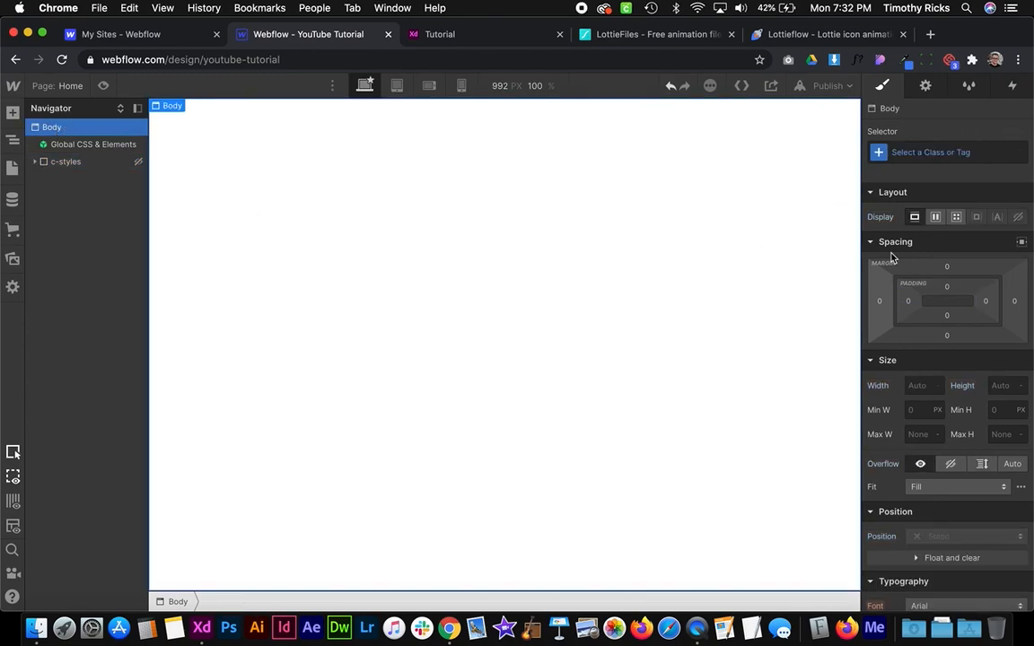
{"action": "left_click", "coordinate": [878, 154]}
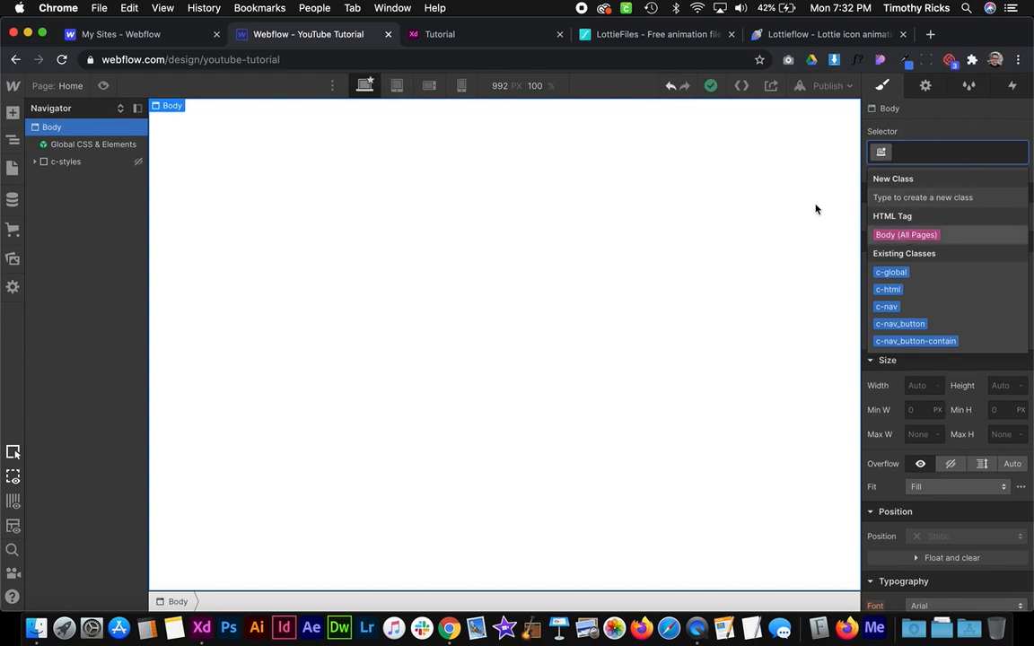
{"action": "left_click", "coordinate": [756, 219]}
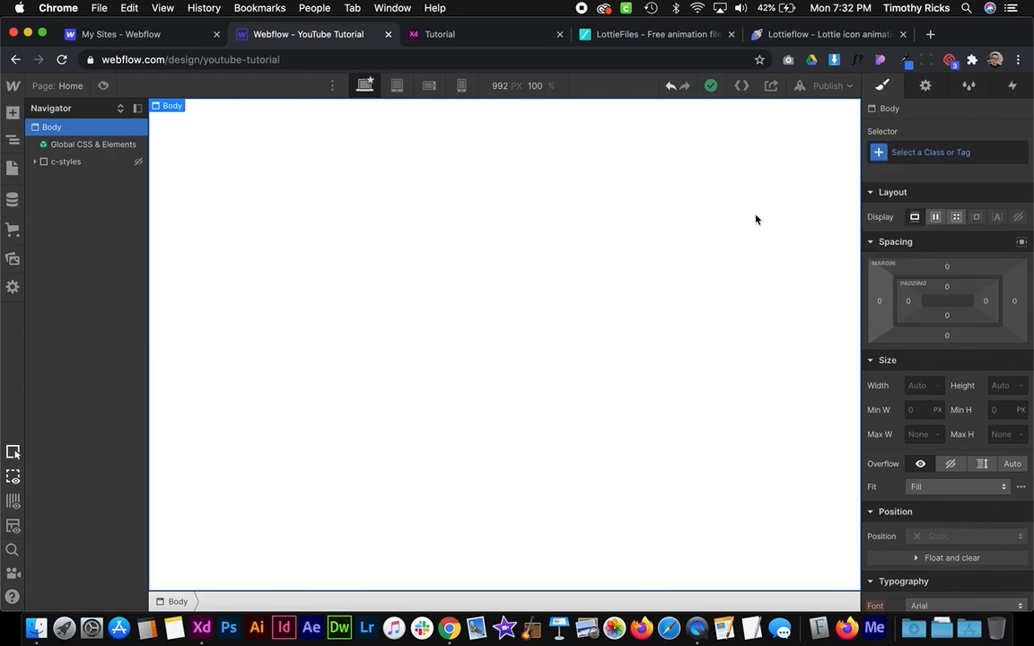
{"action": "left_click", "coordinate": [876, 154]}
{"action": "left_click", "coordinate": [921, 233]}
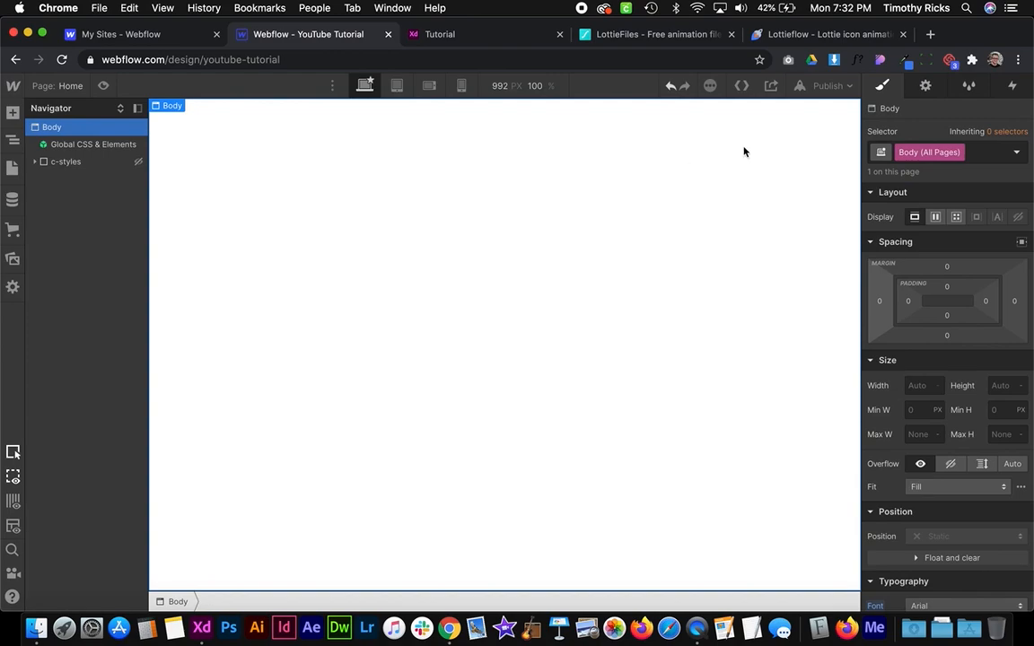
{"action": "scroll", "coordinate": [951, 339], "scroll_direction": "down", "scroll_amount": 2}
{"action": "scroll", "coordinate": [956, 344], "scroll_direction": "down", "scroll_amount": 4}
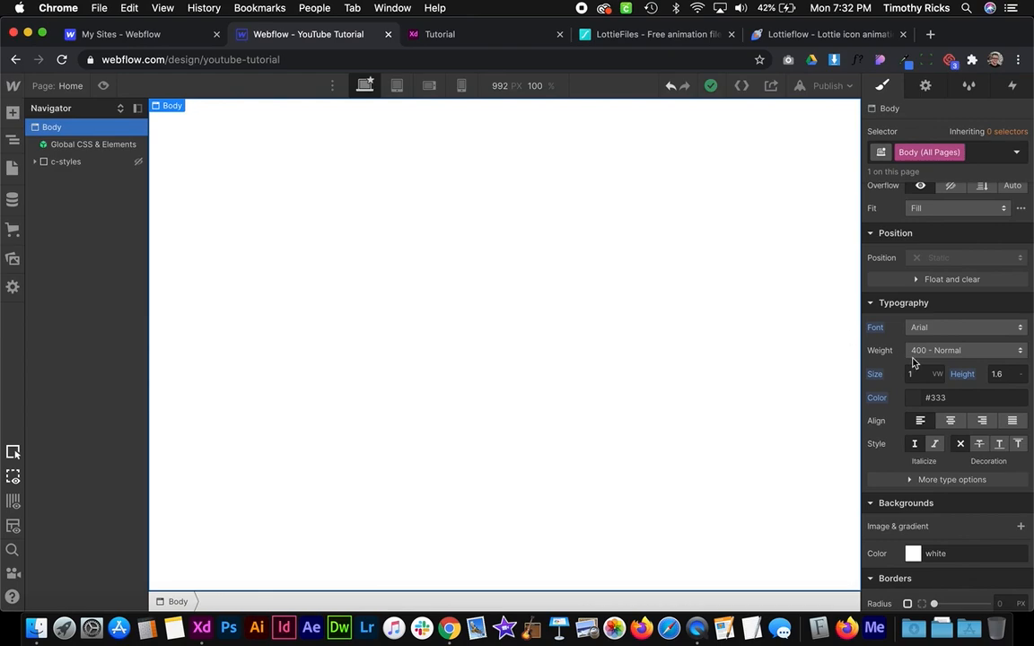
{"action": "left_click", "coordinate": [933, 328]}
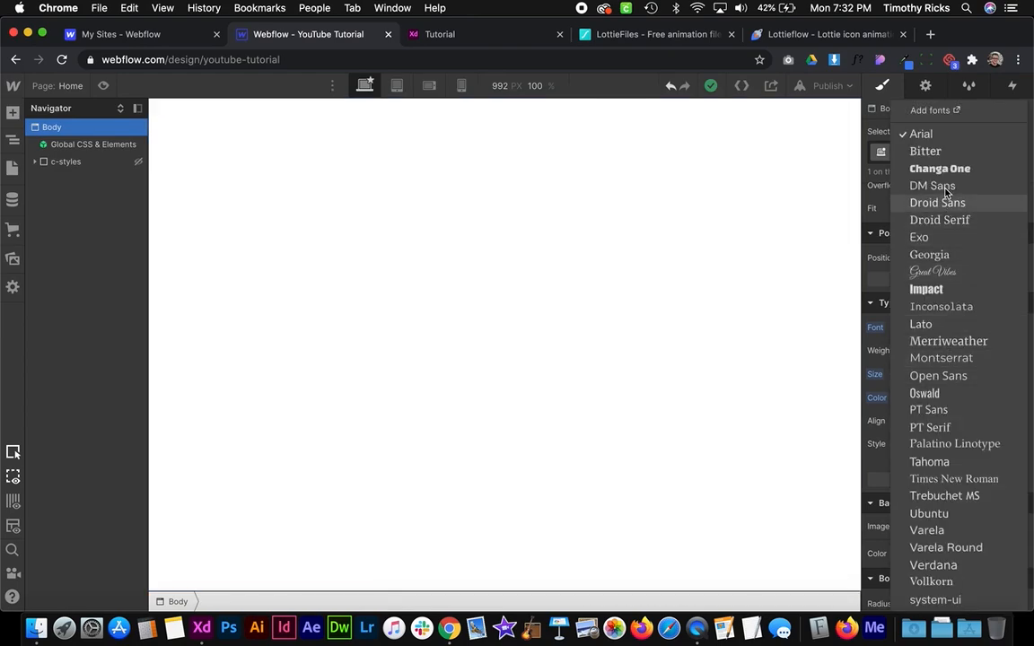
{"action": "left_click", "coordinate": [945, 188]}
{"action": "left_click", "coordinate": [947, 350]}
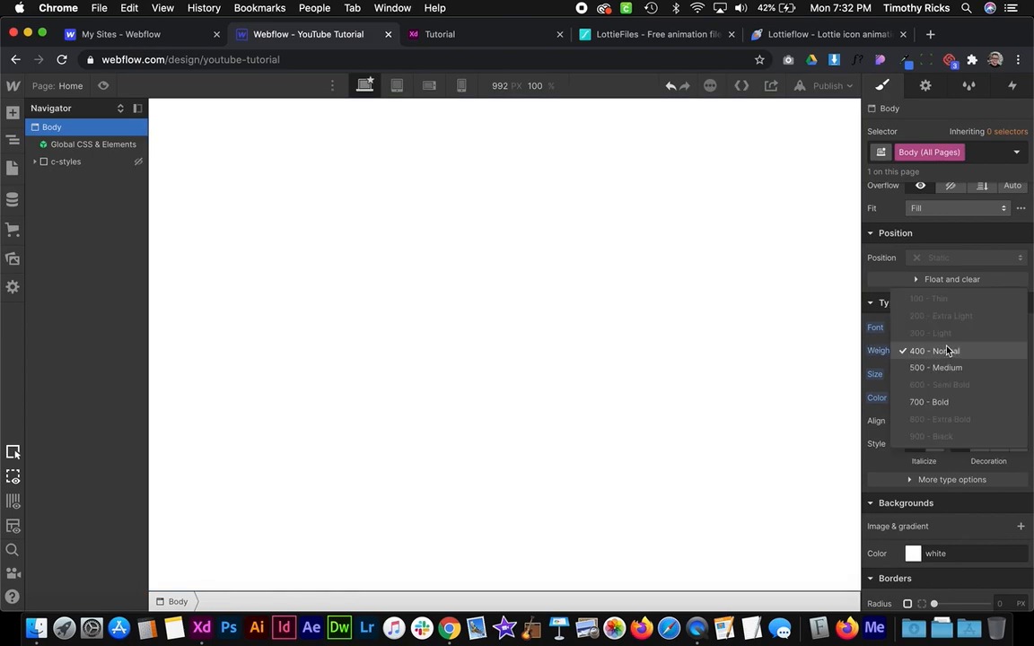
{"action": "left_click", "coordinate": [947, 351]}
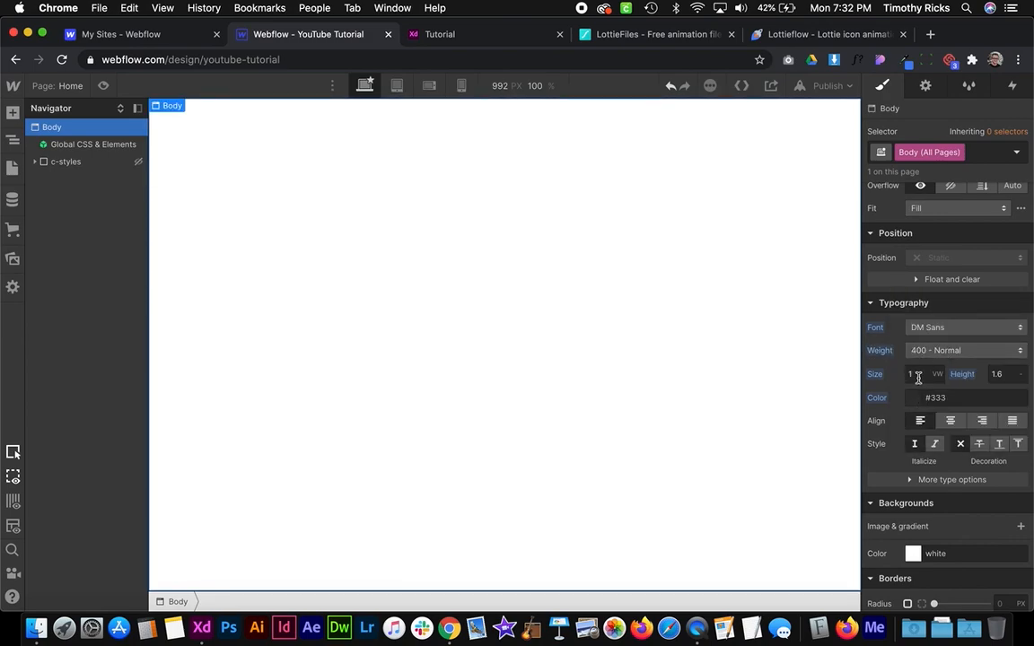
Switch to Adobe XD and draw a square about 134 px wide on the empty canvas beside the homepage artboard
{"action": "key", "text": "ctrl+Right"}
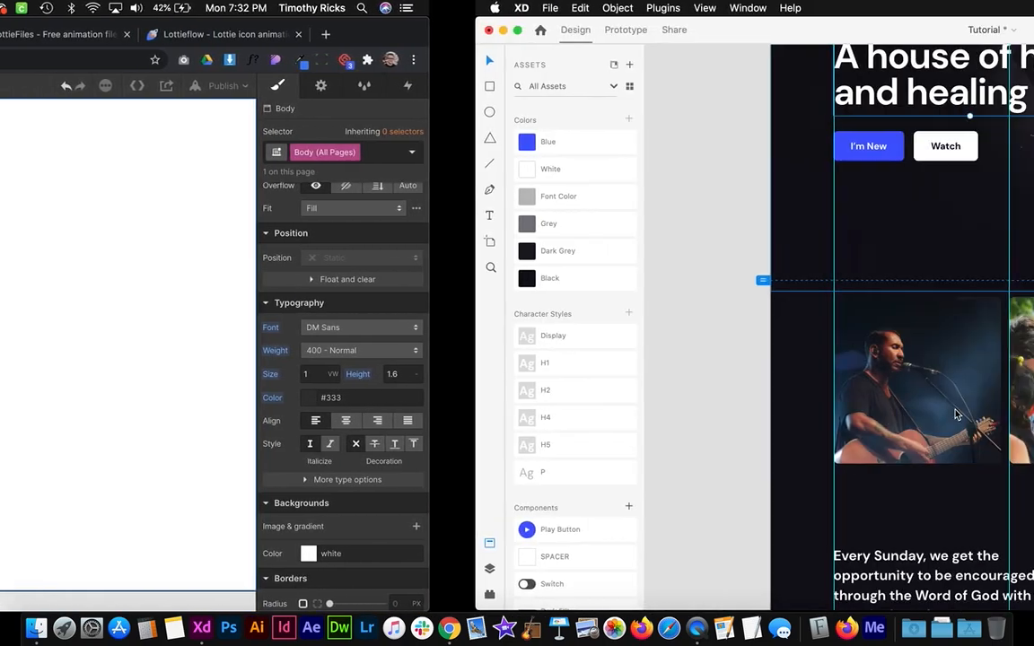
{"action": "scroll", "coordinate": [588, 354], "scroll_direction": "down", "scroll_amount": 2}
{"action": "scroll", "coordinate": [587, 354], "scroll_direction": "down", "scroll_amount": 2}
{"action": "scroll", "coordinate": [588, 353], "scroll_direction": "down", "scroll_amount": 3}
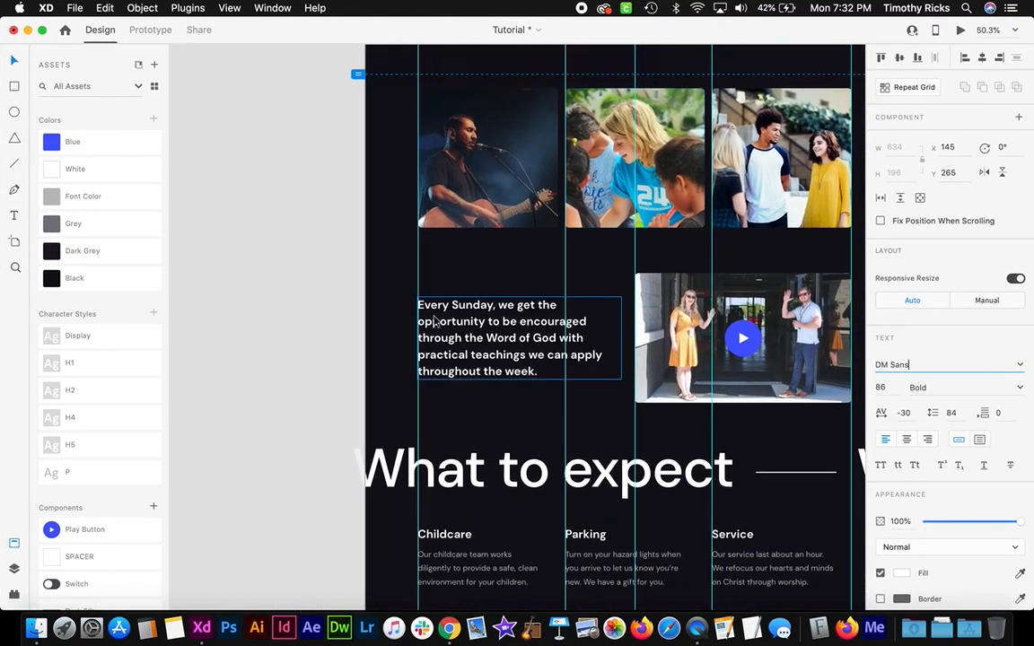
{"action": "left_click", "coordinate": [369, 326]}
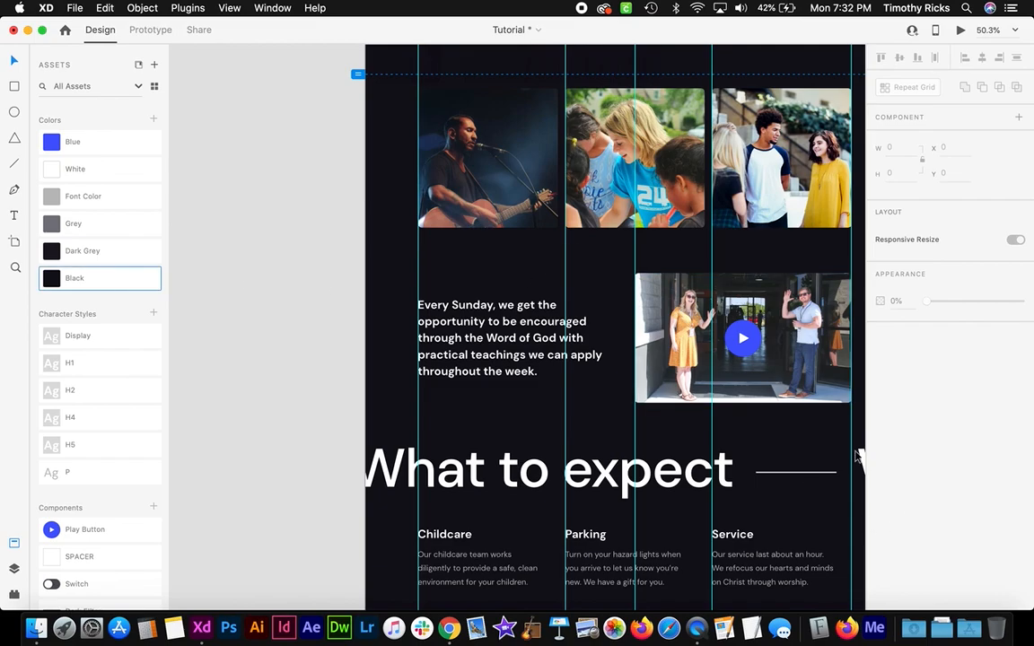
{"action": "left_click", "coordinate": [362, 292]}
{"action": "left_click", "coordinate": [302, 311]}
{"action": "key", "text": "r"}
{"action": "left_click_drag", "start_coordinate": [265, 281], "coordinate": [314, 330]}
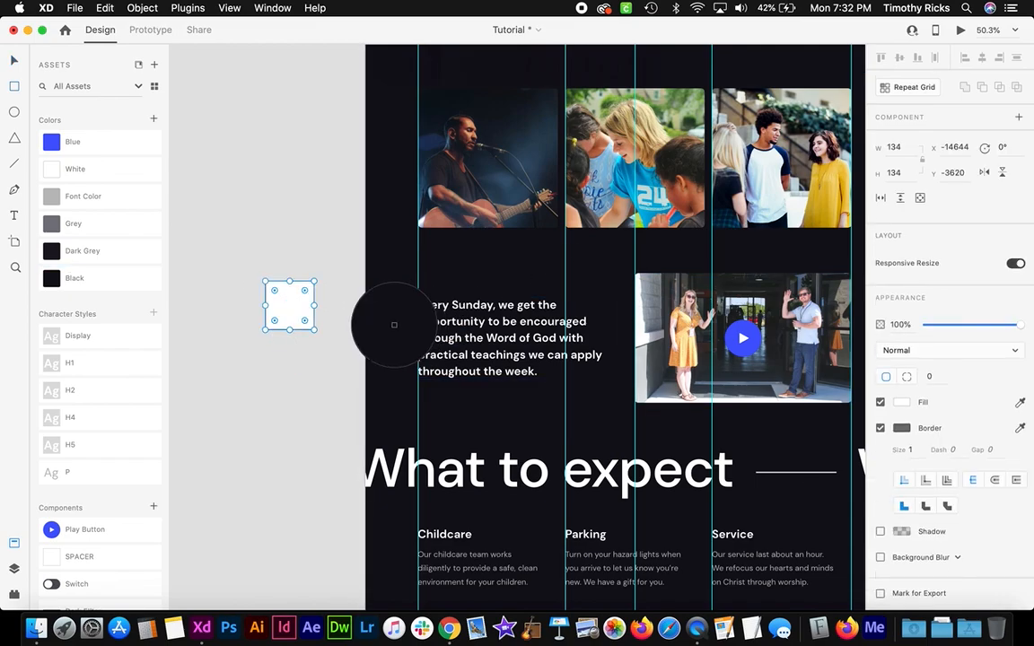
Fill the square with the artboard's dark background color, remove its border, and open the fill's hex code
{"action": "left_click", "coordinate": [392, 324]}
{"action": "left_click", "coordinate": [880, 428]}
{"action": "left_click", "coordinate": [901, 402]}
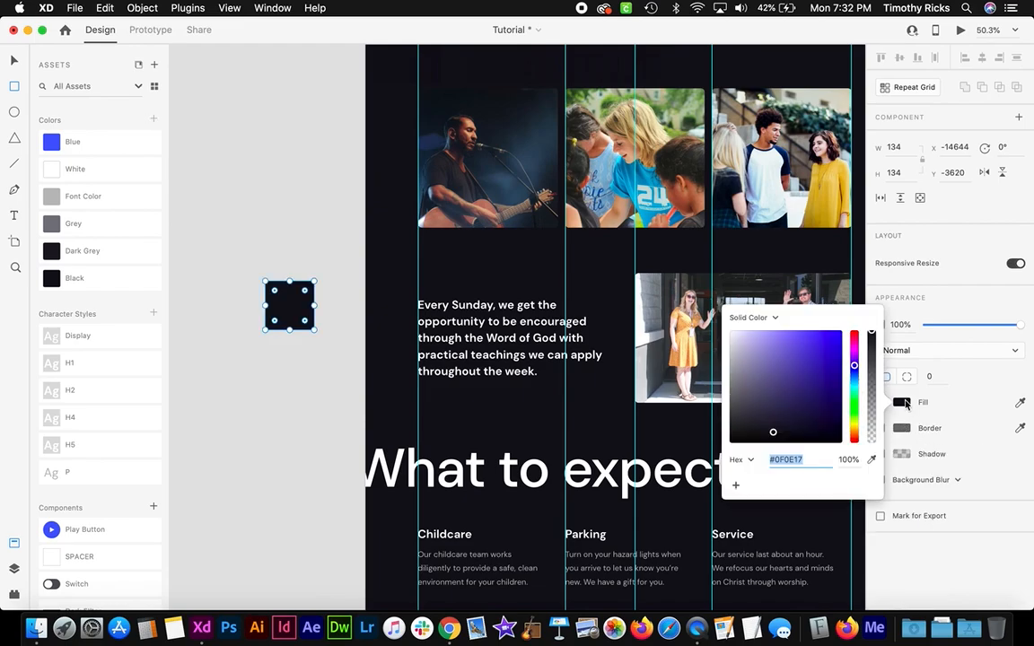
Switch back to Webflow in Chrome and set the Body (All Pages) background color to #0F0E17
{"action": "key", "text": "ctrl+Right"}
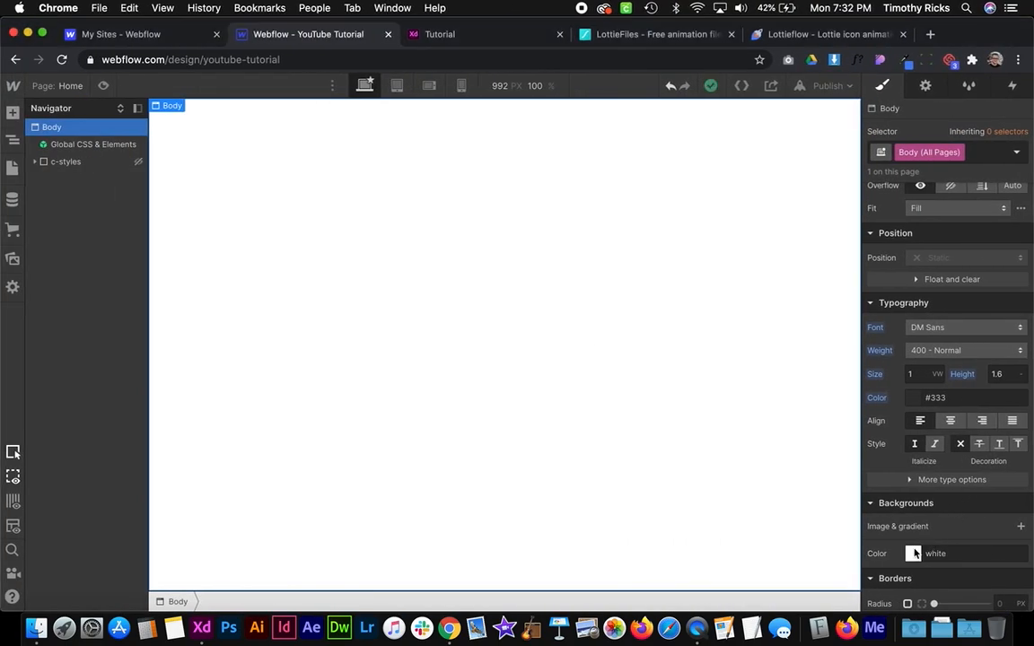
{"action": "left_click", "coordinate": [915, 554]}
{"action": "left_click", "coordinate": [891, 479]}
{"action": "type", "text": "#0F0E17"}
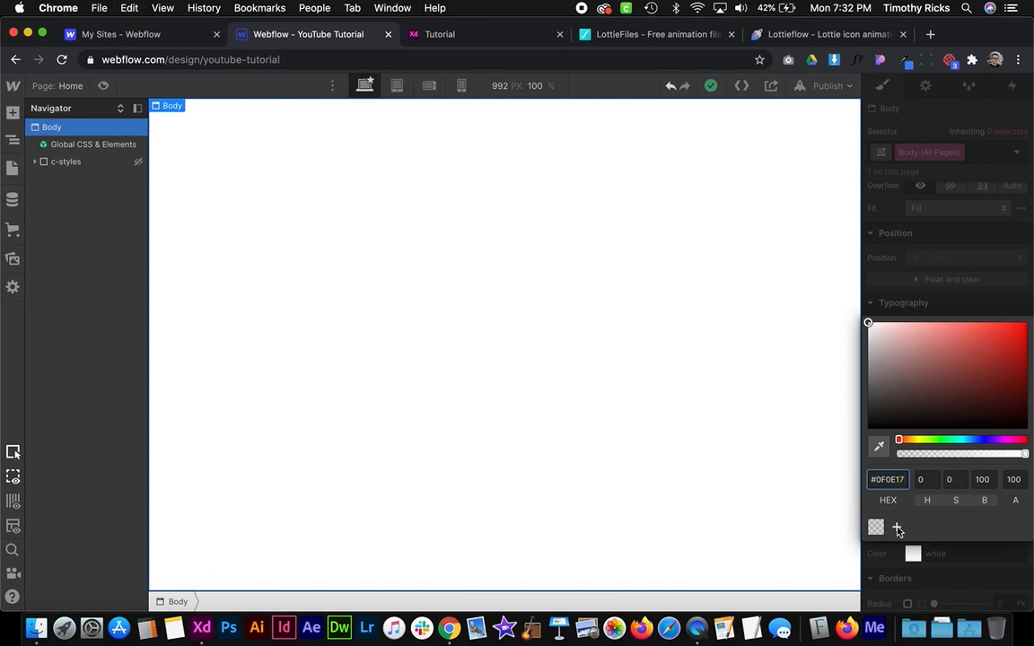
{"action": "key", "text": "Return"}
Save the background color as a global swatch named Black, and look at its edit options without changing them
{"action": "left_click", "coordinate": [898, 531]}
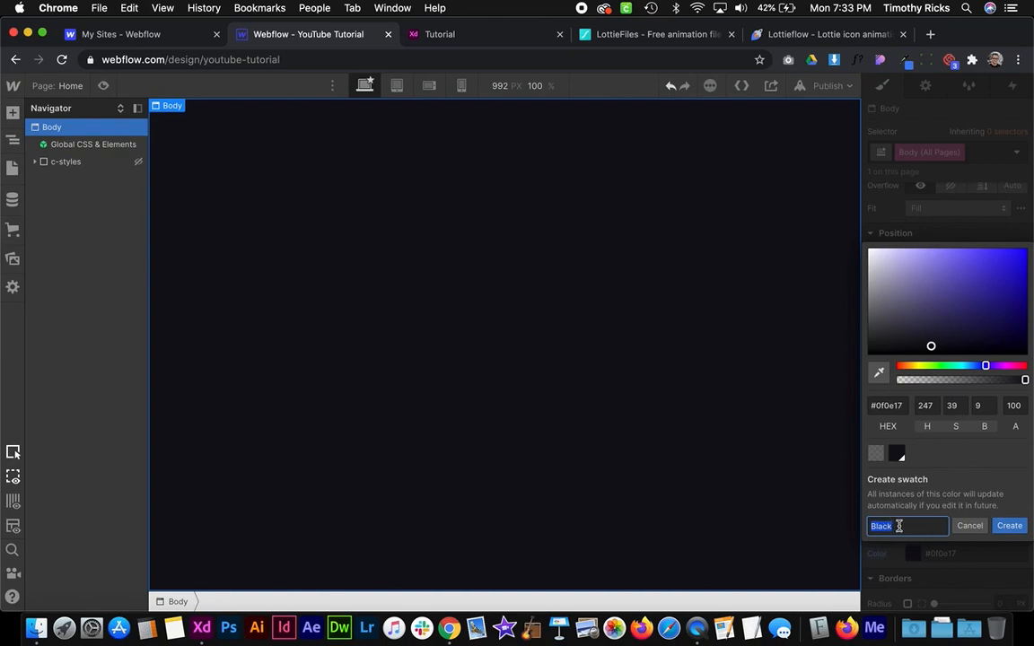
{"action": "left_click", "coordinate": [1009, 526]}
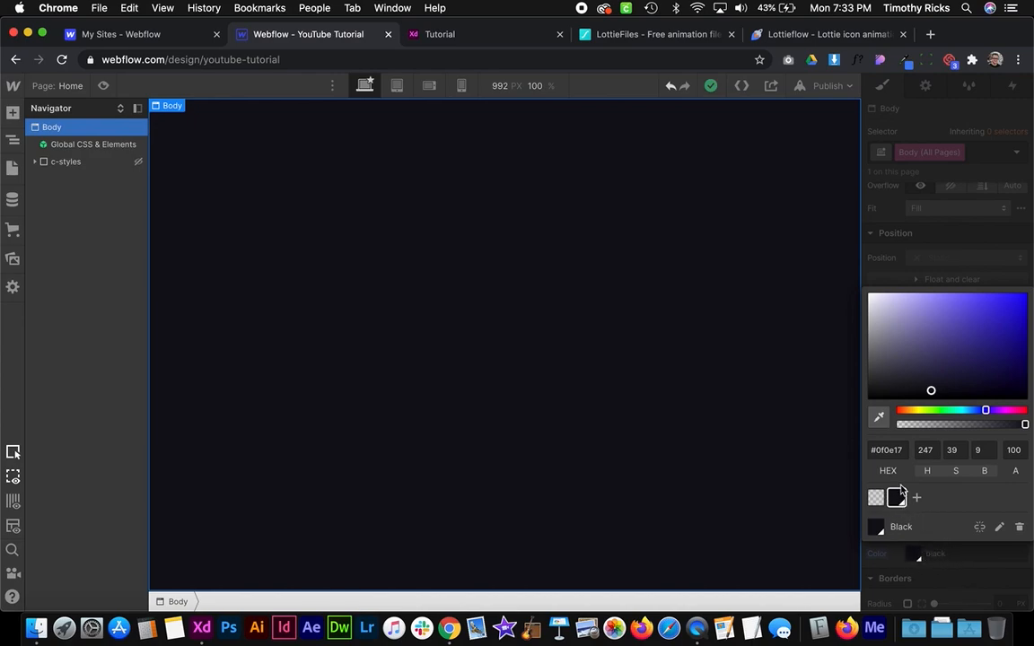
{"action": "left_click", "coordinate": [999, 527]}
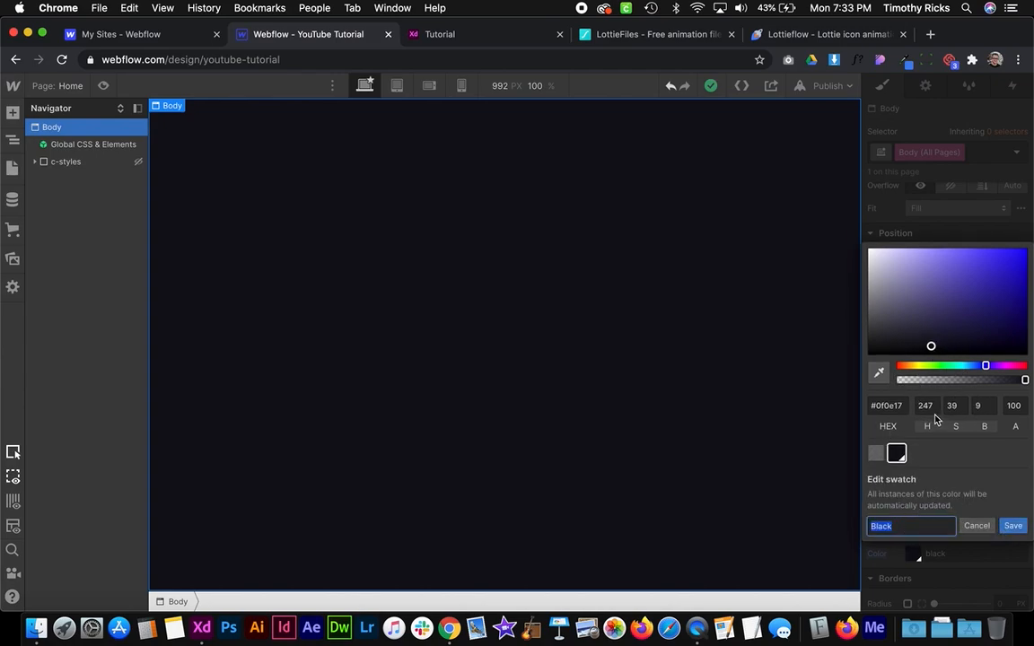
{"action": "left_click", "coordinate": [975, 527]}
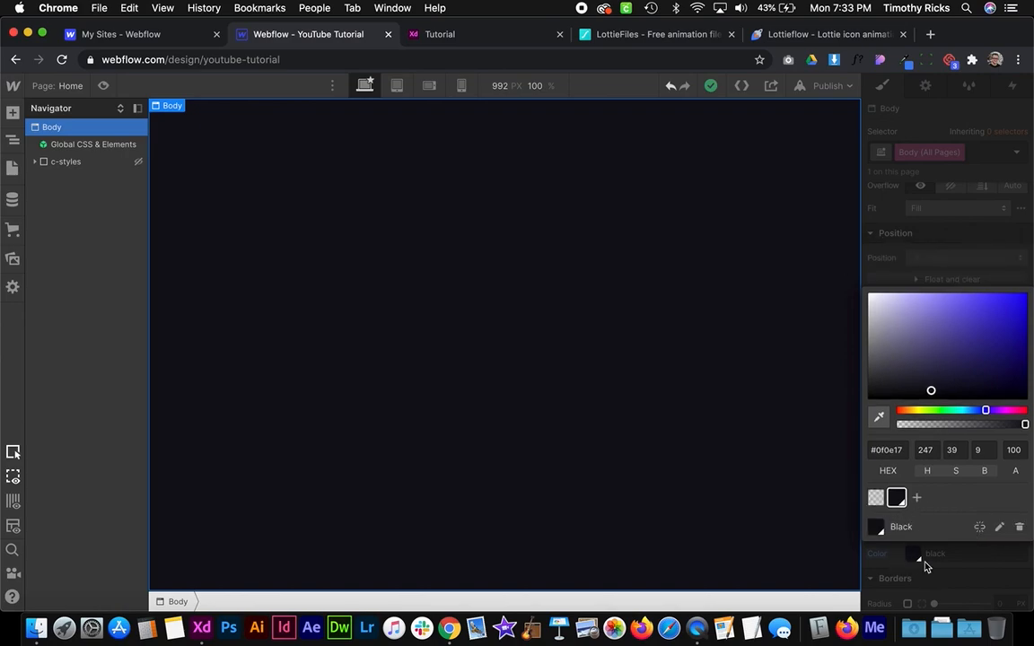
Set the Body (All Pages) text color to white and save it as a global swatch named White
{"action": "left_click", "coordinate": [908, 560]}
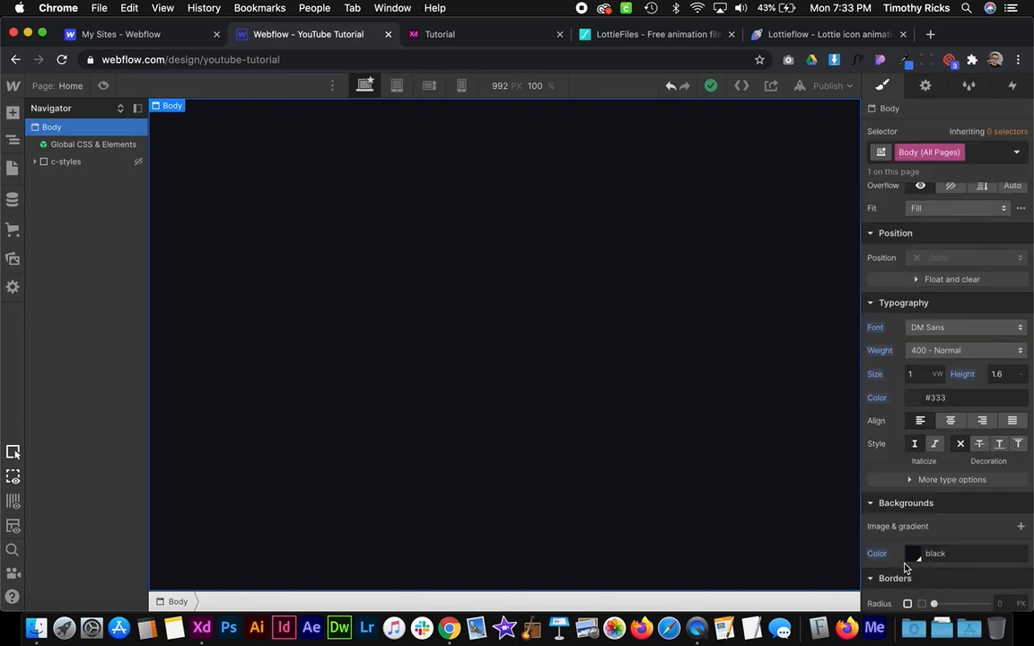
{"action": "left_click", "coordinate": [915, 399]}
{"action": "left_click", "coordinate": [868, 168]}
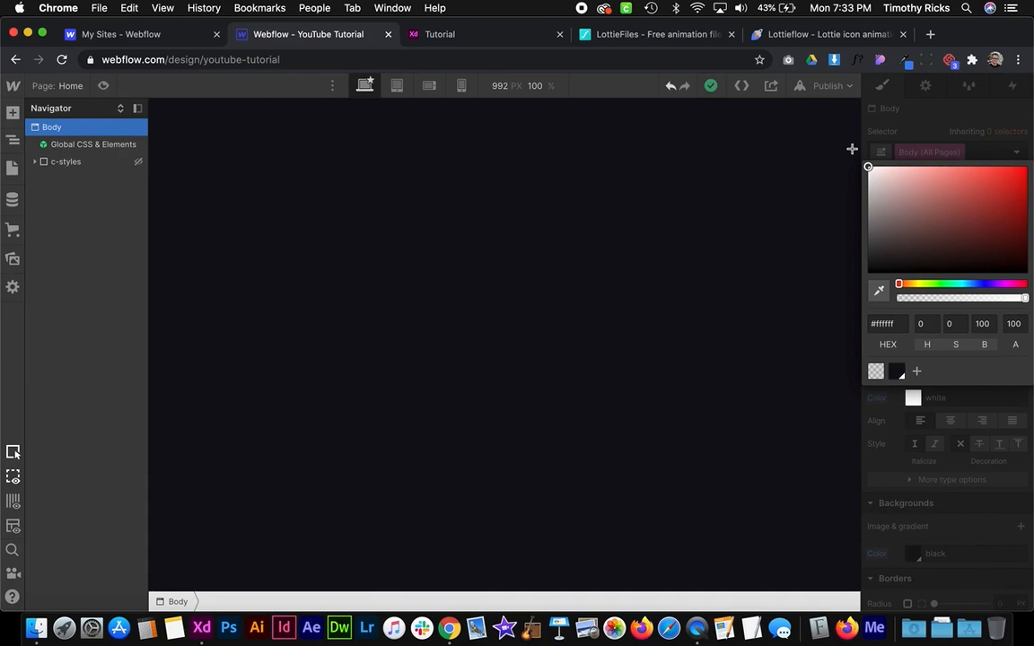
{"action": "left_click", "coordinate": [917, 371]}
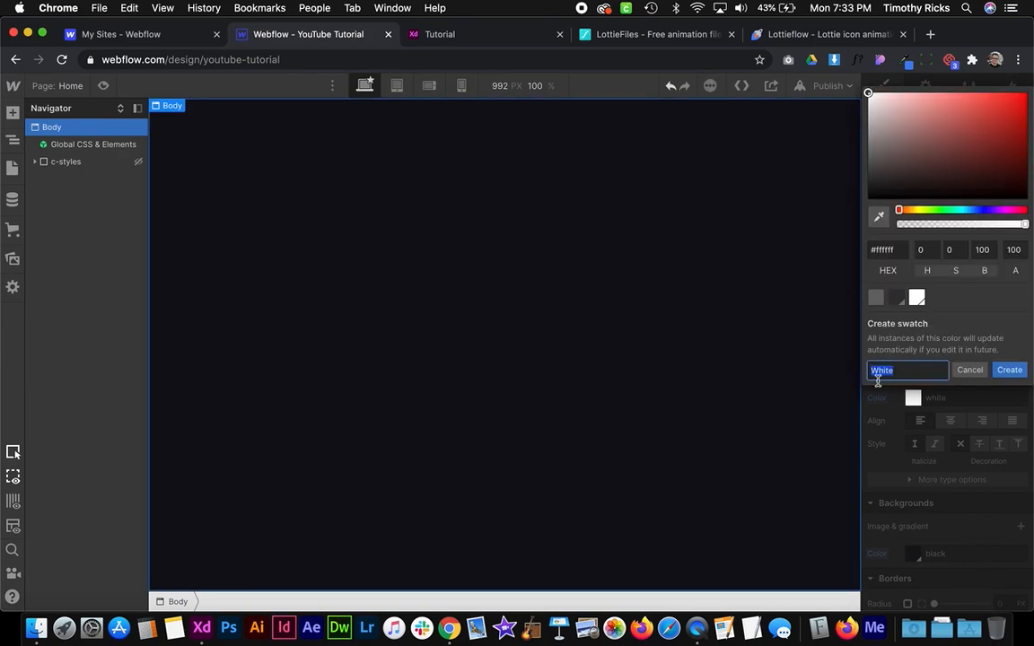
{"action": "left_click", "coordinate": [1013, 371]}
{"action": "left_click", "coordinate": [920, 400]}
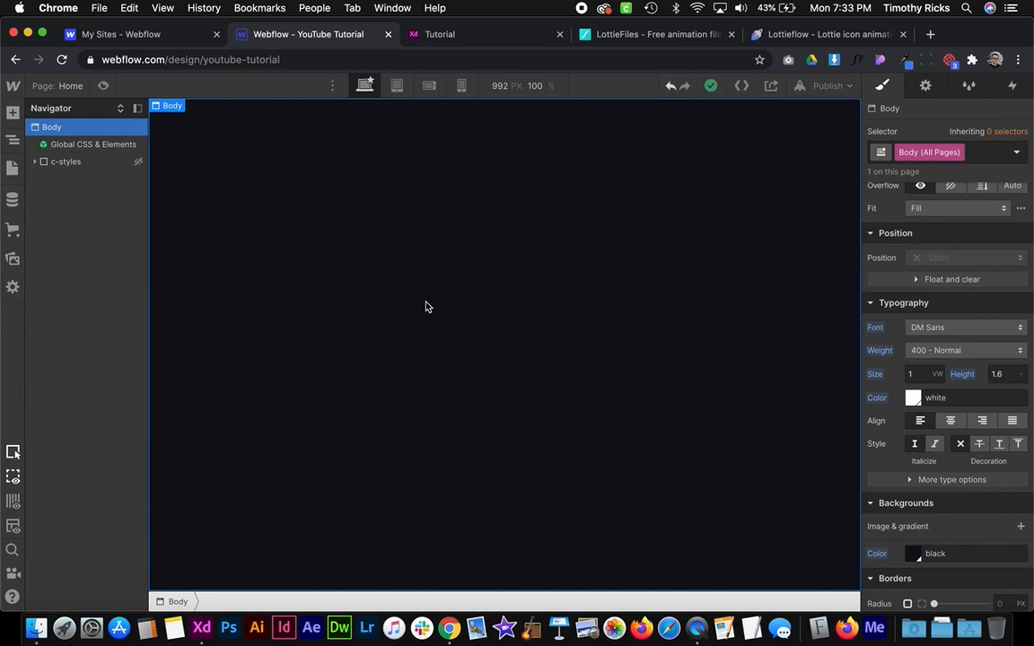
Switch to Adobe XD, fill the square beside the artboard with the Dark Grey asset color, and open the fill's hex code
{"action": "key", "text": "ctrl+Right"}
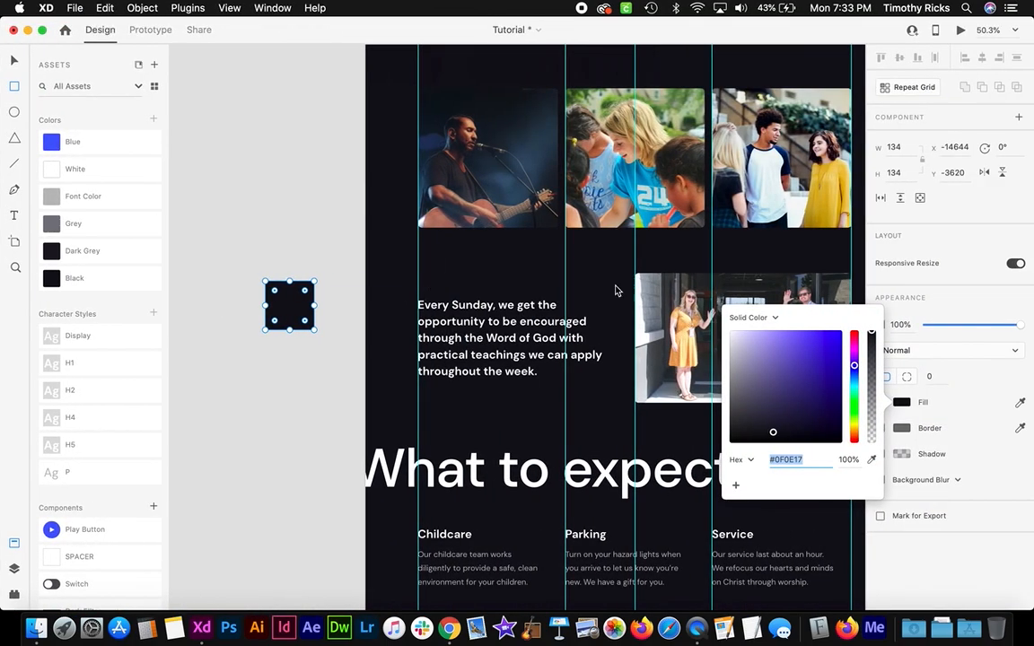
{"action": "left_click", "coordinate": [931, 375]}
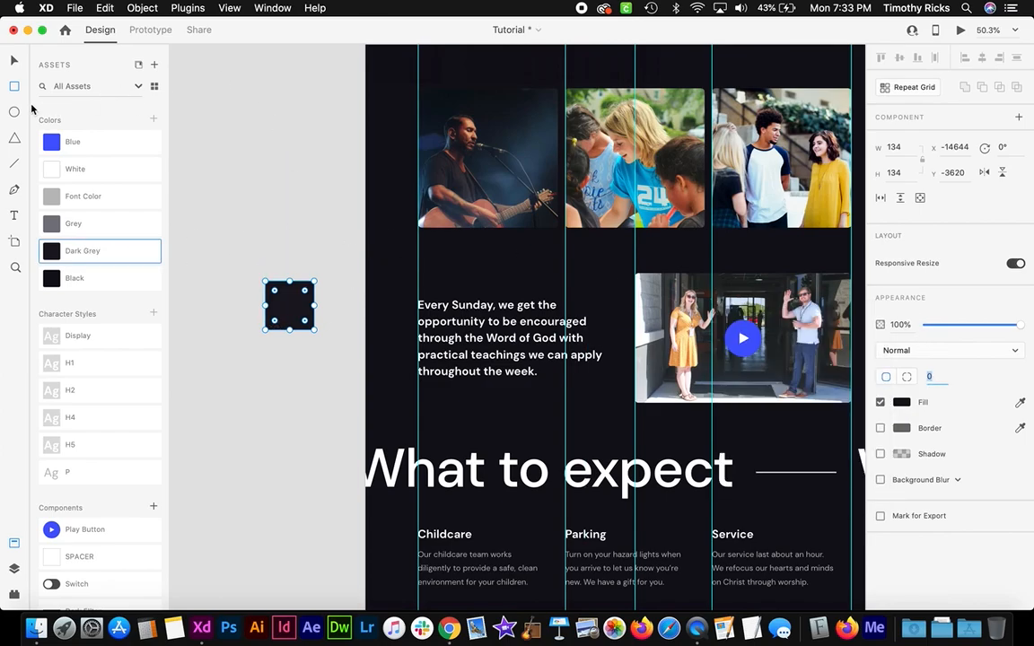
{"action": "left_click", "coordinate": [353, 308]}
{"action": "left_click", "coordinate": [299, 310]}
{"action": "left_click", "coordinate": [901, 402]}
Switch back to Webflow in Chrome, set the Body background color to #191821, and save it as a global swatch named Dark Grey
{"action": "key", "text": "ctrl+Left"}
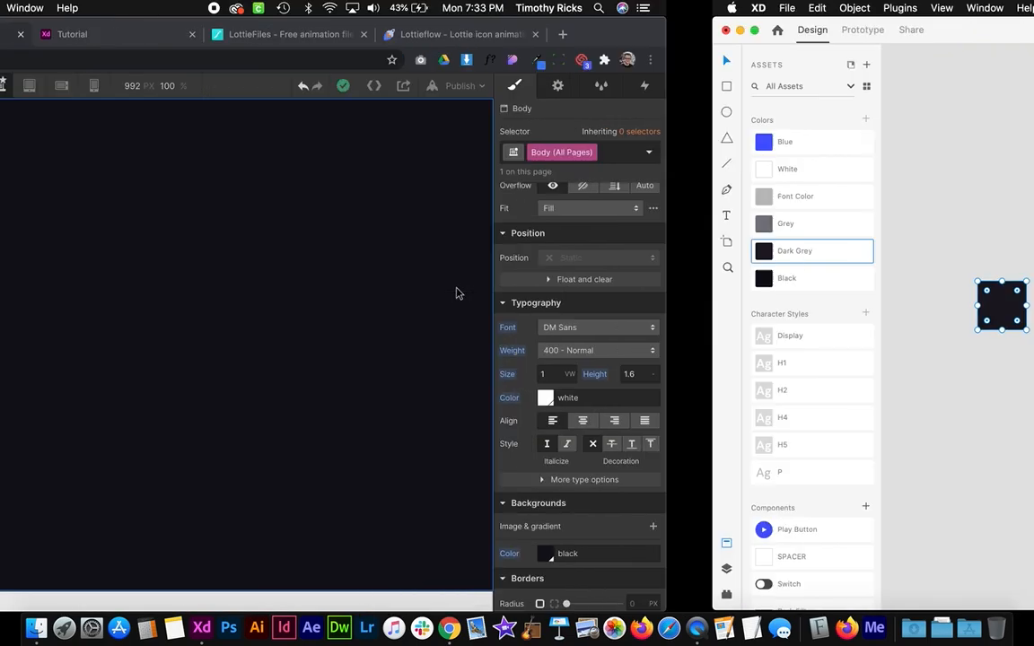
{"action": "left_click", "coordinate": [926, 557]}
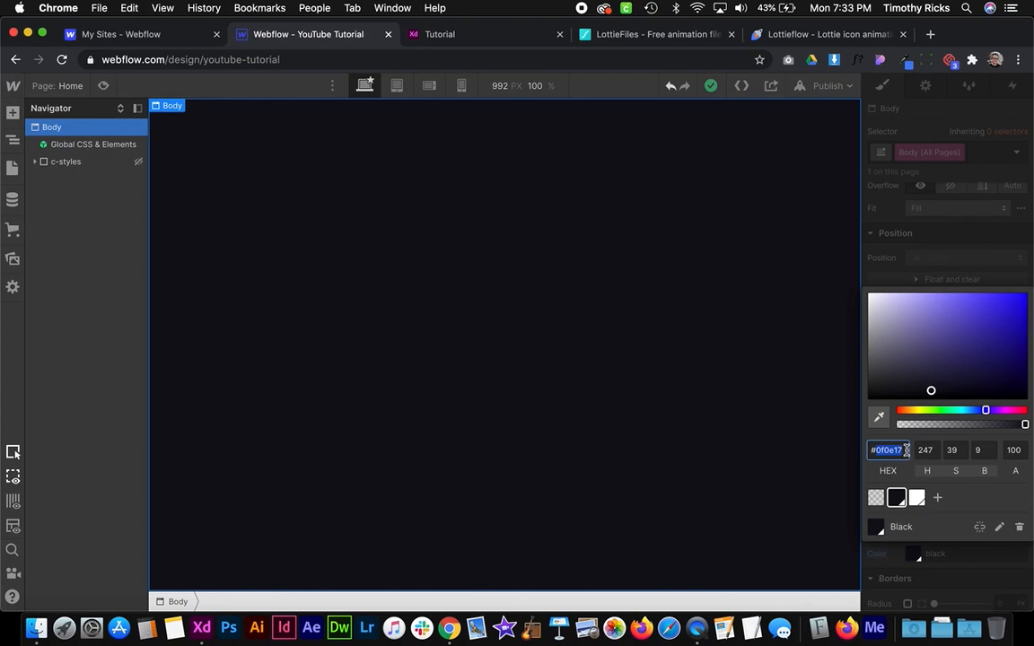
{"action": "type", "text": "#191821"}
{"action": "key", "text": "Return"}
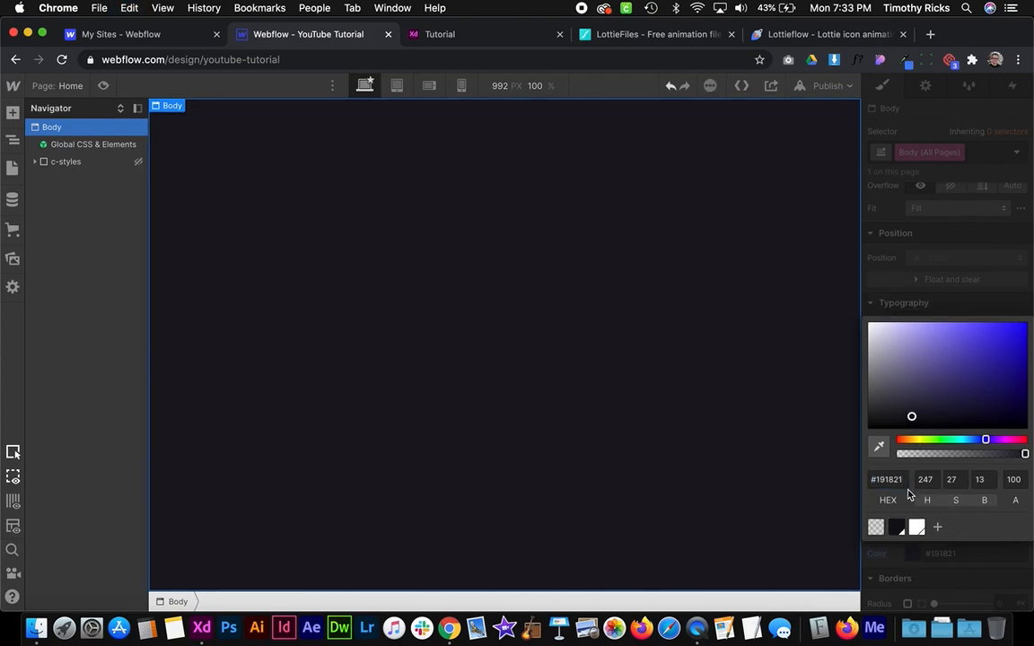
{"action": "left_click", "coordinate": [938, 531]}
{"action": "type", "text": "Dark Grey"}
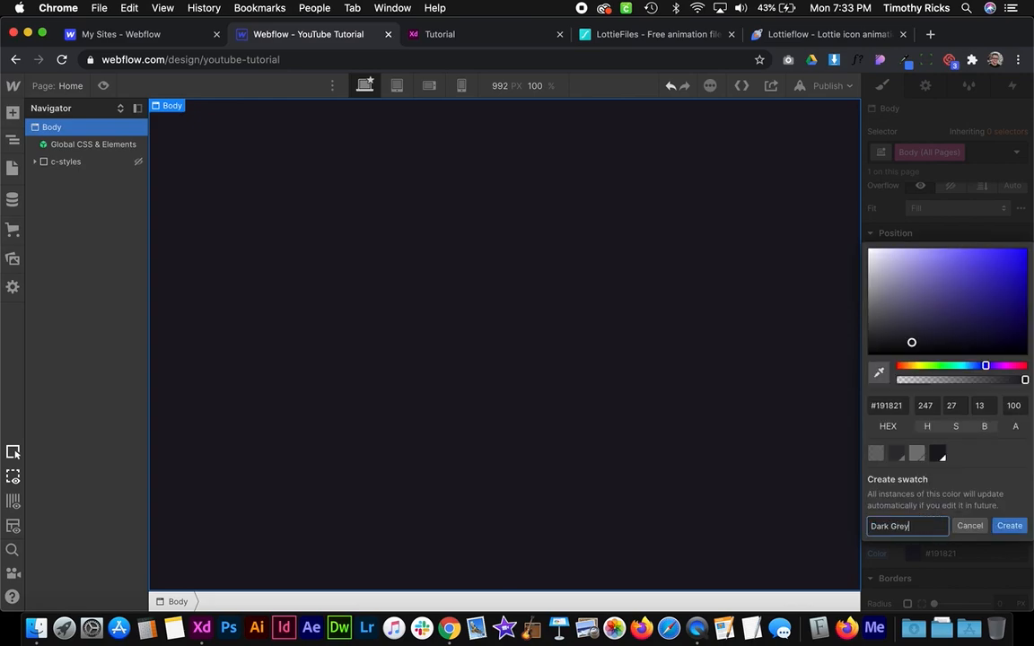
{"action": "left_click", "coordinate": [1019, 527]}
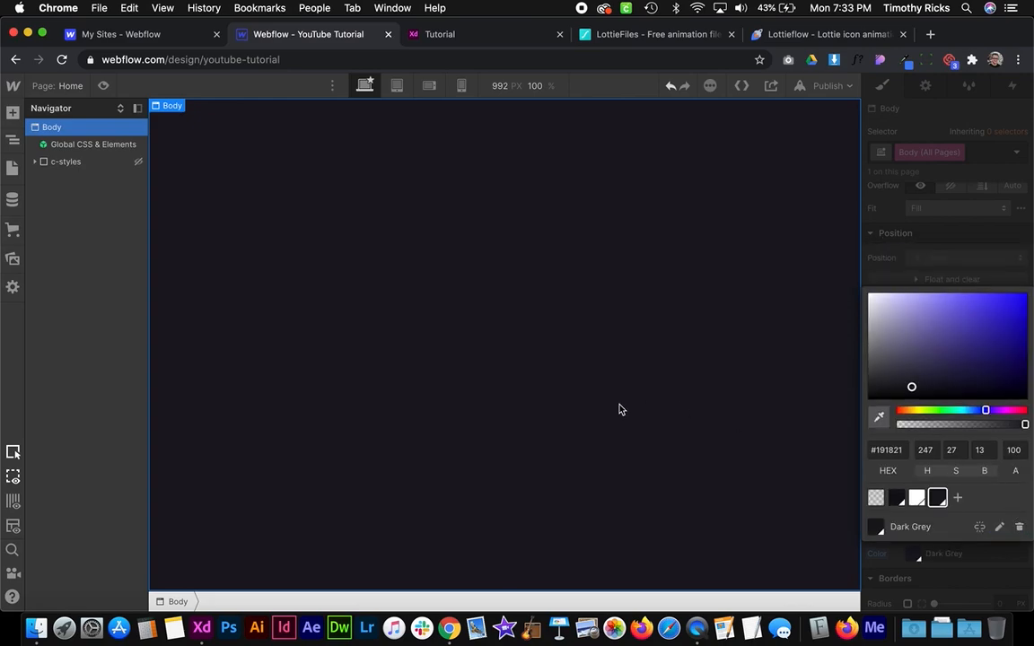
Switch to Adobe XD, fill the square with the Grey asset color, and open the fill's hex code
{"action": "key", "text": "ctrl+Right"}
{"action": "left_click", "coordinate": [100, 227]}
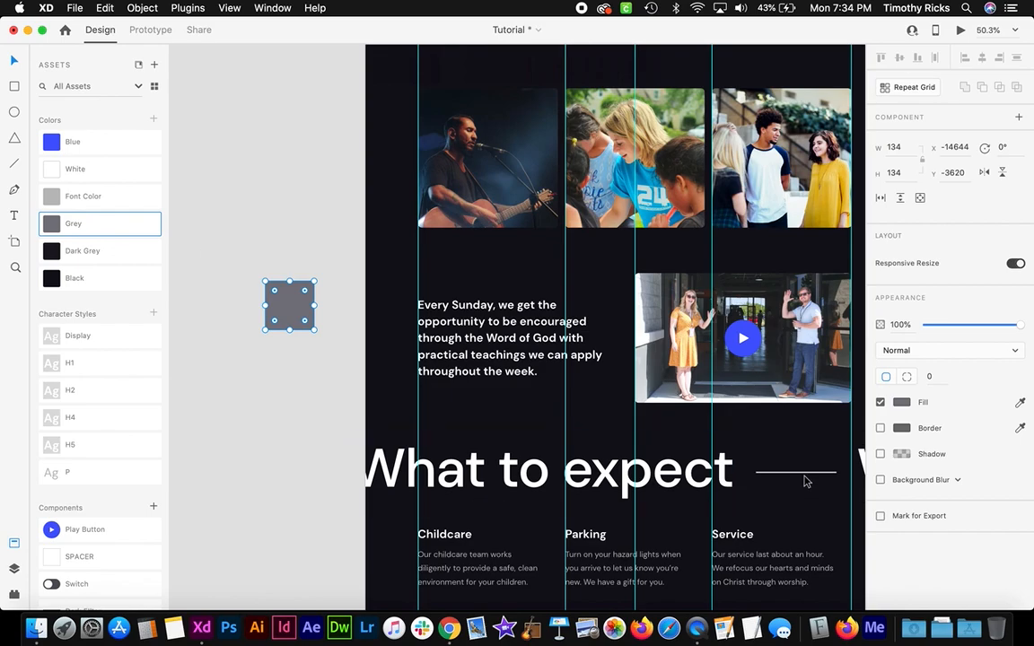
{"action": "left_click", "coordinate": [901, 402]}
Switch back to Webflow, set the Body background color to #797881, and save it as a global swatch named Grey
{"action": "key", "text": "ctrl+Left"}
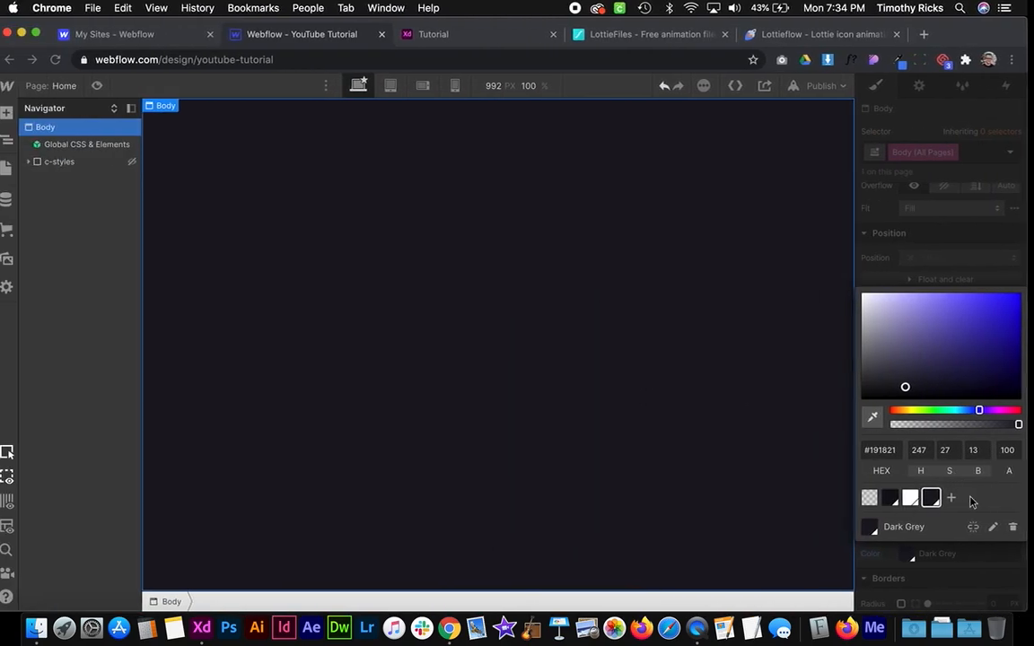
{"action": "left_click", "coordinate": [884, 450]}
{"action": "type", "text": "#797881"}
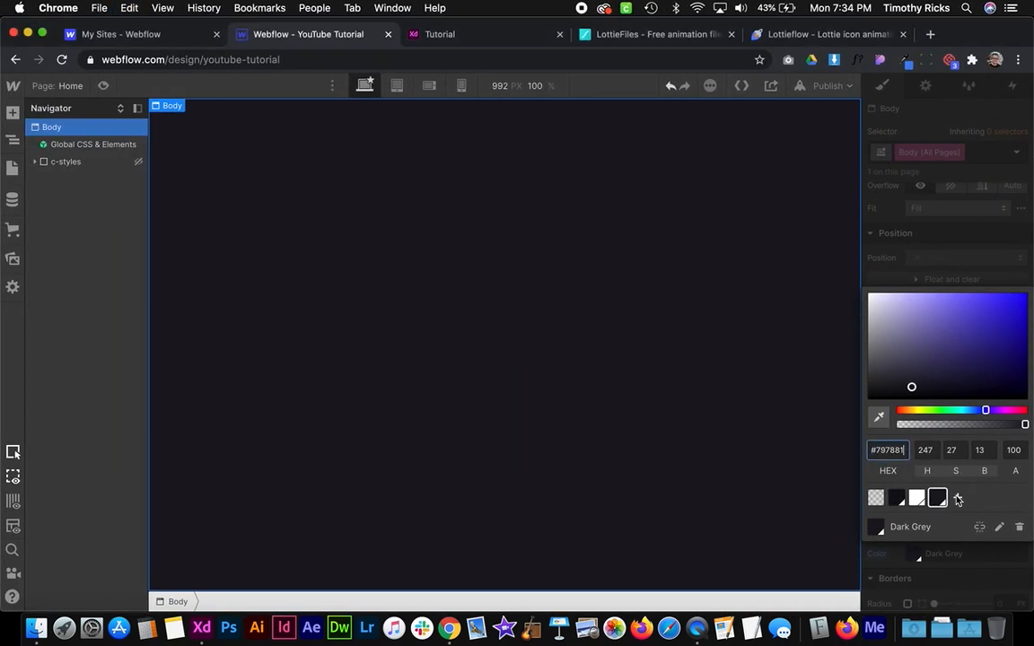
{"action": "key", "text": "Return"}
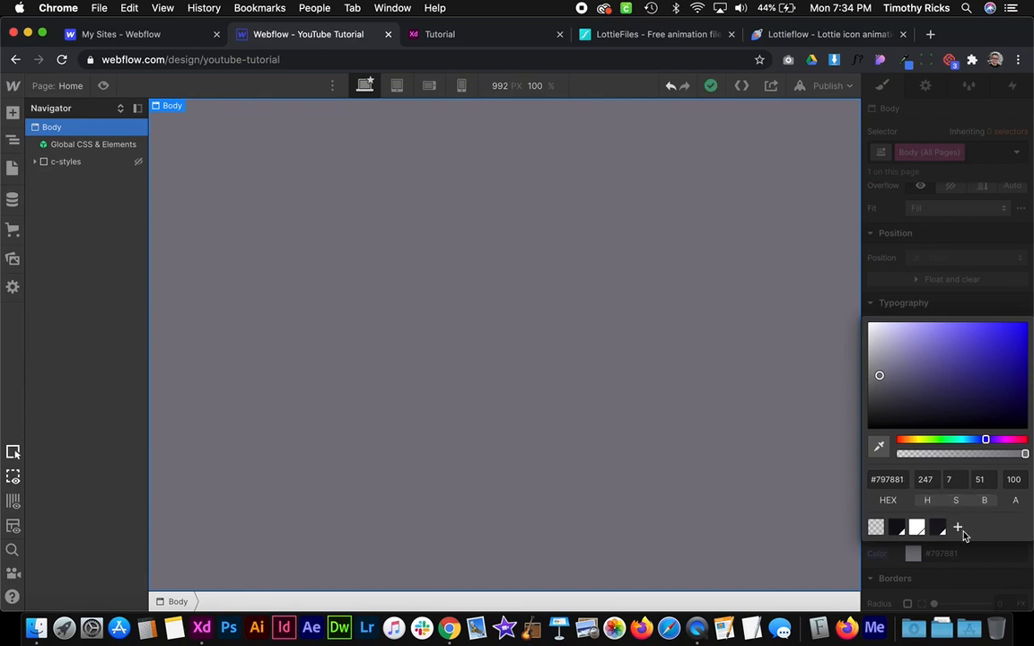
{"action": "left_click", "coordinate": [958, 527]}
{"action": "type", "text": "Grey"}
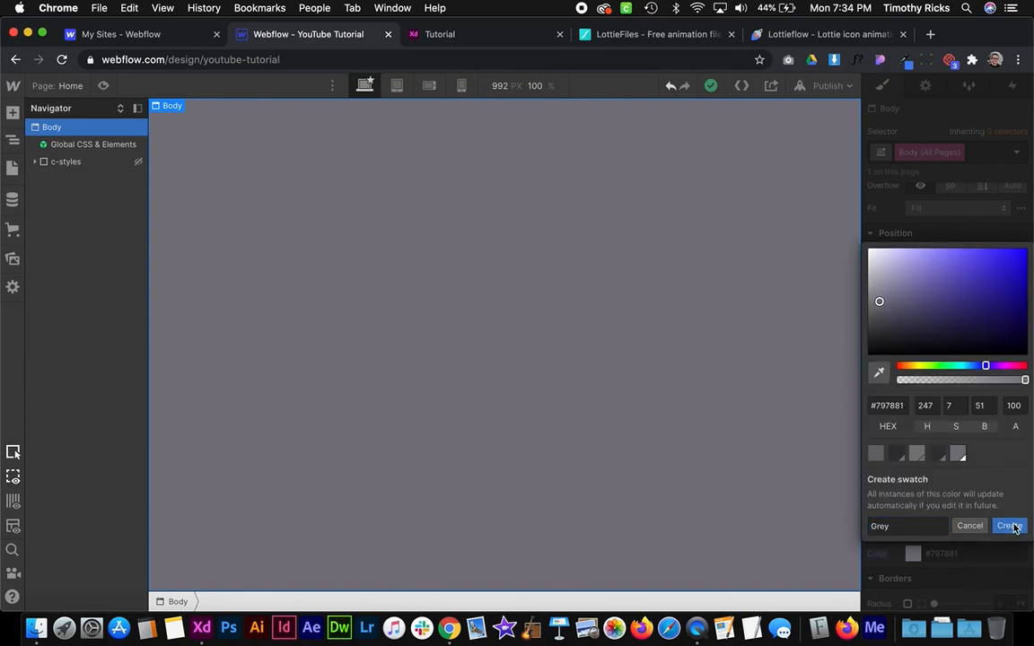
{"action": "key", "text": "Return"}
Switch to Adobe XD, fill the square with the asset color named Font Color, and open the fill's hex code
{"action": "key", "text": "super+Tab"}
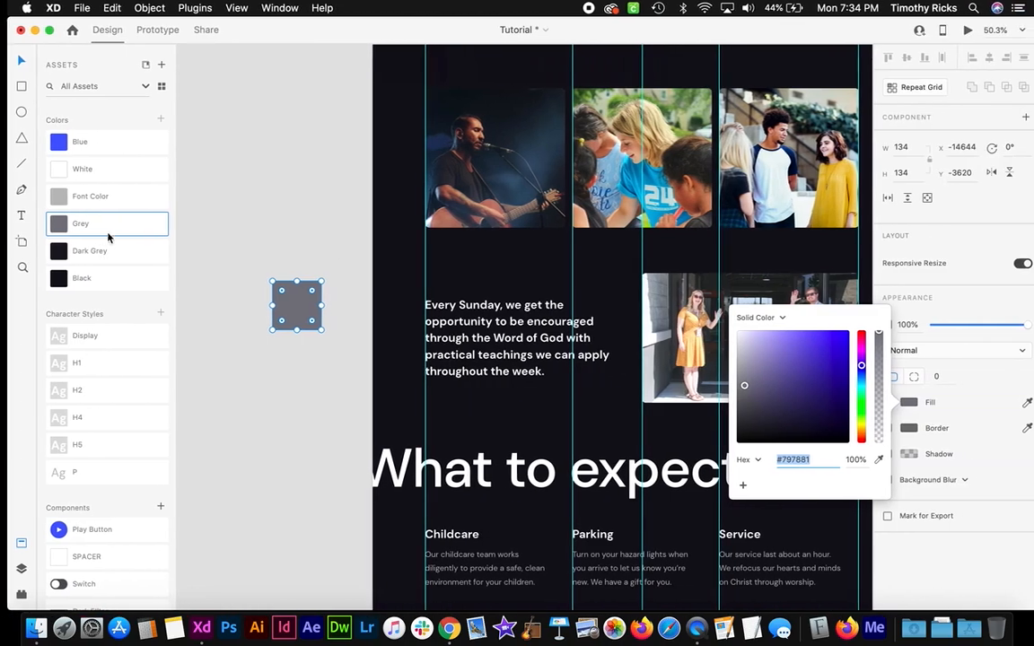
{"action": "left_click", "coordinate": [118, 198]}
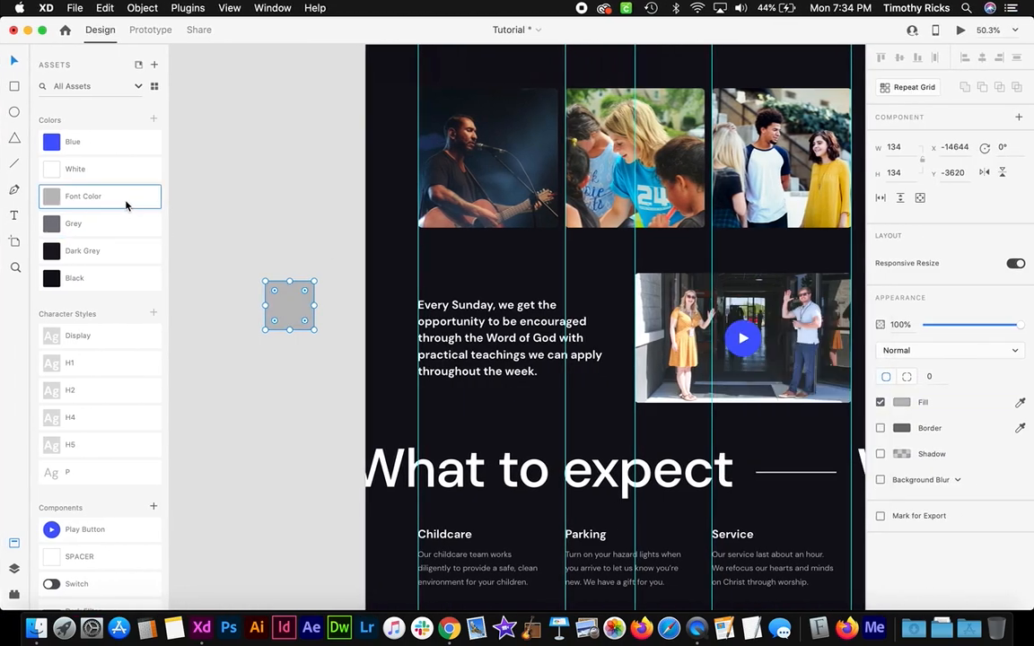
{"action": "left_click", "coordinate": [902, 403]}
Switch back to Webflow, set the Body background color to #BCBCBC, and save it as a global swatch named Light Grey
{"action": "key", "text": "super+Tab"}
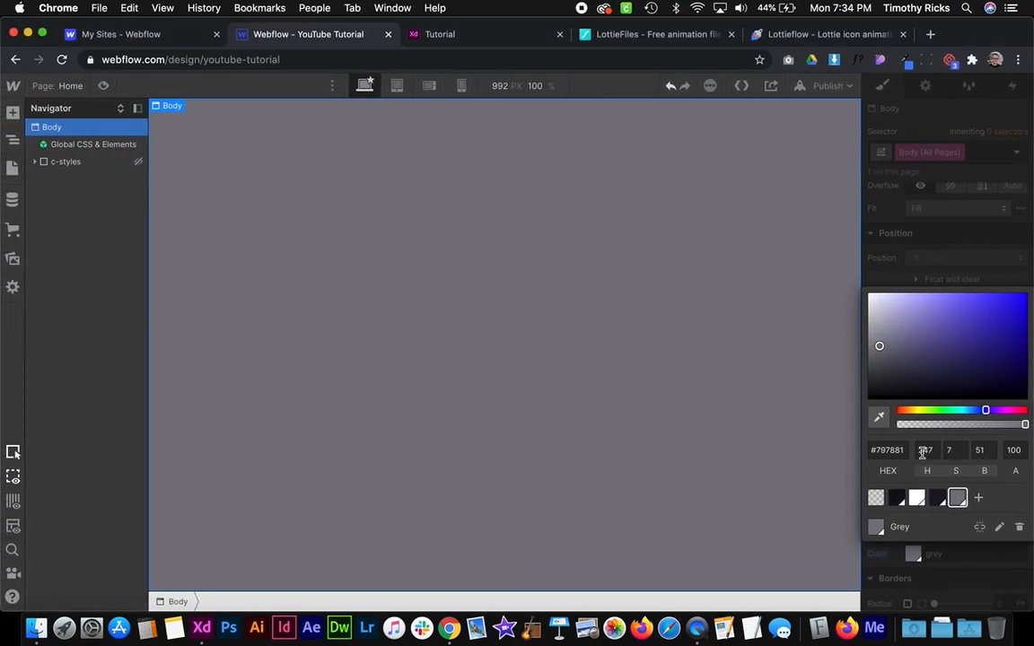
{"action": "left_click", "coordinate": [906, 451]}
{"action": "type", "text": "#BCBCBC"}
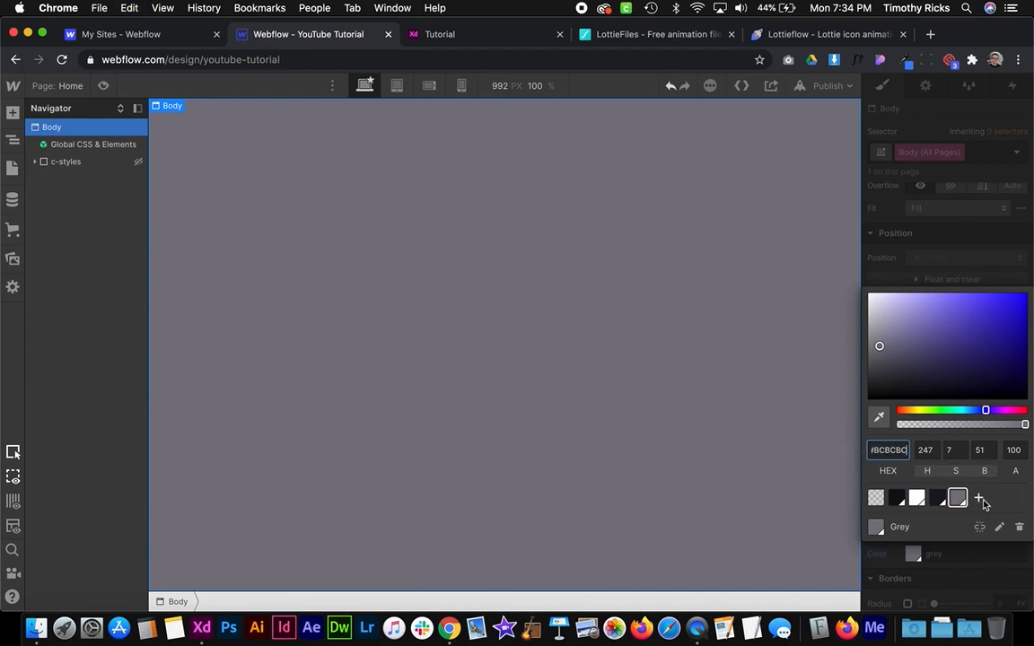
{"action": "key", "text": "Return"}
{"action": "left_click", "coordinate": [978, 527]}
{"action": "type", "text": "Light Grey"}
{"action": "key", "text": "Return"}
Switch to Adobe XD, fill the square with the Blue asset color, and open the fill's hex code
{"action": "key", "text": "super+Tab"}
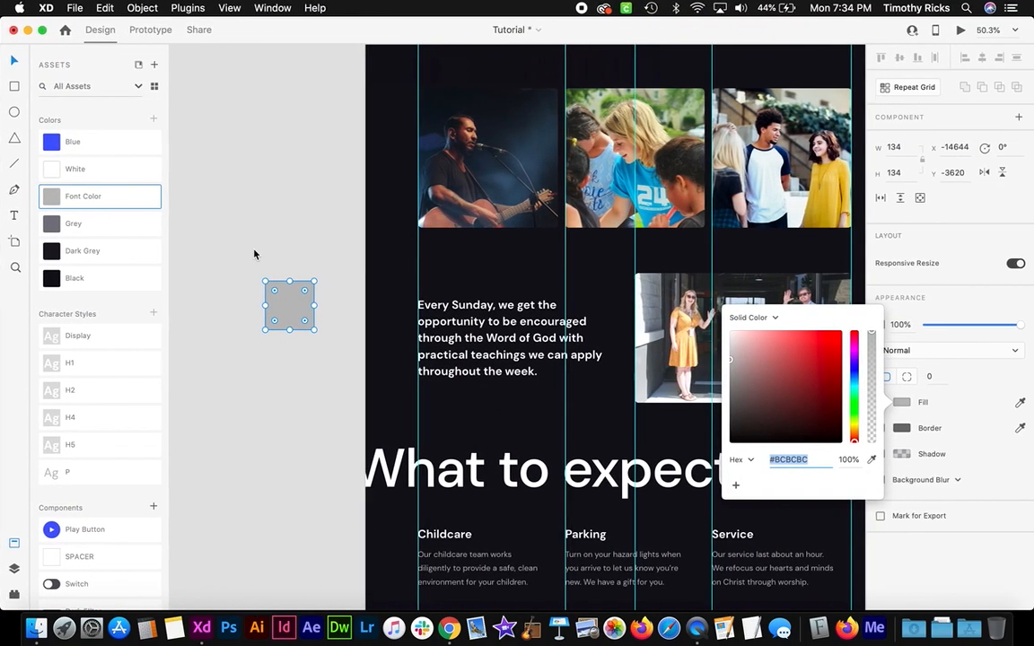
{"action": "left_click", "coordinate": [70, 141]}
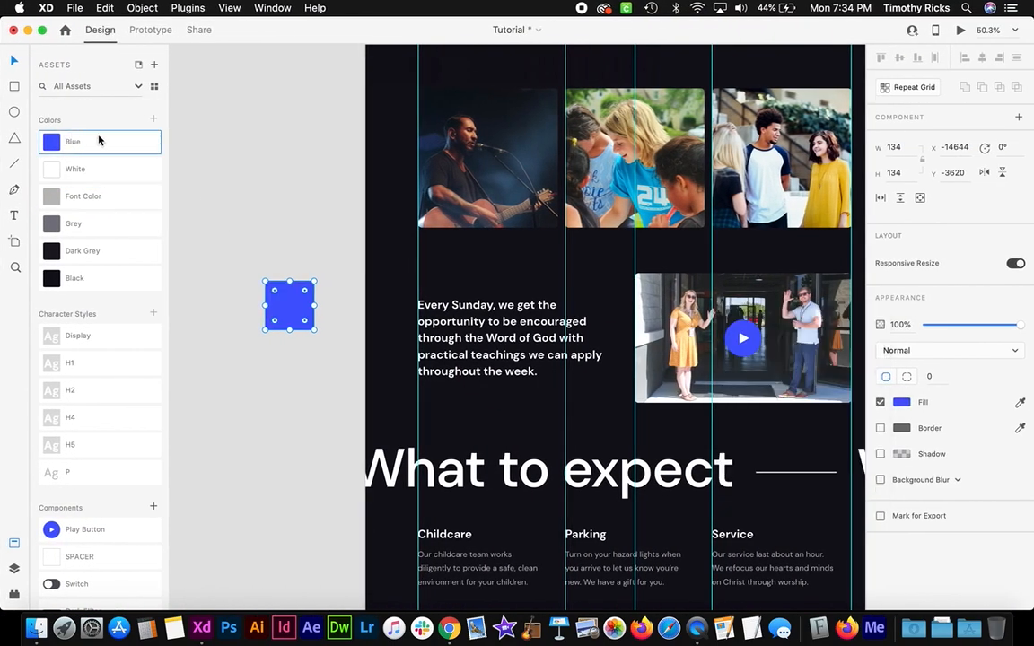
{"action": "left_click", "coordinate": [902, 403]}
Switch back to Webflow, set the Body background color to #4760FF, and save it as a global swatch named Royal Blue
{"action": "key", "text": "super+Tab"}
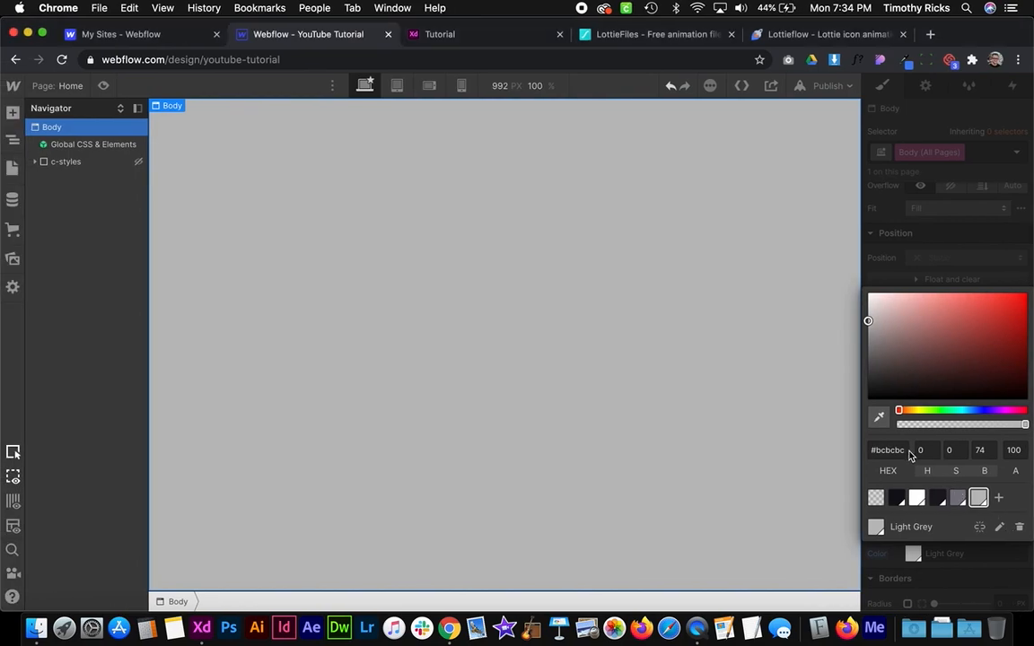
{"action": "left_click", "coordinate": [875, 449]}
{"action": "type", "text": "#4760FF"}
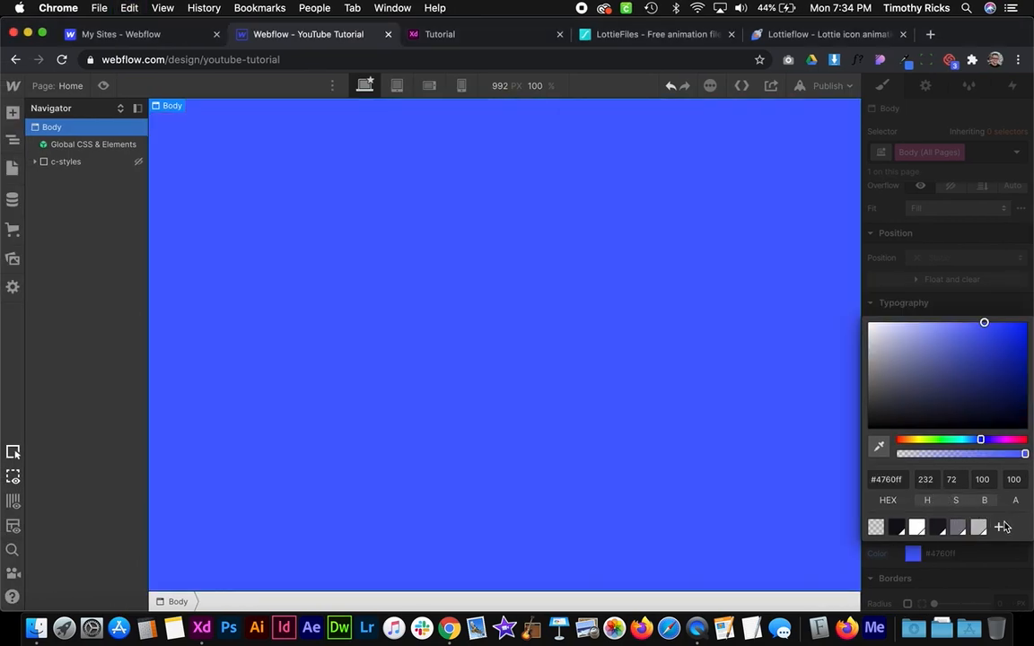
{"action": "left_click", "coordinate": [1001, 503]}
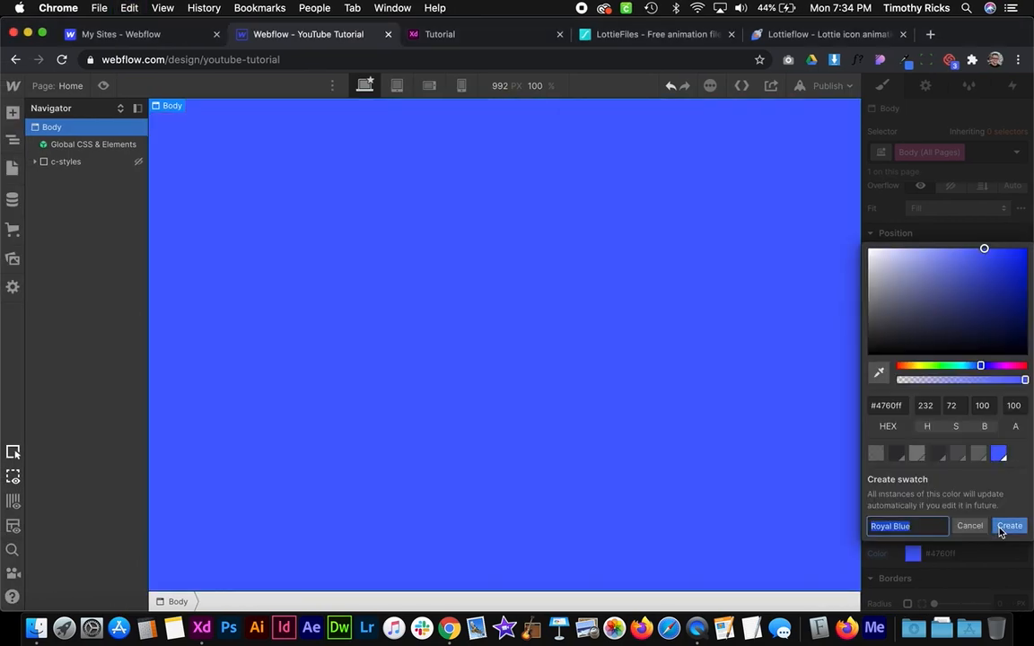
{"action": "left_click", "coordinate": [1008, 527]}
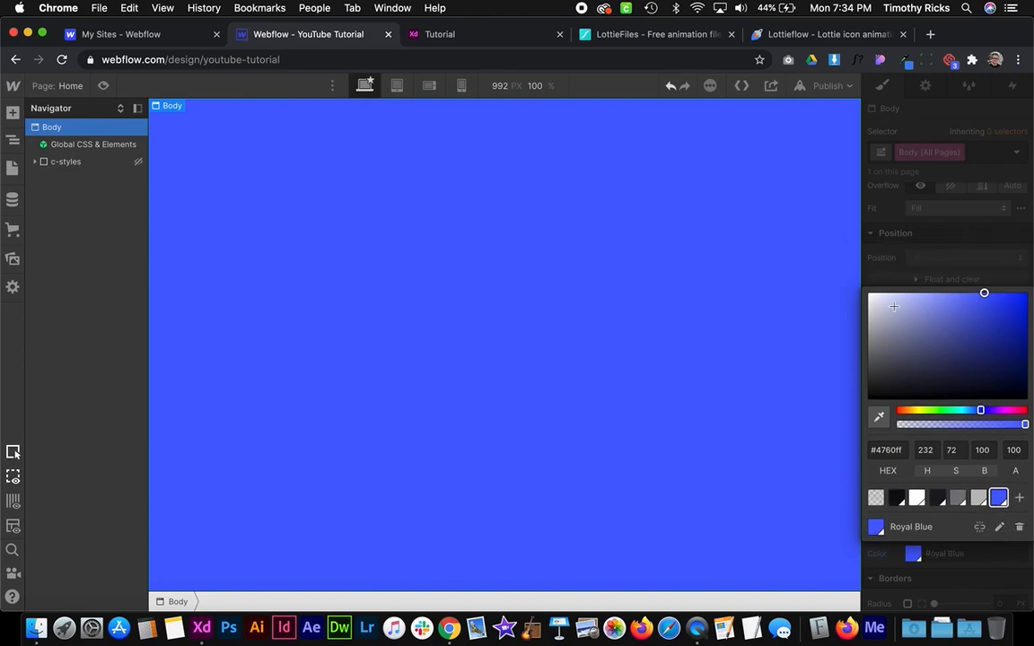
Set the Body (All Pages) background color to the Black global swatch
{"action": "left_click", "coordinate": [928, 251]}
{"action": "scroll", "coordinate": [994, 489], "scroll_direction": "up", "scroll_amount": 5}
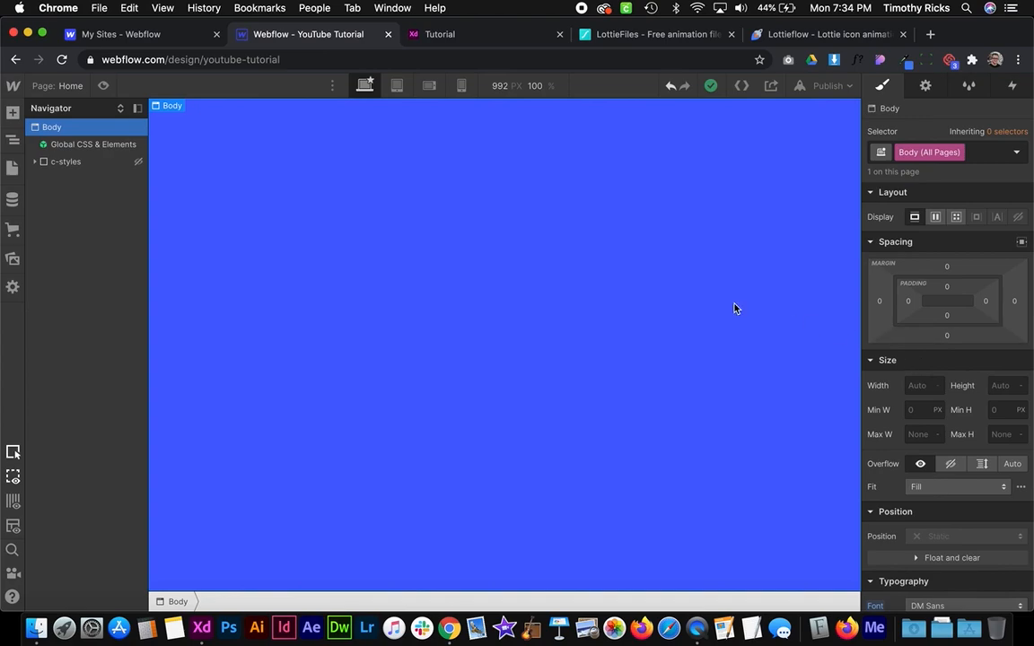
{"action": "scroll", "coordinate": [979, 429], "scroll_direction": "down", "scroll_amount": 6}
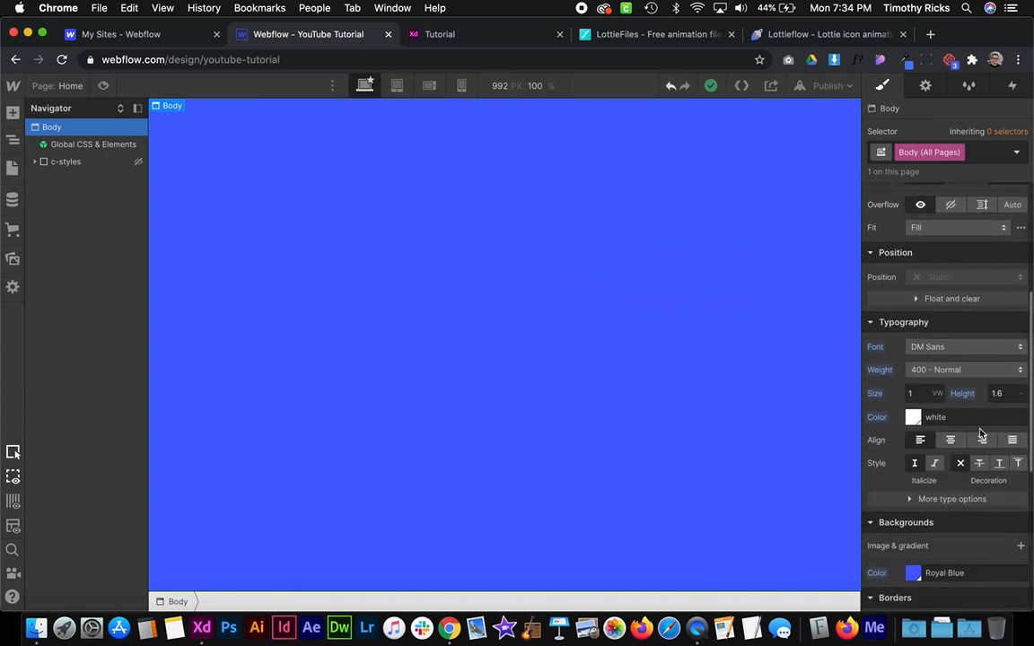
{"action": "left_click", "coordinate": [913, 421]}
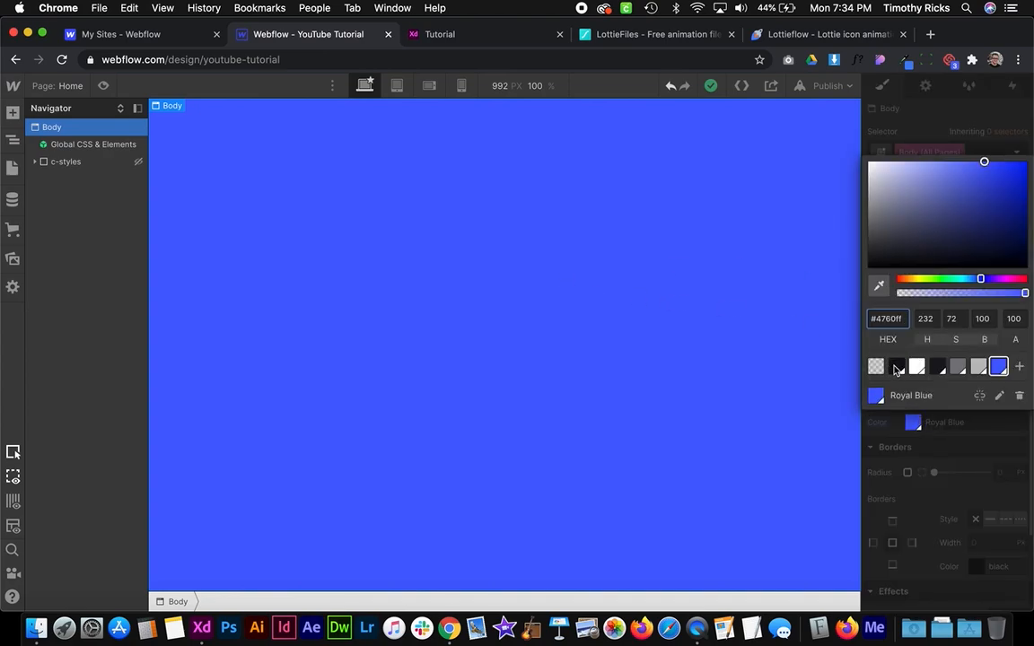
{"action": "left_click", "coordinate": [896, 365]}
{"action": "left_click", "coordinate": [397, 288]}
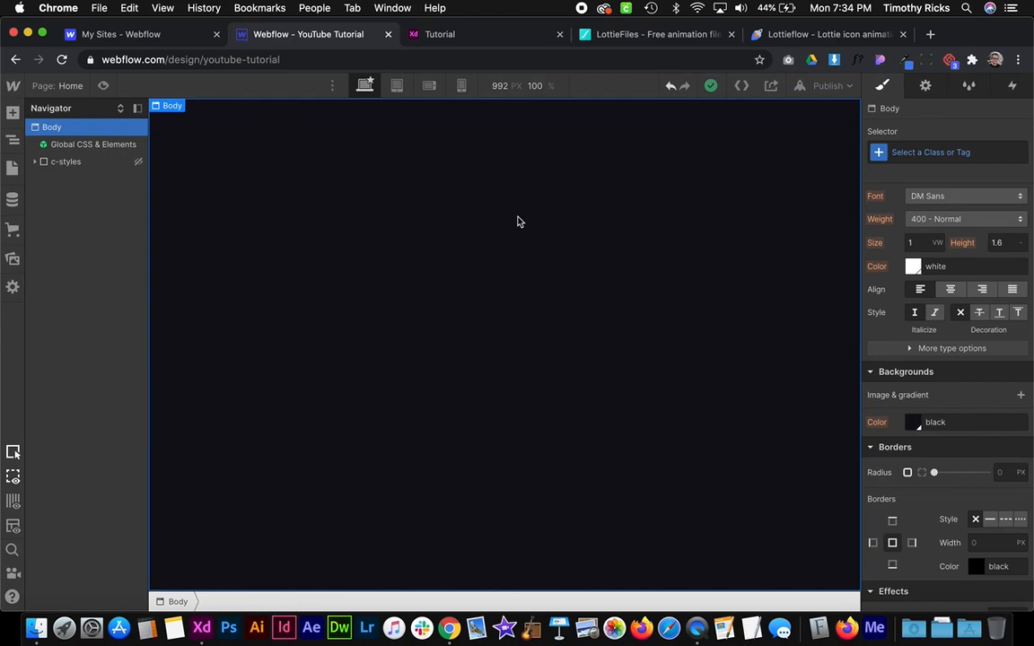
Switch to Adobe XD and look over the sections of the Homepage artboard from the hero to the footer
{"action": "key", "text": "ctrl+Right"}
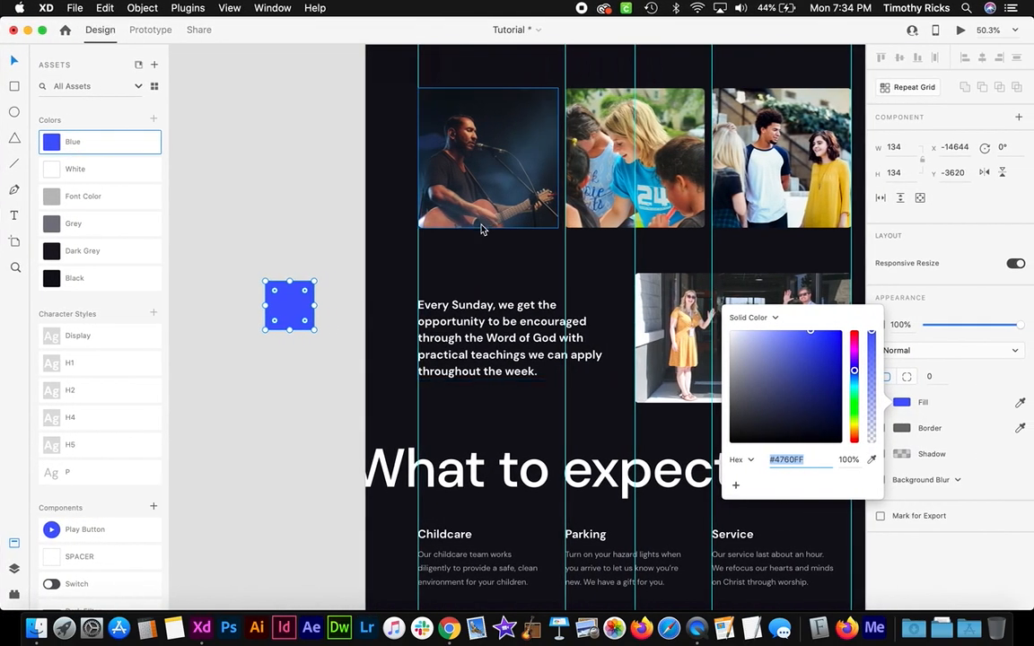
{"action": "scroll", "coordinate": [259, 130], "scroll_direction": "down", "scroll_amount": 6}
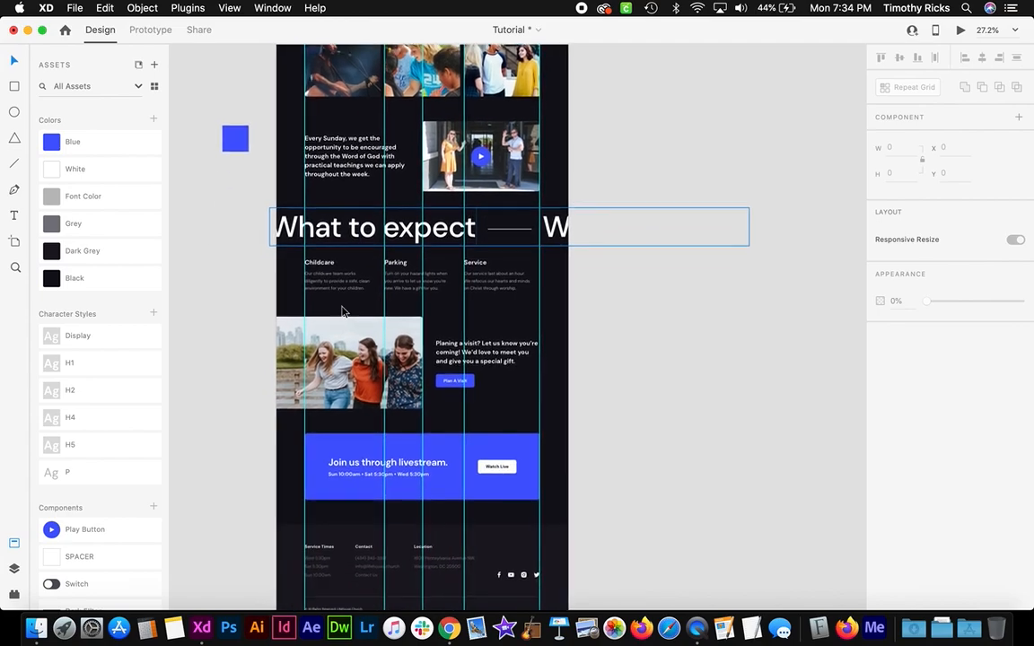
{"action": "scroll", "coordinate": [344, 309], "scroll_direction": "down", "scroll_amount": 2}
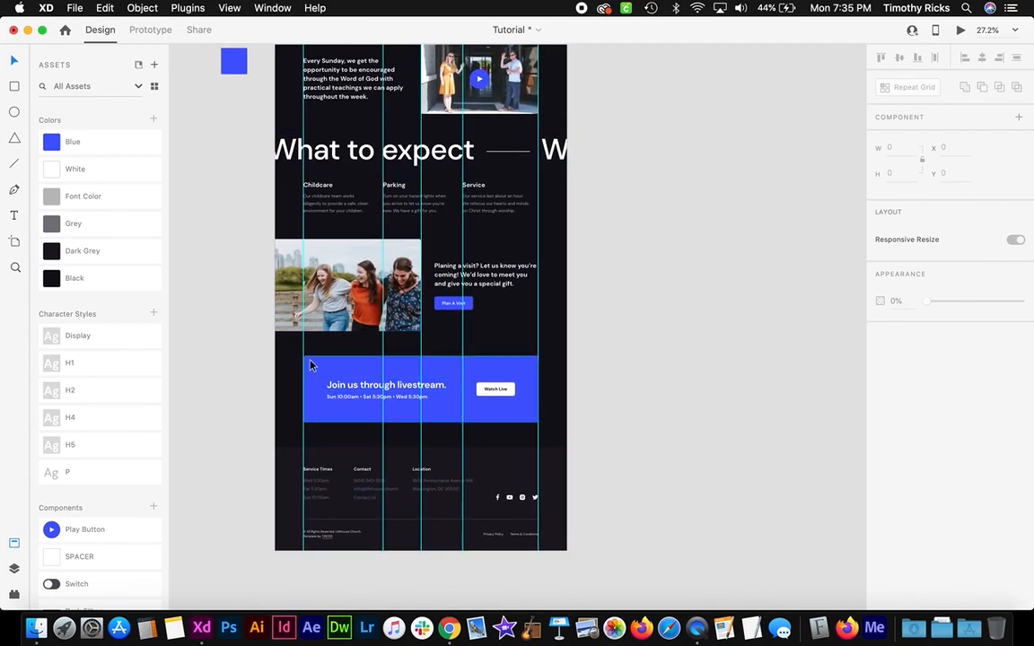
{"action": "scroll", "coordinate": [321, 374], "scroll_direction": "up", "scroll_amount": 4}
{"action": "scroll", "coordinate": [322, 374], "scroll_direction": "up", "scroll_amount": 10}
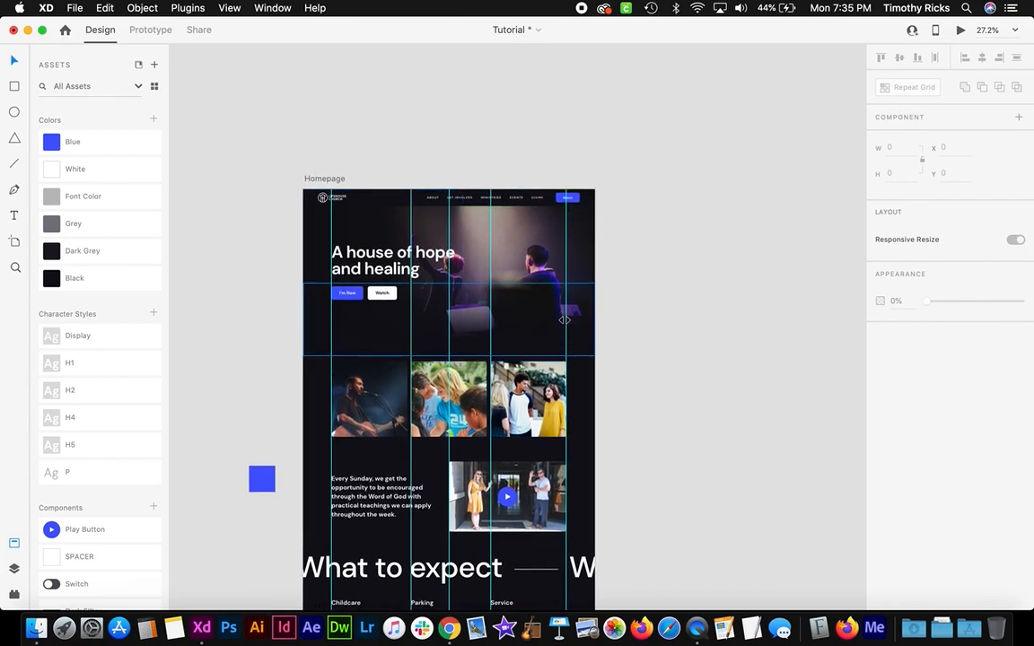
{"action": "scroll", "coordinate": [422, 278], "scroll_direction": "down", "scroll_amount": 8}
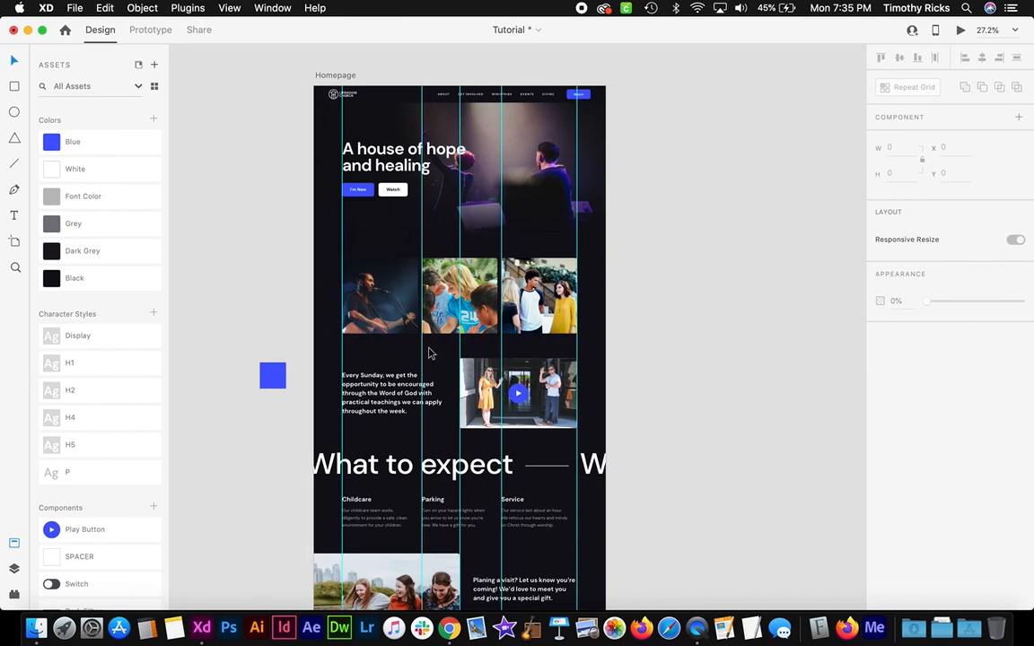
Examine the Homepage artboard more closely, comparing how each section's content lines up with the vertical guides and side margins
{"action": "scroll", "coordinate": [337, 284], "scroll_direction": "down", "scroll_amount": 6}
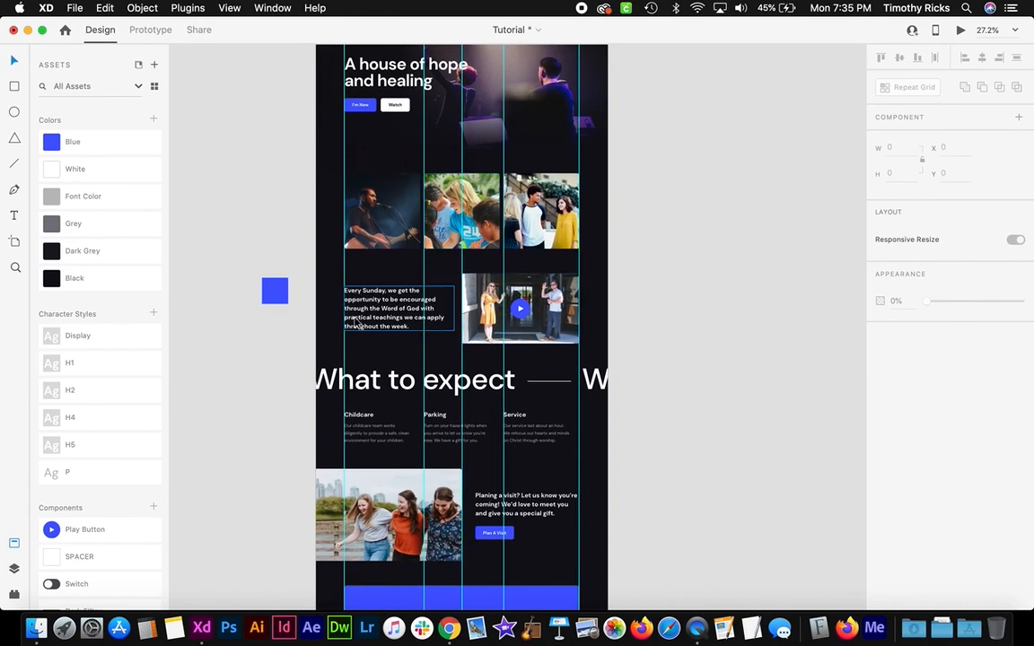
{"action": "scroll", "coordinate": [323, 291], "scroll_direction": "up", "scroll_amount": 5}
{"action": "scroll", "coordinate": [658, 323], "scroll_direction": "down", "scroll_amount": 5}
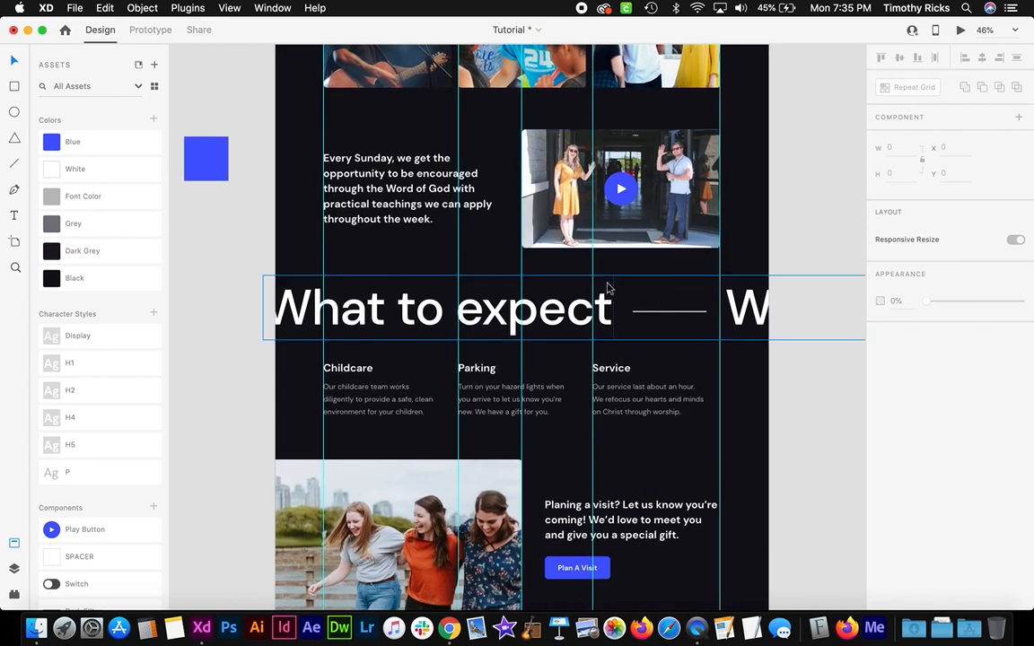
{"action": "scroll", "coordinate": [606, 286], "scroll_direction": "down", "scroll_amount": 4}
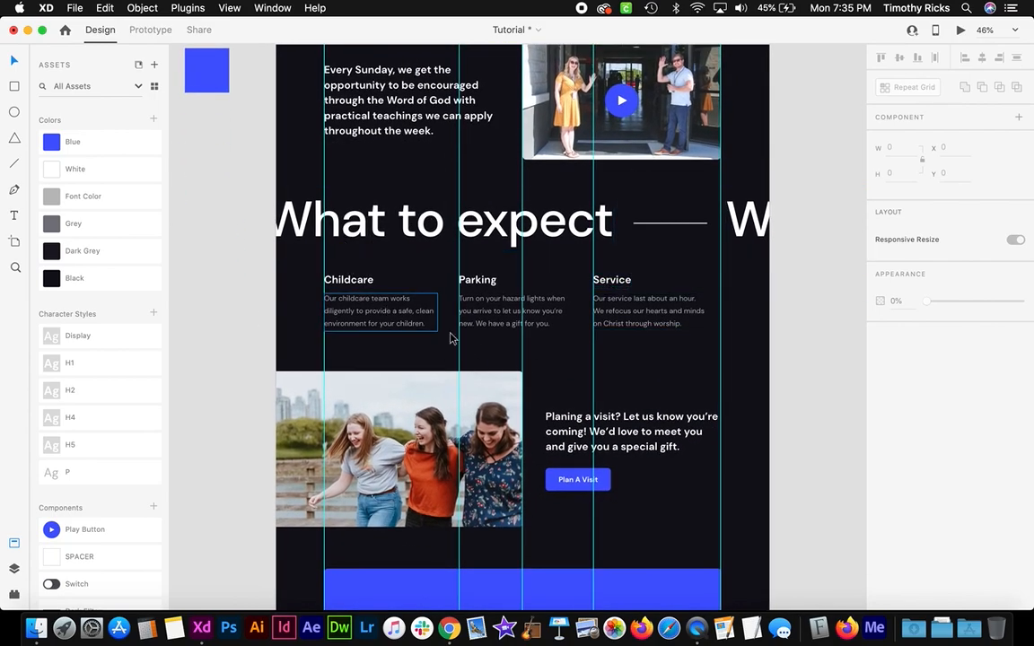
{"action": "scroll", "coordinate": [424, 325], "scroll_direction": "down", "scroll_amount": 5}
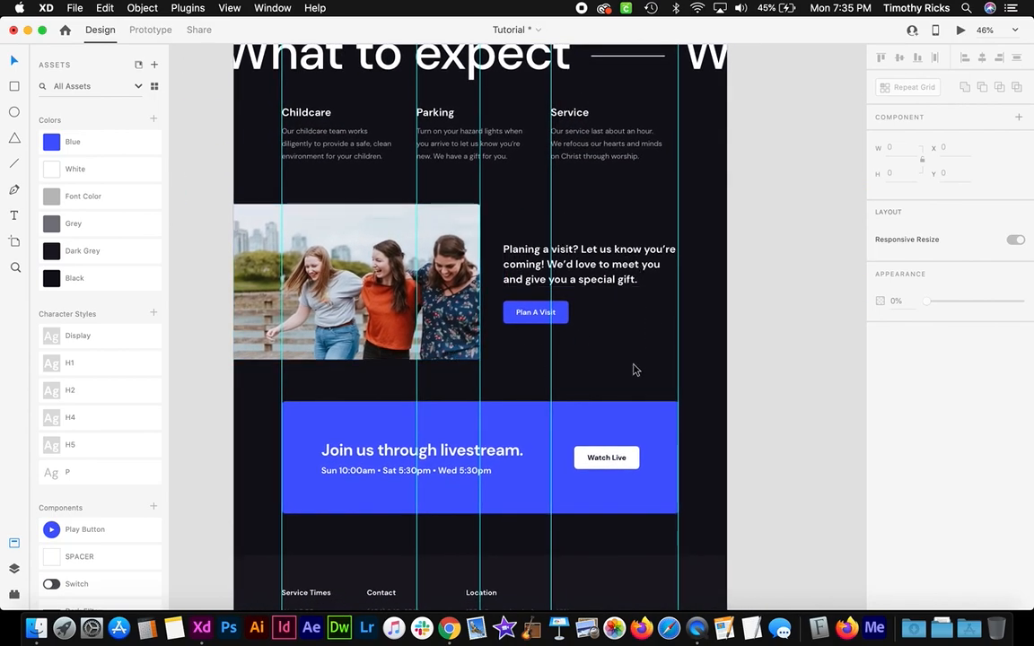
{"action": "scroll", "coordinate": [431, 205], "scroll_direction": "down", "scroll_amount": 3}
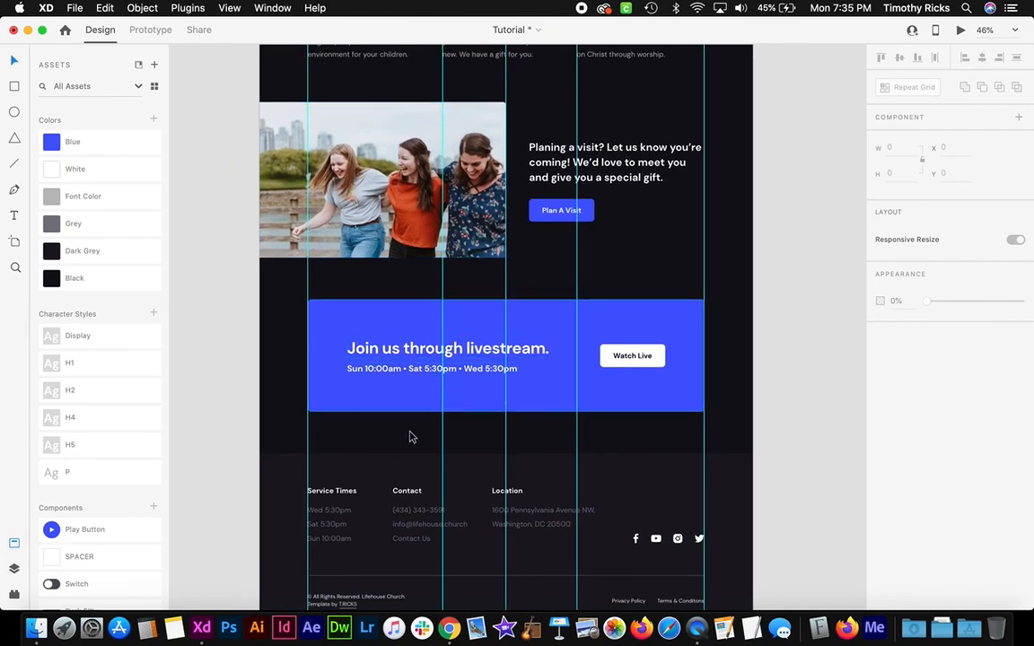
{"action": "scroll", "coordinate": [440, 408], "scroll_direction": "down", "scroll_amount": 2}
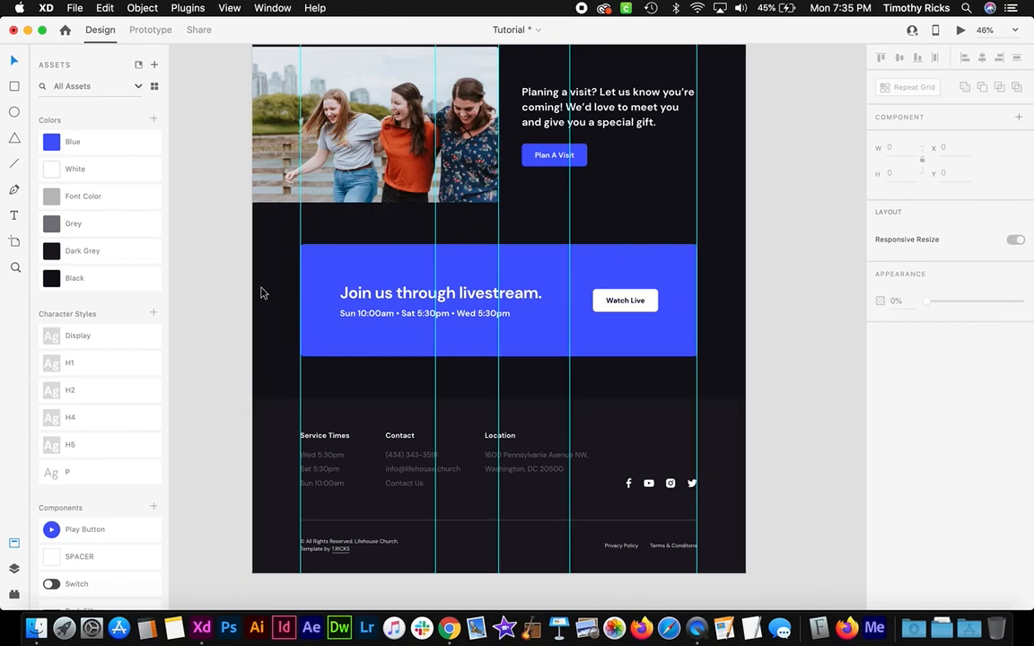
{"action": "scroll", "coordinate": [289, 296], "scroll_direction": "up", "scroll_amount": 15}
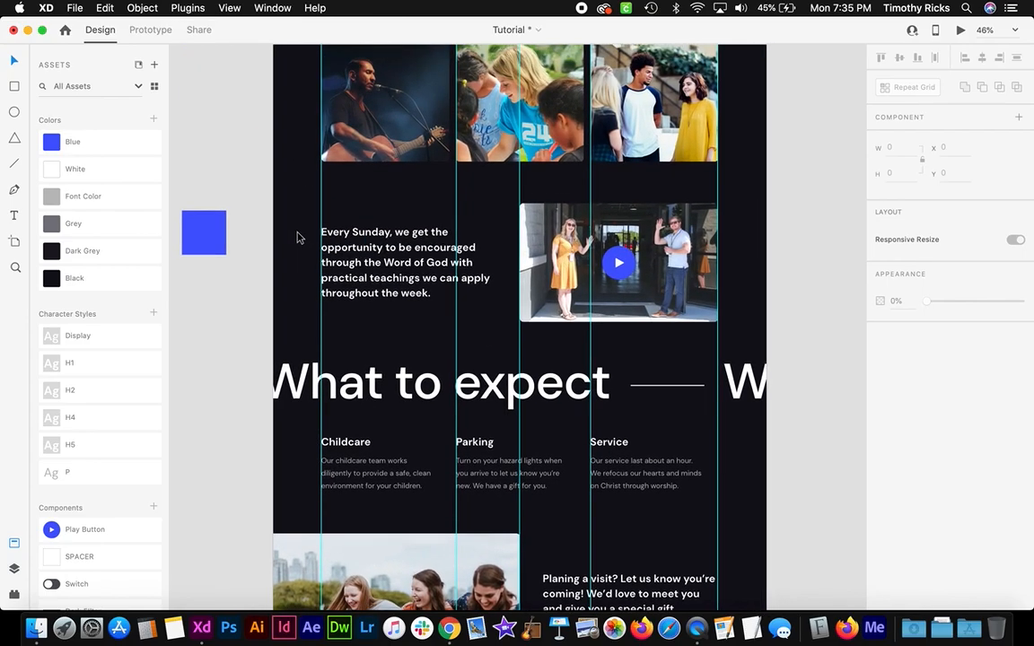
{"action": "scroll", "coordinate": [299, 238], "scroll_direction": "up", "scroll_amount": 5}
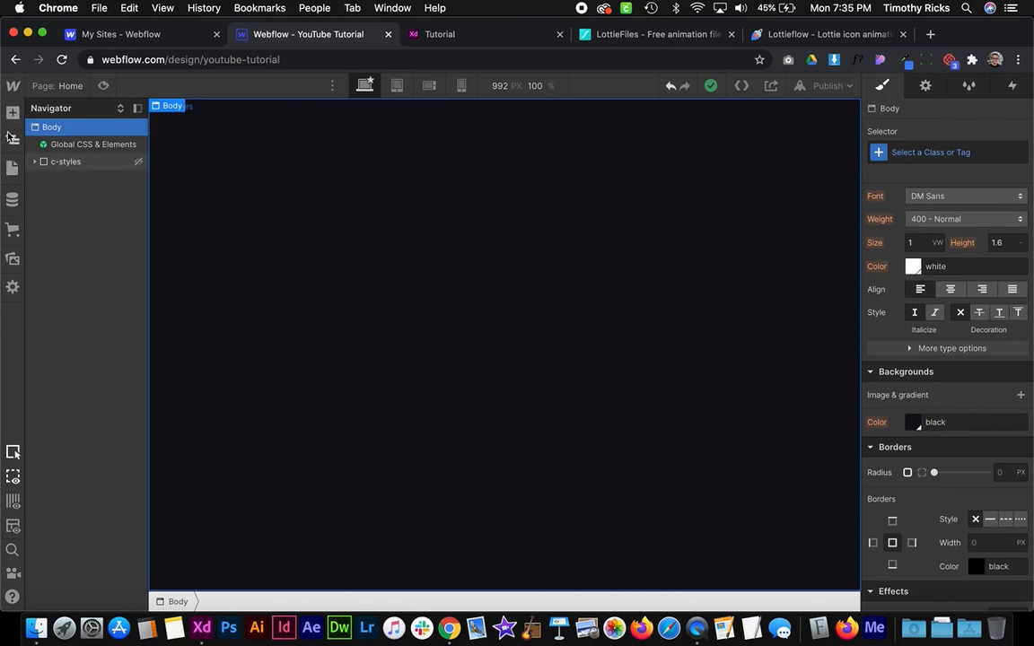
Switch back to Webflow, add a Div Block to the Body below c-styles, and give it the class section
{"action": "left_click", "coordinate": [12, 112]}
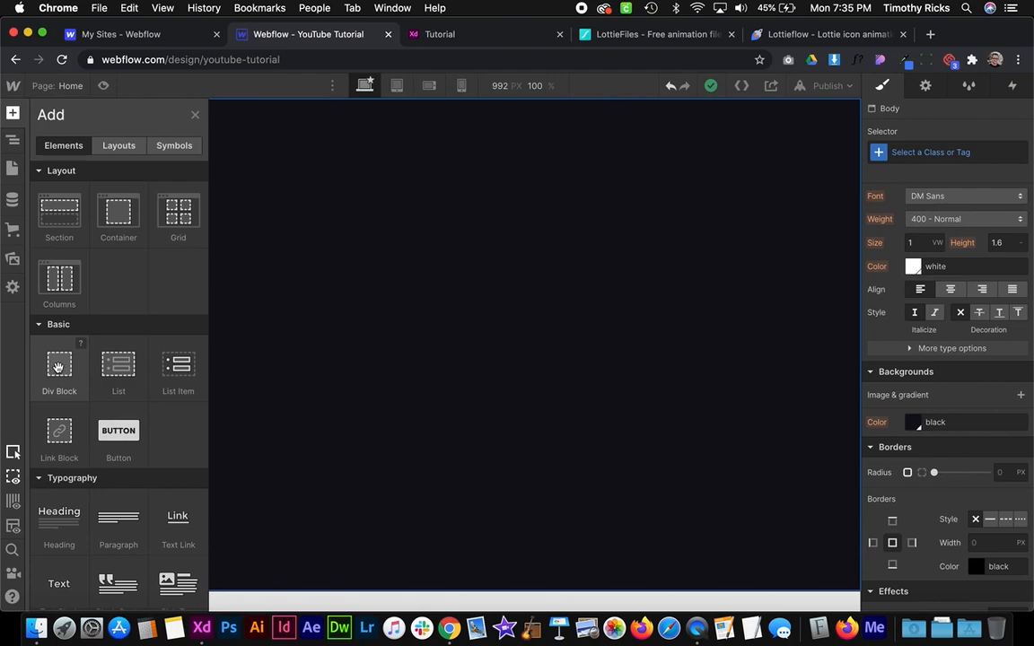
{"action": "left_click_drag", "start_coordinate": [5, 158], "coordinate": [69, 193]}
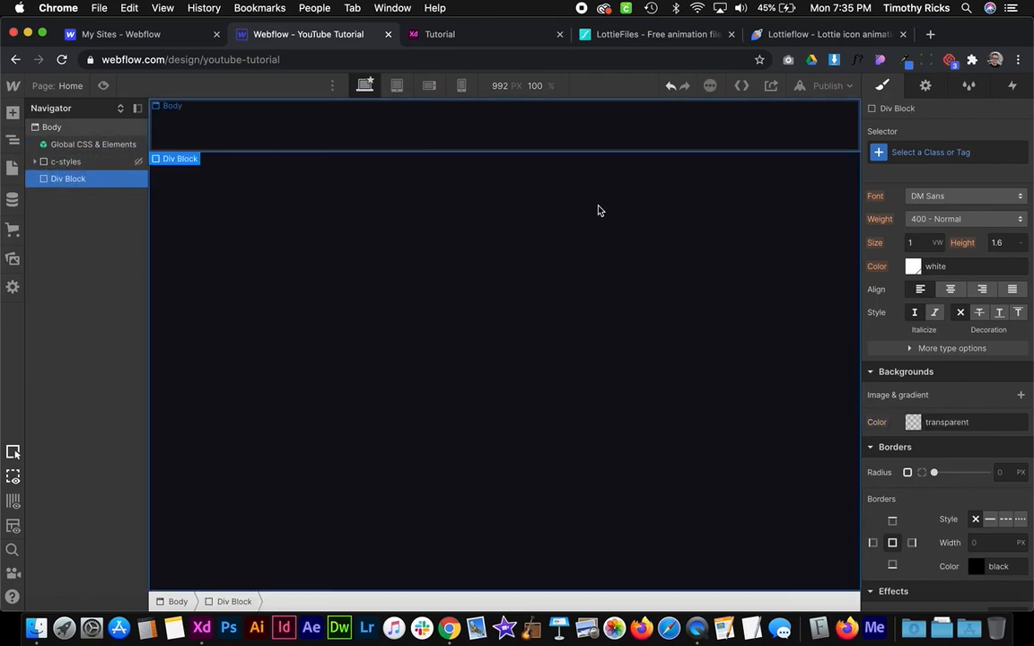
{"action": "left_click", "coordinate": [907, 150]}
{"action": "type", "text": "sec"}
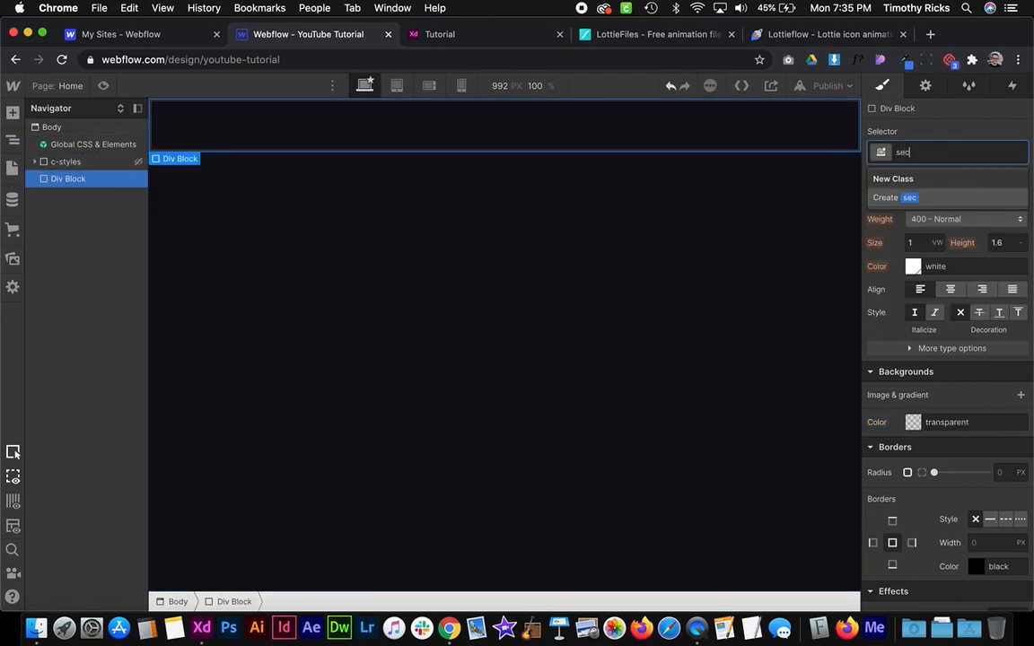
{"action": "key", "text": "Return"}
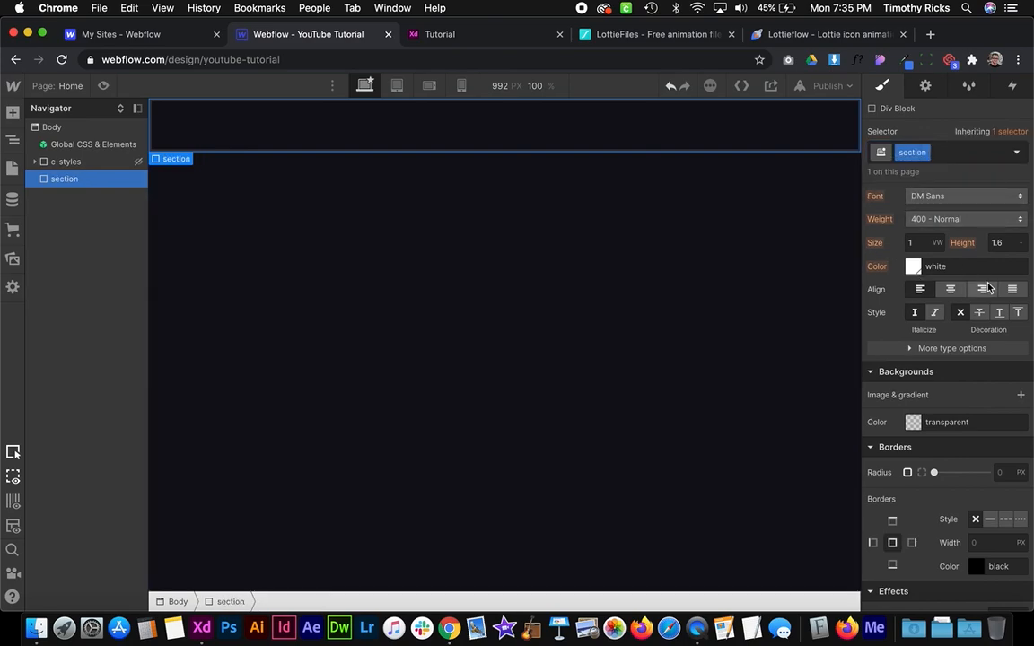
Add an H1 heading inside the section div
{"action": "scroll", "coordinate": [976, 267], "scroll_direction": "up", "scroll_amount": 5}
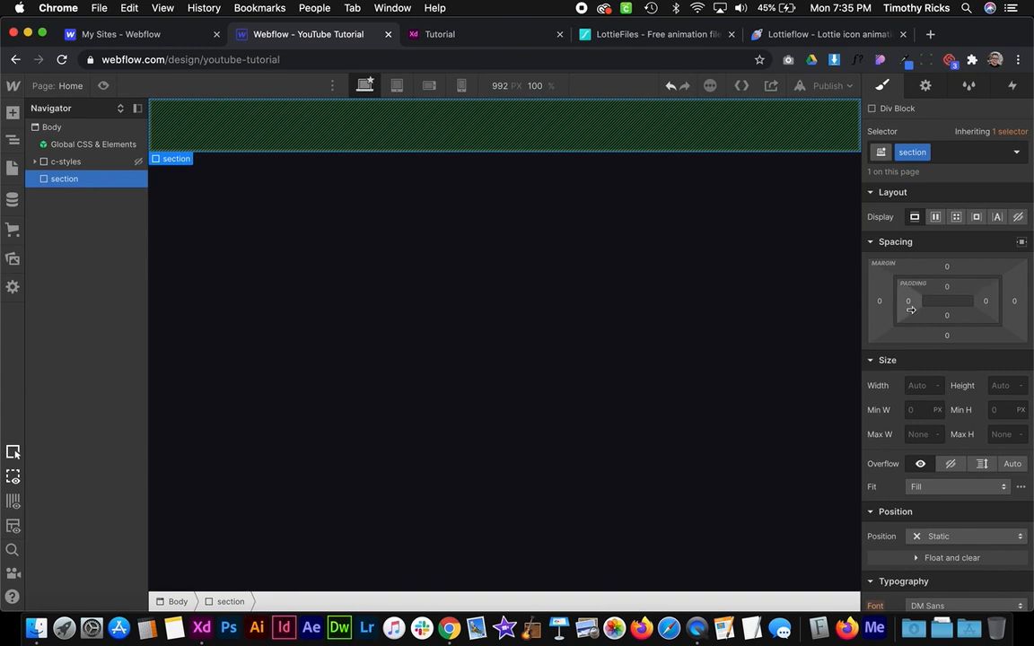
{"action": "key", "text": "a"}
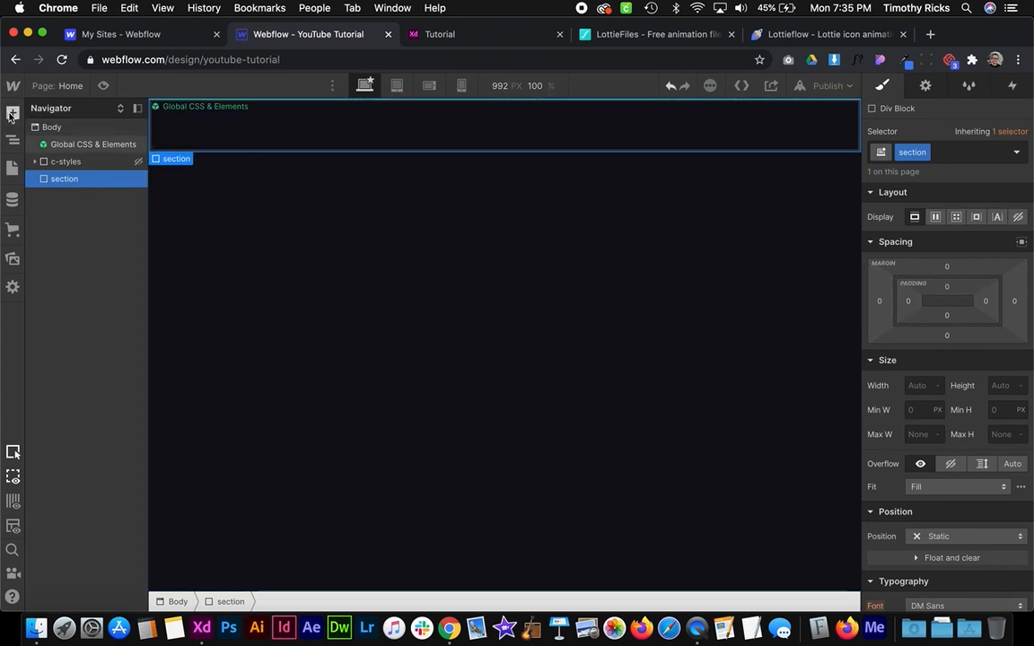
{"action": "scroll", "coordinate": [78, 489], "scroll_direction": "down", "scroll_amount": 1}
{"action": "left_click_drag", "start_coordinate": [78, 489], "coordinate": [80, 194]}
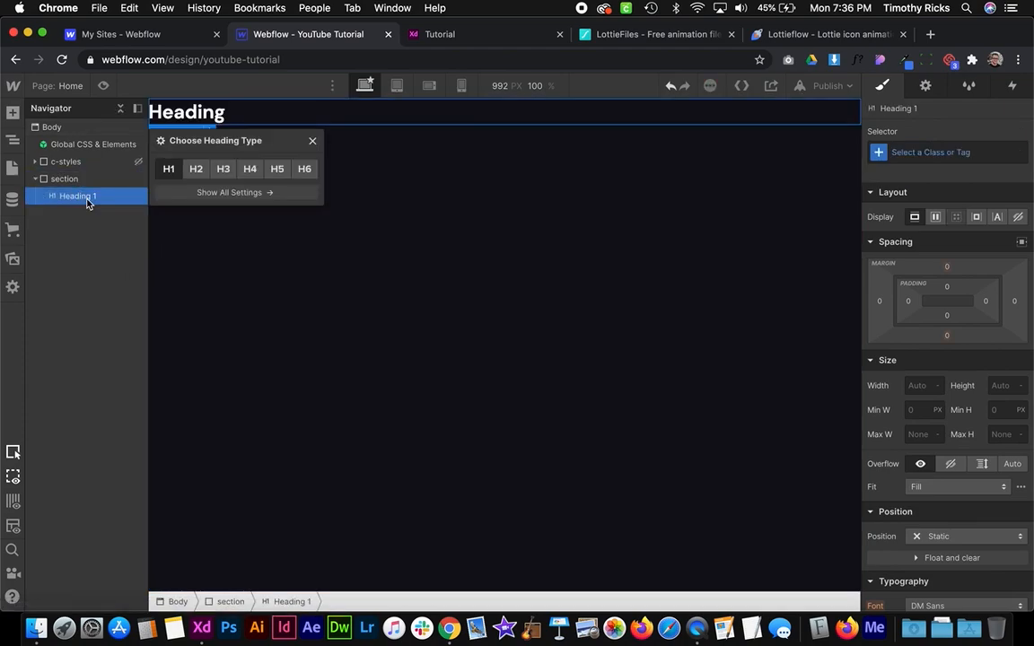
{"action": "left_click", "coordinate": [392, 262]}
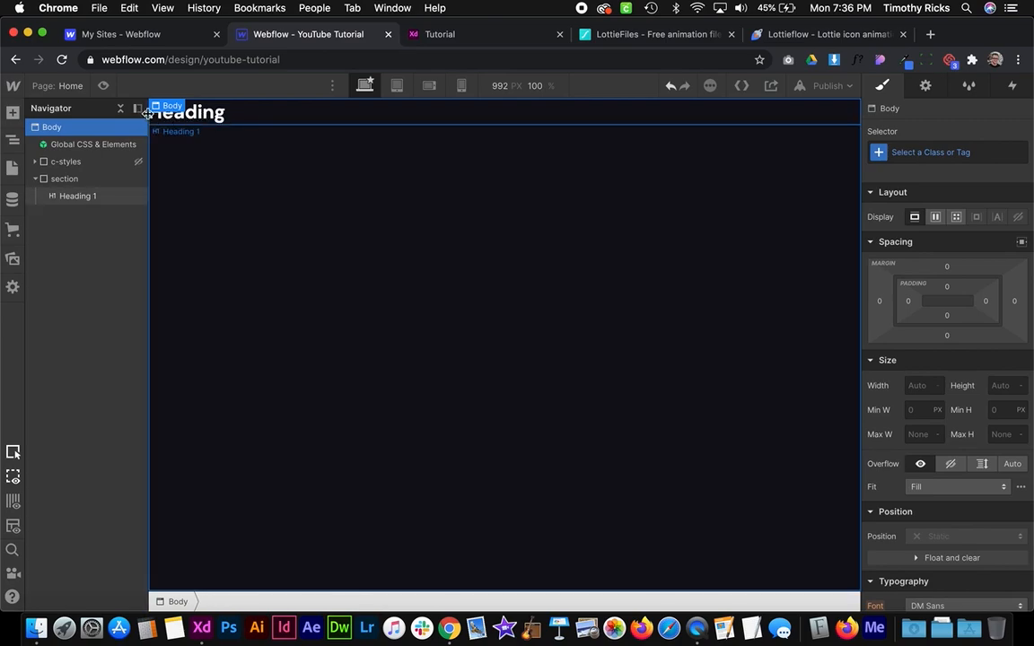
Set the section class's left and right padding to 10vw each
{"action": "left_click", "coordinate": [66, 179]}
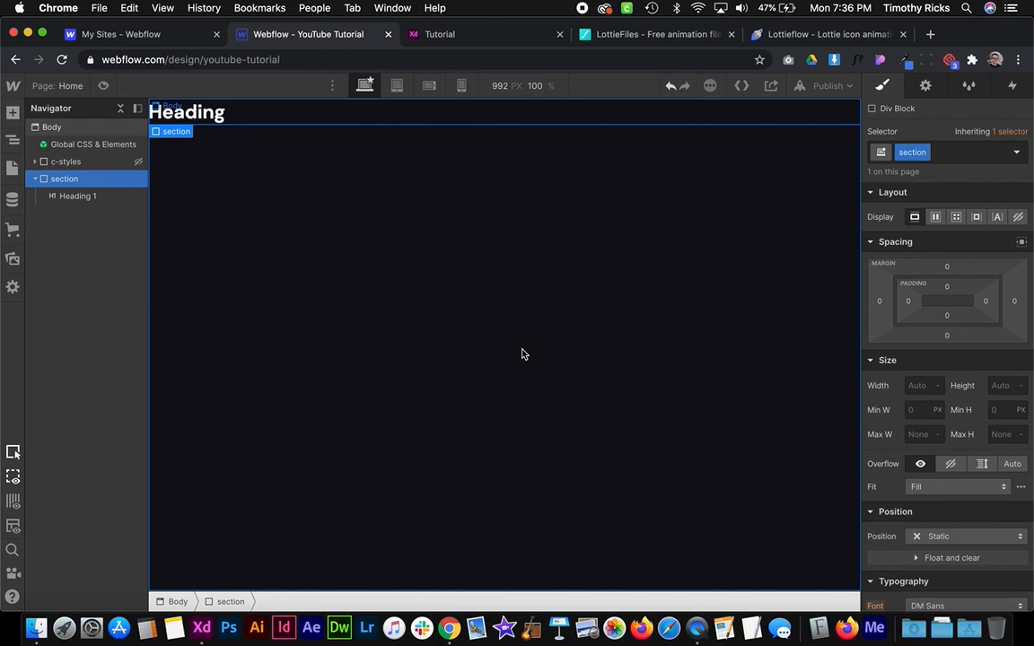
{"action": "left_click", "coordinate": [907, 302]}
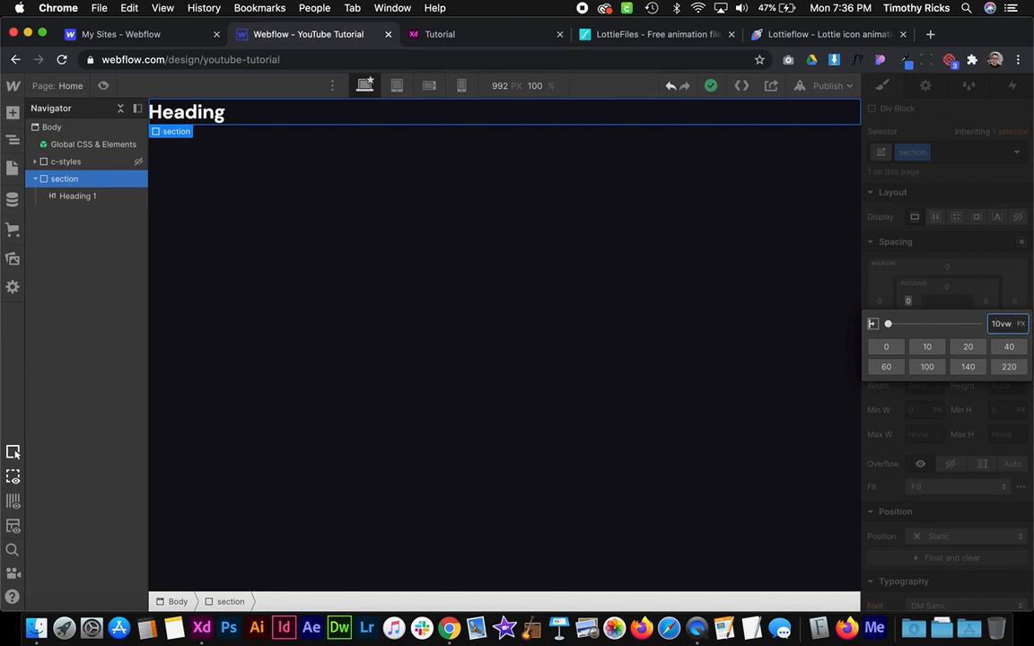
{"action": "key", "text": "Return"}
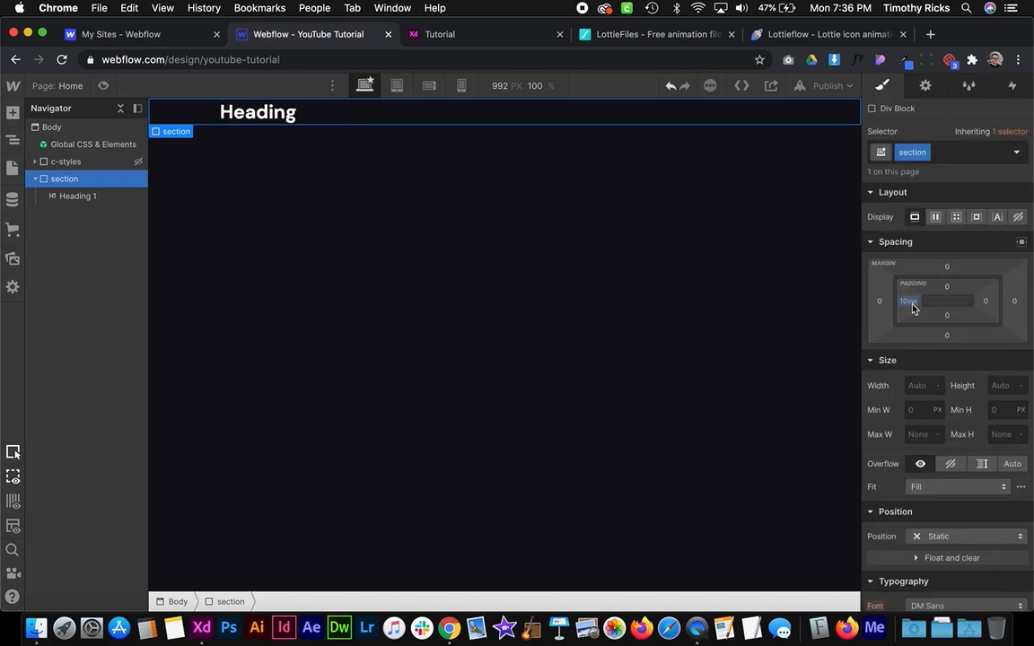
{"action": "left_click", "coordinate": [987, 302]}
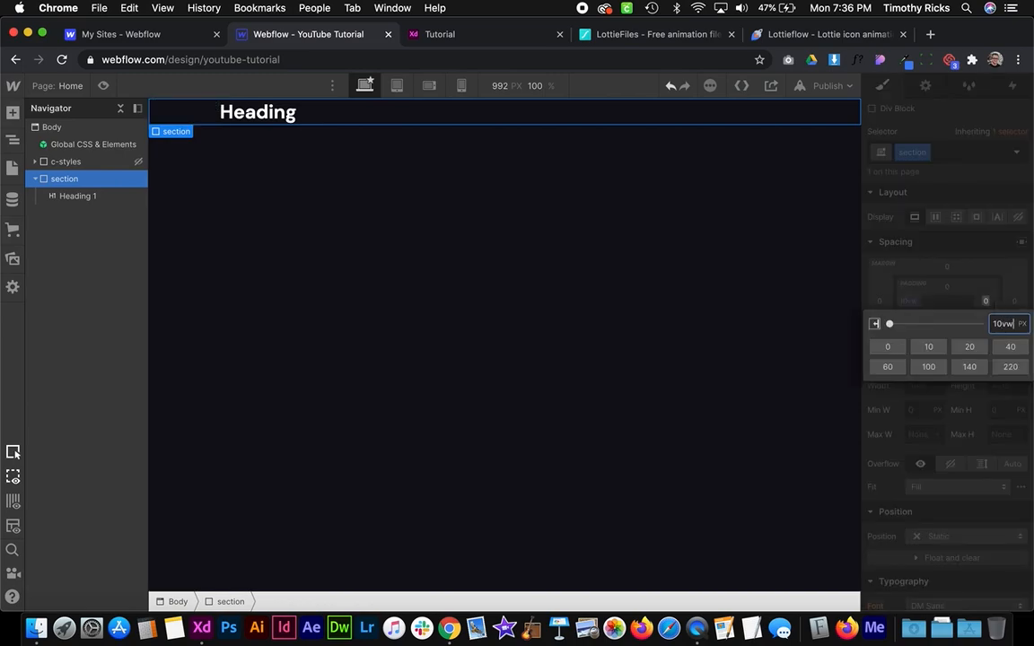
{"action": "key", "text": "Return"}
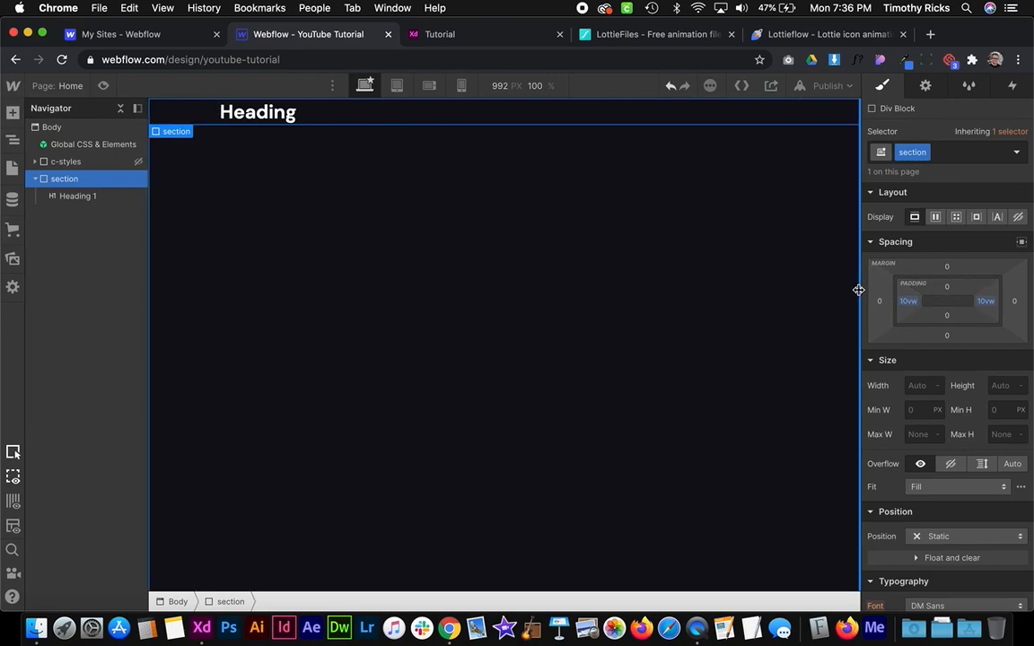
Preview the section's padding on the tablet, mobile landscape and mobile portrait breakpoints, narrowing the last one to 240 px
{"action": "left_click", "coordinate": [397, 85]}
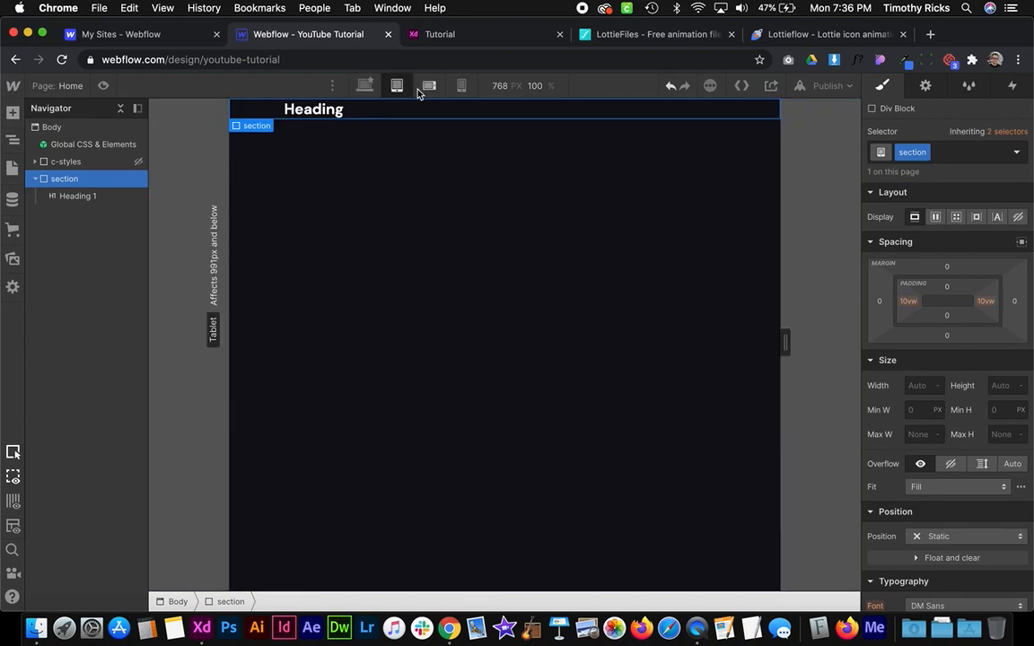
{"action": "left_click", "coordinate": [429, 86]}
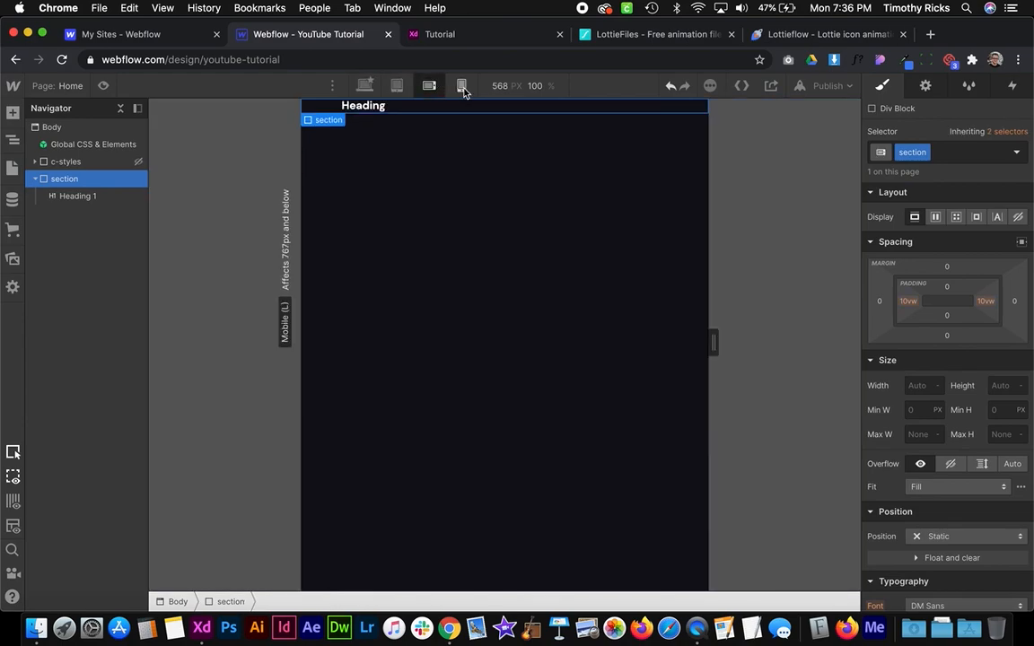
{"action": "left_click", "coordinate": [462, 86]}
{"action": "left_click_drag", "start_coordinate": [621, 340], "coordinate": [514, 295]}
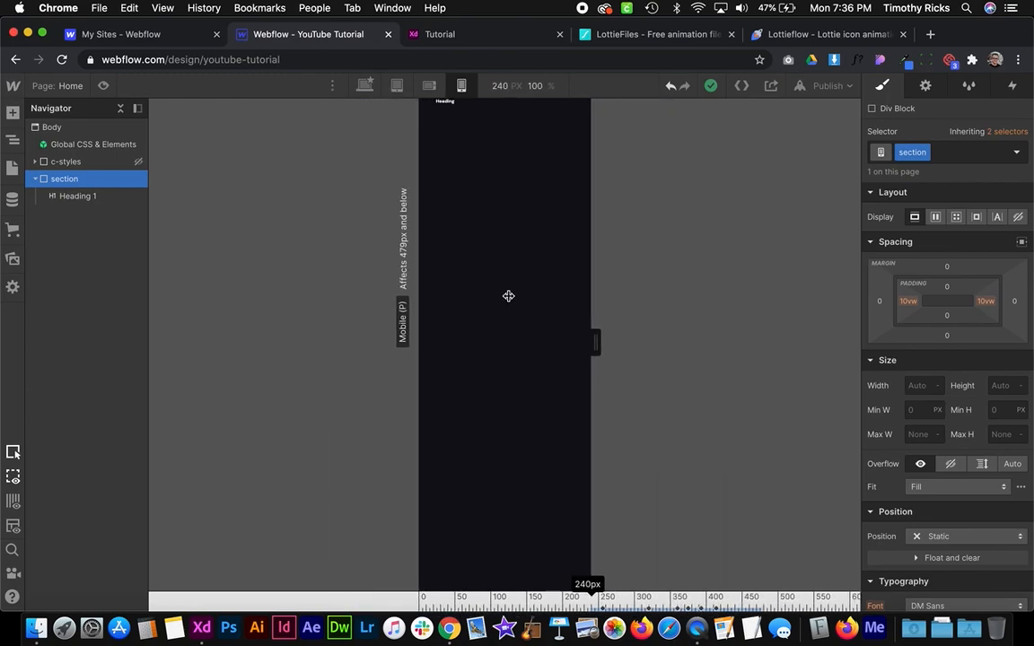
Return to the desktop breakpoint and try a left padding of 80 px on the section
{"action": "left_click", "coordinate": [364, 86]}
{"action": "left_click", "coordinate": [903, 304]}
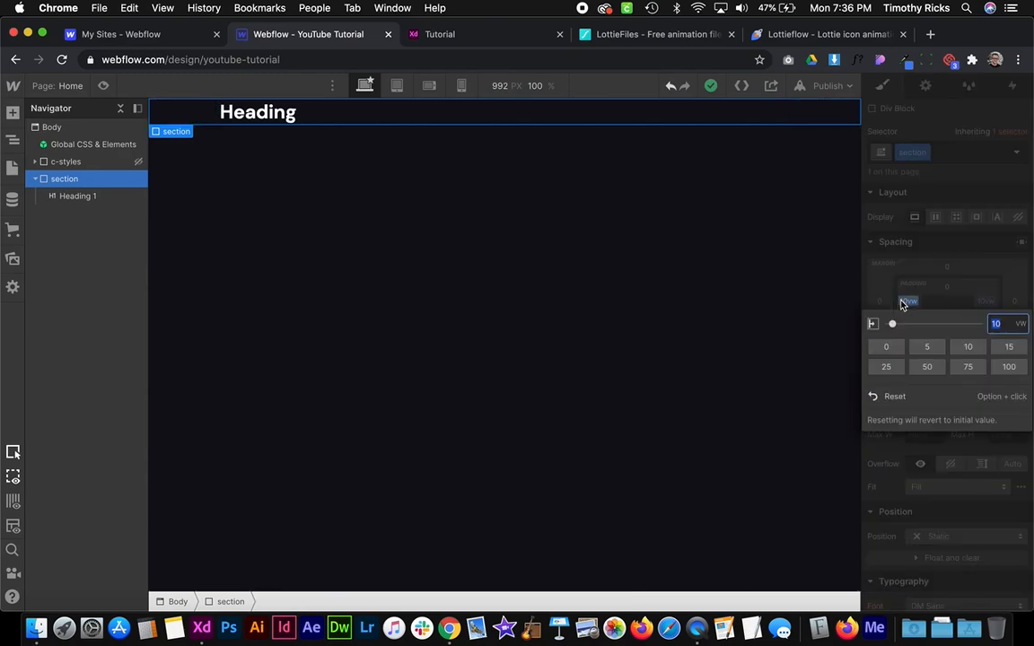
{"action": "key", "text": "Return"}
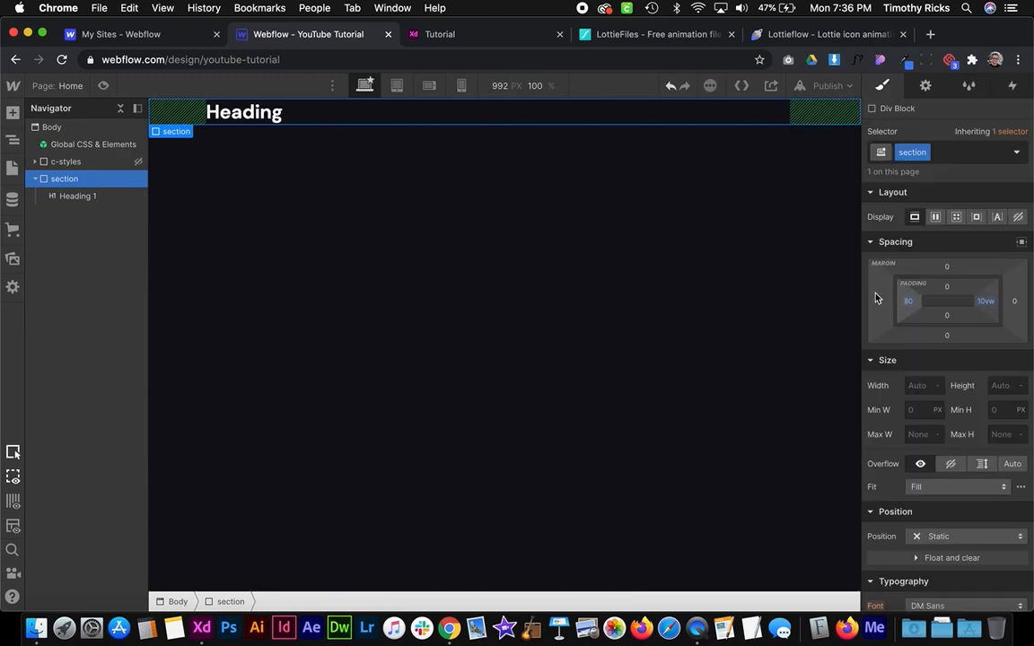
Compare the section's fixed left padding with its vw right padding on mobile portrait, narrowing the canvas to 240 px
{"action": "left_click", "coordinate": [461, 85]}
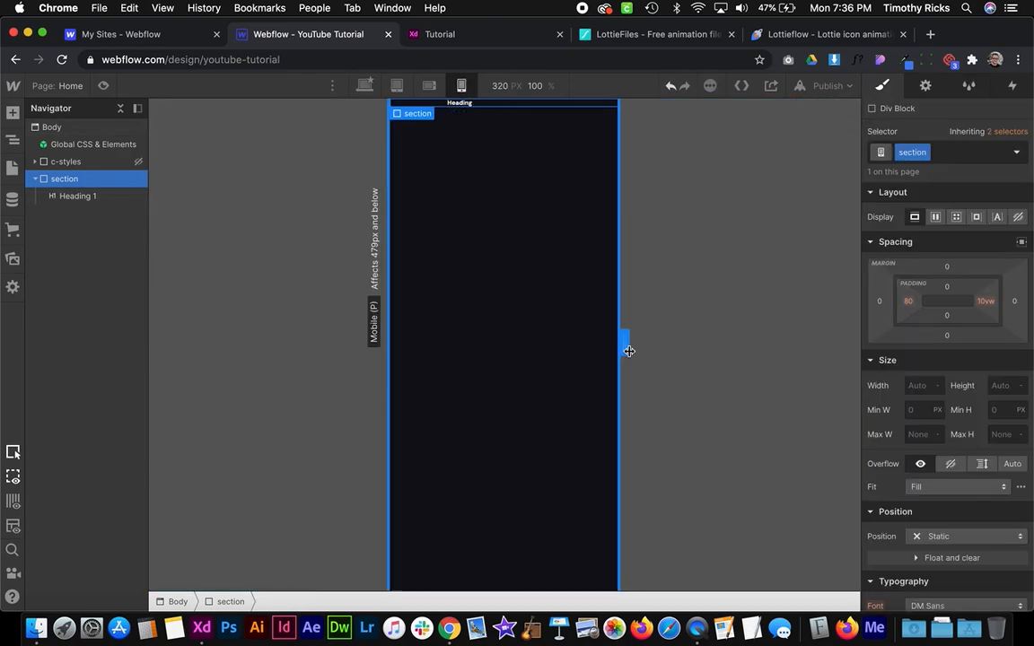
{"action": "left_click_drag", "start_coordinate": [625, 342], "coordinate": [545, 342]}
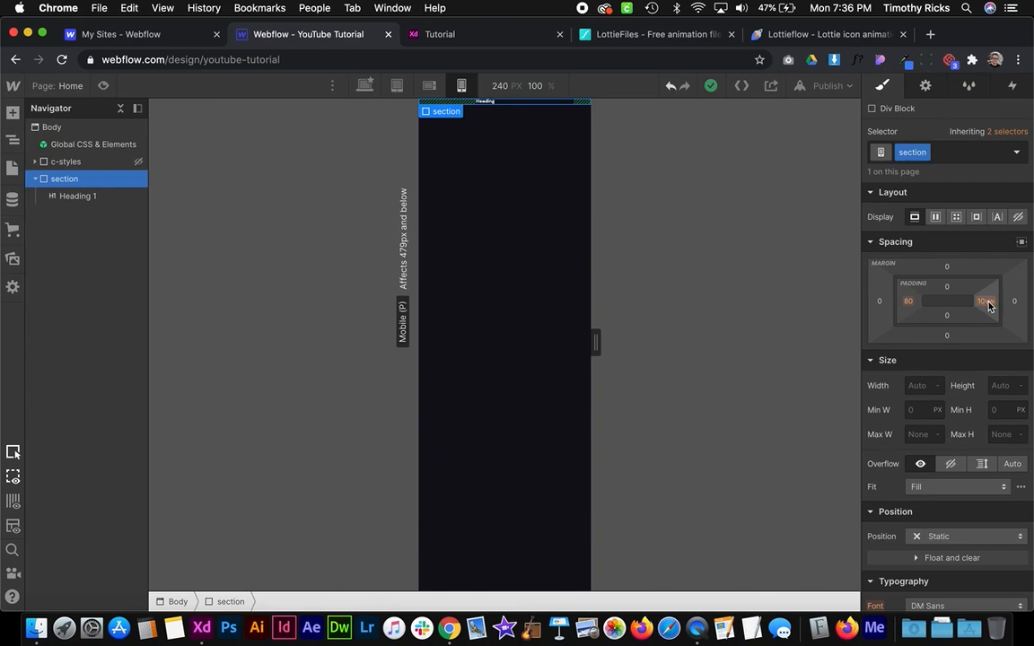
{"action": "mouse_move", "coordinate": [595, 342]}
{"action": "left_mouse_down"}
{"action": "mouse_move", "coordinate": [718, 349]}
{"action": "mouse_move", "coordinate": [578, 346]}
{"action": "left_mouse_up"}
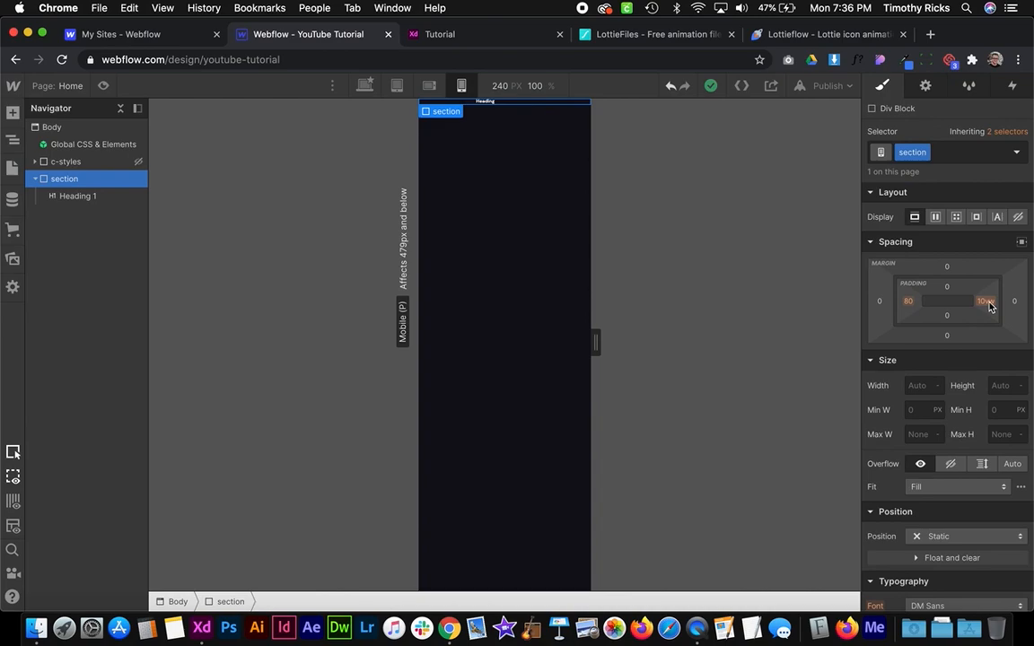
{"action": "left_click_drag", "start_coordinate": [594, 343], "coordinate": [539, 343]}
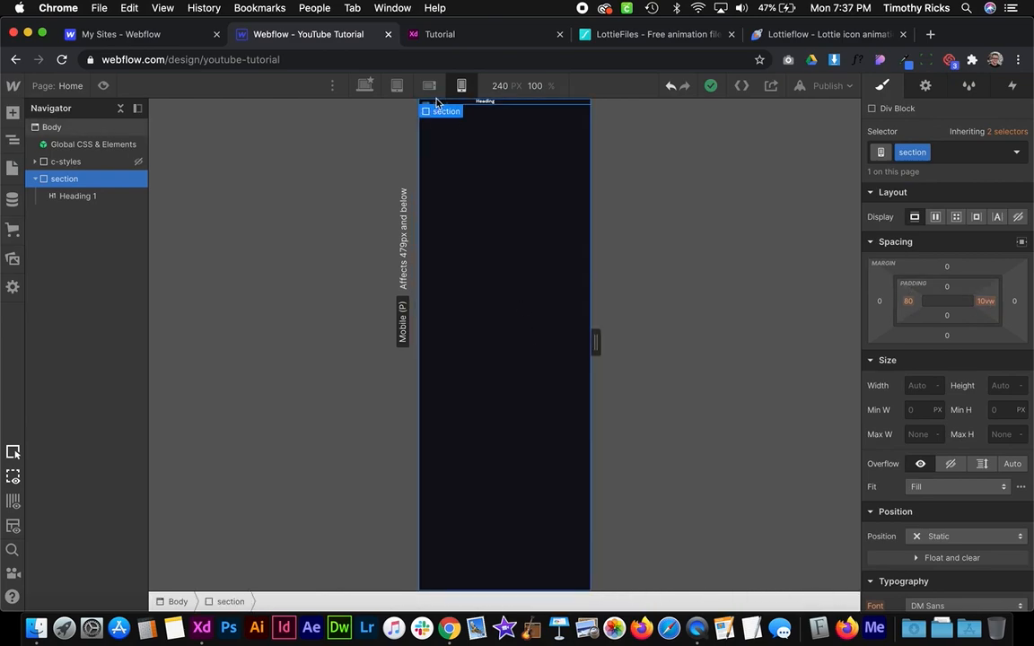
Return to the desktop breakpoint and set the section's left padding back to 10vw
{"action": "left_click", "coordinate": [363, 86]}
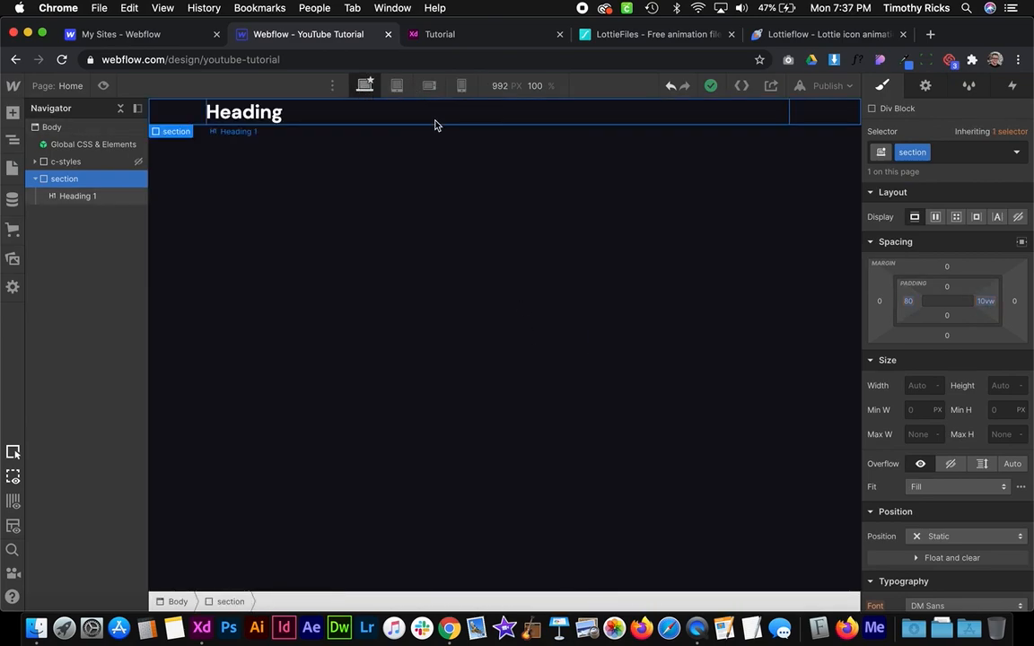
{"action": "left_click", "coordinate": [908, 302]}
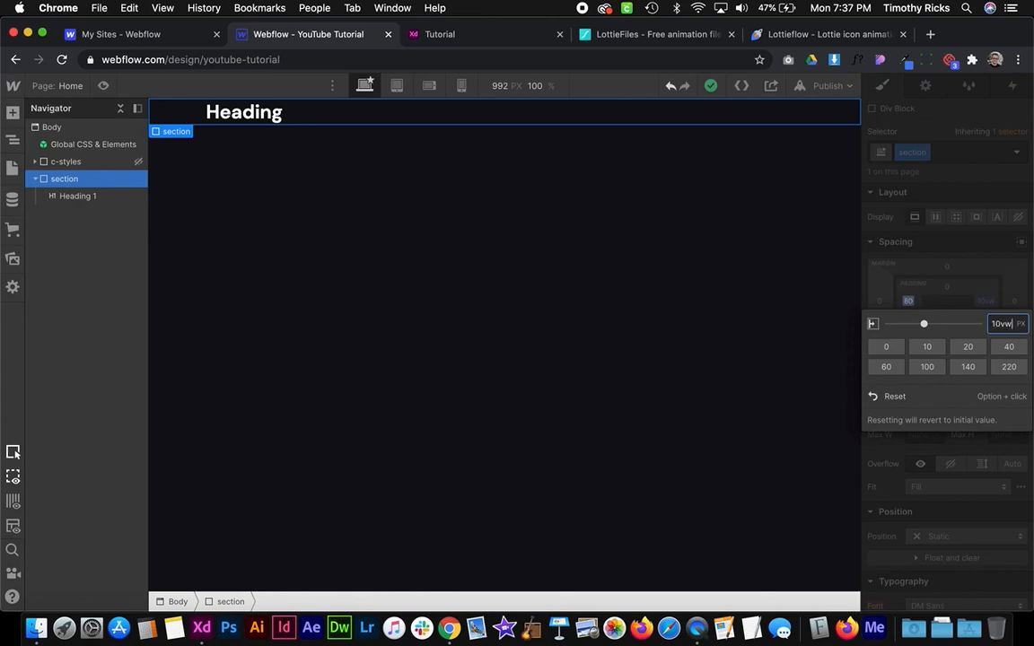
{"action": "key", "text": "Return"}
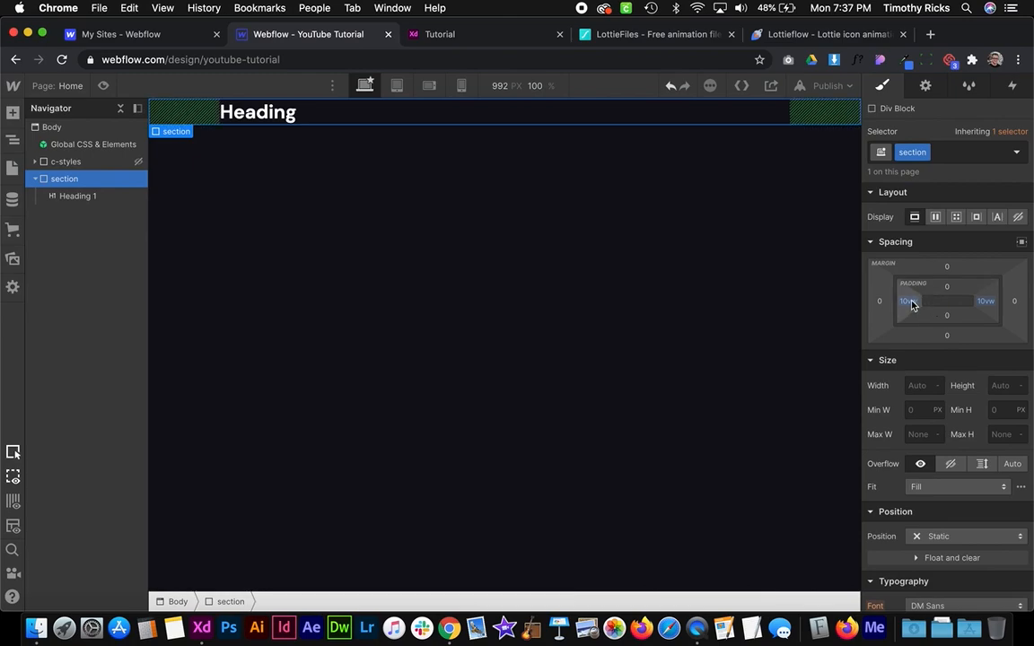
Check the Body's font size setting and preview the desktop canvas at a width of 5000 px
{"action": "left_click", "coordinate": [87, 130]}
{"action": "scroll", "coordinate": [900, 433], "scroll_direction": "down", "scroll_amount": 5}
{"action": "left_click", "coordinate": [913, 408]}
{"action": "type", "text": "1"}
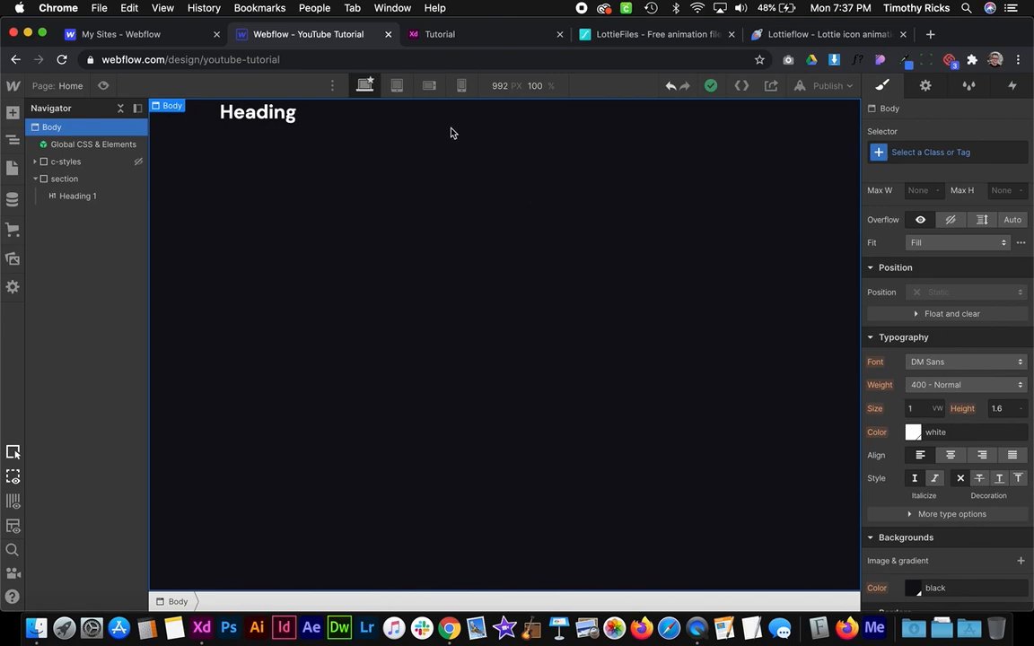
{"action": "left_click", "coordinate": [503, 85]}
{"action": "type", "text": "5000"}
{"action": "key", "text": "Return"}
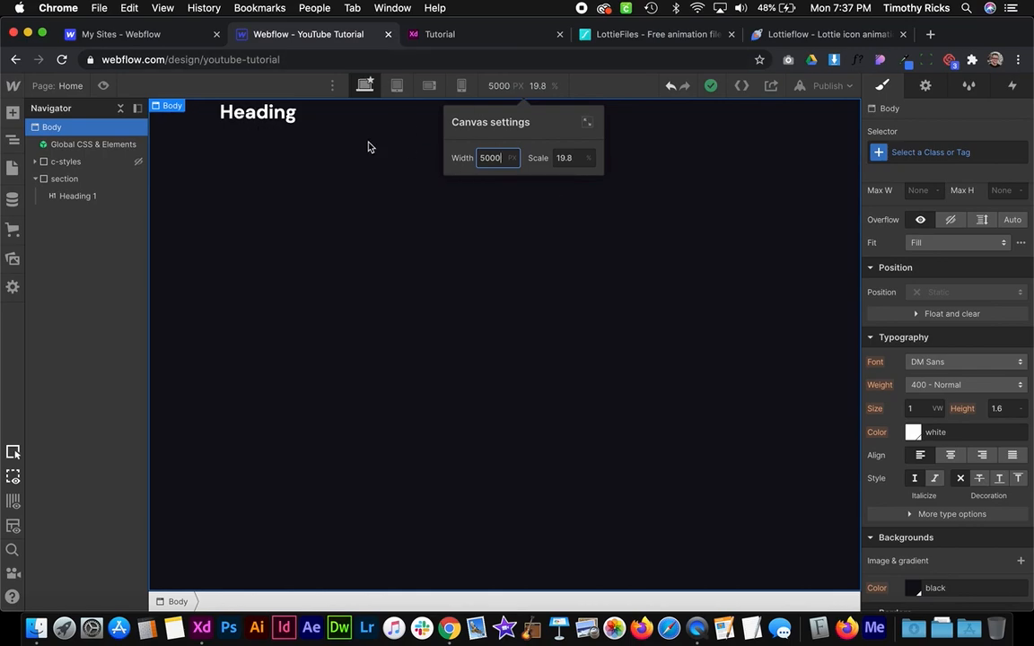
Reset the canvas to its default width and set the section's top and bottom padding to 3em
{"action": "left_click", "coordinate": [587, 123]}
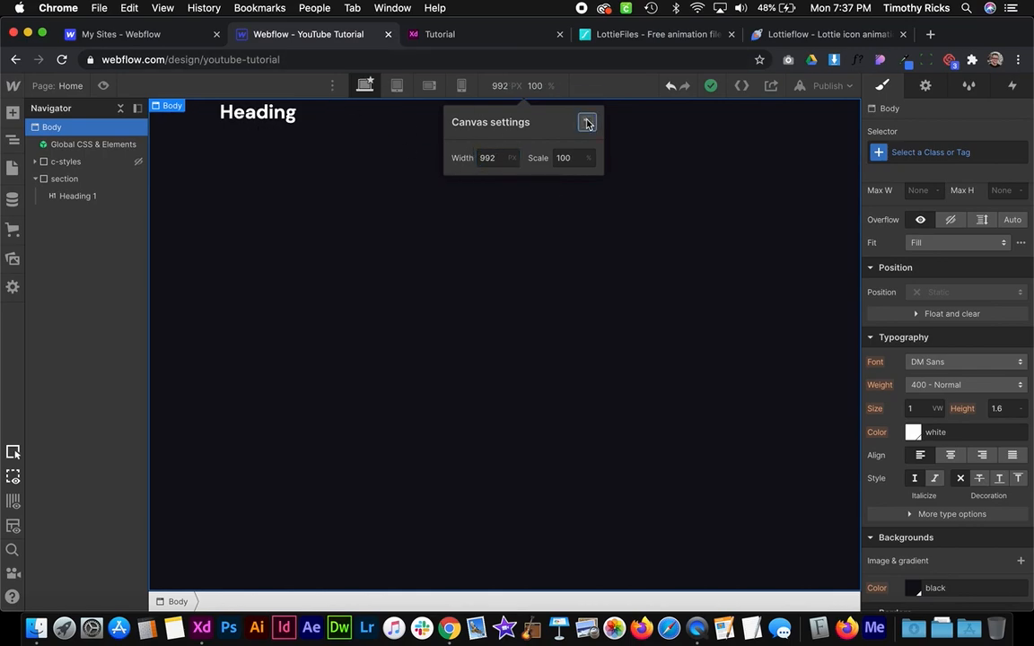
{"action": "left_click", "coordinate": [191, 125]}
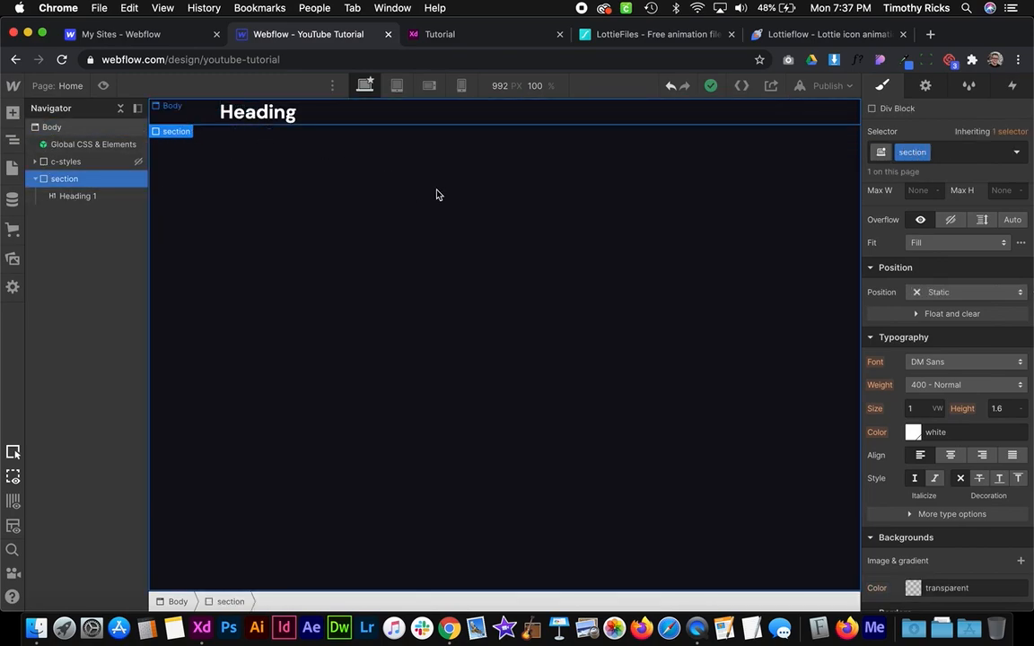
{"action": "scroll", "coordinate": [924, 289], "scroll_direction": "up", "scroll_amount": 5}
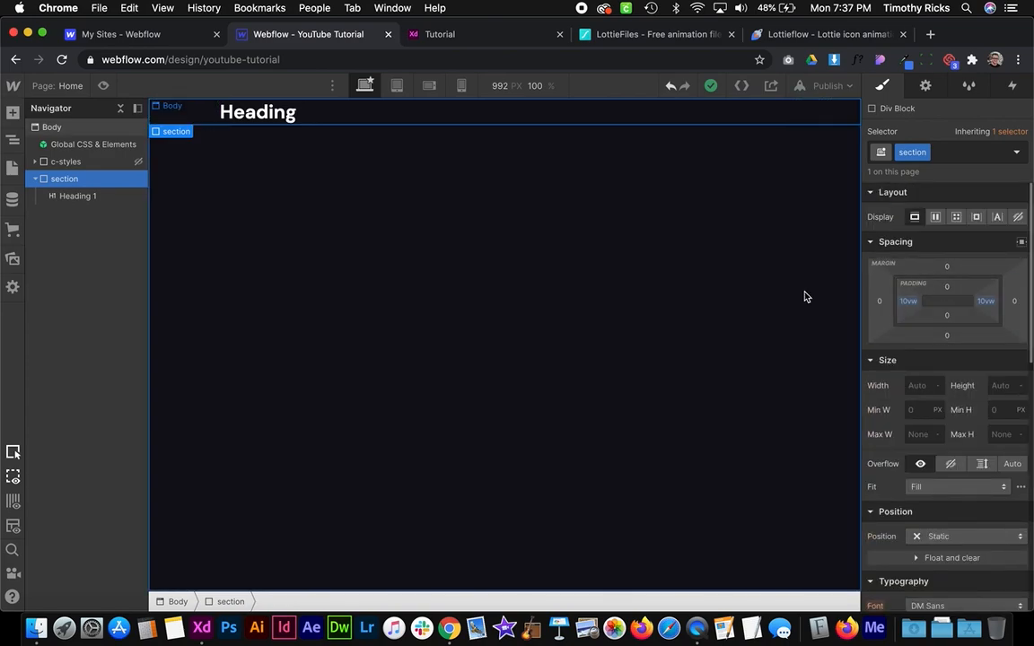
{"action": "left_click", "coordinate": [947, 290]}
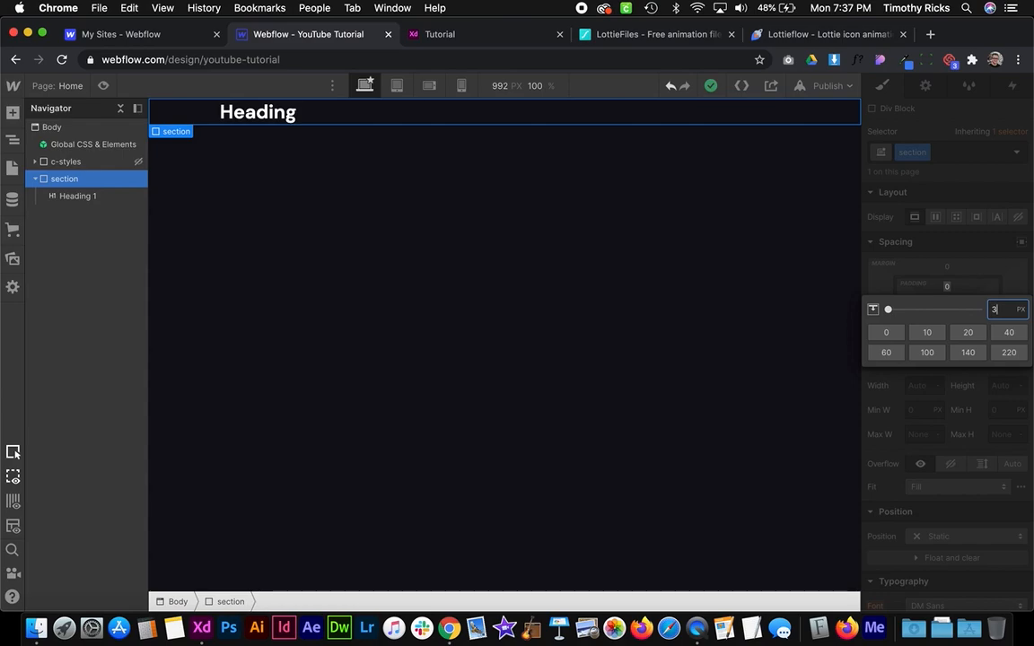
{"action": "key", "text": "Return"}
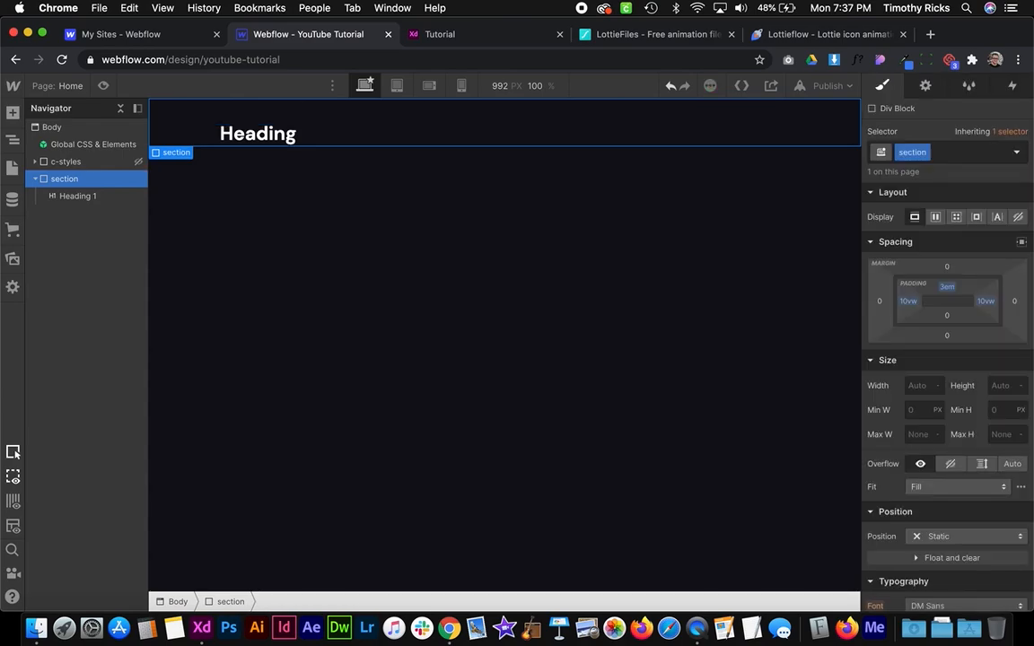
{"action": "left_click", "coordinate": [947, 316]}
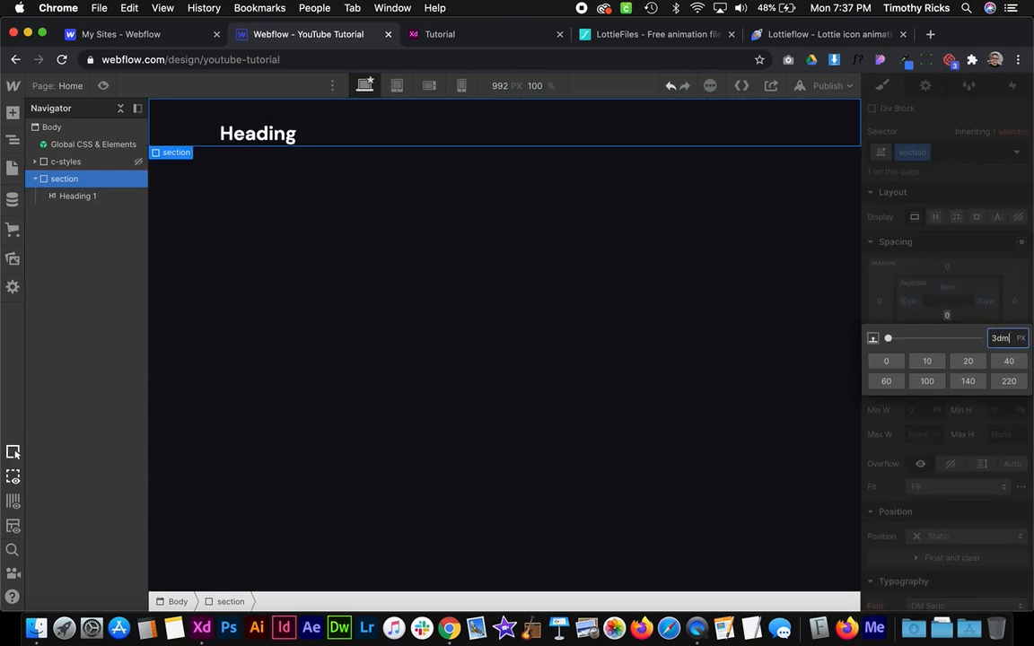
{"action": "type", "text": "3em"}
{"action": "key", "text": "Return"}
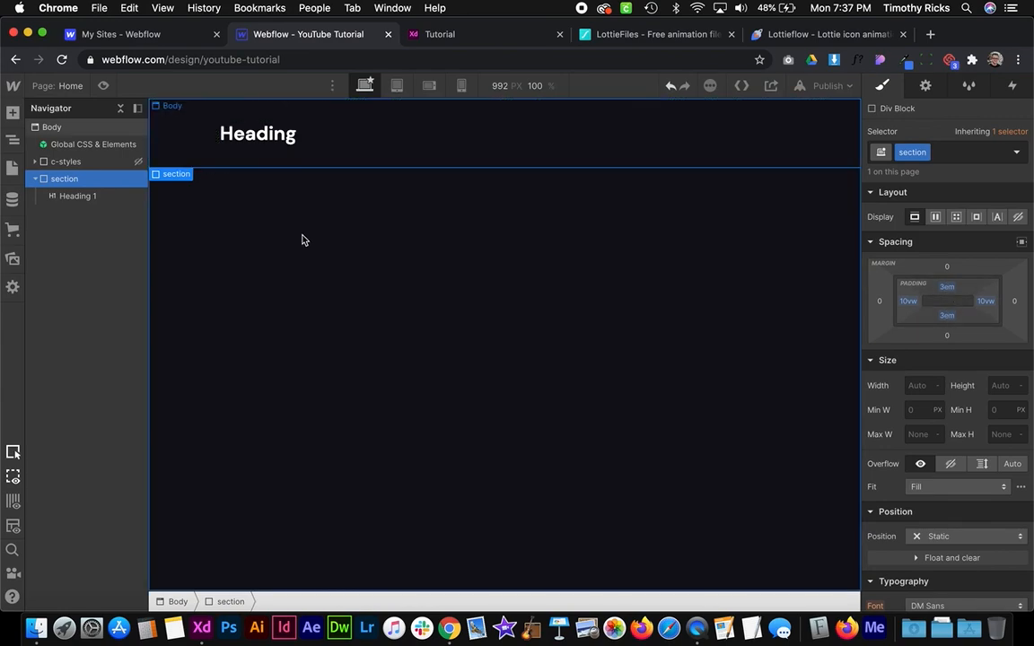
Compare the Body's vw font size with the section's em-based top and bottom padding
{"action": "left_click", "coordinate": [51, 127]}
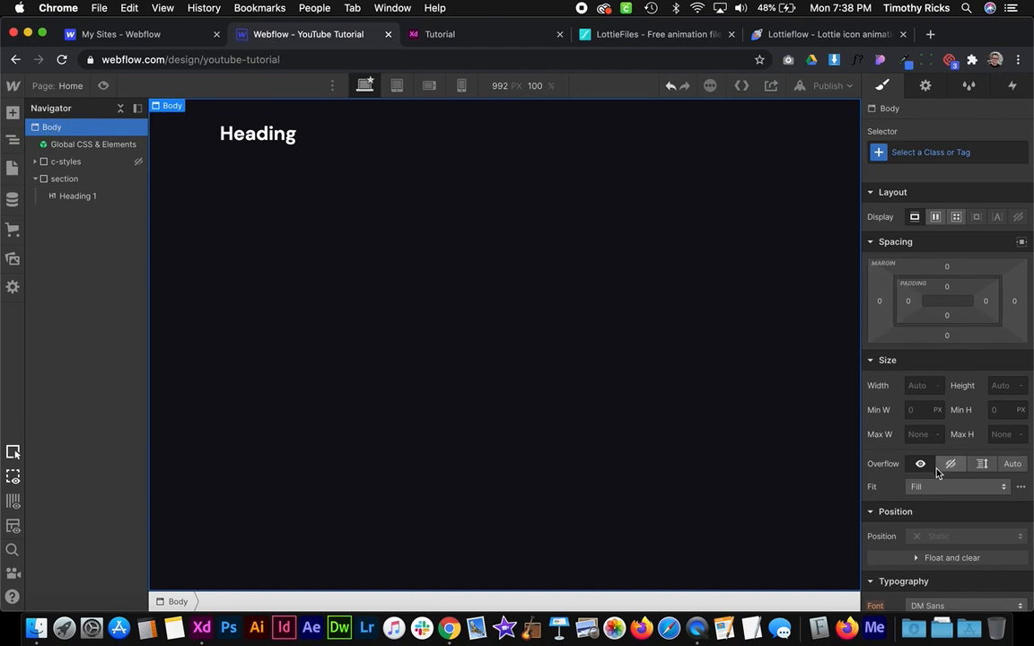
{"action": "scroll", "coordinate": [936, 471], "scroll_direction": "down", "scroll_amount": 5}
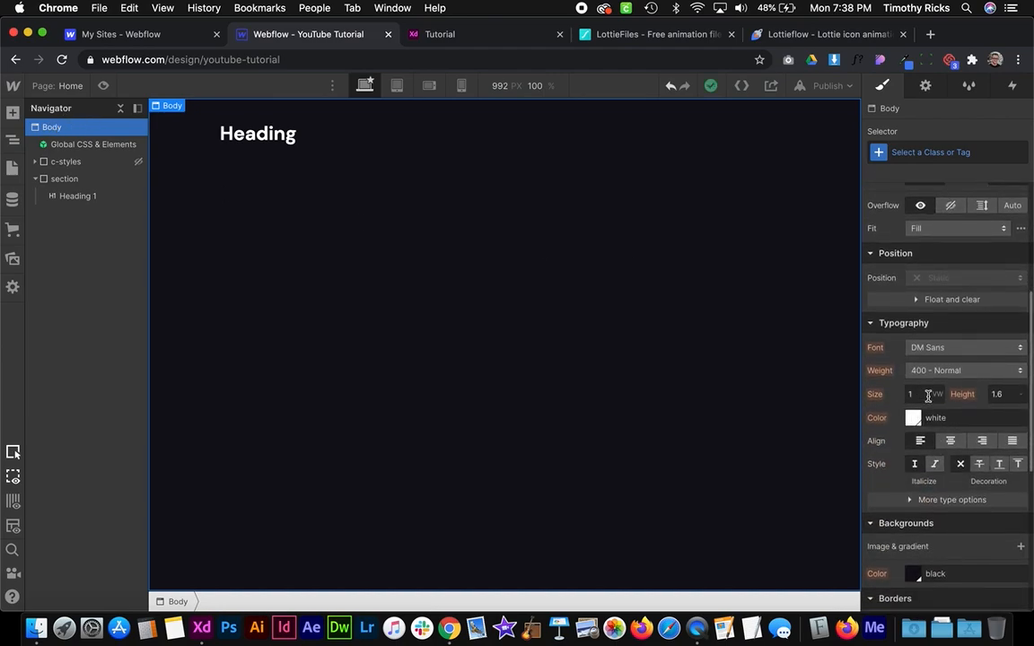
{"action": "left_click", "coordinate": [907, 396]}
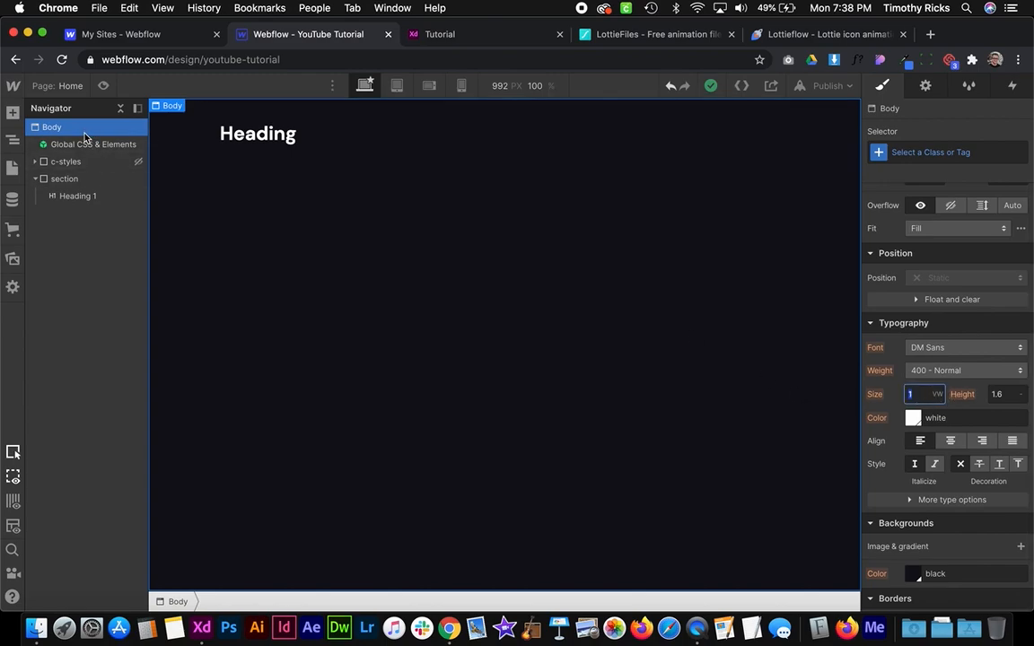
{"action": "left_click", "coordinate": [83, 179]}
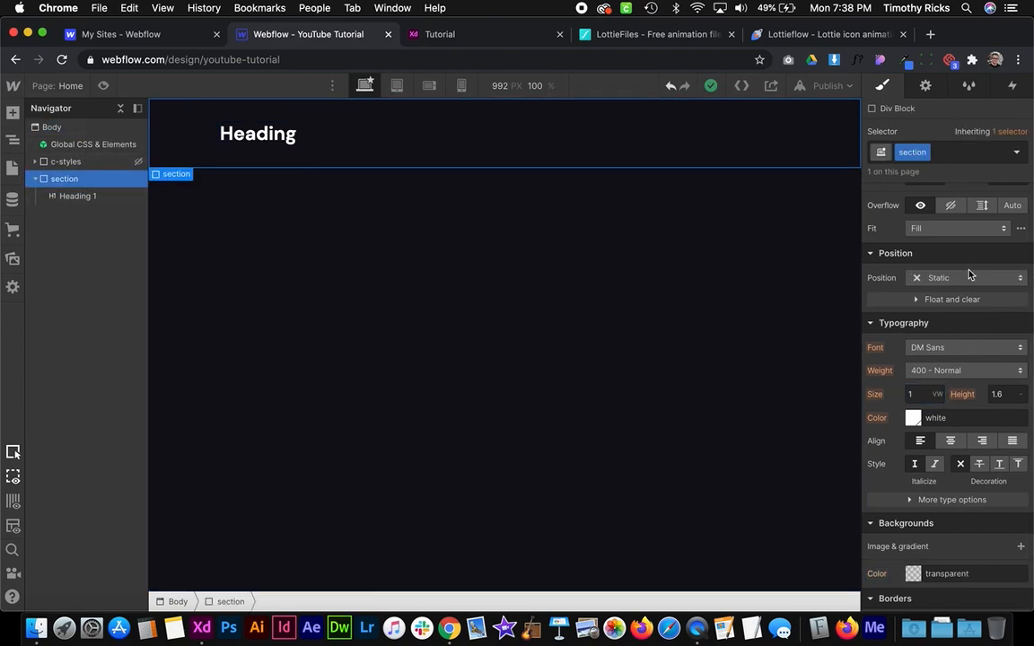
{"action": "scroll", "coordinate": [966, 270], "scroll_direction": "up", "scroll_amount": 5}
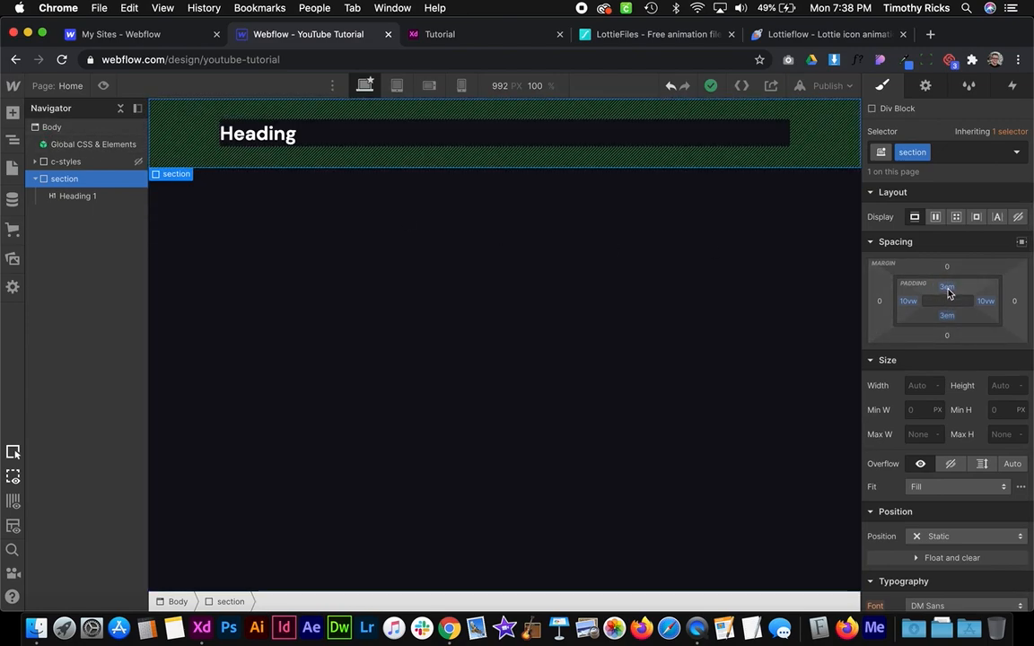
{"action": "left_click", "coordinate": [85, 127]}
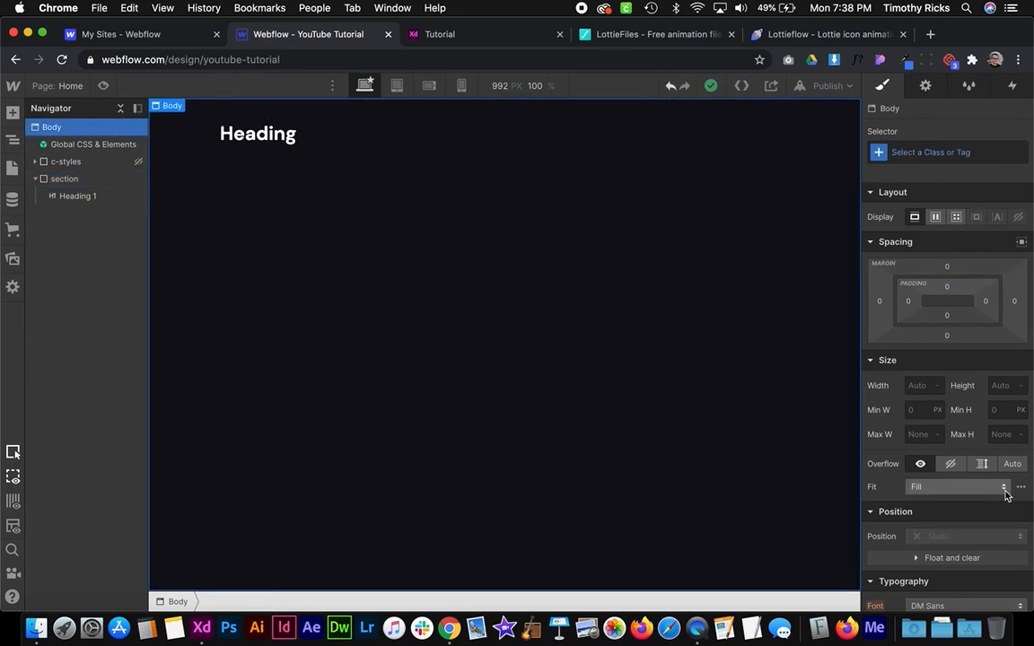
{"action": "scroll", "coordinate": [956, 367], "scroll_direction": "down", "scroll_amount": 5}
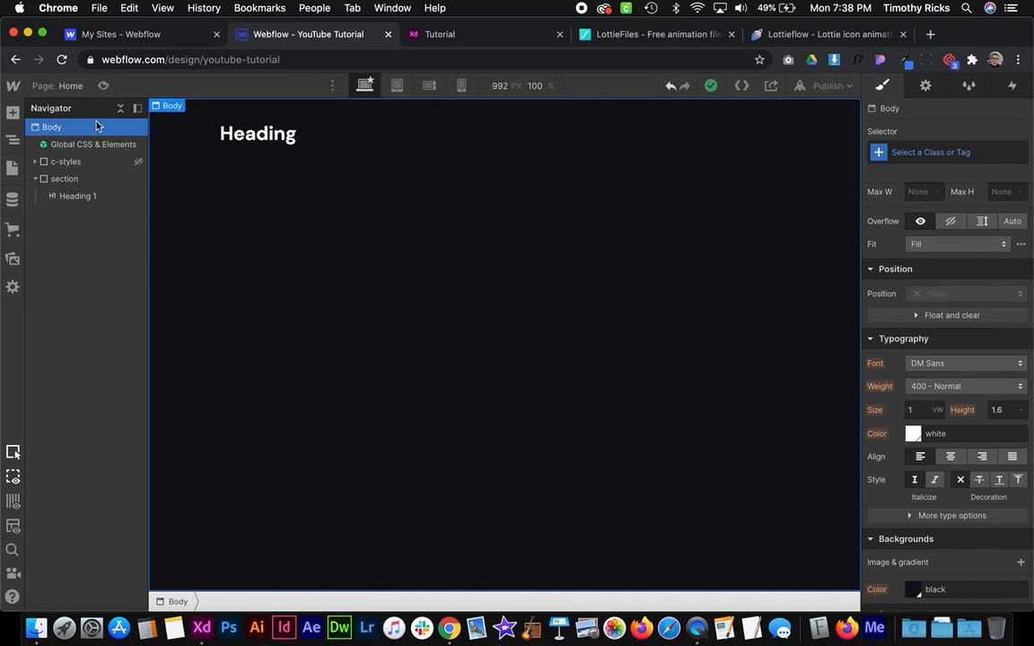
{"action": "left_click", "coordinate": [912, 410]}
{"action": "left_click", "coordinate": [912, 410]}
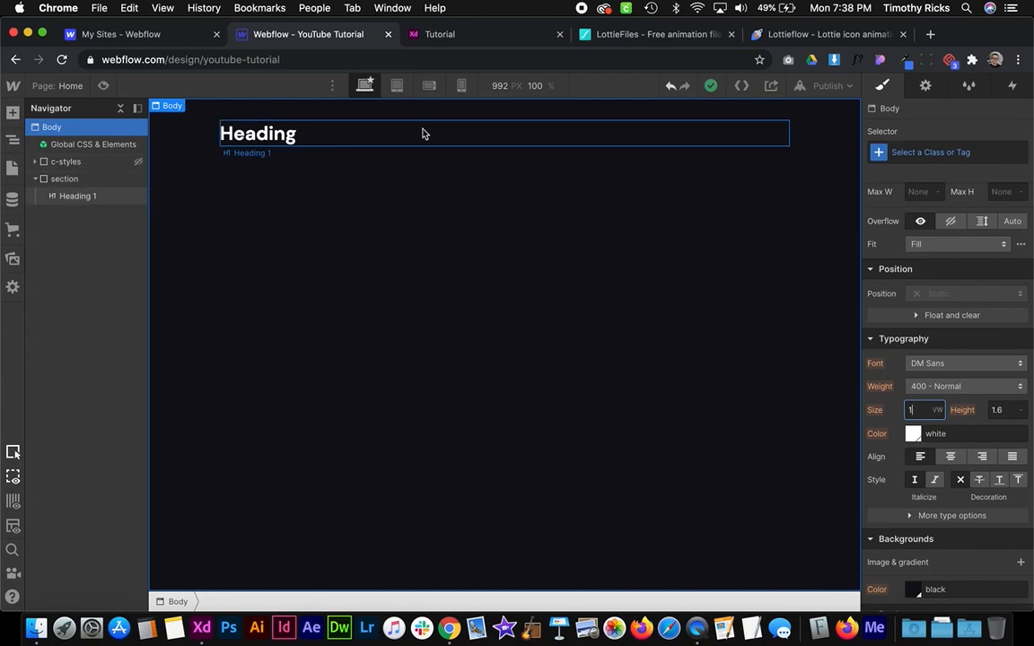
{"action": "left_click", "coordinate": [390, 164]}
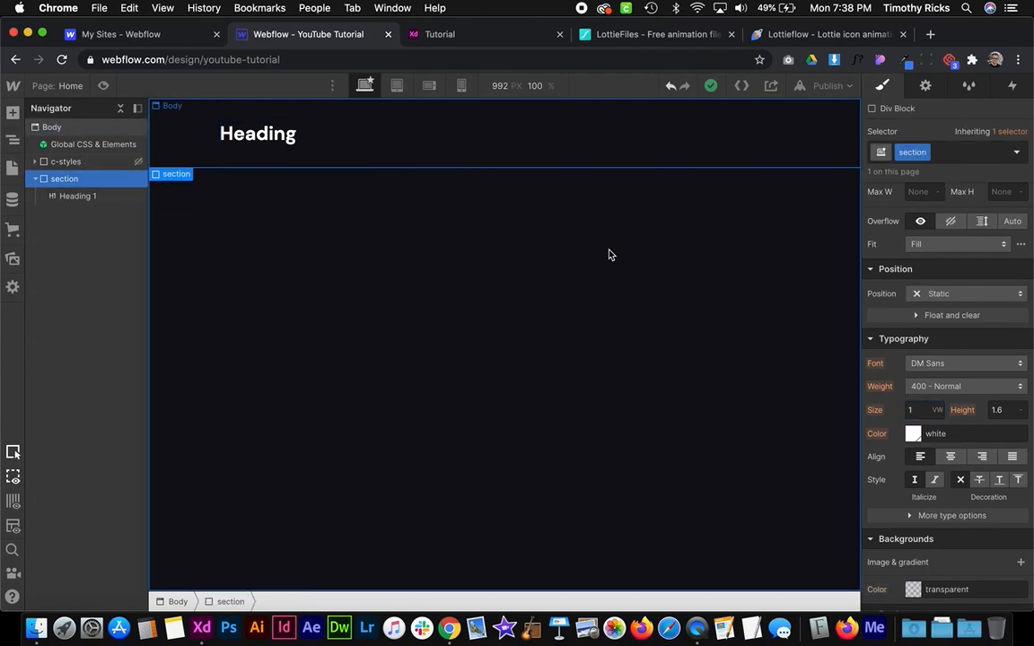
Preview the section at the tablet, mobile landscape and mobile portrait breakpoints
{"action": "left_click", "coordinate": [397, 88]}
{"action": "left_click", "coordinate": [431, 87]}
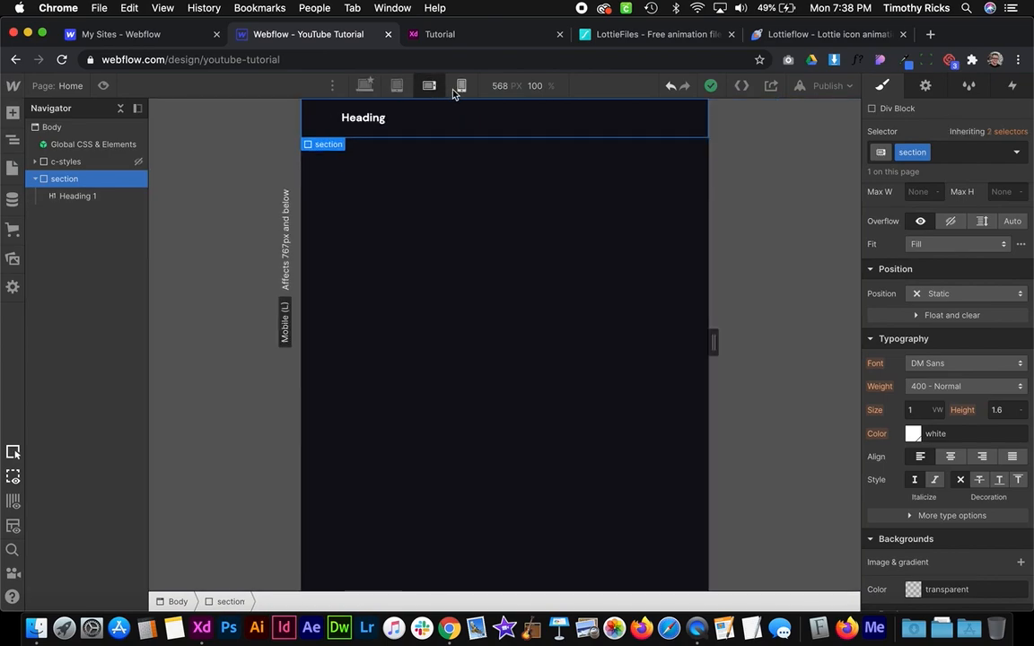
{"action": "left_click", "coordinate": [458, 88]}
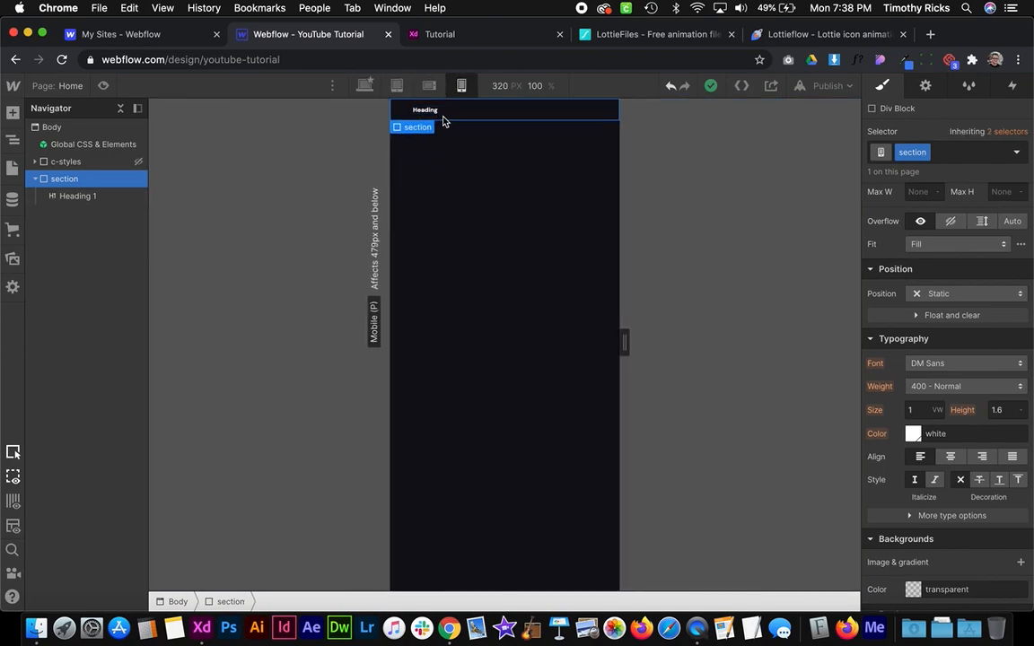
At the tablet breakpoint, set the Body (All Pages) tag's font size to 16 px
{"action": "left_click", "coordinate": [396, 87]}
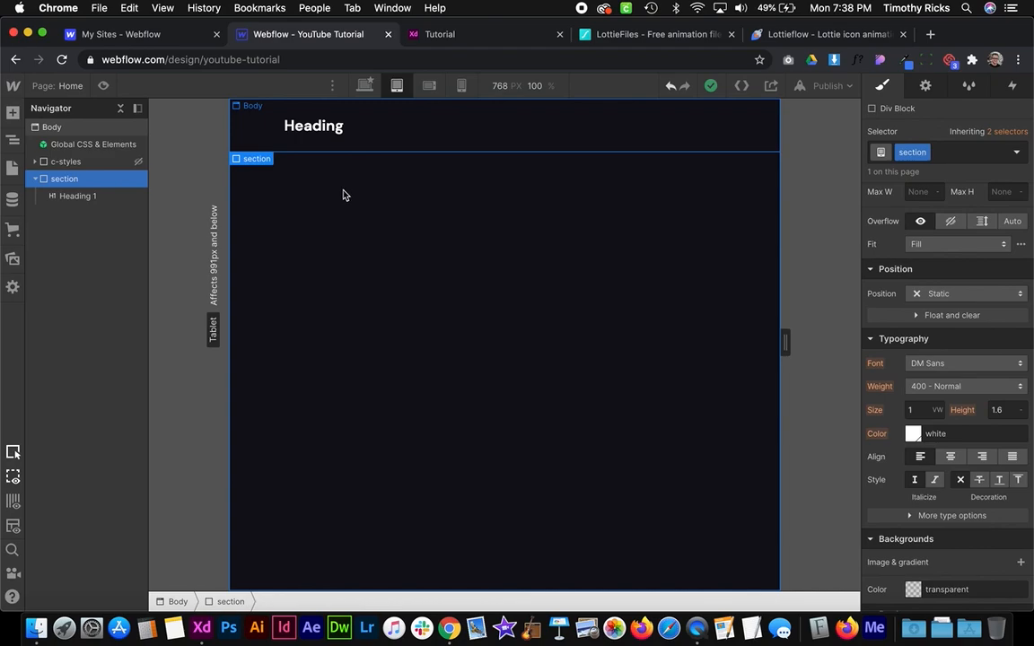
{"action": "left_click", "coordinate": [61, 122]}
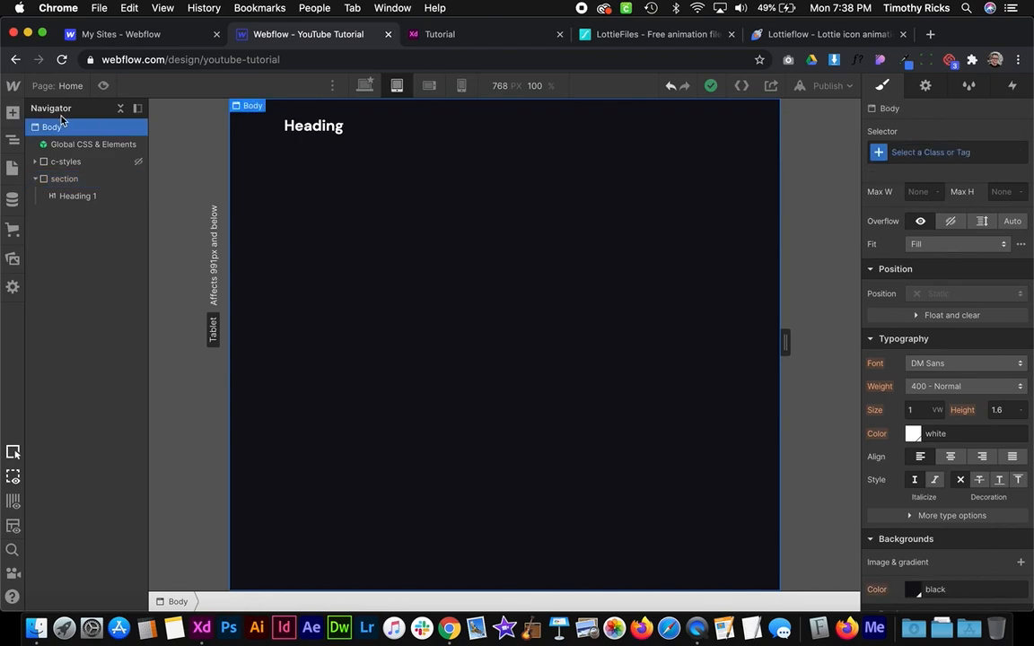
{"action": "left_click", "coordinate": [879, 155]}
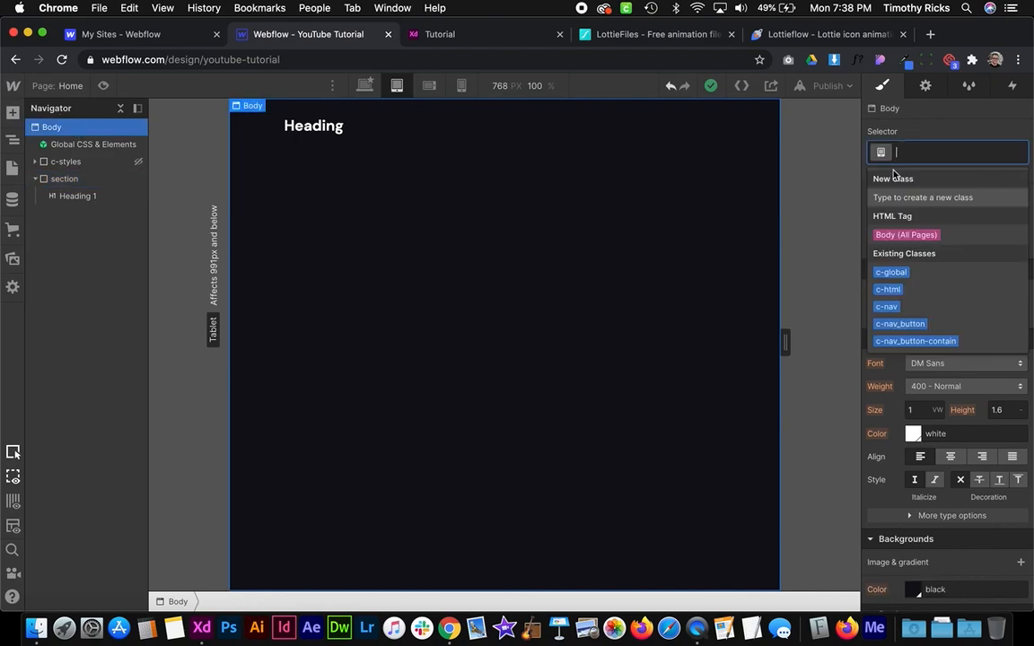
{"action": "left_click", "coordinate": [895, 233]}
{"action": "scroll", "coordinate": [920, 432], "scroll_direction": "down", "scroll_amount": 2}
{"action": "left_click", "coordinate": [921, 348]}
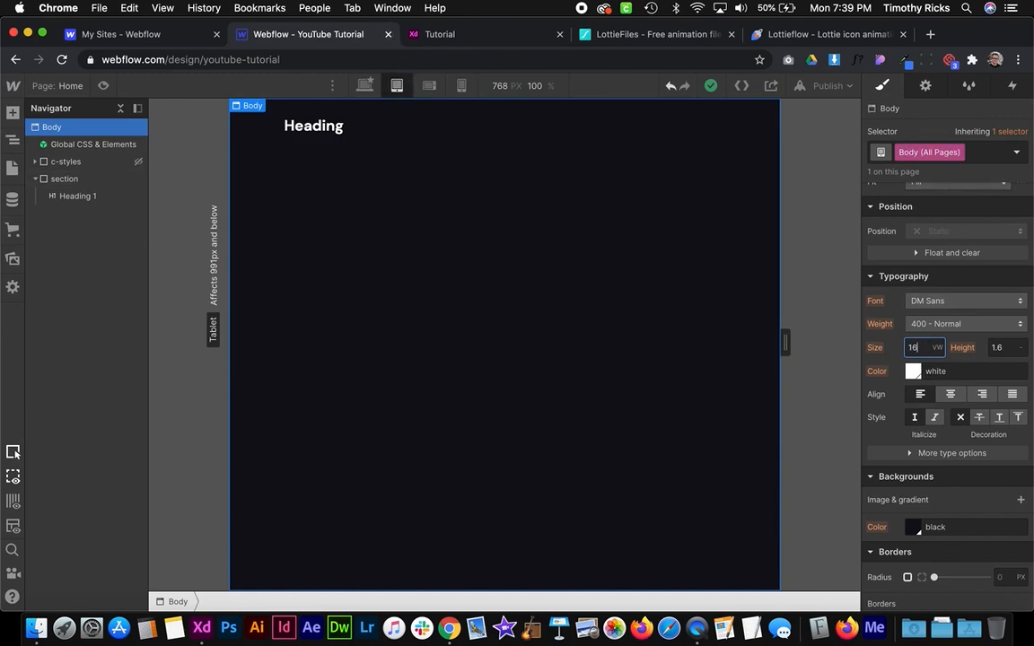
{"action": "key", "text": "Return"}
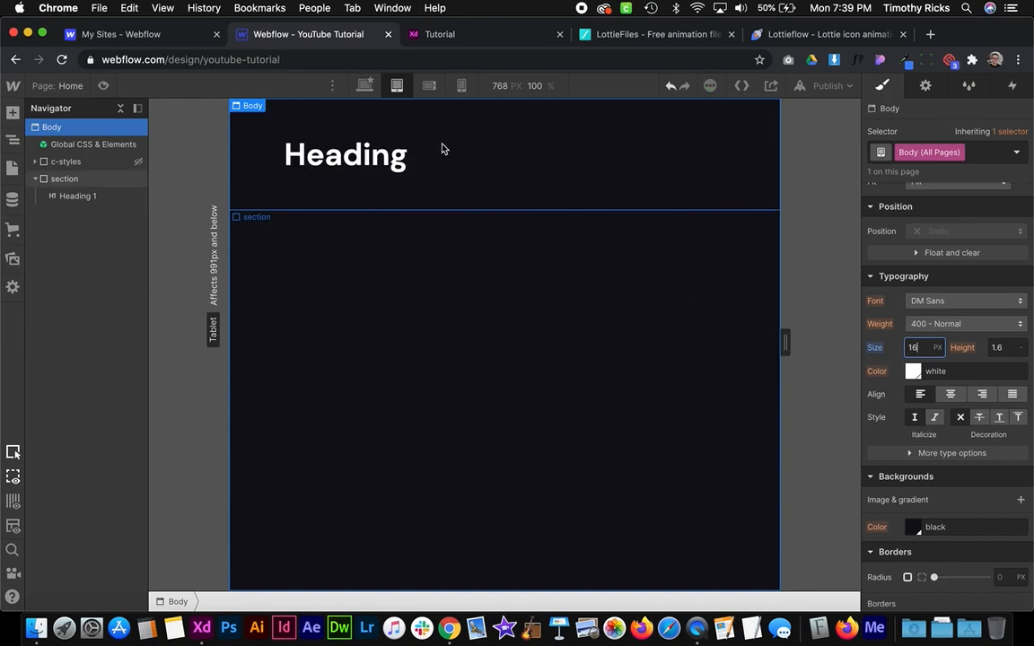
Check the heading size on mobile portrait, narrowing the canvas to 240 px
{"action": "left_click", "coordinate": [462, 86]}
{"action": "left_click", "coordinate": [462, 86]}
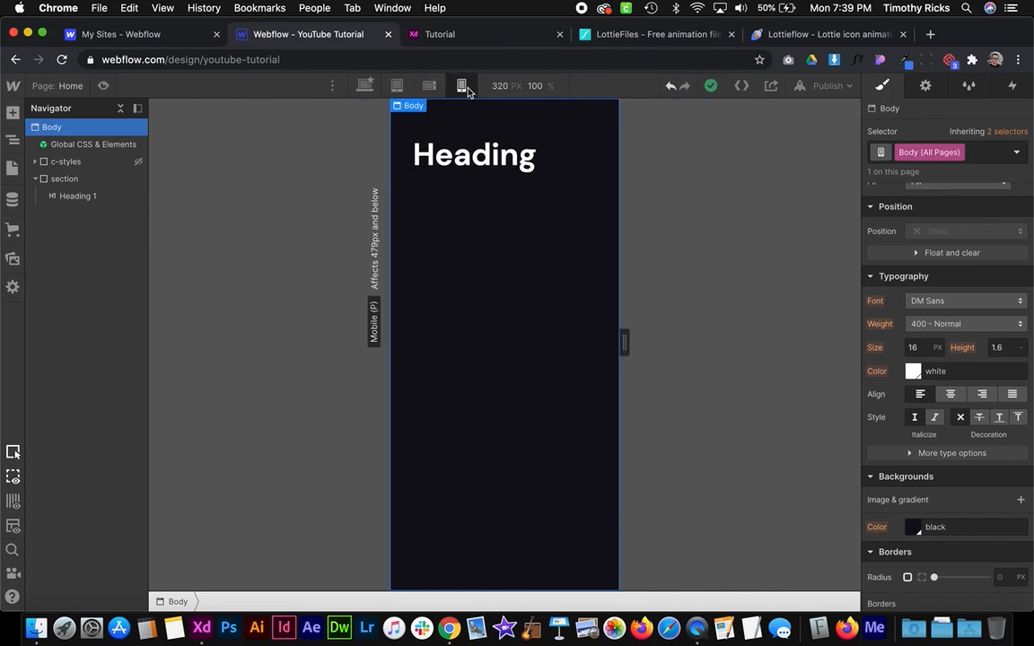
{"action": "left_click_drag", "start_coordinate": [610, 351], "coordinate": [518, 348]}
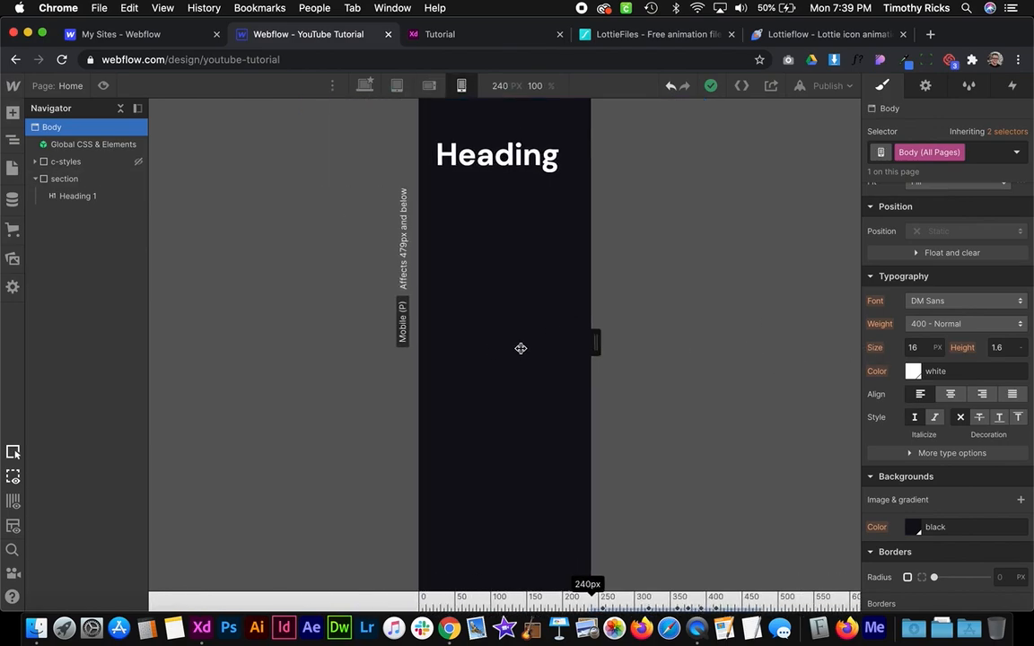
Return to the desktop breakpoint, hide the Navigator, and check the heading's scaling in preview mode and on a resized canvas
{"action": "left_click", "coordinate": [364, 86]}
{"action": "left_click", "coordinate": [364, 87]}
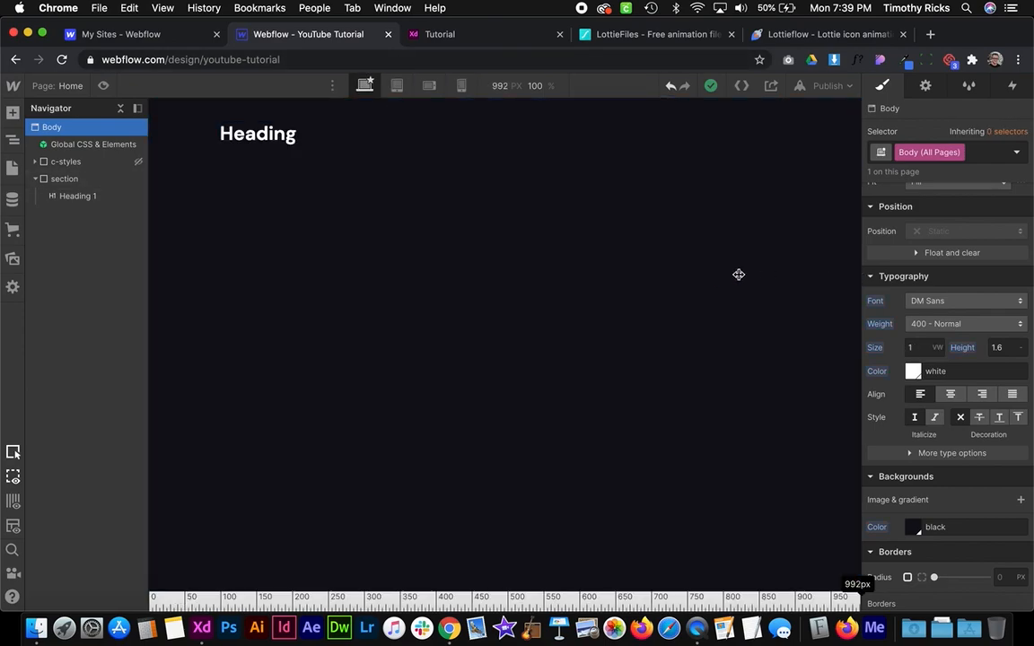
{"action": "left_click", "coordinate": [13, 139]}
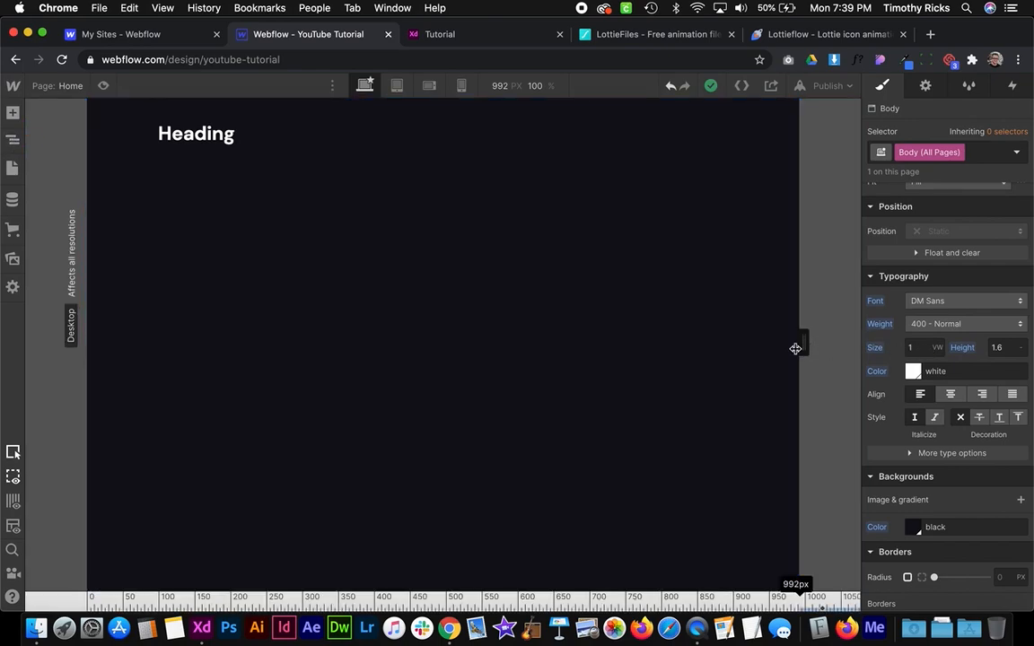
{"action": "left_click", "coordinate": [103, 86]}
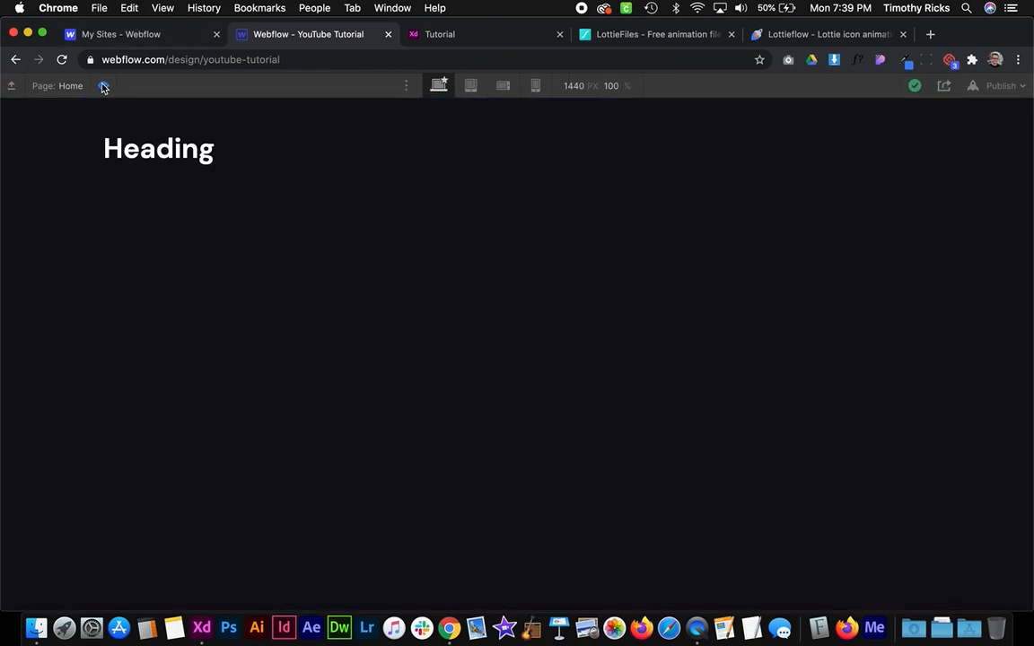
{"action": "left_click", "coordinate": [103, 85]}
{"action": "left_click_drag", "start_coordinate": [804, 347], "coordinate": [618, 350]}
Inspect the section's padding at the tablet breakpoint and the heading on mobile portrait
{"action": "left_click", "coordinate": [397, 85]}
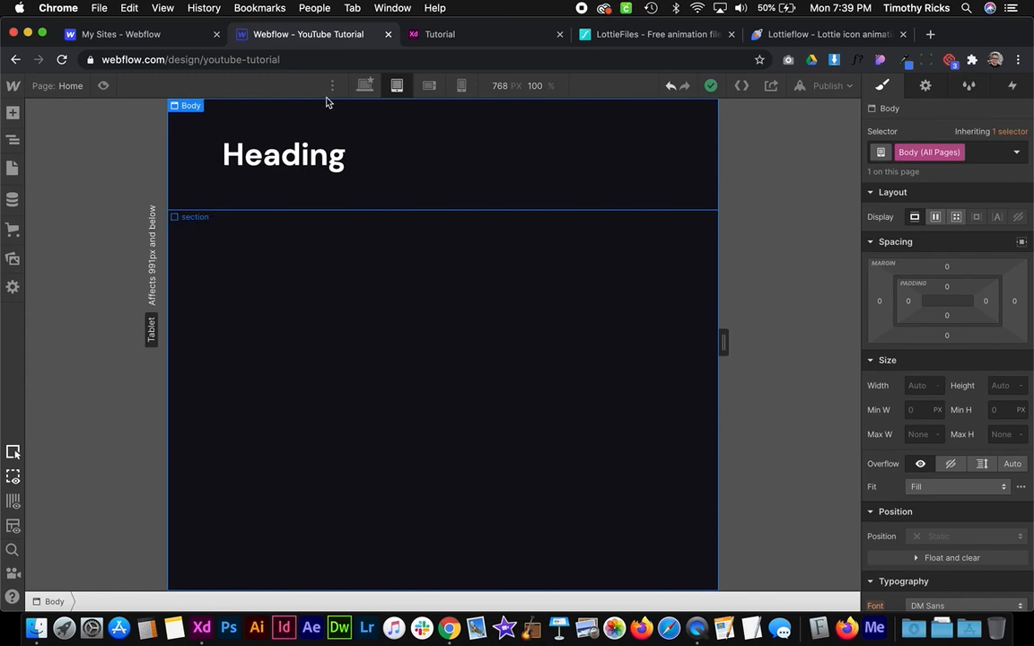
{"action": "left_click", "coordinate": [393, 143]}
{"action": "left_click", "coordinate": [364, 101]}
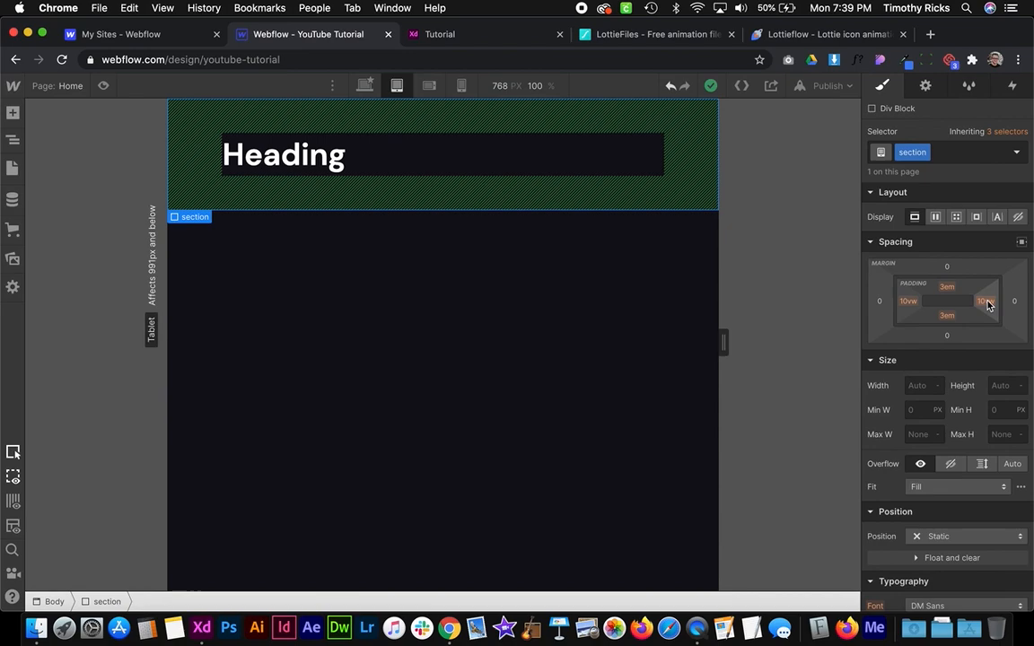
{"action": "left_click", "coordinate": [461, 86]}
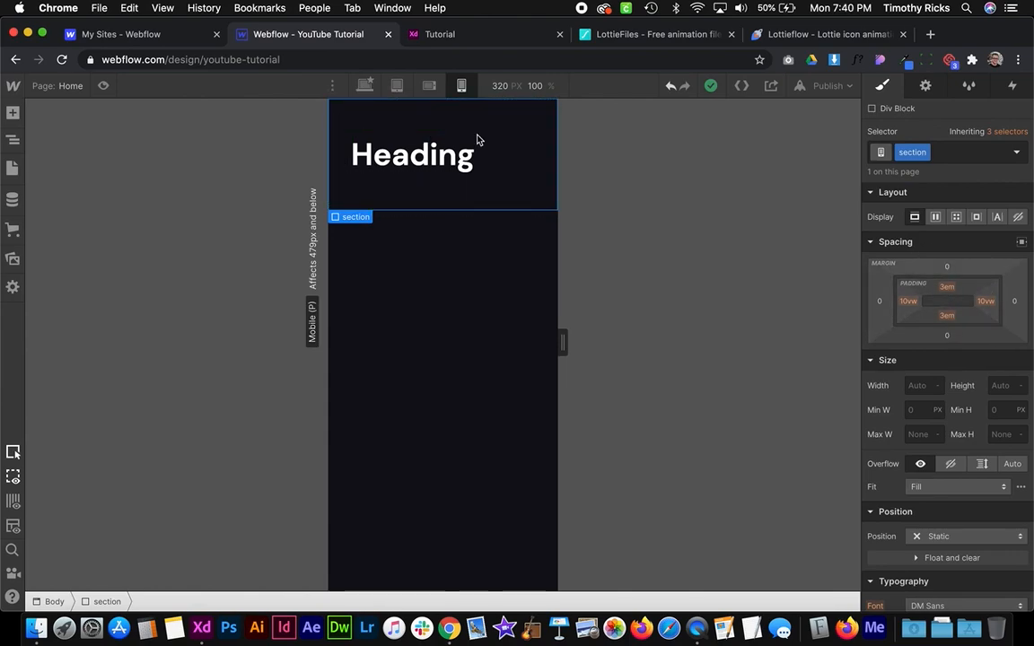
{"action": "left_click", "coordinate": [386, 166]}
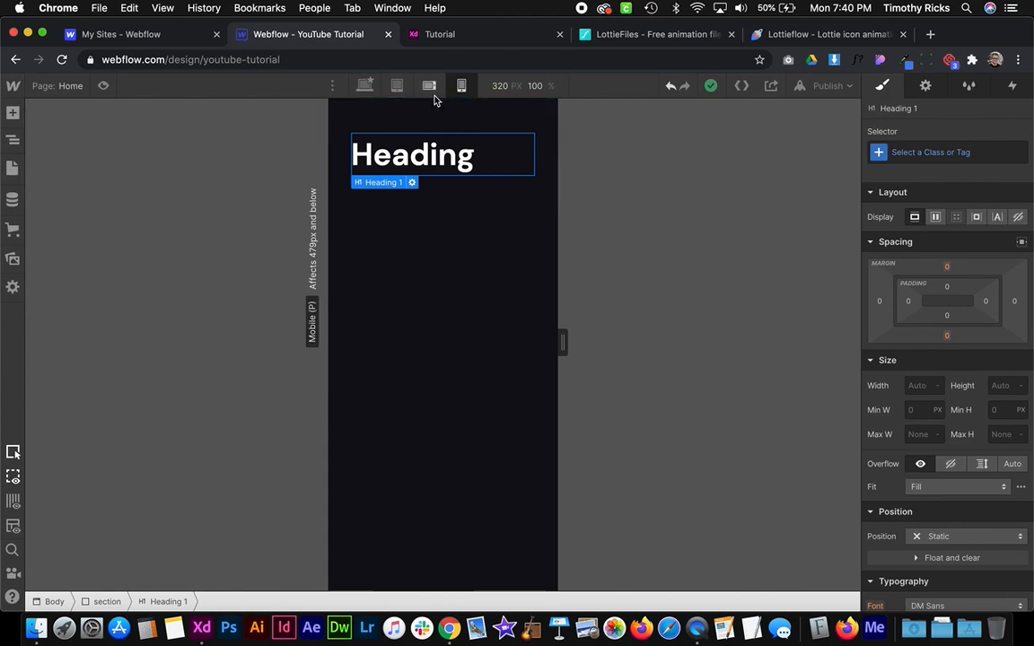
Return to the desktop breakpoint and review the section's padding and the heading's spacing settings
{"action": "left_click", "coordinate": [397, 86]}
{"action": "left_click", "coordinate": [365, 88]}
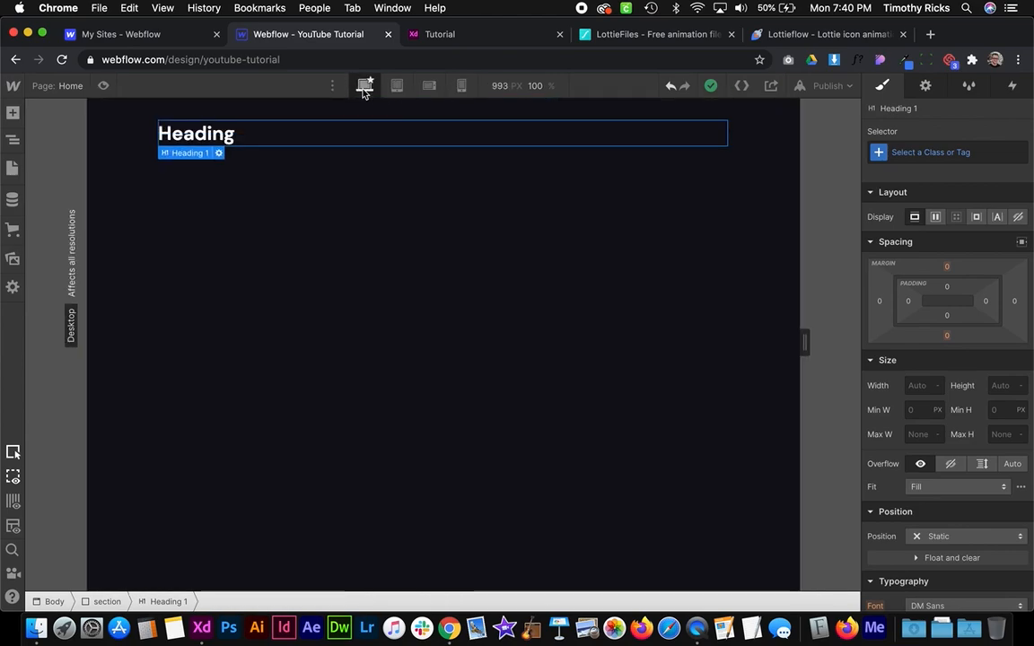
{"action": "left_click", "coordinate": [320, 162]}
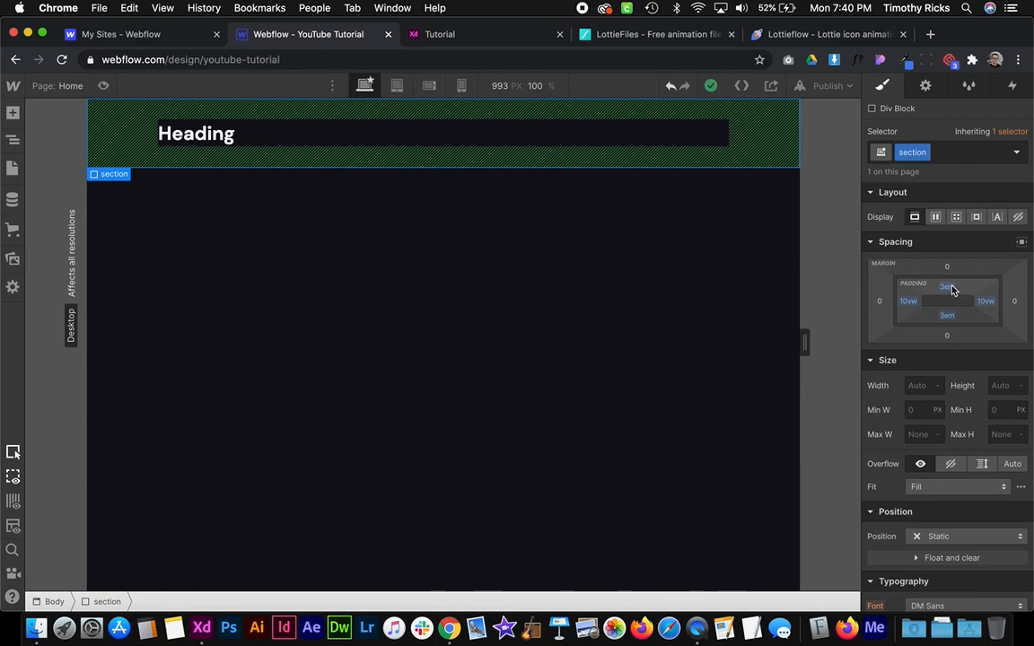
{"action": "left_click", "coordinate": [250, 140]}
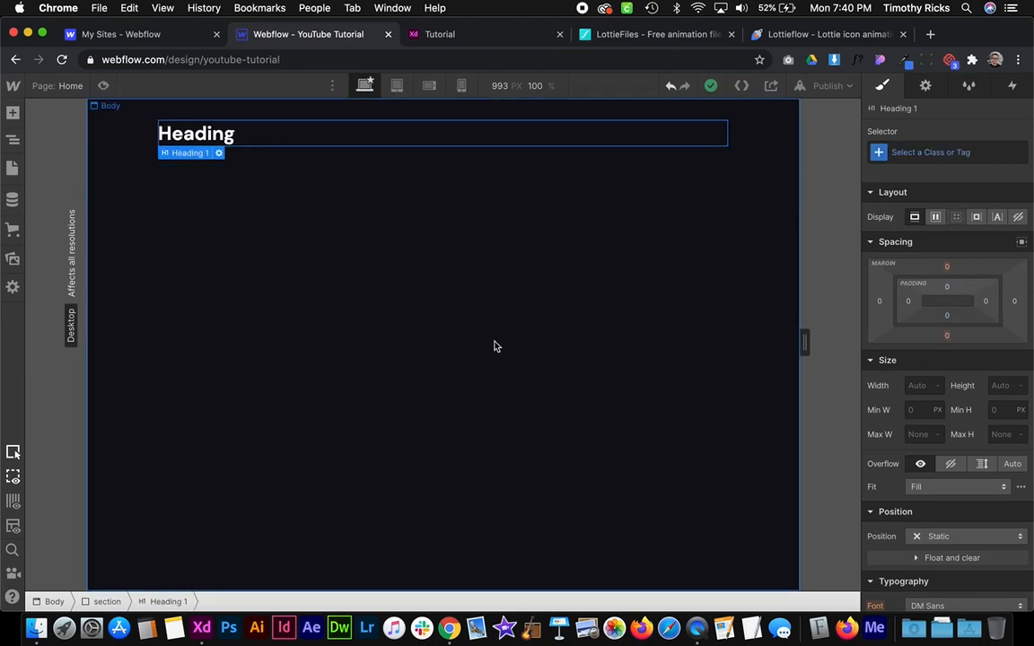
Compare the heading at the tablet and desktop breakpoints and review the section's padding and the heading's settings
{"action": "left_click", "coordinate": [526, 341]}
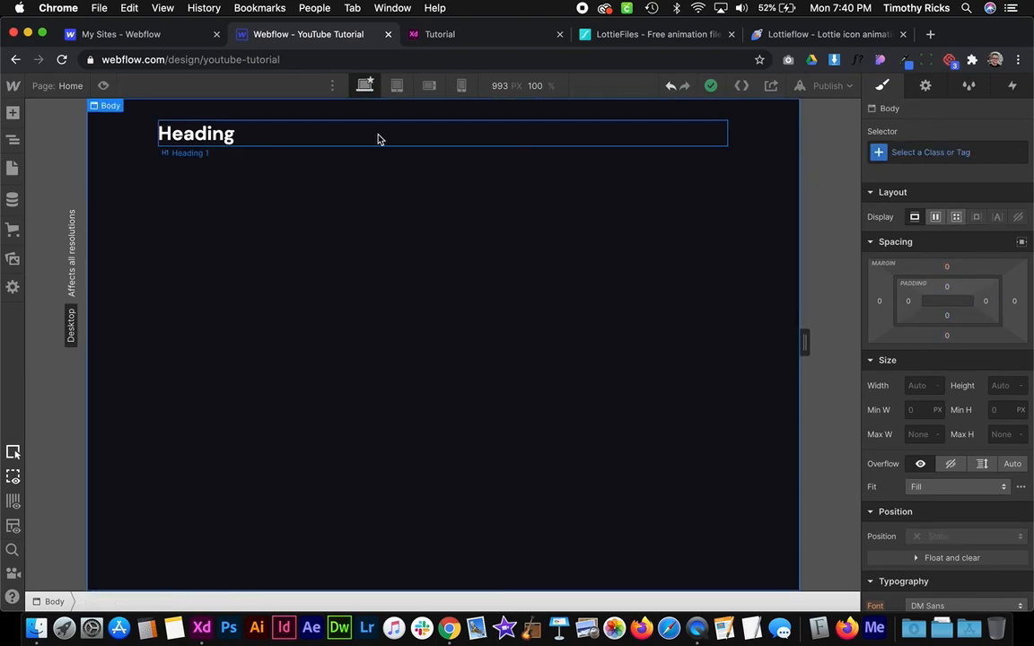
{"action": "left_click", "coordinate": [397, 86]}
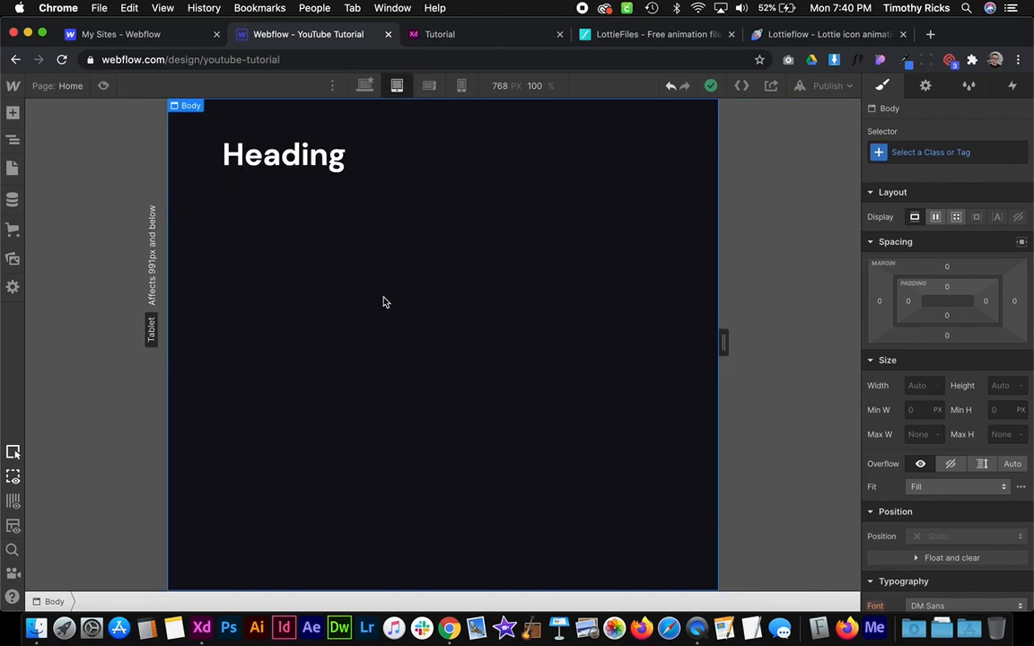
{"action": "left_click", "coordinate": [364, 85]}
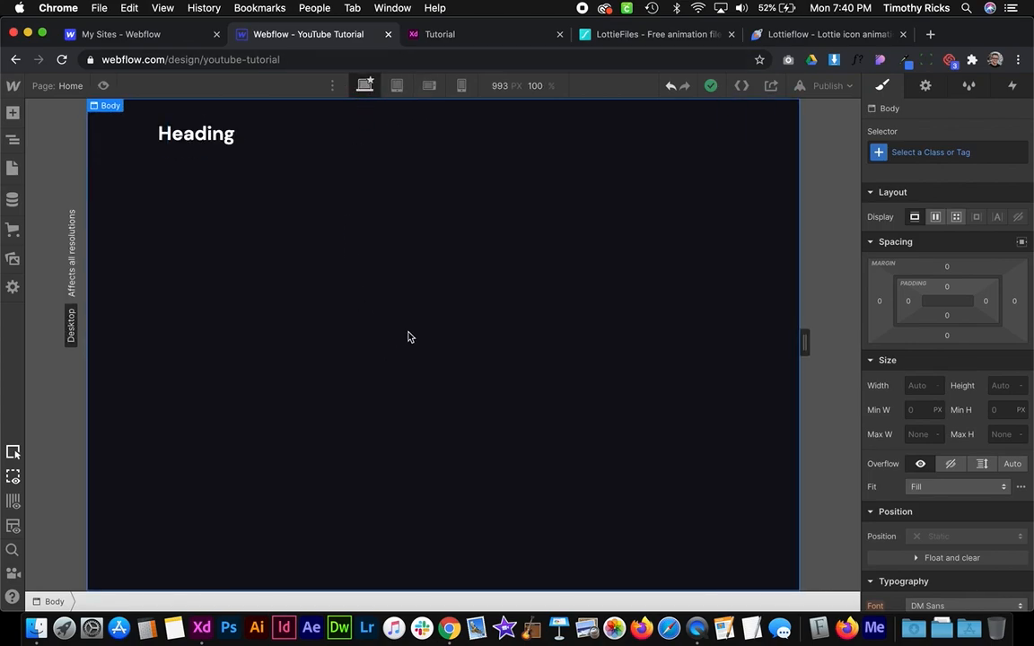
{"action": "left_click", "coordinate": [144, 147]}
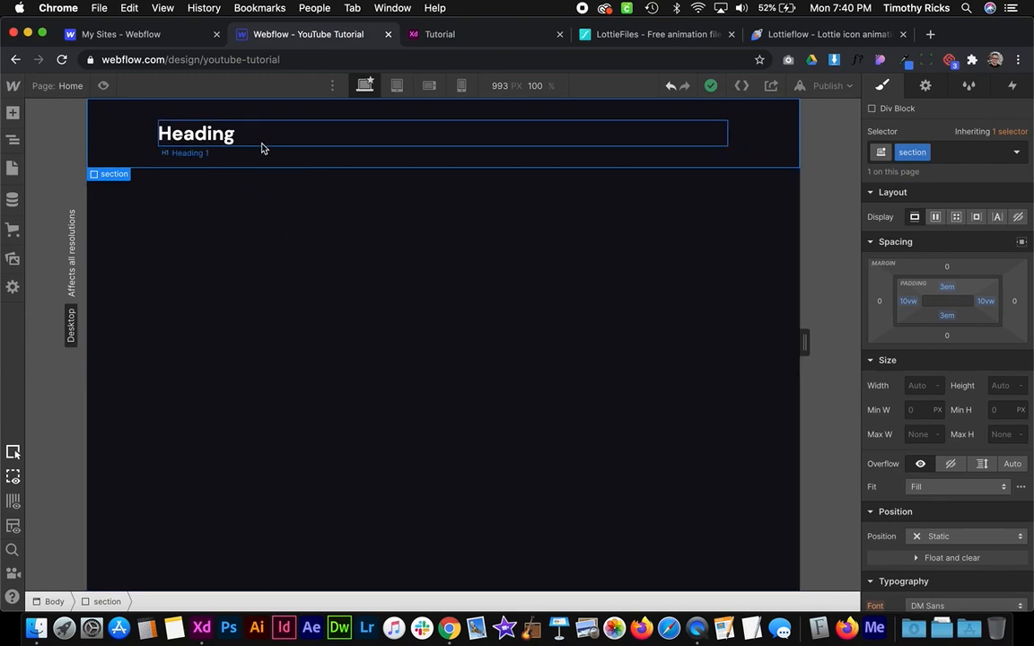
{"action": "left_click", "coordinate": [226, 134]}
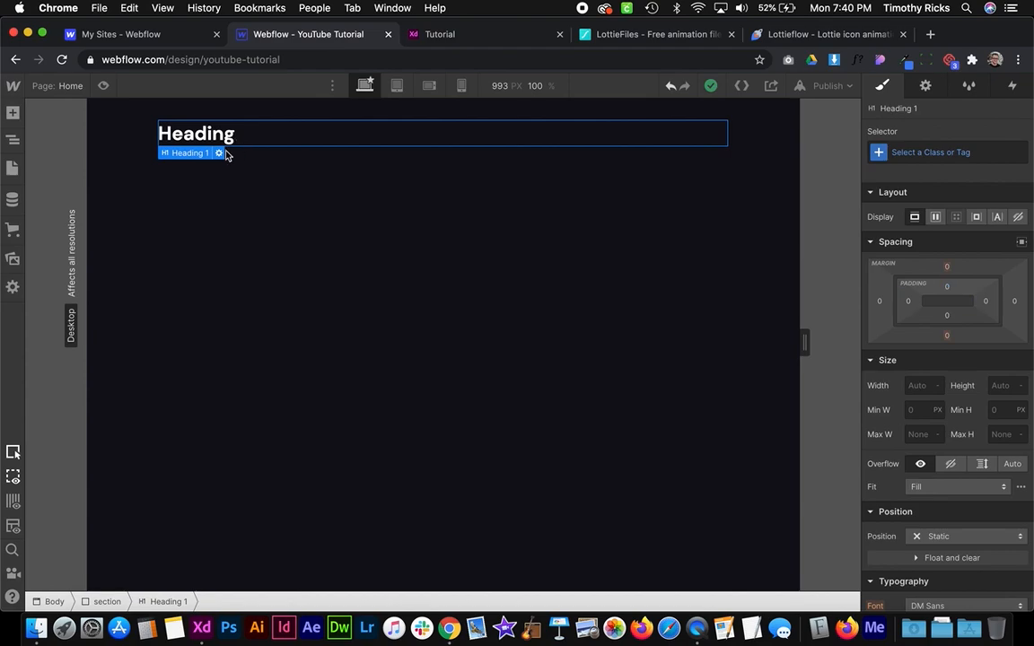
Reveal the hidden c-styles style guide by setting its display to Block
{"action": "left_click", "coordinate": [12, 140]}
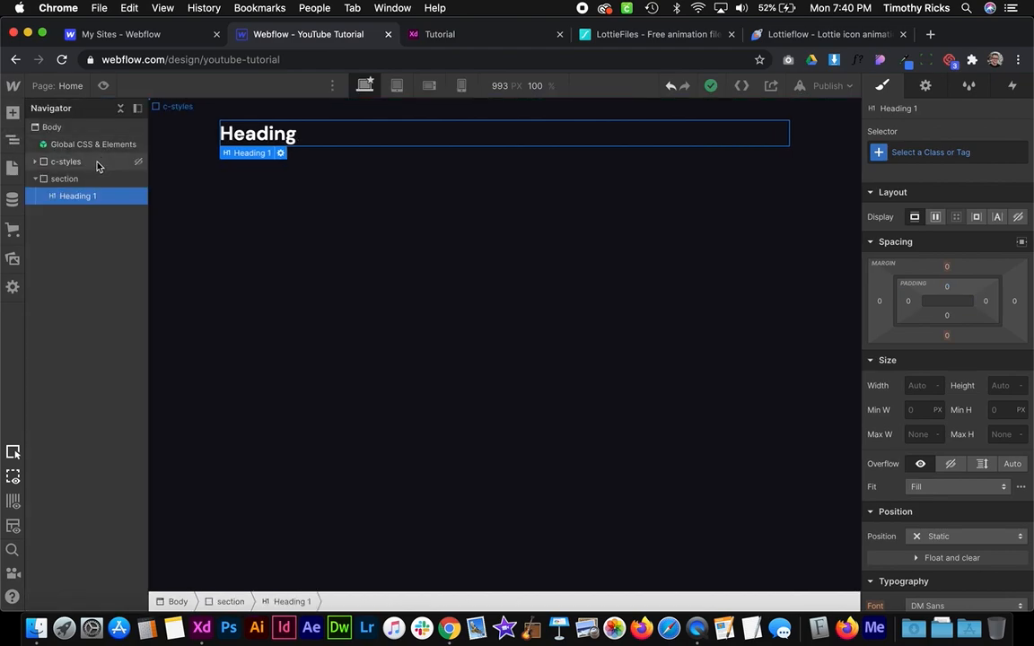
{"action": "left_click", "coordinate": [130, 162]}
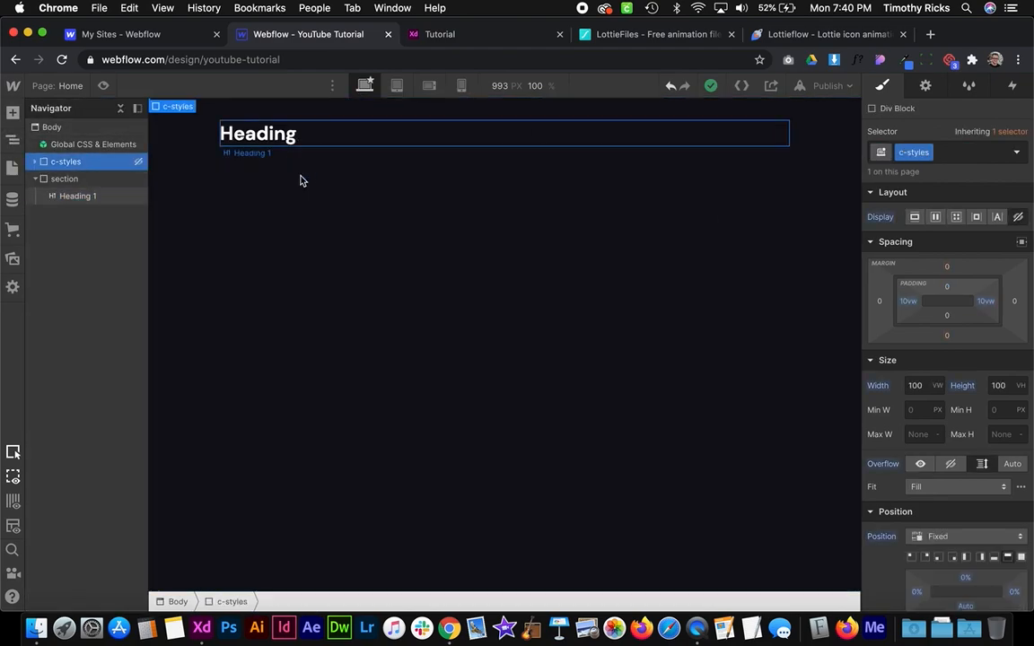
{"action": "left_click", "coordinate": [915, 218]}
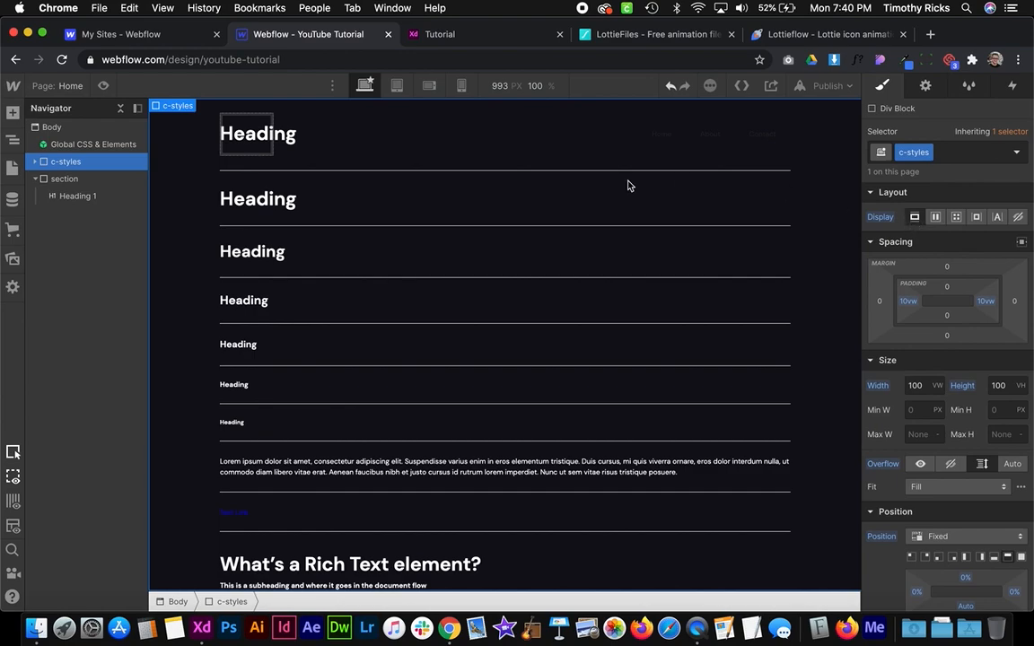
Examine the style guide's elements, from the nav container through the different heading levels
{"action": "left_click", "coordinate": [352, 143]}
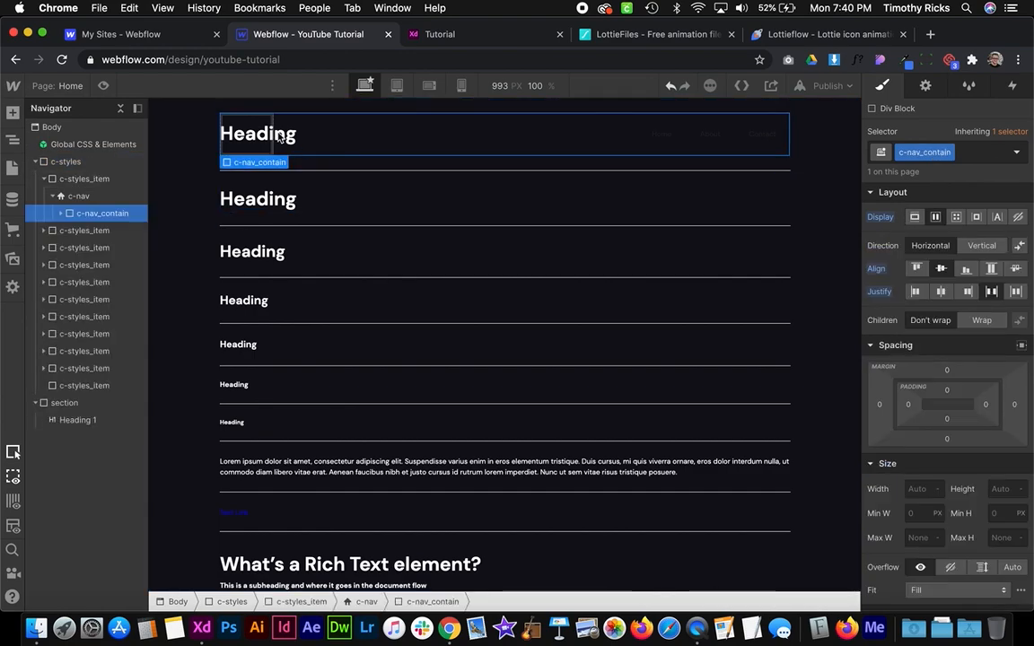
{"action": "left_click", "coordinate": [88, 233]}
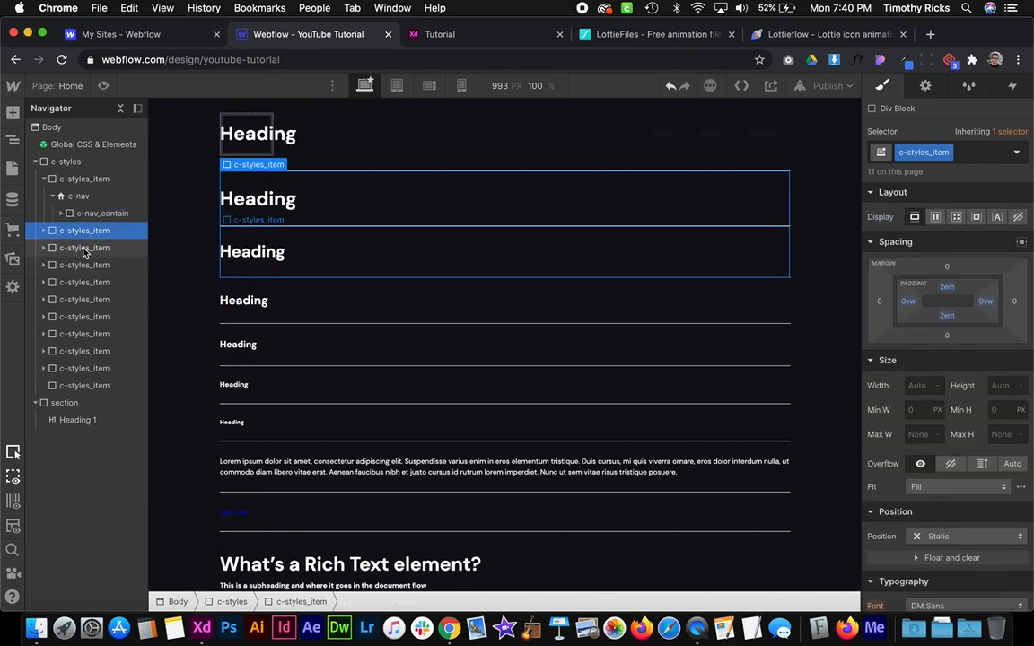
{"action": "left_click", "coordinate": [269, 257]}
{"action": "left_click", "coordinate": [261, 300]}
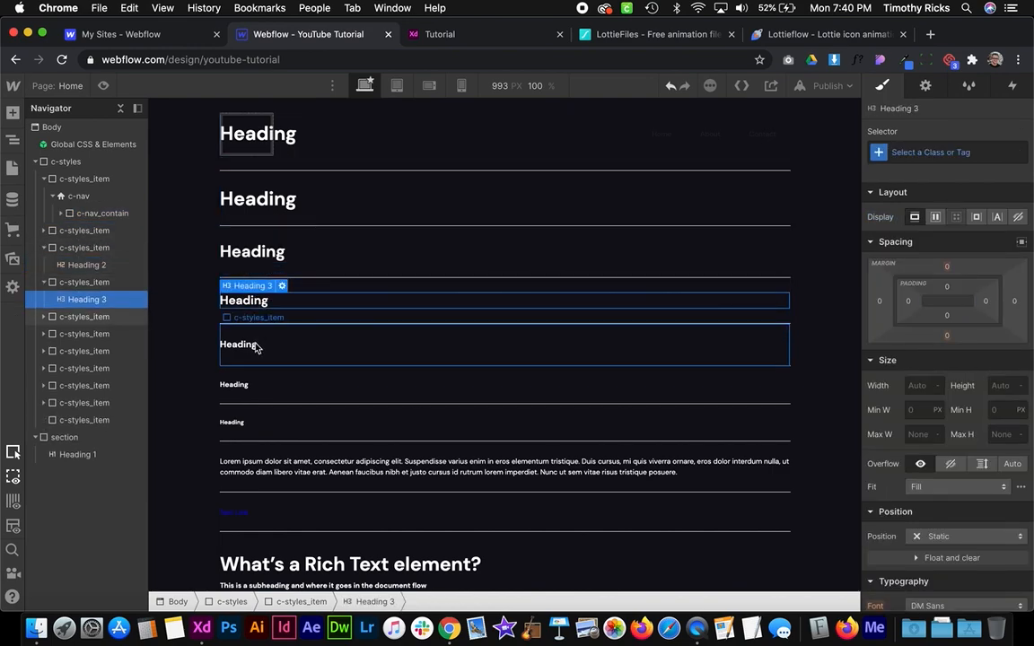
{"action": "left_click", "coordinate": [258, 346]}
{"action": "left_click", "coordinate": [258, 198]}
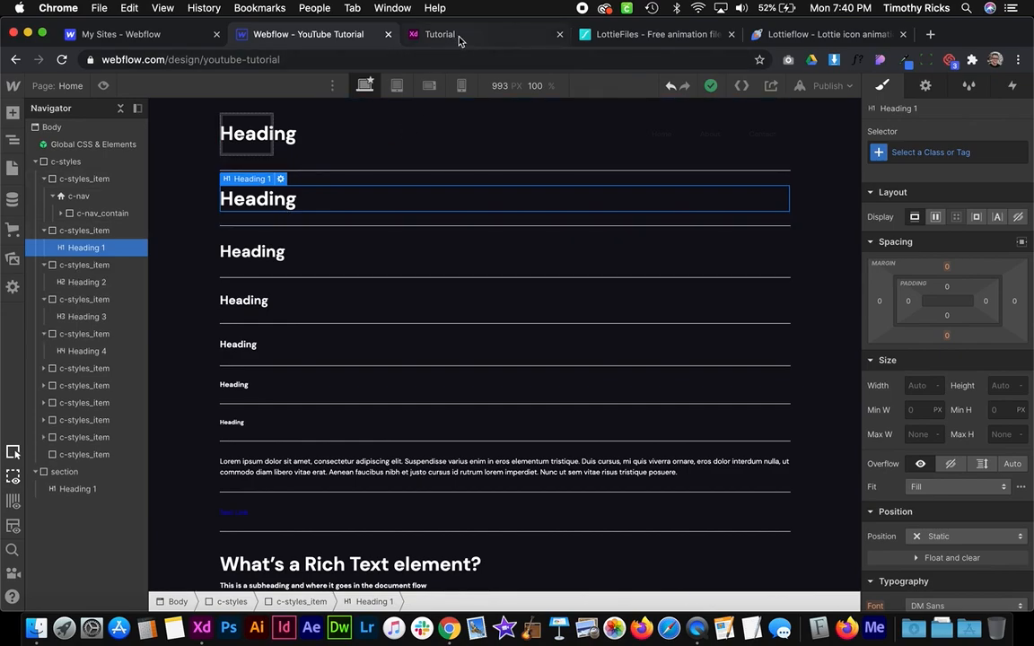
Narrow the browser window slightly and copy the hero heading "A house of hope and healing" from the homepage design in Adobe XD
{"action": "left_click", "coordinate": [413, 33]}
{"action": "left_click_drag", "start_coordinate": [1019, 311], "coordinate": [954, 319]}
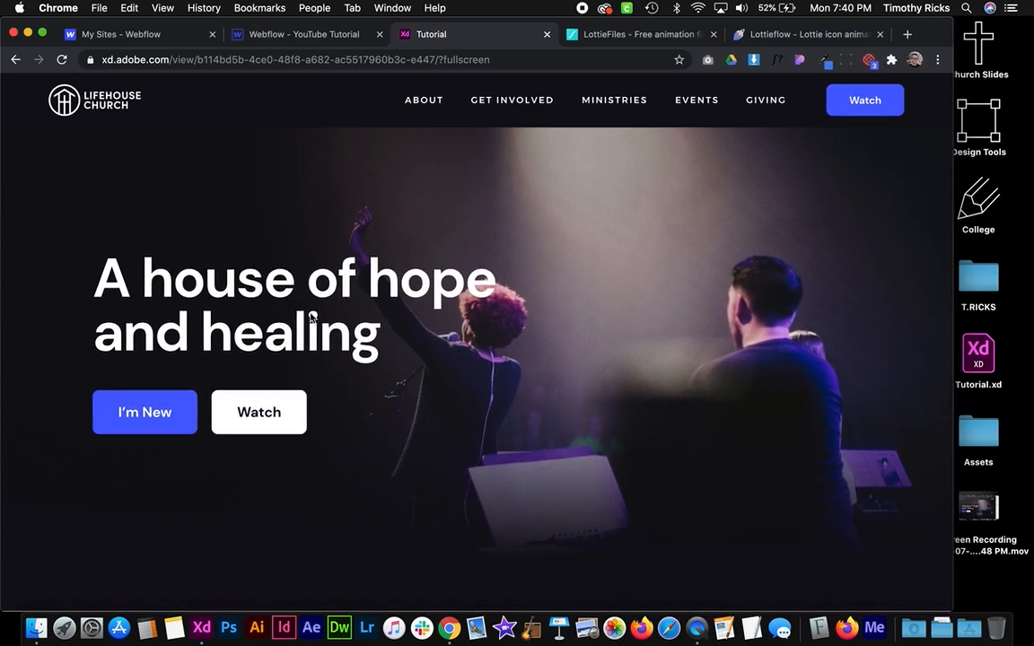
{"action": "key", "text": "ctrl+Right"}
{"action": "double_click", "coordinate": [429, 333]}
{"action": "key", "text": "super+c"}
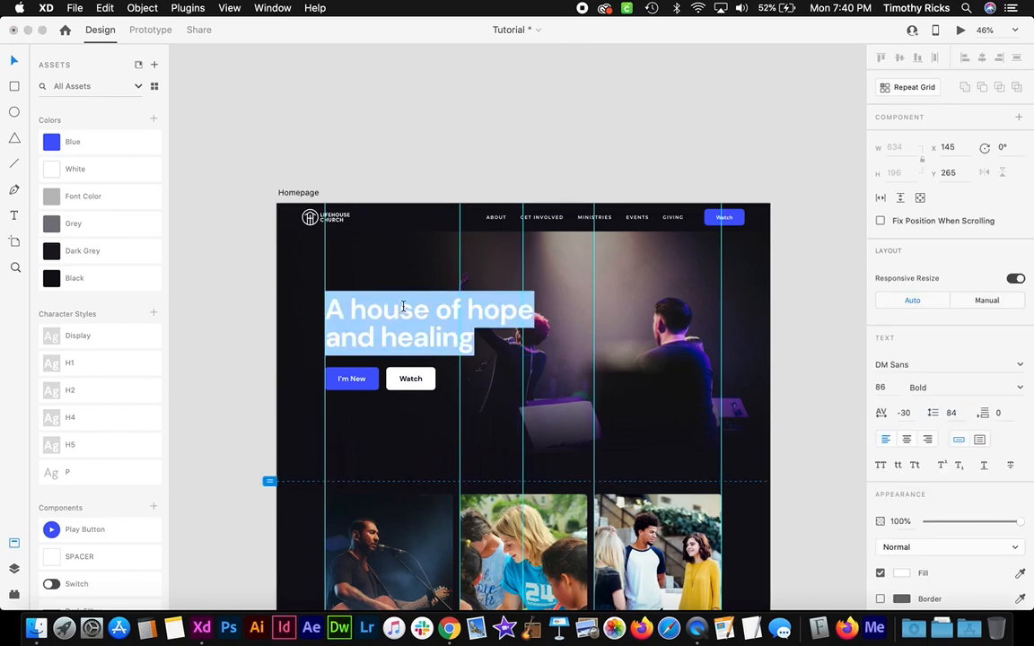
{"action": "key", "text": "ctrl+Left"}
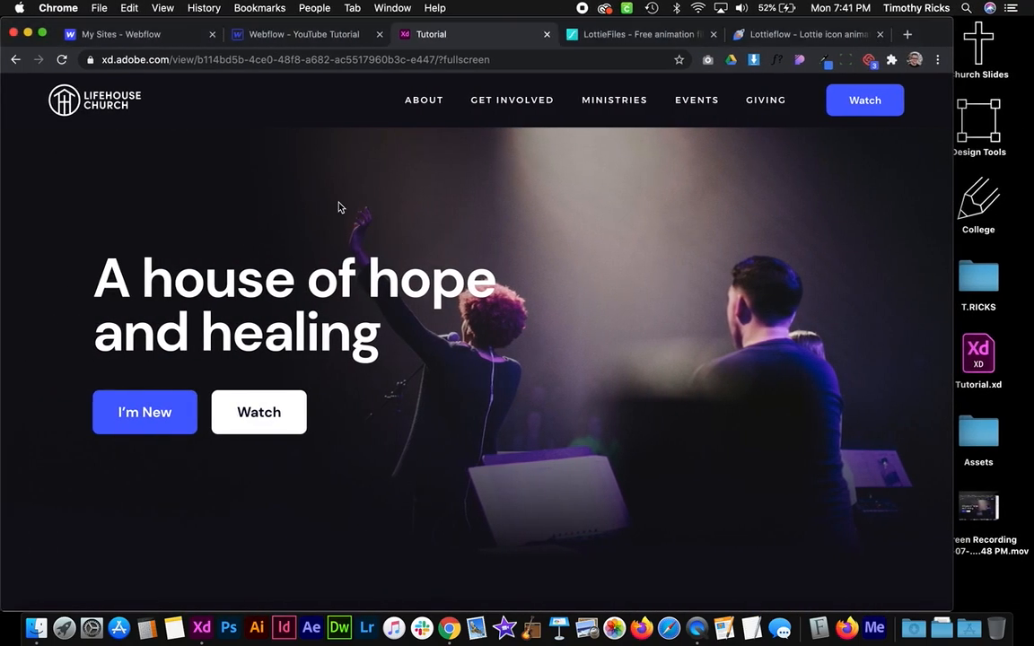
Switch to the Webflow project and replace the style guide's Heading 1 text with "A house of hope and healing"
{"action": "left_click", "coordinate": [300, 34]}
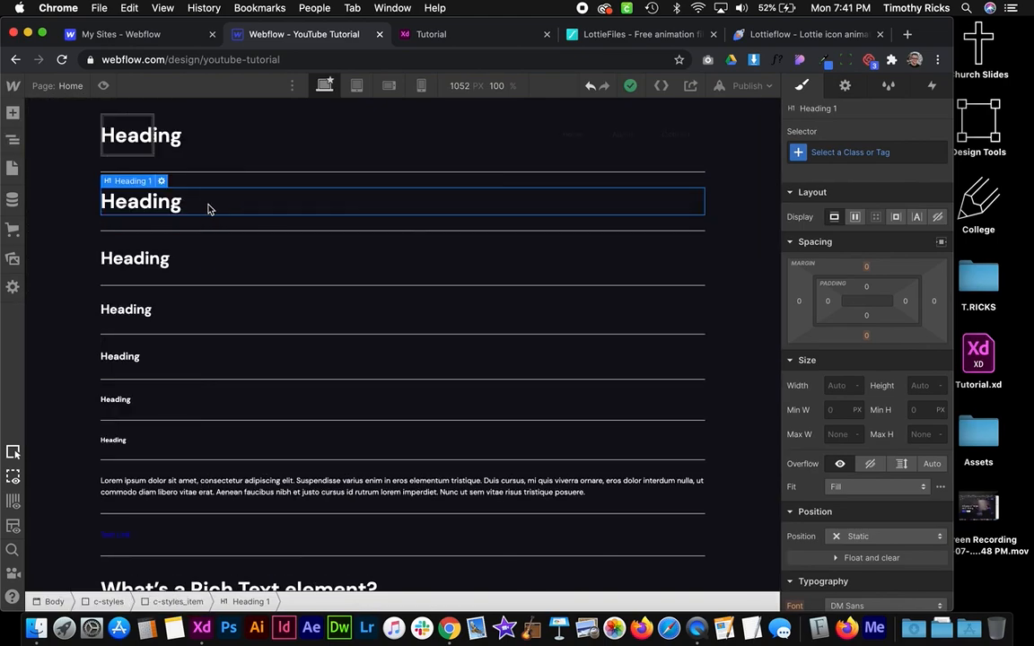
{"action": "double_click", "coordinate": [207, 209]}
{"action": "key", "text": "super+v"}
{"action": "left_click", "coordinate": [73, 264]}
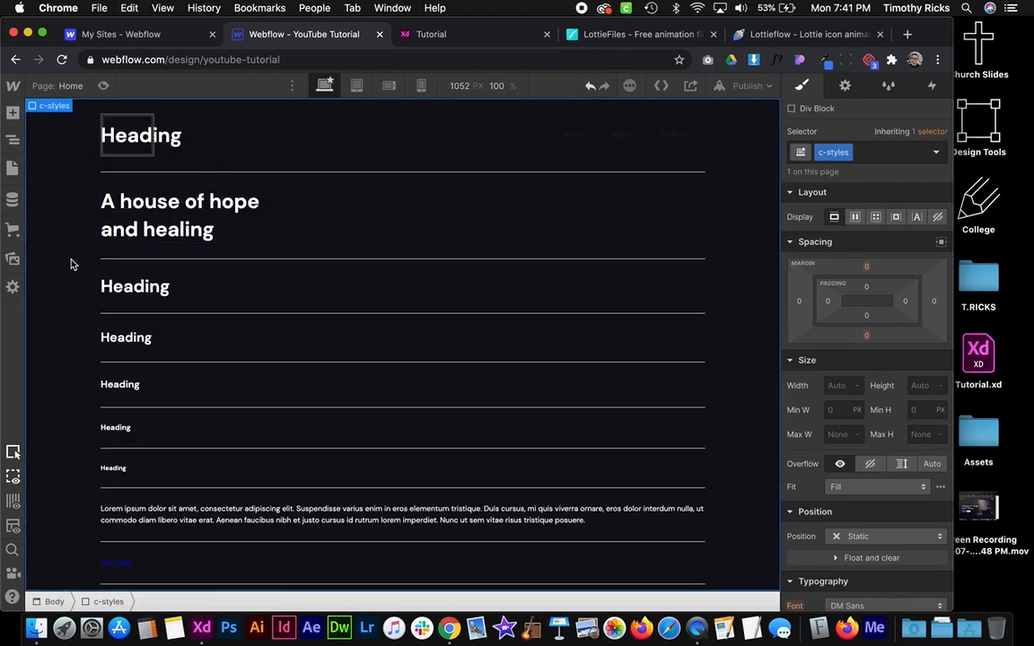
Select the style guide's paragraph, then check the font size and line spacing of the Childcare description in the Adobe XD design
{"action": "scroll", "coordinate": [260, 458], "scroll_direction": "down", "scroll_amount": 3}
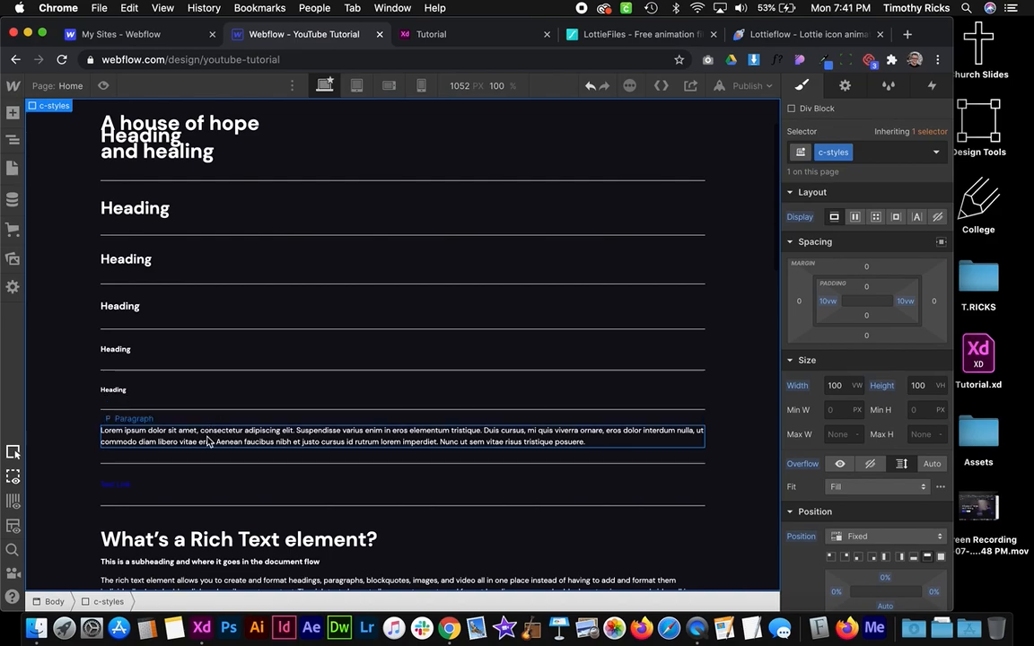
{"action": "left_click", "coordinate": [207, 441]}
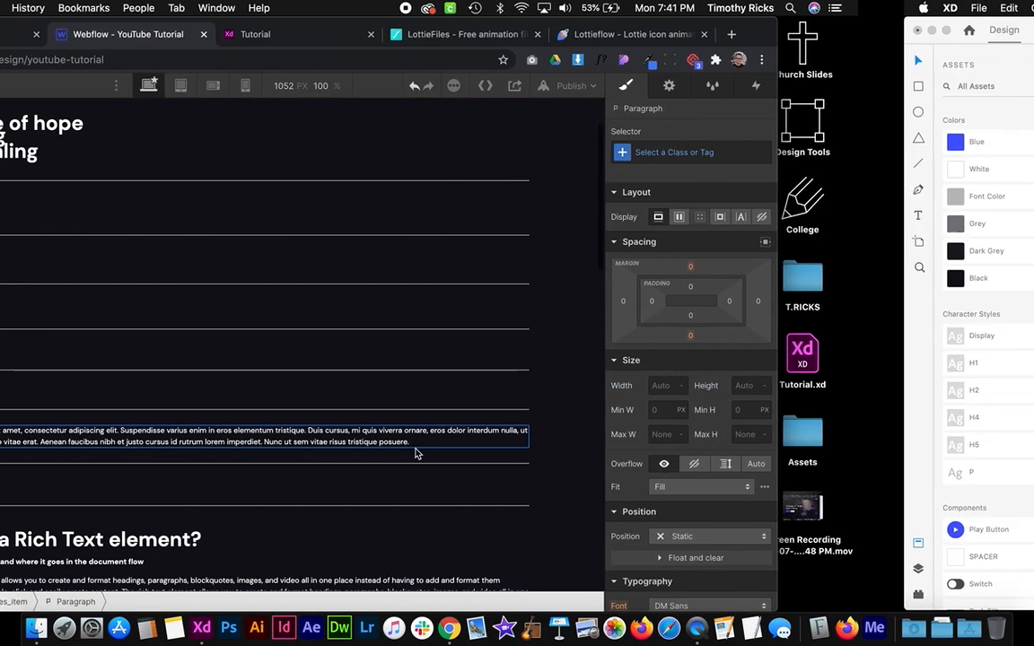
{"action": "key", "text": "Escape"}
{"action": "scroll", "coordinate": [269, 296], "scroll_direction": "down", "scroll_amount": 6}
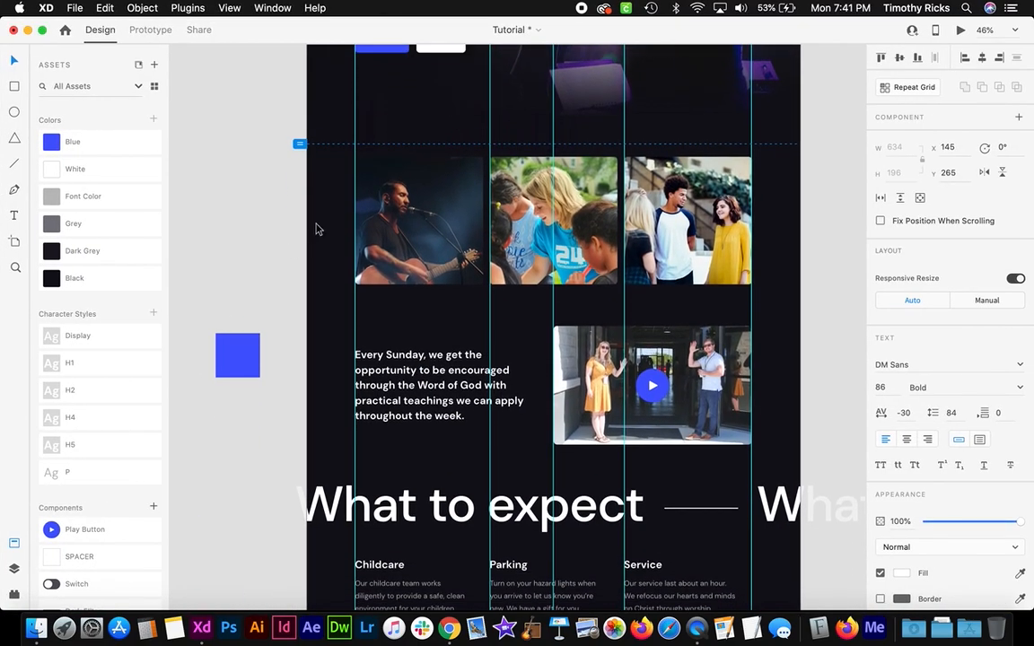
{"action": "scroll", "coordinate": [316, 230], "scroll_direction": "down", "scroll_amount": 5}
{"action": "left_click", "coordinate": [466, 297]}
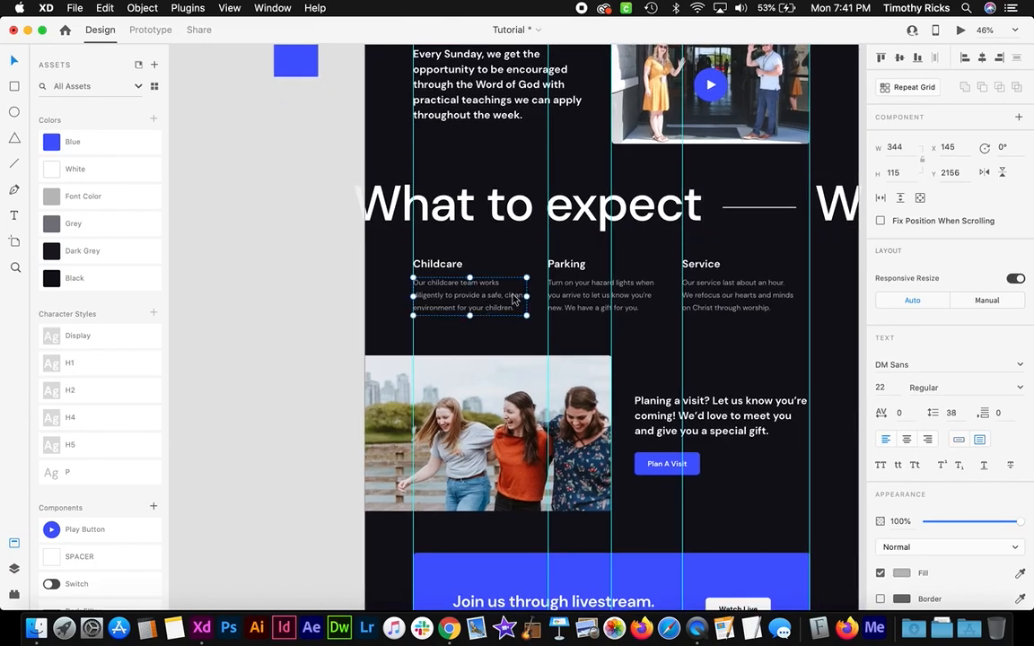
{"action": "left_click", "coordinate": [887, 389]}
{"action": "left_click", "coordinate": [955, 411]}
{"action": "double_click", "coordinate": [956, 411]}
Return to Webflow and review the selected paragraph's typography and the source of its font size
{"action": "key", "text": "ctrl+Left"}
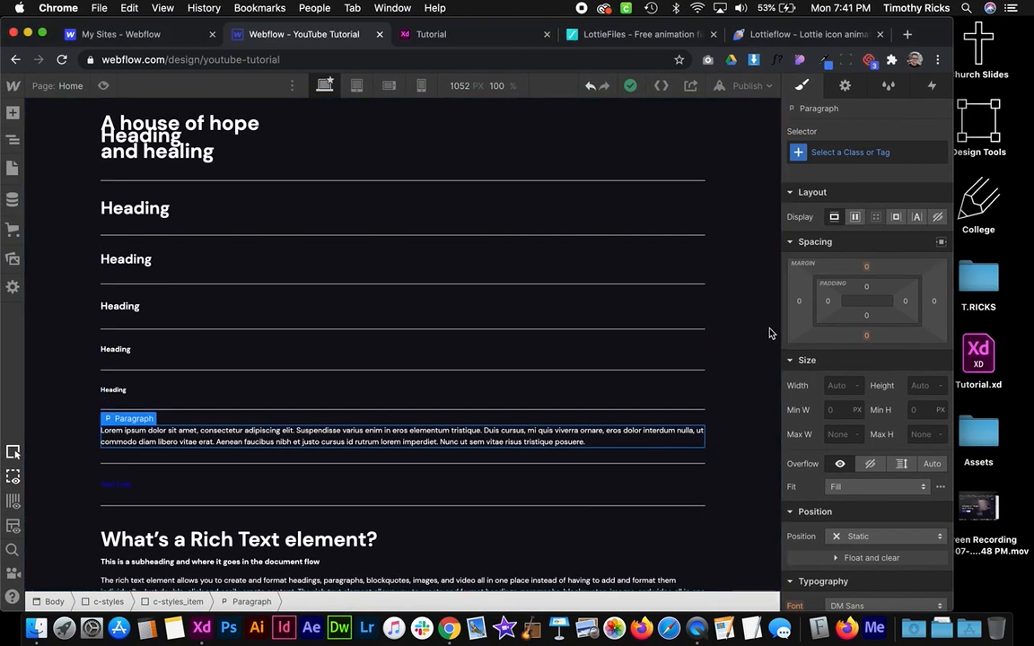
{"action": "scroll", "coordinate": [875, 410], "scroll_direction": "down", "scroll_amount": 5}
{"action": "scroll", "coordinate": [877, 409], "scroll_direction": "down", "scroll_amount": 1}
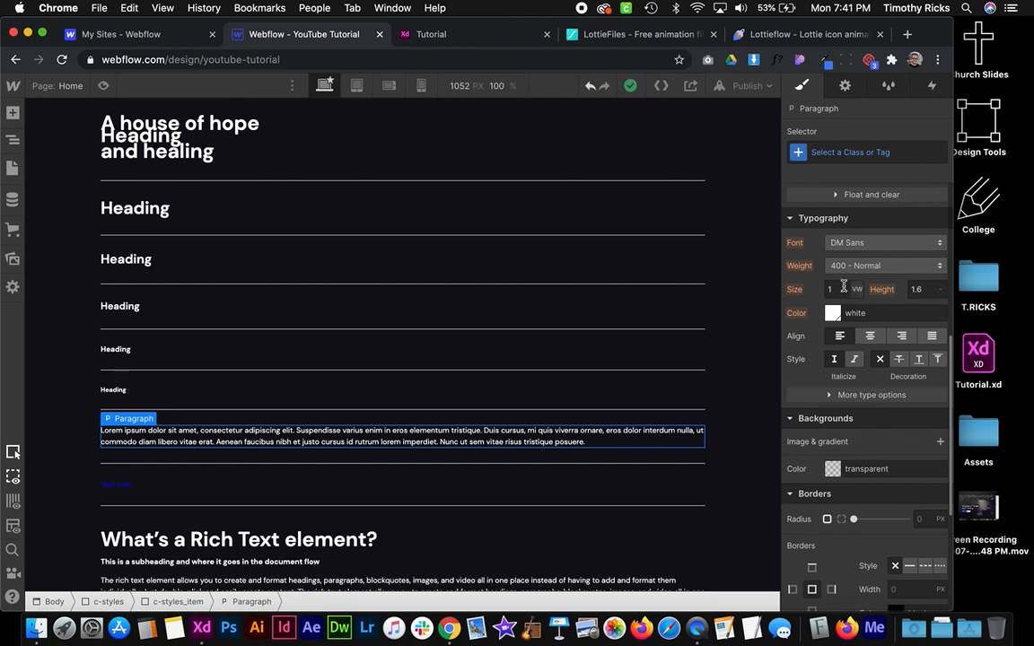
{"action": "left_click", "coordinate": [794, 291]}
Set the font size of the Body (All Pages) tag to 1.4 vw, trying 1.2 vw first, and check the paragraph text
{"action": "left_click", "coordinate": [12, 113]}
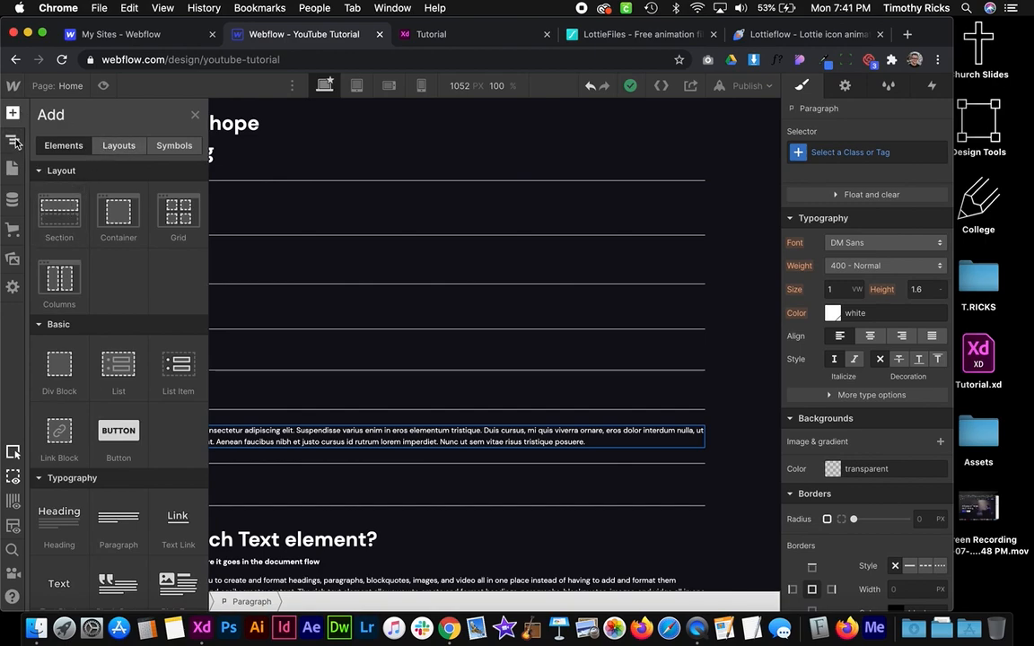
{"action": "left_click", "coordinate": [16, 140]}
{"action": "left_click", "coordinate": [71, 144]}
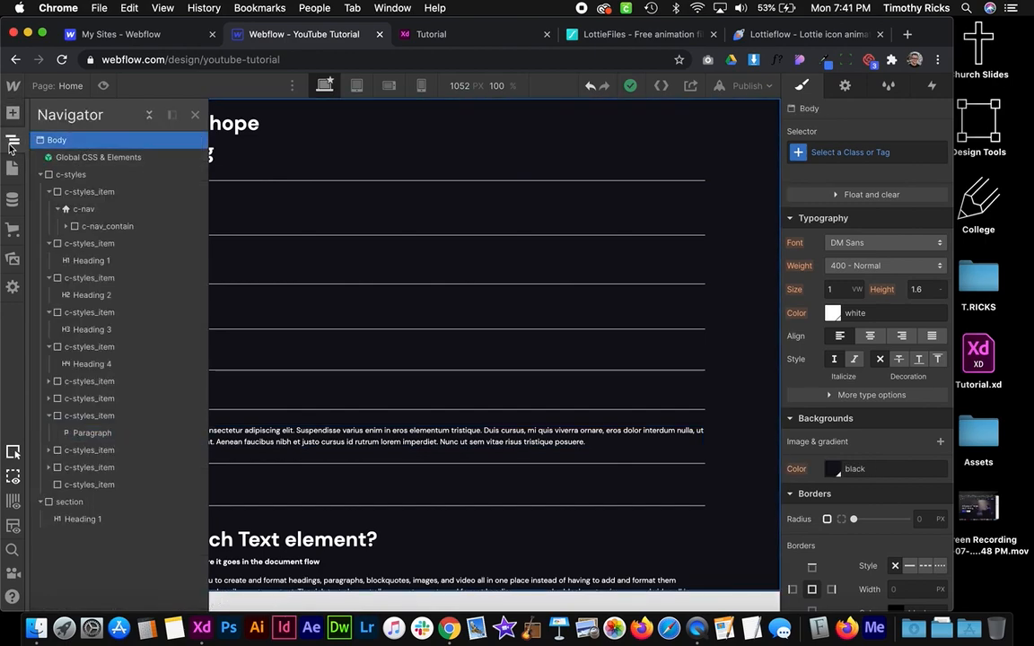
{"action": "left_click", "coordinate": [851, 154]}
{"action": "left_click", "coordinate": [830, 230]}
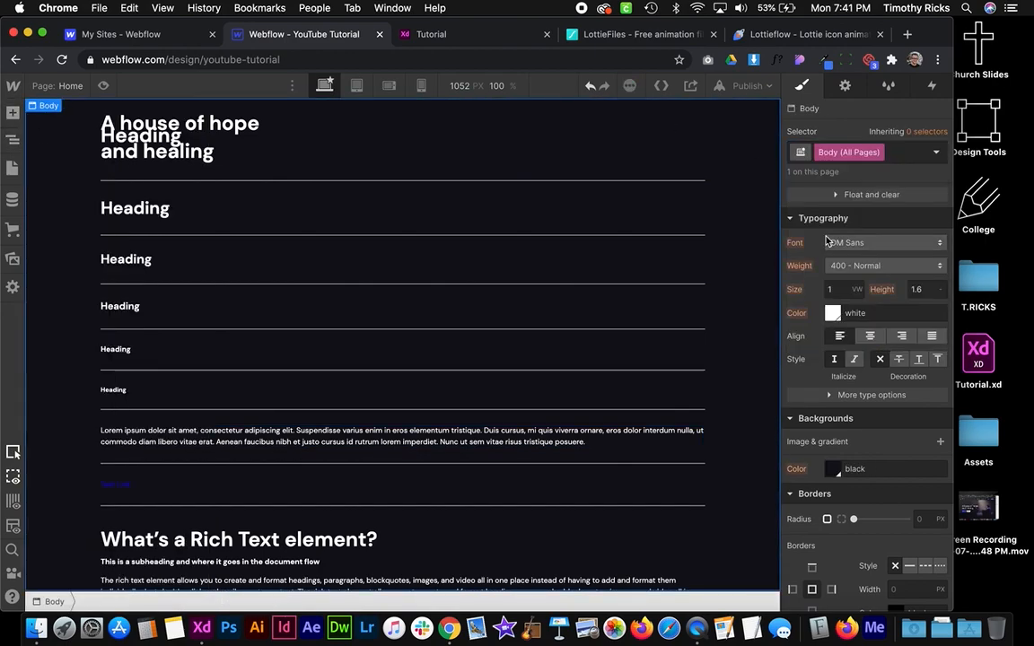
{"action": "left_click", "coordinate": [840, 290]}
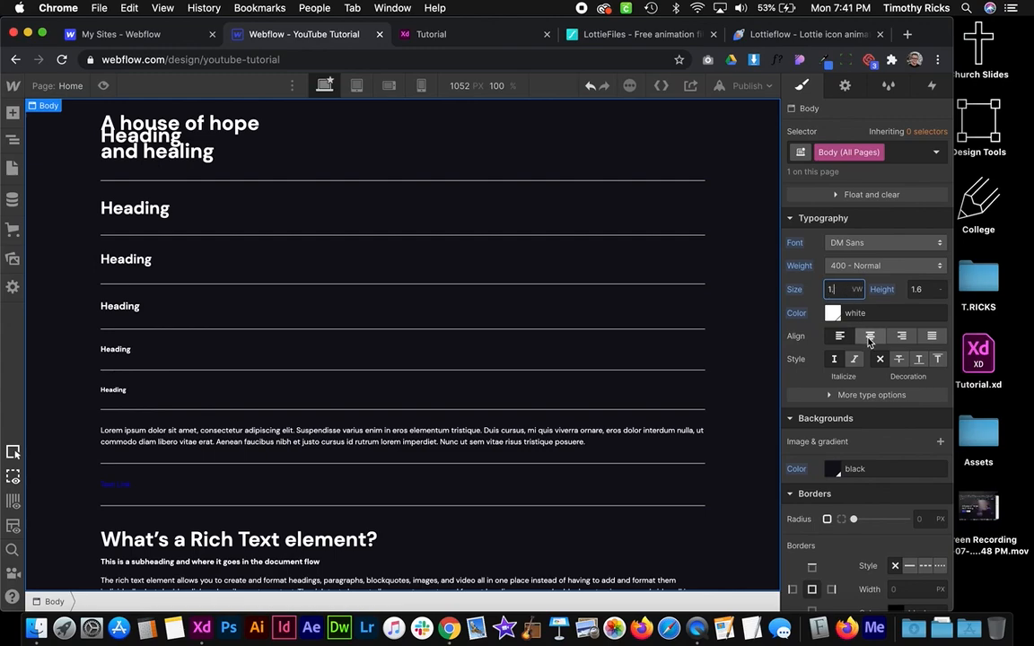
{"action": "type", "text": ".2"}
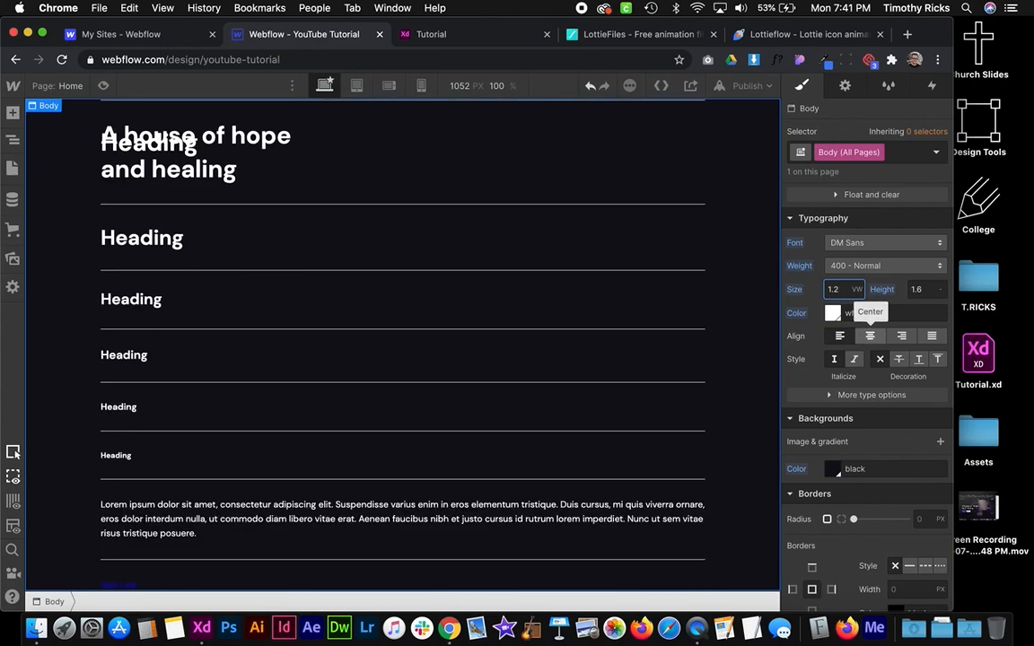
{"action": "type", "text": "4"}
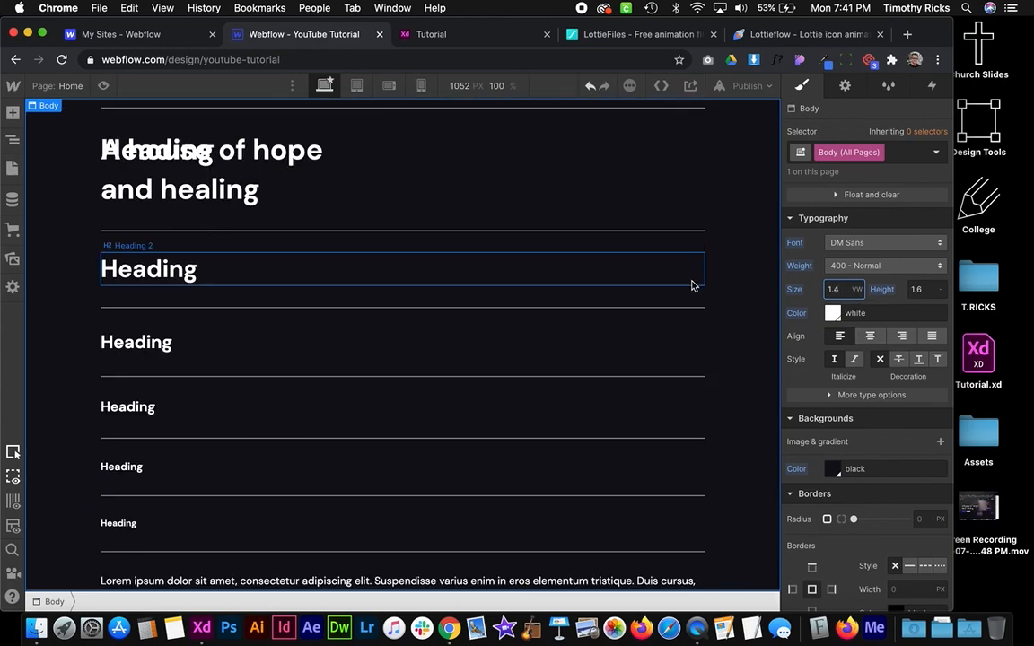
{"action": "scroll", "coordinate": [646, 295], "scroll_direction": "down", "scroll_amount": 5}
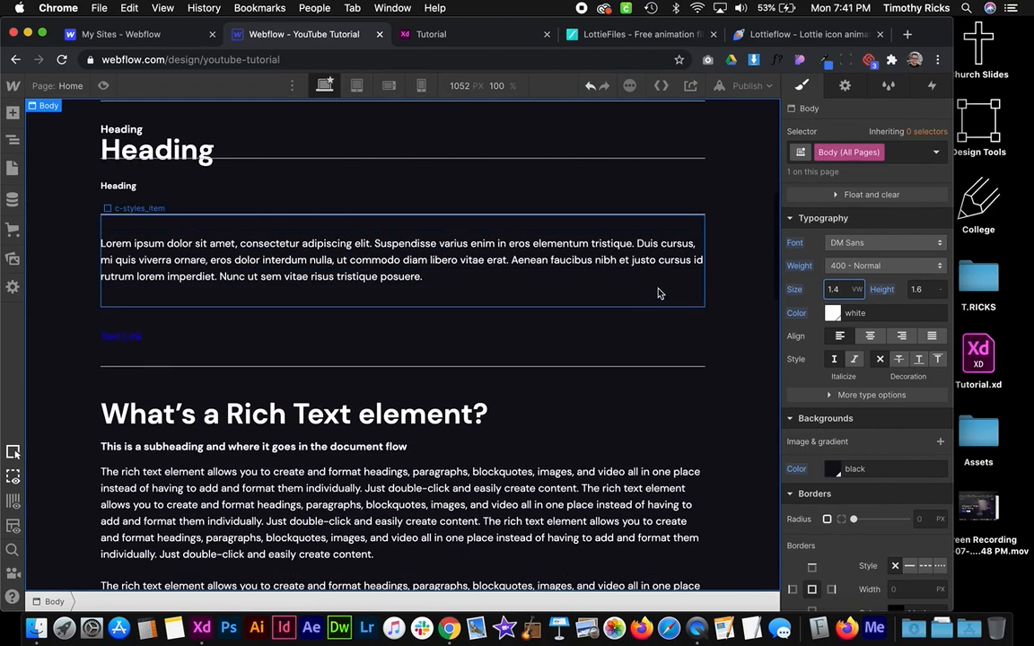
Publish the site to youtube-tutorial.webflow.io and open the live page
{"action": "left_click", "coordinate": [745, 86]}
{"action": "left_click", "coordinate": [687, 266]}
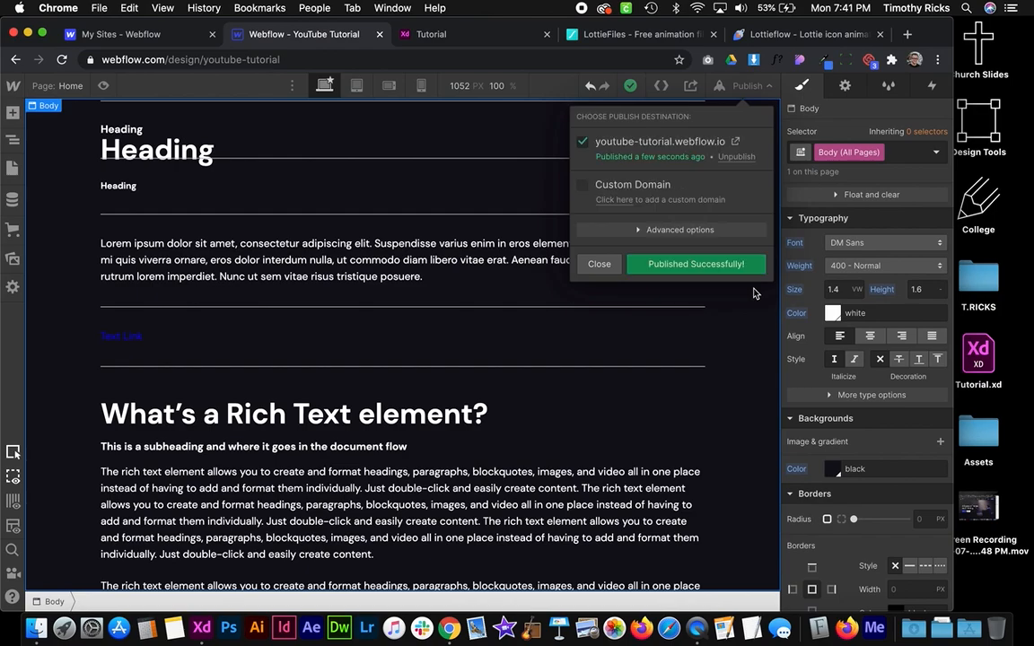
{"action": "left_click", "coordinate": [734, 140]}
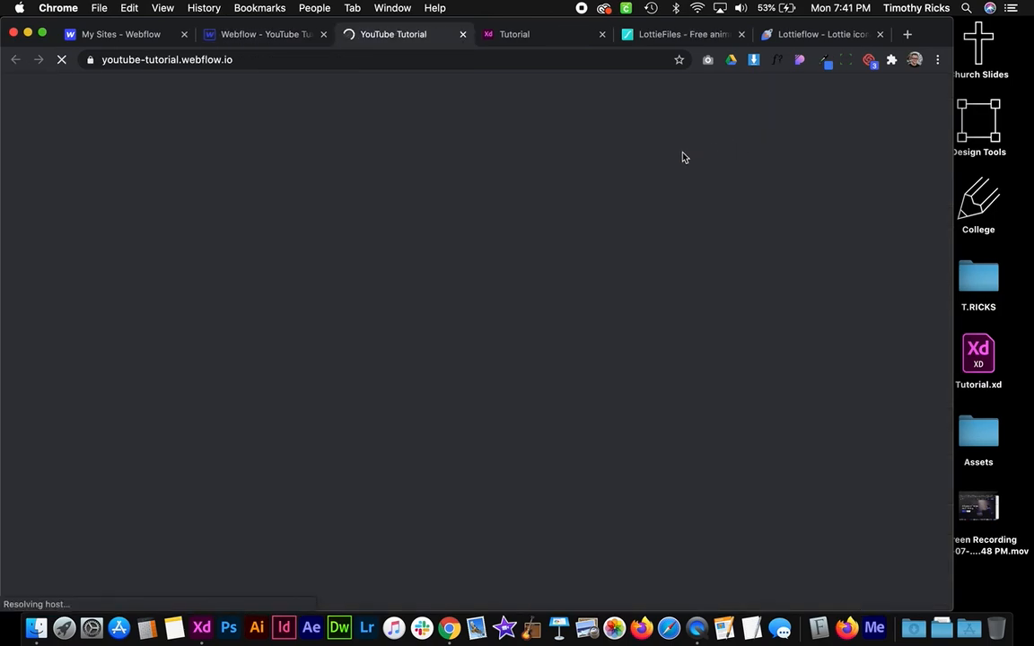
Inspect the Lorem ipsum paragraph's font size and line height on the live page with WhatFont
{"action": "scroll", "coordinate": [591, 203], "scroll_direction": "down", "scroll_amount": 10}
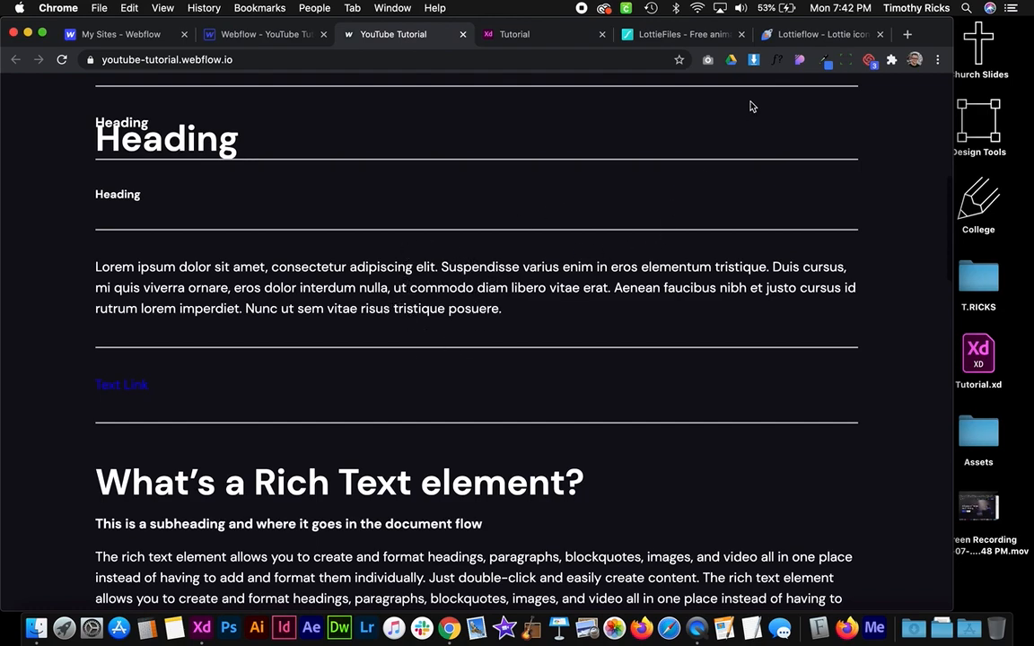
{"action": "left_click", "coordinate": [778, 61]}
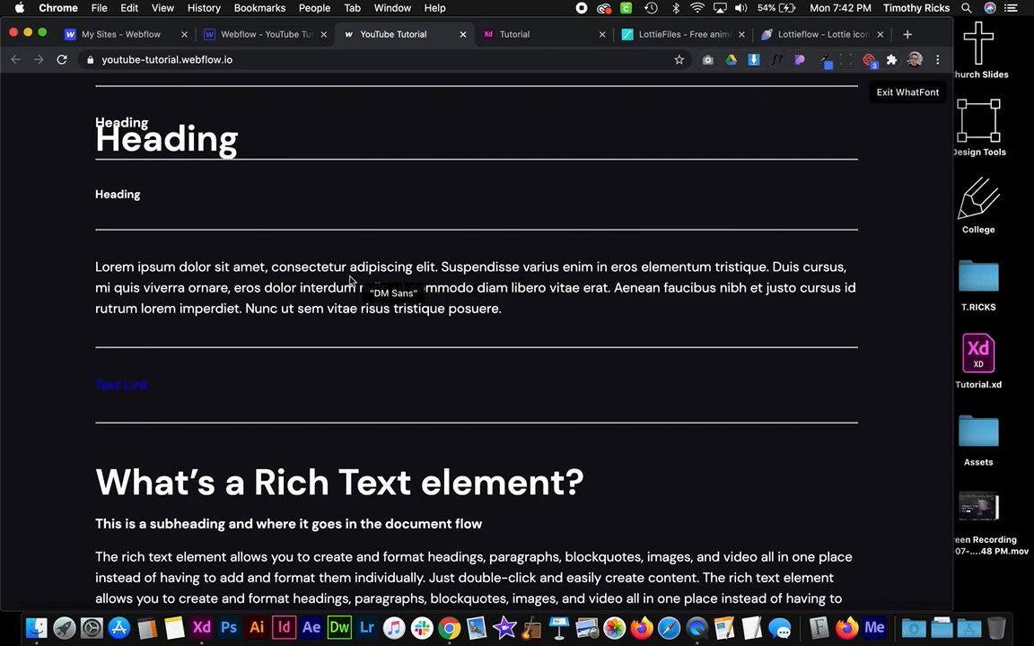
{"action": "left_click", "coordinate": [265, 288]}
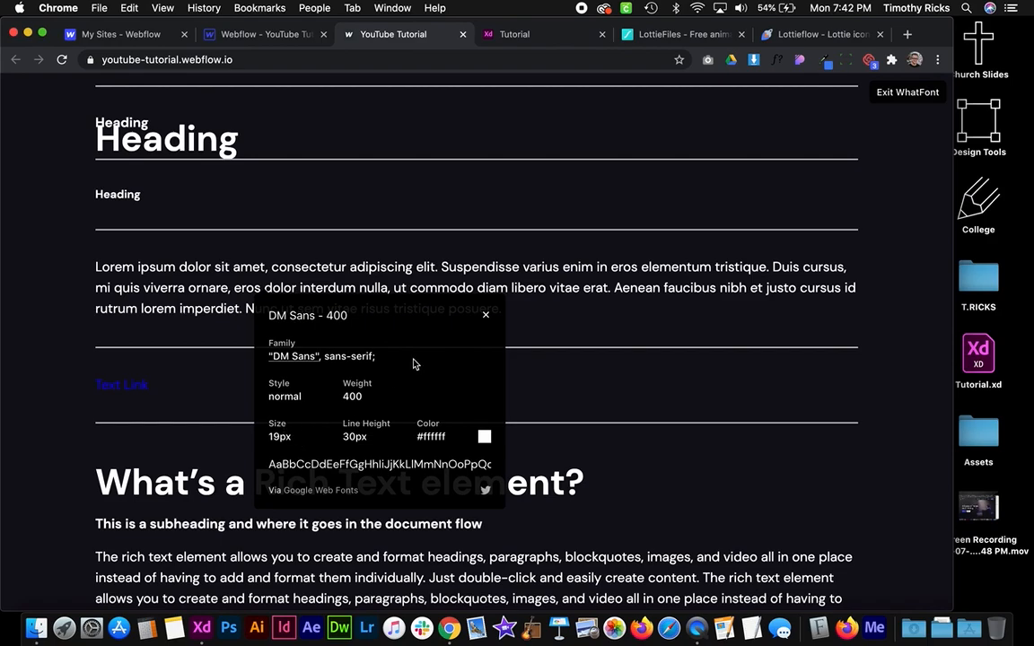
Exit WhatFont and compare the live page's text with the design in the Tutorial prototype
{"action": "left_click", "coordinate": [486, 318]}
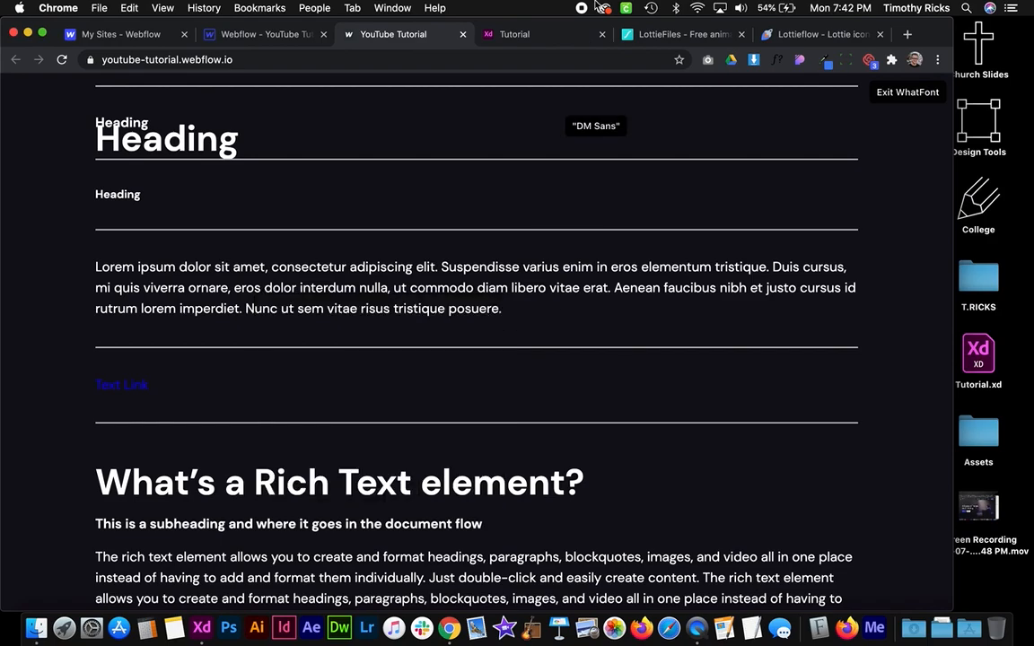
{"action": "left_click", "coordinate": [895, 89]}
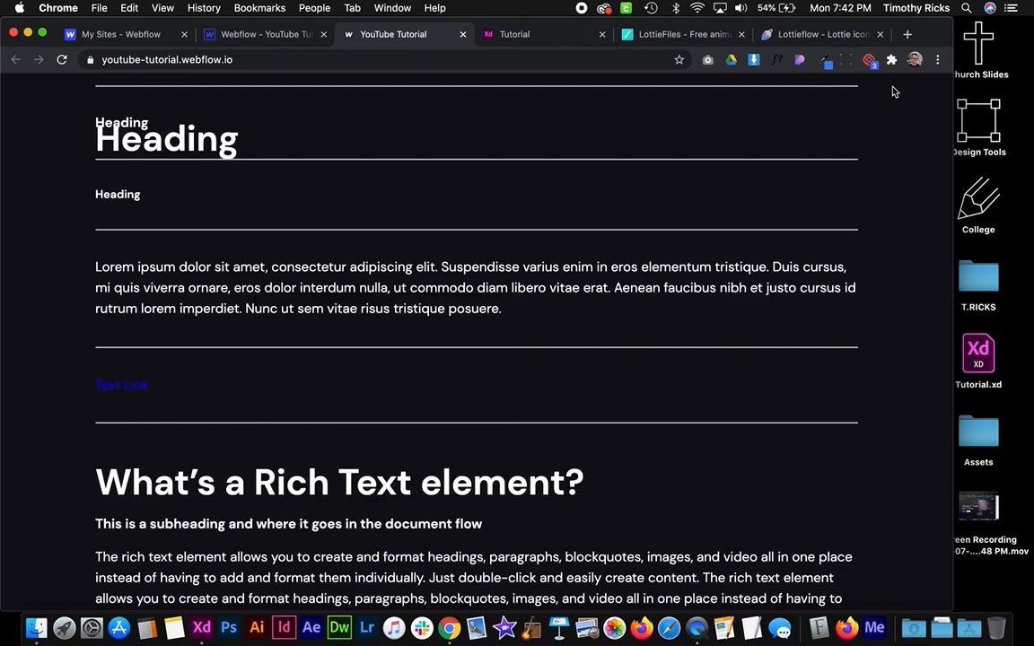
{"action": "left_click", "coordinate": [514, 34]}
{"action": "scroll", "coordinate": [464, 351], "scroll_direction": "down", "scroll_amount": 15}
{"action": "scroll", "coordinate": [464, 351], "scroll_direction": "down", "scroll_amount": 3}
{"action": "left_click", "coordinate": [394, 35]}
Return to the Webflow Designer and review the All Paragraphs tag's typography on the Lorem ipsum paragraph
{"action": "left_click", "coordinate": [237, 39]}
{"action": "left_click", "coordinate": [261, 249]}
{"action": "left_click", "coordinate": [292, 242]}
{"action": "left_click", "coordinate": [850, 151]}
{"action": "left_click", "coordinate": [821, 233]}
{"action": "scroll", "coordinate": [838, 415], "scroll_direction": "down", "scroll_amount": 1}
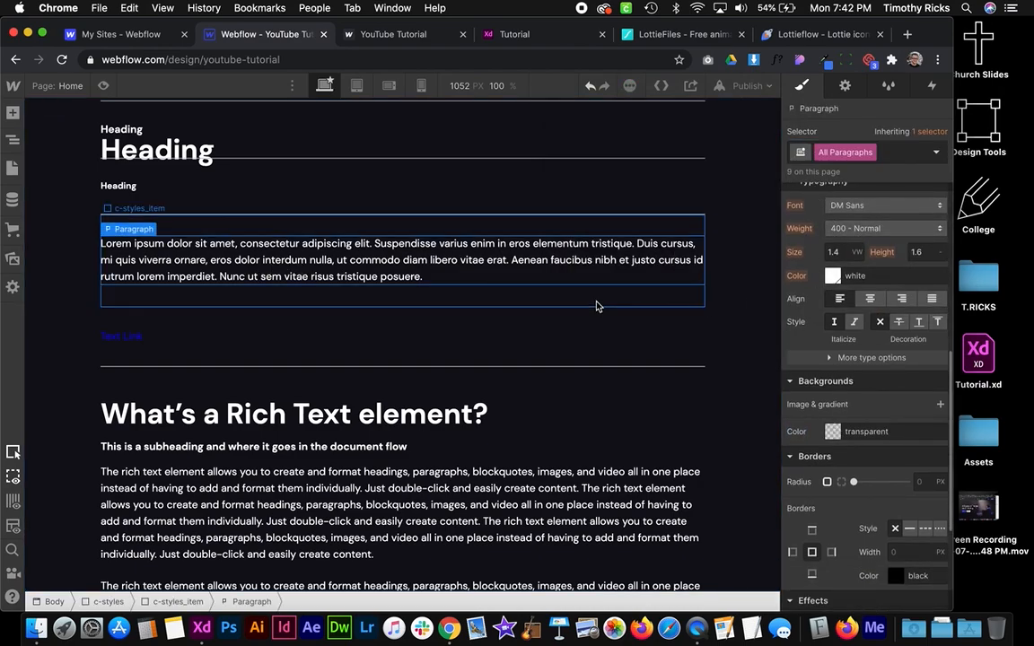
{"action": "left_click", "coordinate": [723, 302]}
Set the Body (All Pages) tag's font size to 1.5 vw and line height to 1.8
{"action": "left_click", "coordinate": [13, 140]}
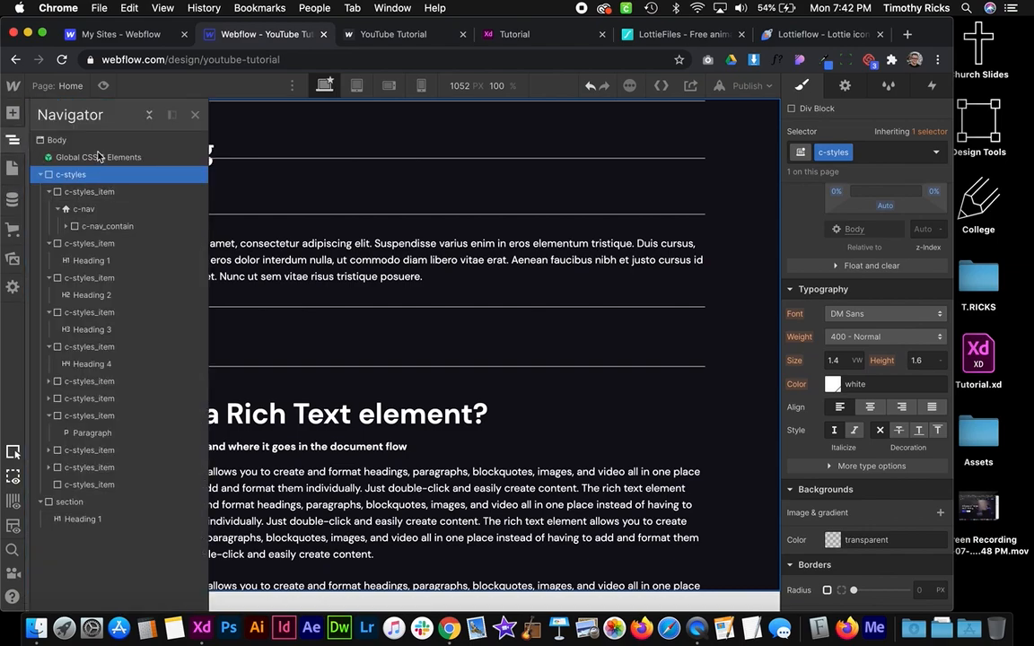
{"action": "left_click", "coordinate": [90, 141]}
{"action": "left_click", "coordinate": [798, 152]}
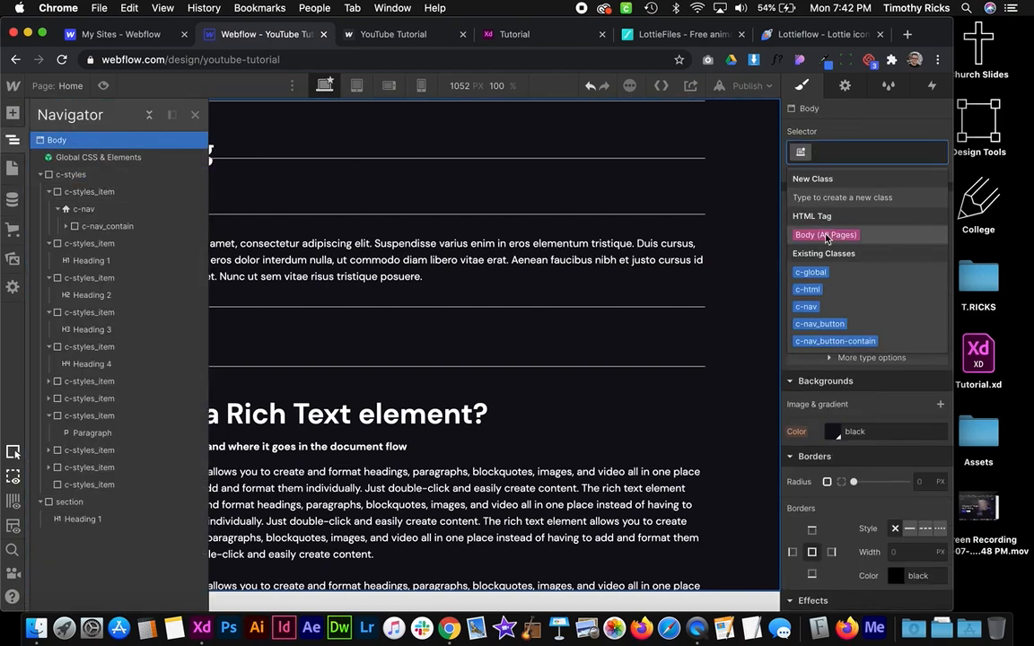
{"action": "left_click", "coordinate": [824, 233]}
{"action": "left_click", "coordinate": [837, 252]}
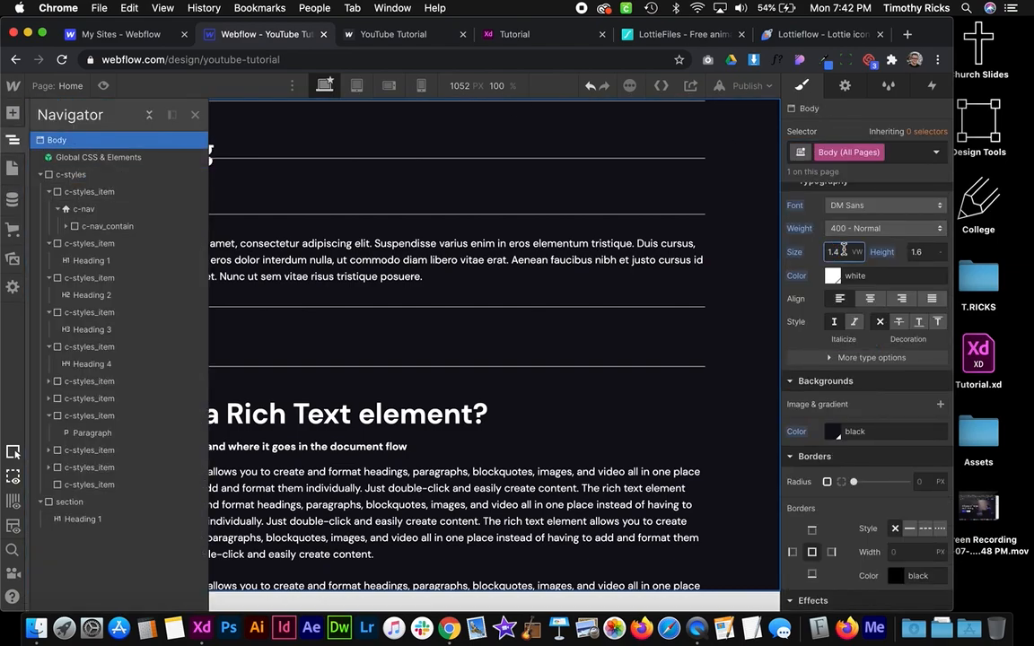
{"action": "key", "text": "Return"}
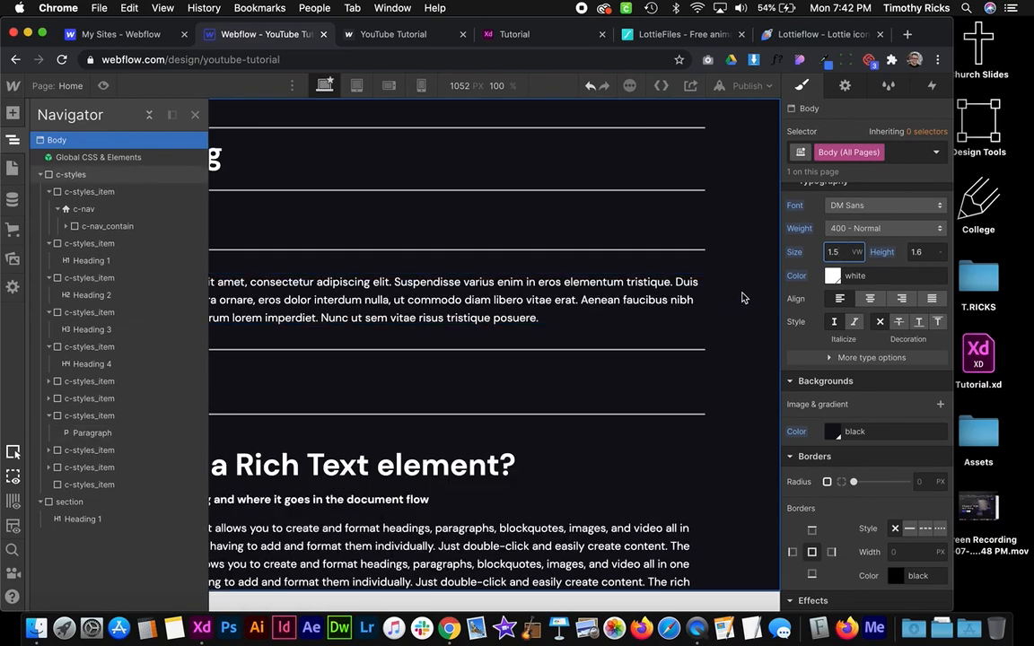
{"action": "left_click", "coordinate": [924, 255]}
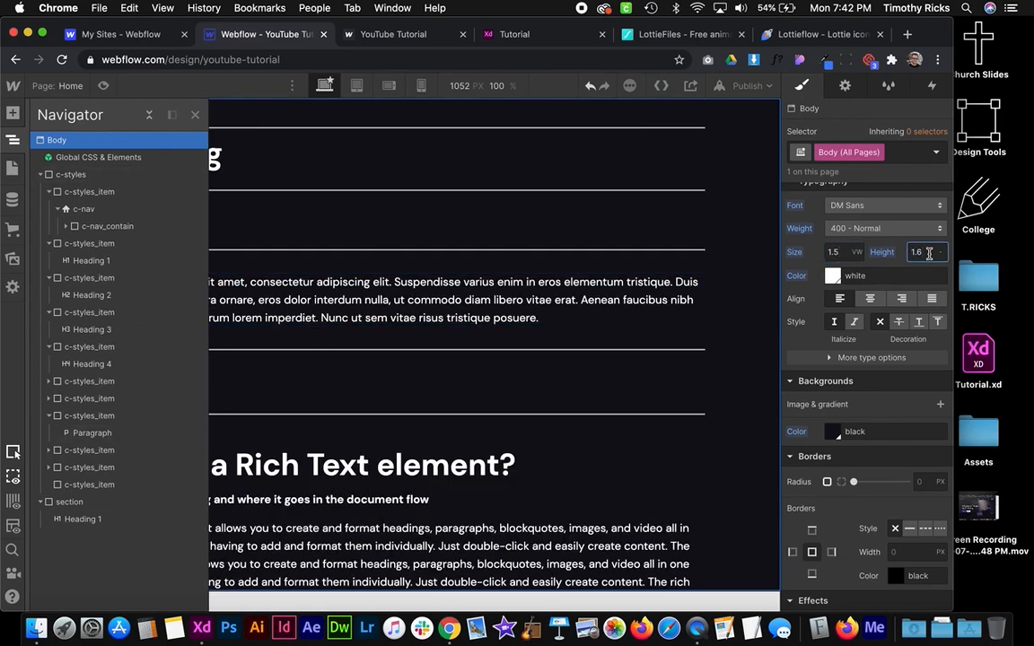
{"action": "key", "text": "Up"}
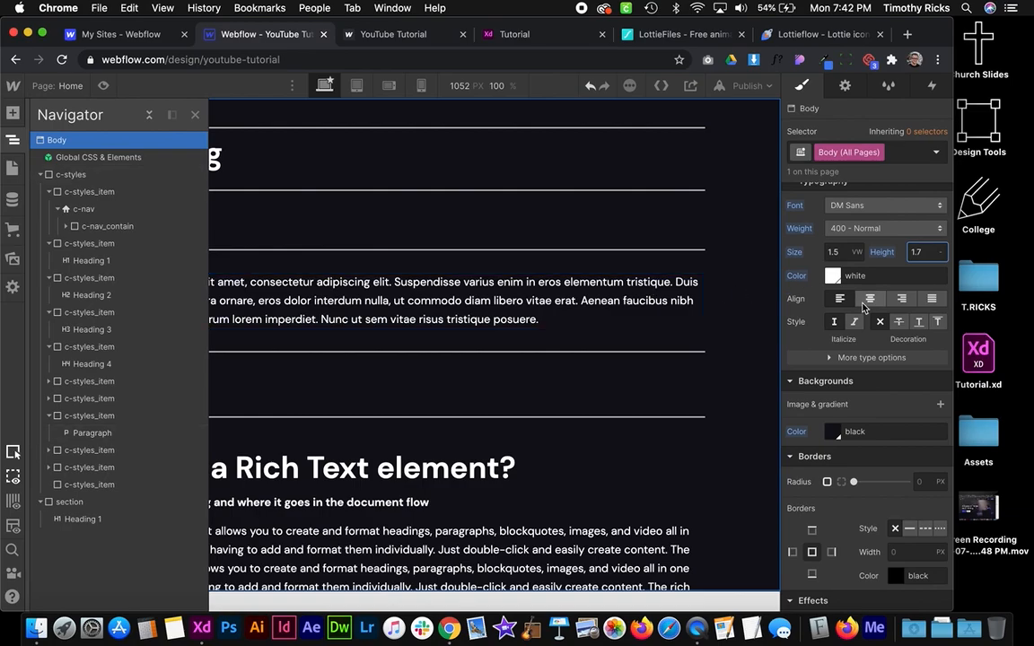
Hide the c-styles style guide block by setting its display to none
{"action": "left_click", "coordinate": [720, 336]}
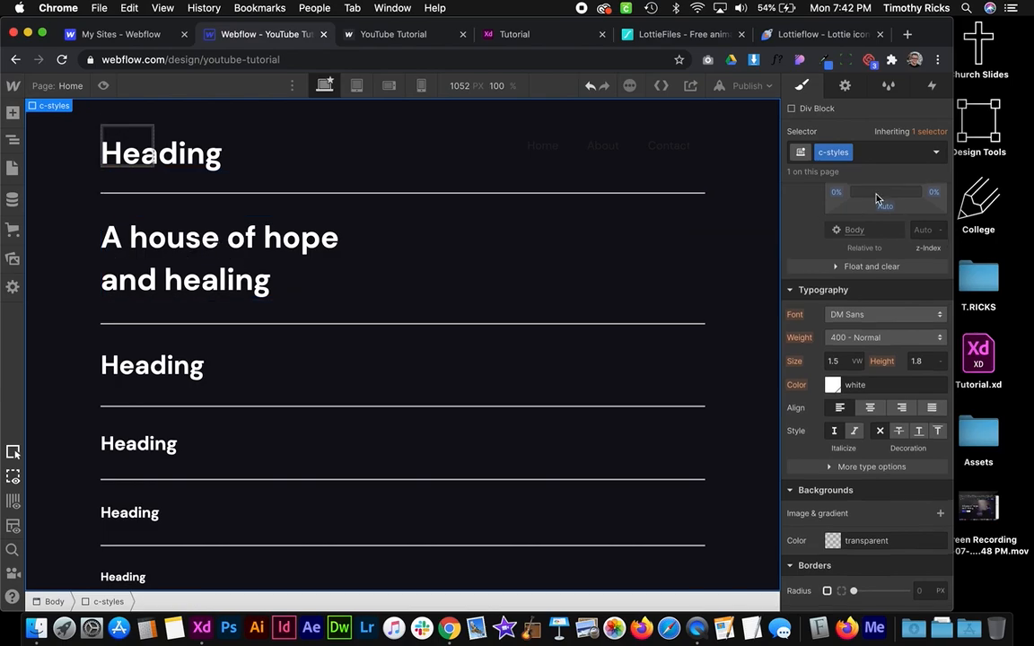
{"action": "scroll", "coordinate": [933, 215], "scroll_direction": "up", "scroll_amount": 5}
{"action": "left_click", "coordinate": [854, 216]}
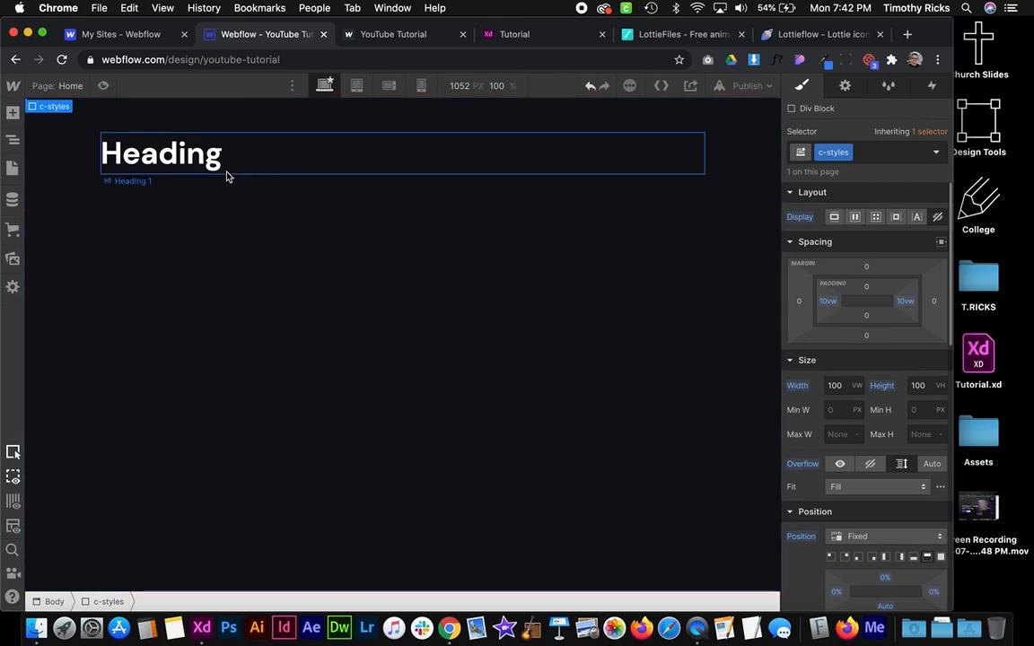
Copy the hero headline "A house of hope and healing" from the Adobe XD homepage and replace the section's H1 text with it
{"action": "left_click", "coordinate": [187, 158]}
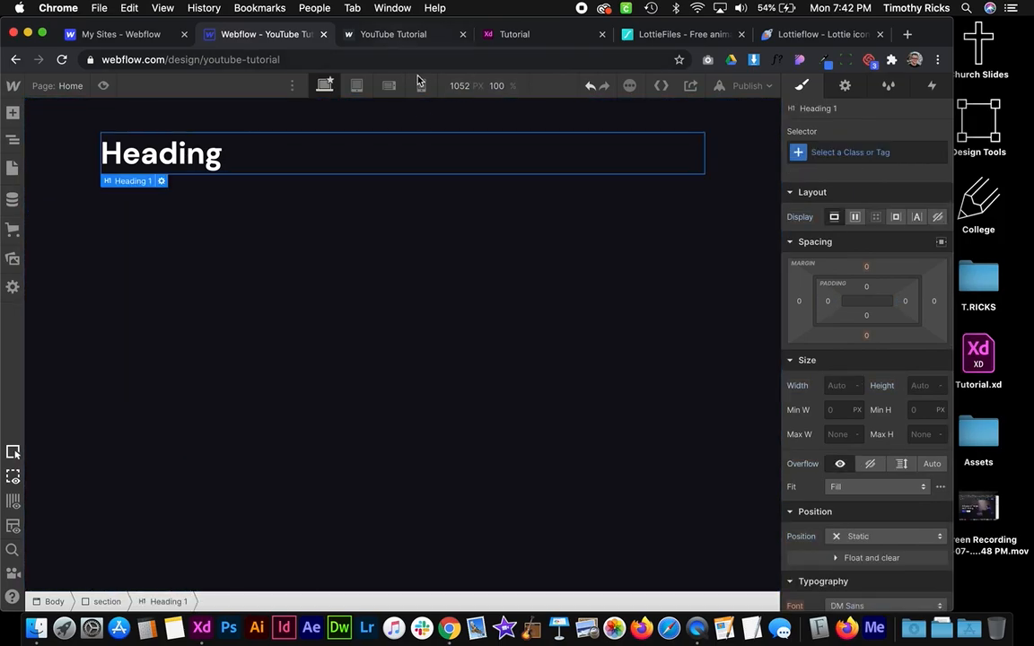
{"action": "key", "text": "ctrl+Right"}
{"action": "scroll", "coordinate": [434, 296], "scroll_direction": "up", "scroll_amount": 10}
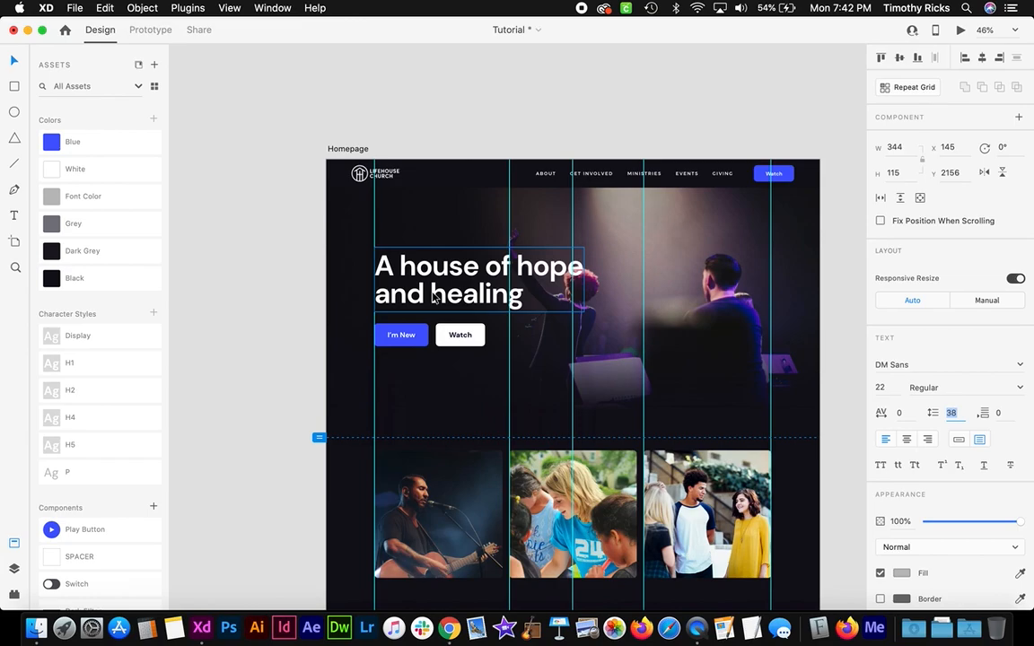
{"action": "double_click", "coordinate": [489, 262]}
{"action": "key", "text": "super+c"}
{"action": "key", "text": "ctrl+Left"}
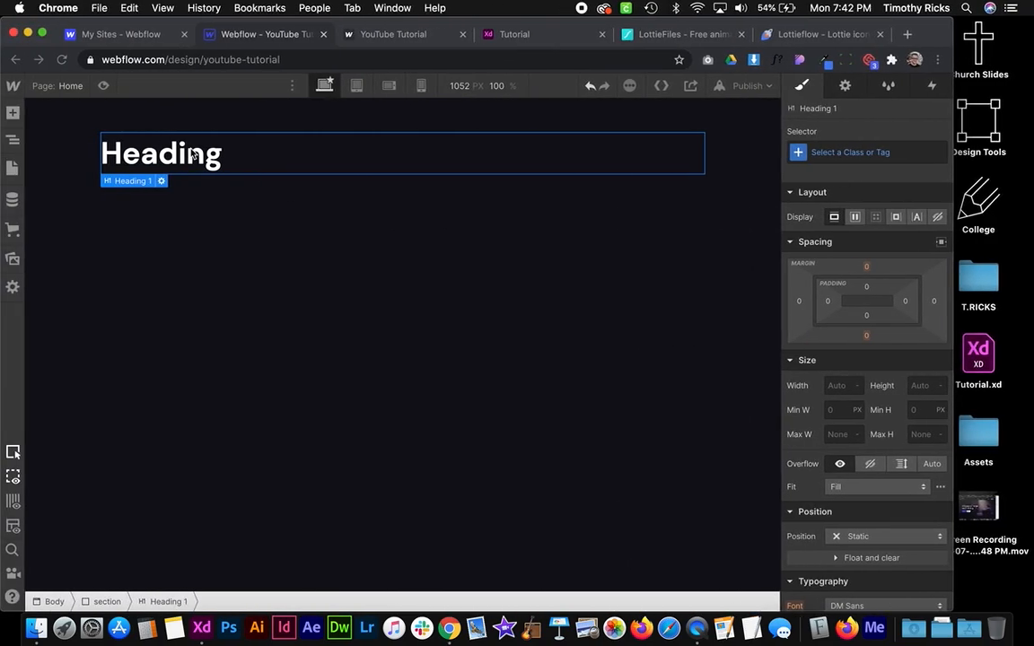
{"action": "double_click", "coordinate": [187, 155]}
{"action": "left_click_drag", "start_coordinate": [223, 155], "coordinate": [68, 159]}
{"action": "key", "text": "super+v"}
{"action": "left_click", "coordinate": [320, 258]}
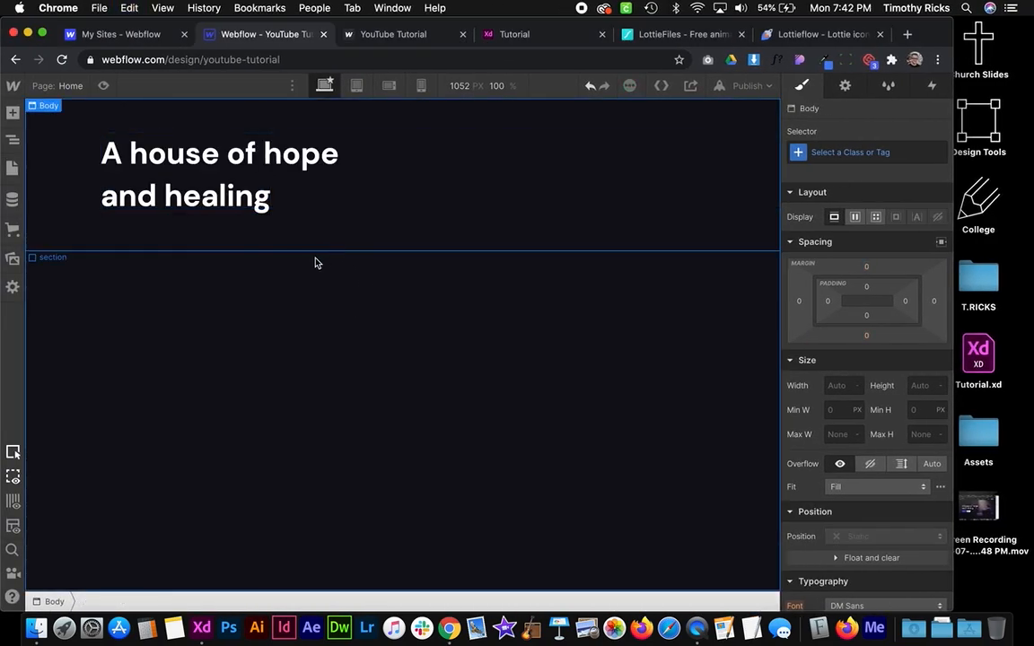
{"action": "left_click", "coordinate": [258, 182]}
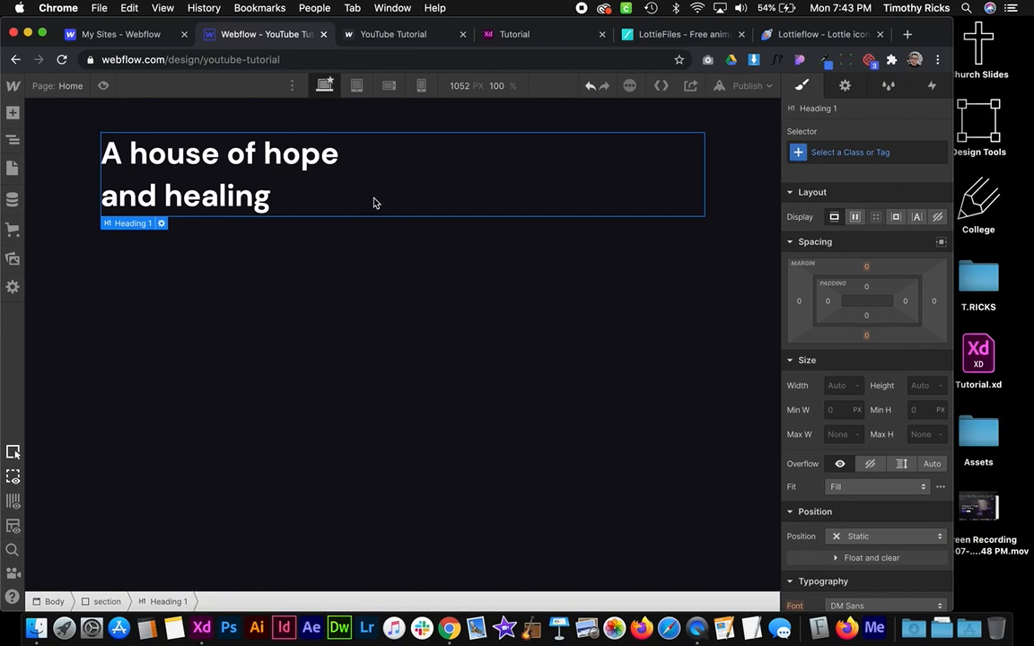
Place the Tutorial prototype beside the Webflow tab and compare its hero headline with the H1 in preview mode
{"action": "left_click_drag", "start_coordinate": [517, 33], "coordinate": [386, 34]}
{"action": "scroll", "coordinate": [373, 186], "scroll_direction": "down", "scroll_amount": 5}
{"action": "scroll", "coordinate": [373, 186], "scroll_direction": "up", "scroll_amount": 5}
{"action": "scroll", "coordinate": [230, 192], "scroll_direction": "up", "scroll_amount": 2}
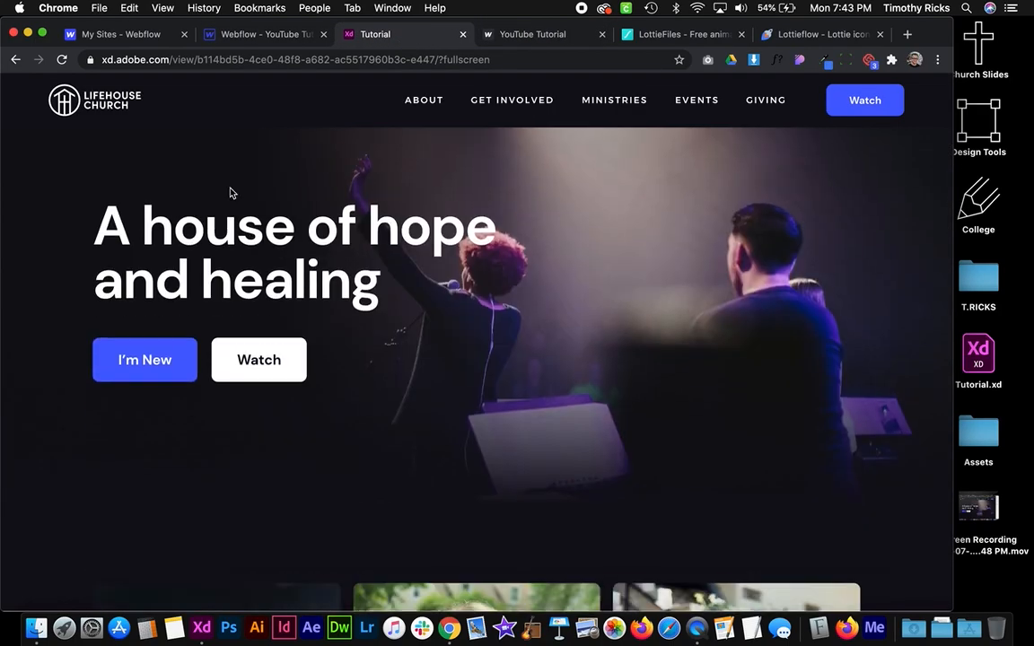
{"action": "left_click", "coordinate": [266, 35]}
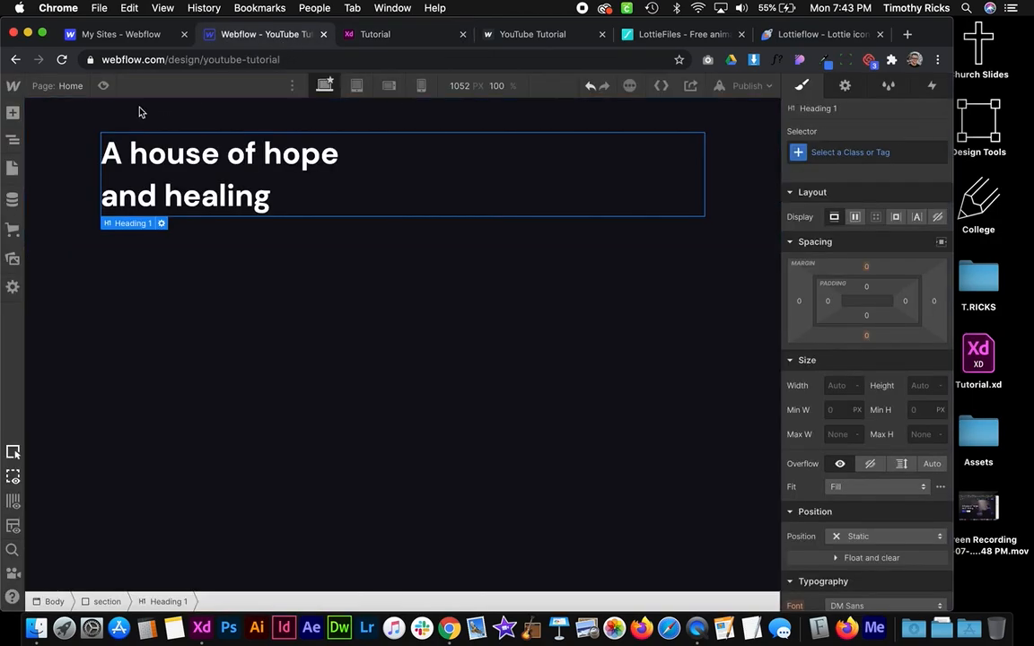
{"action": "left_click", "coordinate": [103, 86]}
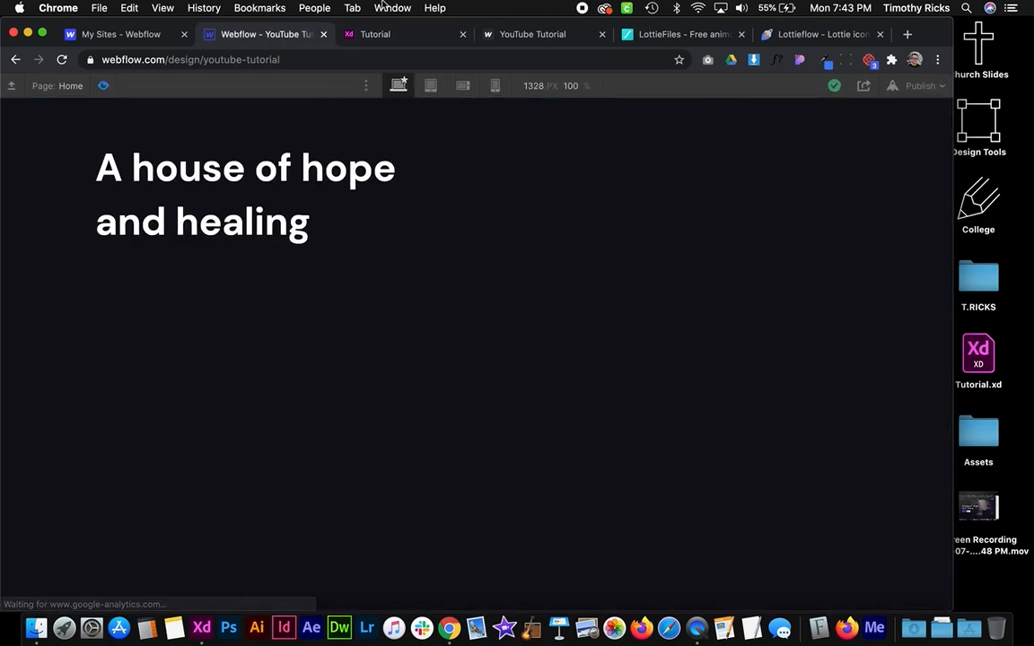
{"action": "left_click", "coordinate": [377, 34]}
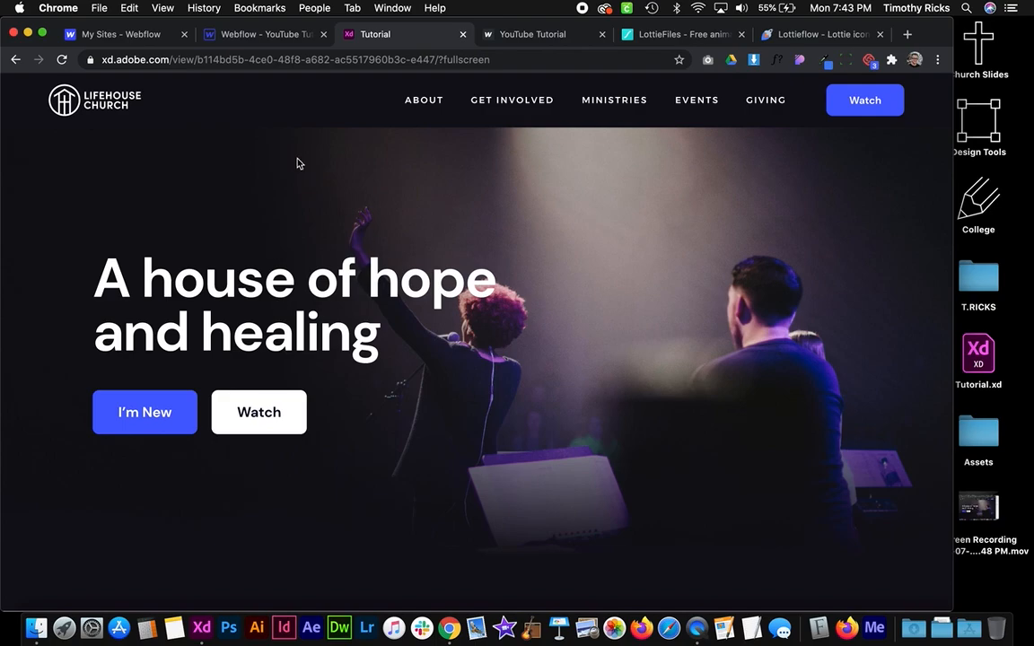
{"action": "left_click", "coordinate": [266, 34]}
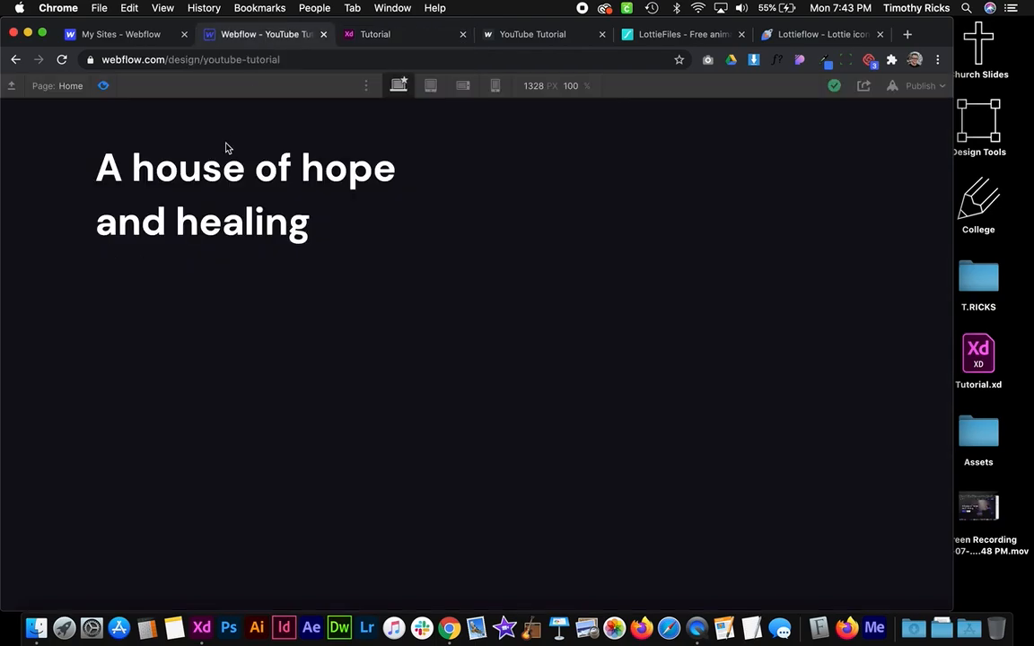
{"action": "left_click", "coordinate": [105, 88]}
Set the All H1 Headings tag's font size to 3.7 em
{"action": "left_click", "coordinate": [798, 155]}
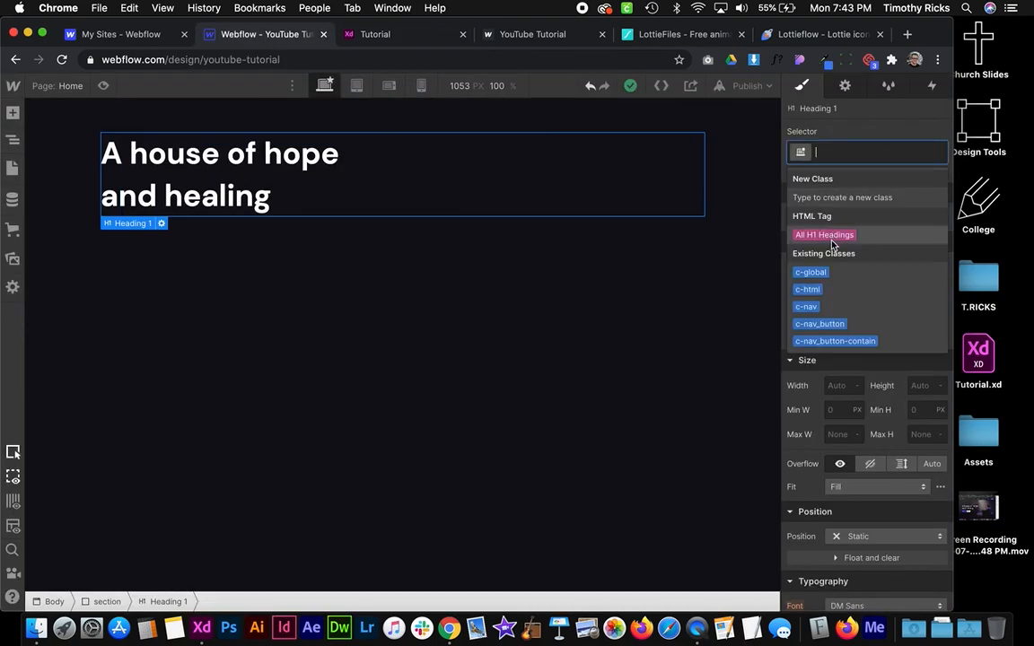
{"action": "left_click", "coordinate": [823, 236]}
{"action": "scroll", "coordinate": [875, 449], "scroll_direction": "down", "scroll_amount": 5}
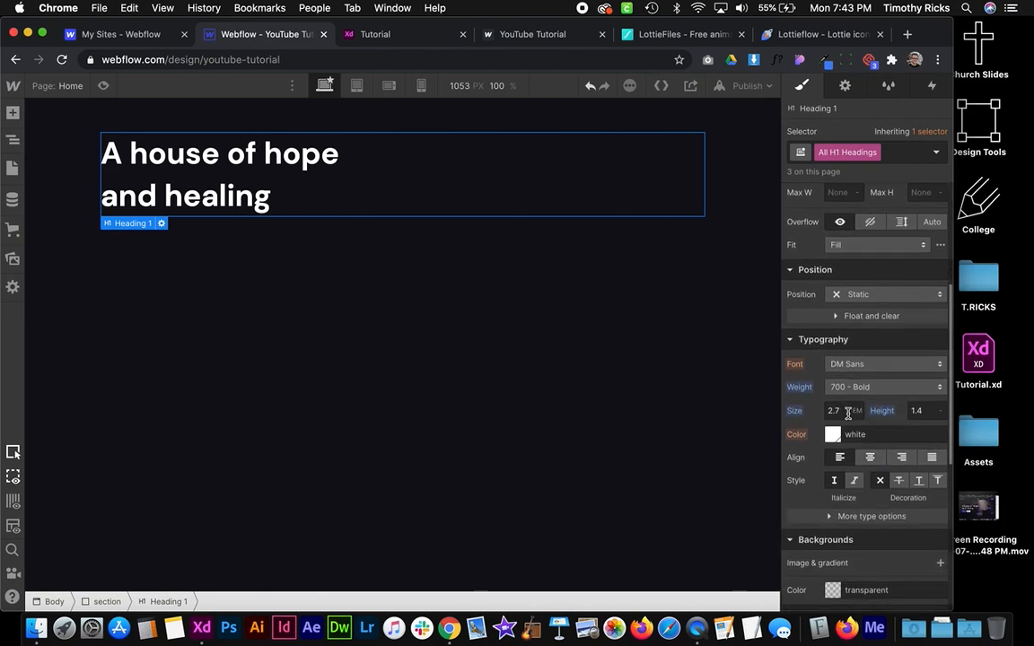
{"action": "left_click", "coordinate": [848, 412]}
{"action": "key", "text": "Up"}
{"action": "key", "text": "Up"}
{"action": "key", "text": "Up"}
{"action": "key", "text": "Up"}
{"action": "key", "text": "Up"}
{"action": "key", "text": "Up"}
{"action": "key", "text": "Up"}
{"action": "key", "text": "Up"}
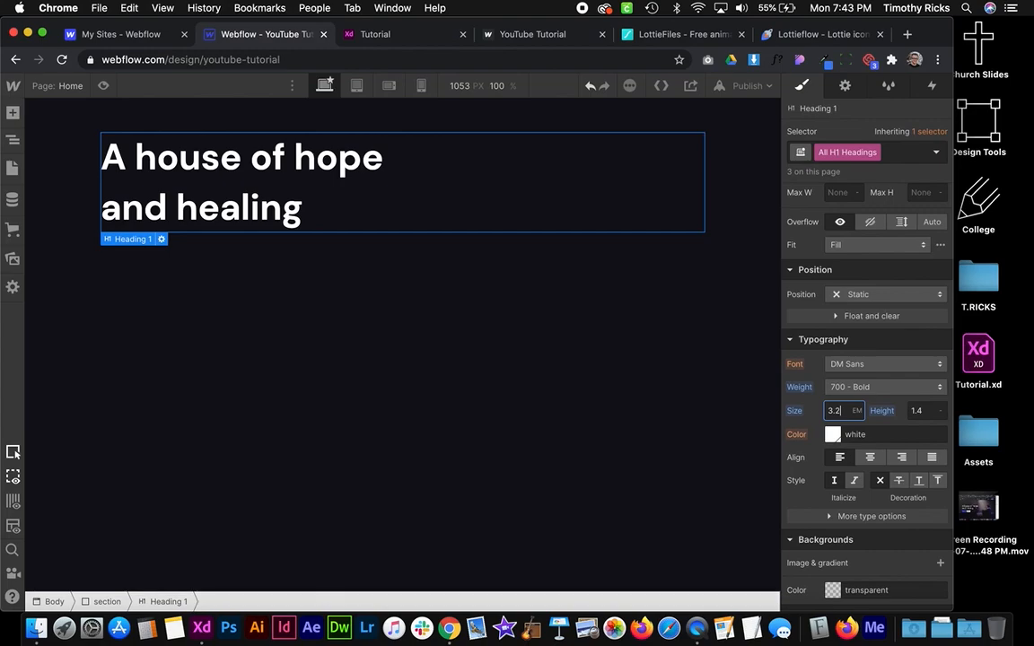
{"action": "key", "text": "Up"}
{"action": "key", "text": "Up"}
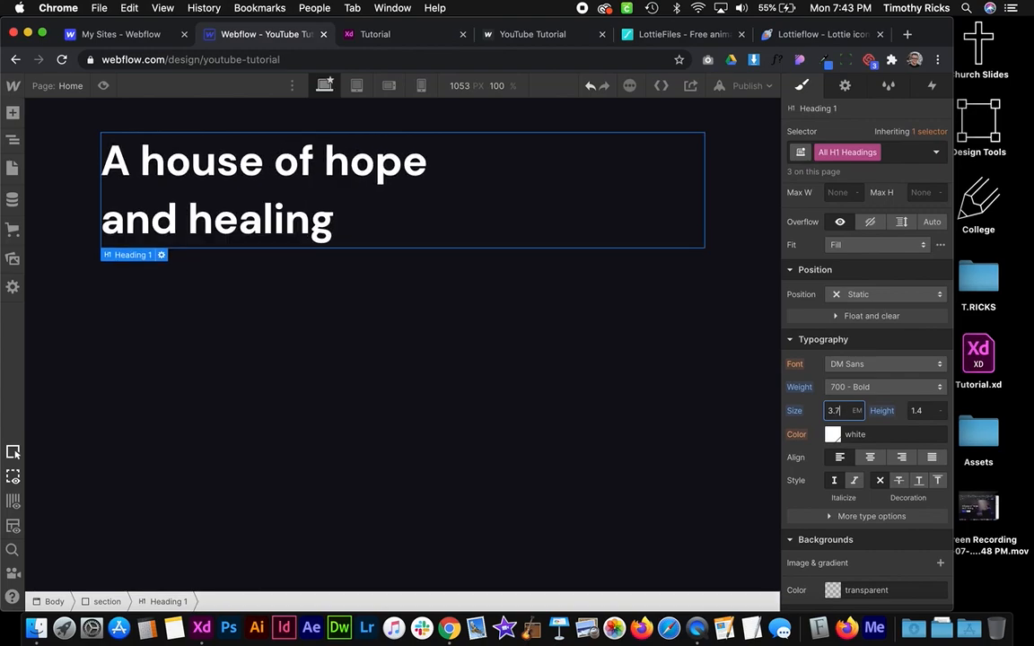
Set the letter spacing of All H1 Headings to -0.03 em, trying -0.2, -0.05 and -0.07 em first
{"action": "scroll", "coordinate": [857, 485], "scroll_direction": "down", "scroll_amount": 2}
{"action": "left_click", "coordinate": [872, 442]}
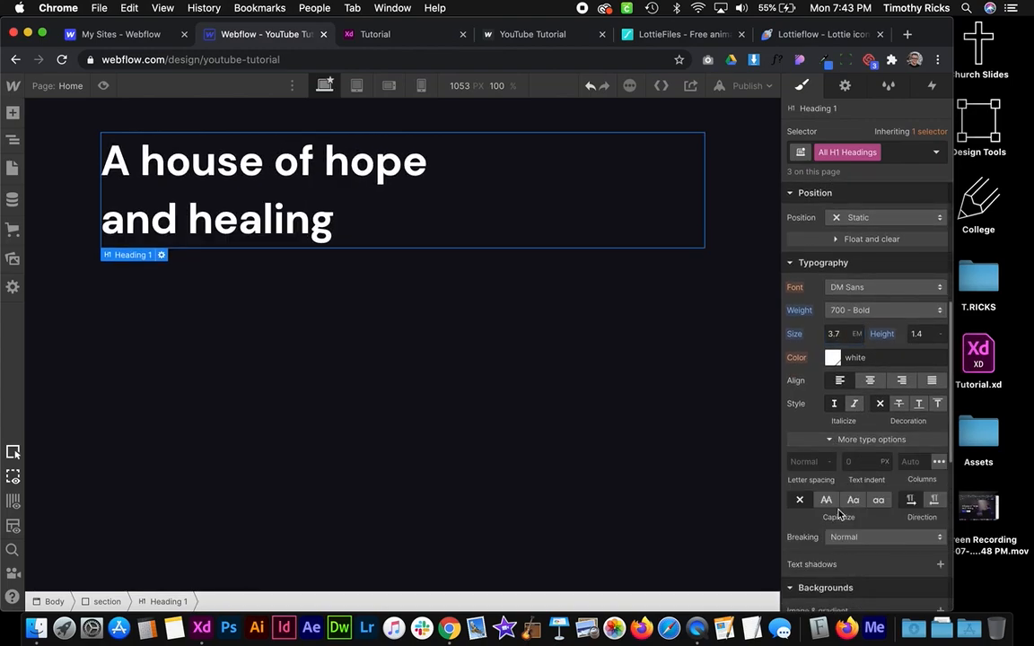
{"action": "scroll", "coordinate": [861, 466], "scroll_direction": "down", "scroll_amount": 1}
{"action": "left_click", "coordinate": [797, 424]}
{"action": "type", "text": "-.2em"}
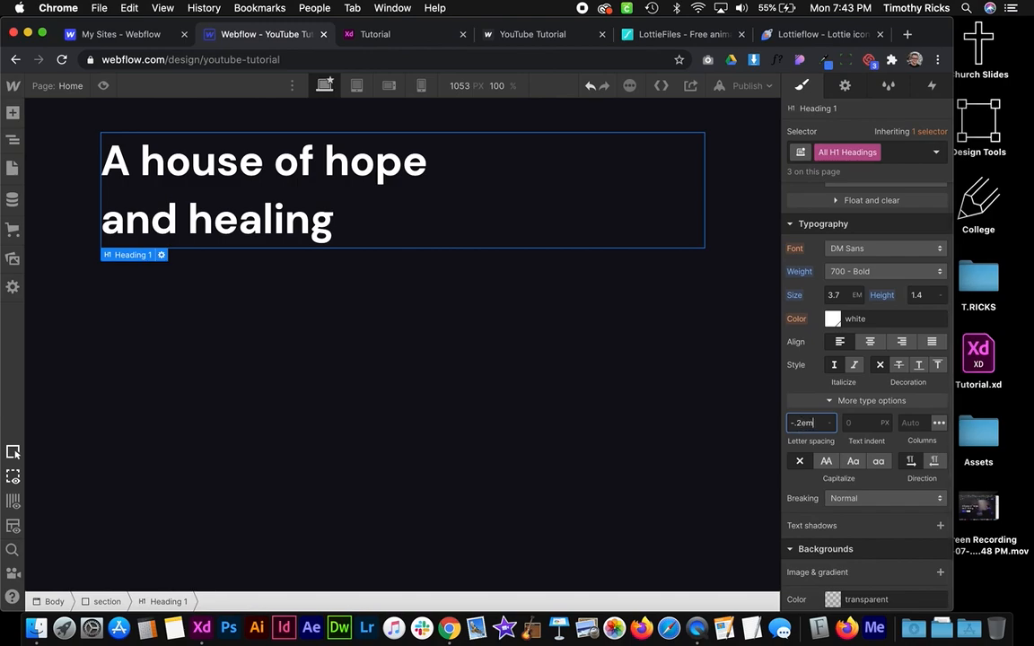
{"action": "key", "text": "Return"}
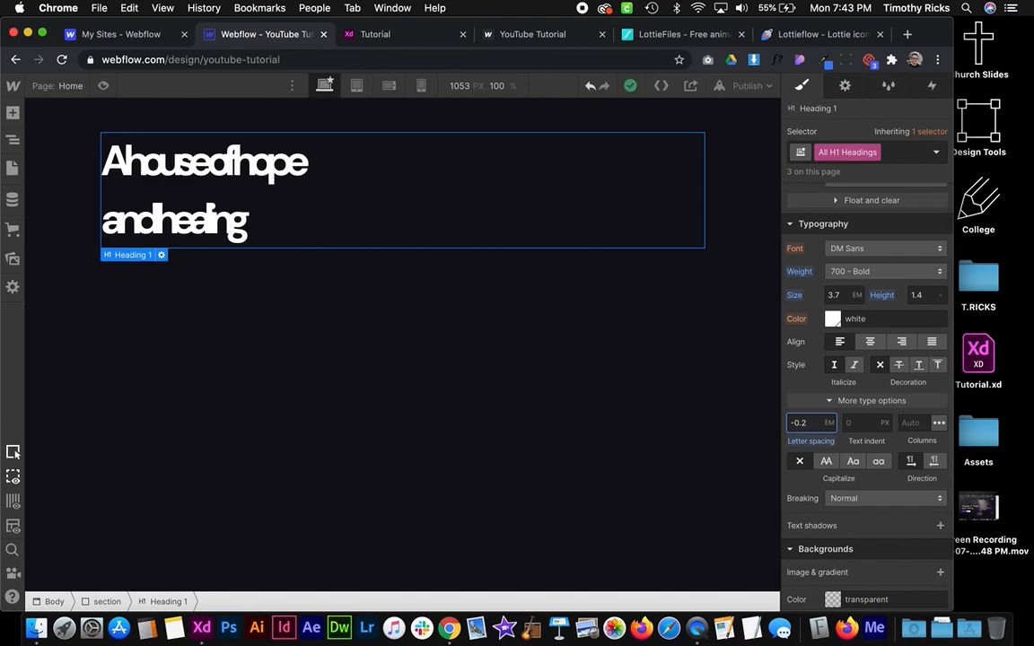
{"action": "type", "text": "5"}
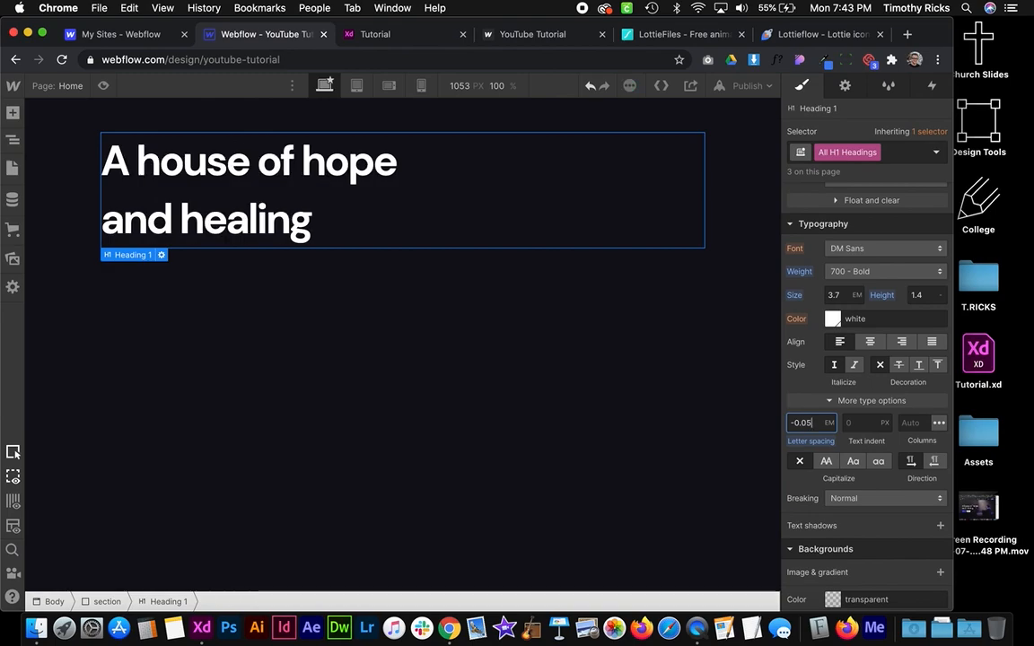
{"action": "key", "text": "BackSpace"}
{"action": "type", "text": "7"}
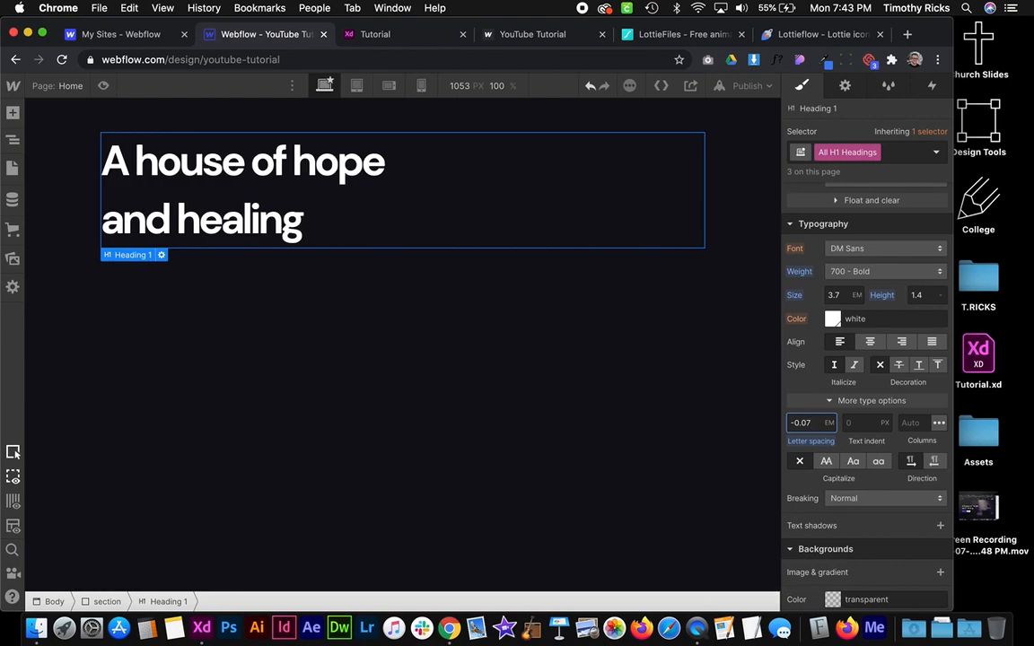
{"action": "type", "text": "3"}
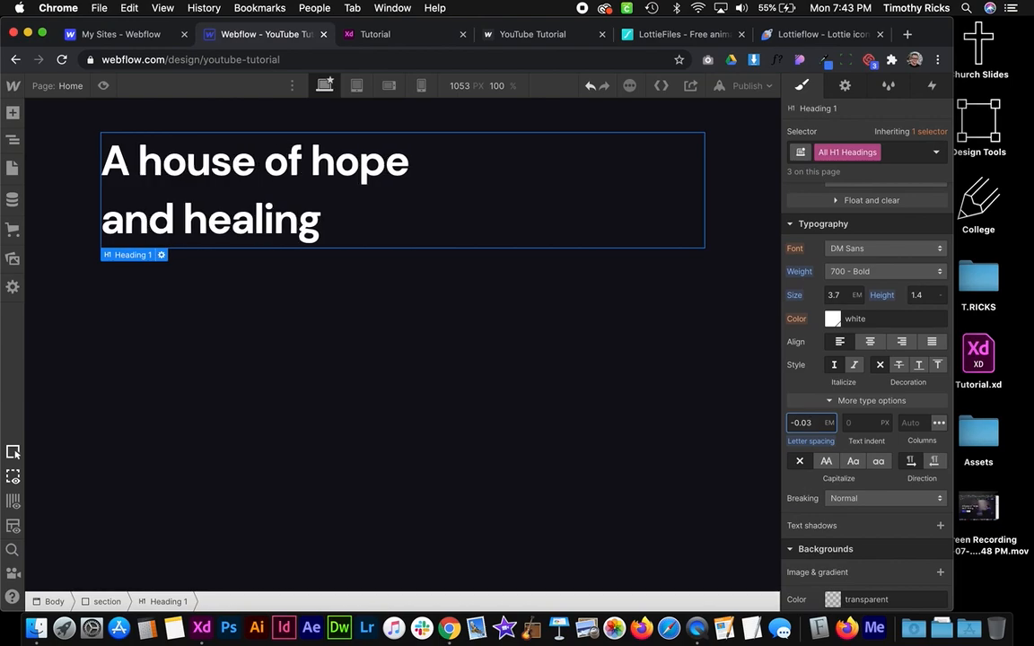
Set the line height of All H1 Headings to 1 and the font size to 4.2 em
{"action": "left_click", "coordinate": [925, 299]}
{"action": "type", "text": "1"}
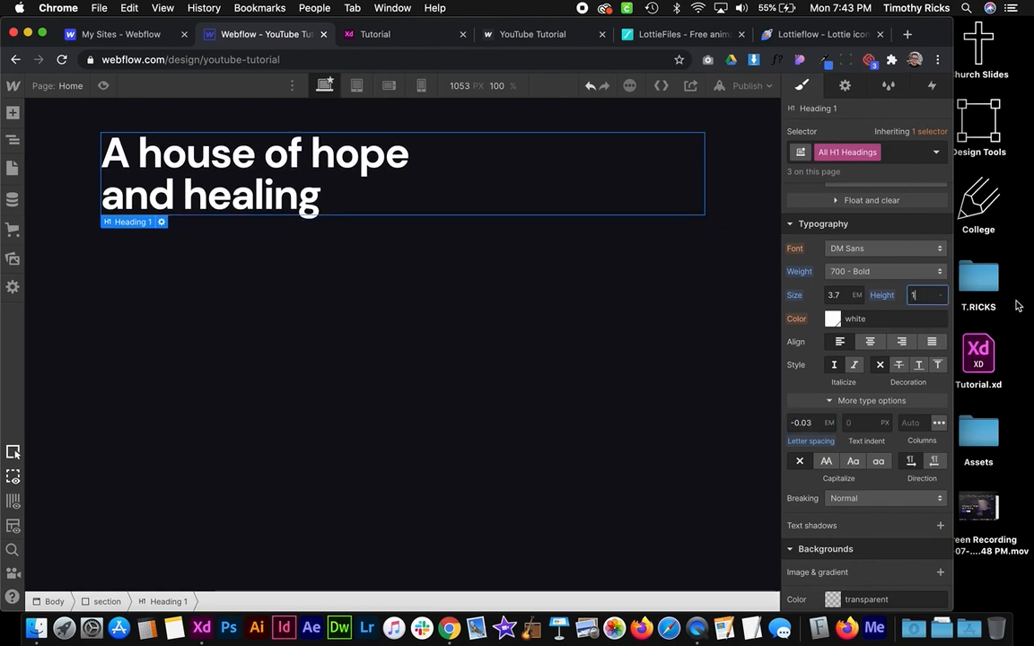
{"action": "left_click", "coordinate": [833, 294]}
{"action": "key", "text": "Up"}
{"action": "key", "text": "Up"}
{"action": "key", "text": "Up"}
{"action": "key", "text": "Up"}
{"action": "key", "text": "Up"}
{"action": "key", "text": "Up"}
{"action": "key", "text": "Down"}
Compare the restyled heading with the hero headline in the Tutorial prototype and reselect the H1 in Webflow
{"action": "left_click", "coordinate": [352, 260]}
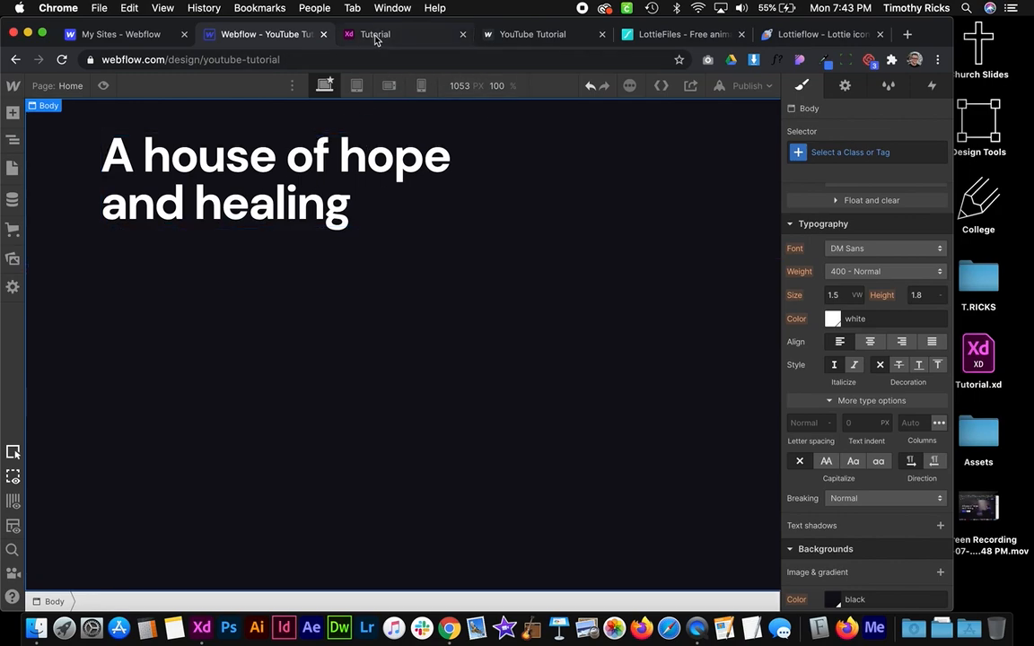
{"action": "left_click", "coordinate": [337, 36]}
{"action": "left_click", "coordinate": [266, 36]}
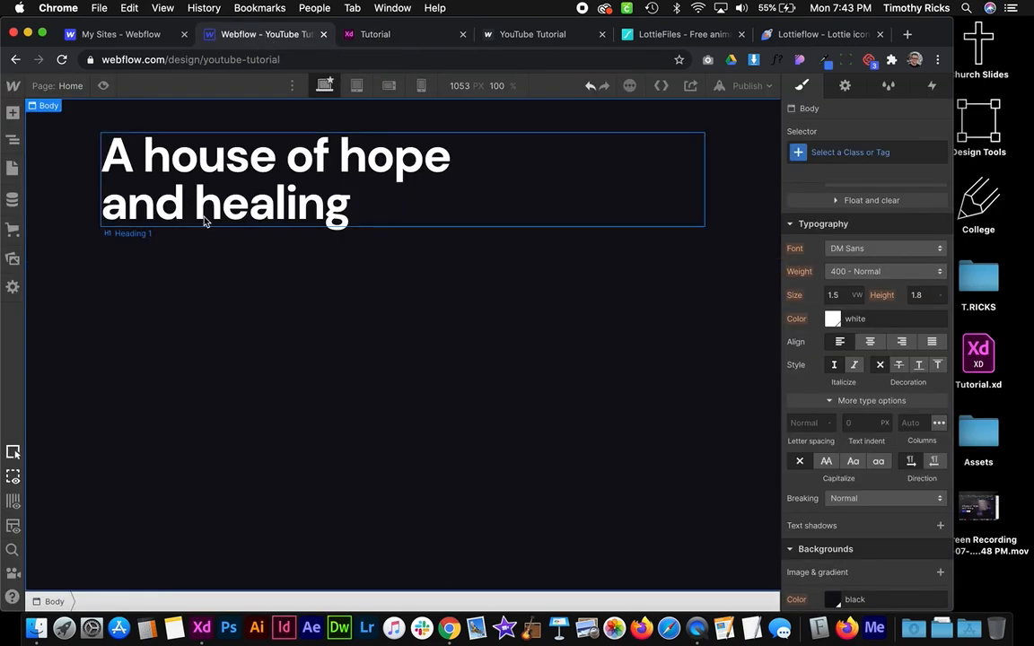
{"action": "left_click", "coordinate": [231, 209]}
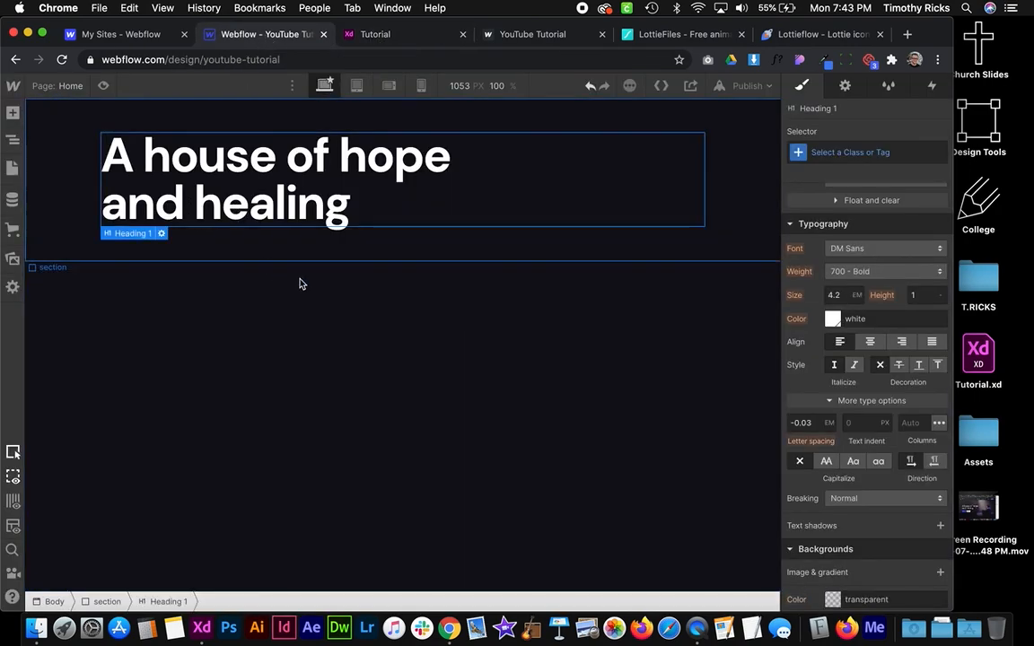
Add a Button element directly below the hero heading and give it the class button
{"action": "left_click", "coordinate": [13, 113]}
{"action": "scroll", "coordinate": [85, 440], "scroll_direction": "down", "scroll_amount": 2}
{"action": "left_click_drag", "start_coordinate": [116, 350], "coordinate": [220, 232]}
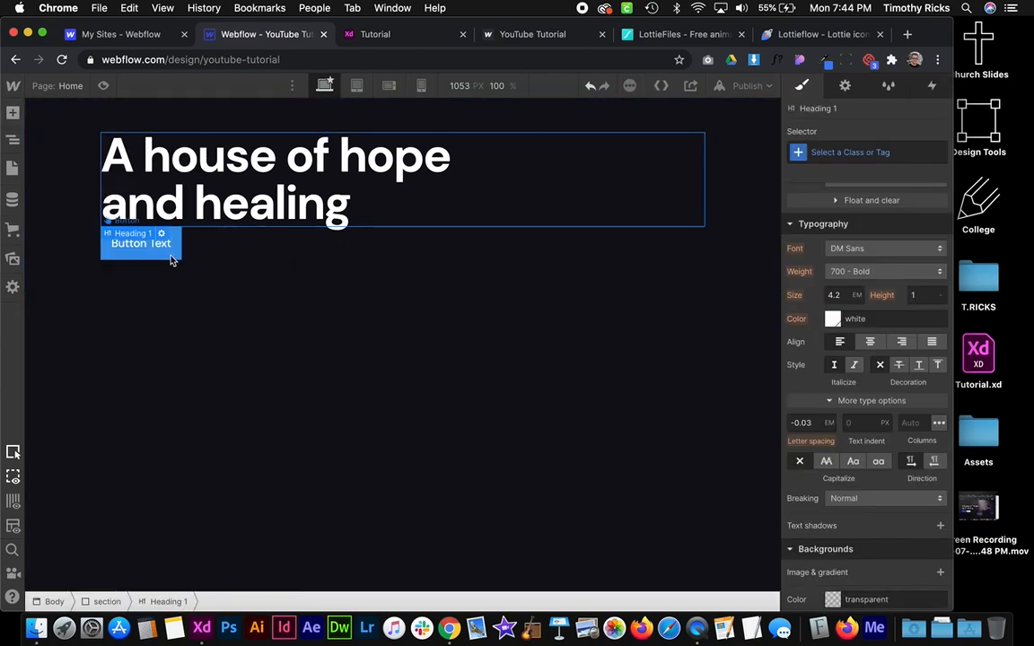
{"action": "left_click", "coordinate": [852, 153]}
{"action": "type", "text": "button"}
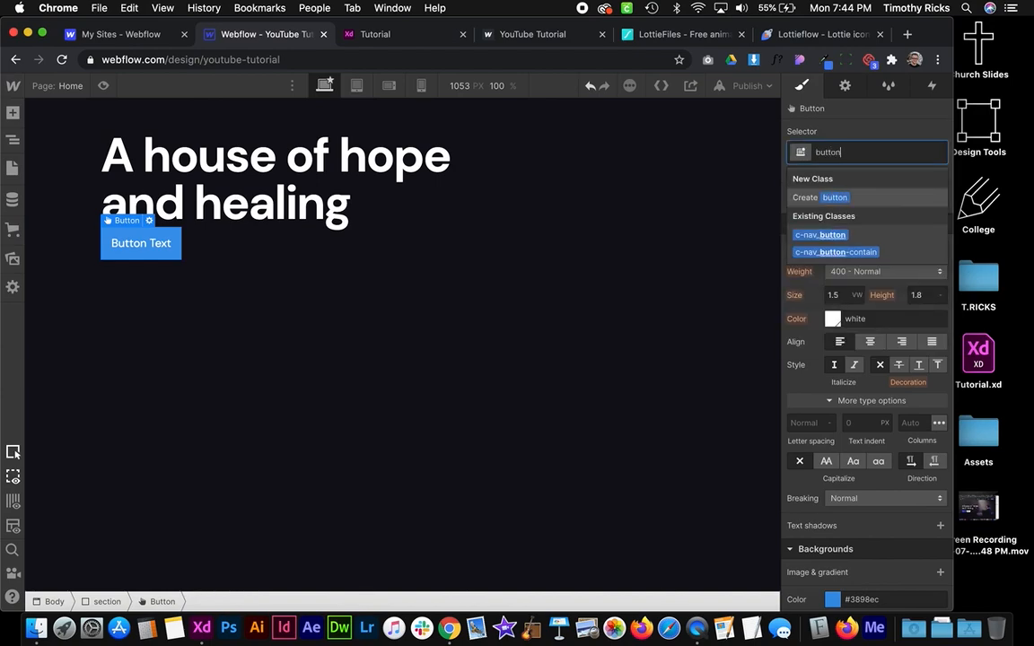
{"action": "key", "text": "Return"}
Set the background color of the button class to the saved Royal Blue swatch
{"action": "scroll", "coordinate": [868, 303], "scroll_direction": "down", "scroll_amount": 5}
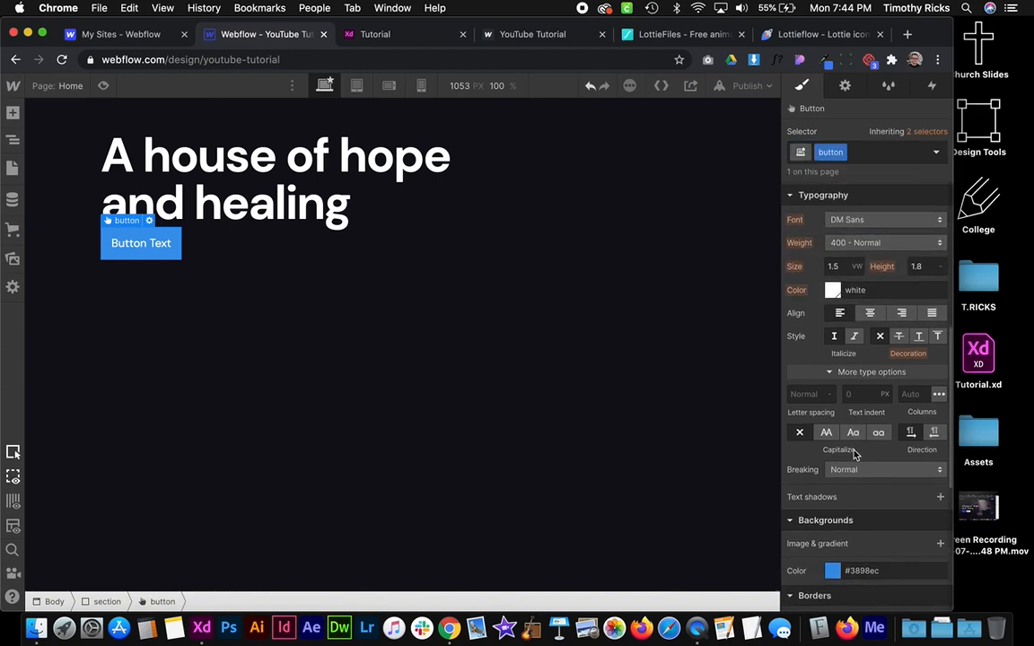
{"action": "left_click", "coordinate": [831, 461]}
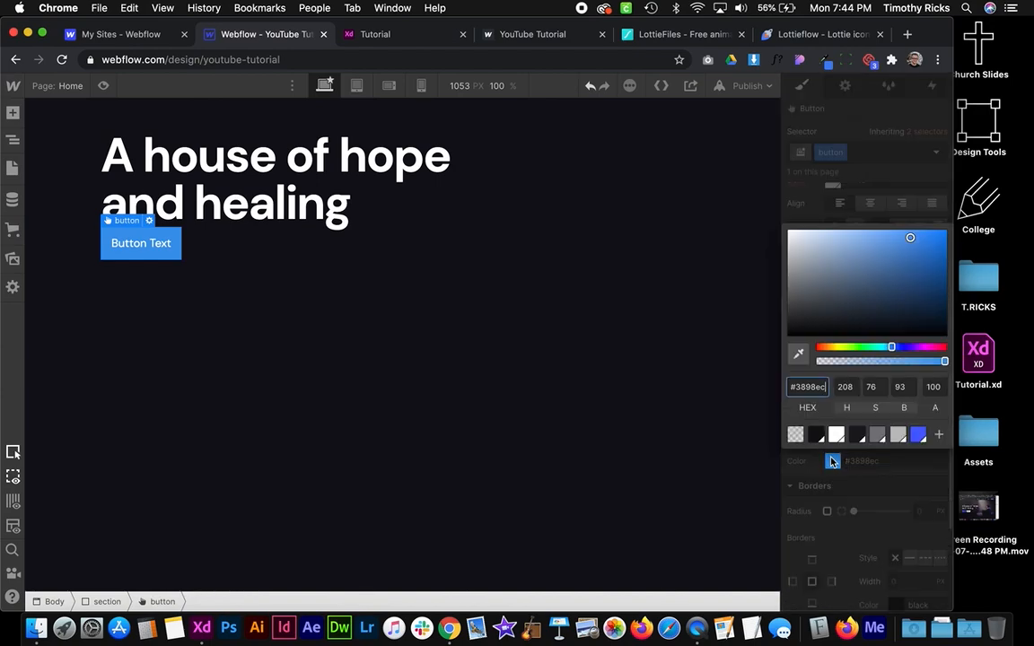
{"action": "left_click", "coordinate": [917, 435]}
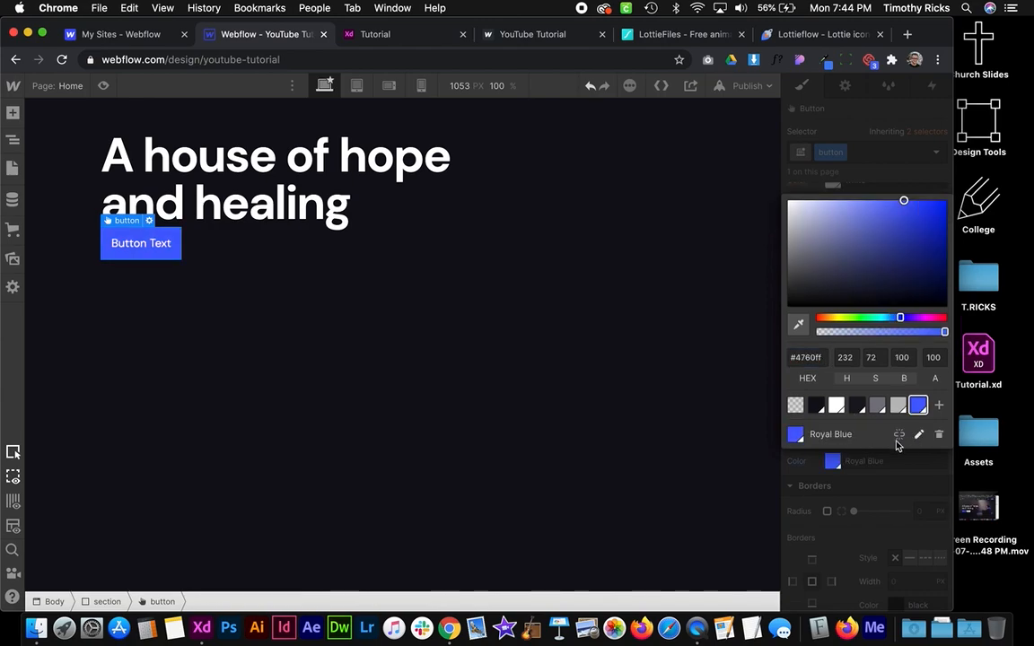
{"action": "left_click", "coordinate": [880, 488]}
Set the button text's font weight to 700 - Bold
{"action": "scroll", "coordinate": [858, 397], "scroll_direction": "up", "scroll_amount": 5}
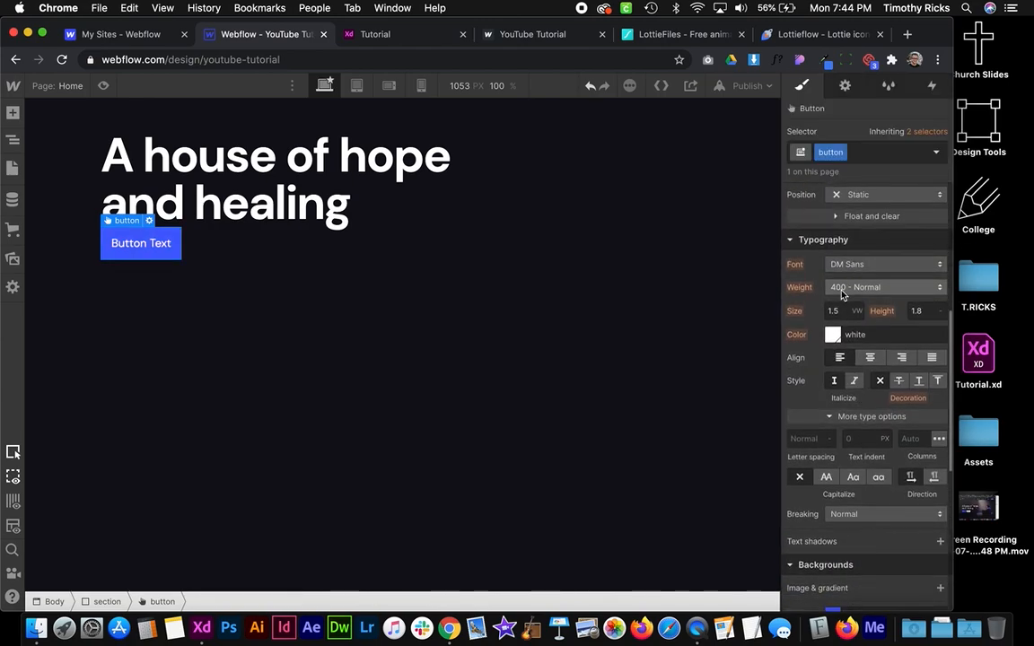
{"action": "left_click", "coordinate": [842, 294]}
{"action": "left_click", "coordinate": [852, 339]}
{"action": "scroll", "coordinate": [848, 485], "scroll_direction": "down", "scroll_amount": 1}
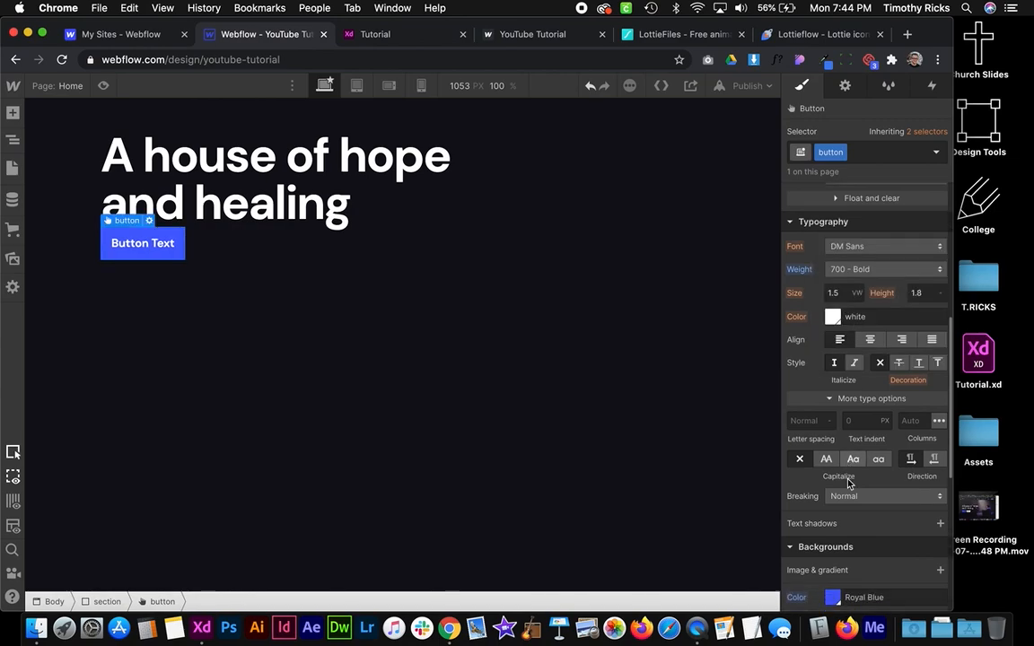
{"action": "scroll", "coordinate": [849, 480], "scroll_direction": "down", "scroll_amount": 3}
Set the button's left and right padding to 2 em each
{"action": "scroll", "coordinate": [848, 485], "scroll_direction": "up", "scroll_amount": 10}
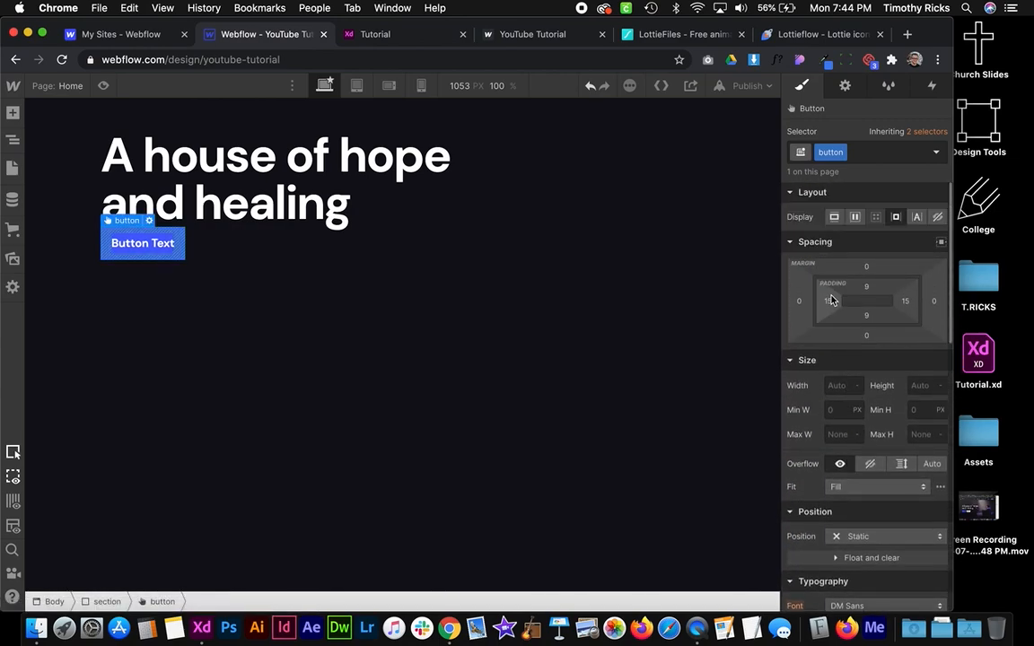
{"action": "left_click", "coordinate": [829, 301]}
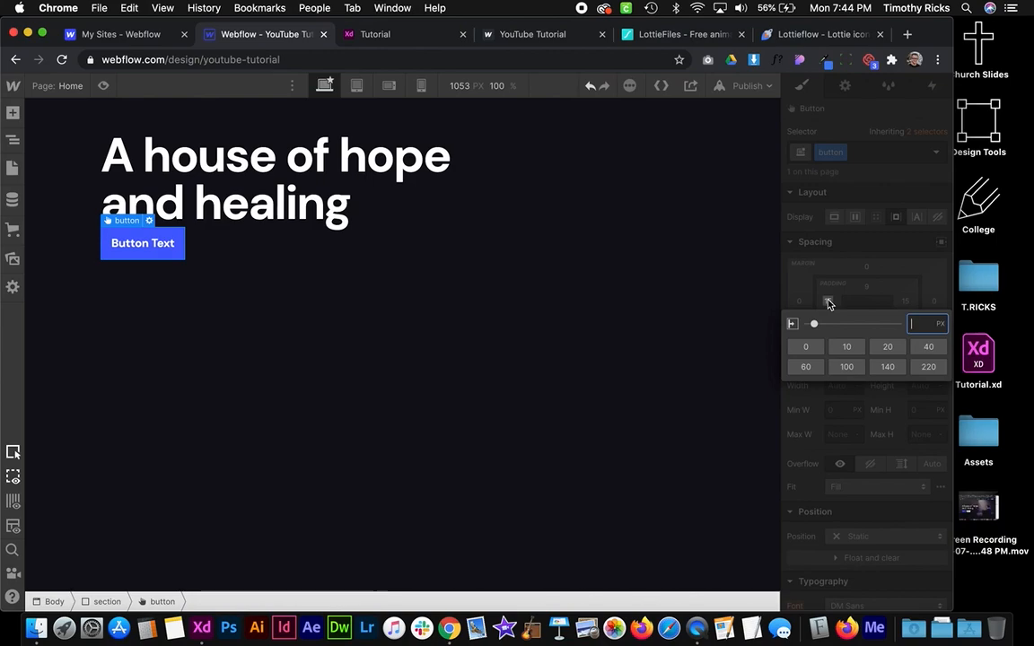
{"action": "type", "text": "2em"}
{"action": "key", "text": "Return"}
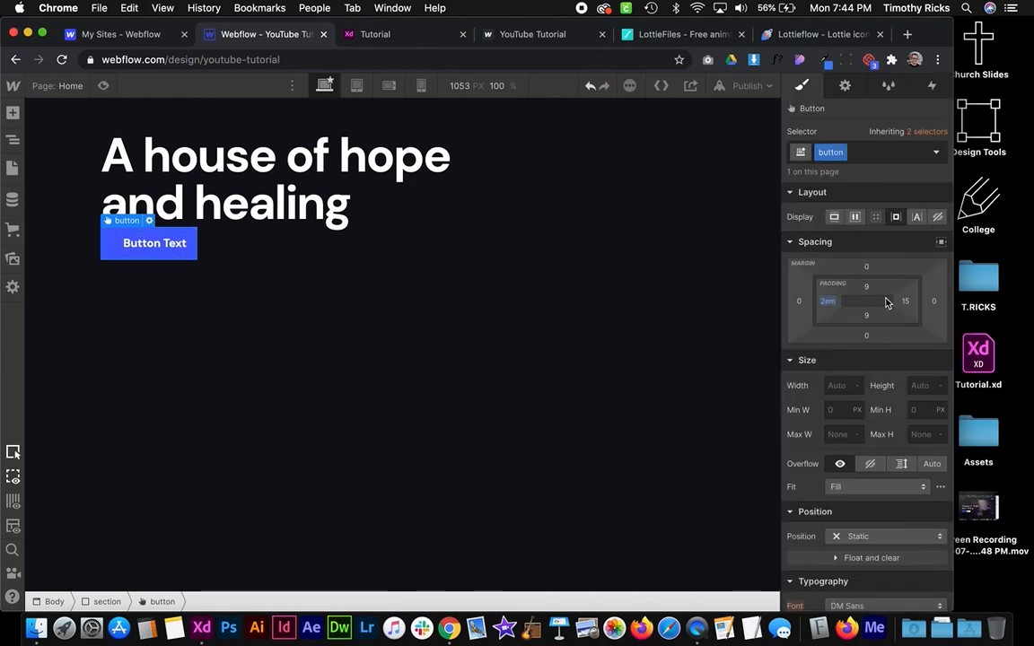
{"action": "left_click", "coordinate": [905, 300]}
{"action": "type", "text": "2em"}
{"action": "key", "text": "Return"}
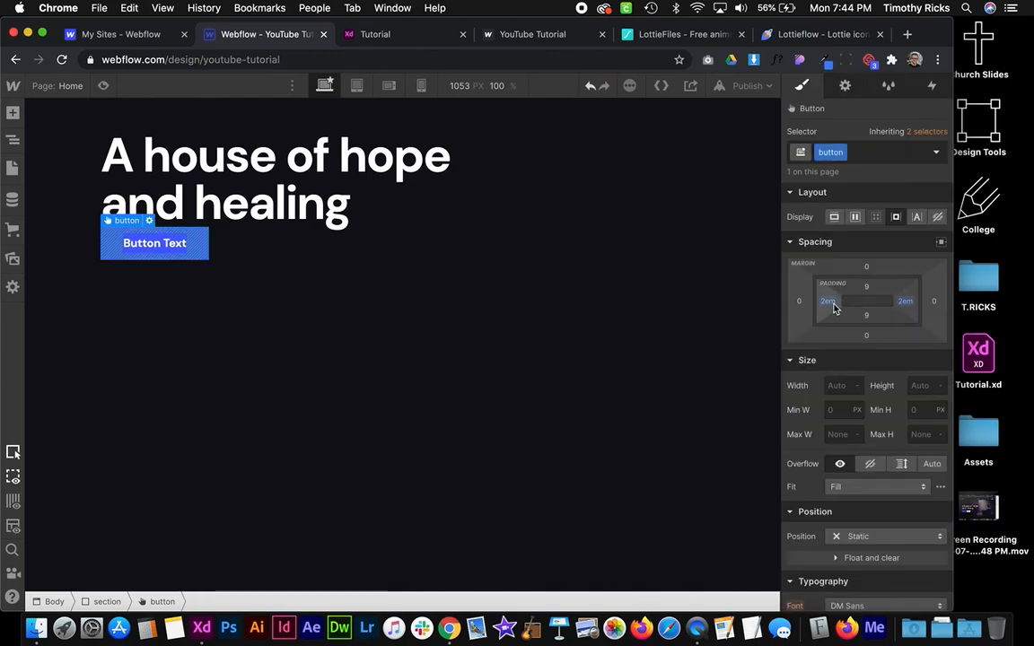
Set the button's top and bottom padding to 1 em each and deselect it to view the result
{"action": "left_click", "coordinate": [865, 286]}
{"action": "type", "text": "1em"}
{"action": "key", "text": "Return"}
{"action": "left_click", "coordinate": [866, 314]}
{"action": "type", "text": "1"}
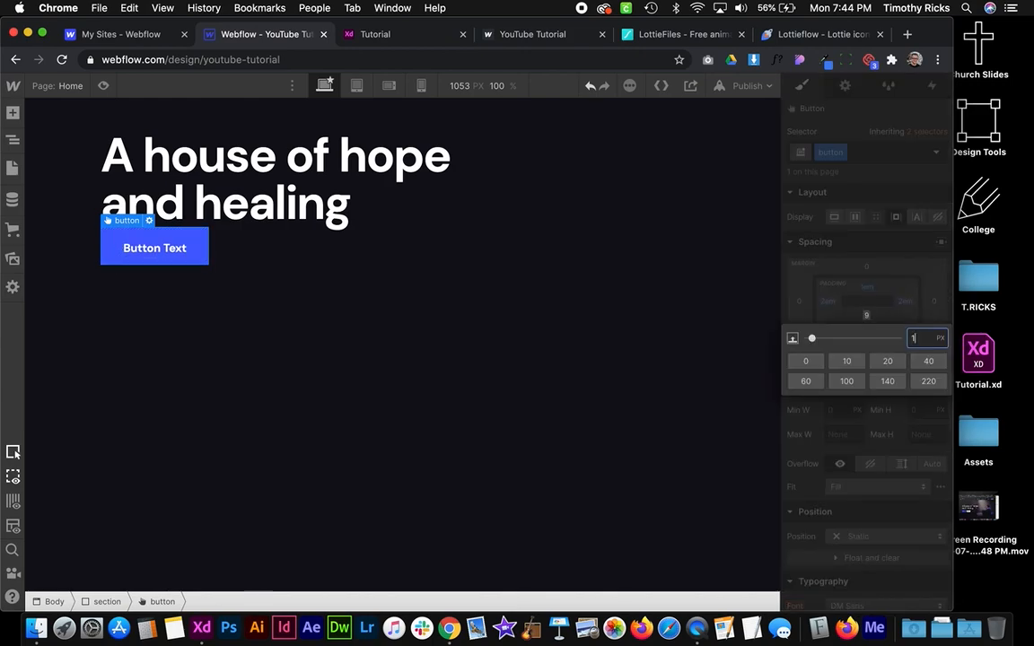
{"action": "type", "text": "em"}
{"action": "key", "text": "Return"}
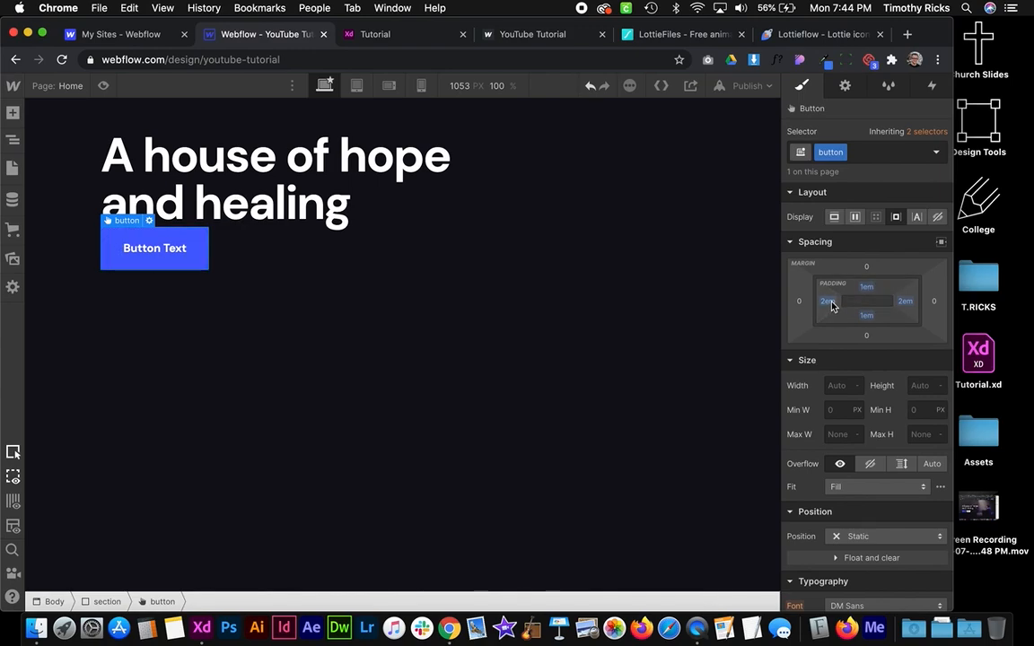
{"action": "scroll", "coordinate": [844, 359], "scroll_direction": "down", "scroll_amount": 5}
{"action": "left_click", "coordinate": [305, 260]}
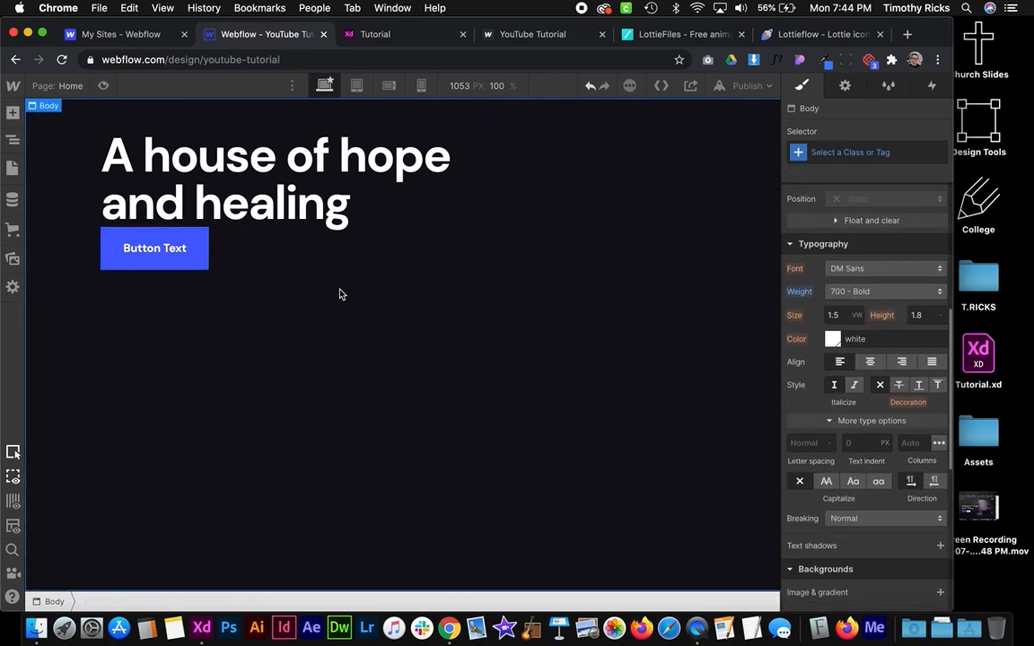
{"action": "left_click", "coordinate": [198, 249]}
{"action": "right_click", "coordinate": [752, 431]}
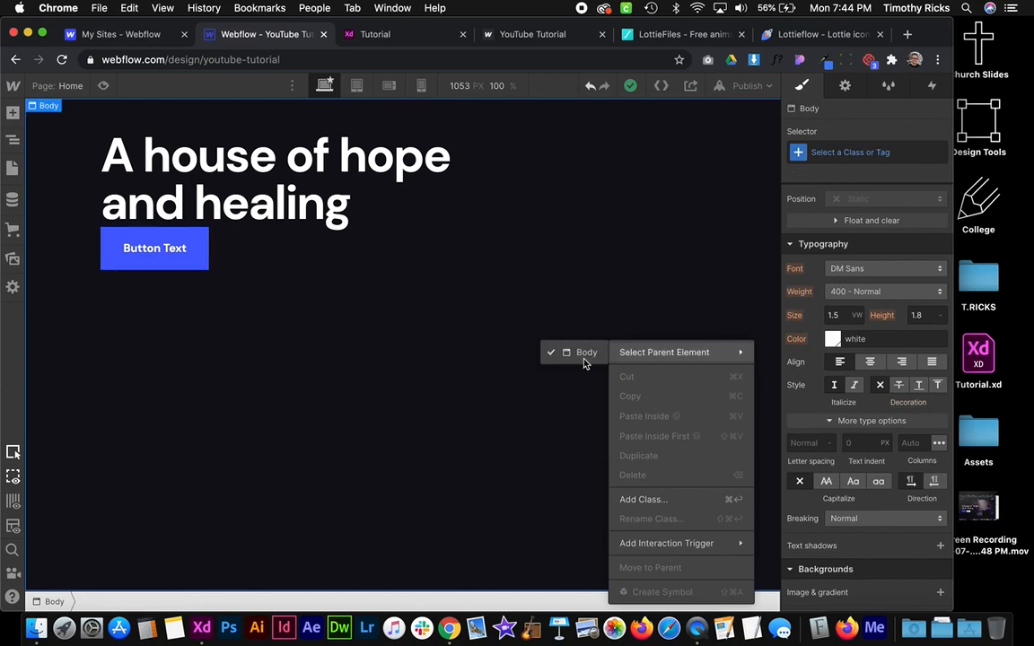
{"action": "left_click", "coordinate": [424, 271]}
Round the button's corners with a border radius of 0.6 em, trying 0.5 em first
{"action": "left_click", "coordinate": [155, 248]}
{"action": "scroll", "coordinate": [805, 401], "scroll_direction": "down", "scroll_amount": 5}
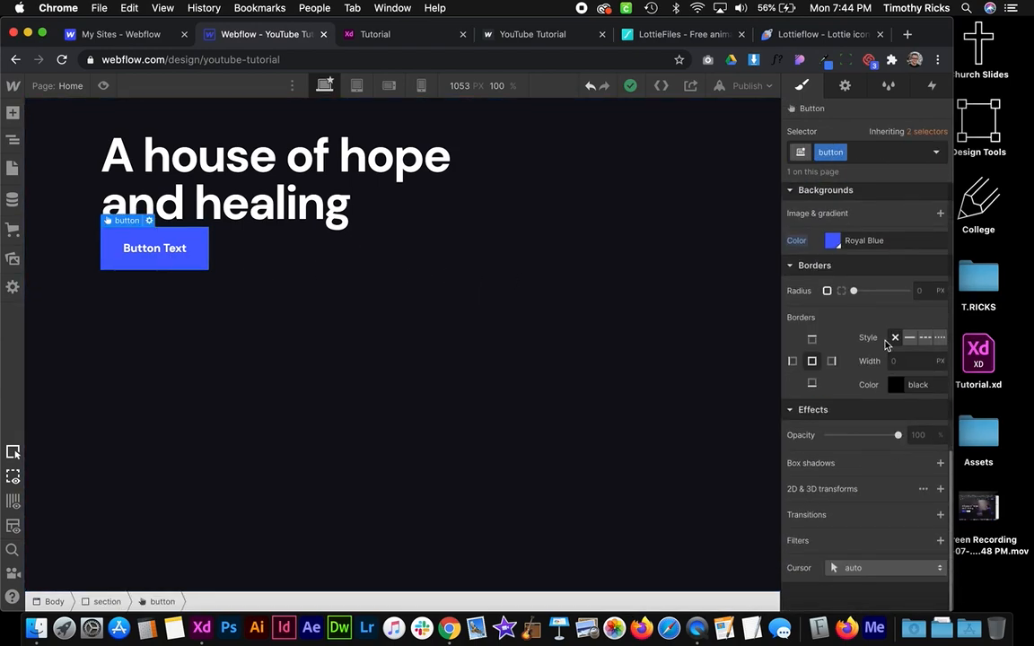
{"action": "left_click", "coordinate": [924, 289]}
{"action": "type", "text": "0.1"}
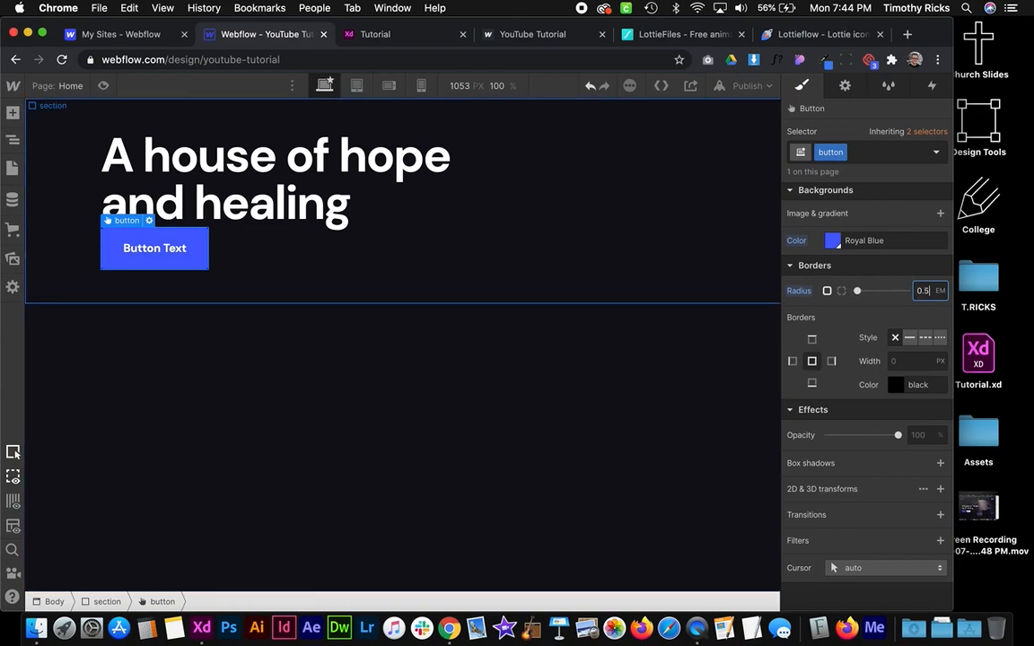
{"action": "left_click", "coordinate": [269, 216]}
{"action": "left_click", "coordinate": [290, 263]}
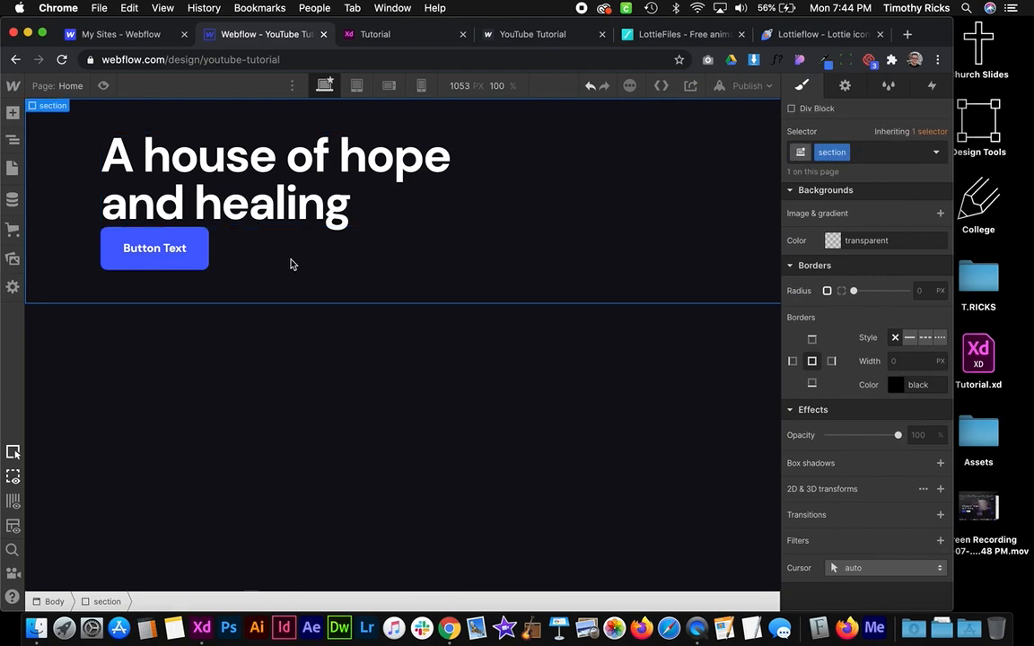
{"action": "left_click", "coordinate": [205, 256]}
{"action": "left_click", "coordinate": [653, 265]}
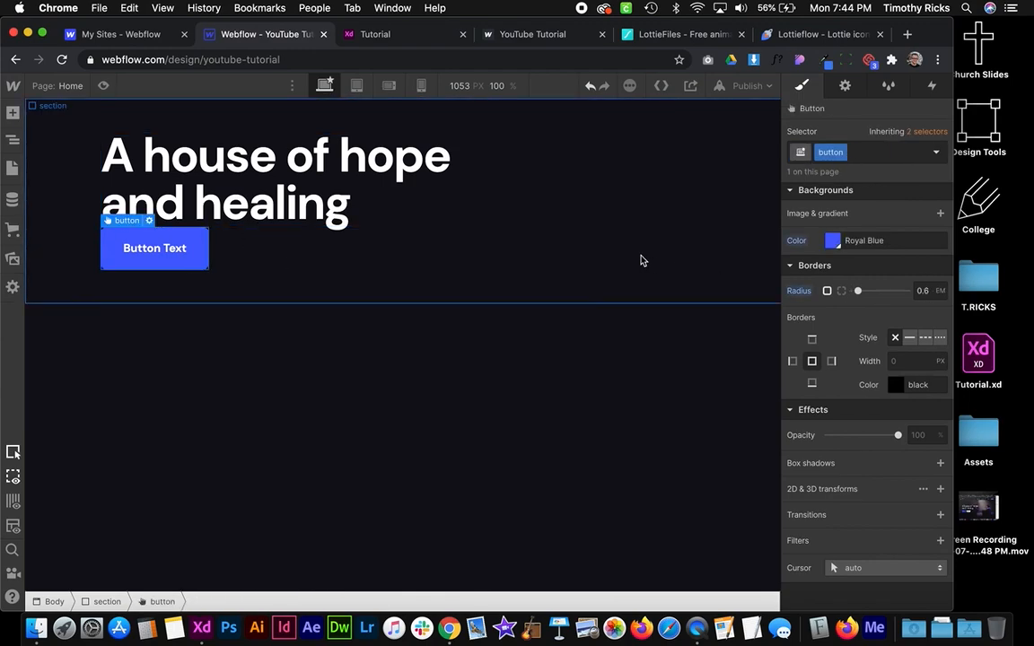
Check the hero buttons in the Tutorial prototype and change the Webflow button's text to "I'm New"
{"action": "left_click", "coordinate": [373, 34]}
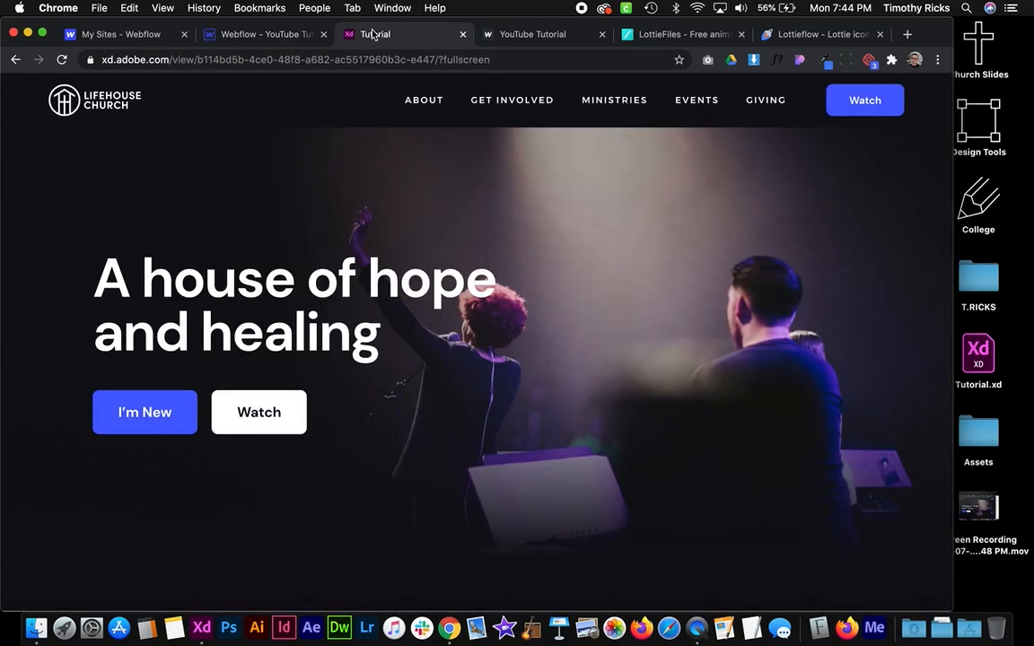
{"action": "left_click", "coordinate": [272, 34]}
{"action": "left_click", "coordinate": [188, 252]}
{"action": "key", "text": "super+a"}
{"action": "key", "text": "BackSpace"}
{"action": "type", "text": "New"}
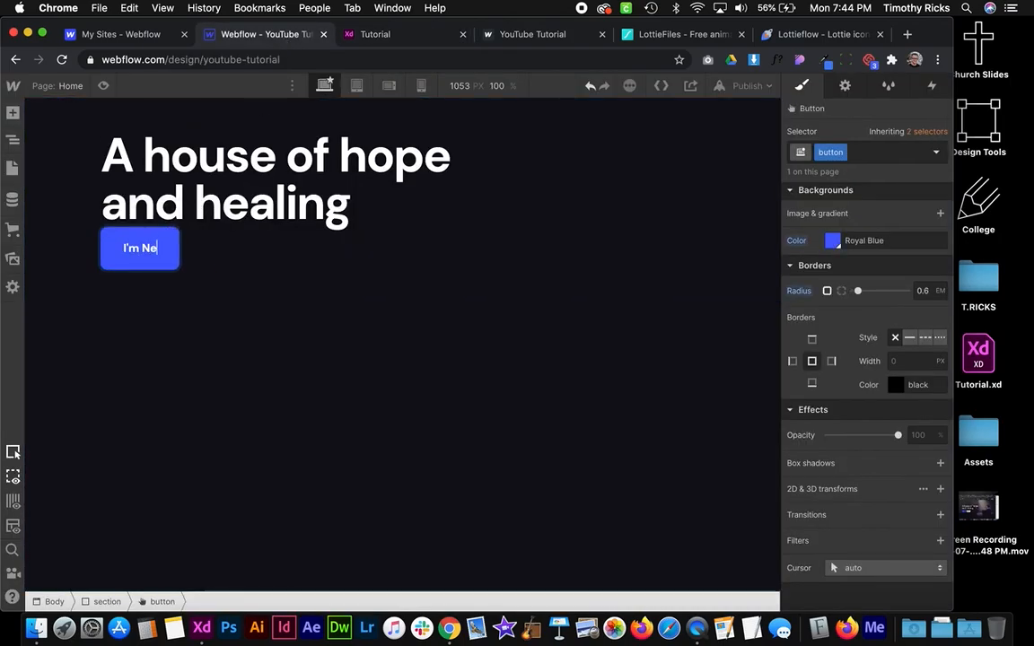
{"action": "left_click", "coordinate": [365, 296]}
Duplicate the I'm New button and change the copy's text to "Watch", as in the Tutorial prototype
{"action": "right_click", "coordinate": [168, 257]}
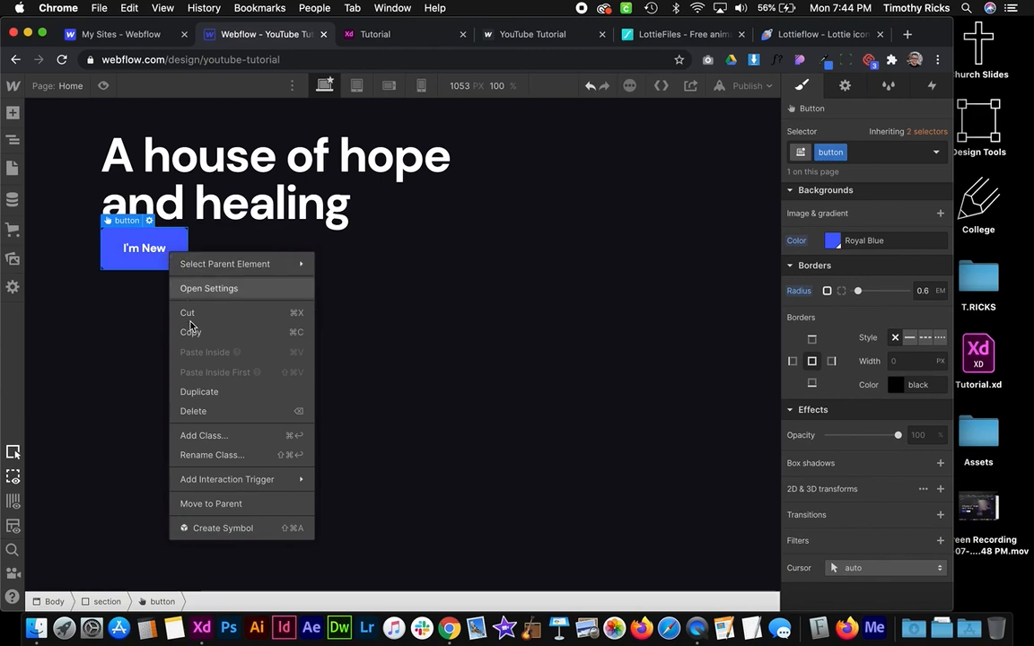
{"action": "left_click", "coordinate": [225, 396]}
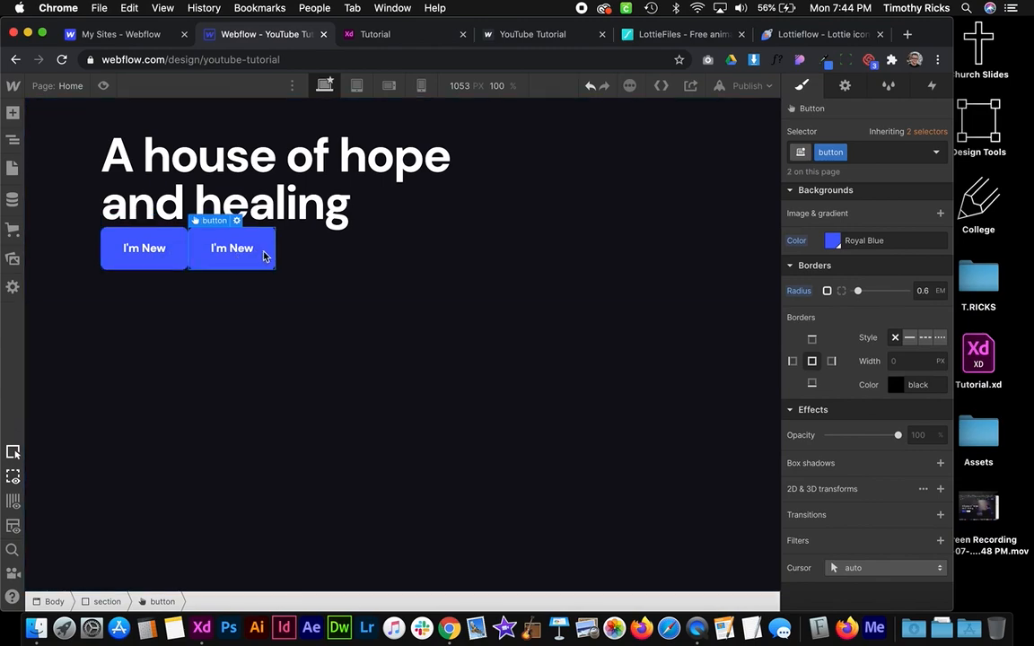
{"action": "left_click", "coordinate": [377, 35]}
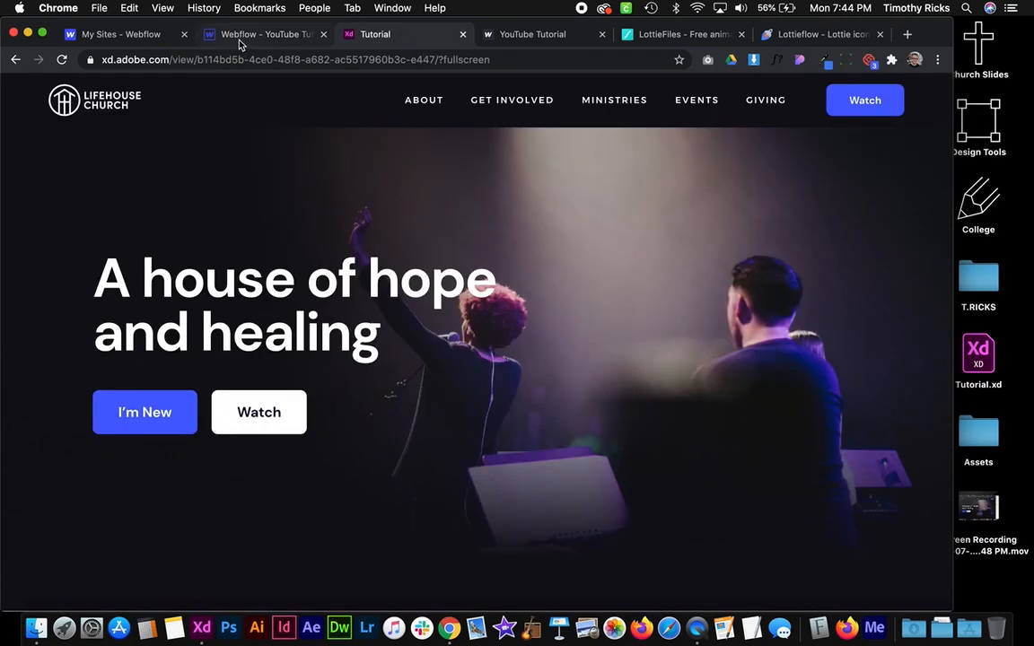
{"action": "left_click", "coordinate": [239, 36]}
{"action": "double_click", "coordinate": [230, 249]}
{"action": "key", "text": "super+a"}
{"action": "type", "text": "Watch"}
{"action": "left_click", "coordinate": [399, 281]}
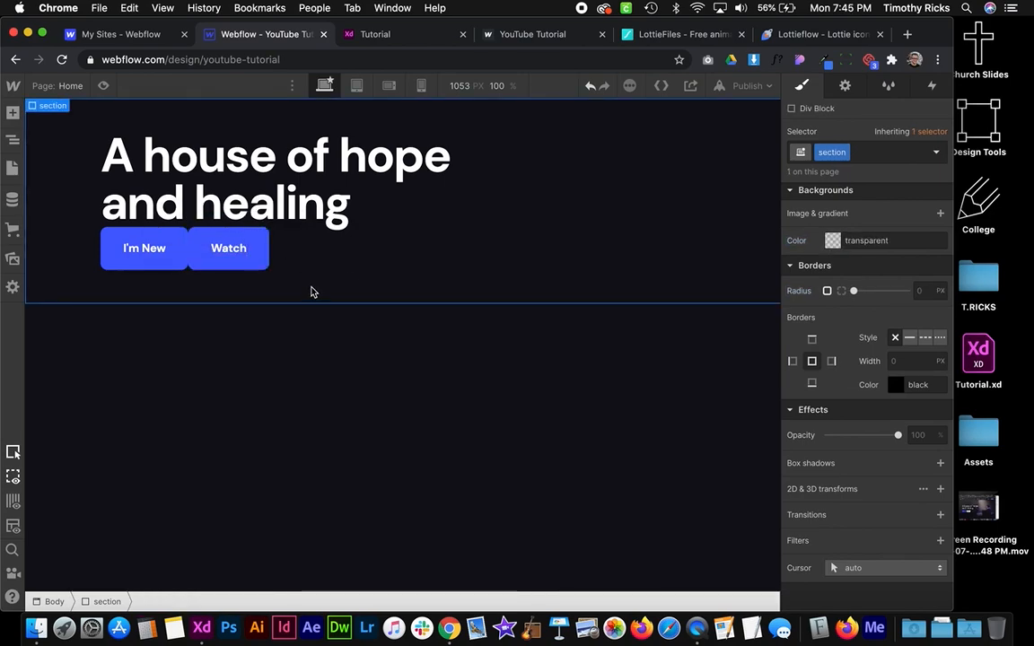
Add the combo class white to the Watch button and set its background color to the White swatch
{"action": "left_click", "coordinate": [239, 253]}
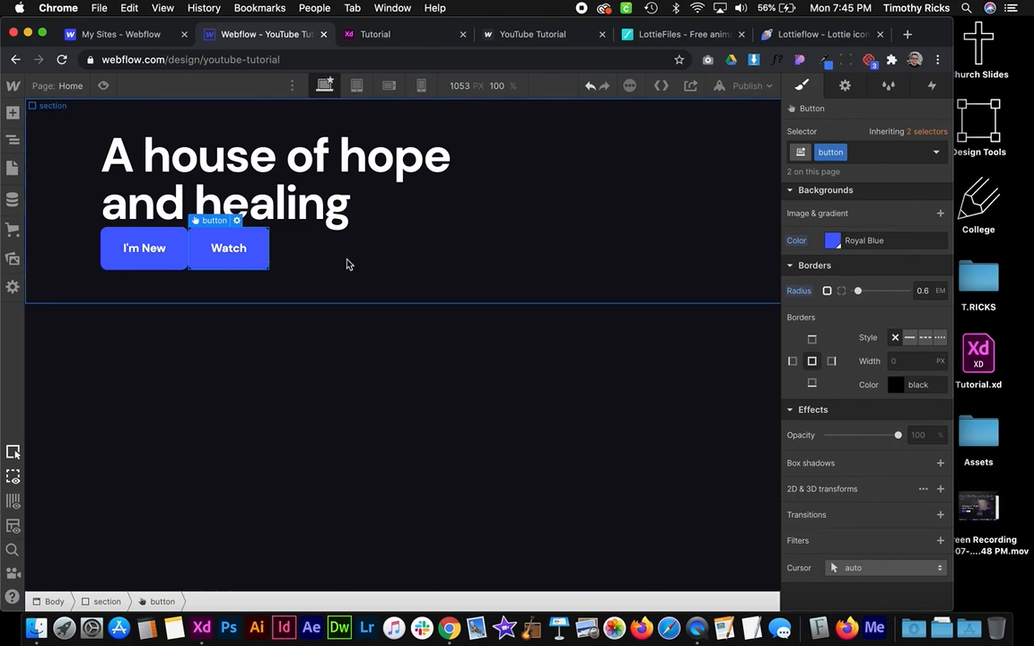
{"action": "left_click", "coordinate": [882, 154]}
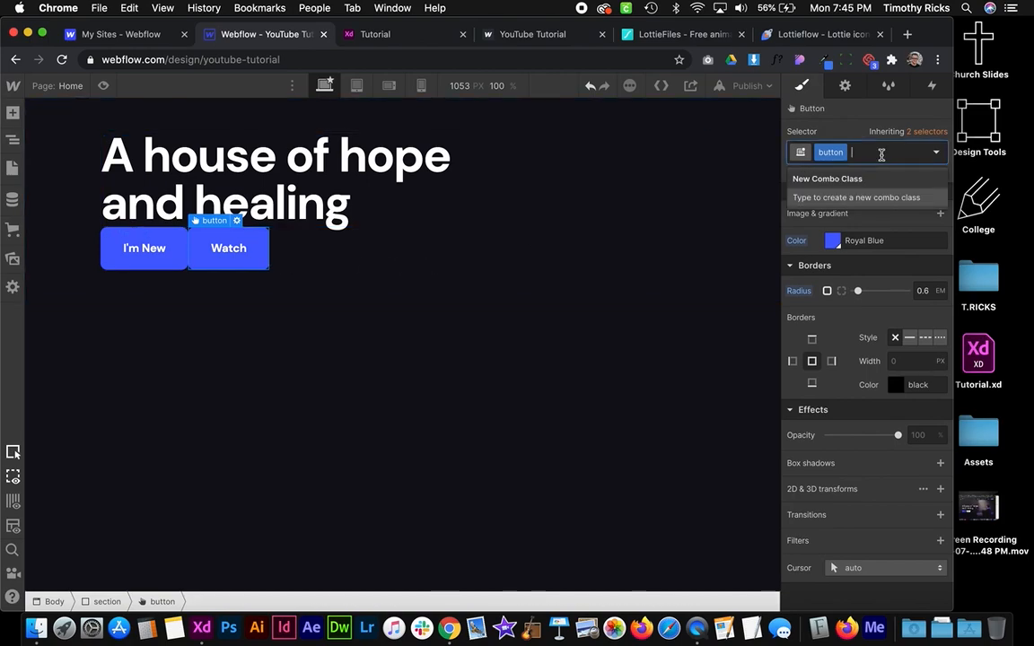
{"action": "type", "text": "white"}
{"action": "key", "text": "Return"}
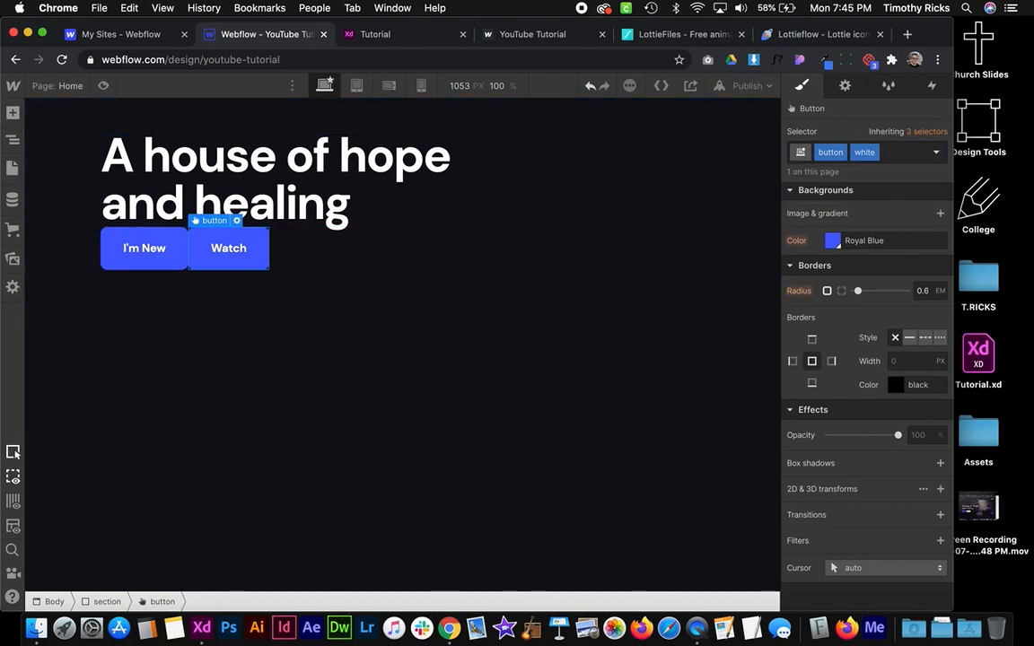
{"action": "left_click", "coordinate": [833, 242]}
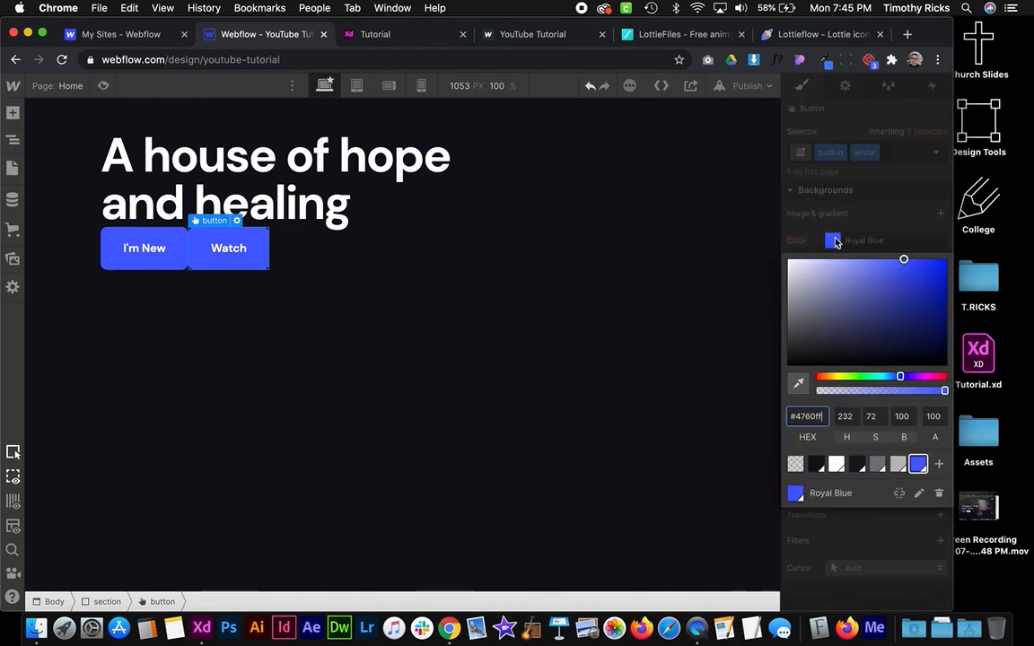
{"action": "left_click", "coordinate": [835, 464]}
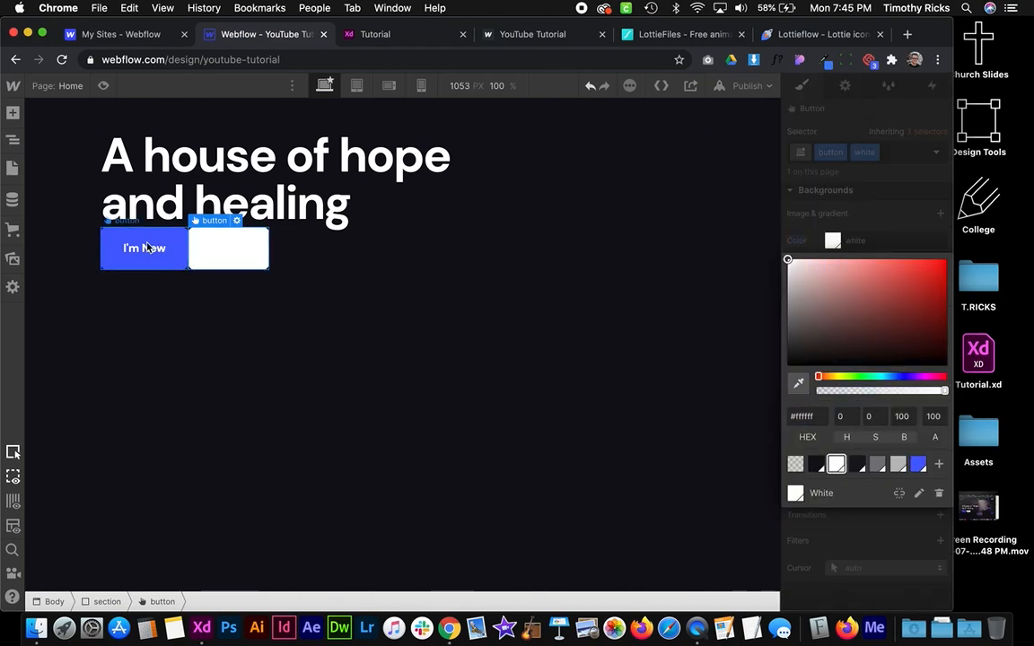
{"action": "left_click", "coordinate": [648, 261]}
Set the Watch button's text color to the first near-black saved swatch and deselect the button
{"action": "scroll", "coordinate": [866, 314], "scroll_direction": "up", "scroll_amount": 5}
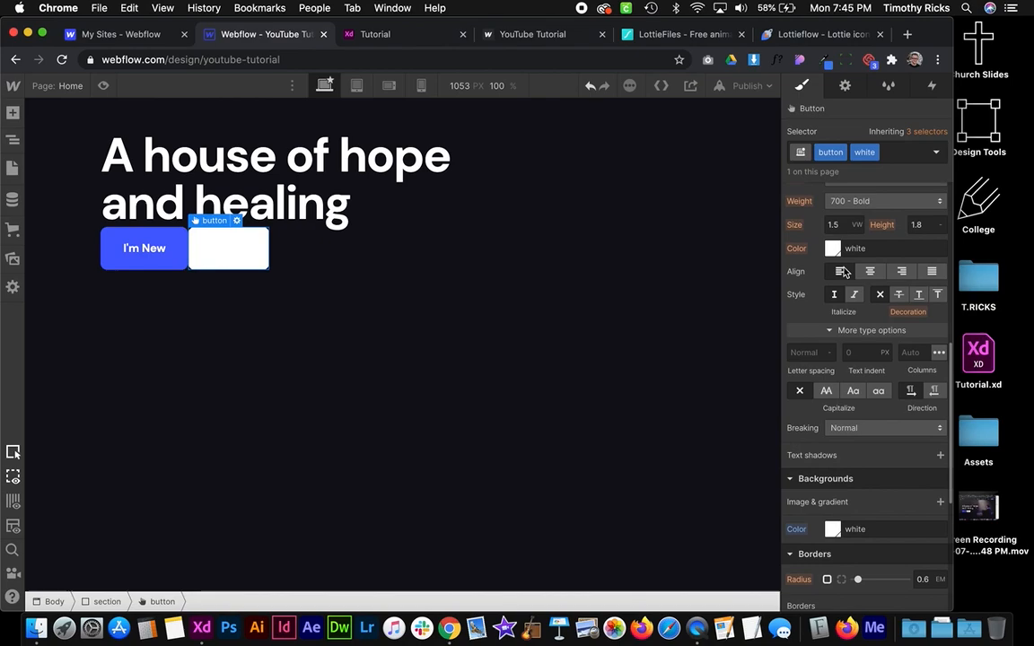
{"action": "left_click", "coordinate": [833, 248]}
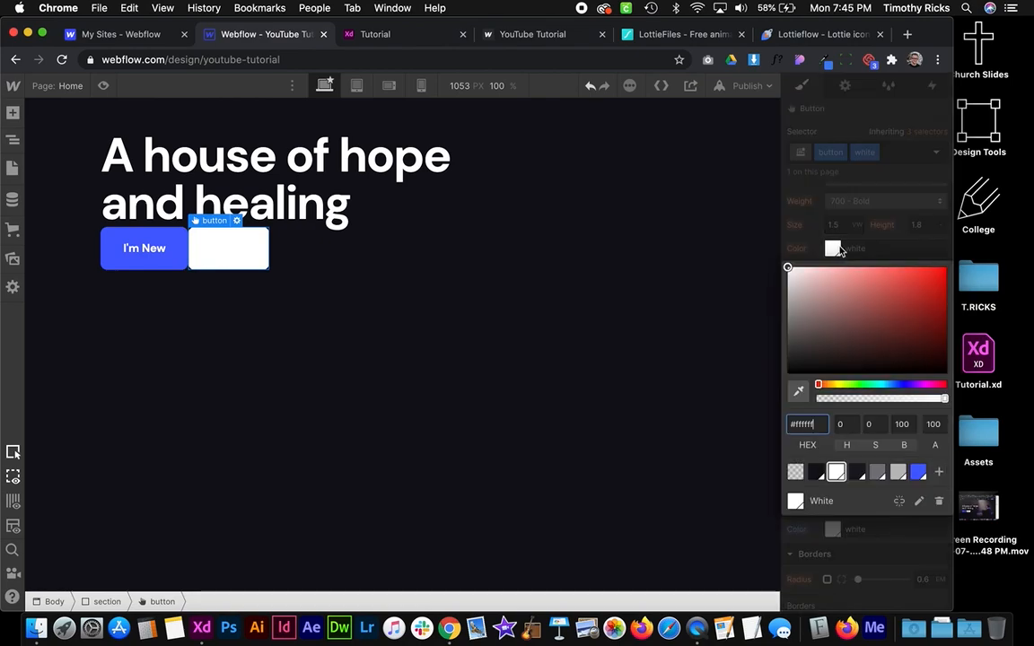
{"action": "left_click", "coordinate": [817, 473]}
{"action": "left_click", "coordinate": [378, 252]}
{"action": "left_click", "coordinate": [379, 252]}
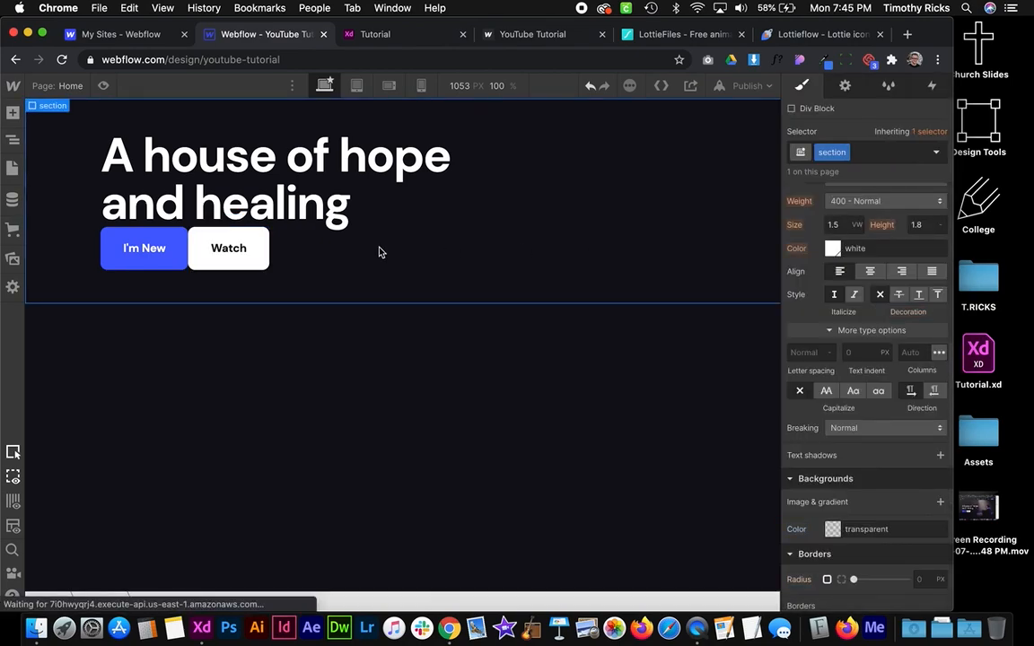
Try a different left padding on the I'm New button and undo the change
{"action": "left_click", "coordinate": [179, 265]}
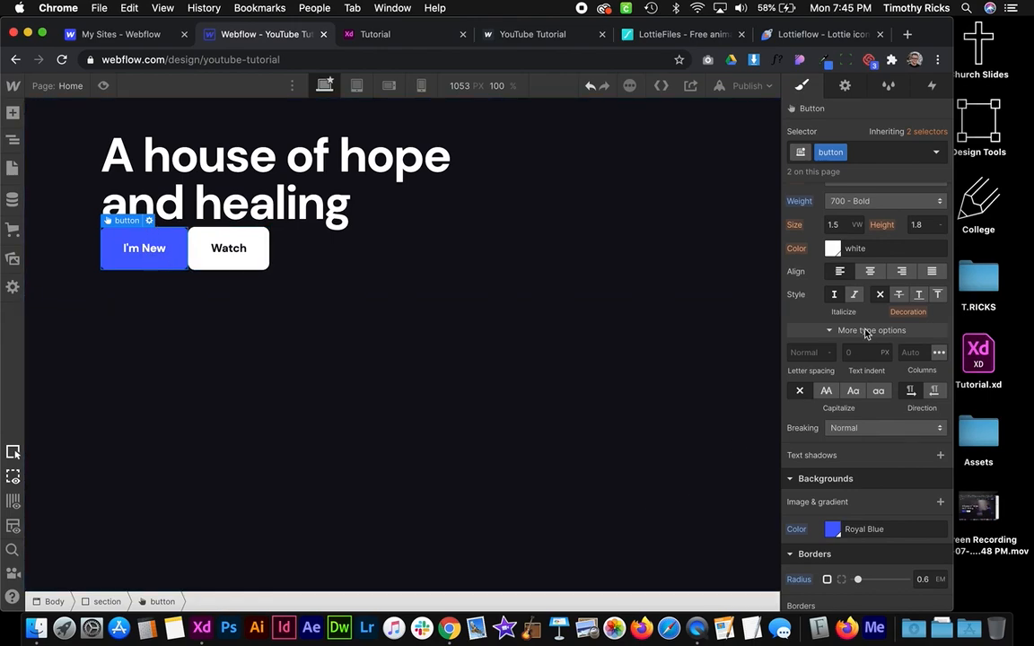
{"action": "scroll", "coordinate": [866, 333], "scroll_direction": "up", "scroll_amount": 10}
{"action": "left_click_drag", "start_coordinate": [827, 301], "coordinate": [868, 309]}
{"action": "key", "text": "super+z"}
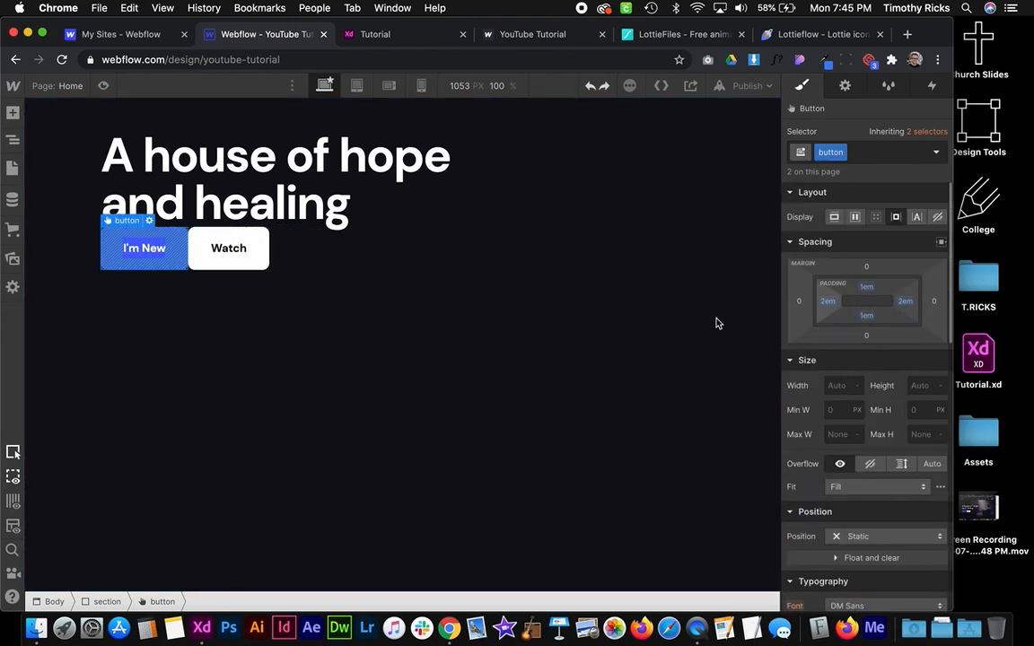
Try a different left padding on the white Watch button and undo the change
{"action": "left_click", "coordinate": [250, 255]}
{"action": "left_click_drag", "start_coordinate": [827, 301], "coordinate": [858, 305]}
{"action": "key", "text": "super+z"}
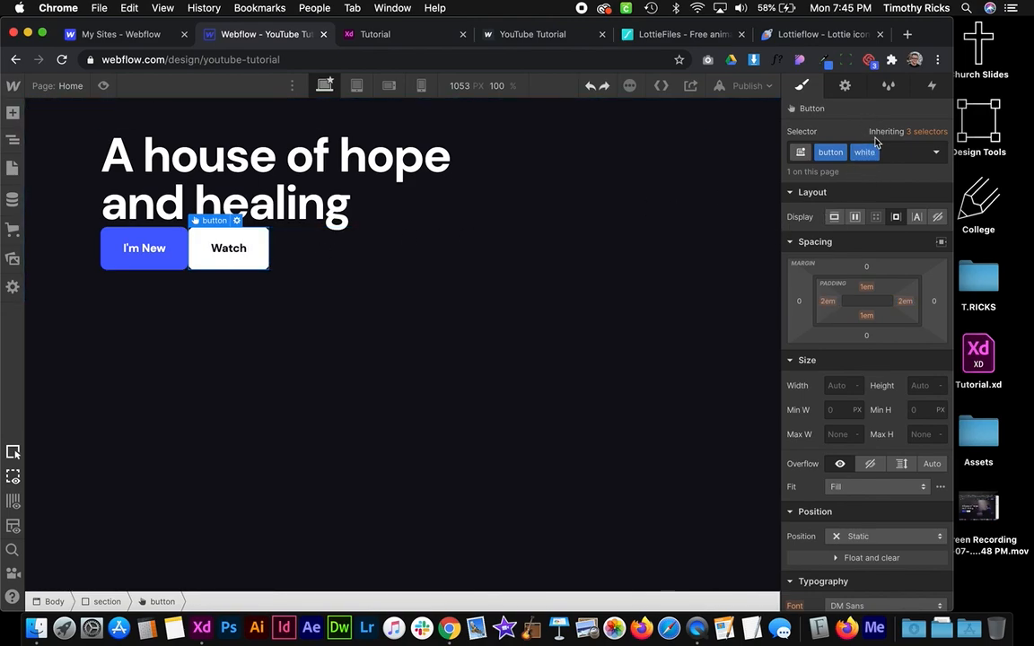
{"action": "left_click", "coordinate": [352, 284]}
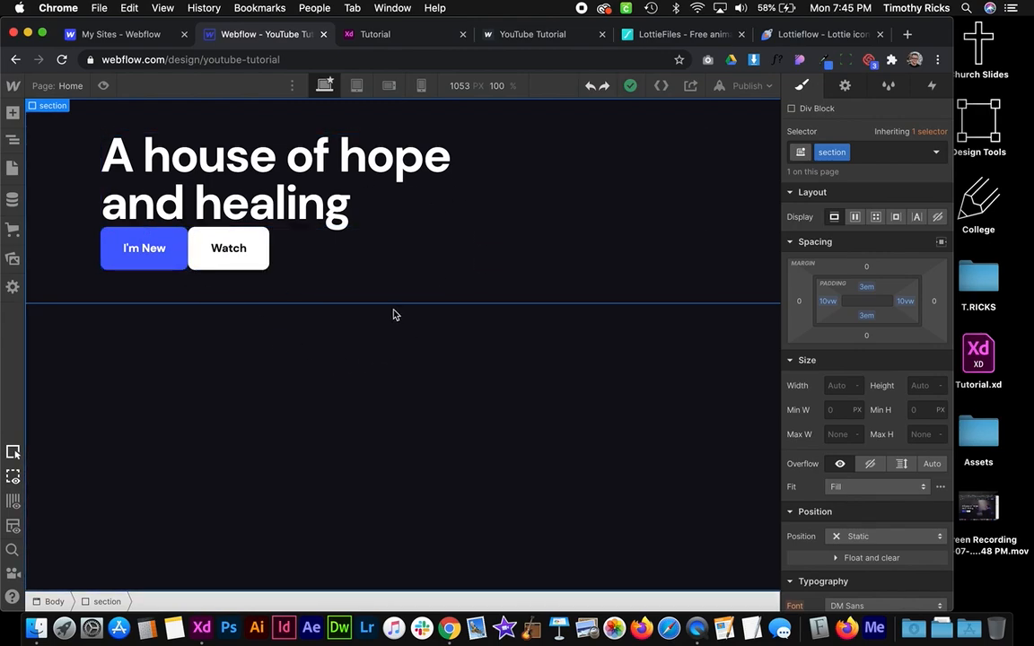
Add a Background Video element to the page body directly above the existing section
{"action": "left_click", "coordinate": [12, 113]}
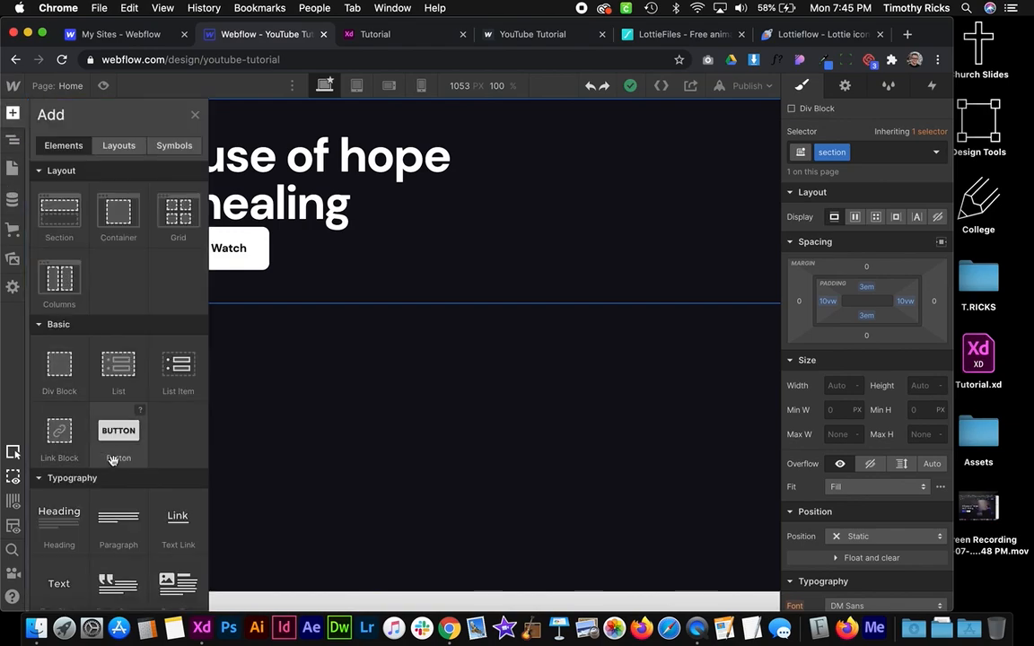
{"action": "scroll", "coordinate": [111, 459], "scroll_direction": "down", "scroll_amount": 10}
{"action": "scroll", "coordinate": [113, 461], "scroll_direction": "down", "scroll_amount": 5}
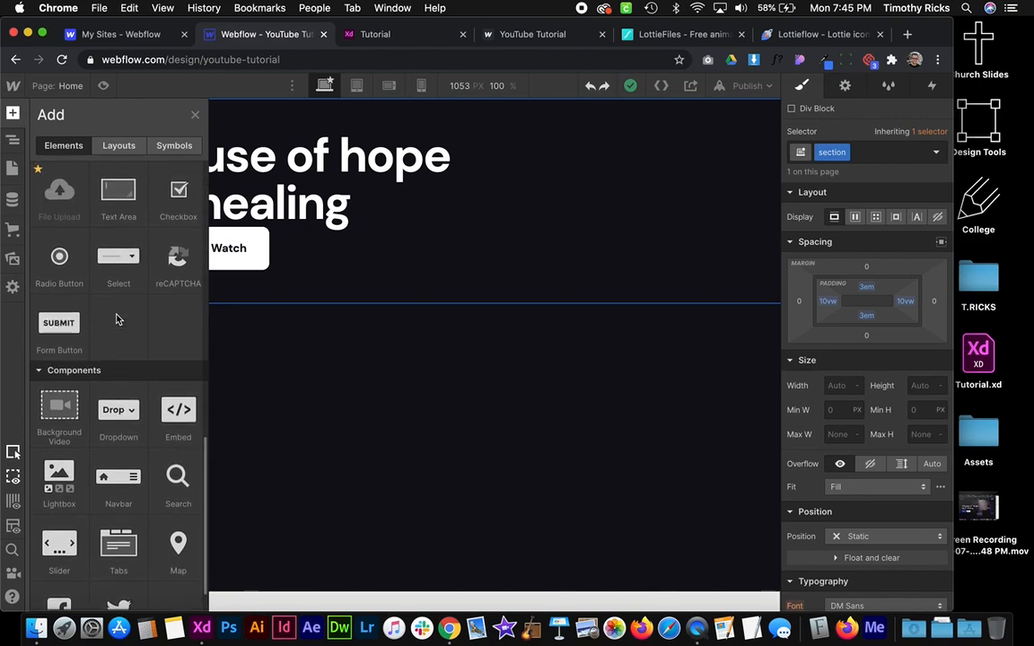
{"action": "left_click_drag", "start_coordinate": [52, 208], "coordinate": [47, 499]}
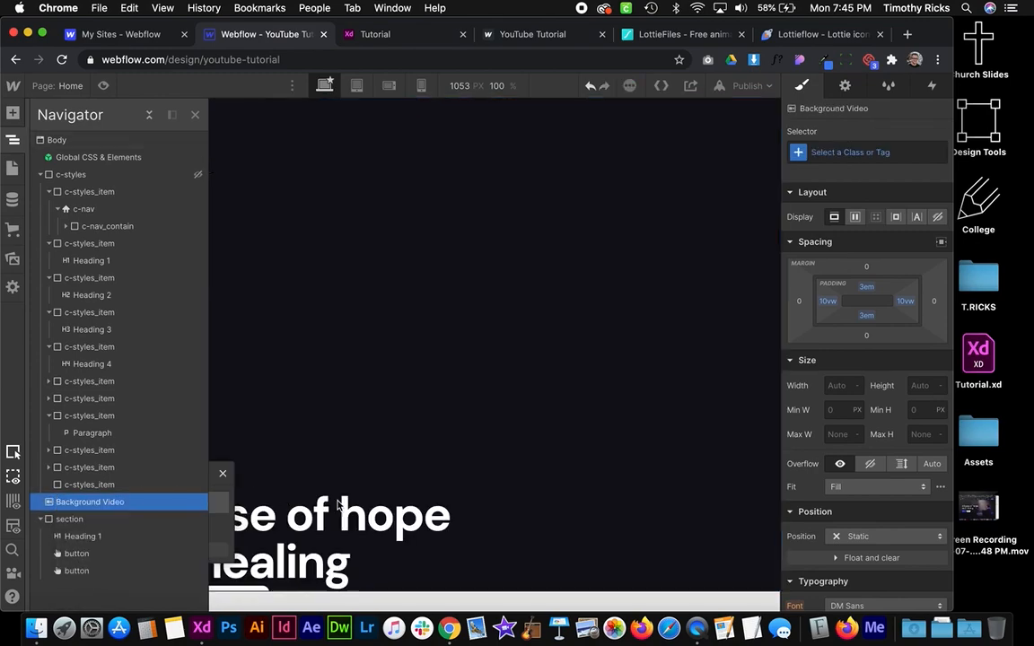
Apply the existing class section to the background video
{"action": "left_click", "coordinate": [862, 150]}
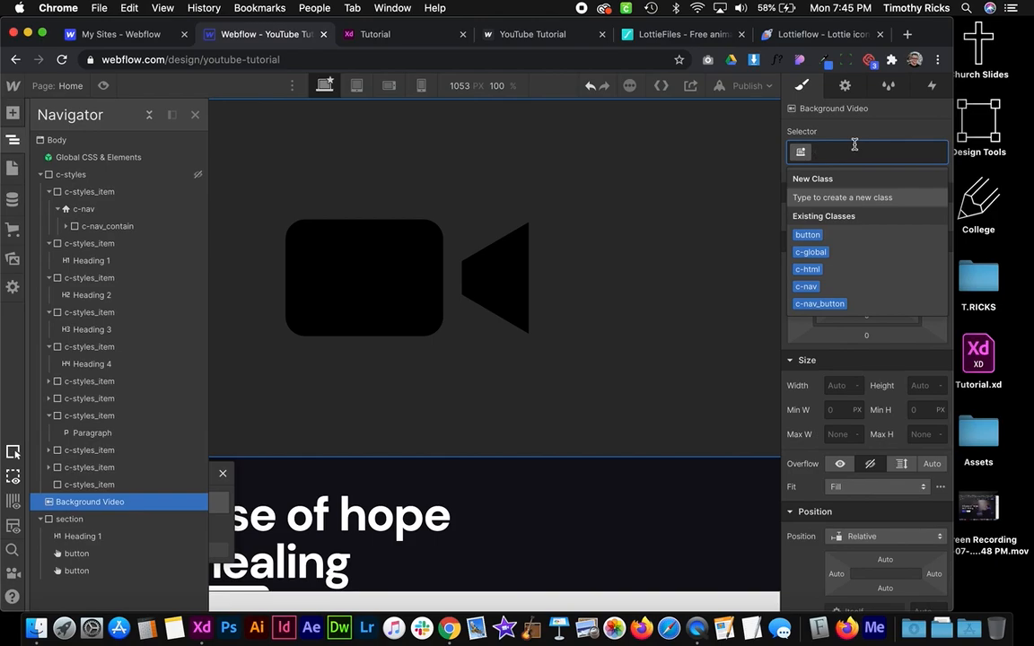
{"action": "type", "text": "sec"}
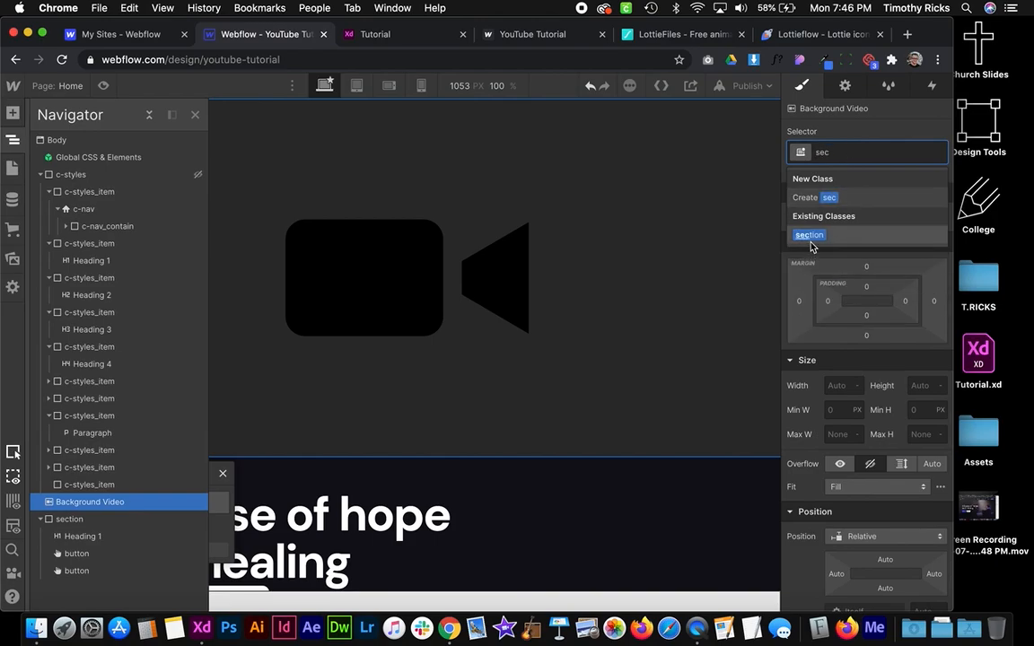
{"action": "left_click", "coordinate": [810, 235]}
Switch to Adobe XD and examine how content aligns to the side guides across the Homepage artboard's sections
{"action": "key", "text": "ctrl+Right"}
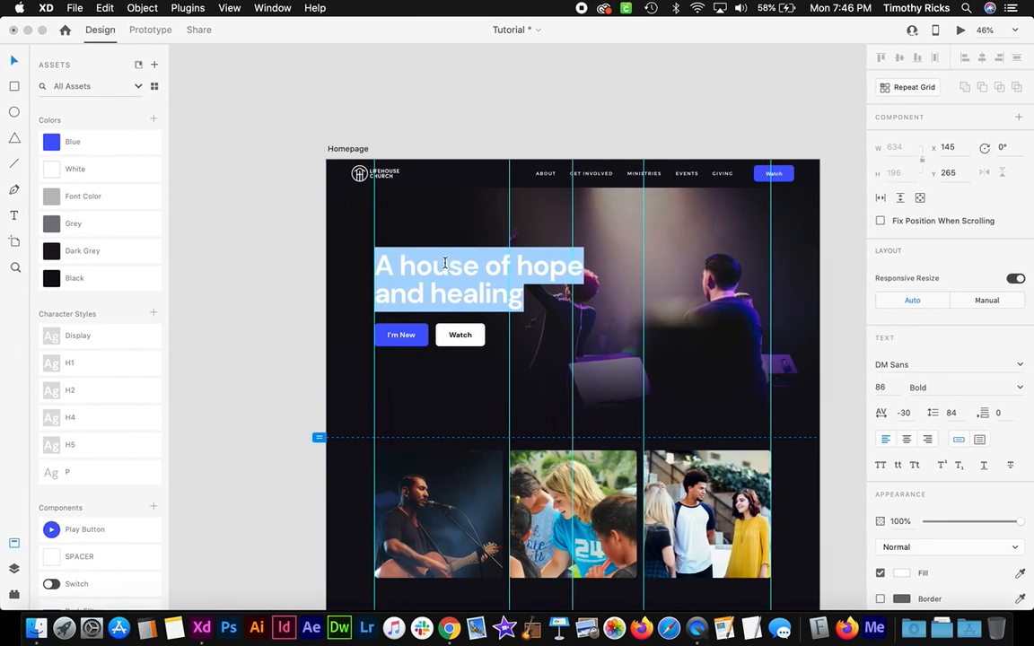
{"action": "key", "text": "Escape"}
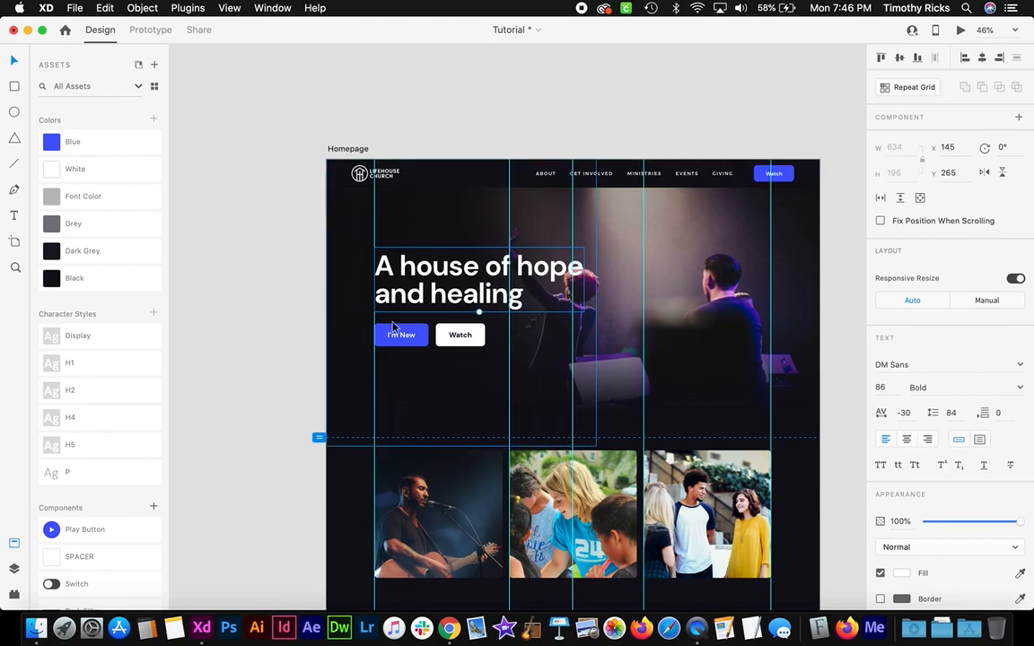
{"action": "scroll", "coordinate": [440, 354], "scroll_direction": "down", "scroll_amount": 5}
{"action": "scroll", "coordinate": [439, 354], "scroll_direction": "down", "scroll_amount": 7}
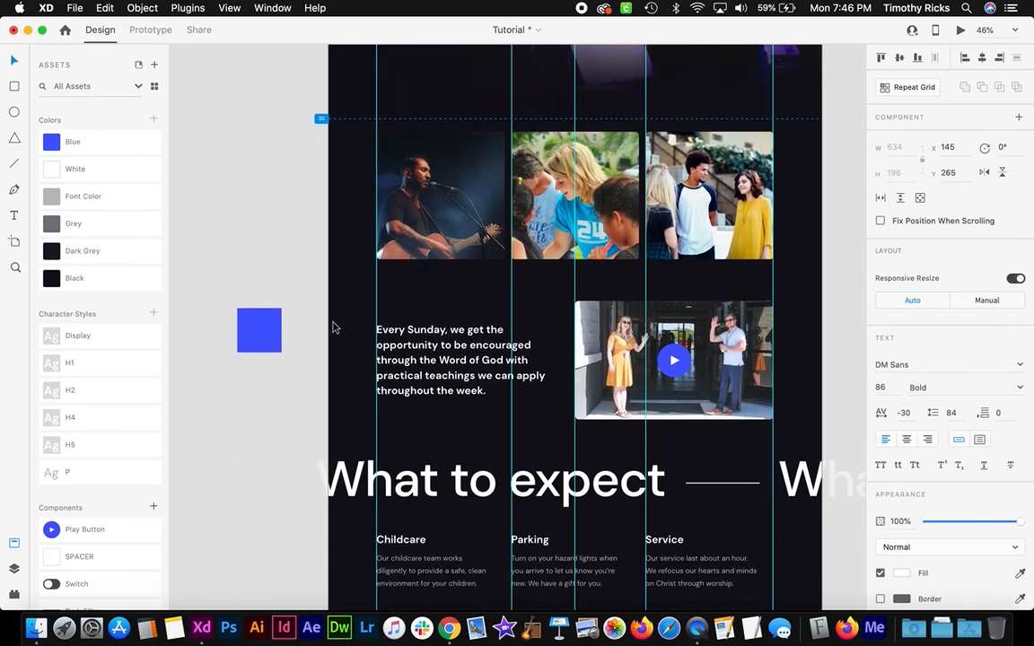
{"action": "scroll", "coordinate": [439, 357], "scroll_direction": "right", "scroll_amount": 2}
{"action": "scroll", "coordinate": [440, 358], "scroll_direction": "down", "scroll_amount": 8}
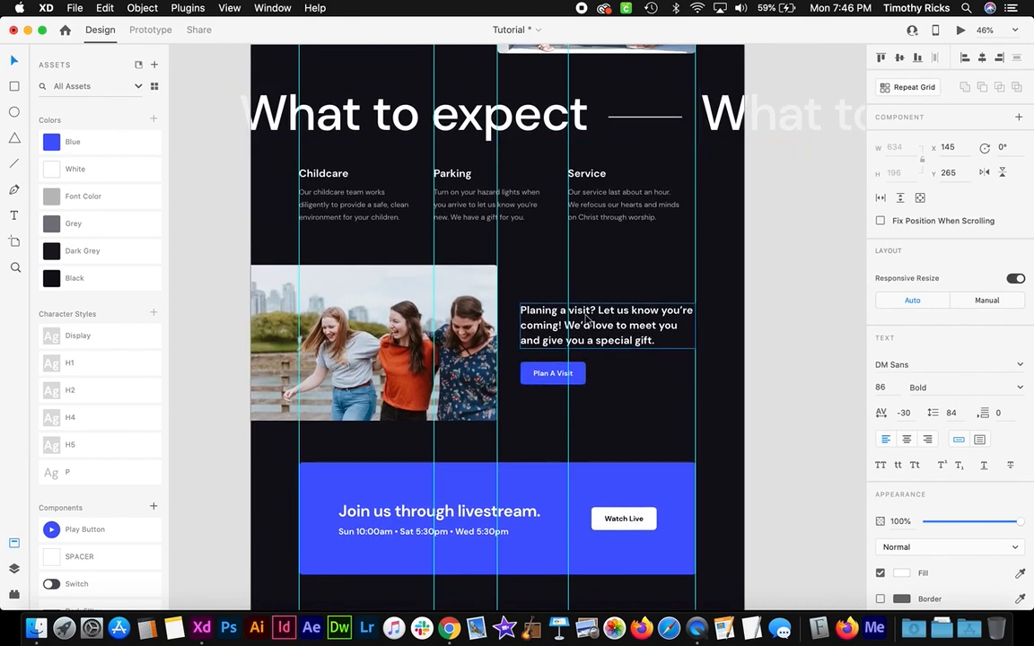
{"action": "scroll", "coordinate": [585, 318], "scroll_direction": "up", "scroll_amount": 16}
{"action": "scroll", "coordinate": [585, 319], "scroll_direction": "up", "scroll_amount": 4}
{"action": "scroll", "coordinate": [586, 319], "scroll_direction": "left", "scroll_amount": 1}
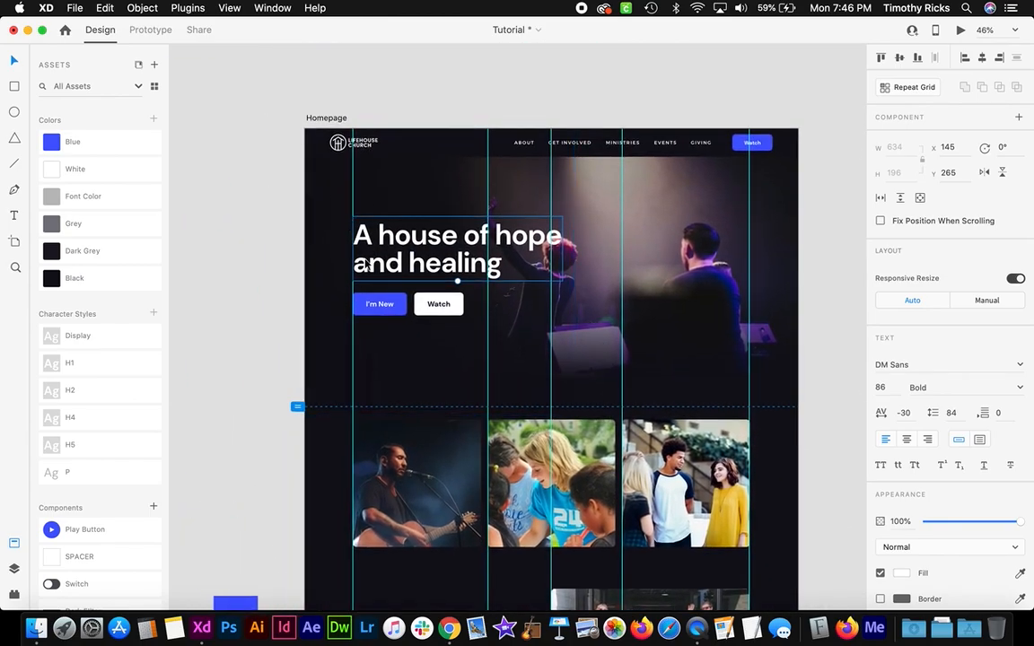
{"action": "scroll", "coordinate": [334, 333], "scroll_direction": "down", "scroll_amount": 9}
{"action": "scroll", "coordinate": [383, 234], "scroll_direction": "up", "scroll_amount": 8}
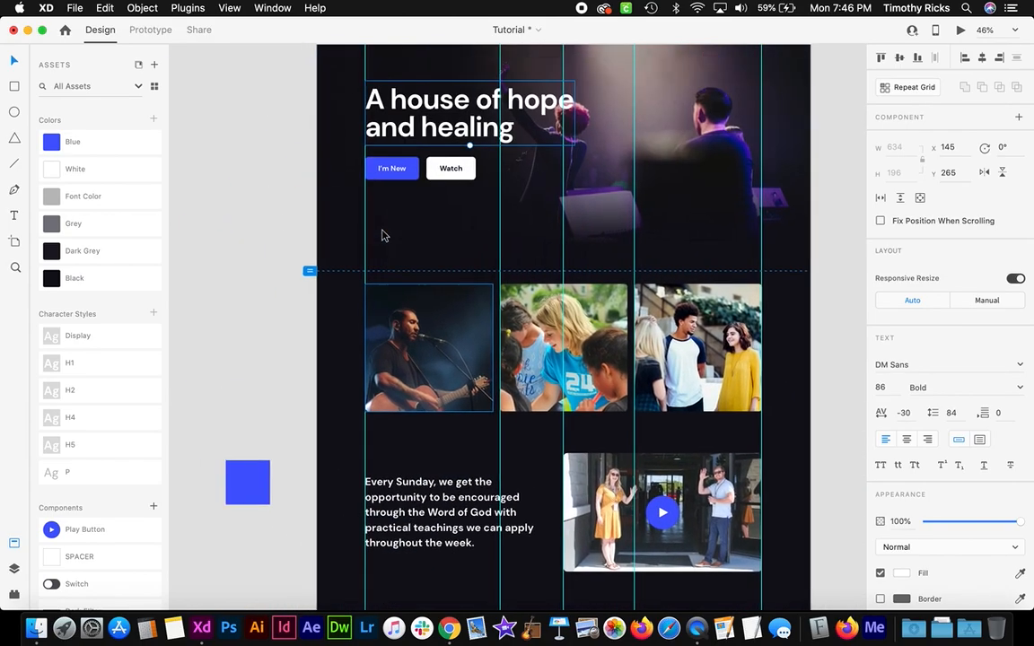
Return to Webflow in Chrome and move the heading, I'm New button and Watch button into the background video section
{"action": "key", "text": "ctrl+Left"}
{"action": "left_click", "coordinate": [420, 190]}
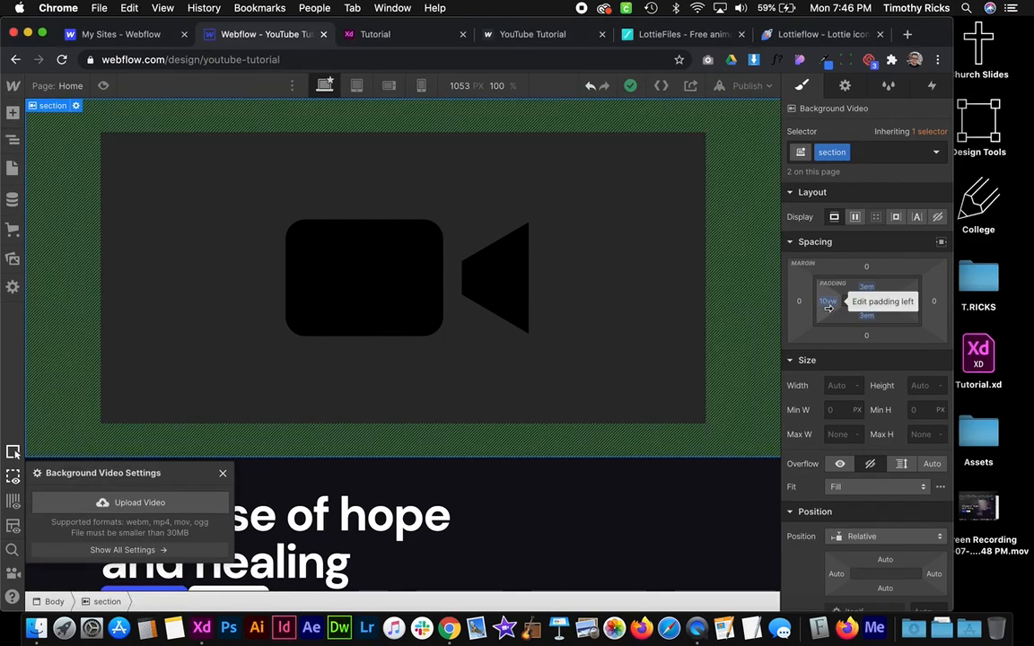
{"action": "mouse_move", "coordinate": [242, 409]}
{"action": "left_mouse_down"}
{"action": "mouse_move", "coordinate": [275, 257]}
{"action": "mouse_move", "coordinate": [302, 307]}
{"action": "mouse_move", "coordinate": [340, 278]}
{"action": "left_mouse_up"}
{"action": "left_click_drag", "start_coordinate": [174, 496], "coordinate": [214, 300]}
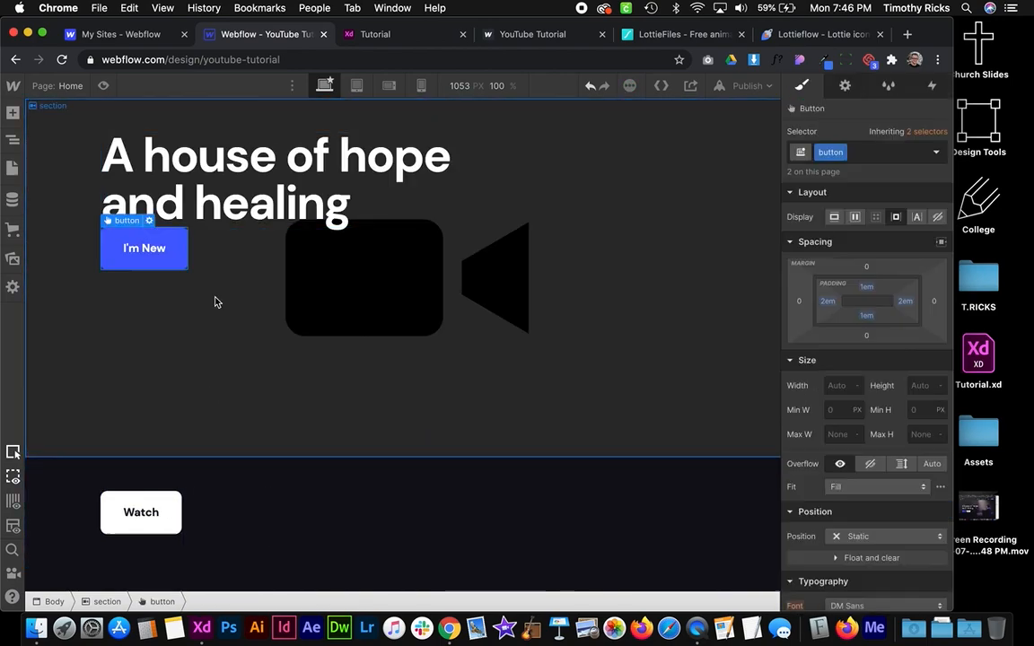
{"action": "left_click_drag", "start_coordinate": [179, 519], "coordinate": [337, 341]}
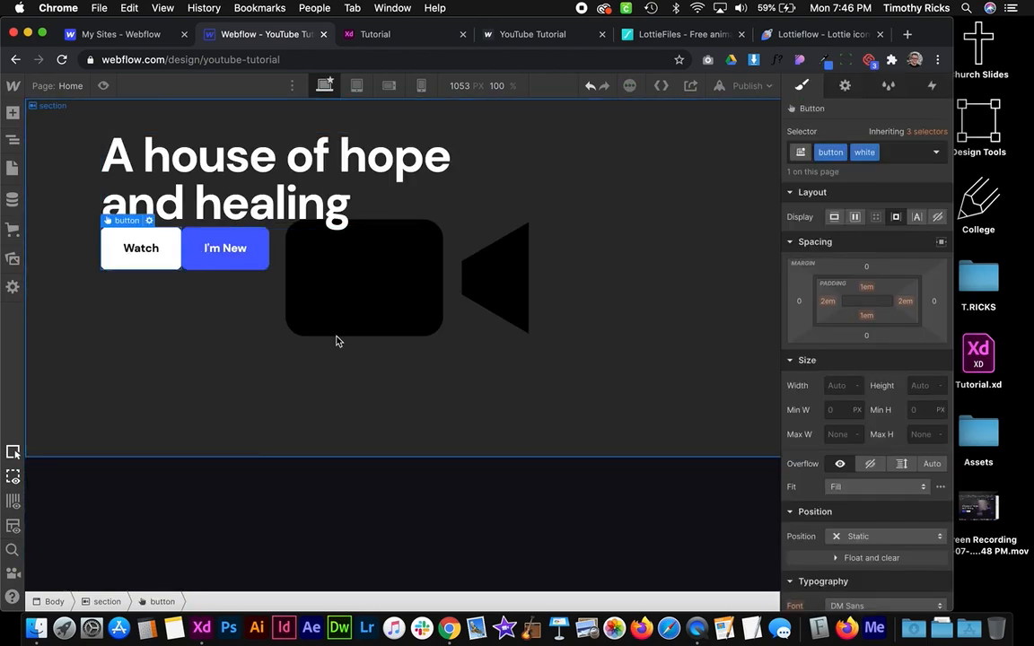
Reorder the buttons inside the background video so that I'm New comes before Watch
{"action": "left_click", "coordinate": [403, 376]}
{"action": "left_click_drag", "start_coordinate": [247, 261], "coordinate": [107, 260]}
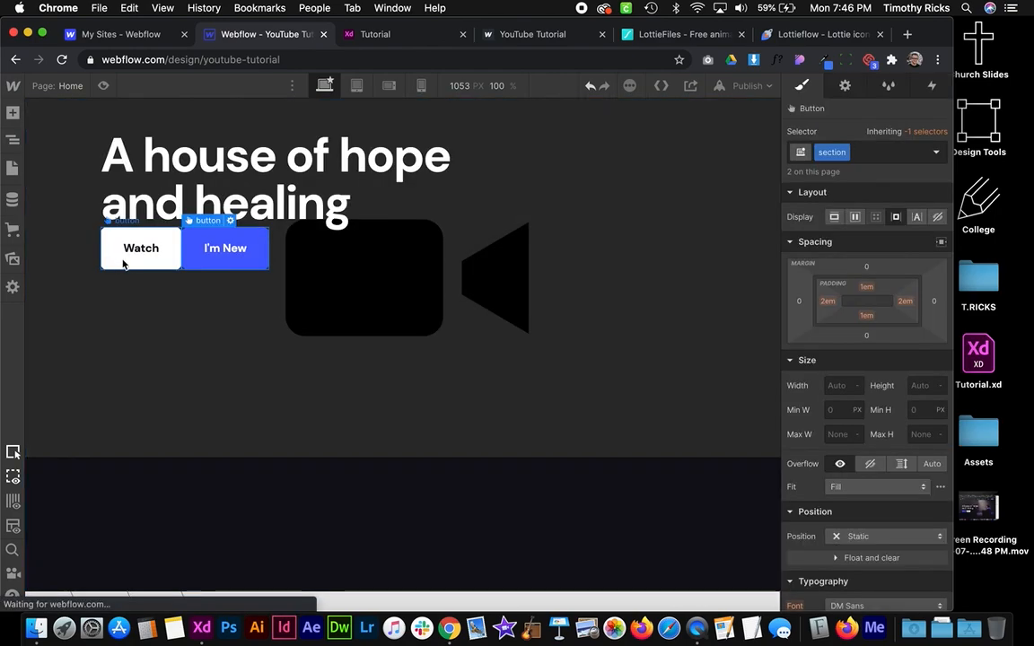
{"action": "left_click_drag", "start_coordinate": [239, 262], "coordinate": [280, 260]}
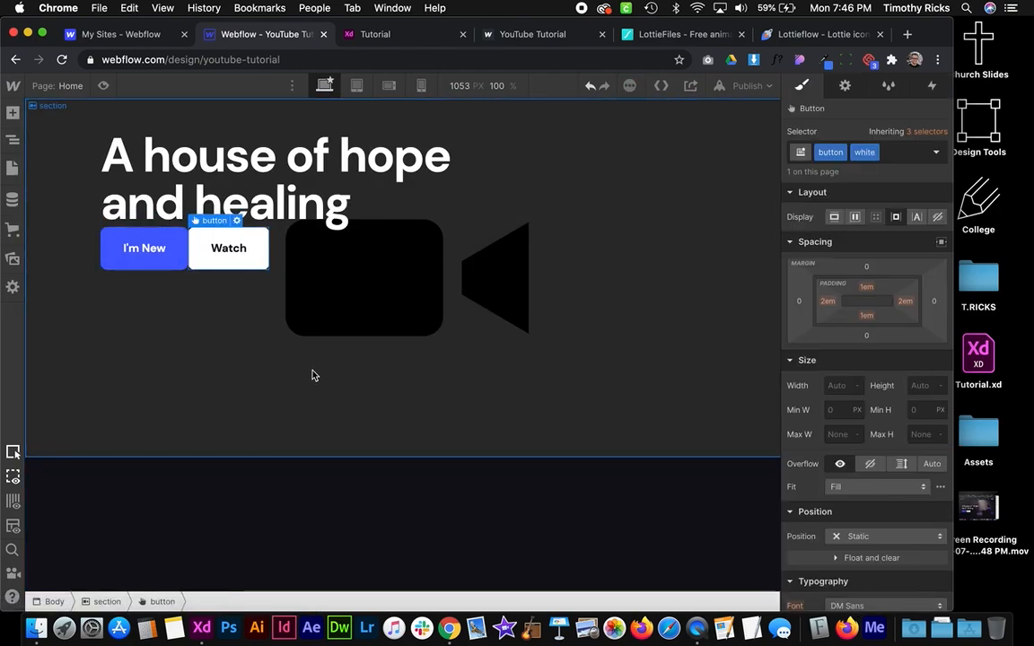
Add the combo class hero to the background video section and dismiss the notification that pops up
{"action": "left_click", "coordinate": [312, 376]}
{"action": "left_click", "coordinate": [878, 152]}
{"action": "type", "text": "hero"}
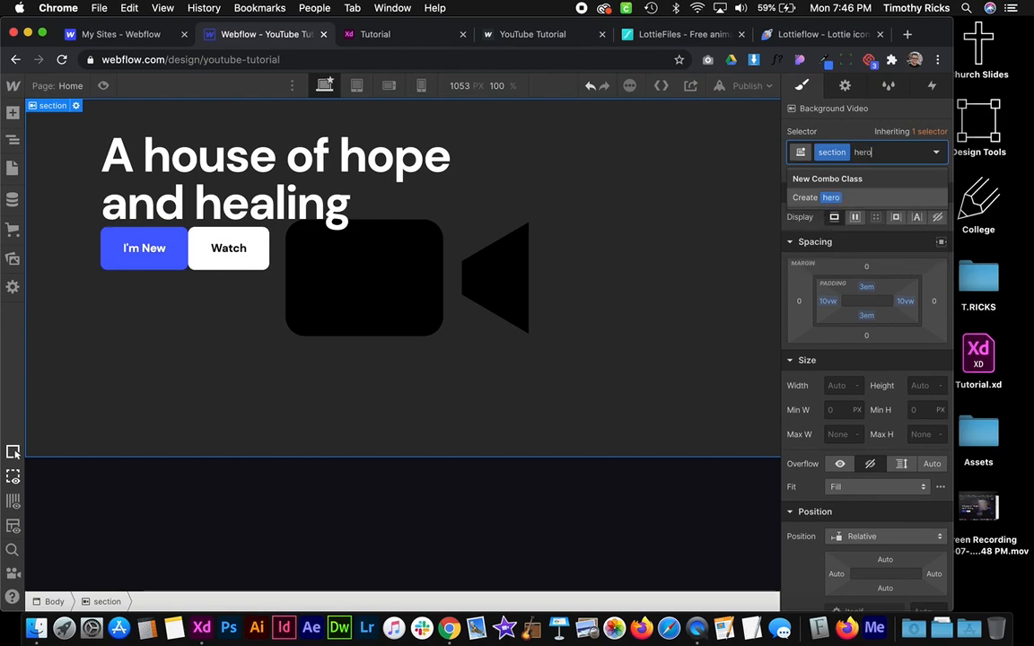
{"action": "key", "text": "Return"}
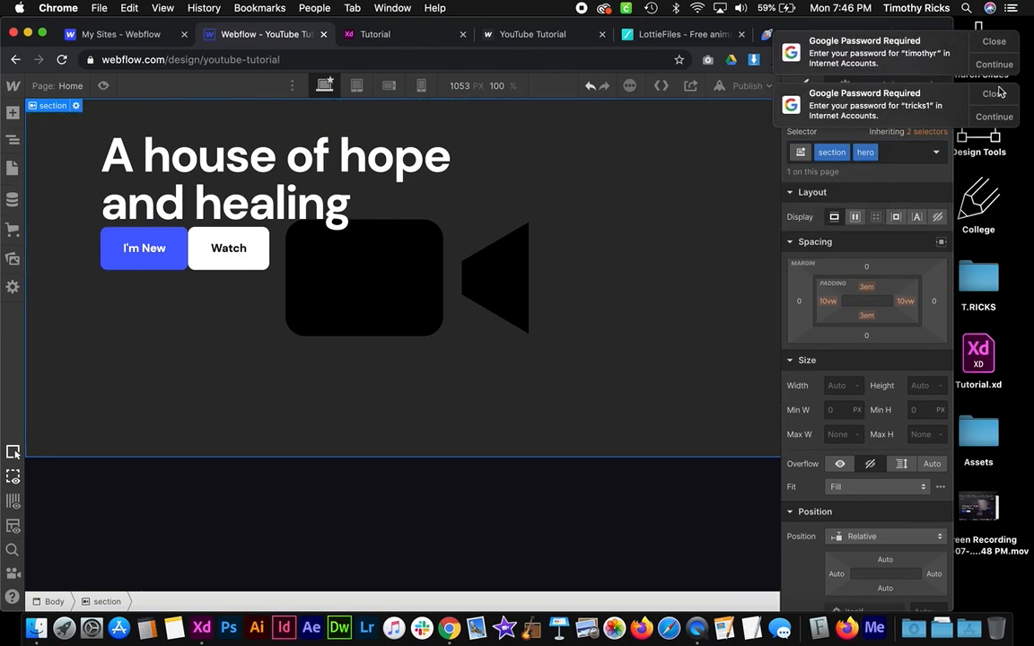
{"action": "left_click", "coordinate": [993, 93]}
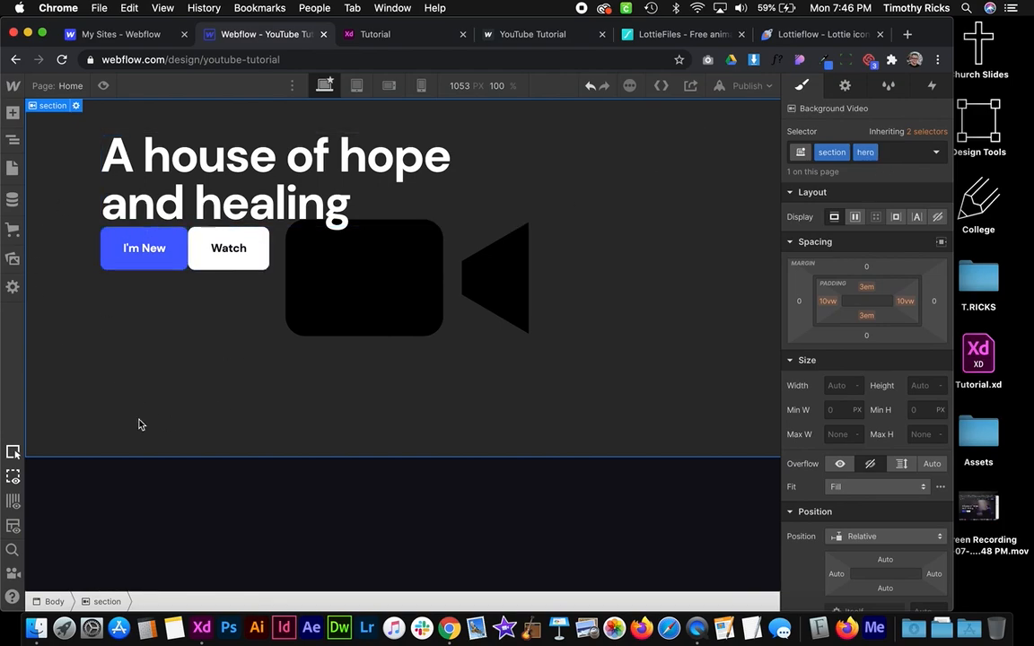
Set the hero section's height to 100 VH
{"action": "left_click", "coordinate": [422, 506]}
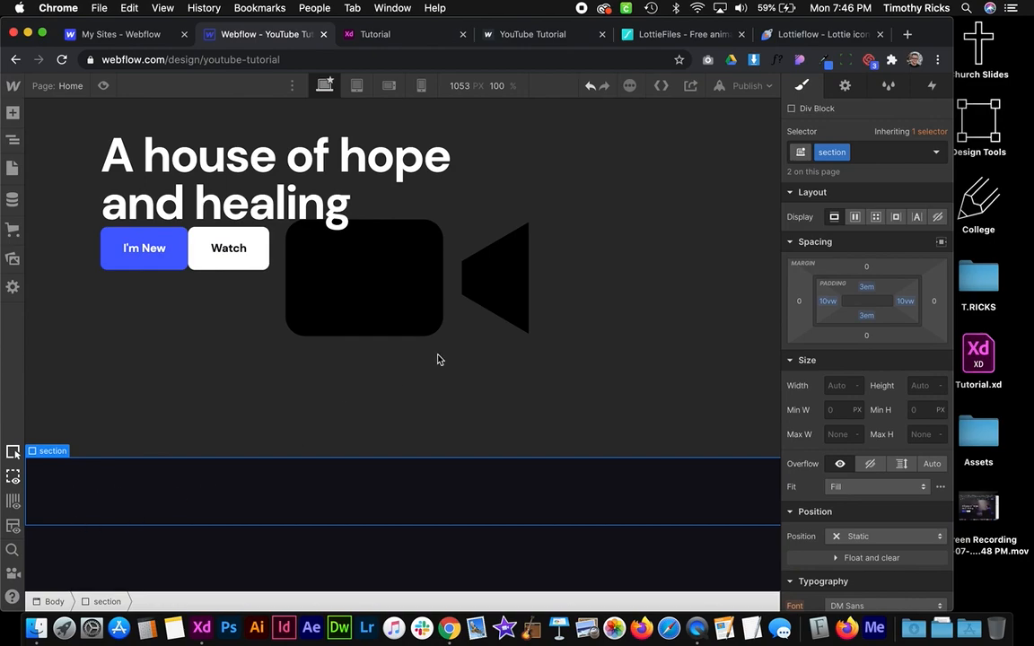
{"action": "left_click", "coordinate": [543, 339]}
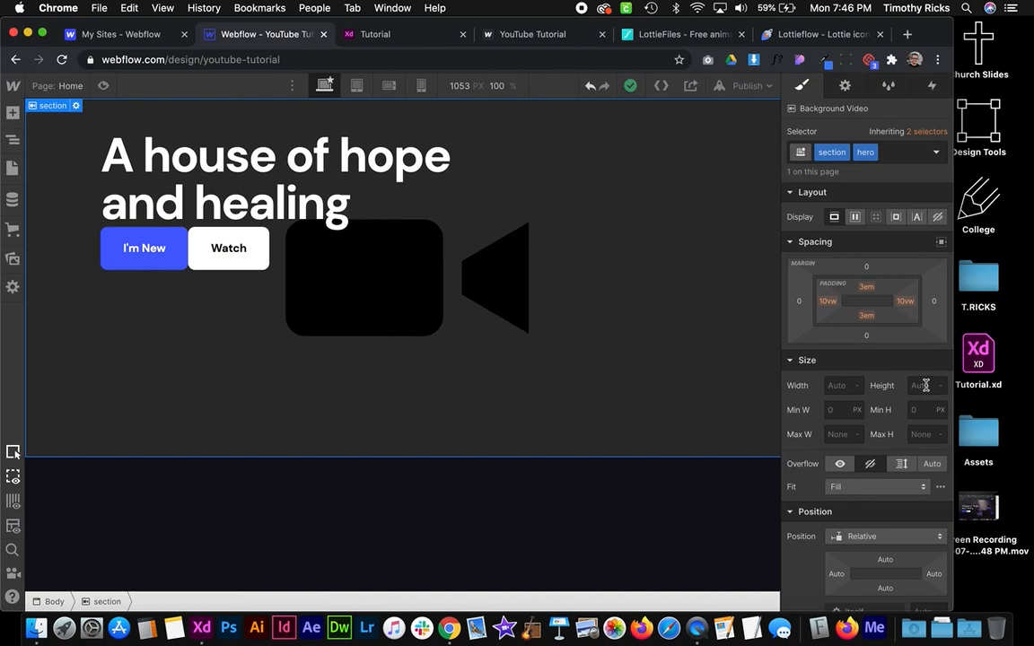
{"action": "type", "text": "h"}
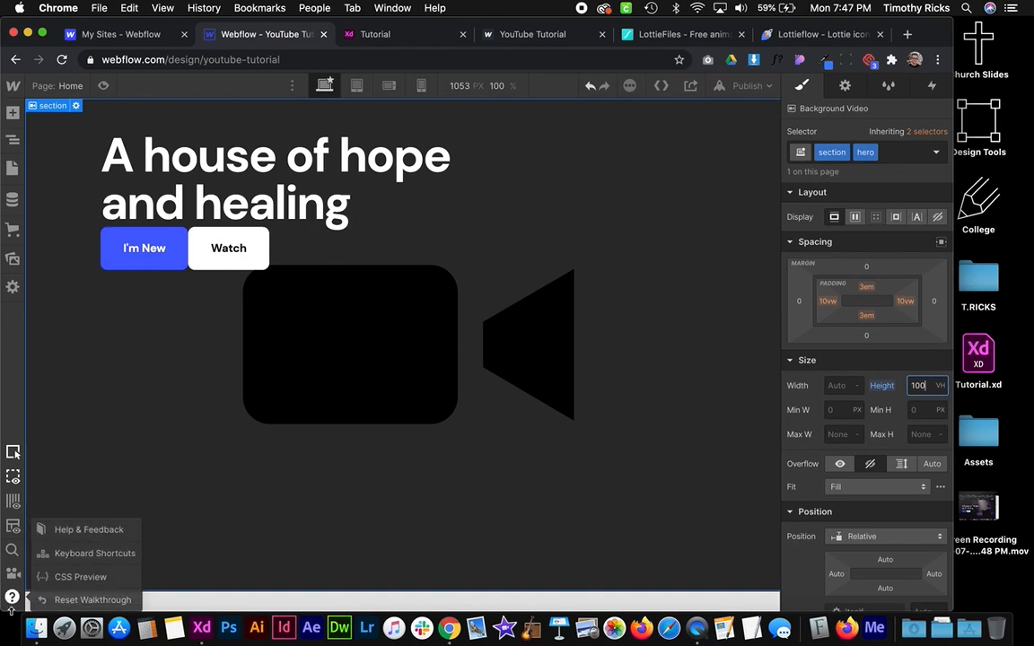
Shorten the browser window to examine how the fixed-height hero section holds its heading and buttons, and restore the window's height
{"action": "left_click_drag", "start_coordinate": [14, 612], "coordinate": [85, 256]}
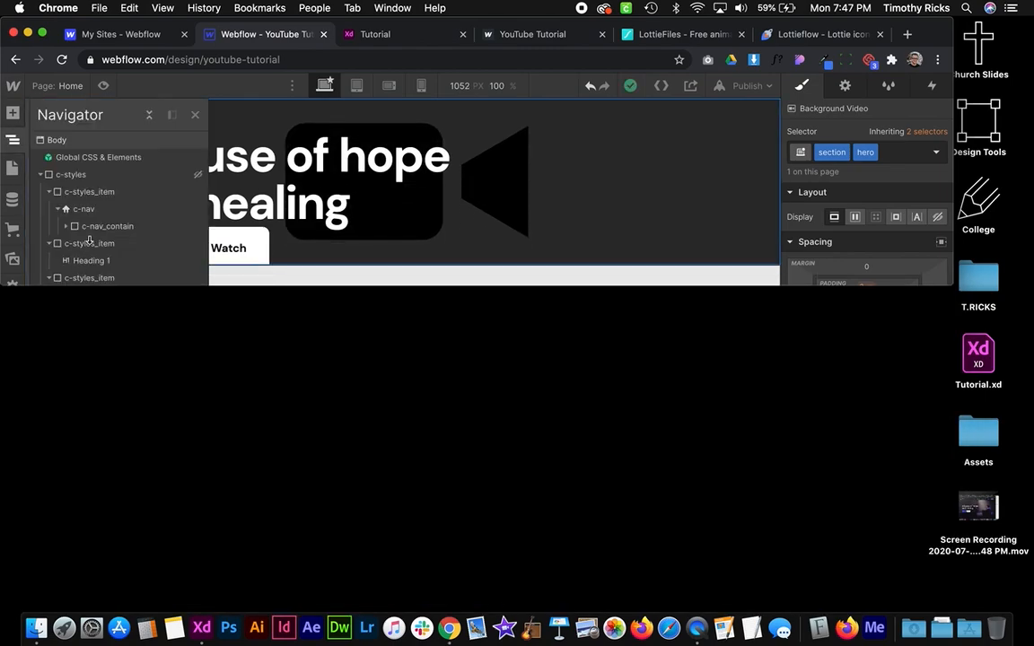
{"action": "left_click", "coordinate": [12, 140]}
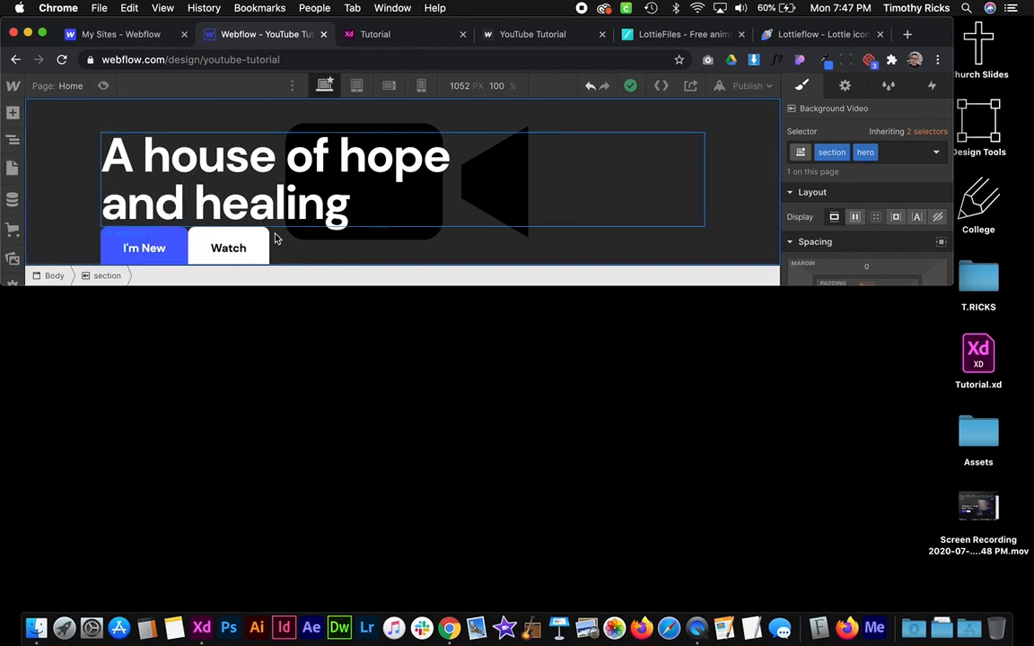
{"action": "scroll", "coordinate": [276, 239], "scroll_direction": "down", "scroll_amount": 1}
{"action": "scroll", "coordinate": [230, 197], "scroll_direction": "up", "scroll_amount": 1}
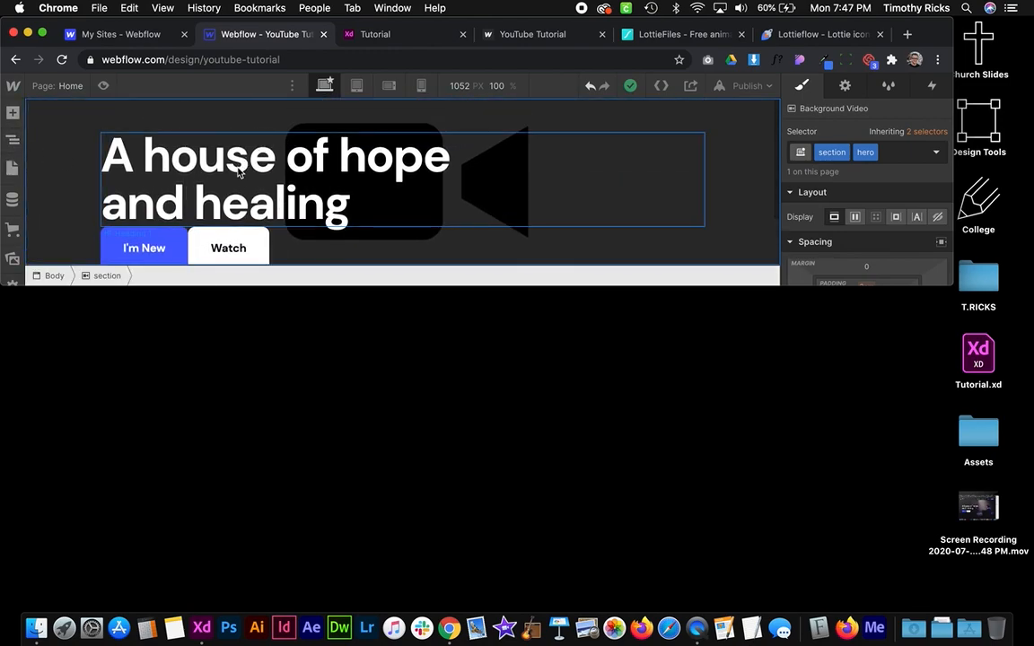
{"action": "scroll", "coordinate": [245, 156], "scroll_direction": "down", "scroll_amount": 1}
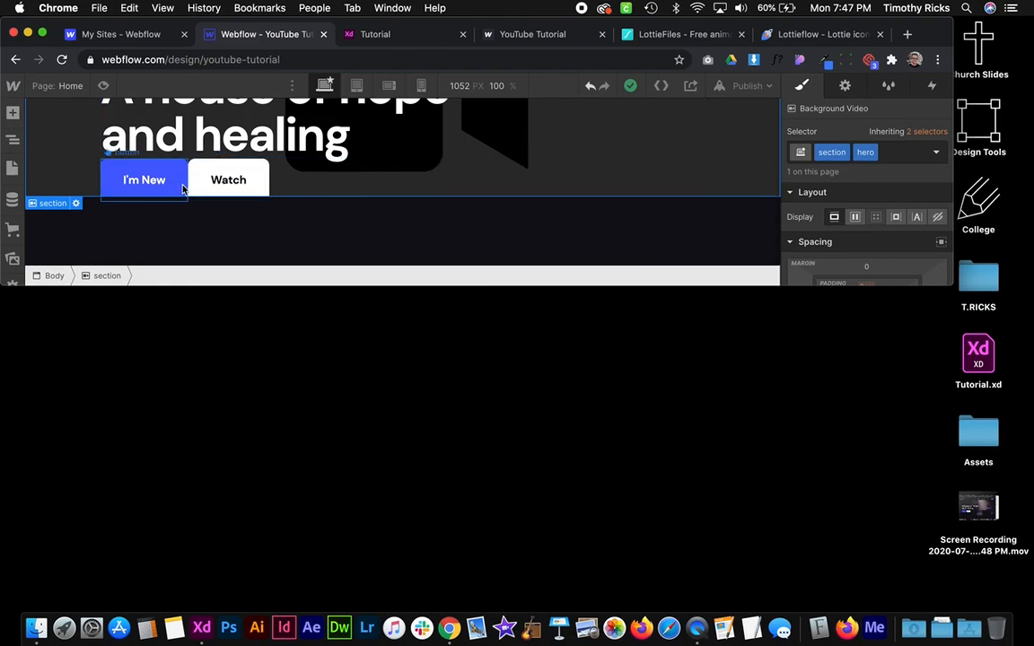
{"action": "scroll", "coordinate": [221, 178], "scroll_direction": "up", "scroll_amount": 1}
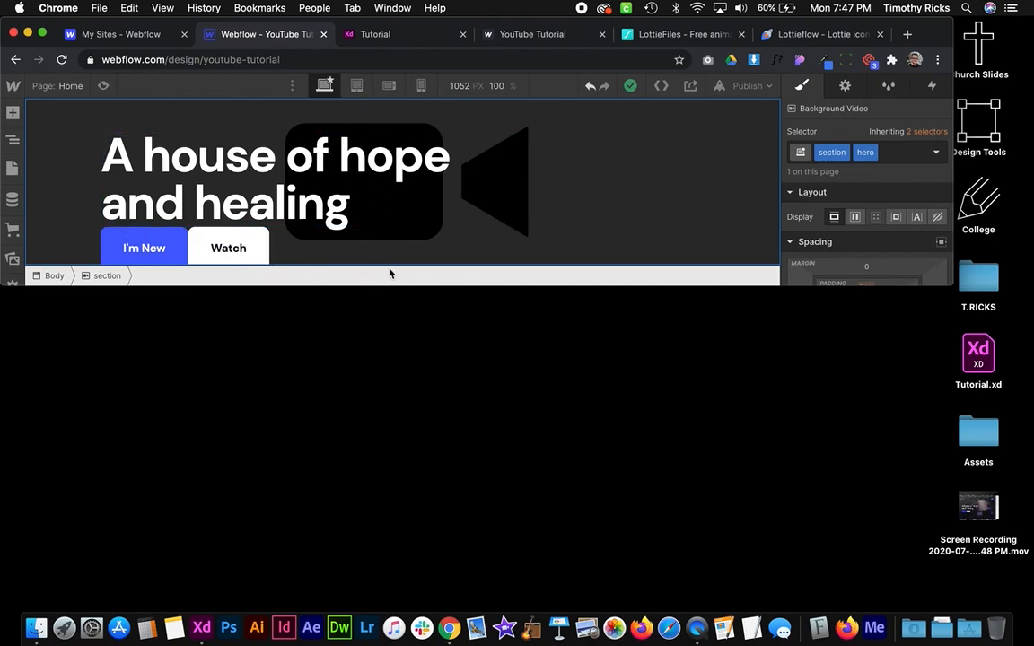
{"action": "scroll", "coordinate": [392, 179], "scroll_direction": "down", "scroll_amount": 3}
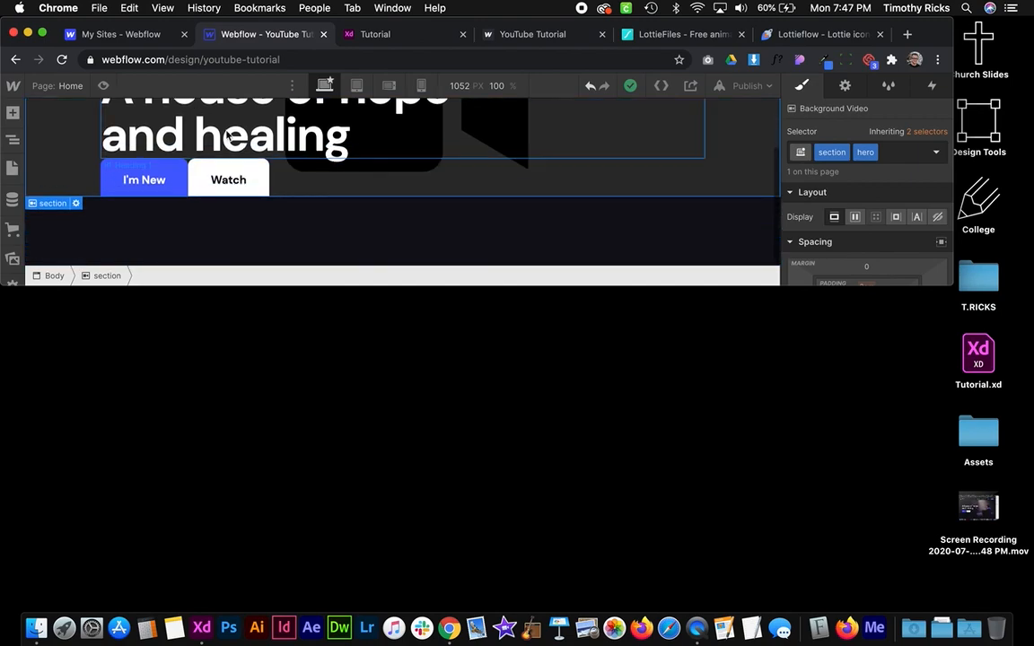
{"action": "scroll", "coordinate": [305, 235], "scroll_direction": "up", "scroll_amount": 3}
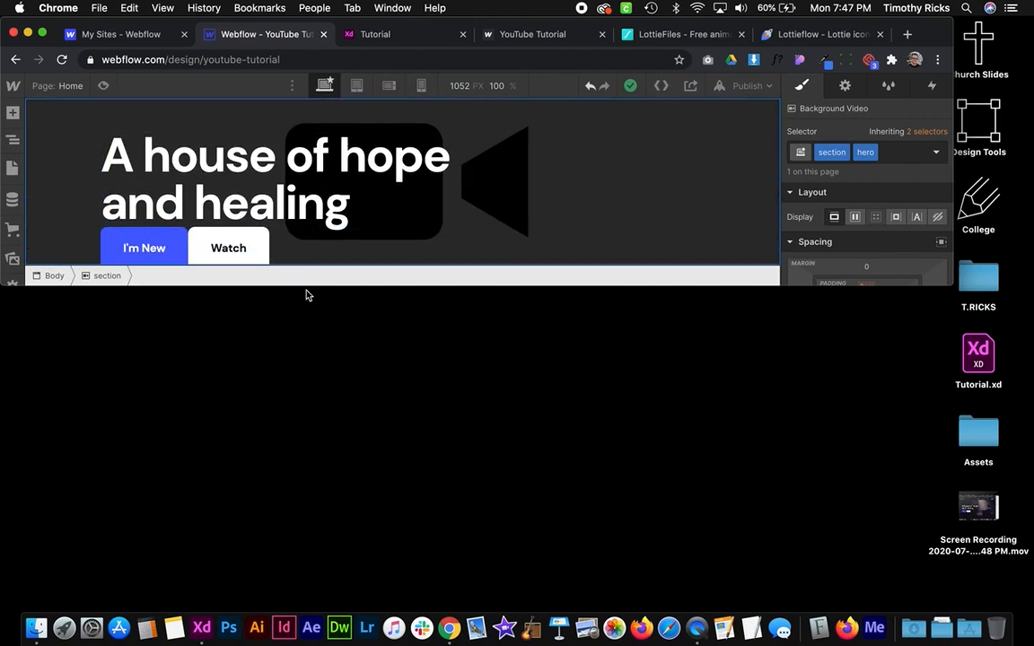
{"action": "left_click_drag", "start_coordinate": [310, 287], "coordinate": [384, 615]}
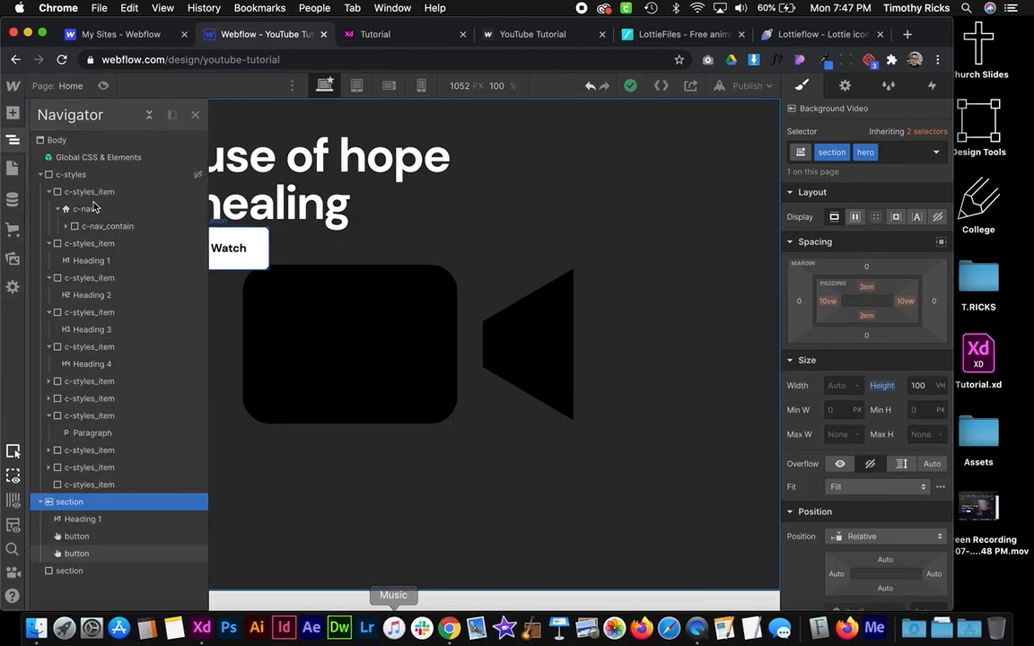
{"action": "left_click", "coordinate": [14, 140]}
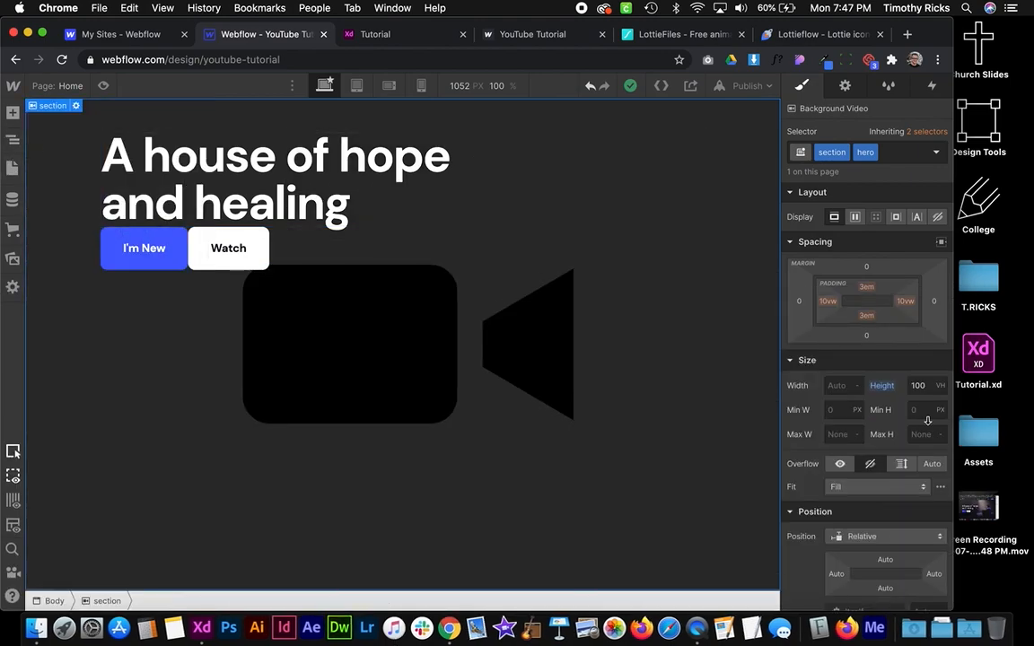
Reset the hero section's height and set its minimum height to 100 VH instead
{"action": "left_click", "coordinate": [883, 389]}
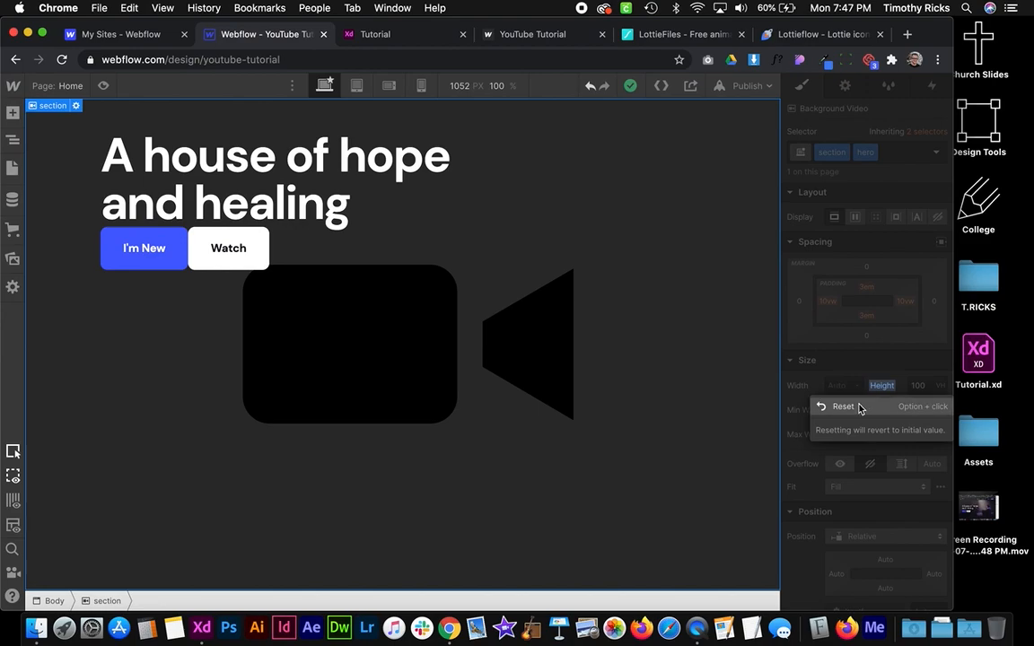
{"action": "left_click", "coordinate": [869, 406]}
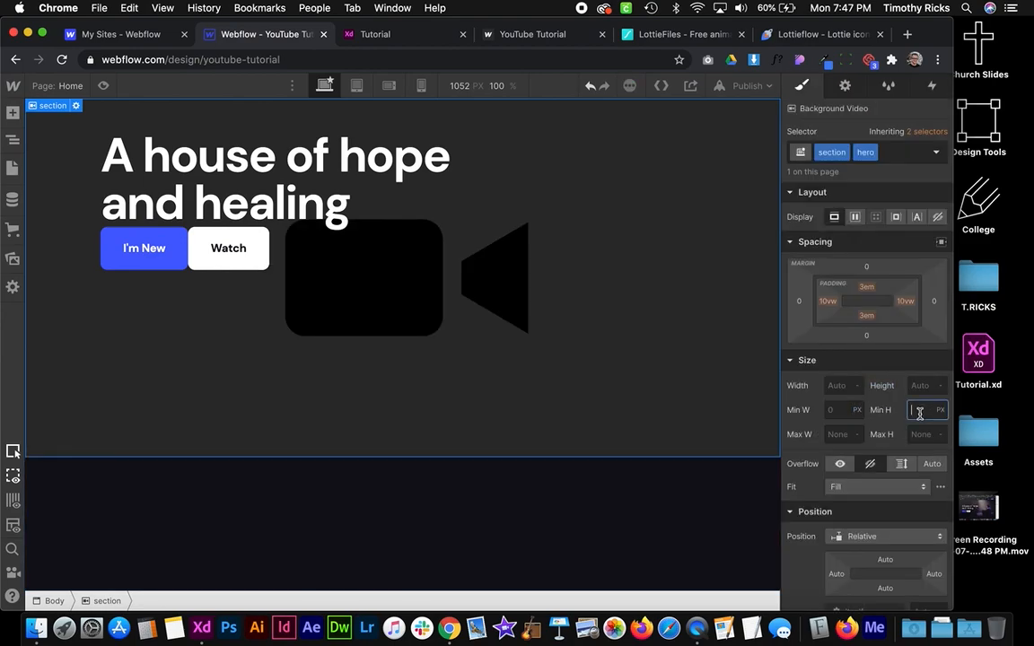
{"action": "type", "text": "h"}
{"action": "key", "text": "Return"}
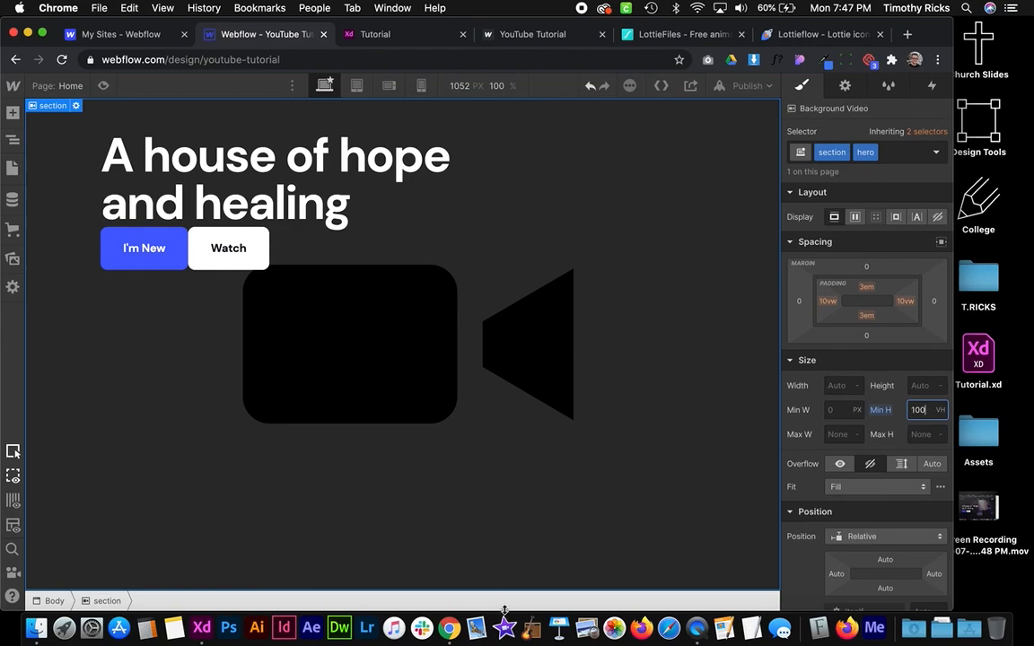
Check how the hero section with a minimum height holds its content in a shortened browser window, and restore the window's height
{"action": "scroll", "coordinate": [500, 528], "scroll_direction": "down", "scroll_amount": 2}
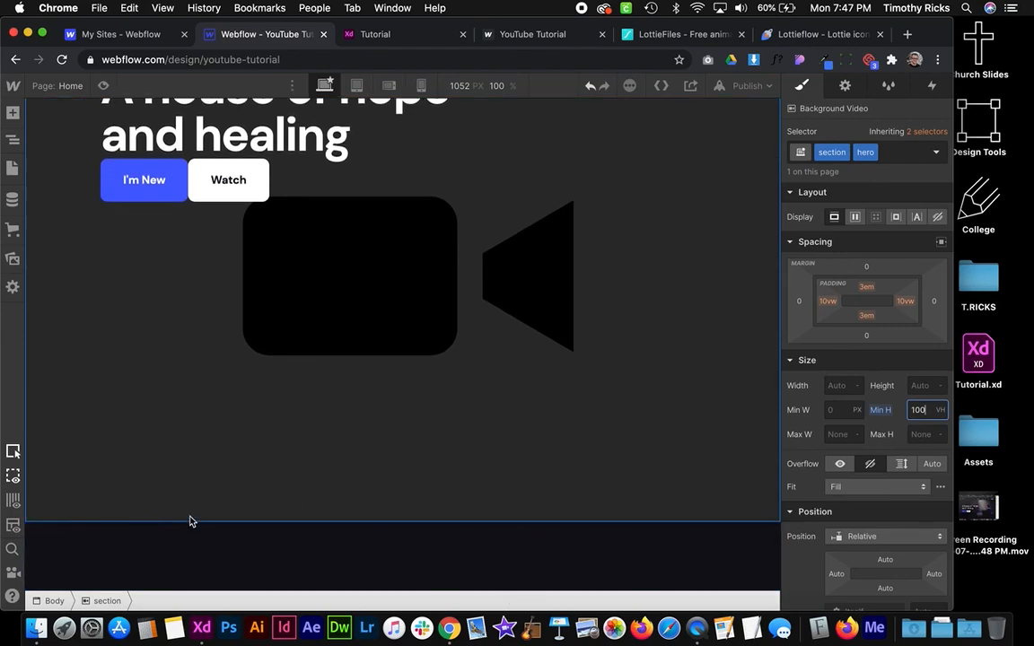
{"action": "scroll", "coordinate": [321, 526], "scroll_direction": "up", "scroll_amount": 2}
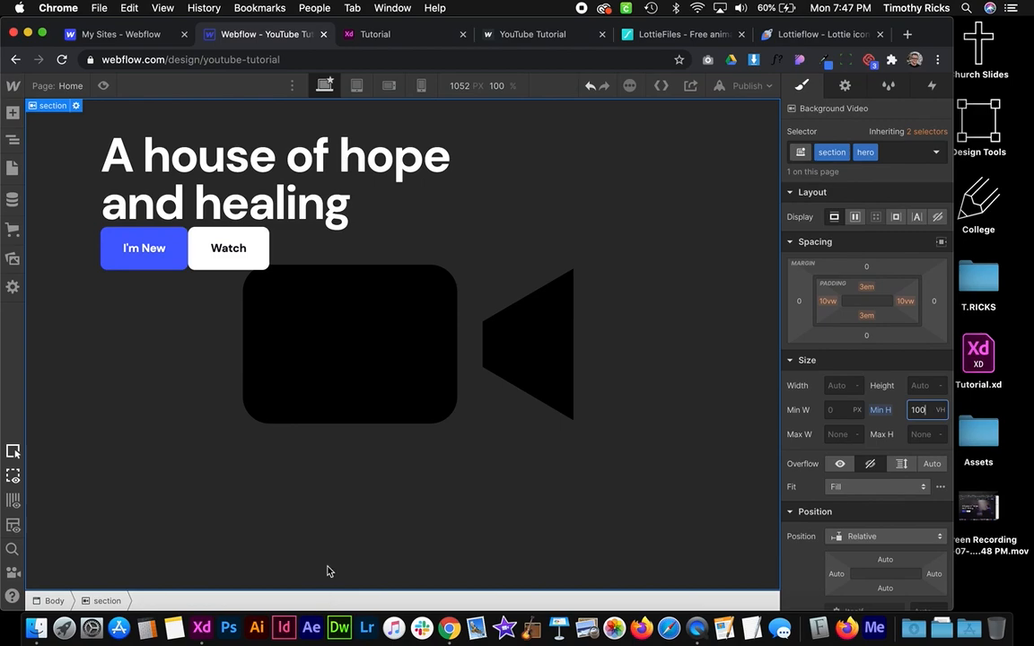
{"action": "scroll", "coordinate": [326, 574], "scroll_direction": "down", "scroll_amount": 2}
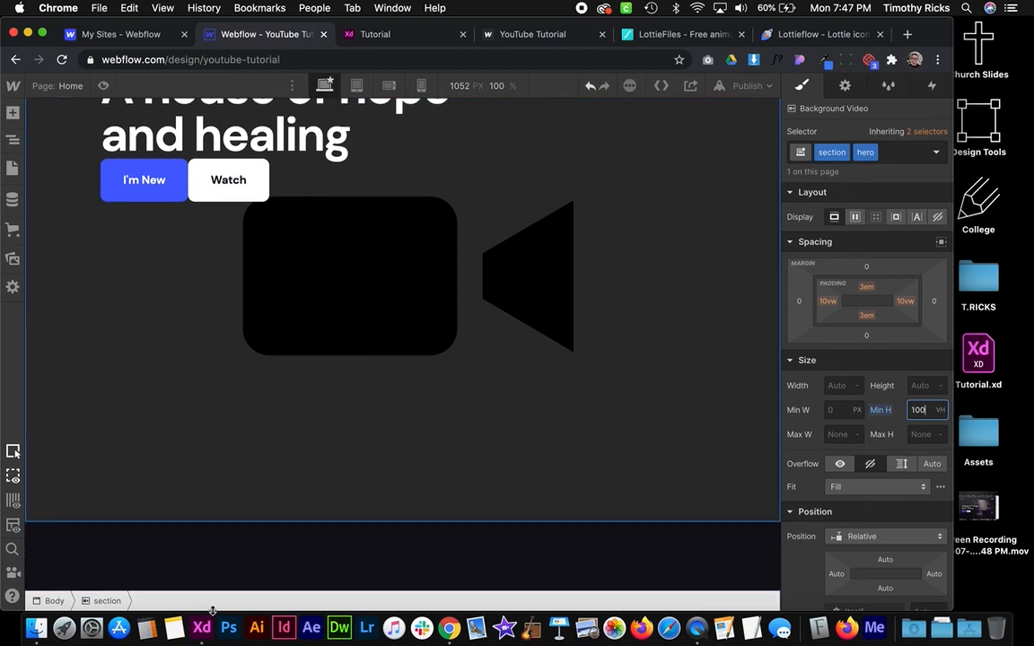
{"action": "key", "text": "z"}
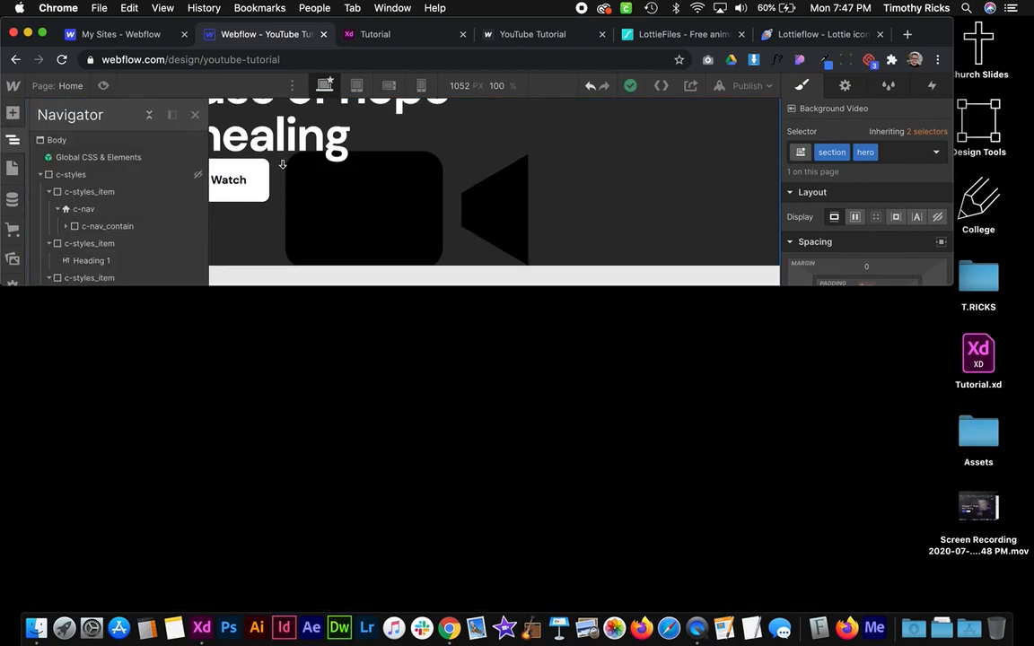
{"action": "left_click", "coordinate": [12, 140]}
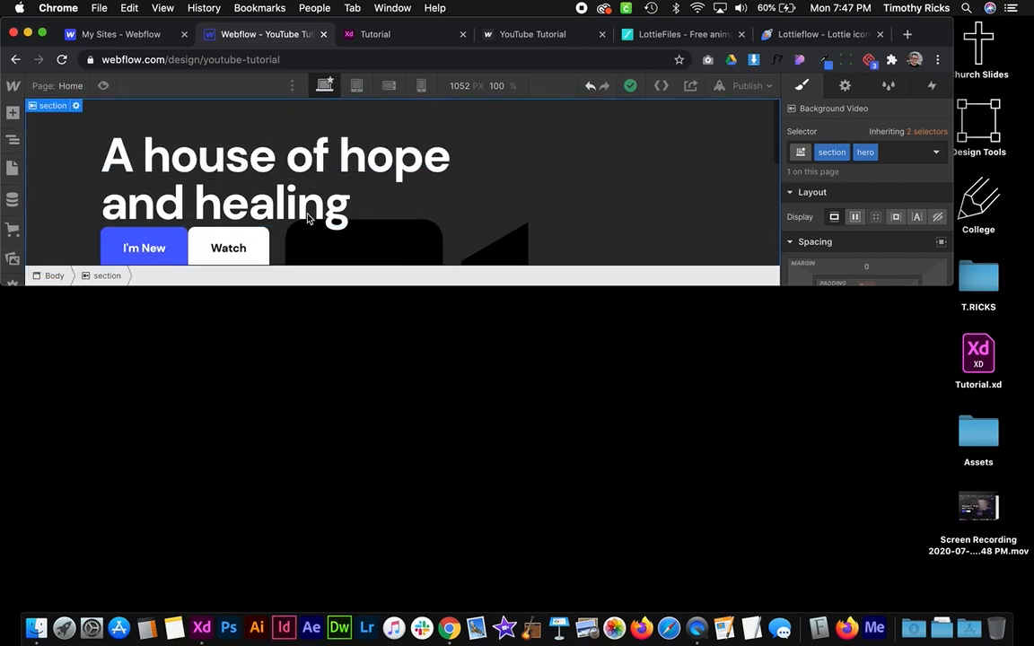
{"action": "scroll", "coordinate": [214, 184], "scroll_direction": "down", "scroll_amount": 3}
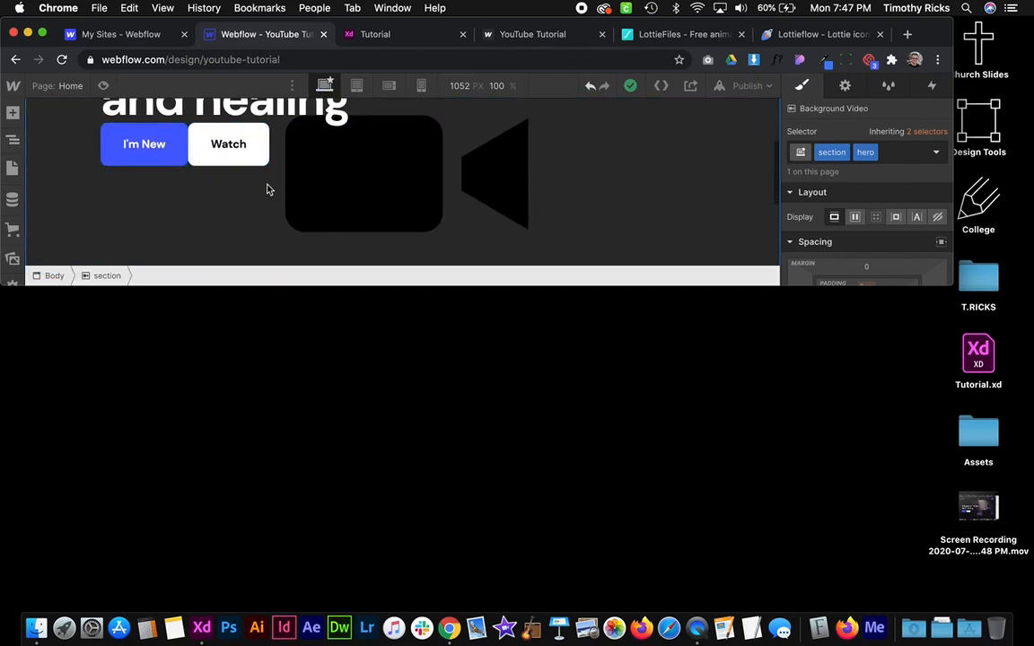
{"action": "scroll", "coordinate": [260, 175], "scroll_direction": "down", "scroll_amount": 3}
{"action": "scroll", "coordinate": [234, 219], "scroll_direction": "up", "scroll_amount": 5}
{"action": "scroll", "coordinate": [875, 242], "scroll_direction": "down", "scroll_amount": 5}
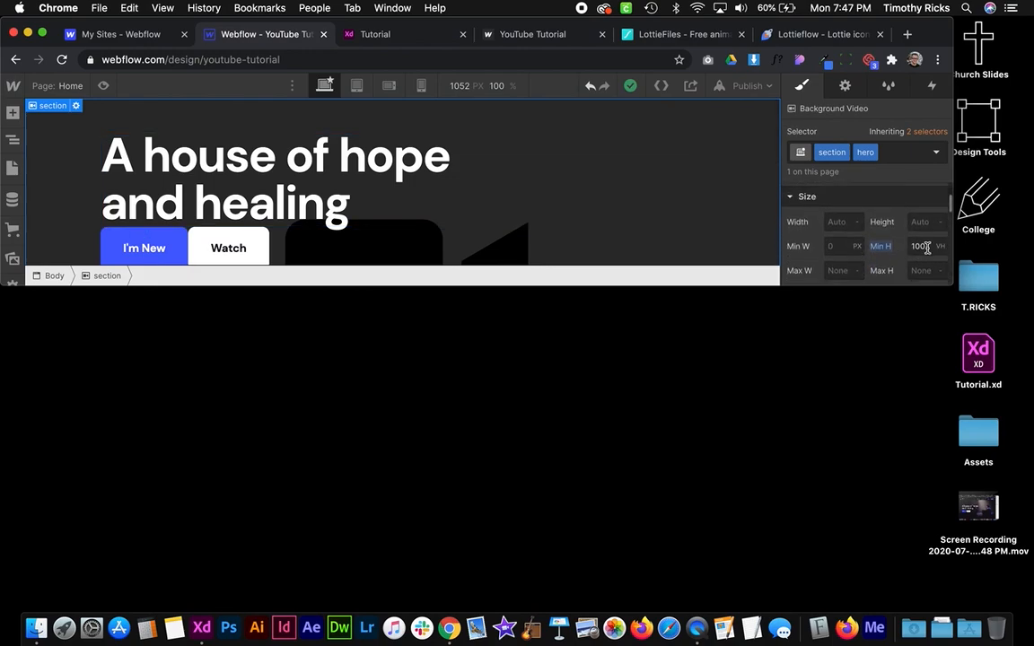
{"action": "scroll", "coordinate": [358, 197], "scroll_direction": "down", "scroll_amount": 2}
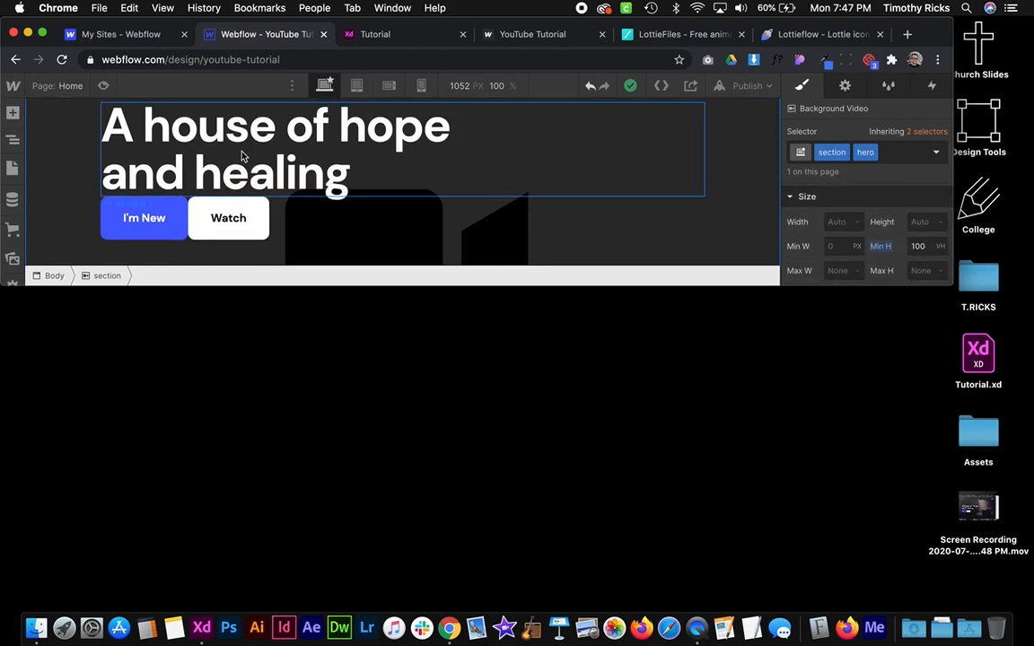
{"action": "left_click_drag", "start_coordinate": [364, 286], "coordinate": [453, 560]}
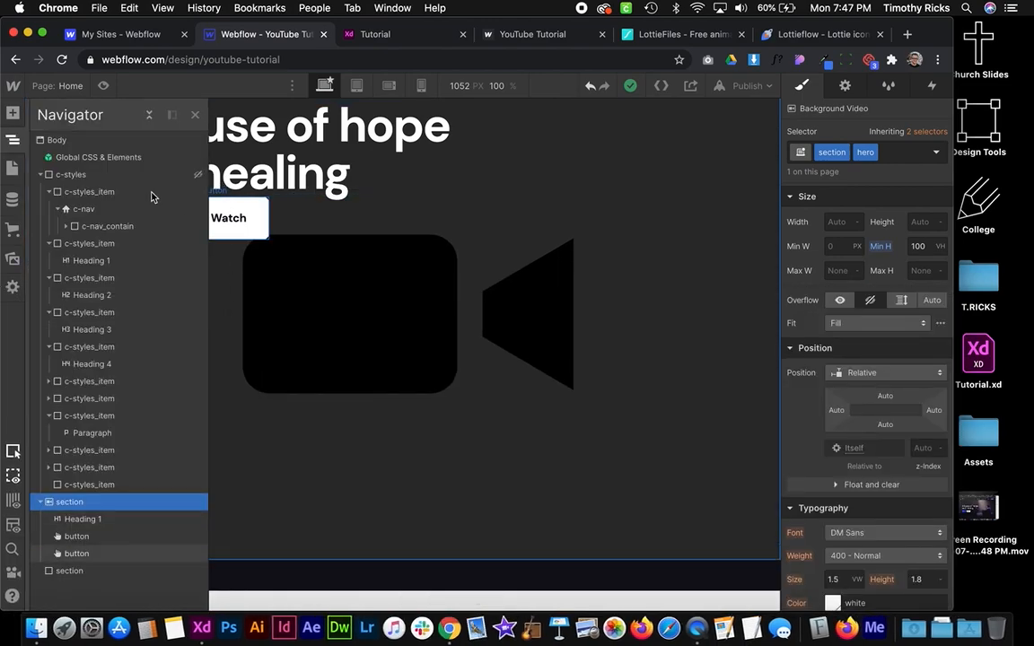
{"action": "left_click", "coordinate": [13, 140]}
{"action": "scroll", "coordinate": [377, 377], "scroll_direction": "up", "scroll_amount": 2}
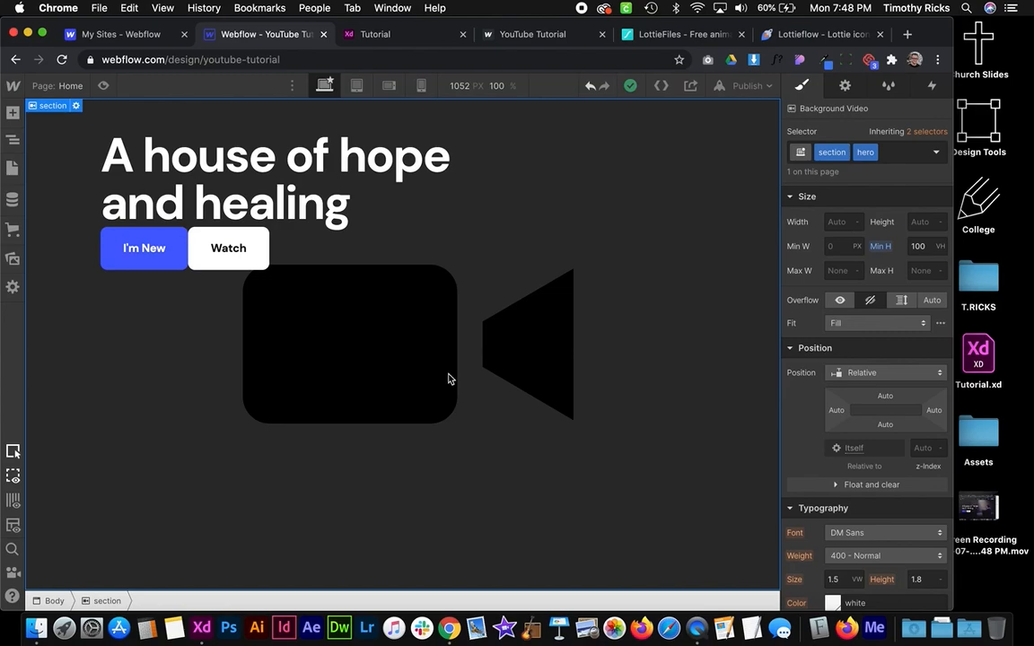
{"action": "scroll", "coordinate": [811, 341], "scroll_direction": "up", "scroll_amount": 3}
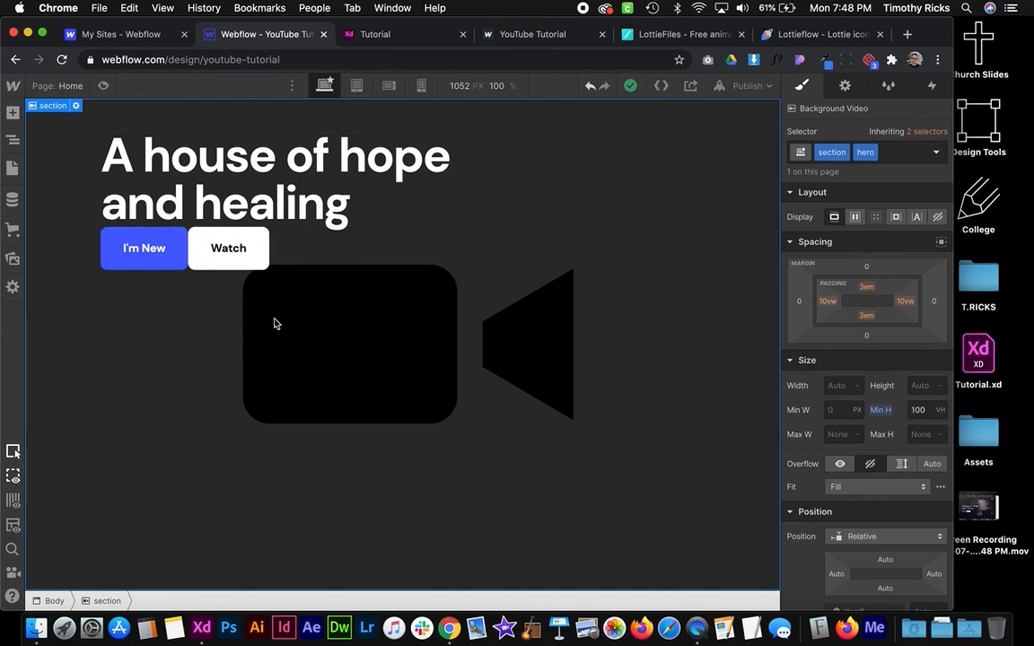
Make the hero section a vertical flexbox with its children aligned to the start and justified to the center
{"action": "left_click", "coordinate": [856, 218]}
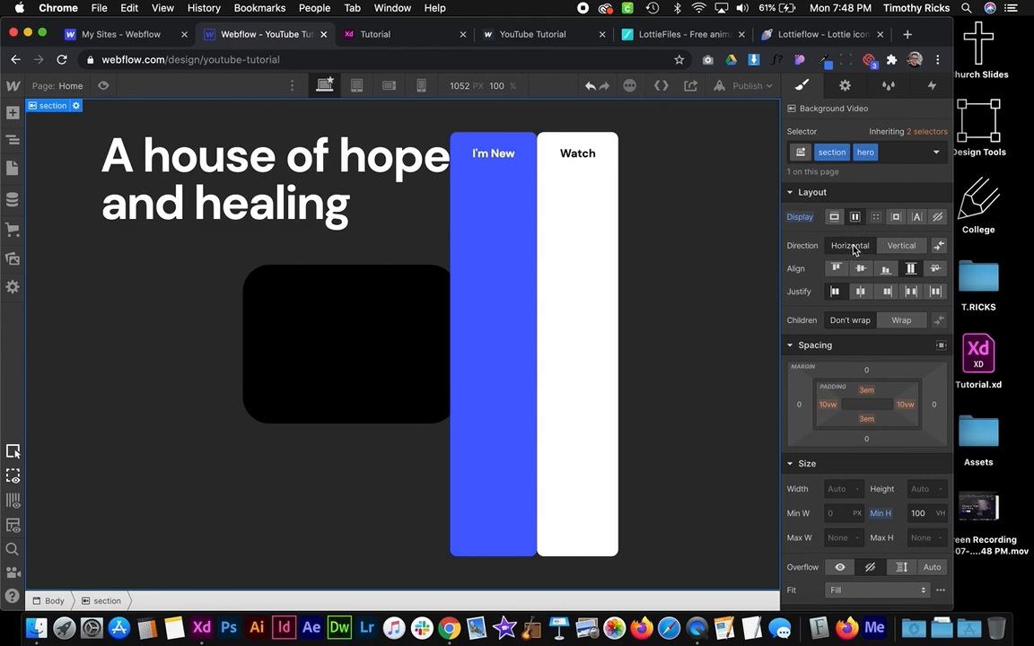
{"action": "left_click", "coordinate": [13, 139]}
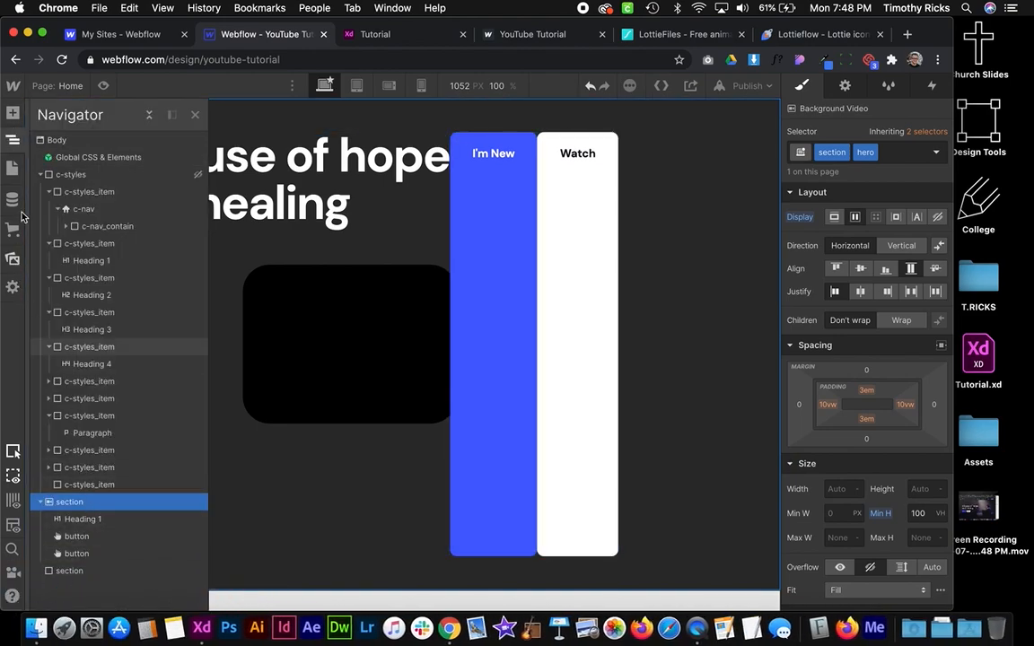
{"action": "left_click", "coordinate": [12, 140]}
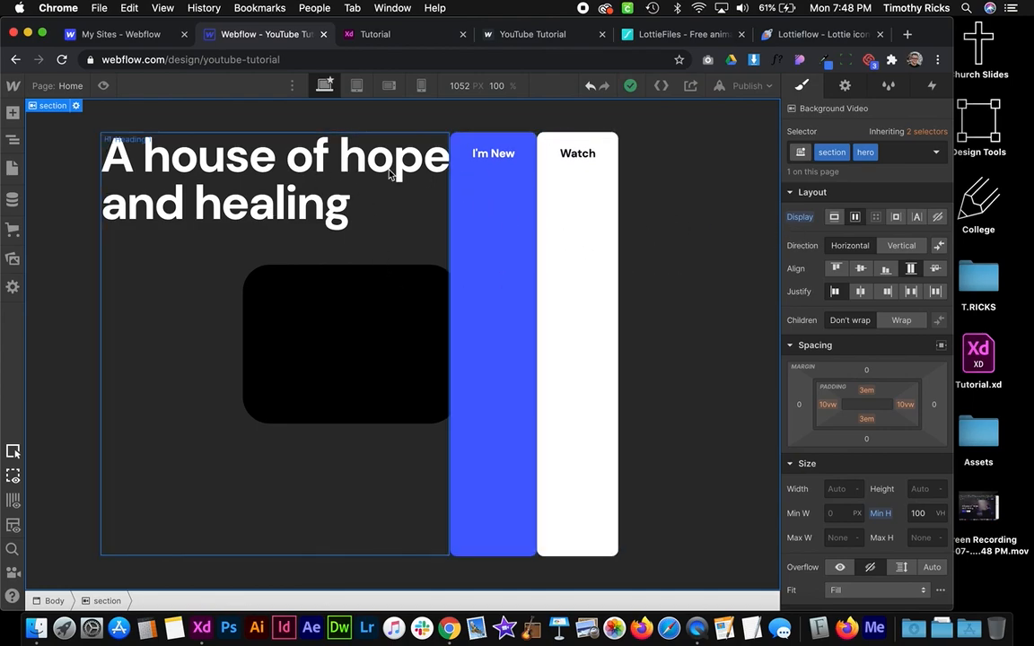
{"action": "left_click", "coordinate": [909, 249]}
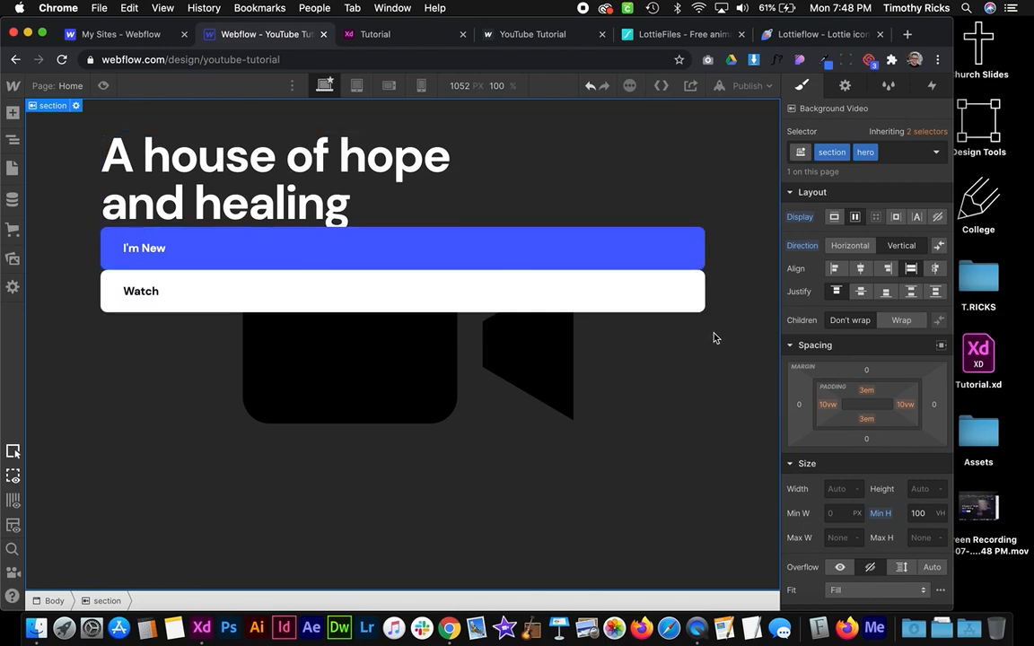
{"action": "left_click", "coordinate": [834, 268]}
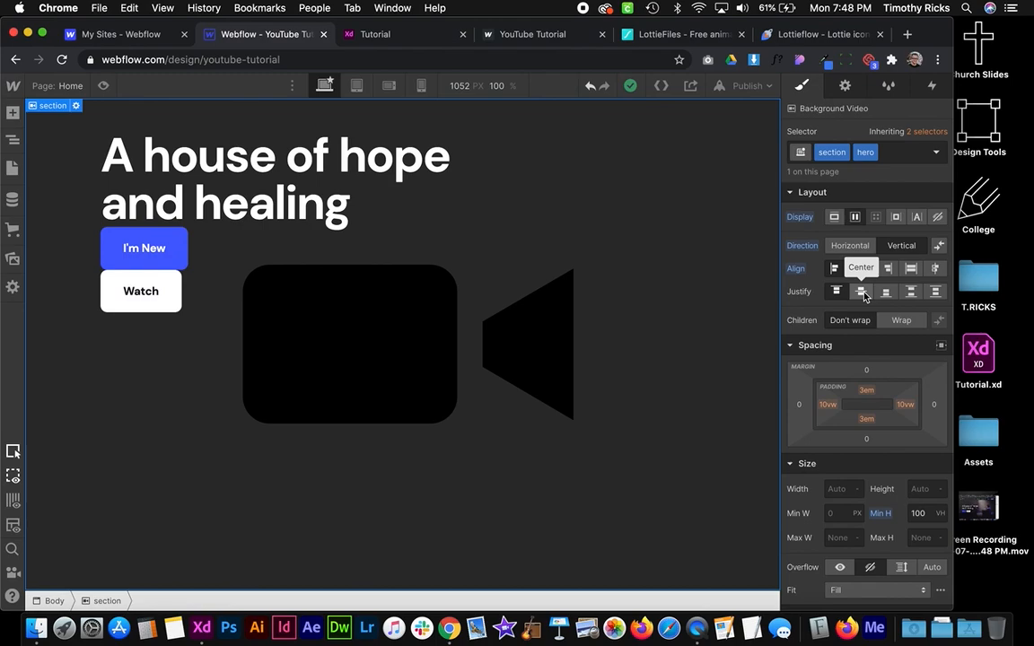
{"action": "left_click", "coordinate": [860, 292]}
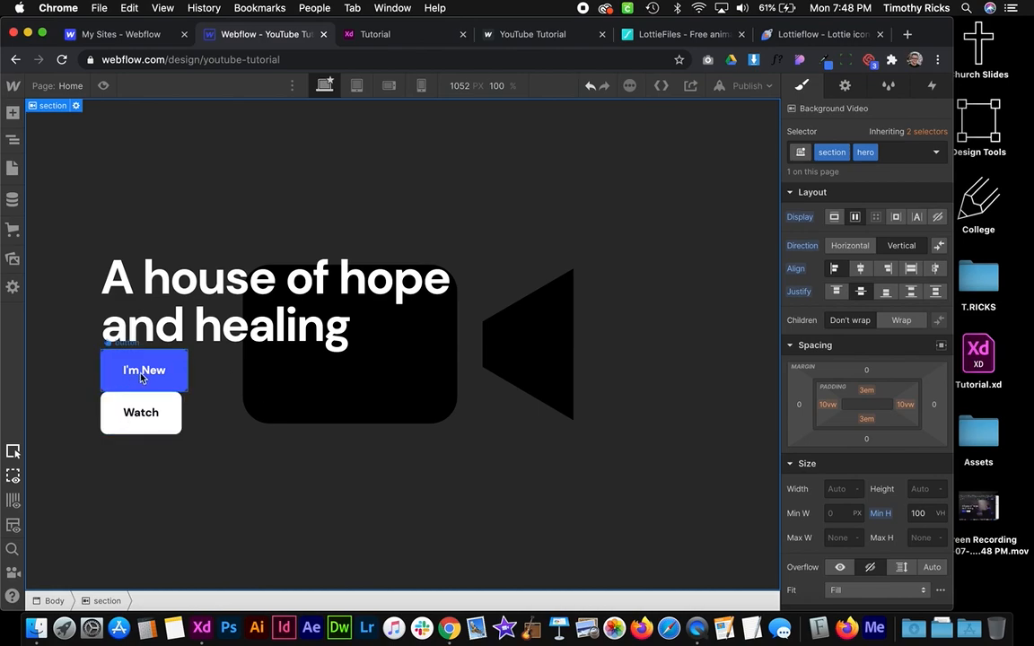
Add a div block with the class button-container below the hero heading and move both buttons into it
{"action": "left_click", "coordinate": [13, 113]}
{"action": "left_click_drag", "start_coordinate": [180, 379], "coordinate": [184, 381]}
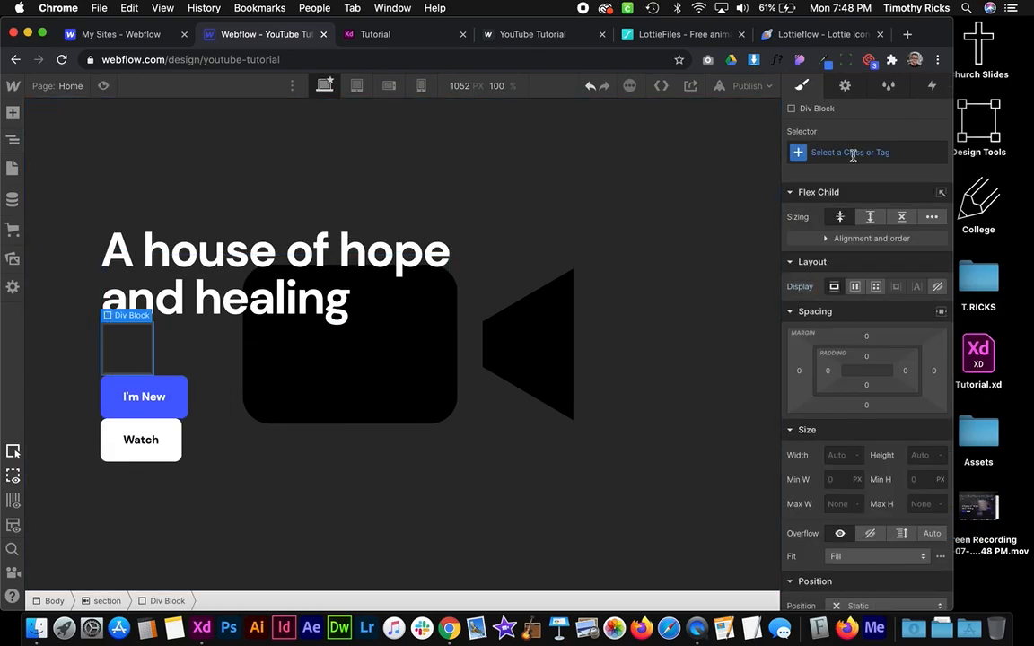
{"action": "left_click", "coordinate": [852, 154]}
{"action": "type", "text": "buttonp"}
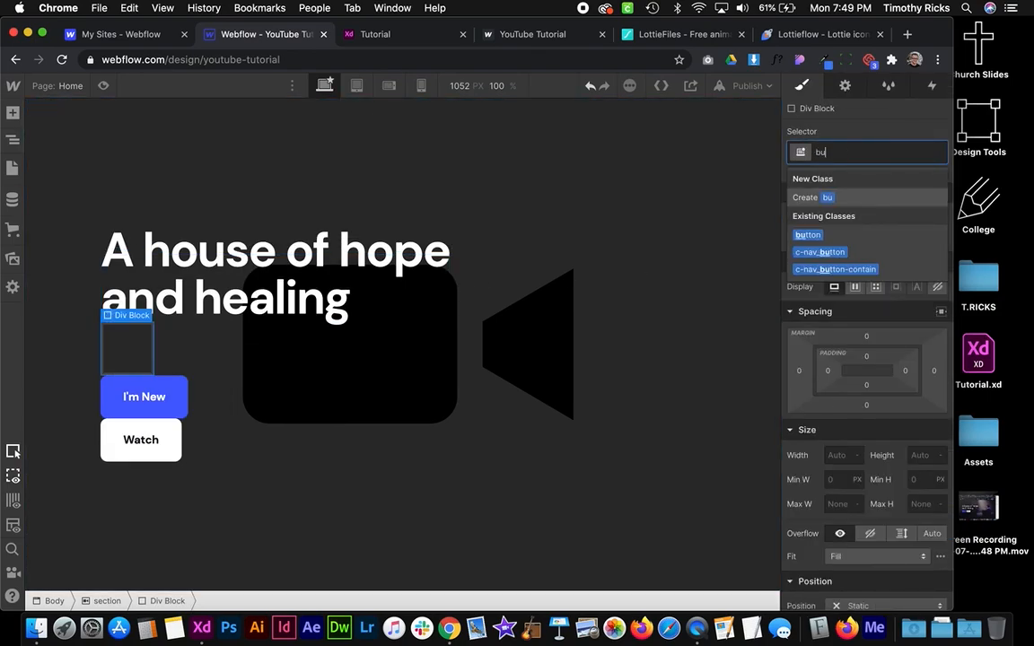
{"action": "key", "text": "BackSpace"}
{"action": "type", "text": "-container"}
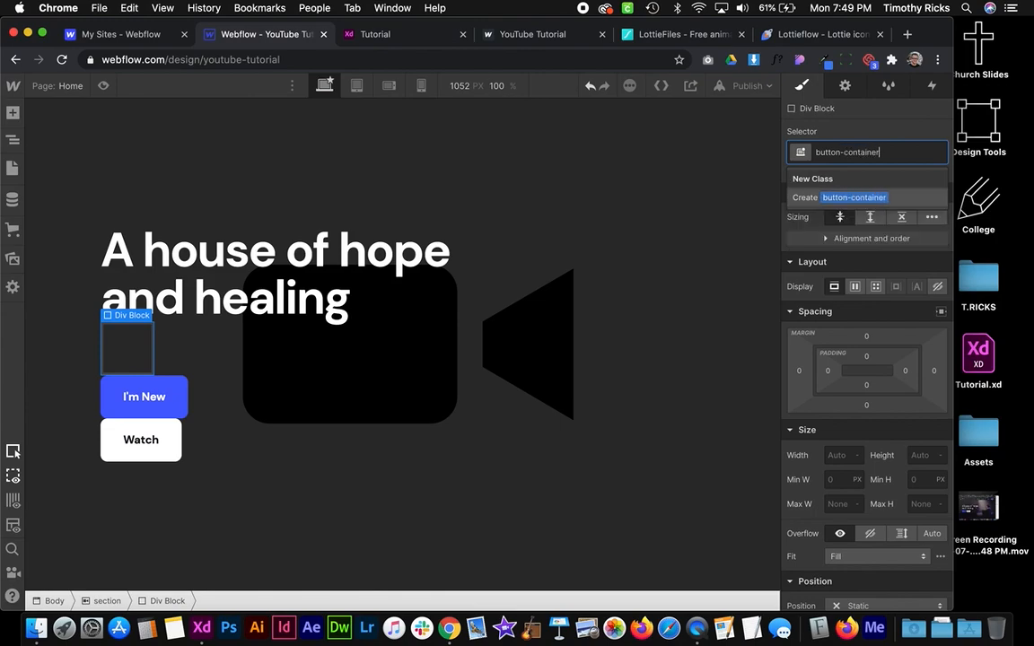
{"action": "key", "text": "Return"}
{"action": "left_click", "coordinate": [7, 142]}
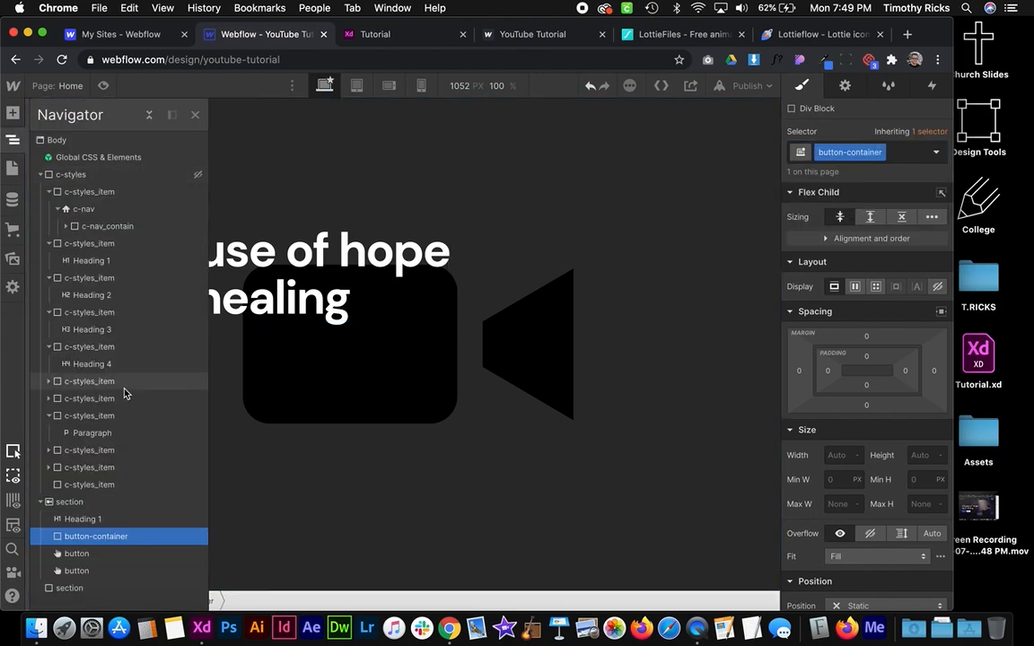
{"action": "left_click_drag", "start_coordinate": [77, 551], "coordinate": [108, 570]}
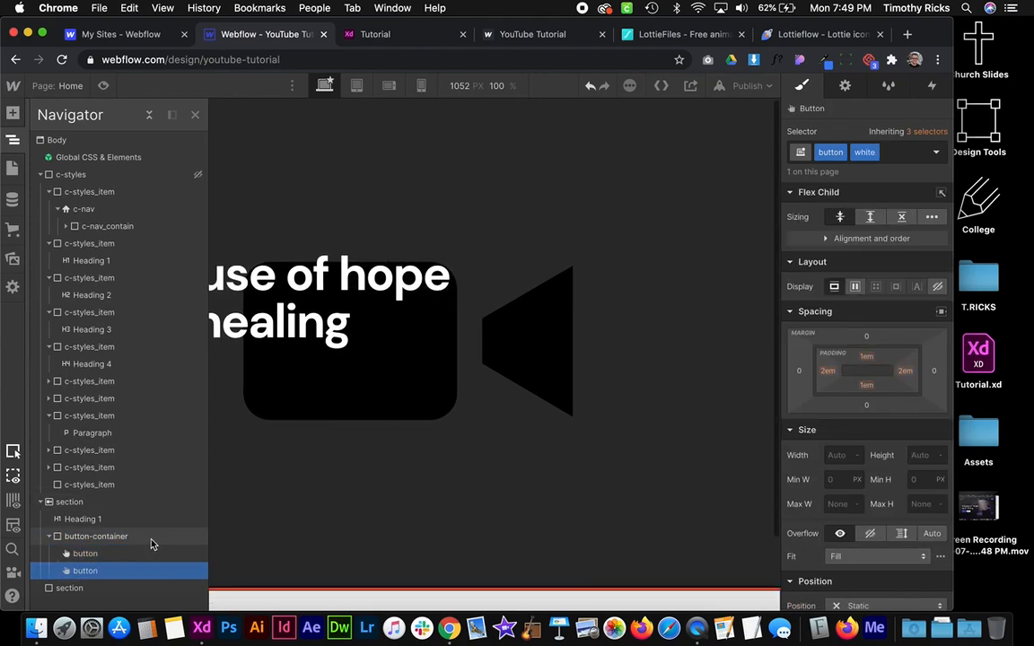
Upload a video file as the hero section's background video
{"action": "left_click", "coordinate": [331, 444]}
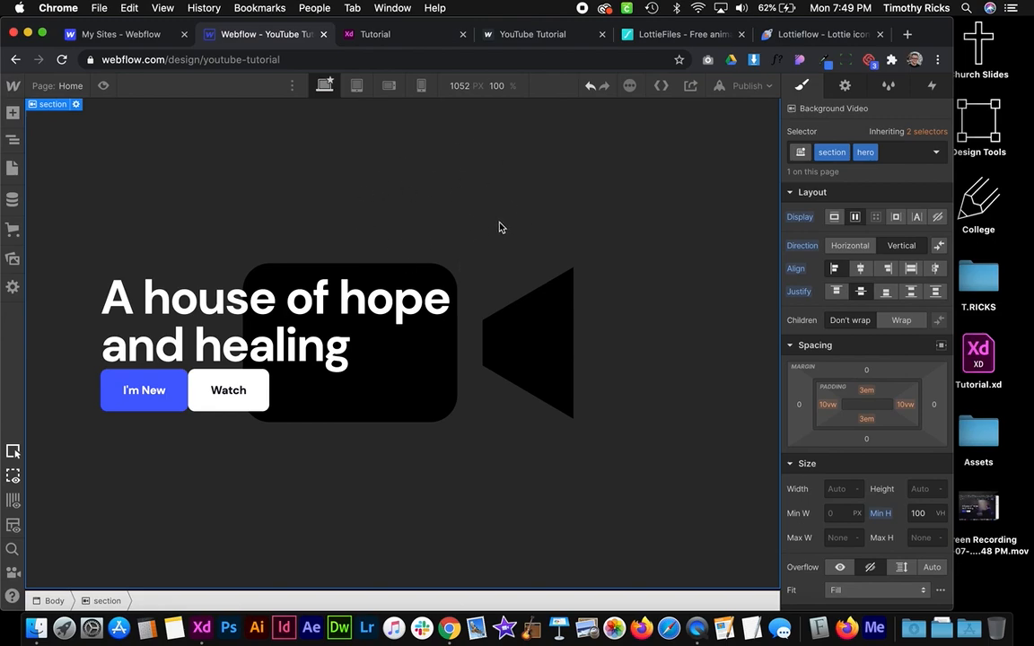
{"action": "left_click", "coordinate": [845, 86]}
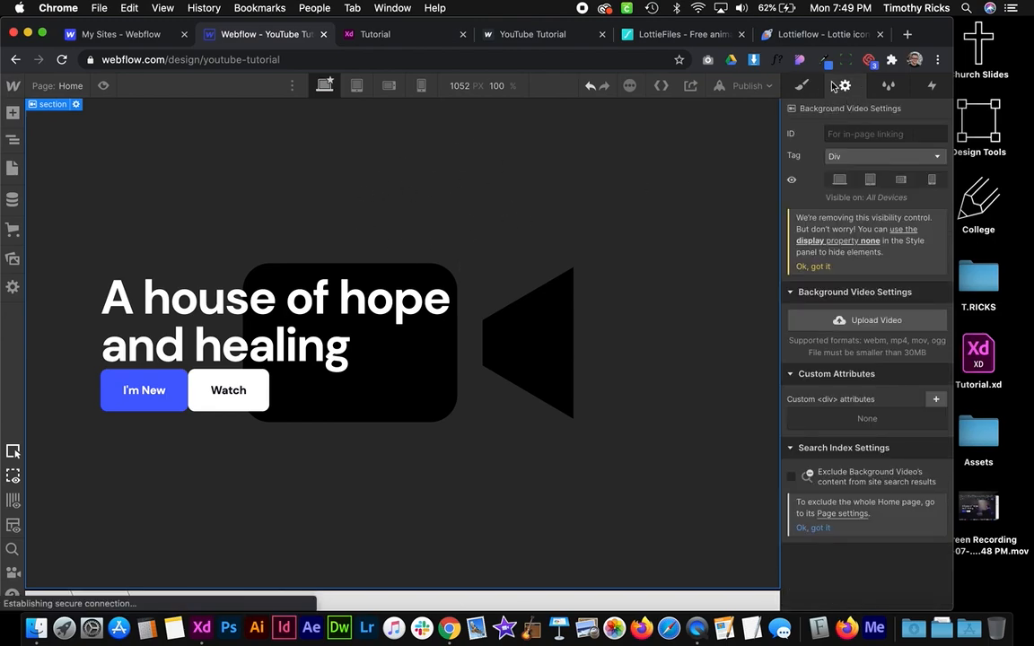
{"action": "left_click", "coordinate": [857, 323]}
{"action": "double_click", "coordinate": [385, 143]}
{"action": "double_click", "coordinate": [406, 217]}
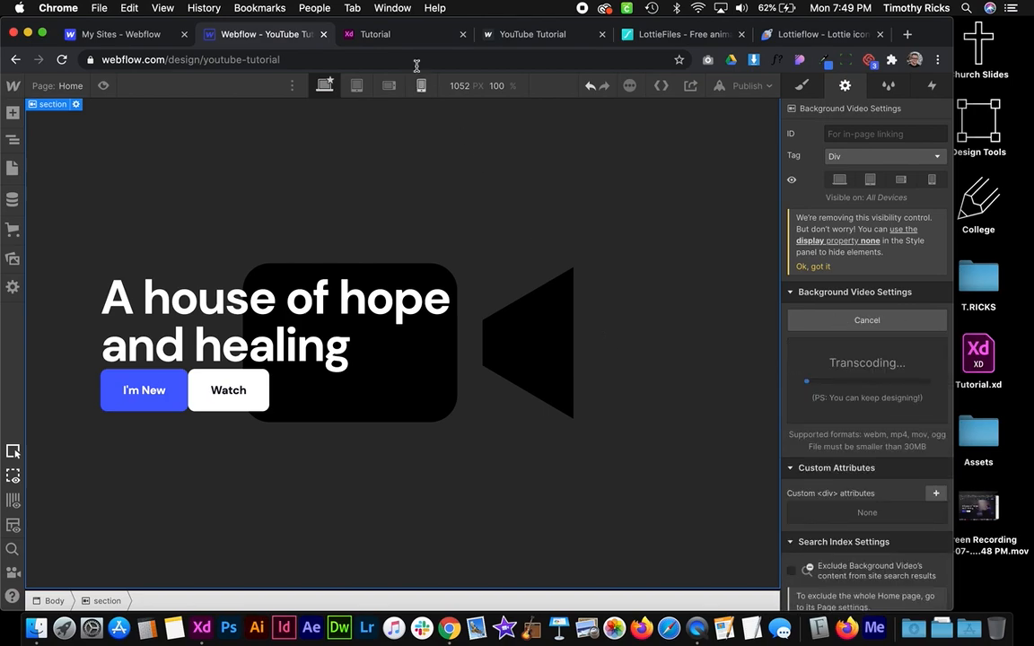
Switch to the Adobe XD design, examine the row of three images below the hero, and return to Webflow
{"action": "key", "text": "ctrl+Right"}
{"action": "scroll", "coordinate": [568, 328], "scroll_direction": "down", "scroll_amount": 5}
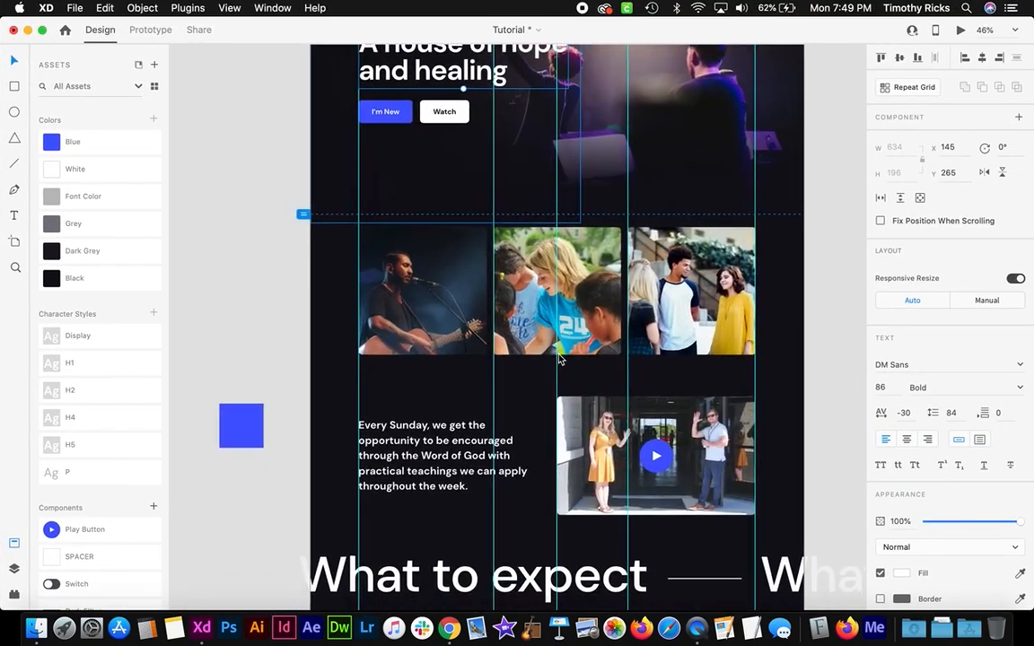
{"action": "scroll", "coordinate": [457, 271], "scroll_direction": "up", "scroll_amount": 3}
{"action": "scroll", "coordinate": [457, 270], "scroll_direction": "down", "scroll_amount": 2}
{"action": "scroll", "coordinate": [456, 270], "scroll_direction": "right", "scroll_amount": 2}
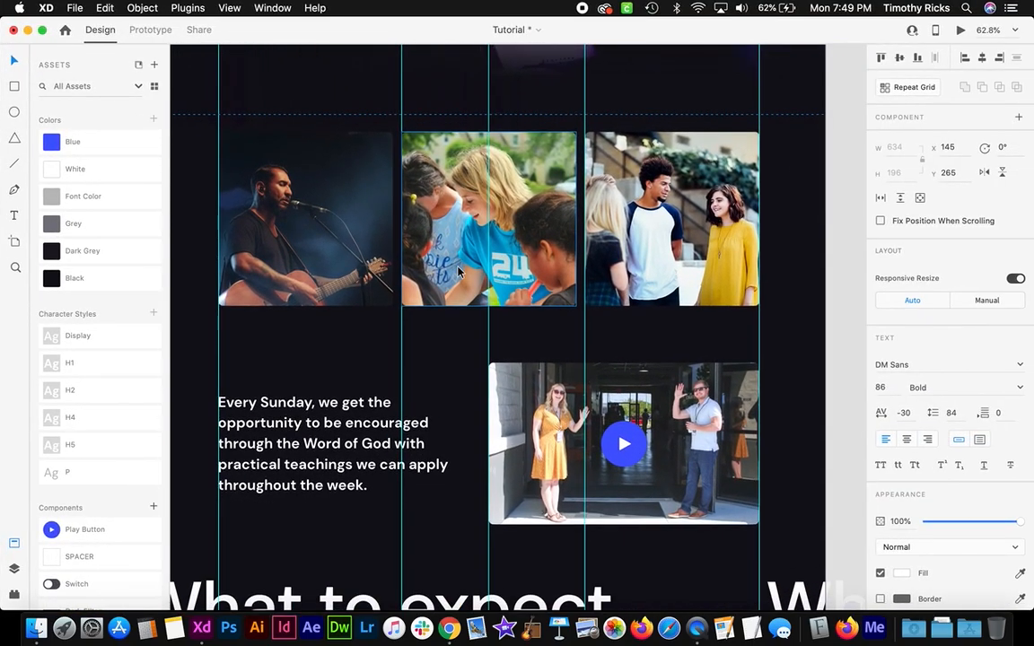
{"action": "scroll", "coordinate": [554, 342], "scroll_direction": "left", "scroll_amount": 2}
{"action": "scroll", "coordinate": [554, 342], "scroll_direction": "up", "scroll_amount": 1}
{"action": "left_click", "coordinate": [341, 205]}
{"action": "left_click", "coordinate": [538, 224]}
{"action": "left_click", "coordinate": [700, 235]}
{"action": "key", "text": "ctrl+Left"}
{"action": "scroll", "coordinate": [480, 311], "scroll_direction": "down", "scroll_amount": 1}
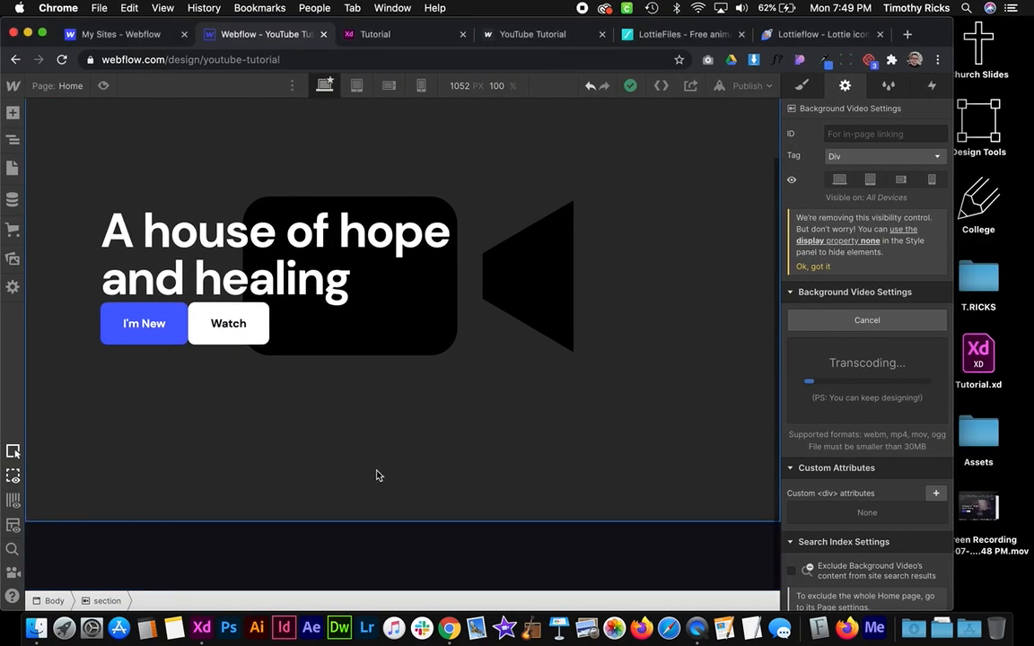
Add a div block to the empty section below the hero and give it the class three-column-container
{"action": "left_click", "coordinate": [169, 565]}
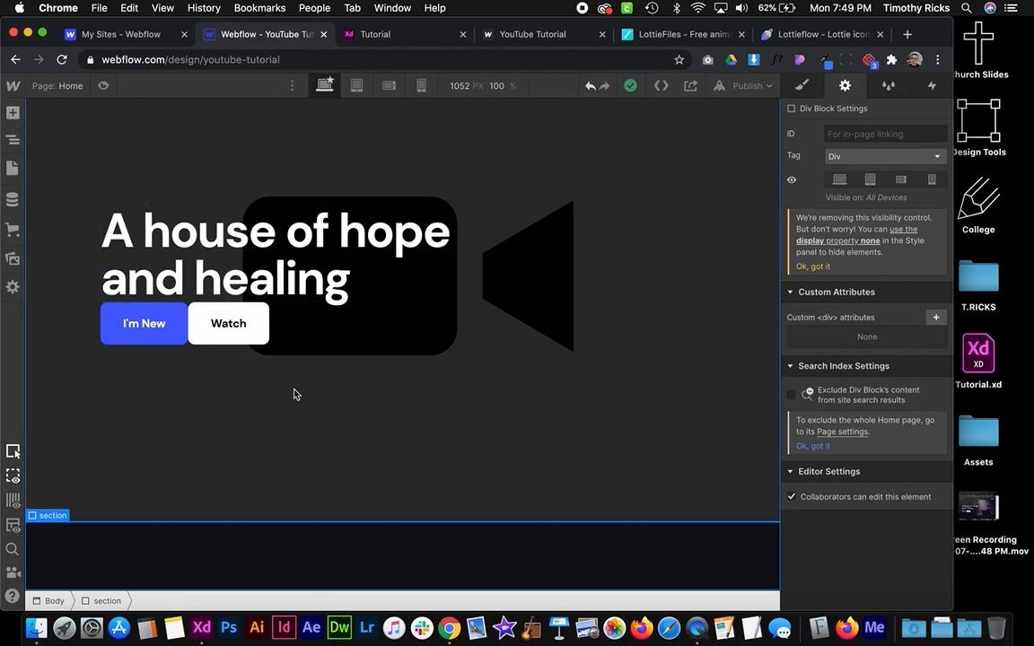
{"action": "key", "text": "ctrl+Right"}
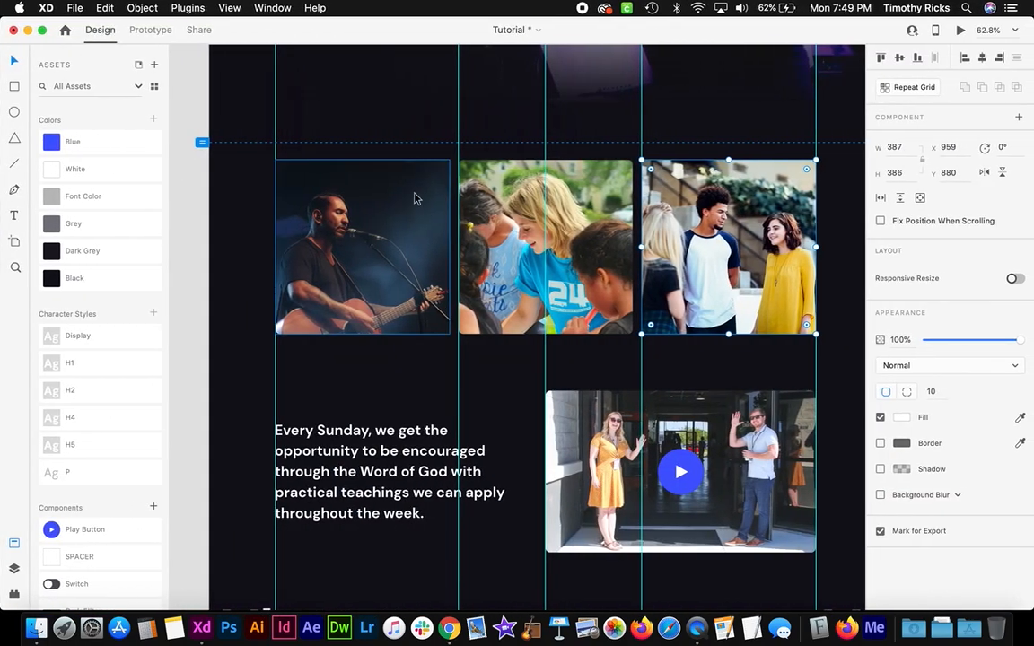
{"action": "key", "text": "ctrl+Left"}
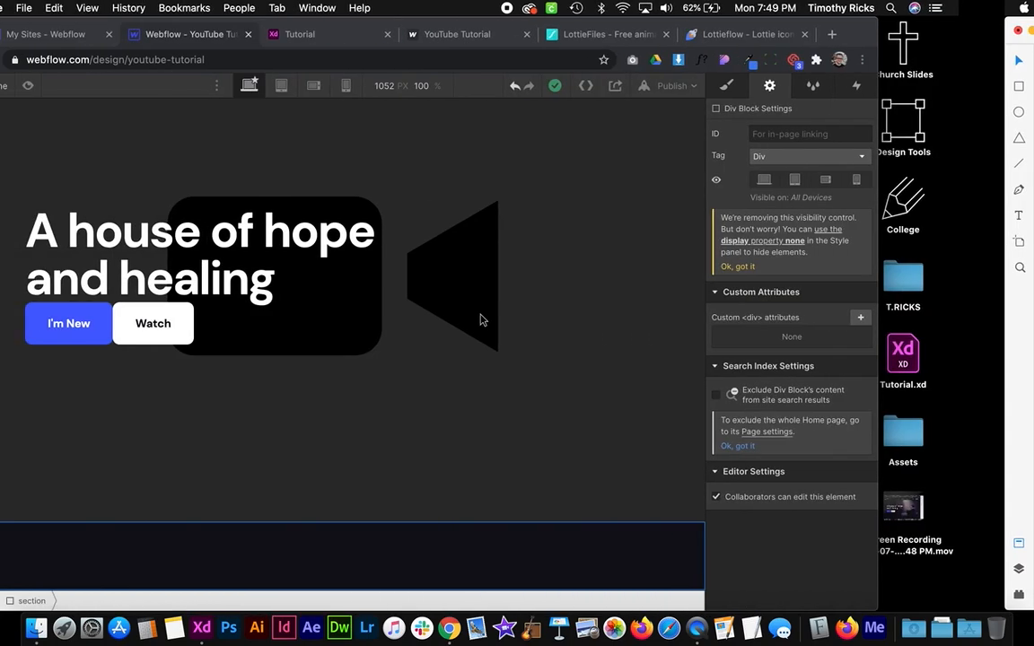
{"action": "left_click", "coordinate": [8, 115]}
{"action": "left_click_drag", "start_coordinate": [58, 358], "coordinate": [305, 549]}
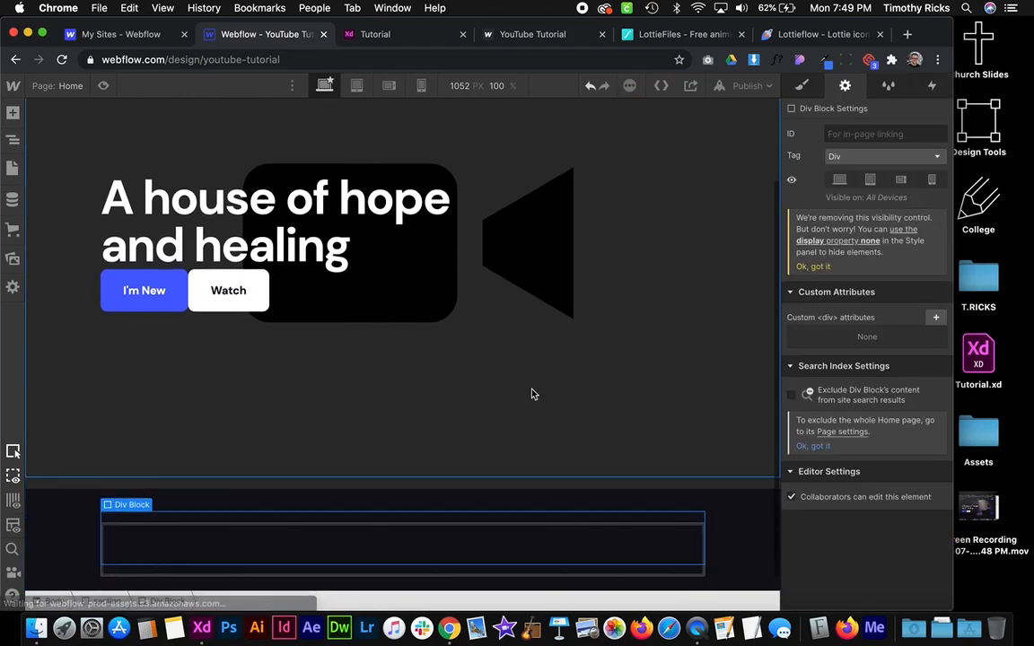
{"action": "left_click", "coordinate": [801, 85]}
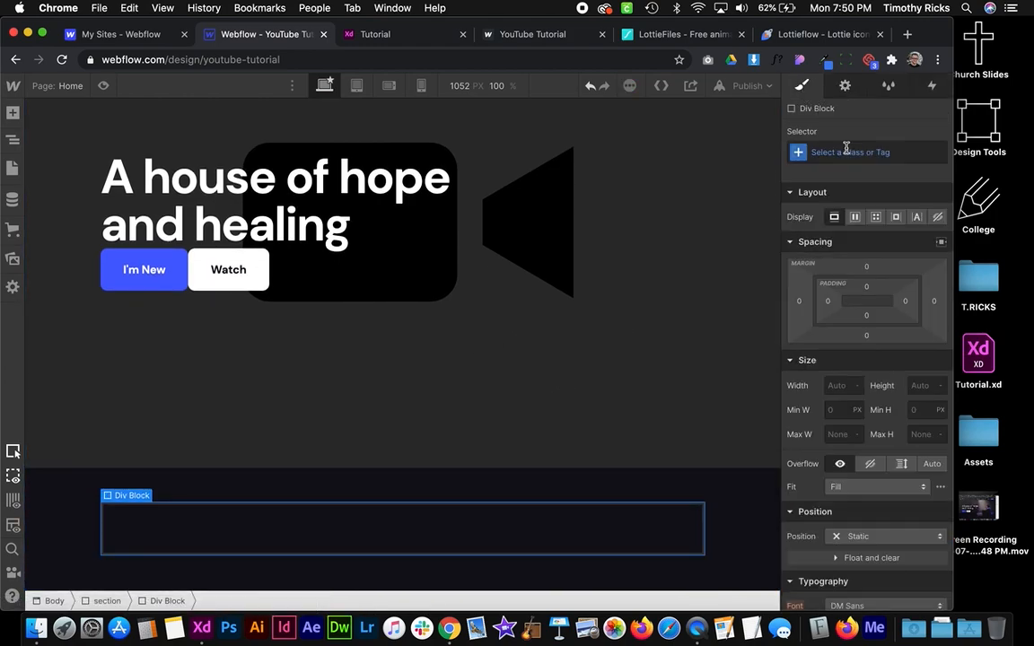
{"action": "left_click", "coordinate": [838, 152]}
{"action": "type", "text": "th"}
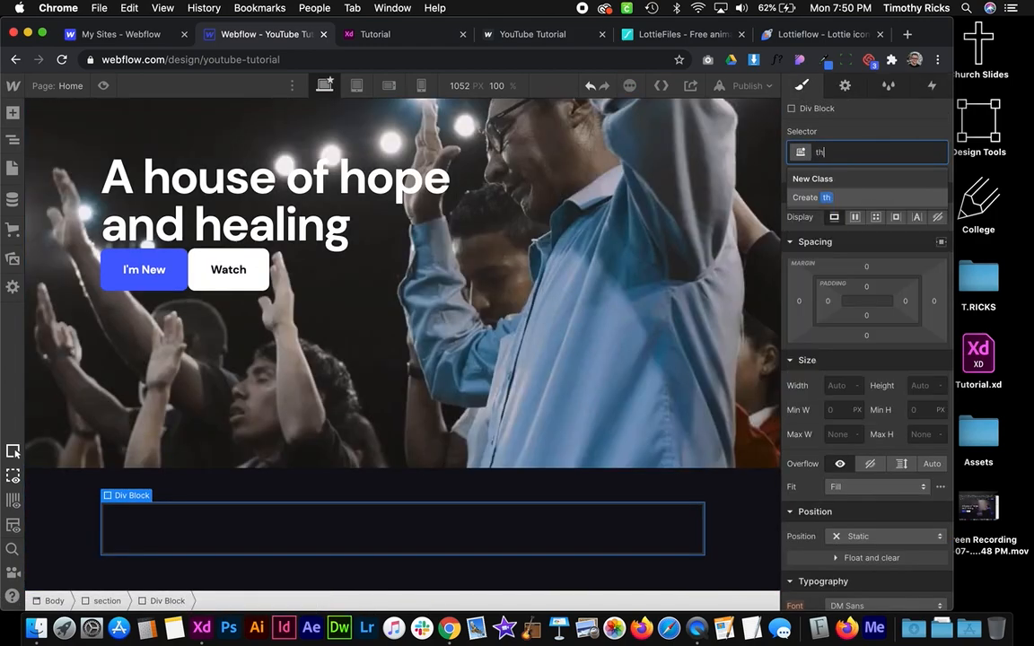
{"action": "type", "text": "ree-column-container"}
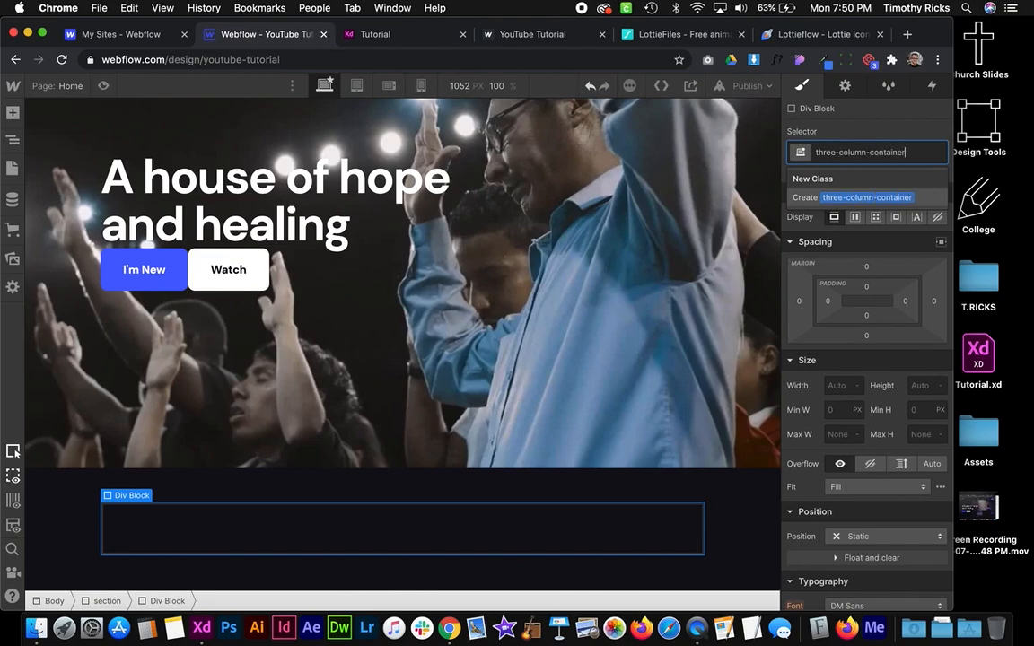
{"action": "key", "text": "Return"}
Compare the three-image row with the Childcare, Parking and Service columns in the Adobe XD design, and return to Webflow
{"action": "key", "text": "ctrl+Right"}
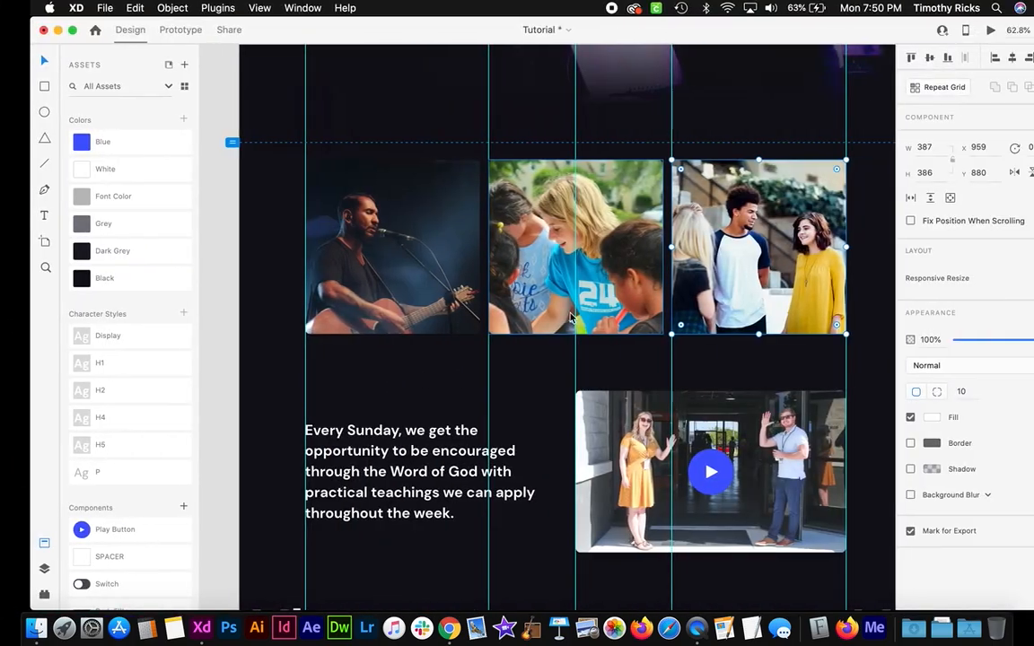
{"action": "scroll", "coordinate": [507, 270], "scroll_direction": "down", "scroll_amount": 4}
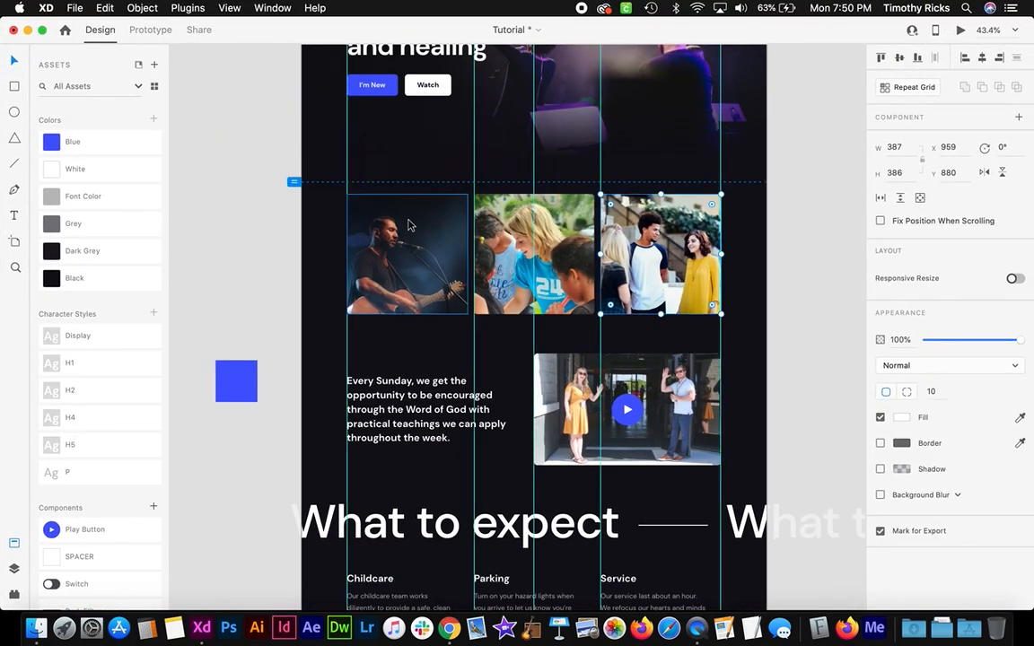
{"action": "scroll", "coordinate": [502, 298], "scroll_direction": "down", "scroll_amount": 10}
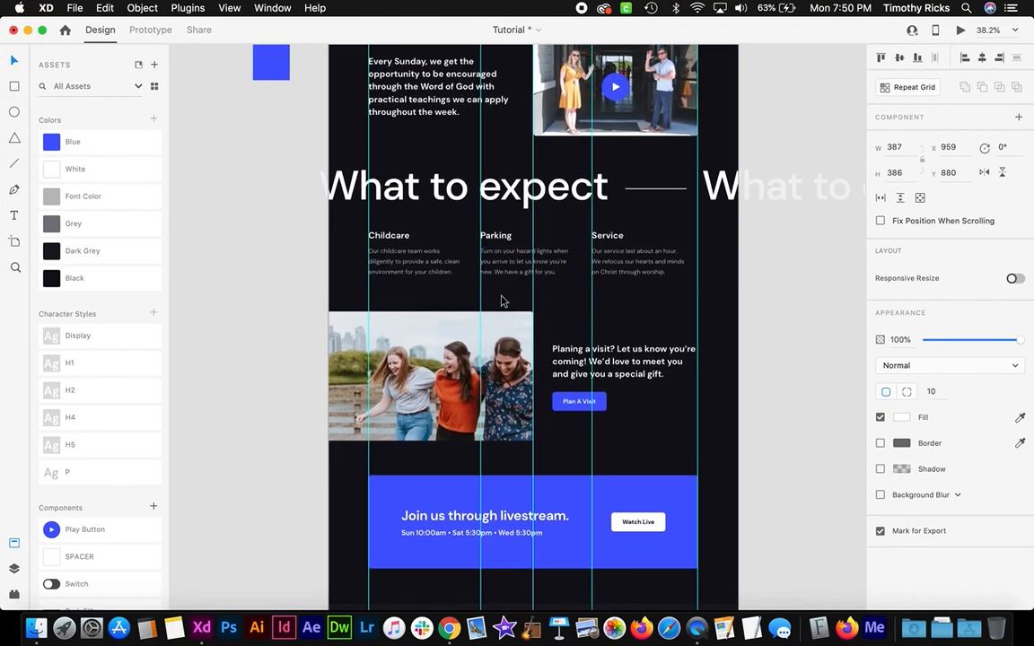
{"action": "scroll", "coordinate": [472, 238], "scroll_direction": "up", "scroll_amount": 2}
{"action": "scroll", "coordinate": [472, 237], "scroll_direction": "up", "scroll_amount": 5}
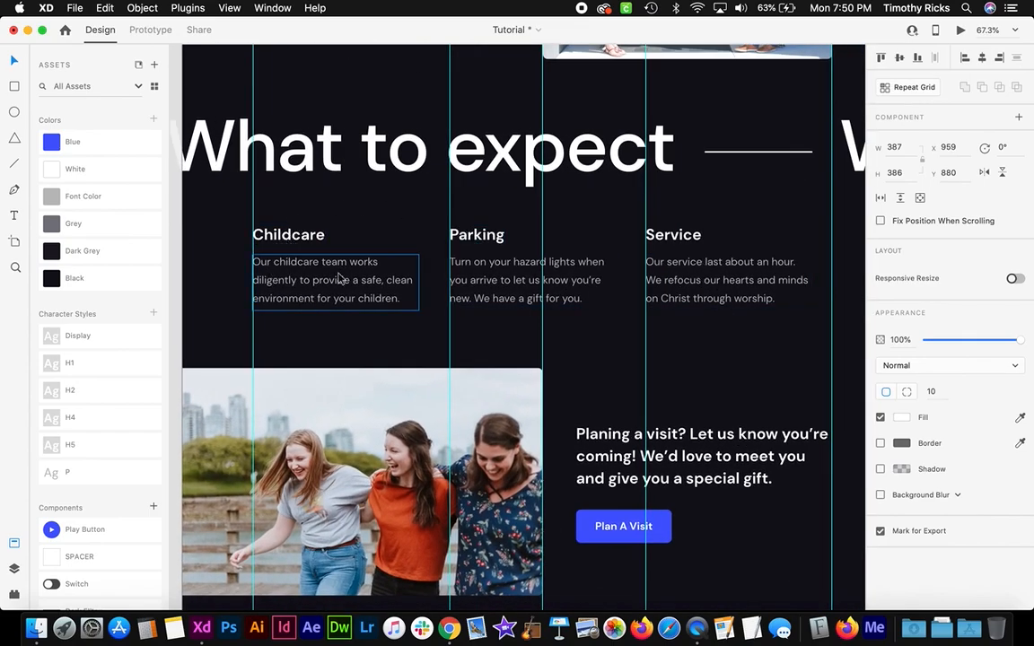
{"action": "scroll", "coordinate": [540, 203], "scroll_direction": "up", "scroll_amount": 10}
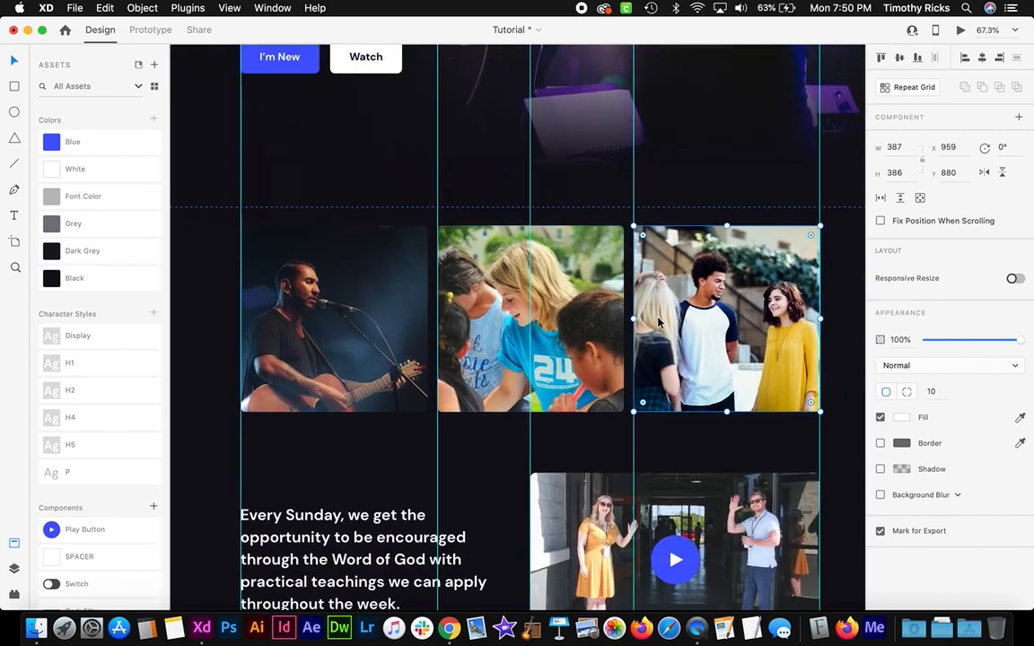
{"action": "key", "text": "ctrl+Left"}
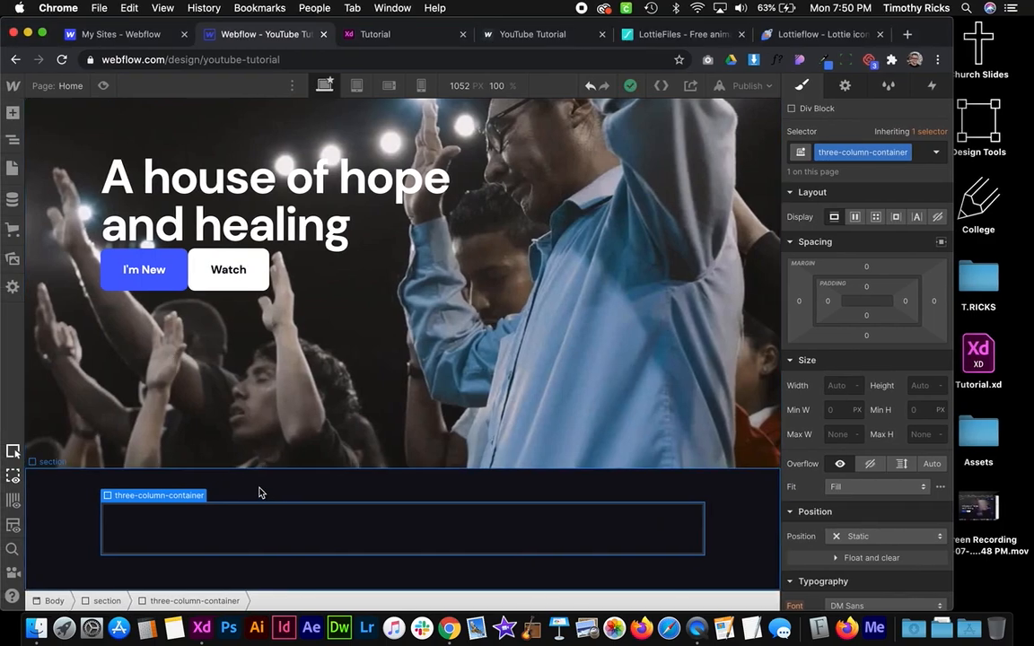
{"action": "scroll", "coordinate": [205, 432], "scroll_direction": "up", "scroll_amount": 5}
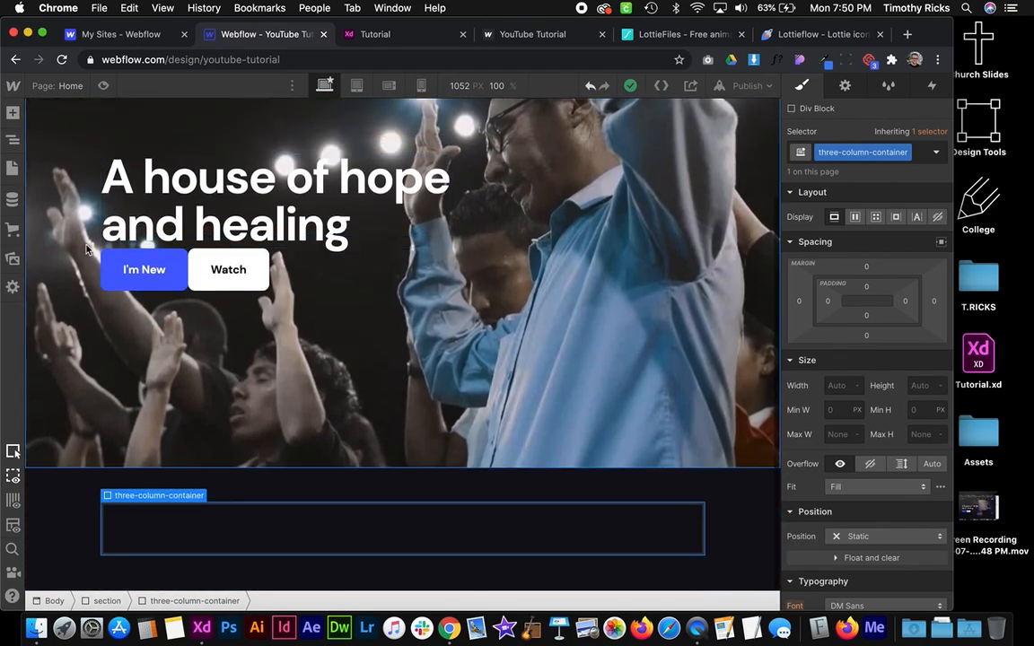
Add a div block inside three-column-container and give it the class three-column-item
{"action": "left_click", "coordinate": [13, 114]}
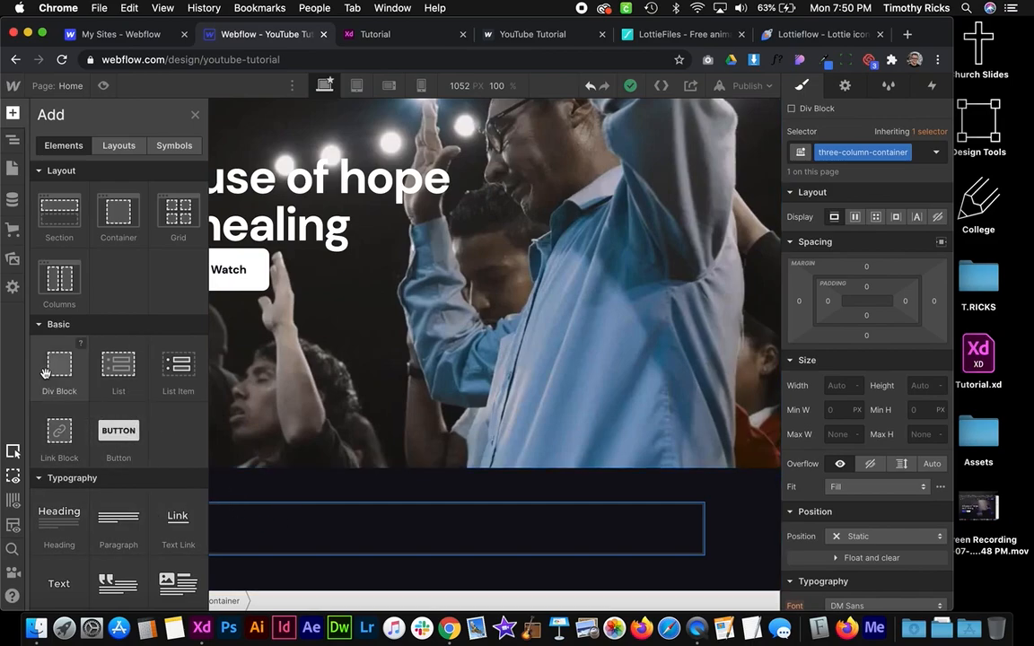
{"action": "left_click_drag", "start_coordinate": [58, 367], "coordinate": [271, 496]}
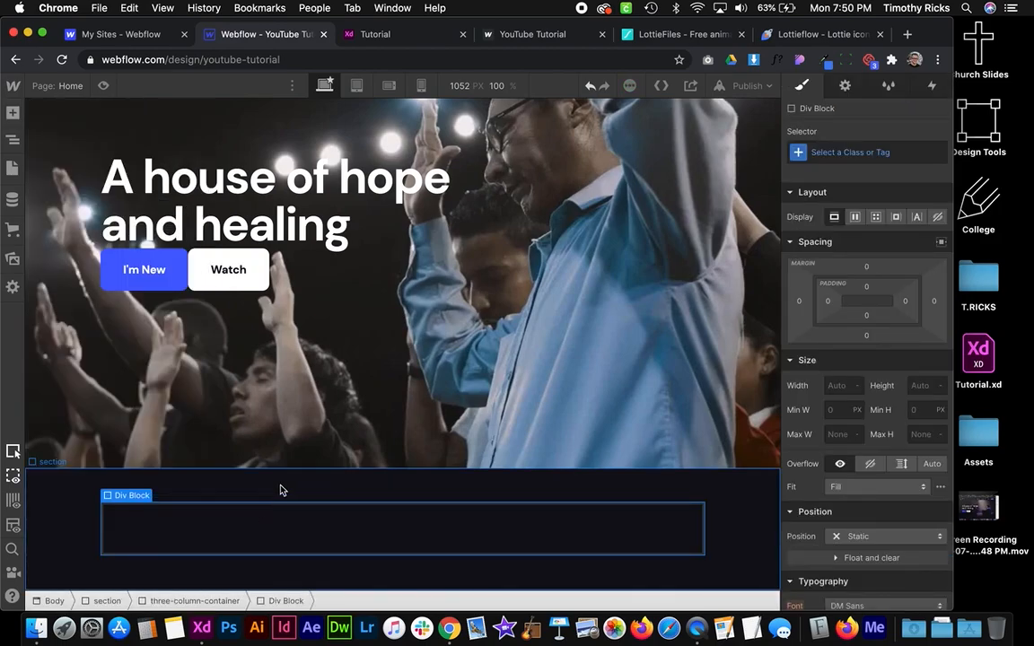
{"action": "left_click", "coordinate": [863, 147]}
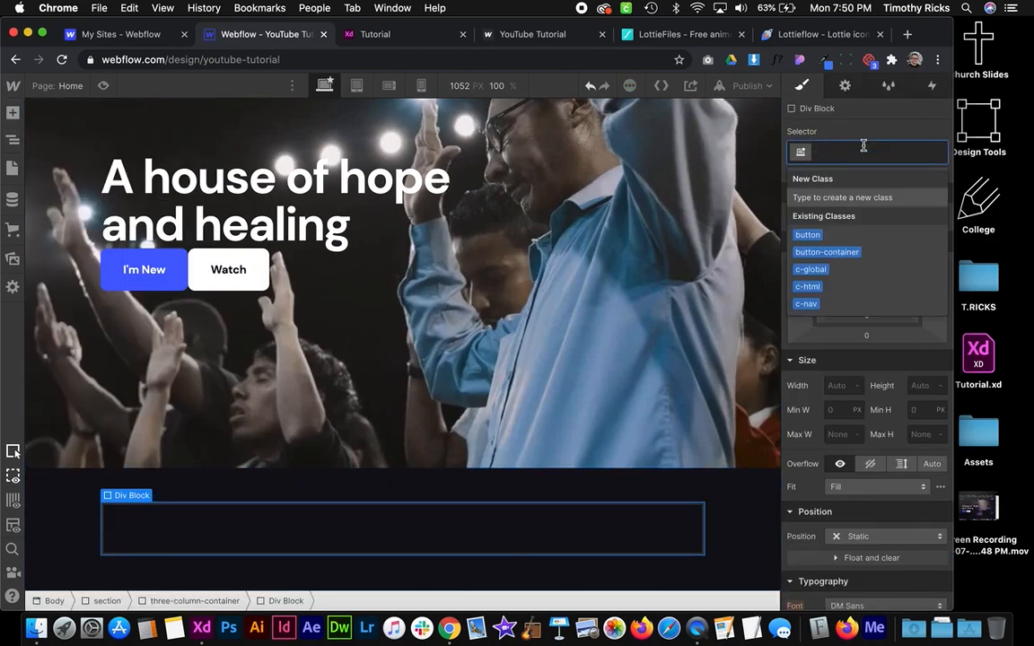
{"action": "type", "text": "t"}
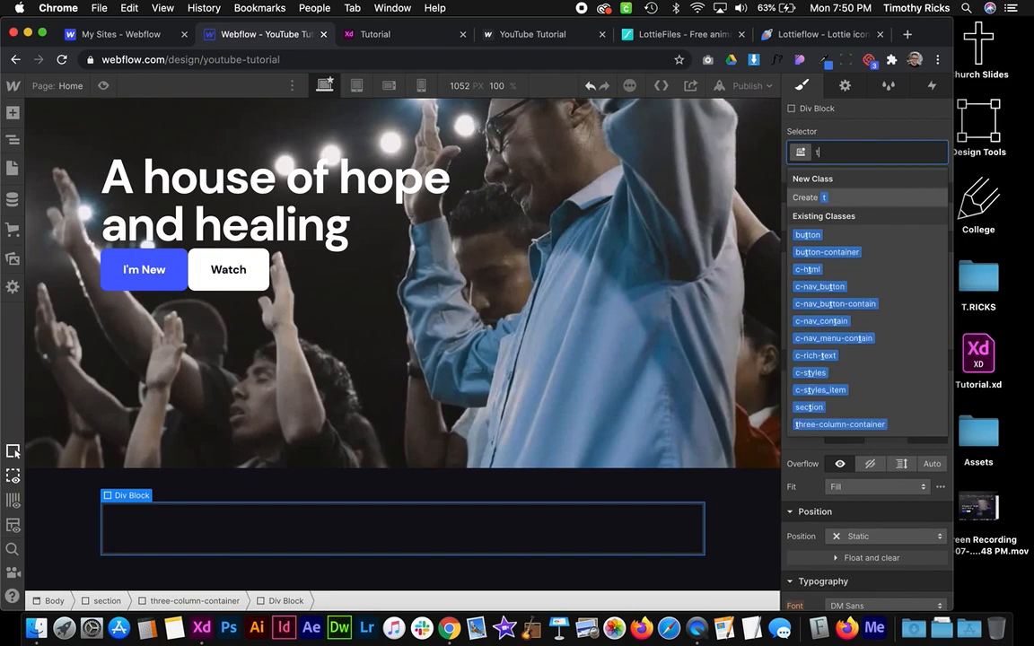
{"action": "type", "text": "hree-column-item"}
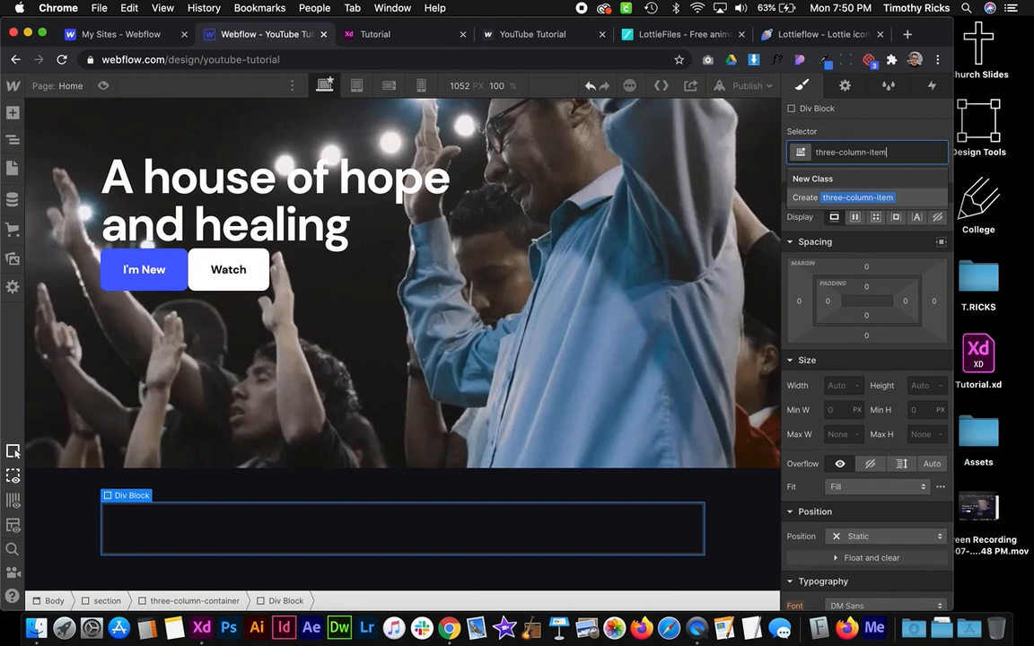
{"action": "key", "text": "Return"}
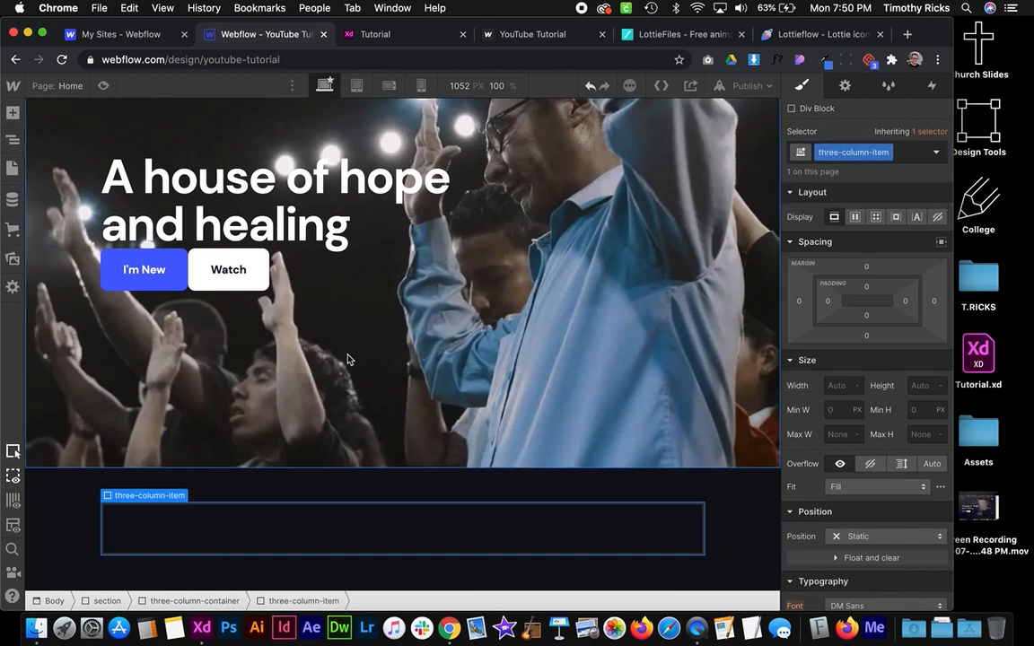
Set the width of three-column-item to 30%
{"action": "left_click", "coordinate": [12, 140]}
{"action": "left_click", "coordinate": [12, 139]}
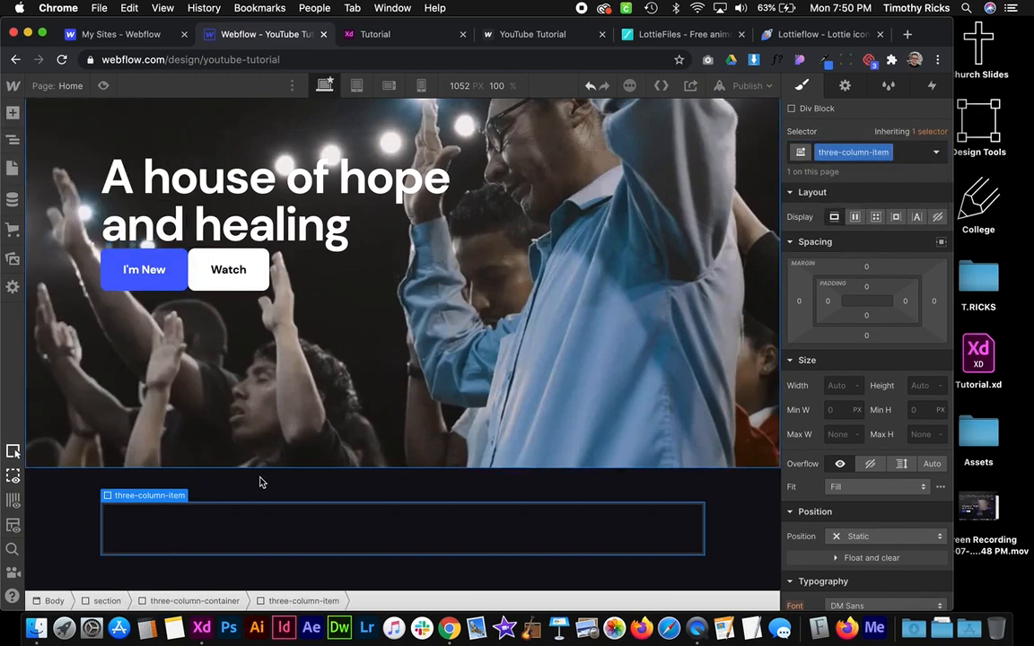
{"action": "left_click", "coordinate": [839, 385]}
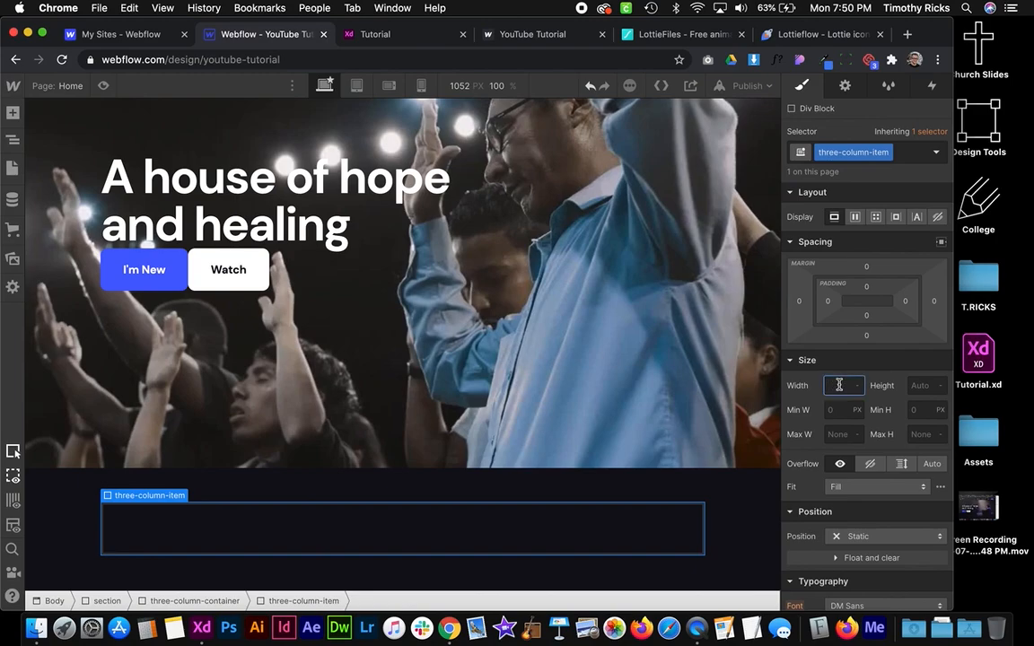
{"action": "type", "text": "30%"}
{"action": "key", "text": "Return"}
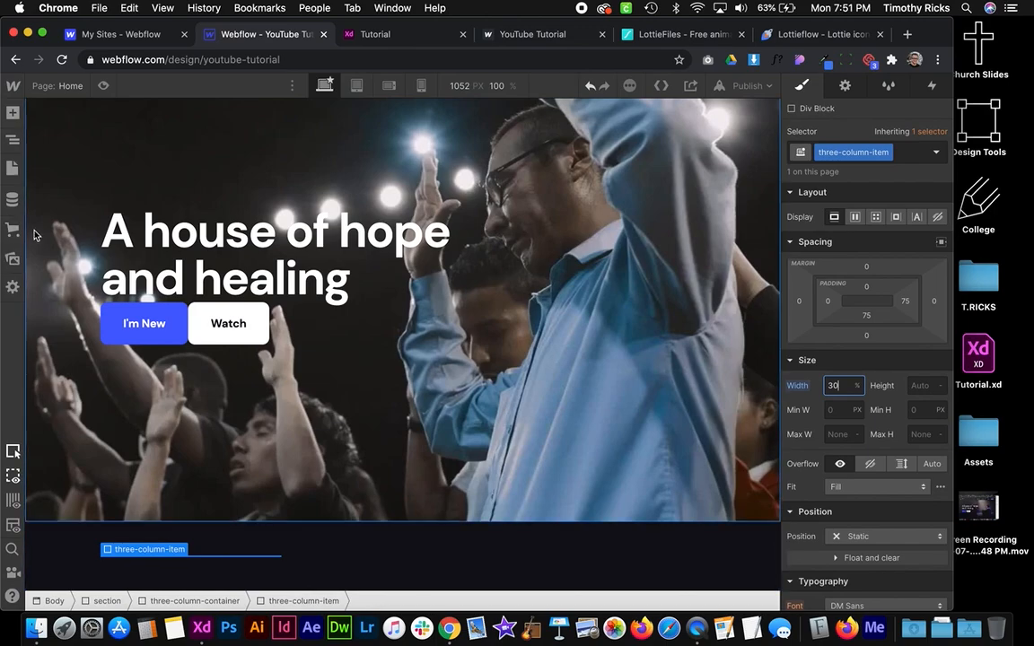
Upload all the JPG and SVG files from the Assets folder to the site's assets
{"action": "left_click", "coordinate": [13, 258]}
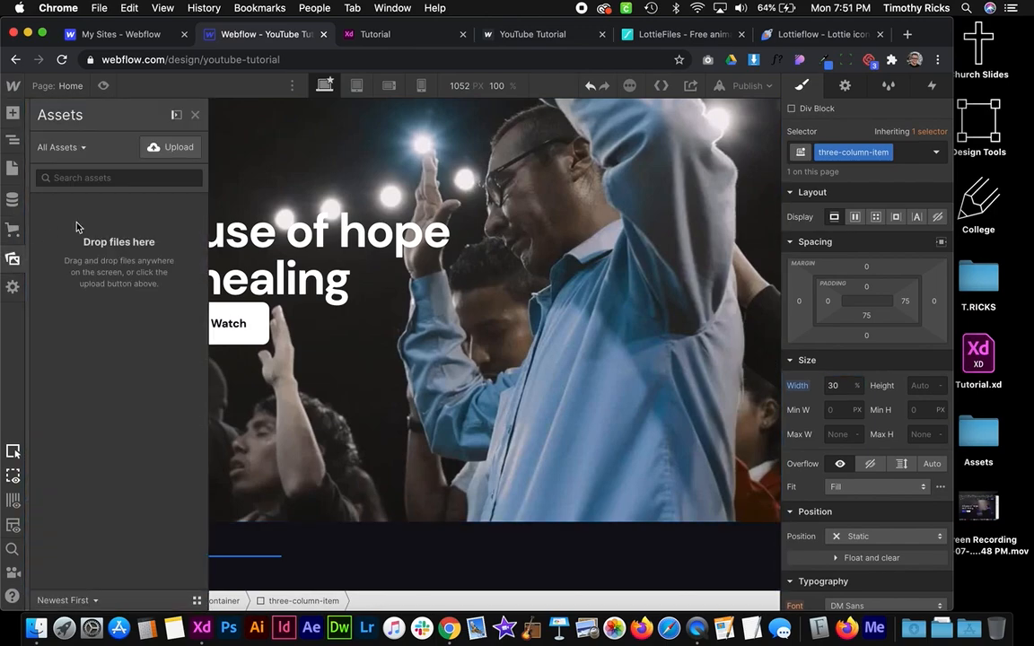
{"action": "left_click", "coordinate": [165, 148]}
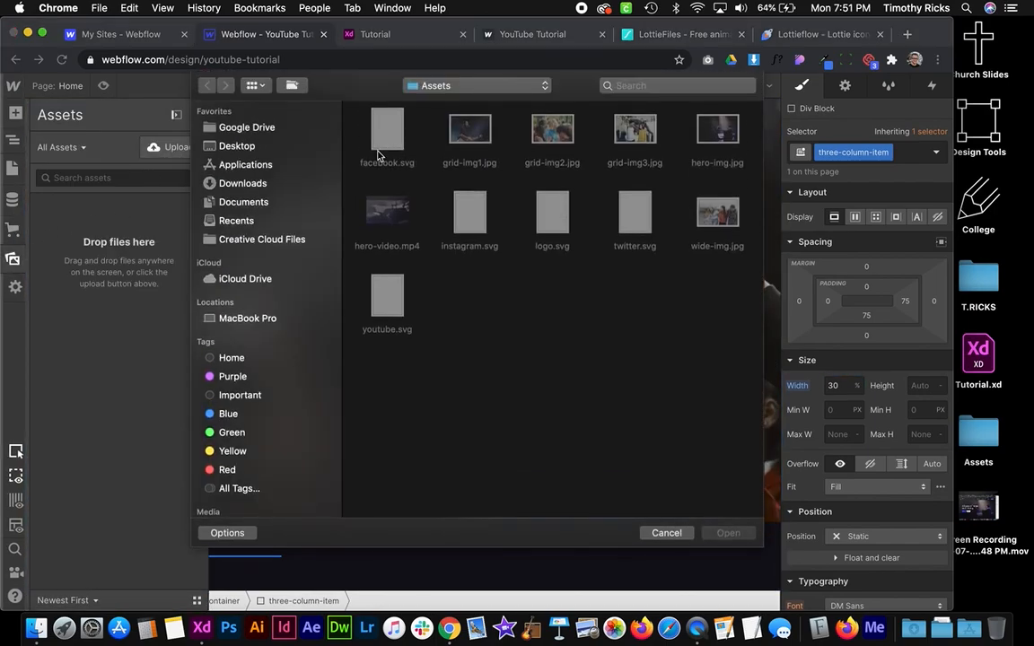
{"action": "left_click_drag", "start_coordinate": [359, 109], "coordinate": [754, 503]}
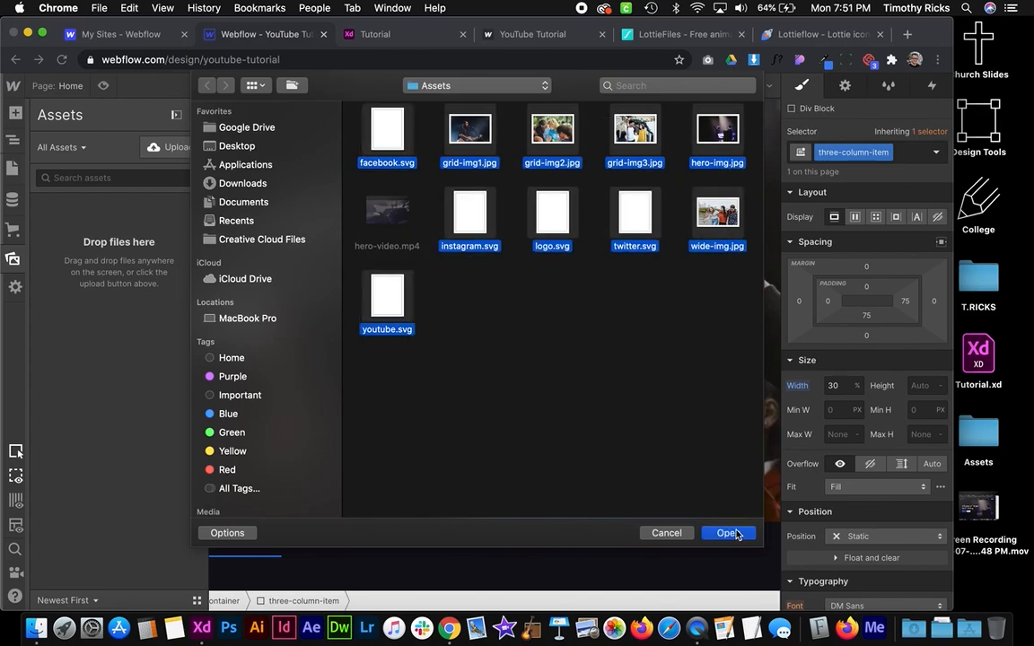
{"action": "left_click", "coordinate": [729, 533]}
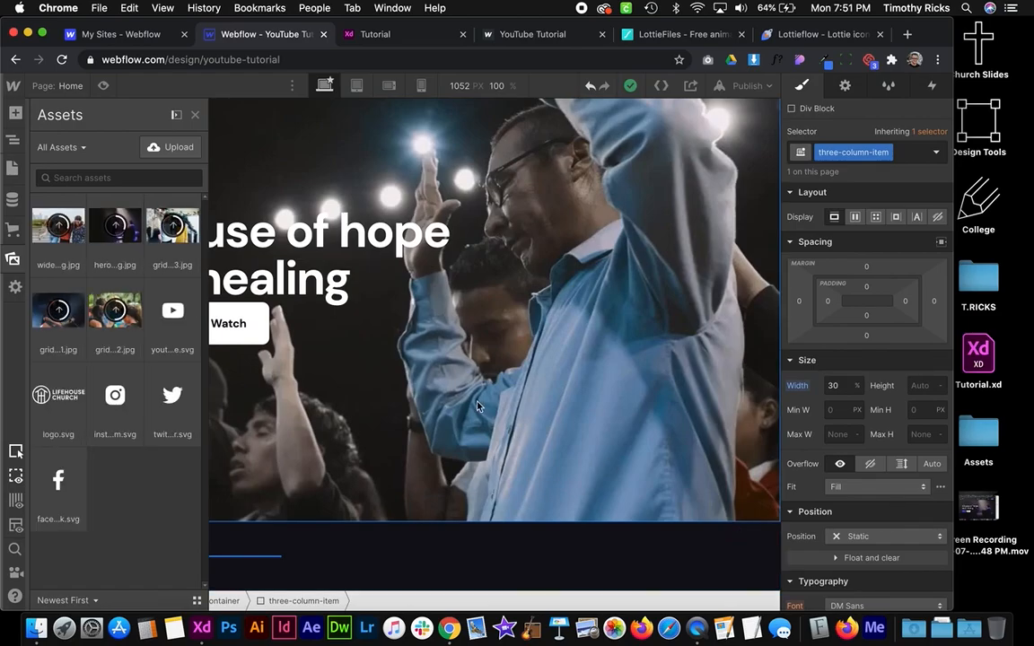
{"action": "key", "text": "ctrl+Right"}
{"action": "key", "text": "ctrl+Left"}
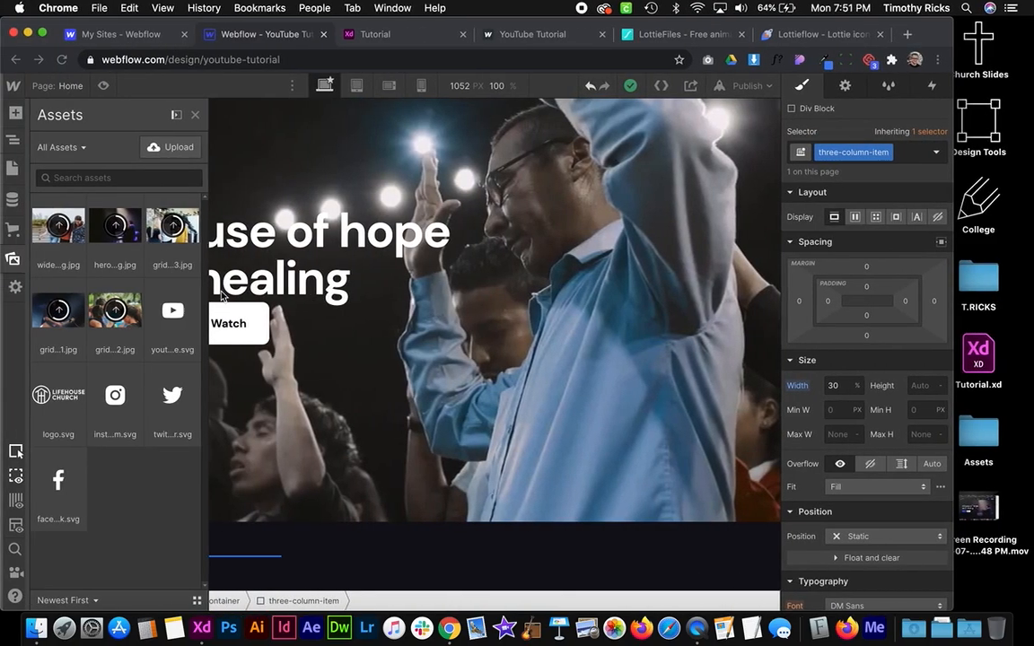
Place the uploaded grid-img1.jpg image inside three-column-item and reveal the full canvas
{"action": "left_click_drag", "start_coordinate": [356, 539], "coordinate": [135, 590]}
{"action": "scroll", "coordinate": [383, 409], "scroll_direction": "down", "scroll_amount": 3}
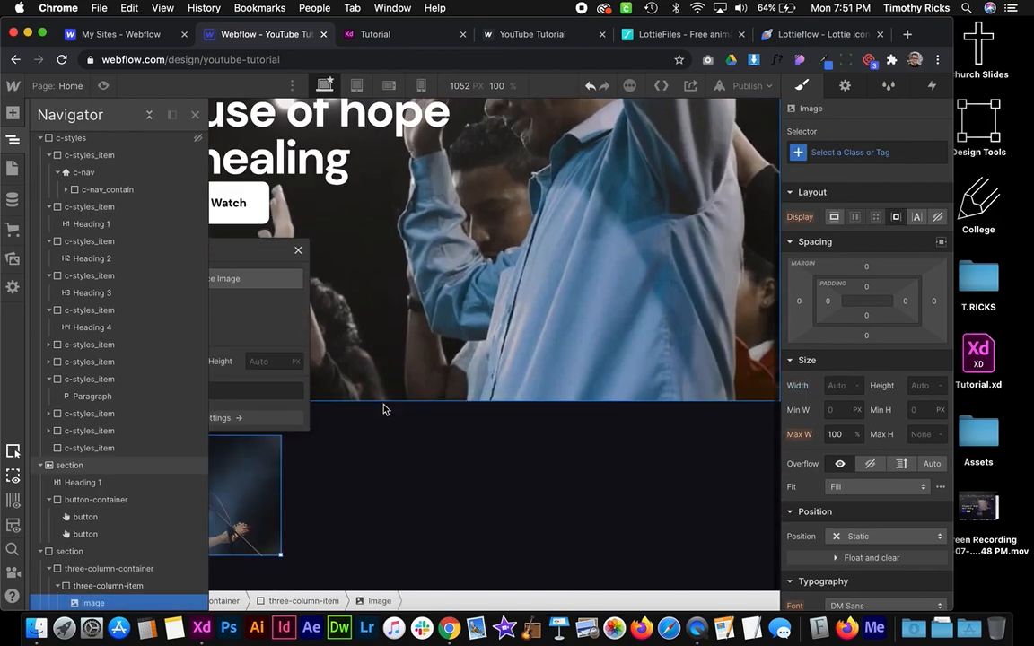
{"action": "key", "text": "z"}
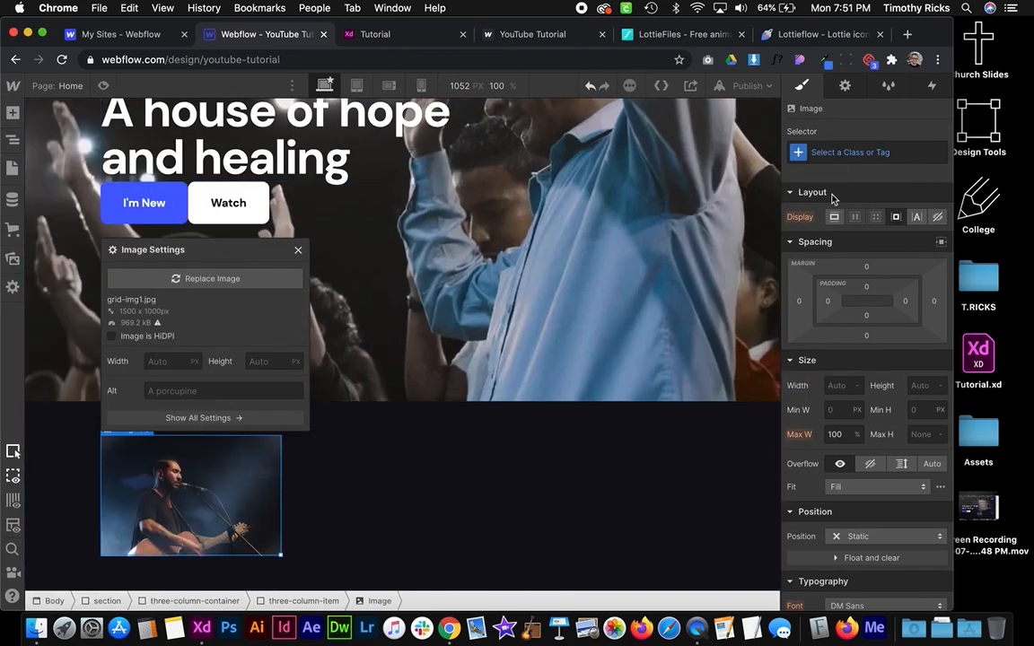
Give the new image the class three-column_photo and dismiss its image settings
{"action": "left_click", "coordinate": [840, 151]}
{"action": "type", "text": "three-"}
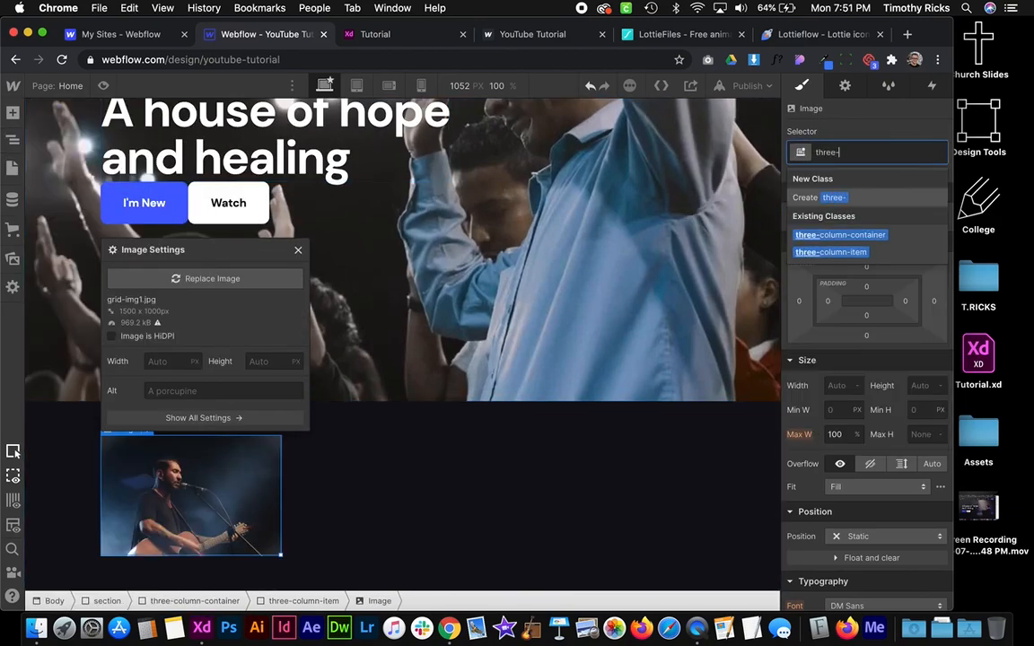
{"action": "type", "text": "column_"}
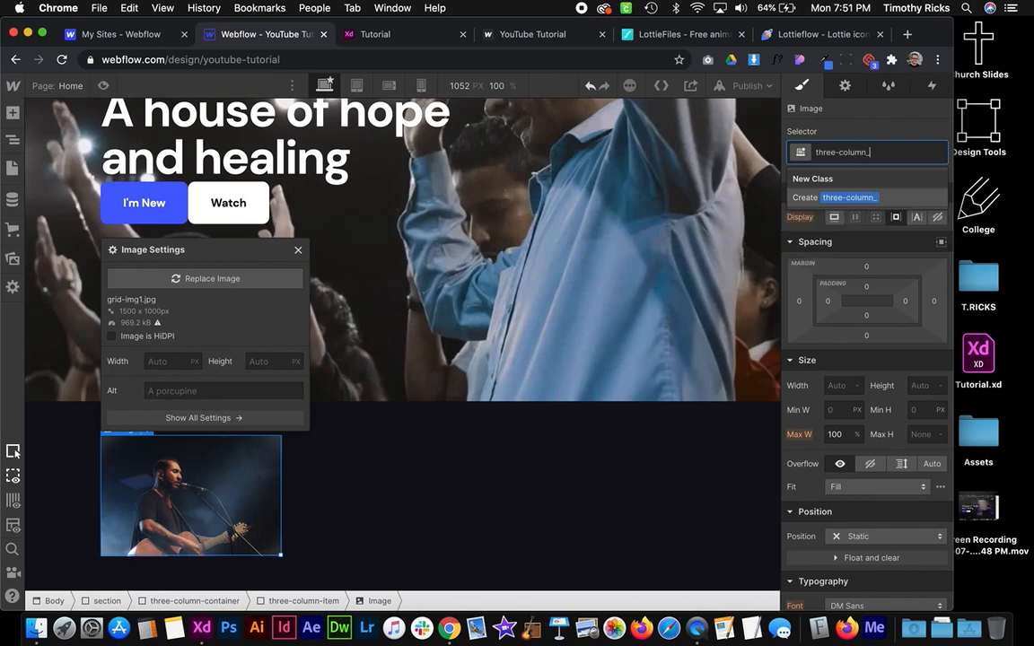
{"action": "type", "text": "photo"}
{"action": "key", "text": "Return"}
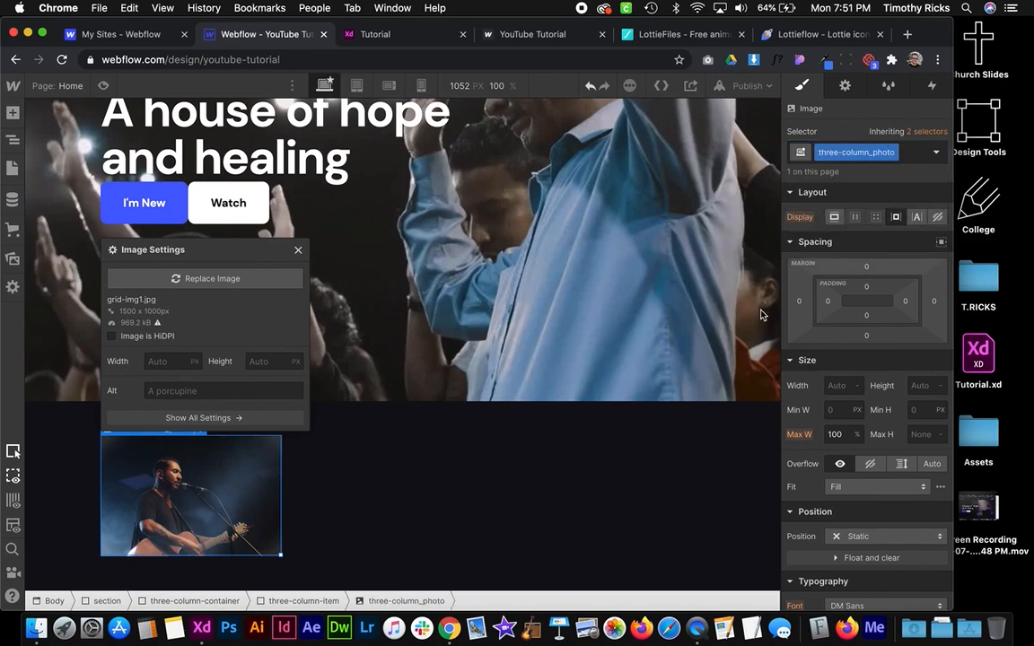
{"action": "left_click", "coordinate": [299, 252]}
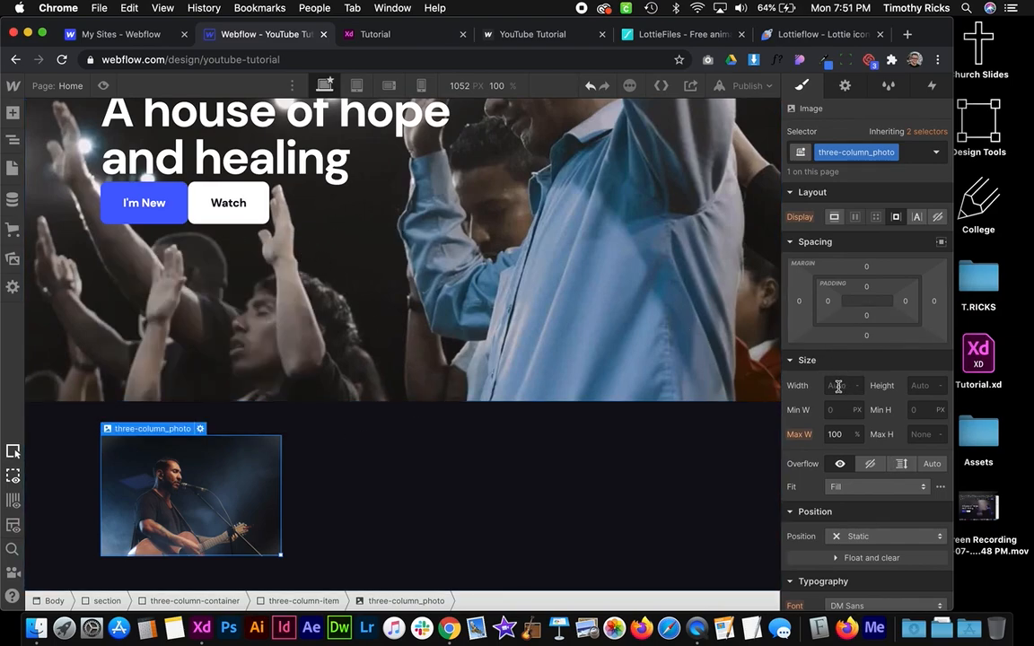
Set both the width and the height of three-column_photo to 30 VW
{"action": "scroll", "coordinate": [837, 385], "scroll_direction": "down", "scroll_amount": 3}
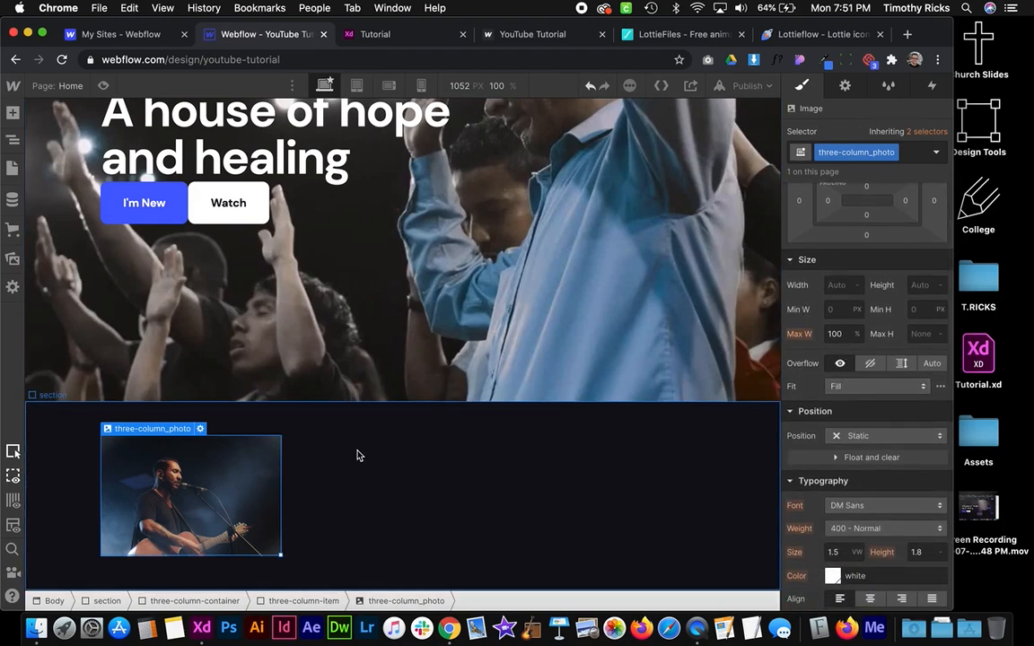
{"action": "left_click", "coordinate": [836, 284]}
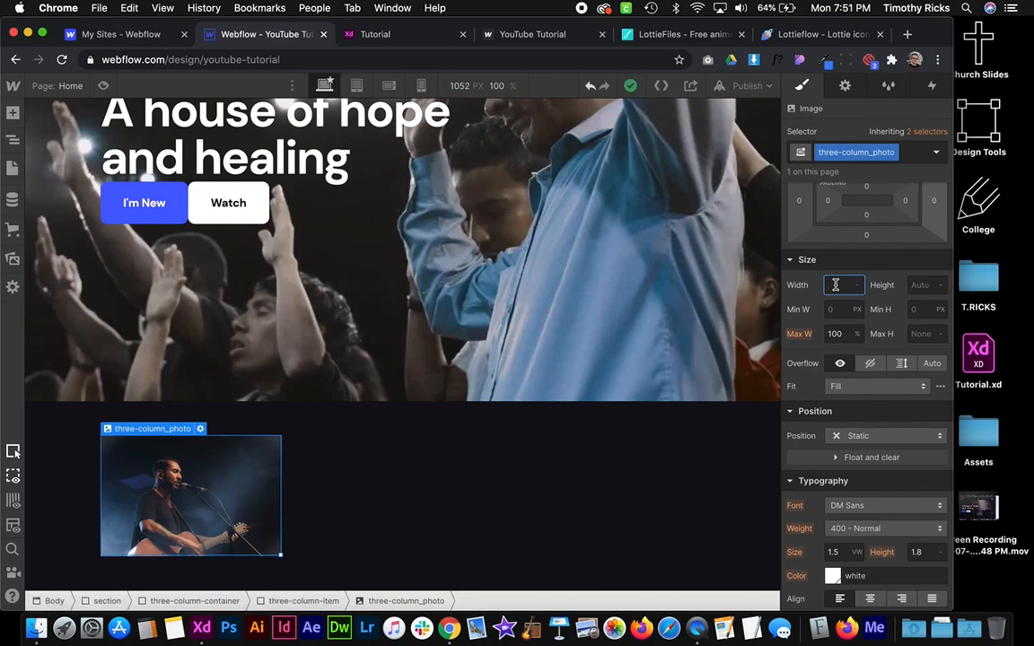
{"action": "type", "text": "30vw"}
{"action": "left_click", "coordinate": [922, 288]}
{"action": "type", "text": "30"}
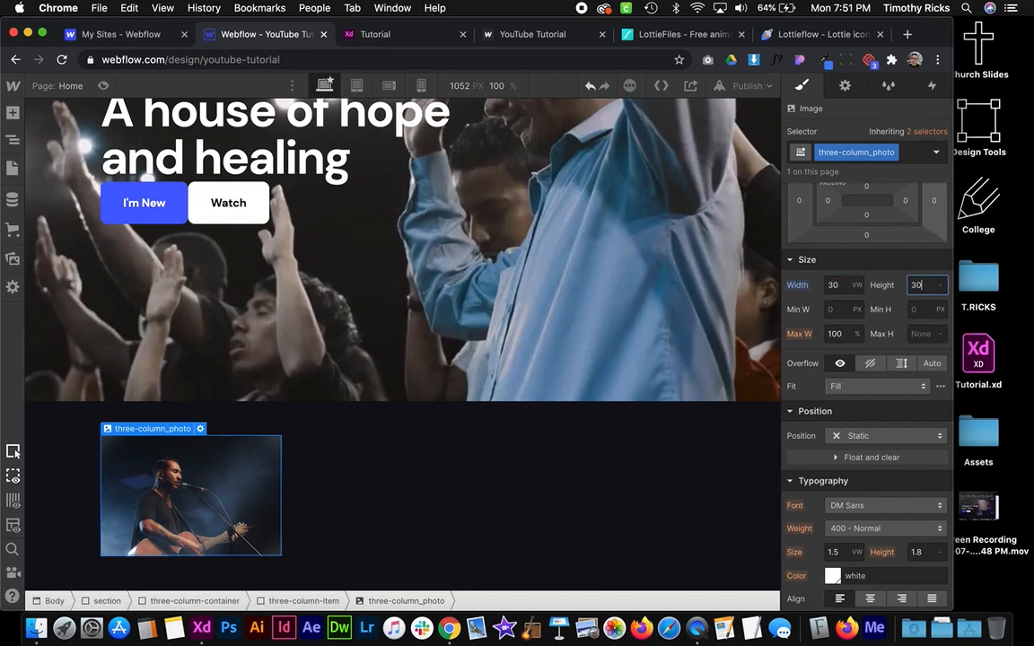
{"action": "type", "text": "vw"}
{"action": "scroll", "coordinate": [421, 323], "scroll_direction": "down", "scroll_amount": 2}
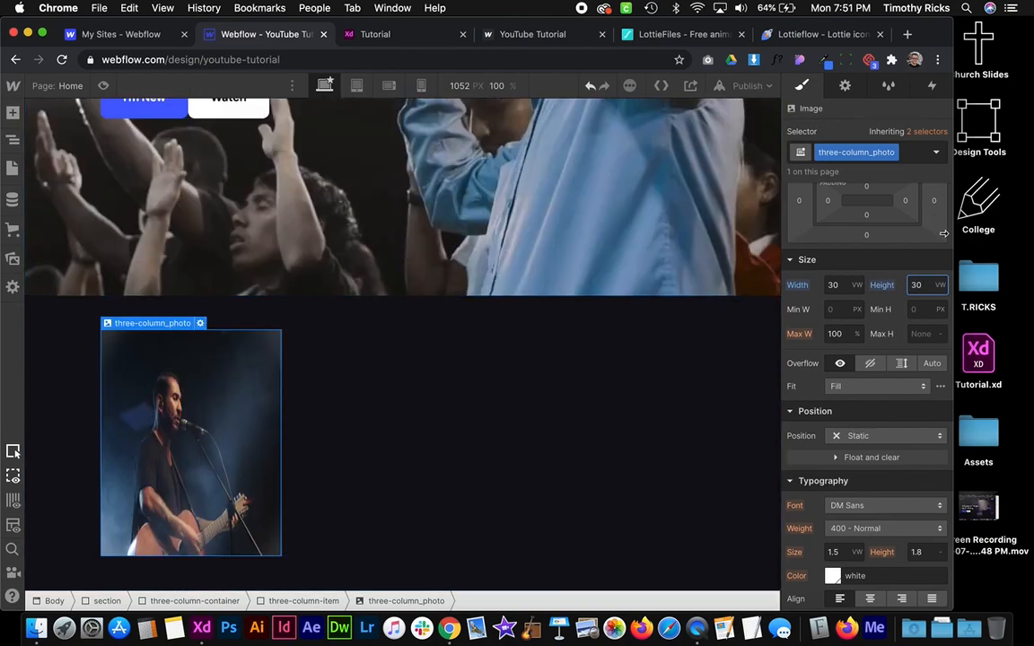
Reduce the width and height of three-column_photo to 20 VW each
{"action": "left_click", "coordinate": [843, 284]}
{"action": "type", "text": "20"}
{"action": "key", "text": "Tab"}
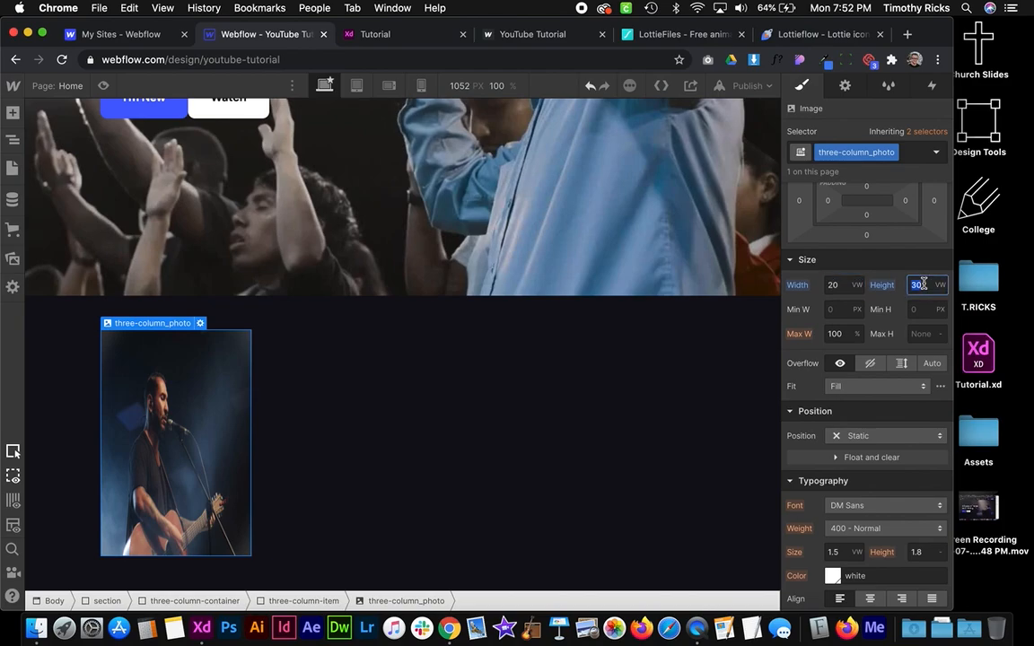
{"action": "type", "text": "20"}
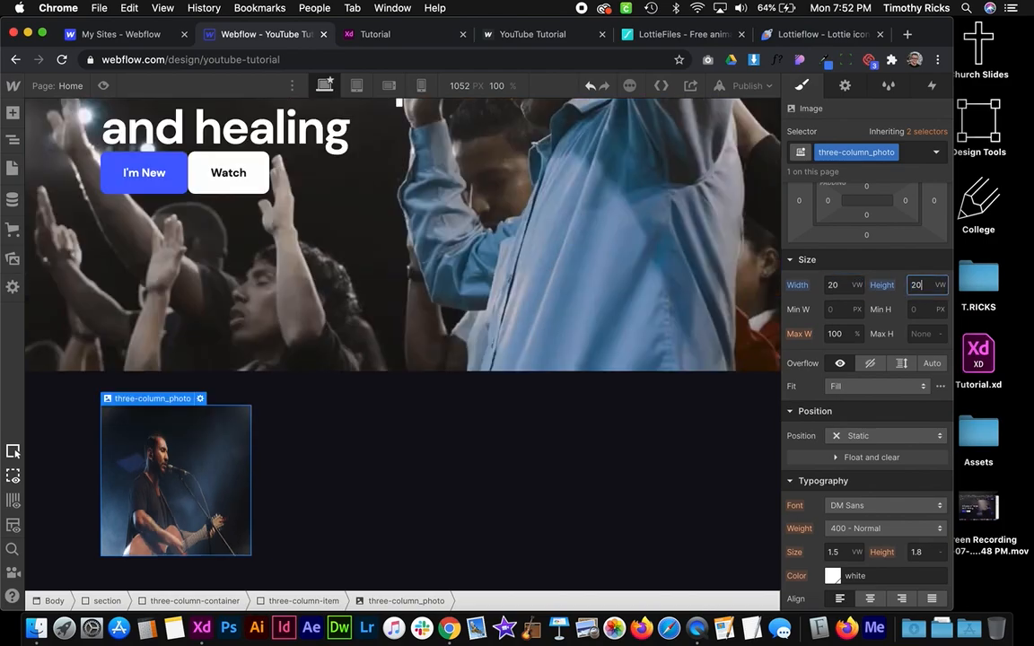
{"action": "left_click", "coordinate": [265, 496]}
{"action": "left_click", "coordinate": [229, 488]}
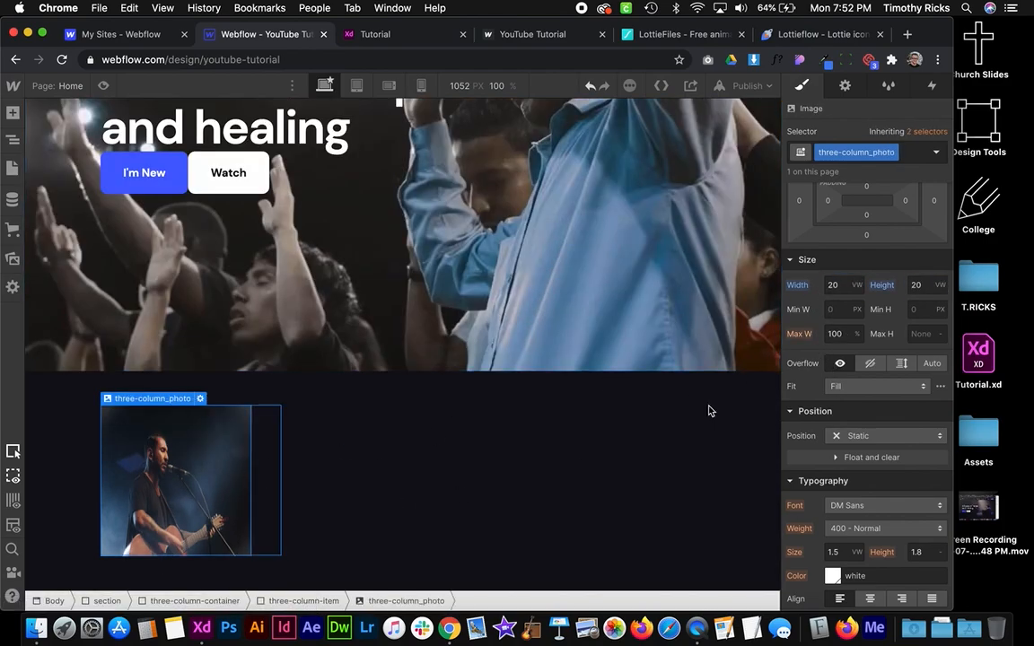
Reset the width of the three-column-item div block to its initial value
{"action": "left_click", "coordinate": [264, 485]}
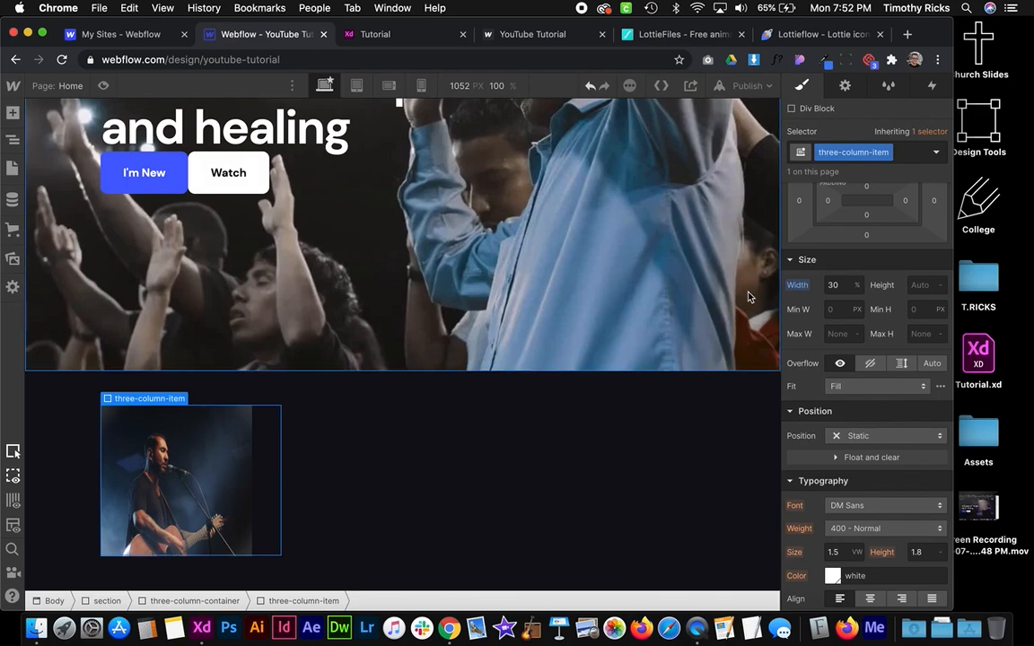
{"action": "left_click", "coordinate": [801, 285]}
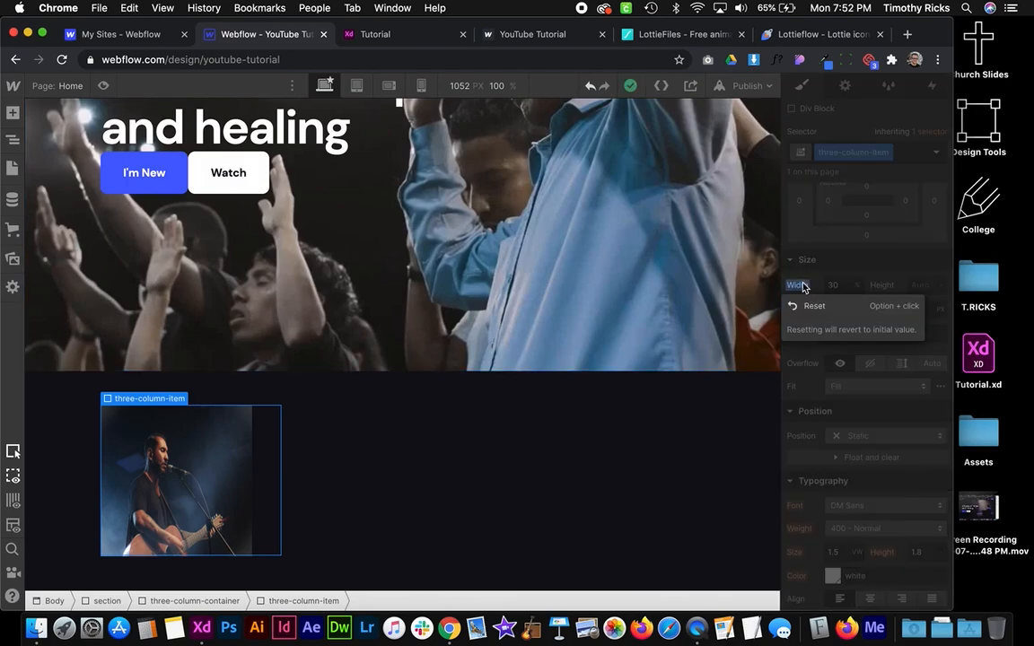
{"action": "left_click", "coordinate": [817, 311]}
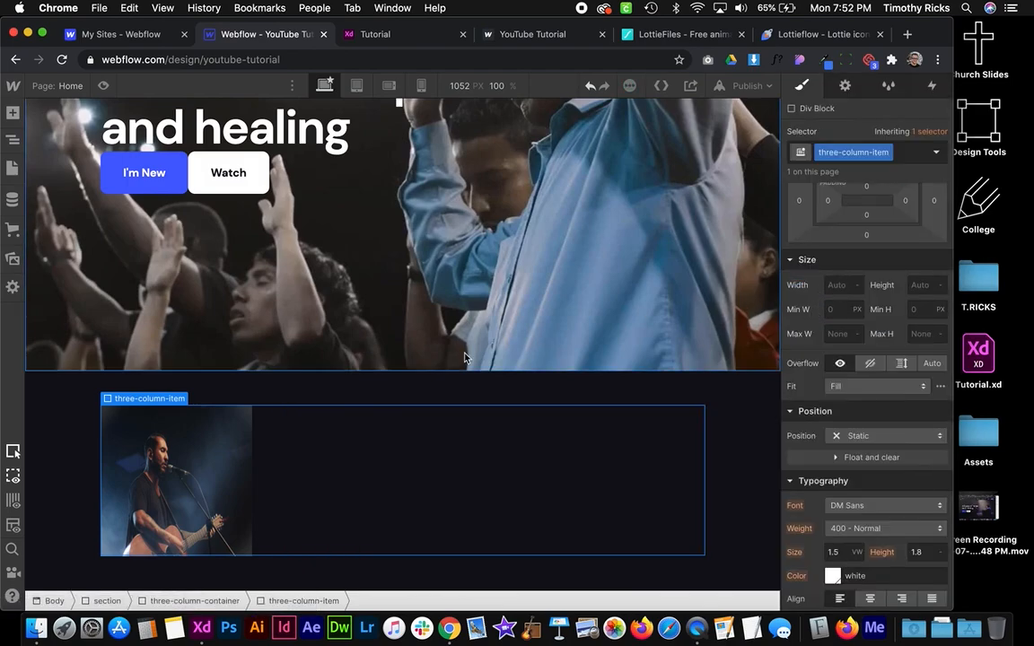
{"action": "left_click", "coordinate": [190, 469]}
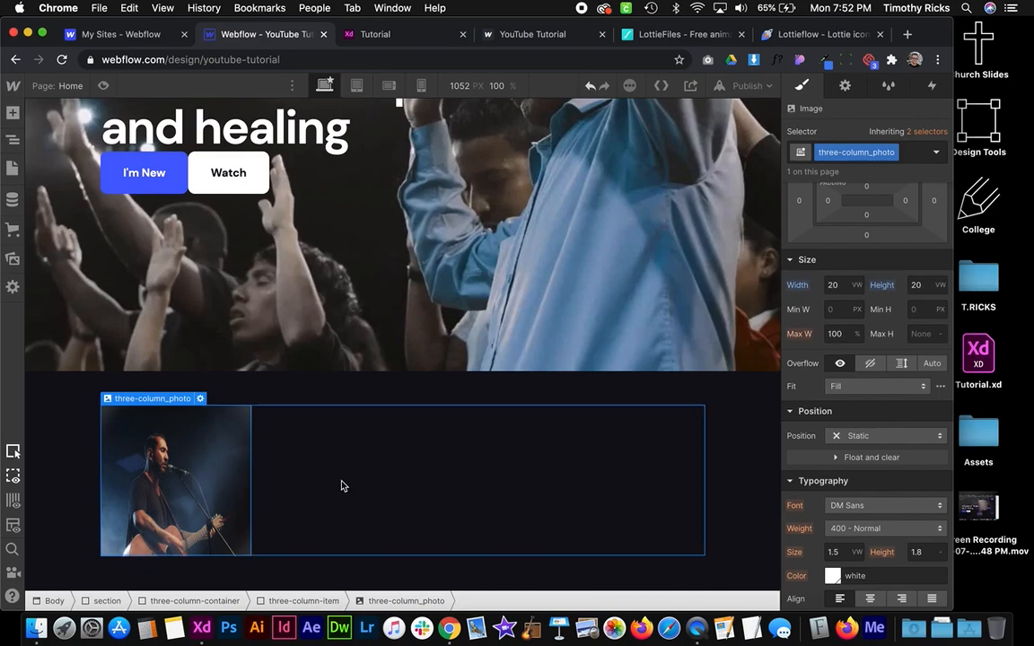
Duplicate the three-column-item div block twice so the container holds three items
{"action": "left_click", "coordinate": [314, 463]}
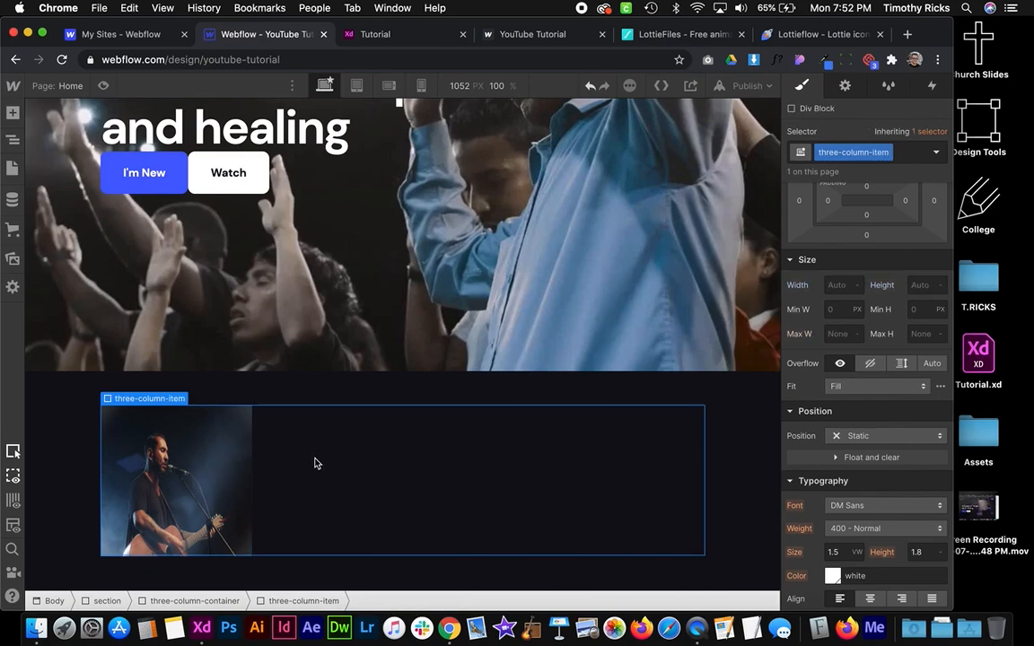
{"action": "right_click", "coordinate": [168, 404]}
{"action": "left_click", "coordinate": [197, 454]}
{"action": "right_click", "coordinate": [167, 328]}
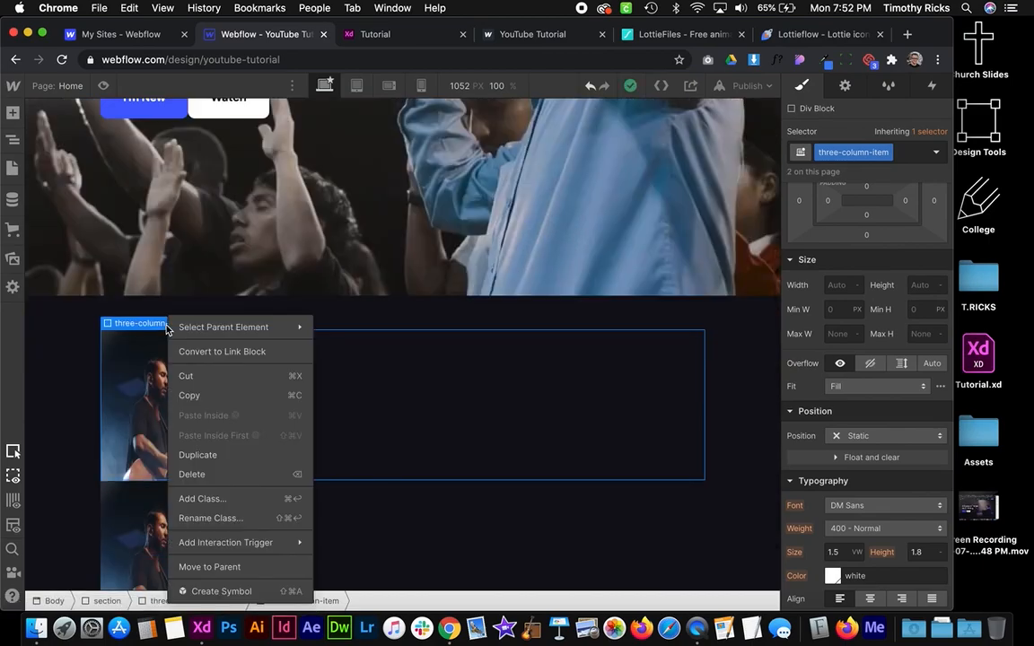
{"action": "left_click", "coordinate": [231, 456]}
{"action": "scroll", "coordinate": [300, 348], "scroll_direction": "down", "scroll_amount": 5}
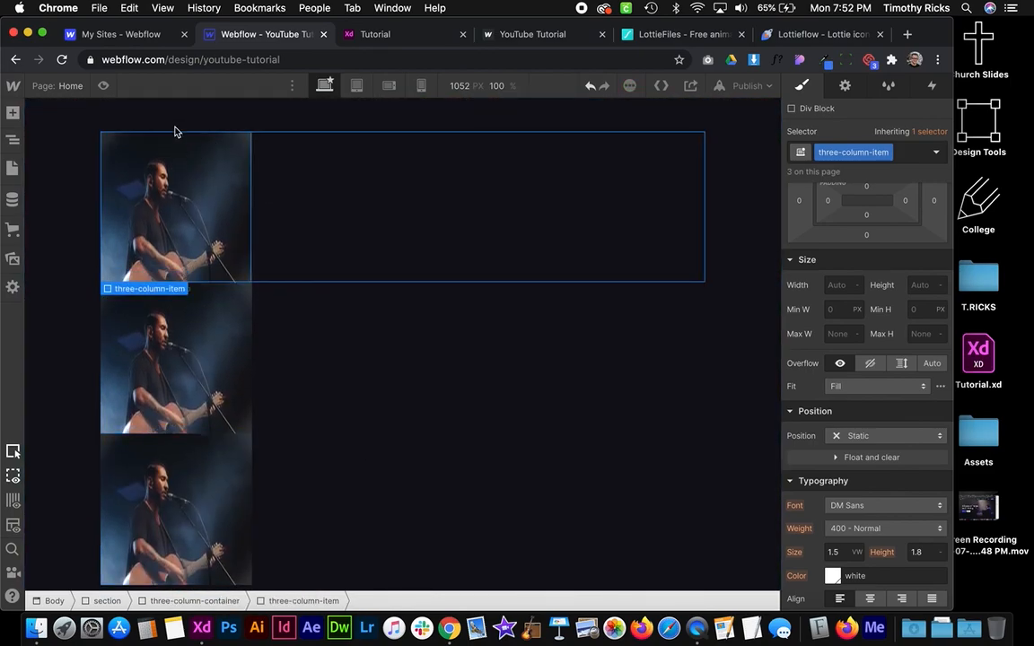
Set three-column-container to a horizontal Flex display with its items justified as Space between
{"action": "left_click", "coordinate": [154, 187]}
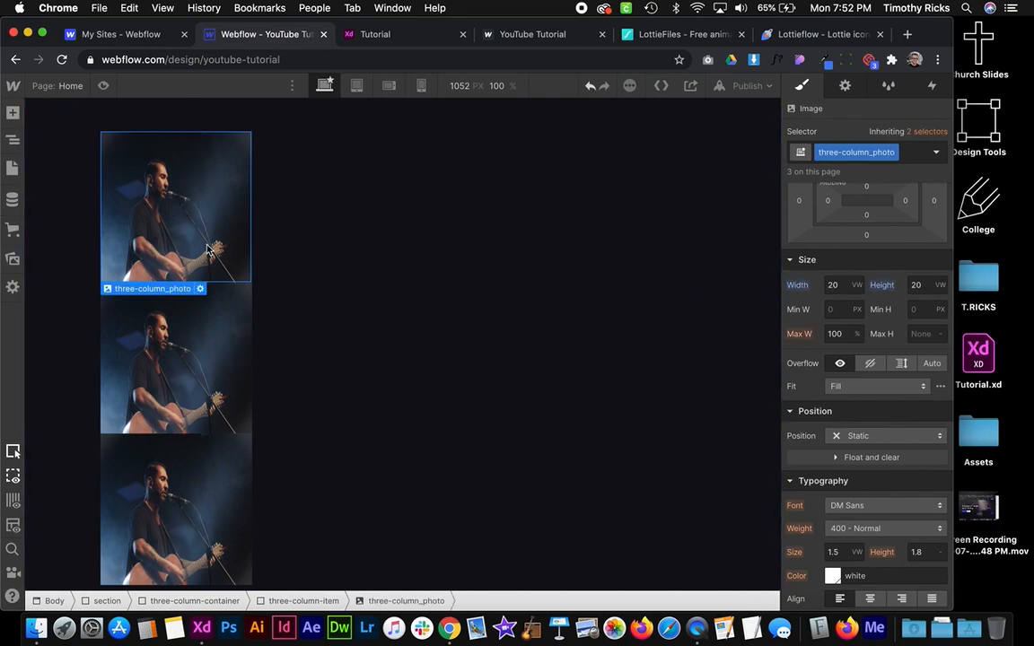
{"action": "left_click", "coordinate": [13, 140]}
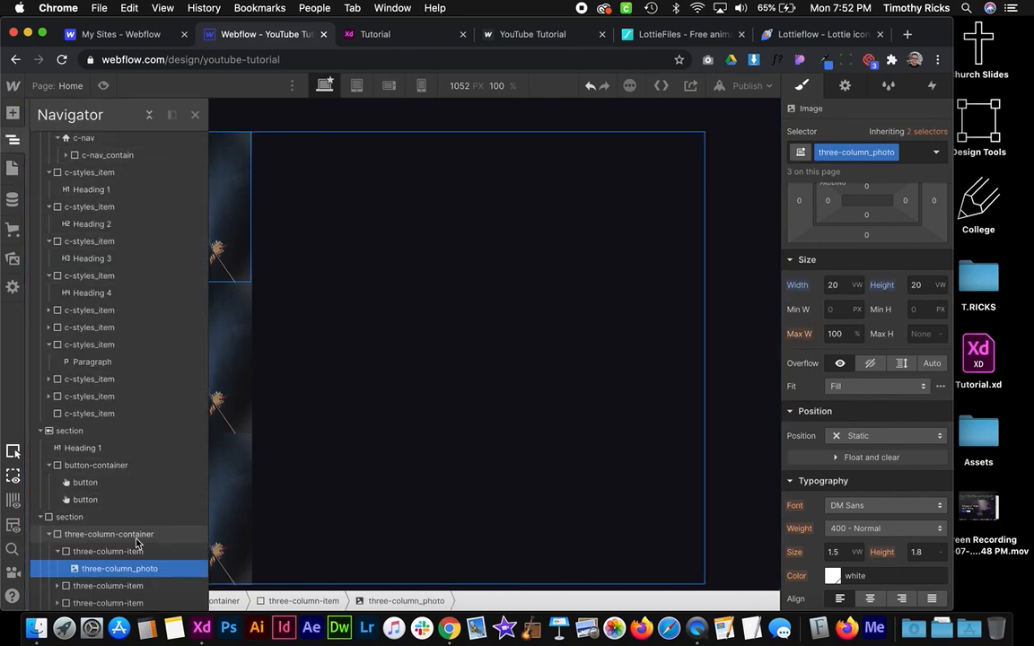
{"action": "left_click", "coordinate": [138, 534]}
{"action": "left_click", "coordinate": [13, 139]}
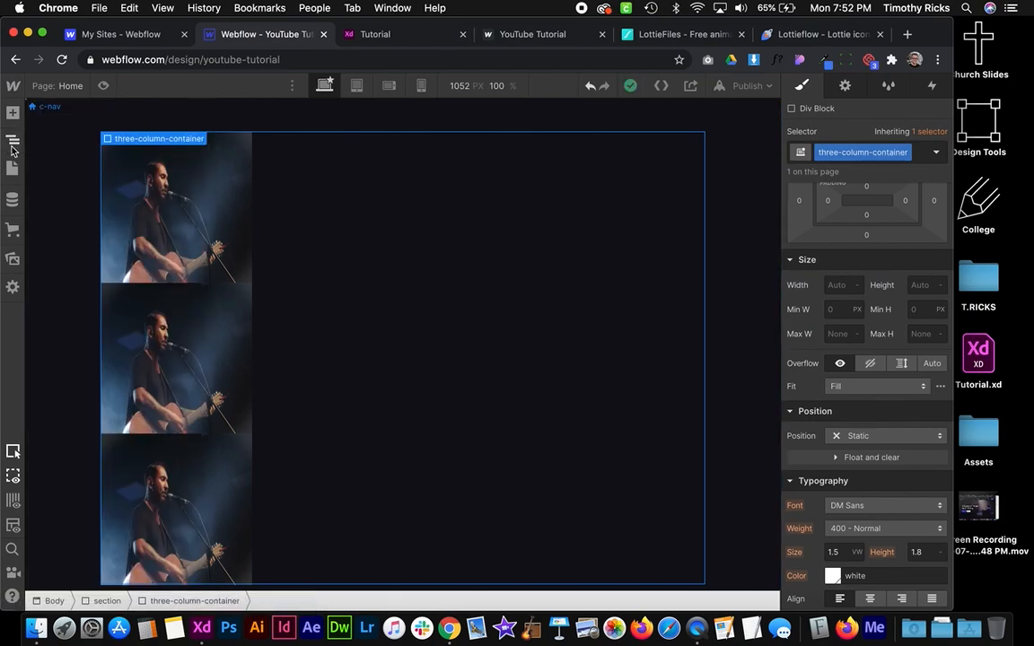
{"action": "scroll", "coordinate": [861, 269], "scroll_direction": "up", "scroll_amount": 5}
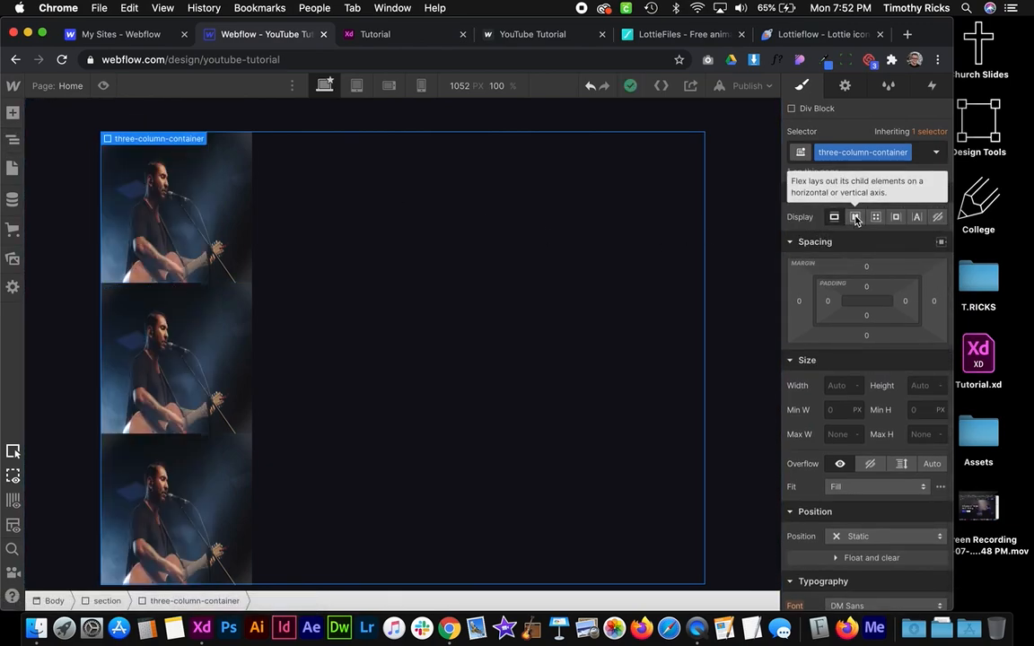
{"action": "left_click", "coordinate": [856, 217]}
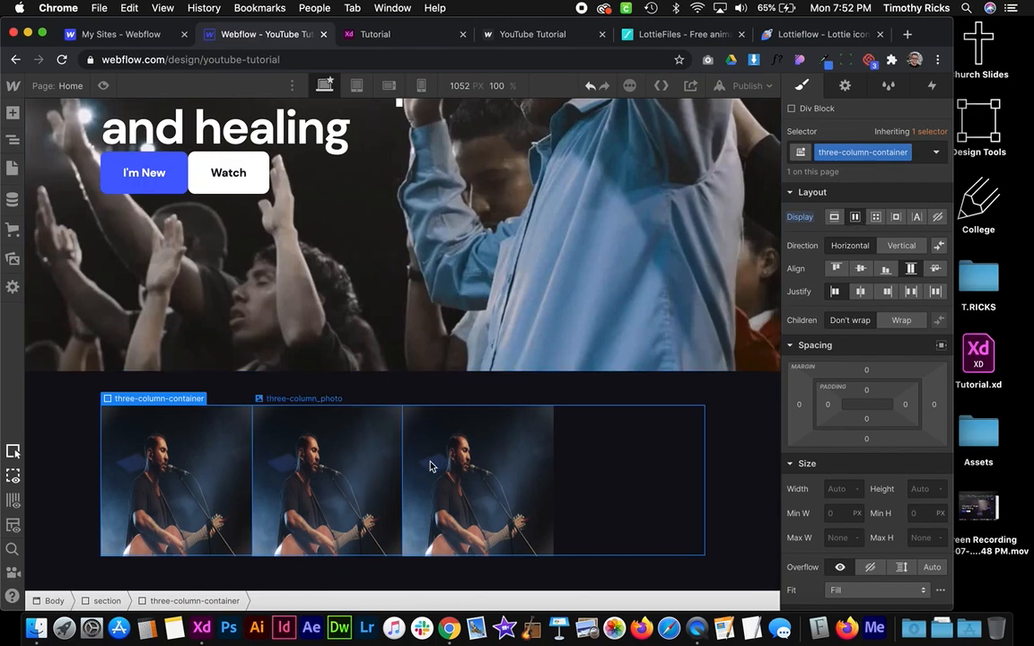
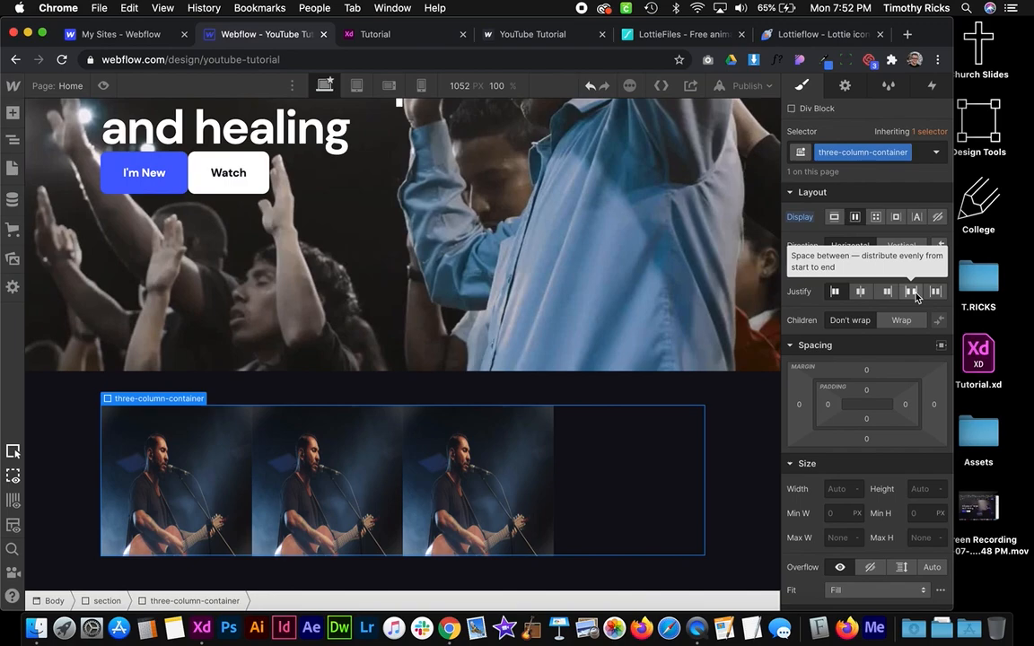
{"action": "left_click", "coordinate": [912, 292]}
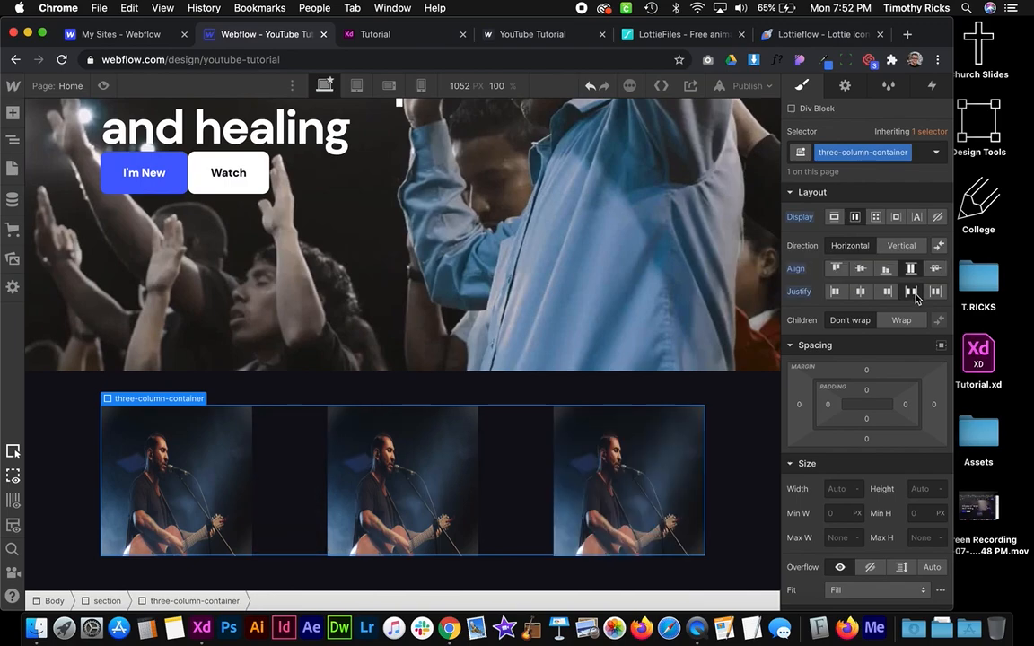
Widen the three-column_photo images to 25 VW
{"action": "left_click", "coordinate": [217, 460]}
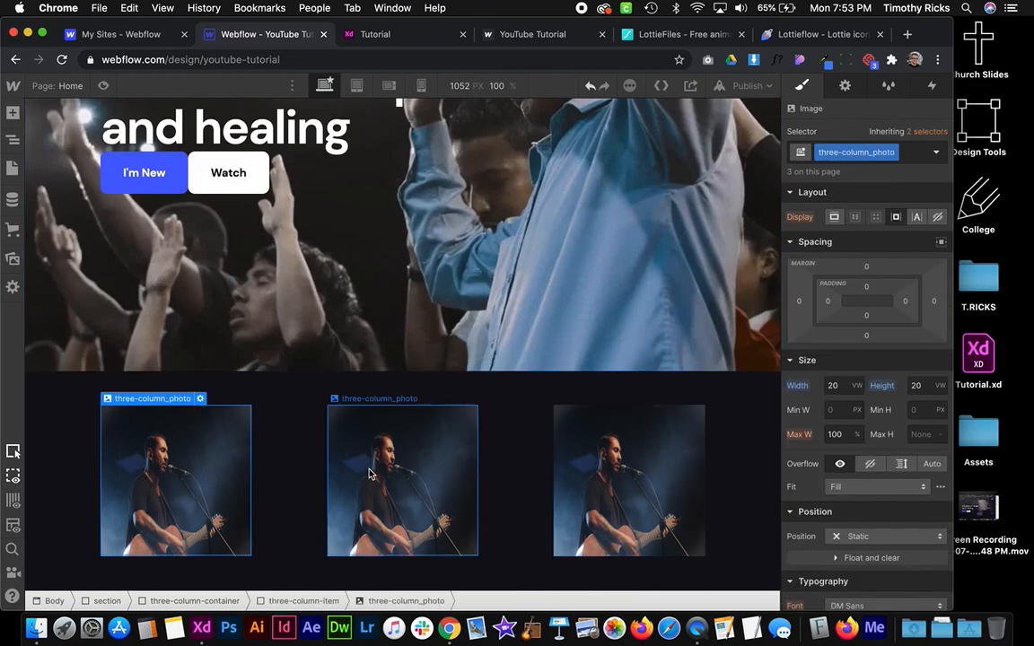
{"action": "left_click", "coordinate": [835, 385]}
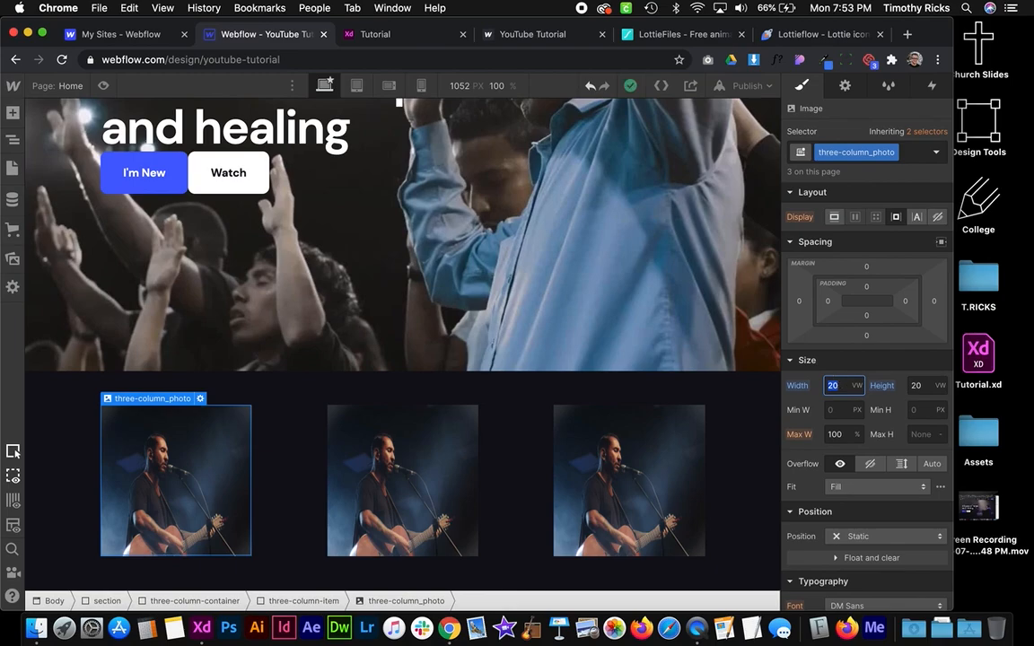
{"action": "type", "text": "30"}
{"action": "key", "text": "Down"}
{"action": "key", "text": "Down"}
{"action": "key", "text": "Down"}
{"action": "key", "text": "Down"}
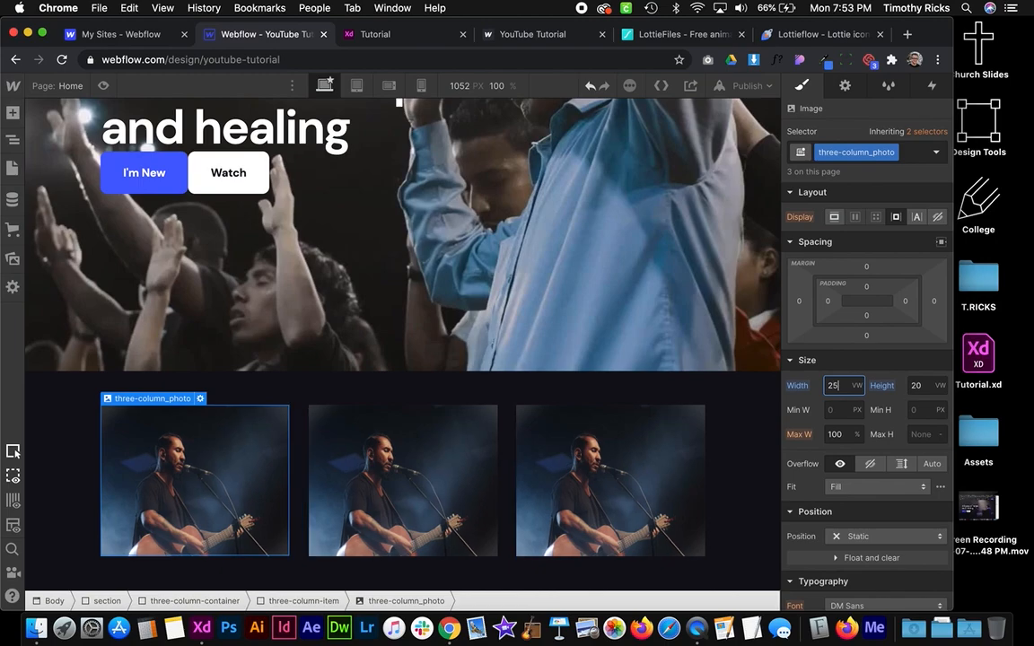
Set the three-column_photo images' height to 25 VW and their fit to Cover
{"action": "left_click", "coordinate": [928, 386]}
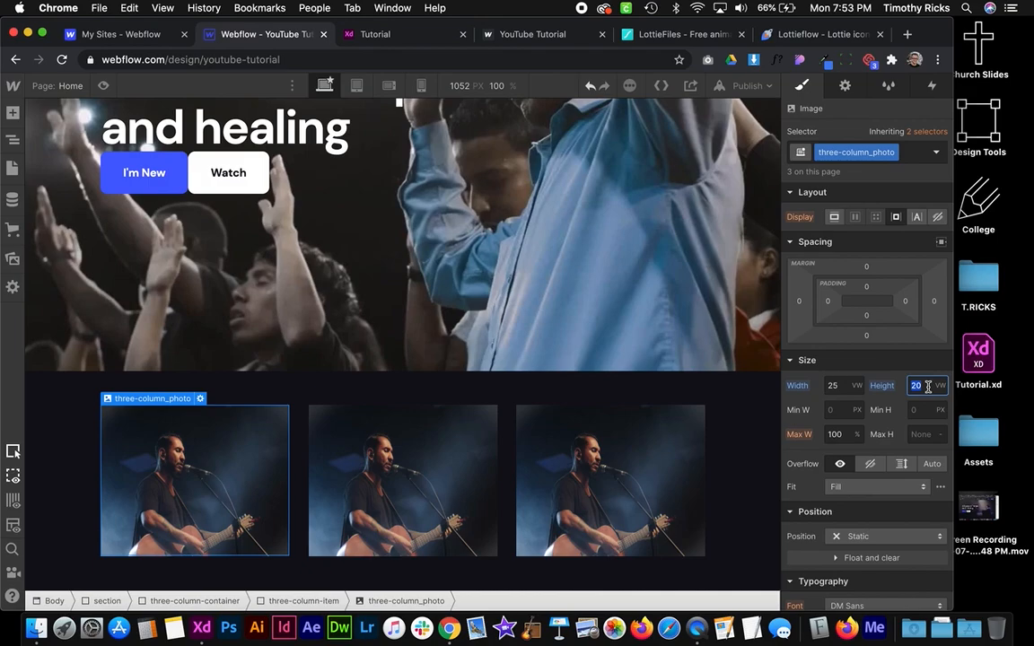
{"action": "type", "text": "25"}
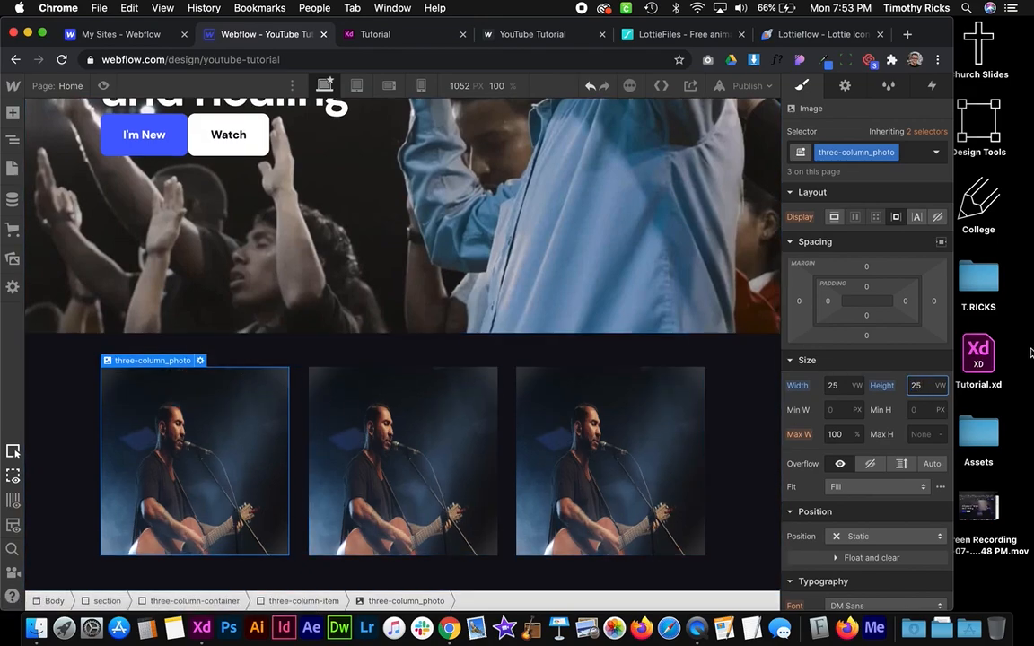
{"action": "scroll", "coordinate": [852, 417], "scroll_direction": "down", "scroll_amount": 5}
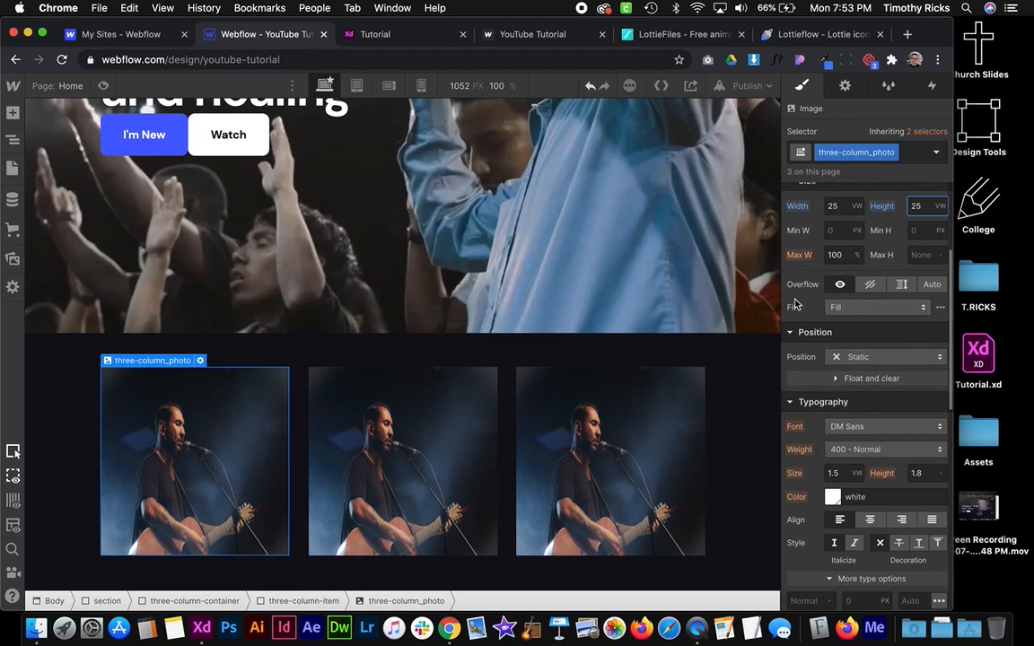
{"action": "left_click", "coordinate": [834, 308]}
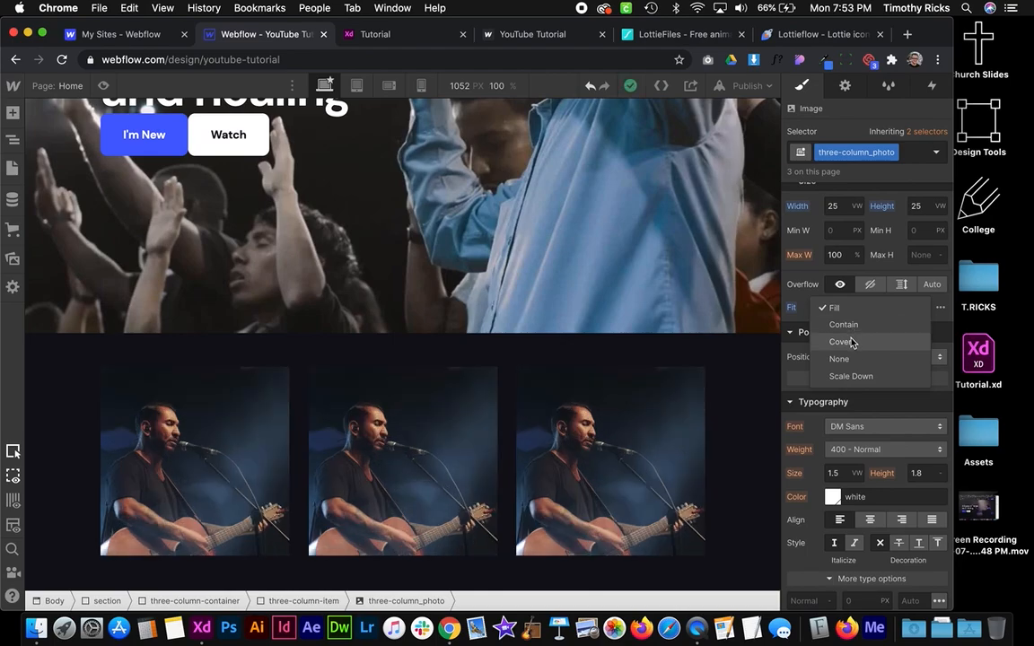
{"action": "left_click", "coordinate": [851, 342]}
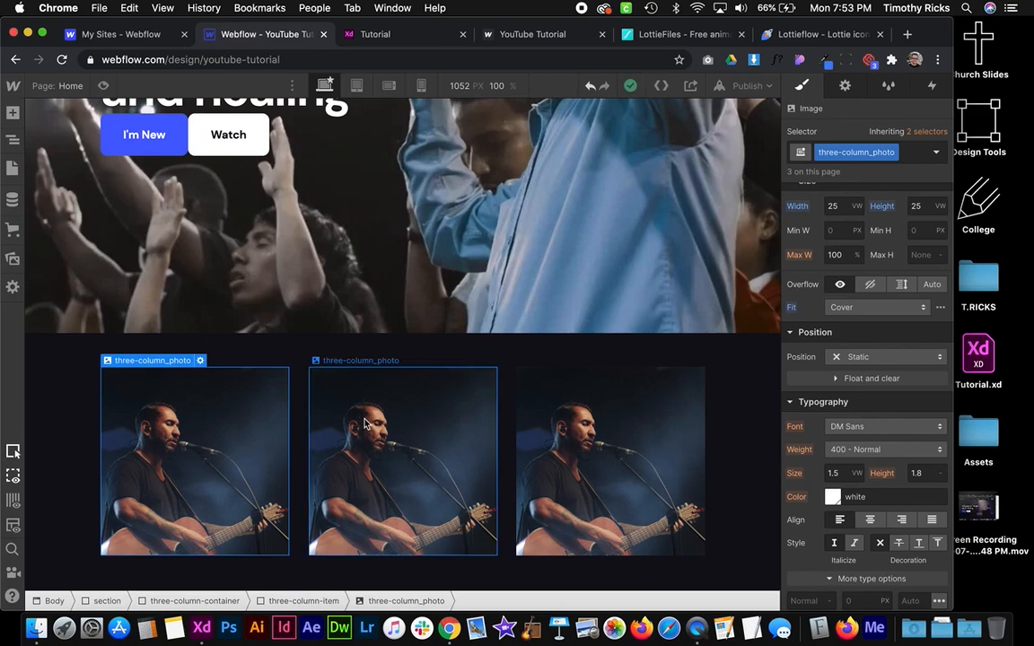
Check the column photos in the XD design and replace the middle column's photo with the second grid image from the assets
{"action": "key", "text": "ctrl+Right"}
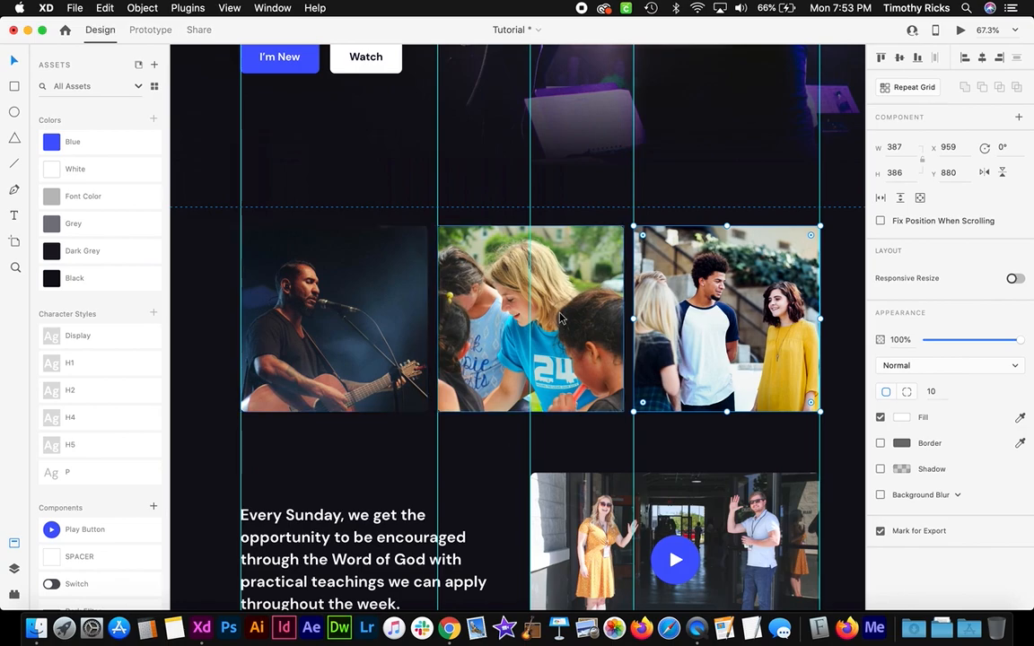
{"action": "key", "text": "ctrl+Left"}
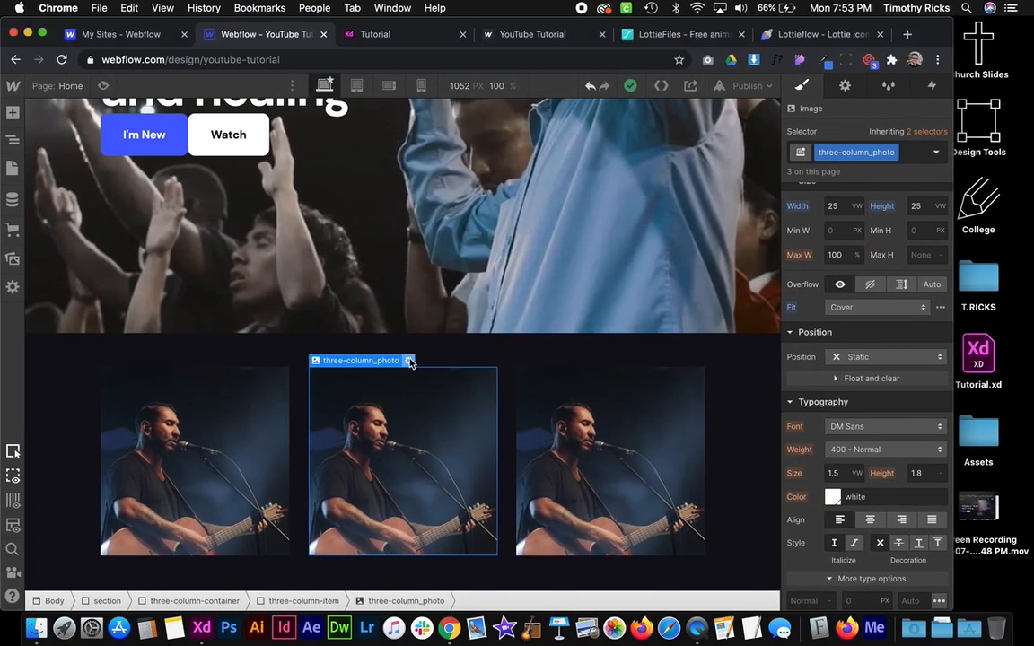
{"action": "left_click", "coordinate": [409, 361]}
{"action": "left_click", "coordinate": [434, 210]}
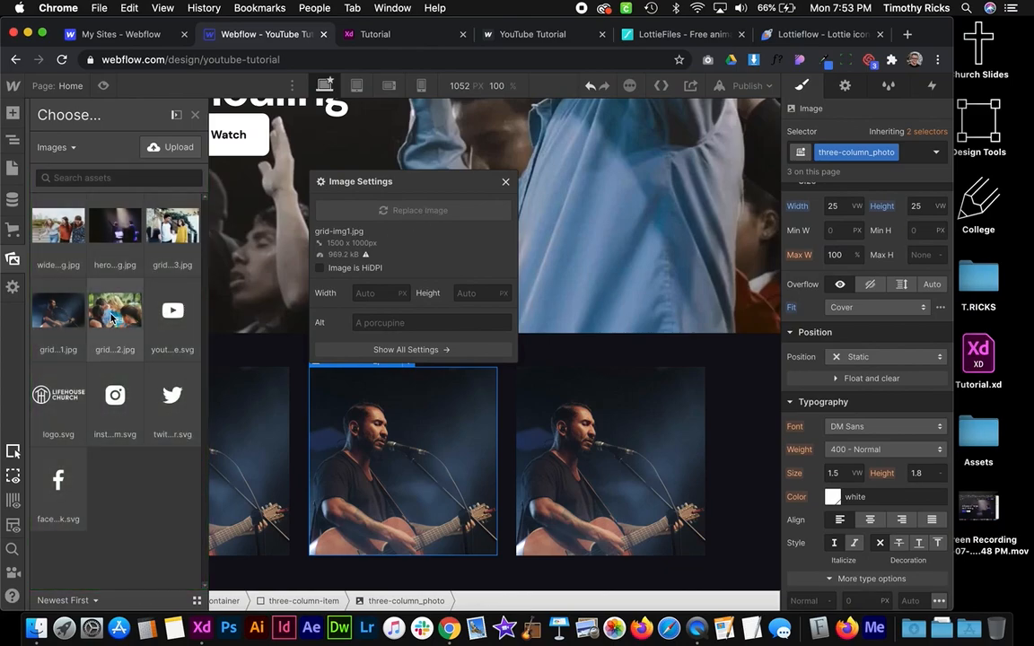
{"action": "left_click", "coordinate": [130, 314]}
Replace the third column's photo with grid-img3.jpg from the assets
{"action": "left_click", "coordinate": [600, 428]}
{"action": "left_click", "coordinate": [617, 362]}
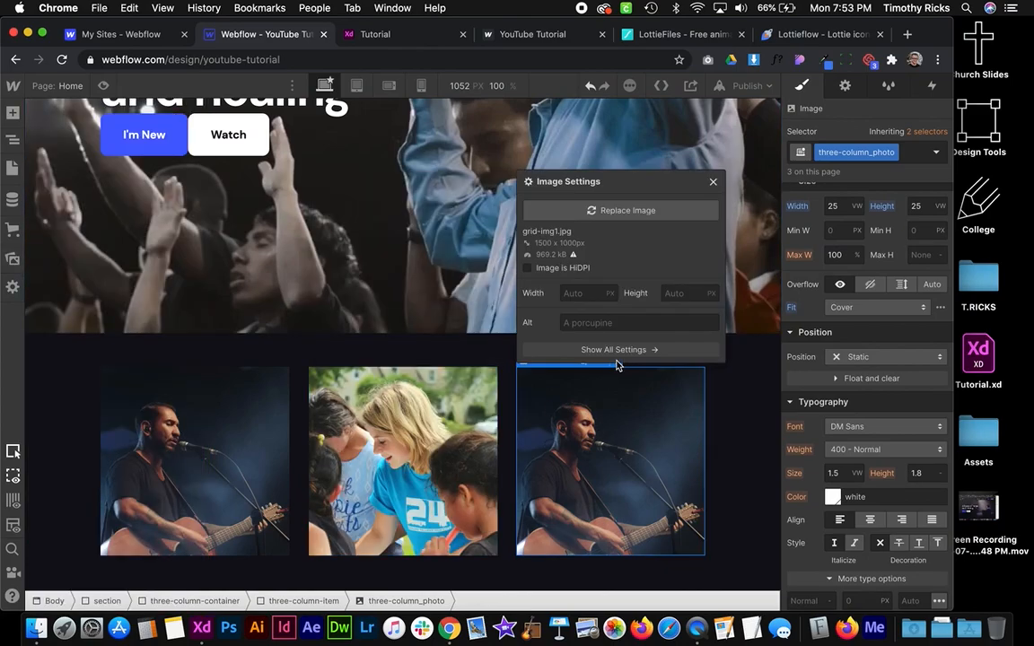
{"action": "left_click", "coordinate": [609, 207]}
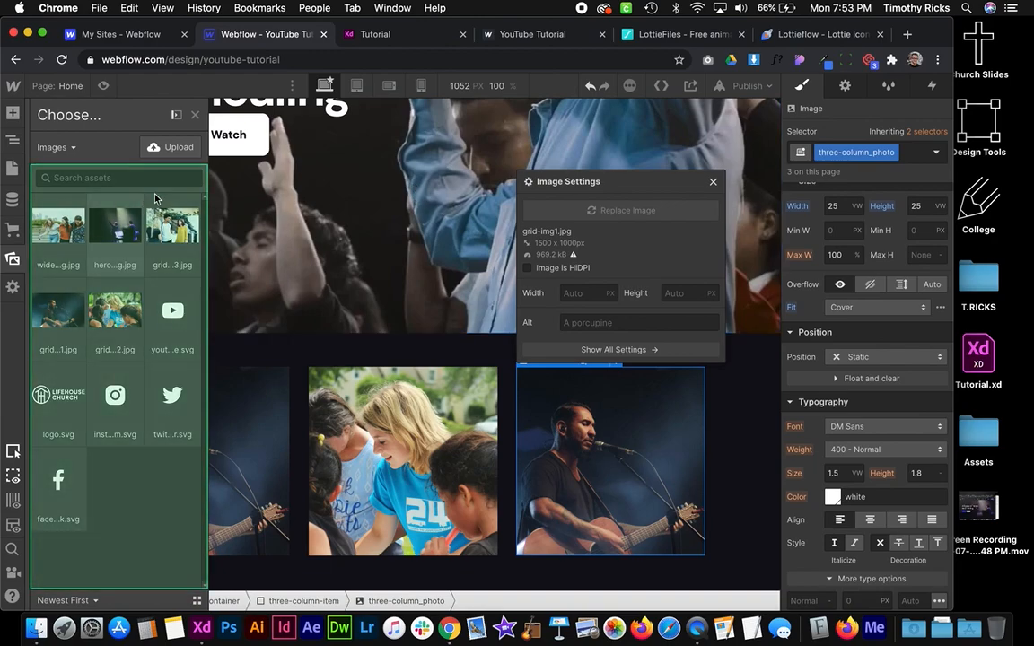
{"action": "left_click", "coordinate": [173, 232]}
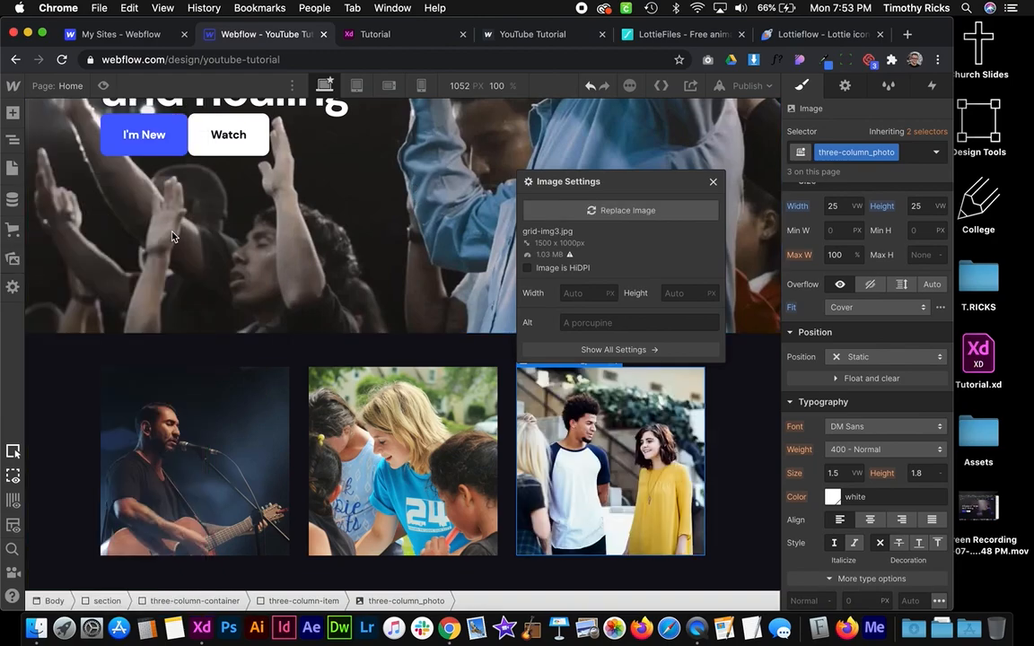
{"action": "left_click", "coordinate": [457, 321]}
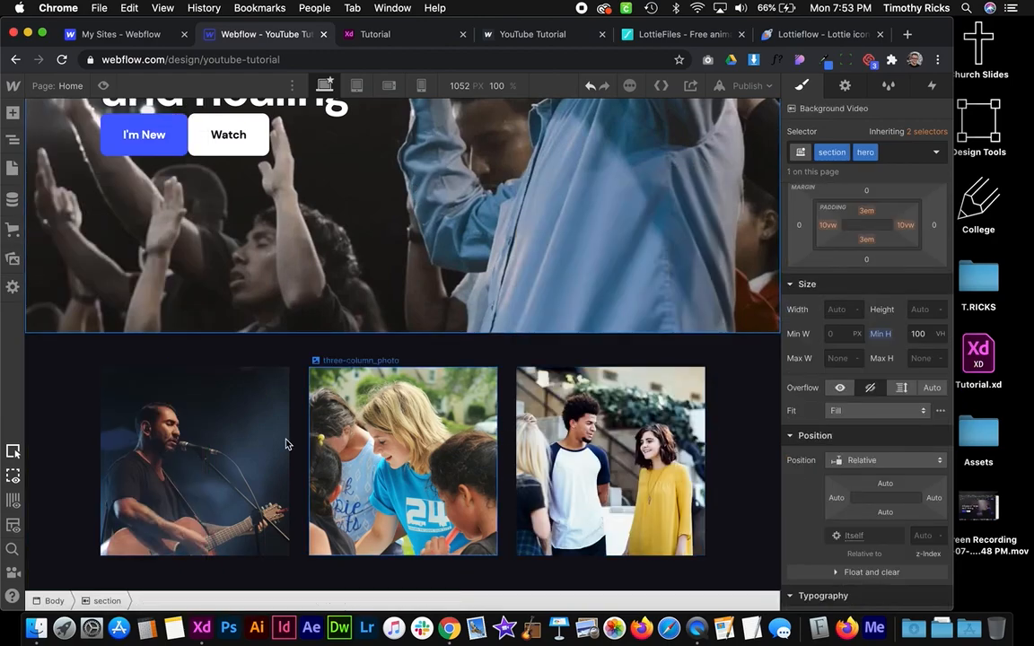
Round the corners of the three-column_photo images with a .6em border radius
{"action": "left_click", "coordinate": [219, 445]}
{"action": "scroll", "coordinate": [873, 446], "scroll_direction": "down", "scroll_amount": 3}
{"action": "scroll", "coordinate": [873, 446], "scroll_direction": "down", "scroll_amount": 5}
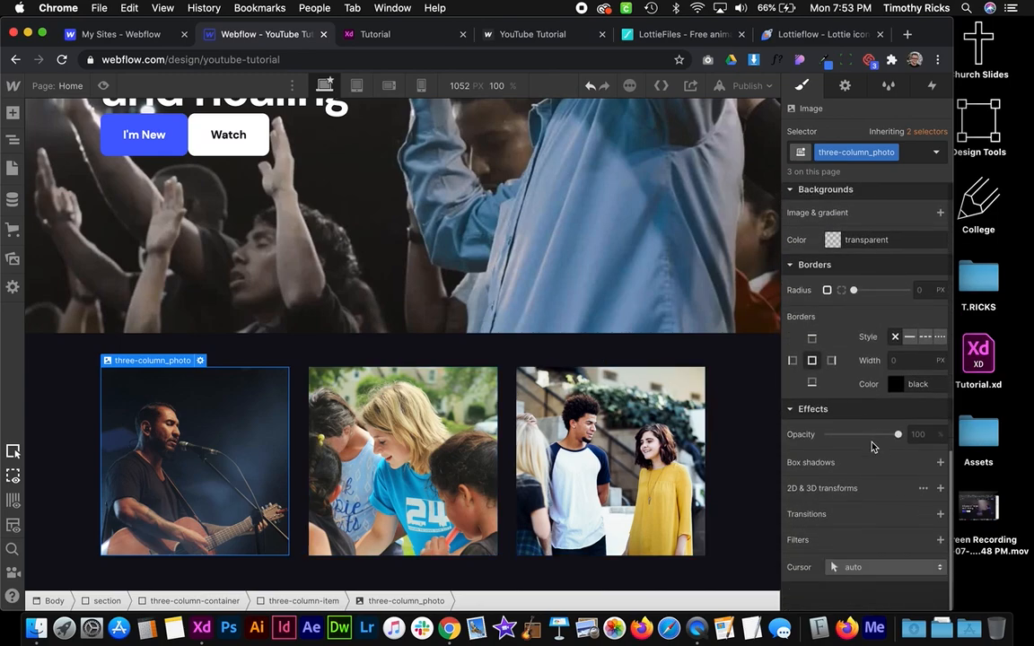
{"action": "left_click", "coordinate": [919, 290]}
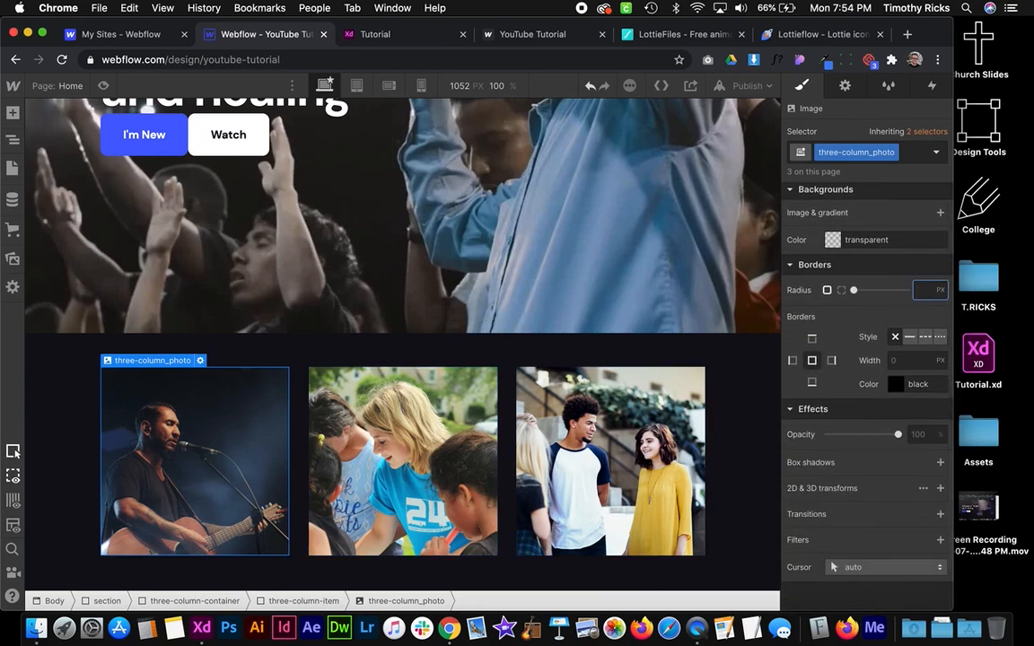
{"action": "type", "text": ".6em"}
{"action": "left_click", "coordinate": [736, 388]}
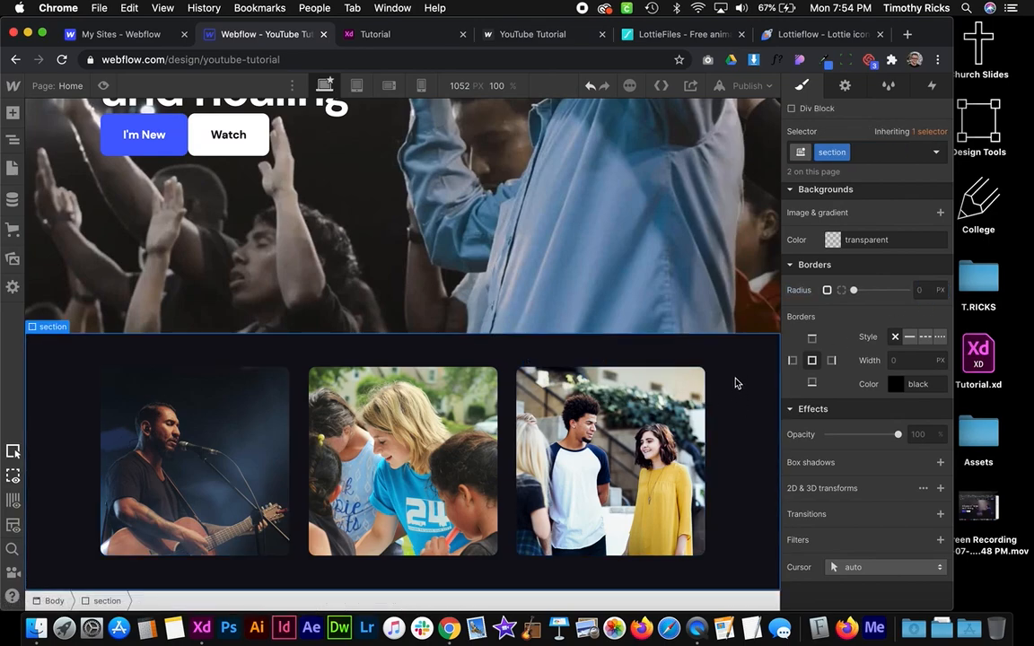
{"action": "scroll", "coordinate": [736, 384], "scroll_direction": "up", "scroll_amount": 3}
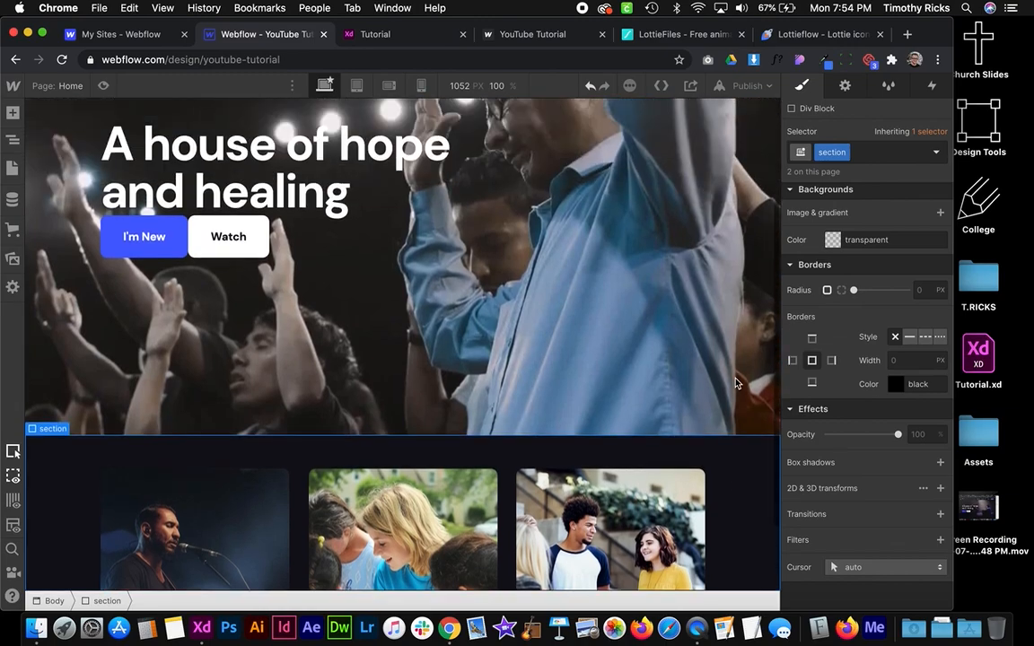
{"action": "left_click", "coordinate": [640, 415]}
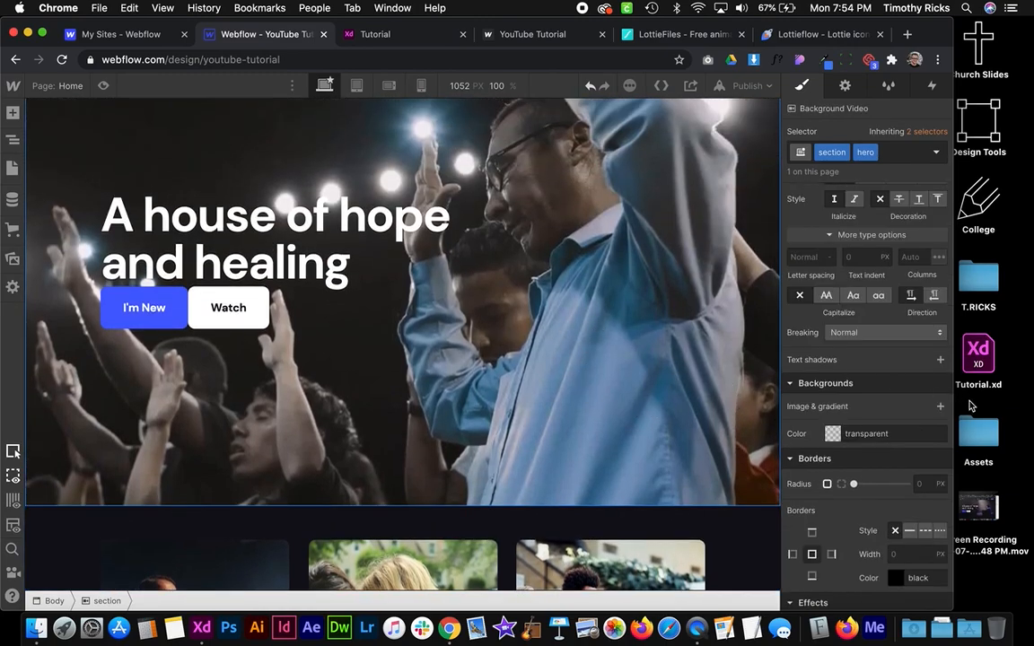
{"action": "left_click", "coordinate": [940, 405]}
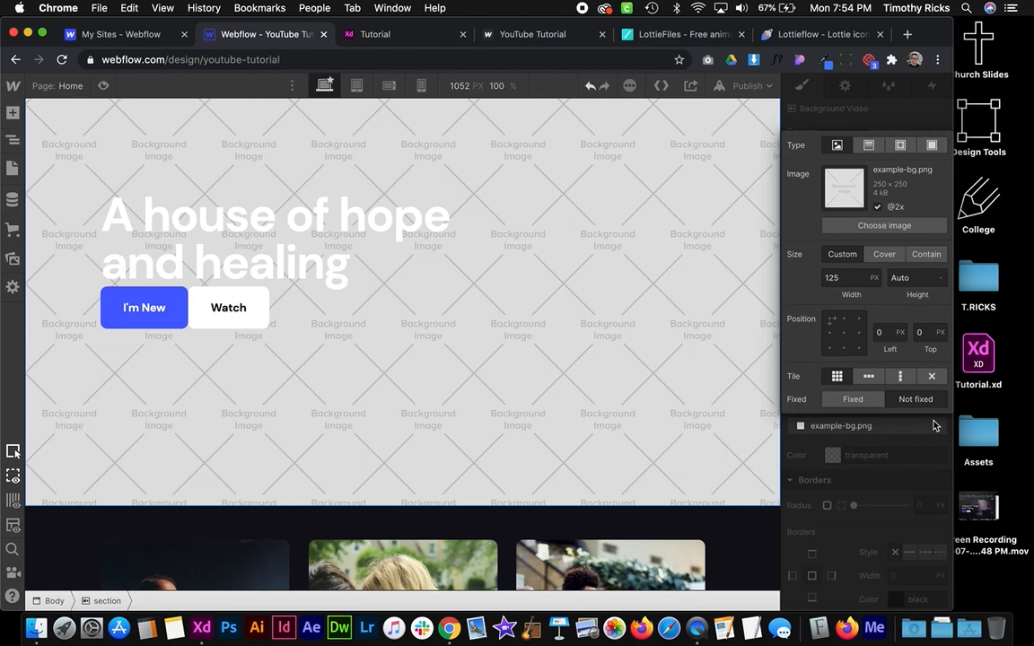
{"action": "left_click", "coordinate": [933, 426]}
{"action": "left_click", "coordinate": [811, 408]}
{"action": "left_click", "coordinate": [830, 429]}
{"action": "scroll", "coordinate": [507, 367], "scroll_direction": "up", "scroll_amount": 2}
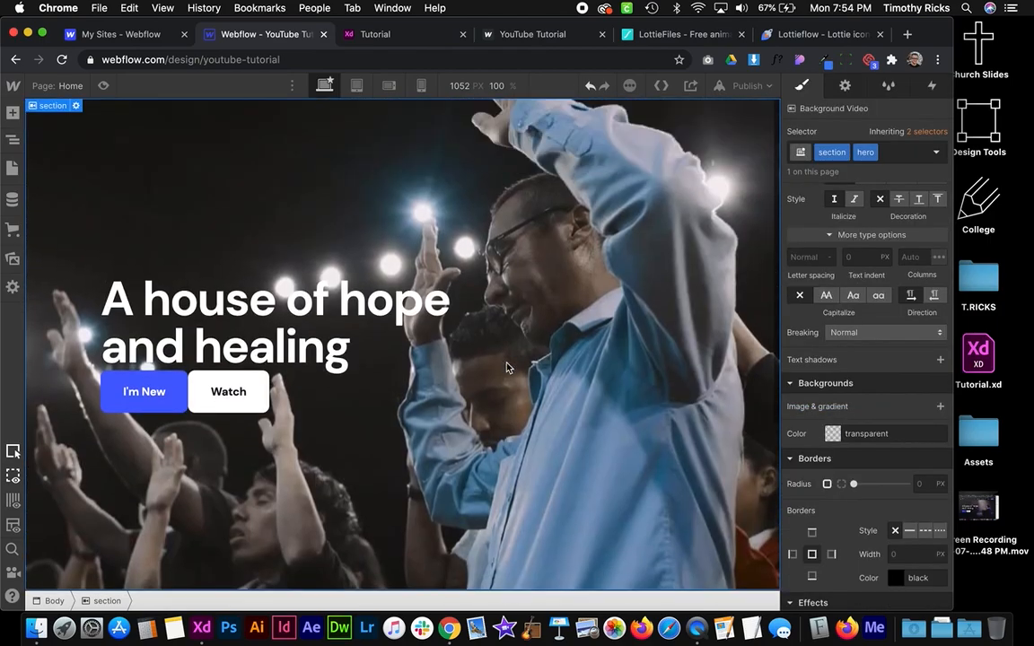
Check the hero in the XD design and add a linear gradient background to the hero video section
{"action": "key", "text": "super+Tab"}
{"action": "scroll", "coordinate": [501, 219], "scroll_direction": "up", "scroll_amount": 3}
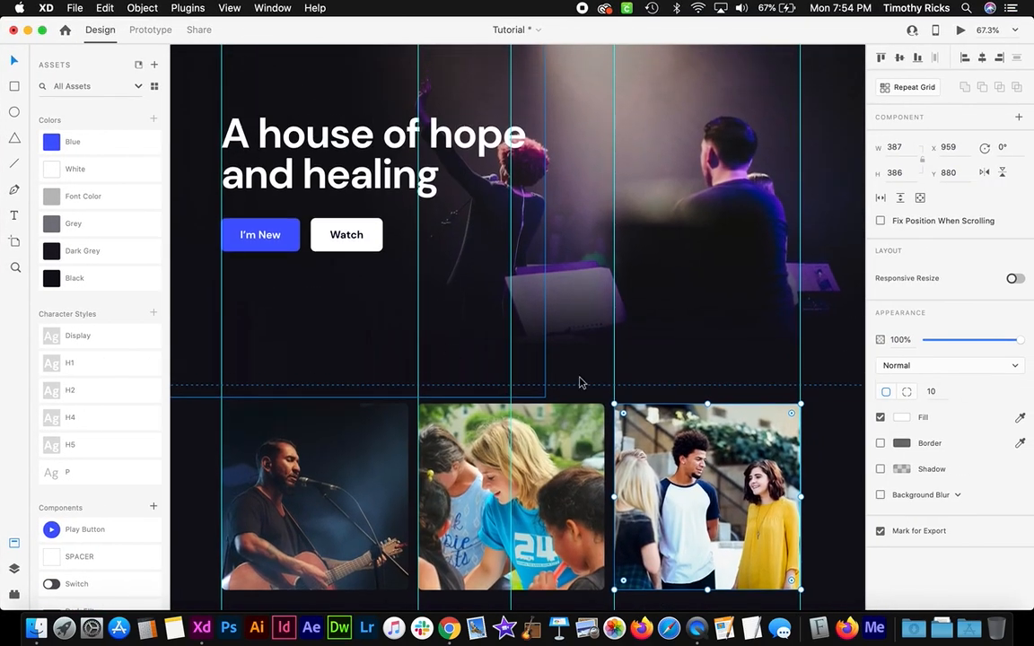
{"action": "scroll", "coordinate": [546, 318], "scroll_direction": "up", "scroll_amount": 3}
{"action": "scroll", "coordinate": [547, 319], "scroll_direction": "left", "scroll_amount": 3}
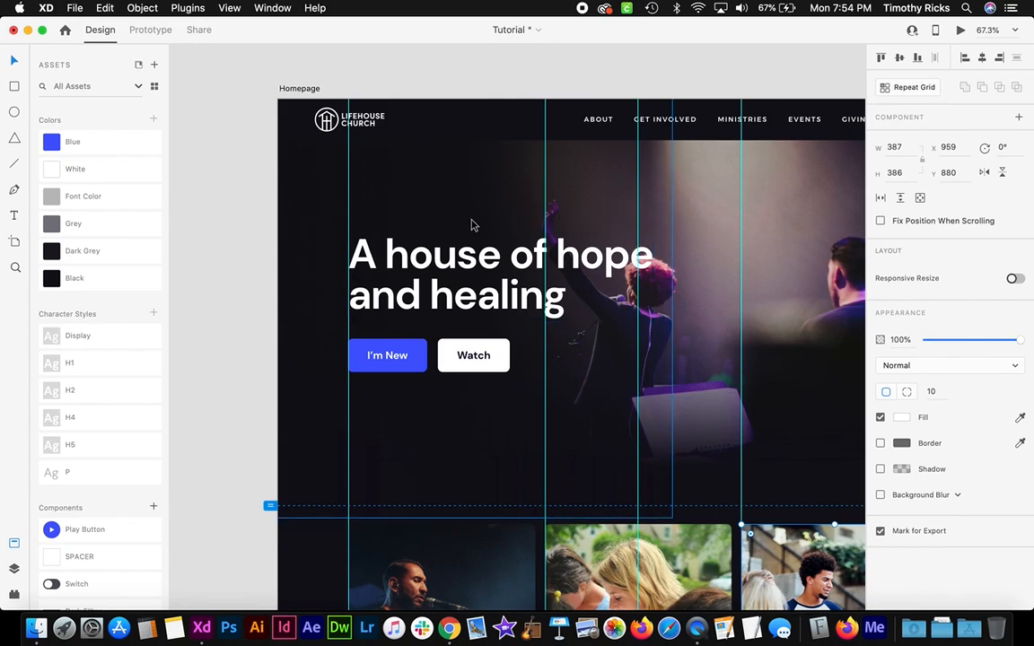
{"action": "key", "text": "super+Tab"}
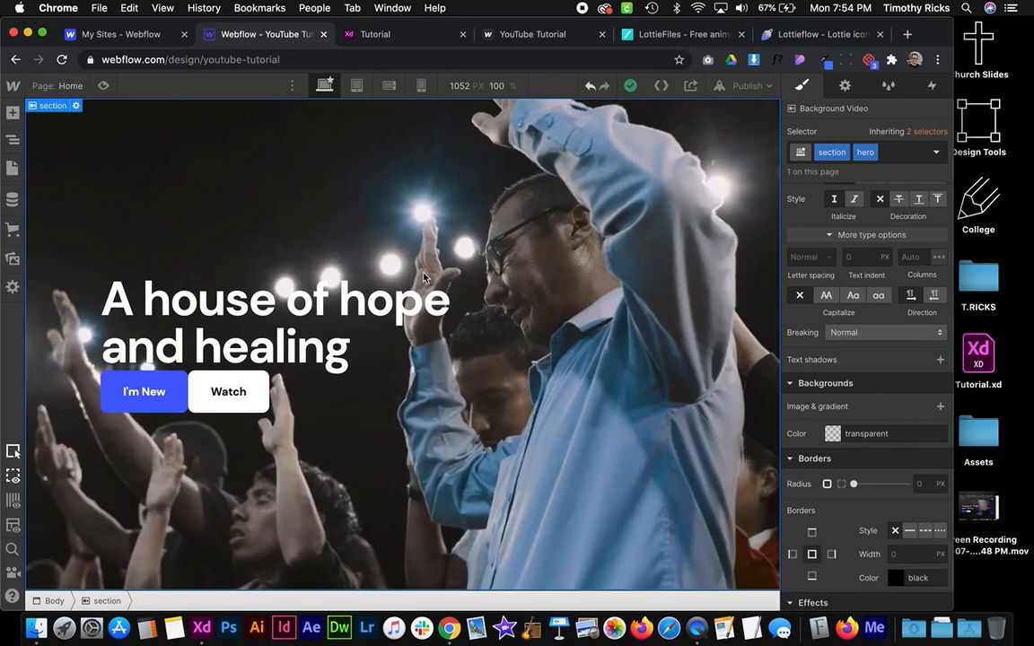
{"action": "scroll", "coordinate": [369, 243], "scroll_direction": "down", "scroll_amount": 2}
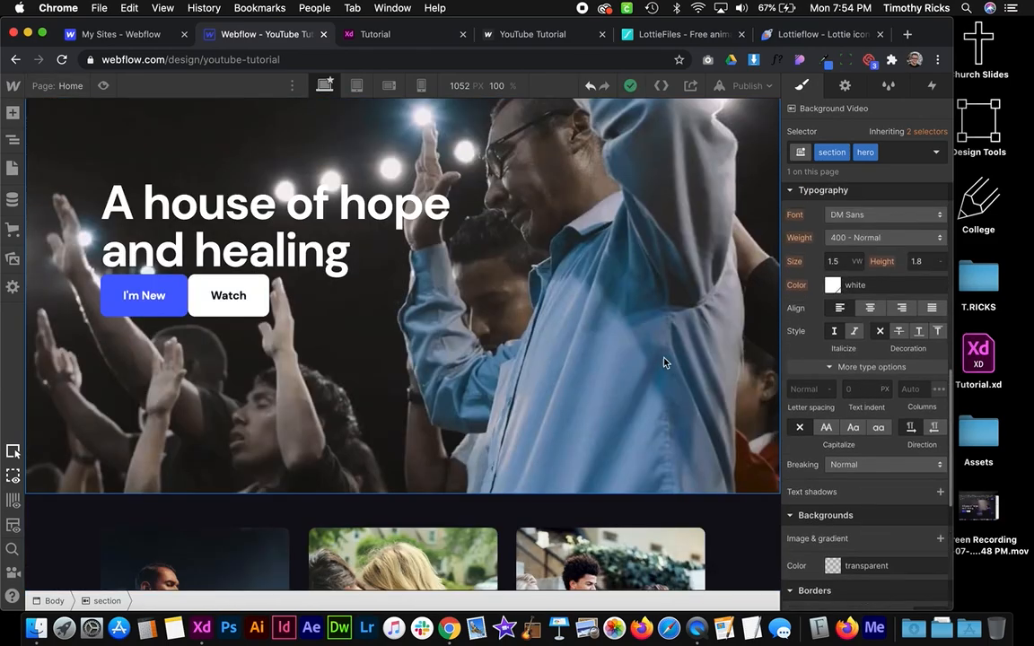
{"action": "right_click", "coordinate": [485, 317]}
{"action": "left_click", "coordinate": [884, 512]}
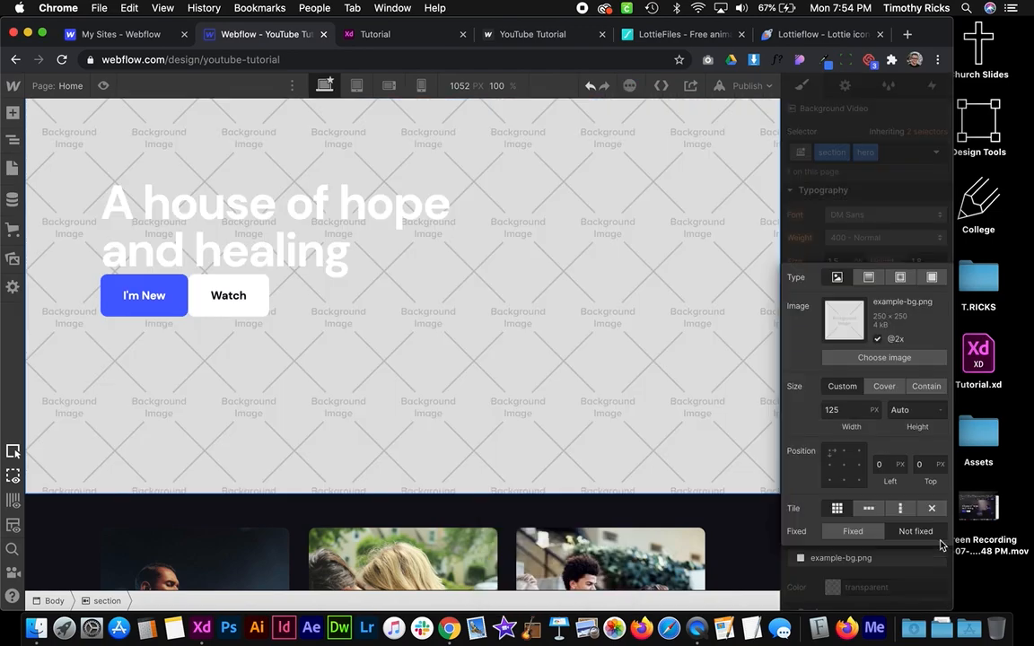
{"action": "left_click", "coordinate": [940, 538]}
{"action": "left_click", "coordinate": [868, 276]}
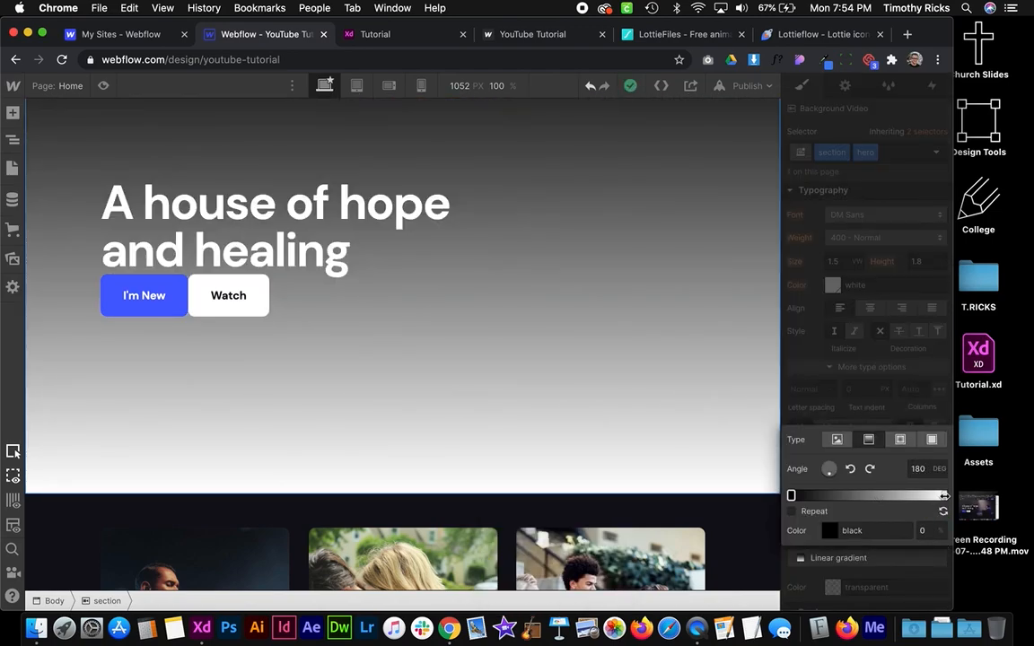
Color both stops of the hero gradient with the black swatch and make the end stop fully transparent
{"action": "left_click", "coordinate": [943, 496]}
{"action": "left_click", "coordinate": [872, 528]}
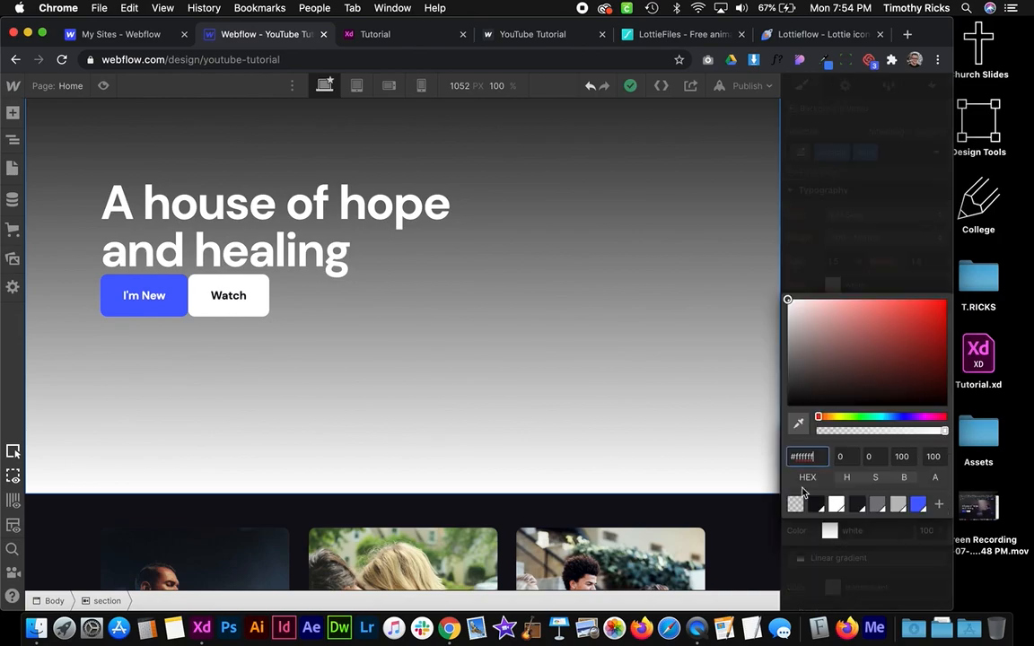
{"action": "left_click", "coordinate": [816, 504]}
{"action": "left_click_drag", "start_coordinate": [942, 431], "coordinate": [819, 431]}
{"action": "left_click", "coordinate": [722, 451]}
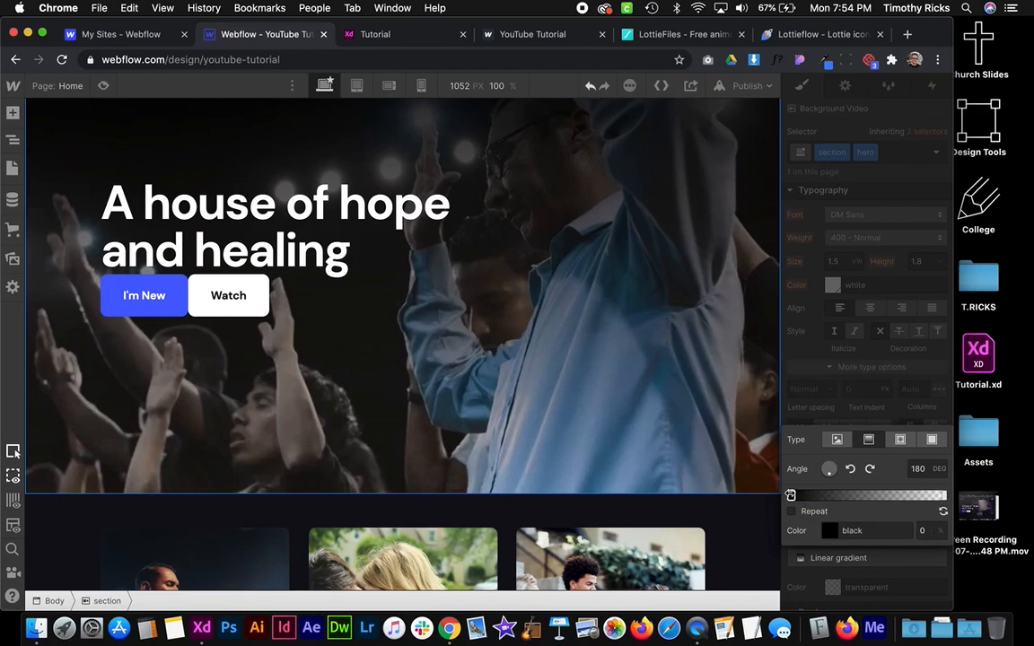
{"action": "left_click", "coordinate": [828, 531]}
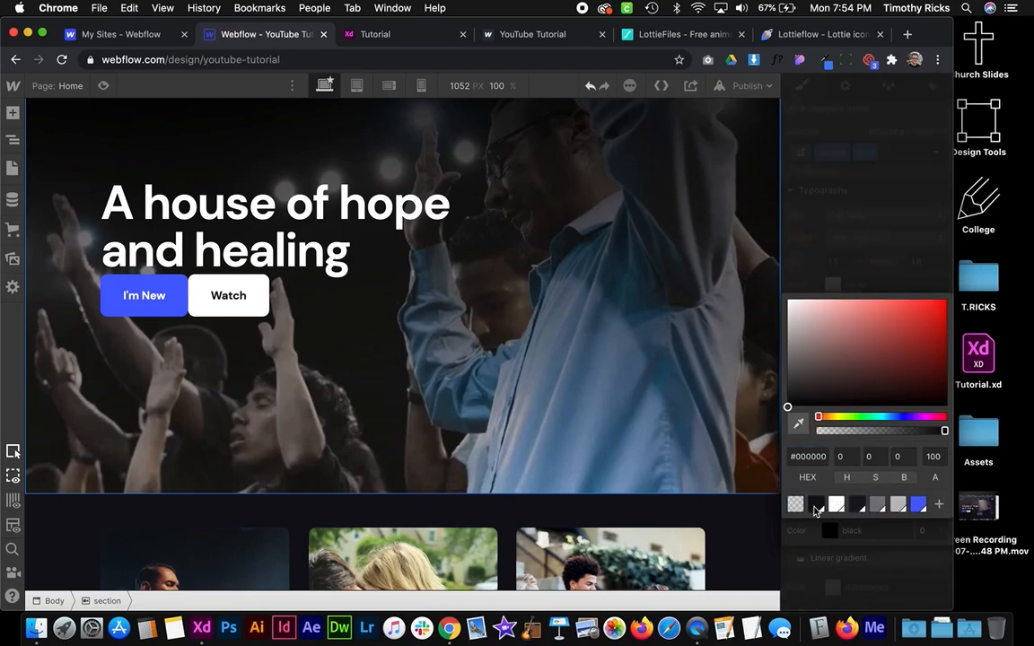
{"action": "left_click", "coordinate": [816, 504]}
{"action": "left_click", "coordinate": [861, 531]}
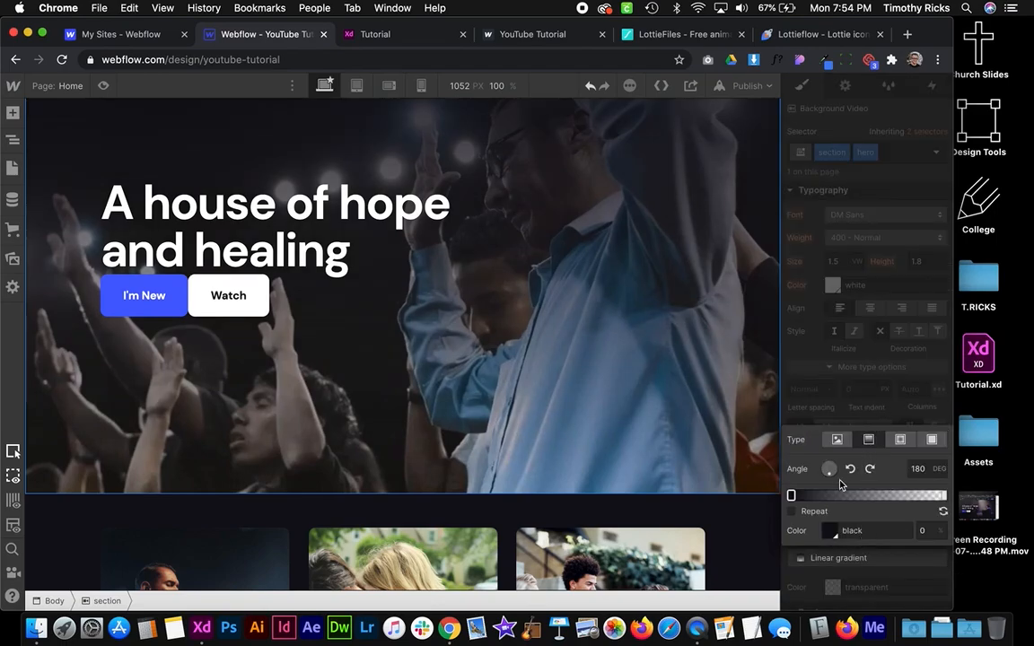
Set the hero gradient's angle to 0 degrees
{"action": "left_click", "coordinate": [924, 469]}
{"action": "type", "text": "0"}
{"action": "scroll", "coordinate": [410, 295], "scroll_direction": "up", "scroll_amount": 3}
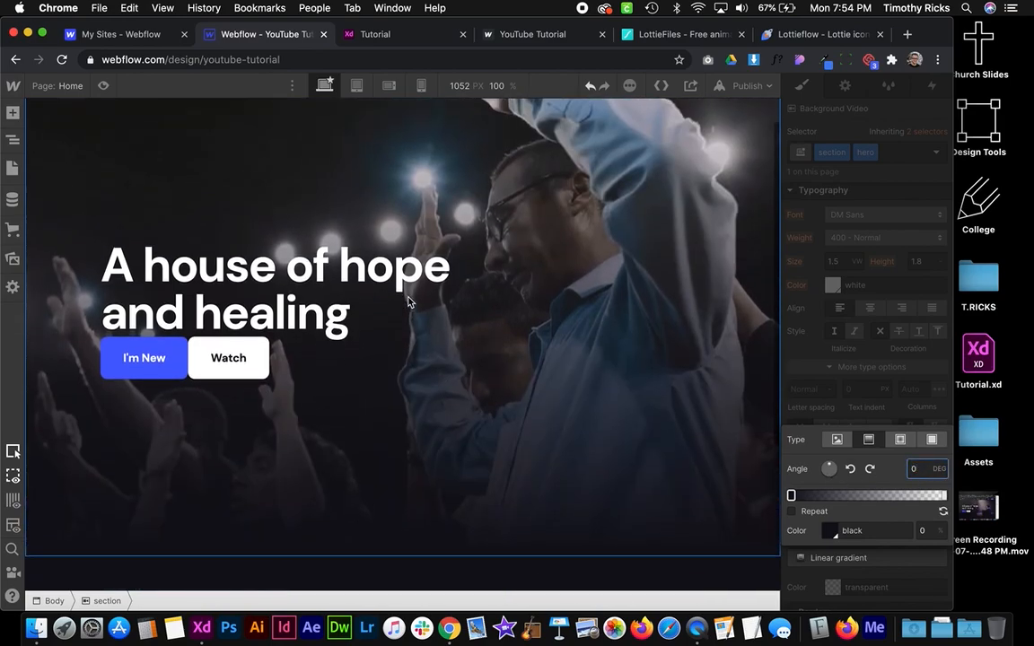
Pull the gradient's transparent stop inward to about the midpoint and add an intermediate stop at 24% with 86 alpha
{"action": "left_click", "coordinate": [872, 495]}
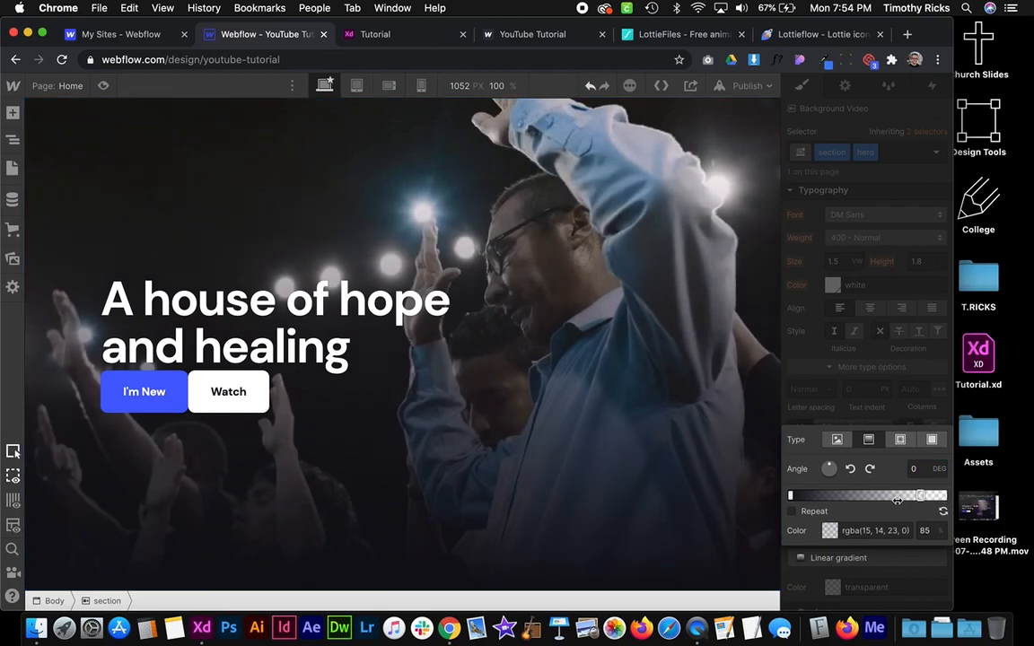
{"action": "left_click_drag", "start_coordinate": [904, 494], "coordinate": [828, 496]}
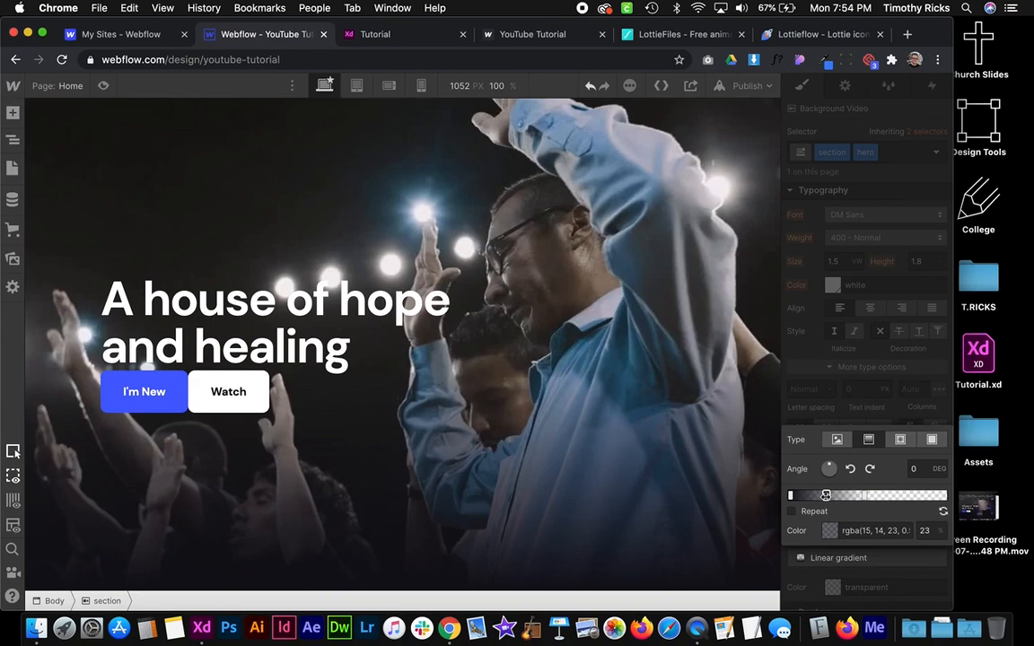
{"action": "scroll", "coordinate": [692, 506], "scroll_direction": "down", "scroll_amount": 3}
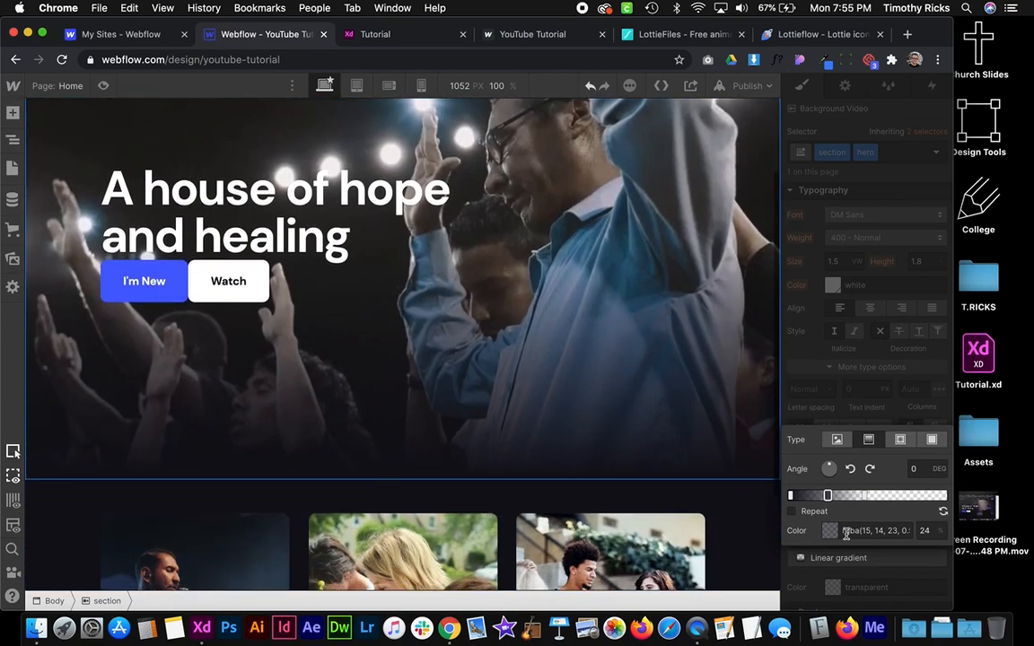
{"action": "left_click", "coordinate": [831, 532]}
{"action": "left_click_drag", "start_coordinate": [898, 431], "coordinate": [924, 431]}
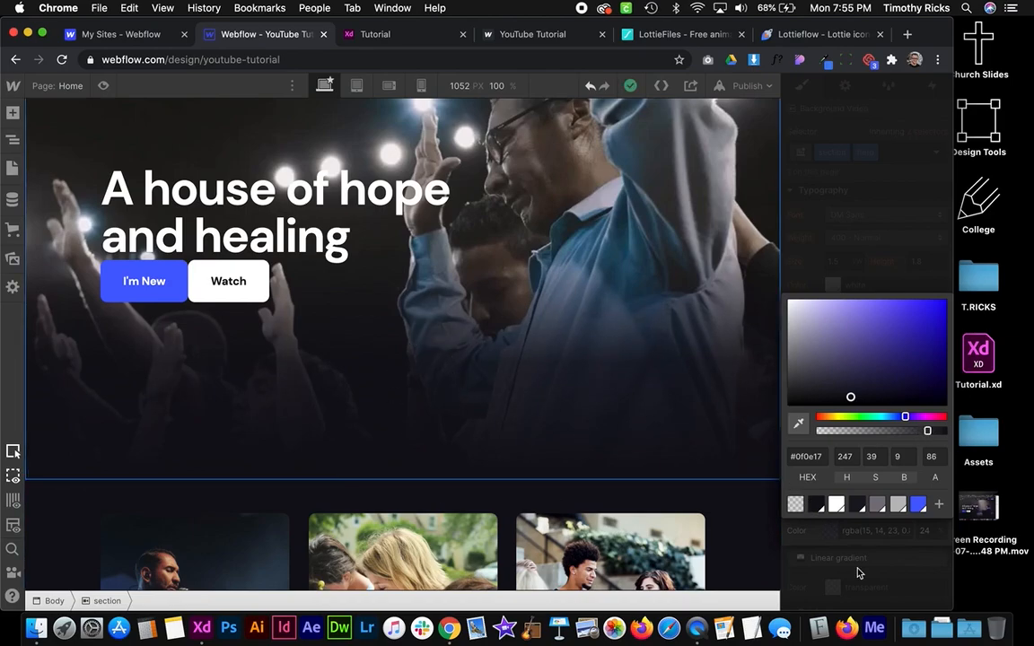
{"action": "left_click", "coordinate": [444, 331]}
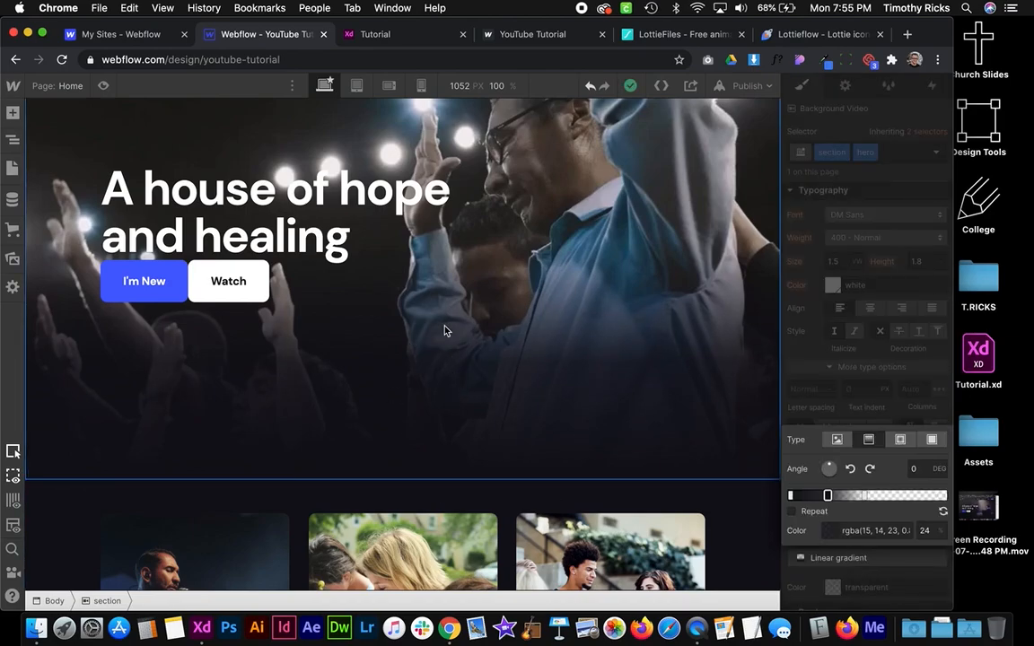
Add a second background layer to the hero section as a linear gradient
{"action": "left_click", "coordinate": [824, 370]}
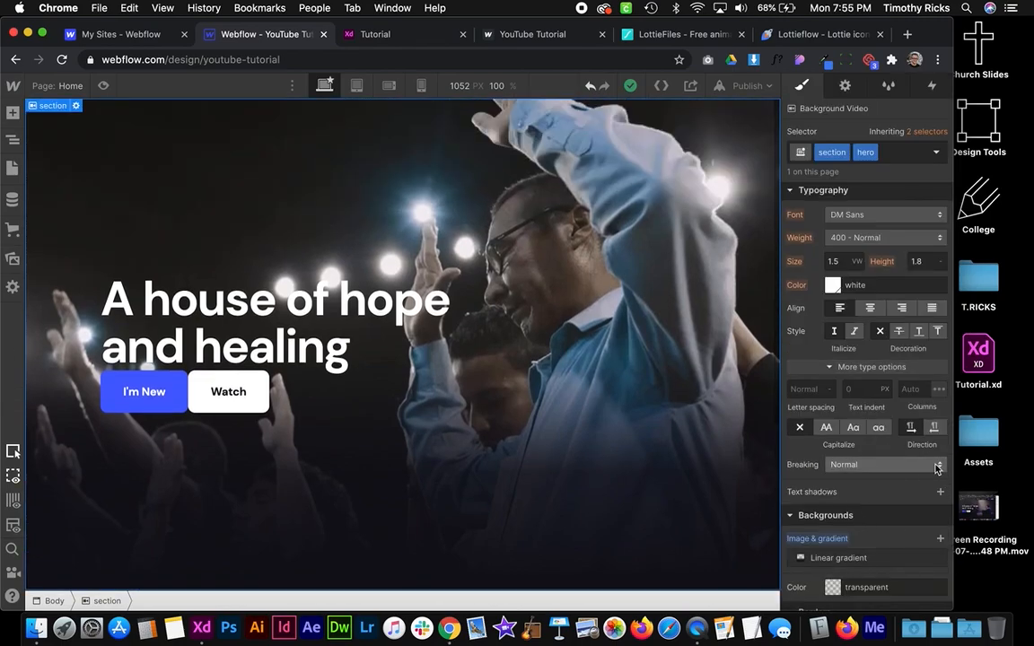
{"action": "left_click", "coordinate": [940, 537]}
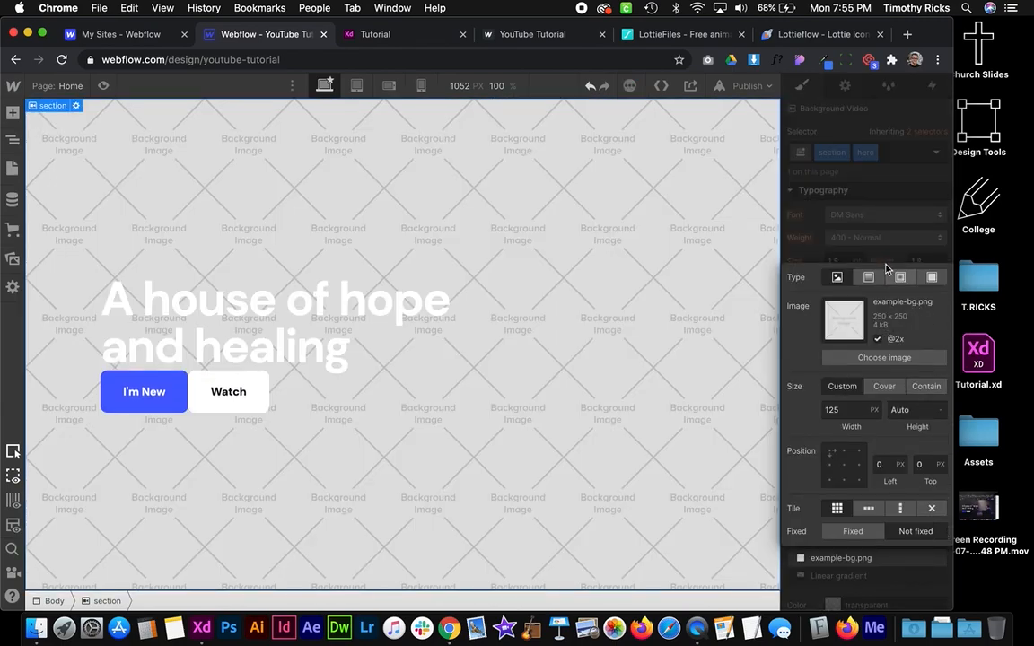
{"action": "left_click", "coordinate": [868, 276]}
Apply the black swatch to both stops of the second hero gradient and reduce the end stop's alpha to zero
{"action": "left_click", "coordinate": [944, 497]}
{"action": "left_click", "coordinate": [829, 531]}
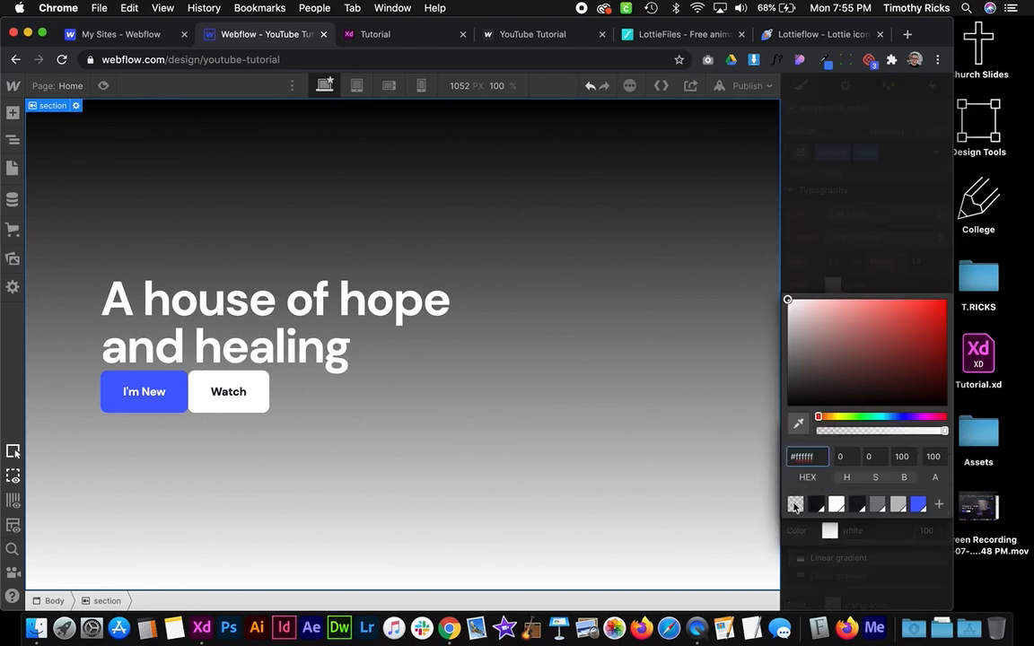
{"action": "left_click", "coordinate": [795, 505]}
{"action": "left_click", "coordinate": [817, 506]}
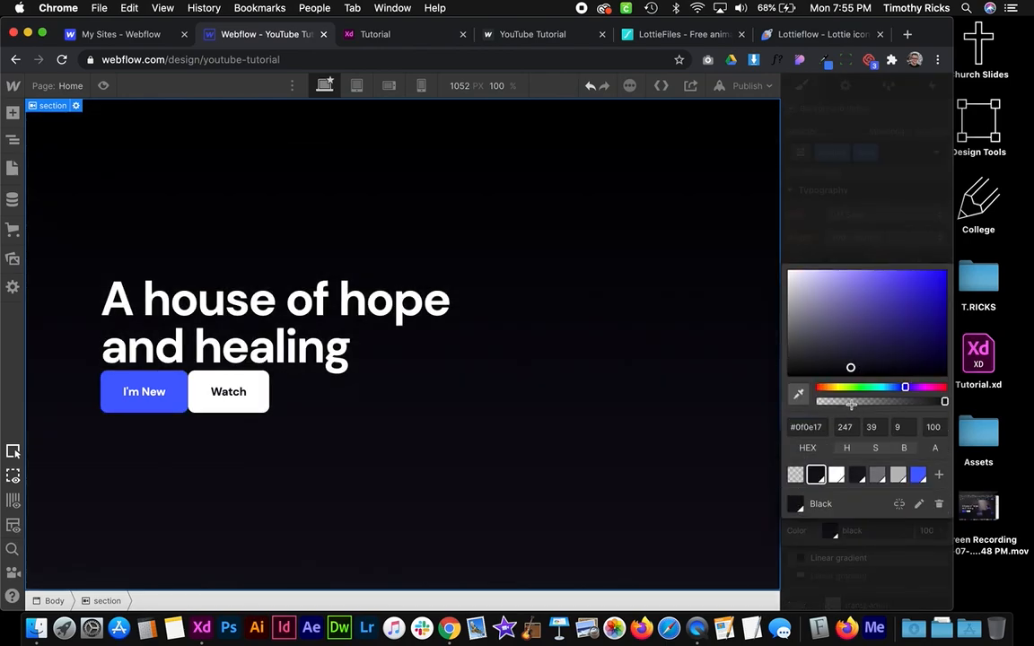
{"action": "left_click_drag", "start_coordinate": [851, 404], "coordinate": [812, 402]}
{"action": "left_click", "coordinate": [793, 482]}
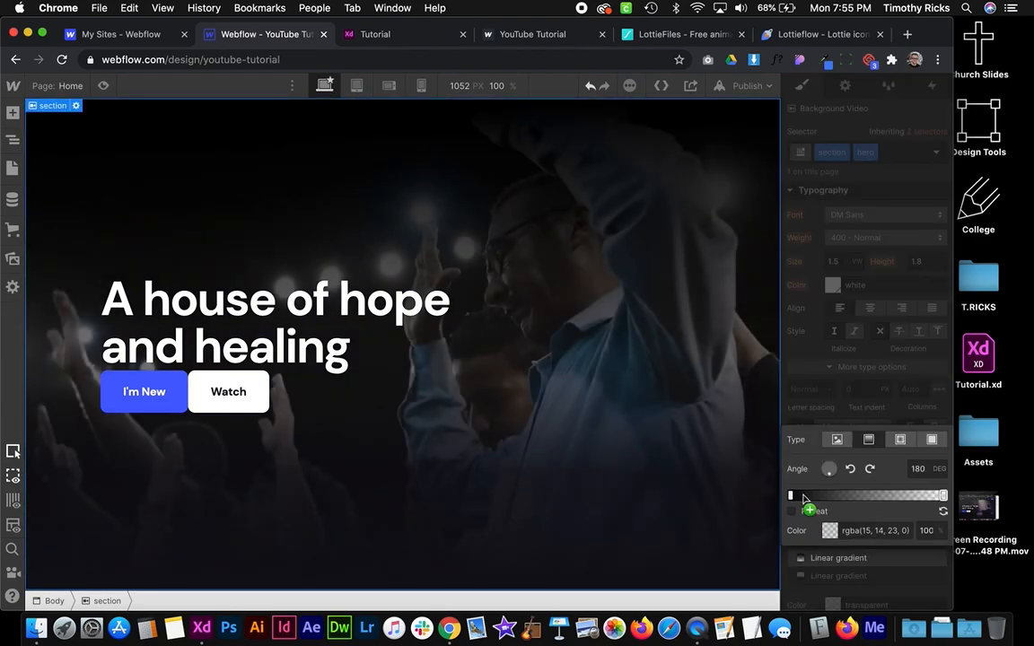
{"action": "left_click", "coordinate": [803, 495]}
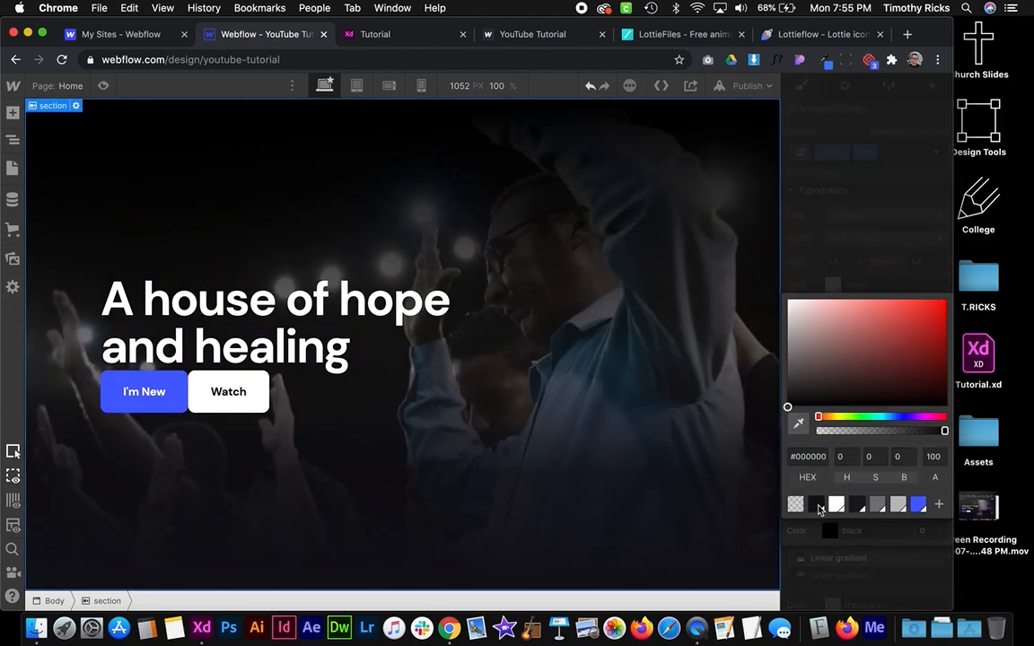
{"action": "left_click", "coordinate": [817, 506]}
{"action": "left_click", "coordinate": [868, 530]}
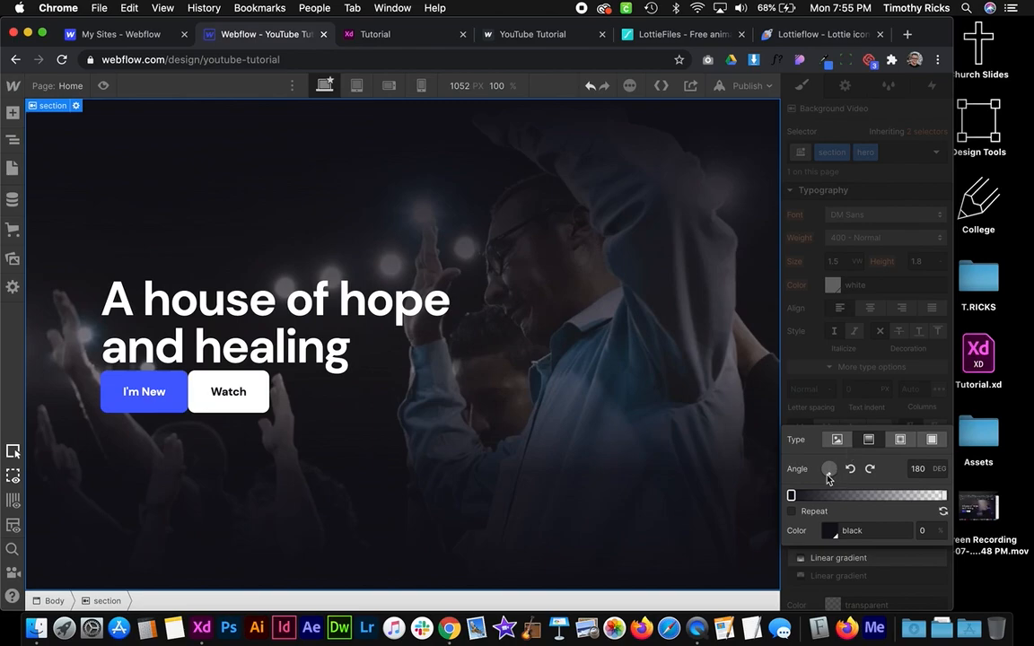
Set the second gradient's angle to 90 degrees and pull its transparent stop inward to 72%
{"action": "left_click_drag", "start_coordinate": [828, 478], "coordinate": [820, 471]}
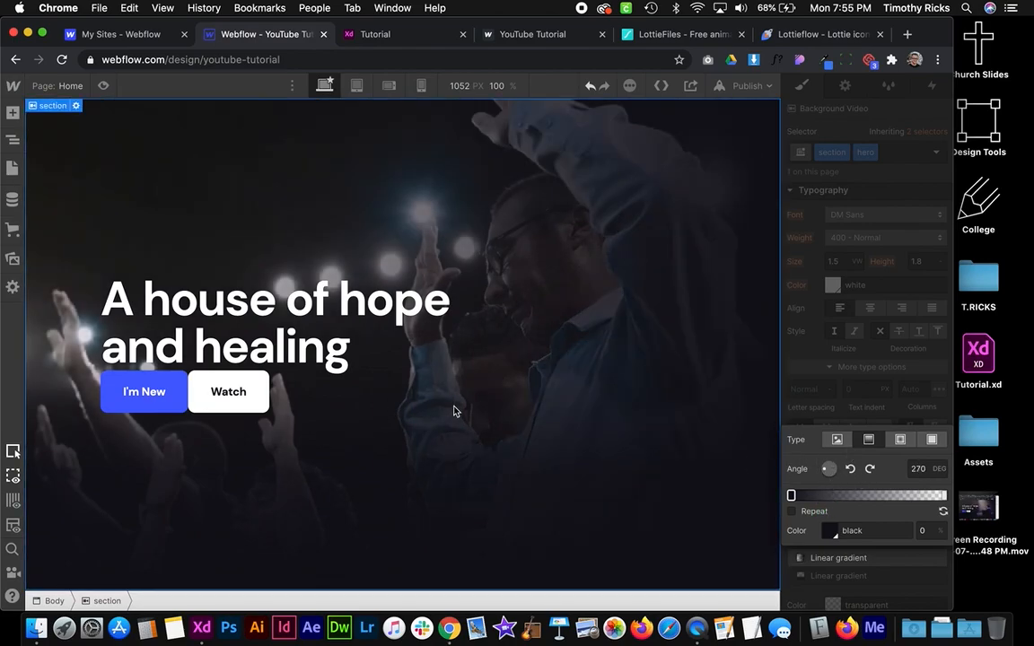
{"action": "left_click", "coordinate": [833, 469]}
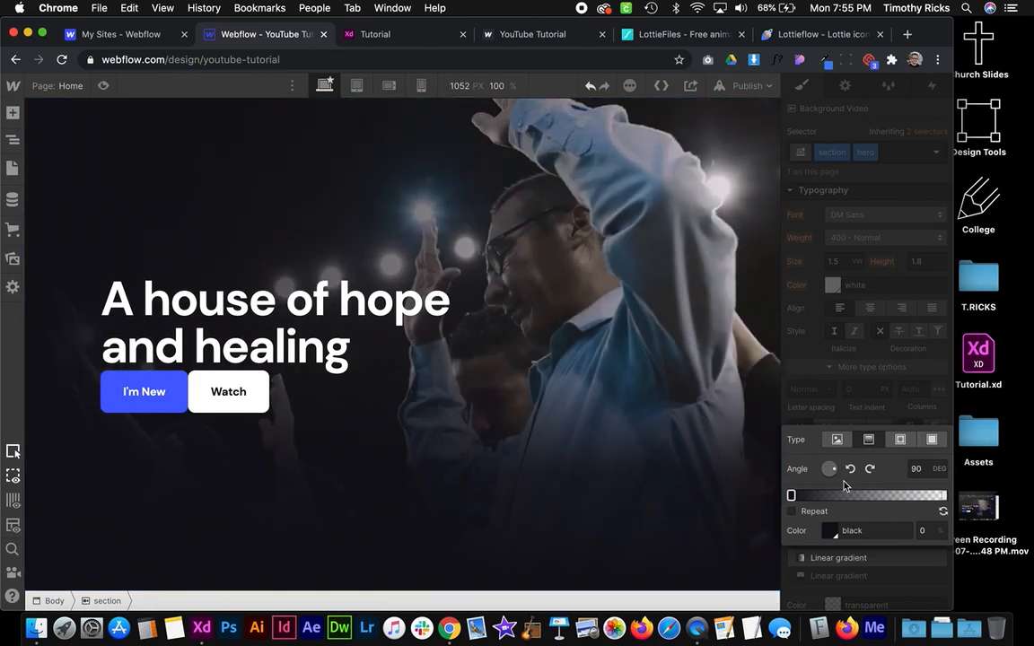
{"action": "left_click", "coordinate": [941, 495]}
{"action": "left_click_drag", "start_coordinate": [941, 496], "coordinate": [901, 495]}
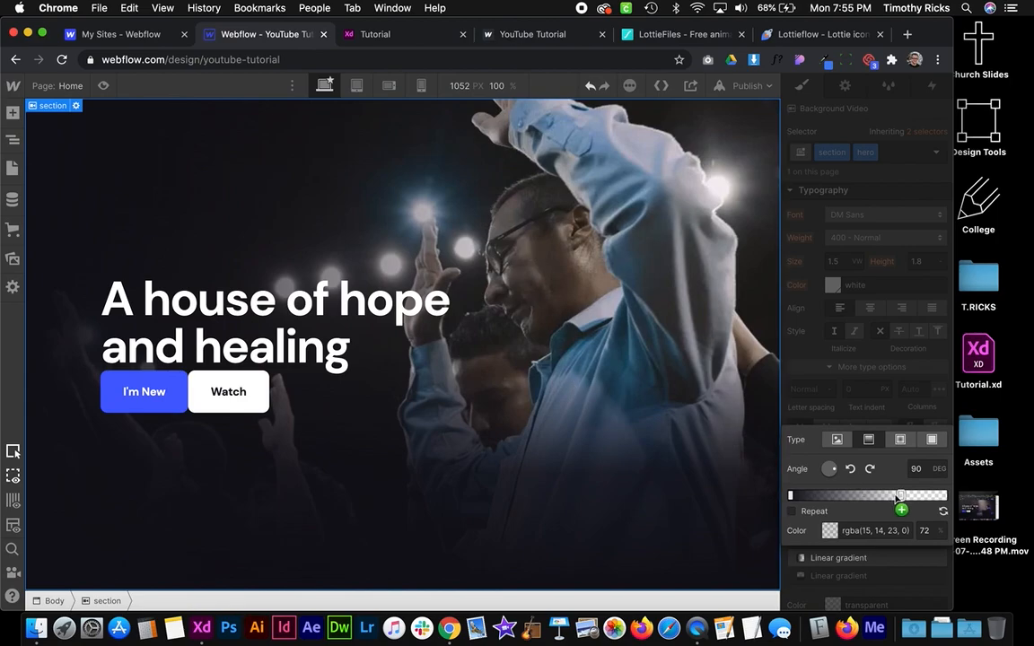
Add an intermediate stop at 34% to the second gradient and raise its alpha above 50
{"action": "left_click", "coordinate": [842, 495]}
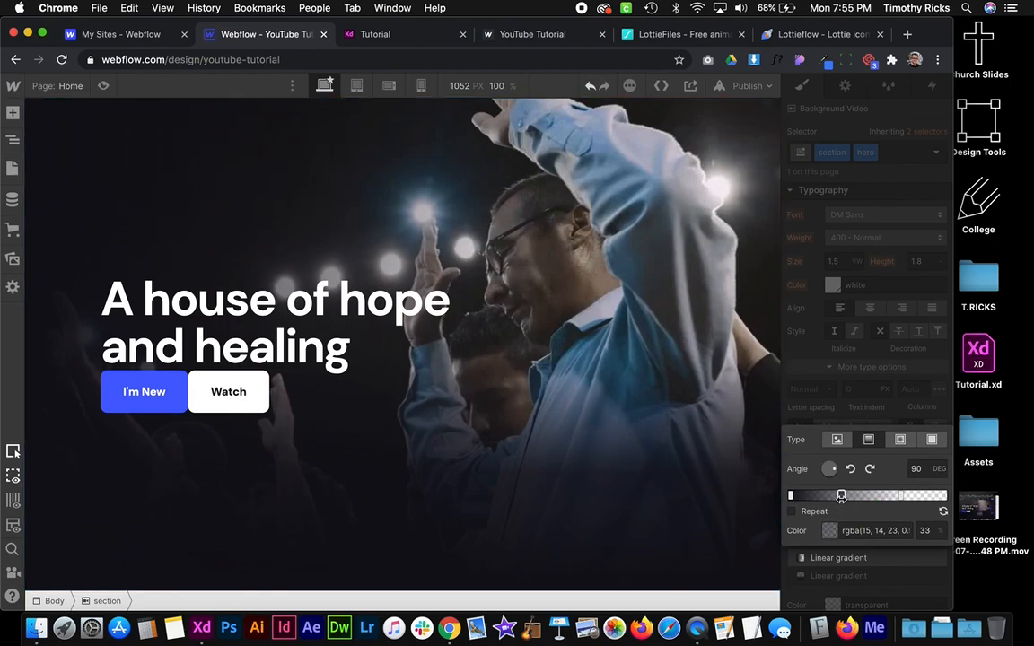
{"action": "left_click", "coordinate": [830, 532]}
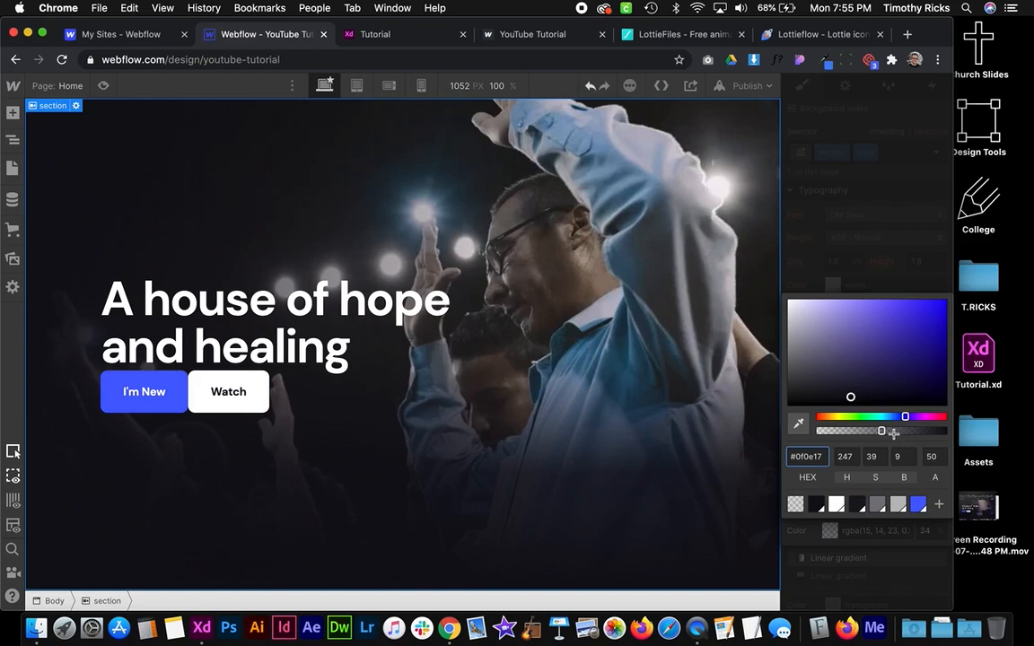
{"action": "left_click_drag", "start_coordinate": [893, 434], "coordinate": [902, 433]}
{"action": "left_click", "coordinate": [893, 284]}
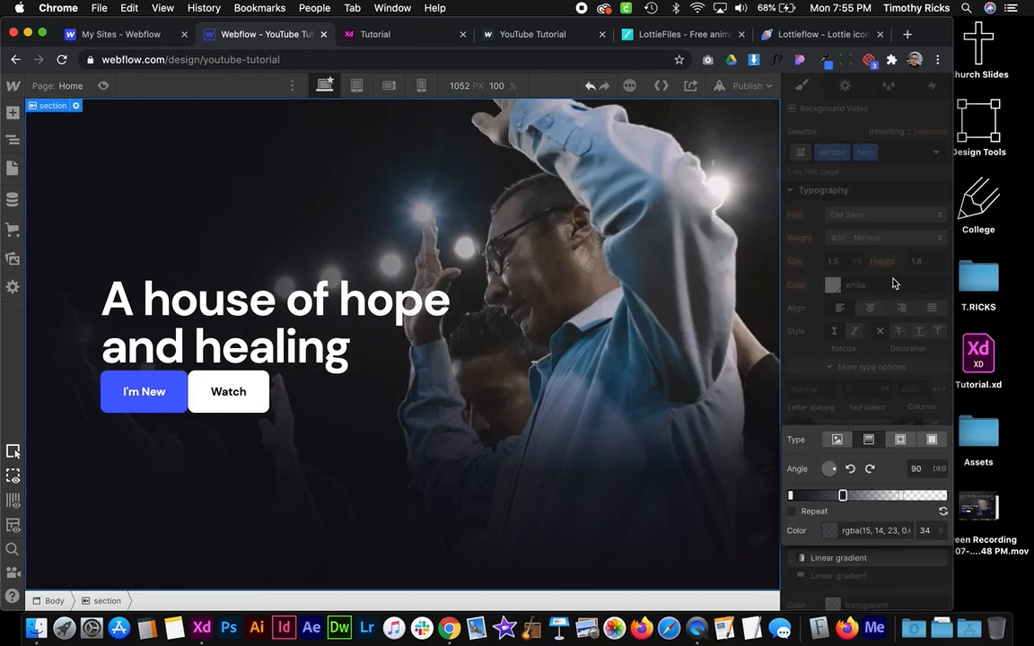
{"action": "left_click", "coordinate": [904, 333]}
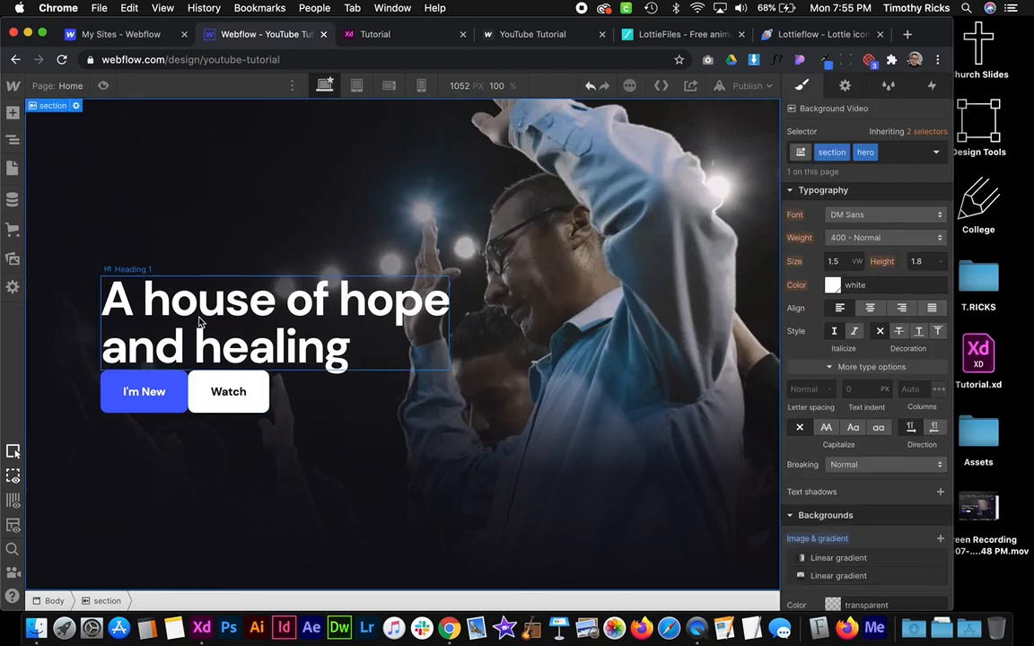
Preview the page to examine how the layered gradients look over the hero video
{"action": "left_click", "coordinate": [102, 86]}
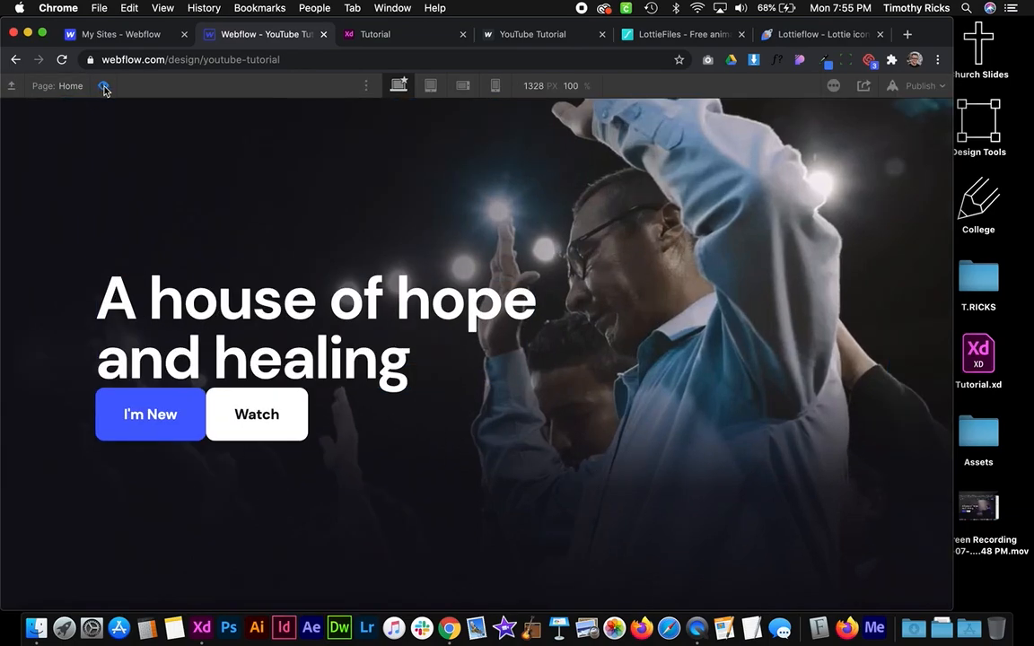
{"action": "left_click", "coordinate": [104, 86]}
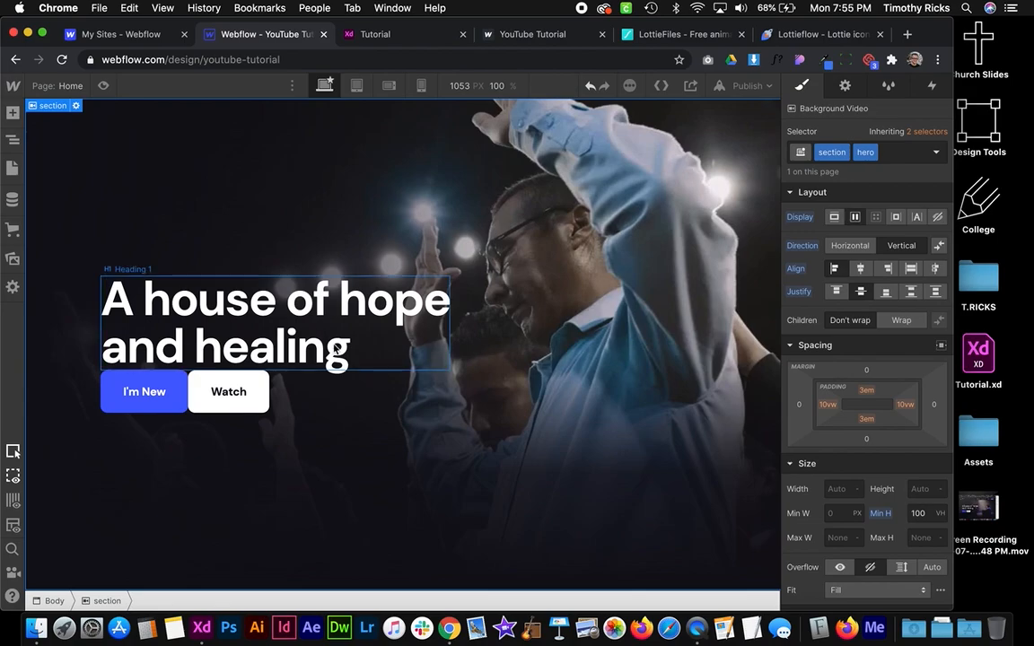
{"action": "scroll", "coordinate": [313, 323], "scroll_direction": "down", "scroll_amount": 5}
{"action": "scroll", "coordinate": [314, 278], "scroll_direction": "up", "scroll_amount": 5}
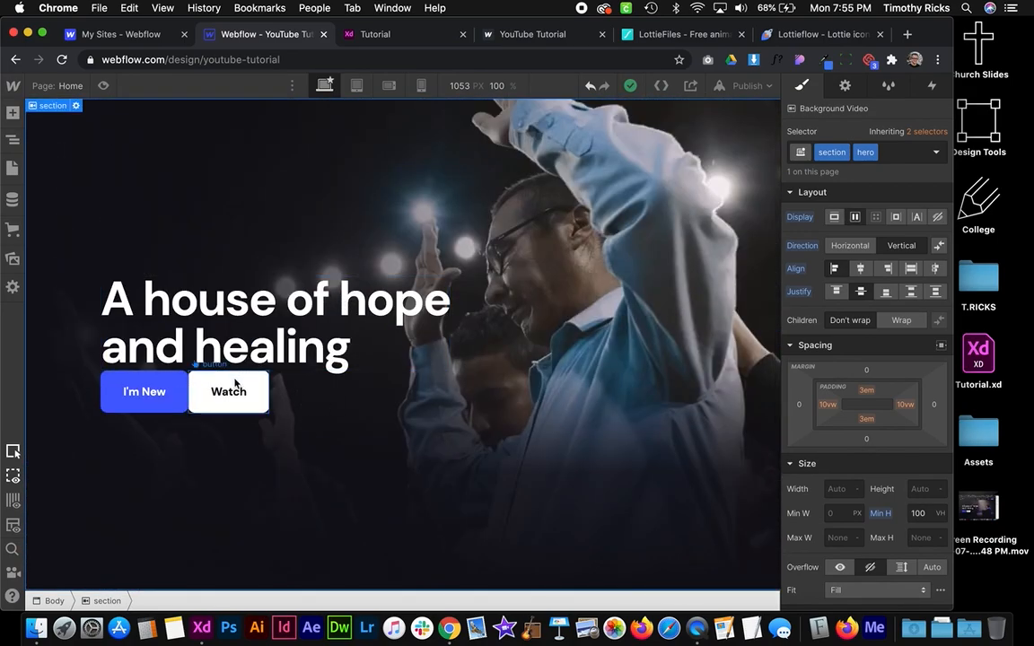
Give the button-container around the hero buttons a top padding of 2em
{"action": "left_click", "coordinate": [209, 393]}
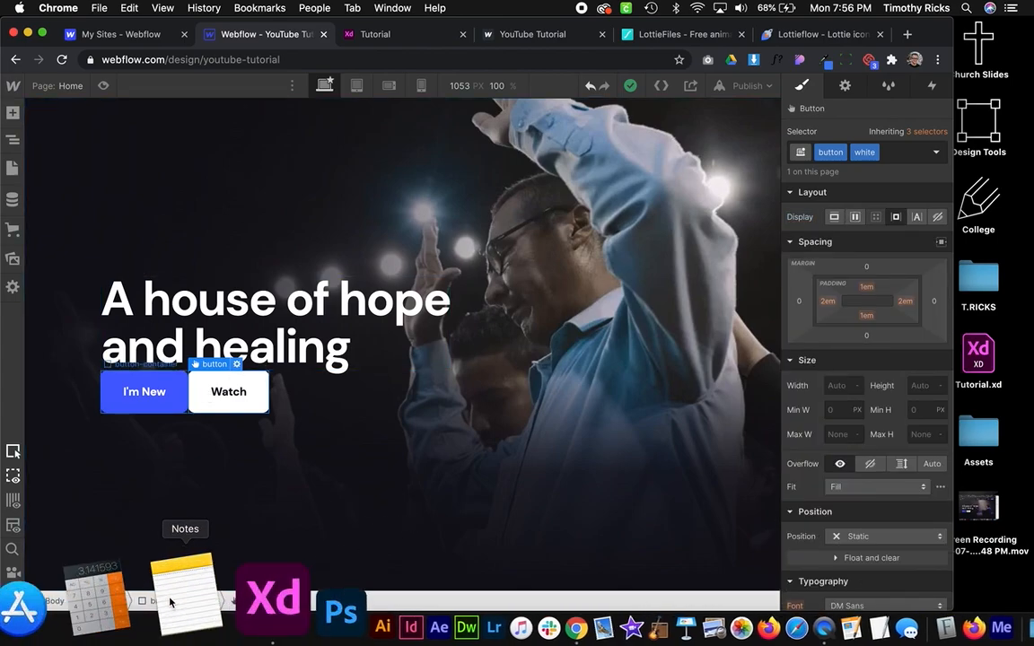
{"action": "left_click", "coordinate": [182, 599]}
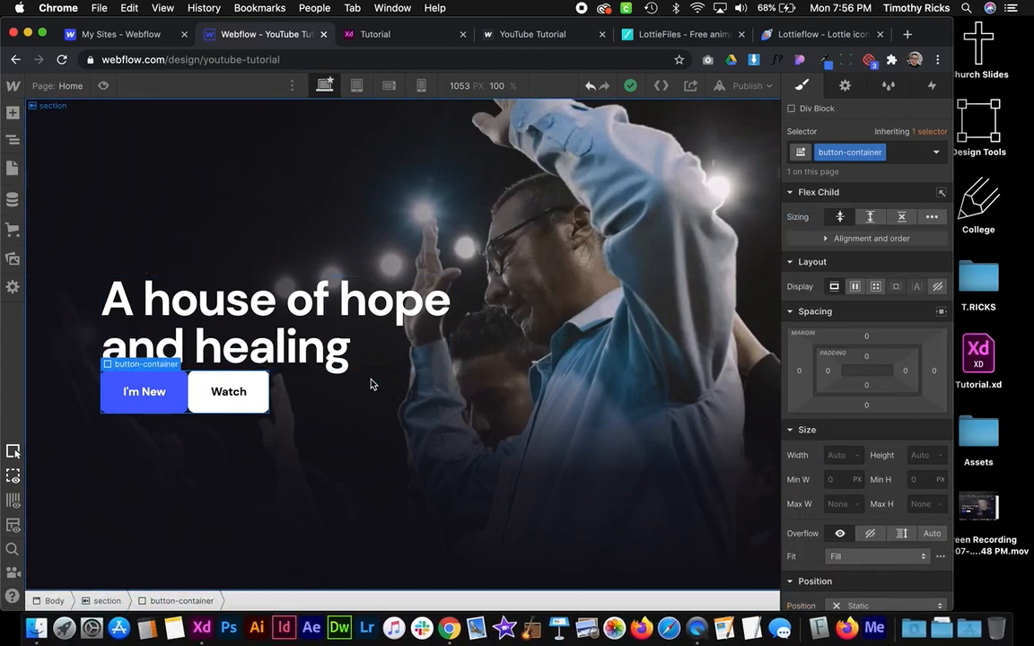
{"action": "left_click", "coordinate": [866, 359]}
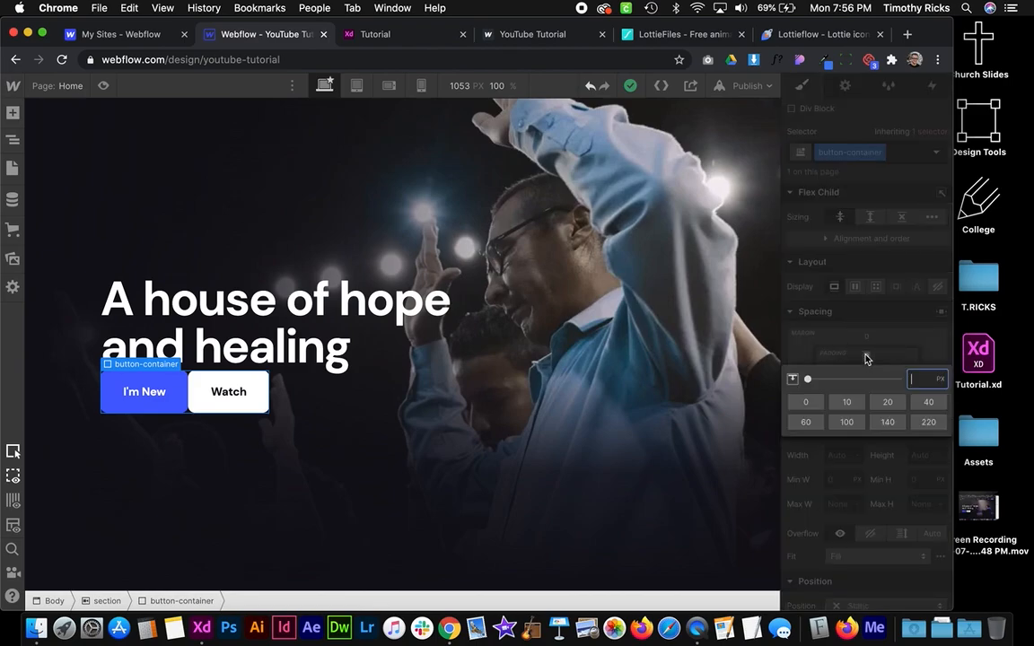
{"action": "key", "text": "Return"}
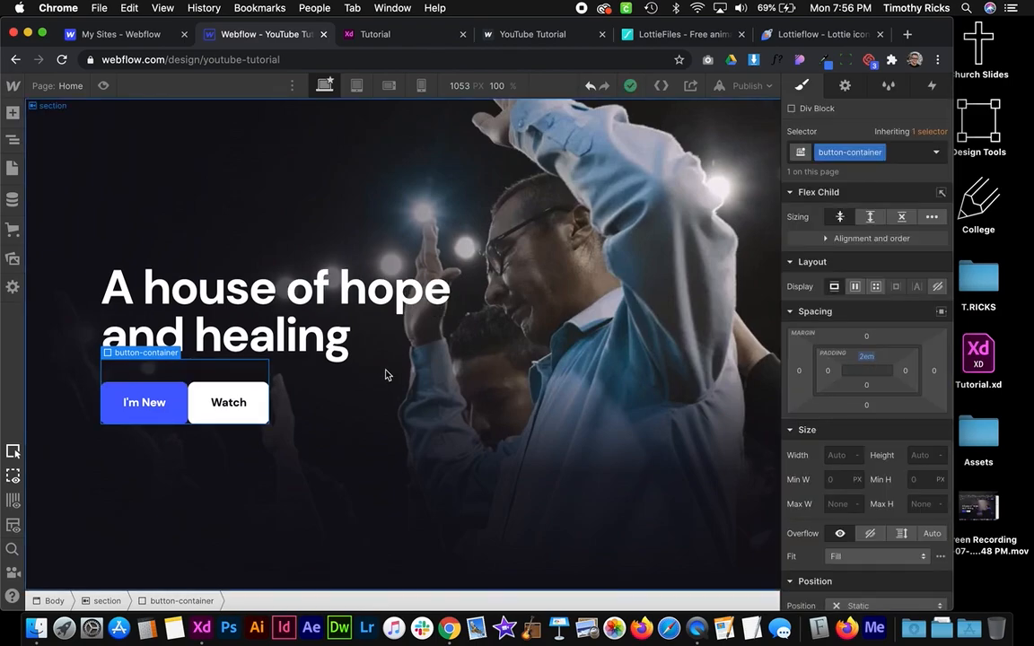
{"action": "left_click", "coordinate": [303, 289]}
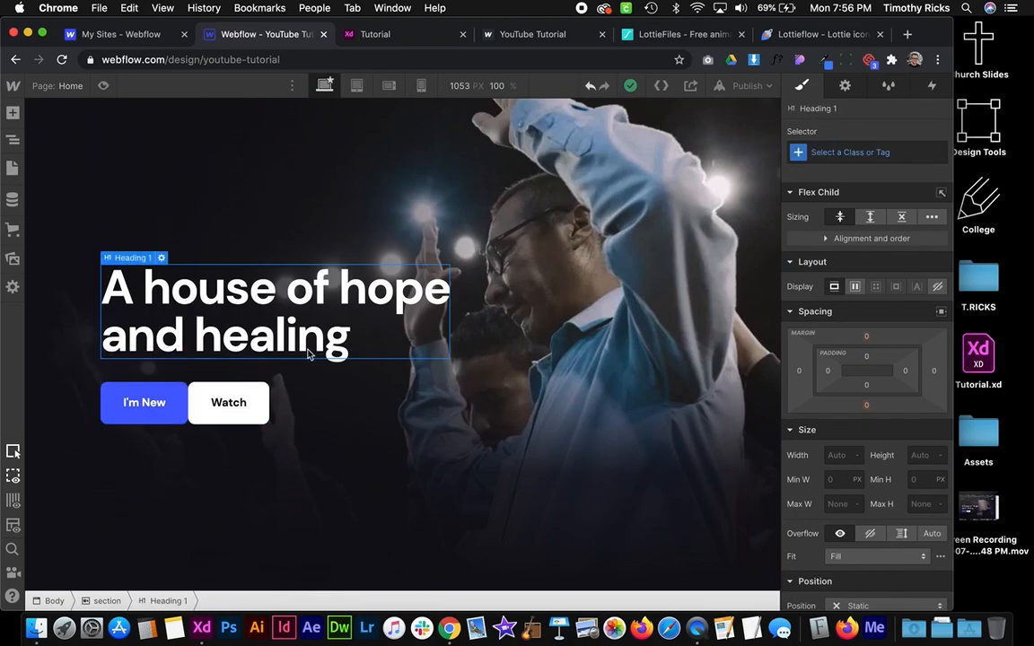
{"action": "left_click", "coordinate": [395, 395]}
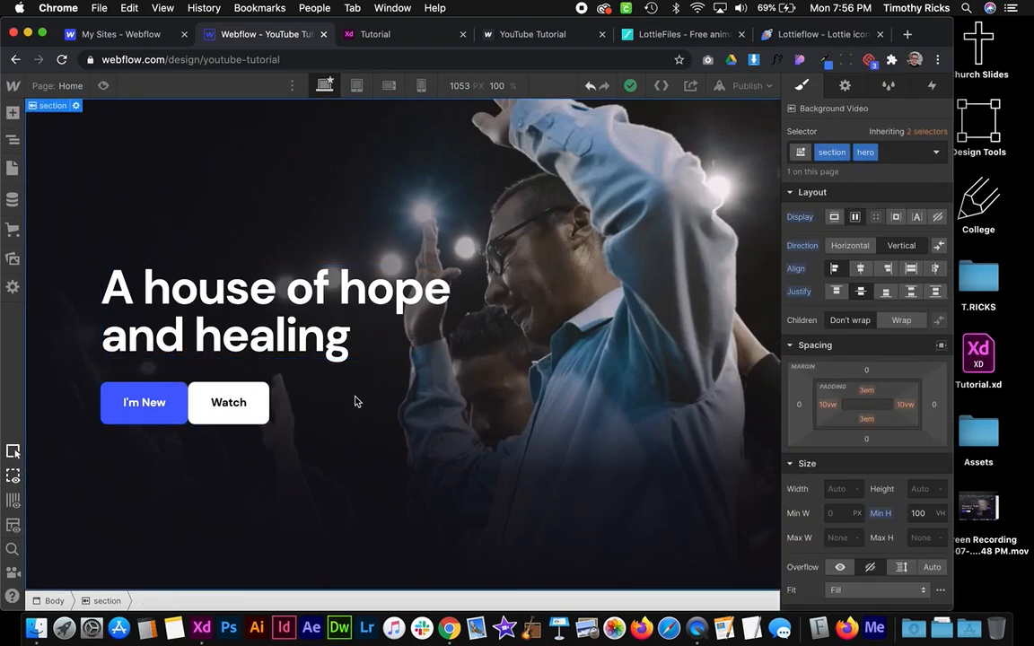
{"action": "left_click", "coordinate": [212, 376]}
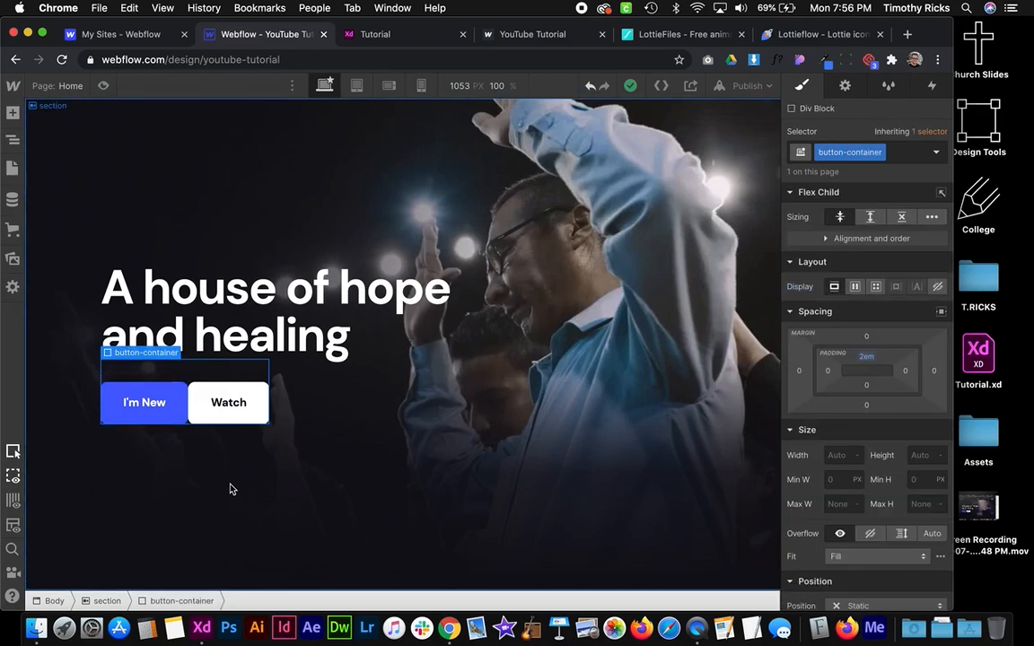
{"action": "left_click", "coordinate": [231, 489]}
Add a combo class named first-button to the hero's "I'm New" button
{"action": "left_click", "coordinate": [139, 404]}
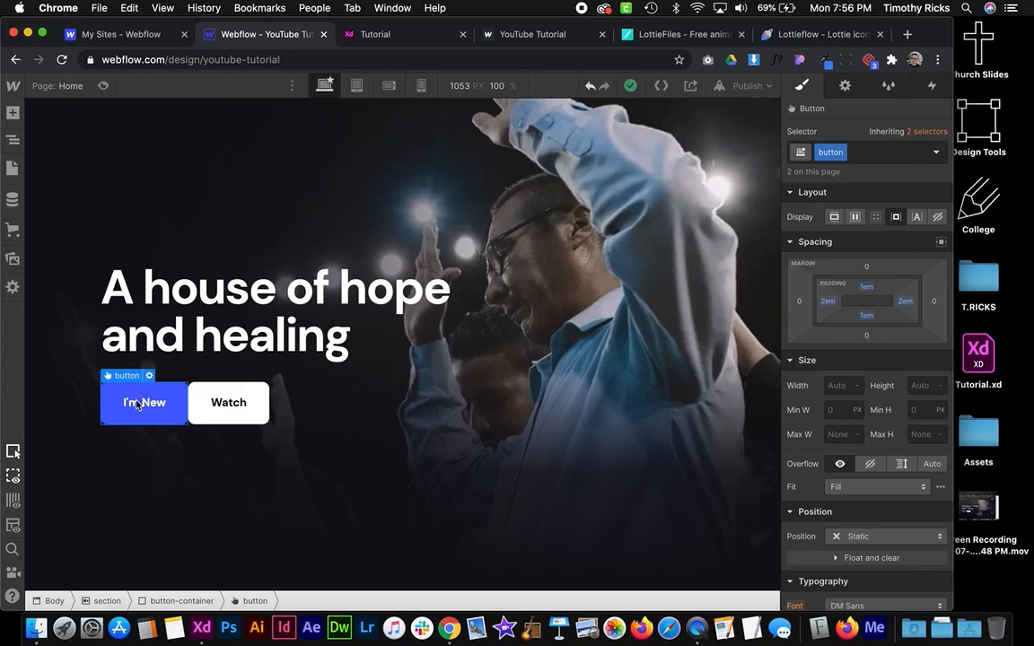
{"action": "left_click", "coordinate": [886, 152]}
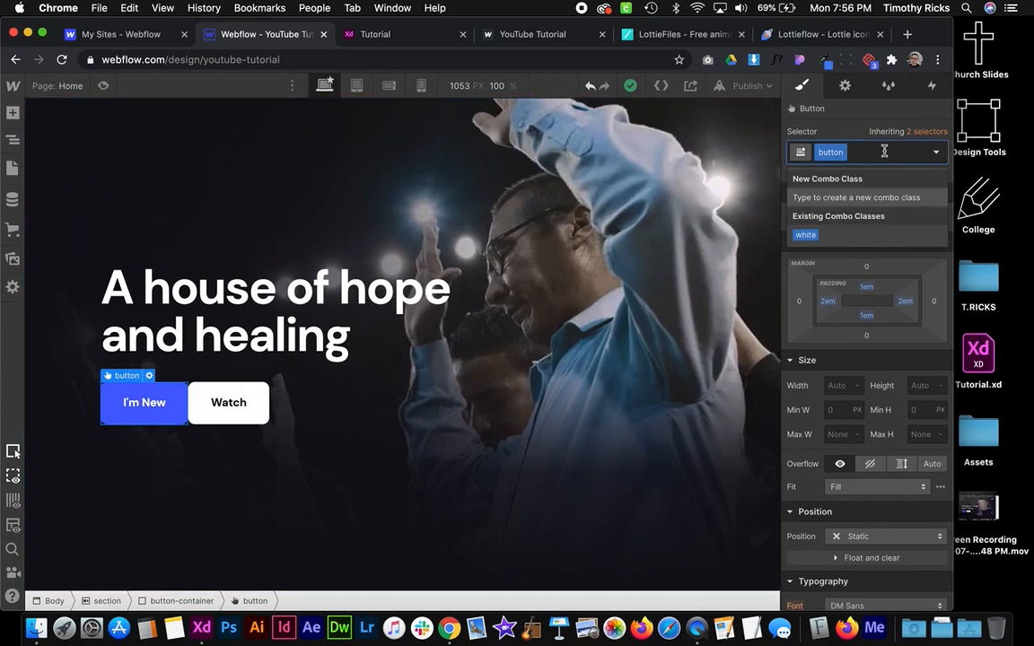
{"action": "type", "text": "first"}
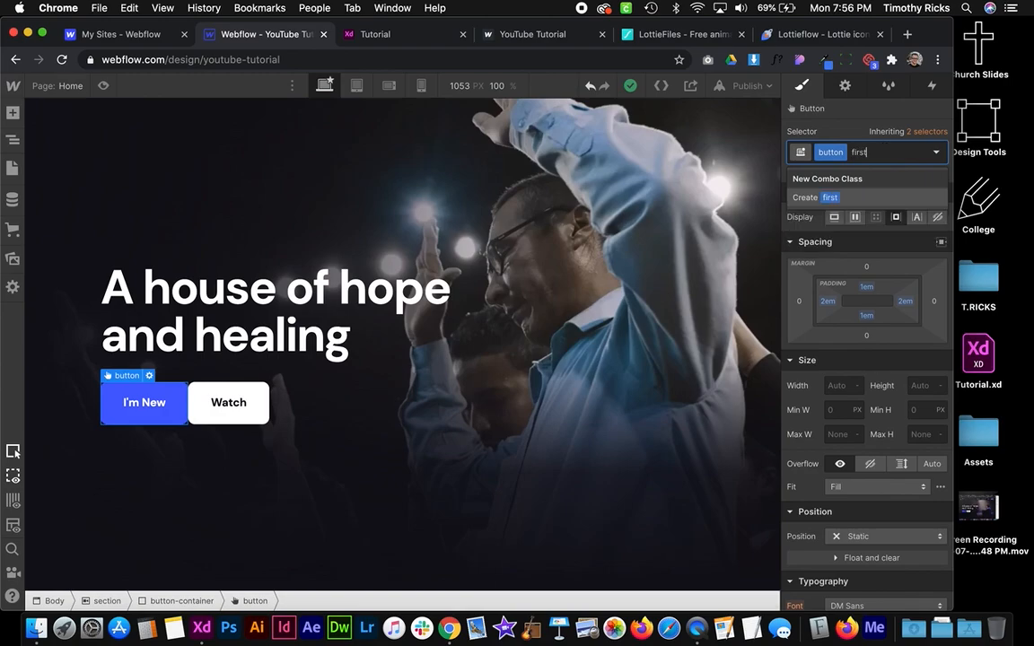
{"action": "type", "text": "-button"}
{"action": "key", "text": "Return"}
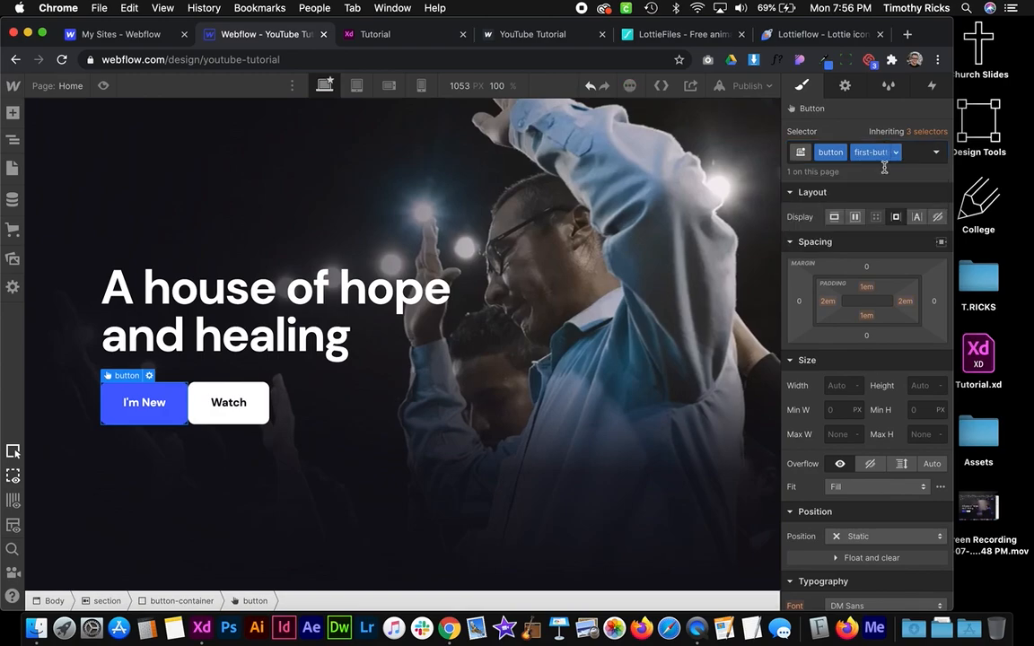
Set the first-button class's right margin to 1em to separate the two hero buttons
{"action": "left_click", "coordinate": [936, 303]}
{"action": "type", "text": "1em"}
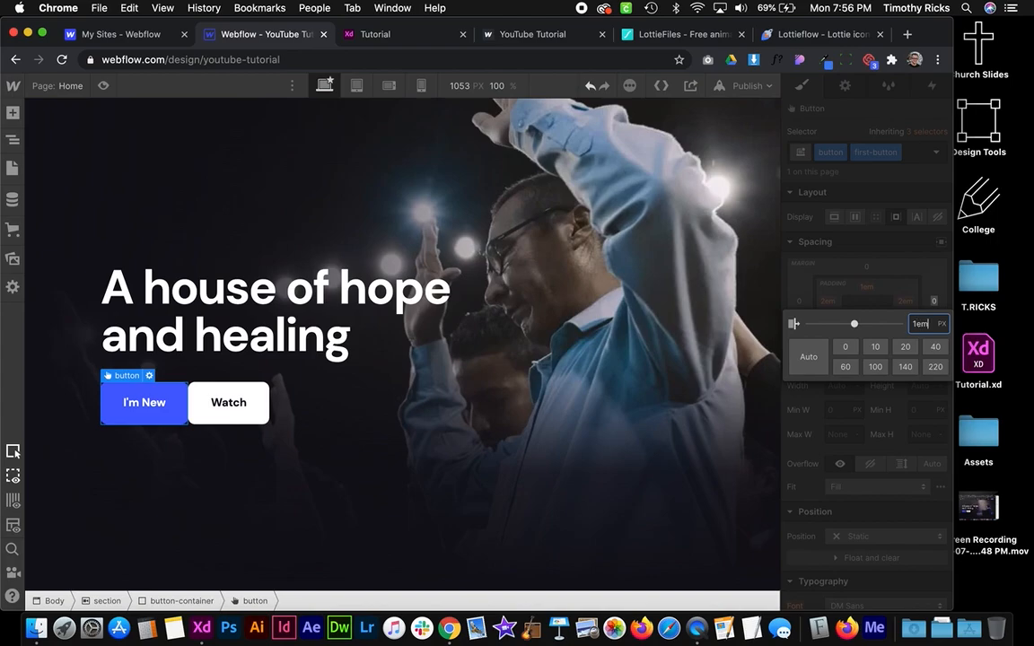
{"action": "key", "text": "Return"}
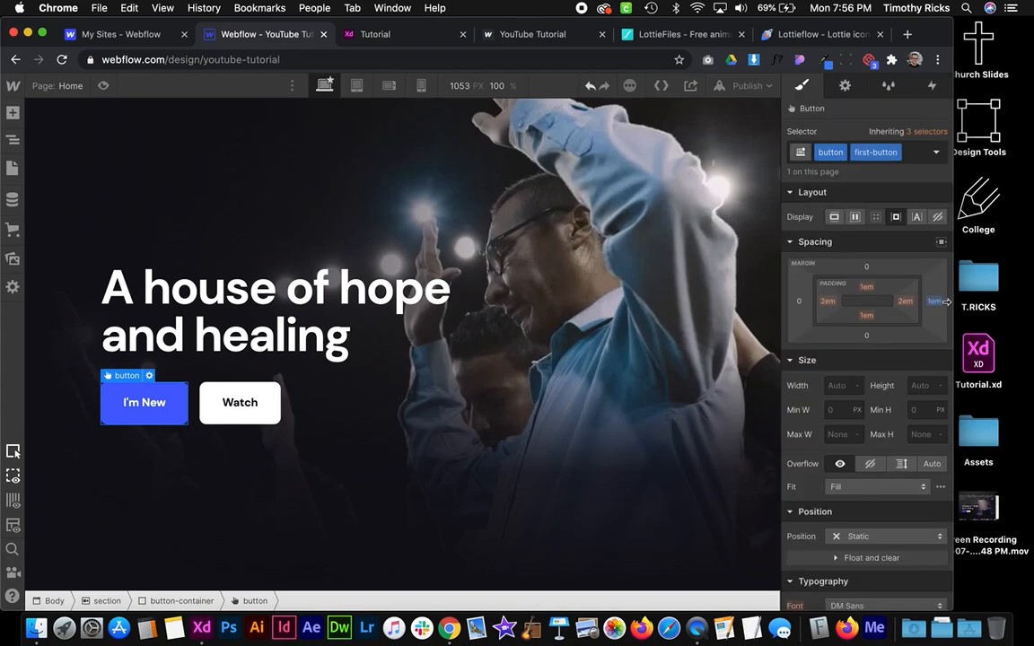
{"action": "left_click", "coordinate": [420, 478]}
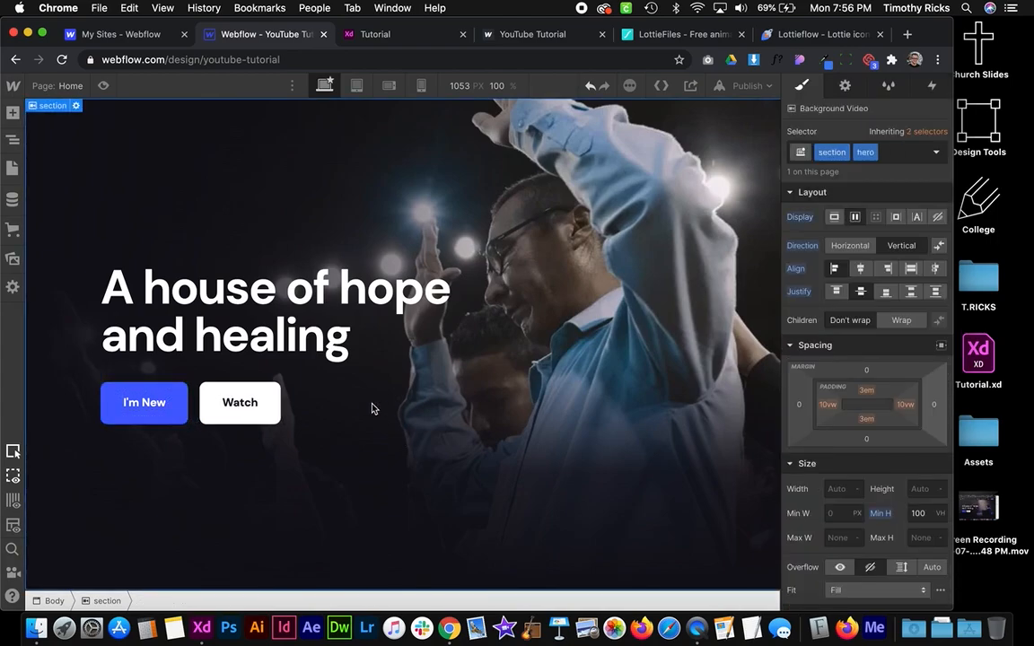
{"action": "left_click", "coordinate": [141, 402]}
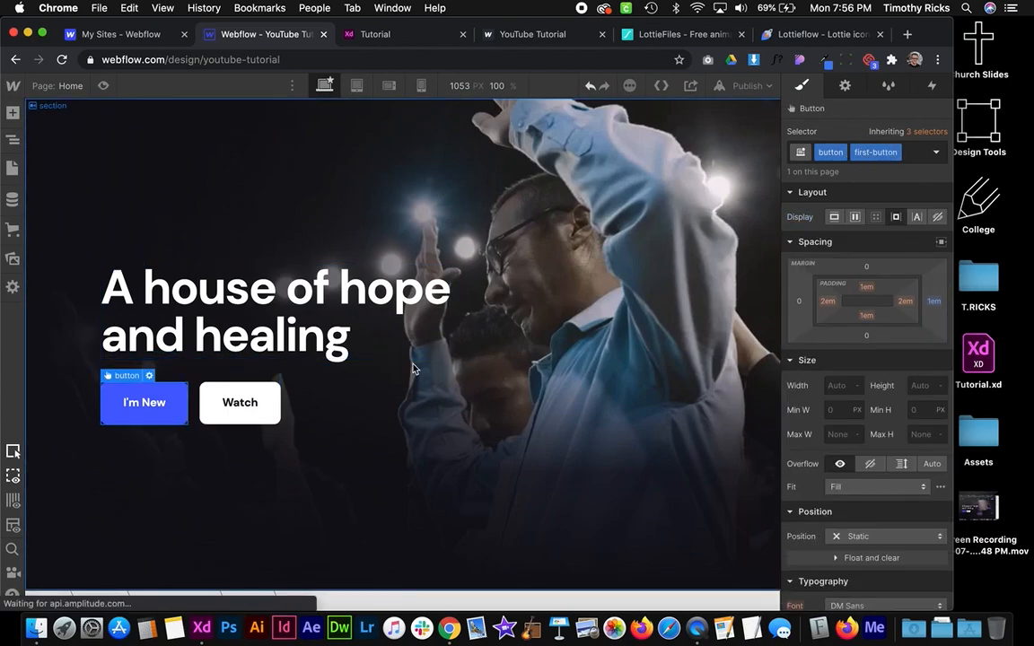
{"action": "left_click", "coordinate": [237, 403]}
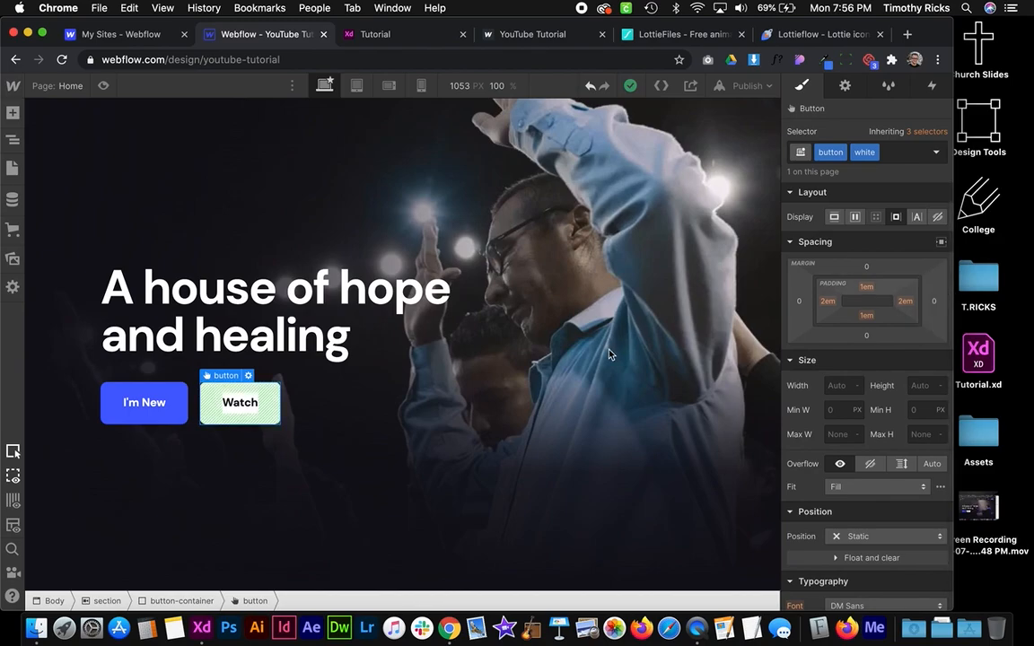
{"action": "left_click", "coordinate": [422, 371]}
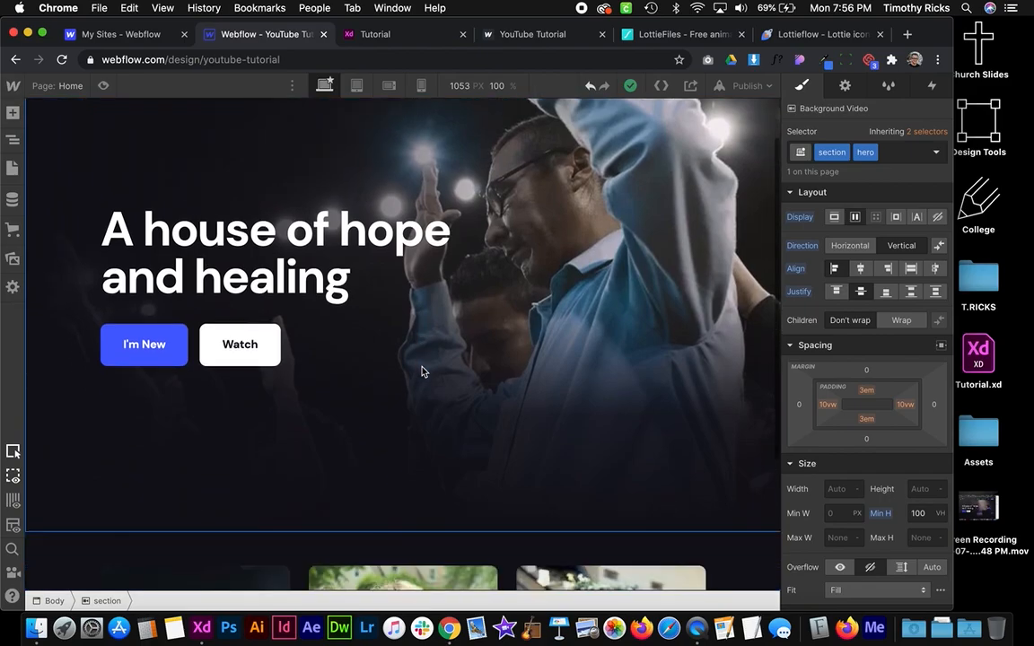
{"action": "scroll", "coordinate": [423, 372], "scroll_direction": "down", "scroll_amount": 3}
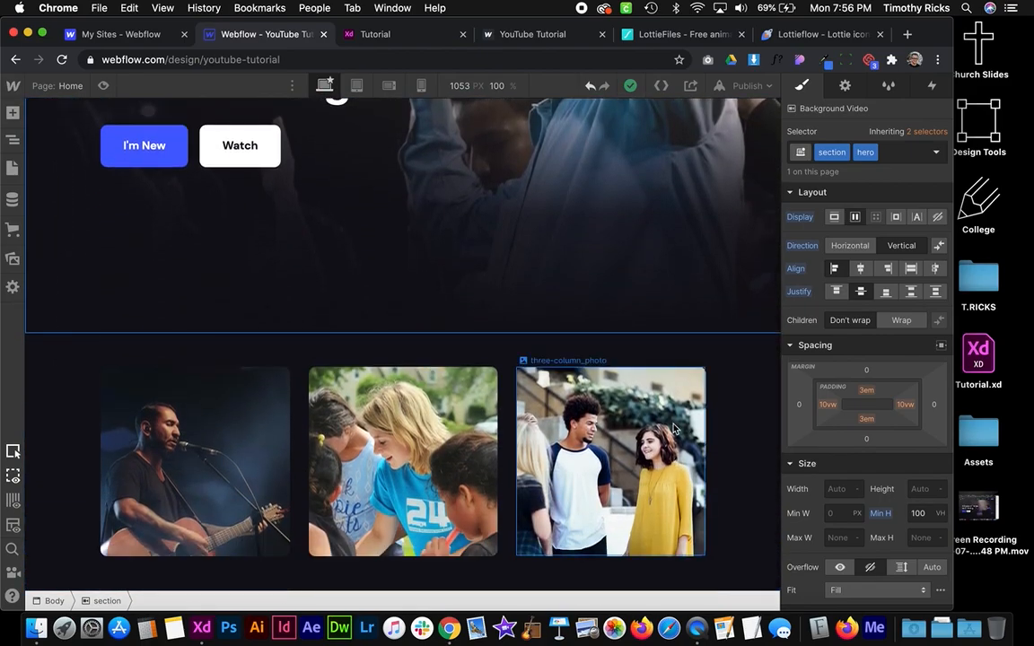
Switch to the XD design and inspect the Sunday text and video row below the three photos
{"action": "key", "text": "ctrl+Right"}
{"action": "scroll", "coordinate": [577, 344], "scroll_direction": "down", "scroll_amount": 10}
{"action": "scroll", "coordinate": [577, 344], "scroll_direction": "right", "scroll_amount": 3}
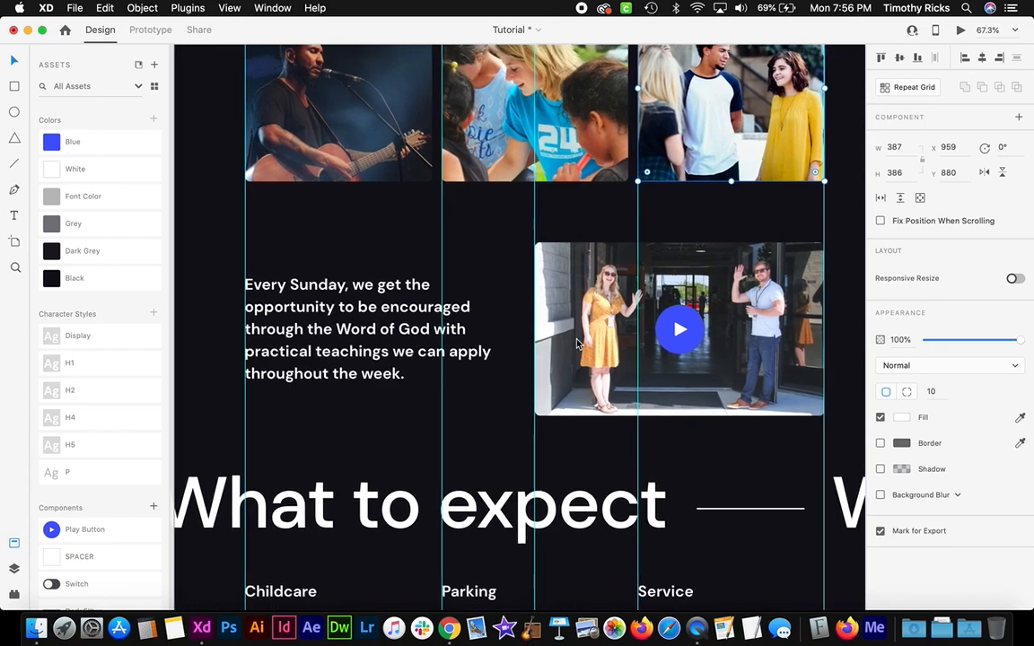
{"action": "scroll", "coordinate": [431, 251], "scroll_direction": "right", "scroll_amount": 1}
{"action": "left_click", "coordinate": [420, 262]}
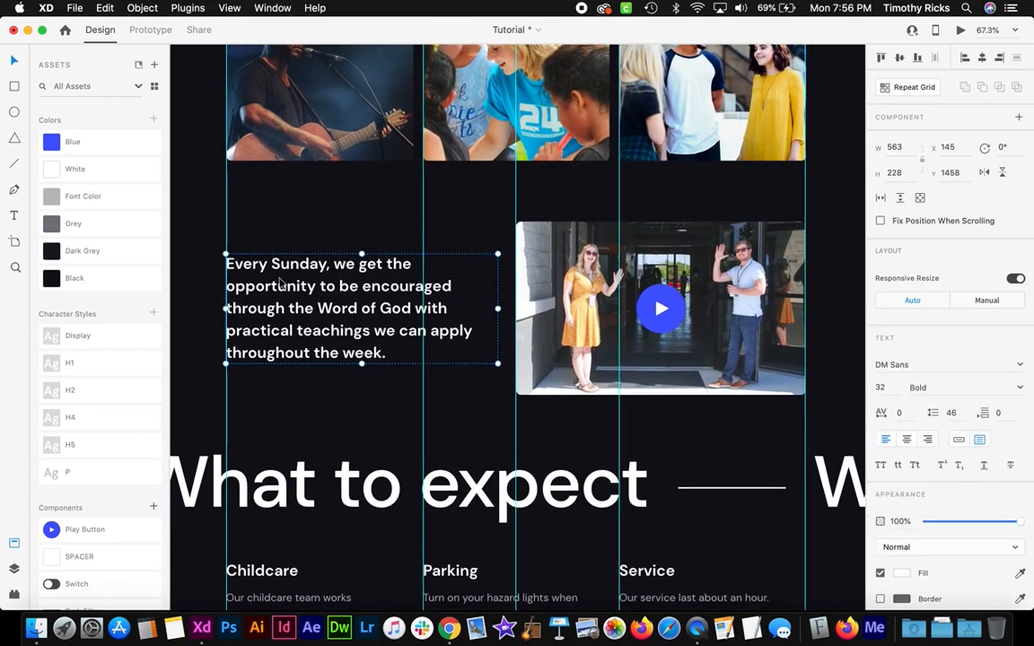
{"action": "key", "text": "ctrl+Left"}
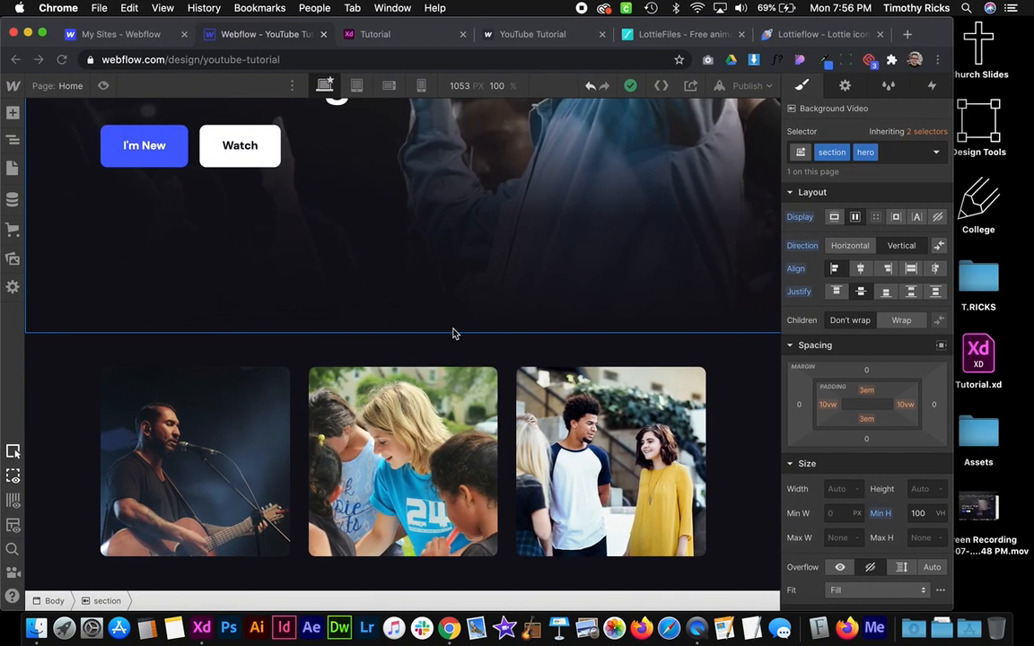
Duplicate the three-column photo section and delete the three-column-container from the copy
{"action": "left_click", "coordinate": [733, 374]}
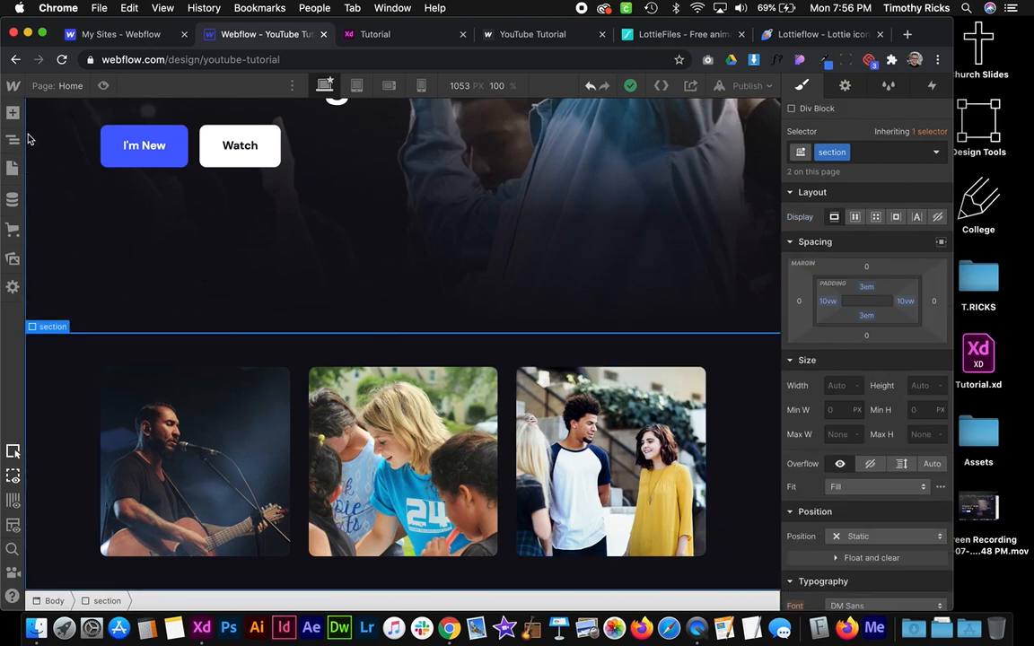
{"action": "right_click", "coordinate": [74, 379]}
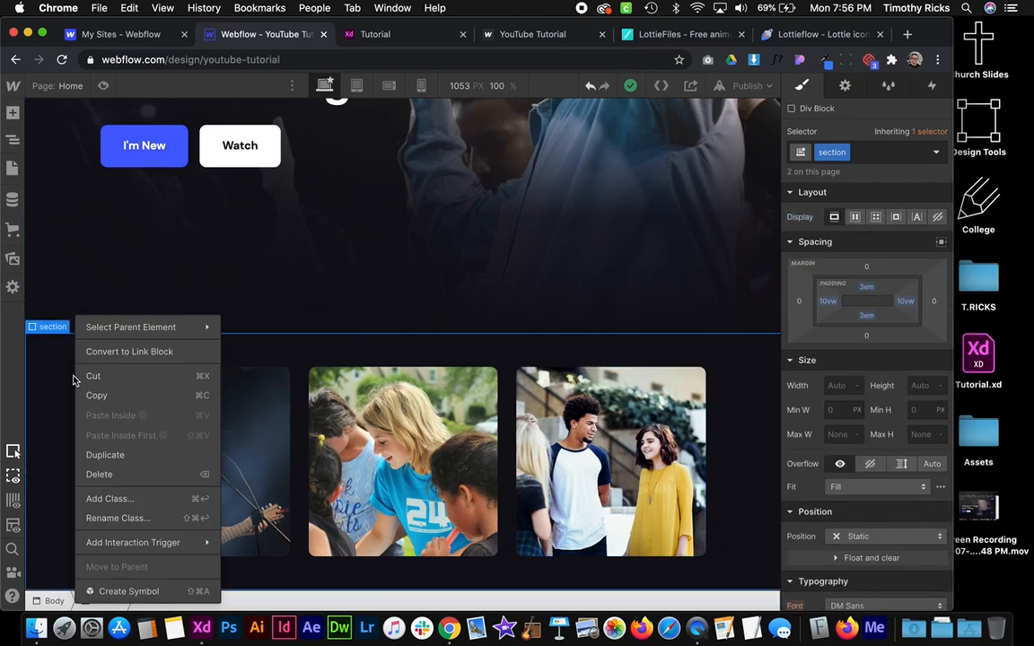
{"action": "left_click", "coordinate": [122, 453]}
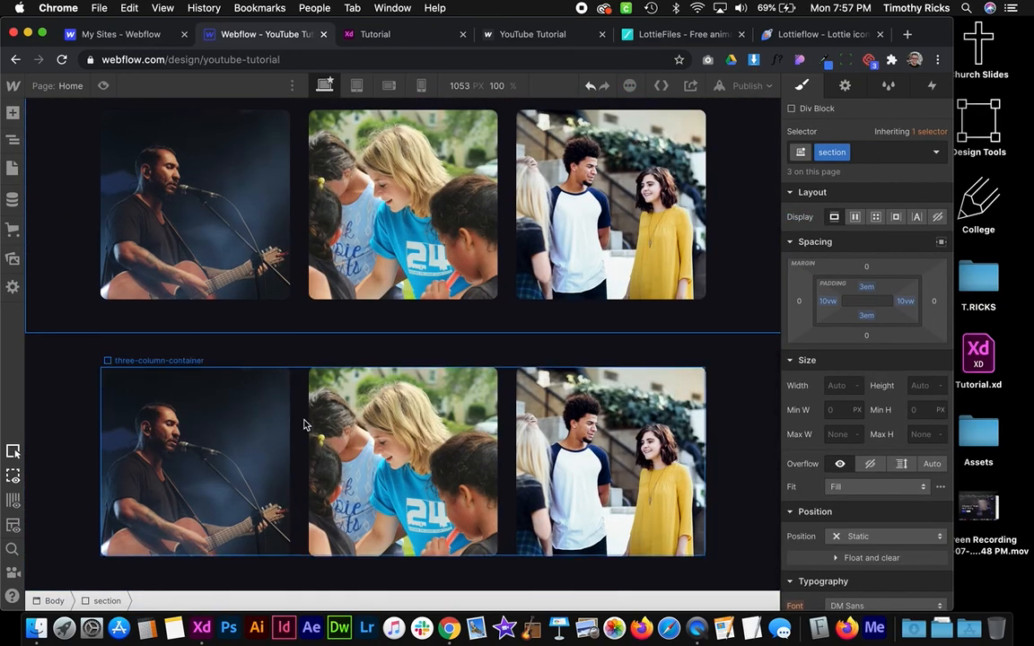
{"action": "left_click", "coordinate": [198, 359]}
{"action": "key", "text": "Delete"}
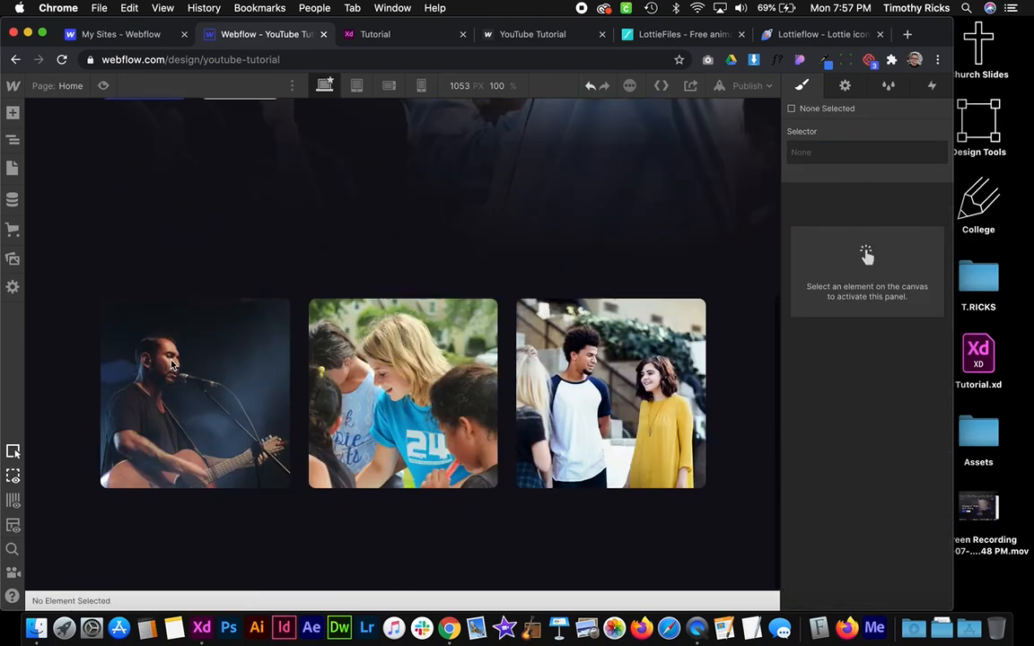
Add a div block inside the new empty section and give it the class two-column-container
{"action": "left_click", "coordinate": [250, 551]}
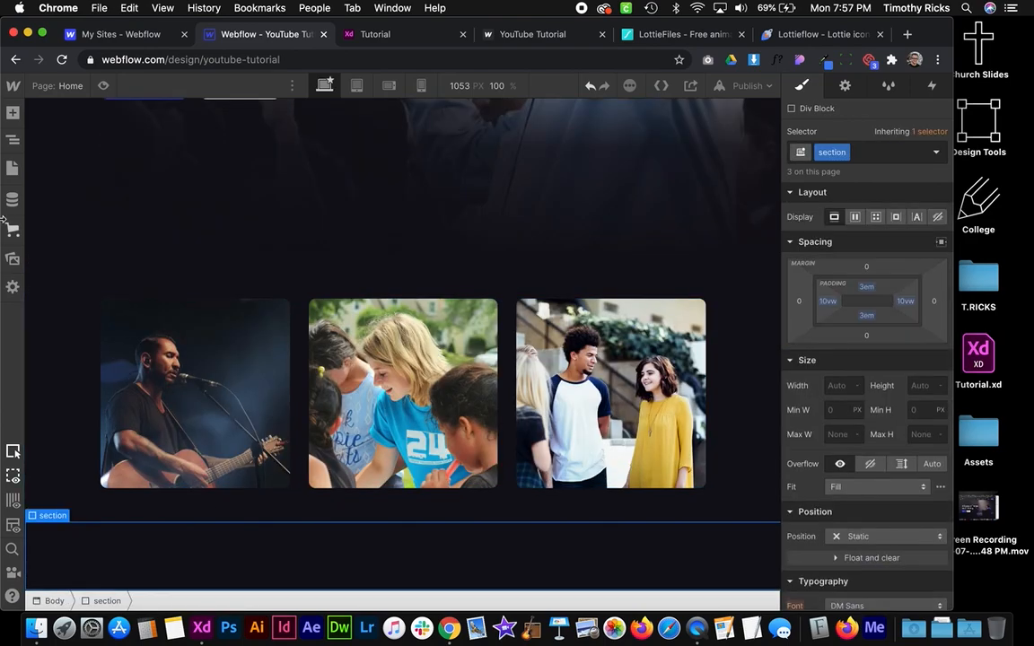
{"action": "left_click", "coordinate": [12, 113]}
{"action": "left_click_drag", "start_coordinate": [51, 363], "coordinate": [371, 559]}
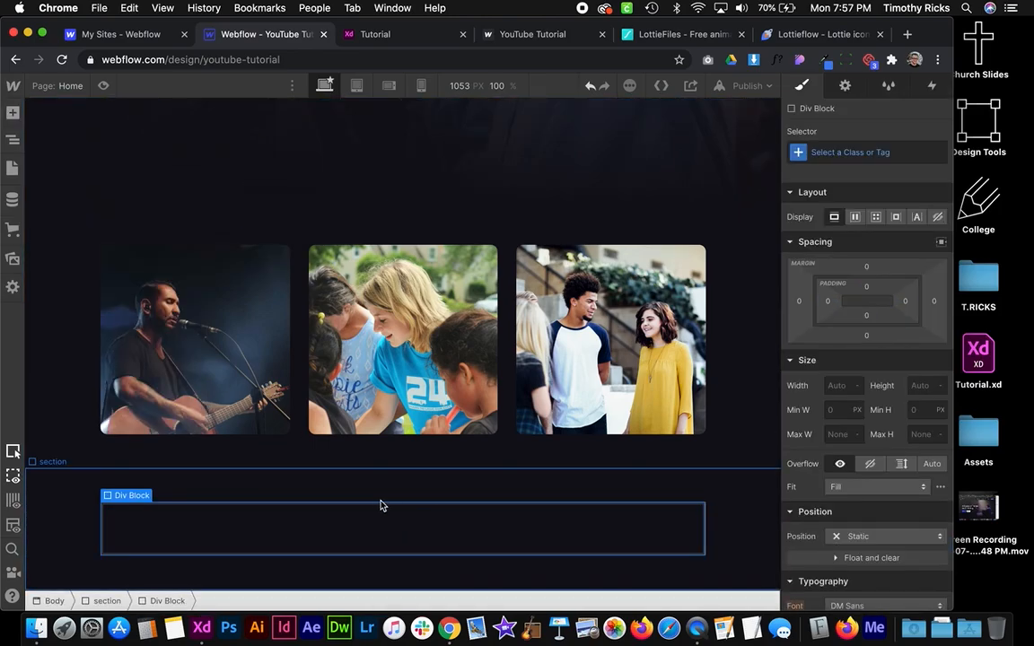
{"action": "key", "text": "ctrl+Right"}
{"action": "key", "text": "ctrl+Left"}
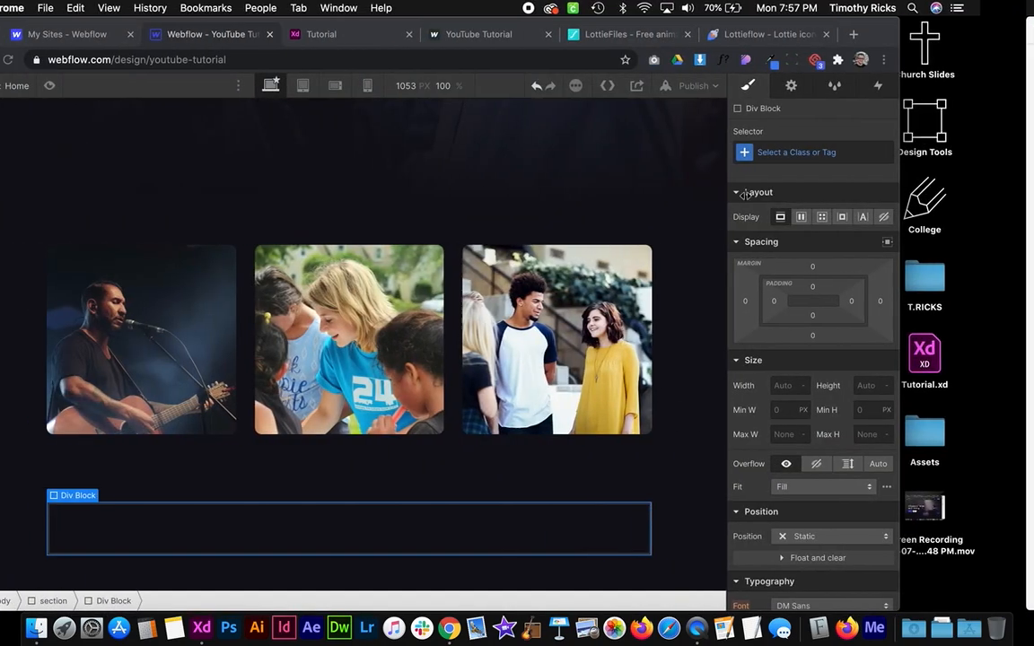
{"action": "left_click", "coordinate": [838, 153]}
{"action": "type", "text": "c"}
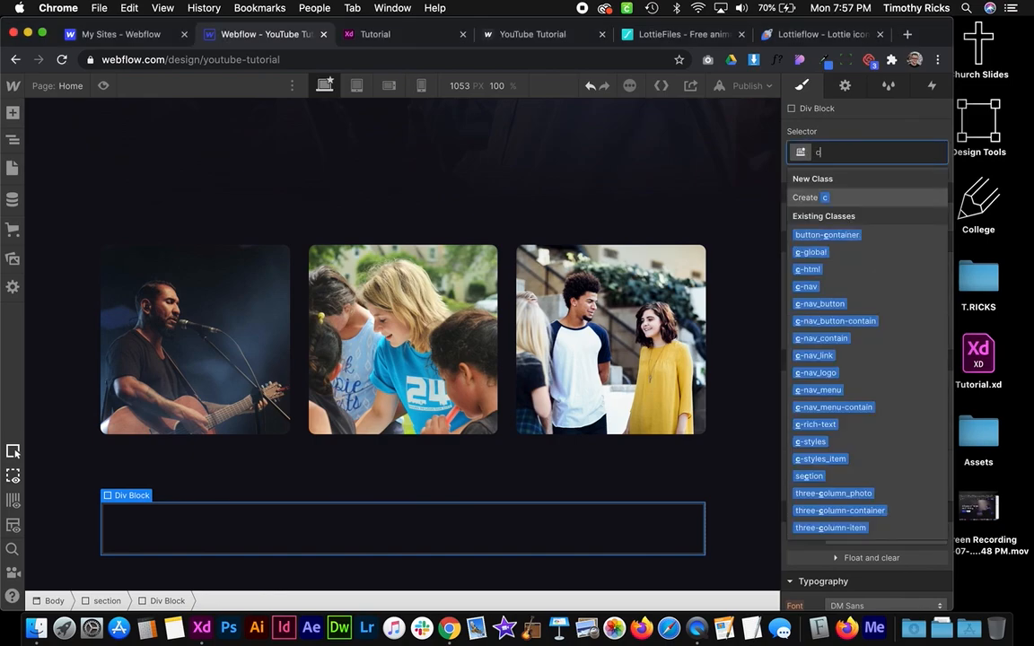
{"action": "key", "text": "BackSpace"}
{"action": "type", "text": "two-"}
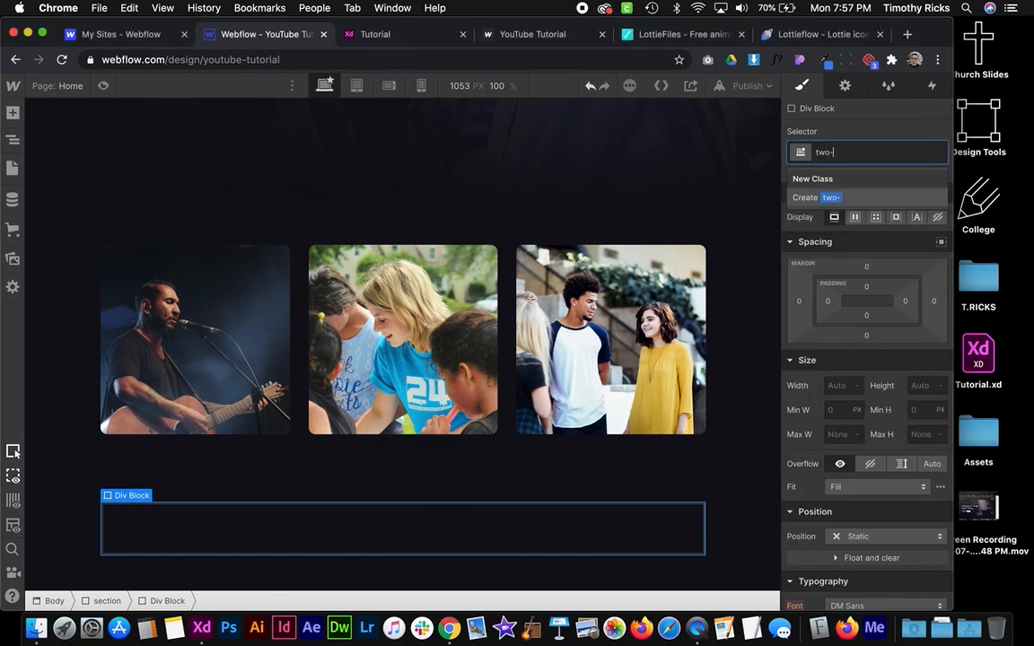
{"action": "type", "text": "column-container"}
{"action": "key", "text": "Return"}
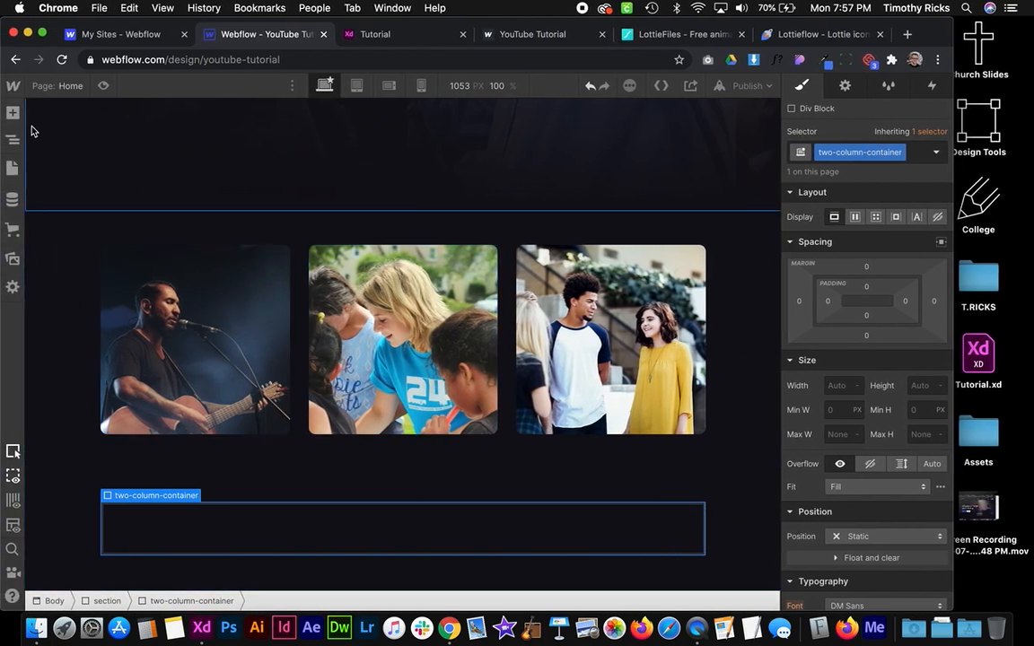
Add a div block inside the two-column-container and give it the class two-column_item
{"action": "left_click", "coordinate": [13, 112]}
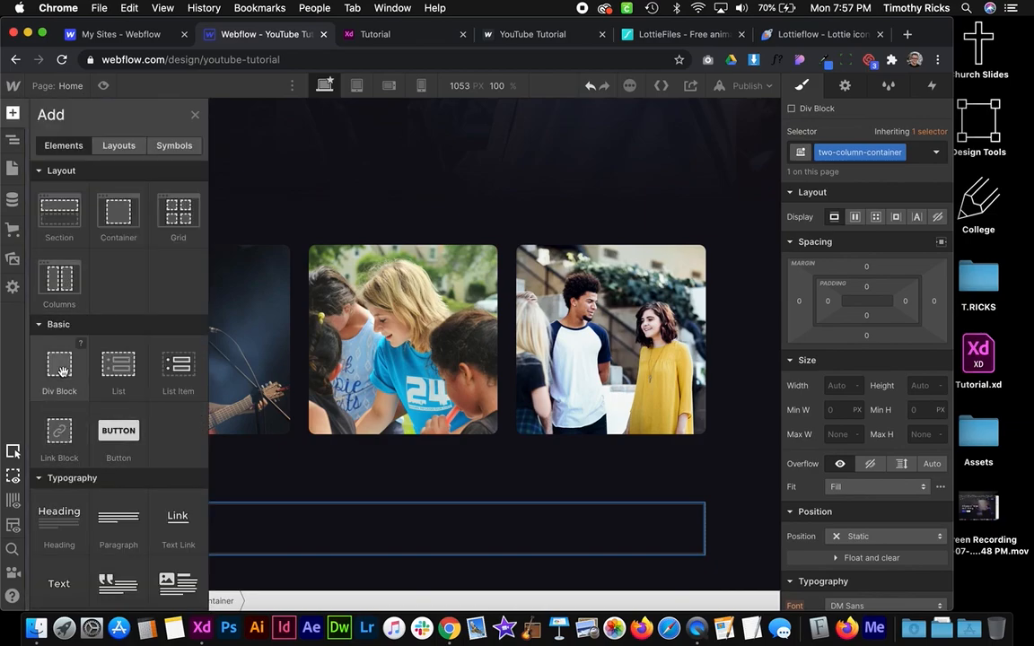
{"action": "left_click_drag", "start_coordinate": [175, 484], "coordinate": [193, 519]}
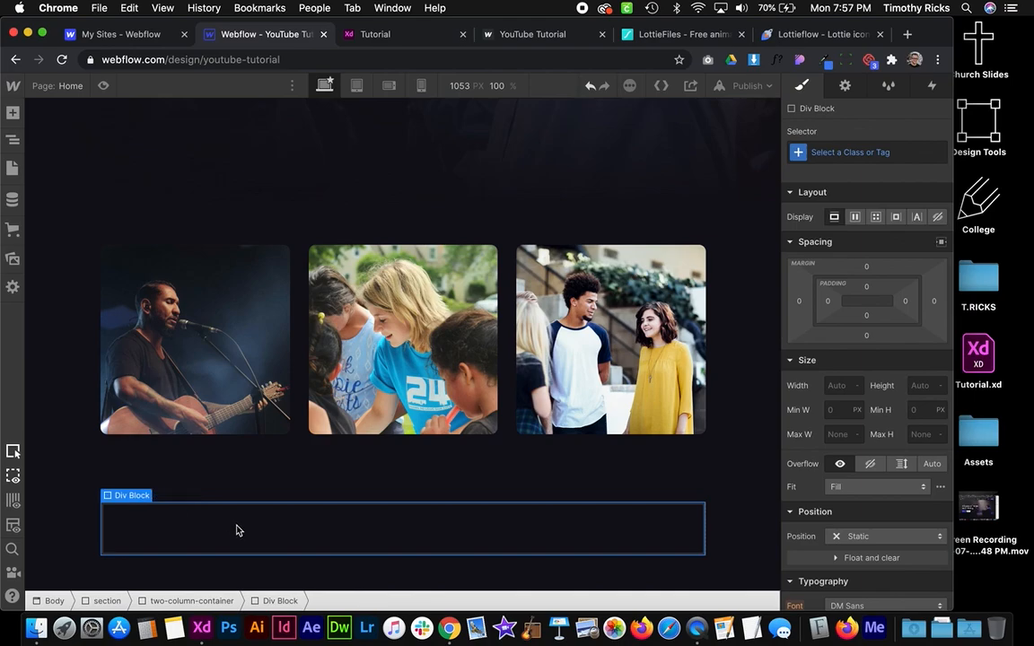
{"action": "left_click", "coordinate": [829, 151]}
{"action": "type", "text": "tw"}
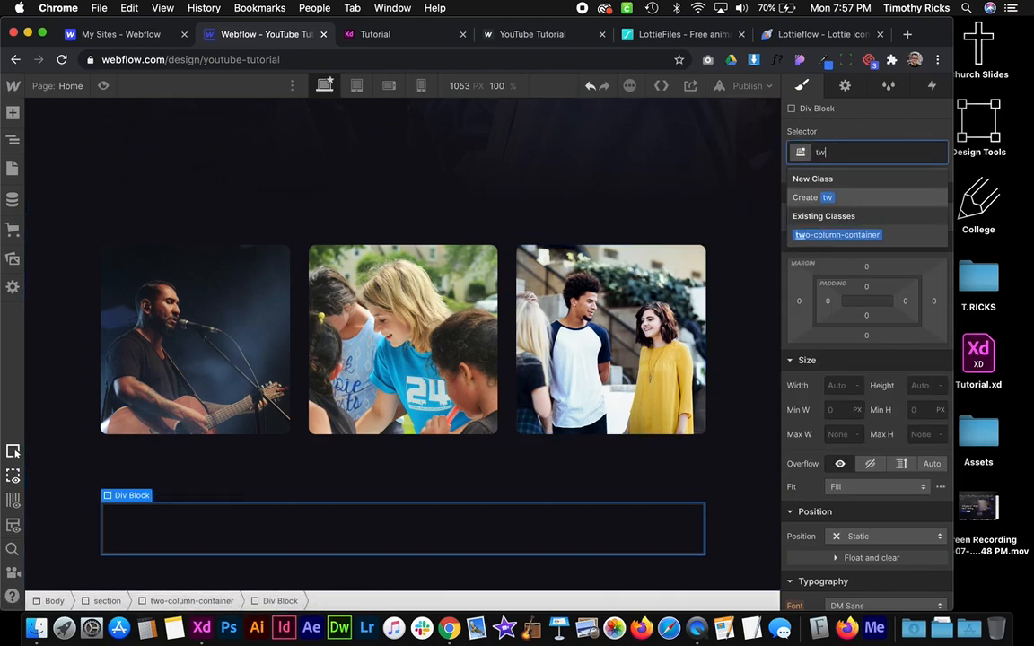
{"action": "type", "text": "io"}
{"action": "key", "text": "BackSpace"}
{"action": "key", "text": "BackSpace"}
{"action": "type", "text": "o-column"}
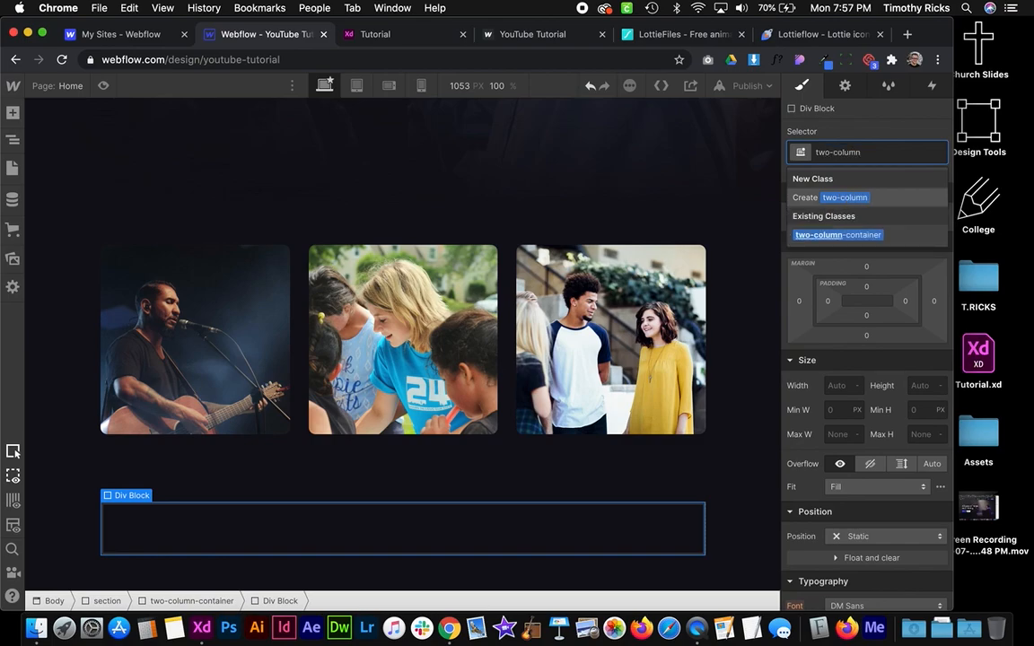
{"action": "type", "text": "_item"}
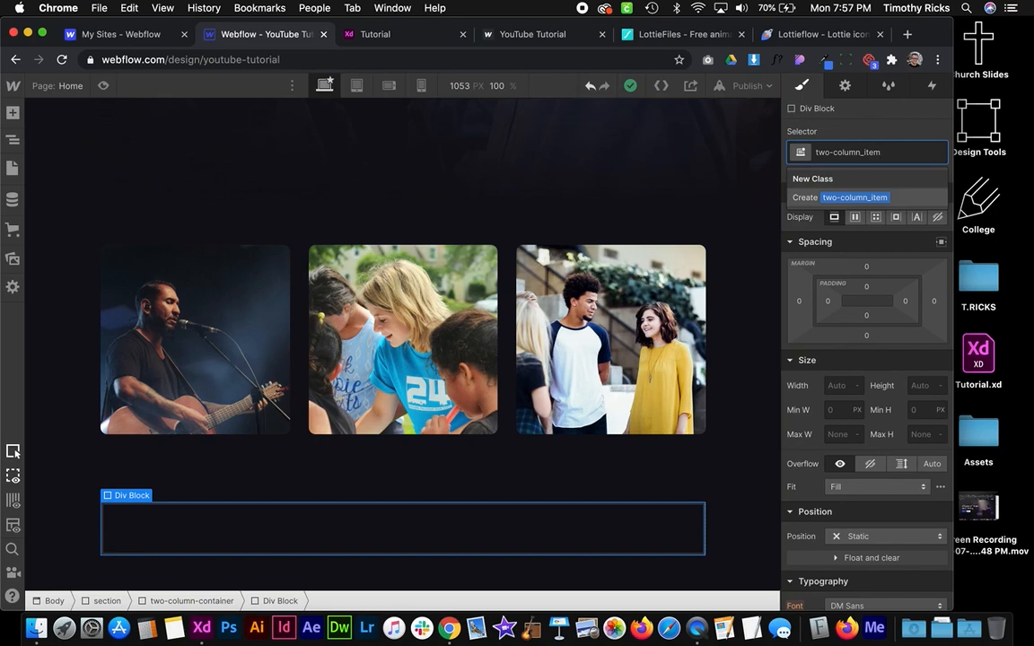
{"action": "key", "text": "Return"}
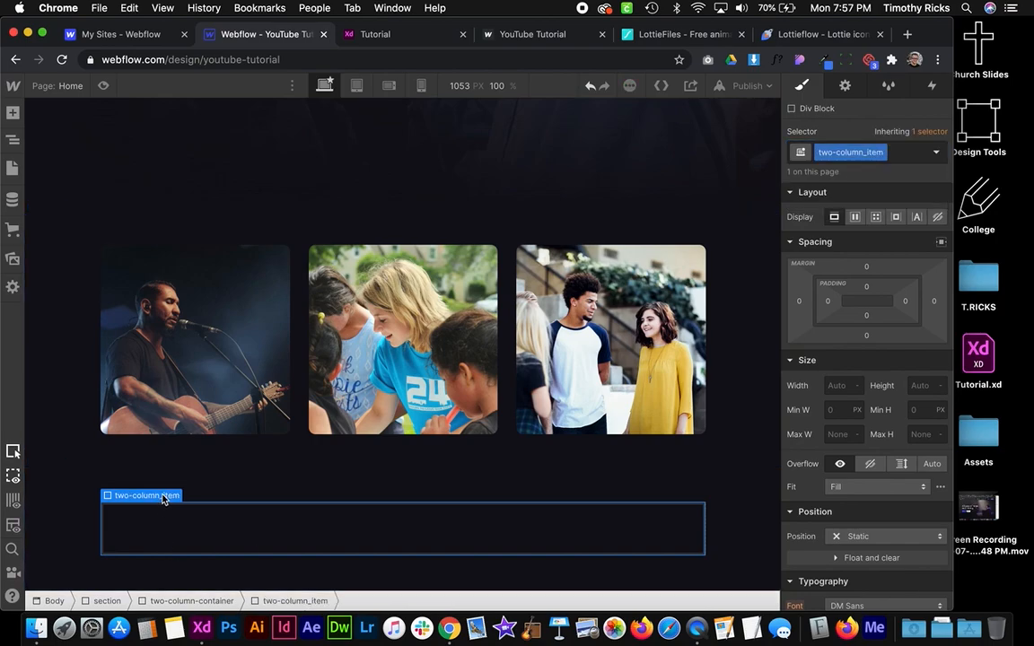
Set the two-column_item's width to 50% and duplicate the item
{"action": "key", "text": "super+Tab"}
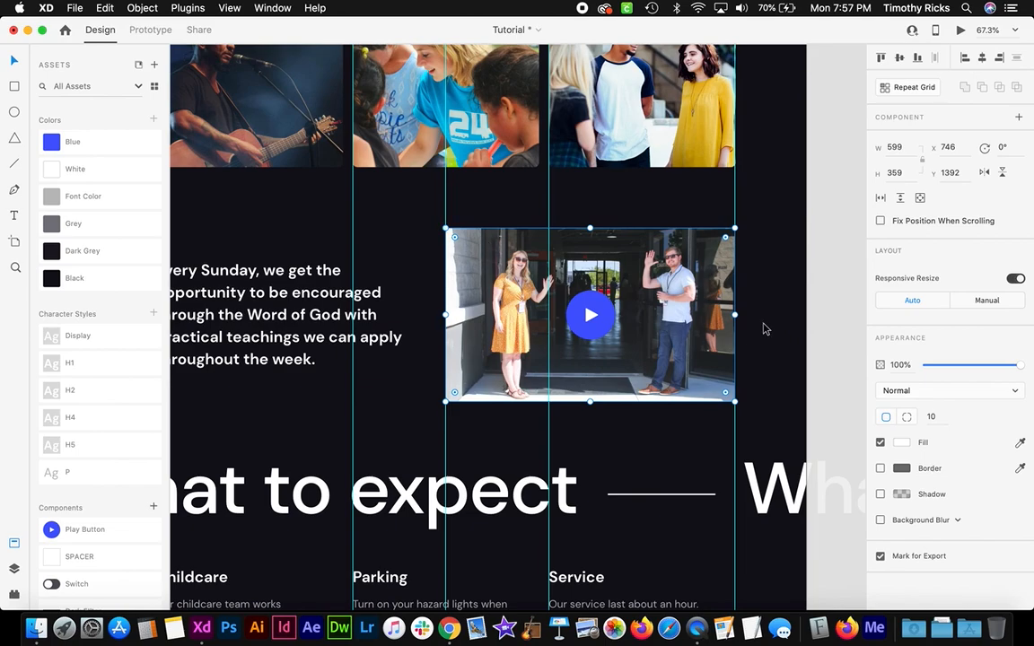
{"action": "key", "text": "super+Tab"}
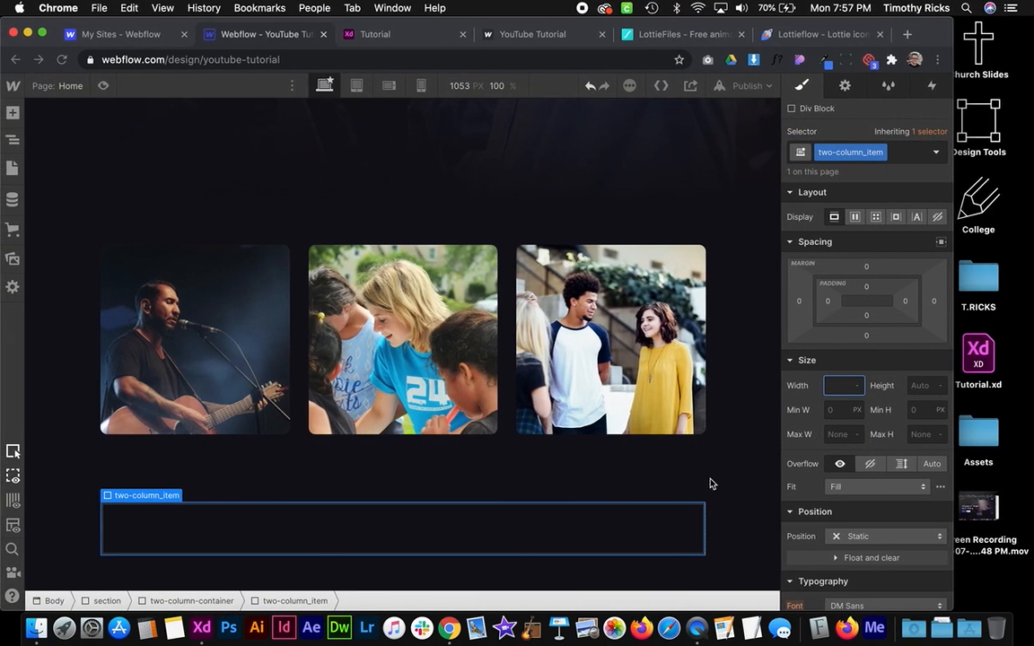
{"action": "type", "text": "50"}
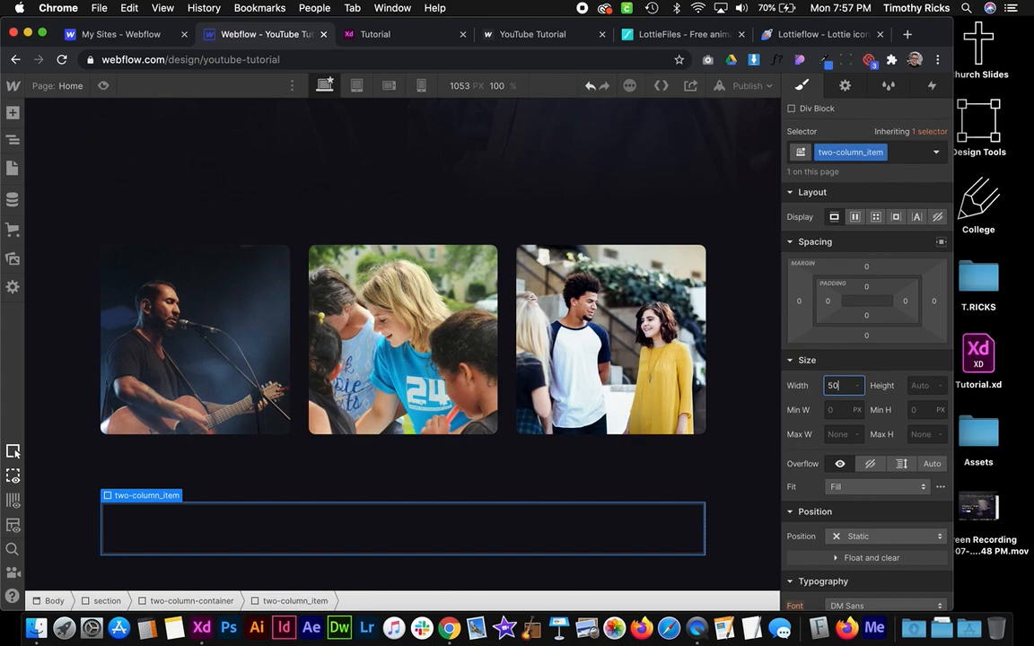
{"action": "type", "text": "%"}
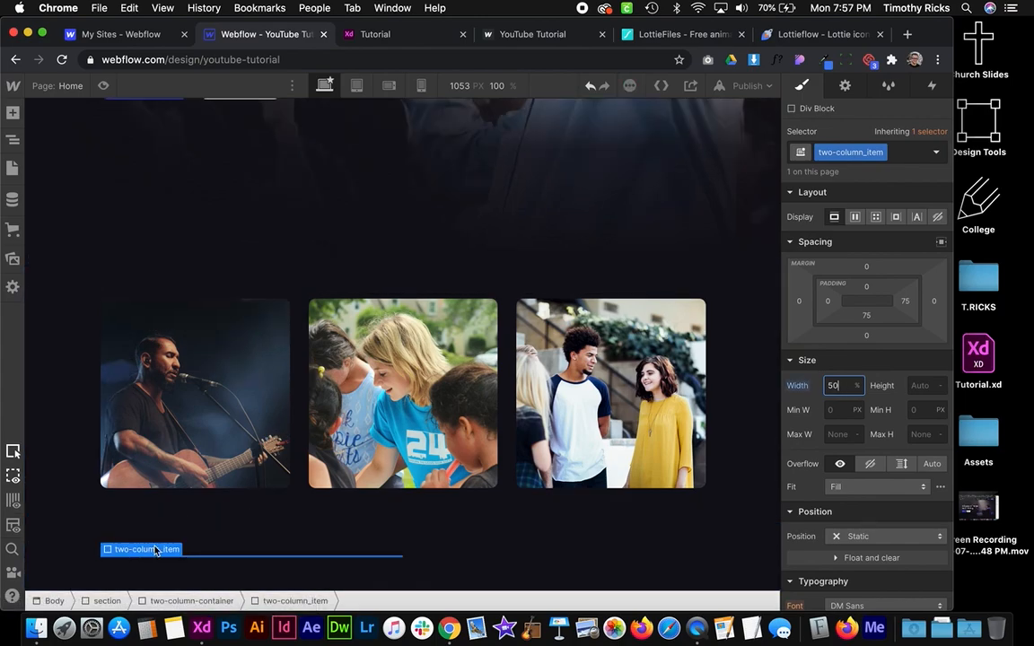
{"action": "right_click", "coordinate": [155, 551]}
{"action": "left_click", "coordinate": [177, 416]}
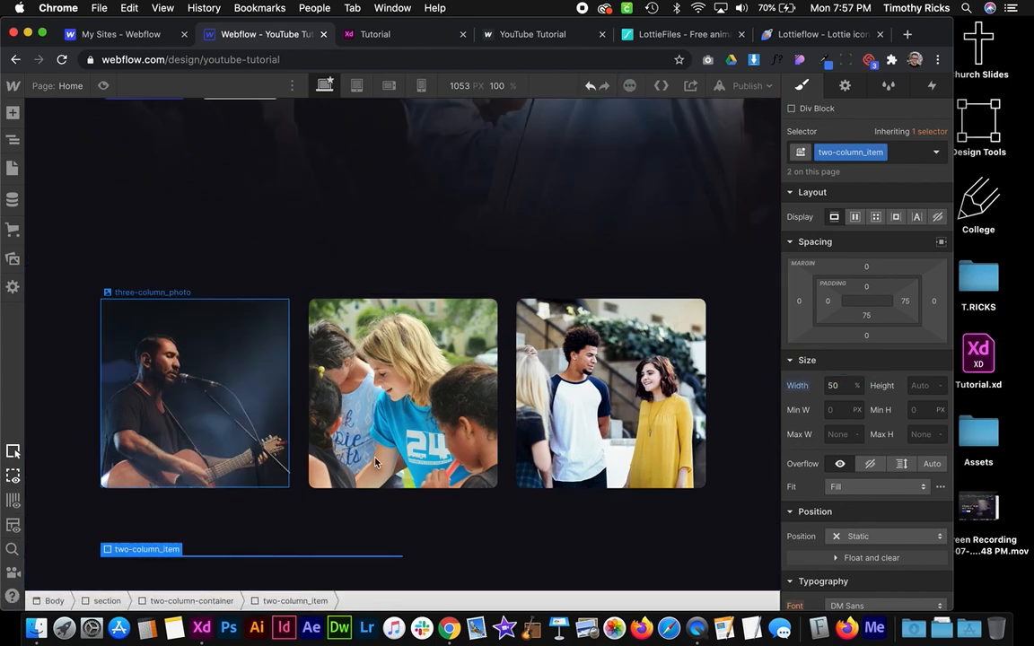
Add a Video element inside the second two-column_item
{"action": "key", "text": "ctrl+Right"}
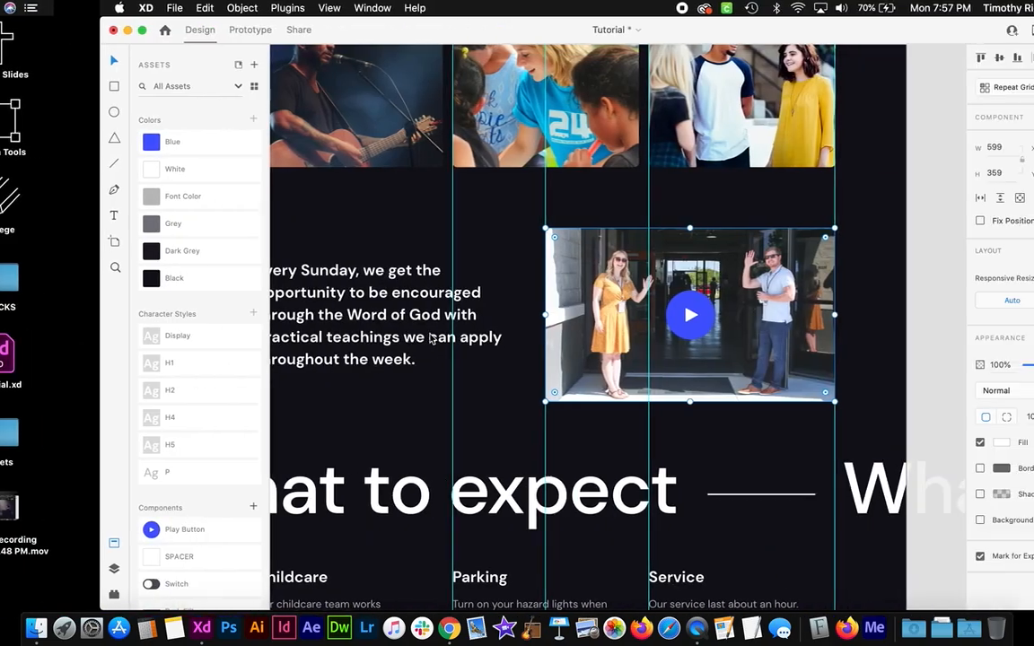
{"action": "key", "text": "ctrl+Left"}
{"action": "key", "text": "a"}
{"action": "scroll", "coordinate": [126, 397], "scroll_direction": "down", "scroll_amount": 5}
{"action": "scroll", "coordinate": [127, 397], "scroll_direction": "down", "scroll_amount": 3}
{"action": "left_click_drag", "start_coordinate": [119, 266], "coordinate": [132, 599]}
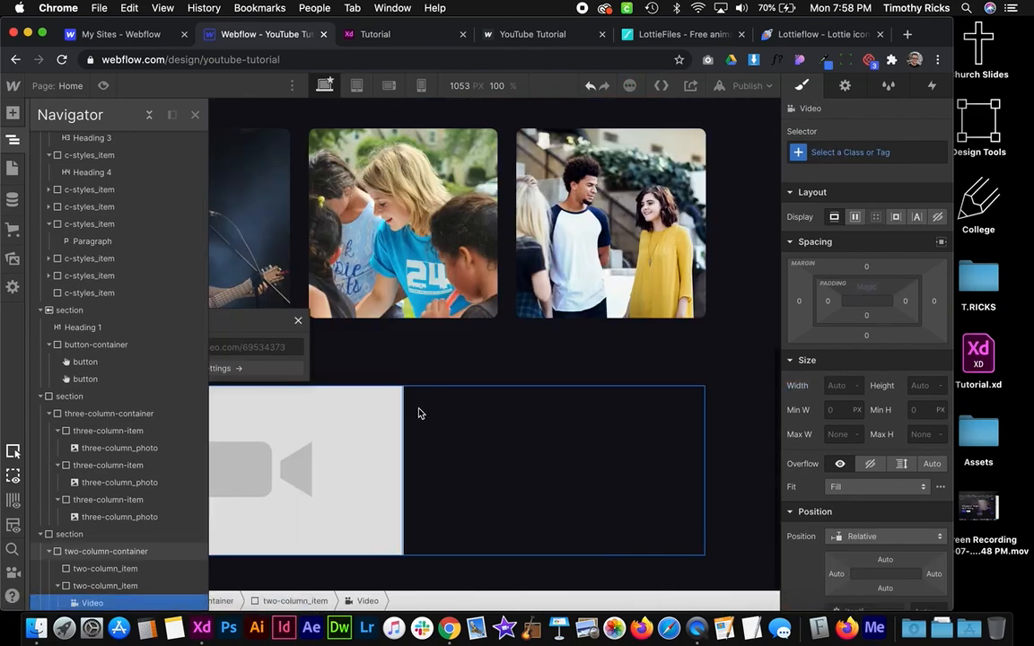
Add a heading inside the first two-column_item and set its heading type to H4
{"action": "left_click", "coordinate": [14, 114]}
{"action": "left_click_drag", "start_coordinate": [59, 516], "coordinate": [109, 571]}
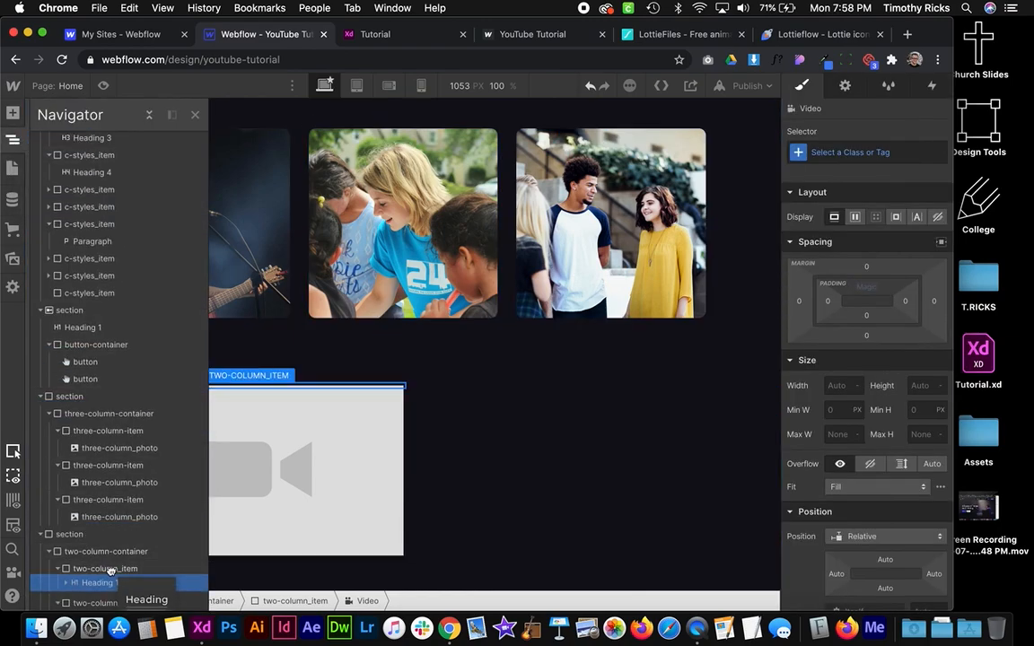
{"action": "left_click_drag", "start_coordinate": [110, 571], "coordinate": [111, 574]}
{"action": "left_click", "coordinate": [443, 415]}
{"action": "left_click", "coordinate": [211, 396]}
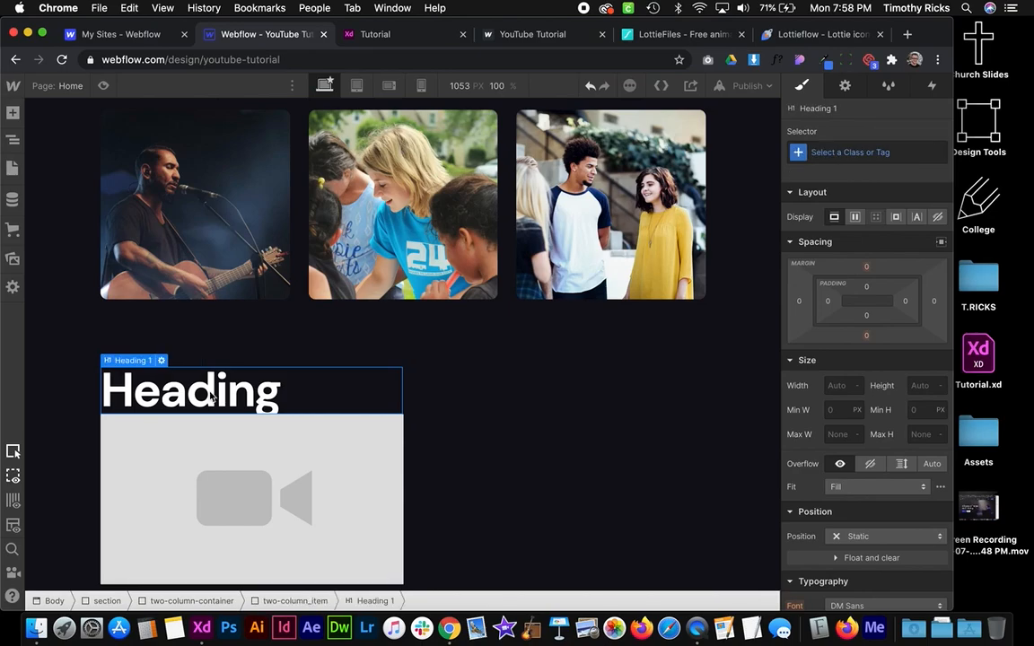
{"action": "left_click", "coordinate": [163, 361]}
{"action": "left_click", "coordinate": [203, 457]}
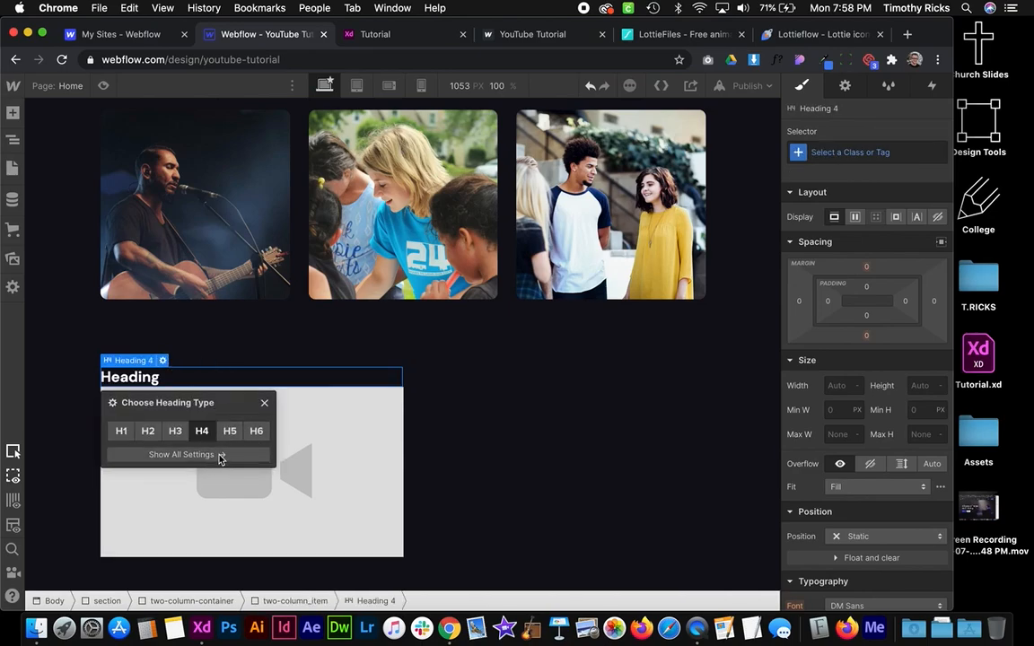
{"action": "left_click", "coordinate": [473, 430]}
Set the two-column-container's display to Flex and align its children to the center
{"action": "left_click", "coordinate": [406, 314]}
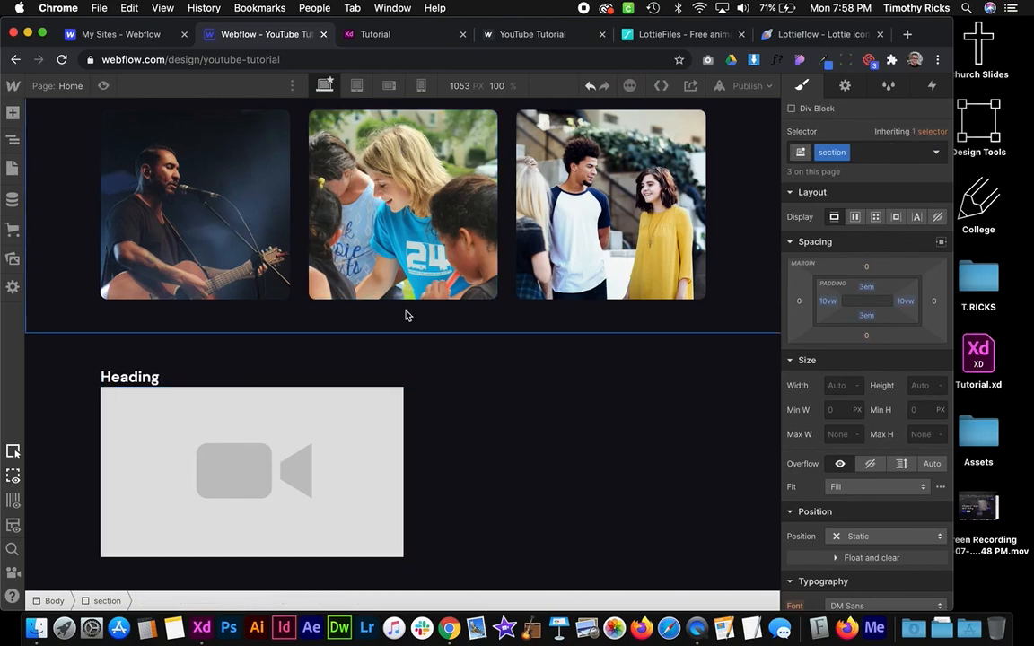
{"action": "left_click", "coordinate": [440, 473]}
{"action": "left_click", "coordinate": [335, 427]}
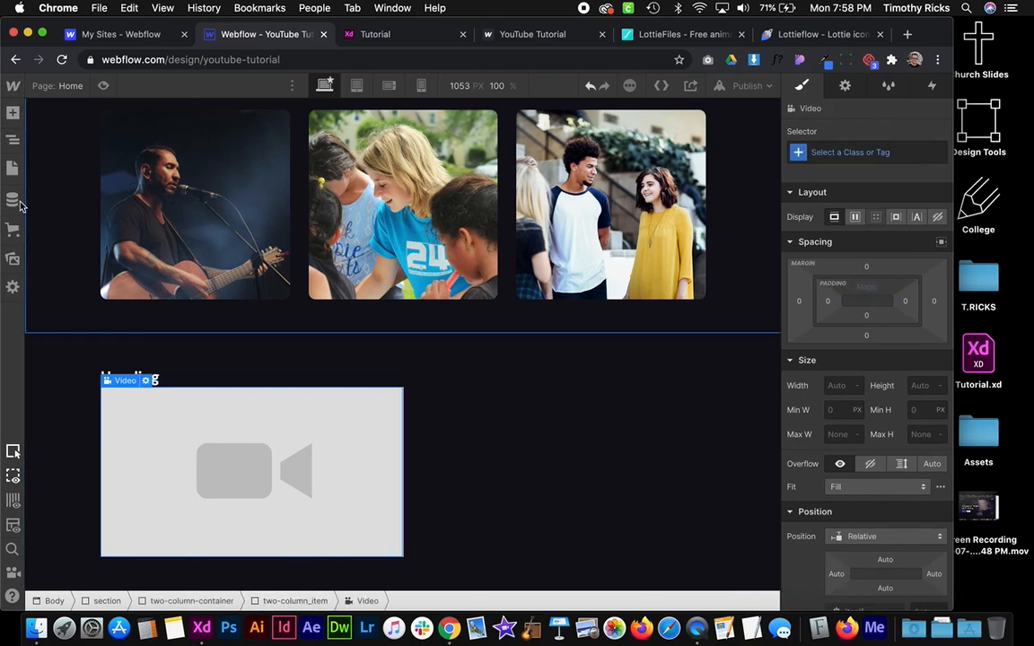
{"action": "left_click", "coordinate": [13, 139]}
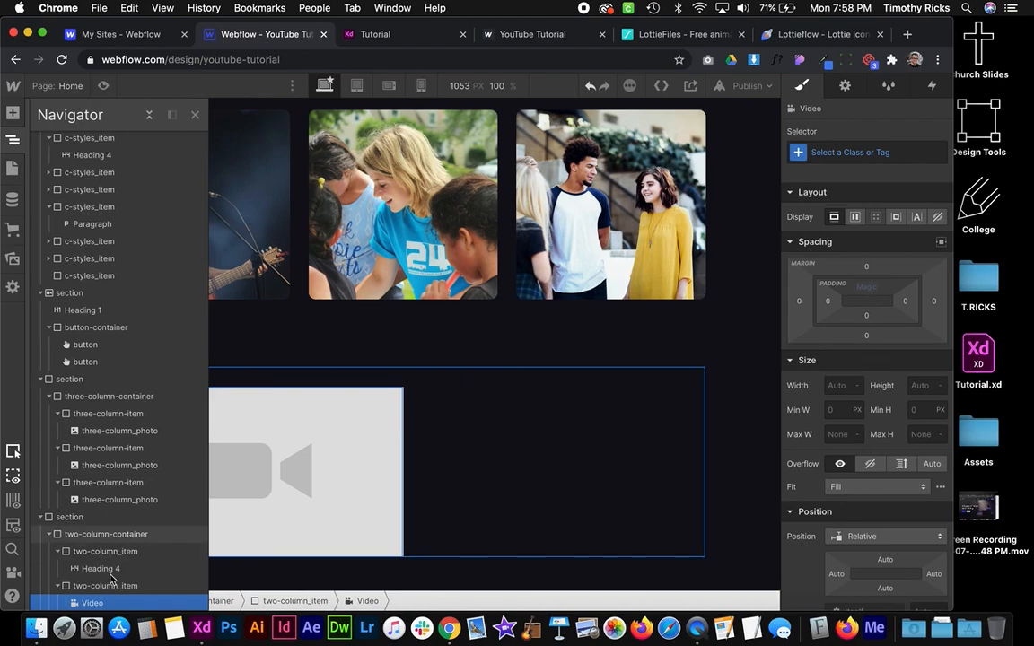
{"action": "left_click", "coordinate": [108, 536]}
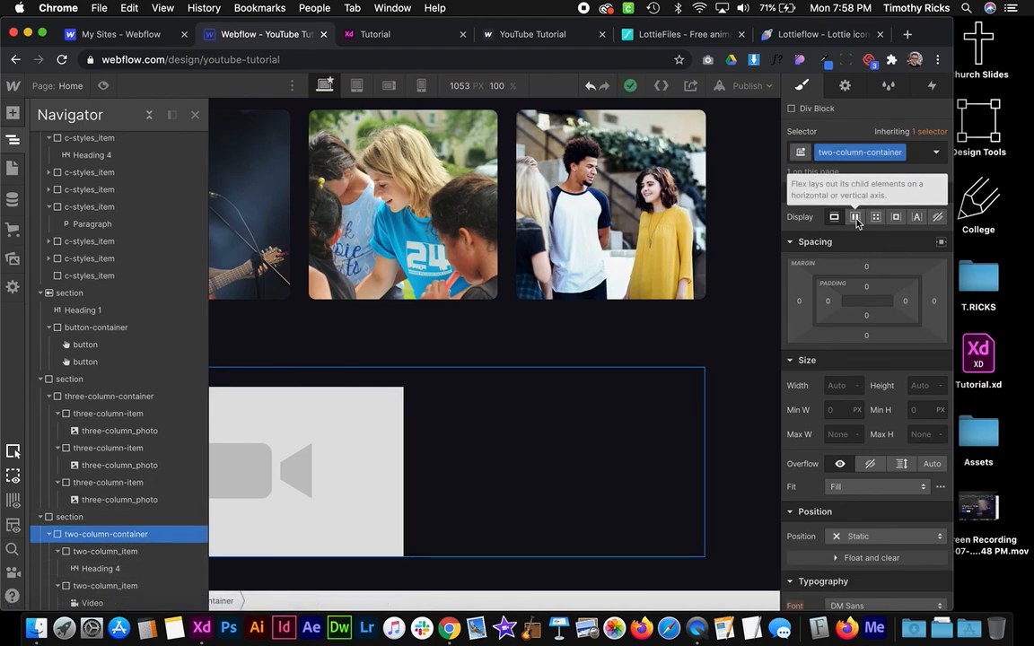
{"action": "left_click", "coordinate": [856, 218]}
{"action": "left_click", "coordinate": [13, 143]}
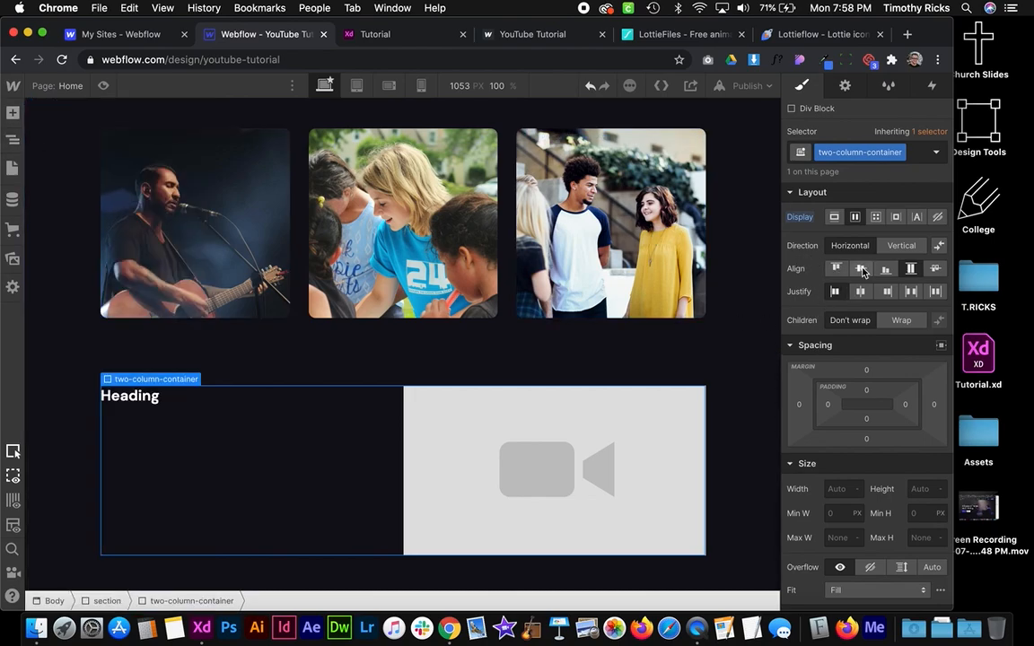
{"action": "left_click", "coordinate": [860, 269]}
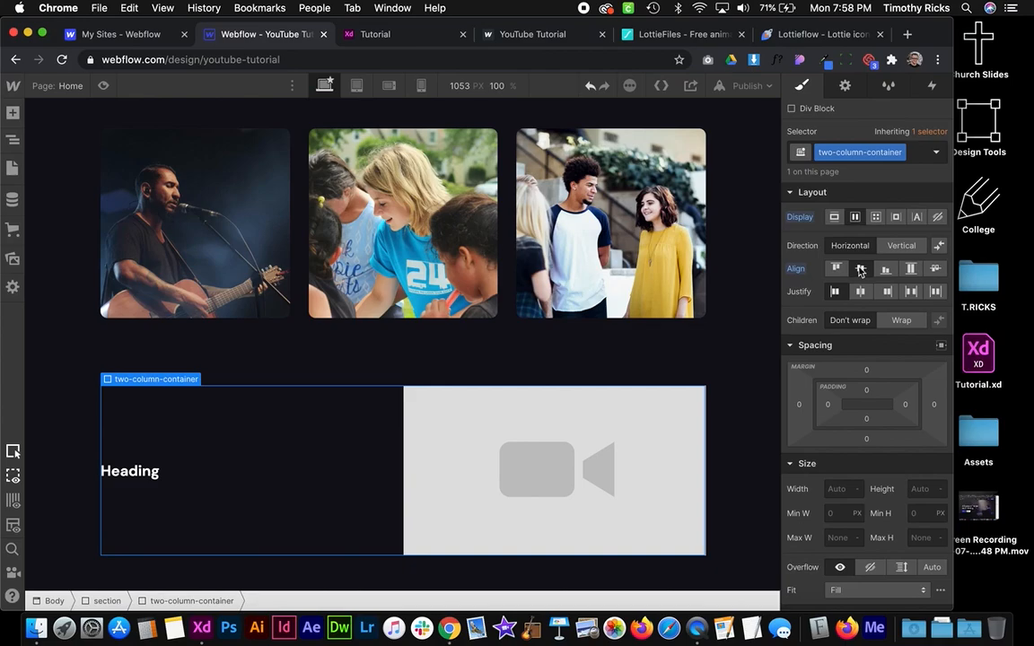
Try aligning the two-column-container's children to the end, and return the alignment to center
{"action": "left_click", "coordinate": [859, 269]}
{"action": "left_click", "coordinate": [883, 270]}
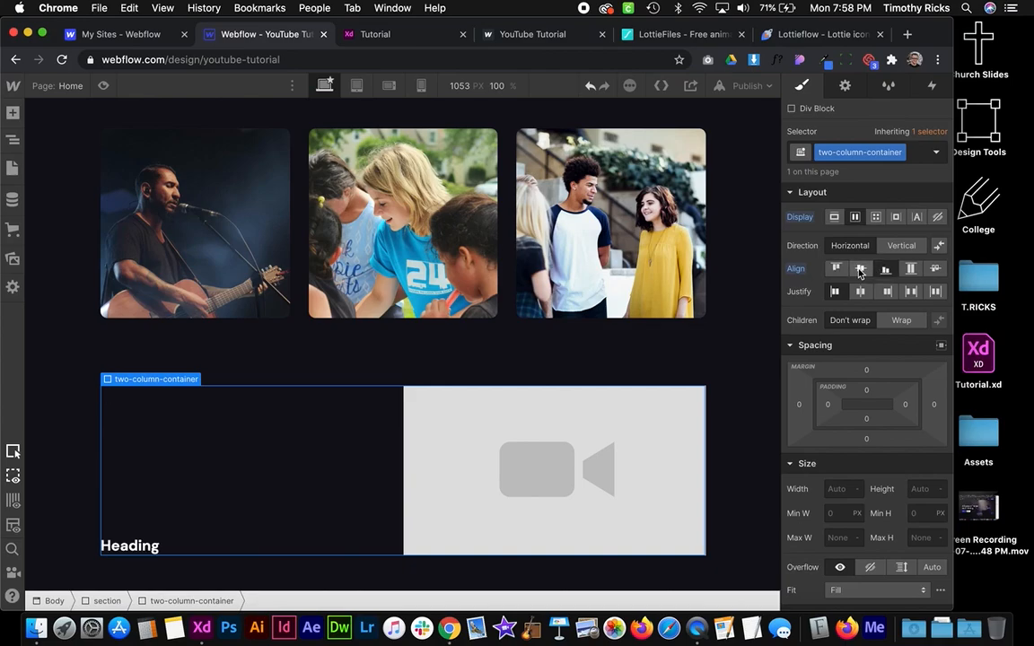
{"action": "left_click", "coordinate": [859, 269]}
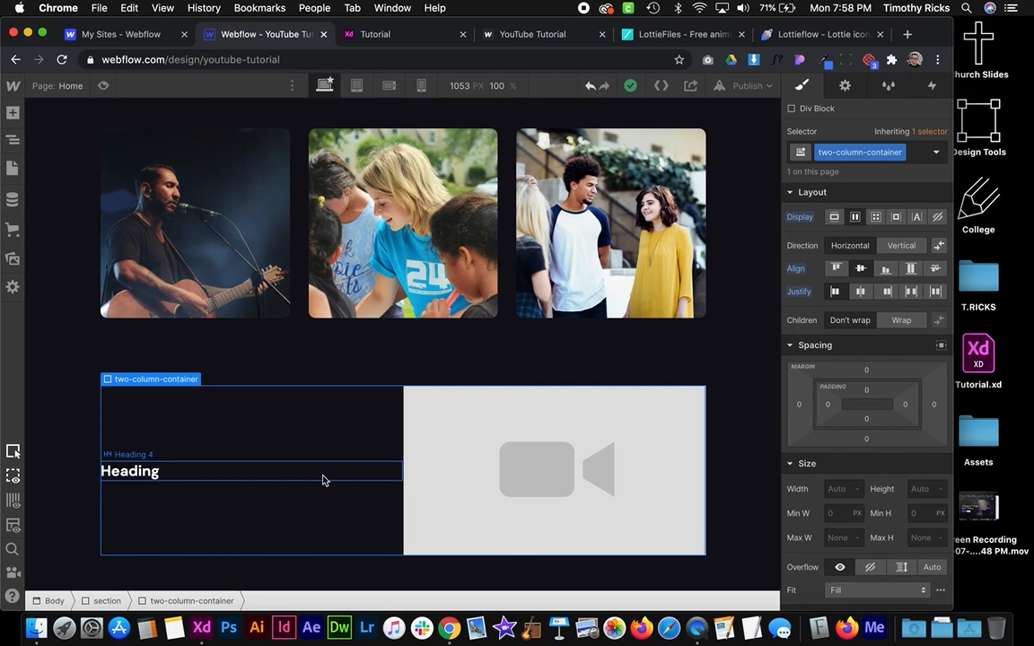
Select the Video element in the second column and give it the class video
{"action": "left_click", "coordinate": [449, 359]}
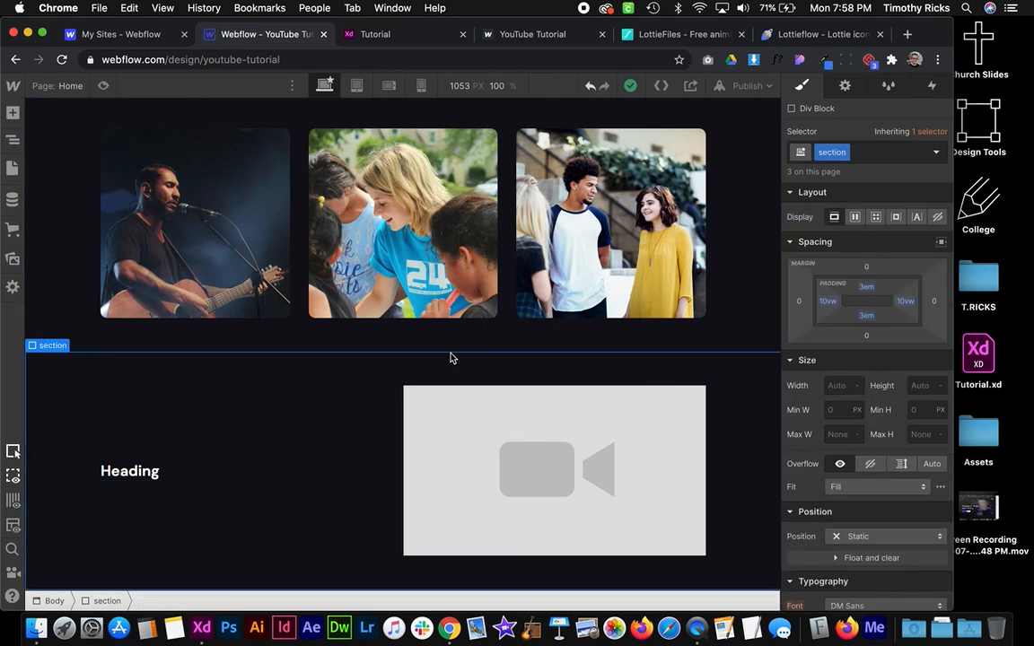
{"action": "left_click", "coordinate": [280, 454]}
{"action": "left_click", "coordinate": [268, 478]}
{"action": "left_click", "coordinate": [492, 459]}
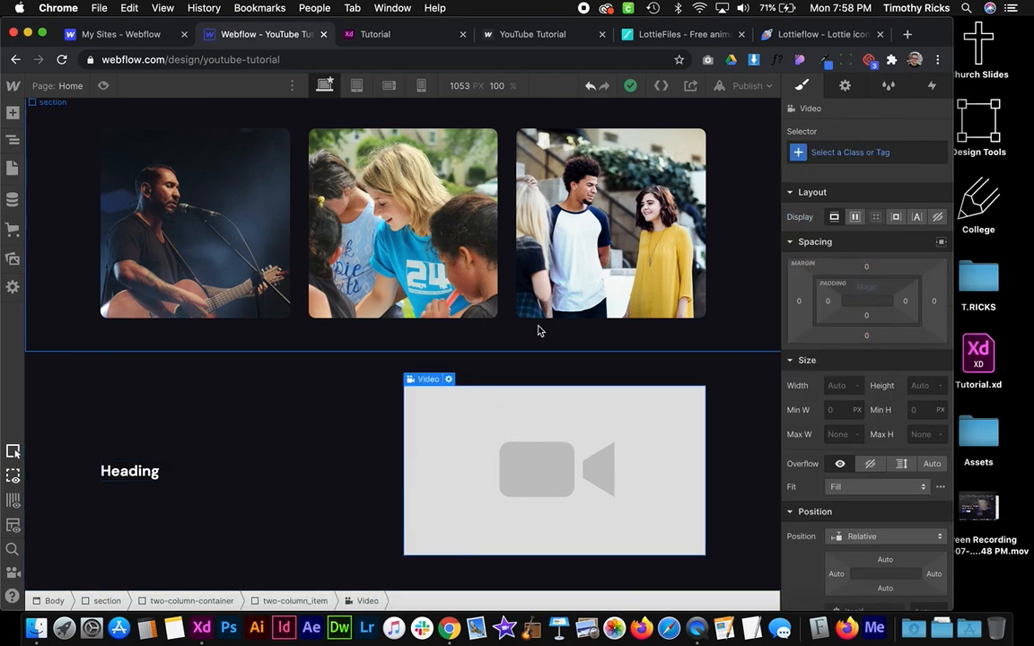
{"action": "left_click", "coordinate": [853, 151]}
{"action": "type", "text": "video"}
{"action": "key", "text": "Return"}
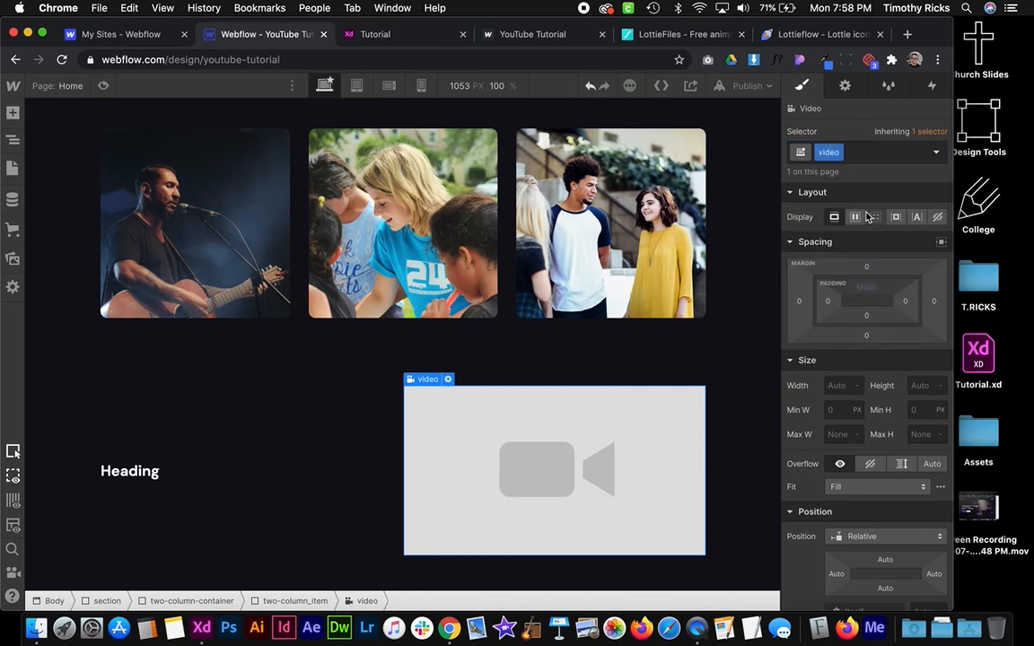
Round the video element's corners with a border radius of 0.6 em
{"action": "scroll", "coordinate": [872, 349], "scroll_direction": "down", "scroll_amount": 10}
{"action": "left_click", "coordinate": [926, 290]}
{"action": "type", "text": "6"}
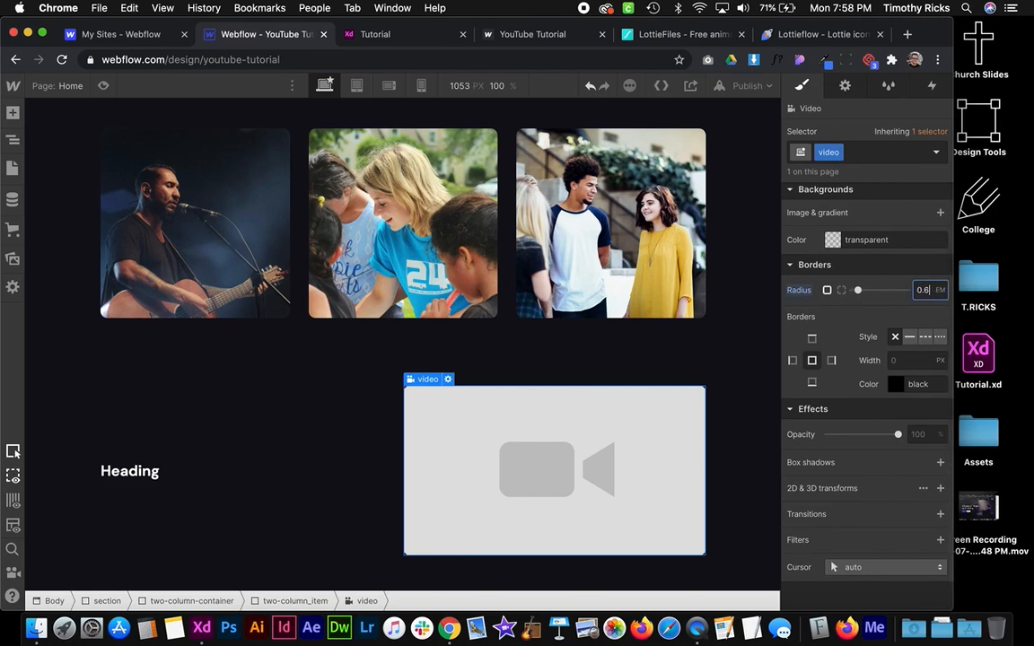
{"action": "left_click", "coordinate": [619, 346]}
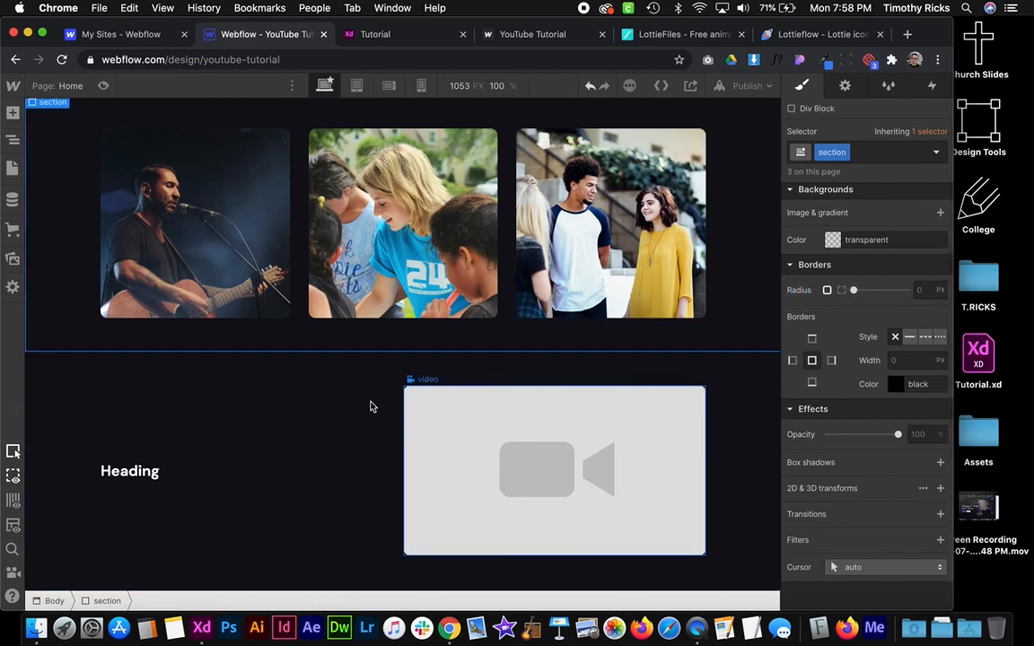
Switch to the XD design and copy the "Every Sunday, we get the opportunity to be encouraged" text beside the video
{"action": "left_click", "coordinate": [330, 399]}
{"action": "left_click", "coordinate": [171, 474]}
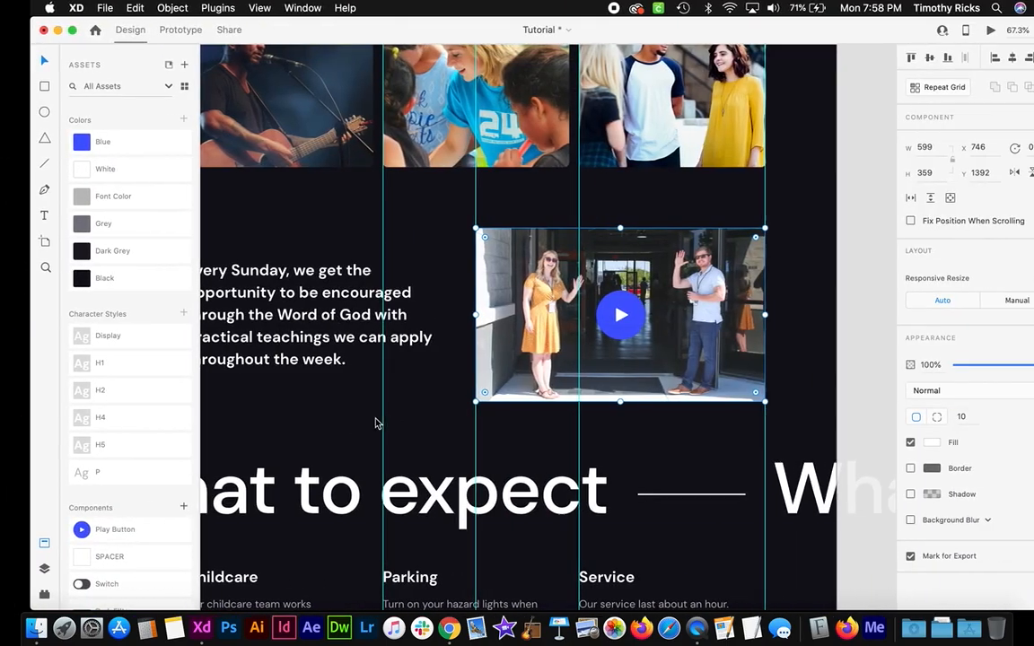
{"action": "double_click", "coordinate": [279, 314]}
{"action": "key", "text": "Escape"}
{"action": "scroll", "coordinate": [238, 200], "scroll_direction": "left", "scroll_amount": 7}
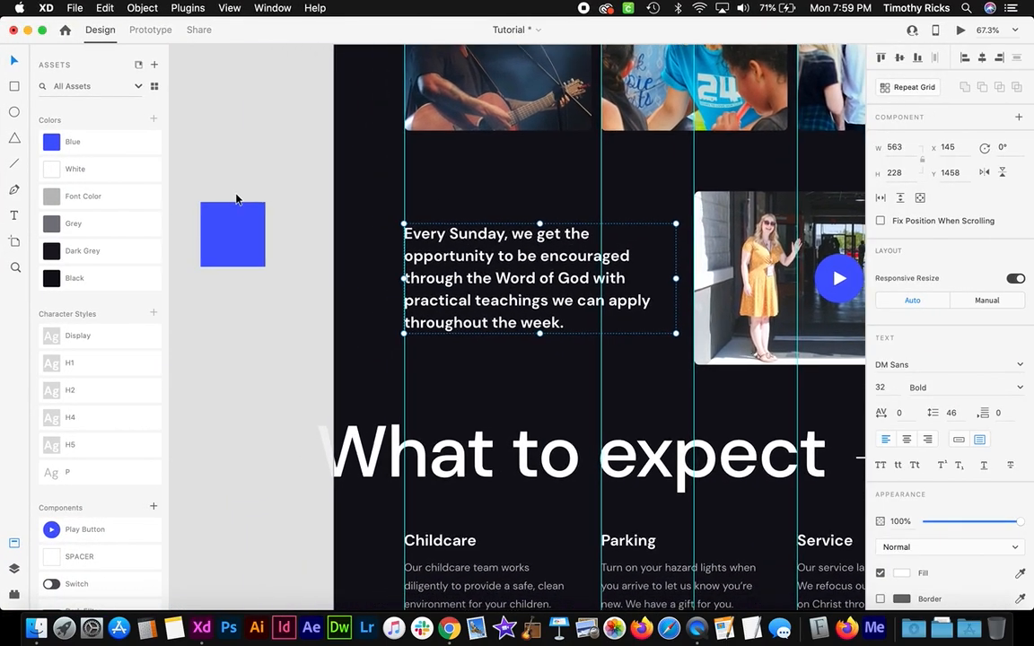
{"action": "double_click", "coordinate": [564, 289]}
{"action": "key", "text": "super+c"}
{"action": "key", "text": "ctrl+Left"}
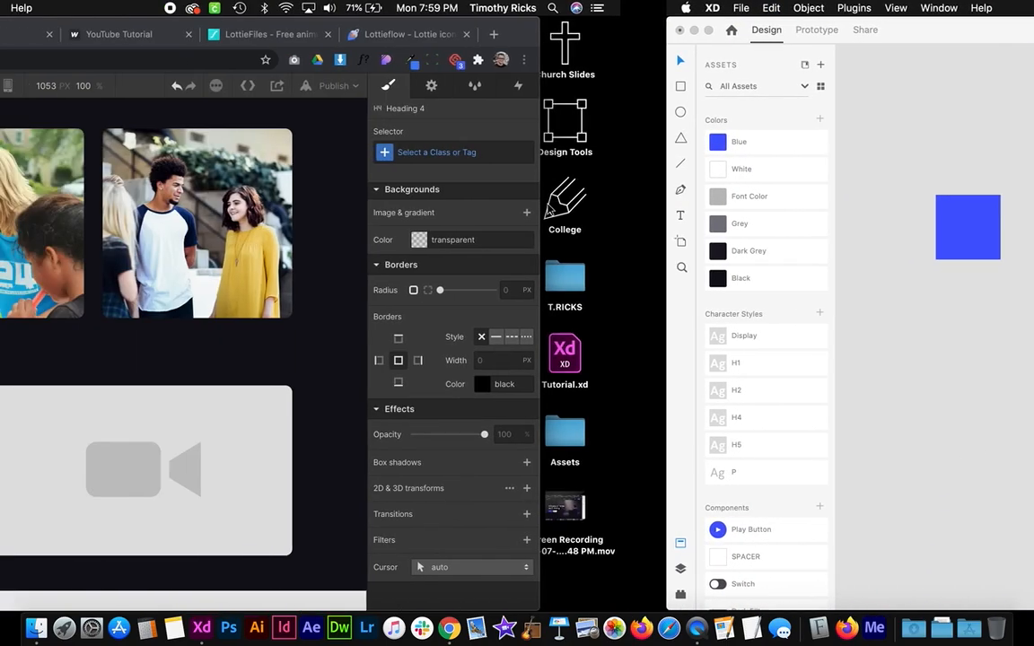
Return to Webflow and replace the H4 heading's placeholder text with the copied "Every Sunday" text
{"action": "double_click", "coordinate": [222, 477]}
{"action": "left_click_drag", "start_coordinate": [222, 476], "coordinate": [36, 477]}
{"action": "key", "text": "super+v"}
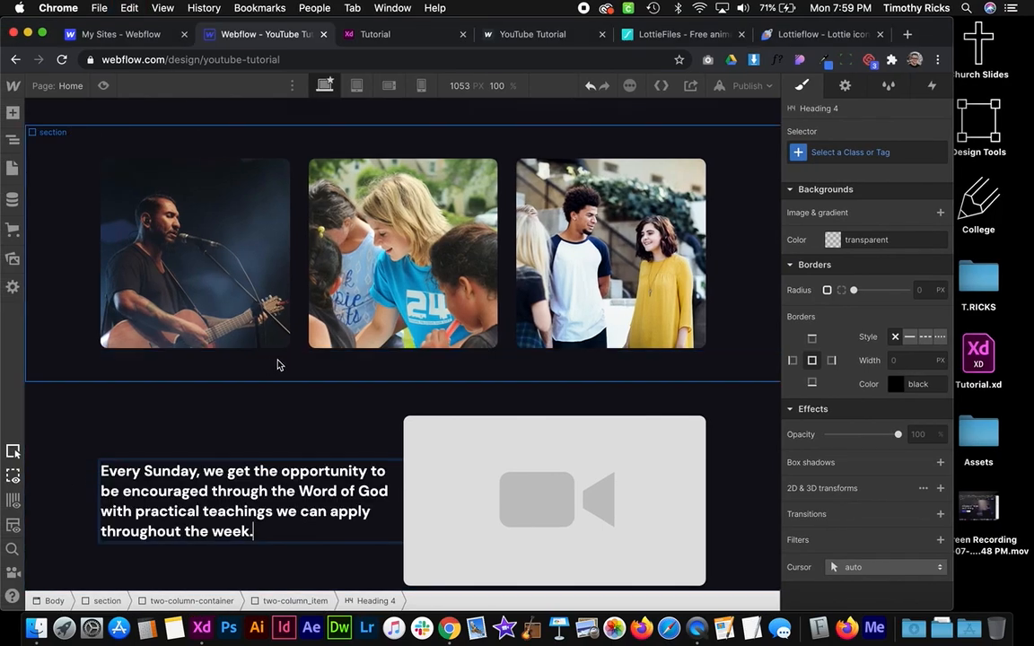
{"action": "left_click", "coordinate": [267, 363]}
{"action": "left_click", "coordinate": [375, 504]}
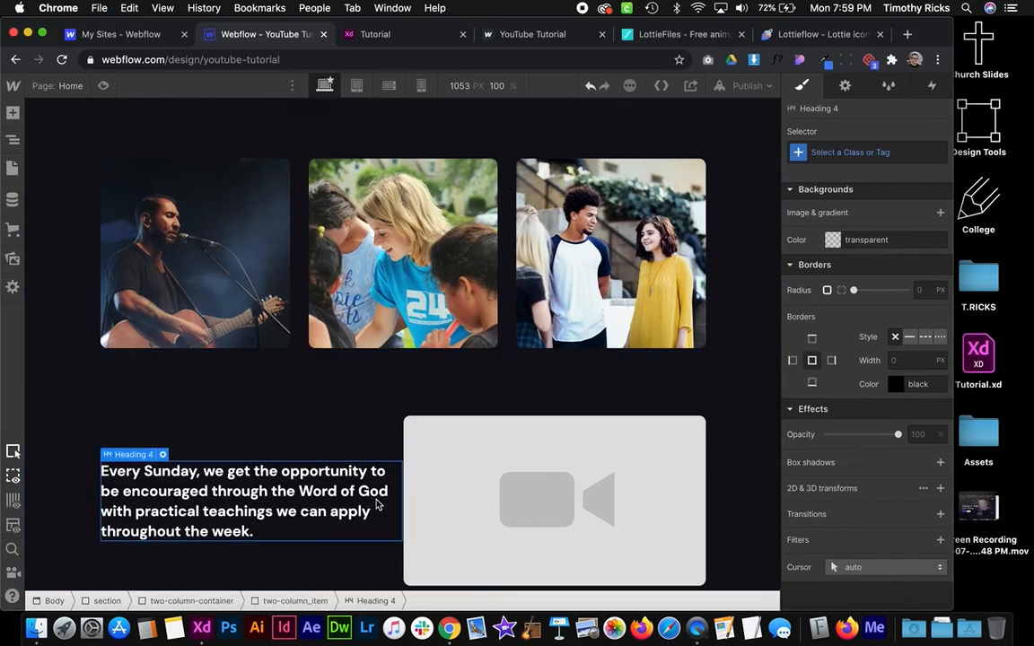
{"action": "scroll", "coordinate": [384, 390], "scroll_direction": "down", "scroll_amount": 2}
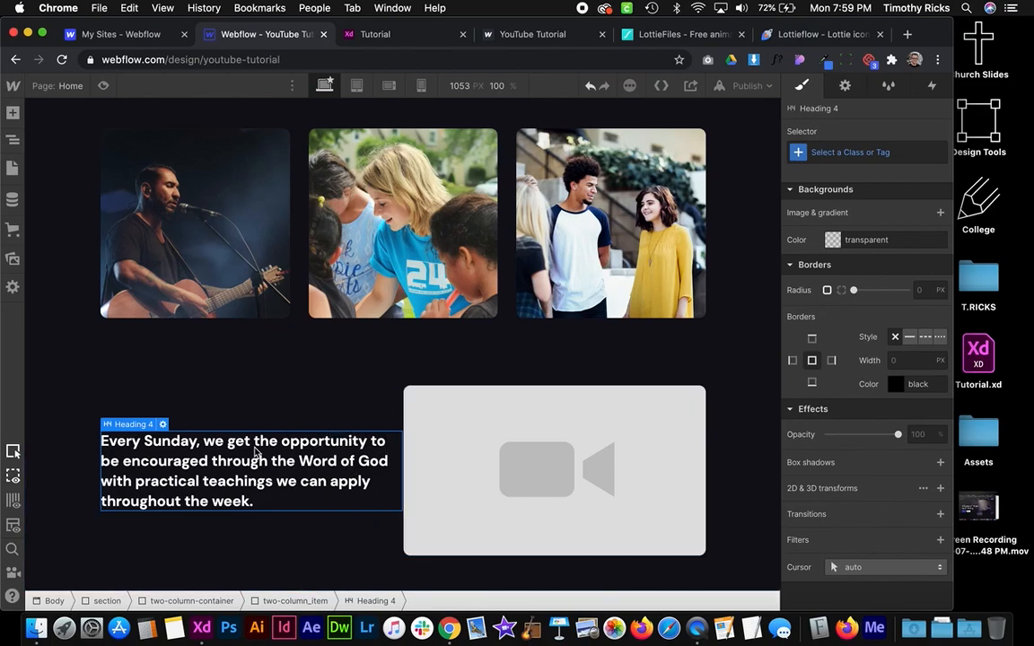
Add a Div Block inside the first two-column_item and nest the Heading 4 inside it
{"action": "left_click", "coordinate": [13, 112]}
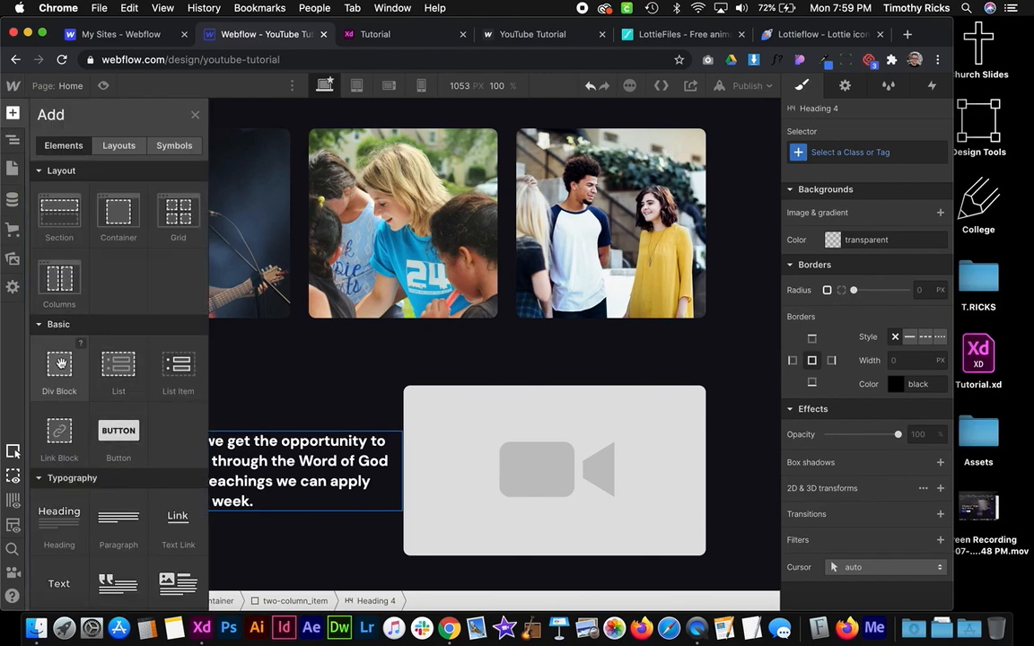
{"action": "left_click_drag", "start_coordinate": [59, 363], "coordinate": [204, 456]}
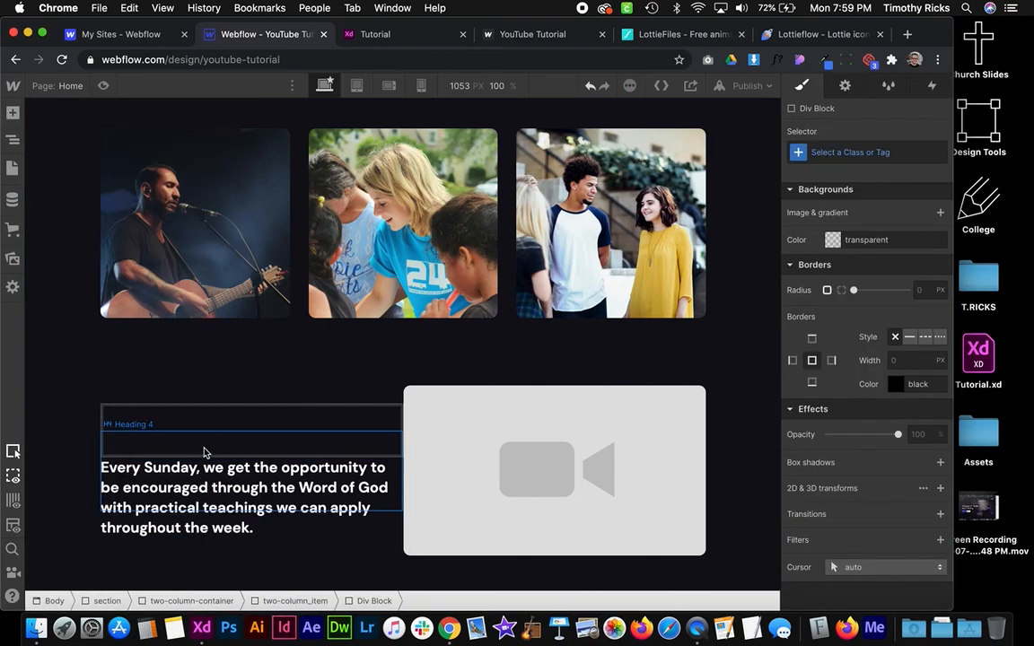
{"action": "left_click", "coordinate": [13, 139]}
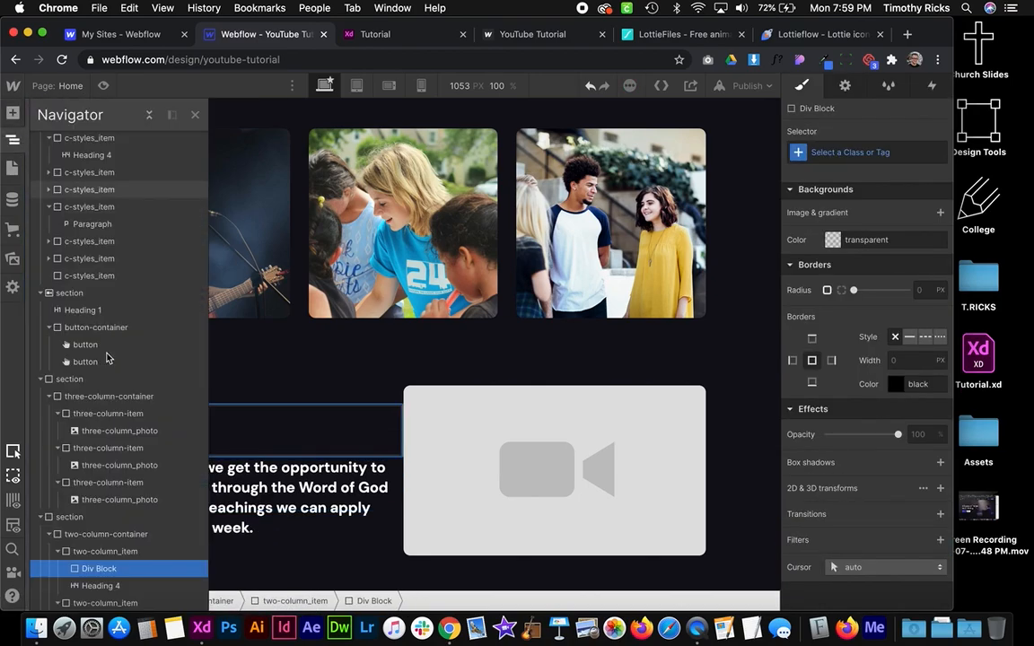
{"action": "left_click_drag", "start_coordinate": [106, 584], "coordinate": [101, 571]}
{"action": "left_click", "coordinate": [115, 571]}
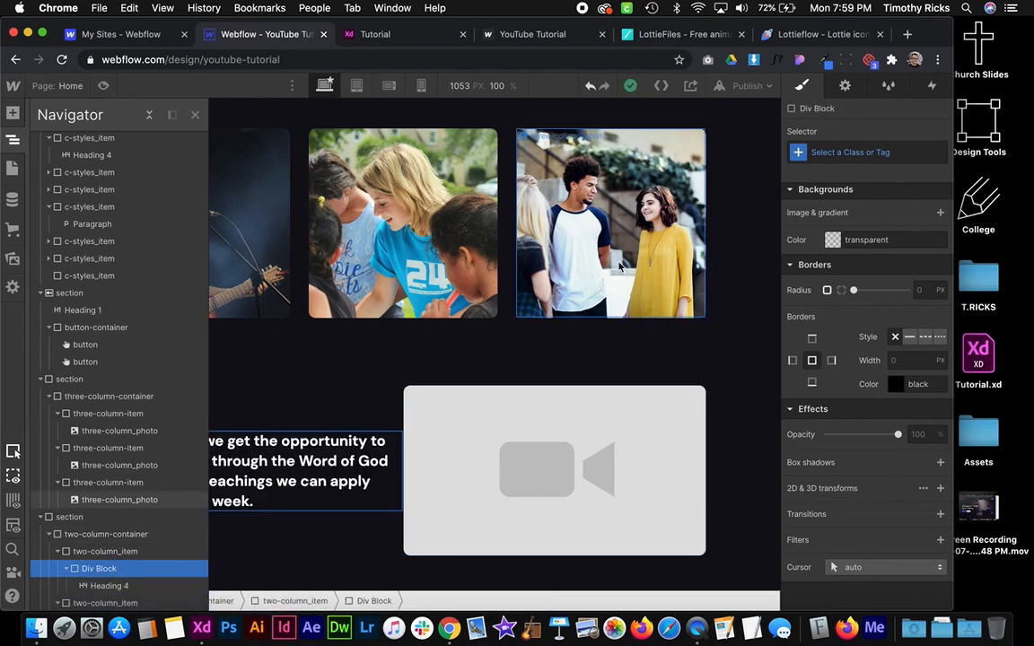
Give the new Div Block around the heading the class two-column_item-contain
{"action": "left_click", "coordinate": [841, 151]}
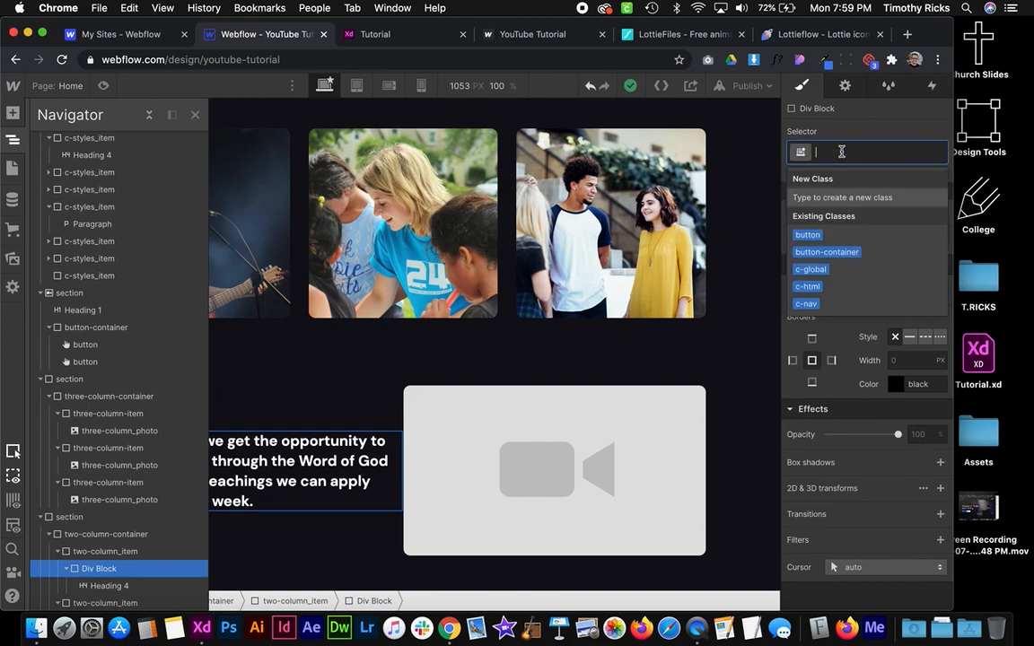
{"action": "type", "text": "two-column"}
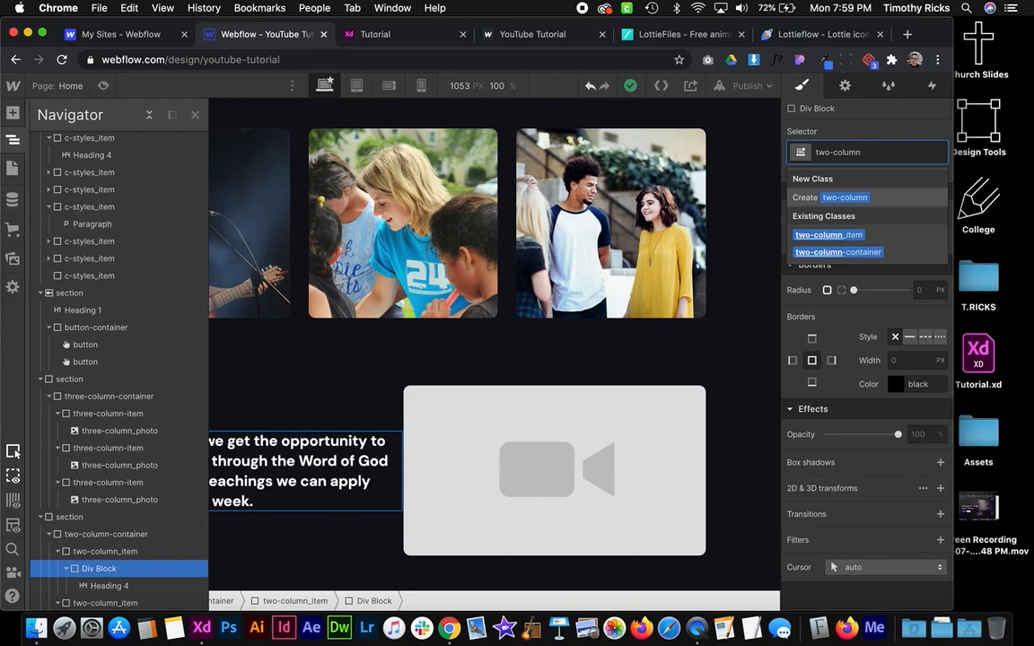
{"action": "type", "text": "_item"}
{"action": "type", "text": "-co"}
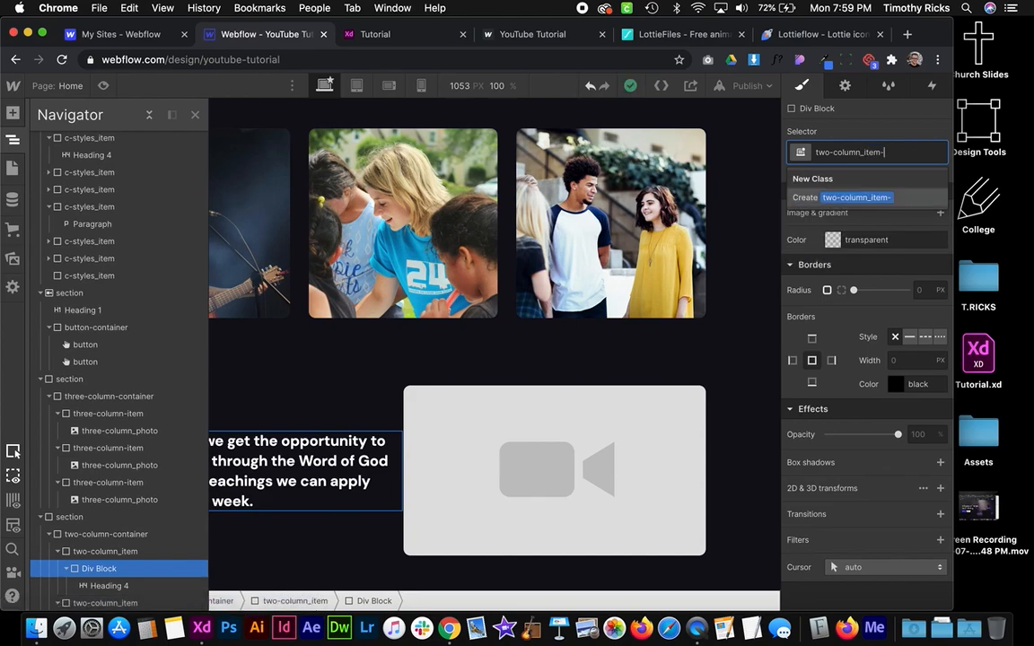
{"action": "type", "text": "ntain"}
{"action": "key", "text": "Return"}
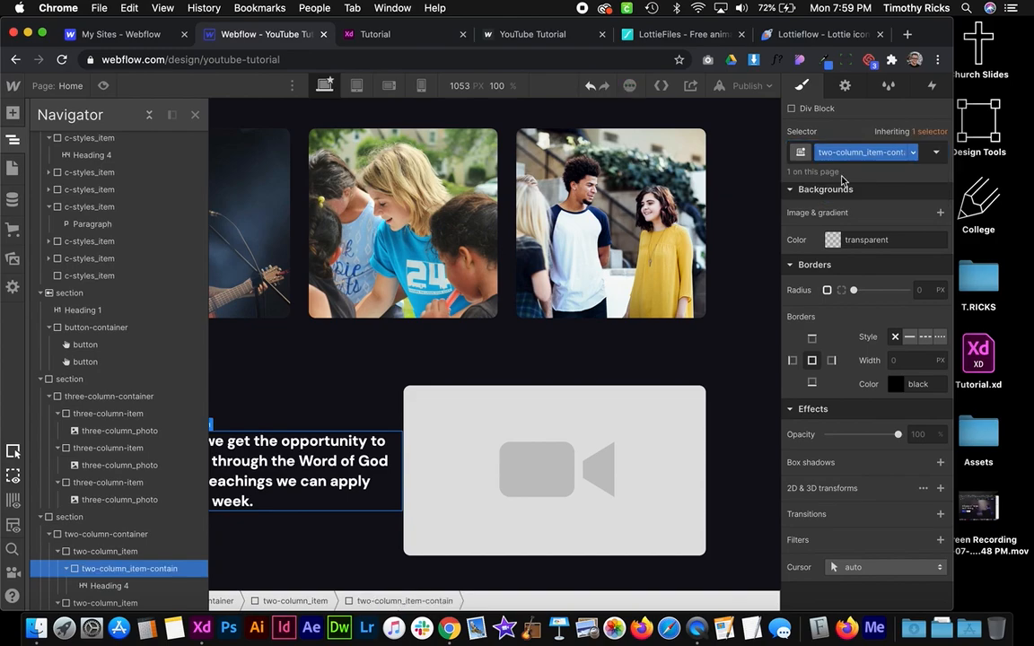
{"action": "left_click", "coordinate": [13, 139]}
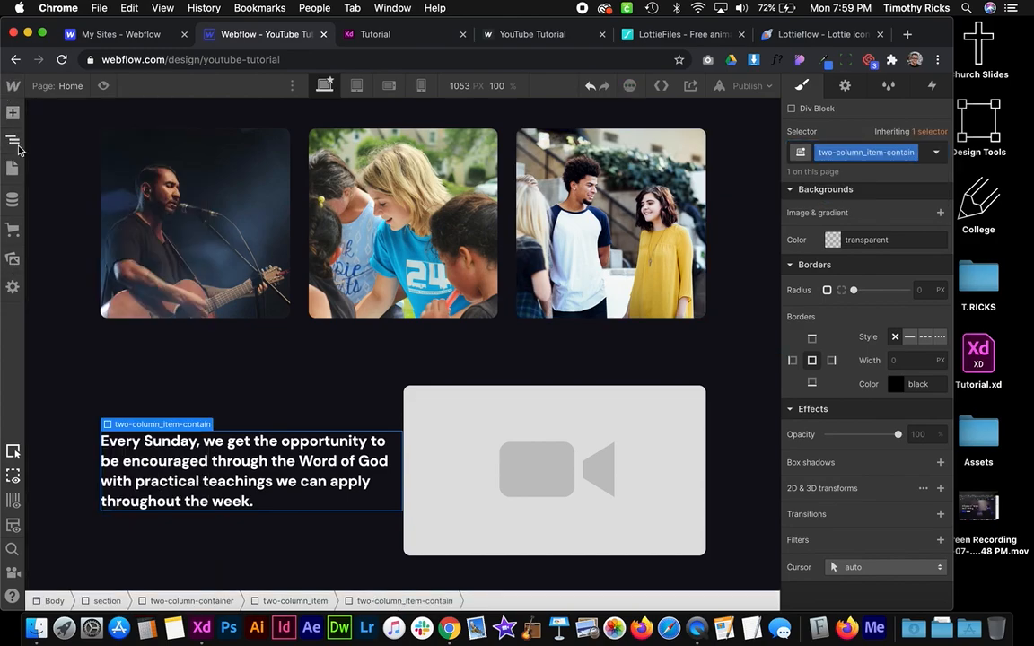
Try right padding values of 2em and 4em on the two-column_item-contain div
{"action": "scroll", "coordinate": [863, 305], "scroll_direction": "up", "scroll_amount": 10}
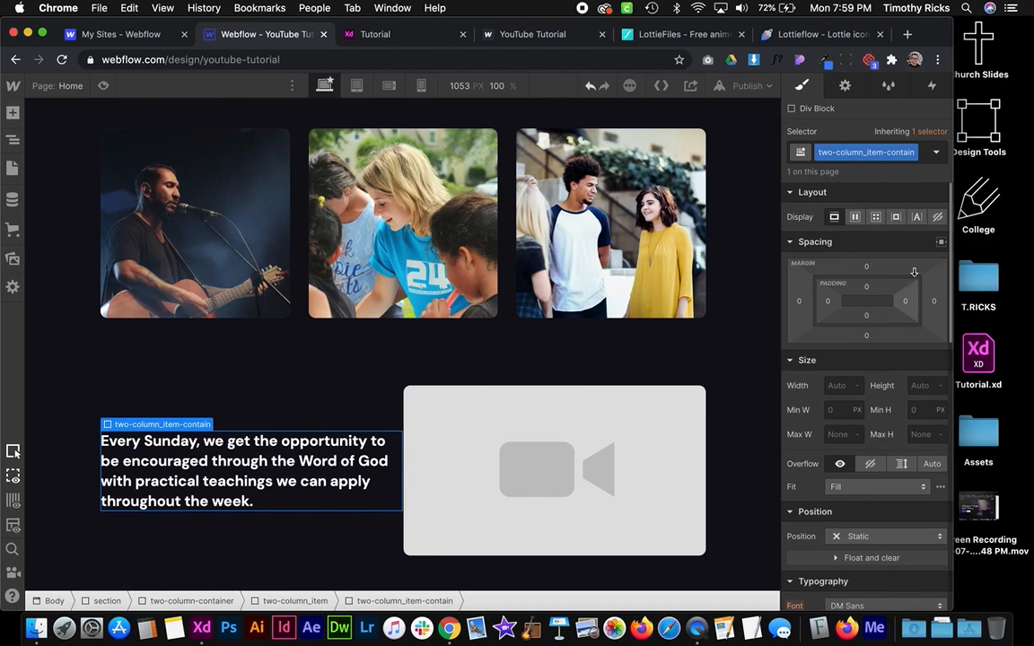
{"action": "left_click", "coordinate": [905, 301]}
{"action": "type", "text": "2em"}
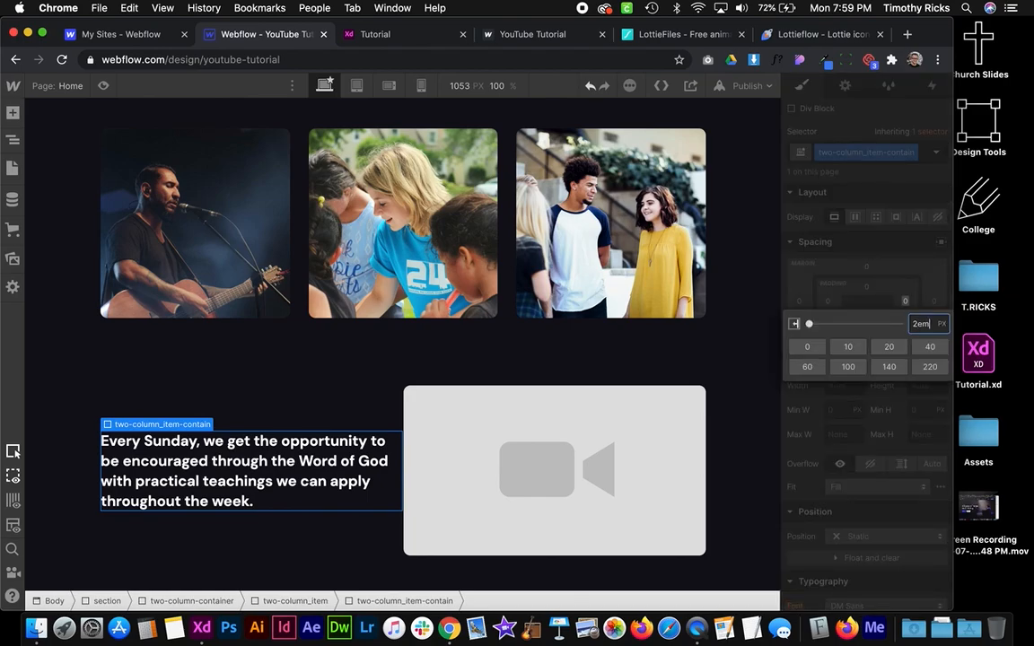
{"action": "key", "text": "Return"}
{"action": "left_click", "coordinate": [904, 304]}
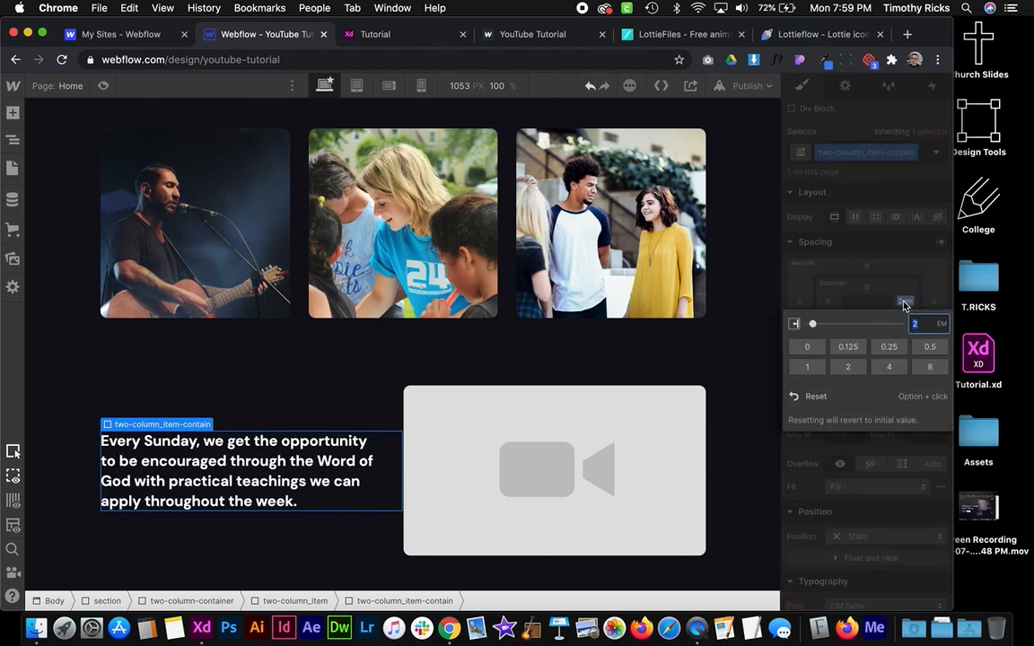
{"action": "type", "text": "4"}
{"action": "key", "text": "Return"}
Set the right padding of the two-column_item-contain div to 3em
{"action": "left_click", "coordinate": [904, 304]}
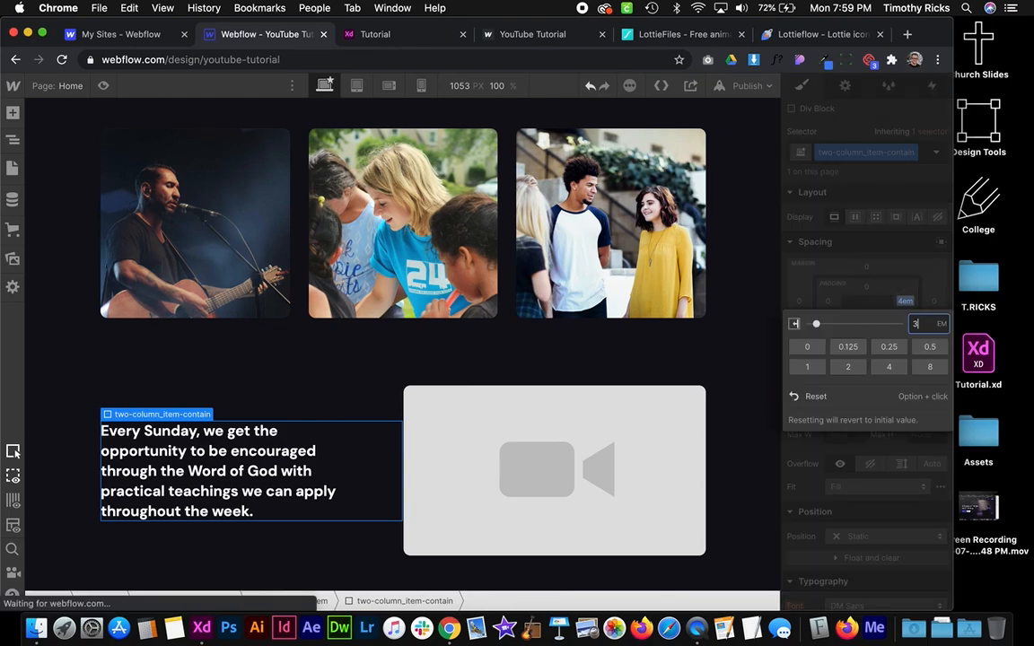
{"action": "type", "text": "3"}
{"action": "key", "text": "Return"}
{"action": "left_click", "coordinate": [904, 304]}
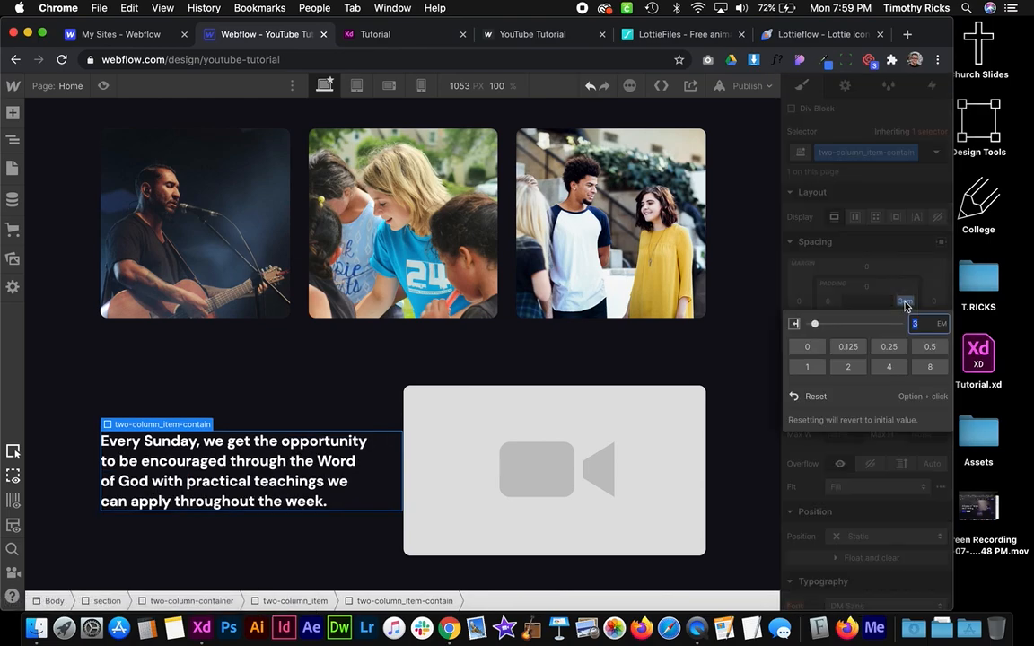
{"action": "left_click", "coordinate": [909, 299]}
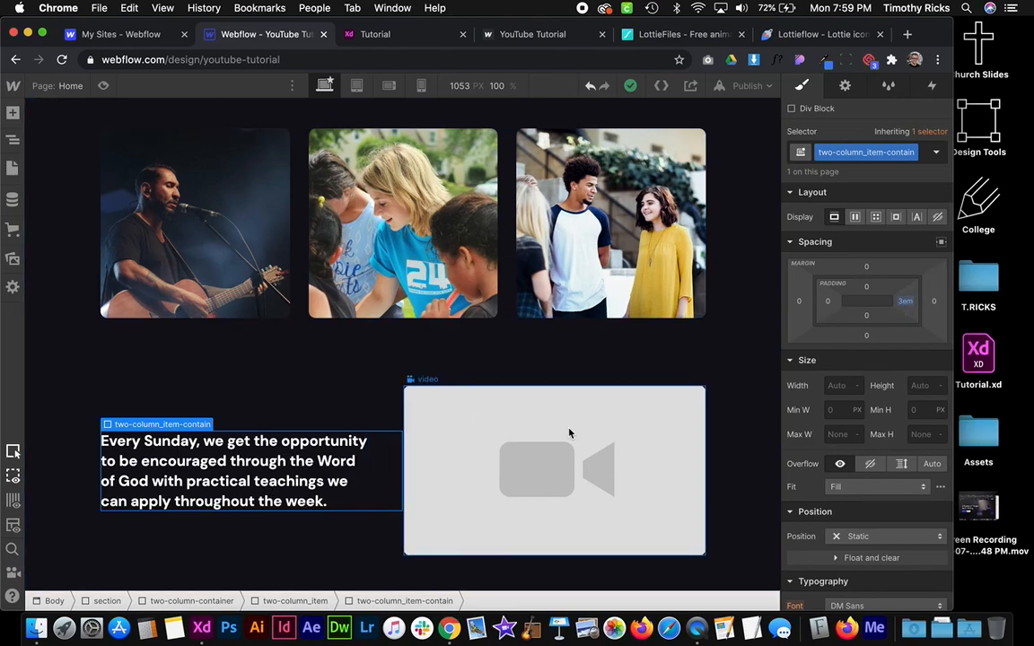
{"action": "left_click", "coordinate": [734, 406]}
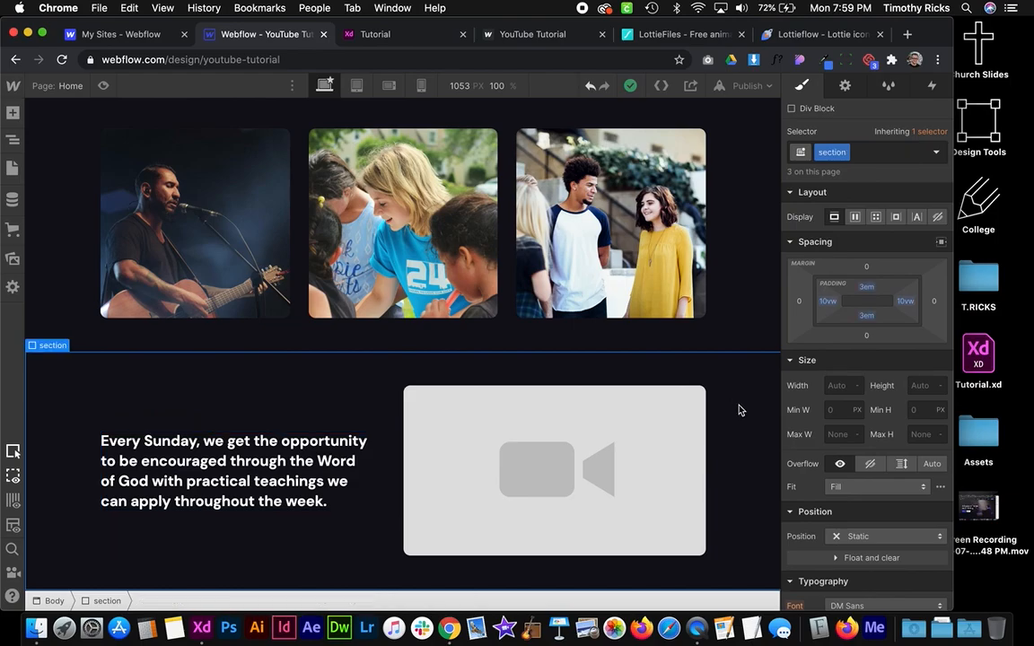
Examine the "What to expect" heading and the Childcare, Parking and Service columns in the XD design
{"action": "key", "text": "ctrl+Right"}
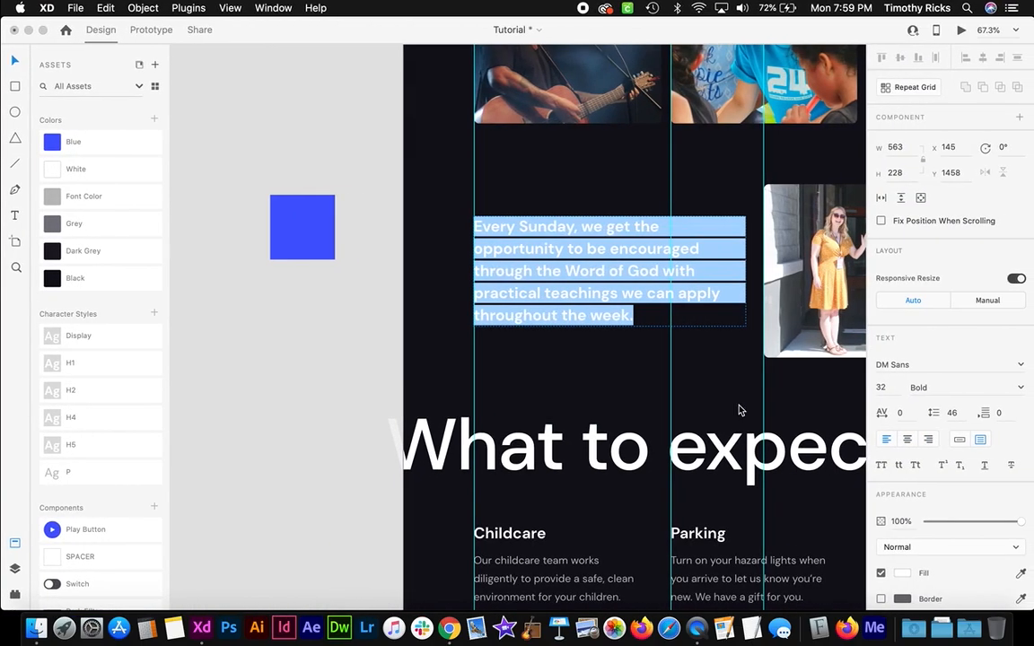
{"action": "left_click", "coordinate": [634, 361]}
{"action": "scroll", "coordinate": [634, 361], "scroll_direction": "down", "scroll_amount": 3}
{"action": "scroll", "coordinate": [635, 361], "scroll_direction": "down", "scroll_amount": 5}
{"action": "scroll", "coordinate": [635, 360], "scroll_direction": "right", "scroll_amount": 5}
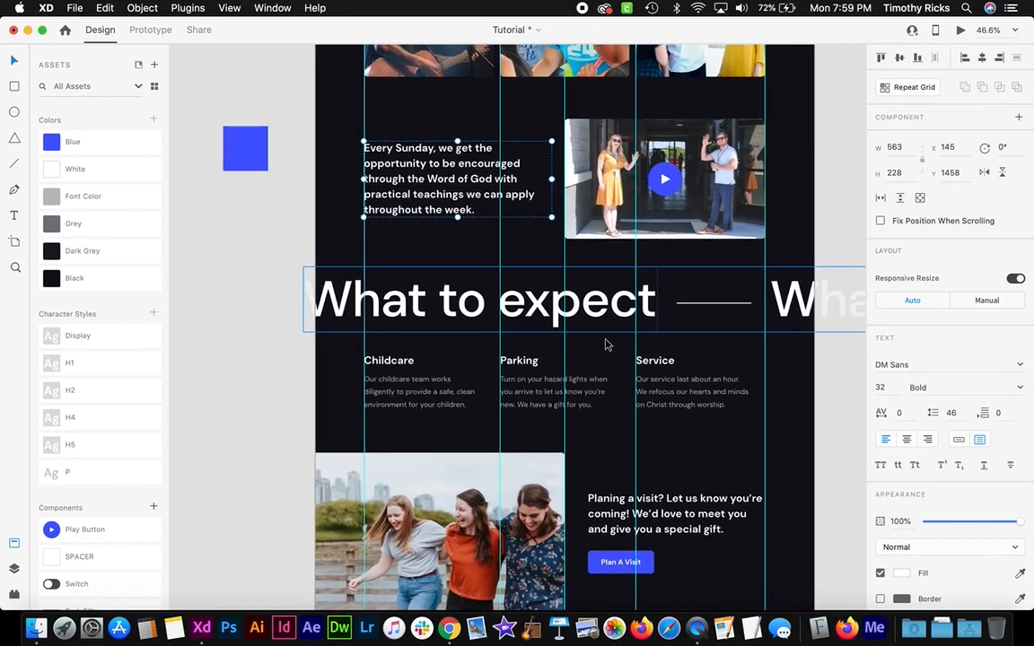
{"action": "scroll", "coordinate": [467, 227], "scroll_direction": "up", "scroll_amount": 1}
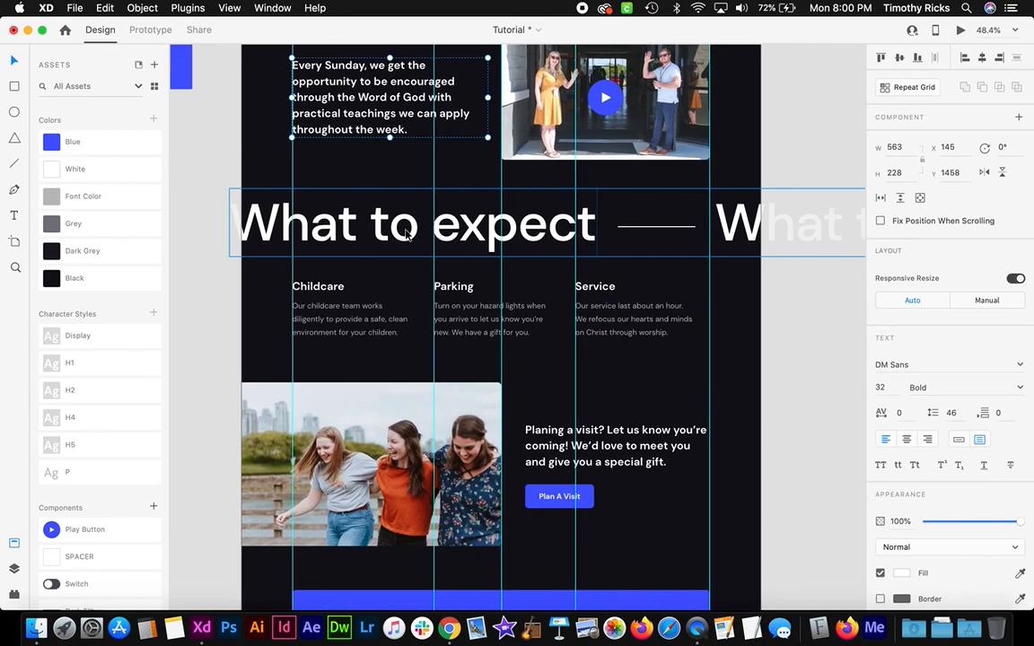
{"action": "left_click_drag", "start_coordinate": [542, 243], "coordinate": [381, 254]}
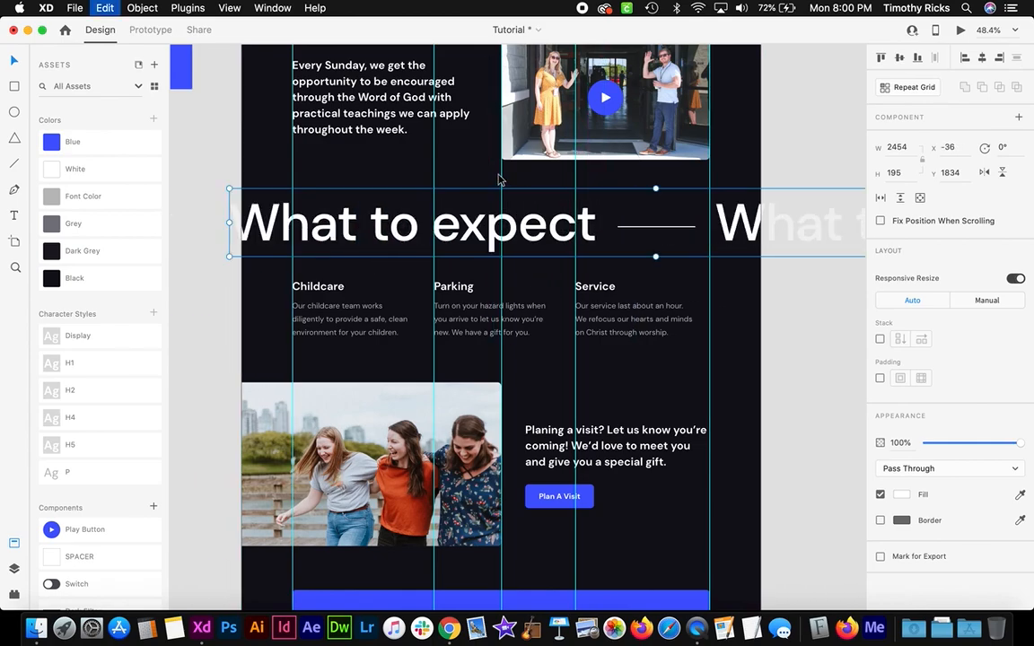
{"action": "left_click", "coordinate": [330, 288]}
{"action": "left_click", "coordinate": [346, 317]}
{"action": "left_click", "coordinate": [491, 296]}
Switch to Webflow, duplicate the section with the text and video, and delete the two-column-container from the copy
{"action": "key", "text": "ctrl+Left"}
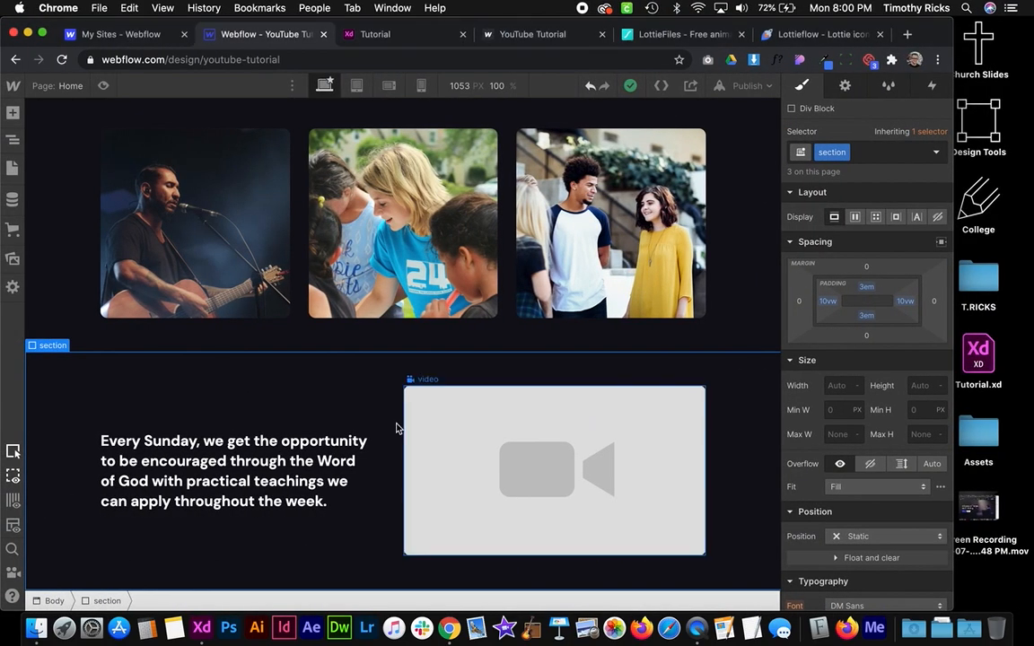
{"action": "right_click", "coordinate": [159, 366]}
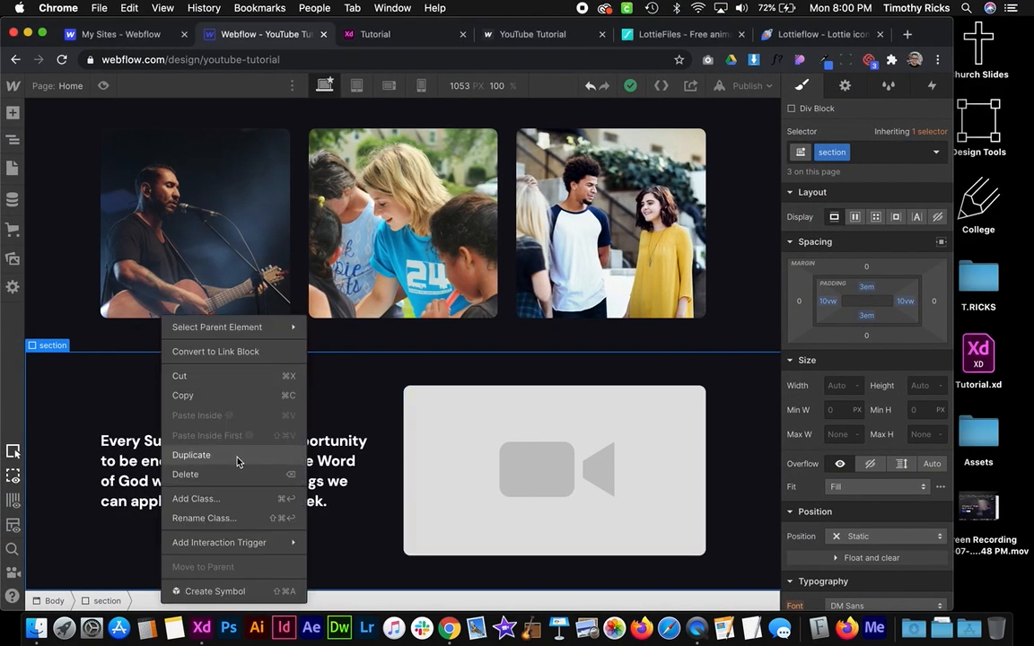
{"action": "left_click", "coordinate": [238, 456]}
{"action": "left_click", "coordinate": [388, 436]}
{"action": "left_click", "coordinate": [383, 406]}
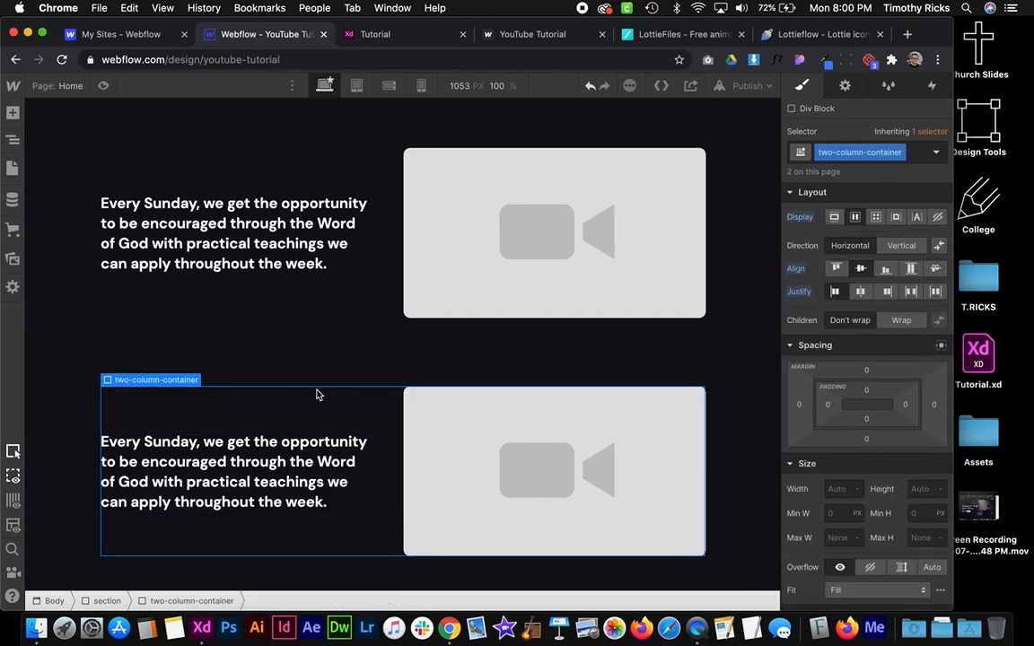
{"action": "key", "text": "Delete"}
{"action": "left_click", "coordinate": [405, 521]}
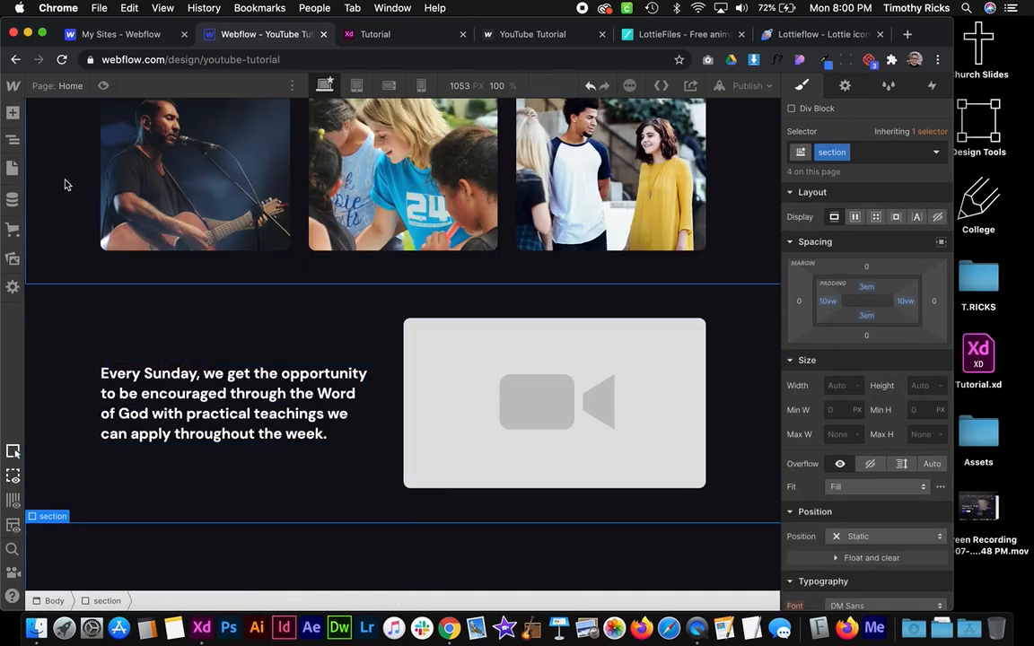
Add a Div Block inside the emptied section and give it the class moving-text
{"action": "left_click", "coordinate": [12, 113]}
{"action": "left_click_drag", "start_coordinate": [285, 526], "coordinate": [270, 549]}
{"action": "left_click", "coordinate": [869, 149]}
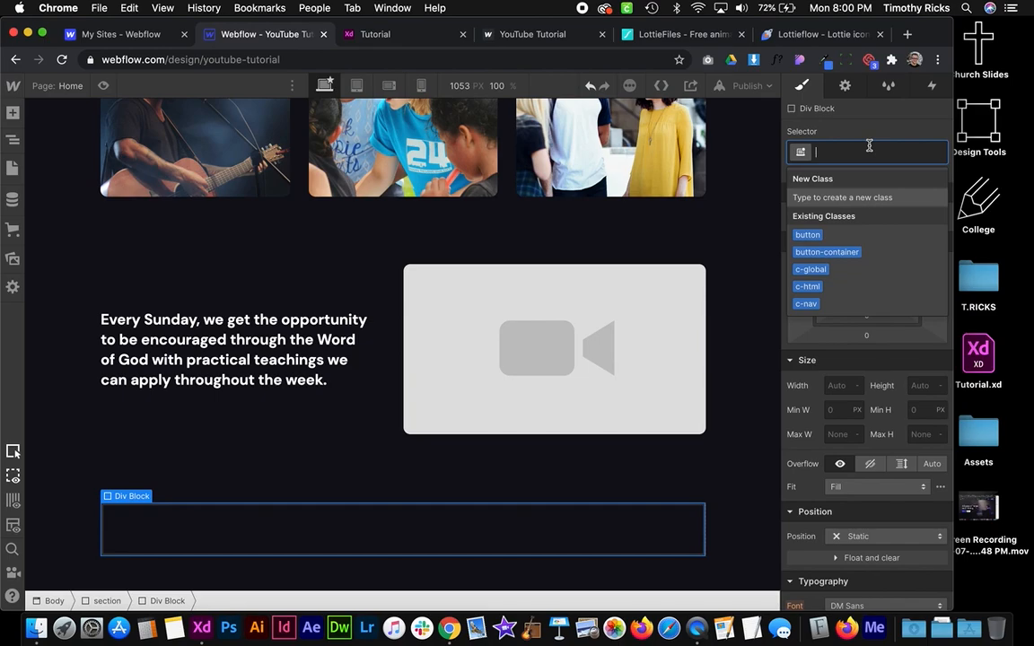
{"action": "type", "text": "mo"}
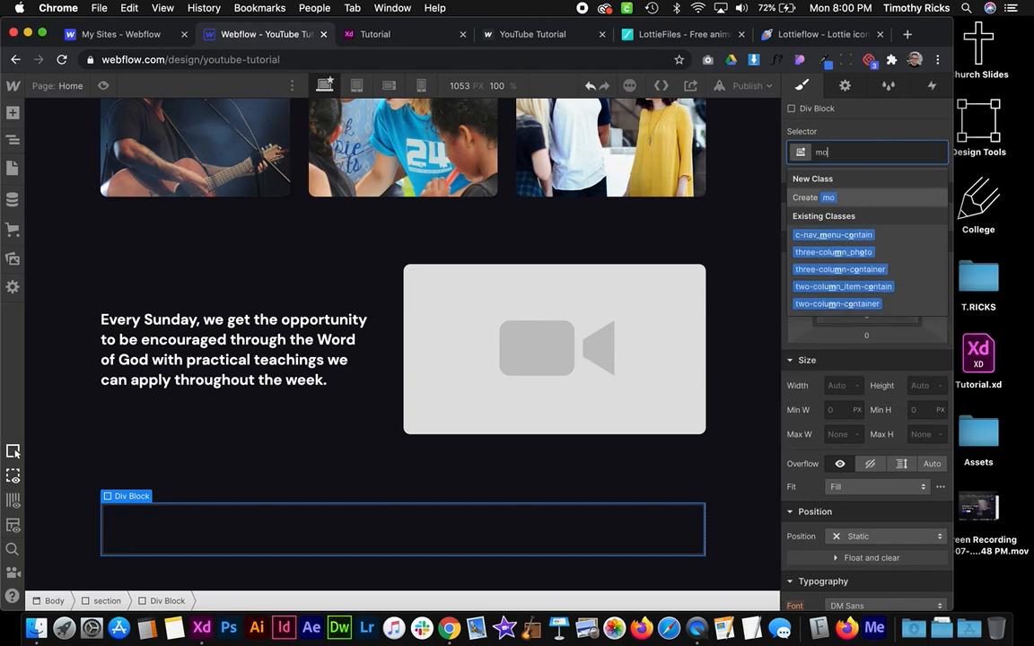
{"action": "type", "text": "ving-tex"}
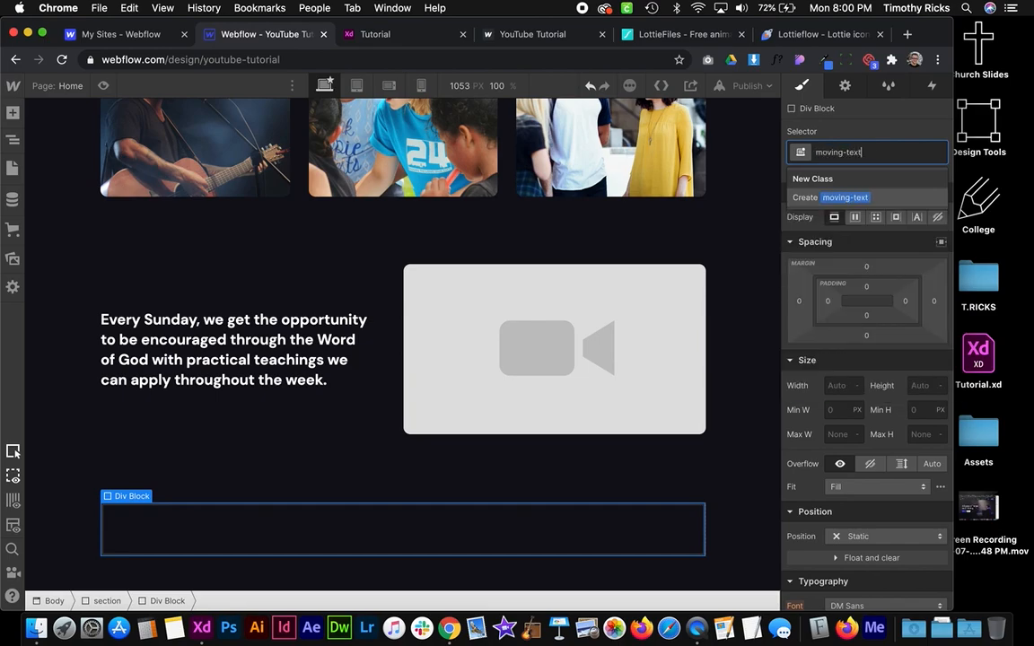
{"action": "type", "text": "t"}
{"action": "key", "text": "Return"}
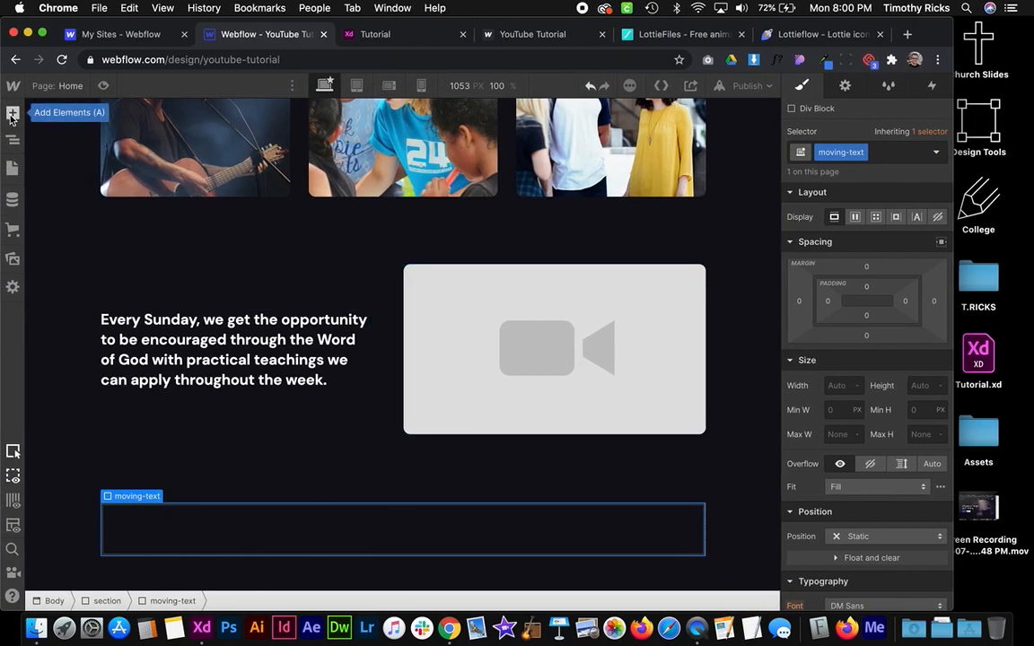
Add an H1 heading inside the moving-text div
{"action": "left_click", "coordinate": [13, 114]}
{"action": "left_click_drag", "start_coordinate": [253, 563], "coordinate": [305, 537]}
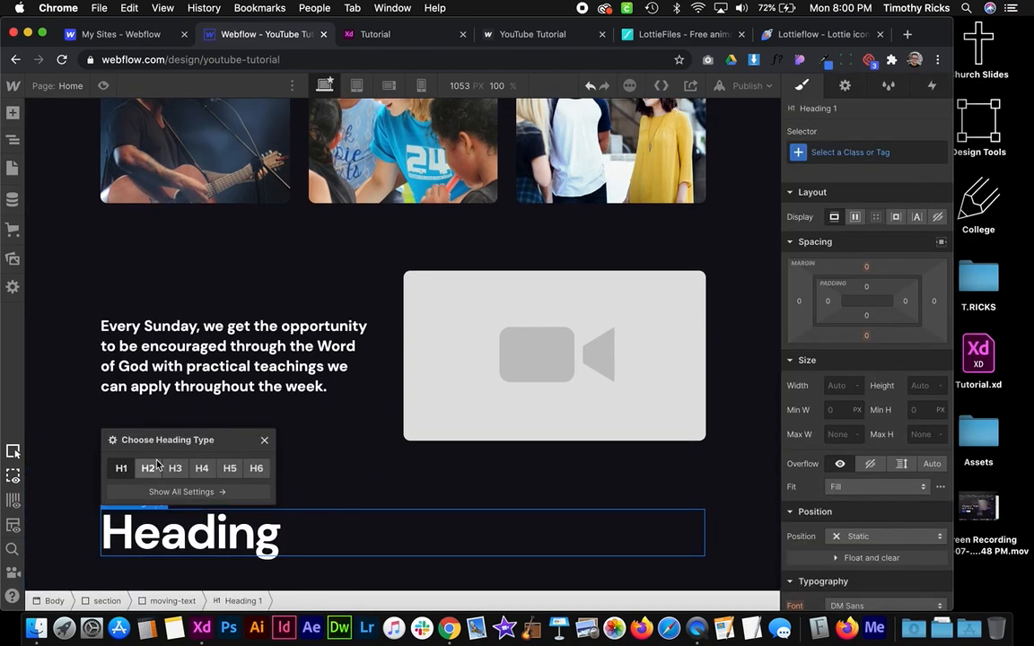
{"action": "left_click", "coordinate": [264, 440]}
Copy the "What to expect" text from the XD design and replace the new Webflow heading's placeholder text with it
{"action": "double_click", "coordinate": [350, 222]}
{"action": "double_click", "coordinate": [356, 222]}
{"action": "key", "text": "super+c"}
{"action": "key", "text": "ctrl+Left"}
{"action": "double_click", "coordinate": [303, 533]}
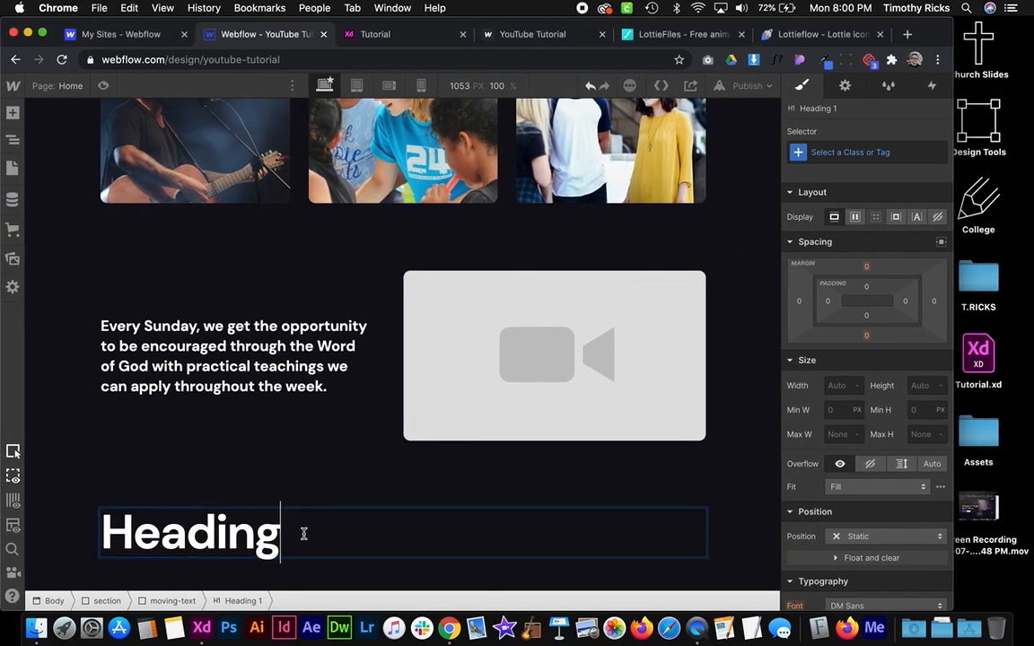
{"action": "left_click_drag", "start_coordinate": [302, 533], "coordinate": [104, 513]}
{"action": "key", "text": "super+v"}
{"action": "left_click", "coordinate": [340, 364]}
{"action": "left_click", "coordinate": [312, 480]}
{"action": "left_click", "coordinate": [289, 557]}
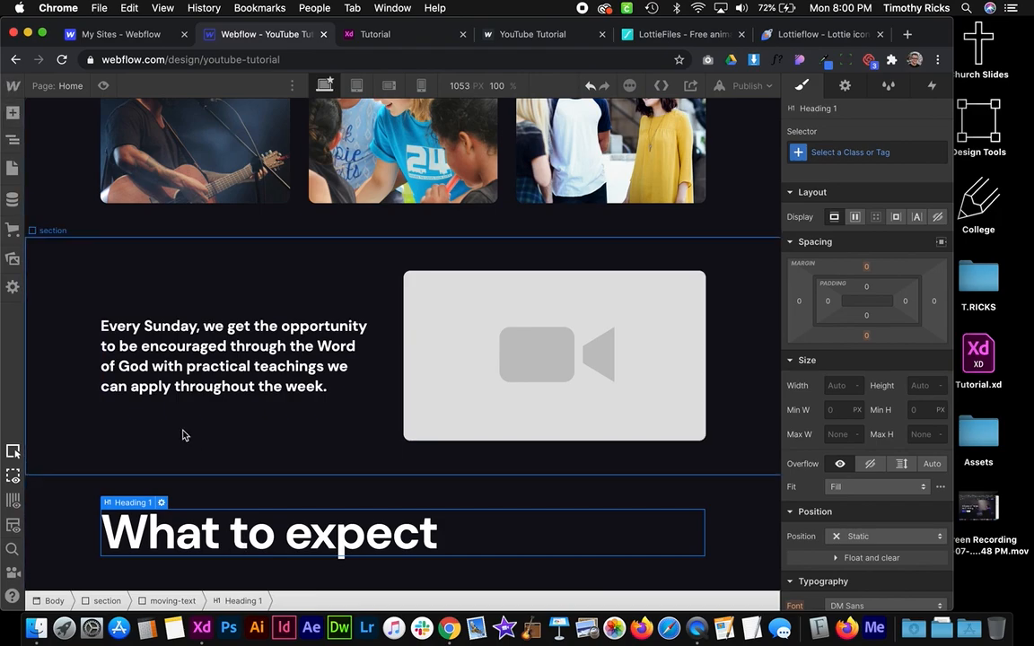
Add a Div Block inside moving-text and give it the class two-column-text-container
{"action": "left_click", "coordinate": [188, 601]}
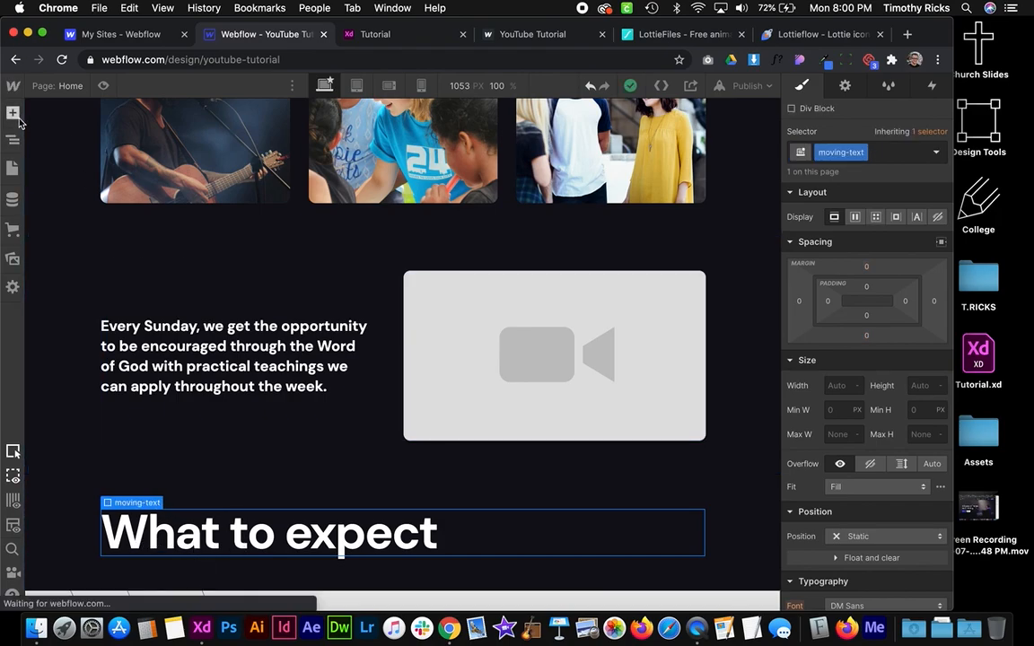
{"action": "left_click", "coordinate": [13, 113]}
{"action": "left_click_drag", "start_coordinate": [59, 381], "coordinate": [277, 534]}
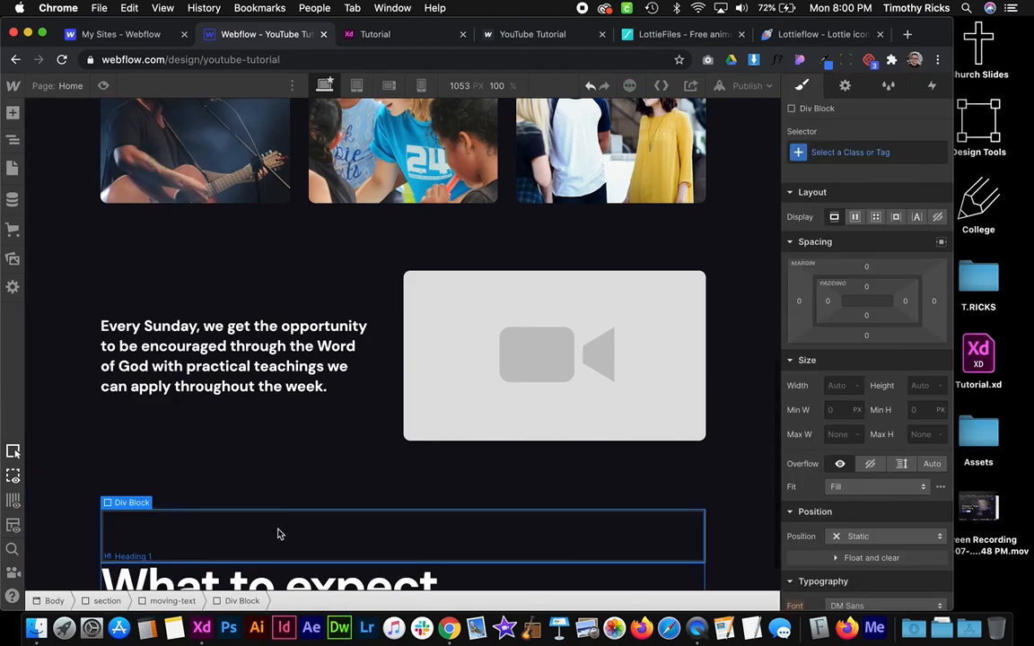
{"action": "left_click", "coordinate": [865, 155]}
{"action": "type", "text": "two"}
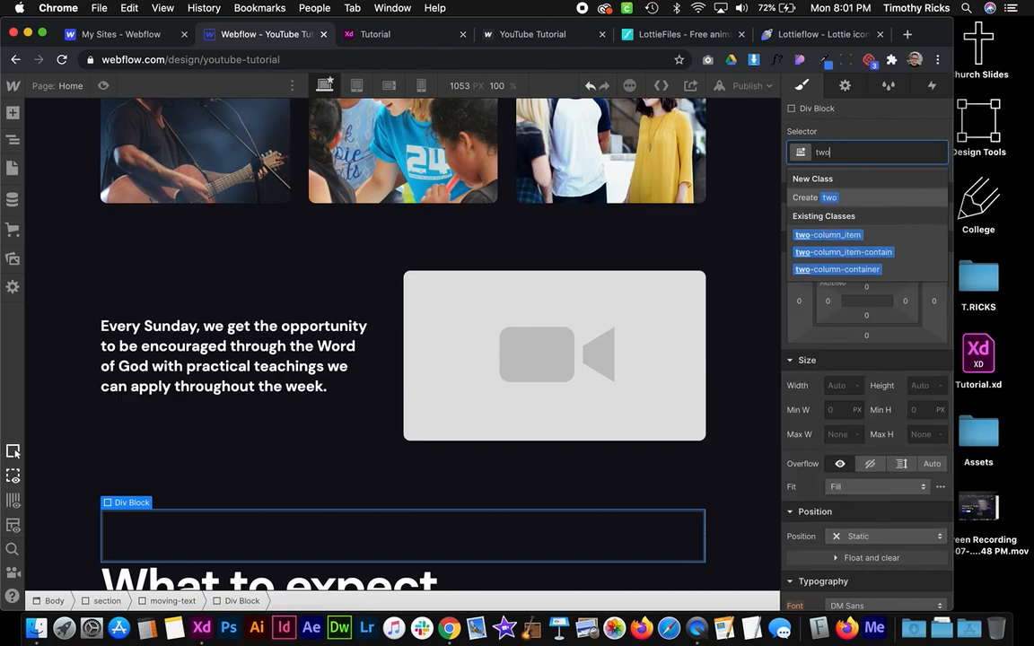
{"action": "type", "text": "-column"}
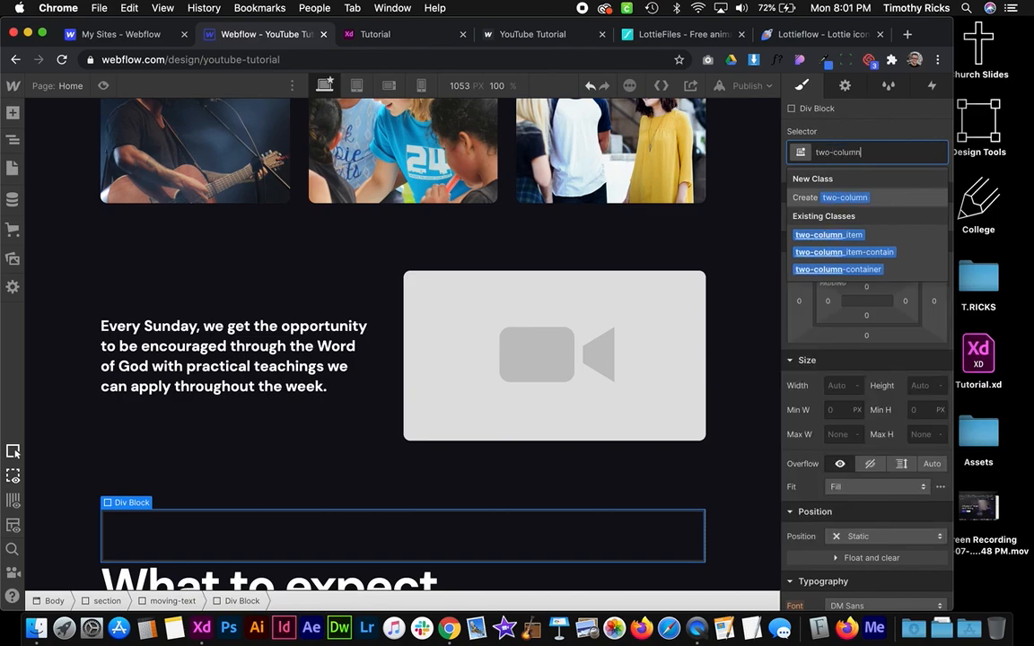
{"action": "type", "text": "-text-con"}
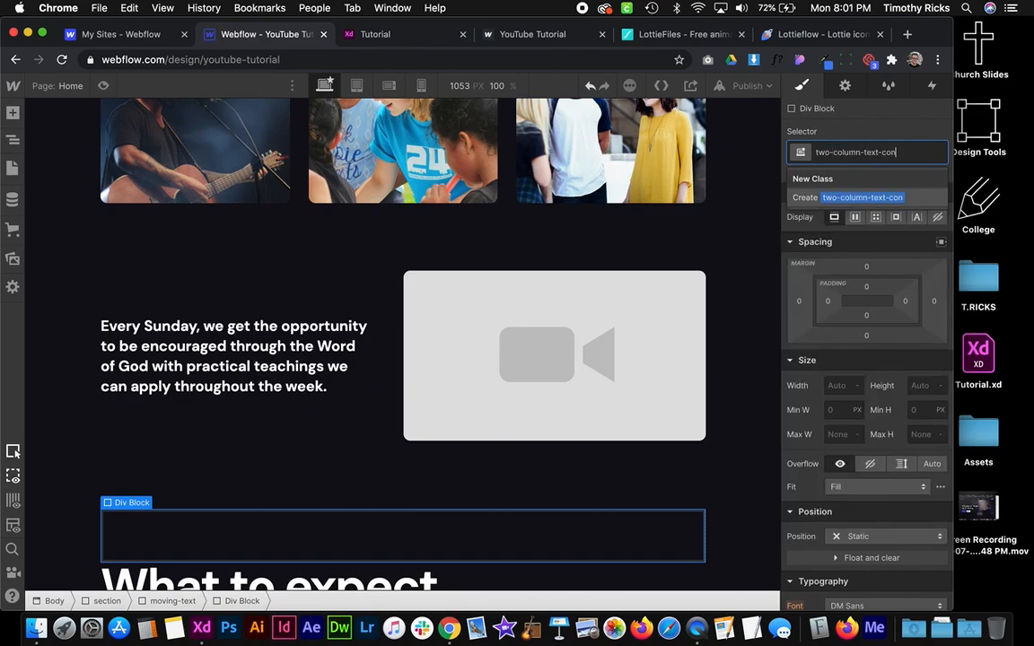
{"action": "type", "text": "tainer"}
{"action": "key", "text": "Return"}
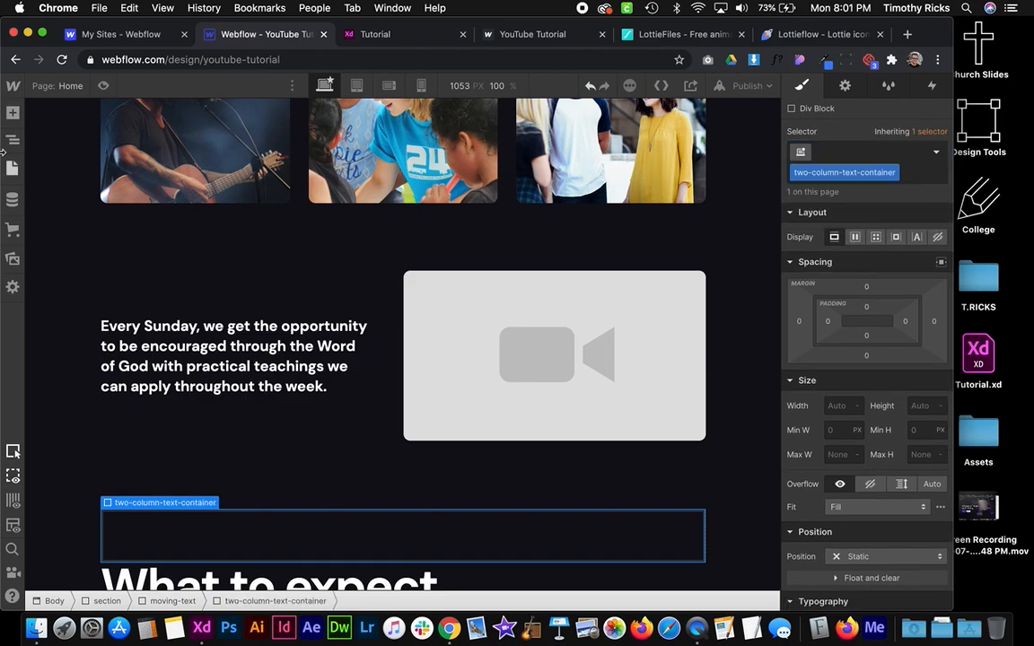
Move the "What to expect" heading into the two-column-text-container div
{"action": "left_click", "coordinate": [32, 138]}
{"action": "left_click", "coordinate": [13, 139]}
{"action": "left_click", "coordinate": [309, 542]}
{"action": "left_click", "coordinate": [13, 139]}
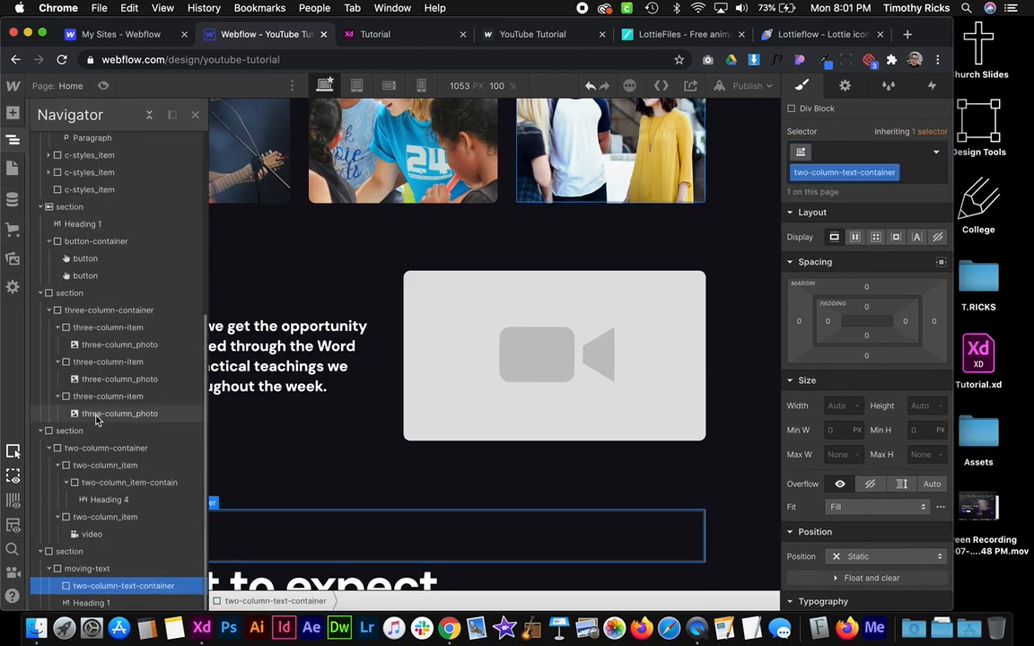
{"action": "left_click", "coordinate": [102, 603]}
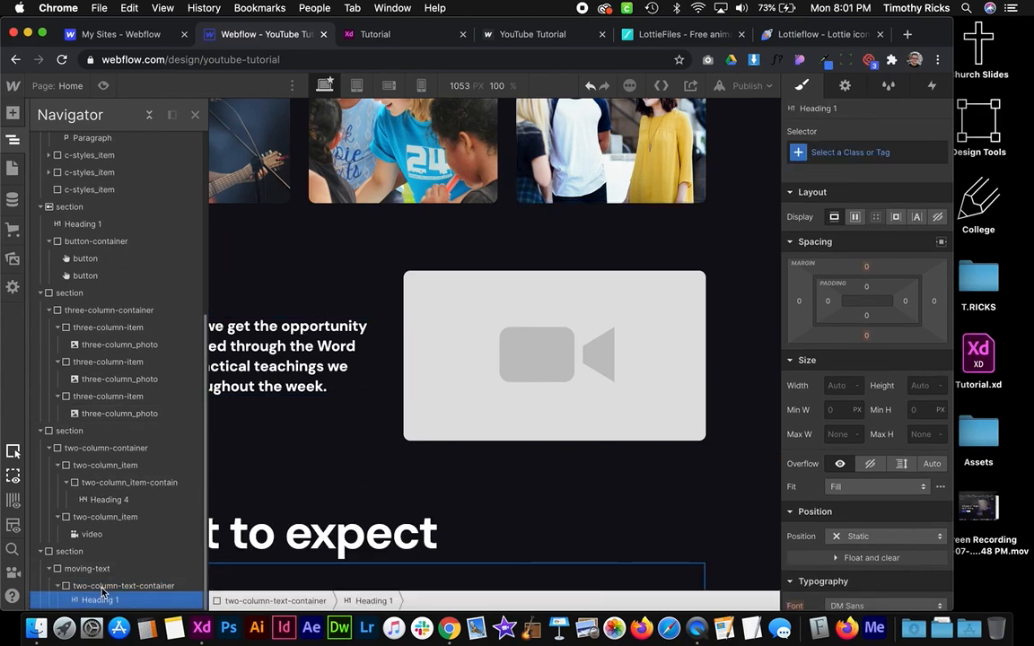
{"action": "left_click", "coordinate": [226, 512]}
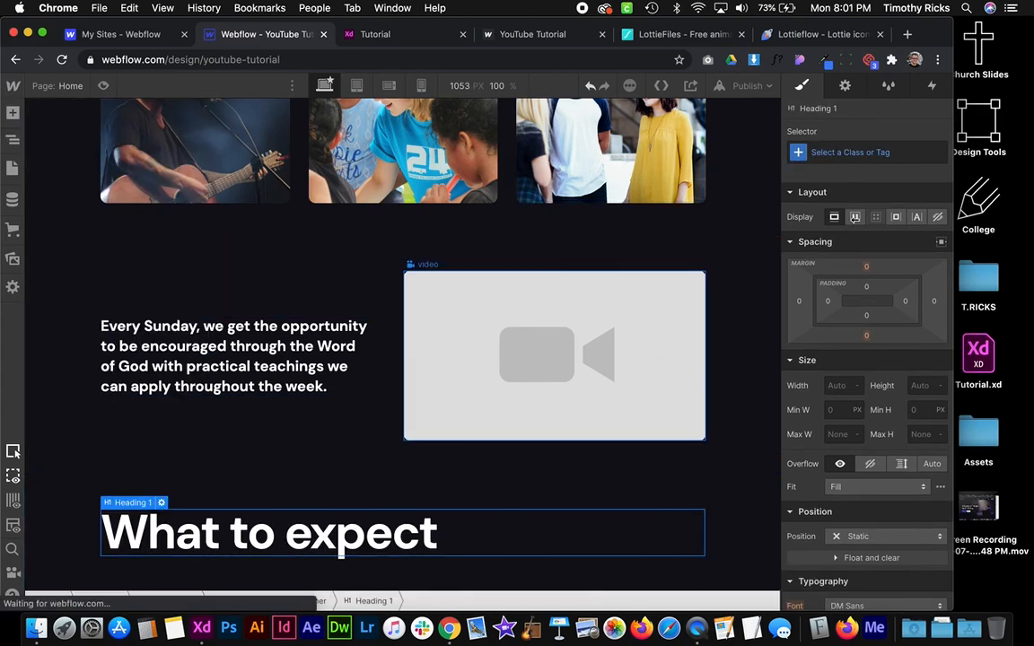
Give the "What to expect" heading the class display-text
{"action": "left_click", "coordinate": [885, 156]}
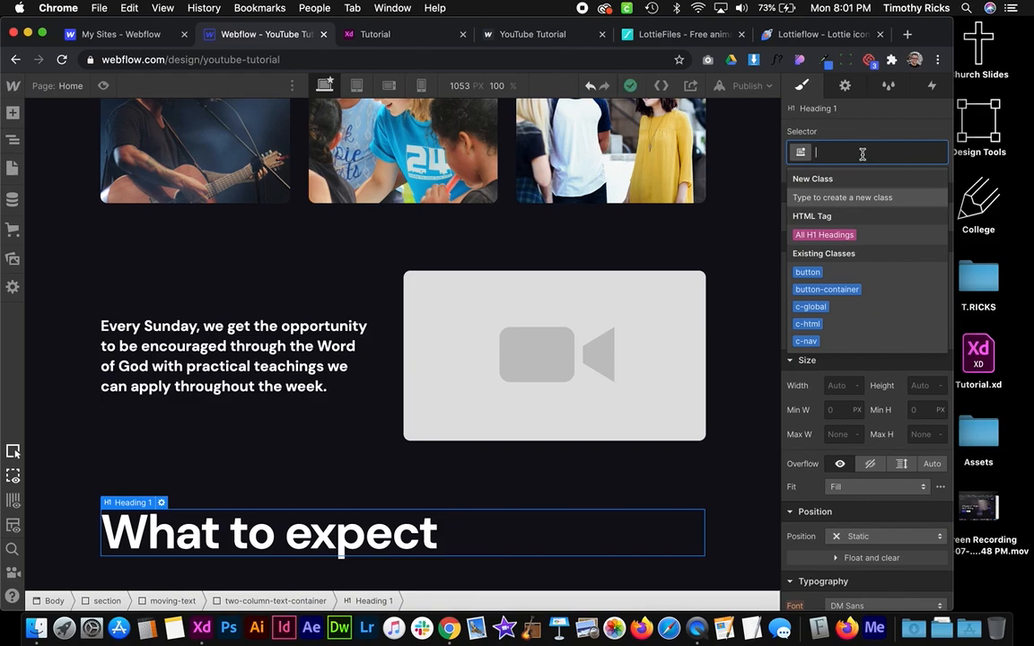
{"action": "type", "text": "display-"}
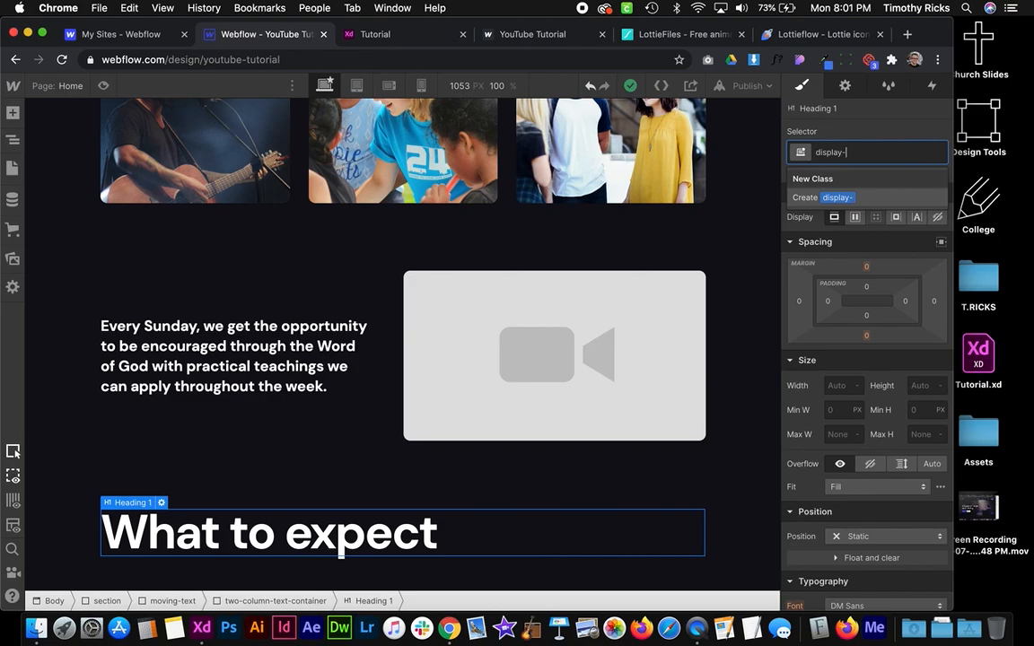
{"action": "key", "text": "Return"}
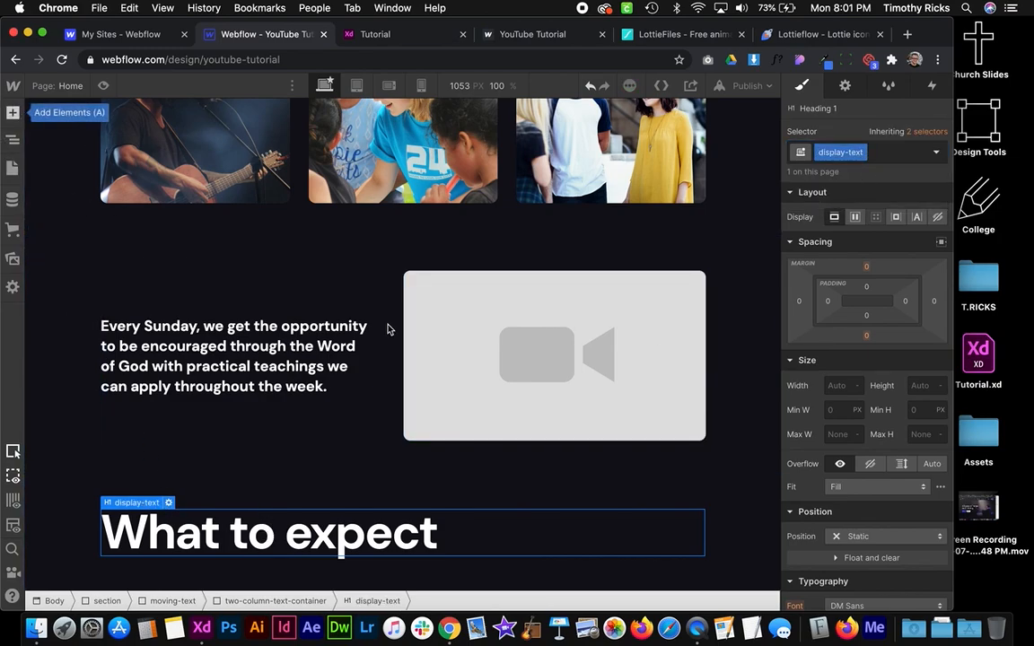
Check the line beside the heading in the XD design, and add a Div Block with class moving-text-line below the Webflow heading
{"action": "key", "text": "ctrl+Right"}
{"action": "double_click", "coordinate": [654, 229]}
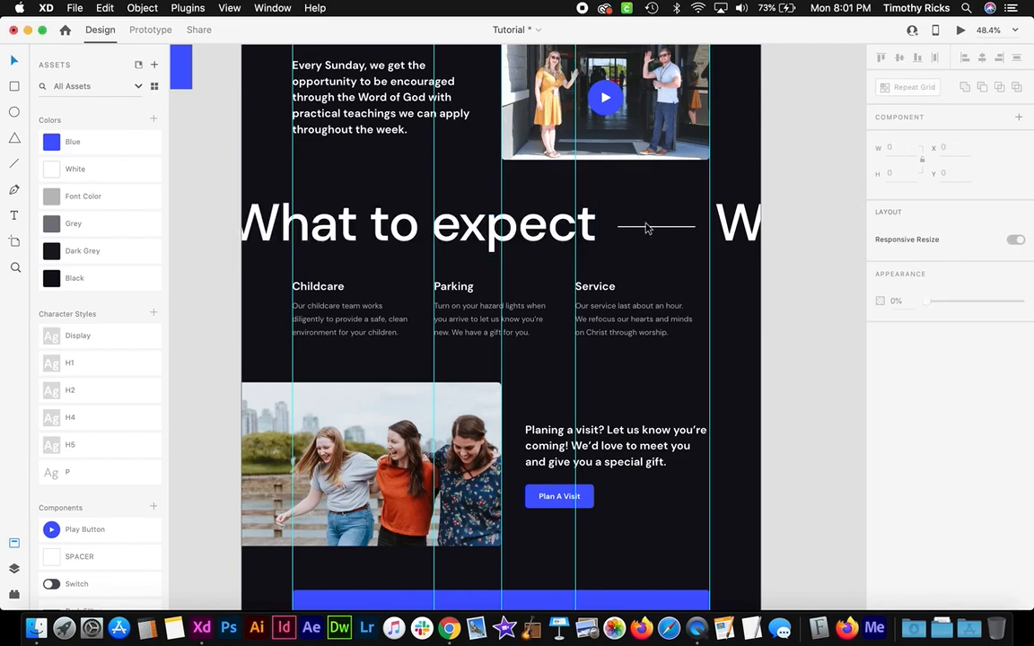
{"action": "key", "text": "ctrl+Left"}
{"action": "left_click", "coordinate": [13, 113]}
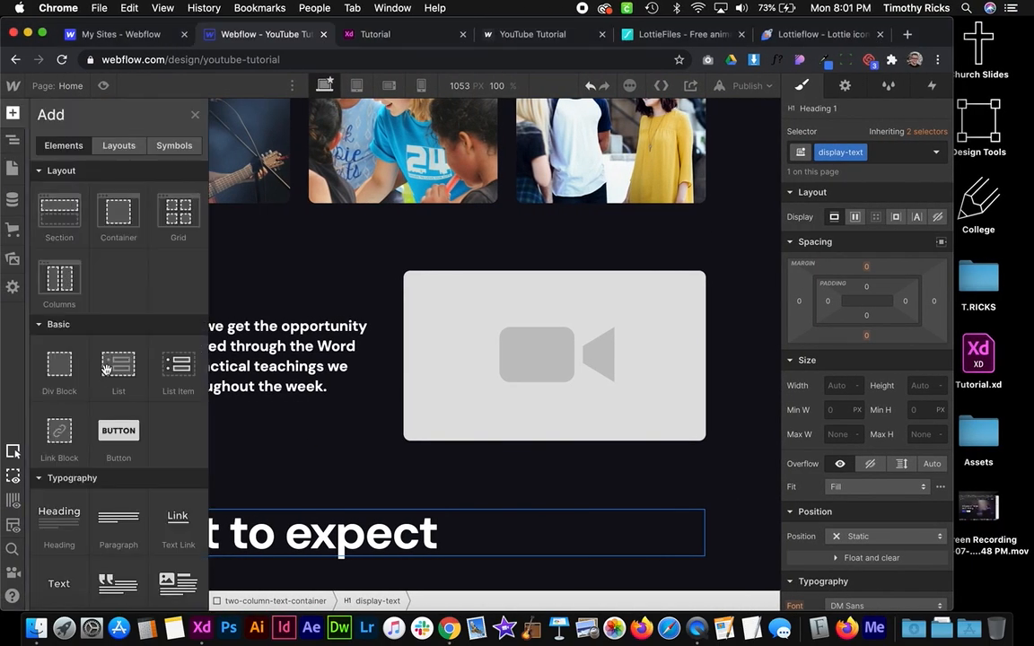
{"action": "left_click_drag", "start_coordinate": [413, 537], "coordinate": [413, 537]}
{"action": "scroll", "coordinate": [393, 530], "scroll_direction": "down", "scroll_amount": 1}
{"action": "left_click", "coordinate": [848, 154]}
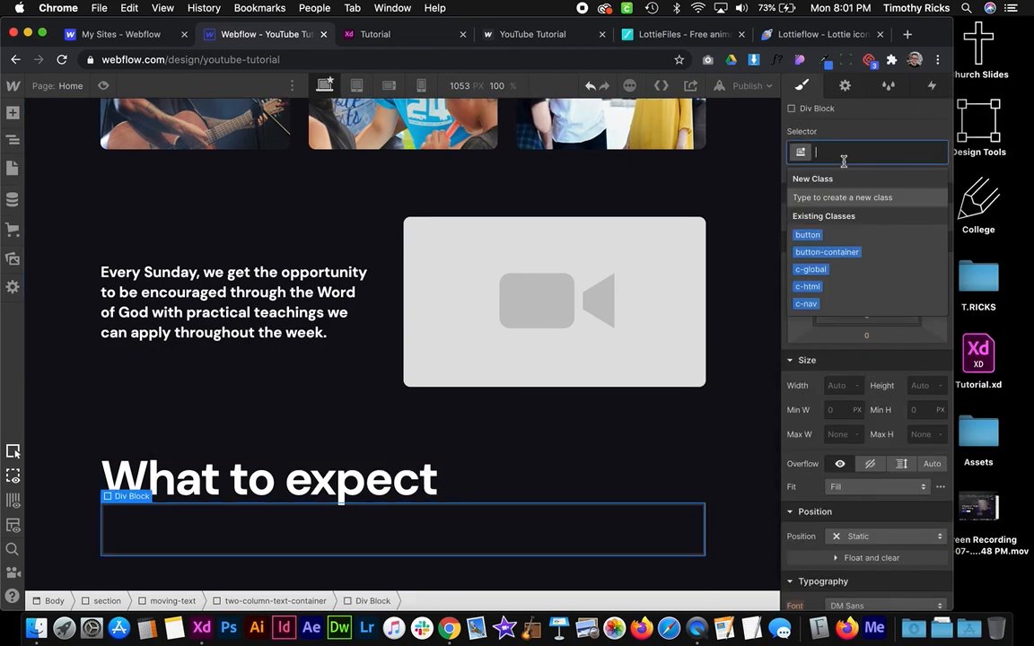
{"action": "type", "text": "moving-"}
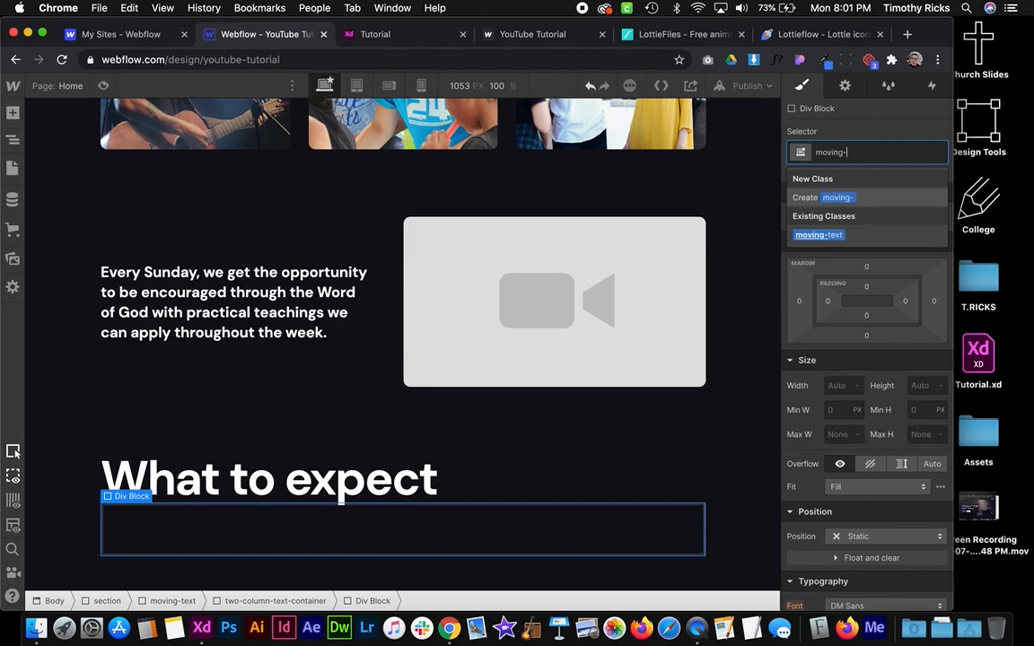
{"action": "type", "text": "text-line"}
{"action": "key", "text": "Return"}
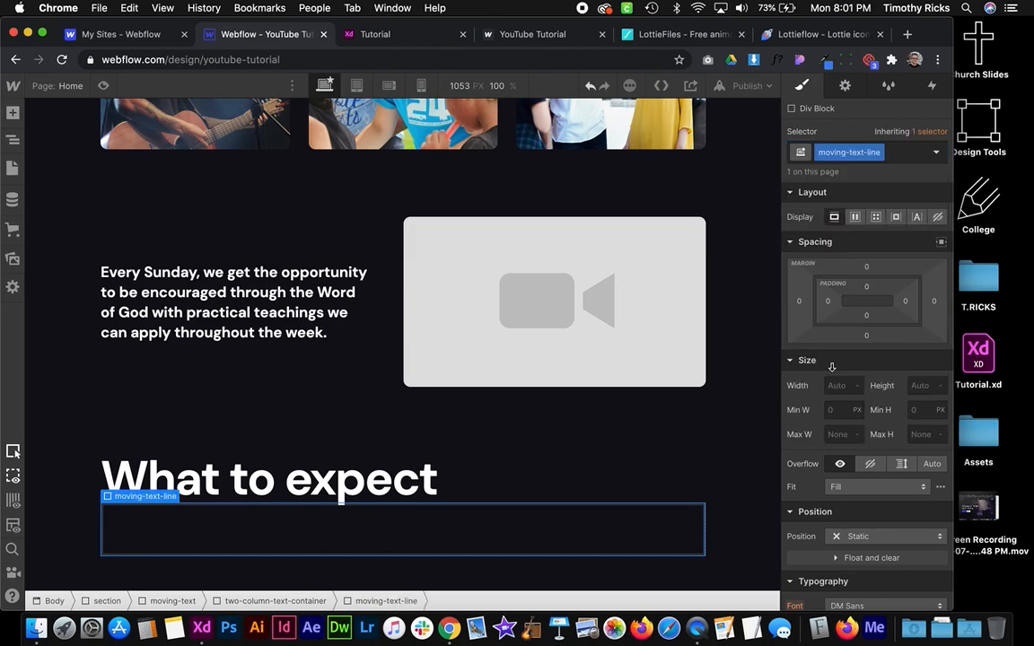
Set the moving-text-line div's width to 10em and its height to 0.2em
{"action": "left_click", "coordinate": [834, 384]}
{"action": "key", "text": "Return"}
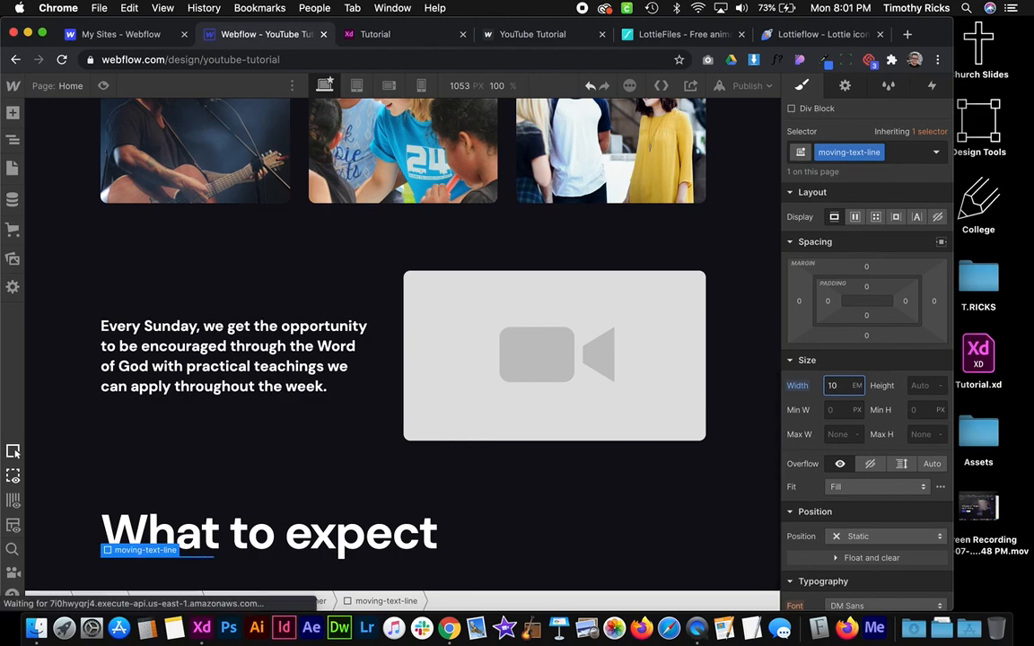
{"action": "left_click", "coordinate": [918, 386]}
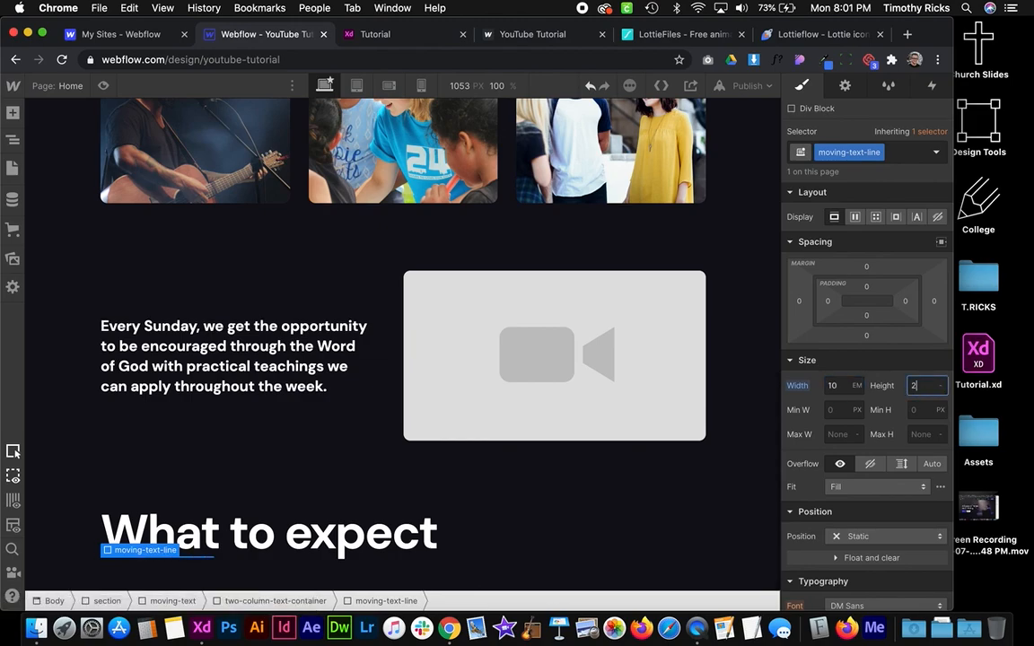
{"action": "type", "text": "2em"}
{"action": "key", "text": "Return"}
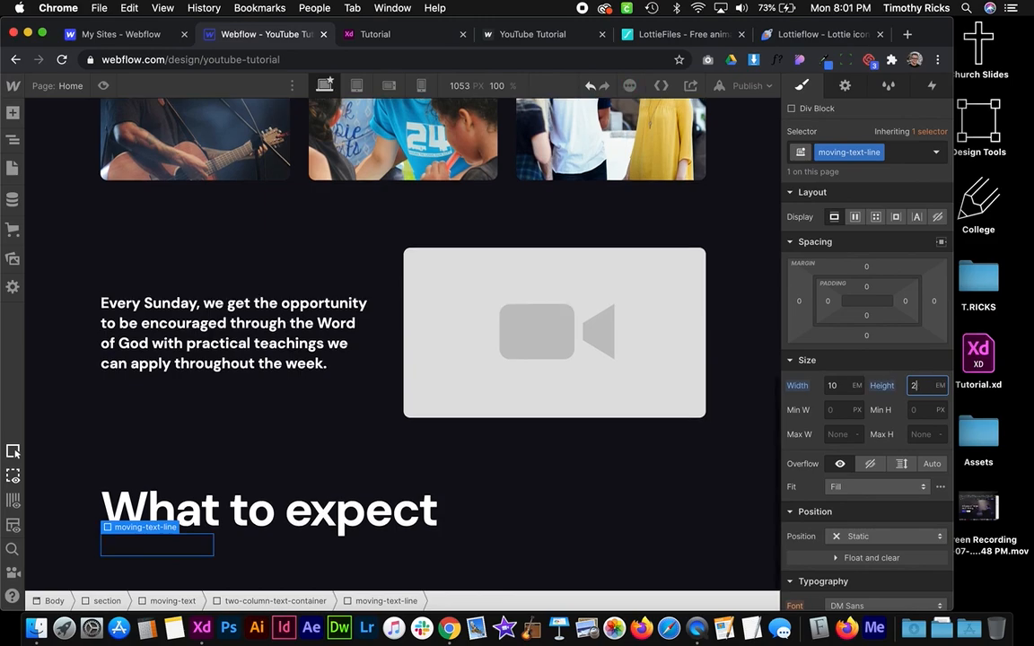
{"action": "key", "text": "Down"}
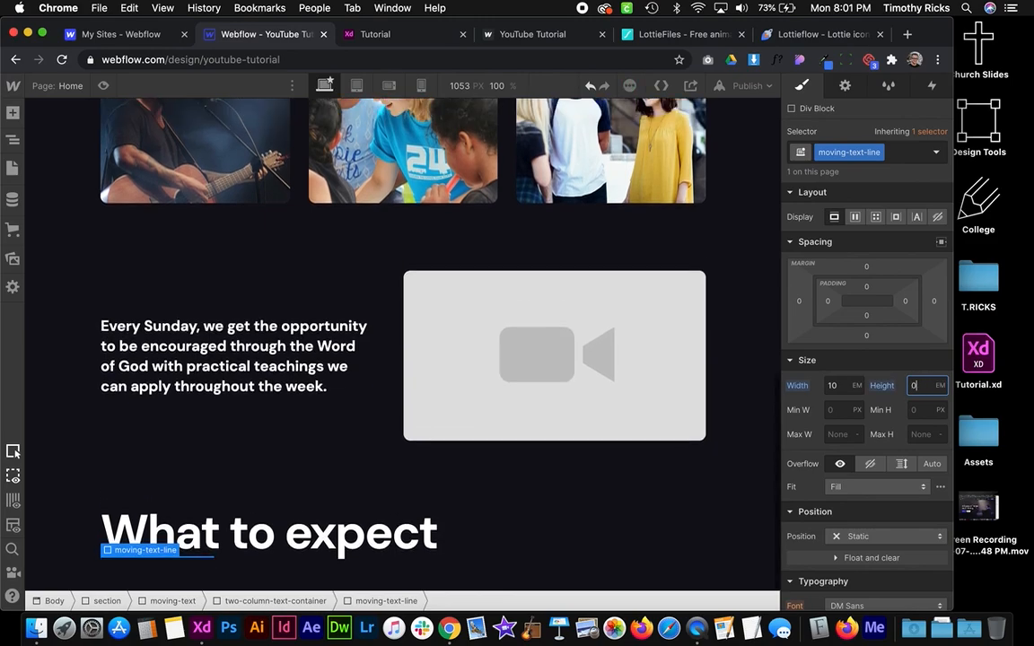
{"action": "key", "text": "BackSpace"}
{"action": "type", "text": "0.3"}
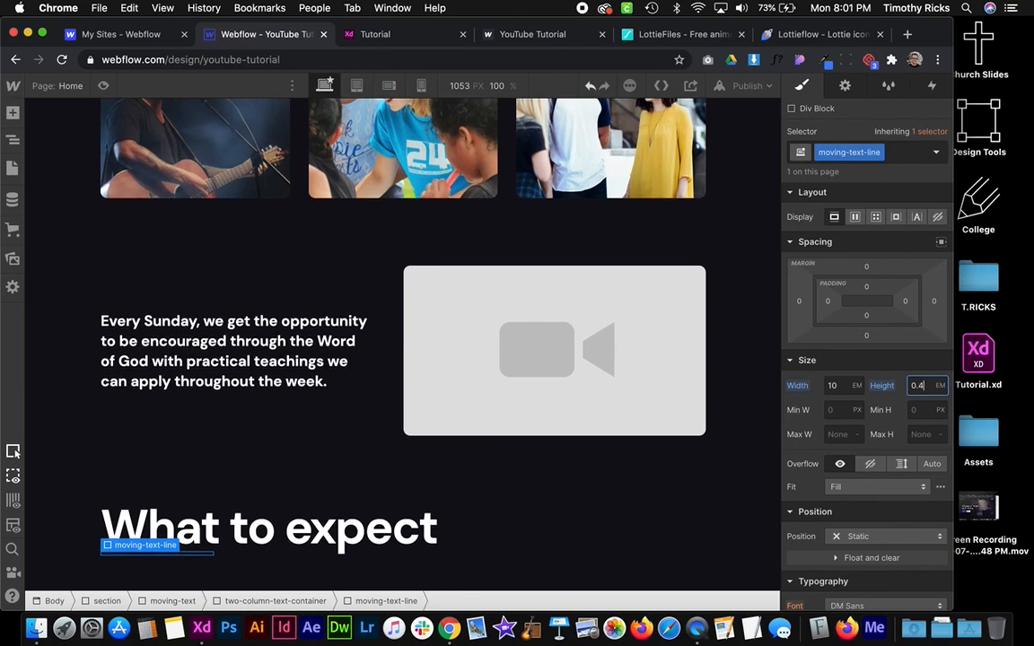
{"action": "key", "text": "BackSpace"}
{"action": "type", "text": "2"}
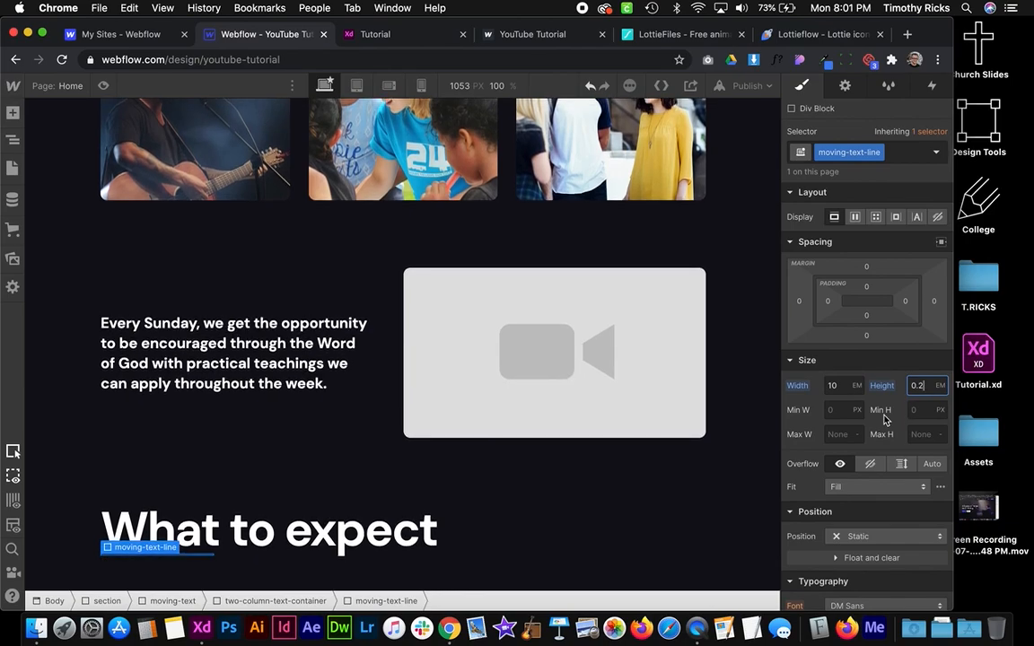
{"action": "scroll", "coordinate": [884, 421], "scroll_direction": "down", "scroll_amount": 10}
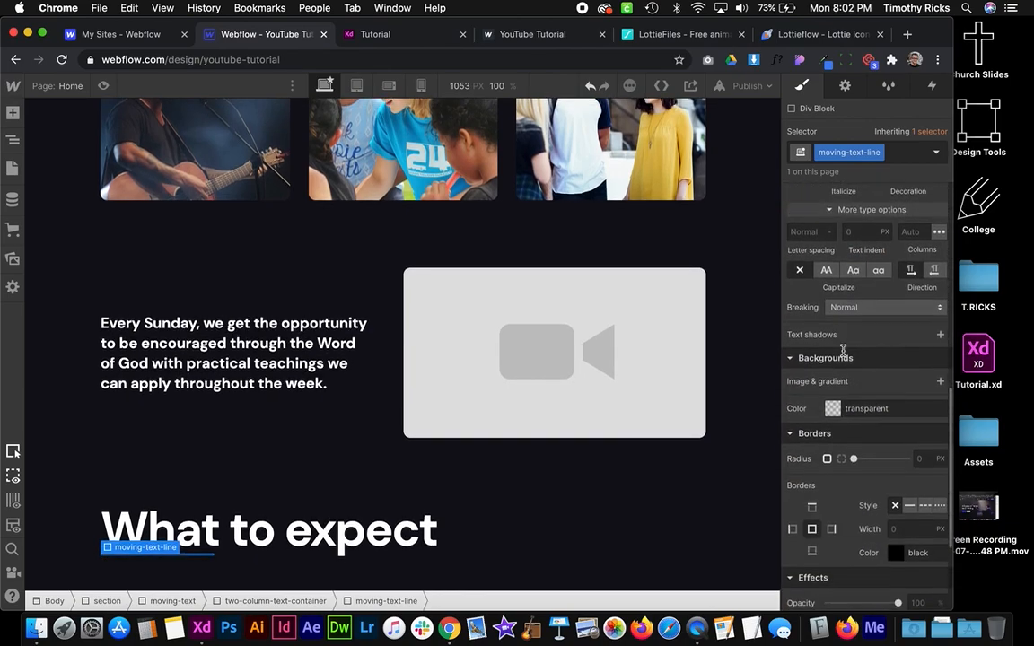
Set the moving-text-line div's background color to the White swatch
{"action": "scroll", "coordinate": [835, 377], "scroll_direction": "down", "scroll_amount": 1}
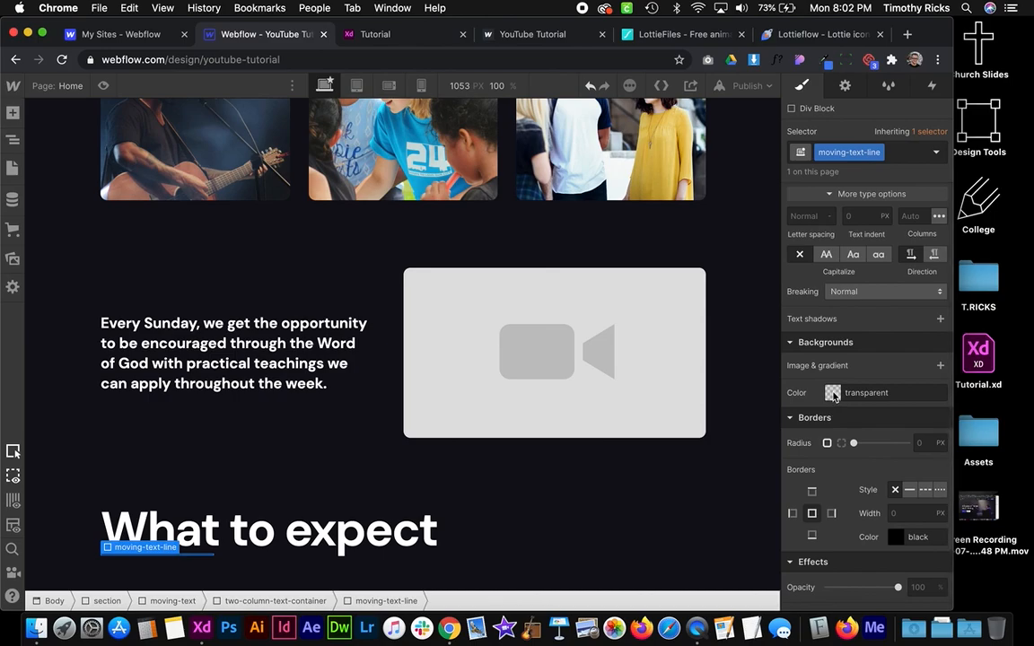
{"action": "left_click", "coordinate": [833, 393]}
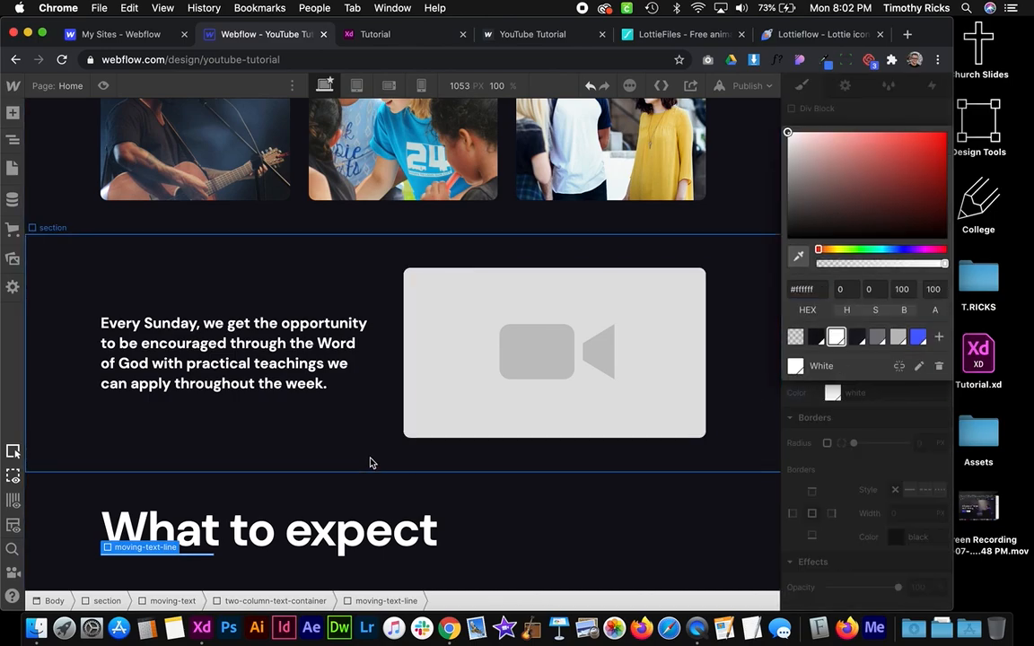
{"action": "left_click", "coordinate": [346, 461]}
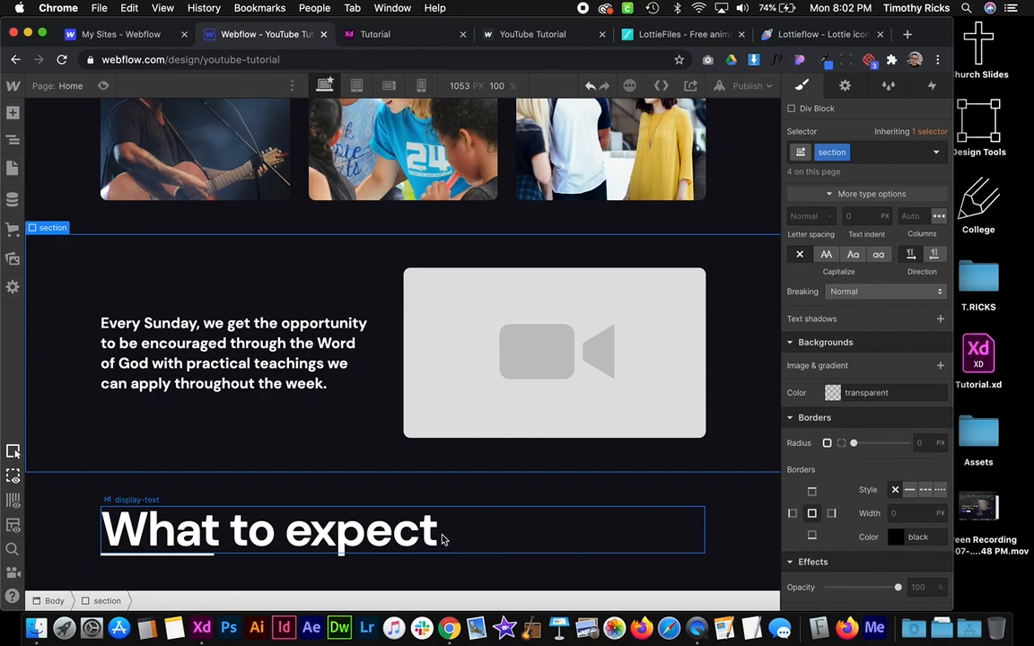
Make the two-column-text-container a horizontal flex layout, with its children aligned to center and justified to start
{"action": "left_click", "coordinate": [441, 538]}
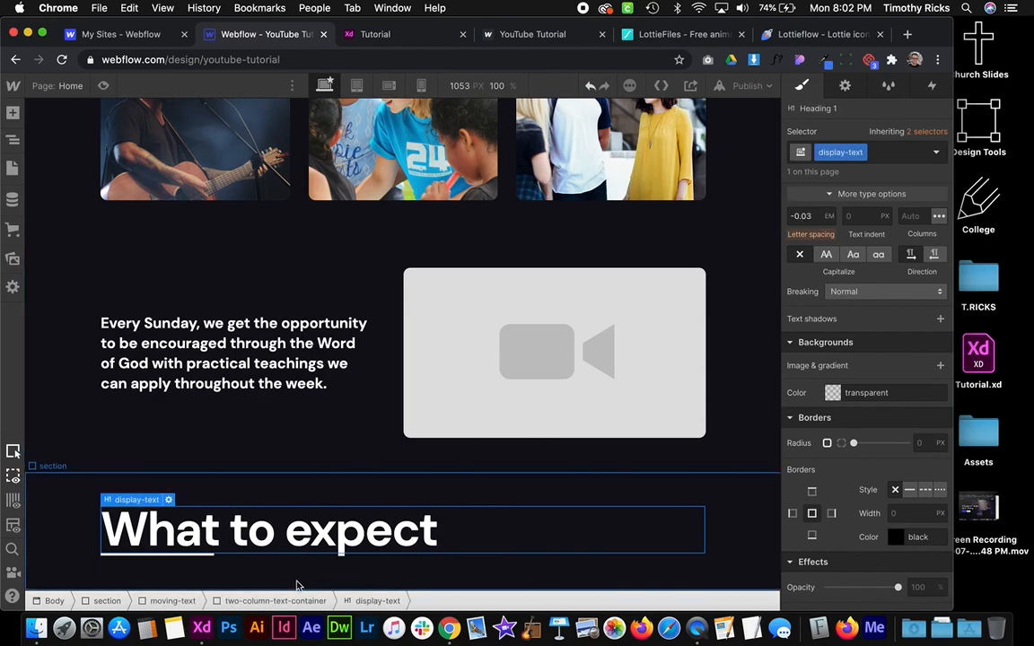
{"action": "left_click", "coordinate": [13, 140]}
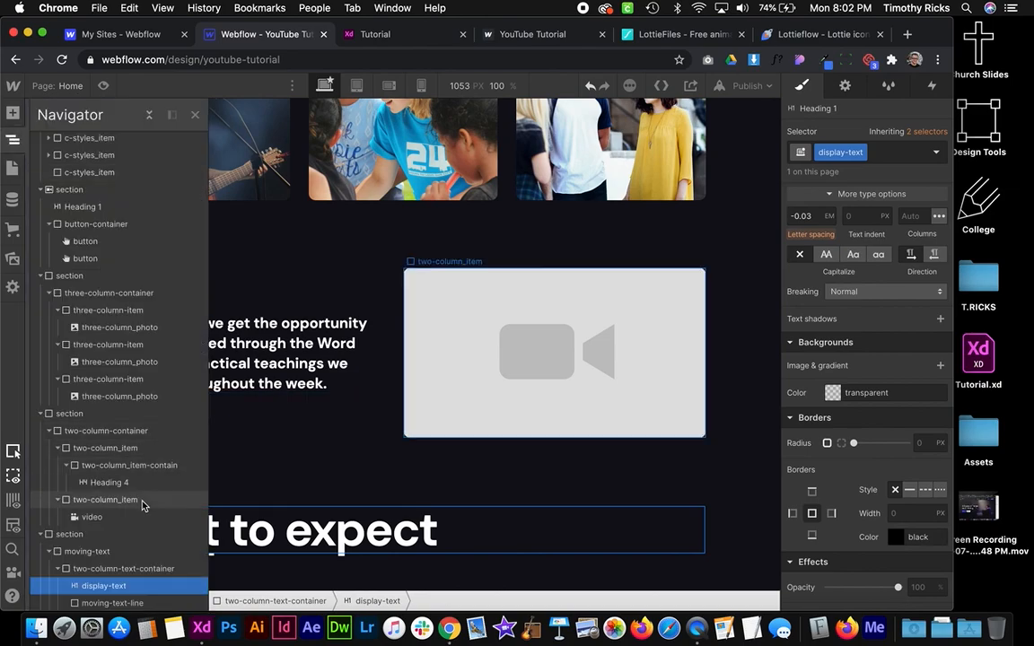
{"action": "left_click", "coordinate": [117, 569]}
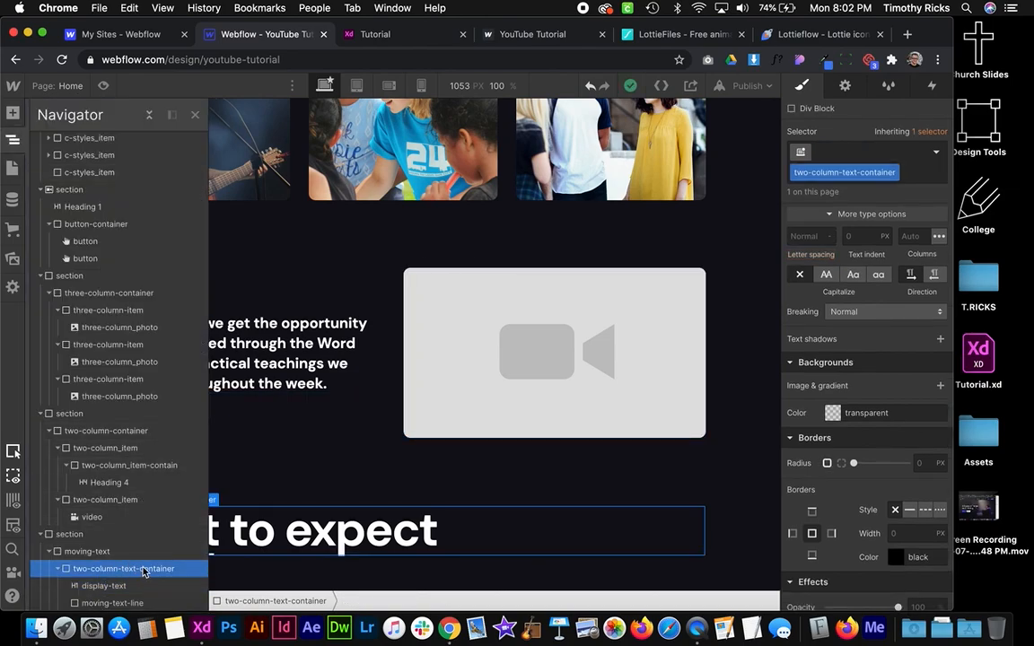
{"action": "left_click", "coordinate": [12, 139]}
{"action": "scroll", "coordinate": [851, 346], "scroll_direction": "up", "scroll_amount": 10}
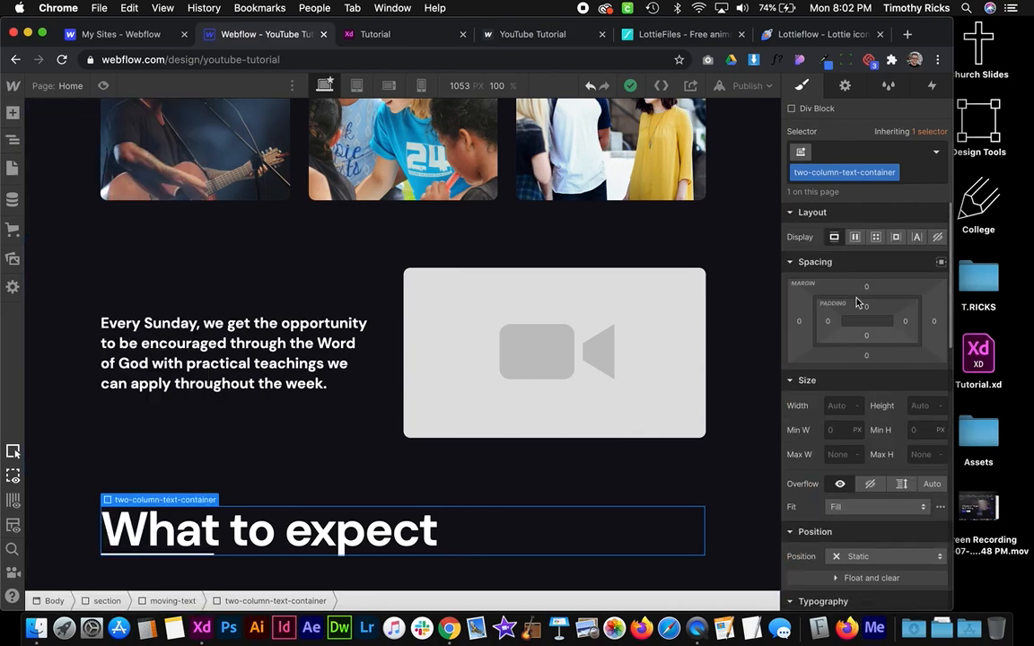
{"action": "left_click", "coordinate": [854, 237]}
{"action": "left_click", "coordinate": [860, 288]}
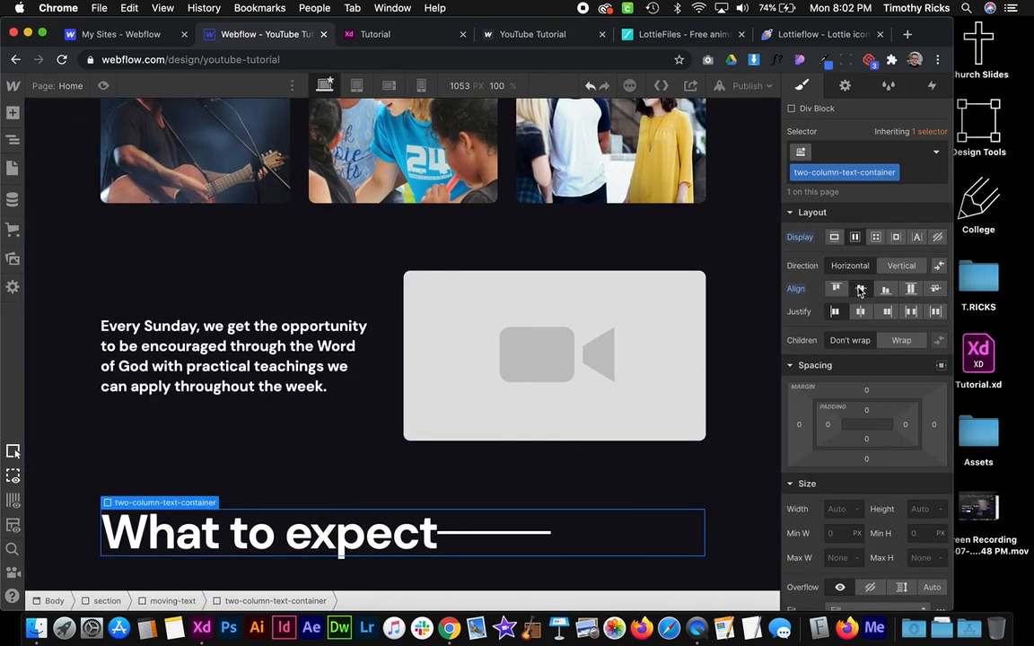
{"action": "left_click", "coordinate": [833, 312]}
Set the moving-text-line div's height to 0.15em
{"action": "left_click", "coordinate": [449, 534]}
{"action": "left_click", "coordinate": [921, 455]}
{"action": "left_click", "coordinate": [678, 517]}
{"action": "left_click", "coordinate": [542, 533]}
{"action": "left_click", "coordinate": [929, 455]}
{"action": "type", "text": "0.2"}
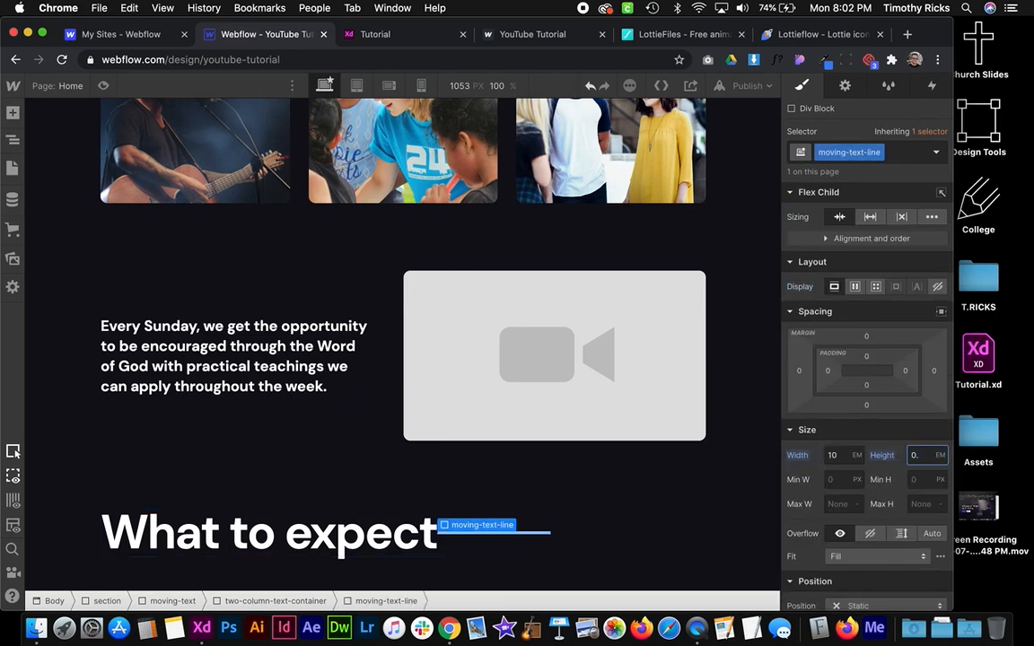
{"action": "key", "text": "Return"}
{"action": "left_click", "coordinate": [700, 470]}
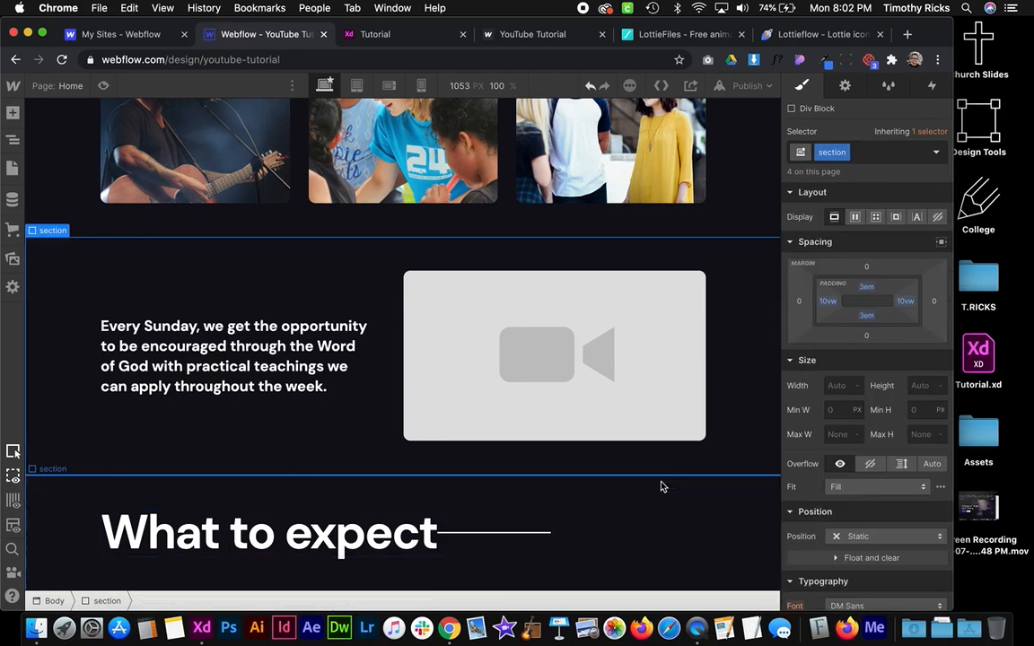
Set the moving-text-line div's width to 8em
{"action": "left_click", "coordinate": [499, 538]}
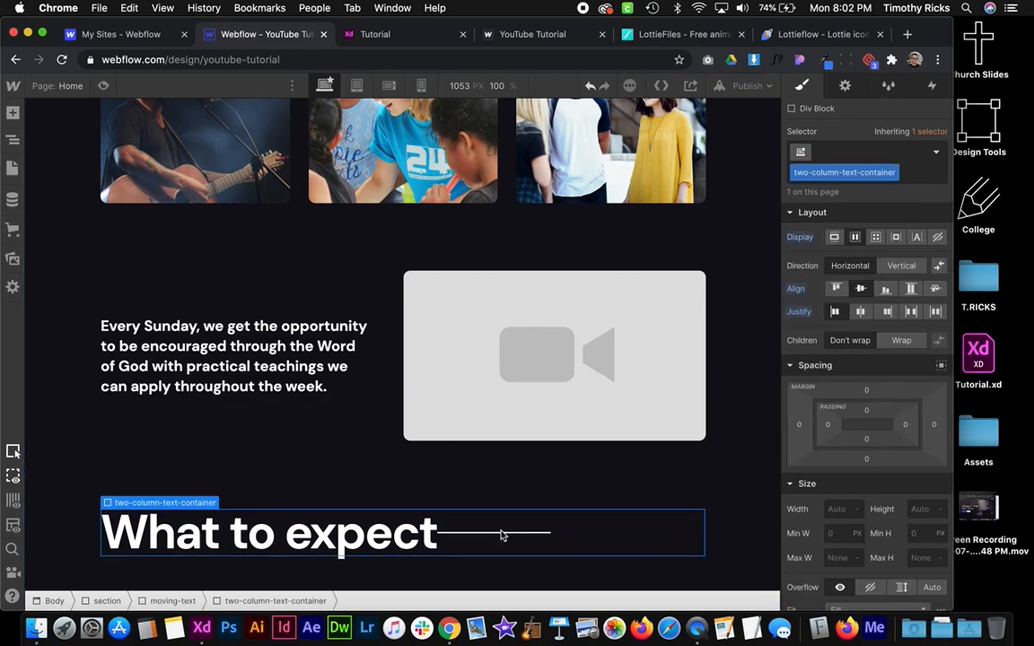
{"action": "left_click", "coordinate": [499, 534]}
{"action": "left_click", "coordinate": [835, 455]}
{"action": "type", "text": "9"}
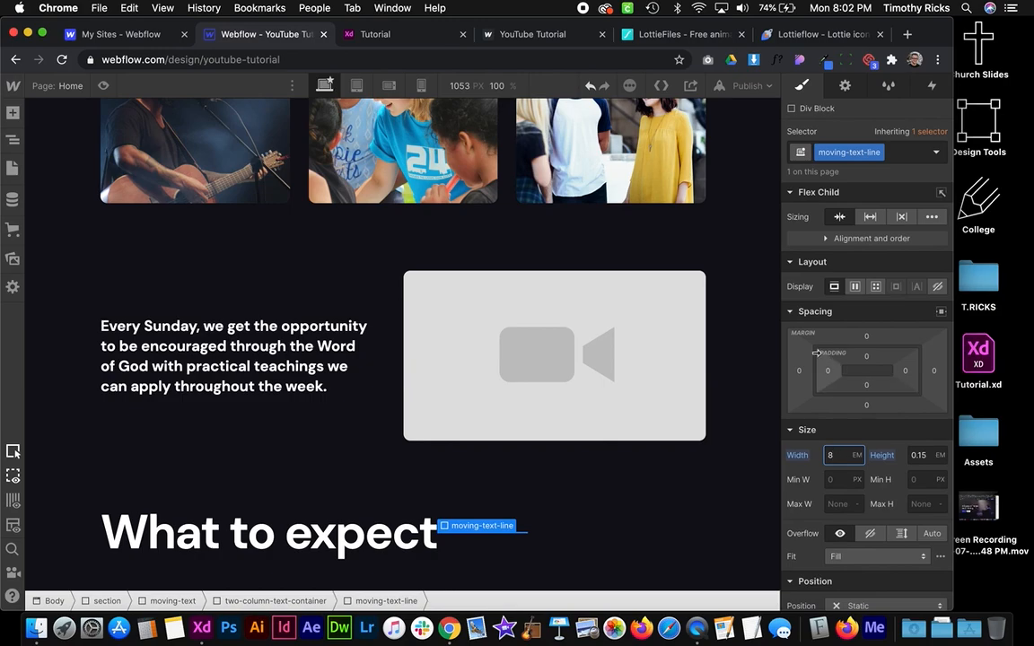
Give the moving-text-line div left and right margins of 1em each
{"action": "left_click", "coordinate": [801, 371]}
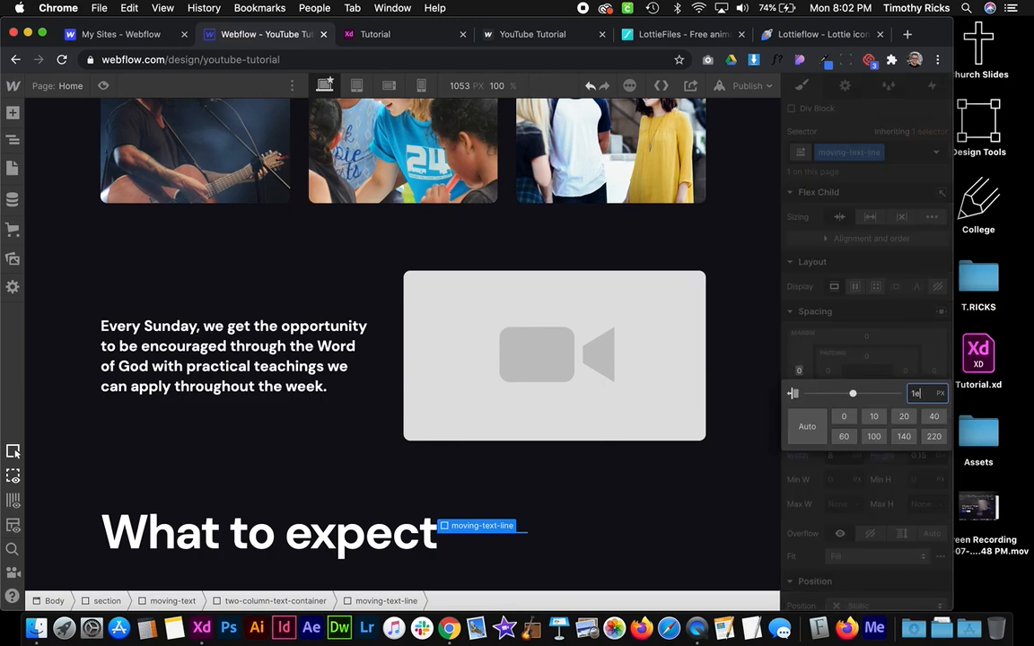
{"action": "type", "text": "1em"}
{"action": "key", "text": "Return"}
{"action": "left_click", "coordinate": [936, 372]}
{"action": "type", "text": "1em"}
{"action": "key", "text": "Return"}
{"action": "left_click", "coordinate": [615, 467]}
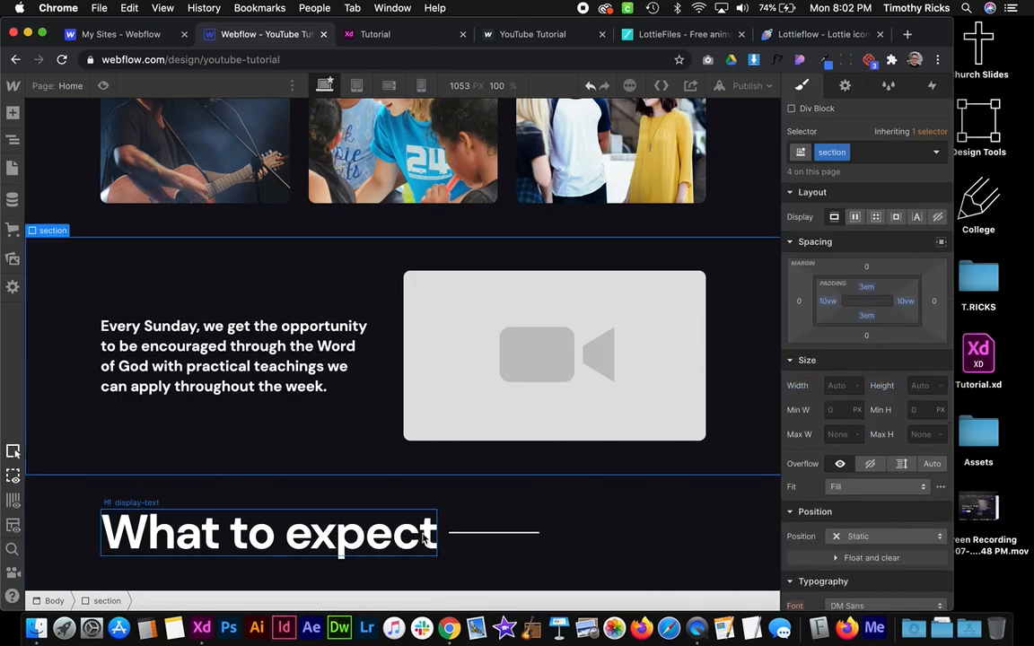
Copy the "What to expect" heading and paste the duplicate after the line in the two-column-text-container
{"action": "left_click", "coordinate": [424, 536]}
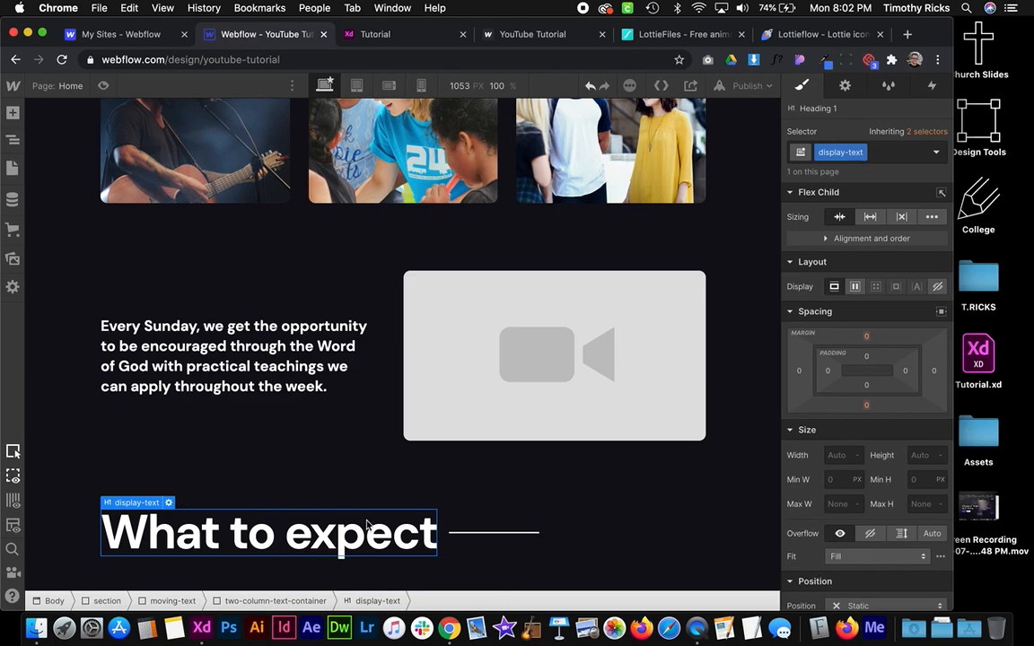
{"action": "left_click", "coordinate": [576, 533]}
{"action": "left_click", "coordinate": [530, 539]}
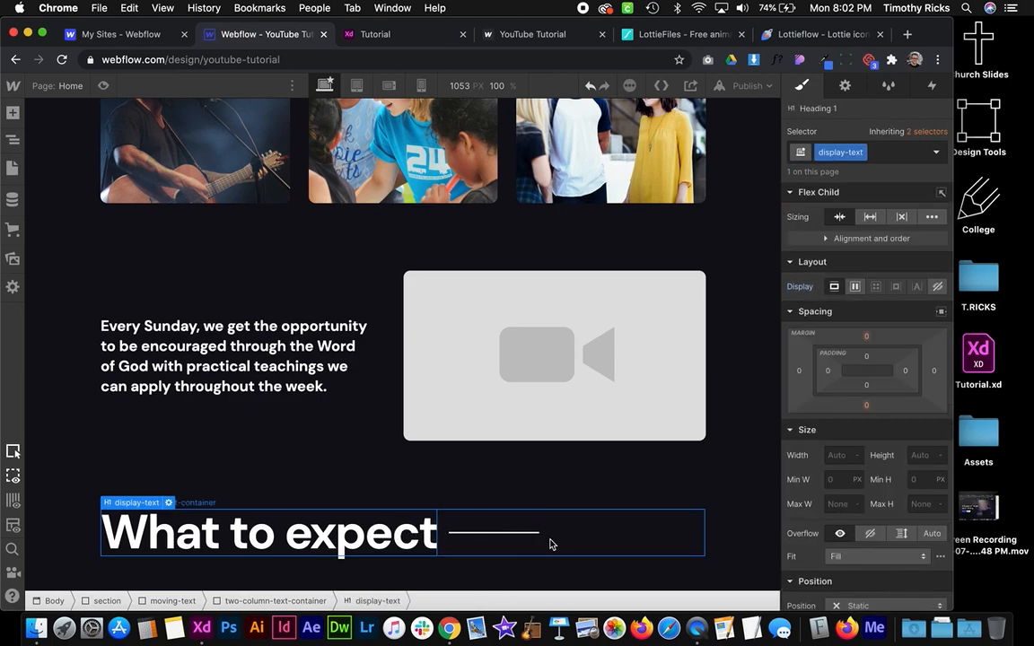
{"action": "left_click", "coordinate": [611, 533]}
{"action": "key", "text": "super+v"}
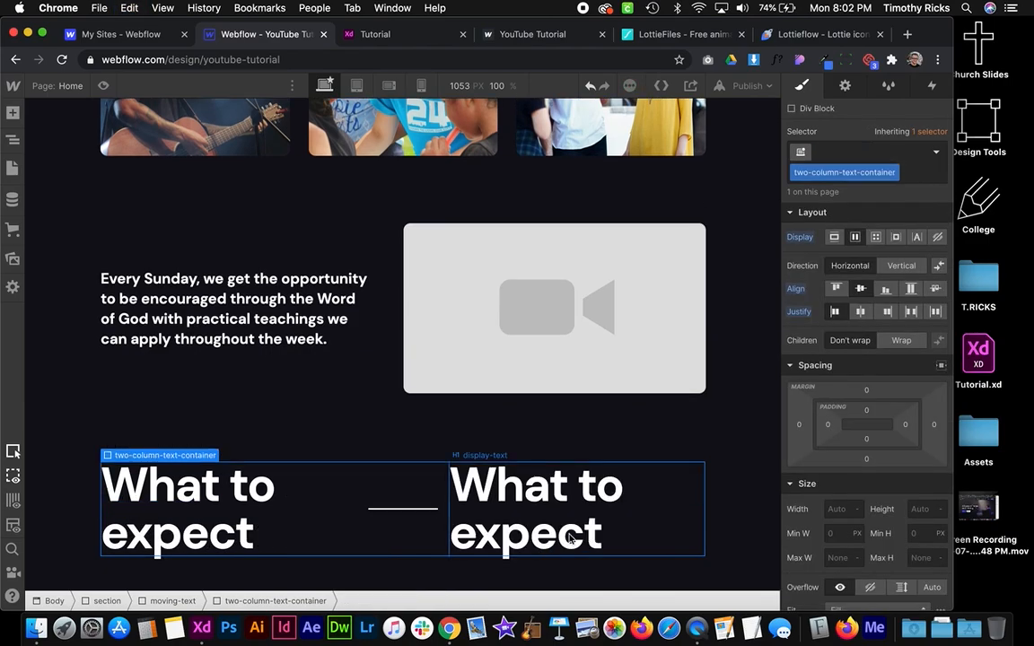
Copy the moving-text-line div and paste the duplicate after the second heading in the same container
{"action": "left_click", "coordinate": [418, 510]}
{"action": "key", "text": "super+c"}
{"action": "left_click", "coordinate": [405, 538]}
{"action": "key", "text": "super+v"}
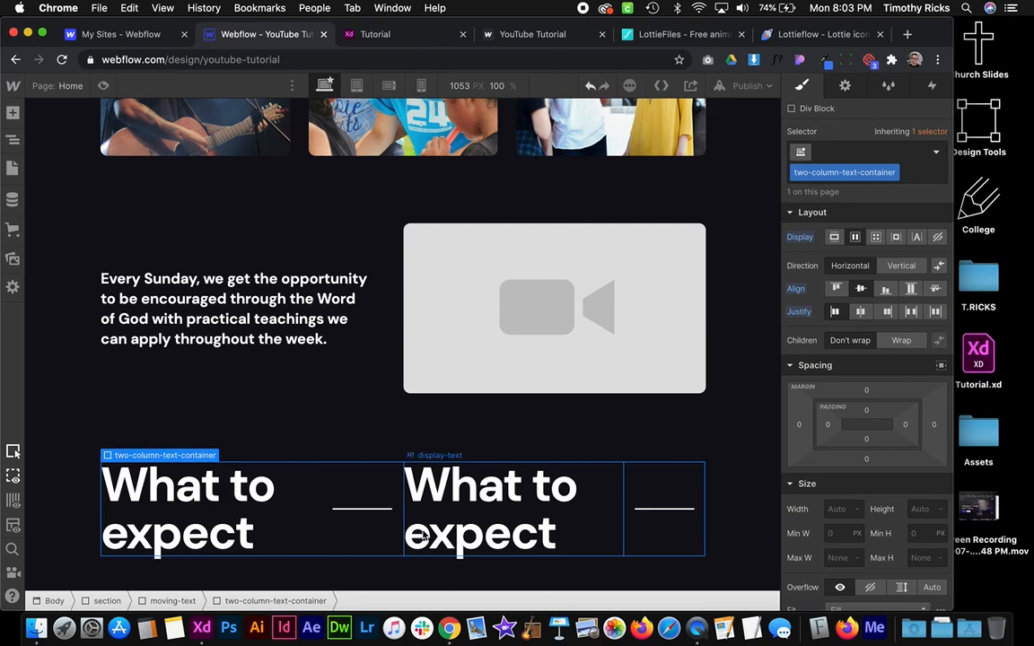
Set the display-text class's Breaking option to No Wrap so each heading stays on one line
{"action": "left_click", "coordinate": [194, 519]}
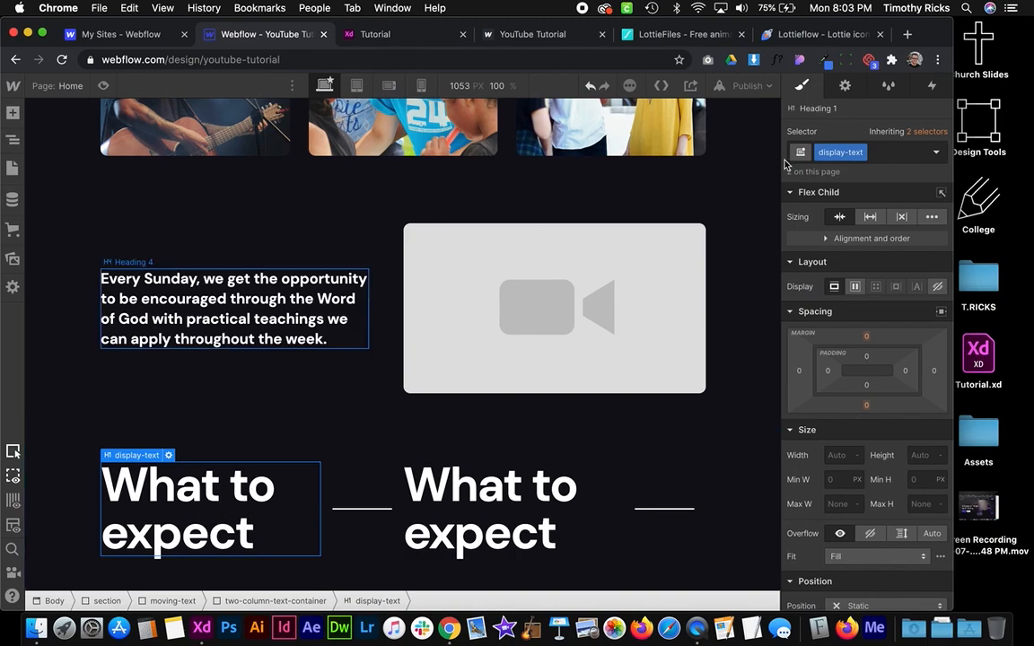
{"action": "scroll", "coordinate": [835, 359], "scroll_direction": "down", "scroll_amount": 10}
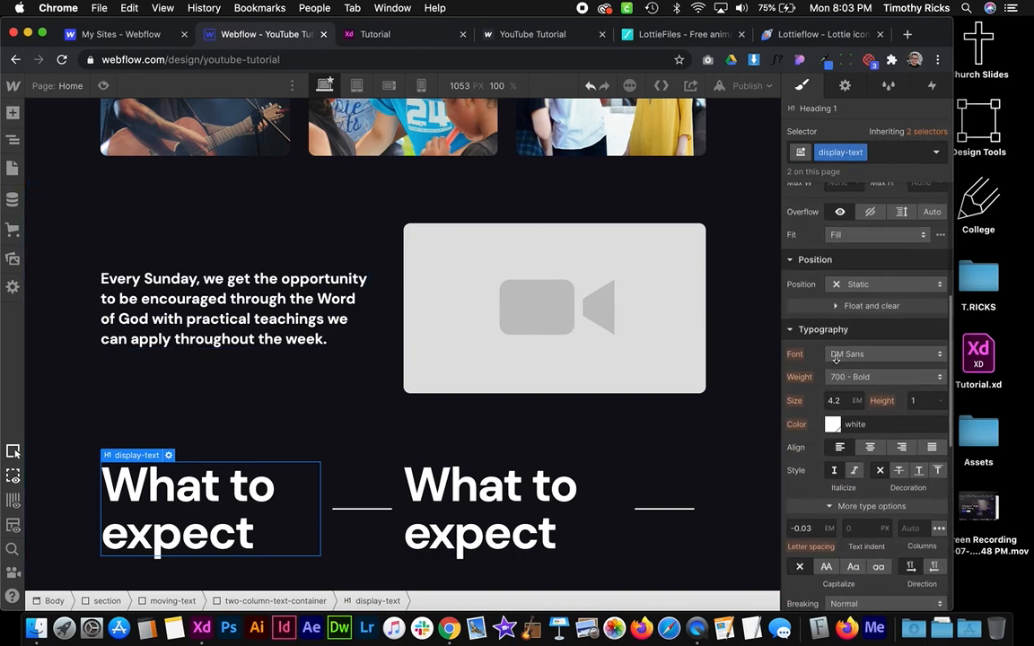
{"action": "scroll", "coordinate": [869, 466], "scroll_direction": "down", "scroll_amount": 2}
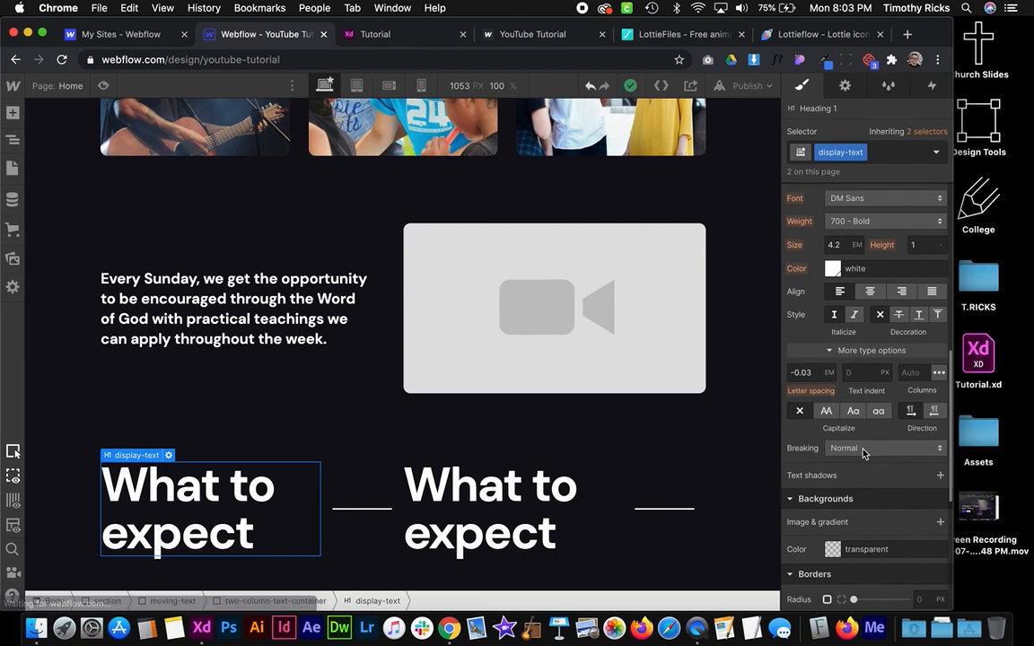
{"action": "left_click", "coordinate": [857, 449]}
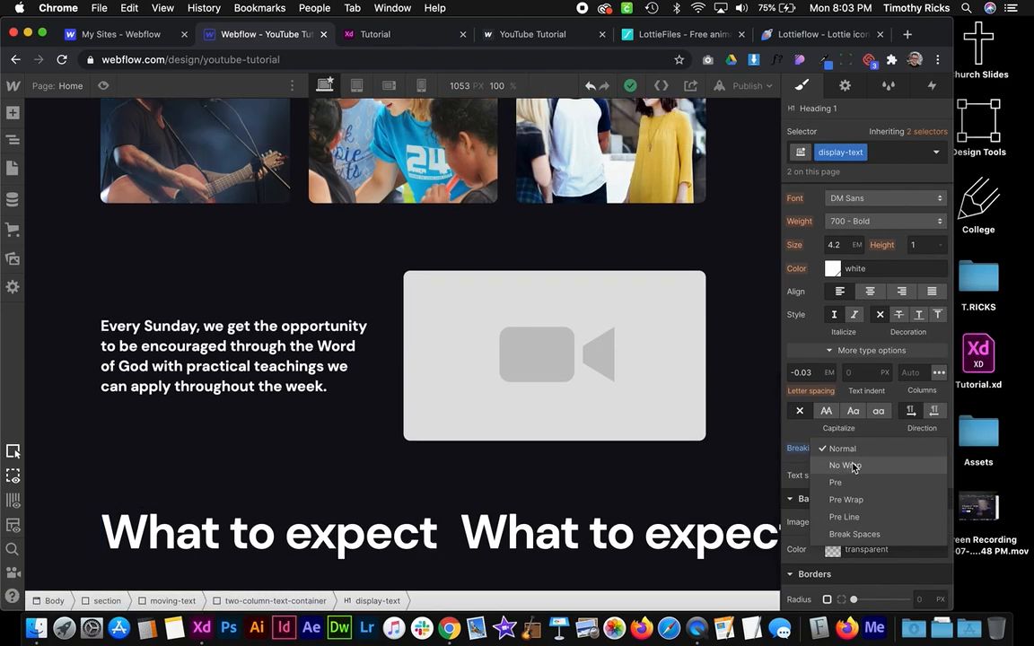
{"action": "left_click", "coordinate": [853, 467]}
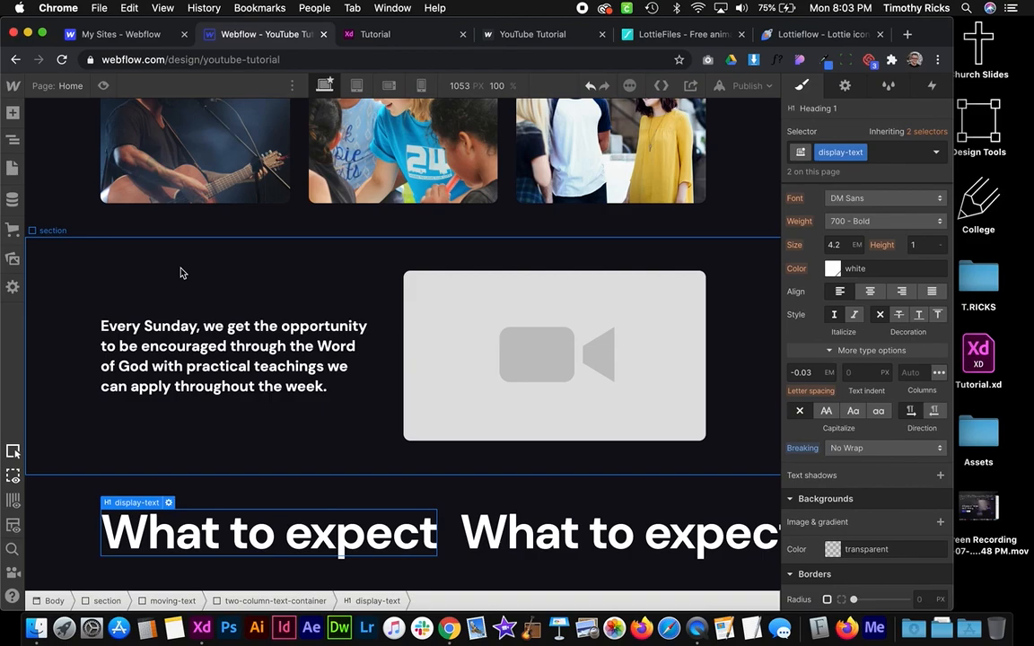
Select the first moving-text-line div and set its minimum width to 8em
{"action": "left_click", "coordinate": [14, 141]}
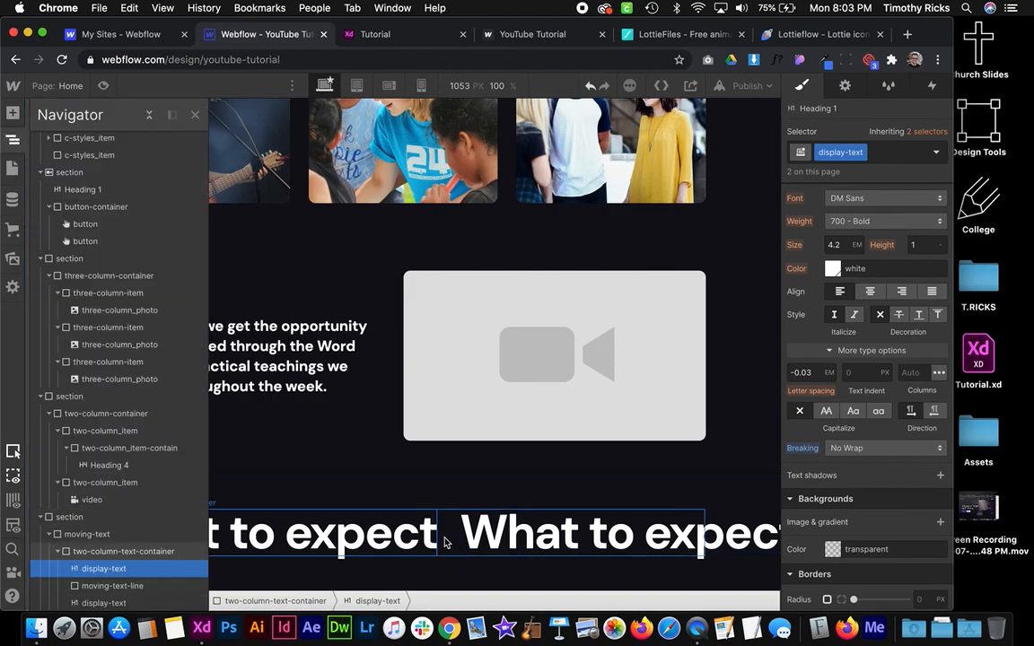
{"action": "left_click", "coordinate": [113, 585]}
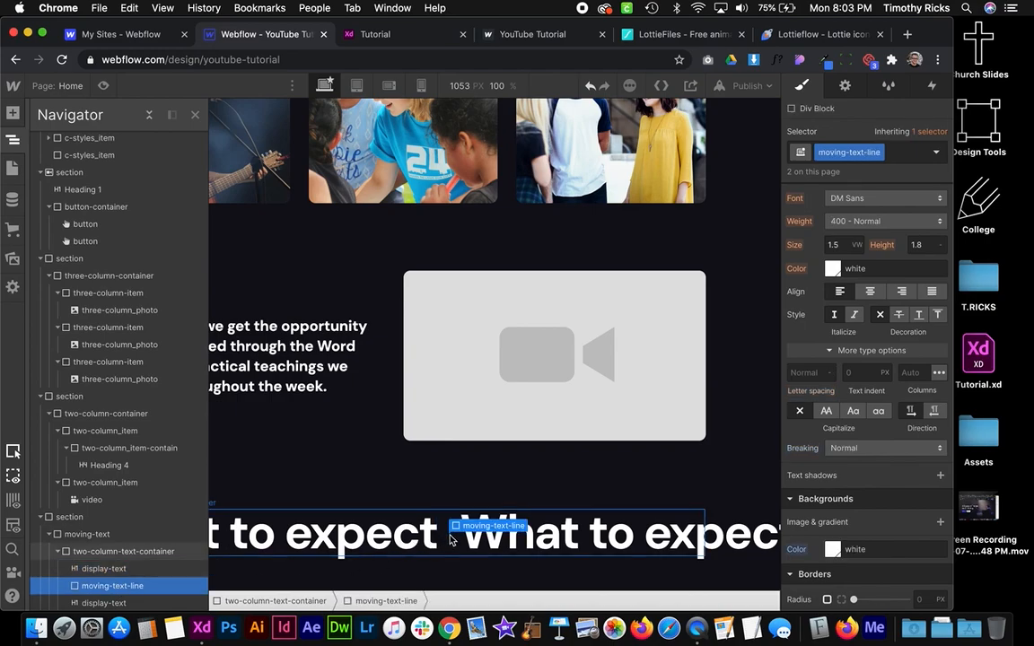
{"action": "scroll", "coordinate": [853, 327], "scroll_direction": "up", "scroll_amount": 5}
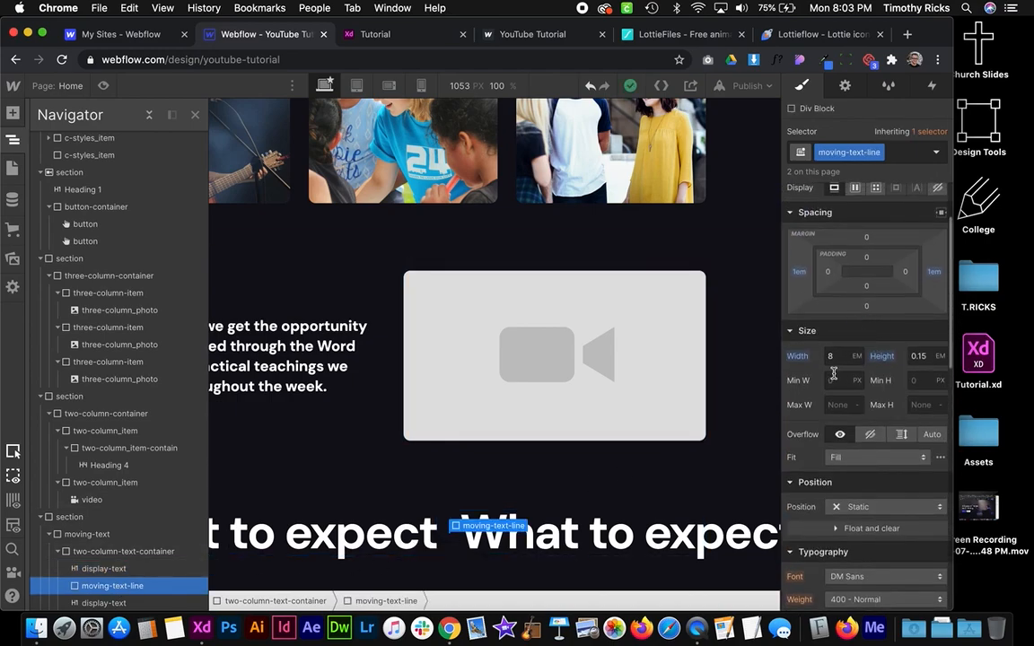
{"action": "left_click", "coordinate": [832, 377]}
{"action": "type", "text": "8"}
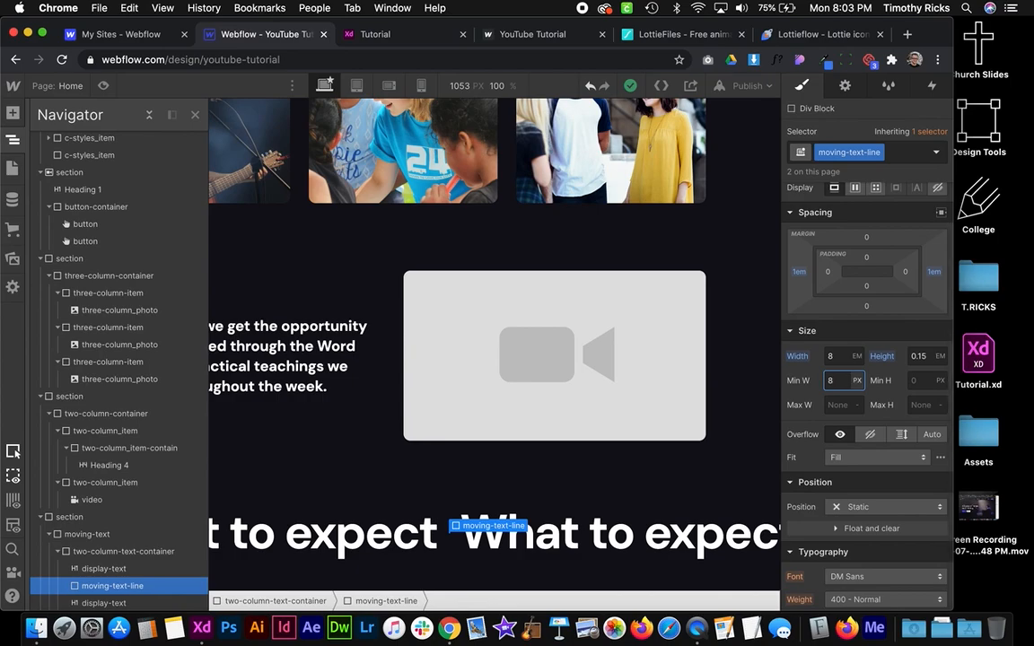
{"action": "type", "text": "em"}
{"action": "key", "text": "Return"}
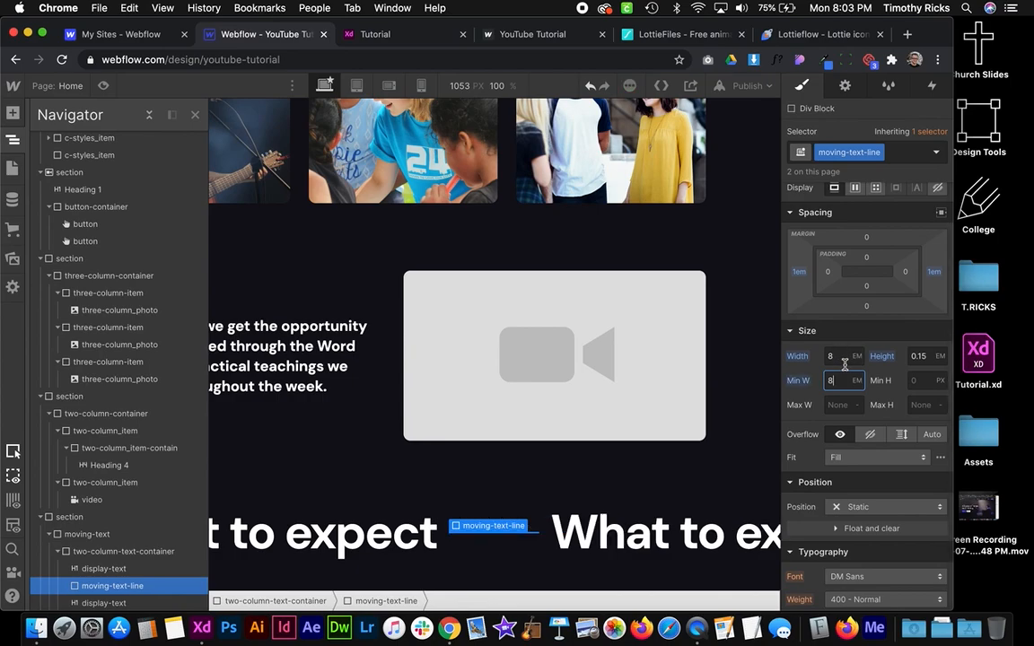
{"action": "left_click", "coordinate": [549, 490]}
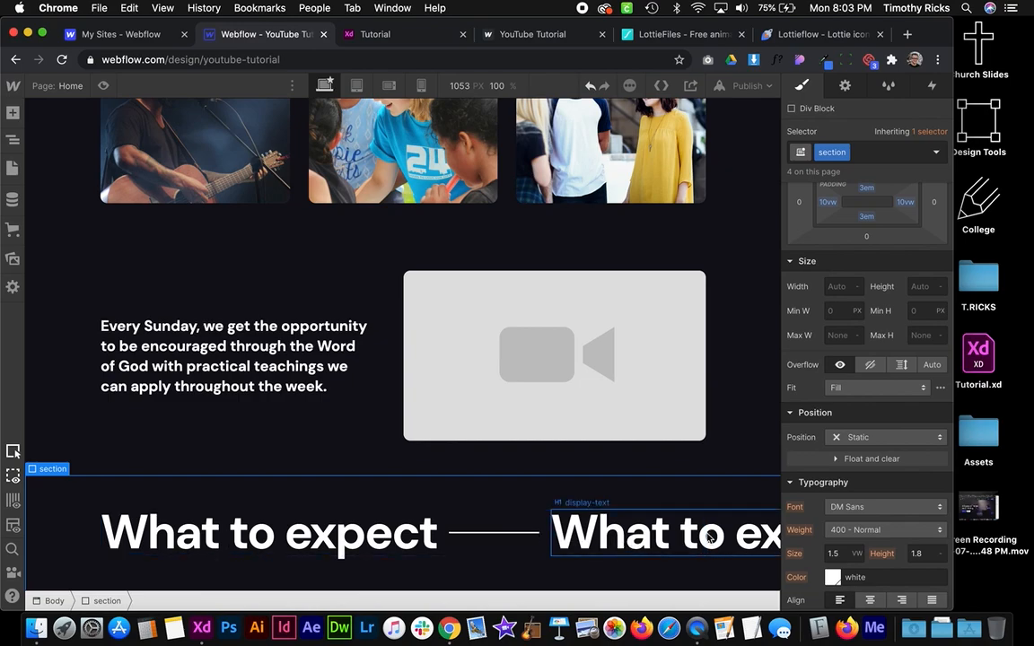
Set the two-column-text-container's overflow to Scroll
{"action": "left_click", "coordinate": [484, 473]}
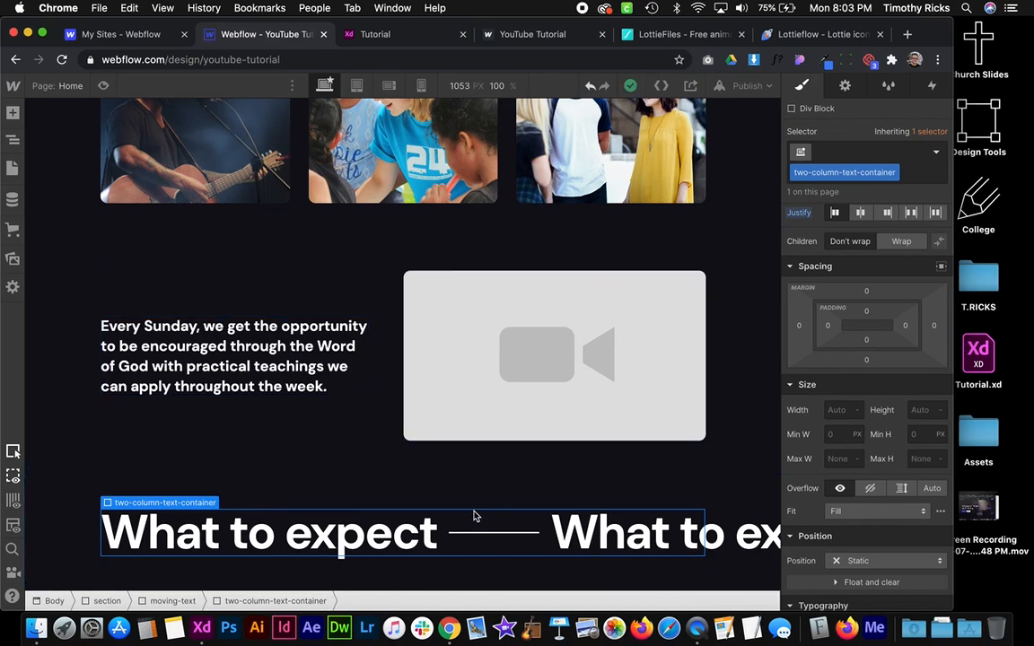
{"action": "left_click", "coordinate": [434, 539]}
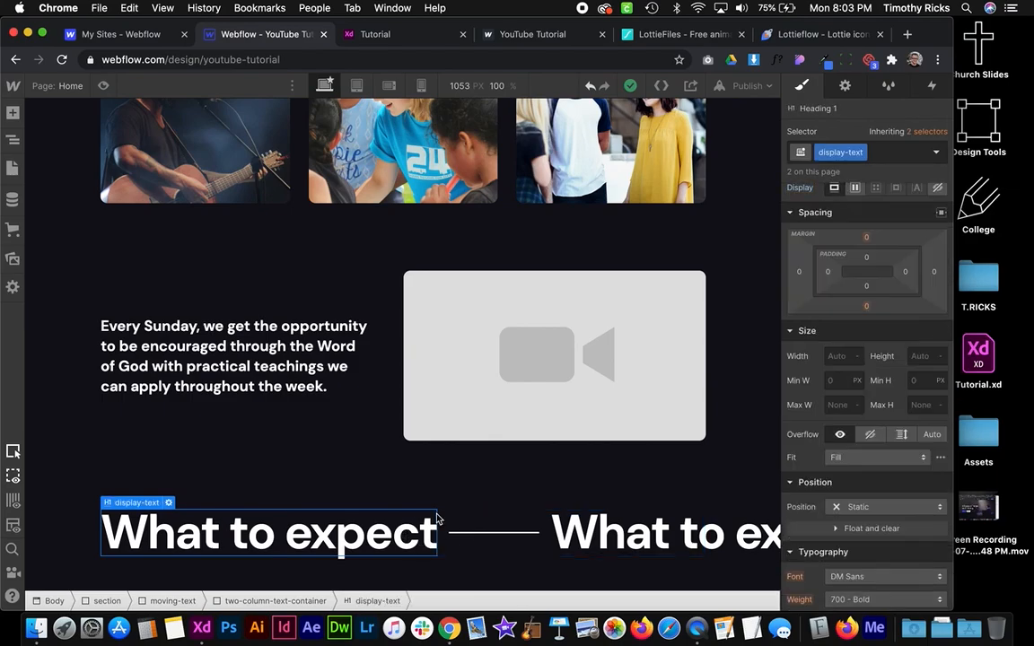
{"action": "left_click", "coordinate": [482, 526]}
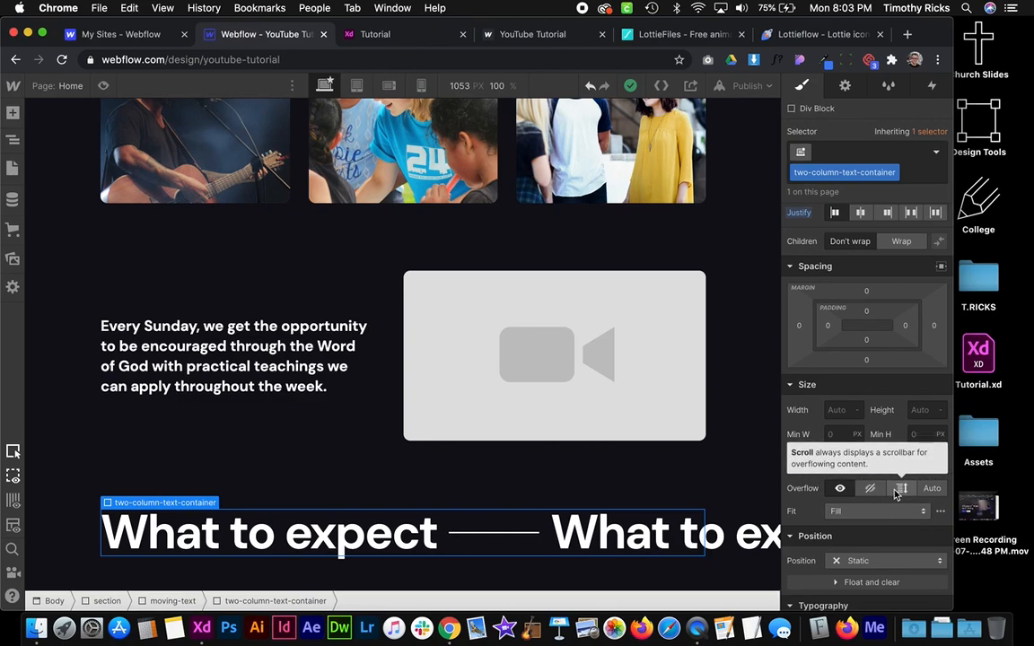
{"action": "left_click", "coordinate": [867, 490]}
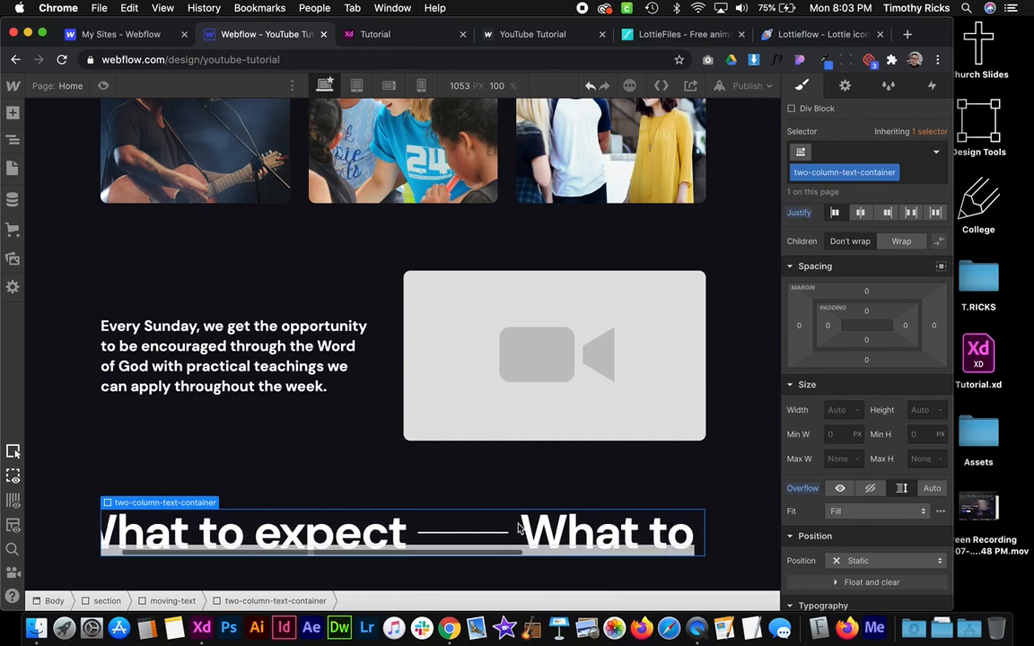
Switch to the XD design, try sliding the "What to expect" text strip sideways across the artboard, and undo the moves
{"action": "key", "text": "ctrl+Right"}
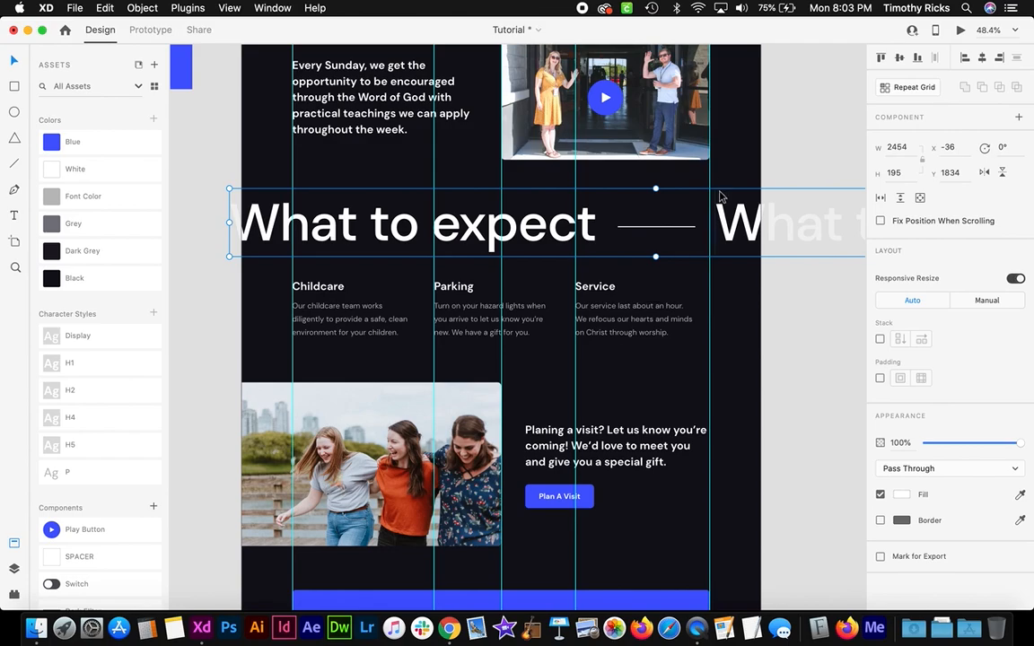
{"action": "scroll", "coordinate": [774, 189], "scroll_direction": "down", "scroll_amount": 5}
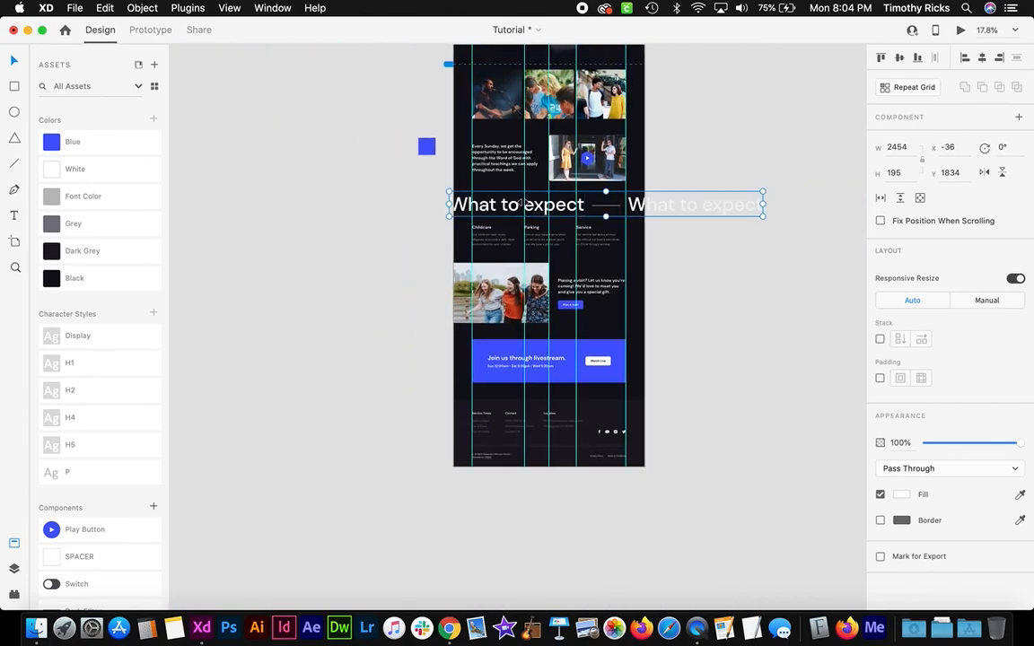
{"action": "left_click_drag", "start_coordinate": [686, 210], "coordinate": [512, 216]}
{"action": "scroll", "coordinate": [512, 215], "scroll_direction": "up", "scroll_amount": 5}
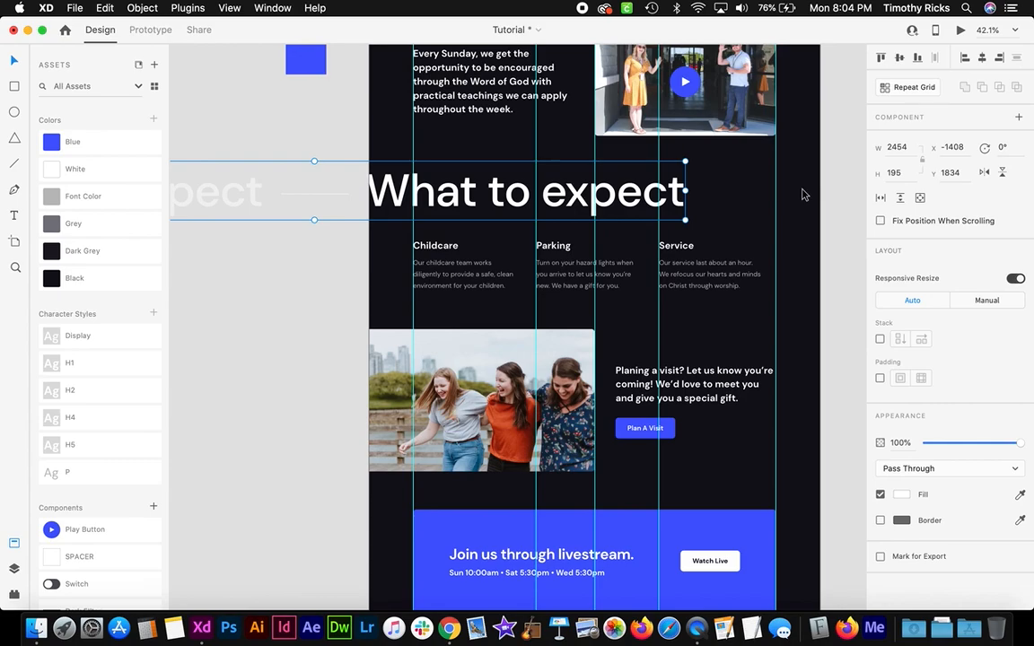
{"action": "mouse_move", "coordinate": [640, 208]}
{"action": "left_mouse_down"}
{"action": "mouse_move", "coordinate": [214, 196]}
{"action": "mouse_move", "coordinate": [639, 213]}
{"action": "left_mouse_up"}
{"action": "left_click_drag", "start_coordinate": [836, 207], "coordinate": [408, 216]}
{"action": "key", "text": "super+z"}
{"action": "key", "text": "super+z"}
{"action": "key", "text": "ctrl+Left"}
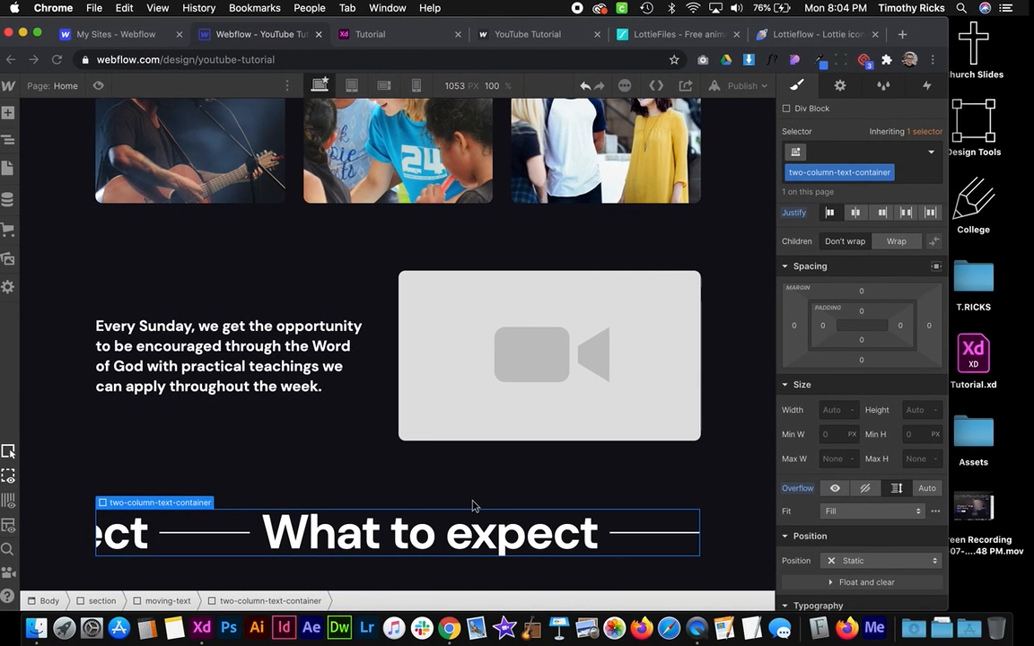
Duplicate the display-text heading and moving-text-line inside two-column-text-container until it holds four heading-and-line pairs
{"action": "left_click", "coordinate": [588, 524]}
{"action": "key", "text": "z"}
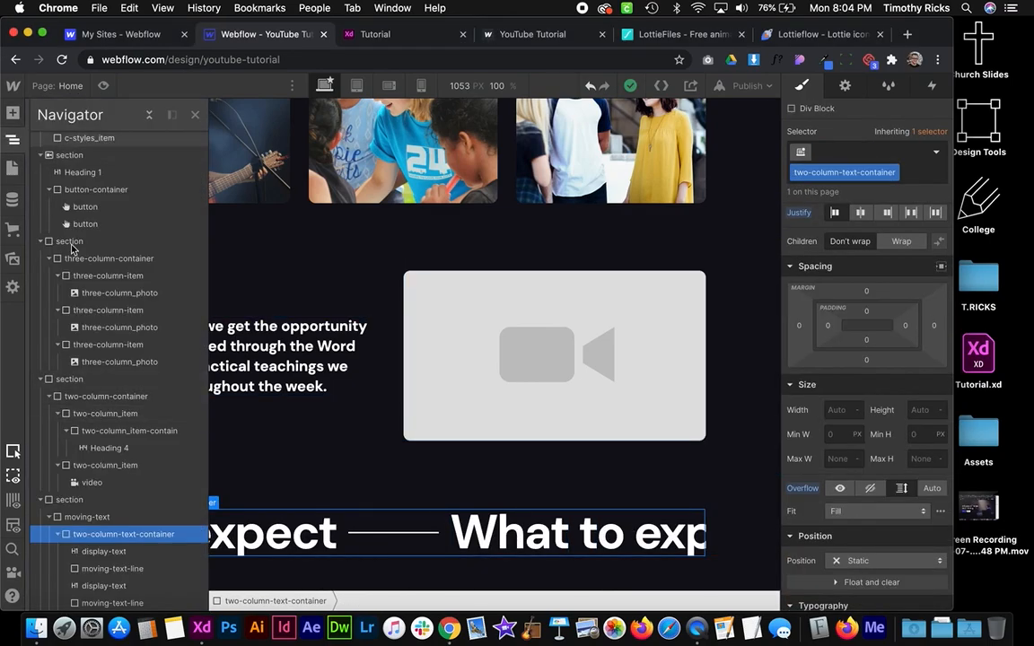
{"action": "left_click", "coordinate": [115, 554]}
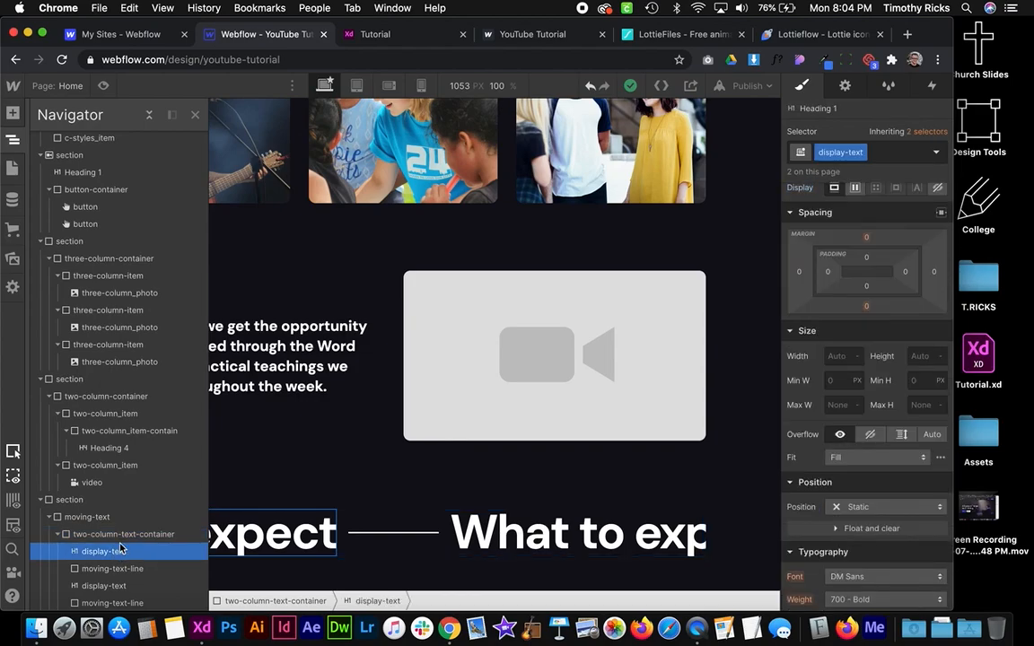
{"action": "left_click", "coordinate": [122, 533]}
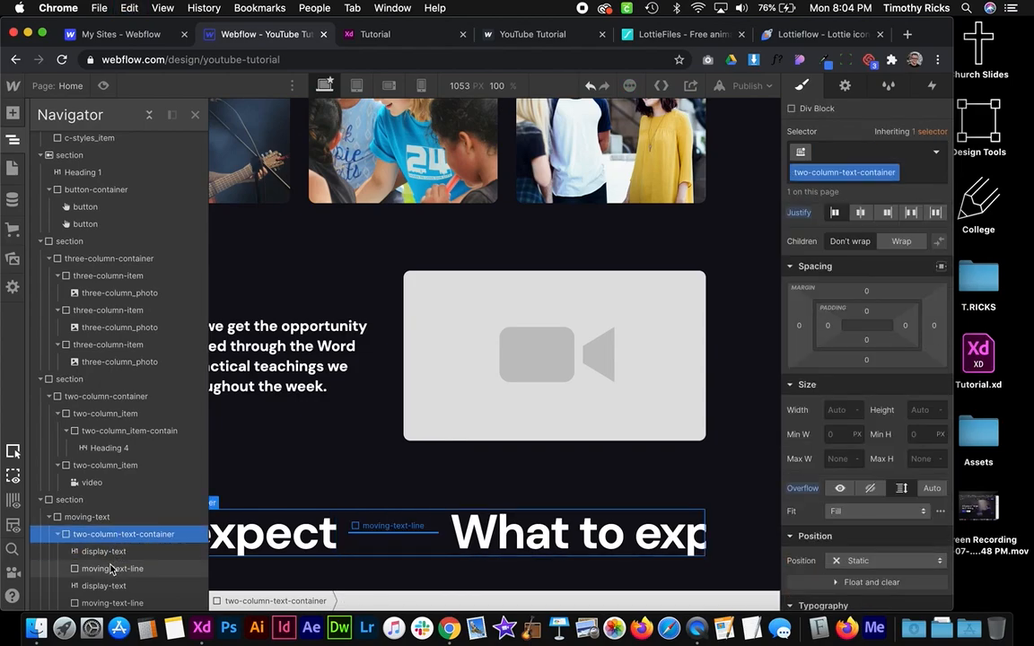
{"action": "left_click", "coordinate": [109, 553]}
{"action": "left_click", "coordinate": [132, 536]}
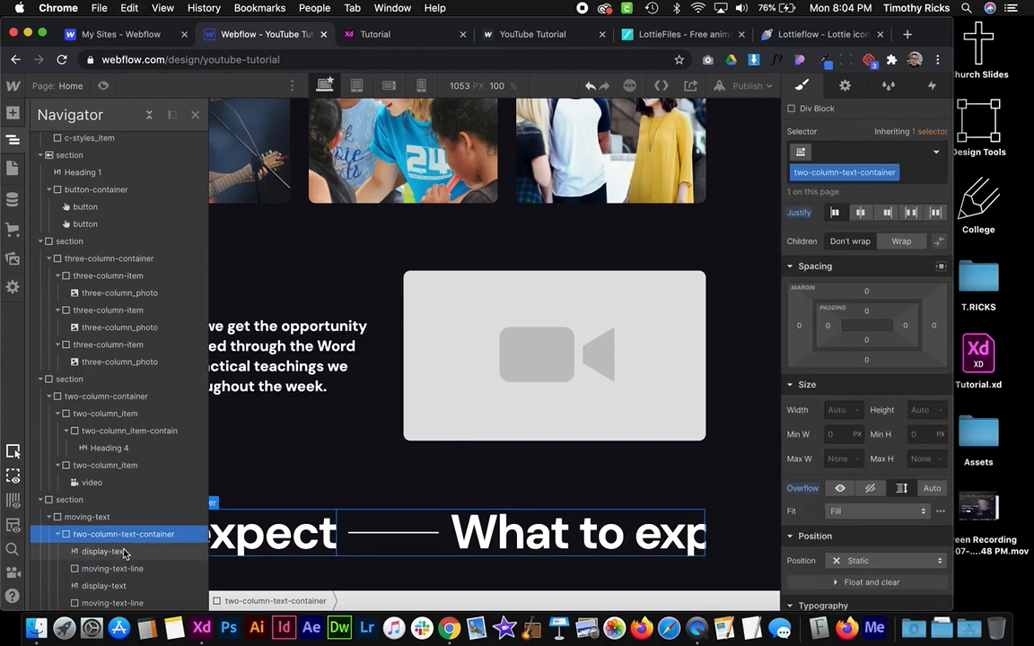
{"action": "left_click", "coordinate": [120, 550]}
{"action": "left_click", "coordinate": [135, 538]}
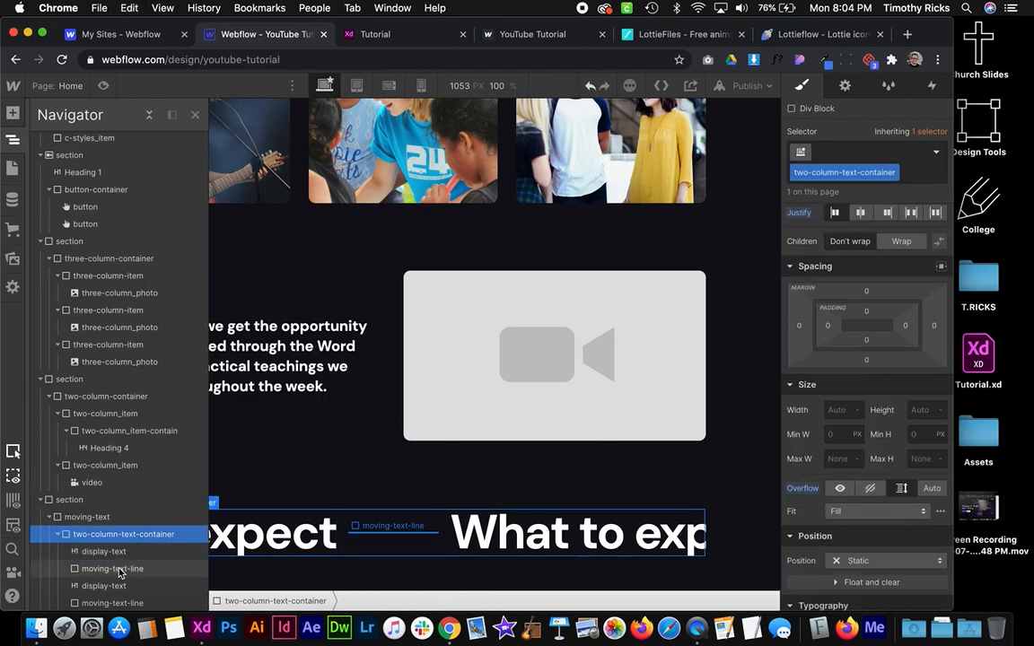
{"action": "left_click", "coordinate": [136, 566]}
{"action": "left_click", "coordinate": [138, 537]}
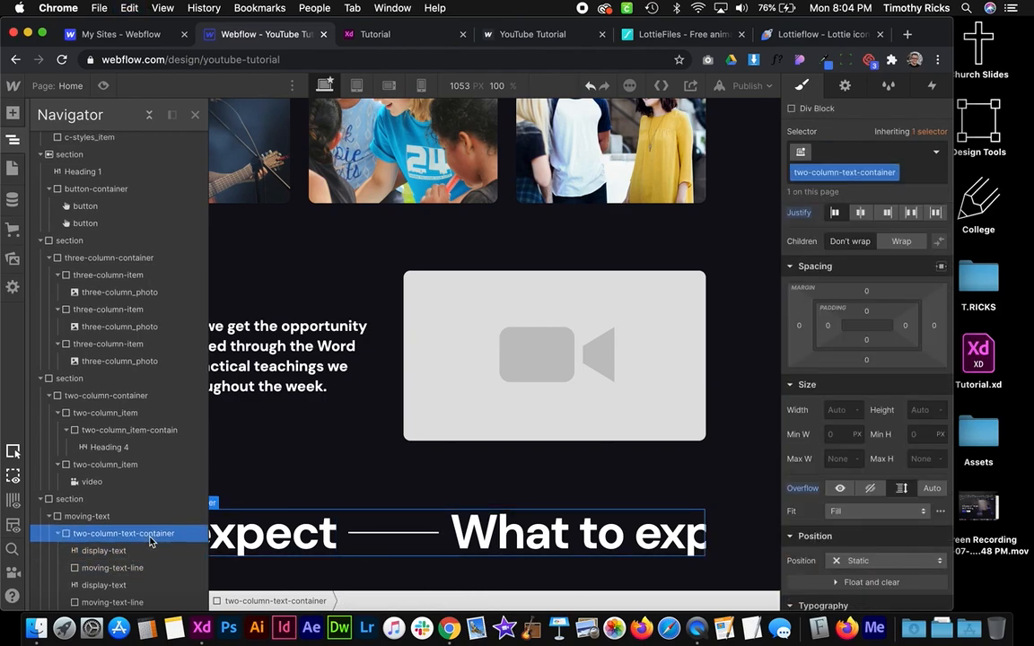
{"action": "scroll", "coordinate": [116, 489], "scroll_direction": "down", "scroll_amount": 2}
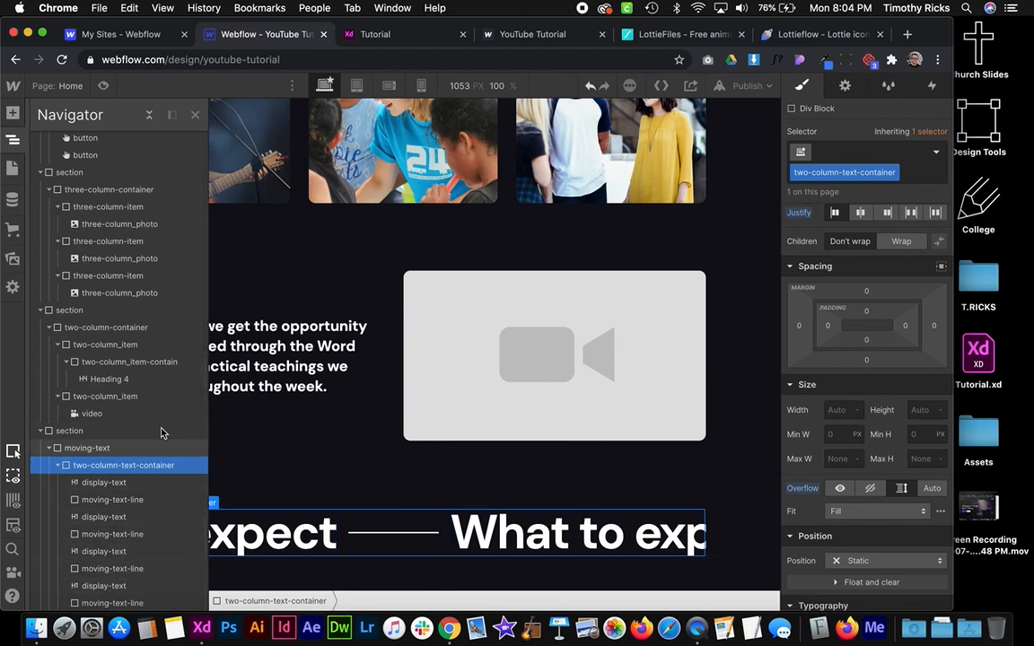
{"action": "left_click", "coordinate": [395, 521]}
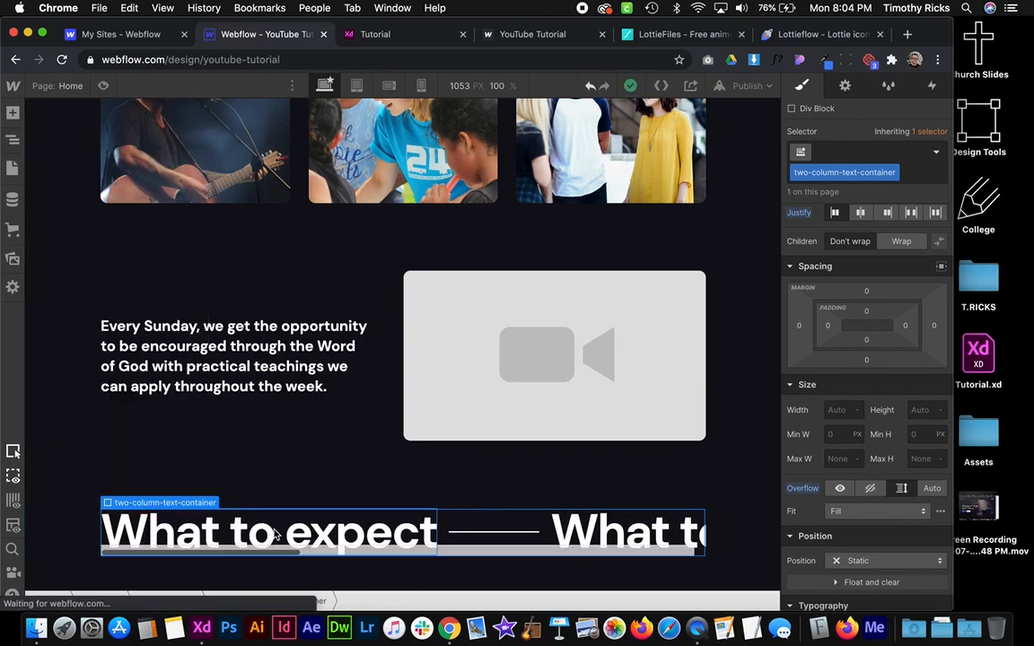
Try Visible overflow on the two-column-text-container and check how the page scrolls sideways with it
{"action": "left_click", "coordinate": [839, 488]}
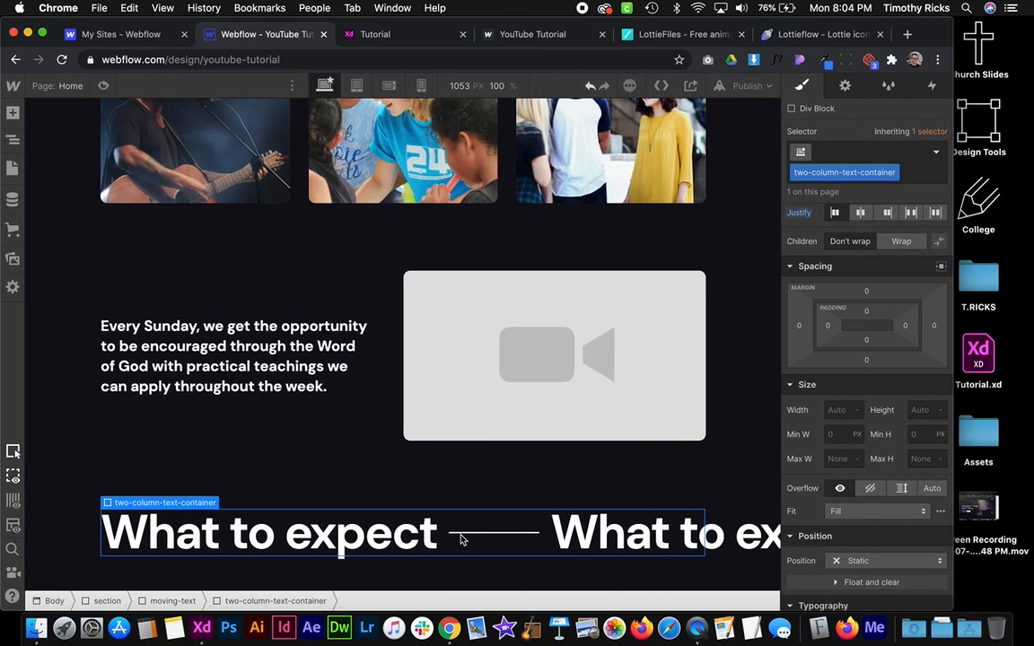
{"action": "scroll", "coordinate": [461, 539], "scroll_direction": "right", "scroll_amount": 5}
{"action": "scroll", "coordinate": [545, 532], "scroll_direction": "right", "scroll_amount": 4}
{"action": "scroll", "coordinate": [545, 533], "scroll_direction": "left", "scroll_amount": 3}
{"action": "scroll", "coordinate": [544, 532], "scroll_direction": "left", "scroll_amount": 1}
{"action": "scroll", "coordinate": [614, 280], "scroll_direction": "up", "scroll_amount": 3}
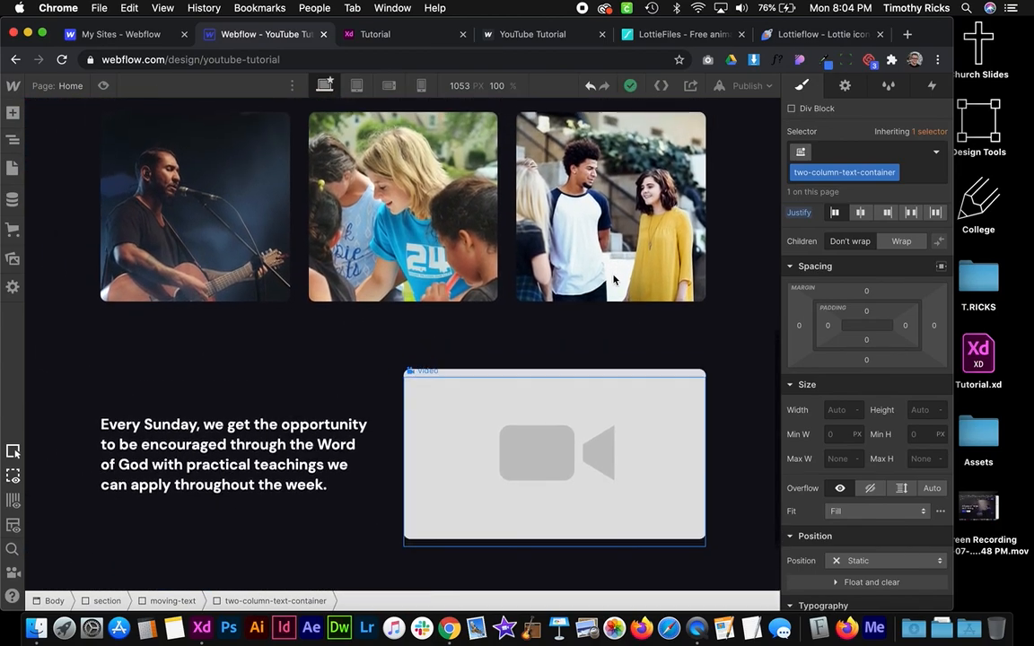
{"action": "scroll", "coordinate": [614, 280], "scroll_direction": "down", "scroll_amount": 3}
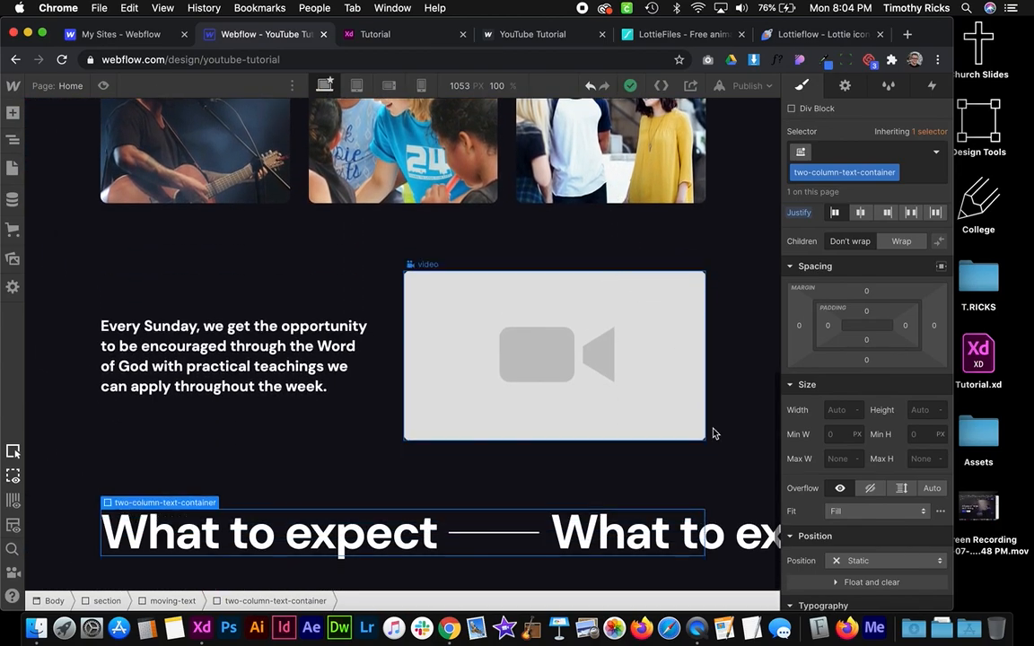
Set the two-column-text-container's overflow to Hidden and its width to 100 VW
{"action": "left_click", "coordinate": [870, 489]}
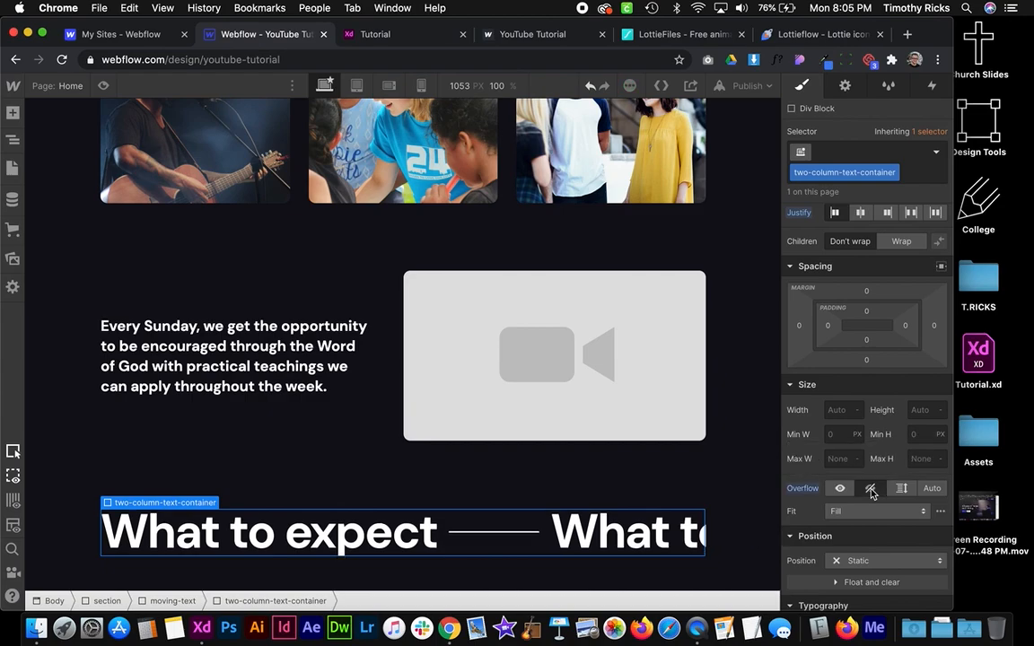
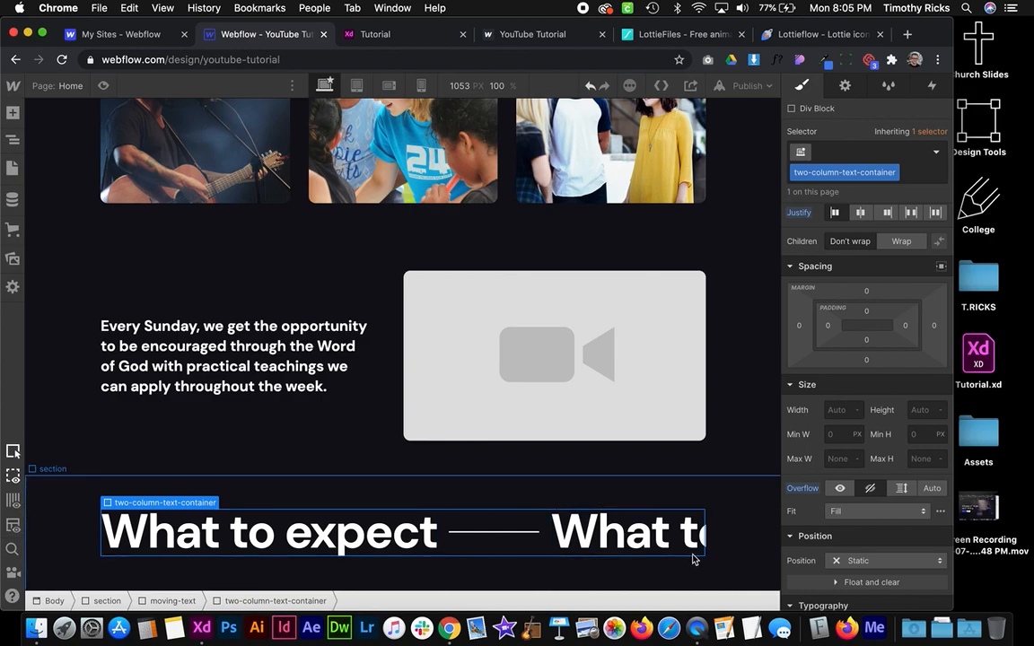
{"action": "left_click", "coordinate": [836, 409]}
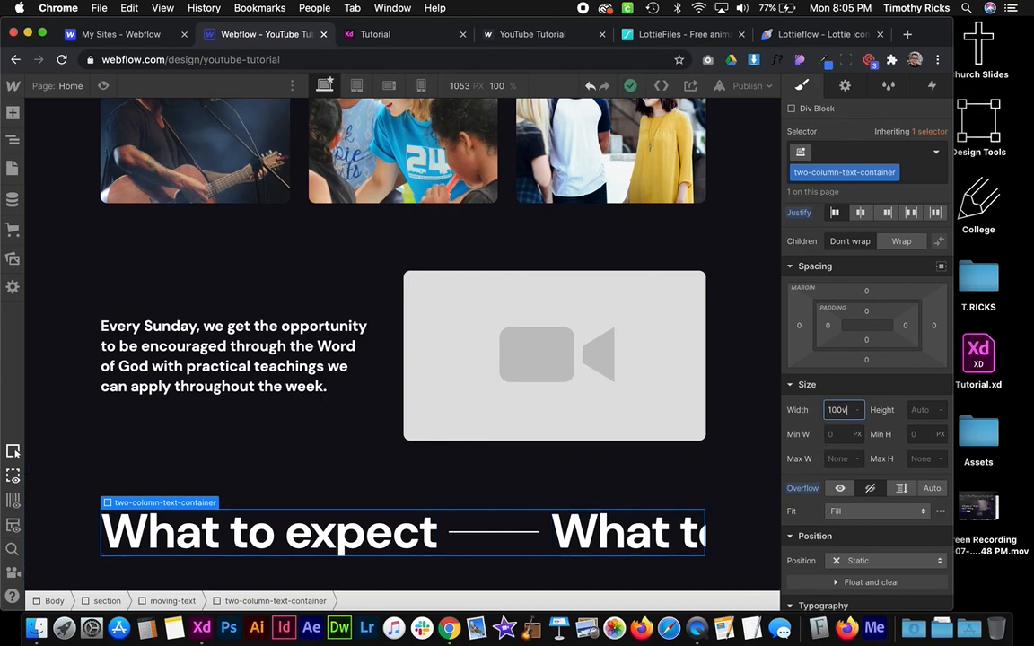
{"action": "type", "text": "100vw"}
{"action": "key", "text": "Return"}
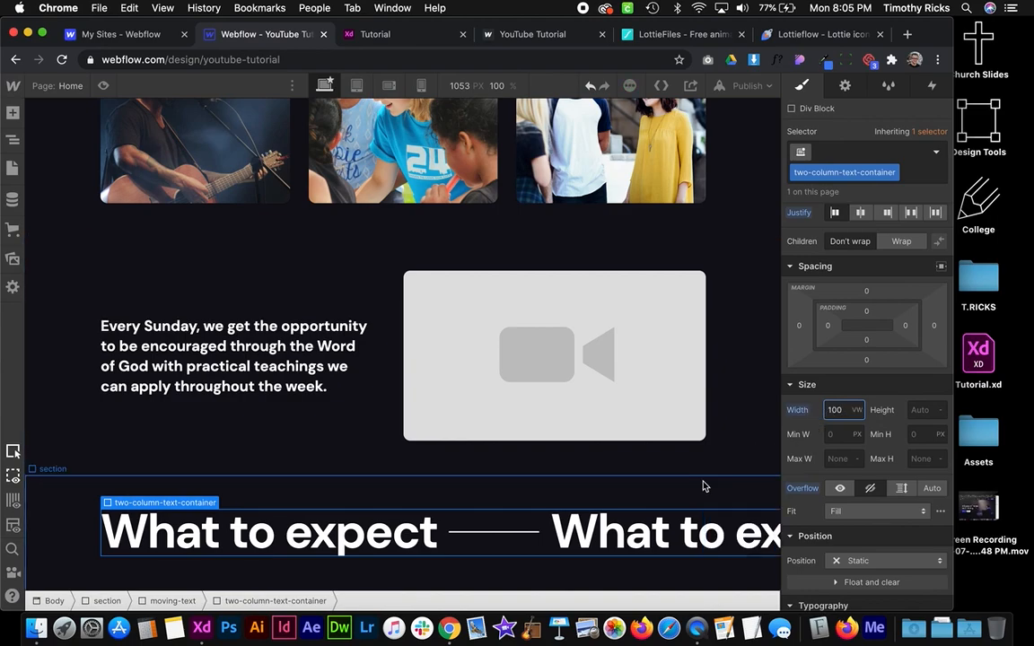
{"action": "scroll", "coordinate": [700, 516], "scroll_direction": "right", "scroll_amount": 3}
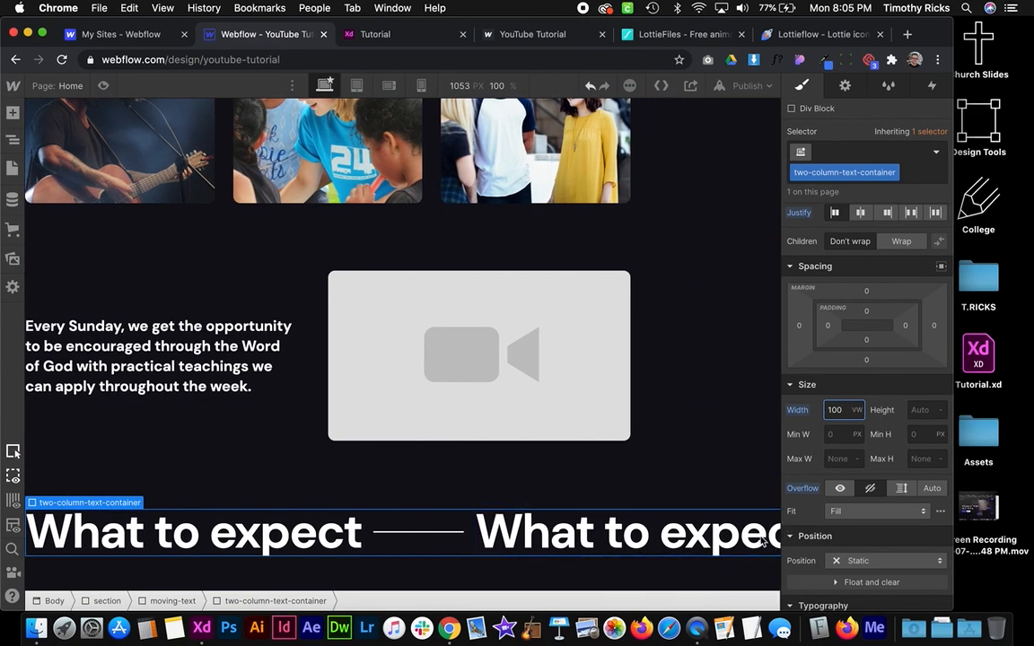
{"action": "scroll", "coordinate": [689, 505], "scroll_direction": "left", "scroll_amount": 3}
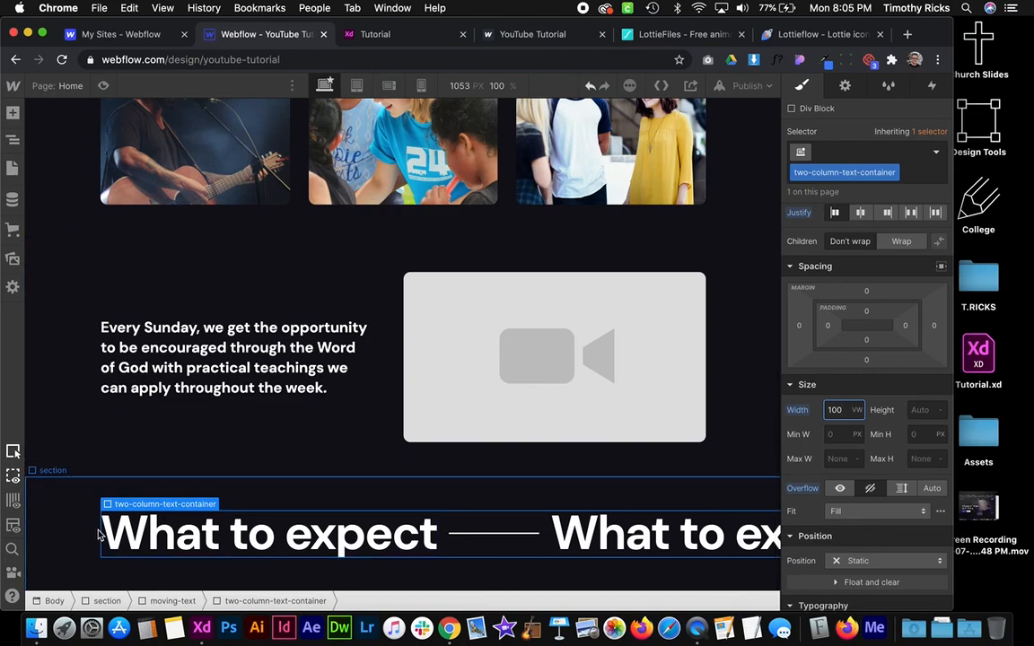
Give the two-column-text-container a left margin of -10vw to offset the section's side padding
{"action": "left_click", "coordinate": [799, 326]}
{"action": "type", "text": "-10vw"}
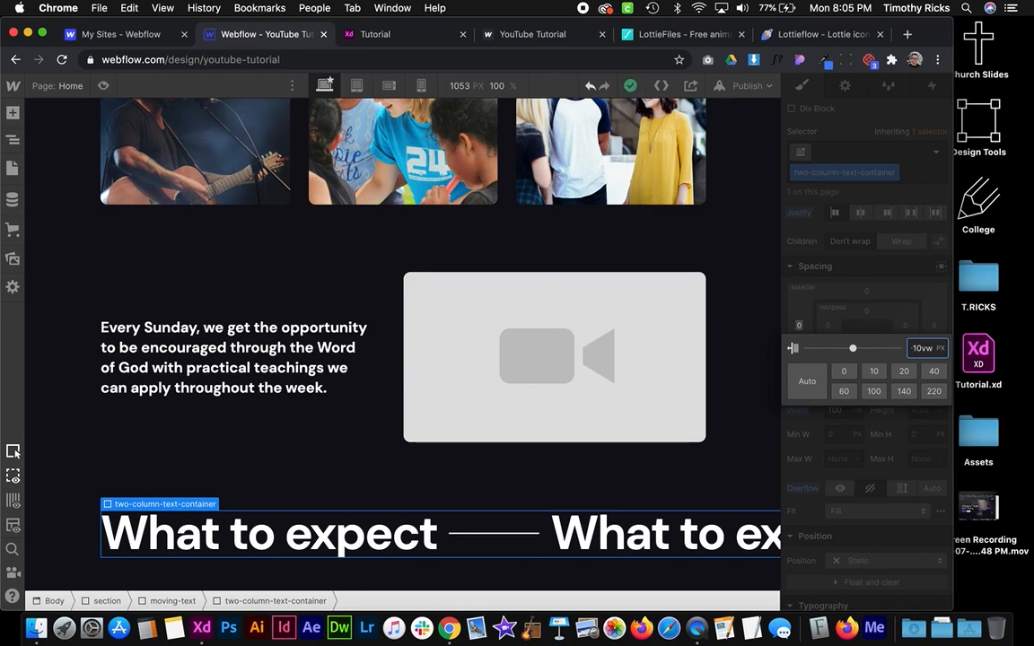
{"action": "key", "text": "Return"}
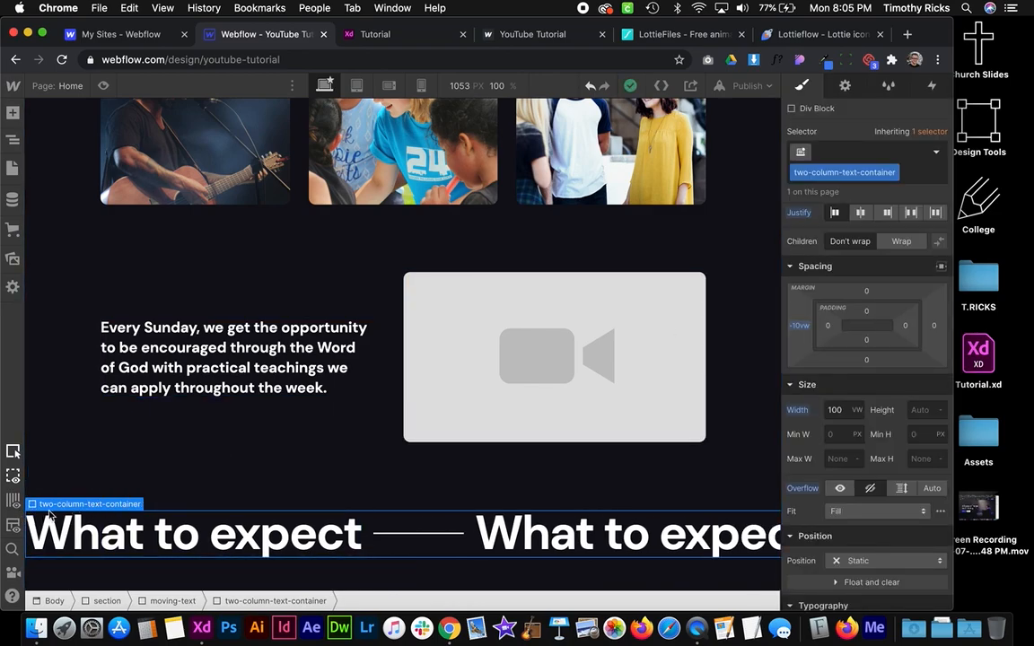
{"action": "scroll", "coordinate": [389, 516], "scroll_direction": "down", "scroll_amount": 1}
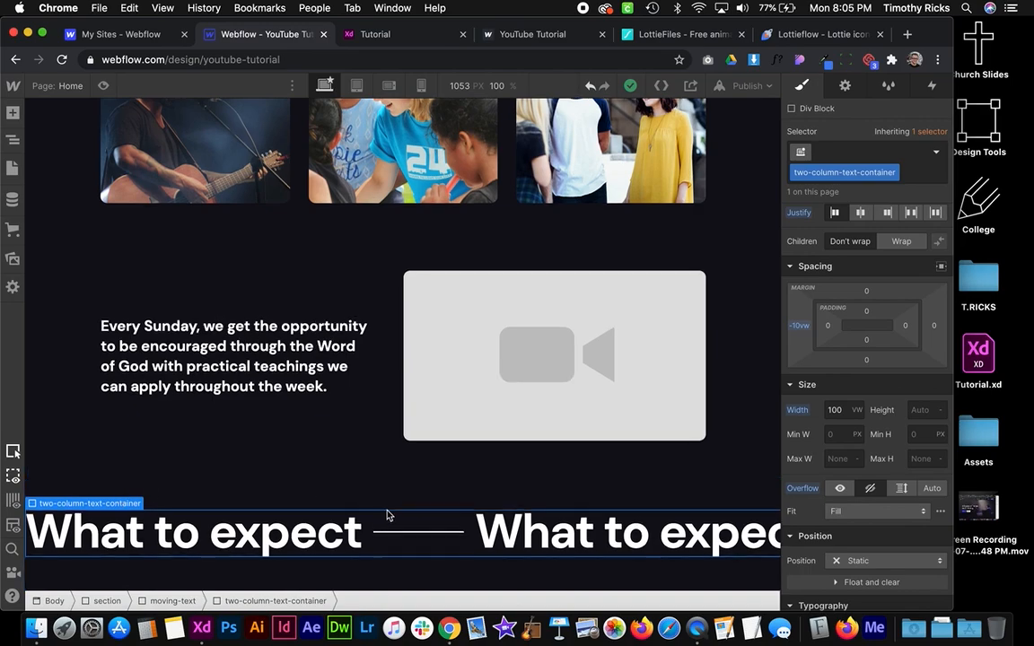
{"action": "left_click", "coordinate": [122, 488]}
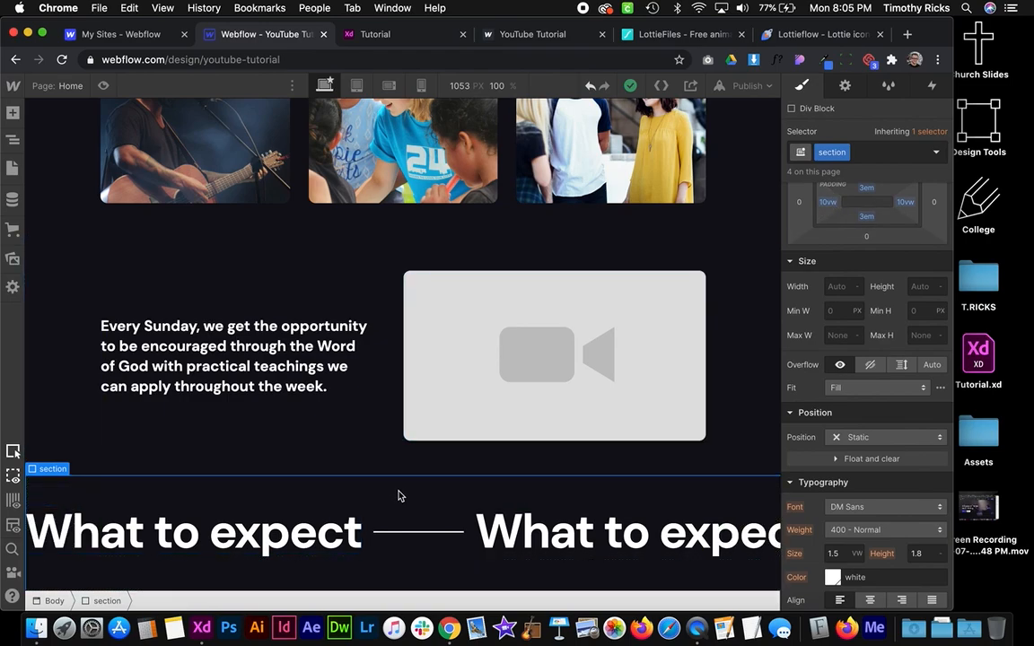
Compare the heading with the XD design and set the display-text class's font size to 7.3 em
{"action": "left_click", "coordinate": [256, 532]}
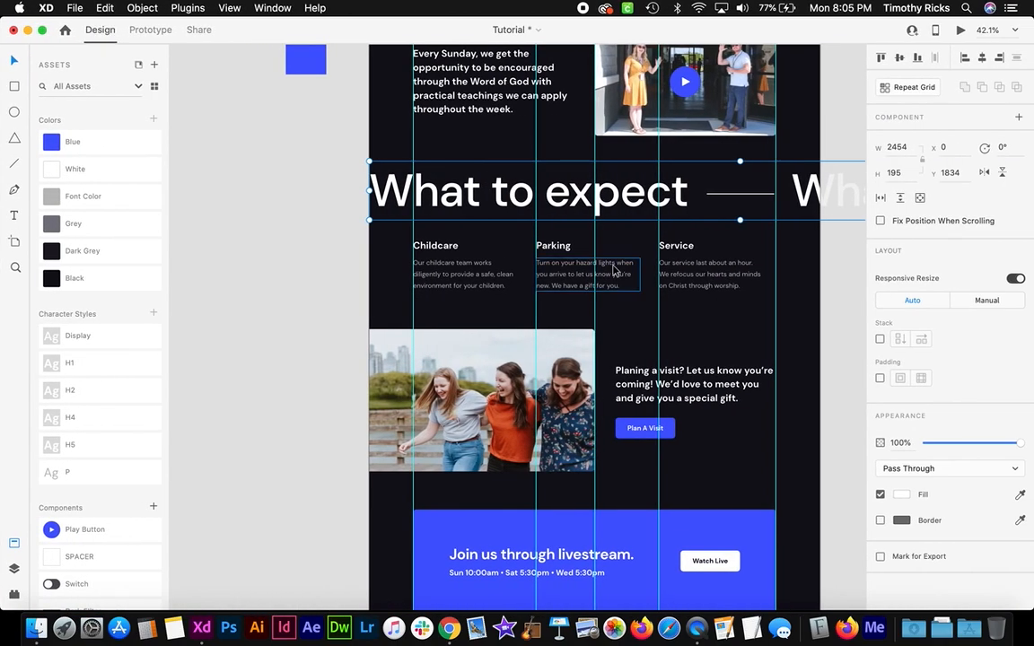
{"action": "scroll", "coordinate": [616, 269], "scroll_direction": "up", "scroll_amount": 2}
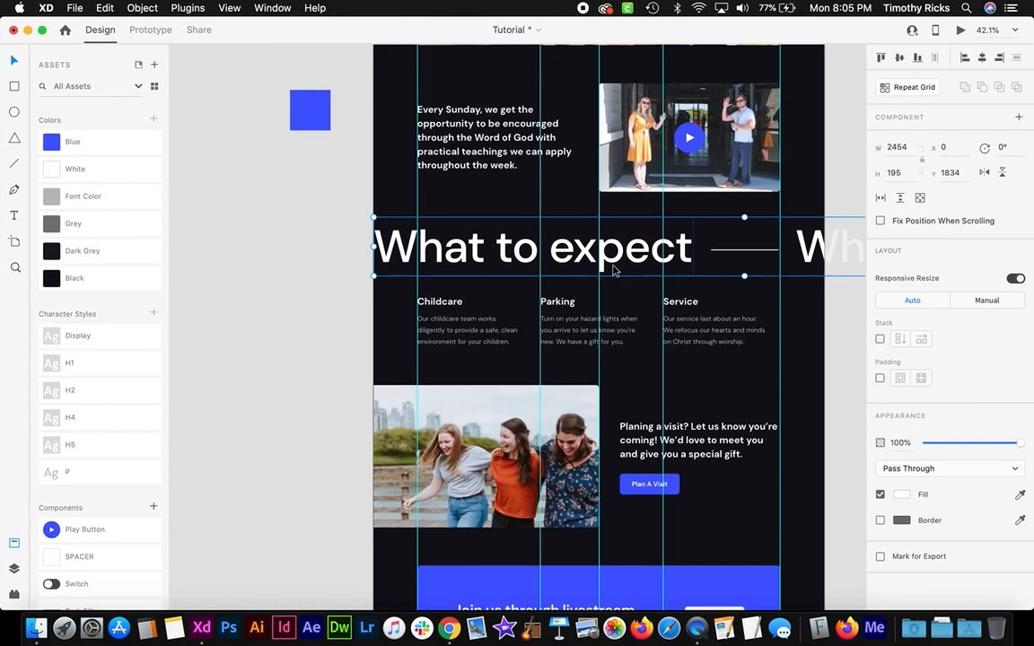
{"action": "scroll", "coordinate": [680, 245], "scroll_direction": "up", "scroll_amount": 3}
{"action": "left_click", "coordinate": [680, 245]}
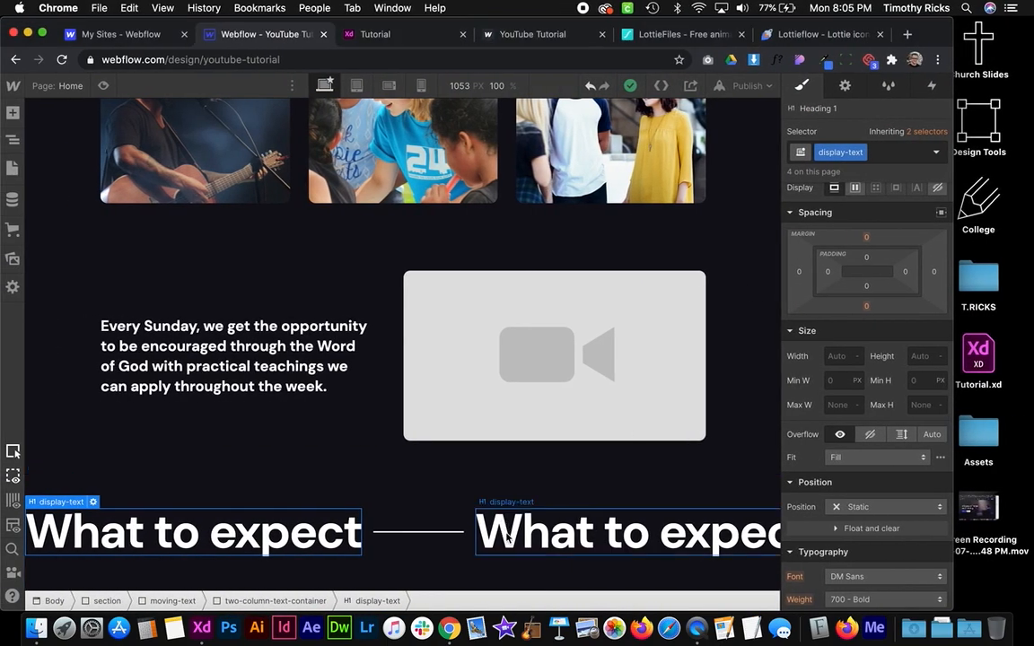
{"action": "scroll", "coordinate": [862, 467], "scroll_direction": "down", "scroll_amount": 5}
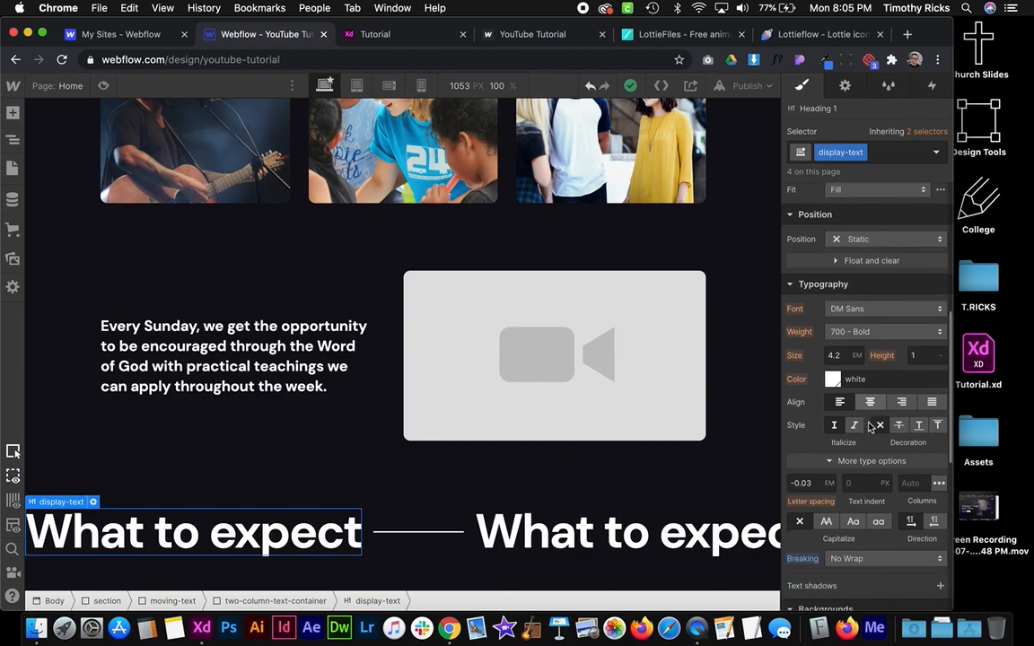
{"action": "left_click", "coordinate": [834, 356]}
{"action": "type", "text": "6"}
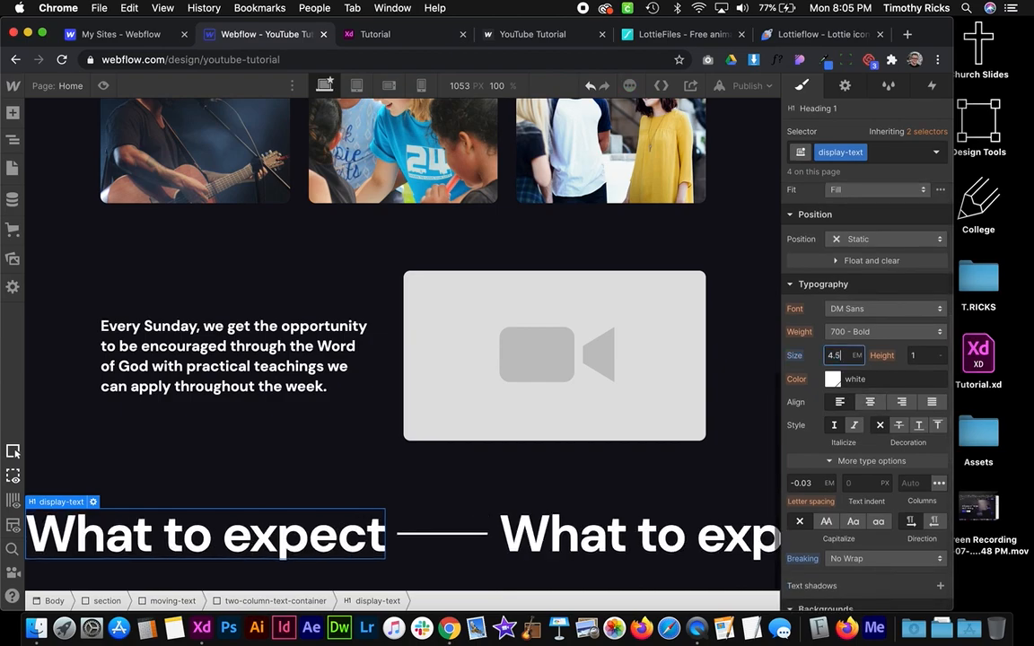
{"action": "key", "text": "Up"}
{"action": "key", "text": "alt+Up"}
{"action": "key", "text": "alt+Up"}
{"action": "key", "text": "alt+Up"}
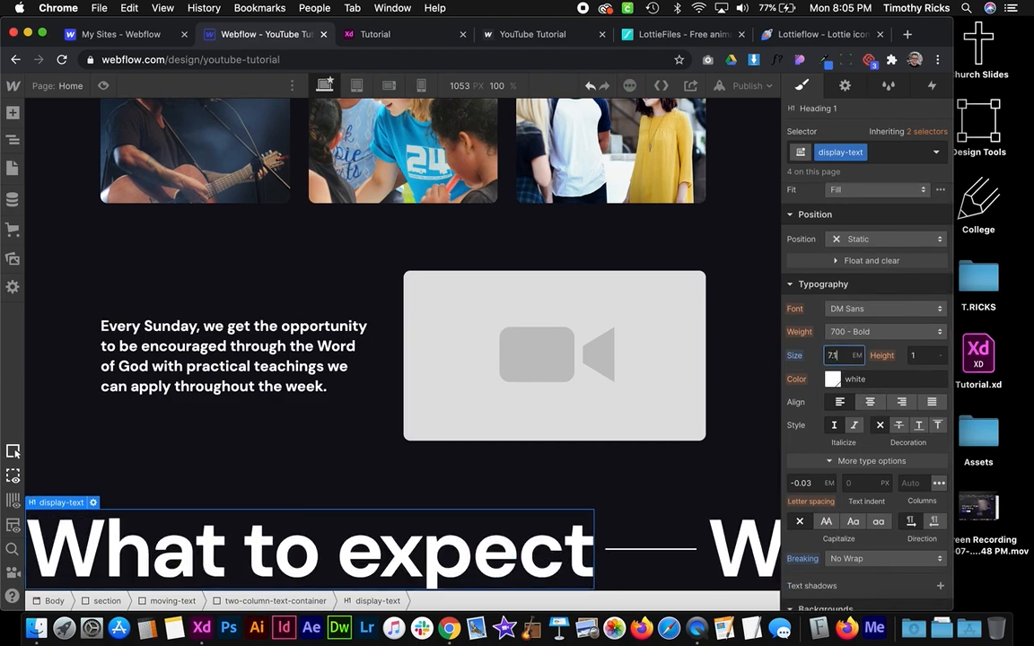
Compare the heading with the XD design and set the display-text class's font weight to 500 - Medium
{"action": "key", "text": "ctrl+Right"}
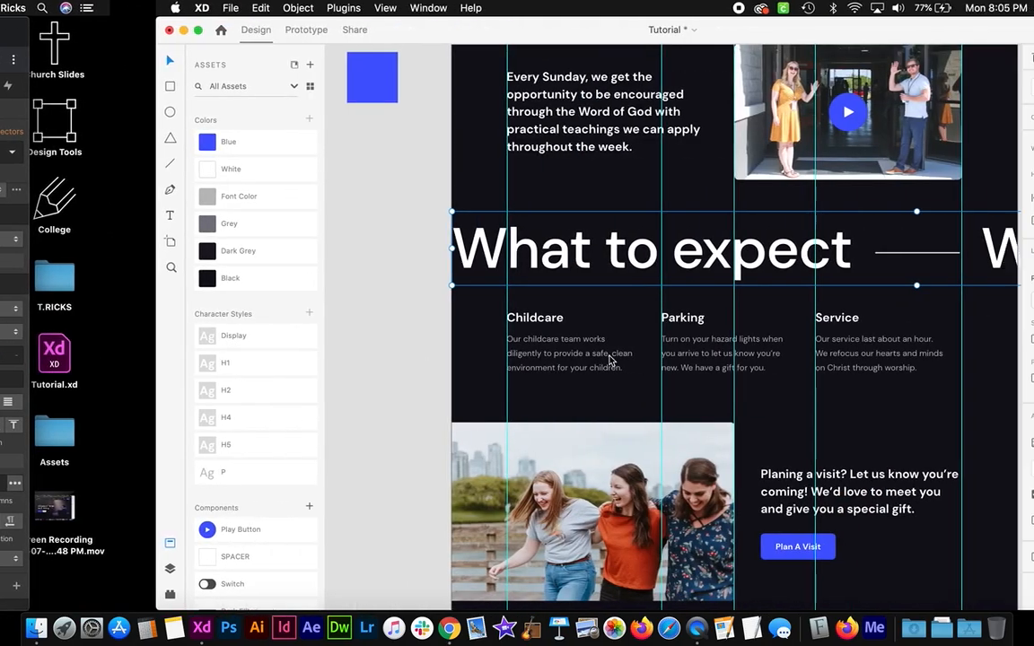
{"action": "scroll", "coordinate": [615, 324], "scroll_direction": "right", "scroll_amount": 3}
{"action": "scroll", "coordinate": [616, 323], "scroll_direction": "left", "scroll_amount": 2}
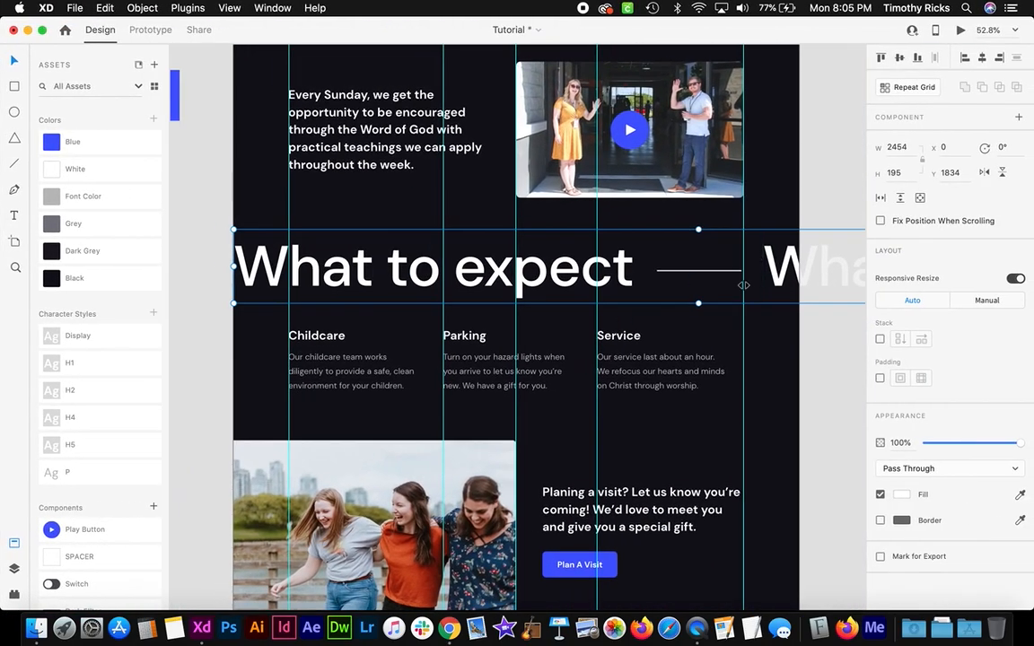
{"action": "key", "text": "ctrl+Left"}
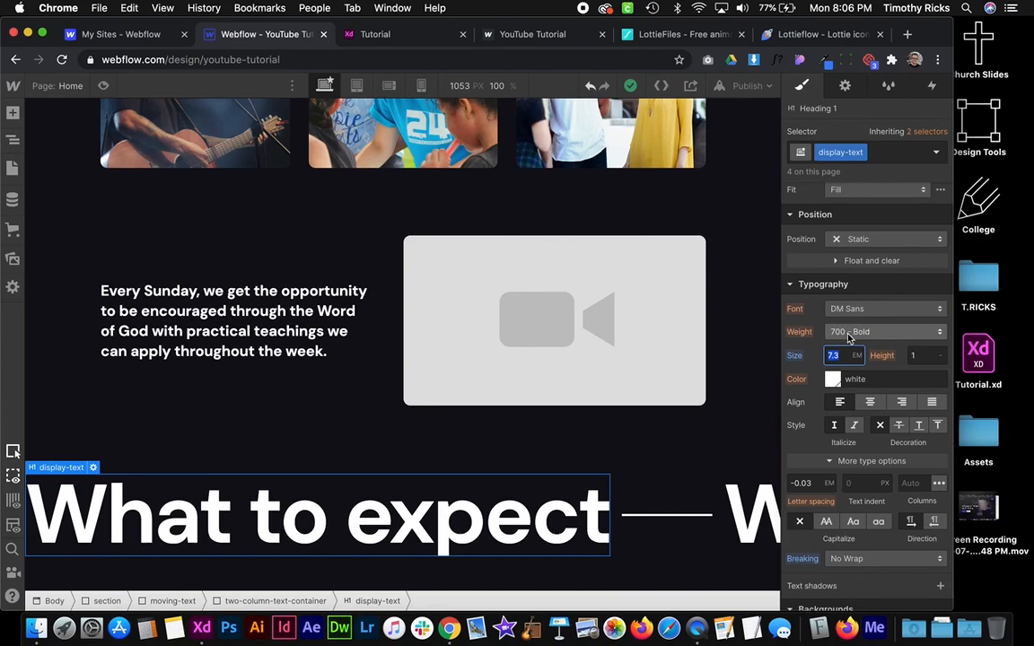
{"action": "left_click", "coordinate": [884, 331]}
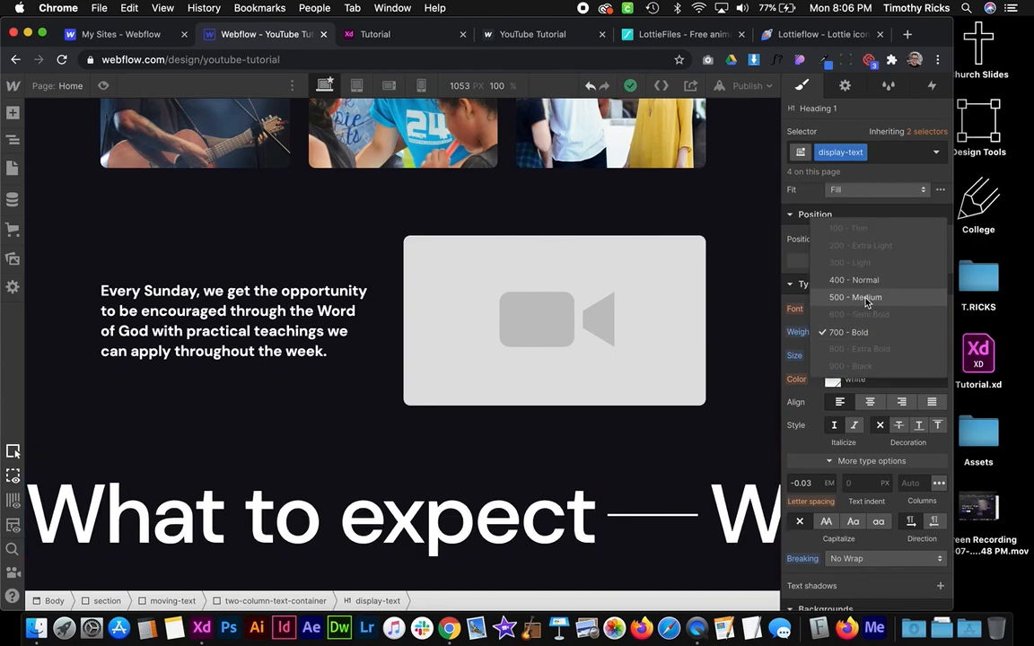
{"action": "left_click", "coordinate": [866, 300]}
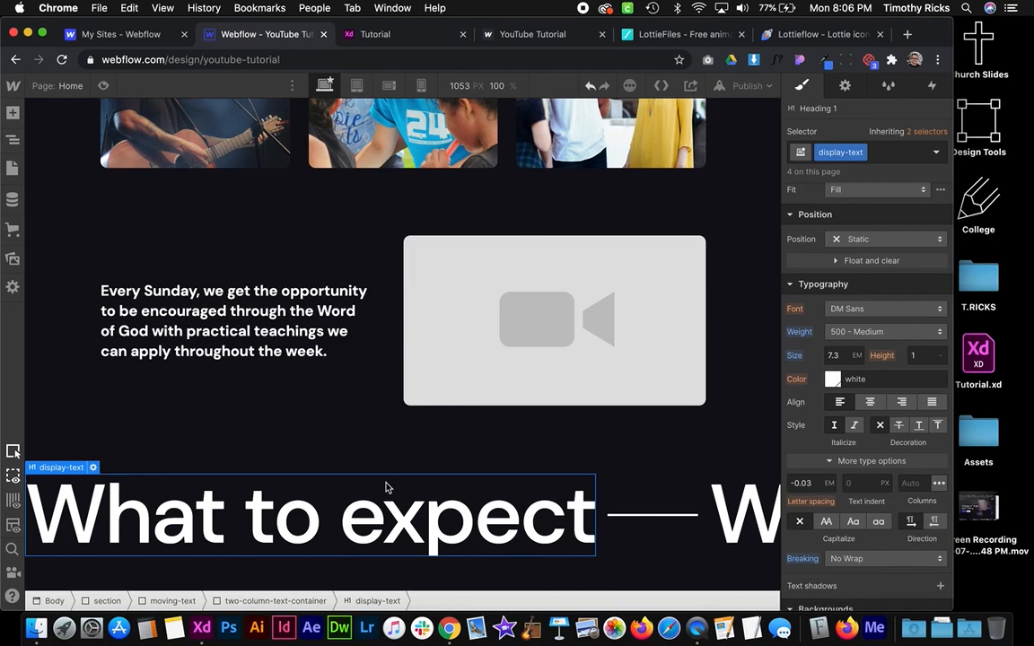
Add a Page load trigger that starts an animation when the page starts loading
{"action": "left_click", "coordinate": [658, 537]}
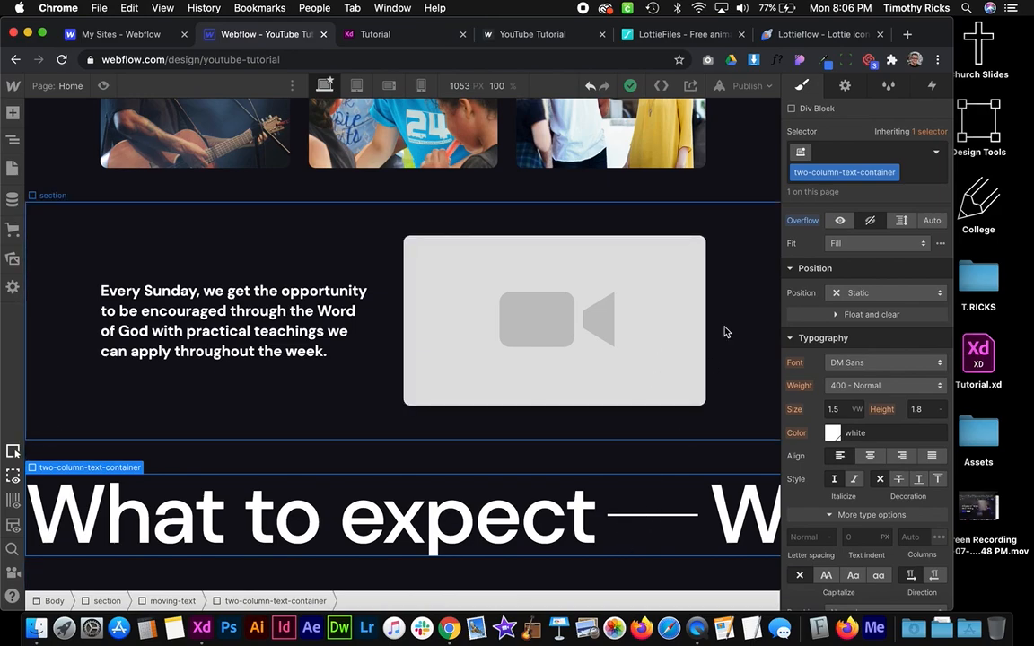
{"action": "left_click", "coordinate": [934, 86]}
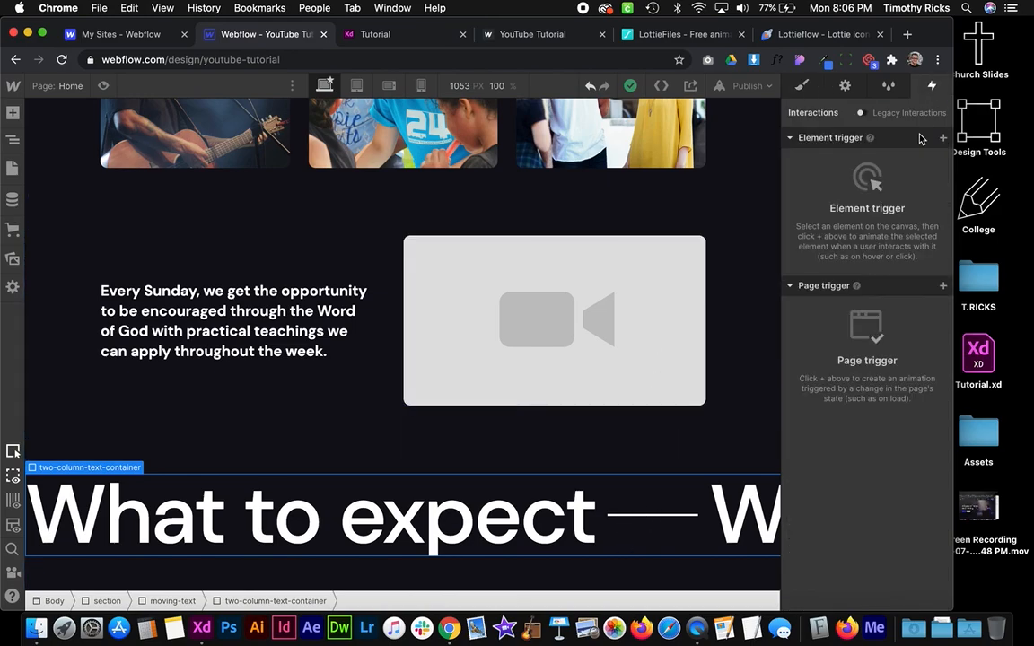
{"action": "left_click", "coordinate": [943, 286]}
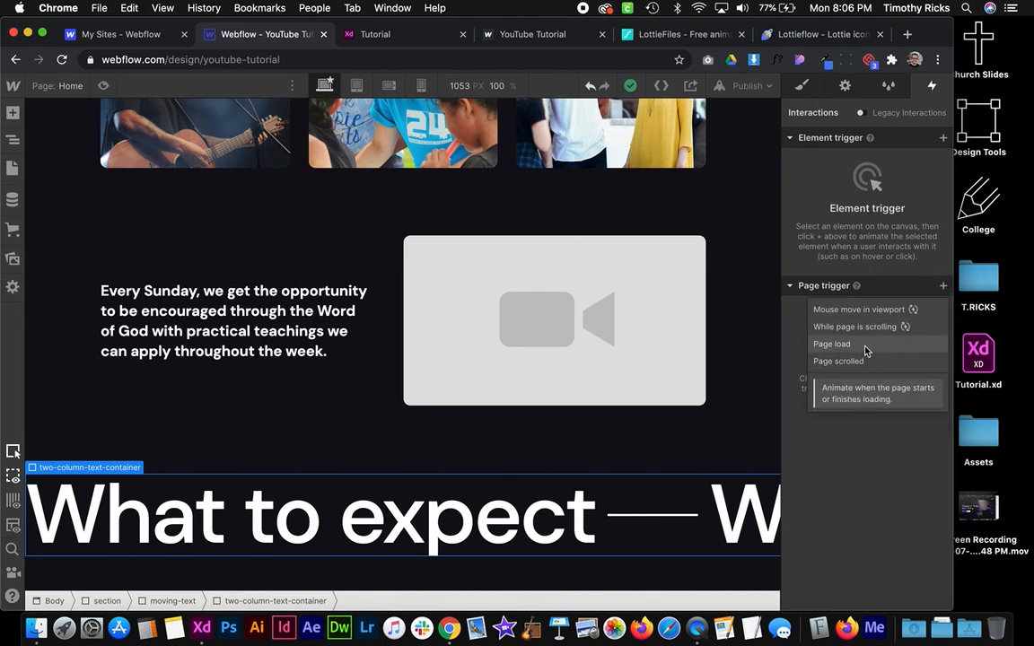
{"action": "left_click", "coordinate": [832, 344]}
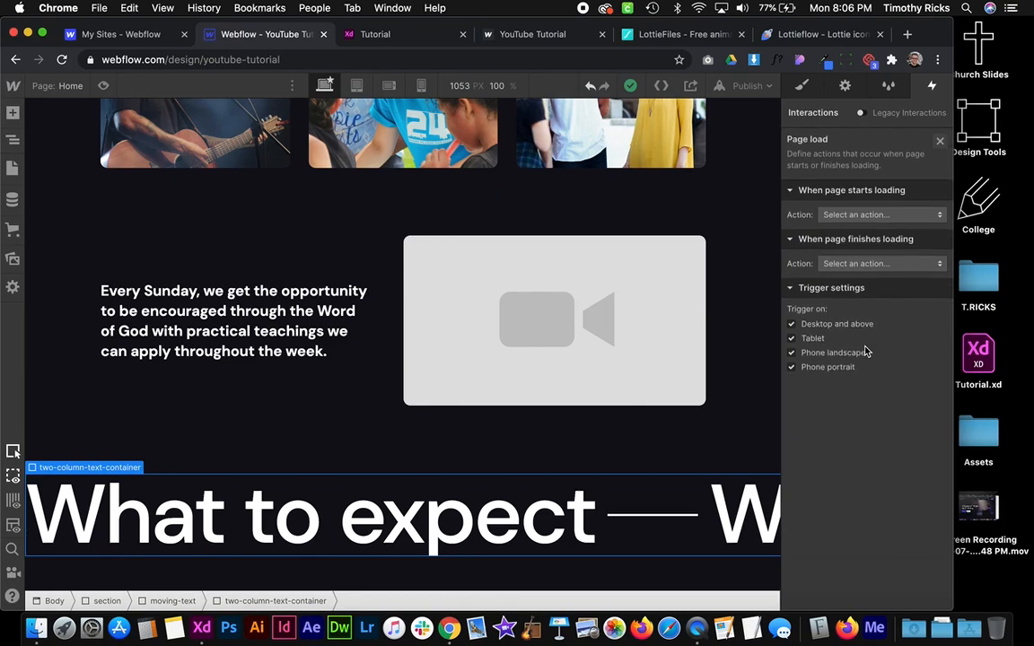
{"action": "left_click", "coordinate": [868, 216]}
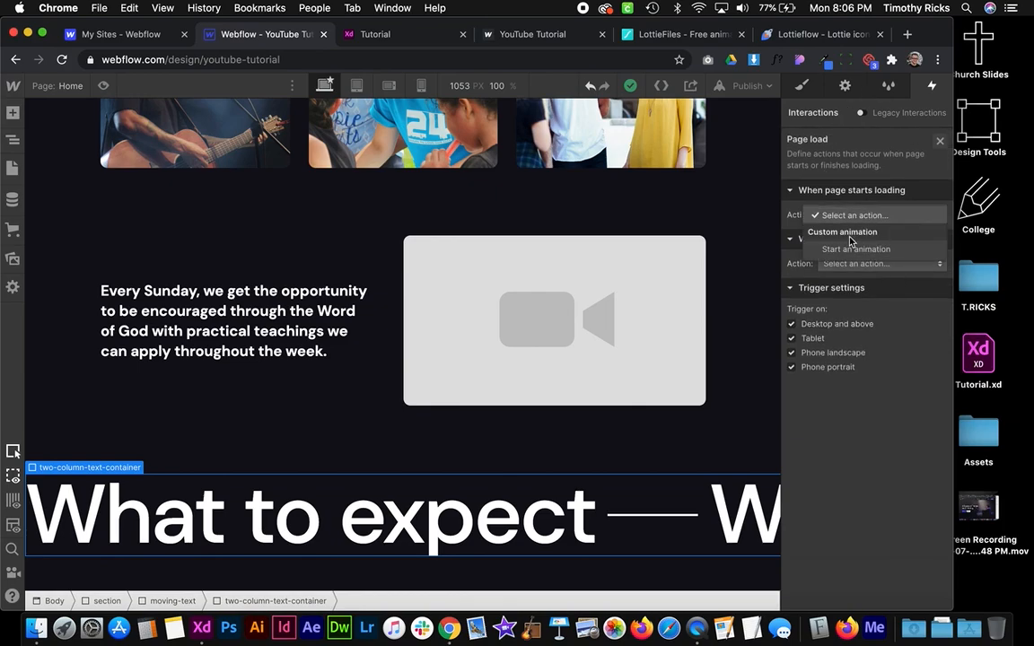
{"action": "left_click", "coordinate": [855, 249]}
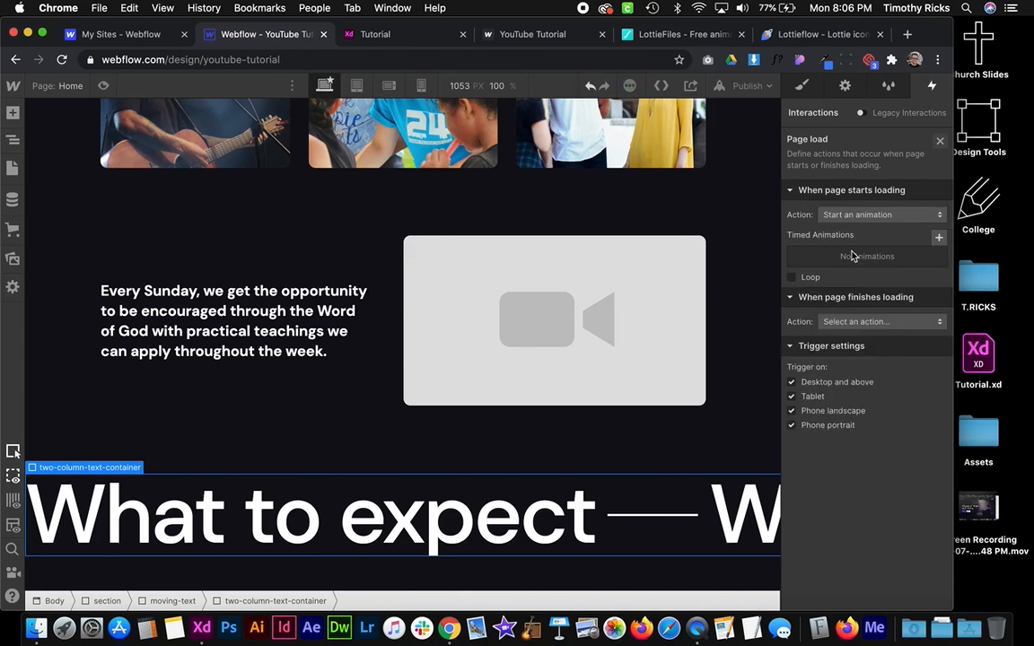
Create a timed animation named "Moving Text" for the page-load trigger
{"action": "left_click", "coordinate": [938, 241]}
{"action": "type", "text": "Moving Text"}
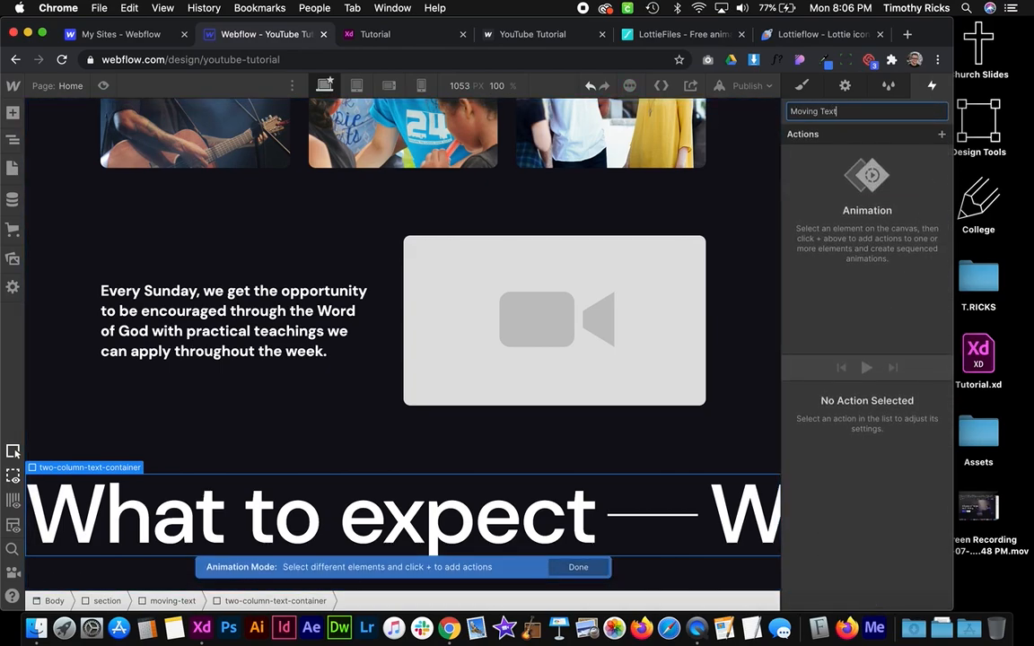
{"action": "key", "text": "Return"}
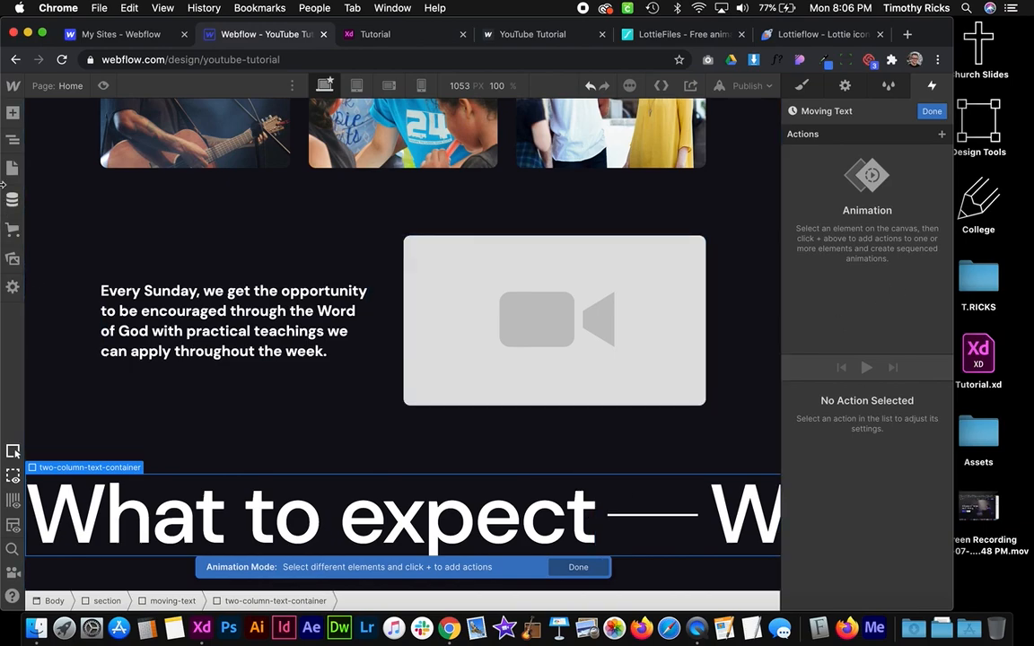
Add a Move action for the two-column-text-container with X at 0% and a duration of 0 seconds
{"action": "left_click", "coordinate": [12, 140]}
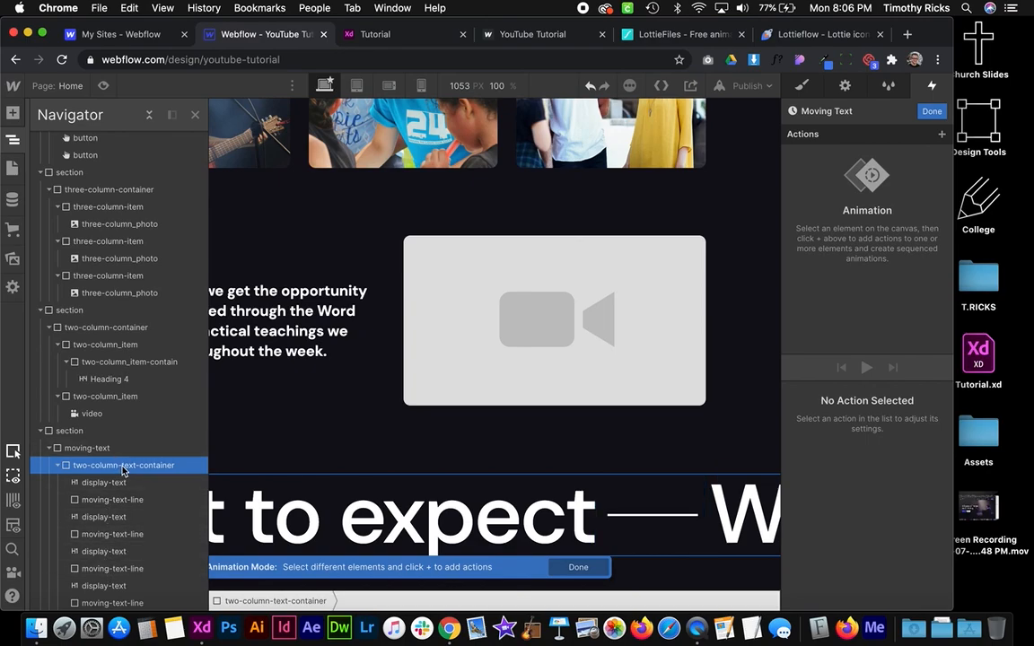
{"action": "left_click", "coordinate": [942, 134]}
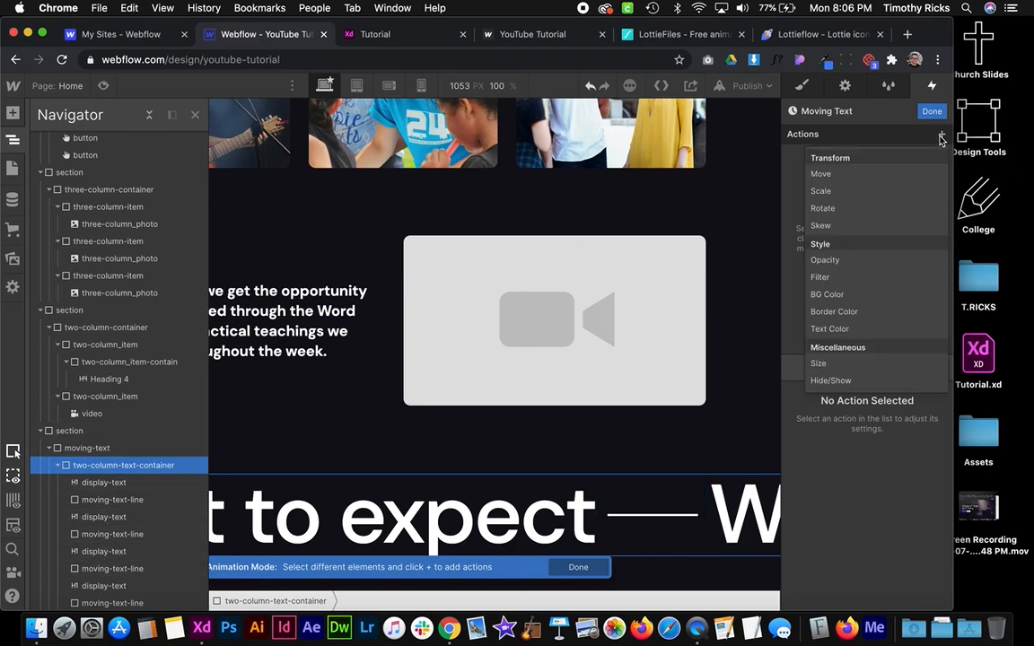
{"action": "left_click", "coordinate": [837, 171]}
{"action": "scroll", "coordinate": [906, 521], "scroll_direction": "down", "scroll_amount": 2}
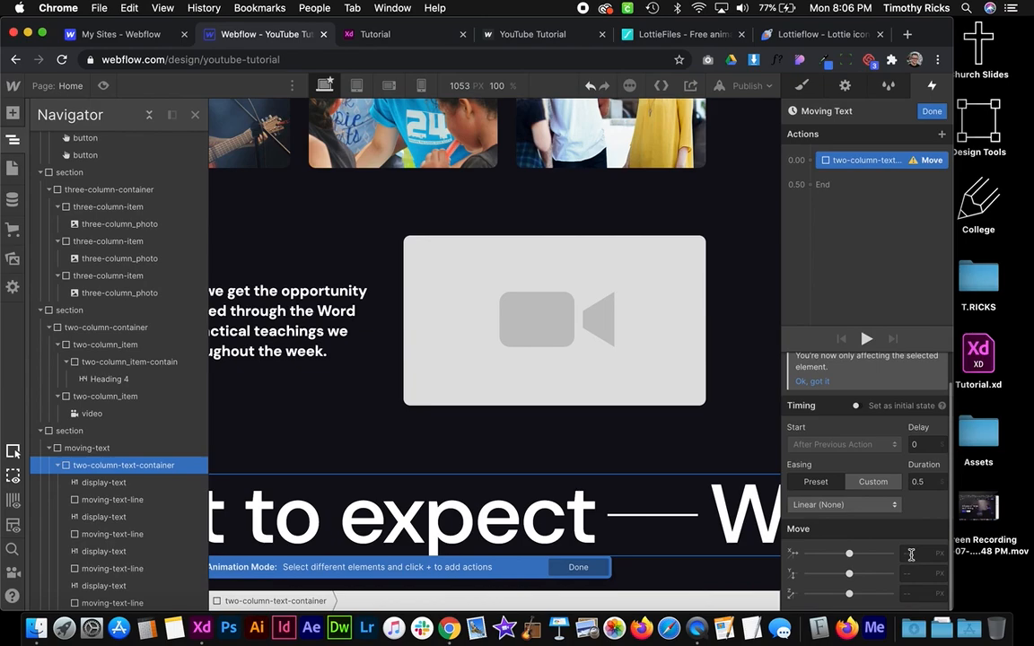
{"action": "type", "text": "0"}
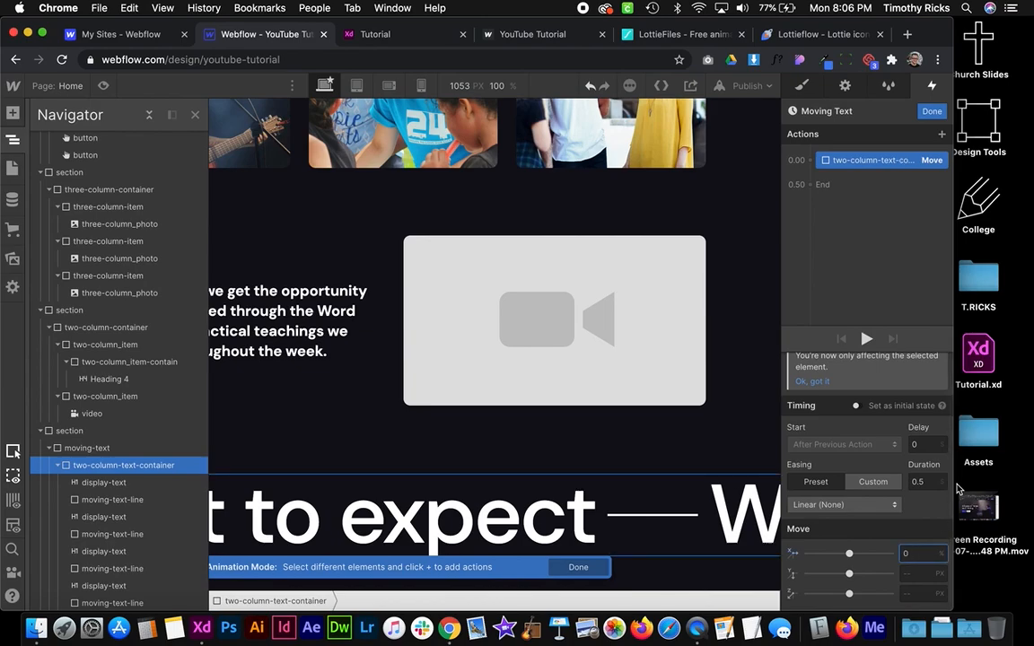
{"action": "double_click", "coordinate": [932, 485]}
{"action": "type", "text": "0"}
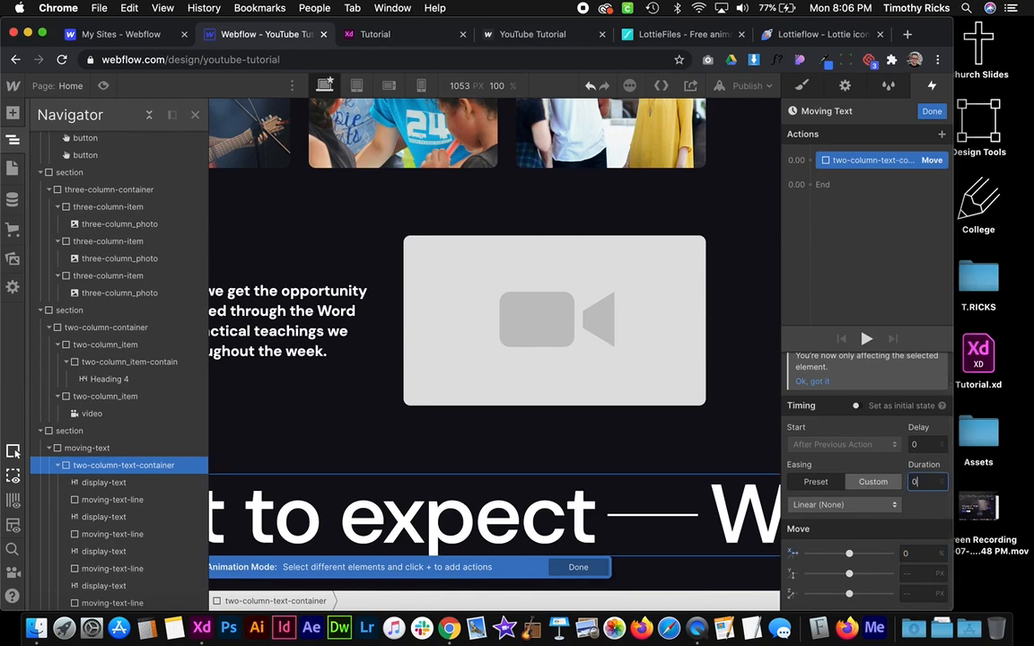
Make the Move action affect the two-column-text-container class instead of only the selected element
{"action": "scroll", "coordinate": [863, 371], "scroll_direction": "up", "scroll_amount": 2}
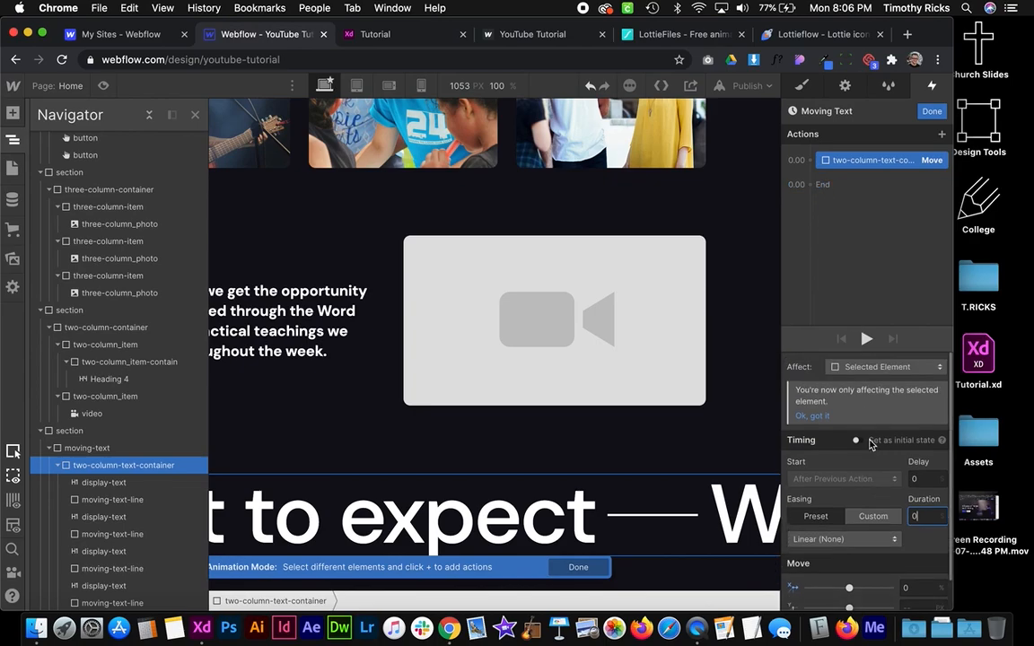
{"action": "left_click", "coordinate": [866, 368]}
{"action": "left_click", "coordinate": [868, 353]}
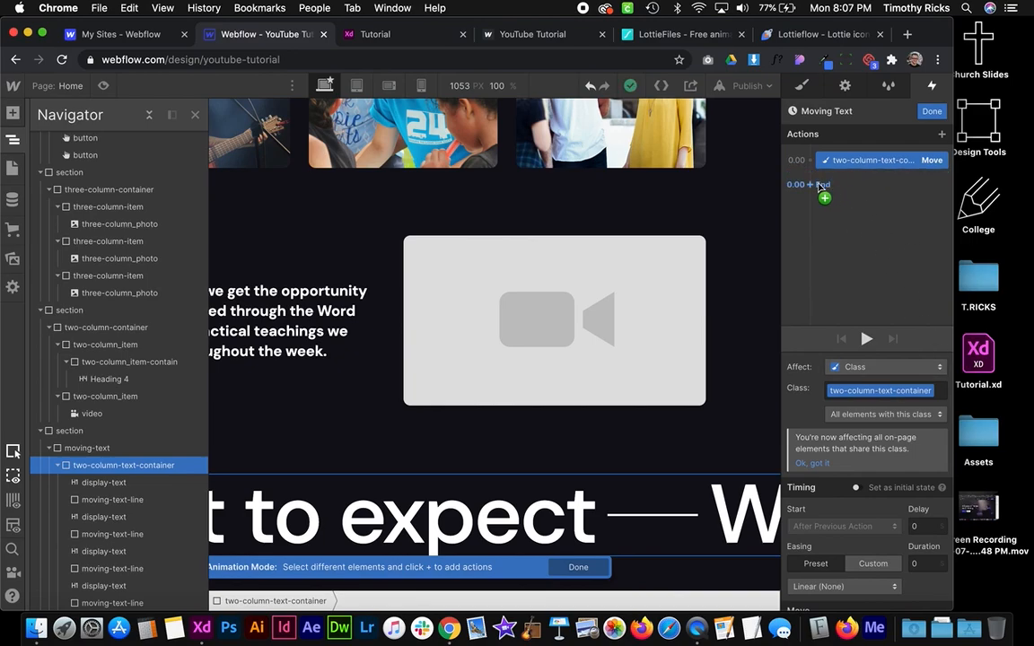
Add a second Move action for the two-column-text-container class with X at -50%, and finish editing the animation
{"action": "left_click", "coordinate": [819, 186]}
{"action": "left_click", "coordinate": [836, 233]}
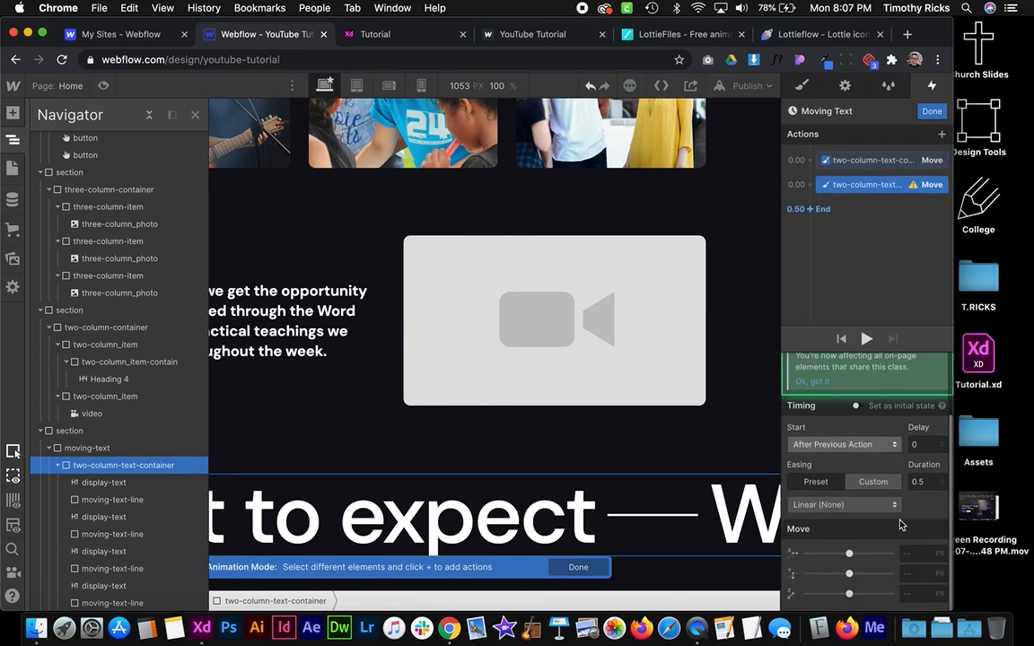
{"action": "left_click", "coordinate": [916, 553]}
{"action": "type", "text": "-50%"}
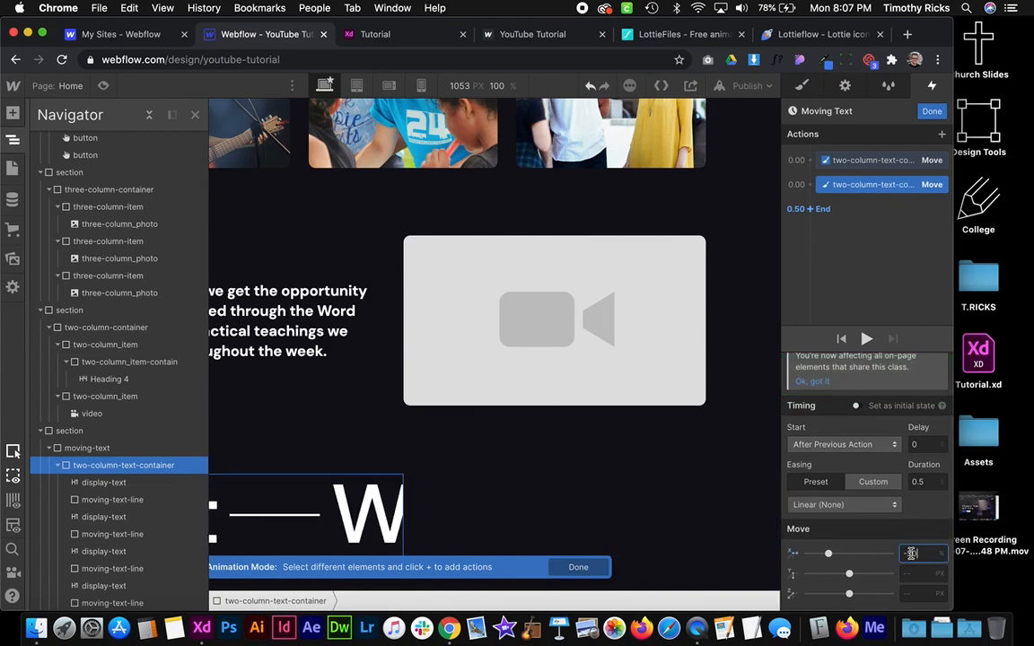
{"action": "type", "text": "z"}
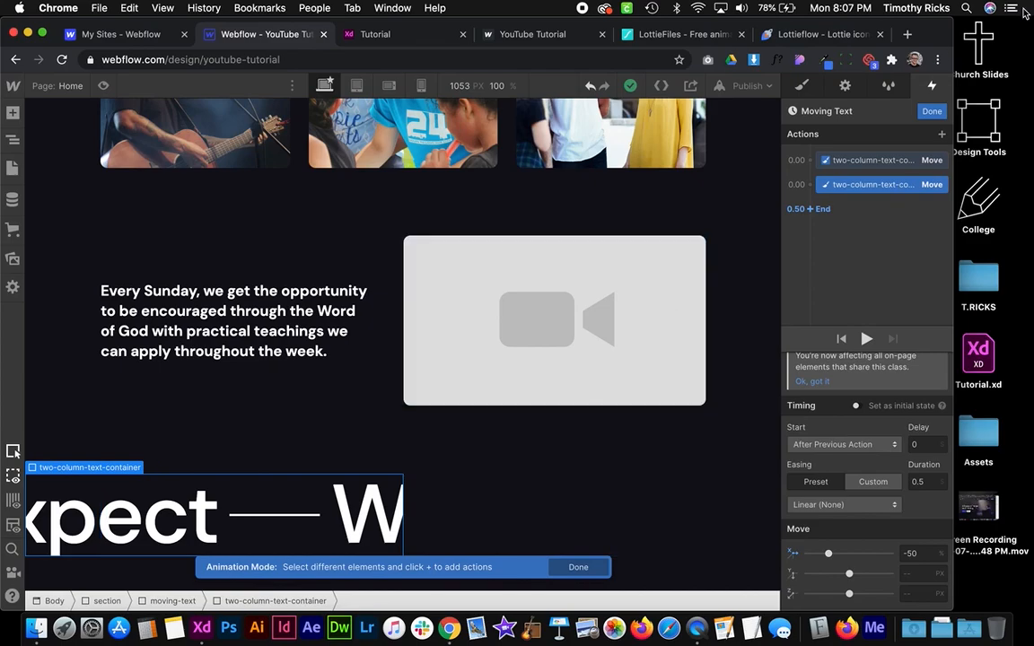
{"action": "left_click", "coordinate": [936, 112]}
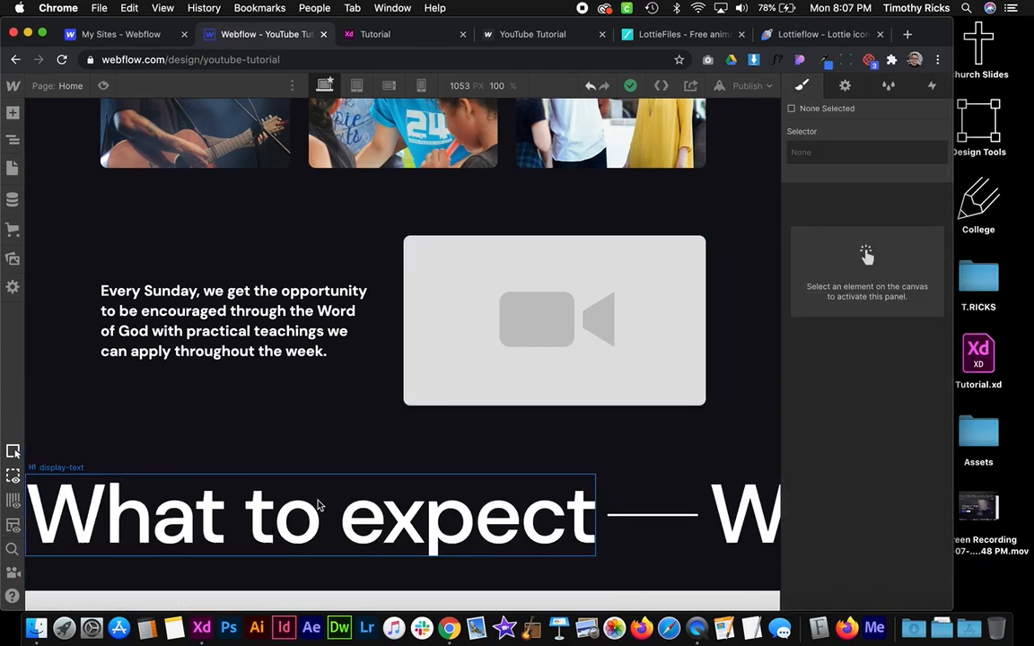
Reset the width, overflow and left margin of the two-column-text-container around the "What to expect" headings
{"action": "left_click", "coordinate": [319, 505]}
{"action": "left_click", "coordinate": [12, 139]}
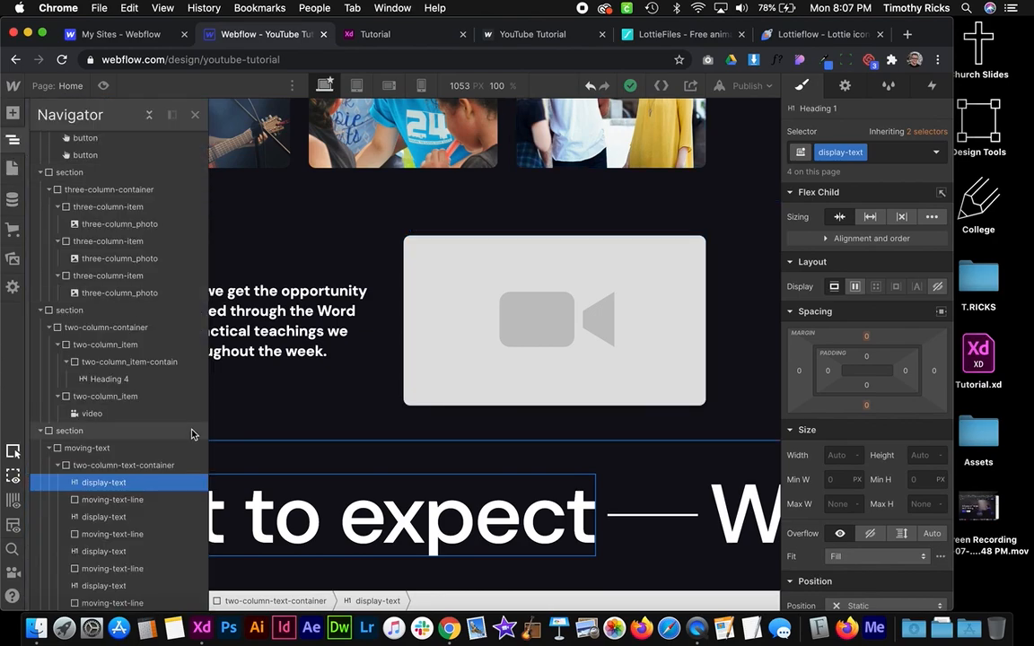
{"action": "left_click", "coordinate": [111, 466]}
{"action": "scroll", "coordinate": [831, 502], "scroll_direction": "down", "scroll_amount": 2}
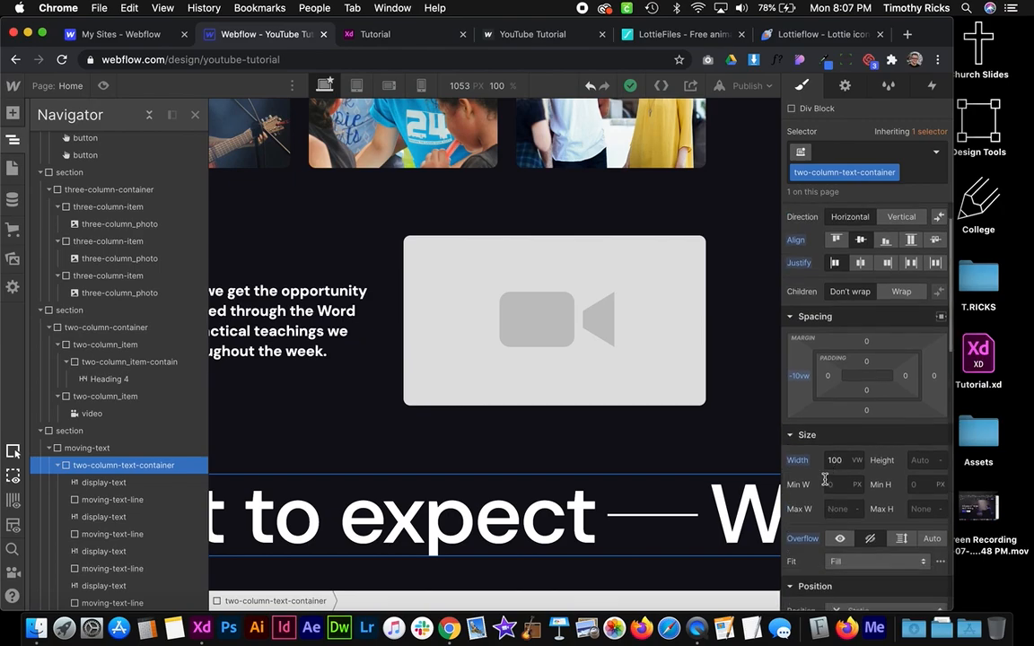
{"action": "left_click", "coordinate": [800, 461]}
{"action": "left_click", "coordinate": [807, 481]}
{"action": "left_click", "coordinate": [797, 539]}
{"action": "left_click", "coordinate": [804, 557]}
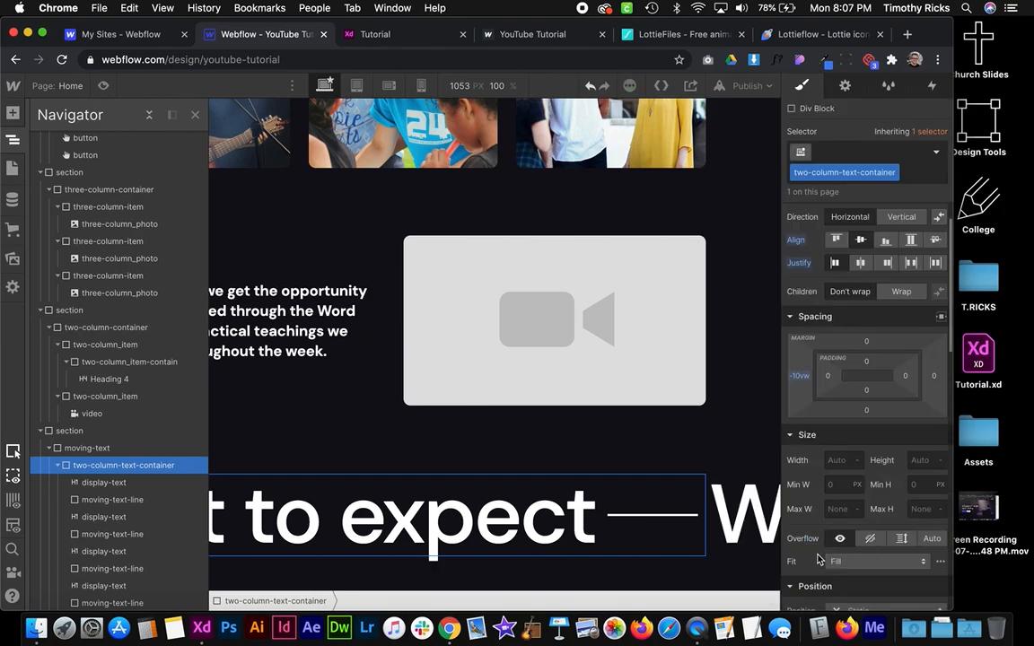
{"action": "left_click", "coordinate": [802, 379]}
{"action": "left_click", "coordinate": [812, 471]}
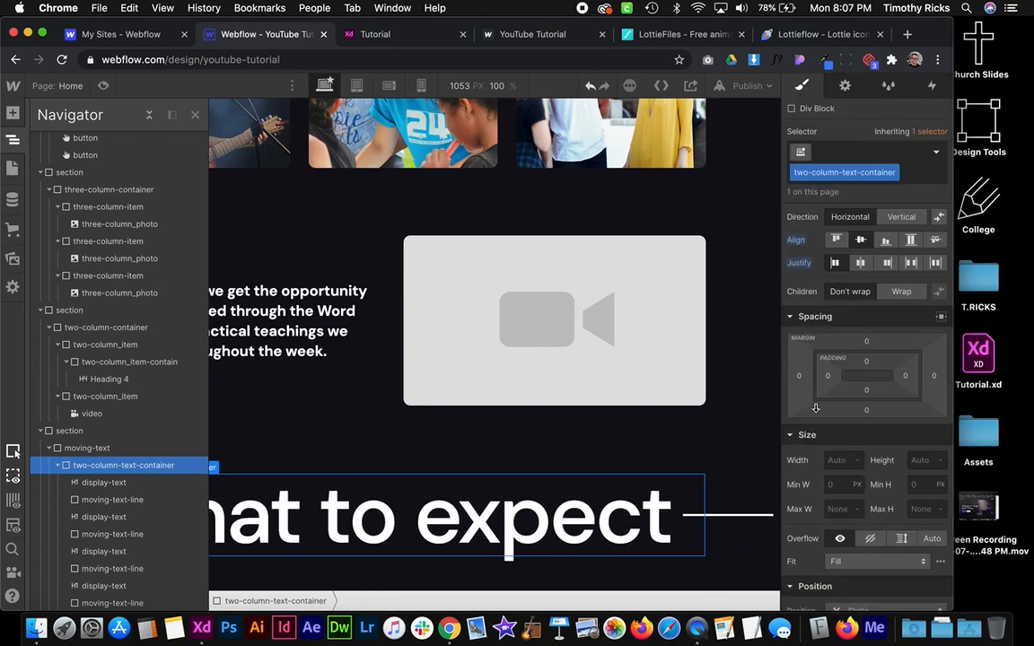
Give the moving-text wrapper a width of 100 vw, a left margin of -10 vw and hidden overflow
{"action": "left_click", "coordinate": [88, 449]}
{"action": "left_click", "coordinate": [13, 141]}
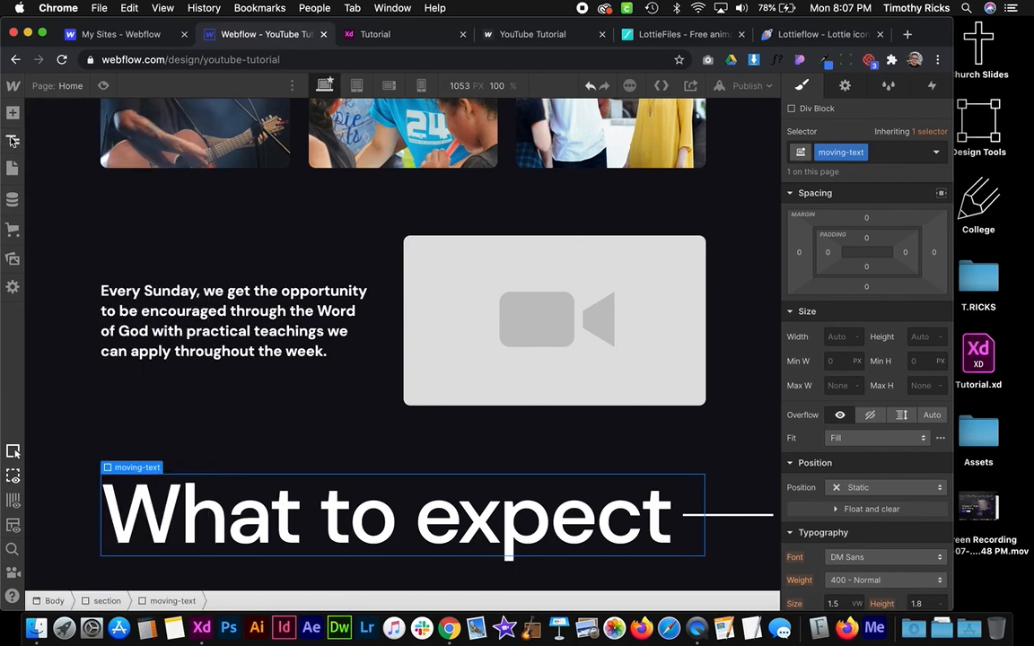
{"action": "left_click", "coordinate": [831, 339]}
{"action": "type", "text": "100vw"}
{"action": "key", "text": "Return"}
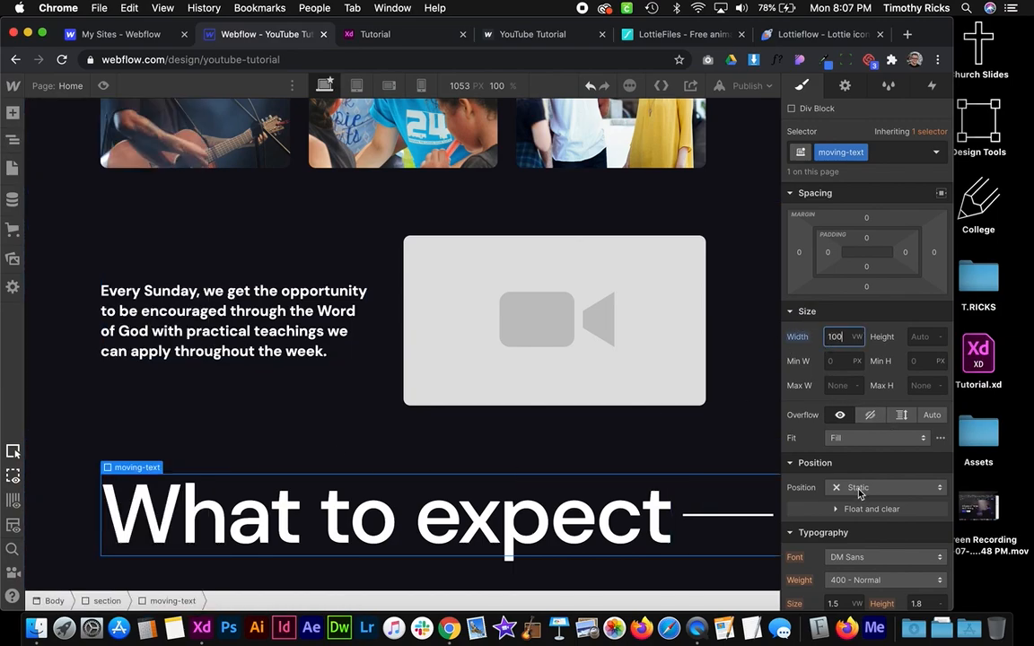
{"action": "left_click", "coordinate": [798, 252]}
{"action": "type", "text": "-10vw"}
{"action": "key", "text": "Return"}
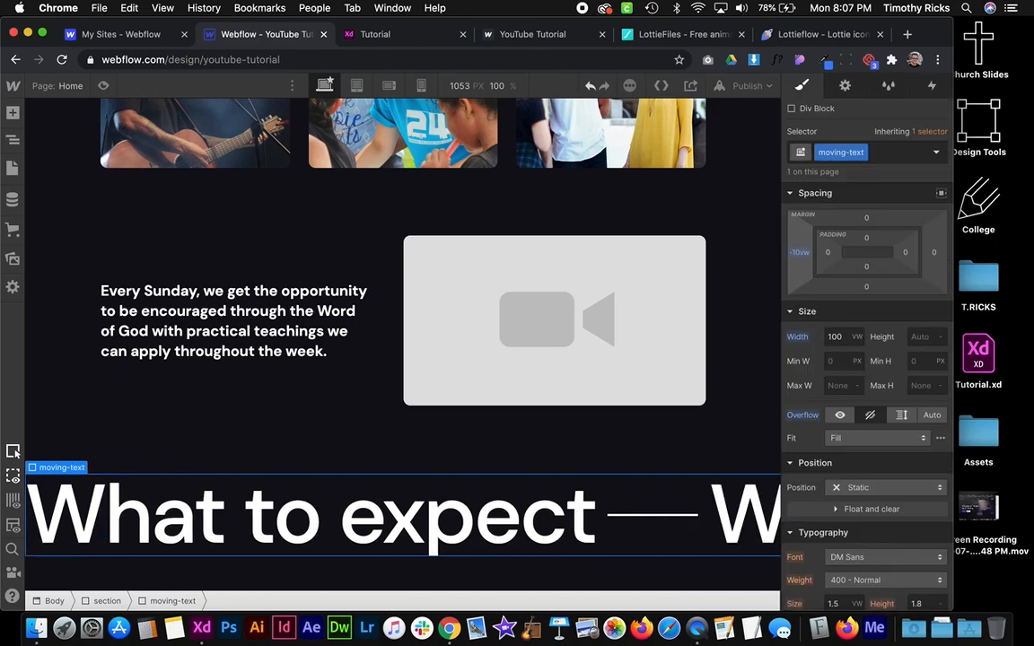
Try scroll and default overflow on the moving-text wrapper, and return it to hidden
{"action": "left_click", "coordinate": [901, 415]}
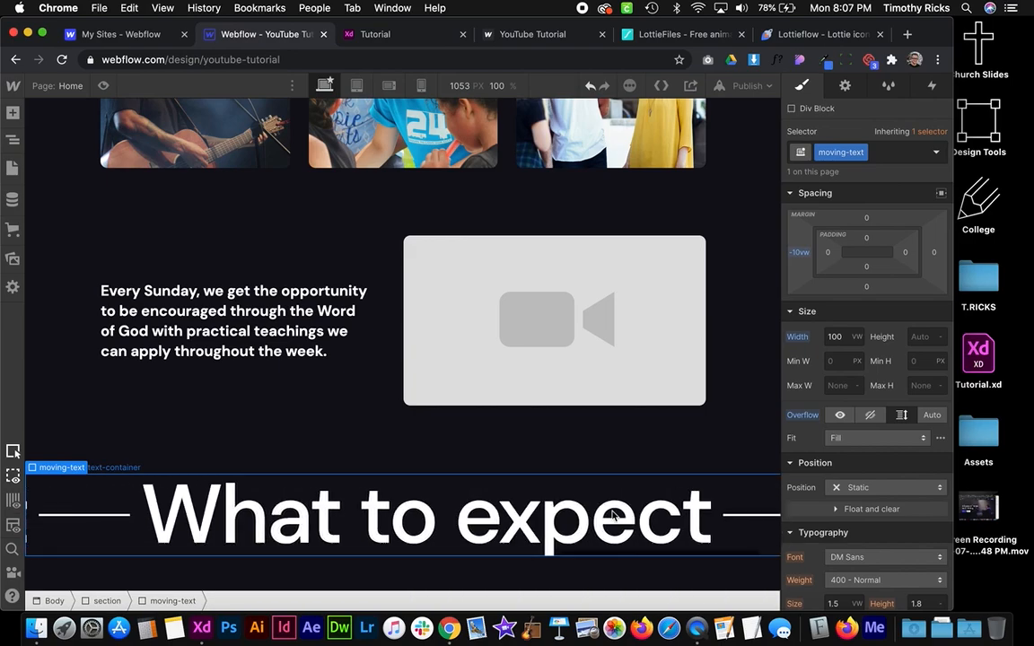
{"action": "left_click", "coordinate": [802, 416]}
{"action": "left_click", "coordinate": [802, 433]}
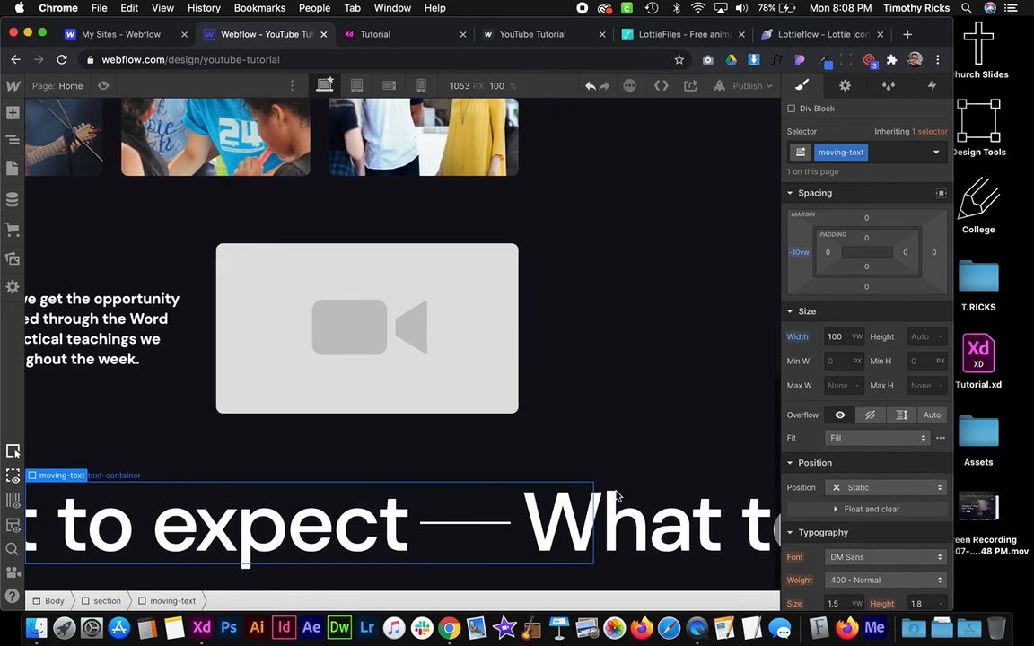
{"action": "left_click", "coordinate": [871, 417]}
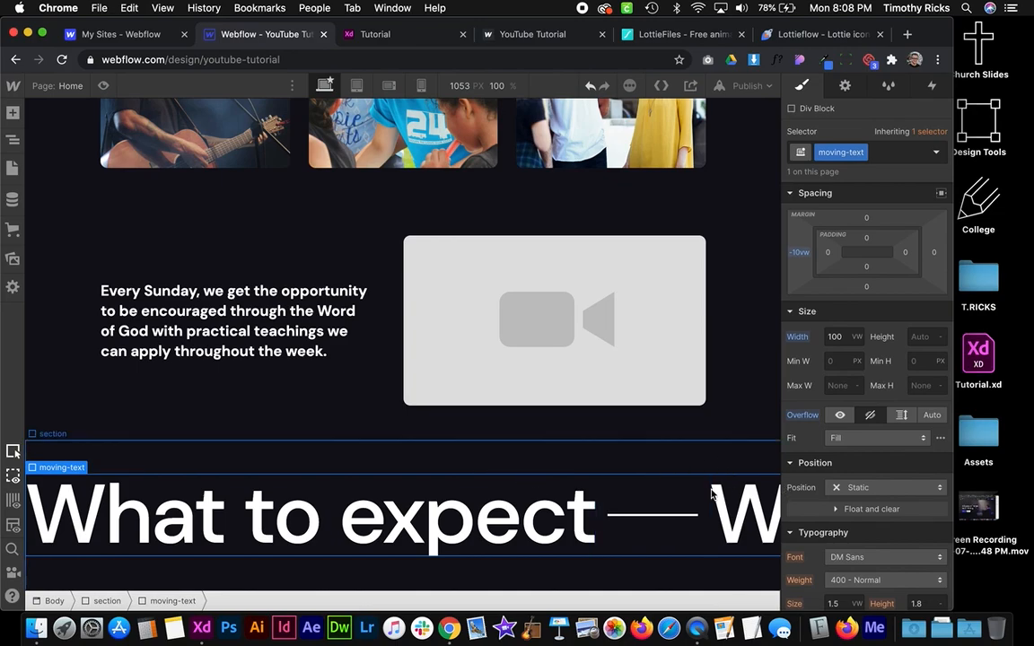
Open the page-load Moving Text animation and preview its second move action
{"action": "left_click", "coordinate": [745, 516]}
{"action": "left_click", "coordinate": [931, 85]}
{"action": "left_click", "coordinate": [812, 310]}
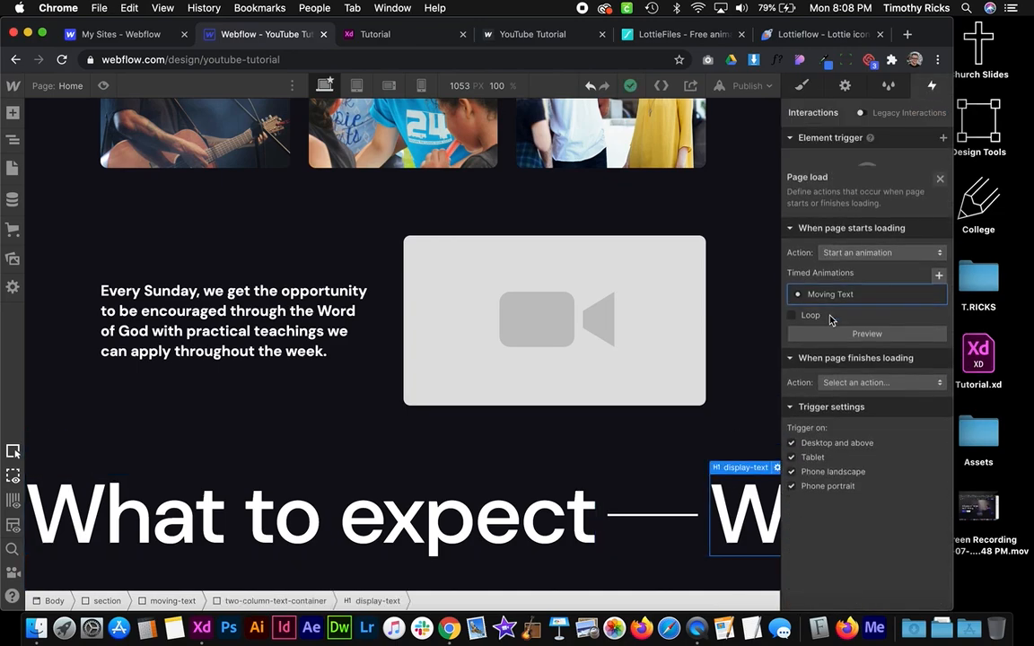
{"action": "left_click", "coordinate": [830, 257]}
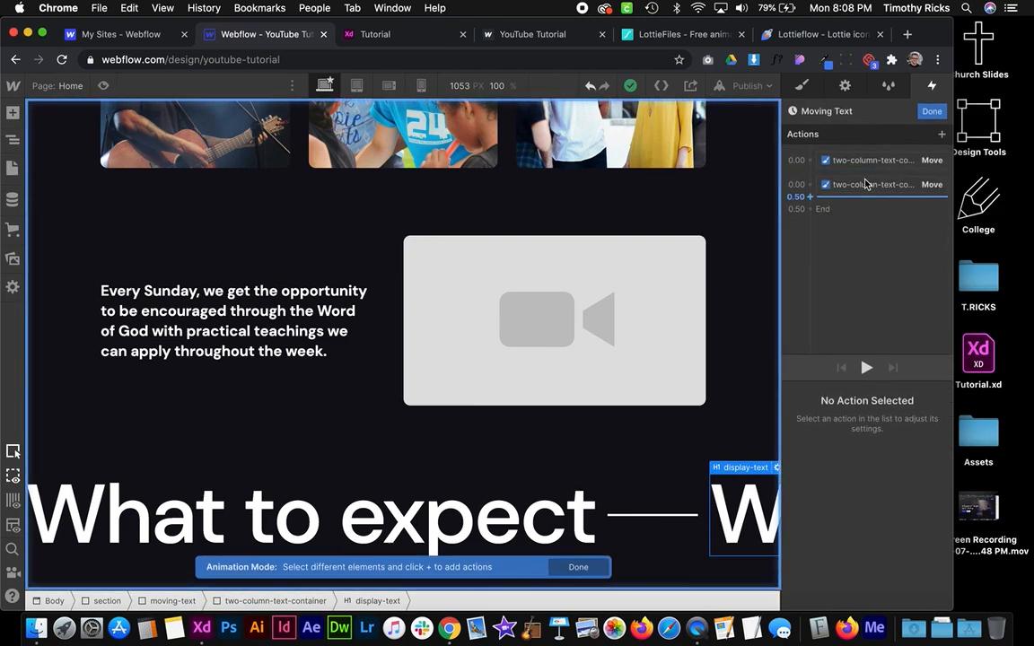
{"action": "left_click", "coordinate": [848, 184]}
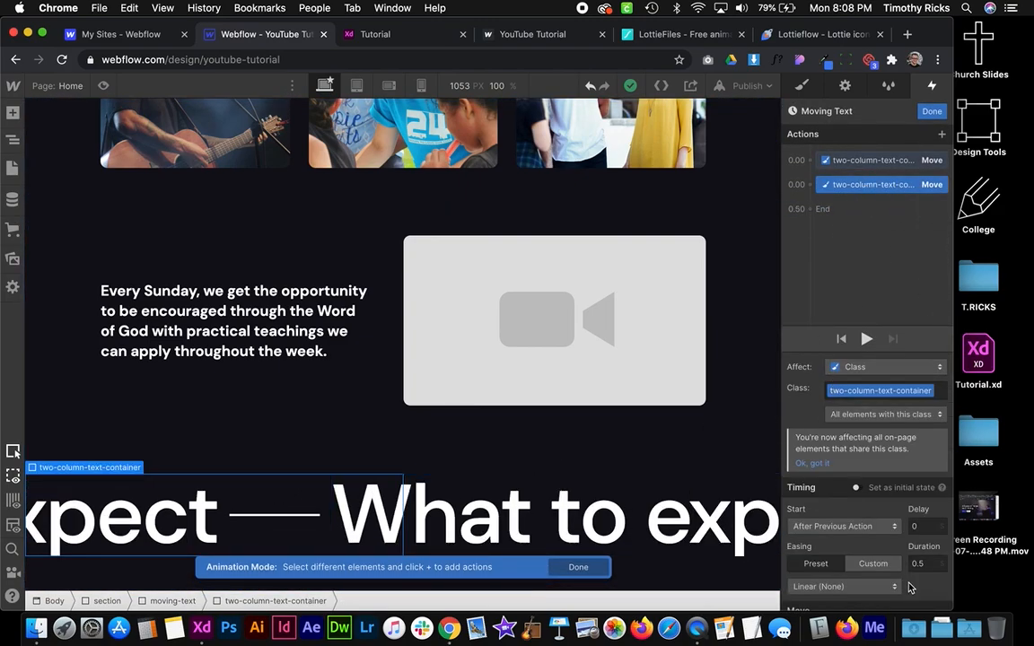
{"action": "scroll", "coordinate": [884, 561], "scroll_direction": "down", "scroll_amount": 3}
{"action": "left_click", "coordinate": [866, 339]}
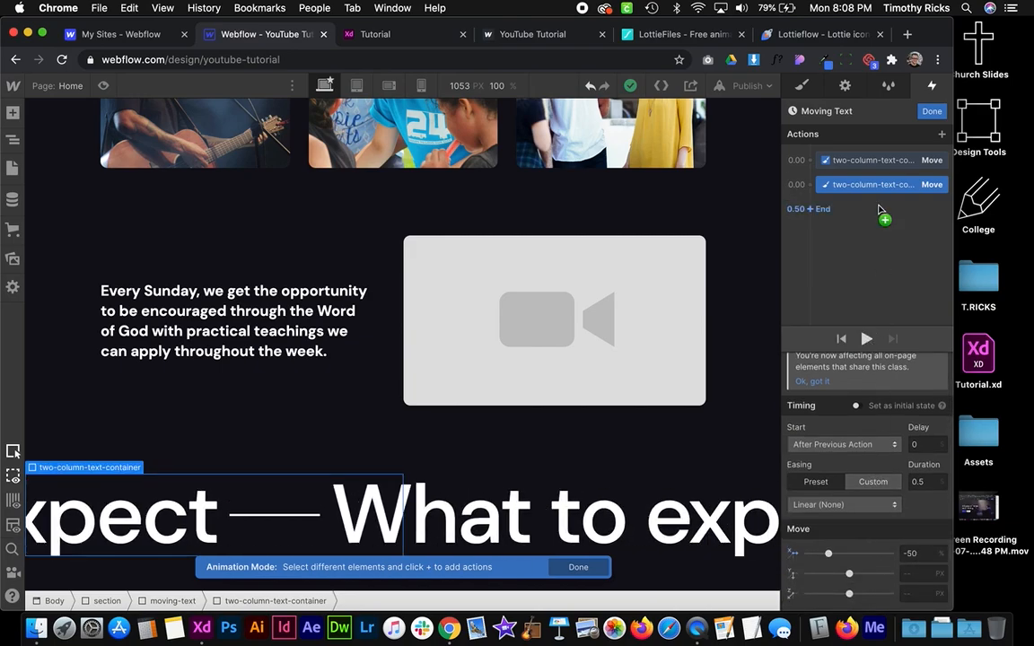
Set the horizontal move of the animation's second action to -90.5% so its position matches the first action's
{"action": "left_click", "coordinate": [866, 161]}
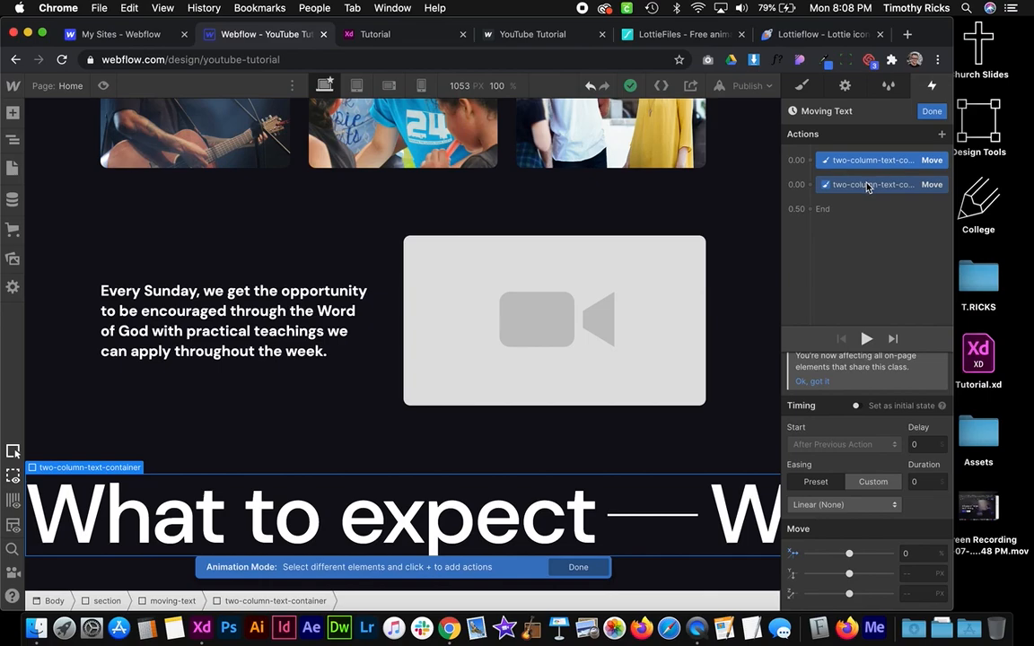
{"action": "left_click", "coordinate": [867, 185]}
{"action": "left_click_drag", "start_coordinate": [825, 553], "coordinate": [814, 552]}
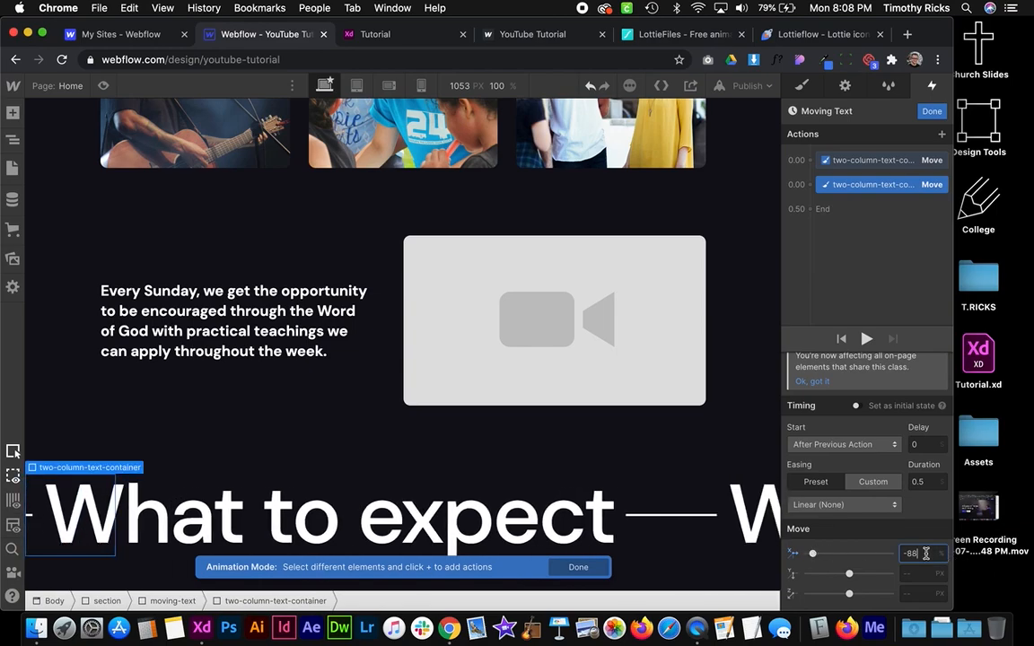
{"action": "left_click_drag", "start_coordinate": [814, 553], "coordinate": [812, 553]}
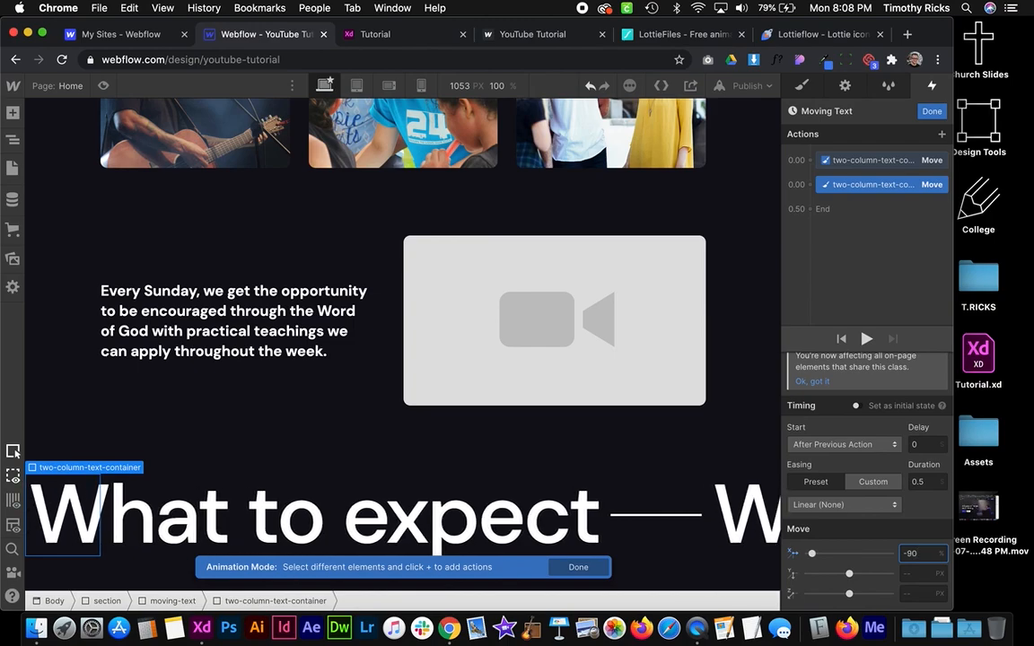
{"action": "type", "text": ".5"}
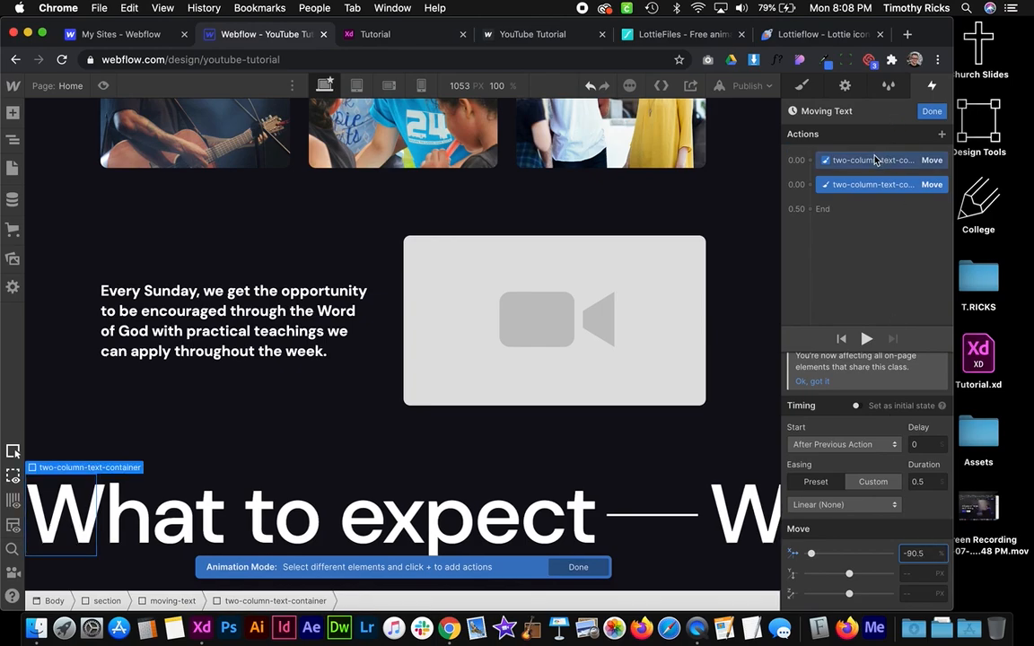
Set the second move action's duration to 14 seconds and preview the scrolling text
{"action": "left_click", "coordinate": [866, 184]}
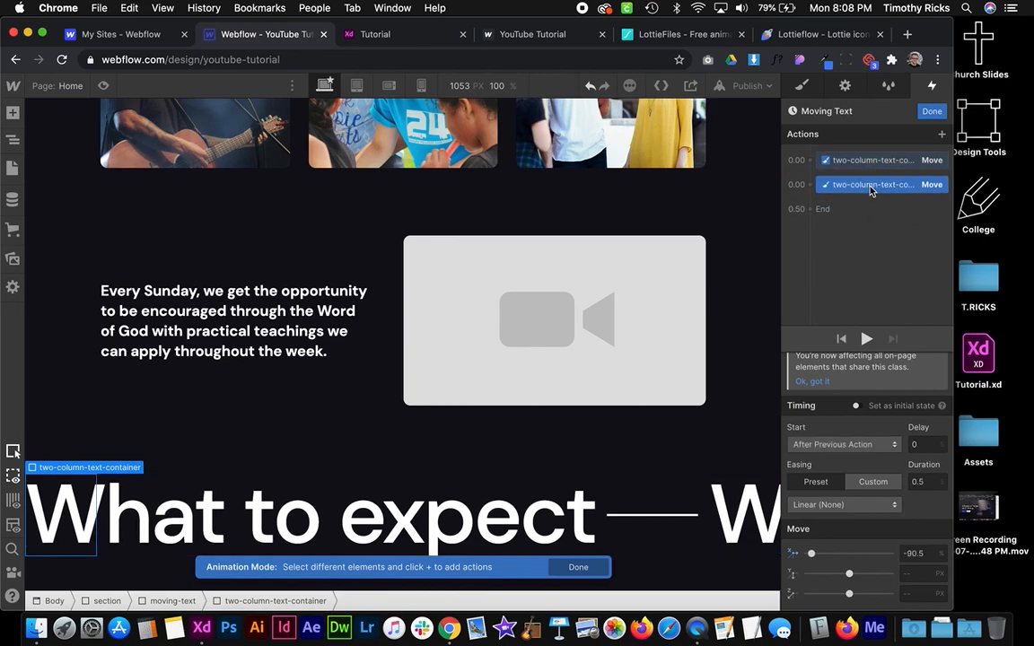
{"action": "left_click", "coordinate": [867, 339]}
{"action": "left_click", "coordinate": [867, 339]}
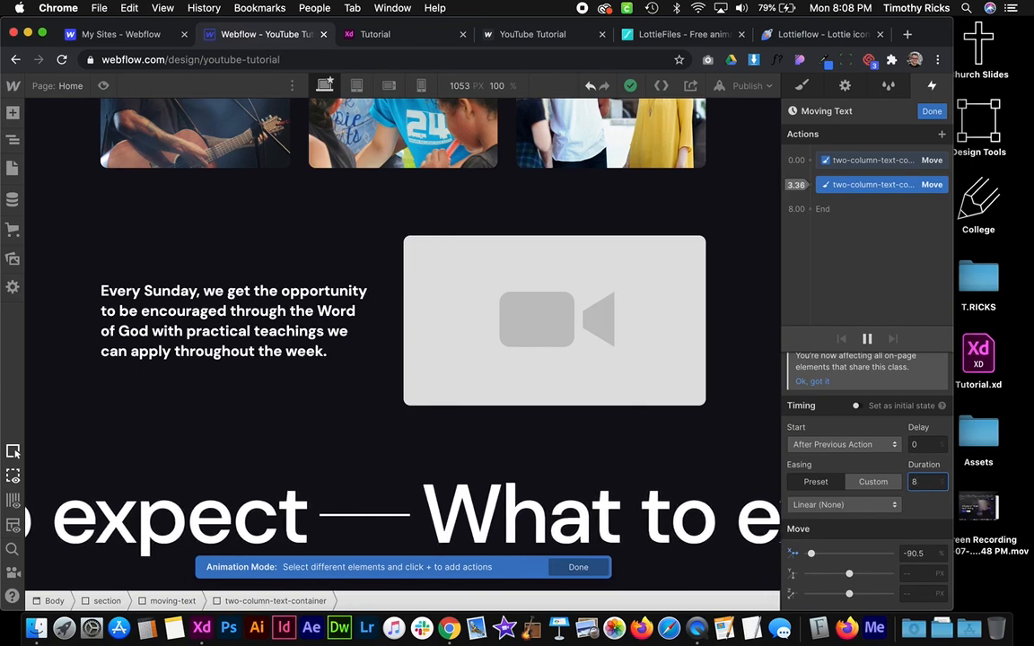
{"action": "left_click", "coordinate": [927, 482]}
{"action": "type", "text": "14"}
{"action": "left_click", "coordinate": [867, 339]}
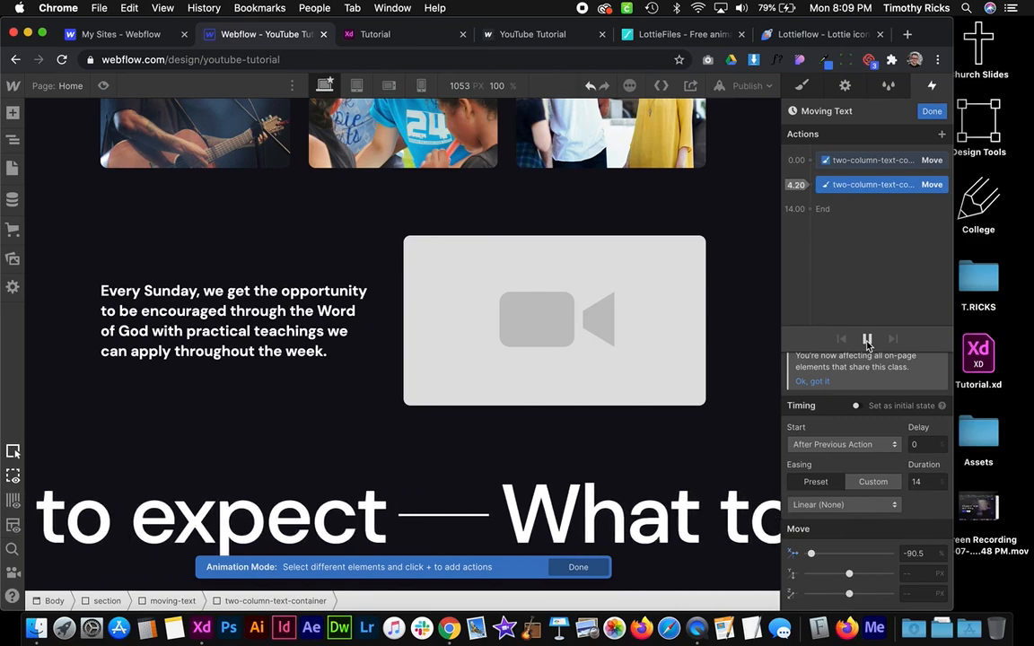
{"action": "left_click", "coordinate": [867, 340]}
Add a final move action with 0% horizontal offset and 0 seconds duration, and close the Moving Text animation and page-load settings
{"action": "left_click", "coordinate": [811, 214]}
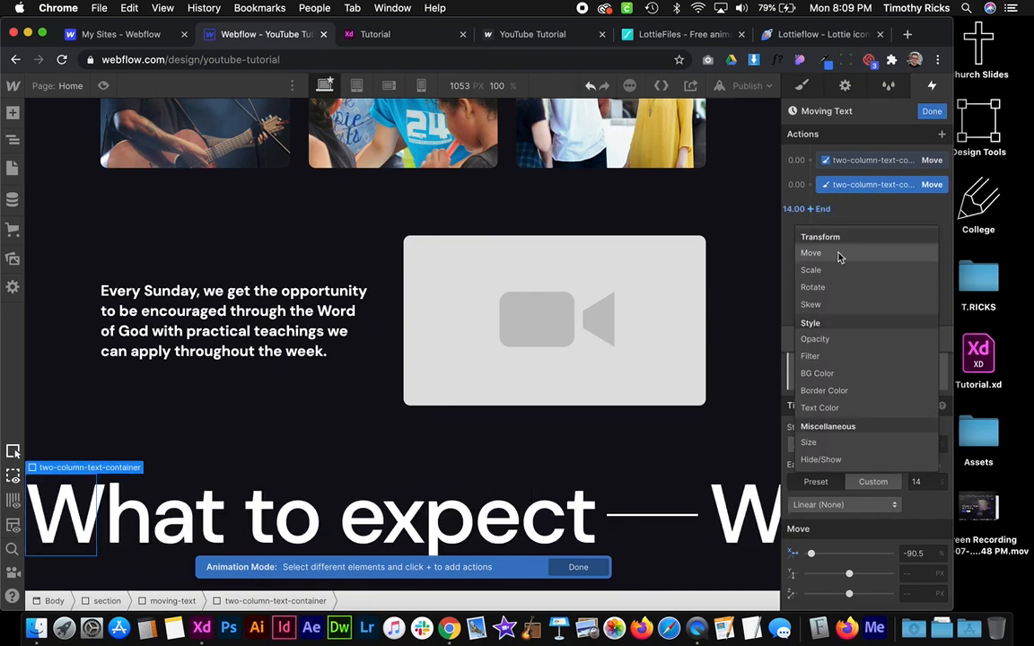
{"action": "left_click", "coordinate": [839, 255]}
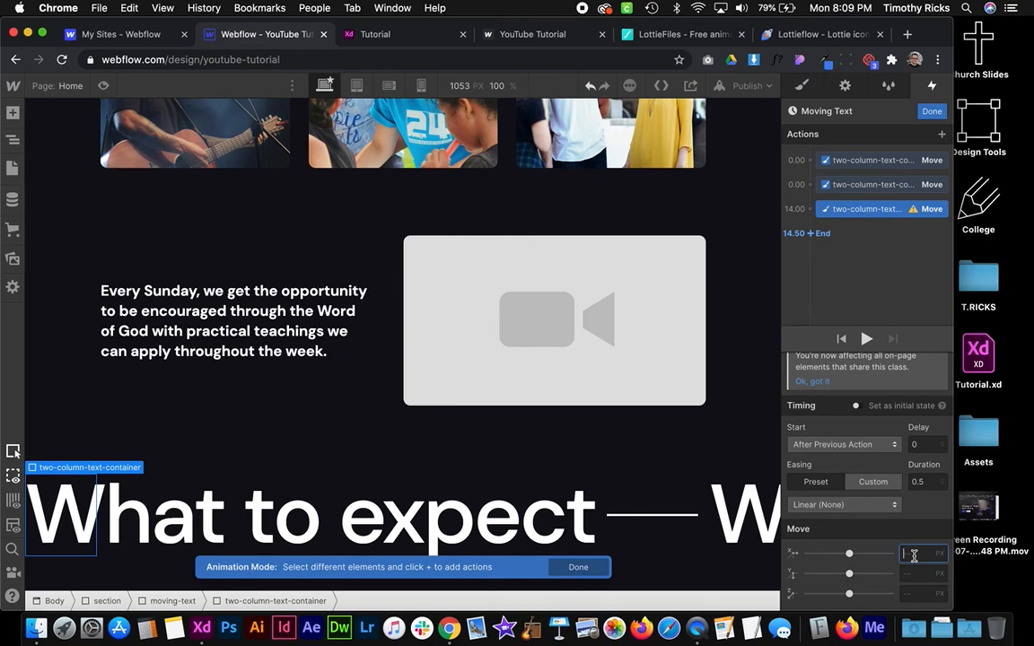
{"action": "type", "text": "0"}
{"action": "left_click", "coordinate": [931, 481]}
{"action": "left_click_drag", "start_coordinate": [884, 160], "coordinate": [911, 214]}
{"action": "left_click", "coordinate": [877, 189]}
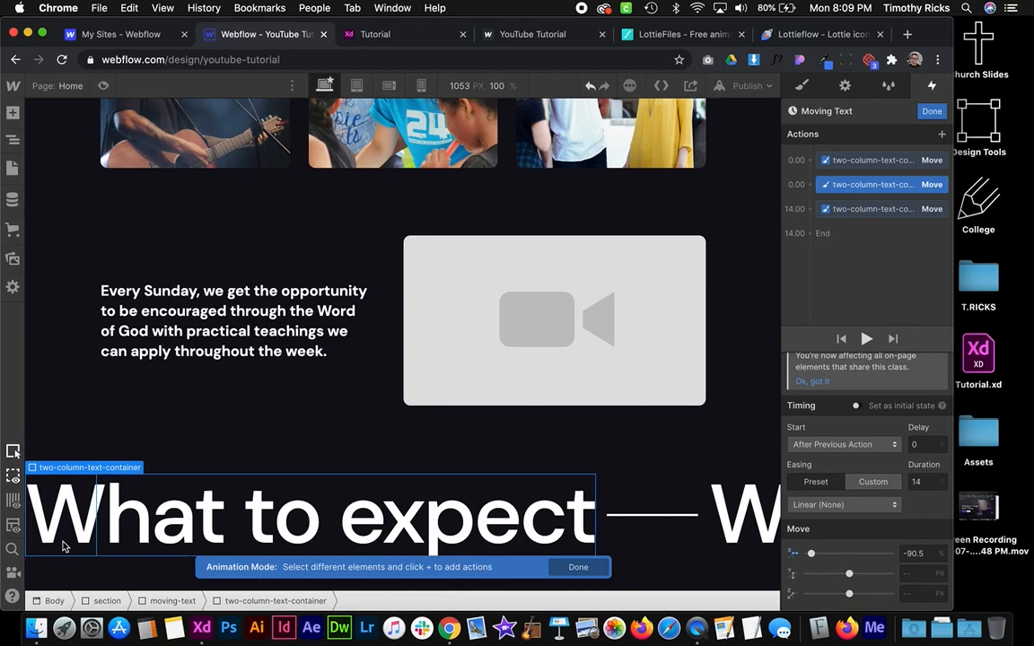
{"action": "left_click", "coordinate": [870, 210]}
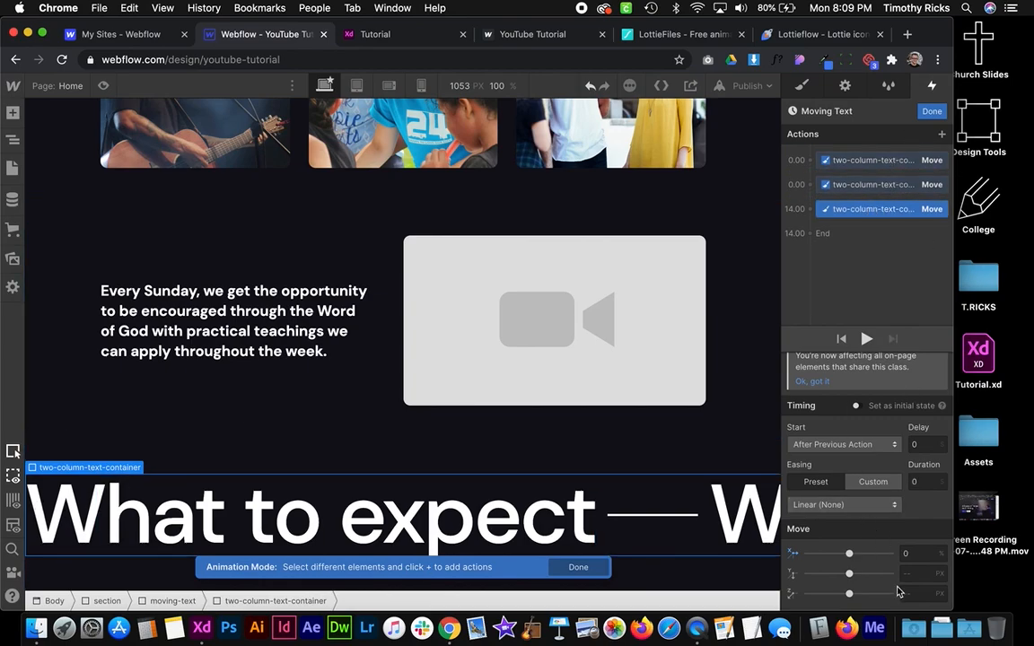
{"action": "left_click", "coordinate": [933, 111]}
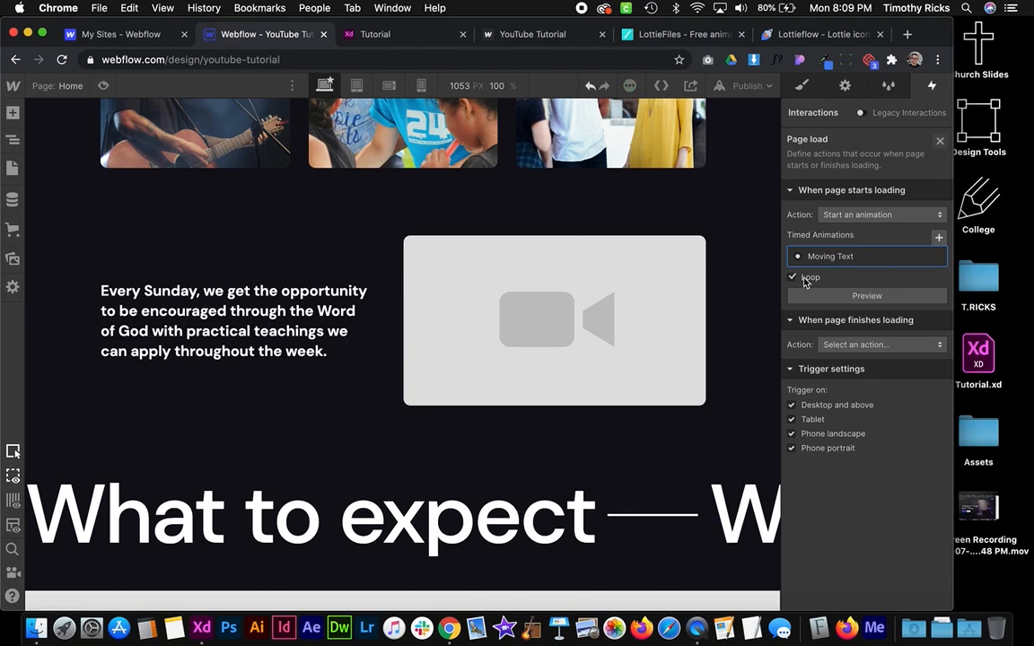
{"action": "left_click", "coordinate": [940, 141]}
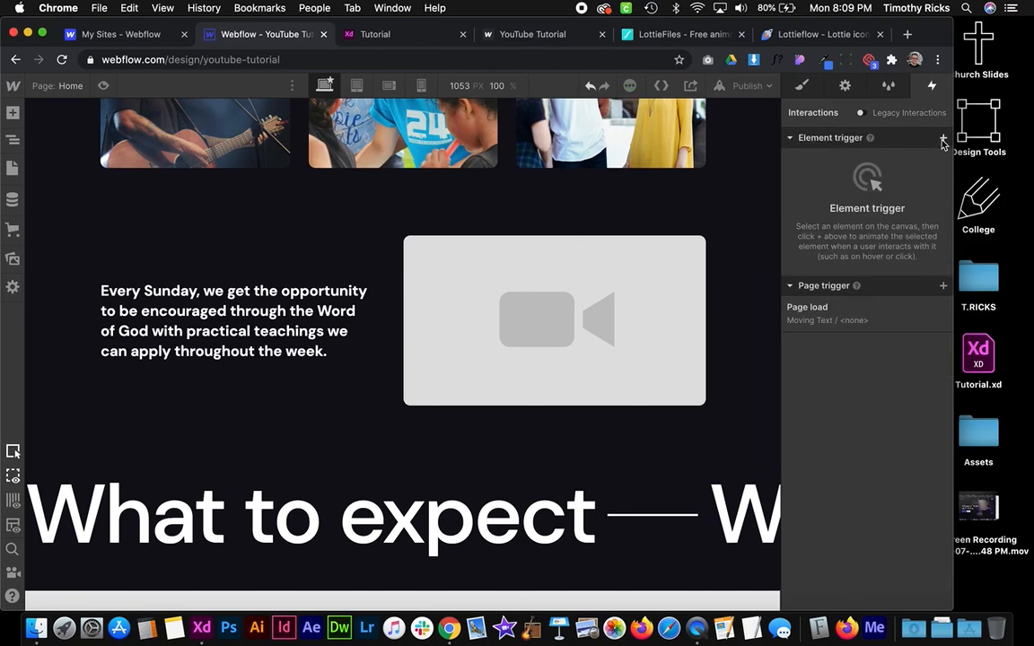
Preview the page and check the moving "What to expect" text before returning to the designer
{"action": "key", "text": "super+shift+p"}
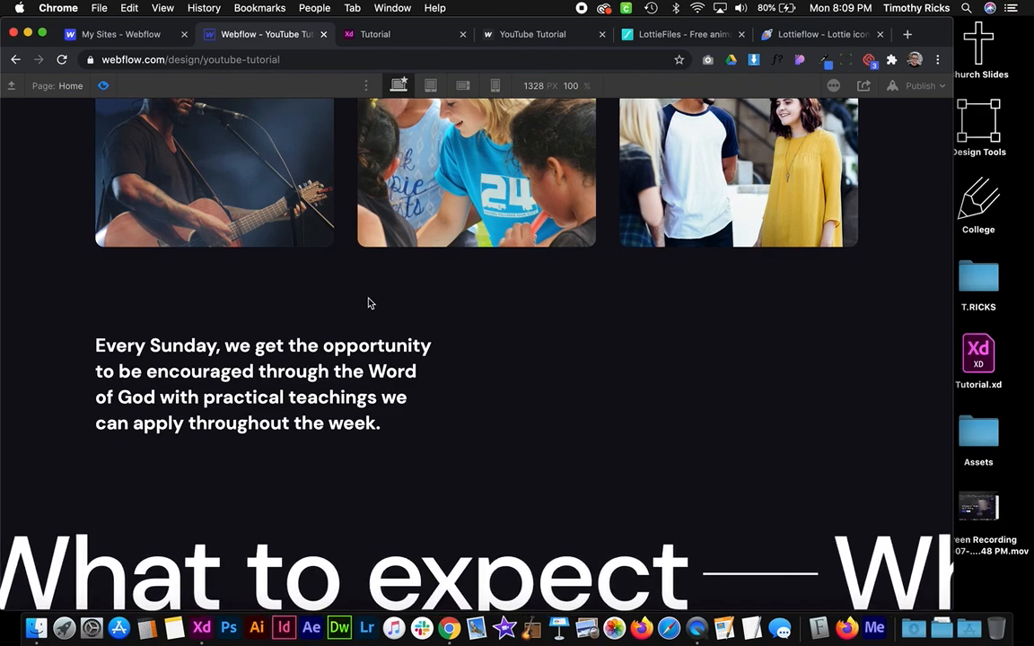
{"action": "scroll", "coordinate": [369, 302], "scroll_direction": "up", "scroll_amount": 15}
{"action": "scroll", "coordinate": [505, 437], "scroll_direction": "down", "scroll_amount": 10}
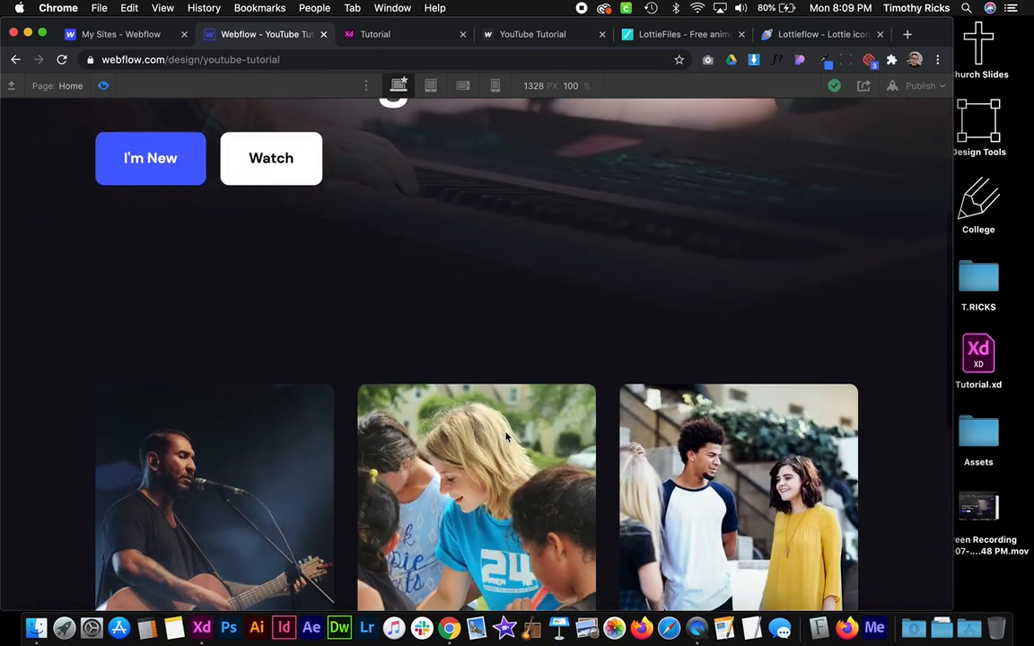
{"action": "scroll", "coordinate": [352, 352], "scroll_direction": "down", "scroll_amount": 3}
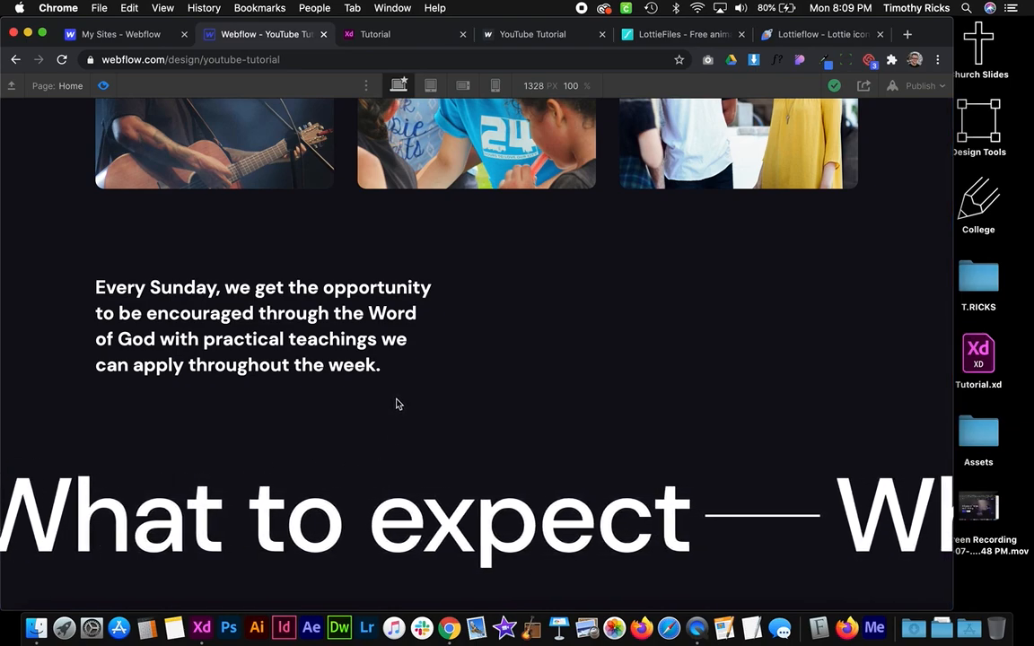
{"action": "left_click", "coordinate": [103, 87]}
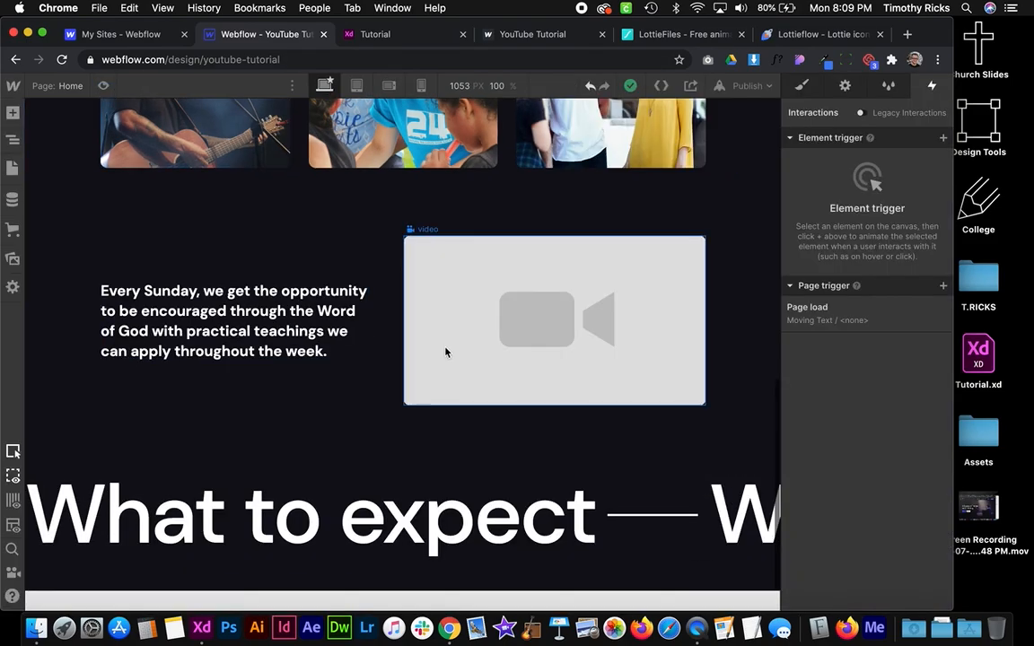
Select the empty video element beside the "Every Sunday" text, open youtube.com in a new browser tab and go to the account's own channel
{"action": "left_click", "coordinate": [499, 332]}
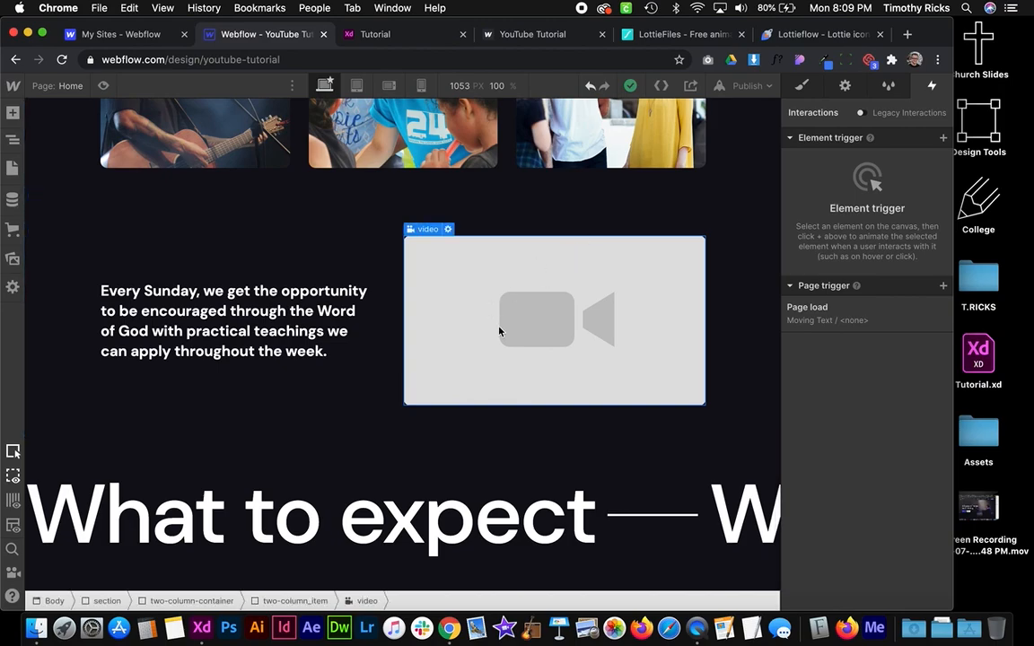
{"action": "left_click", "coordinate": [907, 35]}
{"action": "type", "text": "youtube.com"}
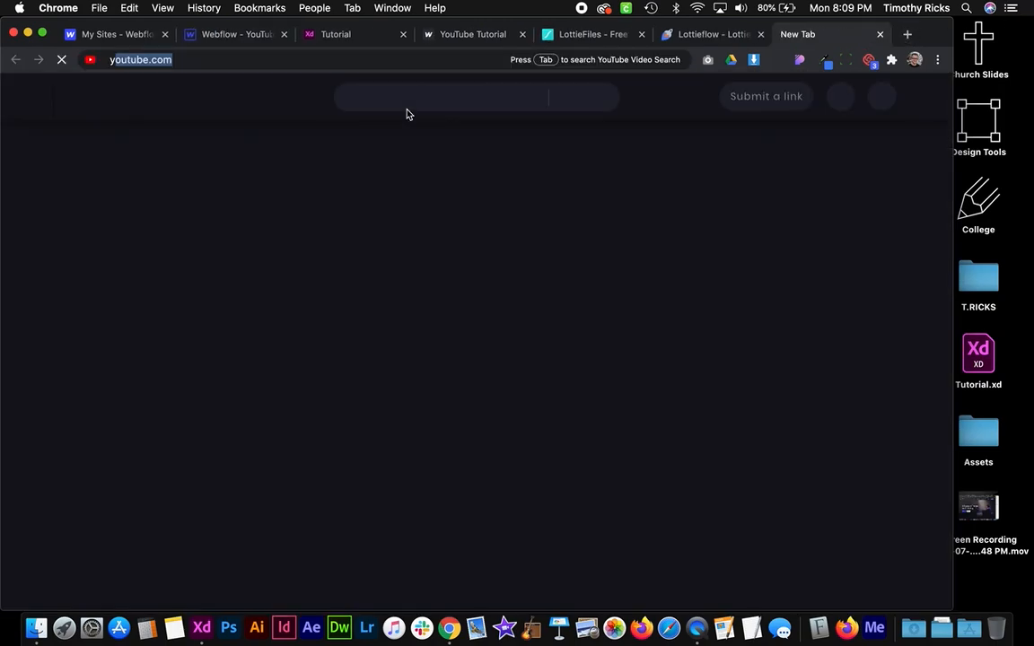
{"action": "key", "text": "Return"}
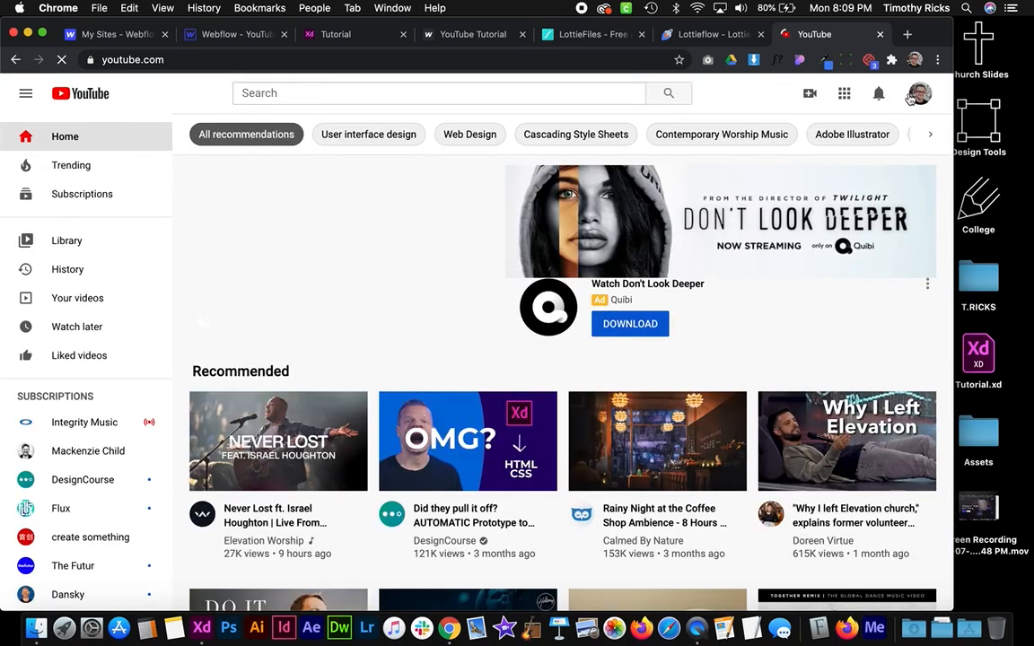
{"action": "left_click", "coordinate": [912, 96]}
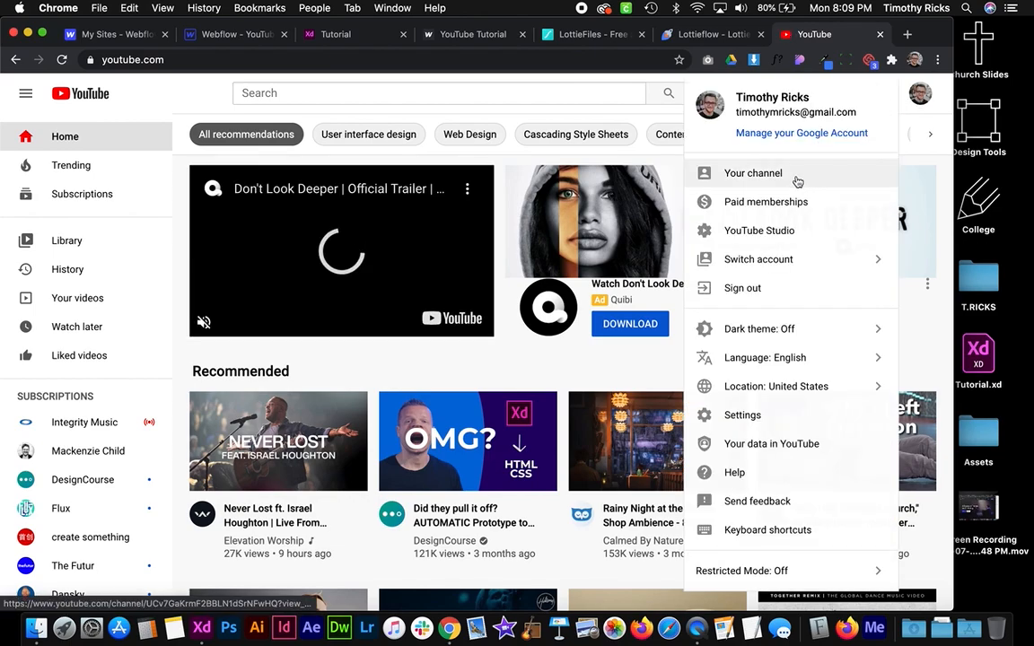
{"action": "left_click", "coordinate": [797, 181]}
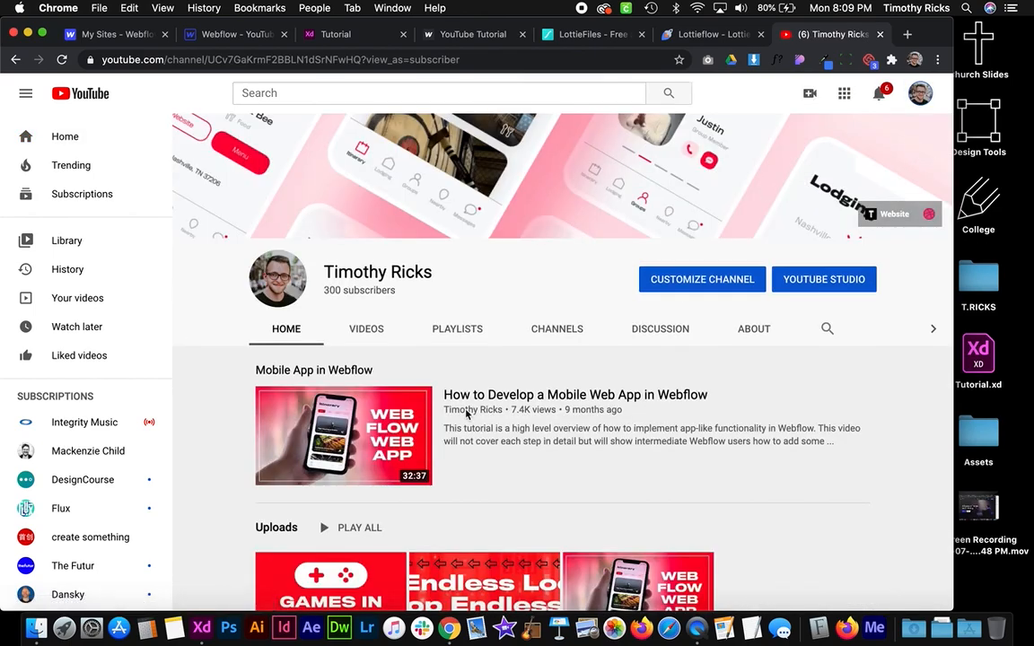
Open the "How to Develop a Mobile Web App in Webflow" video, copy its URL and close the YouTube tab
{"action": "scroll", "coordinate": [525, 357], "scroll_direction": "down", "scroll_amount": 2}
{"action": "left_click", "coordinate": [498, 261]}
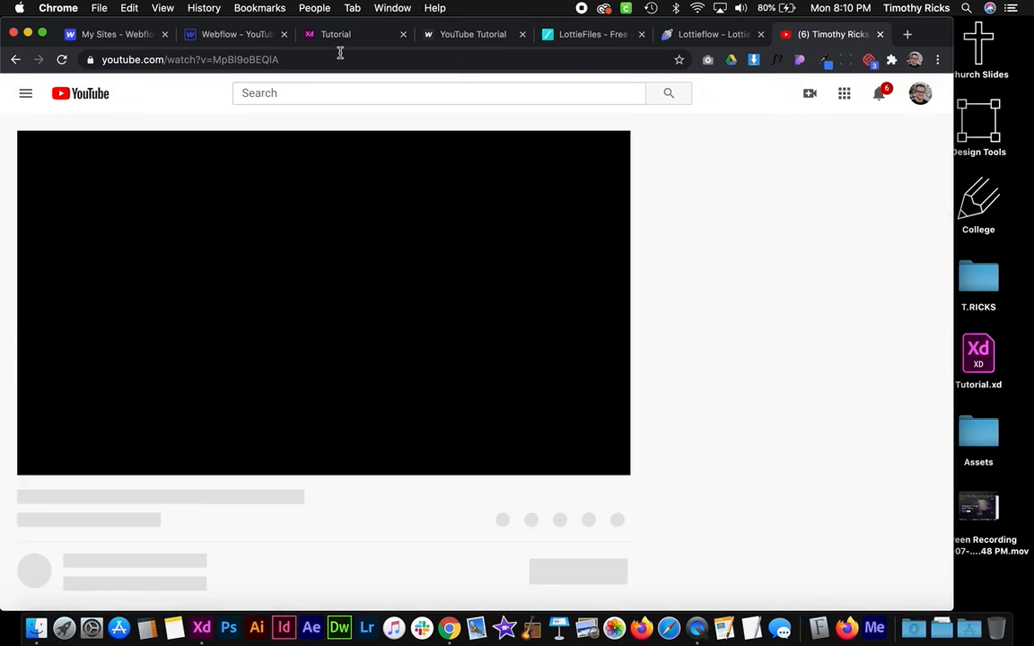
{"action": "left_click", "coordinate": [340, 53]}
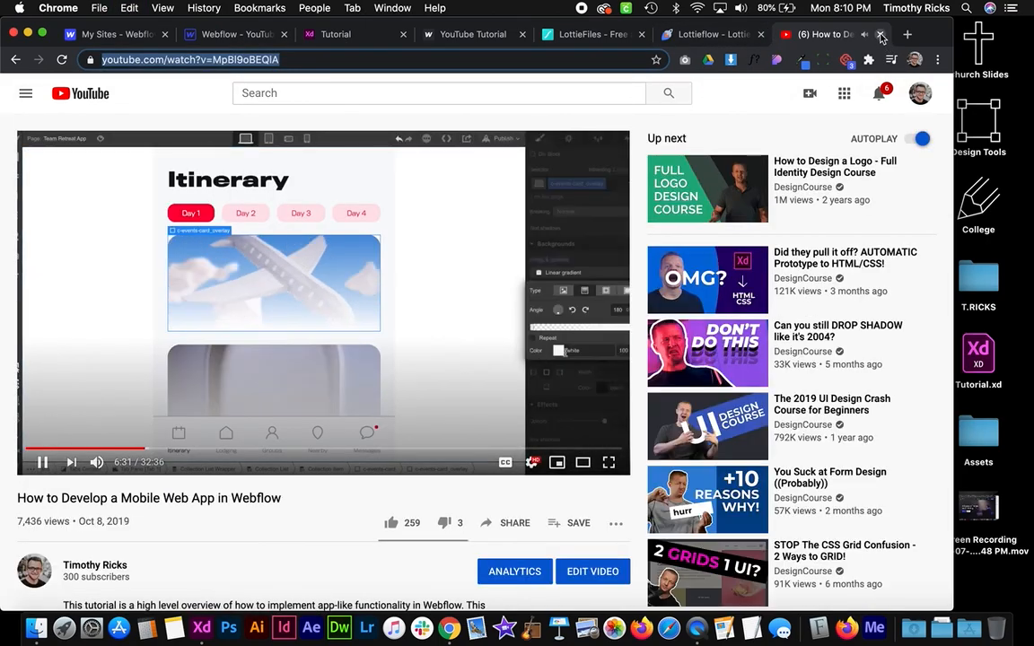
{"action": "left_click", "coordinate": [880, 34]}
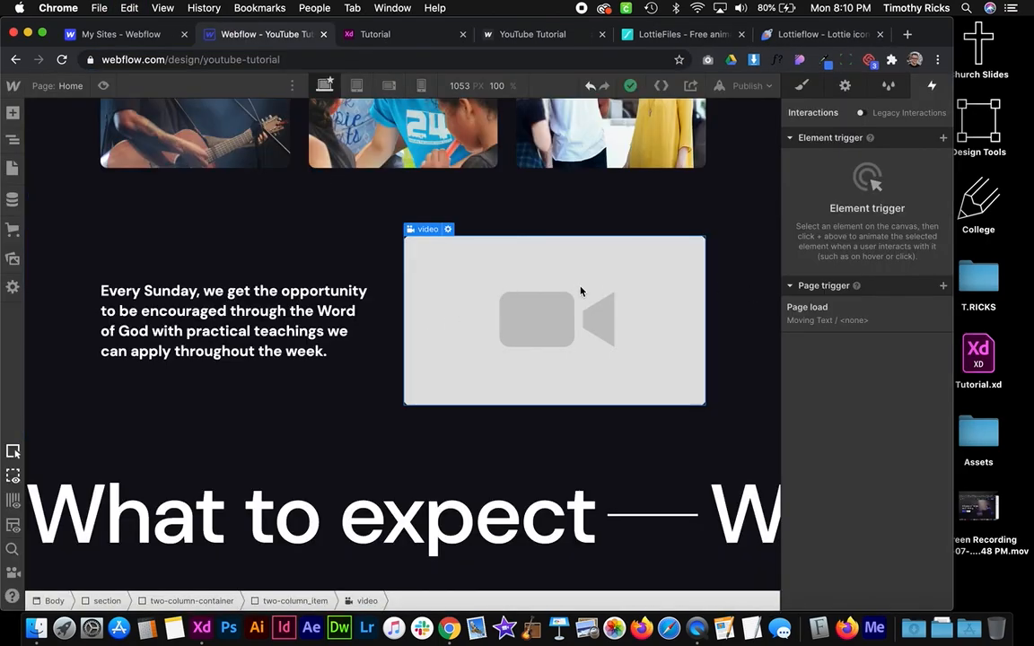
Paste the copied YouTube URL into the video element's settings and apply it
{"action": "left_click", "coordinate": [845, 88]}
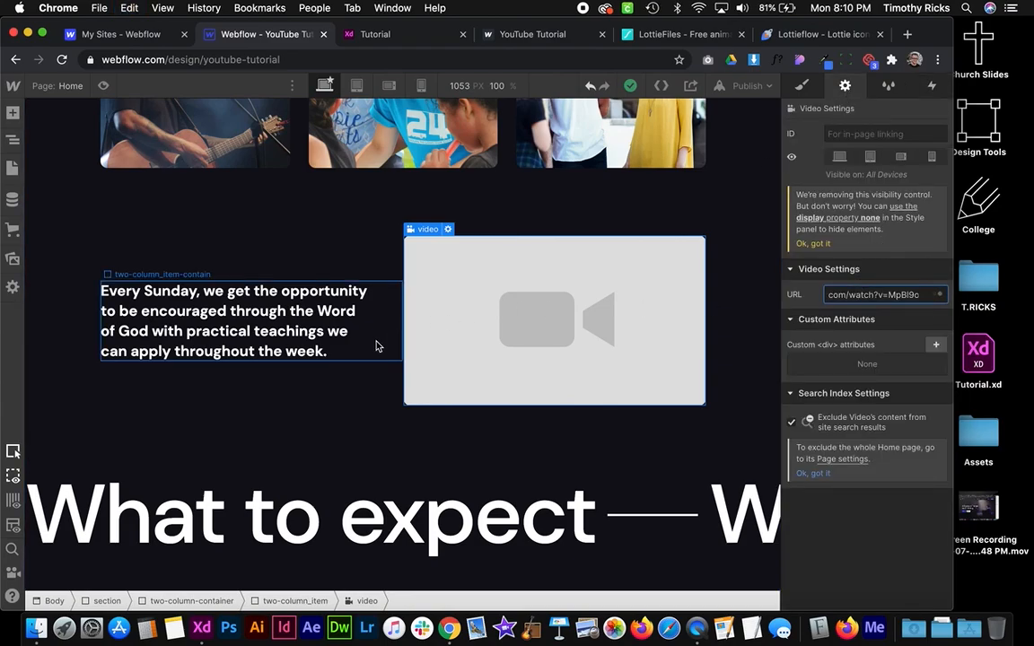
{"action": "left_click", "coordinate": [319, 220]}
{"action": "left_click", "coordinate": [631, 331]}
{"action": "left_click", "coordinate": [764, 251]}
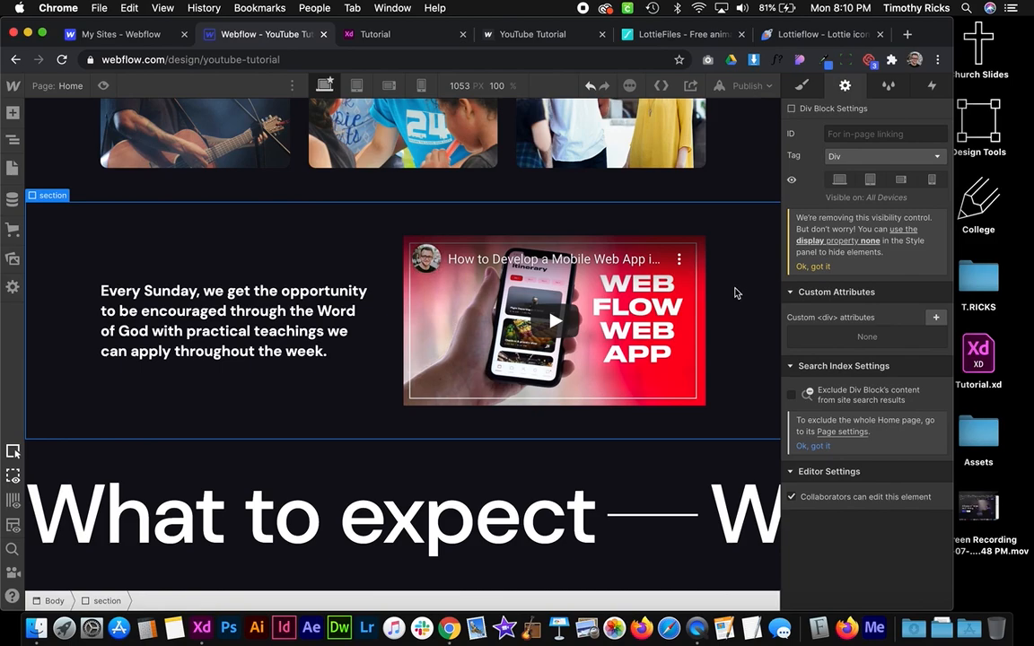
Switch to Adobe XD and examine the Childcare, Parking and Service columns under "What to expect", then return to Webflow
{"action": "left_click", "coordinate": [432, 482]}
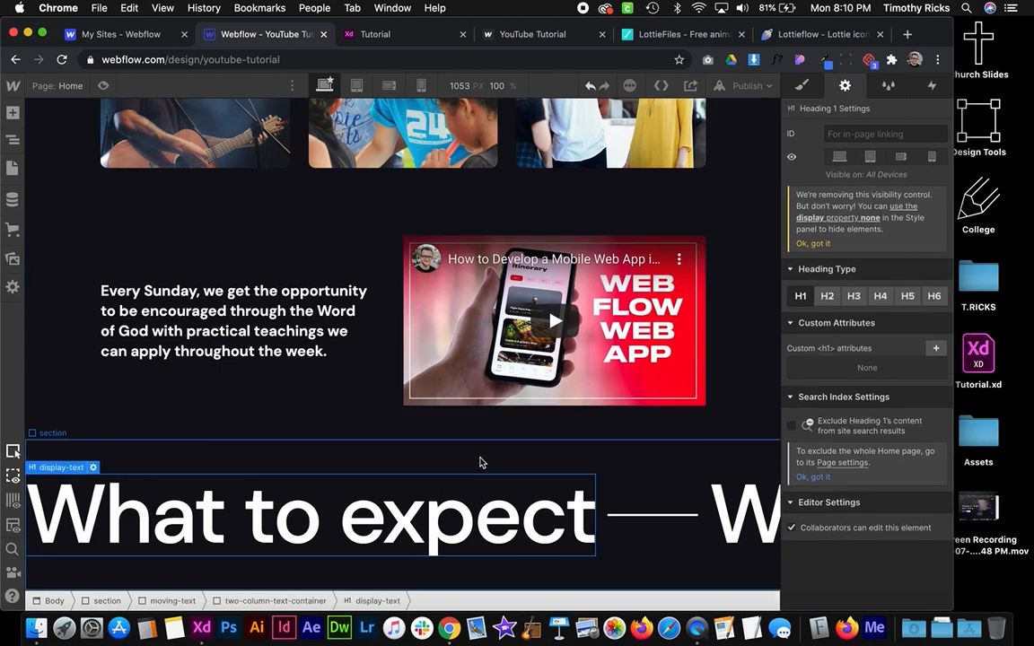
{"action": "key", "text": "ctrl+Right"}
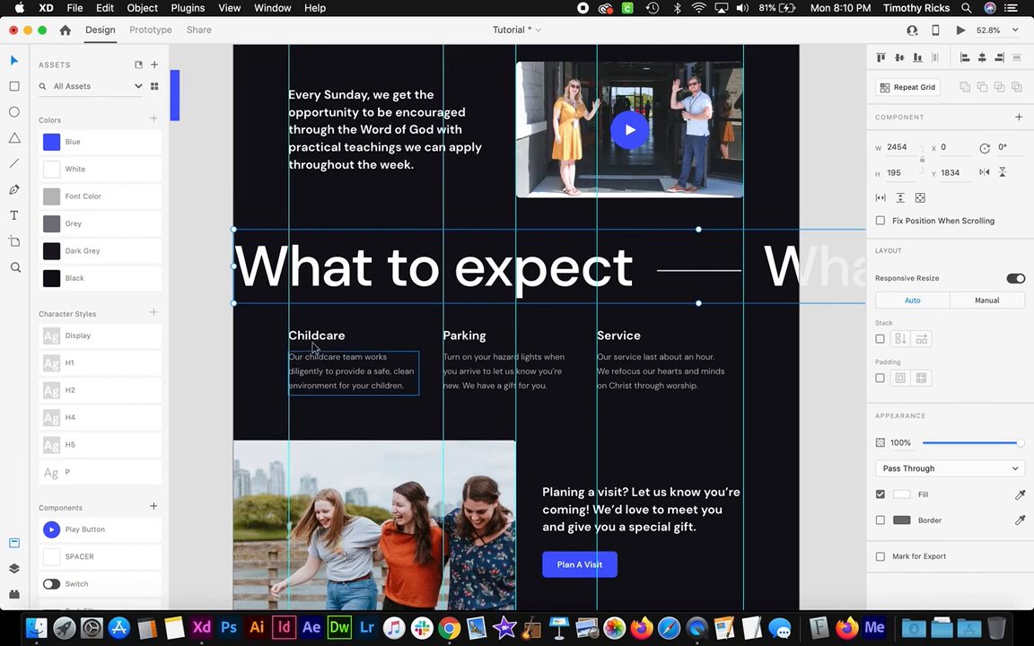
{"action": "left_click", "coordinate": [315, 337]}
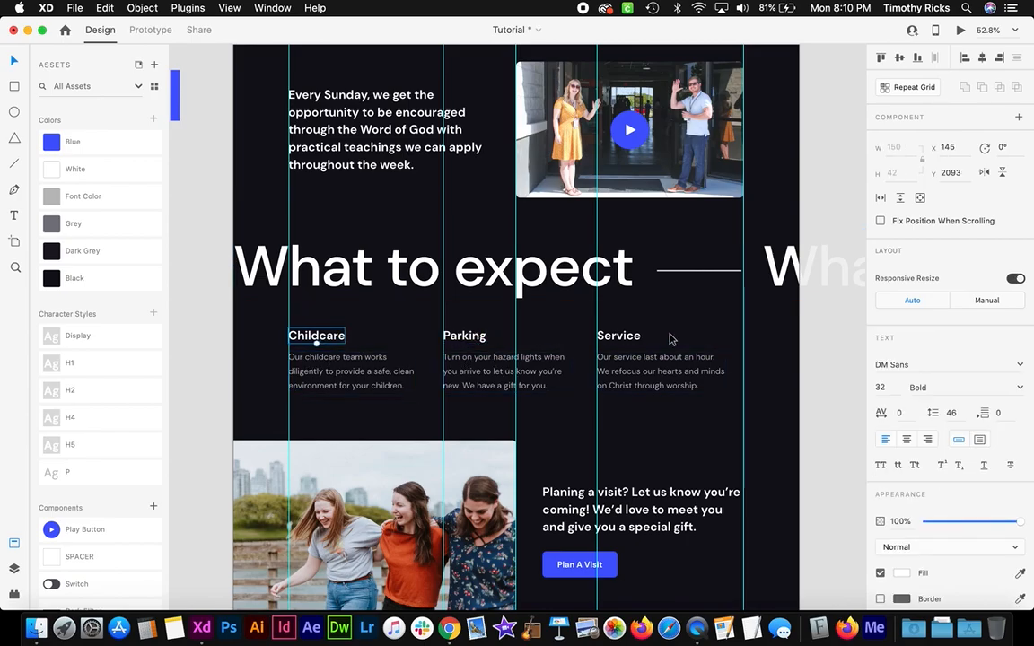
{"action": "scroll", "coordinate": [565, 335], "scroll_direction": "up", "scroll_amount": 5}
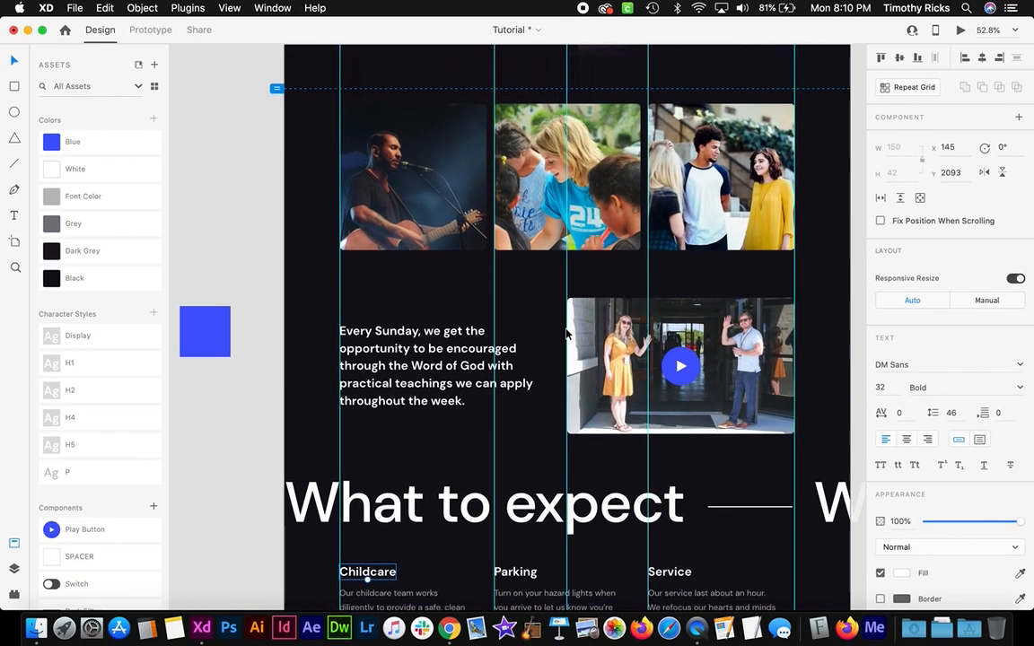
{"action": "key", "text": "ctrl+Left"}
Copy the three-column-container holding the photos and paste it into the "What to expect" section below the moving-text block
{"action": "scroll", "coordinate": [494, 358], "scroll_direction": "up", "scroll_amount": 5}
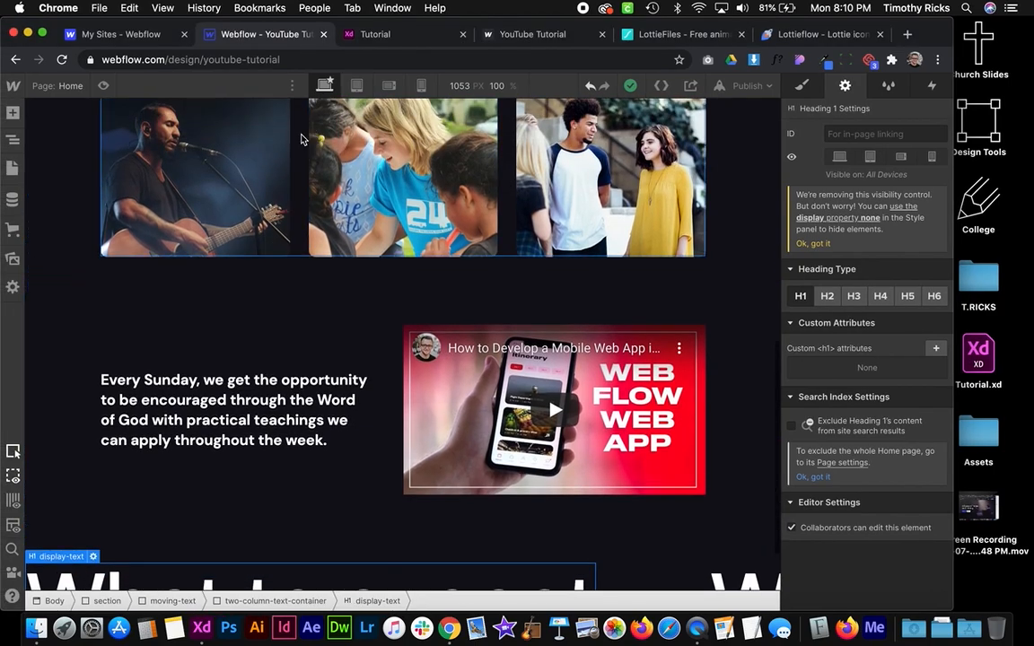
{"action": "left_click", "coordinate": [494, 357]}
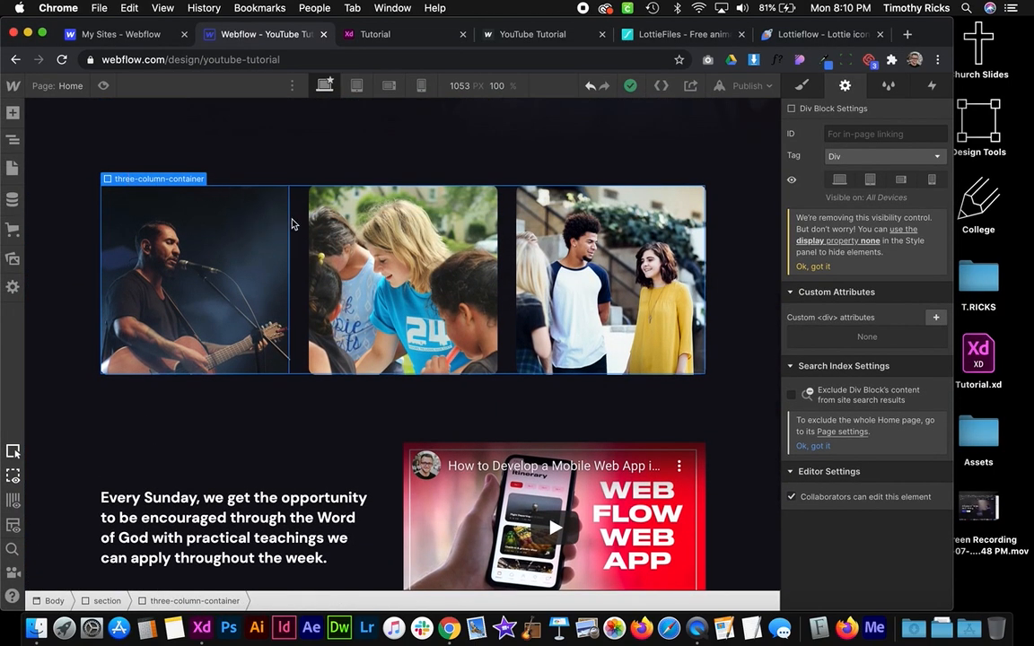
{"action": "scroll", "coordinate": [305, 243], "scroll_direction": "down", "scroll_amount": 5}
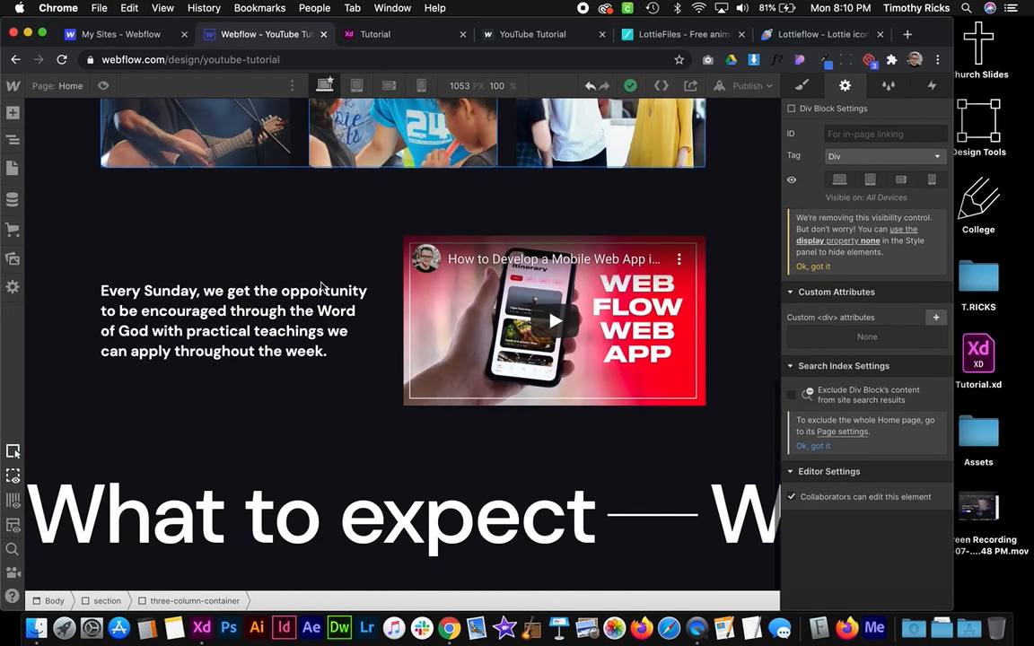
{"action": "left_click", "coordinate": [330, 501]}
{"action": "left_click", "coordinate": [13, 139]}
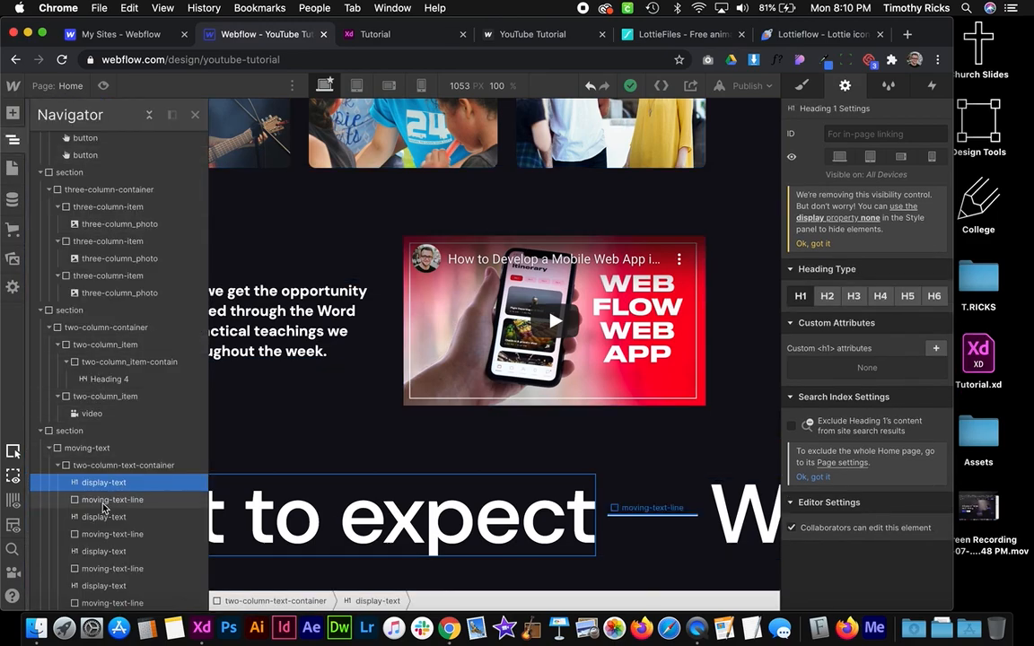
{"action": "left_click", "coordinate": [52, 448]}
{"action": "left_click", "coordinate": [63, 432]}
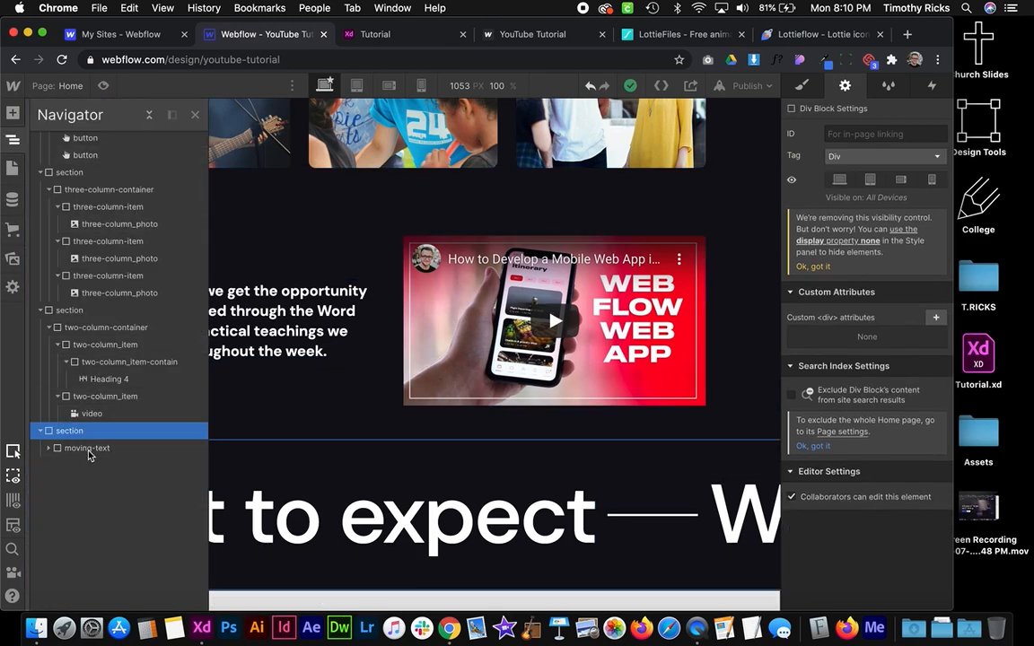
{"action": "scroll", "coordinate": [422, 444], "scroll_direction": "down", "scroll_amount": 5}
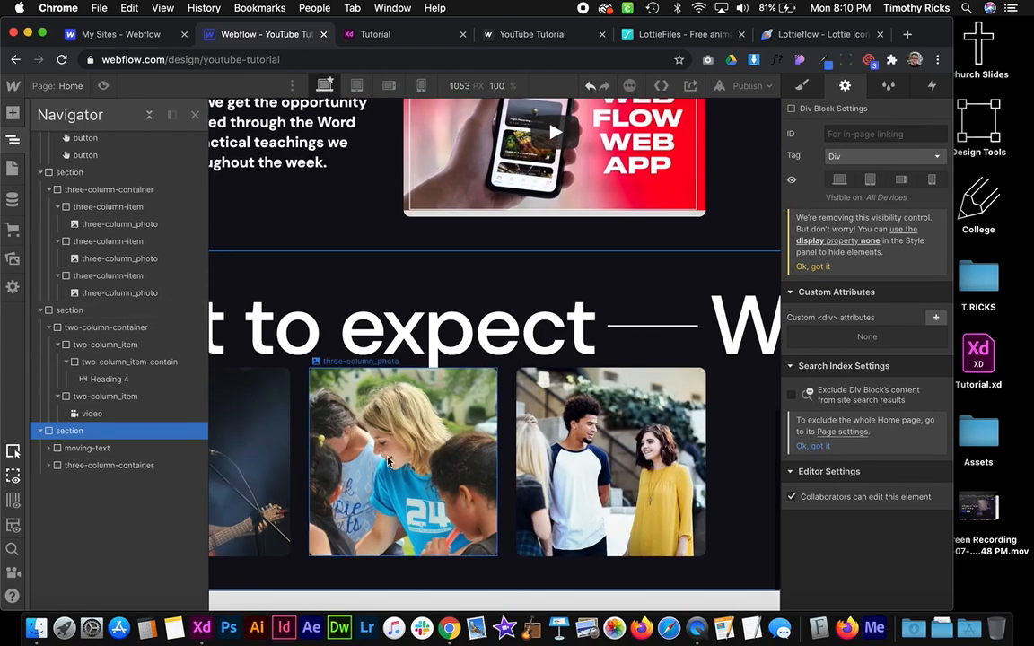
Give the three-column-item of the pasted container the photo's width of 25 VW
{"action": "left_click", "coordinate": [296, 457]}
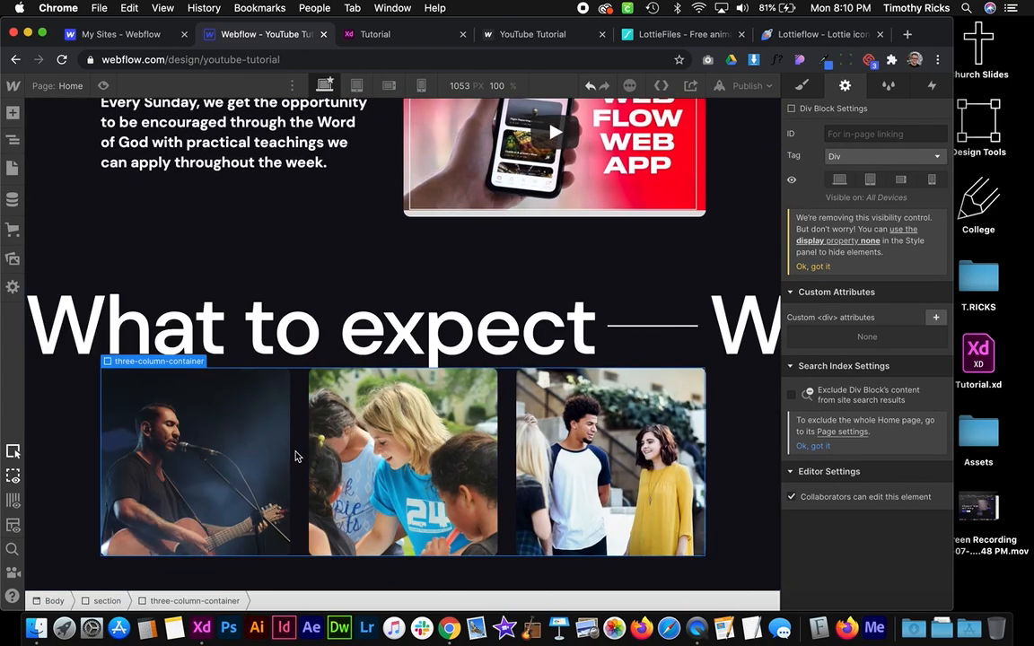
{"action": "left_click", "coordinate": [230, 465]}
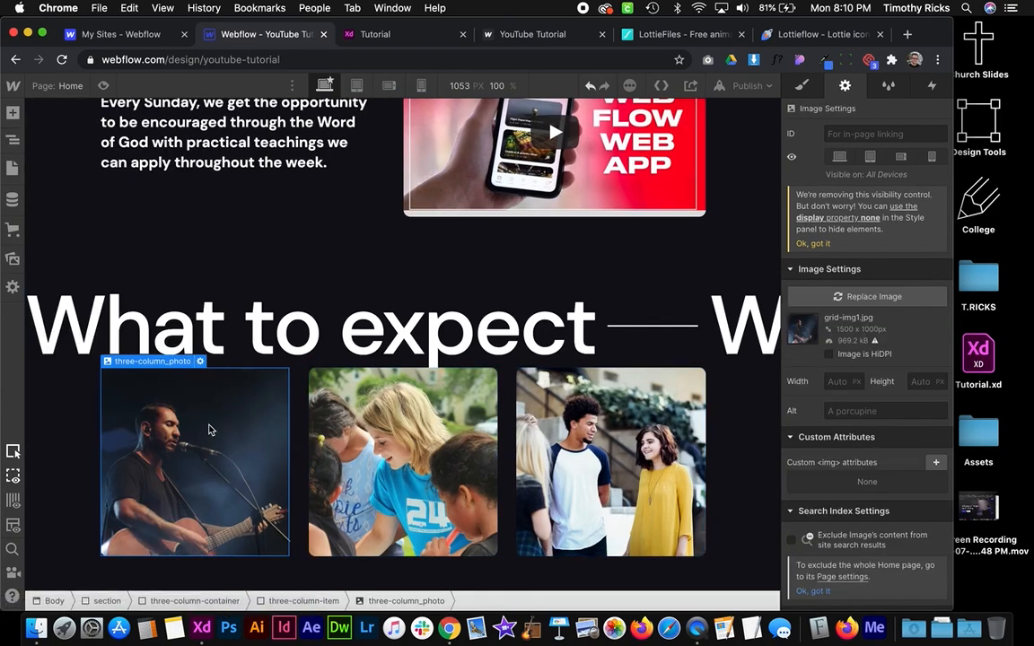
{"action": "left_click", "coordinate": [813, 96]}
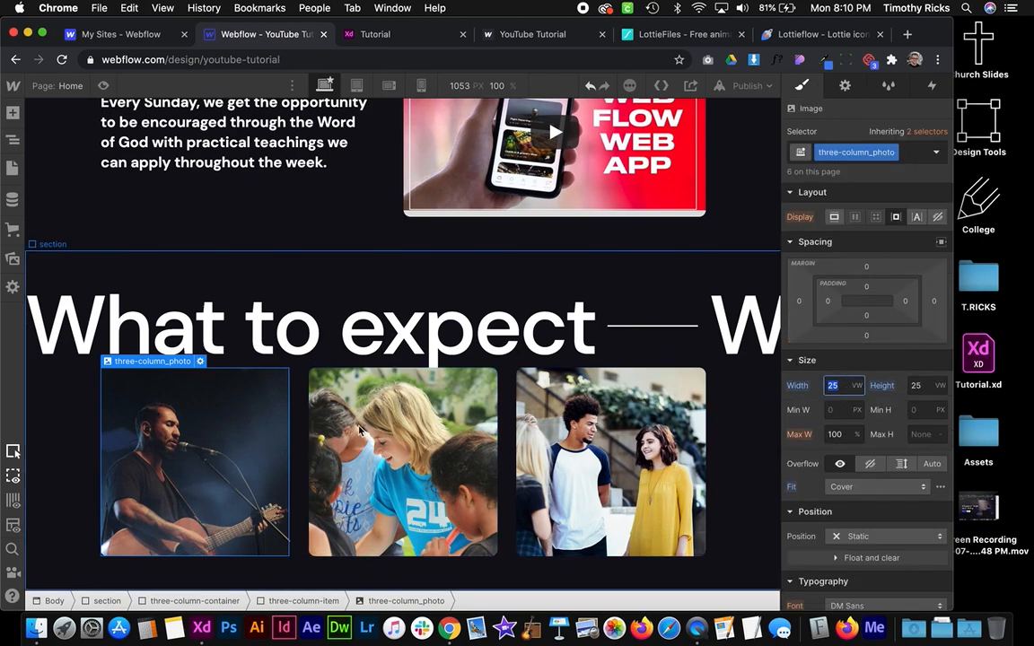
{"action": "left_click", "coordinate": [305, 600]}
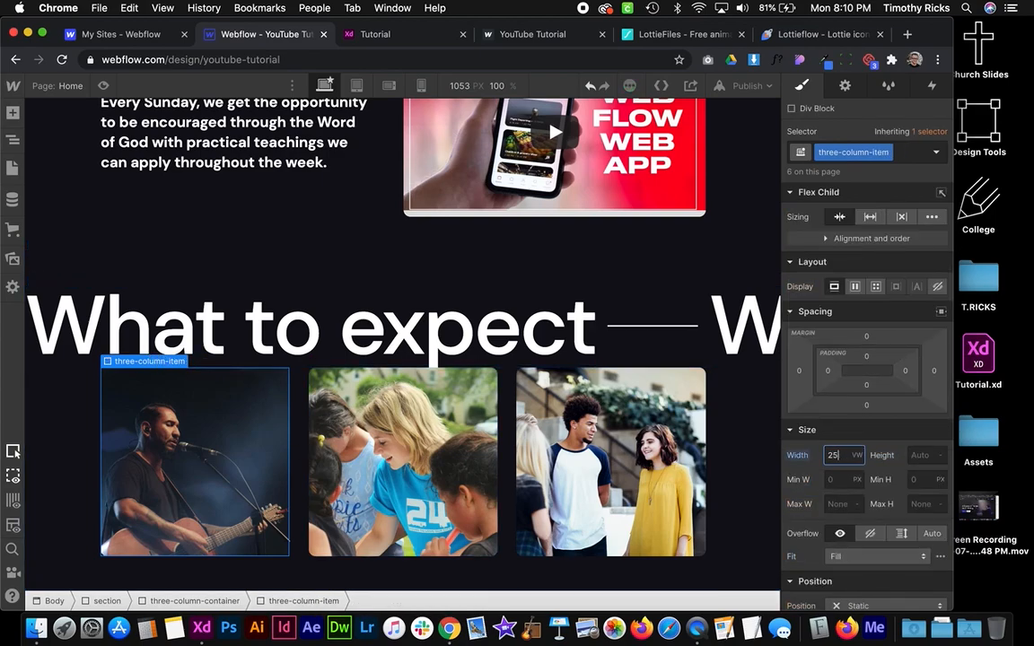
Delete the guitarist photo from the first column of the pasted container and select the emptied three-column-item
{"action": "left_click", "coordinate": [213, 467]}
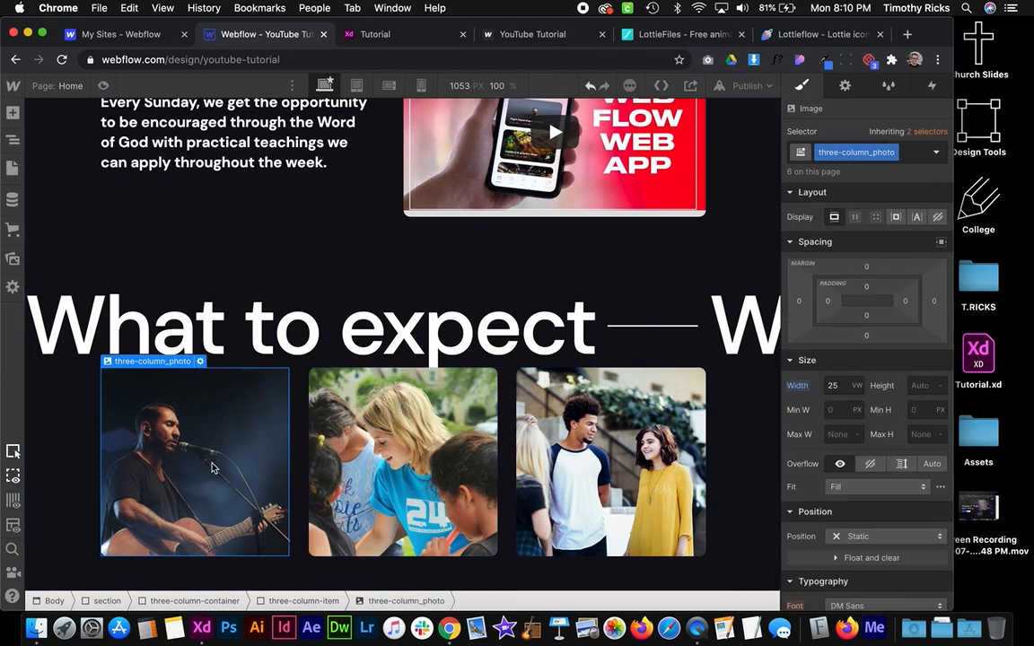
{"action": "key", "text": "Delete"}
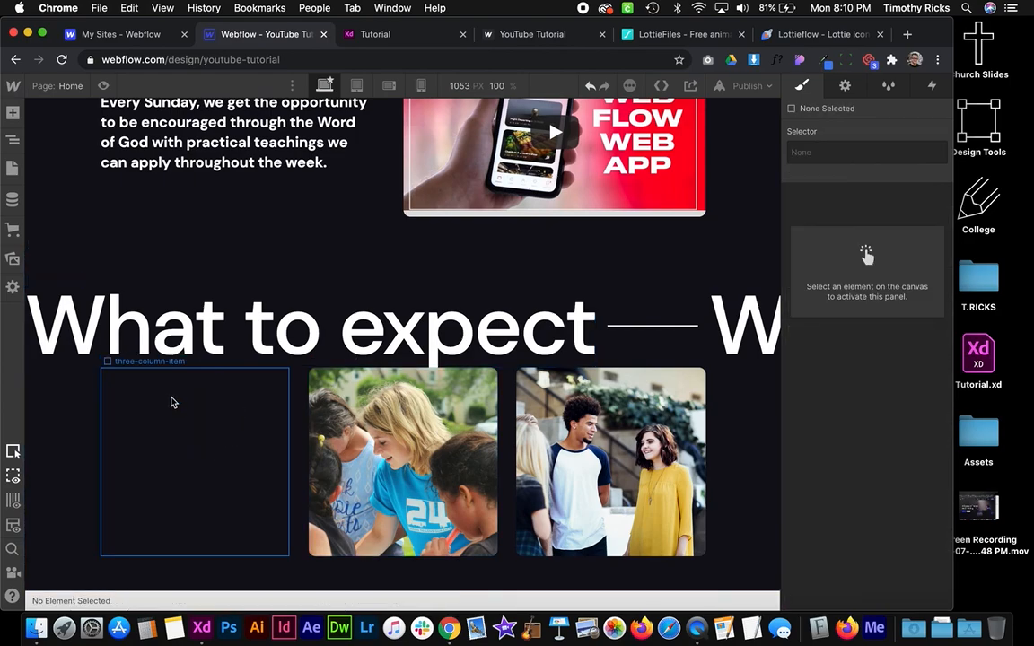
{"action": "left_click", "coordinate": [178, 407]}
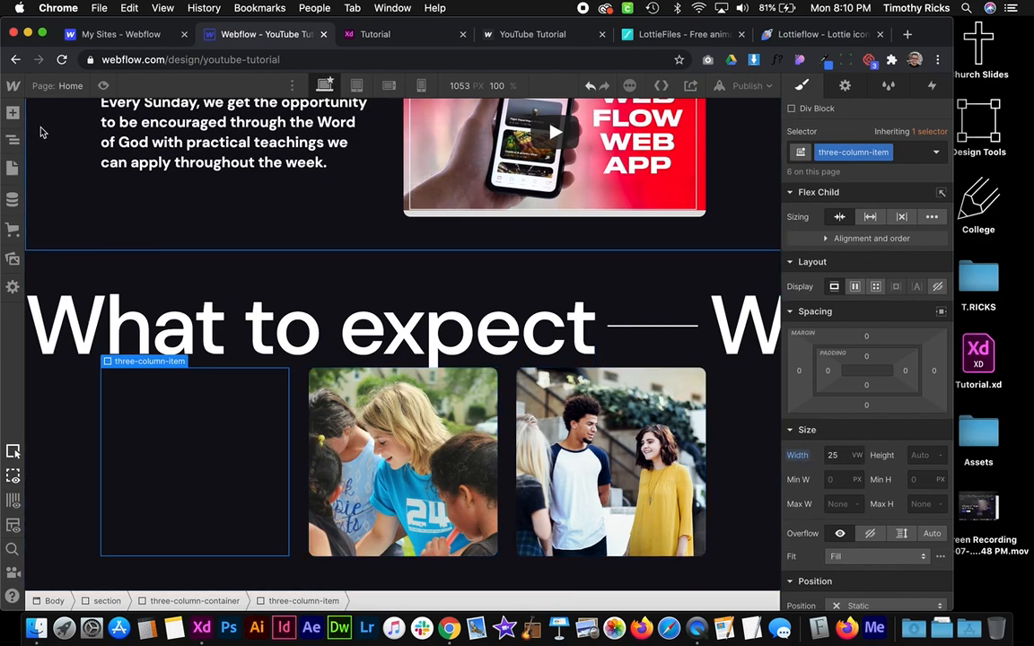
Add a heading to the empty first column under "What to expect" and set its type to H4
{"action": "left_click", "coordinate": [13, 113]}
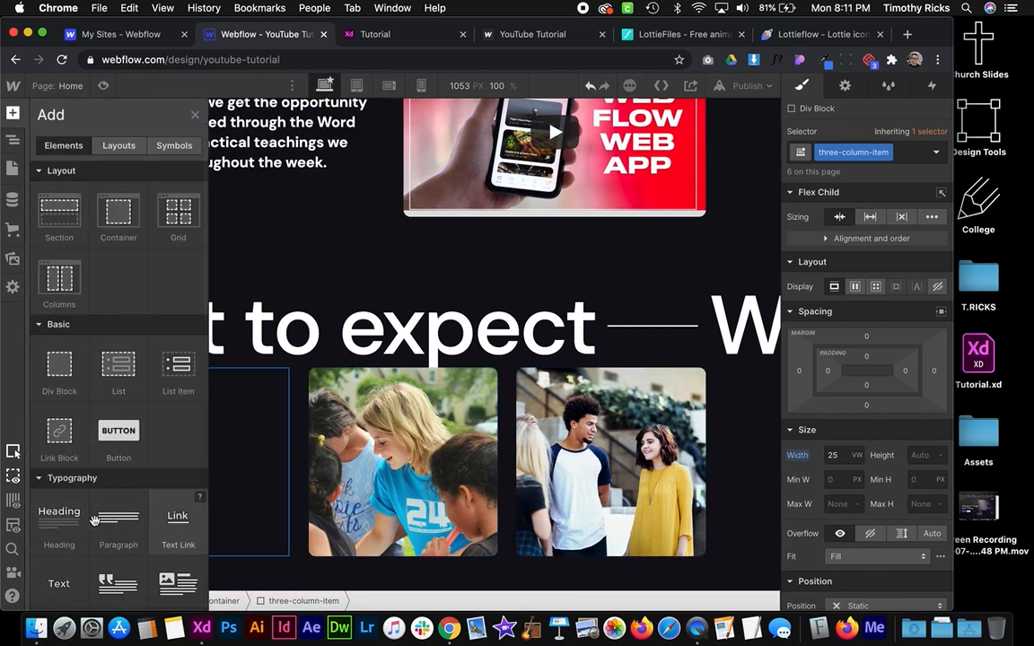
{"action": "left_click_drag", "start_coordinate": [224, 459], "coordinate": [220, 453]}
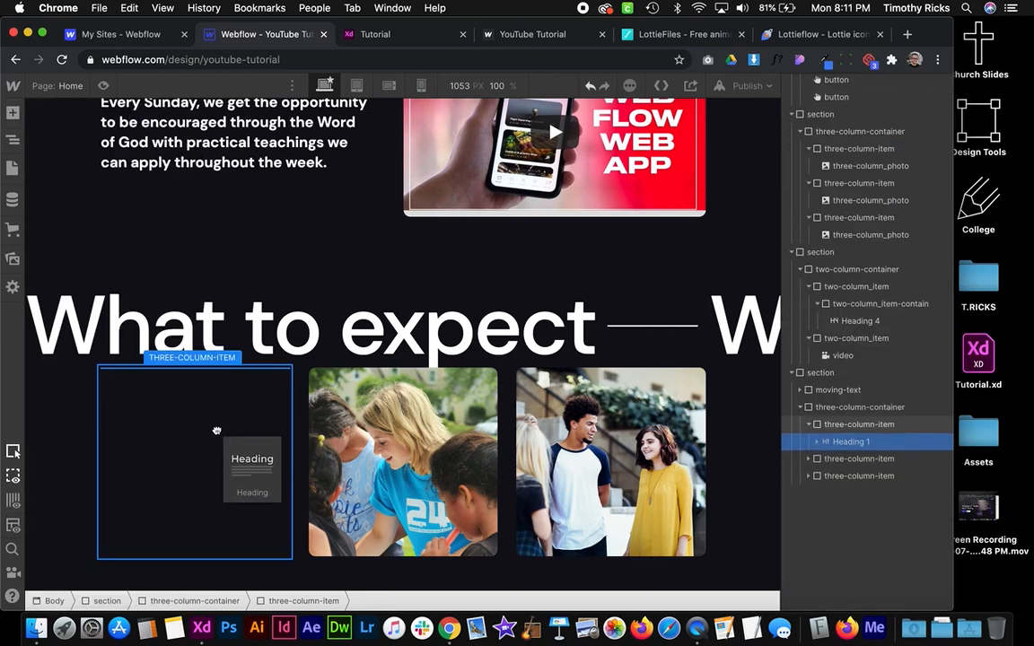
{"action": "left_click", "coordinate": [204, 460]}
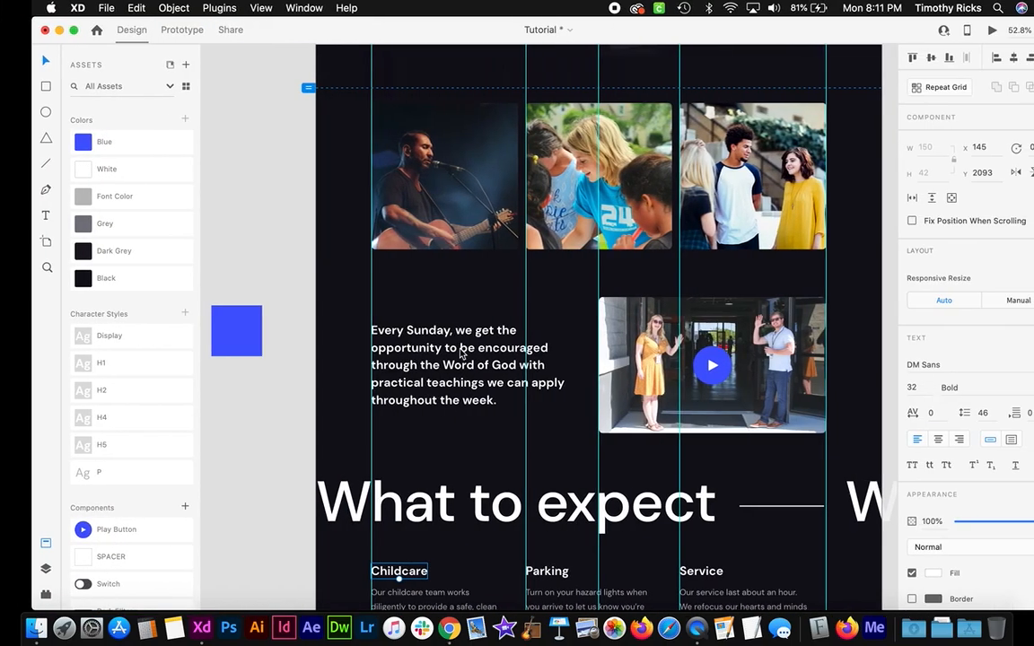
{"action": "scroll", "coordinate": [445, 425], "scroll_direction": "up", "scroll_amount": 5}
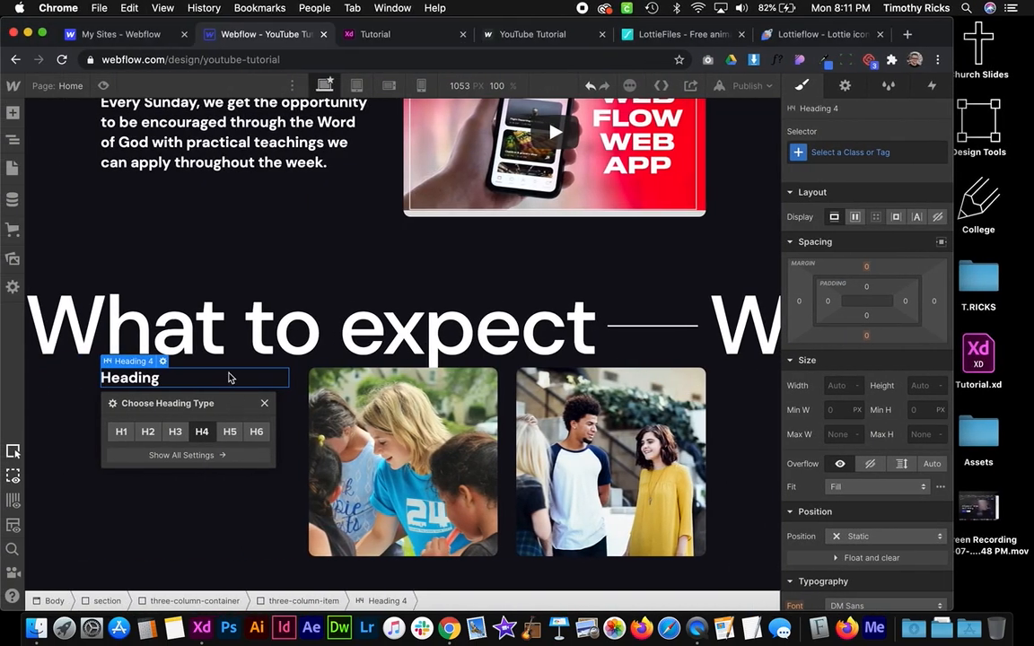
Replace the new heading's placeholder text with "Childcare"
{"action": "double_click", "coordinate": [186, 374]}
{"action": "key", "text": "super+a"}
{"action": "type", "text": "Childcare"}
{"action": "left_click", "coordinate": [254, 477]}
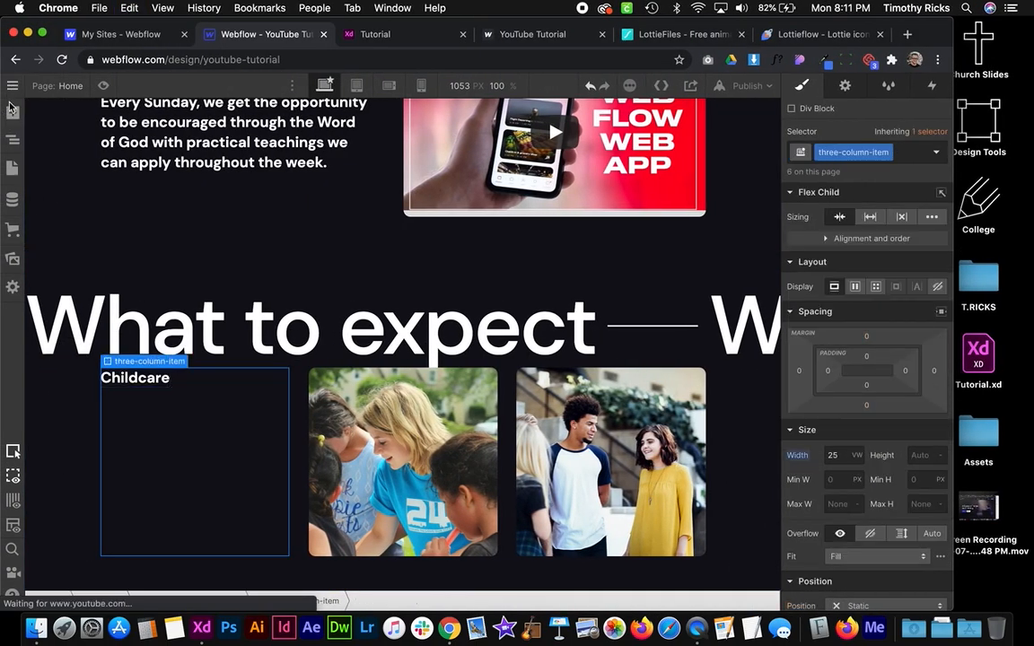
Add a paragraph below the Childcare heading and replace its placeholder with the childcare description copied from the Adobe XD design
{"action": "left_click", "coordinate": [12, 110]}
{"action": "left_click_drag", "start_coordinate": [117, 521], "coordinate": [196, 360]}
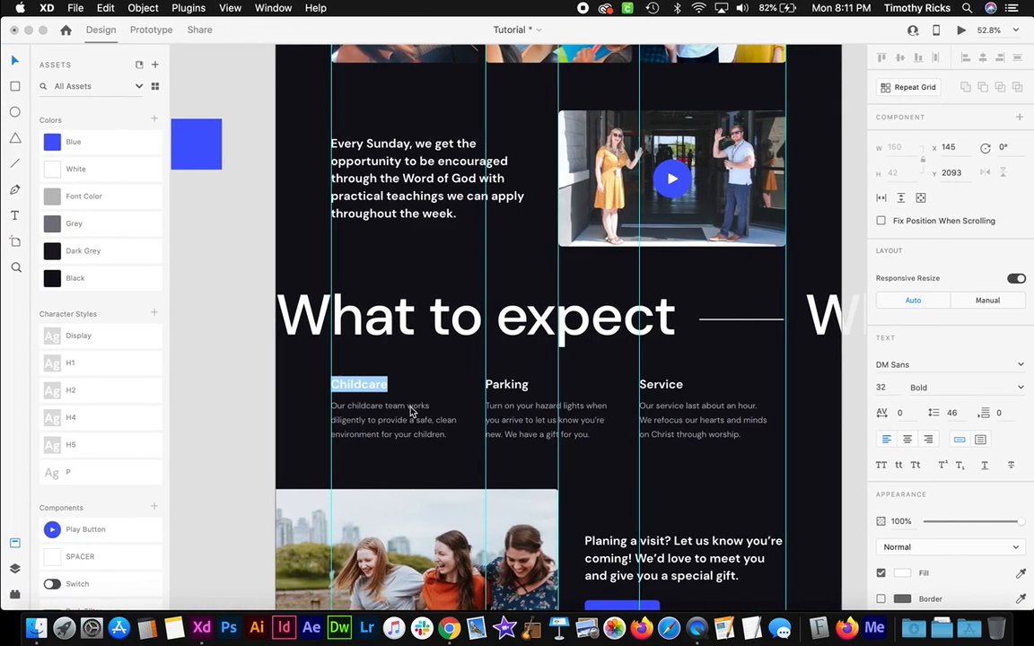
{"action": "double_click", "coordinate": [411, 410]}
{"action": "key", "text": "super+a"}
{"action": "key", "text": "super+c"}
{"action": "key", "text": "ctrl+Left"}
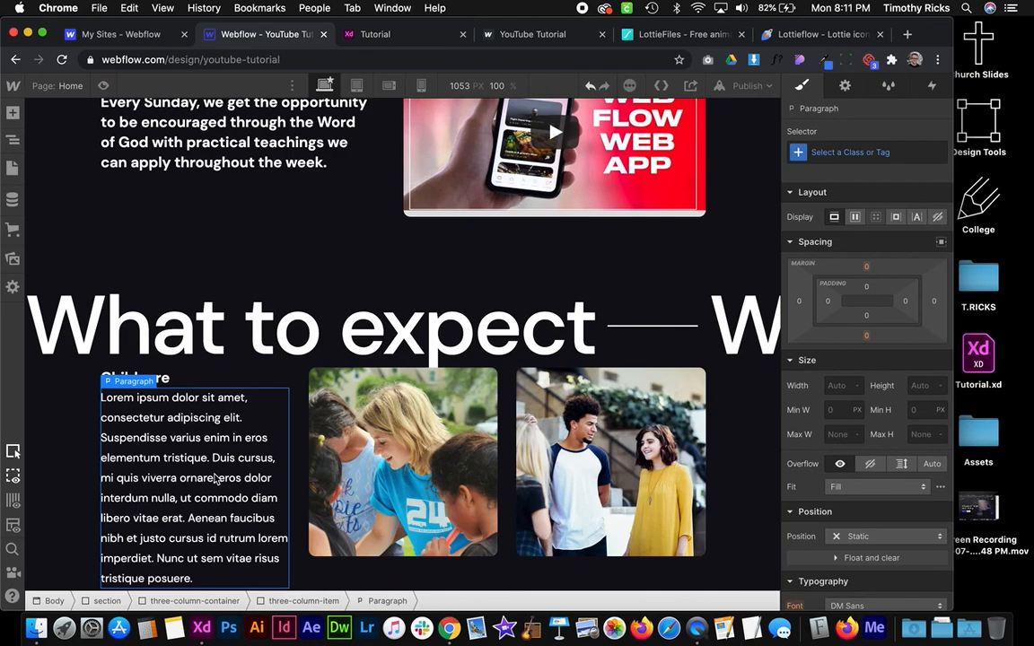
{"action": "double_click", "coordinate": [215, 478]}
{"action": "key", "text": "super+a"}
{"action": "key", "text": "super+v"}
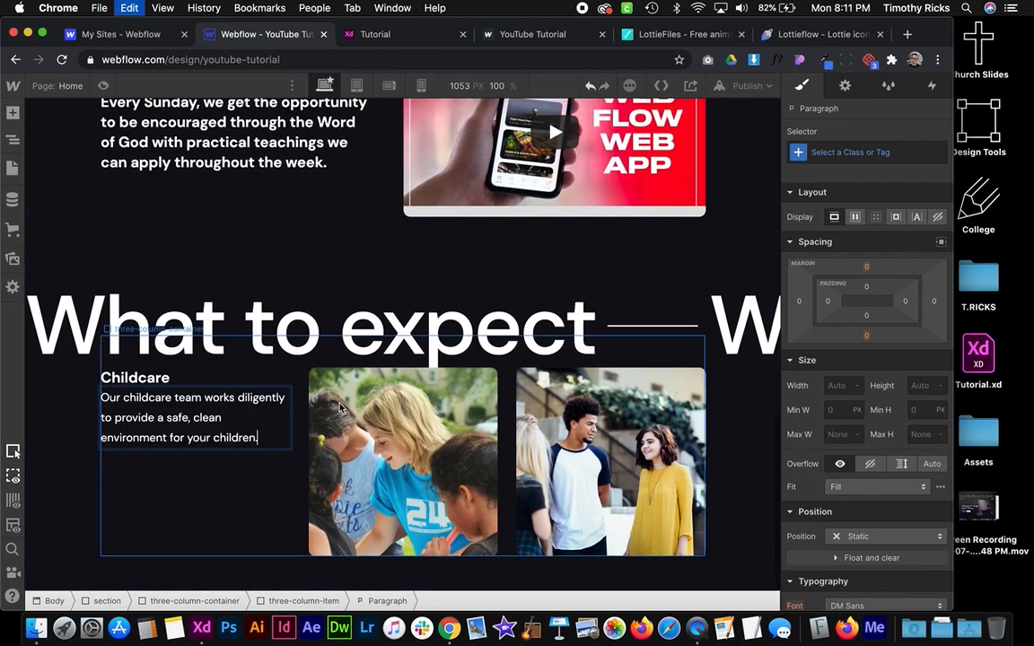
Delete the photo from the second column under "What to expect"
{"action": "left_click", "coordinate": [285, 464]}
{"action": "left_click", "coordinate": [208, 452]}
{"action": "left_click", "coordinate": [184, 395]}
{"action": "left_click", "coordinate": [411, 435]}
{"action": "key", "text": "Delete"}
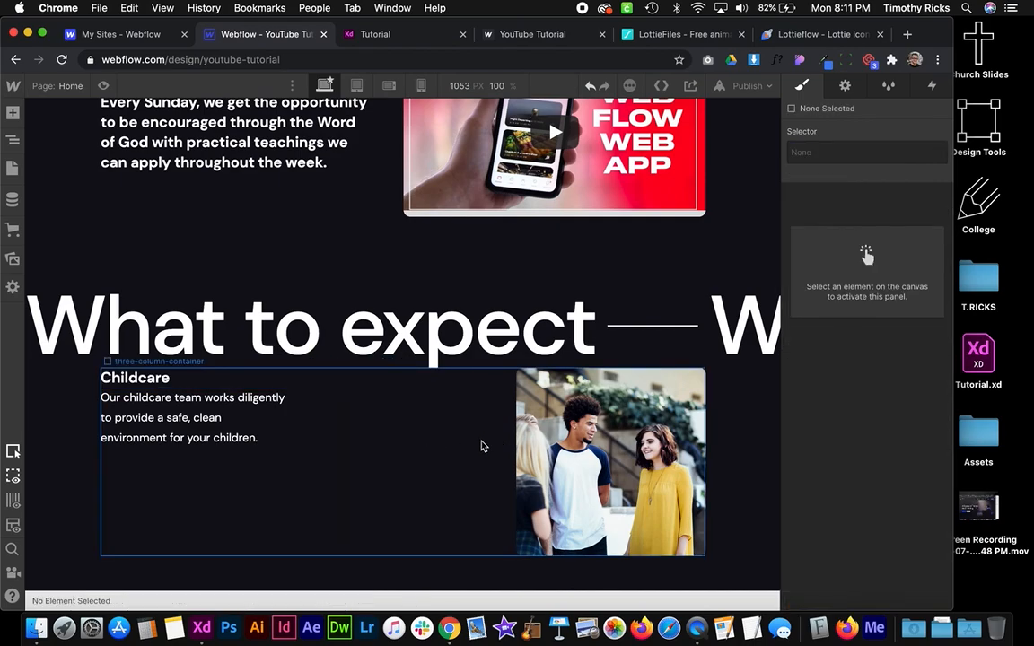
Duplicate the Childcare heading and its paragraph into the empty second three-column-item
{"action": "left_click", "coordinate": [281, 406]}
{"action": "left_click", "coordinate": [416, 413]}
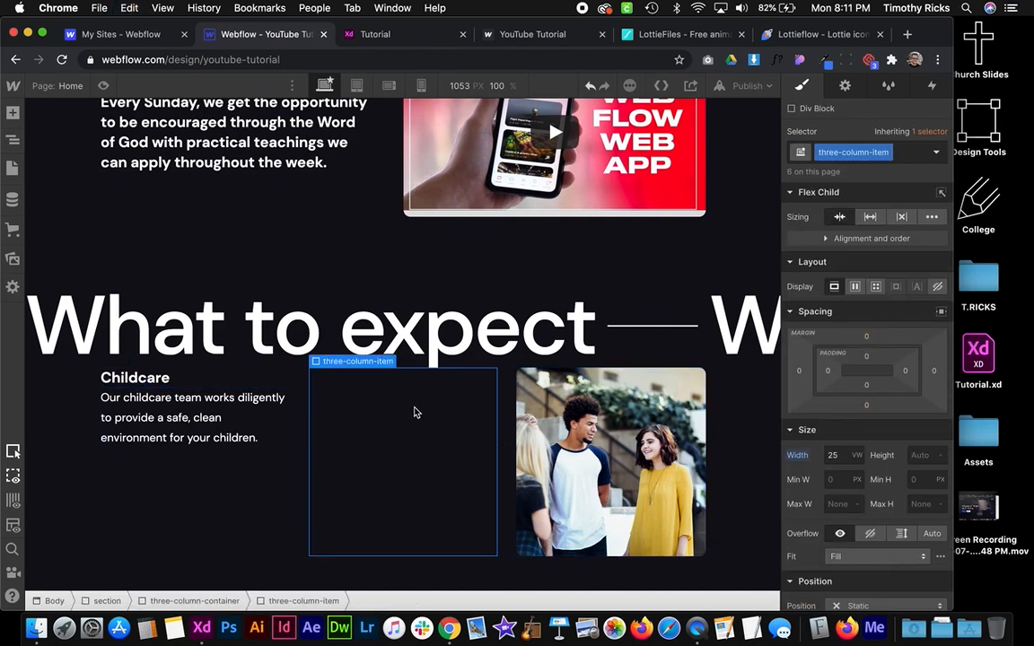
{"action": "key", "text": "super+v"}
{"action": "left_click", "coordinate": [249, 438]}
{"action": "key", "text": "super+c"}
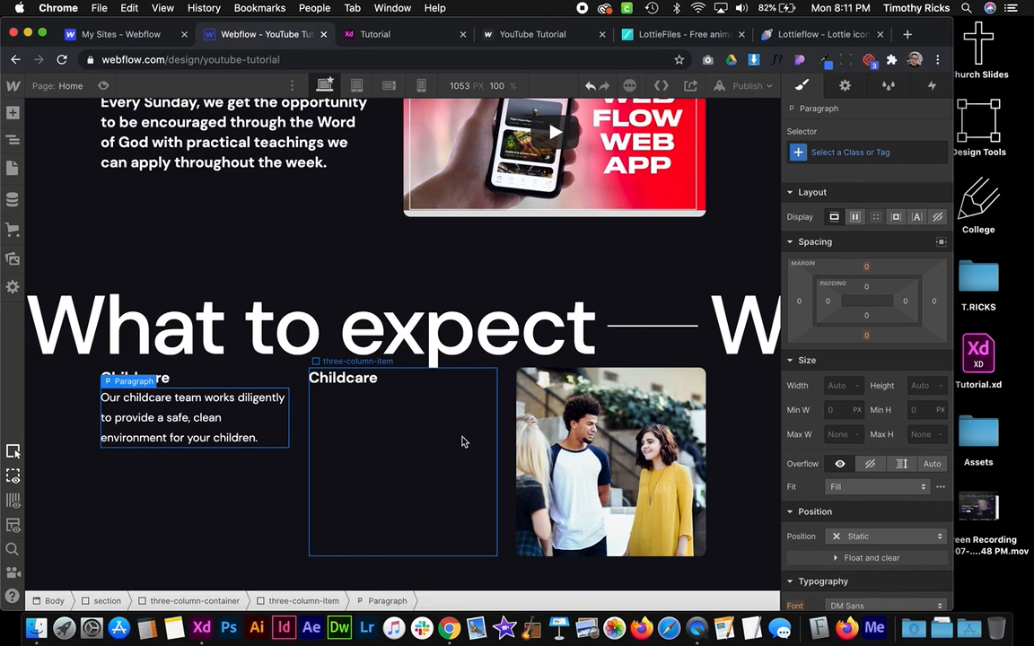
{"action": "left_click", "coordinate": [464, 439]}
{"action": "key", "text": "super+v"}
Replace the photo in the third column with copies of the Childcare heading and its paragraph
{"action": "left_click", "coordinate": [579, 451]}
{"action": "key", "text": "Delete"}
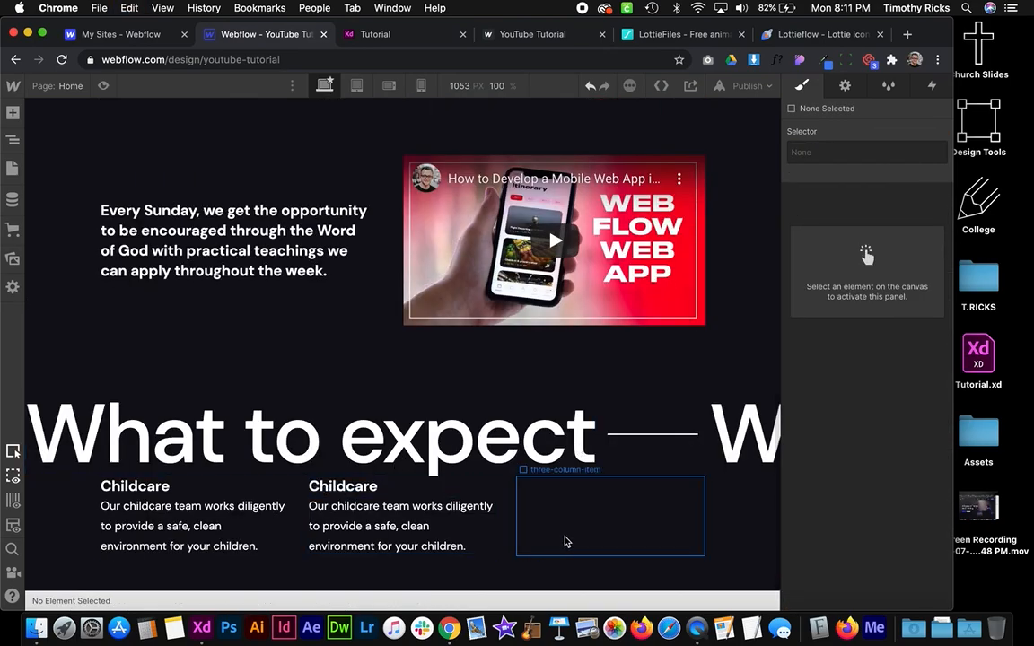
{"action": "left_click", "coordinate": [183, 485]}
{"action": "key", "text": "super+c"}
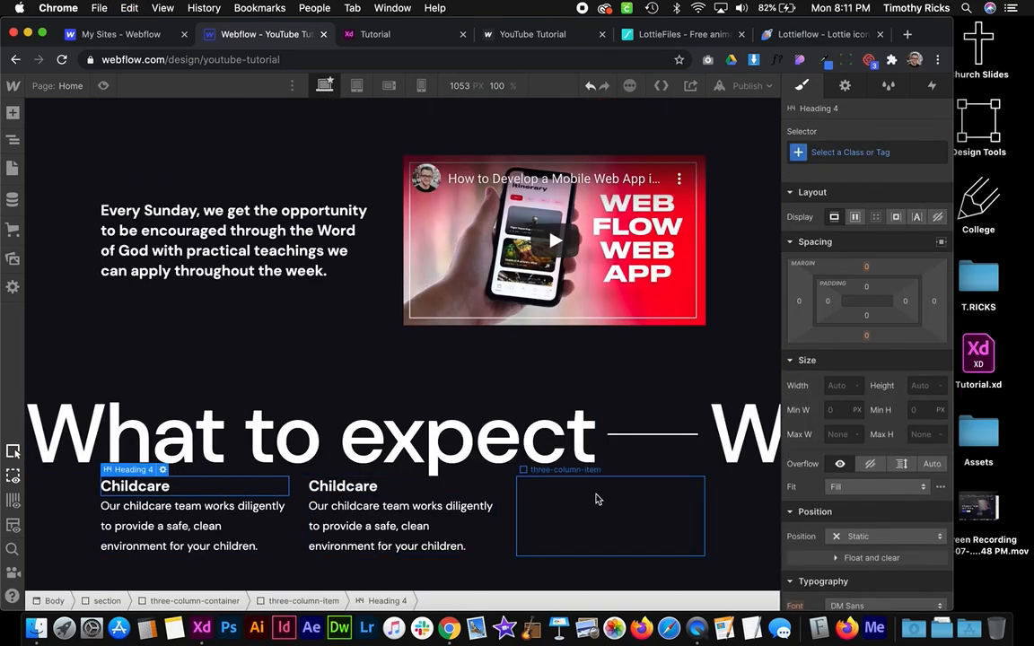
{"action": "left_click", "coordinate": [598, 499]}
{"action": "key", "text": "super+v"}
{"action": "left_click", "coordinate": [411, 524]}
{"action": "key", "text": "super+c"}
{"action": "left_click", "coordinate": [594, 542]}
{"action": "key", "text": "super+v"}
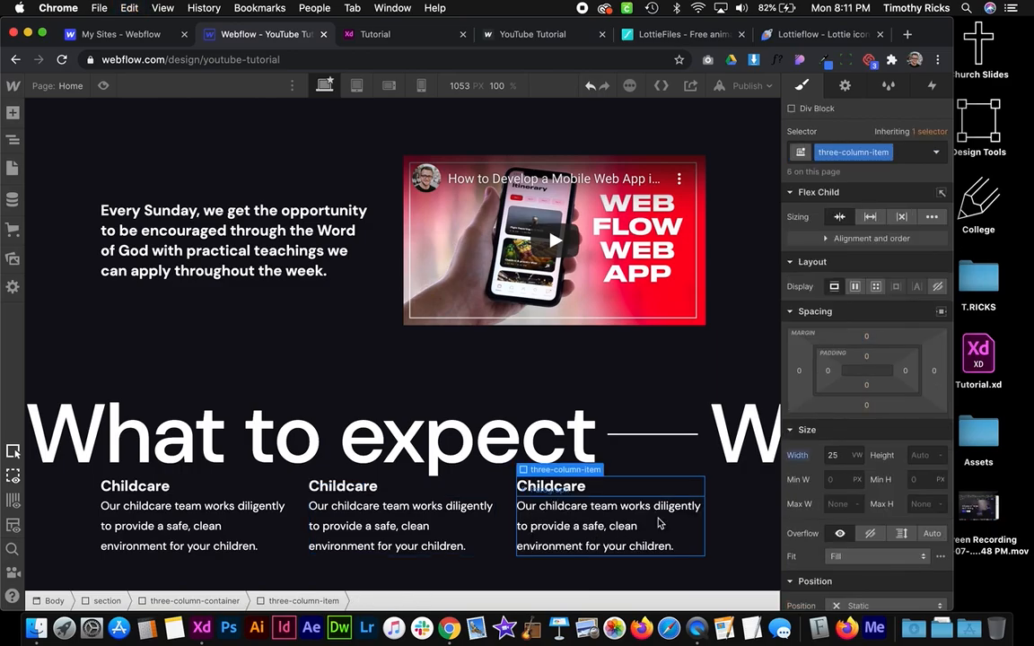
Copy "Parking" from the Adobe XD design and paste it over the second column's heading in Webflow
{"action": "key", "text": "super+Tab"}
{"action": "scroll", "coordinate": [565, 354], "scroll_direction": "right", "scroll_amount": 1}
{"action": "double_click", "coordinate": [515, 385]}
{"action": "key", "text": "super+Tab"}
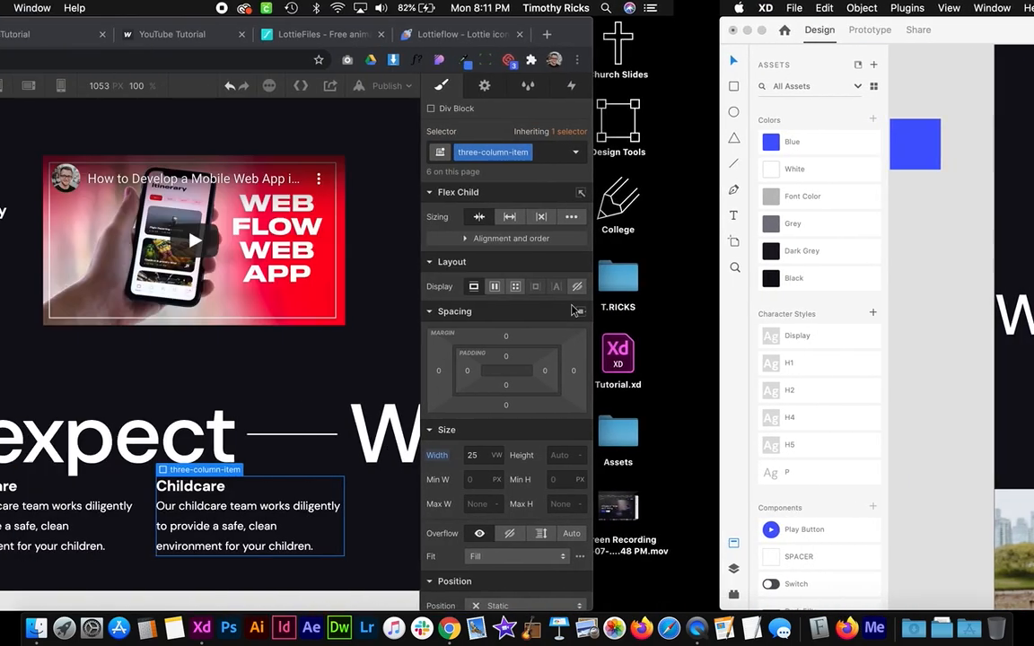
{"action": "double_click", "coordinate": [309, 486]}
{"action": "key", "text": "super+v"}
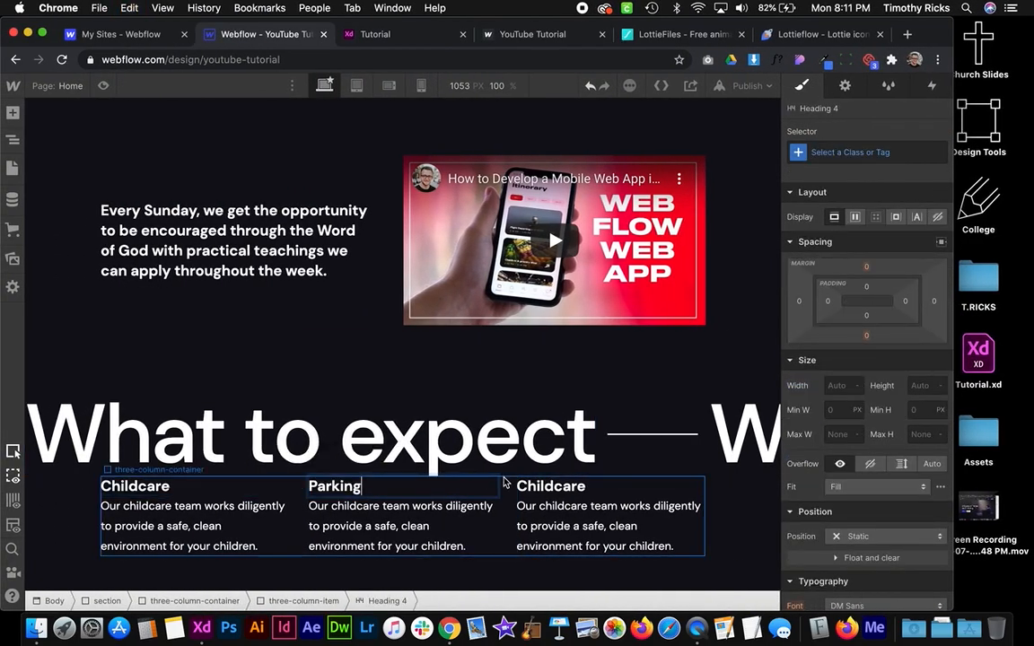
Copy the Parking description in the Adobe XD design and return to Webflow
{"action": "key", "text": "super+Tab"}
{"action": "scroll", "coordinate": [469, 438], "scroll_direction": "right", "scroll_amount": 1}
{"action": "double_click", "coordinate": [535, 429]}
{"action": "key", "text": "super+a"}
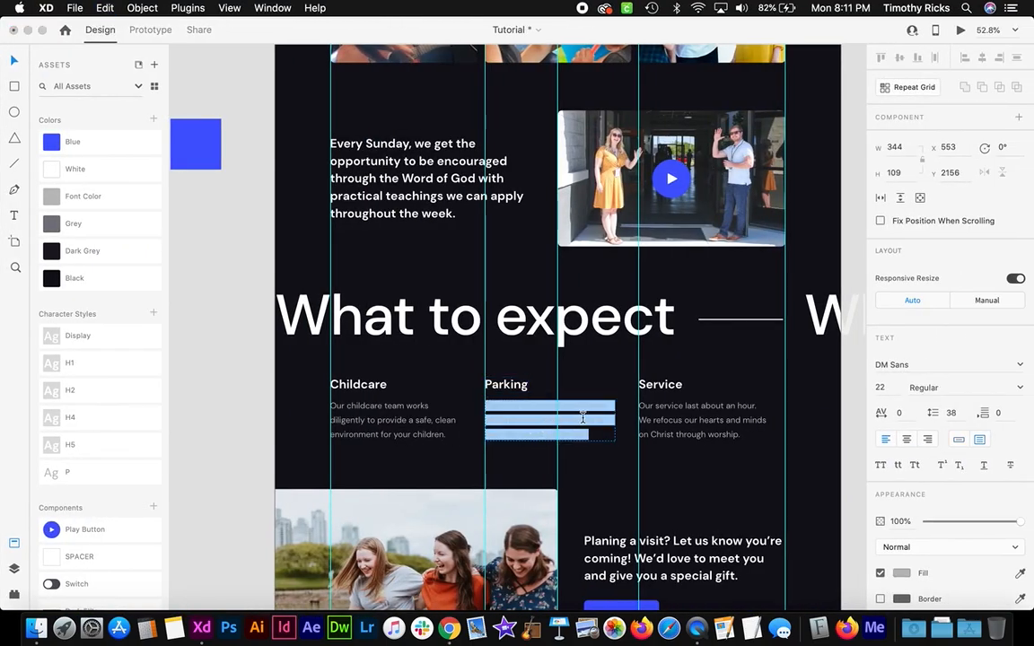
{"action": "key", "text": "super+Tab"}
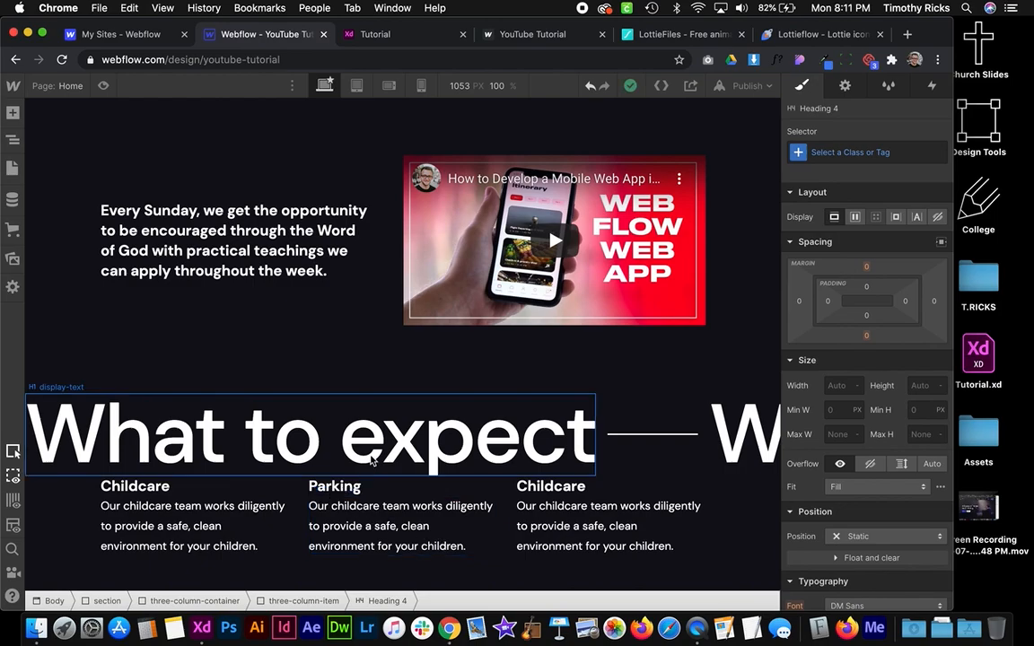
Load the Webflow dashboard and reopen the YouTube Tutorial project in the Designer
{"action": "left_click", "coordinate": [279, 59]}
{"action": "type", "text": "web"}
{"action": "key", "text": "Return"}
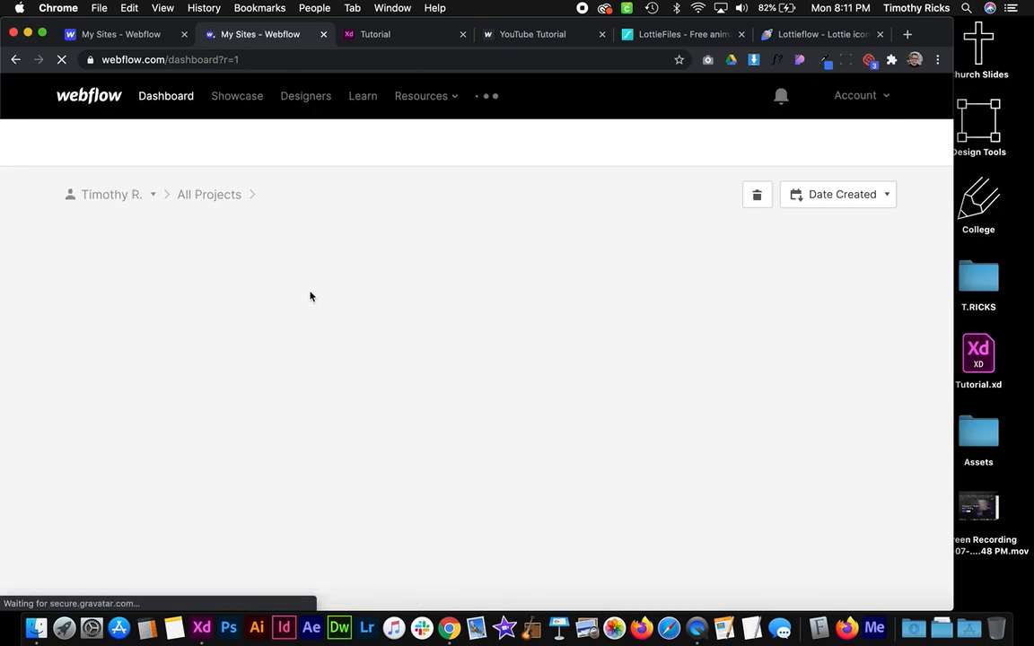
{"action": "left_click", "coordinate": [148, 262]}
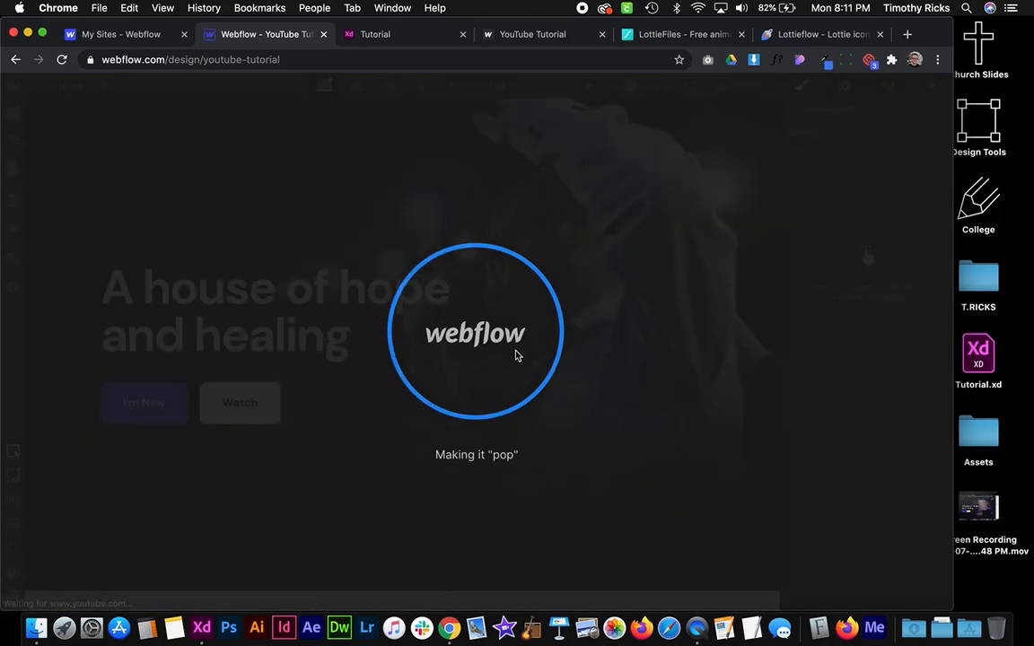
Replace the second column's heading under "What to expect" with "Parking", copied from the Adobe XD design
{"action": "scroll", "coordinate": [449, 226], "scroll_direction": "down", "scroll_amount": 5}
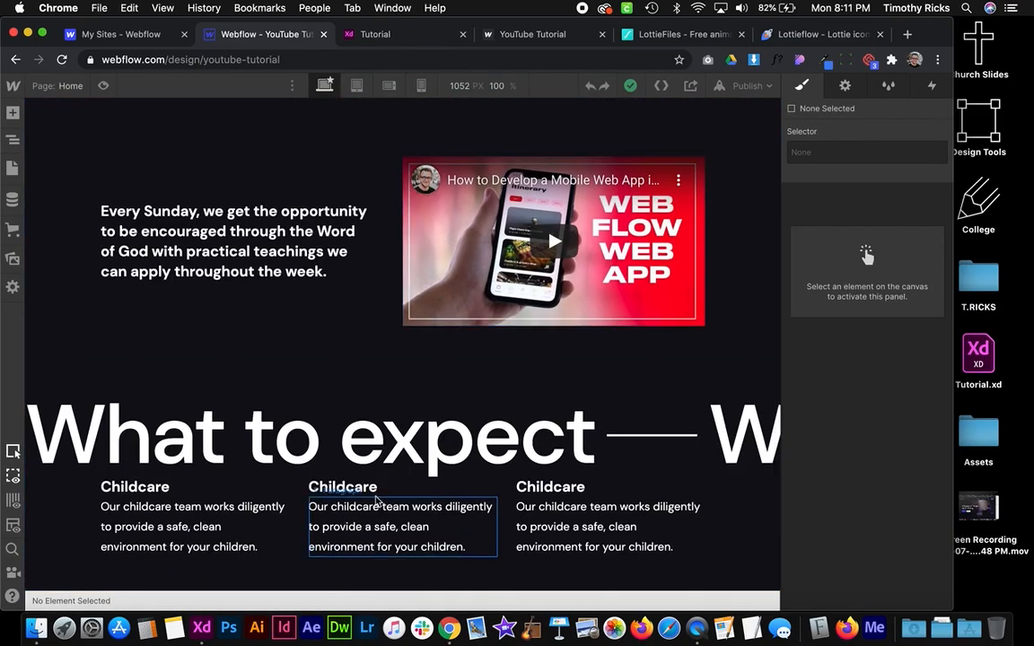
{"action": "left_click", "coordinate": [484, 515]}
{"action": "key", "text": "ctrl+Right"}
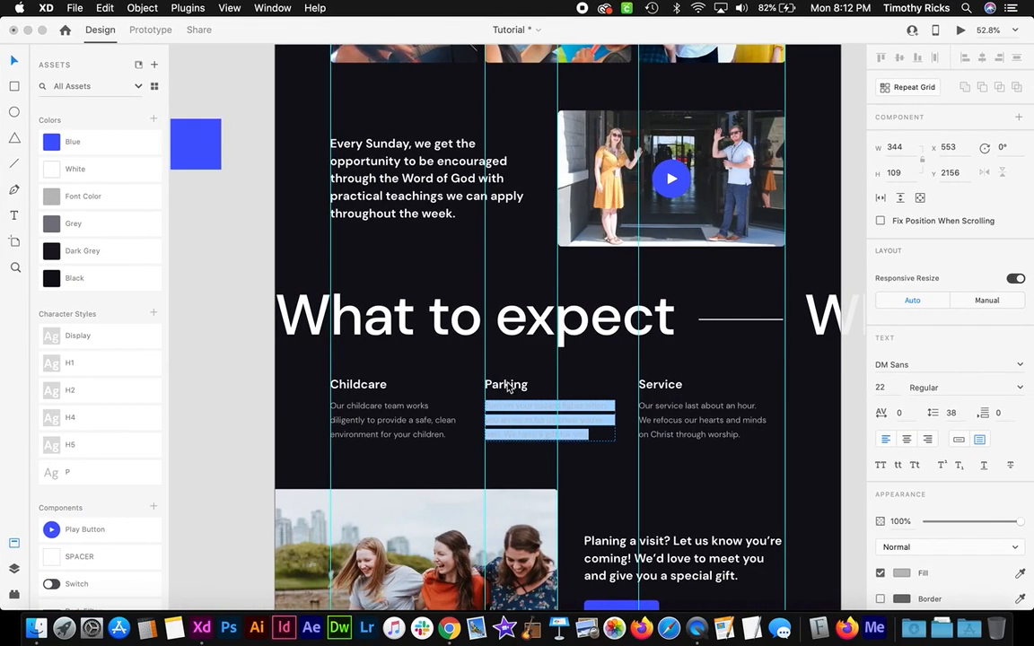
{"action": "double_click", "coordinate": [509, 386]}
{"action": "key", "text": "ctrl+Left"}
{"action": "double_click", "coordinate": [367, 487]}
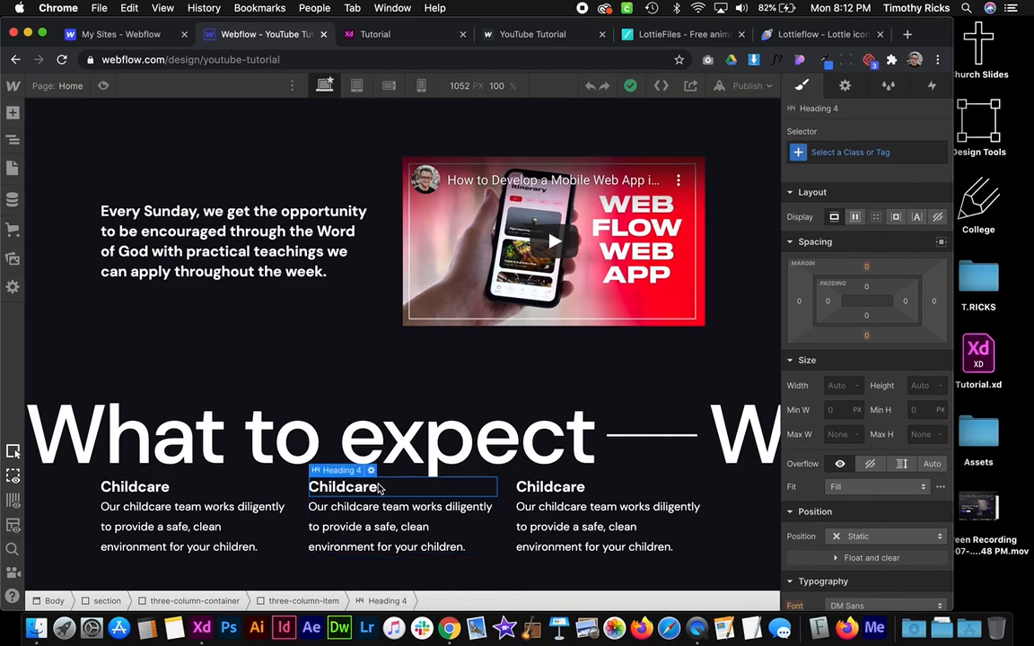
{"action": "double_click", "coordinate": [367, 486]}
Replace the paragraph below the Parking heading with the parking description copied from the Adobe XD design
{"action": "key", "text": "ctrl+Right"}
{"action": "triple_click", "coordinate": [537, 402]}
{"action": "key", "text": "ctrl+Left"}
{"action": "left_click", "coordinate": [446, 508]}
{"action": "left_click", "coordinate": [446, 507]}
{"action": "key", "text": "super+a"}
{"action": "key", "text": "ctrl+Right"}
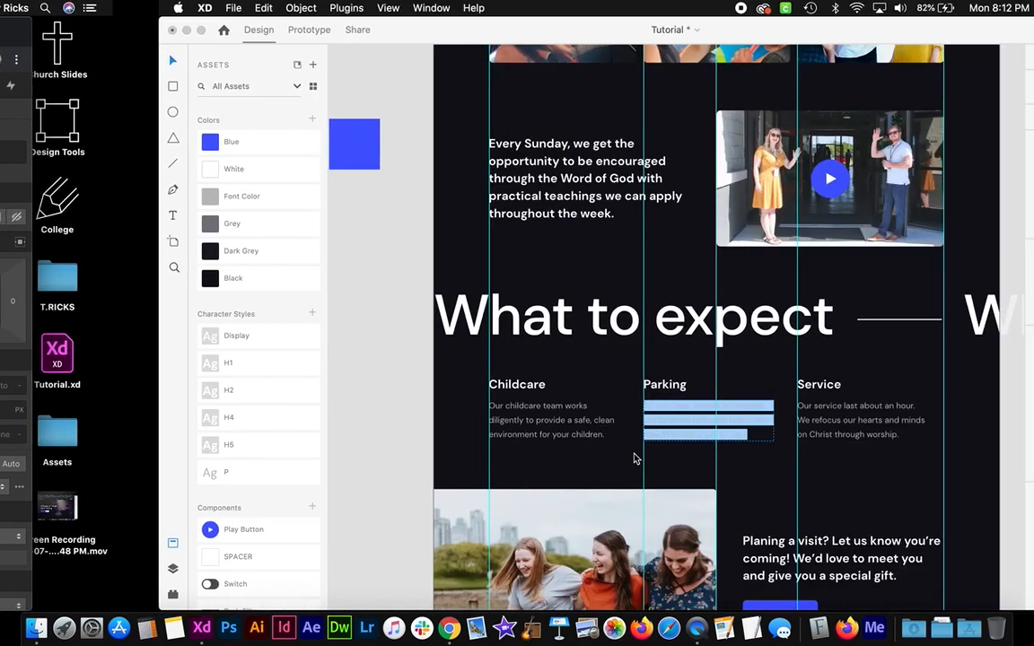
{"action": "key", "text": "super+v"}
Replace the third column's heading with "Service", copied from the Adobe XD design
{"action": "double_click", "coordinate": [662, 384]}
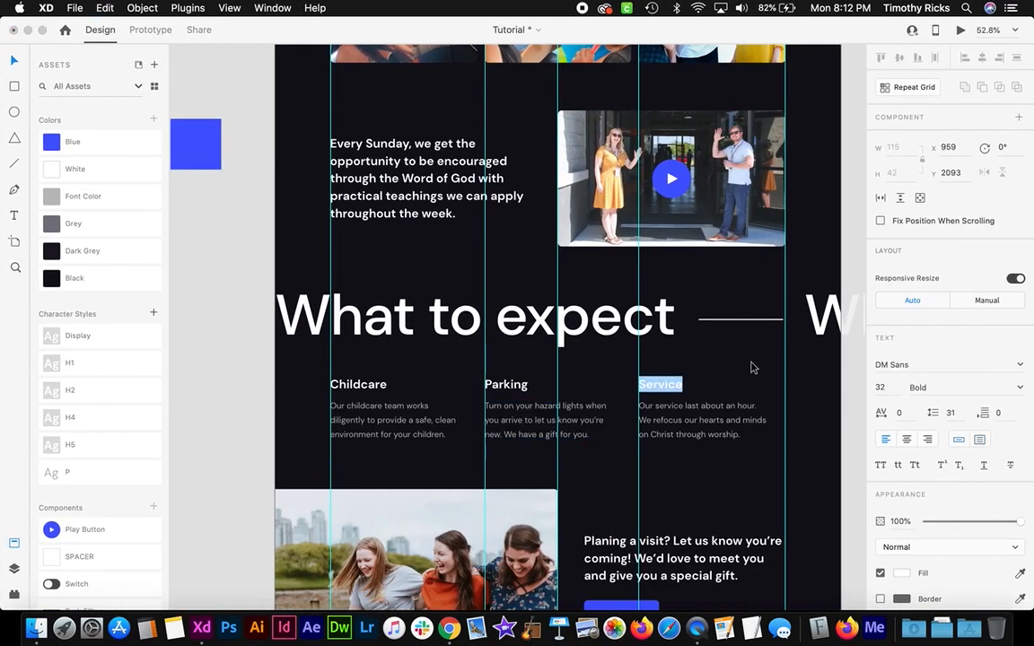
{"action": "key", "text": "ctrl+Left"}
{"action": "left_click", "coordinate": [597, 474]}
{"action": "left_click", "coordinate": [598, 474]}
{"action": "double_click", "coordinate": [586, 488]}
{"action": "left_click_drag", "start_coordinate": [612, 486], "coordinate": [471, 491]}
{"action": "key", "text": "super+v"}
Replace the paragraph below the Service heading with the service description copied from the Adobe XD design
{"action": "key", "text": "ctrl+Right"}
{"action": "double_click", "coordinate": [686, 400]}
{"action": "key", "text": "super+a"}
{"action": "key", "text": "ctrl+Left"}
{"action": "double_click", "coordinate": [660, 530]}
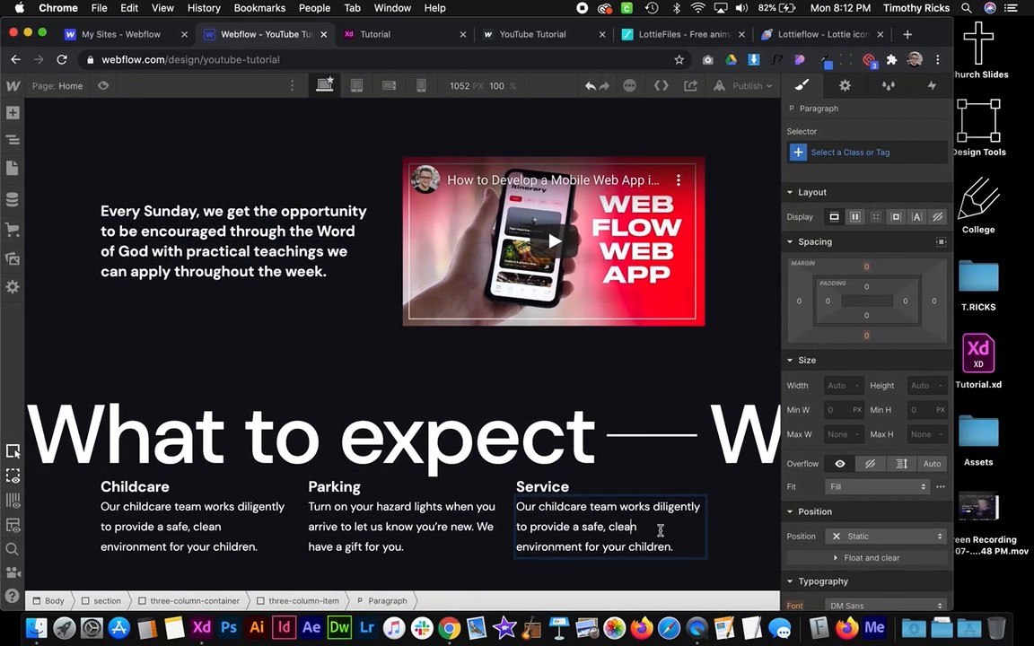
{"action": "left_click_drag", "start_coordinate": [679, 546], "coordinate": [485, 507]}
{"action": "key", "text": "super+v"}
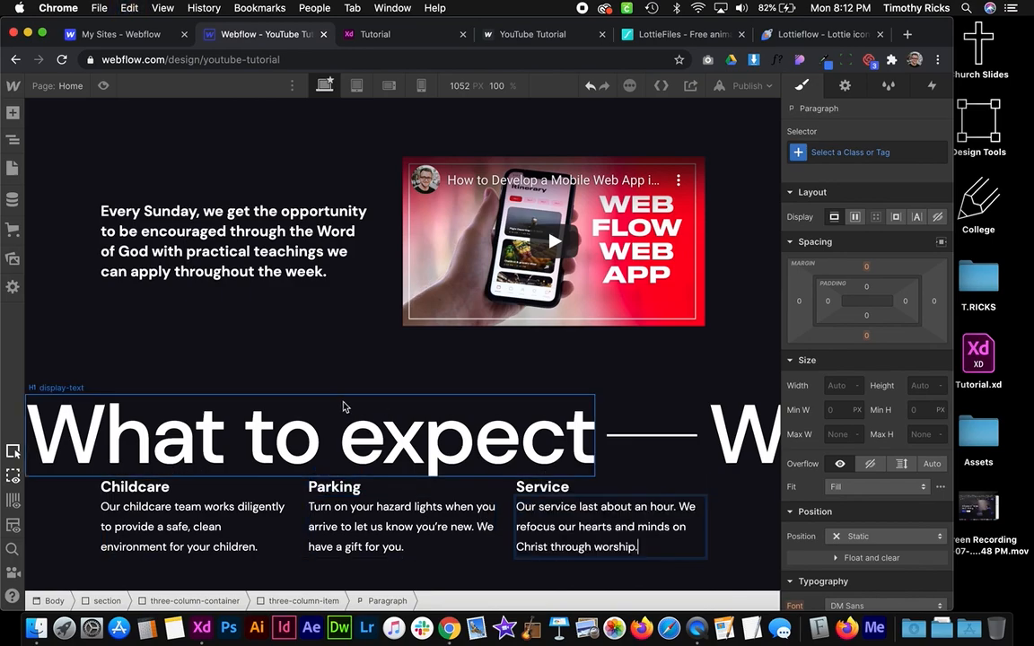
Set the text color of the All Paragraphs tag to the Light Grey swatch, starting from the Childcare paragraph
{"action": "left_click", "coordinate": [386, 403]}
{"action": "left_click", "coordinate": [287, 520]}
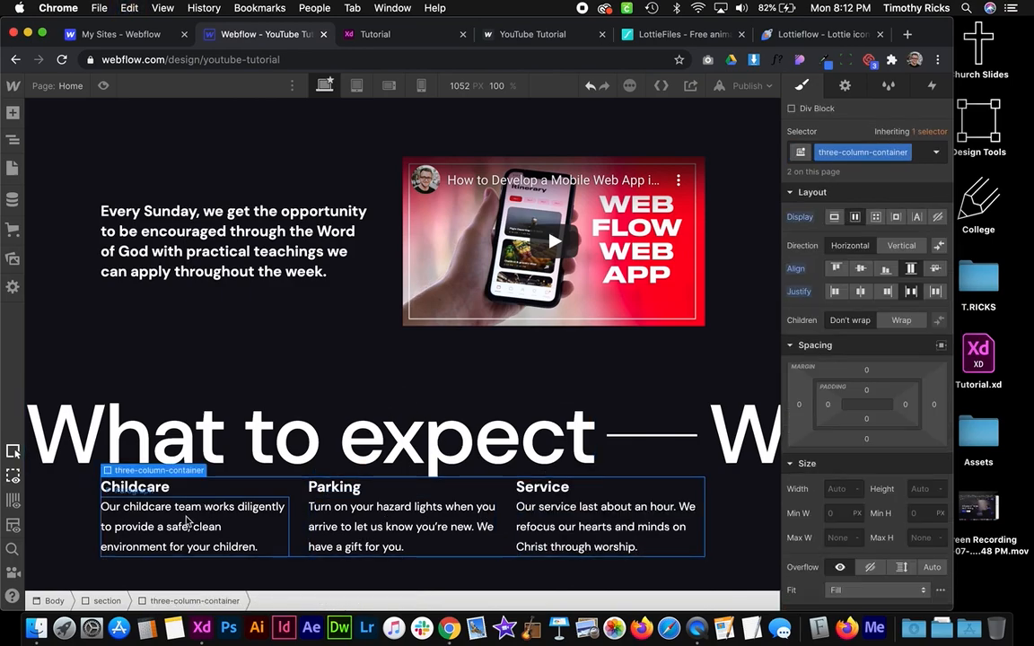
{"action": "left_click", "coordinate": [146, 499]}
{"action": "left_click", "coordinate": [798, 153]}
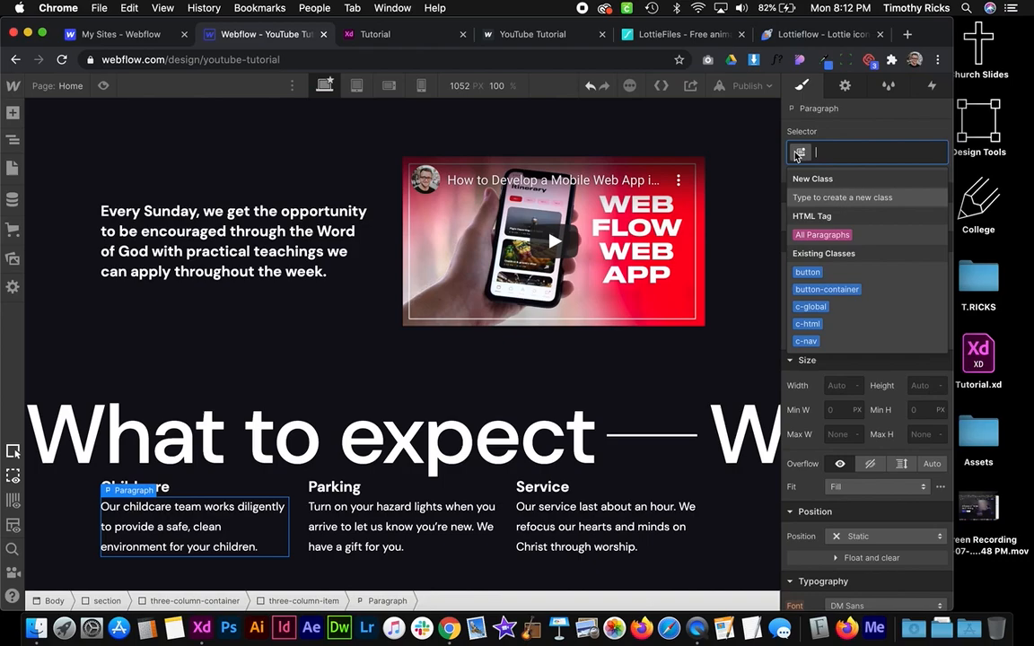
{"action": "left_click", "coordinate": [821, 235]}
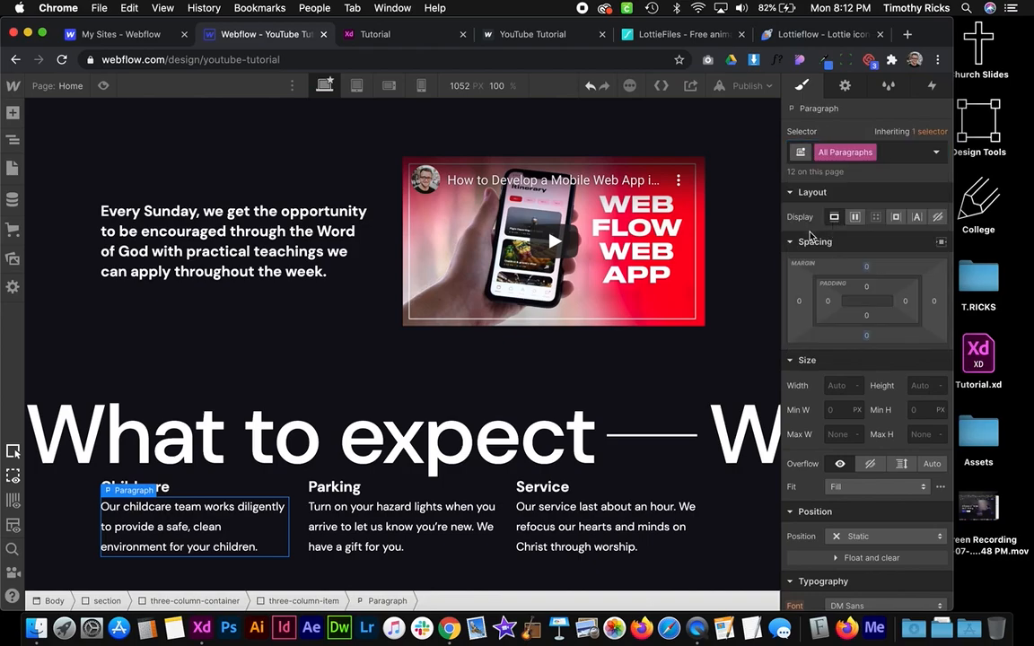
{"action": "scroll", "coordinate": [843, 376], "scroll_direction": "down", "scroll_amount": 10}
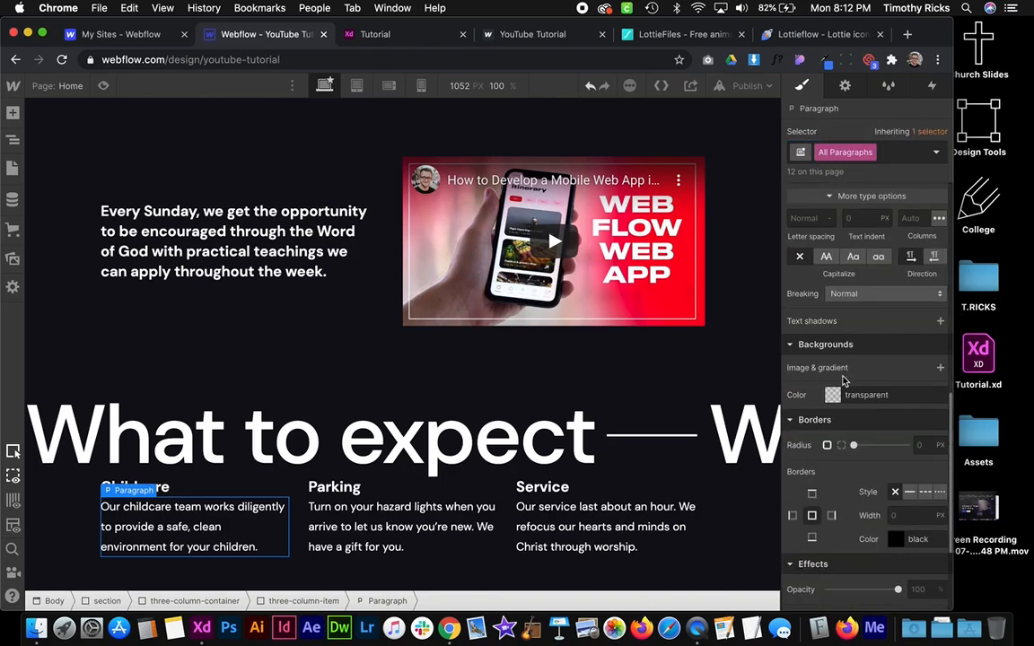
{"action": "scroll", "coordinate": [843, 305], "scroll_direction": "up", "scroll_amount": 3}
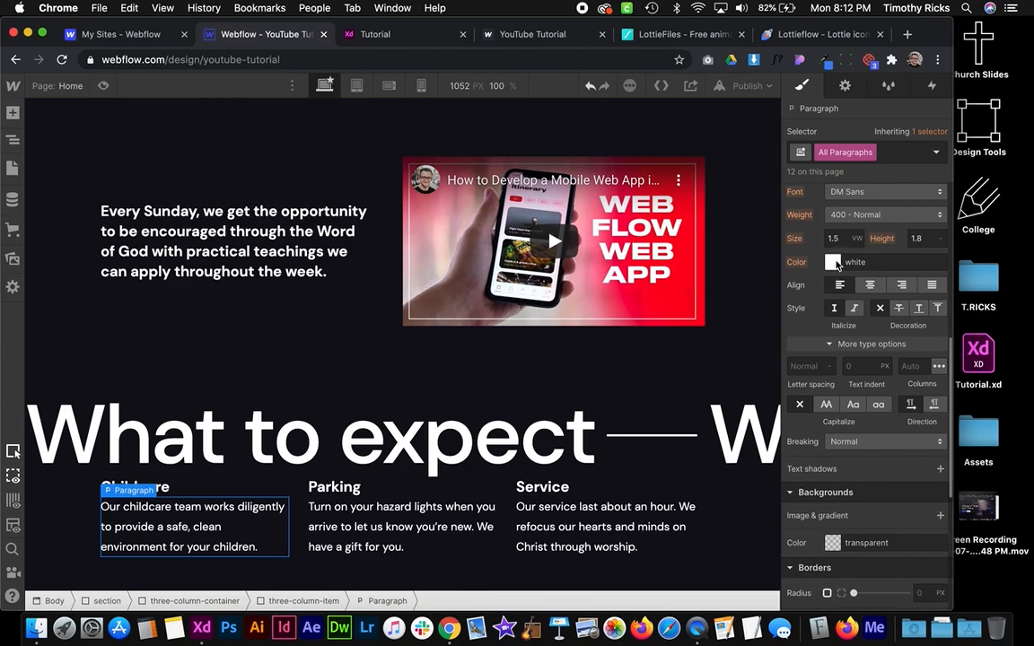
{"action": "left_click", "coordinate": [833, 262]}
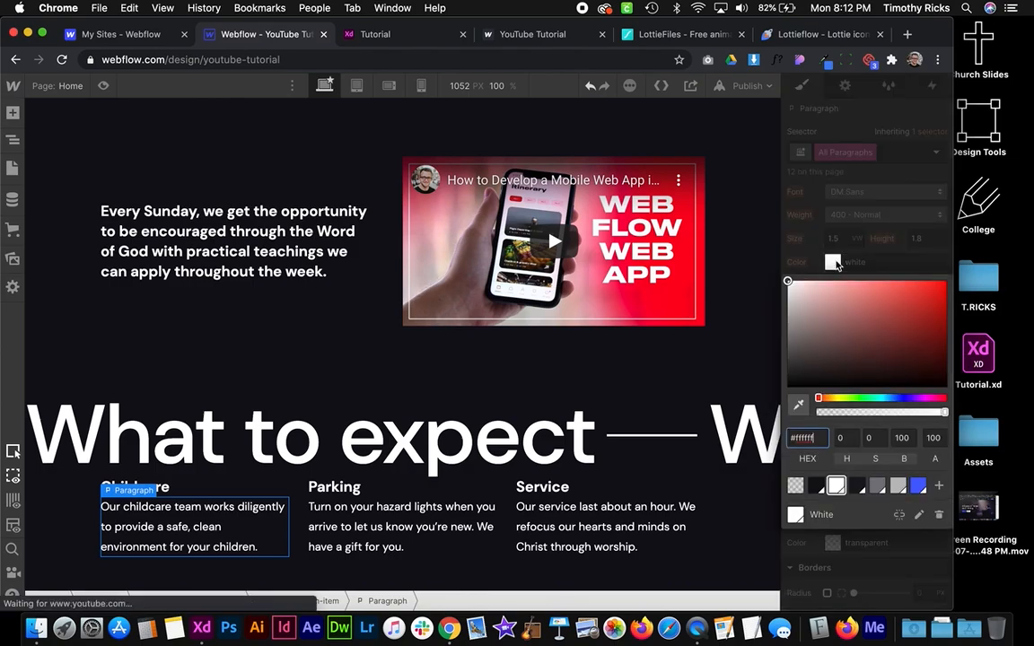
{"action": "left_click", "coordinate": [898, 487]}
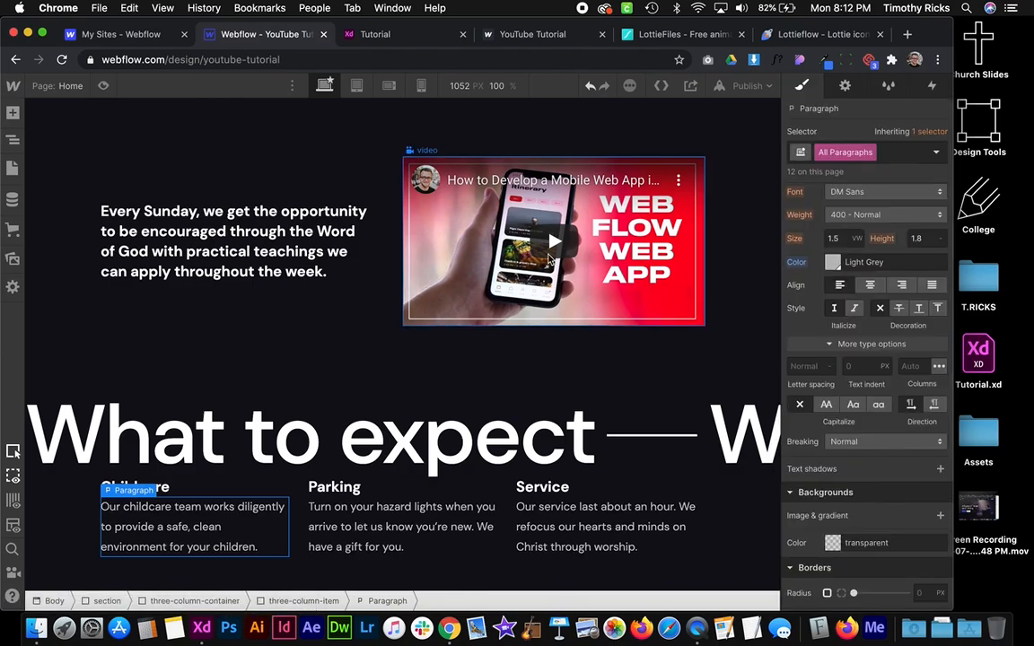
{"action": "left_click", "coordinate": [521, 257]}
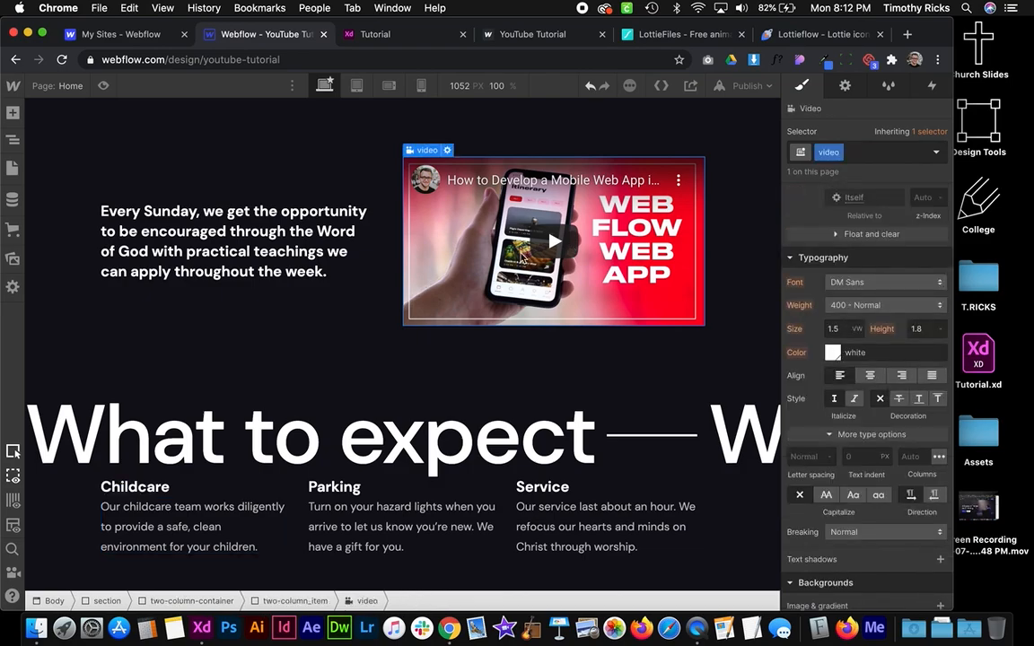
{"action": "left_click", "coordinate": [206, 522]}
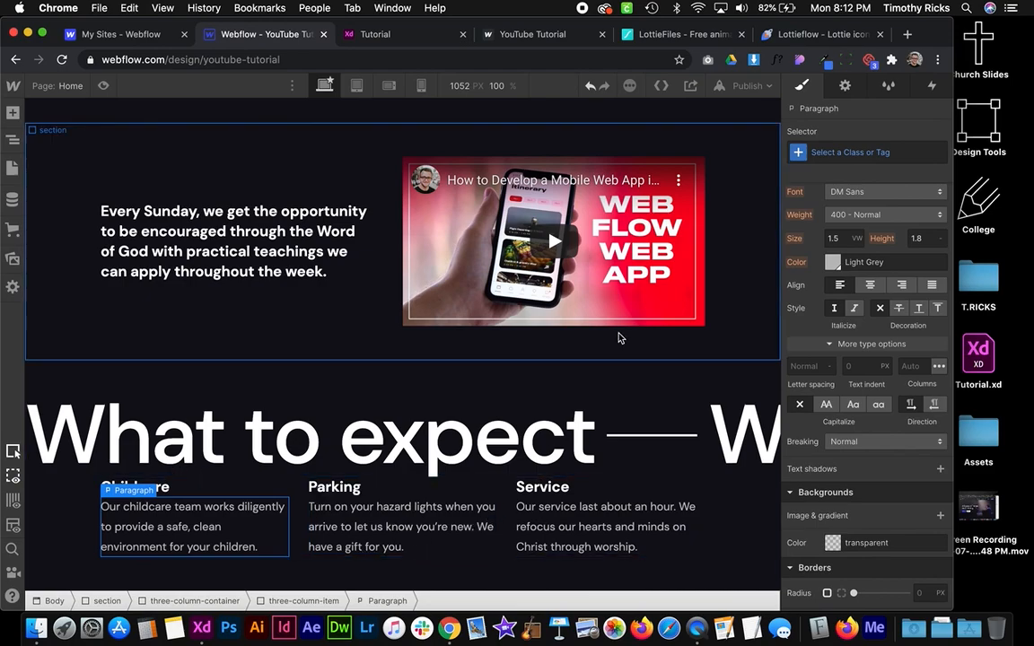
{"action": "scroll", "coordinate": [905, 388], "scroll_direction": "up", "scroll_amount": 3}
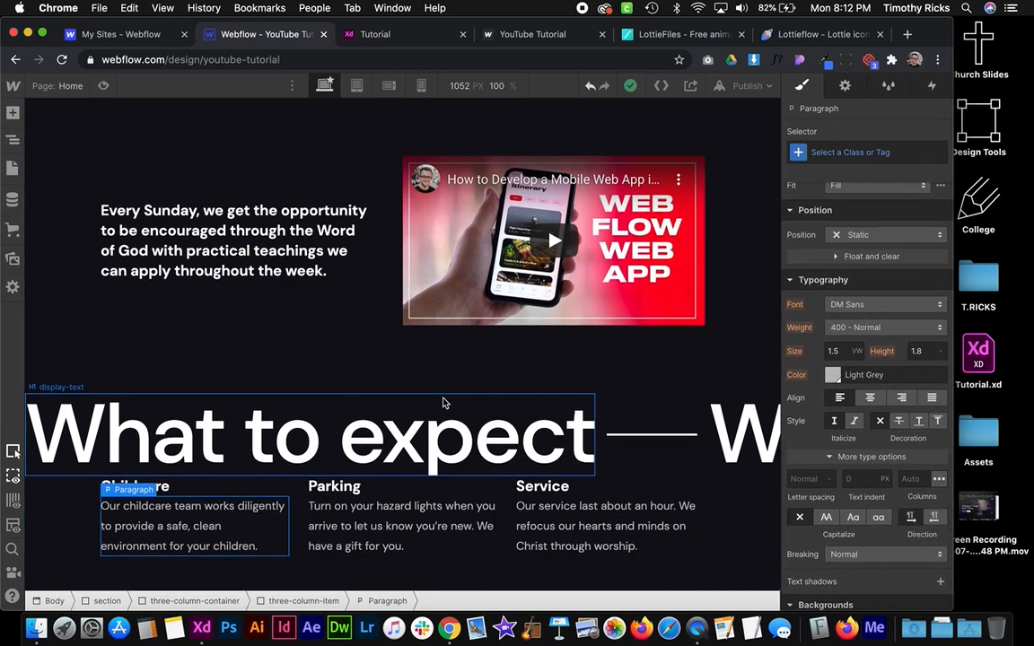
{"action": "left_click", "coordinate": [295, 520]}
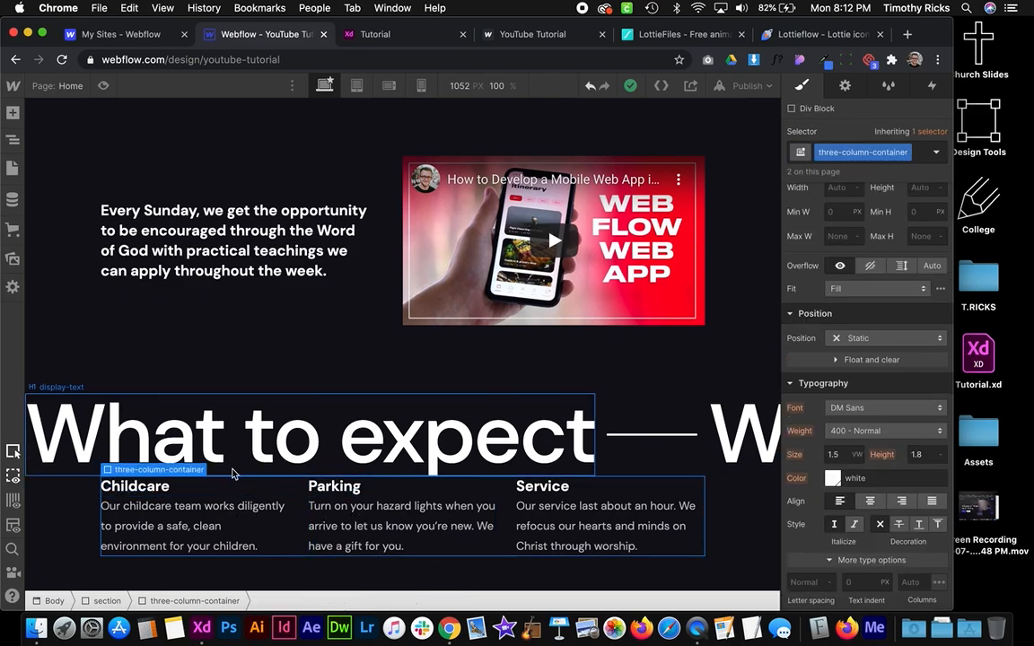
Give the moving-text block around "What to expect" a bottom margin of 2em
{"action": "left_click", "coordinate": [643, 464]}
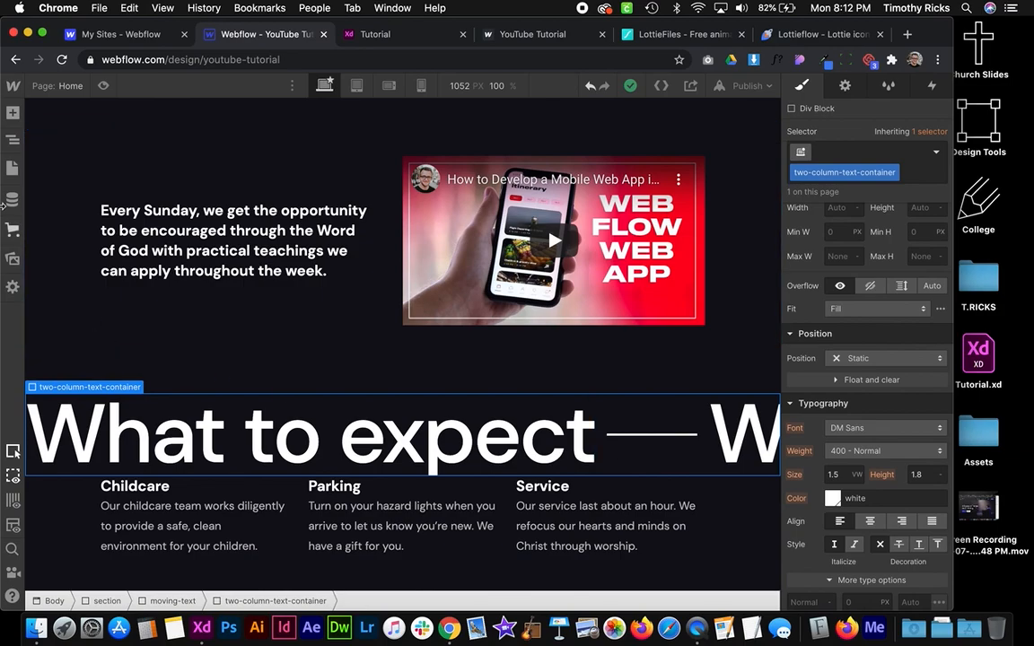
{"action": "left_click", "coordinate": [12, 135]}
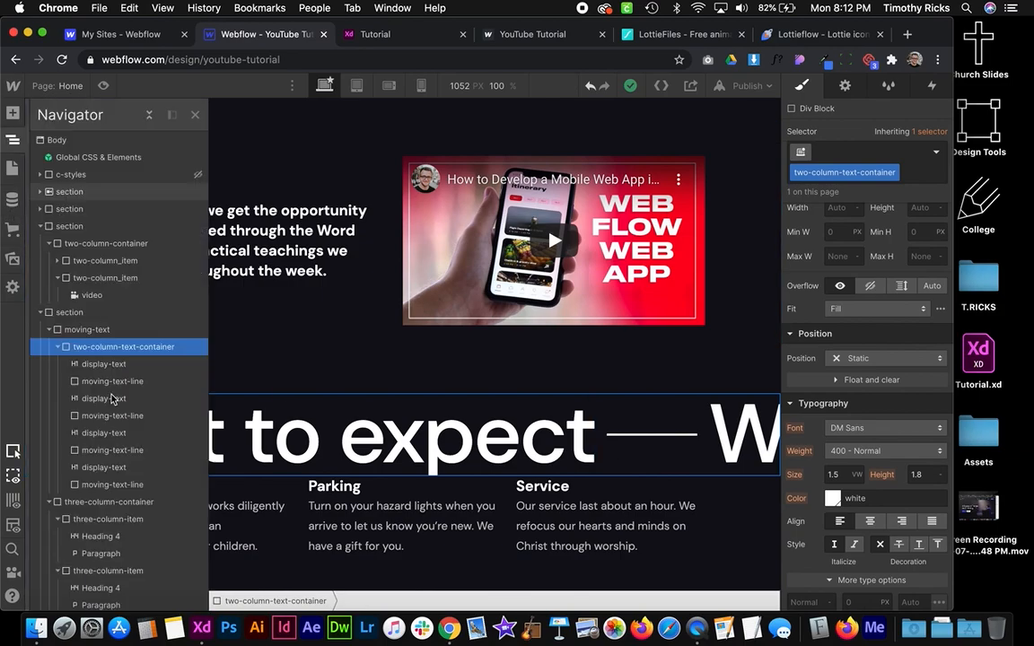
{"action": "left_click", "coordinate": [87, 330]}
{"action": "left_click", "coordinate": [13, 141]}
{"action": "scroll", "coordinate": [853, 344], "scroll_direction": "up", "scroll_amount": 5}
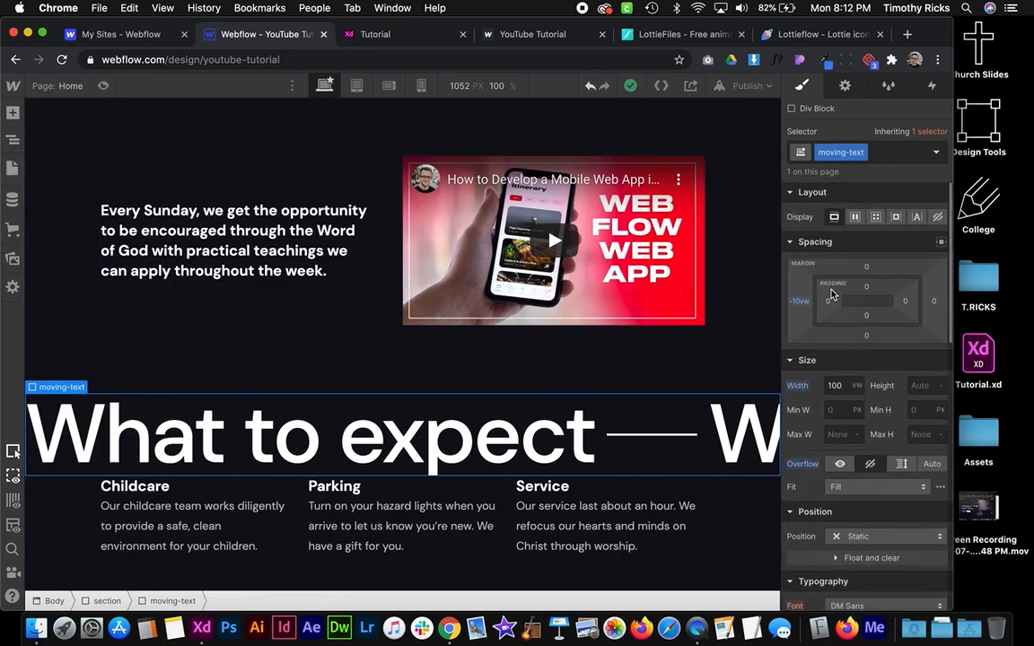
{"action": "left_click", "coordinate": [866, 339]}
{"action": "type", "text": "2e"}
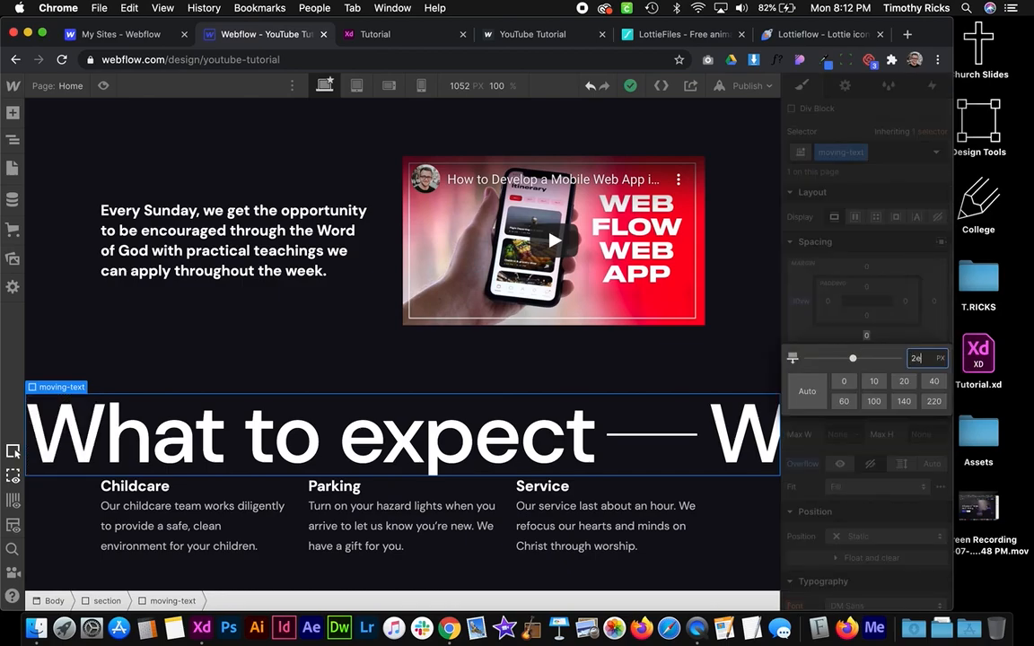
{"action": "type", "text": "m"}
{"action": "key", "text": "Return"}
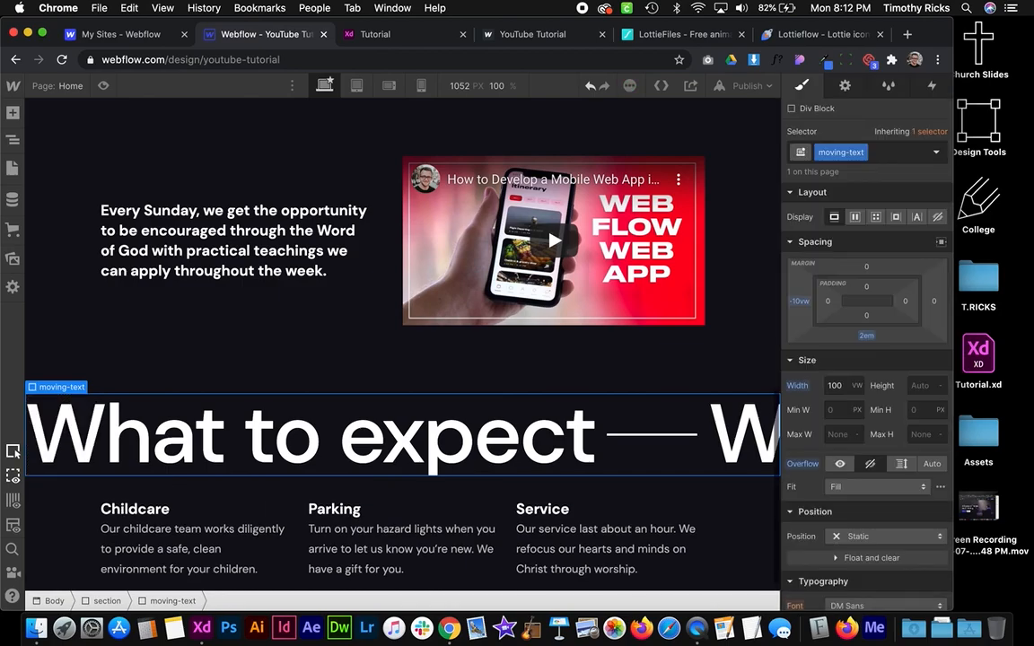
Increase the bottom margin of the moving-text block around "What to expect" to 3em
{"action": "left_click", "coordinate": [866, 338]}
{"action": "type", "text": "3"}
{"action": "key", "text": "Return"}
{"action": "scroll", "coordinate": [478, 456], "scroll_direction": "down", "scroll_amount": 1}
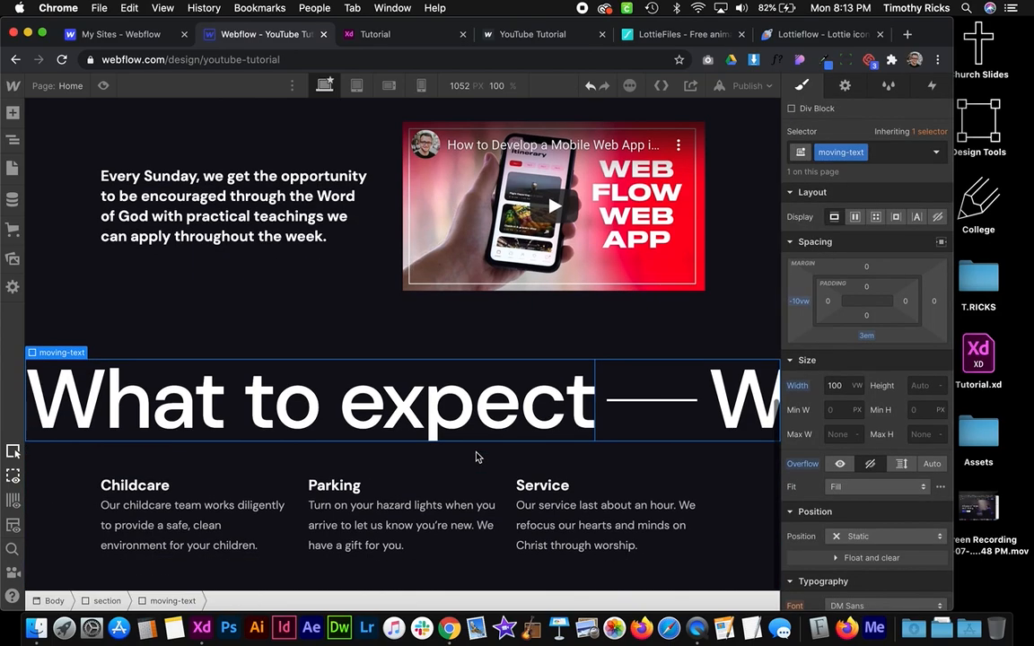
Create the class 2-bottom-margin on the Childcare heading
{"action": "left_click", "coordinate": [208, 484]}
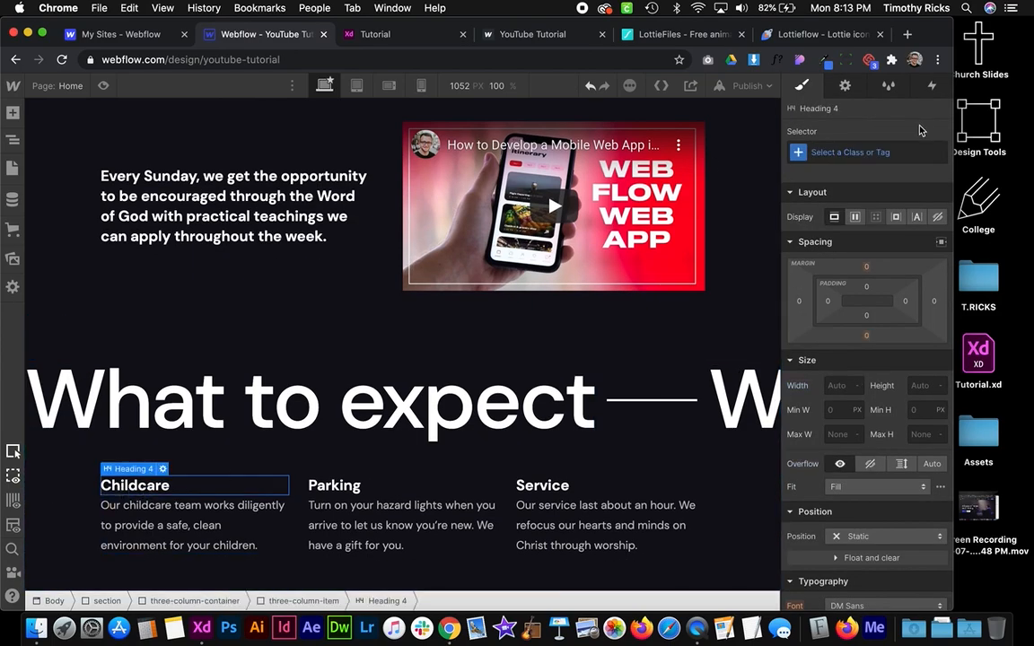
{"action": "left_click", "coordinate": [834, 154]}
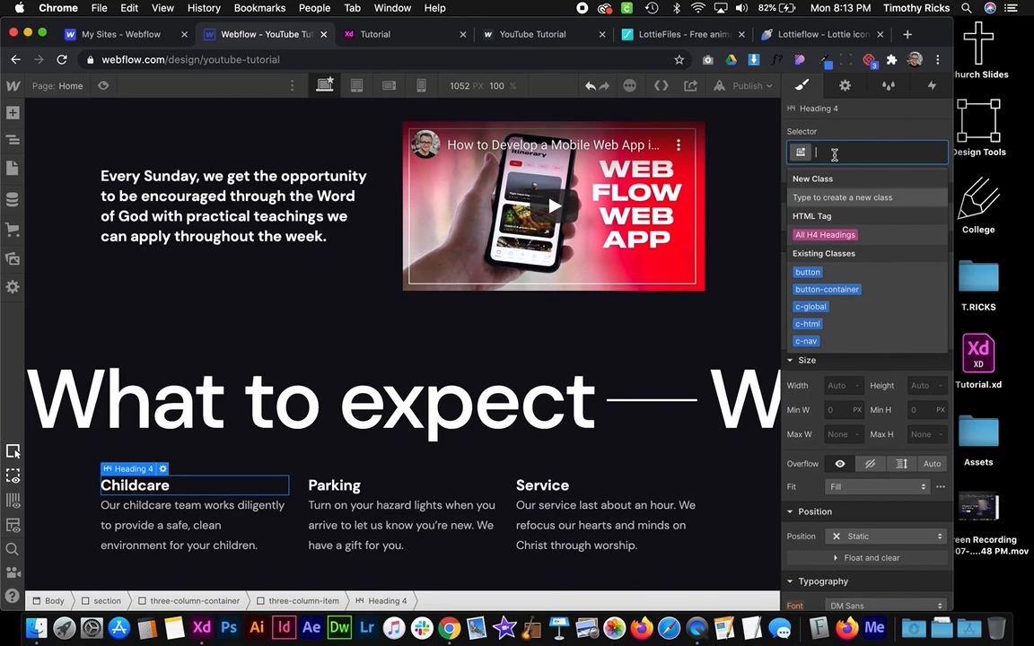
{"action": "type", "text": "2-bottom-margin"}
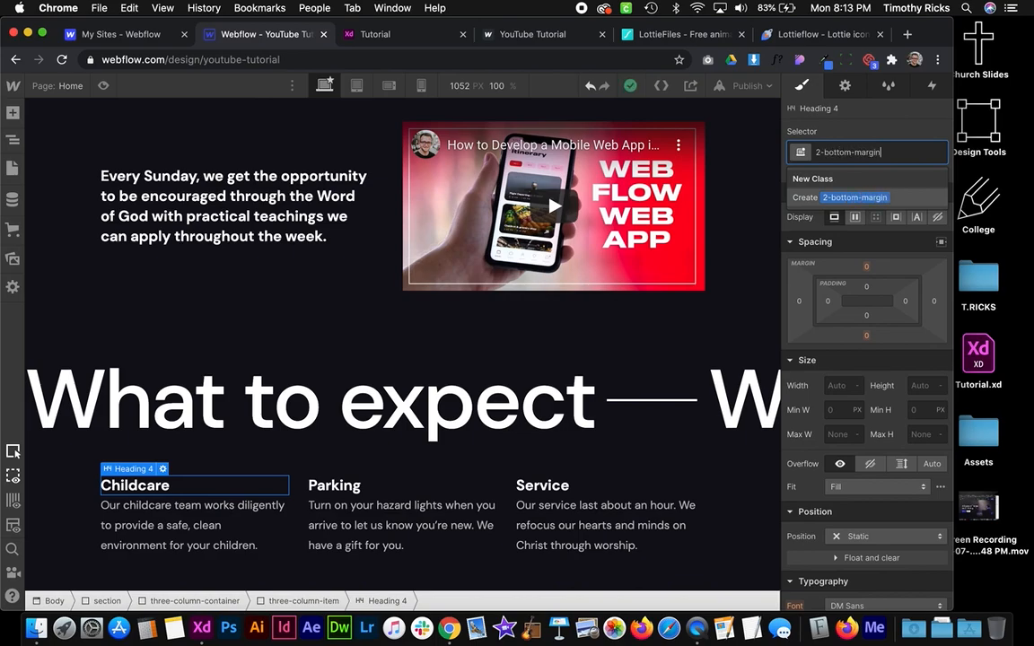
{"action": "key", "text": "Return"}
Apply the existing 2-bottom-margin class to the Parking and Service headings
{"action": "left_click", "coordinate": [349, 474]}
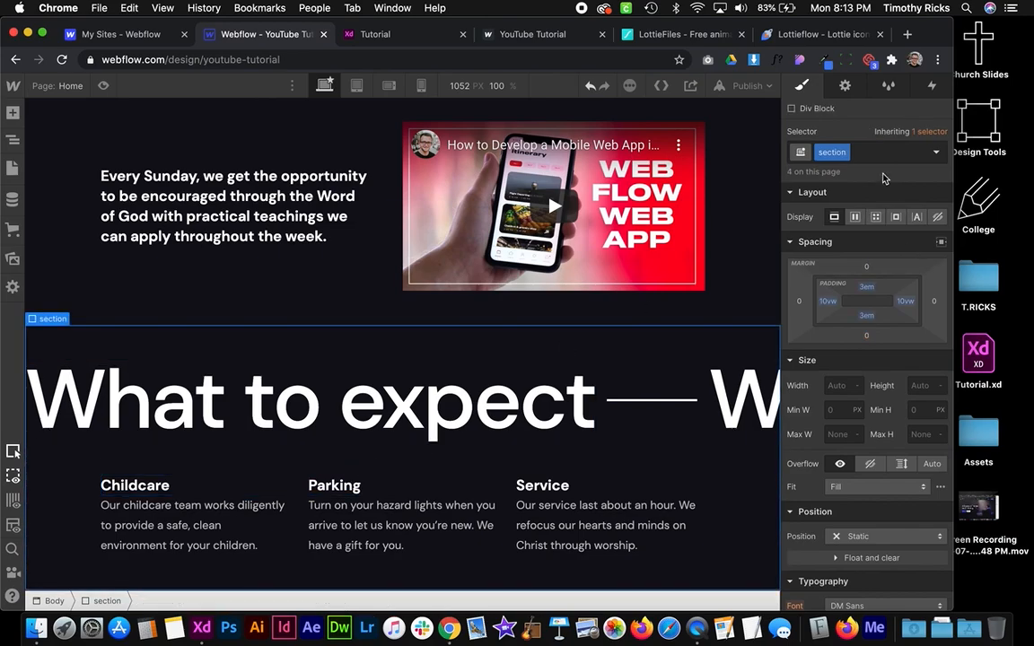
{"action": "left_click", "coordinate": [351, 486]}
{"action": "left_click", "coordinate": [820, 151]}
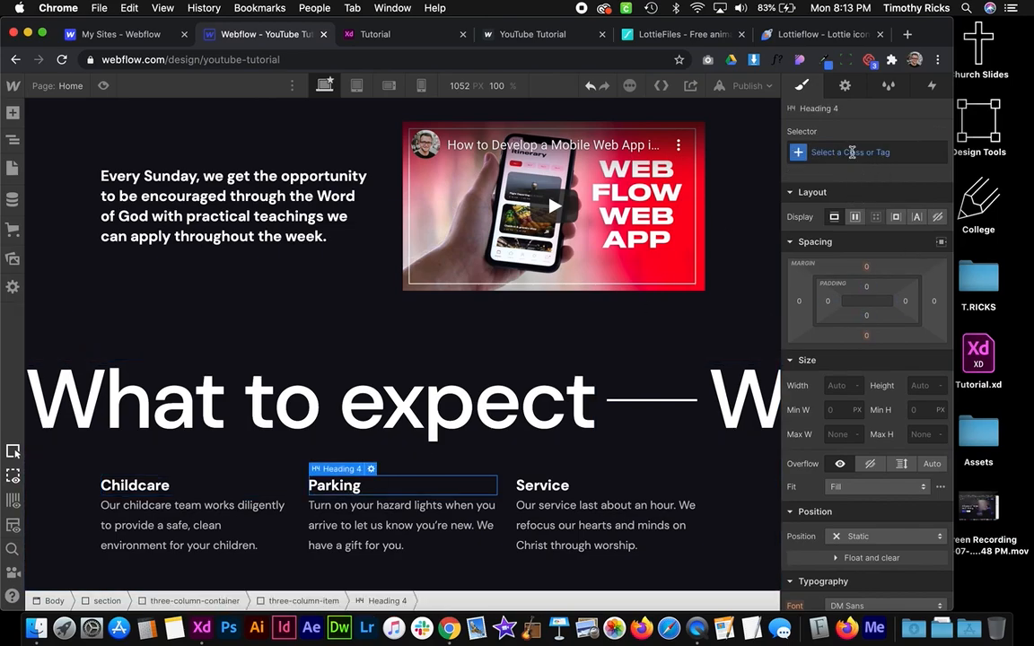
{"action": "type", "text": "2"}
{"action": "left_click", "coordinate": [816, 236]}
{"action": "left_click", "coordinate": [525, 491]}
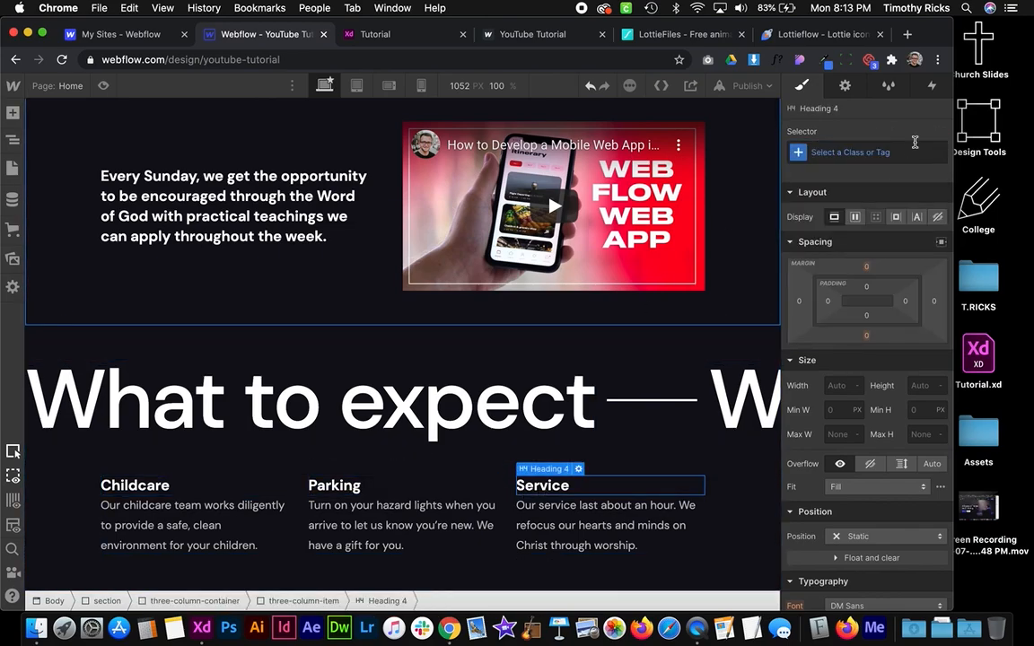
{"action": "left_click", "coordinate": [845, 153]}
{"action": "type", "text": "2"}
{"action": "left_click", "coordinate": [824, 233]}
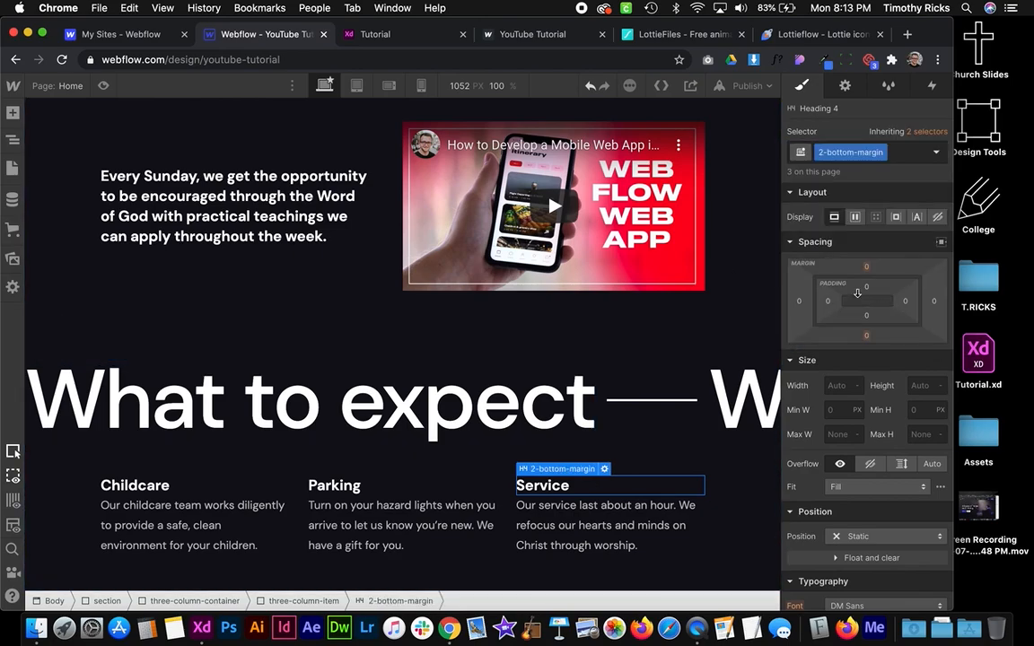
Give the column headings' shared class a bottom margin, trying 2em first and settling on 1em
{"action": "left_click", "coordinate": [864, 337]}
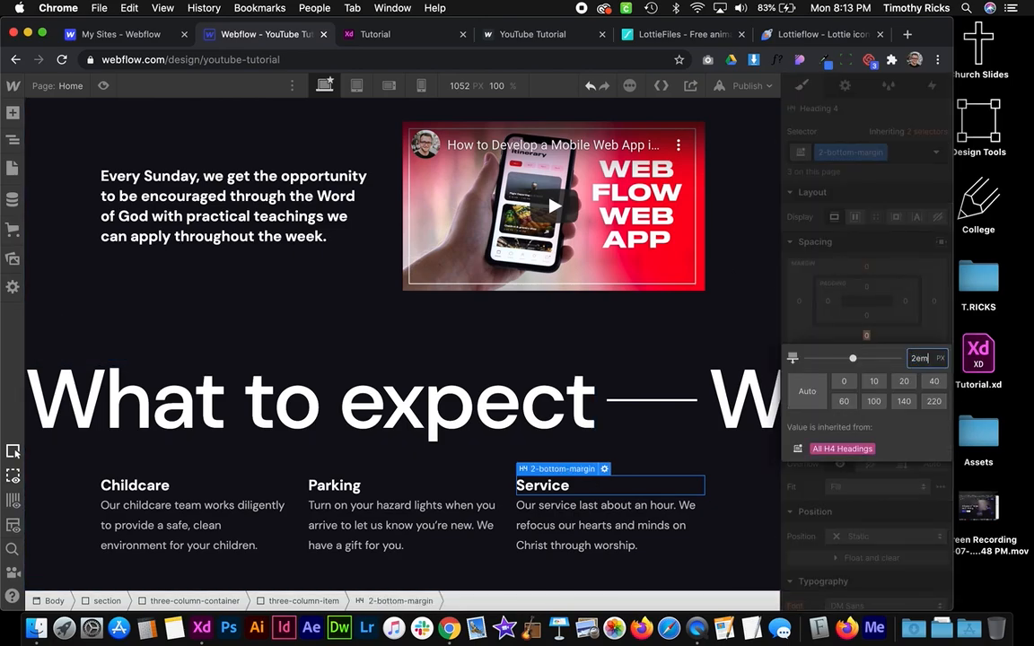
{"action": "key", "text": "Return"}
{"action": "left_click", "coordinate": [866, 338]}
{"action": "type", "text": "1"}
{"action": "key", "text": "Return"}
Rename the column headings' class to 1-bottom-margin
{"action": "left_click", "coordinate": [851, 153]}
{"action": "left_click", "coordinate": [844, 171]}
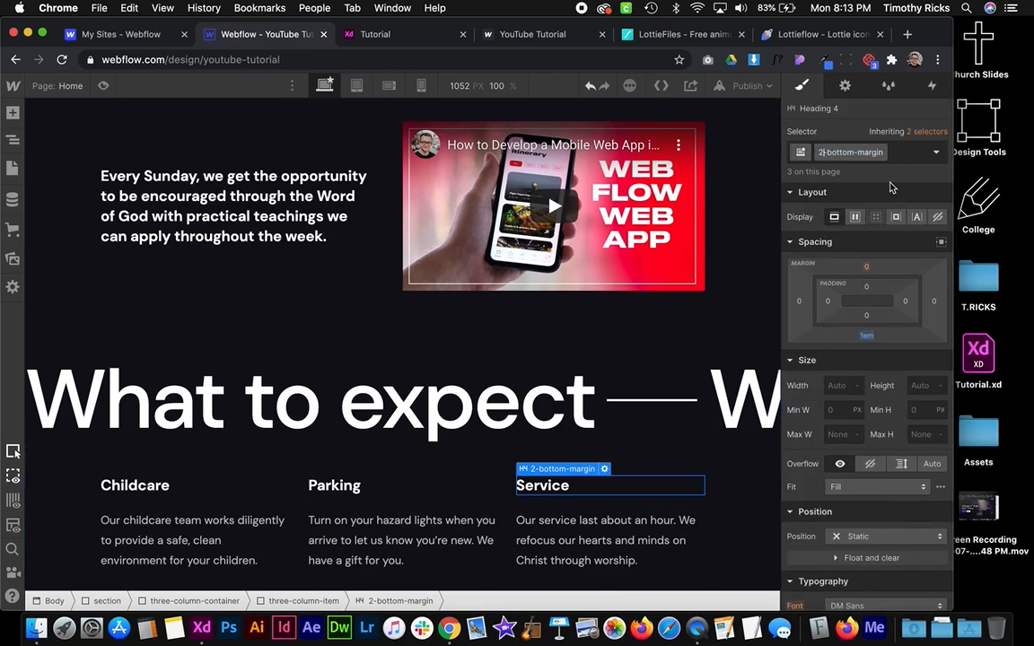
{"action": "left_click", "coordinate": [635, 286]}
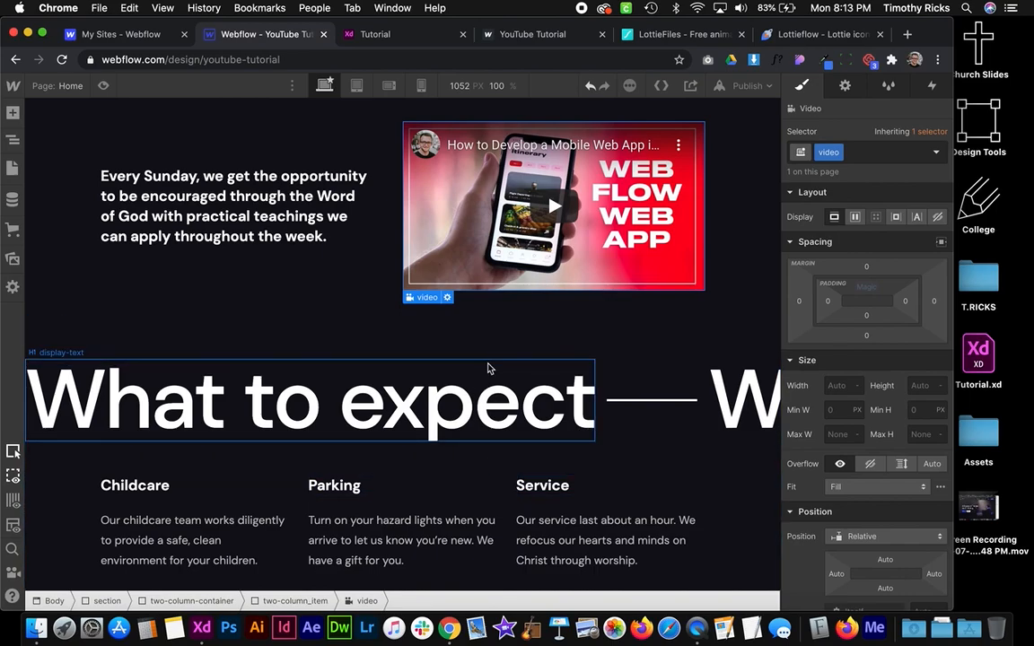
Examine the block below the "What to expect" columns in the Adobe XD design, then return to Webflow
{"action": "scroll", "coordinate": [489, 368], "scroll_direction": "down", "scroll_amount": 1}
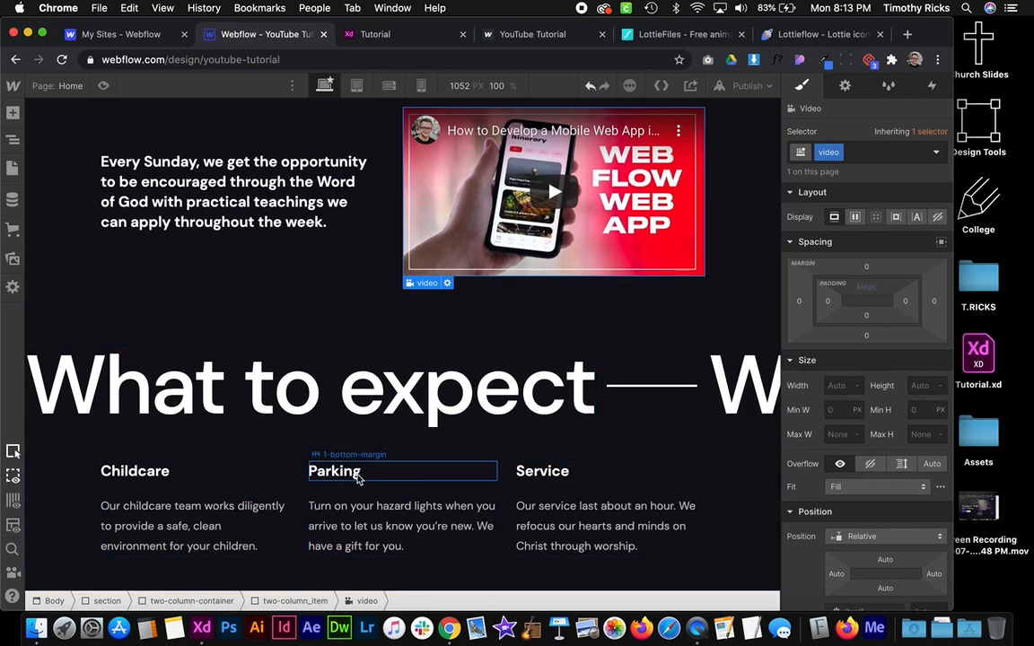
{"action": "left_click", "coordinate": [327, 471]}
{"action": "left_click", "coordinate": [256, 395]}
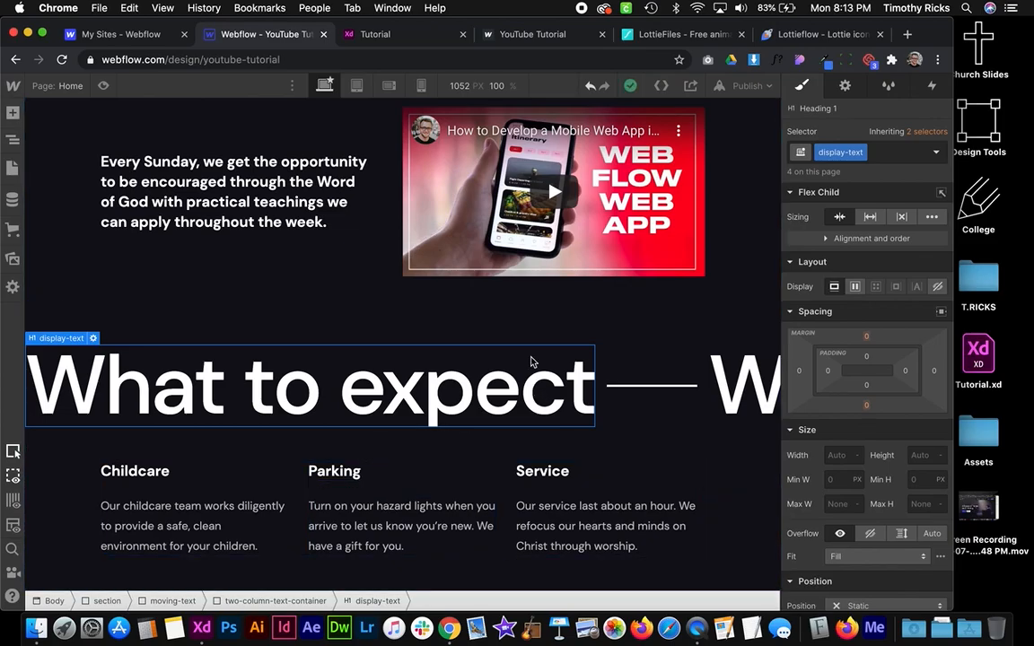
{"action": "key", "text": "ctrl+Right"}
{"action": "key", "text": "Escape"}
{"action": "scroll", "coordinate": [626, 345], "scroll_direction": "down", "scroll_amount": 5}
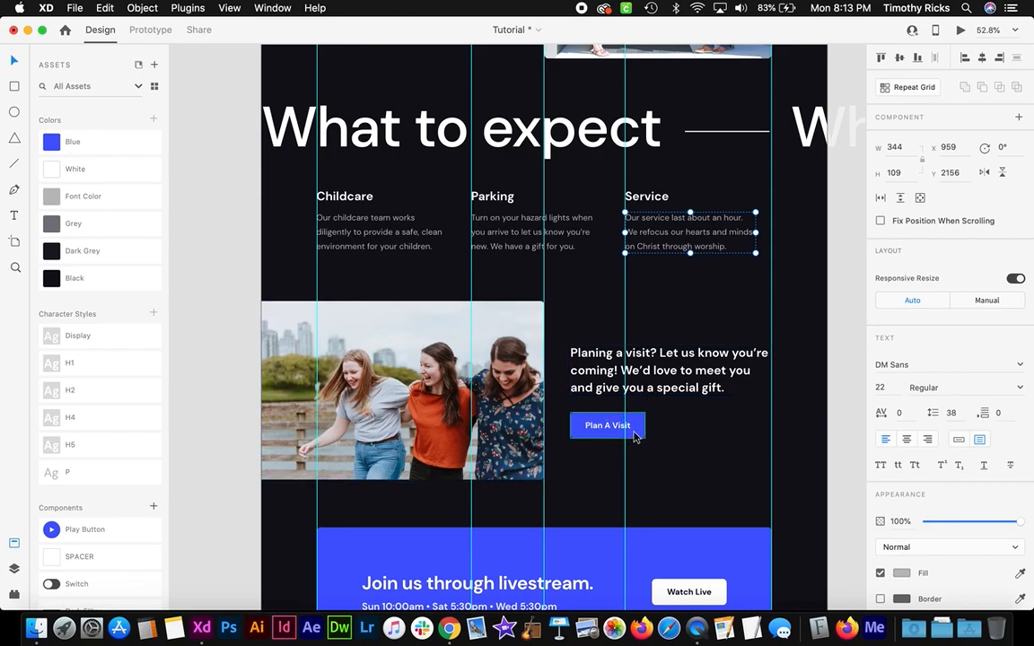
{"action": "key", "text": "ctrl+Left"}
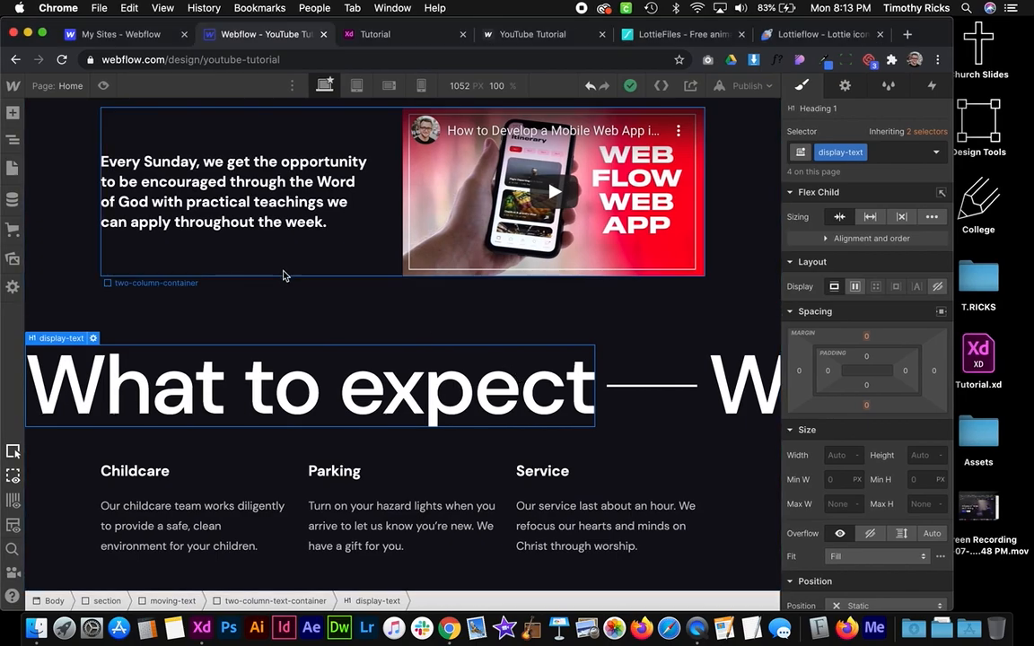
Duplicate the section that holds the "Every Sunday" text and the embedded video
{"action": "left_click", "coordinate": [282, 294]}
{"action": "scroll", "coordinate": [282, 294], "scroll_direction": "up", "scroll_amount": 2}
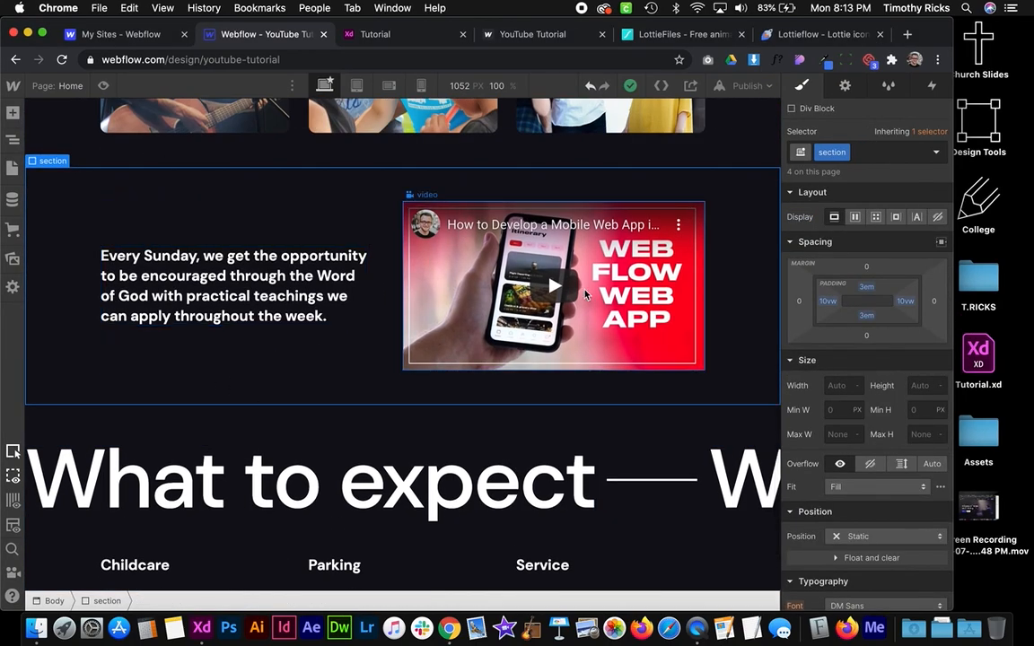
{"action": "right_click", "coordinate": [740, 248]}
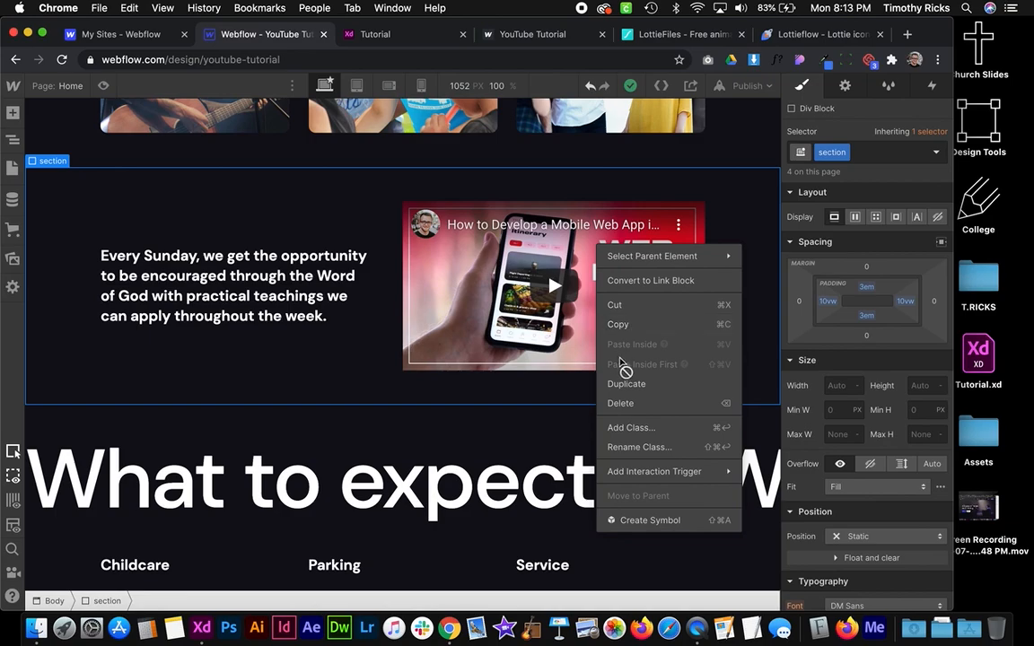
{"action": "left_click", "coordinate": [557, 380]}
Move the duplicated video section to the end of the page, below the "What to expect" section
{"action": "left_click", "coordinate": [13, 139]}
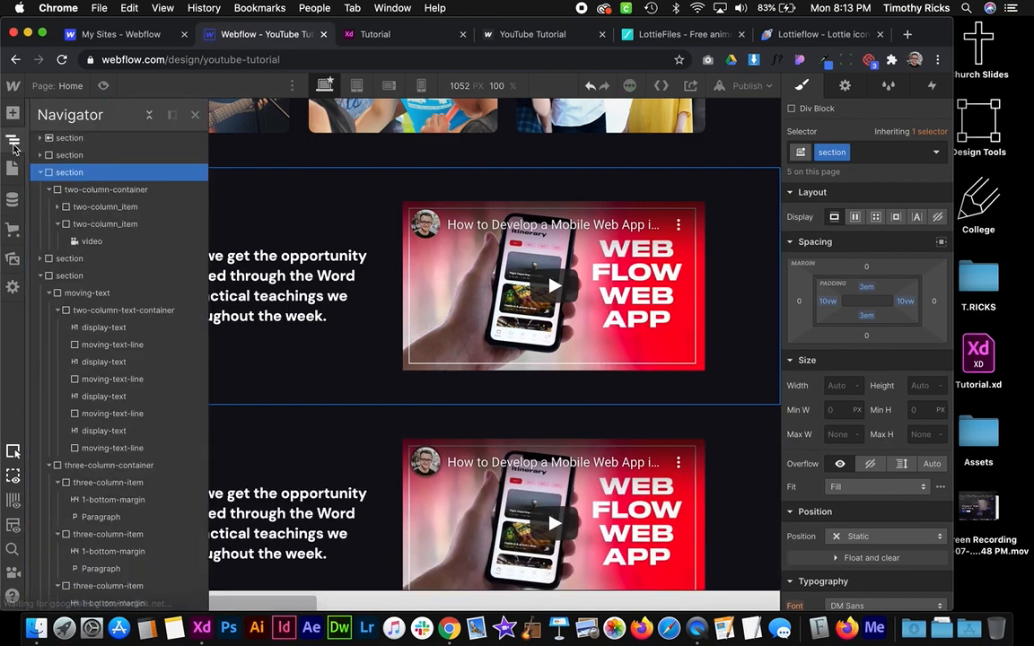
{"action": "left_click", "coordinate": [144, 114]}
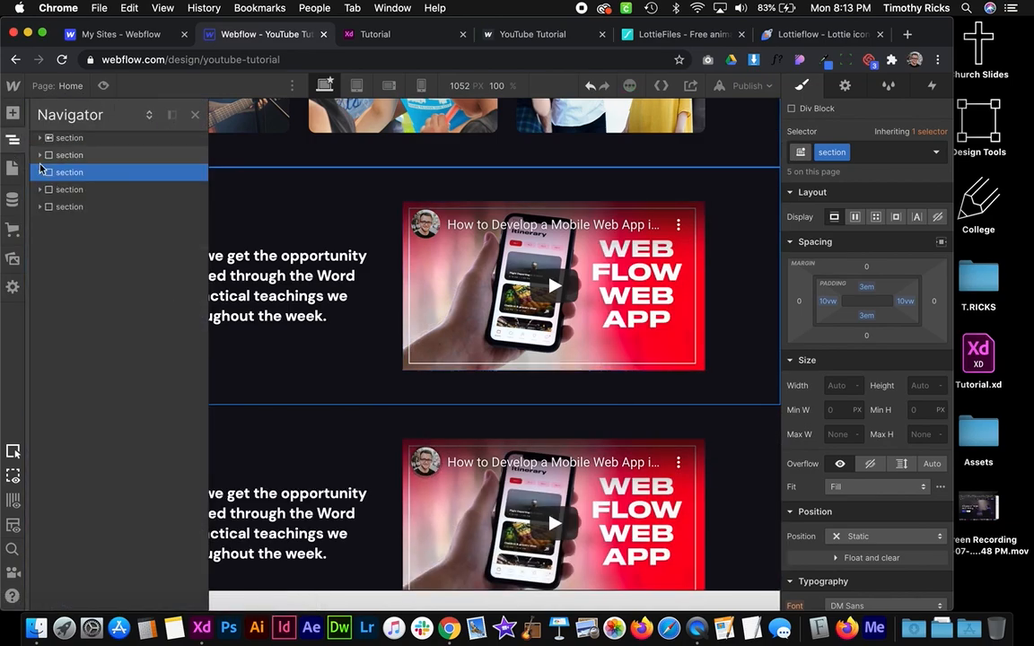
{"action": "left_click", "coordinate": [78, 193]}
{"action": "left_click", "coordinate": [73, 207]}
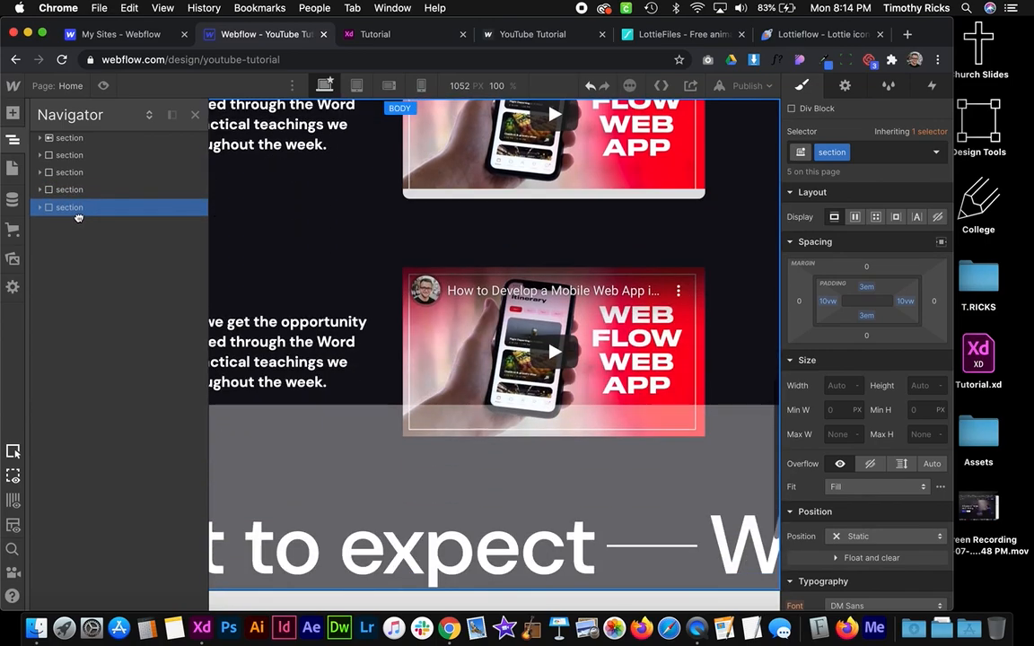
{"action": "scroll", "coordinate": [502, 389], "scroll_direction": "down", "scroll_amount": 1}
{"action": "left_click", "coordinate": [732, 378]}
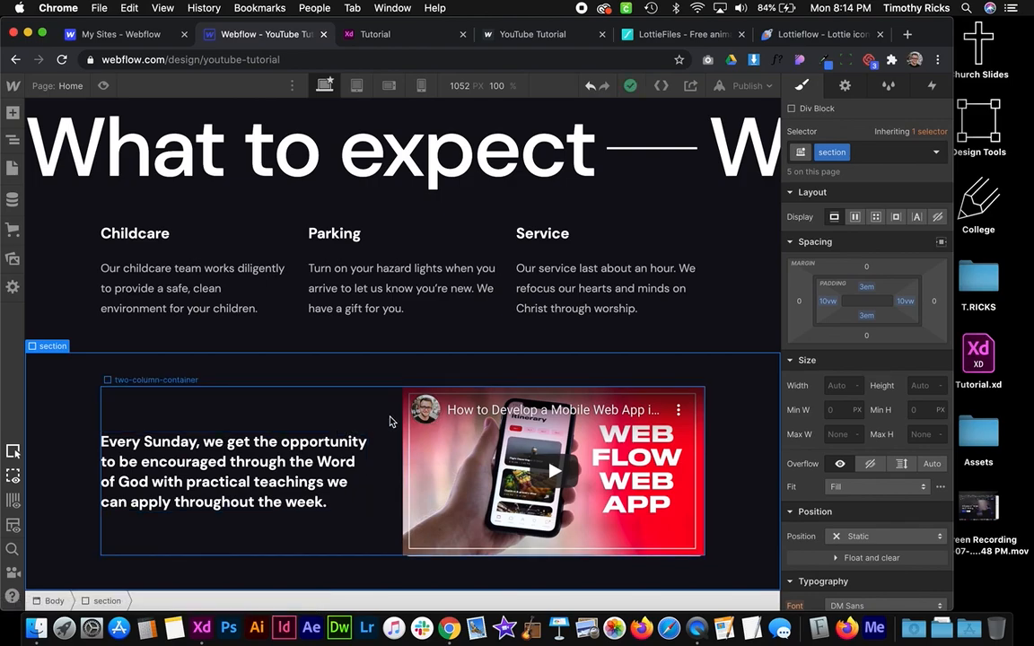
Swap the two columns in the last section so the video item comes before the text item
{"action": "left_click", "coordinate": [350, 417]}
{"action": "left_click", "coordinate": [476, 454]}
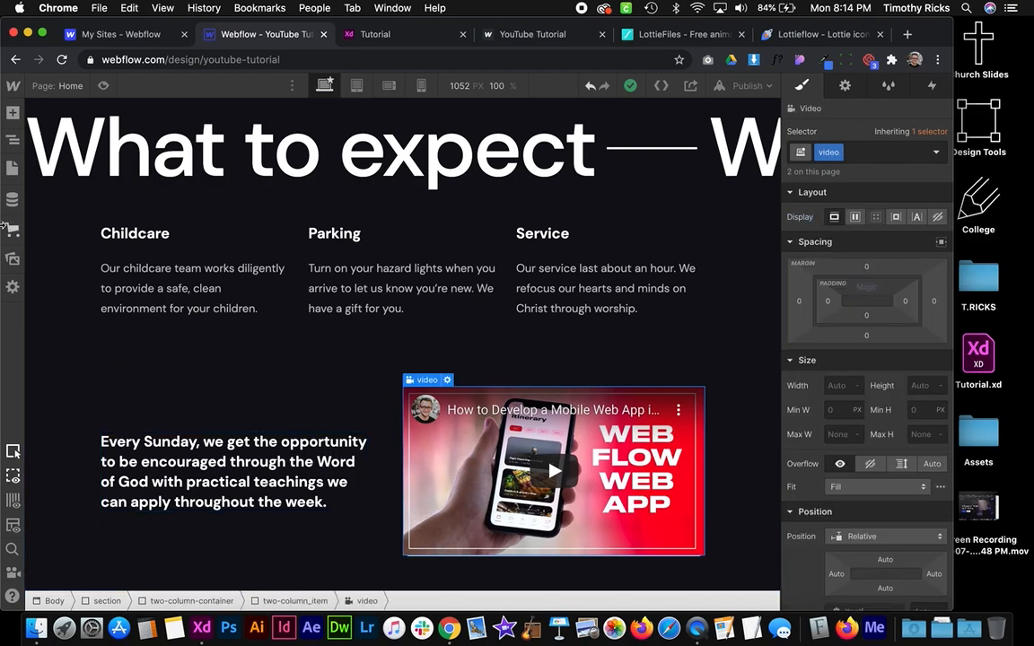
{"action": "left_click", "coordinate": [13, 139]}
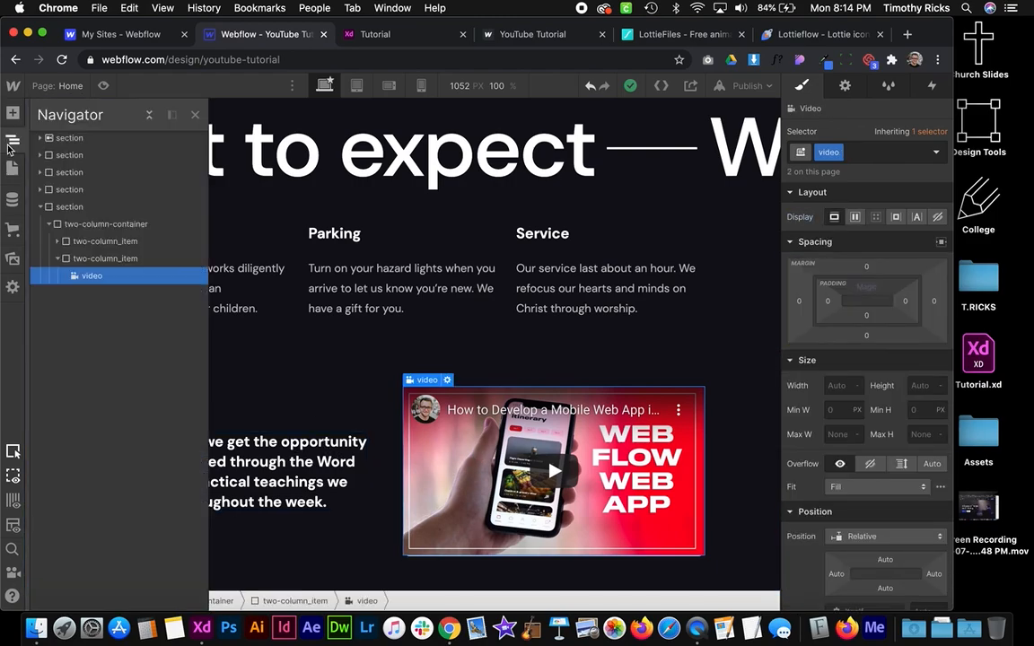
{"action": "left_click", "coordinate": [56, 258]}
{"action": "left_click_drag", "start_coordinate": [111, 260], "coordinate": [109, 244]}
{"action": "left_click", "coordinate": [105, 259]}
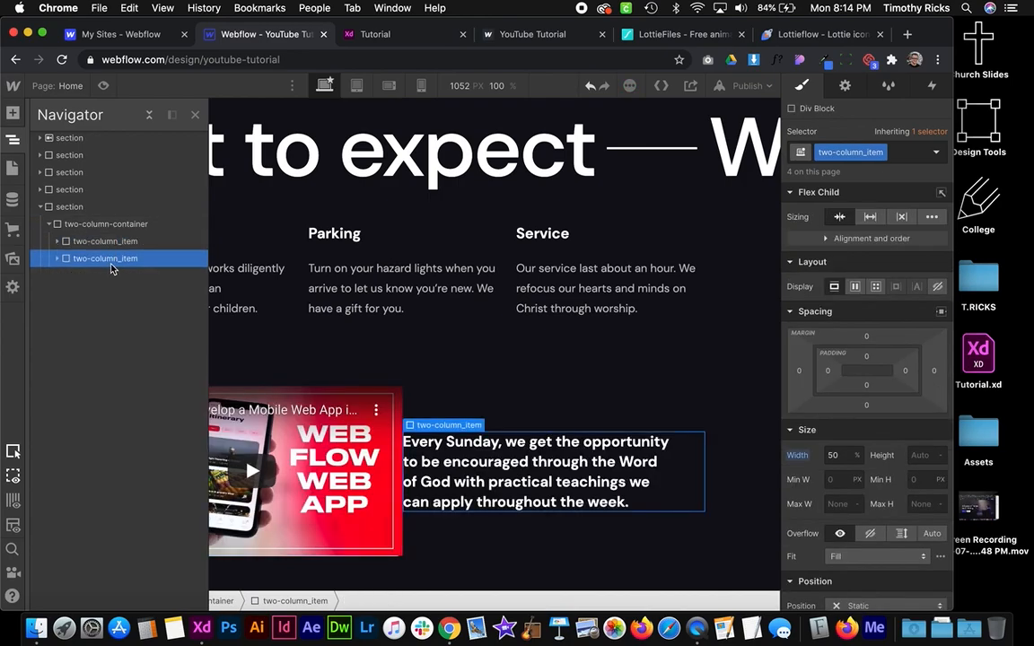
Add the combo class is-inverted to the two-column_item-contain block around the last section's text
{"action": "left_click", "coordinate": [692, 482]}
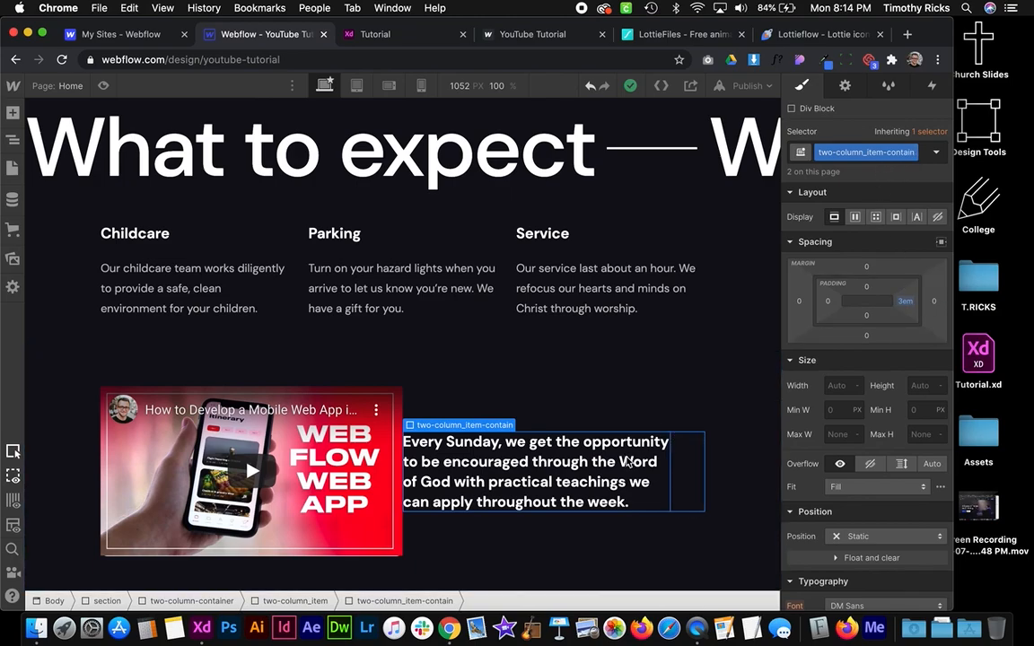
{"action": "scroll", "coordinate": [493, 429], "scroll_direction": "up", "scroll_amount": 5}
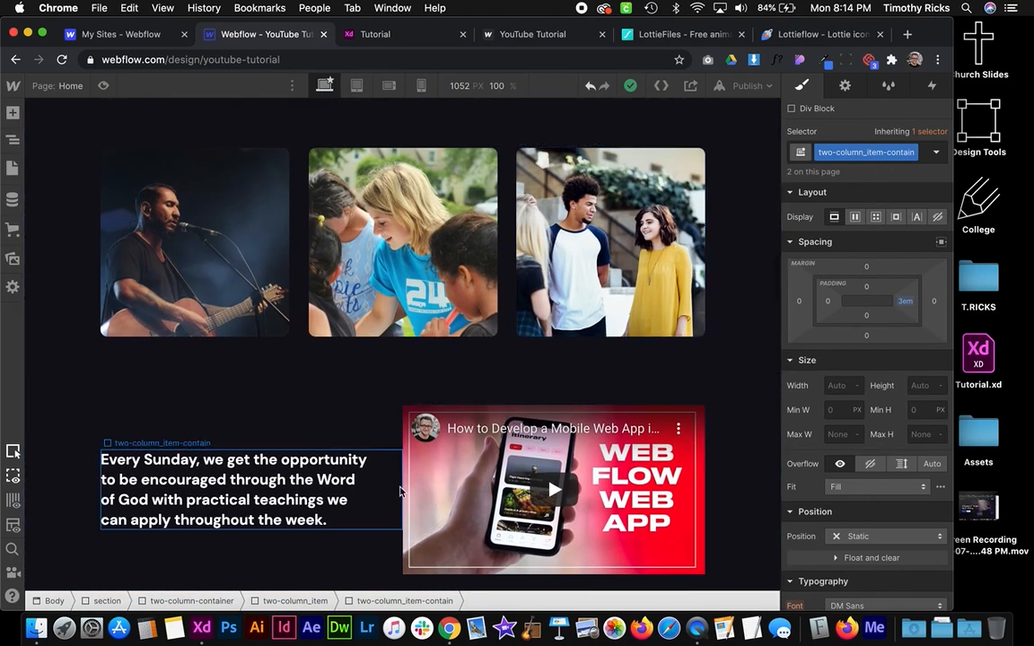
{"action": "scroll", "coordinate": [523, 482], "scroll_direction": "down", "scroll_amount": 5}
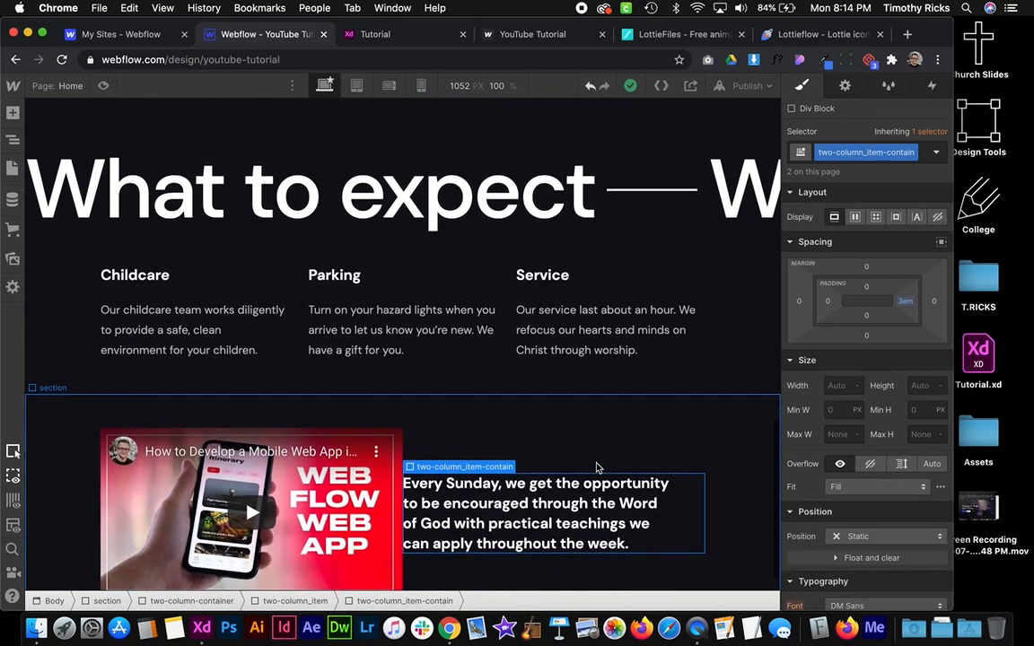
{"action": "left_click", "coordinate": [924, 154]}
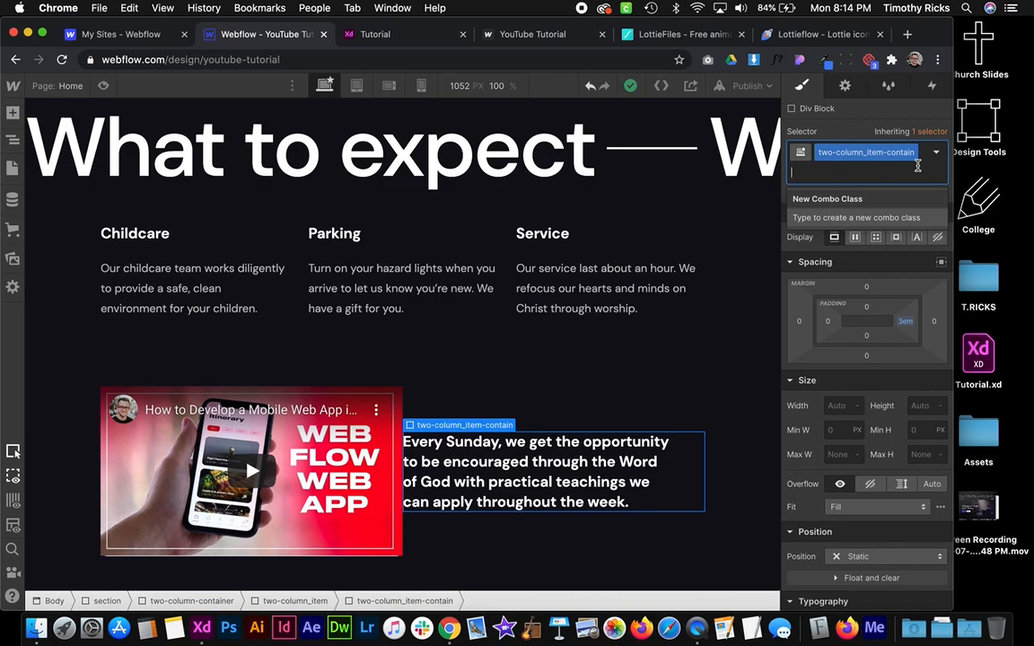
{"action": "type", "text": "is-"}
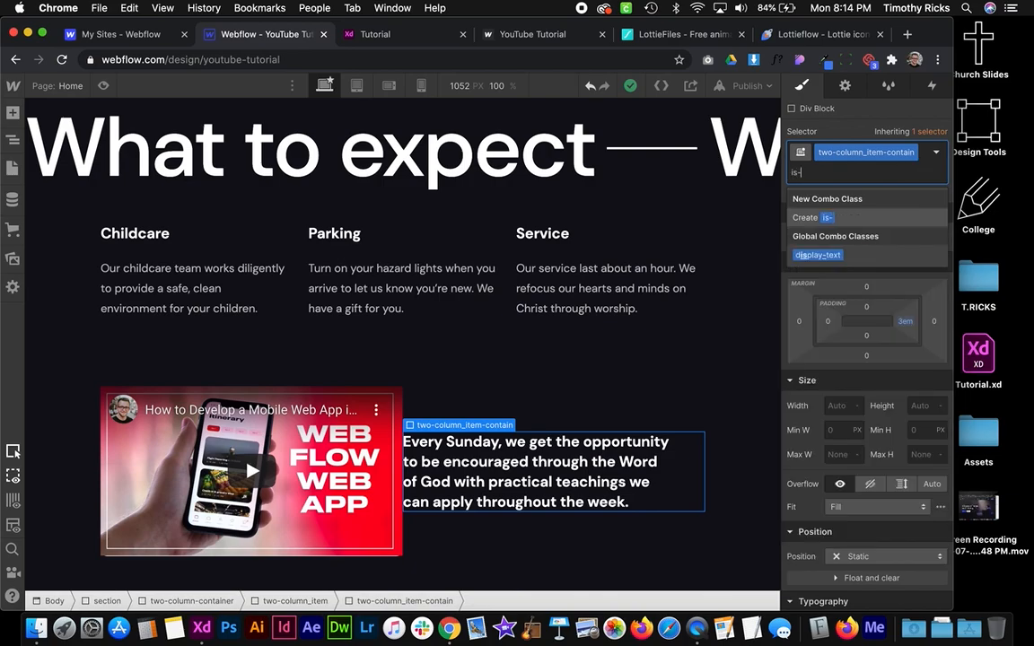
{"action": "type", "text": "inverted"}
{"action": "key", "text": "Return"}
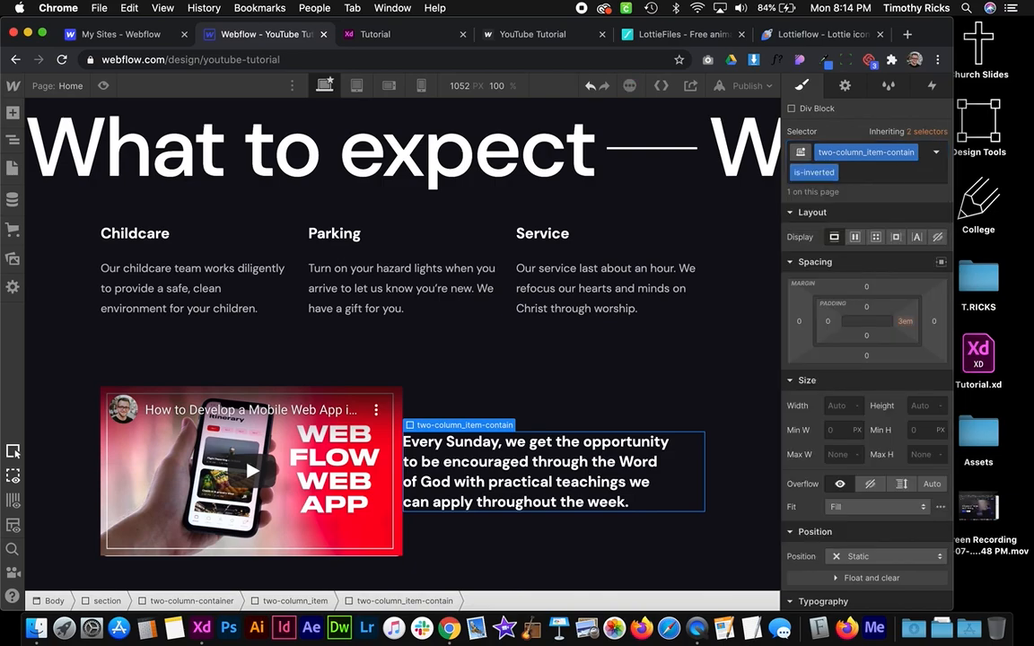
Set the is-inverted text block's right padding to 0em and its left padding to 3em
{"action": "left_click", "coordinate": [905, 326]}
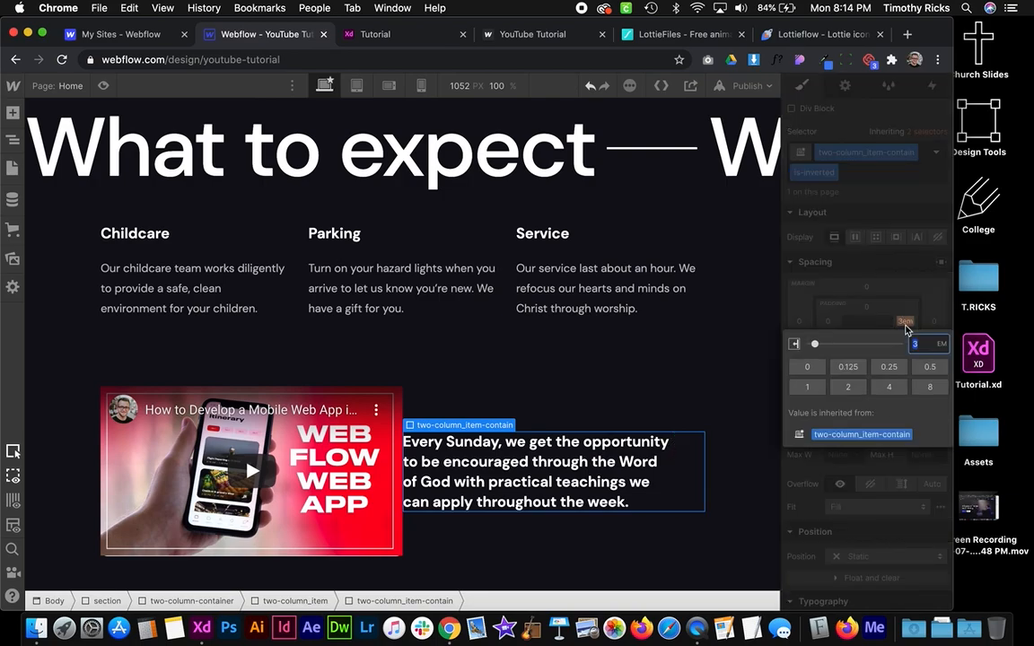
{"action": "type", "text": "0"}
{"action": "key", "text": "Return"}
{"action": "left_click", "coordinate": [826, 321]}
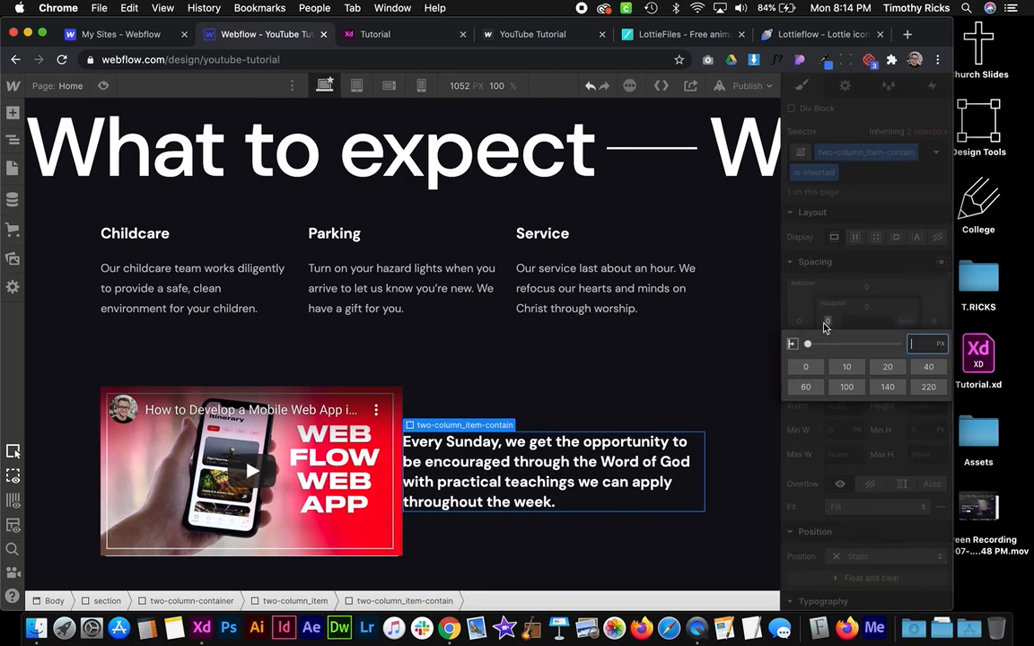
{"action": "key", "text": "Return"}
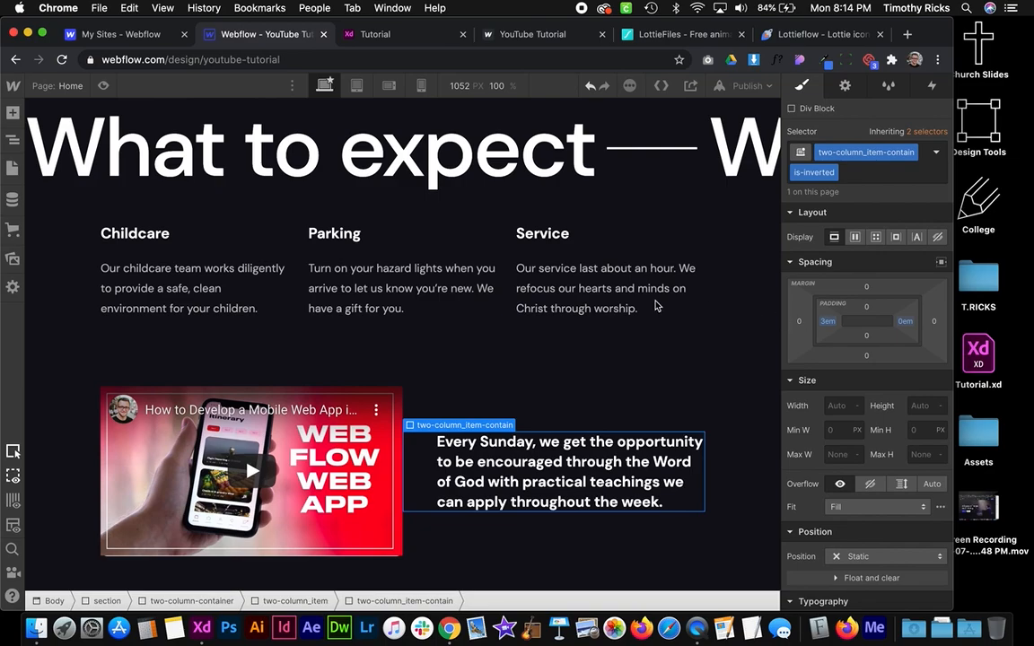
Copy the "Planing a visit? Let us know you're coming!" paragraph from the Adobe XD design and replace the last section's heading text in Webflow with it
{"action": "left_click", "coordinate": [484, 368]}
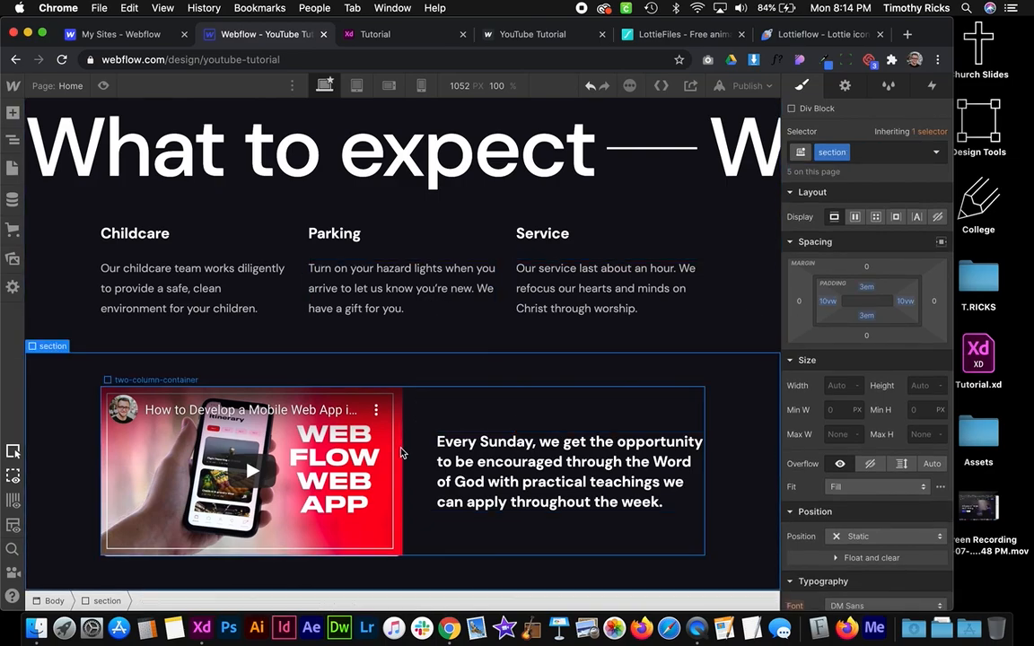
{"action": "scroll", "coordinate": [517, 376], "scroll_direction": "up", "scroll_amount": 1}
{"action": "scroll", "coordinate": [517, 376], "scroll_direction": "up", "scroll_amount": 6}
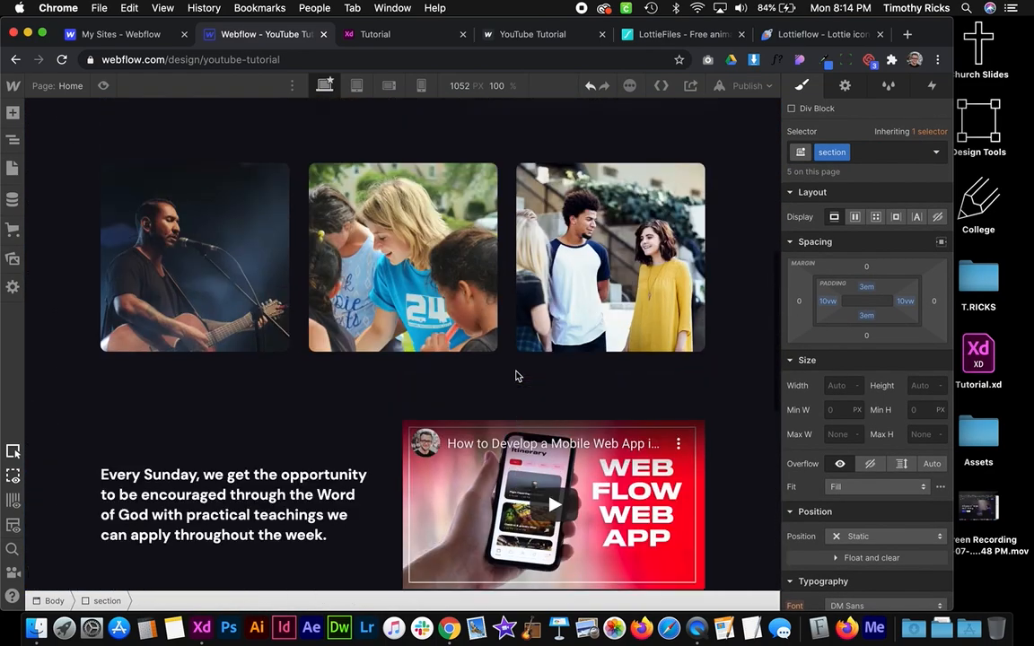
{"action": "scroll", "coordinate": [395, 359], "scroll_direction": "down", "scroll_amount": 6}
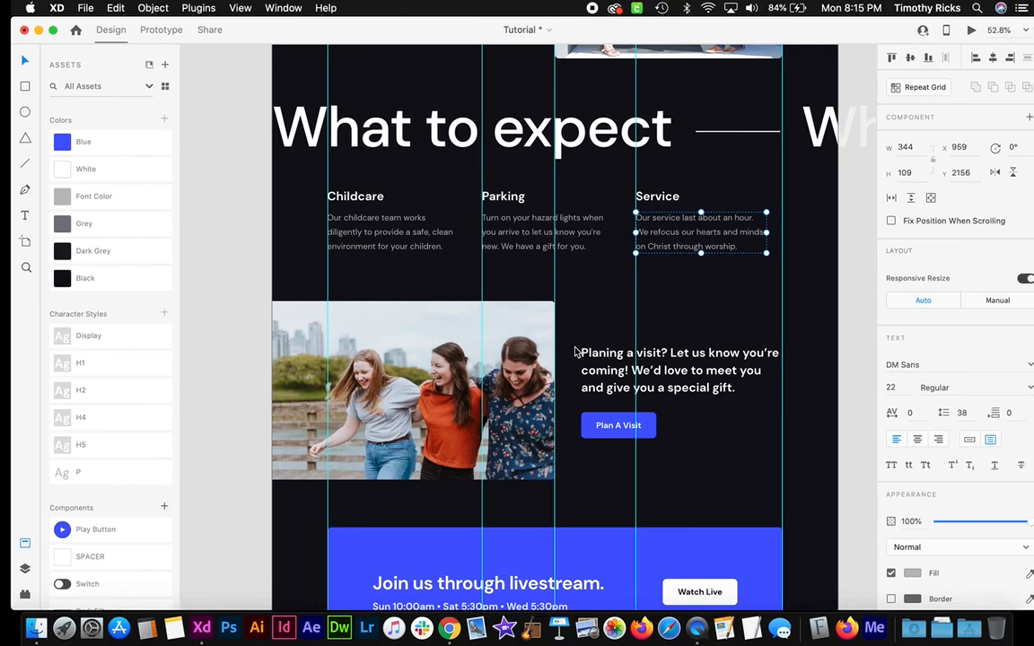
{"action": "double_click", "coordinate": [656, 361]}
{"action": "key", "text": "super+c"}
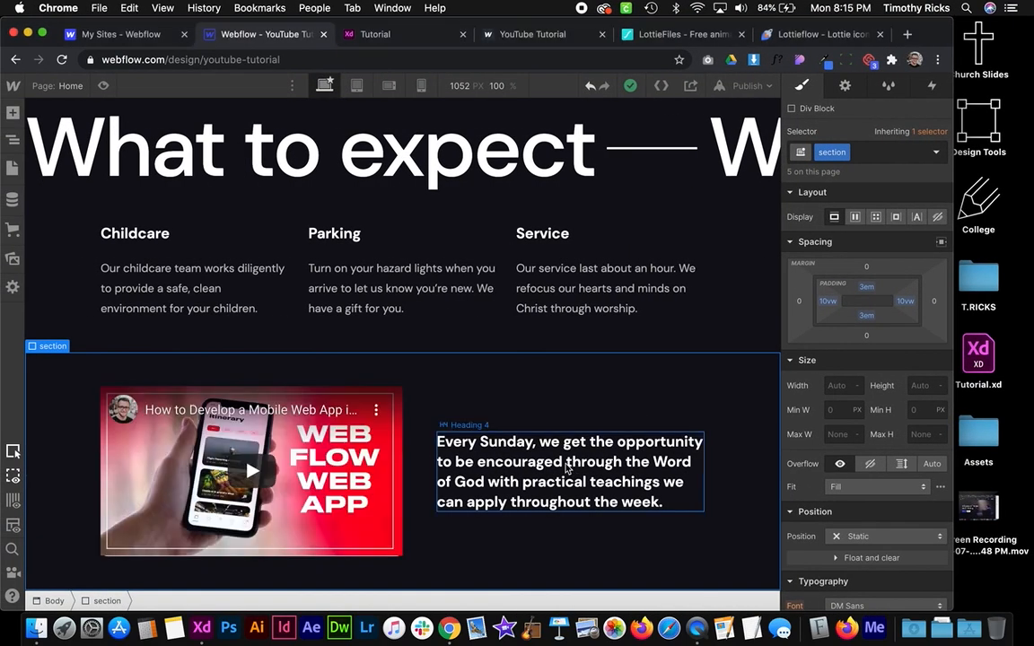
{"action": "double_click", "coordinate": [663, 498]}
{"action": "left_click_drag", "start_coordinate": [664, 502], "coordinate": [506, 454]}
{"action": "key", "text": "super+a"}
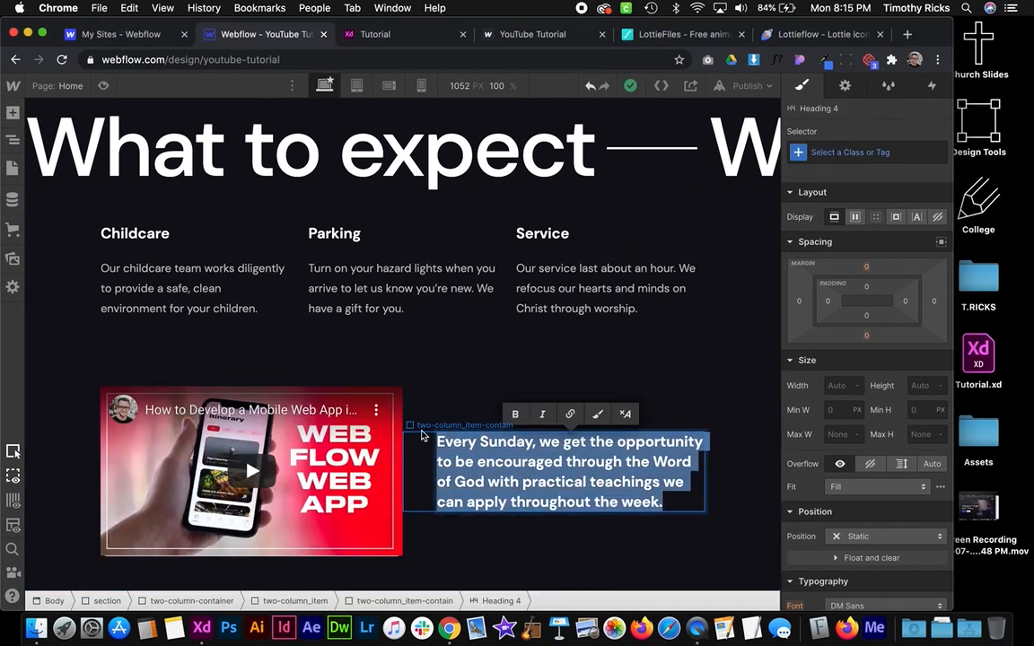
{"action": "key", "text": "super+v"}
{"action": "left_click", "coordinate": [609, 346]}
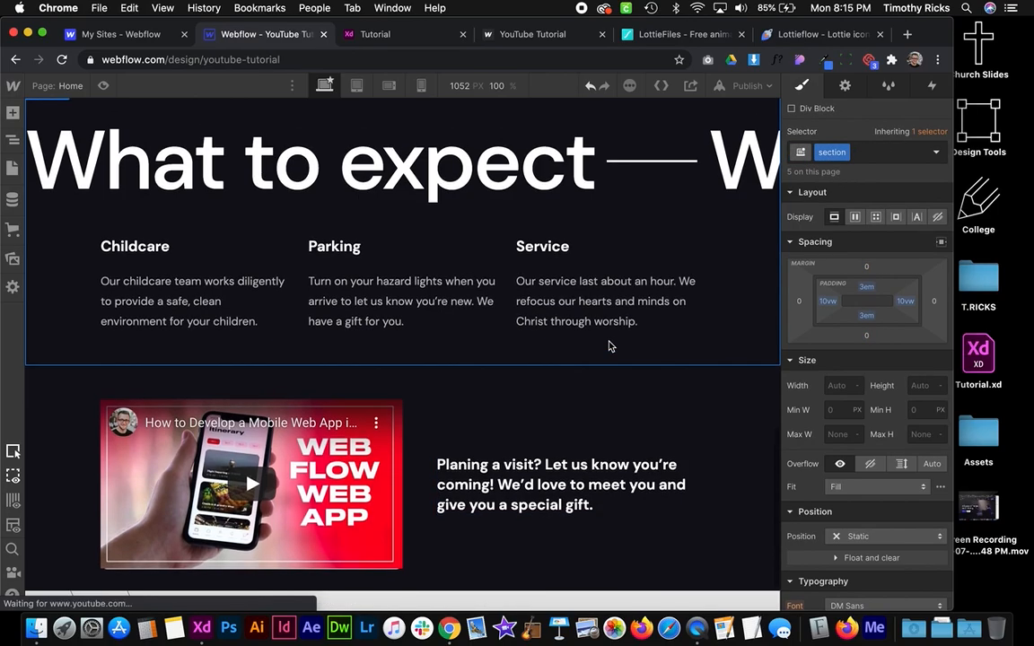
Copy the hero section's blue "I'm New" button and paste it below the "Planing a visit?" heading
{"action": "scroll", "coordinate": [342, 348], "scroll_direction": "up", "scroll_amount": 10}
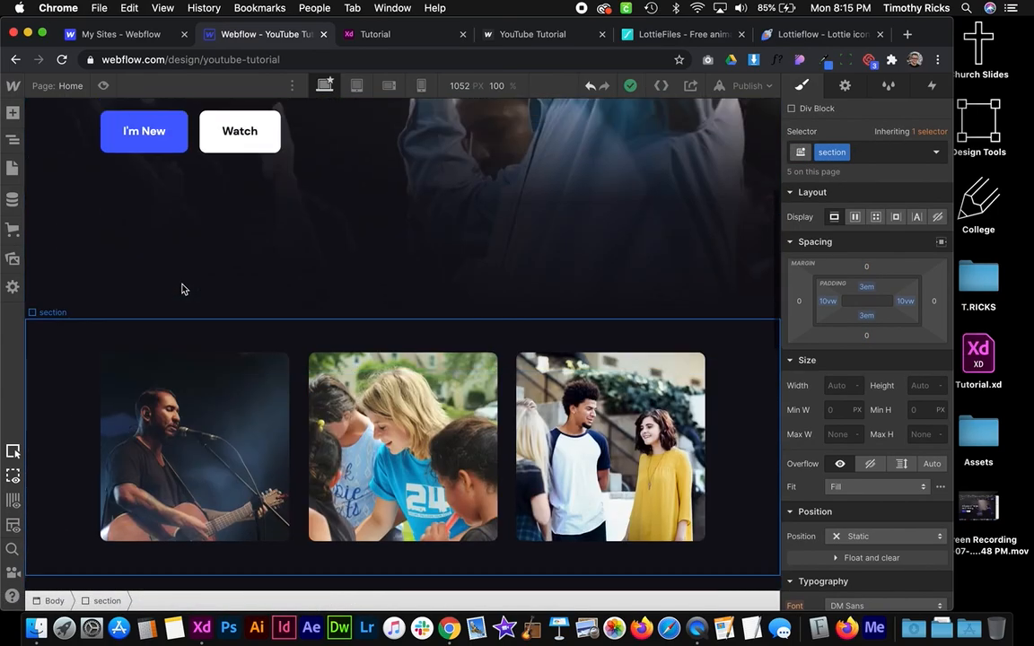
{"action": "scroll", "coordinate": [182, 289], "scroll_direction": "up", "scroll_amount": 3}
{"action": "left_click", "coordinate": [154, 367]}
{"action": "scroll", "coordinate": [503, 368], "scroll_direction": "down", "scroll_amount": 12}
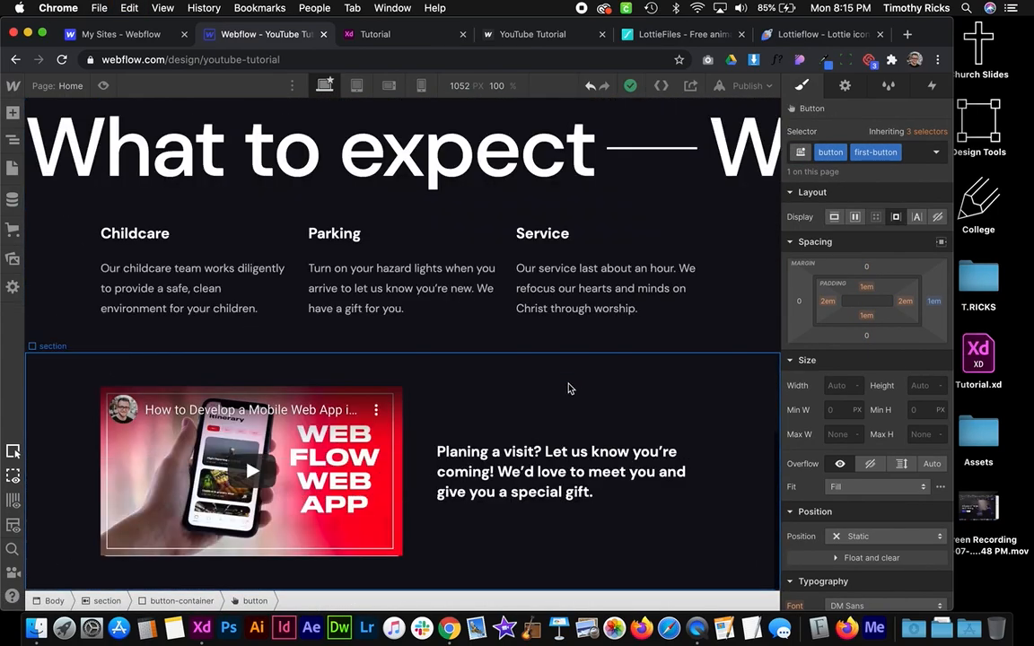
{"action": "left_click", "coordinate": [513, 472]}
{"action": "key", "text": "super+v"}
Check the button wording in the Adobe XD design and change the pasted button's text in Webflow to "Plan a Visit"
{"action": "key", "text": "ctrl+Right"}
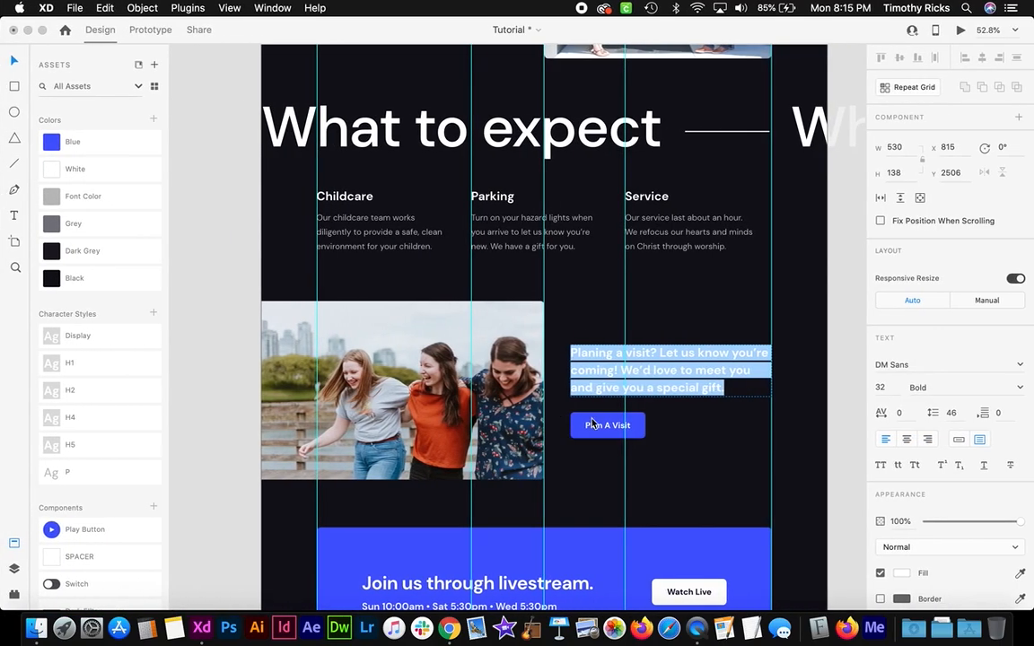
{"action": "left_click", "coordinate": [600, 428]}
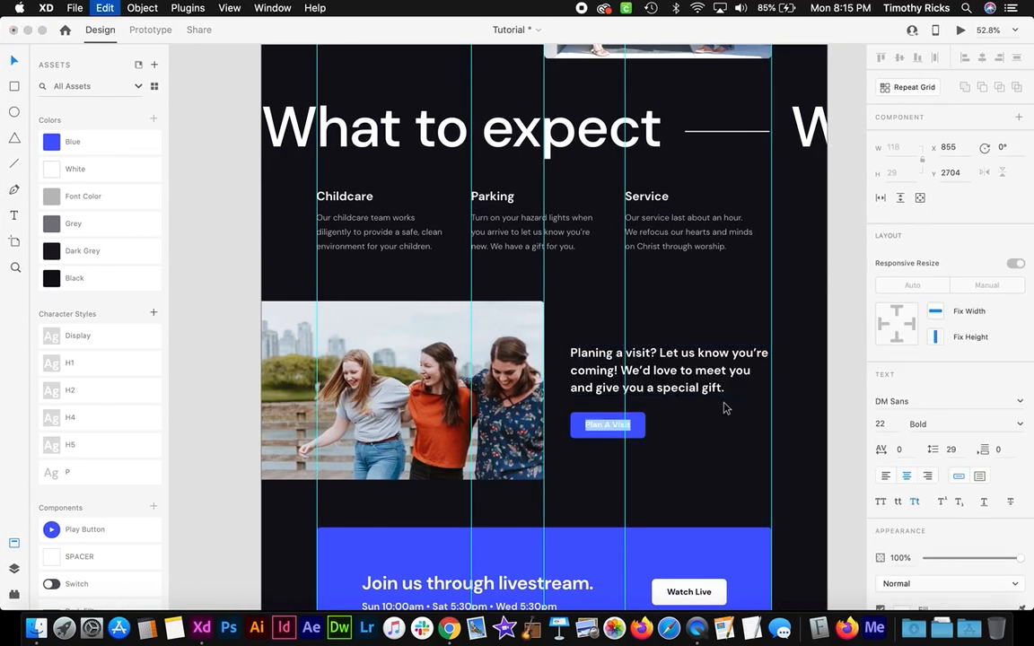
{"action": "key", "text": "ctrl+Left"}
{"action": "left_click_drag", "start_coordinate": [518, 507], "coordinate": [446, 497]}
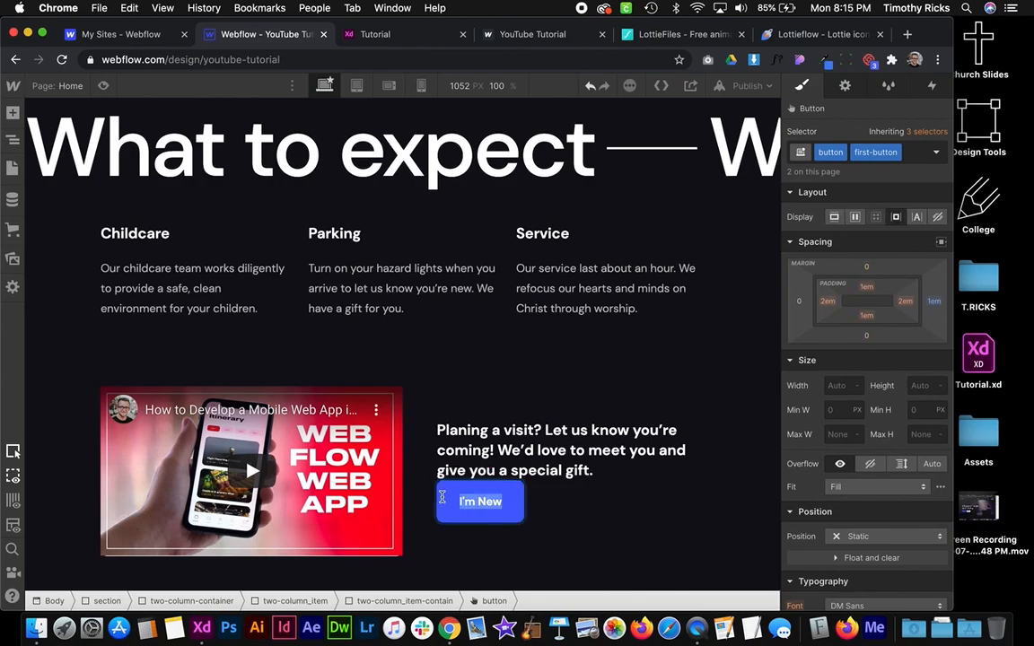
{"action": "type", "text": "Plan a Visit"}
{"action": "left_click", "coordinate": [617, 515]}
Remove the first-button class from the "Plan a Visit" button and reduce the button class's top and bottom padding
{"action": "left_click", "coordinate": [531, 504]}
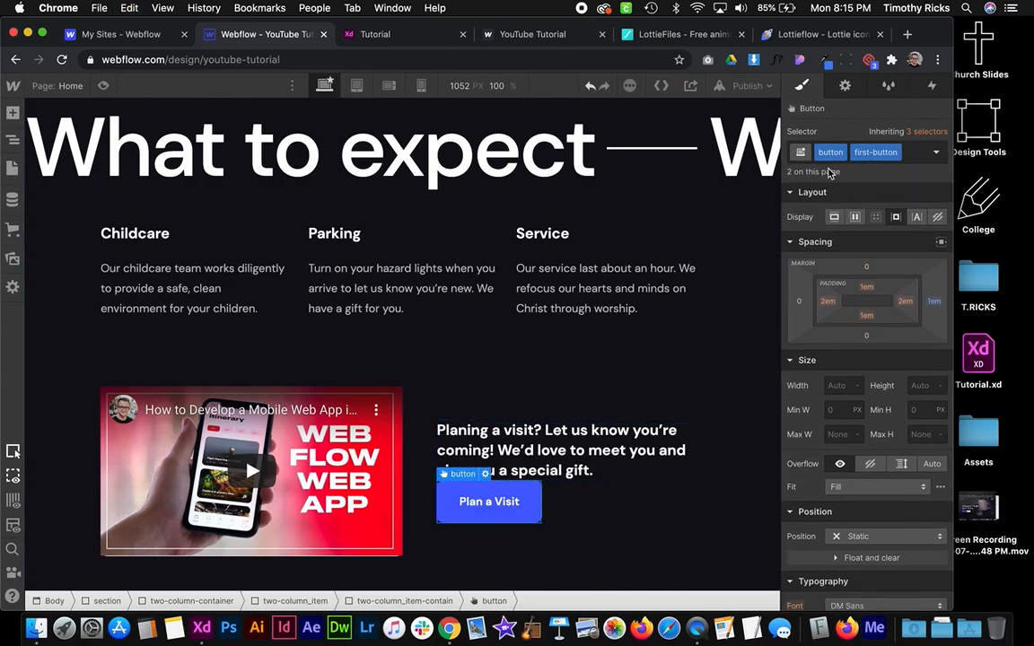
{"action": "left_click", "coordinate": [895, 154]}
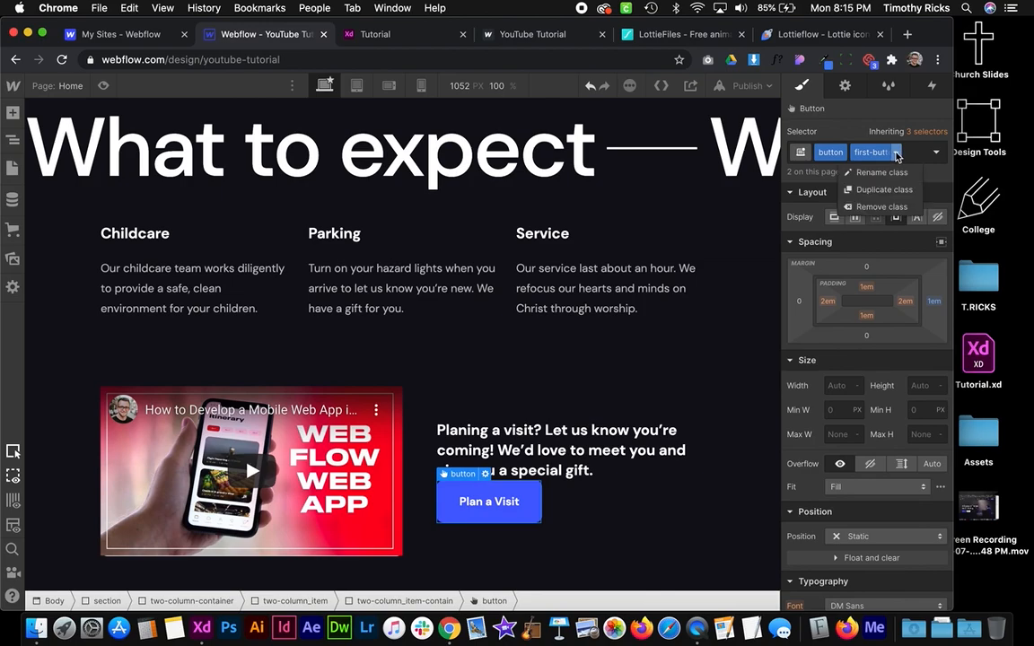
{"action": "left_click", "coordinate": [881, 206]}
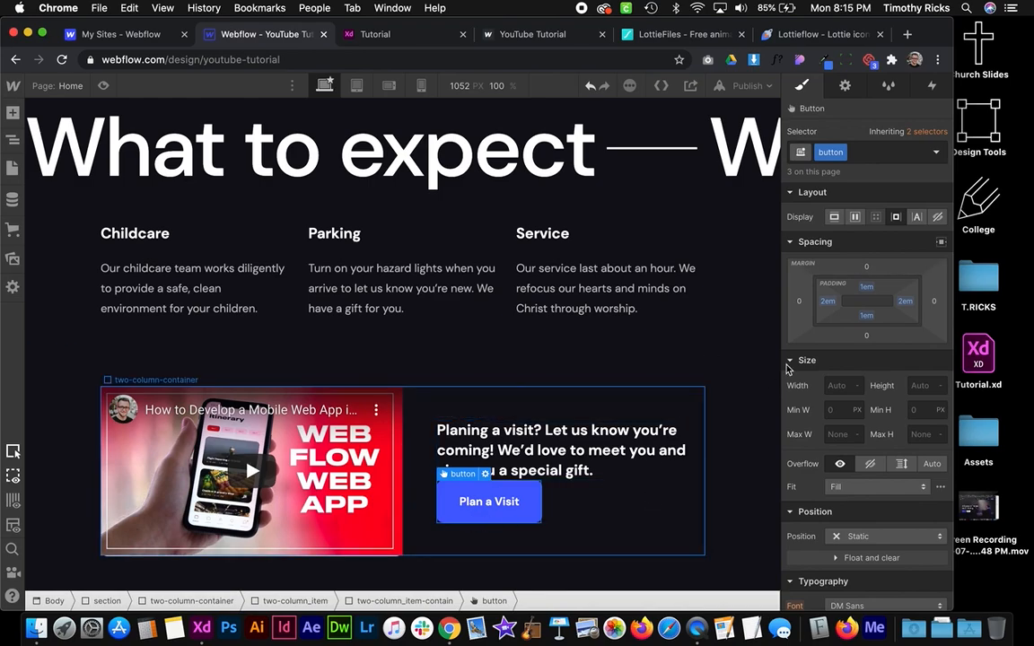
{"action": "left_click_drag", "start_coordinate": [877, 283], "coordinate": [874, 281]}
Apply the existing class 1-bottom-margin to the "Planing a visit?" heading
{"action": "left_click", "coordinate": [660, 469]}
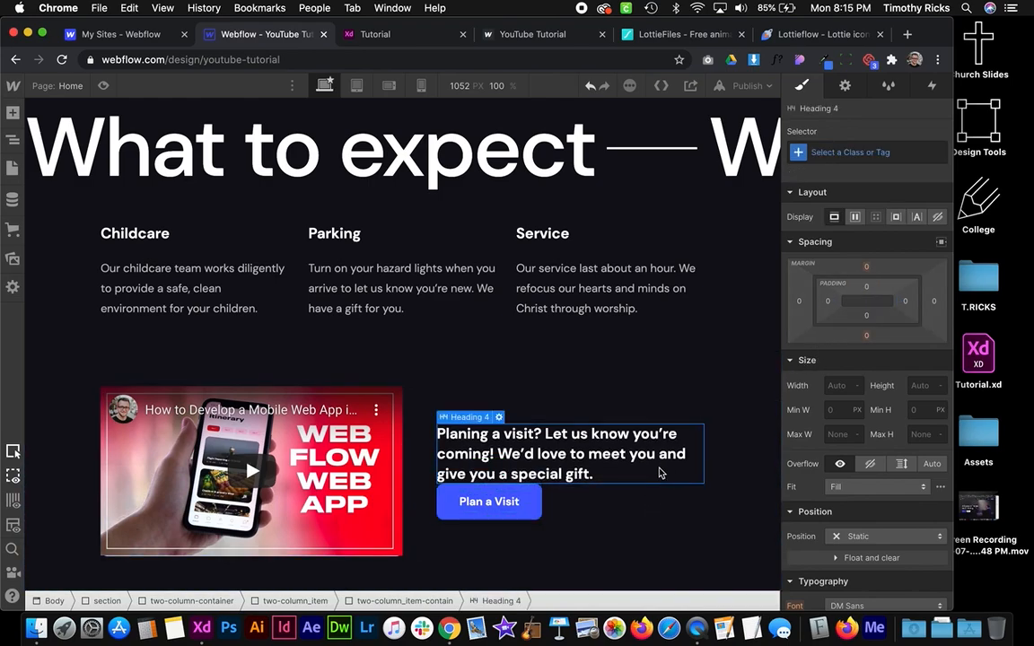
{"action": "left_click", "coordinate": [834, 150]}
{"action": "key", "text": "Down"}
{"action": "key", "text": "Down"}
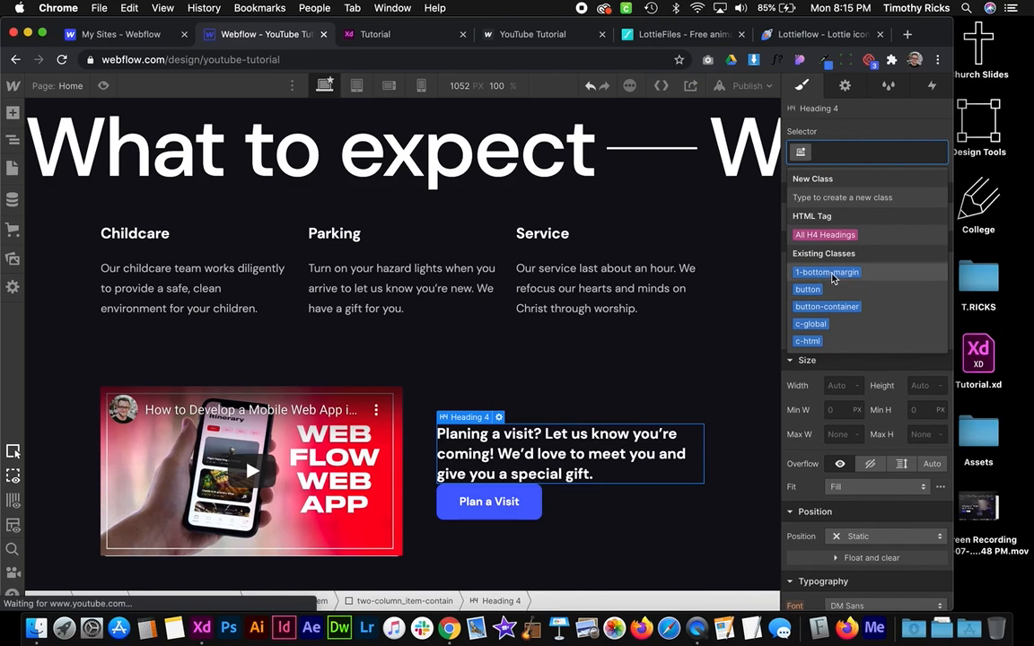
{"action": "key", "text": "Return"}
{"action": "left_click", "coordinate": [703, 367]}
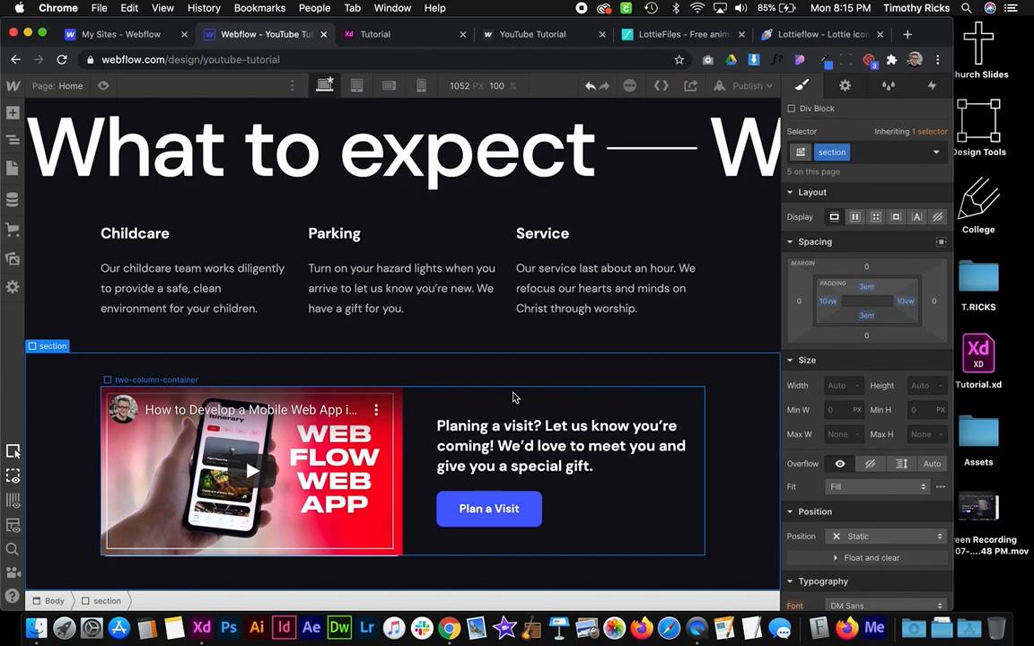
Add an image element above the video in the first column of the last section
{"action": "left_click", "coordinate": [377, 404]}
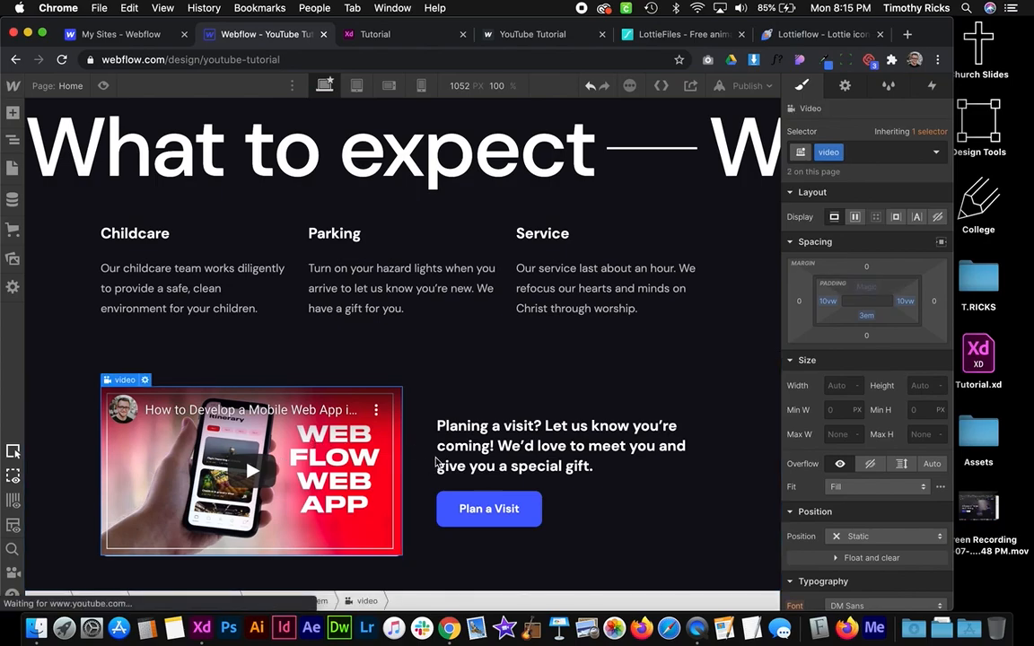
{"action": "left_click", "coordinate": [12, 113]}
{"action": "scroll", "coordinate": [71, 330], "scroll_direction": "down", "scroll_amount": 10}
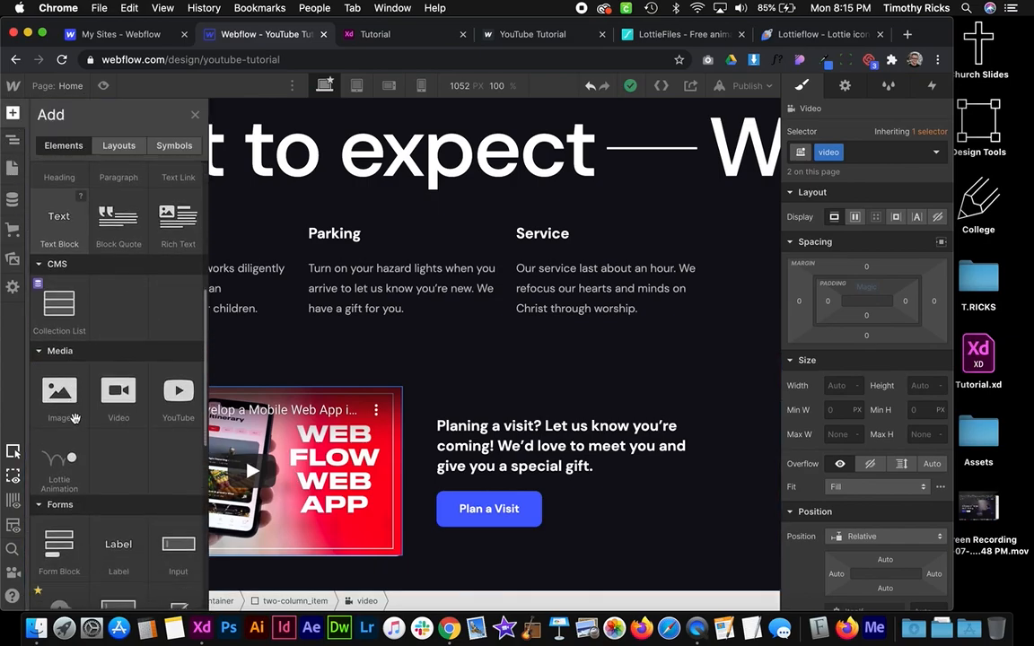
{"action": "left_click_drag", "start_coordinate": [71, 331], "coordinate": [229, 376]}
{"action": "left_click", "coordinate": [9, 141]}
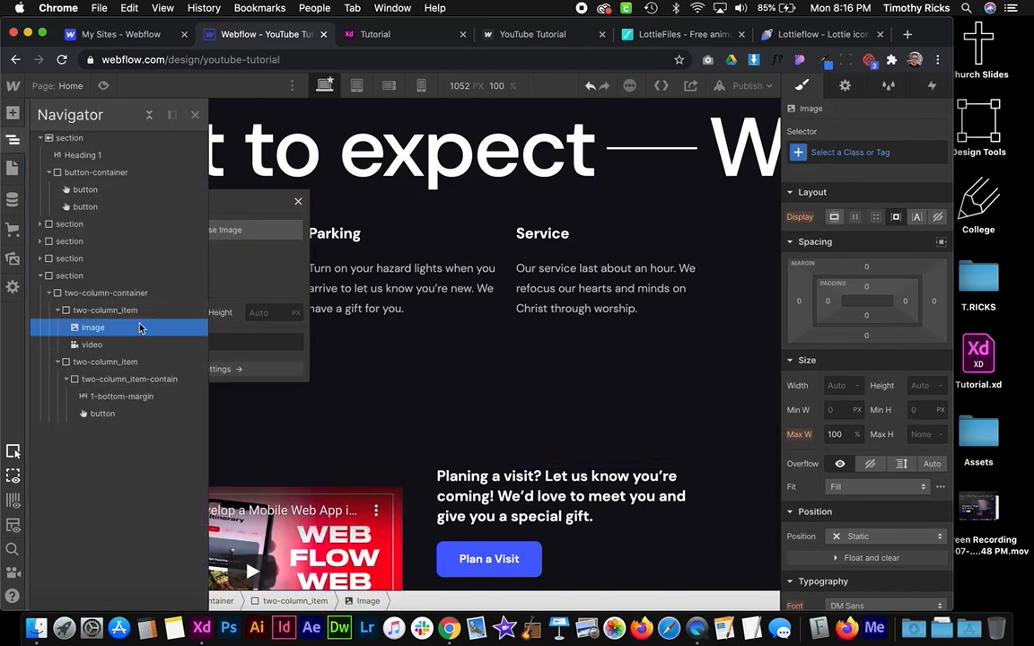
{"action": "left_click", "coordinate": [10, 142]}
Check the group photo's size and corners in the Adobe XD design and give the placeholder image in Webflow the new class wide-img
{"action": "key", "text": "super+Tab"}
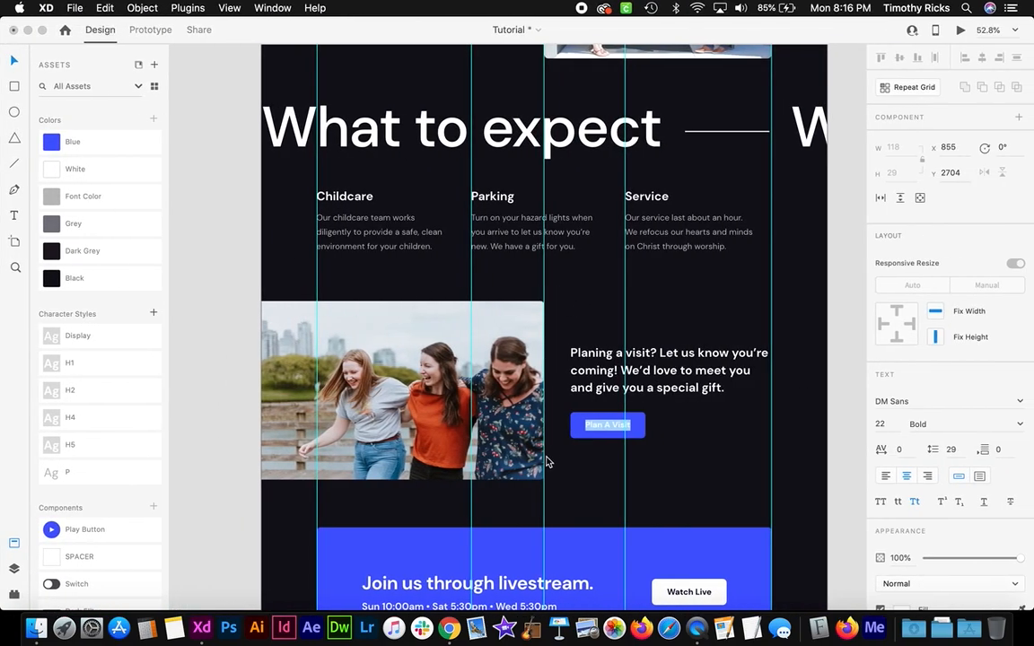
{"action": "left_click", "coordinate": [278, 305]}
{"action": "left_click", "coordinate": [287, 314]}
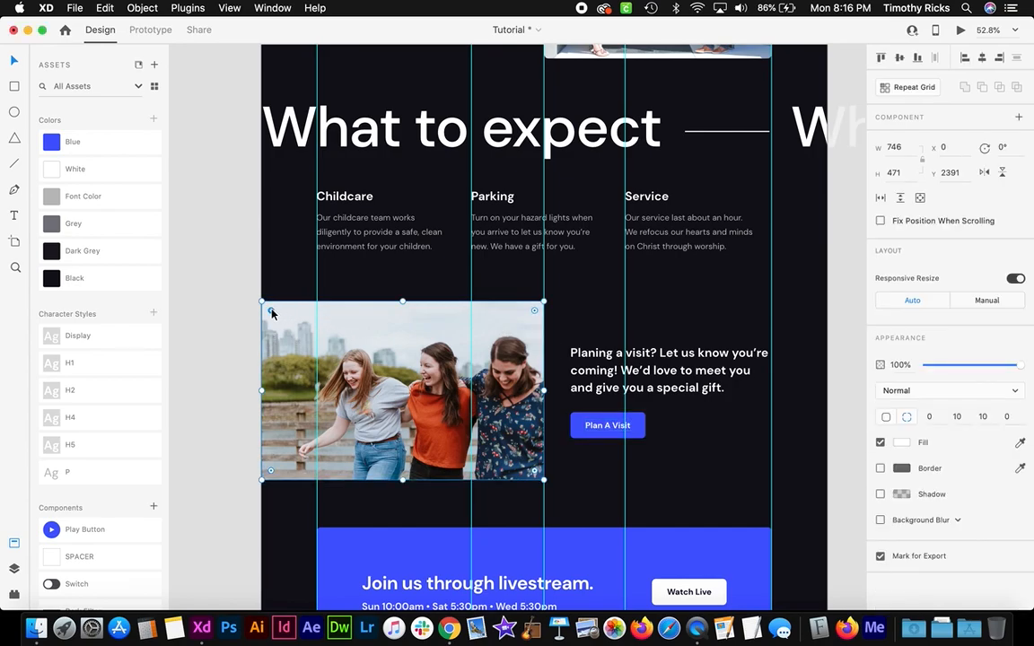
{"action": "key", "text": "super+Tab"}
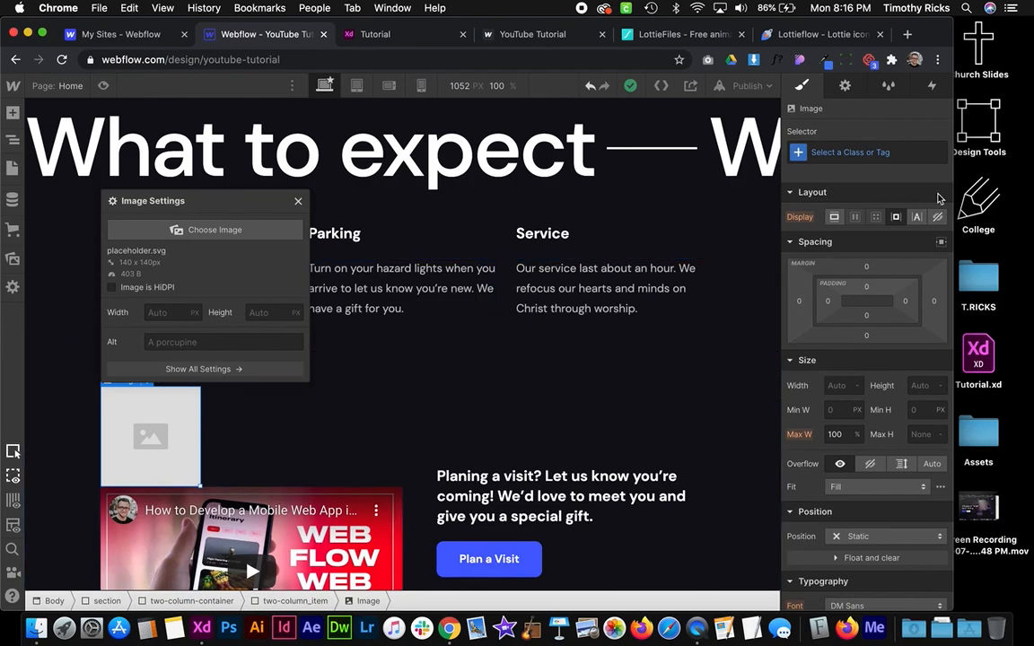
{"action": "left_click", "coordinate": [877, 154]}
{"action": "type", "text": "w"}
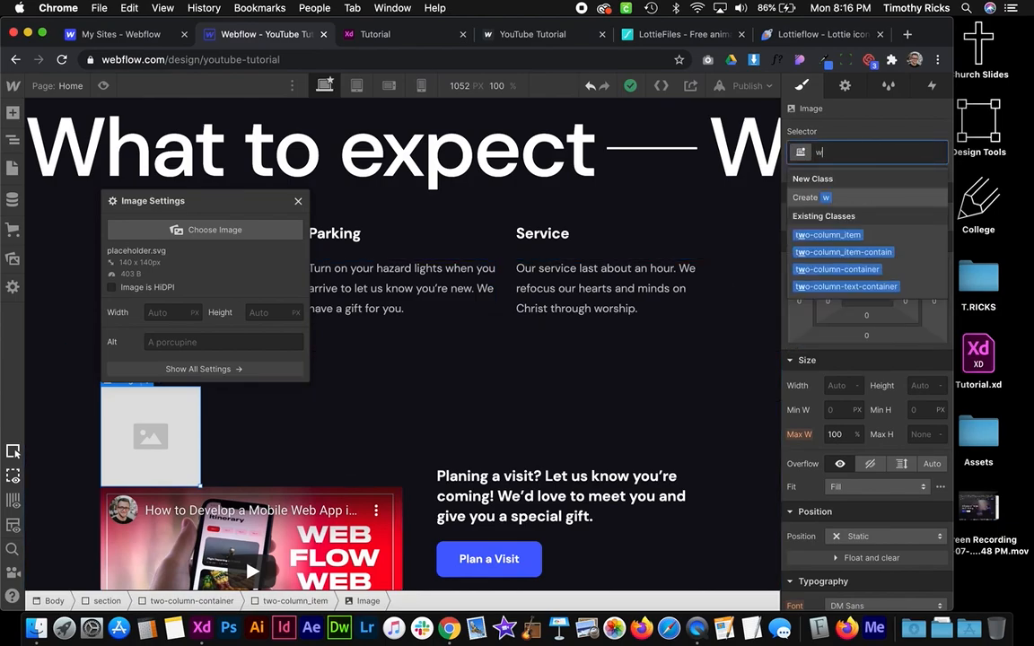
{"action": "type", "text": "ide-img"}
{"action": "key", "text": "Return"}
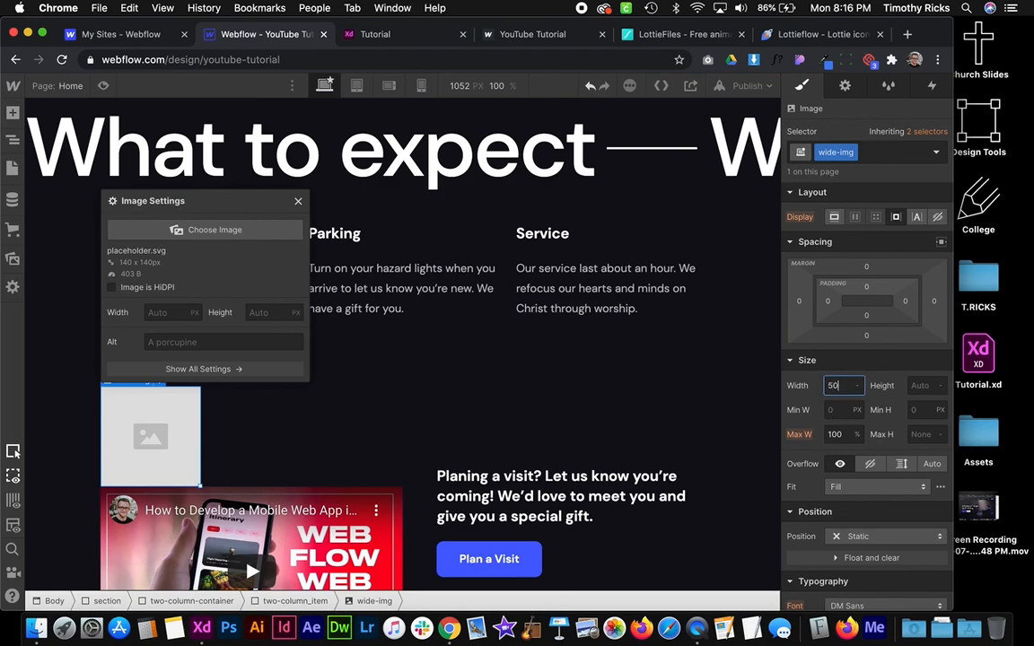
Set the wide-img image's width to 50vw and its maximum width to none
{"action": "type", "text": "50vw"}
{"action": "key", "text": "Return"}
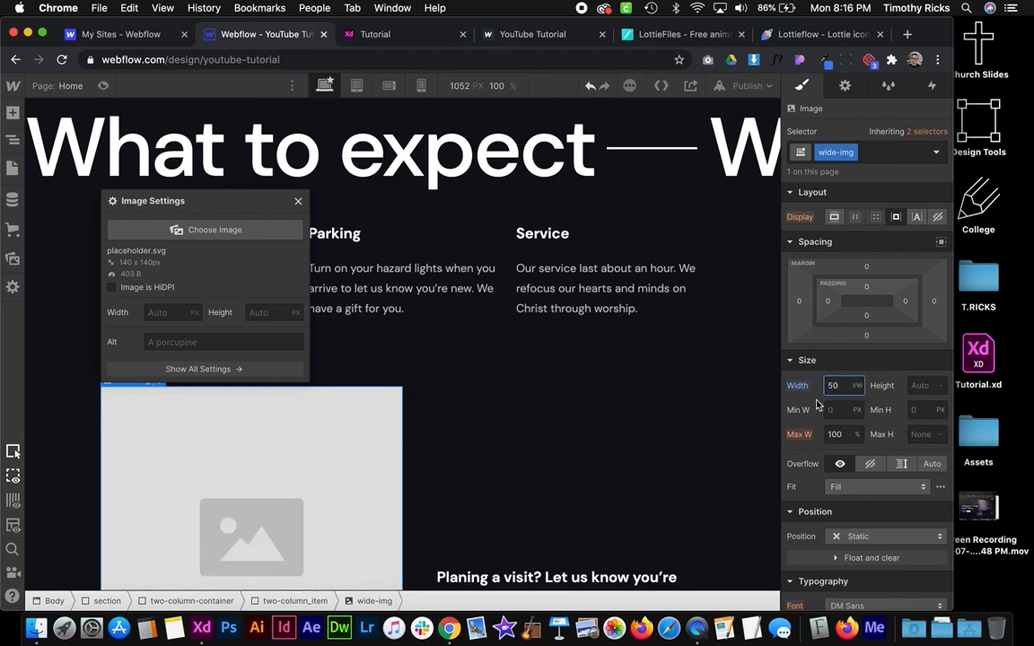
{"action": "scroll", "coordinate": [541, 392], "scroll_direction": "down", "scroll_amount": 5}
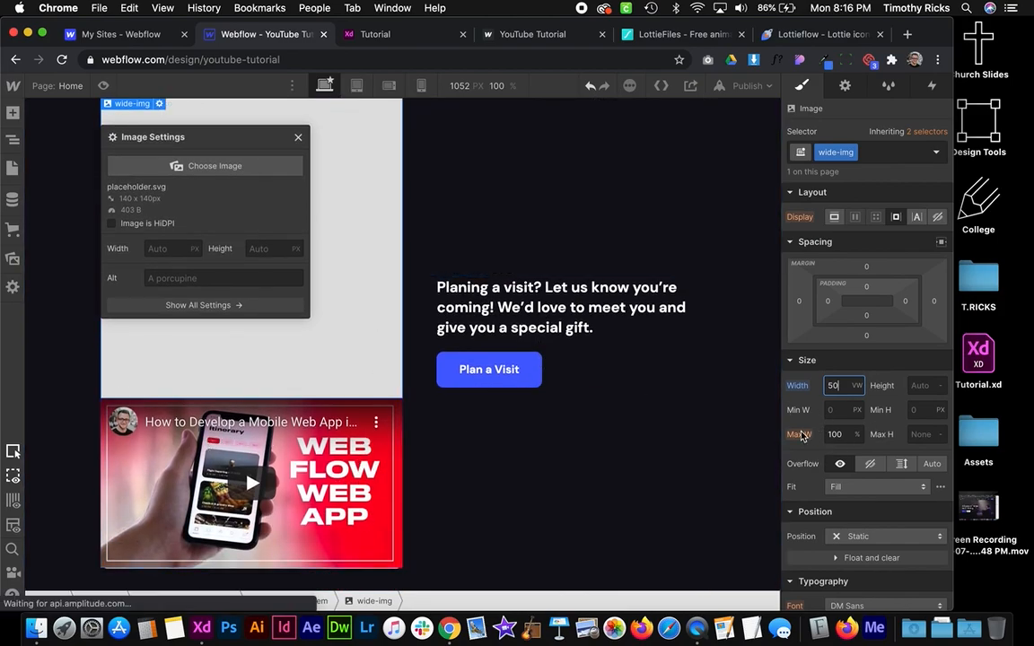
{"action": "left_click", "coordinate": [857, 437]}
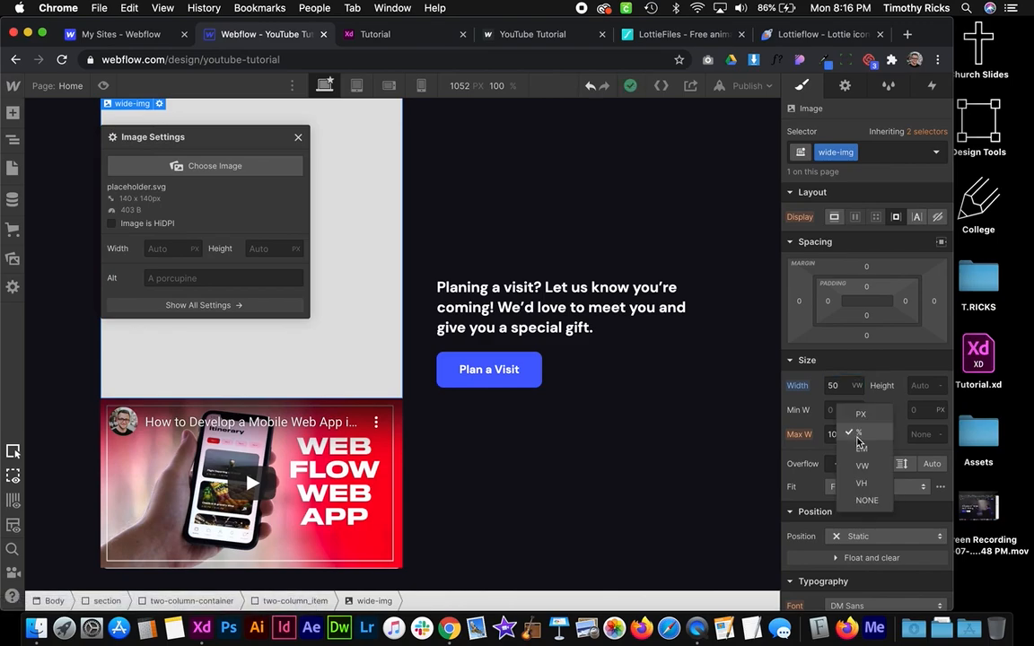
{"action": "left_click", "coordinate": [867, 501]}
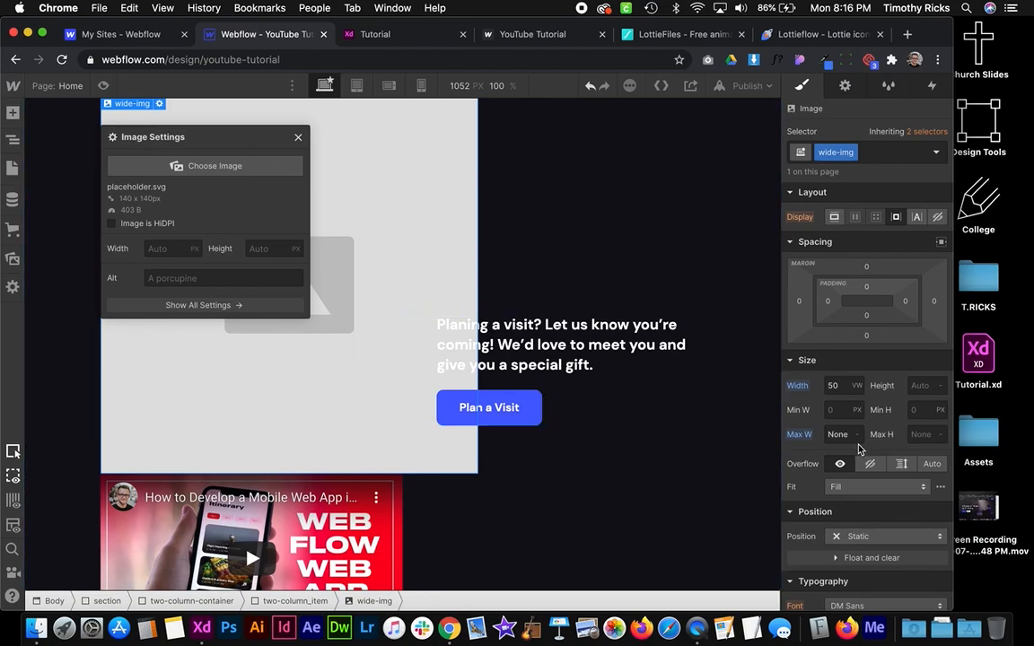
Set the wide-img image's left margin to -10vw and close its image settings
{"action": "scroll", "coordinate": [263, 383], "scroll_direction": "up", "scroll_amount": 4}
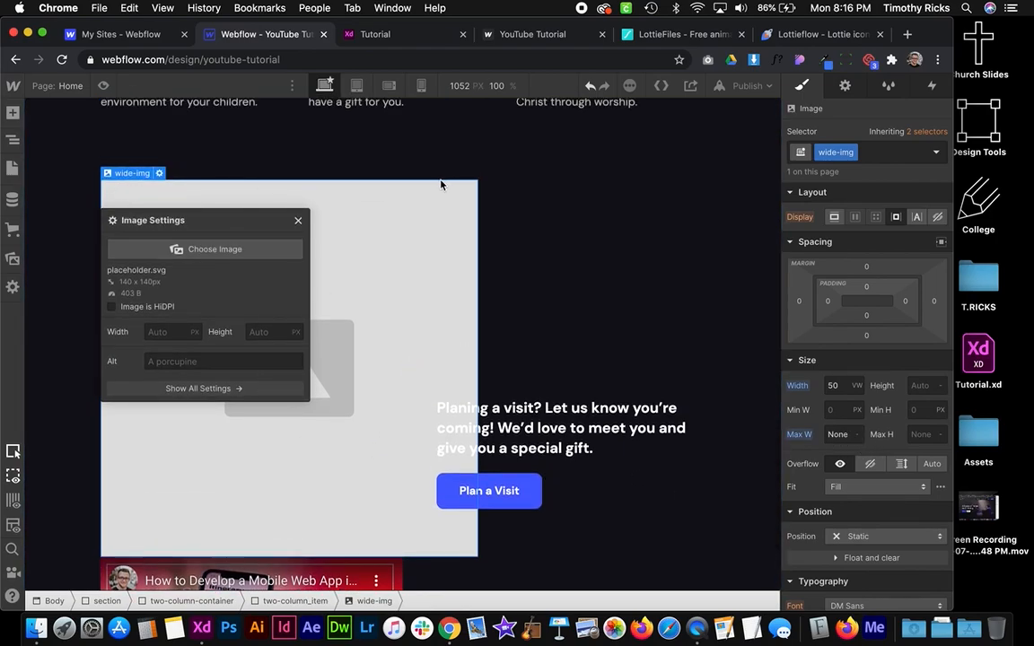
{"action": "scroll", "coordinate": [422, 558], "scroll_direction": "down", "scroll_amount": 1}
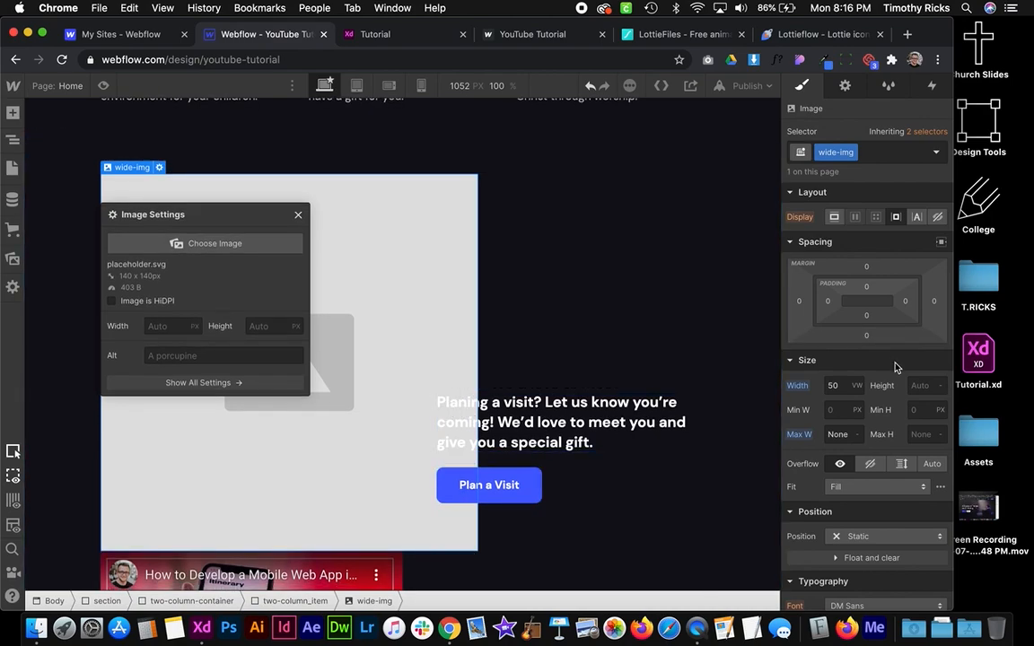
{"action": "left_click", "coordinate": [800, 306]}
{"action": "type", "text": "-10vw"}
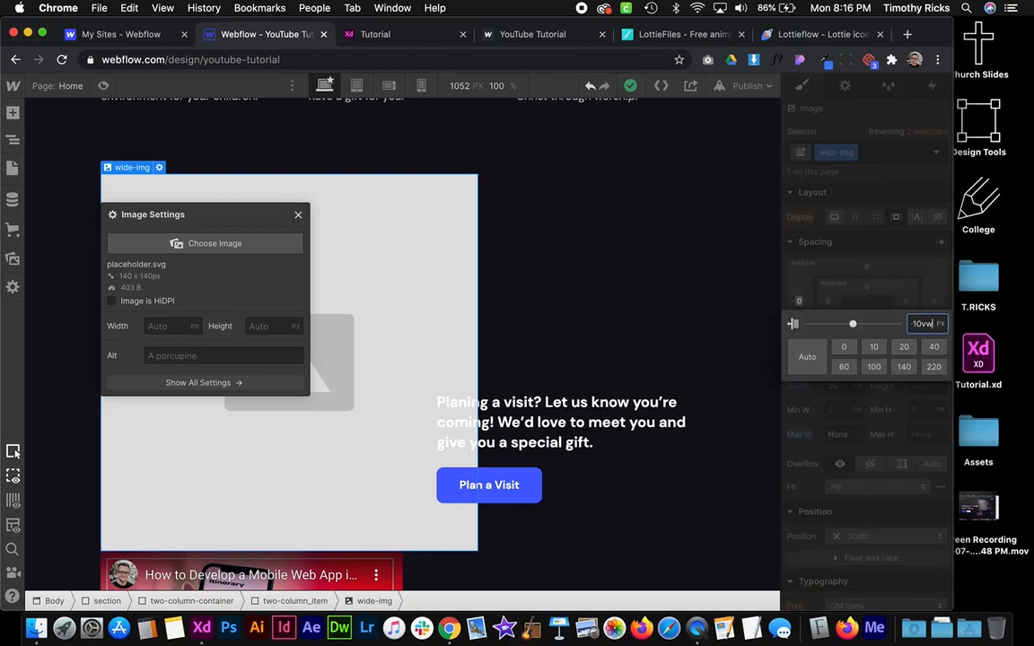
{"action": "key", "text": "Return"}
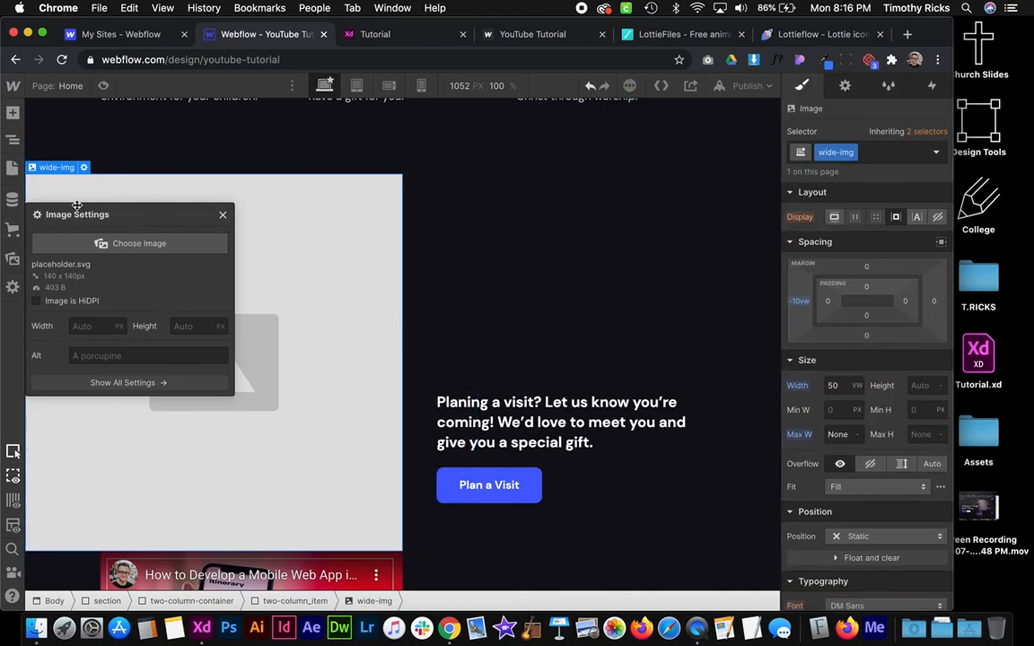
{"action": "left_click", "coordinate": [224, 216]}
Delete the video below the wide-img placeholder in the first column of the last section
{"action": "scroll", "coordinate": [110, 297], "scroll_direction": "down", "scroll_amount": 4}
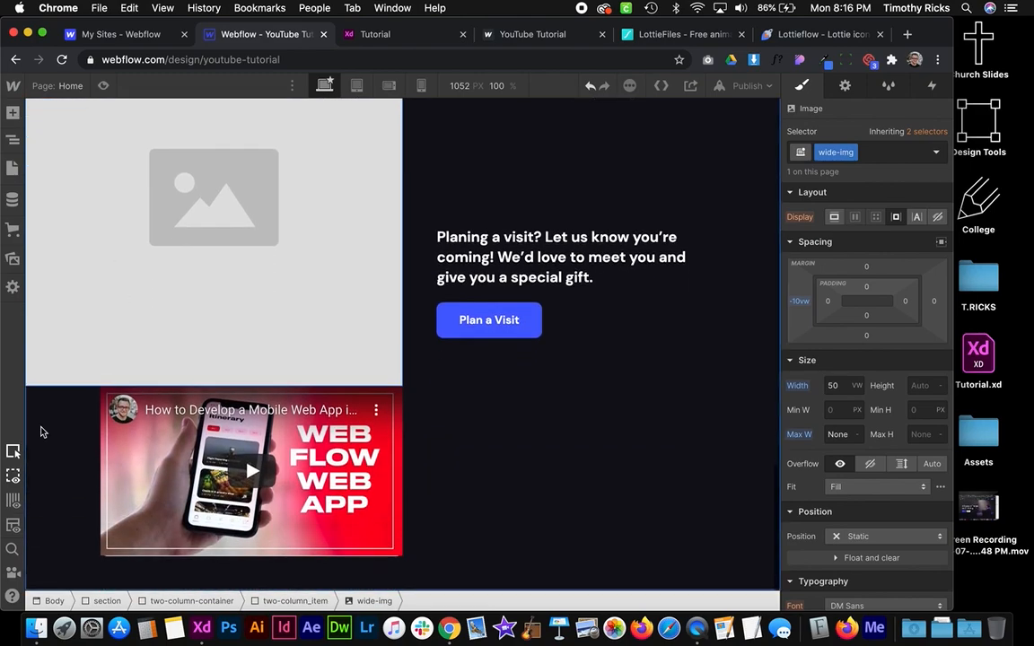
{"action": "left_click", "coordinate": [320, 452]}
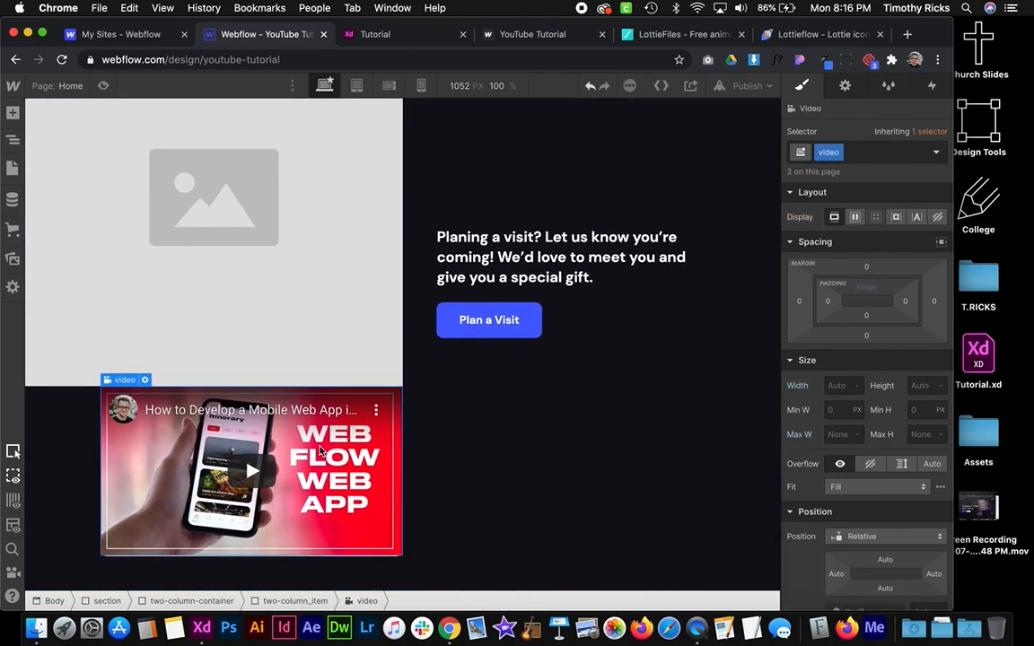
{"action": "key", "text": "Delete"}
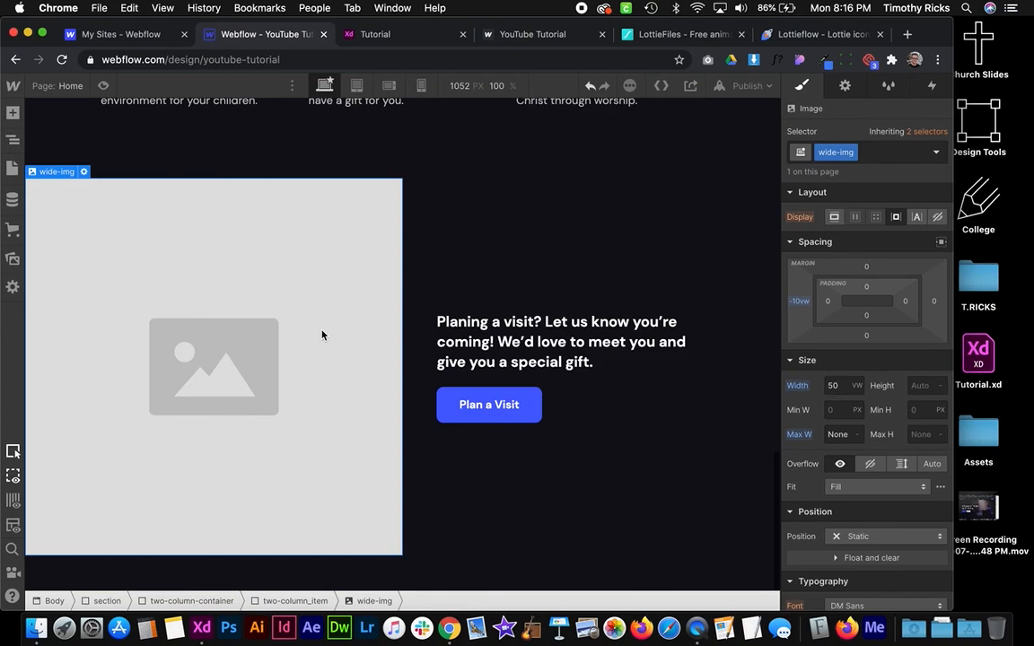
{"action": "left_click", "coordinate": [588, 477]}
{"action": "left_click", "coordinate": [112, 262]}
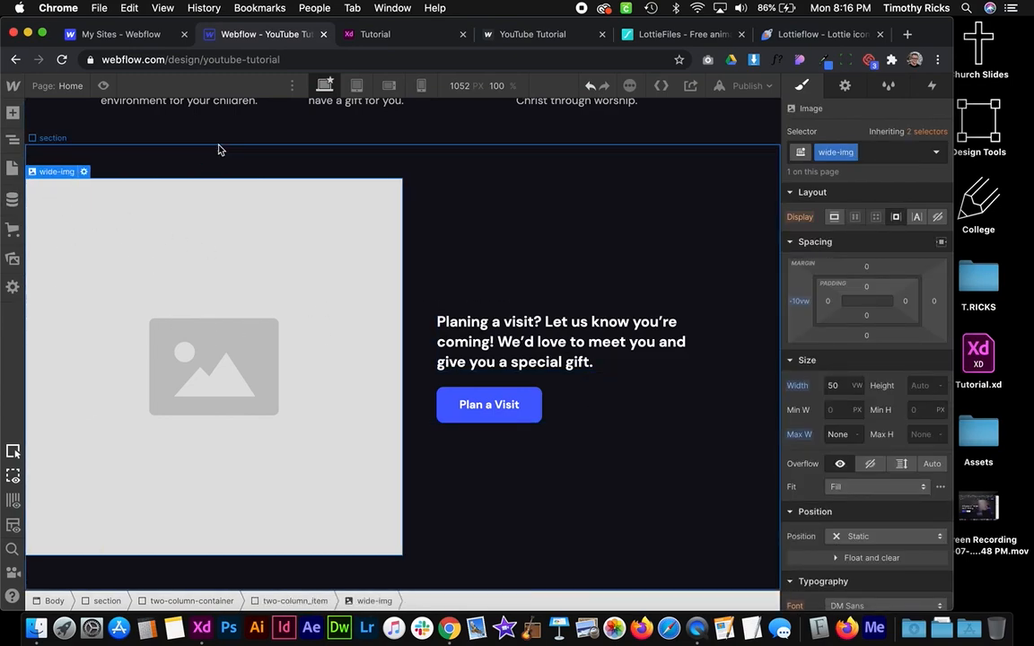
{"action": "left_click", "coordinate": [764, 248]}
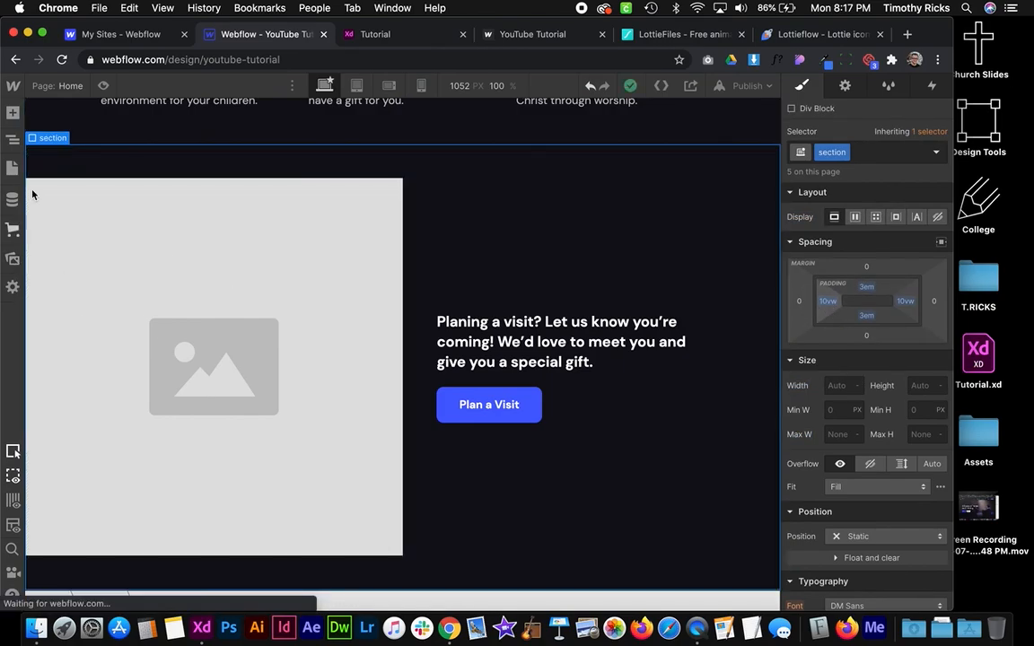
Replace the wide-img element's placeholder with the asset wide-img.jpg
{"action": "left_click", "coordinate": [248, 256]}
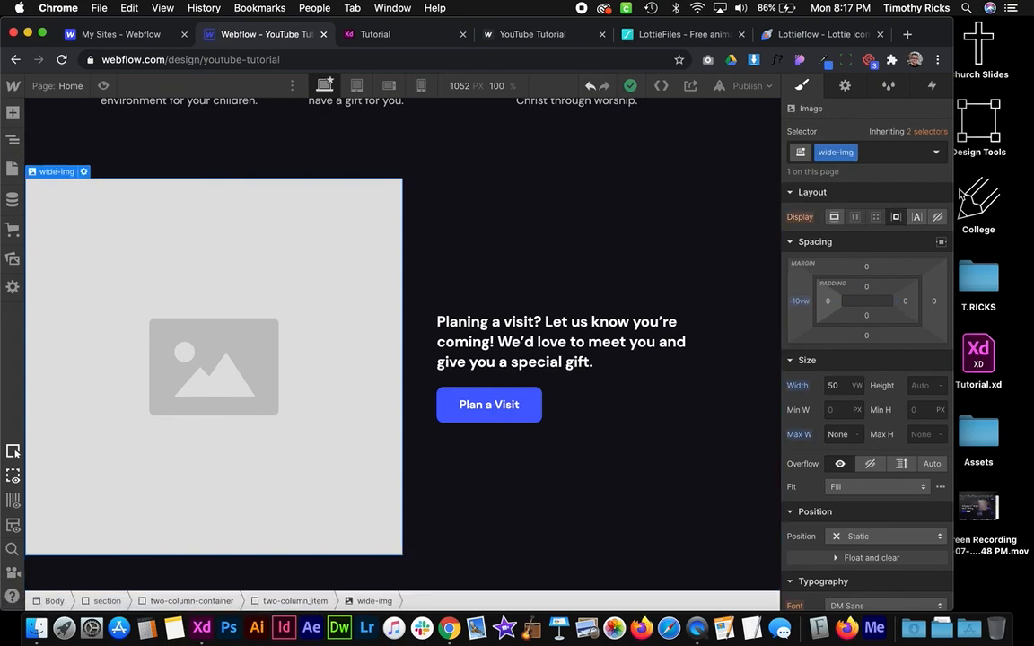
{"action": "left_click", "coordinate": [844, 85]}
{"action": "left_click", "coordinate": [865, 299]}
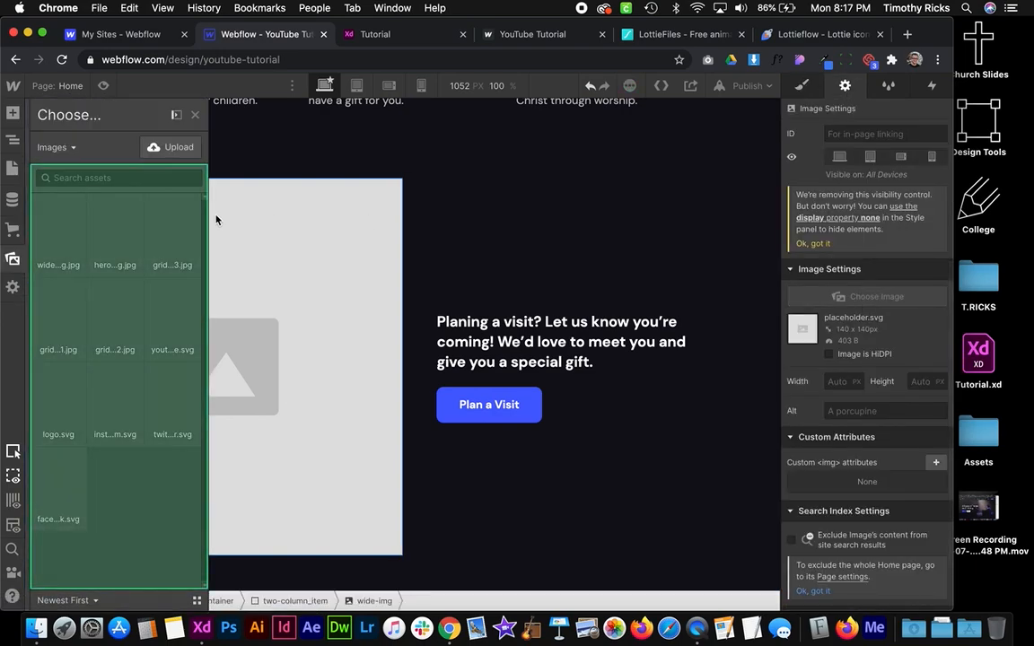
{"action": "left_click", "coordinate": [162, 305]}
{"action": "left_click", "coordinate": [67, 255]}
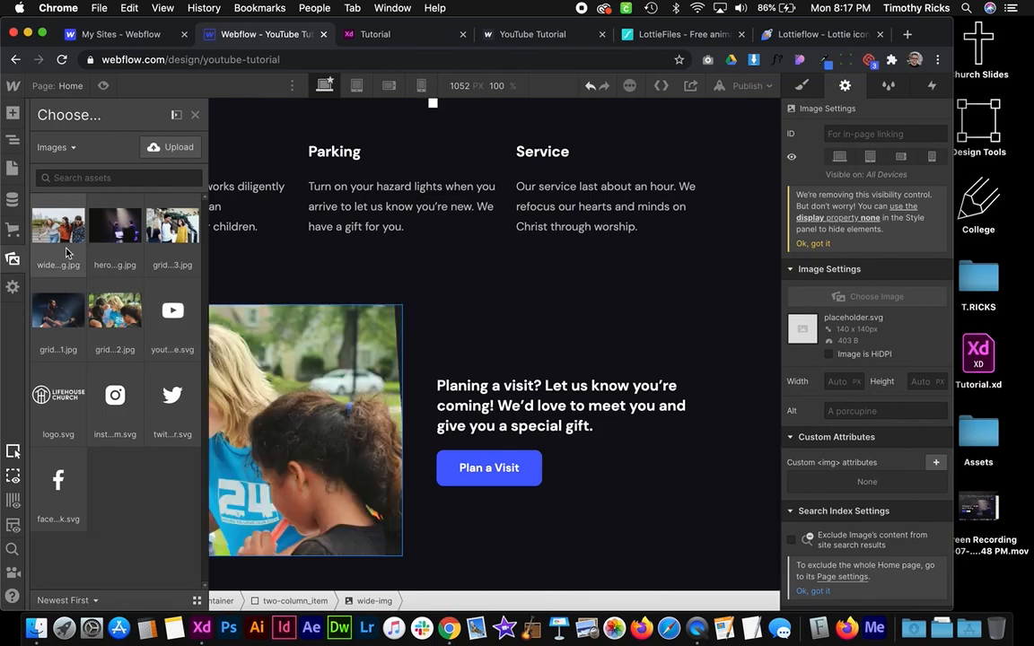
{"action": "left_click", "coordinate": [58, 241]}
{"action": "left_click", "coordinate": [59, 241]}
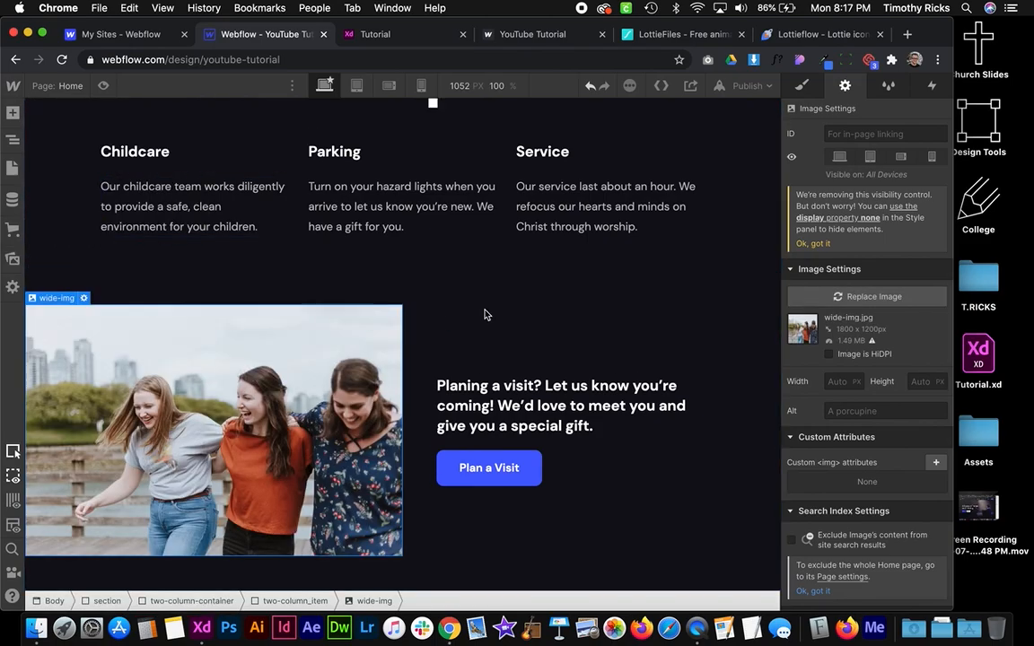
Set the wide-img image's height to 36vw
{"action": "left_click", "coordinate": [806, 85]}
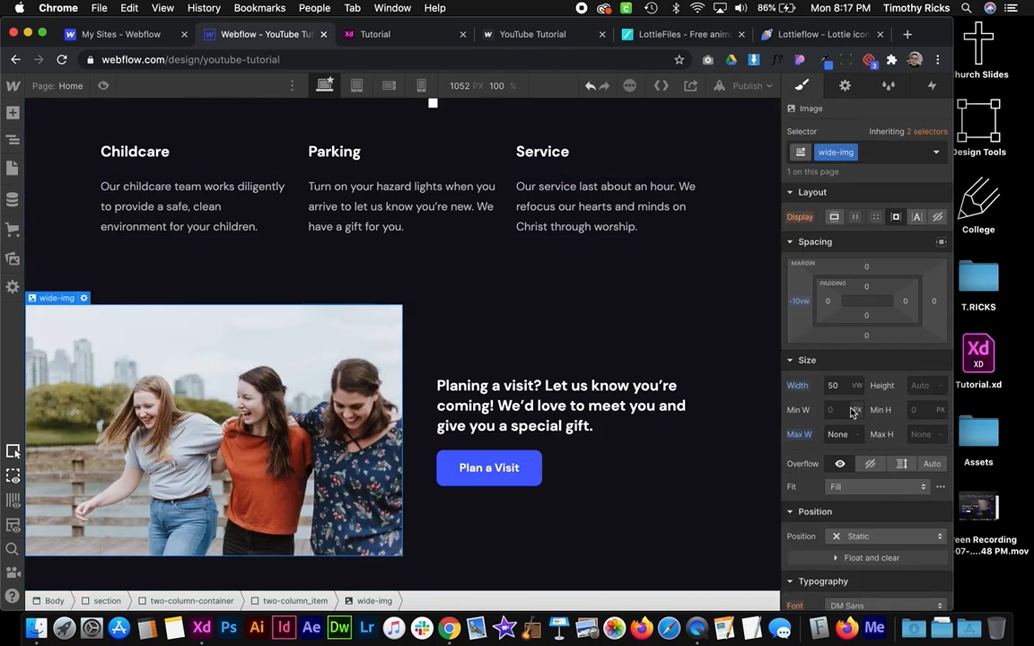
{"action": "scroll", "coordinate": [852, 412], "scroll_direction": "down", "scroll_amount": 3}
{"action": "left_click", "coordinate": [917, 228]}
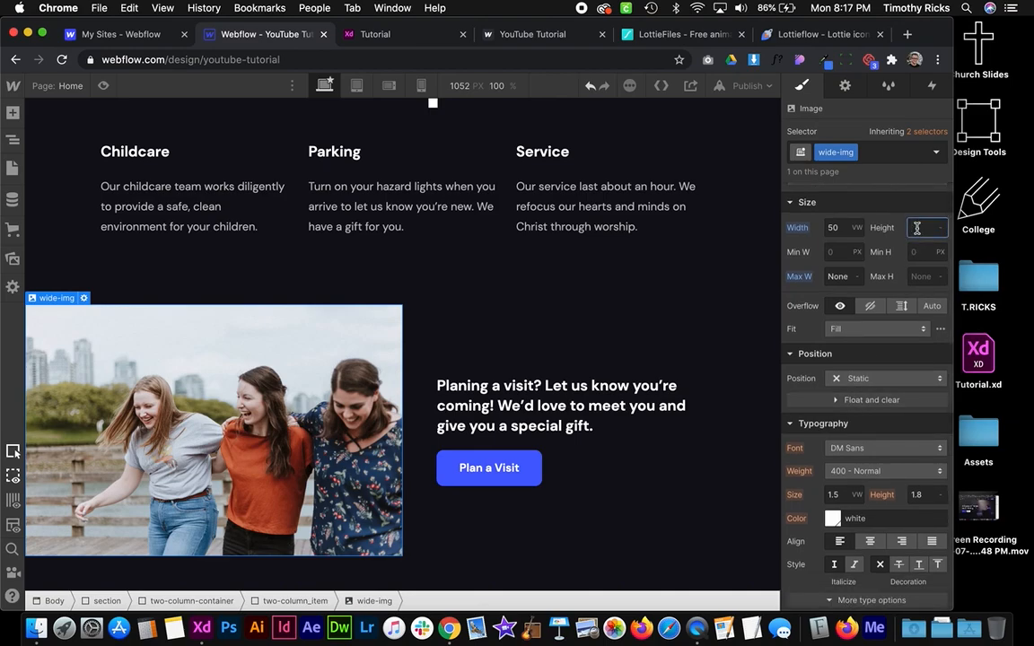
{"action": "key", "text": "Return"}
{"action": "key", "text": "Up"}
{"action": "key", "text": "Up"}
{"action": "key", "text": "Up"}
{"action": "key", "text": "Up"}
{"action": "key", "text": "Up"}
{"action": "key", "text": "Up"}
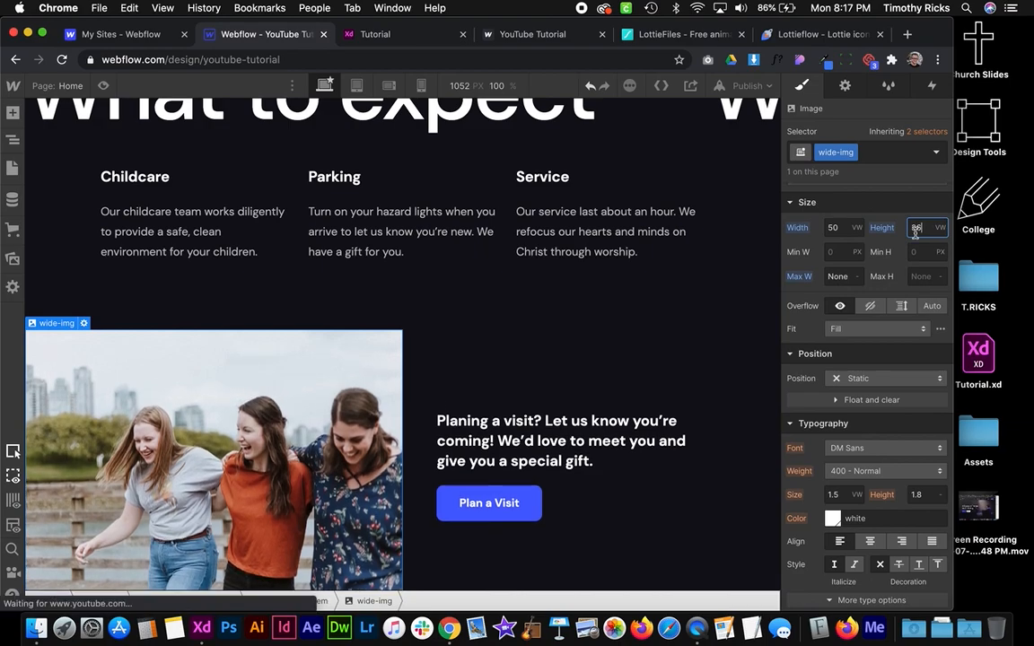
Set the wide-img image's fit to Cover
{"action": "scroll", "coordinate": [875, 293], "scroll_direction": "down", "scroll_amount": 3}
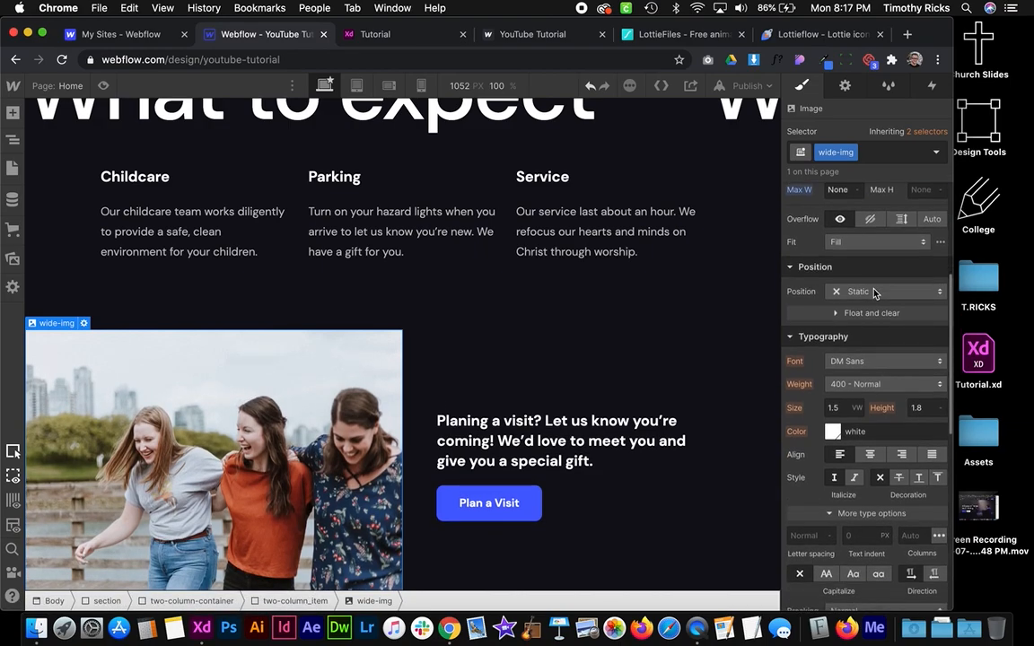
{"action": "left_click", "coordinate": [859, 242]}
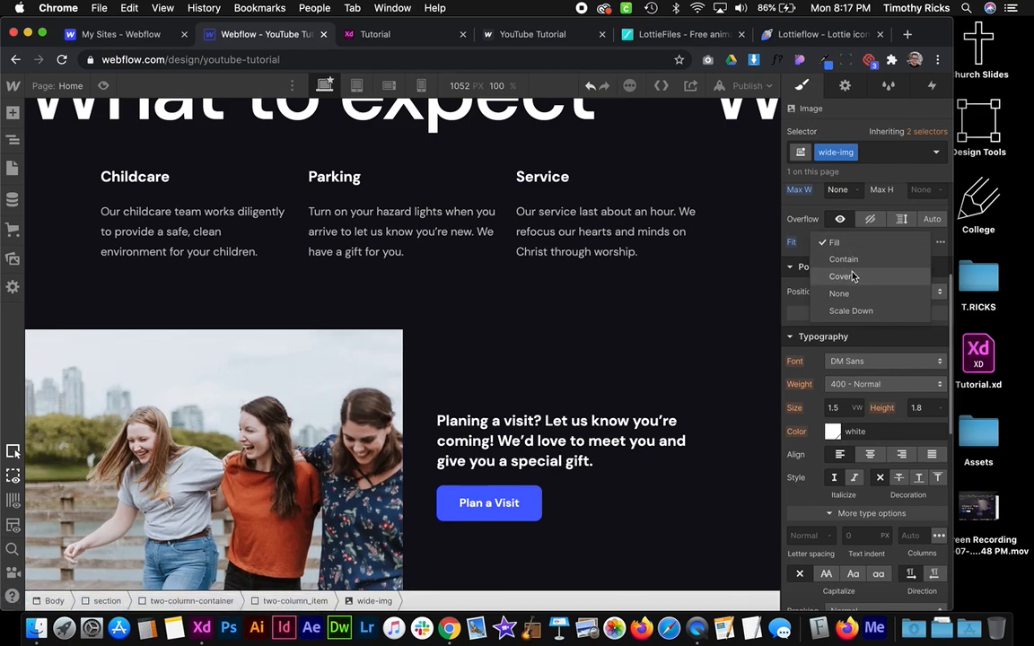
{"action": "left_click", "coordinate": [853, 275]}
{"action": "scroll", "coordinate": [431, 391], "scroll_direction": "down", "scroll_amount": 1}
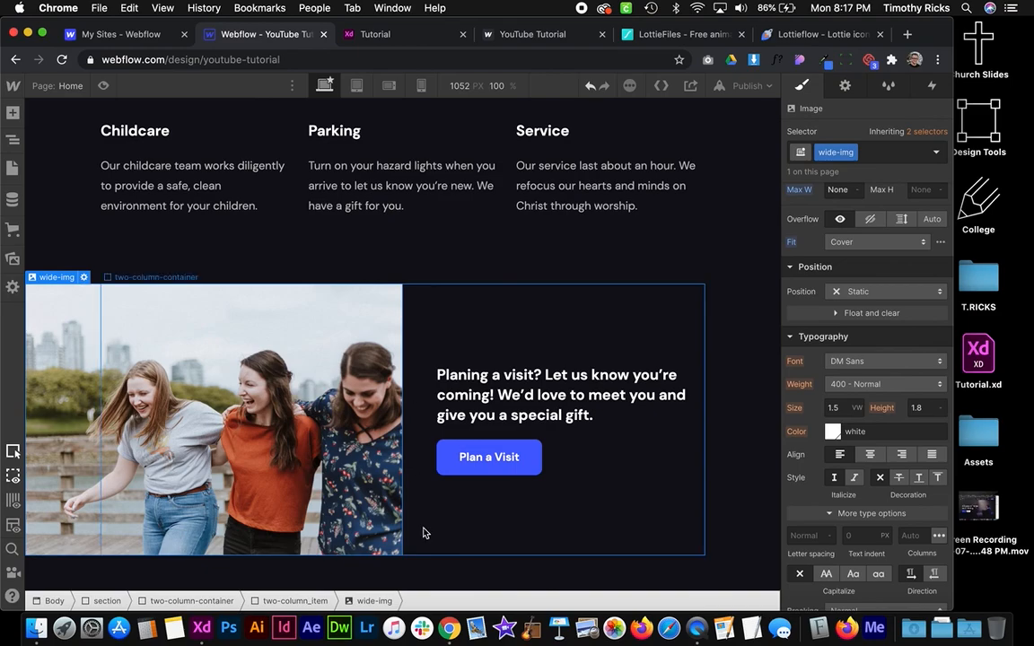
Round only the two right corners of the wide-img image with a radius of 0.6em each
{"action": "scroll", "coordinate": [877, 462], "scroll_direction": "down", "scroll_amount": 10}
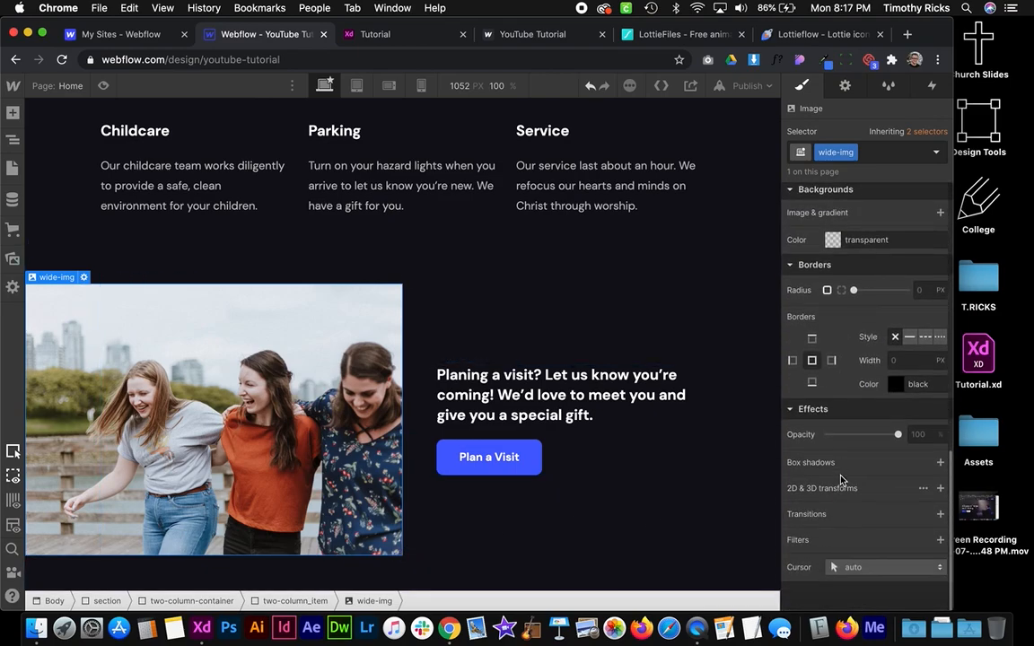
{"action": "left_click", "coordinate": [841, 290]}
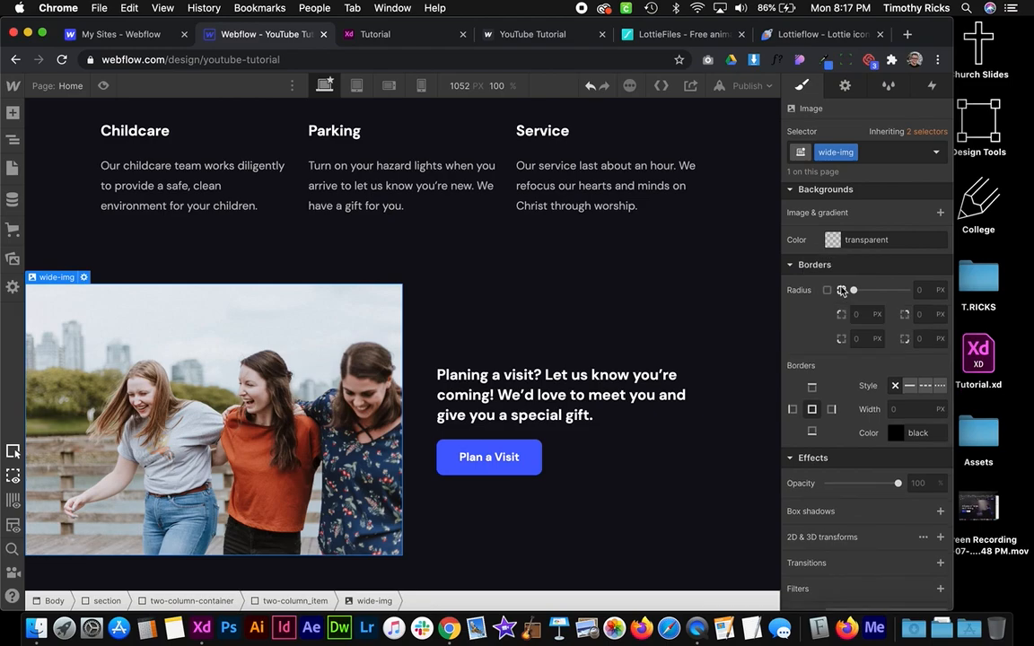
{"action": "left_click", "coordinate": [926, 339]}
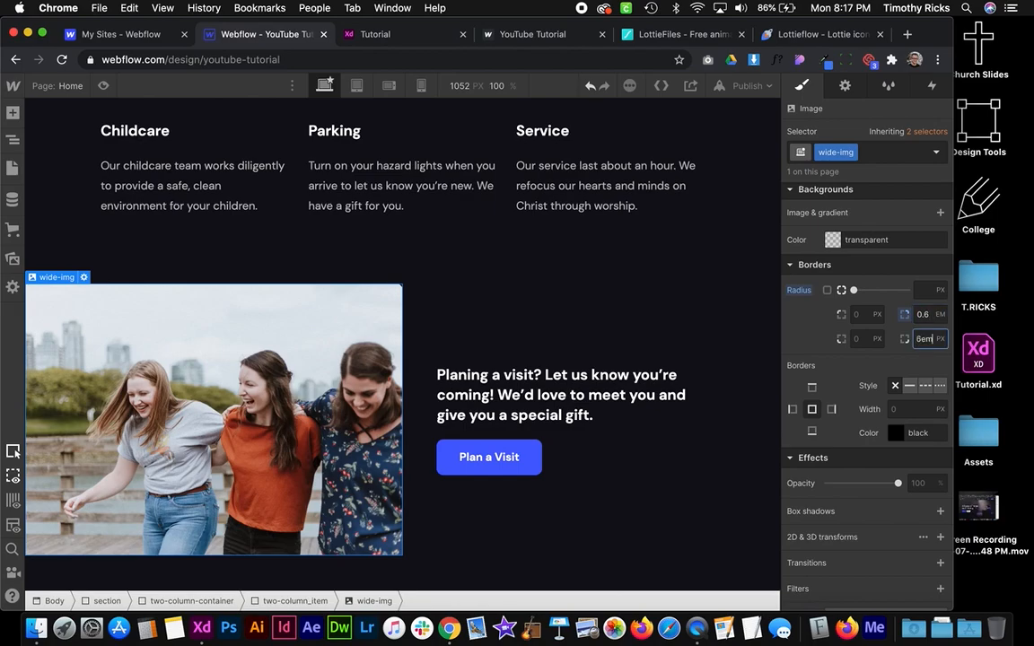
{"action": "left_click", "coordinate": [439, 288]}
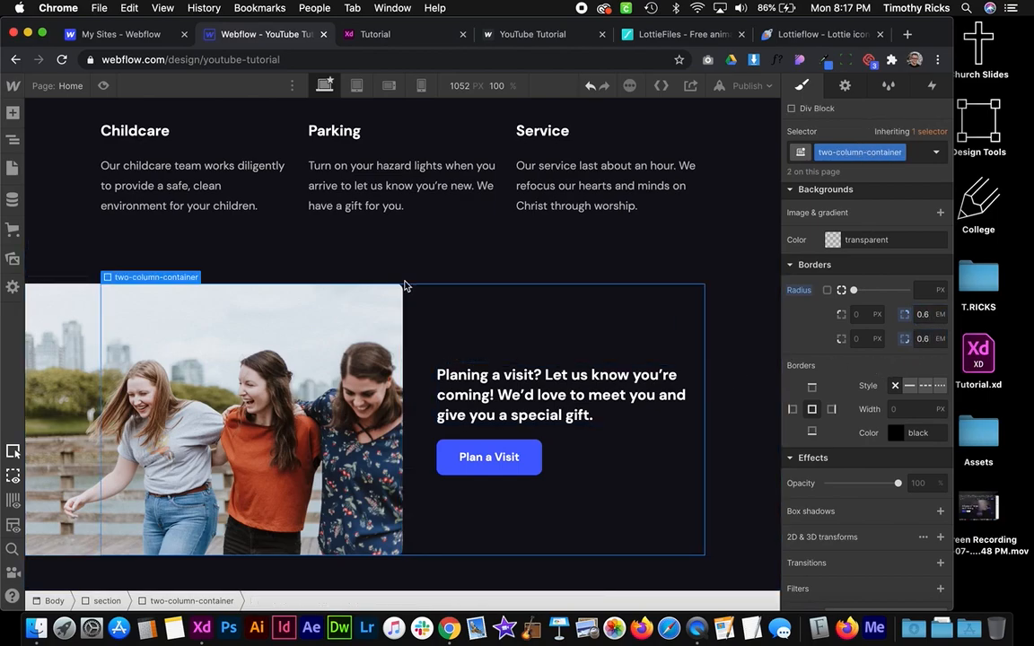
{"action": "left_click", "coordinate": [502, 242]}
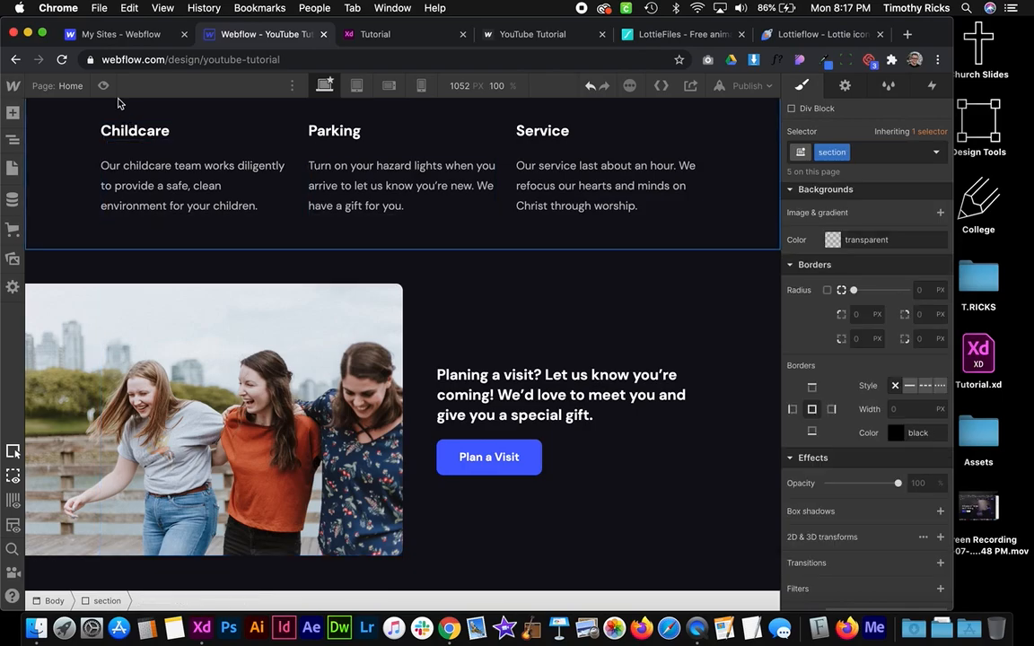
Preview the page from the hero to the Plan a Visit section, compare it with the Adobe XD design, and leave the preview
{"action": "left_click", "coordinate": [103, 86]}
{"action": "scroll", "coordinate": [527, 326], "scroll_direction": "down", "scroll_amount": 5}
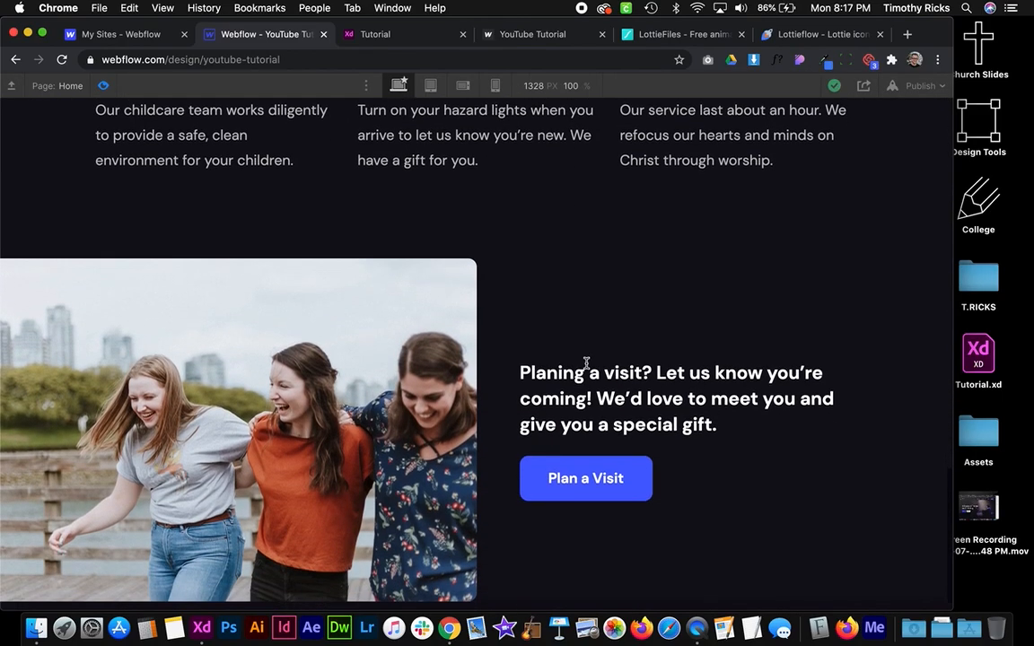
{"action": "key", "text": "ctrl+Right"}
{"action": "key", "text": "ctrl+Left"}
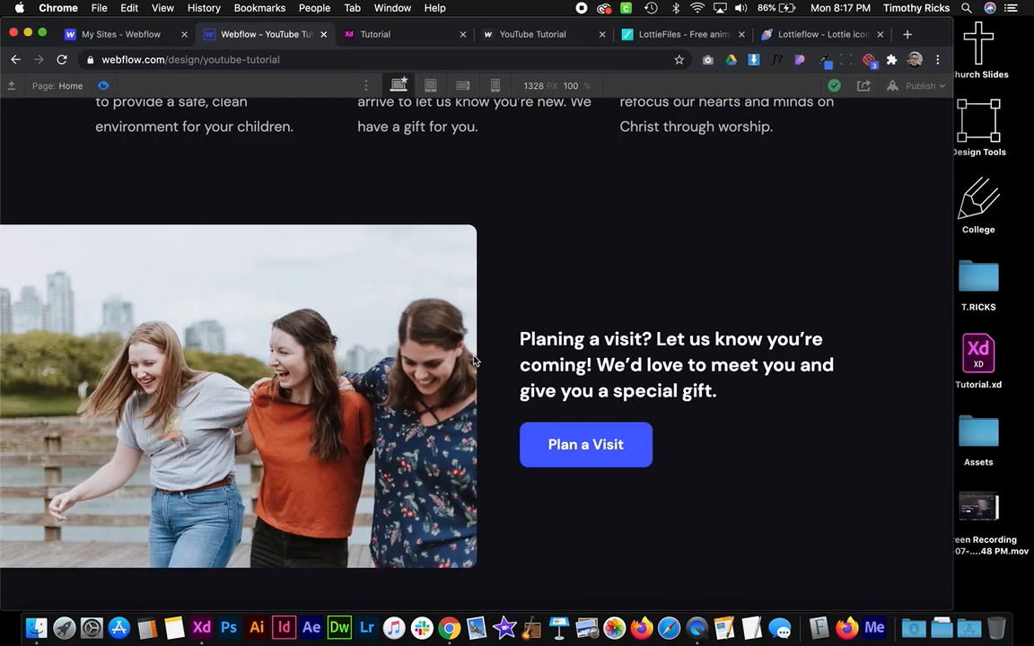
{"action": "scroll", "coordinate": [485, 363], "scroll_direction": "up", "scroll_amount": 10}
{"action": "scroll", "coordinate": [483, 363], "scroll_direction": "up", "scroll_amount": 7}
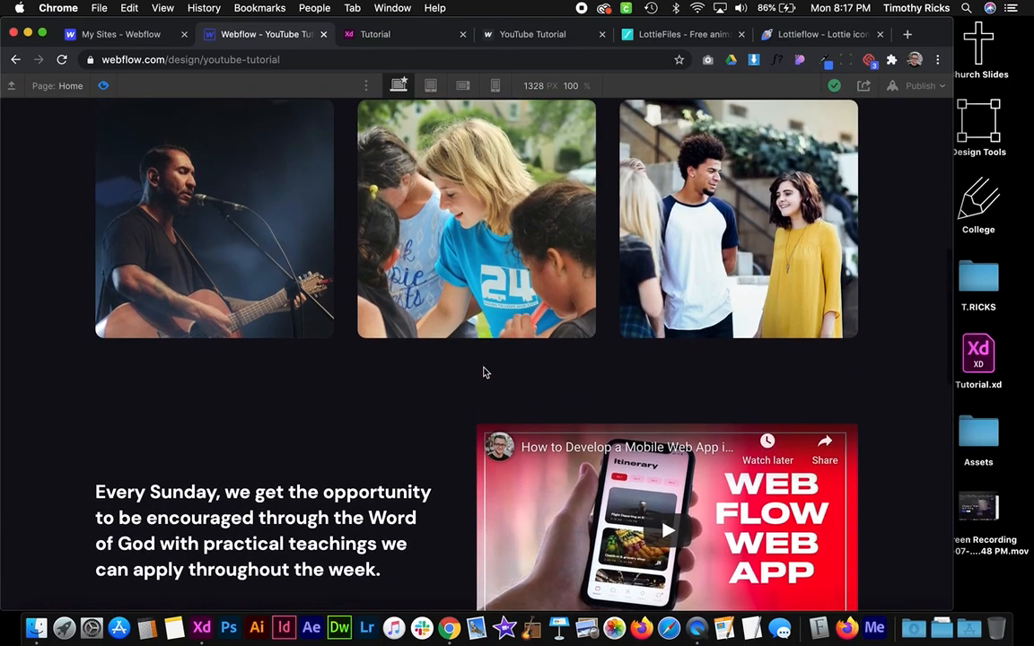
{"action": "scroll", "coordinate": [483, 372], "scroll_direction": "up", "scroll_amount": 10}
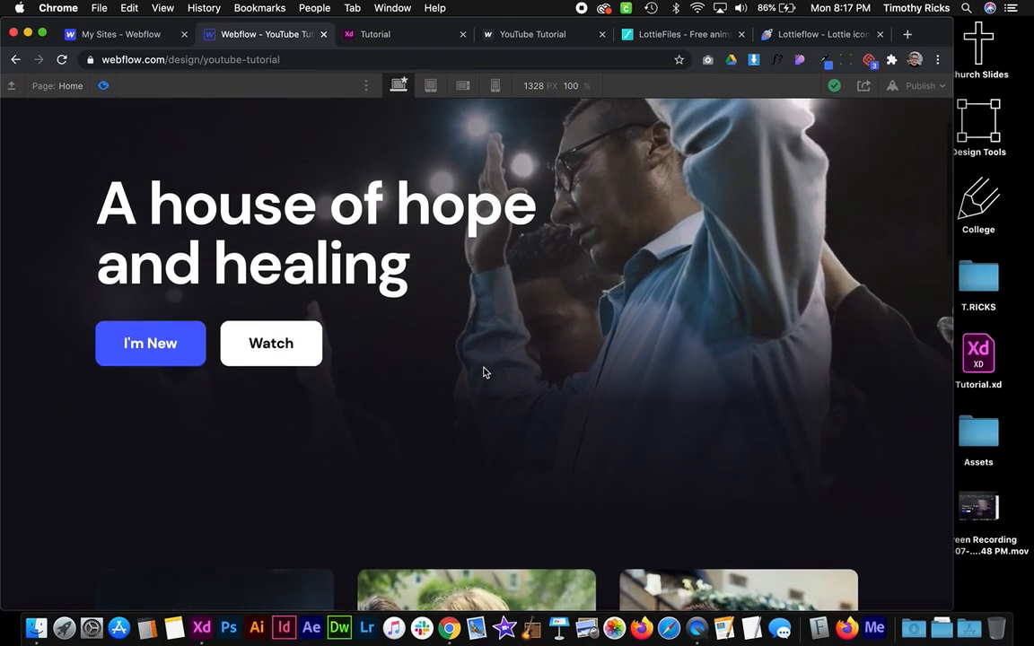
{"action": "scroll", "coordinate": [483, 371], "scroll_direction": "down", "scroll_amount": 20}
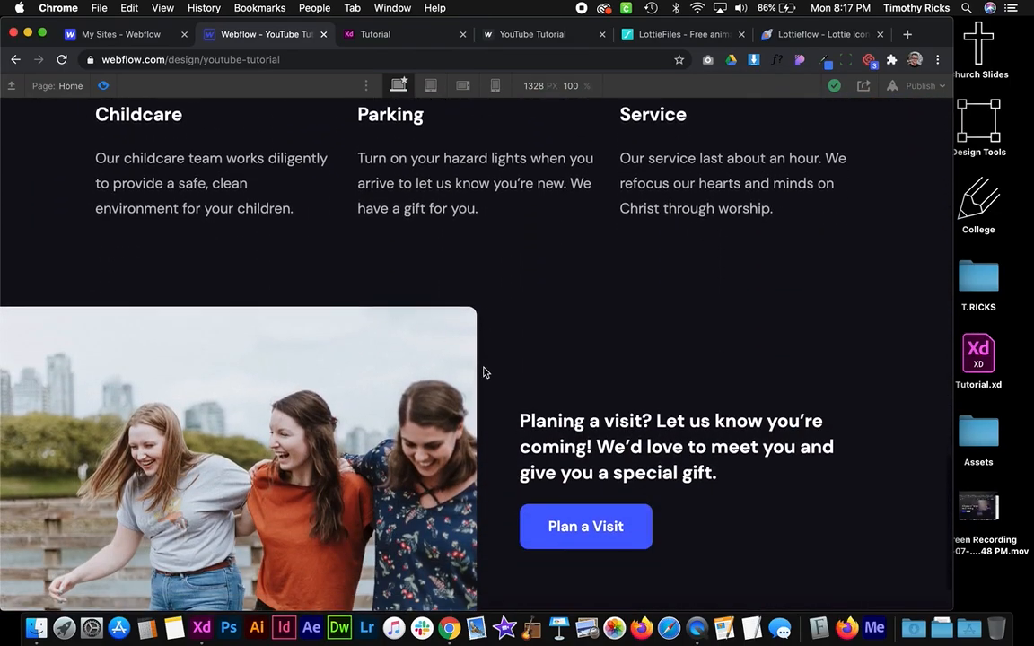
{"action": "key", "text": "ctrl+Right"}
{"action": "scroll", "coordinate": [573, 388], "scroll_direction": "down", "scroll_amount": 5}
{"action": "left_click", "coordinate": [469, 308]}
{"action": "key", "text": "ctrl+Left"}
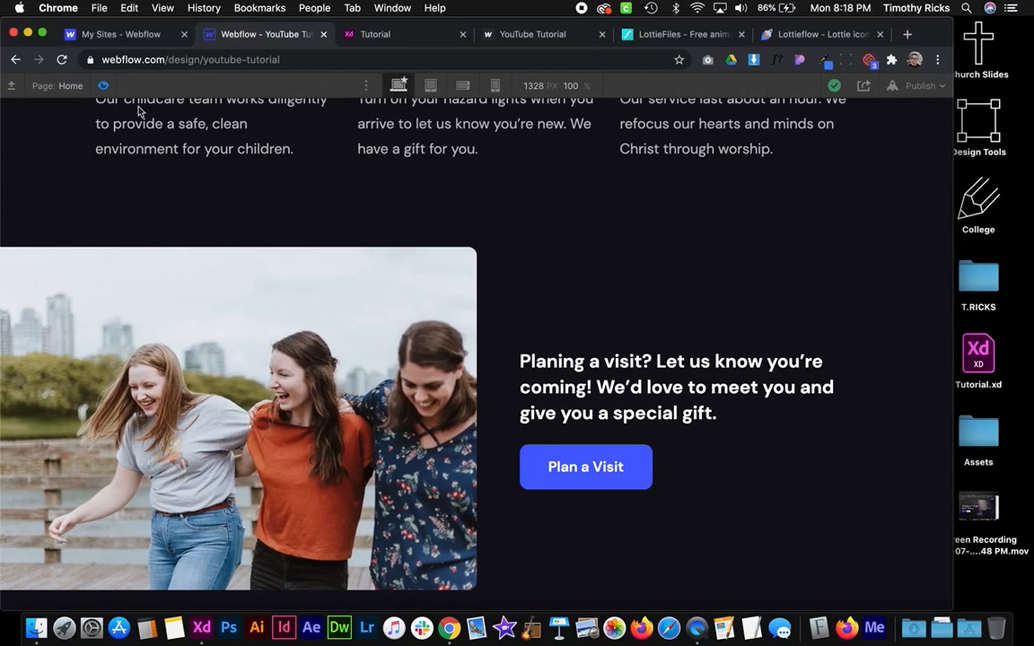
{"action": "left_click", "coordinate": [105, 85]}
Duplicate the Plan a Visit section and delete the two-column container inside the copy
{"action": "left_click", "coordinate": [664, 510]}
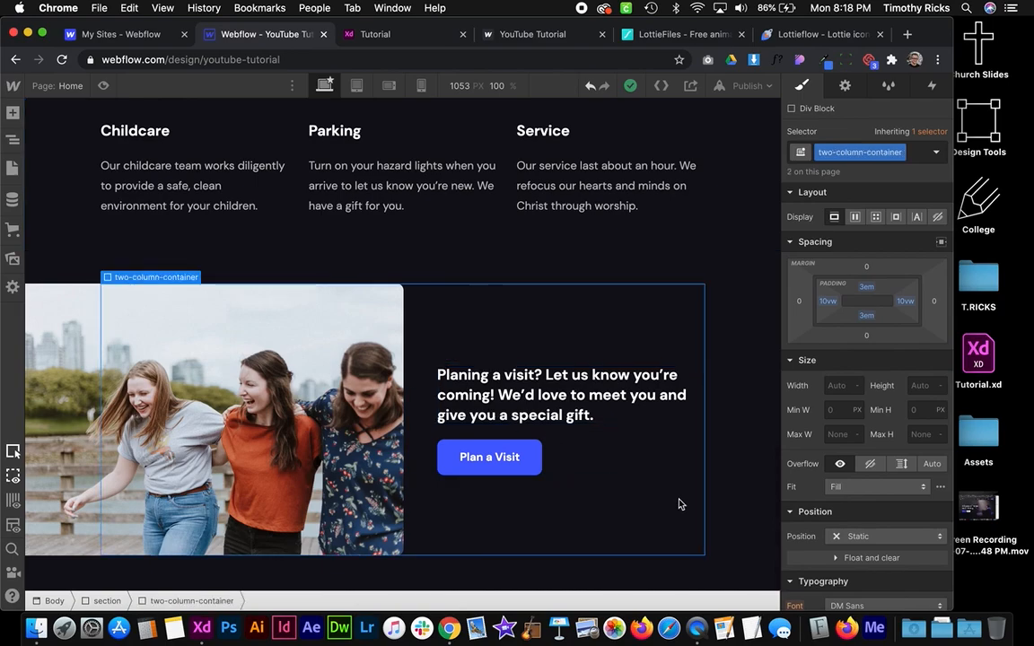
{"action": "left_click", "coordinate": [744, 380]}
{"action": "right_click", "coordinate": [744, 380]}
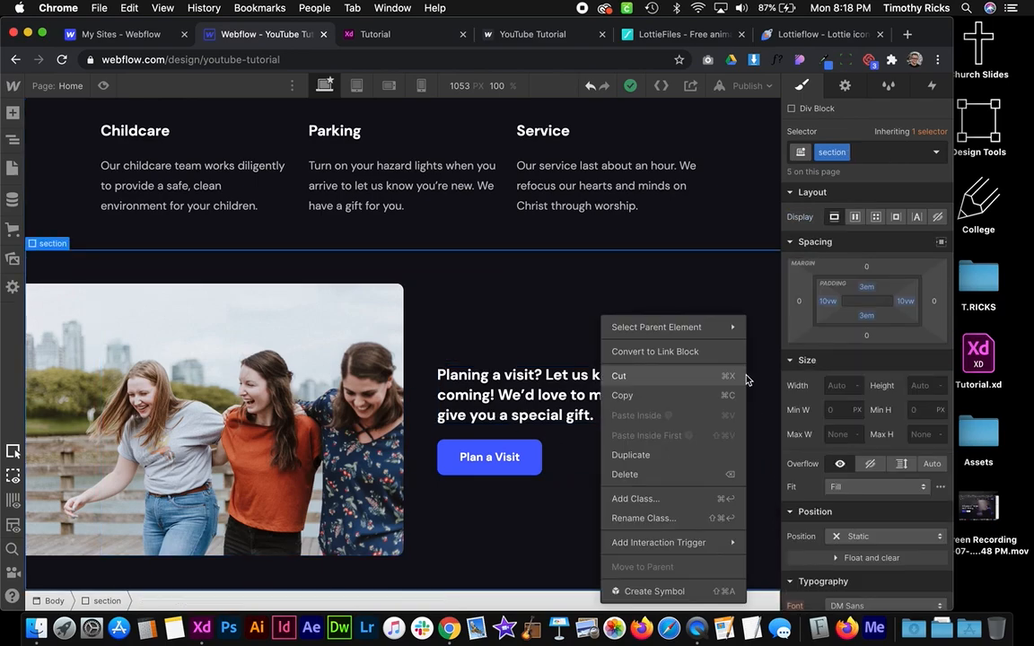
{"action": "left_click", "coordinate": [633, 454]}
{"action": "left_click", "coordinate": [473, 316]}
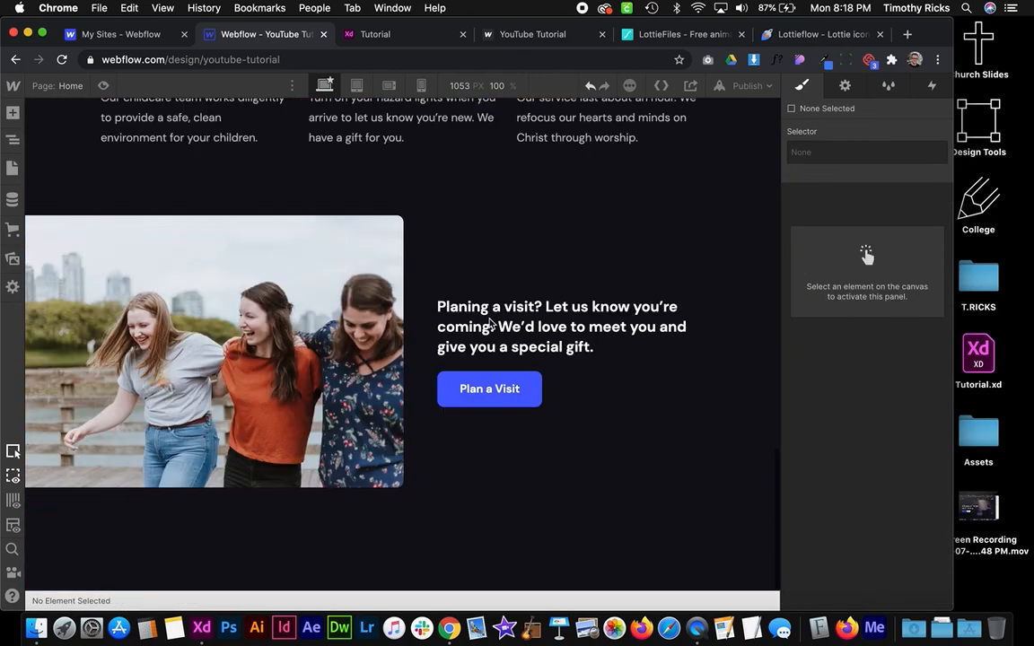
Add a div block inside the empty last section and give it the new class cta-card
{"action": "left_click", "coordinate": [346, 561]}
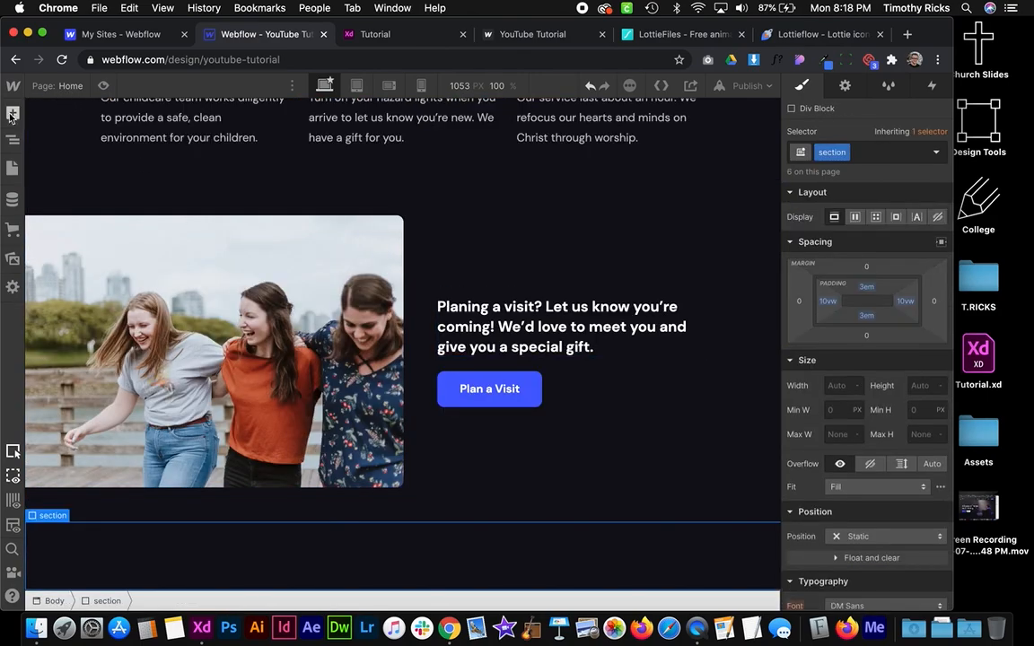
{"action": "left_click", "coordinate": [13, 112]}
{"action": "left_click_drag", "start_coordinate": [61, 363], "coordinate": [368, 559]}
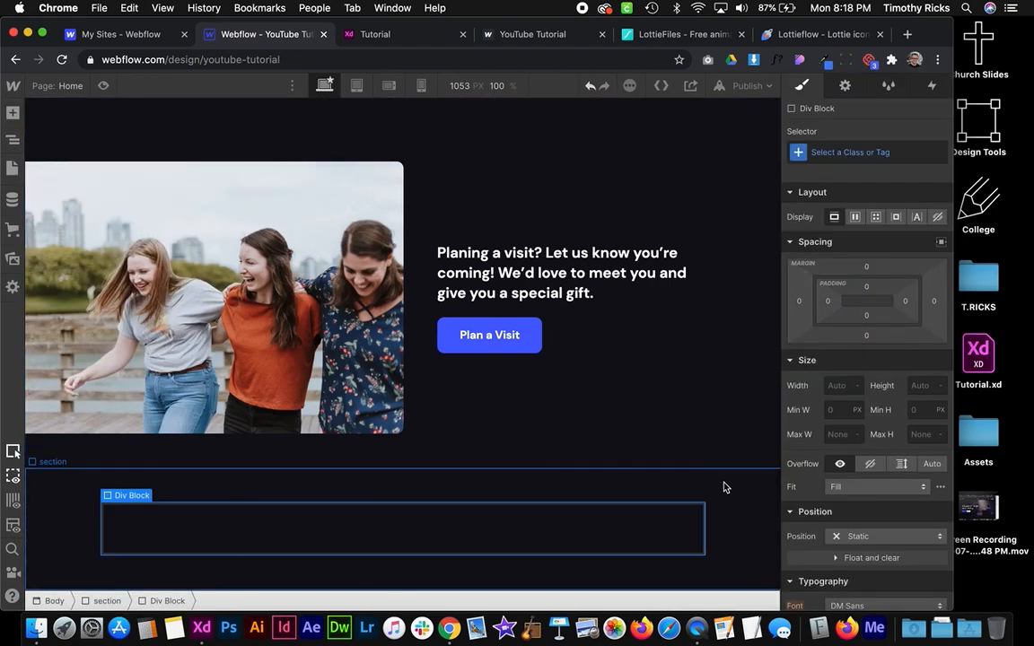
{"action": "left_click", "coordinate": [877, 155]}
{"action": "type", "text": "ct"}
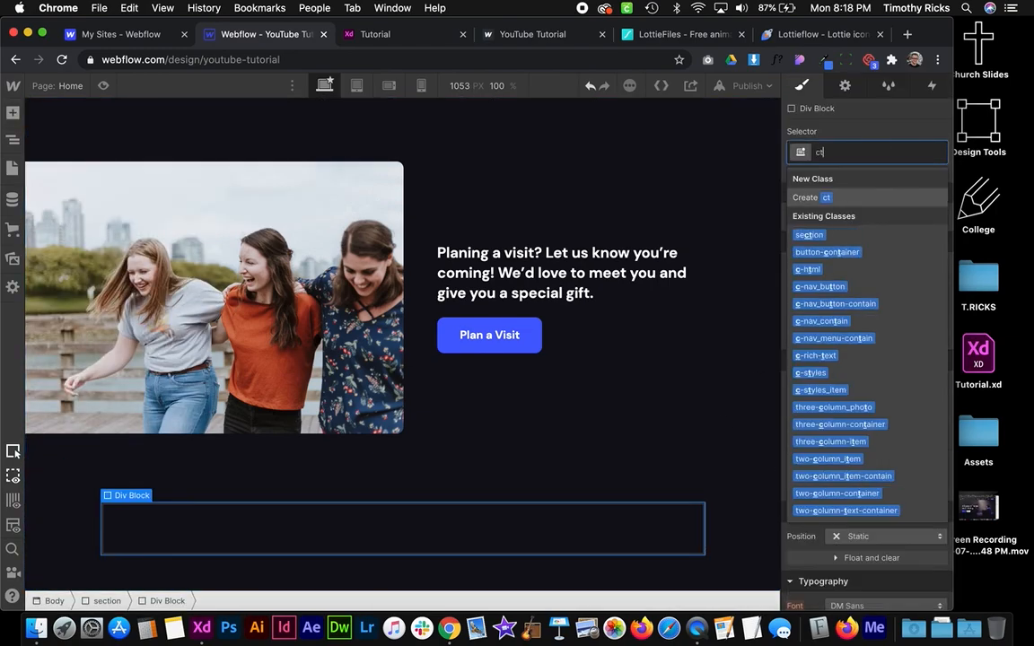
{"action": "type", "text": "a-card"}
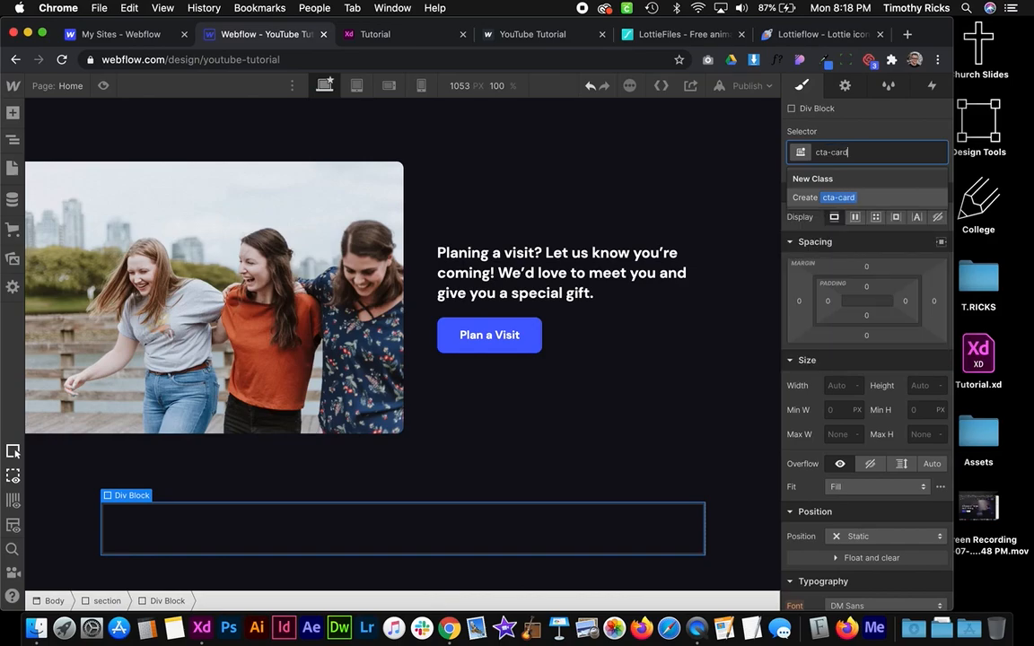
{"action": "key", "text": "Return"}
Give the cta-card div block a Royal Blue background color
{"action": "scroll", "coordinate": [857, 421], "scroll_direction": "down", "scroll_amount": 10}
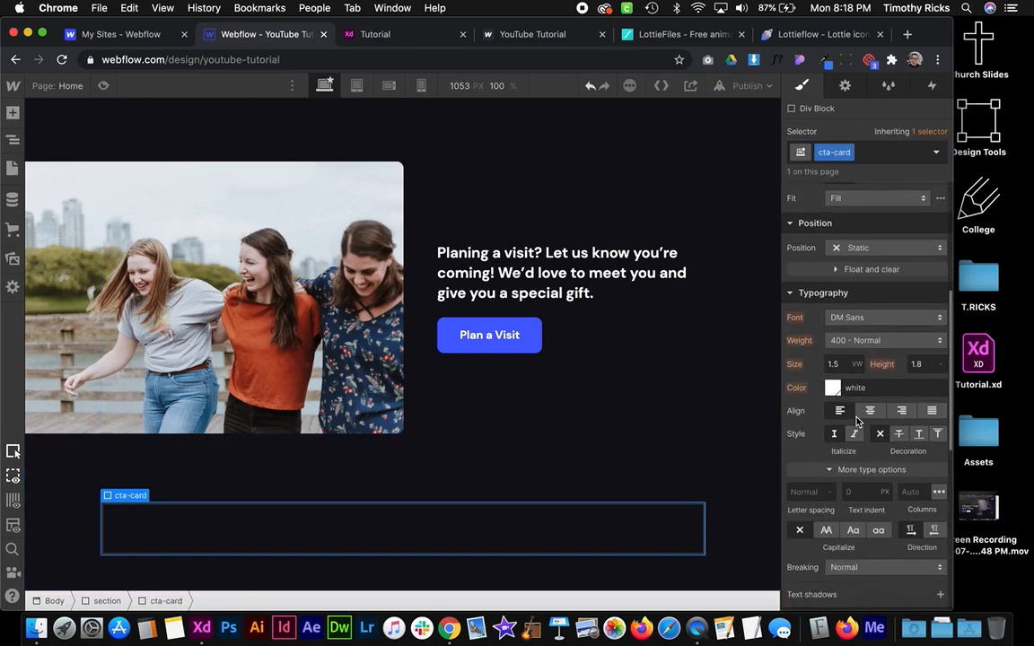
{"action": "scroll", "coordinate": [857, 420], "scroll_direction": "down", "scroll_amount": 2}
{"action": "left_click", "coordinate": [833, 265]}
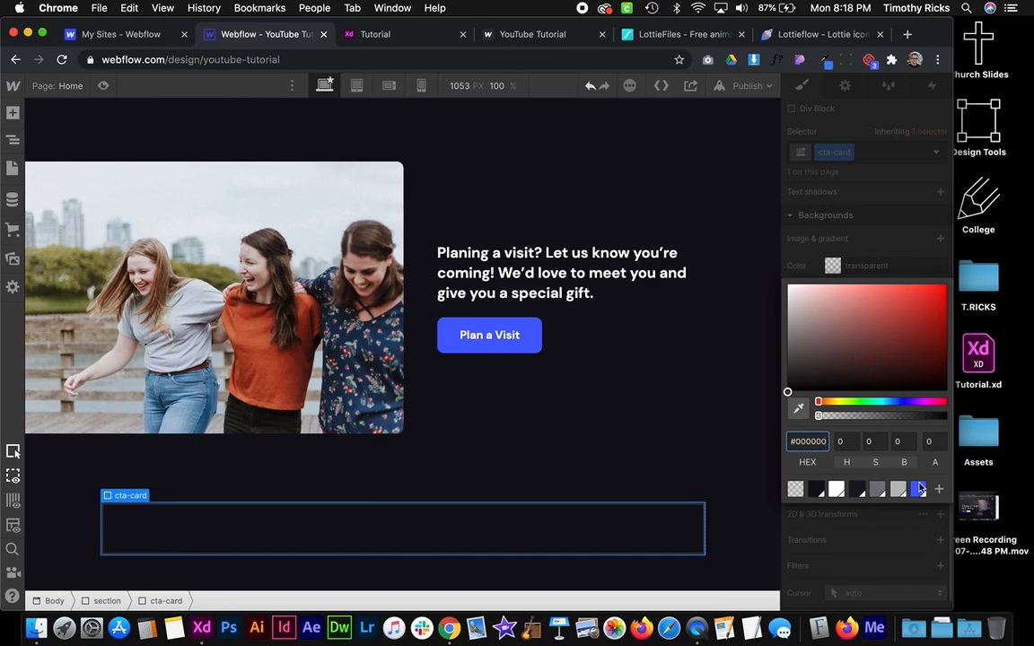
{"action": "left_click", "coordinate": [917, 488]}
{"action": "left_click", "coordinate": [862, 560]}
Round all corners of the cta-card with a radius of 0.6em
{"action": "scroll", "coordinate": [892, 400], "scroll_direction": "up", "scroll_amount": 6}
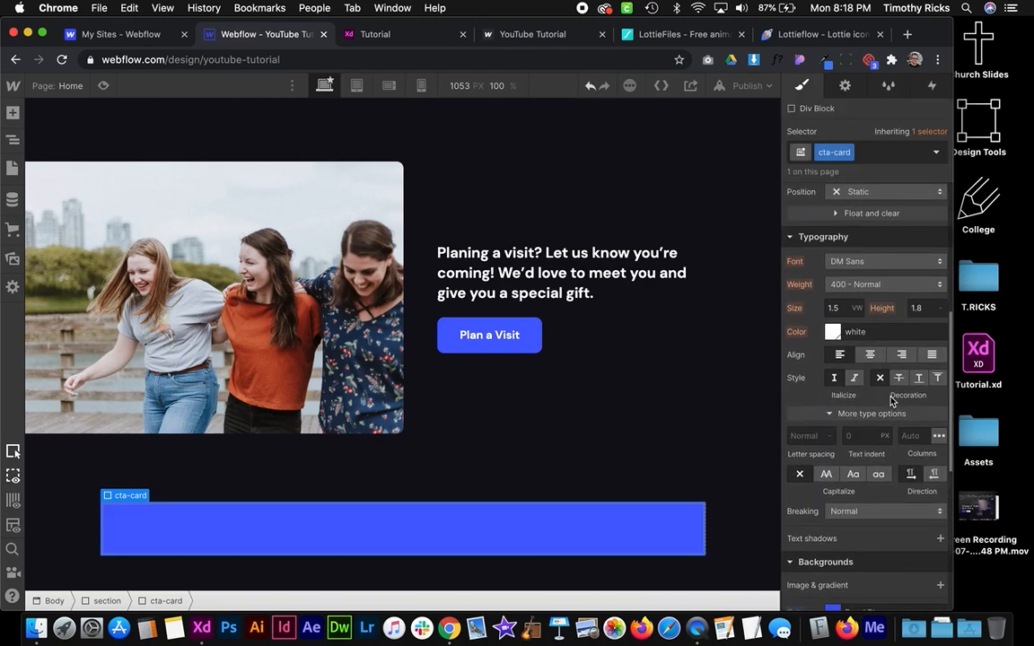
{"action": "scroll", "coordinate": [891, 399], "scroll_direction": "down", "scroll_amount": 5}
{"action": "left_click", "coordinate": [924, 436]}
{"action": "type", "text": ".6em"}
{"action": "key", "text": "Return"}
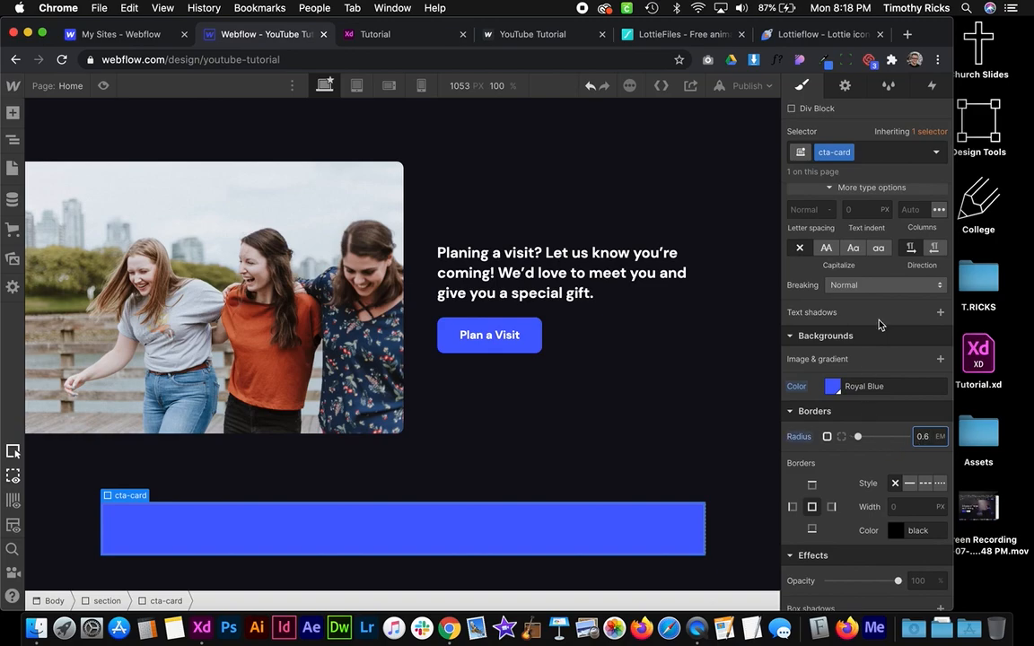
Set the cta-card's padding to 4.3em on all four sides, checking it against the card in the Adobe XD design
{"action": "scroll", "coordinate": [879, 325], "scroll_direction": "up", "scroll_amount": 6}
{"action": "key", "text": "ctrl+Right"}
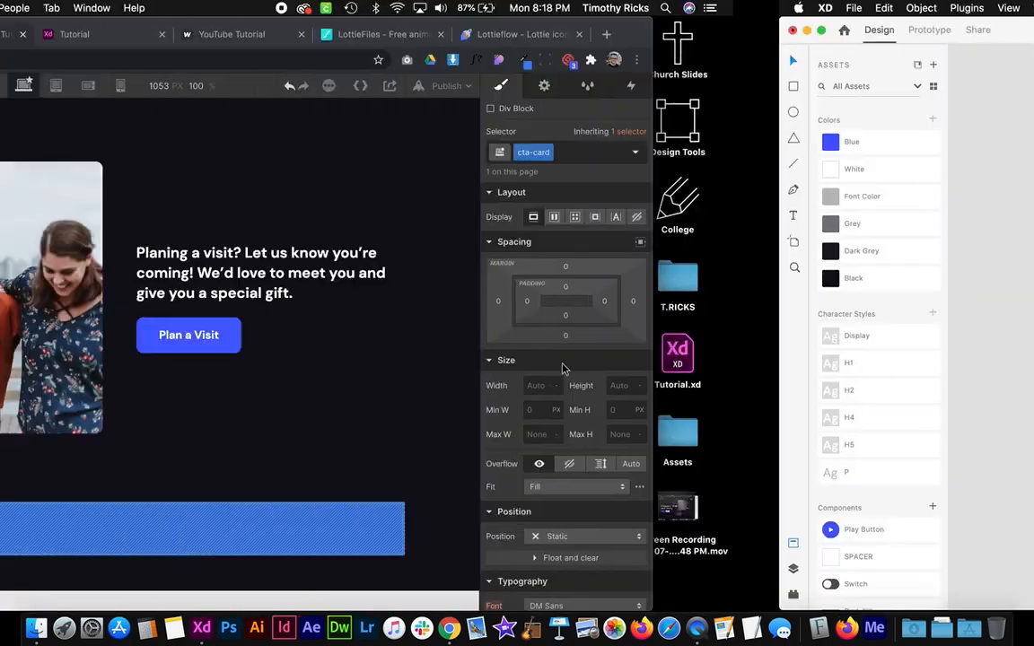
{"action": "left_click", "coordinate": [827, 301]}
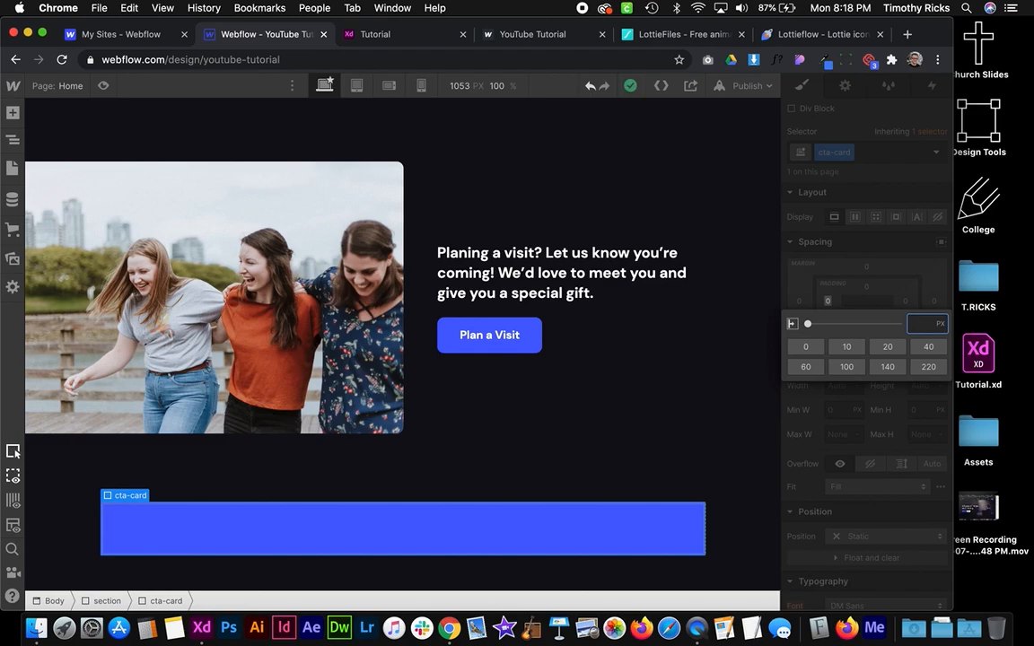
{"action": "type", "text": "3em"}
{"action": "key", "text": "Return"}
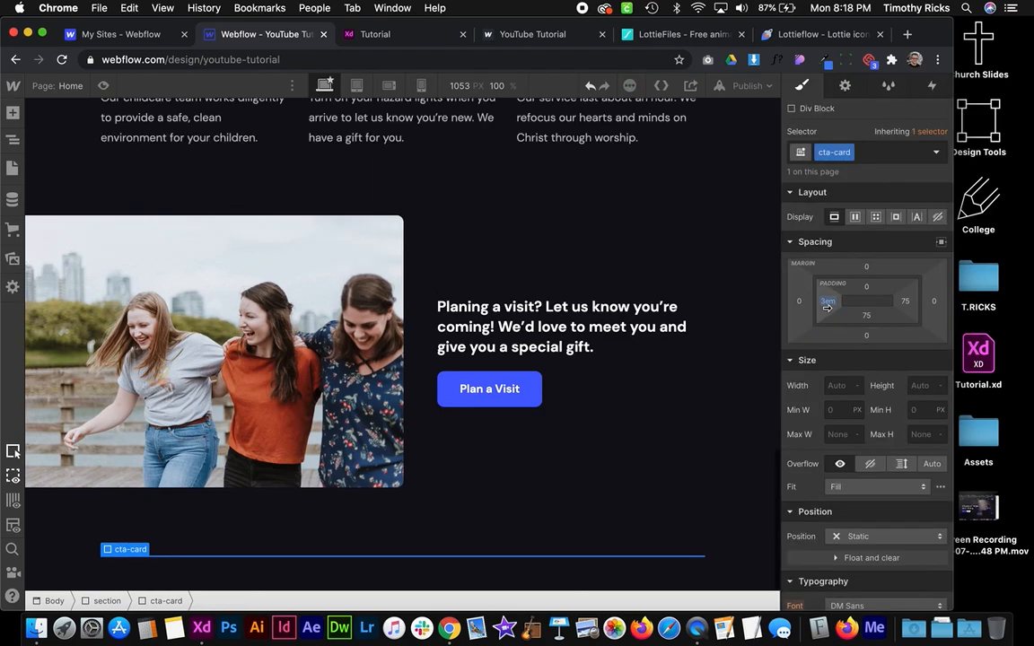
{"action": "left_click_drag", "start_coordinate": [831, 304], "coordinate": [841, 301]}
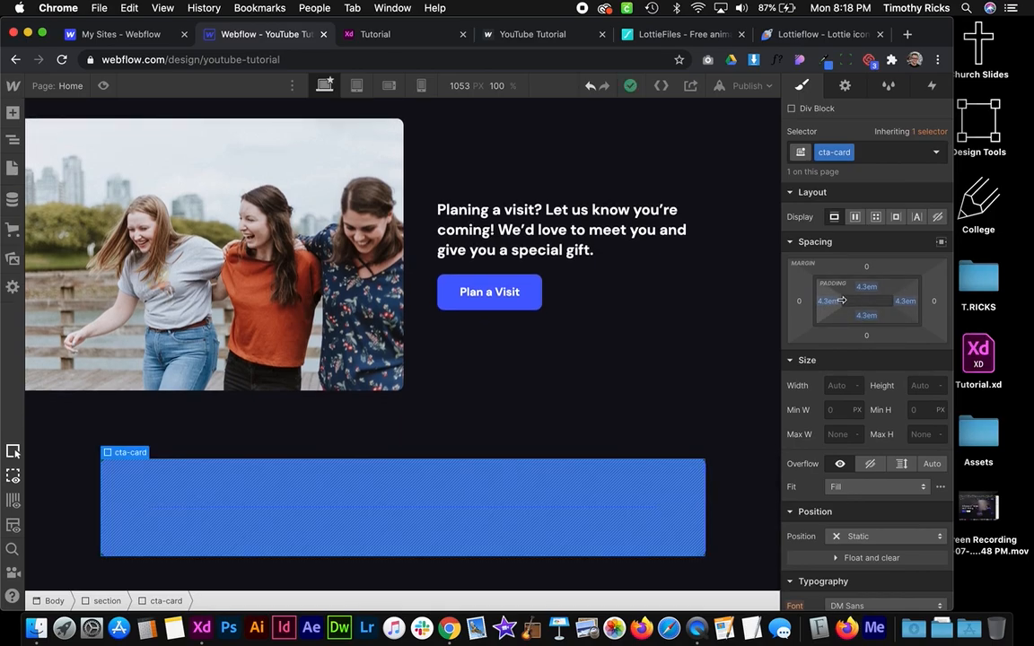
{"action": "key", "text": "ctrl+Right"}
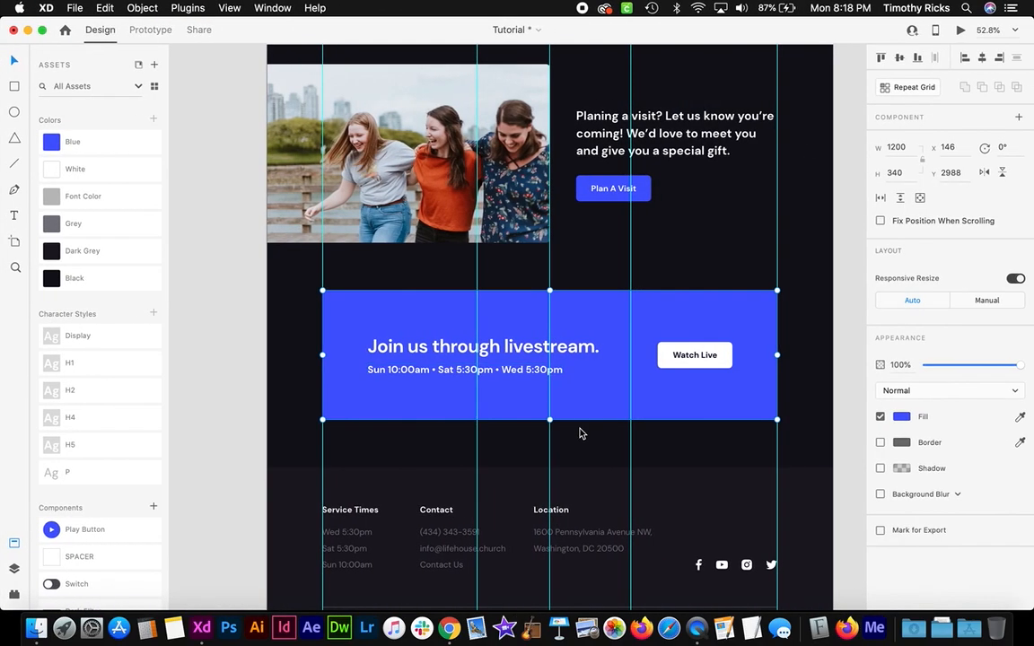
{"action": "key", "text": "ctrl+Left"}
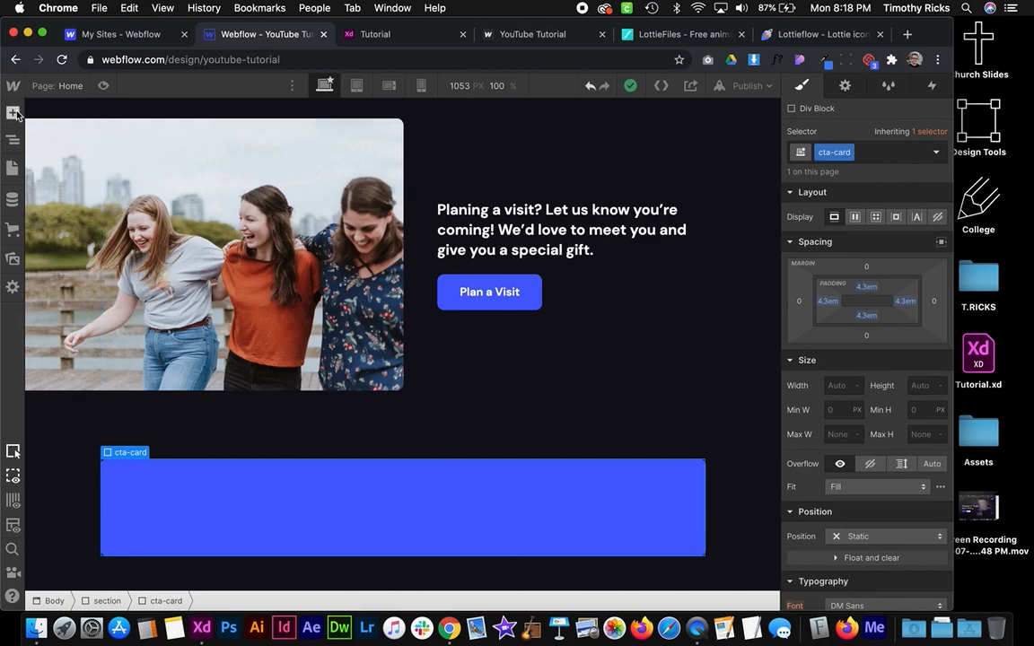
Add a heading inside the cta-card and set its type to H2
{"action": "left_click", "coordinate": [13, 112]}
{"action": "left_click_drag", "start_coordinate": [54, 466], "coordinate": [256, 482]}
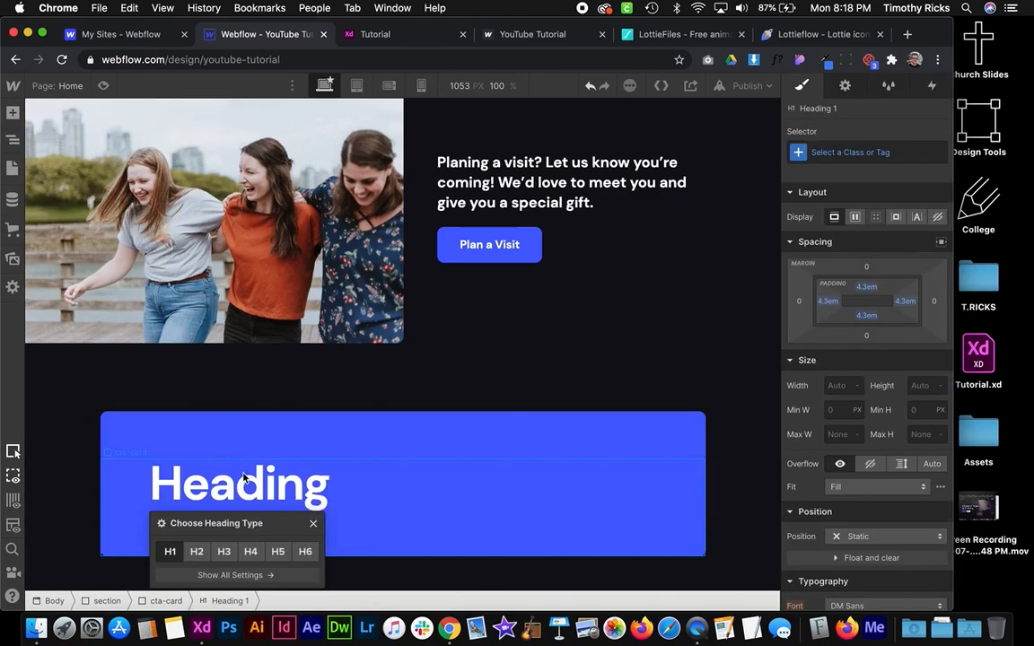
{"action": "left_click", "coordinate": [197, 551]}
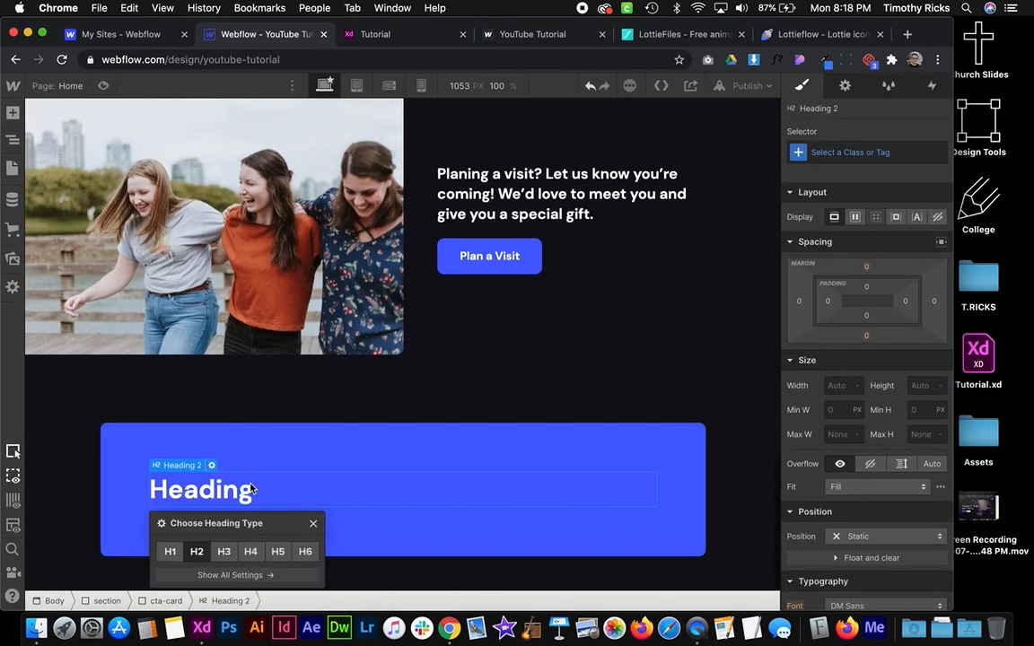
Duplicate the H2 heading in the cta-card, change one of the two to H5, and place it below the H2
{"action": "right_click", "coordinate": [235, 487]}
{"action": "left_click", "coordinate": [297, 452]}
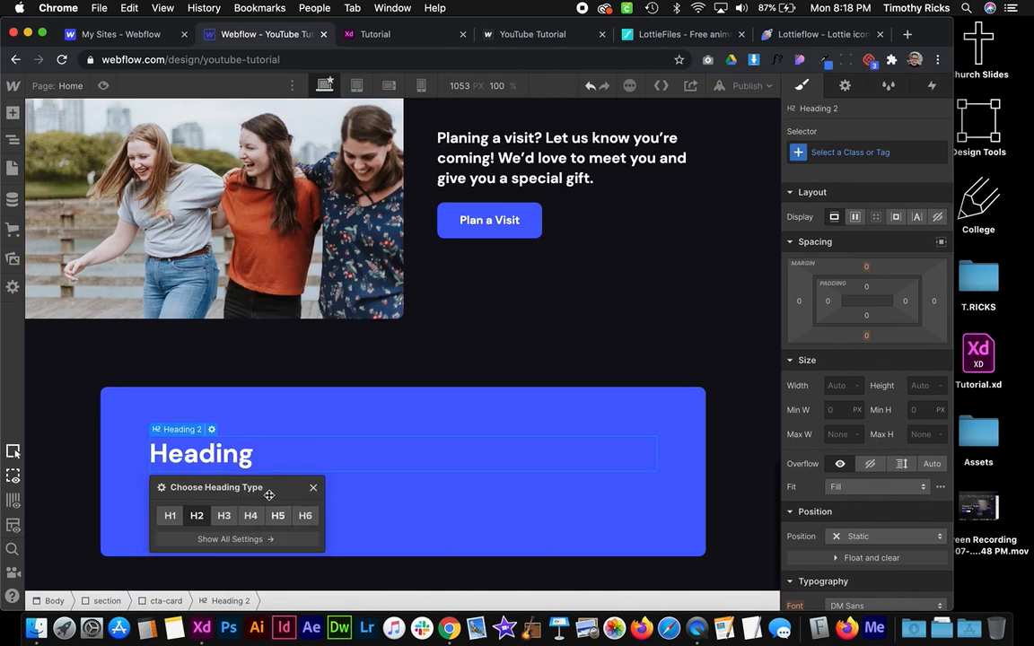
{"action": "left_click", "coordinate": [278, 516]}
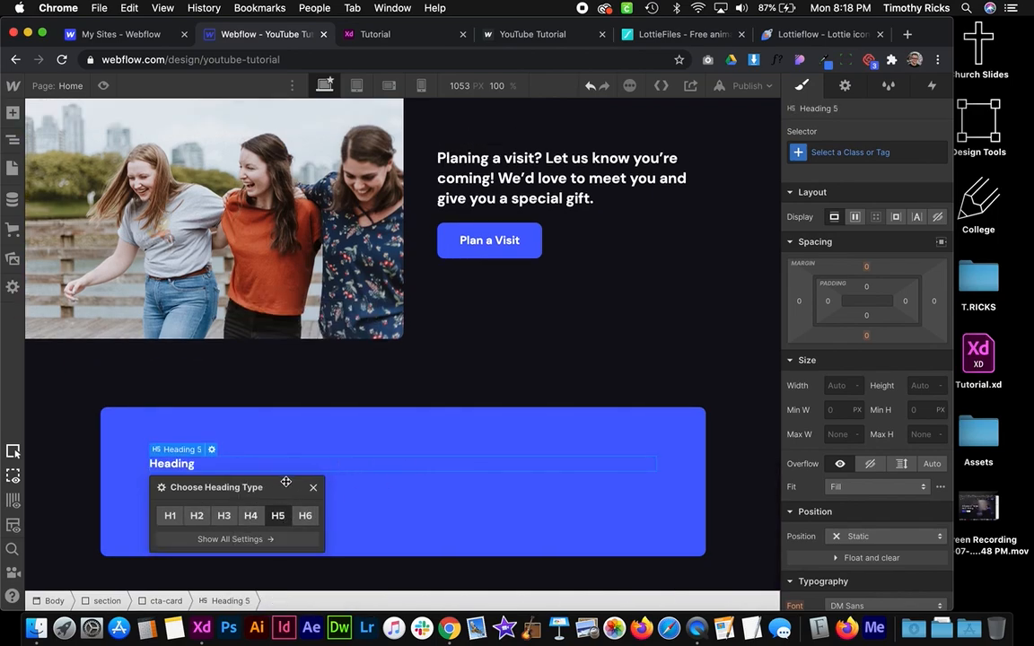
{"action": "left_click", "coordinate": [316, 482]}
{"action": "left_click_drag", "start_coordinate": [244, 477], "coordinate": [238, 457]}
{"action": "left_click_drag", "start_coordinate": [177, 495], "coordinate": [179, 462]}
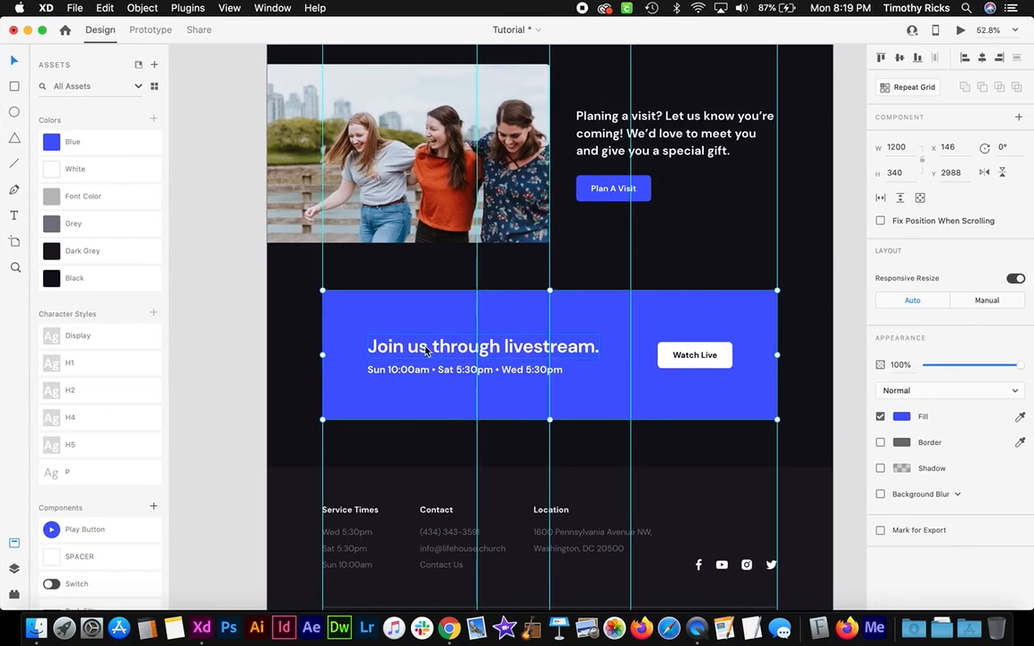
Copy "Join us through livestream." from the Adobe XD design and paste it over the H2 placeholder text in Webflow
{"action": "double_click", "coordinate": [485, 334]}
{"action": "key", "text": "super+c"}
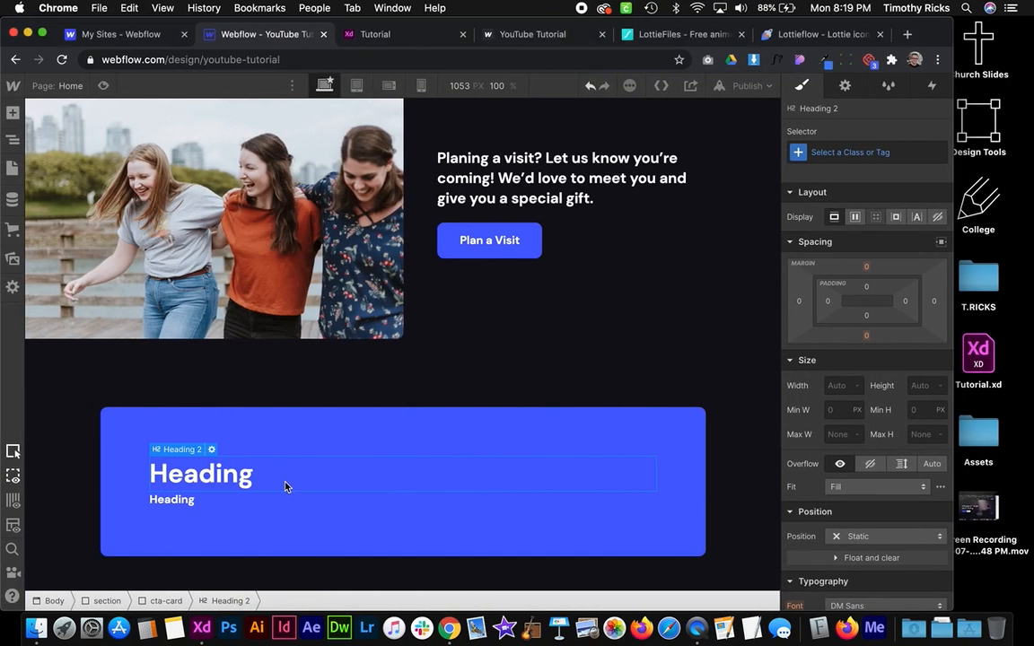
{"action": "double_click", "coordinate": [272, 474]}
{"action": "left_click_drag", "start_coordinate": [272, 474], "coordinate": [122, 455]}
{"action": "key", "text": "super+v"}
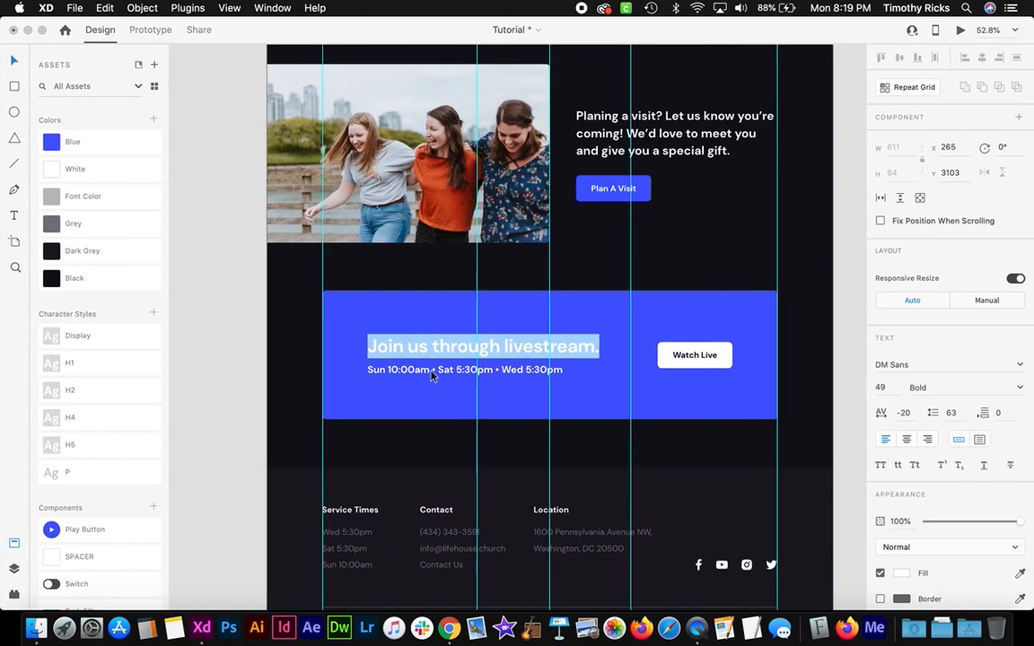
Copy "Sun 10:00am • Sat 5:30pm • Wed 5:30pm" from the Adobe XD design into the H5 heading of the Webflow card
{"action": "double_click", "coordinate": [429, 370]}
{"action": "key", "text": "super+c"}
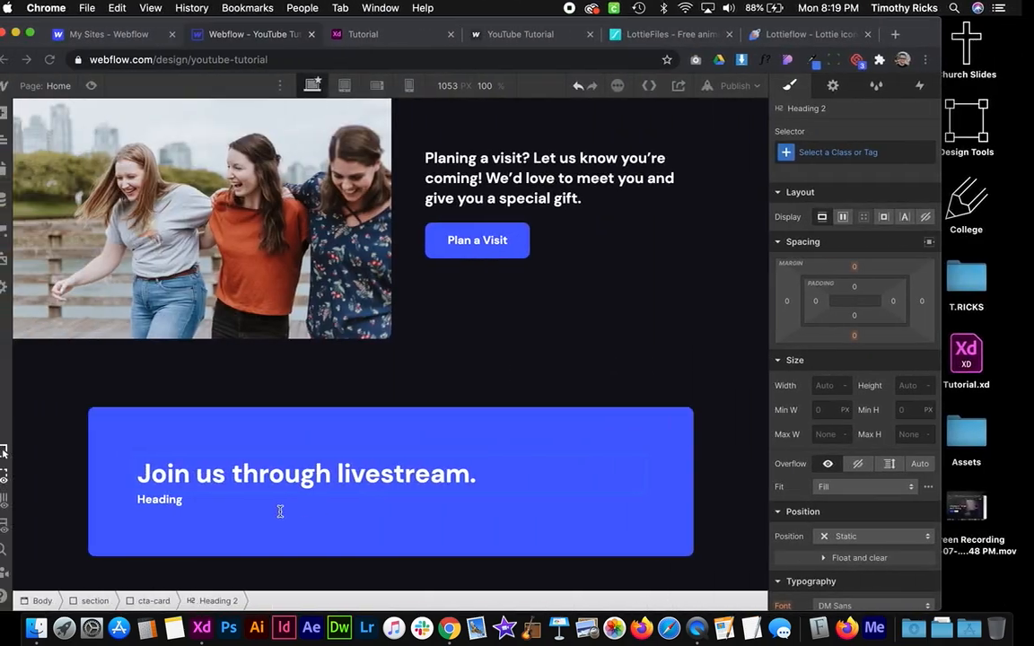
{"action": "double_click", "coordinate": [250, 500]}
{"action": "key", "text": "super+v"}
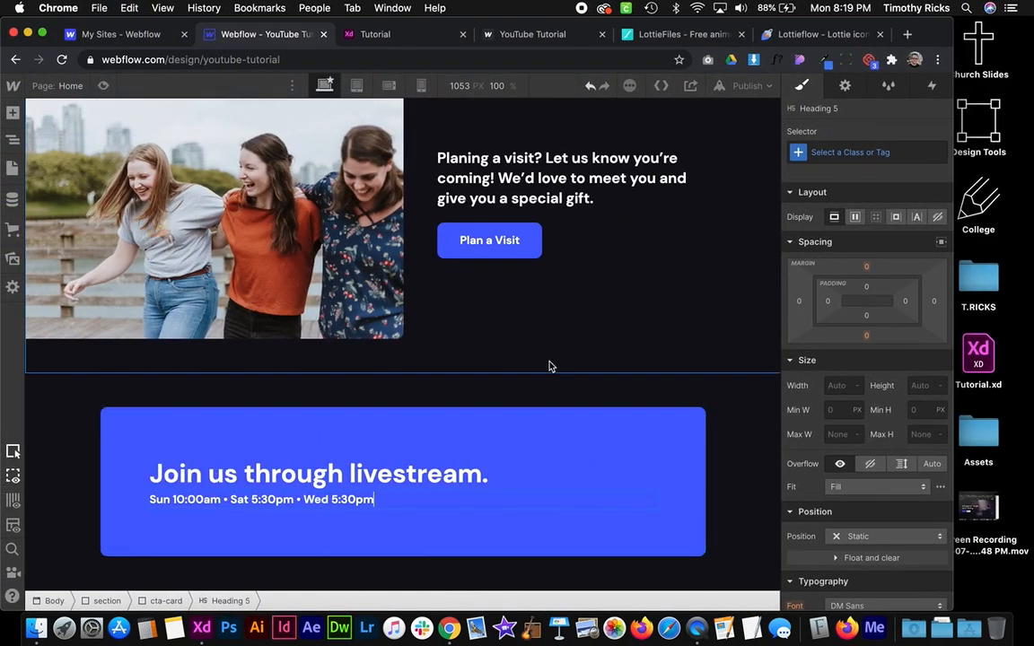
Paste a copy of the Plan a Visit button below the card's H5 heading and apply the existing white combo class to it
{"action": "left_click", "coordinate": [538, 243]}
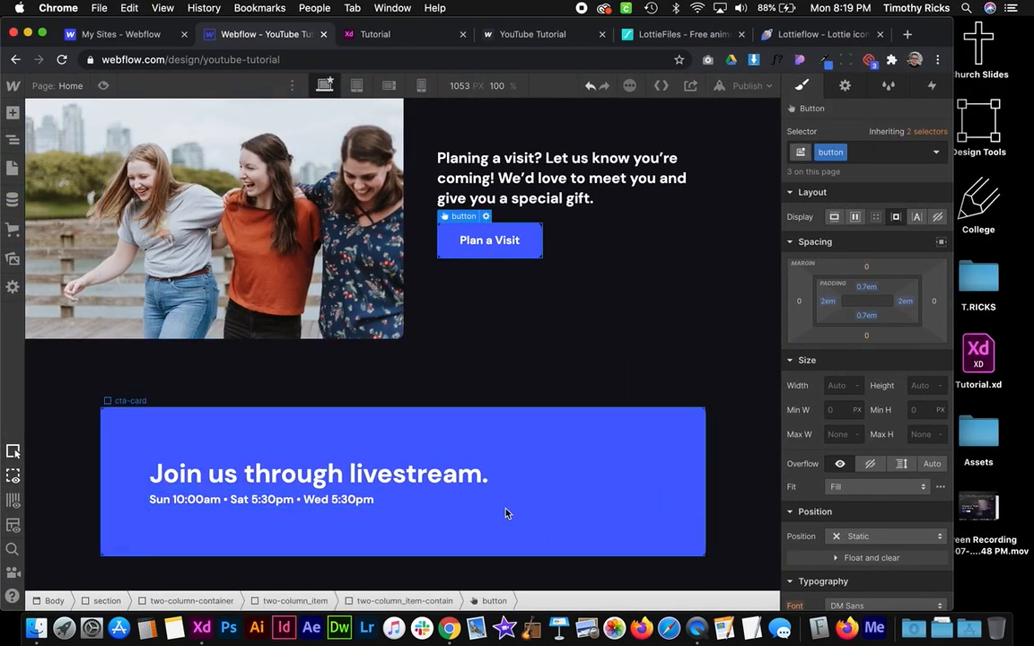
{"action": "left_click", "coordinate": [478, 476]}
{"action": "left_click", "coordinate": [450, 500]}
{"action": "key", "text": "super+v"}
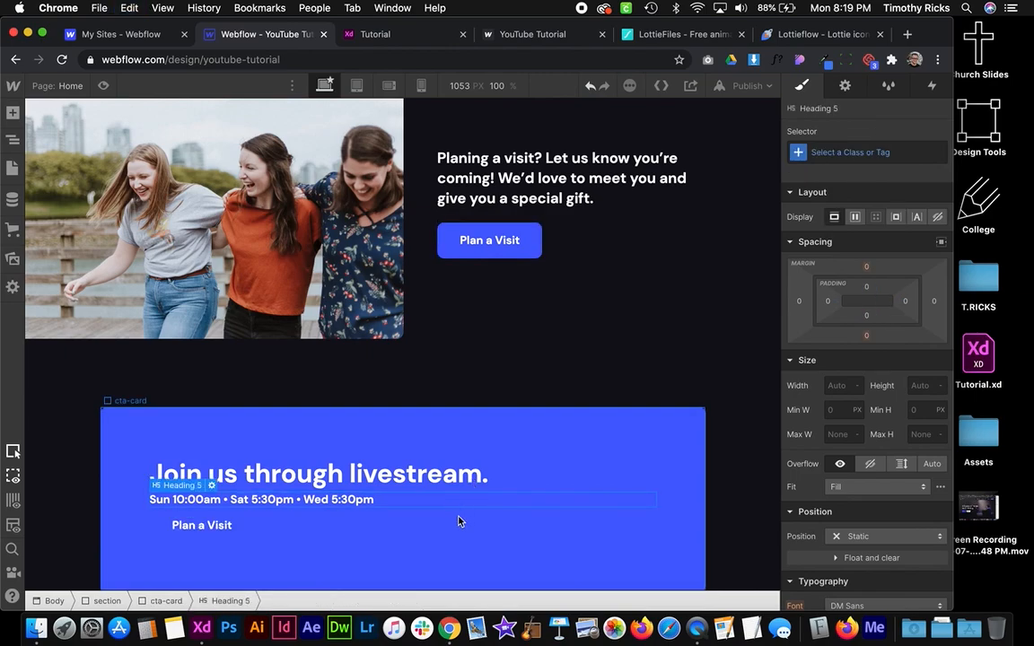
{"action": "left_click", "coordinate": [205, 531]}
{"action": "left_click", "coordinate": [804, 149]}
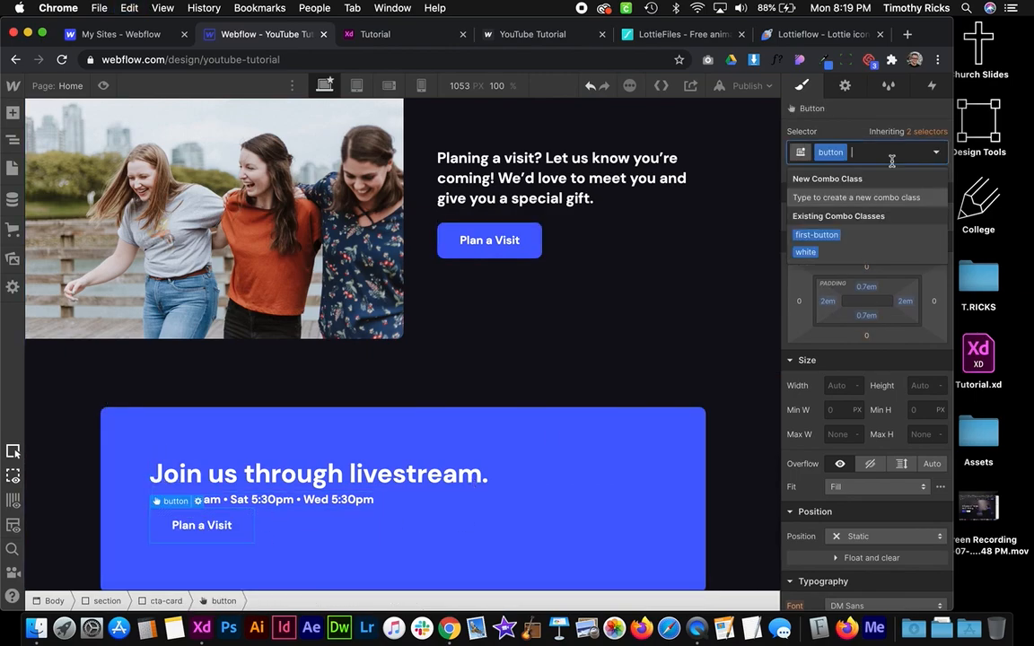
{"action": "left_click", "coordinate": [817, 254]}
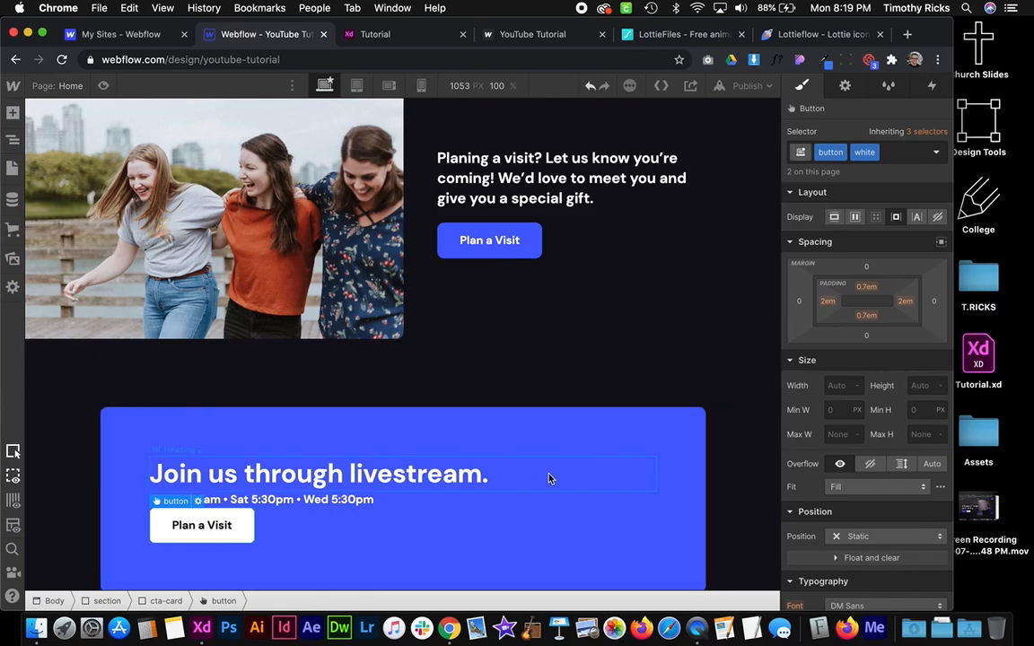
Check the card button's label in the Adobe XD design and change the white button's text to "Watch Live" in Webflow
{"action": "key", "text": "ctrl+Right"}
{"action": "double_click", "coordinate": [691, 359]}
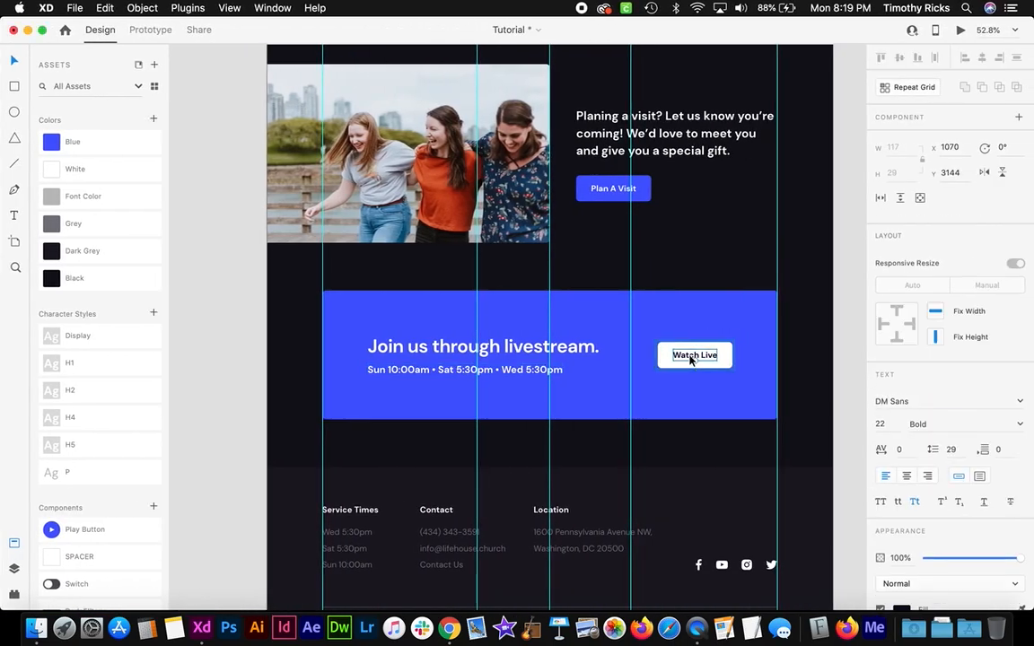
{"action": "double_click", "coordinate": [704, 358]}
{"action": "key", "text": "super+a"}
{"action": "key", "text": "ctrl+Left"}
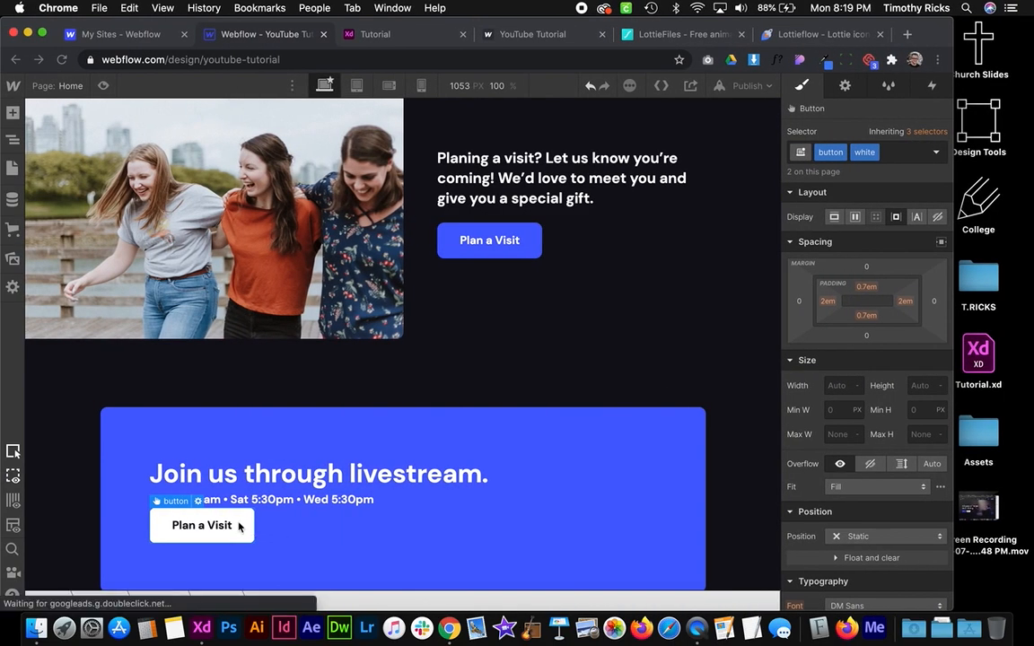
{"action": "key", "text": "super+a"}
{"action": "type", "text": "Watch Live"}
{"action": "key", "text": "Escape"}
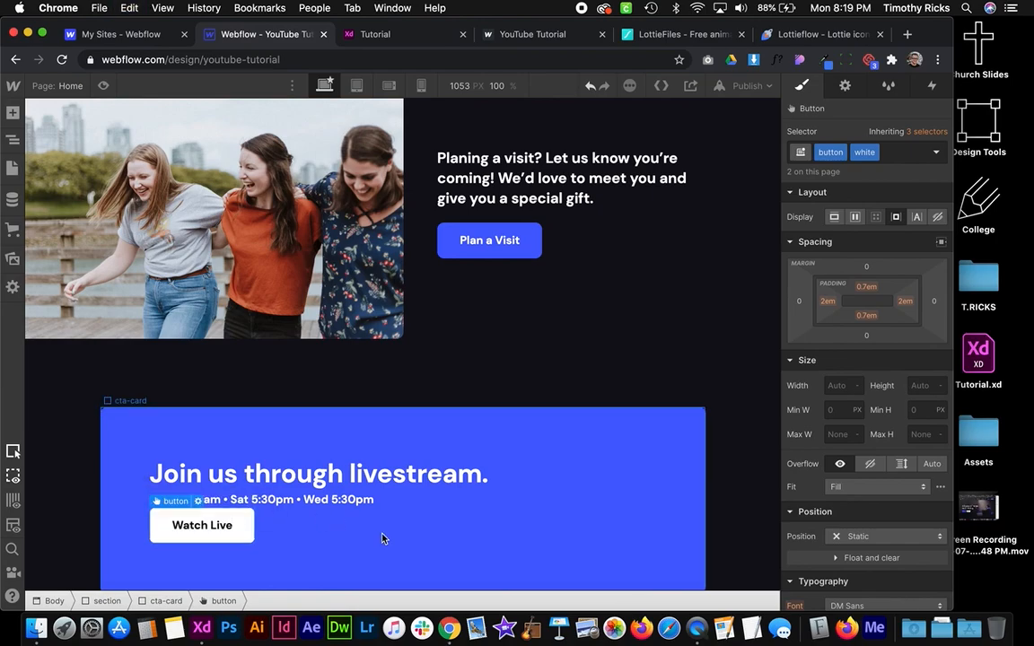
Compare the card layout with Adobe XD, then add a div block above the cta-card's headings with the new class cta_text
{"action": "left_click", "coordinate": [395, 530]}
{"action": "scroll", "coordinate": [398, 550], "scroll_direction": "down", "scroll_amount": 2}
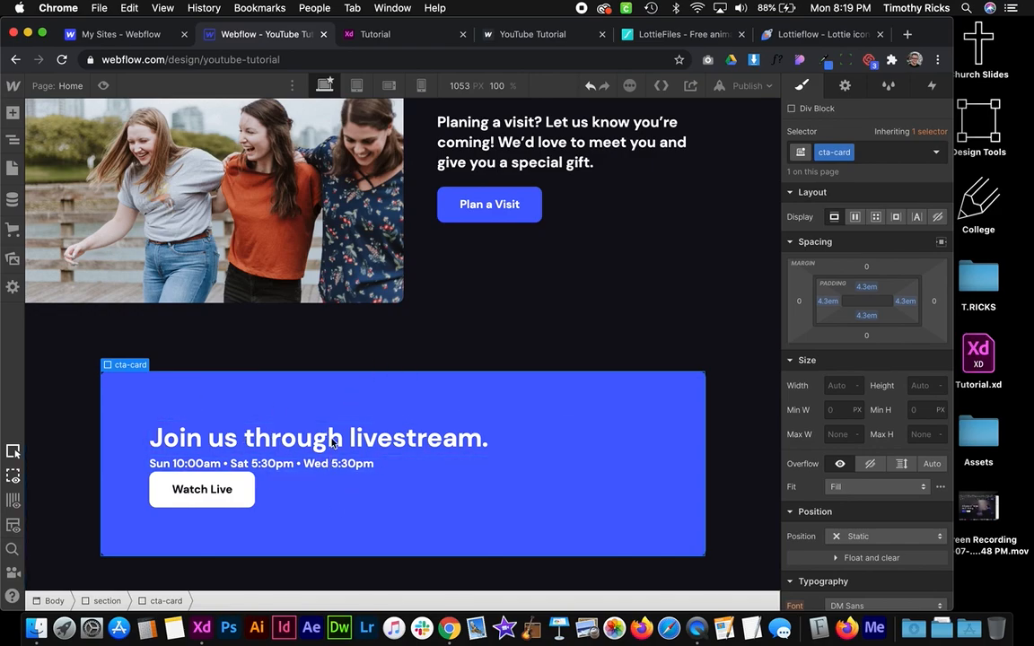
{"action": "key", "text": "ctrl+Right"}
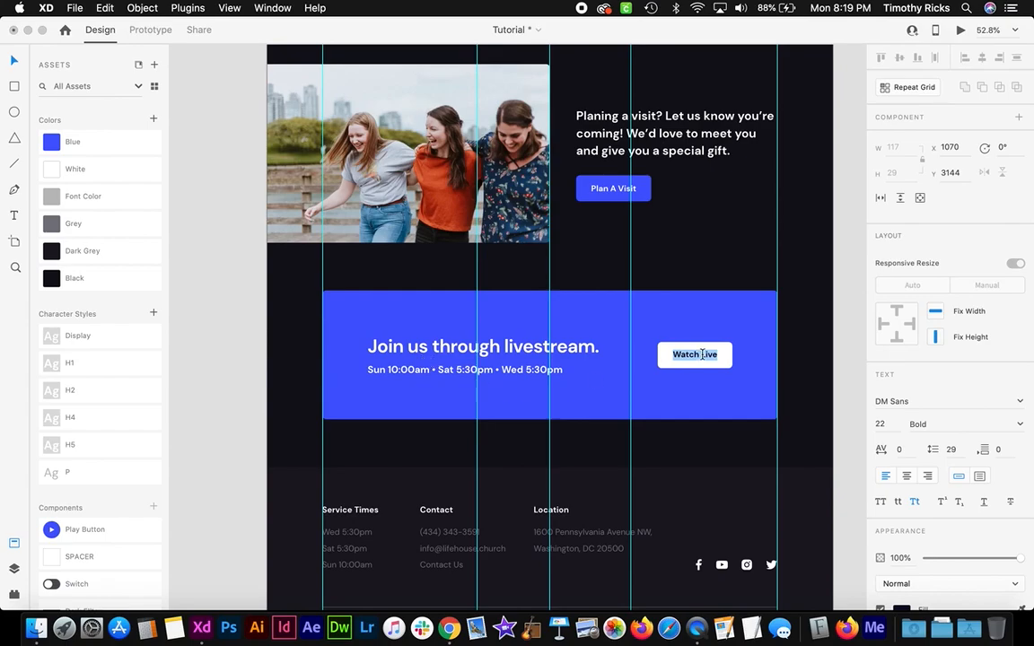
{"action": "key", "text": "ctrl+Left"}
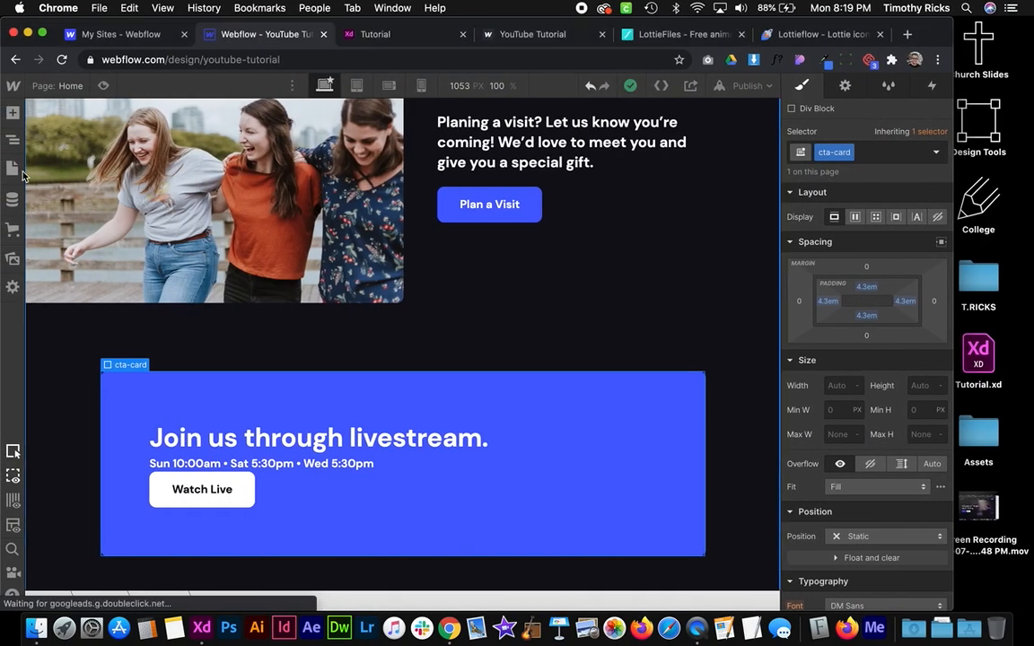
{"action": "left_click", "coordinate": [13, 115]}
{"action": "left_click_drag", "start_coordinate": [56, 379], "coordinate": [256, 432]}
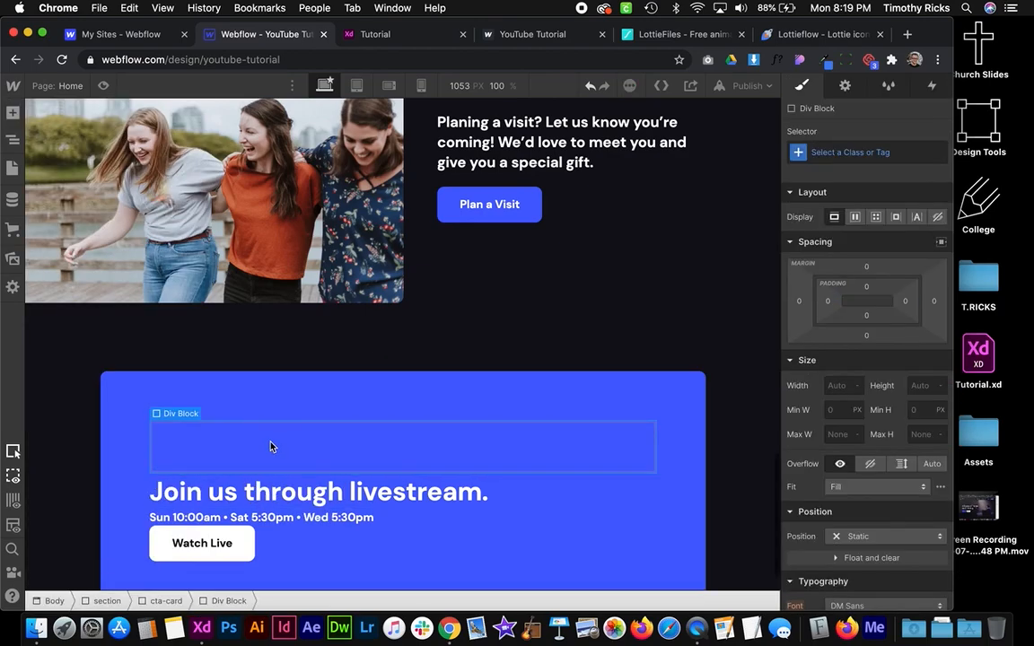
{"action": "left_click", "coordinate": [835, 151]}
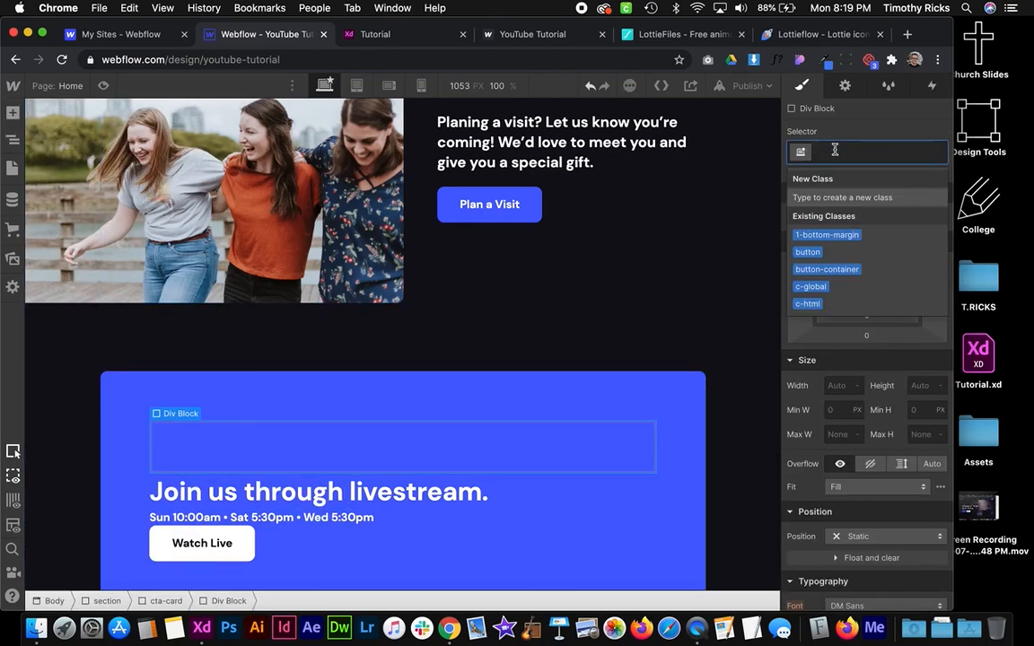
{"action": "type", "text": "cta_text"}
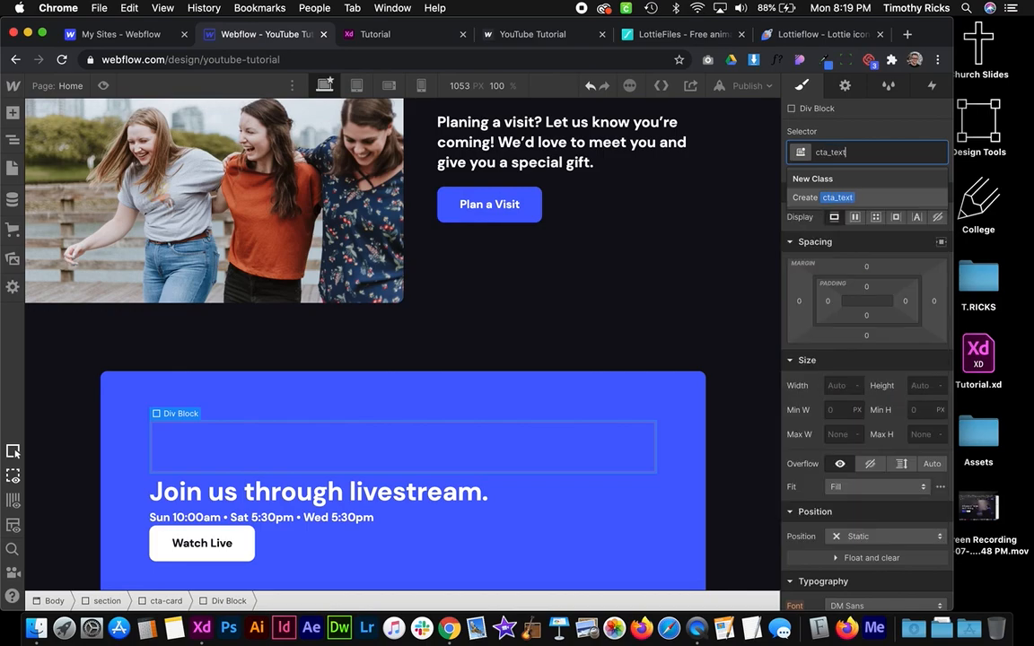
{"action": "key", "text": "Return"}
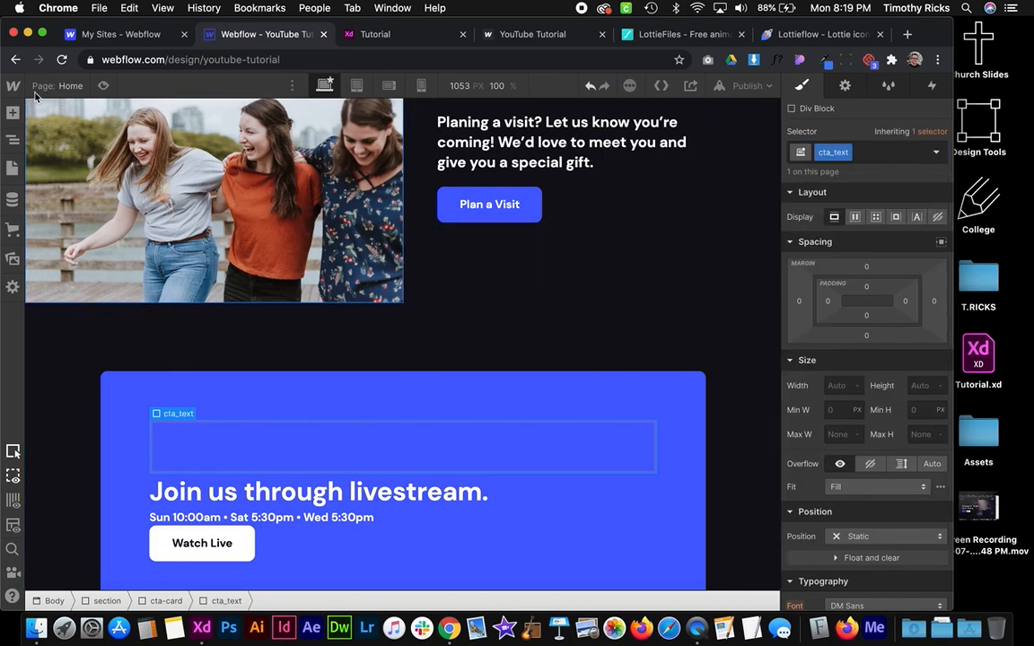
Move the H2 and H5 headings into the cta_text div block, keeping the button directly inside cta-card
{"action": "left_click", "coordinate": [12, 140]}
{"action": "left_click_drag", "start_coordinate": [99, 467], "coordinate": [134, 479]}
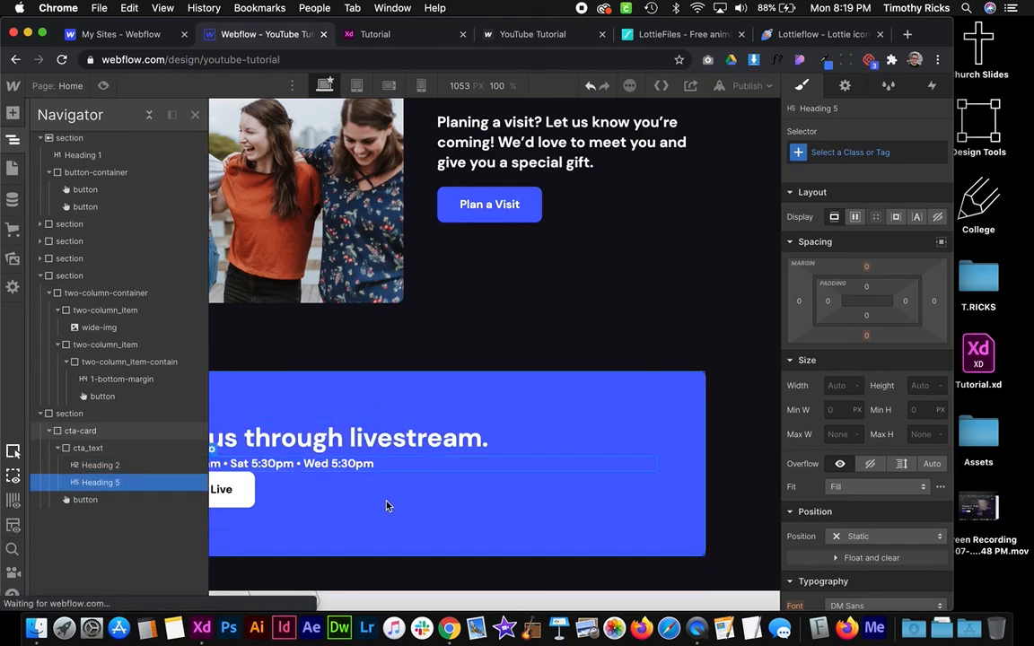
{"action": "left_click", "coordinate": [58, 448]}
{"action": "left_click", "coordinate": [83, 464]}
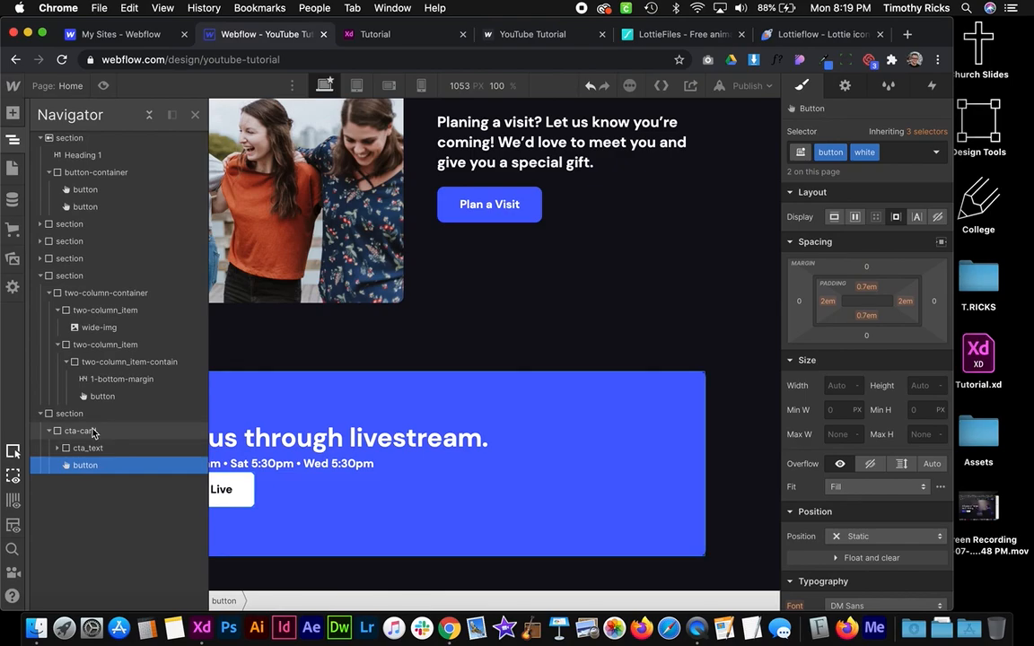
Make the cta-card a horizontal flex container with centered alignment and space-between justification
{"action": "left_click", "coordinate": [93, 432]}
{"action": "left_click", "coordinate": [13, 139]}
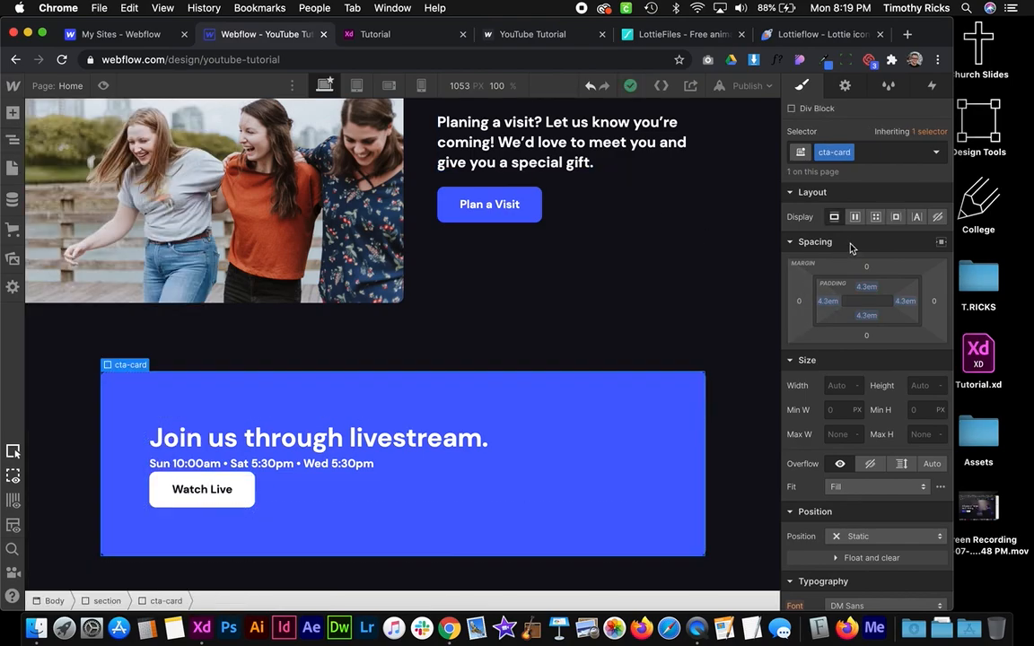
{"action": "left_click", "coordinate": [855, 216]}
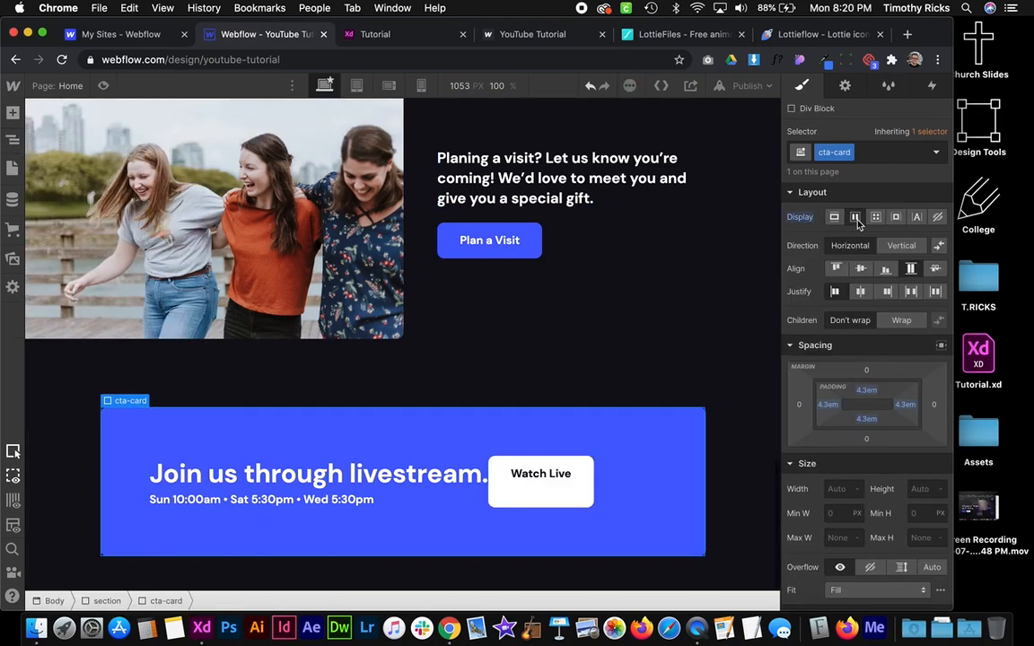
{"action": "left_click", "coordinate": [861, 270]}
{"action": "left_click", "coordinate": [836, 270]}
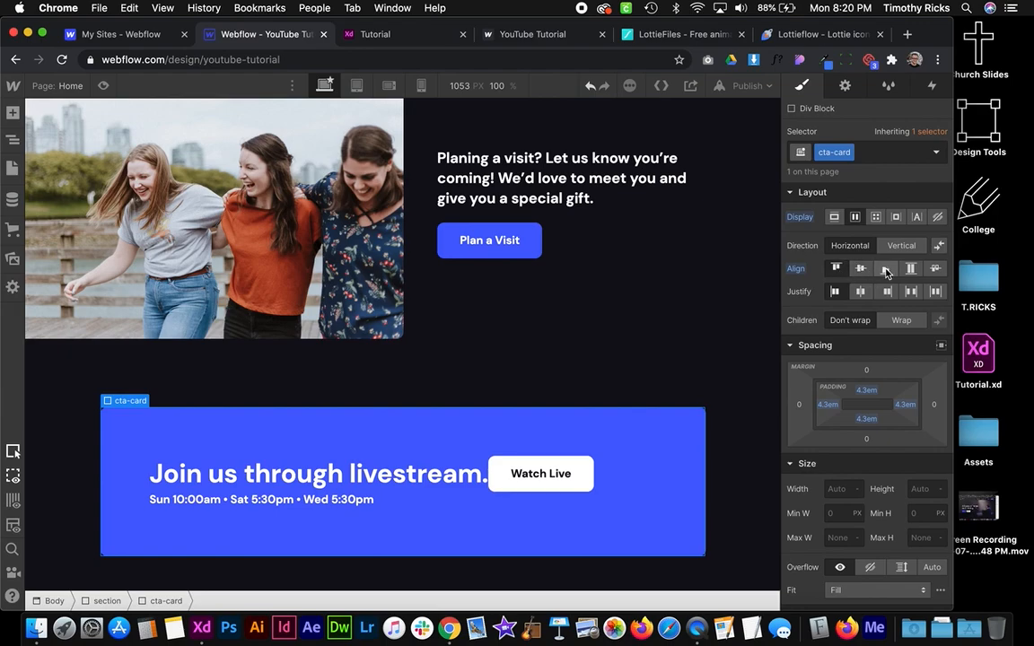
{"action": "left_click", "coordinate": [885, 270]}
{"action": "left_click", "coordinate": [864, 272]}
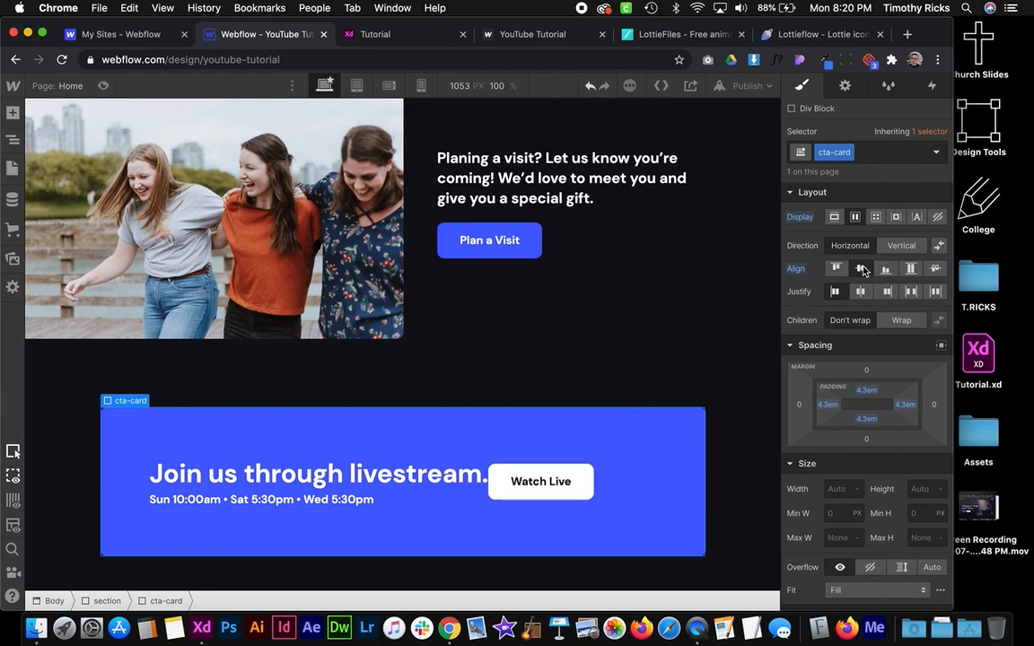
{"action": "left_click", "coordinate": [911, 293]}
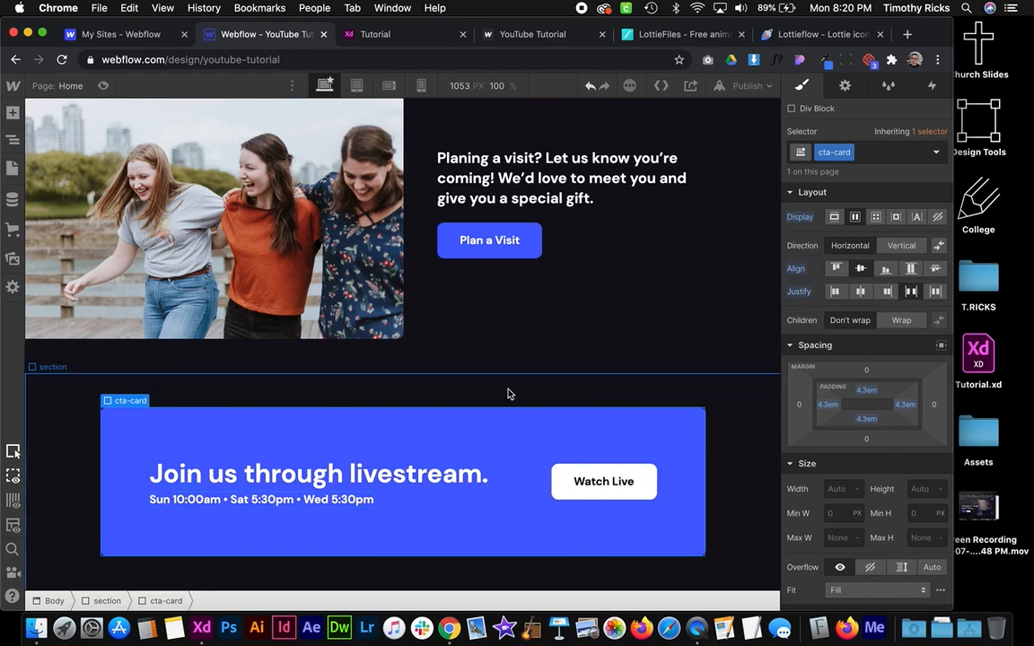
{"action": "left_click", "coordinate": [529, 320]}
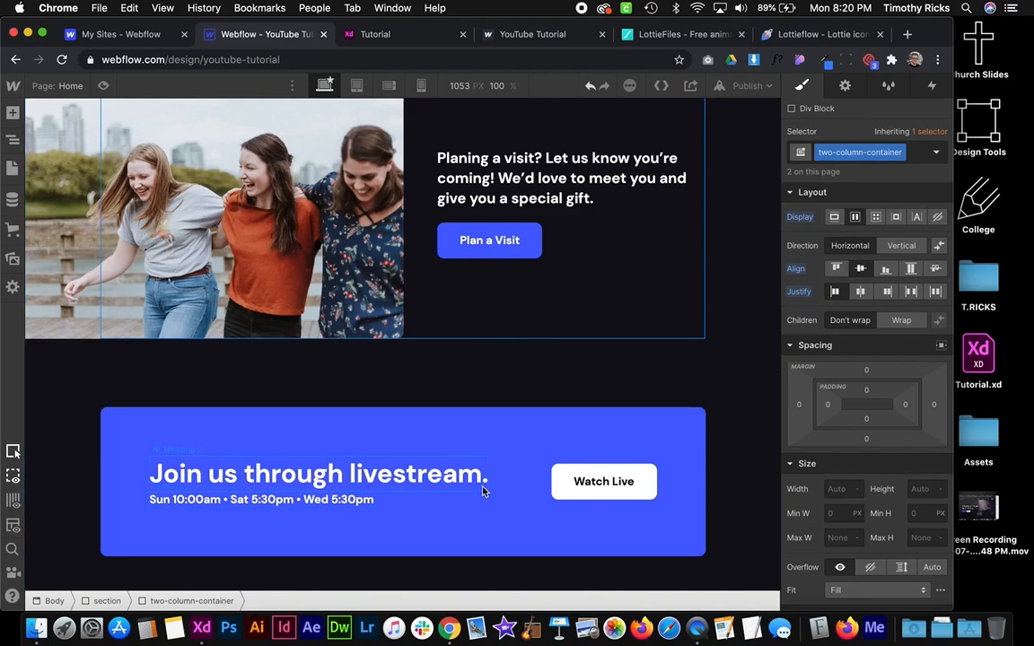
Paste a second copy of "Join us through livestream" into the card's H2 heading to test how longer text wraps
{"action": "double_click", "coordinate": [483, 491]}
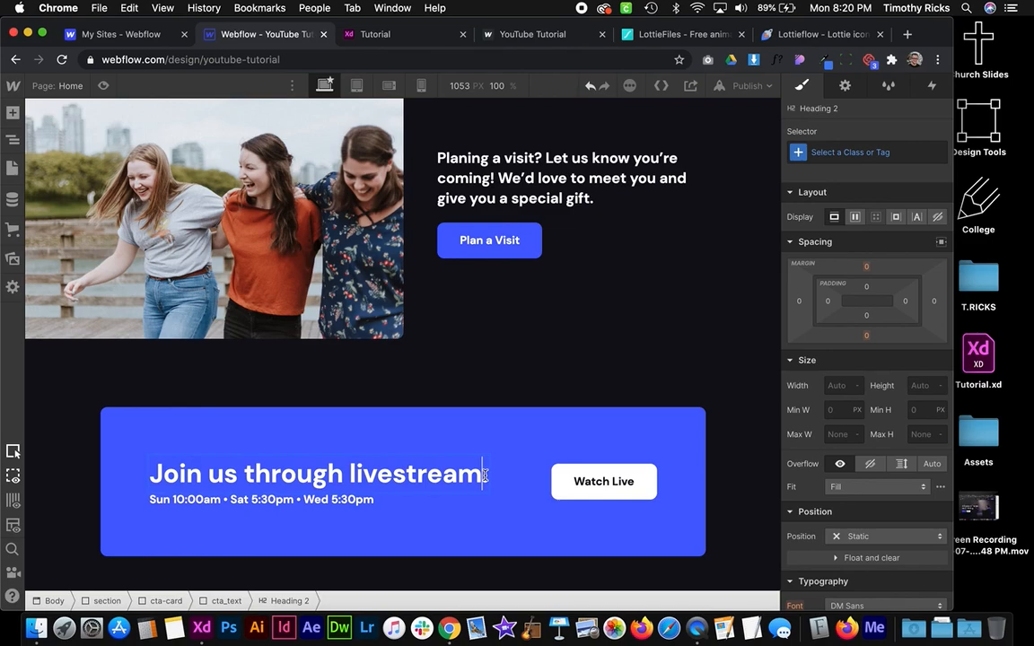
{"action": "left_click_drag", "start_coordinate": [485, 475], "coordinate": [94, 477]}
{"action": "key", "text": "super+c"}
{"action": "left_click", "coordinate": [485, 474]}
{"action": "key", "text": "super+v"}
{"action": "left_click", "coordinate": [599, 431]}
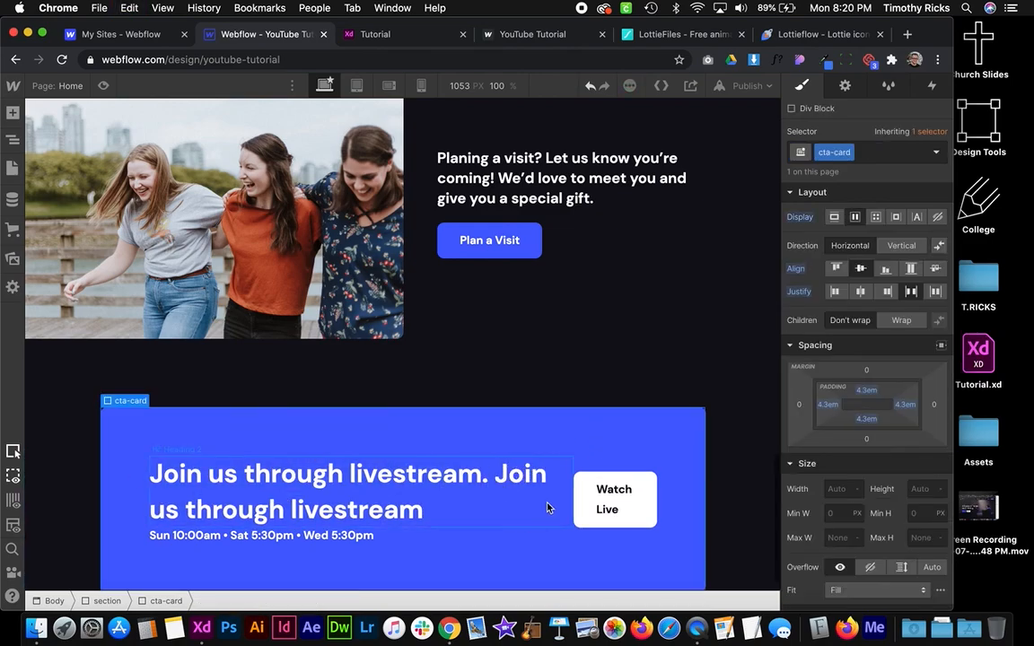
Set the text breaking of the base button class to No Wrap, using the Plan a Visit button
{"action": "left_click", "coordinate": [607, 491]}
{"action": "scroll", "coordinate": [808, 421], "scroll_direction": "down", "scroll_amount": 7}
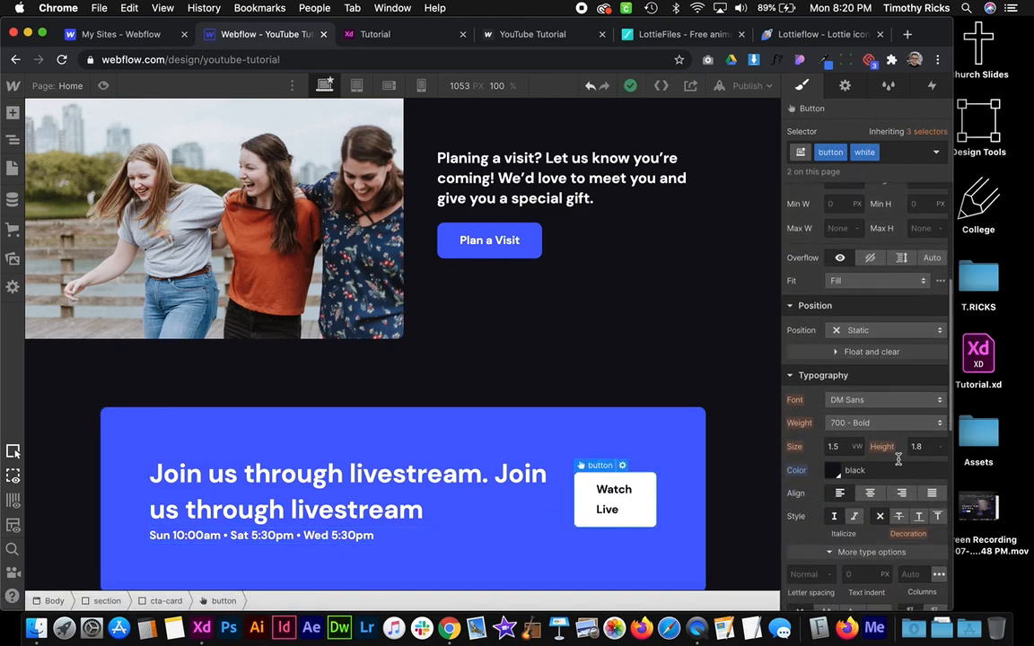
{"action": "left_click", "coordinate": [487, 240]}
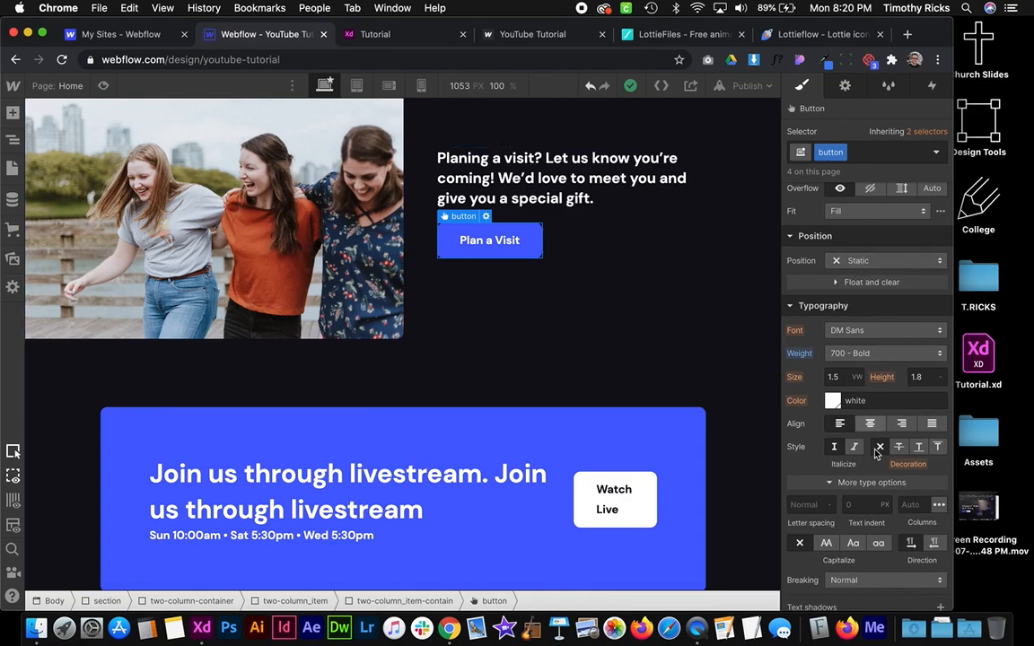
{"action": "scroll", "coordinate": [876, 462], "scroll_direction": "down", "scroll_amount": 1}
{"action": "left_click", "coordinate": [860, 535]}
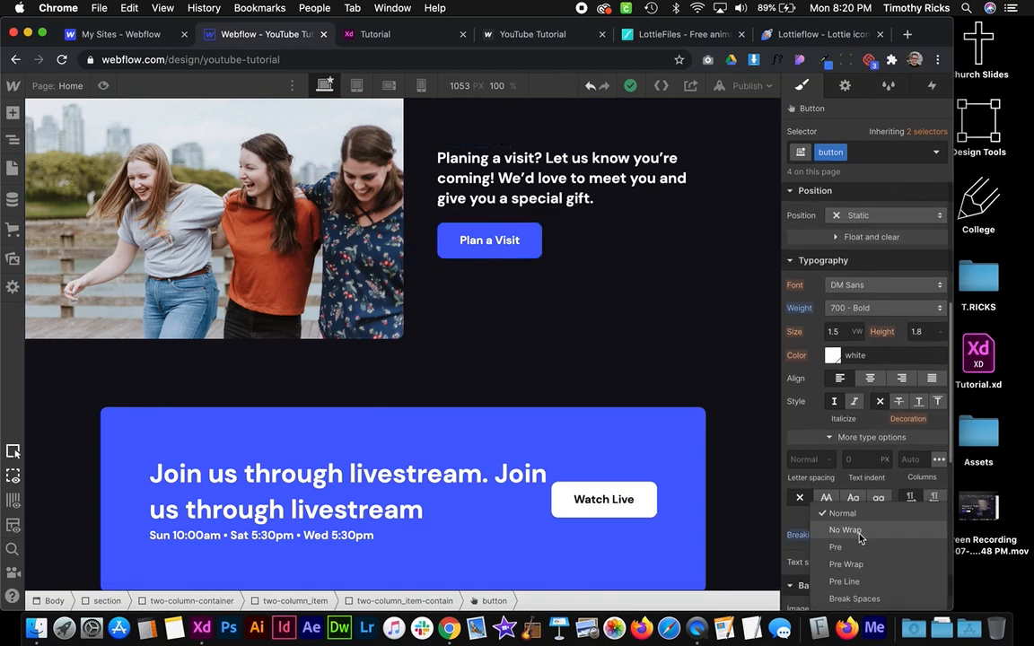
{"action": "left_click", "coordinate": [859, 531]}
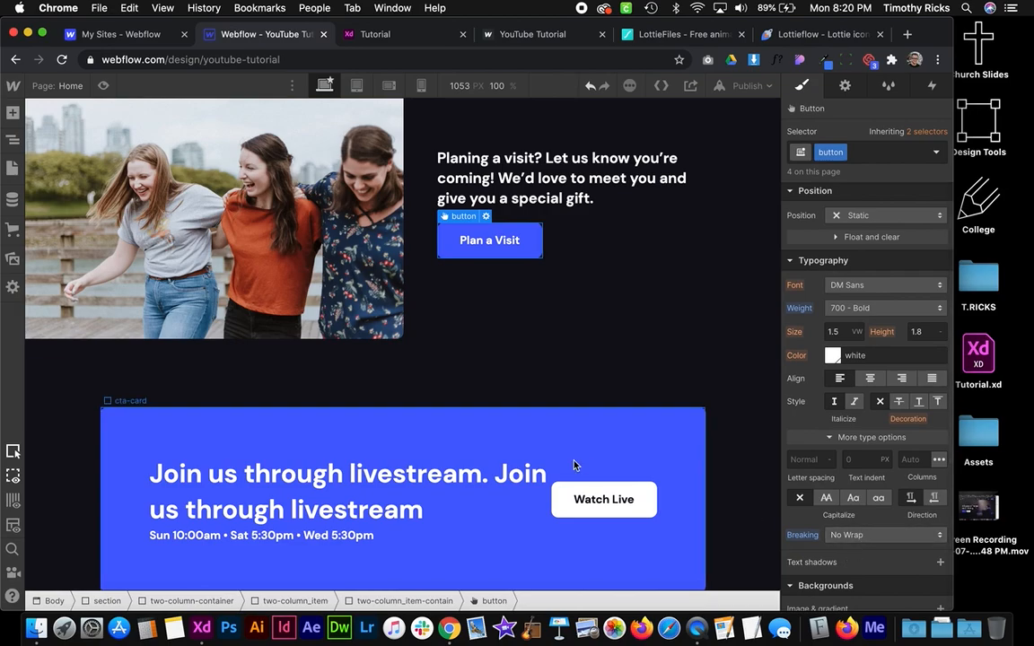
Give the cta_text div block inside the card a right padding of 2em
{"action": "left_click", "coordinate": [545, 499]}
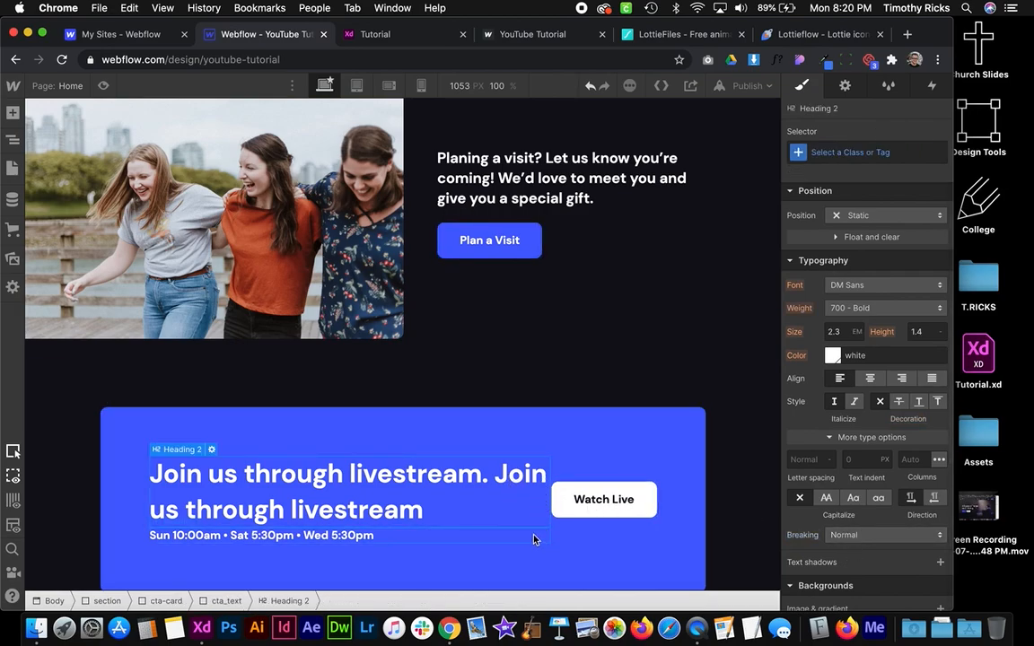
{"action": "left_click", "coordinate": [535, 538]}
{"action": "left_click", "coordinate": [226, 603]}
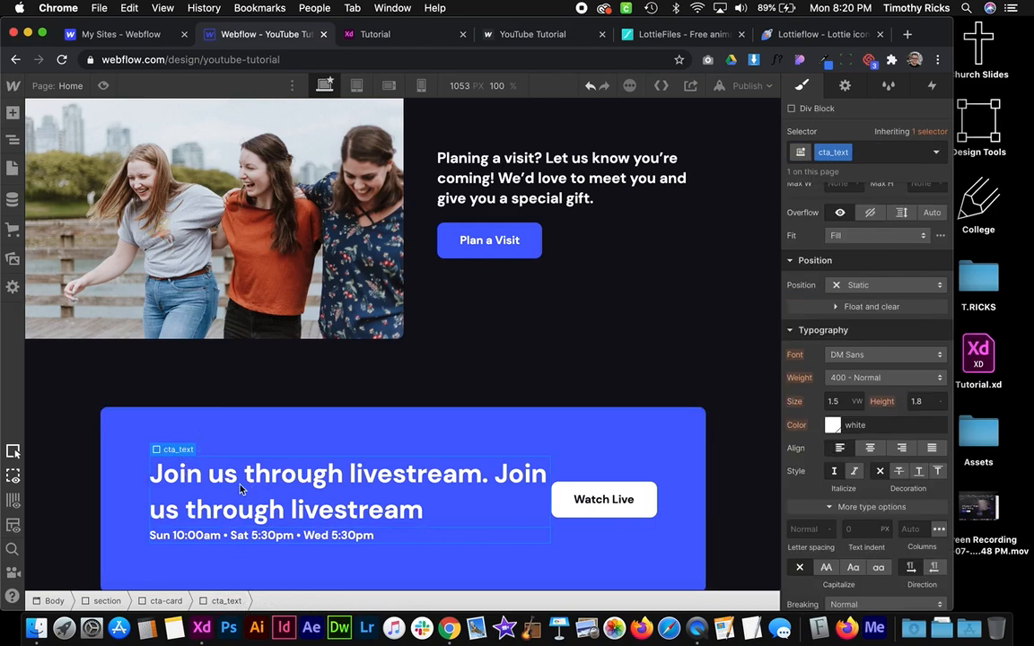
{"action": "scroll", "coordinate": [785, 292], "scroll_direction": "up", "scroll_amount": 5}
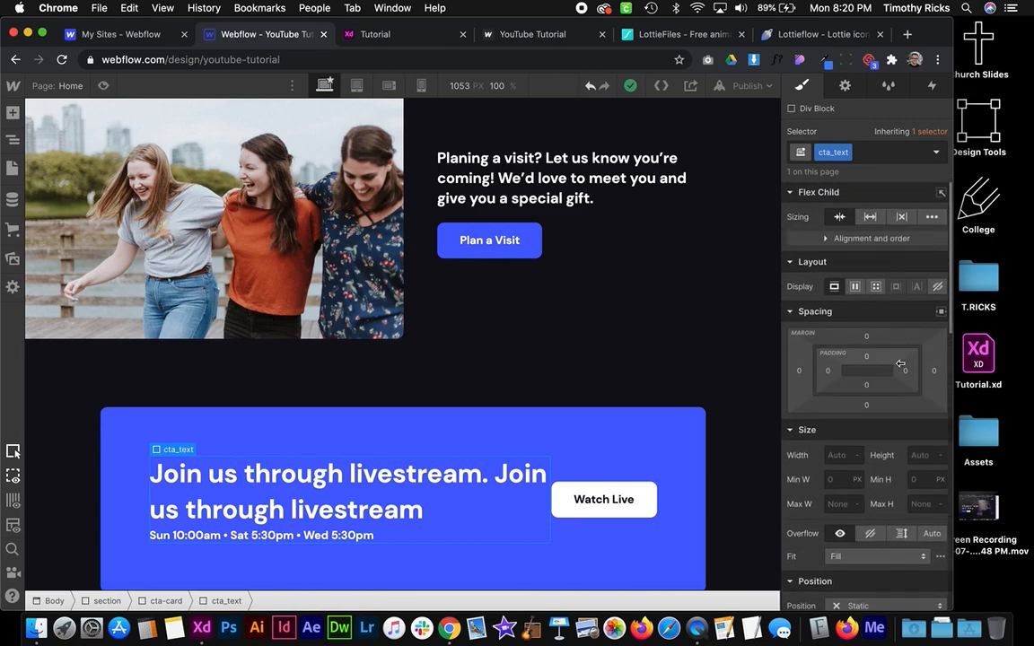
{"action": "left_click", "coordinate": [904, 370]}
{"action": "type", "text": "2e"}
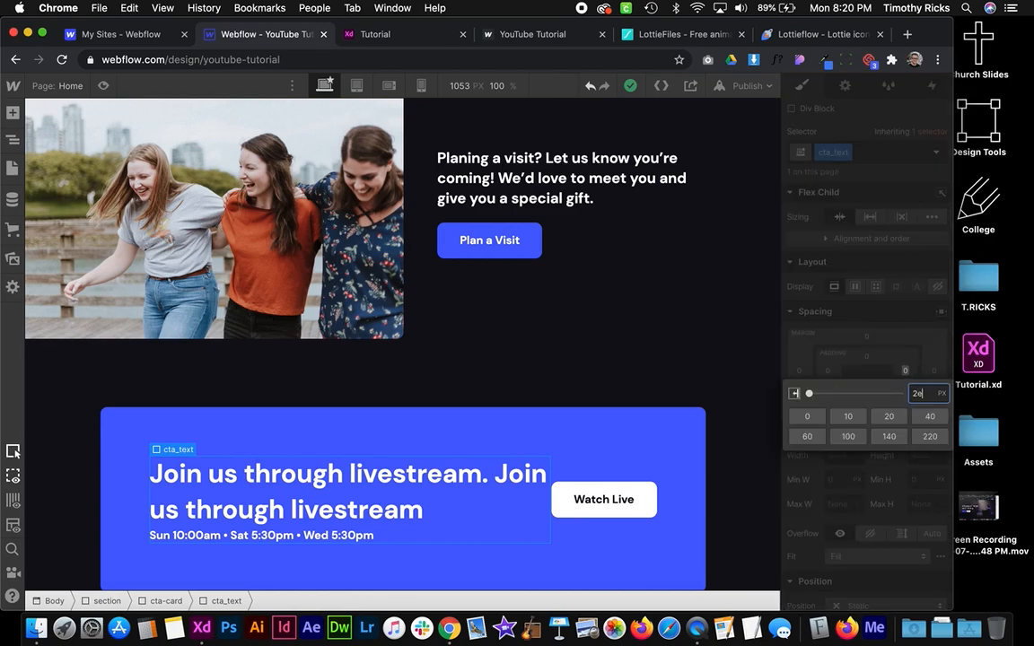
{"action": "type", "text": "m"}
{"action": "key", "text": "Return"}
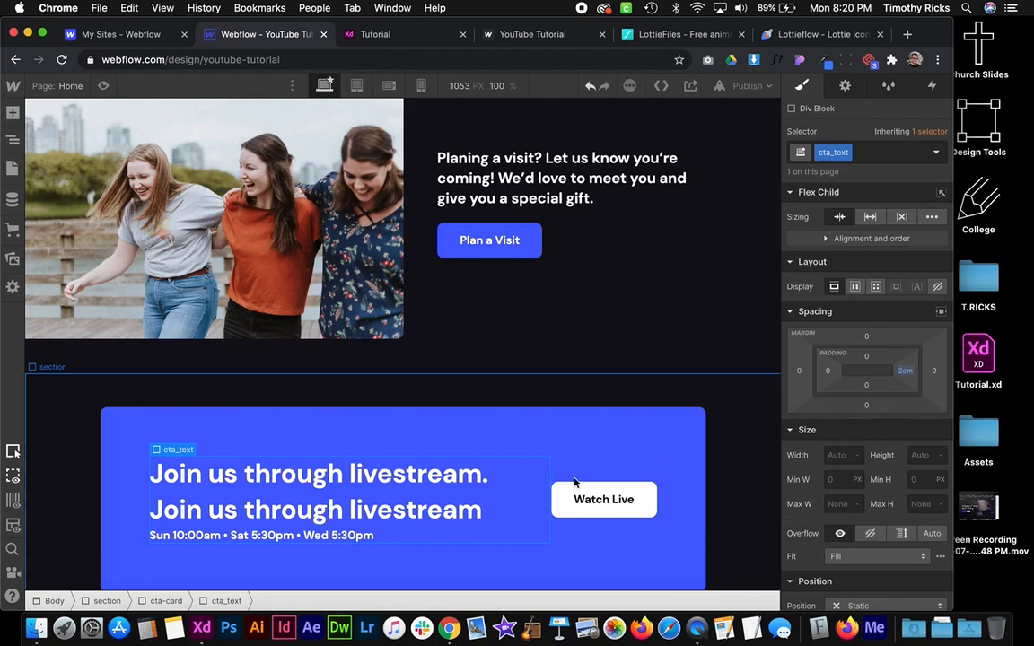
Remove the duplicated test text from the H2 so it reads "Join us through livestream."
{"action": "double_click", "coordinate": [492, 509]}
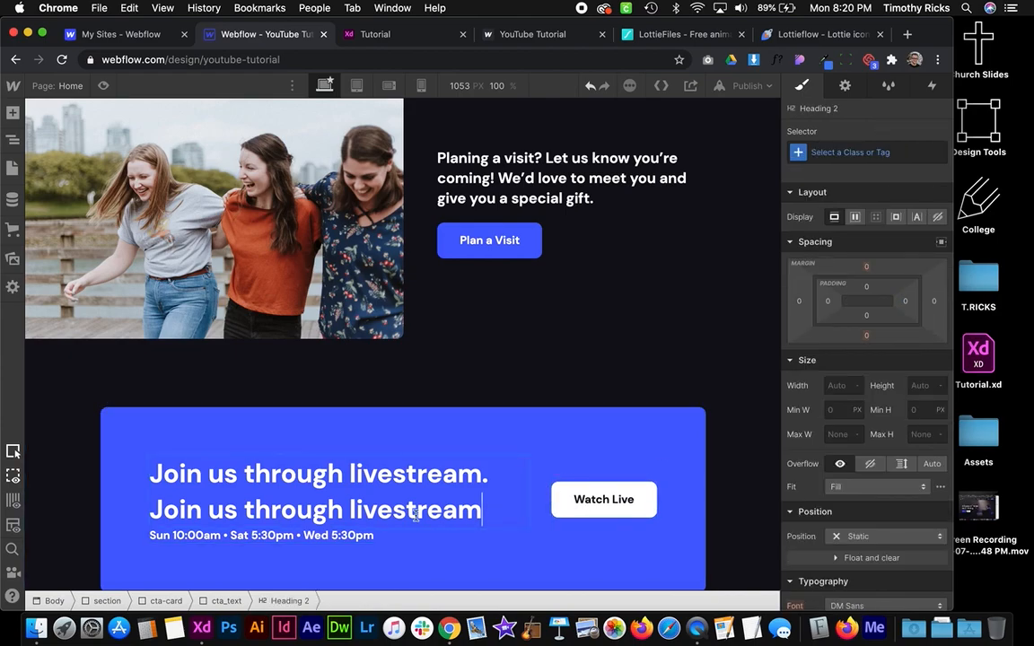
{"action": "left_click_drag", "start_coordinate": [489, 510], "coordinate": [150, 494]}
{"action": "key", "text": "BackSpace"}
{"action": "key", "text": "BackSpace"}
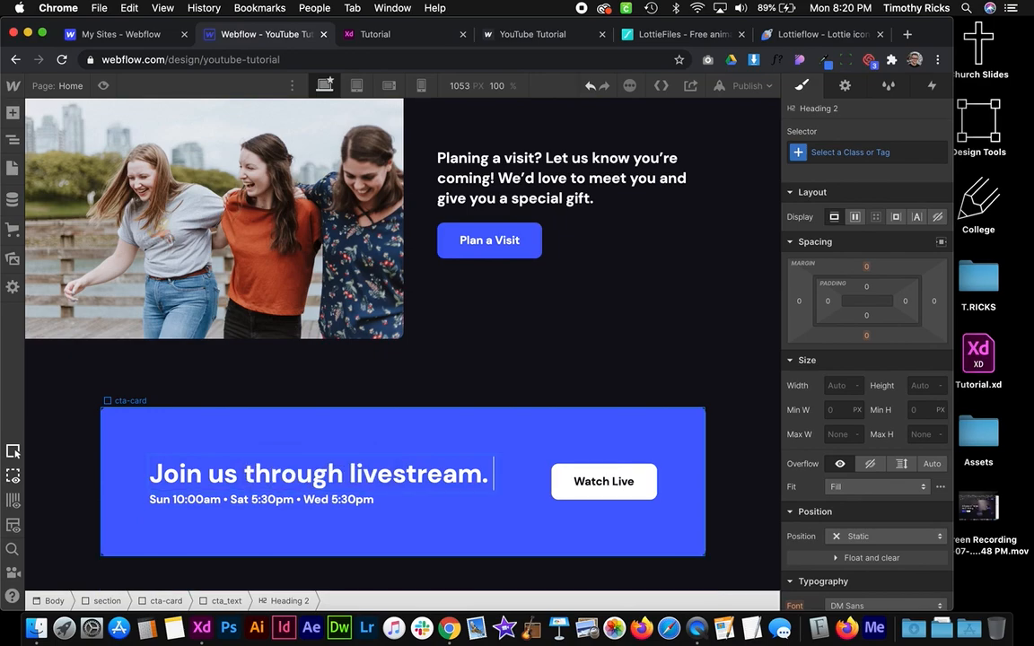
{"action": "left_click", "coordinate": [457, 524]}
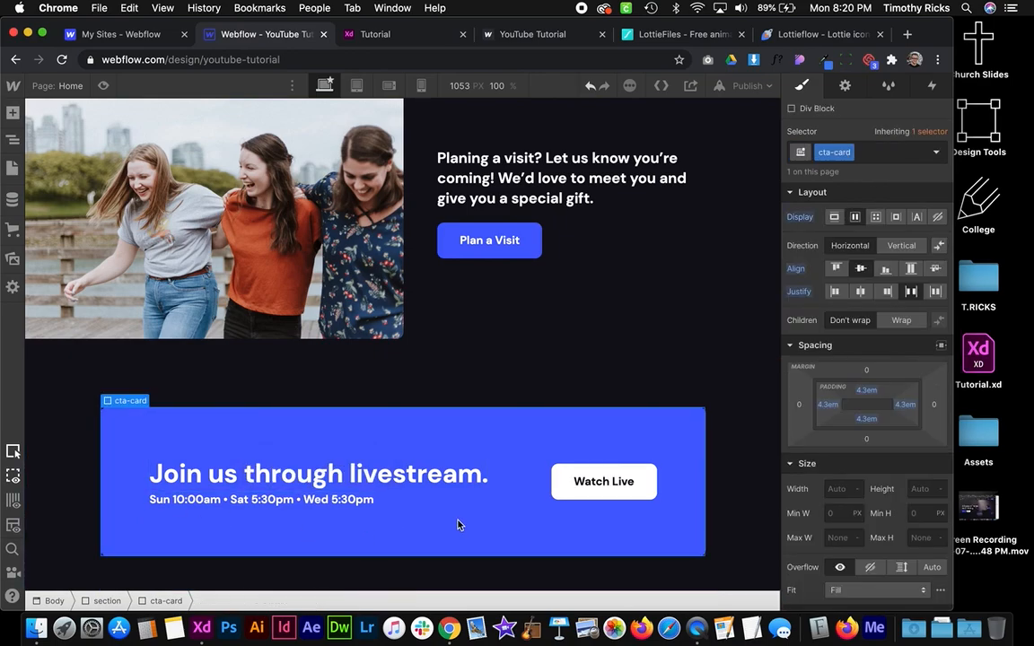
Compare the card's heading spacing with the Adobe XD design, then apply the existing 1-bottom-margin class to the H2 in Webflow
{"action": "key", "text": "super+Tab"}
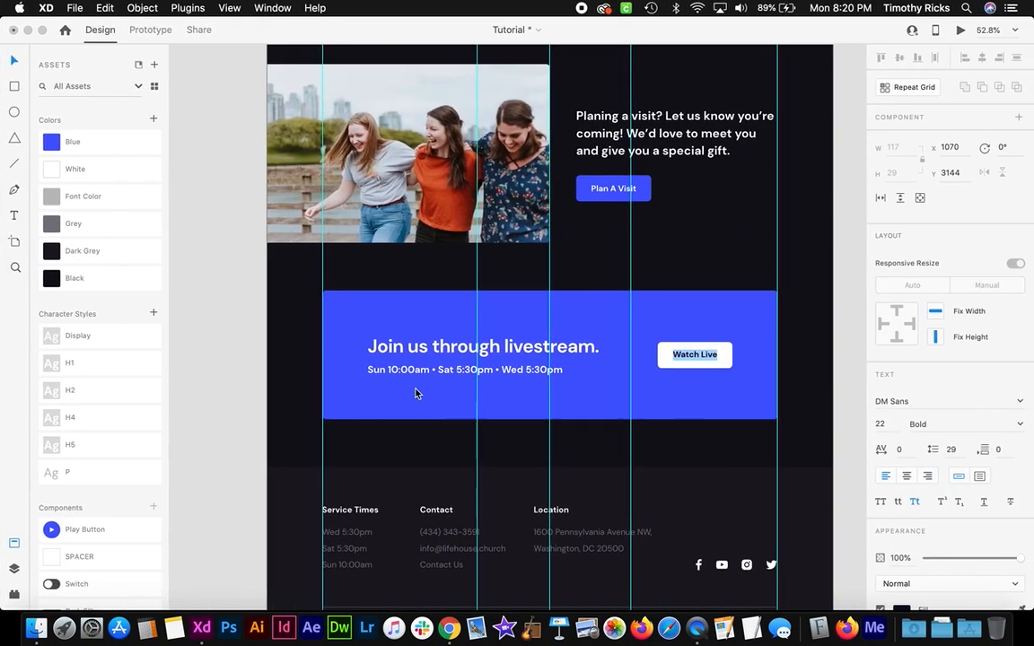
{"action": "scroll", "coordinate": [416, 393], "scroll_direction": "up", "scroll_amount": 5}
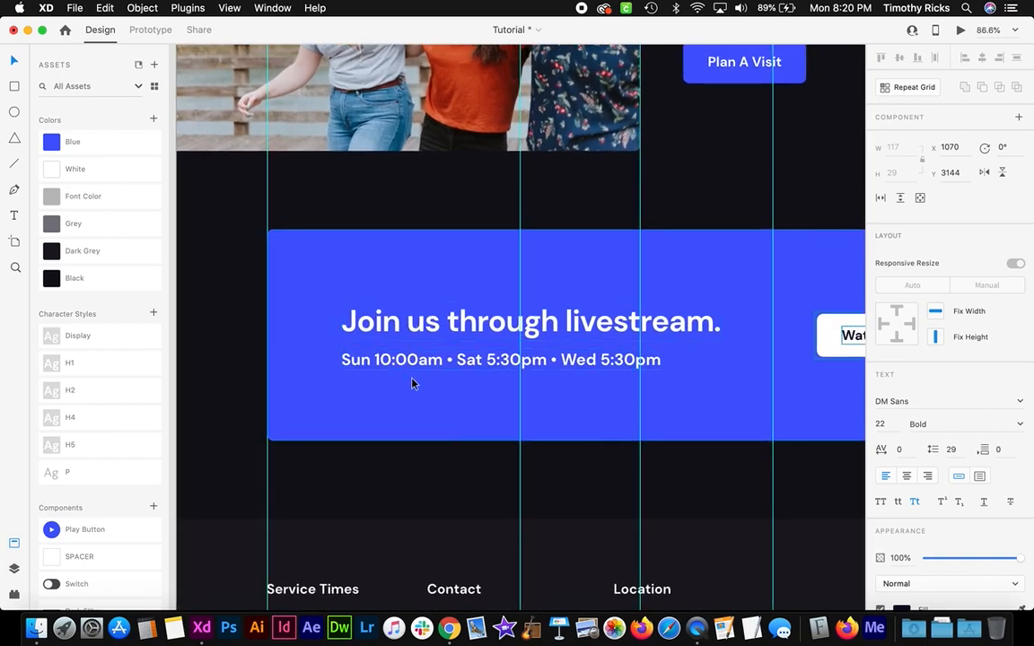
{"action": "key", "text": "super+Tab"}
{"action": "left_click", "coordinate": [269, 473]}
{"action": "left_click", "coordinate": [856, 150]}
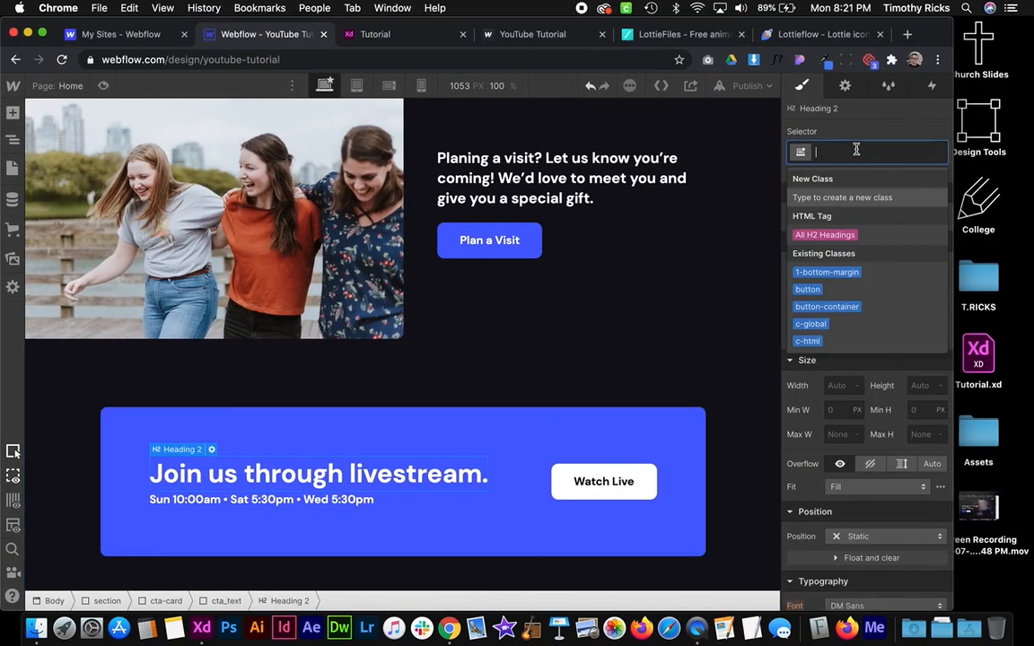
{"action": "left_click", "coordinate": [827, 271]}
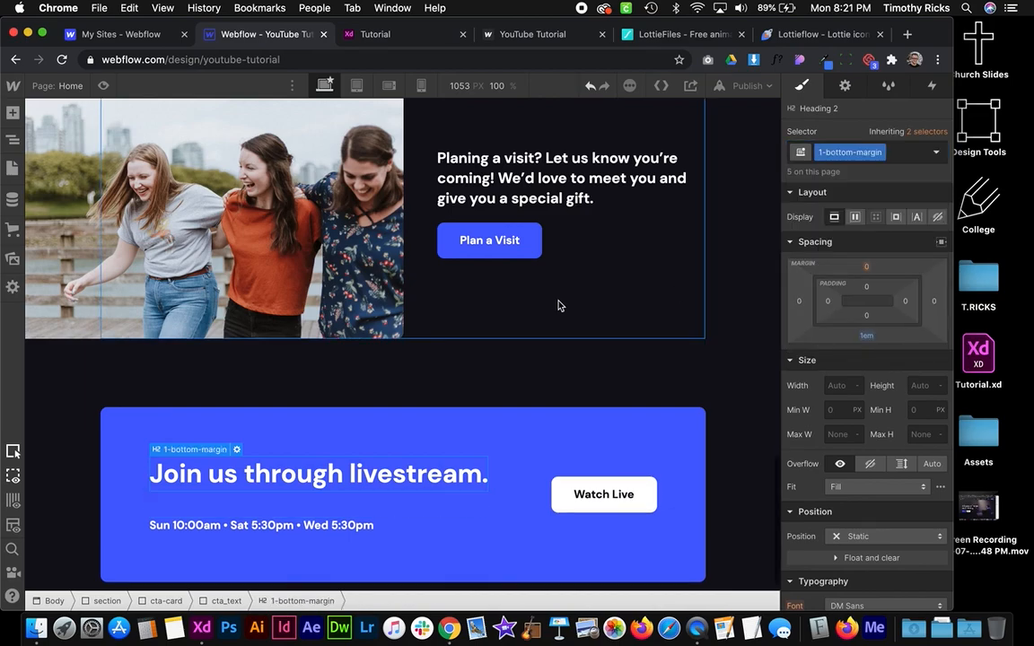
{"action": "left_click", "coordinate": [585, 388]}
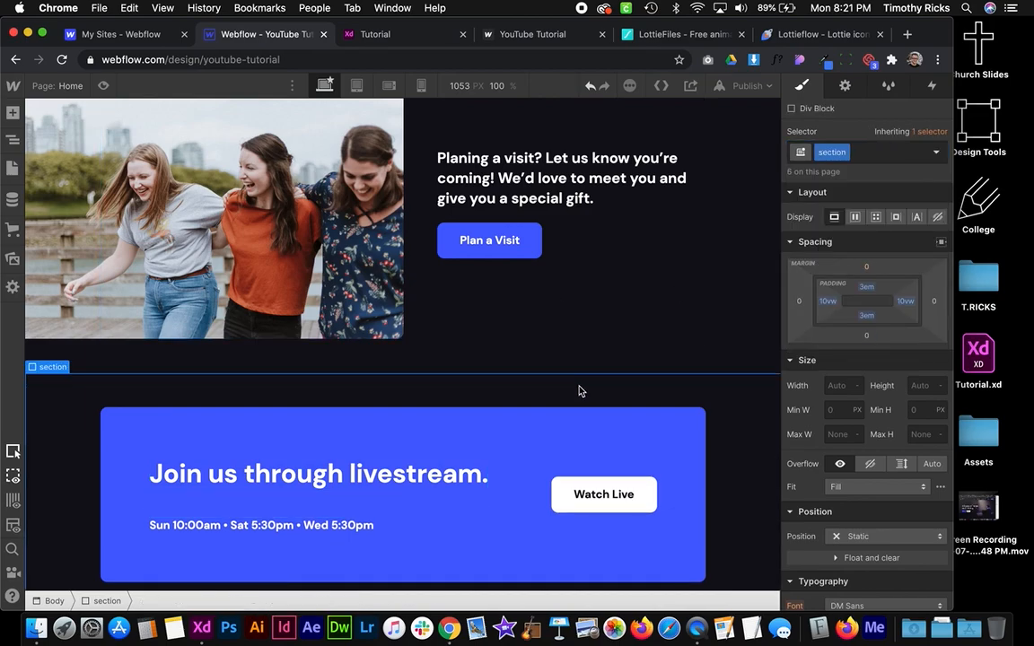
Duplicate the 1-bottom-margin class on the livestream H2 and name the copy 0.2-bottom-margin
{"action": "left_click", "coordinate": [436, 474]}
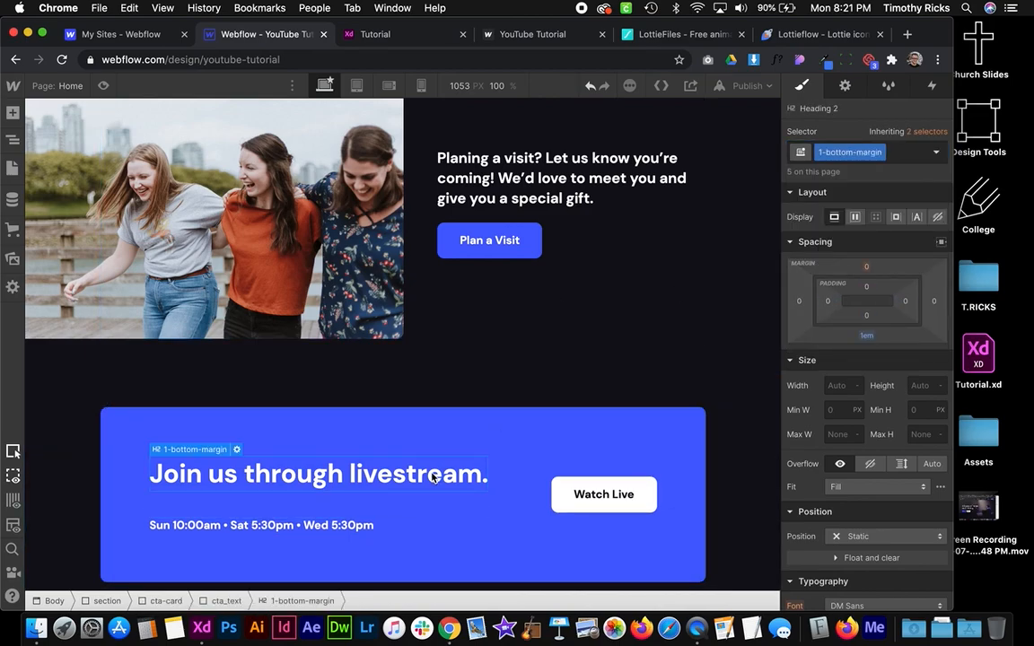
{"action": "left_click", "coordinate": [875, 153]}
{"action": "left_click", "coordinate": [849, 187]}
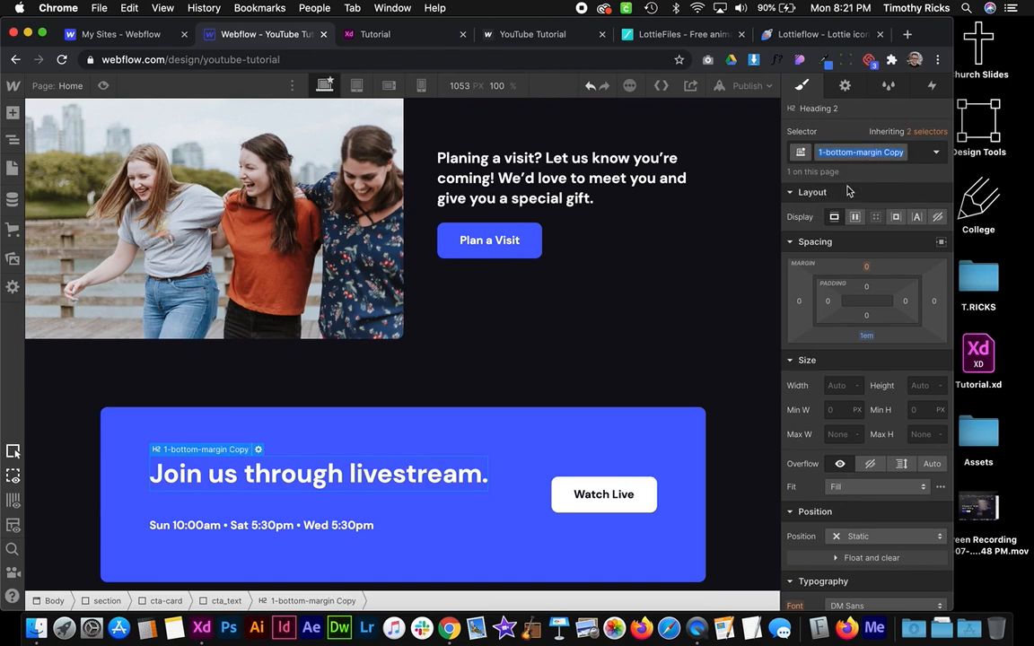
{"action": "left_click", "coordinate": [819, 152]}
{"action": "key", "text": "BackSpace"}
{"action": "type", "text": "0.2"}
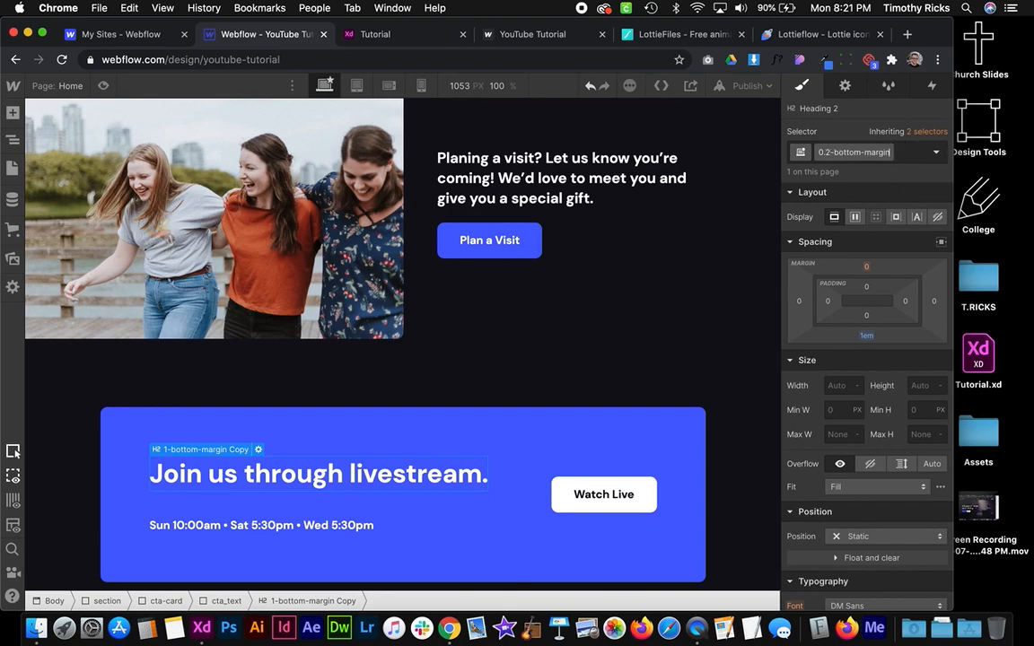
{"action": "key", "text": "Return"}
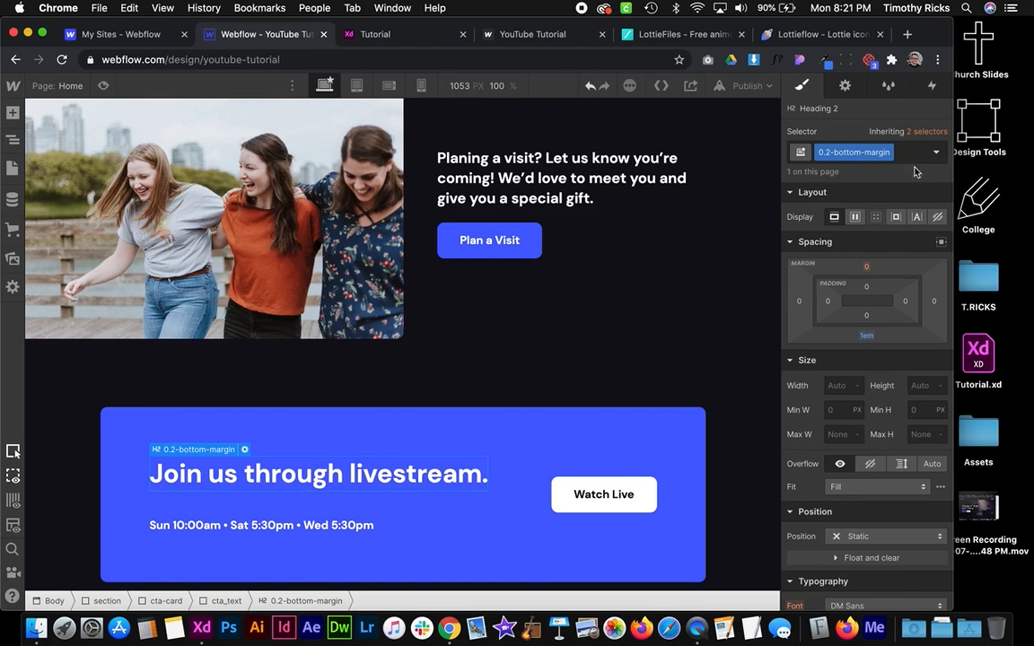
Set the bottom margin of the 0.2-bottom-margin class to 0.2em
{"action": "left_click", "coordinate": [866, 336]}
{"action": "type", "text": "0."}
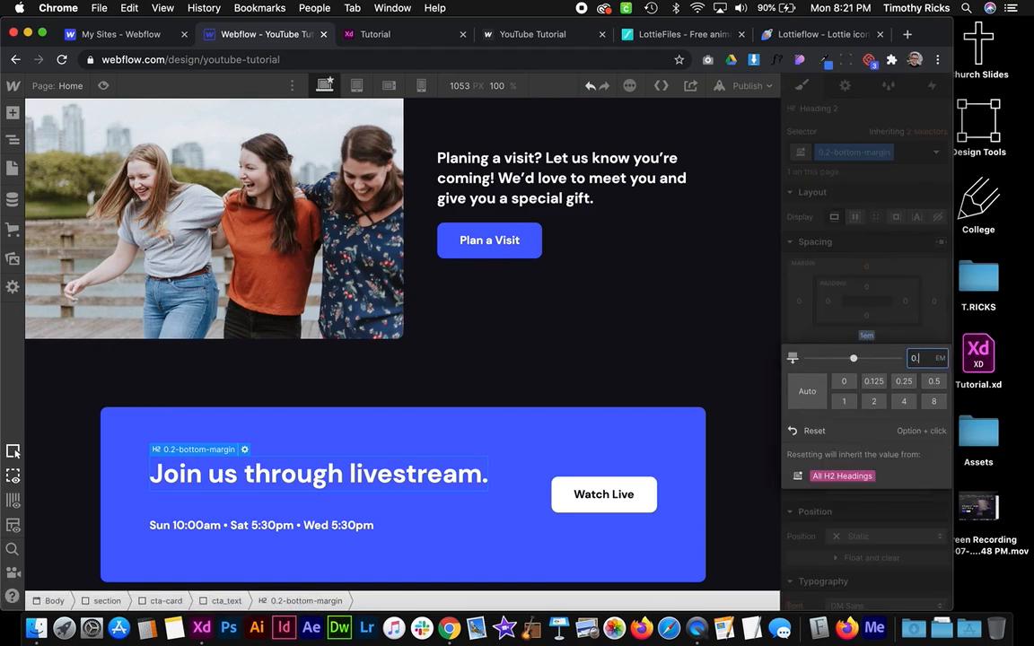
{"action": "type", "text": "2"}
{"action": "key", "text": "Return"}
{"action": "left_click", "coordinate": [540, 331]}
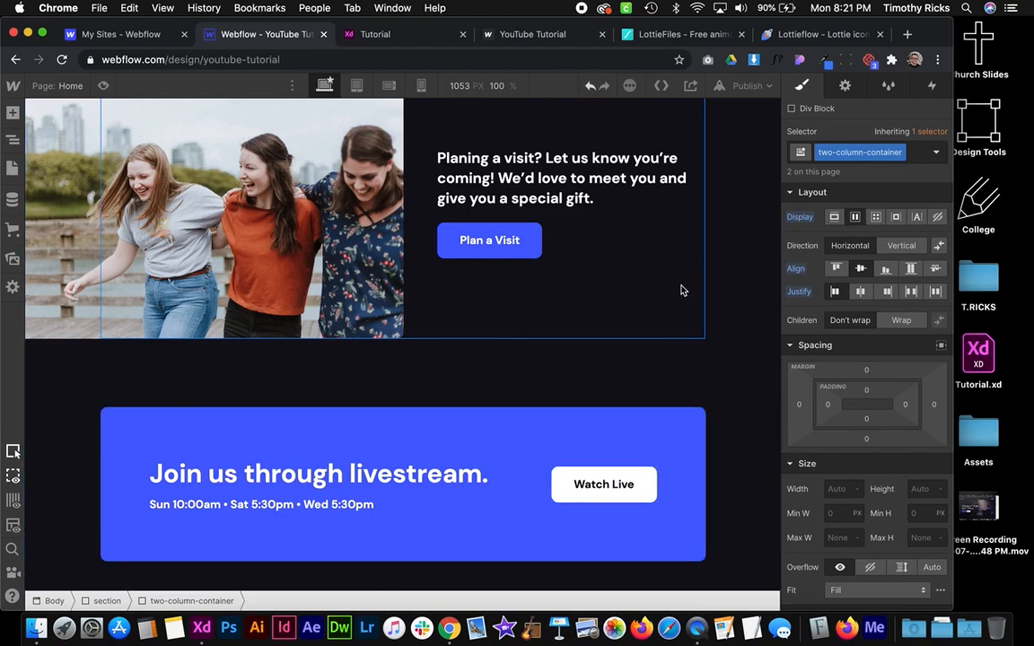
Increase the cta-card's padding to 4.9em on the left and right and 5em on the top and bottom
{"action": "left_click", "coordinate": [604, 446]}
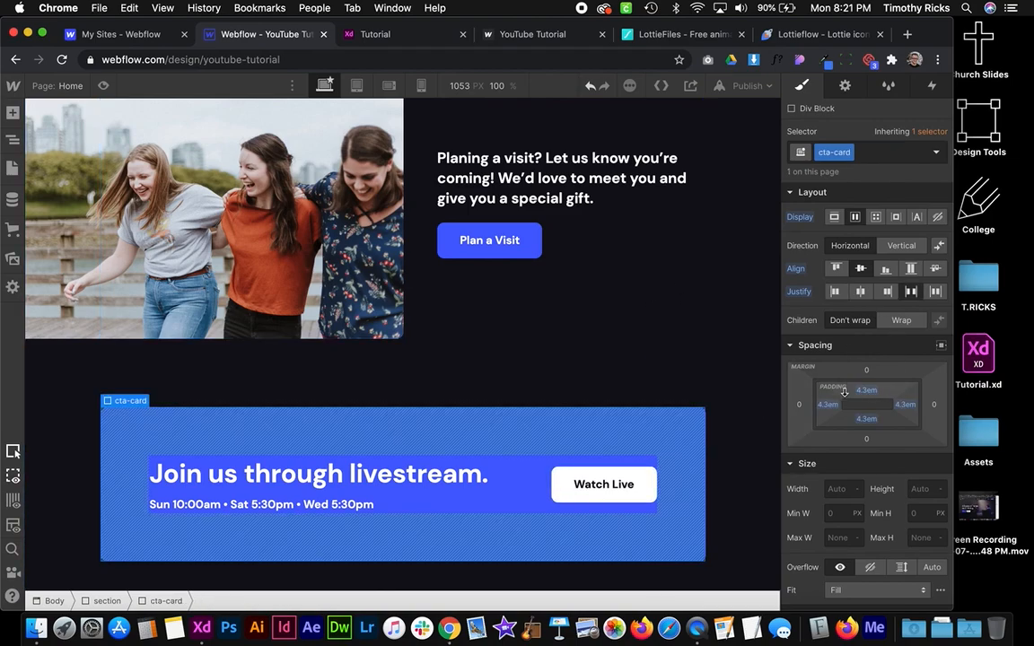
{"action": "left_click_drag", "start_coordinate": [834, 405], "coordinate": [838, 398]}
{"action": "left_click_drag", "start_coordinate": [864, 398], "coordinate": [862, 403]}
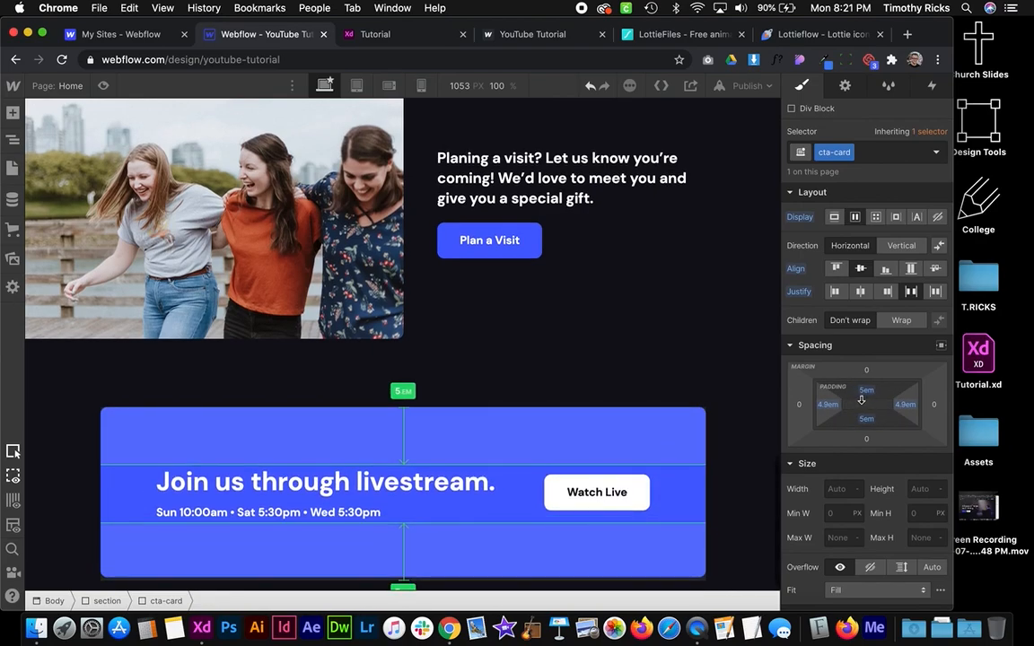
{"action": "left_click", "coordinate": [588, 308]}
Examine the footer below the livestream card in the Adobe XD design, then return to Webflow
{"action": "scroll", "coordinate": [588, 309], "scroll_direction": "down", "scroll_amount": 1}
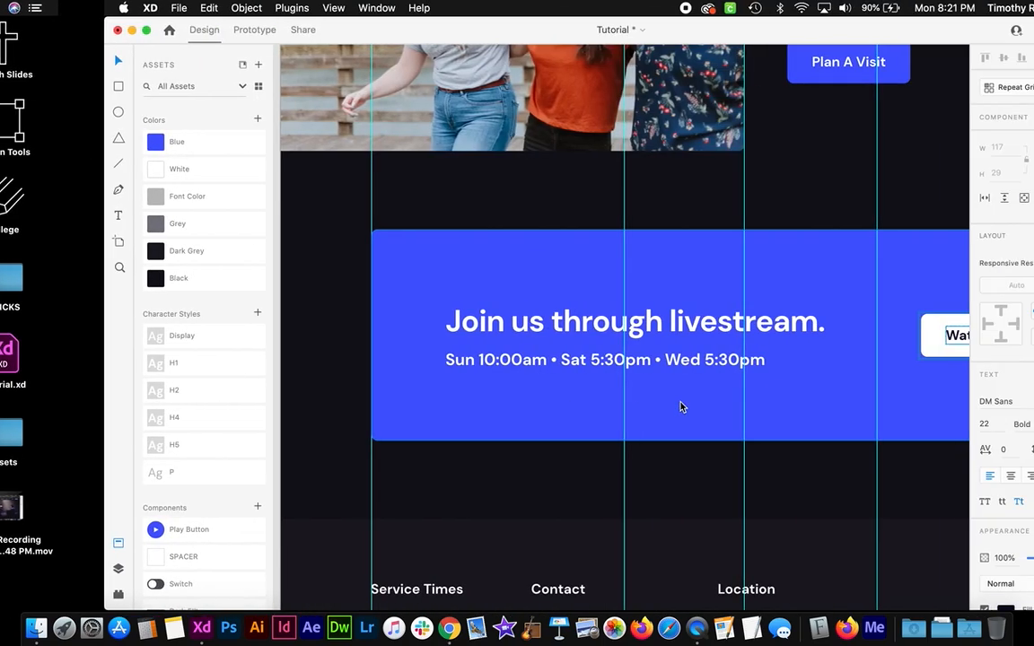
{"action": "scroll", "coordinate": [662, 406], "scroll_direction": "left", "scroll_amount": 4}
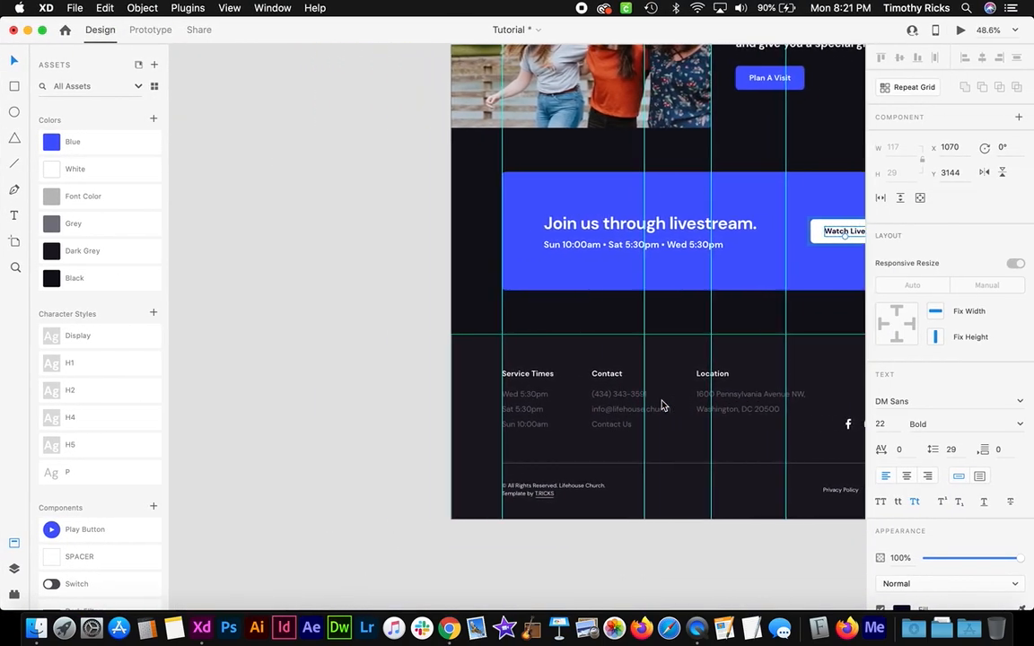
{"action": "scroll", "coordinate": [662, 406], "scroll_direction": "right", "scroll_amount": 5}
{"action": "scroll", "coordinate": [662, 406], "scroll_direction": "down", "scroll_amount": 1}
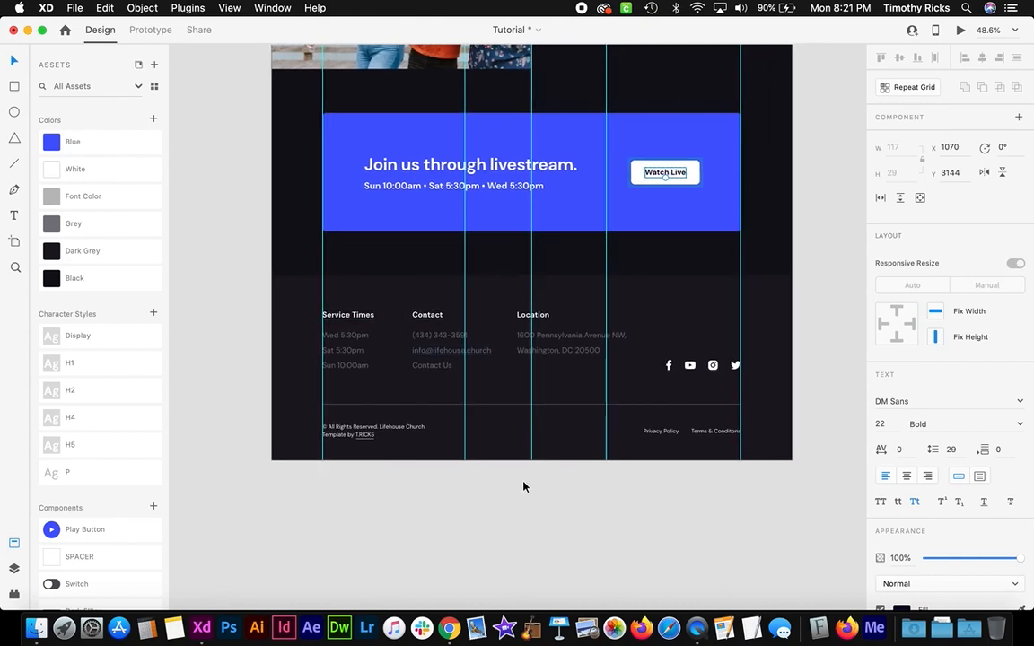
{"action": "key", "text": "super+Tab"}
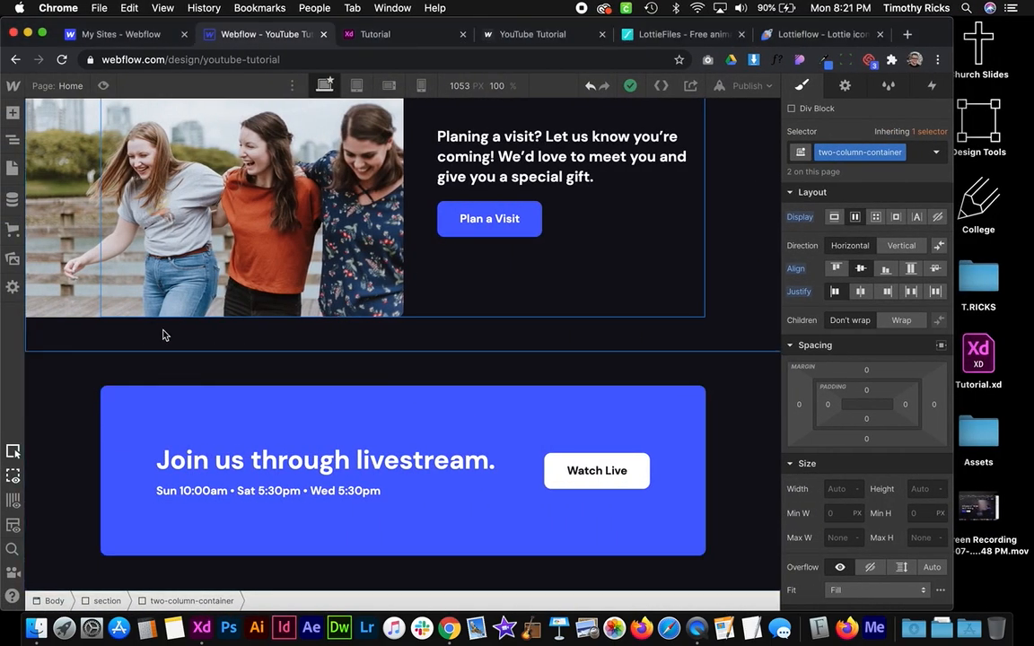
Duplicate the livestream section and delete the cta-card from the lower copy to leave an empty section
{"action": "left_click", "coordinate": [80, 374]}
{"action": "right_click", "coordinate": [72, 373]}
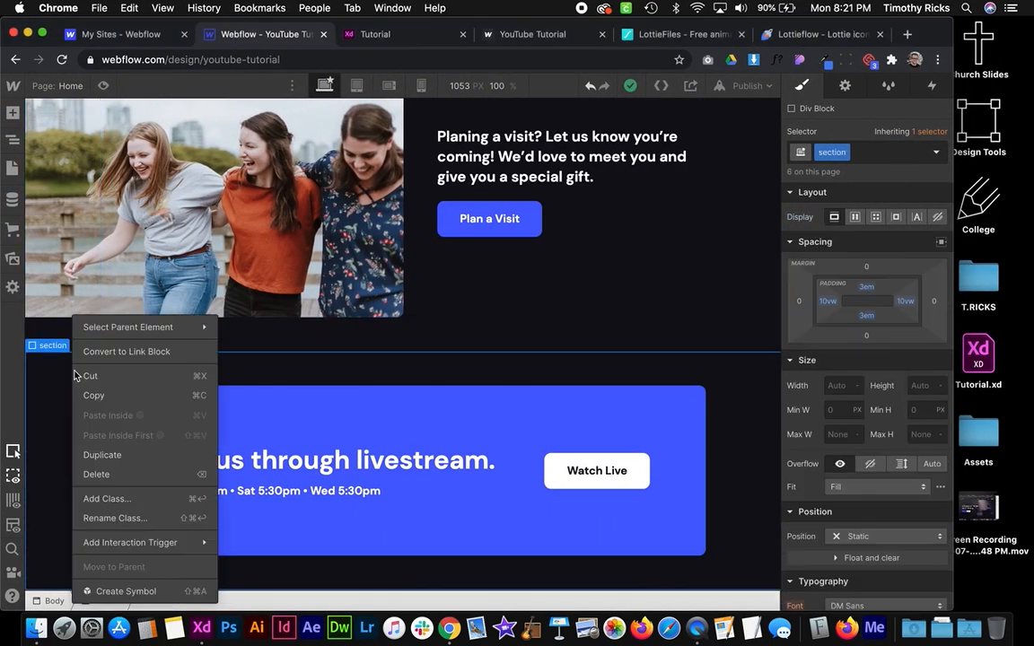
{"action": "left_click", "coordinate": [134, 456]}
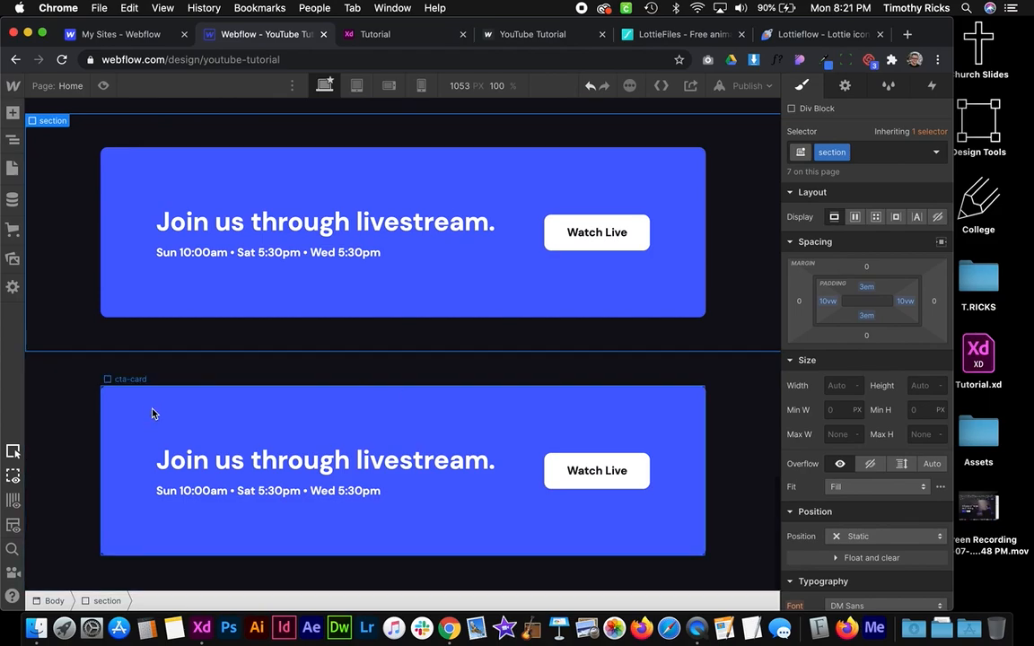
{"action": "left_click", "coordinate": [155, 409]}
{"action": "key", "text": "Delete"}
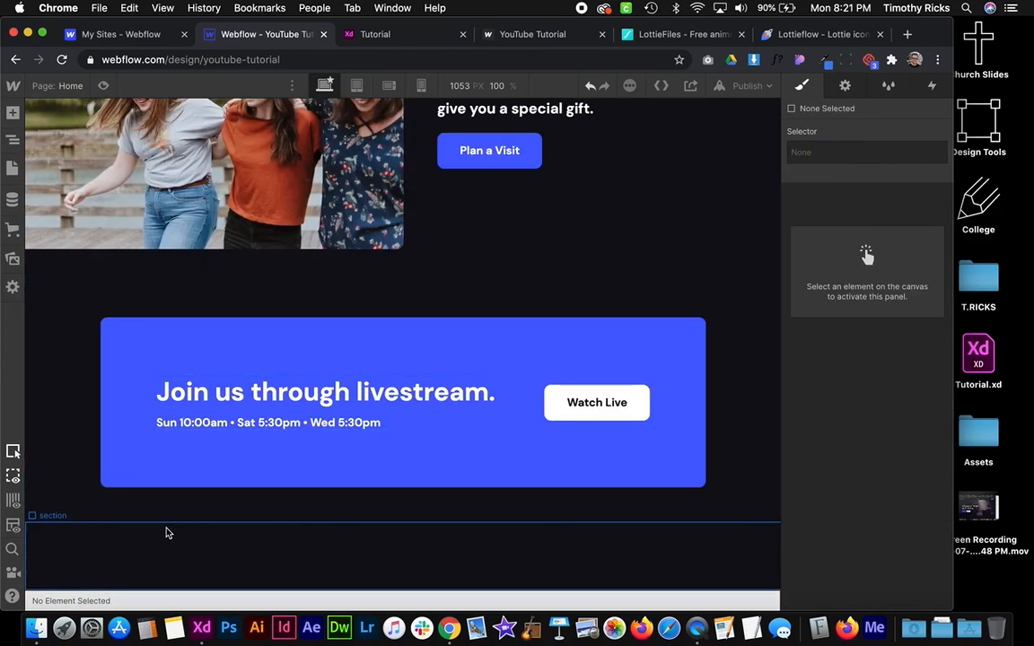
Add a combo class named footer to the empty section at the end of the page
{"action": "left_click", "coordinate": [166, 530]}
{"action": "left_click", "coordinate": [876, 156]}
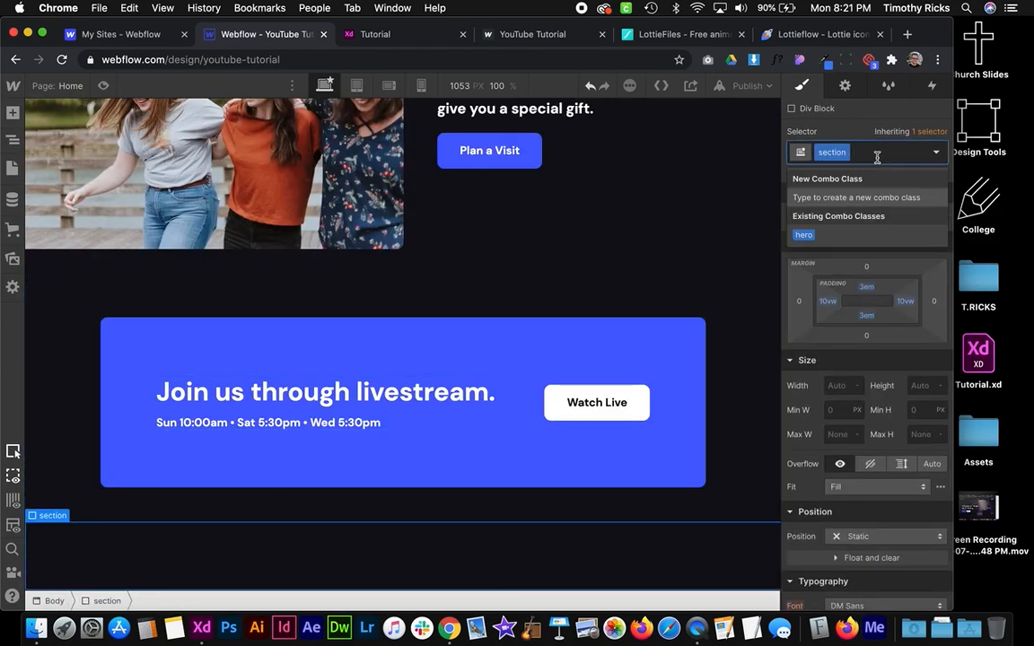
{"action": "type", "text": "footer"}
{"action": "key", "text": "Return"}
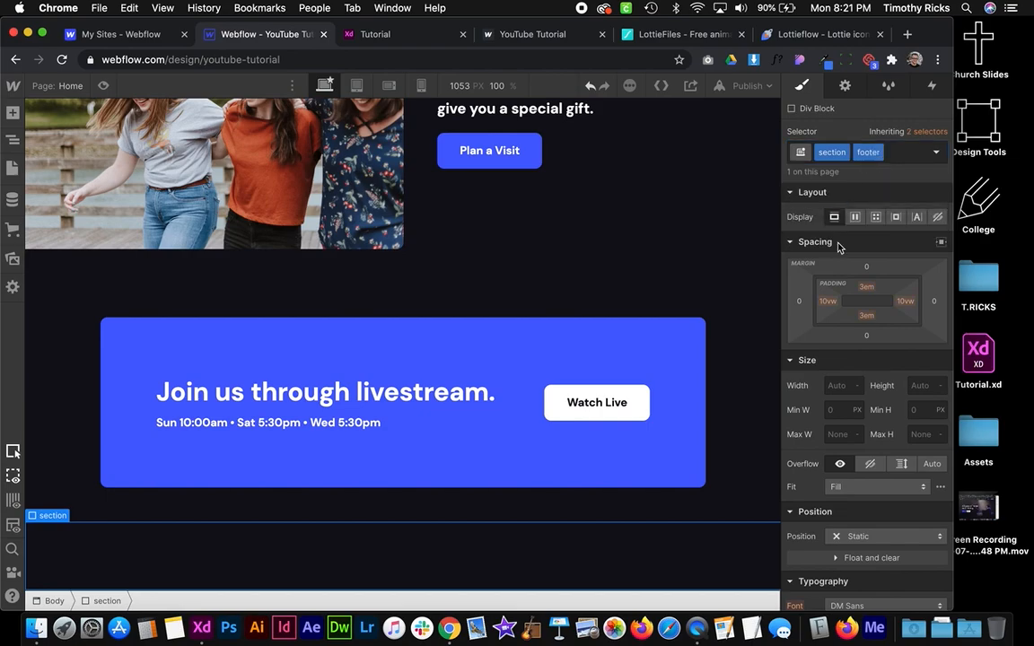
Set the footer section's background color to the Dark Grey swatch
{"action": "scroll", "coordinate": [857, 509], "scroll_direction": "down", "scroll_amount": 10}
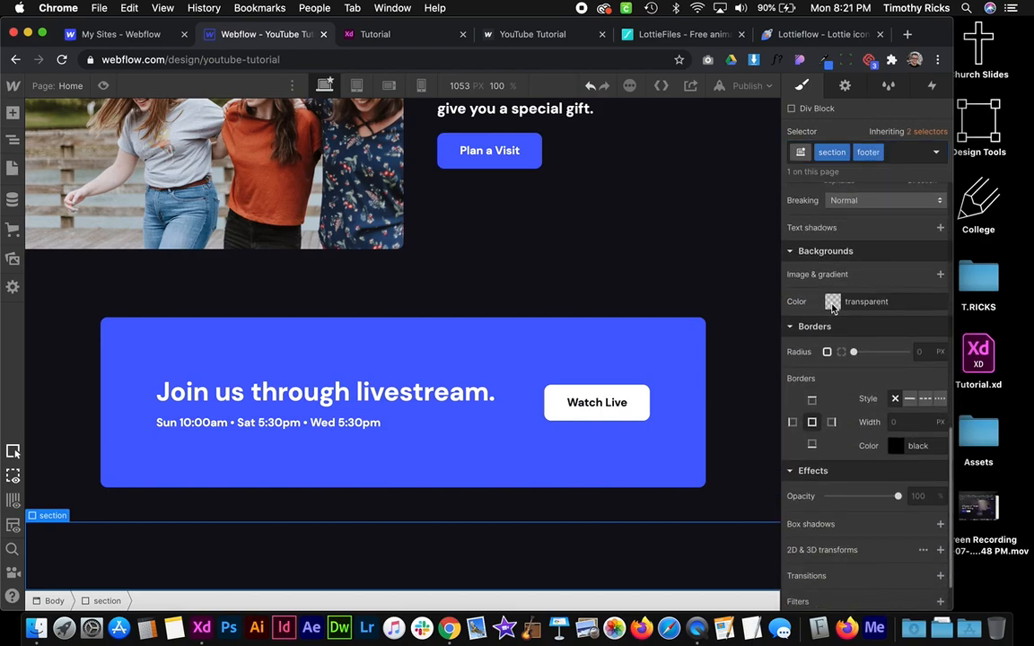
{"action": "left_click", "coordinate": [832, 303]}
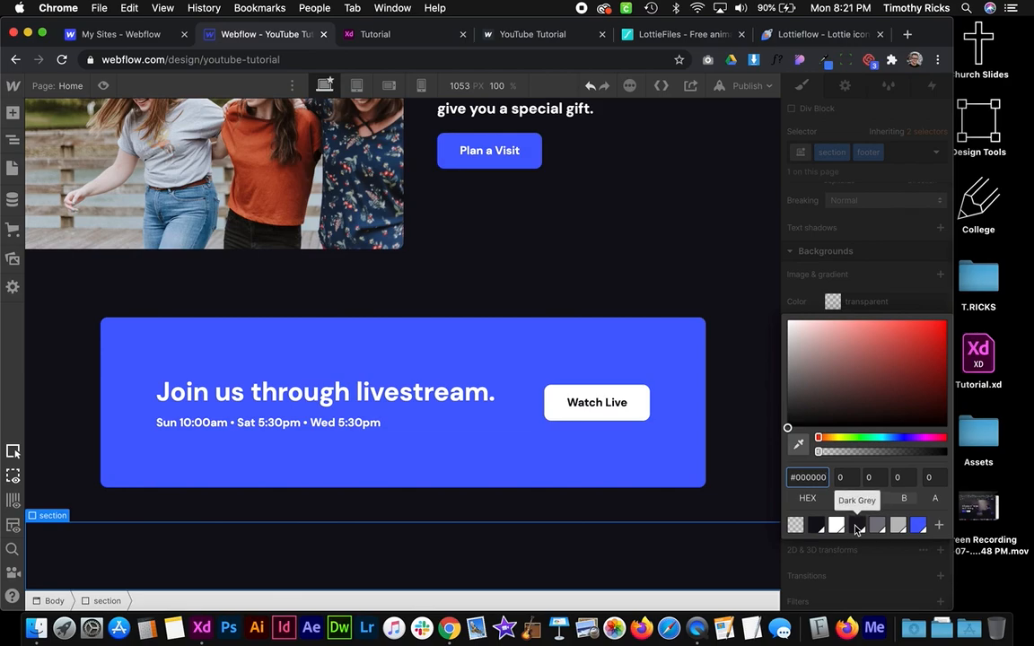
{"action": "left_click", "coordinate": [857, 526]}
{"action": "scroll", "coordinate": [693, 263], "scroll_direction": "up", "scroll_amount": 1}
{"action": "scroll", "coordinate": [693, 262], "scroll_direction": "down", "scroll_amount": 1}
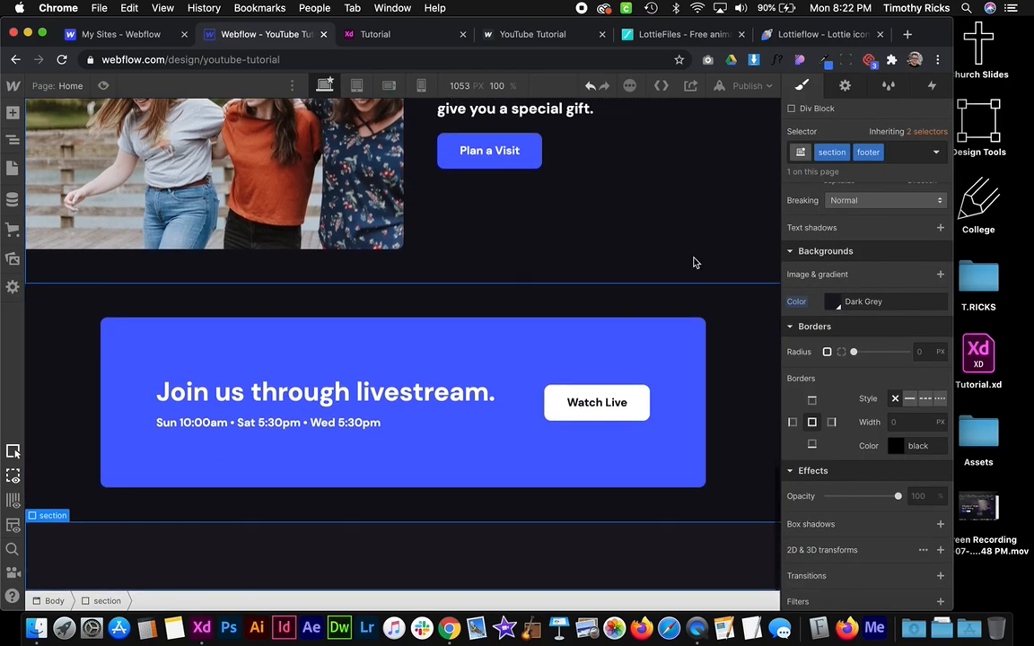
Examine the livestream section's spacing settings and review the spacing between the page's other sections
{"action": "left_click", "coordinate": [760, 500]}
{"action": "scroll", "coordinate": [876, 367], "scroll_direction": "up", "scroll_amount": 5}
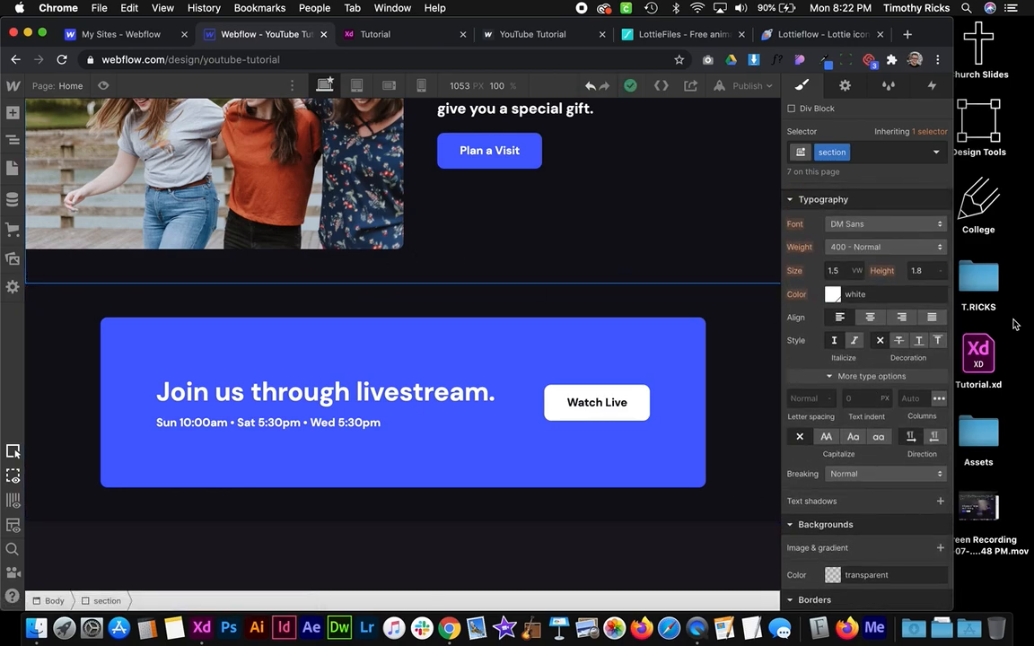
{"action": "scroll", "coordinate": [826, 264], "scroll_direction": "up", "scroll_amount": 5}
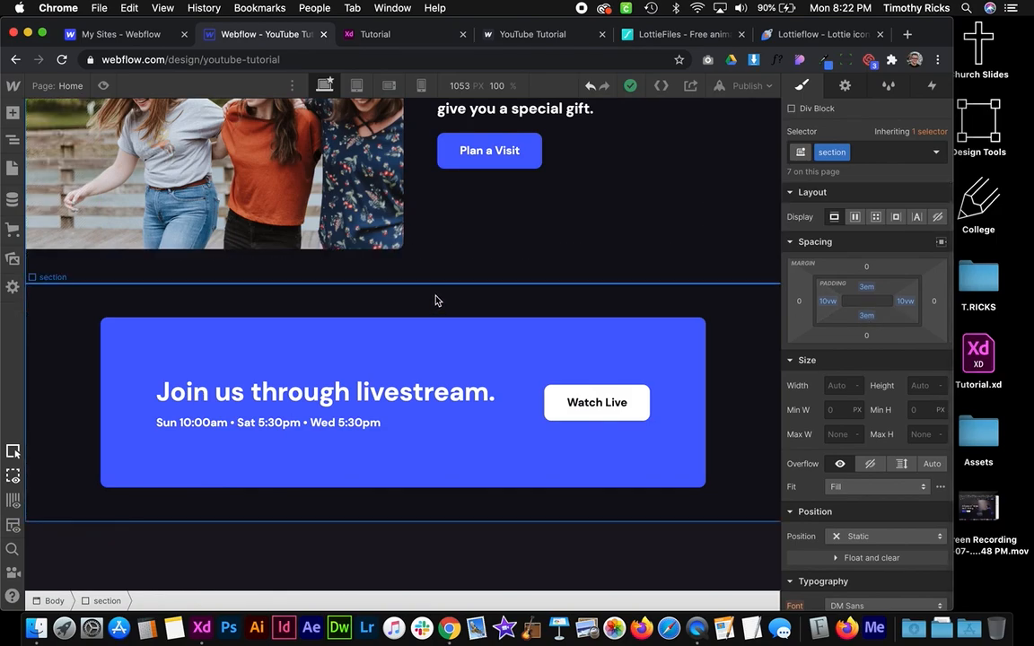
{"action": "scroll", "coordinate": [577, 320], "scroll_direction": "up", "scroll_amount": 5}
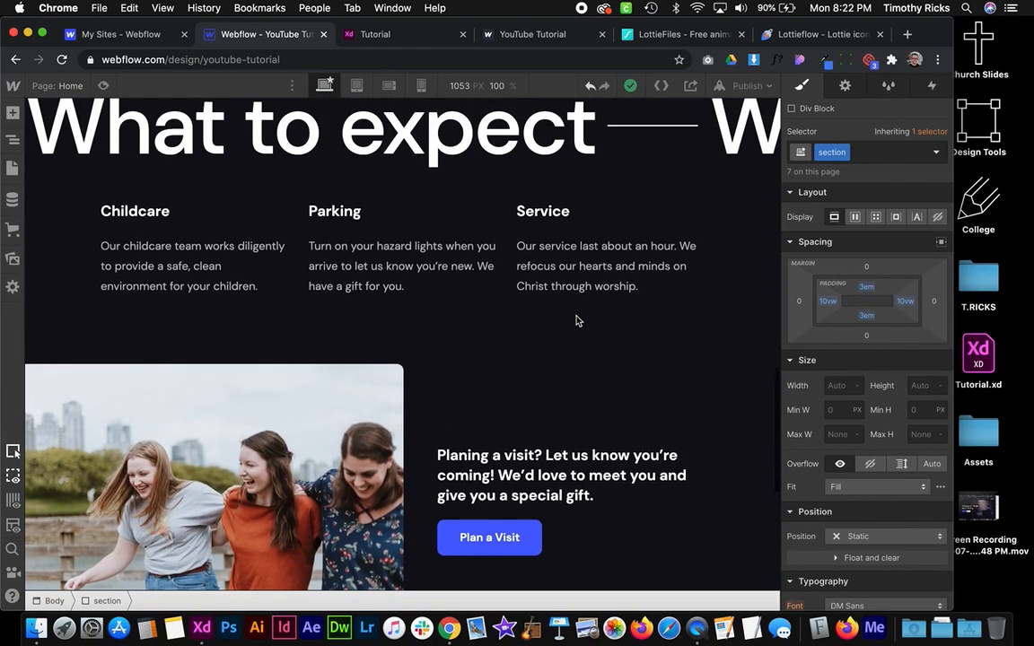
{"action": "scroll", "coordinate": [439, 305], "scroll_direction": "up", "scroll_amount": 4}
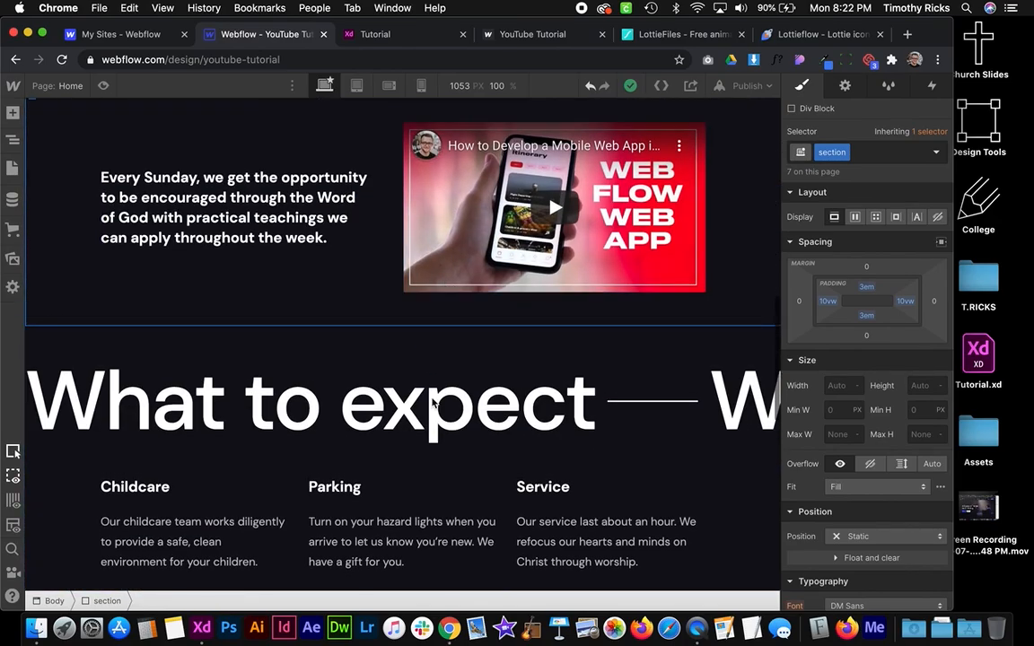
{"action": "scroll", "coordinate": [433, 404], "scroll_direction": "up", "scroll_amount": 7}
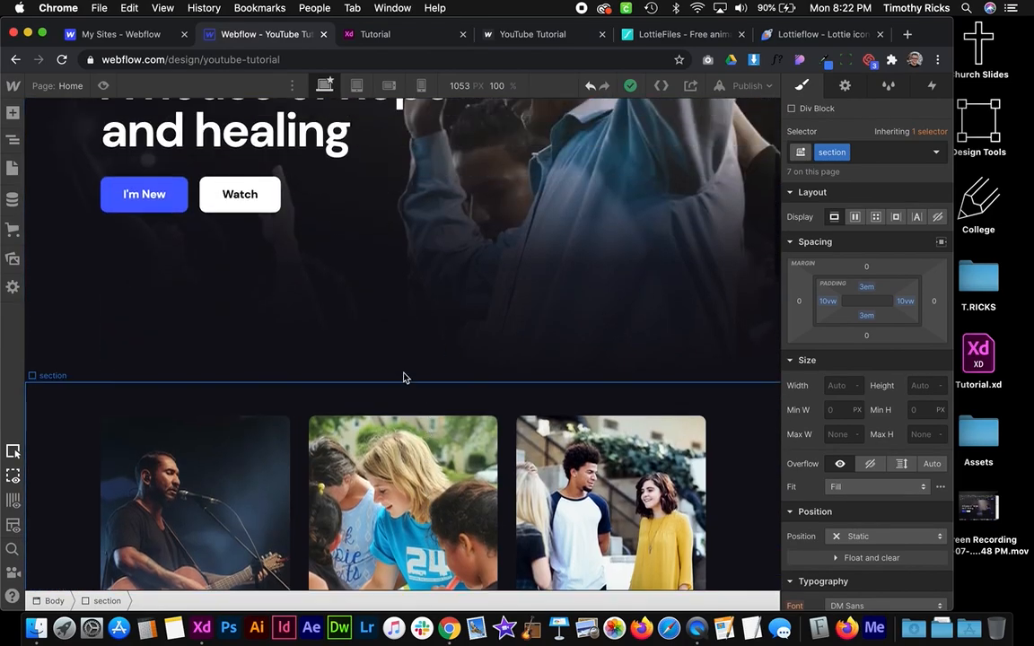
{"action": "scroll", "coordinate": [444, 422], "scroll_direction": "down", "scroll_amount": 15}
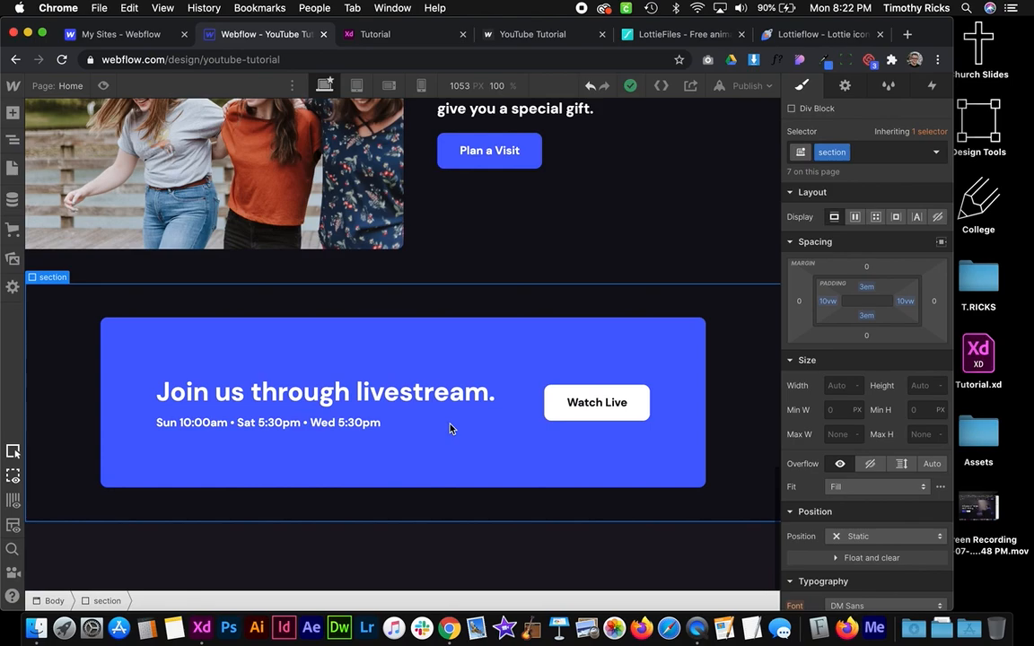
Give the footer section a top margin of 3em and check the gap below the livestream section
{"action": "left_click", "coordinate": [355, 536]}
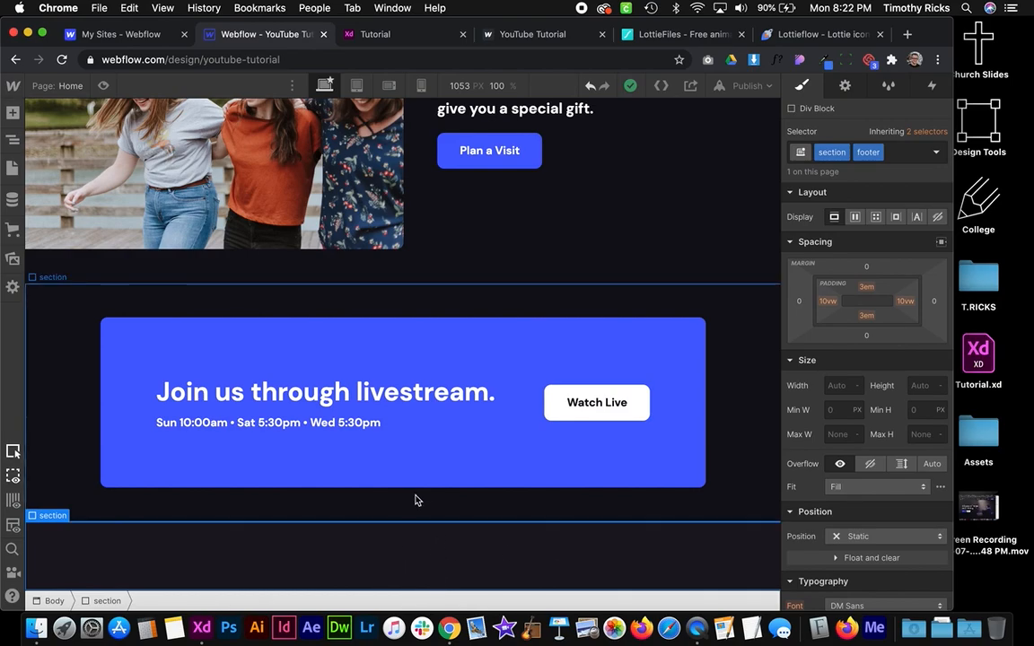
{"action": "left_click", "coordinate": [867, 267]}
{"action": "type", "text": "3em"}
{"action": "key", "text": "Return"}
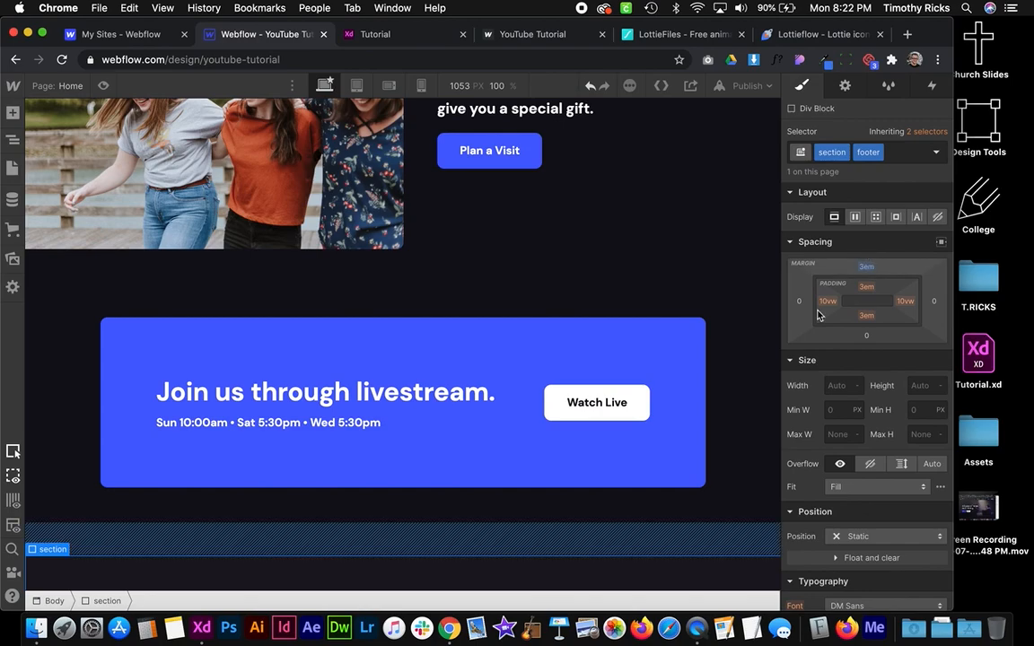
{"action": "left_click", "coordinate": [699, 514]}
{"action": "scroll", "coordinate": [701, 513], "scroll_direction": "down", "scroll_amount": 1}
{"action": "left_click", "coordinate": [577, 575]}
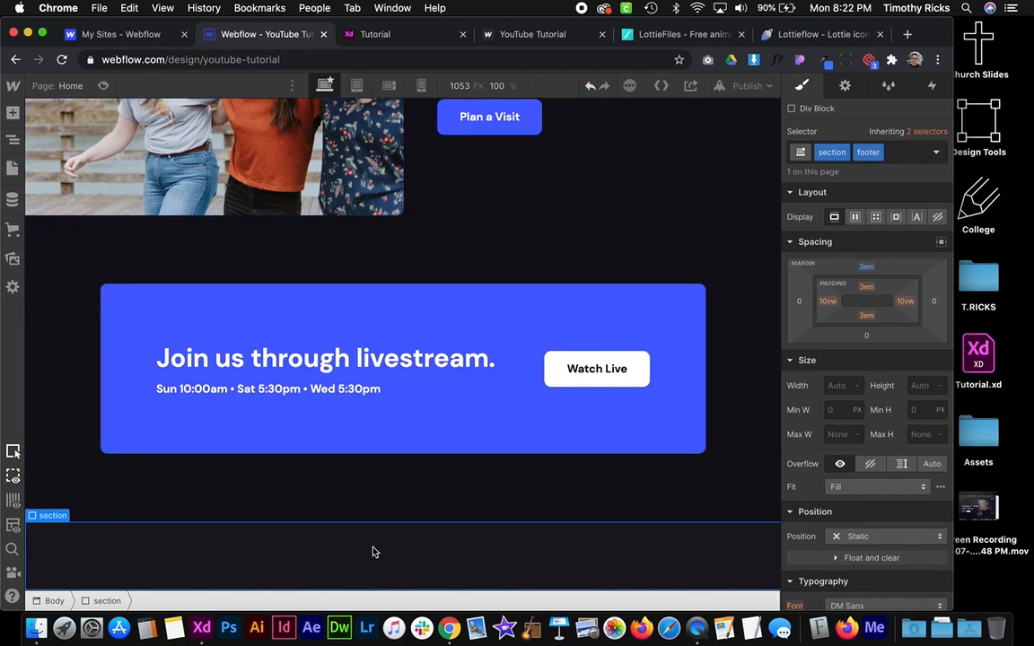
Study the footer's columns in the Adobe XD design, then add a div block inside the footer section in Webflow
{"action": "key", "text": "ctrl+Right"}
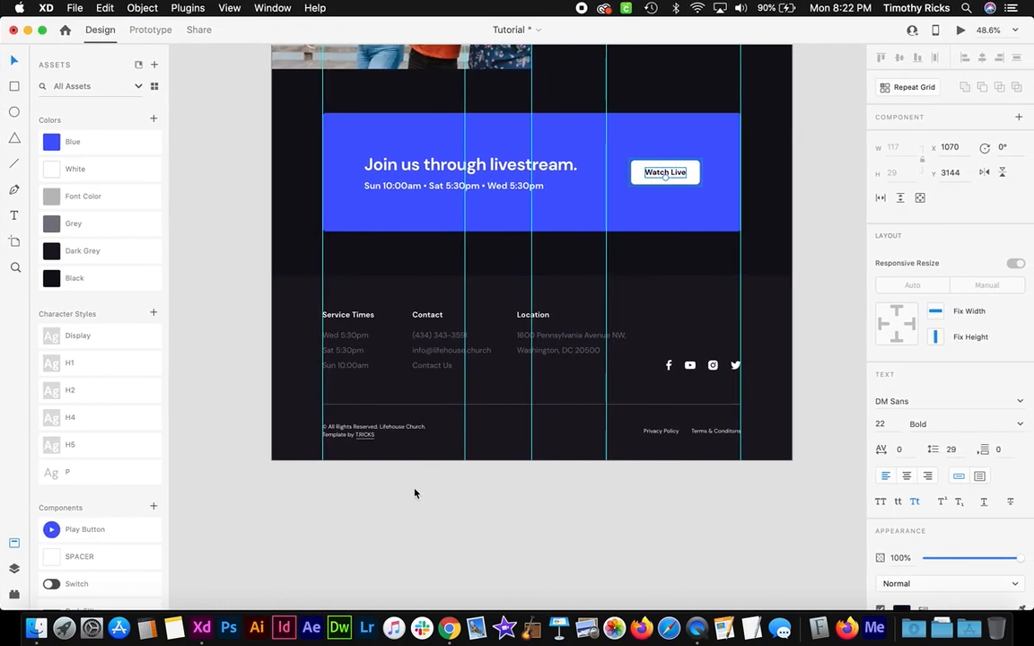
{"action": "left_click", "coordinate": [422, 494]}
{"action": "scroll", "coordinate": [420, 494], "scroll_direction": "up", "scroll_amount": 5}
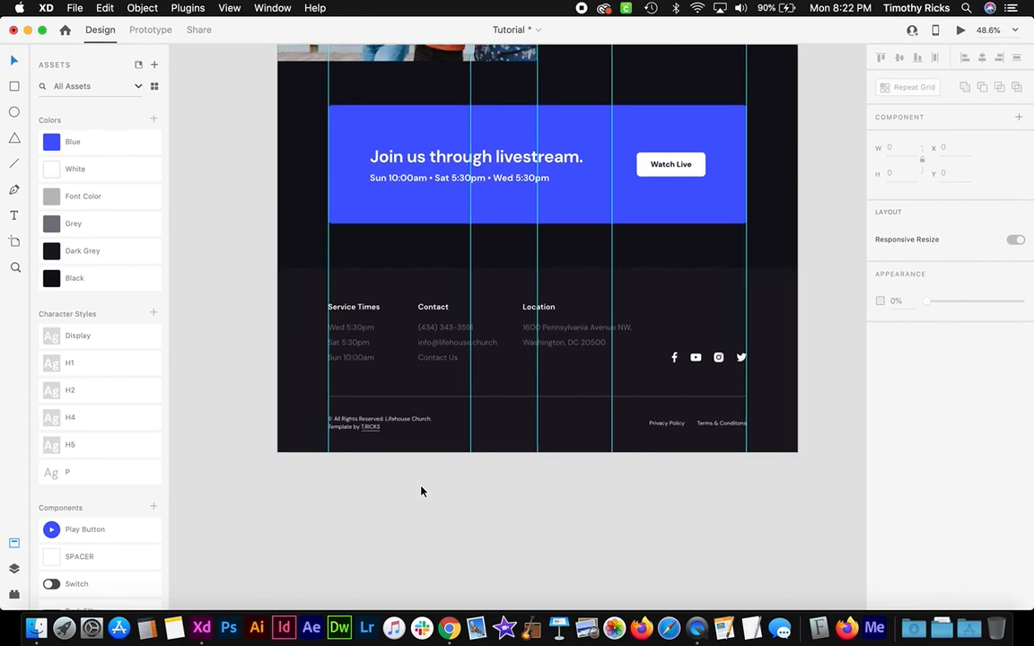
{"action": "scroll", "coordinate": [404, 326], "scroll_direction": "up", "scroll_amount": 3}
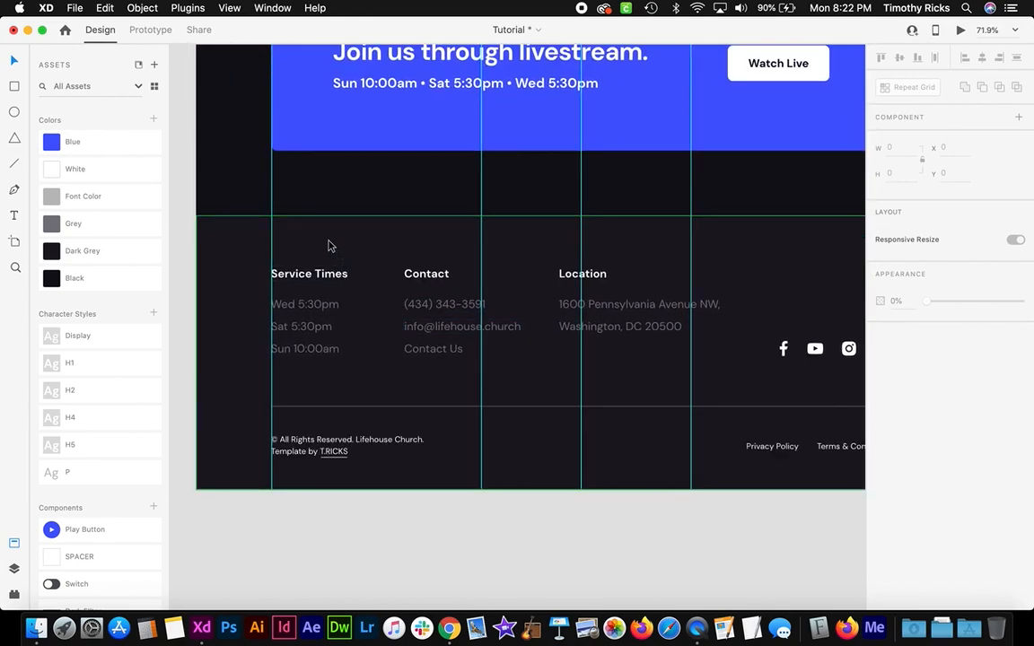
{"action": "key", "text": "ctrl+Left"}
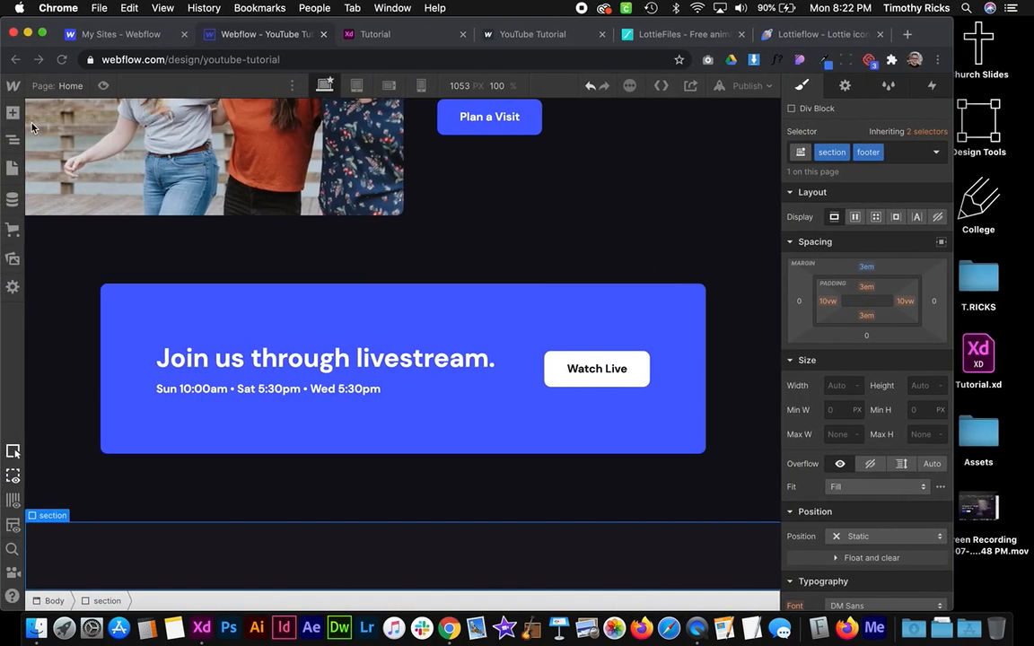
{"action": "left_click", "coordinate": [12, 113]}
{"action": "left_click_drag", "start_coordinate": [57, 363], "coordinate": [177, 551]}
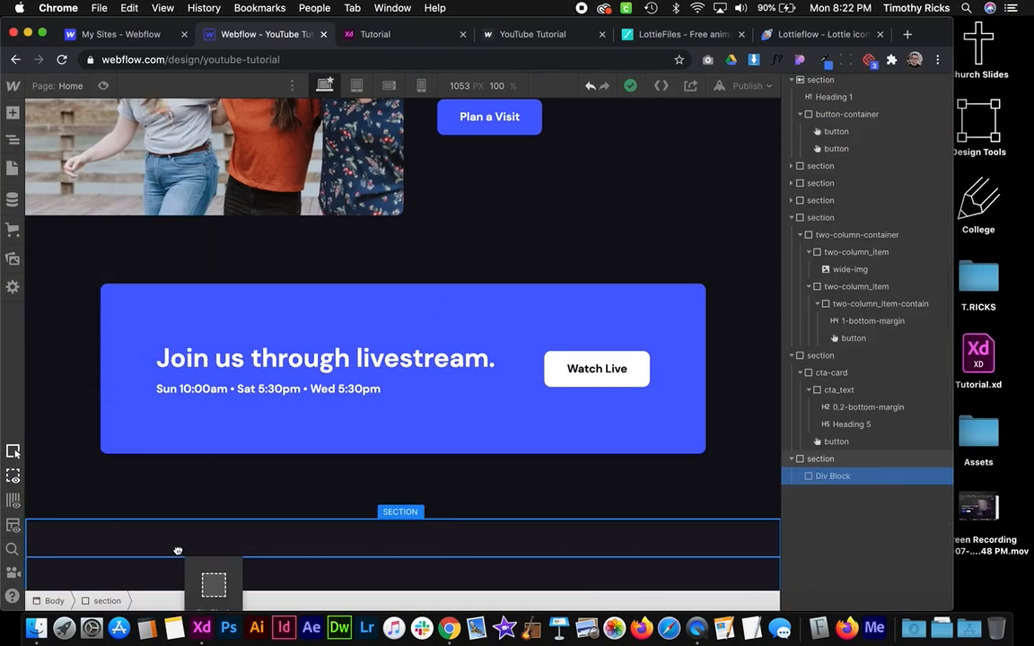
{"action": "left_click_drag", "start_coordinate": [308, 504], "coordinate": [453, 485]}
Recheck the footer text in Adobe XD, then add a paragraph inside the footer's new div block in Webflow
{"action": "key", "text": "ctrl+Right"}
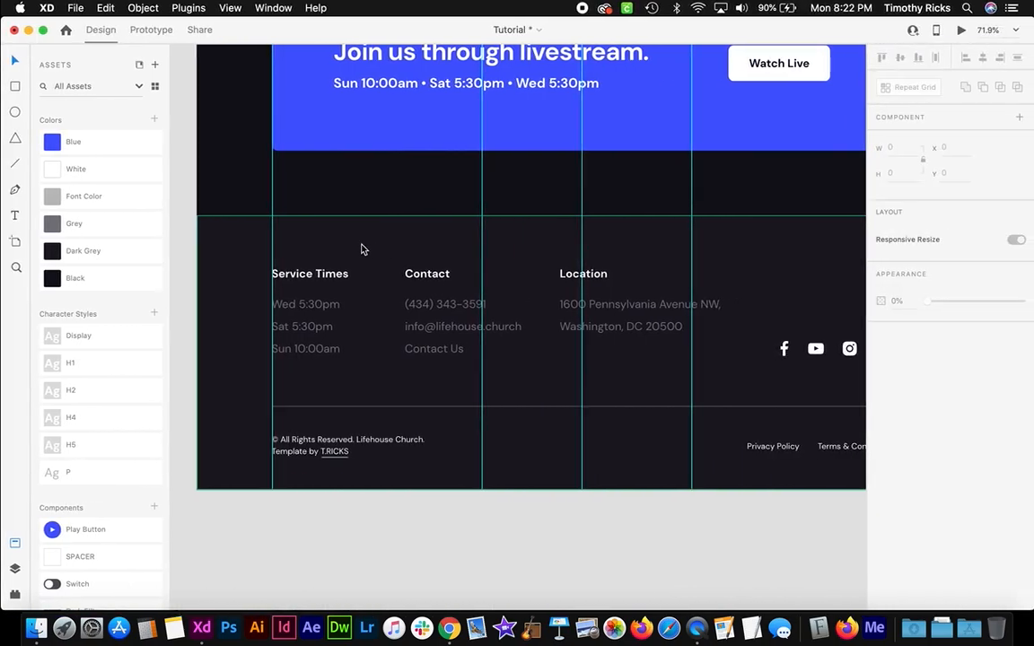
{"action": "key", "text": "ctrl+Left"}
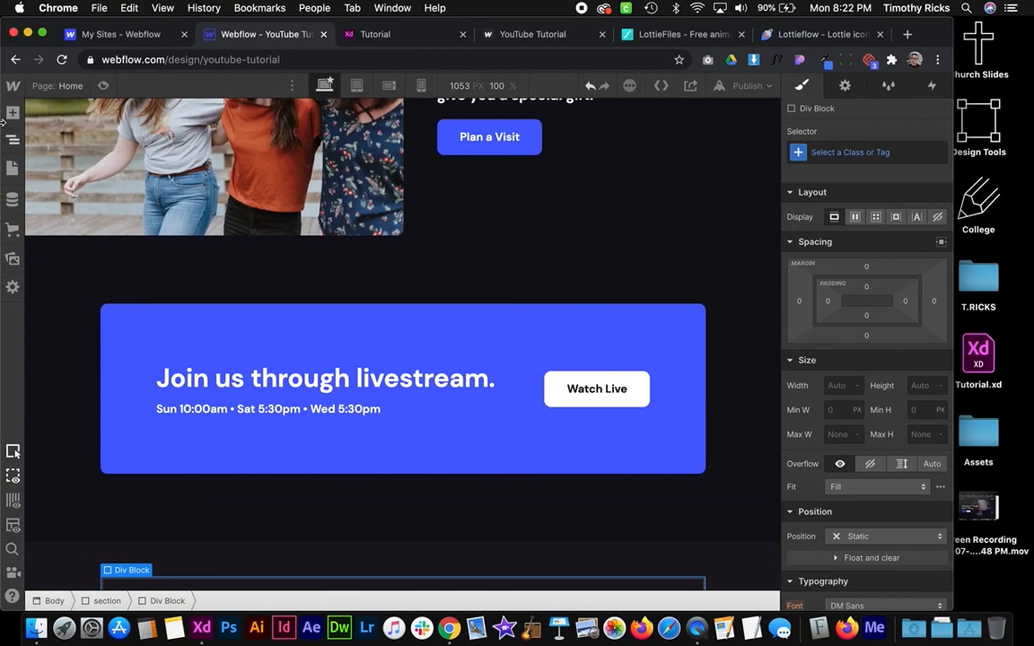
{"action": "left_click", "coordinate": [13, 114]}
{"action": "scroll", "coordinate": [89, 431], "scroll_direction": "down", "scroll_amount": 5}
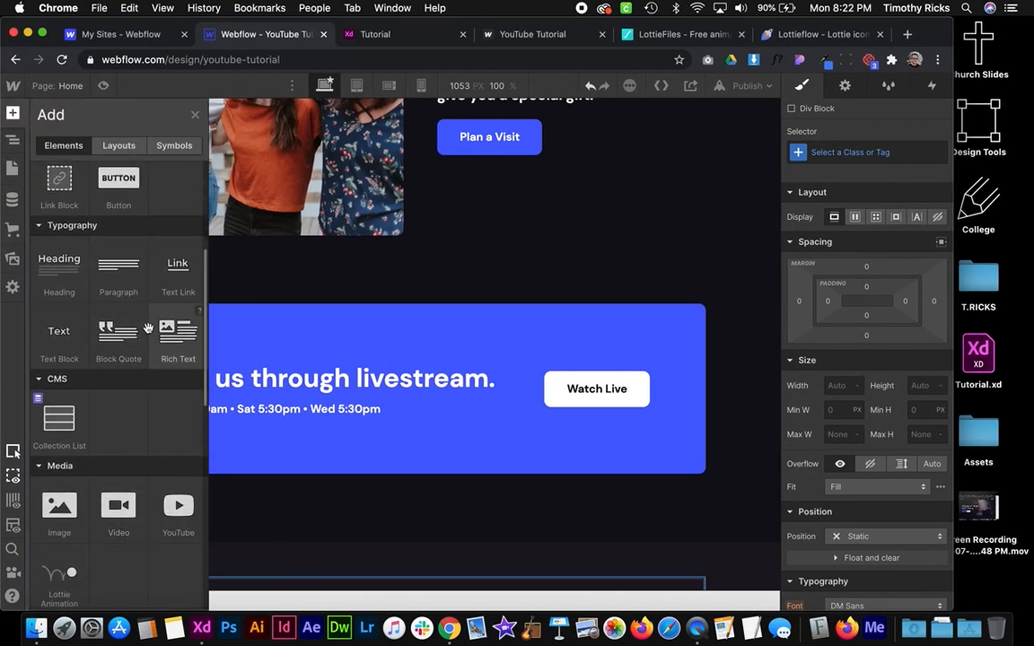
{"action": "left_click_drag", "start_coordinate": [118, 264], "coordinate": [226, 571]}
{"action": "scroll", "coordinate": [323, 489], "scroll_direction": "down", "scroll_amount": 2}
Inspect the text style of the Service Times heading in the Adobe XD footer, then return to Webflow
{"action": "key", "text": "ctrl+Right"}
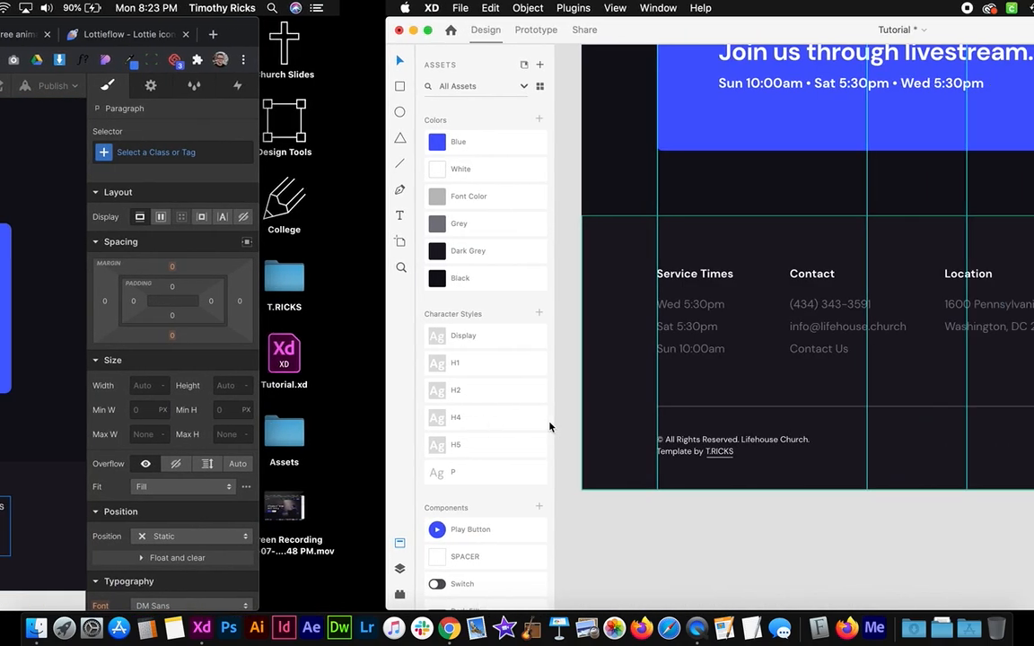
{"action": "left_click", "coordinate": [325, 290]}
{"action": "scroll", "coordinate": [325, 290], "scroll_direction": "up", "scroll_amount": 3}
{"action": "double_click", "coordinate": [305, 278]}
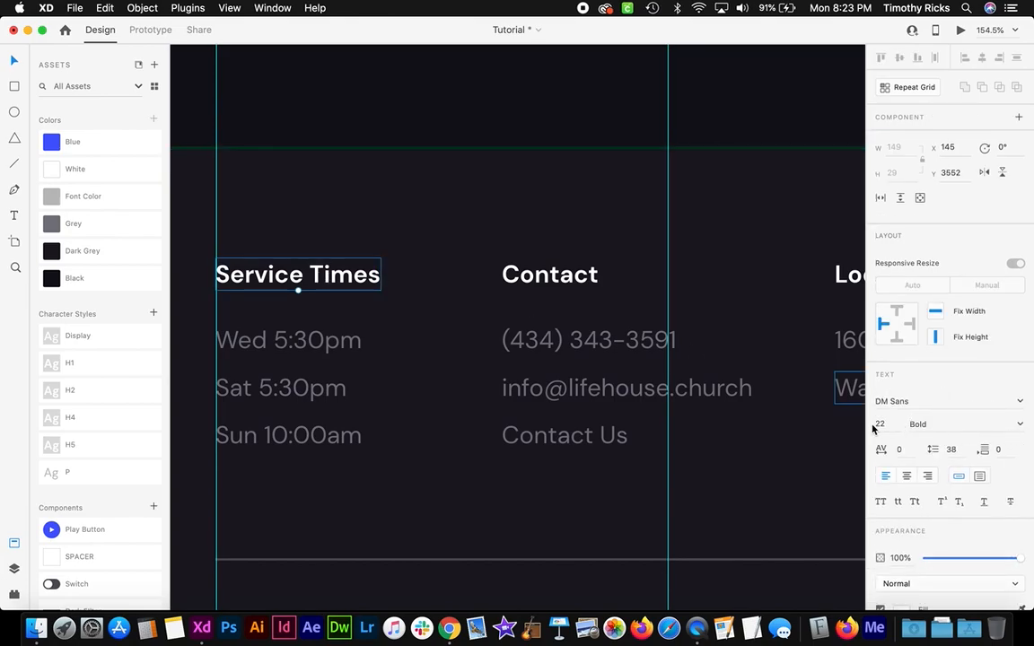
{"action": "key", "text": "ctrl+Left"}
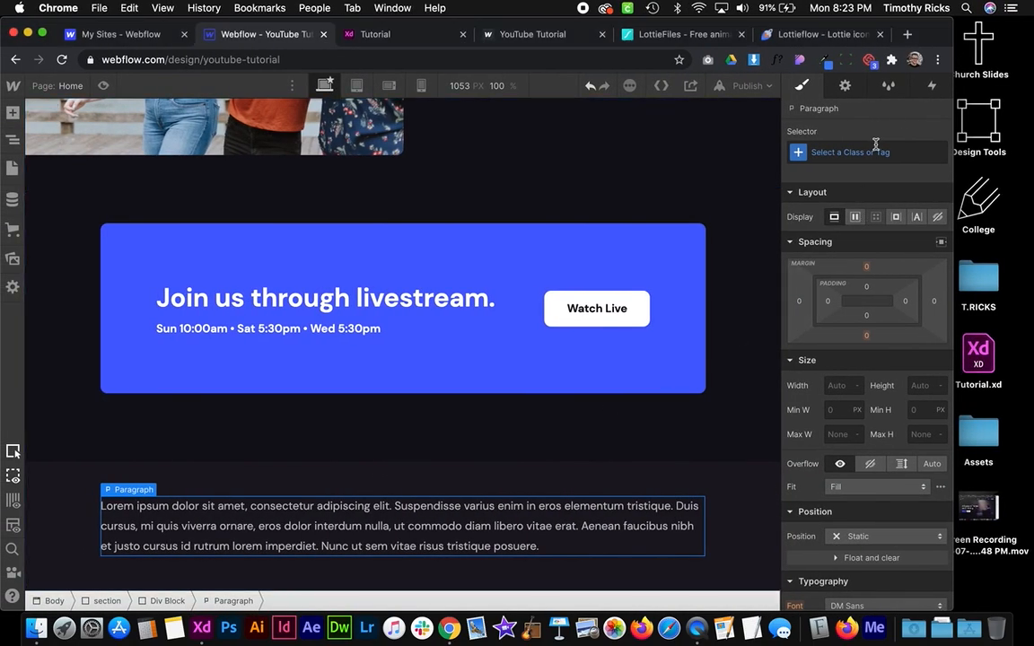
Create the class "bold" on the footer paragraph, with a 700 - Bold font weight and white text colour
{"action": "left_click", "coordinate": [875, 148]}
{"action": "type", "text": "bold"}
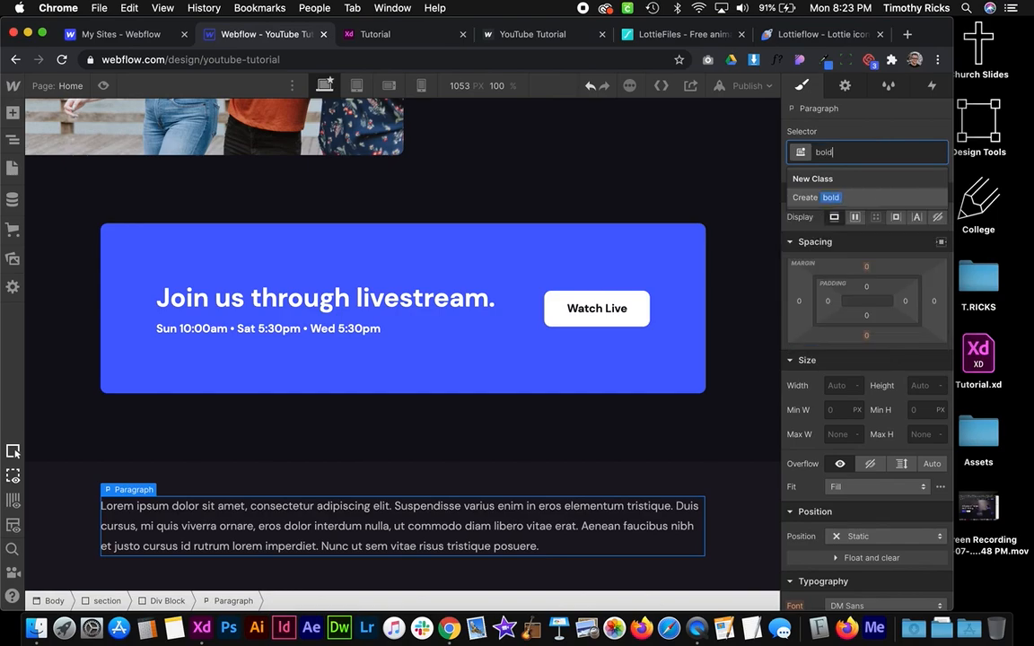
{"action": "key", "text": "Return"}
{"action": "scroll", "coordinate": [835, 323], "scroll_direction": "down", "scroll_amount": 3}
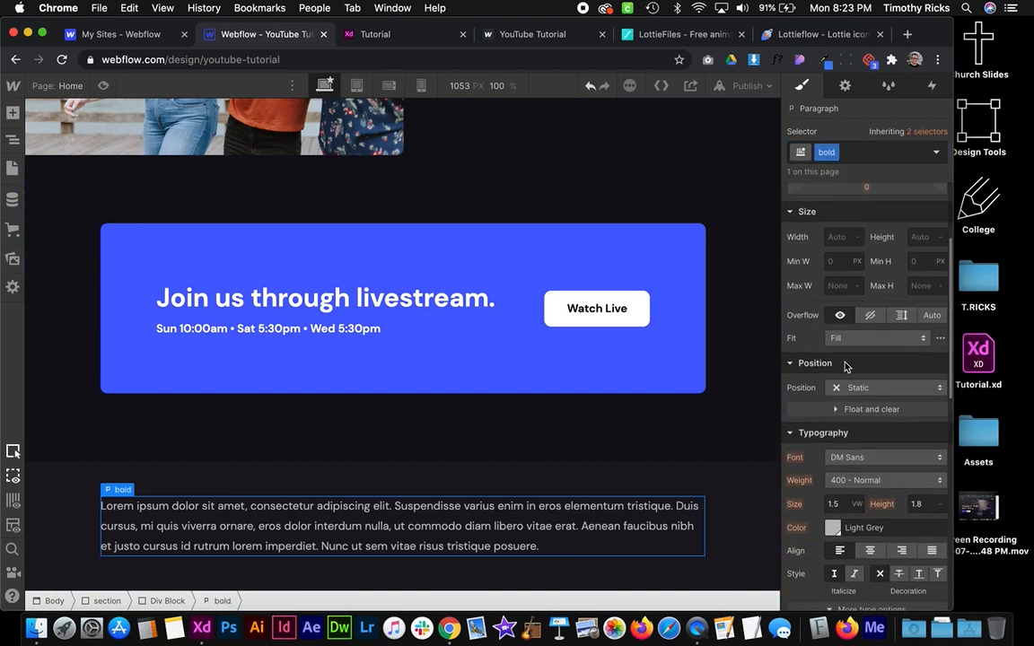
{"action": "left_click", "coordinate": [855, 481]}
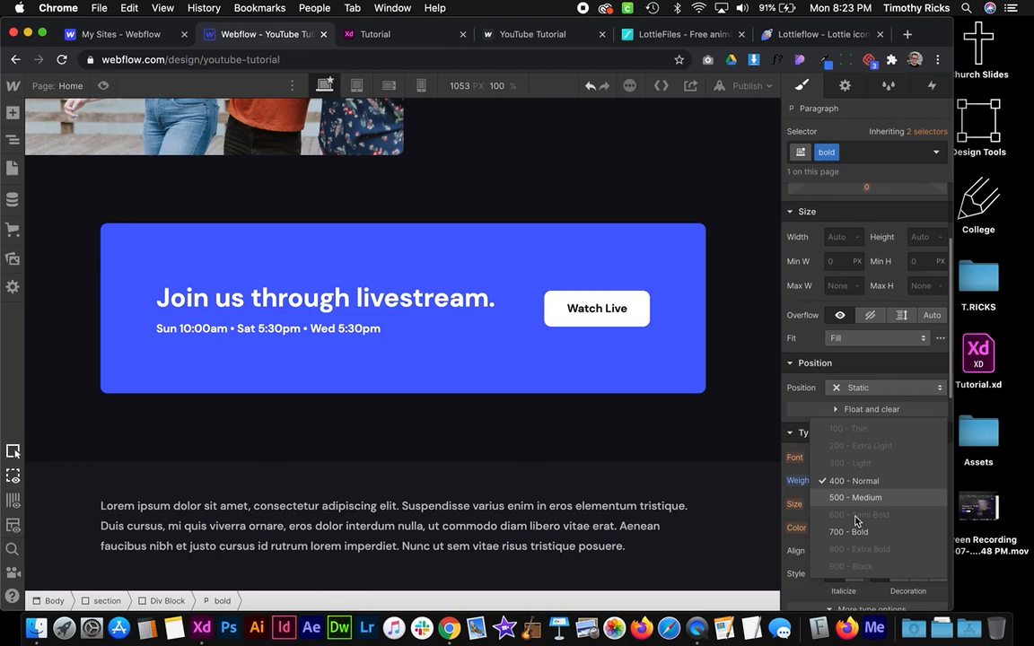
{"action": "left_click", "coordinate": [854, 536]}
{"action": "left_click", "coordinate": [830, 531]}
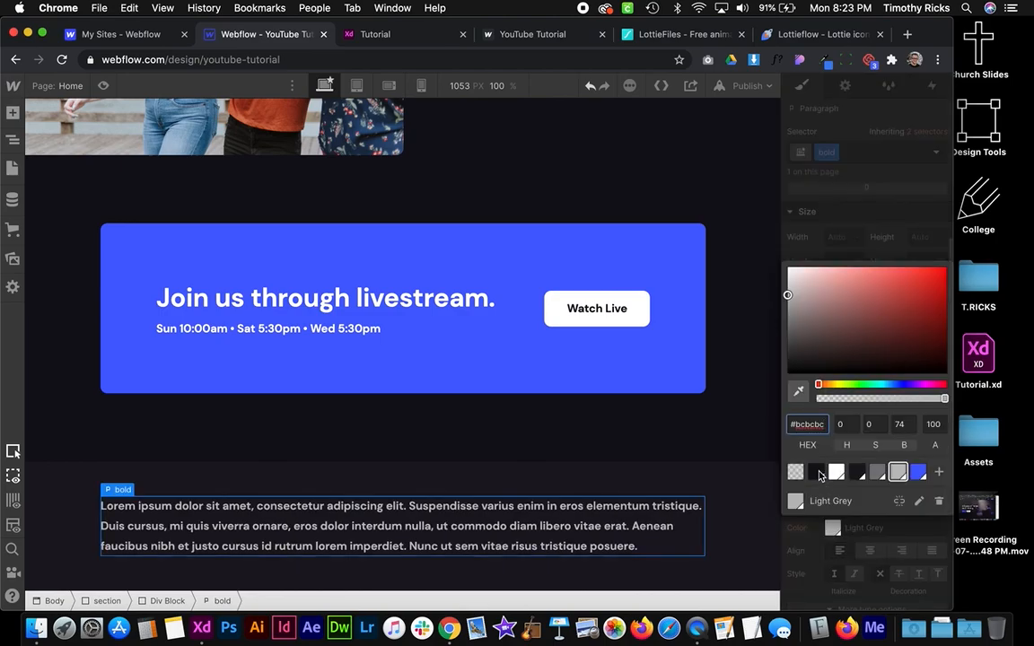
Copy "Service Times" from the Adobe XD footer and replace the bold paragraph's placeholder text with it in Webflow
{"action": "key", "text": "ctrl+Right"}
{"action": "double_click", "coordinate": [336, 275]}
{"action": "key", "text": "super+c"}
{"action": "key", "text": "ctrl+Left"}
{"action": "double_click", "coordinate": [561, 526]}
{"action": "left_click_drag", "start_coordinate": [656, 548], "coordinate": [80, 489]}
{"action": "key", "text": "super+v"}
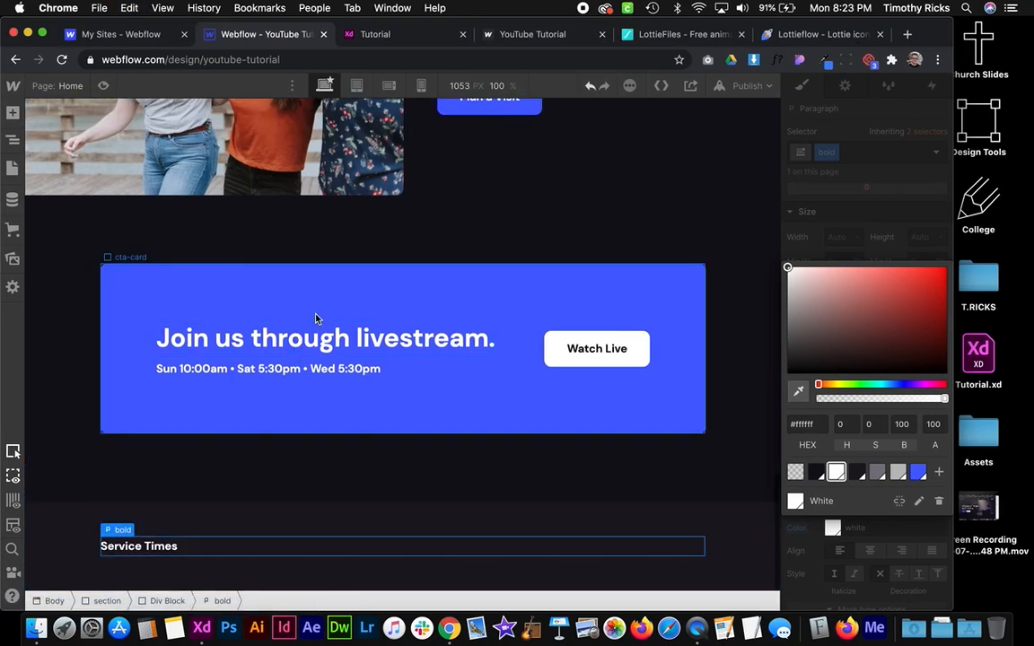
{"action": "left_click", "coordinate": [314, 320]}
Duplicate the Service Times paragraph and remove the bold class from the lower copy
{"action": "left_click", "coordinate": [134, 549]}
{"action": "right_click", "coordinate": [133, 552]}
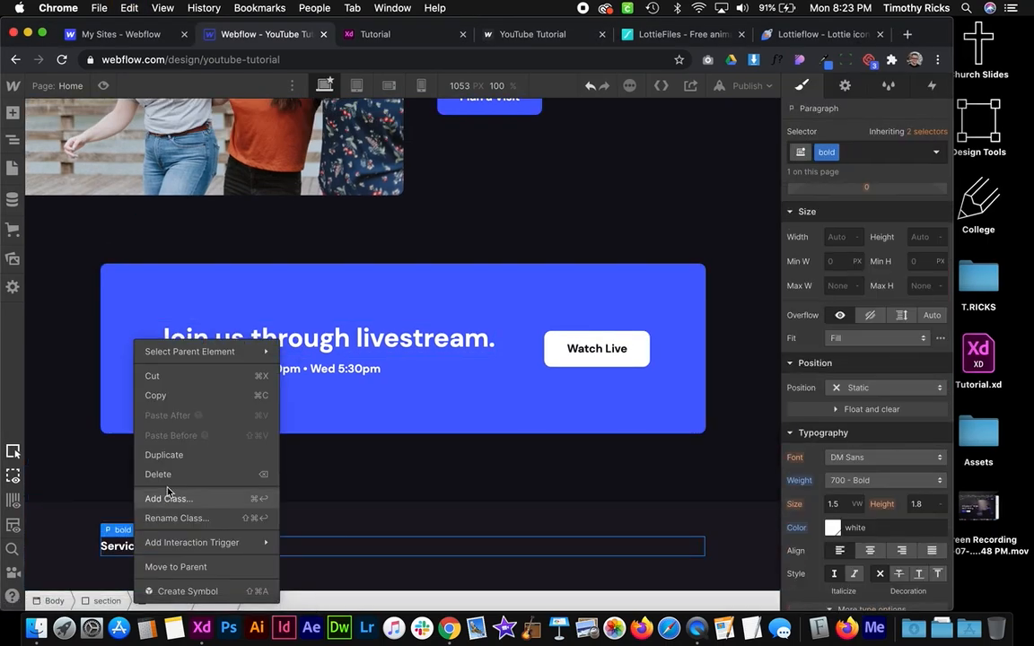
{"action": "left_click", "coordinate": [158, 427]}
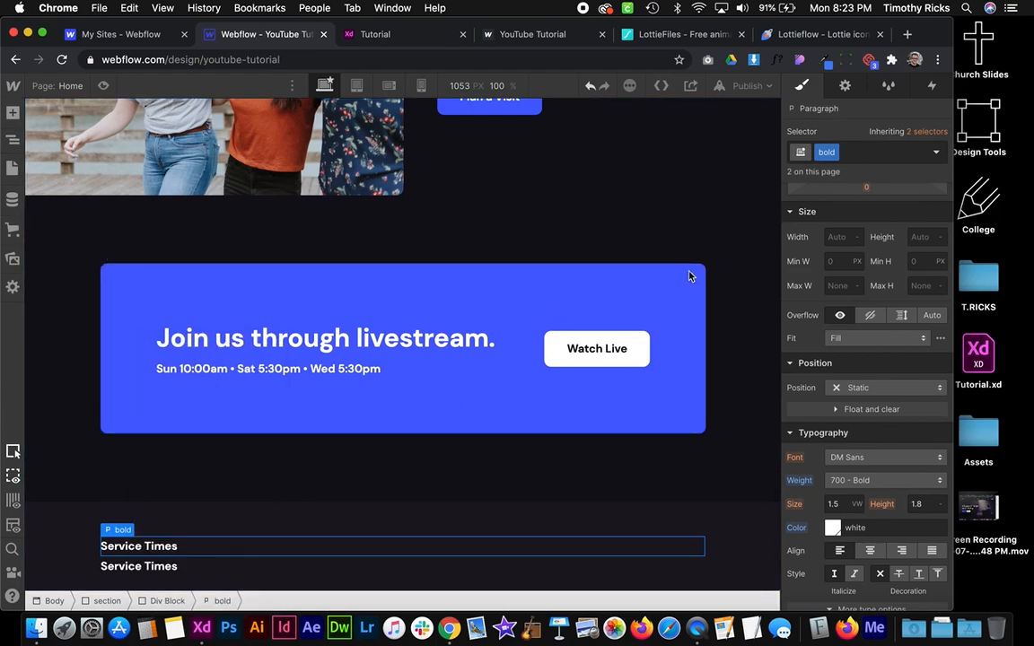
{"action": "left_click", "coordinate": [184, 565]}
{"action": "left_click", "coordinate": [830, 153]}
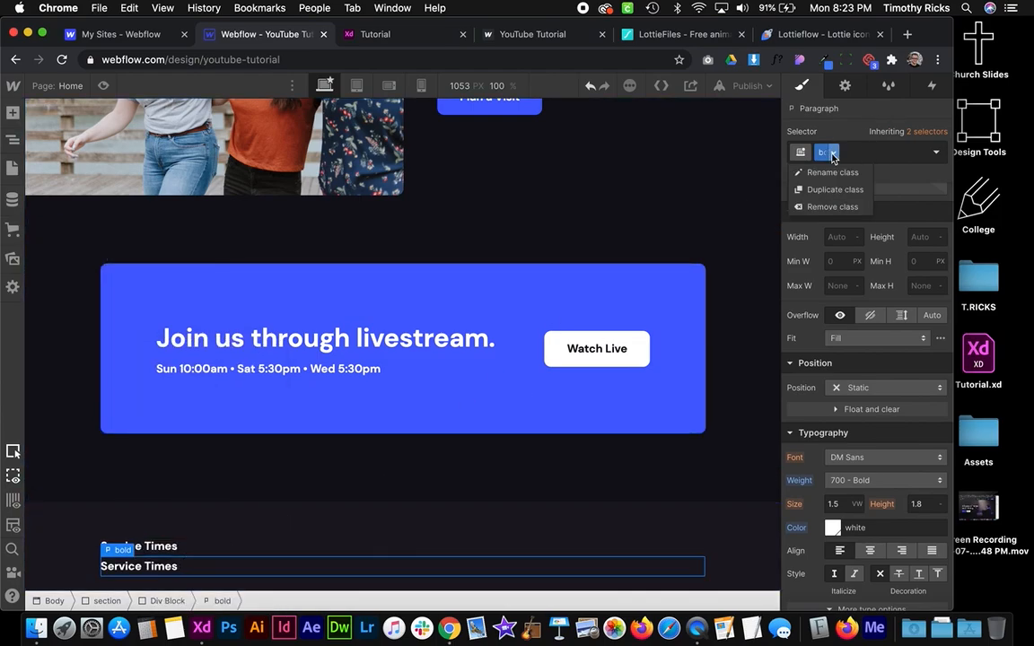
{"action": "left_click", "coordinate": [839, 207]}
Copy "Wed 5:30pm" from the Adobe XD footer and replace the lower paragraph's text with it in Webflow
{"action": "key", "text": "super+Tab"}
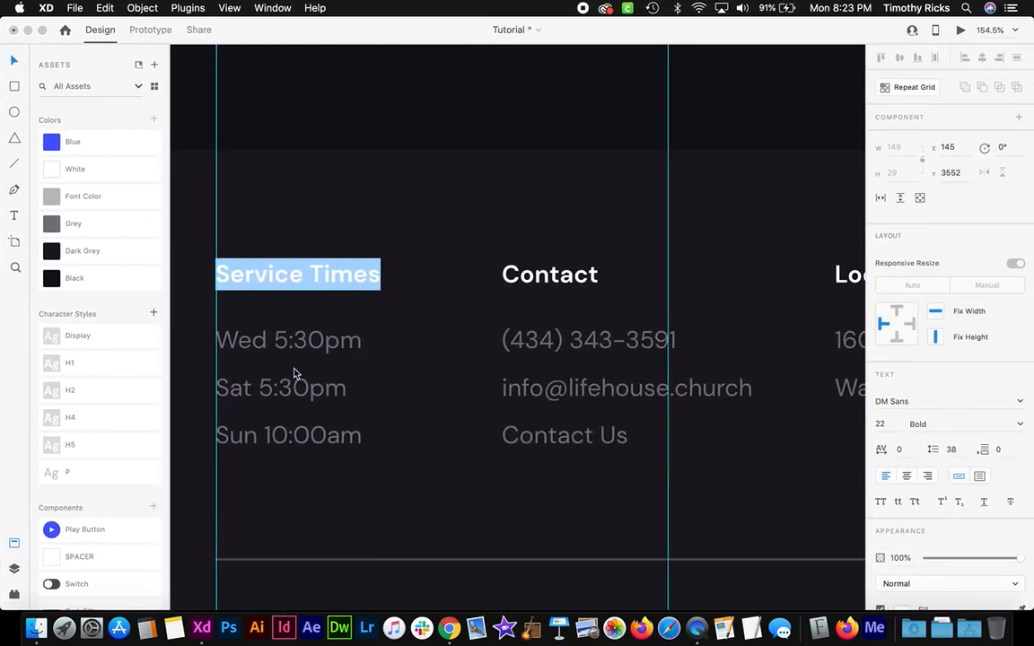
{"action": "double_click", "coordinate": [298, 348]}
{"action": "key", "text": "super+Tab"}
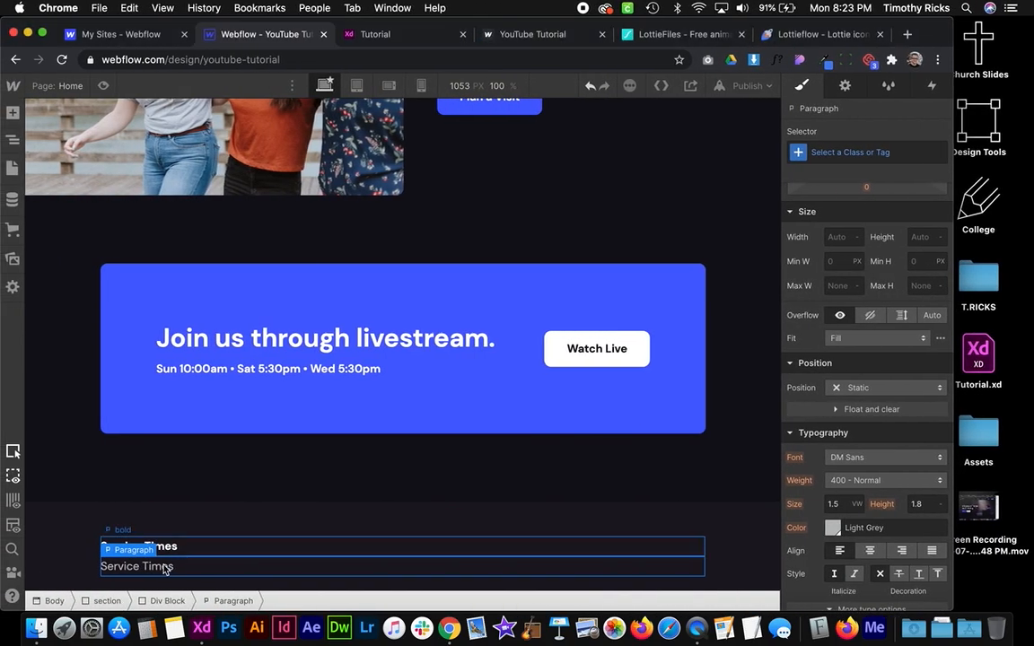
{"action": "double_click", "coordinate": [205, 565]}
{"action": "key", "text": "super+v"}
Add "Sat 5:30pm" and "Sun 10:00am" from the Adobe XD footer as new lines below Wed 5:30pm in Webflow
{"action": "key", "text": "super+Tab"}
{"action": "double_click", "coordinate": [292, 395]}
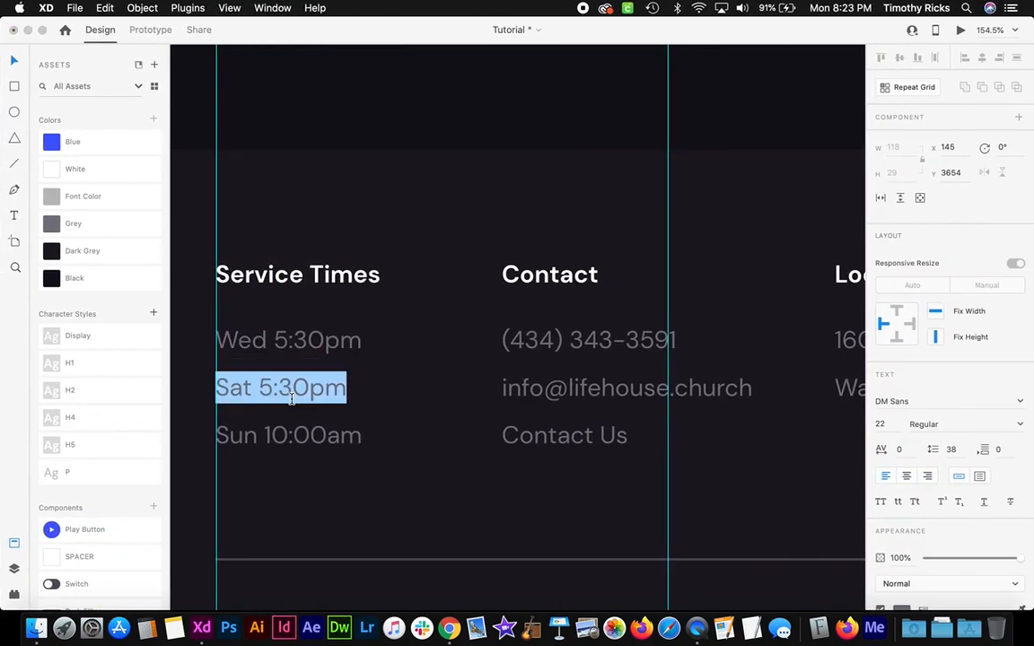
{"action": "key", "text": "super+Tab"}
{"action": "key", "text": "Return"}
{"action": "key", "text": "super+v"}
{"action": "key", "text": "super+Tab"}
{"action": "double_click", "coordinate": [395, 436]}
{"action": "key", "text": "super+Tab"}
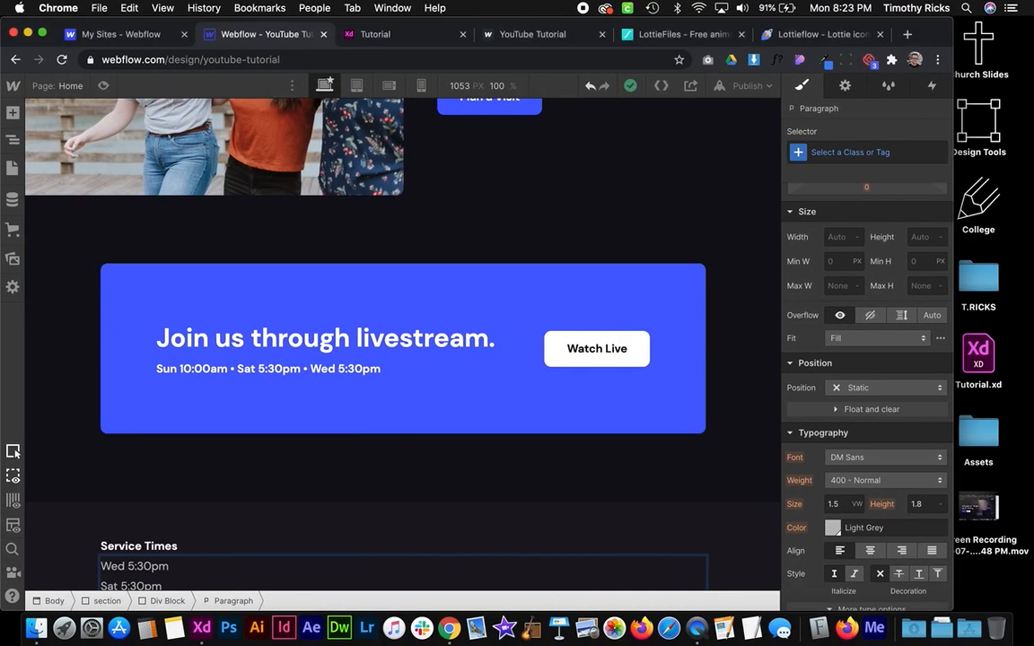
{"action": "key", "text": "Return"}
{"action": "key", "text": "super+v"}
{"action": "left_click", "coordinate": [281, 389]}
{"action": "scroll", "coordinate": [281, 389], "scroll_direction": "down", "scroll_amount": 1}
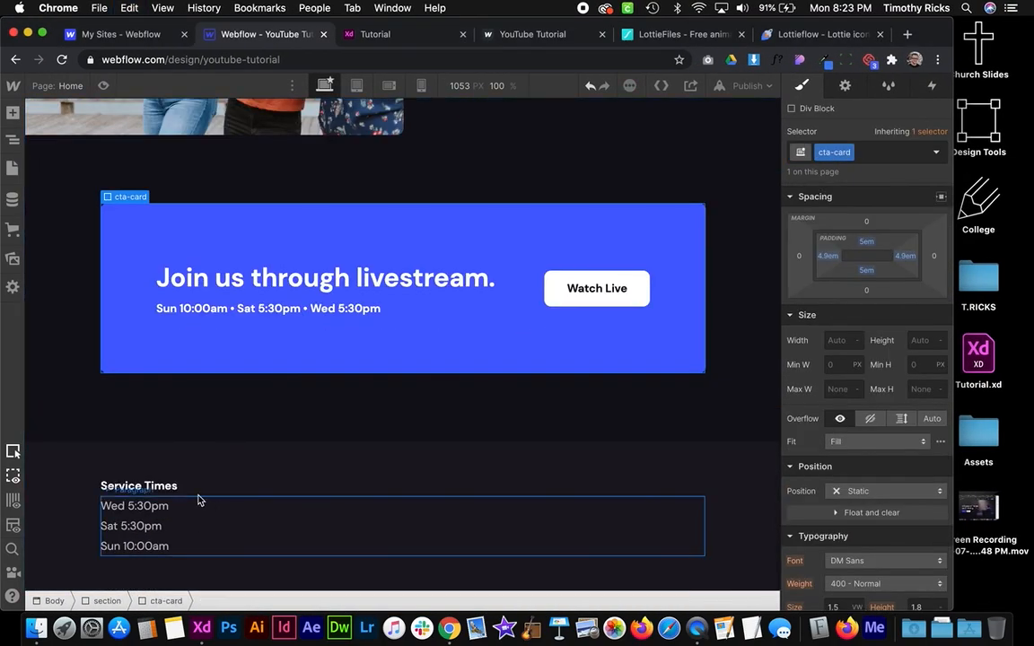
Set the bottom margin of the Service Times heading to 0.9em
{"action": "left_click", "coordinate": [180, 485]}
{"action": "scroll", "coordinate": [921, 330], "scroll_direction": "down", "scroll_amount": 2}
{"action": "scroll", "coordinate": [896, 260], "scroll_direction": "up", "scroll_amount": 2}
{"action": "scroll", "coordinate": [896, 261], "scroll_direction": "up", "scroll_amount": 1}
{"action": "left_click", "coordinate": [866, 334]}
{"action": "type", "text": ".2"}
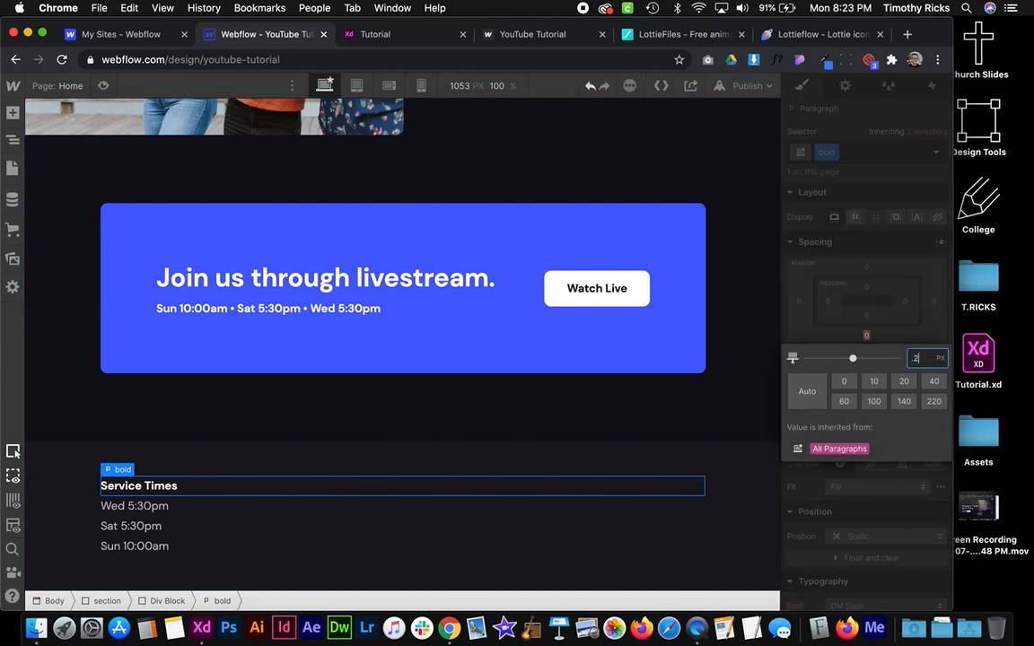
{"action": "type", "text": "em"}
{"action": "key", "text": "Return"}
{"action": "left_click_drag", "start_coordinate": [872, 340], "coordinate": [870, 342]}
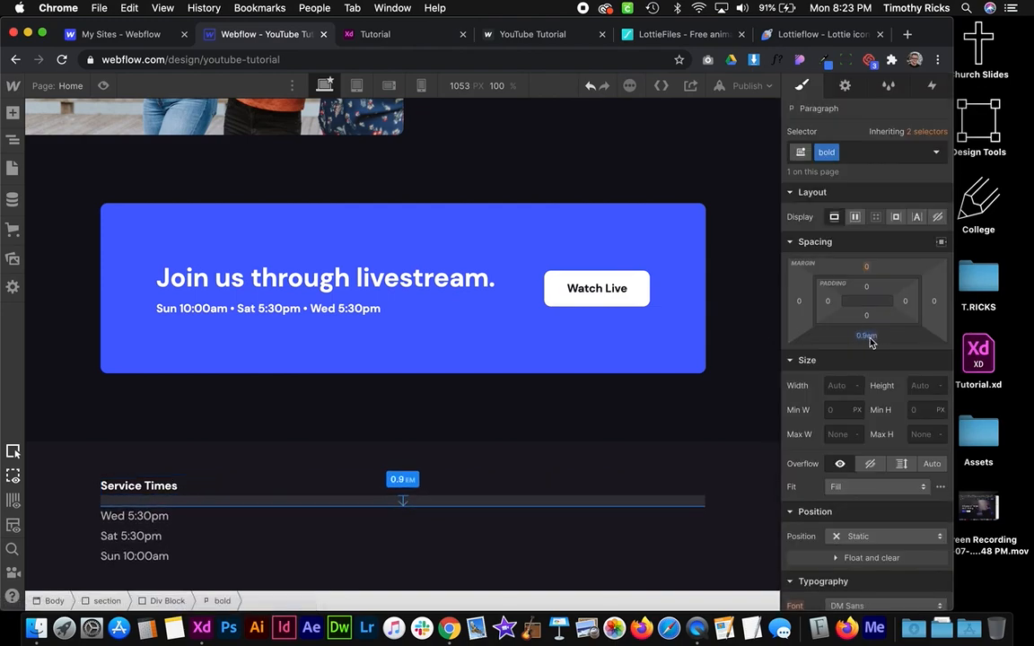
{"action": "left_click", "coordinate": [302, 362]}
Give the div block holding the service times the new class "footer-column"
{"action": "scroll", "coordinate": [296, 368], "scroll_direction": "down", "scroll_amount": 1}
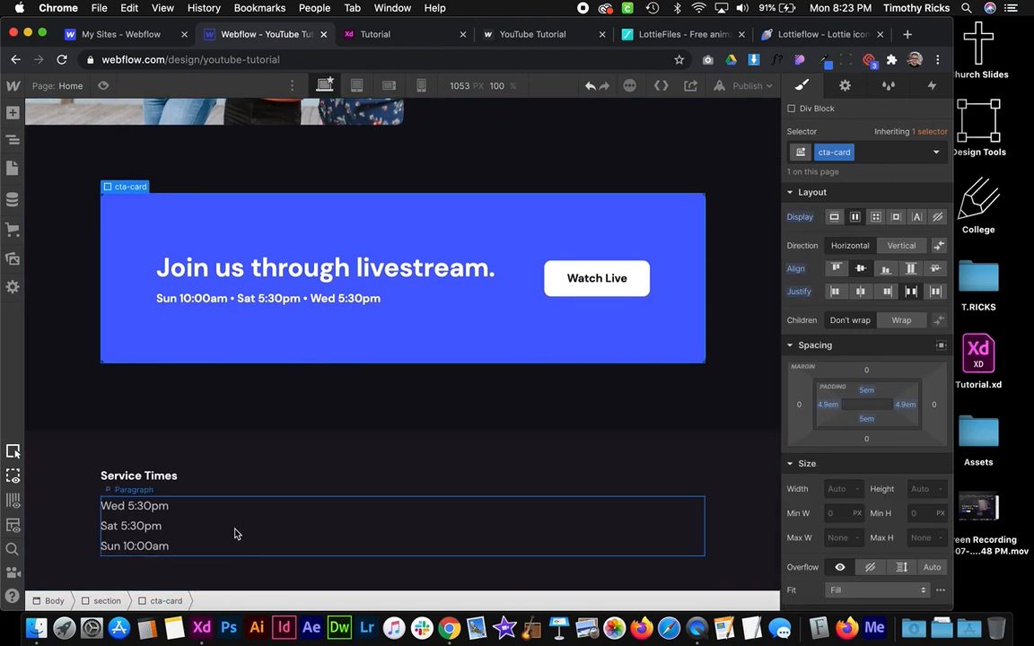
{"action": "left_click", "coordinate": [226, 487]}
{"action": "left_click", "coordinate": [215, 496]}
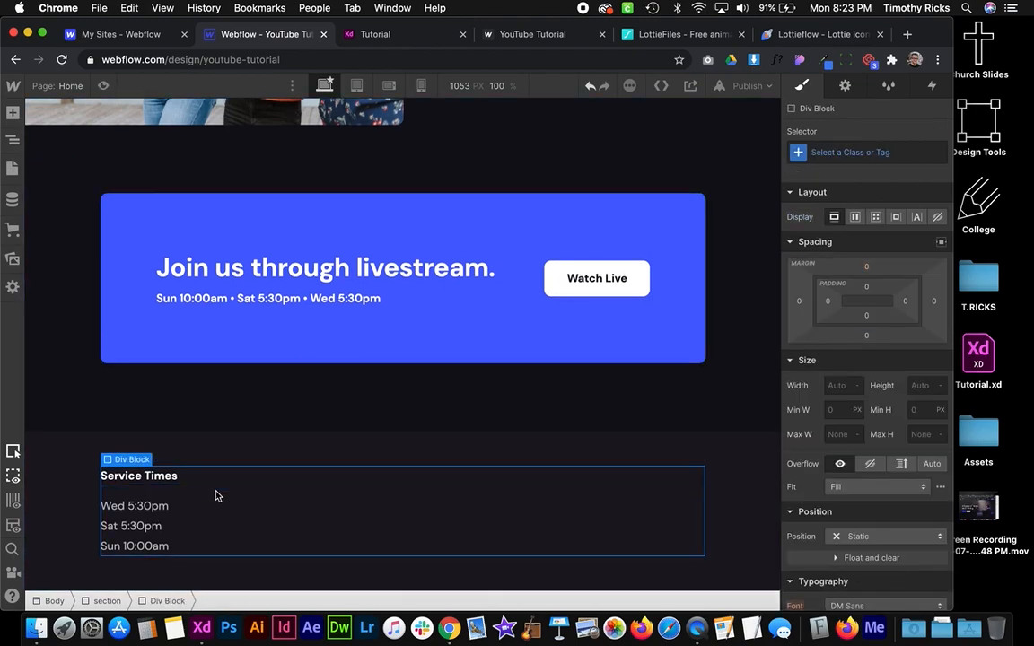
{"action": "left_click", "coordinate": [840, 152]}
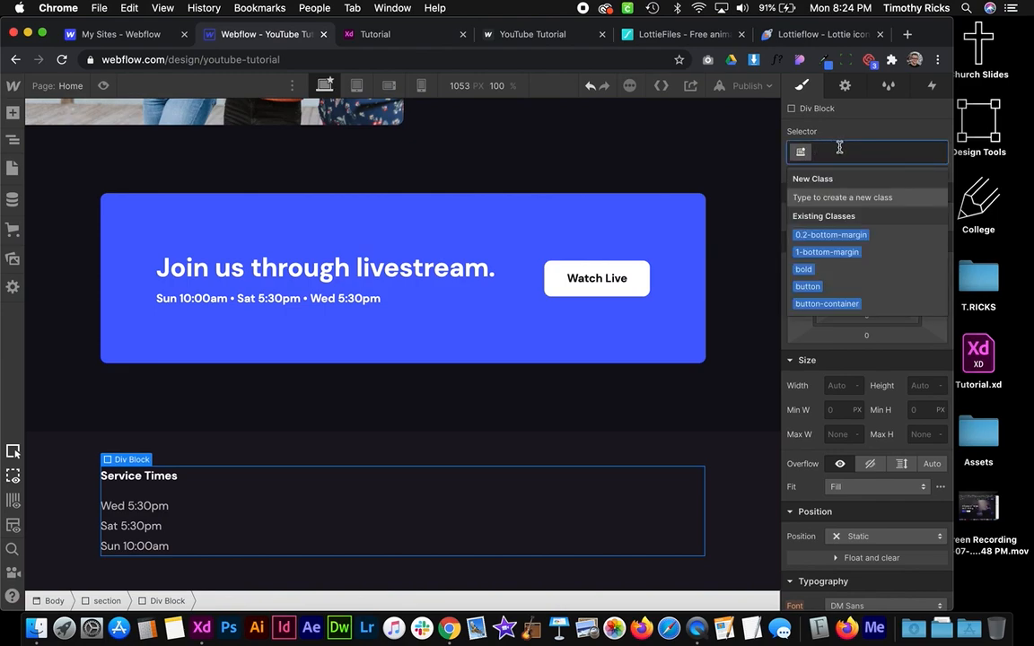
{"action": "type", "text": "f"}
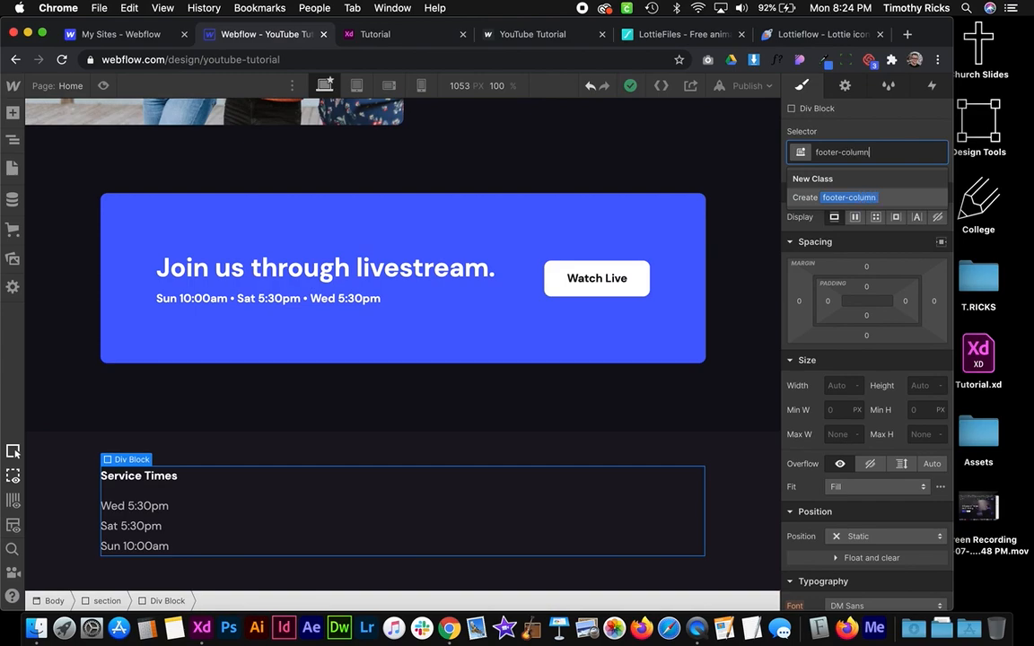
{"action": "type", "text": "ooter-column"}
{"action": "key", "text": "Return"}
Duplicate the footer-column block twice to make three columns in the footer section
{"action": "right_click", "coordinate": [141, 499]}
{"action": "key", "text": "Escape"}
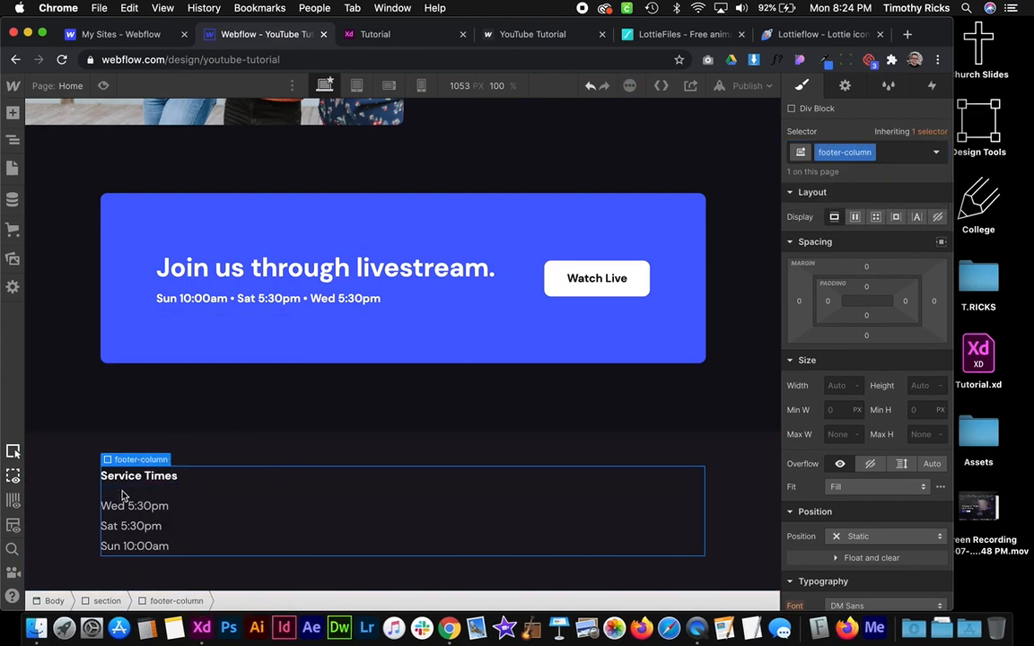
{"action": "right_click", "coordinate": [123, 496]}
{"action": "left_click", "coordinate": [144, 454]}
{"action": "right_click", "coordinate": [139, 493]}
{"action": "left_click", "coordinate": [153, 467]}
{"action": "scroll", "coordinate": [215, 449], "scroll_direction": "down", "scroll_amount": 4}
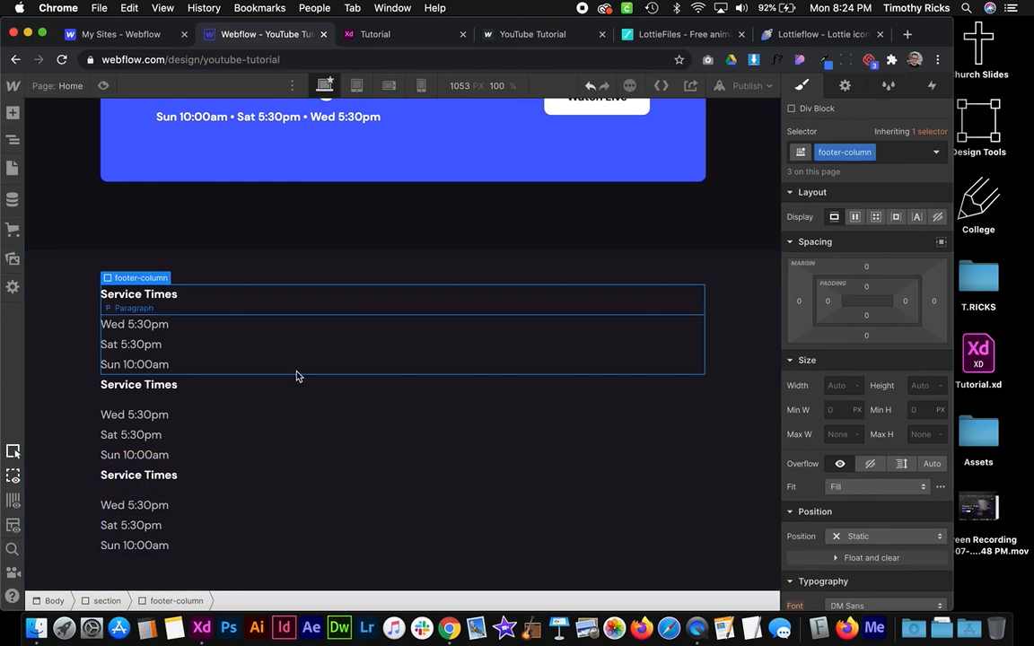
Check the footer layout in the Adobe XD design, then add a div block above the footer columns in Webflow
{"action": "key", "text": "super+Tab"}
{"action": "key", "text": "Escape"}
{"action": "scroll", "coordinate": [365, 386], "scroll_direction": "down", "scroll_amount": 5}
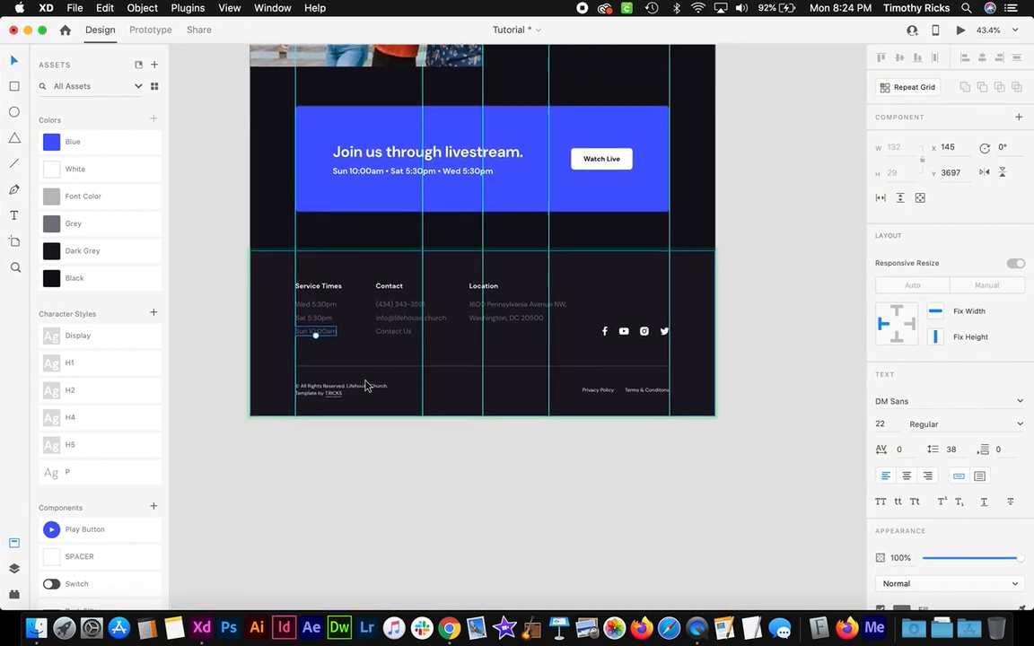
{"action": "scroll", "coordinate": [450, 311], "scroll_direction": "up", "scroll_amount": 3}
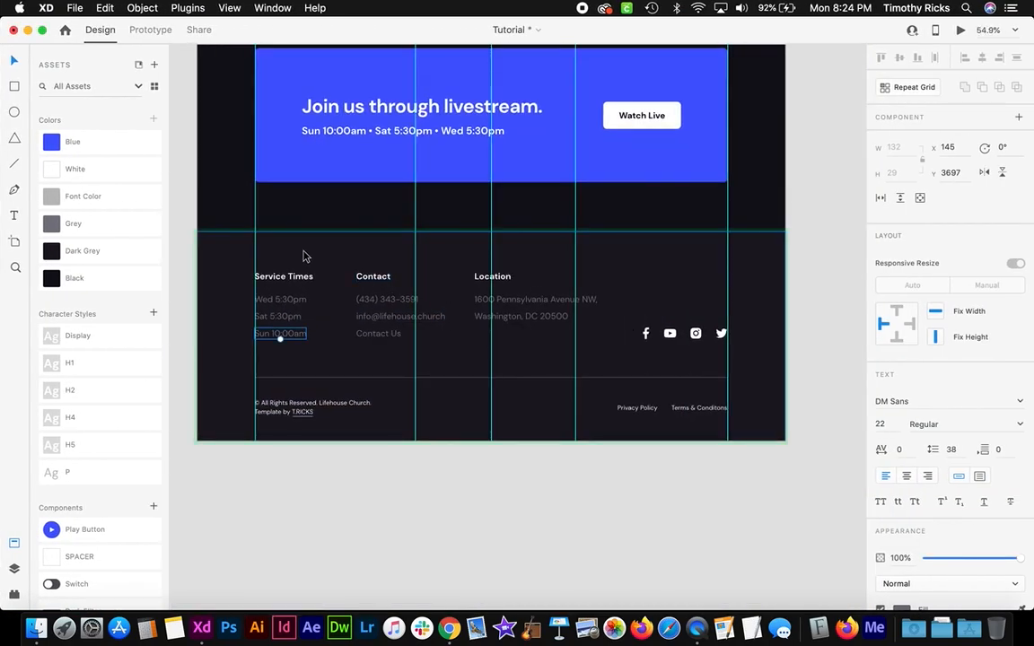
{"action": "left_click", "coordinate": [283, 272]}
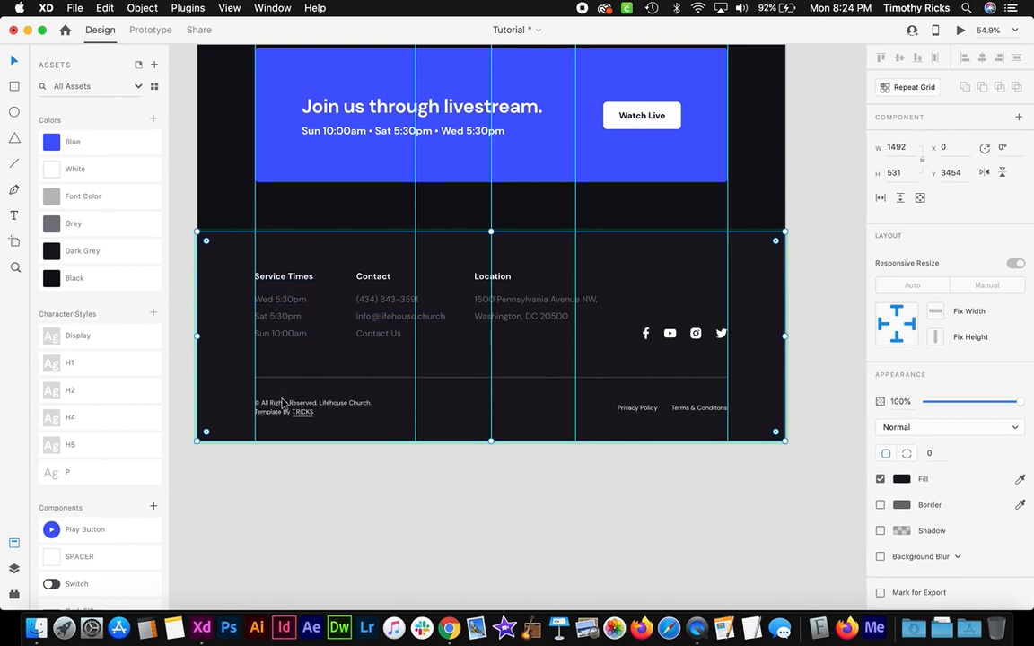
{"action": "key", "text": "super+Tab"}
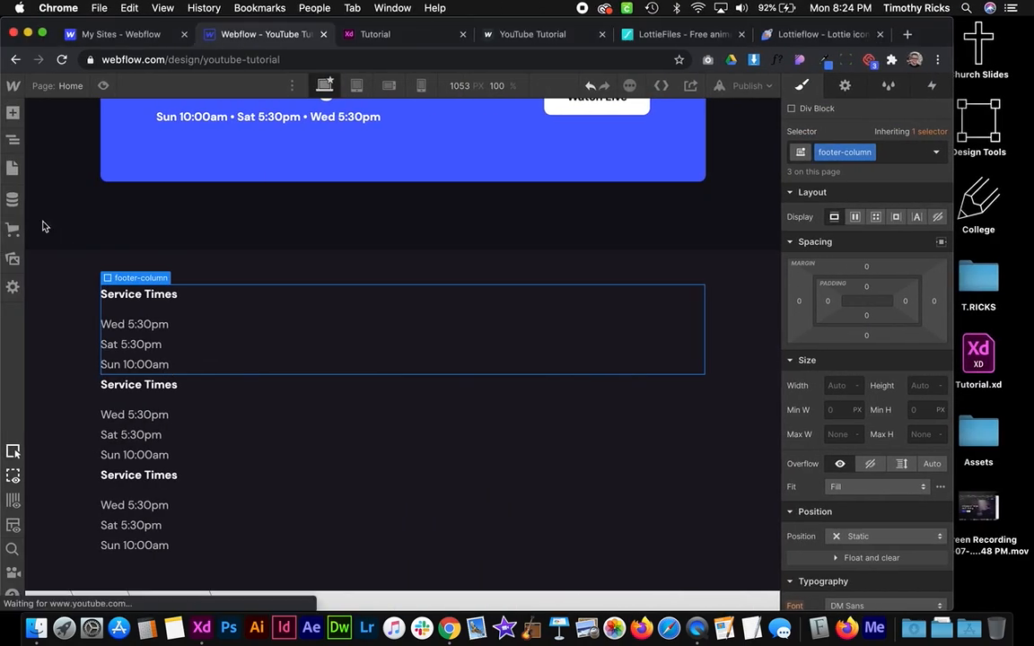
{"action": "left_click", "coordinate": [12, 114]}
{"action": "left_click_drag", "start_coordinate": [59, 371], "coordinate": [140, 272]}
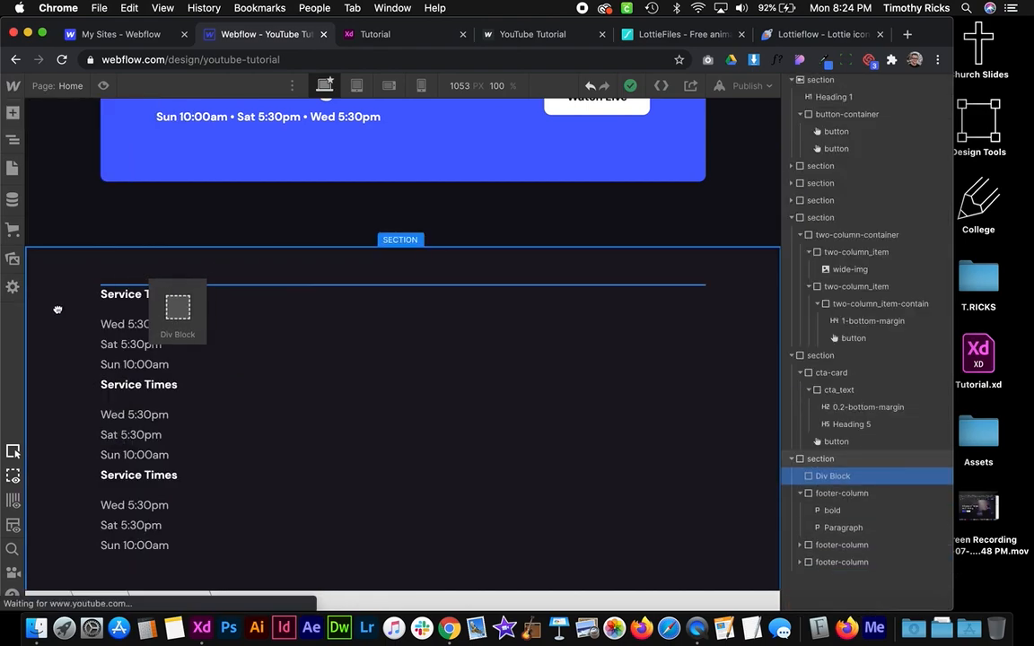
{"action": "left_click_drag", "start_coordinate": [57, 309], "coordinate": [59, 305]}
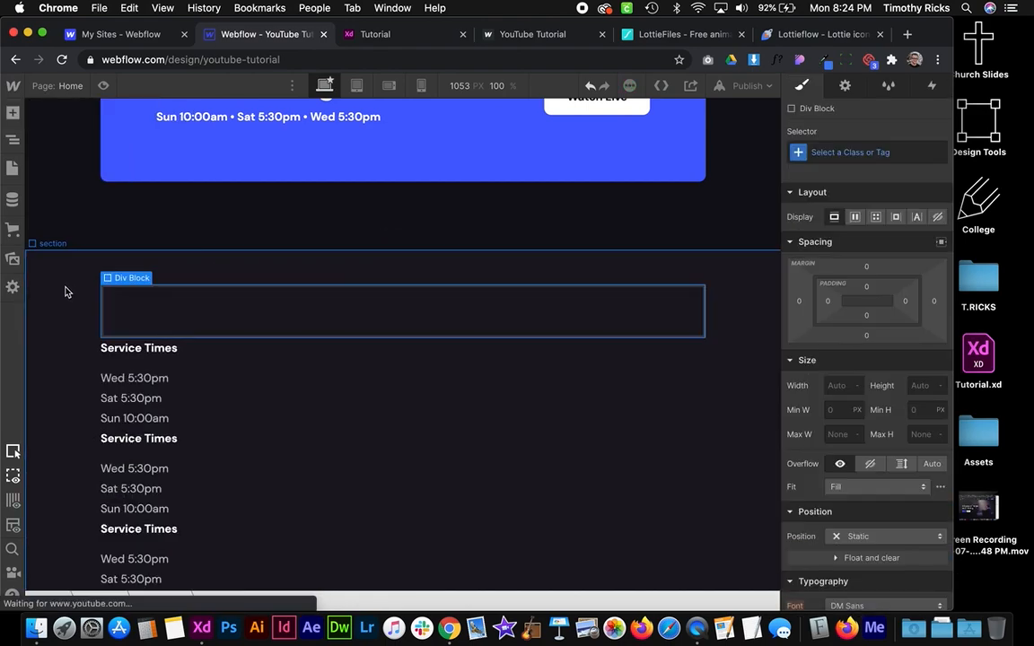
Give the empty div block above the columns the new class "footer-top"
{"action": "left_click", "coordinate": [839, 153]}
{"action": "type", "text": "foote"}
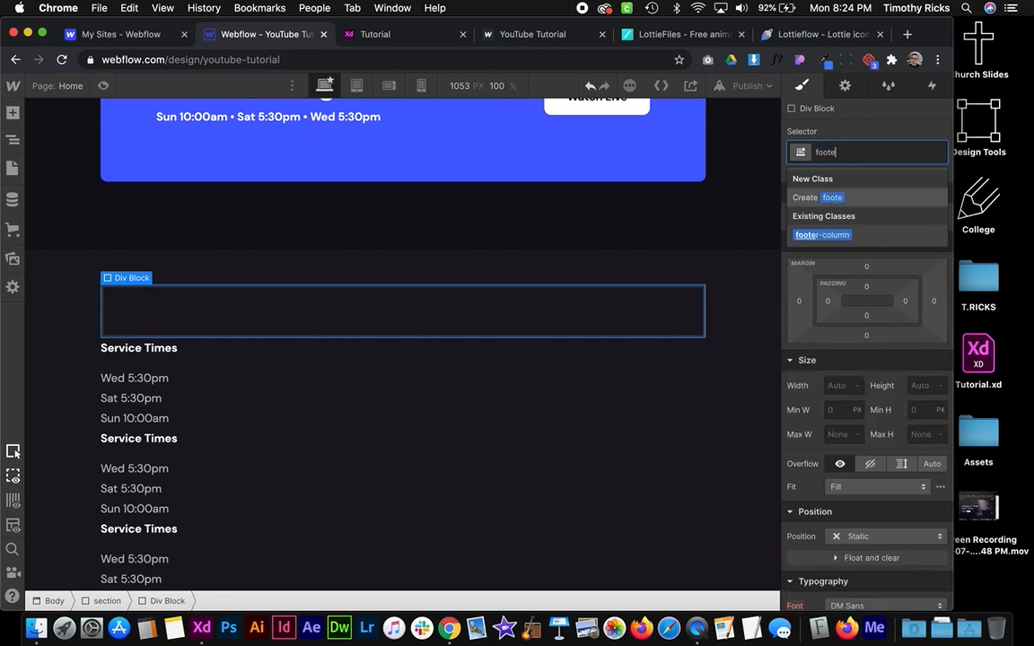
{"action": "type", "text": "r-top"}
{"action": "key", "text": "Return"}
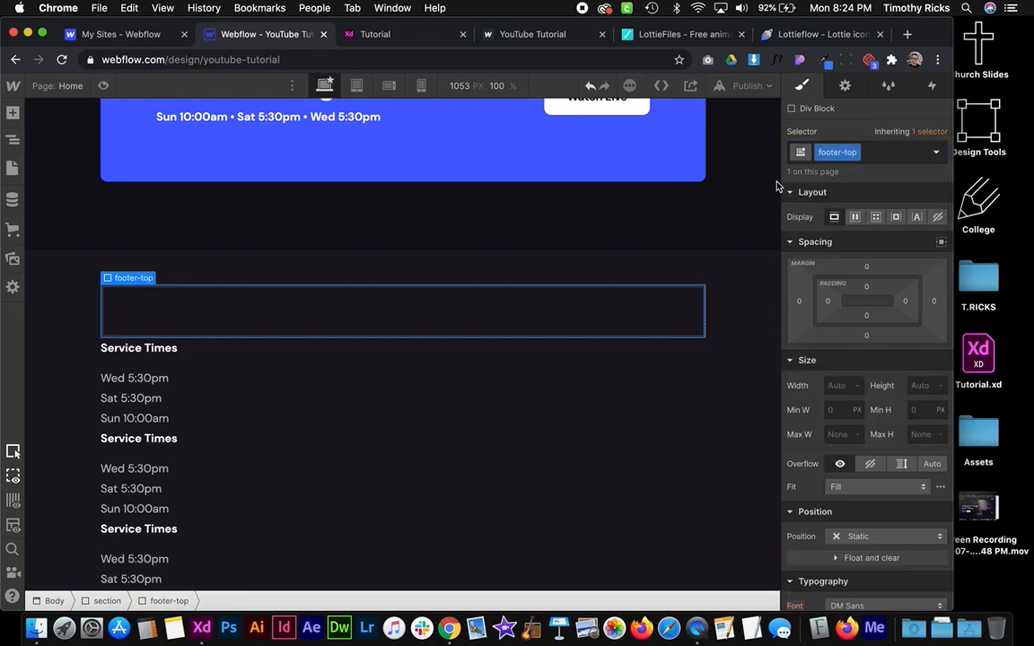
Nest the three footer-column blocks inside the footer-top div block
{"action": "left_click", "coordinate": [13, 139]}
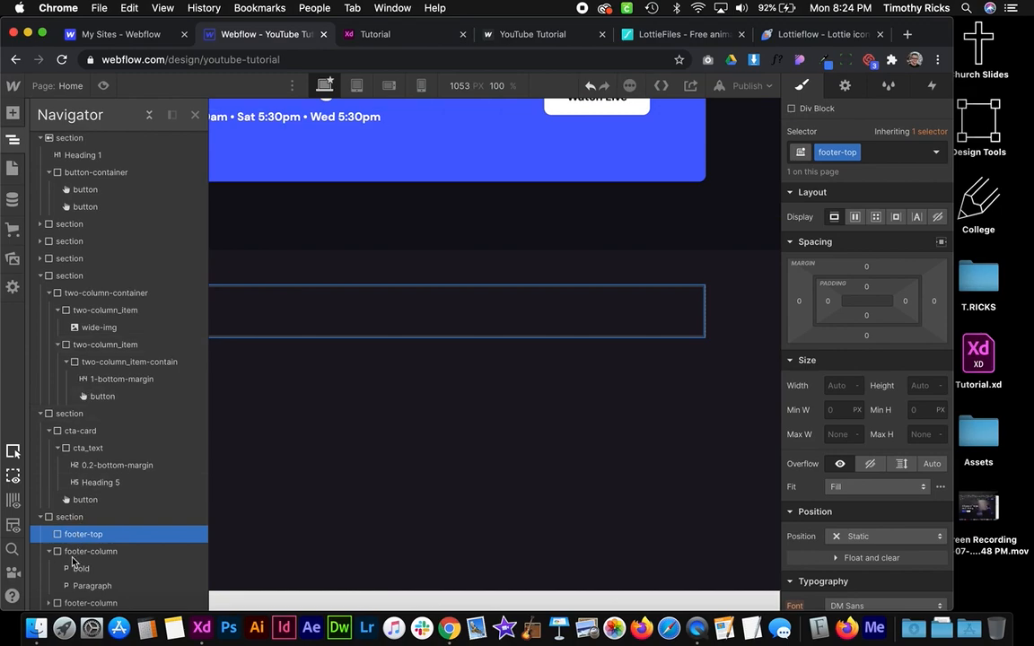
{"action": "left_click_drag", "start_coordinate": [63, 553], "coordinate": [88, 573]}
{"action": "left_click", "coordinate": [79, 534]}
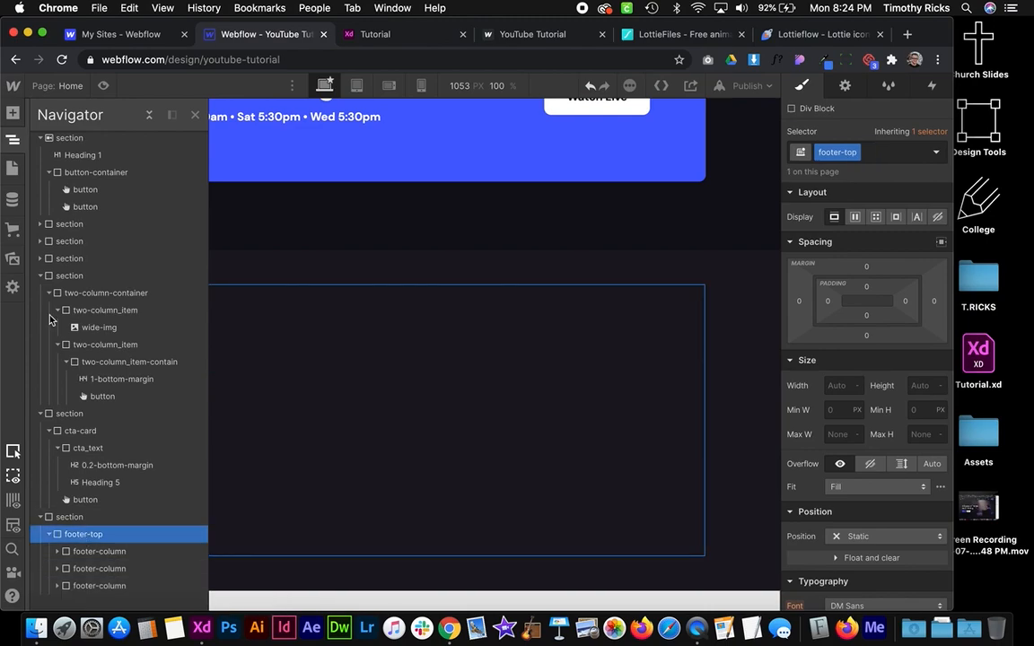
{"action": "left_click", "coordinate": [12, 139]}
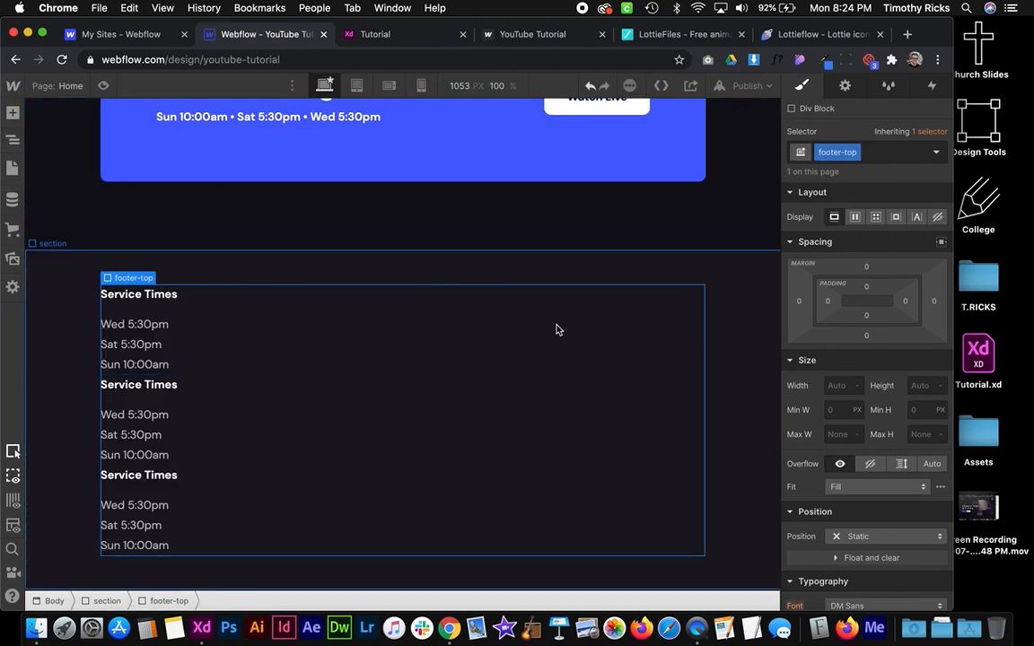
Lay out footer-top as a horizontal flexbox with stretched alignment and space-between justification
{"action": "left_click", "coordinate": [857, 216]}
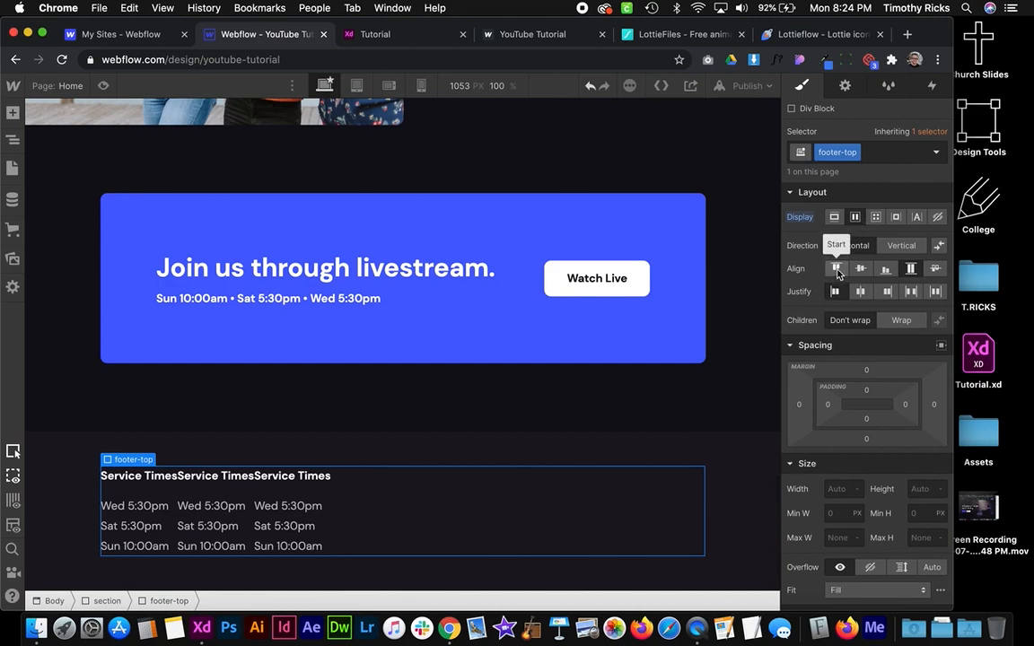
{"action": "left_click", "coordinate": [911, 270]}
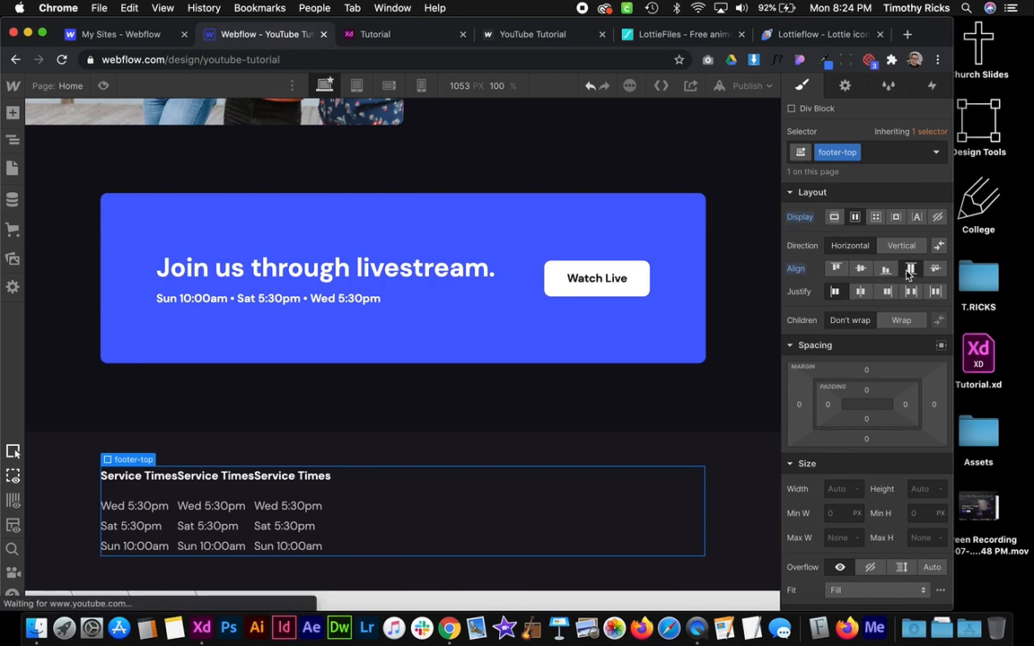
{"action": "left_click", "coordinate": [911, 292]}
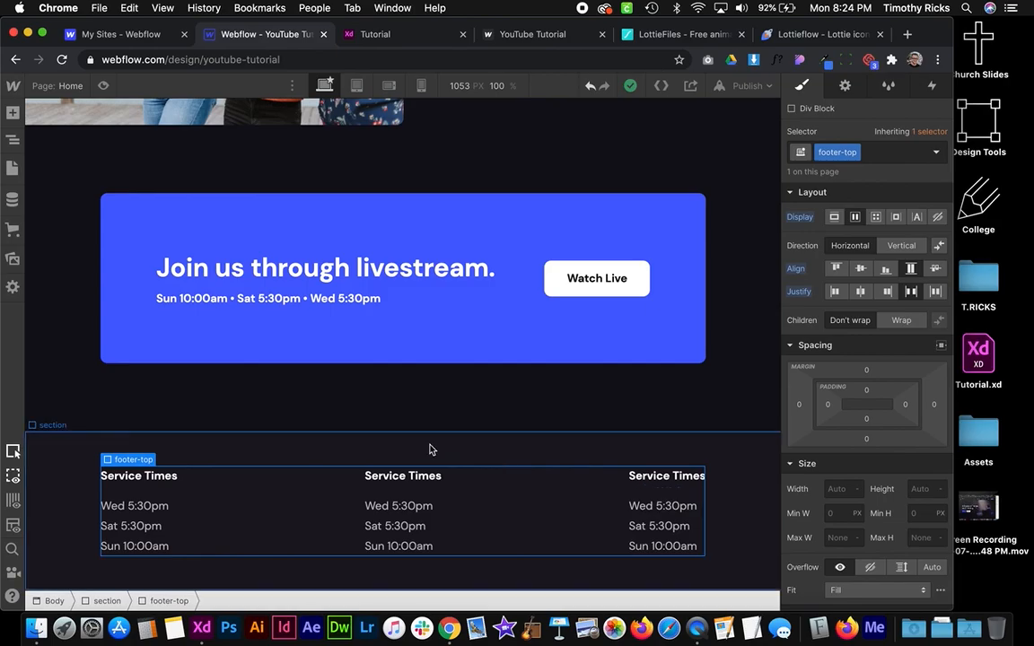
Copy the "Contact" heading from the Adobe XD design and replace the second footer column's heading in Webflow with it
{"action": "key", "text": "ctrl+Right"}
{"action": "double_click", "coordinate": [364, 280]}
{"action": "key", "text": "ctrl+c"}
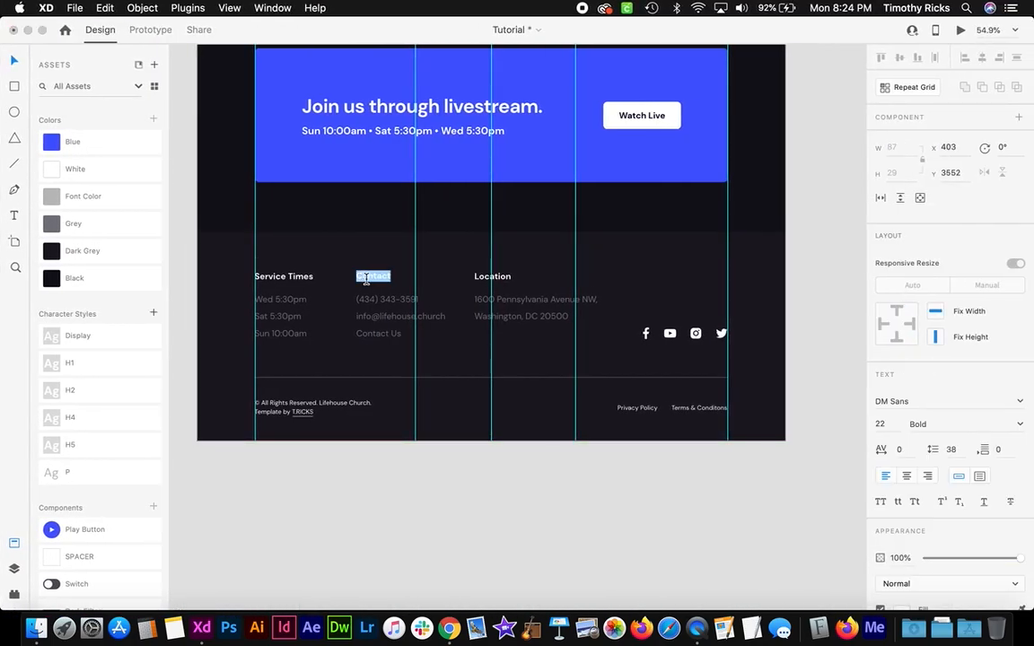
{"action": "key", "text": "ctrl+Left"}
{"action": "left_click", "coordinate": [380, 478]}
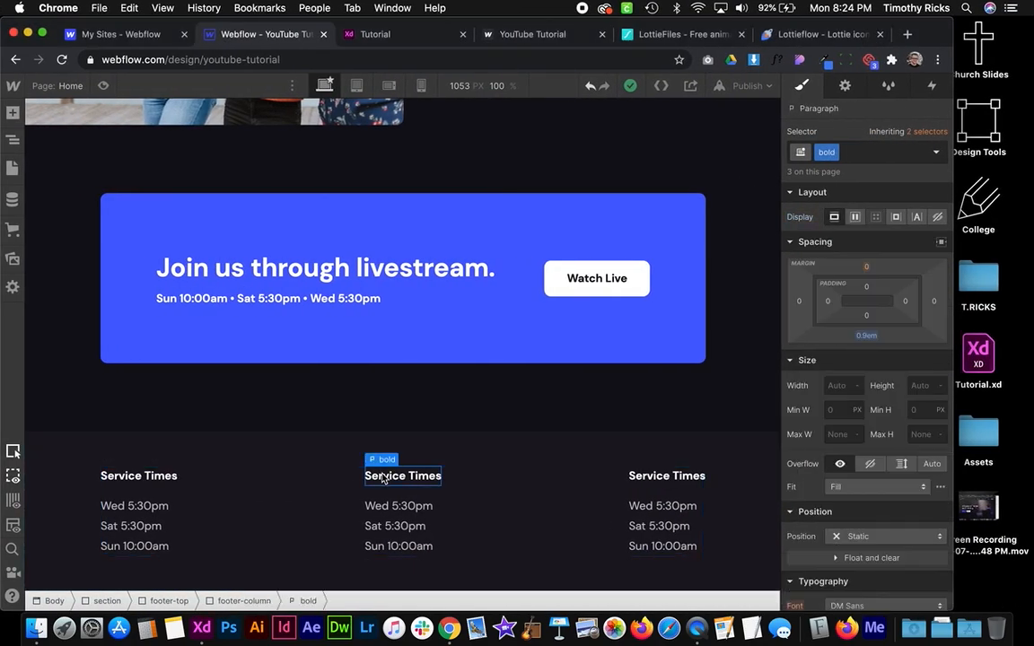
{"action": "left_click_drag", "start_coordinate": [367, 476], "coordinate": [473, 481]}
{"action": "key", "text": "ctrl+v"}
Copy the phone number from the XD design and replace the service times in the Contact column with it
{"action": "key", "text": "ctrl+Right"}
{"action": "double_click", "coordinate": [391, 316]}
{"action": "double_click", "coordinate": [384, 299]}
{"action": "key", "text": "ctrl+c"}
{"action": "key", "text": "ctrl+Left"}
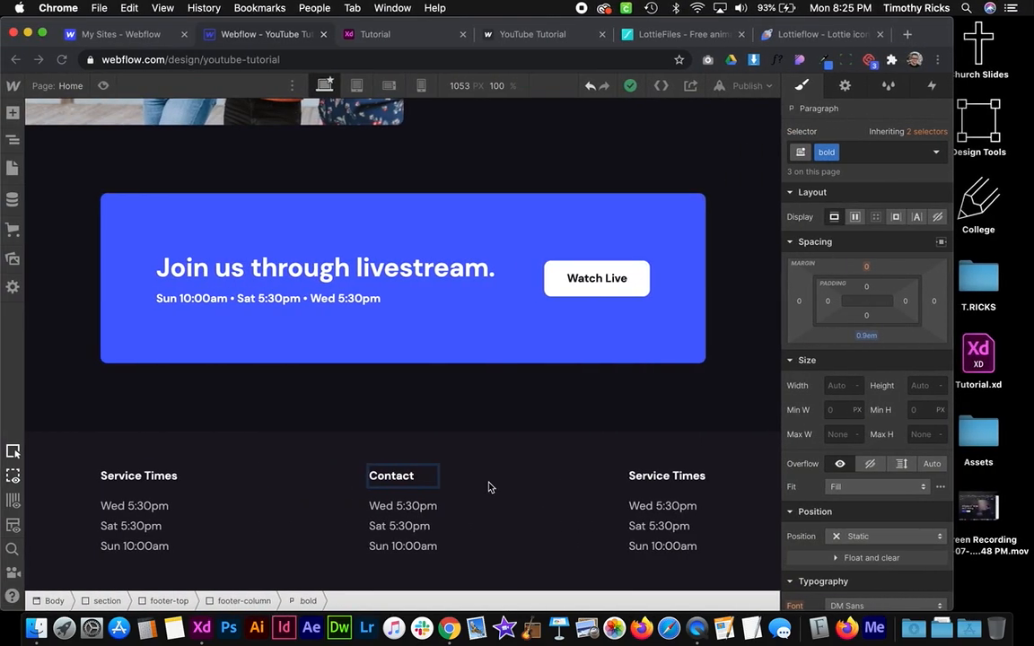
{"action": "left_click", "coordinate": [369, 505]}
{"action": "left_click_drag", "start_coordinate": [369, 505], "coordinate": [485, 558]}
{"action": "key", "text": "ctrl+v"}
Add the e-mail address from the XD design and a "Contact Us" line below the phone number in the Contact column
{"action": "key", "text": "ctrl+Right"}
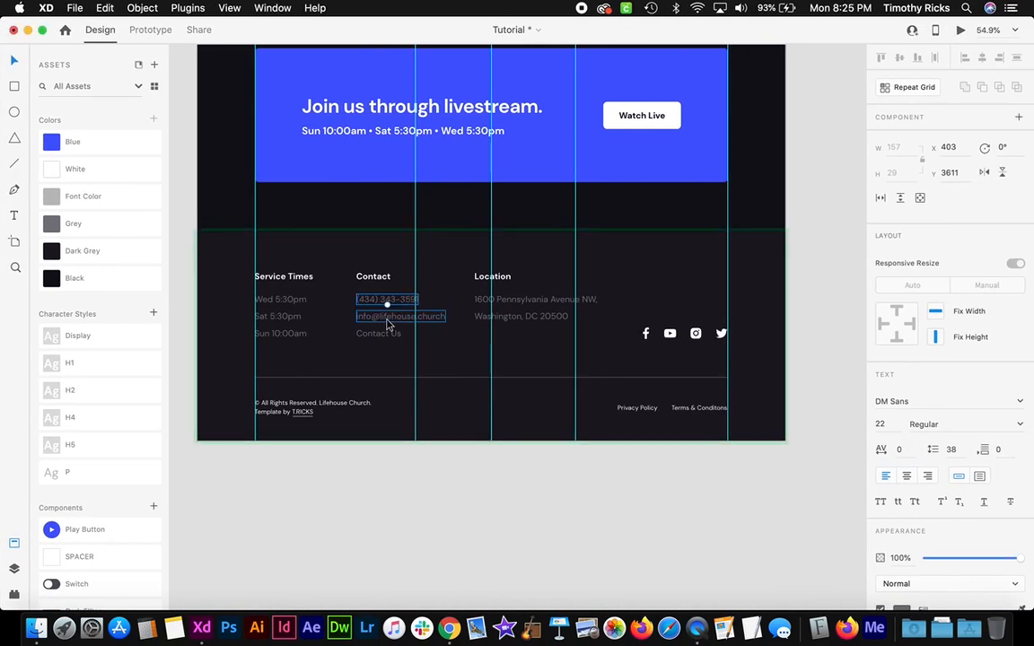
{"action": "double_click", "coordinate": [390, 316]}
{"action": "key", "text": "ctrl+c"}
{"action": "key", "text": "ctrl+Left"}
{"action": "key", "text": "Return"}
{"action": "key", "text": "ctrl+v"}
{"action": "key", "text": "ctrl+Right"}
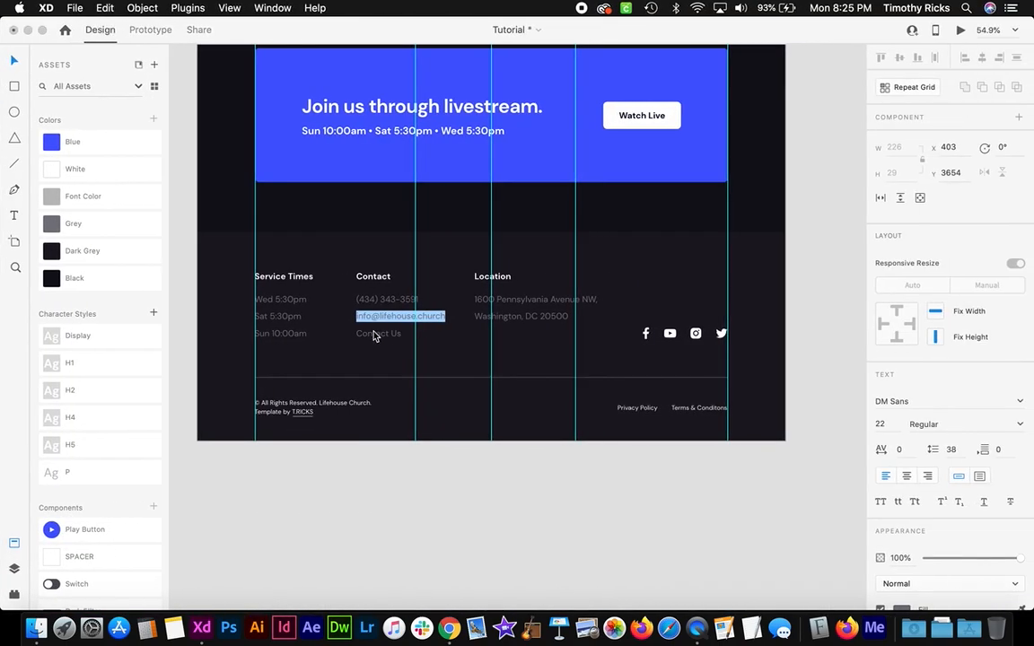
{"action": "key", "text": "ctrl+Left"}
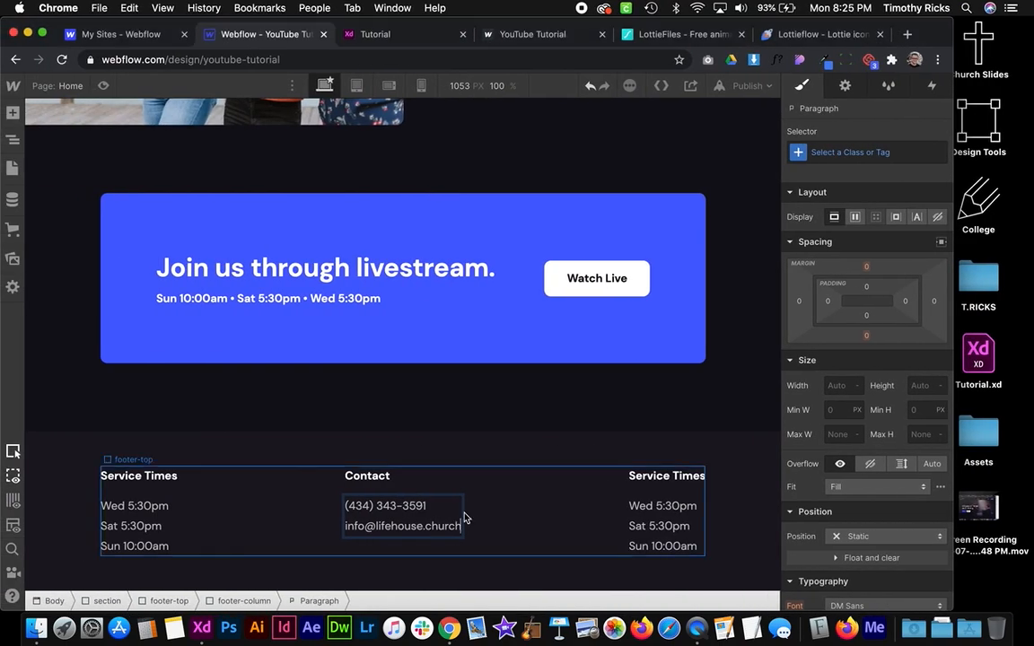
{"action": "key", "text": "Return"}
{"action": "type", "text": "Contact Us"}
Replace the service times in the third footer column with the two-line street address from the XD design
{"action": "key", "text": "ctrl+Right"}
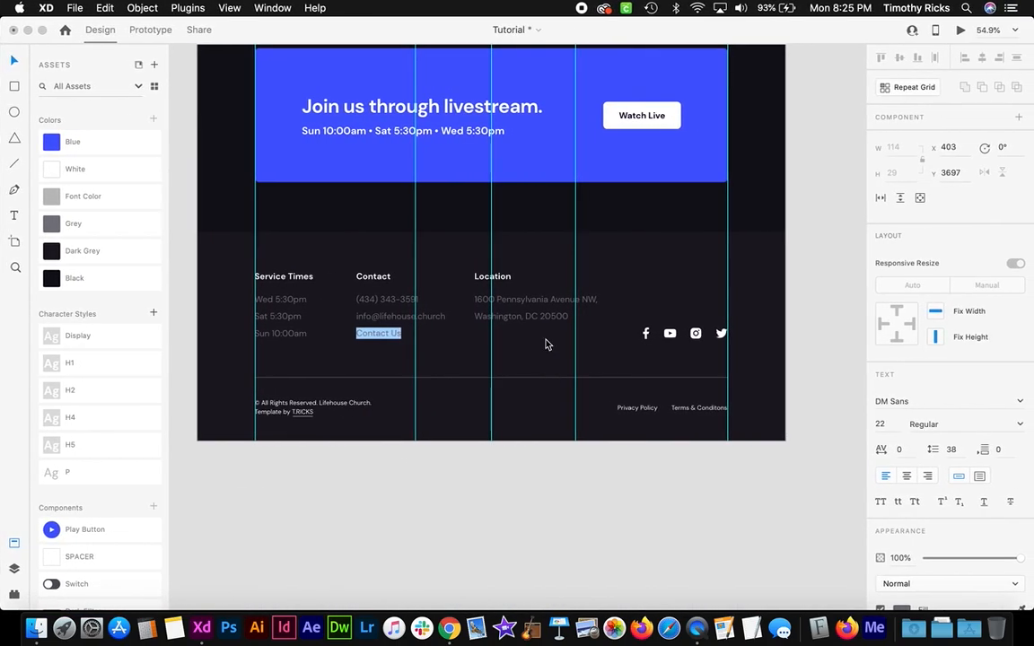
{"action": "double_click", "coordinate": [531, 302]}
{"action": "key", "text": "ctrl+Left"}
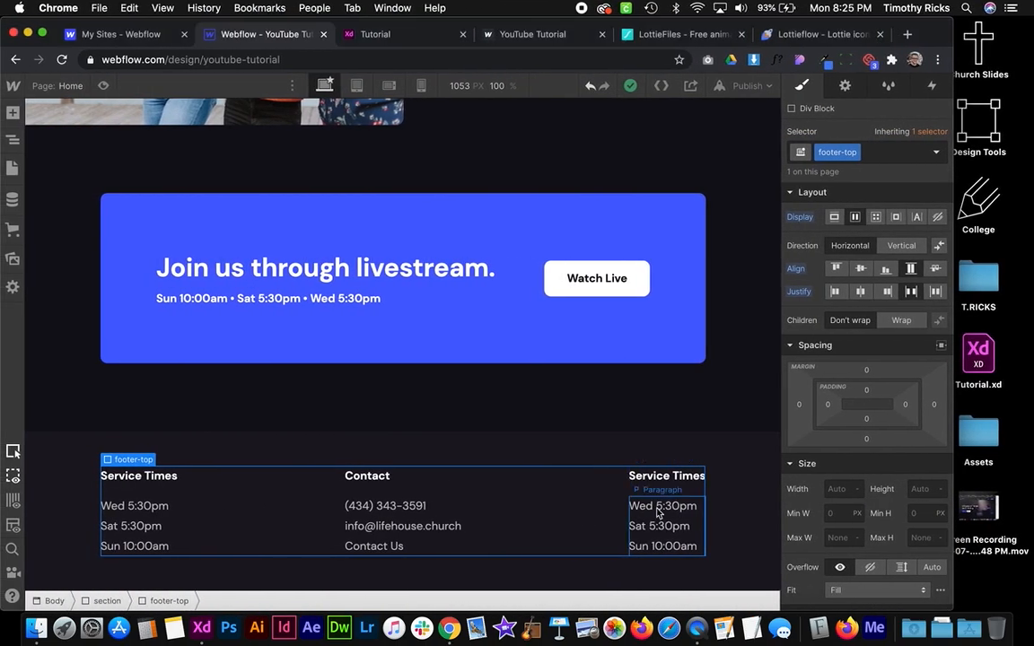
{"action": "double_click", "coordinate": [655, 512]}
{"action": "left_click_drag", "start_coordinate": [697, 545], "coordinate": [624, 486]}
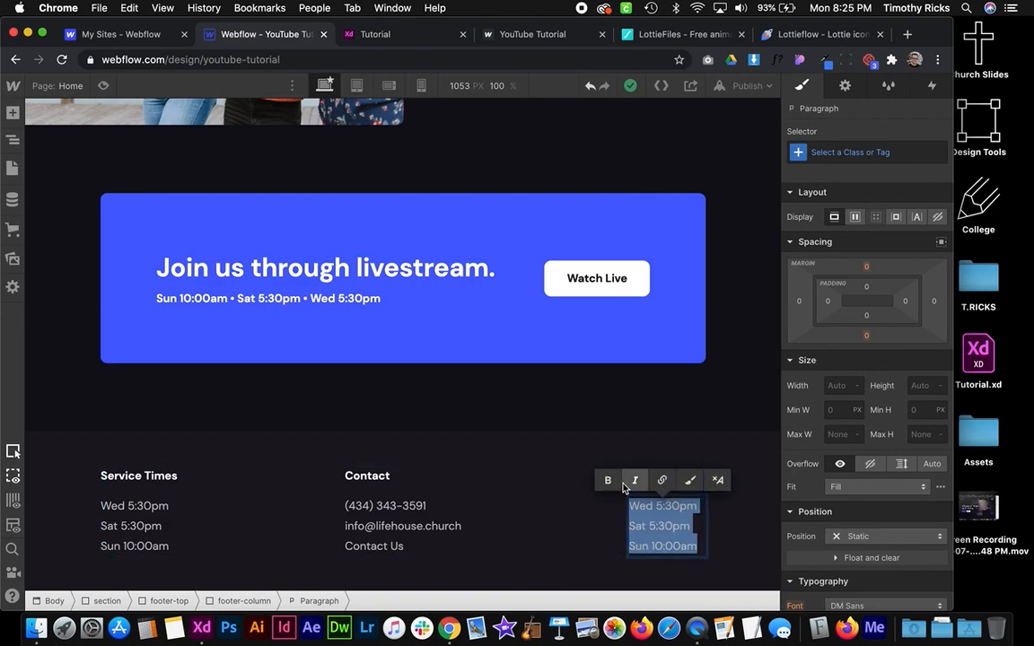
{"action": "key", "text": "ctrl+Right"}
{"action": "left_click_drag", "start_coordinate": [474, 316], "coordinate": [659, 366]}
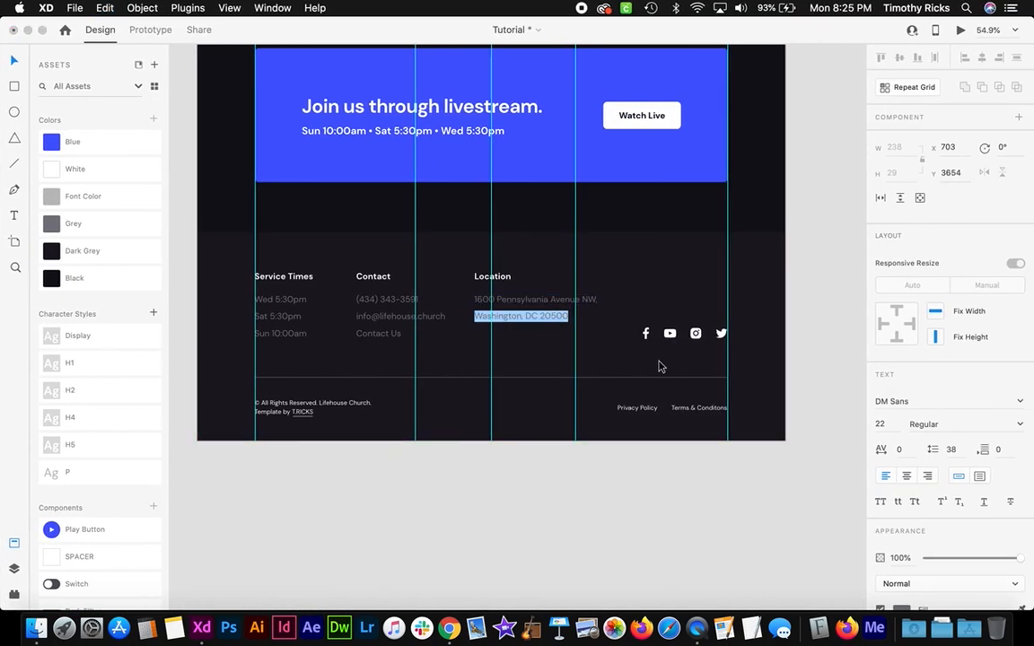
{"action": "key", "text": "ctrl+c"}
{"action": "key", "text": "ctrl+Left"}
{"action": "key", "text": "shift+Return"}
{"action": "key", "text": "ctrl+v"}
{"action": "key", "text": "Escape"}
{"action": "left_click", "coordinate": [439, 501]}
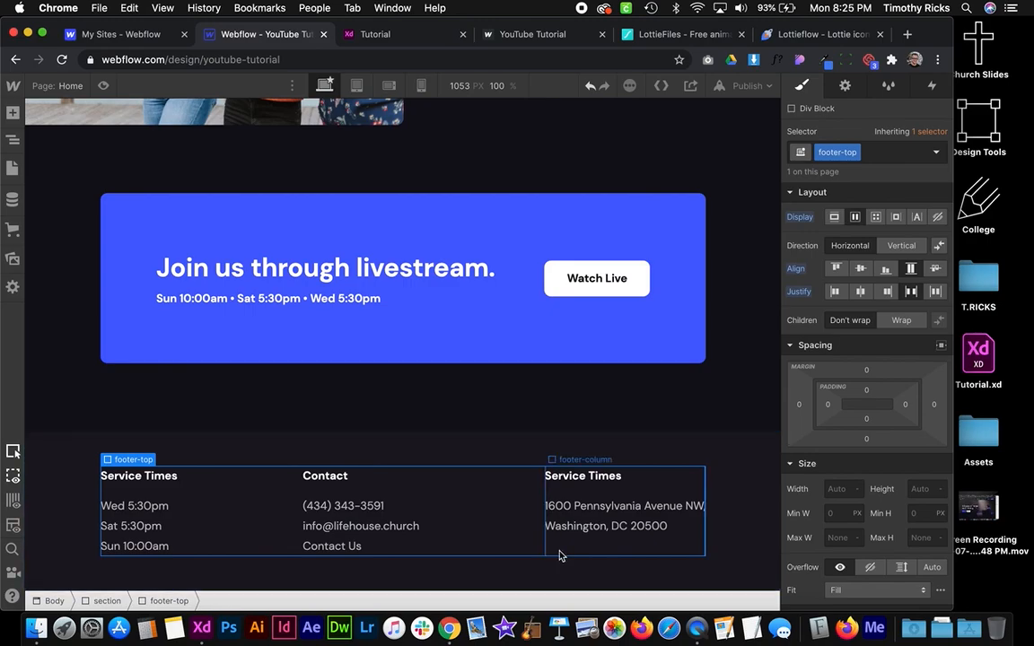
Duplicate the third footer column that holds the address
{"action": "left_click", "coordinate": [13, 112]}
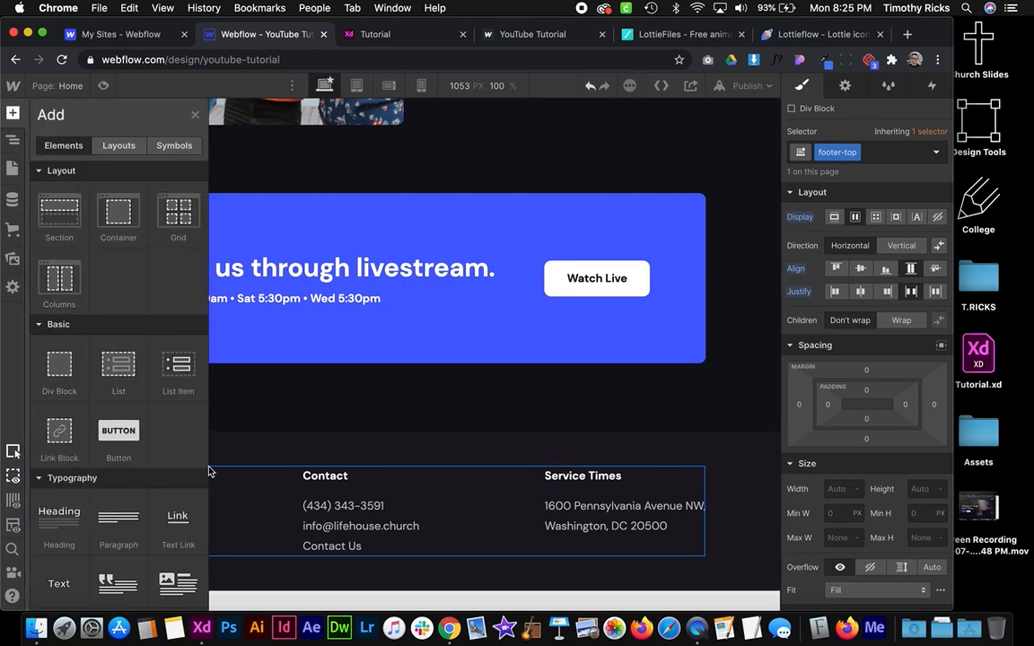
{"action": "left_click", "coordinate": [595, 545]}
{"action": "right_click", "coordinate": [595, 544]}
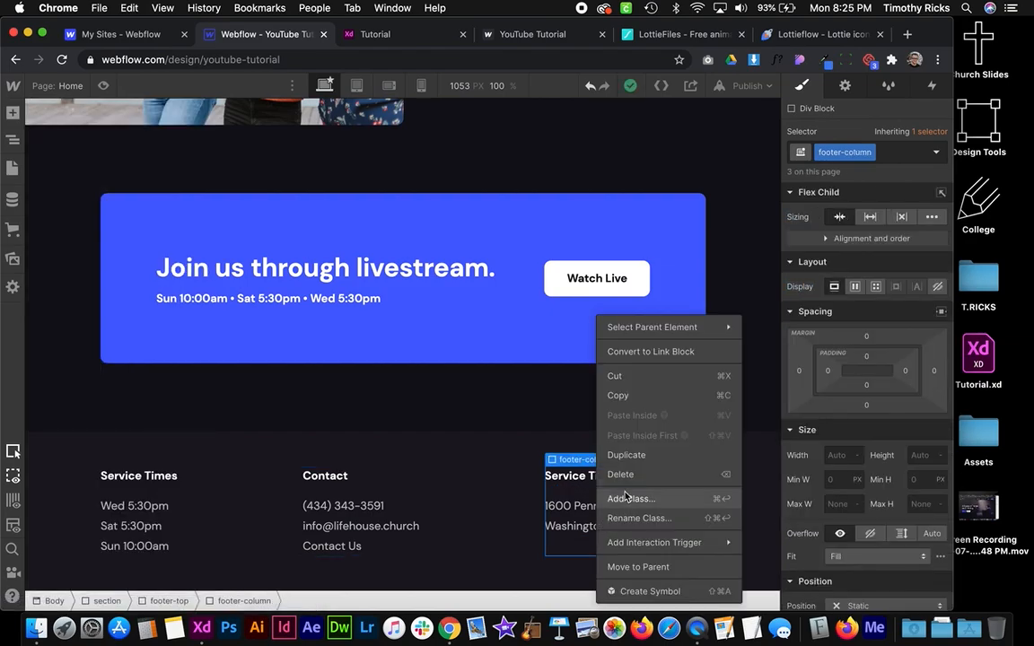
{"action": "left_click", "coordinate": [626, 453]}
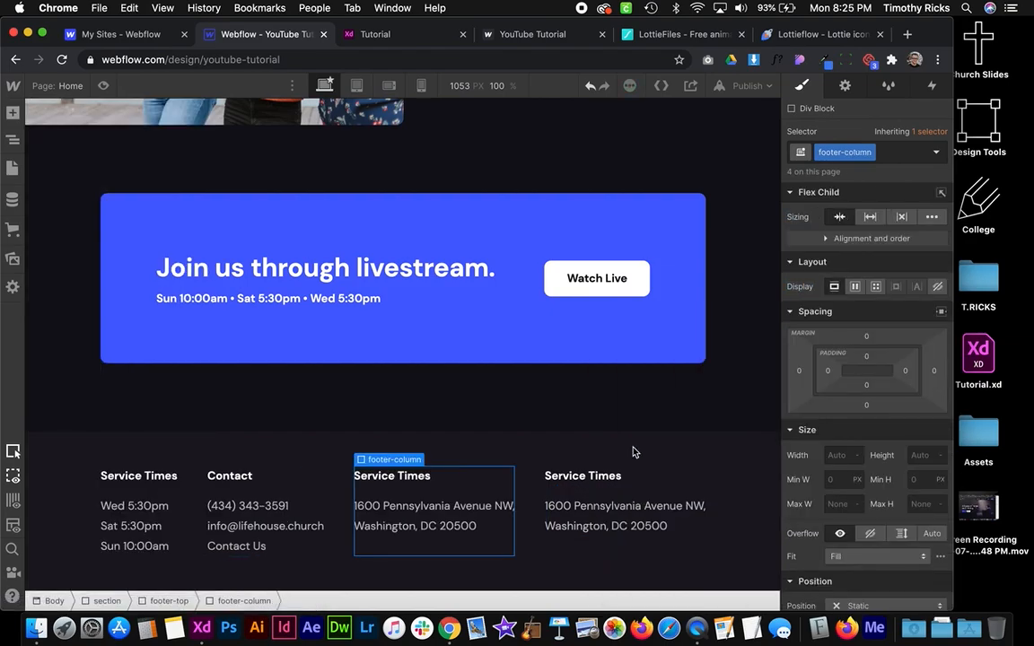
Delete the address paragraph and the bold heading from the fourth footer column
{"action": "left_click", "coordinate": [581, 545]}
{"action": "left_click", "coordinate": [590, 526]}
{"action": "key", "text": "Delete"}
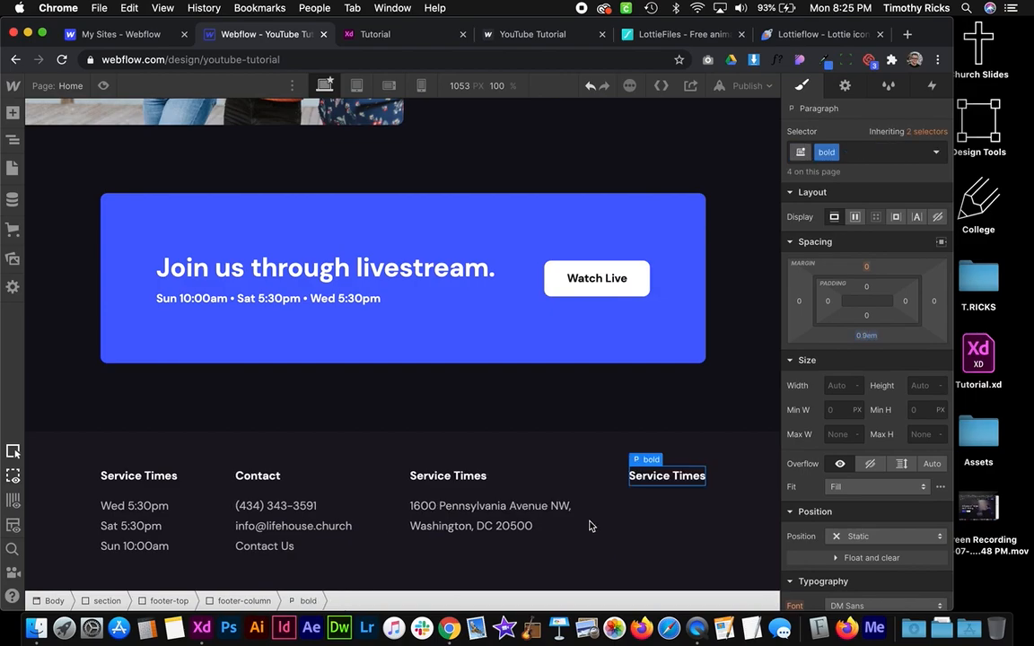
{"action": "key", "text": "Delete"}
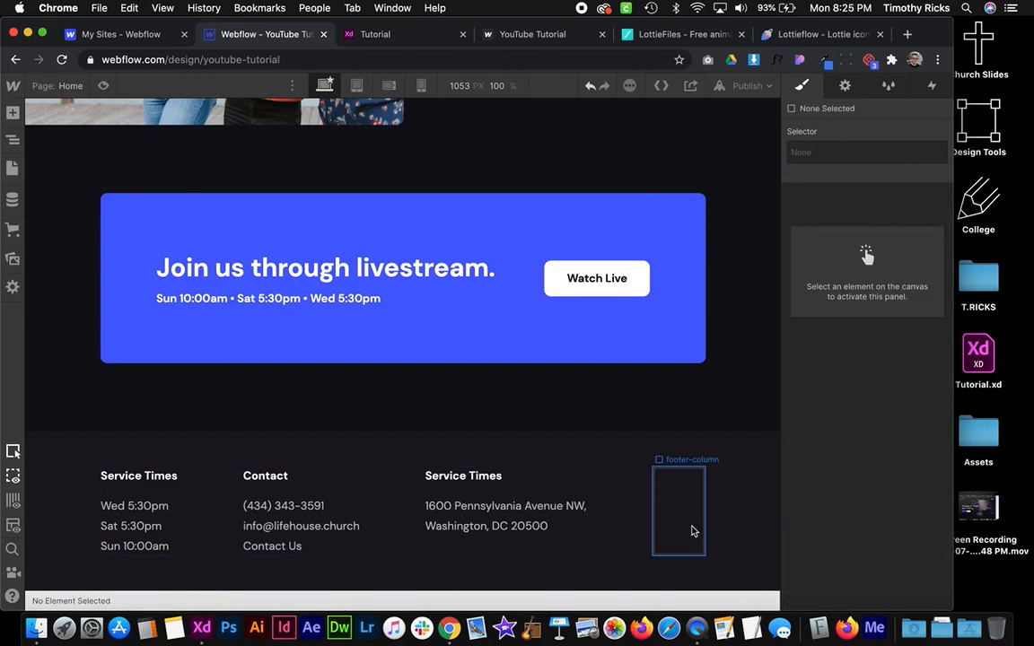
Try placing a div block inside the empty fourth footer column
{"action": "left_click", "coordinate": [658, 525]}
{"action": "key", "text": "ctrl+Right"}
{"action": "key", "text": "ctrl+Left"}
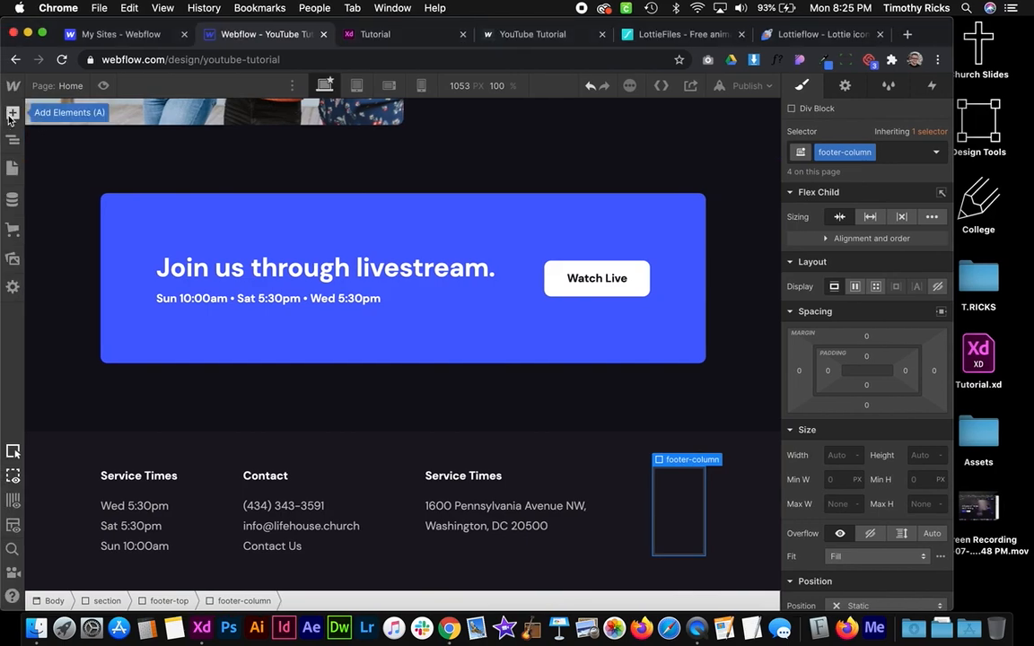
{"action": "left_click", "coordinate": [12, 112]}
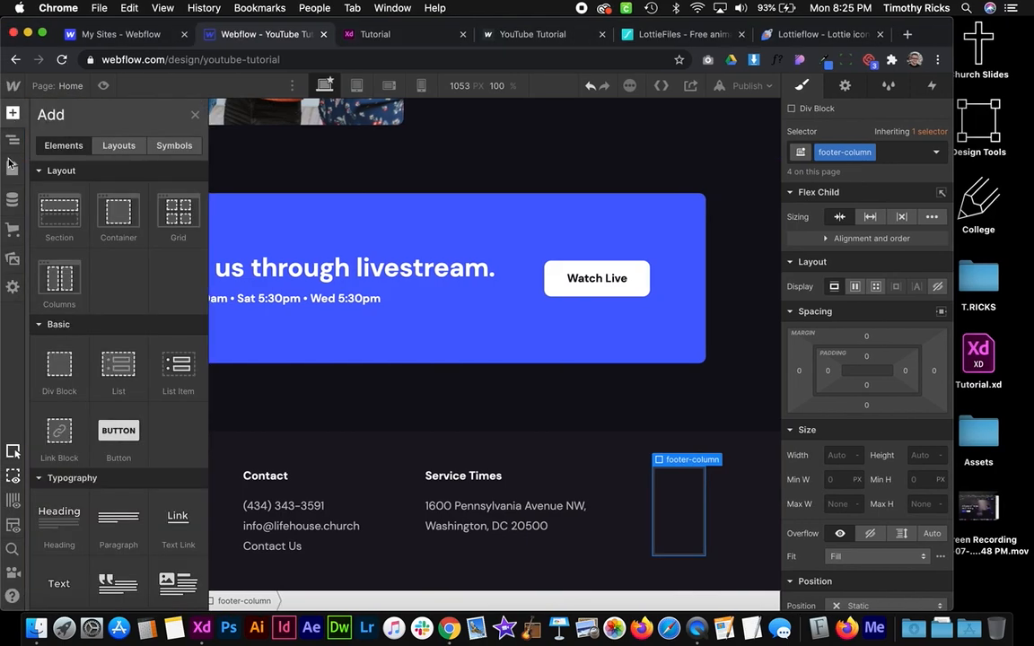
{"action": "left_click", "coordinate": [56, 361]}
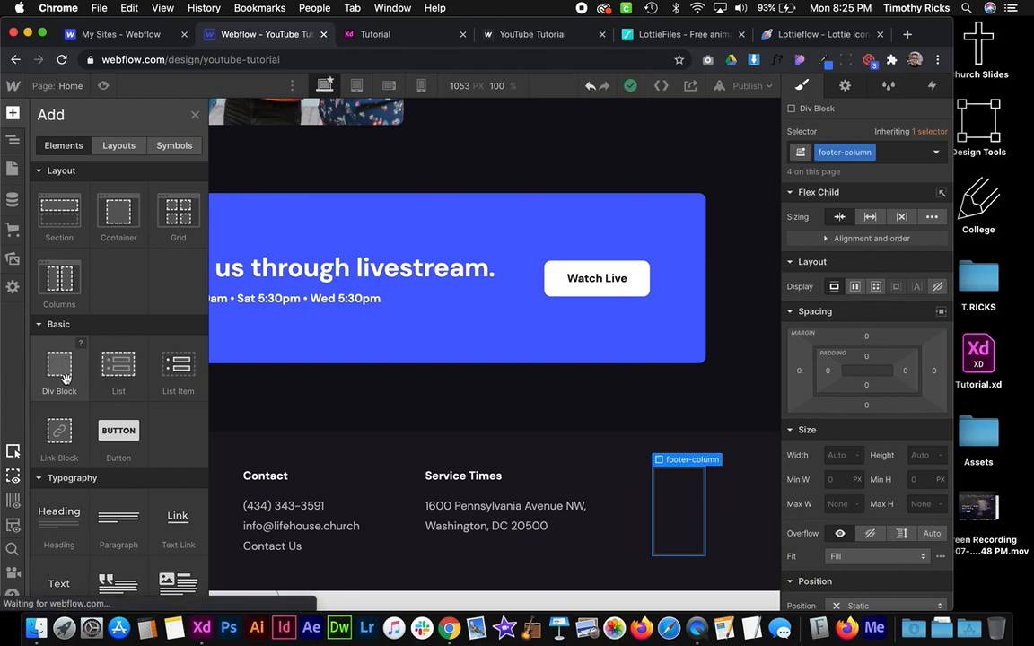
{"action": "left_click_drag", "start_coordinate": [64, 379], "coordinate": [662, 522]}
{"action": "key", "text": "Delete"}
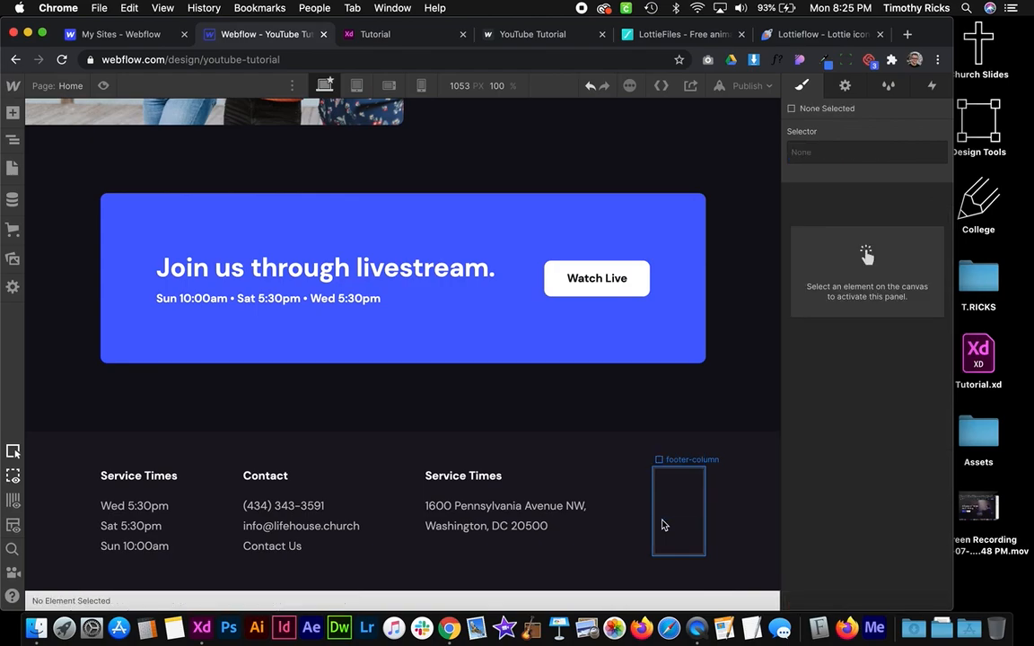
Add a link block inside the empty fourth footer column
{"action": "left_click", "coordinate": [13, 113]}
{"action": "scroll", "coordinate": [56, 377], "scroll_direction": "down", "scroll_amount": 1}
{"action": "left_click_drag", "start_coordinate": [56, 377], "coordinate": [662, 485]}
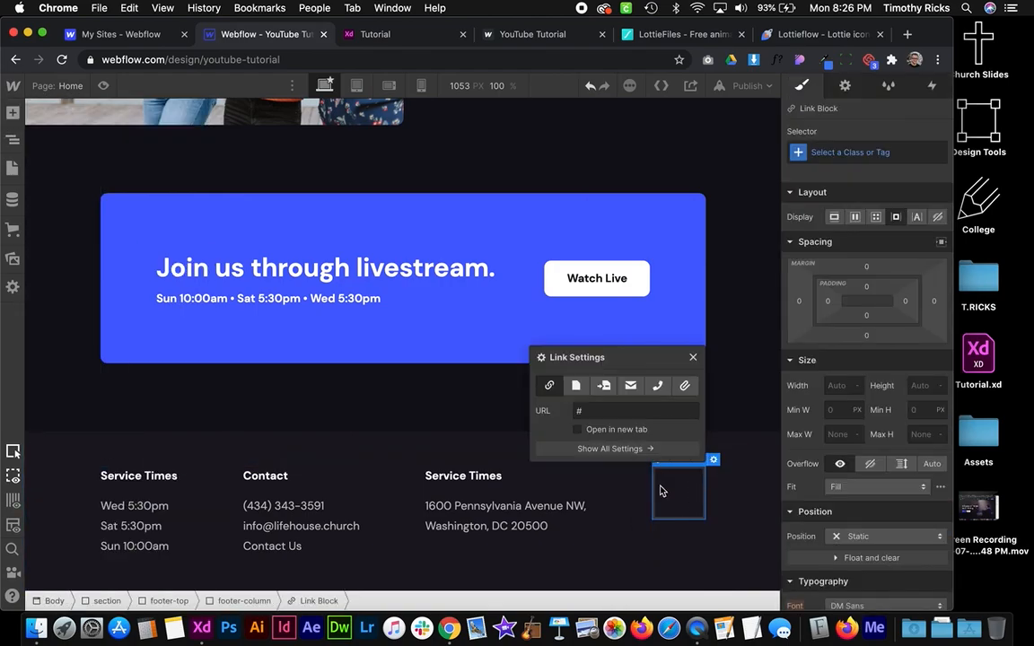
{"action": "left_click", "coordinate": [619, 410]}
{"action": "key", "text": "BackSpace"}
{"action": "type", "text": "wo"}
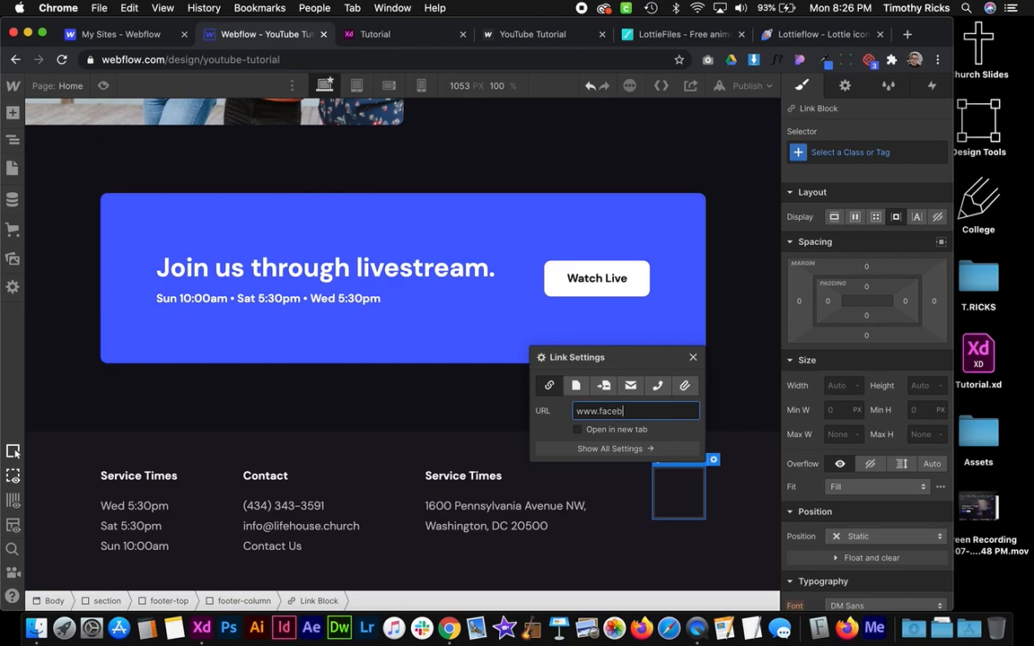
{"action": "type", "text": "w.facebook.com"}
{"action": "left_click", "coordinate": [577, 429]}
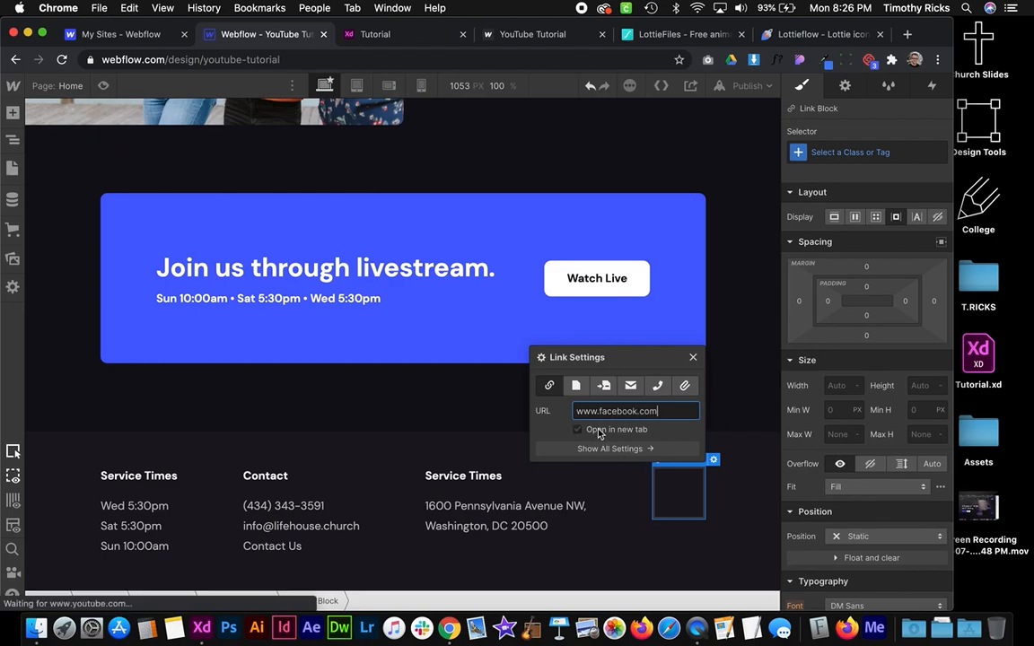
{"action": "left_click", "coordinate": [693, 359]}
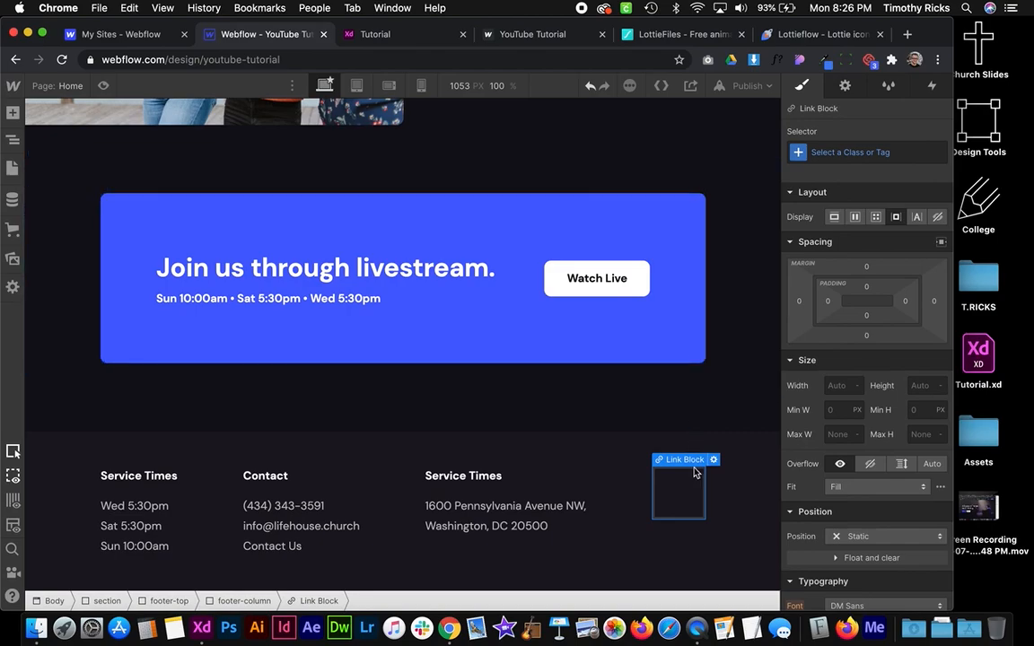
Give the link block the new class "footer-social-link"
{"action": "left_click", "coordinate": [831, 148]}
{"action": "type", "text": "c"}
{"action": "key", "text": "BackSpace"}
{"action": "type", "text": "f"}
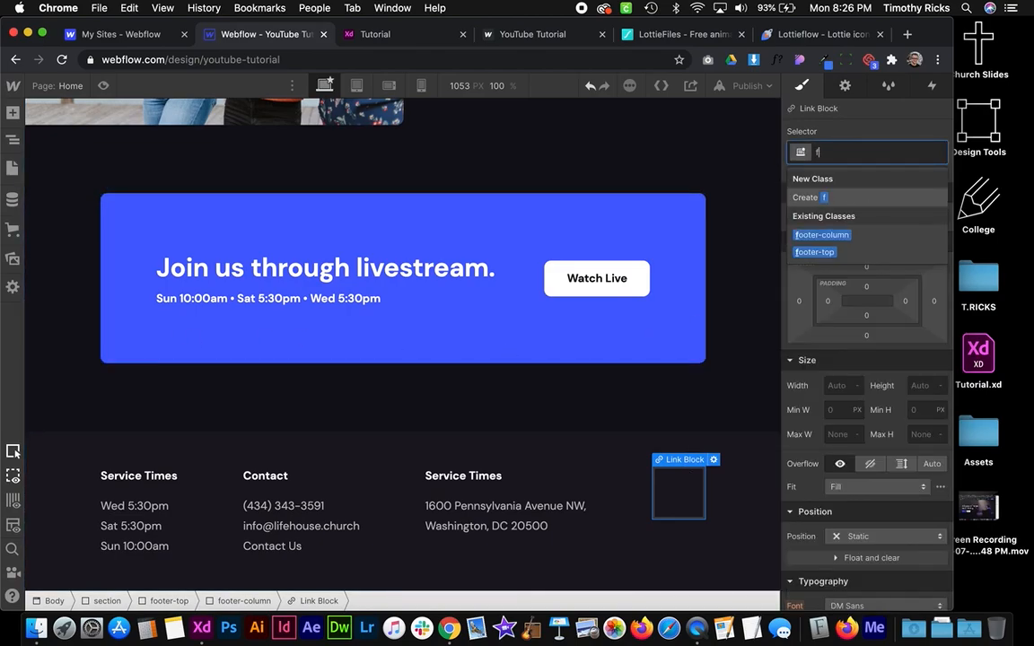
{"action": "type", "text": "ooter_"}
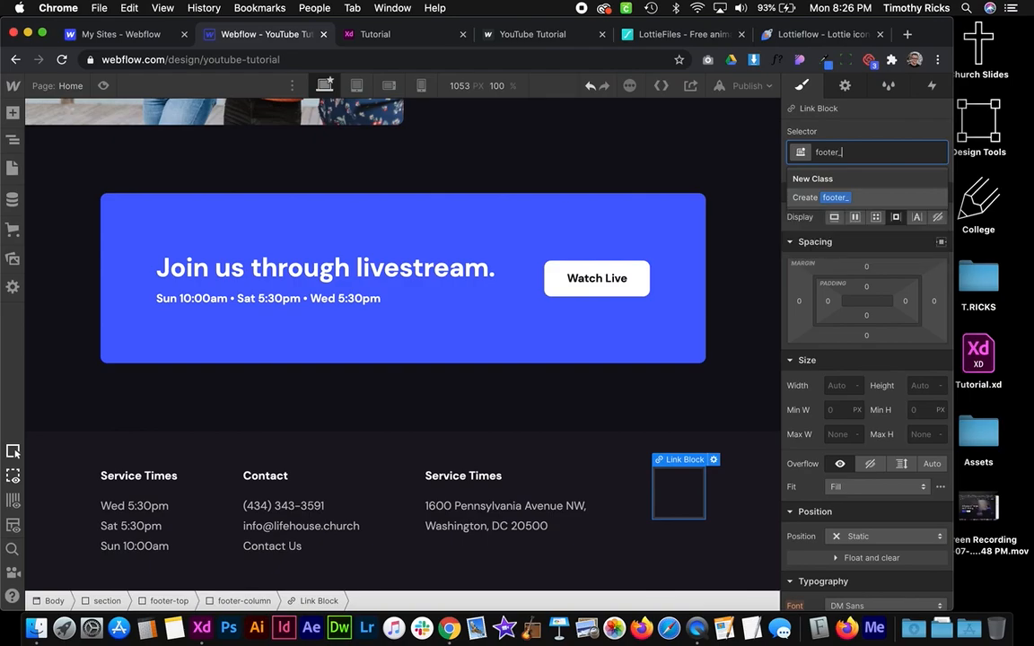
{"action": "key", "text": "BackSpace"}
{"action": "type", "text": "-social-link"}
{"action": "key", "text": "Return"}
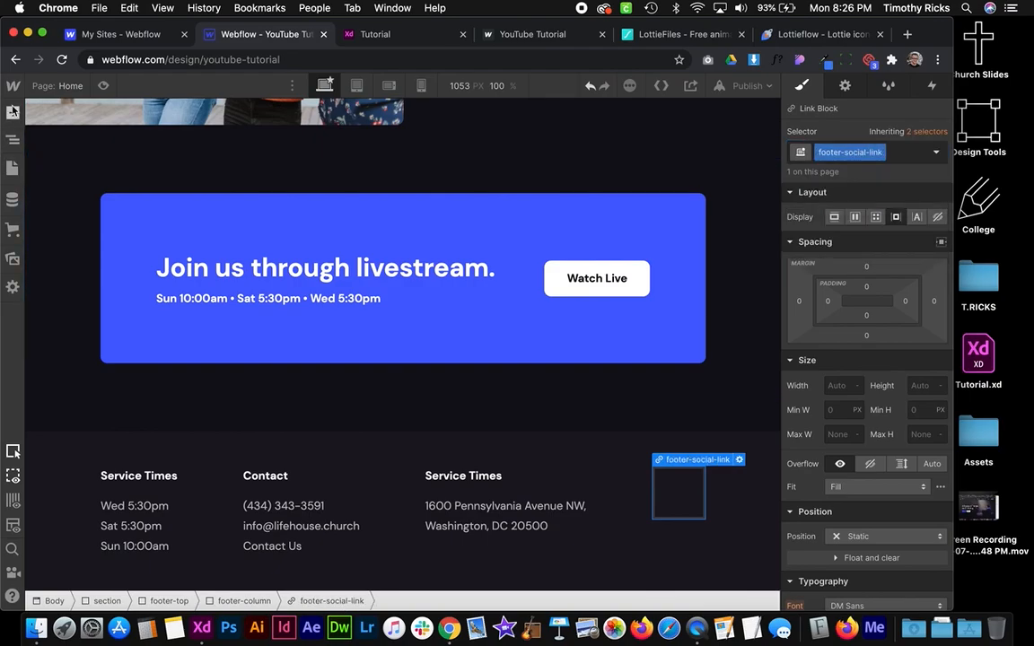
Place the facebook.svg image from the assets inside the footer-social-link block
{"action": "left_click", "coordinate": [13, 112]}
{"action": "left_click", "coordinate": [13, 259]}
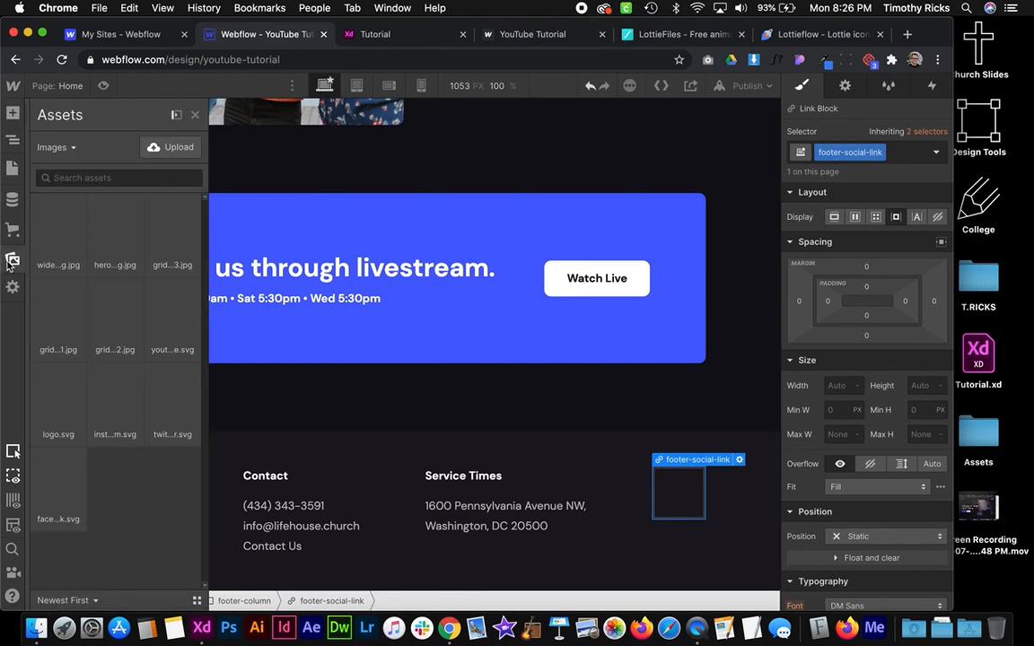
{"action": "left_click_drag", "start_coordinate": [54, 484], "coordinate": [682, 494]}
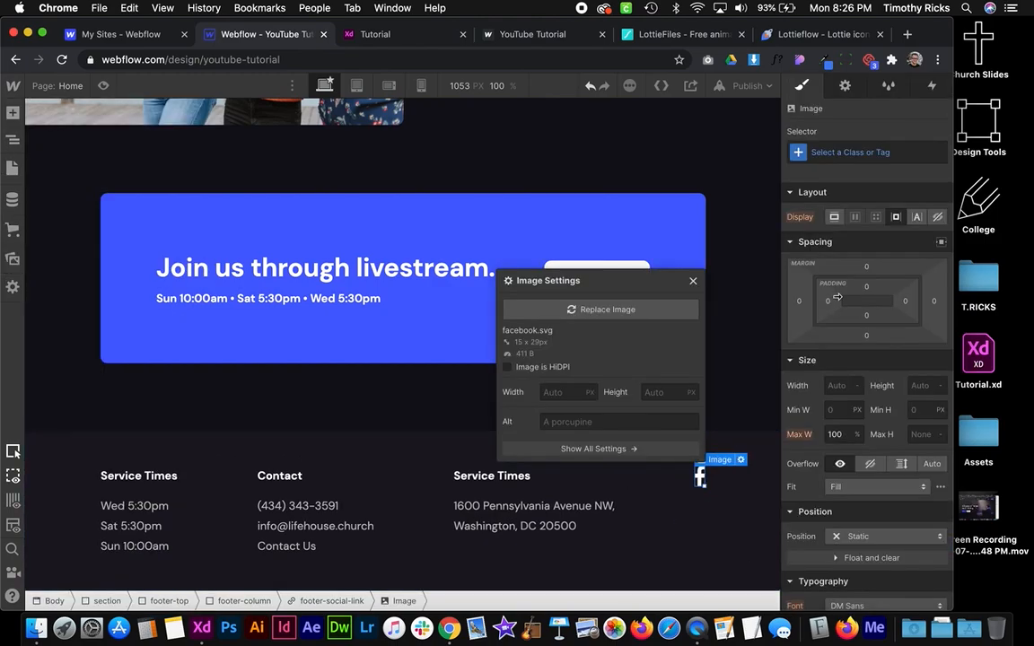
Give the Facebook image the new class "footer-icon" and set its width to 2 em
{"action": "left_click", "coordinate": [857, 153]}
{"action": "type", "text": "fpot"}
{"action": "key", "text": "BackSpace"}
{"action": "key", "text": "BackSpace"}
{"action": "key", "text": "BackSpace"}
{"action": "type", "text": "ooter-ic"}
{"action": "key", "text": "Return"}
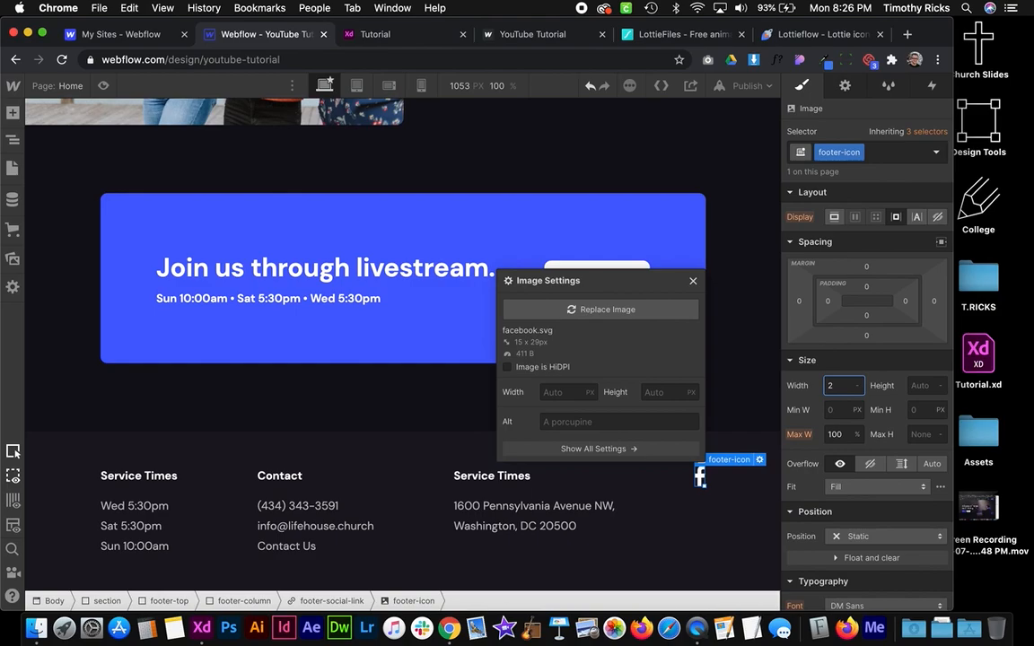
{"action": "key", "text": "Return"}
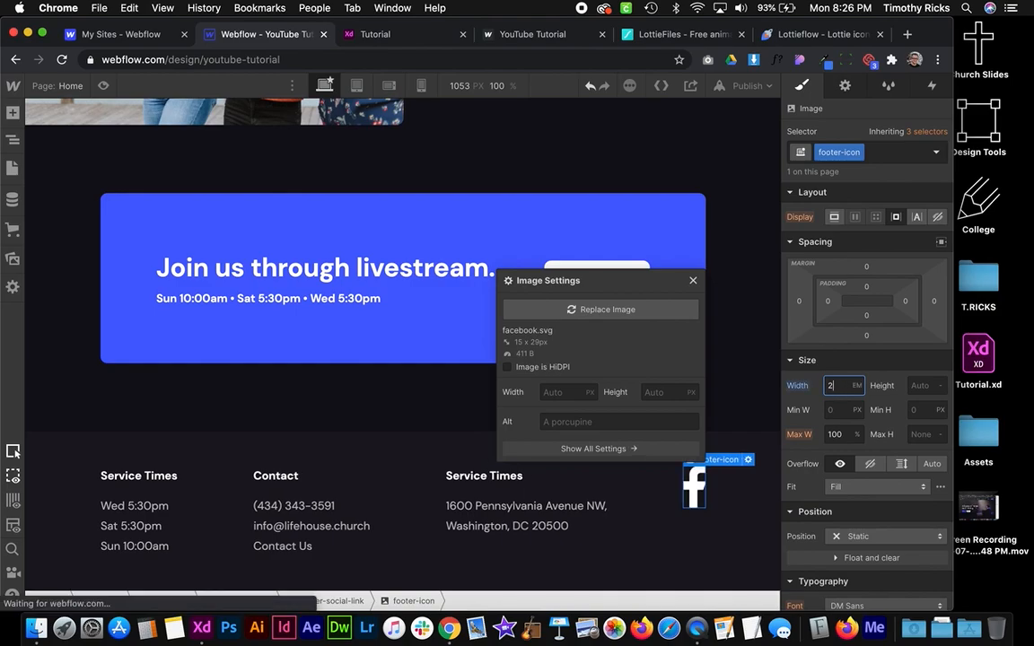
Reduce the footer-icon image's width to 0.9 em and close its image settings
{"action": "key", "text": "alt+Down"}
{"action": "key", "text": "alt+Down"}
{"action": "key", "text": "alt+Down"}
{"action": "key", "text": "alt+Down"}
{"action": "key", "text": "alt+Down"}
{"action": "key", "text": "alt+Down"}
{"action": "key", "text": "alt+Down"}
{"action": "key", "text": "alt+Down"}
{"action": "key", "text": "alt+Down"}
{"action": "key", "text": "alt+Down"}
{"action": "key", "text": "alt+Down"}
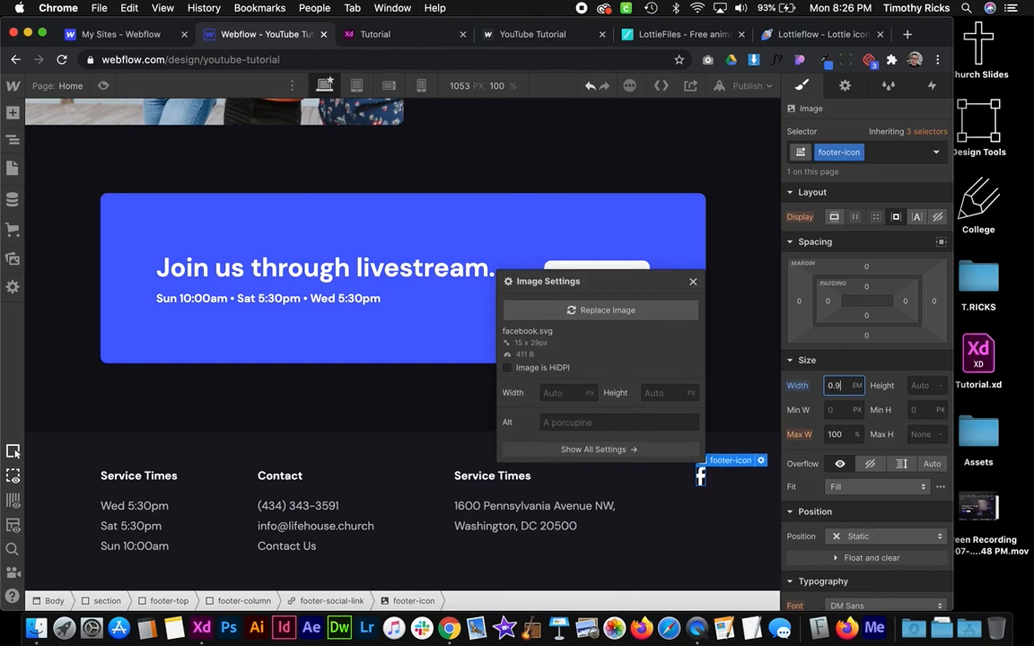
{"action": "key", "text": "Escape"}
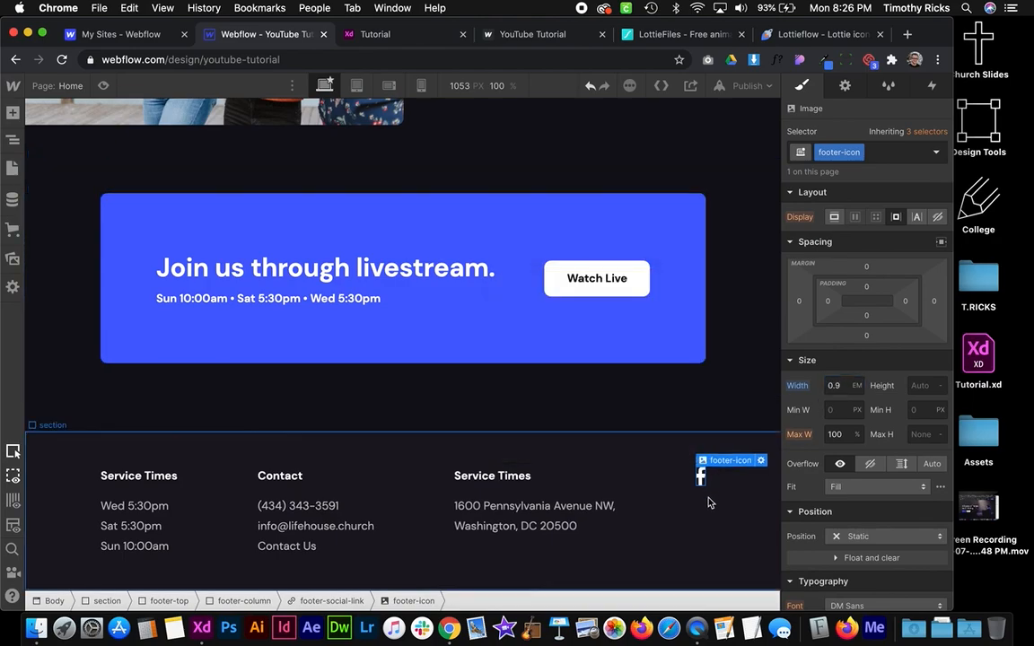
Duplicate the Facebook footer-social-link block three times so the footer column holds four social links
{"action": "left_click", "coordinate": [320, 601]}
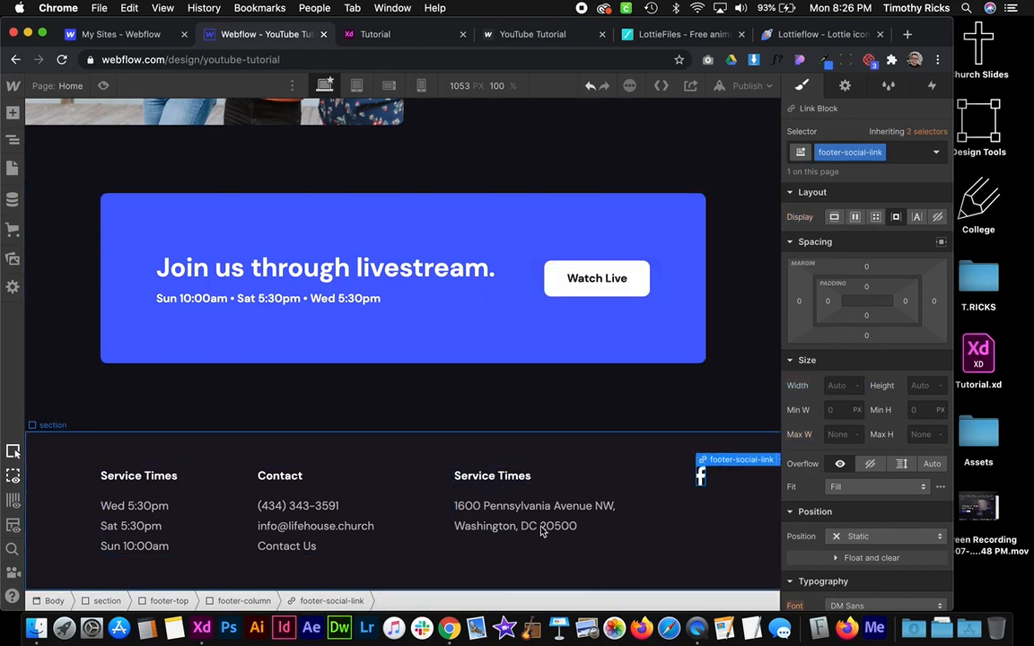
{"action": "right_click", "coordinate": [717, 460]}
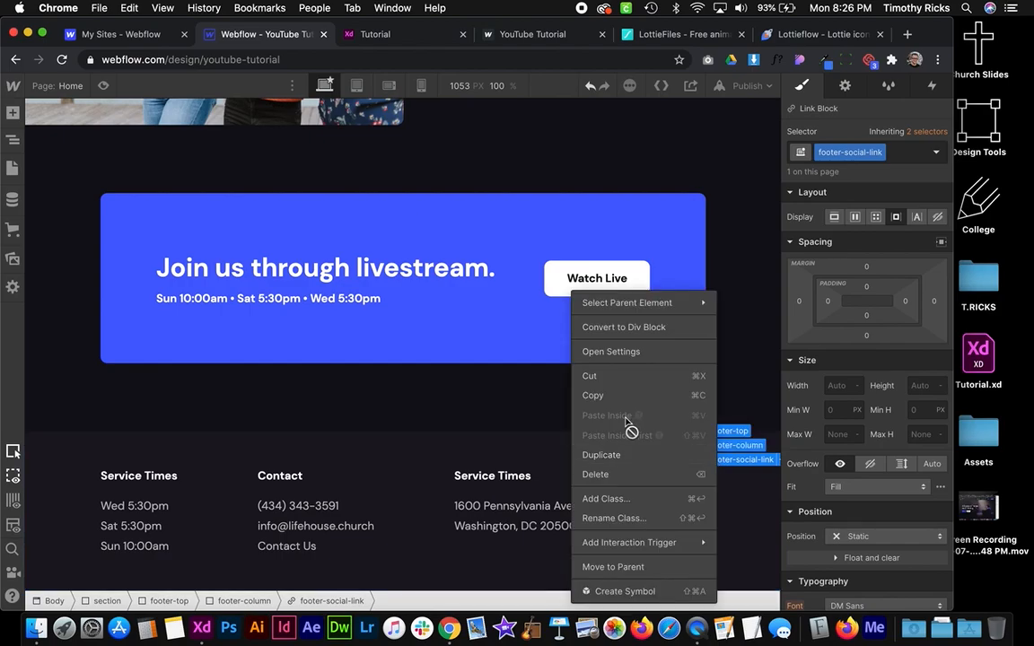
{"action": "left_click", "coordinate": [618, 455]}
{"action": "key", "text": "super+Tab"}
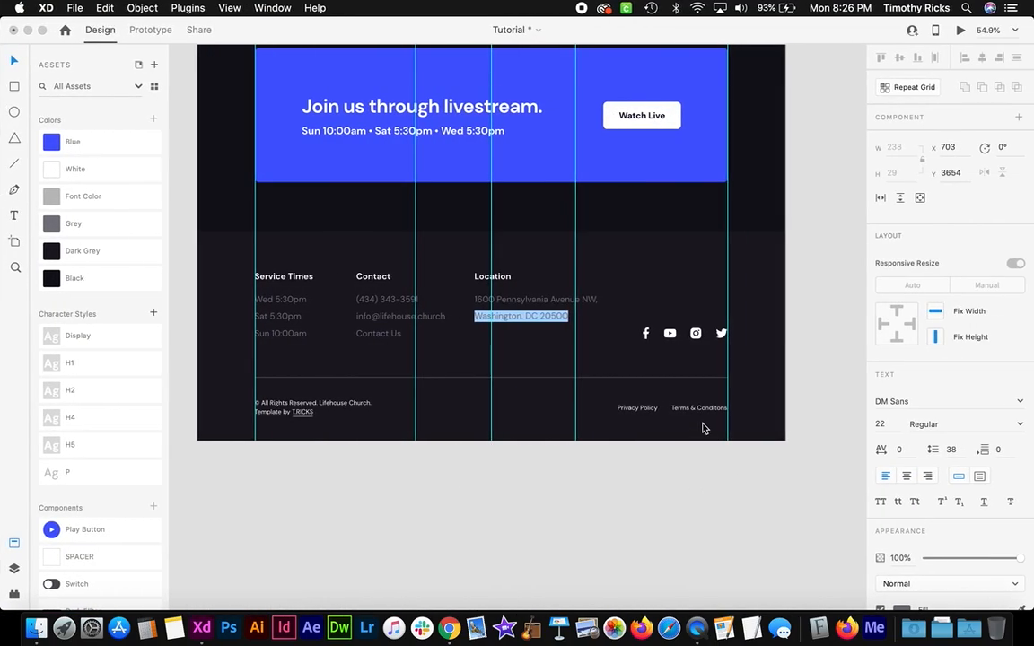
{"action": "key", "text": "super+Tab"}
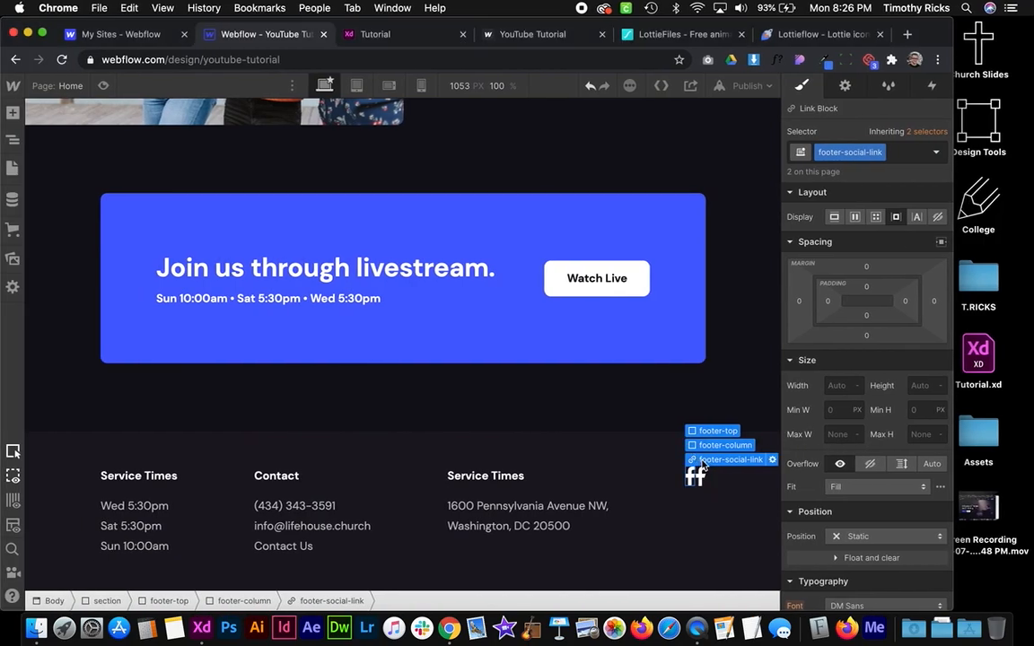
{"action": "right_click", "coordinate": [702, 464]}
{"action": "left_click", "coordinate": [614, 454]}
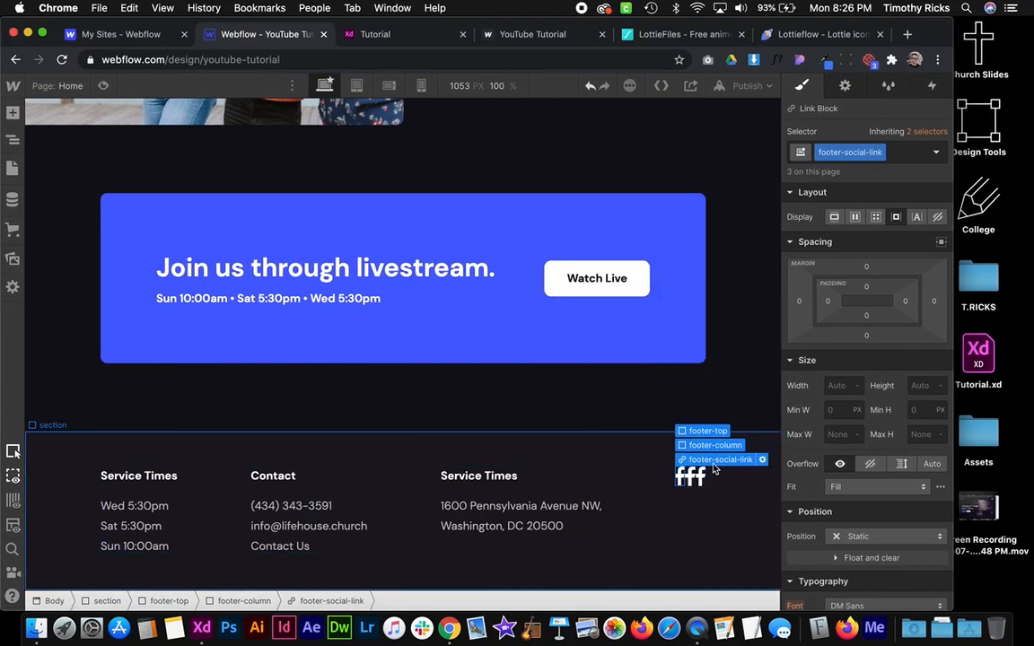
{"action": "right_click", "coordinate": [711, 468]}
{"action": "left_click", "coordinate": [597, 455]}
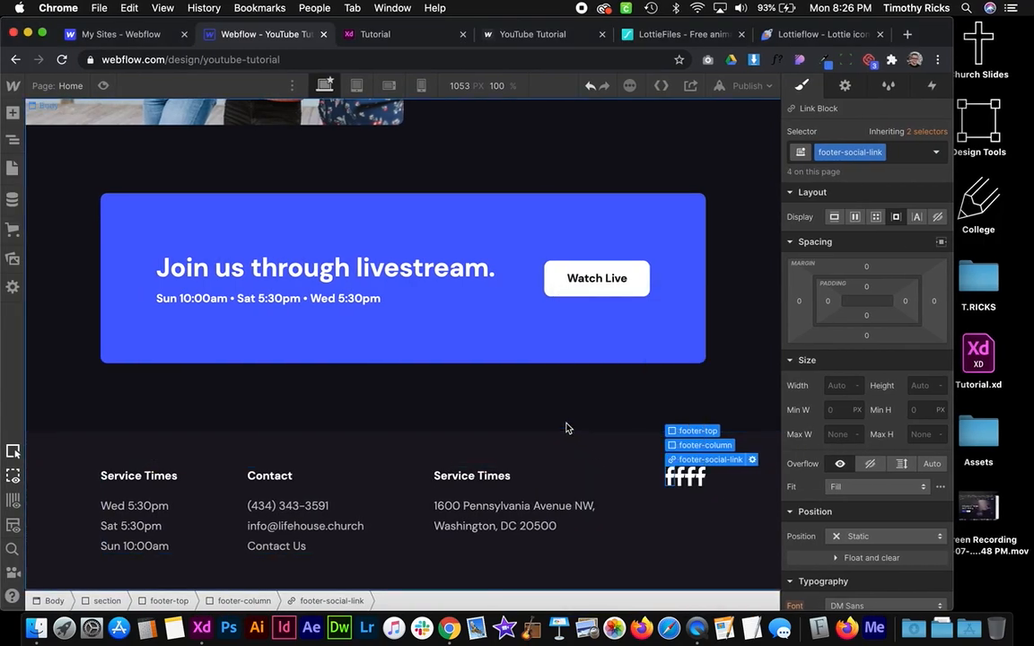
Replace the image of the second social icon in the footer with youtube.svg
{"action": "left_click", "coordinate": [567, 428]}
{"action": "left_click", "coordinate": [685, 485]}
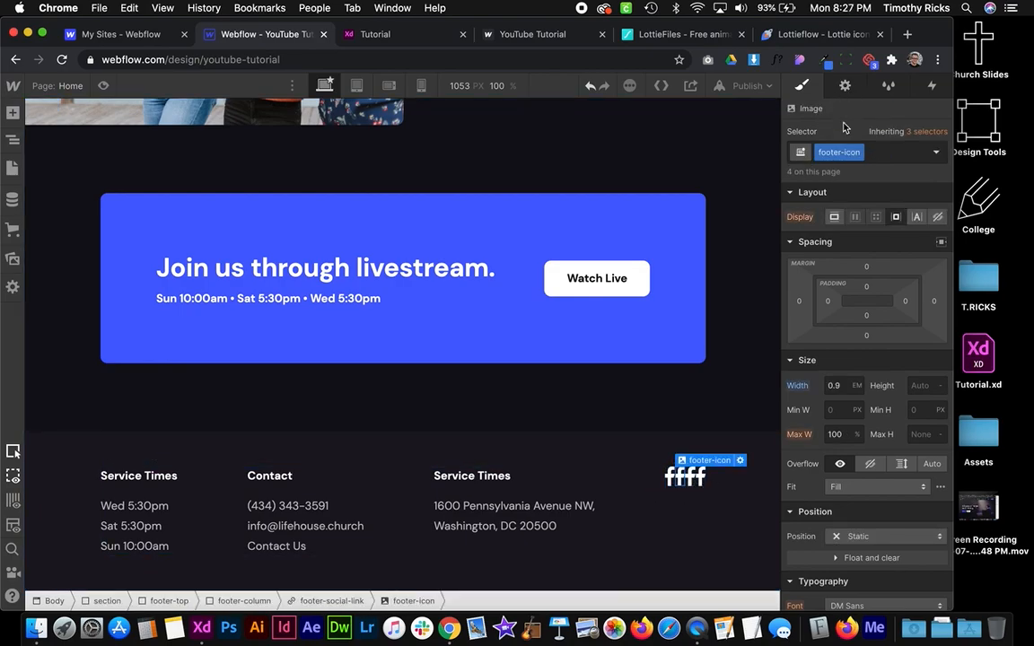
{"action": "key", "text": "ctrl+Right"}
{"action": "key", "text": "ctrl+Left"}
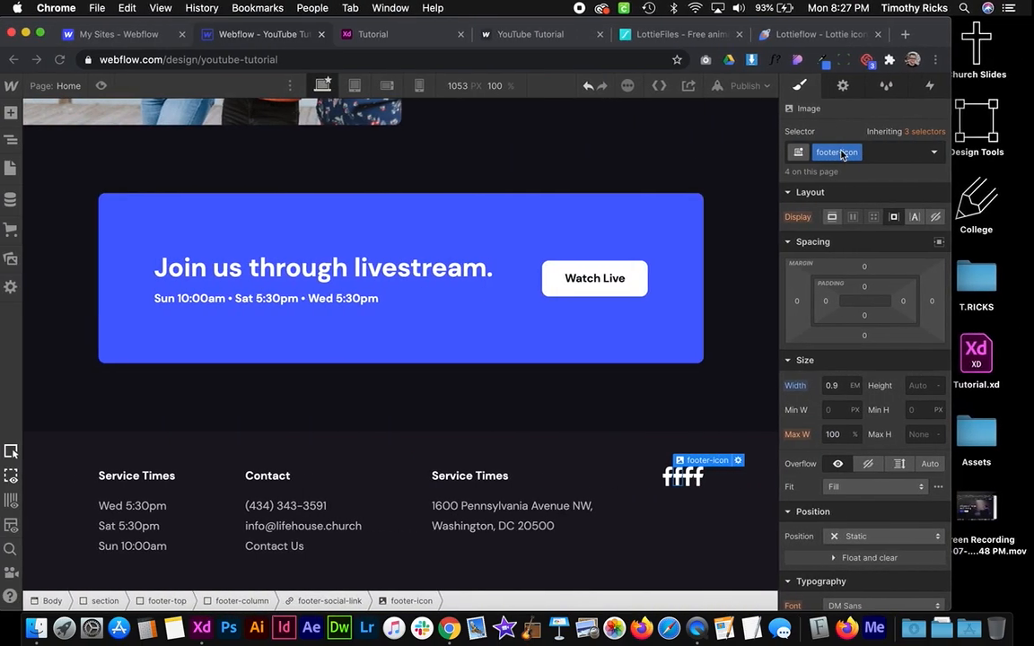
{"action": "left_click", "coordinate": [841, 85]}
{"action": "left_click", "coordinate": [866, 296]}
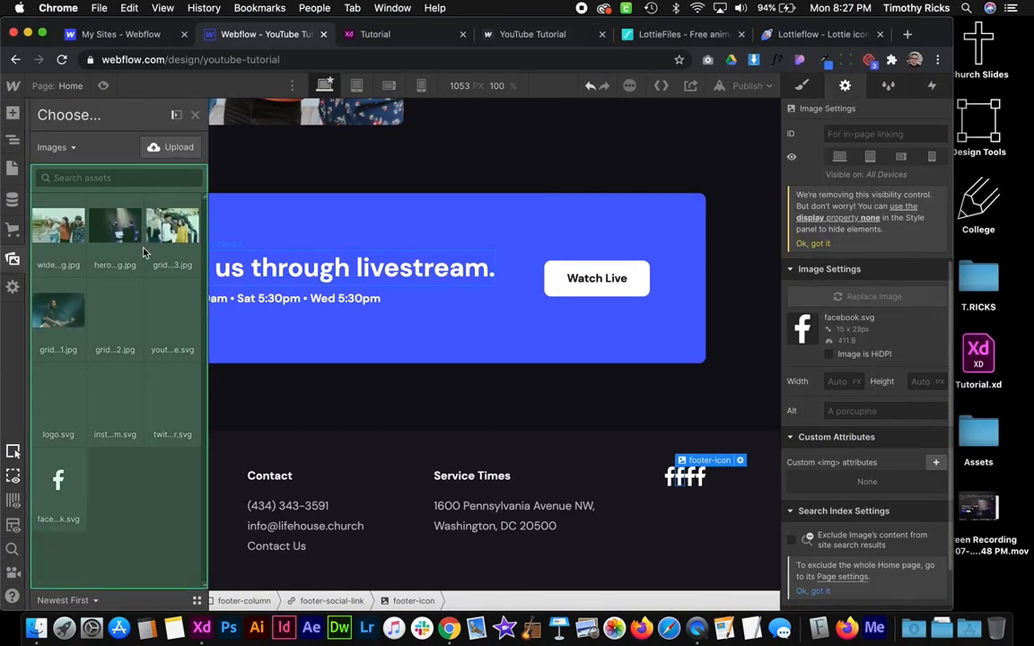
{"action": "left_click", "coordinate": [170, 328]}
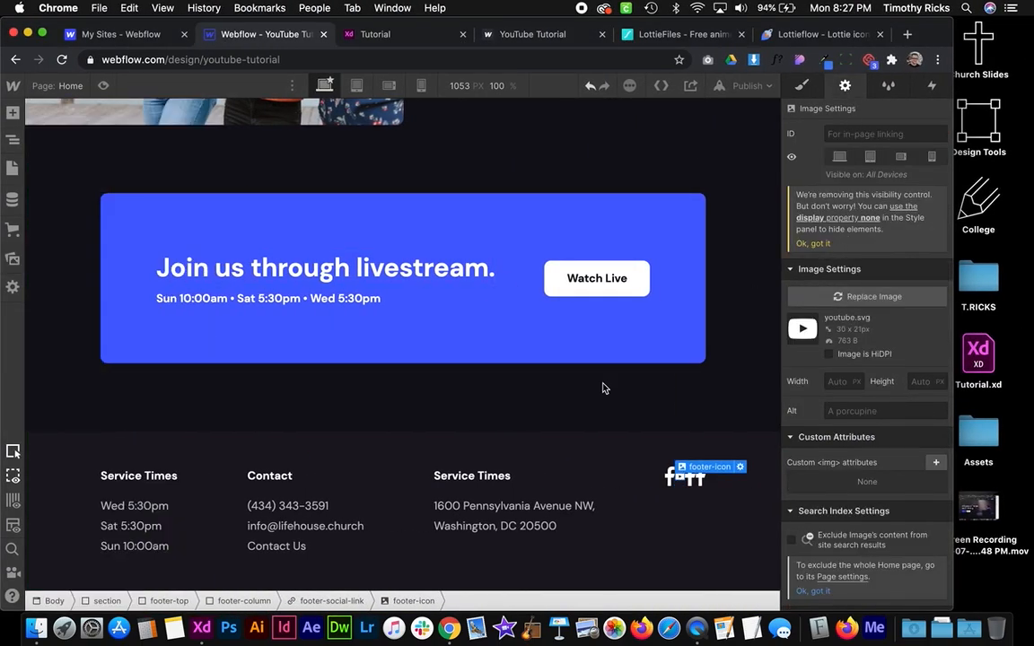
Replace the third footer social icon with instagram.svg and the fourth with twitter.svg
{"action": "left_click", "coordinate": [693, 478]}
{"action": "left_click", "coordinate": [871, 296]}
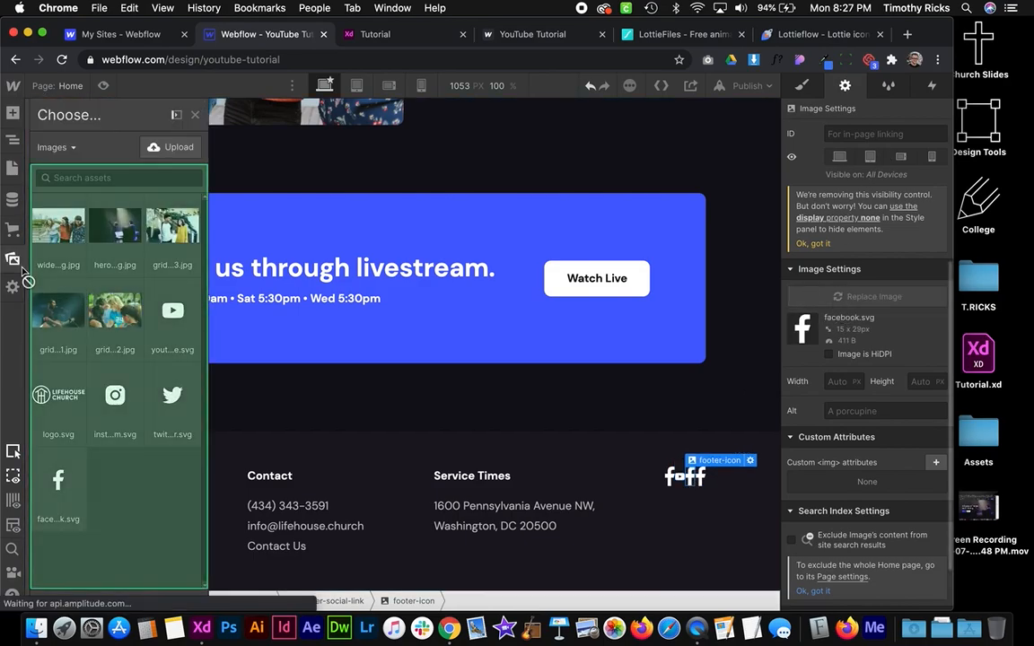
{"action": "left_click", "coordinate": [115, 395]}
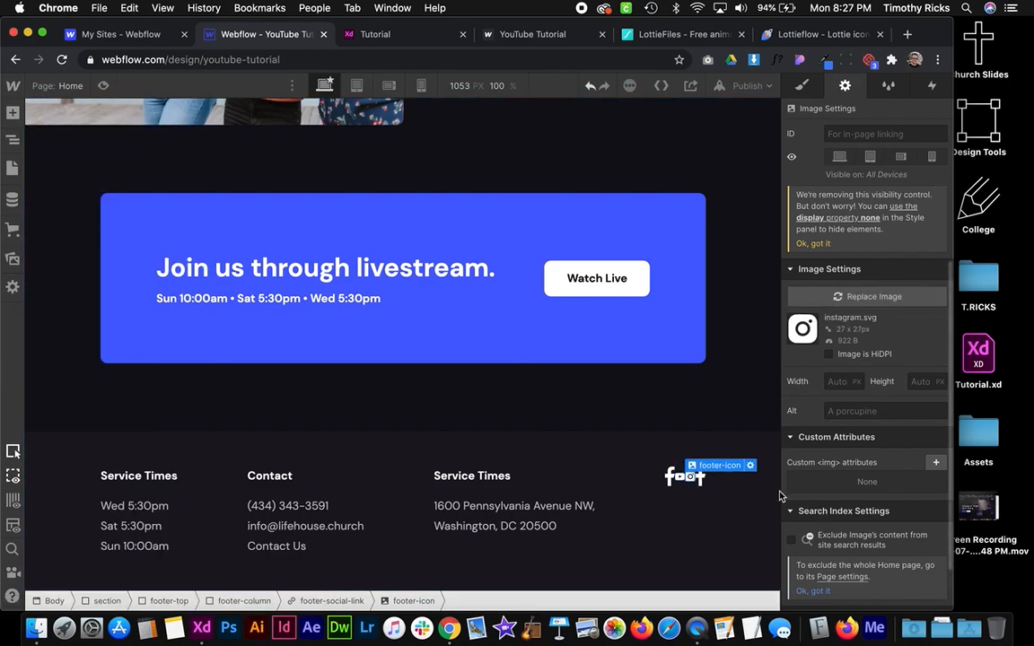
{"action": "left_click", "coordinate": [703, 481]}
{"action": "left_click", "coordinate": [871, 296]}
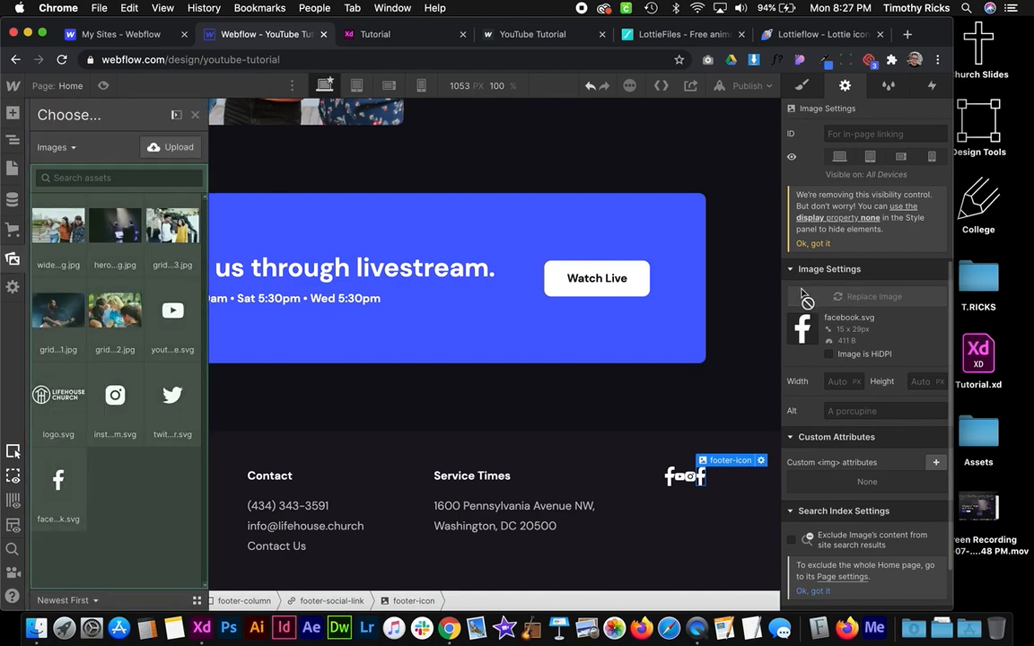
{"action": "left_click", "coordinate": [179, 403]}
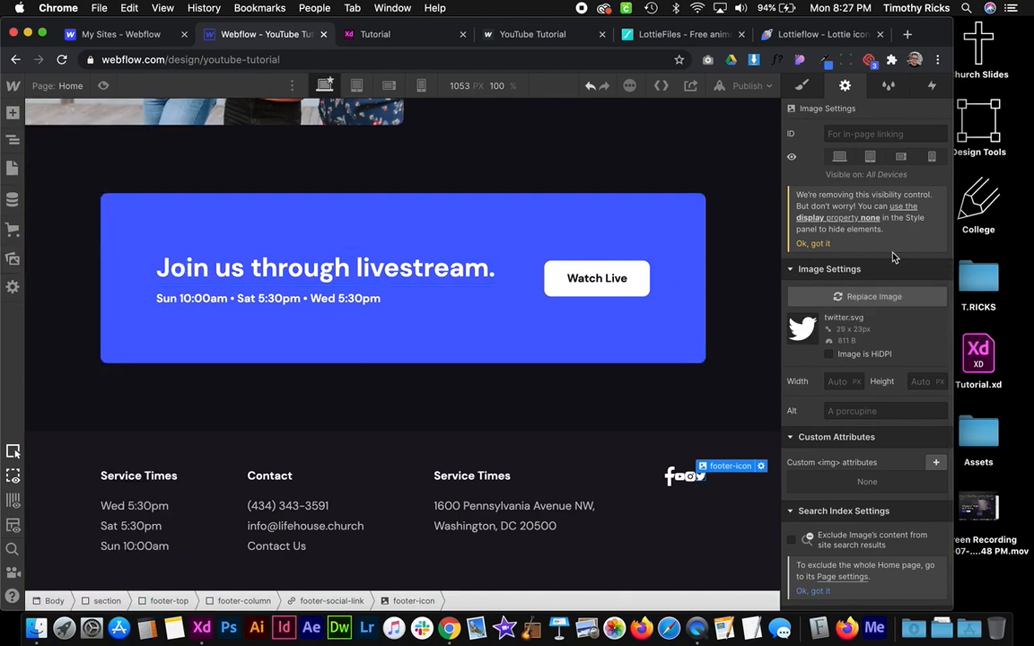
Reset the footer-icon class's width and set its height to 1.5 em instead
{"action": "left_click", "coordinate": [810, 90]}
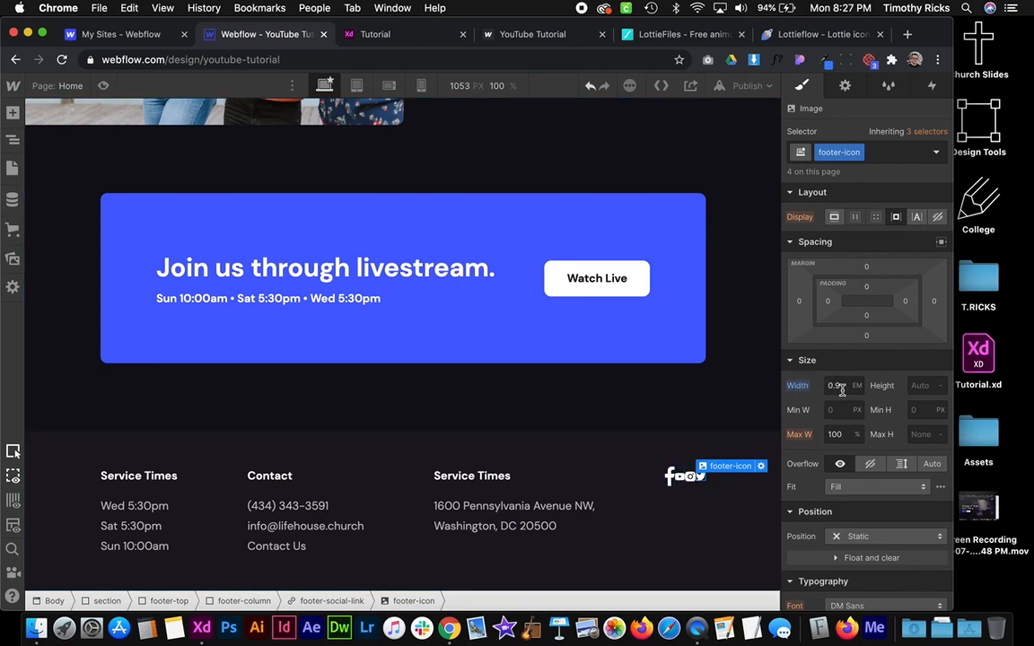
{"action": "left_click", "coordinate": [798, 387]}
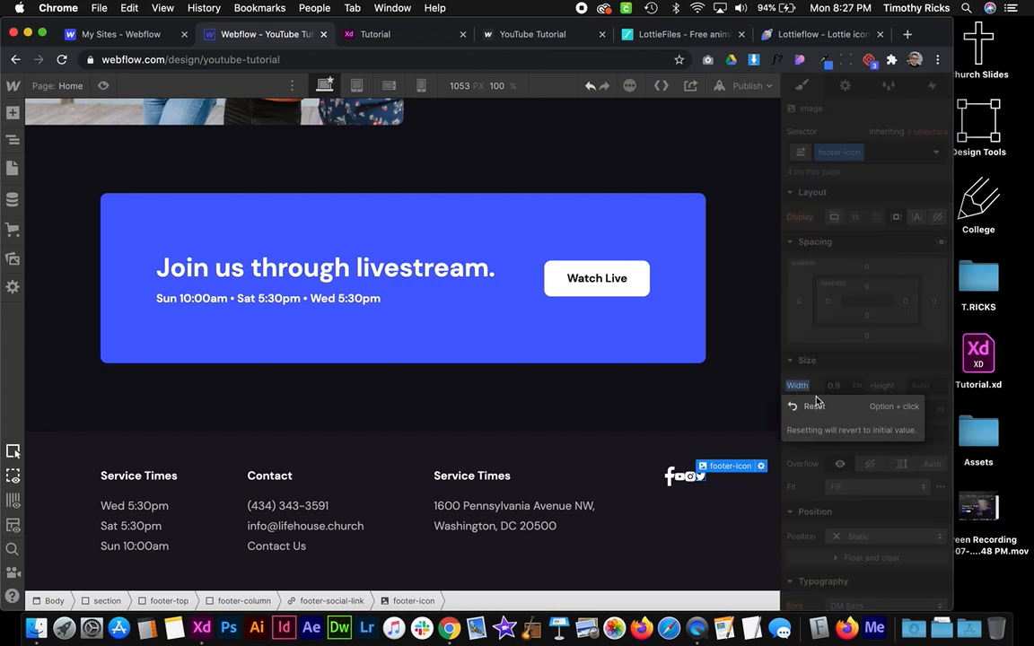
{"action": "left_click", "coordinate": [819, 409]}
{"action": "left_click", "coordinate": [922, 390]}
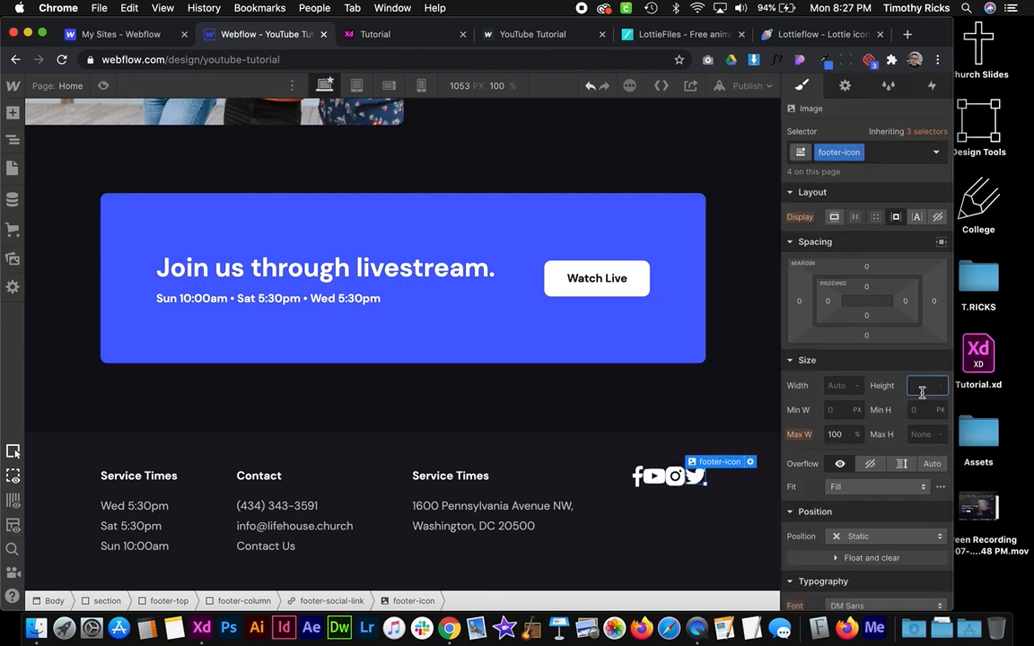
{"action": "type", "text": "0.9"}
{"action": "key", "text": "Return"}
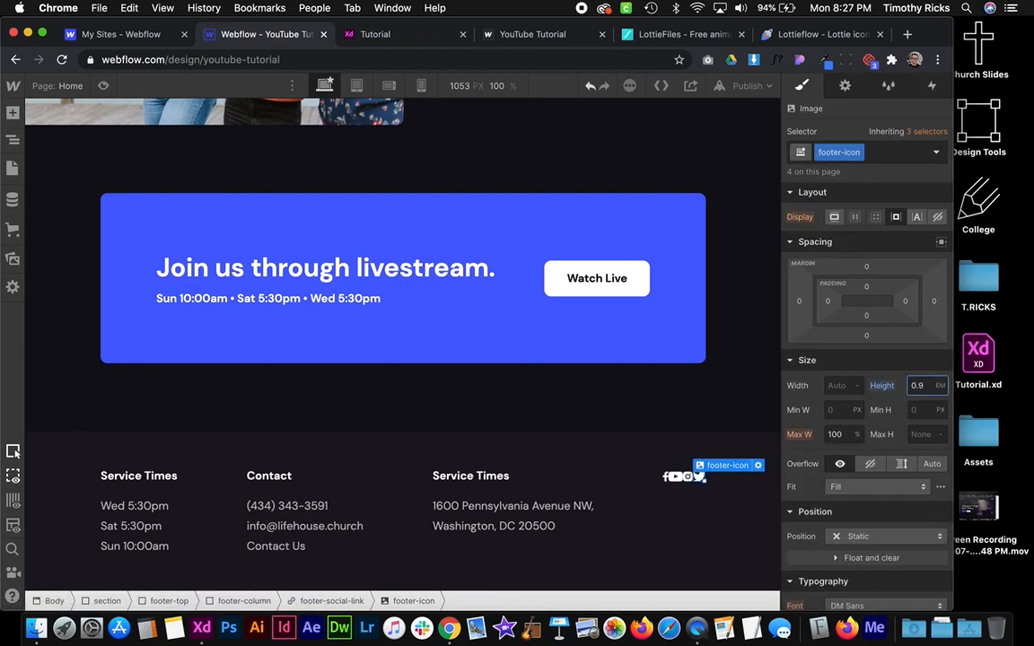
{"action": "key", "text": "alt+Up"}
{"action": "key", "text": "alt+Up"}
{"action": "key", "text": "alt+Up"}
{"action": "key", "text": "alt+Up"}
{"action": "key", "text": "alt+Up"}
{"action": "key", "text": "alt+Up"}
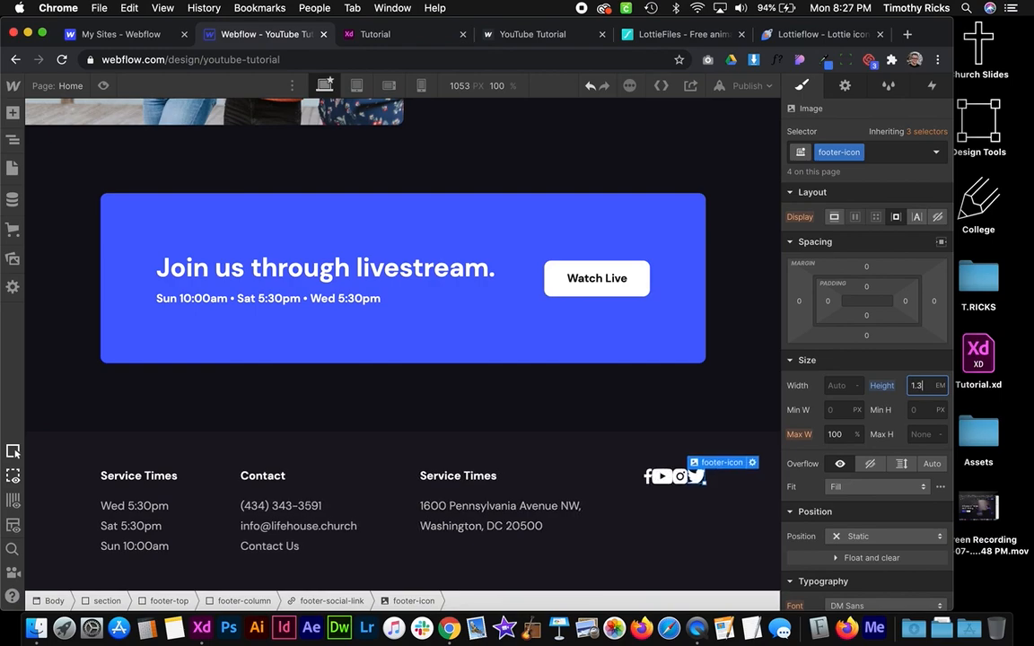
{"action": "key", "text": "alt+Down"}
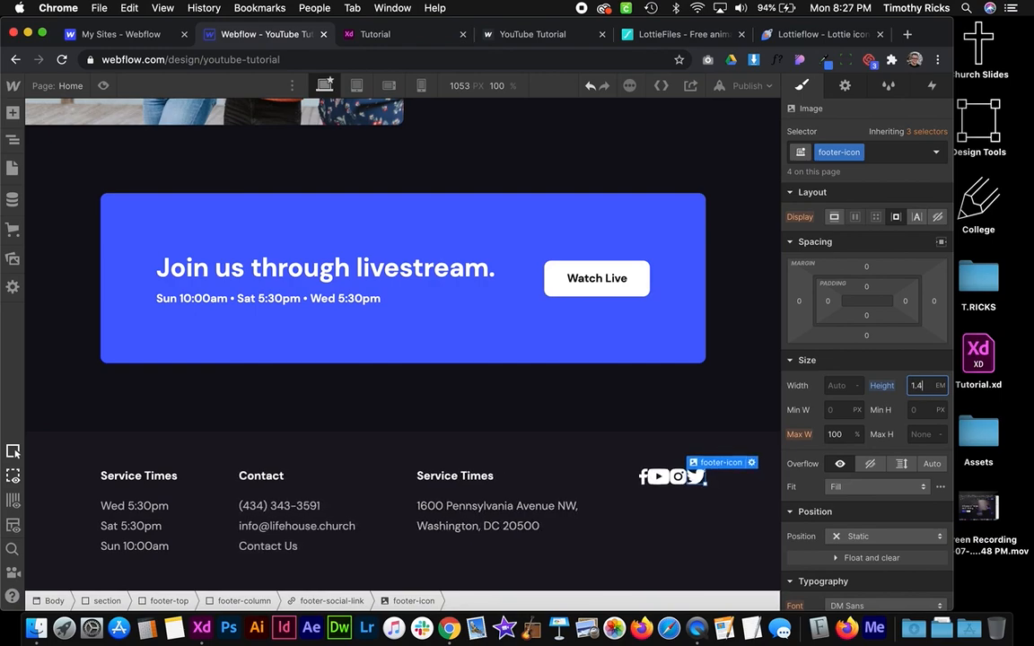
{"action": "key", "text": "alt+Up"}
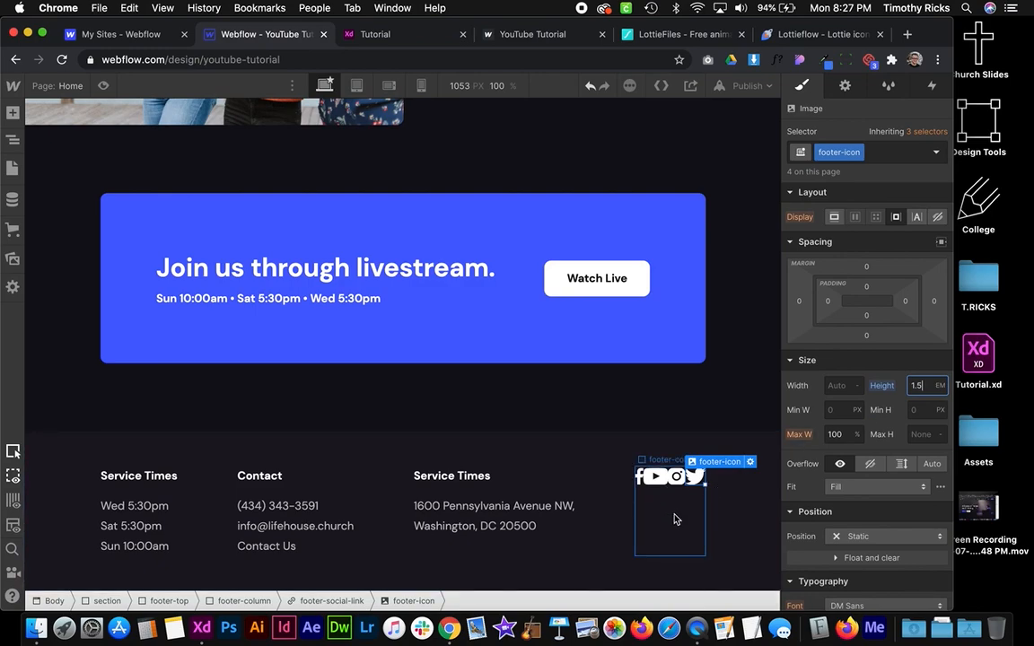
Give the footer-social-link class a 2 em left padding and reduce it slightly to tighten the icon spacing
{"action": "left_click", "coordinate": [328, 603]}
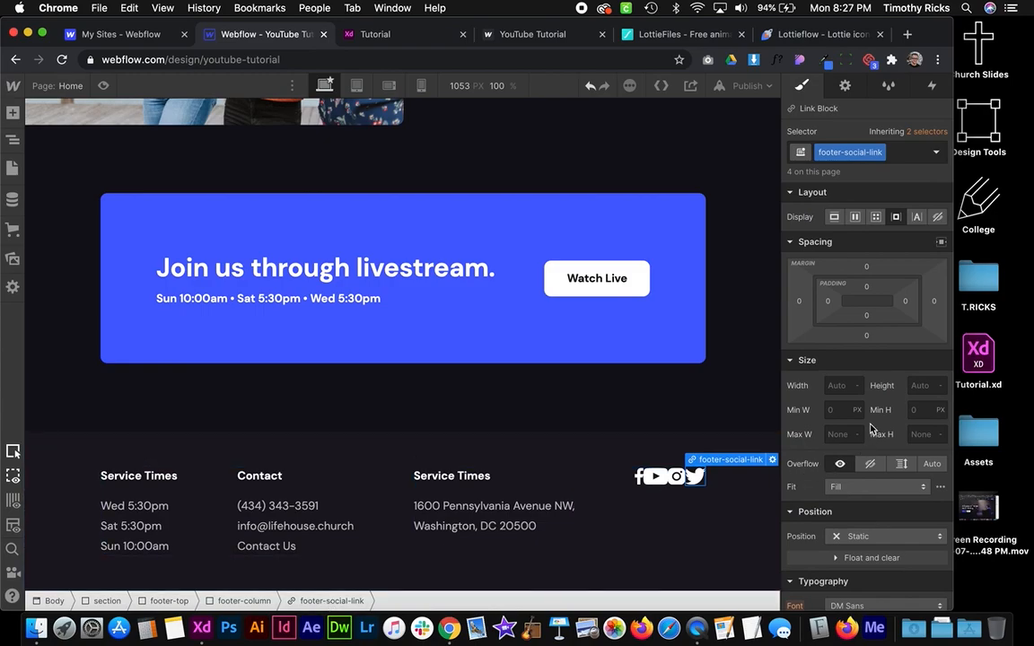
{"action": "left_click", "coordinate": [827, 301]}
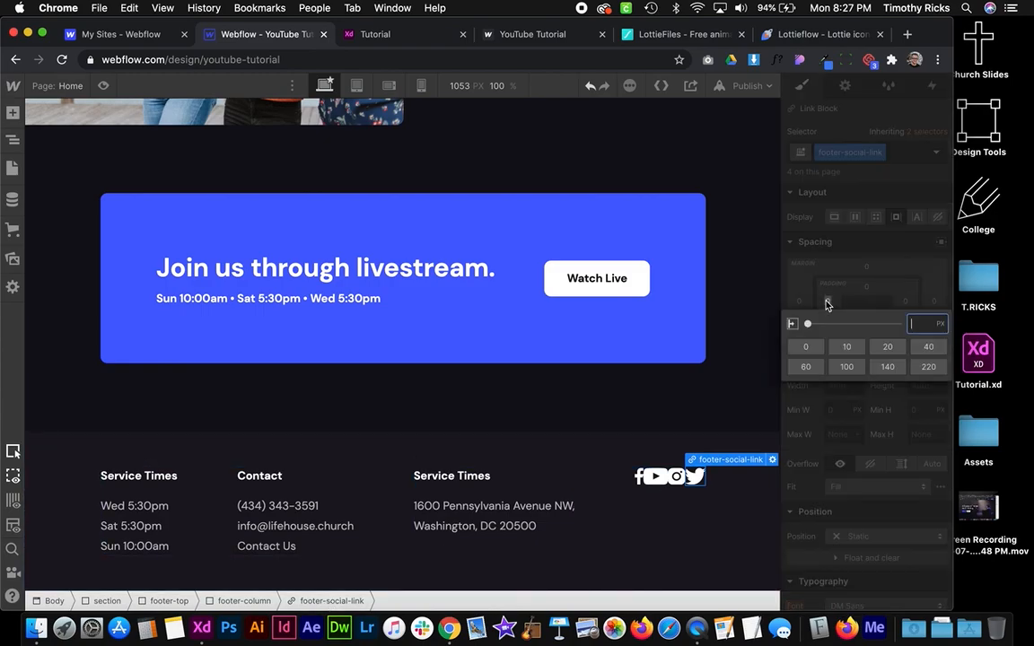
{"action": "key", "text": "Return"}
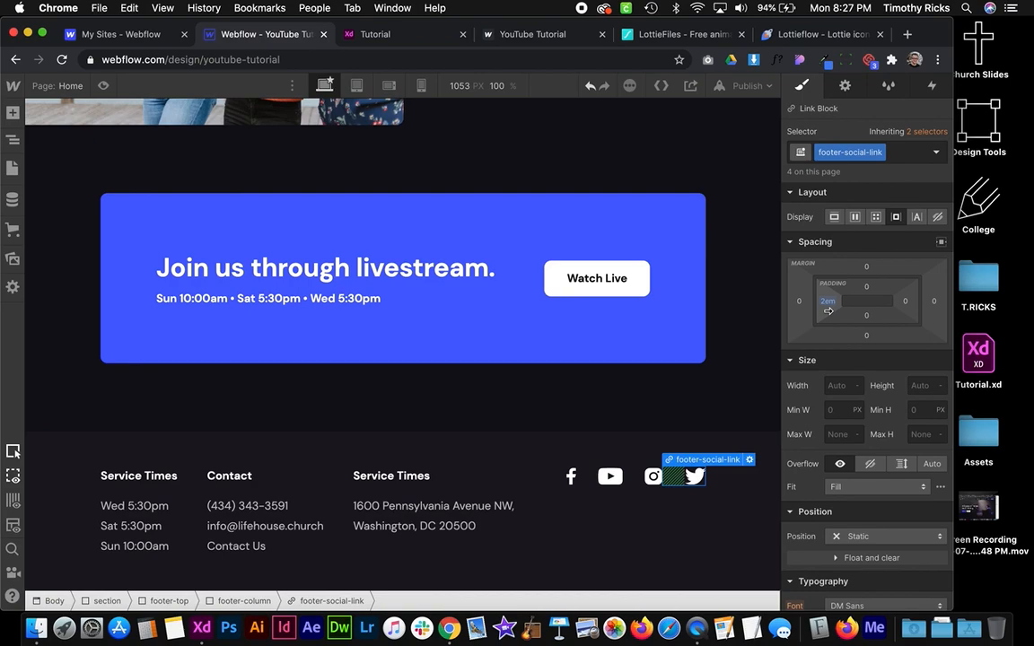
{"action": "left_click_drag", "start_coordinate": [828, 305], "coordinate": [825, 304]}
{"action": "left_click", "coordinate": [557, 542]}
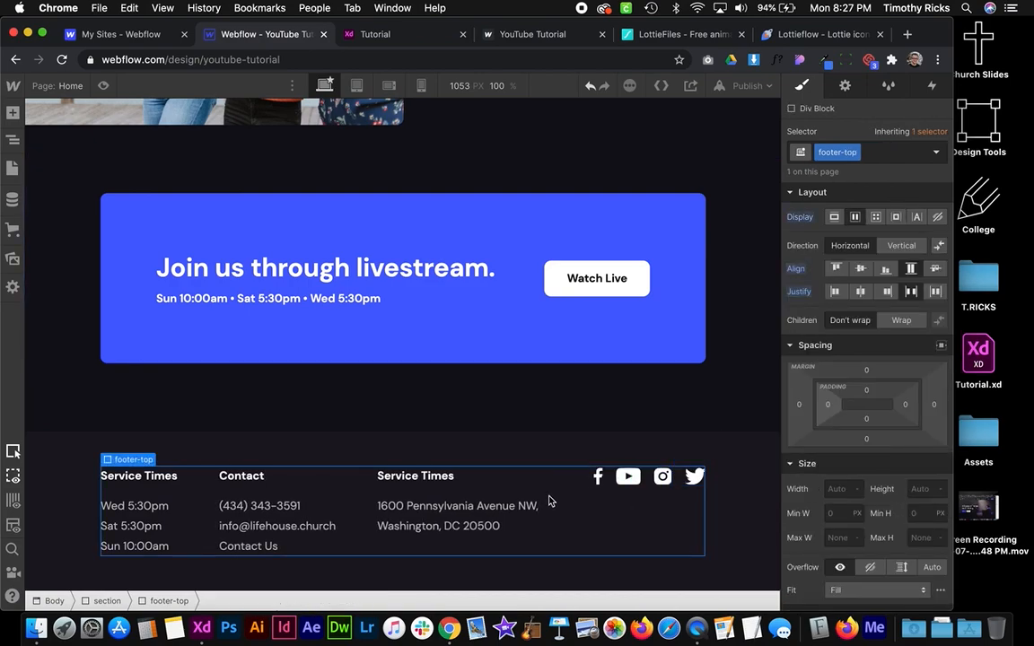
{"action": "left_click", "coordinate": [525, 437]}
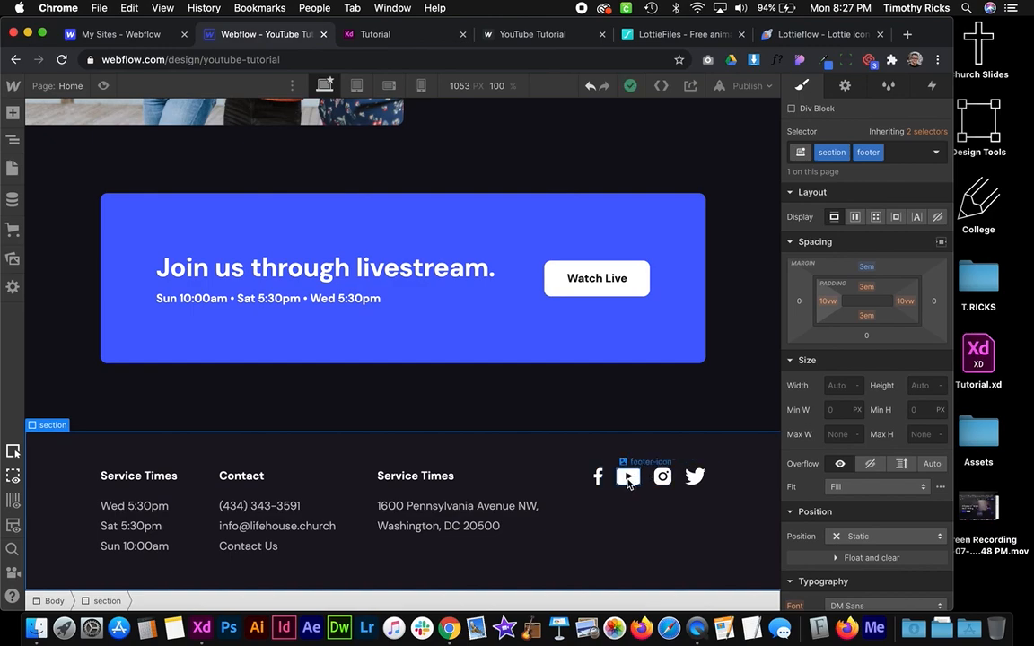
Set the footer-icon class's width to 1.5 em and its image fit to Contain
{"action": "left_click", "coordinate": [629, 477]}
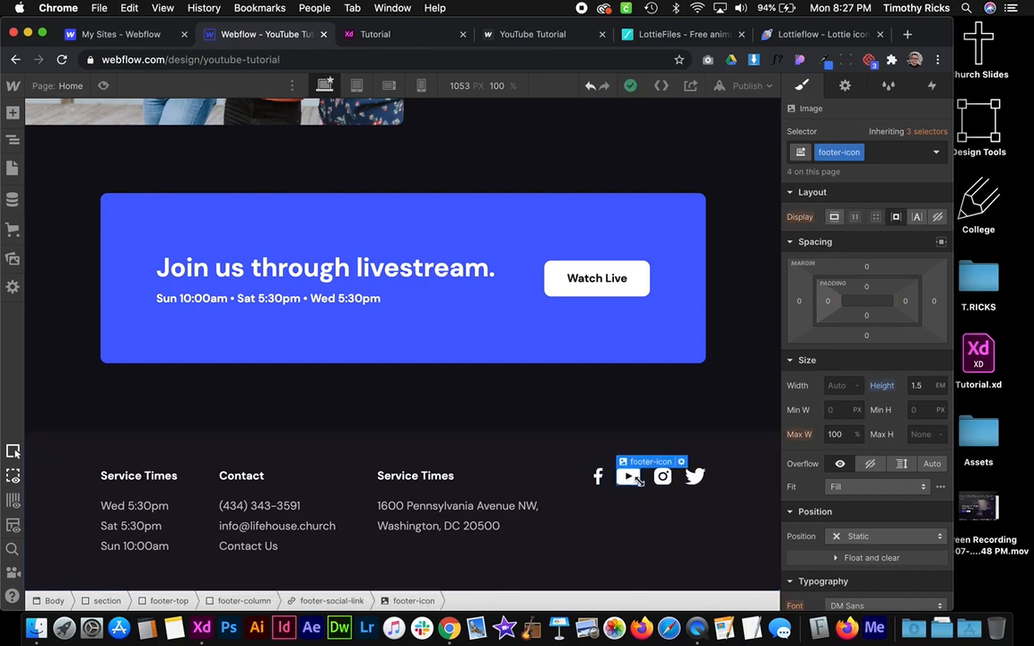
{"action": "left_click", "coordinate": [841, 386]}
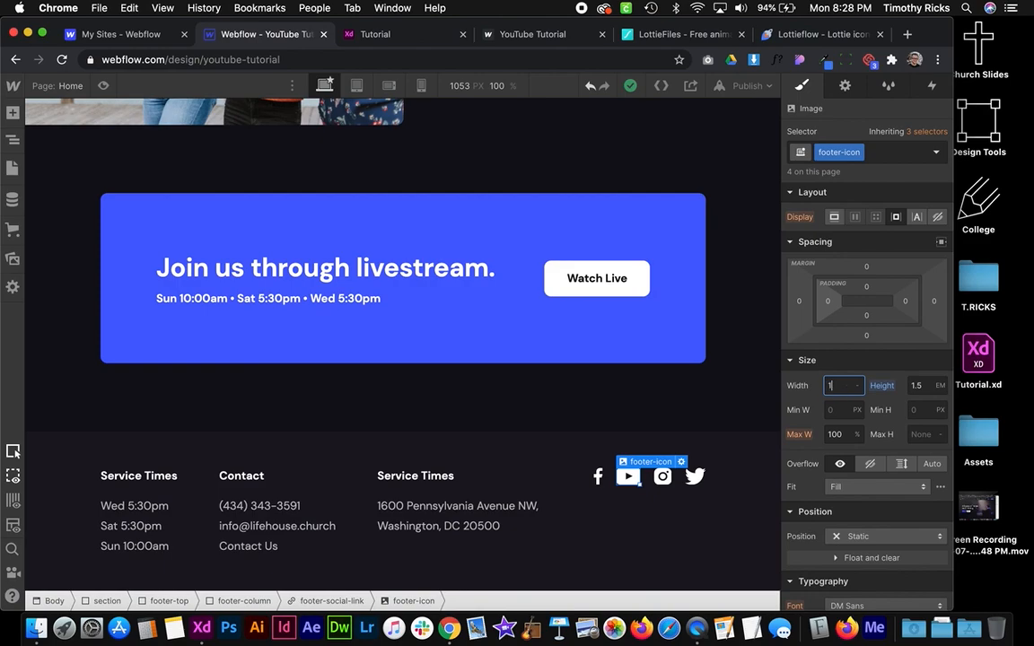
{"action": "key", "text": "Return"}
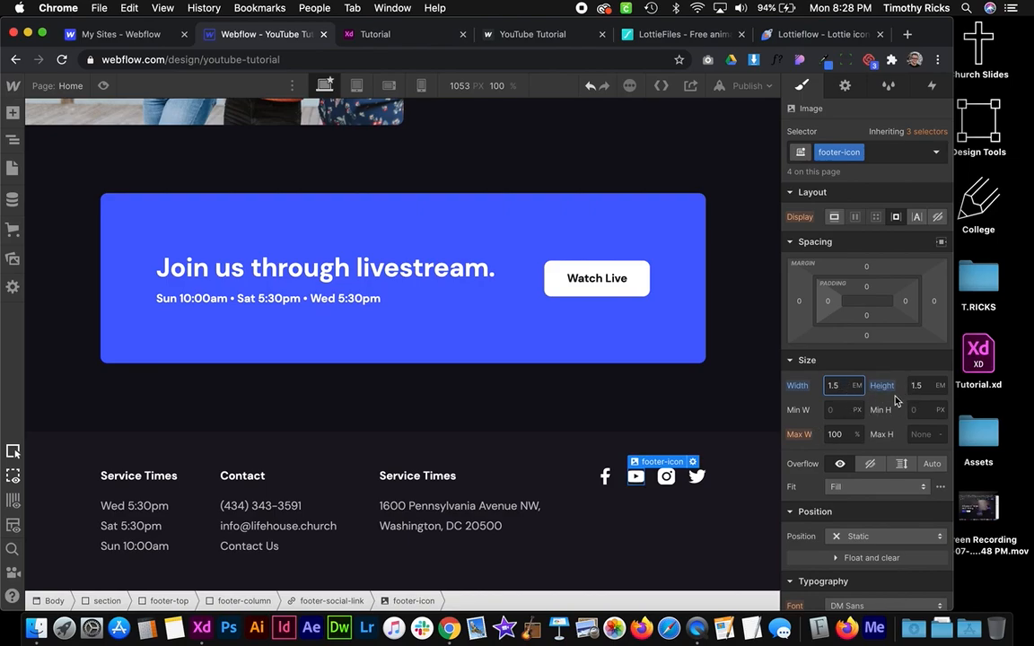
{"action": "left_click", "coordinate": [859, 488]}
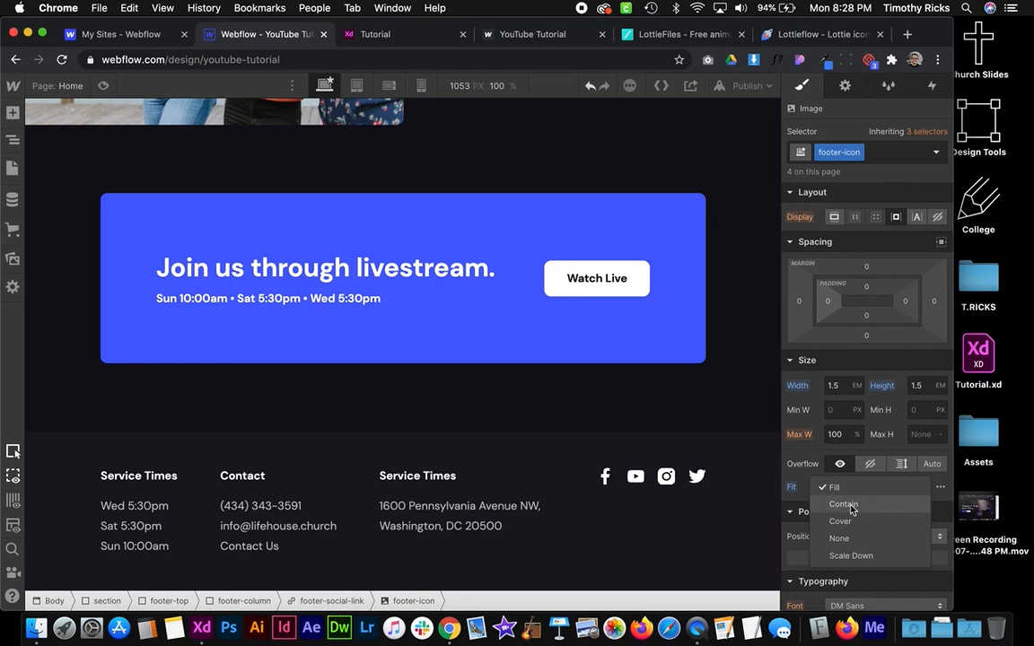
{"action": "left_click", "coordinate": [844, 506]}
{"action": "left_click", "coordinate": [588, 460]}
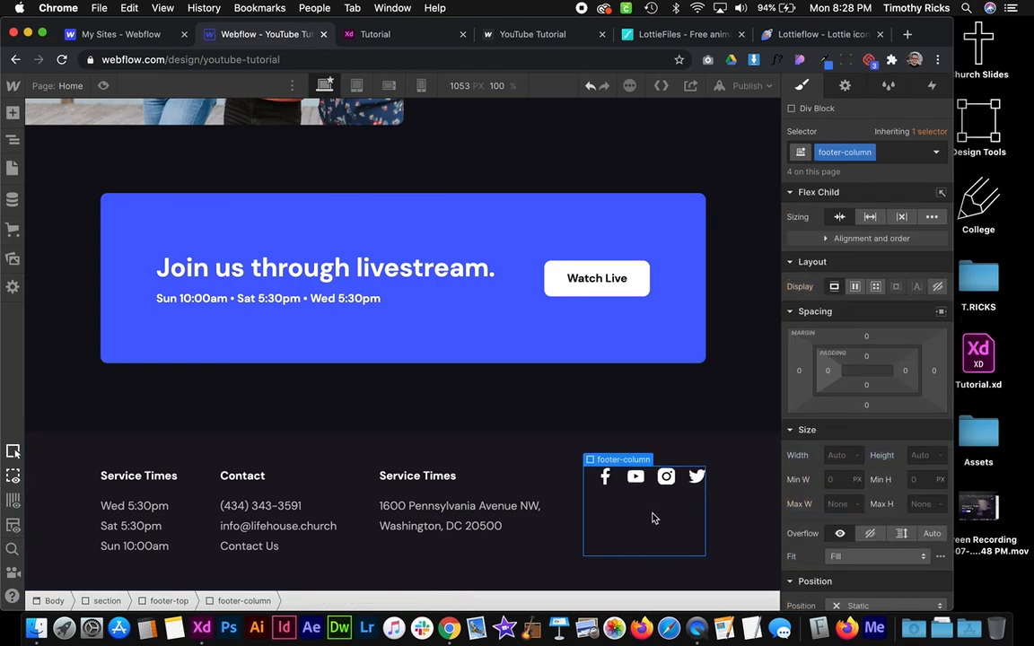
{"action": "left_click", "coordinate": [571, 393]}
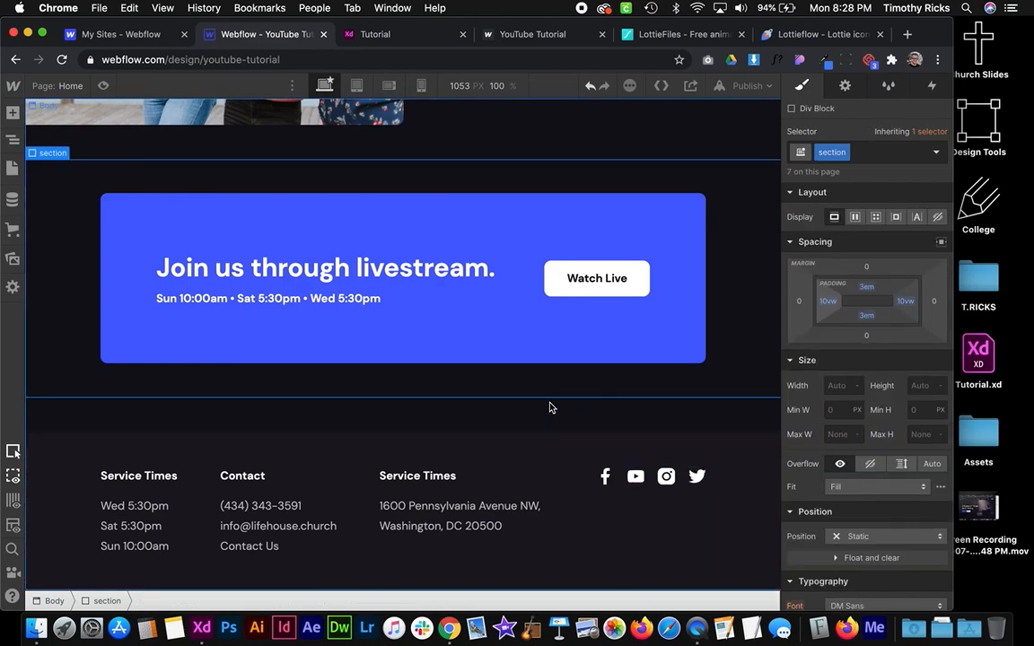
Add the combo class social to the footer column that holds the social icons, checking their placement in the XD design
{"action": "left_click", "coordinate": [594, 485]}
{"action": "left_click", "coordinate": [613, 515]}
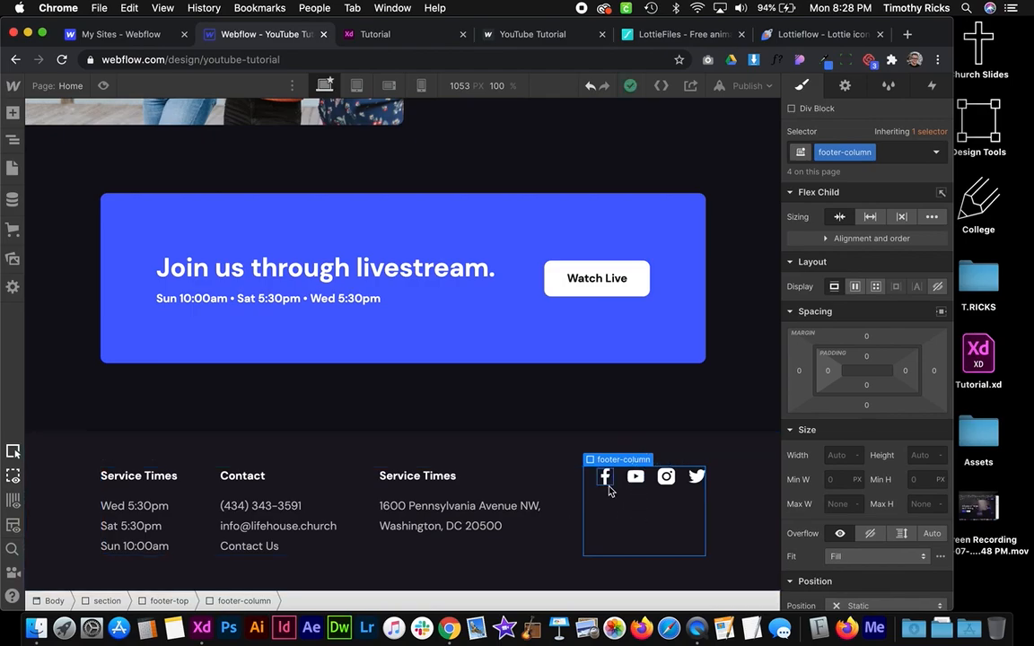
{"action": "key", "text": "ctrl+Right"}
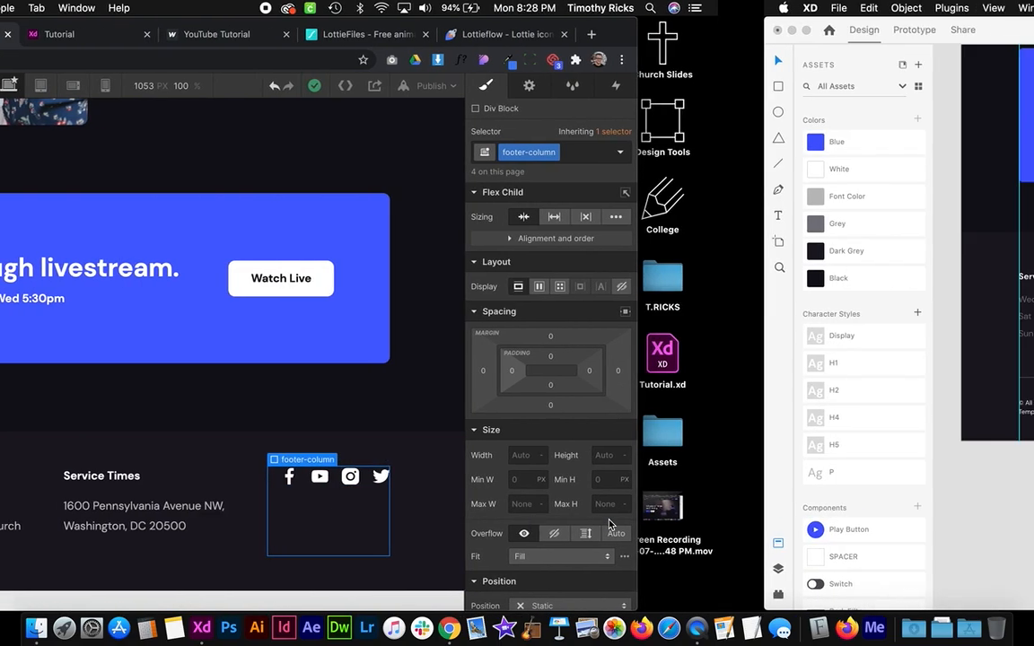
{"action": "key", "text": "Escape"}
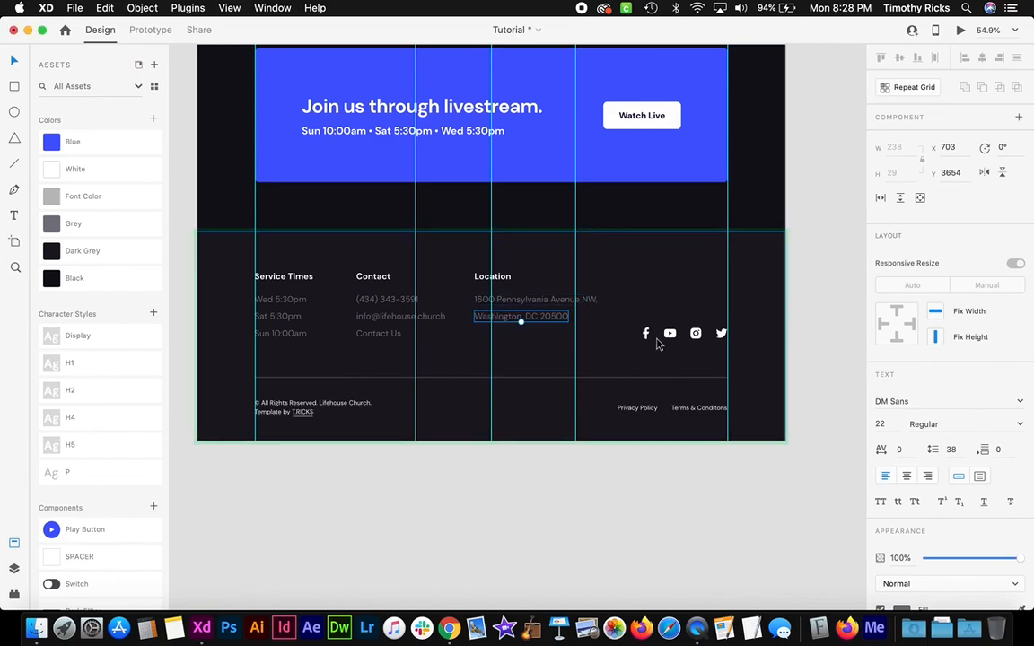
{"action": "key", "text": "ctrl+Left"}
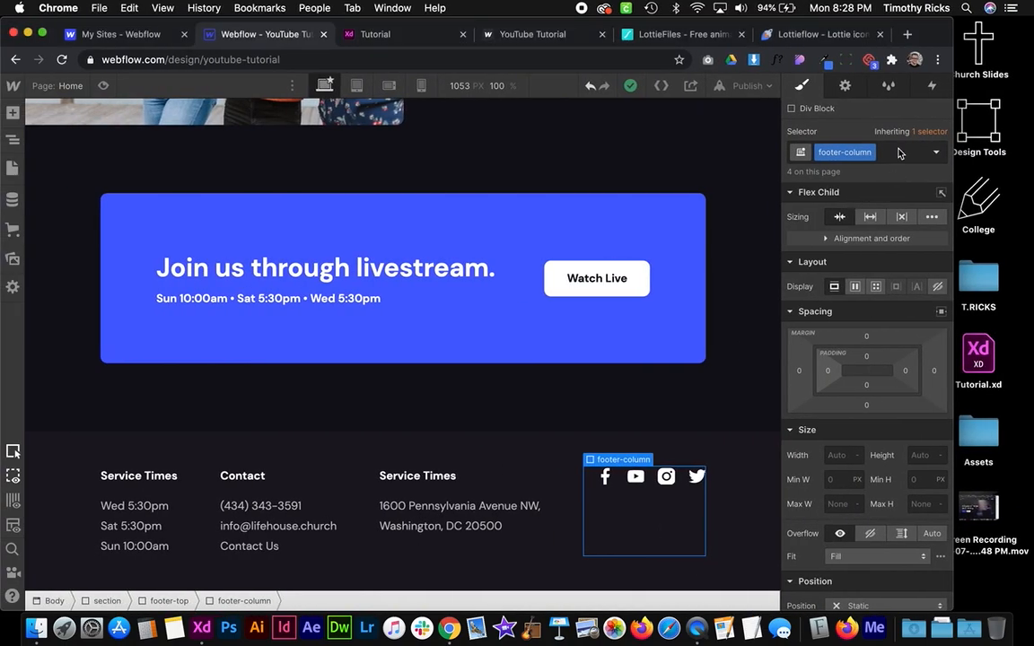
{"action": "left_click", "coordinate": [898, 151]}
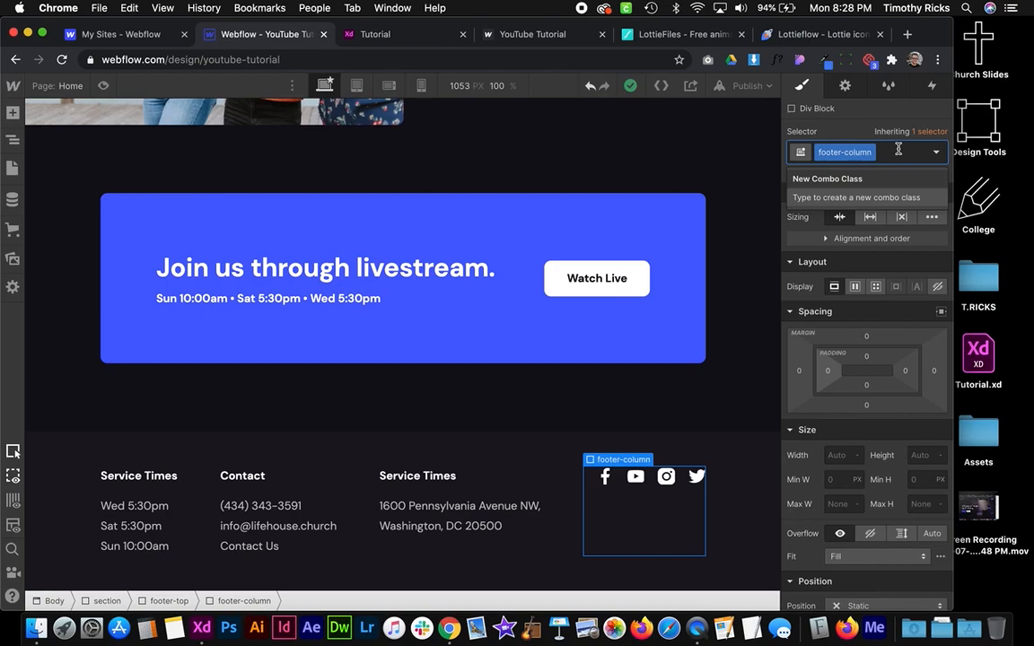
{"action": "type", "text": "soci"}
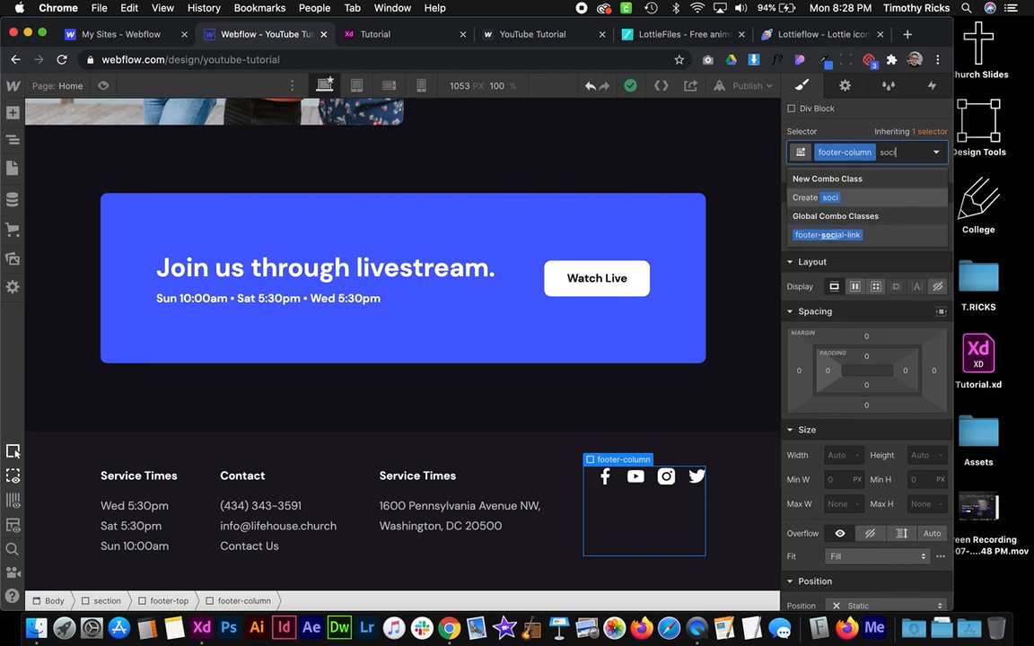
{"action": "key", "text": "Return"}
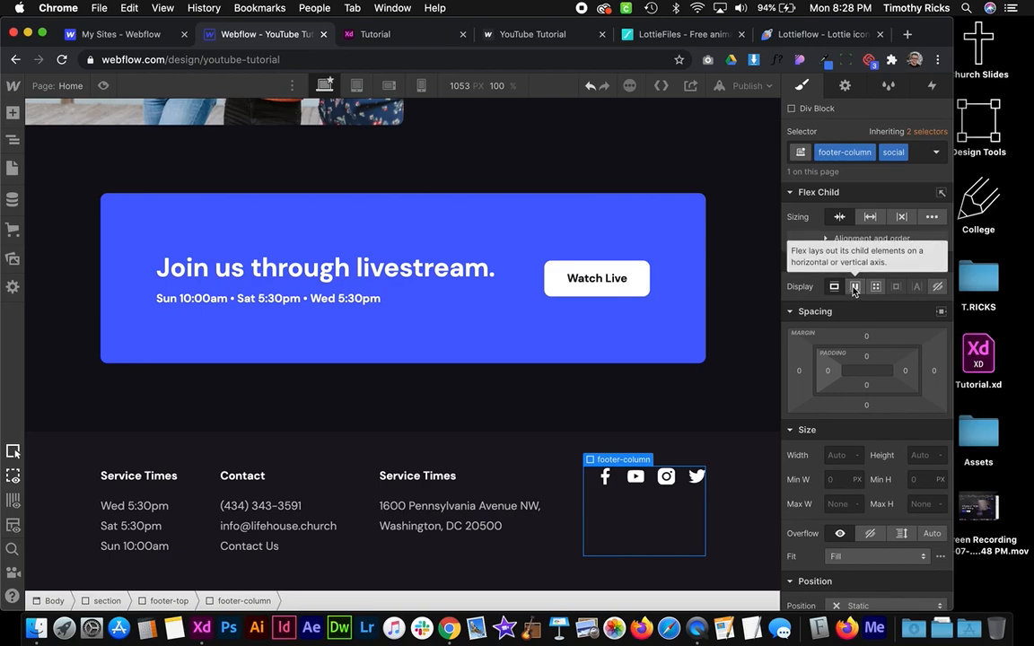
Make the social footer column a horizontal flex layout, with its icons aligned and justified to the end
{"action": "left_click", "coordinate": [854, 287]}
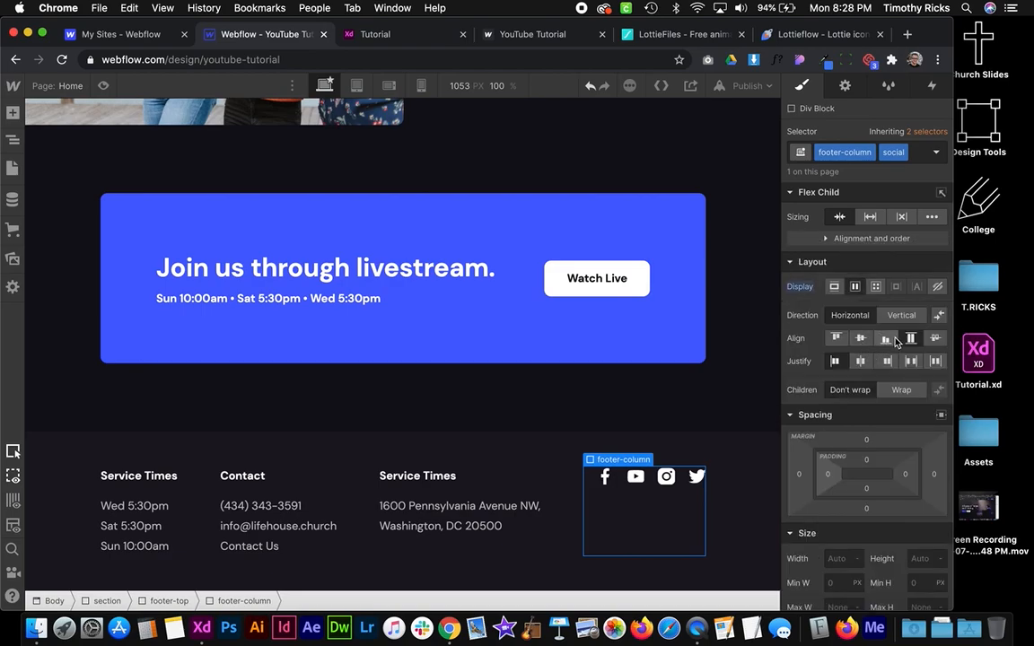
{"action": "left_click", "coordinate": [887, 339]}
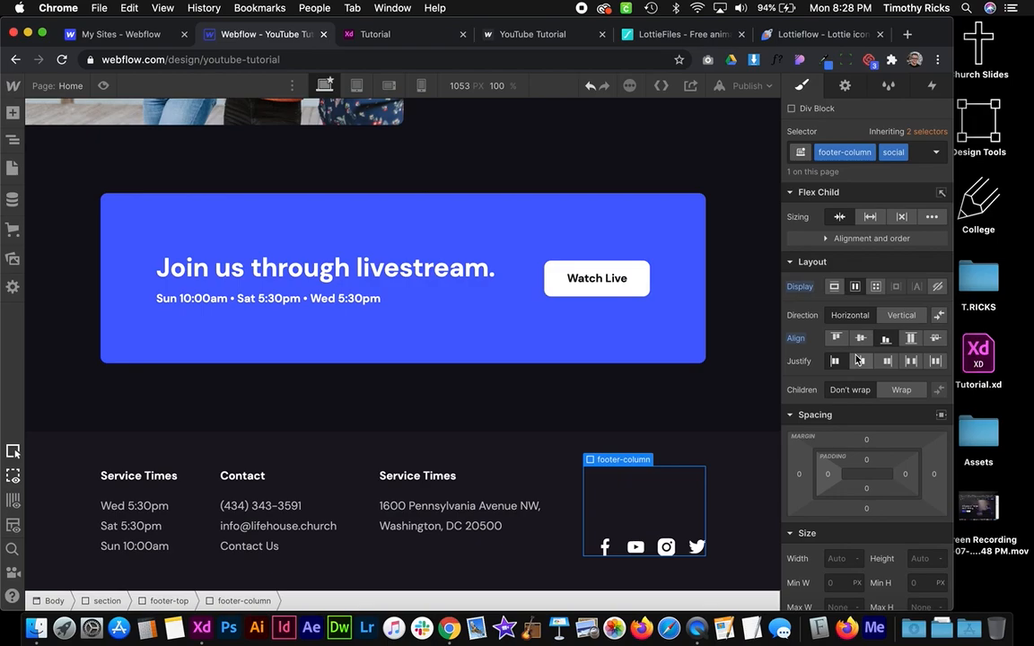
{"action": "left_click", "coordinate": [887, 361]}
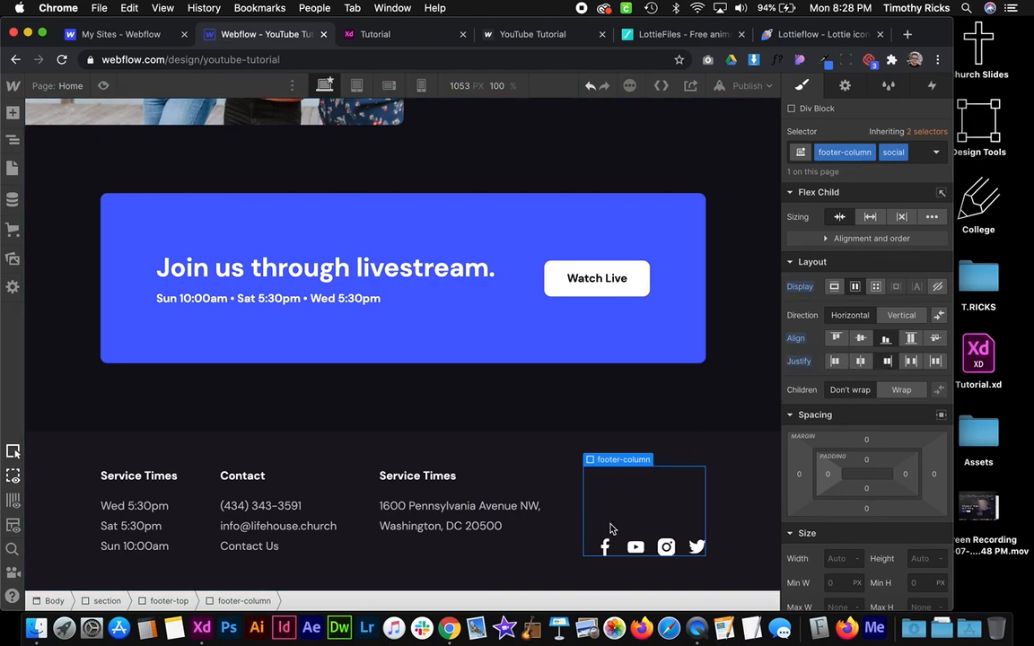
{"action": "left_click", "coordinate": [730, 486]}
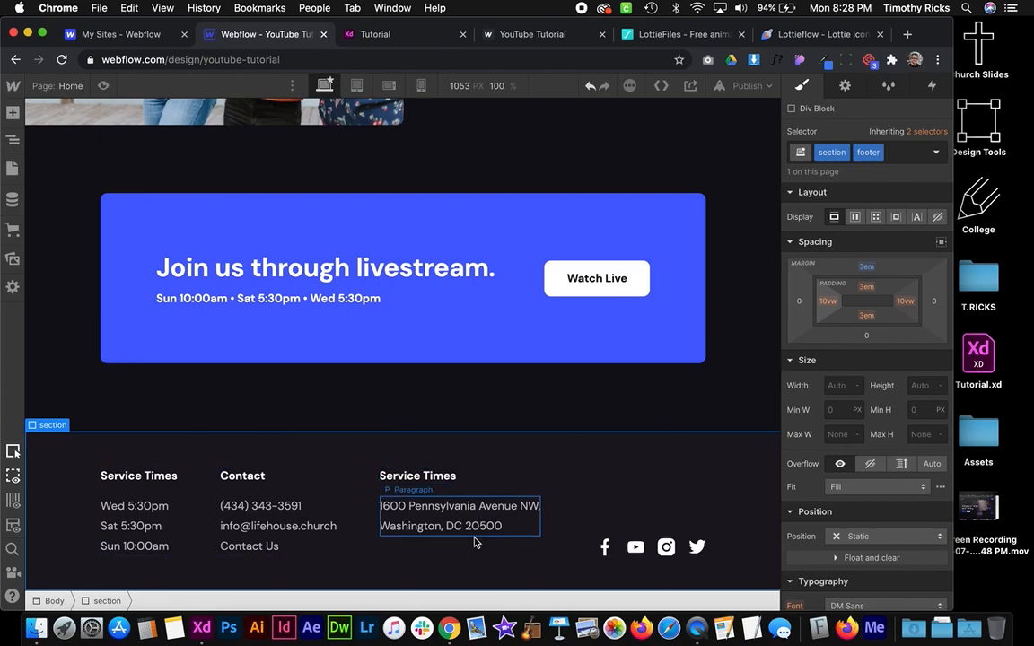
Add a div block below the footer-top row and give it the class footer-bottom
{"action": "left_click", "coordinate": [193, 492]}
{"action": "left_click", "coordinate": [13, 114]}
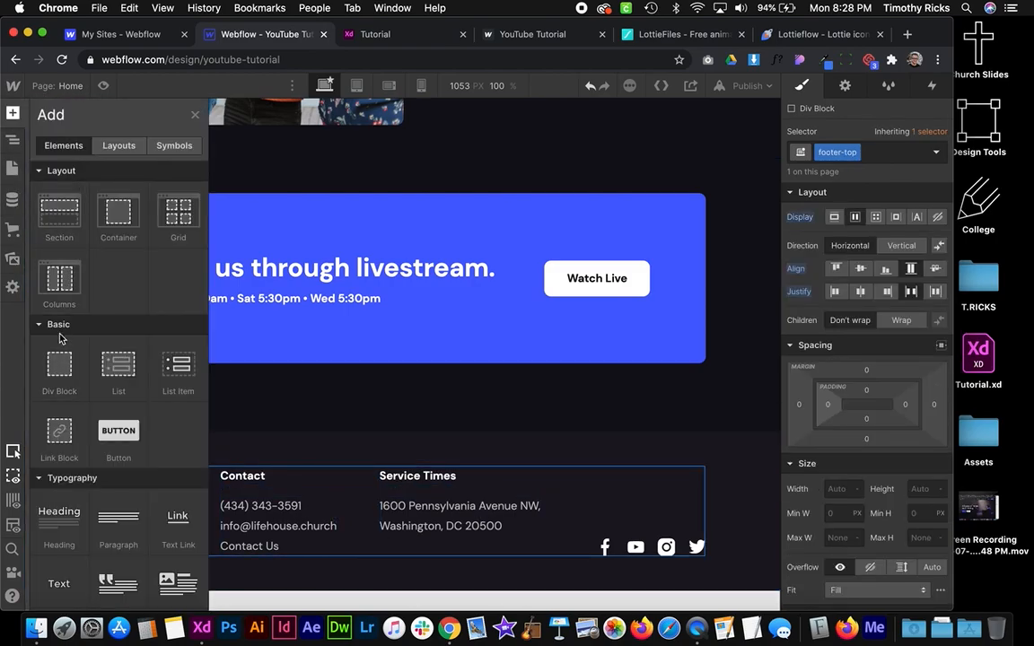
{"action": "left_click_drag", "start_coordinate": [49, 319], "coordinate": [213, 575]}
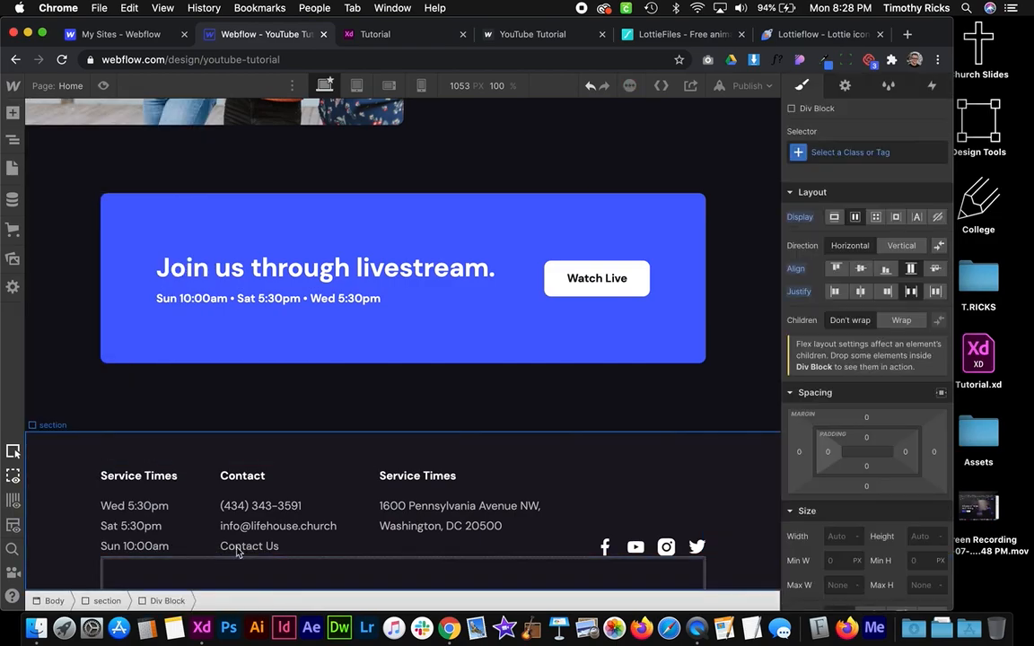
{"action": "scroll", "coordinate": [449, 404], "scroll_direction": "down", "scroll_amount": 1}
{"action": "left_click", "coordinate": [861, 153]}
{"action": "type", "text": "fo"}
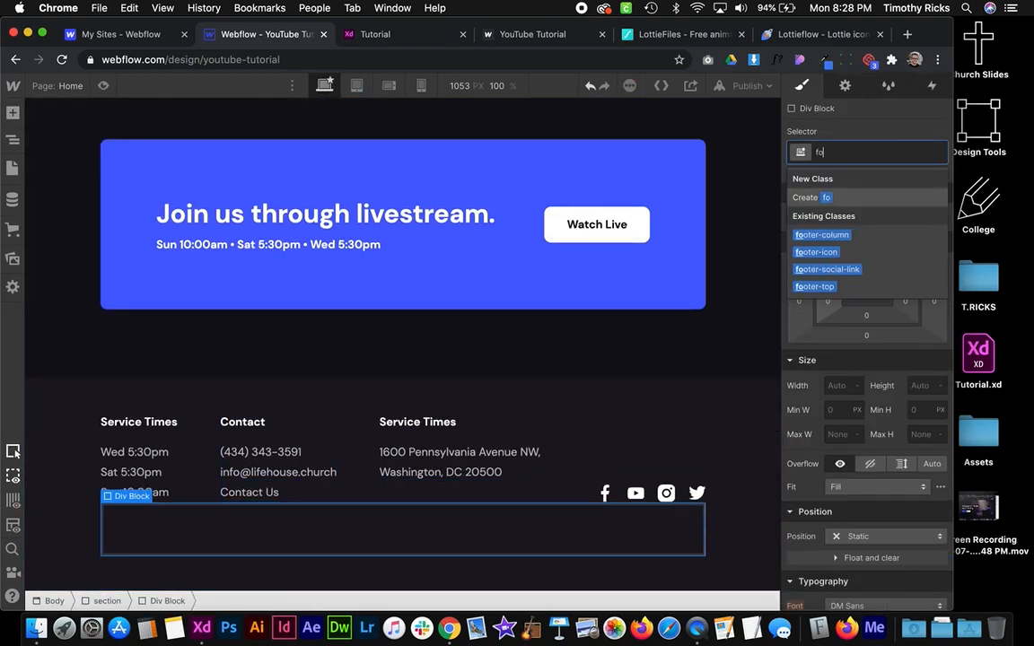
{"action": "type", "text": "oter-bott"}
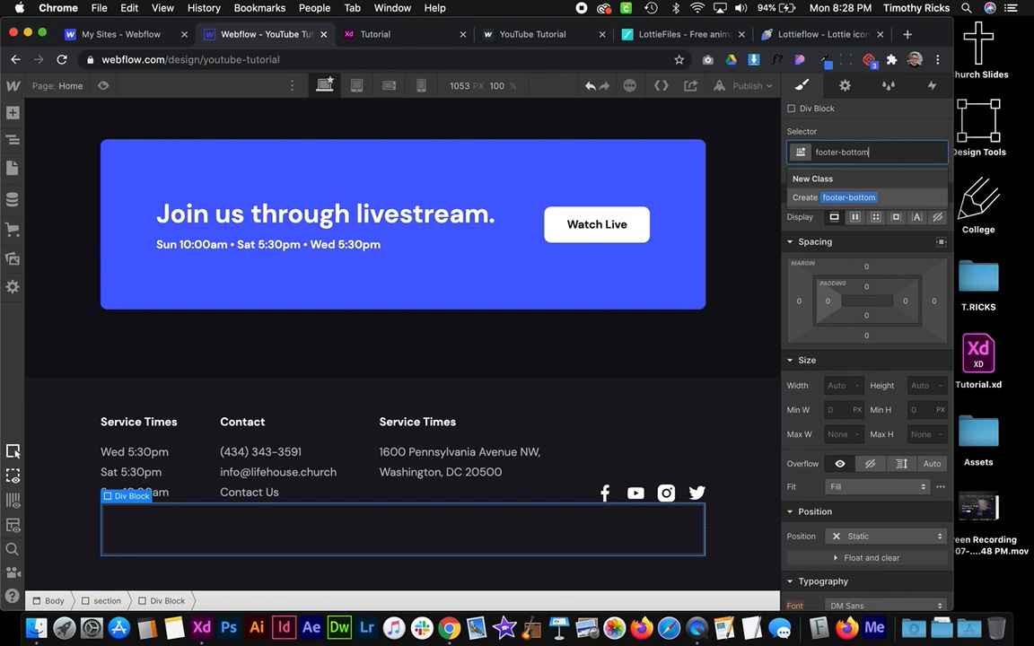
{"action": "type", "text": "om"}
{"action": "key", "text": "Return"}
Give the footer-bottom block a .2 em top border in the Grey swatch, following the divider line in the XD design
{"action": "scroll", "coordinate": [853, 404], "scroll_direction": "down", "scroll_amount": 2}
{"action": "key", "text": "ctrl+Right"}
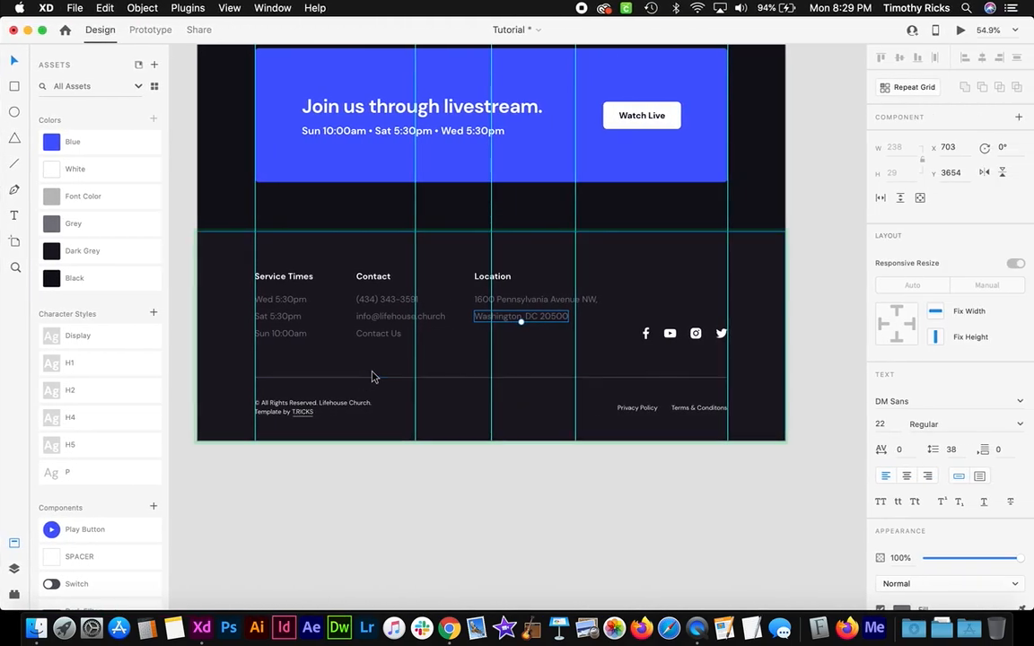
{"action": "scroll", "coordinate": [370, 378], "scroll_direction": "up", "scroll_amount": 5}
{"action": "key", "text": "ctrl+Left"}
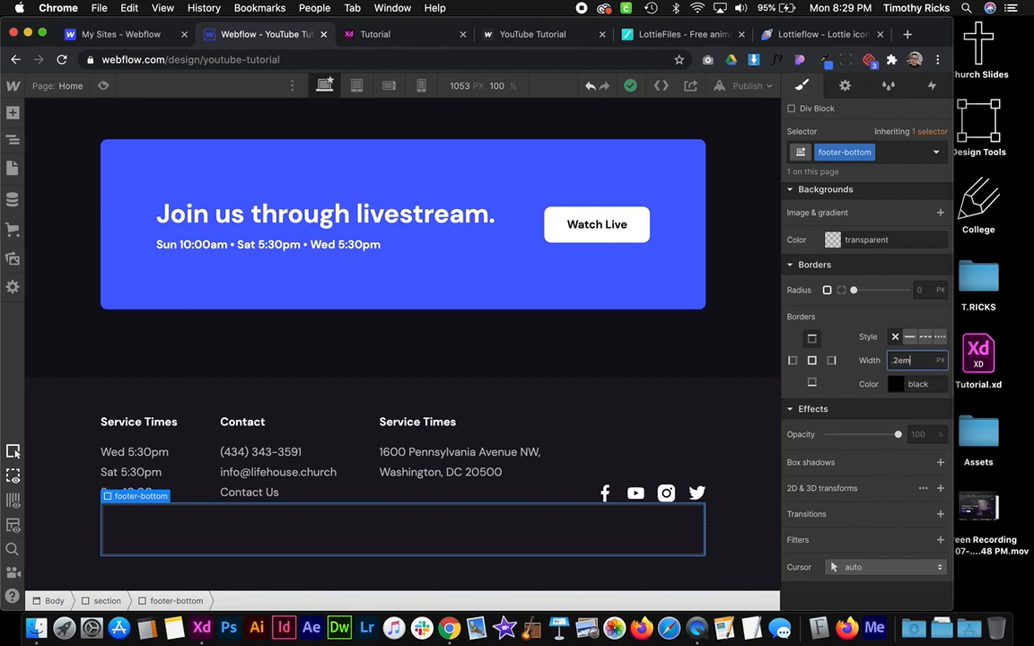
{"action": "key", "text": "Return"}
{"action": "left_click", "coordinate": [895, 385]}
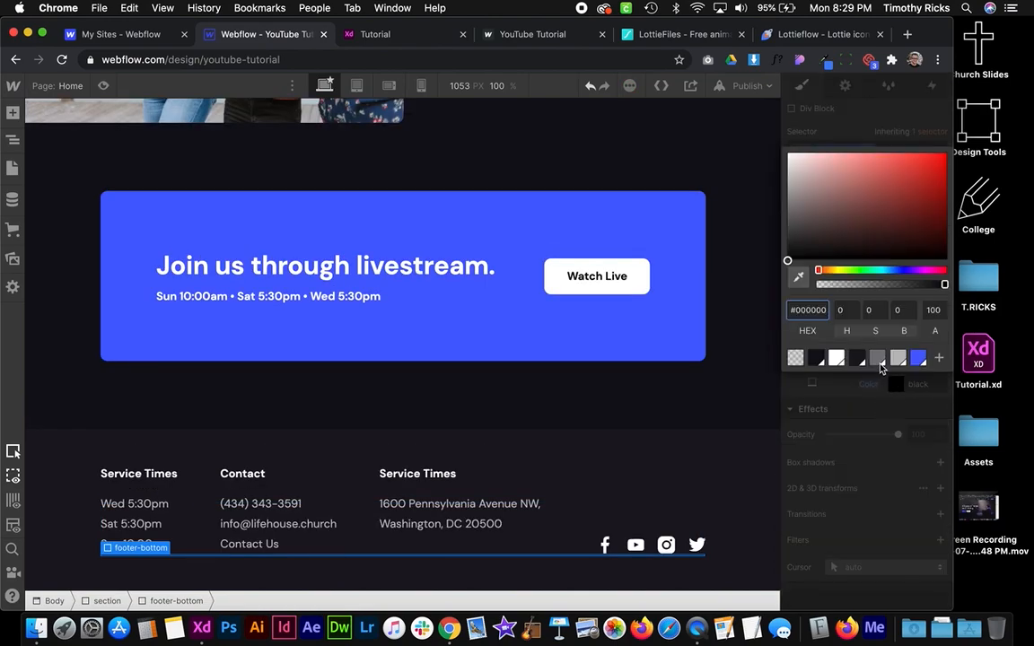
{"action": "left_click", "coordinate": [878, 358]}
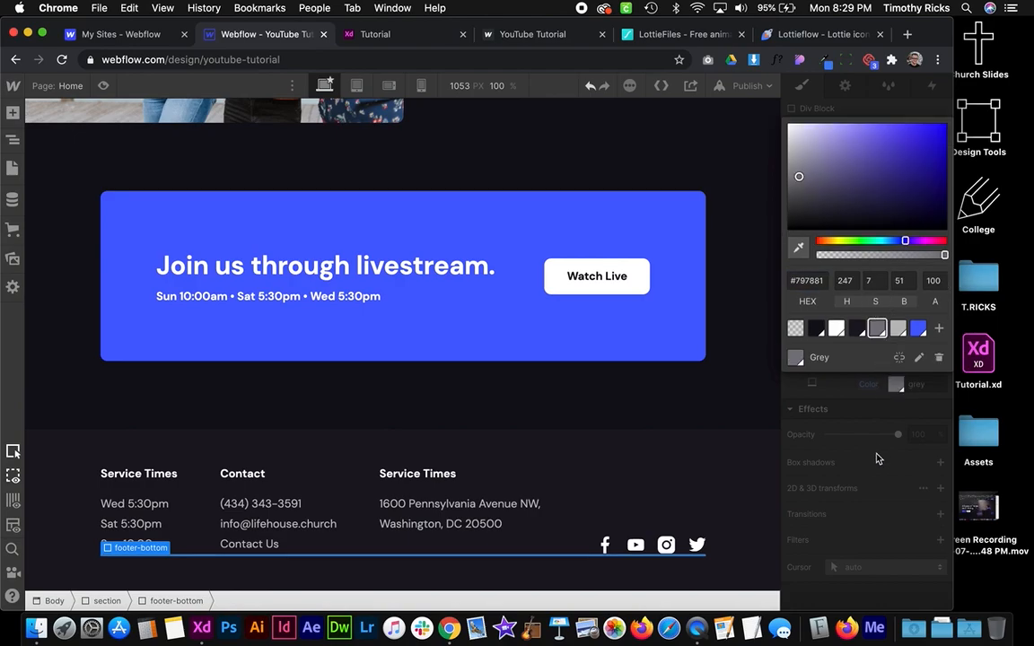
{"action": "left_click", "coordinate": [879, 431]}
Set the footer-bottom block's top and bottom padding to 1 em
{"action": "scroll", "coordinate": [879, 377], "scroll_direction": "up", "scroll_amount": 5}
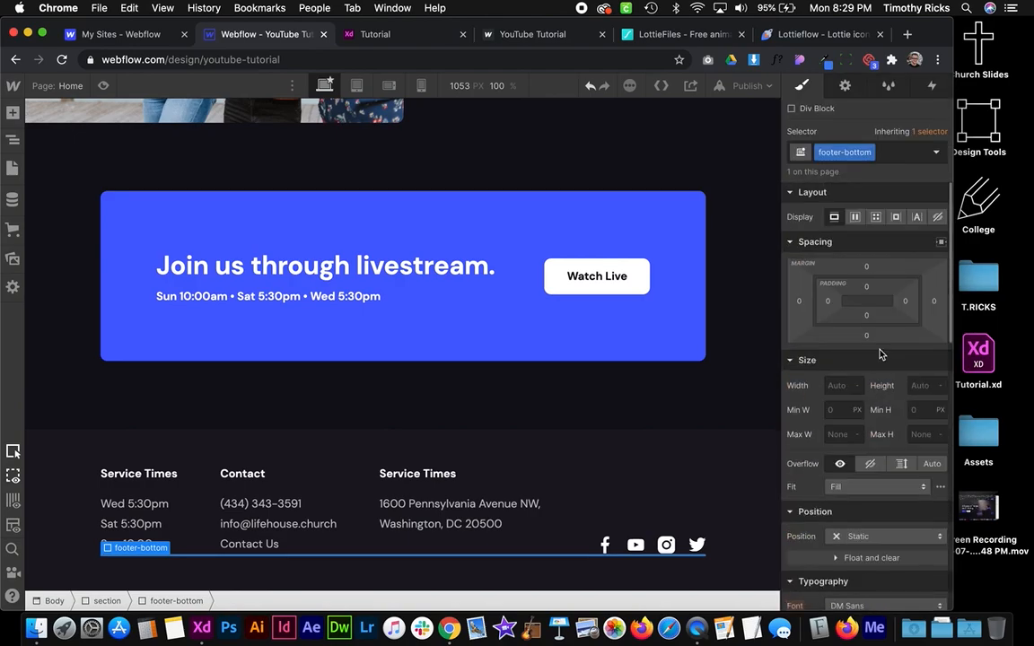
{"action": "left_click", "coordinate": [866, 287]}
{"action": "type", "text": "1em"}
{"action": "key", "text": "Return"}
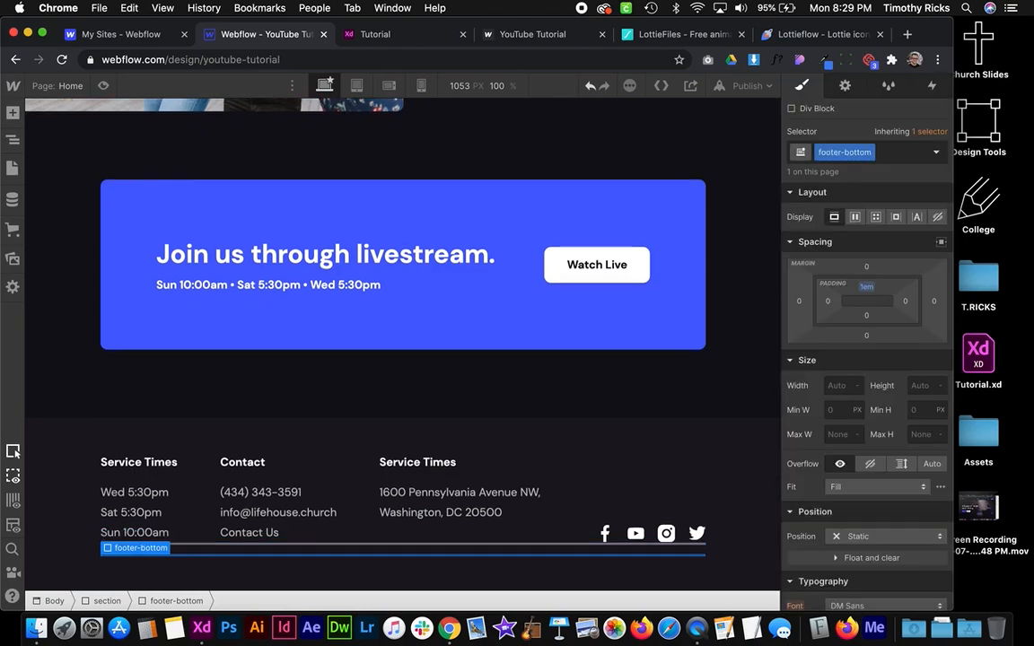
{"action": "left_click", "coordinate": [868, 317]}
{"action": "type", "text": "1"}
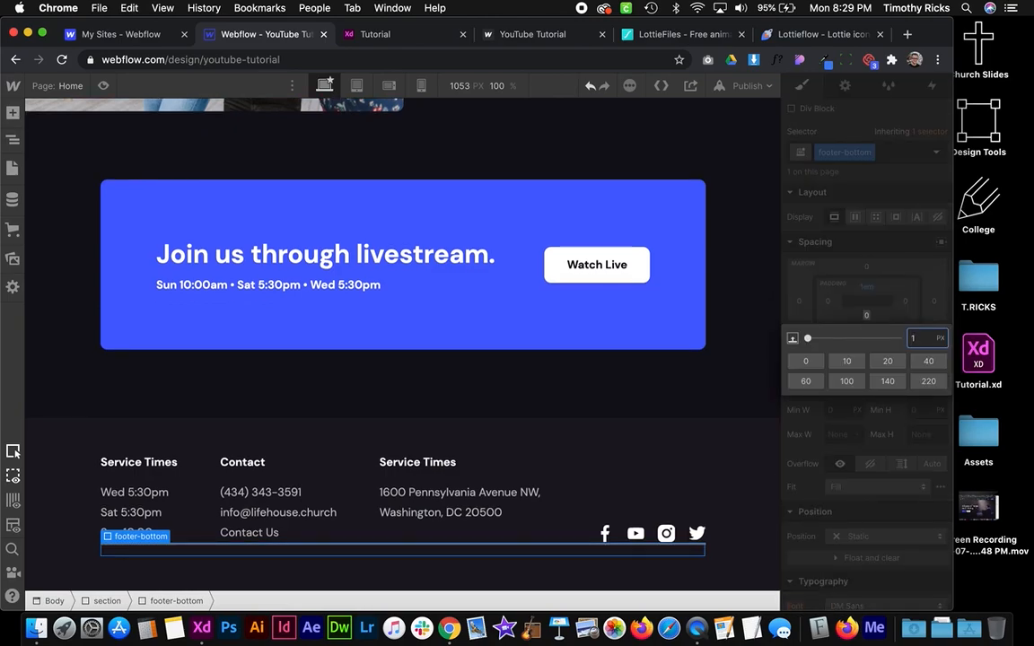
{"action": "type", "text": "em"}
{"action": "key", "text": "Return"}
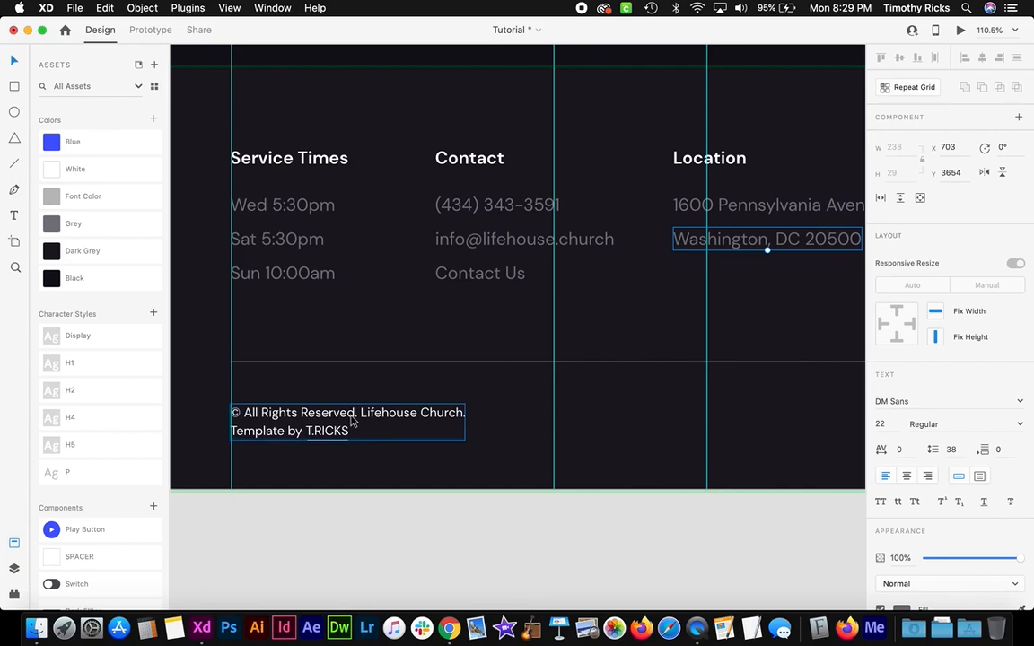
Copy the two-line copyright and template credit text from the footer of the XD design
{"action": "left_click", "coordinate": [353, 421]}
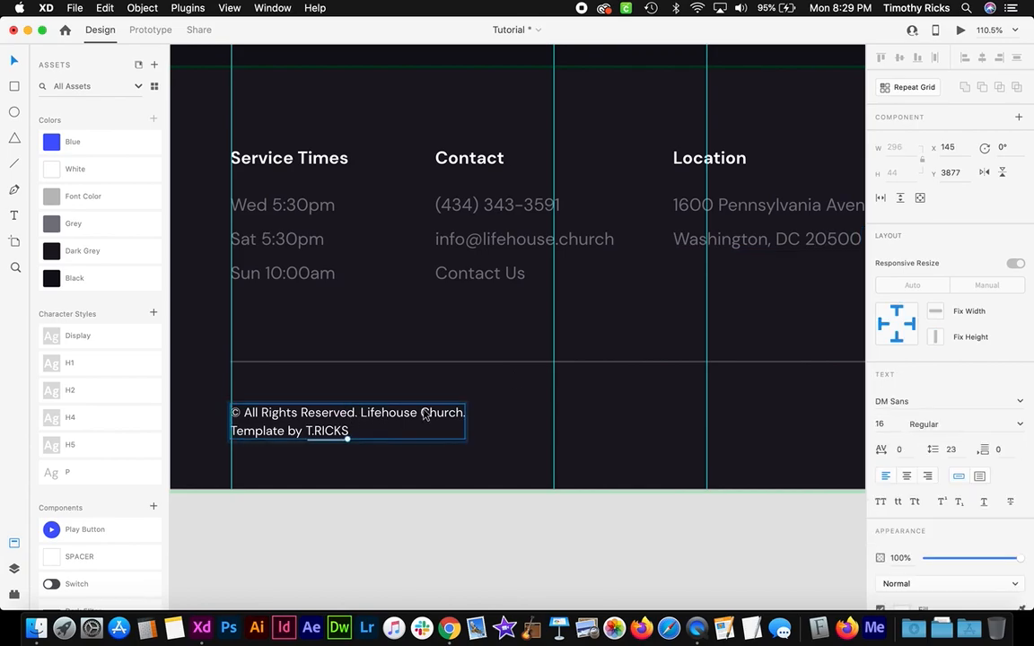
{"action": "double_click", "coordinate": [412, 416]}
{"action": "key", "text": "super+c"}
{"action": "key", "text": "ctrl+Left"}
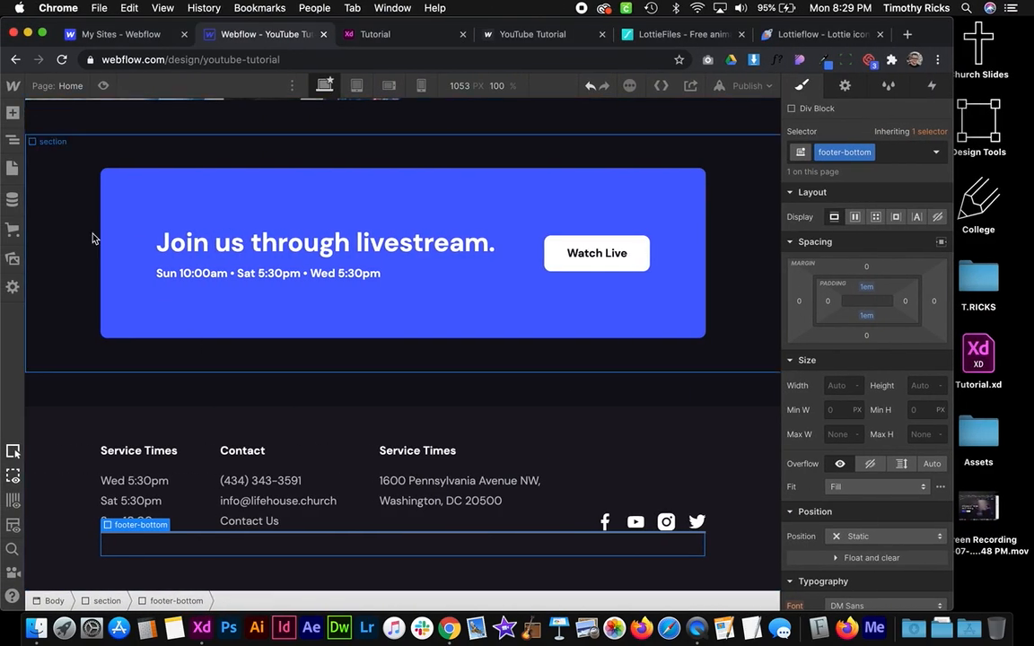
Insert a paragraph inside the footer-bottom block and replace its placeholder text with the copied copyright text
{"action": "left_click", "coordinate": [13, 112]}
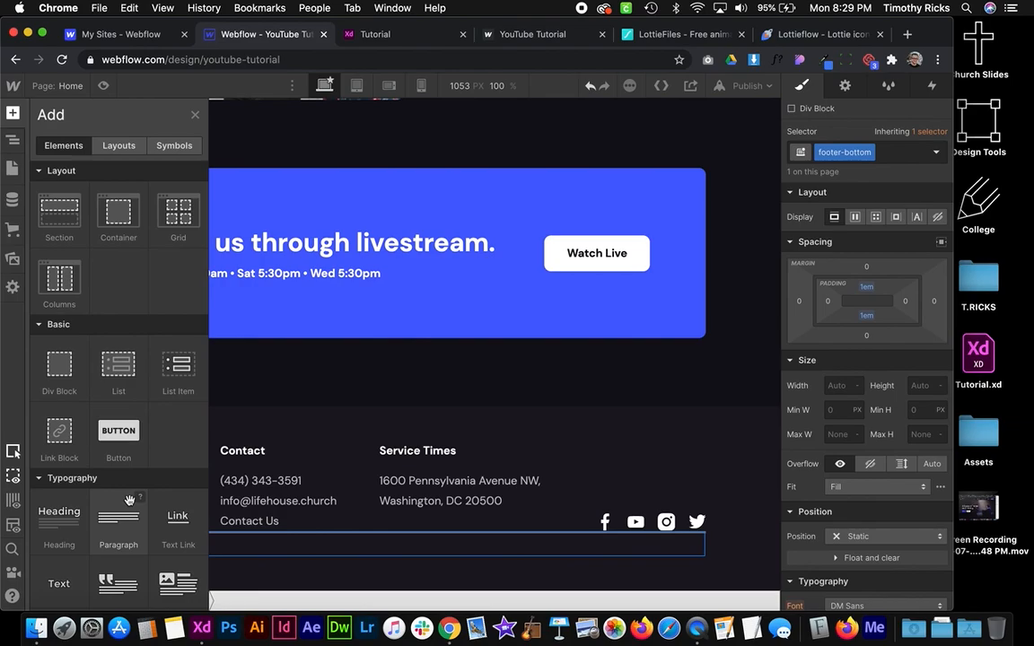
{"action": "scroll", "coordinate": [119, 503], "scroll_direction": "down", "scroll_amount": 2}
{"action": "left_click_drag", "start_coordinate": [105, 407], "coordinate": [213, 549]}
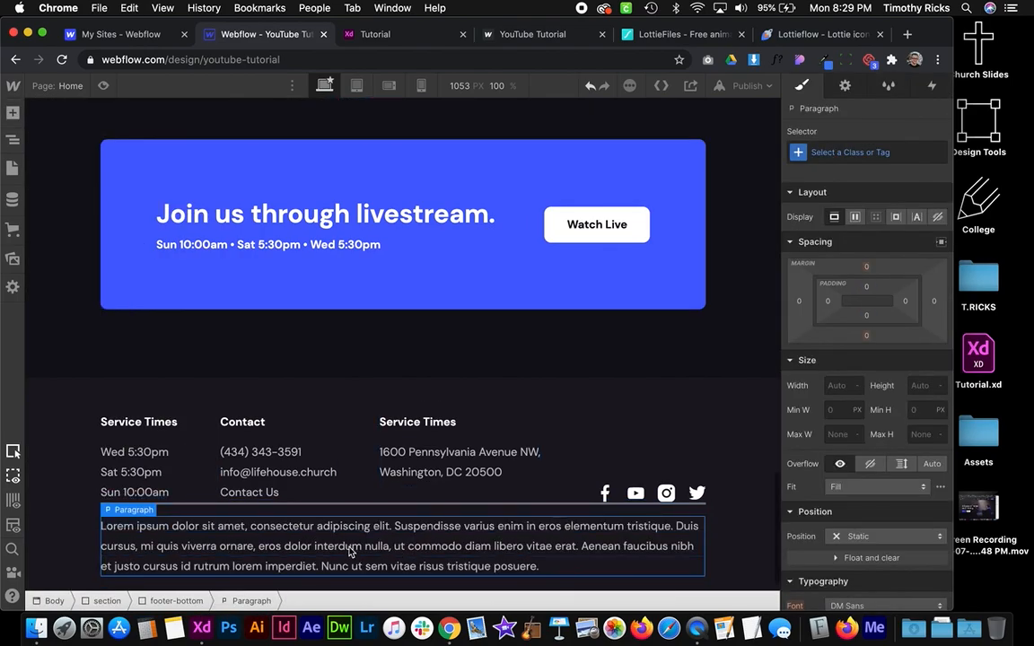
{"action": "double_click", "coordinate": [539, 563]}
{"action": "key", "text": "super+v"}
{"action": "left_click", "coordinate": [371, 337]}
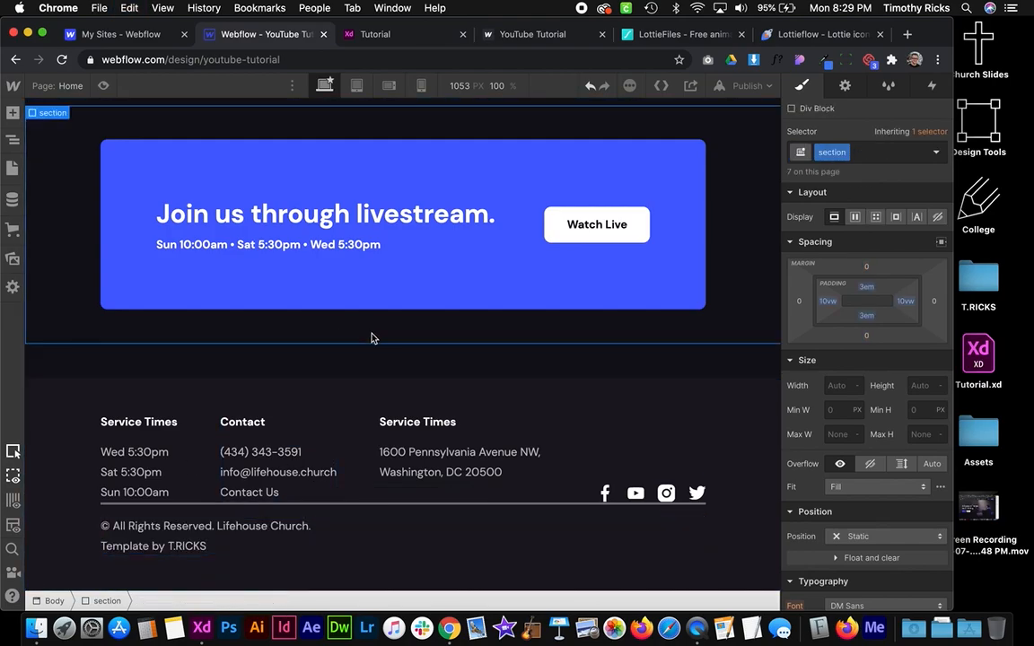
Duplicate the copyright paragraph inside the footer-bottom block
{"action": "left_click", "coordinate": [288, 535]}
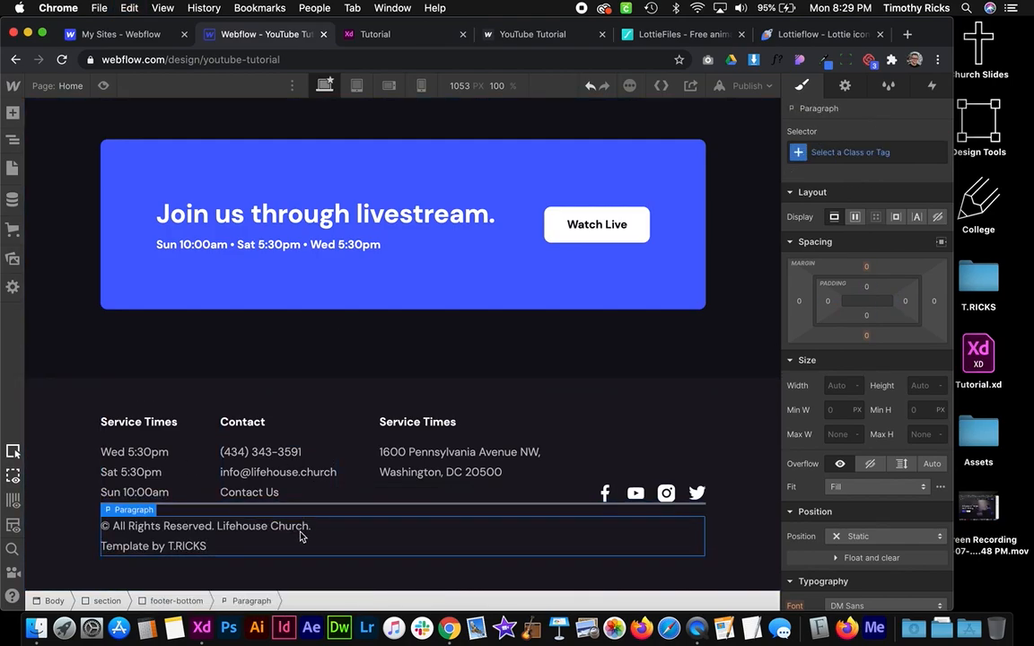
{"action": "right_click", "coordinate": [266, 529]}
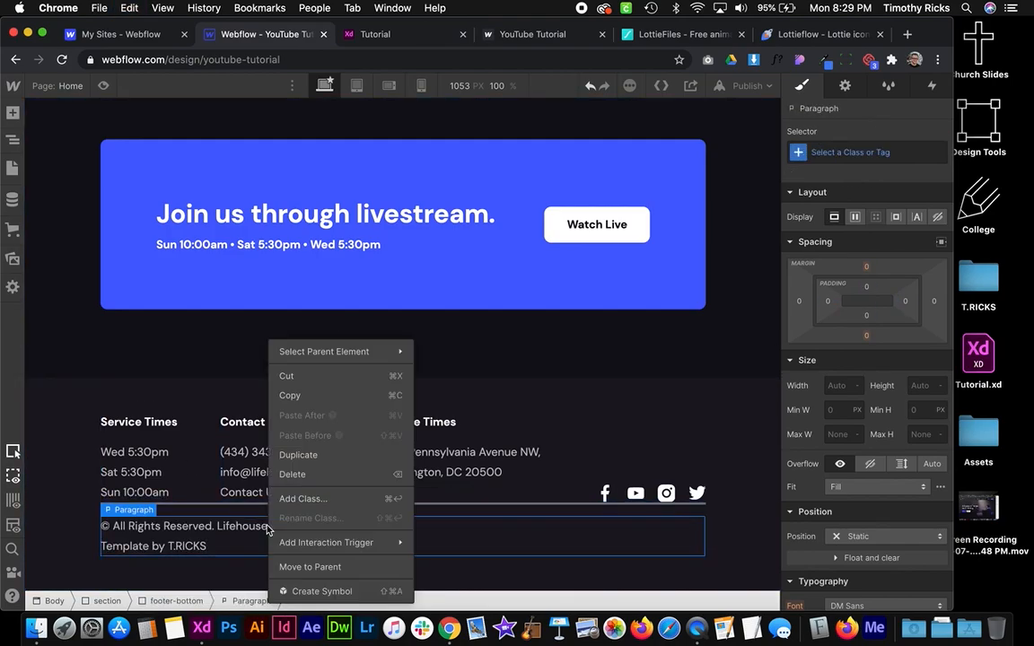
{"action": "left_click", "coordinate": [318, 454]}
Copy the "Terms & Conditons" text from the footer of the XD design
{"action": "left_click", "coordinate": [746, 416]}
{"action": "scroll", "coordinate": [746, 416], "scroll_direction": "down", "scroll_amount": 5}
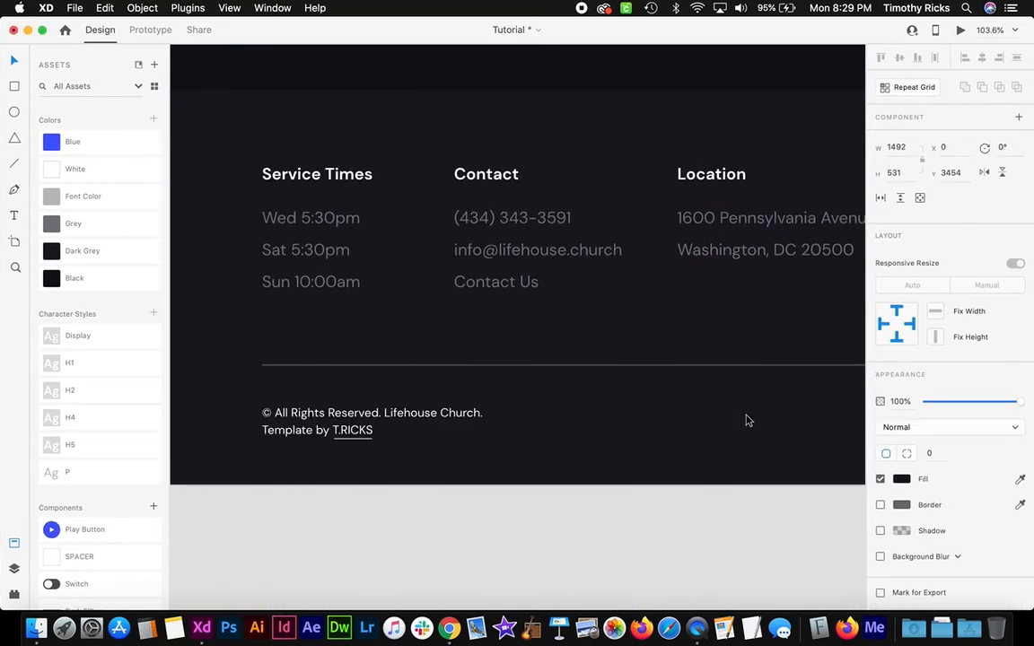
{"action": "scroll", "coordinate": [746, 420], "scroll_direction": "up", "scroll_amount": 5}
{"action": "left_click", "coordinate": [697, 380]}
{"action": "double_click", "coordinate": [696, 380]}
{"action": "key", "text": "super+c"}
{"action": "key", "text": "ctrl+Left"}
Replace the duplicated copyright paragraph's text with the copied "Terms & Conditons" text
{"action": "double_click", "coordinate": [309, 567]}
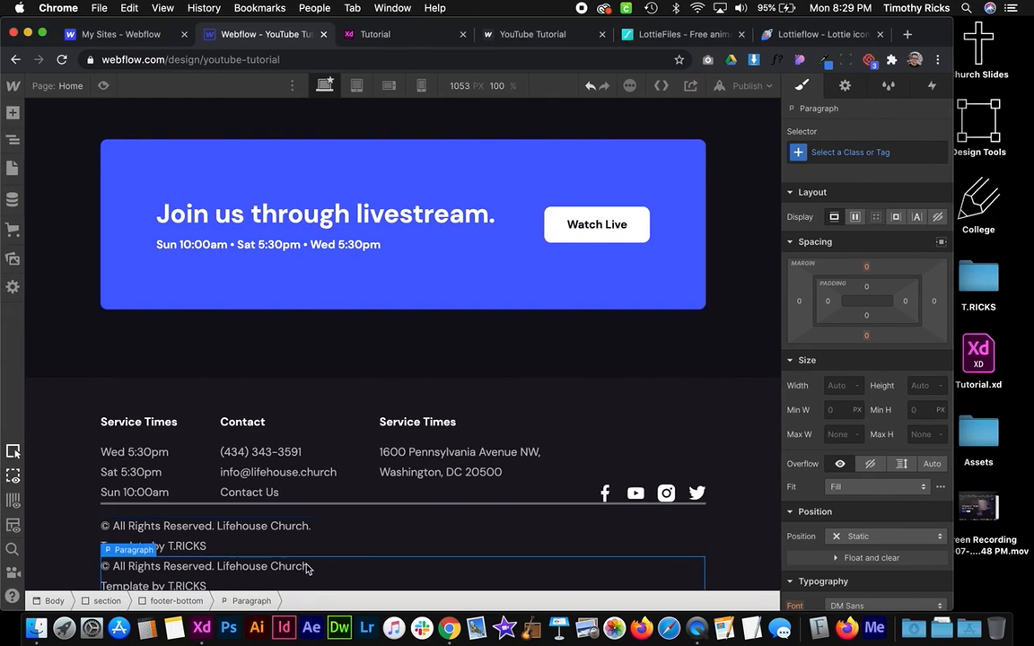
{"action": "left_click_drag", "start_coordinate": [209, 582], "coordinate": [92, 549]}
{"action": "key", "text": "super+v"}
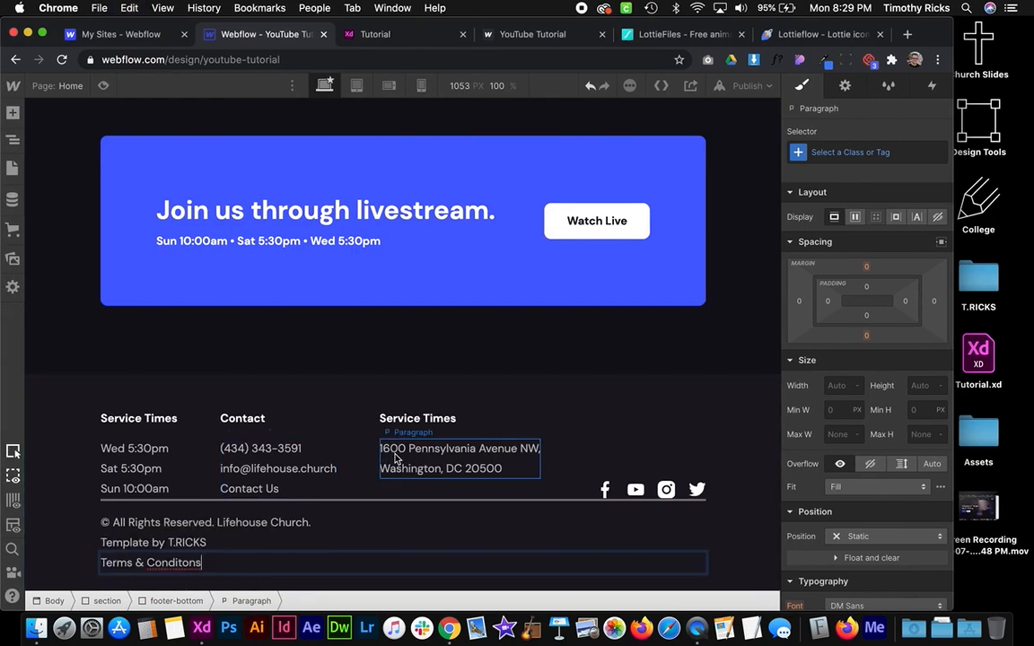
{"action": "left_click", "coordinate": [386, 456]}
Duplicate the "Terms & Conditons" paragraph in the footer-bottom block
{"action": "left_click", "coordinate": [168, 561]}
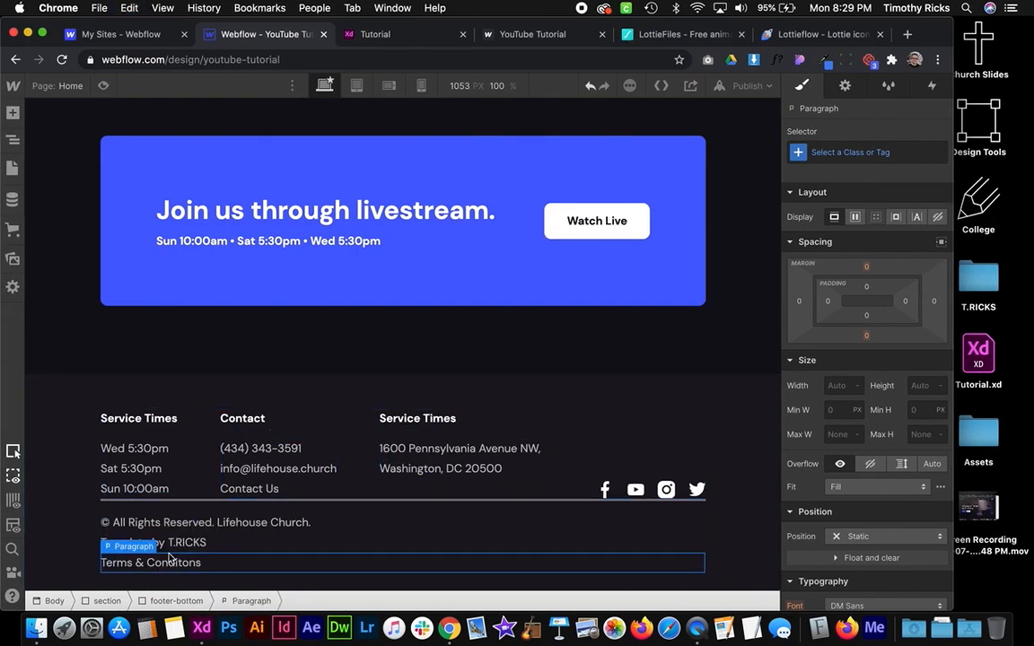
{"action": "right_click", "coordinate": [164, 564]}
{"action": "left_click", "coordinate": [219, 456]}
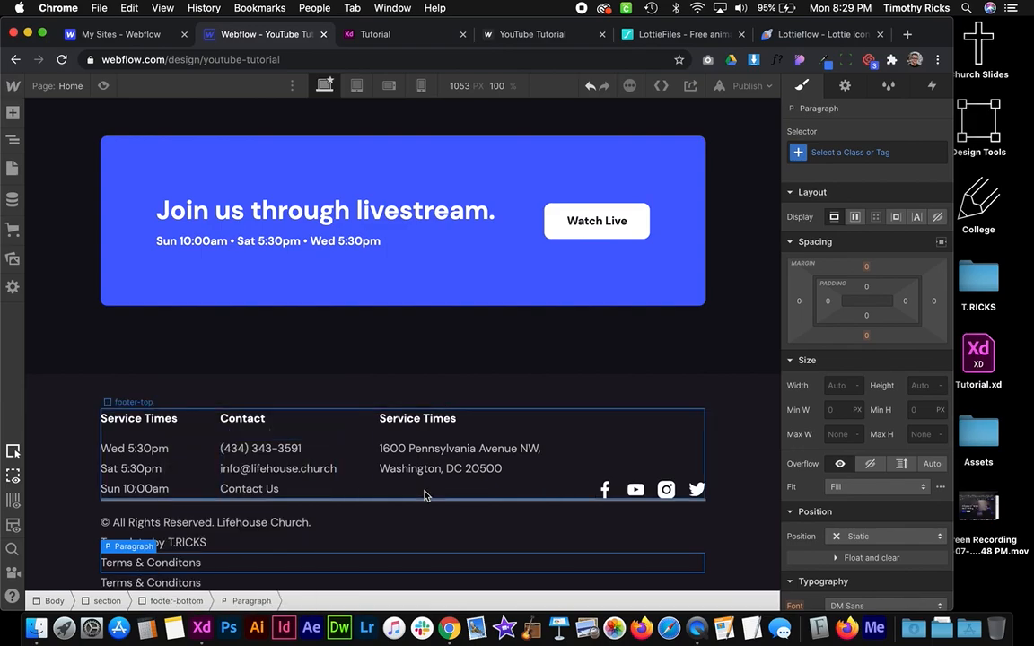
Replace the upper "Terms & Conditons" paragraph's text with "Privacy Policy" copied from the XD design's footer
{"action": "key", "text": "ctrl+Right"}
{"action": "triple_click", "coordinate": [586, 380]}
{"action": "key", "text": "super+c"}
{"action": "key", "text": "ctrl+Left"}
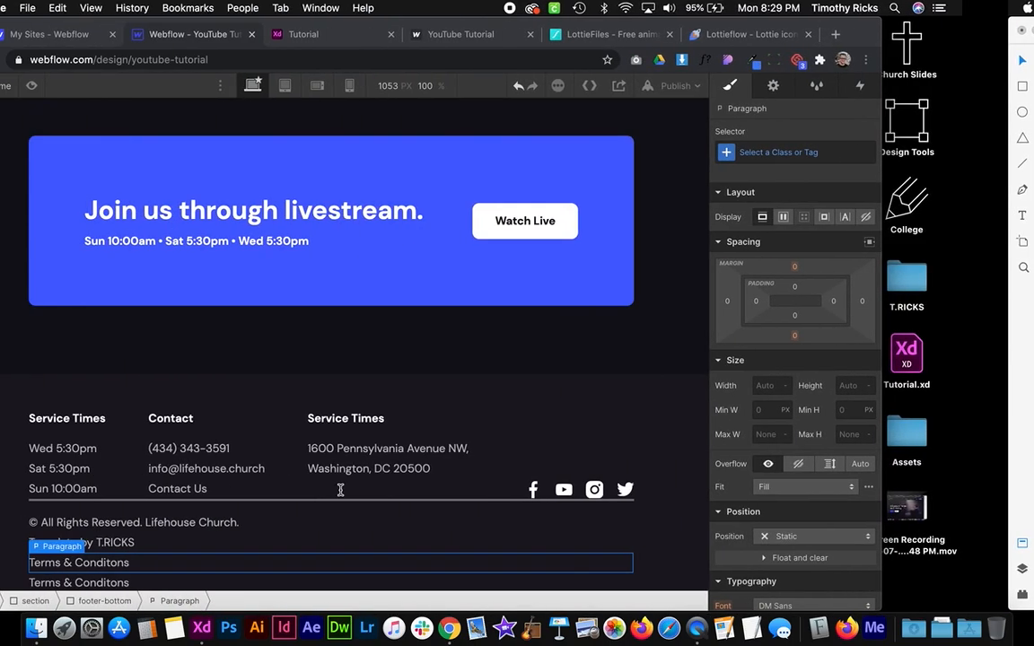
{"action": "triple_click", "coordinate": [247, 558]}
{"action": "key", "text": "super+v"}
{"action": "left_click", "coordinate": [270, 448]}
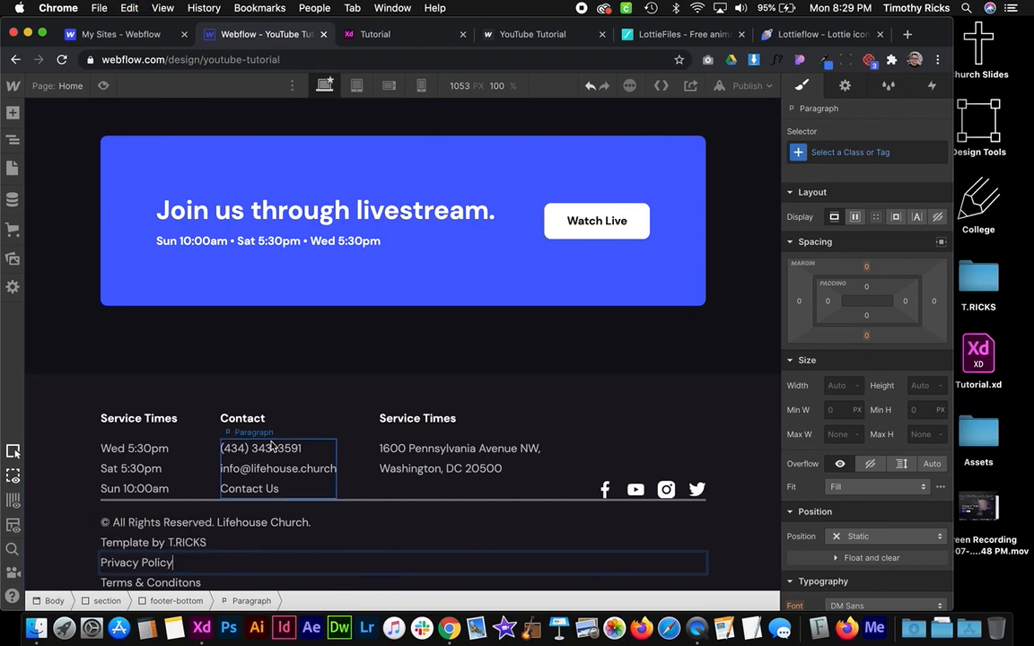
Add a text link to the footer-bottom block, directly above the "Privacy Policy" paragraph
{"action": "left_click", "coordinate": [13, 112]}
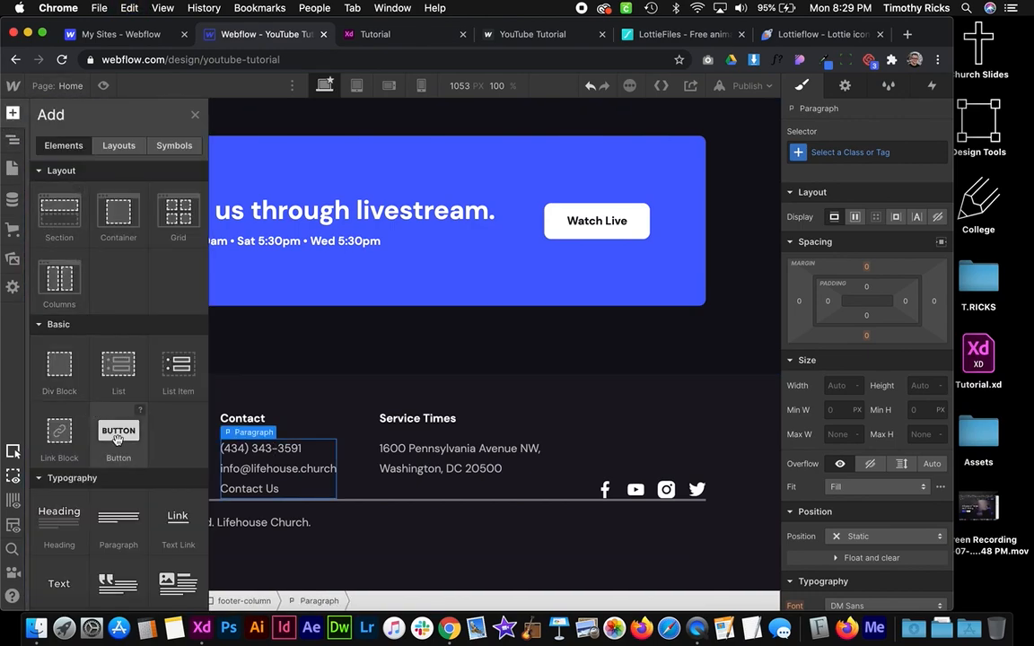
{"action": "scroll", "coordinate": [112, 399], "scroll_direction": "down", "scroll_amount": 3}
{"action": "scroll", "coordinate": [117, 438], "scroll_direction": "down", "scroll_amount": 1}
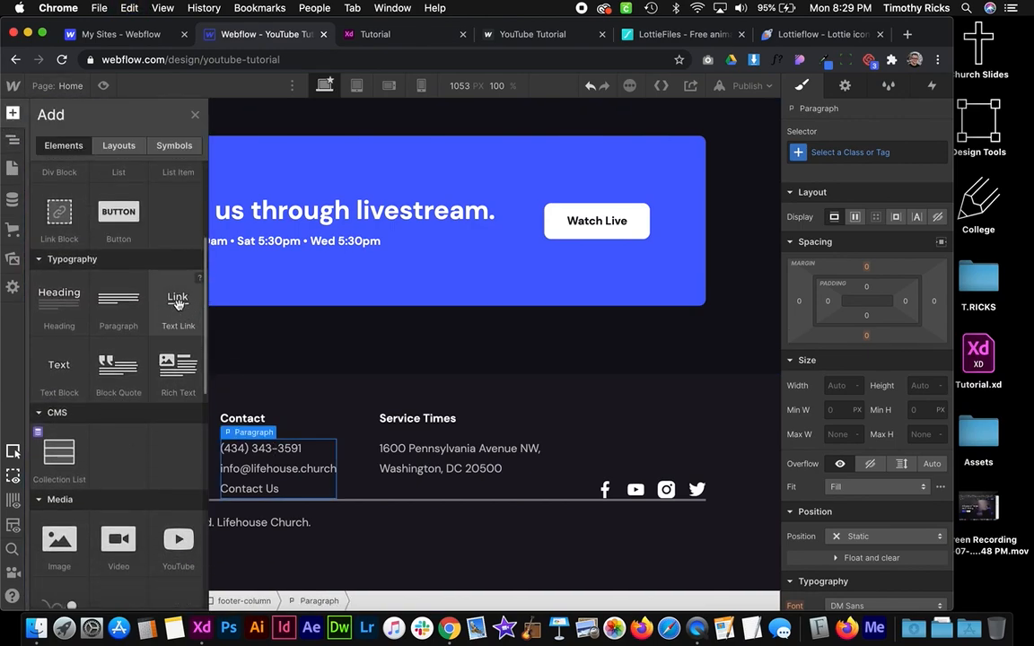
{"action": "left_click_drag", "start_coordinate": [177, 306], "coordinate": [364, 546]}
{"action": "scroll", "coordinate": [120, 561], "scroll_direction": "down", "scroll_amount": 2}
Change the new link's text to "Privacy Policy" and delete the "Privacy Policy" paragraph
{"action": "left_click", "coordinate": [108, 501]}
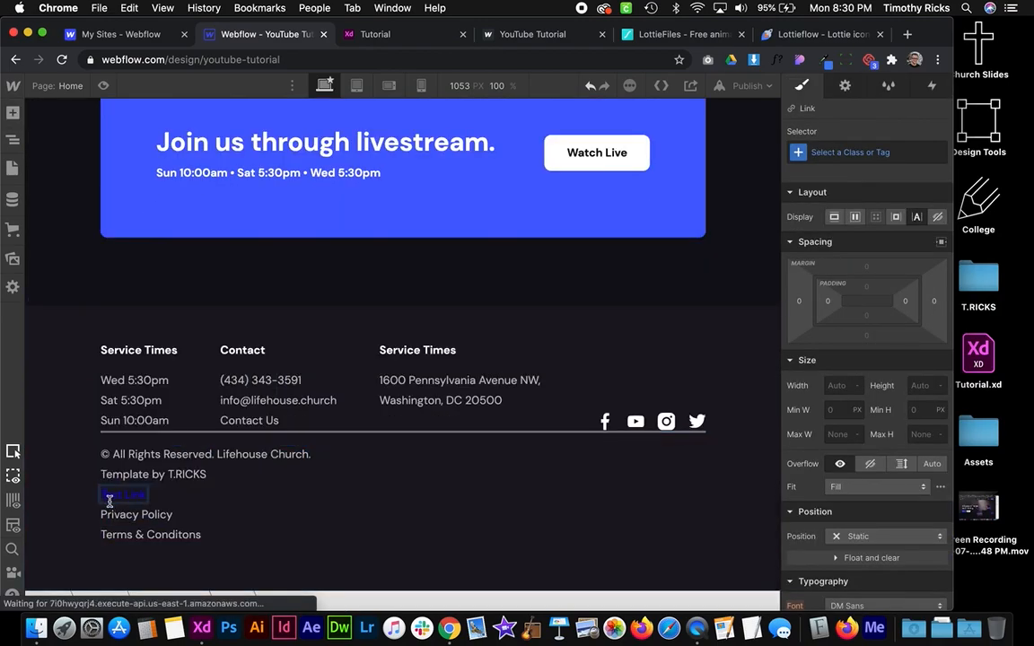
{"action": "left_click", "coordinate": [177, 514]}
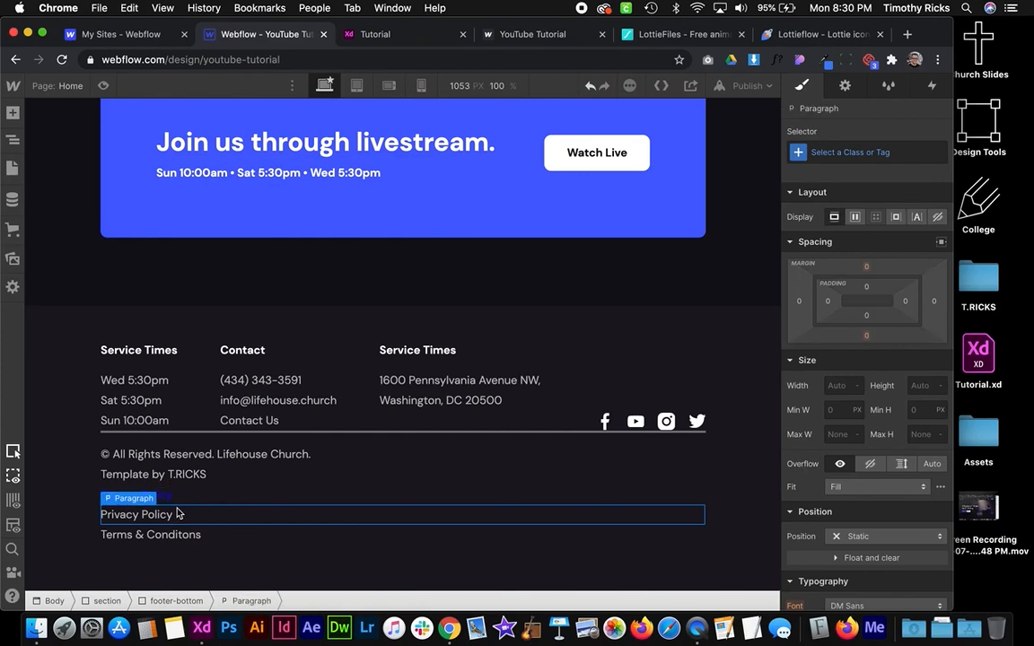
{"action": "key", "text": "Delete"}
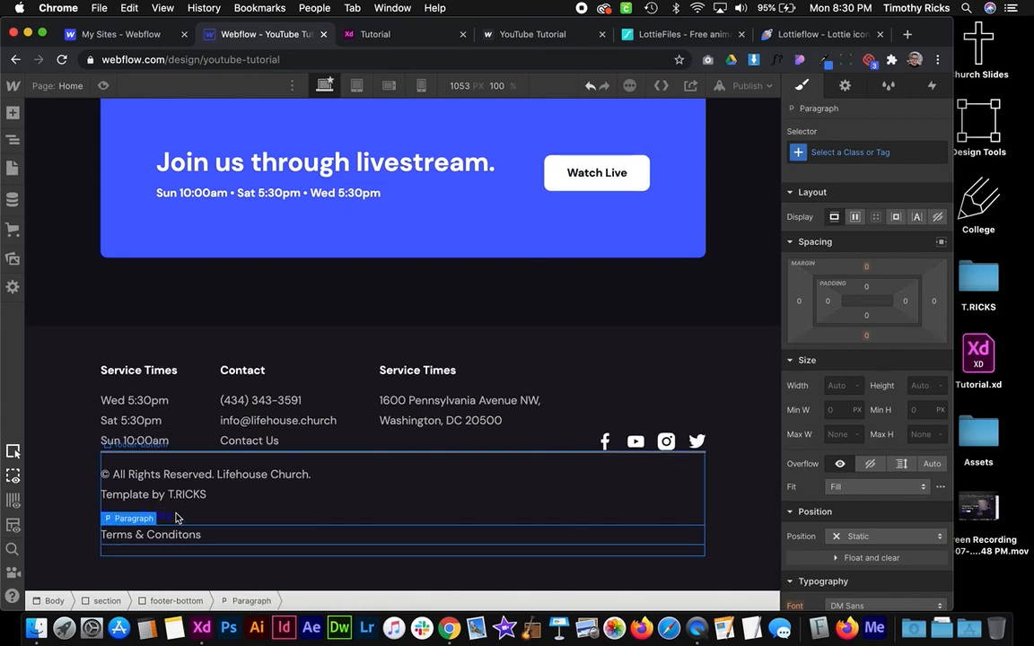
Duplicate the "Privacy Policy" link in the footer-bottom block
{"action": "left_click", "coordinate": [162, 516]}
{"action": "right_click", "coordinate": [162, 516]}
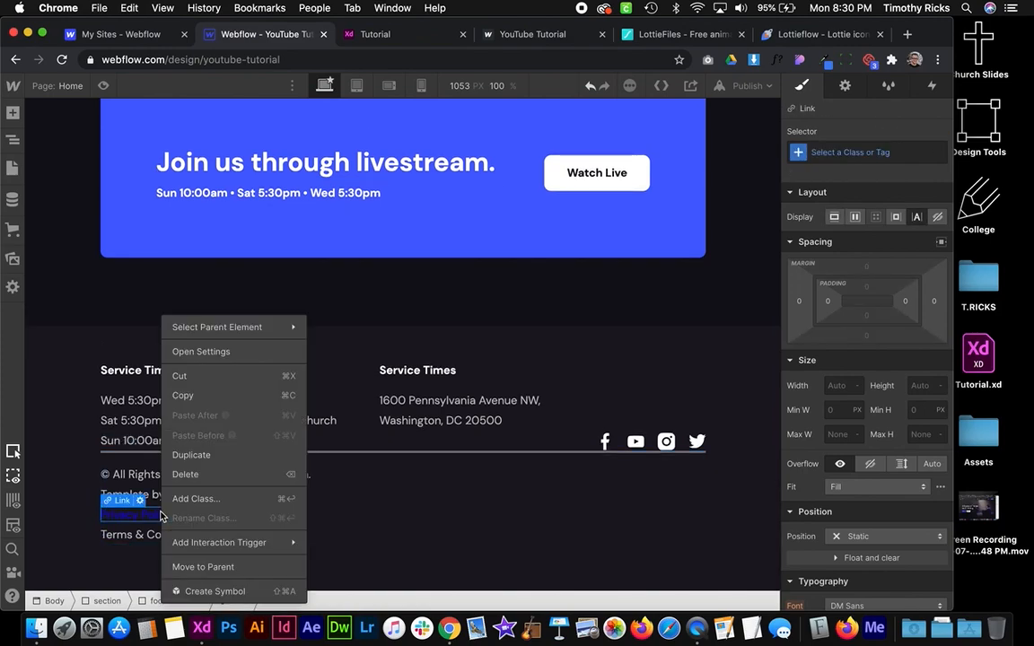
{"action": "left_click", "coordinate": [202, 455]}
Replace the duplicated link's text with "Terms & Conditons" copied from the paragraph below, and delete that paragraph
{"action": "double_click", "coordinate": [218, 535]}
{"action": "left_click_drag", "start_coordinate": [218, 535], "coordinate": [65, 533]}
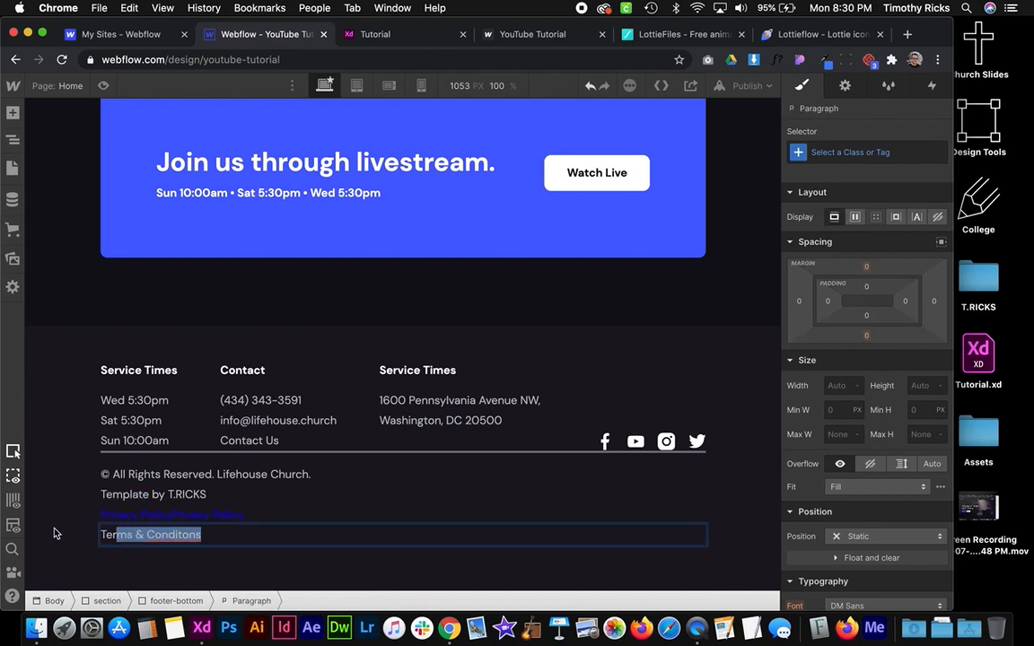
{"action": "key", "text": "super+c"}
{"action": "left_click", "coordinate": [234, 515]}
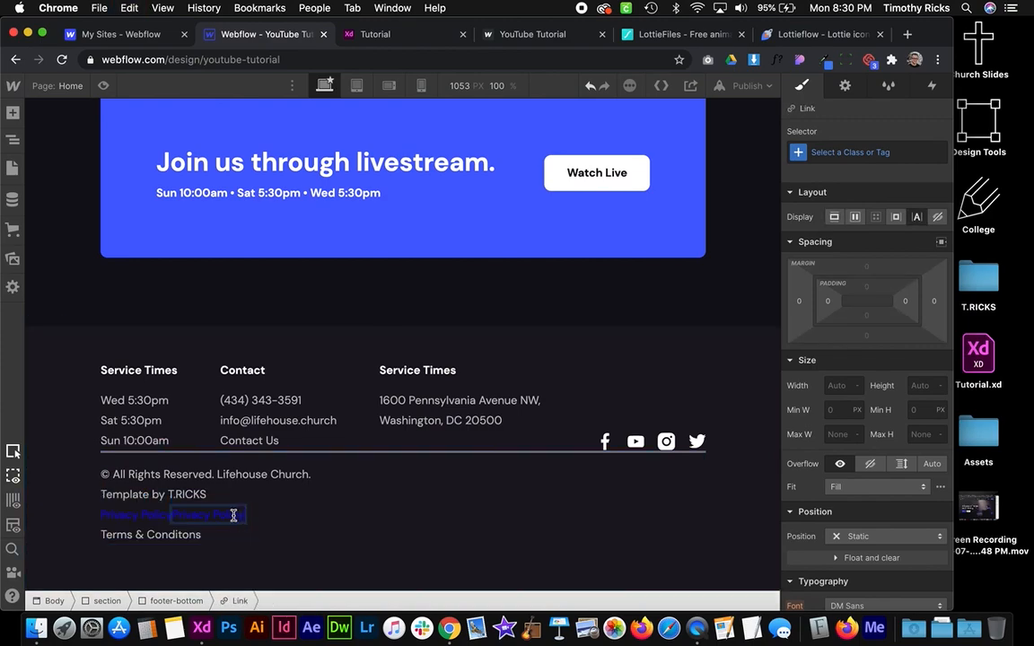
{"action": "double_click", "coordinate": [172, 516]}
{"action": "key", "text": "super+v"}
{"action": "left_click", "coordinate": [220, 543]}
{"action": "key", "text": "Delete"}
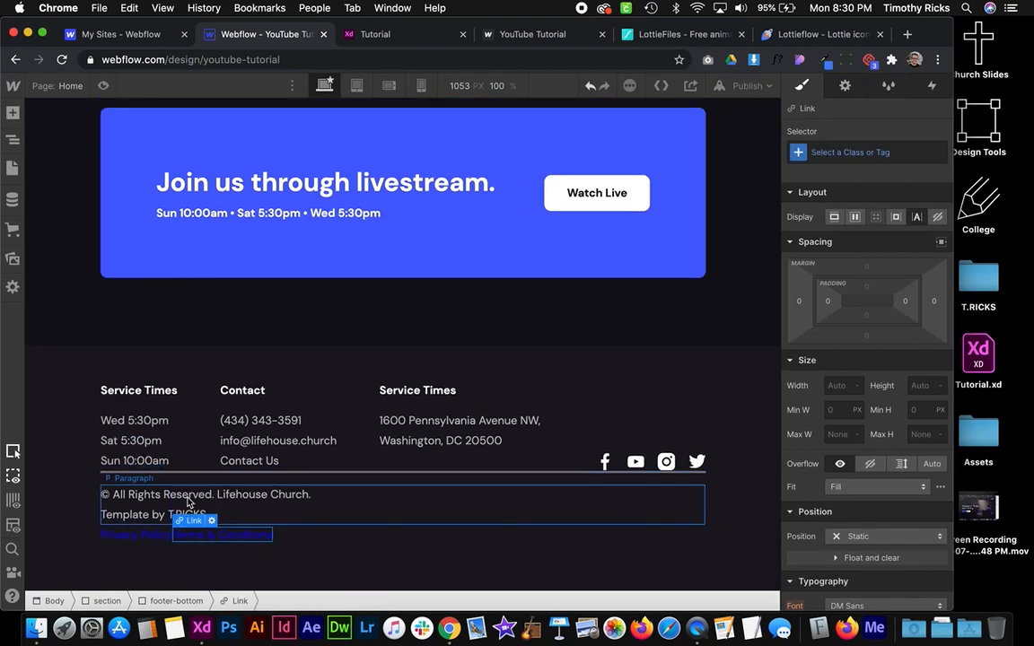
Examine the font sizes of the copyright, "Privacy Policy" and address texts in the XD design's footer, and return to Webflow
{"action": "key", "text": "ctrl+Right"}
{"action": "left_click", "coordinate": [504, 480]}
{"action": "scroll", "coordinate": [503, 480], "scroll_direction": "left", "scroll_amount": 4}
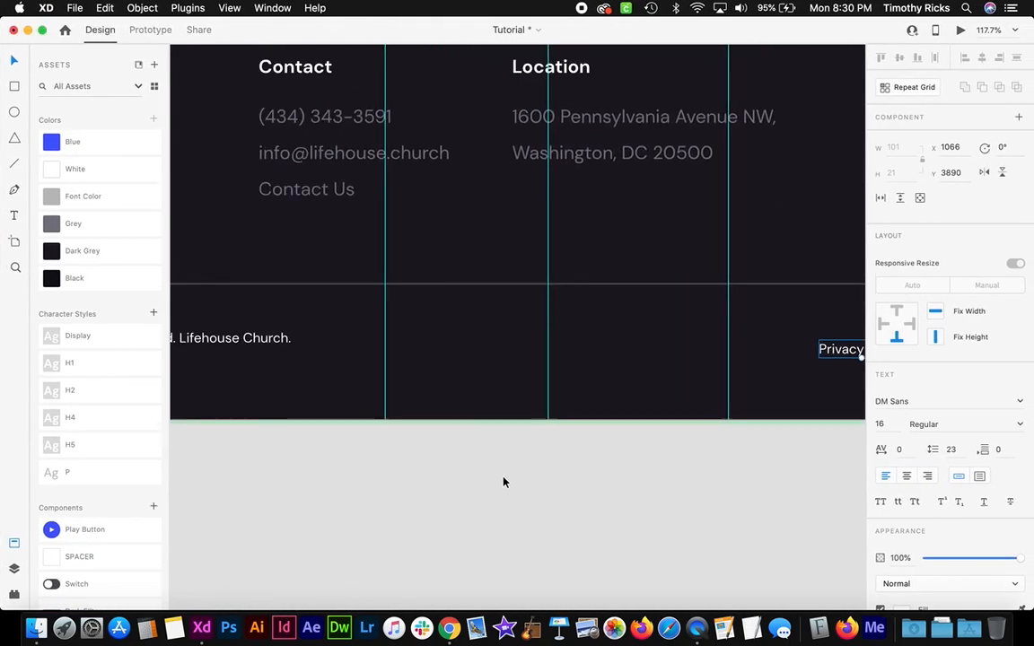
{"action": "scroll", "coordinate": [503, 480], "scroll_direction": "down", "scroll_amount": 3}
{"action": "left_click", "coordinate": [362, 388]}
{"action": "scroll", "coordinate": [461, 455], "scroll_direction": "down", "scroll_amount": 2}
{"action": "scroll", "coordinate": [461, 455], "scroll_direction": "right", "scroll_amount": 2}
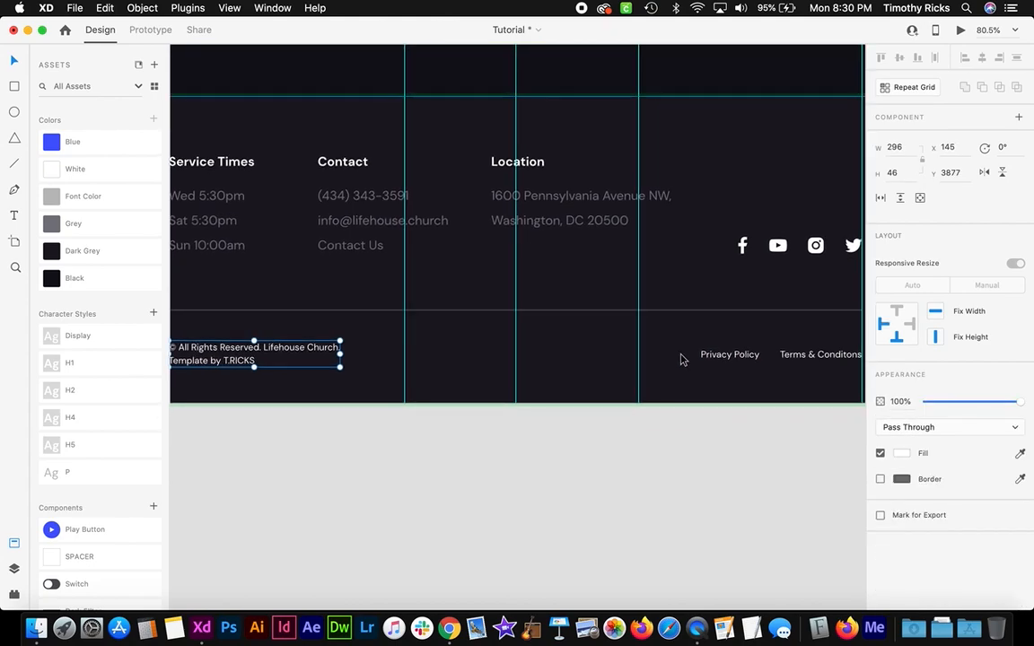
{"action": "left_click", "coordinate": [722, 356]}
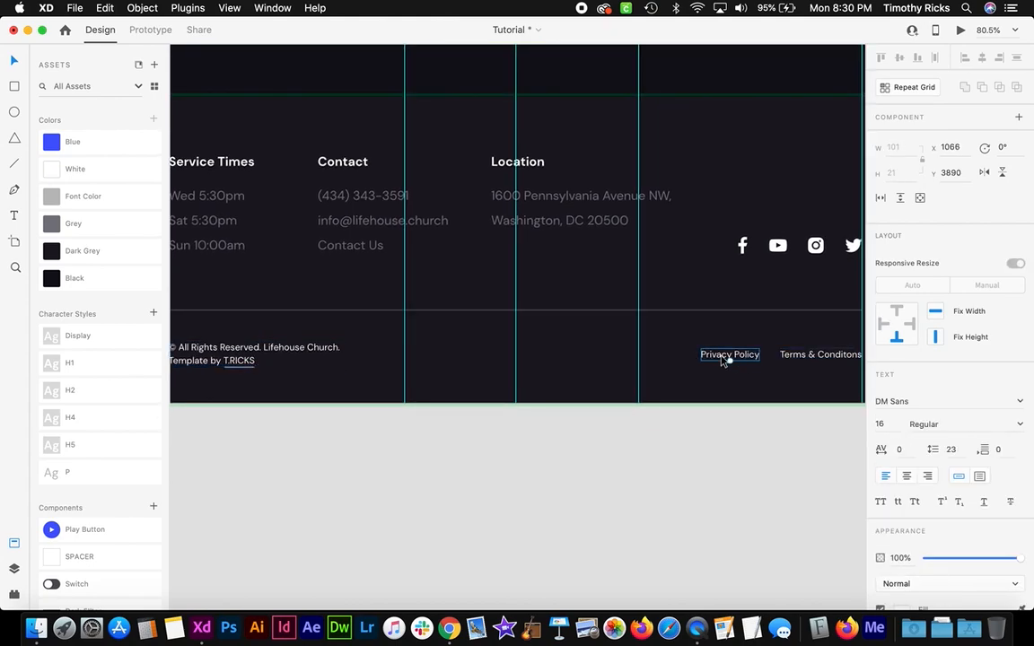
{"action": "left_click", "coordinate": [579, 203]}
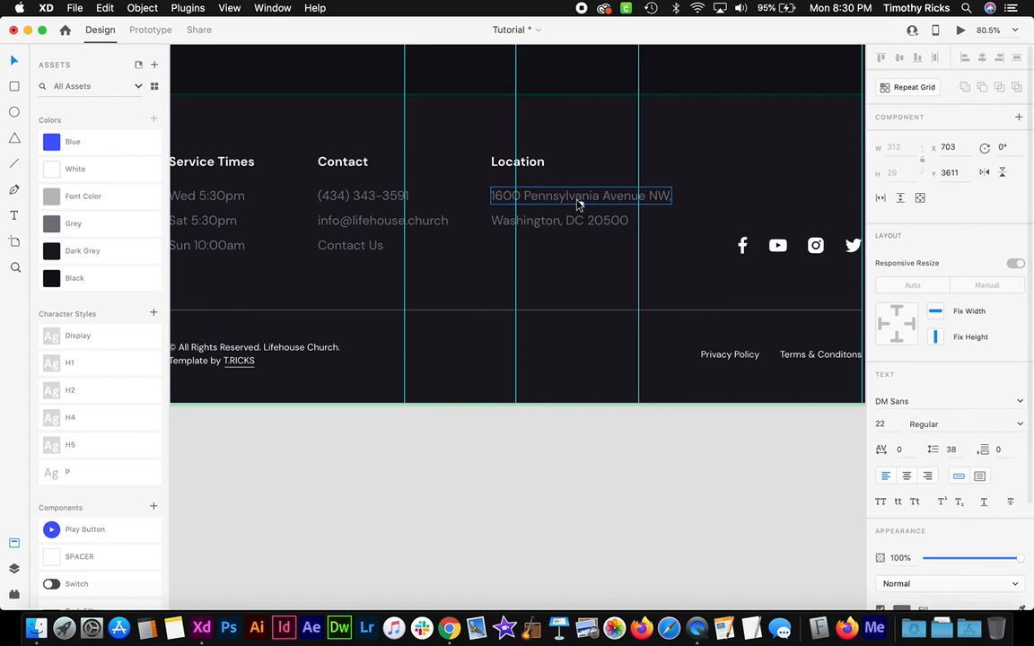
{"action": "key", "text": "ctrl+Left"}
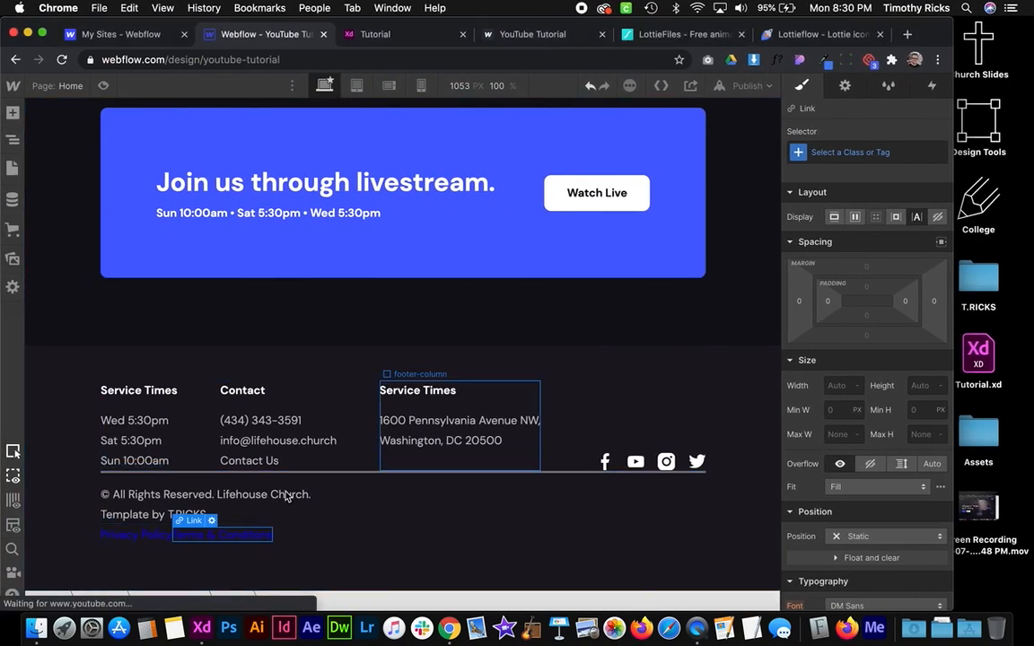
Create the class footer-bottom-text on the "Terms & Conditons" link
{"action": "left_click", "coordinate": [859, 151]}
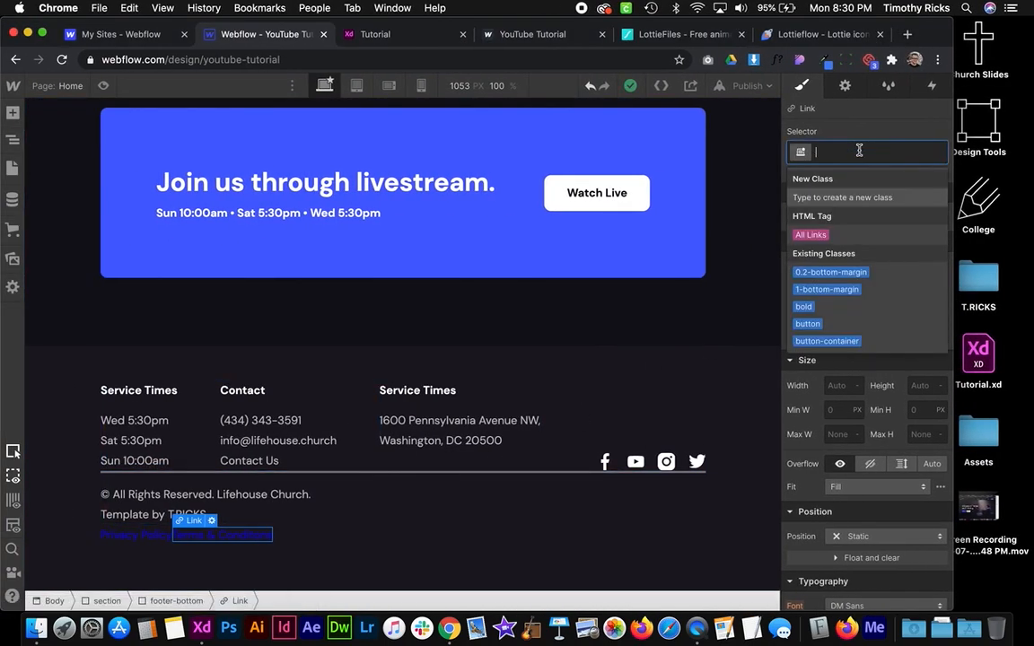
{"action": "type", "text": "footer-bottom-text"}
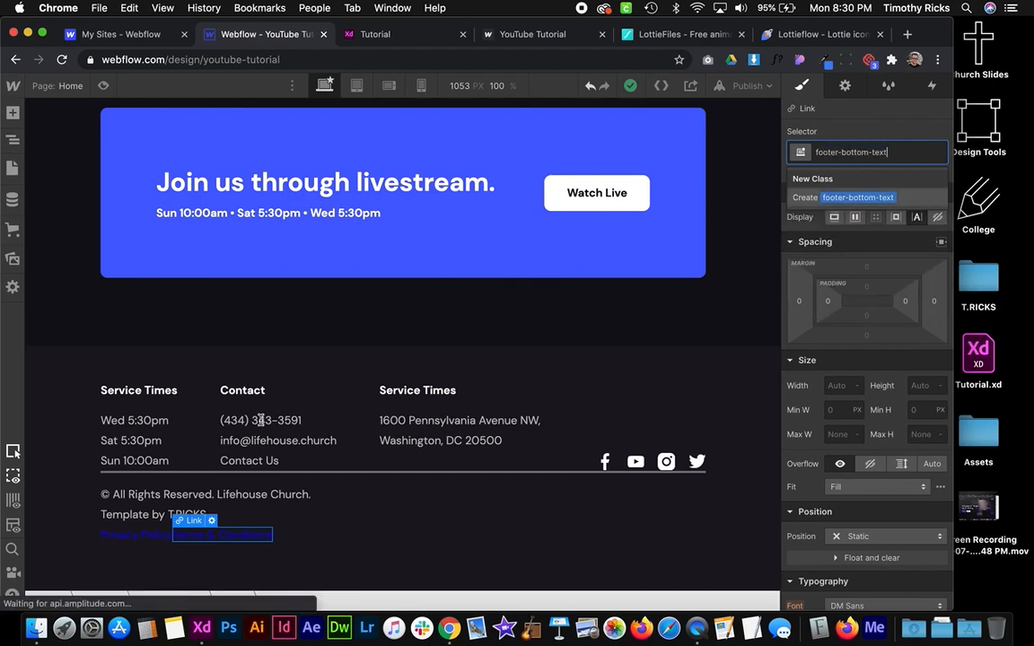
{"action": "key", "text": "Return"}
Apply the existing footer-bottom-text class to the "Privacy Policy" link
{"action": "left_click", "coordinate": [135, 535]}
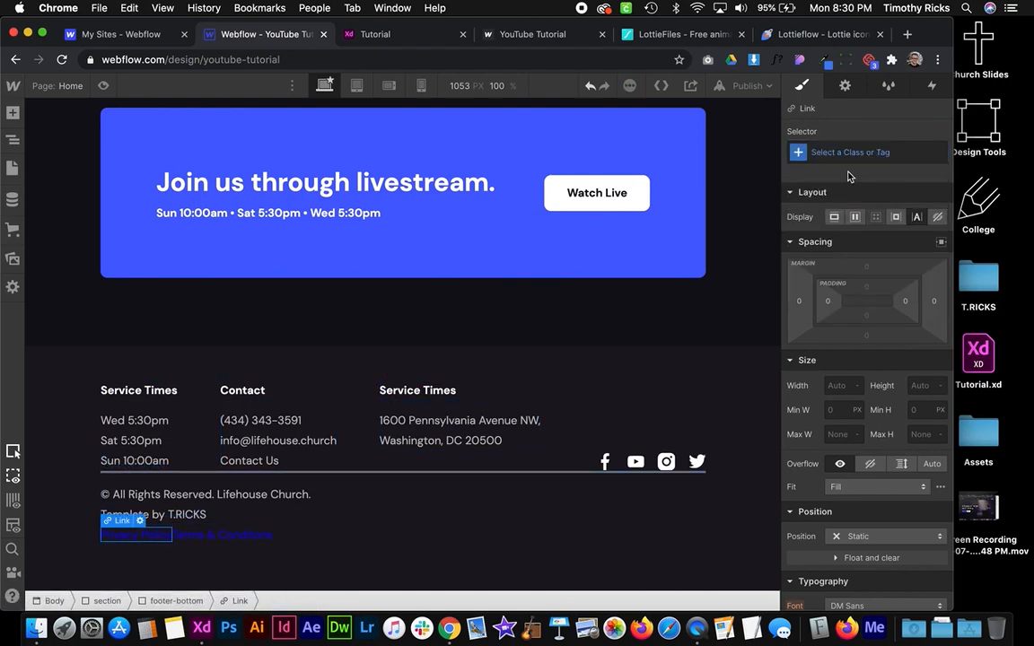
{"action": "left_click", "coordinate": [862, 151]}
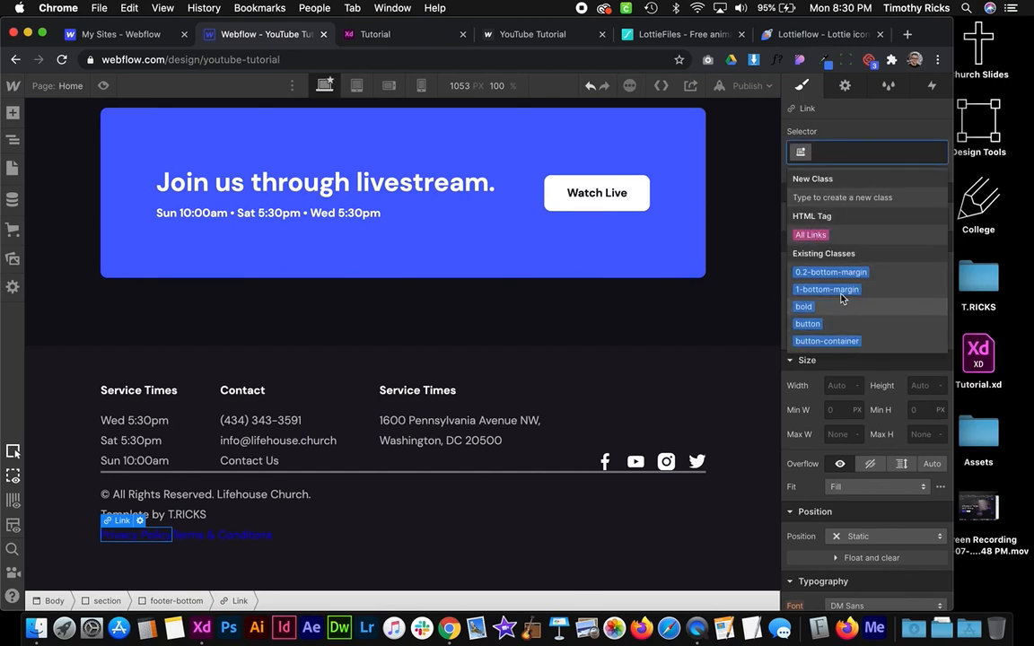
{"action": "type", "text": "footer-b"}
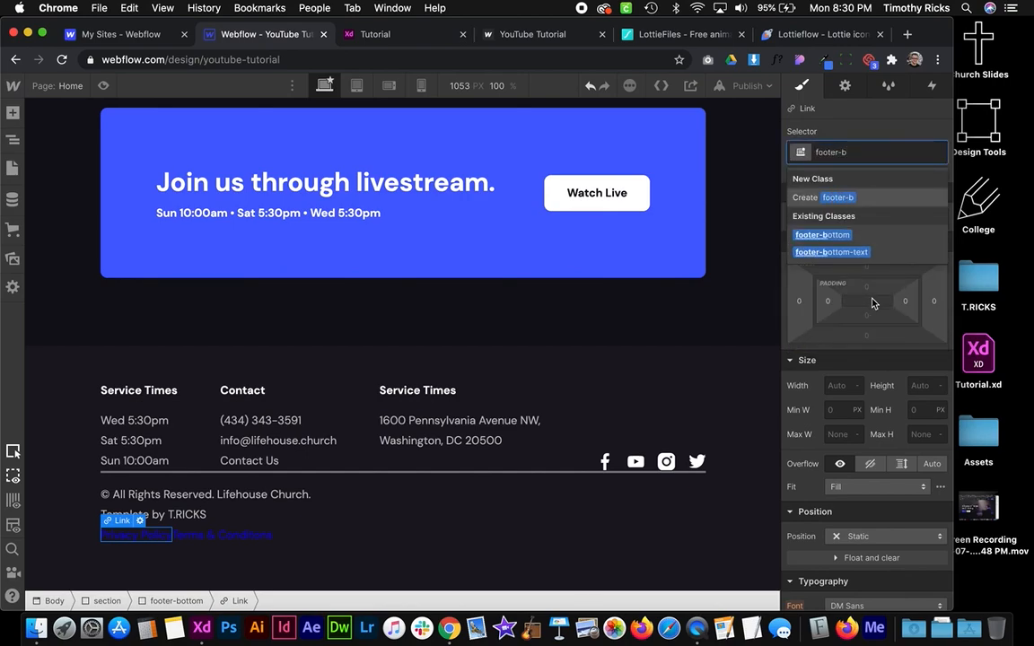
{"action": "left_click", "coordinate": [844, 252]}
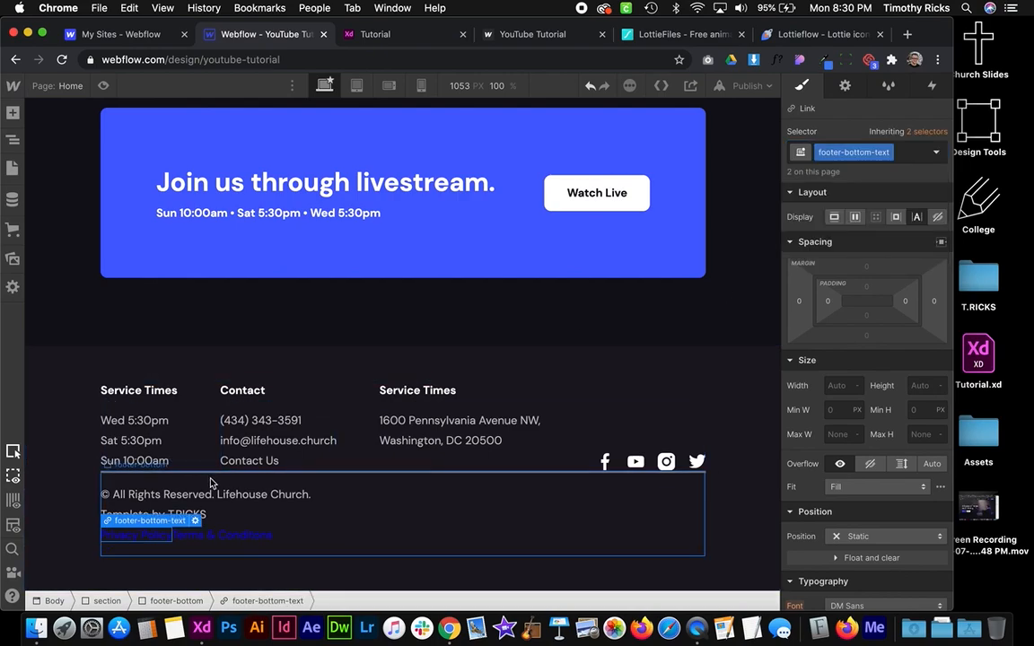
Apply the footer-bottom-text class to the copyright paragraph
{"action": "left_click", "coordinate": [215, 501]}
{"action": "left_click", "coordinate": [847, 160]}
{"action": "type", "text": "f-"}
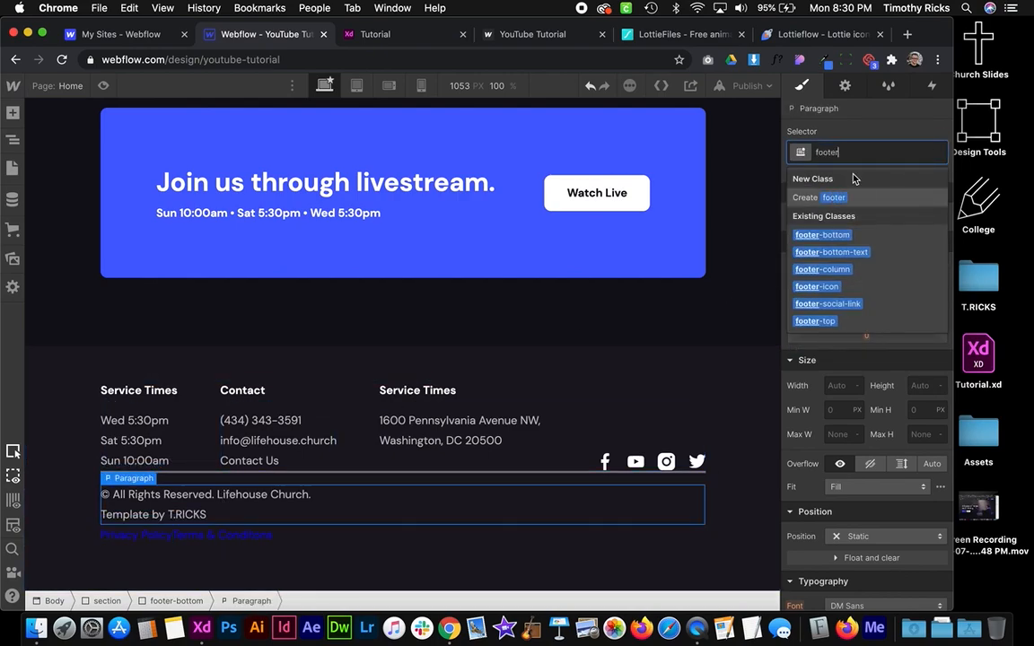
{"action": "left_click", "coordinate": [831, 253]}
Check where the footer-bottom-text font size is inherited from, and set it to 0.7 em
{"action": "scroll", "coordinate": [851, 415], "scroll_direction": "down", "scroll_amount": 5}
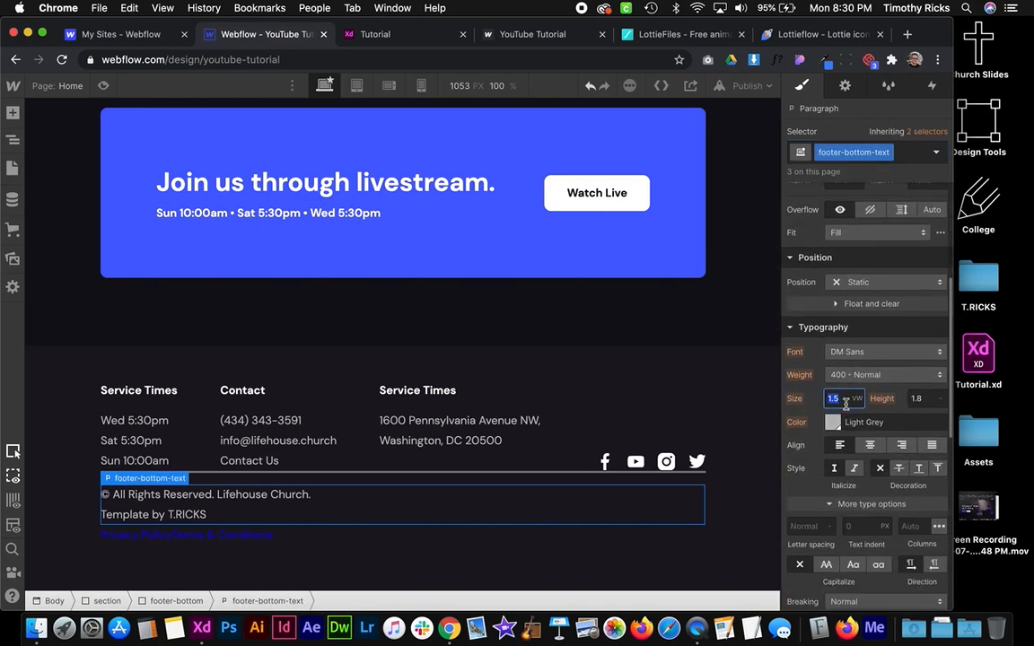
{"action": "left_click", "coordinate": [794, 398]}
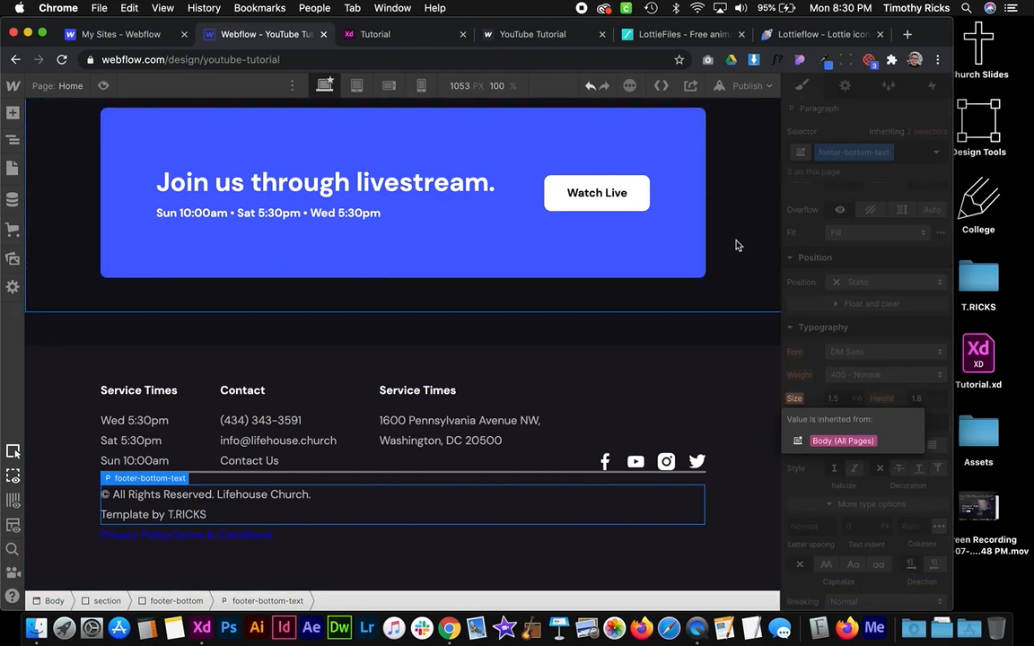
{"action": "left_click", "coordinate": [857, 398]}
{"action": "left_click", "coordinate": [811, 396]}
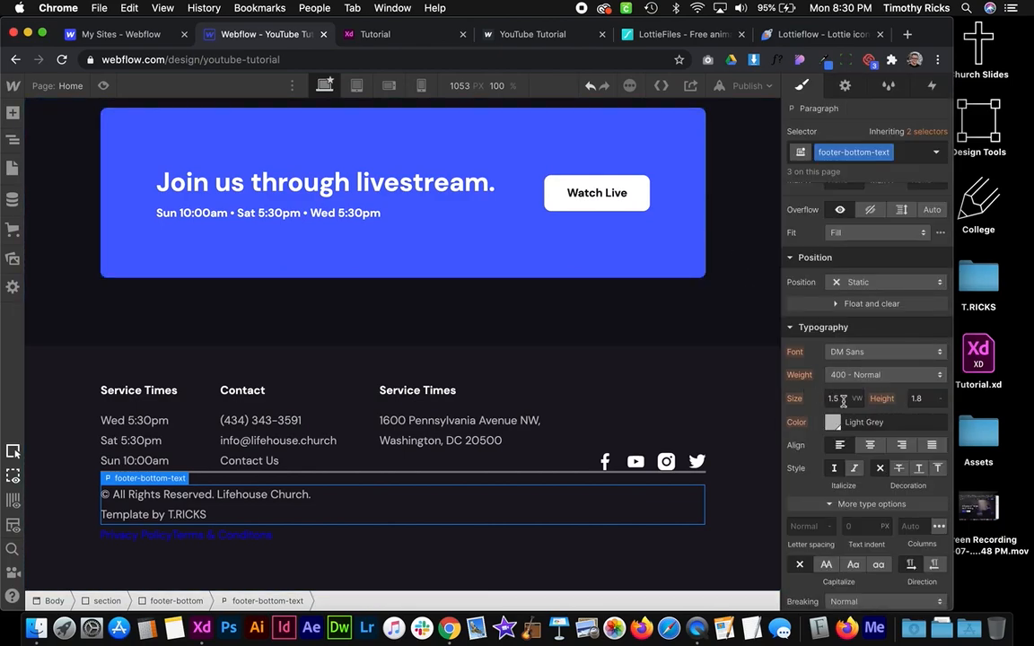
{"action": "type", "text": "1em"}
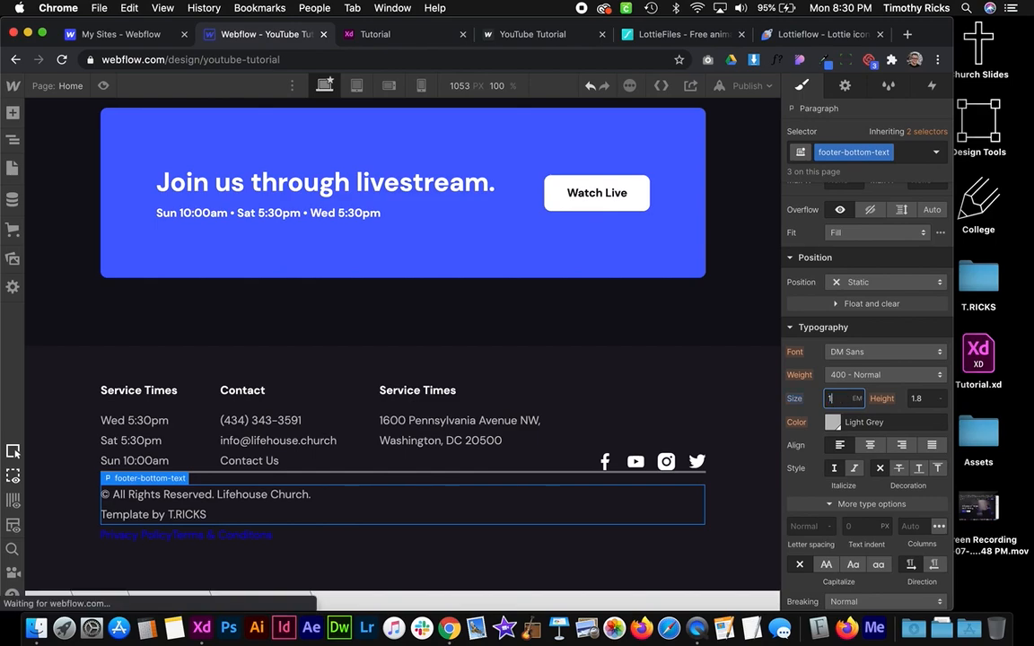
{"action": "key", "text": "BackSpace"}
{"action": "type", "text": "0.6"}
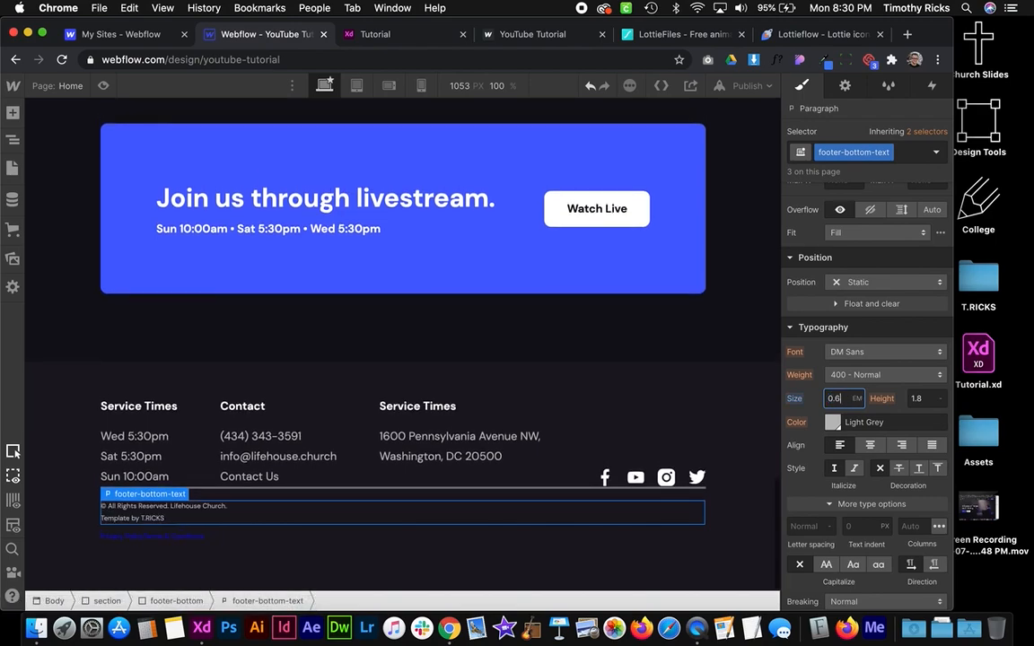
{"action": "key", "text": "BackSpace"}
{"action": "type", "text": "7"}
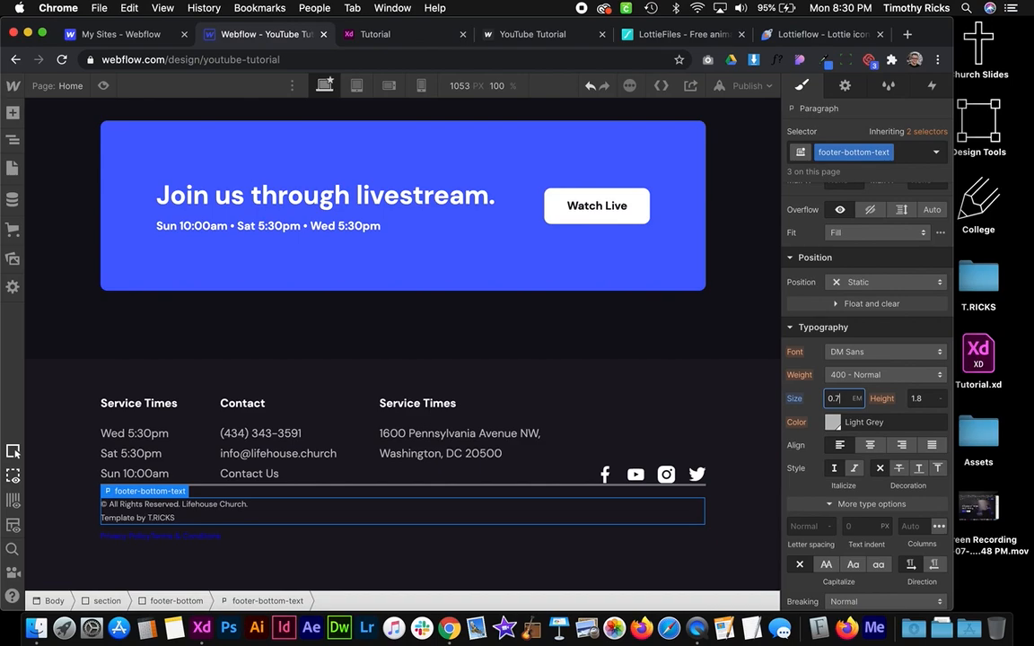
Show the tablet breakpoint and compare the font sizes of the copyright text and the address paragraph in the footer
{"action": "left_click", "coordinate": [357, 85]}
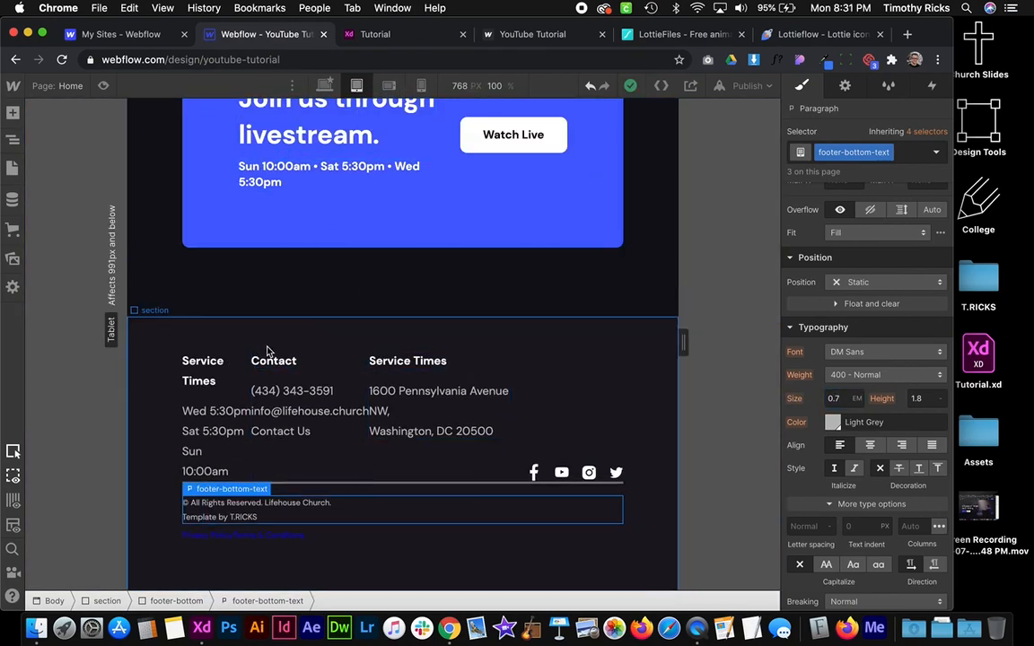
{"action": "left_click", "coordinate": [410, 403]}
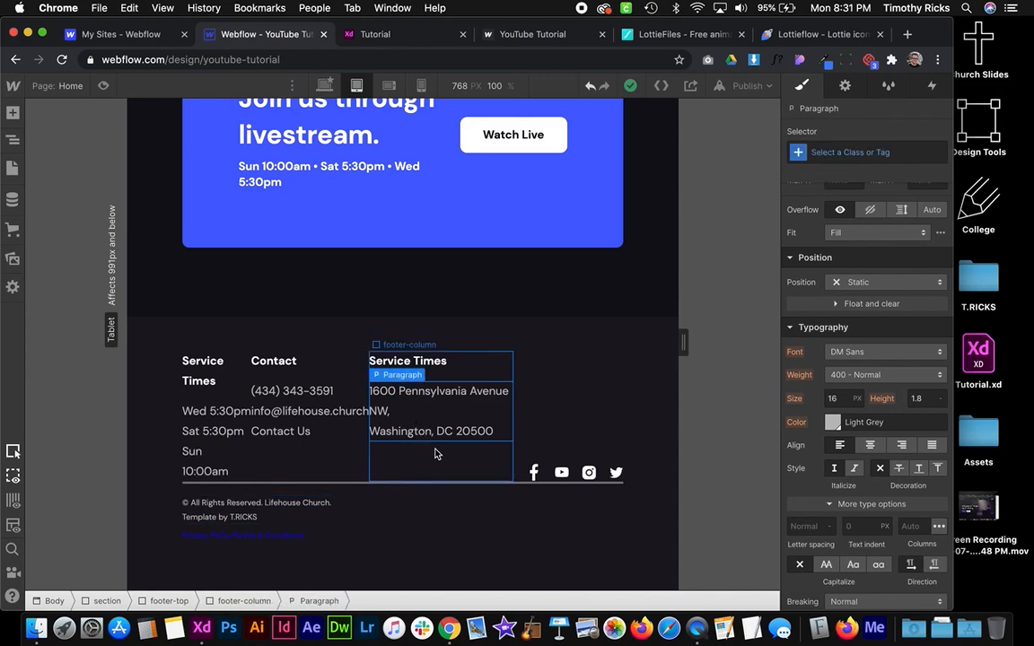
{"action": "left_click", "coordinate": [287, 517]}
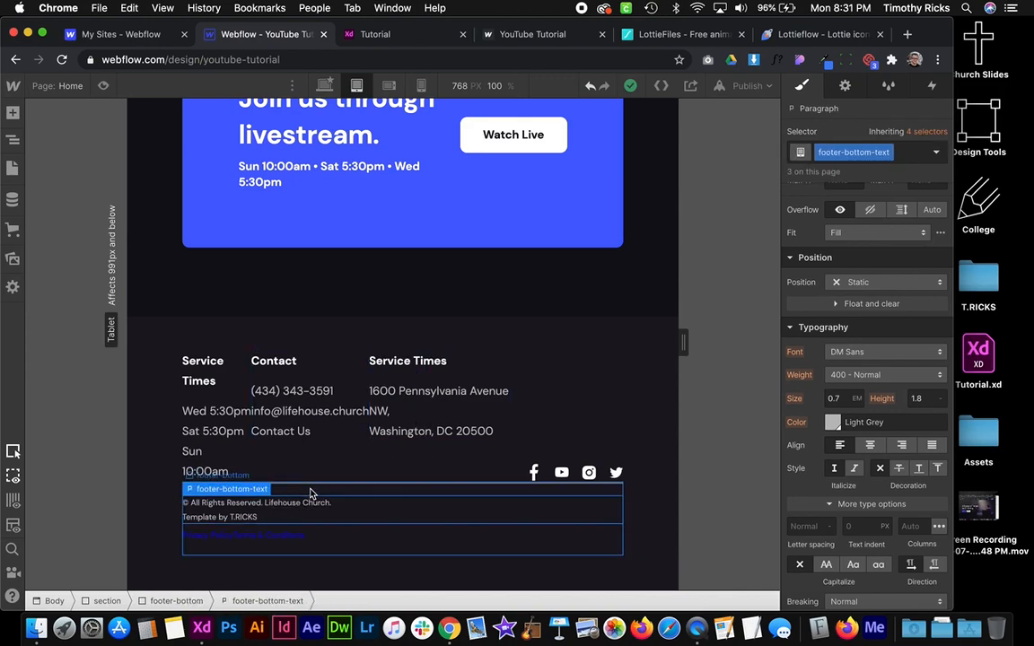
{"action": "left_click", "coordinate": [473, 397]}
{"action": "left_click", "coordinate": [235, 517]}
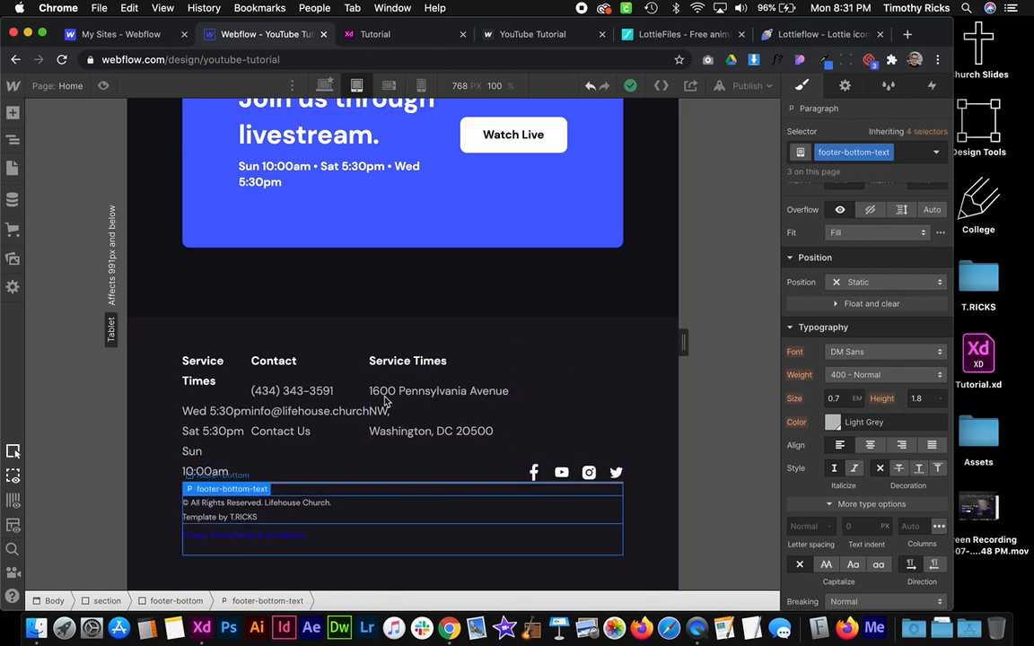
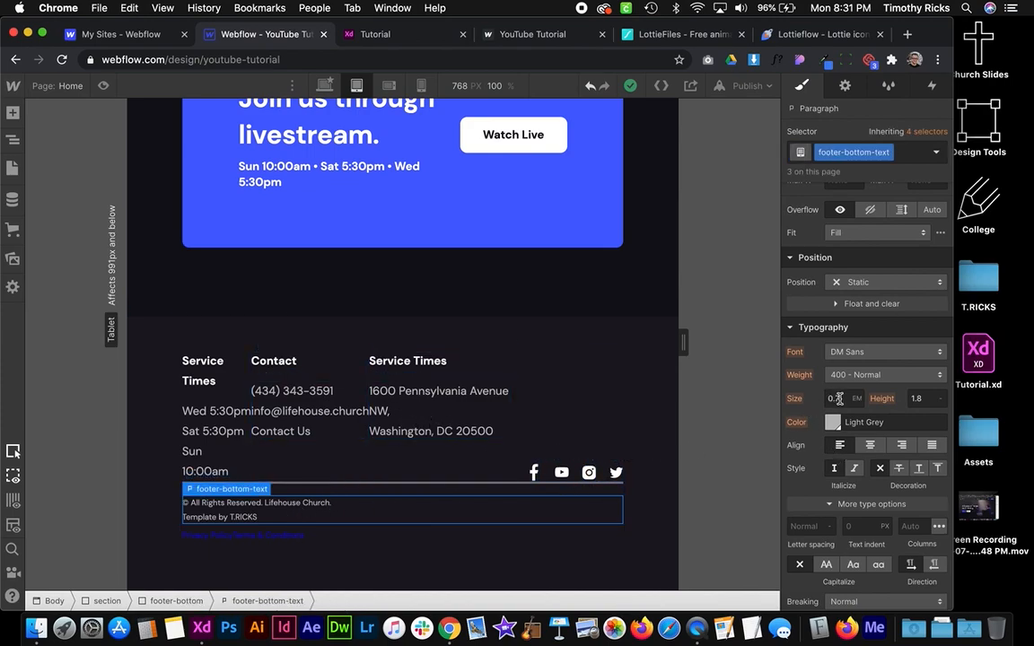
{"action": "left_click", "coordinate": [433, 412]}
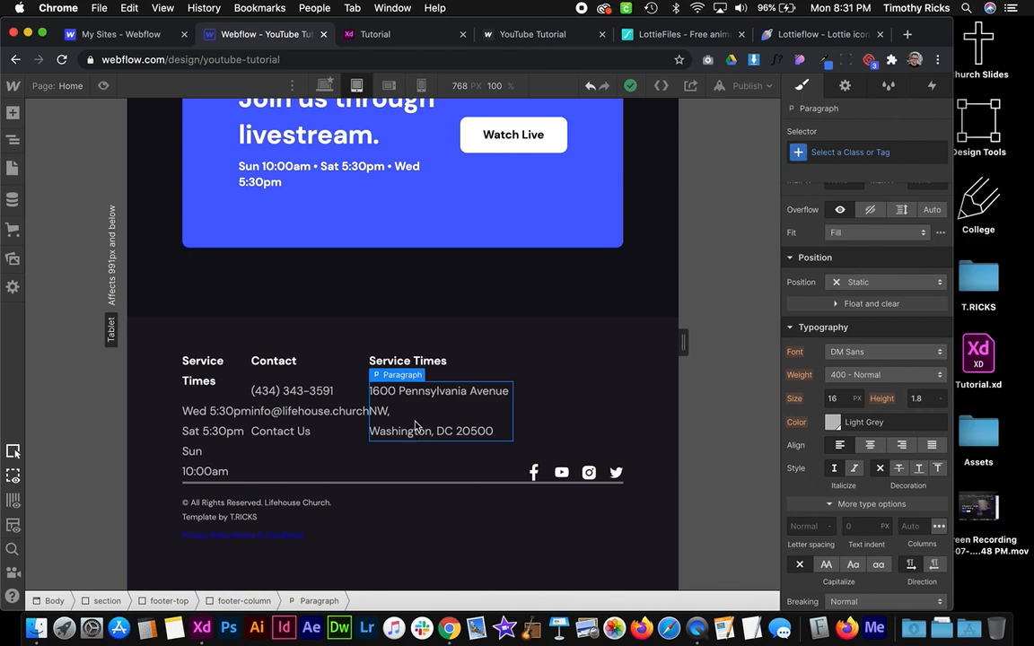
Return to the desktop breakpoint and set the footer-bottom-text color to the White swatch
{"action": "left_click", "coordinate": [325, 85]}
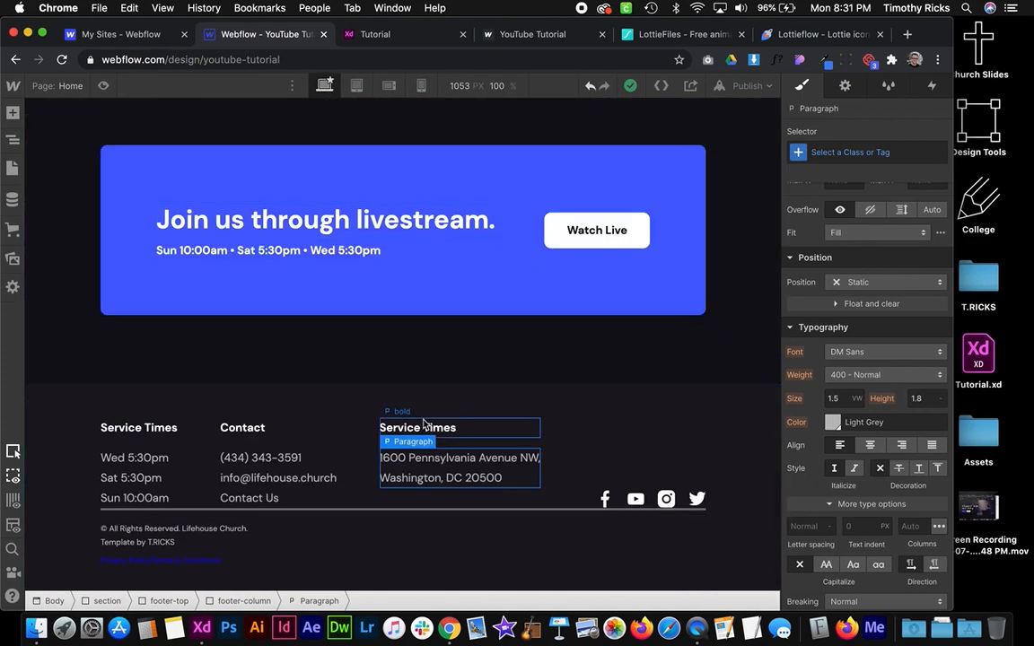
{"action": "scroll", "coordinate": [215, 525], "scroll_direction": "down", "scroll_amount": 1}
{"action": "left_click", "coordinate": [222, 521]}
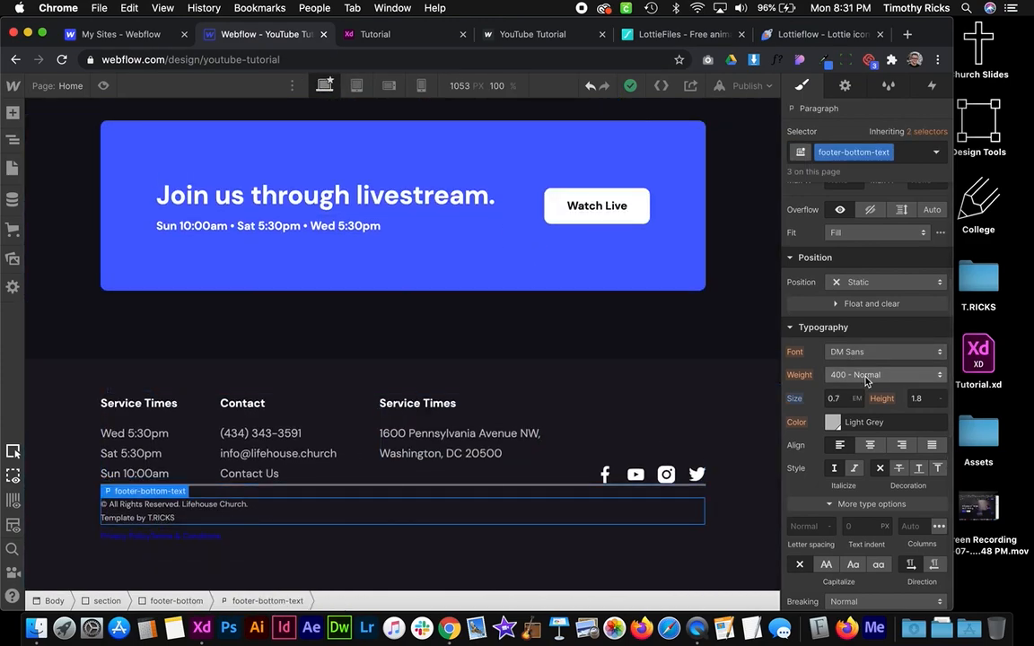
{"action": "scroll", "coordinate": [882, 557], "scroll_direction": "down", "scroll_amount": 1}
{"action": "left_click", "coordinate": [834, 414]}
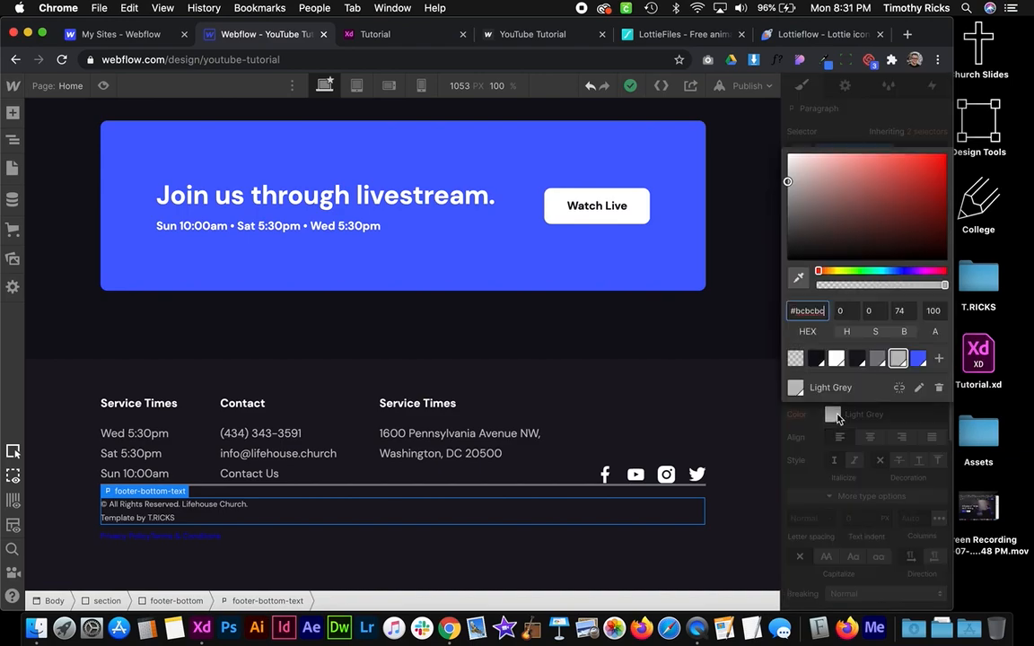
{"action": "left_click", "coordinate": [832, 359]}
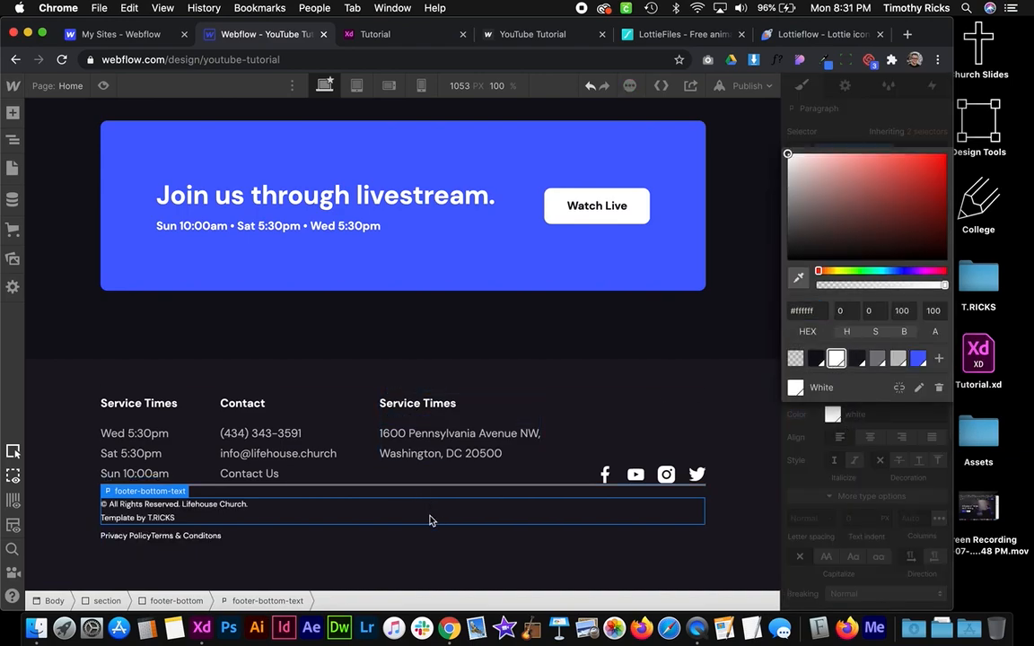
Make footer-bottom a horizontal flex container with centered alignment and space-between justification
{"action": "left_click", "coordinate": [260, 493]}
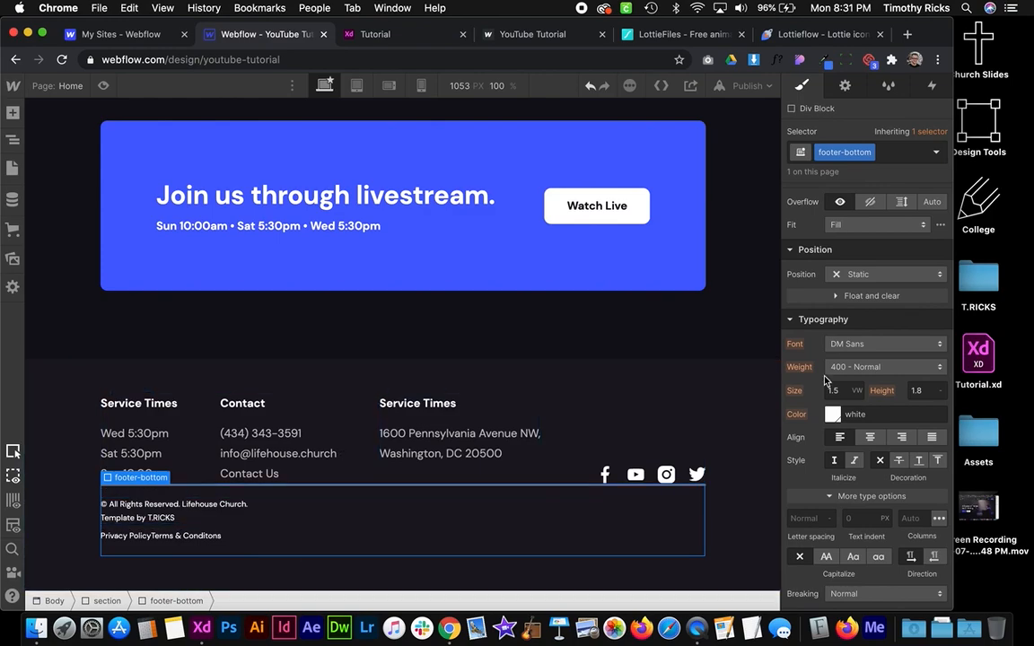
{"action": "scroll", "coordinate": [824, 341], "scroll_direction": "up", "scroll_amount": 5}
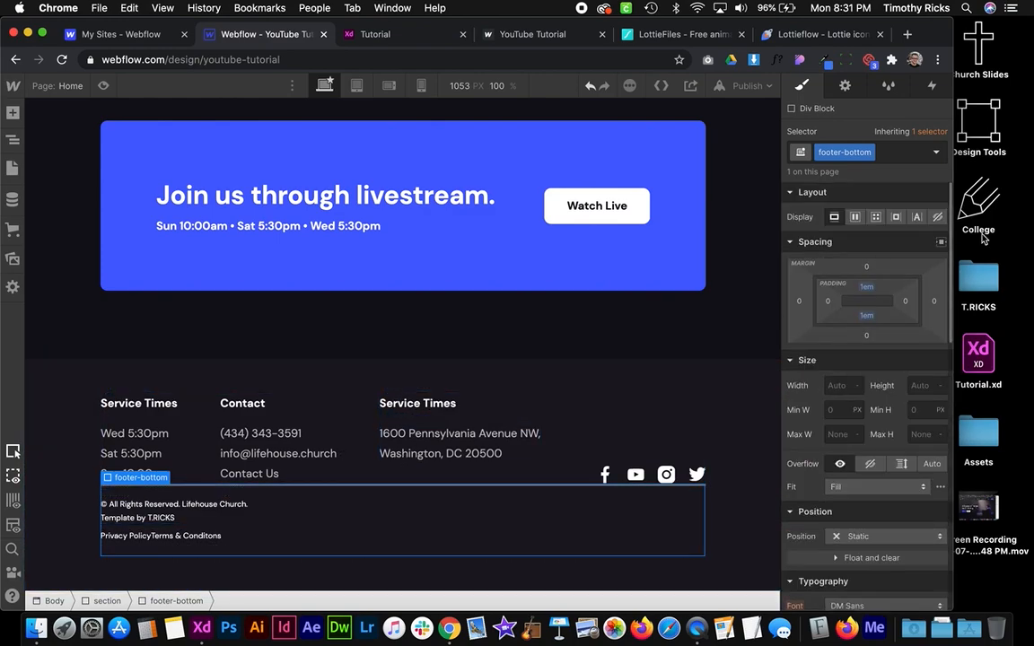
{"action": "left_click", "coordinate": [850, 218]}
{"action": "left_click", "coordinate": [860, 268]}
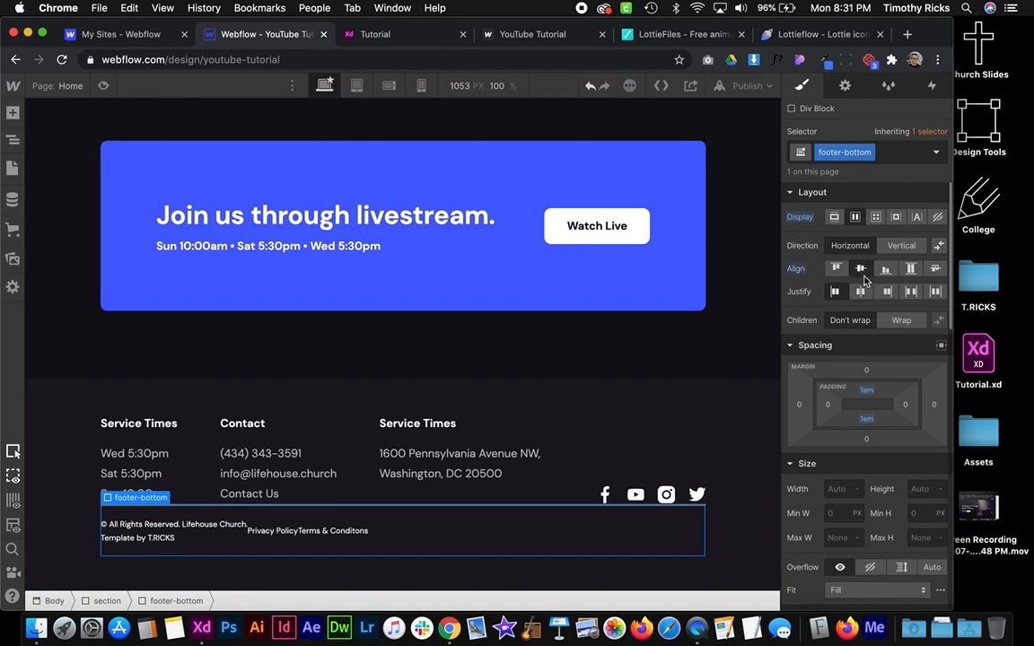
{"action": "left_click", "coordinate": [913, 291]}
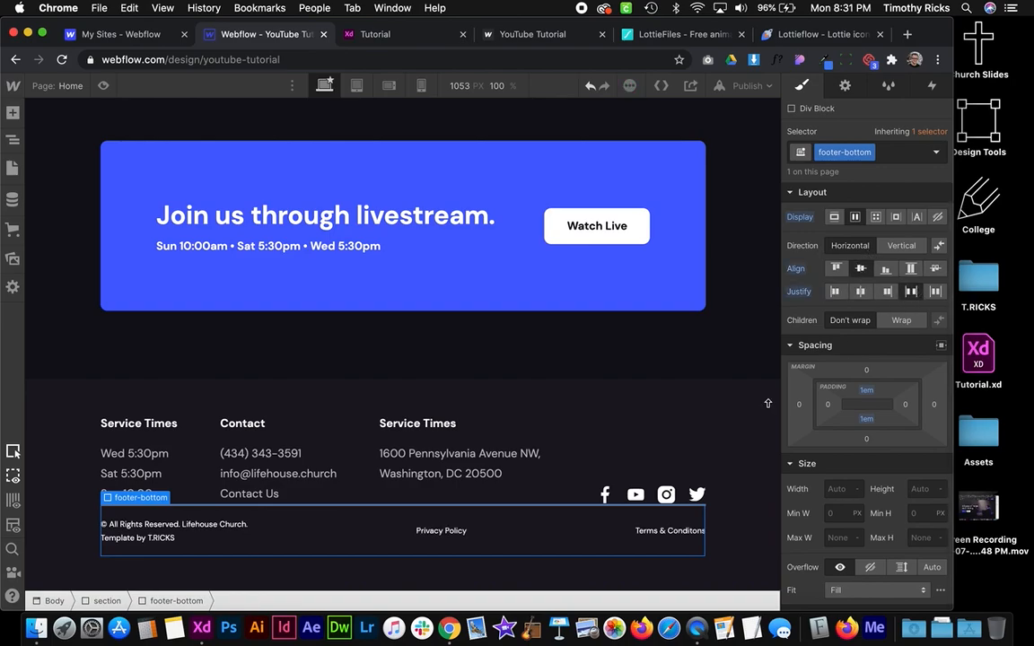
Check the legal links' placement in the XD design, and add a div block with the class footer-links inside footer-bottom
{"action": "key", "text": "ctrl+Right"}
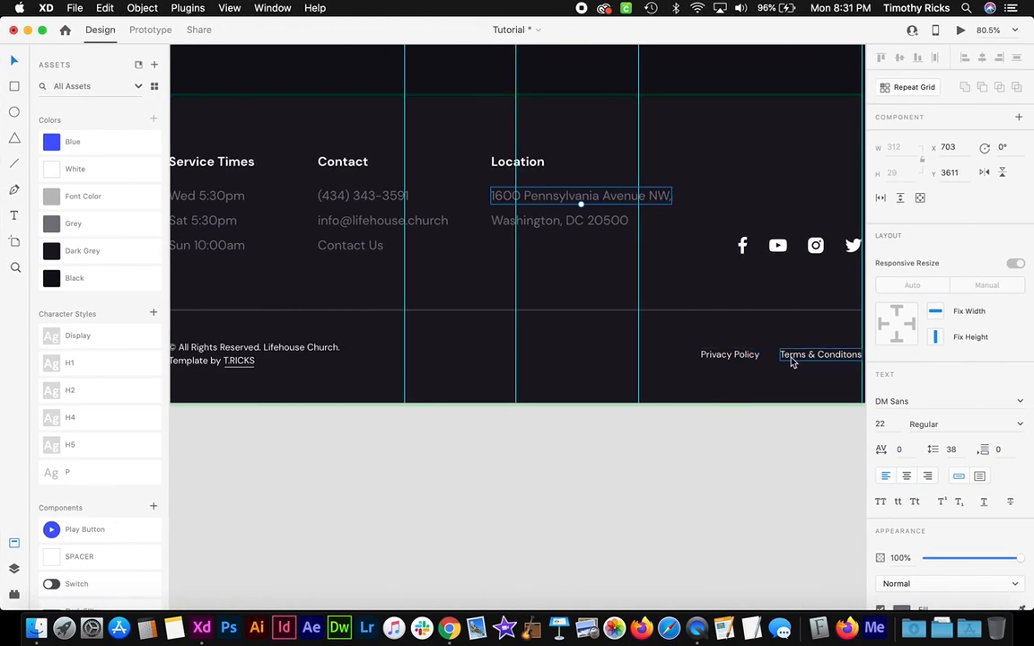
{"action": "key", "text": "ctrl+Left"}
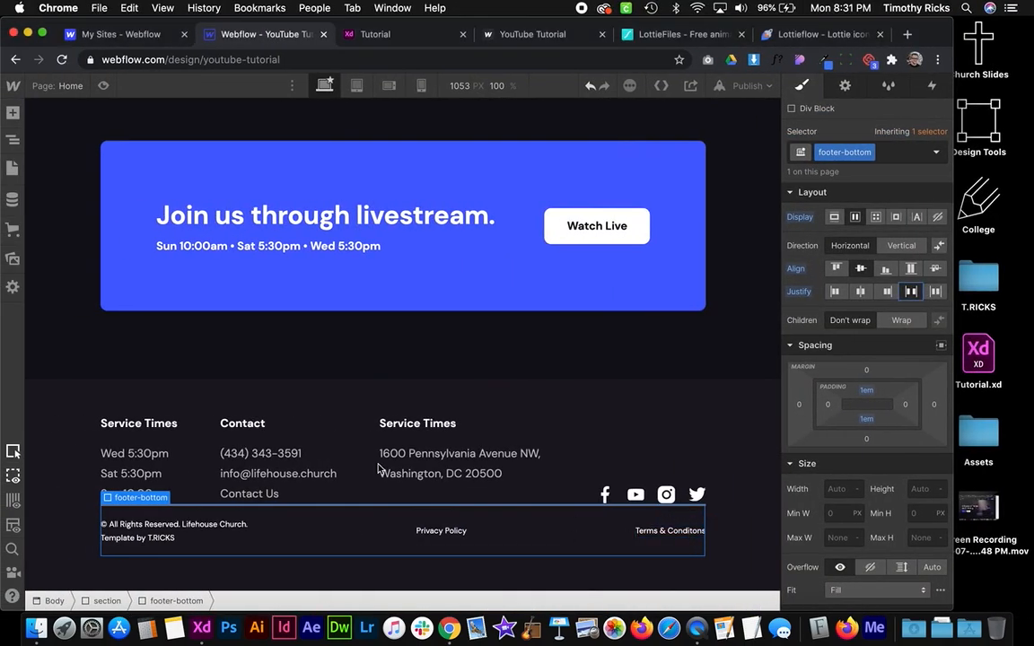
{"action": "left_click", "coordinate": [12, 111]}
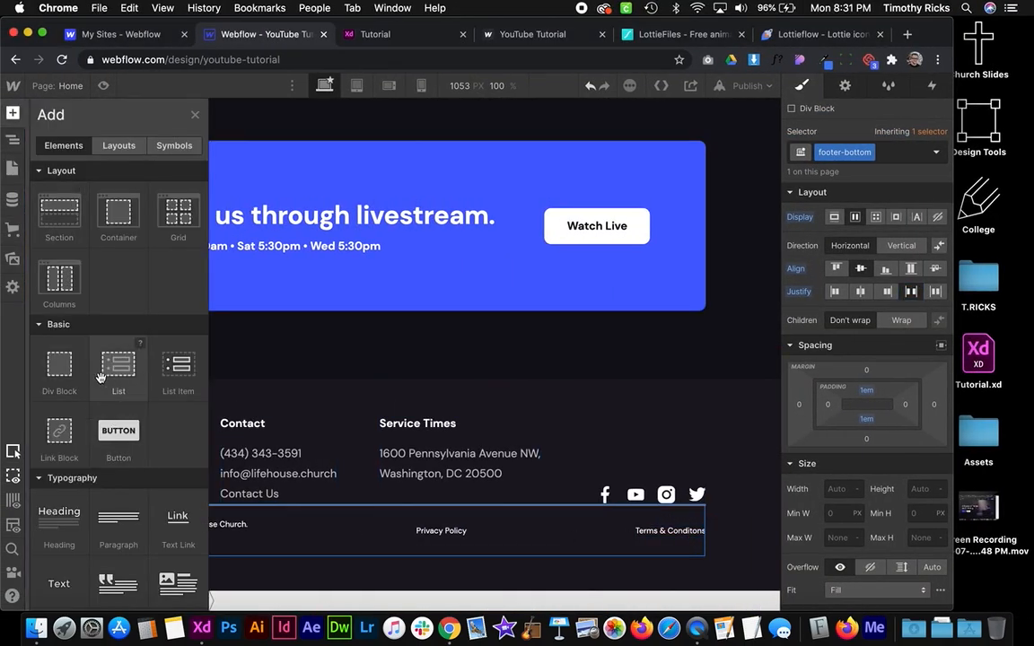
{"action": "left_click_drag", "start_coordinate": [73, 373], "coordinate": [422, 558]}
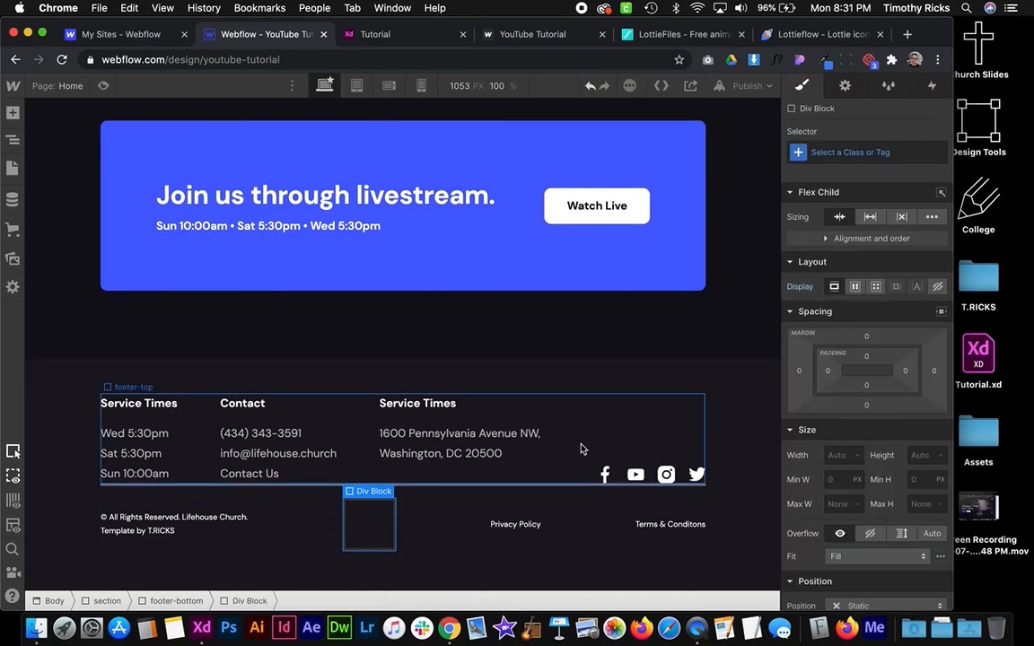
{"action": "left_click", "coordinate": [855, 151]}
{"action": "type", "text": "fo"}
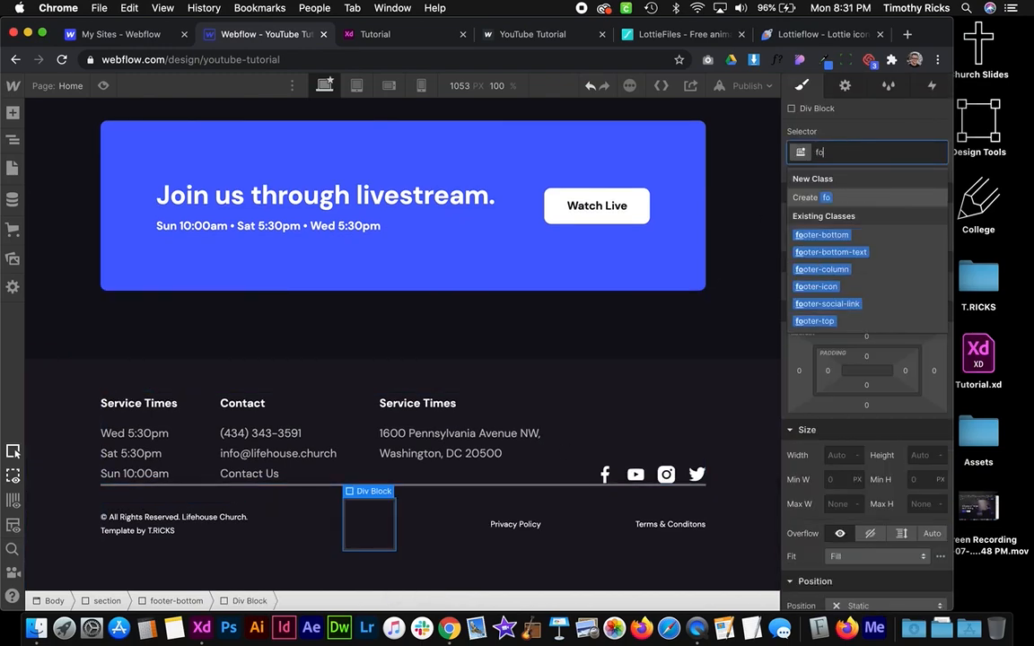
{"action": "type", "text": "oter-"}
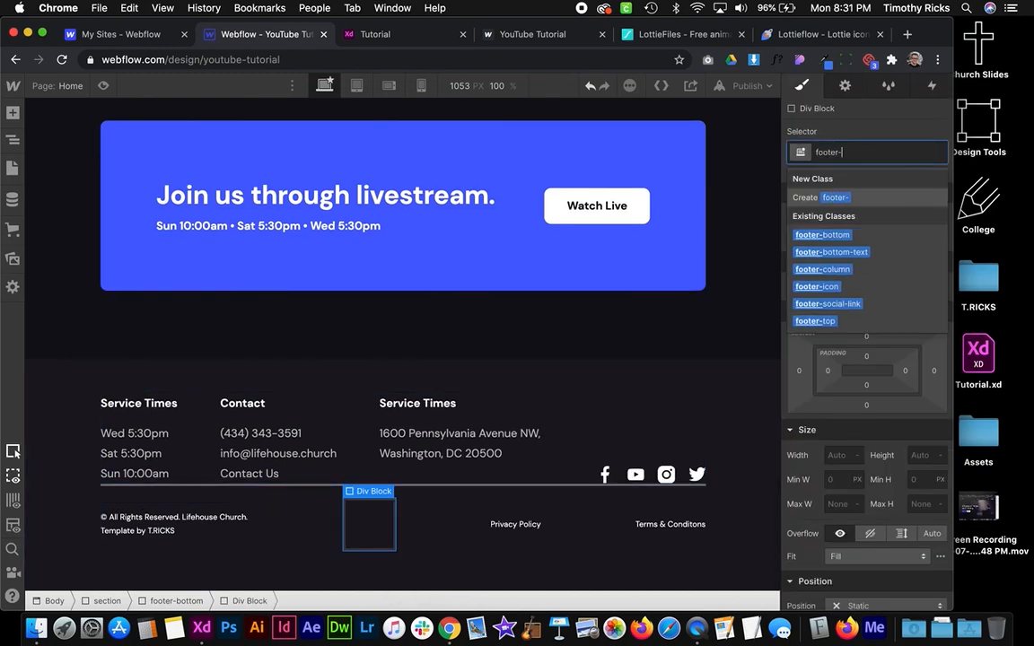
{"action": "type", "text": "links"}
{"action": "key", "text": "Return"}
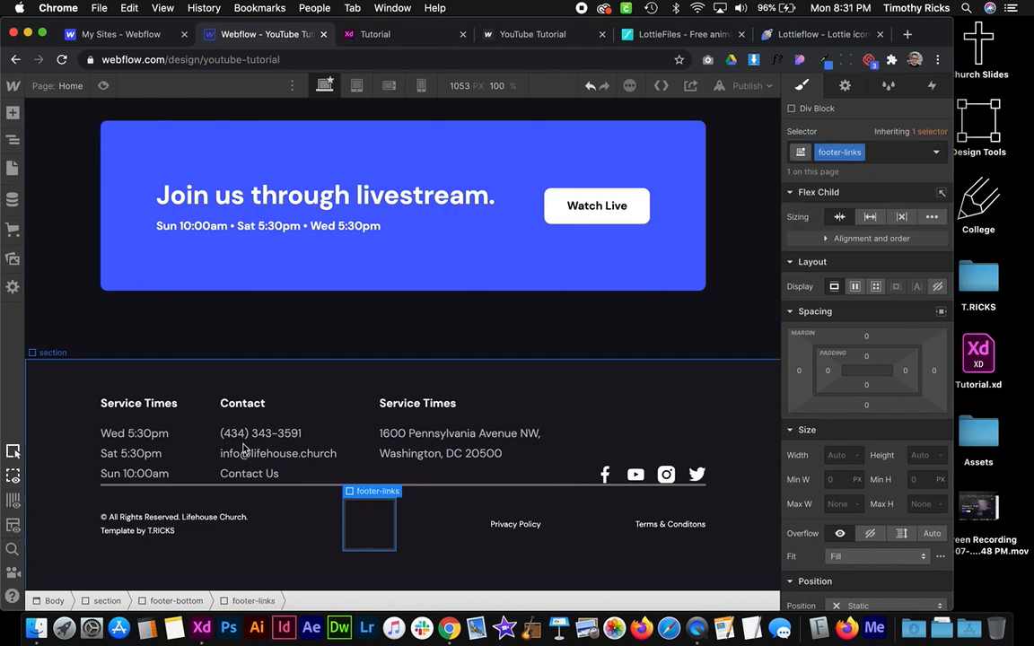
Move the Privacy Policy and Terms & Conditions links into the footer-links div
{"action": "left_click", "coordinate": [13, 139]}
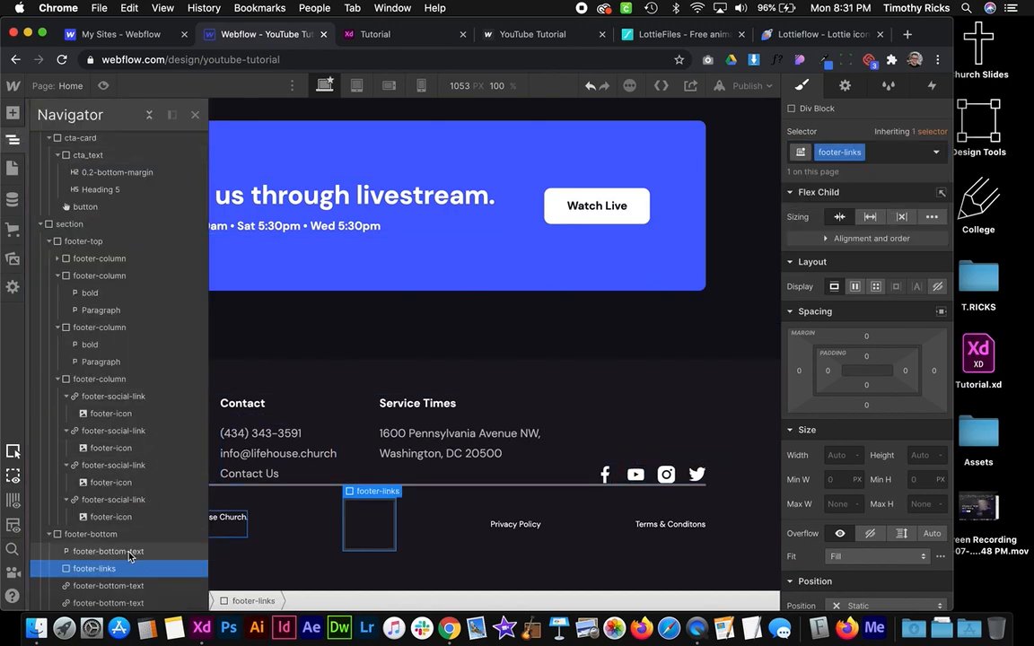
{"action": "left_click", "coordinate": [100, 584]}
{"action": "left_click_drag", "start_coordinate": [100, 573], "coordinate": [136, 601]}
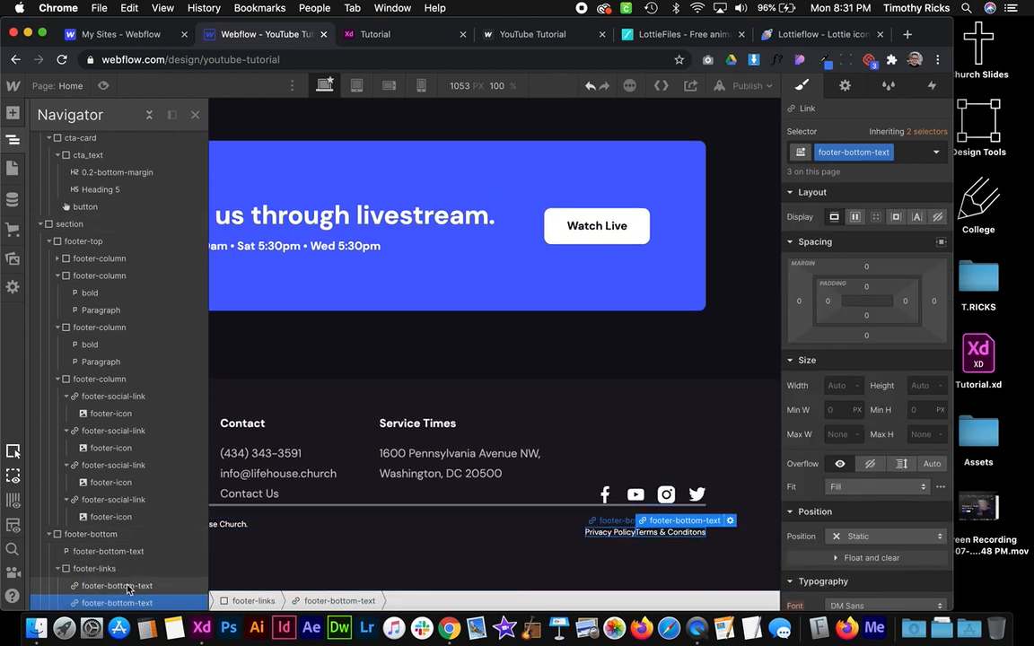
Add the combo class last-link to the Terms & Conditions link and give it a left margin of 1.7 em
{"action": "left_click", "coordinate": [914, 154]}
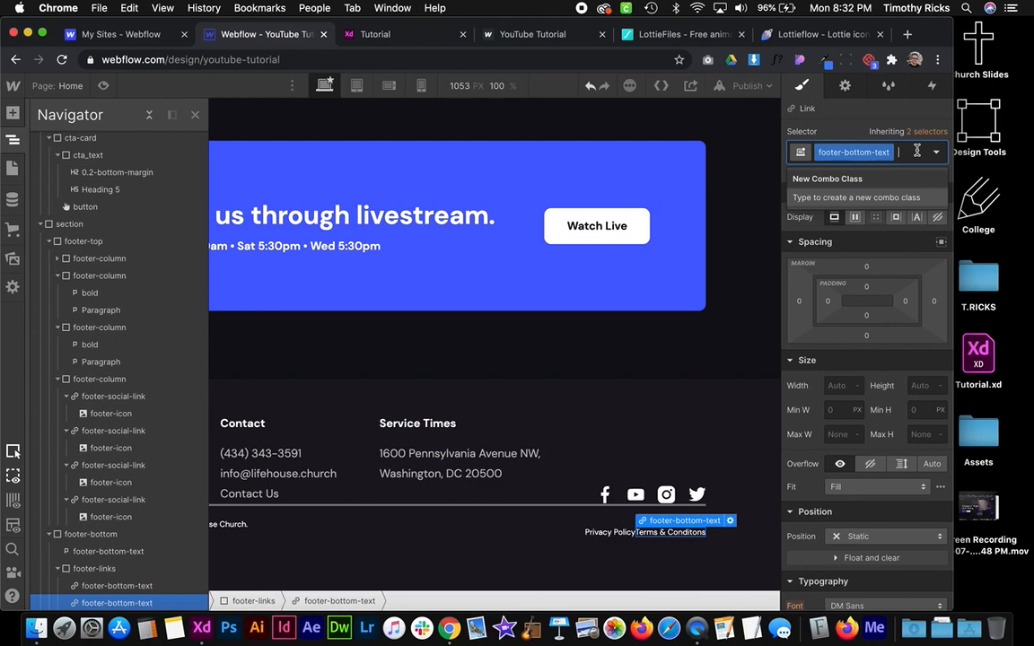
{"action": "type", "text": "last-link"}
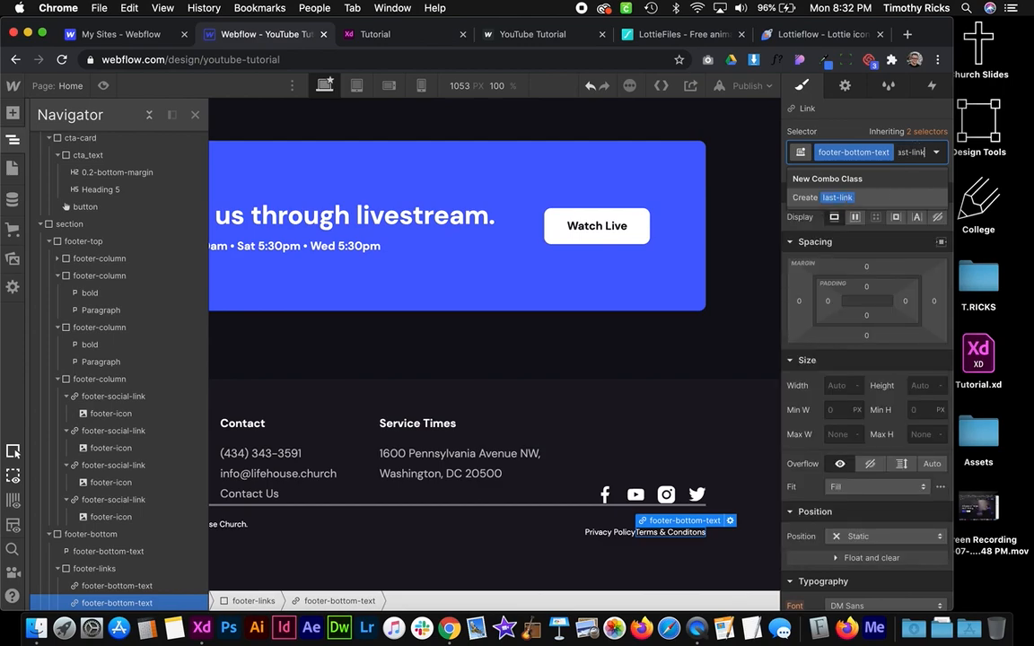
{"action": "key", "text": "Return"}
{"action": "left_click", "coordinate": [797, 321]}
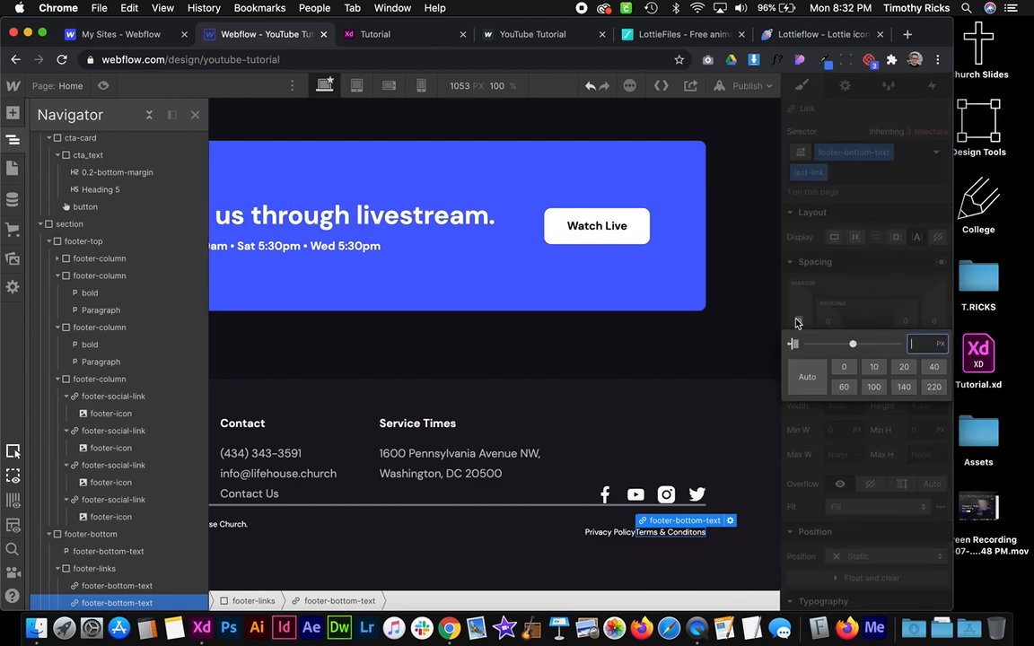
{"action": "key", "text": "Return"}
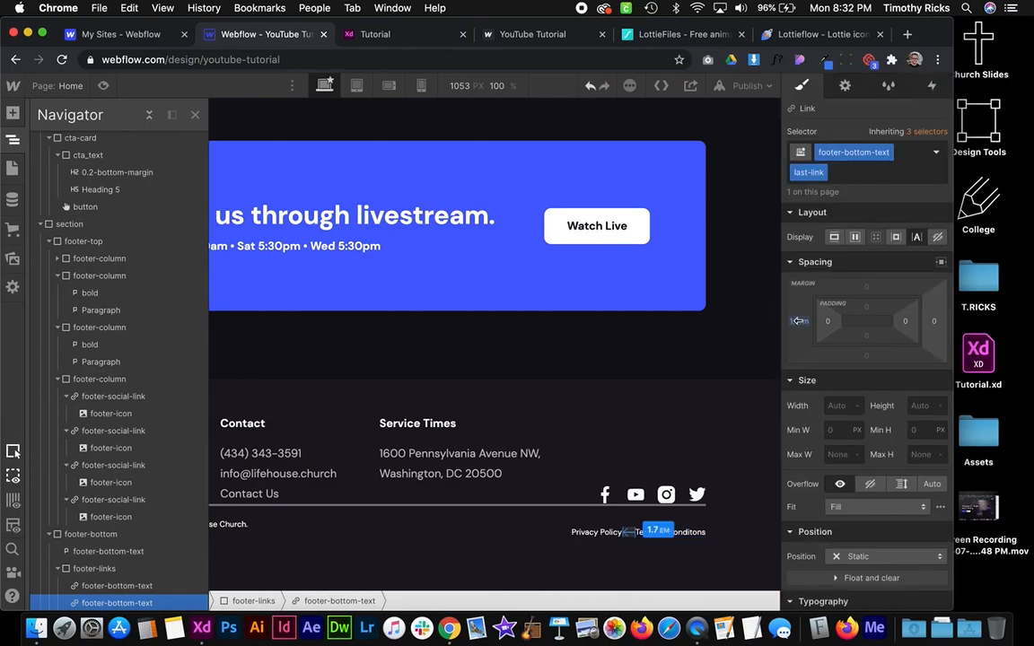
{"action": "left_click", "coordinate": [615, 375]}
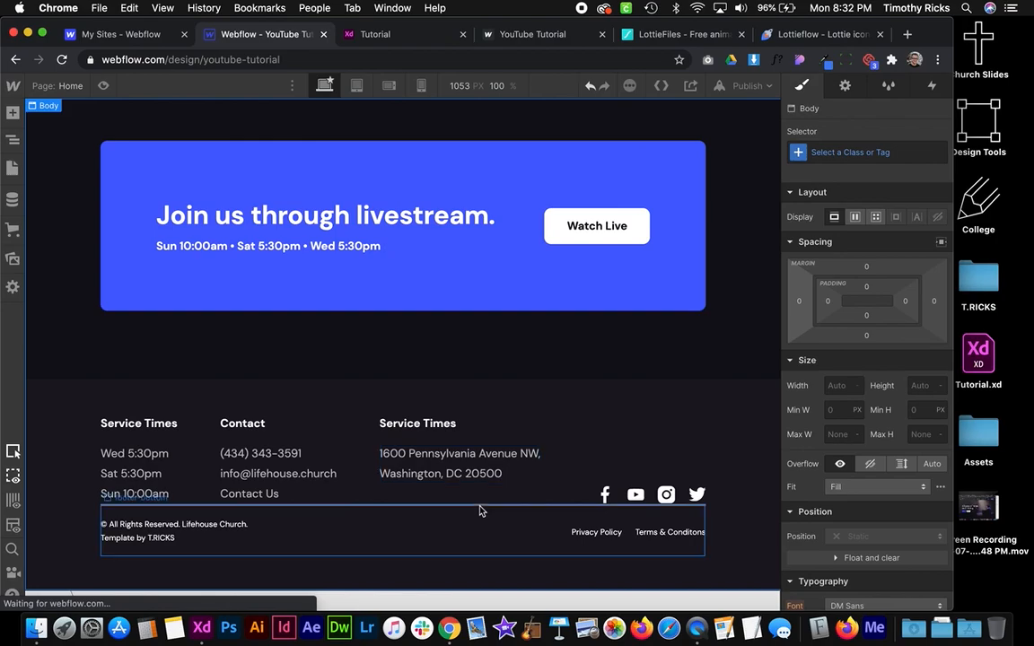
Make the top border of footer-bottom thinner
{"action": "left_click", "coordinate": [478, 517]}
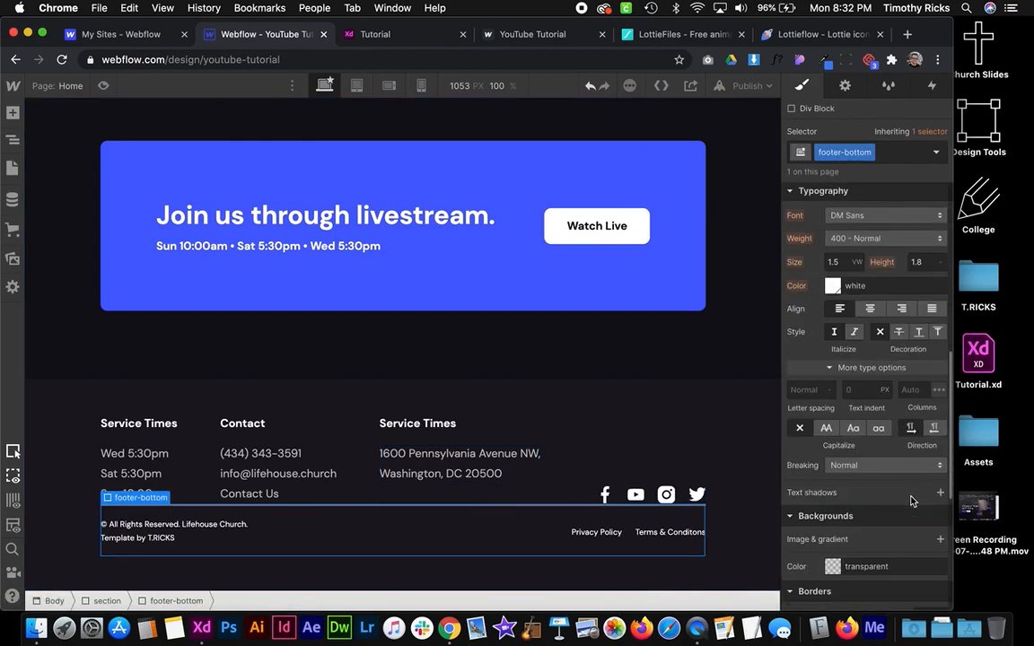
{"action": "scroll", "coordinate": [882, 403], "scroll_direction": "down", "scroll_amount": 2}
{"action": "scroll", "coordinate": [882, 403], "scroll_direction": "down", "scroll_amount": 5}
{"action": "left_click", "coordinate": [908, 389]}
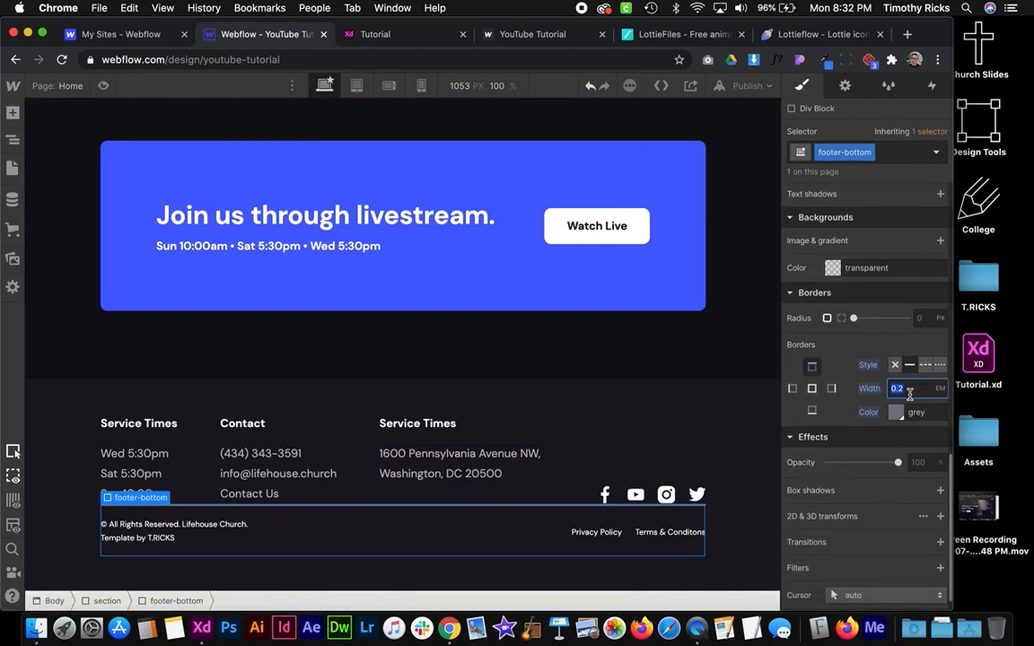
{"action": "left_click", "coordinate": [454, 427]}
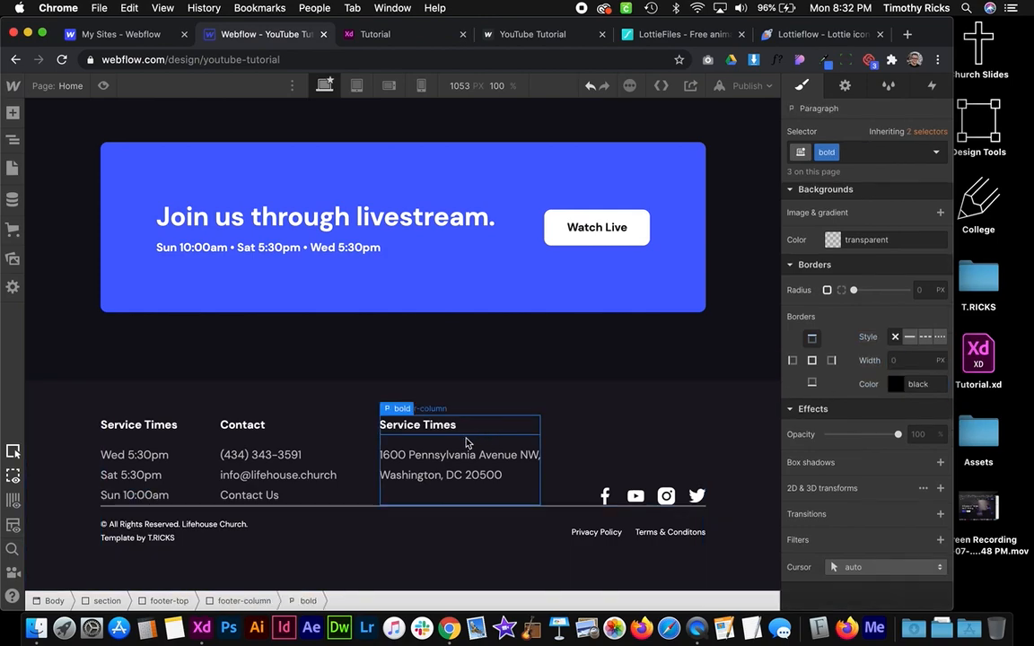
Set footer-bottom's top and bottom padding to 2.3 em and its top margin to 3.5 em
{"action": "left_click", "coordinate": [414, 522]}
{"action": "scroll", "coordinate": [878, 359], "scroll_direction": "up", "scroll_amount": 5}
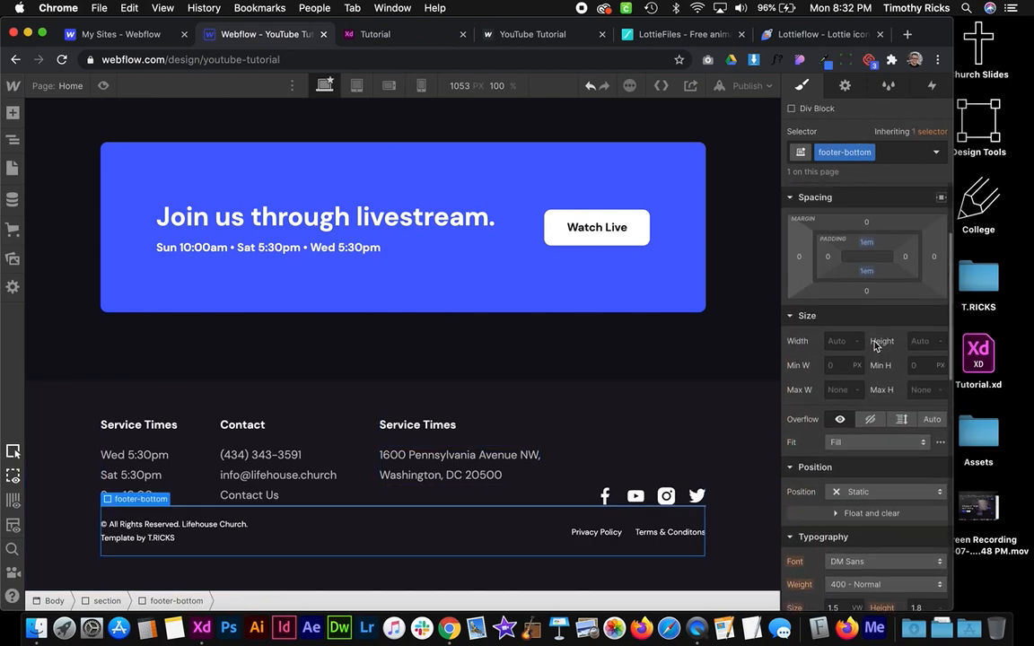
{"action": "left_click_drag", "start_coordinate": [877, 246], "coordinate": [880, 258]}
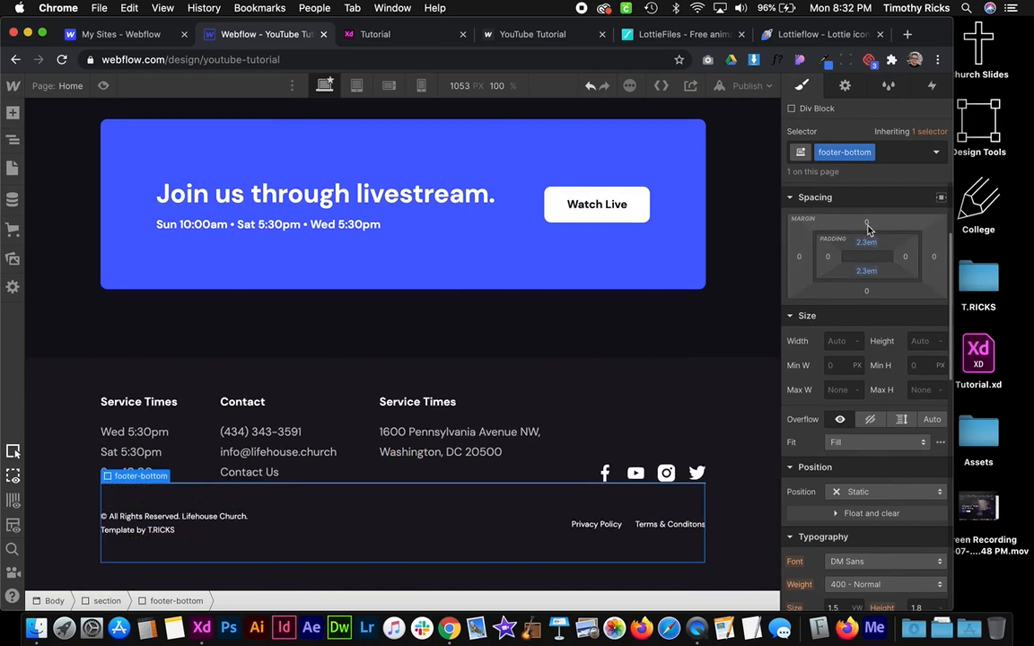
{"action": "left_click", "coordinate": [866, 223]}
{"action": "type", "text": "3em"}
{"action": "key", "text": "Return"}
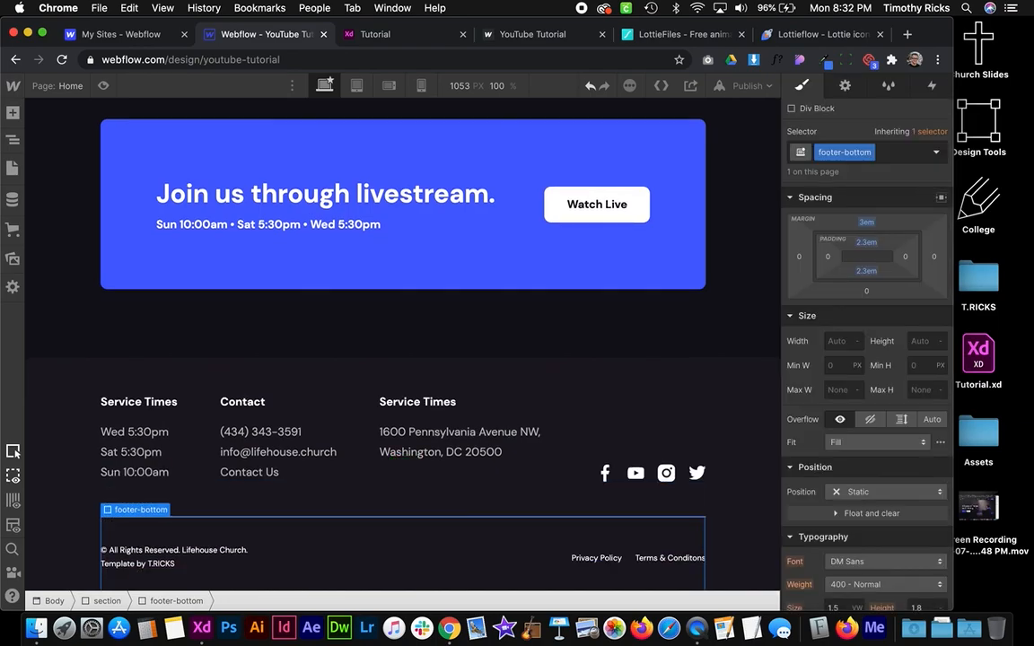
{"action": "left_click_drag", "start_coordinate": [877, 226], "coordinate": [871, 220]}
Set the bottom padding of the footer section to 0 em
{"action": "left_click", "coordinate": [750, 411]}
{"action": "scroll", "coordinate": [750, 410], "scroll_direction": "down", "scroll_amount": 1}
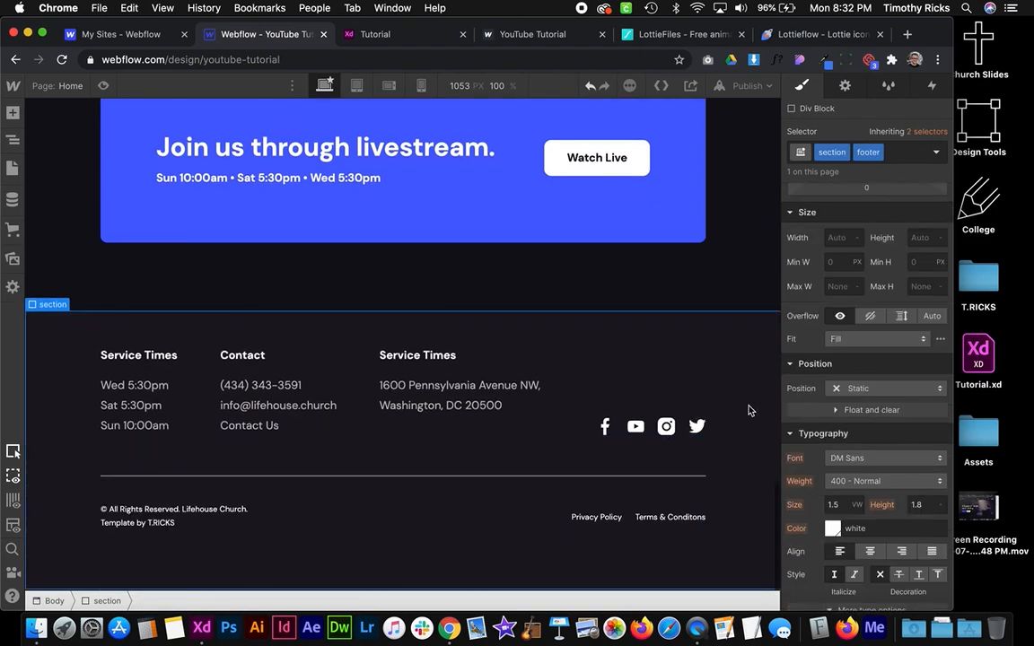
{"action": "scroll", "coordinate": [835, 310], "scroll_direction": "up", "scroll_amount": 3}
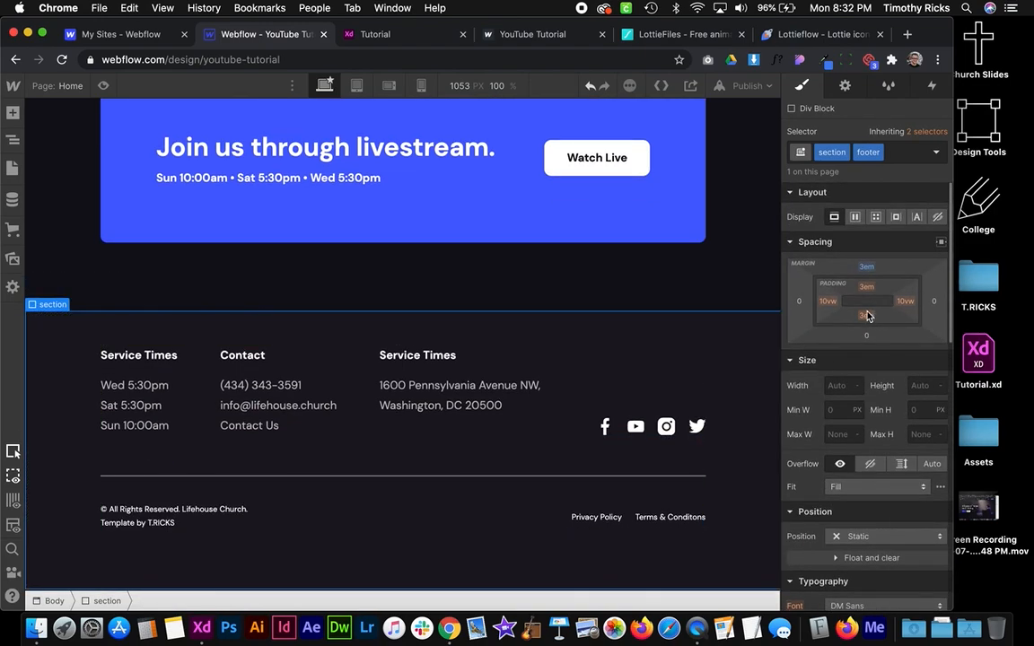
{"action": "left_click", "coordinate": [866, 318]}
{"action": "key", "text": "Return"}
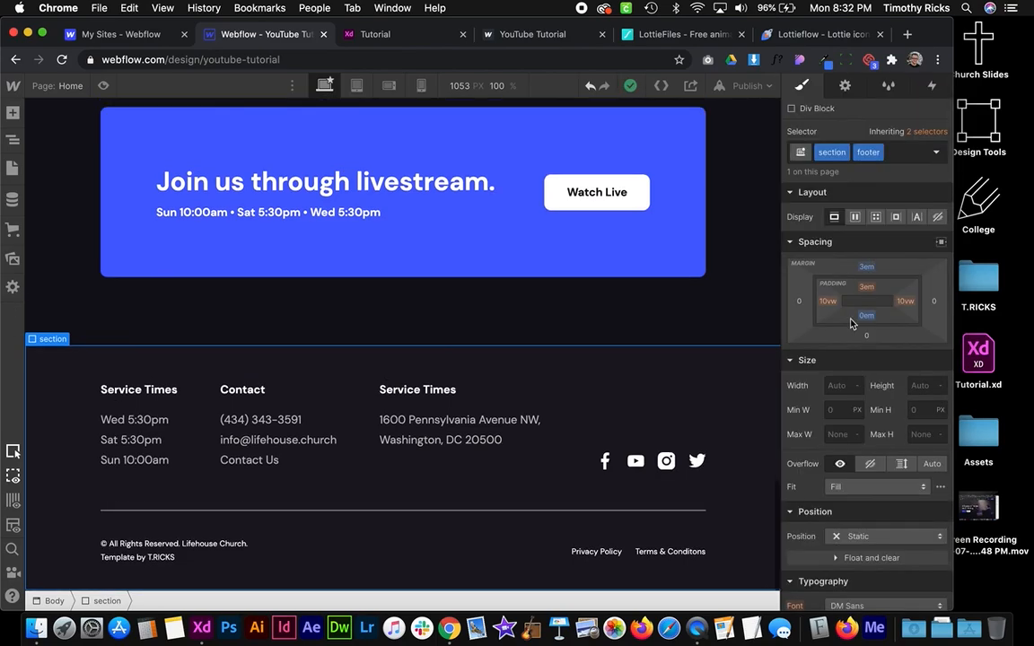
Set the top padding of the footer section to 5 em
{"action": "left_click", "coordinate": [336, 560]}
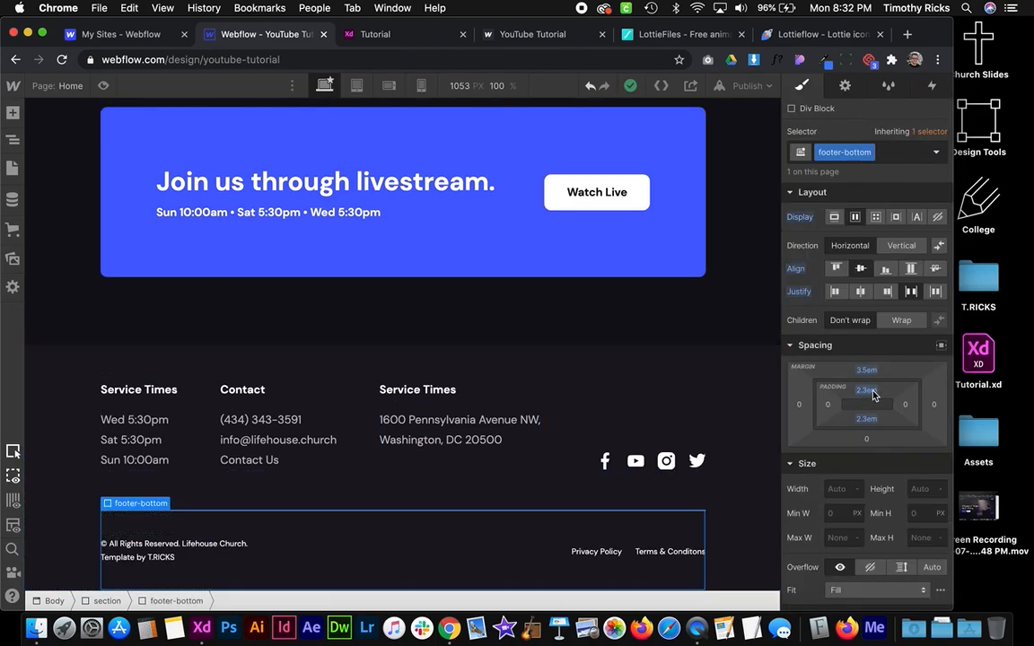
{"action": "left_click", "coordinate": [731, 392]}
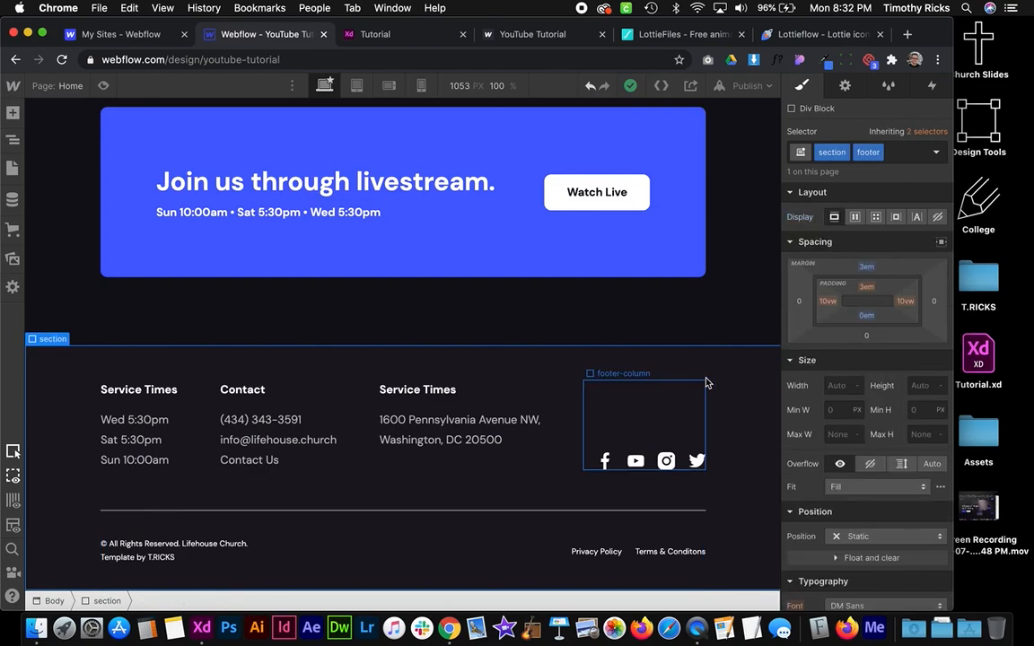
{"action": "left_click_drag", "start_coordinate": [870, 288], "coordinate": [875, 301]}
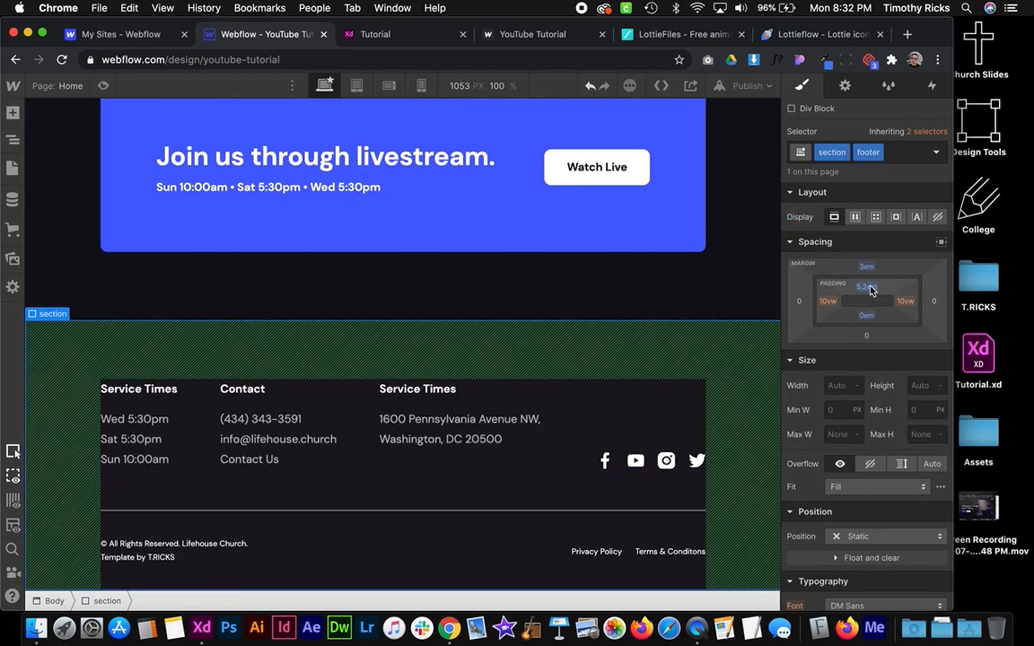
{"action": "left_click", "coordinate": [866, 287]}
{"action": "type", "text": "5"}
{"action": "key", "text": "Return"}
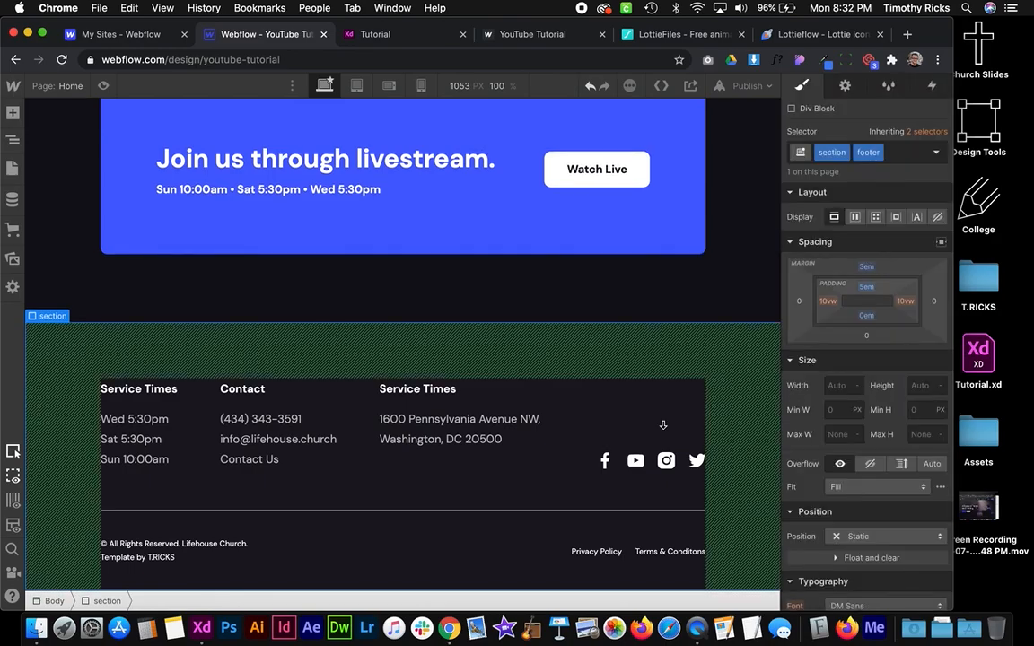
Set the top margin of footer-bottom to 5 em
{"action": "left_click", "coordinate": [400, 526]}
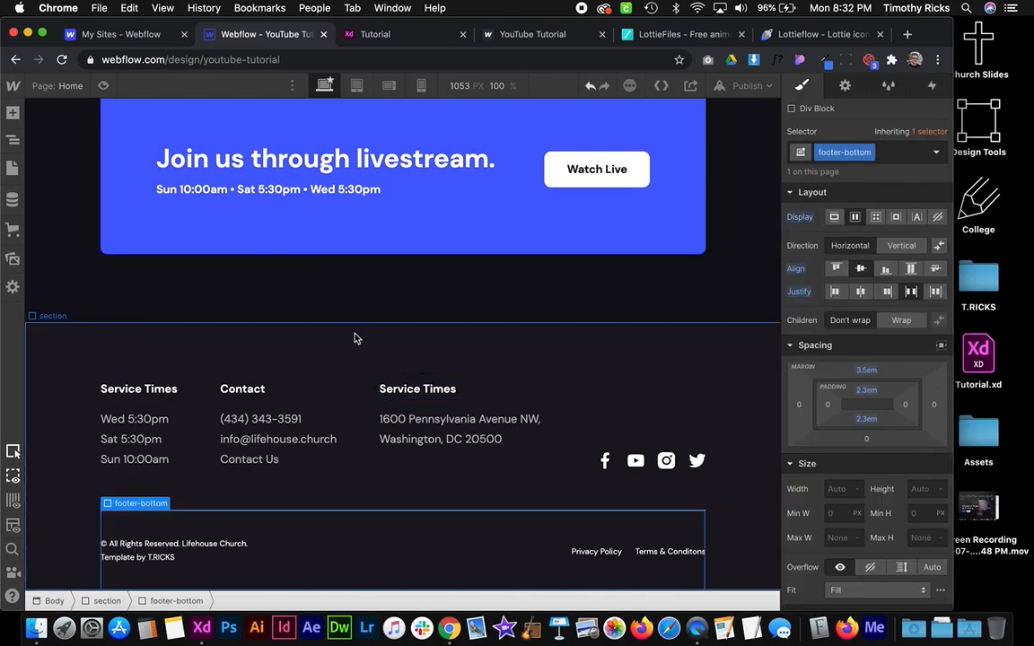
{"action": "left_click", "coordinate": [866, 371]}
{"action": "type", "text": "5"}
{"action": "key", "text": "Return"}
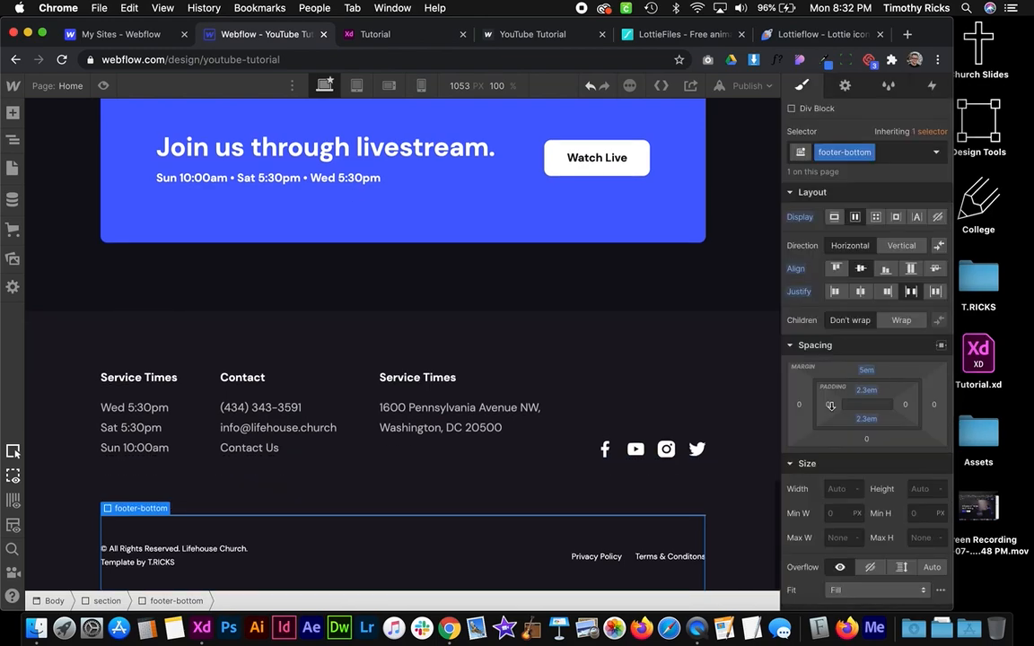
{"action": "left_click", "coordinate": [757, 406]}
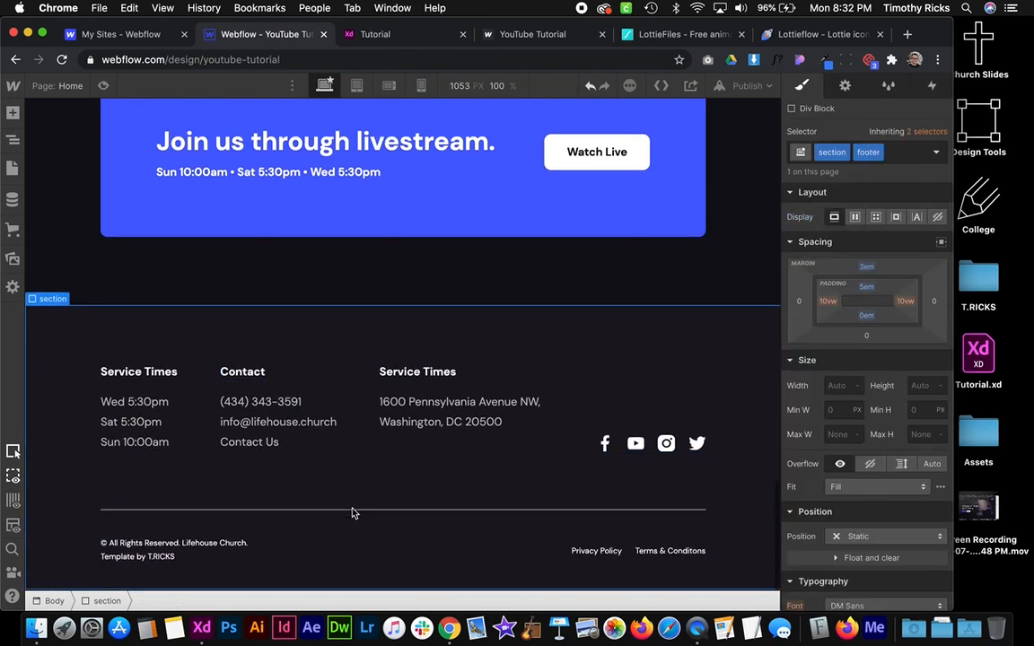
Compare the bottom row with the footer in the XD design and set footer-bottom's top and bottom padding to 3 em in Webflow
{"action": "left_click", "coordinate": [269, 531]}
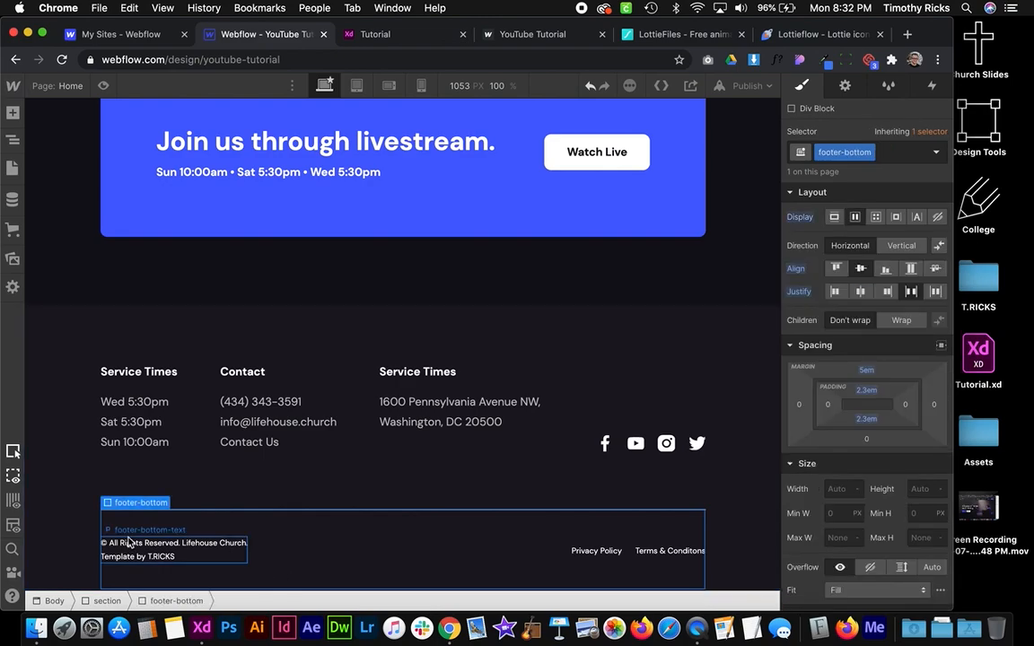
{"action": "left_click", "coordinate": [65, 430]}
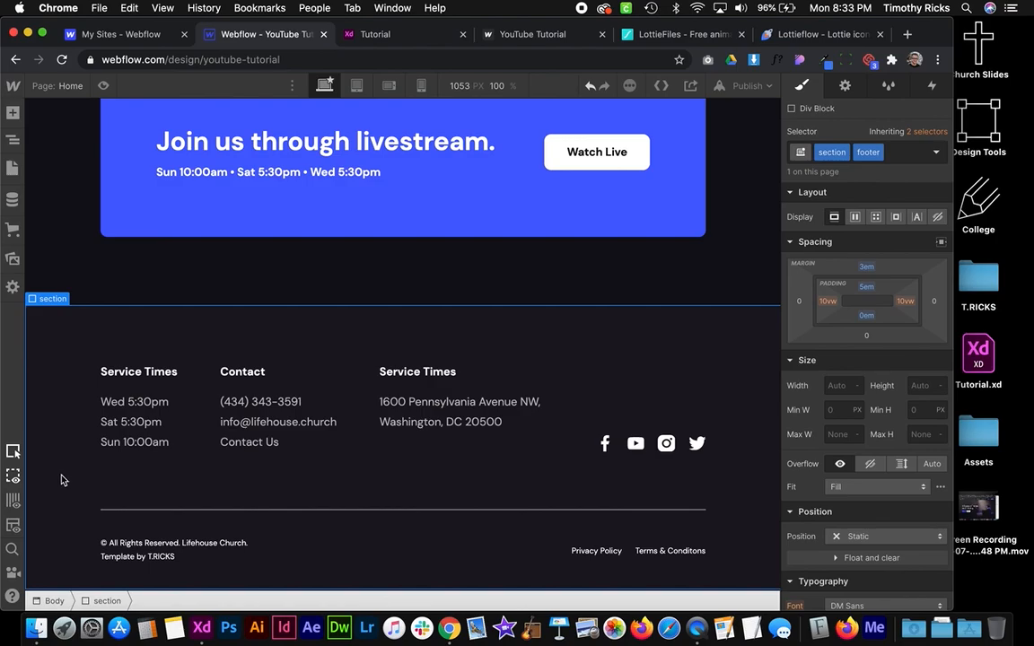
{"action": "key", "text": "ctrl+Right"}
{"action": "left_click", "coordinate": [534, 474]}
{"action": "scroll", "coordinate": [534, 474], "scroll_direction": "down", "scroll_amount": 5}
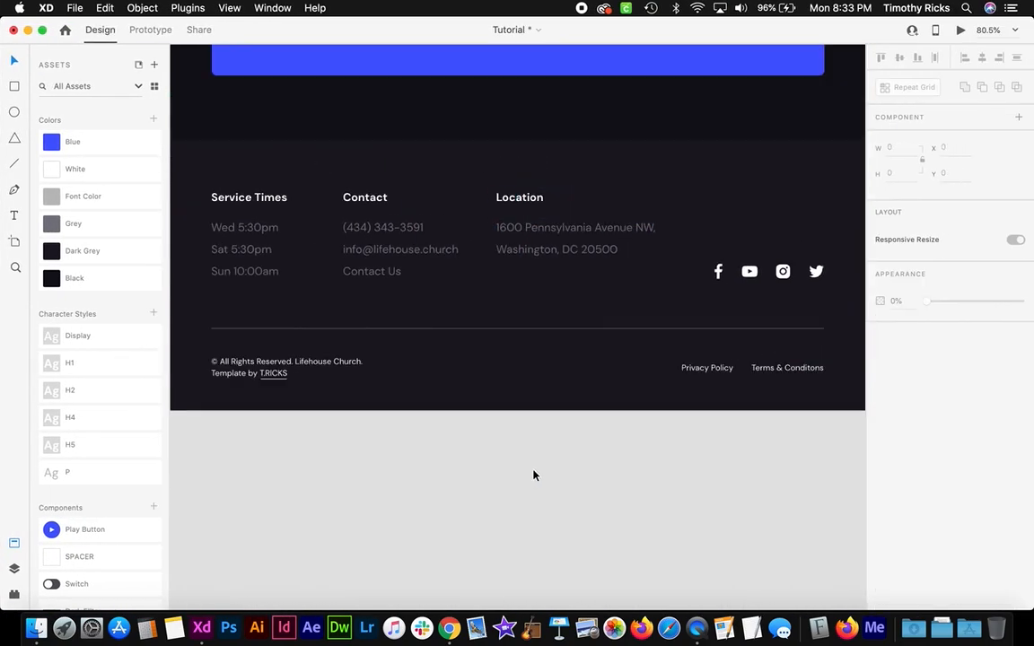
{"action": "key", "text": "ctrl+Left"}
{"action": "left_click", "coordinate": [494, 526]}
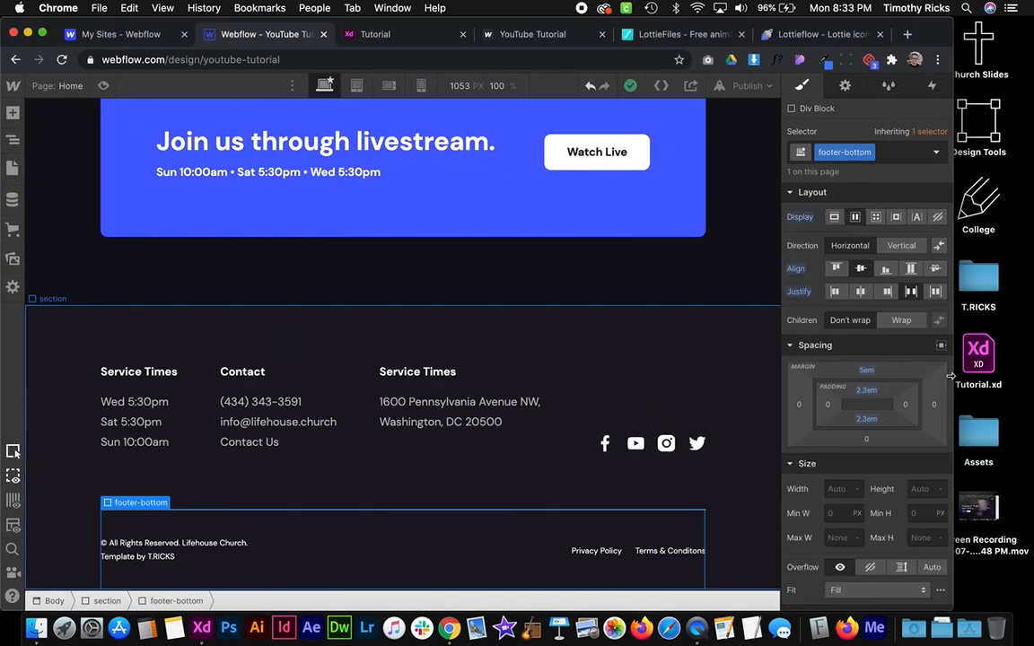
{"action": "left_click_drag", "start_coordinate": [876, 391], "coordinate": [876, 394]}
{"action": "scroll", "coordinate": [555, 448], "scroll_direction": "down", "scroll_amount": 1}
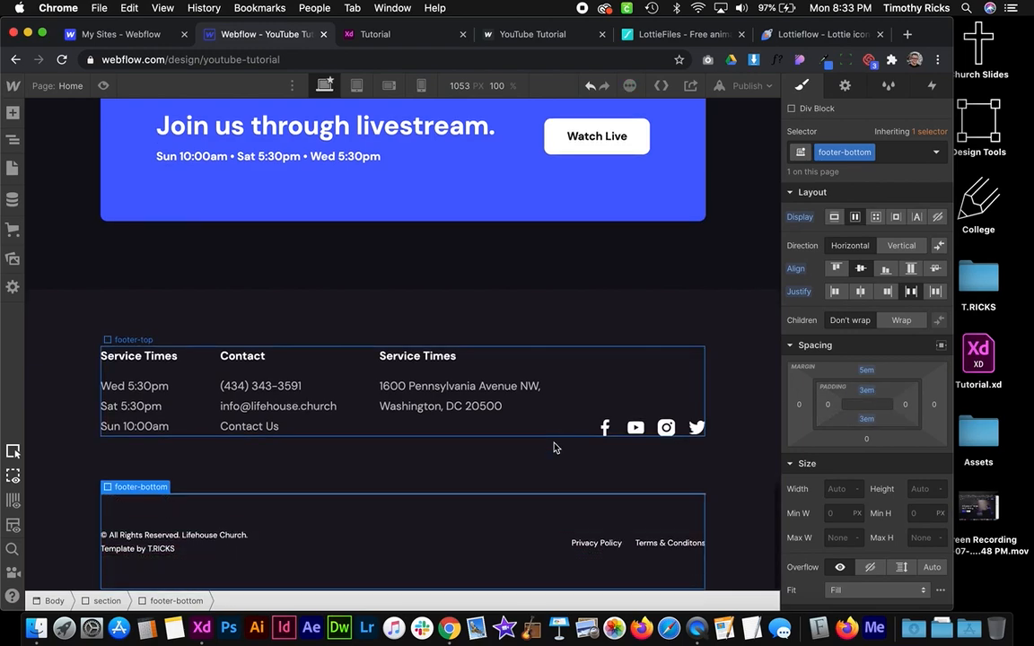
{"action": "left_click", "coordinate": [723, 510]}
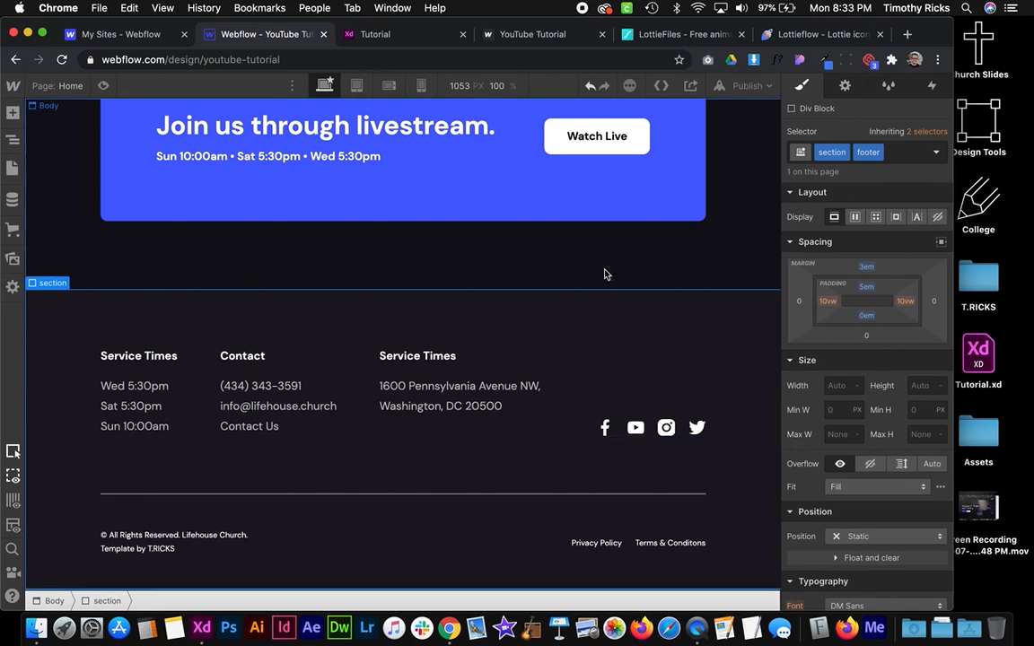
Review the page up to its hero, then switch to XD and examine the navigation bar of the Homepage artboard
{"action": "scroll", "coordinate": [547, 498], "scroll_direction": "up", "scroll_amount": 10}
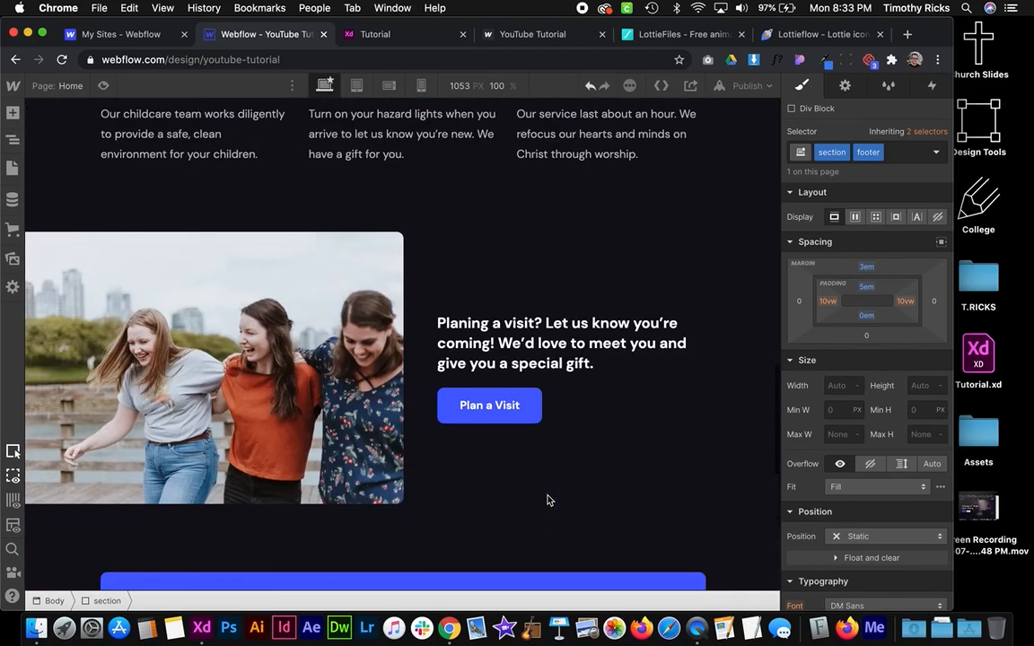
{"action": "scroll", "coordinate": [549, 500], "scroll_direction": "up", "scroll_amount": 10}
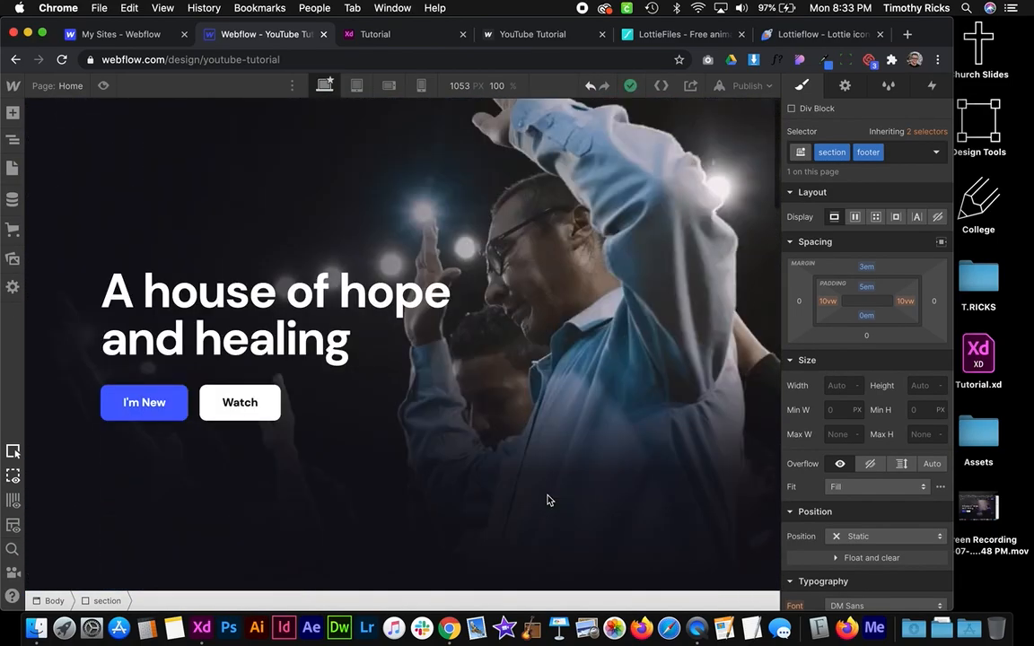
{"action": "key", "text": "super+Tab"}
{"action": "scroll", "coordinate": [517, 185], "scroll_direction": "up", "scroll_amount": 5}
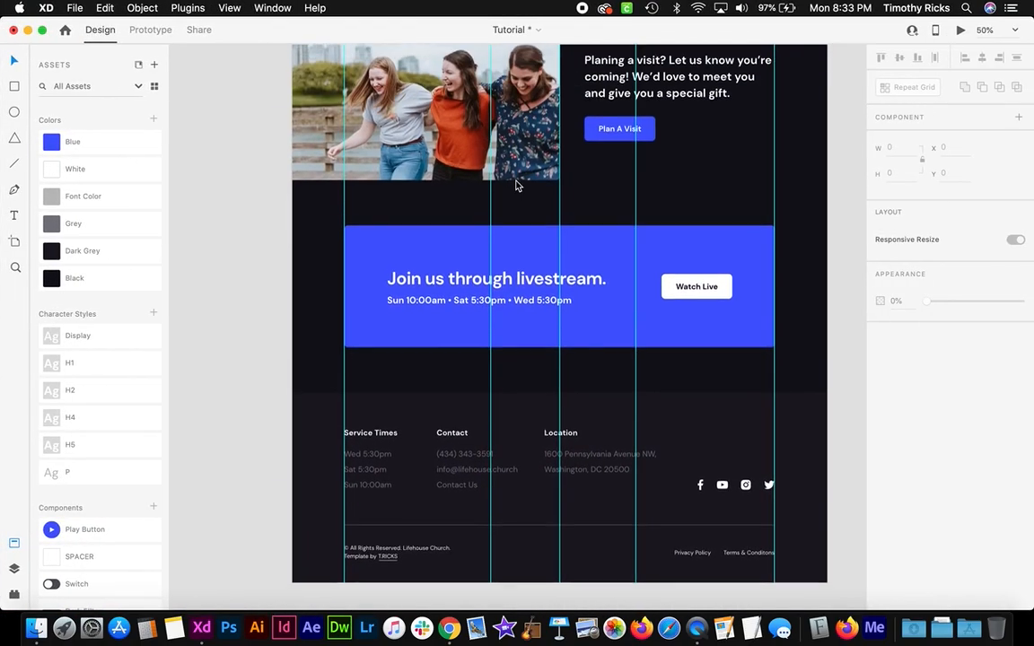
{"action": "scroll", "coordinate": [516, 185], "scroll_direction": "down", "scroll_amount": 4}
{"action": "scroll", "coordinate": [516, 186], "scroll_direction": "up", "scroll_amount": 10}
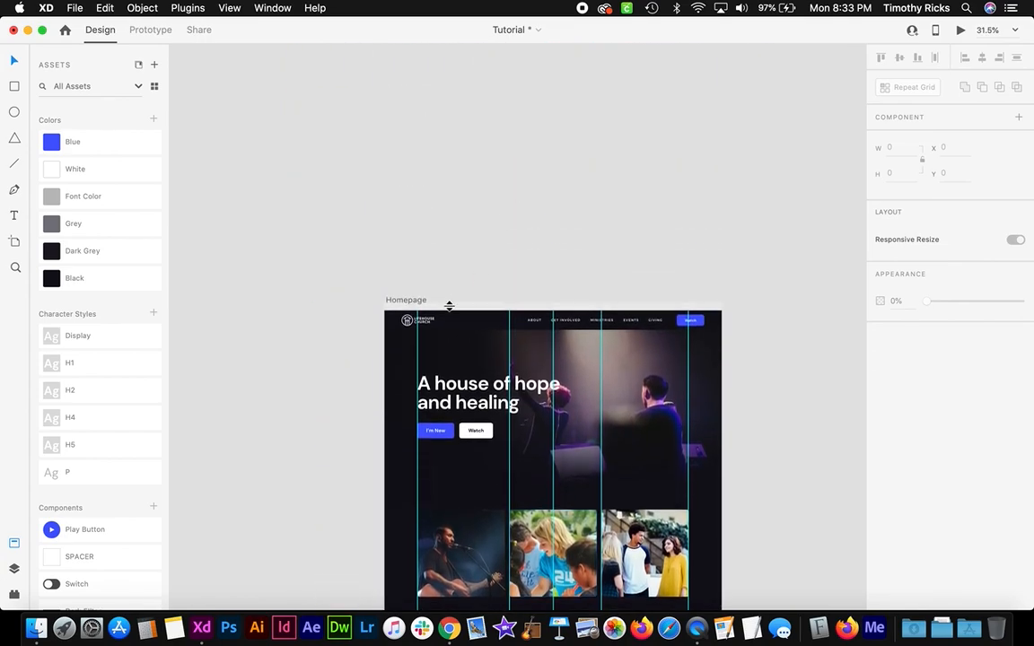
{"action": "scroll", "coordinate": [450, 305], "scroll_direction": "up", "scroll_amount": 3}
{"action": "scroll", "coordinate": [449, 307], "scroll_direction": "up", "scroll_amount": 4}
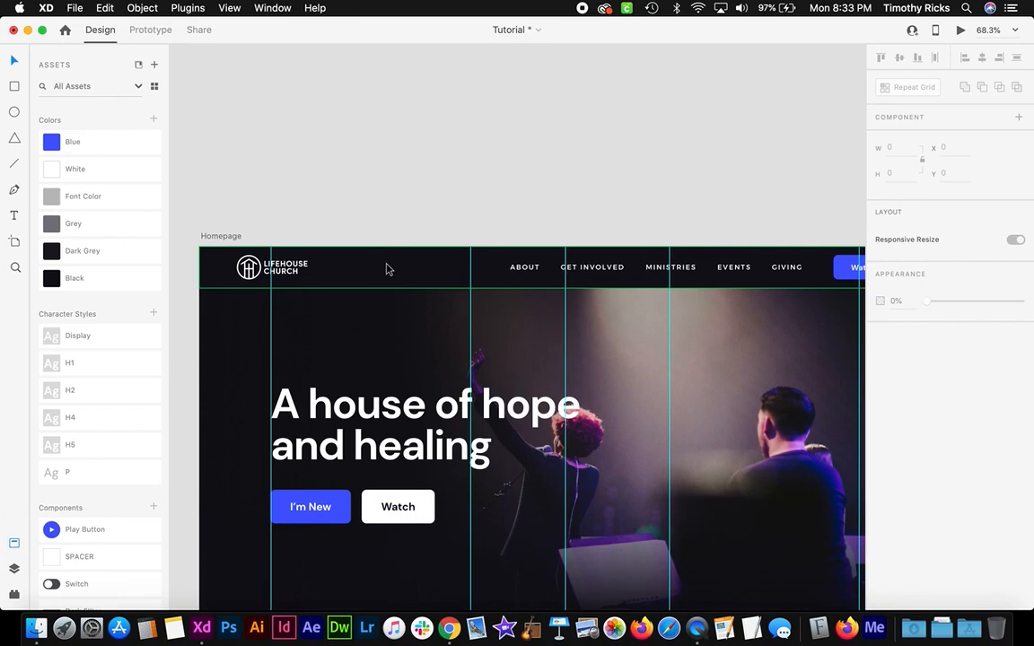
{"action": "key", "text": "ctrl+Left"}
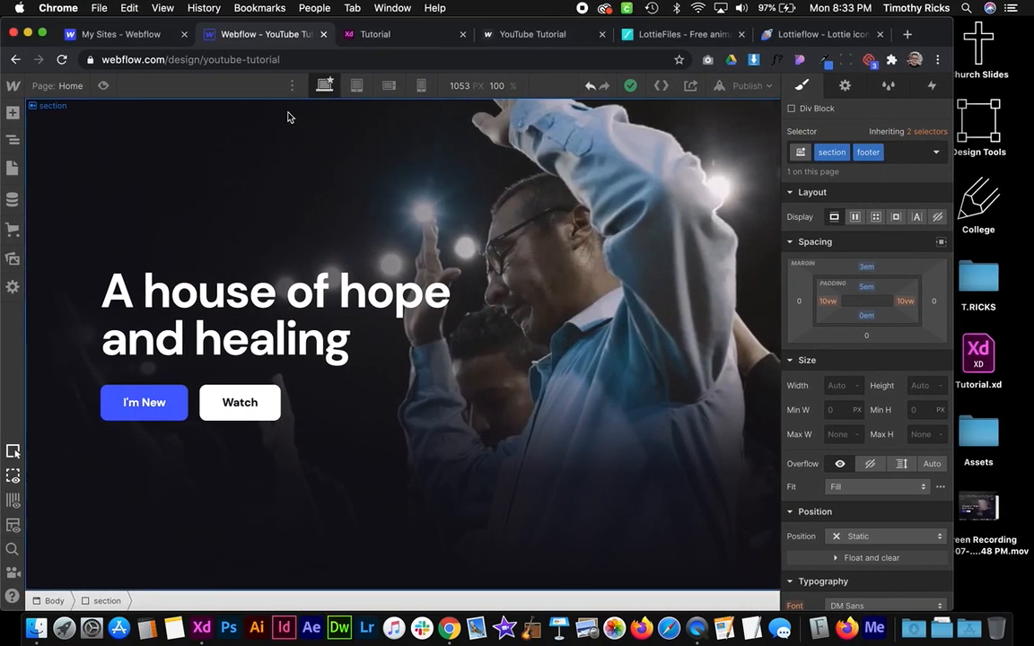
Preview the hero at the tablet breakpoint in Webflow and return to the desktop breakpoint
{"action": "left_click", "coordinate": [356, 85]}
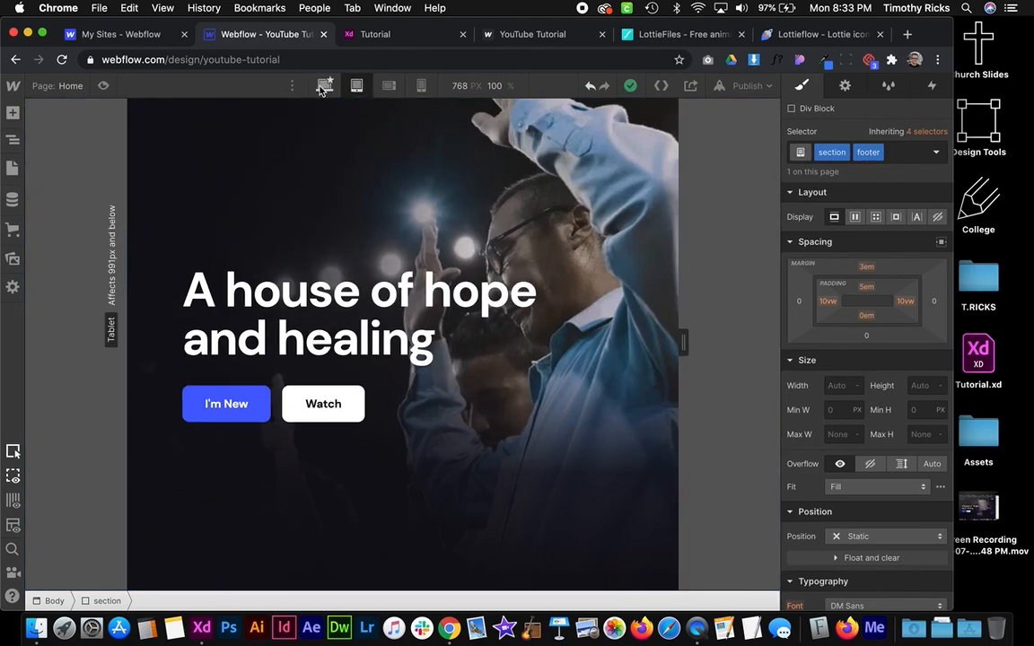
{"action": "left_click", "coordinate": [323, 86]}
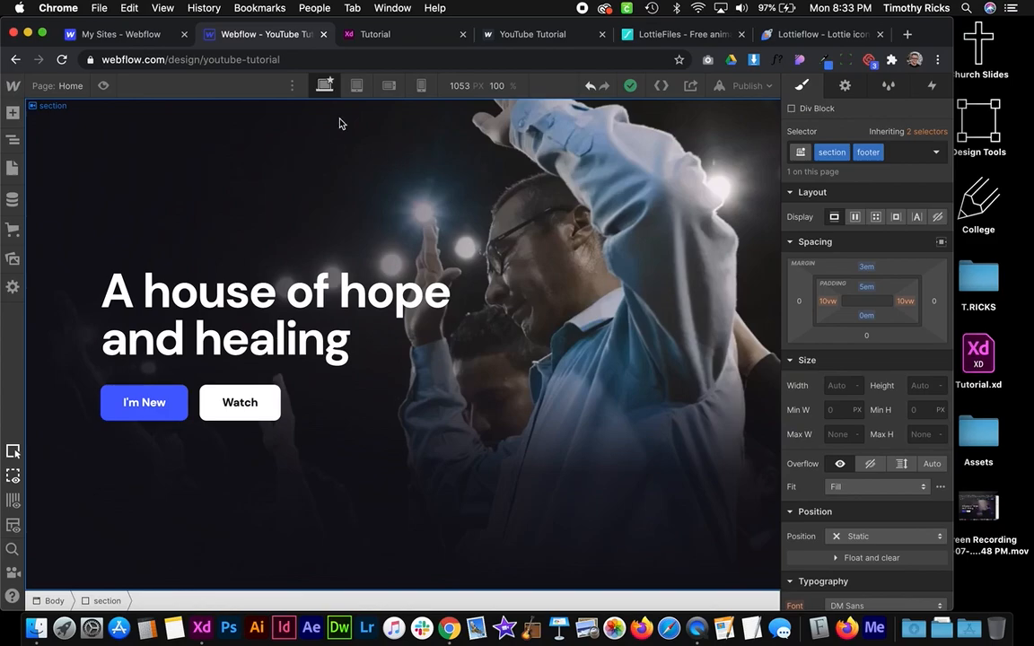
{"action": "left_click", "coordinate": [356, 85]}
{"action": "left_click", "coordinate": [324, 85]}
Add a div block above c-styles in the page body, delete the c-styles block and collapse the element tree
{"action": "left_click", "coordinate": [12, 112]}
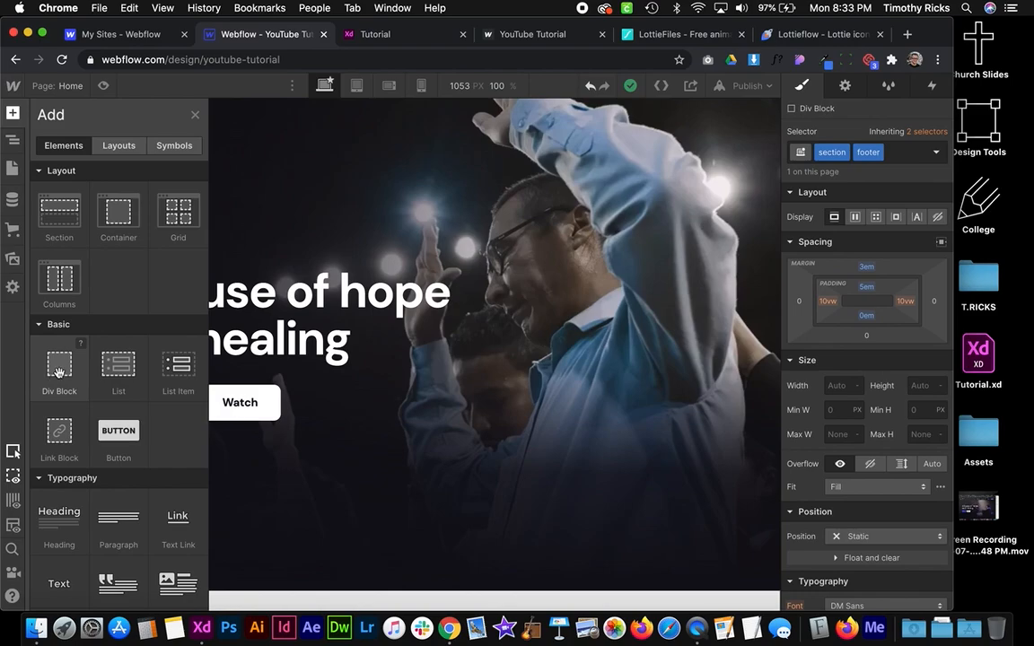
{"action": "left_click_drag", "start_coordinate": [61, 370], "coordinate": [86, 194]}
{"action": "left_click", "coordinate": [104, 194]}
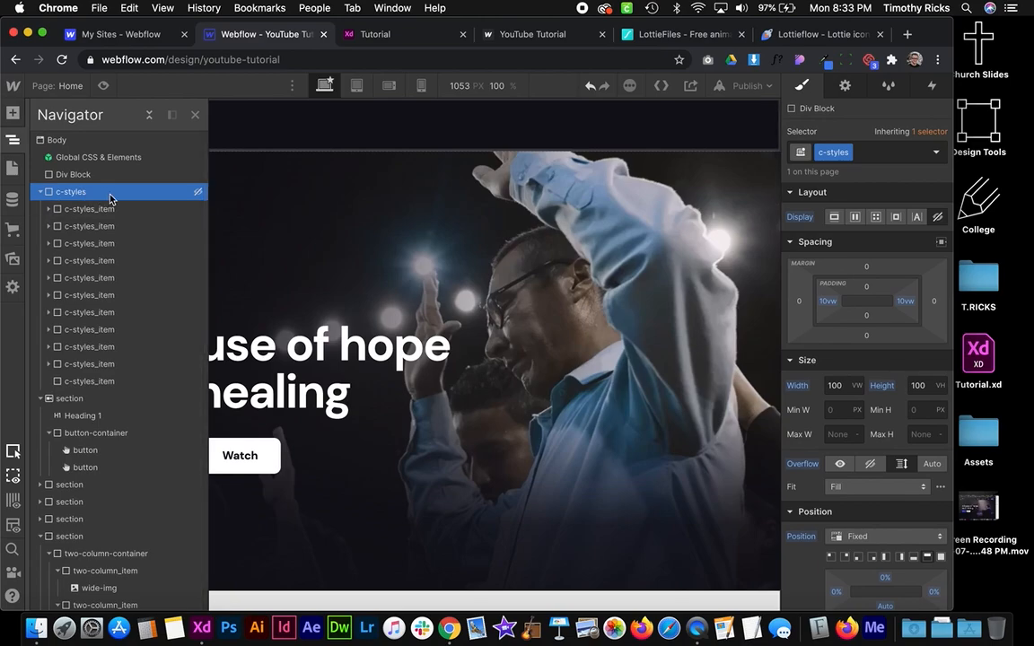
{"action": "key", "text": "Delete"}
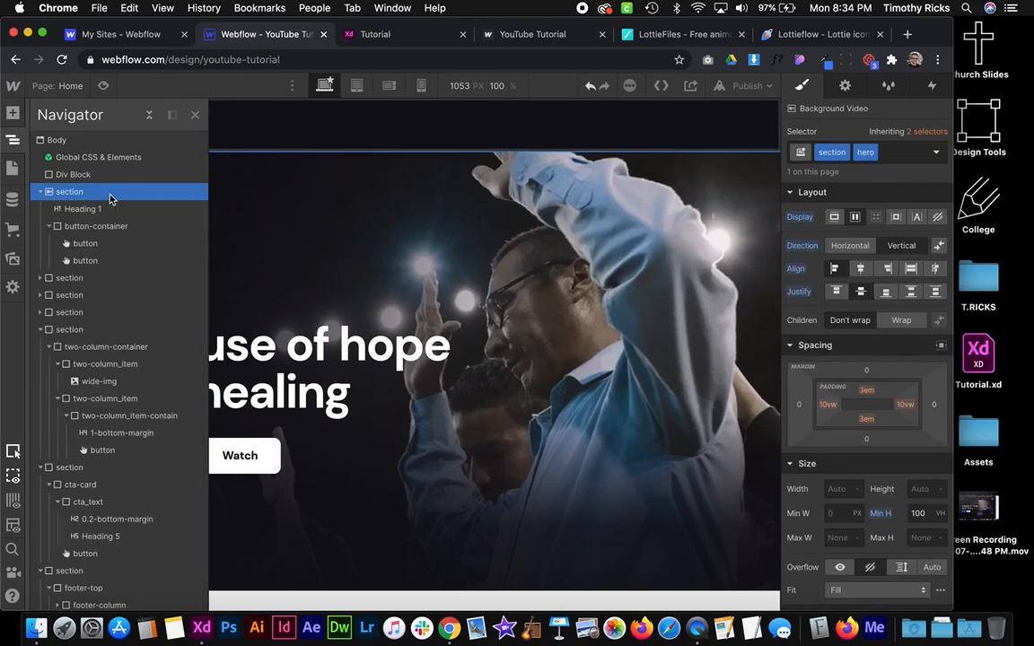
{"action": "left_click", "coordinate": [151, 115]}
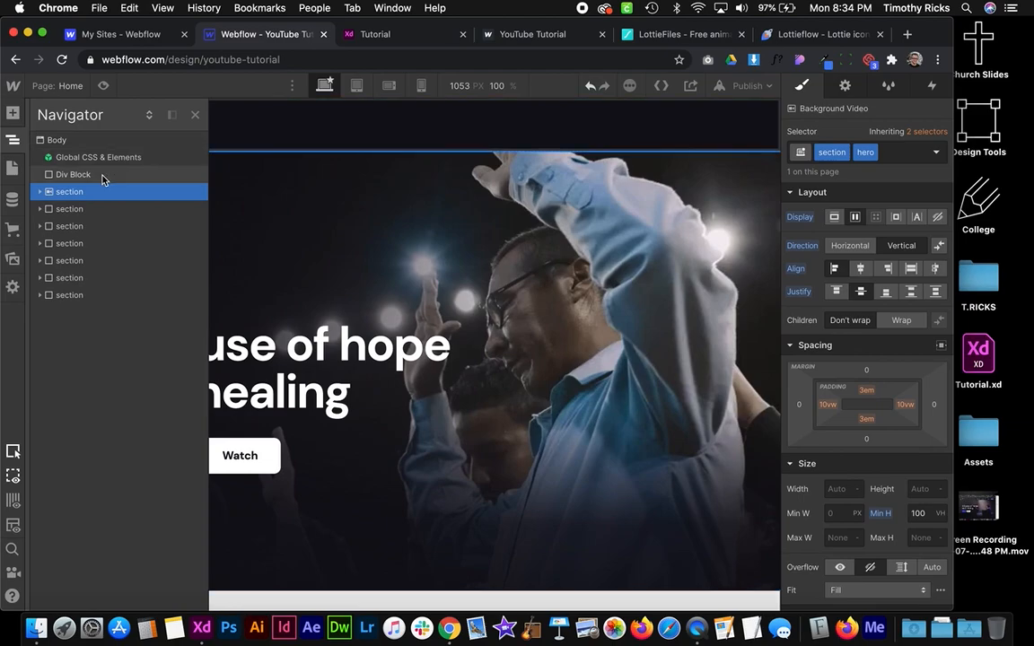
Give the new div block at the start of the page the class navbar
{"action": "left_click", "coordinate": [102, 176]}
{"action": "left_click", "coordinate": [874, 152]}
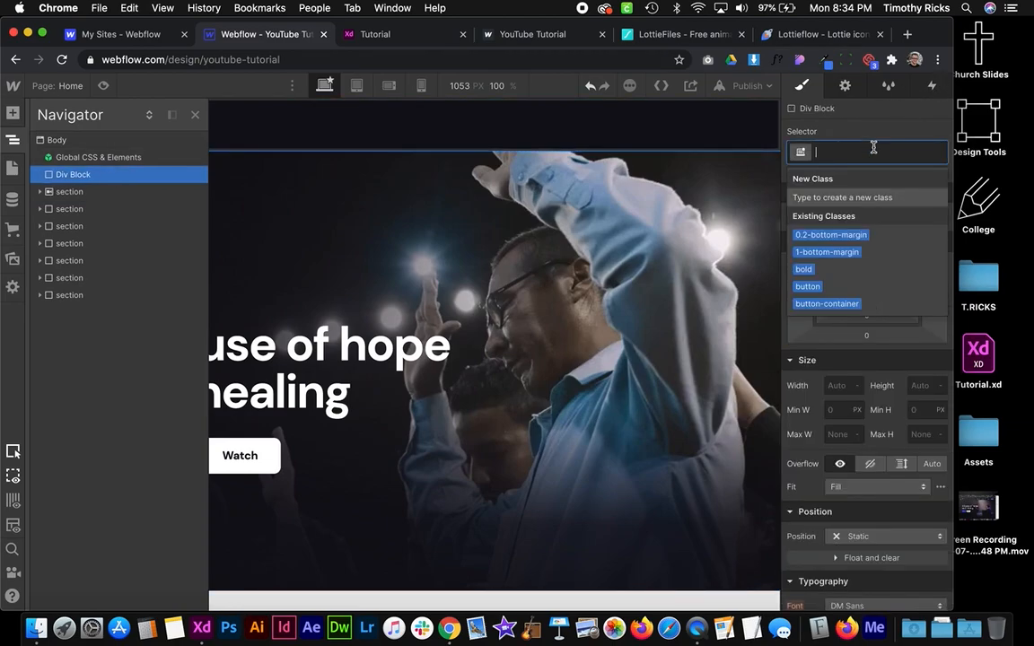
{"action": "type", "text": "navbar"}
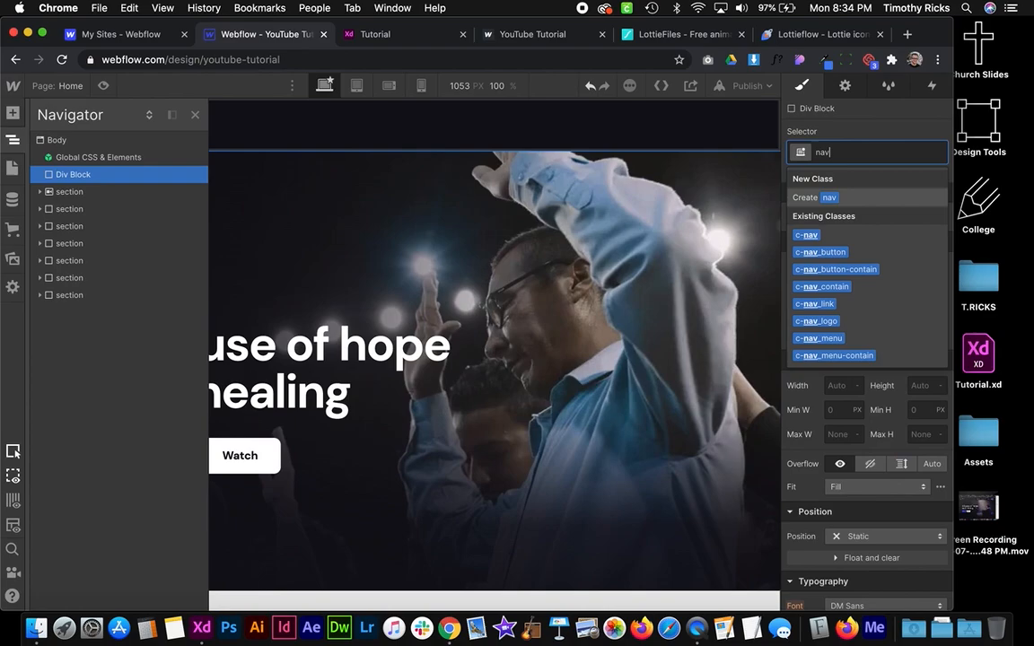
{"action": "key", "text": "Return"}
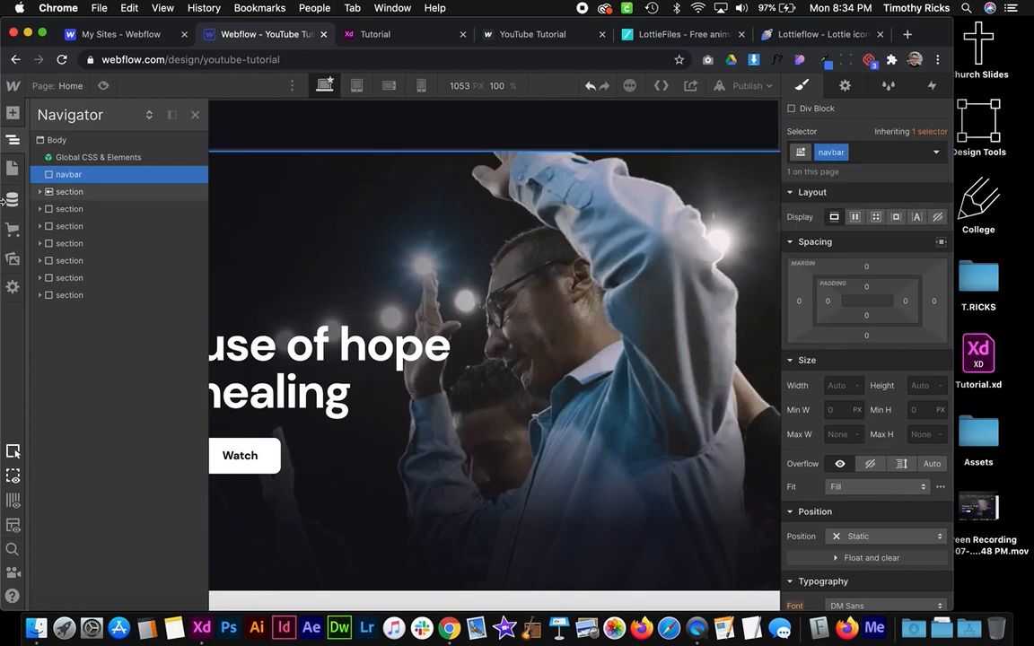
{"action": "left_click", "coordinate": [62, 213]}
Switch to XD and examine the church logo and its placement in the homepage's navigation bar
{"action": "key", "text": "ctrl+Right"}
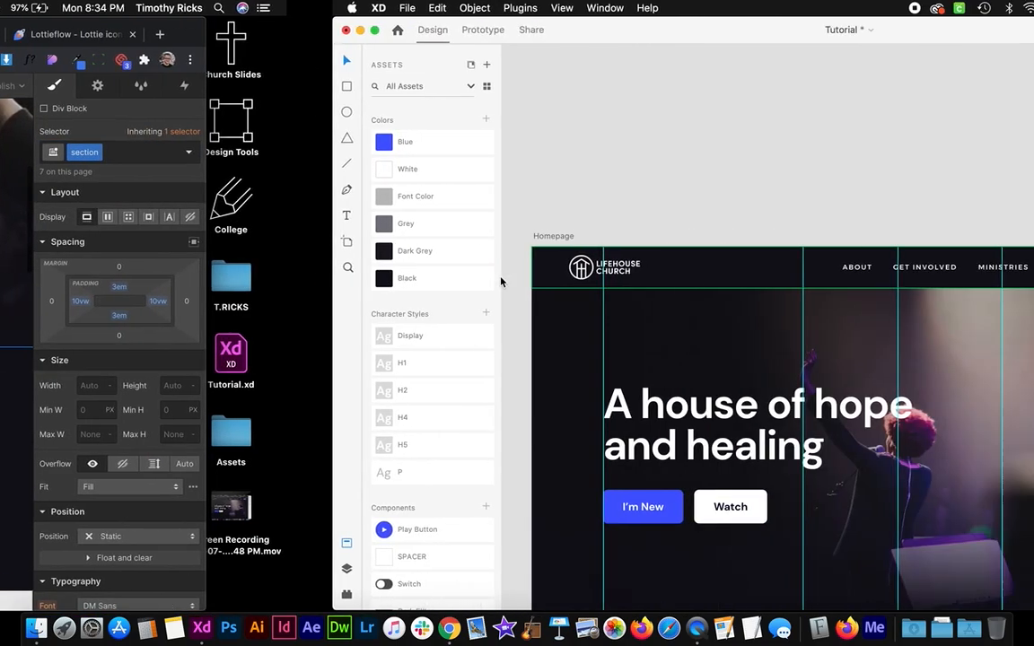
{"action": "scroll", "coordinate": [261, 296], "scroll_direction": "up", "scroll_amount": 5}
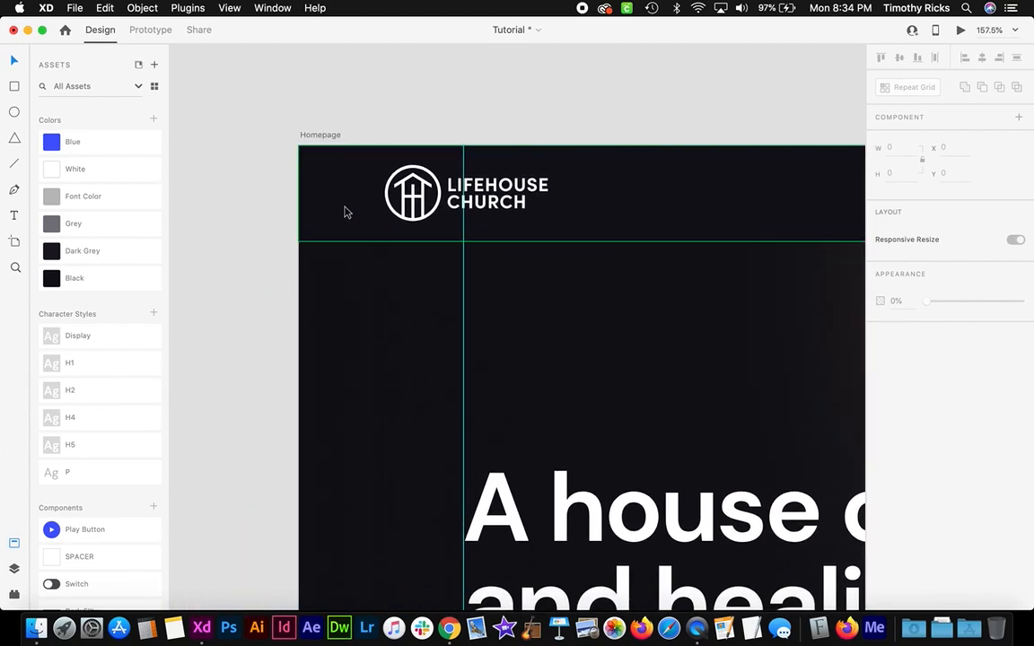
{"action": "scroll", "coordinate": [402, 365], "scroll_direction": "down", "scroll_amount": 3}
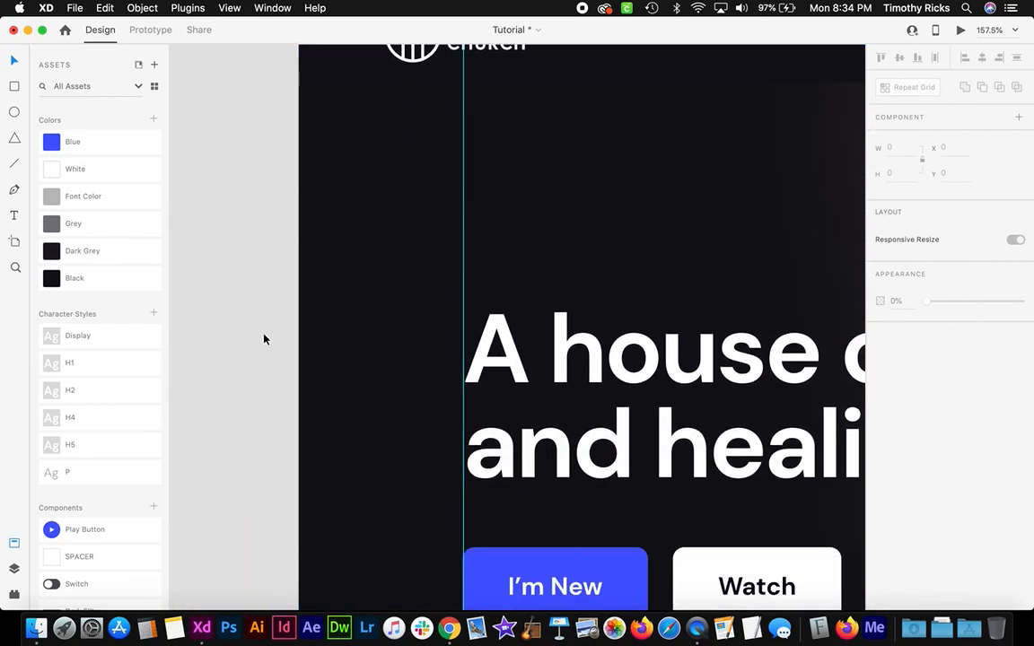
{"action": "scroll", "coordinate": [424, 330], "scroll_direction": "down", "scroll_amount": 3}
{"action": "key", "text": "ctrl+Left"}
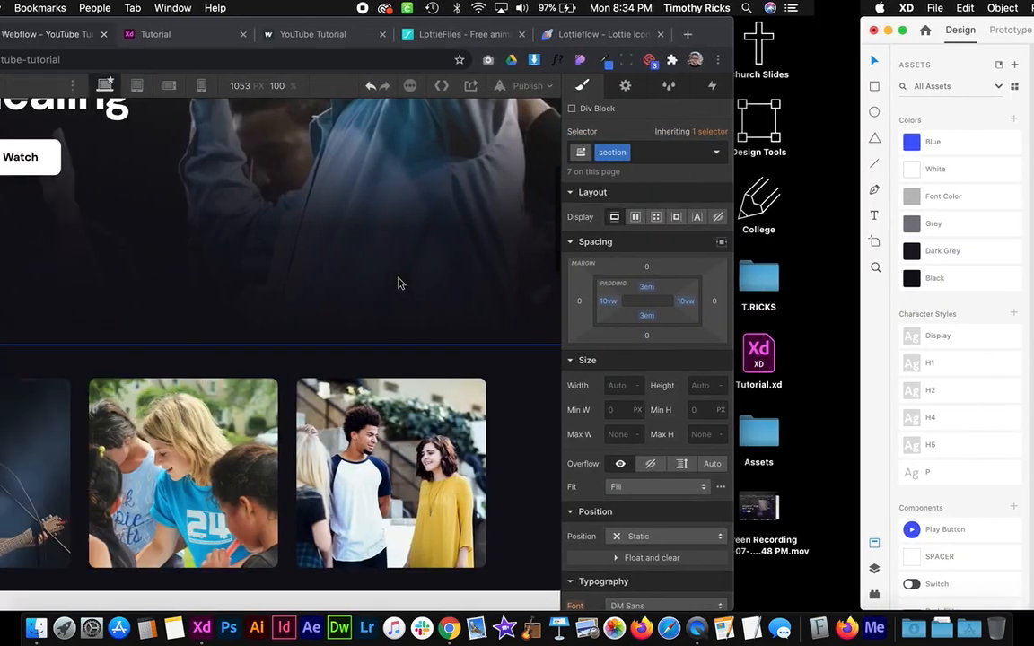
{"action": "left_click", "coordinate": [90, 174]}
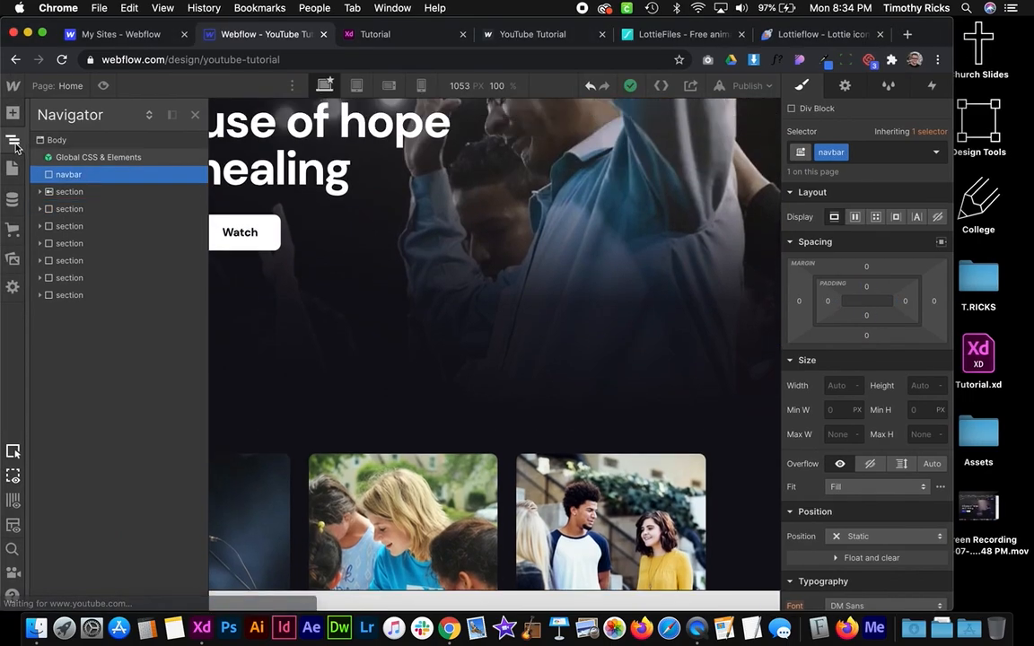
{"action": "left_click", "coordinate": [14, 117]}
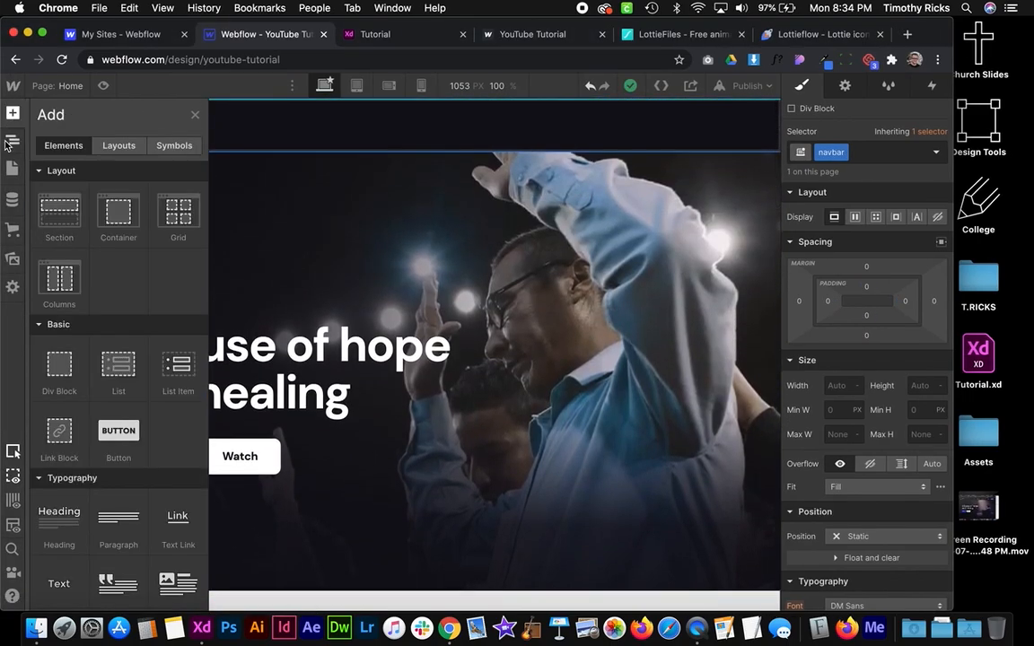
{"action": "left_click", "coordinate": [11, 141]}
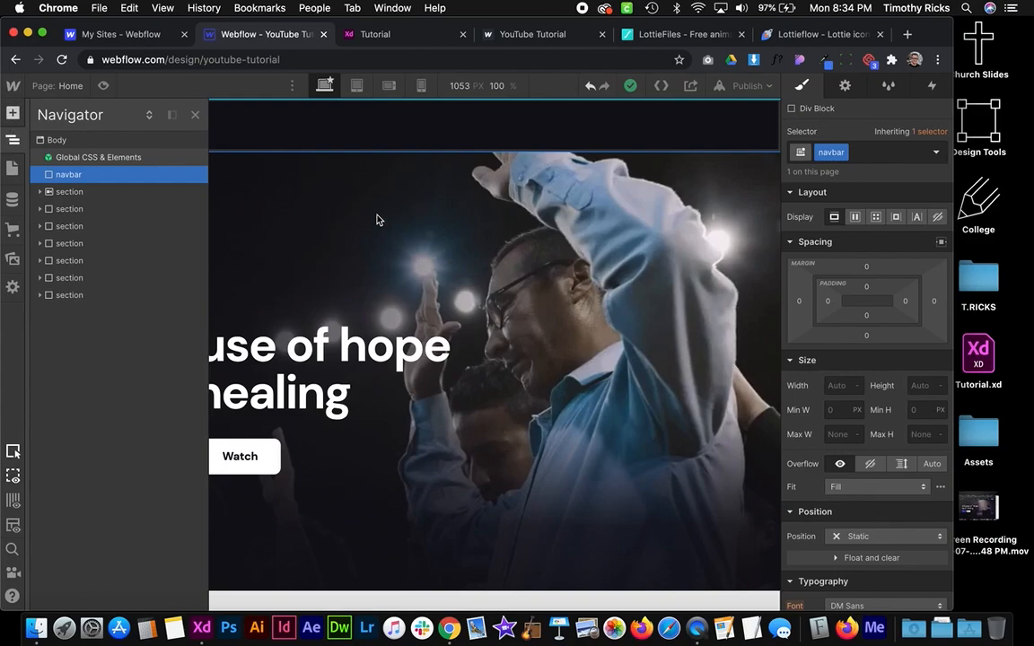
{"action": "key", "text": "ctrl+Right"}
{"action": "scroll", "coordinate": [418, 356], "scroll_direction": "up", "scroll_amount": 3}
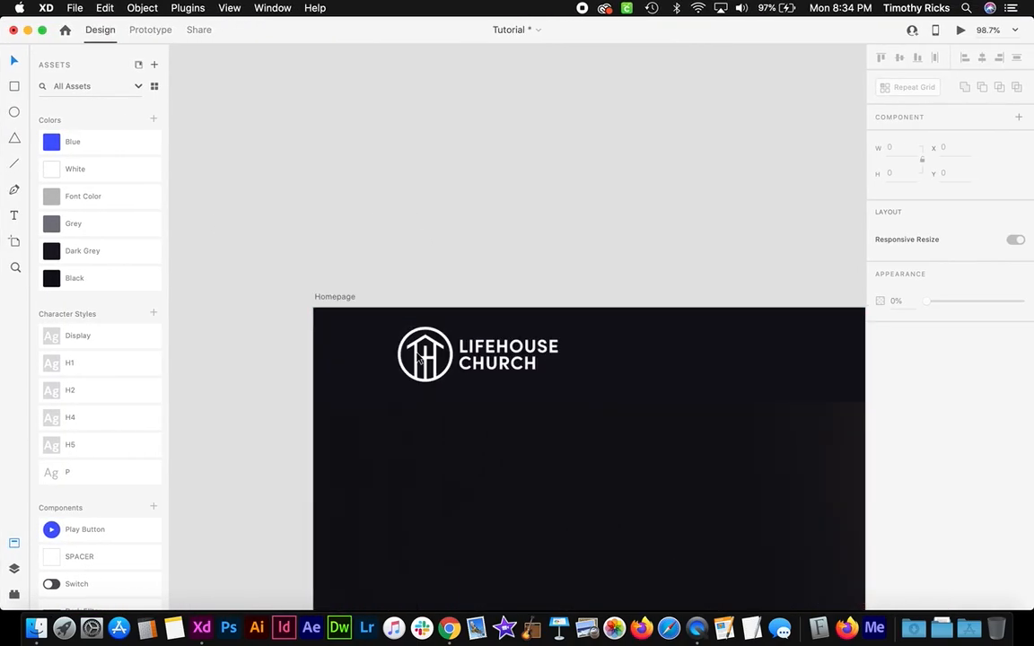
{"action": "key", "text": "ctrl+Left"}
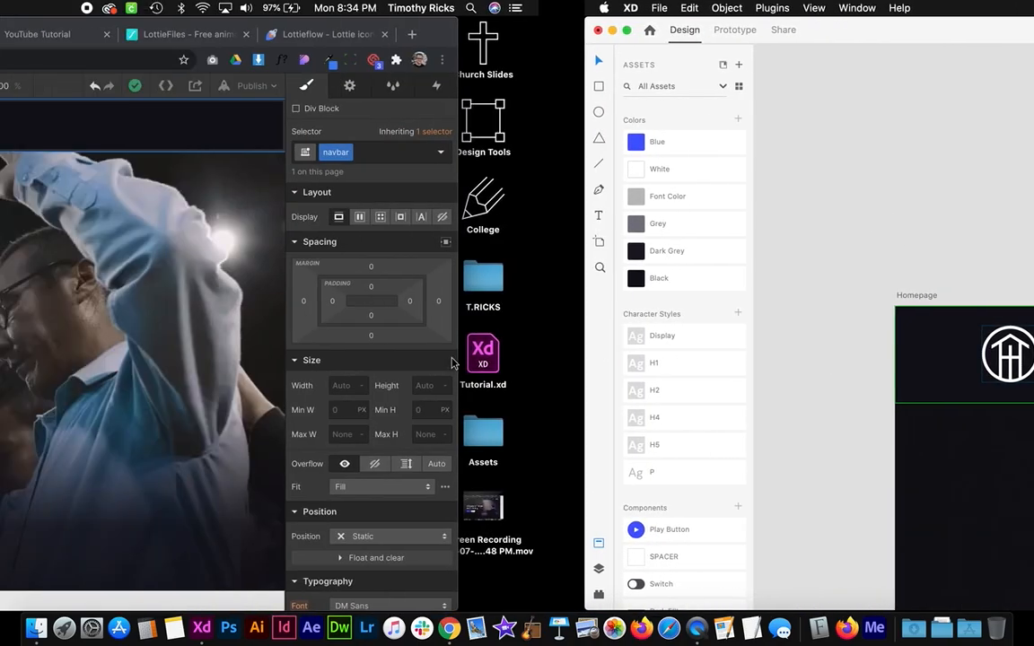
In Webflow, add a link block inside the navbar and give it the class navbar-logo
{"action": "left_click", "coordinate": [13, 114]}
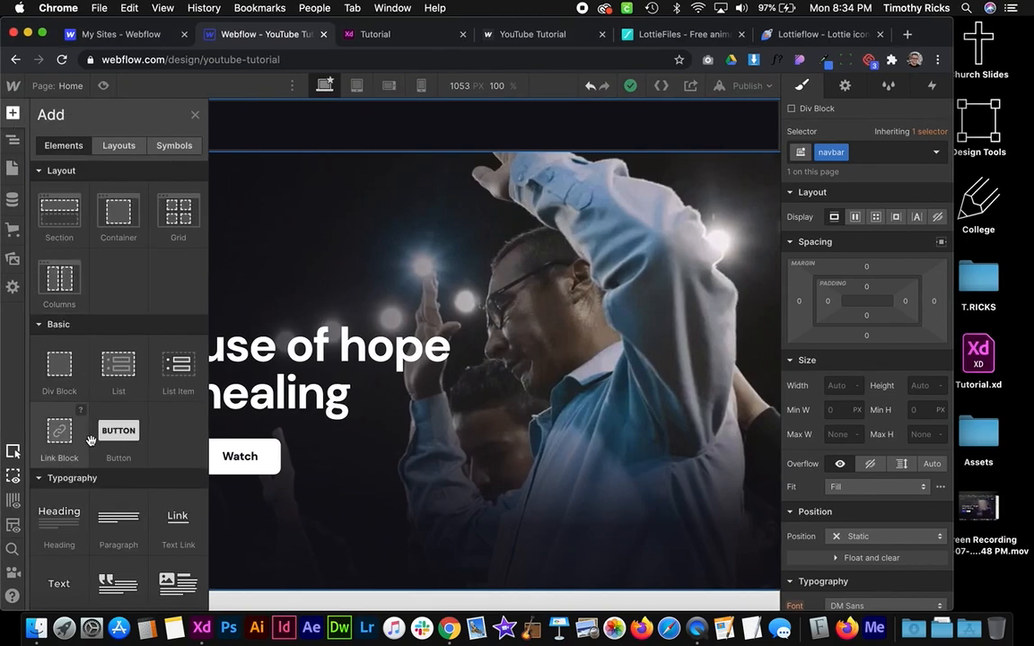
{"action": "left_click_drag", "start_coordinate": [183, 176], "coordinate": [158, 130]}
{"action": "left_click", "coordinate": [878, 154]}
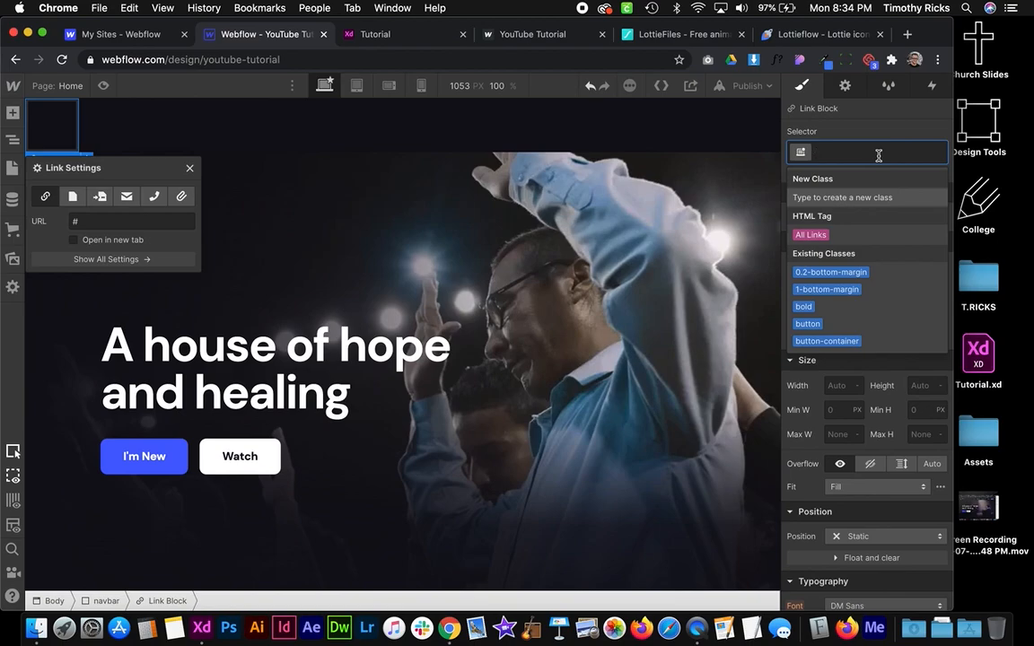
{"action": "type", "text": "navbar-l"}
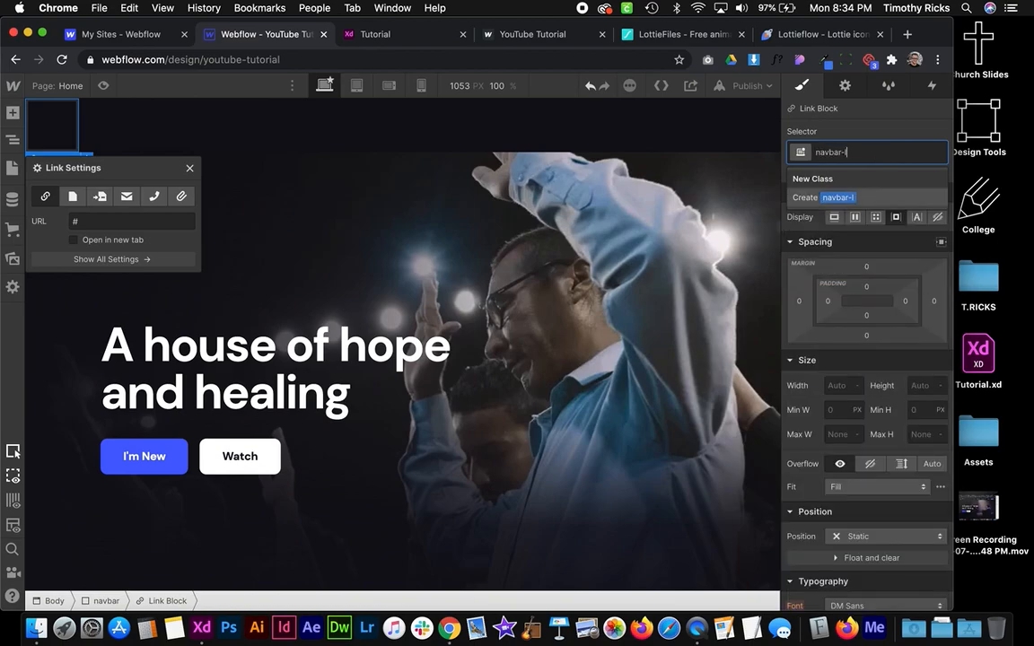
{"action": "type", "text": "ogo"}
{"action": "key", "text": "Return"}
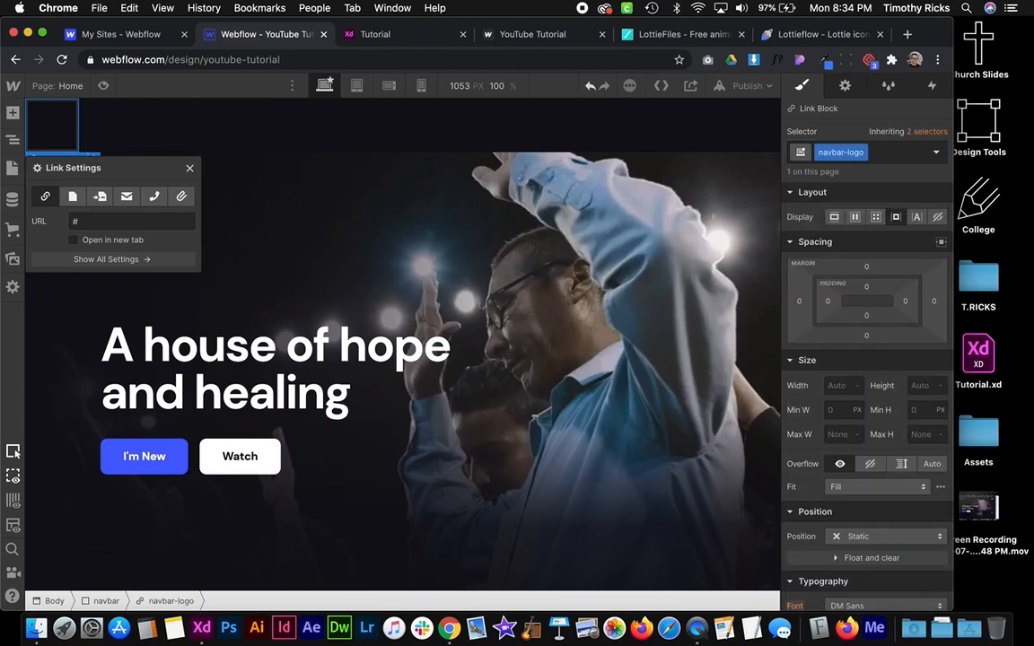
Place the logo.svg image inside the navbar-logo link block and give it the class navbar-logo-img
{"action": "left_click", "coordinate": [13, 113]}
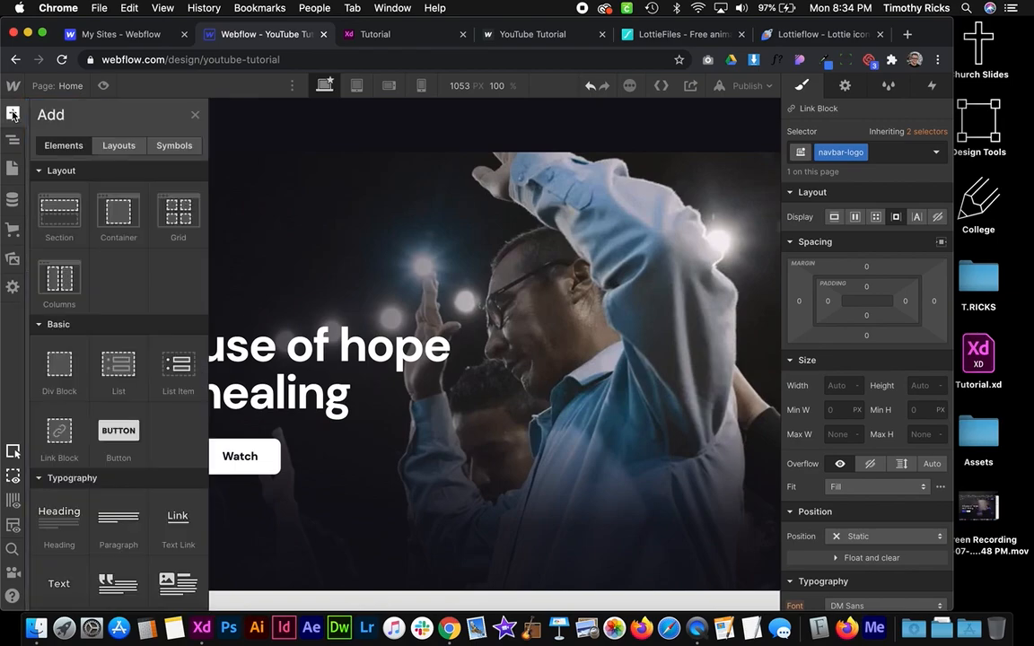
{"action": "left_click", "coordinate": [12, 258]}
{"action": "left_click_drag", "start_coordinate": [50, 393], "coordinate": [47, 117]}
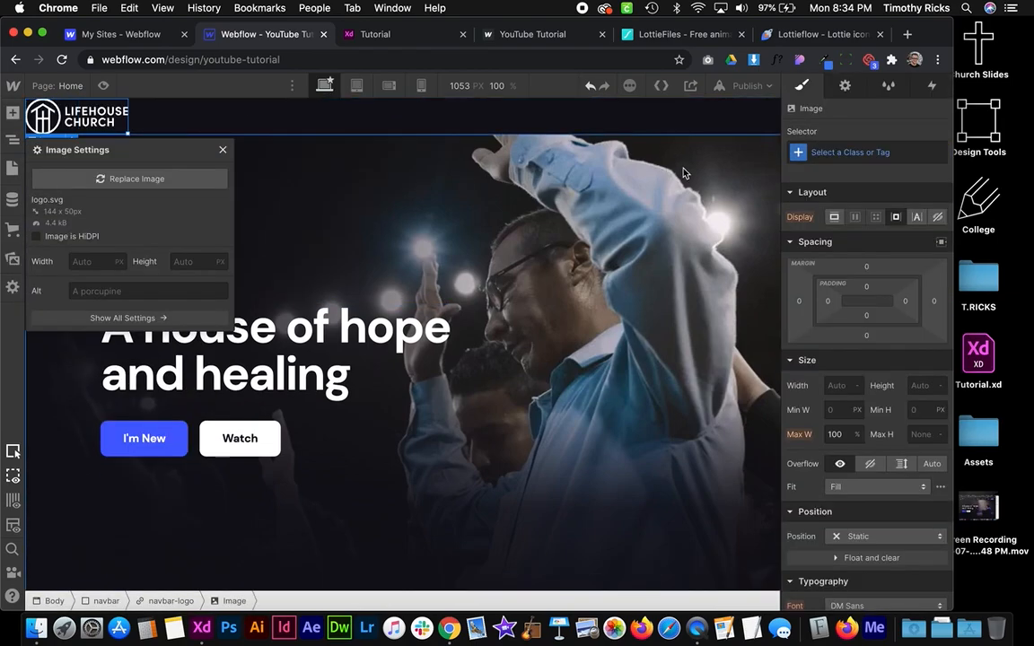
{"action": "left_click", "coordinate": [875, 153]}
{"action": "type", "text": "navbar-logo-"}
{"action": "key", "text": "Return"}
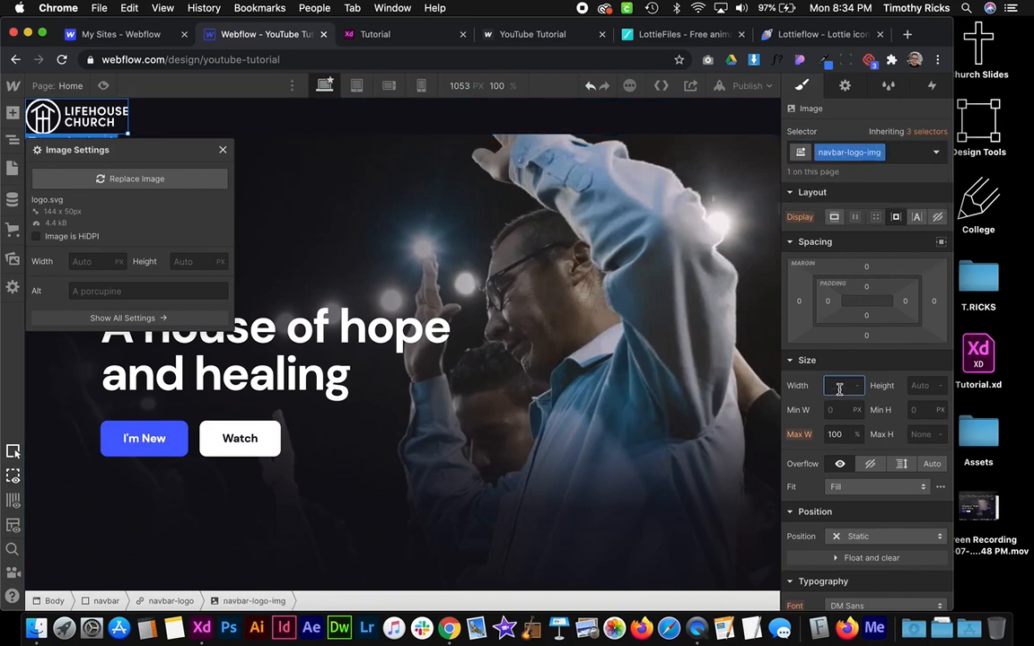
Set the navbar logo image's width to 7 em
{"action": "type", "text": "m"}
{"action": "key", "text": "Up"}
{"action": "key", "text": "Up"}
{"action": "key", "text": "Up"}
{"action": "key", "text": "Up"}
{"action": "key", "text": "Up"}
{"action": "key", "text": "Up"}
{"action": "key", "text": "Down"}
{"action": "key", "text": "Down"}
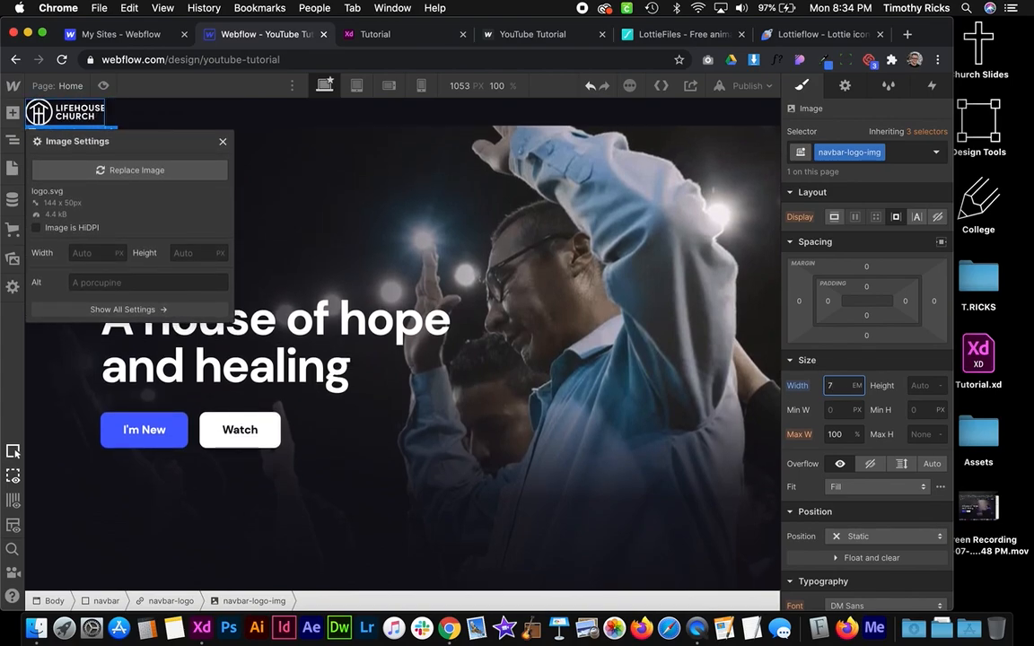
Set the navbar's padding to 1.1em above and below and 2.4em on both sides
{"action": "left_click", "coordinate": [323, 116]}
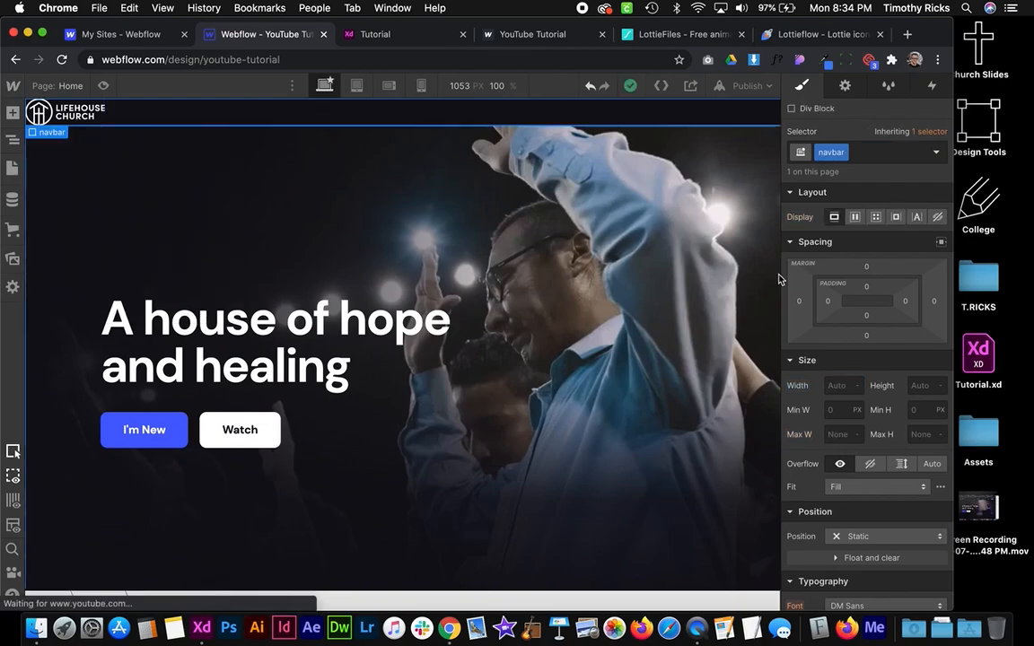
{"action": "left_click", "coordinate": [829, 300]}
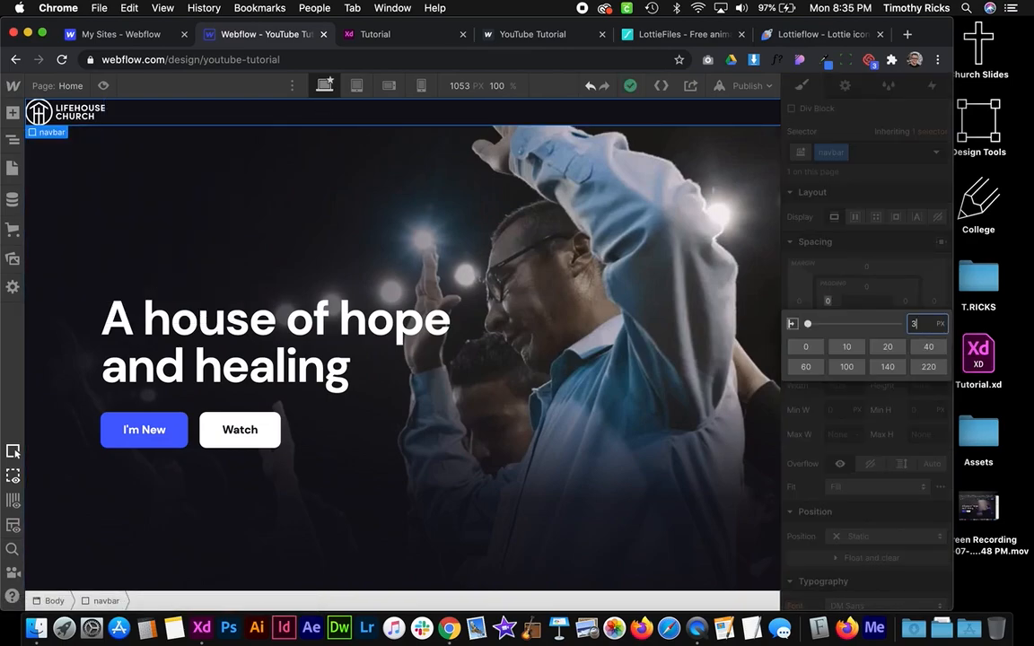
{"action": "key", "text": "Return"}
{"action": "left_click_drag", "start_coordinate": [828, 303], "coordinate": [835, 302]}
{"action": "left_click_drag", "start_coordinate": [831, 302], "coordinate": [870, 259]}
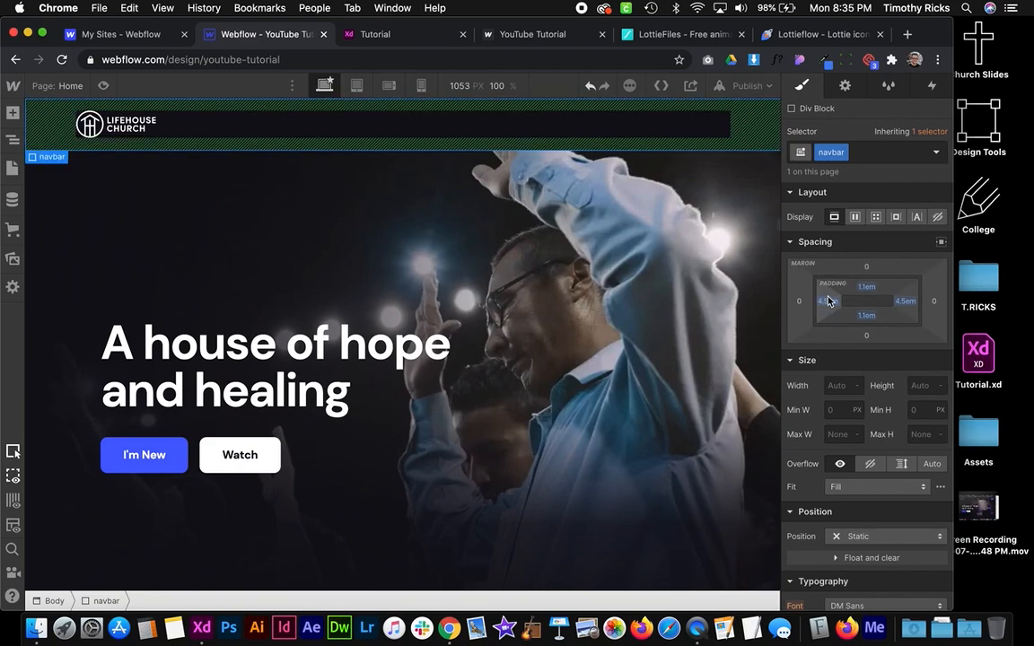
{"action": "left_click_drag", "start_coordinate": [828, 301], "coordinate": [811, 297]}
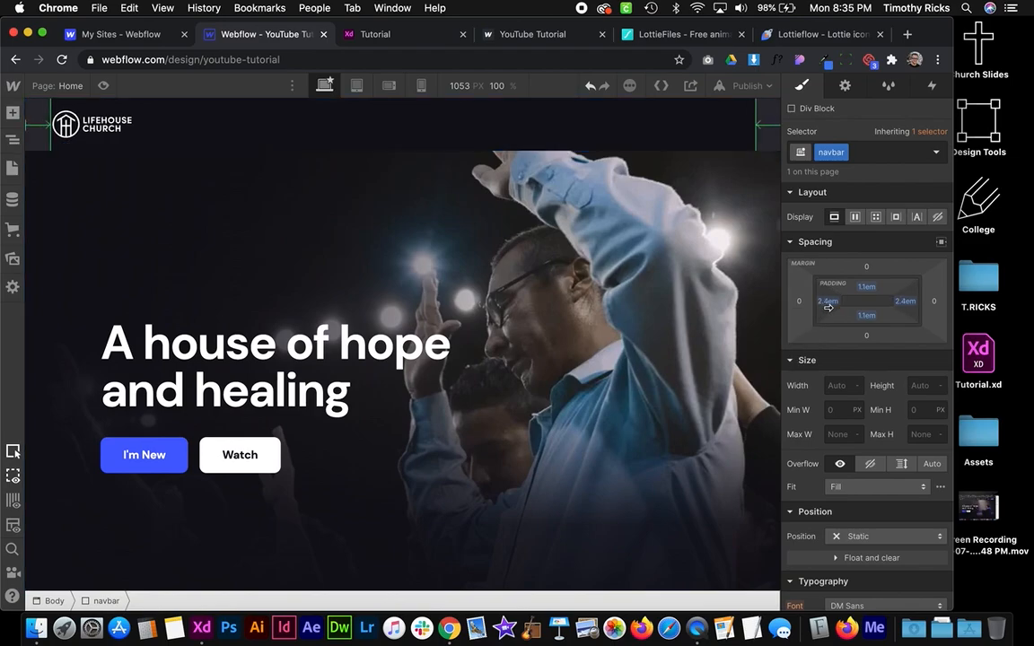
{"action": "left_click", "coordinate": [400, 256]}
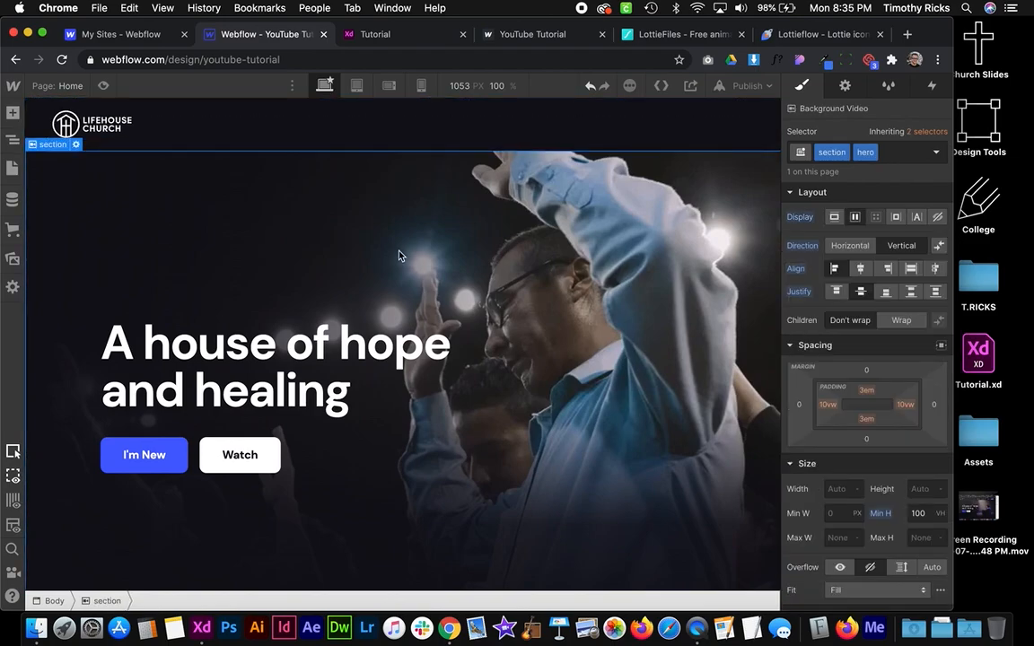
Switch to XD, examine the menu links and Watch button in the homepage's navigation bar, and return to Webflow
{"action": "key", "text": "ctrl+Right"}
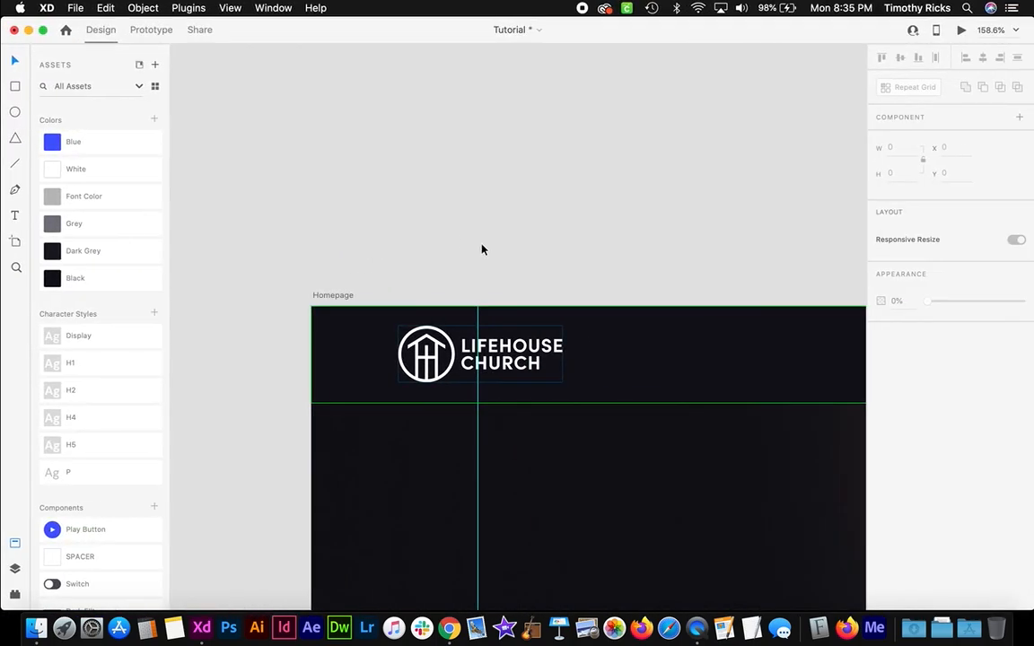
{"action": "scroll", "coordinate": [483, 248], "scroll_direction": "right", "scroll_amount": 5}
{"action": "scroll", "coordinate": [483, 248], "scroll_direction": "down", "scroll_amount": 2}
{"action": "scroll", "coordinate": [533, 221], "scroll_direction": "down", "scroll_amount": 3}
{"action": "scroll", "coordinate": [532, 222], "scroll_direction": "down", "scroll_amount": 5}
{"action": "scroll", "coordinate": [528, 214], "scroll_direction": "up", "scroll_amount": 2}
{"action": "scroll", "coordinate": [525, 218], "scroll_direction": "right", "scroll_amount": 2}
{"action": "scroll", "coordinate": [525, 218], "scroll_direction": "down", "scroll_amount": 1}
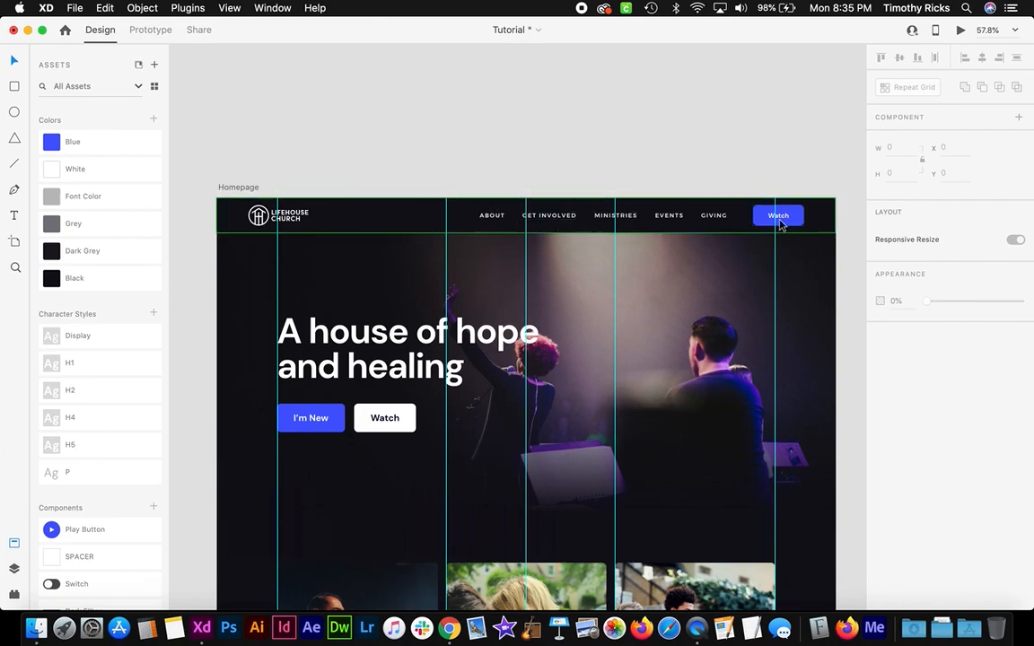
{"action": "scroll", "coordinate": [758, 233], "scroll_direction": "left", "scroll_amount": 2}
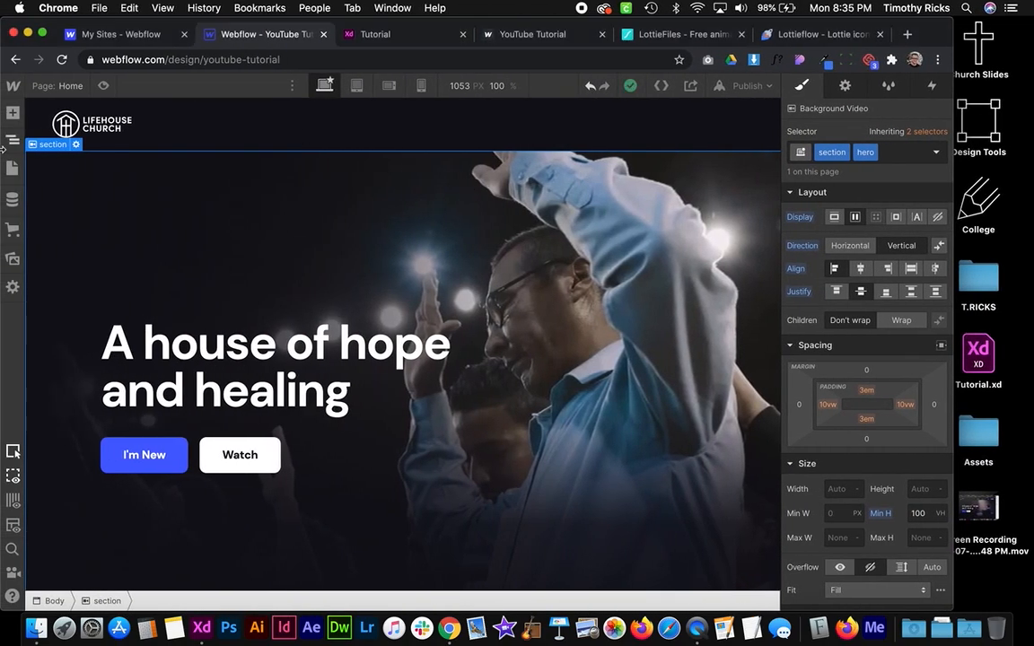
Add a div block inside the navbar after the logo link and give it the class navbar_menu
{"action": "left_click", "coordinate": [14, 139]}
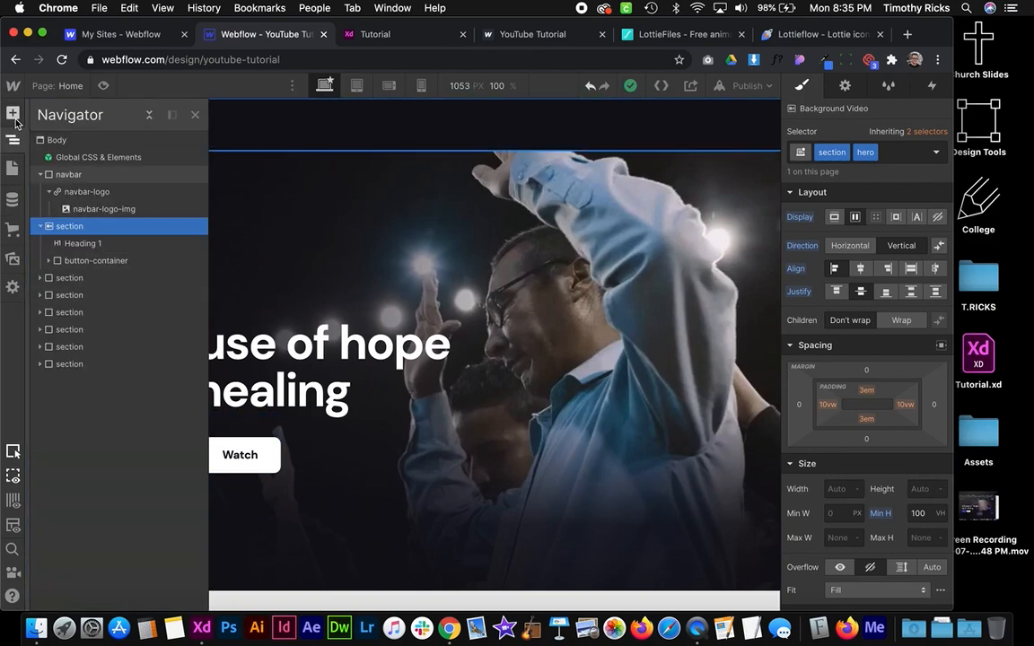
{"action": "left_click", "coordinate": [13, 114]}
{"action": "left_click_drag", "start_coordinate": [61, 323], "coordinate": [359, 135]}
{"action": "left_click", "coordinate": [867, 153]}
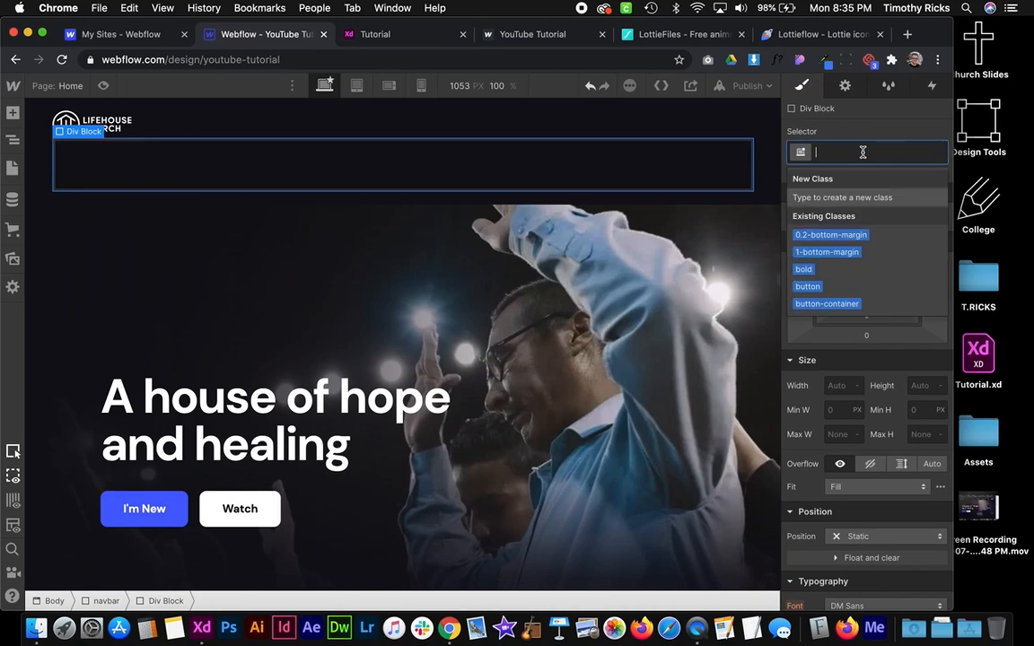
{"action": "type", "text": "navbar_menu"}
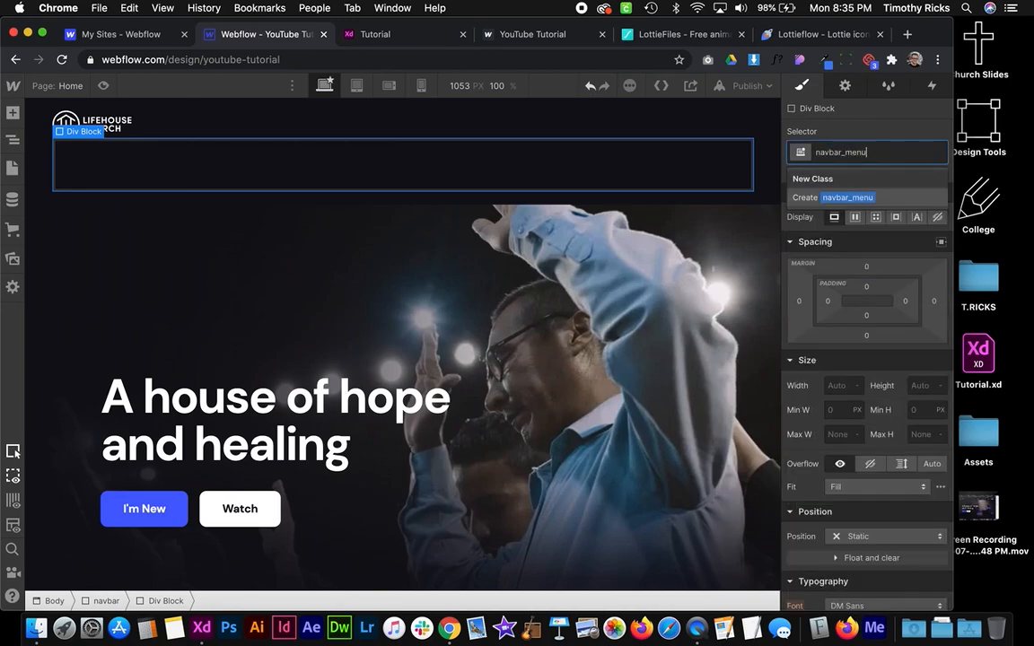
{"action": "key", "text": "Return"}
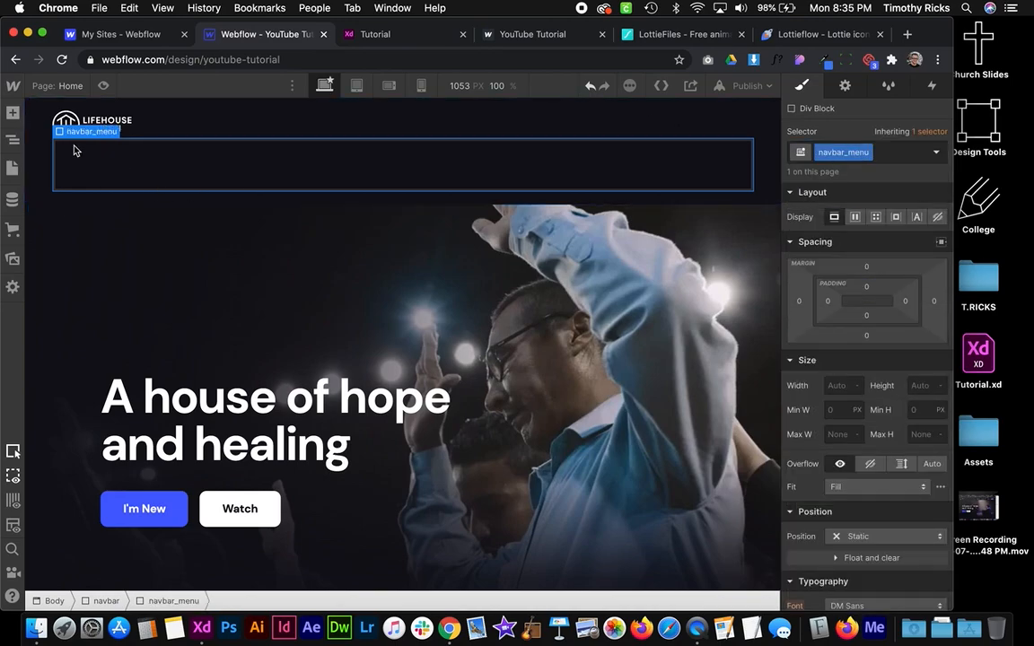
Add a link block inside navbar_menu and give it the class navbar-link
{"action": "left_click", "coordinate": [13, 113]}
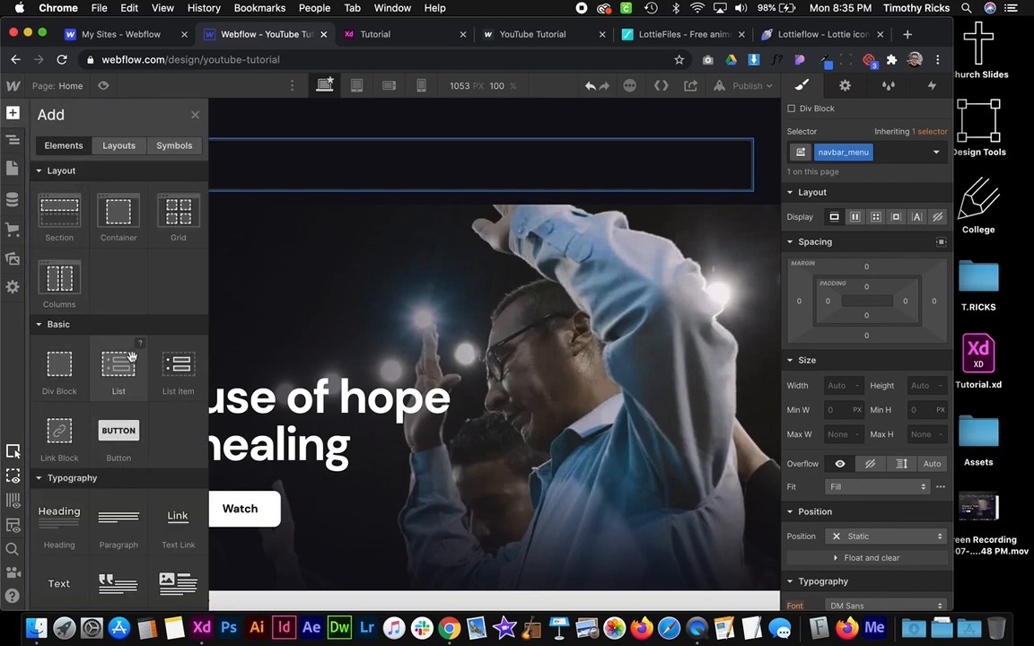
{"action": "scroll", "coordinate": [132, 357], "scroll_direction": "down", "scroll_amount": 1}
{"action": "left_click_drag", "start_coordinate": [212, 223], "coordinate": [228, 145]}
{"action": "left_click", "coordinate": [843, 154]}
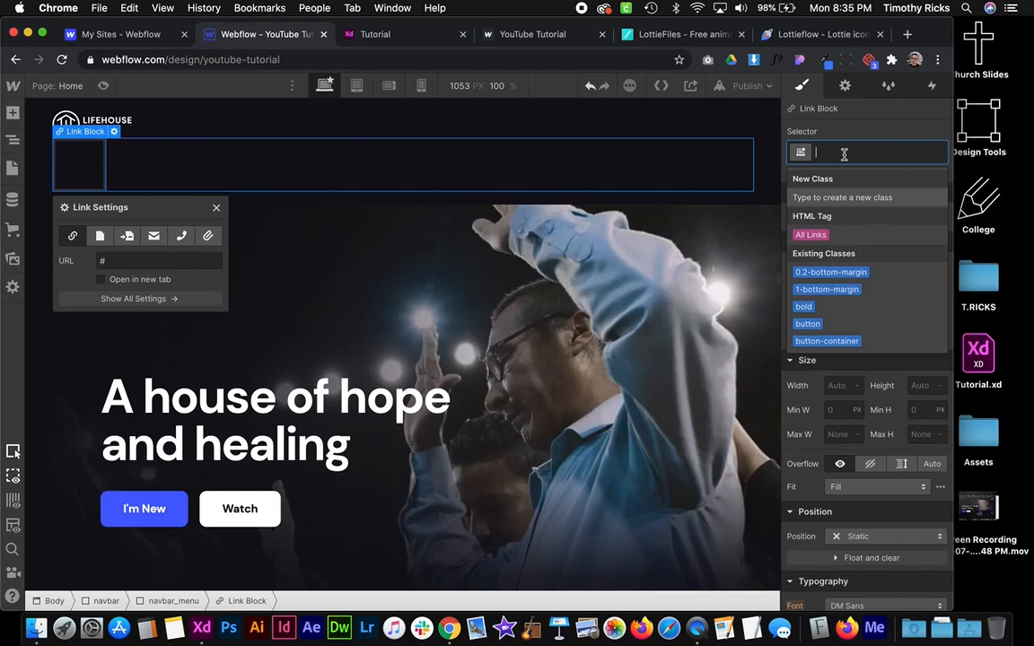
{"action": "type", "text": "c"}
{"action": "key", "text": "BackSpace"}
{"action": "type", "text": "navbar"}
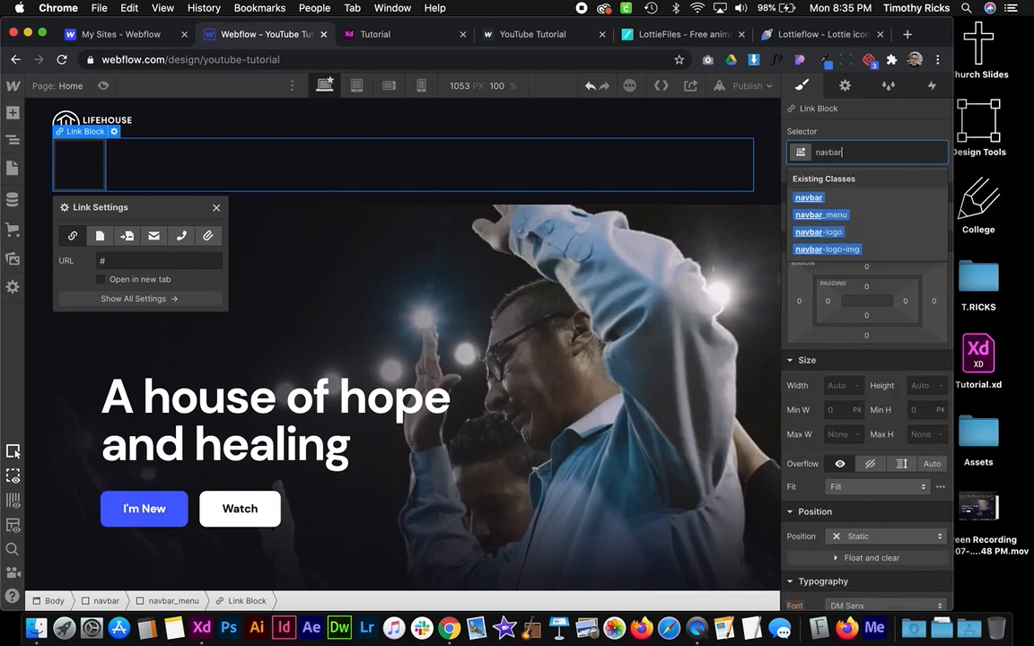
{"action": "type", "text": "-link"}
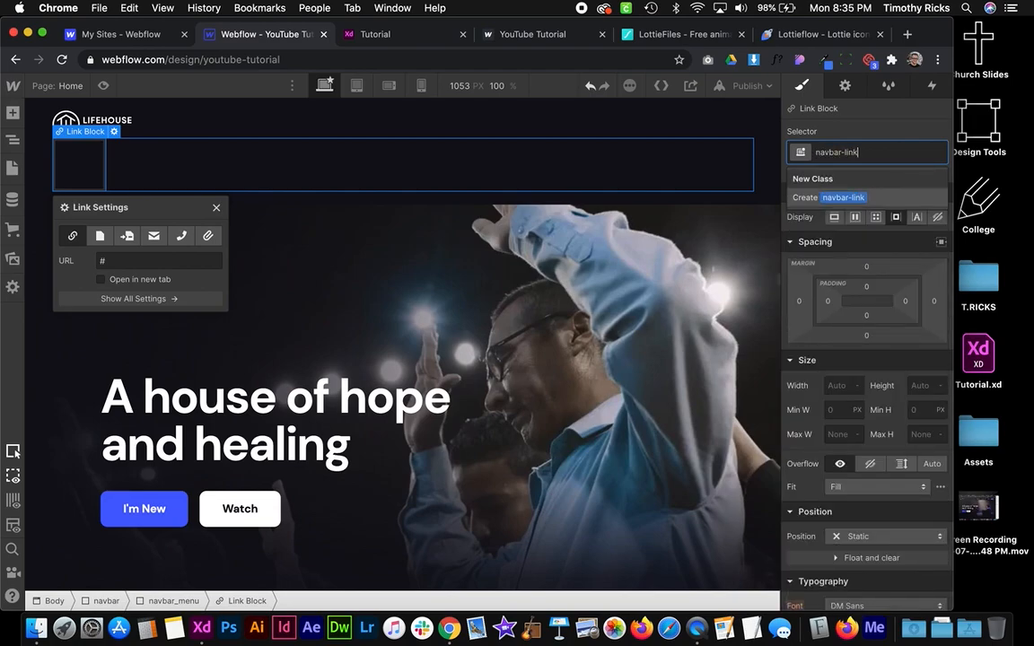
{"action": "key", "text": "Return"}
Add a paragraph inside the navbar-link block and replace its placeholder text with About, copied from the XD navigation bar
{"action": "left_click", "coordinate": [14, 114]}
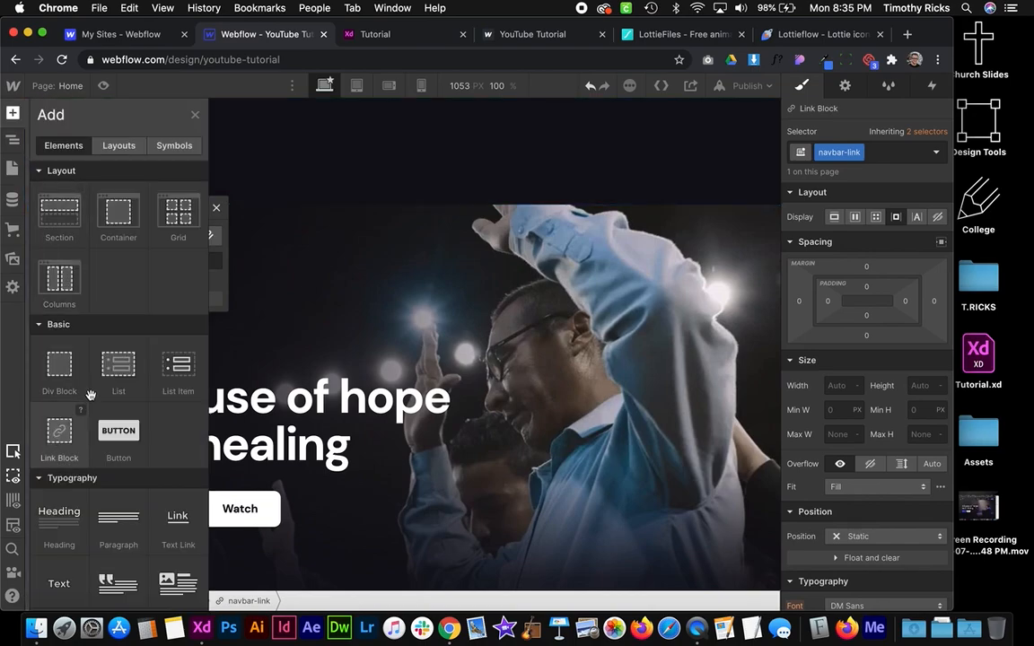
{"action": "left_click_drag", "start_coordinate": [173, 250], "coordinate": [86, 157]}
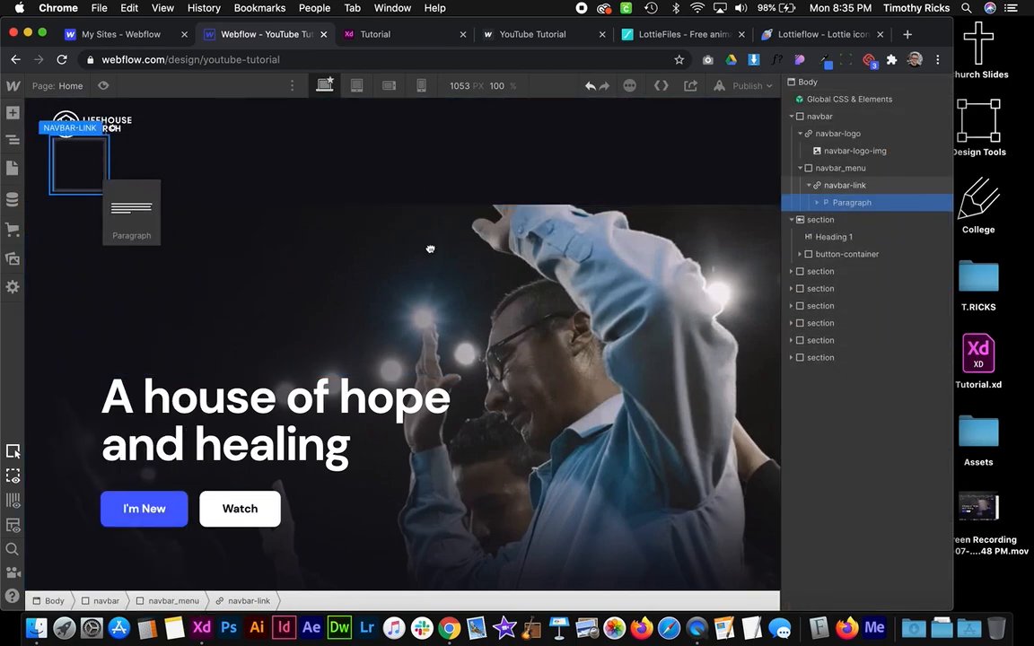
{"action": "key", "text": "super+Tab"}
{"action": "left_click", "coordinate": [489, 216], "text": "super"}
{"action": "double_click", "coordinate": [491, 215]}
{"action": "key", "text": "super+c"}
{"action": "key", "text": "super+Tab"}
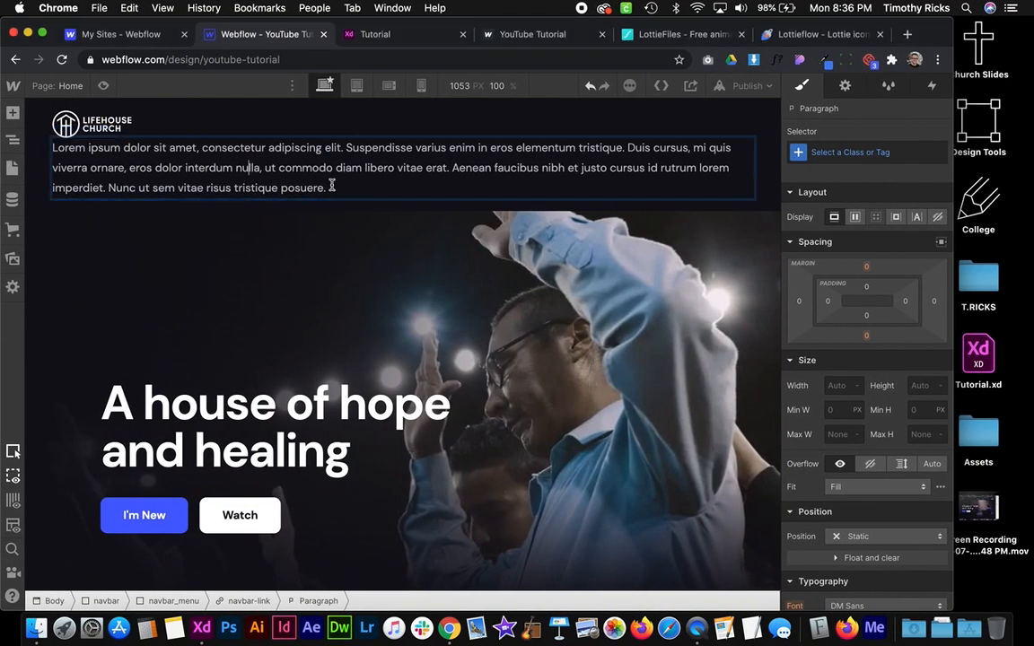
{"action": "left_click_drag", "start_coordinate": [323, 186], "coordinate": [31, 144]}
{"action": "key", "text": "super+v"}
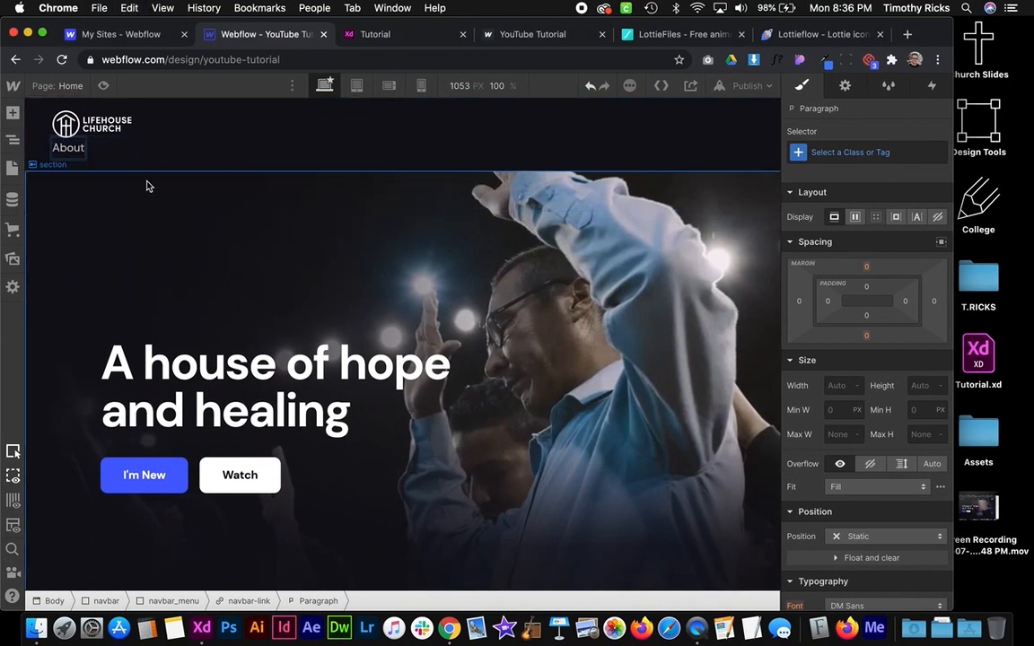
Make the navbar a horizontal flex layout with its children centred vertically and justified with space between
{"action": "left_click", "coordinate": [108, 175]}
{"action": "left_click", "coordinate": [94, 151]}
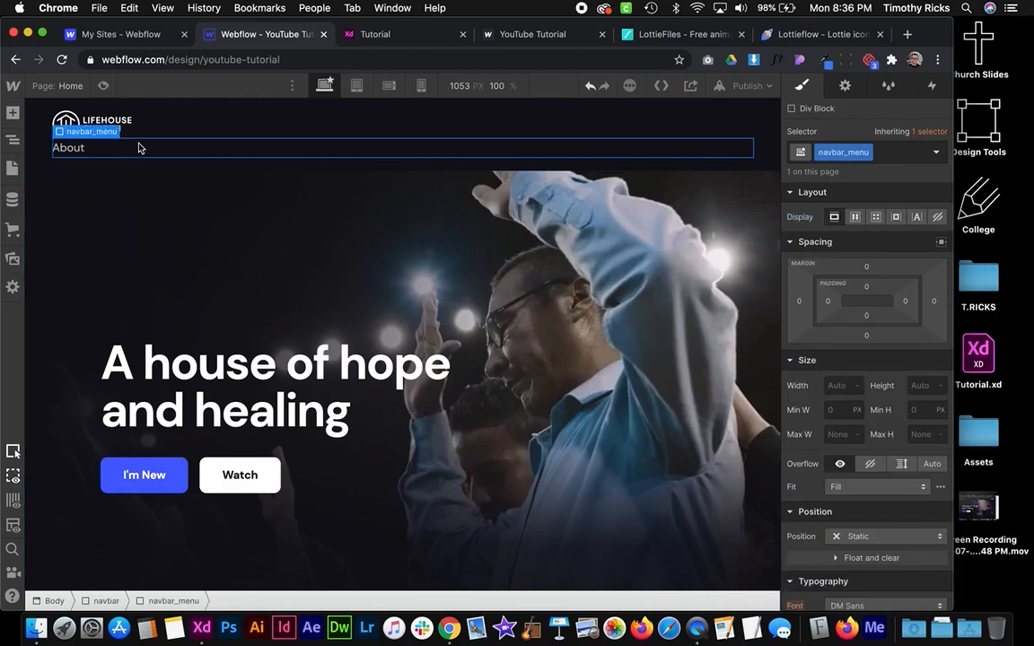
{"action": "left_click", "coordinate": [45, 152]}
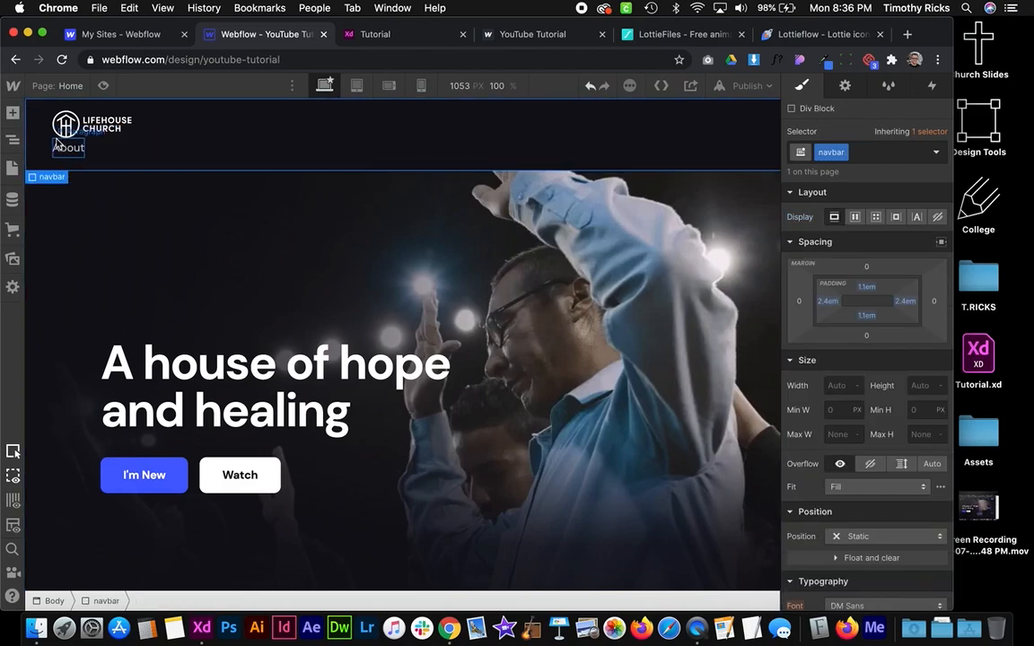
{"action": "left_click", "coordinate": [853, 217]}
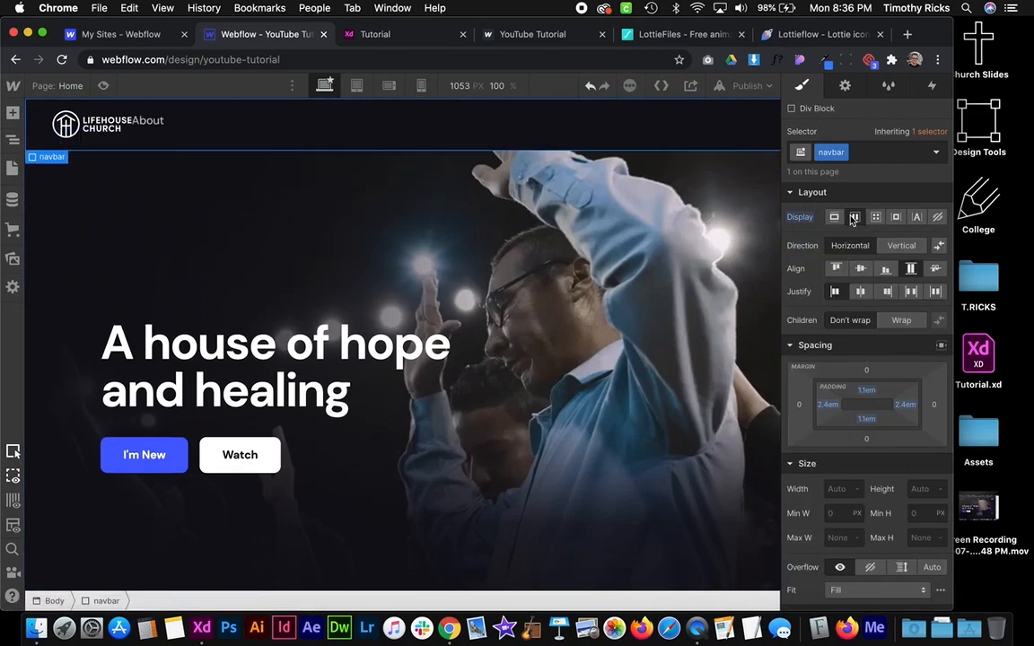
{"action": "left_click", "coordinate": [860, 269]}
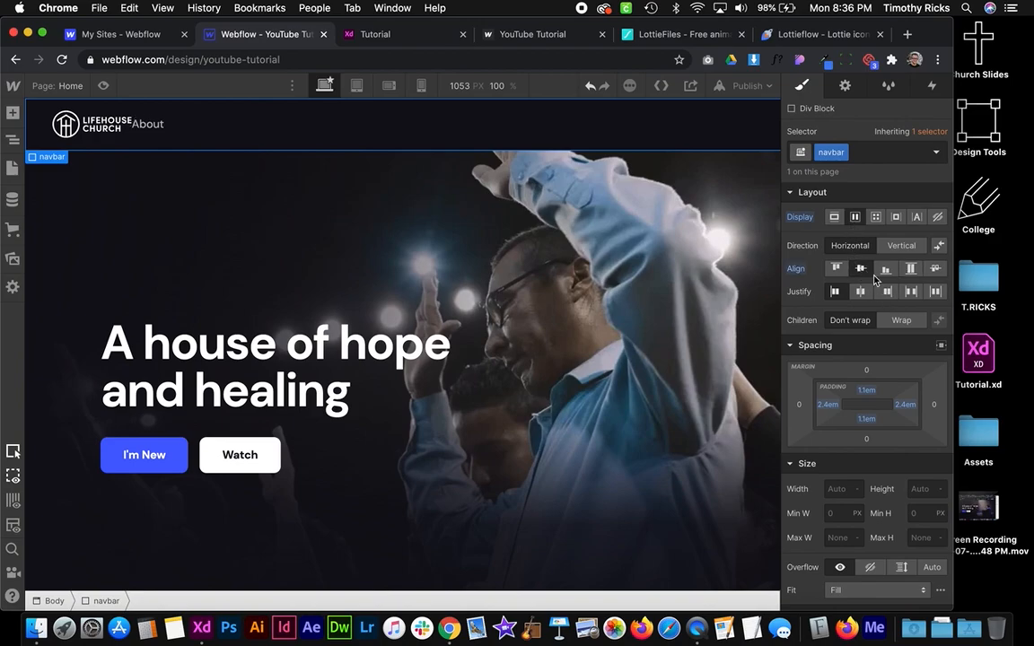
{"action": "left_click", "coordinate": [911, 292]}
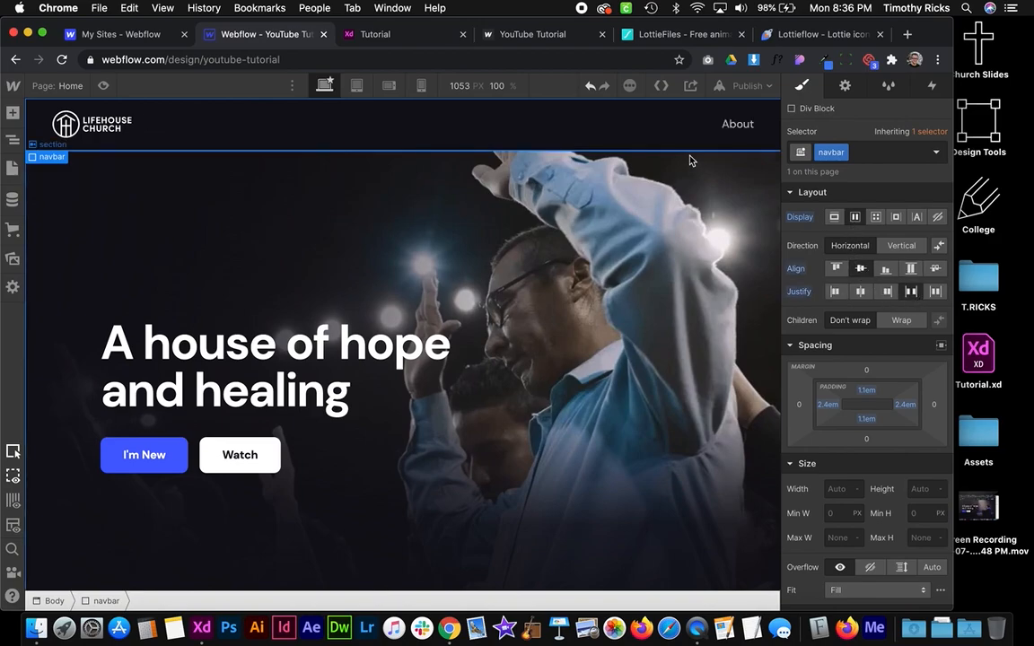
Duplicate the navbar-link block holding the About text three times inside navbar_menu
{"action": "left_click", "coordinate": [723, 129]}
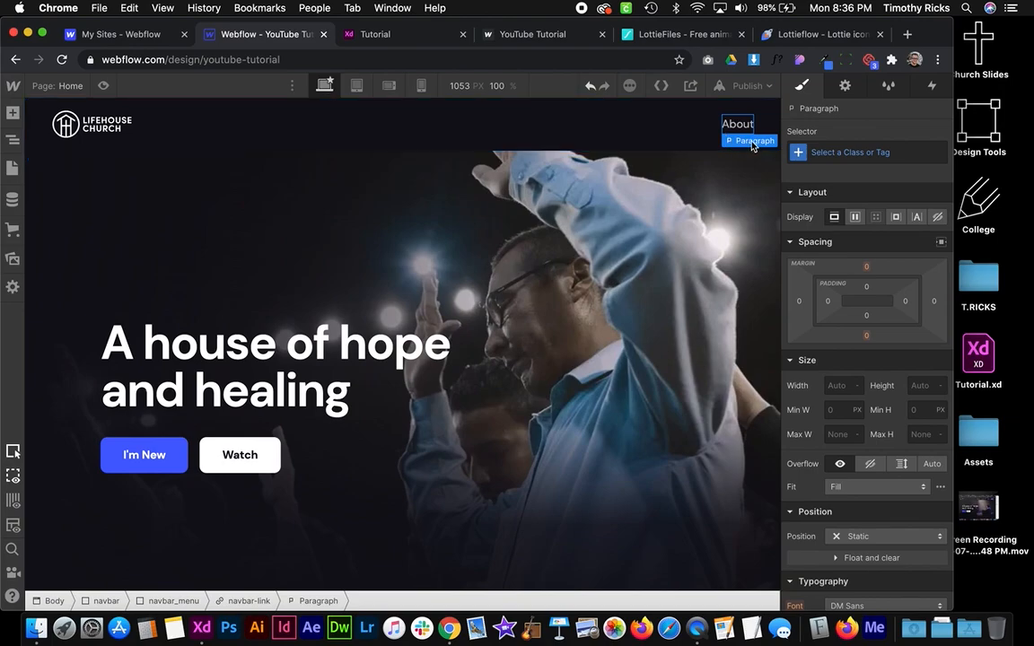
{"action": "left_click", "coordinate": [13, 140]}
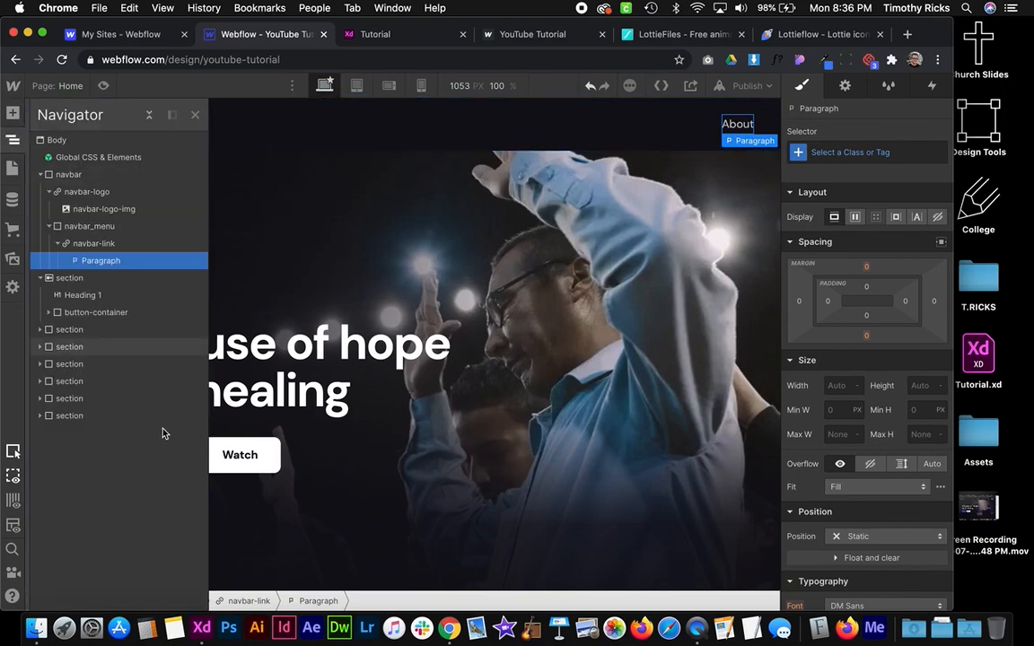
{"action": "left_click", "coordinate": [90, 226]}
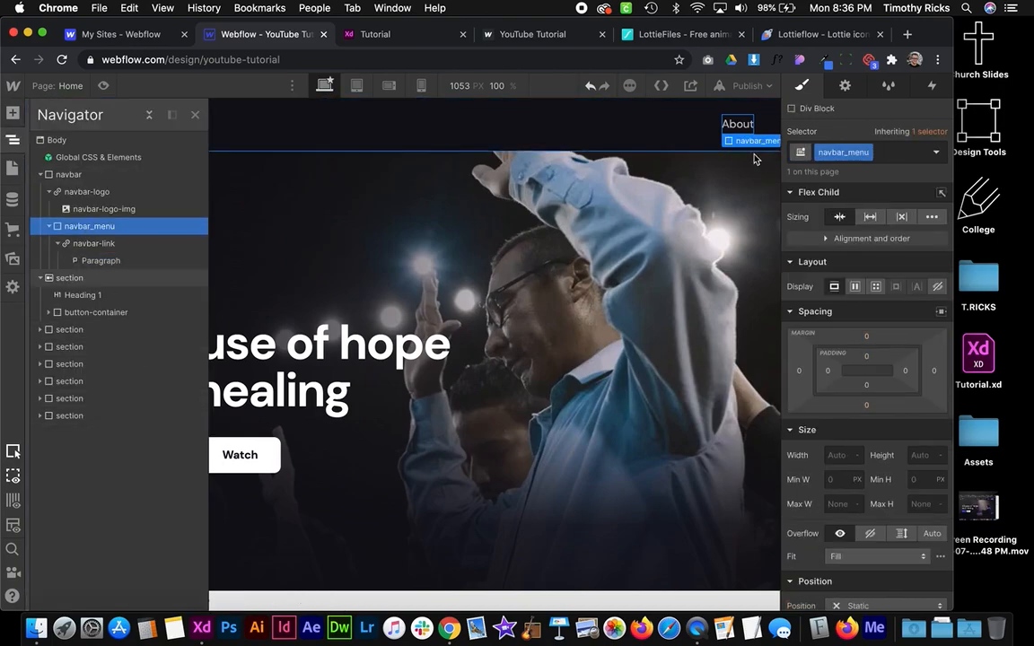
{"action": "left_click", "coordinate": [11, 136]}
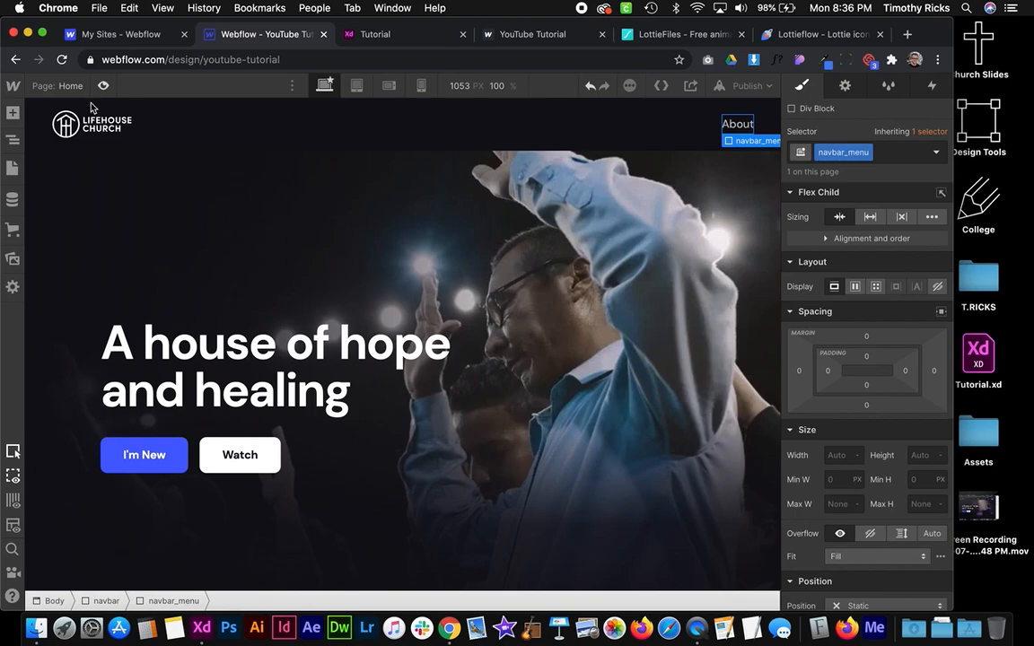
{"action": "left_click", "coordinate": [732, 126]}
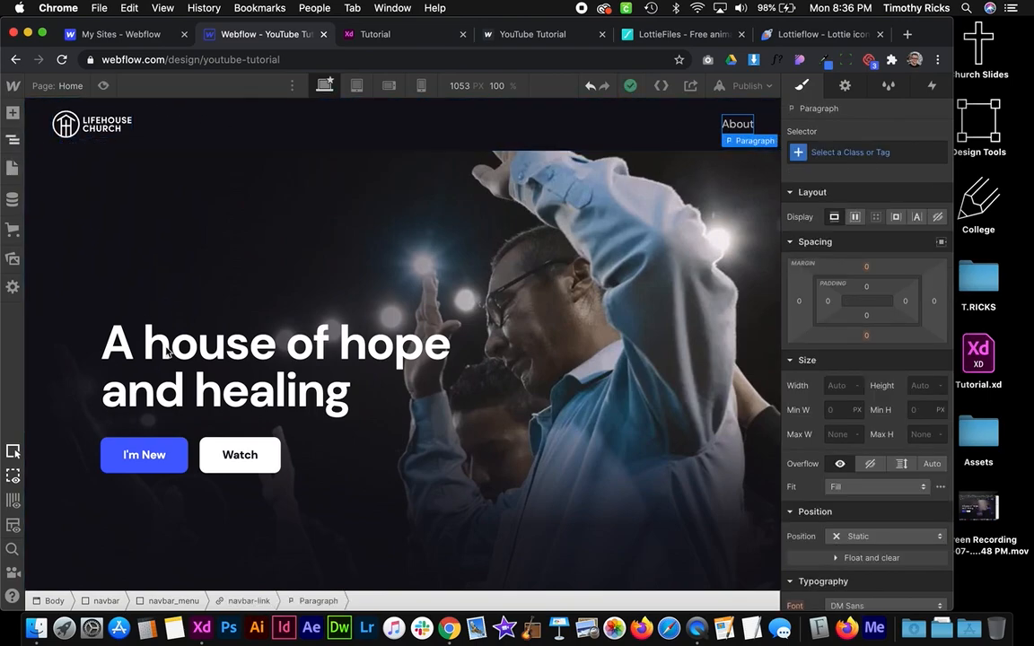
{"action": "key", "text": "z"}
{"action": "left_click", "coordinate": [90, 242]}
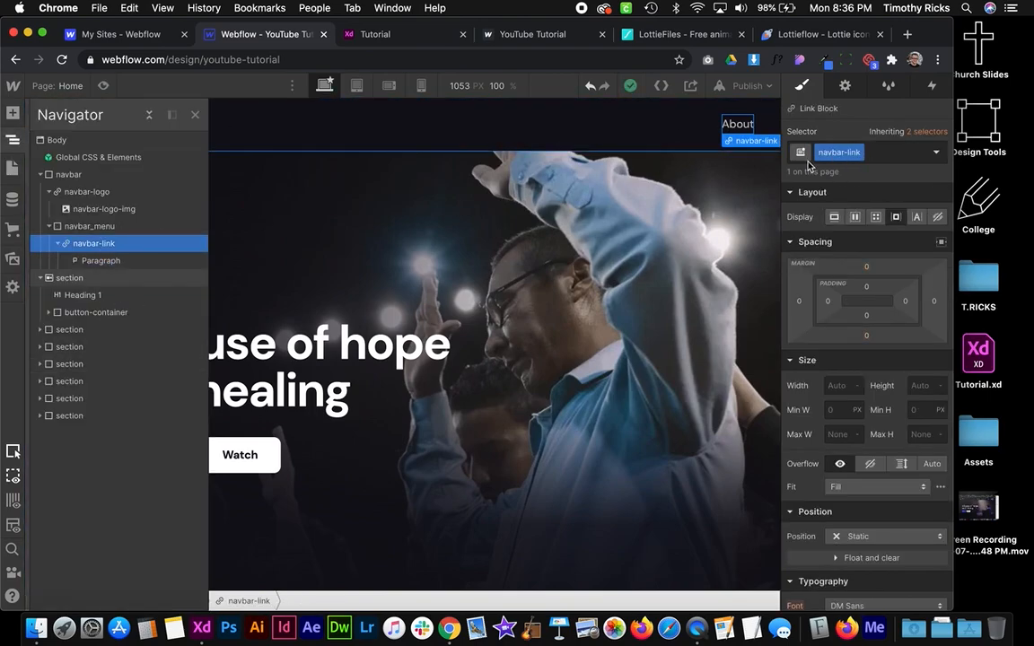
{"action": "right_click", "coordinate": [743, 151]}
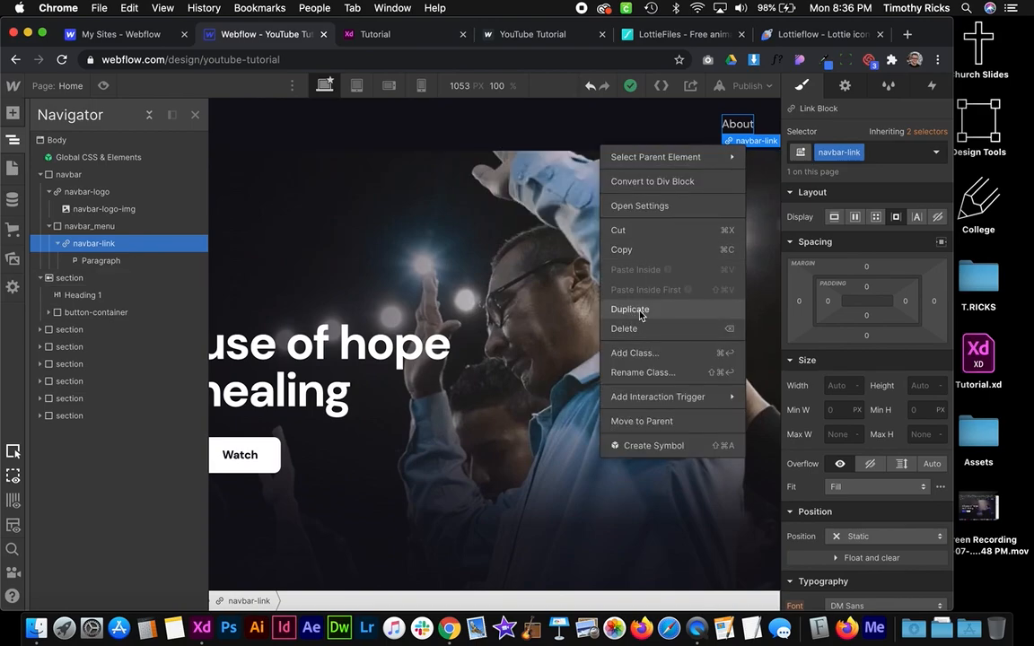
{"action": "left_click", "coordinate": [631, 309]}
{"action": "right_click", "coordinate": [704, 144]}
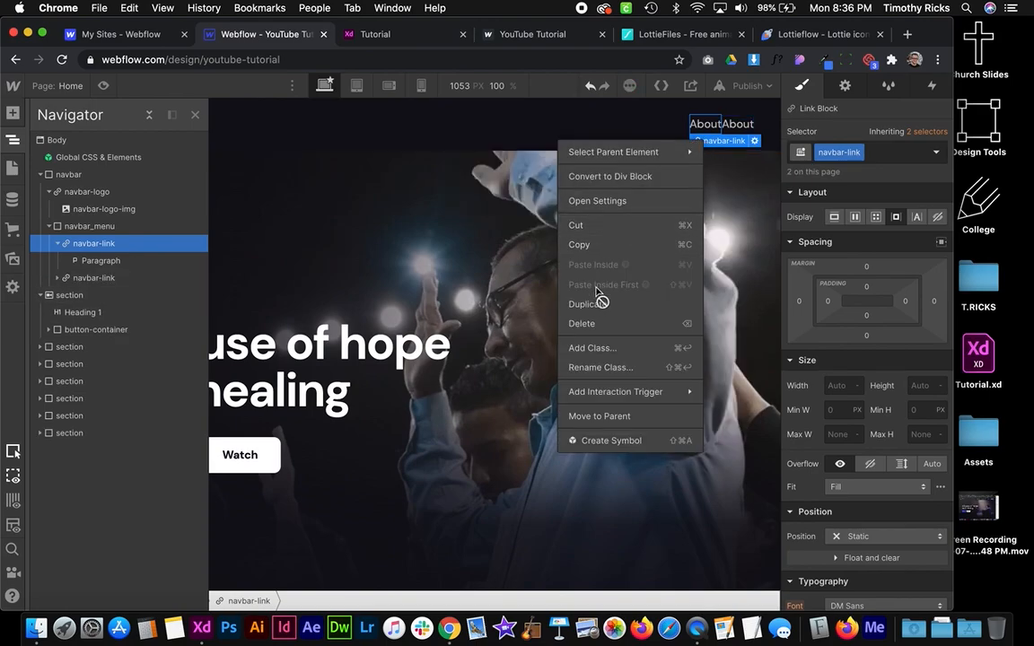
{"action": "left_click", "coordinate": [592, 302]}
{"action": "right_click", "coordinate": [687, 149]}
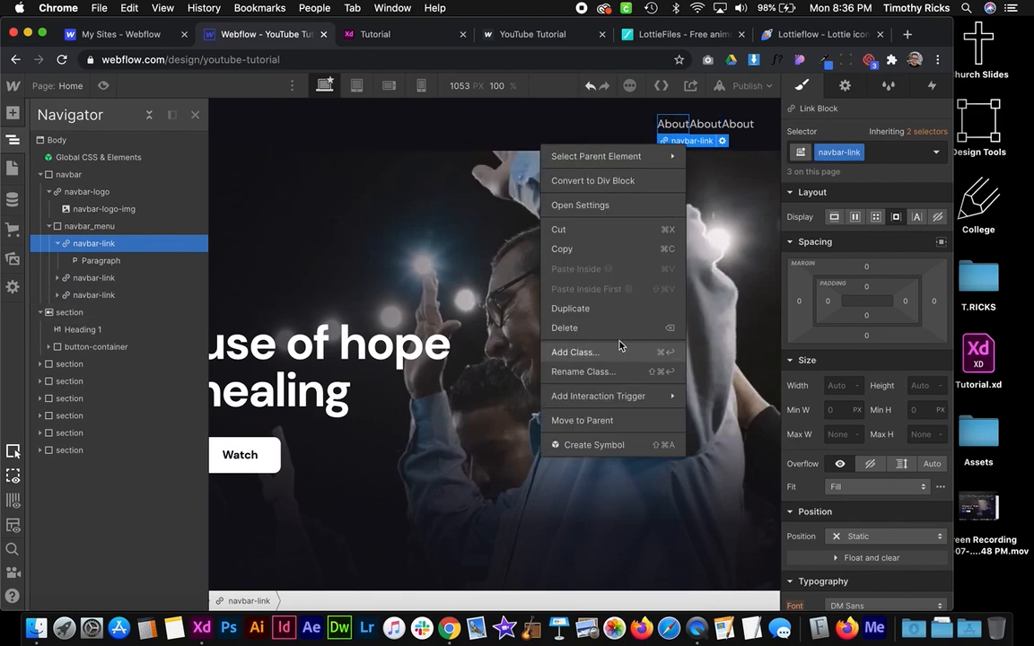
{"action": "left_click", "coordinate": [571, 306]}
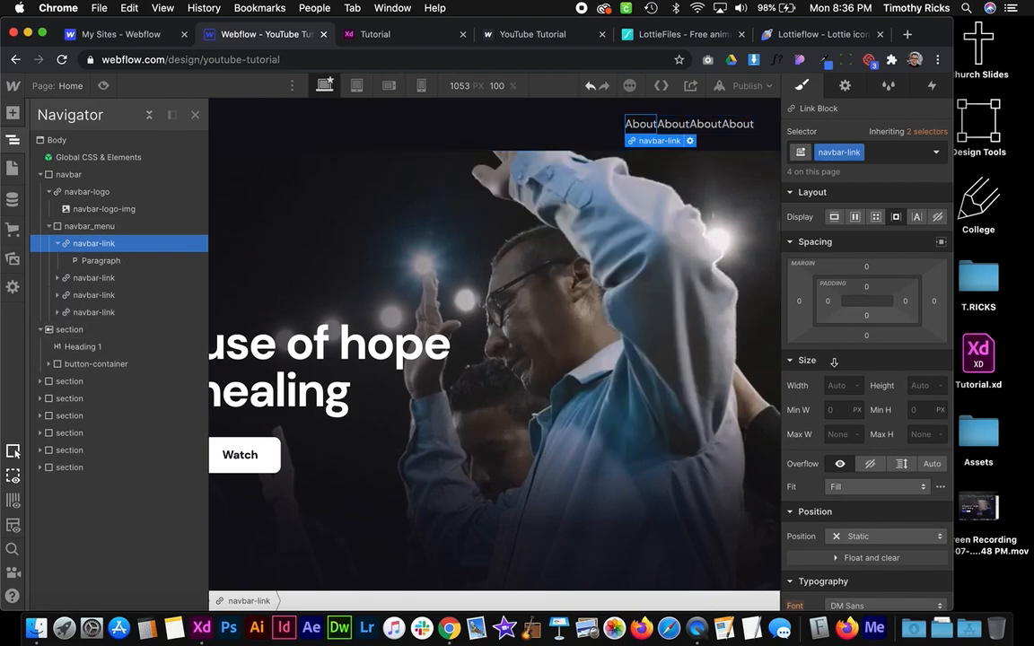
Set the left and right padding of the navbar-link class to 0.9em
{"action": "scroll", "coordinate": [854, 422], "scroll_direction": "down", "scroll_amount": 3}
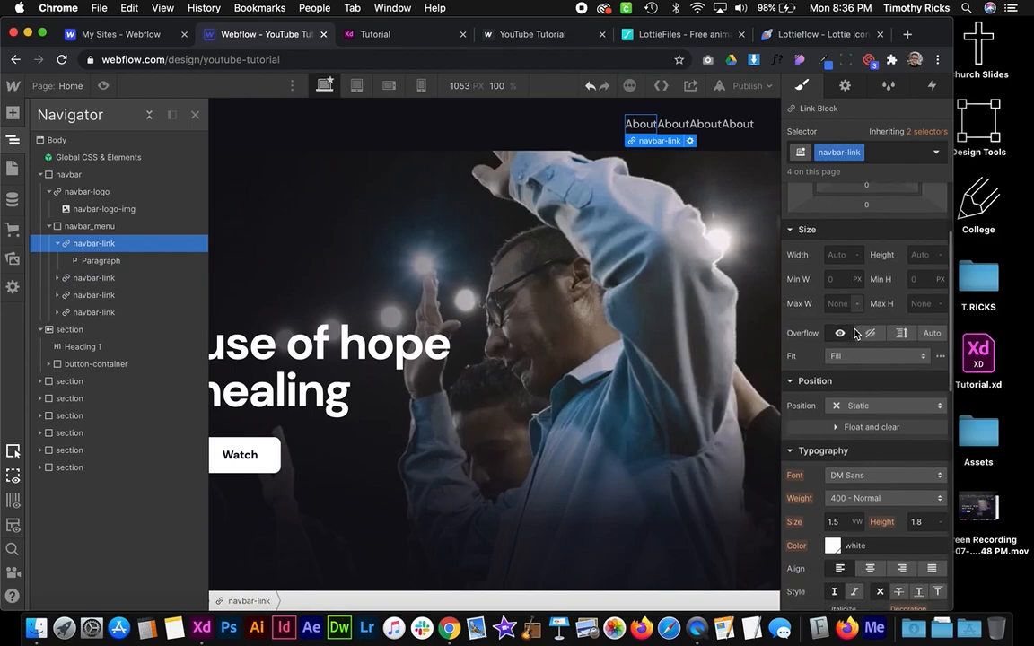
{"action": "scroll", "coordinate": [858, 341], "scroll_direction": "up", "scroll_amount": 4}
{"action": "left_click", "coordinate": [824, 299]}
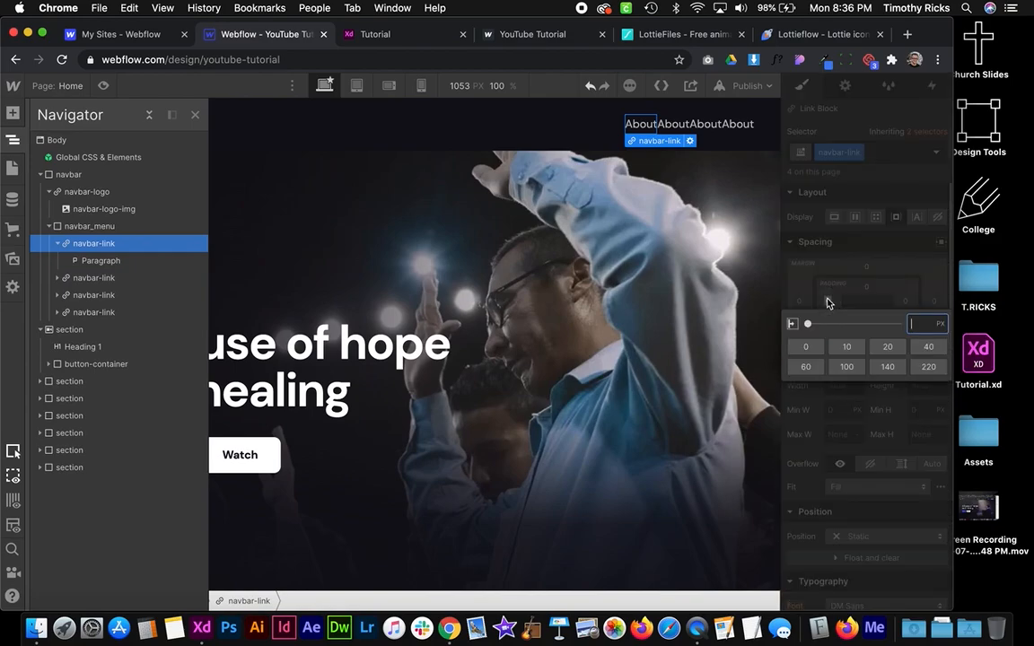
{"action": "type", "text": "1em"}
{"action": "key", "text": "Return"}
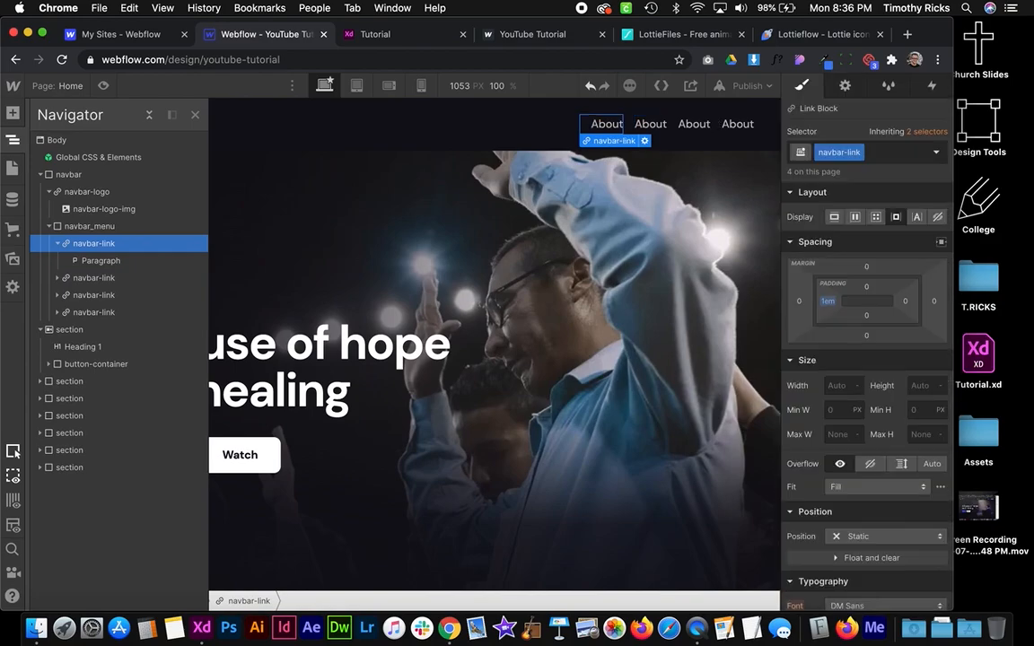
{"action": "left_click", "coordinate": [905, 301]}
{"action": "type", "text": "1.3em"}
{"action": "key", "text": "Return"}
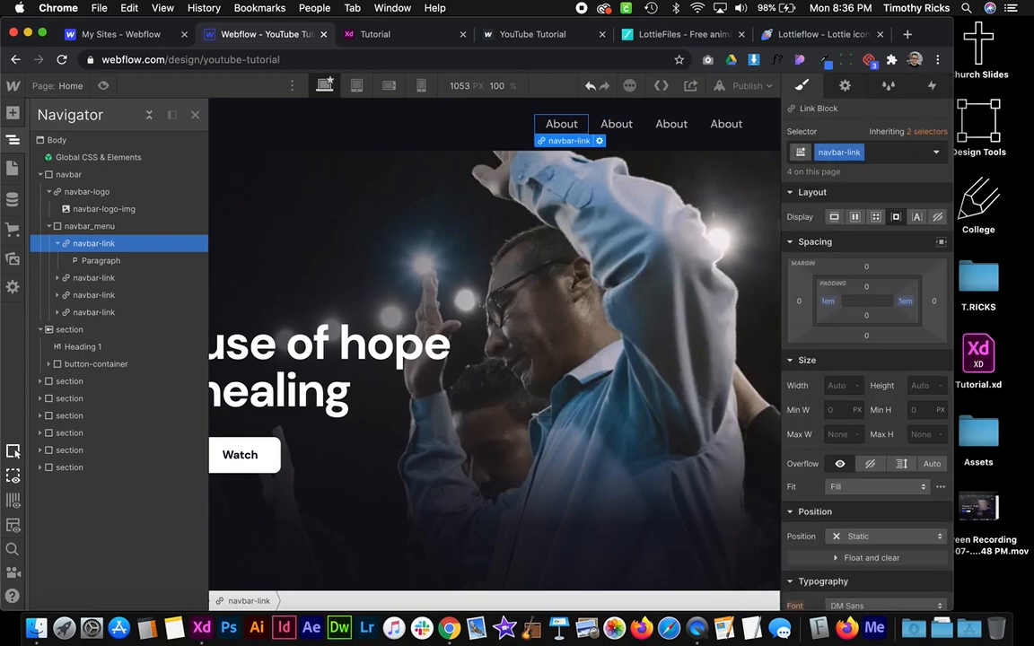
{"action": "left_click_drag", "start_coordinate": [834, 305], "coordinate": [833, 303]}
Set the top and bottom padding of the navbar-link class to 0.1em
{"action": "left_click", "coordinate": [867, 287]}
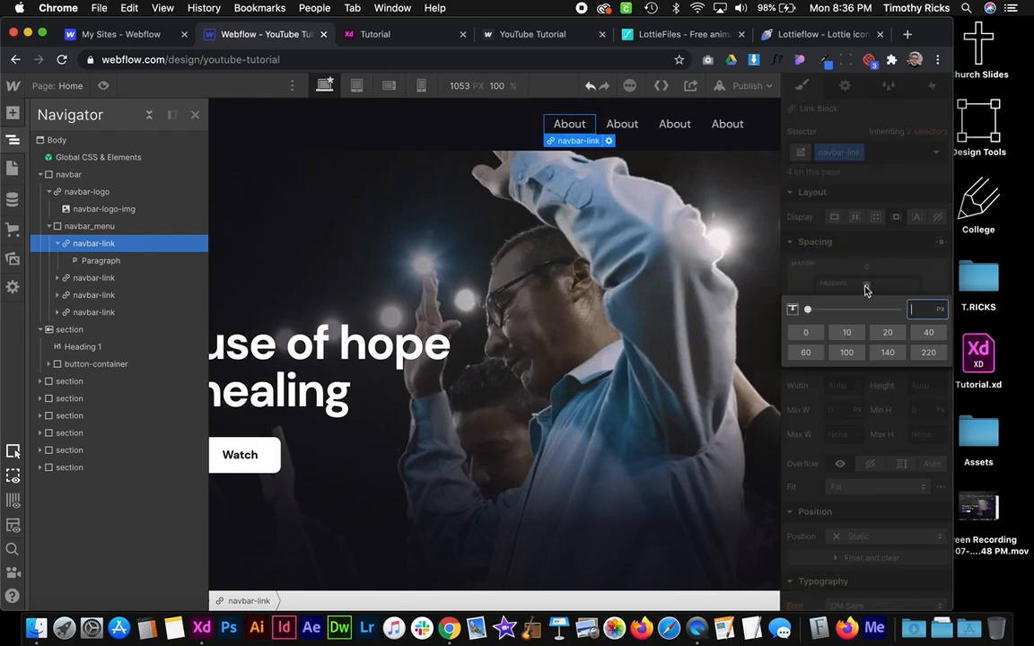
{"action": "type", "text": "1em"}
{"action": "key", "text": "Return"}
{"action": "left_click_drag", "start_coordinate": [871, 291], "coordinate": [871, 283]}
Replace the second menu link's text with Get Involved, taken from the XD design's navigation bar
{"action": "key", "text": "ctrl+Right"}
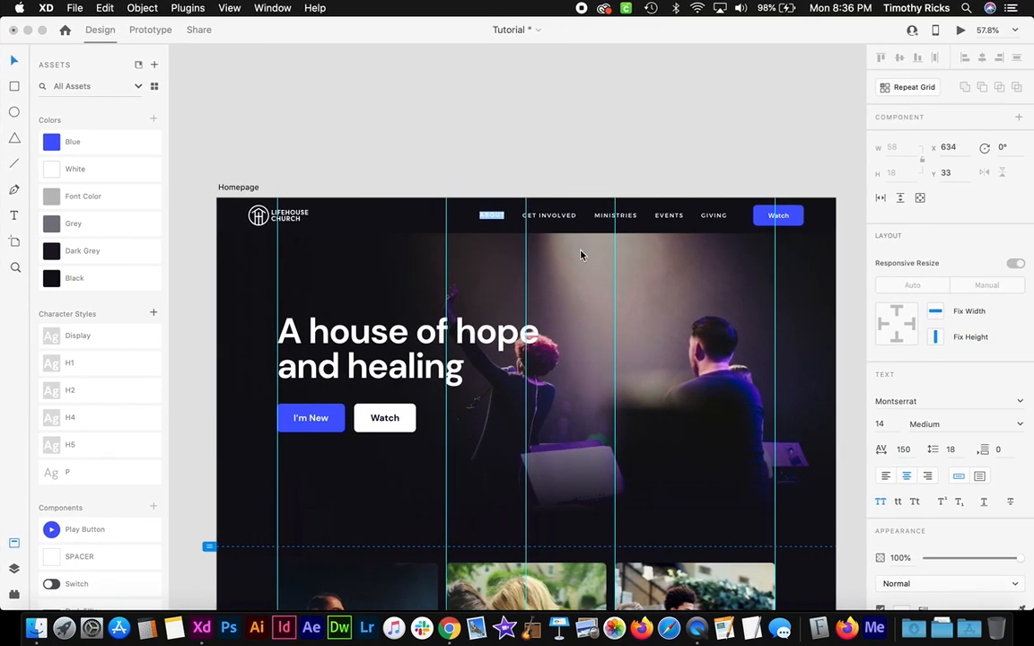
{"action": "double_click", "coordinate": [546, 216]}
{"action": "key", "text": "ctrl+Left"}
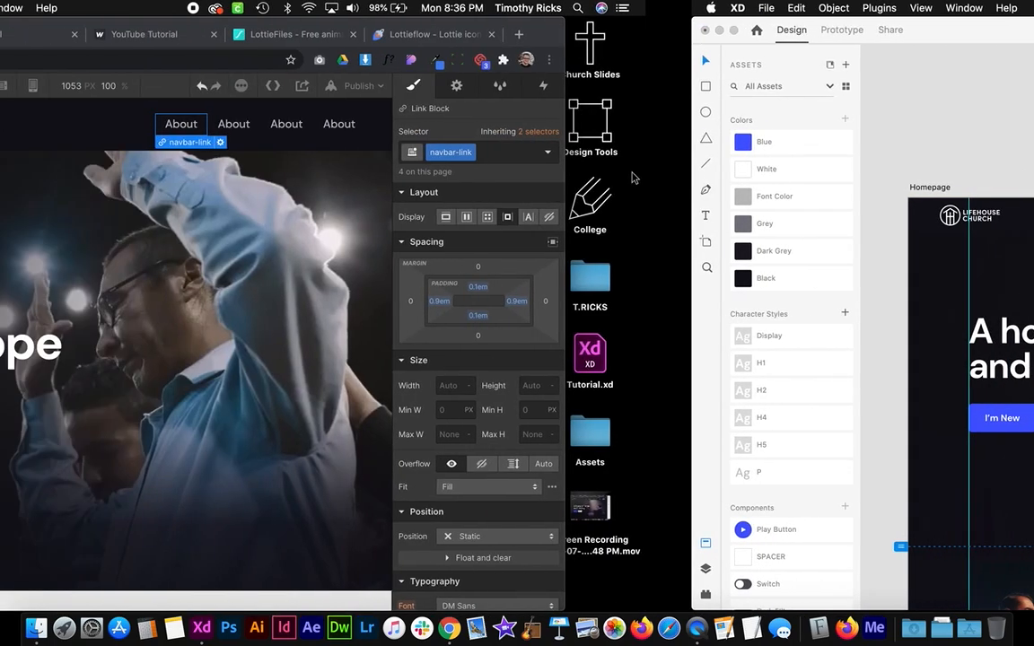
{"action": "left_click", "coordinate": [619, 128]}
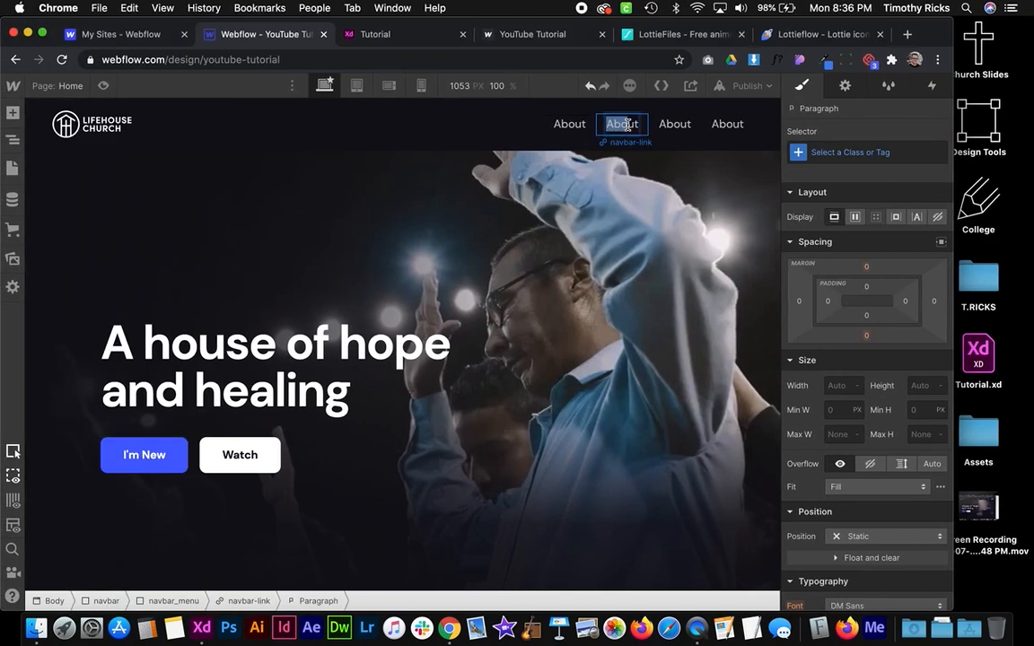
{"action": "type", "text": "Get Involved"}
Copy Ministries from the XD navigation bar and paste it over the third menu link's text in Webflow
{"action": "key", "text": "ctrl+Right"}
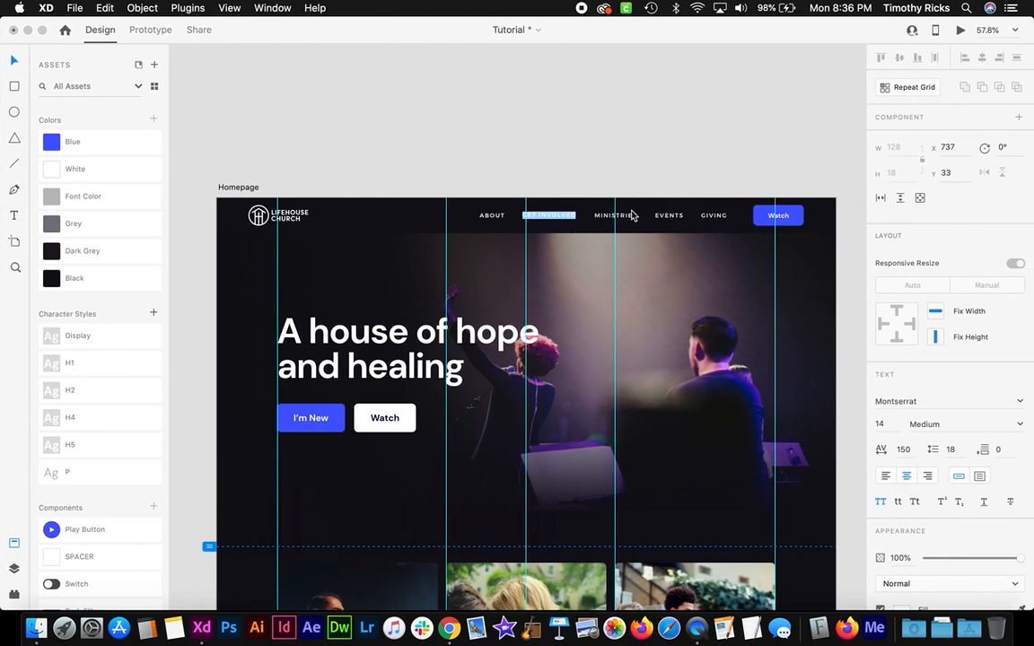
{"action": "double_click", "coordinate": [631, 215]}
{"action": "key", "text": "super+c"}
{"action": "key", "text": "ctrl+Left"}
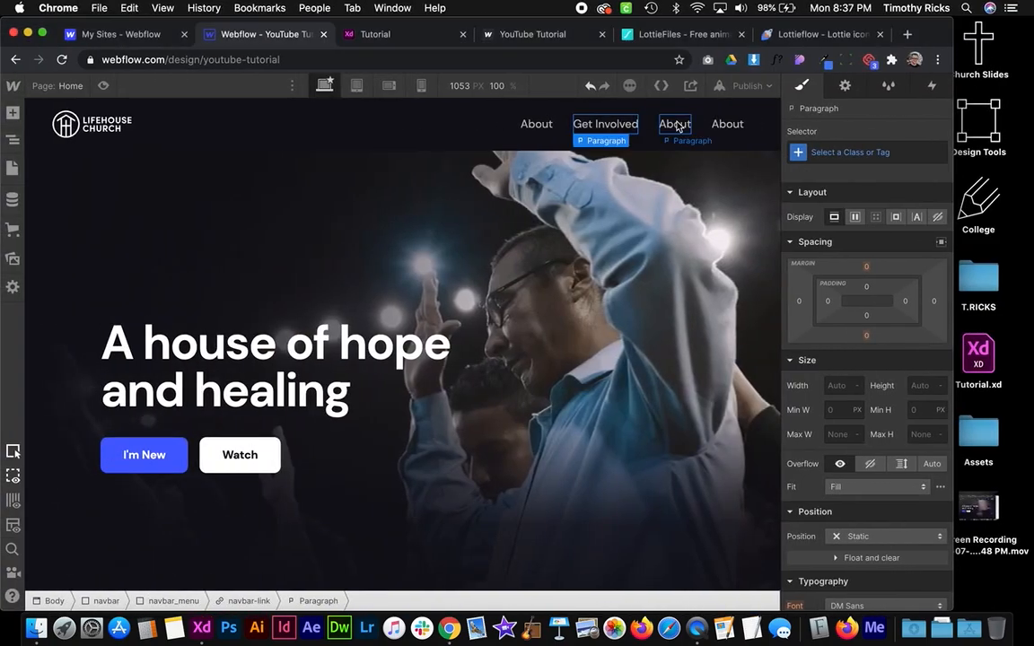
{"action": "double_click", "coordinate": [671, 125]}
{"action": "key", "text": "super+v"}
Copy Giving from the XD navigation bar and paste it over the fourth menu link's text in Webflow
{"action": "key", "text": "ctrl+Right"}
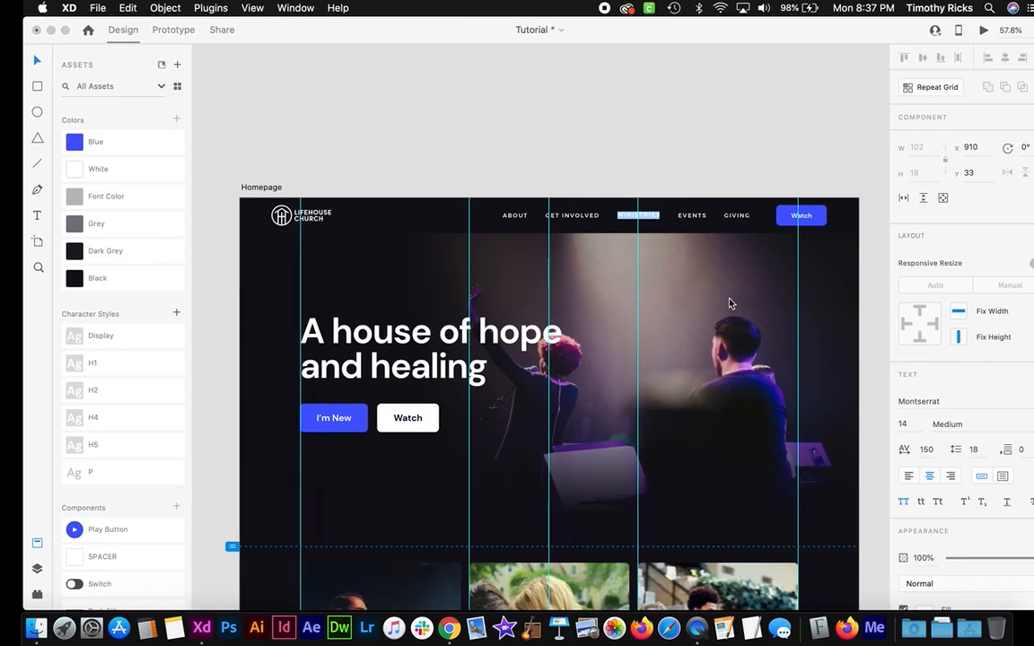
{"action": "double_click", "coordinate": [714, 215]}
{"action": "key", "text": "super+c"}
{"action": "key", "text": "ctrl+Left"}
{"action": "double_click", "coordinate": [710, 131]}
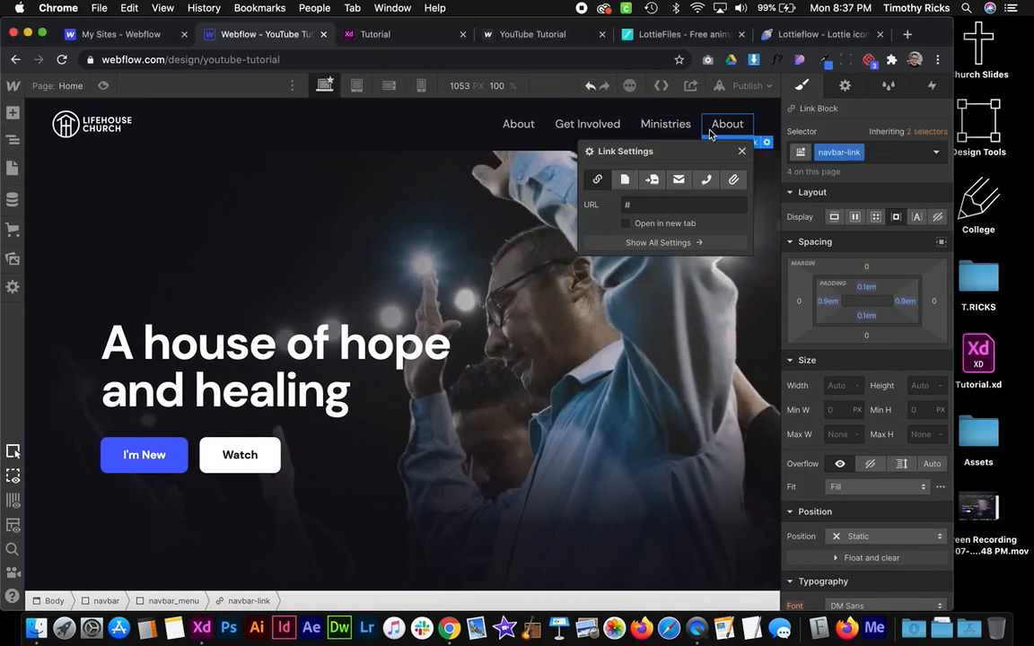
{"action": "double_click", "coordinate": [717, 127]}
{"action": "key", "text": "super+a"}
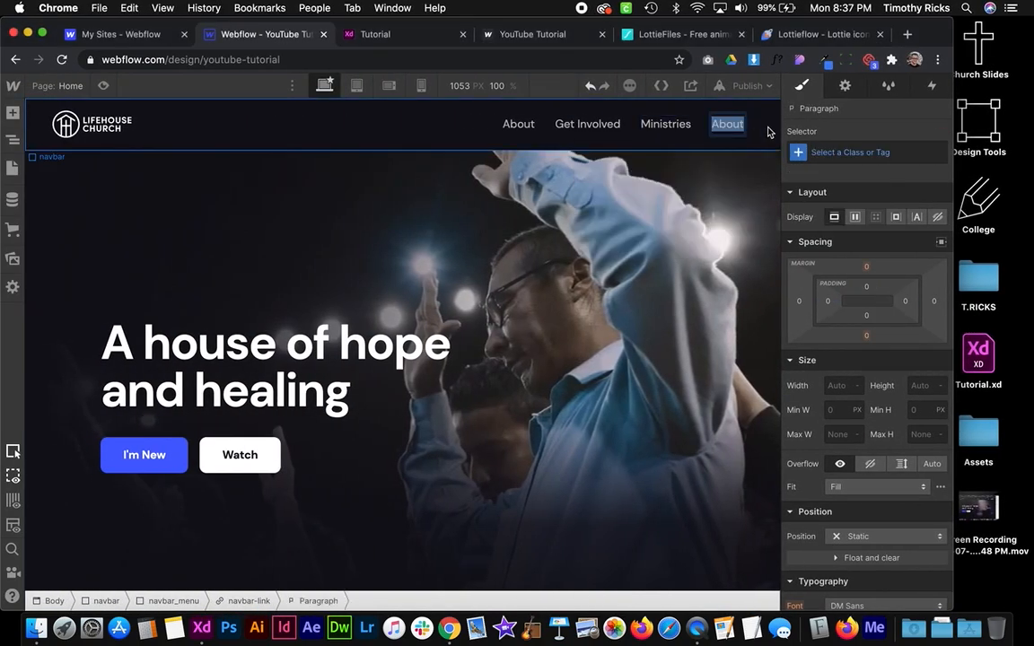
{"action": "key", "text": "super+v"}
{"action": "left_click", "coordinate": [541, 181]}
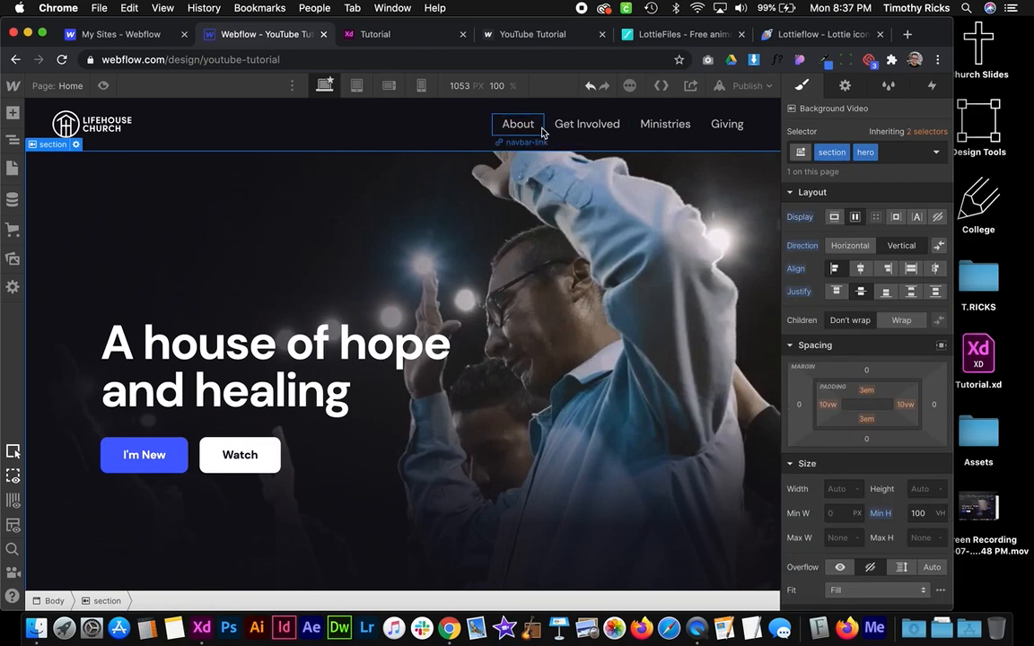
Make the navbar-link text all caps with a letter spacing of 0.2em
{"action": "left_click", "coordinate": [543, 134]}
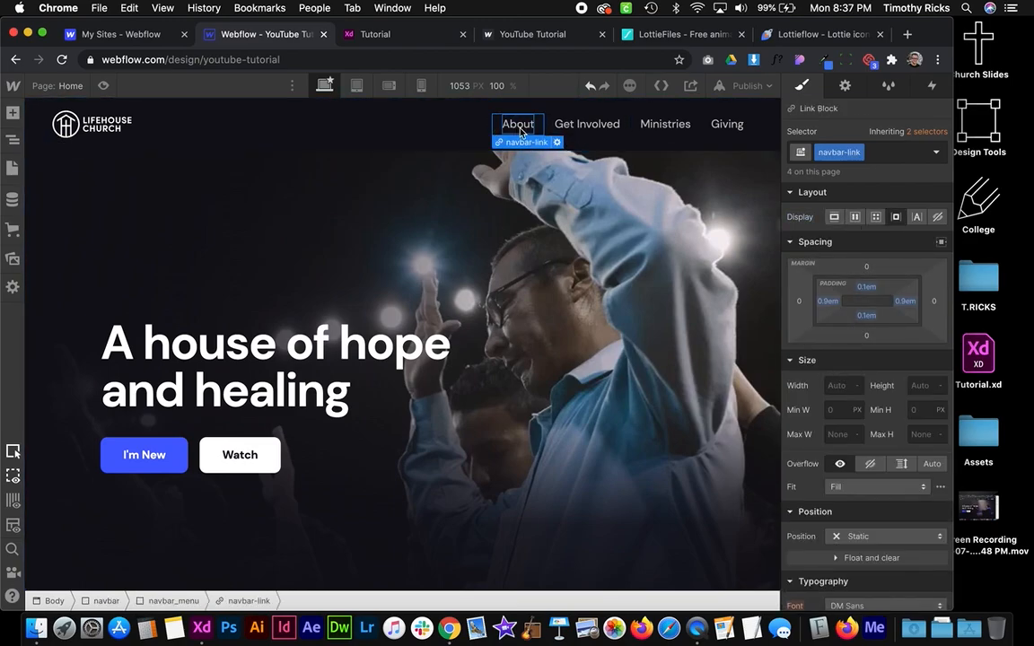
{"action": "scroll", "coordinate": [875, 354], "scroll_direction": "down", "scroll_amount": 6}
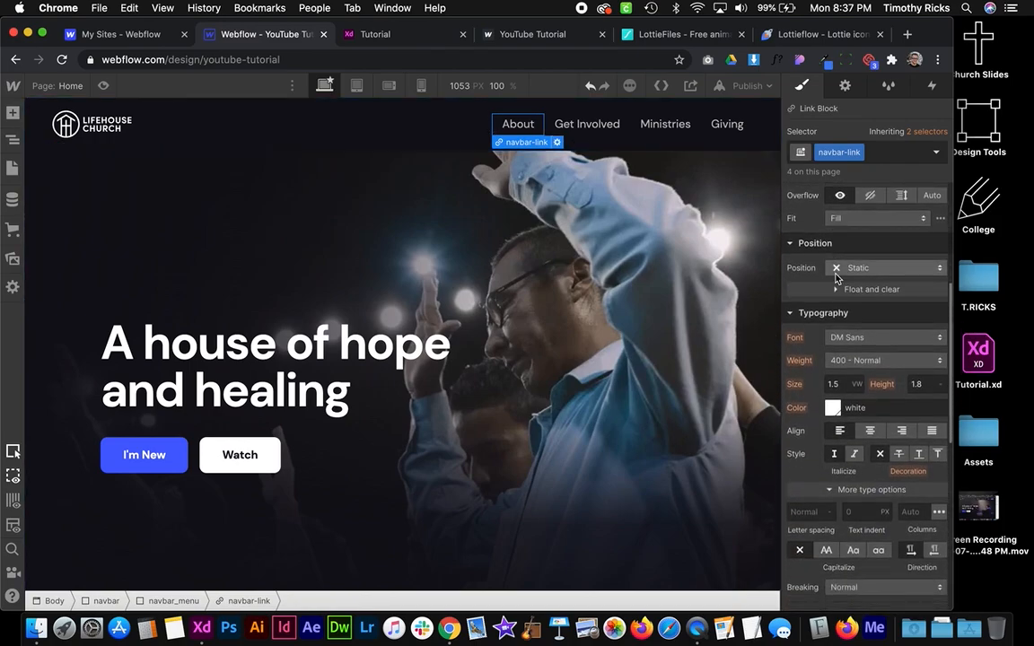
{"action": "scroll", "coordinate": [866, 484], "scroll_direction": "down", "scroll_amount": 2}
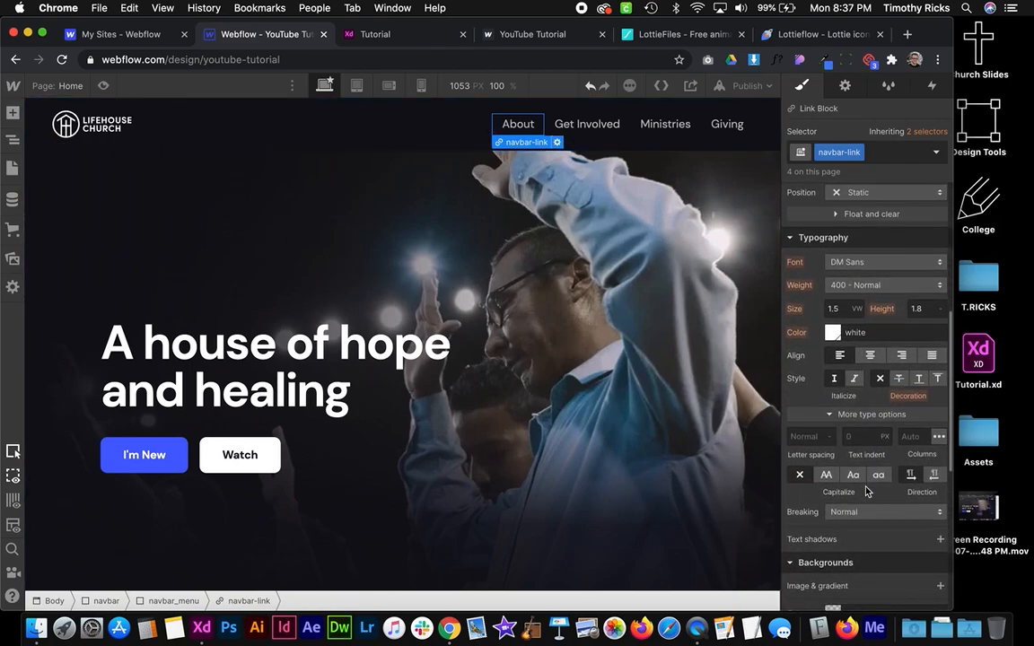
{"action": "left_click", "coordinate": [825, 475]}
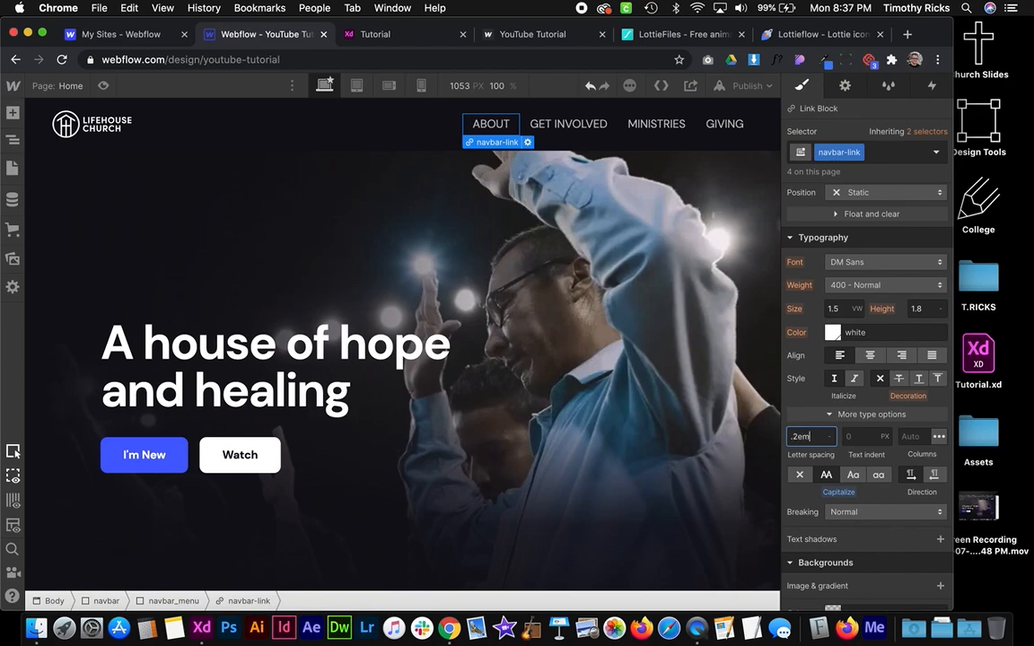
{"action": "type", "text": ".2em"}
{"action": "key", "text": "Return"}
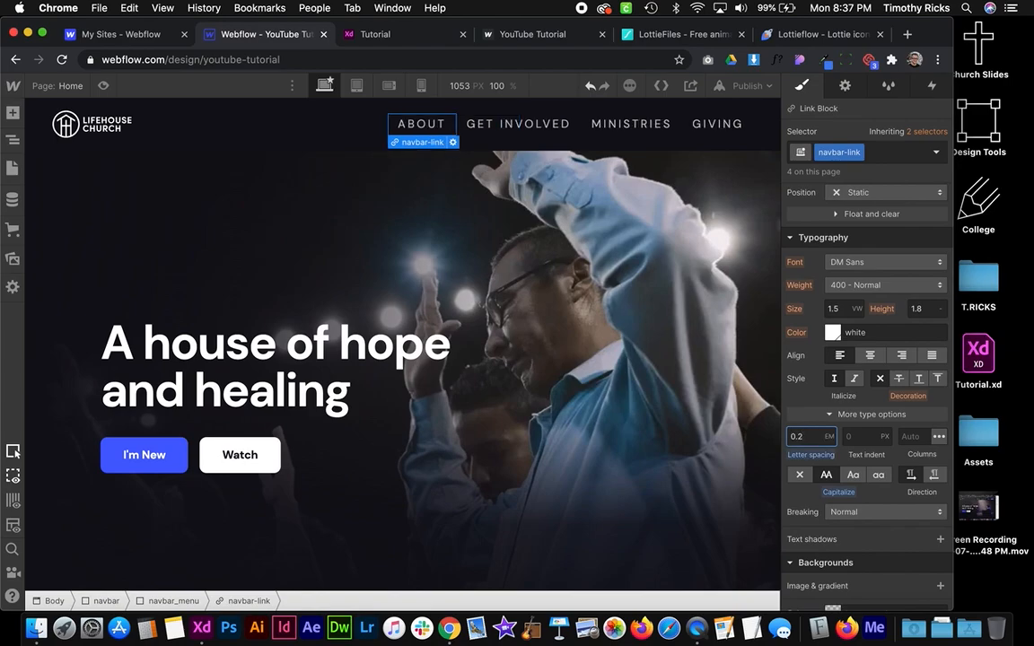
Set the font size of the navbar-link class to 0.8em
{"action": "left_click", "coordinate": [837, 308]}
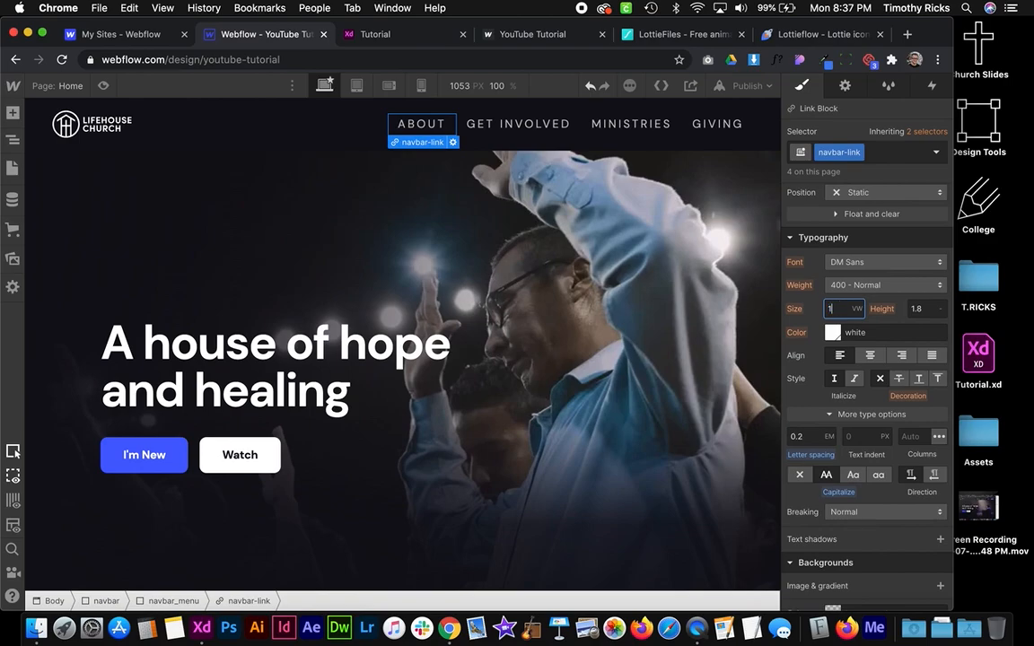
{"action": "type", "text": "1"}
{"action": "key", "text": "alt+Down"}
{"action": "key", "text": "alt+Down"}
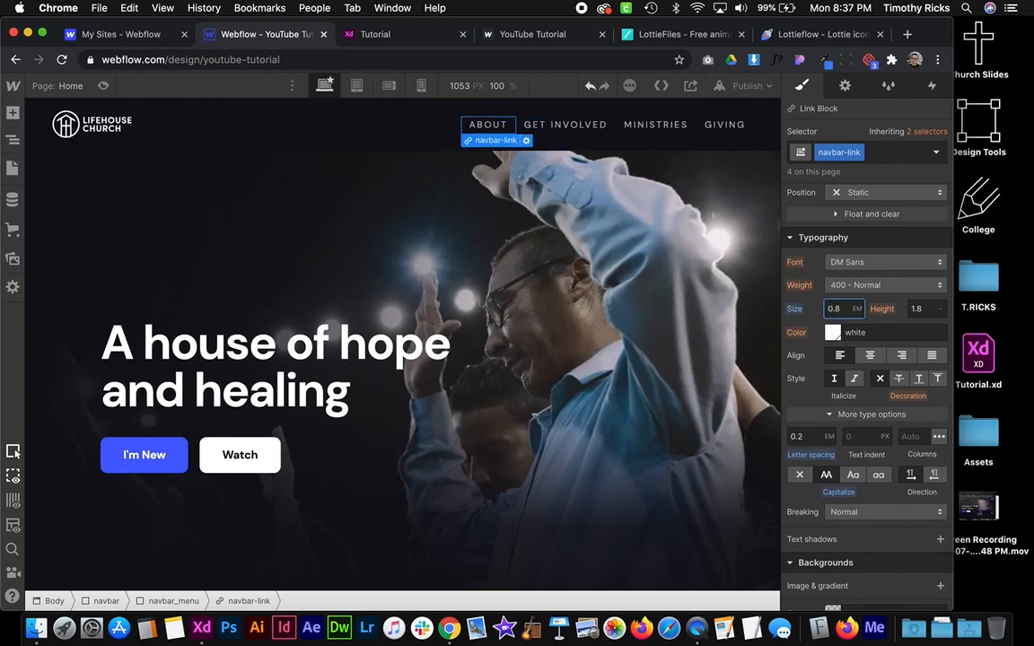
Check the navigation text's weight in the XD design, and set the navbar-link font weight to 500 - Medium in Webflow
{"action": "key", "text": "ctrl+Right"}
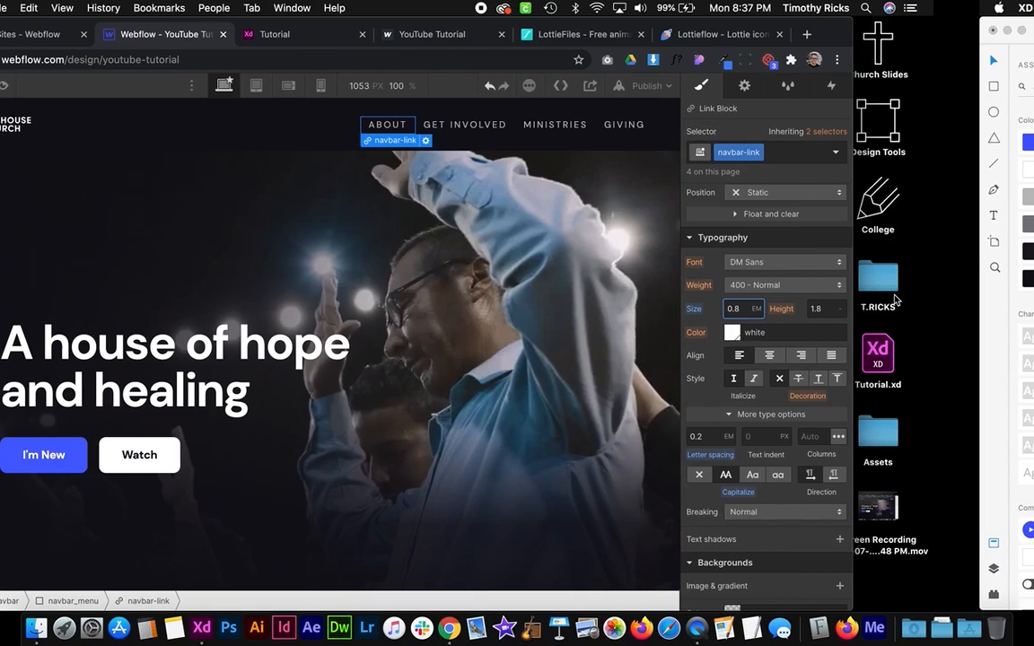
{"action": "scroll", "coordinate": [590, 199], "scroll_direction": "up", "scroll_amount": 5}
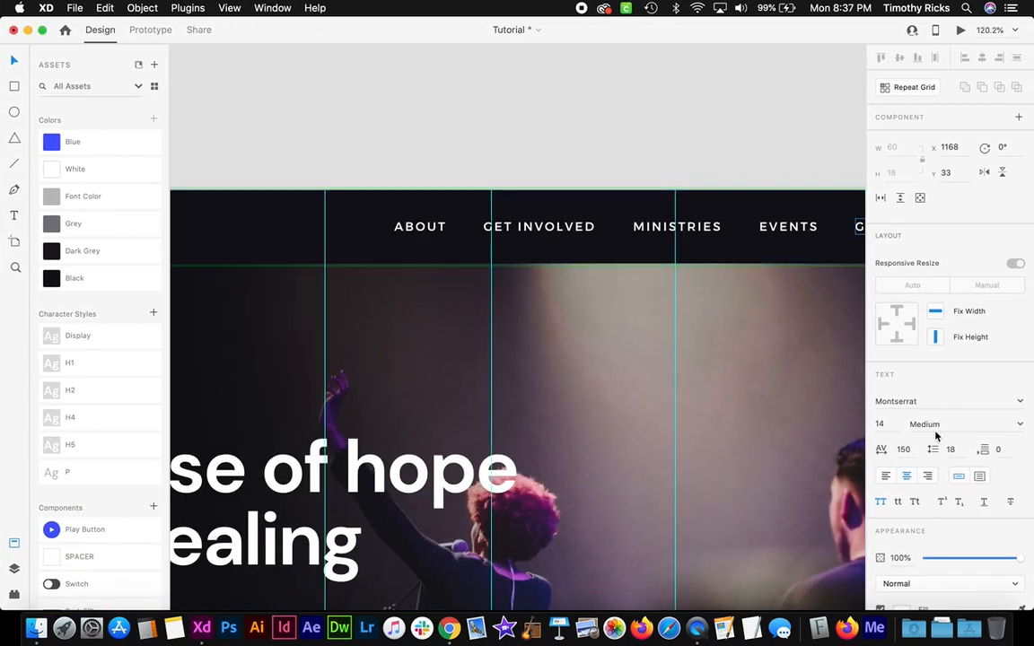
{"action": "key", "text": "ctrl+Left"}
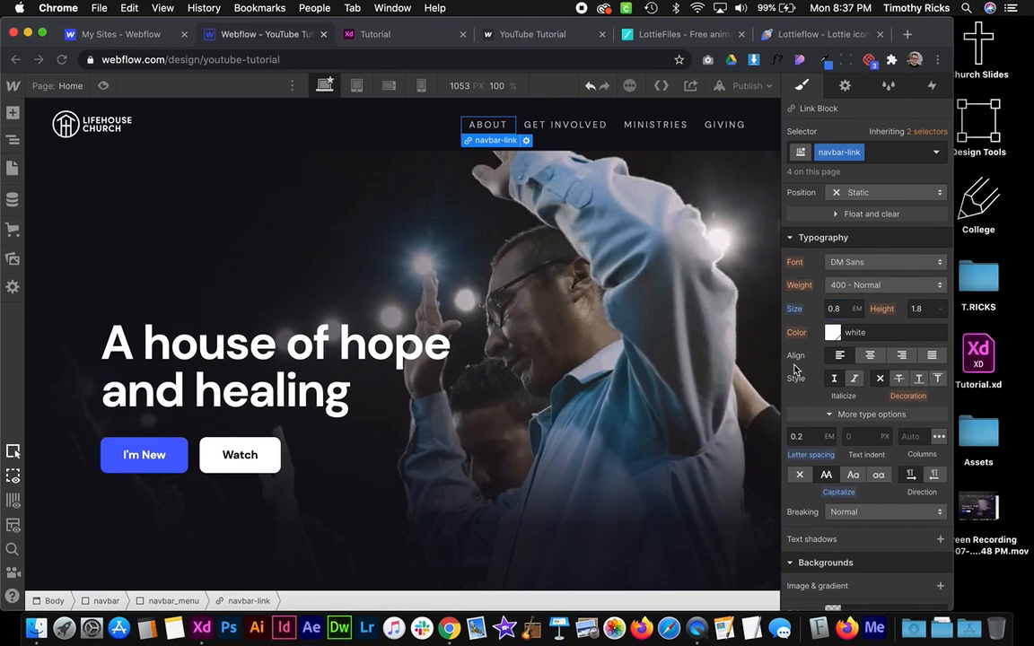
{"action": "left_click", "coordinate": [937, 284]}
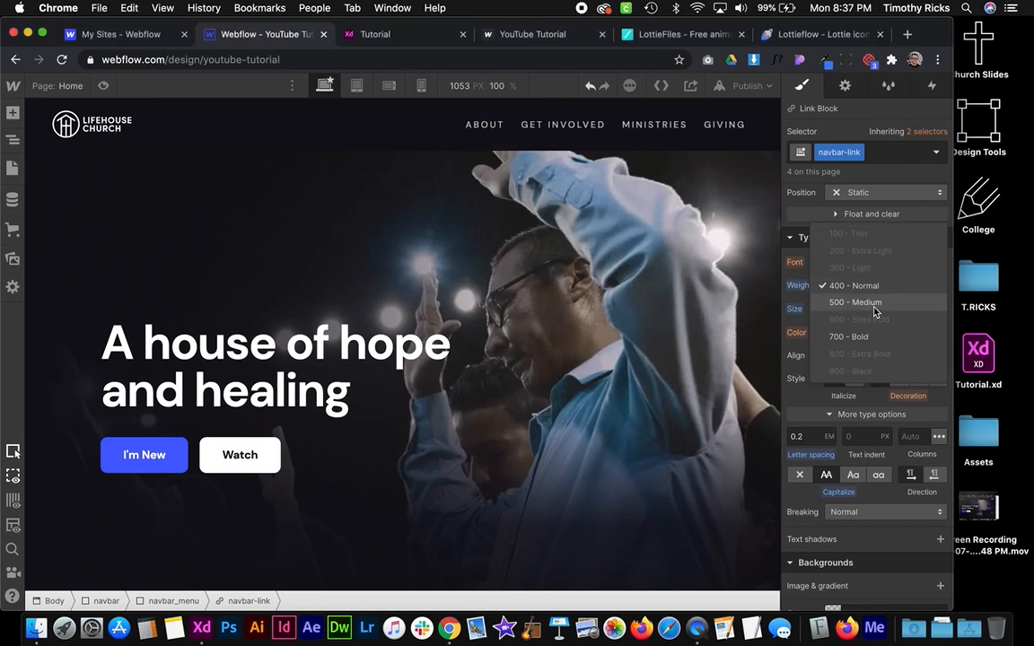
{"action": "left_click", "coordinate": [875, 307]}
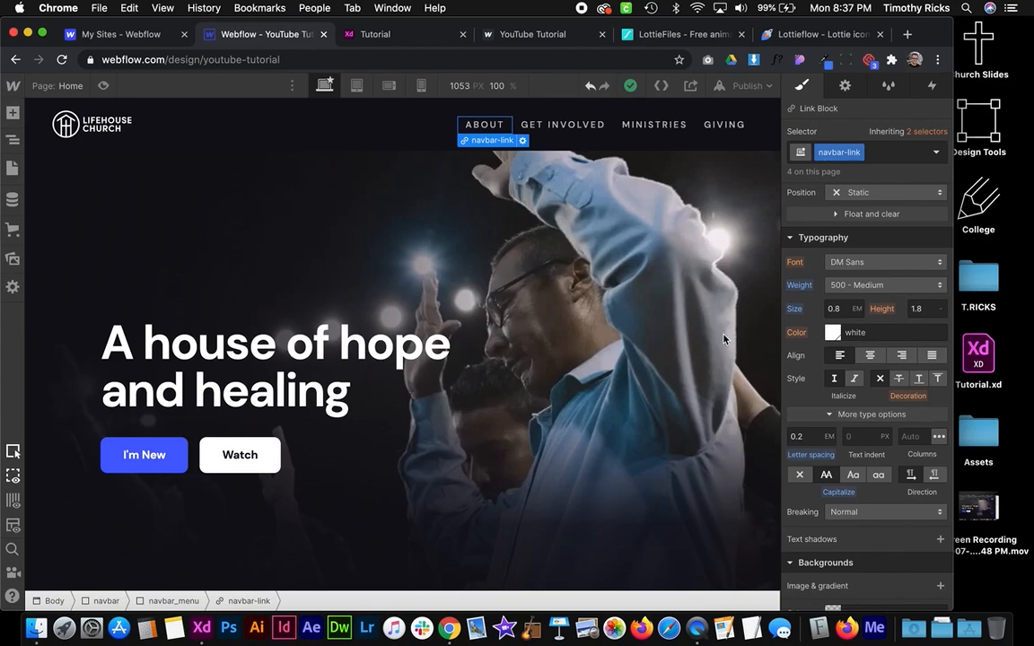
Copy the hero's I'm New button and paste it into navbar_menu after the Giving link
{"action": "left_click", "coordinate": [174, 459]}
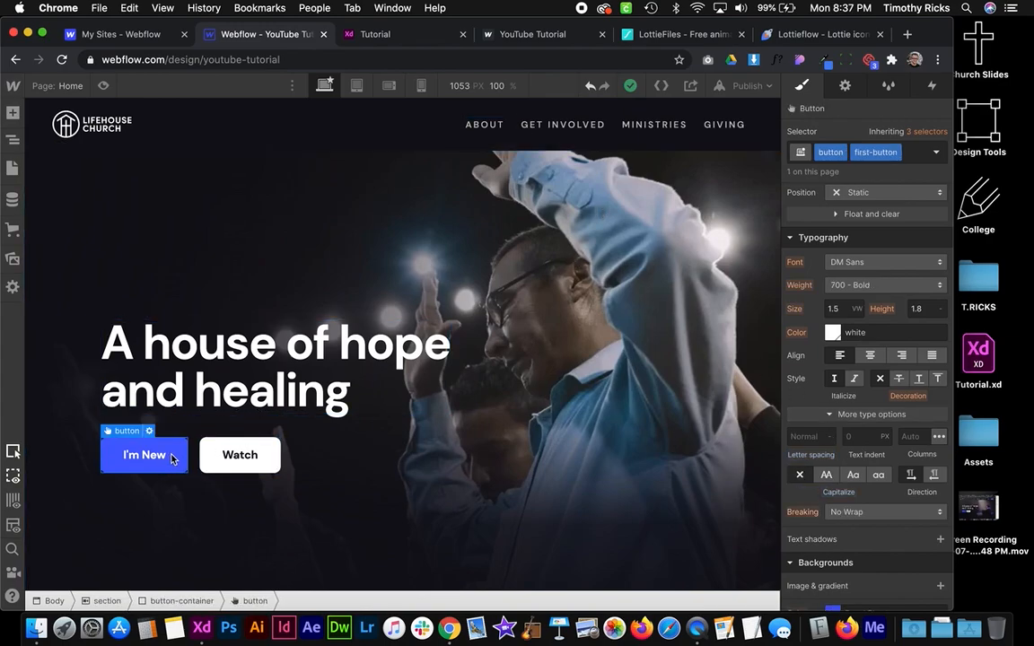
{"action": "left_click", "coordinate": [732, 127]}
{"action": "left_click", "coordinate": [699, 139]}
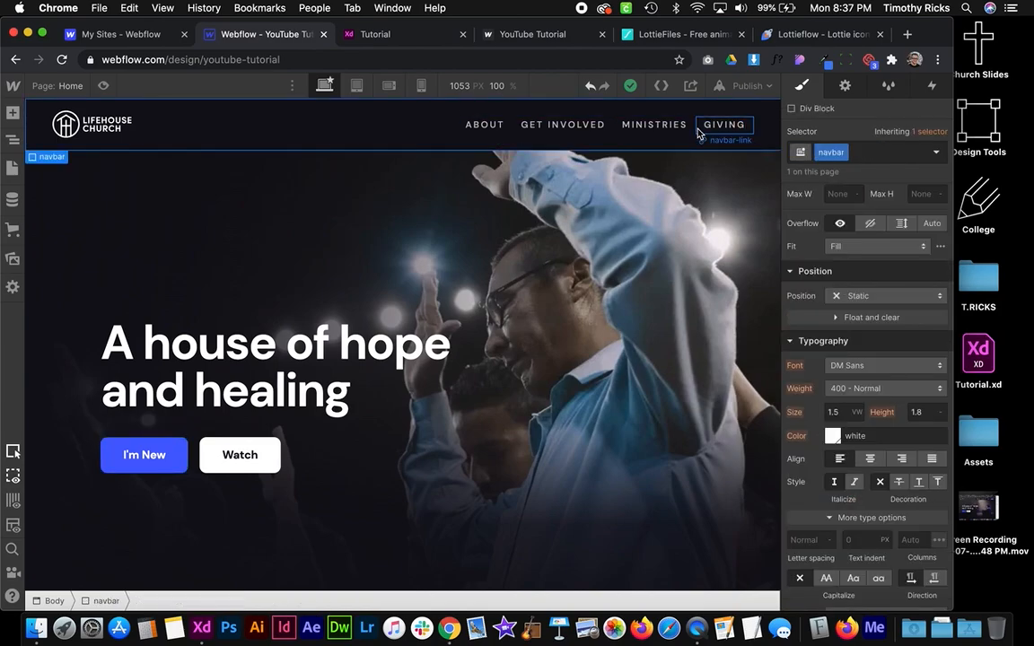
{"action": "left_click", "coordinate": [705, 130]}
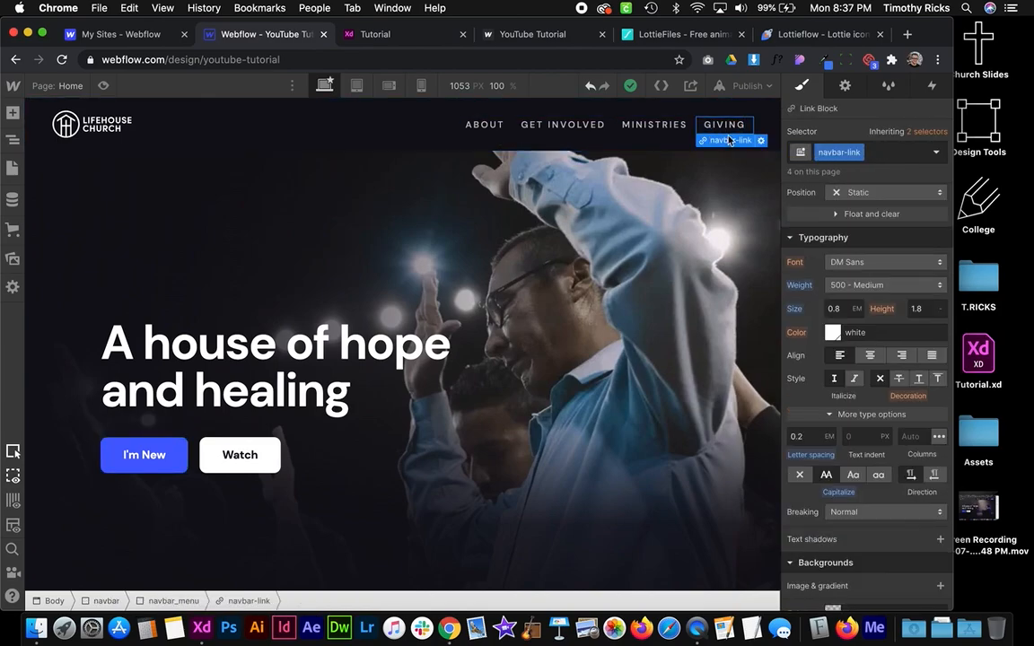
{"action": "left_click", "coordinate": [173, 600]}
{"action": "key", "text": "cmd+v"}
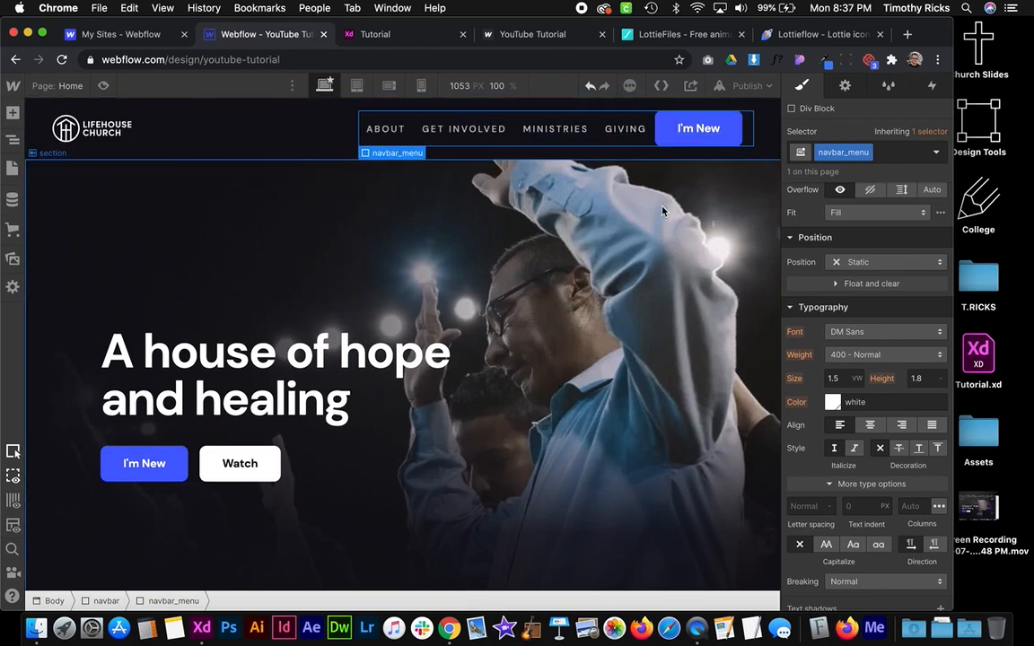
Replace the first-button combo class on the navbar's I'm New button with a new combo class named nav-button
{"action": "left_click", "coordinate": [709, 128]}
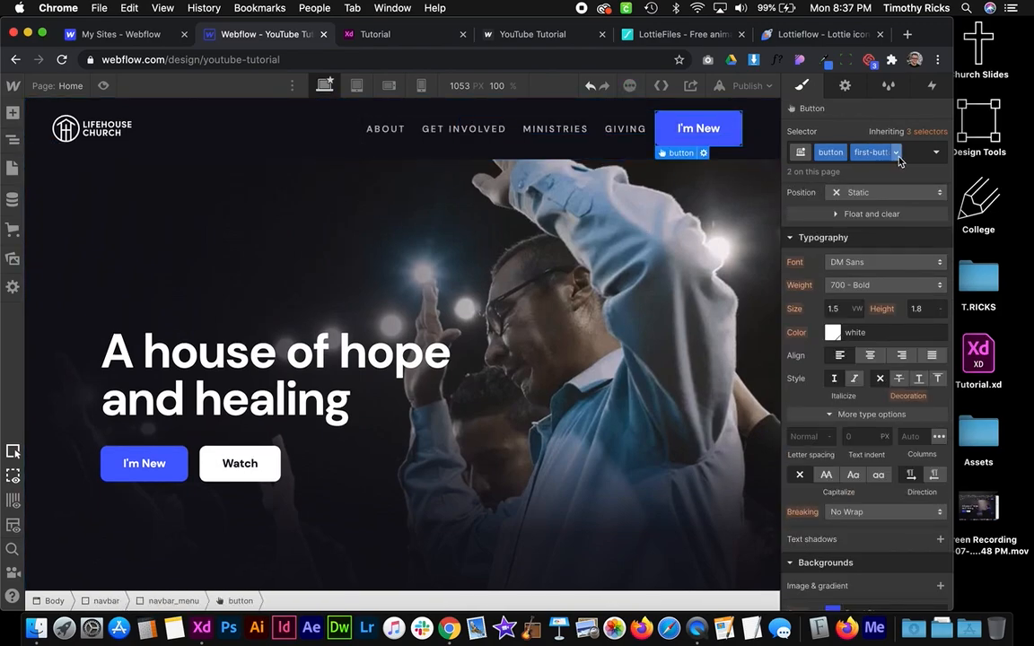
{"action": "left_click", "coordinate": [895, 153]}
{"action": "left_click", "coordinate": [889, 208]}
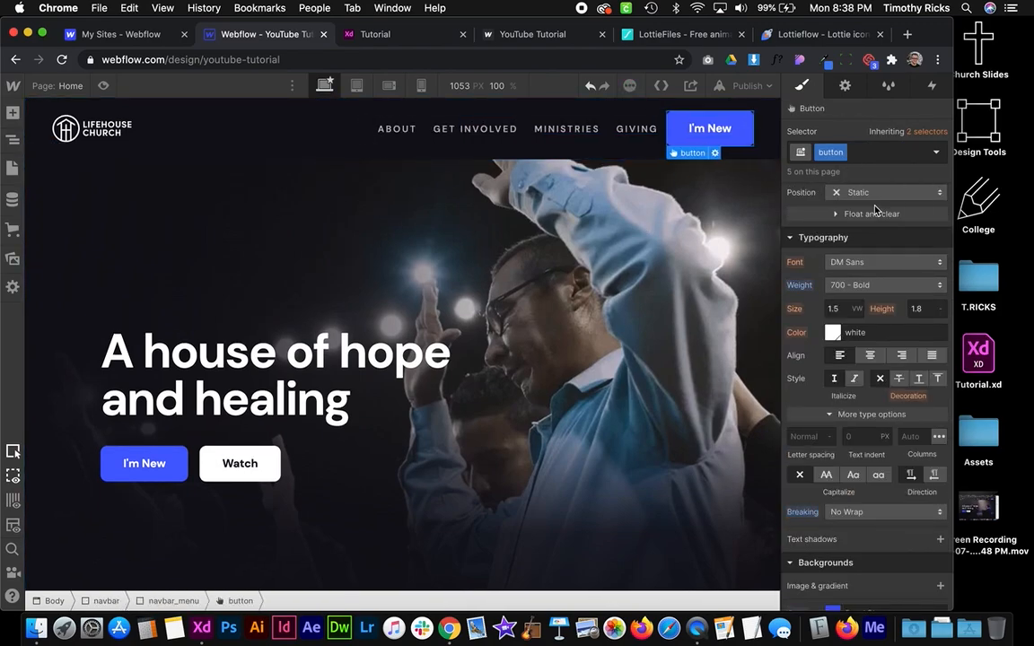
{"action": "left_click", "coordinate": [880, 153]}
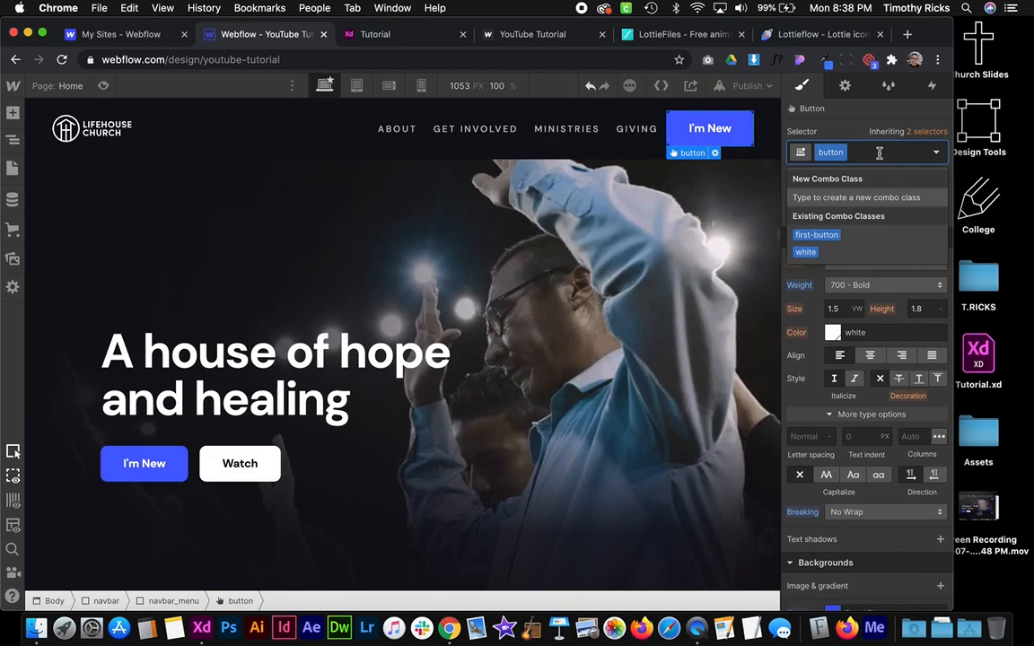
{"action": "type", "text": "navl"}
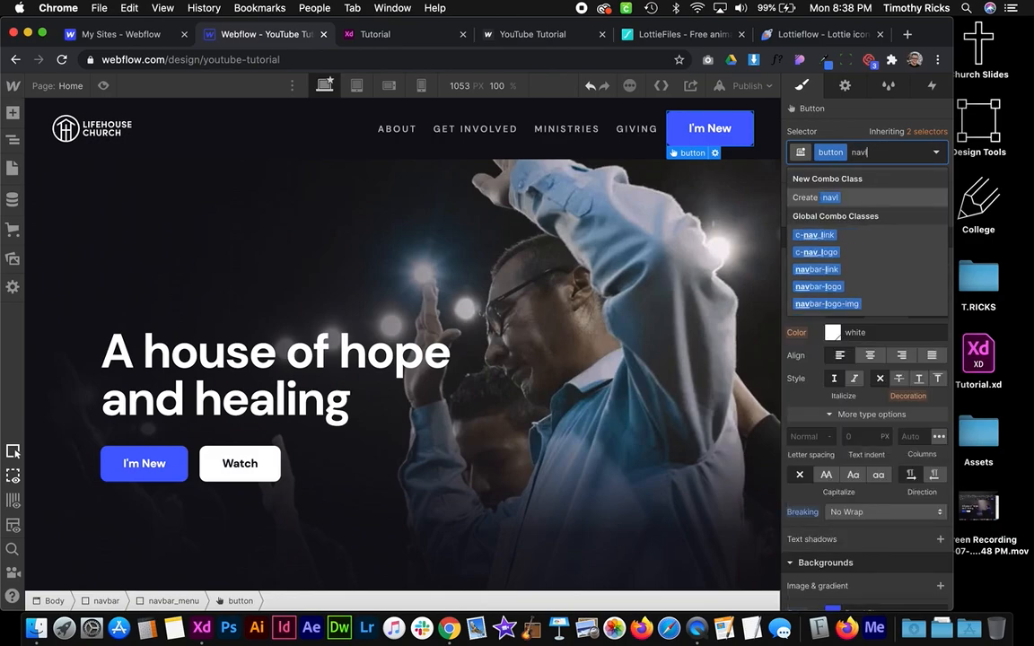
{"action": "type", "text": "ink"}
{"action": "key", "text": "BackSpace"}
{"action": "key", "text": "BackSpace"}
{"action": "key", "text": "BackSpace"}
{"action": "key", "text": "BackSpace"}
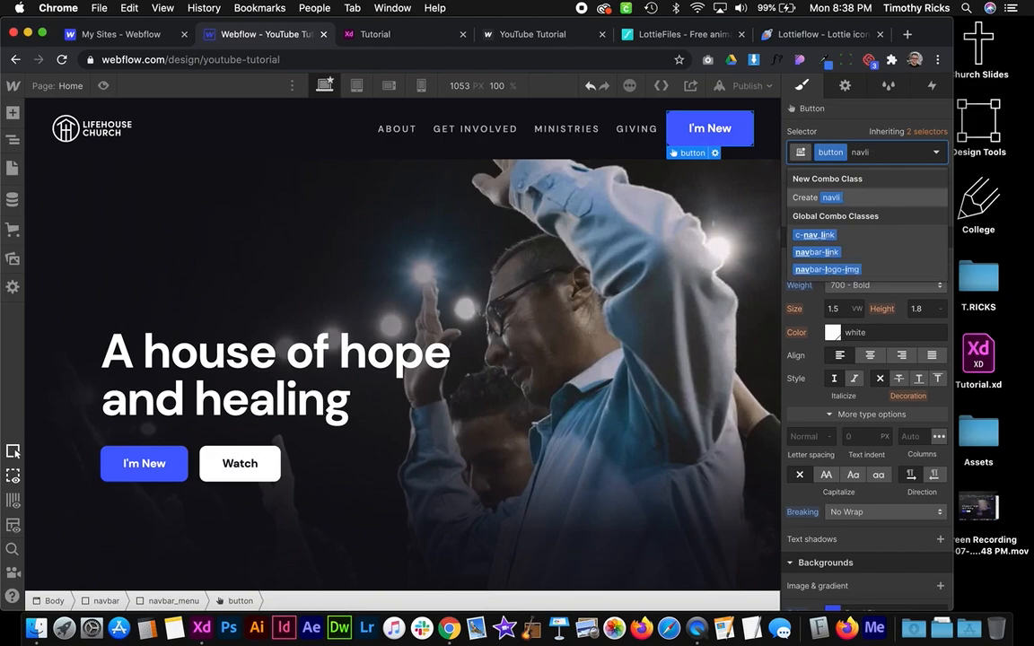
{"action": "type", "text": "-button"}
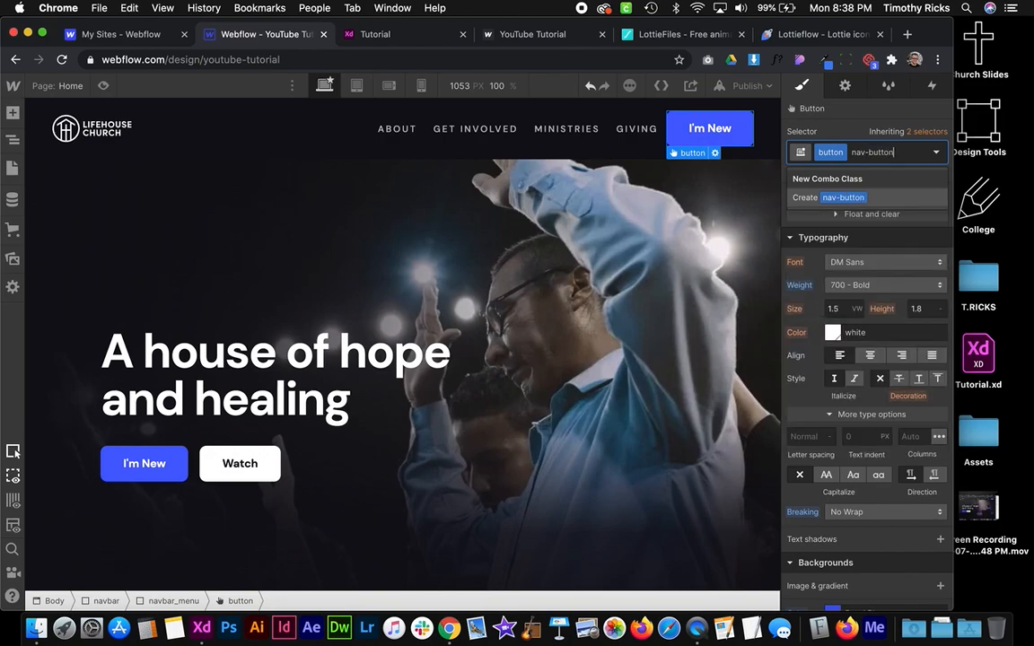
{"action": "key", "text": "Return"}
Try font sizes of 0.8em and 0.6em on the nav-button class
{"action": "left_click", "coordinate": [843, 310]}
{"action": "type", "text": "1"}
{"action": "key", "text": "BackSpace"}
{"action": "type", "text": "0.8"}
{"action": "key", "text": "BackSpace"}
{"action": "type", "text": "6"}
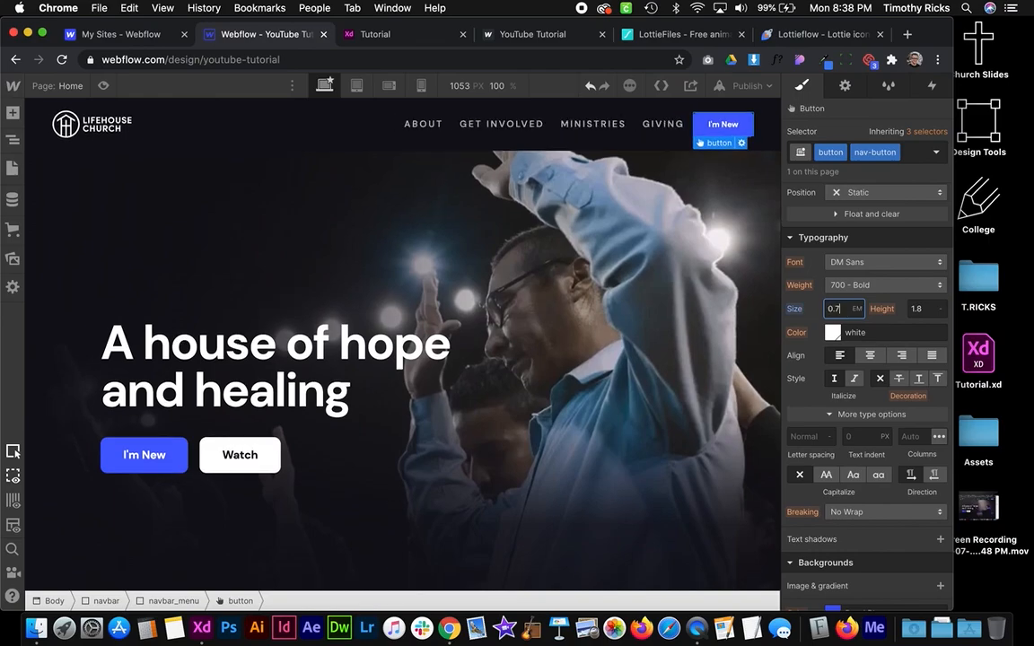
Scale the nav-button font size up and down to test its em-based padding, ending at a compact size slightly above 0.7em
{"action": "scroll", "coordinate": [880, 302], "scroll_direction": "up", "scroll_amount": 8}
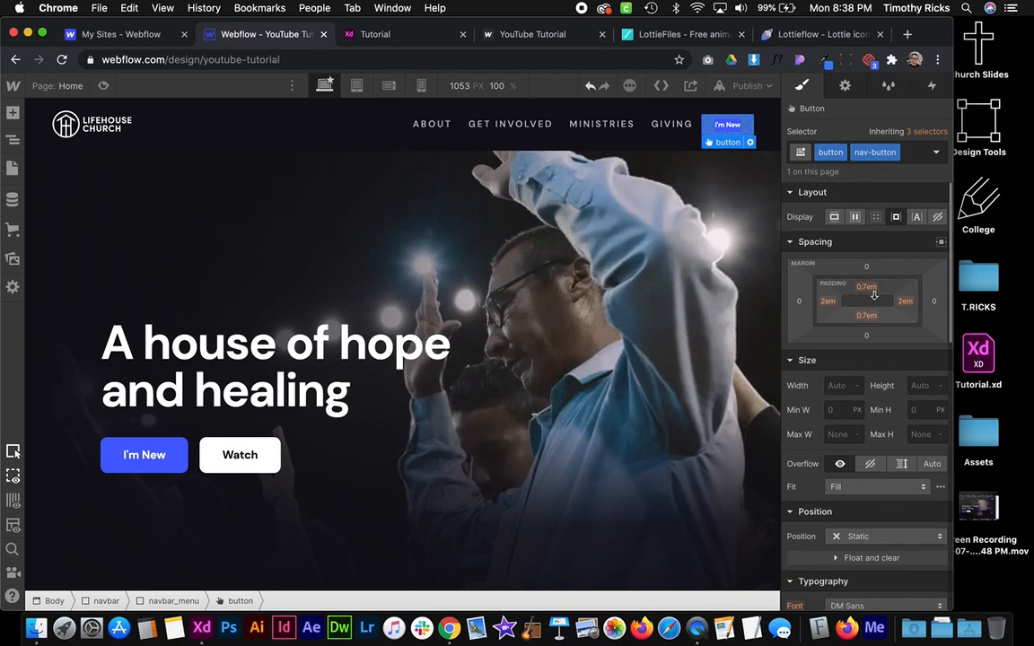
{"action": "key", "text": "alt+Up"}
{"action": "key", "text": "alt+Up"}
{"action": "key", "text": "alt+Up"}
{"action": "key", "text": "alt+Up"}
{"action": "key", "text": "alt+Up"}
{"action": "key", "text": "alt+Up"}
{"action": "key", "text": "alt+Up"}
{"action": "key", "text": "alt+Up"}
{"action": "key", "text": "alt+Up"}
{"action": "key", "text": "alt+Up"}
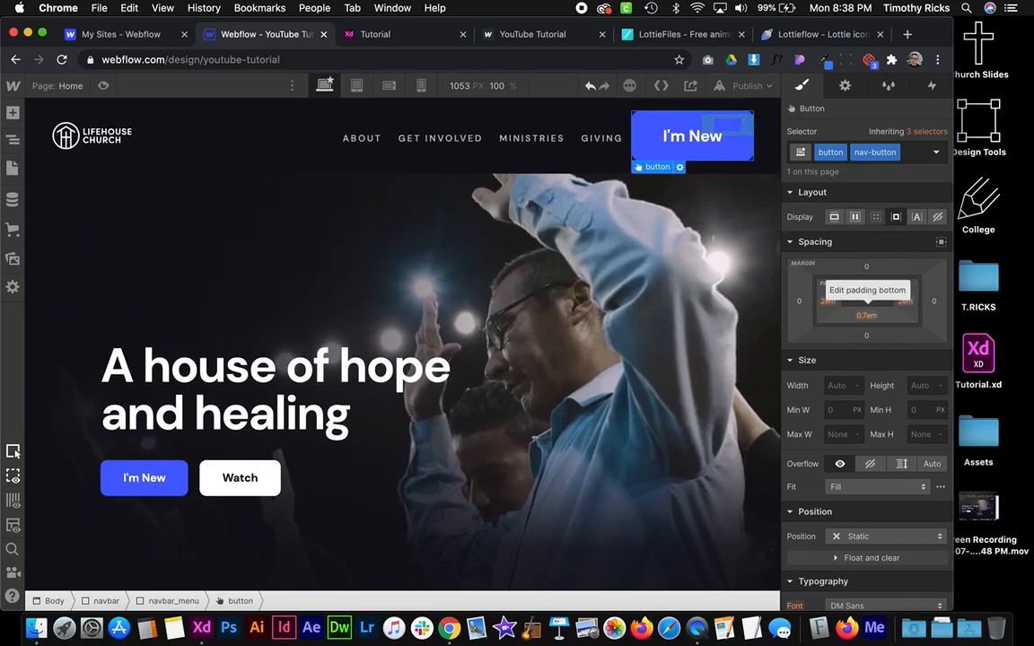
{"action": "key", "text": "alt+Up"}
{"action": "key", "text": "alt+Up"}
{"action": "key", "text": "alt+Up"}
{"action": "key", "text": "alt+Up"}
{"action": "key", "text": "alt+Down"}
{"action": "key", "text": "alt+Down"}
{"action": "key", "text": "alt+Down"}
{"action": "key", "text": "alt+Down"}
{"action": "key", "text": "alt+Down"}
{"action": "key", "text": "alt+Down"}
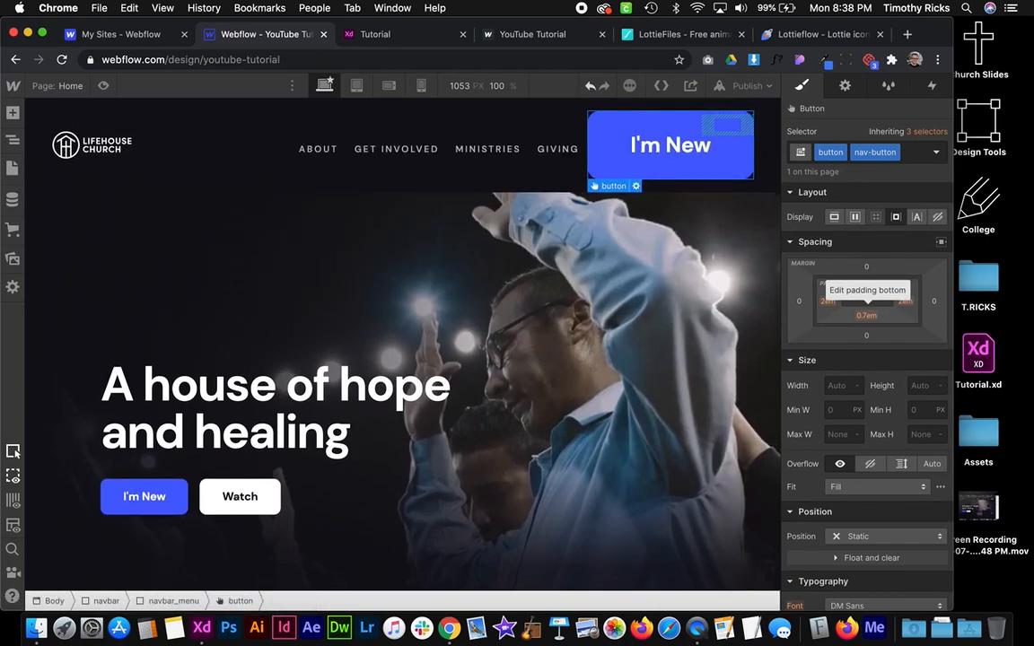
{"action": "key", "text": "alt+Down"}
{"action": "key", "text": "alt+Down"}
{"action": "key", "text": "alt+Down"}
{"action": "key", "text": "alt+Down"}
{"action": "key", "text": "alt+Down"}
{"action": "key", "text": "alt+Down"}
{"action": "key", "text": "alt+Down"}
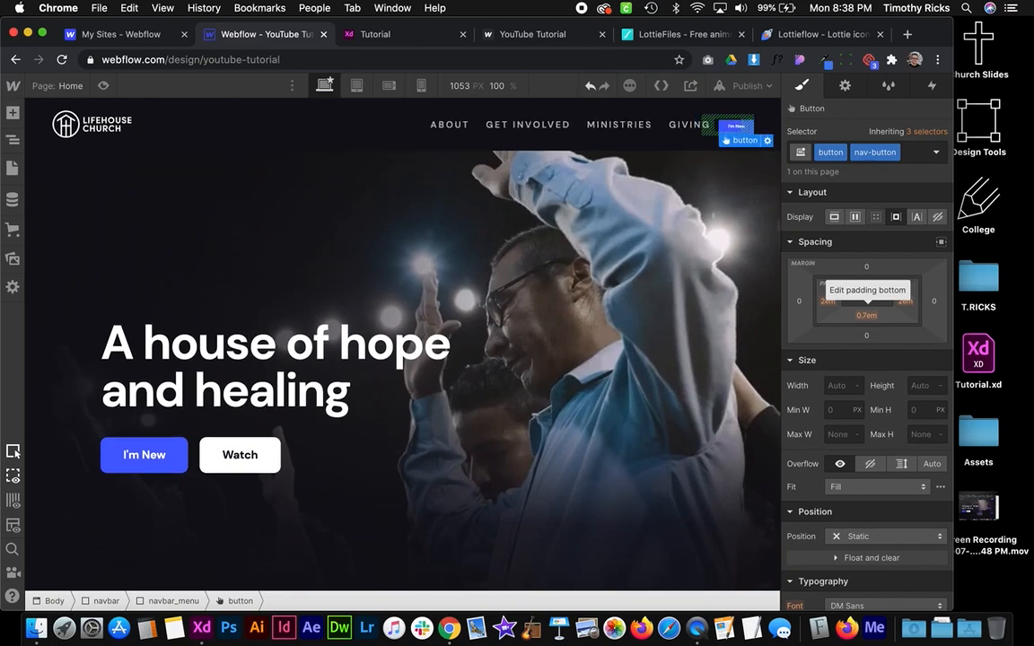
{"action": "key", "text": "alt+Down"}
{"action": "key", "text": "alt+Down"}
{"action": "key", "text": "alt+Down"}
{"action": "key", "text": "alt+Down"}
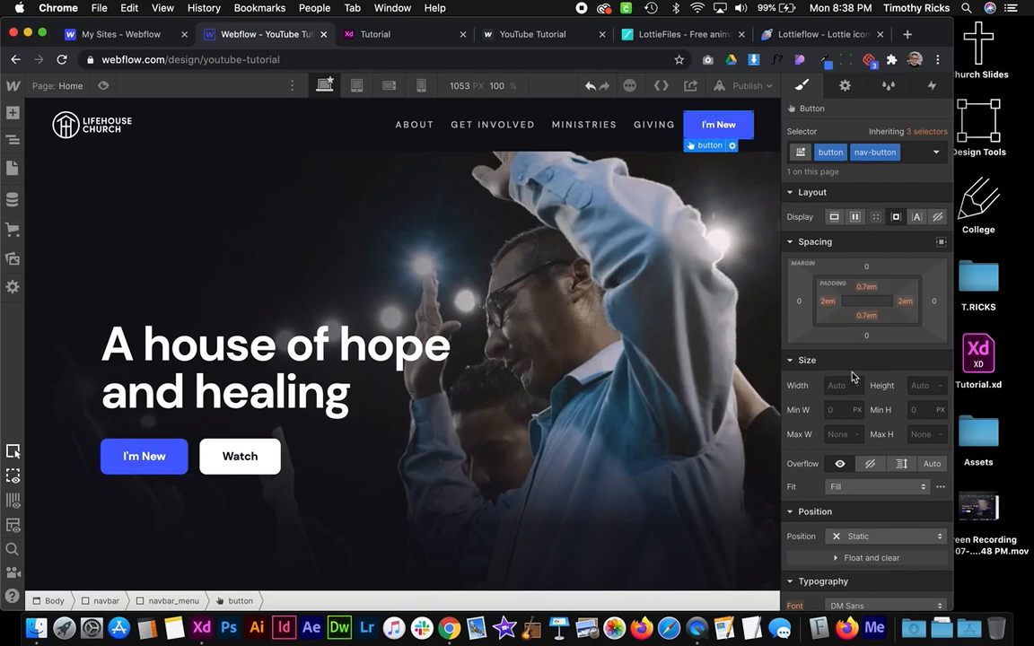
{"action": "left_click", "coordinate": [514, 182]}
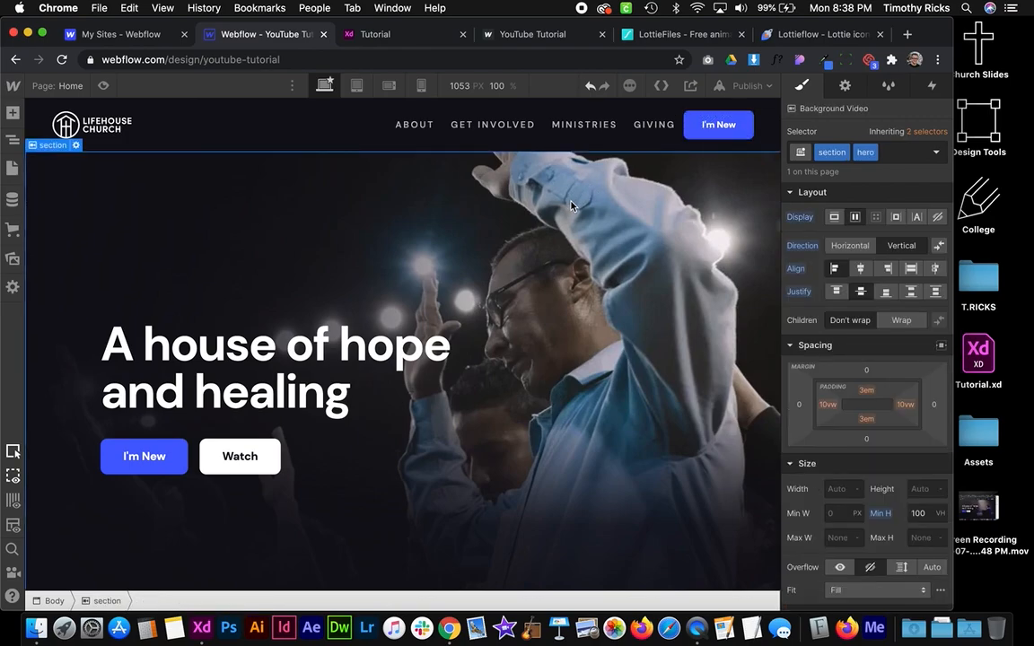
Give the navbar's I'm New button a left margin of 1em and increase it slightly for more space after Giving
{"action": "left_click", "coordinate": [722, 125]}
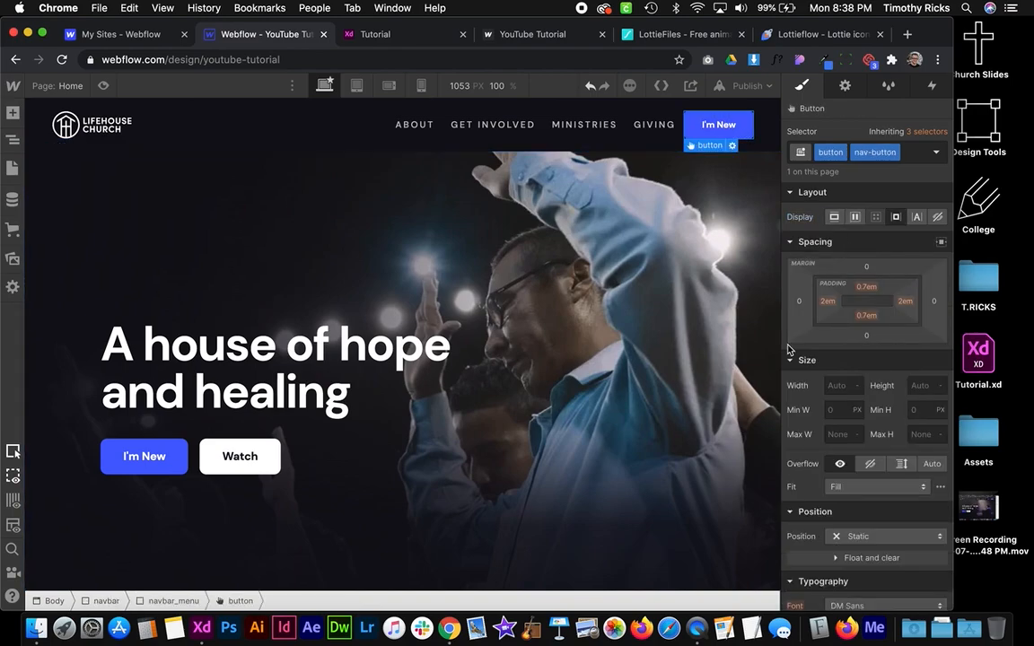
{"action": "left_click", "coordinate": [800, 302]}
{"action": "type", "text": "1em"}
{"action": "key", "text": "Return"}
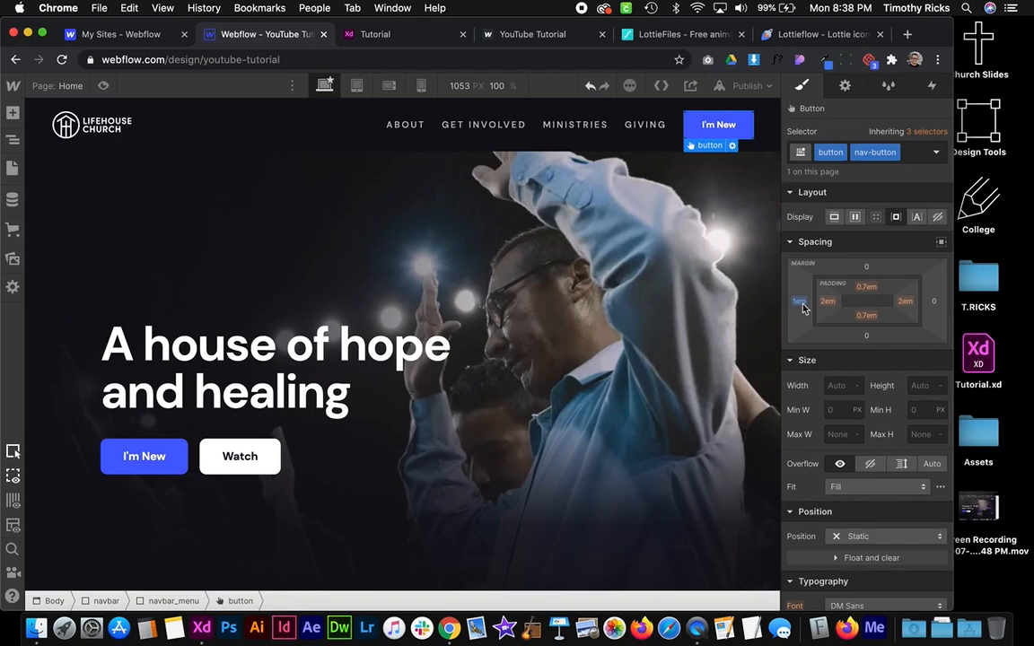
{"action": "left_click_drag", "start_coordinate": [799, 302], "coordinate": [796, 301]}
{"action": "left_click", "coordinate": [569, 305]}
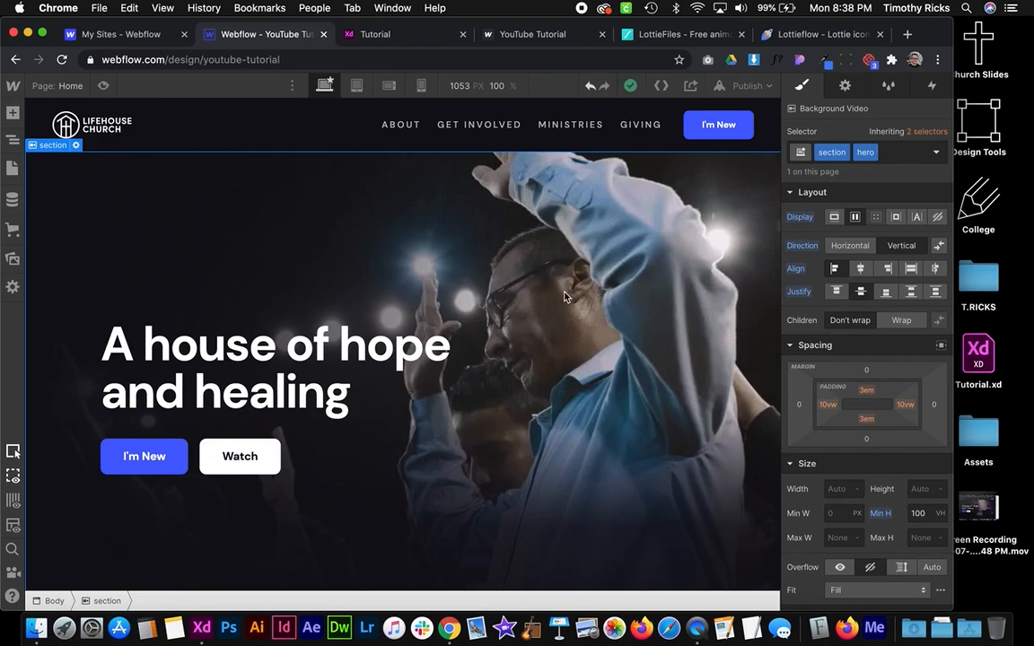
Set the navbar's position to Fixed, pin it across the full width at the page top, and check it while scrolling
{"action": "left_click", "coordinate": [209, 137]}
{"action": "scroll", "coordinate": [328, 295], "scroll_direction": "down", "scroll_amount": 10}
{"action": "scroll", "coordinate": [328, 295], "scroll_direction": "up", "scroll_amount": 10}
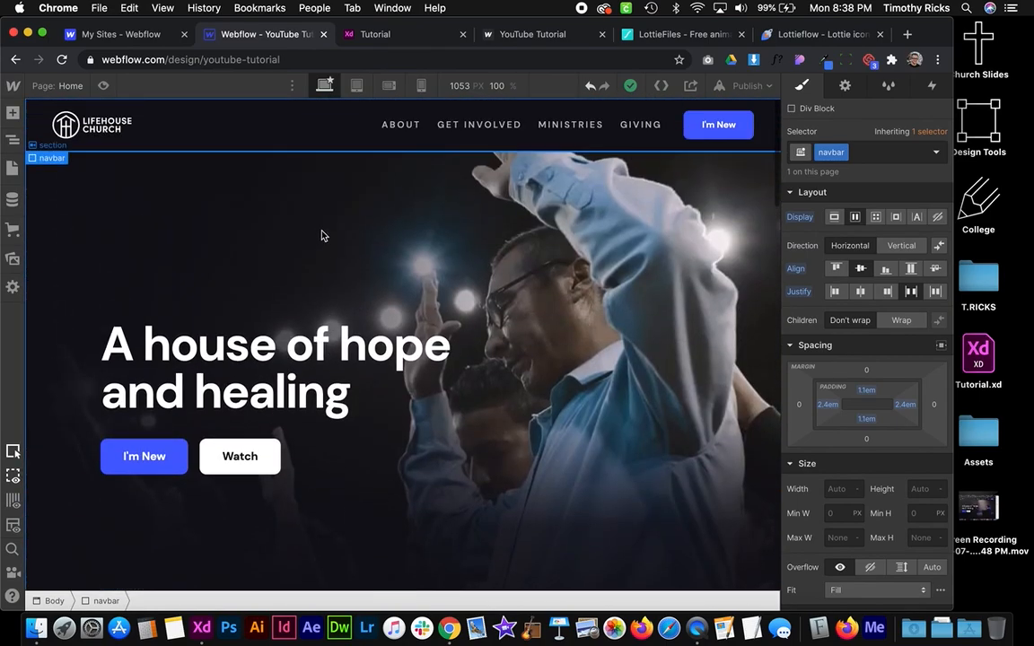
{"action": "scroll", "coordinate": [277, 162], "scroll_direction": "down", "scroll_amount": 8}
{"action": "scroll", "coordinate": [277, 162], "scroll_direction": "up", "scroll_amount": 8}
{"action": "scroll", "coordinate": [839, 422], "scroll_direction": "down", "scroll_amount": 5}
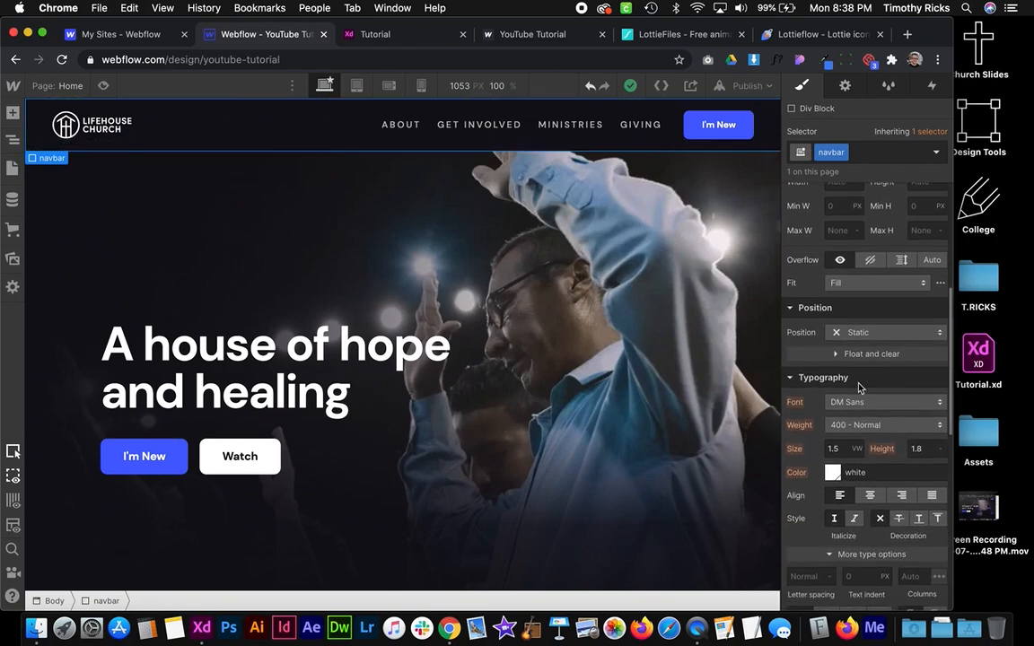
{"action": "left_click", "coordinate": [864, 331]}
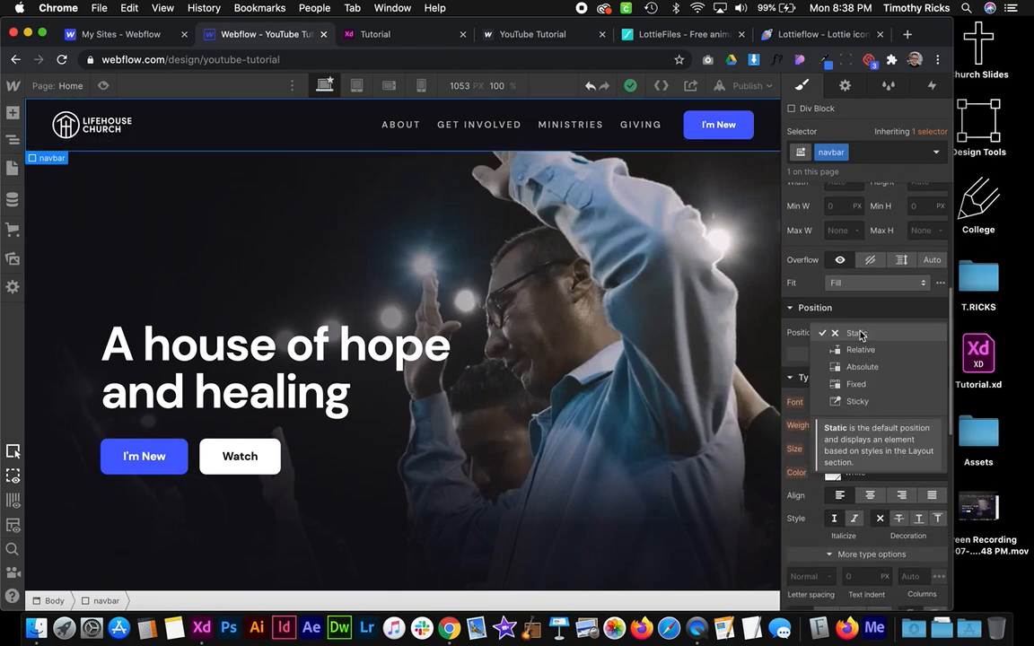
{"action": "left_click", "coordinate": [863, 381]}
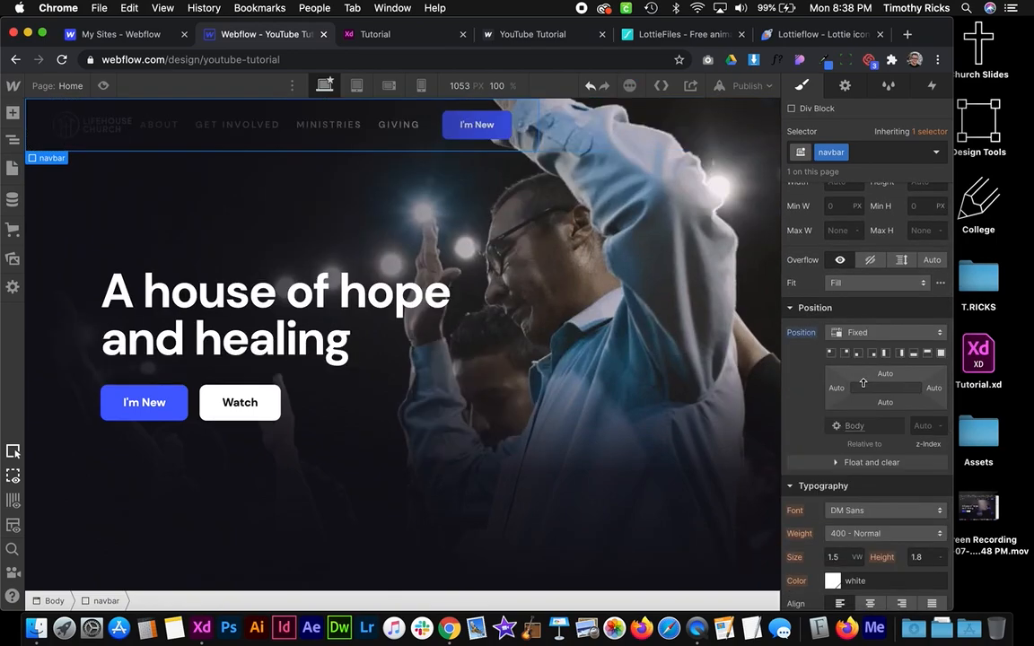
{"action": "left_click", "coordinate": [928, 353]}
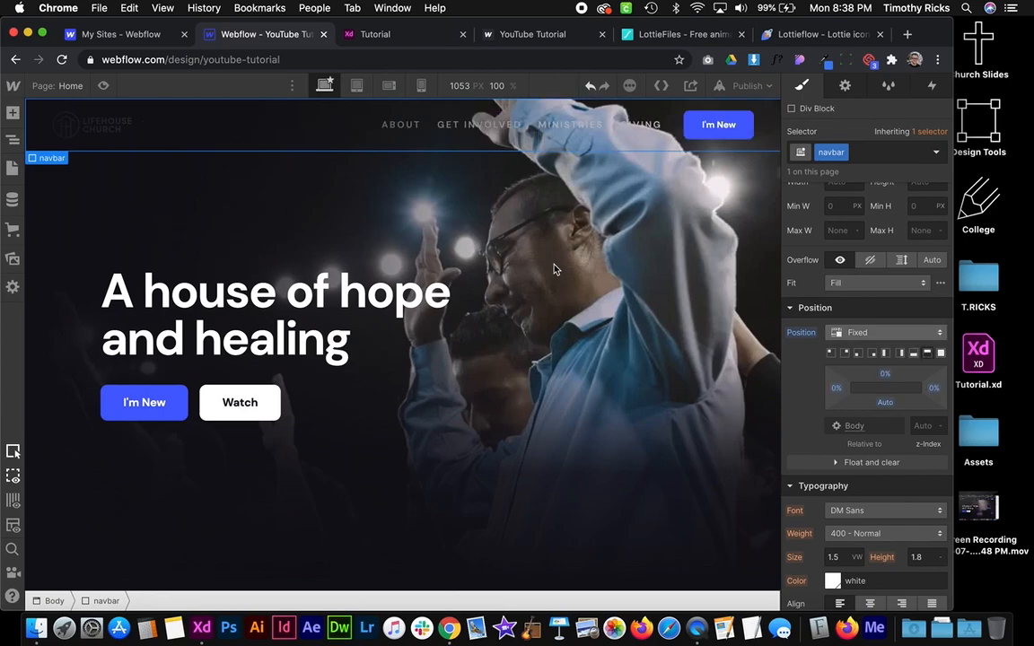
{"action": "scroll", "coordinate": [537, 270], "scroll_direction": "down", "scroll_amount": 8}
{"action": "scroll", "coordinate": [535, 269], "scroll_direction": "up", "scroll_amount": 5}
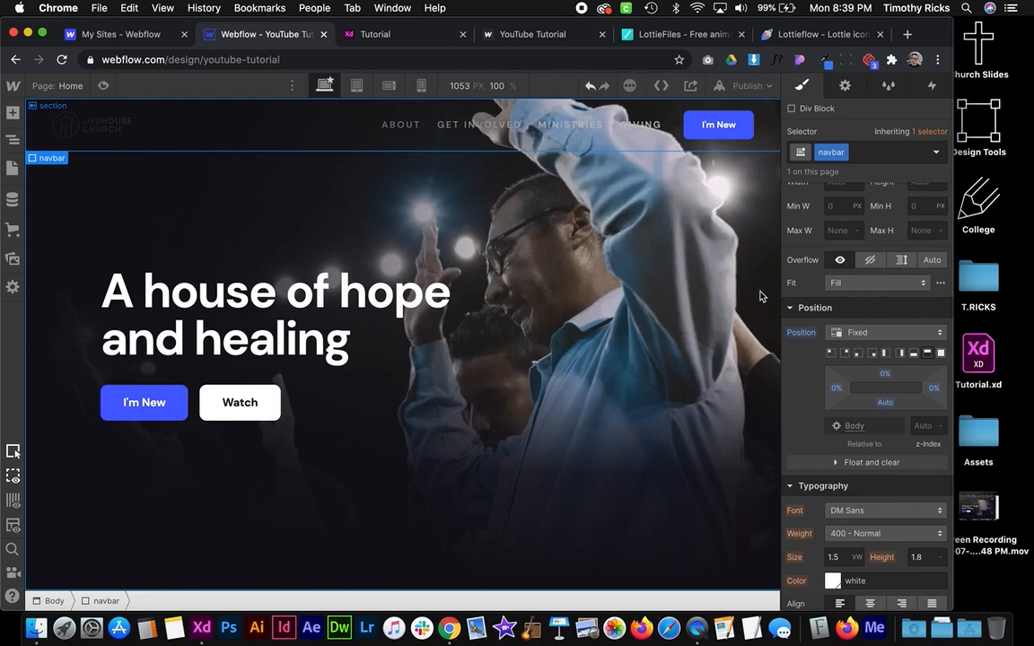
Set the navbar's z-index to 2000 and check how it overlays the page content while scrolling
{"action": "left_click", "coordinate": [920, 425]}
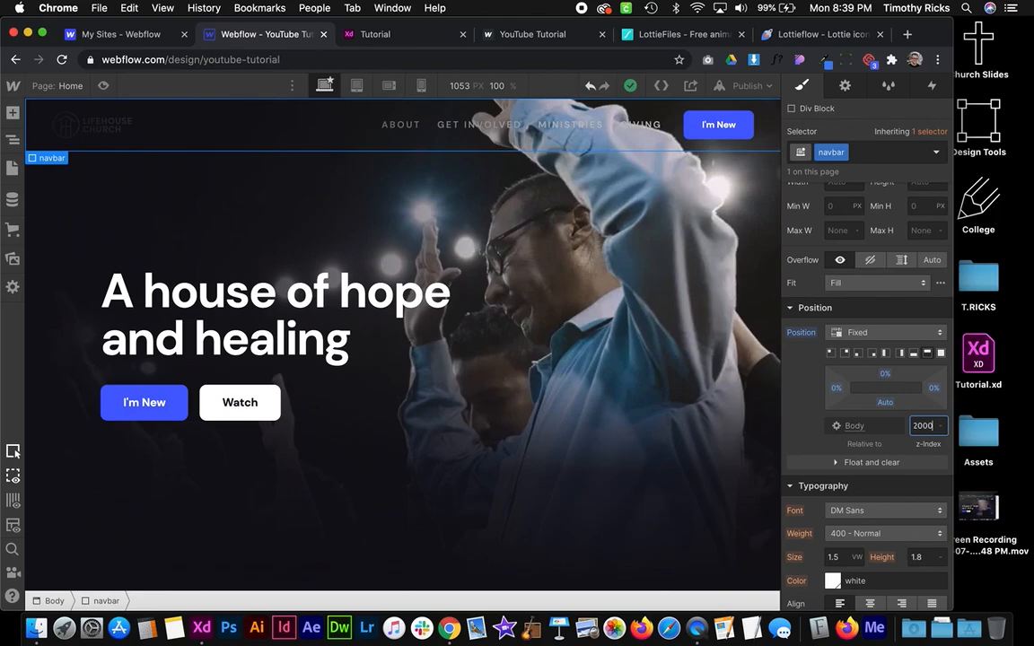
{"action": "scroll", "coordinate": [526, 240], "scroll_direction": "down", "scroll_amount": 15}
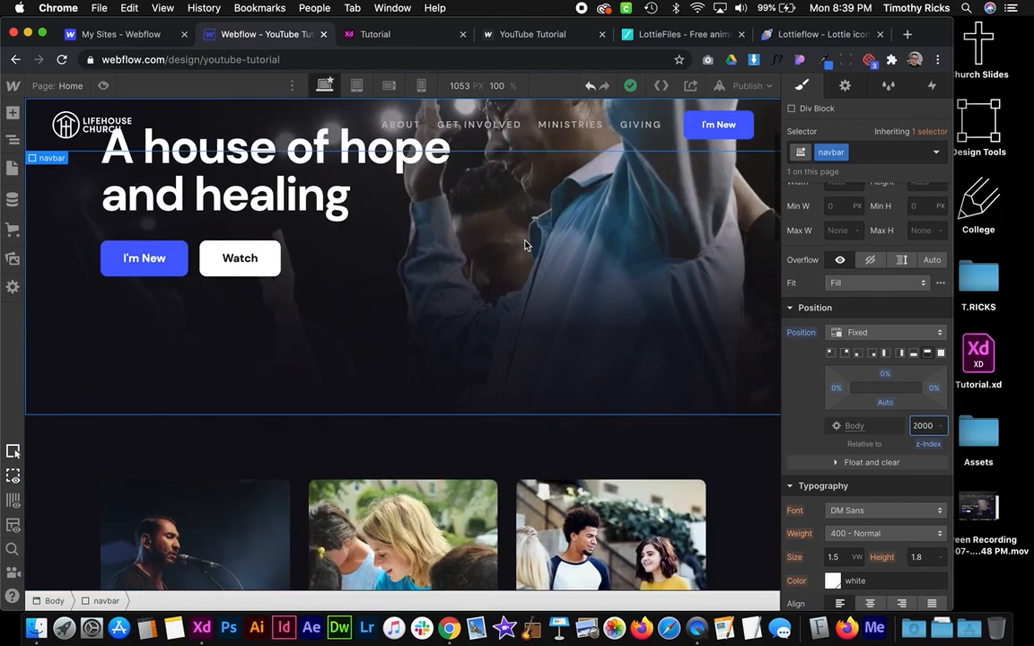
{"action": "scroll", "coordinate": [526, 244], "scroll_direction": "up", "scroll_amount": 10}
{"action": "scroll", "coordinate": [525, 245], "scroll_direction": "down", "scroll_amount": 3}
{"action": "scroll", "coordinate": [526, 244], "scroll_direction": "up", "scroll_amount": 8}
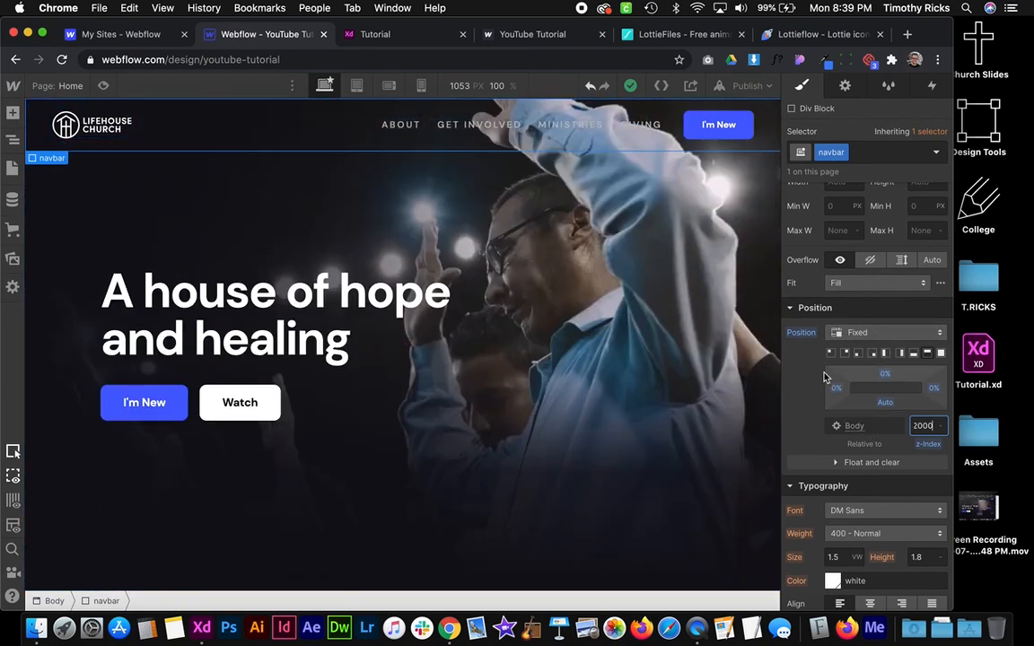
{"action": "scroll", "coordinate": [827, 438], "scroll_direction": "down", "scroll_amount": 10}
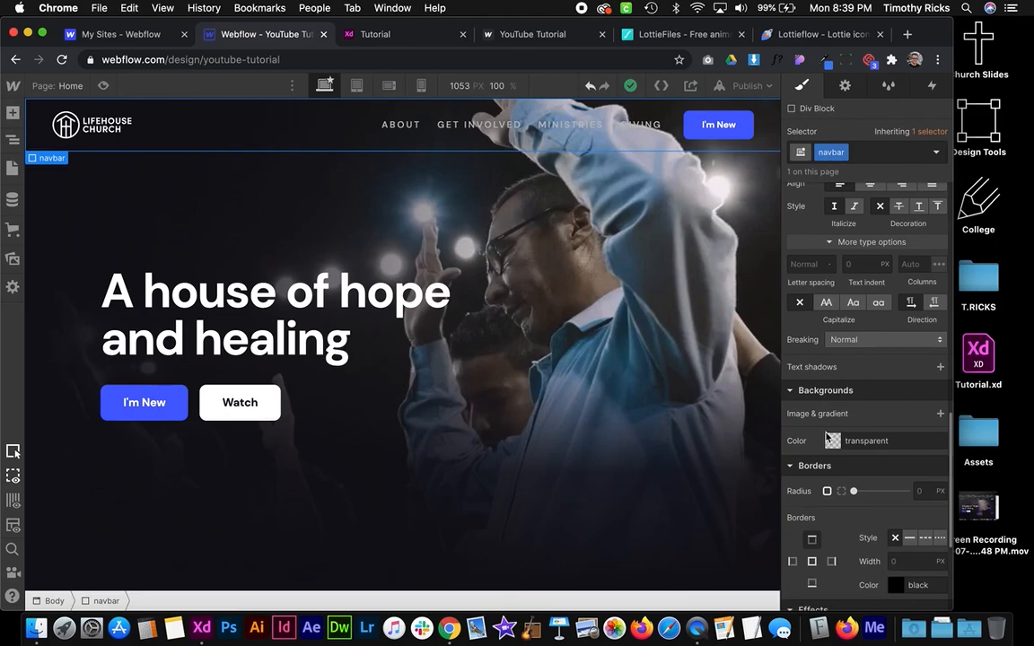
Set the navbar's background color to the black swatch and check how it covers the content while scrolling
{"action": "left_click", "coordinate": [832, 439]}
{"action": "left_click", "coordinate": [817, 415]}
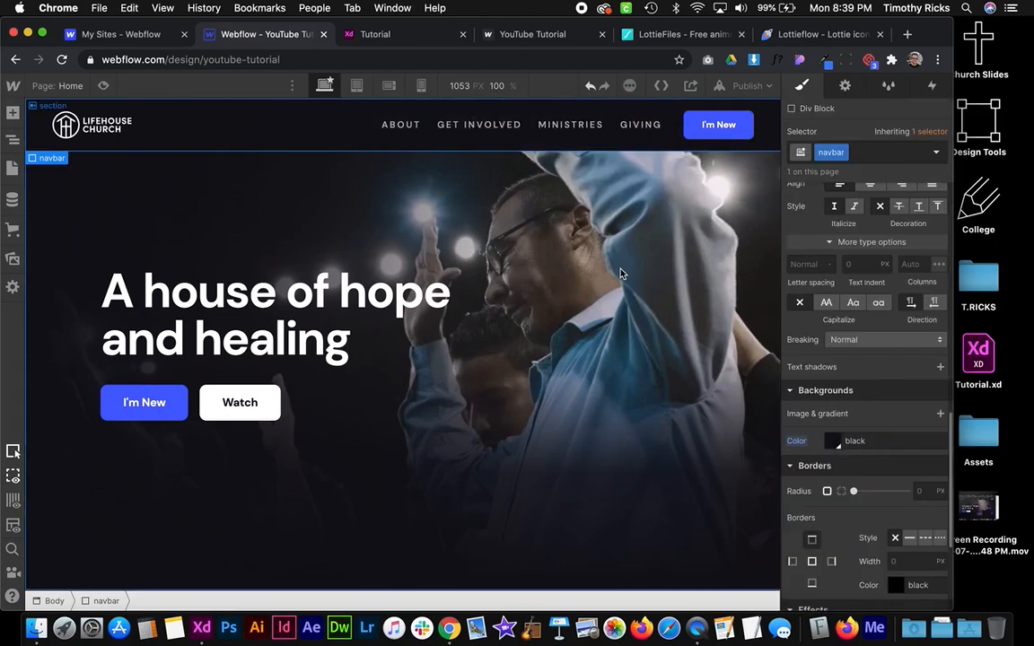
{"action": "scroll", "coordinate": [579, 230], "scroll_direction": "down", "scroll_amount": 5}
{"action": "scroll", "coordinate": [645, 261], "scroll_direction": "down", "scroll_amount": 15}
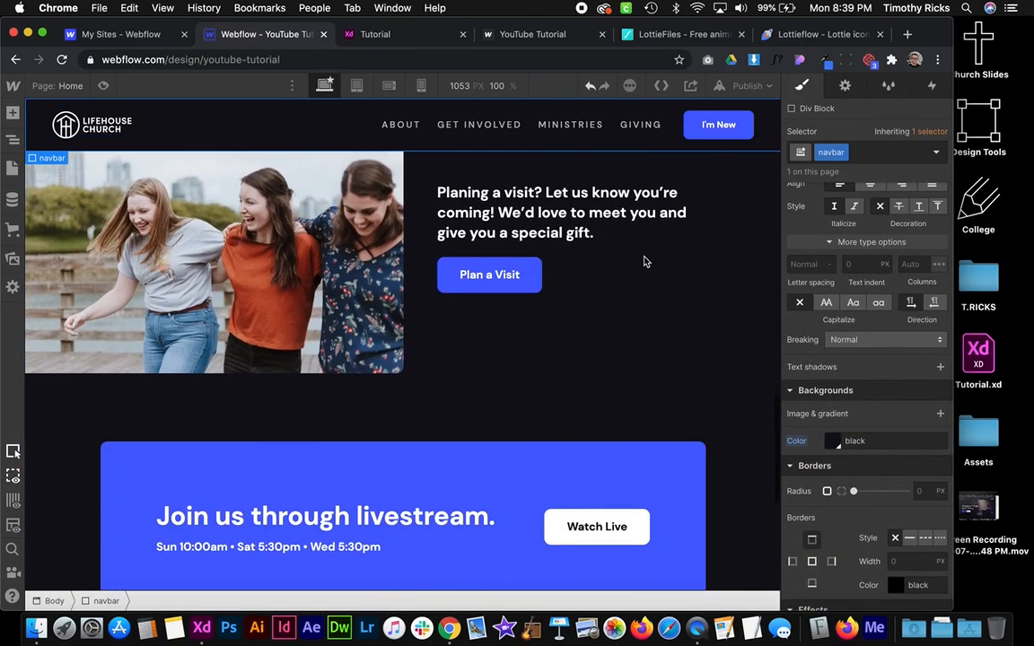
{"action": "scroll", "coordinate": [644, 262], "scroll_direction": "up", "scroll_amount": 20}
{"action": "scroll", "coordinate": [644, 261], "scroll_direction": "up", "scroll_amount": 3}
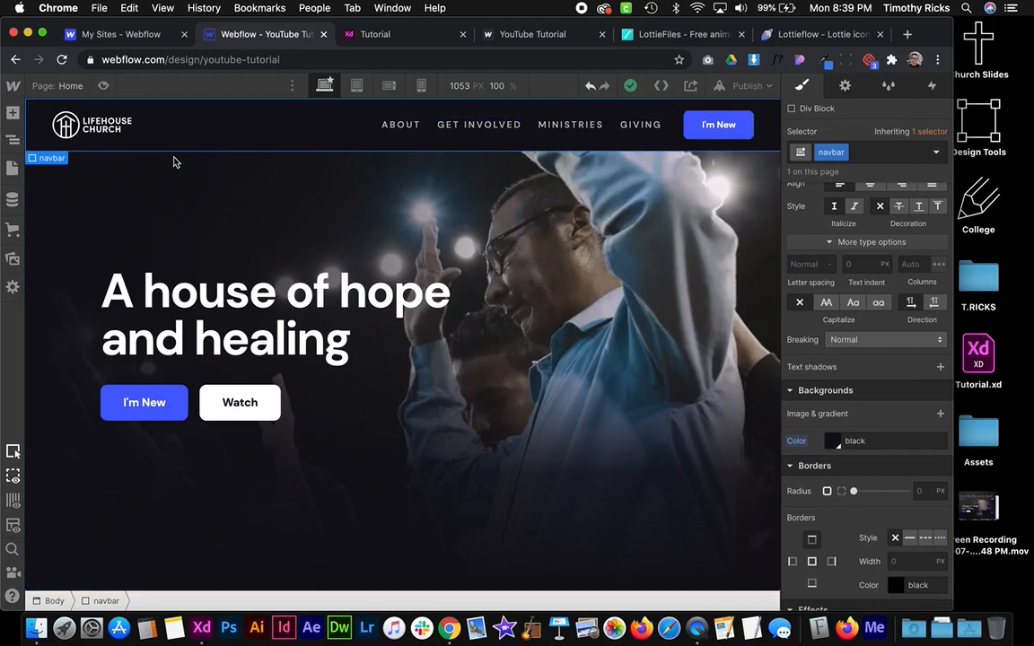
Insert a Div Block into the navbar between navbar-logo and navbar_menu, and collapse both neighbours in the element tree
{"action": "left_click", "coordinate": [14, 114]}
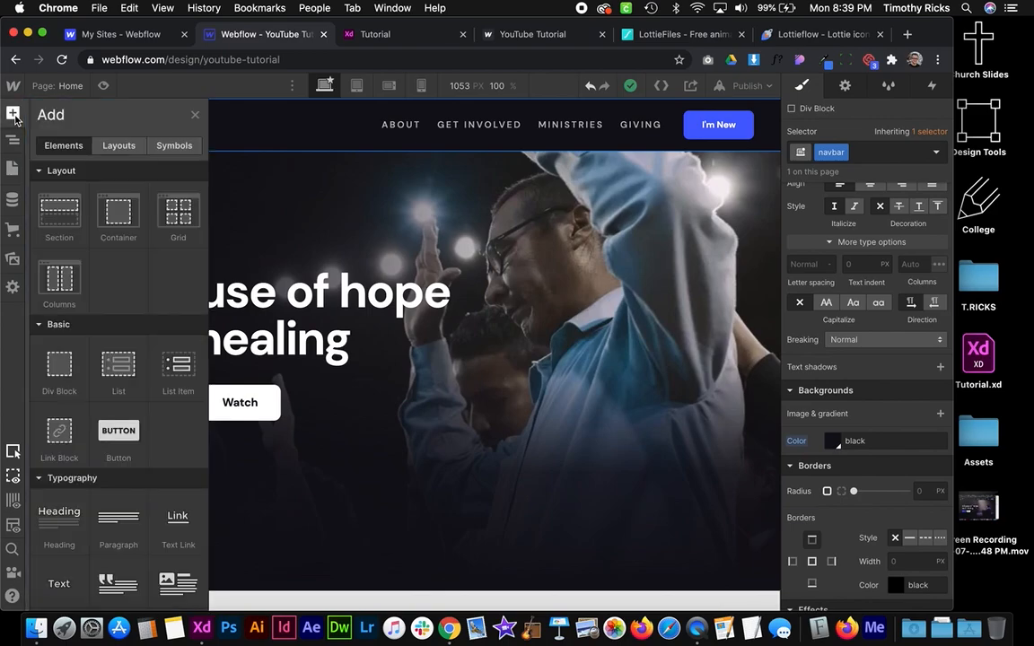
{"action": "left_click_drag", "start_coordinate": [5, 141], "coordinate": [314, 148]}
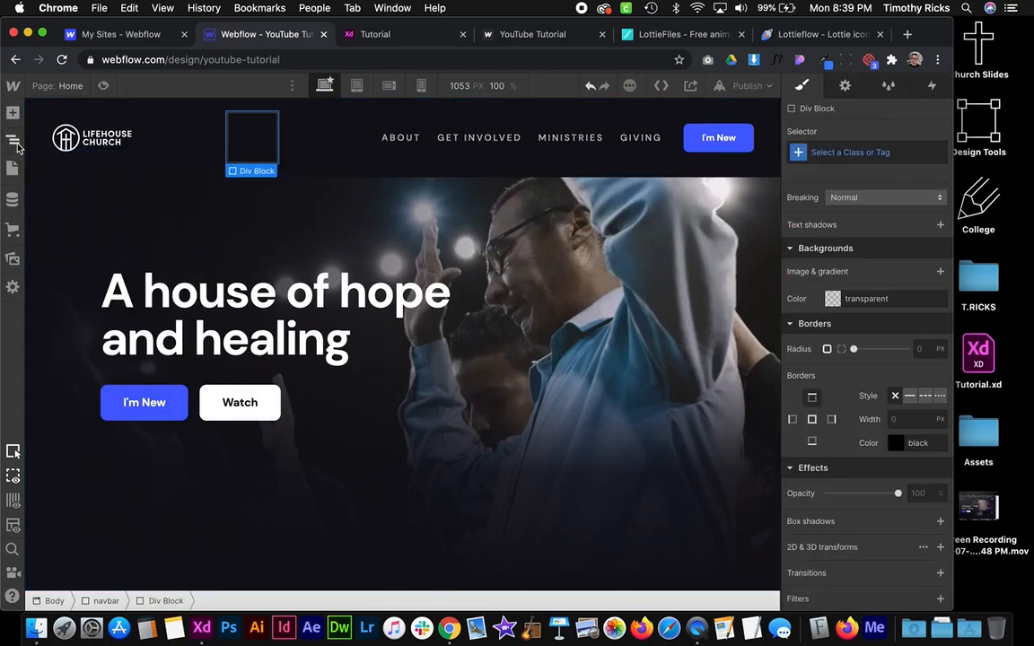
{"action": "left_click", "coordinate": [12, 139]}
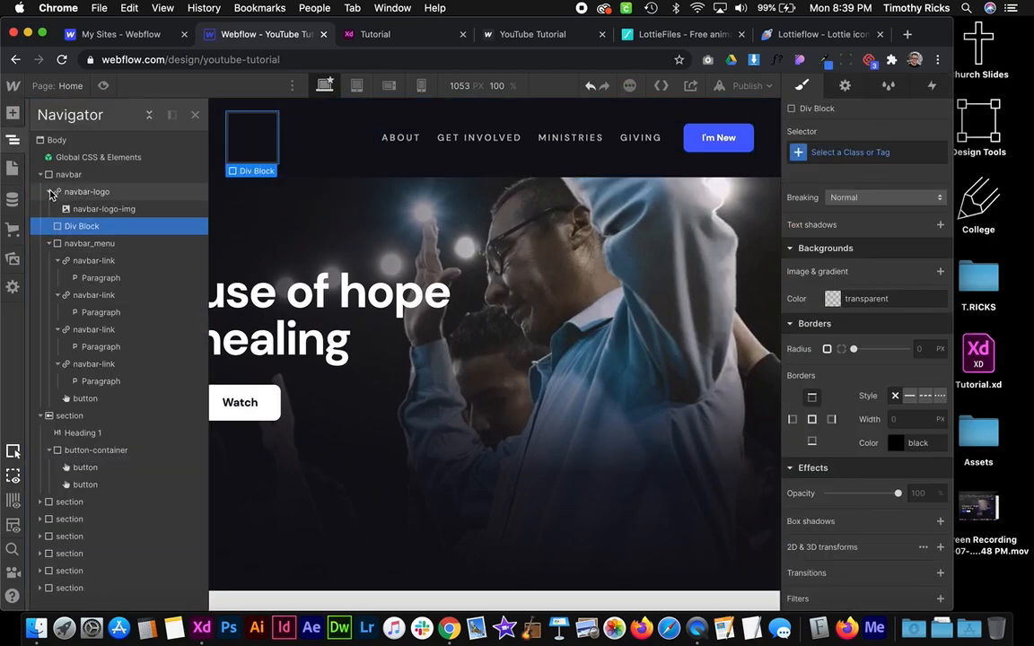
{"action": "left_click", "coordinate": [48, 243]}
{"action": "left_click", "coordinate": [49, 192]}
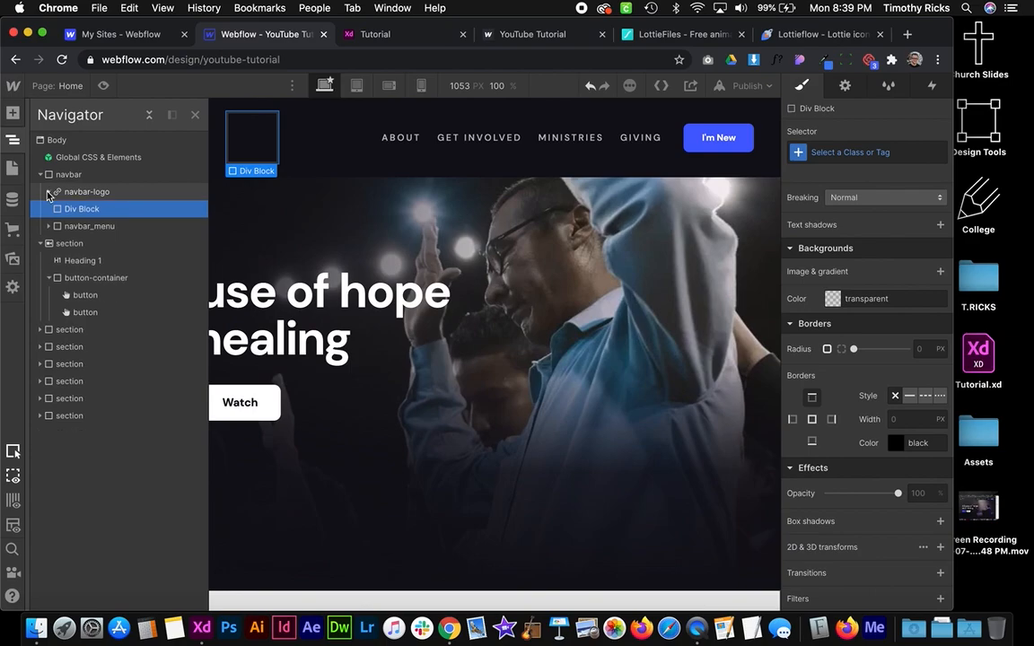
Give the navbar's new Div Block the class navbar-icon
{"action": "left_click", "coordinate": [106, 193]}
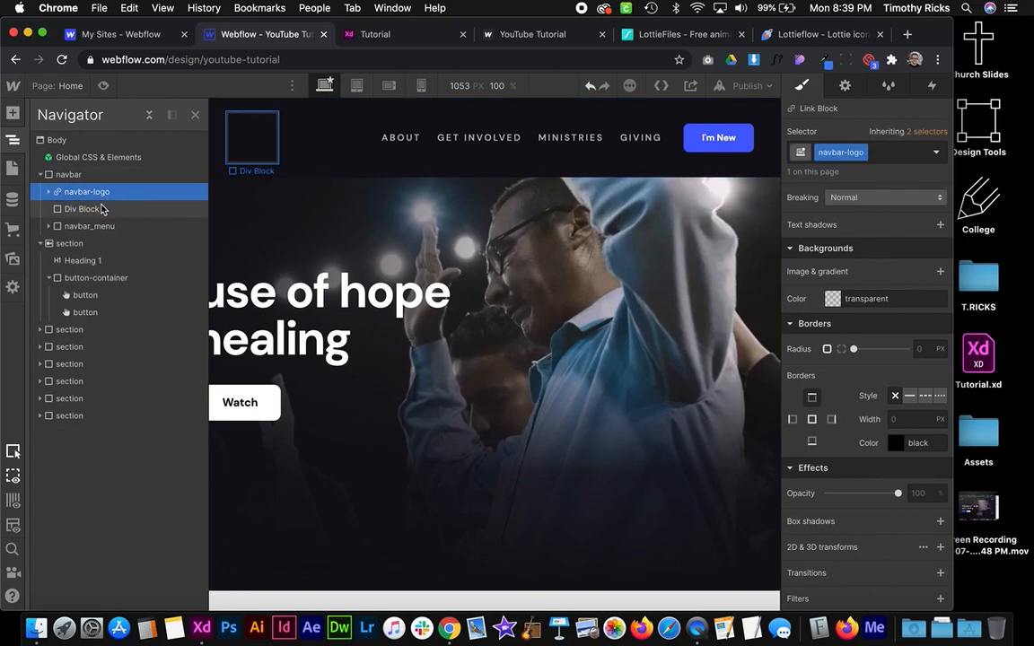
{"action": "left_click", "coordinate": [104, 209]}
{"action": "left_click", "coordinate": [860, 152]}
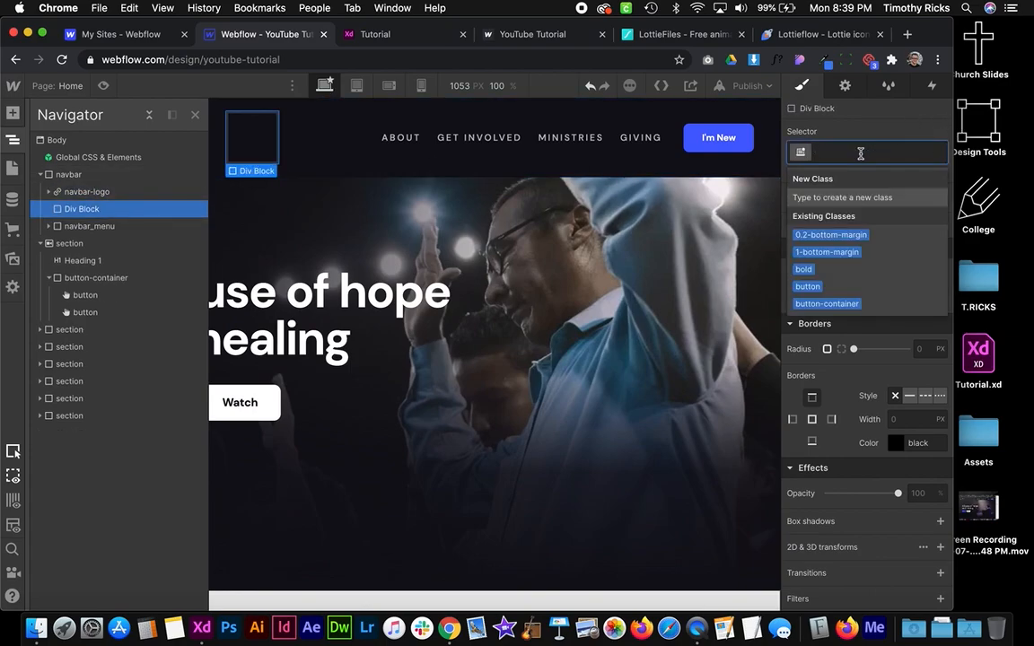
{"action": "type", "text": "navbar"}
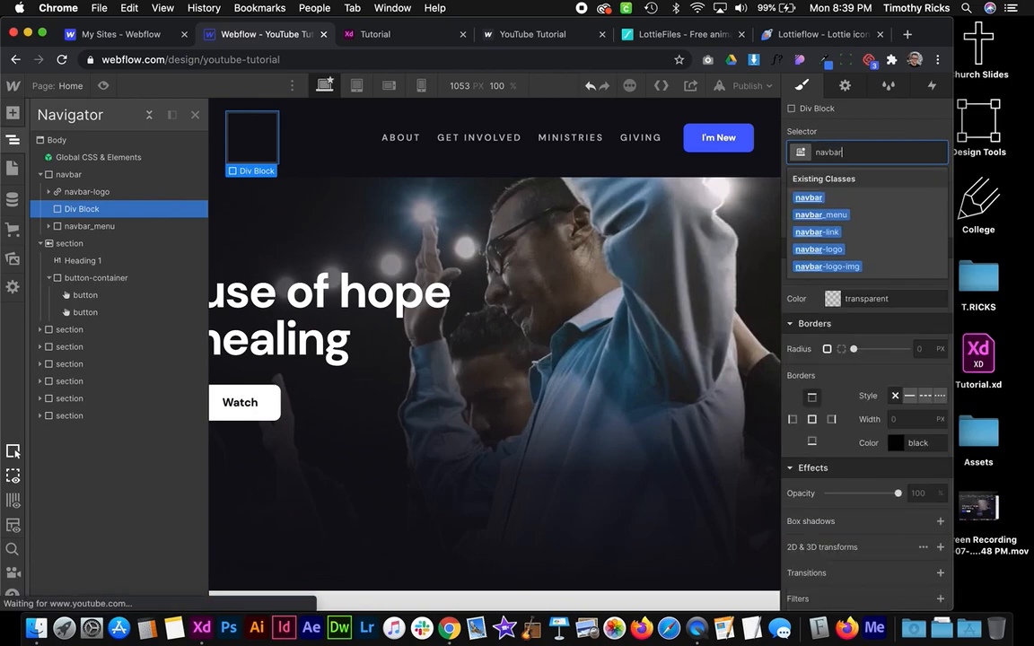
{"action": "type", "text": "-icon"}
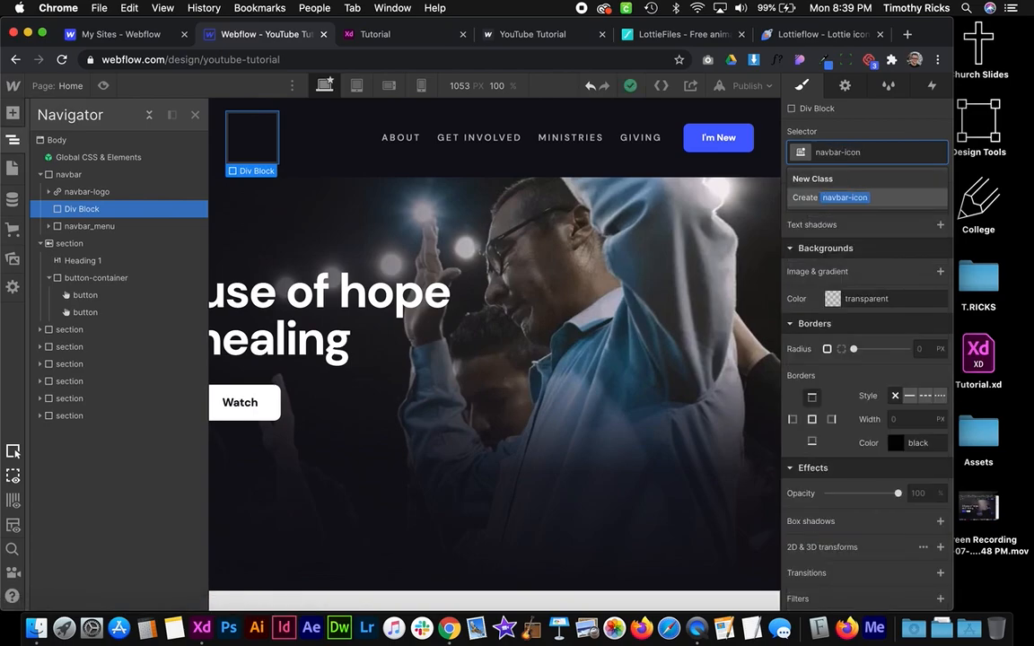
{"action": "key", "text": "Return"}
Convert the navbar-icon div into a Link Block
{"action": "left_click", "coordinate": [99, 226]}
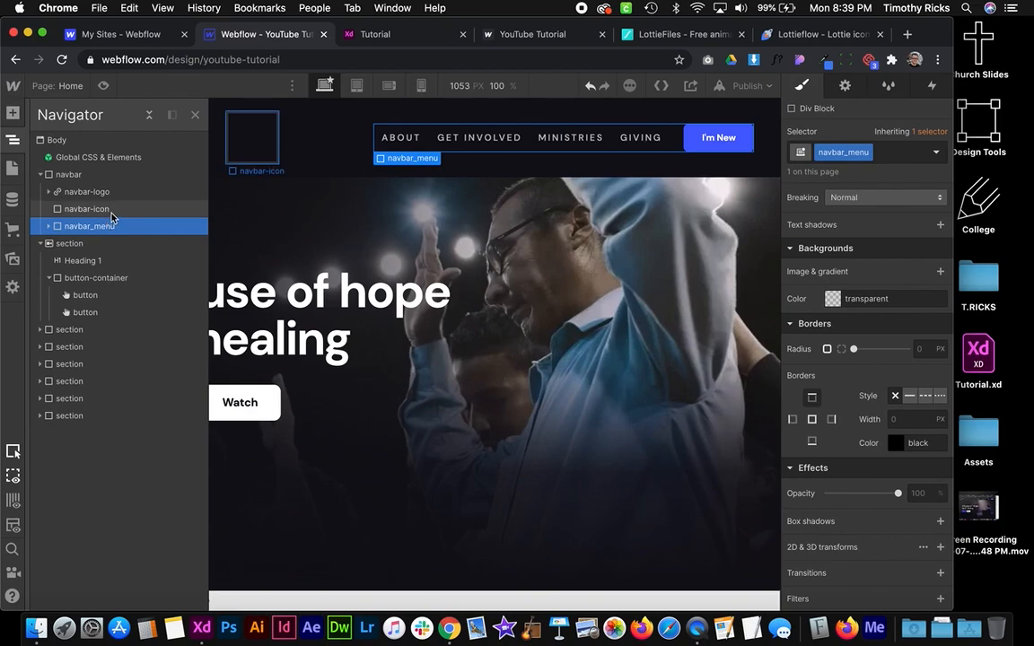
{"action": "left_click", "coordinate": [112, 212]}
{"action": "left_click", "coordinate": [12, 139]}
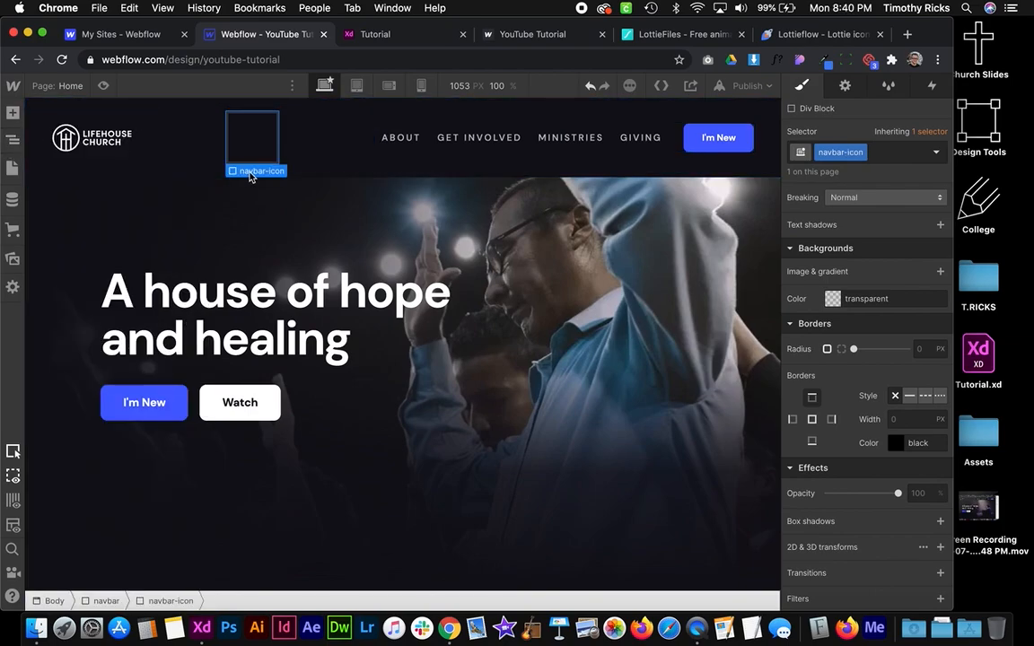
{"action": "key", "text": "z"}
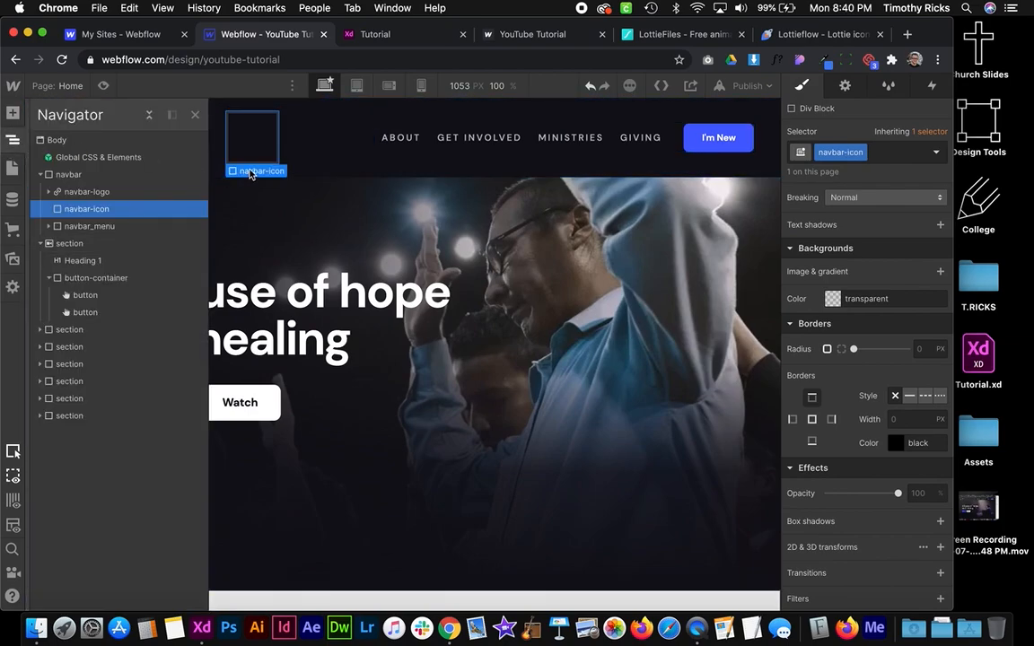
{"action": "right_click", "coordinate": [252, 174]}
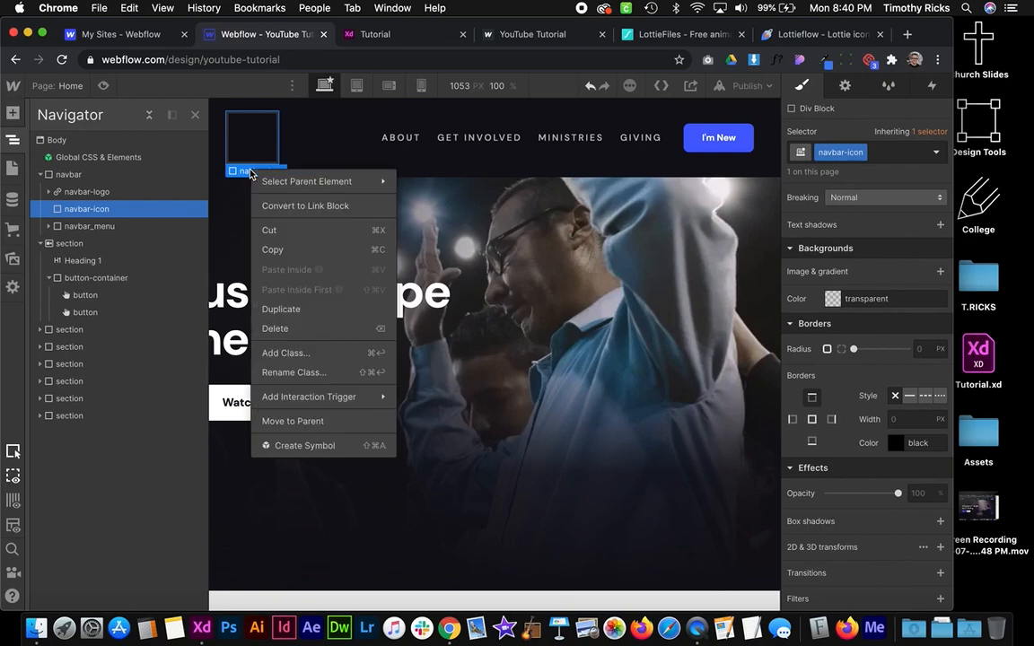
{"action": "left_click", "coordinate": [319, 212]}
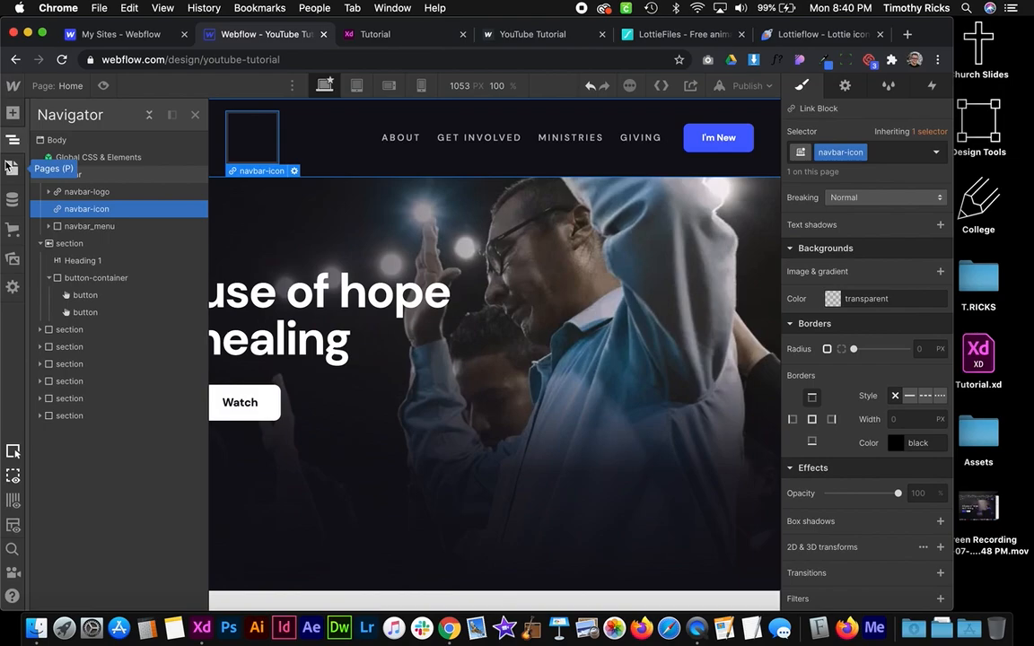
{"action": "left_click", "coordinate": [11, 167]}
{"action": "left_click", "coordinate": [11, 141]}
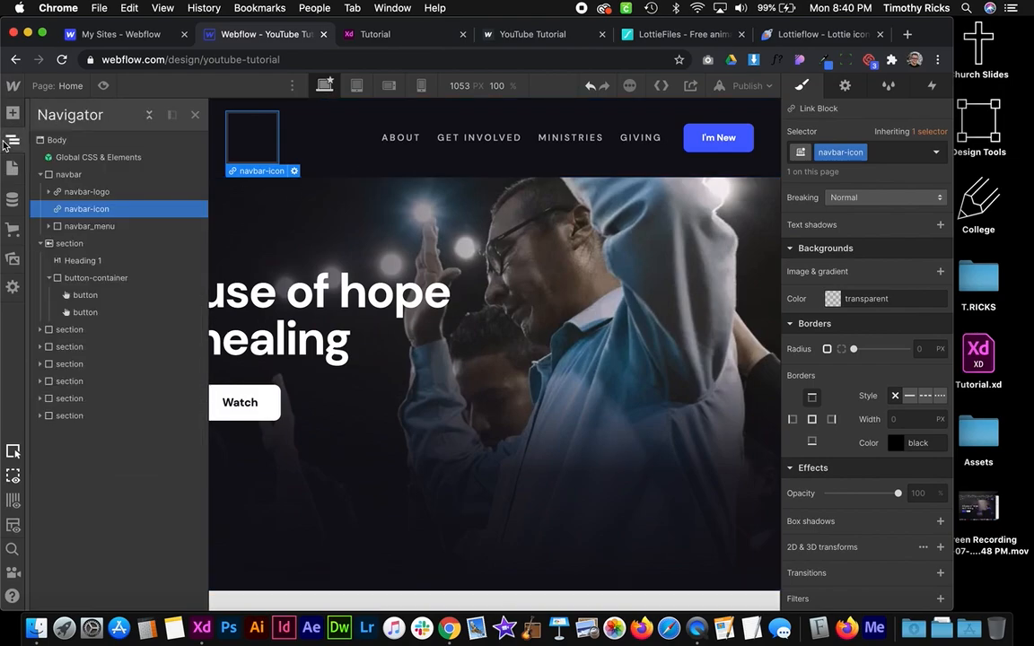
{"action": "left_click", "coordinate": [7, 141]}
Set the navbar-icon link block's display to None and check the navbar while scrolling the page
{"action": "scroll", "coordinate": [852, 316], "scroll_direction": "up", "scroll_amount": 10}
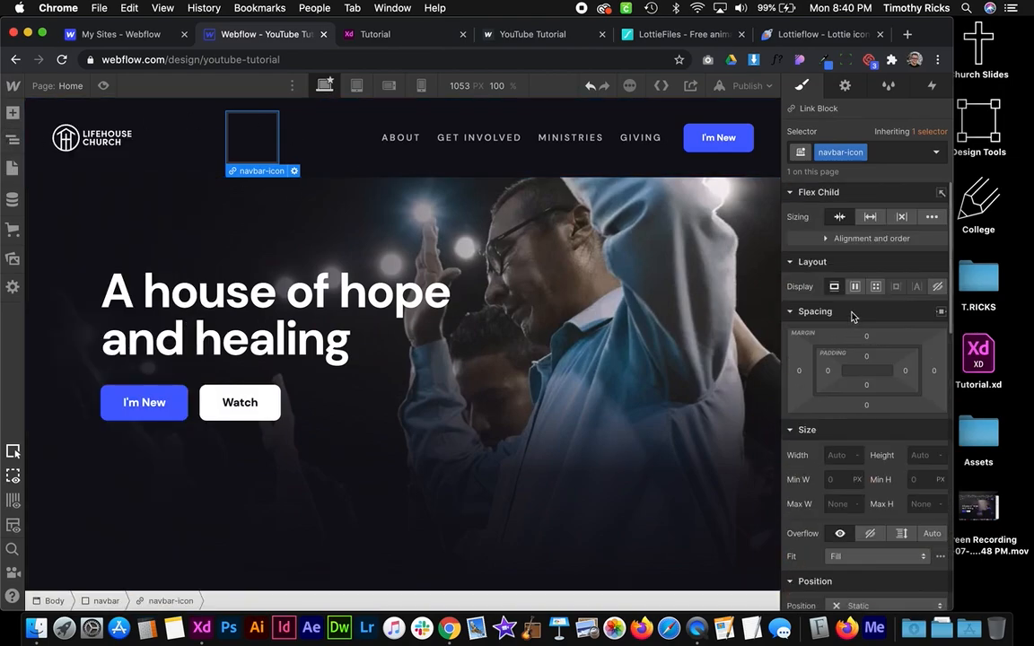
{"action": "left_click", "coordinate": [938, 287]}
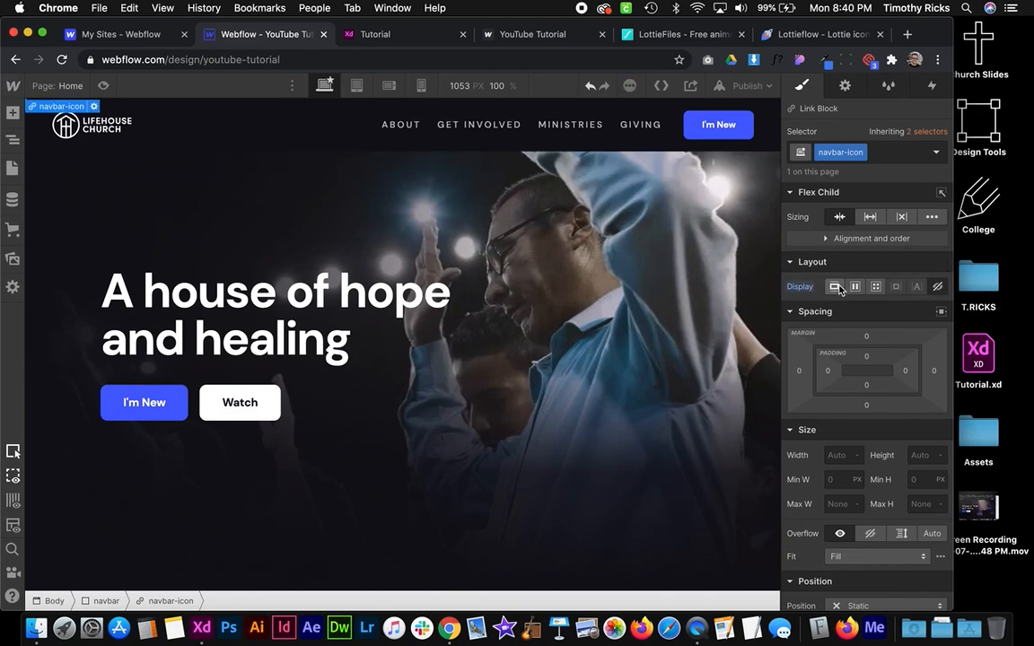
{"action": "scroll", "coordinate": [576, 236], "scroll_direction": "down", "scroll_amount": 15}
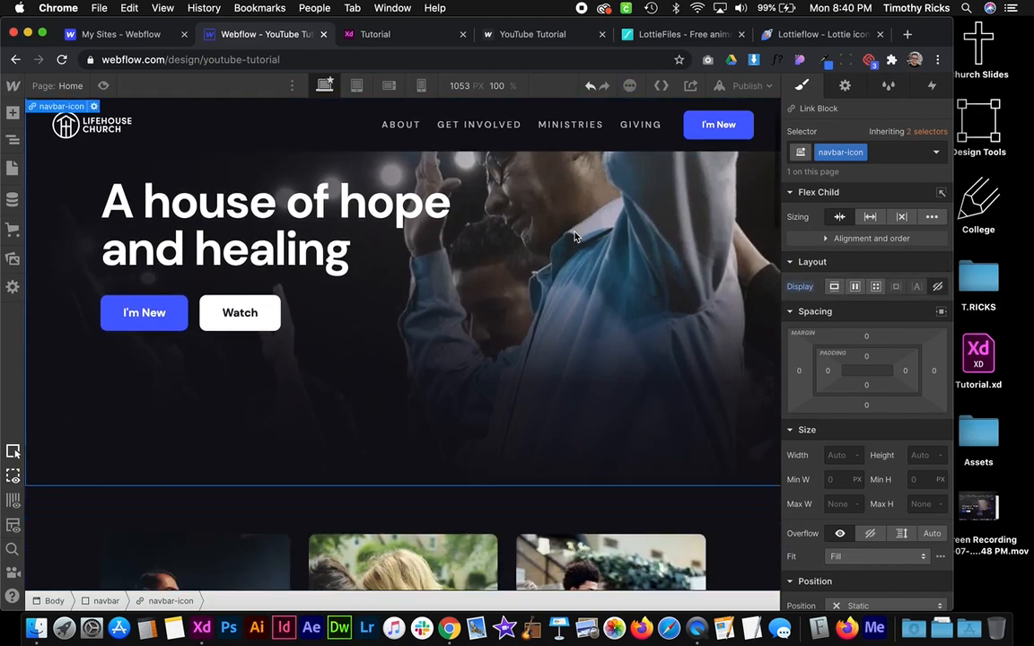
{"action": "scroll", "coordinate": [576, 236], "scroll_direction": "down", "scroll_amount": 8}
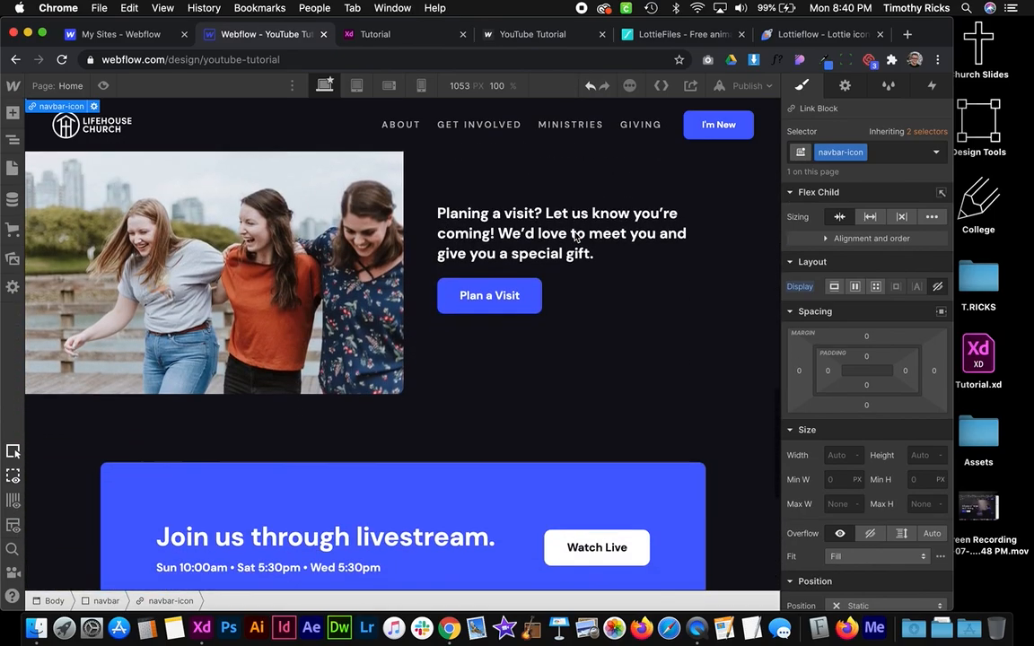
{"action": "scroll", "coordinate": [575, 236], "scroll_direction": "up", "scroll_amount": 20}
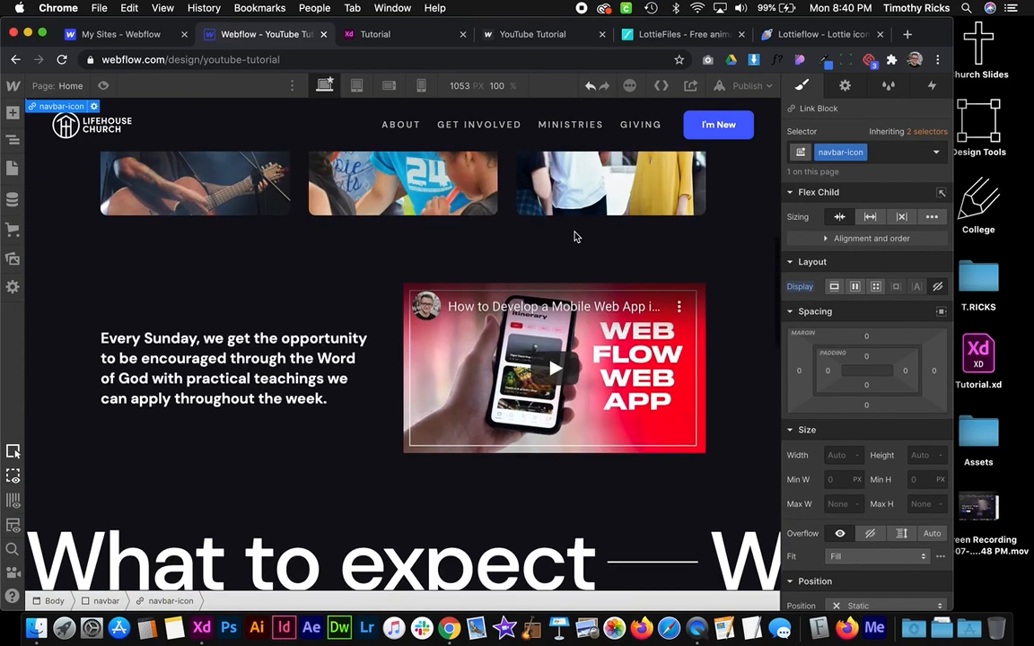
Change the navbar div's HTML tag to Nav
{"action": "left_click", "coordinate": [765, 129]}
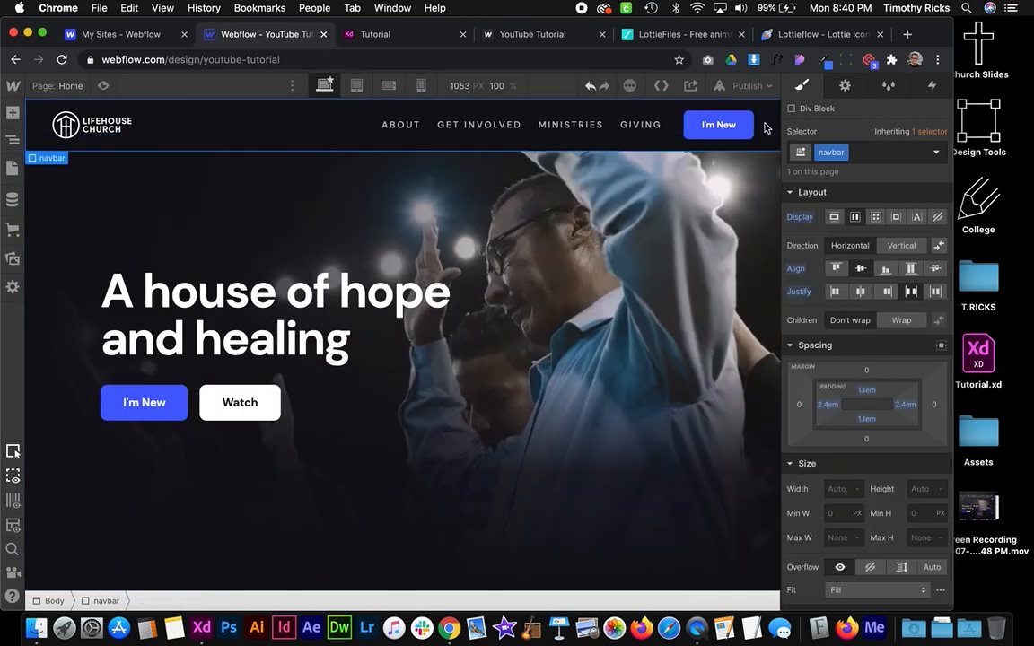
{"action": "left_click", "coordinate": [843, 87]}
{"action": "left_click", "coordinate": [853, 158]}
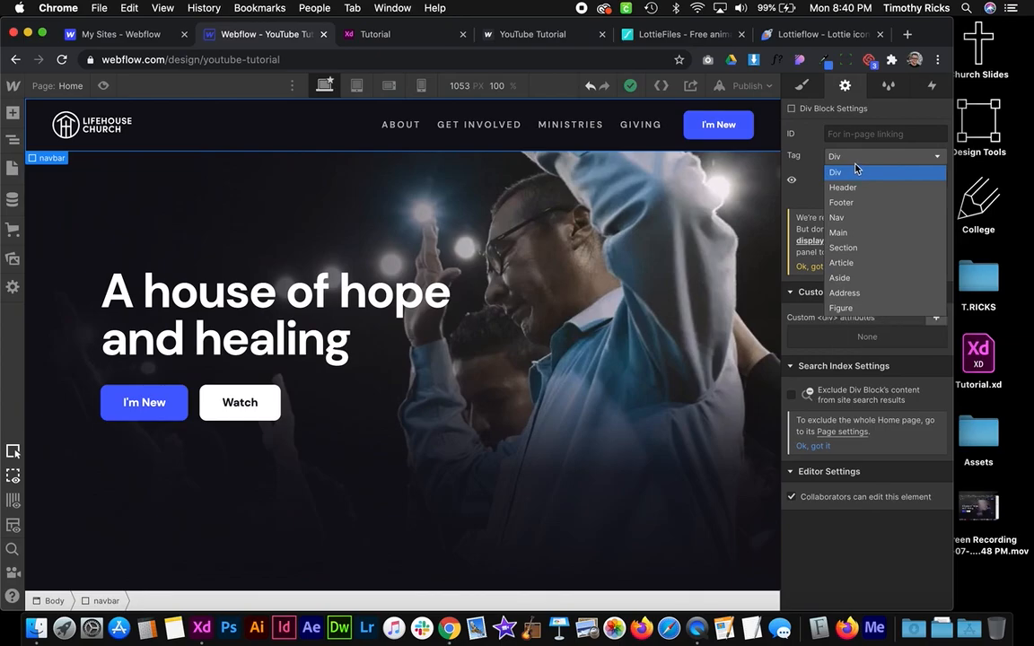
{"action": "left_click", "coordinate": [838, 218]}
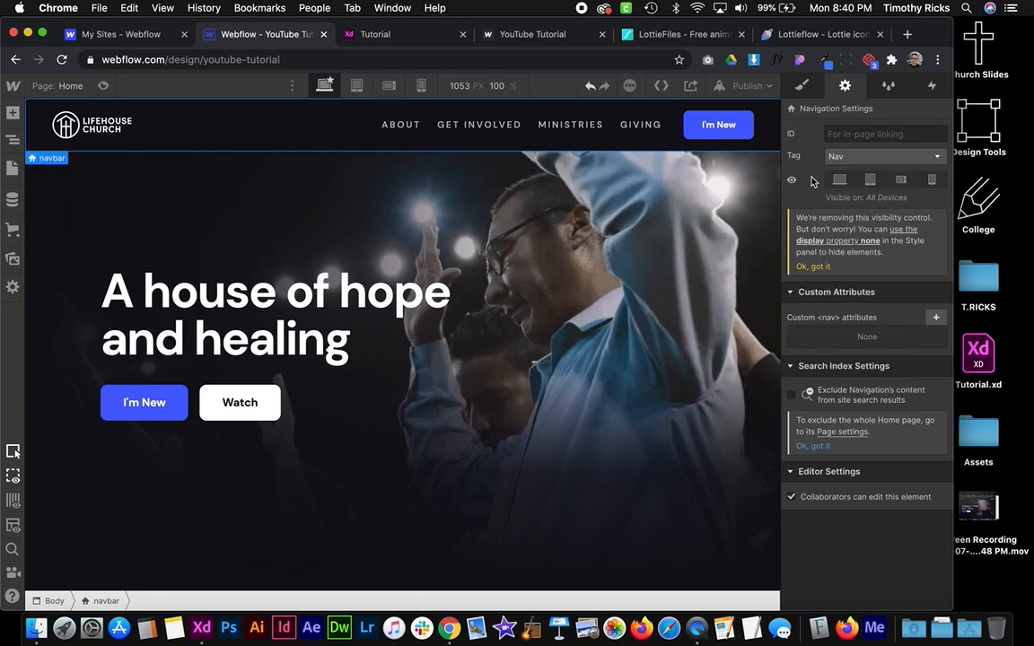
Change the HTML tag of the page's last section, with the service times and contact details, to Footer
{"action": "scroll", "coordinate": [650, 286], "scroll_direction": "down", "scroll_amount": 15}
{"action": "left_click", "coordinate": [731, 339]}
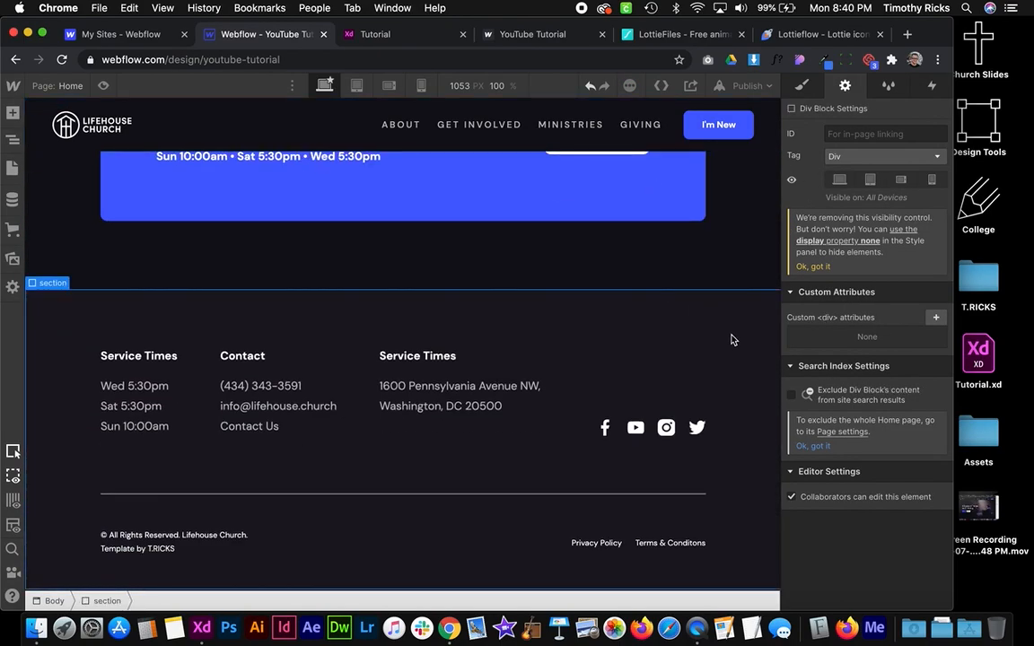
{"action": "left_click", "coordinate": [861, 156]}
{"action": "left_click", "coordinate": [843, 203]}
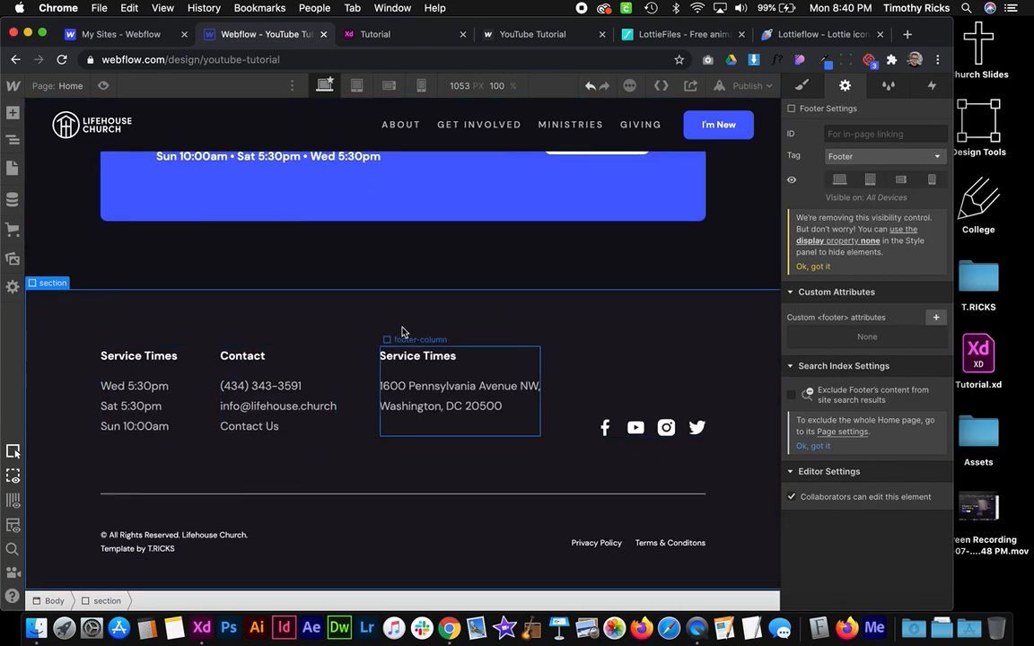
Select the Plan a Visit button and switch its button class to the Hover state for styling
{"action": "scroll", "coordinate": [437, 272], "scroll_direction": "up", "scroll_amount": 20}
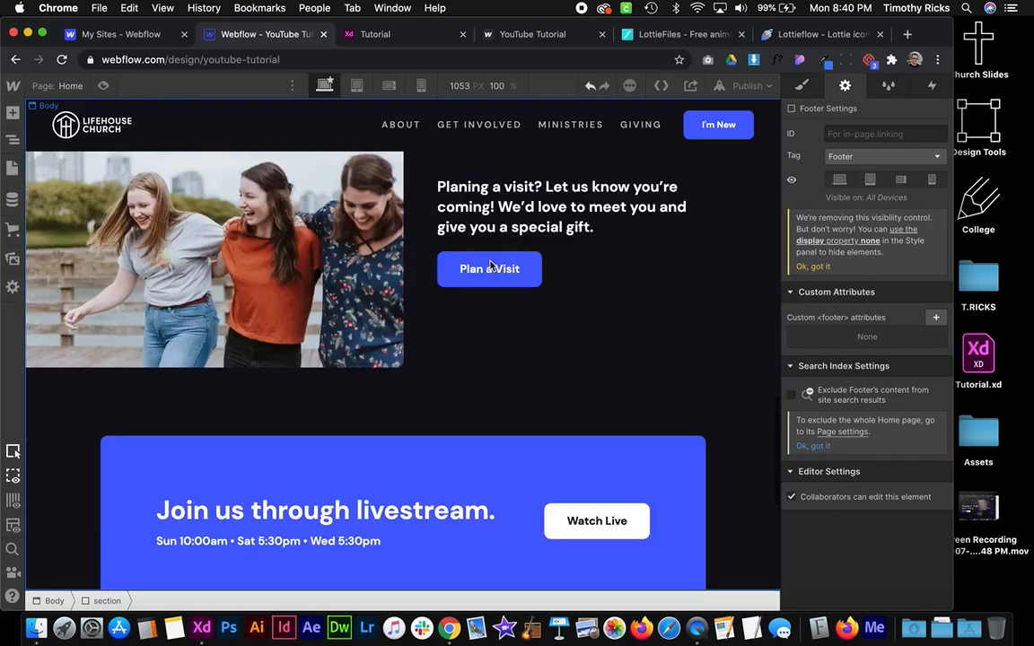
{"action": "scroll", "coordinate": [259, 211], "scroll_direction": "down", "scroll_amount": 5}
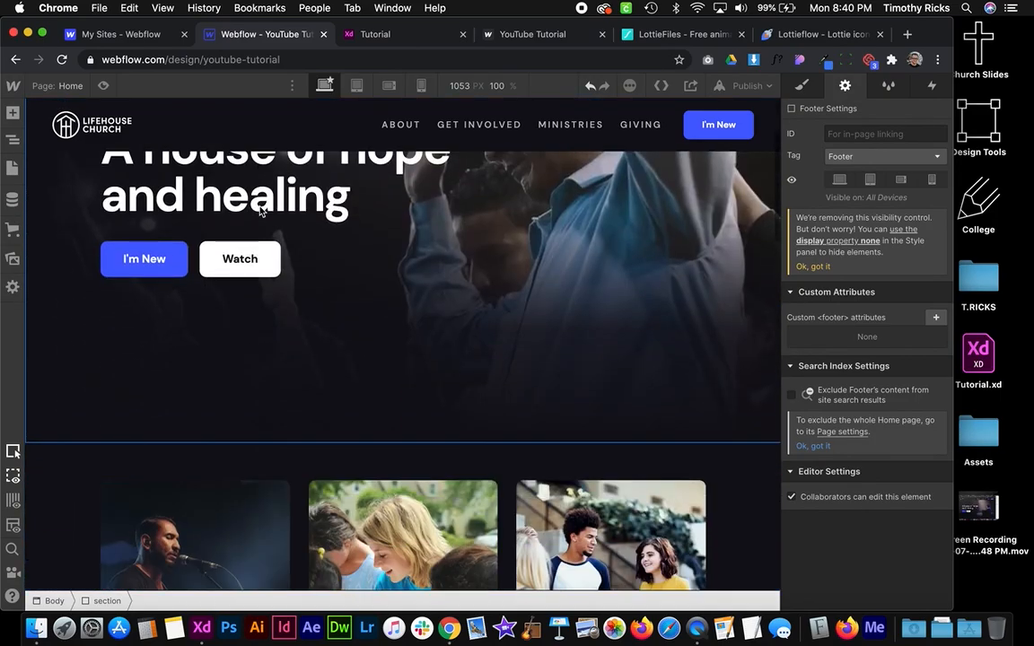
{"action": "scroll", "coordinate": [259, 211], "scroll_direction": "up", "scroll_amount": 5}
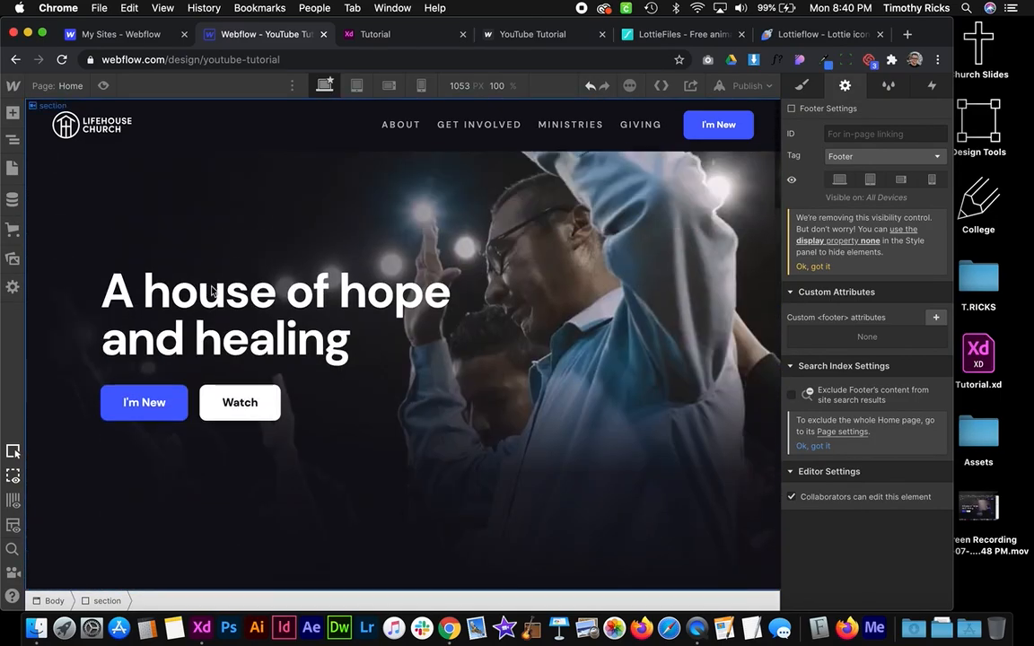
{"action": "left_click", "coordinate": [163, 411]}
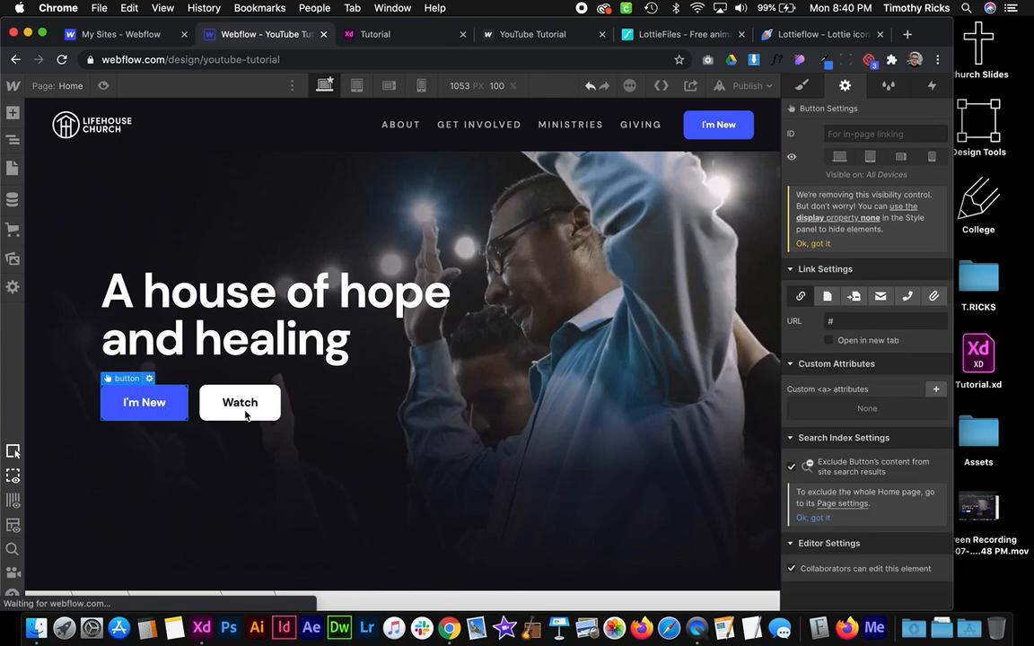
{"action": "scroll", "coordinate": [369, 417], "scroll_direction": "down", "scroll_amount": 10}
{"action": "scroll", "coordinate": [373, 417], "scroll_direction": "down", "scroll_amount": 10}
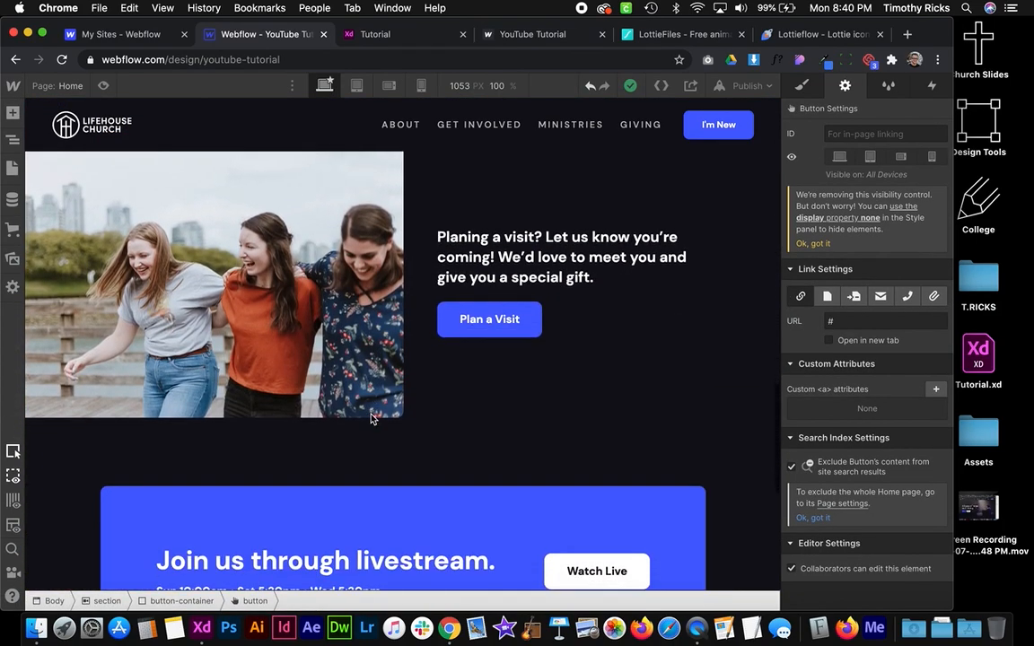
{"action": "scroll", "coordinate": [374, 416], "scroll_direction": "up", "scroll_amount": 1}
{"action": "left_click", "coordinate": [489, 337]}
{"action": "left_click", "coordinate": [801, 85]}
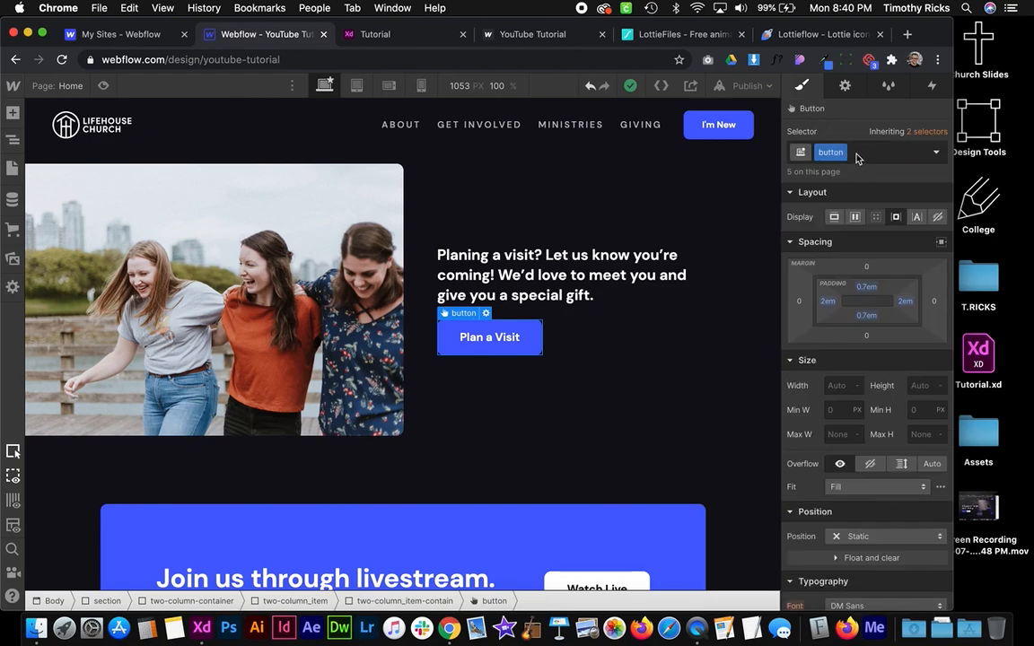
{"action": "left_click", "coordinate": [936, 152]}
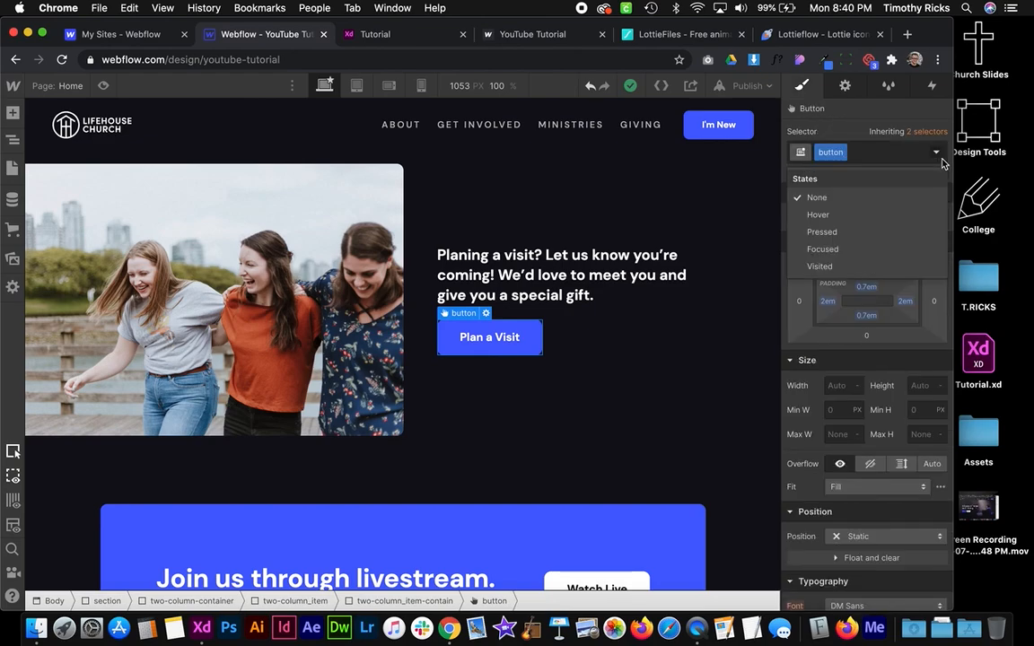
{"action": "left_click", "coordinate": [819, 217]}
Add a color overlay of rgba(15, 14, 23, 0.1), based on the Black swatch, to the button's hover background
{"action": "scroll", "coordinate": [897, 341], "scroll_direction": "down", "scroll_amount": 10}
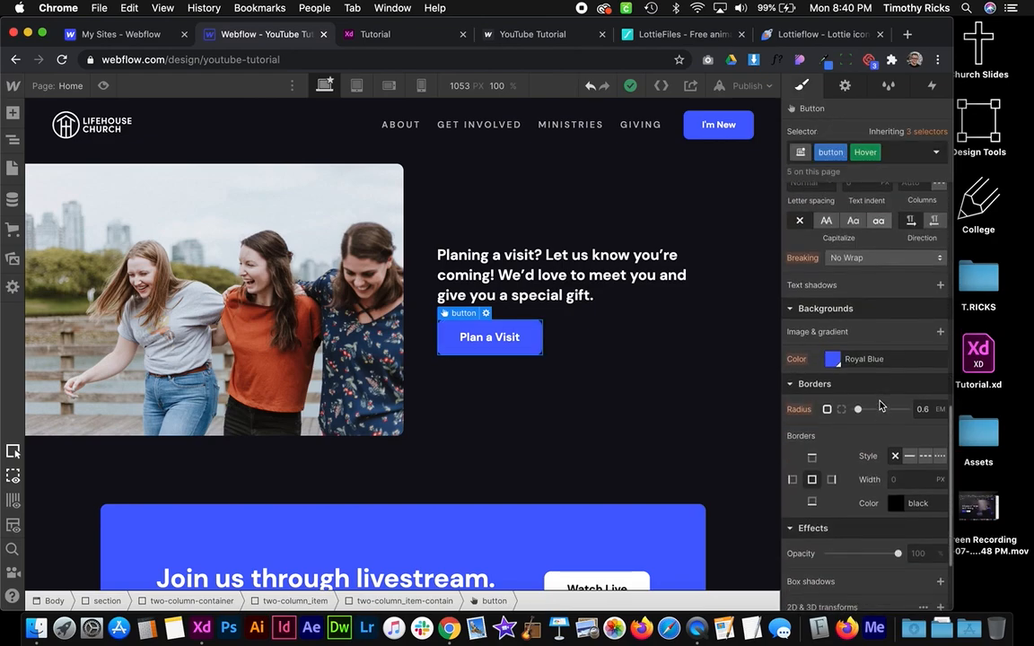
{"action": "left_click", "coordinate": [940, 327]}
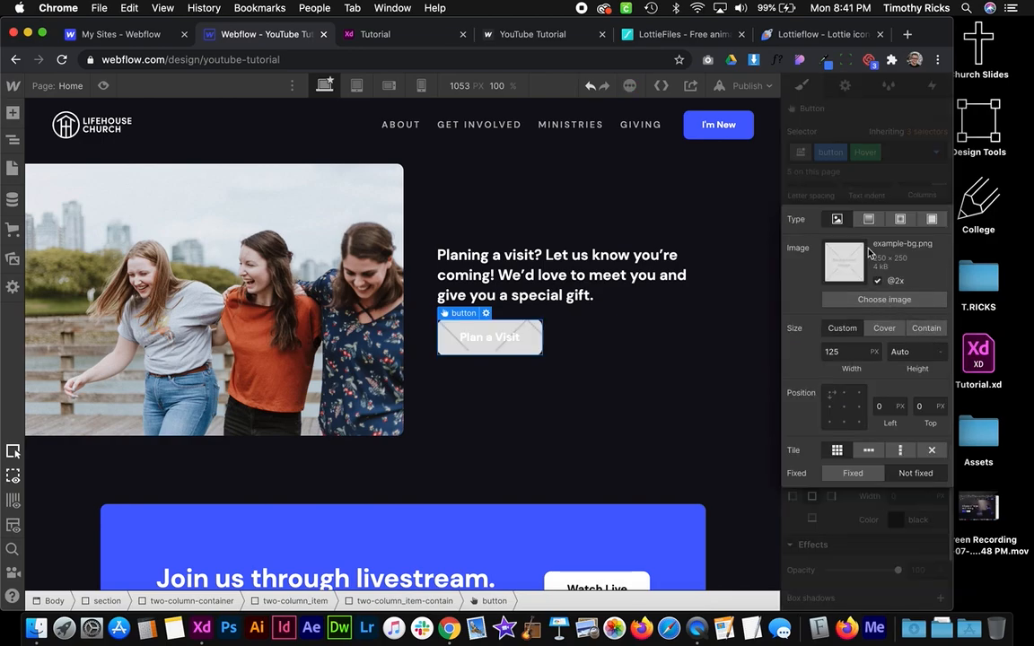
{"action": "left_click", "coordinate": [932, 175]}
{"action": "left_click", "coordinate": [829, 401]}
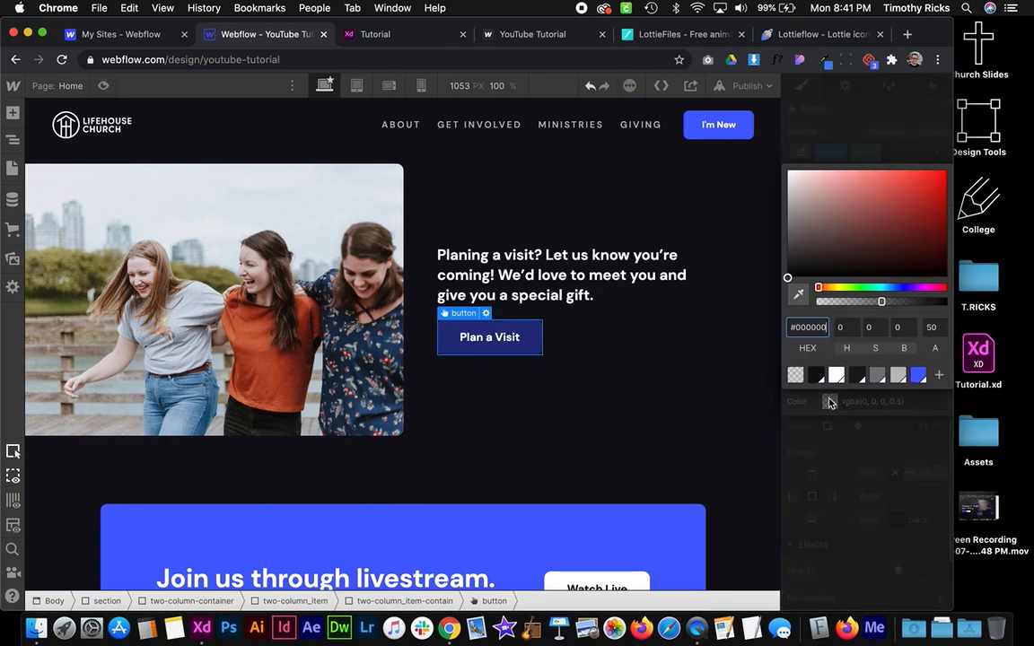
{"action": "left_click", "coordinate": [817, 379]}
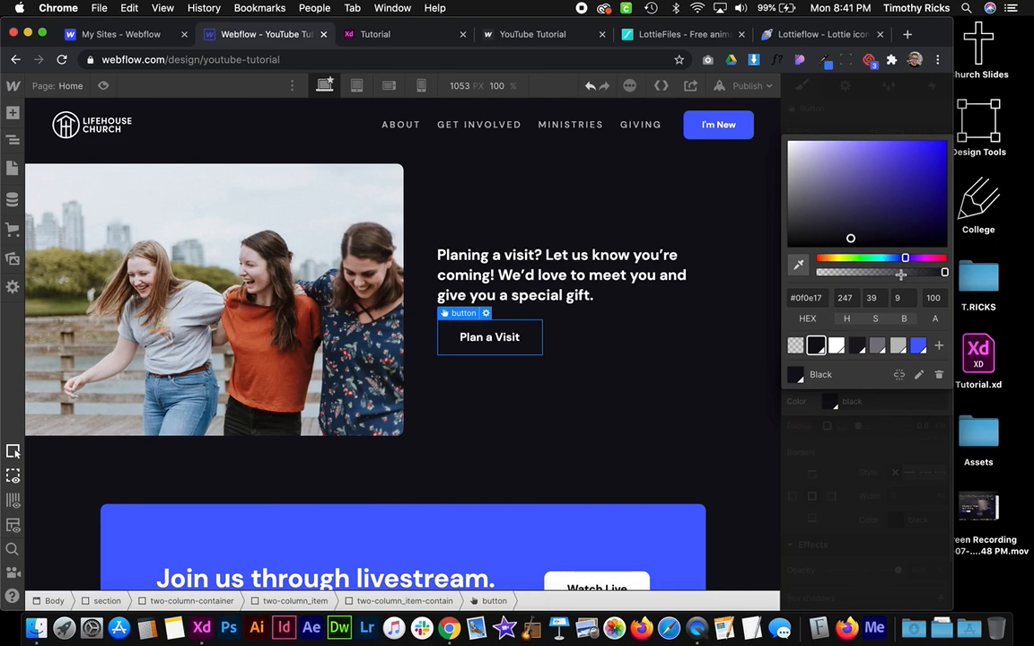
{"action": "left_click_drag", "start_coordinate": [907, 273], "coordinate": [821, 292]}
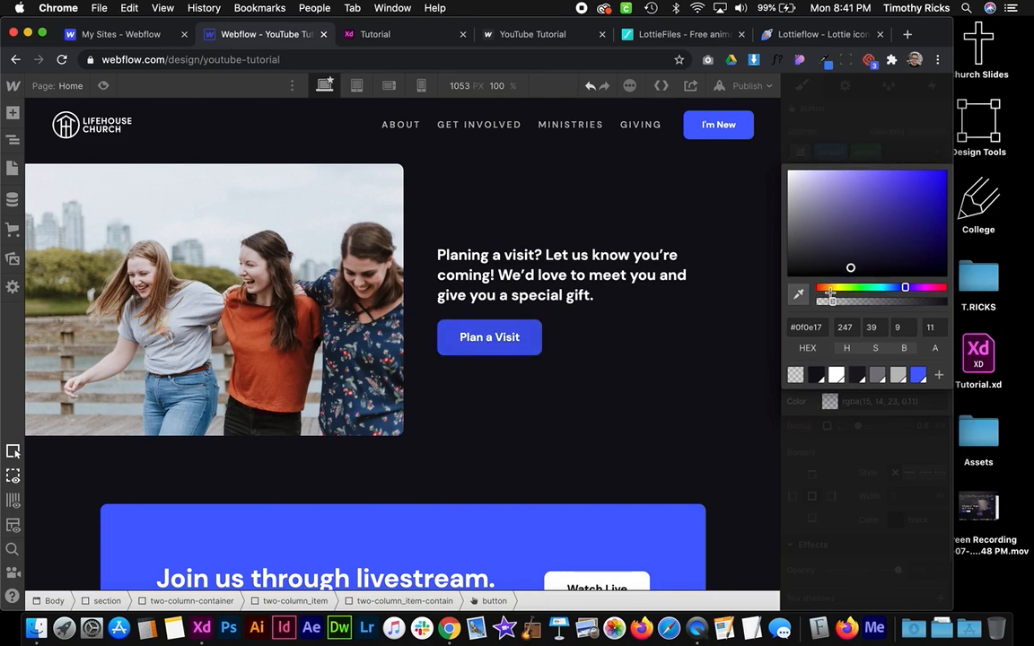
{"action": "left_click", "coordinate": [857, 492]}
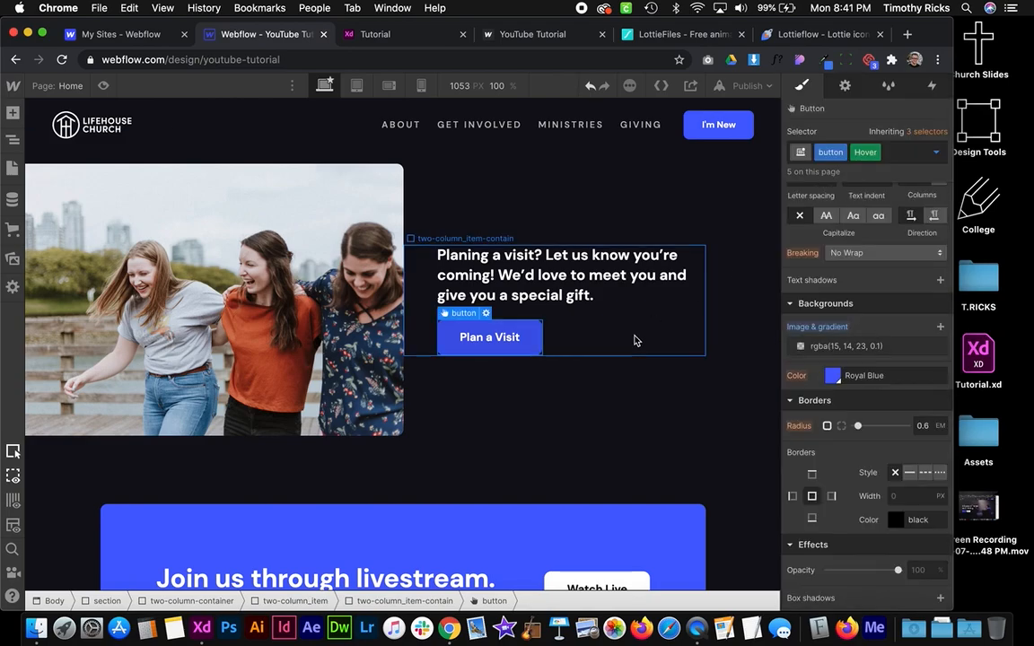
Check the darkened hover effect on the hero's buttons and the buttons further down the page
{"action": "left_click", "coordinate": [675, 351]}
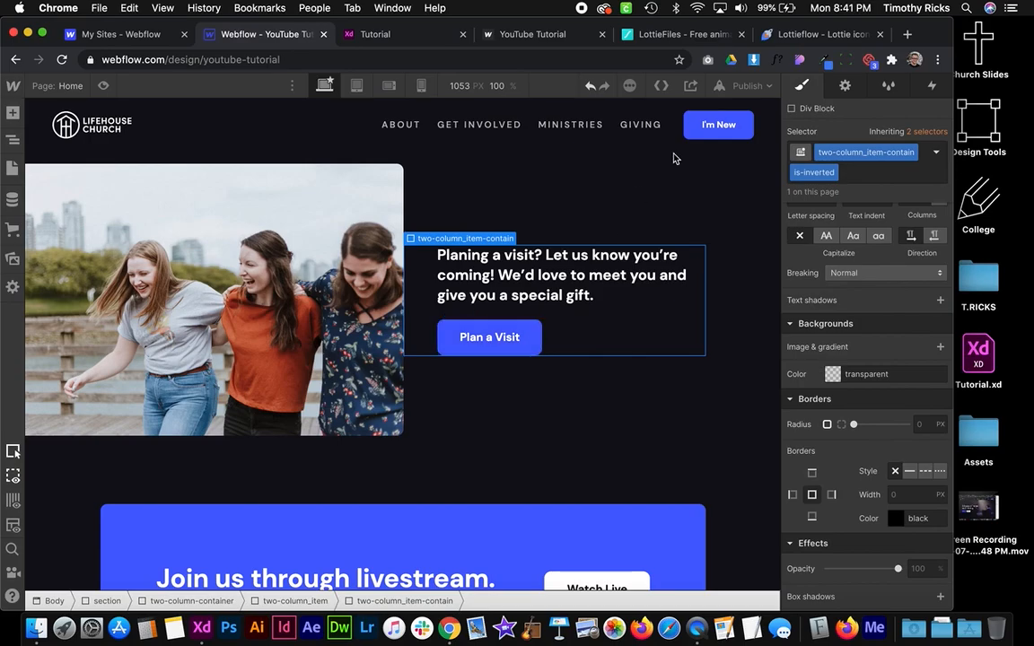
{"action": "scroll", "coordinate": [667, 260], "scroll_direction": "up", "scroll_amount": 15}
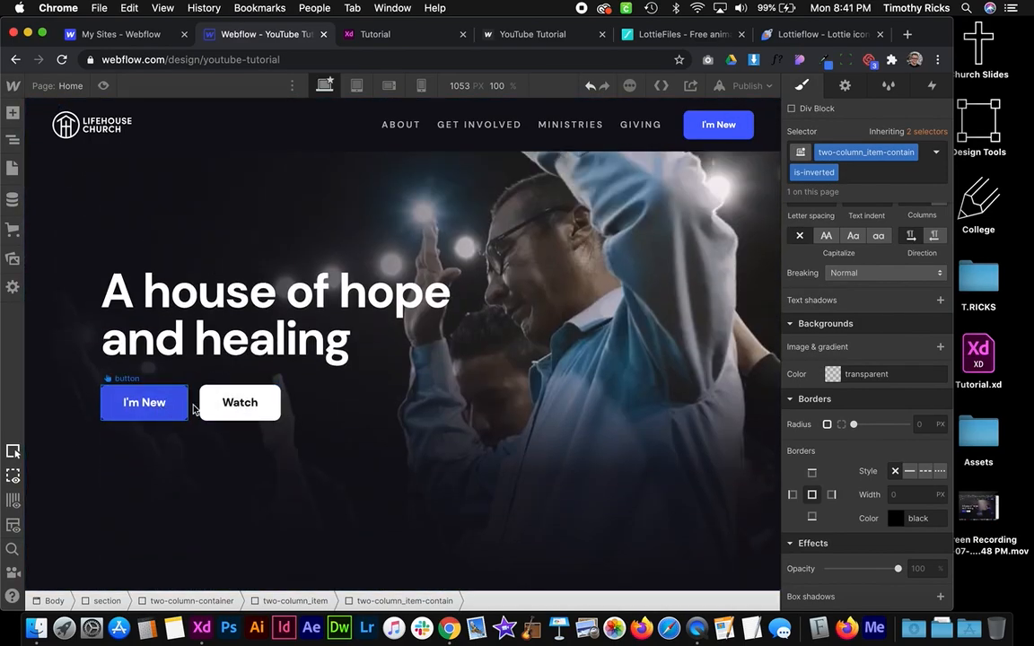
{"action": "scroll", "coordinate": [282, 406], "scroll_direction": "down", "scroll_amount": 15}
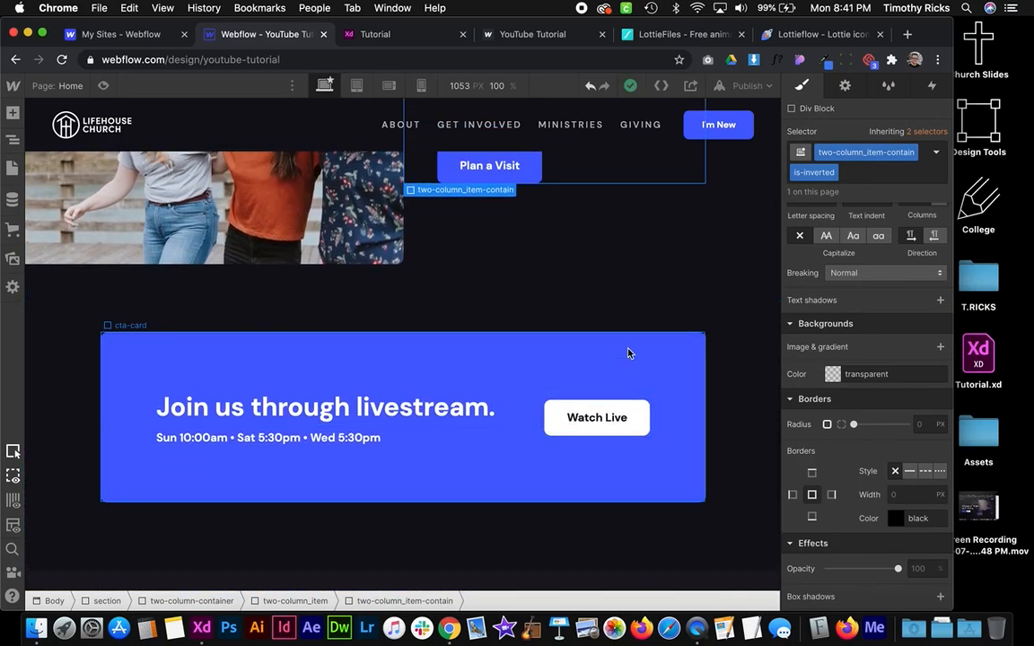
Add an All Properties transition of 200 ms with ease easing to the button class's normal state and check it
{"action": "scroll", "coordinate": [628, 352], "scroll_direction": "up", "scroll_amount": 3}
{"action": "left_click", "coordinate": [496, 305]}
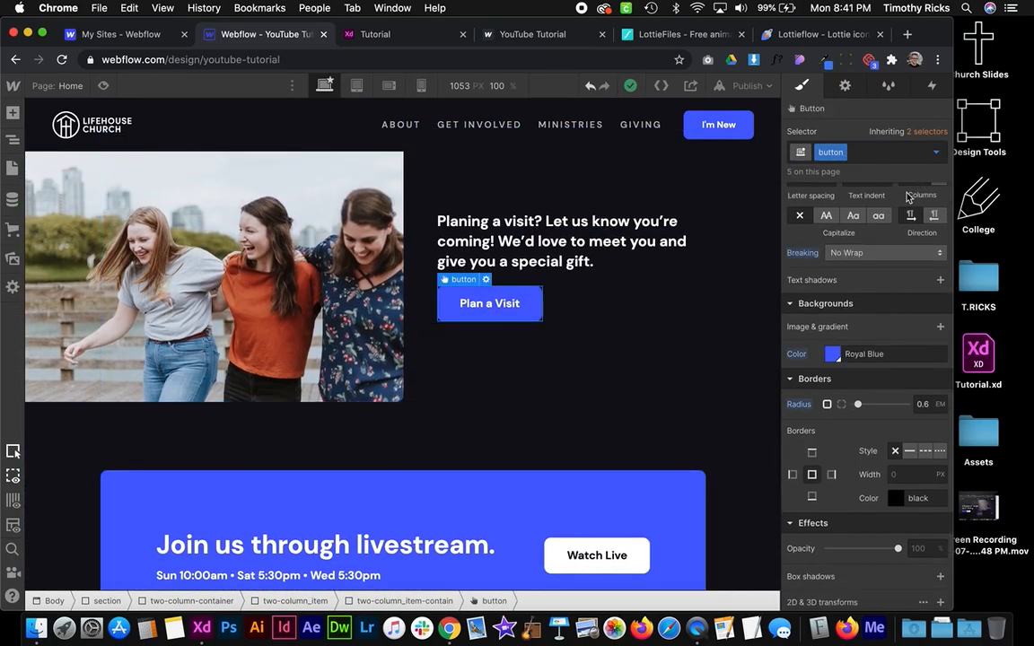
{"action": "scroll", "coordinate": [637, 400], "scroll_direction": "down", "scroll_amount": 3}
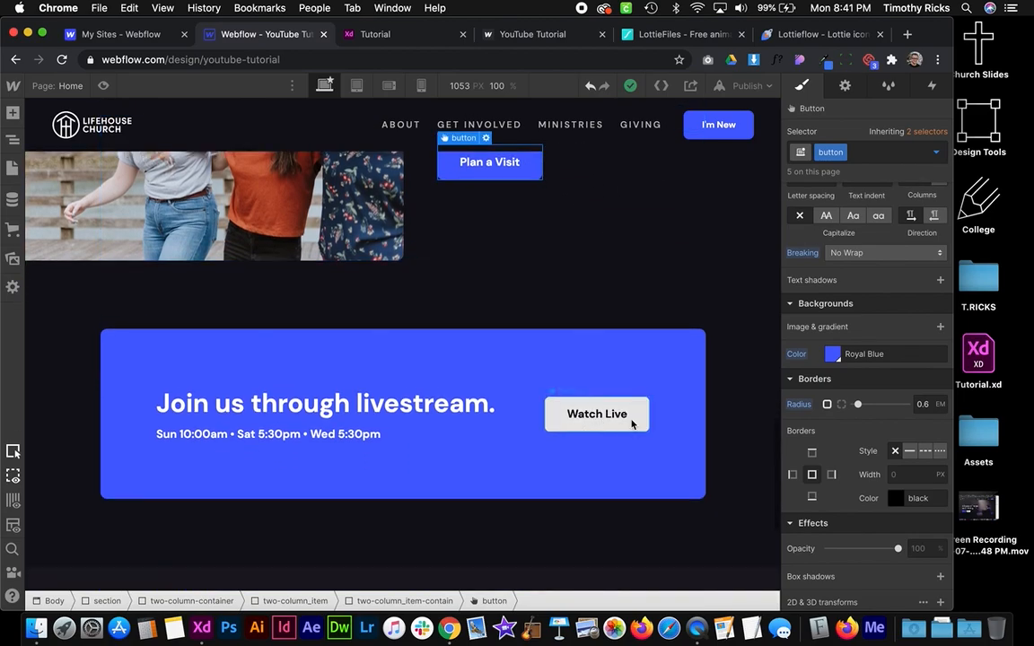
{"action": "scroll", "coordinate": [835, 451], "scroll_direction": "down", "scroll_amount": 1}
{"action": "scroll", "coordinate": [812, 305], "scroll_direction": "down", "scroll_amount": 3}
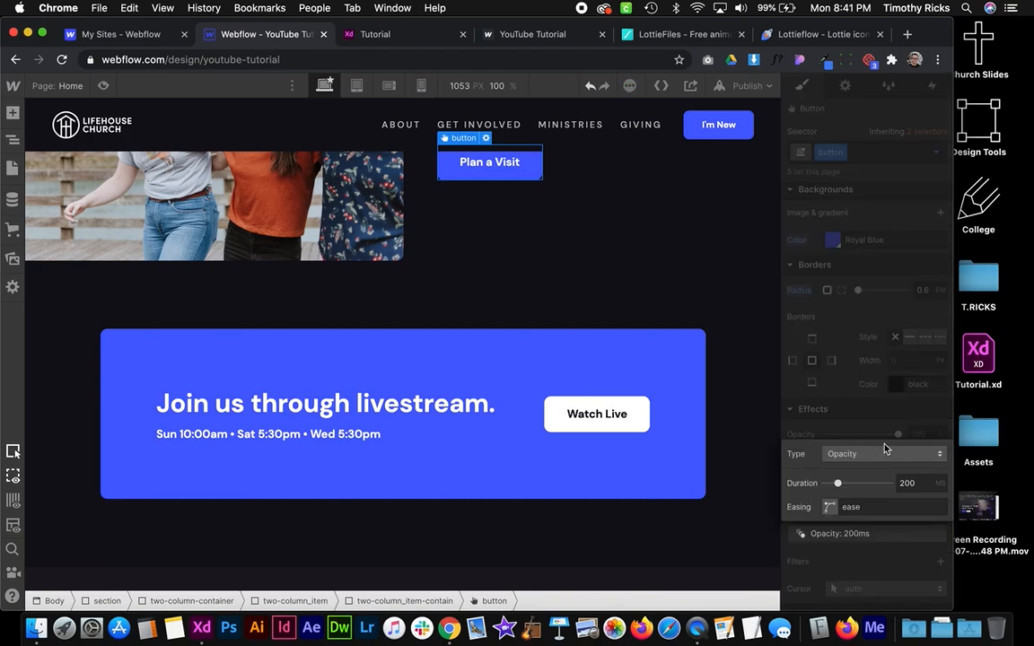
{"action": "left_click", "coordinate": [885, 453]}
{"action": "scroll", "coordinate": [878, 503], "scroll_direction": "down", "scroll_amount": 5}
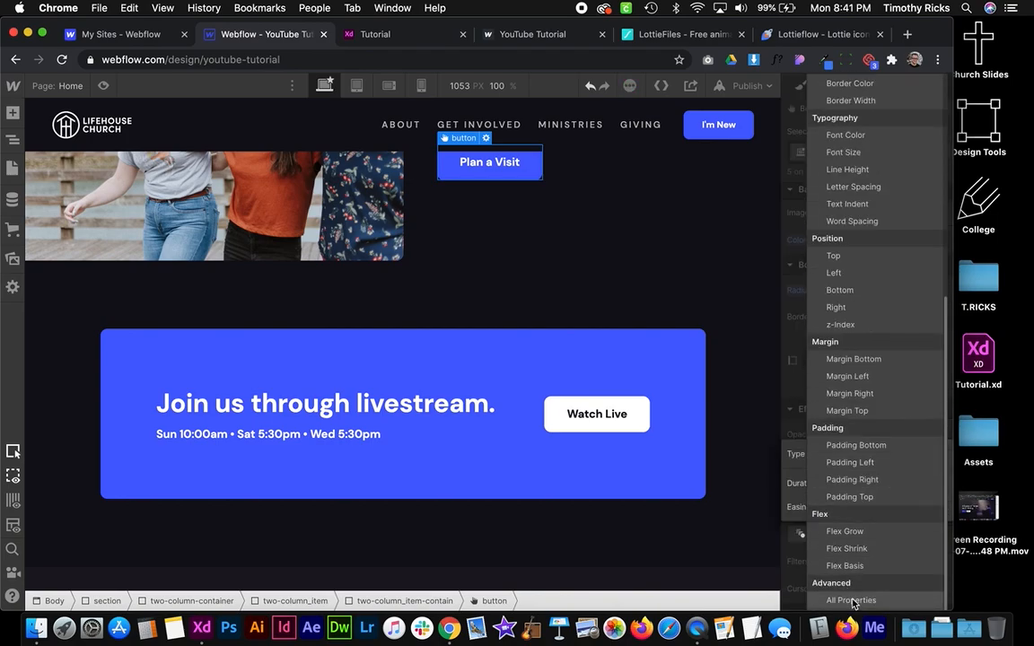
{"action": "left_click", "coordinate": [851, 600]}
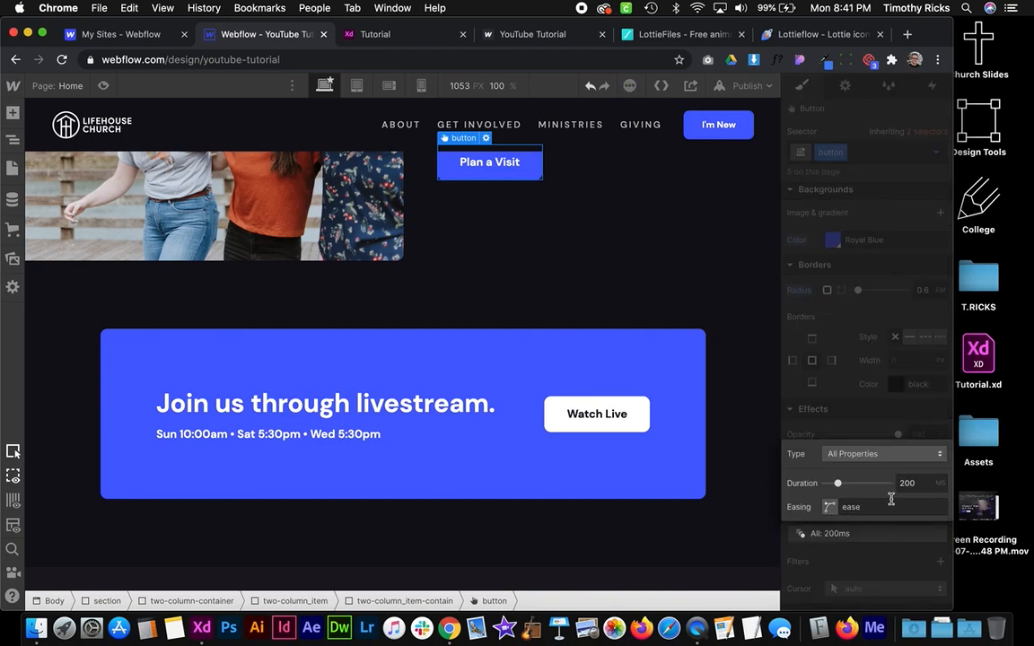
{"action": "left_click", "coordinate": [877, 549]}
{"action": "scroll", "coordinate": [611, 260], "scroll_direction": "up", "scroll_amount": 2}
{"action": "left_click", "coordinate": [605, 242]}
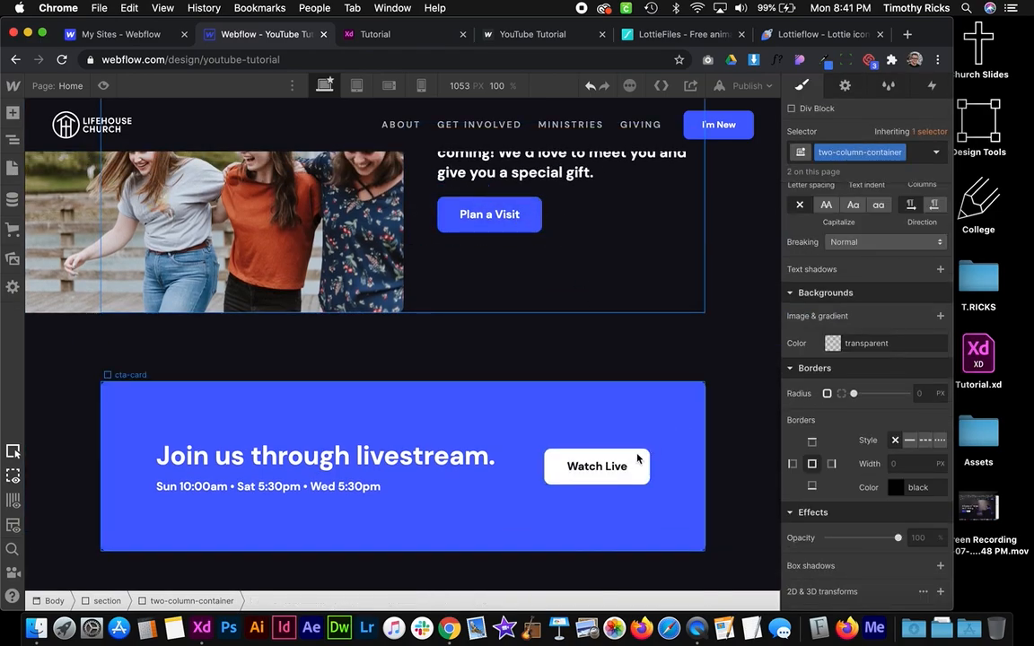
Add a Scale transform of 0.98 on X and Y to the button's Hover state
{"action": "left_click", "coordinate": [535, 220]}
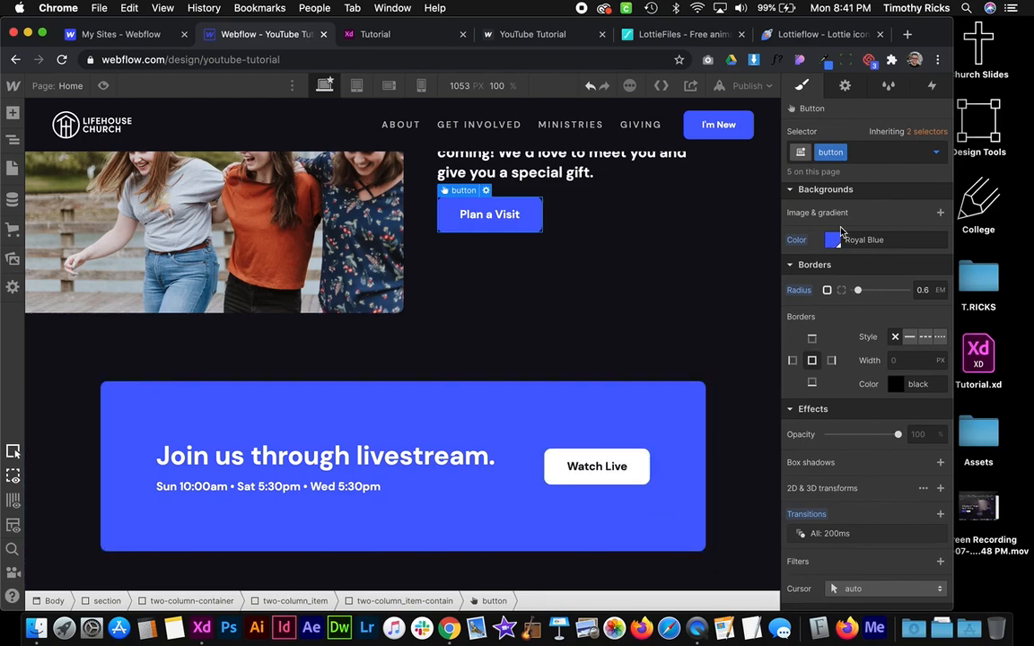
{"action": "left_click", "coordinate": [937, 154]}
{"action": "left_click", "coordinate": [817, 212]}
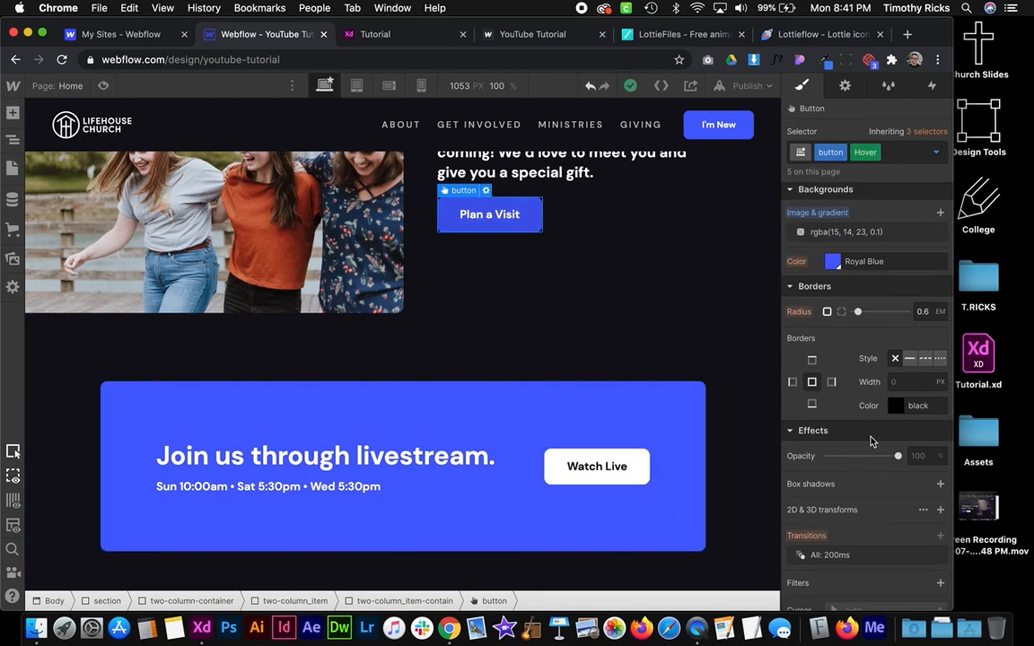
{"action": "left_click", "coordinate": [940, 468]}
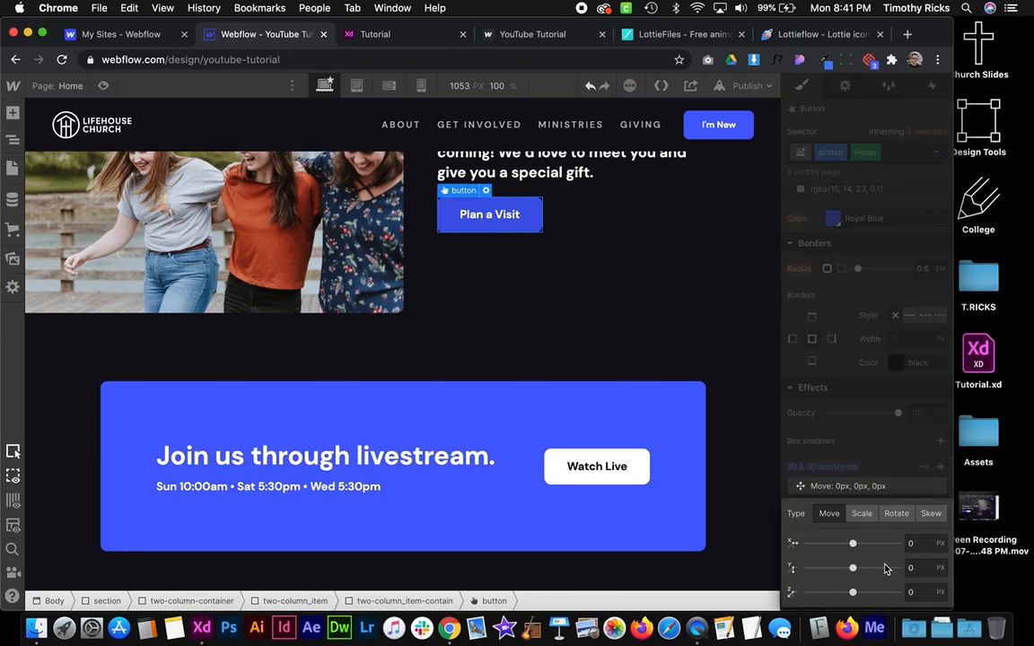
{"action": "left_click", "coordinate": [860, 513]}
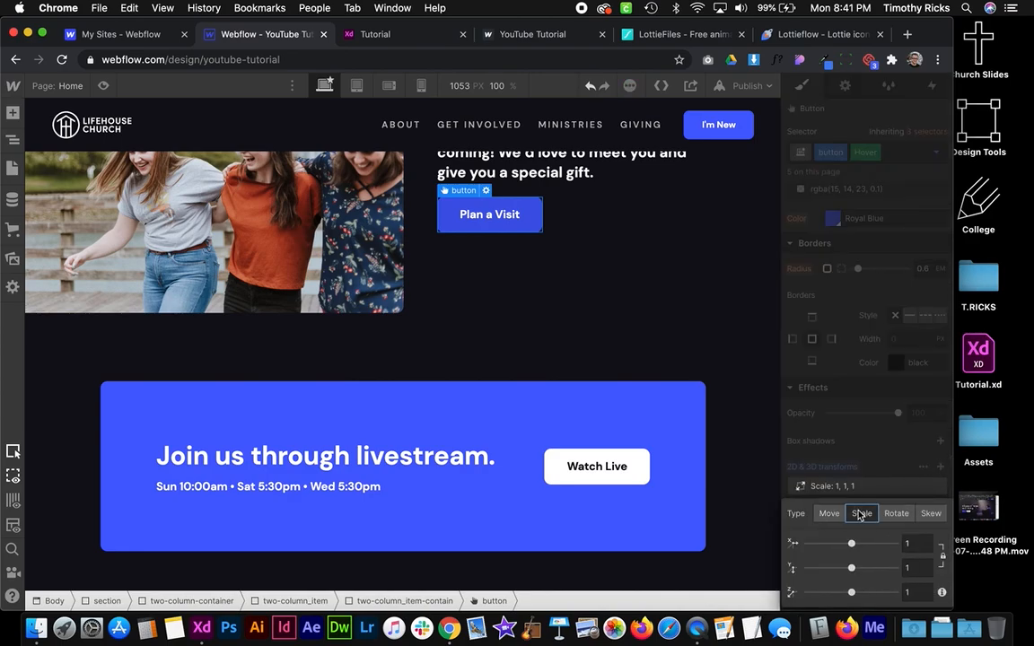
{"action": "right_click", "coordinate": [921, 543]}
{"action": "mouse_move", "coordinate": [916, 544]}
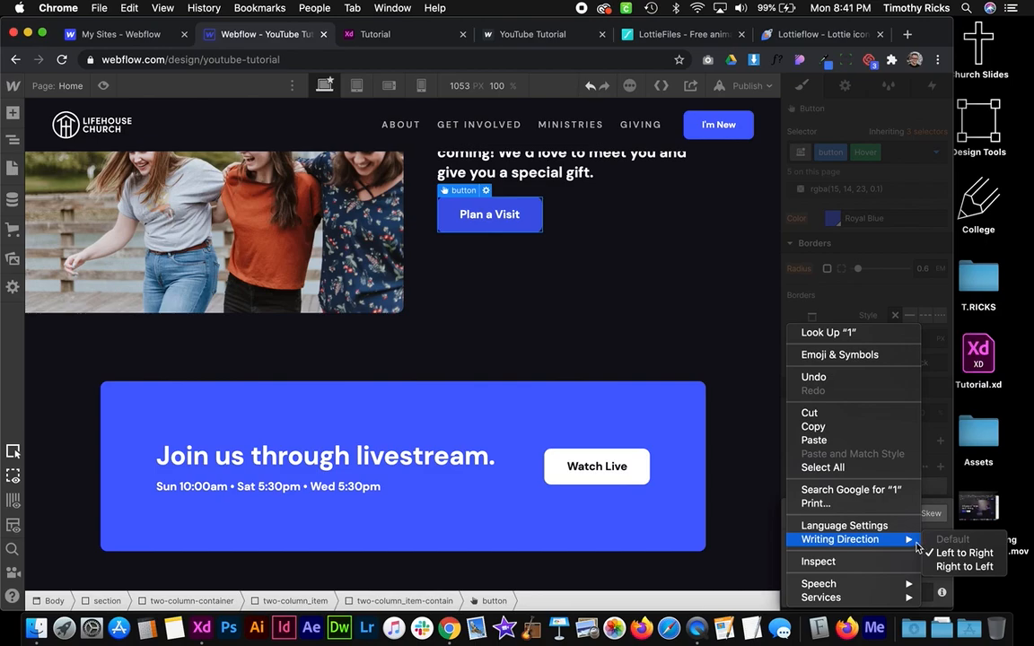
{"action": "key", "text": "Escape"}
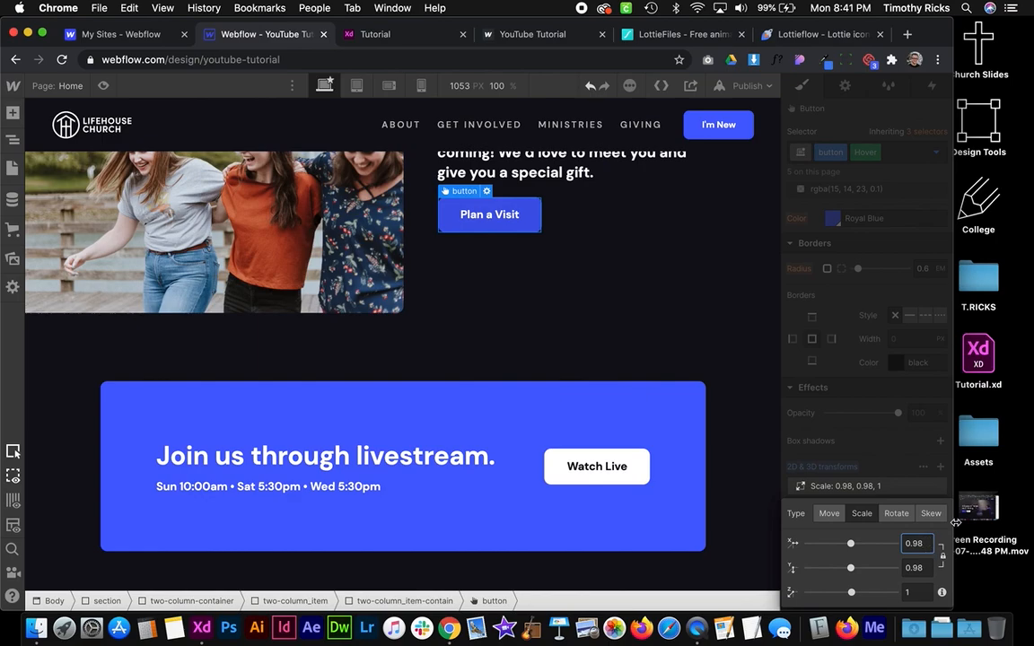
Preview the page to check the button hover effects, and return to the designer
{"action": "left_click", "coordinate": [702, 289]}
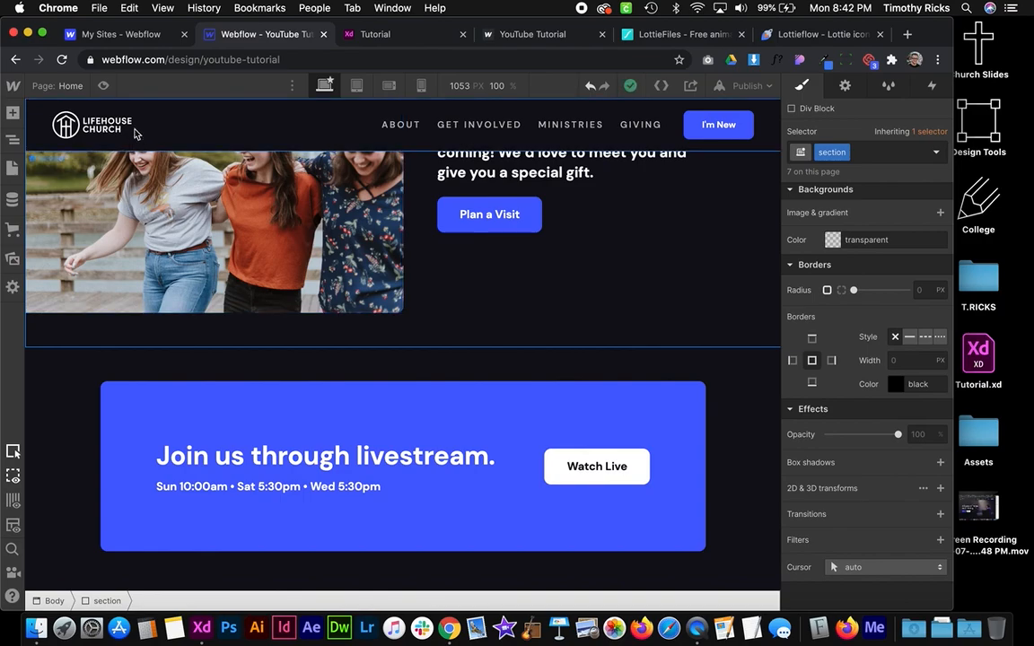
{"action": "left_click", "coordinate": [106, 86]}
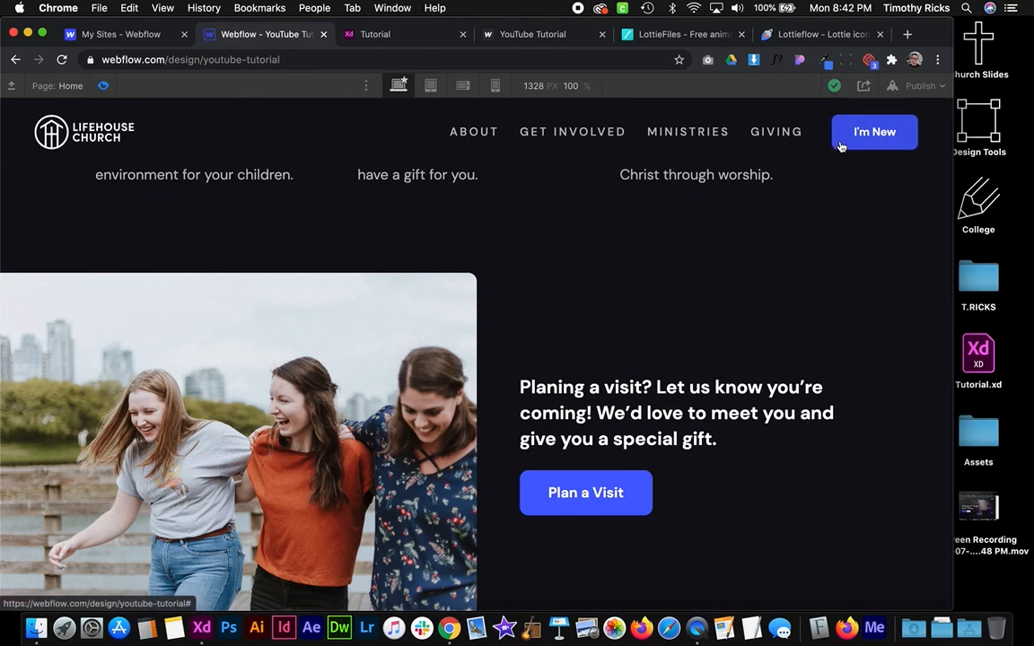
{"action": "left_click", "coordinate": [104, 86]}
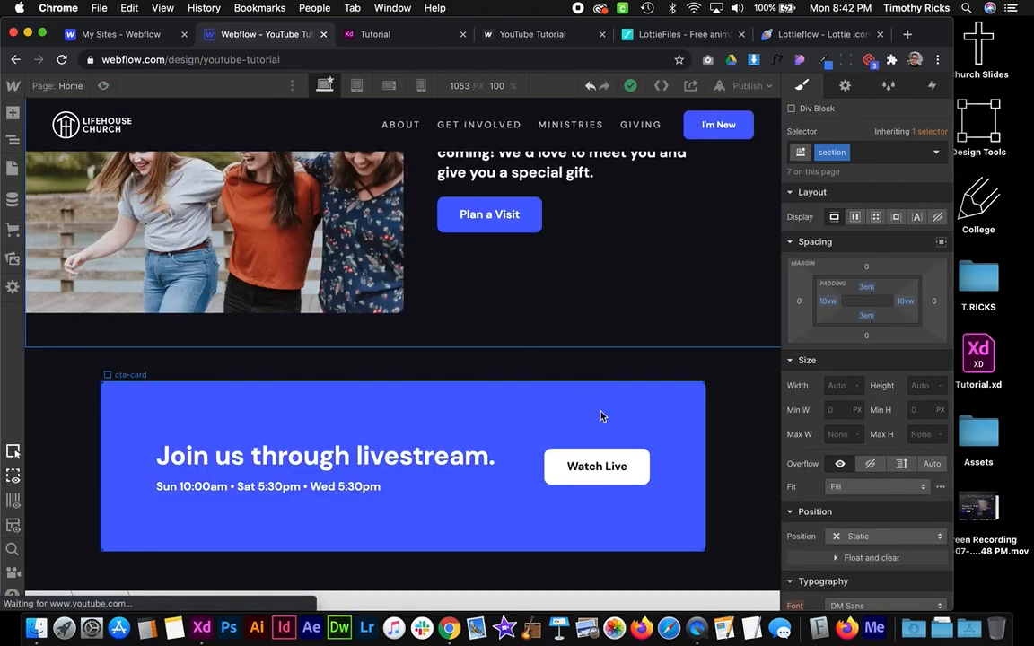
At the tablet breakpoint, set the Scale transform in the Plan a Visit button's Hover state to 1 on X and Y
{"action": "left_click", "coordinate": [356, 86]}
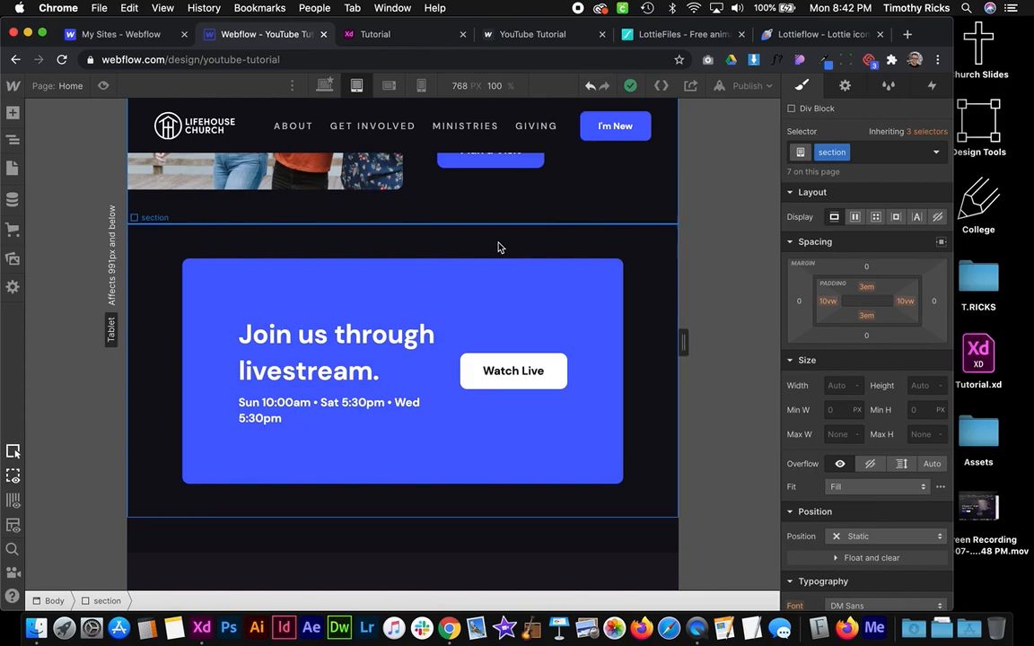
{"action": "left_click", "coordinate": [502, 222]}
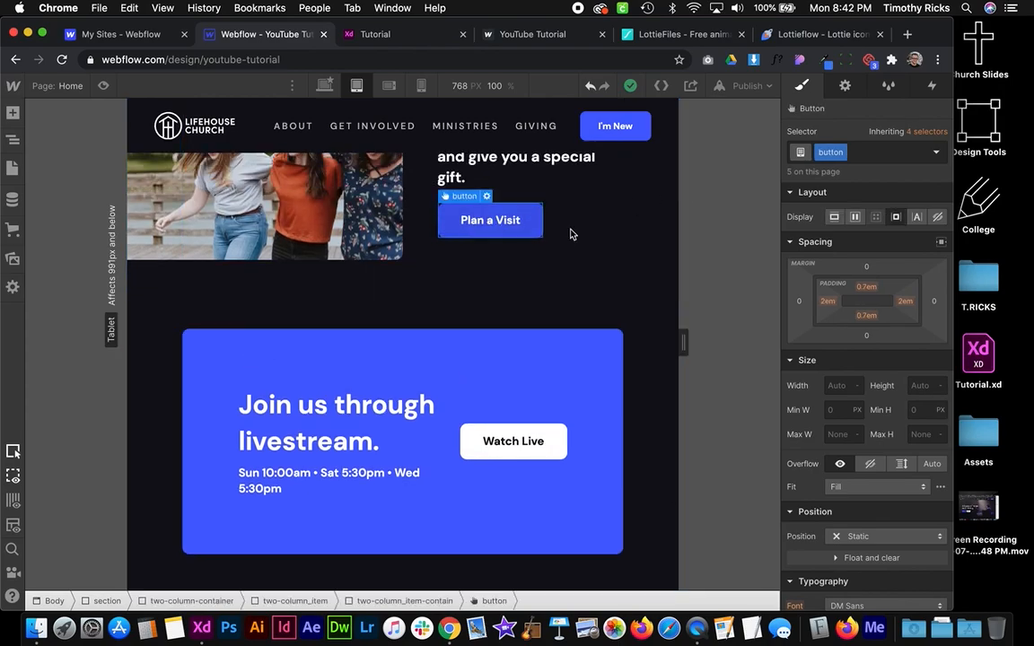
{"action": "left_click", "coordinate": [936, 153]}
{"action": "left_click", "coordinate": [818, 214]}
{"action": "scroll", "coordinate": [871, 325], "scroll_direction": "down", "scroll_amount": 5}
{"action": "scroll", "coordinate": [879, 309], "scroll_direction": "down", "scroll_amount": 2}
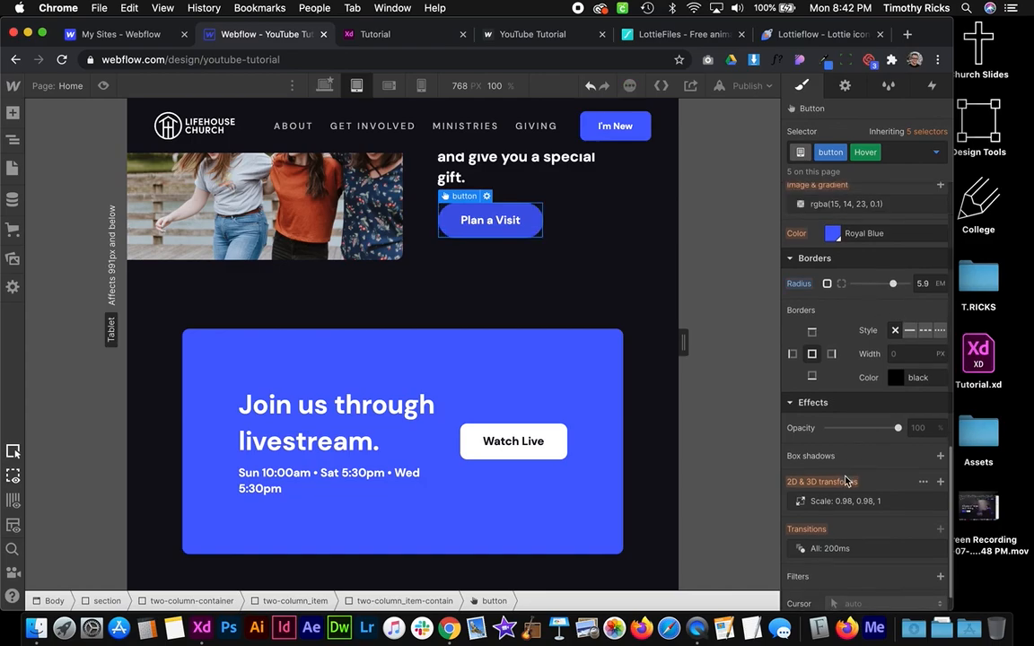
{"action": "left_click", "coordinate": [861, 501]}
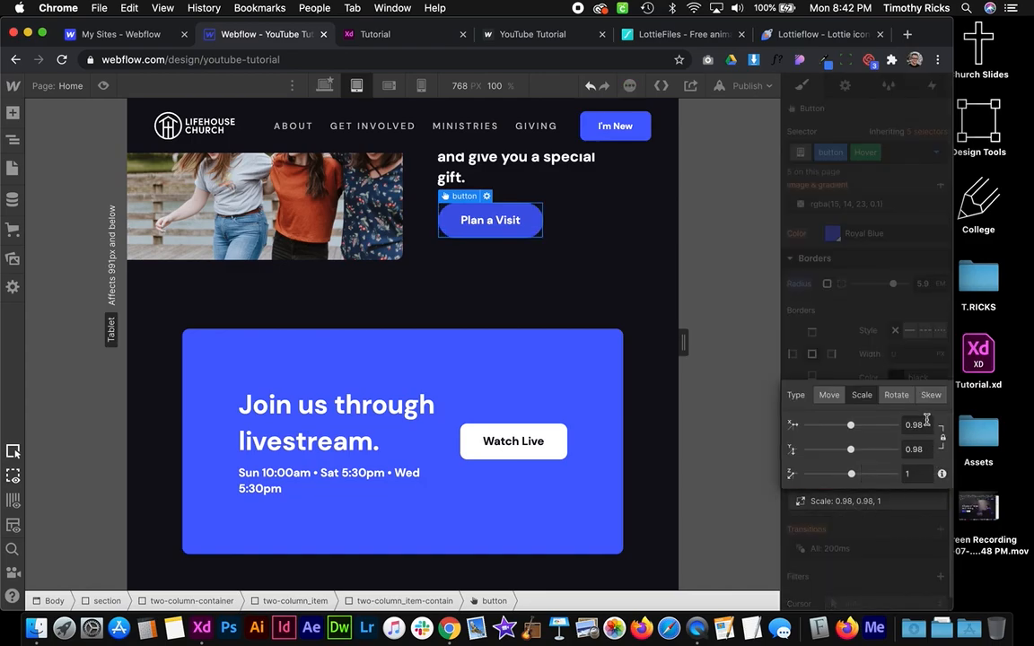
{"action": "left_click", "coordinate": [841, 310]}
Set the alpha of the dark background overlay in the button's tablet Hover state to 0
{"action": "scroll", "coordinate": [851, 289], "scroll_direction": "up", "scroll_amount": 2}
{"action": "left_click", "coordinate": [821, 243]}
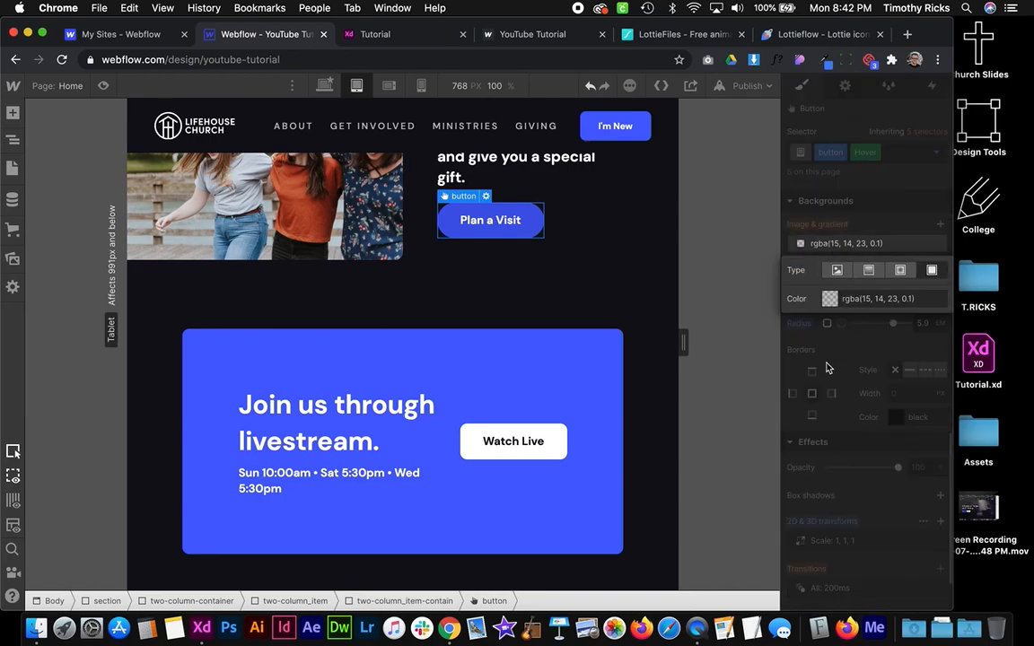
{"action": "left_click", "coordinate": [829, 299]}
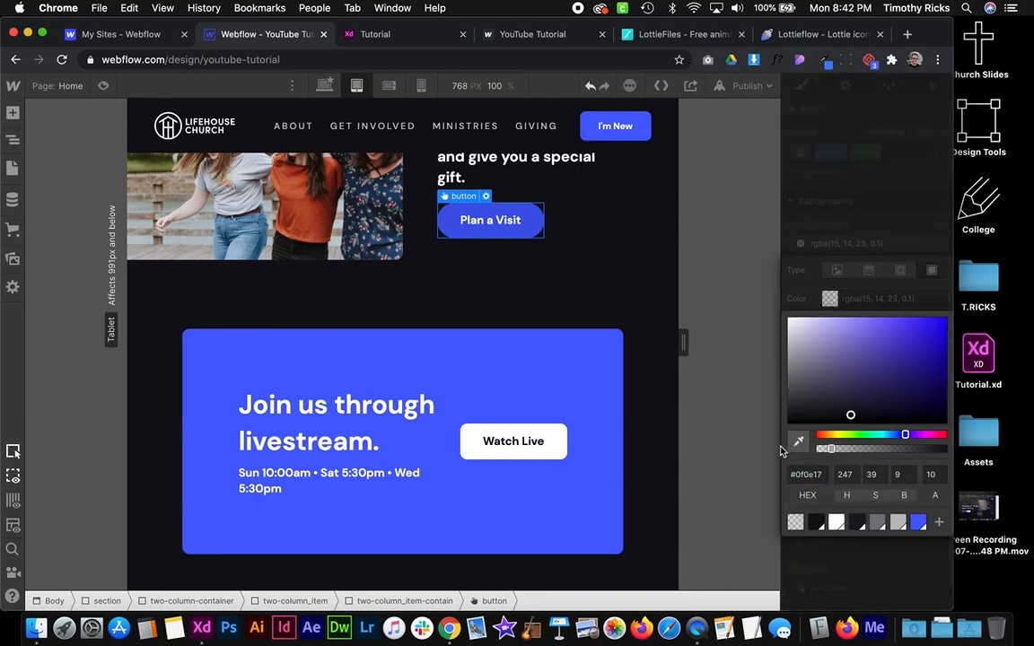
{"action": "left_click_drag", "start_coordinate": [778, 446], "coordinate": [758, 447]}
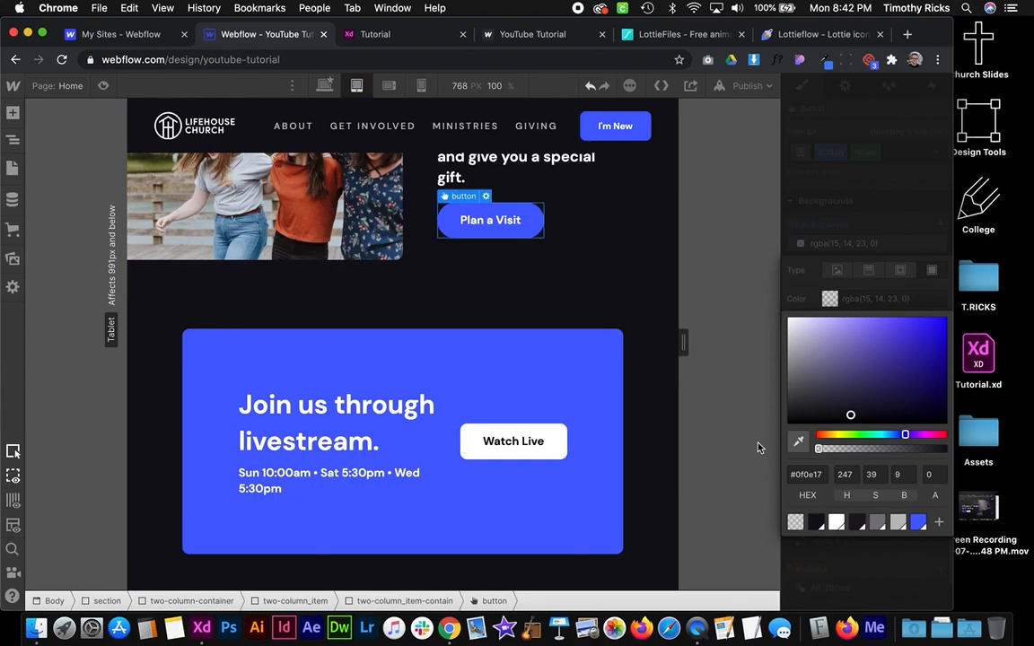
{"action": "left_click", "coordinate": [868, 219]}
{"action": "left_click", "coordinate": [756, 184]}
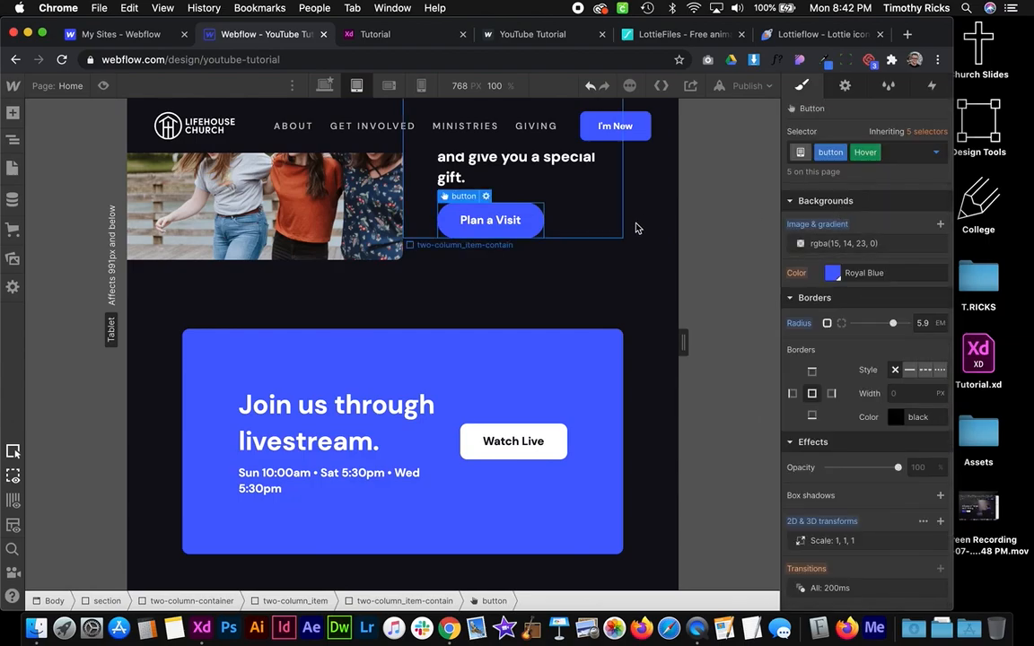
Reset the border radius override in the button's tablet Hover state and check the button's normal state
{"action": "left_click", "coordinate": [794, 329]}
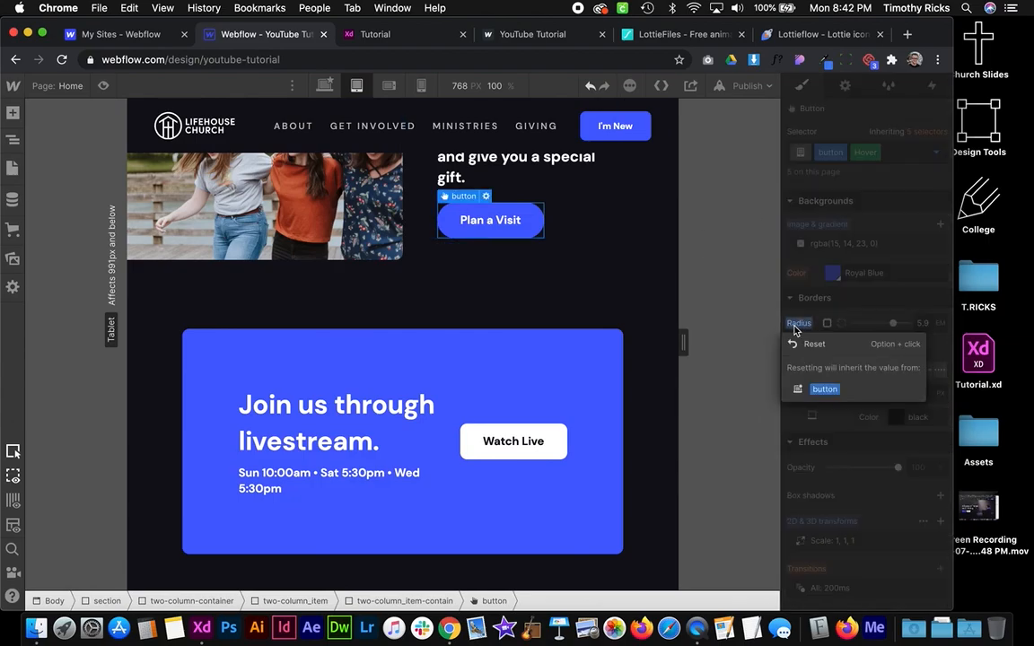
{"action": "left_click", "coordinate": [814, 343]}
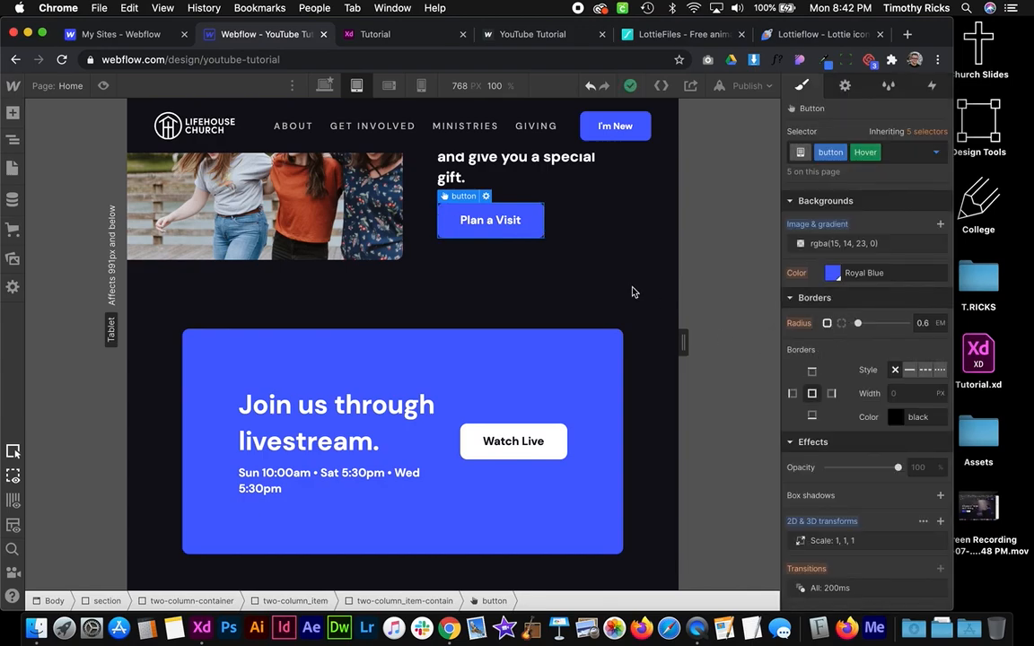
{"action": "left_click", "coordinate": [477, 209]}
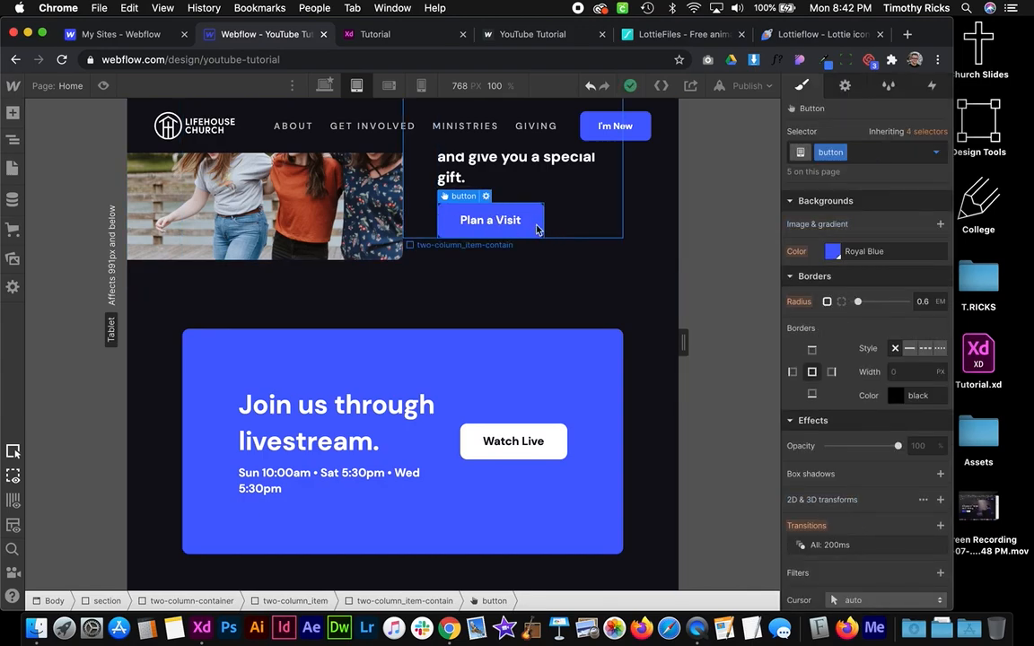
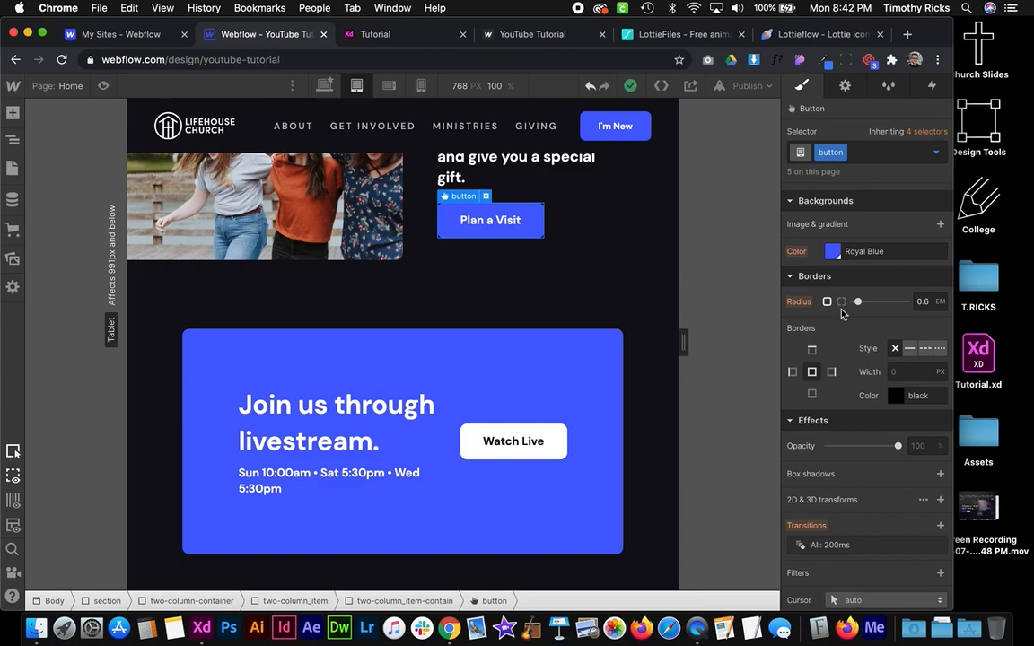
{"action": "left_click", "coordinate": [934, 154]}
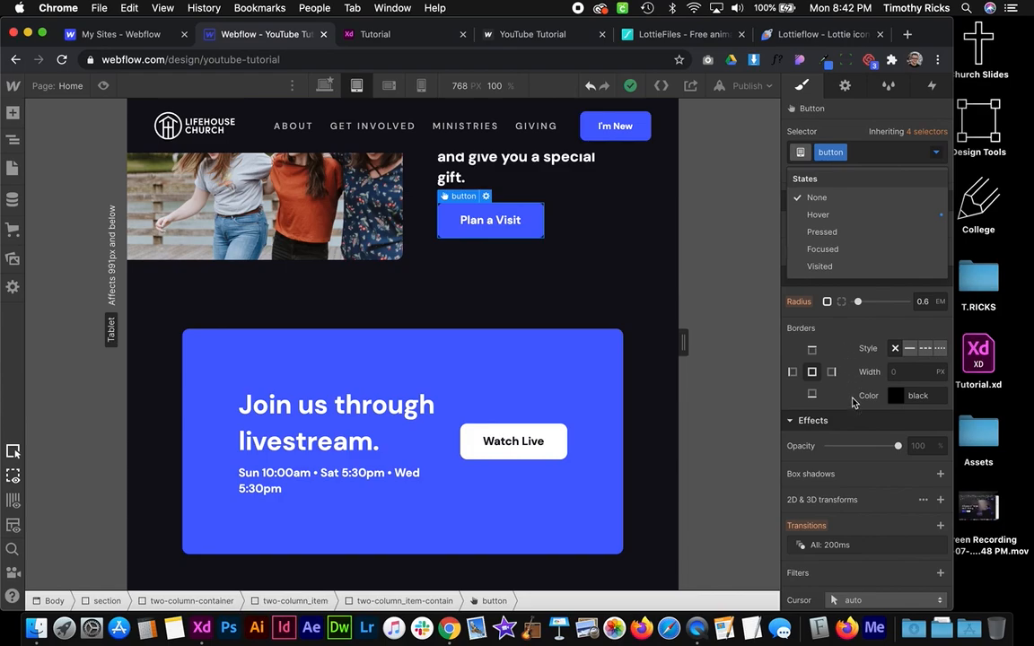
{"action": "left_click", "coordinate": [479, 266]}
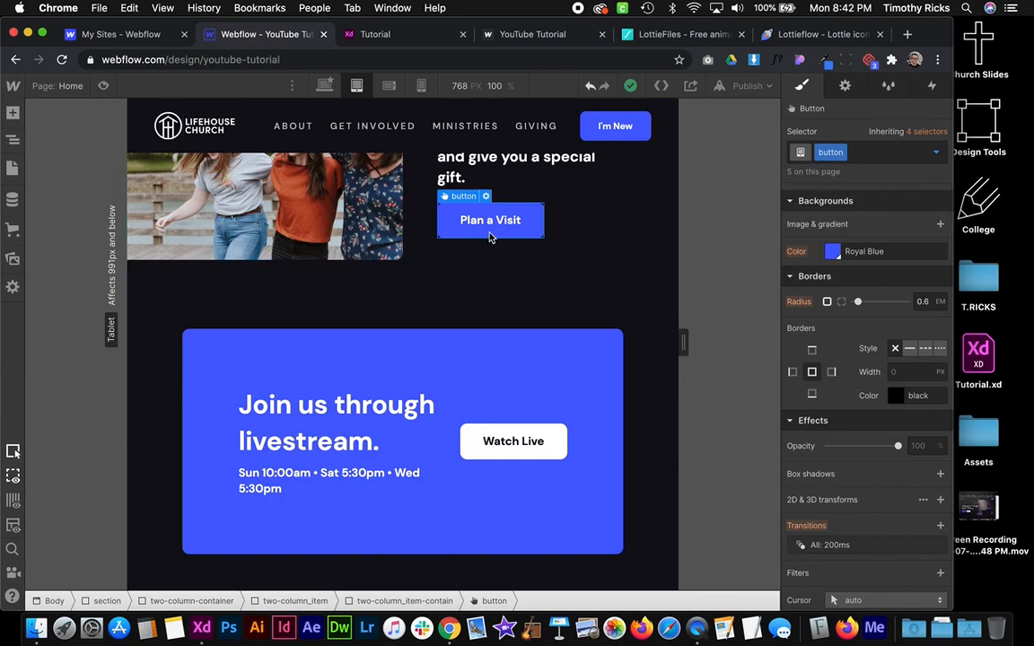
Review the whole page at the desktop breakpoint from hero to footer, and return to the tablet view
{"action": "left_click", "coordinate": [325, 85]}
{"action": "left_click", "coordinate": [478, 364]}
{"action": "scroll", "coordinate": [478, 365], "scroll_direction": "down", "scroll_amount": 5}
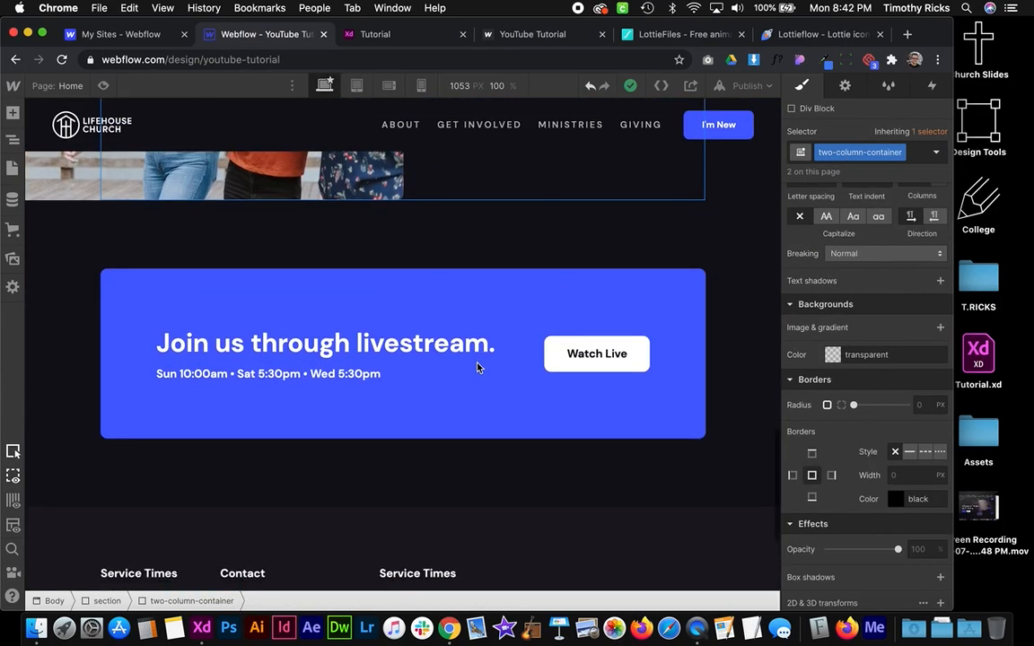
{"action": "scroll", "coordinate": [477, 366], "scroll_direction": "up", "scroll_amount": 10}
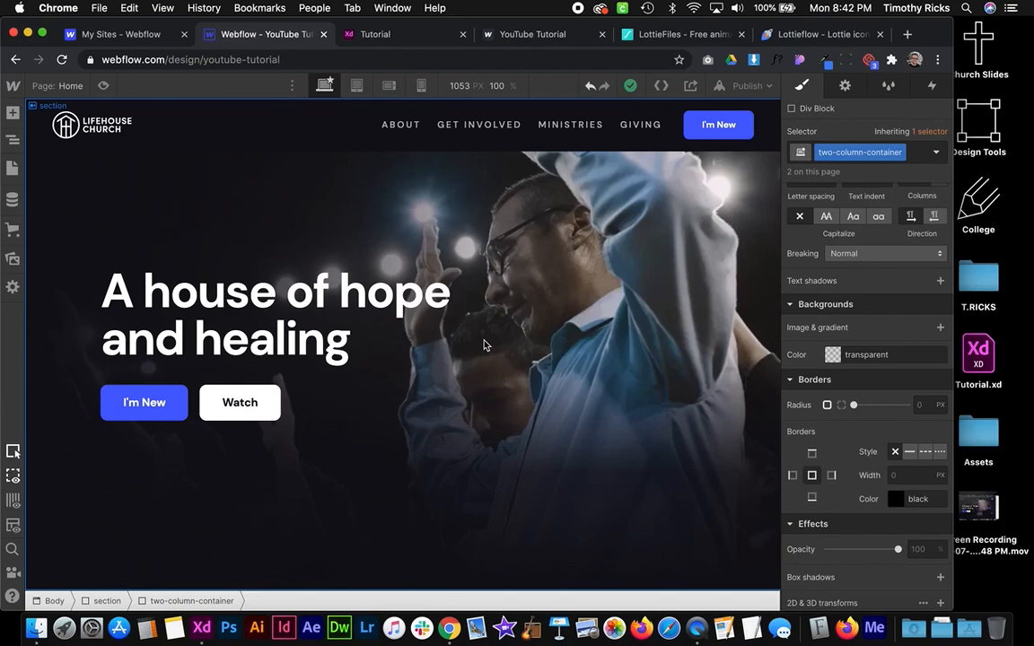
{"action": "scroll", "coordinate": [483, 346], "scroll_direction": "down", "scroll_amount": 15}
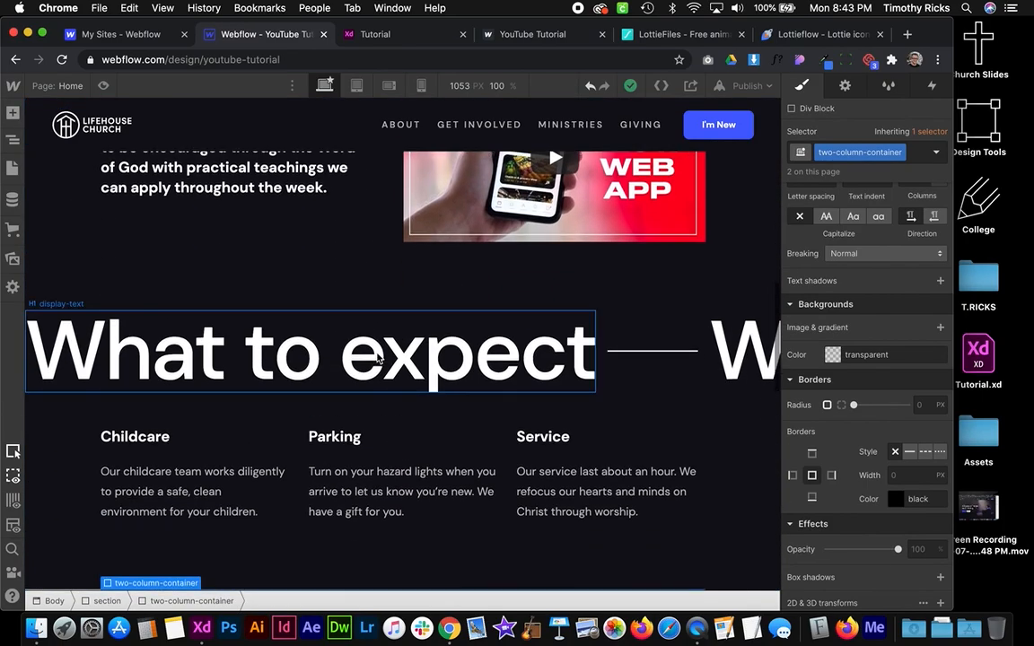
{"action": "scroll", "coordinate": [377, 358], "scroll_direction": "down", "scroll_amount": 10}
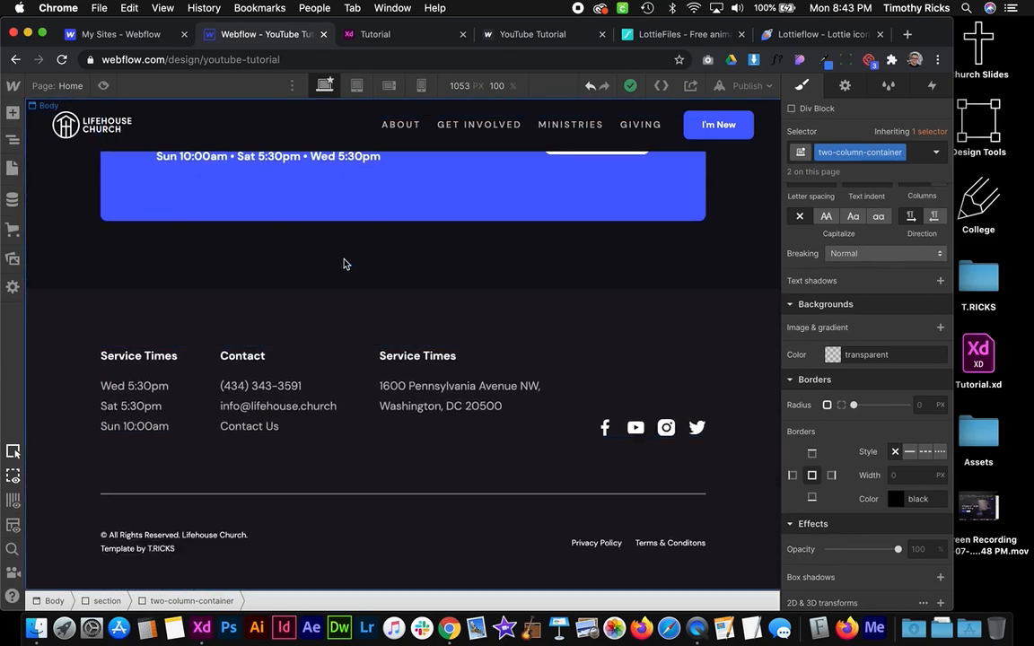
{"action": "scroll", "coordinate": [344, 263], "scroll_direction": "up", "scroll_amount": 20}
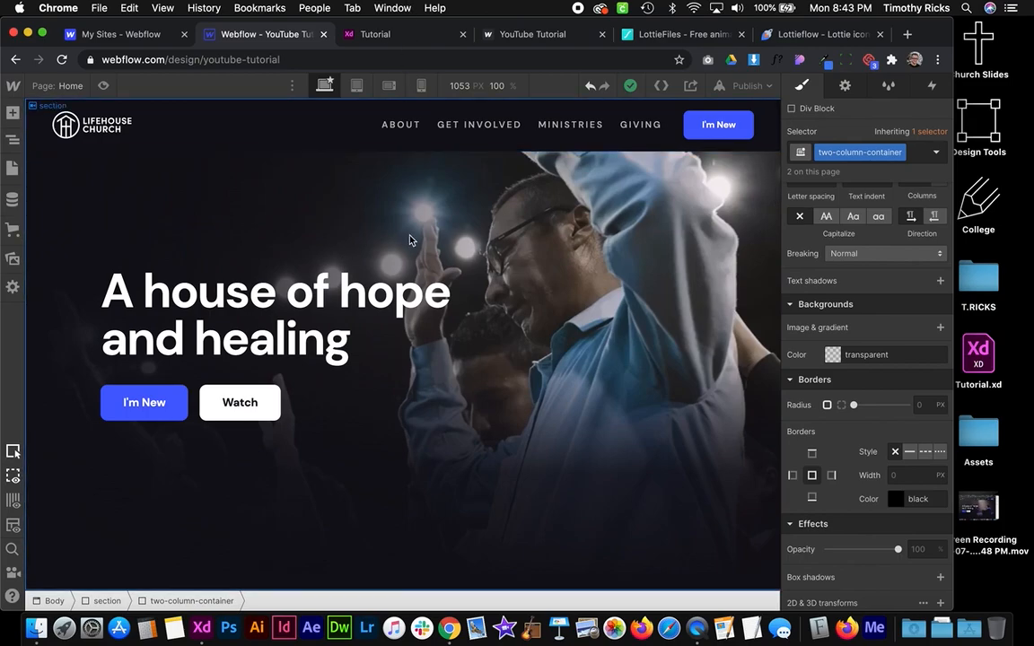
{"action": "left_click", "coordinate": [359, 87]}
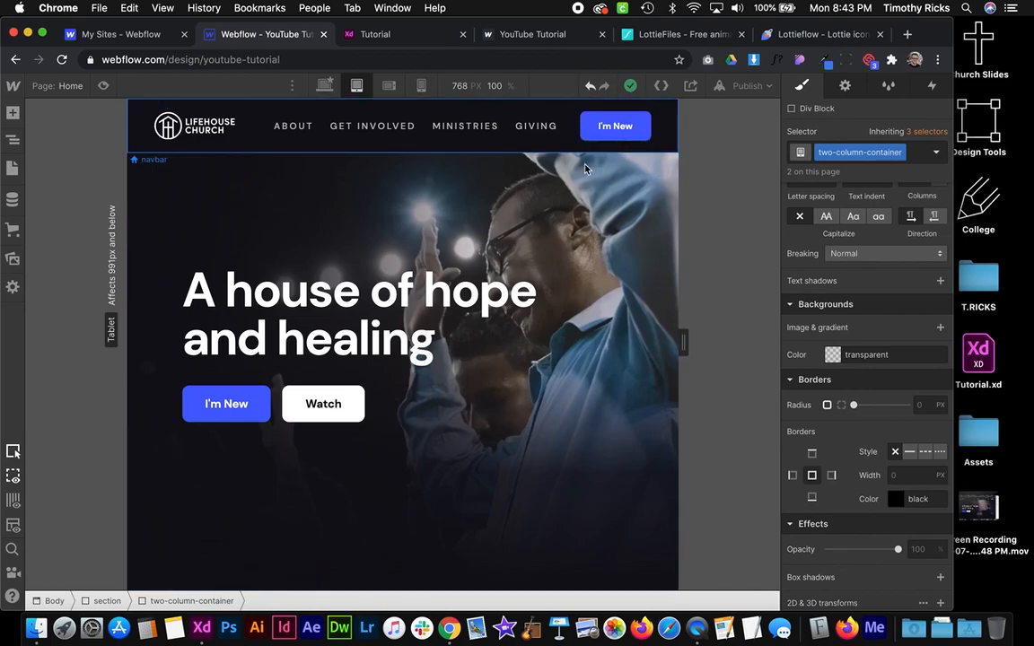
Switch to the Lottieflow site and open its Menu Nav category
{"action": "left_click", "coordinate": [675, 34]}
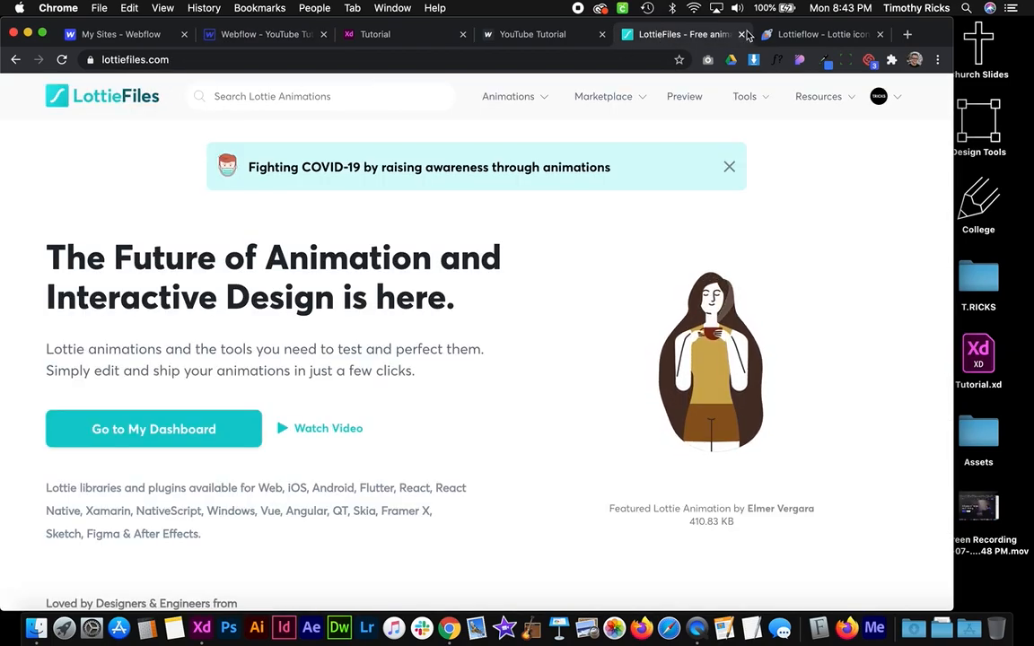
{"action": "left_click", "coordinate": [813, 34]}
{"action": "mouse_move", "coordinate": [218, 128]}
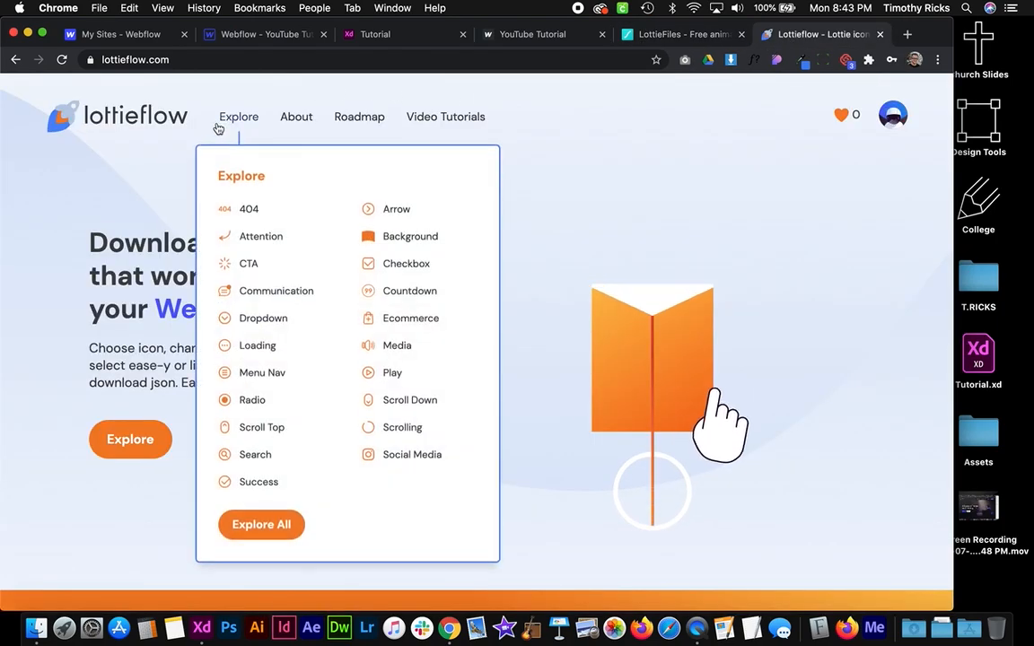
{"action": "scroll", "coordinate": [299, 281], "scroll_direction": "down", "scroll_amount": 1}
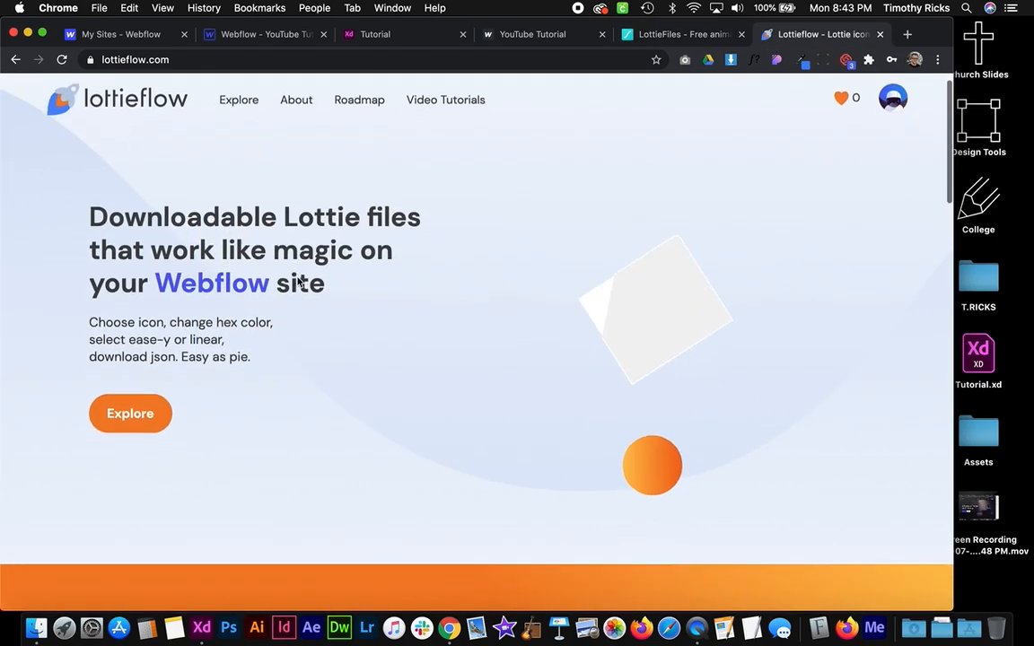
{"action": "scroll", "coordinate": [299, 281], "scroll_direction": "down", "scroll_amount": 10}
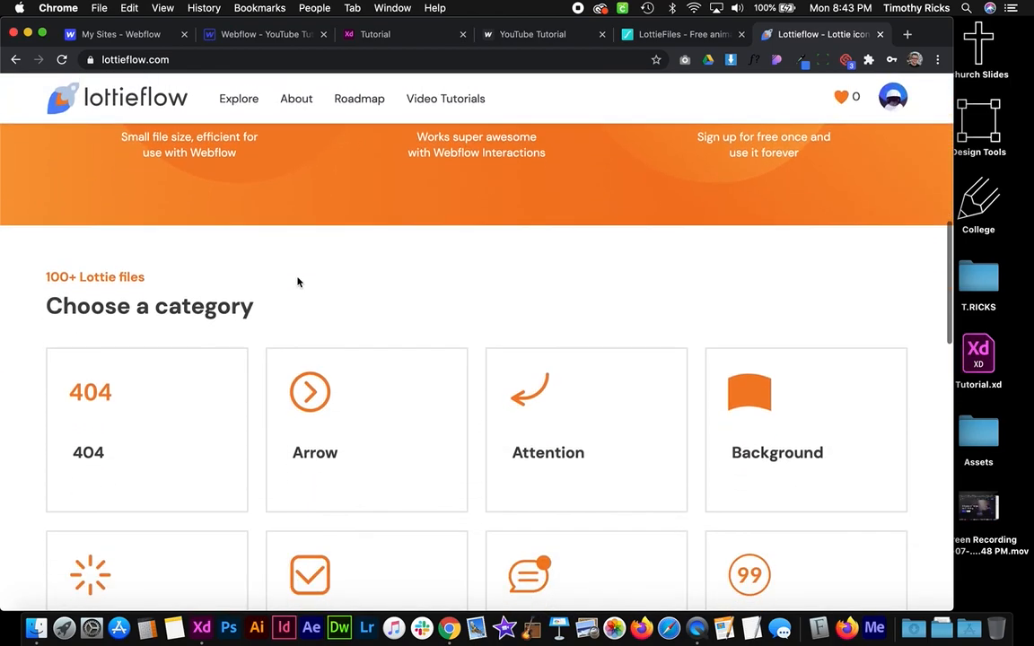
{"action": "scroll", "coordinate": [298, 282], "scroll_direction": "down", "scroll_amount": 6}
{"action": "scroll", "coordinate": [329, 404], "scroll_direction": "down", "scroll_amount": 4}
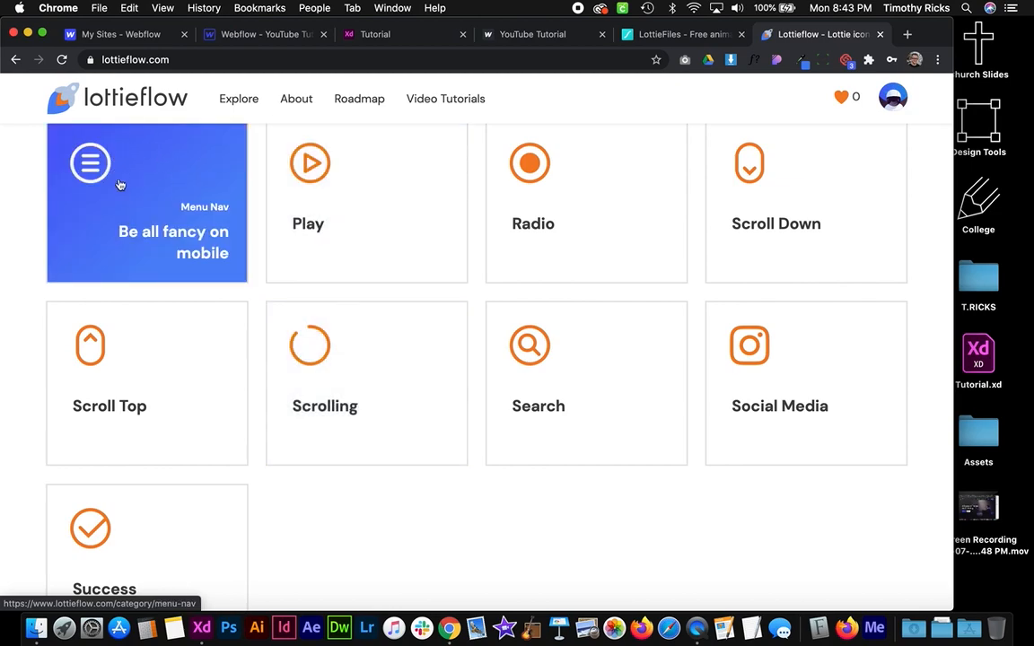
{"action": "left_click", "coordinate": [158, 191]}
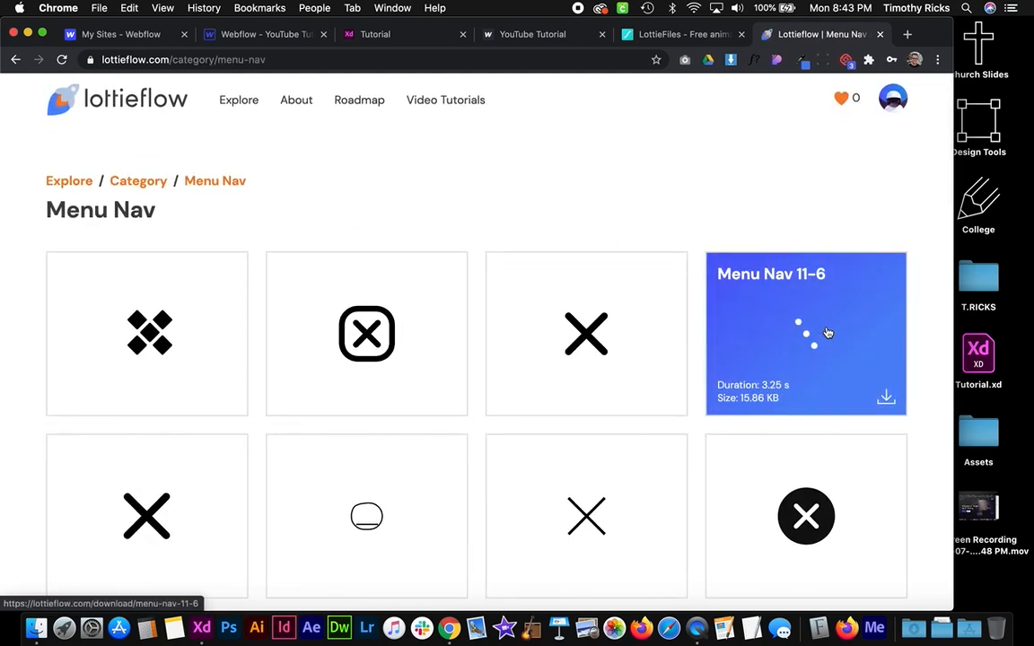
Browse the Menu Nav animations and open Menu Nav 06
{"action": "scroll", "coordinate": [797, 207], "scroll_direction": "down", "scroll_amount": 1}
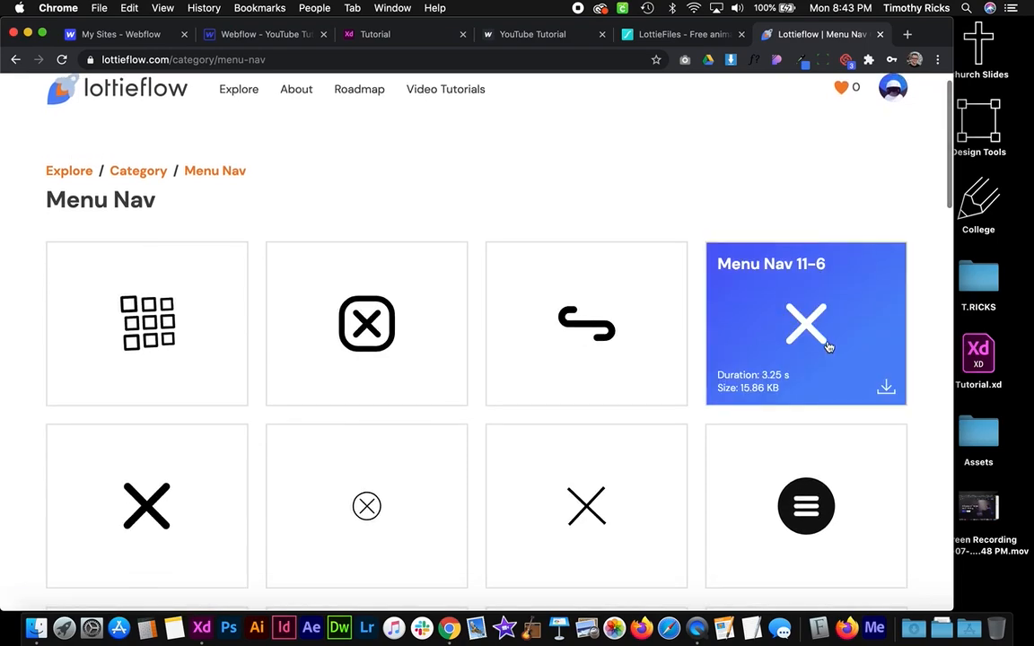
{"action": "scroll", "coordinate": [633, 183], "scroll_direction": "down", "scroll_amount": 5}
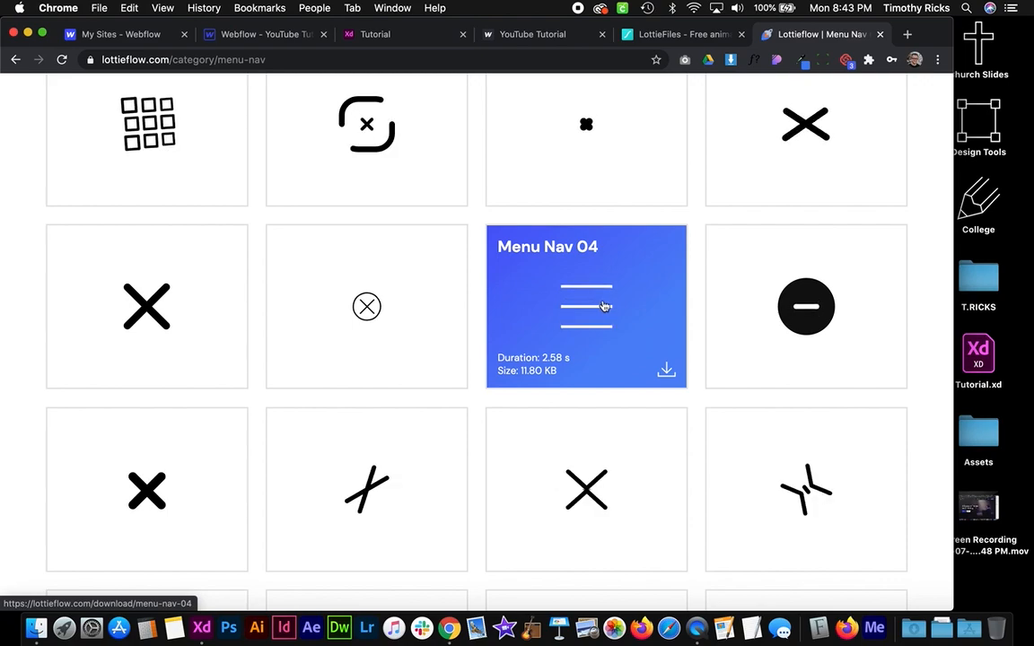
{"action": "scroll", "coordinate": [604, 306], "scroll_direction": "down", "scroll_amount": 2}
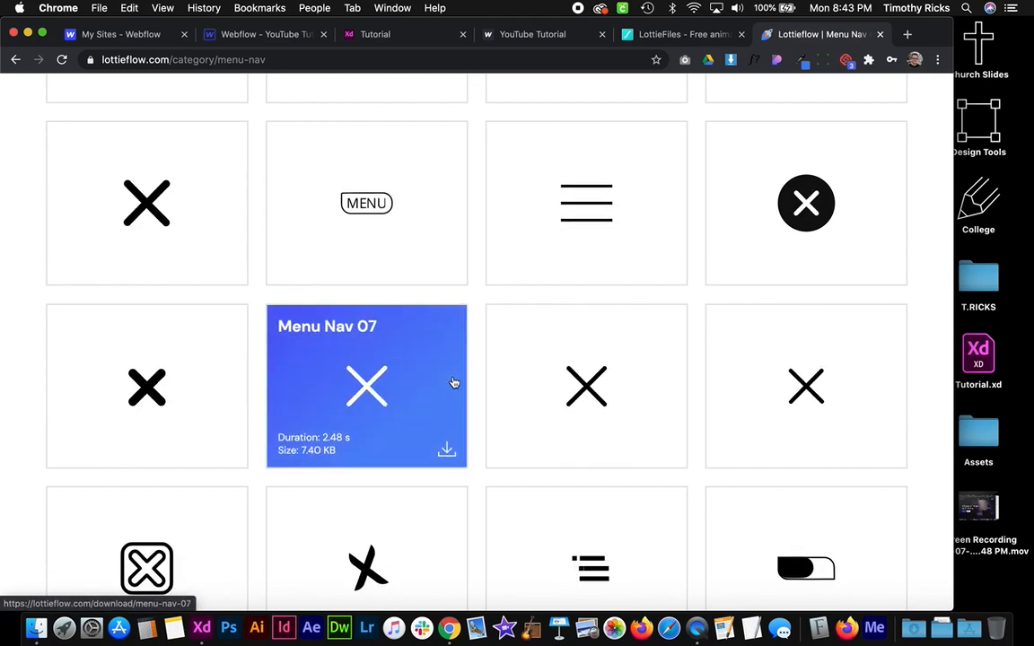
{"action": "scroll", "coordinate": [546, 382], "scroll_direction": "down", "scroll_amount": 2}
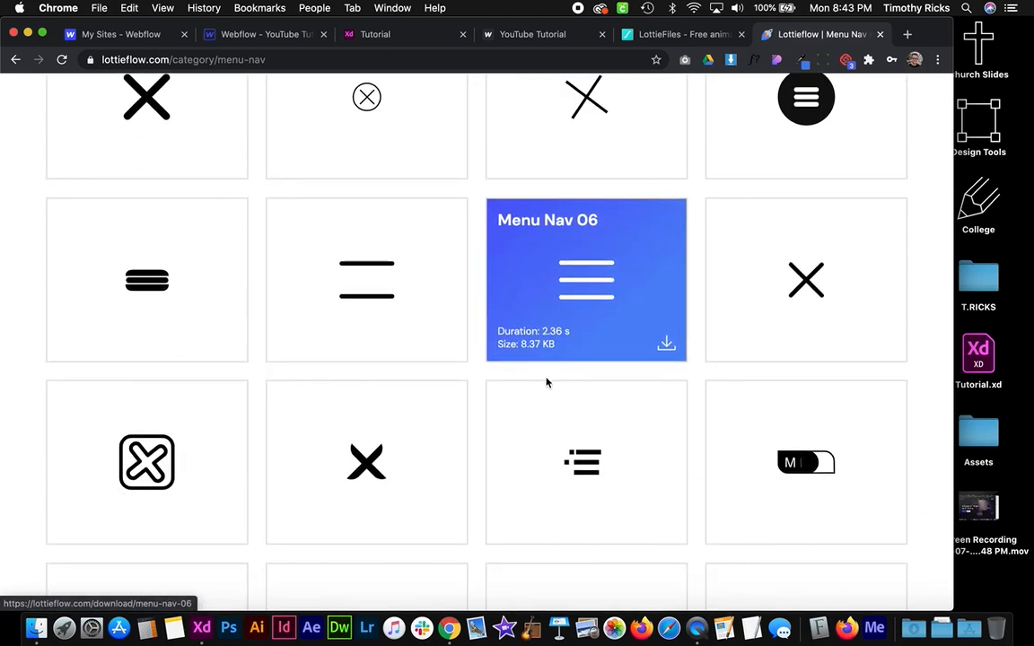
{"action": "left_click", "coordinate": [626, 279]}
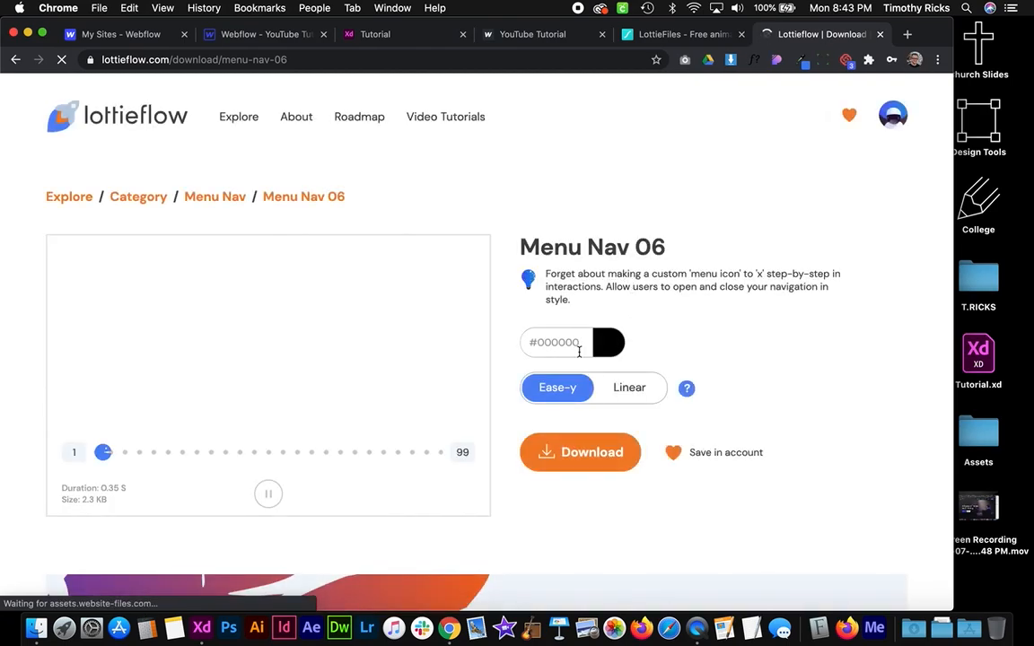
Set the icon's color to ffffff, download it as a JSON file with Ease-y easing, and return to the Webflow designer
{"action": "type", "text": "ff"}
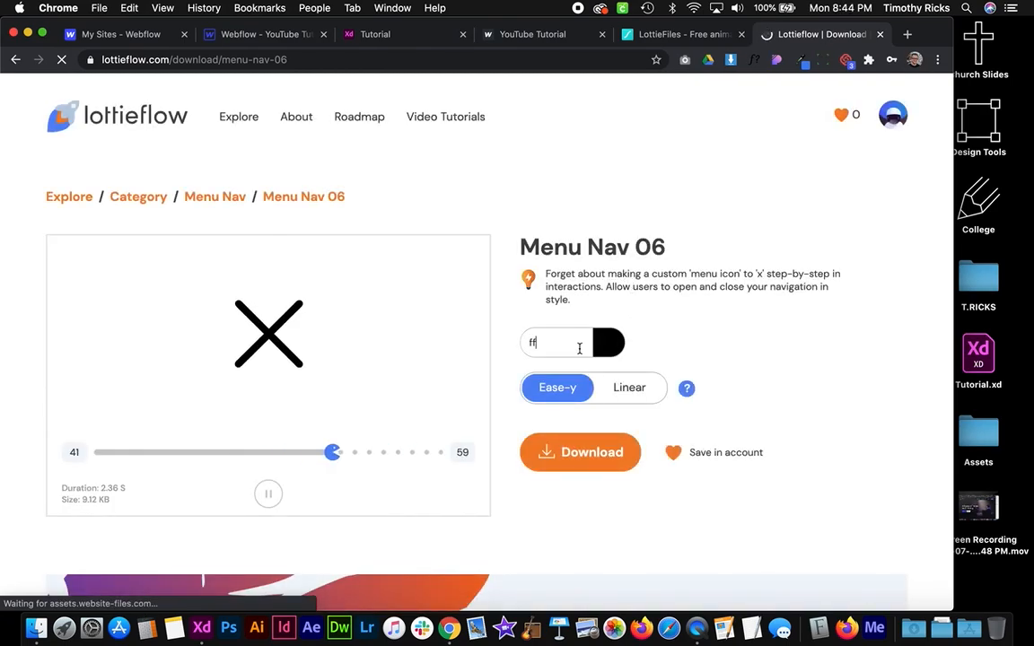
{"action": "type", "text": "ffff"}
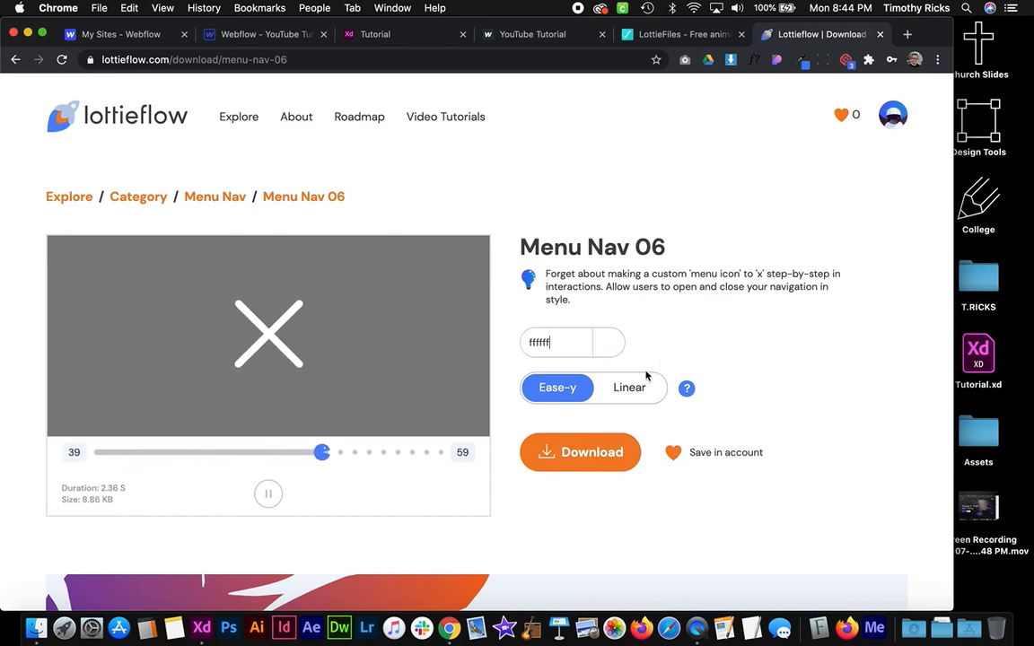
{"action": "left_click", "coordinate": [588, 453]}
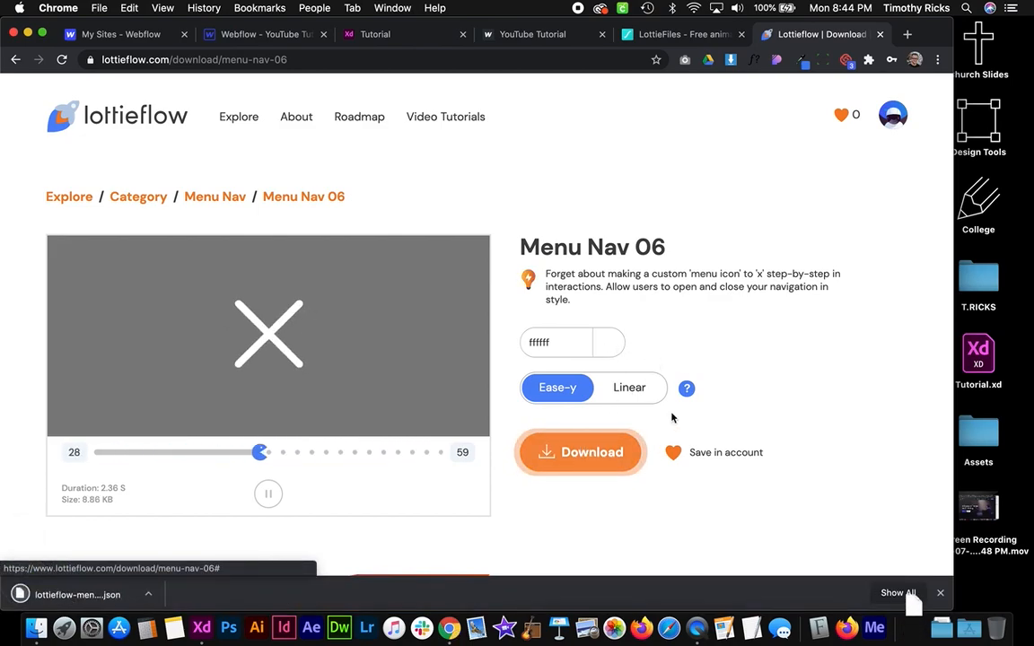
{"action": "left_click", "coordinate": [940, 593]}
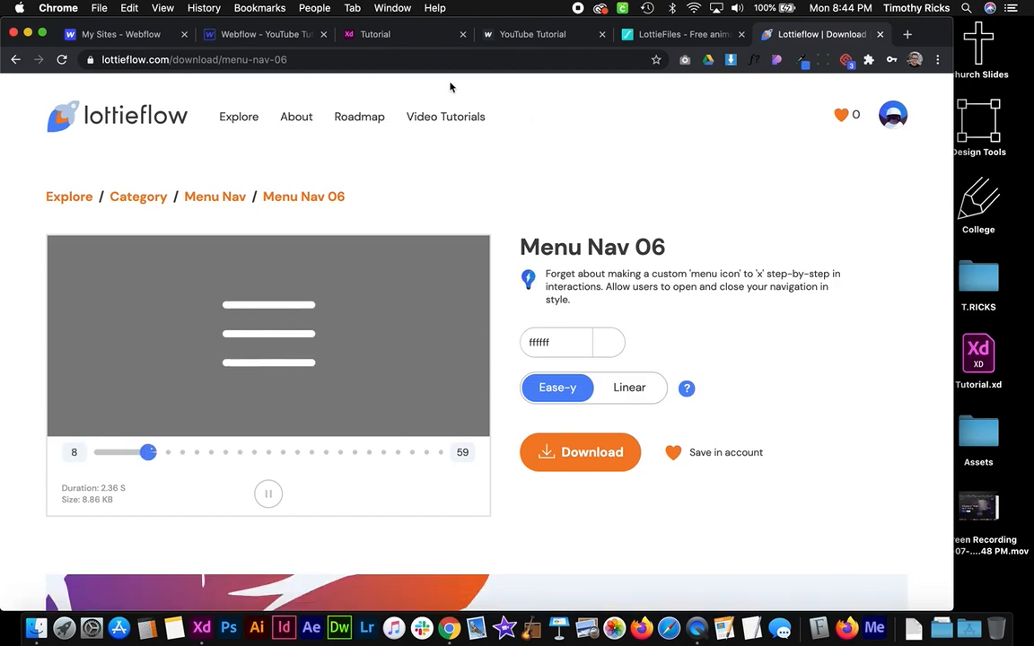
{"action": "left_click", "coordinate": [223, 34]}
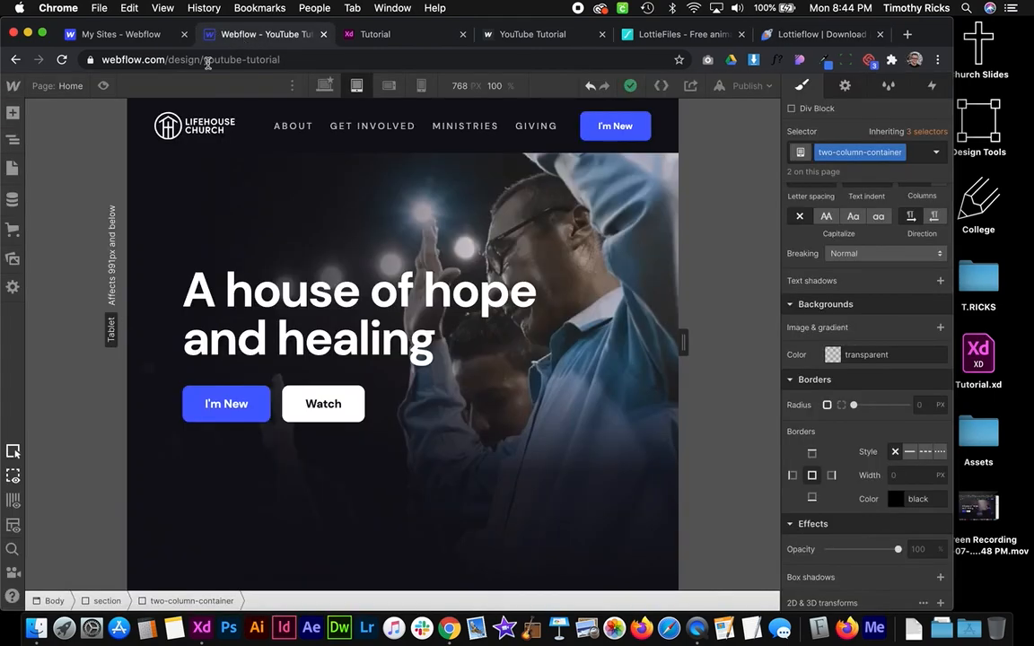
Upload the Lottie menu animation JSON file from the Downloads folder to the site assets
{"action": "left_click", "coordinate": [13, 257]}
{"action": "left_click", "coordinate": [177, 149]}
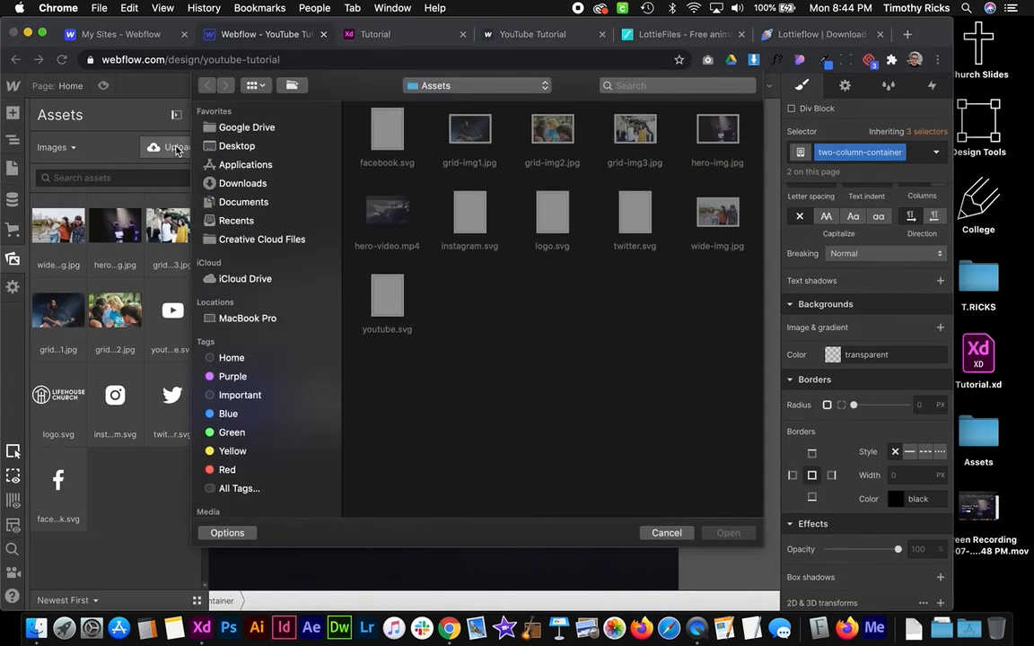
{"action": "left_click", "coordinate": [242, 183]}
{"action": "double_click", "coordinate": [385, 132]}
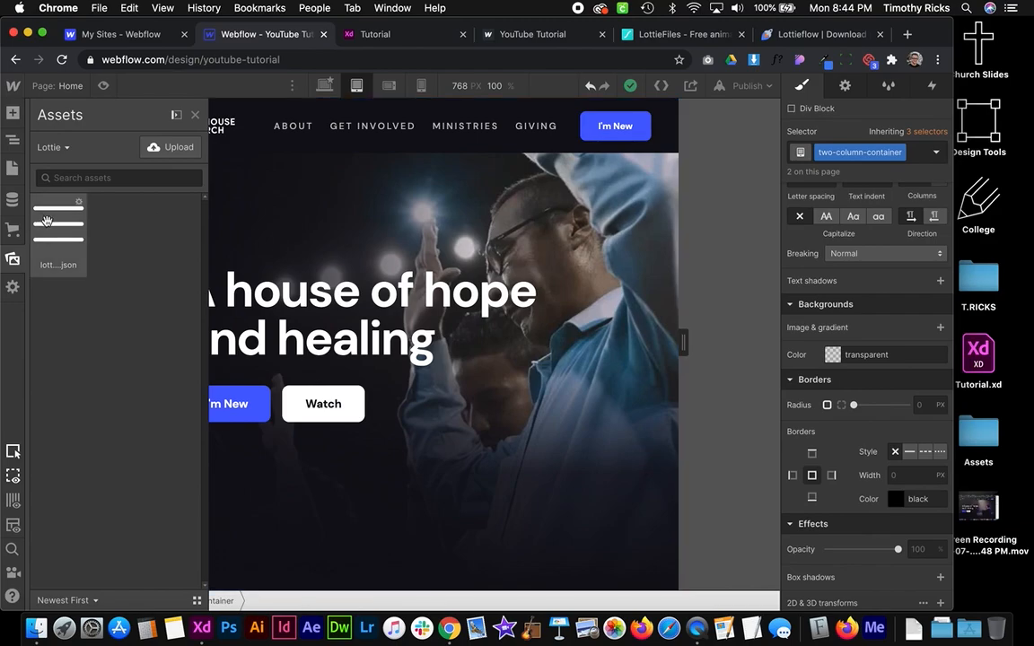
Place the Lottie animation inside navbar-icon and give it the new class navbar_icon-lottie
{"action": "left_click_drag", "start_coordinate": [37, 160], "coordinate": [120, 212]}
{"action": "left_click", "coordinate": [863, 149]}
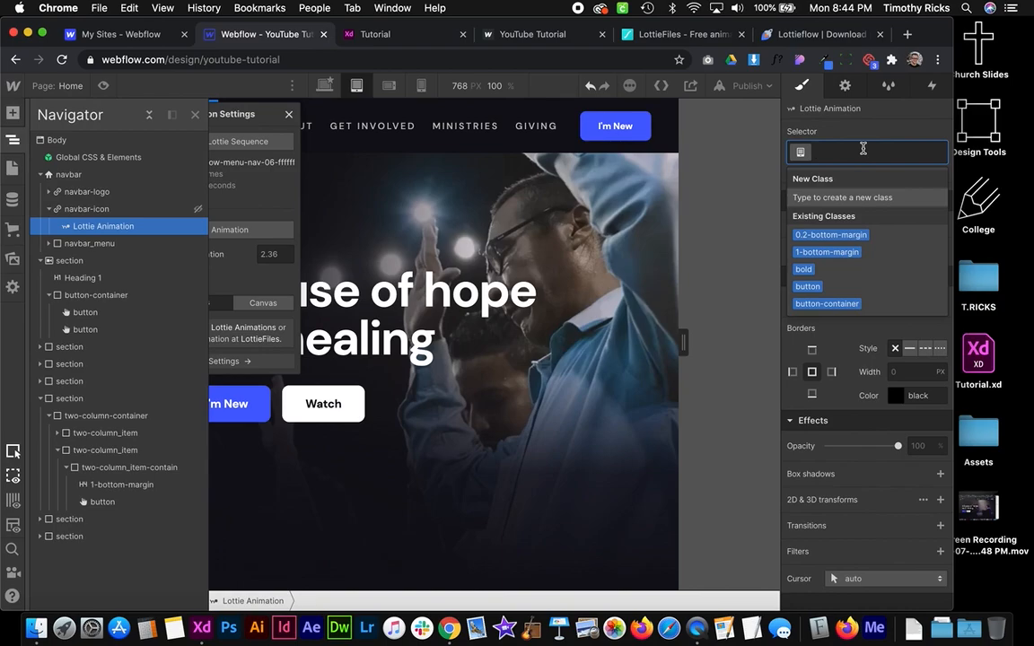
{"action": "type", "text": "nav"}
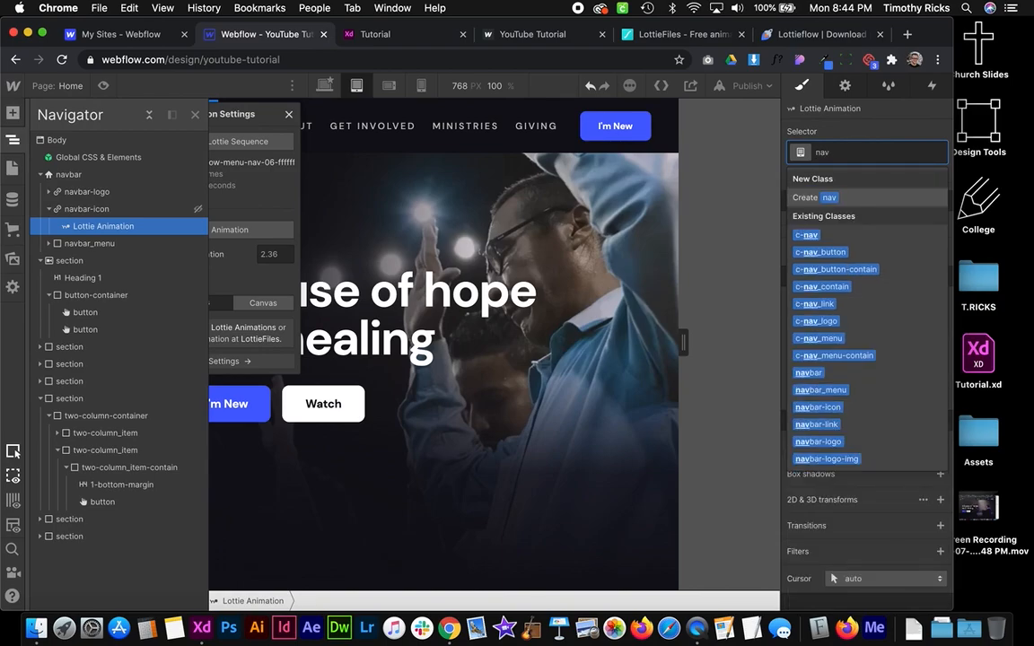
{"action": "type", "text": "bar_"}
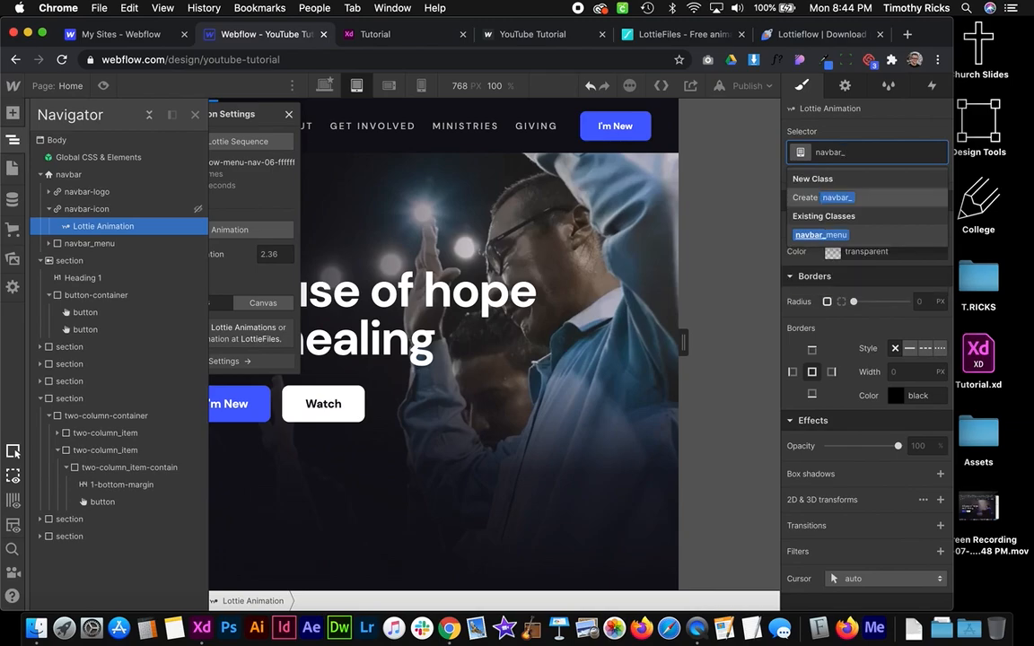
{"action": "type", "text": "icon-lottie"}
{"action": "key", "text": "Return"}
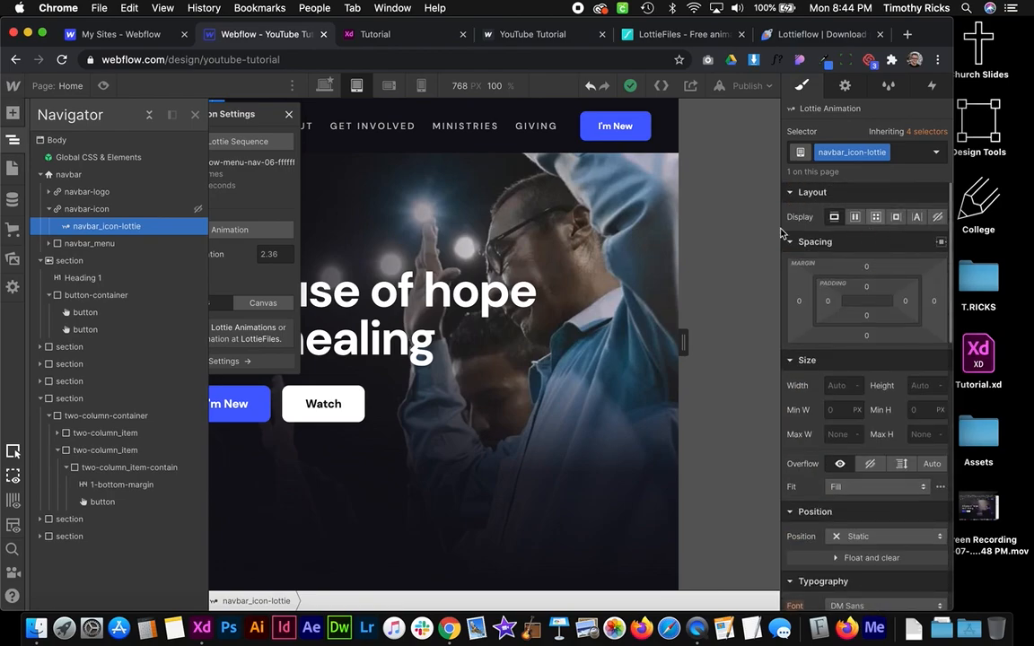
{"action": "left_click", "coordinate": [11, 142]}
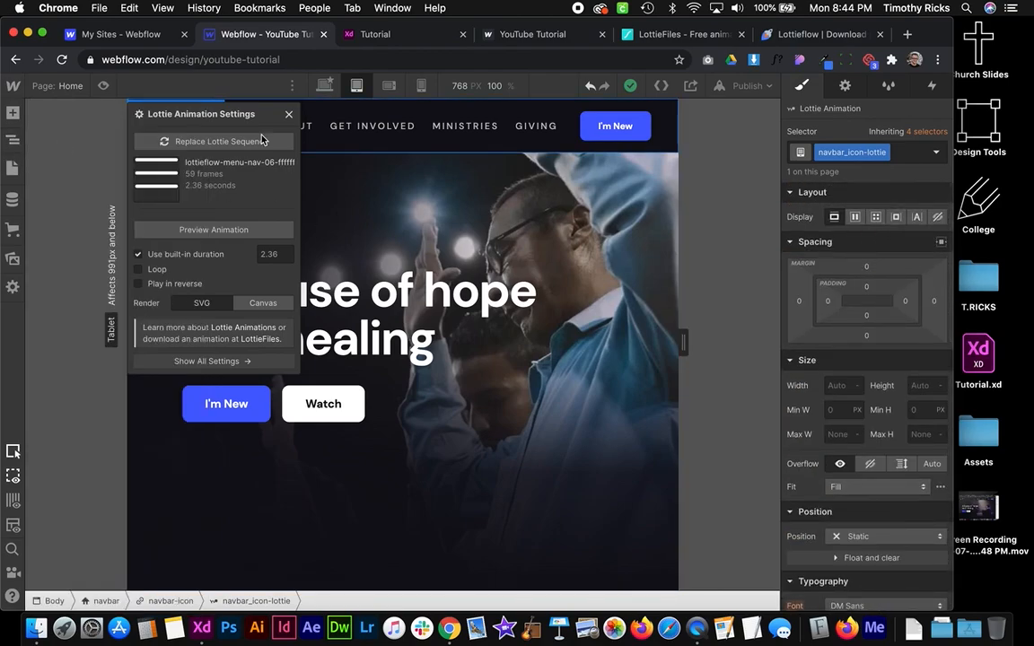
On the tablet breakpoint, set the display of navbar_menu to none and of navbar-icon to block
{"action": "left_click", "coordinate": [429, 137]}
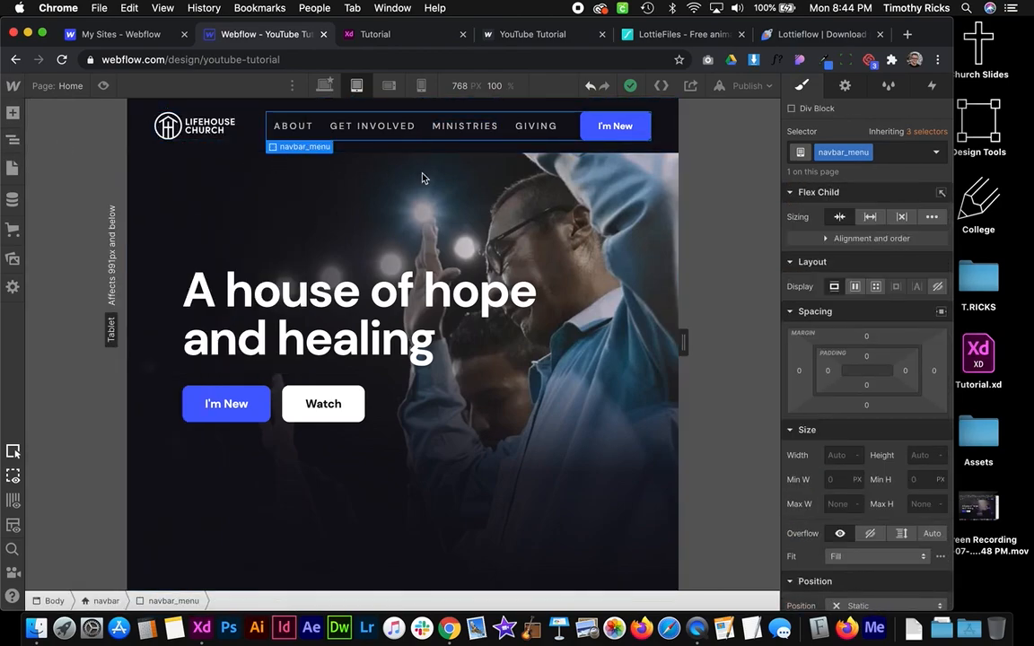
{"action": "left_click", "coordinate": [938, 287]}
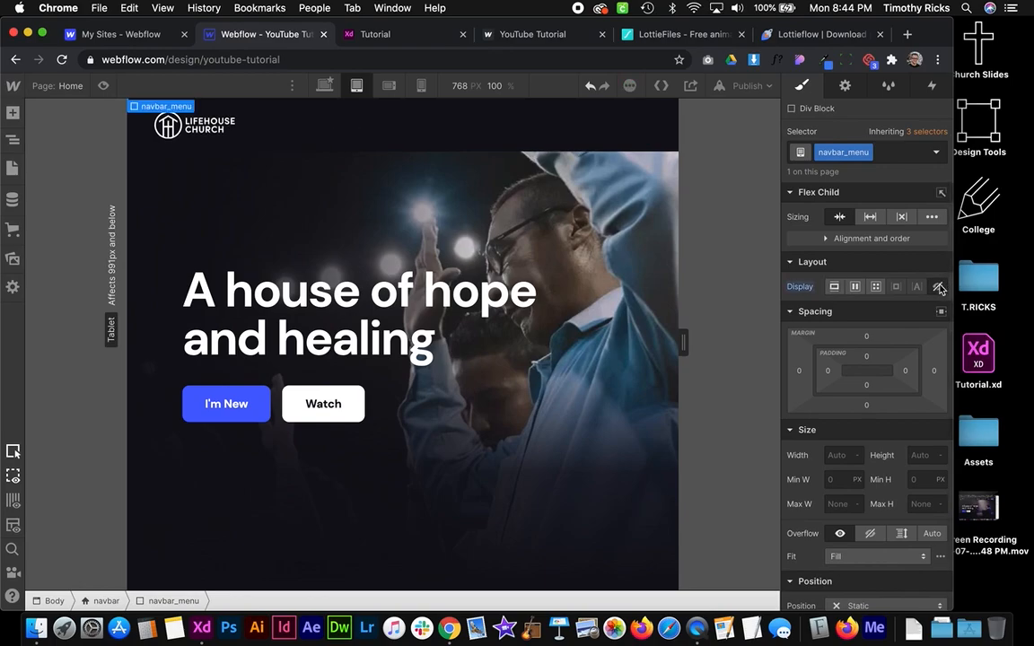
{"action": "left_click", "coordinate": [13, 139]}
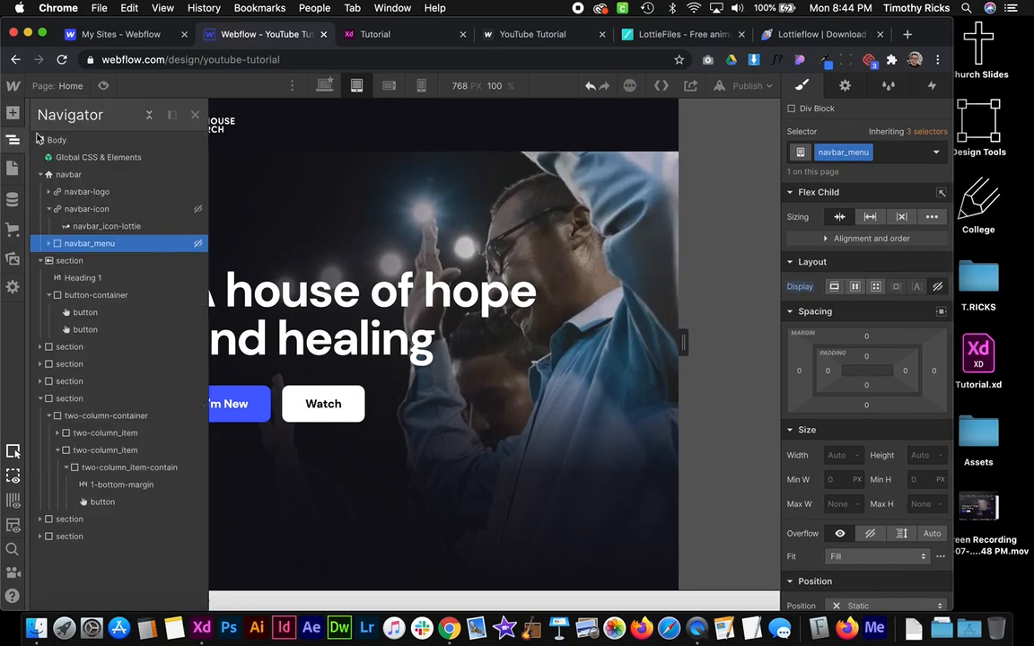
{"action": "left_click", "coordinate": [83, 209]}
{"action": "left_click", "coordinate": [13, 144]}
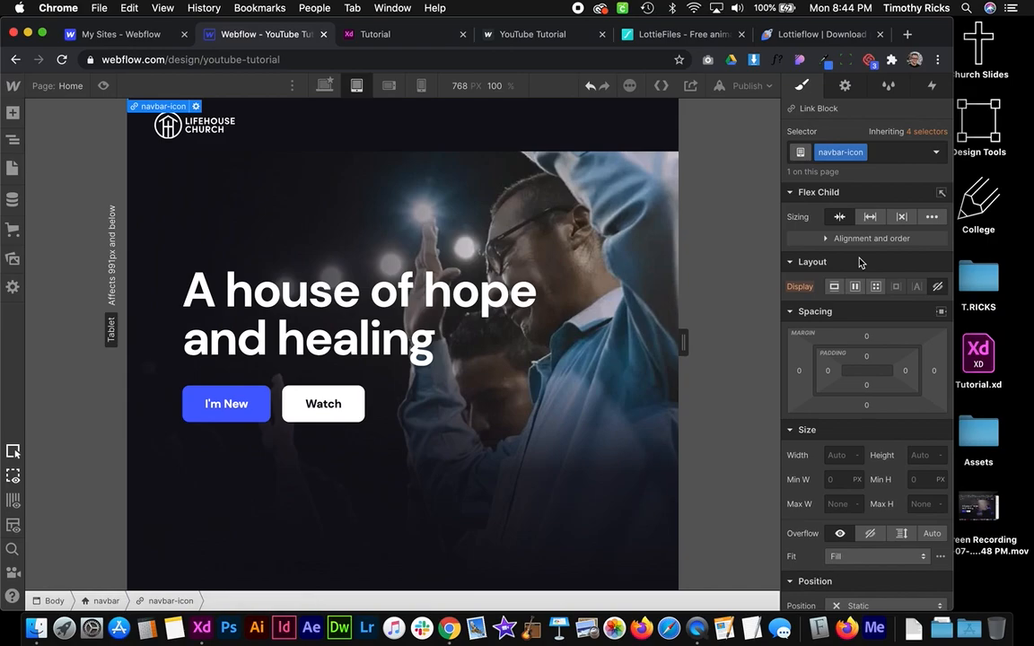
{"action": "left_click", "coordinate": [834, 287]}
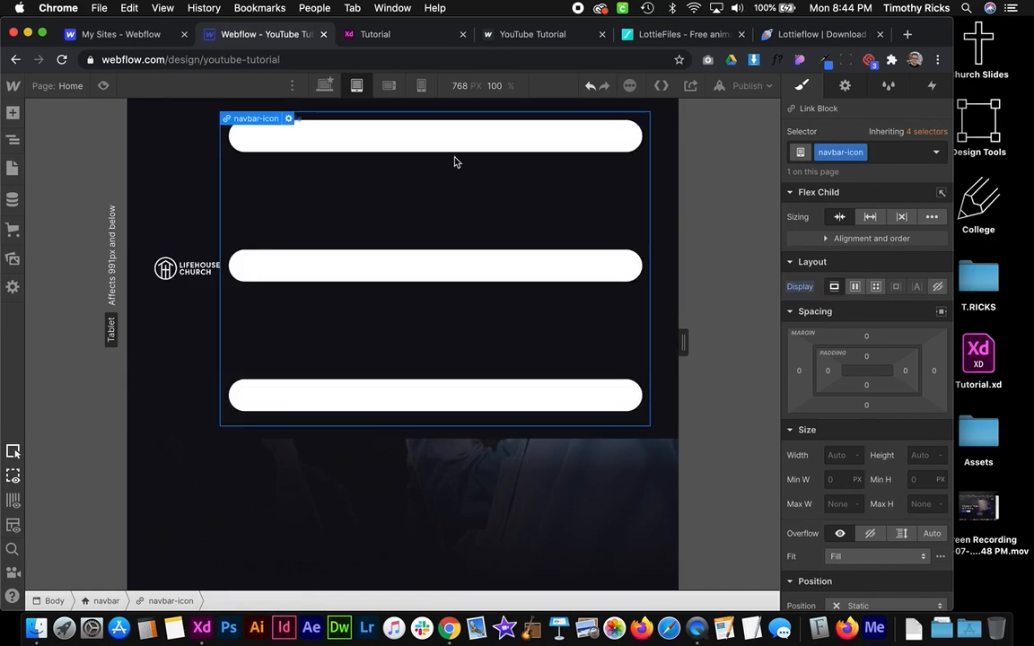
Try widths of 2em and 2.2em on the navbar_icon-lottie animation and reset the width
{"action": "left_click", "coordinate": [428, 149]}
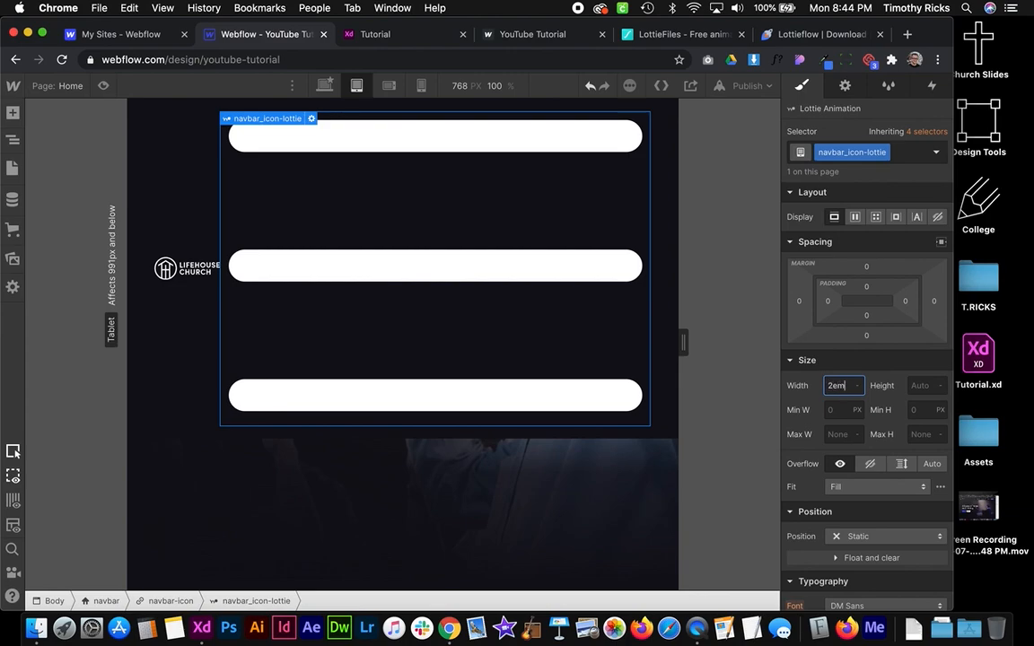
{"action": "key", "text": "Return"}
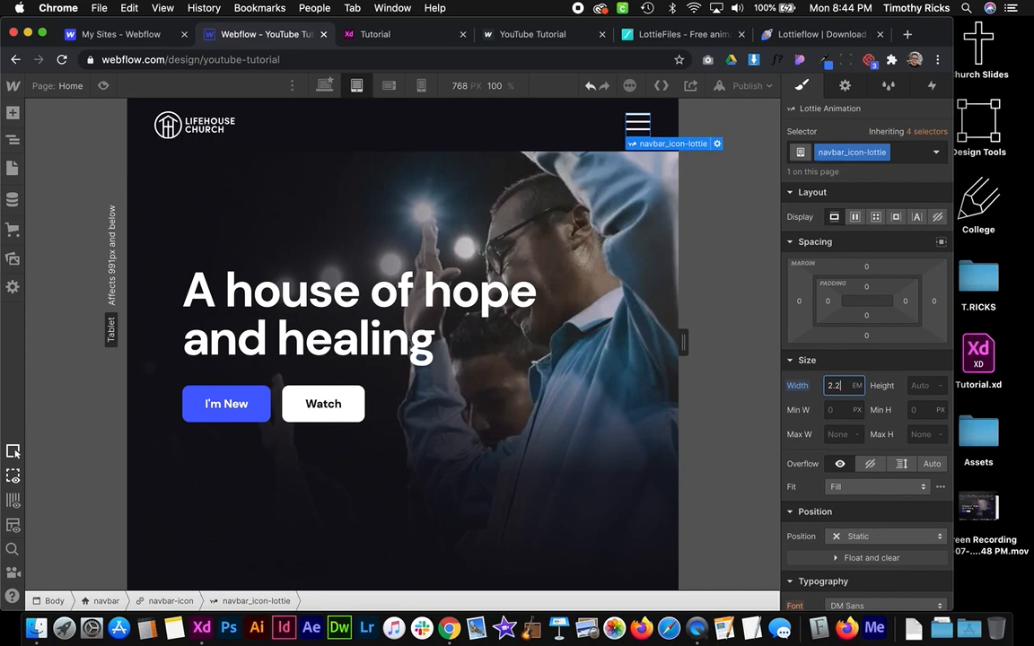
{"action": "left_click", "coordinate": [645, 276]}
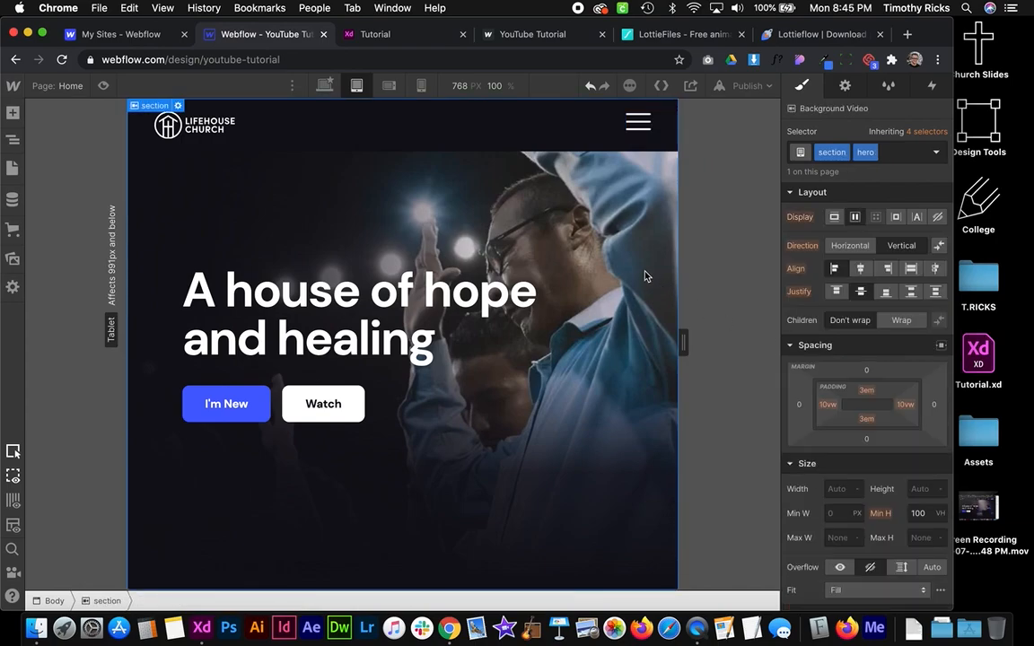
{"action": "left_click", "coordinate": [638, 121]}
{"action": "left_click", "coordinate": [797, 385]}
{"action": "left_click", "coordinate": [817, 399]}
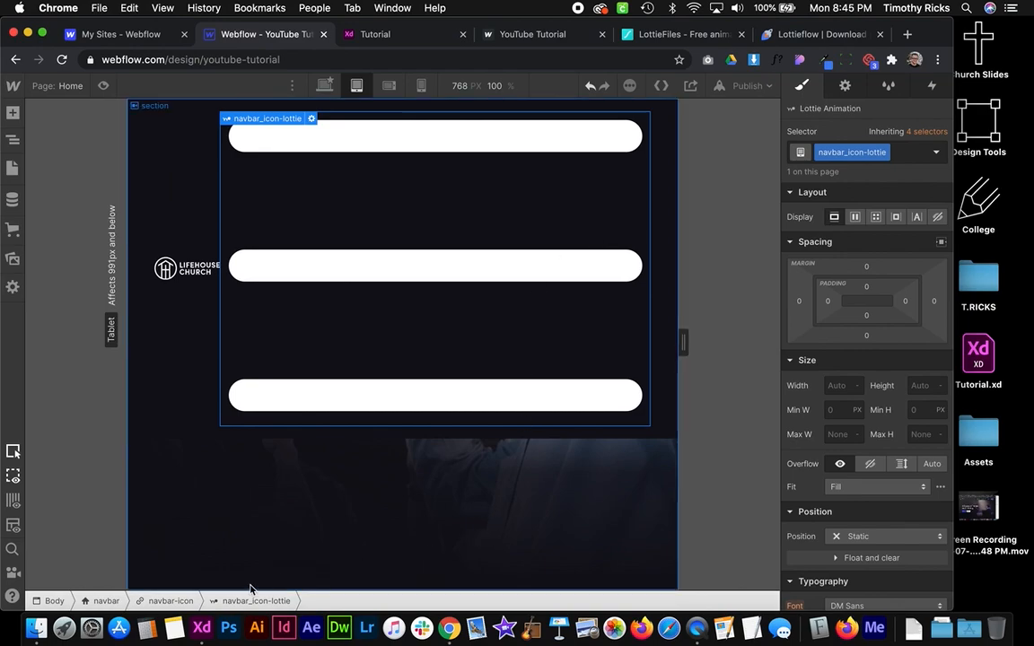
Set the width of the navbar-icon link block to 2em
{"action": "left_click", "coordinate": [168, 601]}
{"action": "left_click", "coordinate": [842, 455]}
{"action": "type", "text": "2em"}
{"action": "key", "text": "Return"}
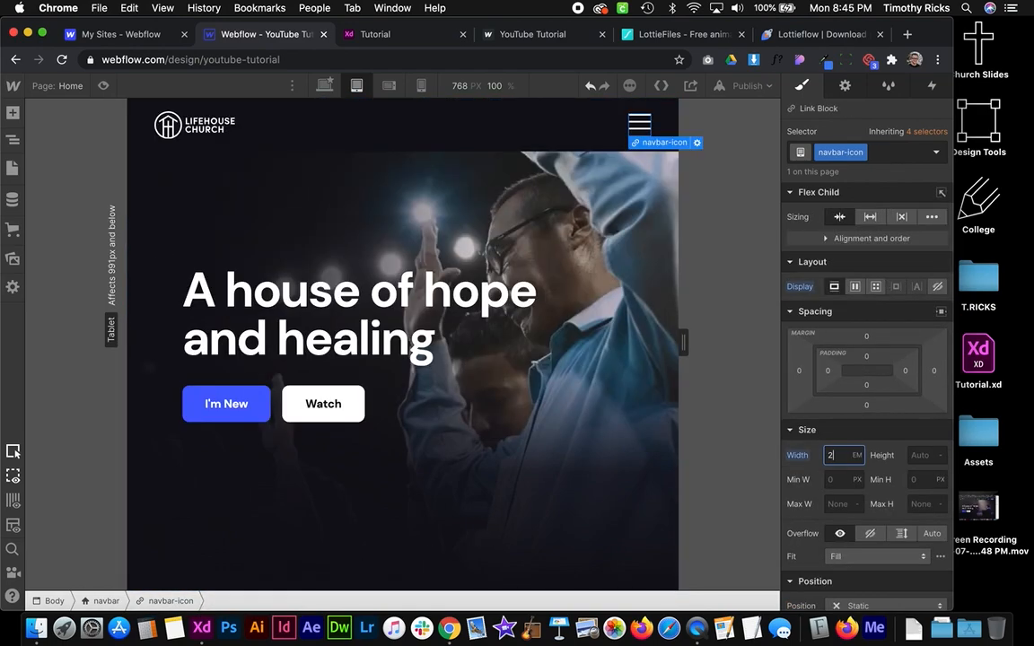
{"action": "left_click", "coordinate": [376, 305]}
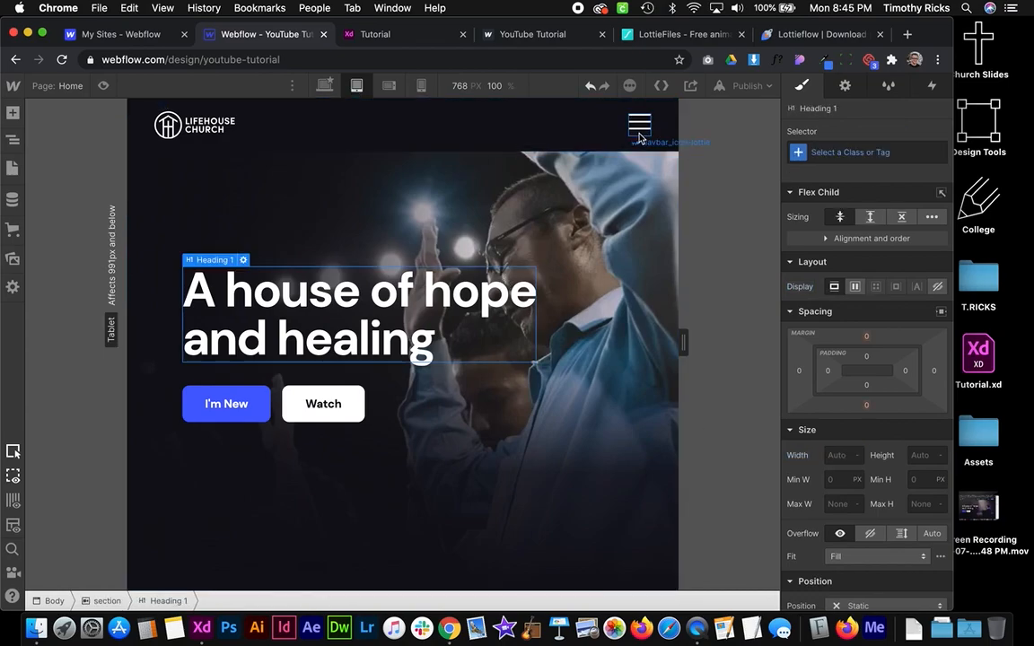
Make navbar_icon-lottie a horizontal flex box with its align and justify options both set to center
{"action": "left_click", "coordinate": [639, 136]}
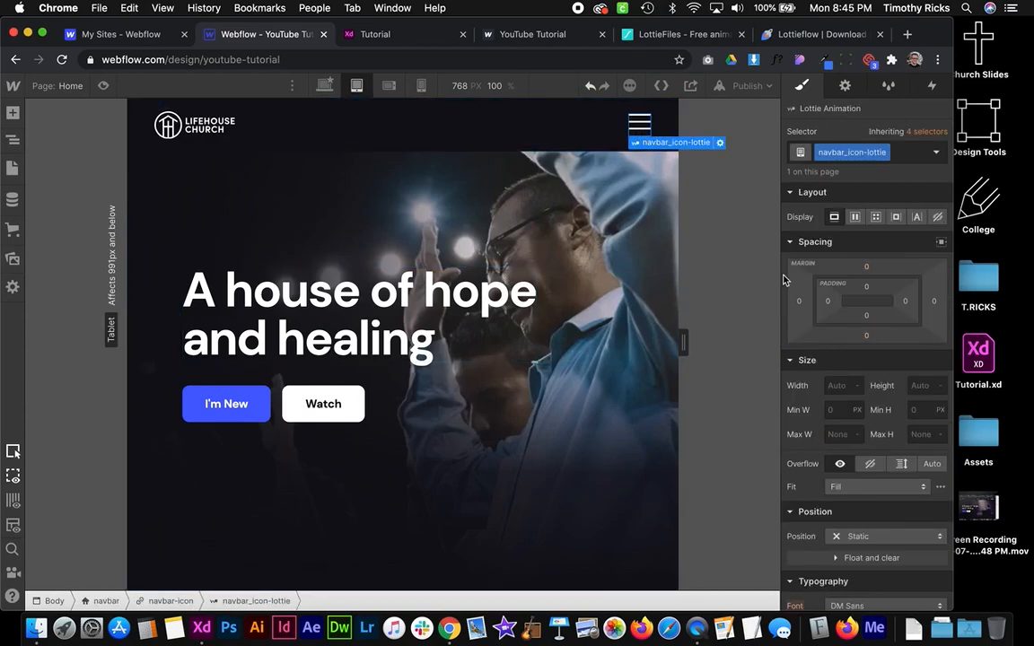
{"action": "left_click", "coordinate": [853, 220]}
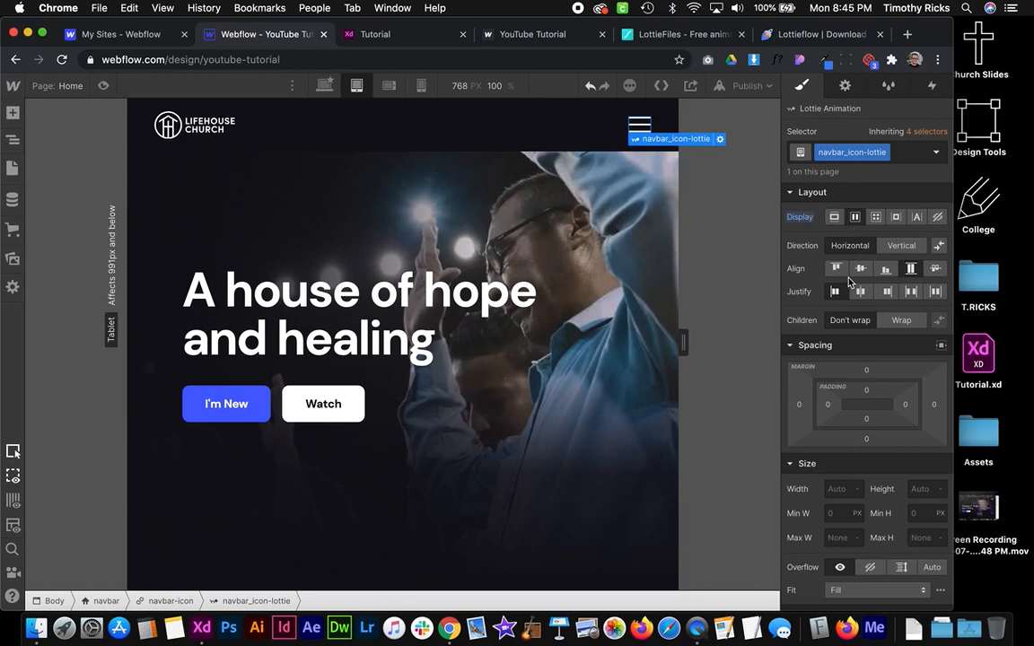
{"action": "left_click", "coordinate": [860, 269]}
{"action": "left_click", "coordinate": [860, 291]}
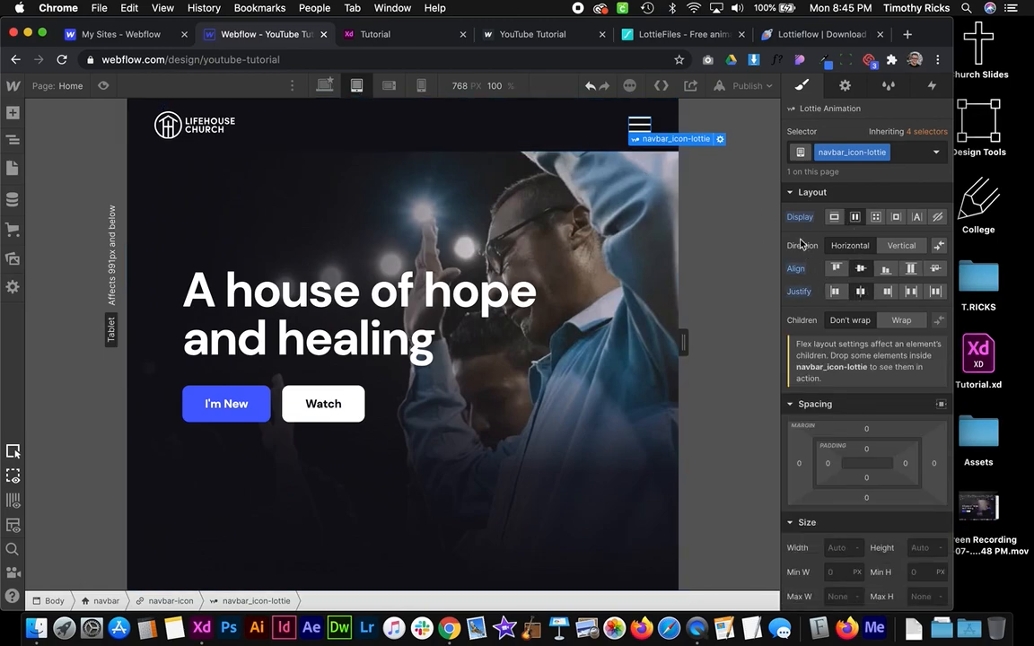
{"action": "left_click", "coordinate": [582, 132]}
{"action": "left_click", "coordinate": [639, 125]}
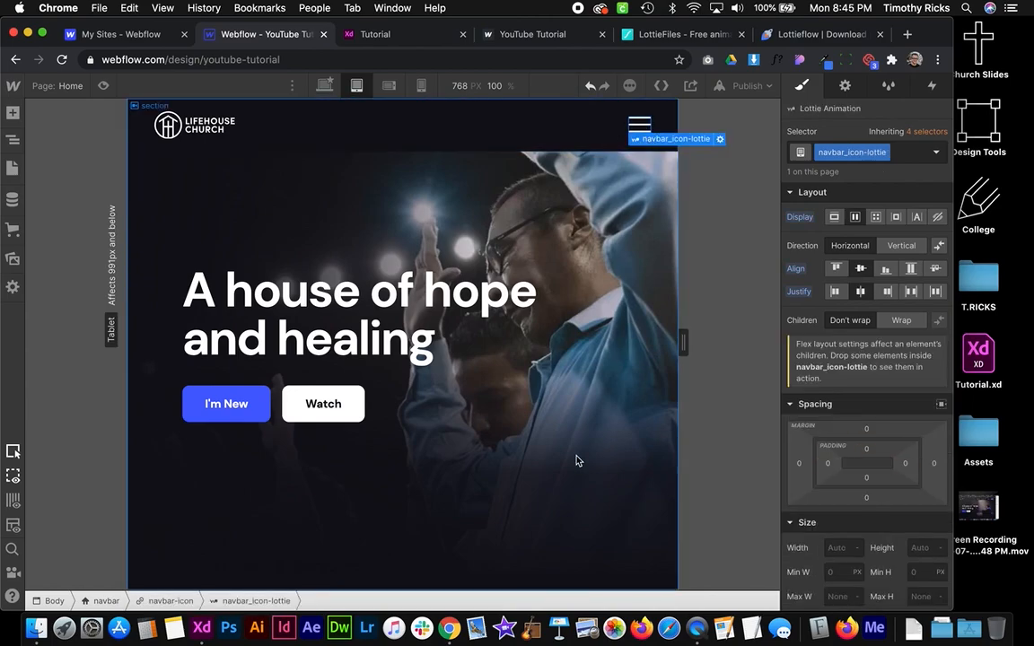
{"action": "left_click", "coordinate": [166, 602]}
{"action": "left_click", "coordinate": [633, 186]}
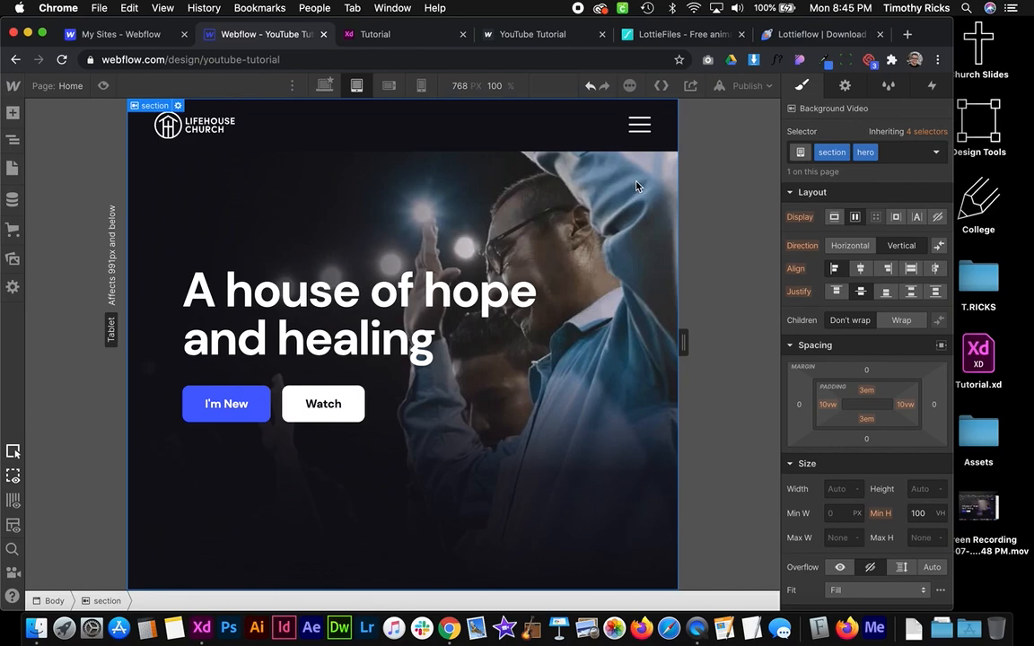
Show the hidden navbar_menu on the tablet breakpoint by setting its display to block
{"action": "left_click", "coordinate": [501, 129]}
{"action": "left_click", "coordinate": [12, 140]}
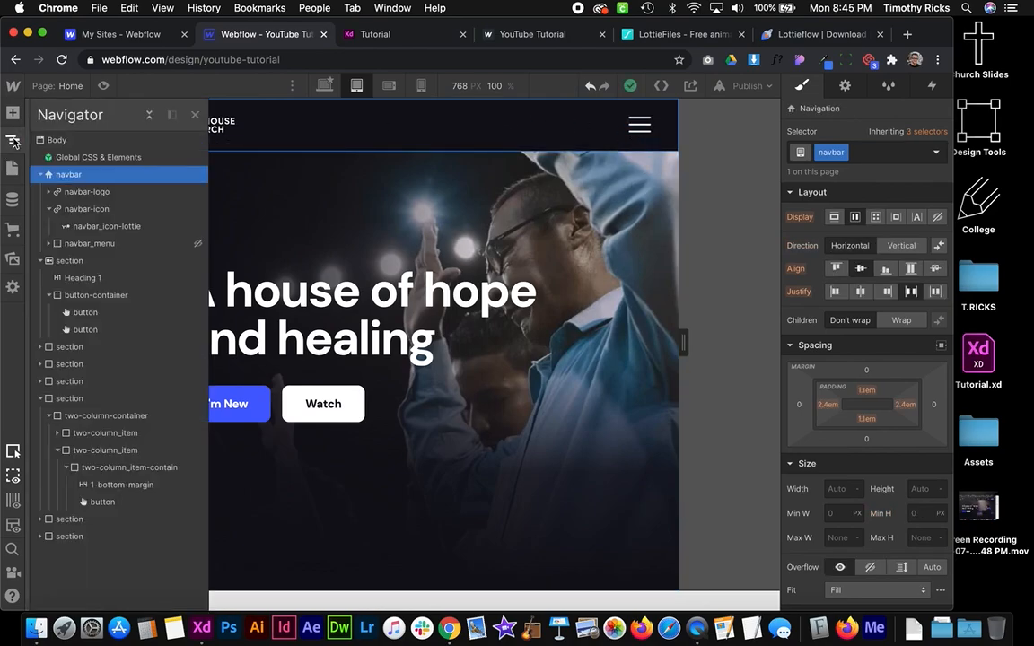
{"action": "left_click", "coordinate": [90, 243]}
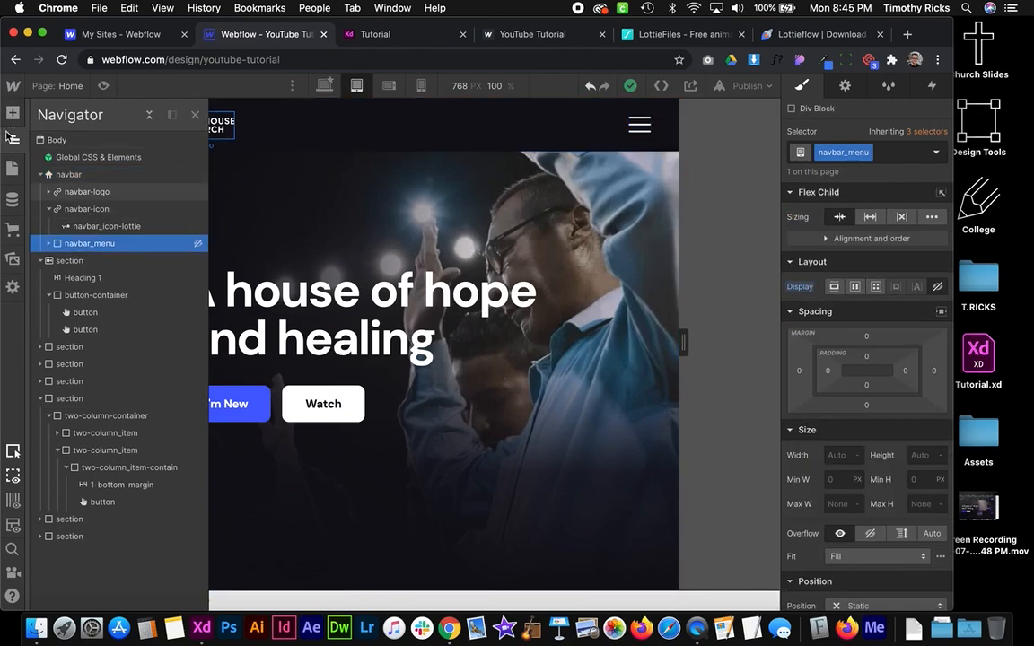
{"action": "left_click", "coordinate": [834, 286]}
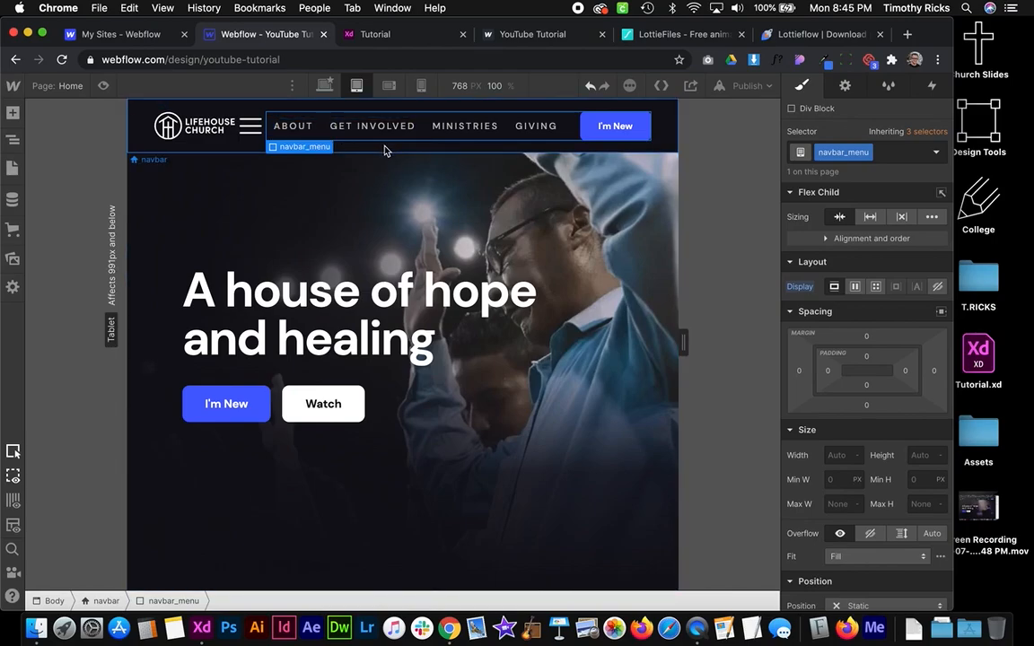
Position navbar_menu absolutely using the top preset, with 0% top, left and right offsets
{"action": "scroll", "coordinate": [808, 380], "scroll_direction": "down", "scroll_amount": 5}
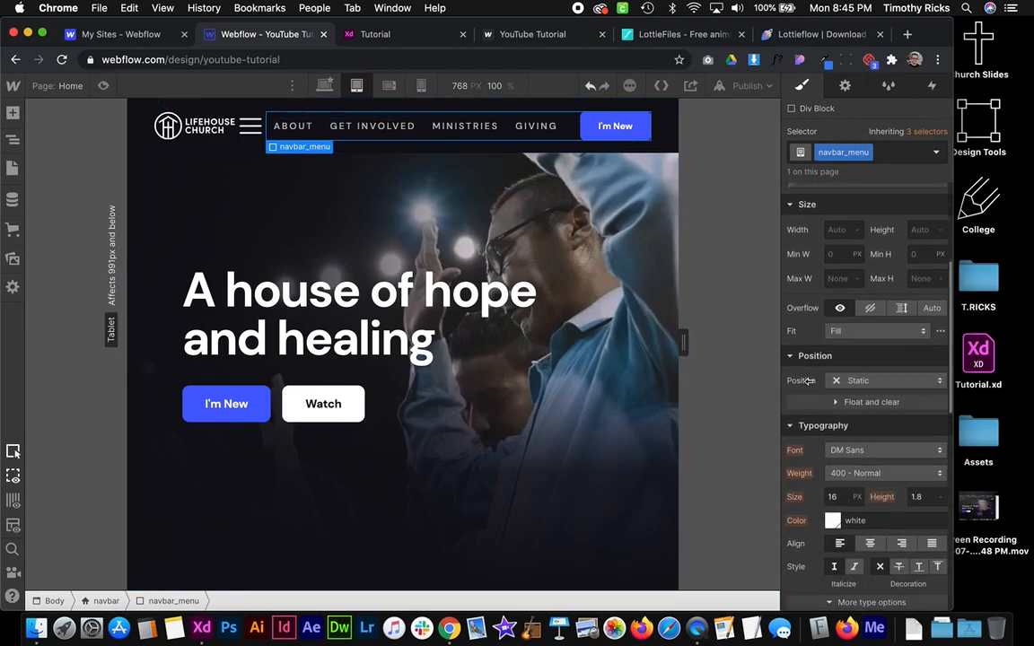
{"action": "scroll", "coordinate": [807, 380], "scroll_direction": "down", "scroll_amount": 1}
{"action": "left_click", "coordinate": [859, 333]}
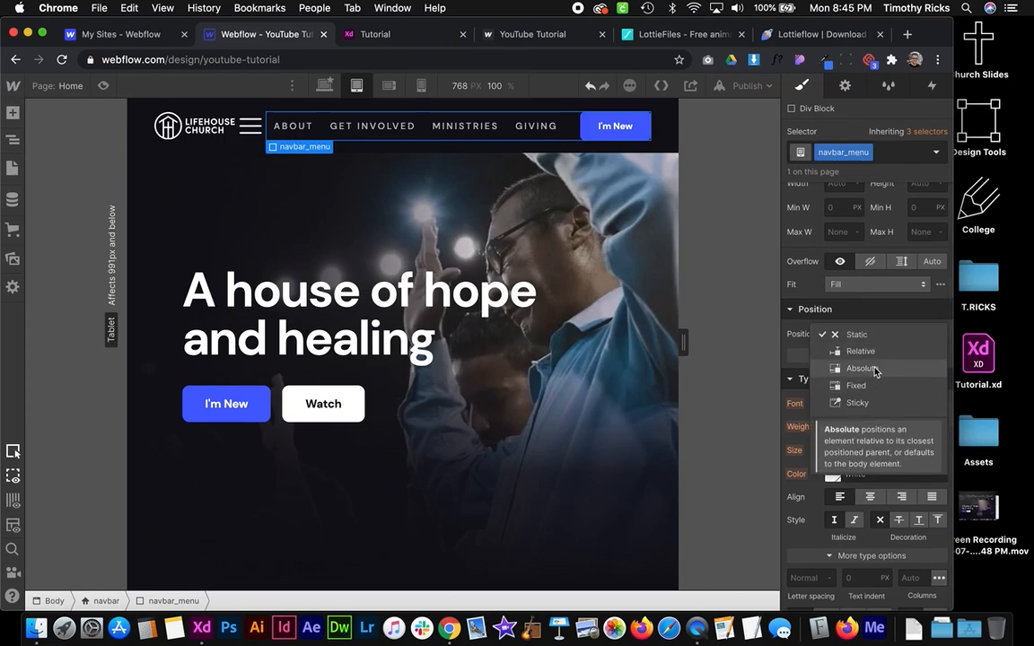
{"action": "left_click", "coordinate": [875, 368]}
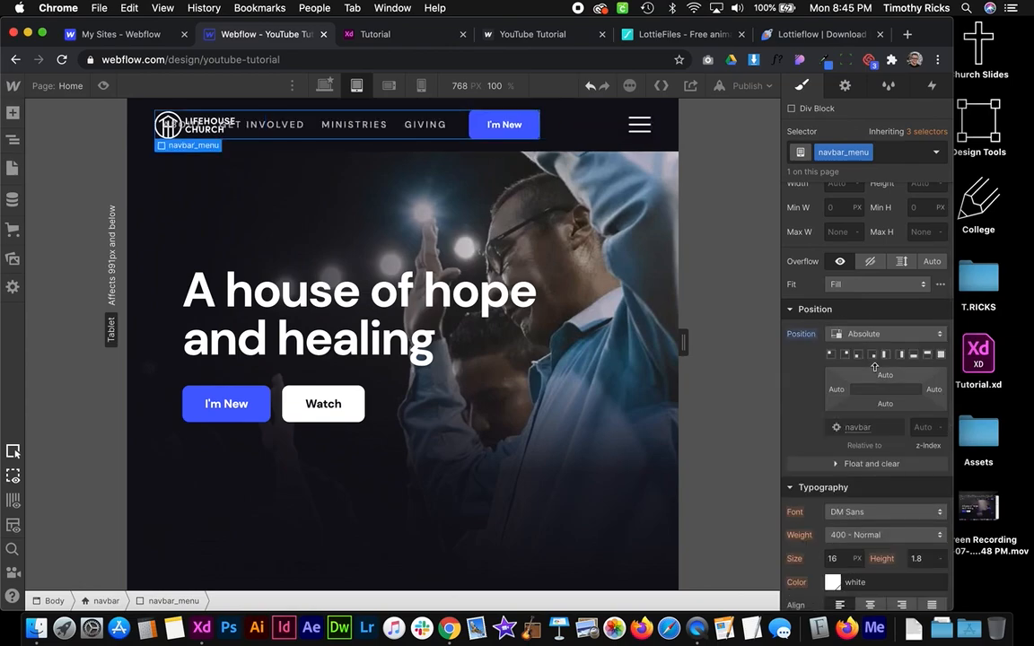
{"action": "left_click", "coordinate": [925, 356]}
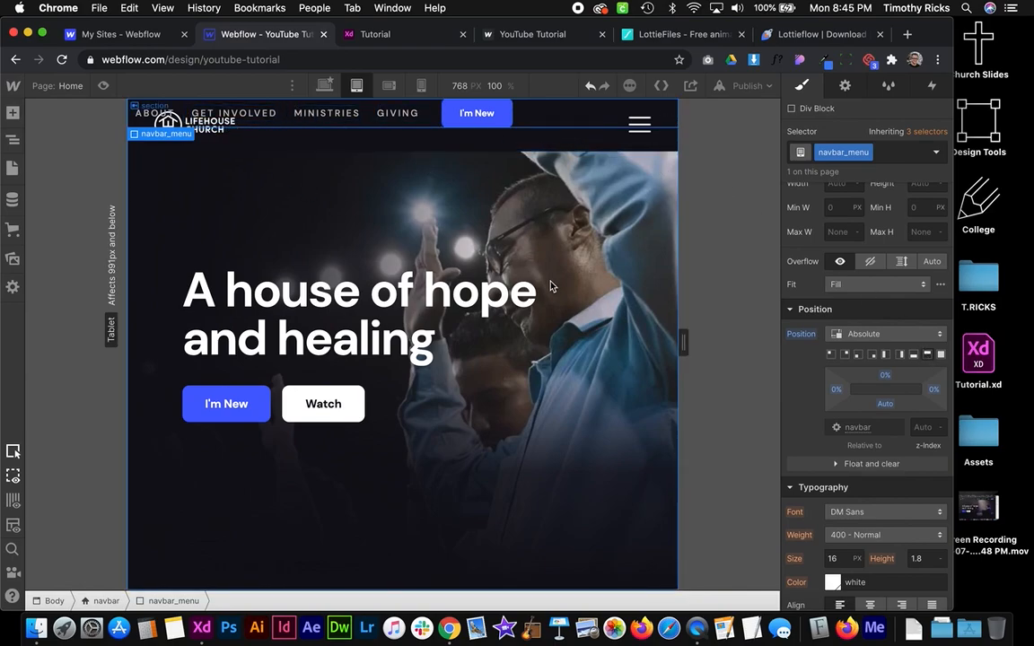
Set the height of navbar_menu to 100vh
{"action": "scroll", "coordinate": [845, 287], "scroll_direction": "up", "scroll_amount": 5}
{"action": "scroll", "coordinate": [845, 288], "scroll_direction": "up", "scroll_amount": 2}
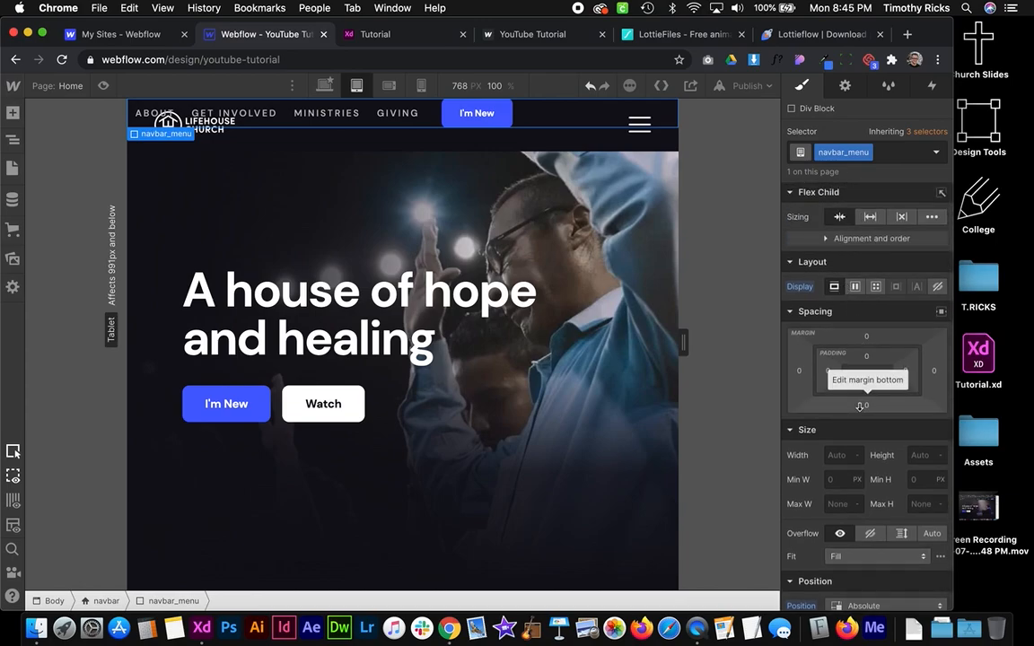
{"action": "left_click", "coordinate": [919, 456]}
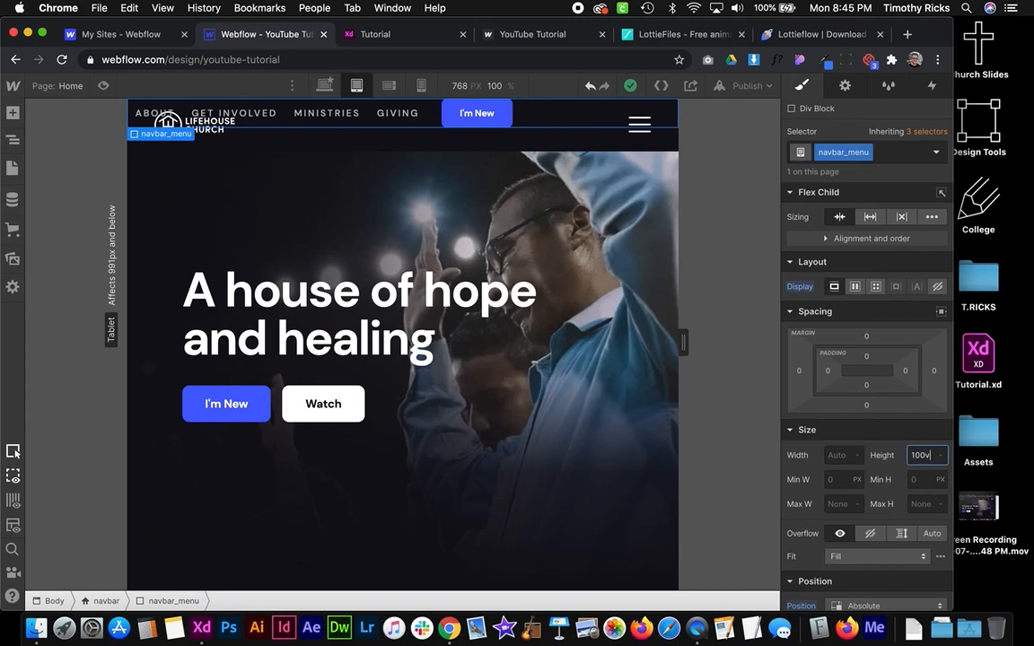
{"action": "key", "text": "Return"}
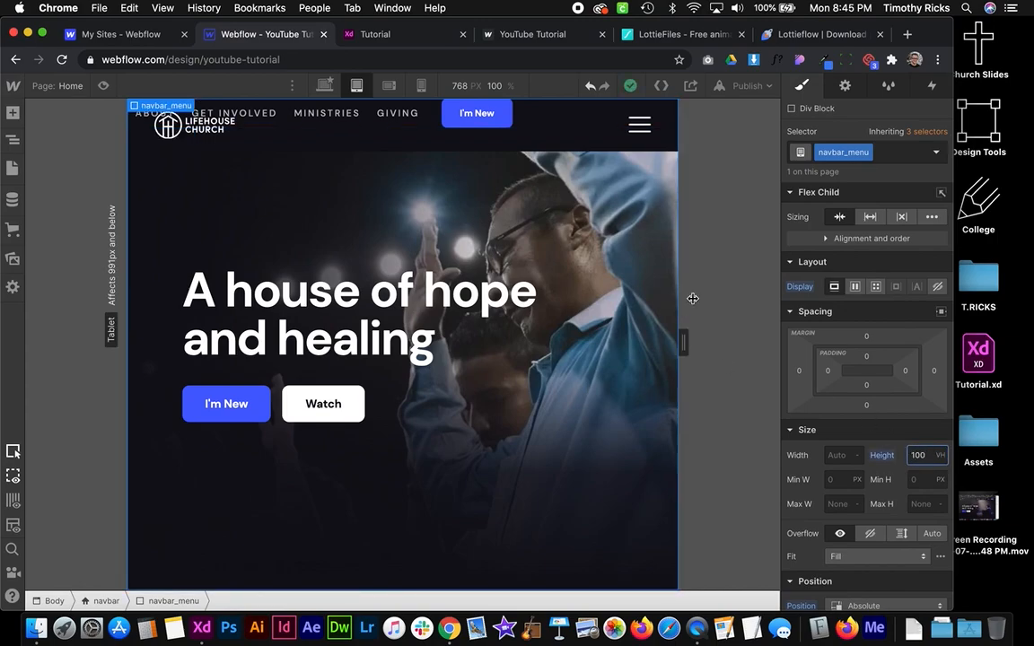
Set the background color of navbar_menu to the Dark Grey swatch
{"action": "scroll", "coordinate": [894, 403], "scroll_direction": "down", "scroll_amount": 10}
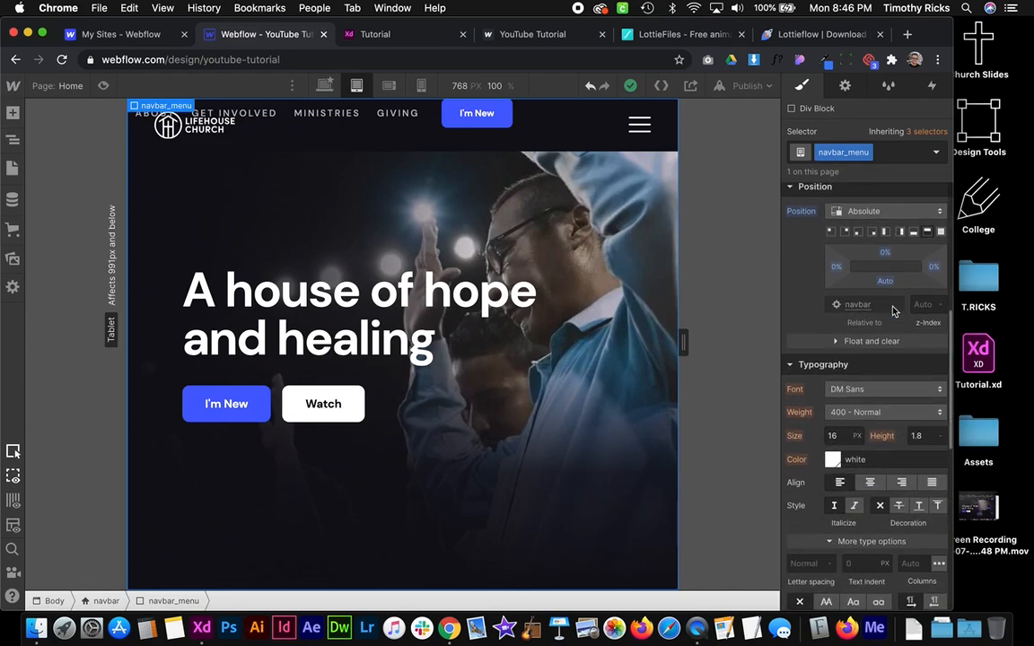
{"action": "scroll", "coordinate": [855, 467], "scroll_direction": "down", "scroll_amount": 5}
{"action": "left_click", "coordinate": [832, 501]}
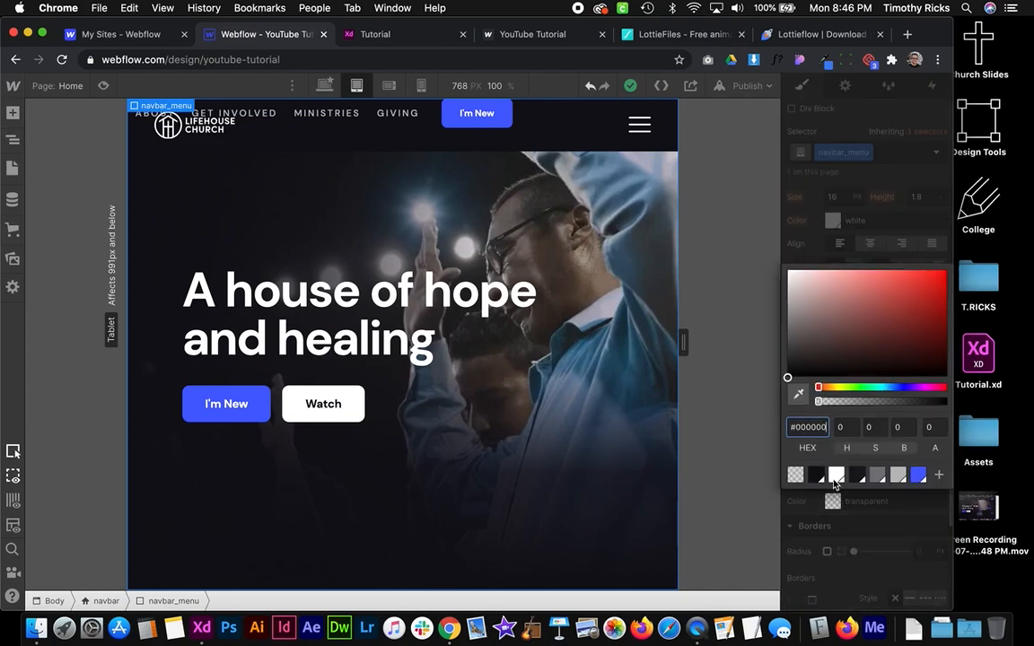
{"action": "left_click", "coordinate": [816, 476]}
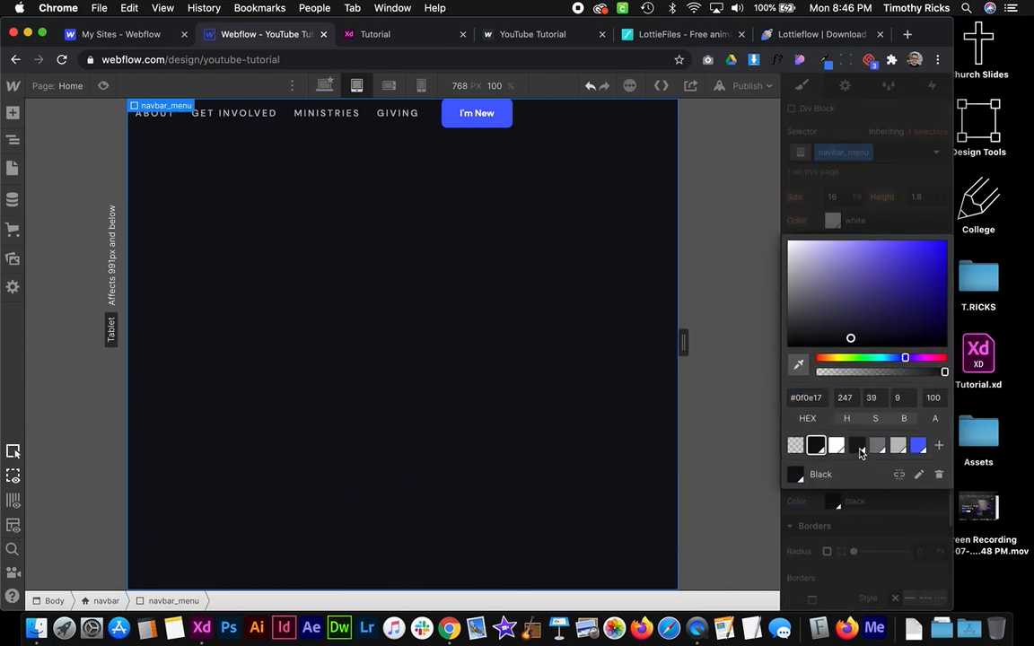
{"action": "left_click", "coordinate": [858, 446]}
{"action": "left_click", "coordinate": [869, 533]}
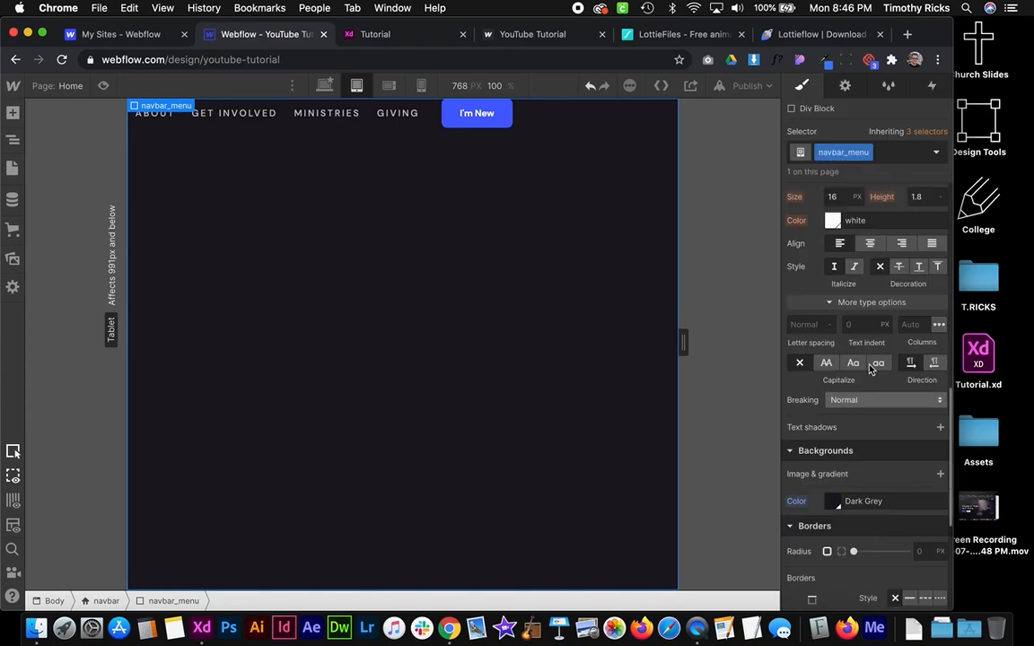
Set the z-index of navbar_menu to -1 so the logo and hamburger icon sit above it
{"action": "scroll", "coordinate": [875, 331], "scroll_direction": "up", "scroll_amount": 6}
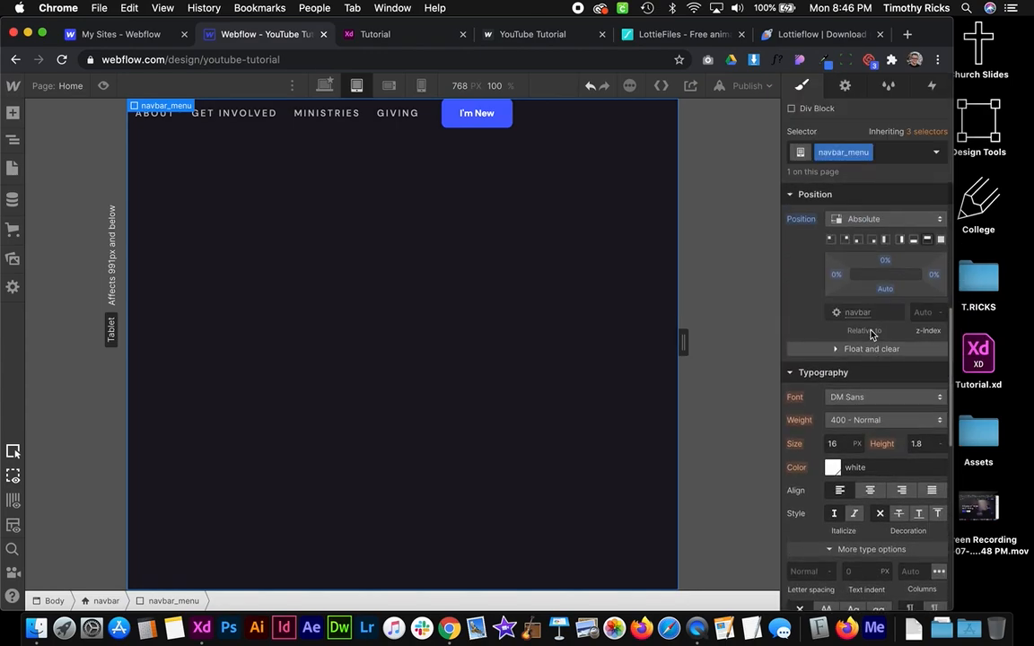
{"action": "left_click", "coordinate": [920, 314]}
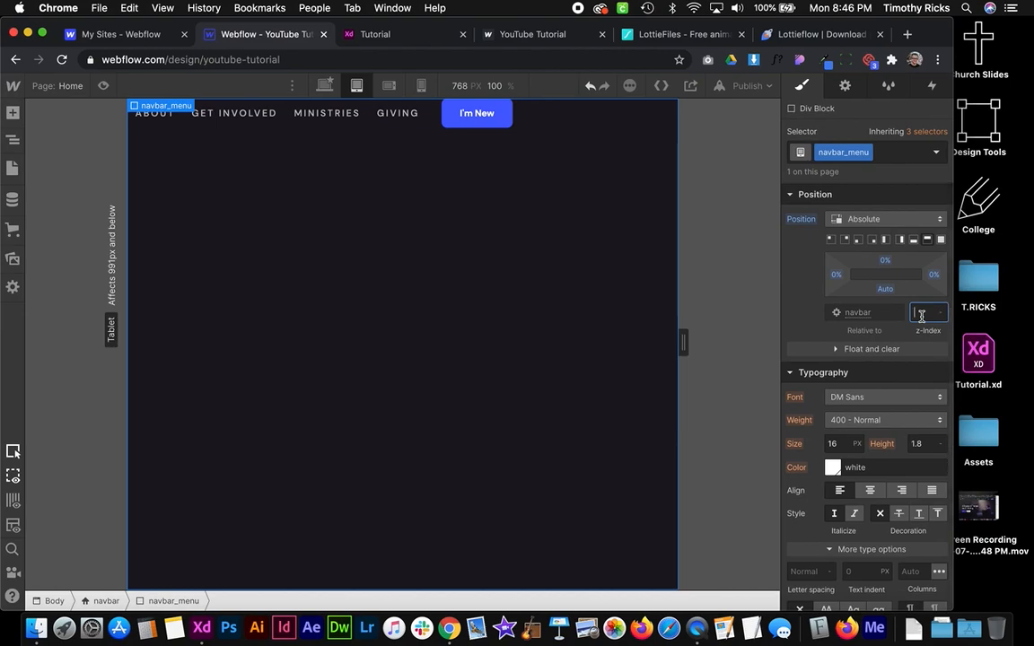
{"action": "key", "text": "Return"}
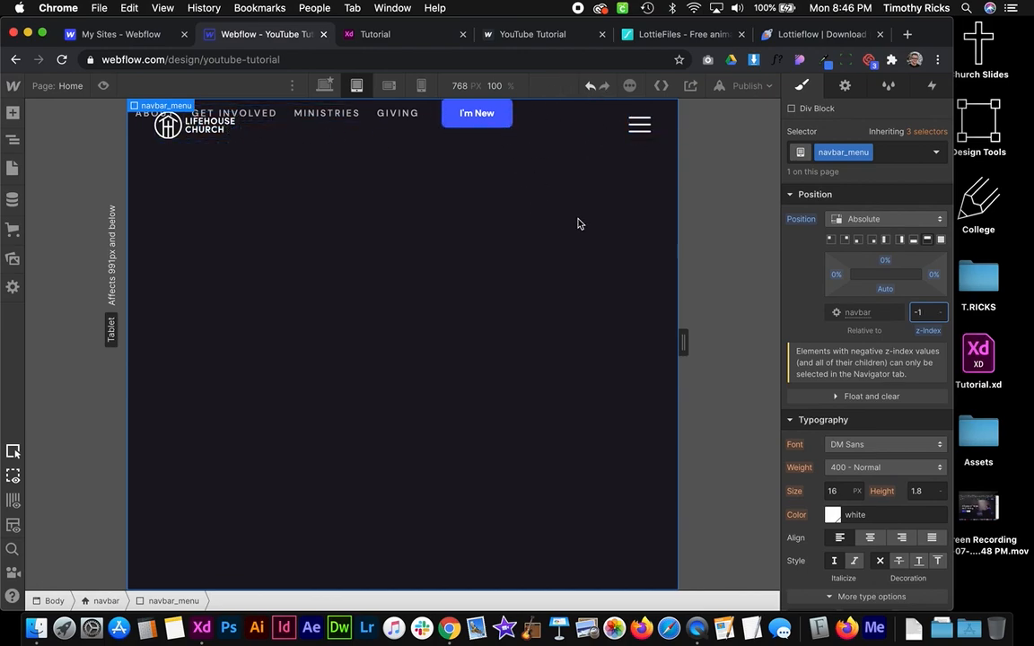
Make navbar_menu a vertical flex box with its align and justify options both set to center
{"action": "scroll", "coordinate": [876, 289], "scroll_direction": "up", "scroll_amount": 5}
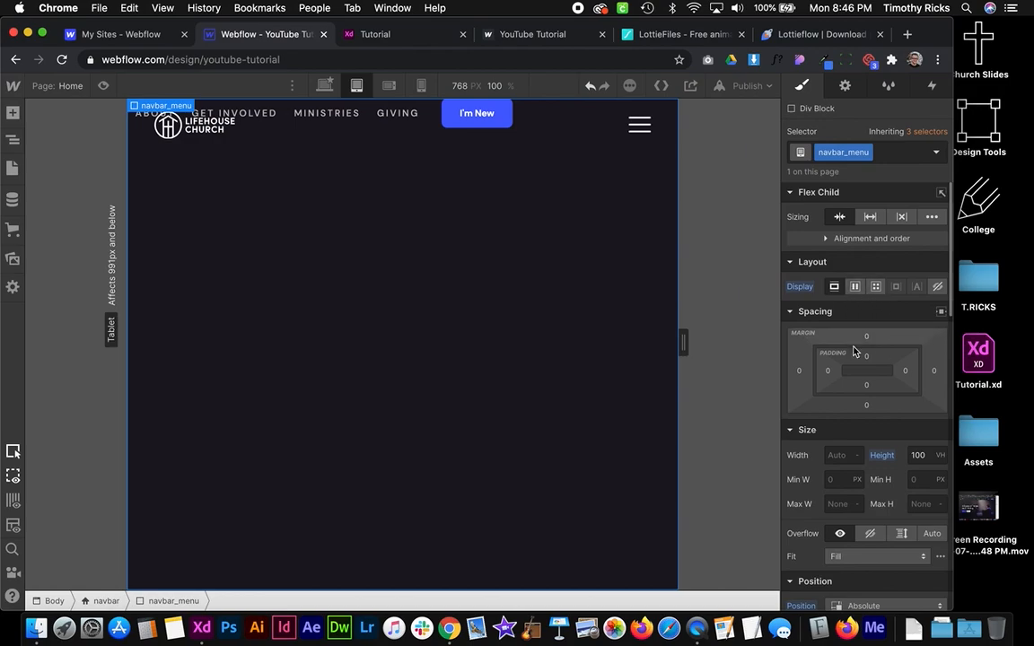
{"action": "left_click", "coordinate": [854, 287]}
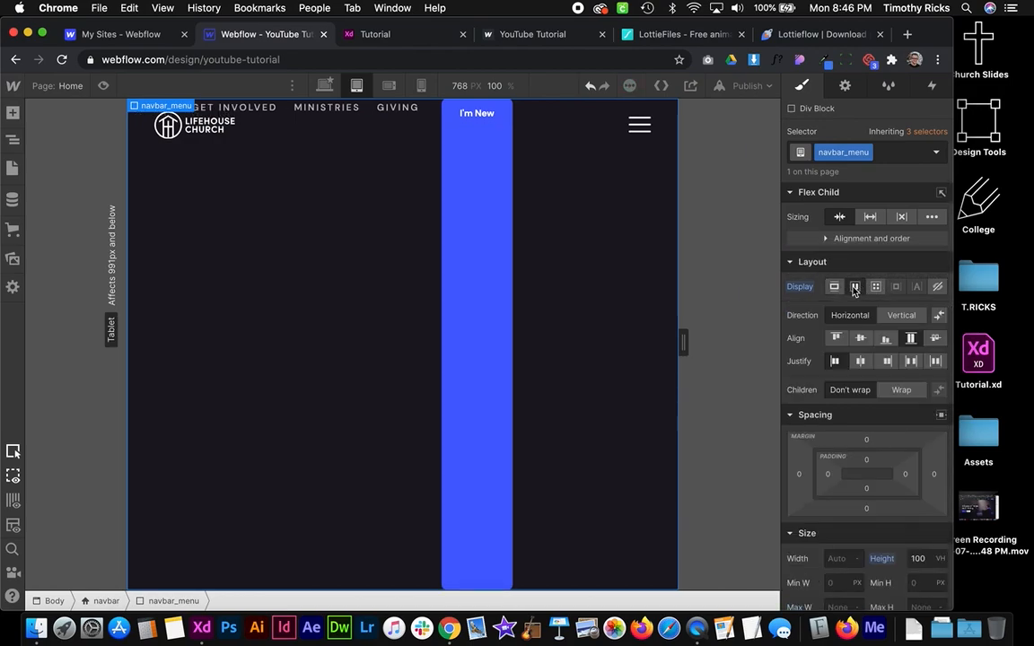
{"action": "left_click", "coordinate": [902, 315]}
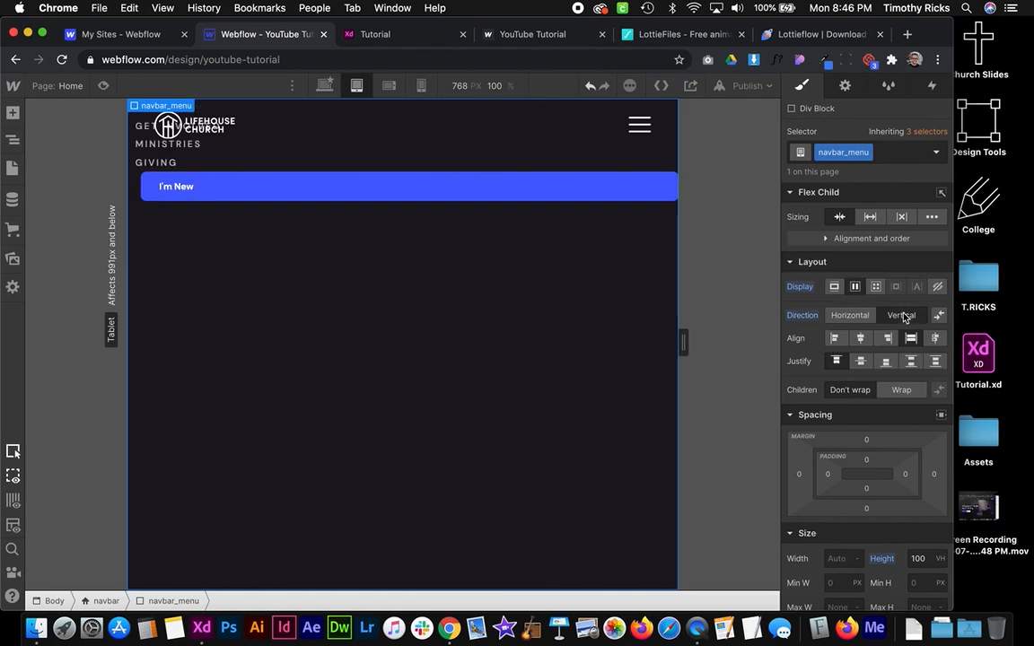
{"action": "left_click", "coordinate": [860, 337]}
{"action": "left_click", "coordinate": [860, 362]}
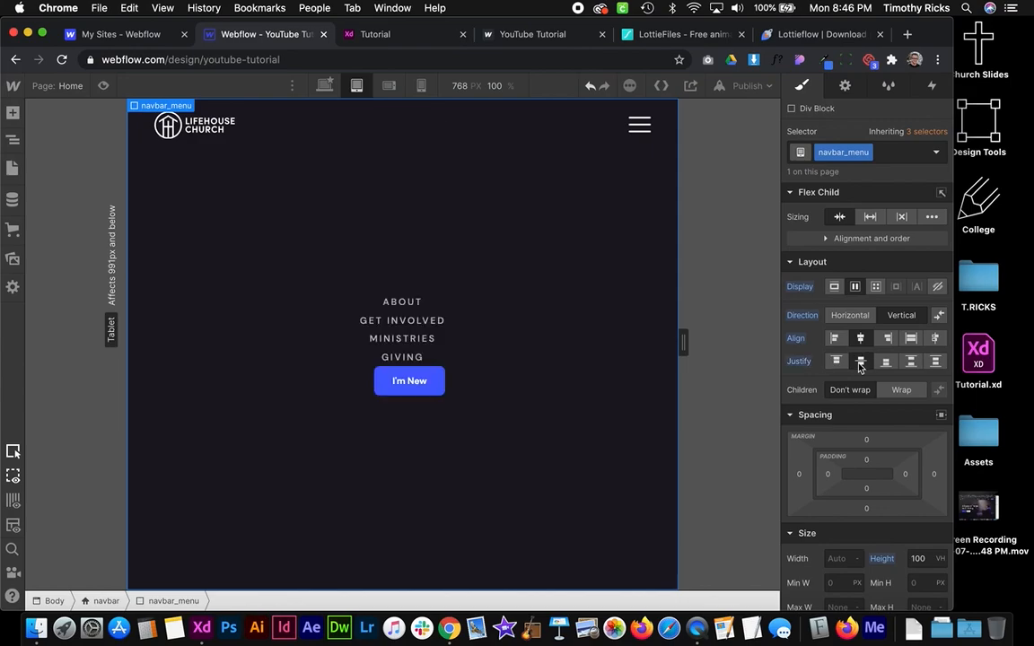
Set the left margin of the menu's I'm New button to 0em on the tablet breakpoint
{"action": "left_click", "coordinate": [434, 391]}
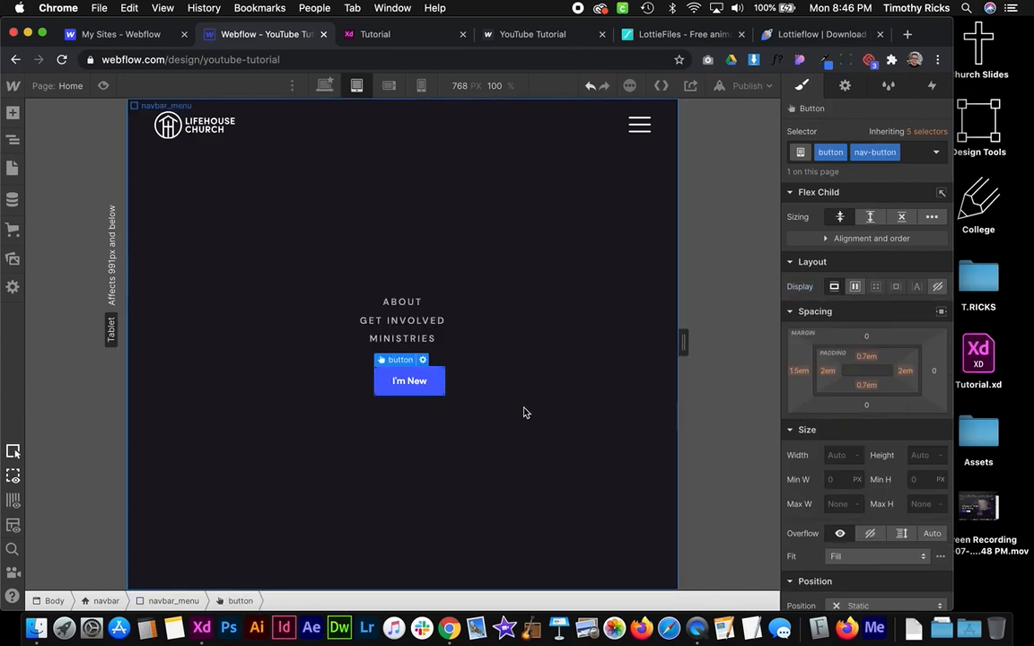
{"action": "left_click", "coordinate": [799, 371]}
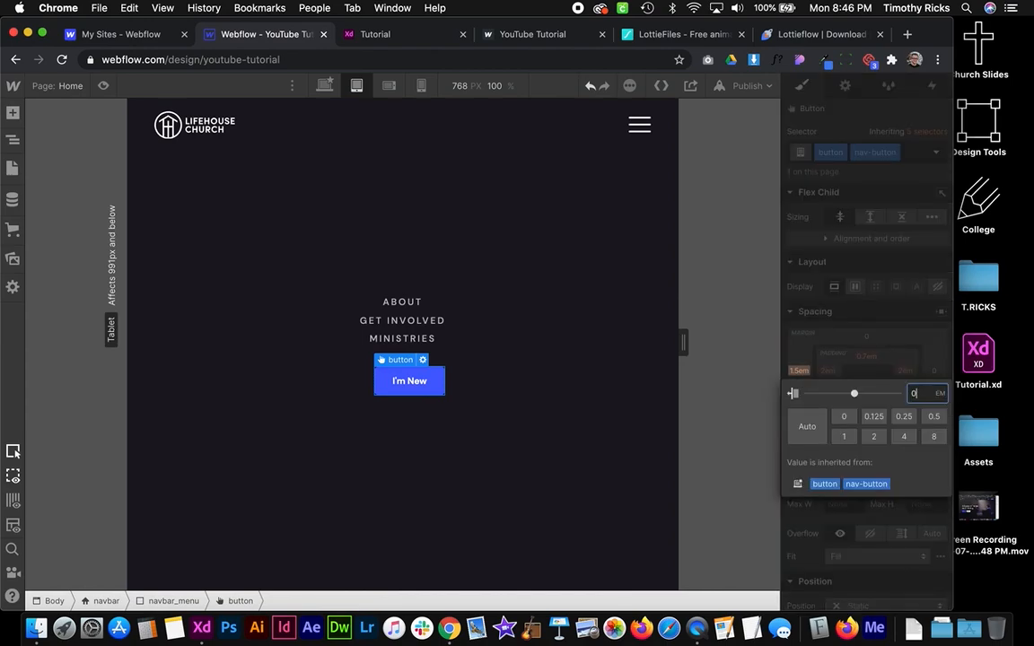
{"action": "type", "text": "0"}
{"action": "key", "text": "Return"}
{"action": "left_click", "coordinate": [473, 306]}
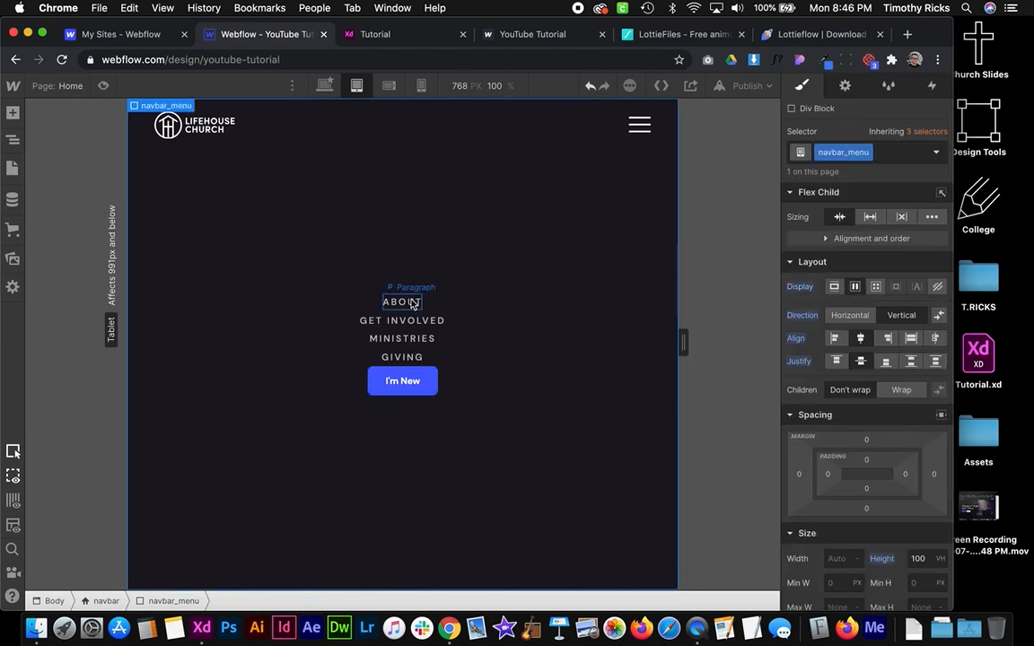
Set the width of the navbar-link link blocks to 100%
{"action": "left_click", "coordinate": [412, 304]}
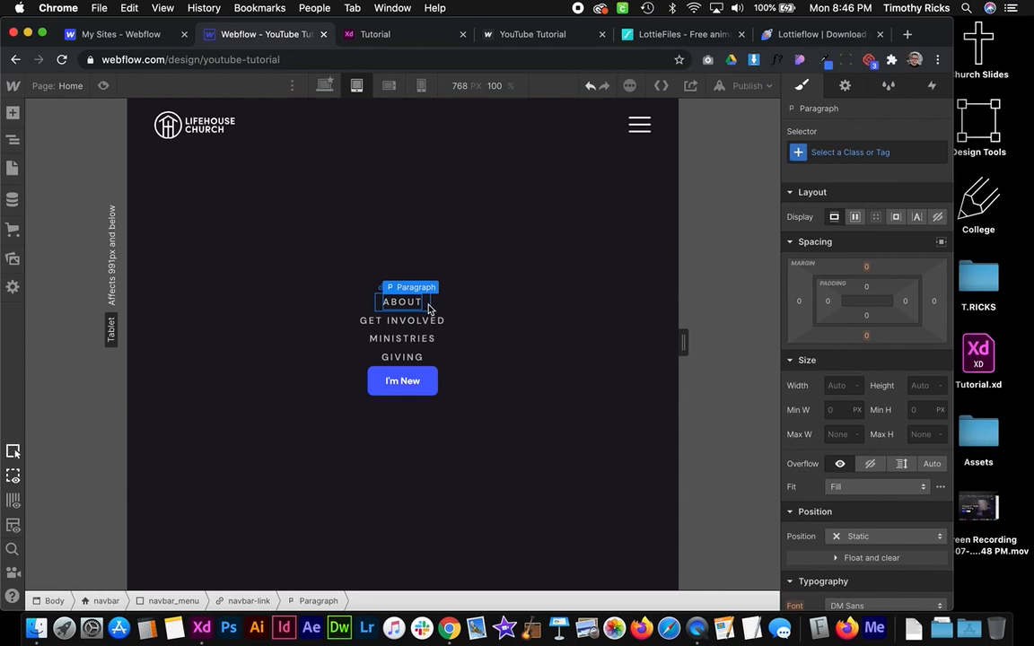
{"action": "left_click", "coordinate": [428, 309]}
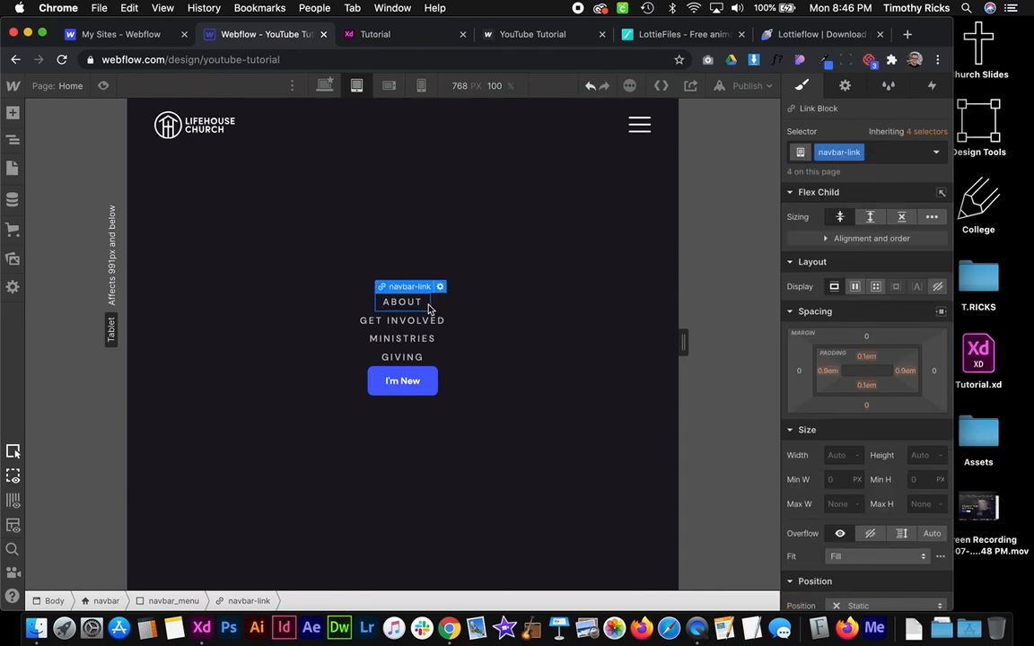
{"action": "left_click", "coordinate": [840, 455]}
{"action": "type", "text": "100%"}
{"action": "key", "text": "Return"}
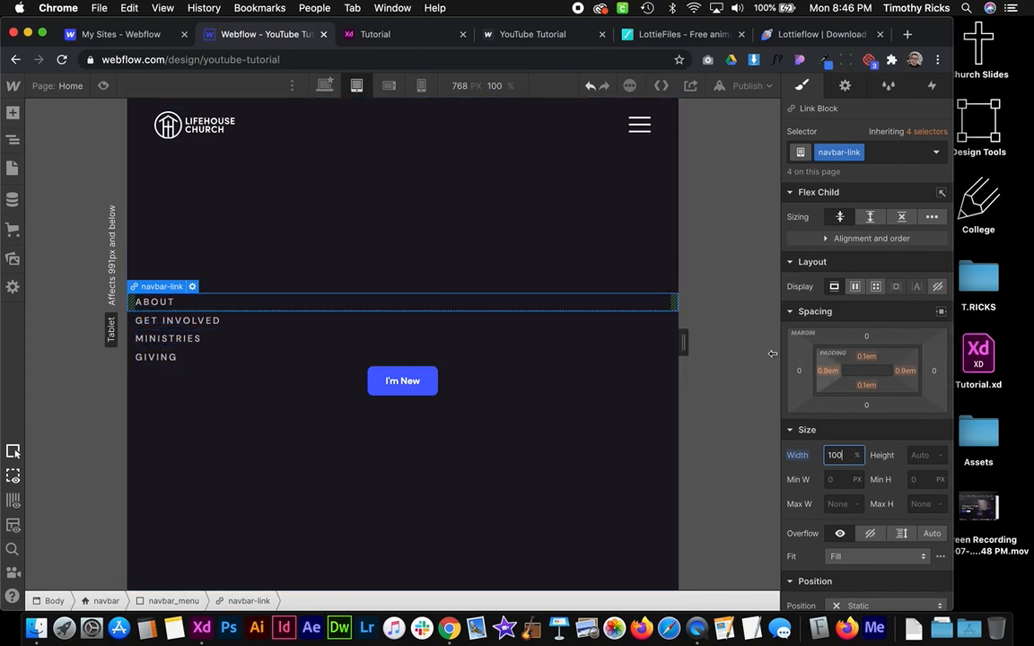
Set the padding of navbar_menu to 1.9em on all four sides
{"action": "left_click", "coordinate": [503, 270]}
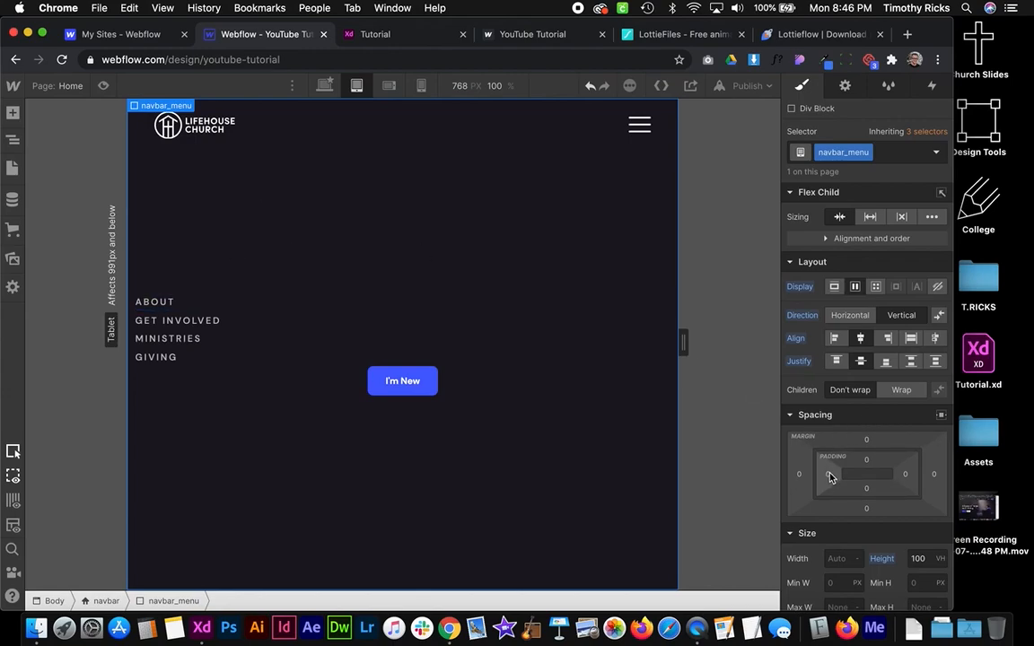
{"action": "left_click", "coordinate": [830, 476]}
{"action": "type", "text": "3em"}
{"action": "key", "text": "Return"}
{"action": "left_click_drag", "start_coordinate": [832, 474], "coordinate": [824, 465]}
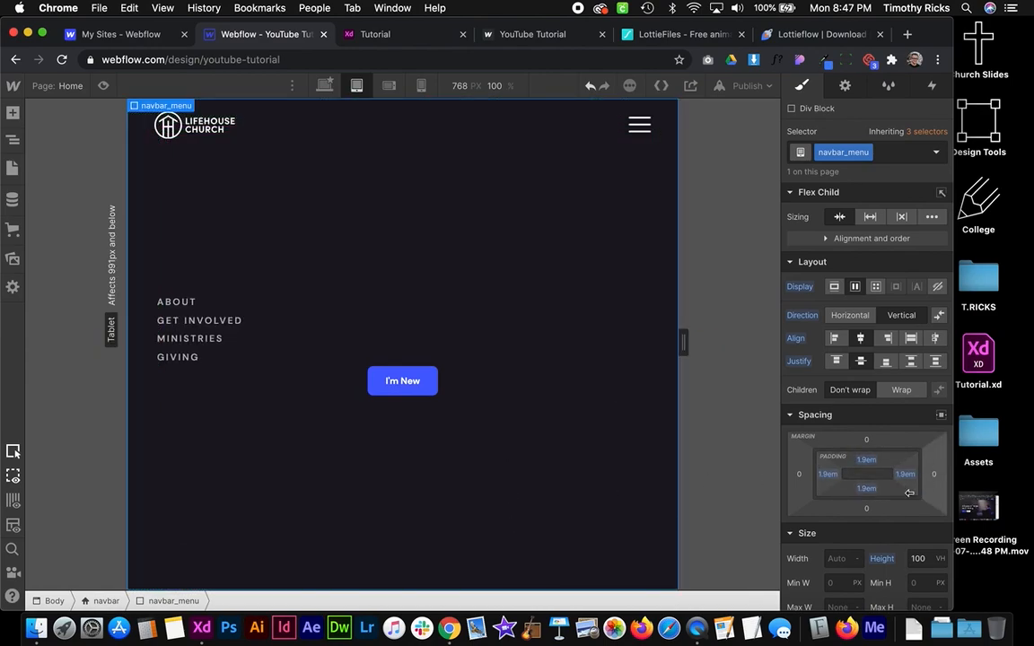
Give navbar-link a 0.2em solid bottom border in the black color swatch
{"action": "left_click", "coordinate": [316, 297]}
{"action": "scroll", "coordinate": [826, 395], "scroll_direction": "down", "scroll_amount": 10}
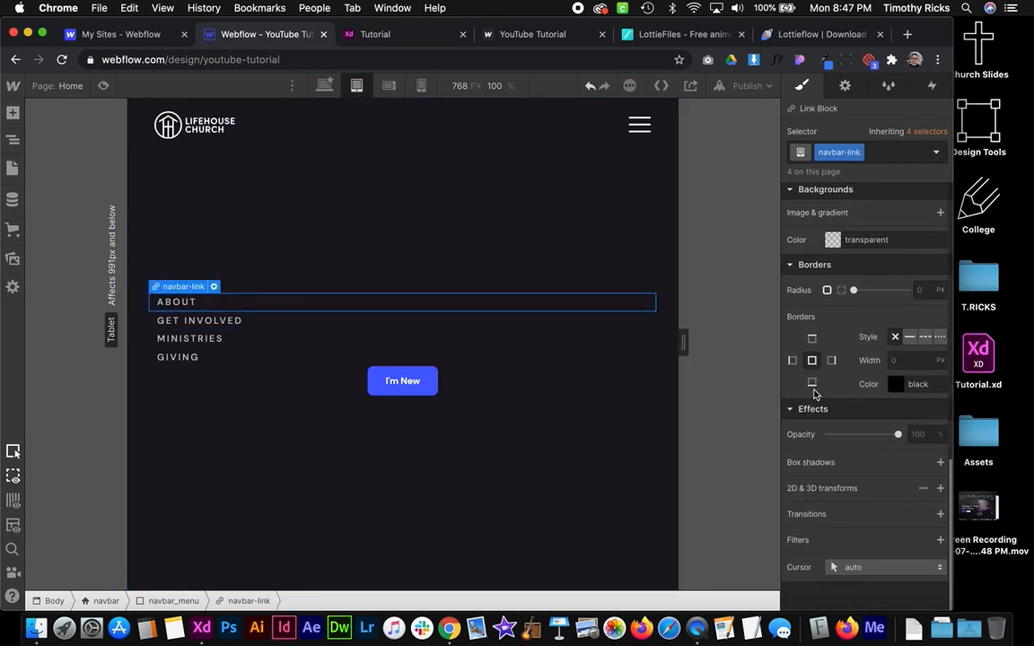
{"action": "left_click", "coordinate": [900, 360]}
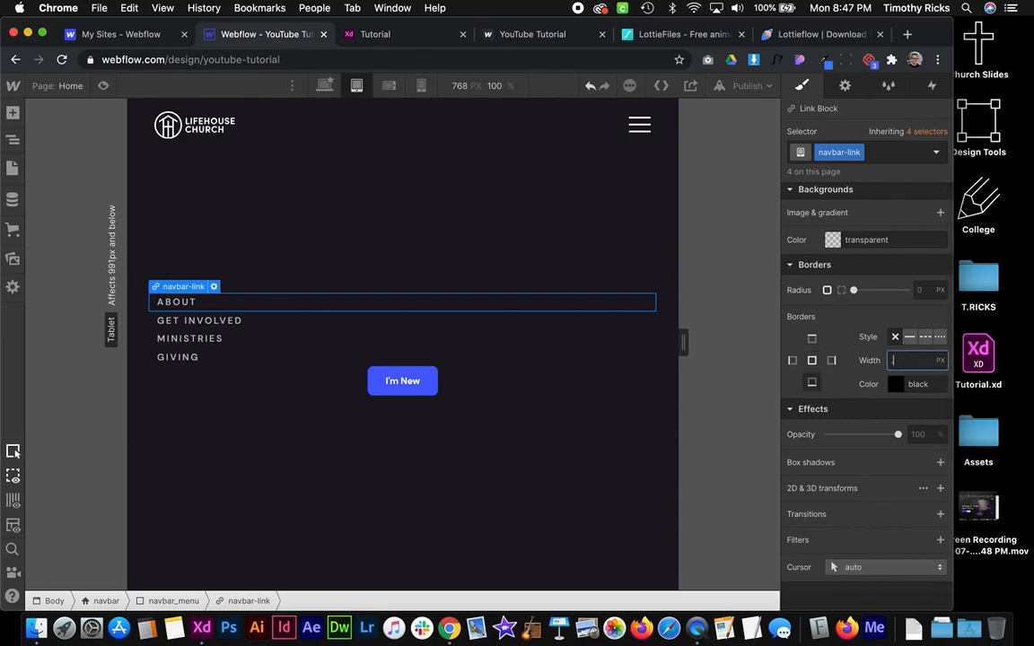
{"action": "key", "text": "Return"}
{"action": "left_click", "coordinate": [897, 384]}
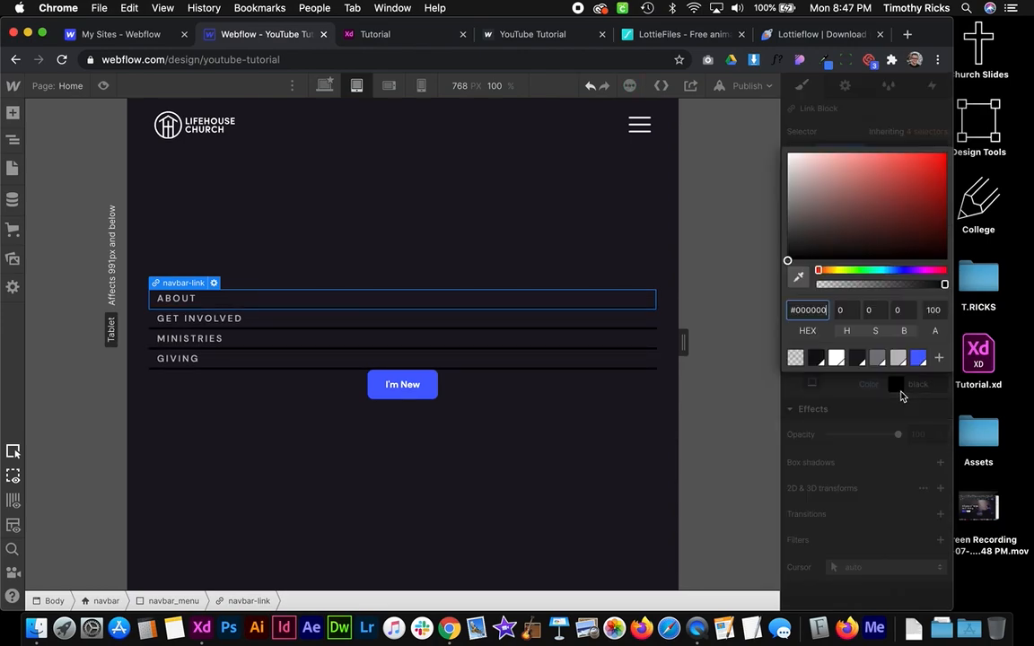
{"action": "left_click", "coordinate": [876, 422]}
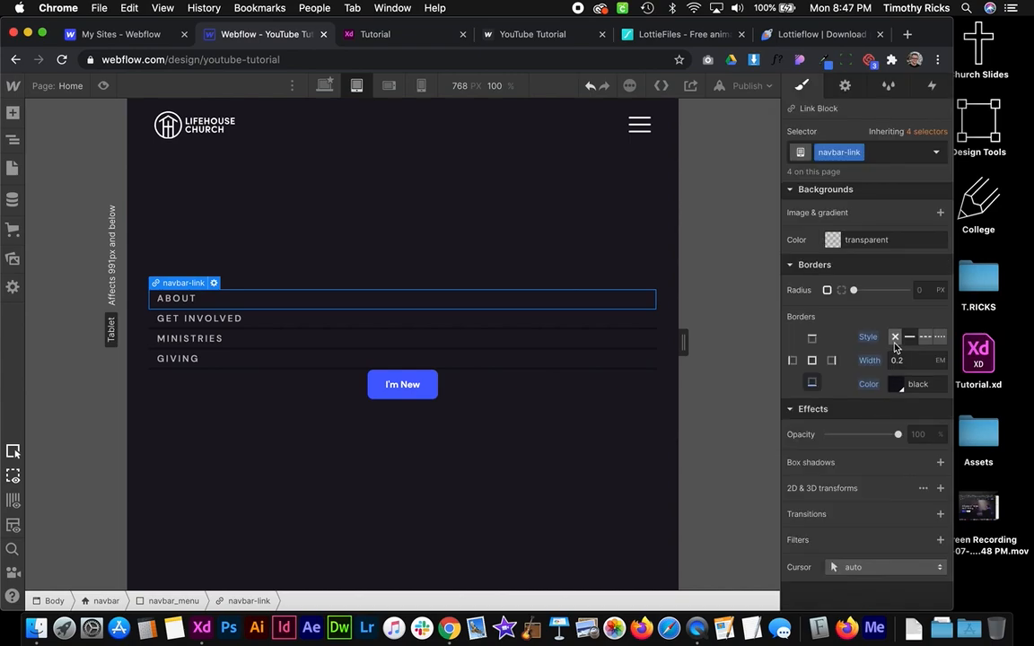
{"action": "double_click", "coordinate": [913, 359]}
{"action": "key", "text": "Right"}
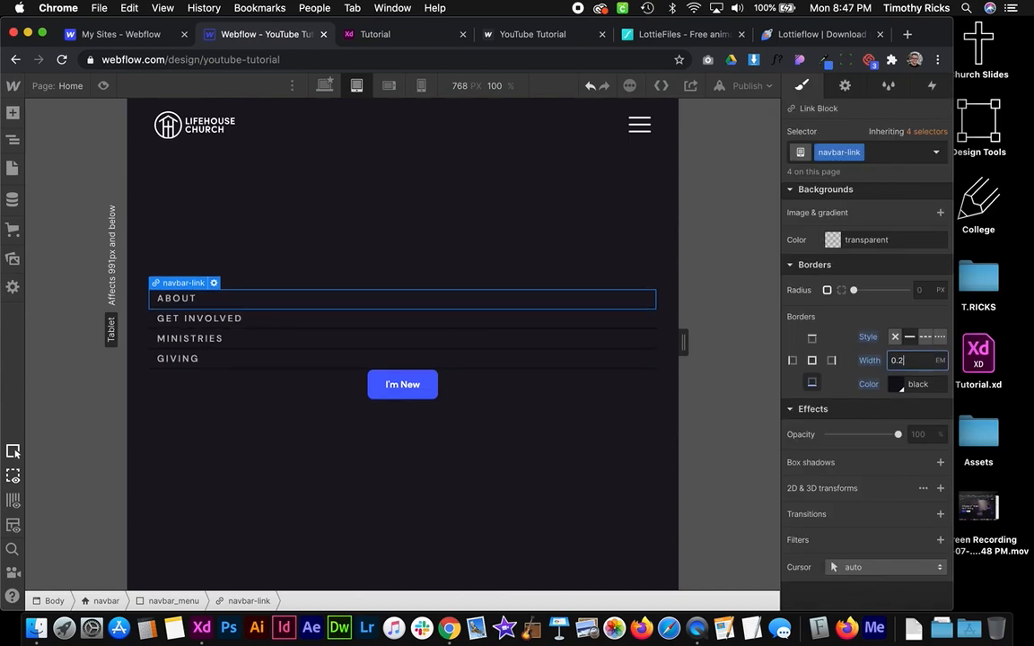
Set navbar-link's font size to 1.1em and its top and bottom padding to 0.9em
{"action": "scroll", "coordinate": [889, 377], "scroll_direction": "up", "scroll_amount": 10}
{"action": "left_click_drag", "start_coordinate": [881, 248], "coordinate": [881, 252]}
{"action": "scroll", "coordinate": [866, 377], "scroll_direction": "down", "scroll_amount": 5}
{"action": "left_click", "coordinate": [836, 327]}
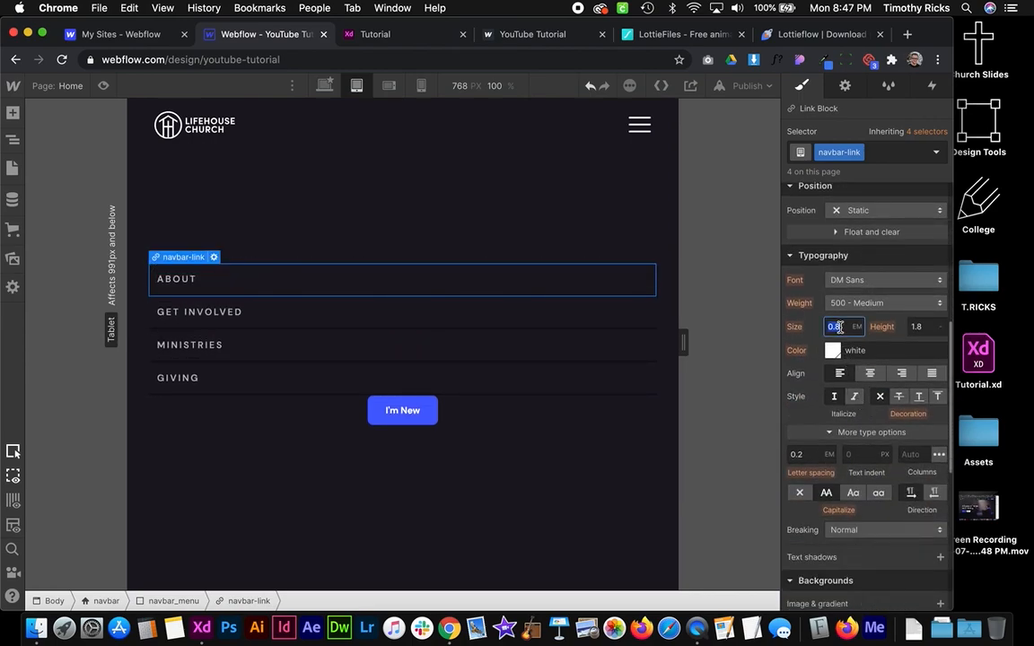
{"action": "type", "text": "1.2"}
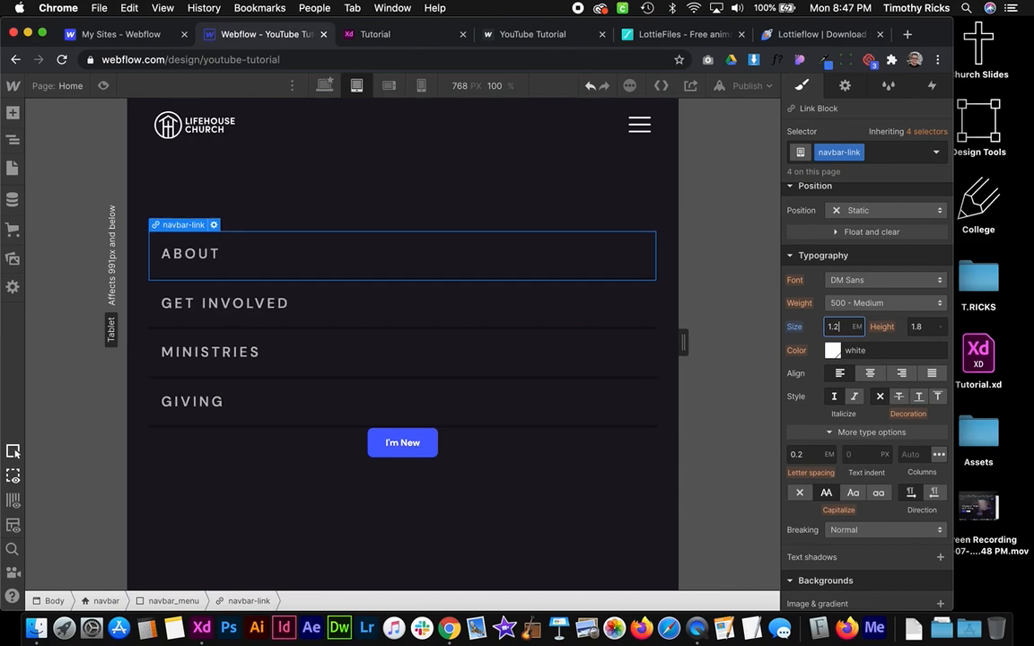
{"action": "key", "text": "BackSpace"}
{"action": "type", "text": "1"}
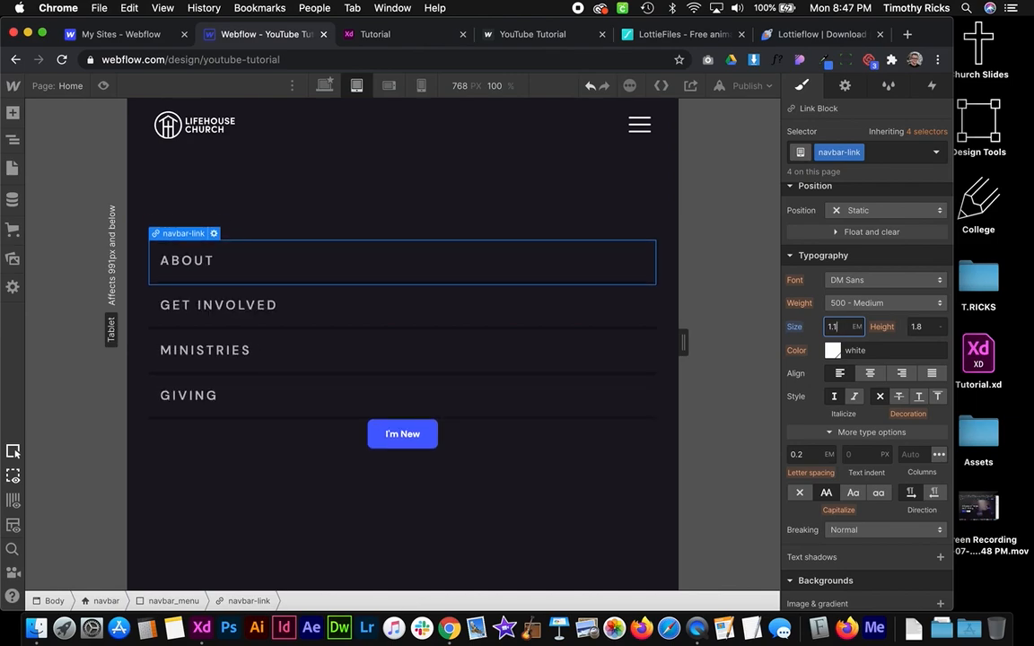
{"action": "scroll", "coordinate": [852, 364], "scroll_direction": "up", "scroll_amount": 5}
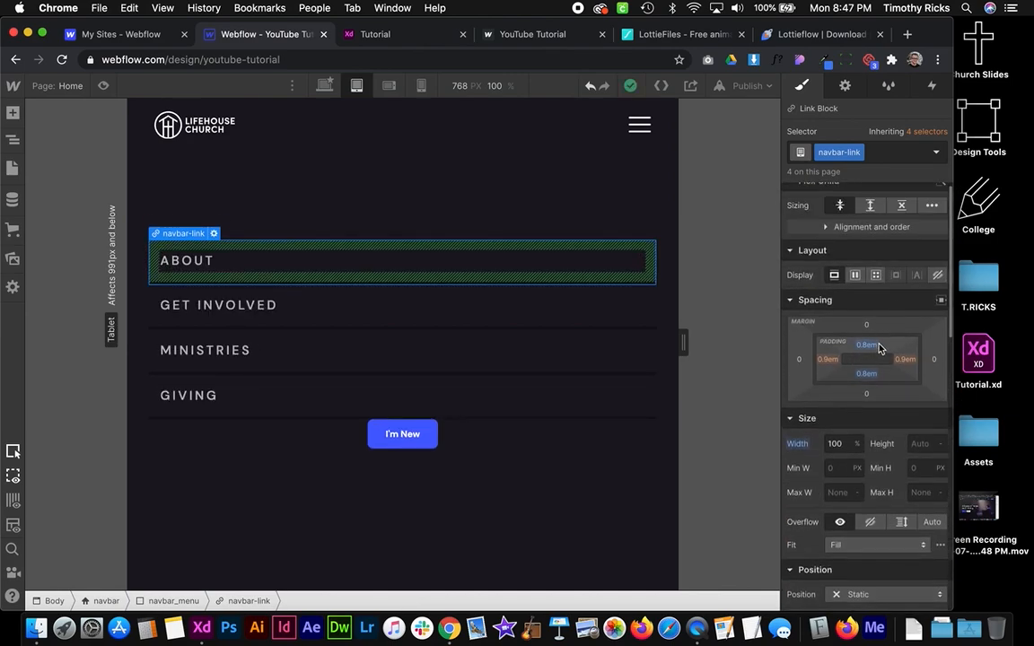
{"action": "left_click_drag", "start_coordinate": [879, 345], "coordinate": [879, 325]}
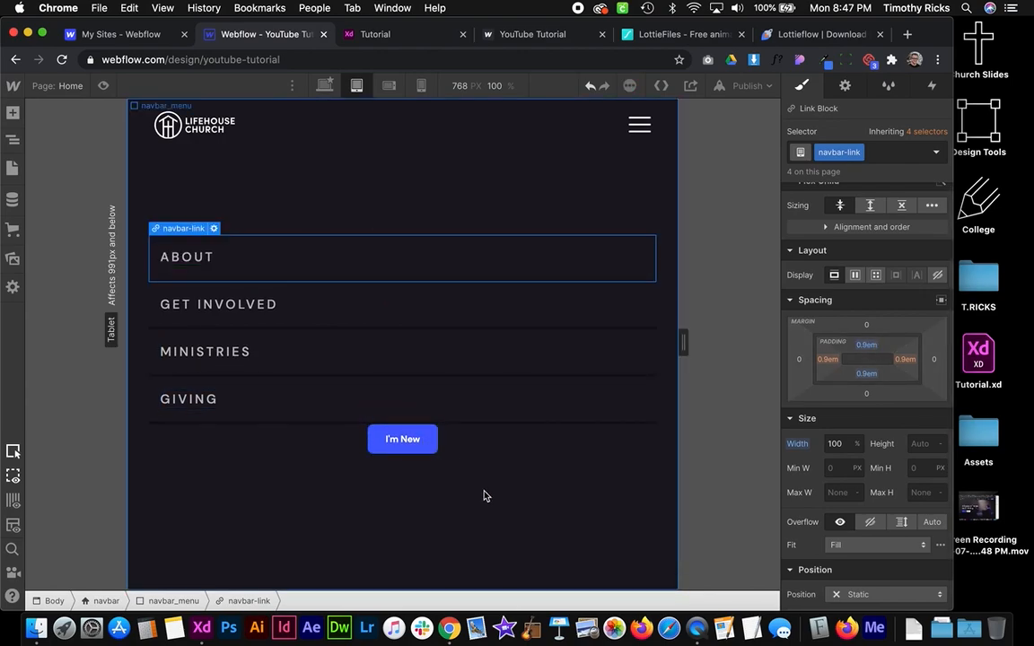
Set the width of the menu's I'm New button to 100%
{"action": "left_click", "coordinate": [422, 443]}
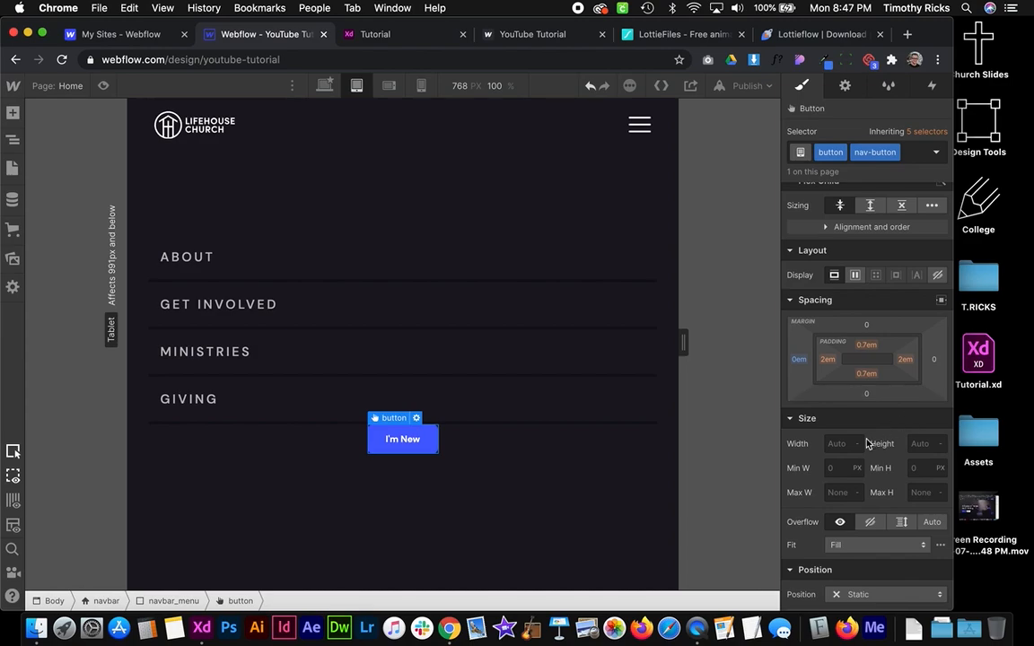
{"action": "scroll", "coordinate": [852, 468], "scroll_direction": "down", "scroll_amount": 1}
{"action": "left_click", "coordinate": [842, 433]}
{"action": "type", "text": "100"}
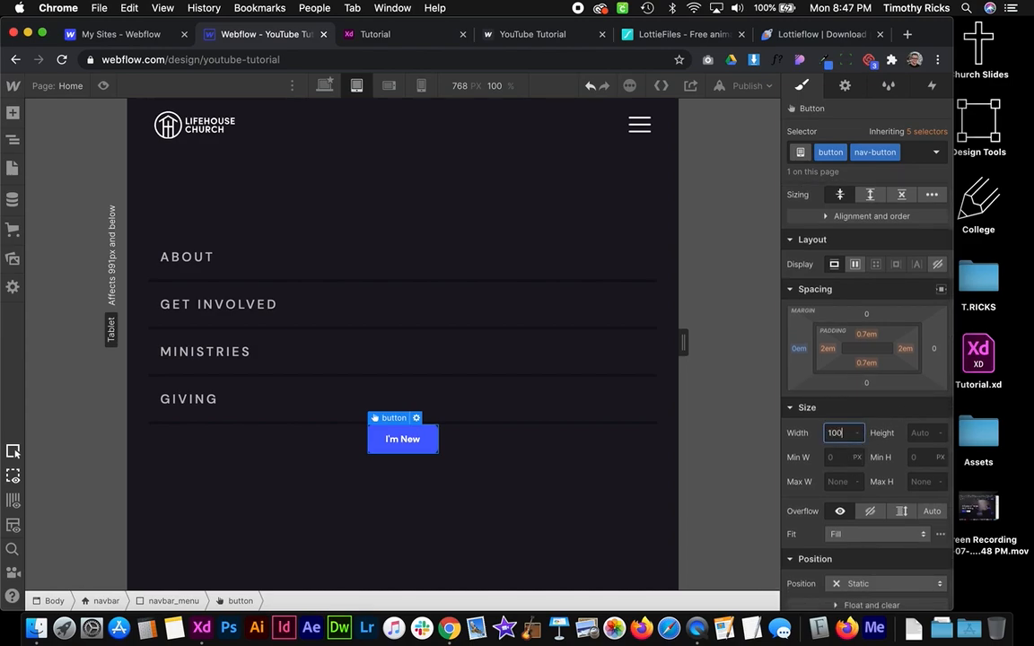
{"action": "key", "text": "Return"}
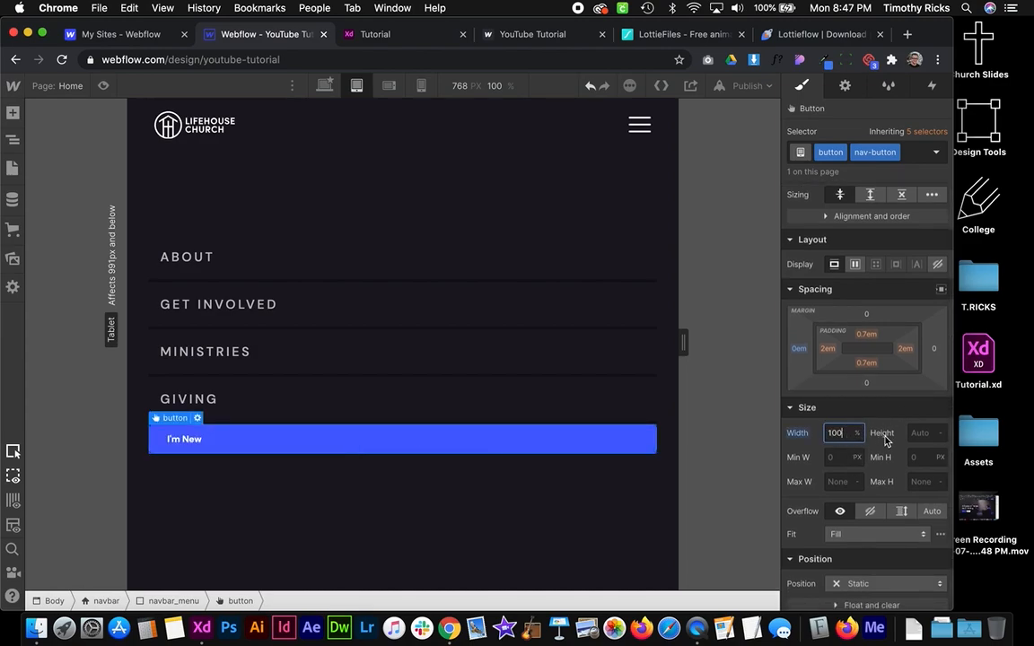
Center-align the text of the base button class at the desktop breakpoint, using the Plan a Visit button
{"action": "scroll", "coordinate": [879, 445], "scroll_direction": "down", "scroll_amount": 5}
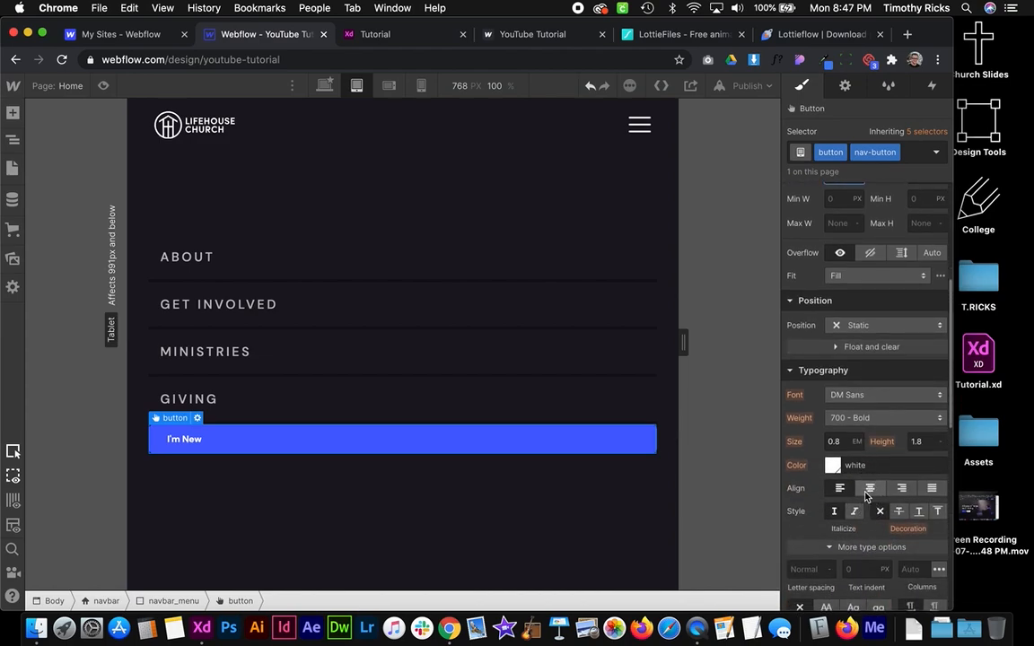
{"action": "left_click", "coordinate": [325, 87]}
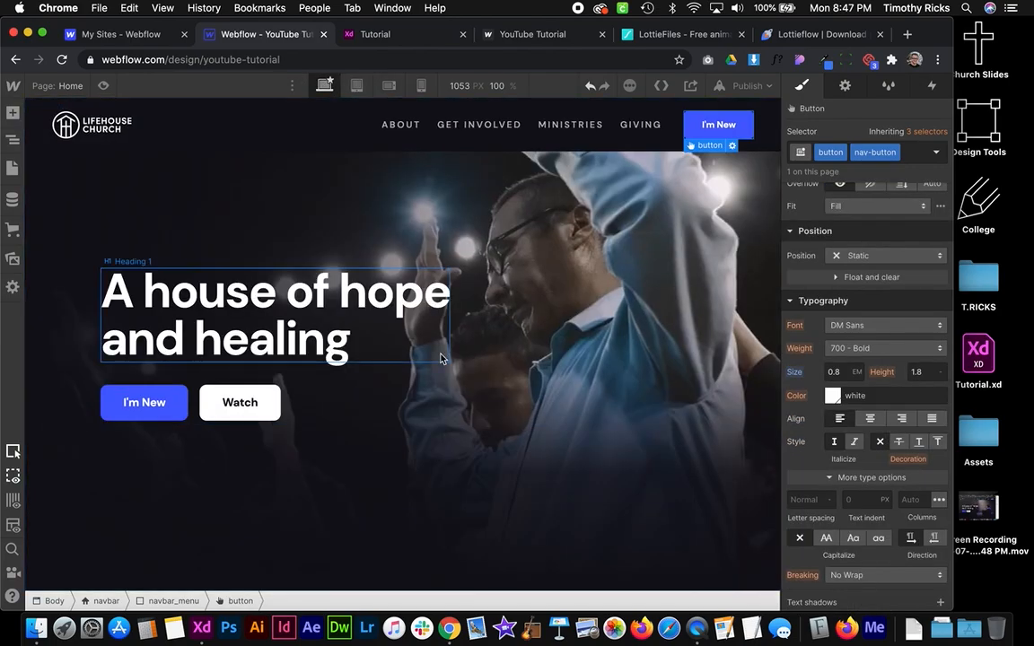
{"action": "scroll", "coordinate": [440, 358], "scroll_direction": "down", "scroll_amount": 10}
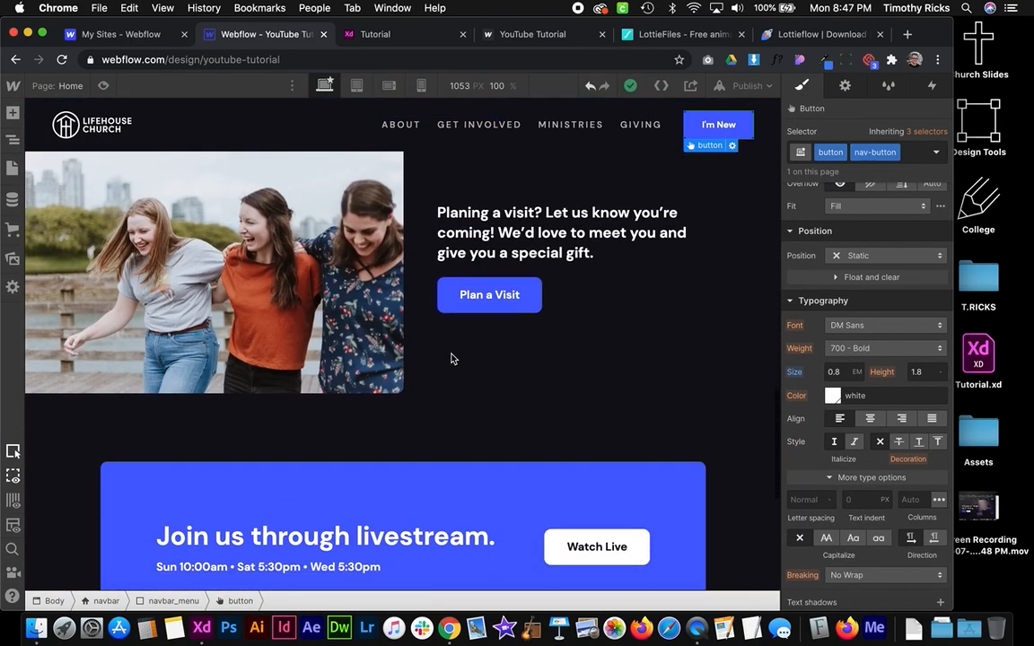
{"action": "left_click", "coordinate": [505, 298]}
{"action": "left_click", "coordinate": [870, 418]}
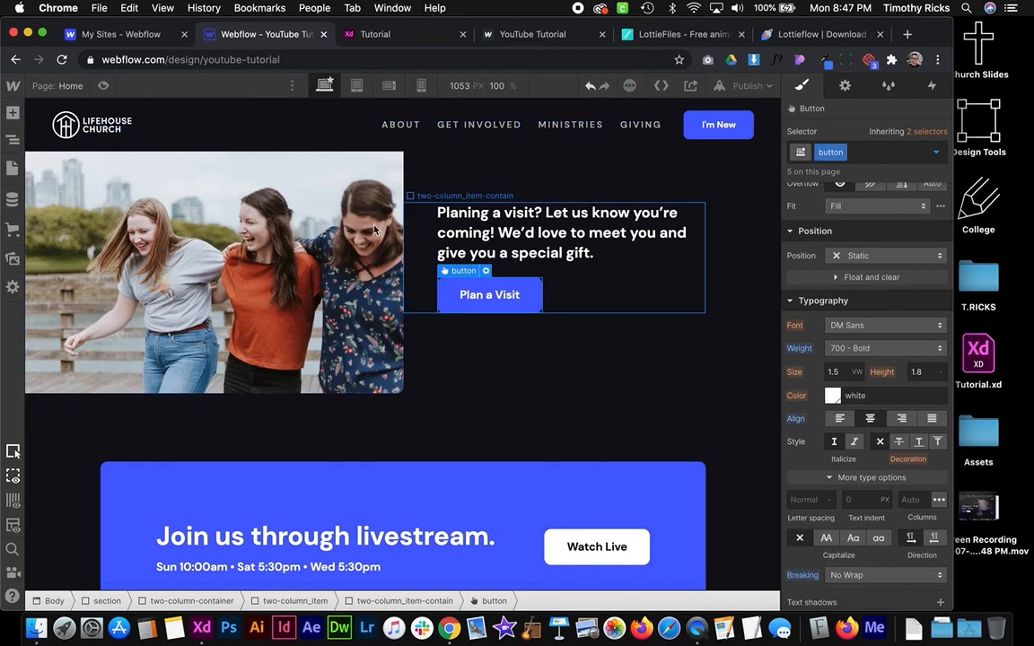
At the tablet breakpoint, give the menu's I'm New button a 3.9em top margin and about 1.6em top and bottom padding
{"action": "left_click", "coordinate": [357, 85]}
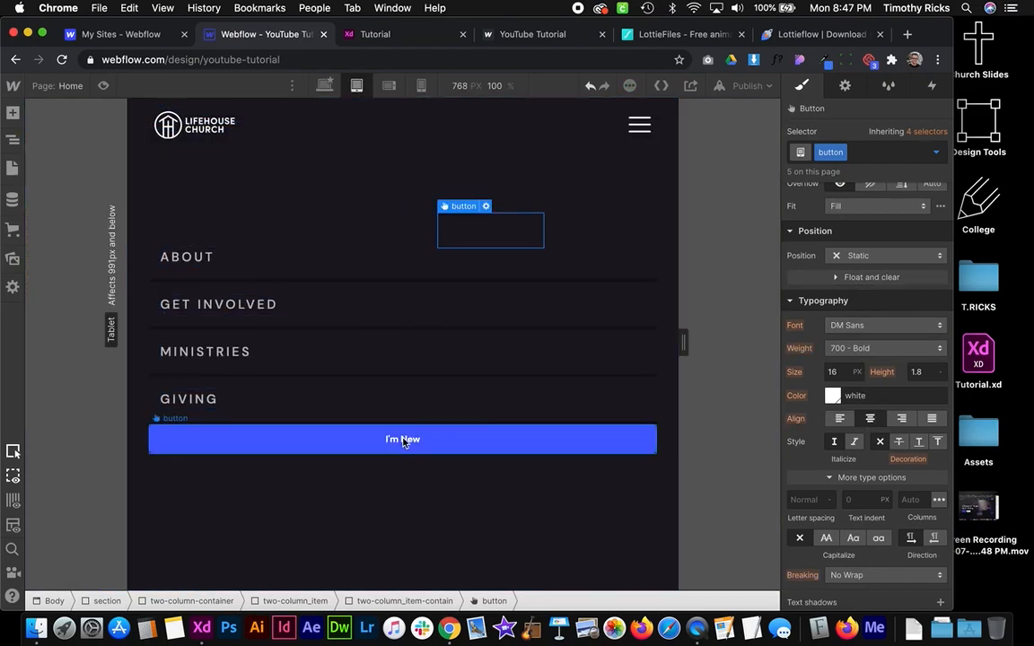
{"action": "left_click", "coordinate": [530, 445]}
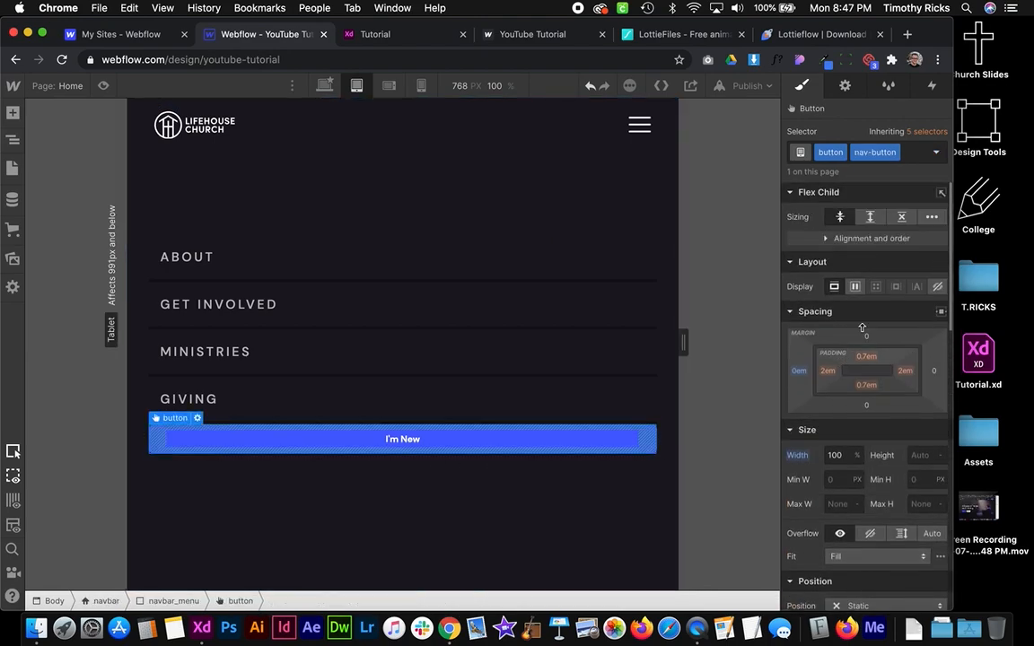
{"action": "left_click", "coordinate": [869, 338]}
{"action": "type", "text": "2em"}
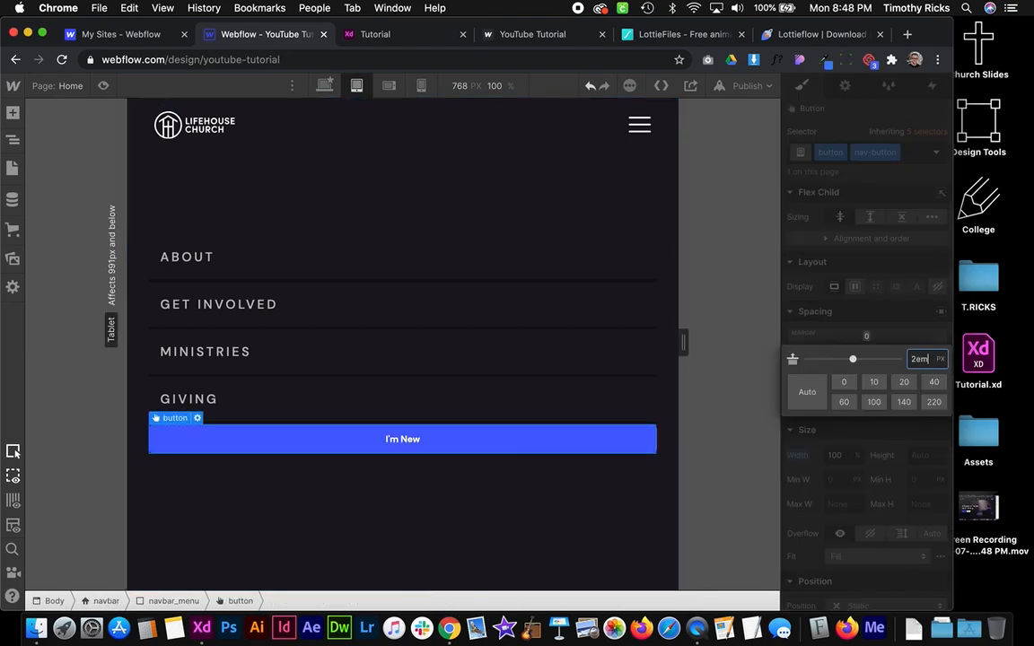
{"action": "key", "text": "Return"}
{"action": "left_click_drag", "start_coordinate": [860, 336], "coordinate": [912, 401]}
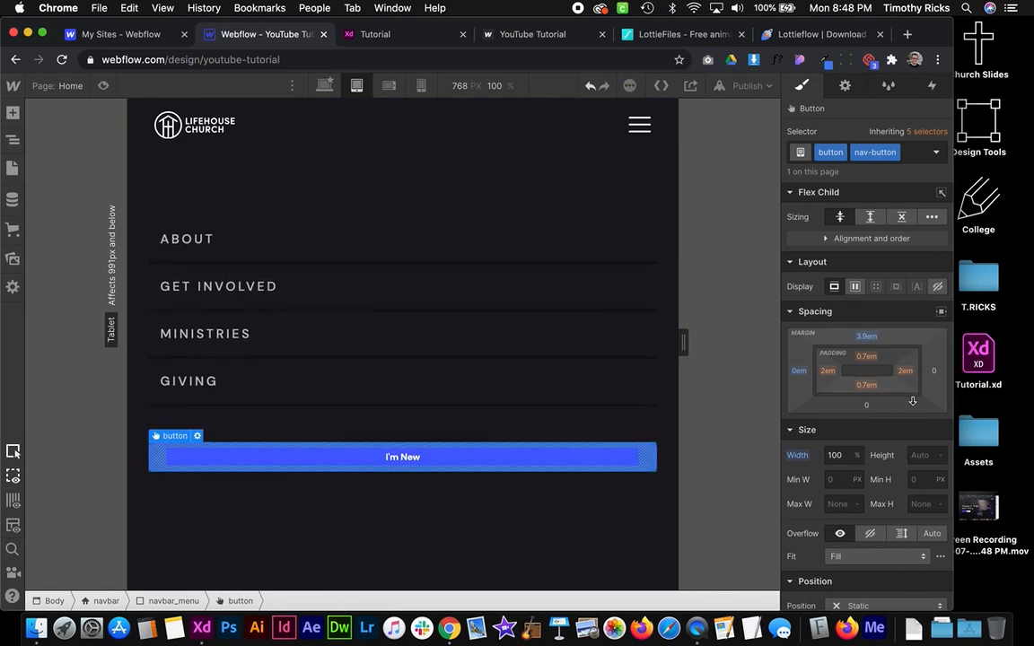
{"action": "left_click_drag", "start_coordinate": [875, 362], "coordinate": [873, 363]}
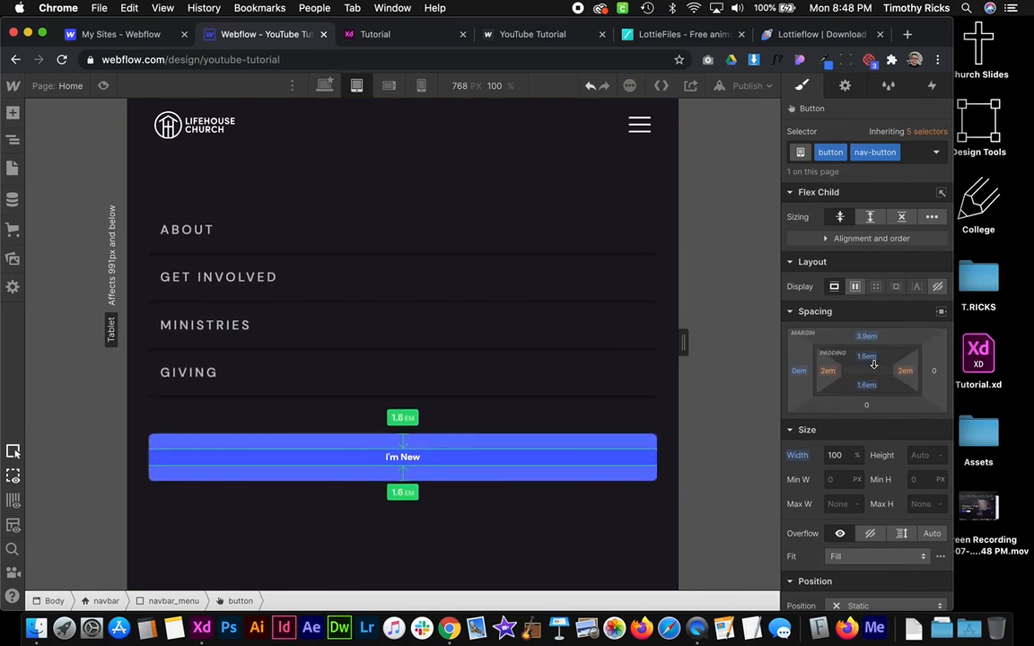
Set the left and right padding of navbar_menu to 2.6em
{"action": "left_click", "coordinate": [516, 505]}
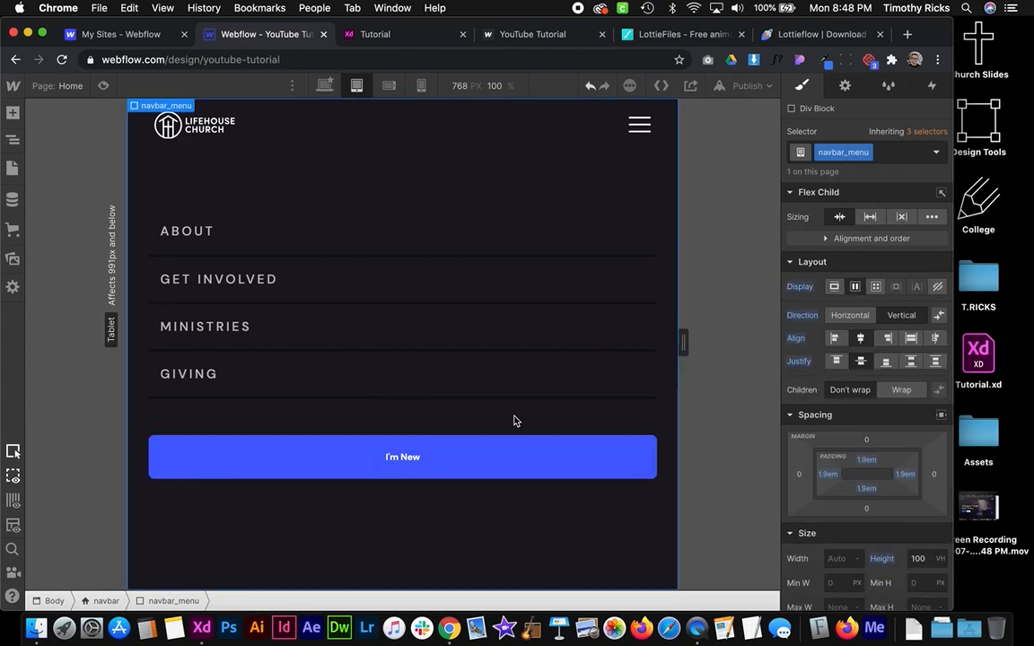
{"action": "left_click_drag", "start_coordinate": [829, 475], "coordinate": [840, 477]}
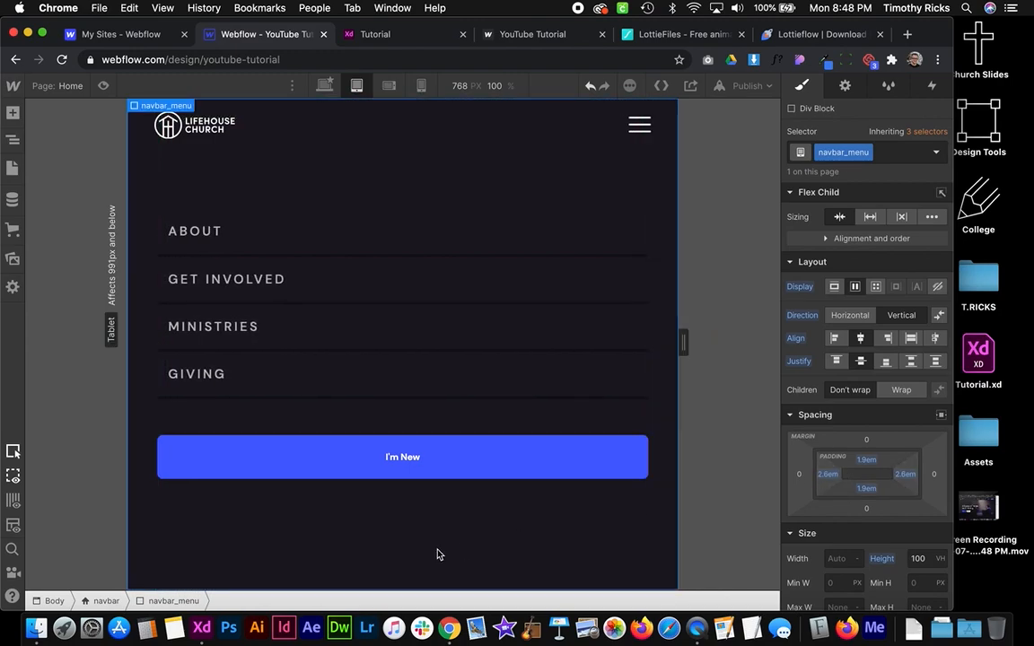
Enlarge the font size of the menu's I'm New button and set its top and bottom padding to 0.8em
{"action": "left_click", "coordinate": [437, 459]}
{"action": "scroll", "coordinate": [853, 495], "scroll_direction": "down", "scroll_amount": 8}
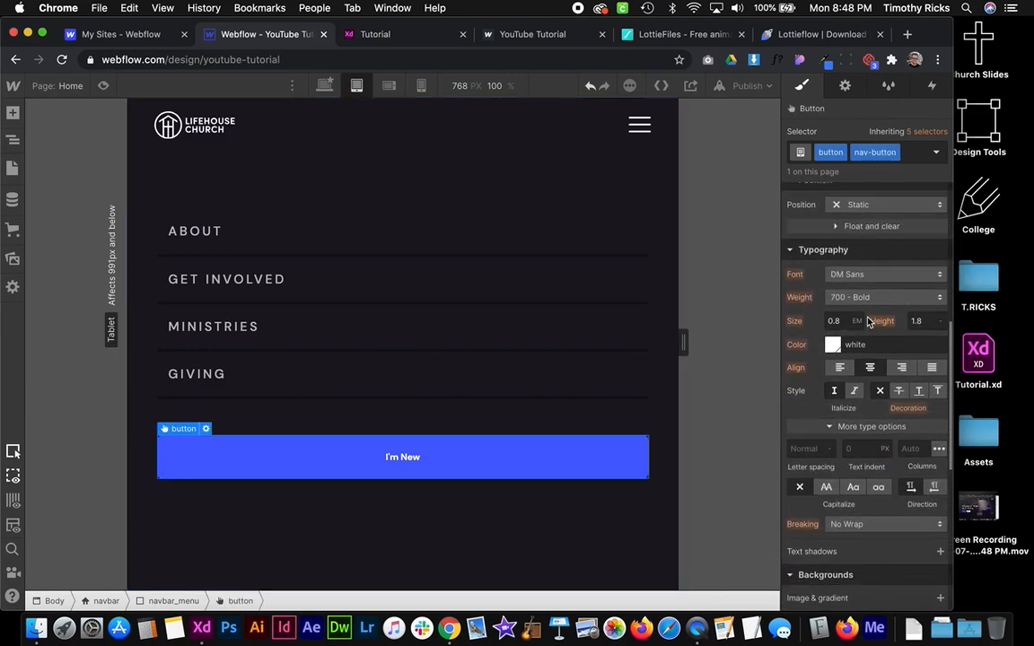
{"action": "left_click", "coordinate": [838, 322]}
{"action": "type", "text": "1.5"}
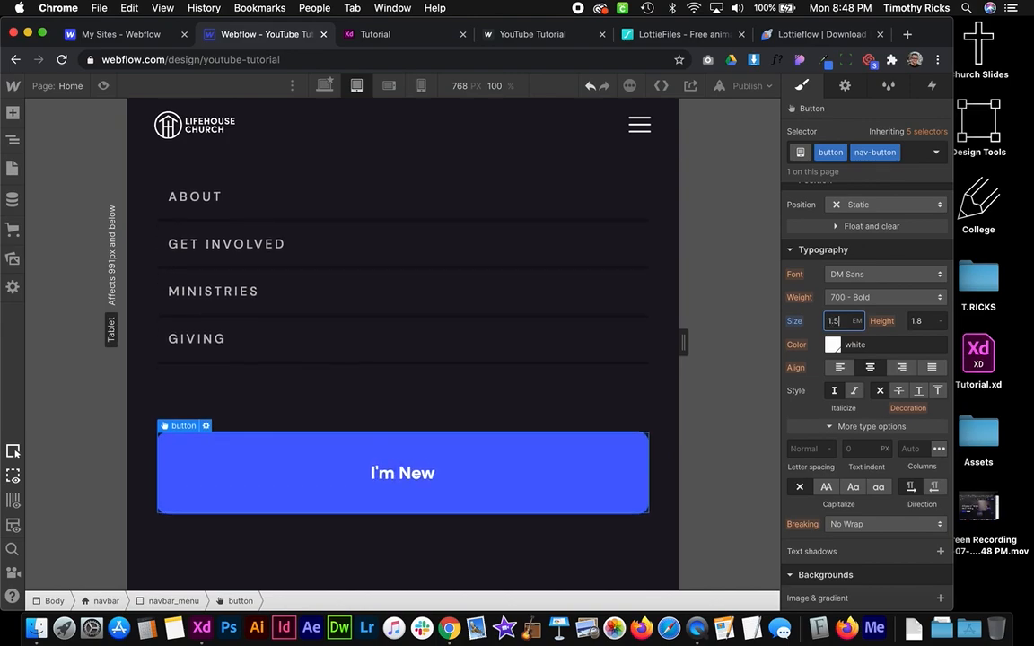
{"action": "key", "text": "Return"}
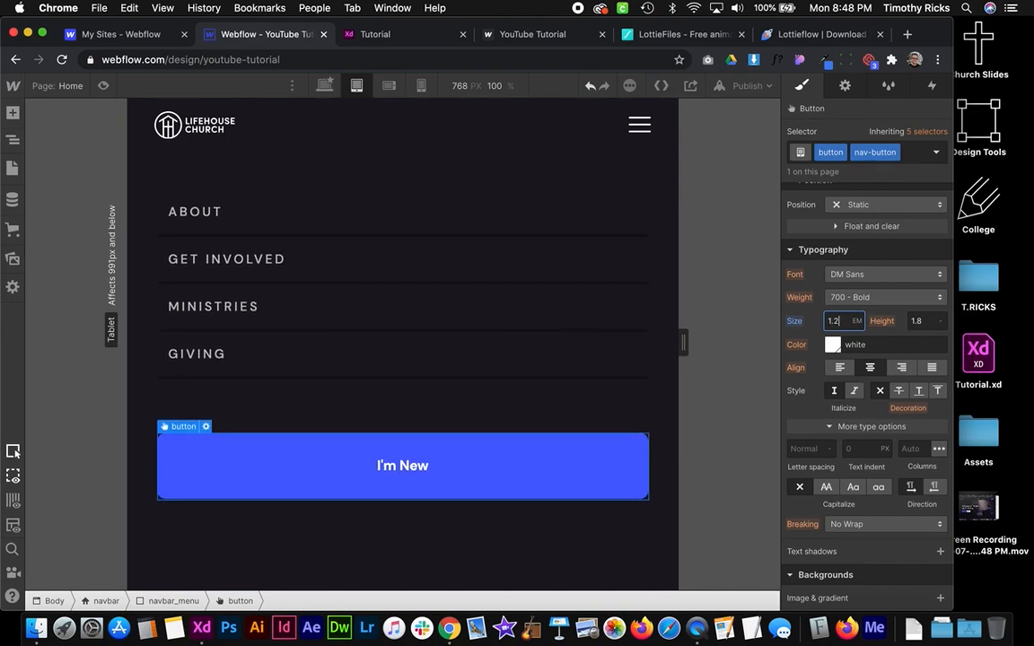
{"action": "scroll", "coordinate": [867, 334], "scroll_direction": "up", "scroll_amount": 8}
{"action": "left_click_drag", "start_coordinate": [872, 350], "coordinate": [875, 355]}
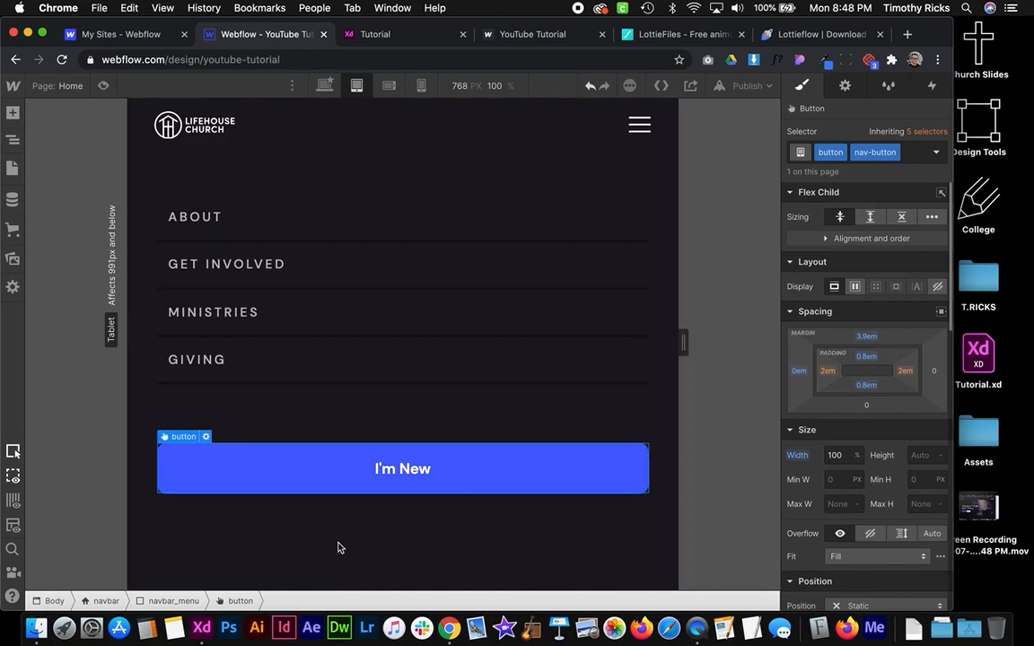
Reduce the top margin of the menu's I'm New button to about 2.1em
{"action": "left_click", "coordinate": [396, 399]}
{"action": "left_click", "coordinate": [451, 472]}
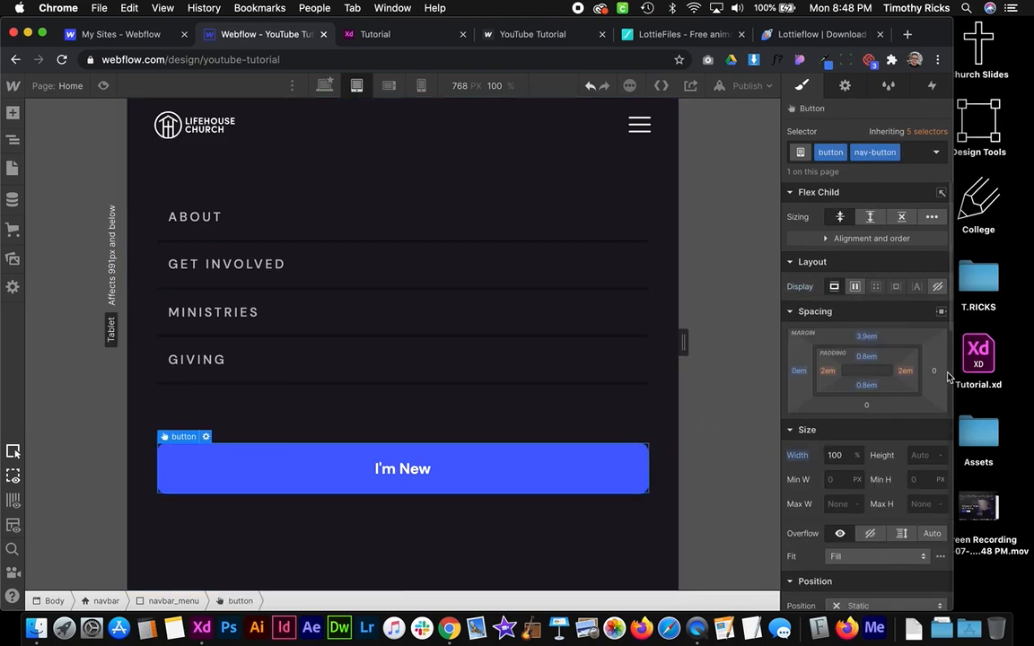
{"action": "left_click_drag", "start_coordinate": [877, 341], "coordinate": [870, 351]}
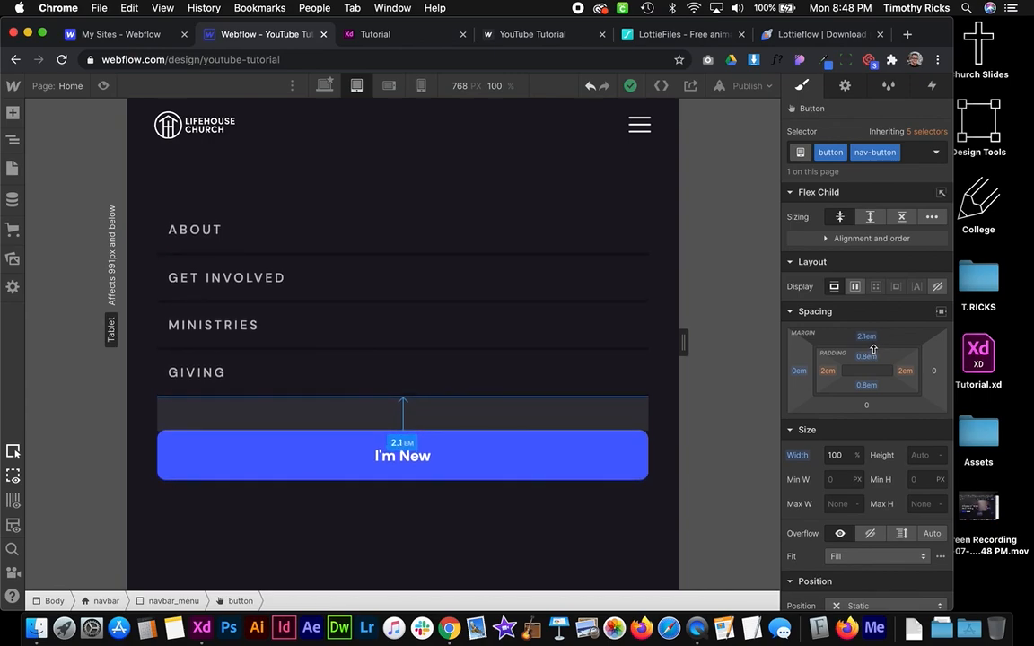
Check the overlay menu's layout at the mobile landscape and mobile portrait breakpoints, widening the portrait canvas to 479 px
{"action": "left_click", "coordinate": [501, 508]}
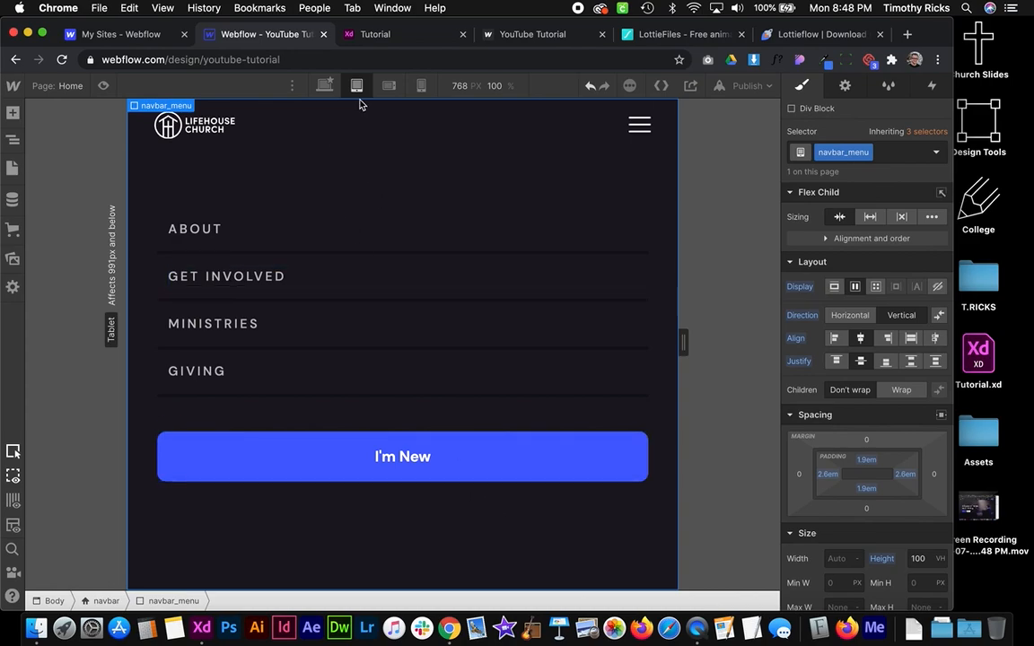
{"action": "left_click", "coordinate": [387, 93]}
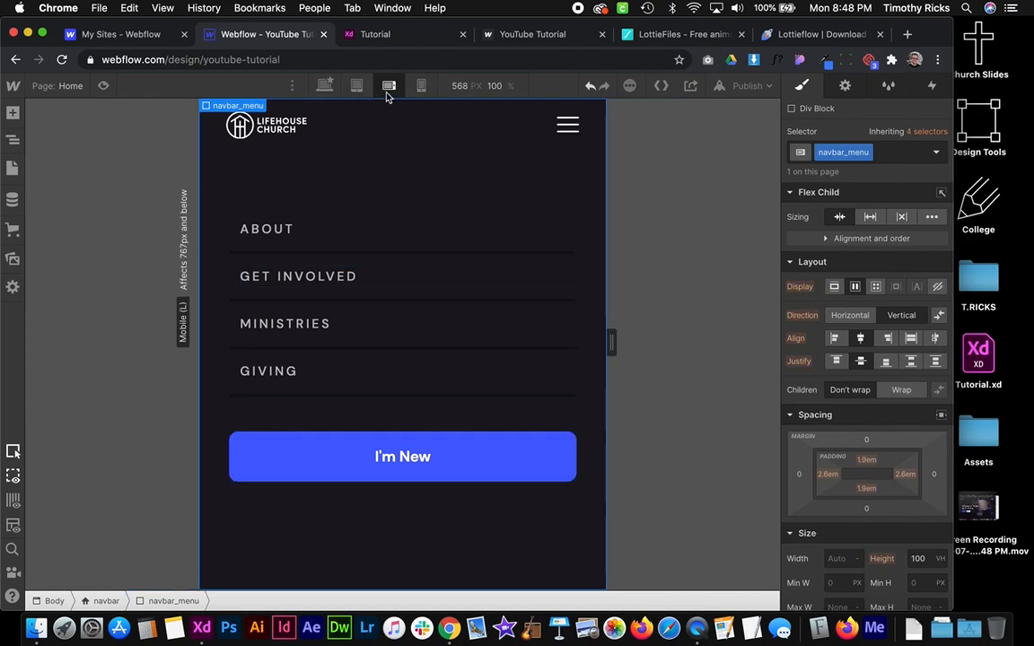
{"action": "left_click", "coordinate": [418, 91]}
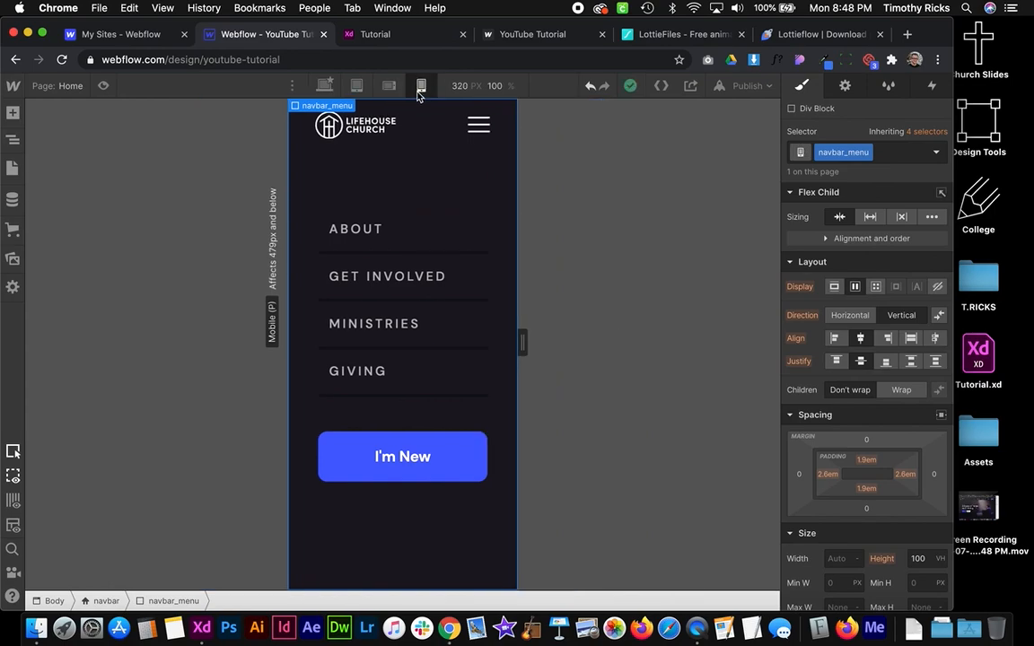
{"action": "left_click_drag", "start_coordinate": [522, 342], "coordinate": [600, 360]}
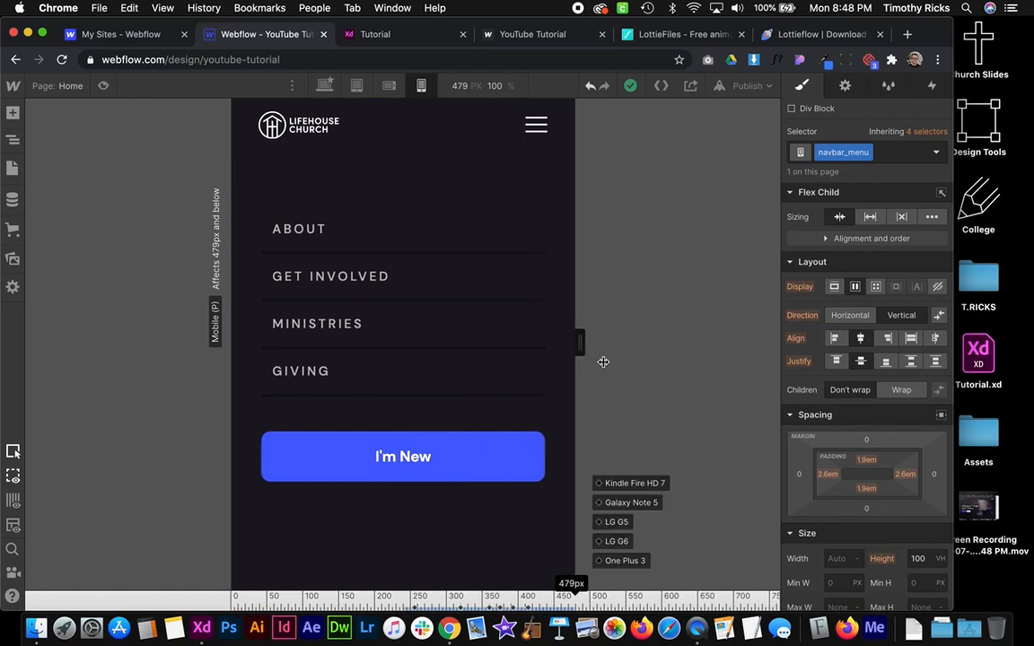
Back at the tablet breakpoint, collapse navbar_menu to a height of 0 VH and clear its top and bottom padding
{"action": "left_click", "coordinate": [356, 85]}
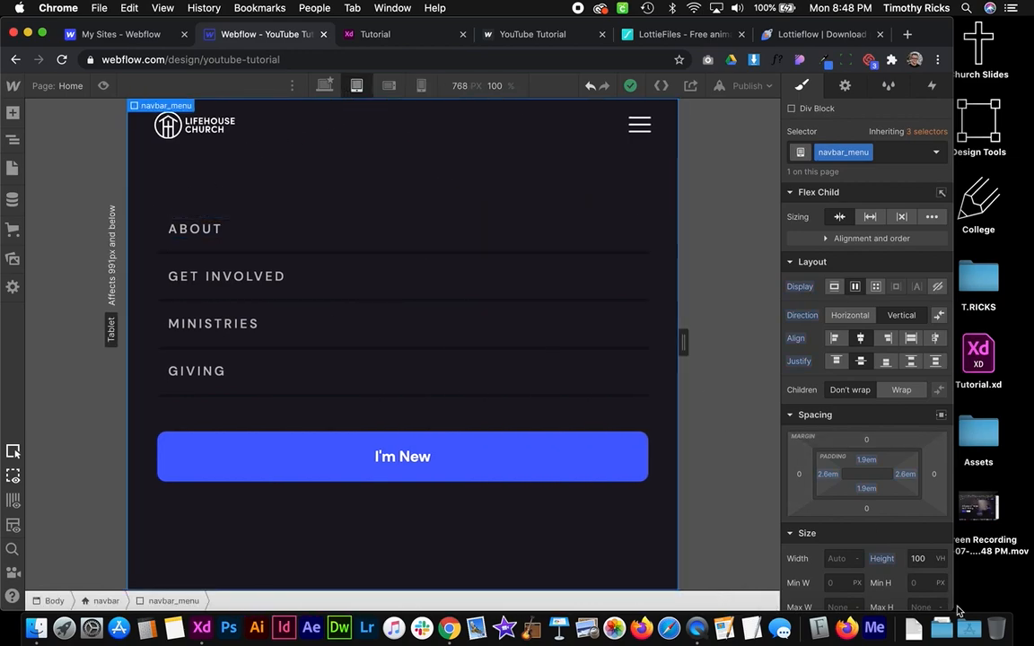
{"action": "left_click", "coordinate": [917, 558]}
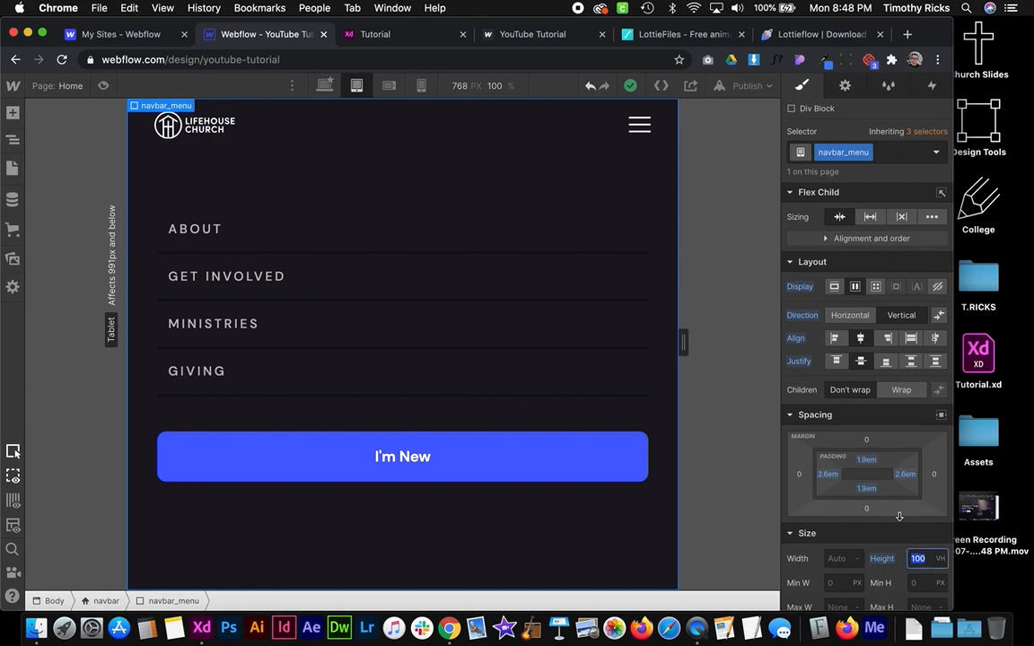
{"action": "type", "text": "0"}
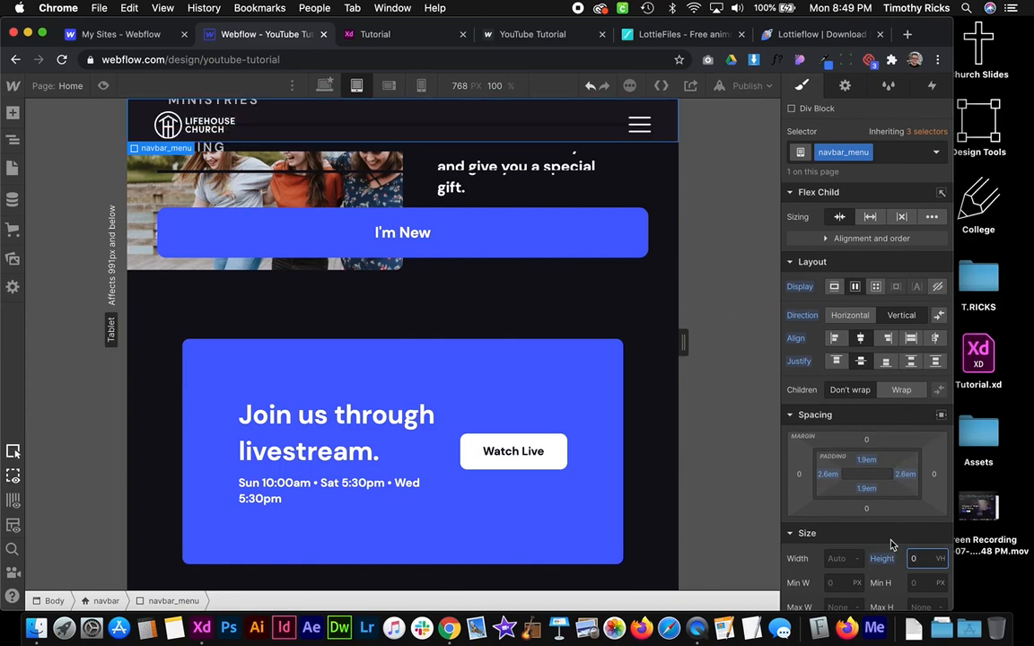
{"action": "left_click", "coordinate": [864, 460]}
{"action": "left_click", "coordinate": [817, 555]}
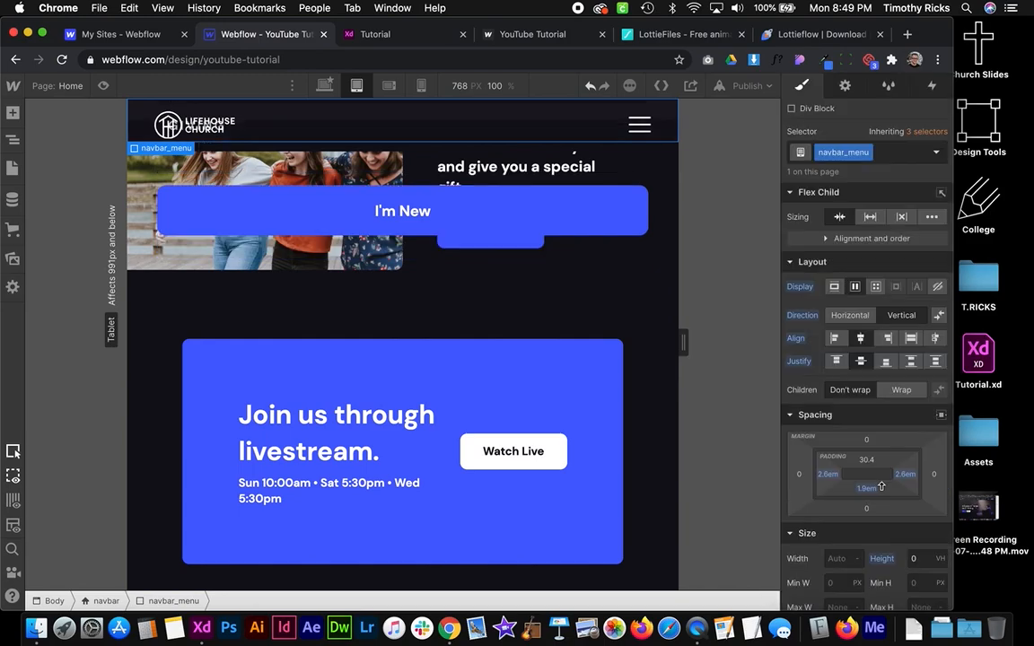
{"action": "left_click", "coordinate": [866, 488]}
{"action": "left_click", "coordinate": [857, 443]}
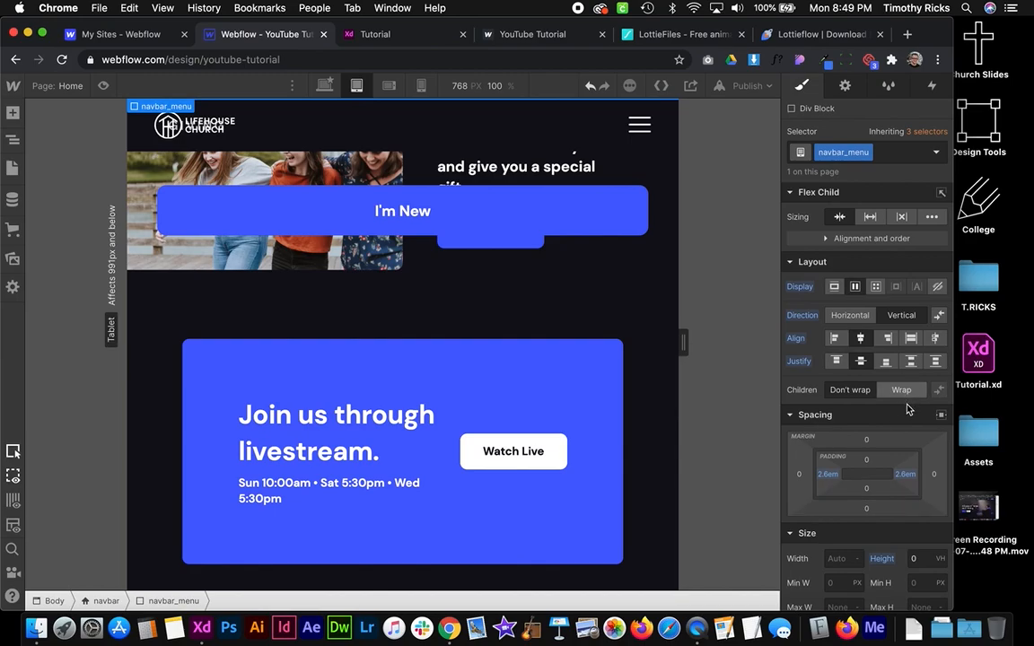
Set the overflow of navbar_menu to hidden so the collapsed menu's links do not show over the page
{"action": "scroll", "coordinate": [889, 408], "scroll_direction": "down", "scroll_amount": 5}
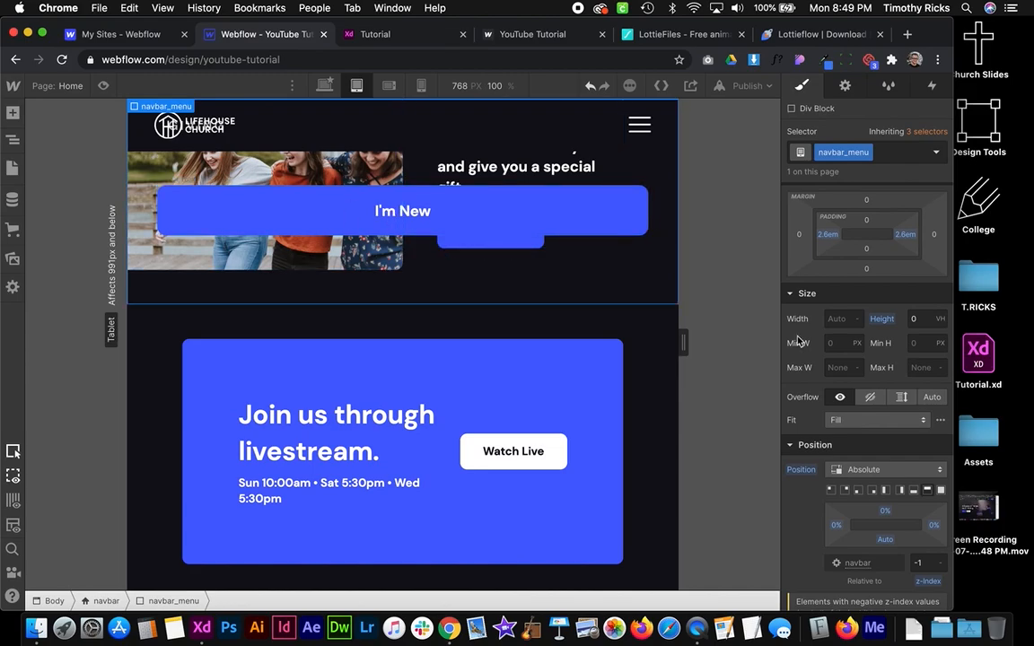
{"action": "left_click", "coordinate": [870, 399]}
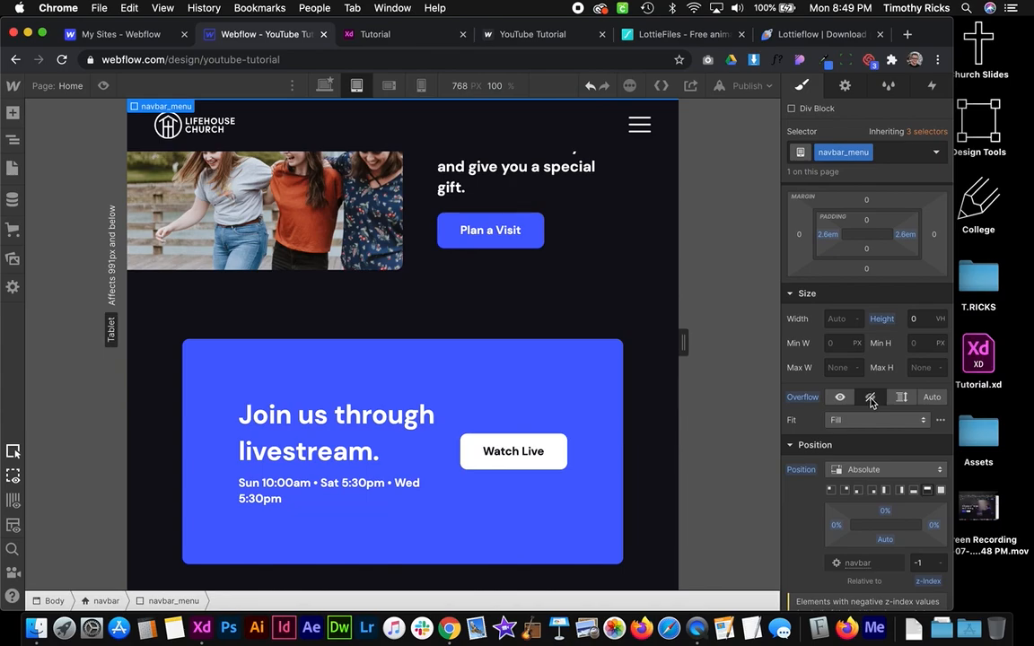
{"action": "scroll", "coordinate": [418, 166], "scroll_direction": "up", "scroll_amount": 10}
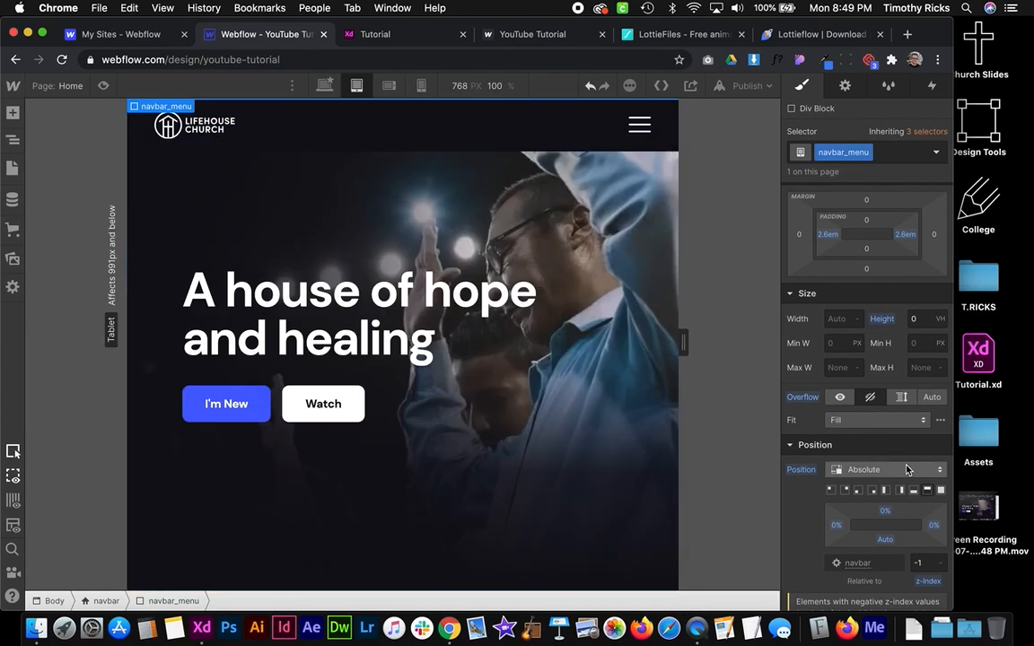
{"action": "scroll", "coordinate": [881, 332], "scroll_direction": "up", "scroll_amount": 3}
{"action": "scroll", "coordinate": [882, 327], "scroll_direction": "down", "scroll_amount": 1}
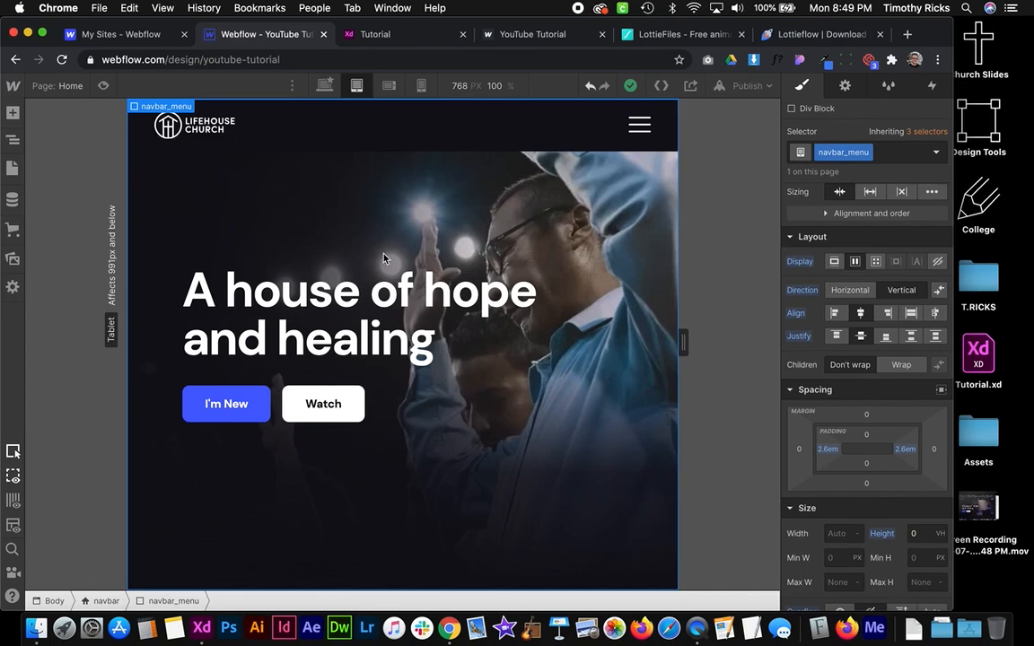
Add a mouse click (tap) element trigger to the navbar-icon link block that wraps the hamburger Lottie
{"action": "left_click", "coordinate": [636, 134]}
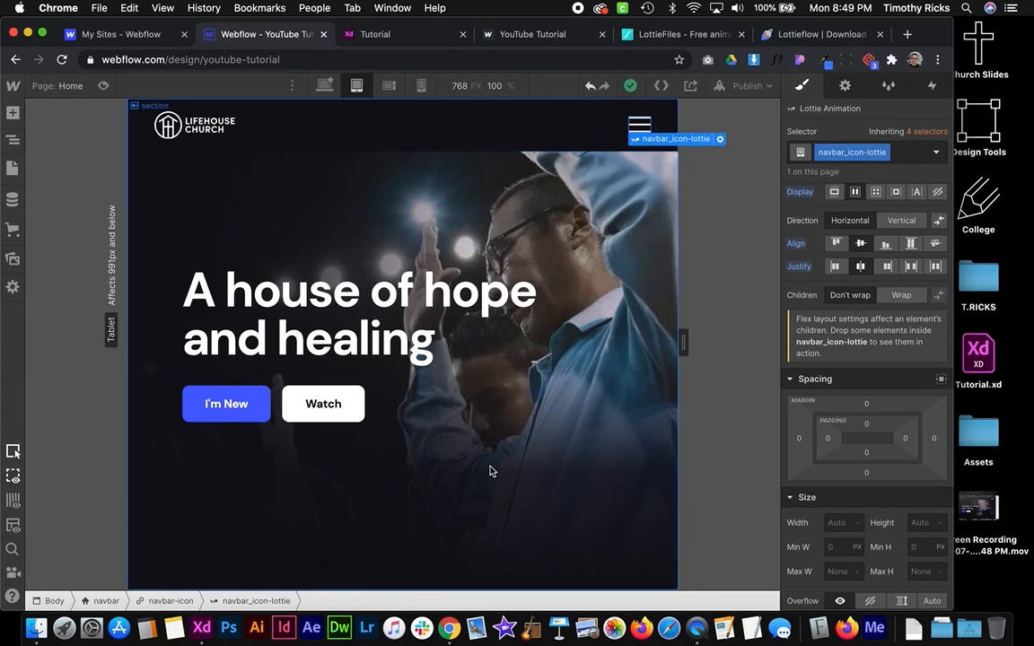
{"action": "left_click", "coordinate": [171, 601]}
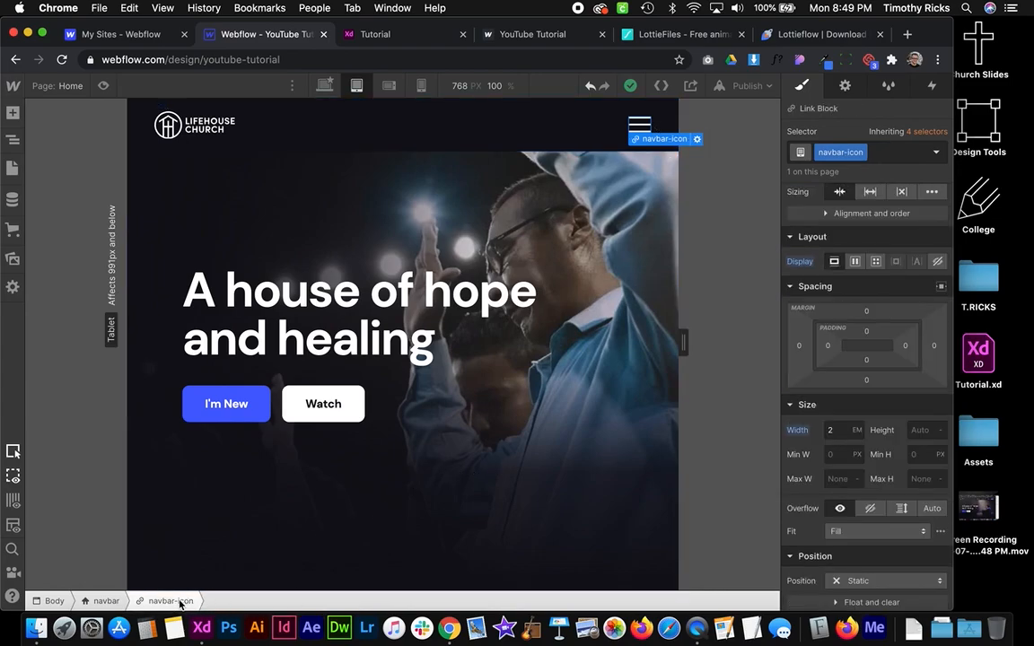
{"action": "left_click", "coordinate": [932, 86]}
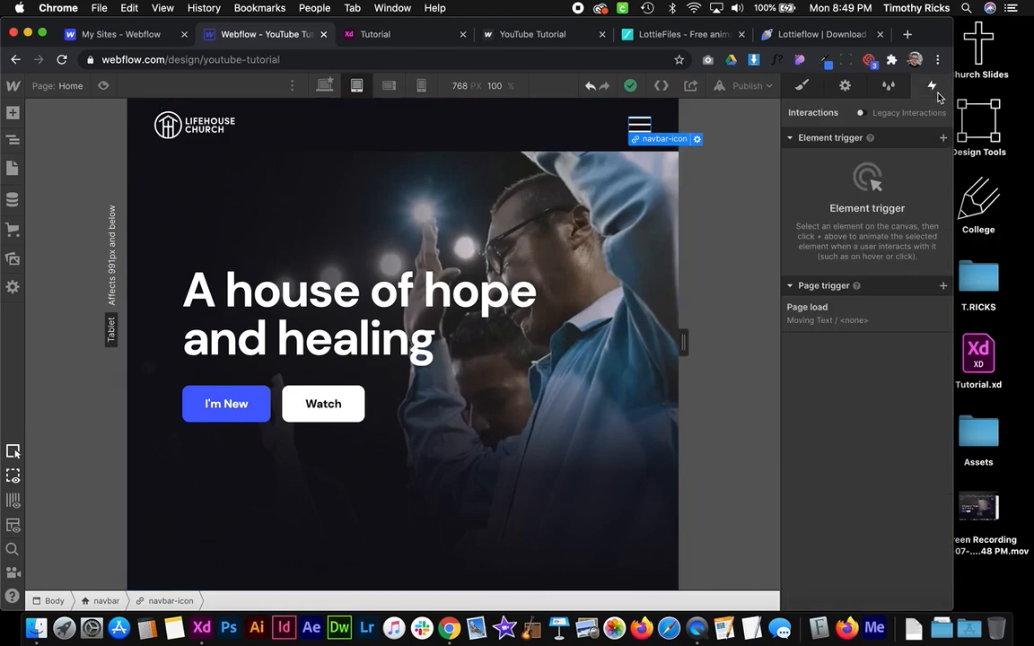
{"action": "left_click", "coordinate": [943, 139]}
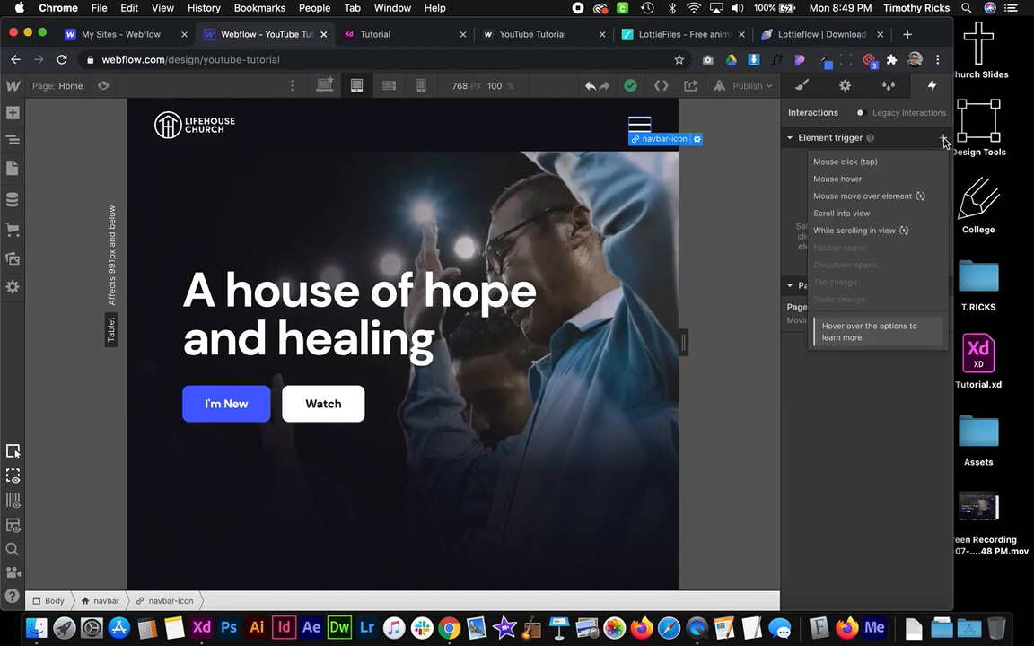
{"action": "left_click", "coordinate": [873, 164]}
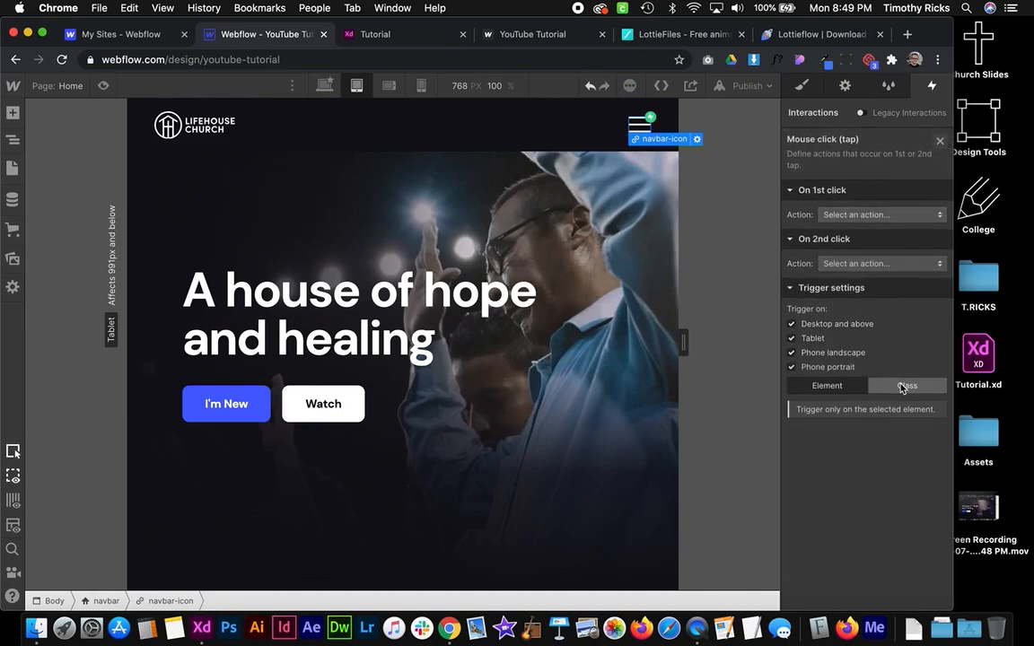
Apply the trigger to the navbar-icon class and have the first click start a new timed animation named Open Nav
{"action": "left_click", "coordinate": [902, 387]}
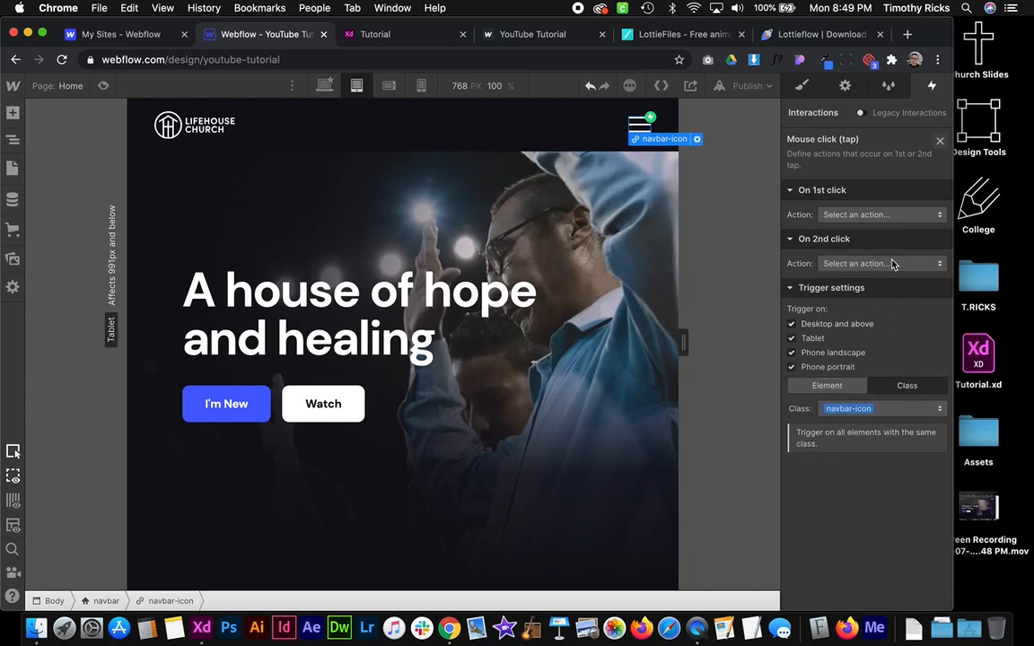
{"action": "left_click", "coordinate": [853, 214]}
{"action": "left_click", "coordinate": [854, 234]}
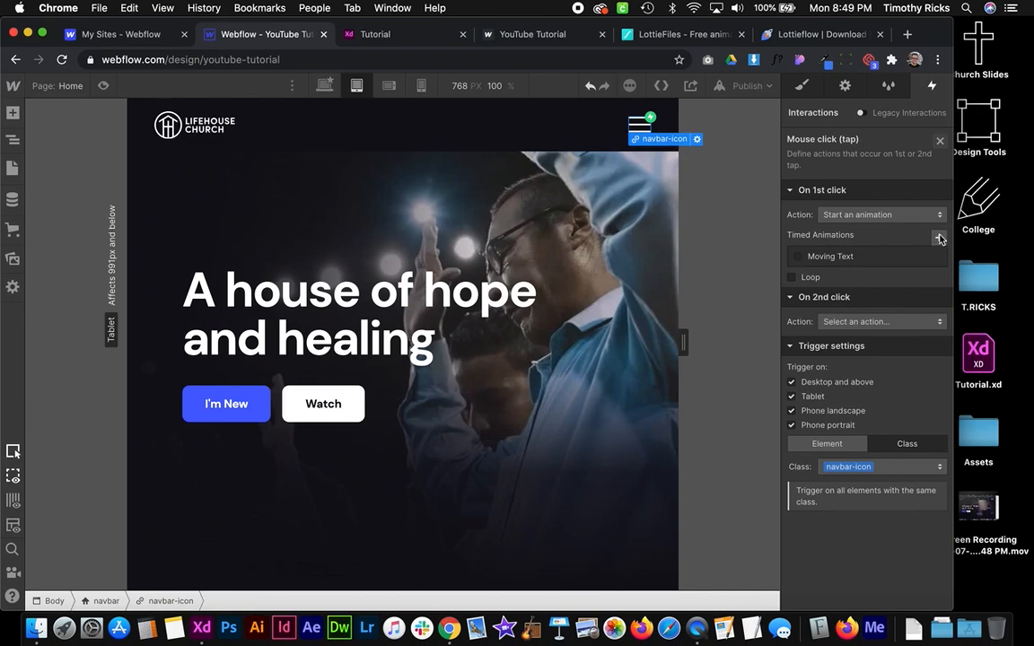
{"action": "left_click", "coordinate": [939, 237]}
{"action": "type", "text": "Open Nav"}
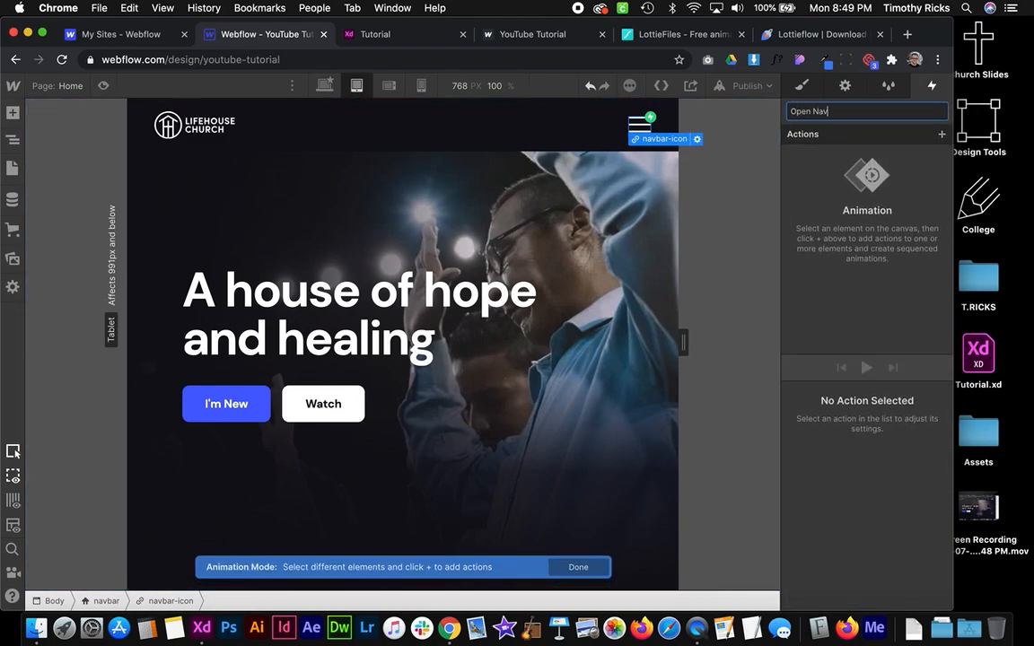
{"action": "key", "text": "Return"}
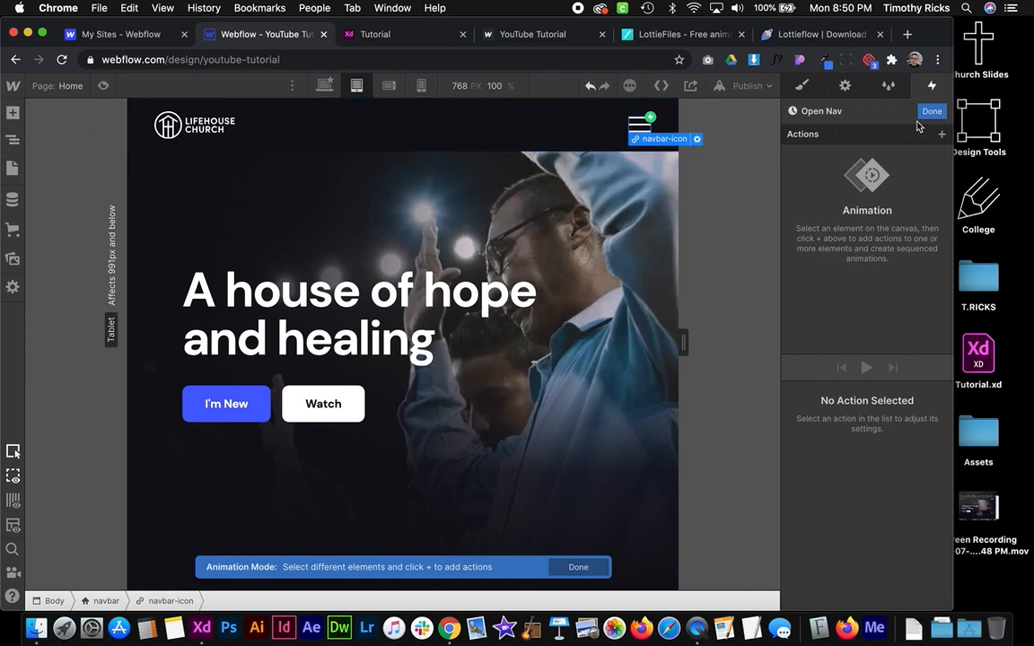
Add a Lottie action for navbar_icon-lottie to Open Nav with a duration of 0 seconds
{"action": "left_click", "coordinate": [634, 133]}
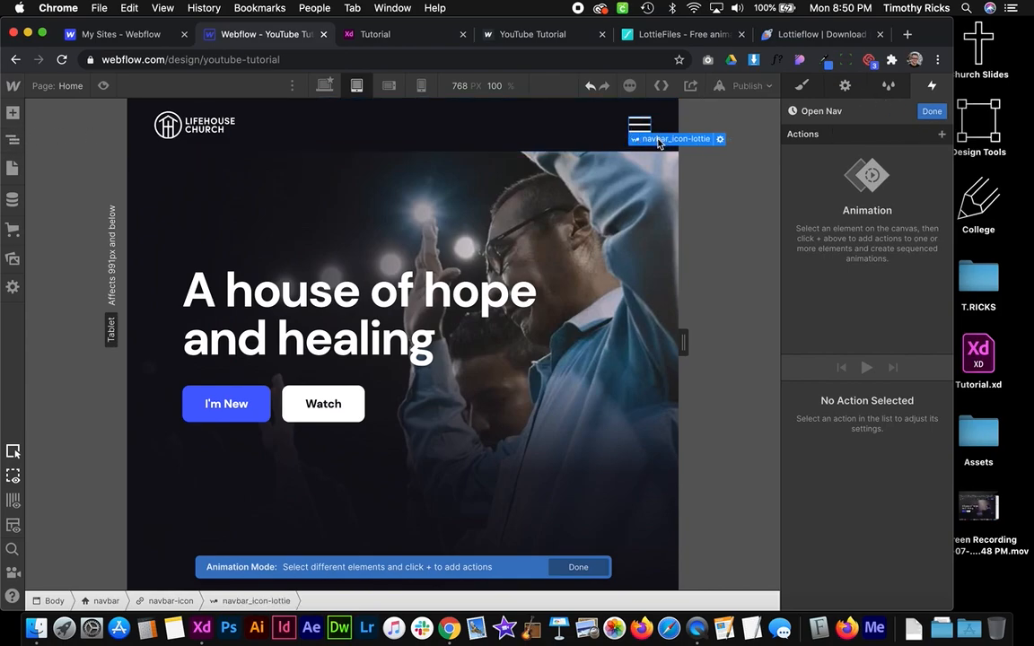
{"action": "left_click", "coordinate": [942, 134]}
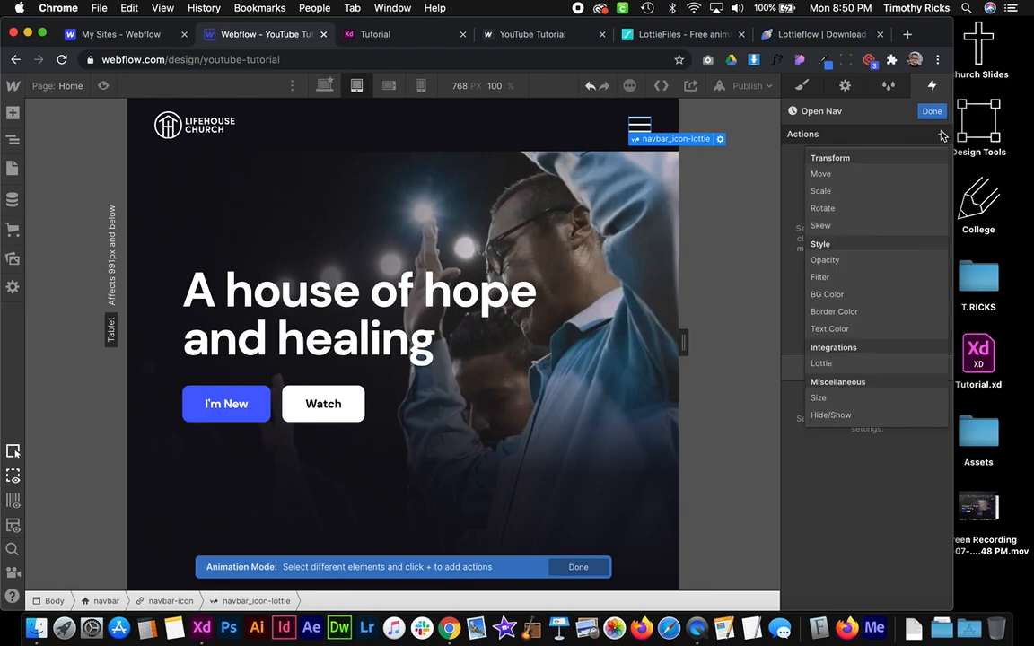
{"action": "left_click", "coordinate": [822, 363]}
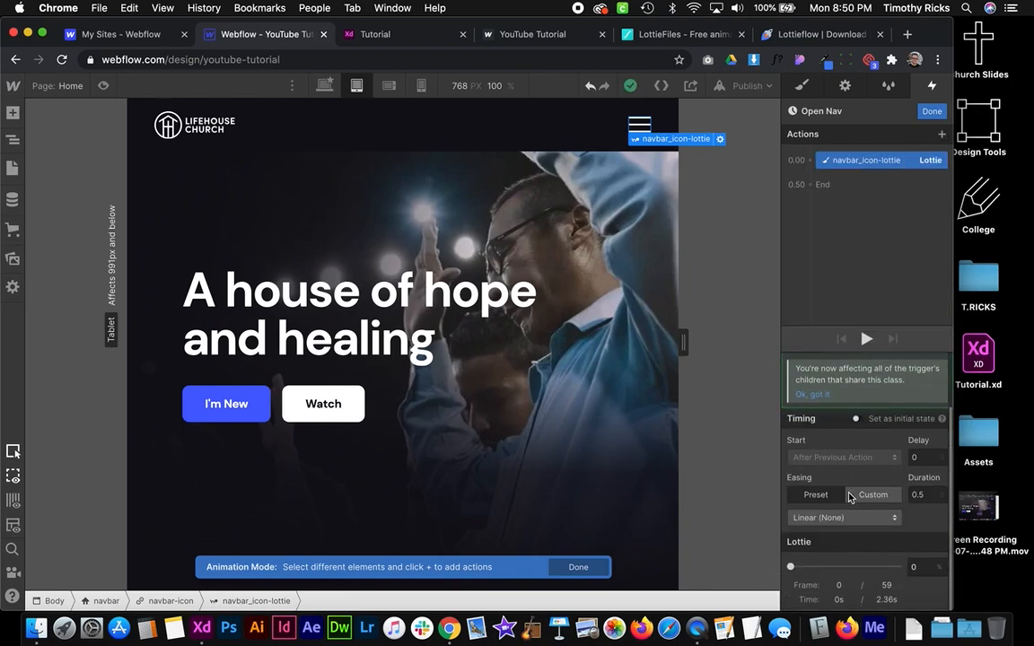
{"action": "double_click", "coordinate": [924, 495]}
{"action": "type", "text": "0"}
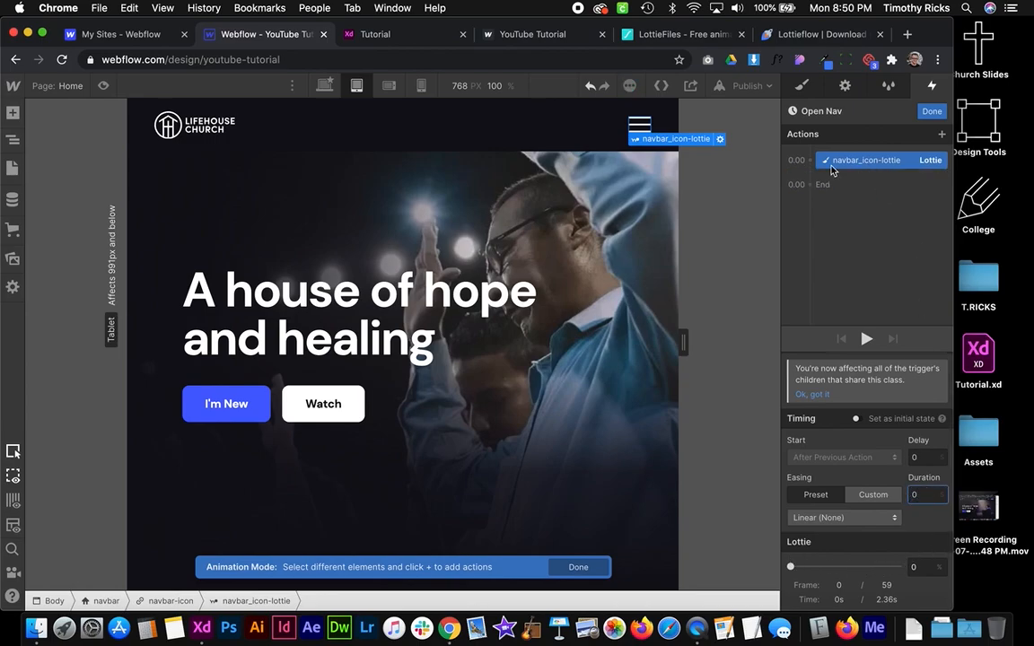
Add a second navbar_icon-lottie Lottie action after the first, set it to 29% where the icon forms an X, and preview it
{"action": "left_click", "coordinate": [810, 184]}
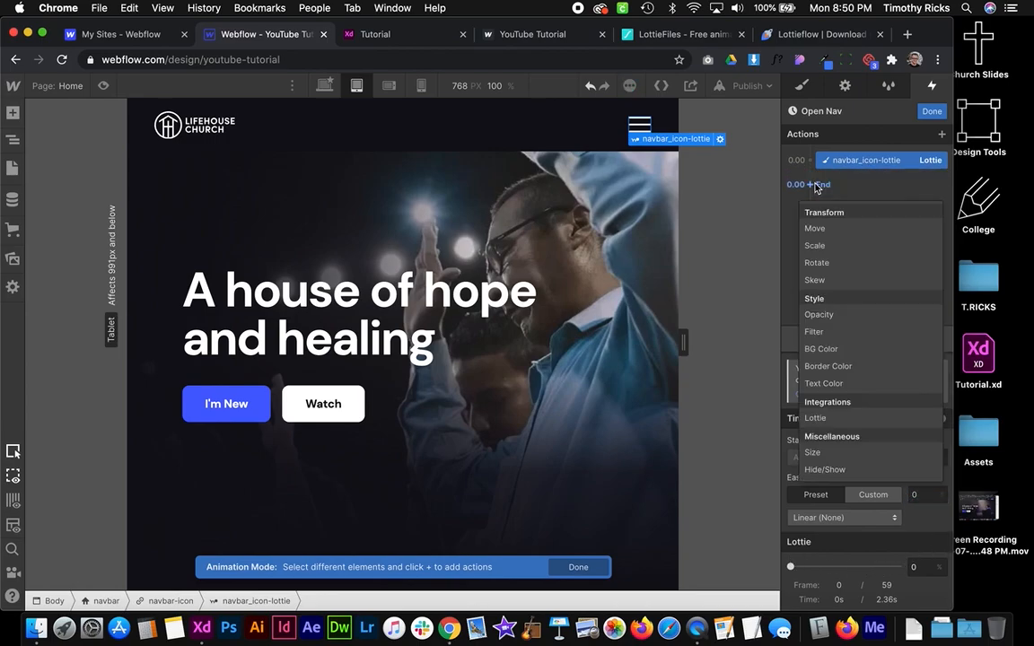
{"action": "left_click", "coordinate": [840, 418]}
{"action": "left_click_drag", "start_coordinate": [791, 567], "coordinate": [823, 566]}
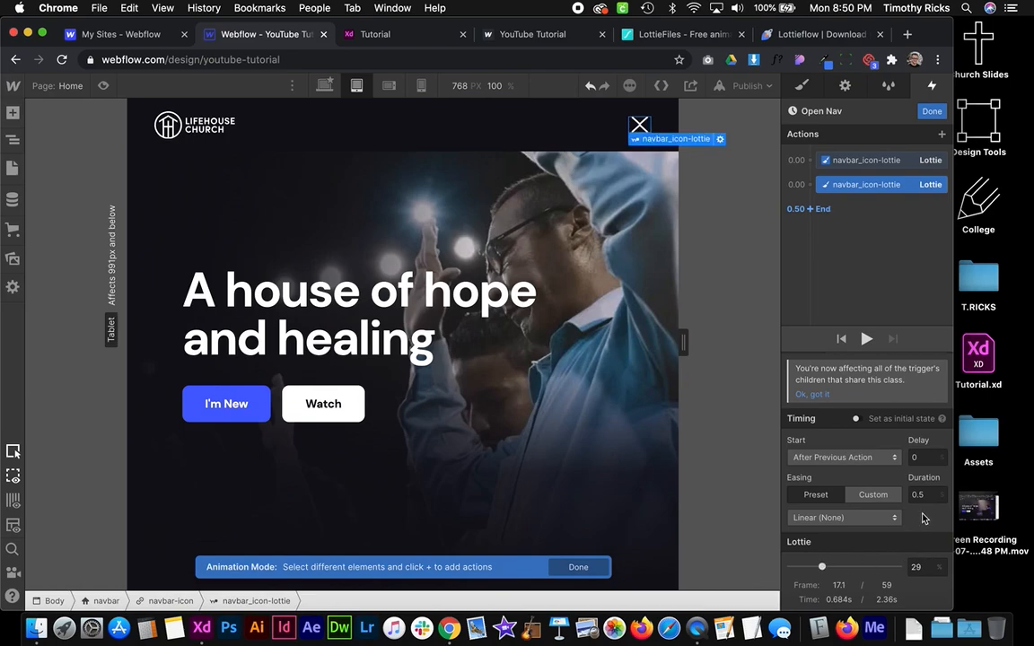
{"action": "left_click", "coordinate": [866, 338]}
Set the first Lottie action's starting point to 16% and preview the icon animation again
{"action": "left_click", "coordinate": [859, 160]}
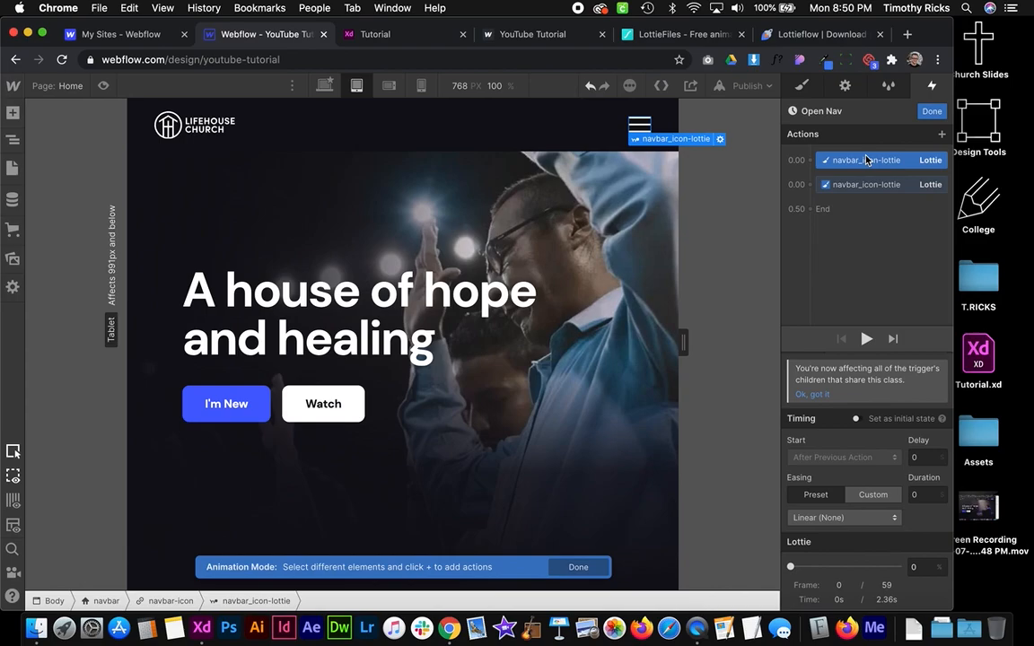
{"action": "left_click_drag", "start_coordinate": [793, 566], "coordinate": [809, 565]}
{"action": "left_click", "coordinate": [808, 565]}
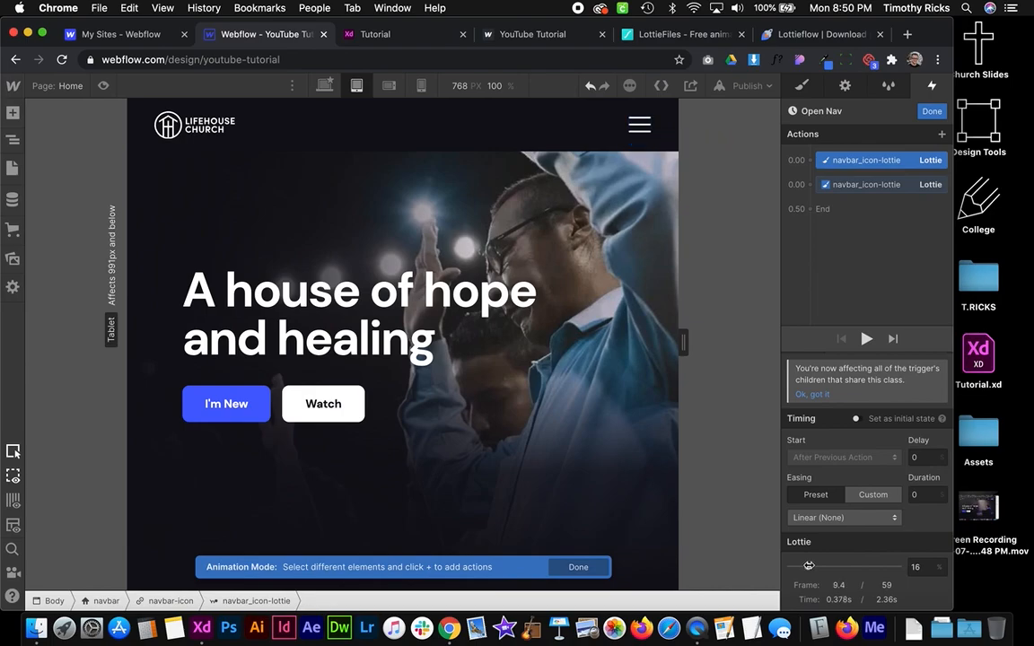
{"action": "left_click", "coordinate": [878, 189]}
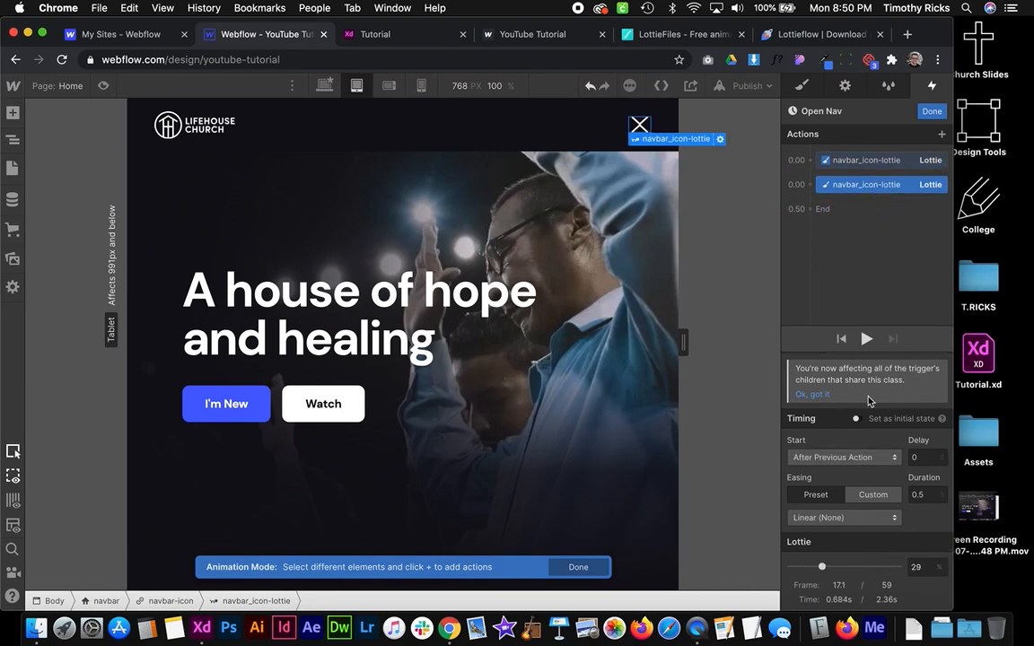
{"action": "left_click", "coordinate": [866, 340]}
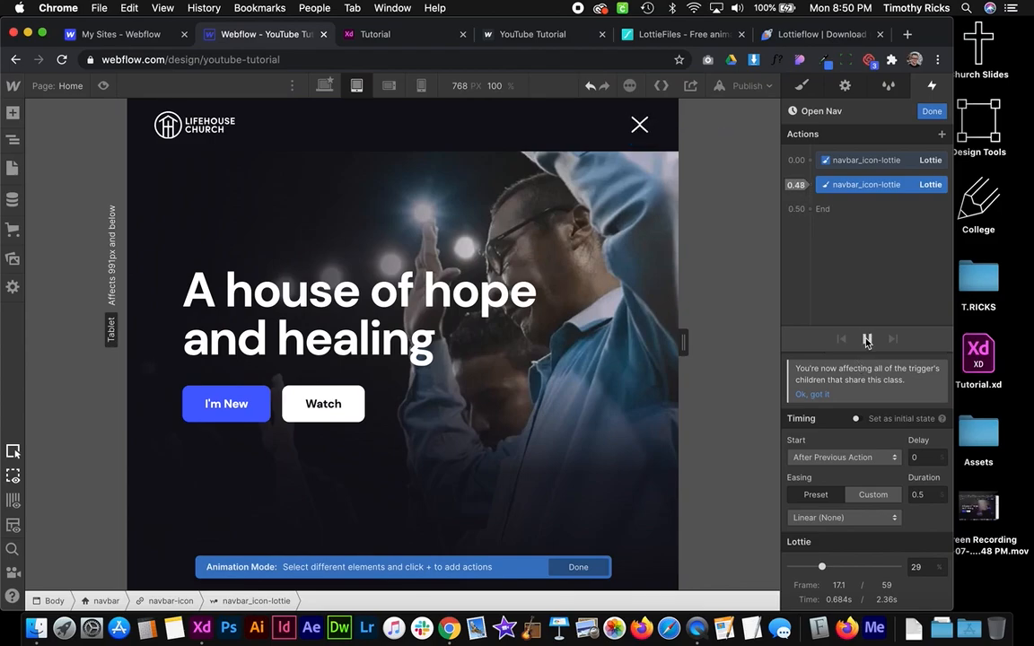
Add a Size action for navbar_menu alongside the first Lottie action, with width 100 VW, height 0 VH and duration 0
{"action": "left_click", "coordinate": [13, 140]}
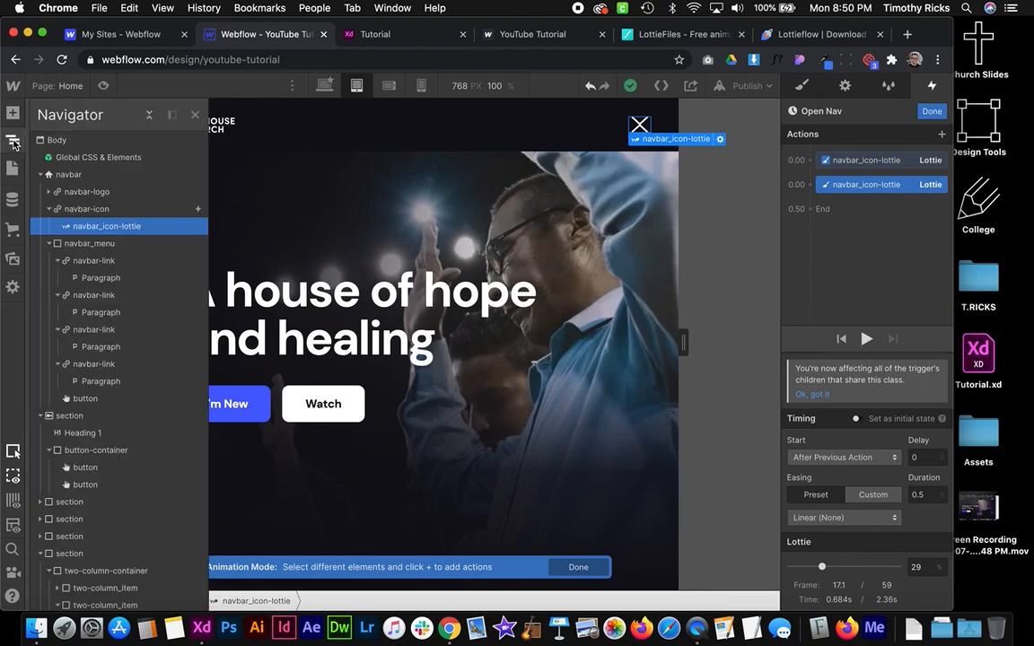
{"action": "left_click", "coordinate": [94, 240]}
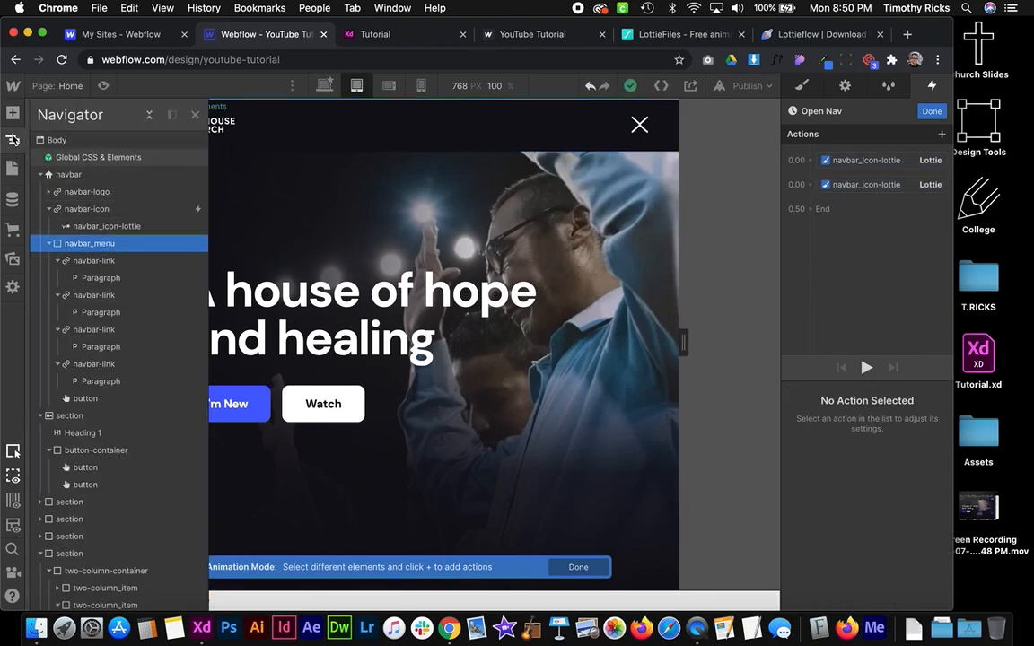
{"action": "left_click", "coordinate": [13, 141]}
{"action": "left_click", "coordinate": [809, 160]}
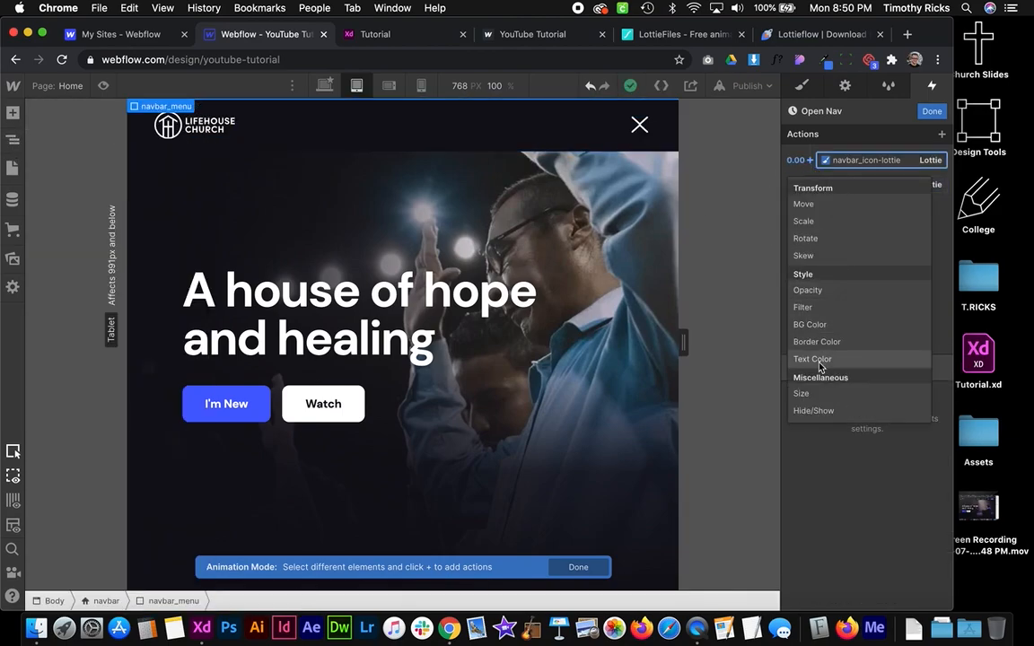
{"action": "left_click", "coordinate": [802, 393]}
{"action": "left_click", "coordinate": [902, 576]}
{"action": "type", "text": "100"}
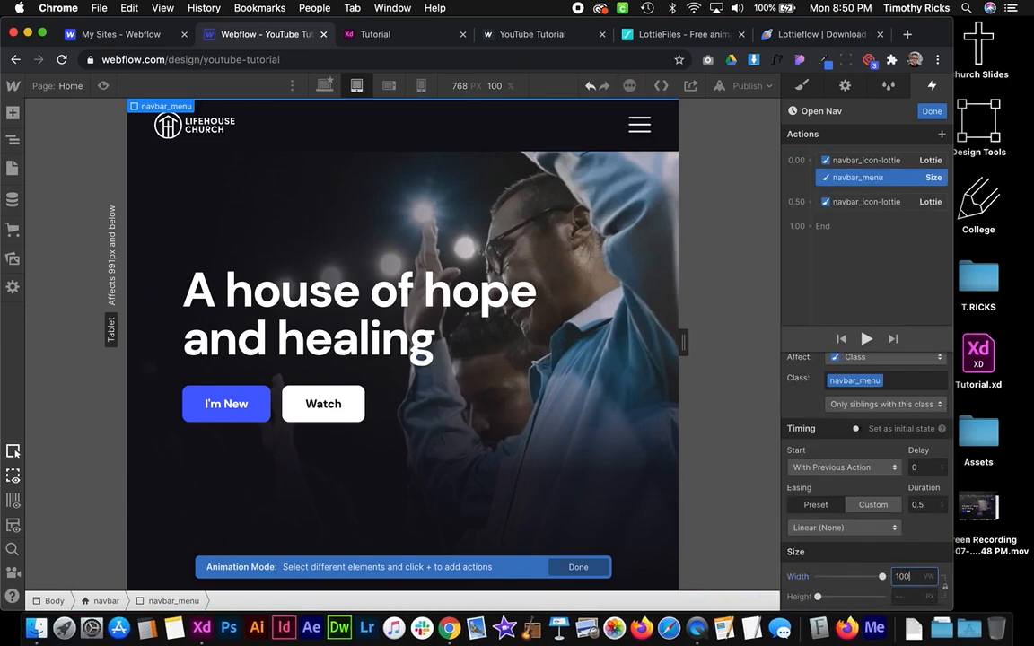
{"action": "left_click", "coordinate": [898, 596]}
{"action": "type", "text": "0vh"}
{"action": "left_click", "coordinate": [927, 507]}
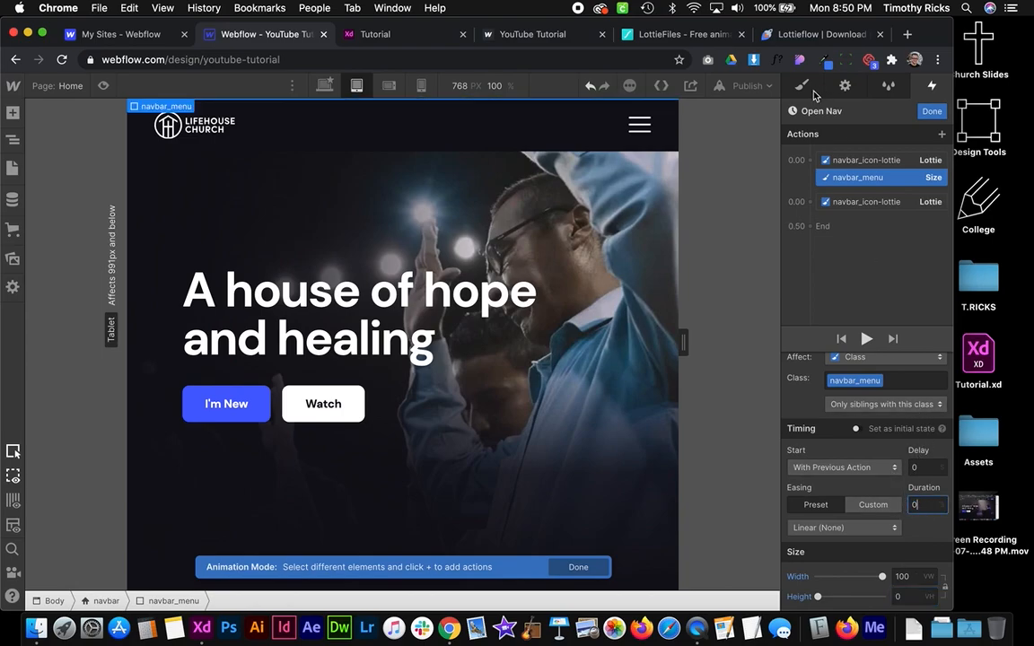
Add a second navbar_menu Size action alongside the 29% Lottie action at 100 VW by 100 VH, and preview the menu opening
{"action": "left_click", "coordinate": [811, 202]}
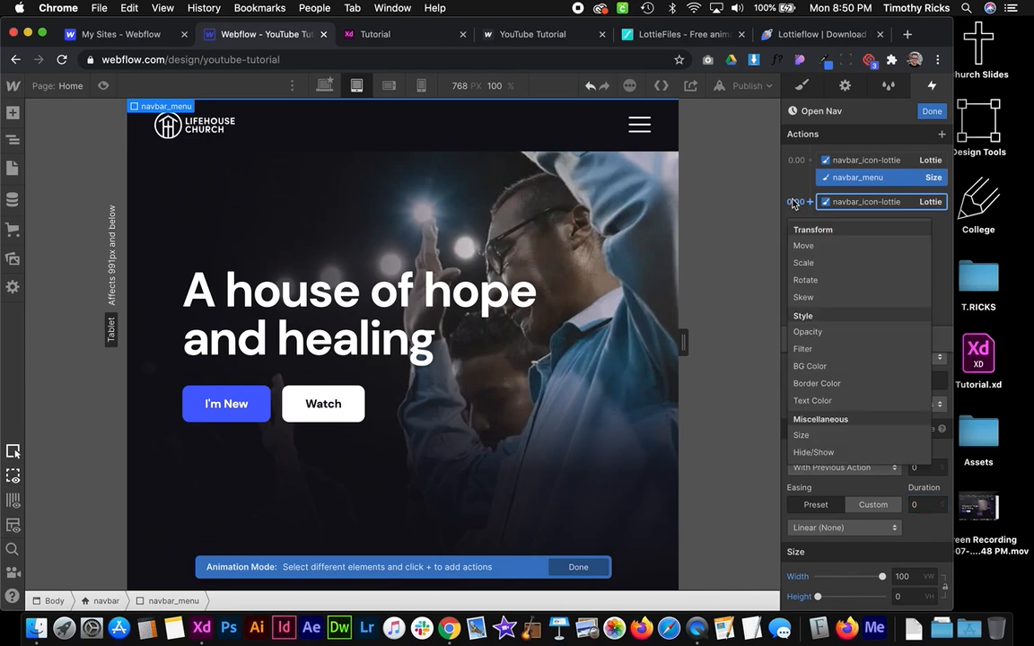
{"action": "left_click", "coordinate": [815, 436]}
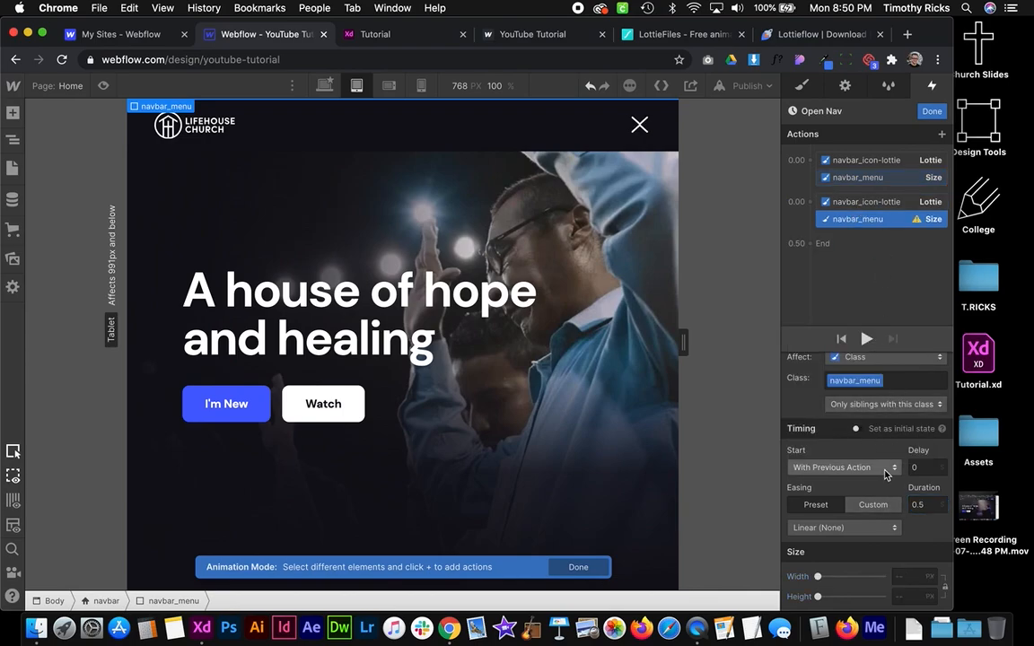
{"action": "type", "text": "100vw"}
{"action": "left_click", "coordinate": [901, 596]}
{"action": "type", "text": "1"}
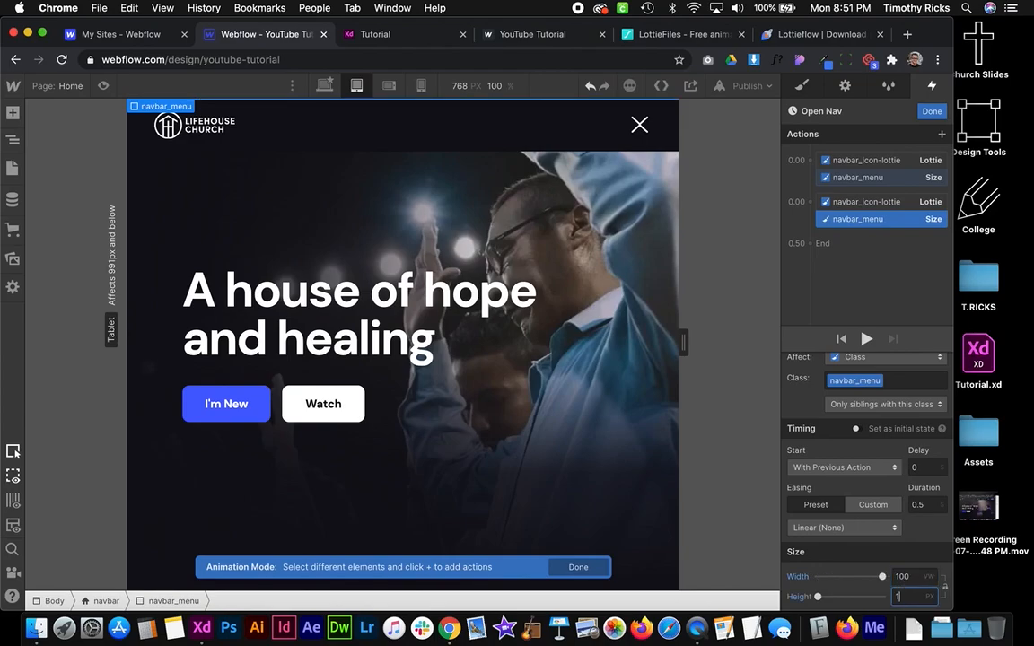
{"action": "type", "text": "00"}
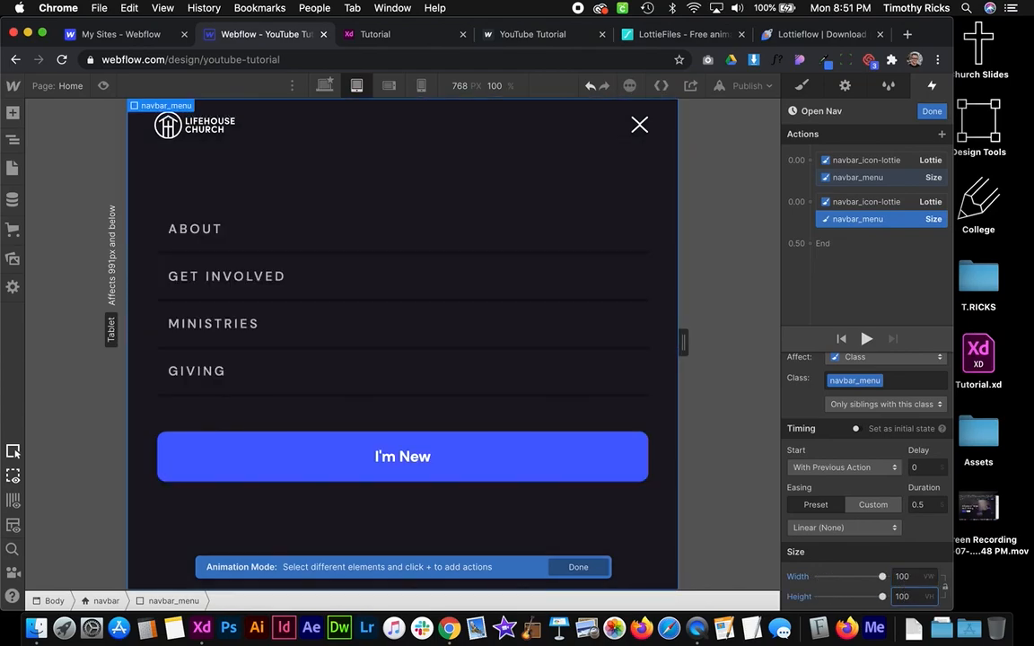
{"action": "left_click", "coordinate": [866, 339]}
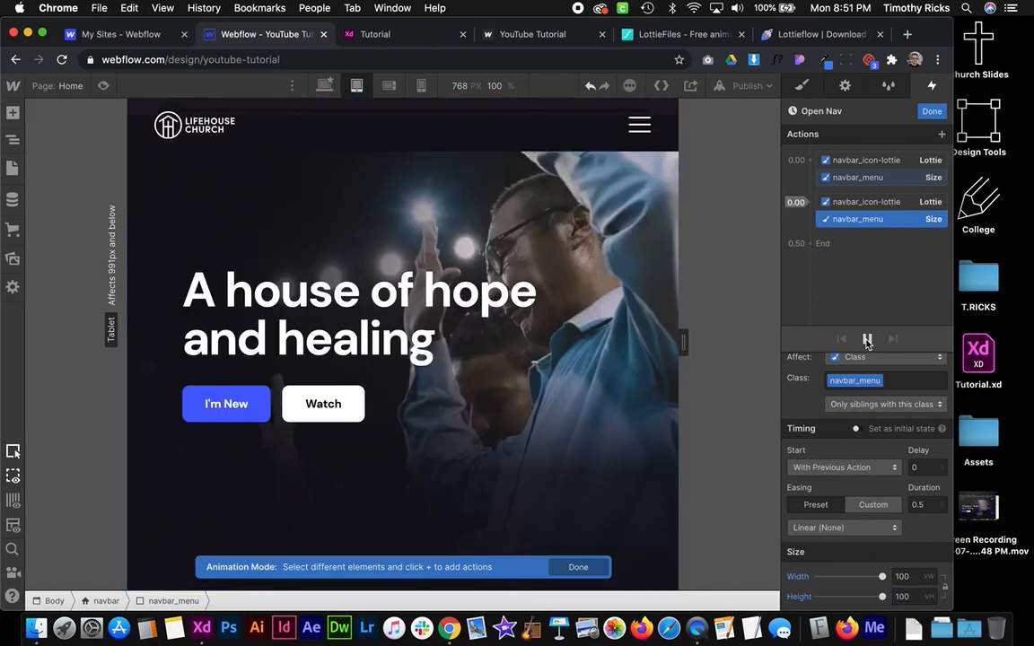
{"action": "left_click", "coordinate": [866, 339]}
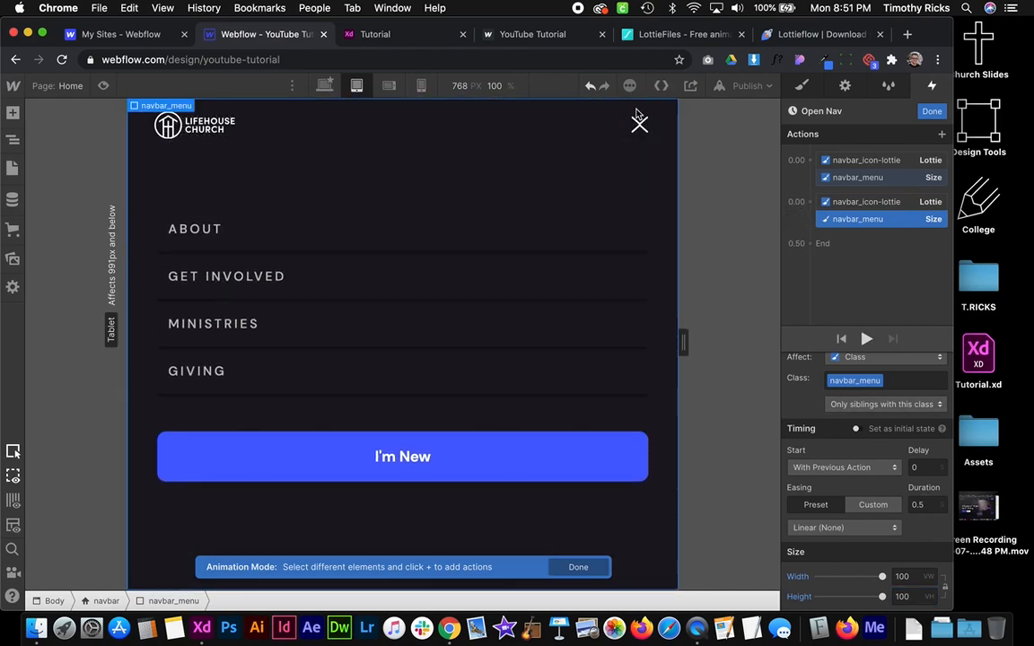
{"action": "left_click", "coordinate": [867, 339]}
{"action": "left_click", "coordinate": [867, 339]}
Give the final Lottie and Size actions together Out Quart easing and a duration of 0.8 seconds, previewing the animation
{"action": "left_click", "coordinate": [875, 203], "text": "shift"}
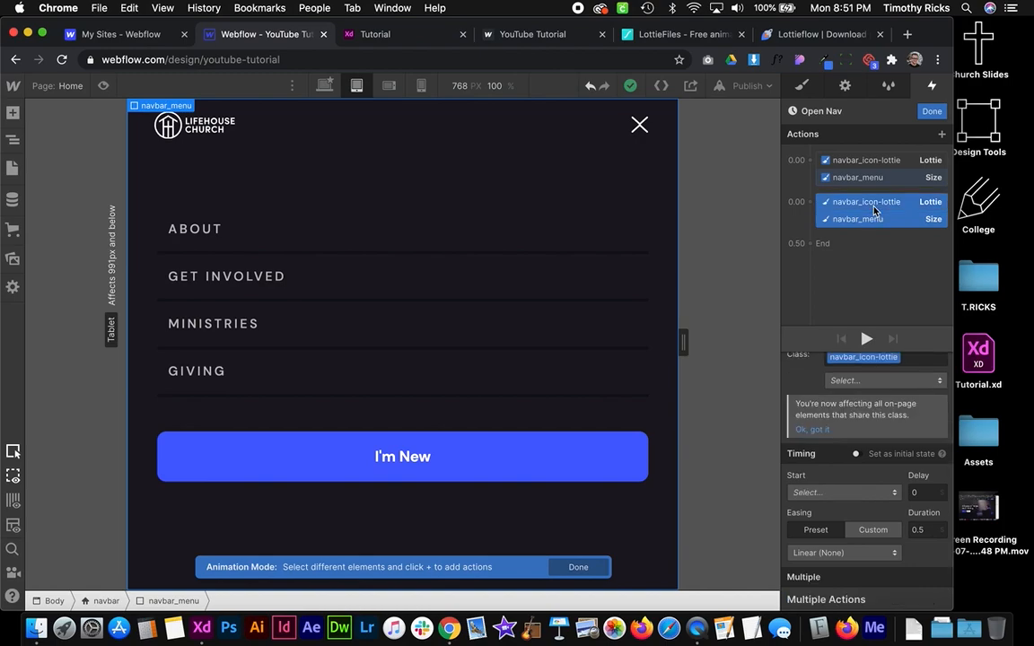
{"action": "left_click", "coordinate": [838, 553]}
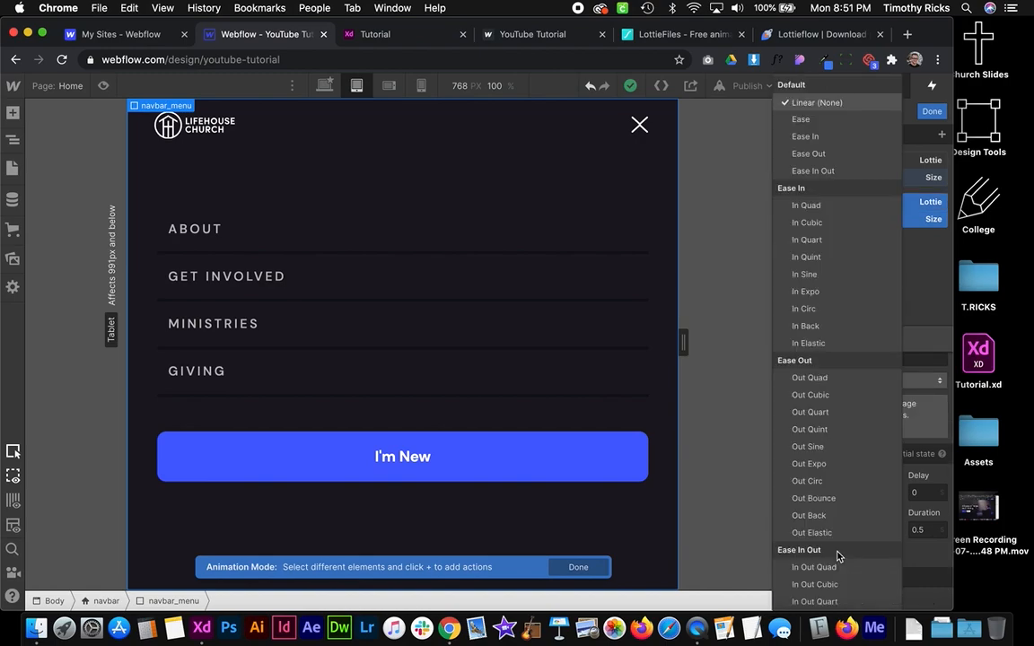
{"action": "left_click", "coordinate": [841, 413]}
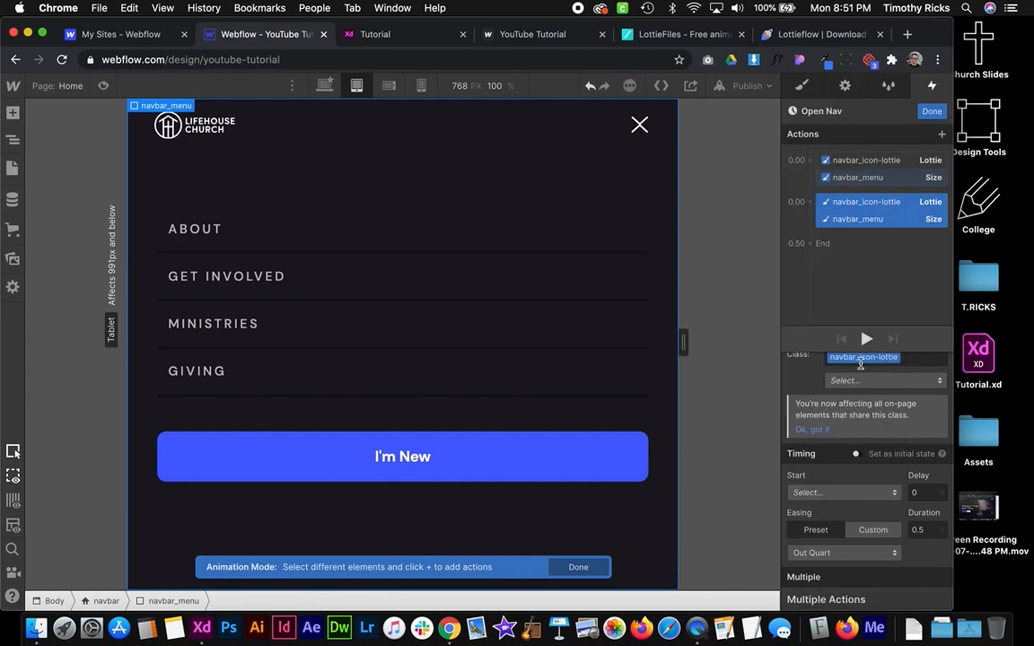
{"action": "left_click", "coordinate": [866, 341]}
{"action": "left_click", "coordinate": [866, 341]}
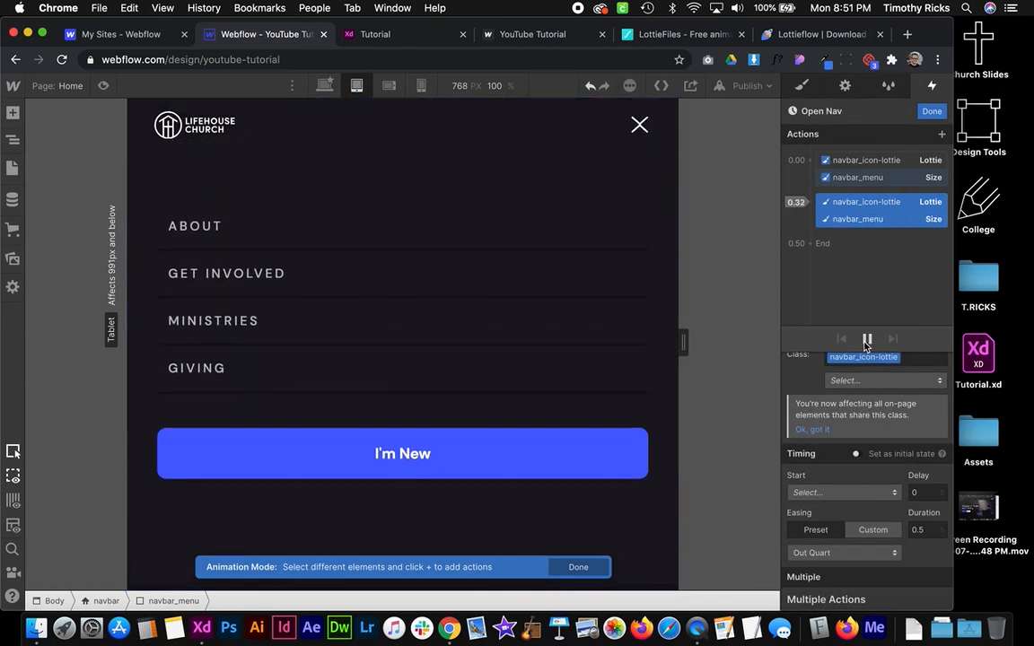
{"action": "left_click", "coordinate": [866, 341]}
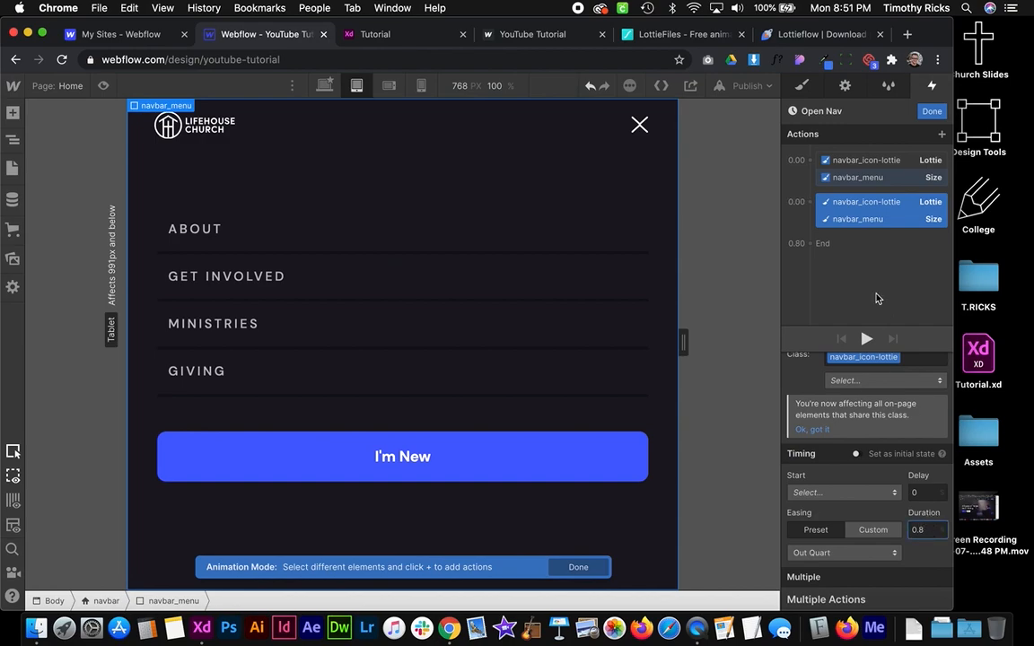
{"action": "left_click", "coordinate": [866, 339]}
{"action": "left_click", "coordinate": [867, 340]}
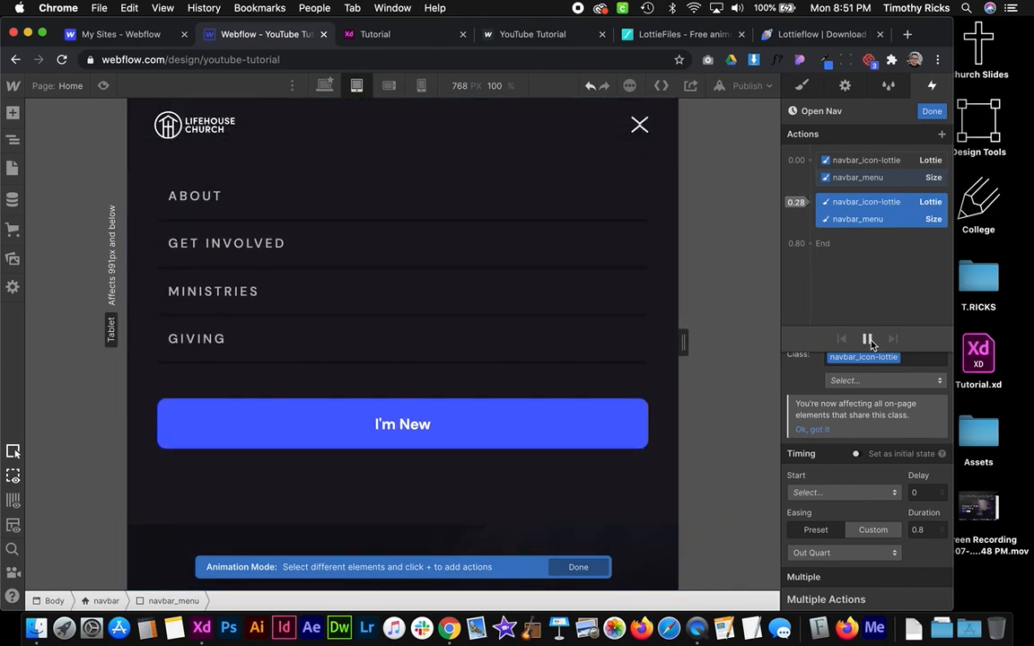
{"action": "left_click", "coordinate": [868, 341]}
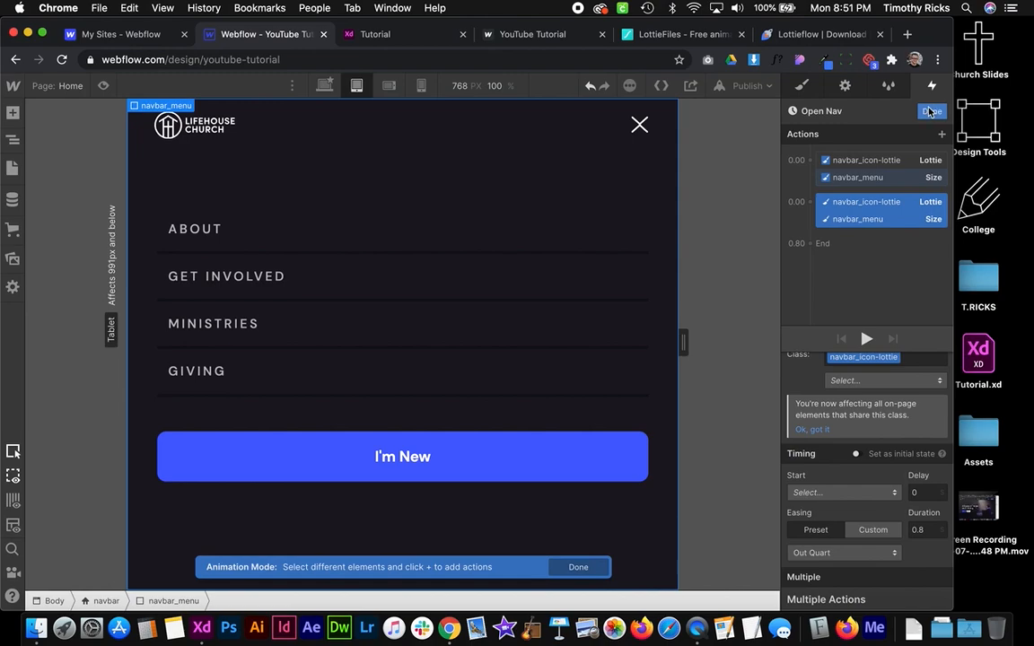
Finish the Open Nav animation and set the 2nd click to start a new timed animation named Close Nav
{"action": "left_click", "coordinate": [935, 112]}
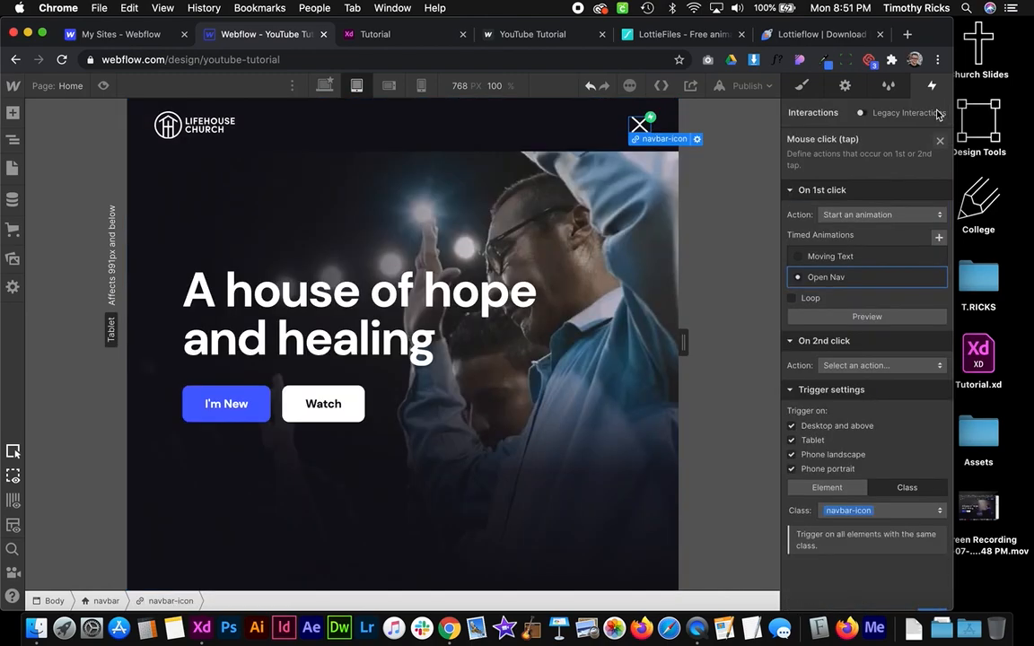
{"action": "left_click", "coordinate": [853, 365]}
{"action": "left_click", "coordinate": [859, 231]}
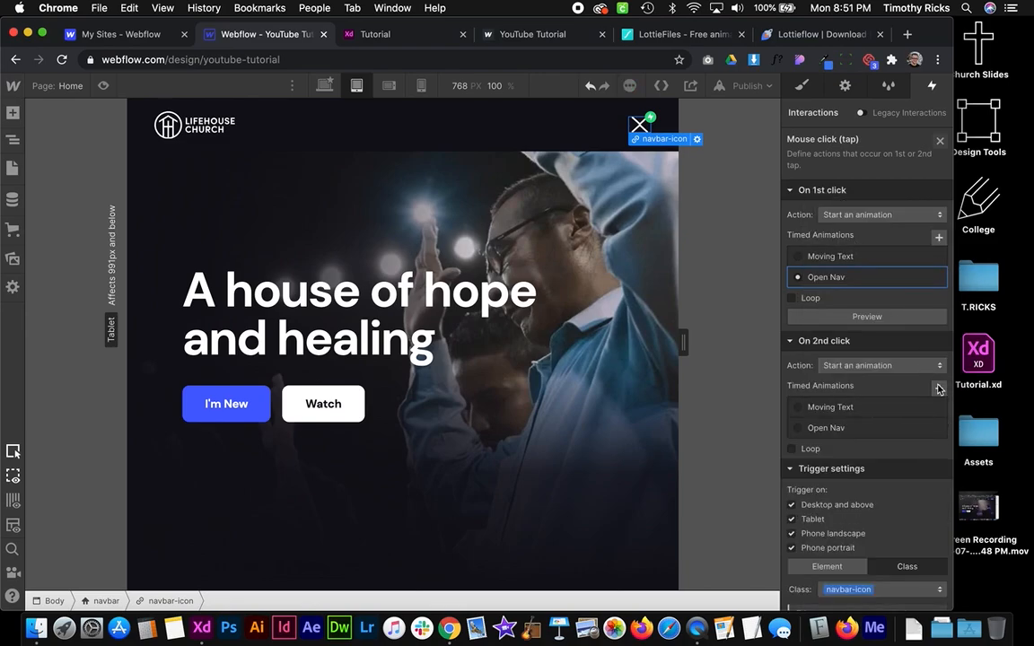
{"action": "left_click", "coordinate": [938, 388]}
{"action": "type", "text": "Close N"}
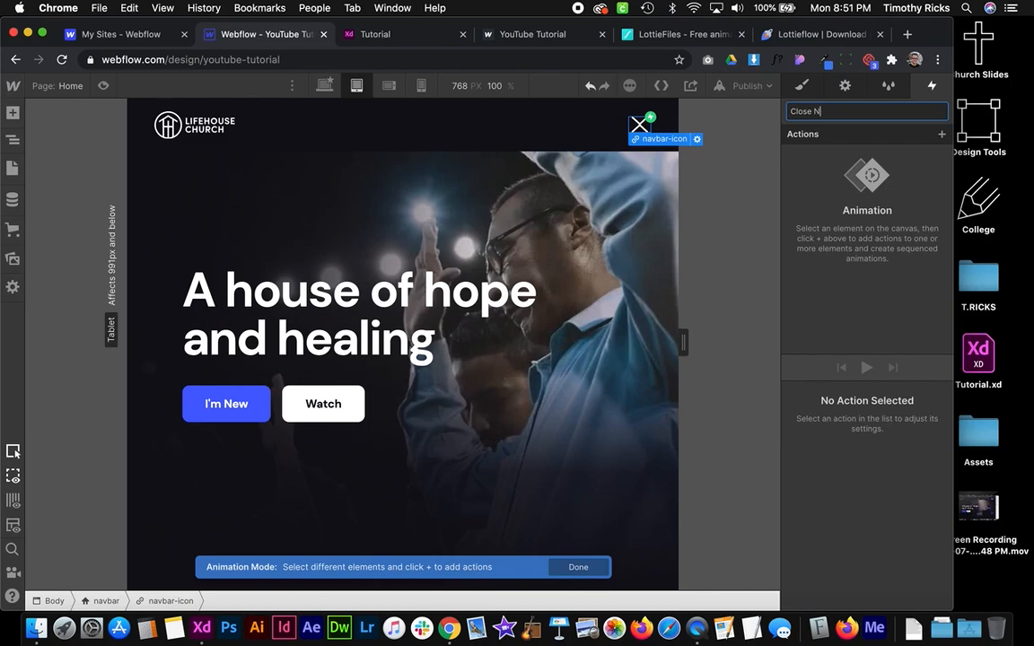
{"action": "type", "text": "av"}
{"action": "key", "text": "Return"}
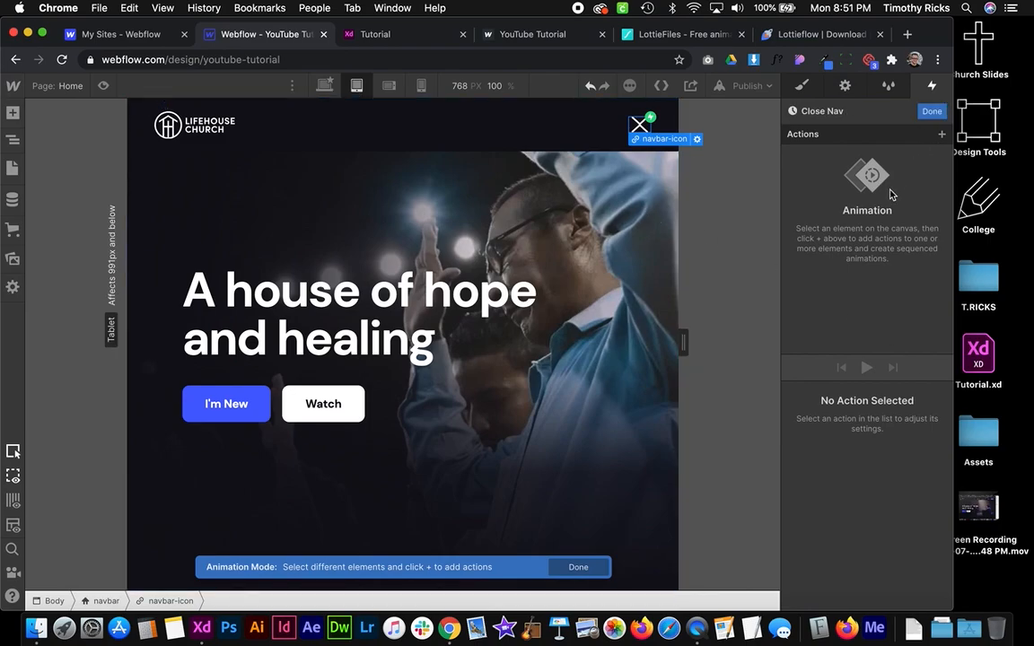
Add a Lottie action for navbar_icon-lottie to Close Nav, with its playback position at 16%
{"action": "left_click", "coordinate": [646, 128]}
{"action": "left_click", "coordinate": [937, 134]}
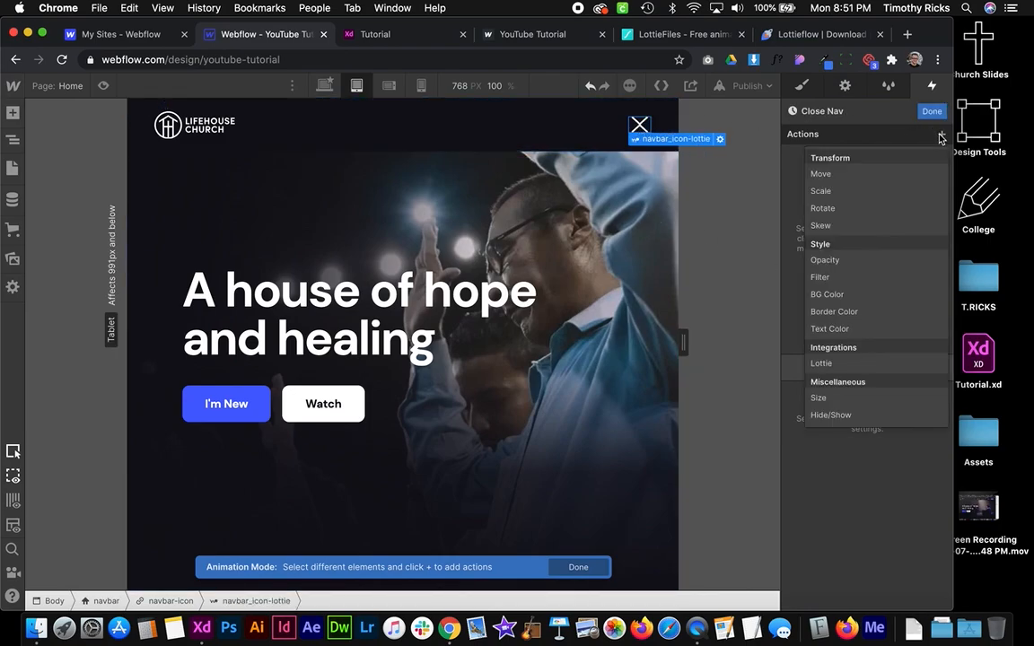
{"action": "left_click", "coordinate": [826, 362]}
{"action": "scroll", "coordinate": [895, 565], "scroll_direction": "down", "scroll_amount": 2}
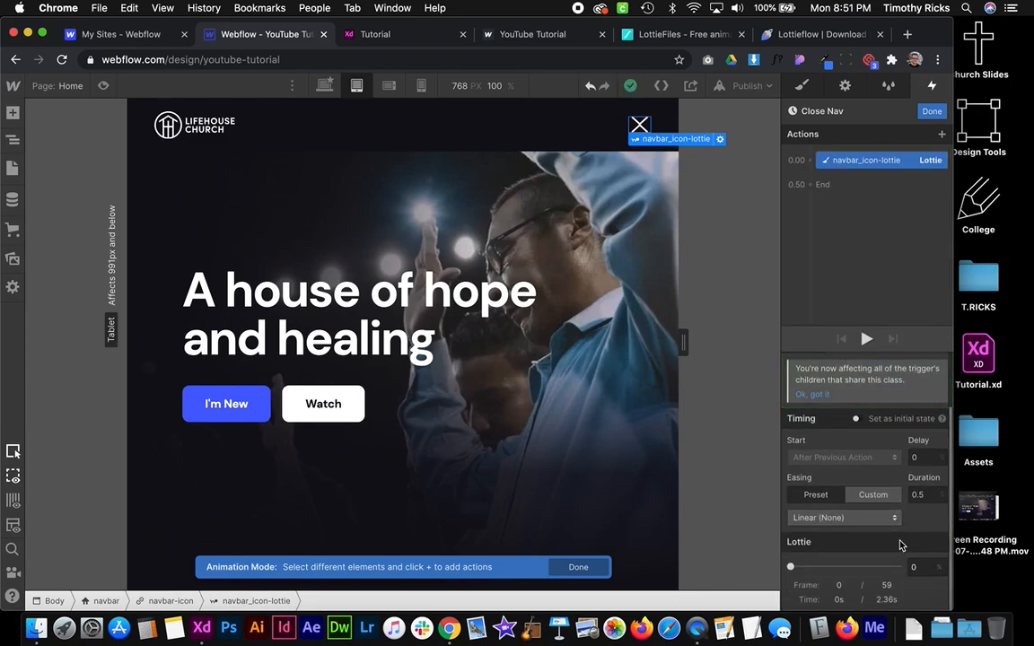
{"action": "left_click", "coordinate": [924, 562]}
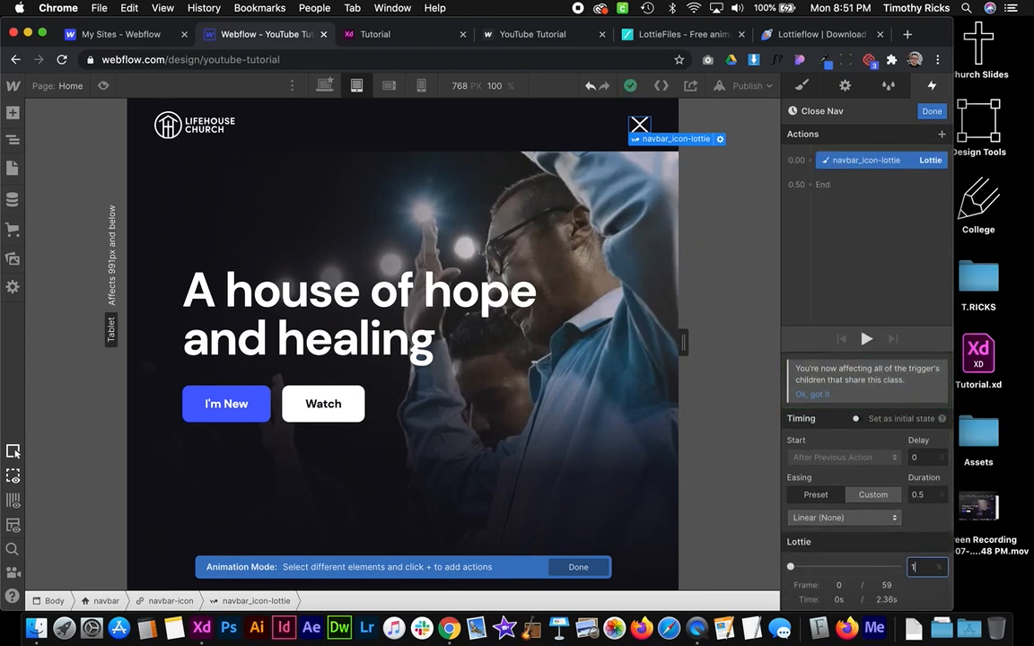
{"action": "key", "text": "Return"}
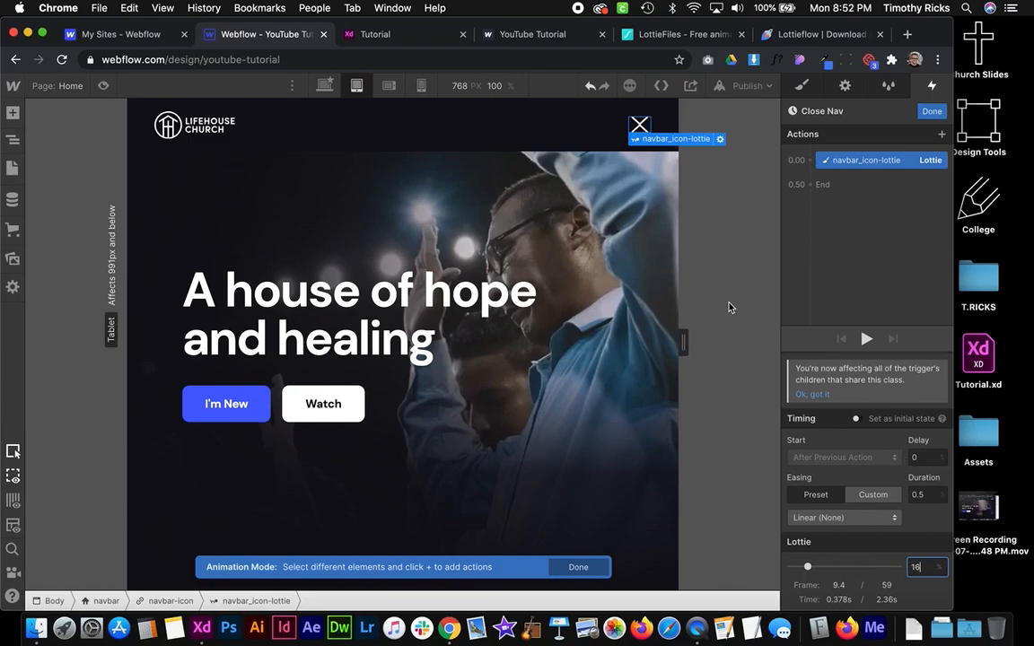
Add a navbar_menu Size action alongside the Close Nav Lottie action, with width 100 VW and height 0 VH
{"action": "left_click", "coordinate": [13, 139]}
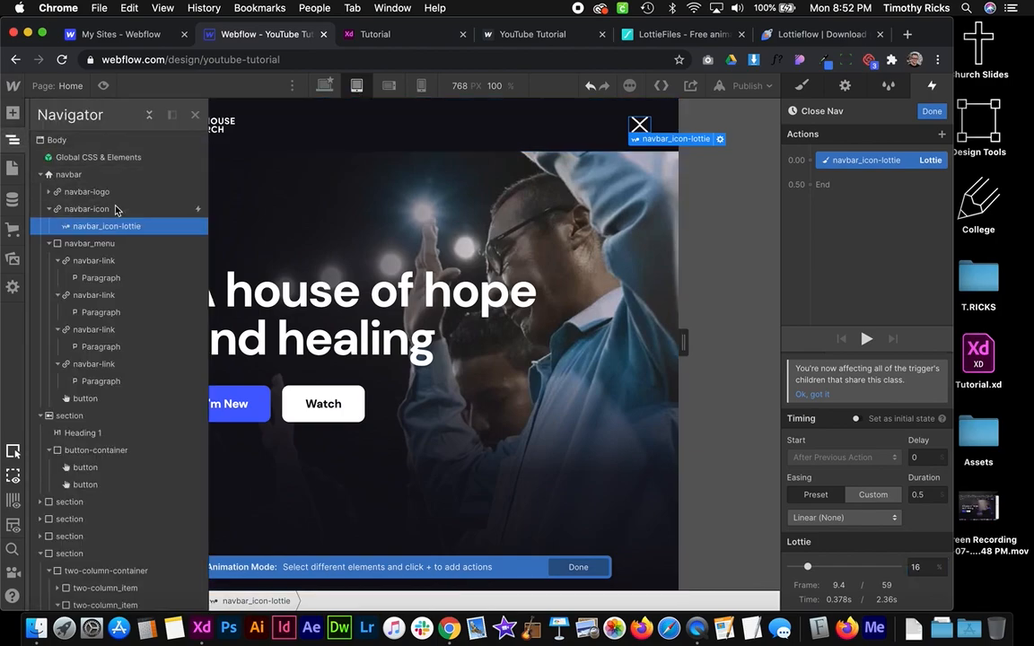
{"action": "left_click", "coordinate": [81, 248]}
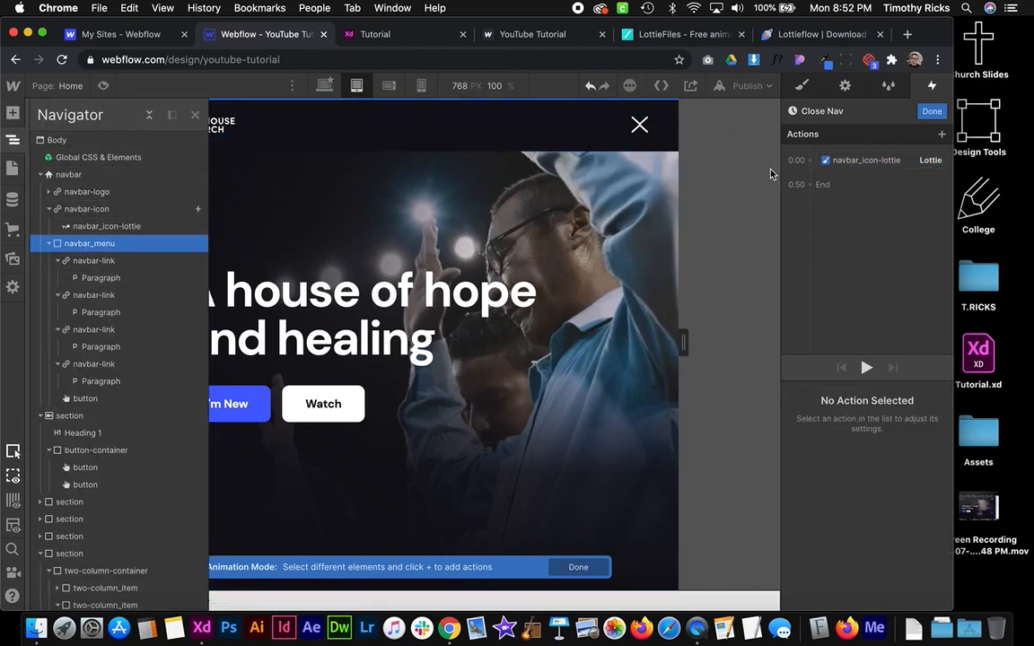
{"action": "left_click", "coordinate": [811, 160]}
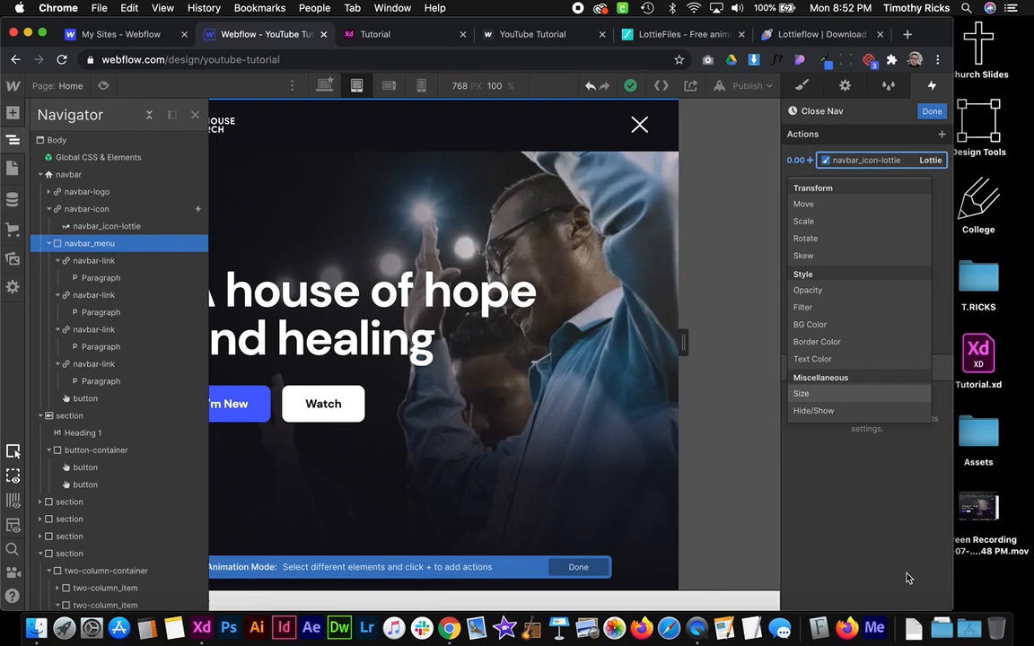
{"action": "left_click", "coordinate": [844, 393]}
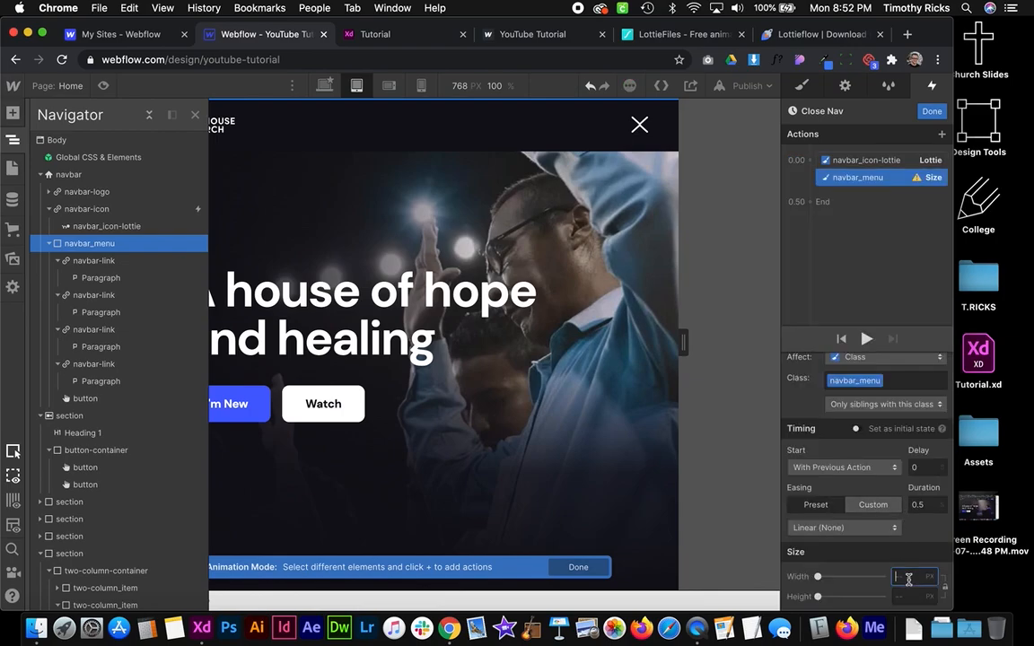
{"action": "type", "text": "100"}
{"action": "key", "text": "Tab"}
{"action": "type", "text": "0vh"}
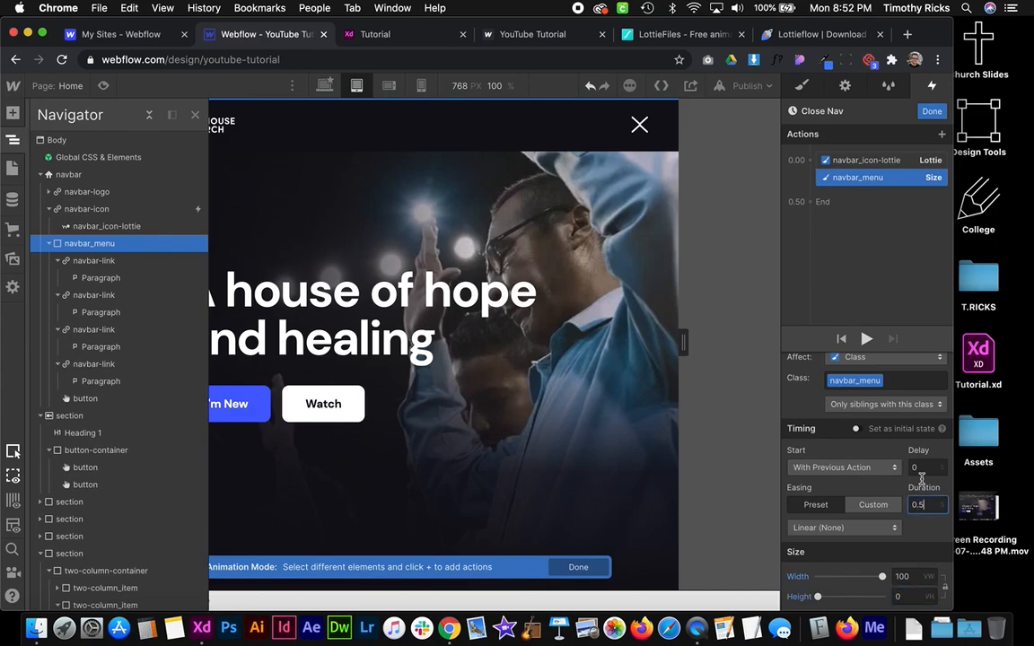
Give both Close Nav actions a 0.8 second duration and Out Quart easing, then finish the animation and its click trigger
{"action": "left_click", "coordinate": [881, 162]}
{"action": "left_click", "coordinate": [887, 177], "text": "shift"}
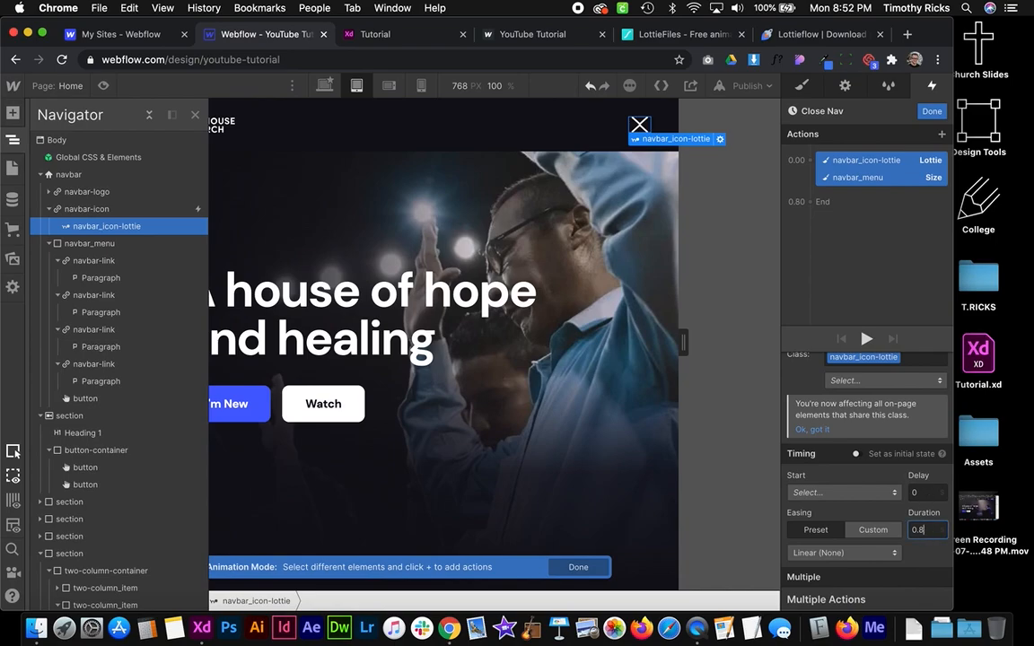
{"action": "left_click", "coordinate": [817, 553]}
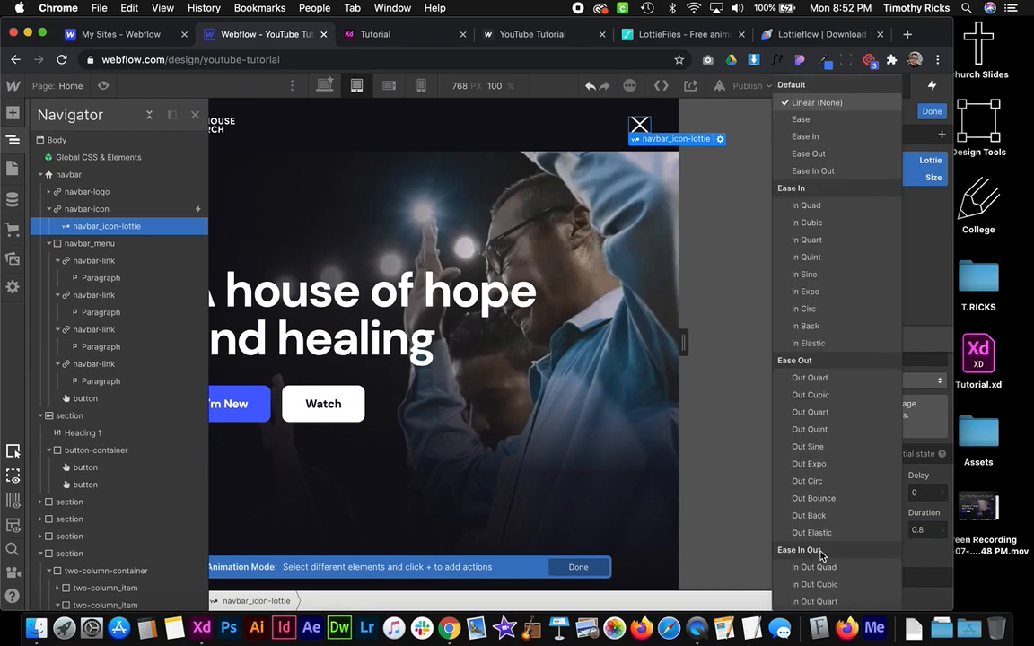
{"action": "left_click", "coordinate": [836, 412]}
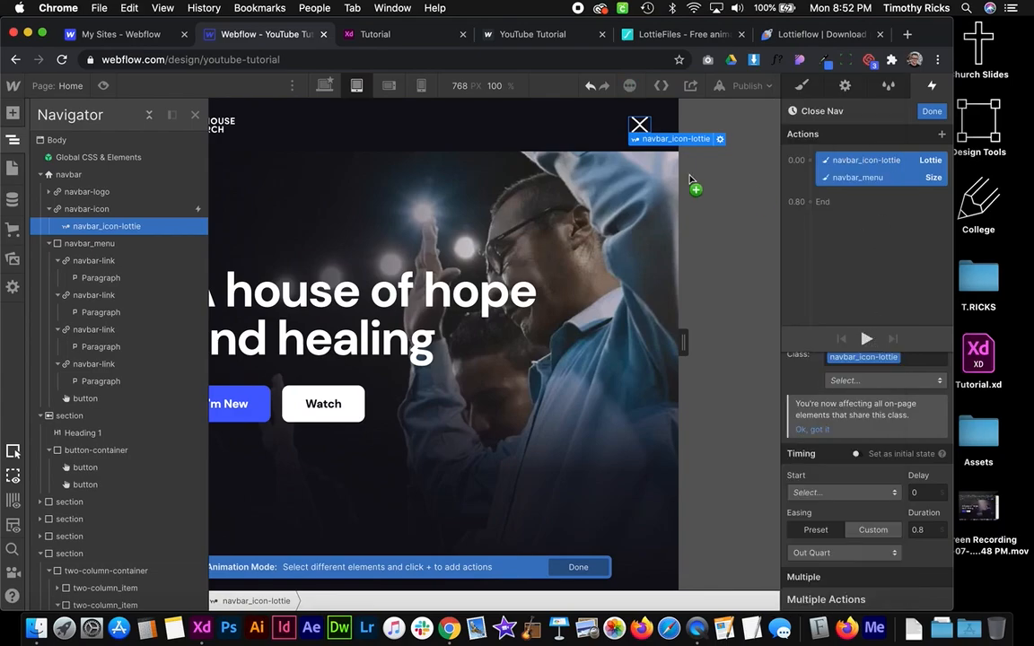
{"action": "left_click", "coordinate": [13, 139]}
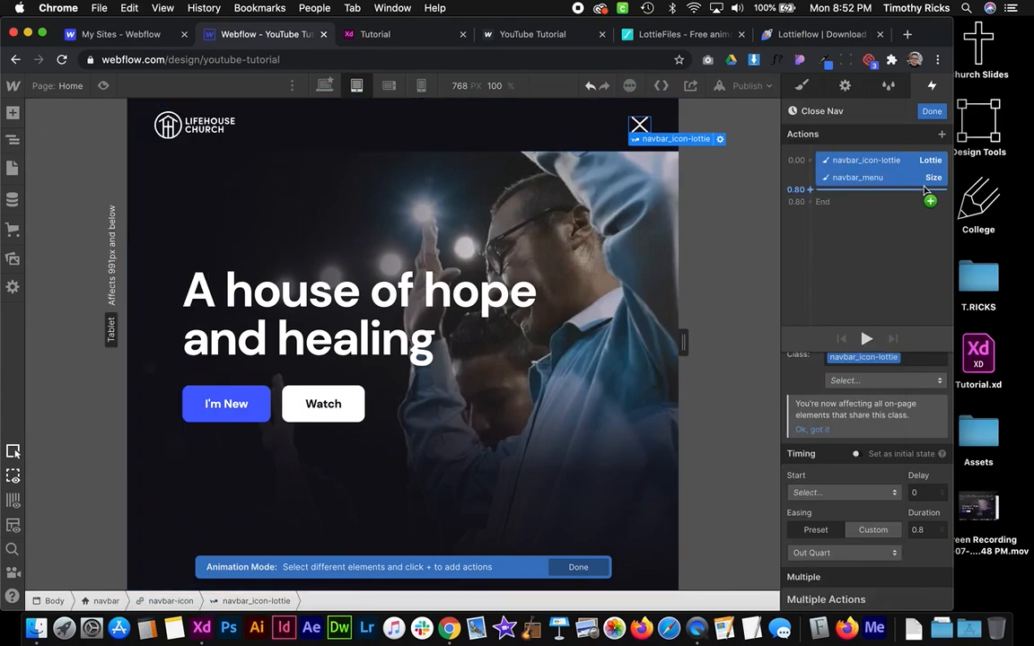
{"action": "left_click", "coordinate": [933, 110]}
{"action": "scroll", "coordinate": [857, 448], "scroll_direction": "down", "scroll_amount": 2}
{"action": "scroll", "coordinate": [865, 480], "scroll_direction": "down", "scroll_amount": 2}
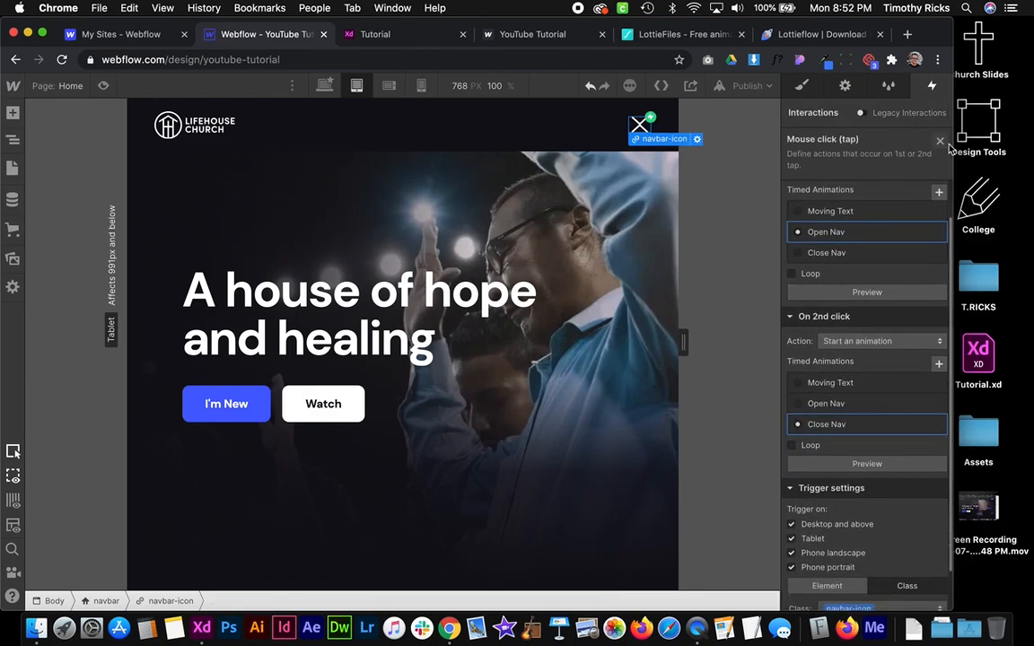
{"action": "left_click", "coordinate": [939, 141]}
Preview the tablet page and toggle the menu repeatedly with the hamburger icon to test opening and closing
{"action": "left_click", "coordinate": [316, 193]}
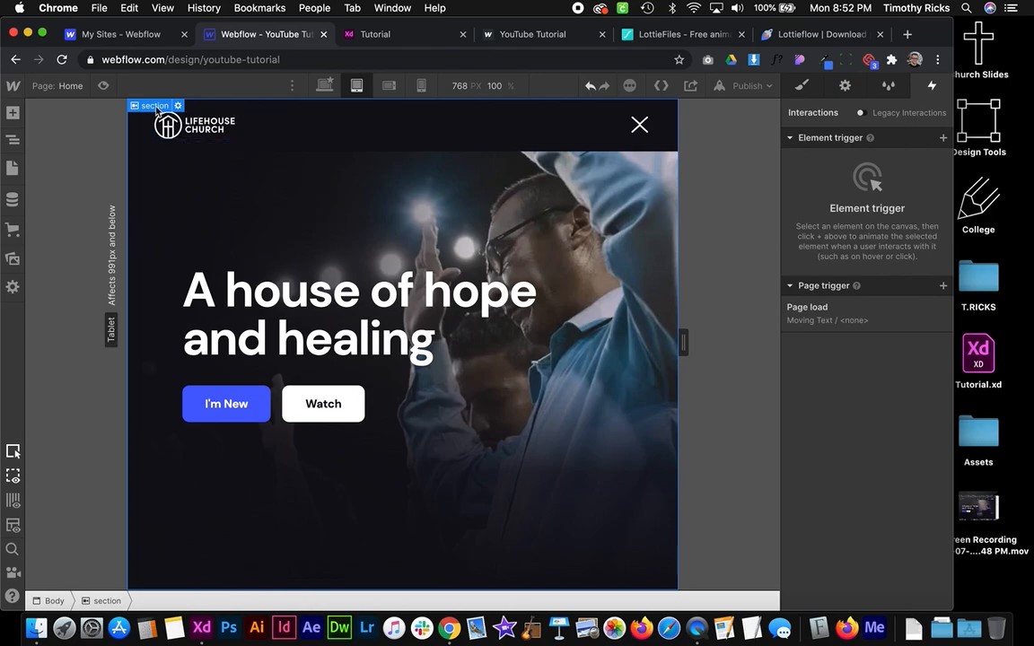
{"action": "left_click", "coordinate": [104, 85]}
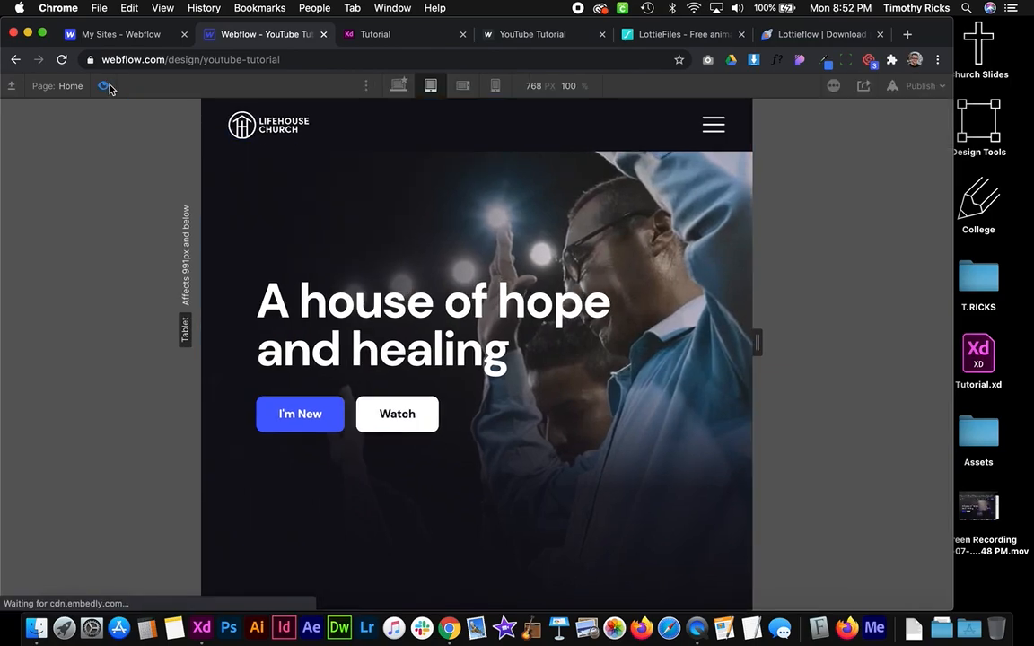
{"action": "left_click", "coordinate": [713, 125]}
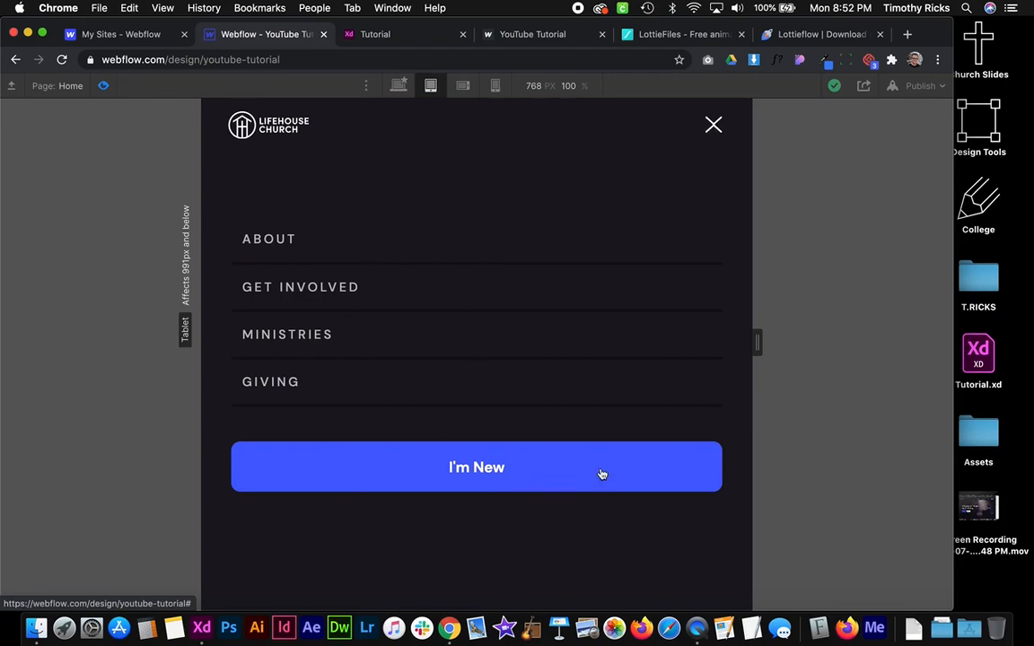
{"action": "left_click", "coordinate": [712, 127]}
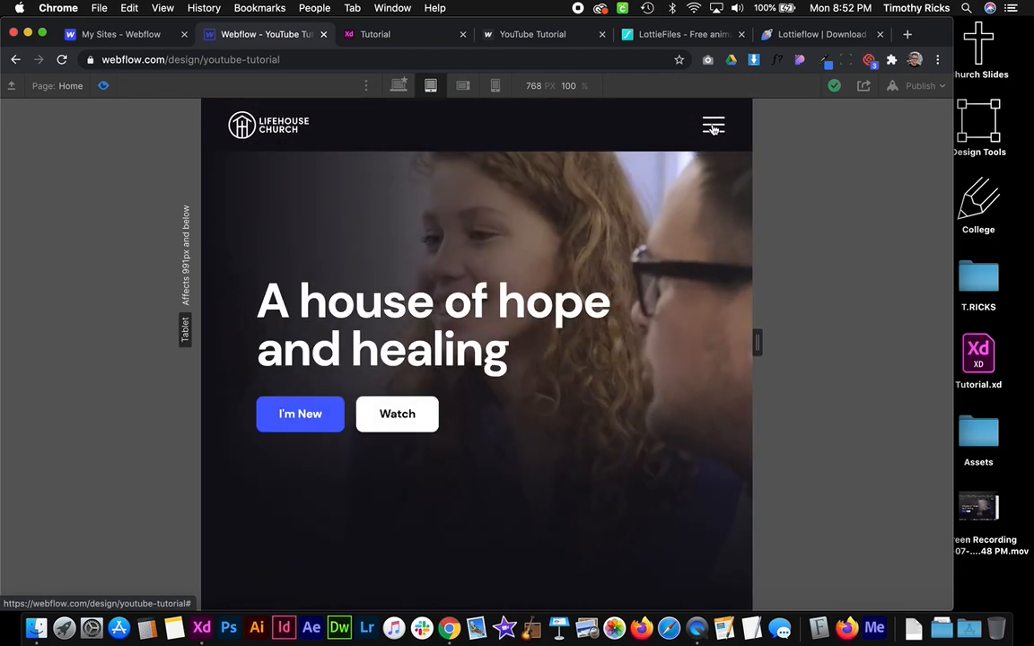
{"action": "left_click", "coordinate": [716, 127]}
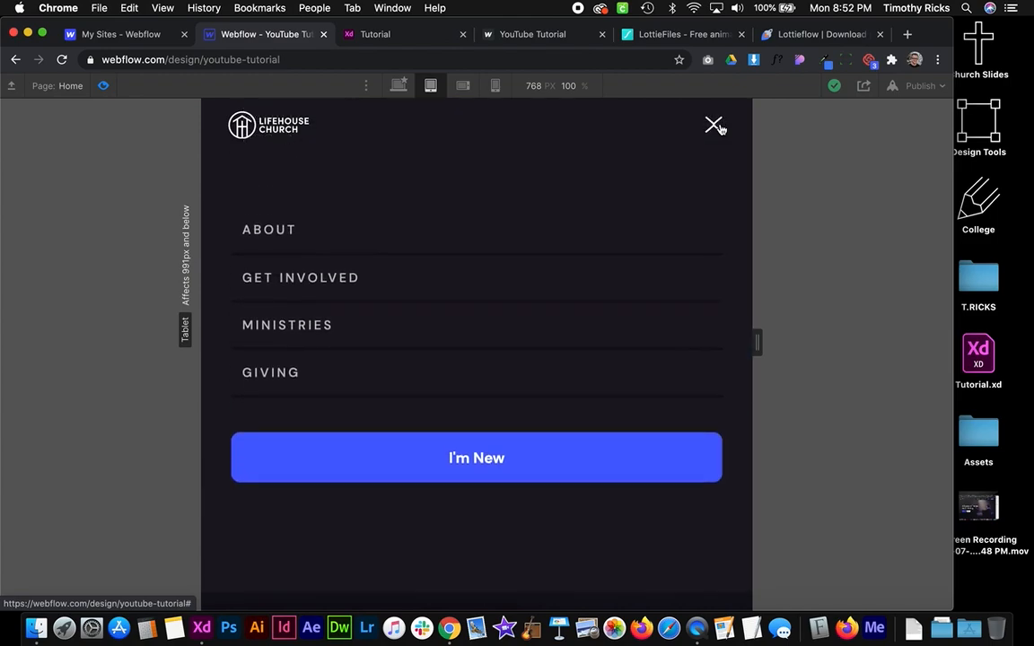
{"action": "left_click", "coordinate": [717, 126]}
{"action": "left_click", "coordinate": [720, 129]}
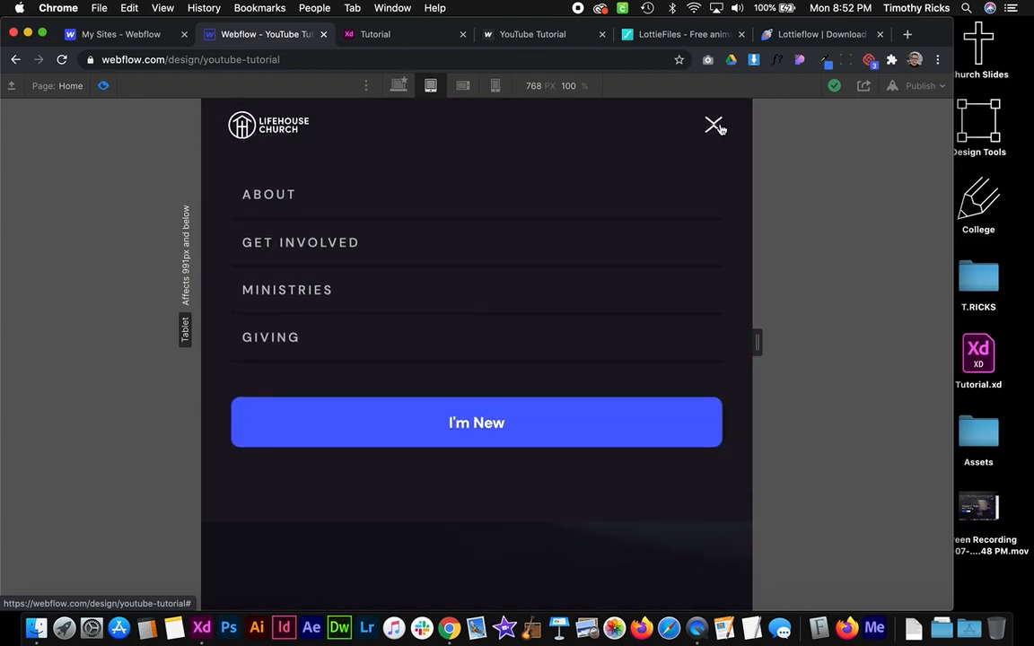
{"action": "left_click", "coordinate": [722, 132]}
{"action": "left_click", "coordinate": [722, 133]}
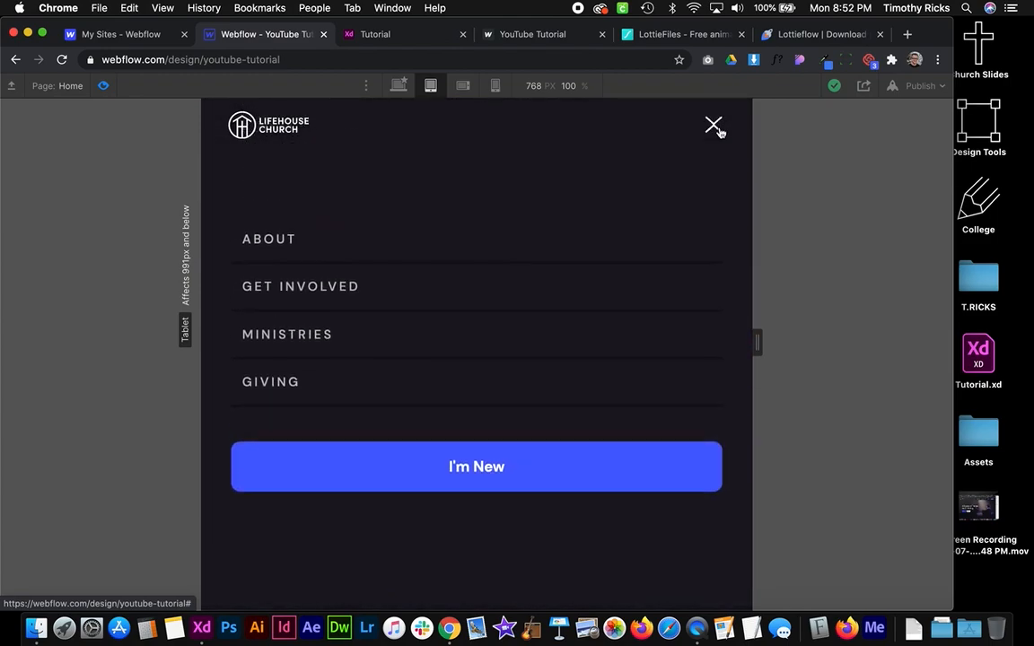
{"action": "left_click", "coordinate": [720, 131]}
{"action": "left_click", "coordinate": [720, 132]}
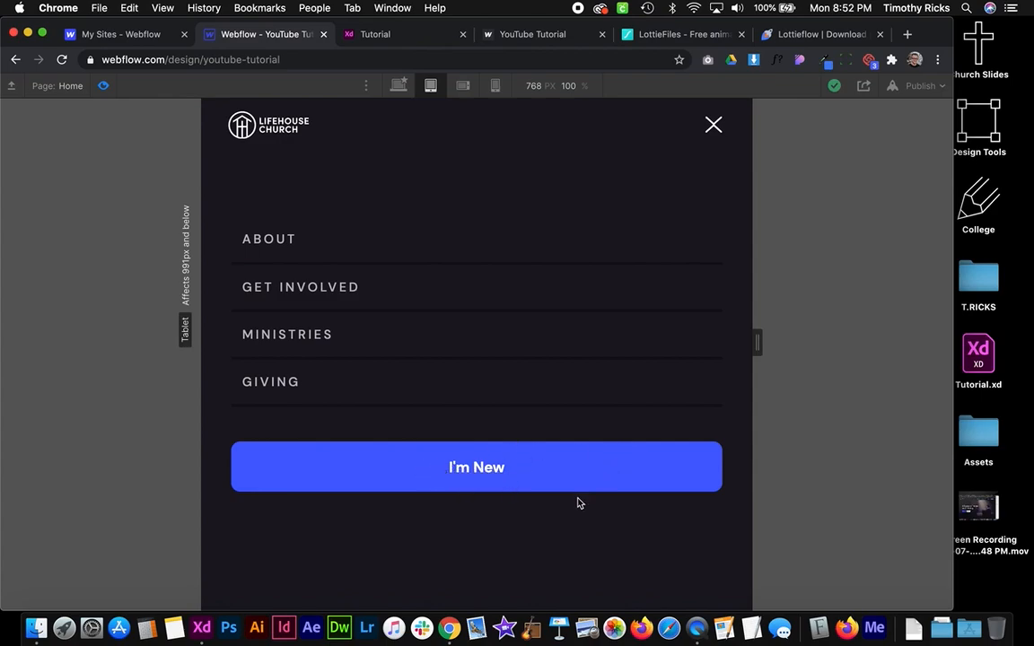
{"action": "left_click", "coordinate": [712, 128]}
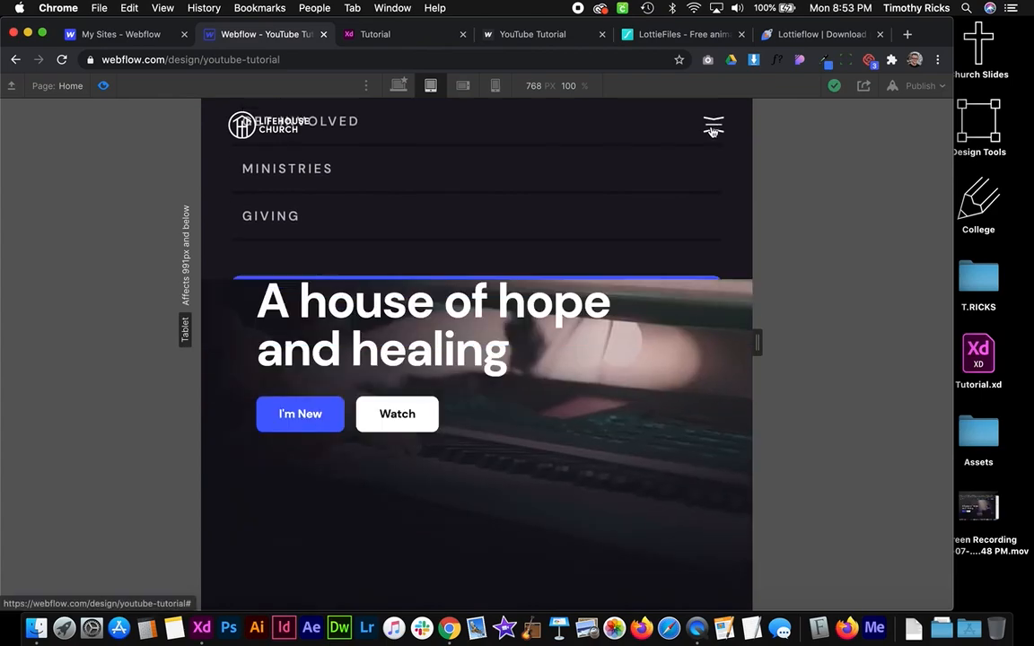
{"action": "left_click", "coordinate": [712, 130]}
{"action": "left_click", "coordinate": [712, 129]}
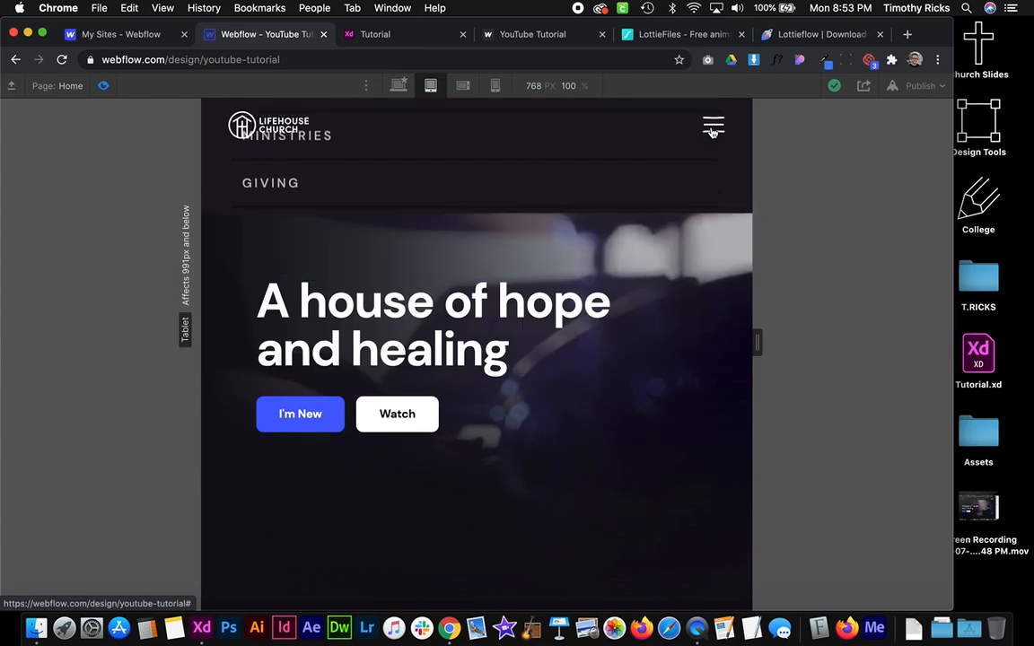
{"action": "left_click", "coordinate": [713, 128]}
{"action": "left_click", "coordinate": [712, 128]}
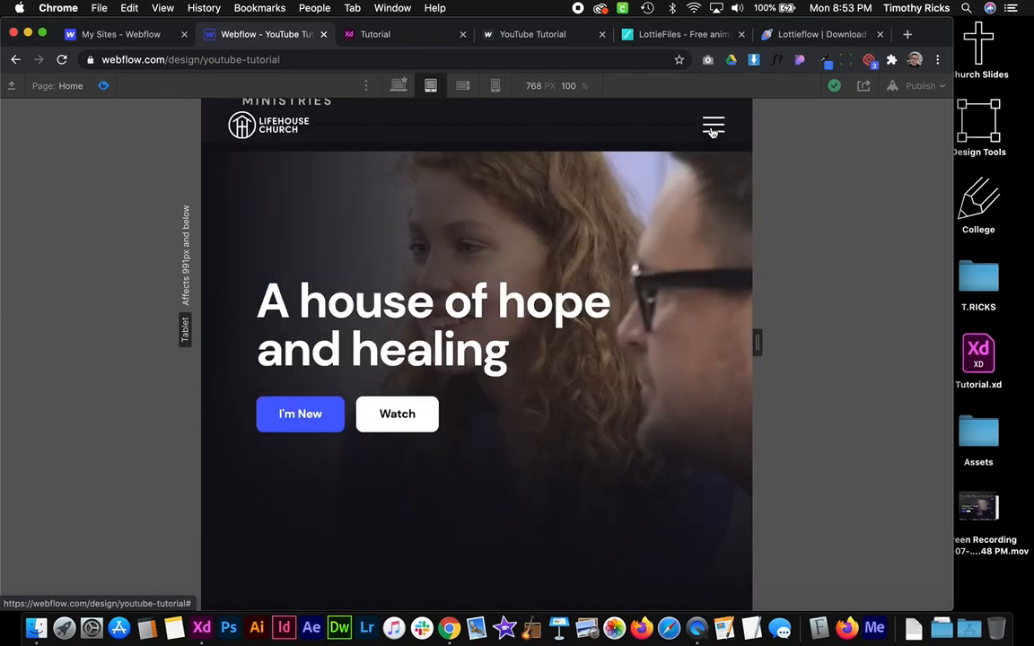
{"action": "left_click", "coordinate": [713, 129]}
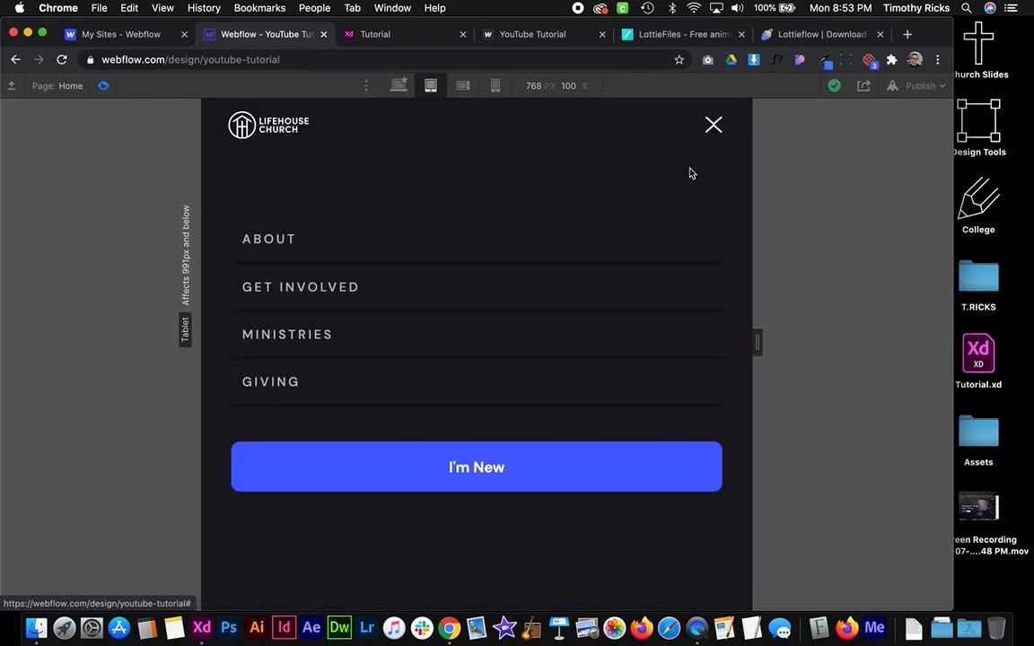
{"action": "left_click", "coordinate": [713, 126]}
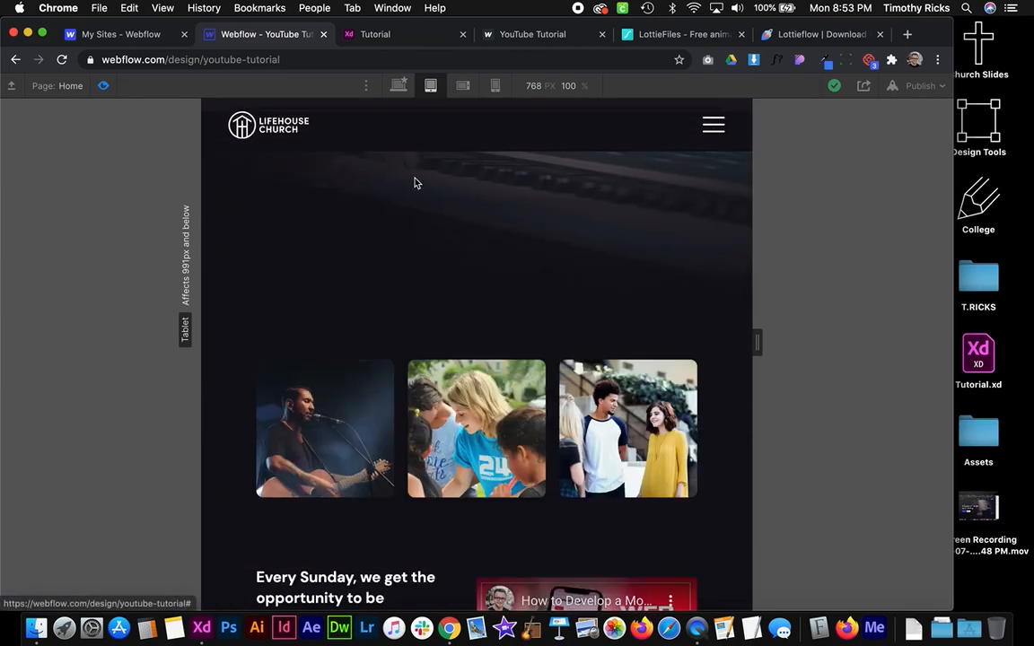
Test opening and closing the overlay menu in the portrait phone preview
{"action": "left_click", "coordinate": [494, 85]}
{"action": "left_click", "coordinate": [554, 128]}
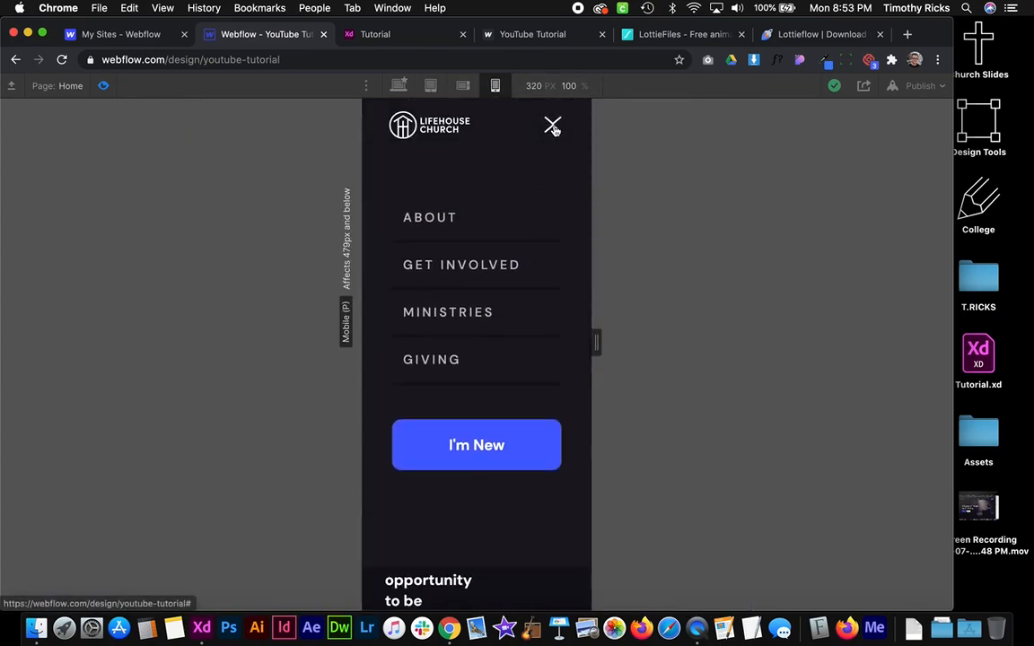
{"action": "left_click", "coordinate": [552, 128]}
{"action": "left_click", "coordinate": [552, 128]}
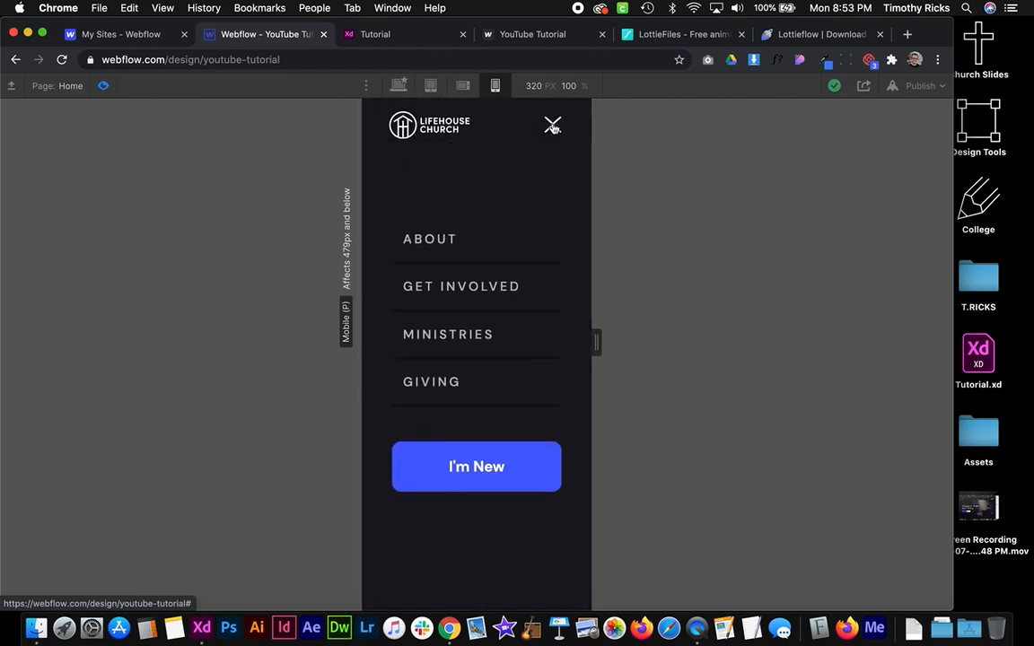
{"action": "left_click", "coordinate": [553, 128]}
Check the navbar in the desktop preview, then return to the designer and select the navbar
{"action": "left_click", "coordinate": [400, 87]}
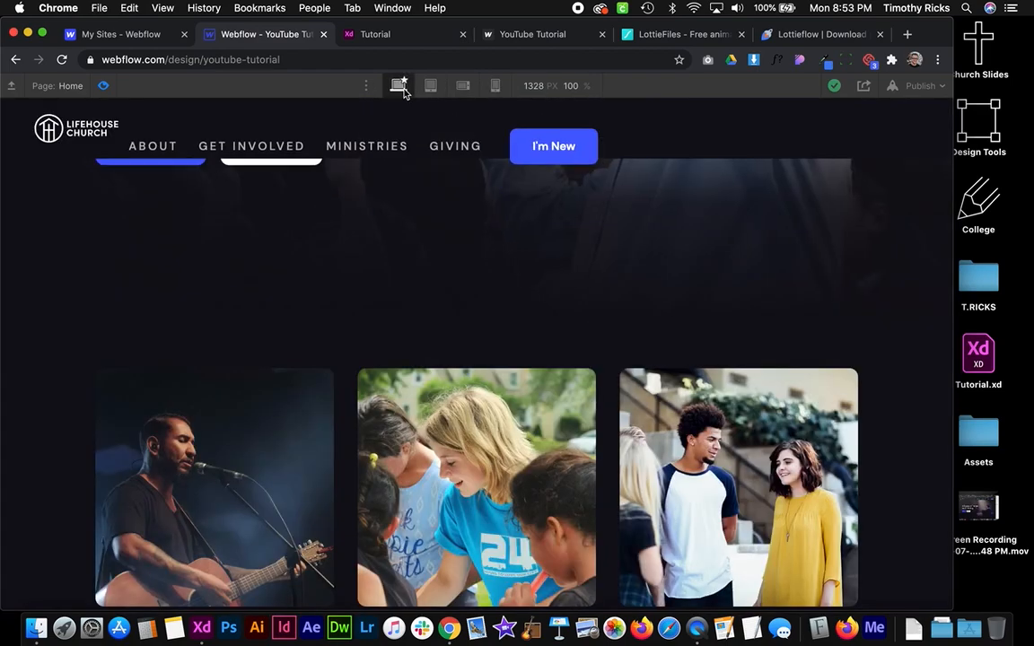
{"action": "left_click", "coordinate": [104, 86]}
{"action": "left_click", "coordinate": [365, 136]}
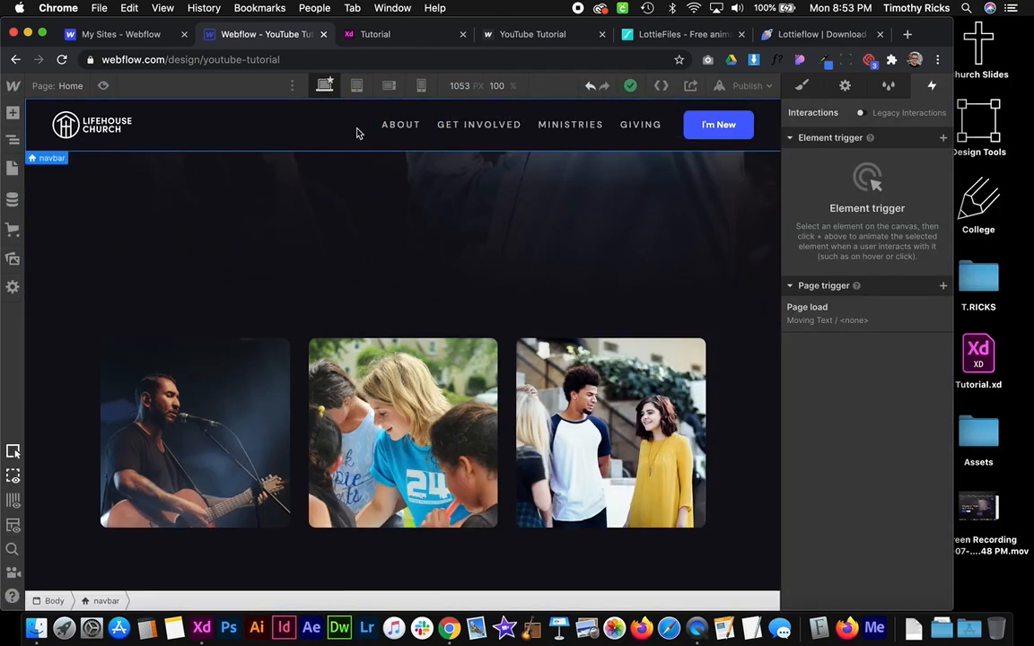
Check the desktop preview and review the tablet layout from the hero down to the livestream card, widening the canvas to 991 px
{"action": "left_click", "coordinate": [105, 86]}
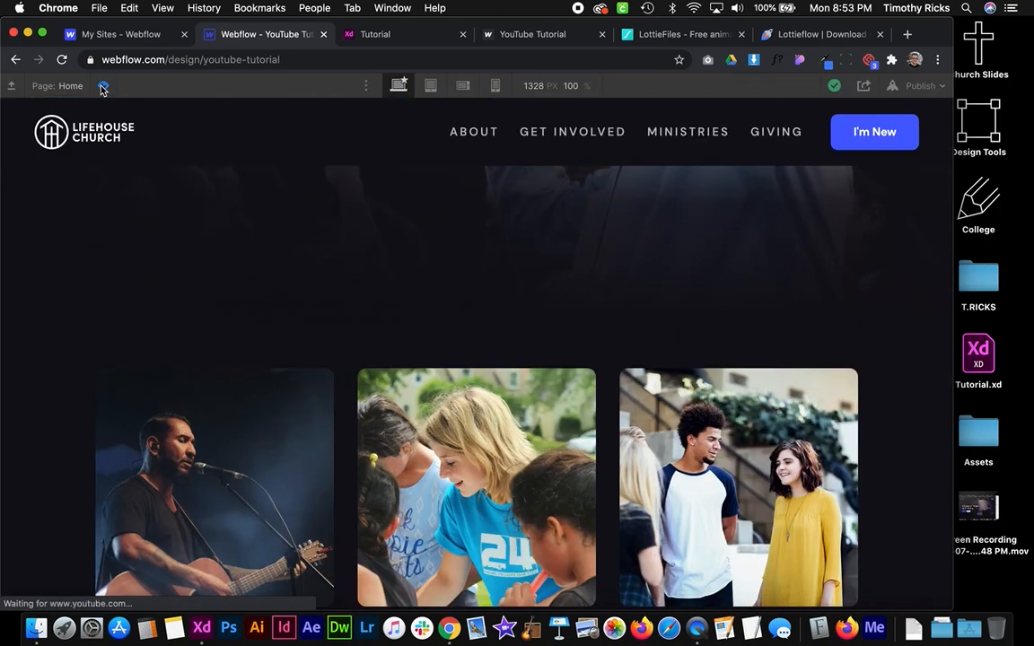
{"action": "left_click", "coordinate": [102, 87]}
{"action": "left_click", "coordinate": [356, 86]}
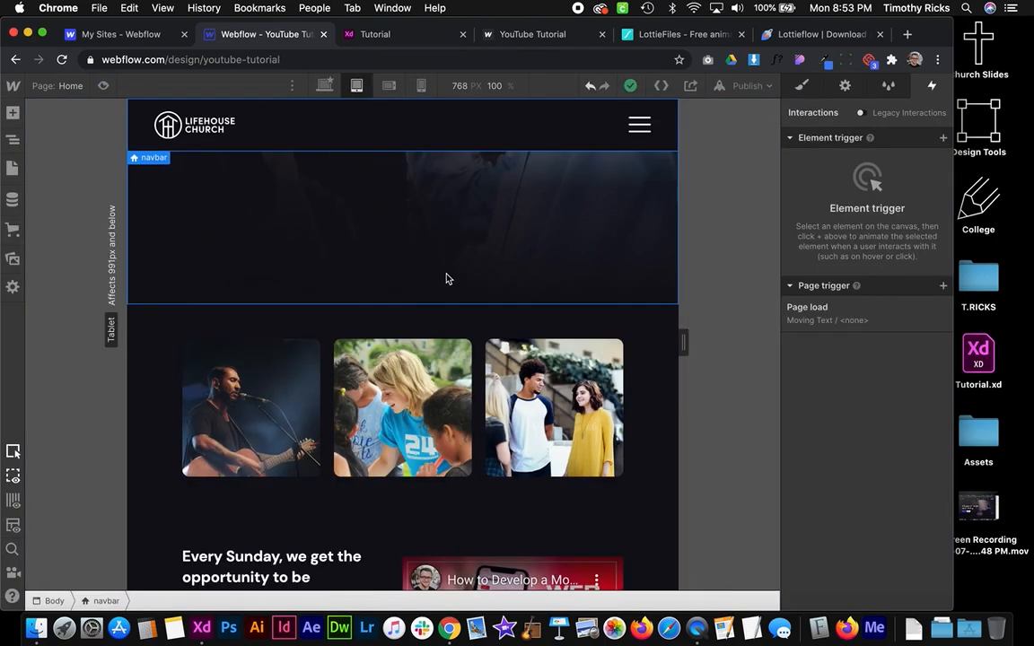
{"action": "left_click", "coordinate": [384, 188]}
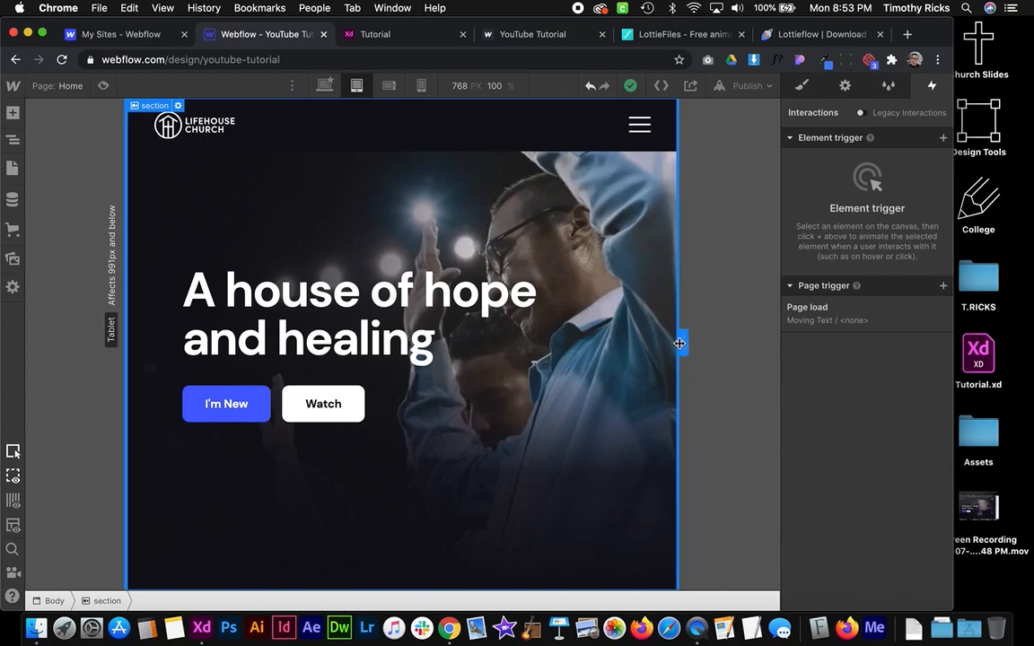
{"action": "left_click_drag", "start_coordinate": [682, 341], "coordinate": [633, 342]}
{"action": "scroll", "coordinate": [516, 345], "scroll_direction": "down", "scroll_amount": 10}
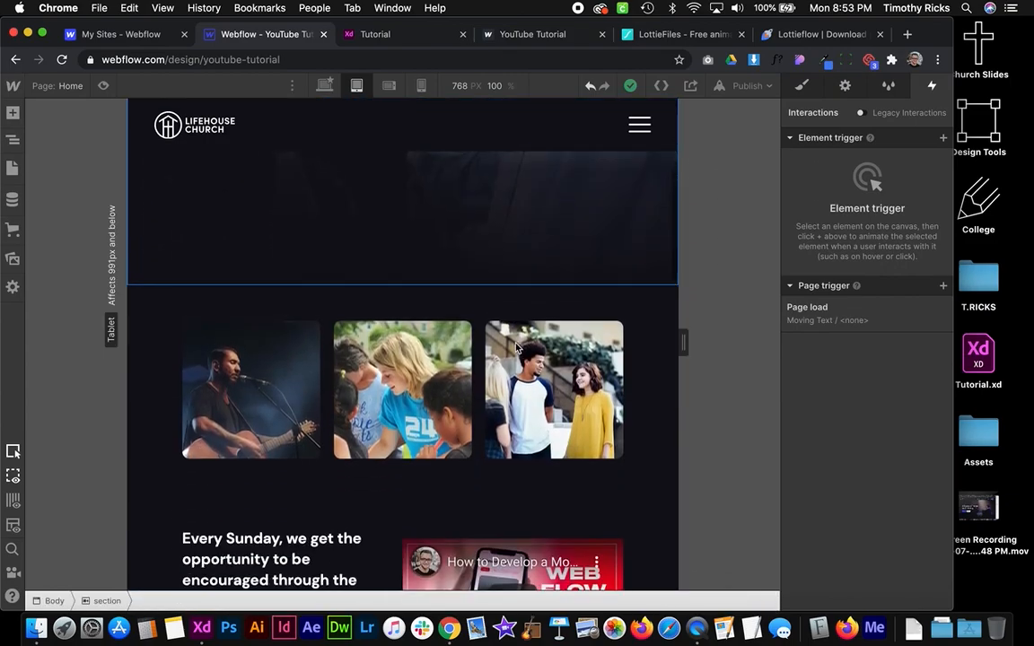
{"action": "scroll", "coordinate": [656, 398], "scroll_direction": "down", "scroll_amount": 2}
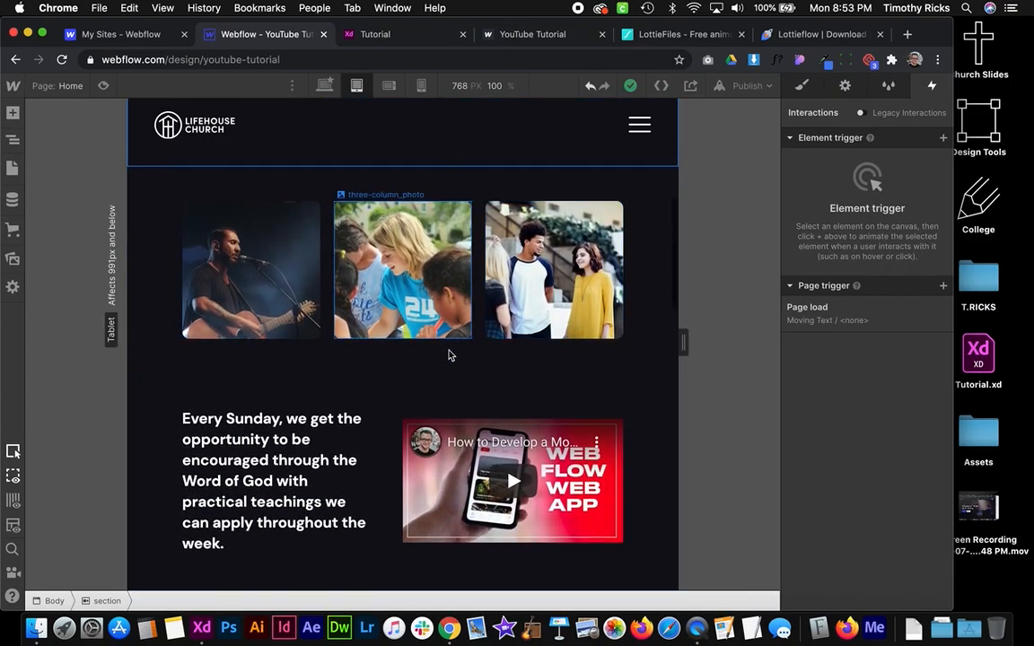
{"action": "scroll", "coordinate": [589, 312], "scroll_direction": "down", "scroll_amount": 10}
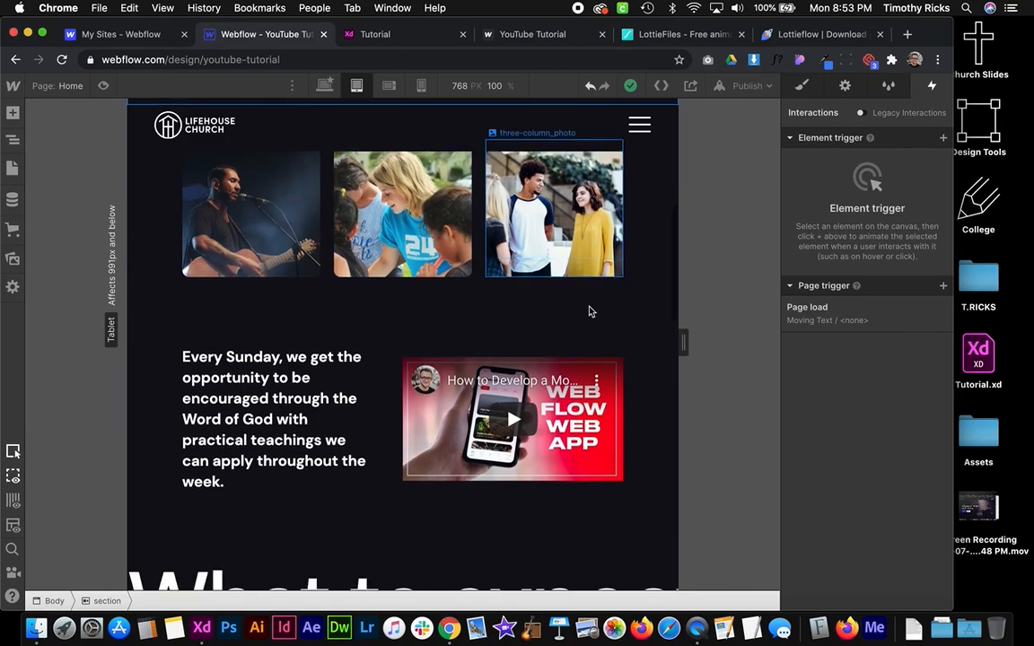
{"action": "scroll", "coordinate": [591, 310], "scroll_direction": "up", "scroll_amount": 1}
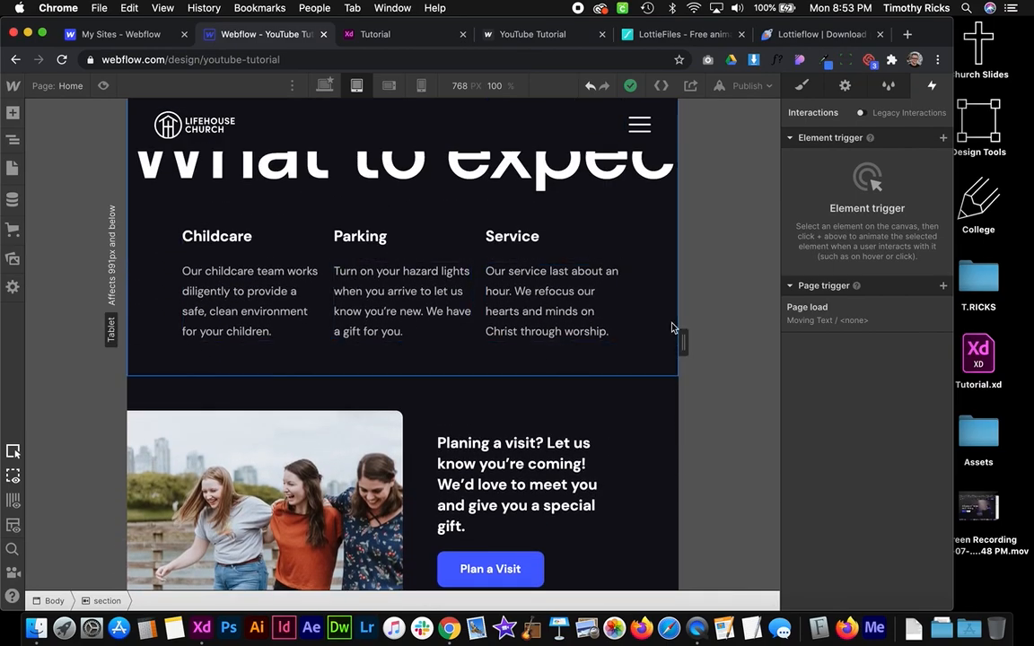
{"action": "scroll", "coordinate": [563, 350], "scroll_direction": "up", "scroll_amount": 8}
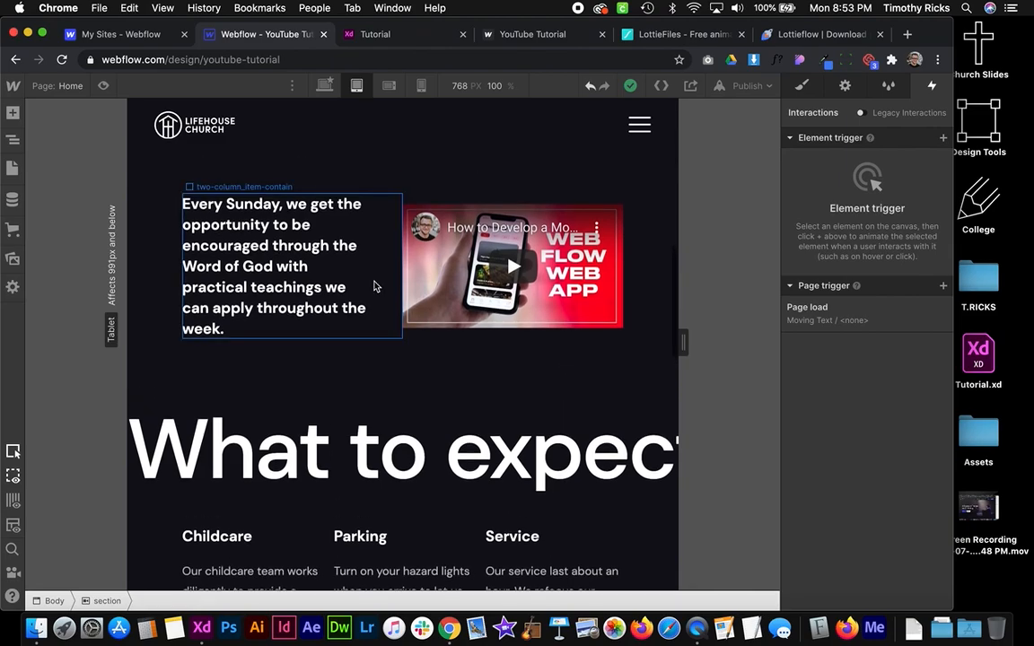
{"action": "scroll", "coordinate": [395, 420], "scroll_direction": "down", "scroll_amount": 9}
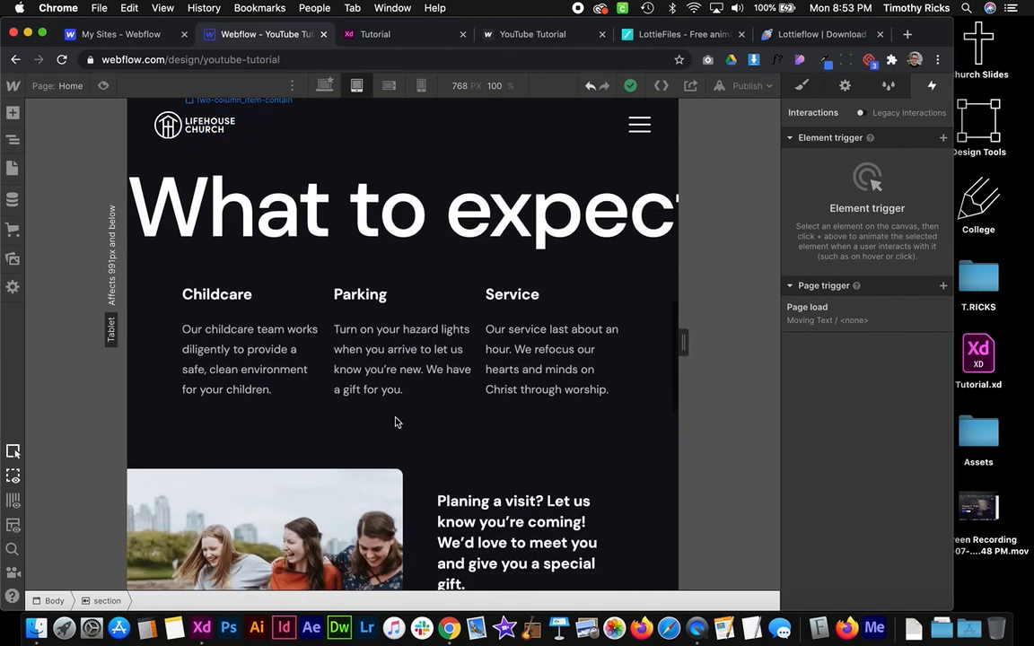
{"action": "scroll", "coordinate": [465, 254], "scroll_direction": "down", "scroll_amount": 4}
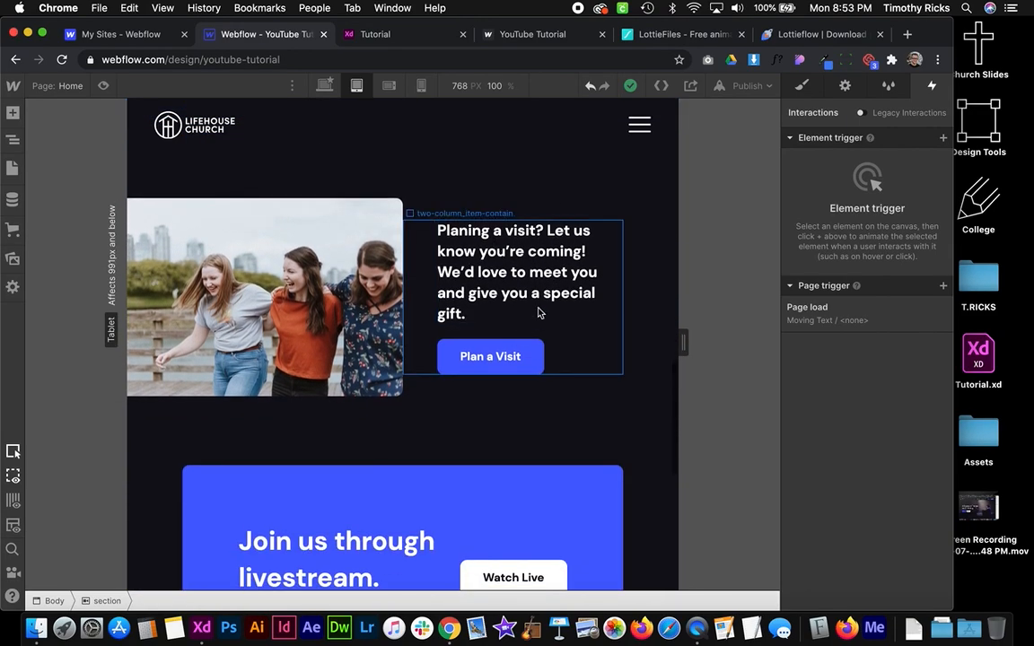
{"action": "scroll", "coordinate": [430, 422], "scroll_direction": "down", "scroll_amount": 3}
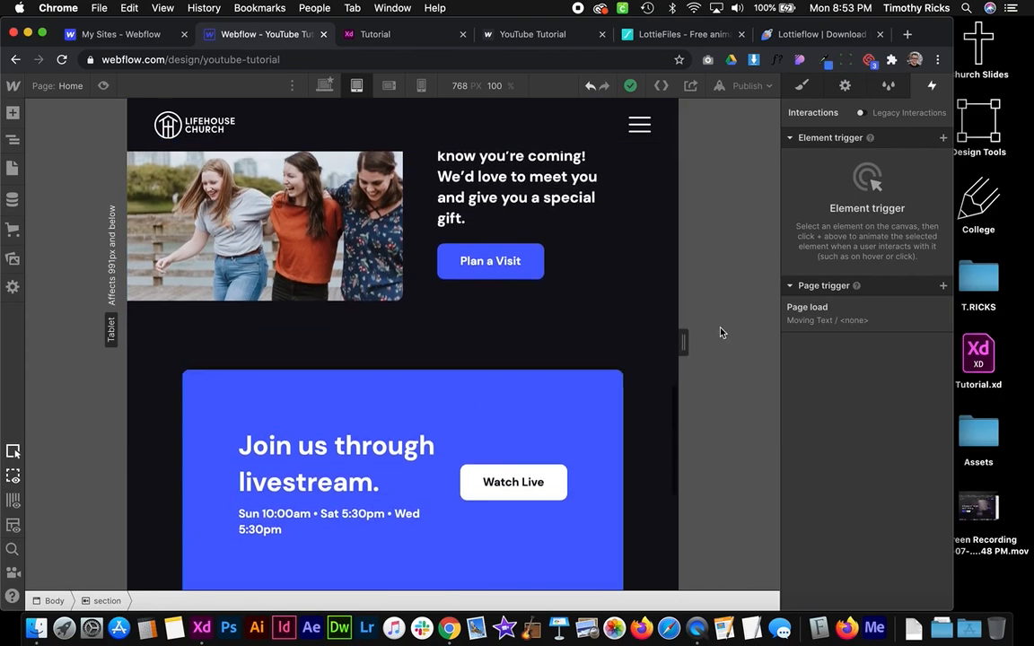
{"action": "left_click_drag", "start_coordinate": [683, 341], "coordinate": [765, 348]}
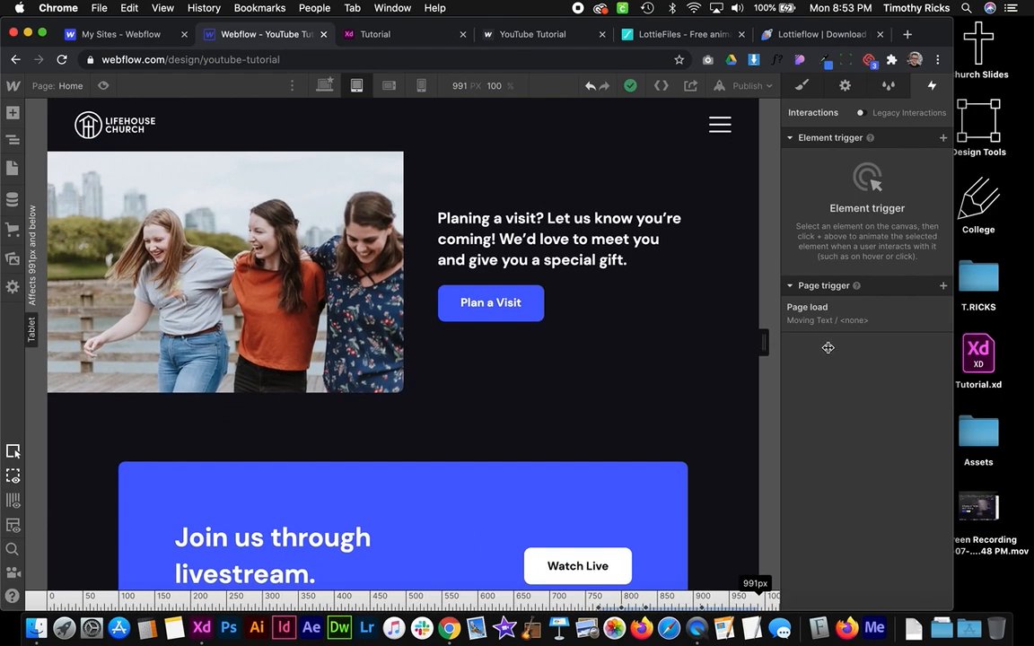
{"action": "scroll", "coordinate": [537, 433], "scroll_direction": "down", "scroll_amount": 5}
Set the line height of All H2 Headings to 1.1 on the desktop breakpoint, using the livestream card's heading
{"action": "left_click", "coordinate": [216, 325]}
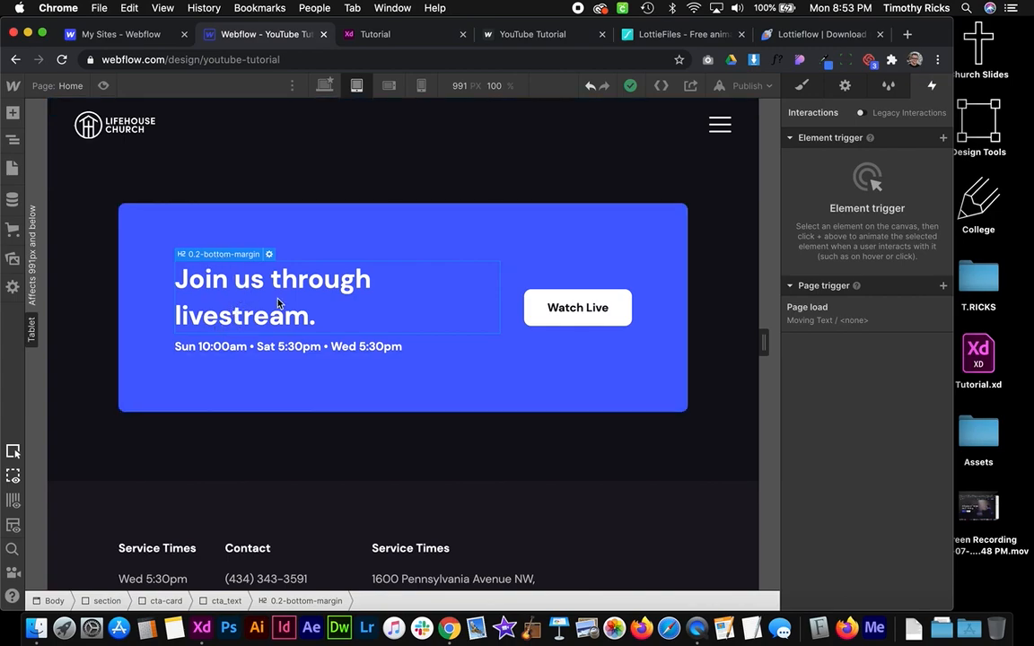
{"action": "left_click", "coordinate": [325, 85]}
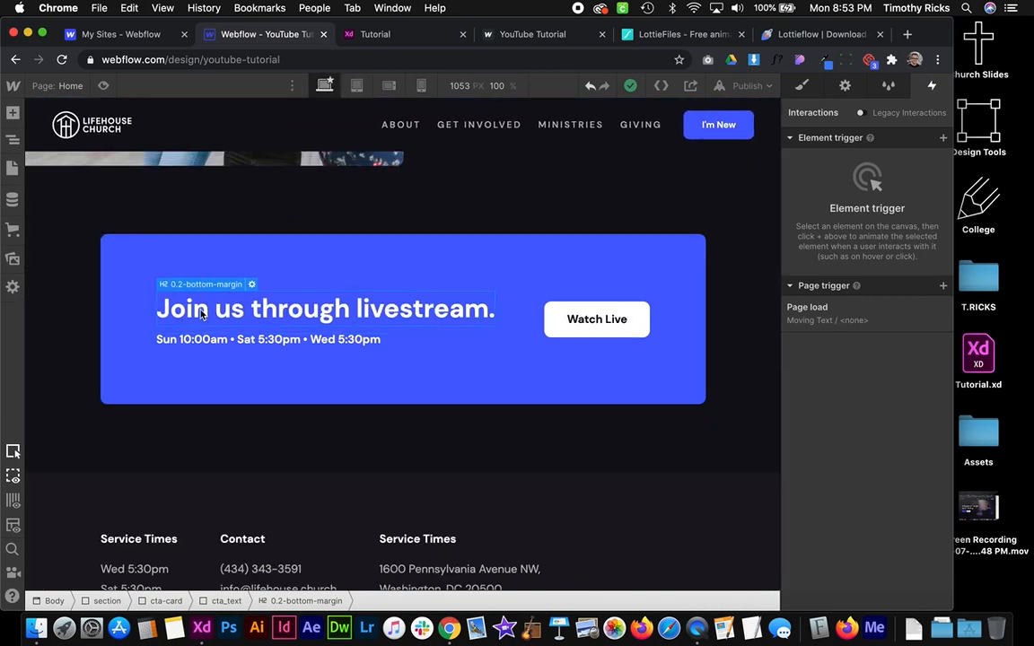
{"action": "left_click", "coordinate": [803, 86]}
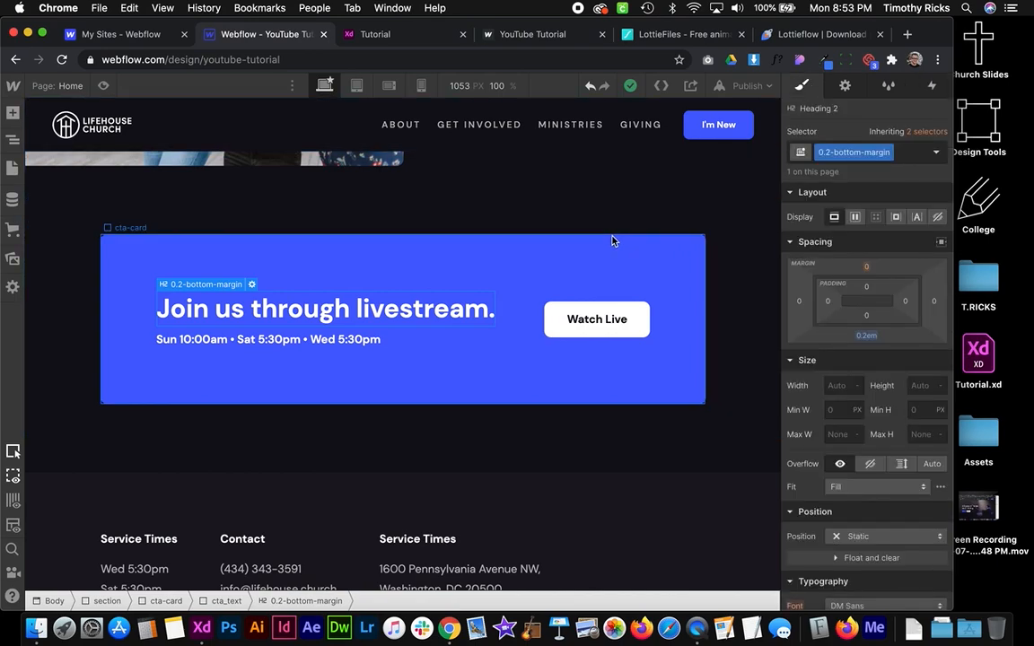
{"action": "left_click", "coordinate": [936, 154]}
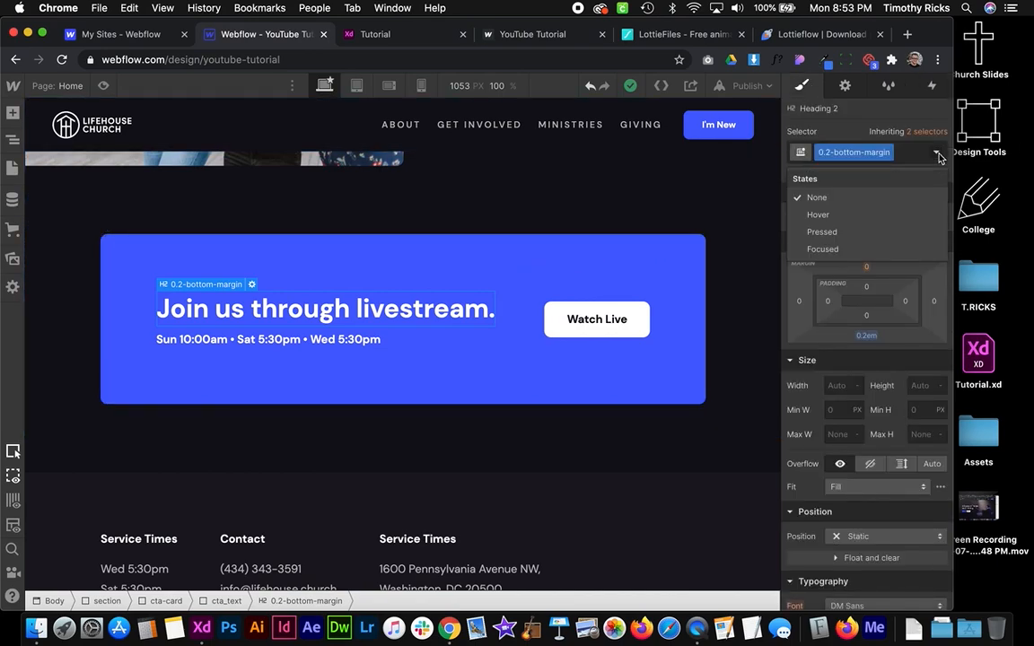
{"action": "left_click", "coordinate": [927, 131]}
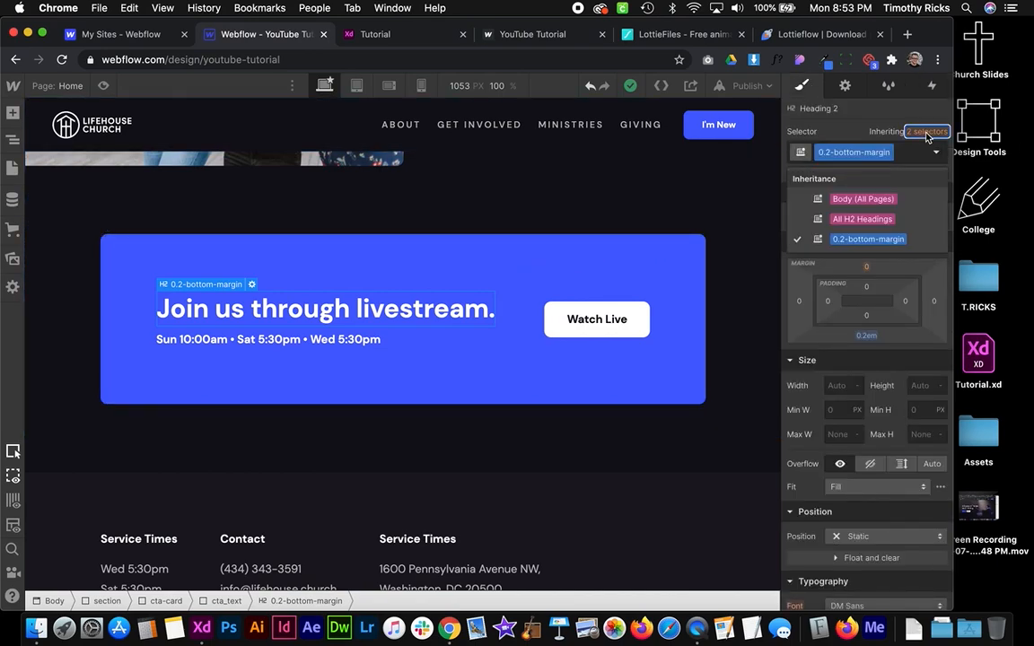
{"action": "left_click", "coordinate": [859, 219]}
{"action": "scroll", "coordinate": [879, 377], "scroll_direction": "down", "scroll_amount": 5}
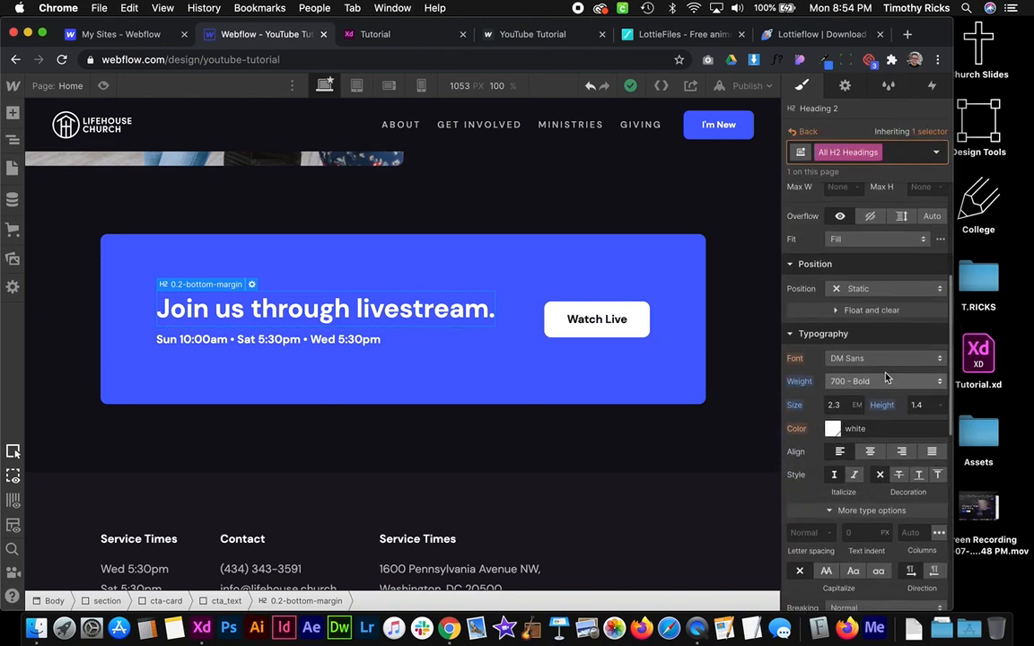
{"action": "key", "text": "BackSpace"}
{"action": "type", "text": "1"}
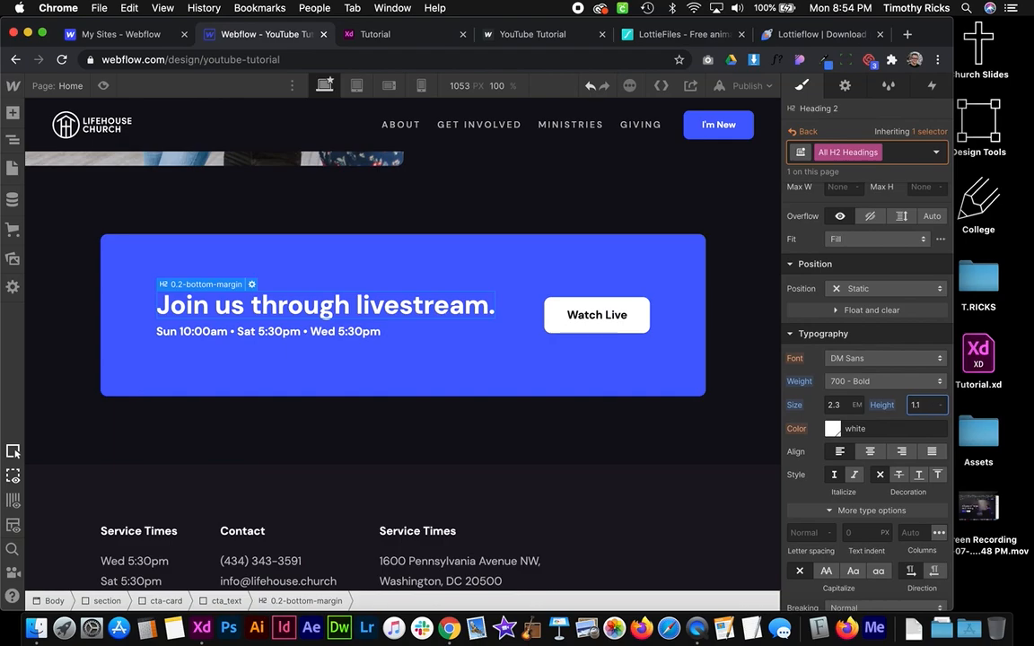
Set the footer-top container's display to Block on the tablet breakpoint so its columns stack vertically
{"action": "left_click", "coordinate": [356, 85]}
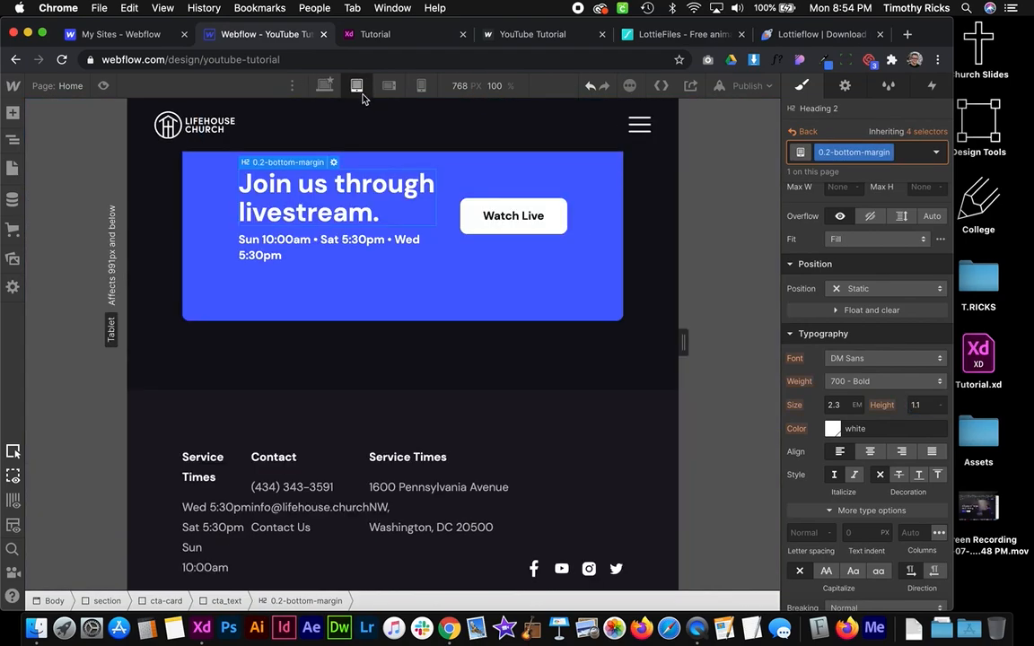
{"action": "left_click", "coordinate": [415, 334]}
{"action": "scroll", "coordinate": [421, 356], "scroll_direction": "up", "scroll_amount": 3}
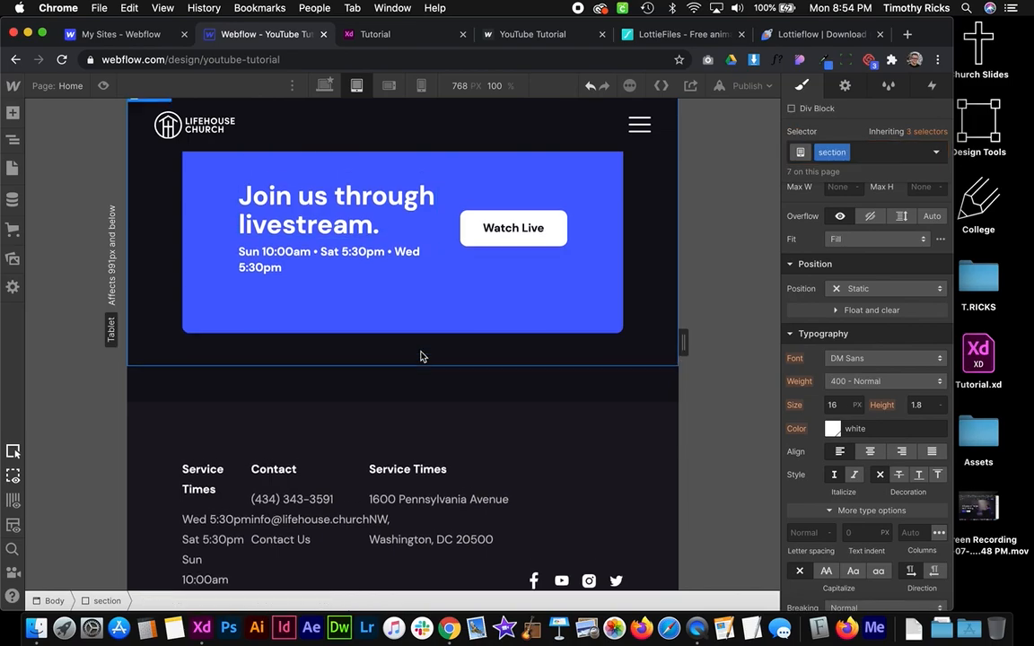
{"action": "scroll", "coordinate": [461, 457], "scroll_direction": "down", "scroll_amount": 3}
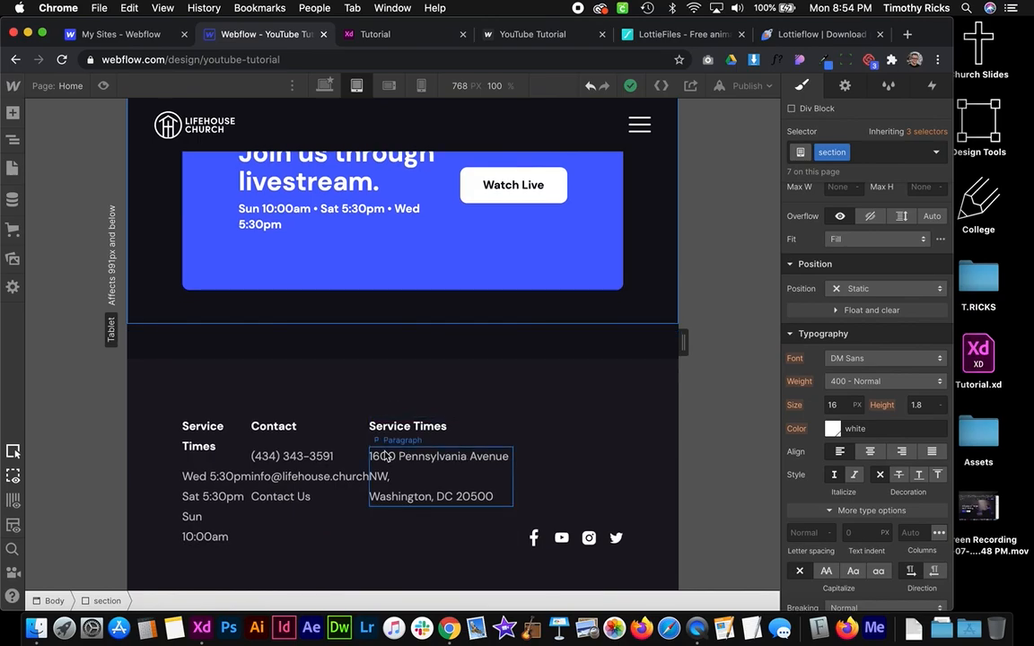
{"action": "scroll", "coordinate": [462, 457], "scroll_direction": "down", "scroll_amount": 3}
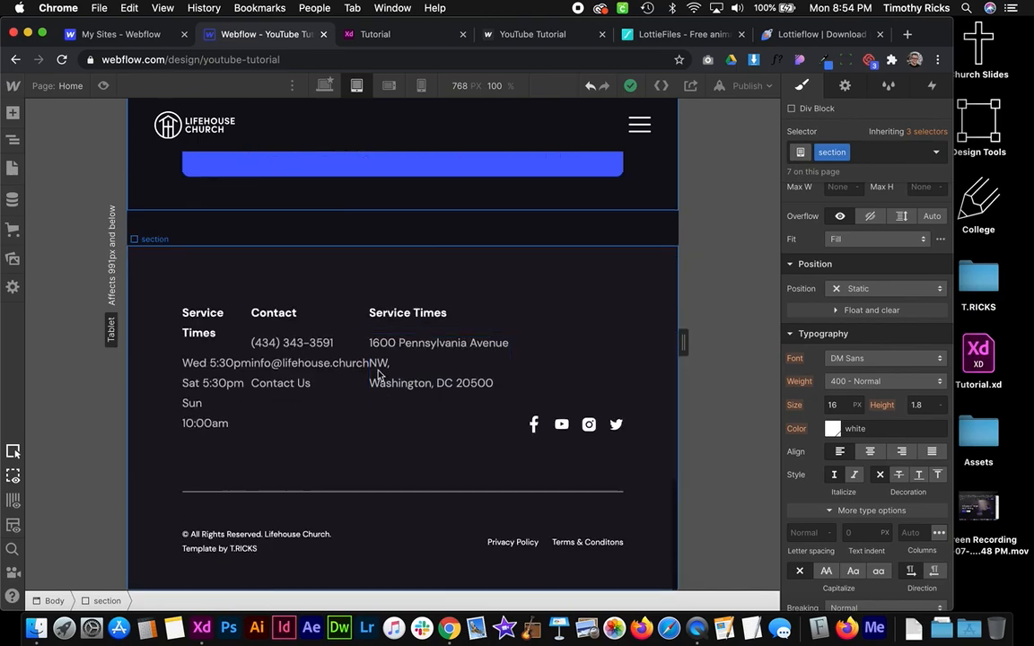
{"action": "left_click", "coordinate": [465, 417]}
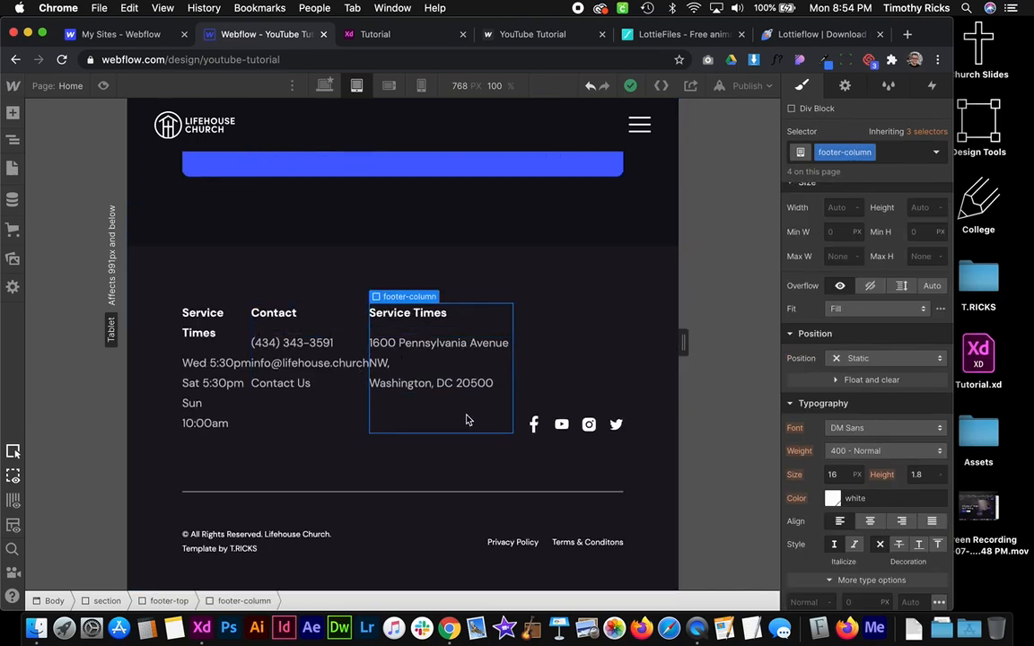
{"action": "left_click", "coordinate": [327, 427]}
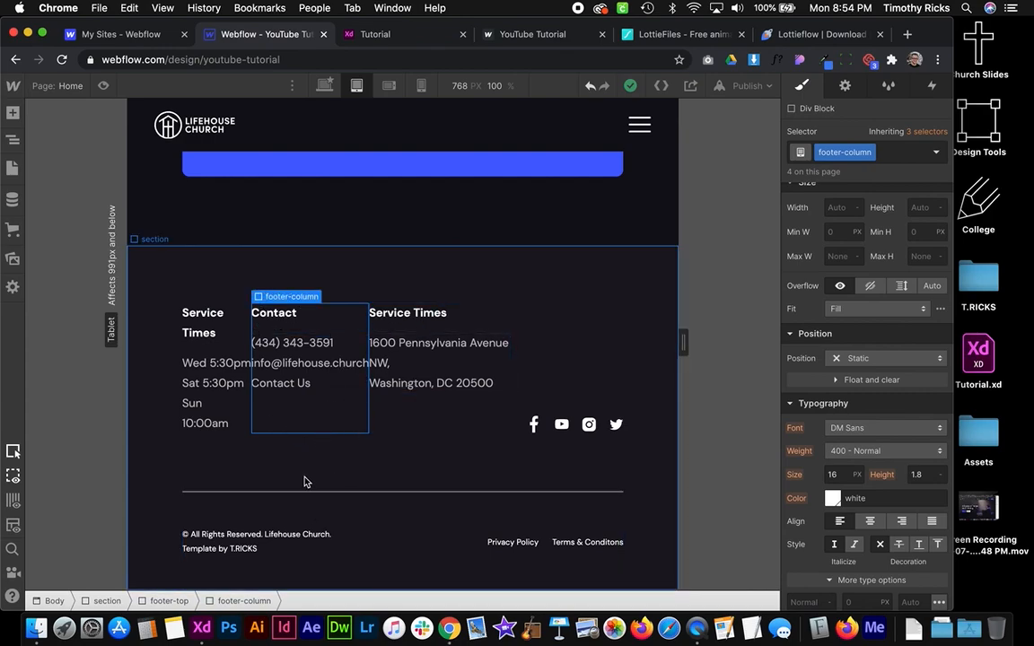
{"action": "left_click", "coordinate": [169, 600]}
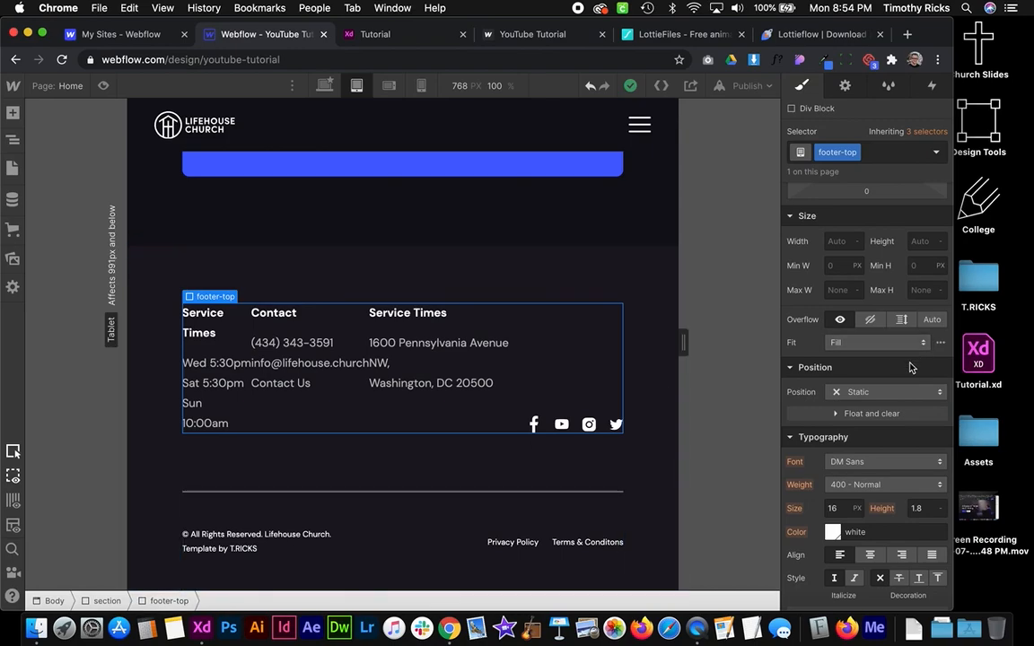
{"action": "scroll", "coordinate": [858, 327], "scroll_direction": "up", "scroll_amount": 5}
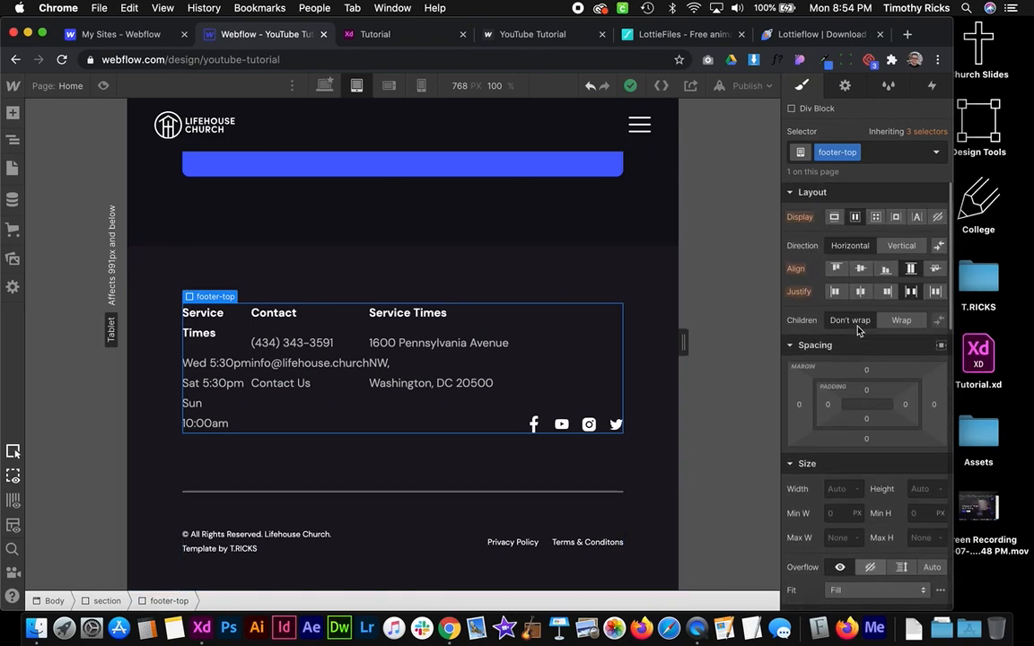
{"action": "left_click", "coordinate": [835, 218]}
Give the footer-column class a 2em bottom margin on the tablet breakpoint
{"action": "scroll", "coordinate": [545, 404], "scroll_direction": "down", "scroll_amount": 3}
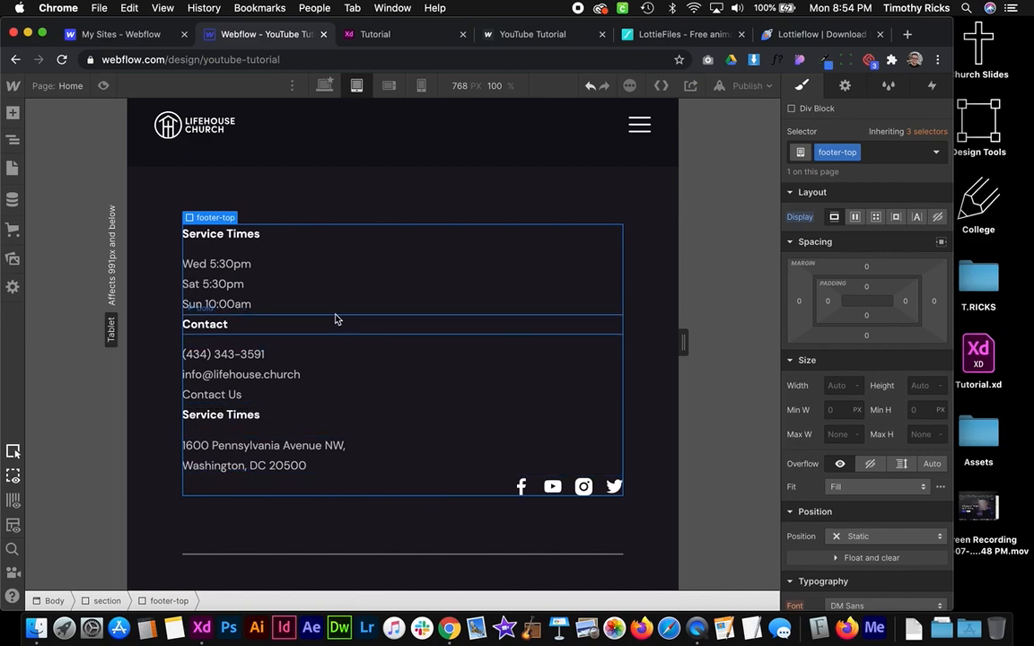
{"action": "left_click", "coordinate": [363, 255]}
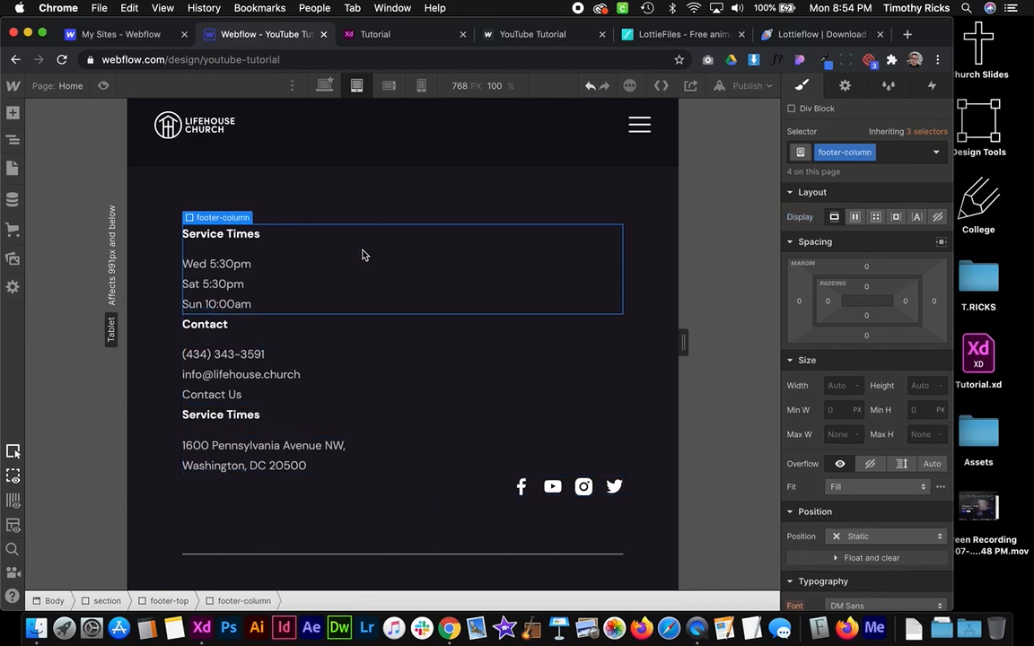
{"action": "left_click", "coordinate": [867, 332]}
{"action": "type", "text": "2"}
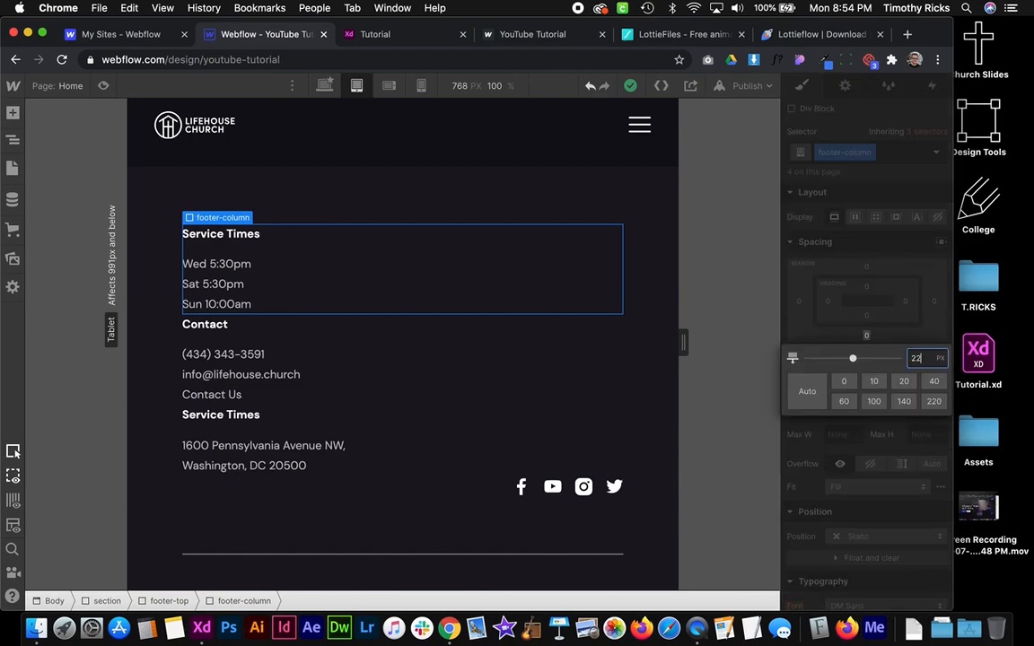
{"action": "type", "text": "em"}
{"action": "key", "text": "Return"}
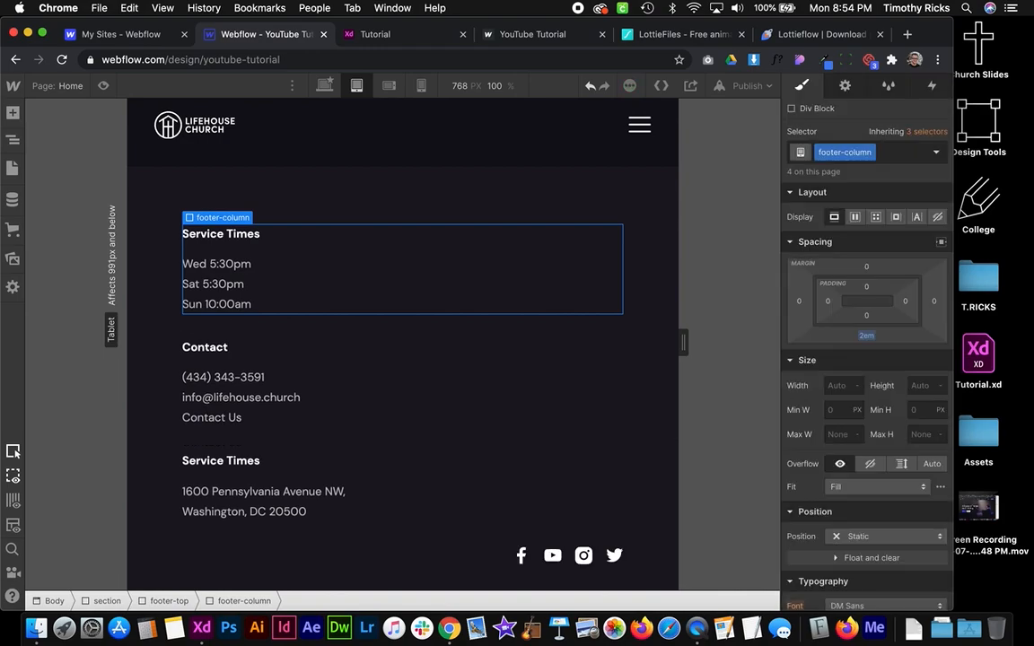
{"action": "scroll", "coordinate": [573, 480], "scroll_direction": "down", "scroll_amount": 2}
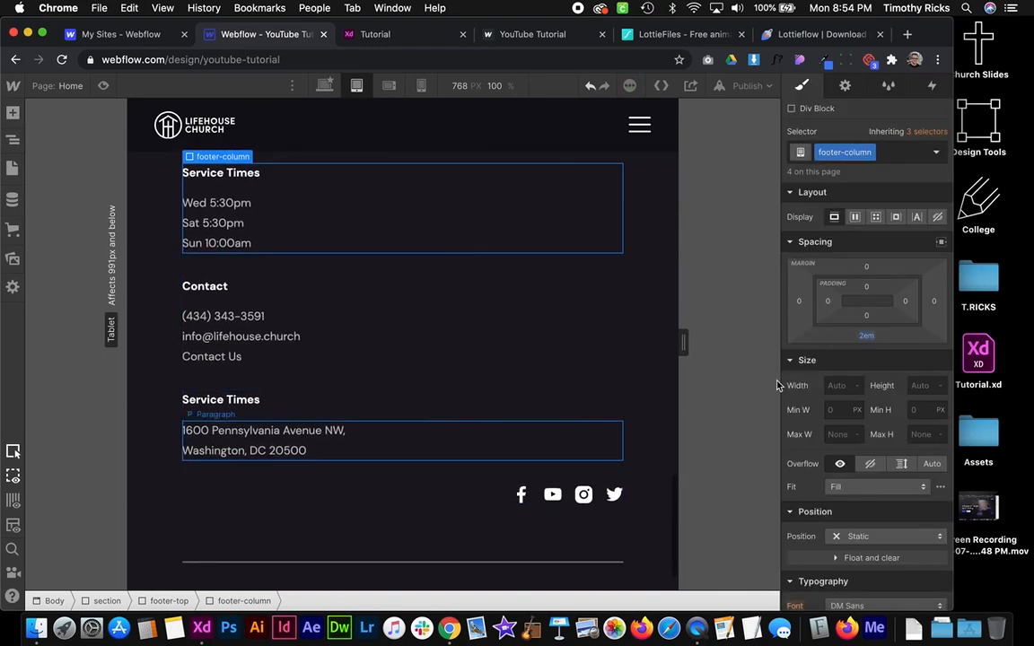
Justify the footer's social icon column to the start on tablet and select the YouTube icon's link block
{"action": "left_click", "coordinate": [449, 494]}
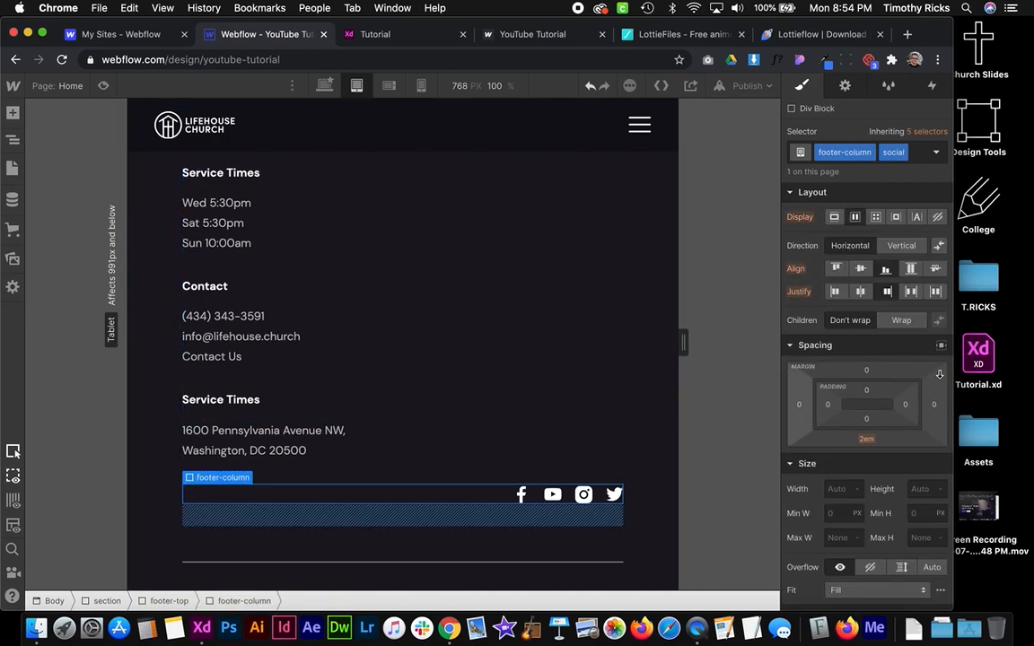
{"action": "left_click", "coordinate": [833, 293]}
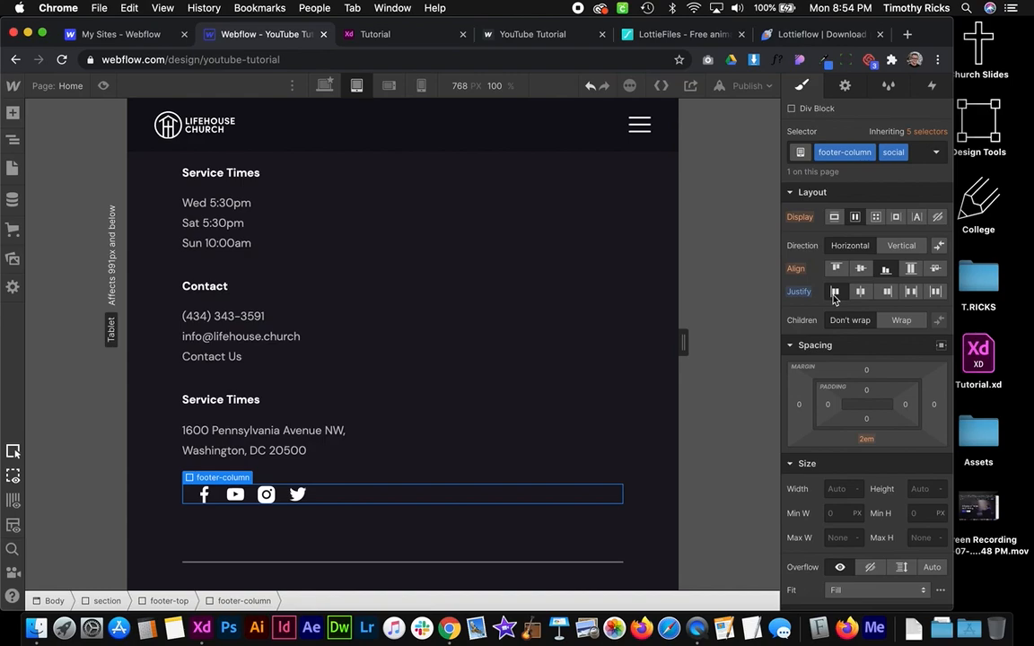
{"action": "left_click", "coordinate": [222, 496]}
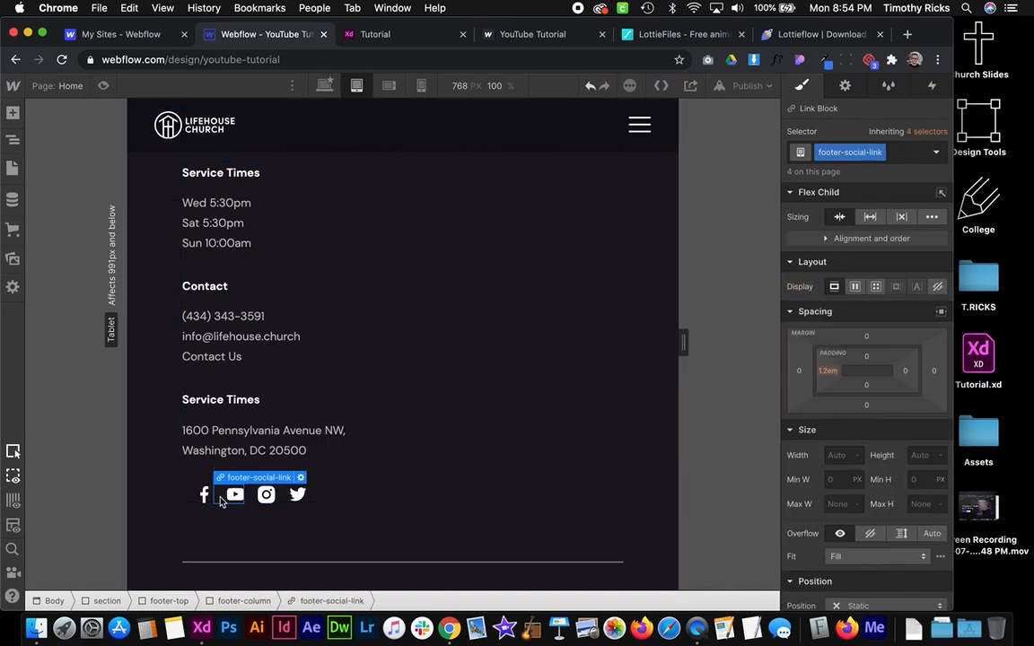
Set the footer-social-link class's left padding to 0em and its right padding to 1.2em on the tablet breakpoint
{"action": "left_click", "coordinate": [833, 375]}
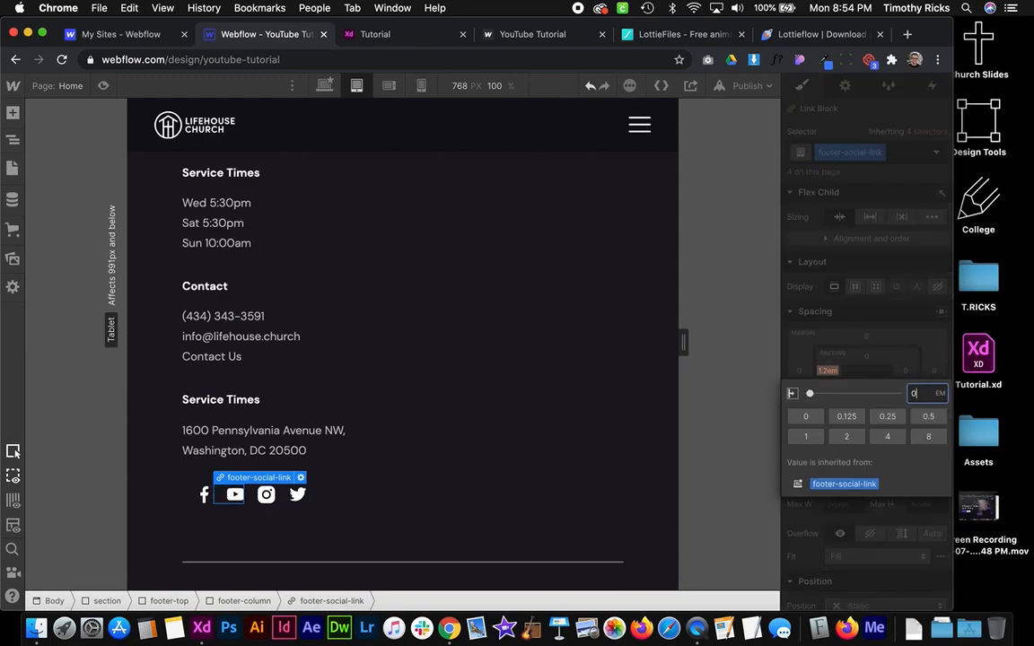
{"action": "type", "text": "0"}
{"action": "key", "text": "Return"}
{"action": "left_click", "coordinate": [904, 370]}
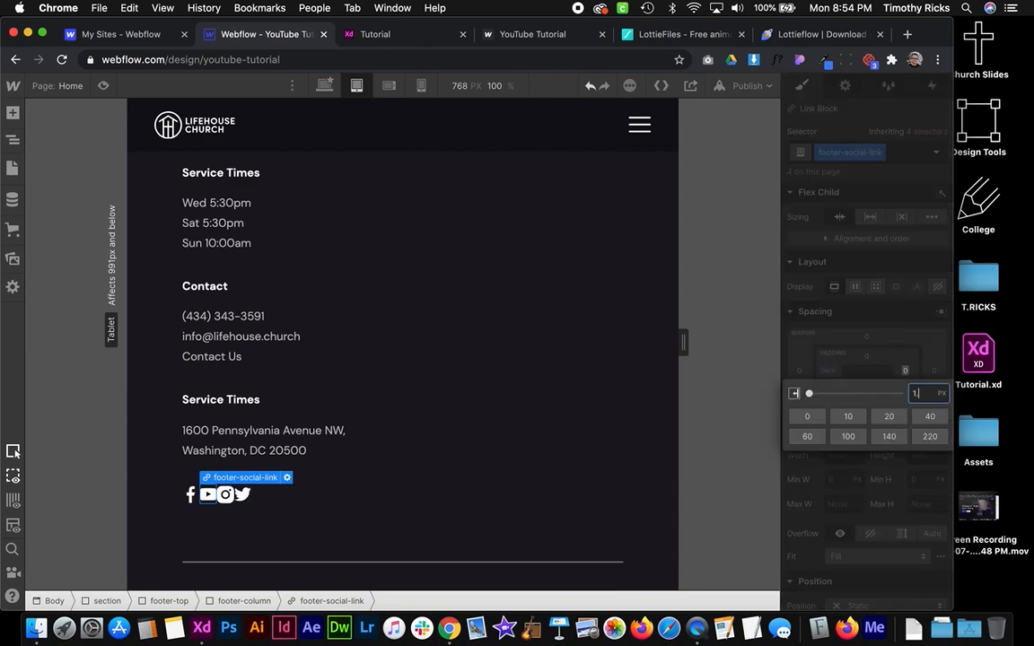
{"action": "type", "text": "1.2em"}
{"action": "key", "text": "Return"}
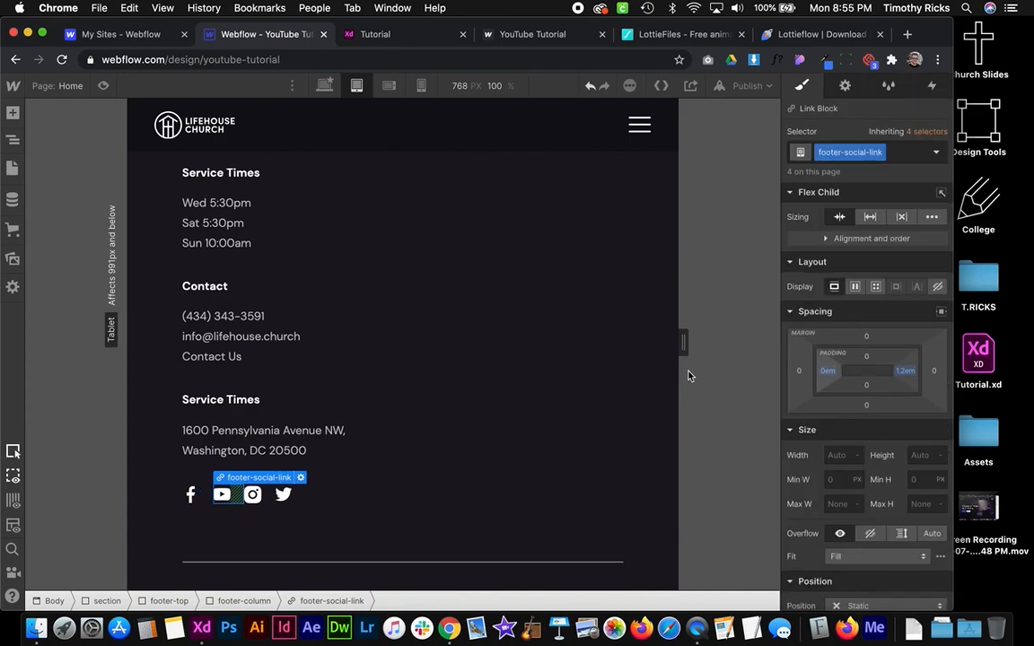
Set the bottom margin of the footer's social icon column to 0em on the tablet breakpoint
{"action": "left_click", "coordinate": [204, 486]}
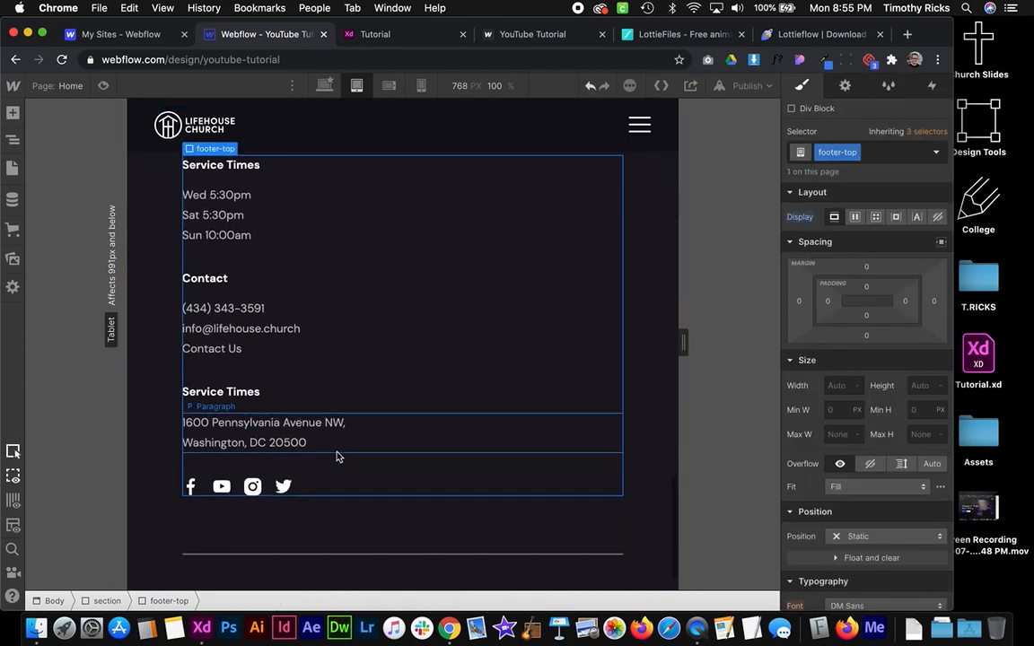
{"action": "left_click", "coordinate": [321, 486]}
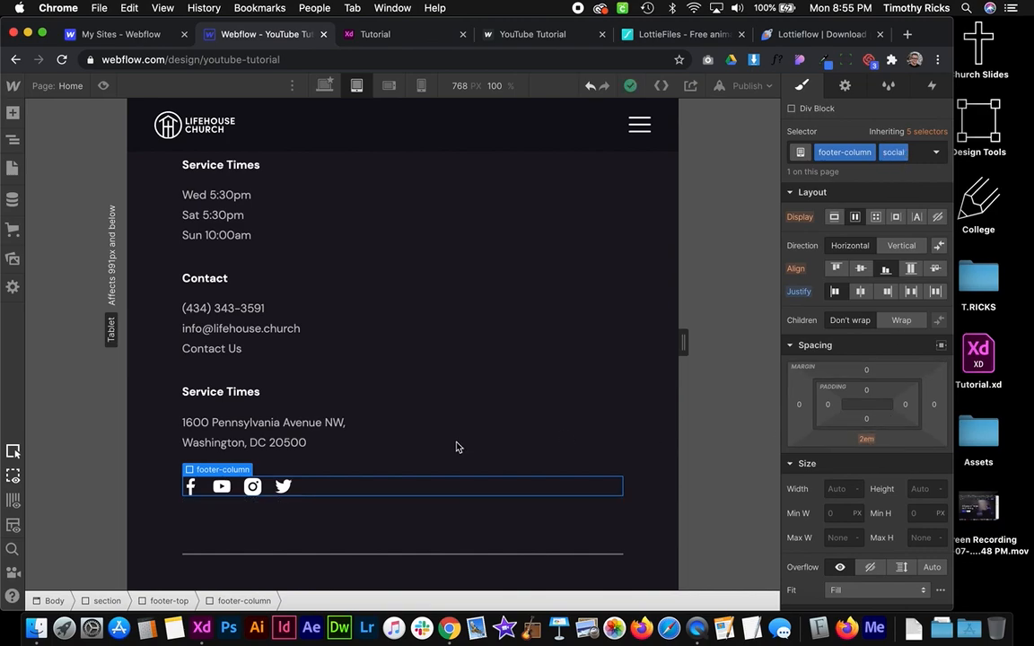
{"action": "left_click", "coordinate": [867, 439]}
{"action": "type", "text": "0"}
{"action": "key", "text": "Return"}
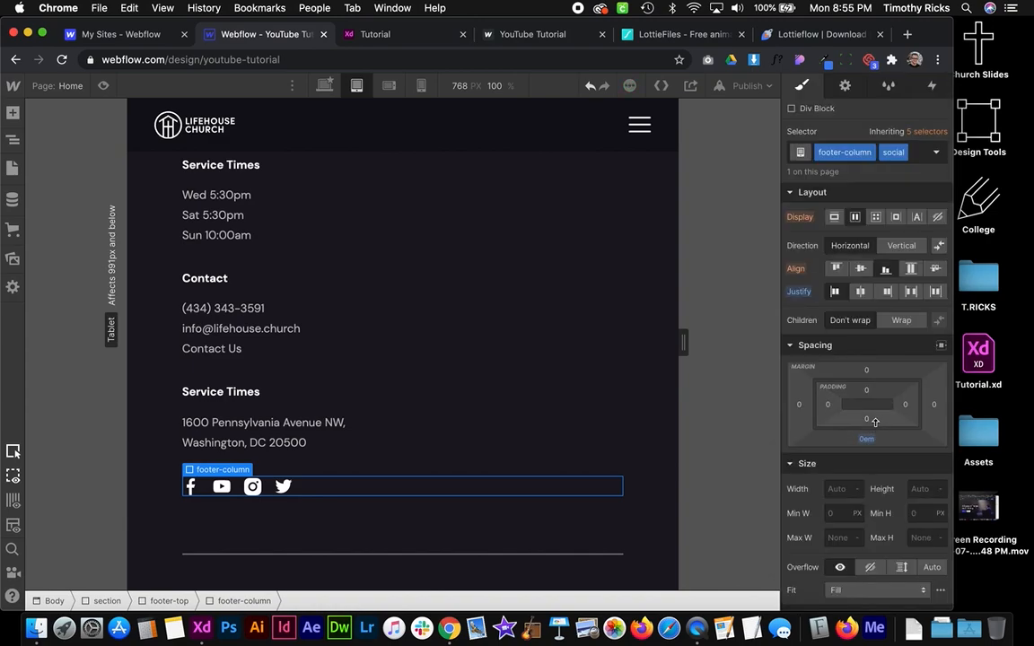
Review the stacked footer and the page sections above it at the tablet breakpoint
{"action": "left_click", "coordinate": [422, 369]}
{"action": "scroll", "coordinate": [422, 372], "scroll_direction": "up", "scroll_amount": 2}
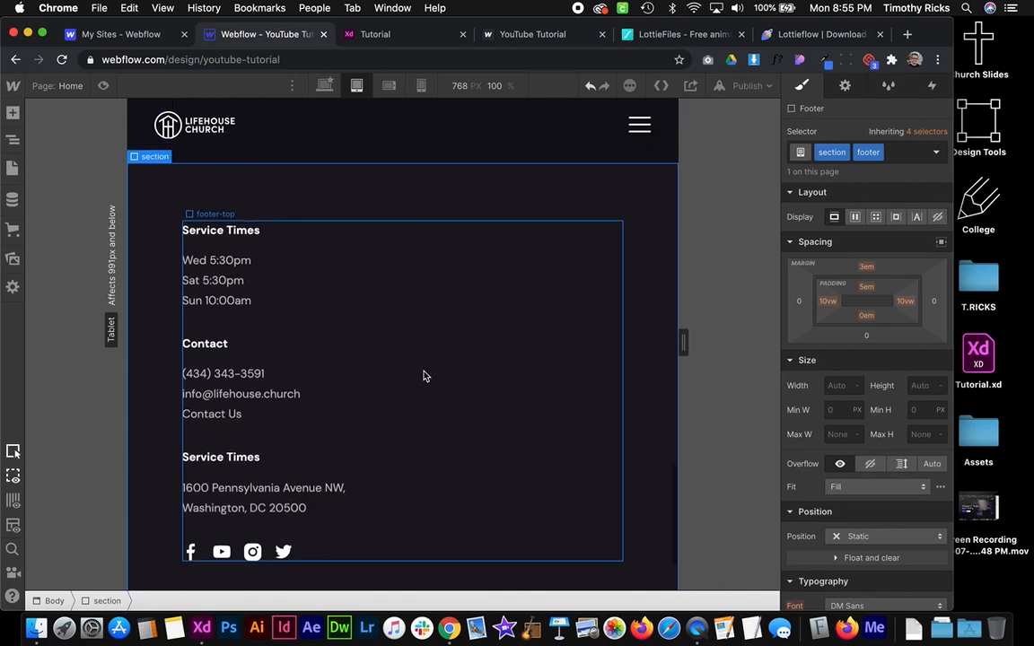
{"action": "left_click", "coordinate": [422, 373]}
{"action": "scroll", "coordinate": [436, 202], "scroll_direction": "down", "scroll_amount": 3}
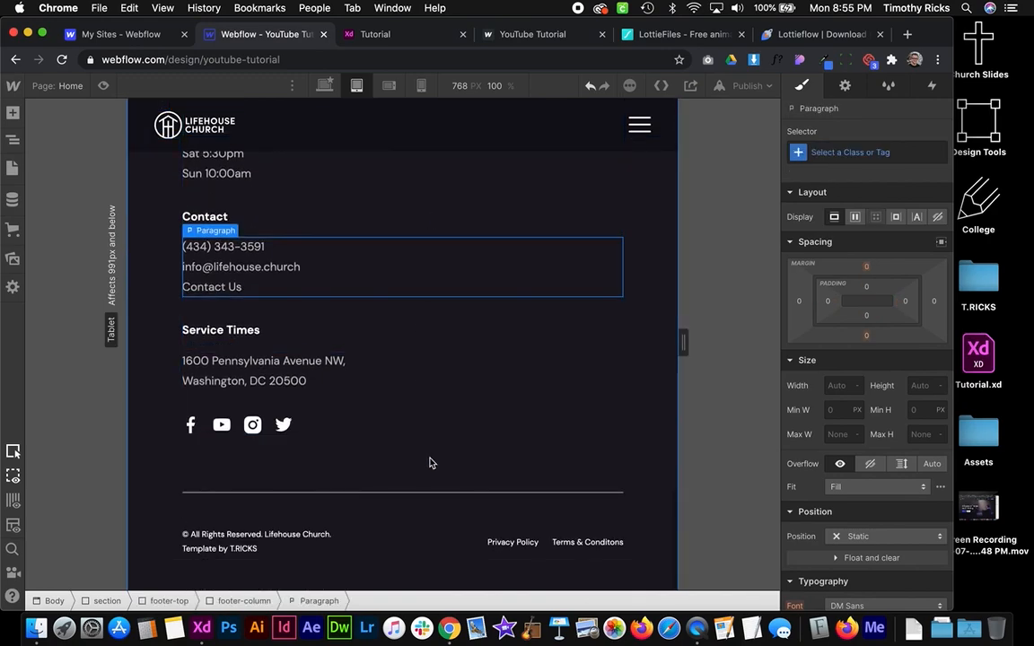
{"action": "scroll", "coordinate": [442, 495], "scroll_direction": "up", "scroll_amount": 2}
{"action": "scroll", "coordinate": [443, 496], "scroll_direction": "down", "scroll_amount": 3}
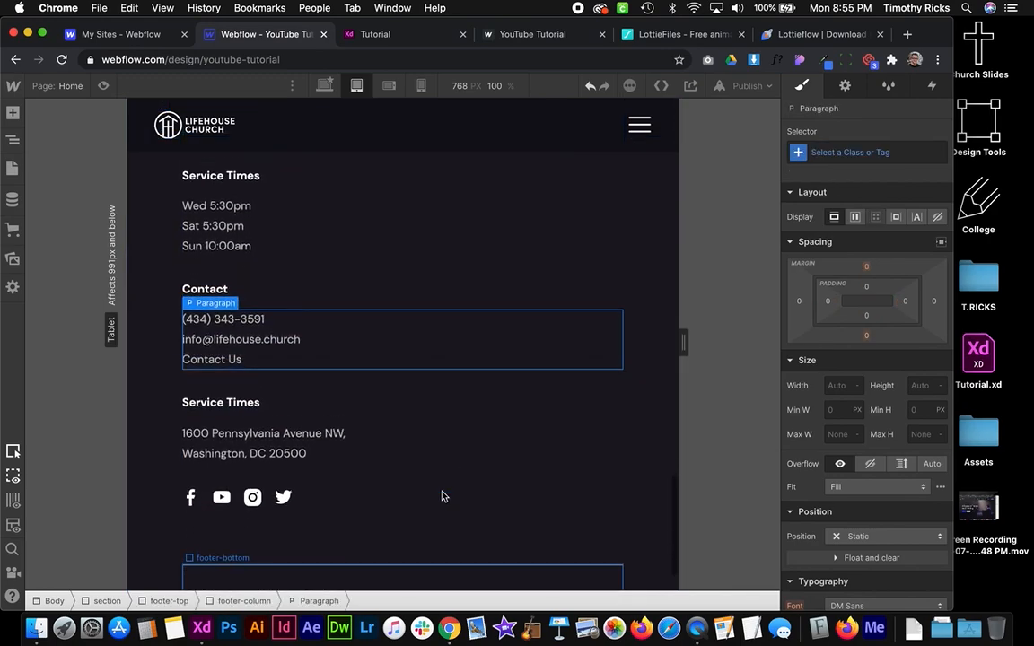
{"action": "scroll", "coordinate": [442, 492], "scroll_direction": "up", "scroll_amount": 15}
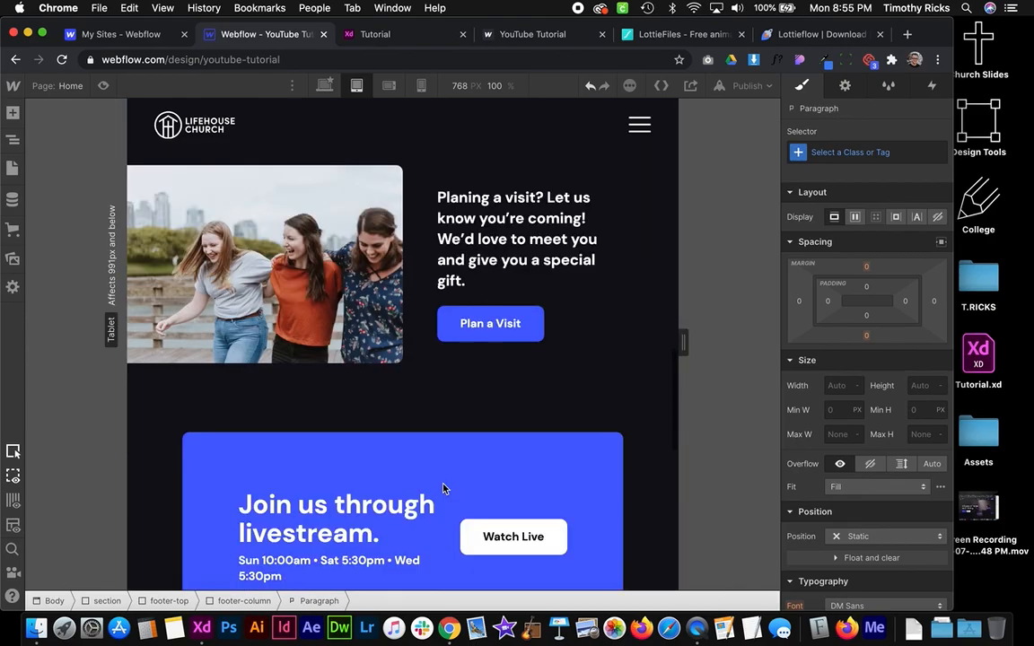
{"action": "scroll", "coordinate": [443, 488], "scroll_direction": "up", "scroll_amount": 8}
{"action": "scroll", "coordinate": [442, 488], "scroll_direction": "down", "scroll_amount": 10}
{"action": "scroll", "coordinate": [442, 488], "scroll_direction": "down", "scroll_amount": 1}
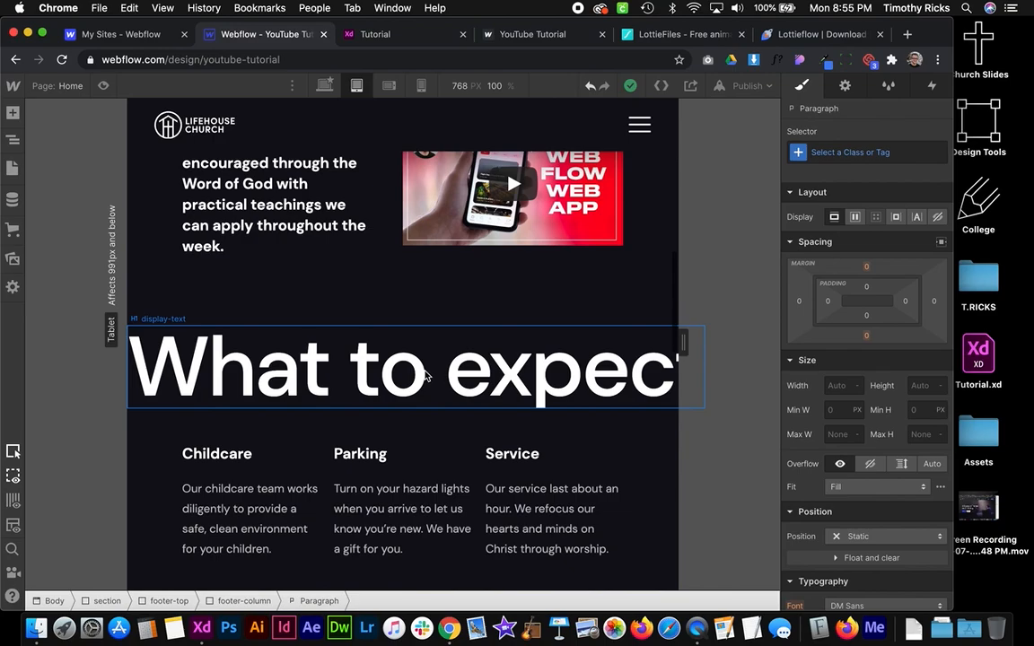
Reduce the font size of the display-text heading "What to expect" to 5.2em on the tablet breakpoint
{"action": "left_click", "coordinate": [562, 349]}
{"action": "scroll", "coordinate": [866, 404], "scroll_direction": "down", "scroll_amount": 8}
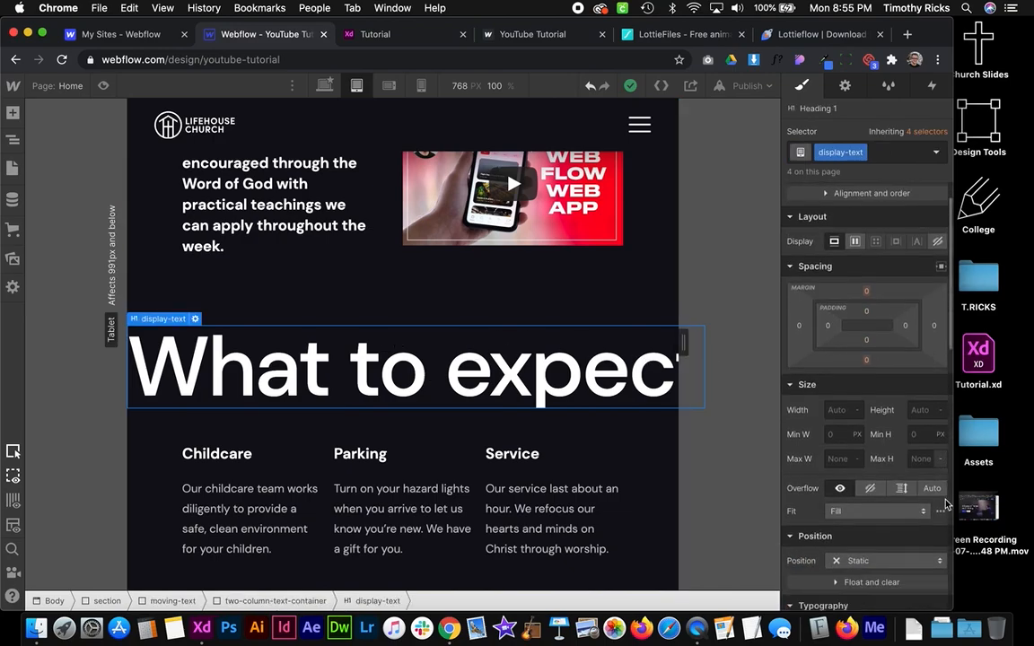
{"action": "left_click", "coordinate": [832, 418]}
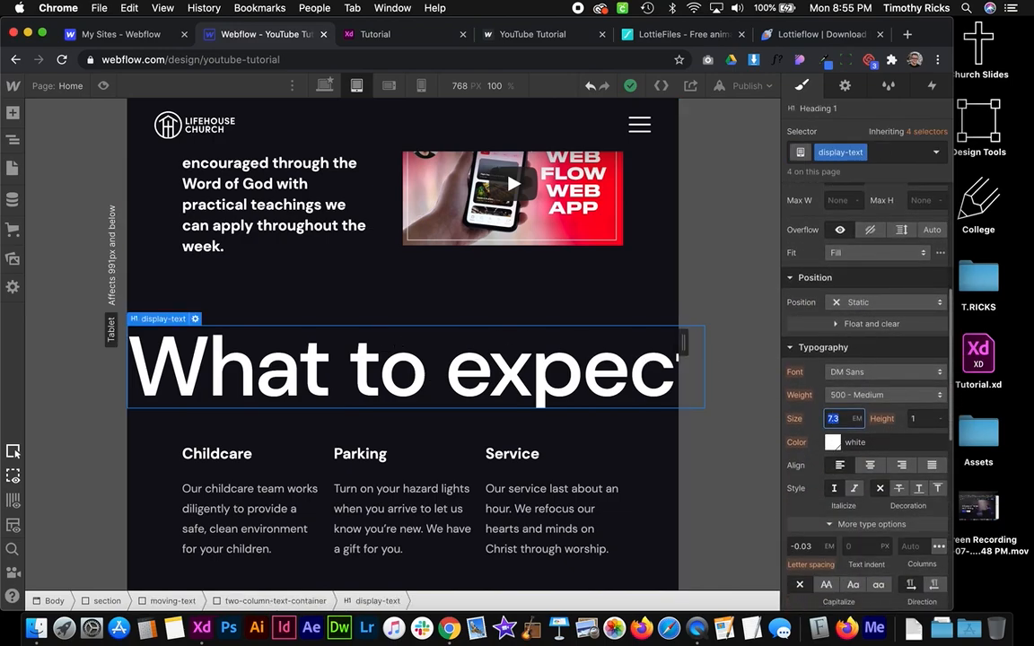
{"action": "key", "text": "Down"}
{"action": "key", "text": "Down"}
{"action": "key", "text": "Down"}
{"action": "key", "text": "Down"}
{"action": "key", "text": "Down"}
{"action": "key", "text": "Down"}
{"action": "key", "text": "Down"}
{"action": "key", "text": "Down"}
{"action": "key", "text": "Down"}
{"action": "key", "text": "Down"}
{"action": "key", "text": "Down"}
{"action": "key", "text": "Down"}
{"action": "key", "text": "Down"}
{"action": "key", "text": "Down"}
{"action": "key", "text": "Down"}
{"action": "key", "text": "Down"}
{"action": "key", "text": "Down"}
{"action": "key", "text": "Down"}
{"action": "key", "text": "Down"}
{"action": "key", "text": "Down"}
{"action": "key", "text": "Down"}
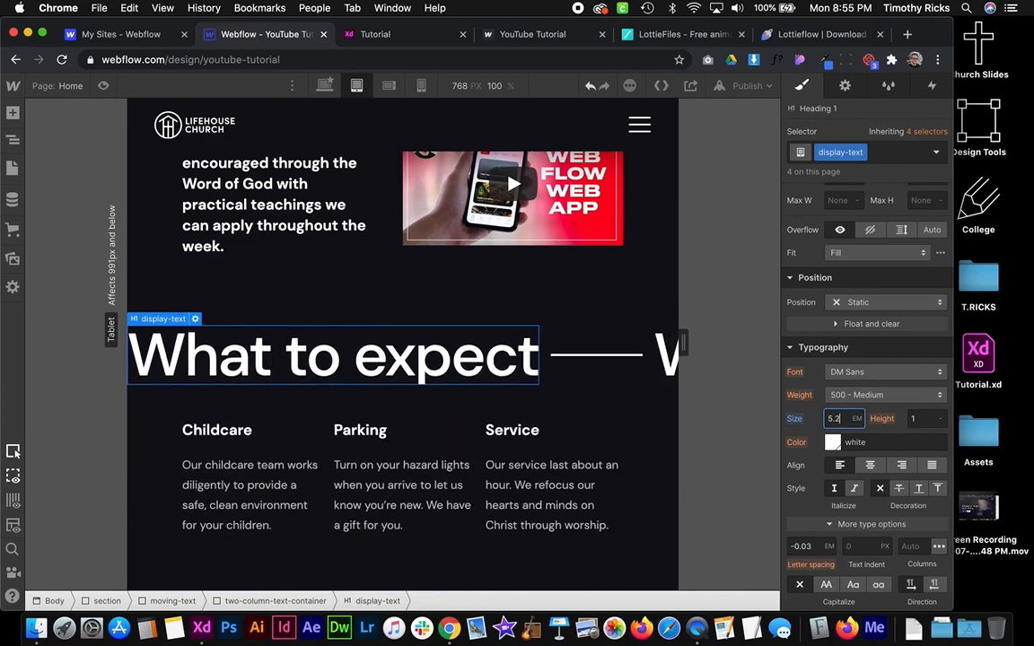
Preview the "What to expect" moving text on tablet and check the page load interaction's settings
{"action": "left_click", "coordinate": [102, 86]}
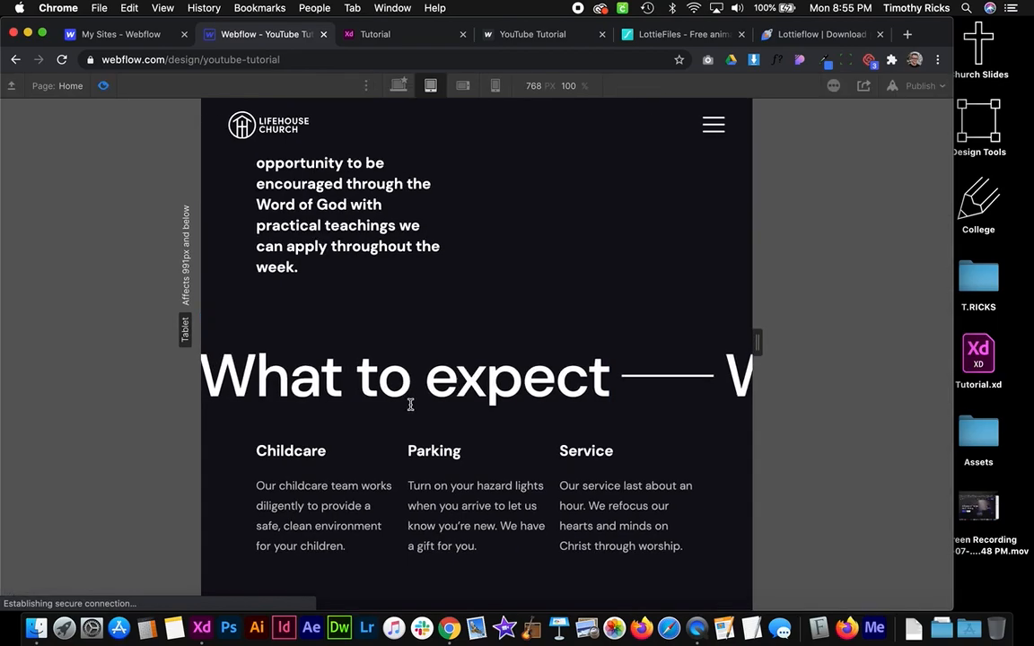
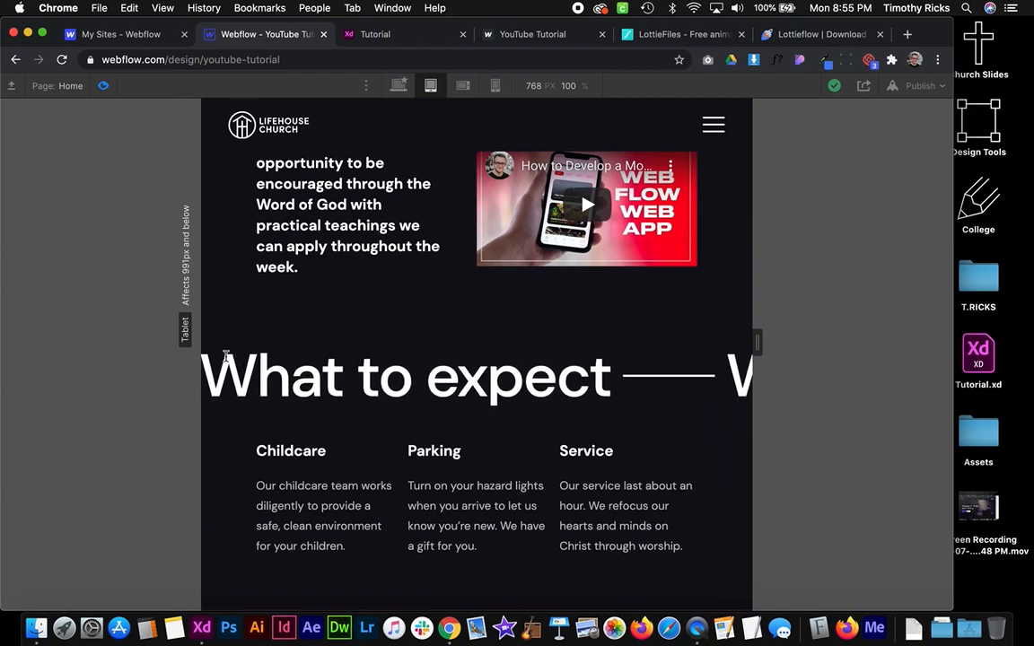
{"action": "left_click", "coordinate": [102, 84]}
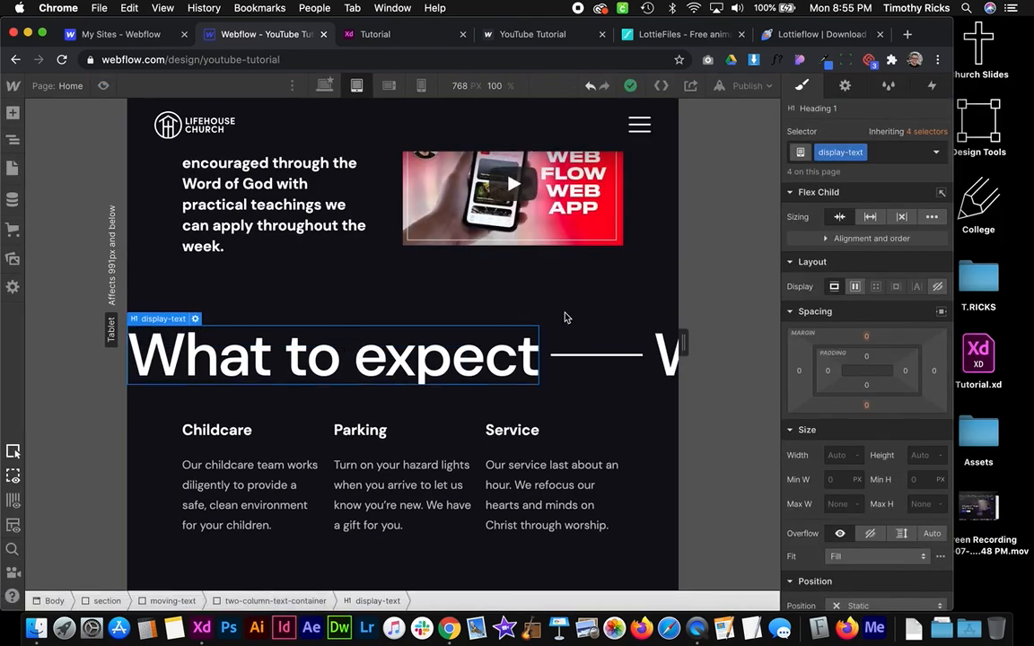
{"action": "left_click", "coordinate": [584, 376]}
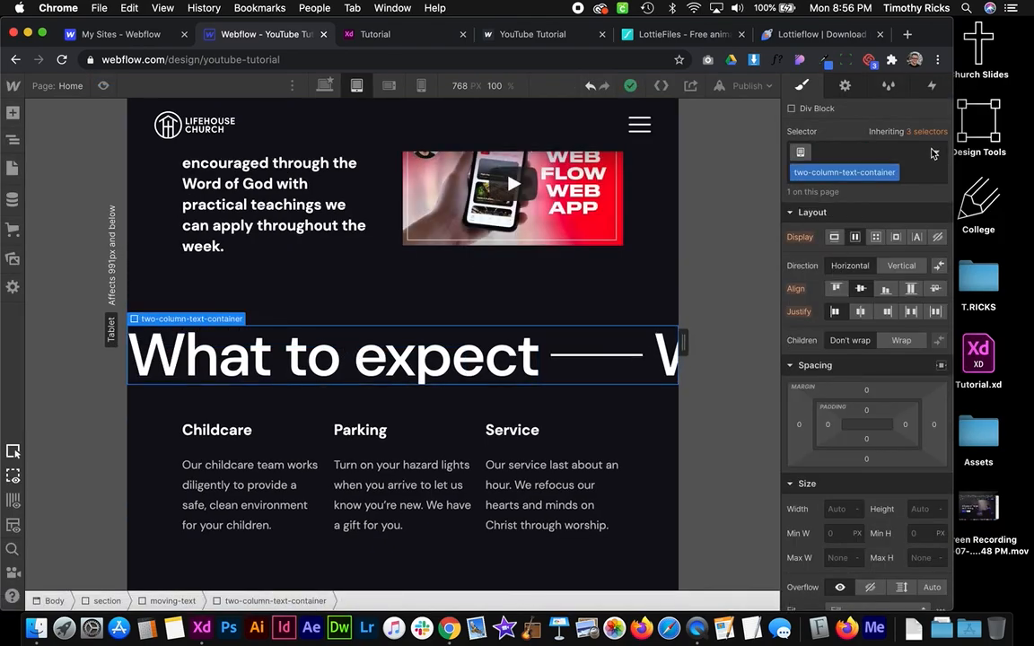
{"action": "left_click", "coordinate": [932, 86]}
{"action": "left_click", "coordinate": [824, 314]}
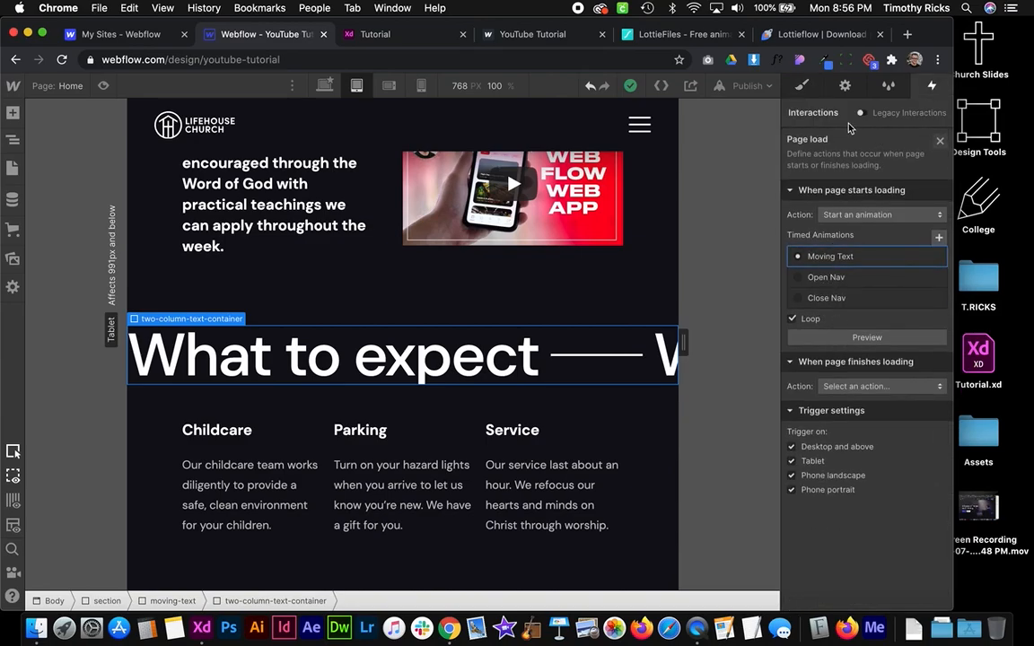
{"action": "left_click", "coordinate": [801, 86]}
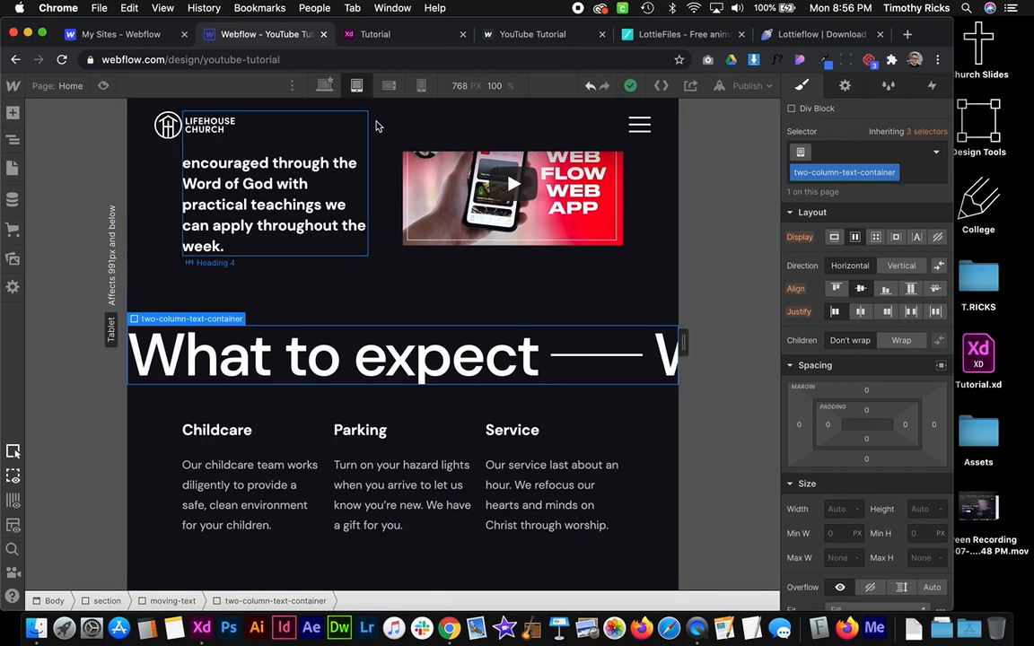
On the mobile landscape breakpoint, set the two-column-container's flex direction to Vertical and reverse its order so the video comes first
{"action": "left_click", "coordinate": [387, 87]}
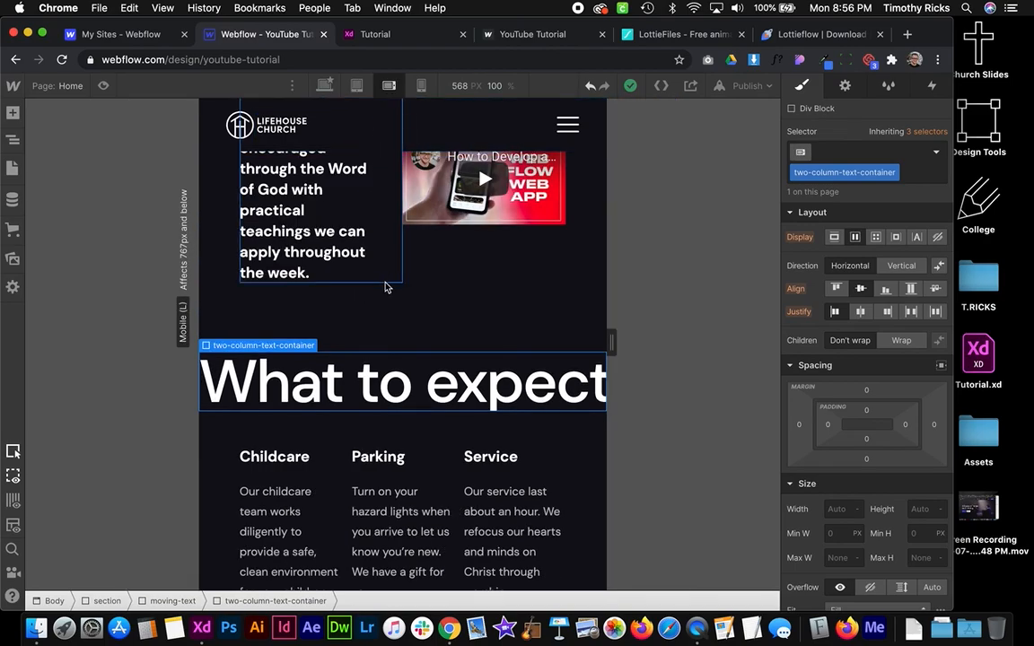
{"action": "scroll", "coordinate": [399, 215], "scroll_direction": "down", "scroll_amount": 10}
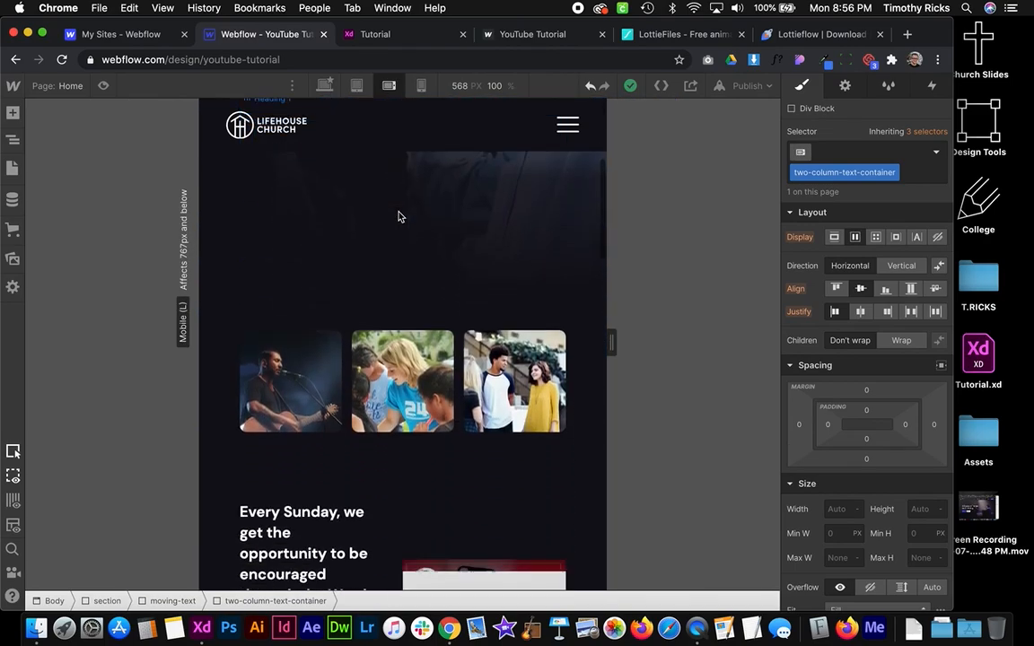
{"action": "scroll", "coordinate": [412, 269], "scroll_direction": "down", "scroll_amount": 3}
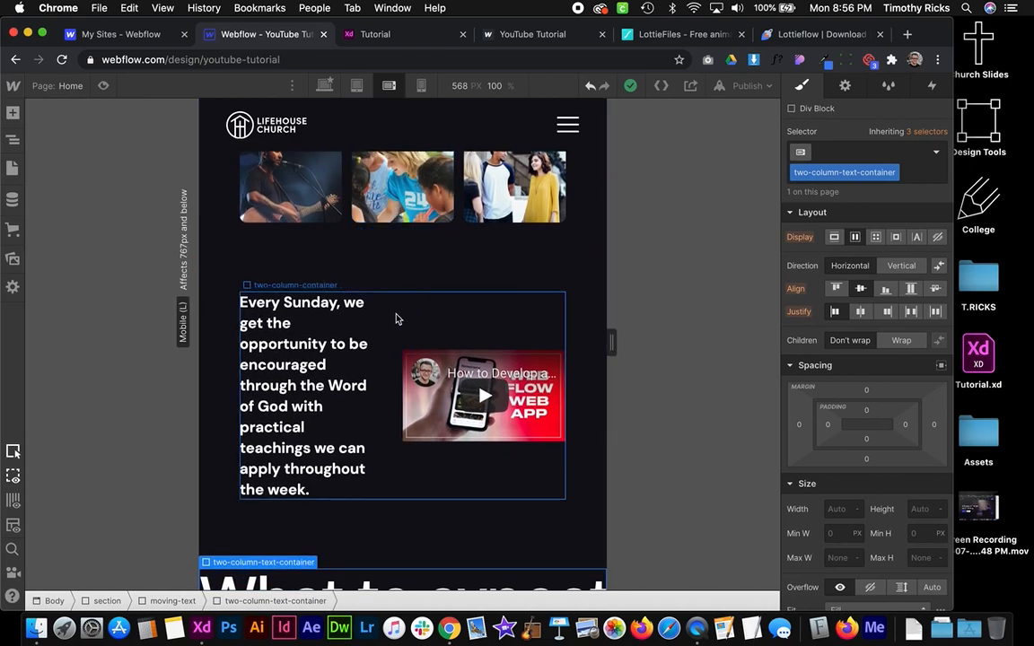
{"action": "left_click", "coordinate": [444, 331]}
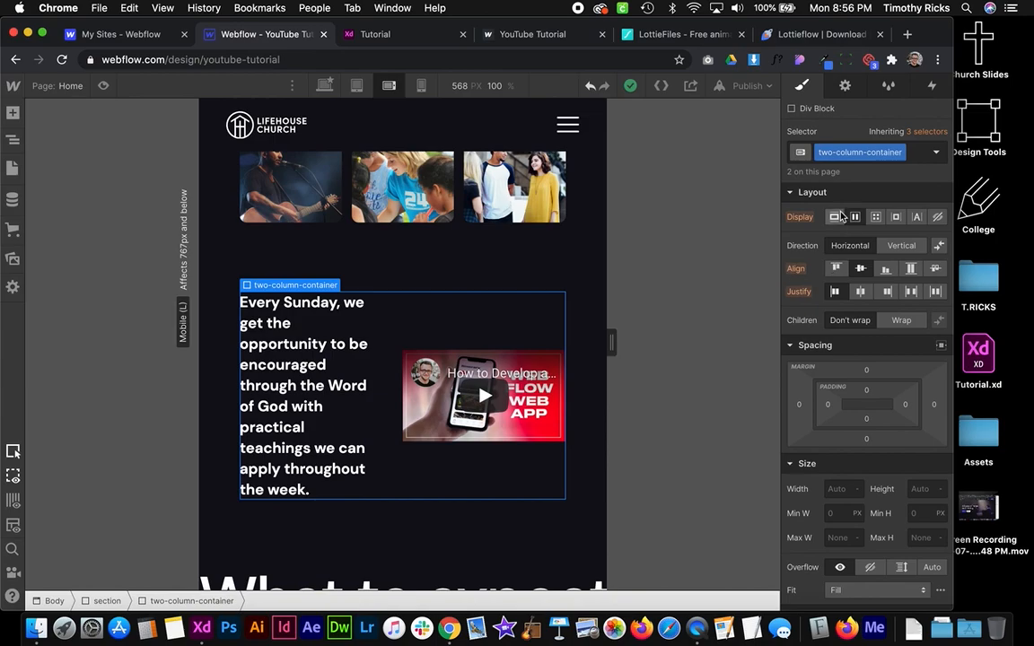
{"action": "left_click", "coordinate": [900, 245]}
{"action": "scroll", "coordinate": [468, 405], "scroll_direction": "down", "scroll_amount": 4}
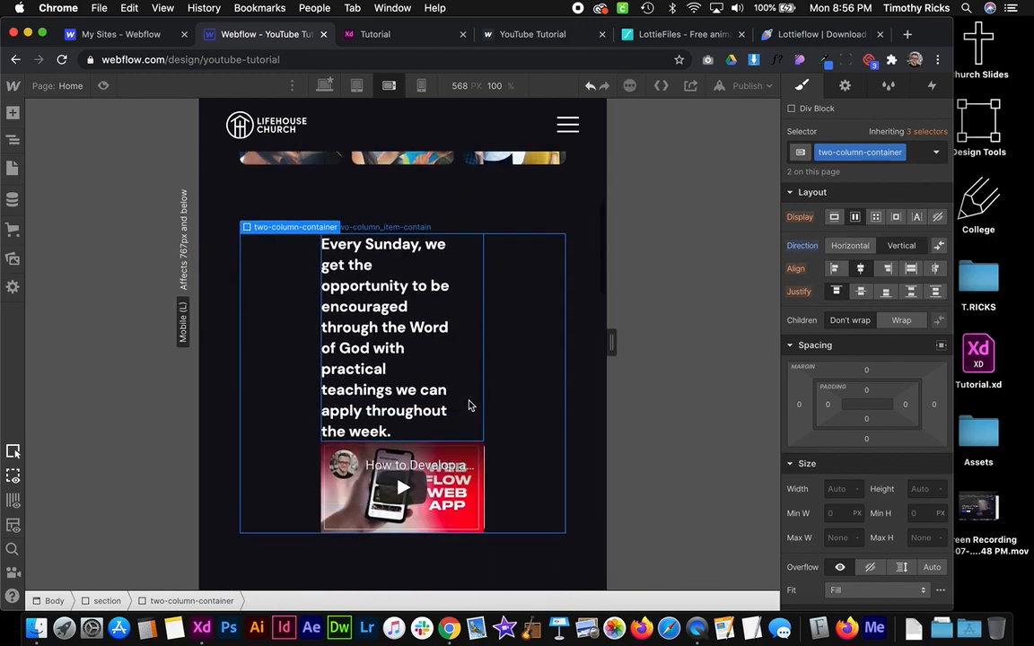
{"action": "scroll", "coordinate": [494, 322], "scroll_direction": "up", "scroll_amount": 4}
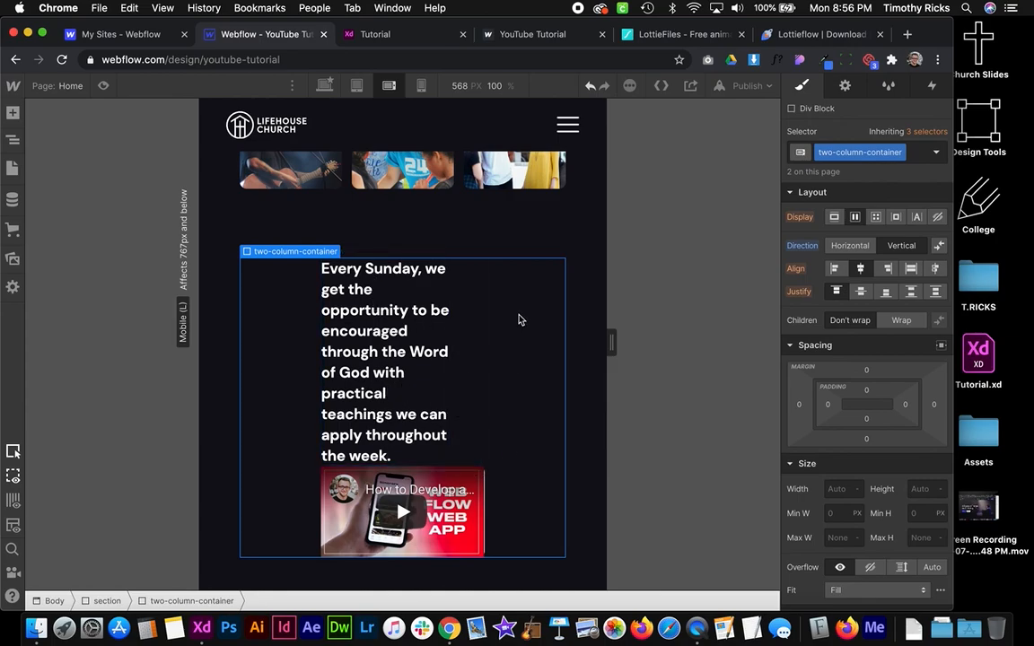
{"action": "left_click", "coordinate": [939, 247]}
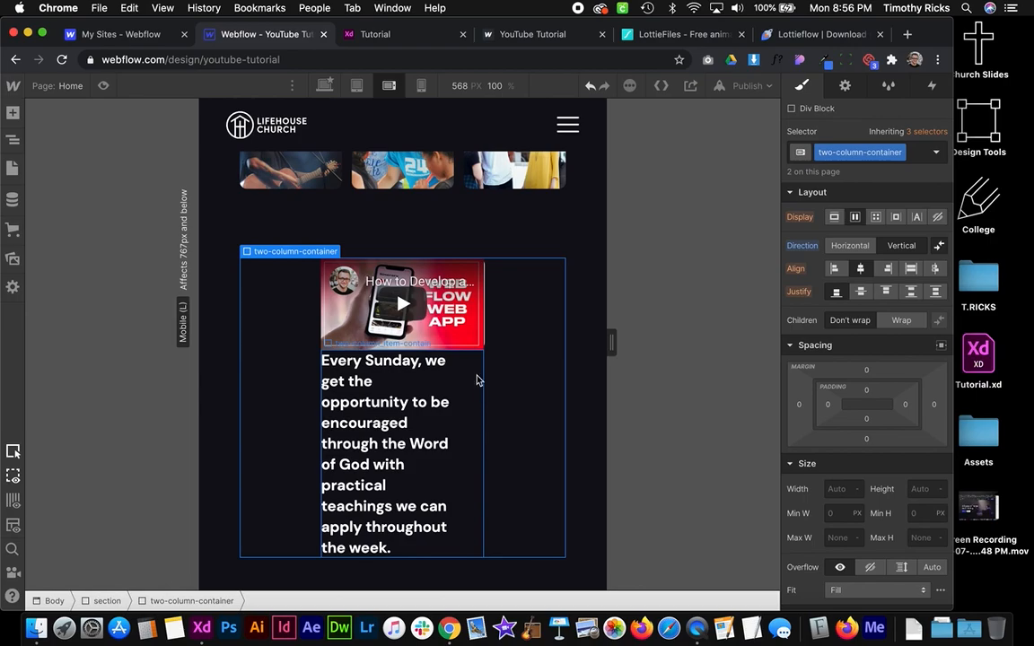
Set the two-column_item class's width to 100% on the mobile landscape breakpoint
{"action": "left_click", "coordinate": [483, 384]}
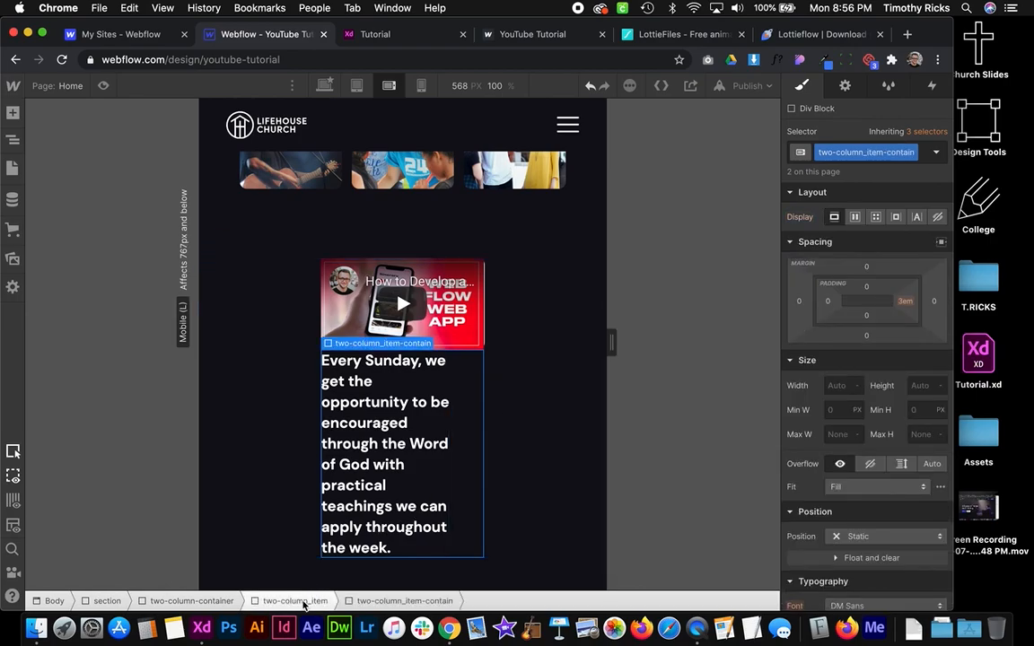
{"action": "left_click", "coordinate": [295, 600]}
{"action": "left_click", "coordinate": [842, 454]}
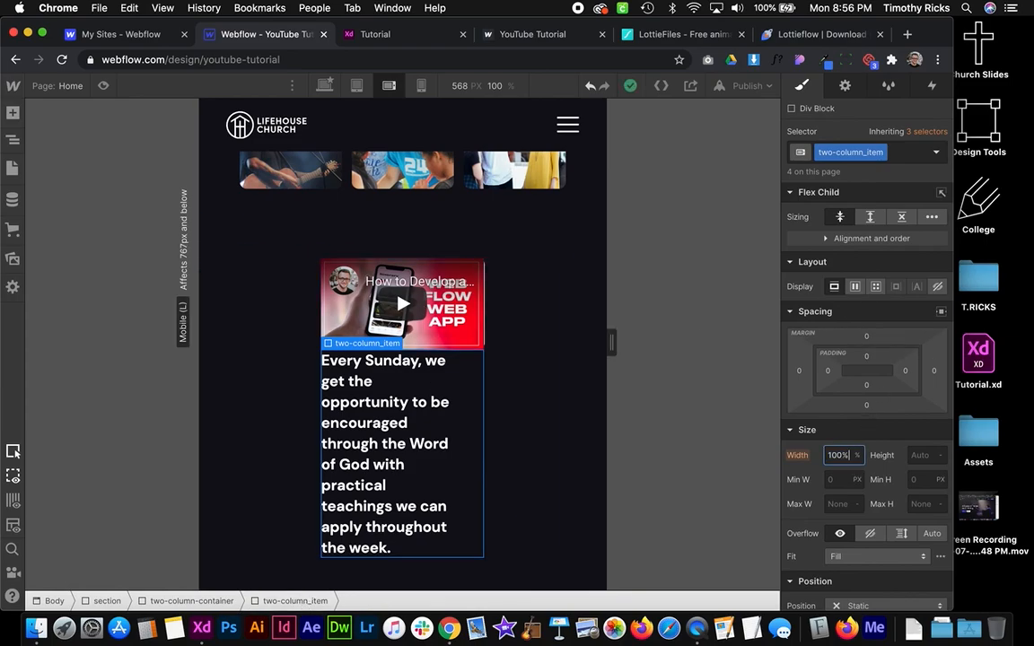
{"action": "key", "text": "Return"}
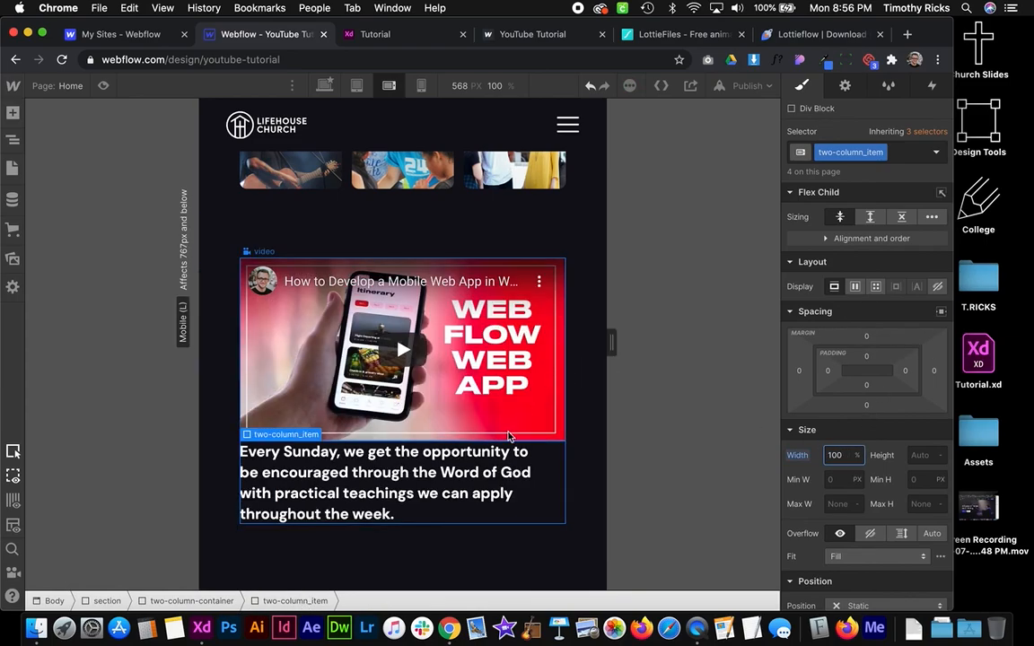
Set the two-column_item-contain class's right padding to 0em and top padding to 2em on the mobile landscape breakpoint
{"action": "left_click", "coordinate": [525, 494]}
{"action": "left_click", "coordinate": [524, 494]}
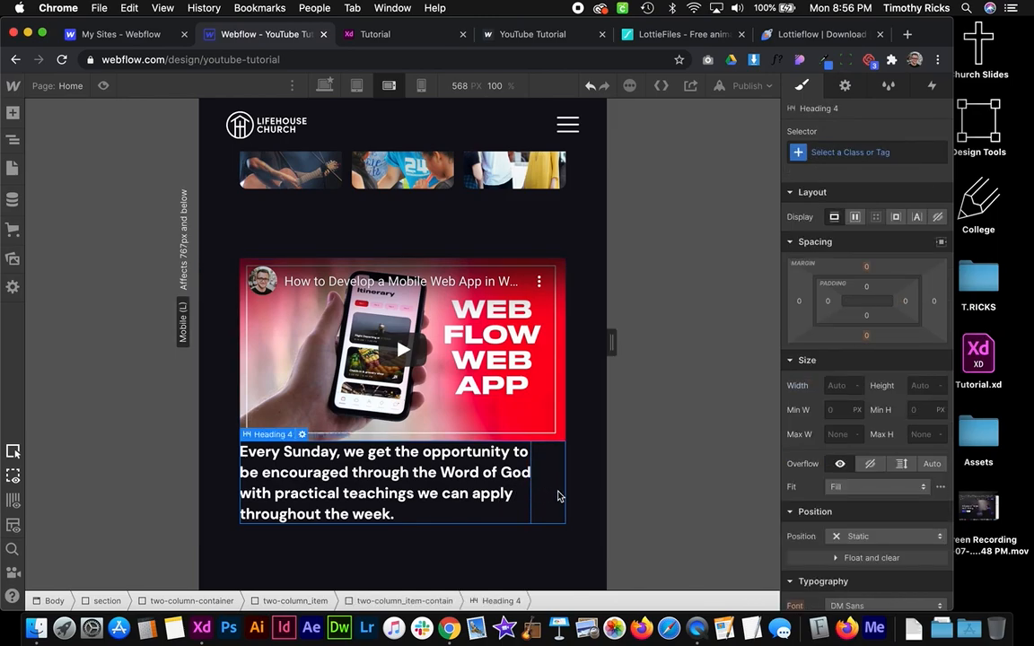
{"action": "left_click", "coordinate": [557, 496]}
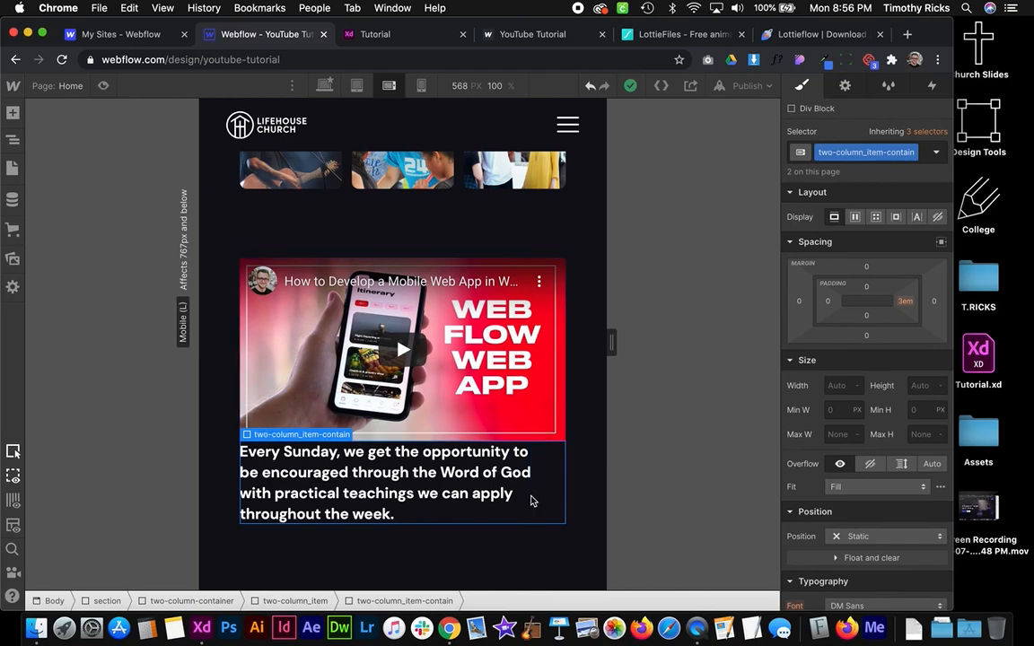
{"action": "left_click", "coordinate": [906, 301]}
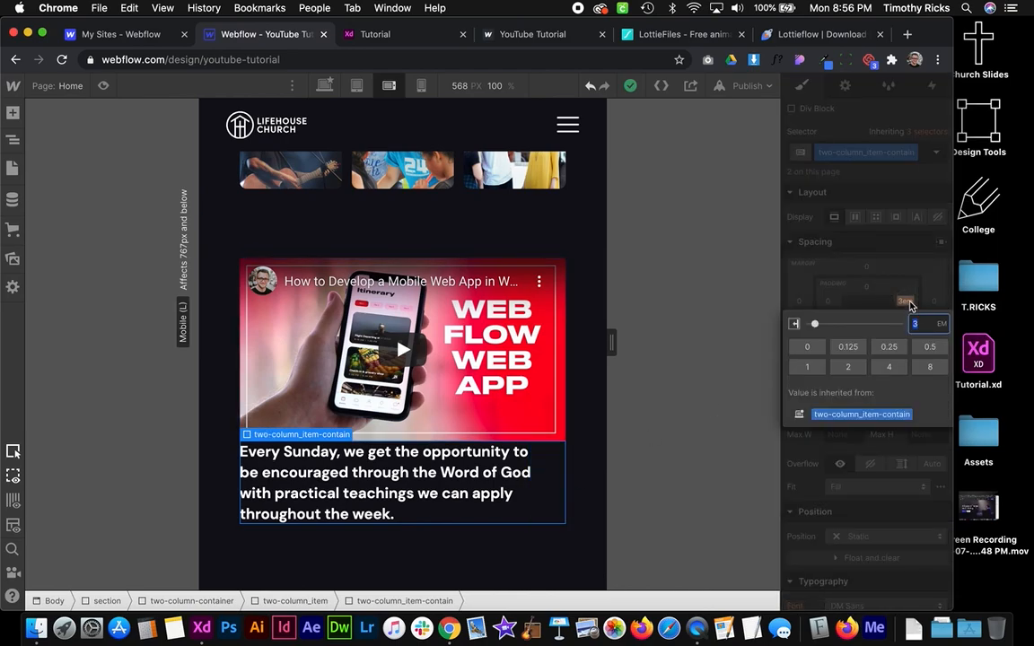
{"action": "type", "text": "0"}
{"action": "key", "text": "Return"}
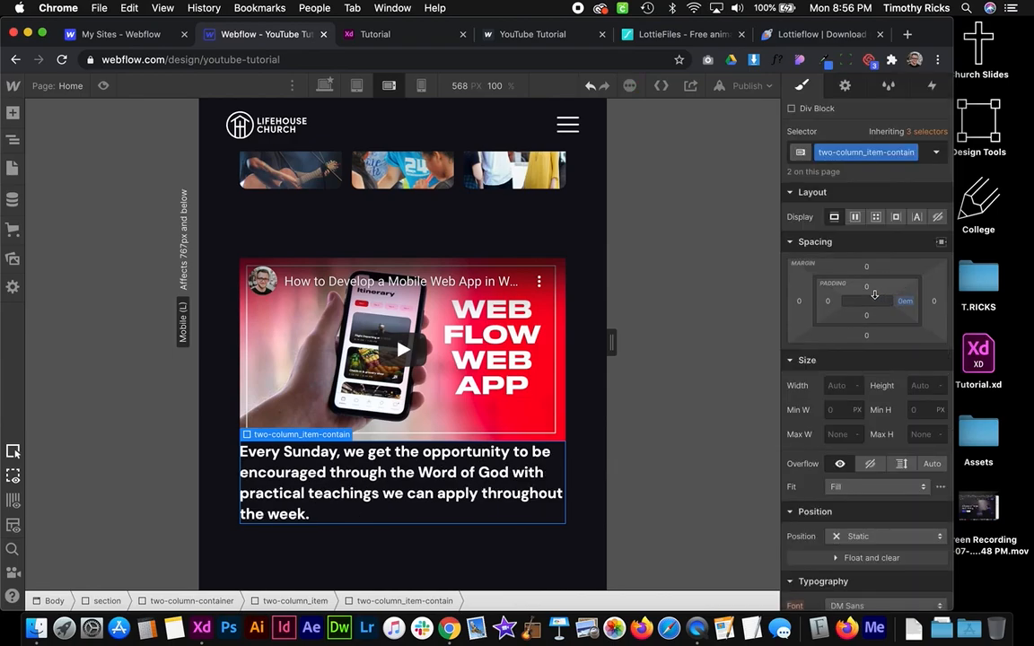
{"action": "left_click", "coordinate": [867, 287]}
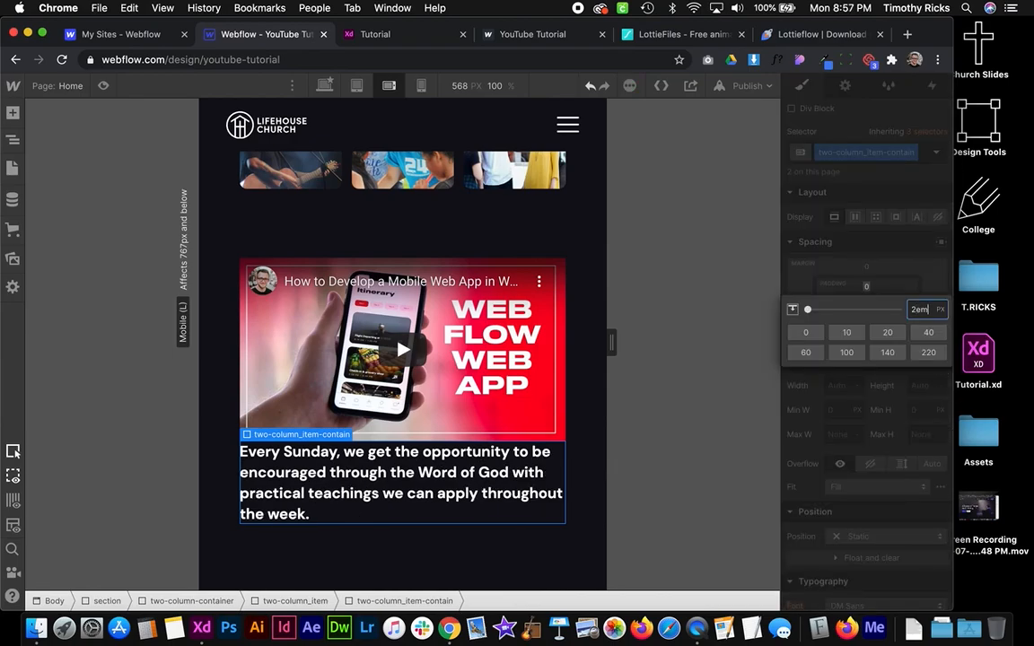
{"action": "key", "text": "Return"}
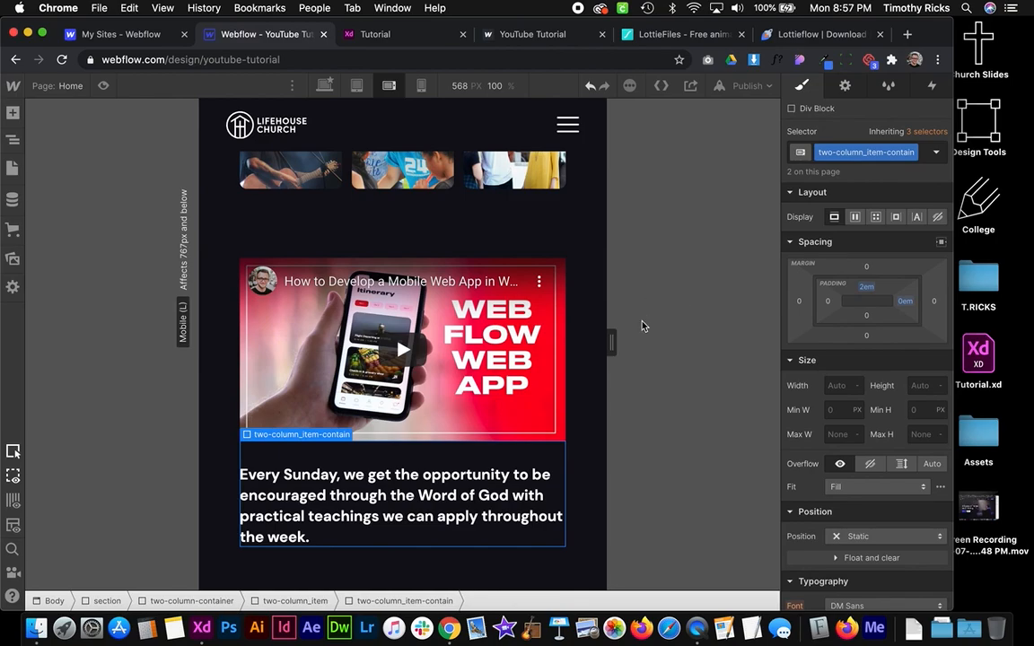
Compare the stacked video section with the "What to expect" and "Planing a visit?" sections on mobile landscape
{"action": "left_click", "coordinate": [575, 375]}
{"action": "scroll", "coordinate": [575, 375], "scroll_direction": "down", "scroll_amount": 1}
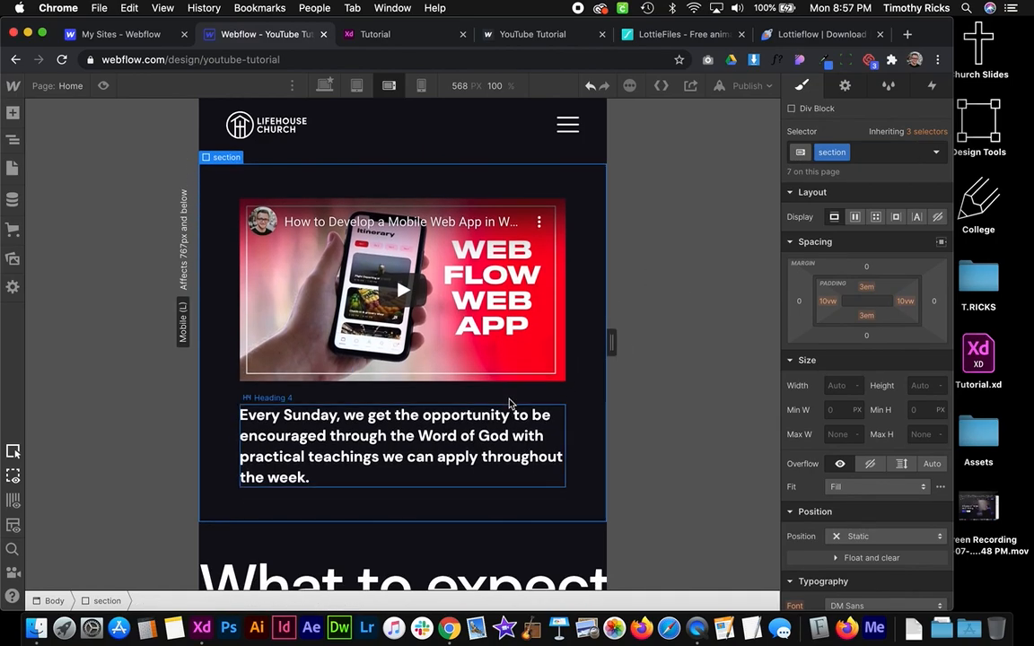
{"action": "left_click", "coordinate": [559, 351]}
{"action": "scroll", "coordinate": [579, 353], "scroll_direction": "up", "scroll_amount": 2}
{"action": "scroll", "coordinate": [579, 352], "scroll_direction": "down", "scroll_amount": 6}
{"action": "scroll", "coordinate": [578, 353], "scroll_direction": "down", "scroll_amount": 1}
{"action": "scroll", "coordinate": [573, 351], "scroll_direction": "up", "scroll_amount": 1}
{"action": "scroll", "coordinate": [444, 368], "scroll_direction": "down", "scroll_amount": 4}
{"action": "scroll", "coordinate": [443, 369], "scroll_direction": "down", "scroll_amount": 3}
{"action": "scroll", "coordinate": [444, 363], "scroll_direction": "up", "scroll_amount": 3}
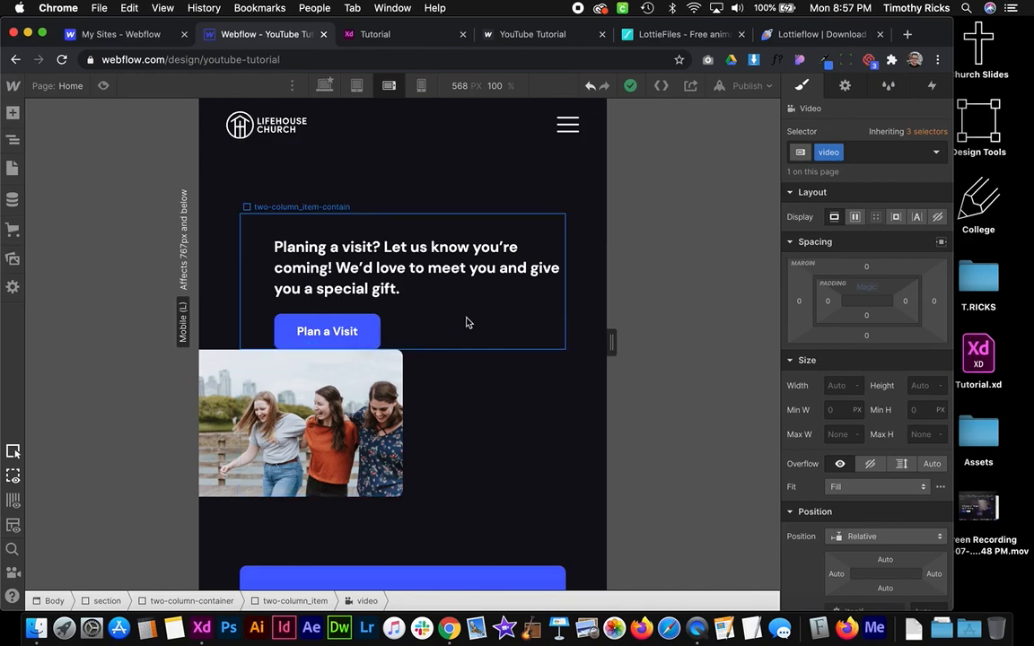
{"action": "left_click", "coordinate": [506, 348]}
{"action": "scroll", "coordinate": [504, 347], "scroll_direction": "down", "scroll_amount": 5}
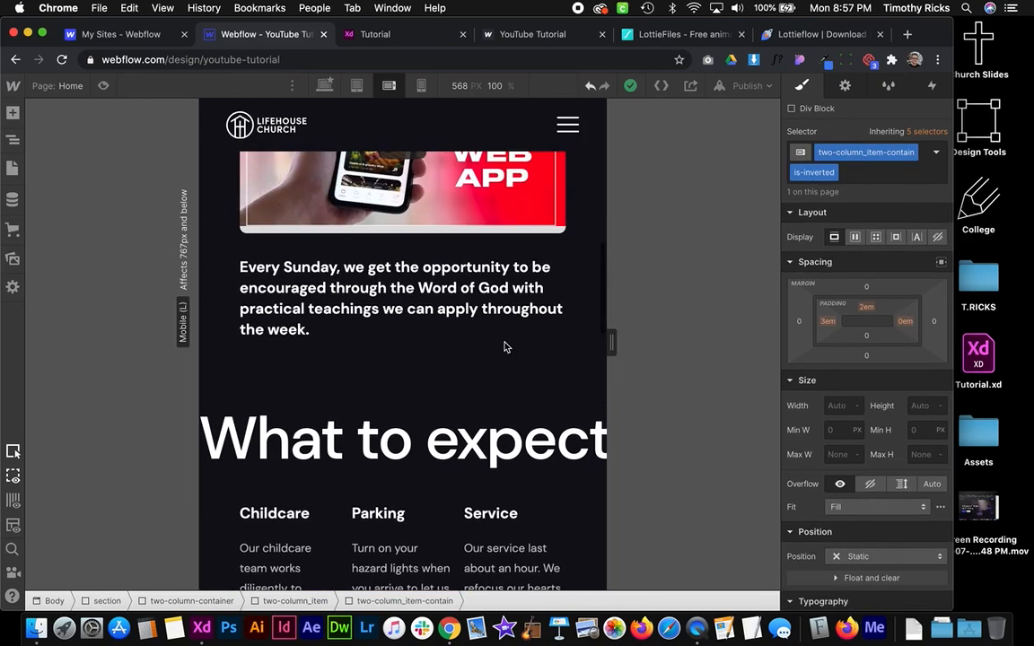
{"action": "scroll", "coordinate": [506, 347], "scroll_direction": "down", "scroll_amount": 5}
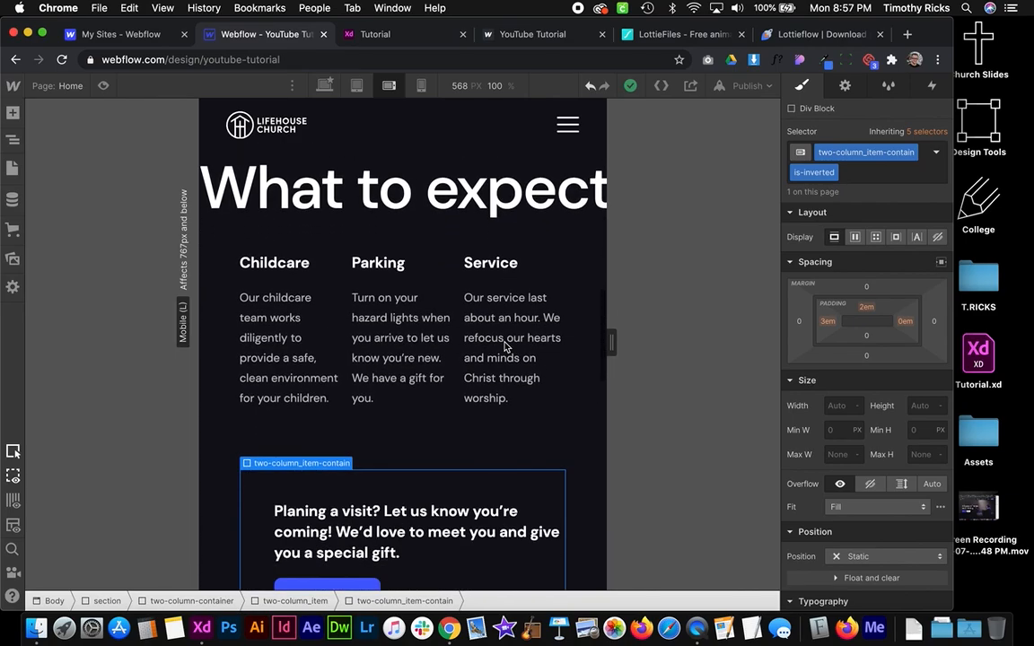
{"action": "scroll", "coordinate": [506, 347], "scroll_direction": "down", "scroll_amount": 5}
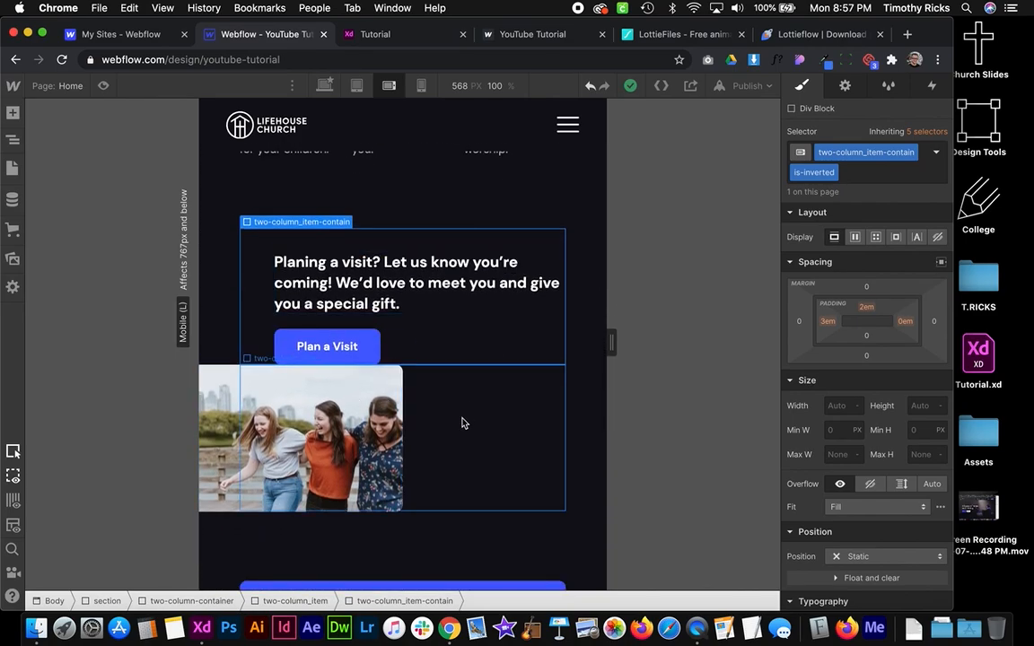
Add a flip-on-mobile combo class to the "Planing a visit?" section's two-column-container and reverse its vertical direction so the image comes first
{"action": "left_click", "coordinate": [462, 422]}
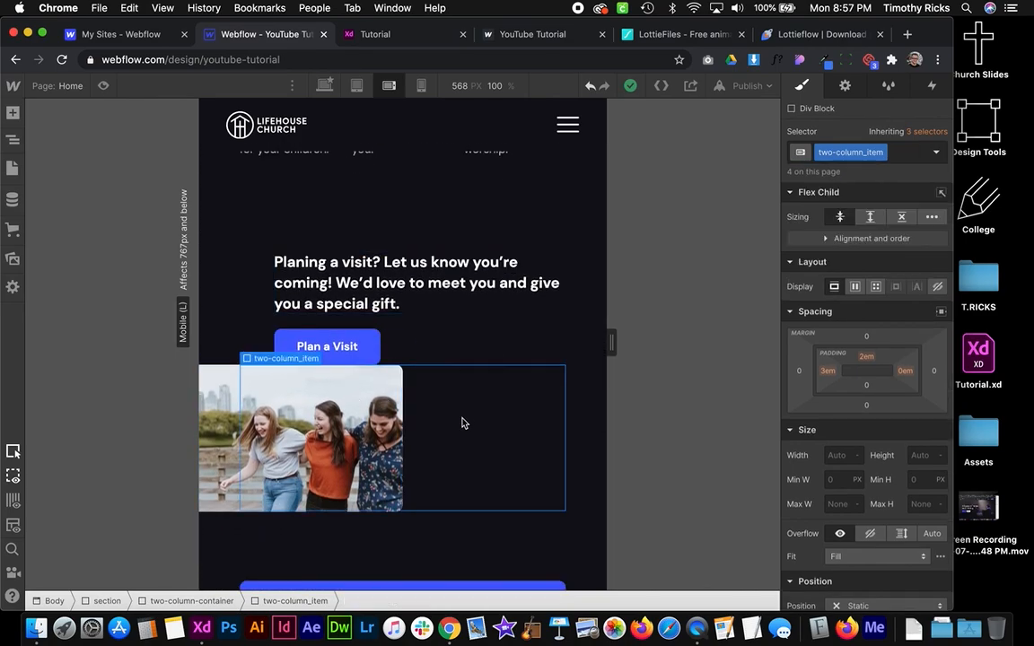
{"action": "left_click", "coordinate": [230, 309]}
{"action": "left_click", "coordinate": [419, 340]}
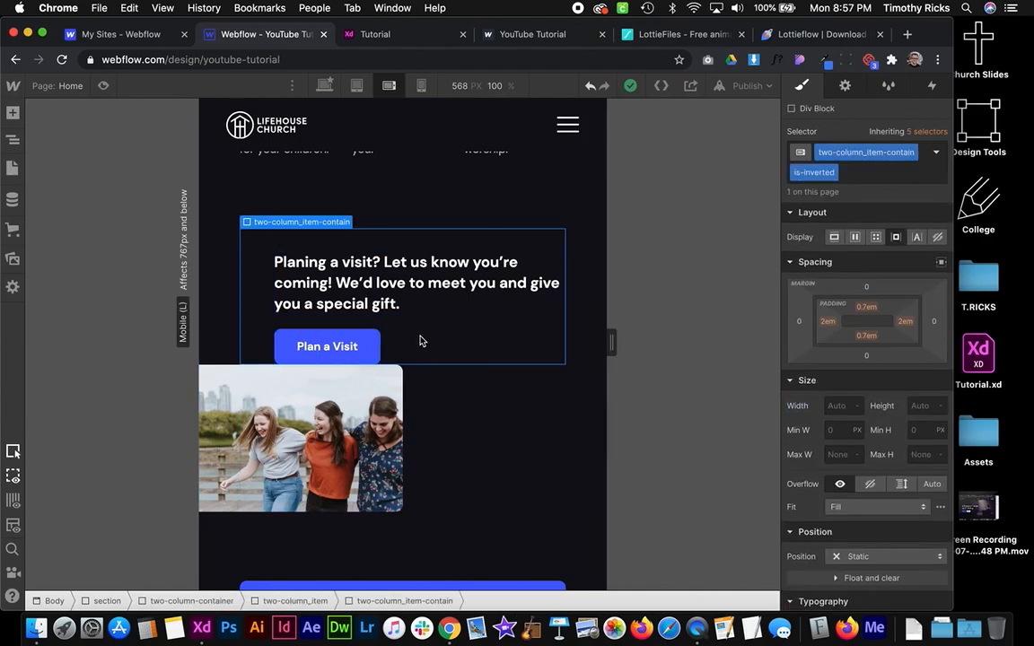
{"action": "left_click", "coordinate": [295, 600]}
{"action": "left_click", "coordinate": [208, 599]}
{"action": "left_click", "coordinate": [916, 152]}
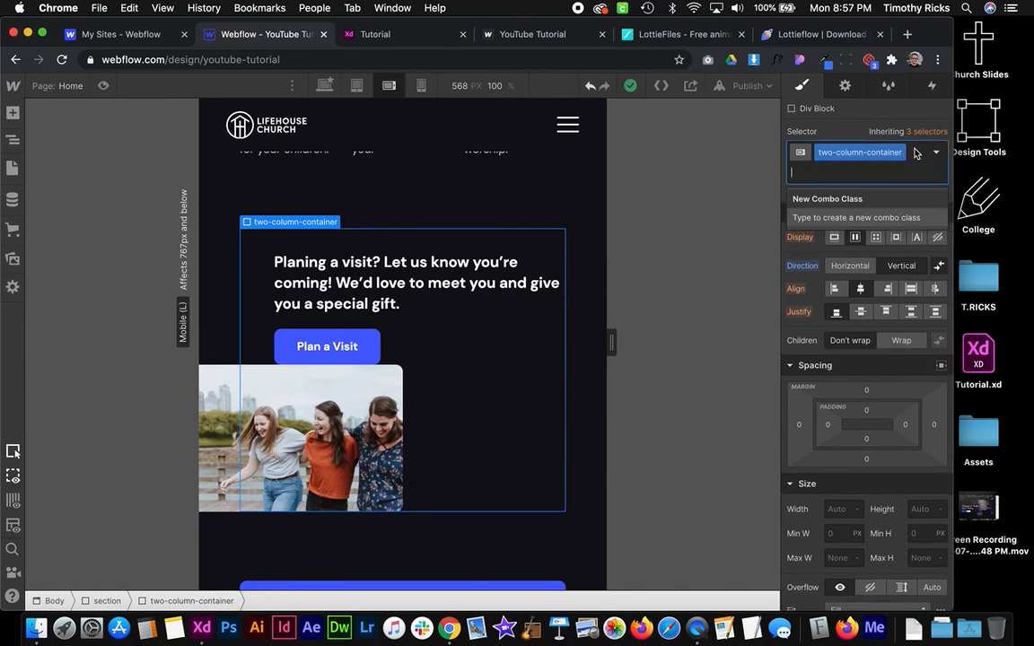
{"action": "type", "text": "flip-on-mobile"}
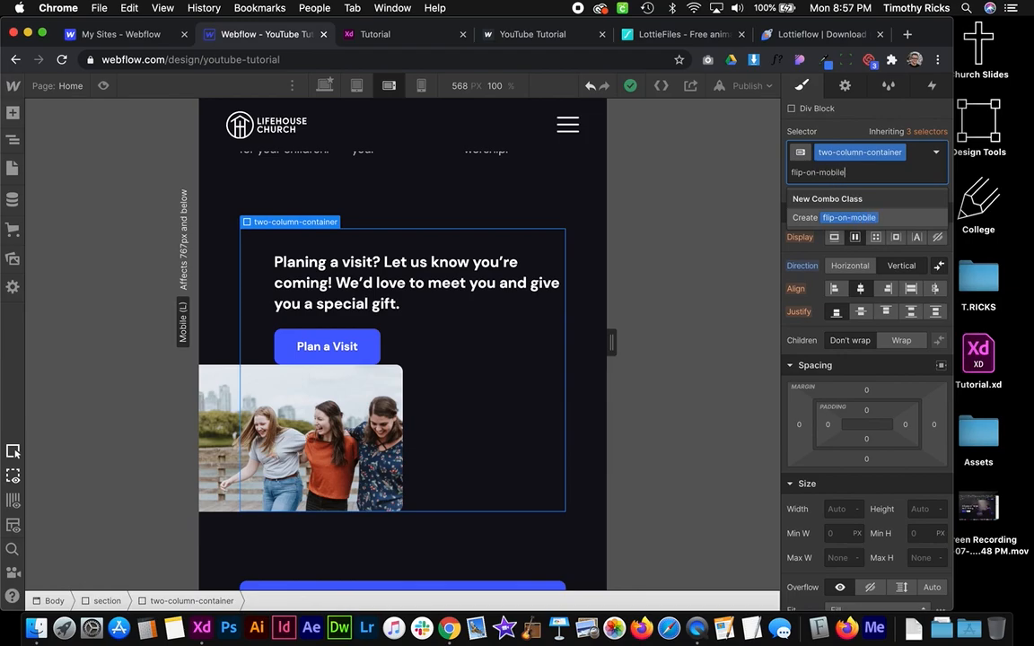
{"action": "key", "text": "Return"}
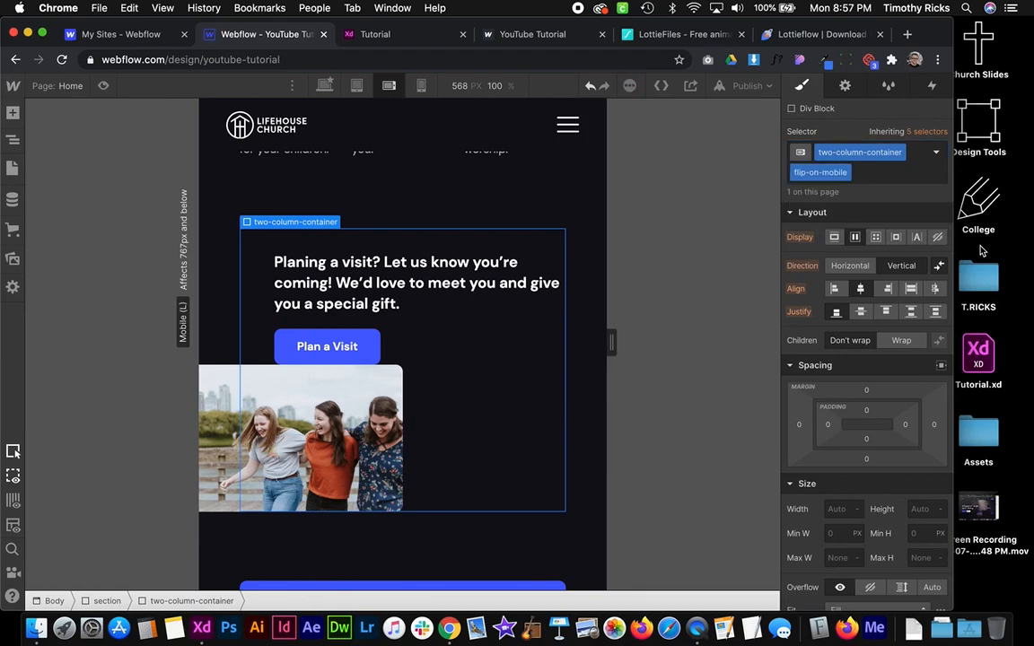
{"action": "left_click", "coordinate": [939, 266]}
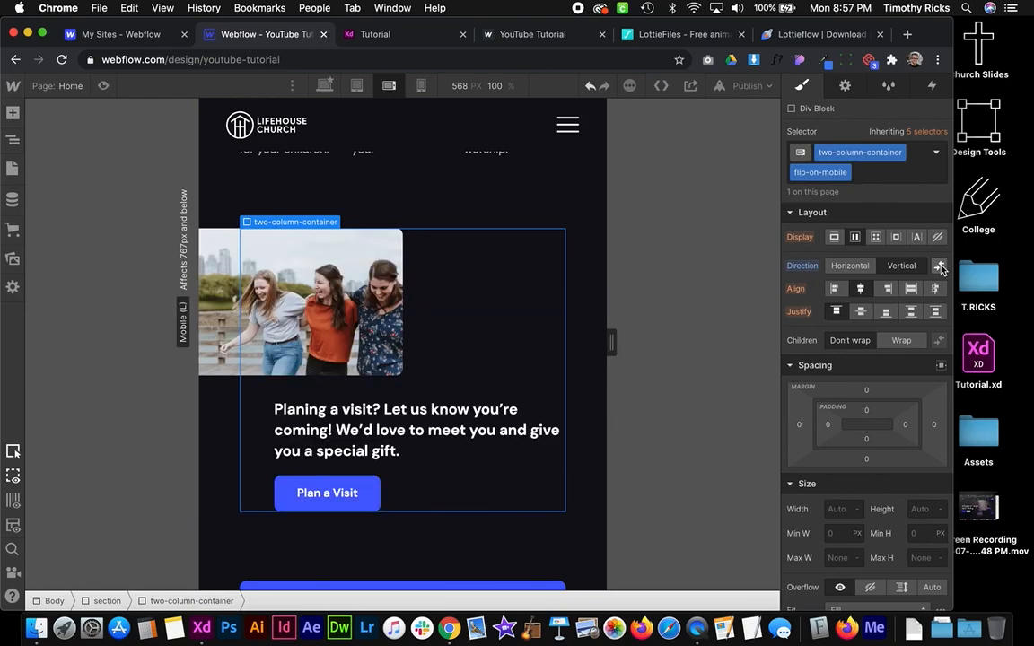
{"action": "scroll", "coordinate": [425, 262], "scroll_direction": "up", "scroll_amount": 10}
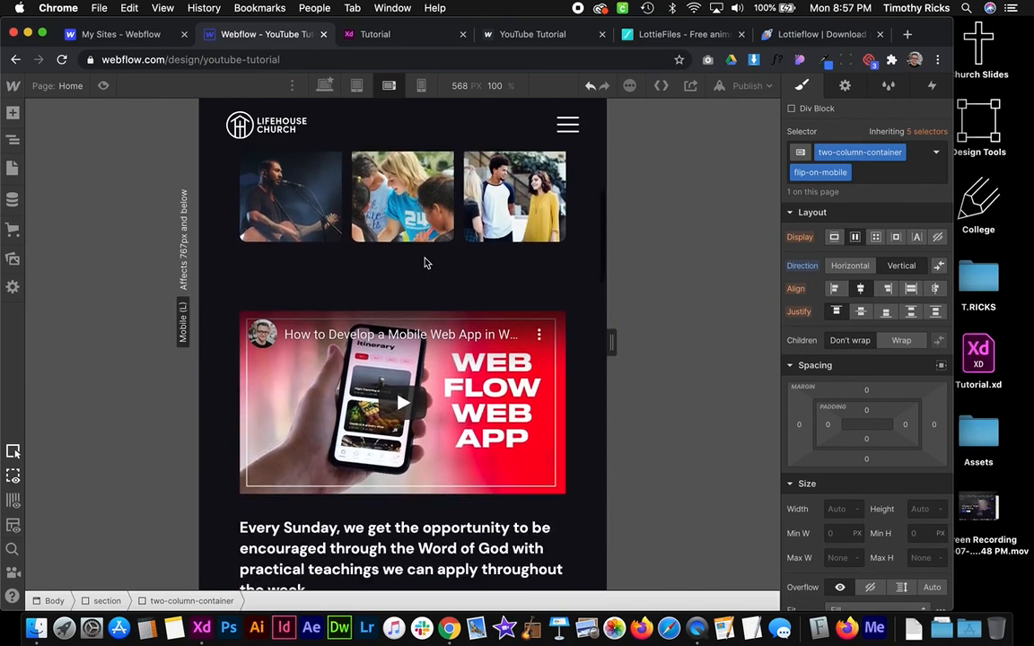
{"action": "scroll", "coordinate": [426, 262], "scroll_direction": "down", "scroll_amount": 10}
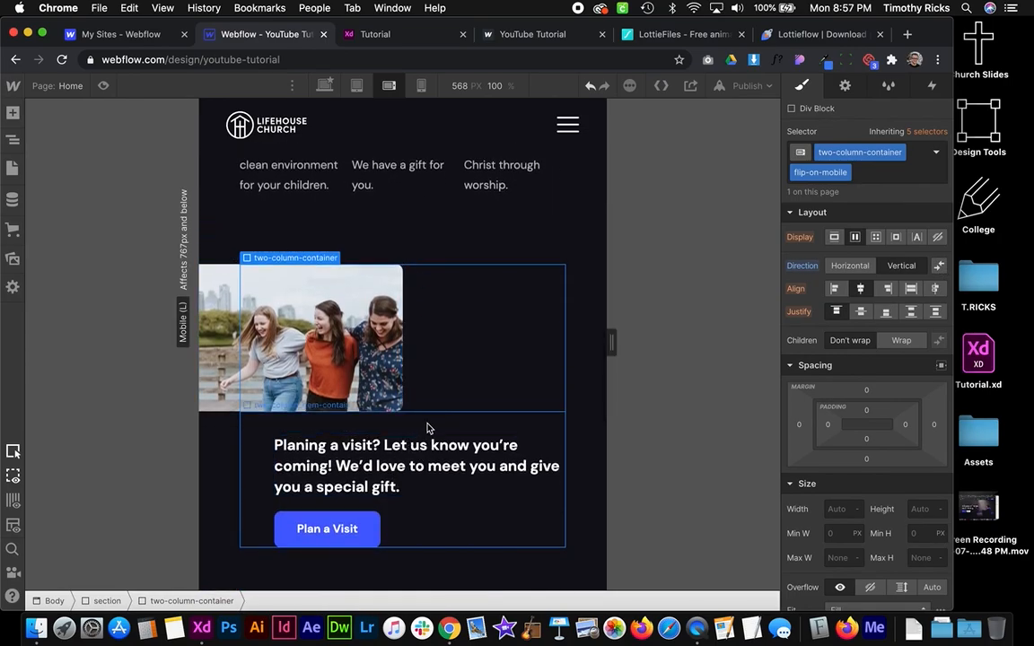
Set the wide-img image's width to 90 VW and height to 60 VW on the mobile landscape breakpoint
{"action": "left_click", "coordinate": [427, 429]}
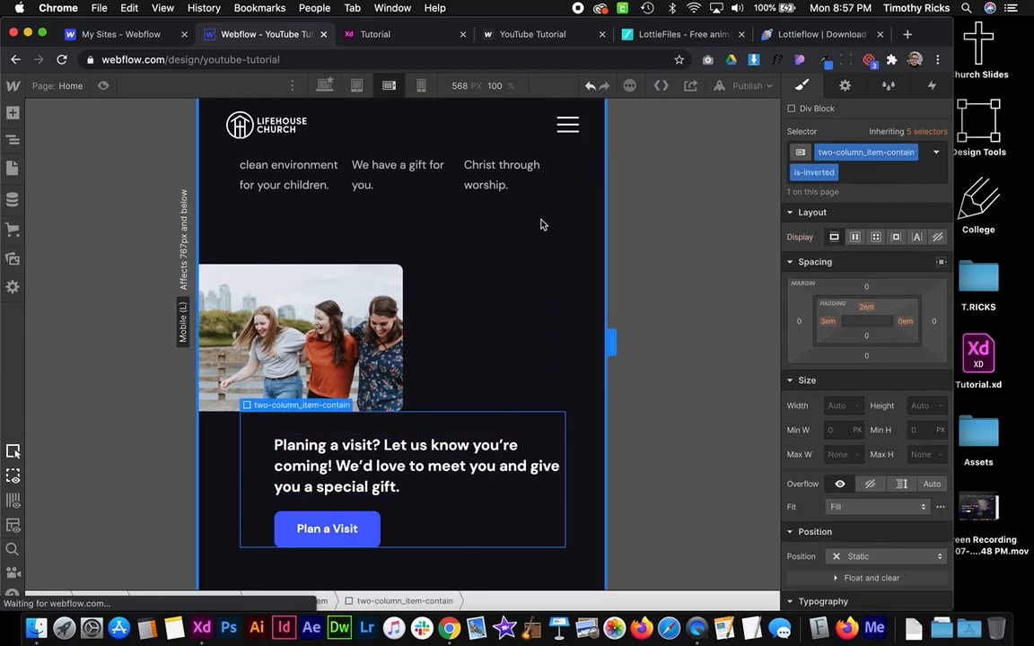
{"action": "left_click", "coordinate": [377, 357]}
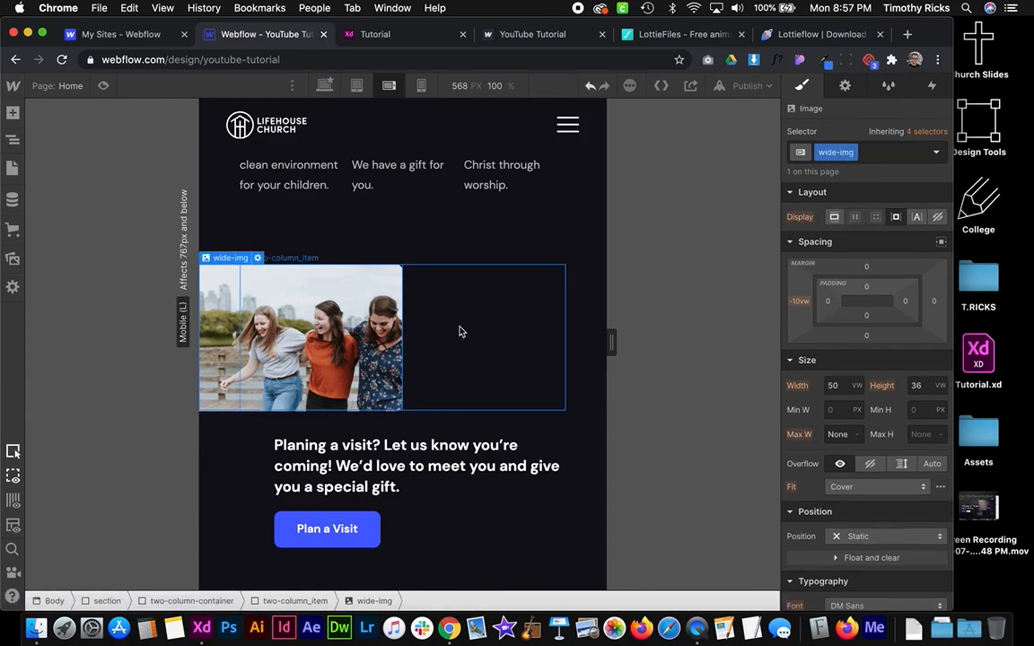
{"action": "left_click", "coordinate": [583, 319]}
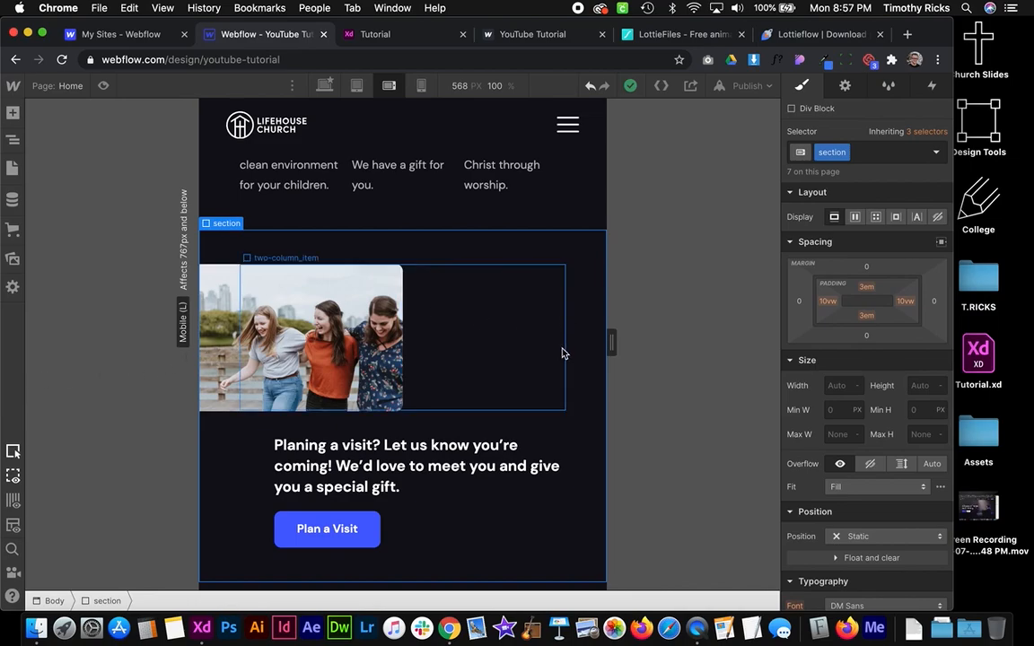
{"action": "left_click", "coordinate": [380, 346]}
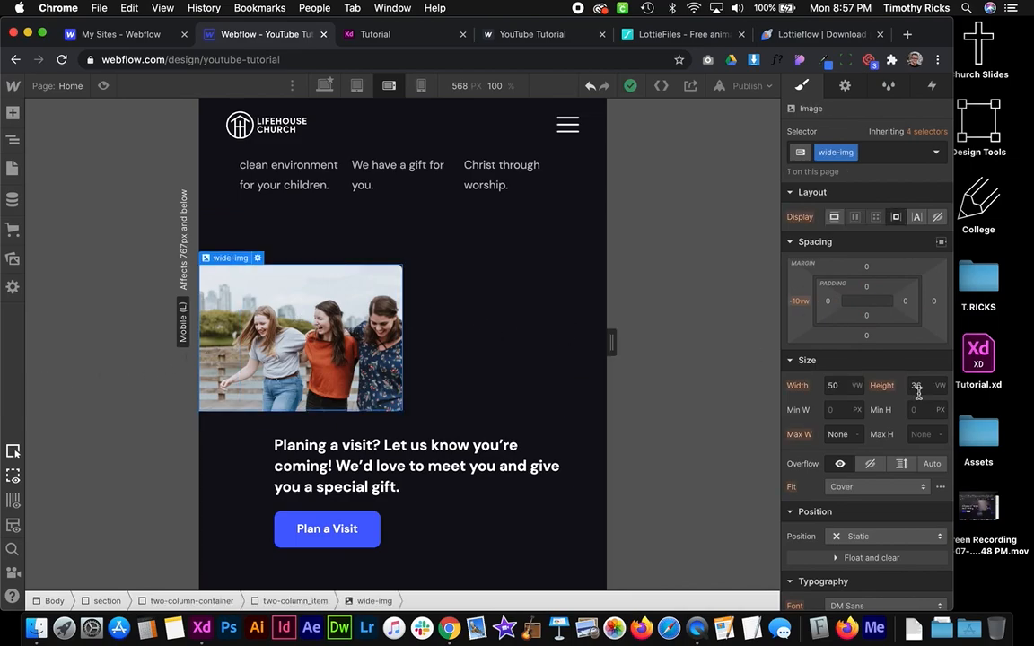
{"action": "left_click", "coordinate": [841, 386]}
{"action": "type", "text": "90"}
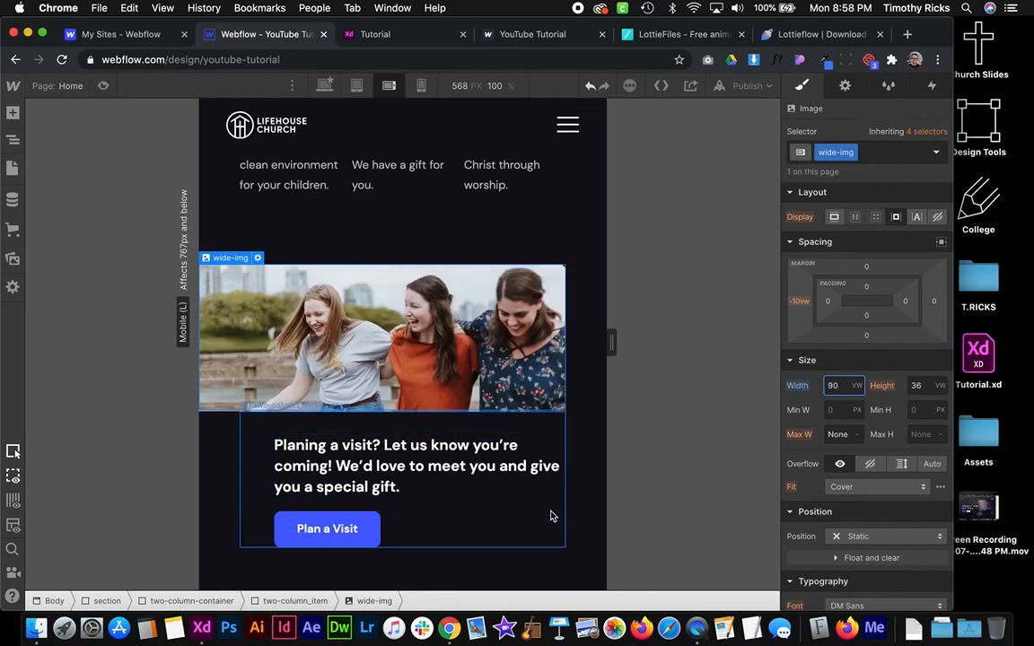
{"action": "left_click", "coordinate": [581, 519]}
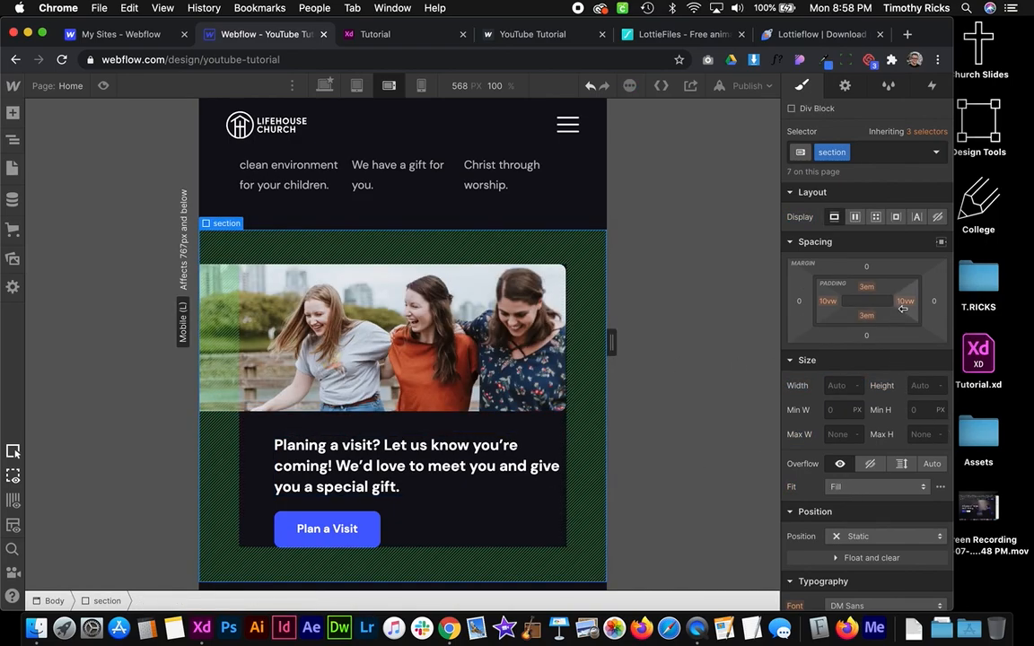
{"action": "key", "text": "super+z"}
{"action": "left_click", "coordinate": [920, 385]}
{"action": "type", "text": "60"}
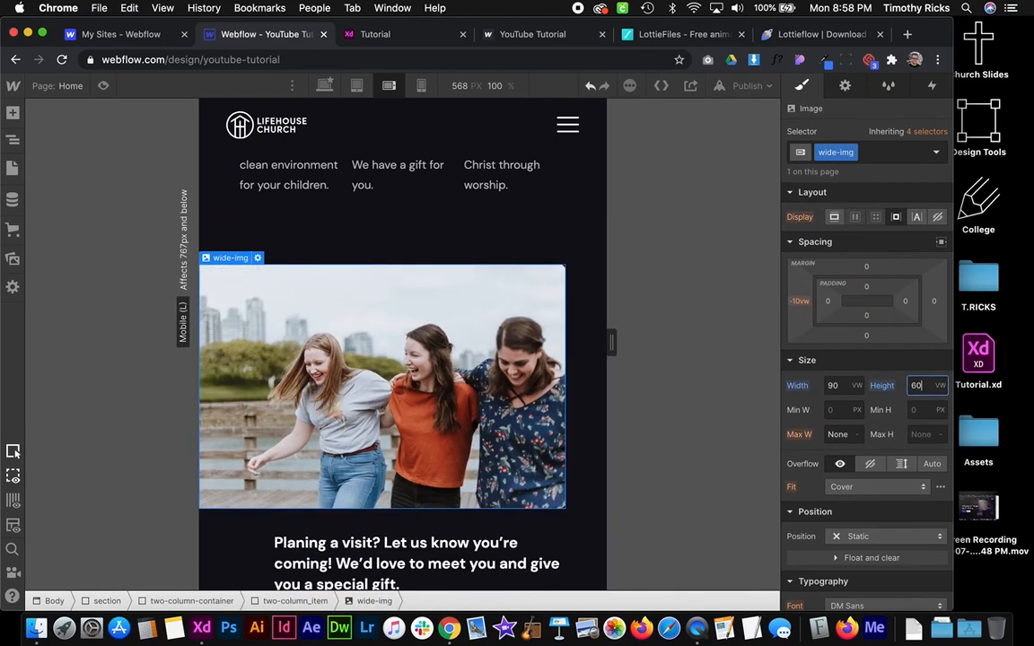
Set the livestream cta-card's flex direction to Vertical on mobile landscape, with centered alignment, justification and text
{"action": "scroll", "coordinate": [387, 313], "scroll_direction": "down", "scroll_amount": 6}
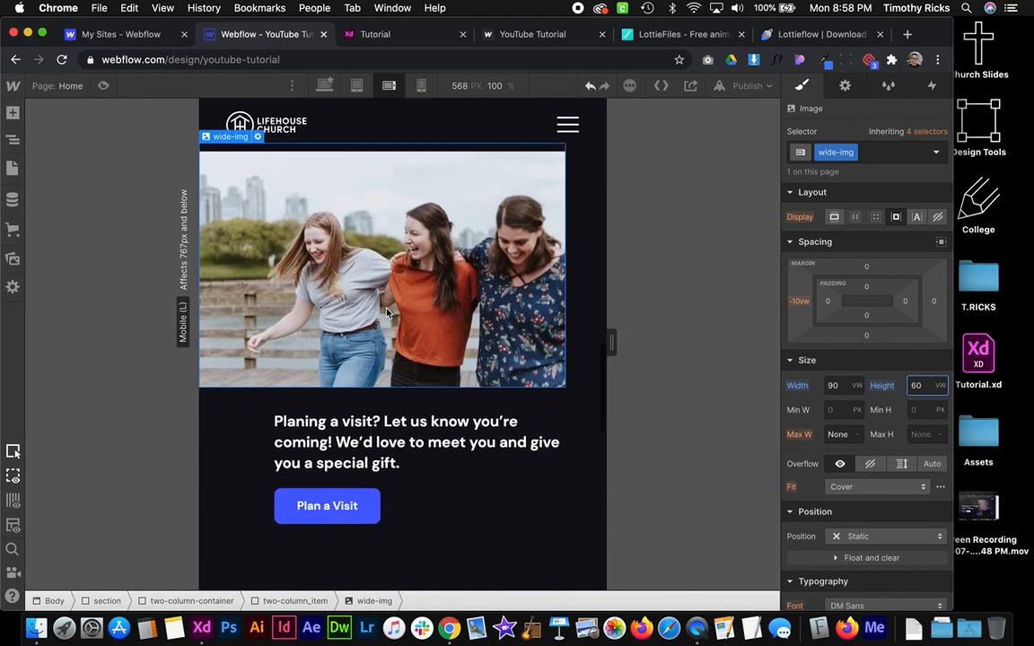
{"action": "scroll", "coordinate": [387, 313], "scroll_direction": "down", "scroll_amount": 3}
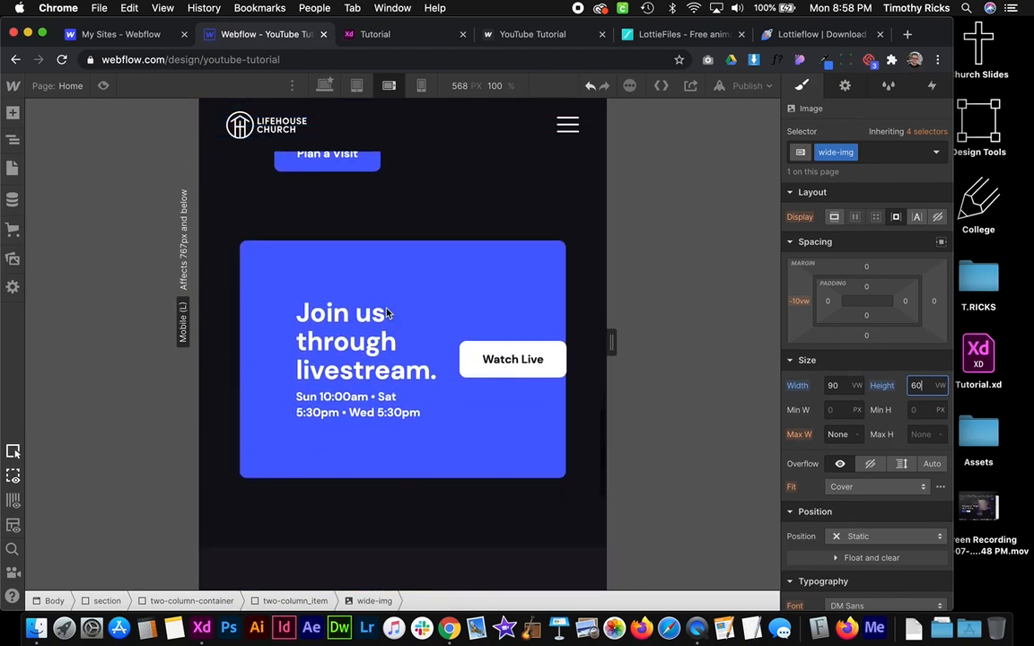
{"action": "left_click", "coordinate": [503, 292]}
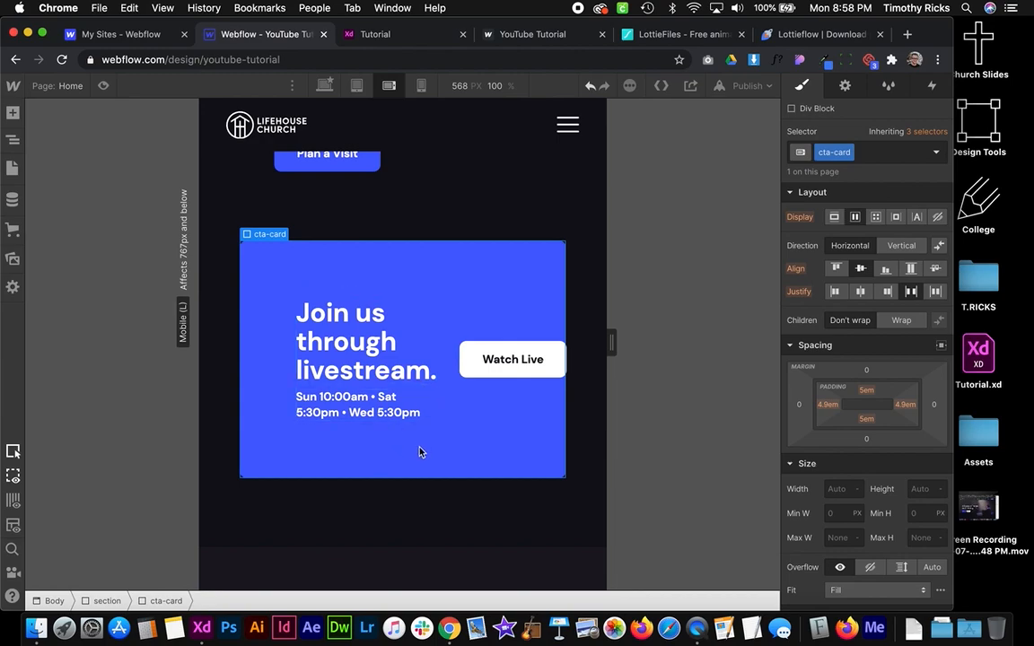
{"action": "left_click", "coordinate": [886, 248]}
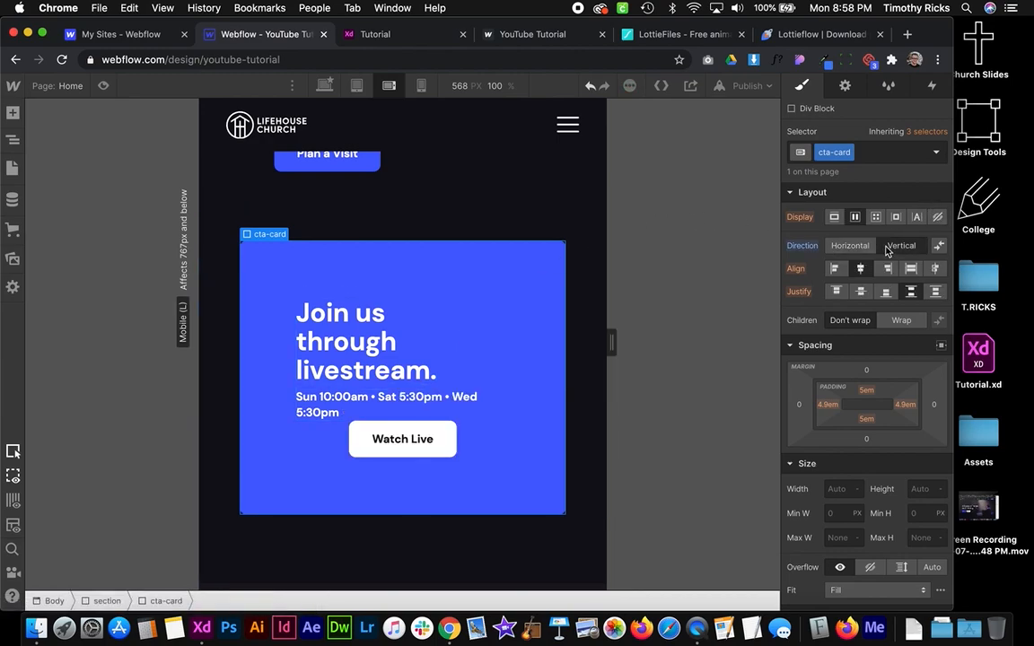
{"action": "left_click", "coordinate": [857, 294]}
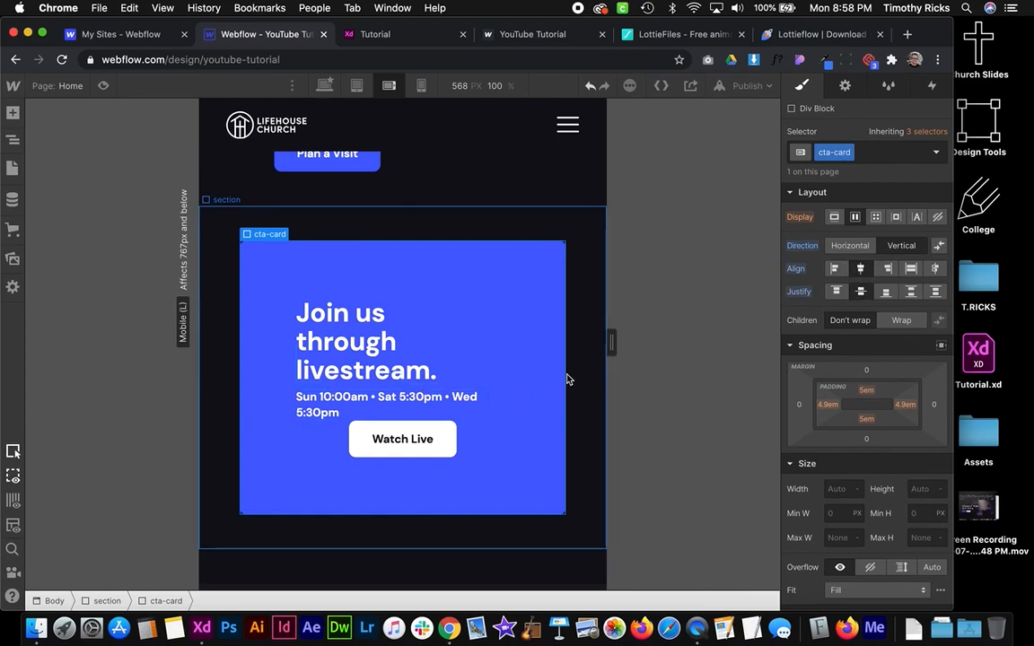
{"action": "scroll", "coordinate": [843, 331], "scroll_direction": "down", "scroll_amount": 8}
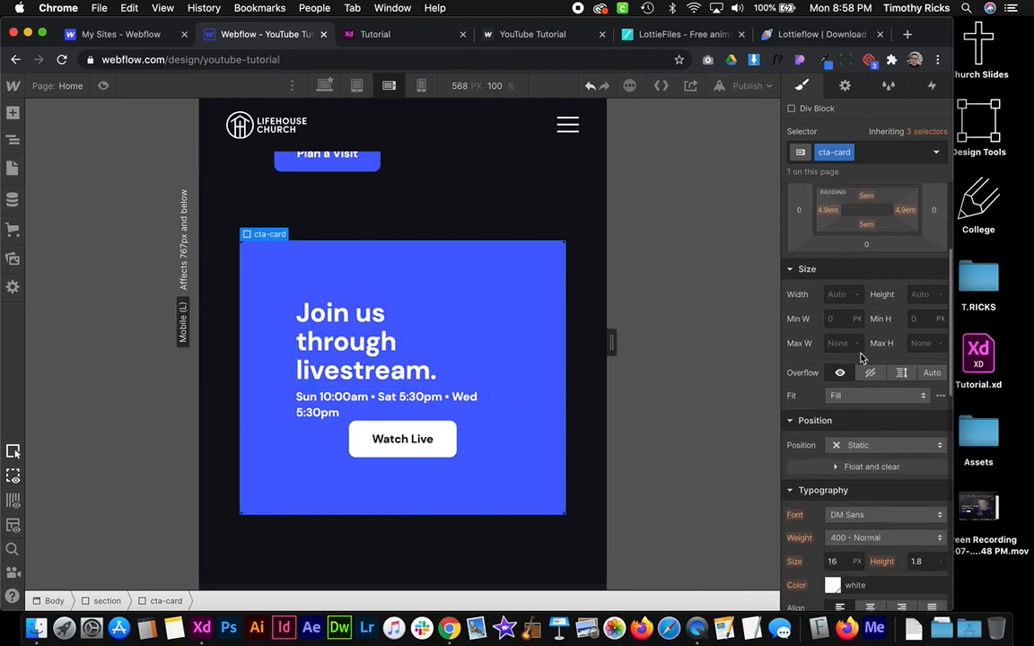
{"action": "left_click", "coordinate": [869, 485]}
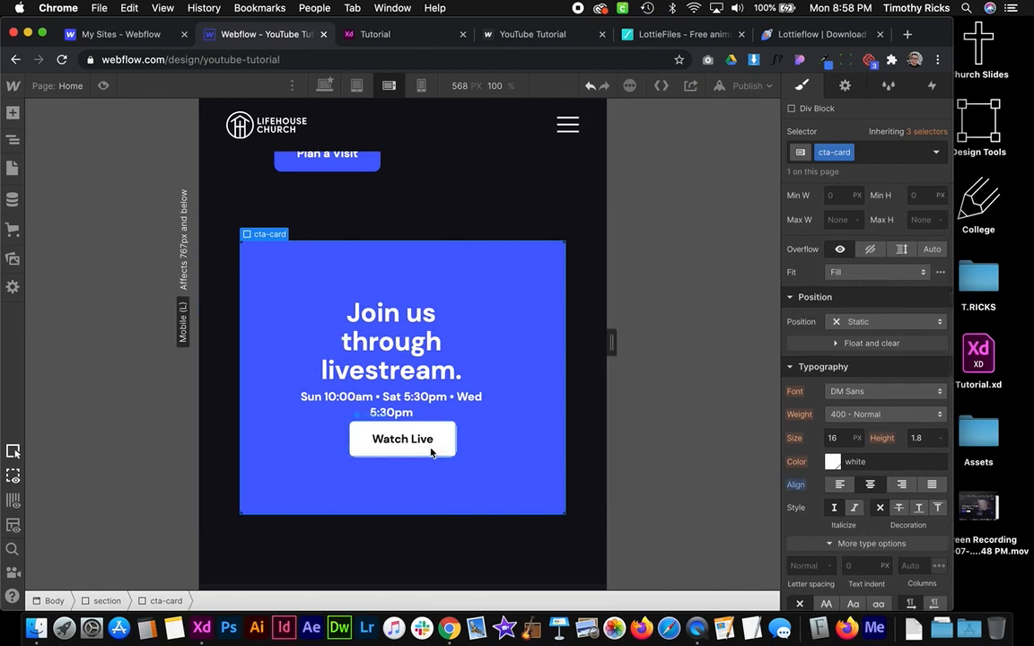
Set the right padding of the livestream card's cta_text block to 0em on mobile landscape
{"action": "left_click", "coordinate": [404, 440]}
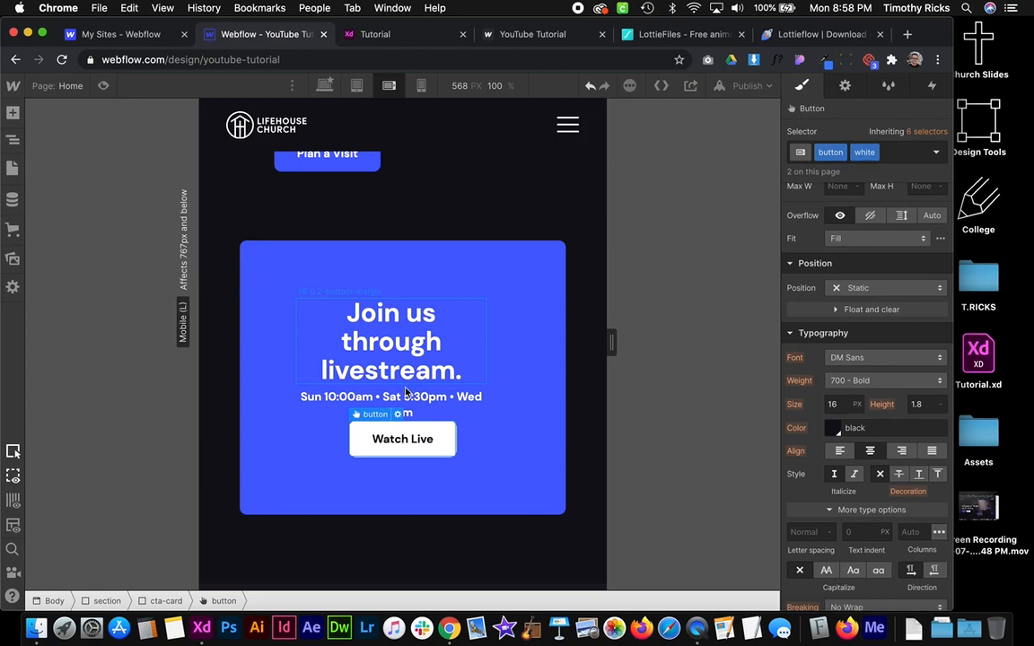
{"action": "left_click", "coordinate": [427, 408]}
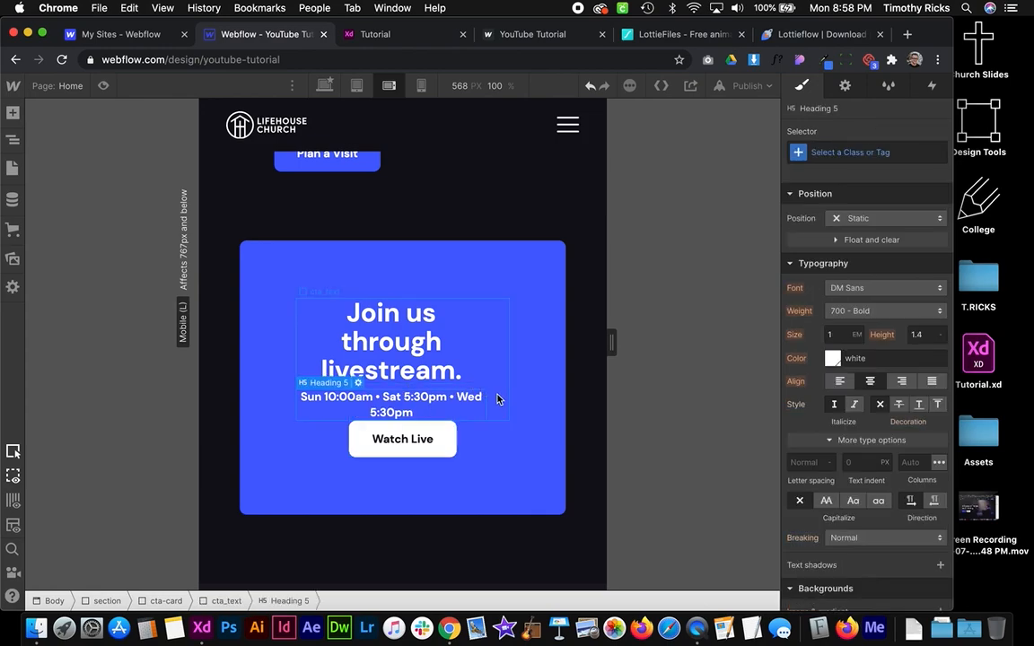
{"action": "left_click", "coordinate": [498, 399]}
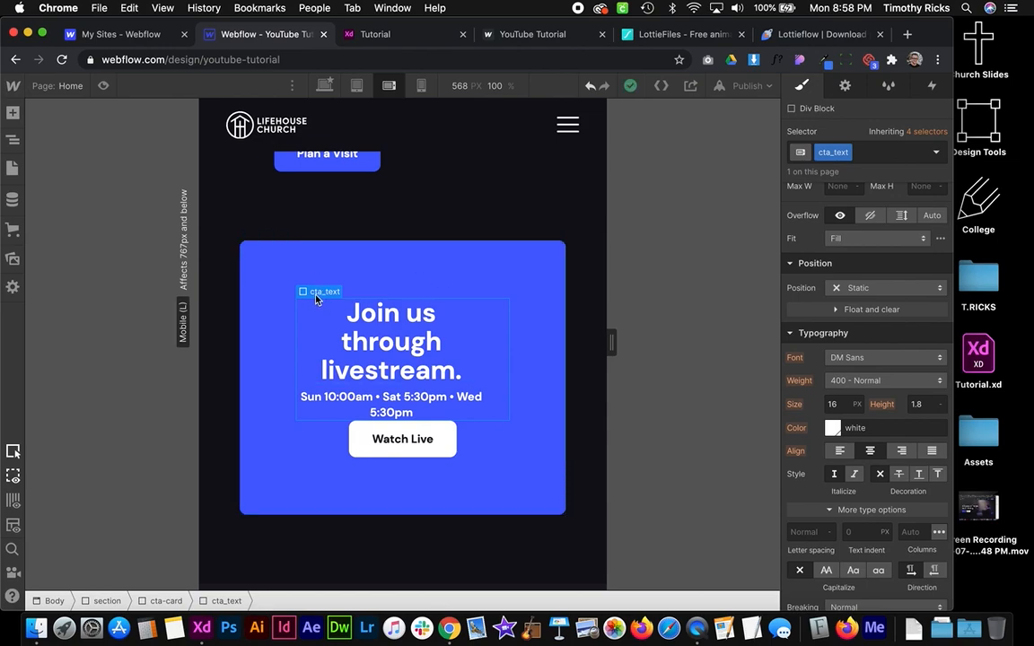
{"action": "scroll", "coordinate": [893, 316], "scroll_direction": "up", "scroll_amount": 5}
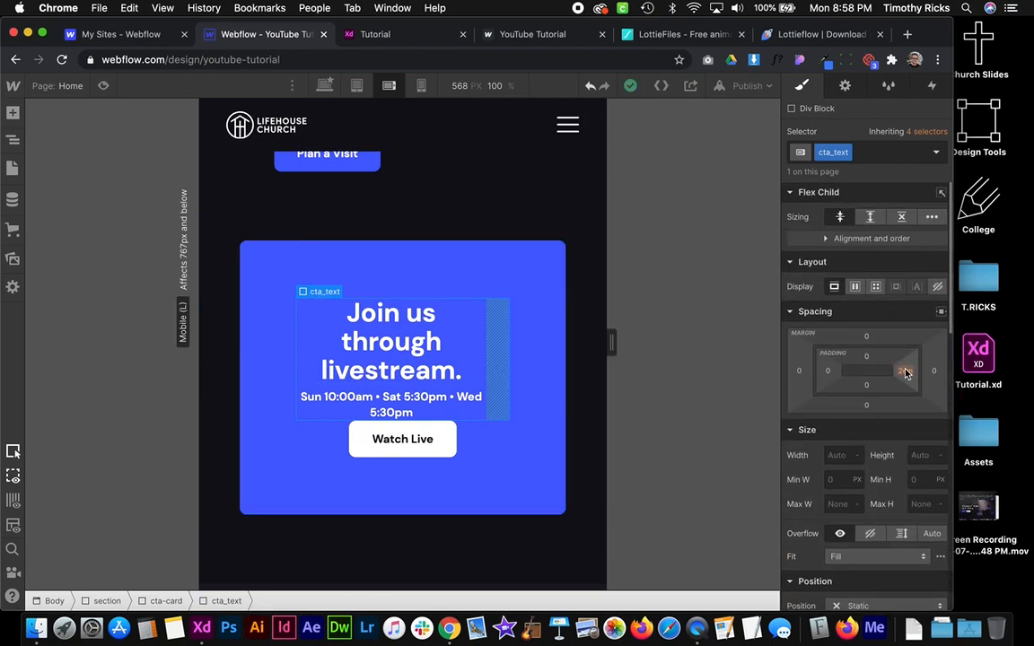
{"action": "left_click", "coordinate": [905, 371]}
{"action": "type", "text": "0"}
{"action": "key", "text": "Return"}
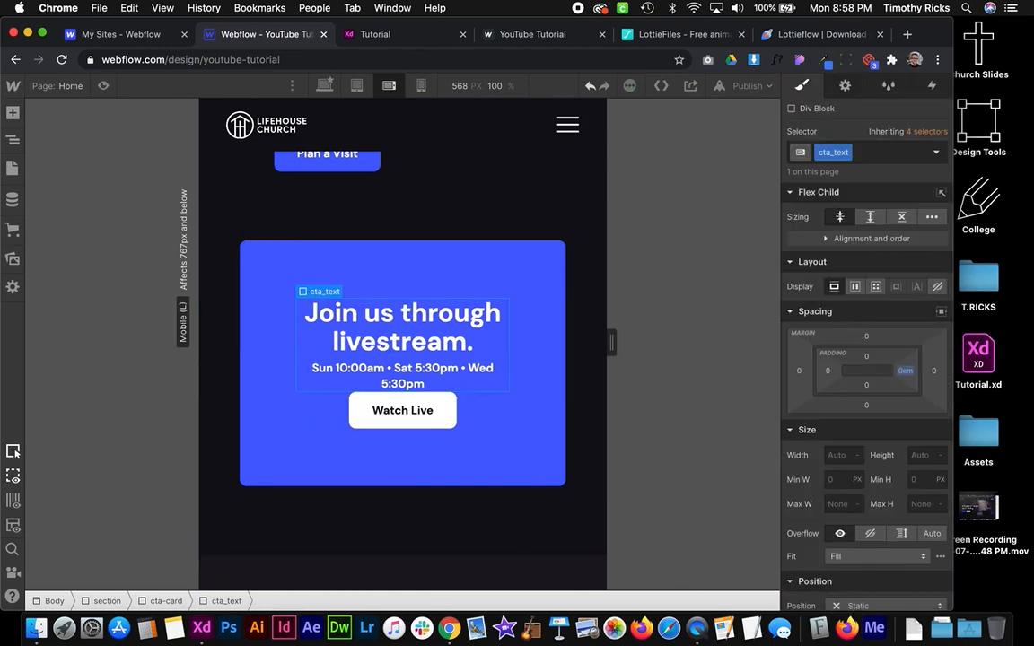
Add 3em bottom padding to the cta_text block, reduce it slightly, and set the cta-card's top and bottom padding to 2.7em
{"action": "left_click", "coordinate": [866, 385]}
{"action": "type", "text": "3em"}
{"action": "key", "text": "Return"}
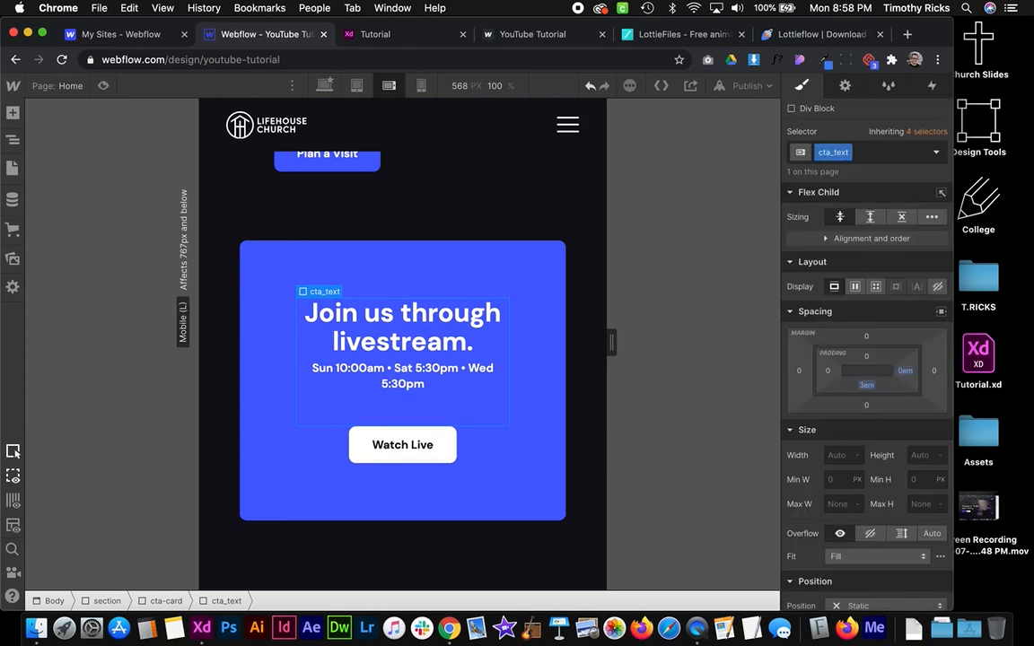
{"action": "left_click_drag", "start_coordinate": [866, 386], "coordinate": [866, 375]}
{"action": "left_click", "coordinate": [512, 499]}
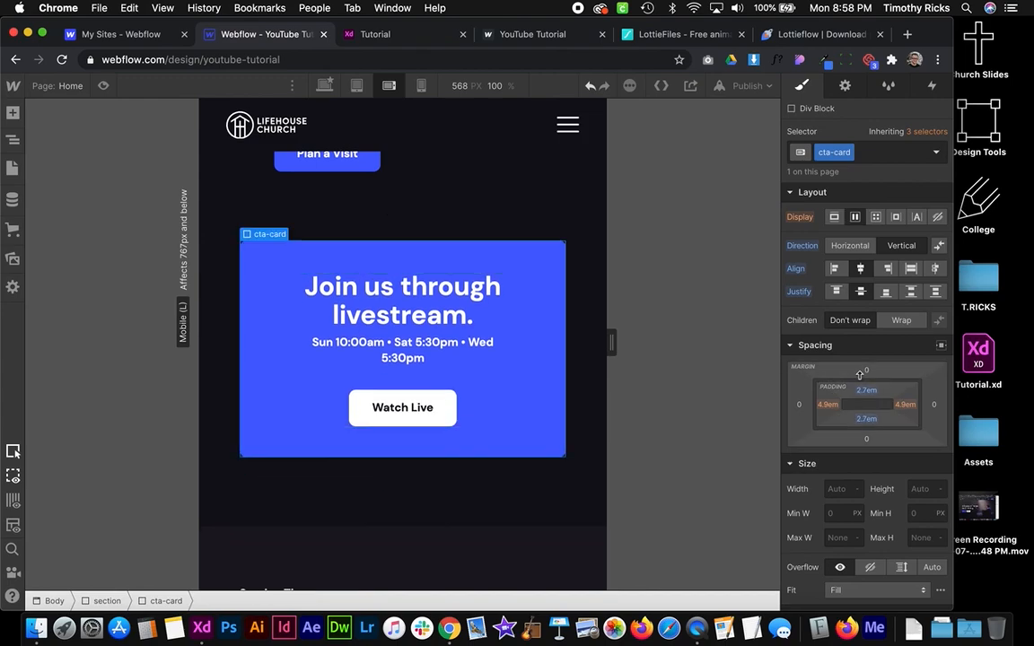
Check the footer and the "What to expect" columns on mobile landscape at canvas widths from 660 down to 480 px
{"action": "left_click", "coordinate": [490, 474]}
{"action": "scroll", "coordinate": [556, 448], "scroll_direction": "down", "scroll_amount": 10}
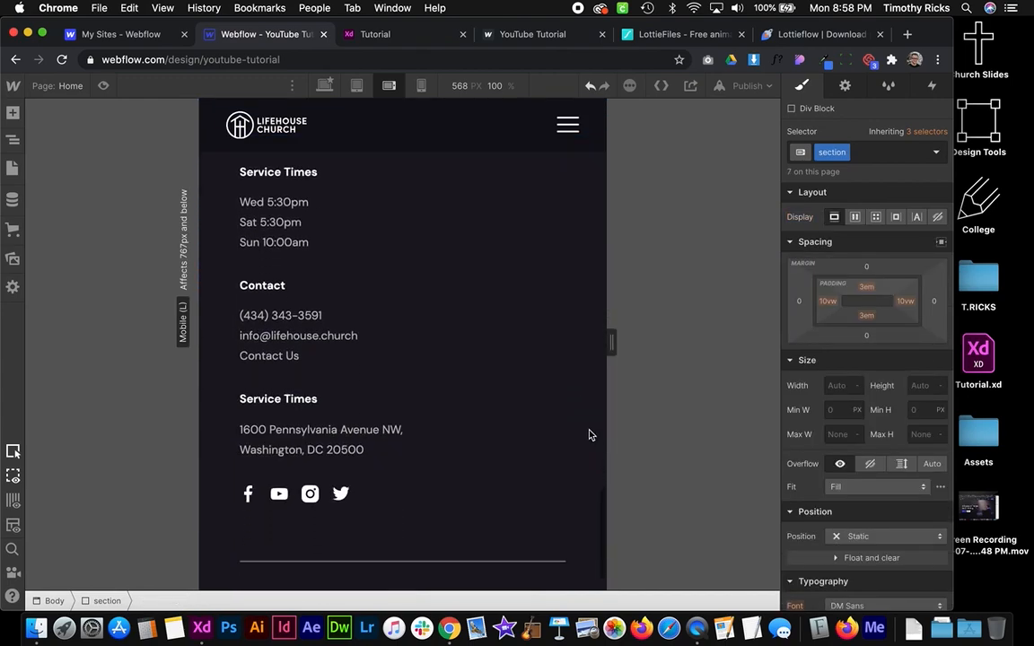
{"action": "left_click_drag", "start_coordinate": [606, 354], "coordinate": [644, 342]}
{"action": "scroll", "coordinate": [489, 330], "scroll_direction": "up", "scroll_amount": 6}
{"action": "scroll", "coordinate": [491, 332], "scroll_direction": "up", "scroll_amount": 10}
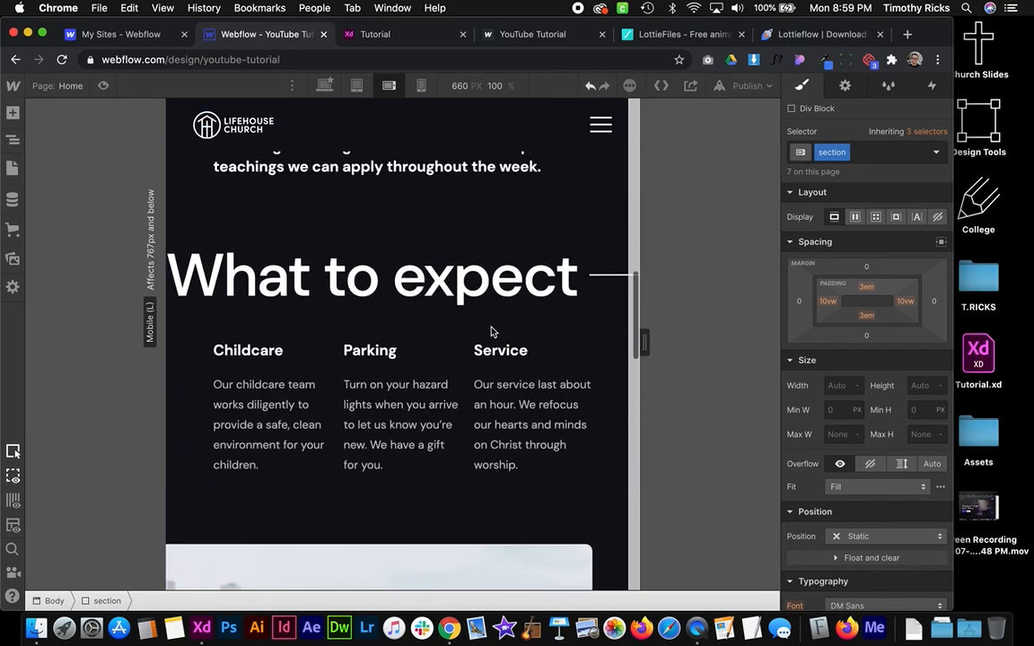
{"action": "scroll", "coordinate": [491, 332], "scroll_direction": "down", "scroll_amount": 3}
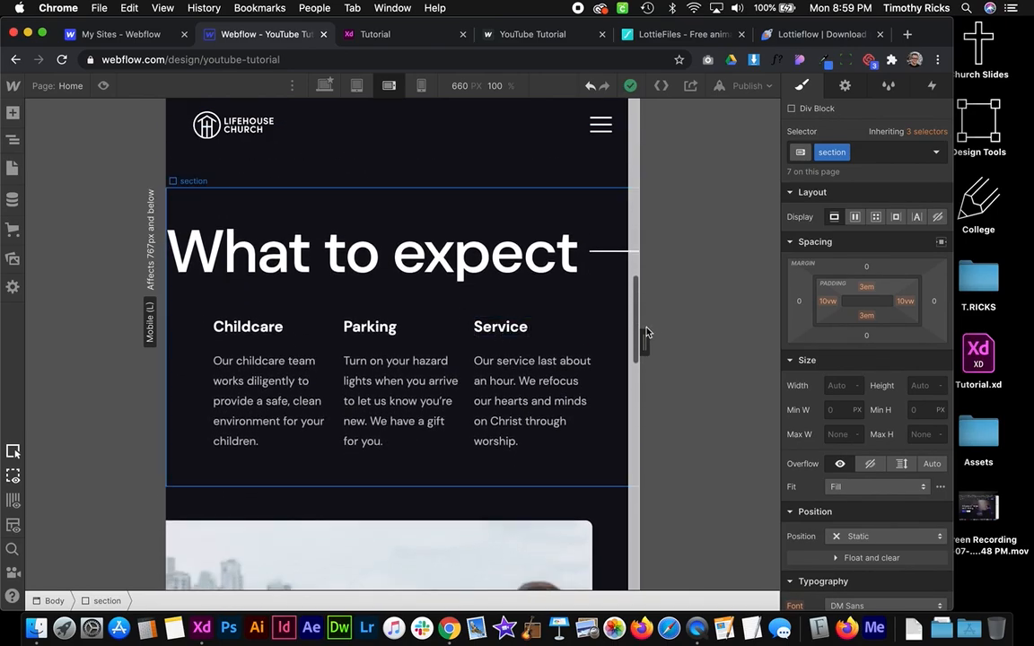
{"action": "left_click_drag", "start_coordinate": [645, 345], "coordinate": [577, 342]}
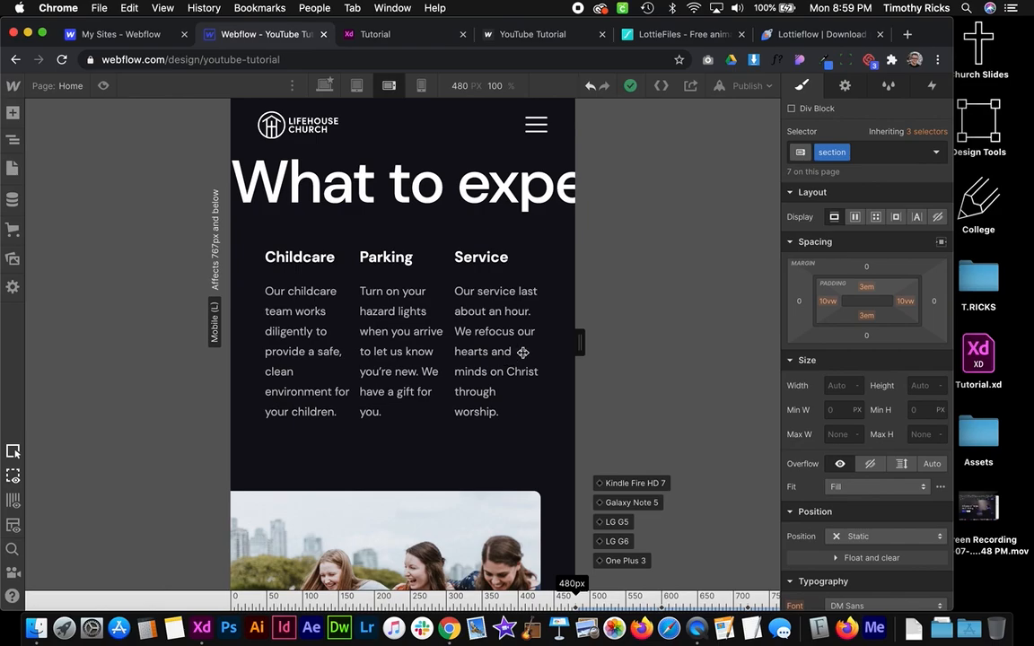
Switch to the mobile portrait breakpoint and set the three-column-container's flex direction to Vertical
{"action": "left_click", "coordinate": [444, 281]}
{"action": "left_click", "coordinate": [447, 282]}
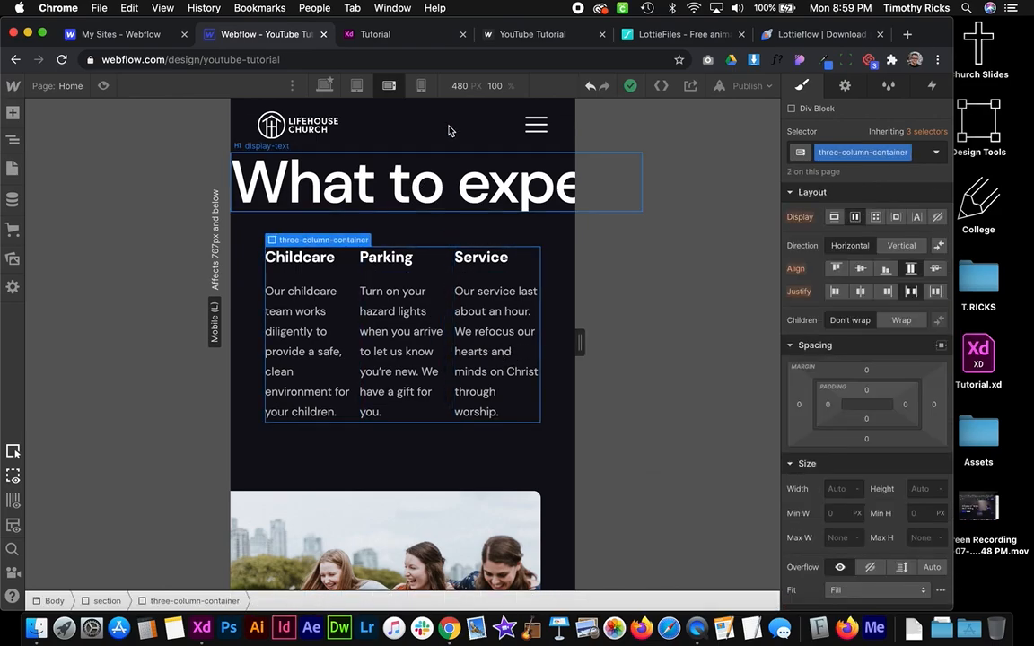
{"action": "left_click", "coordinate": [421, 86]}
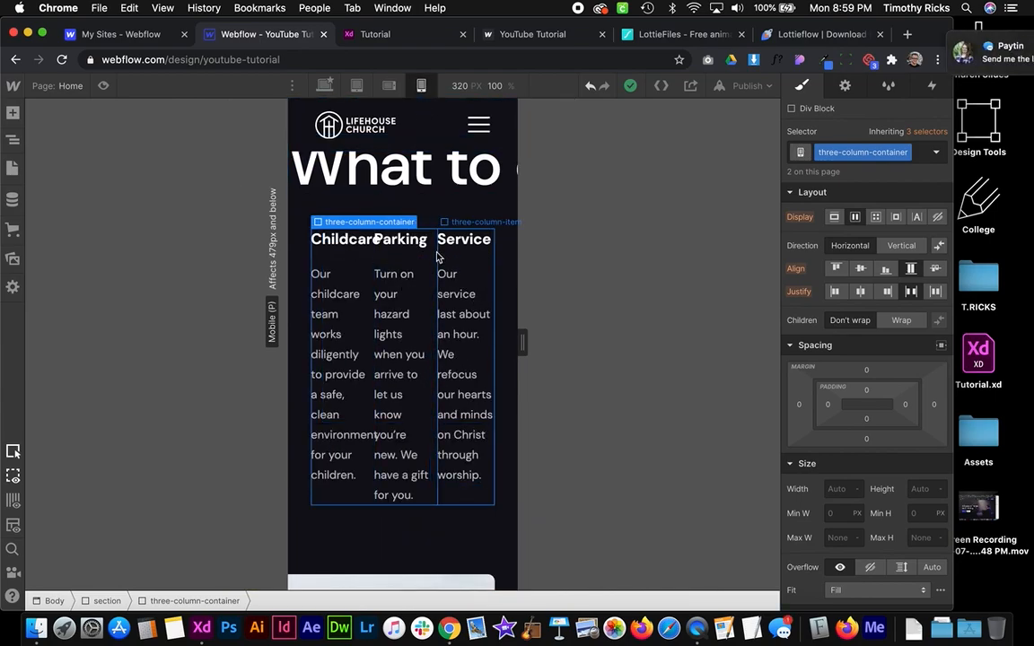
{"action": "left_click", "coordinate": [430, 291]}
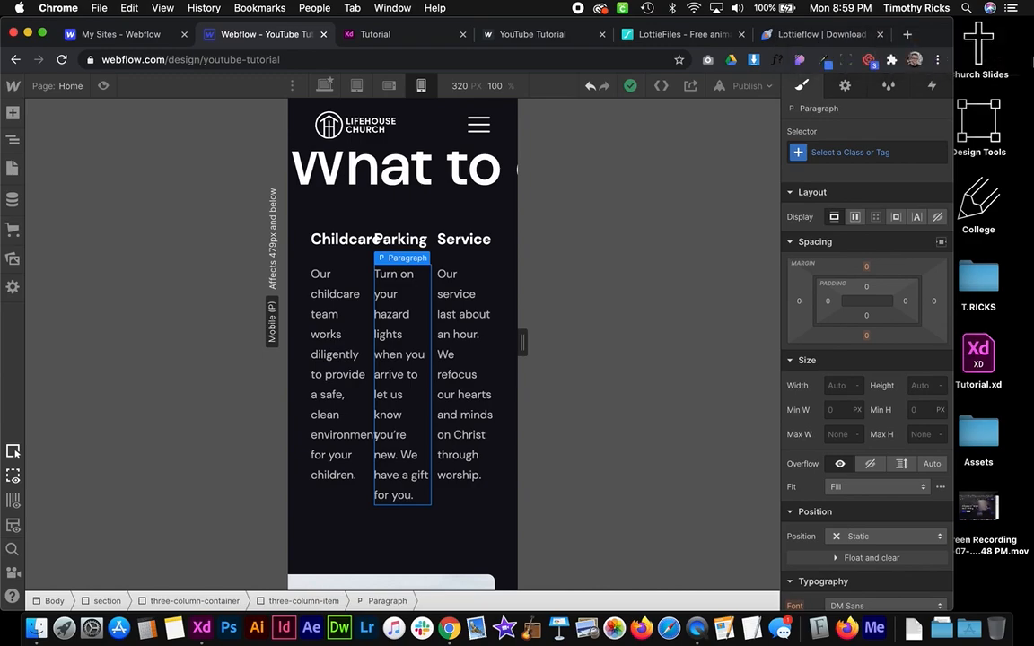
{"action": "left_click", "coordinate": [269, 601]}
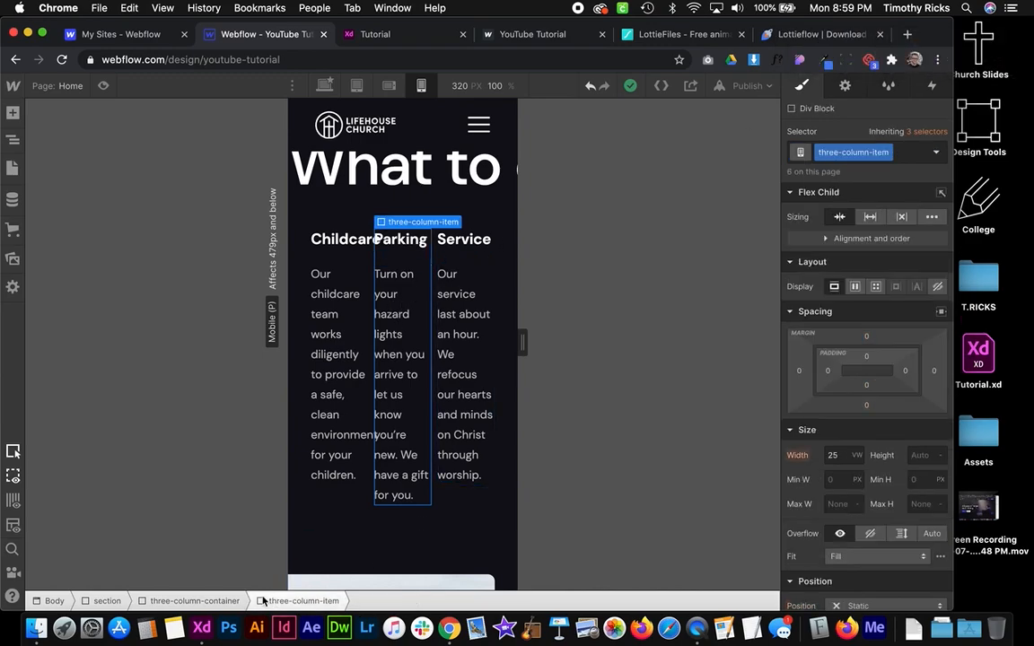
{"action": "left_click", "coordinate": [196, 601]}
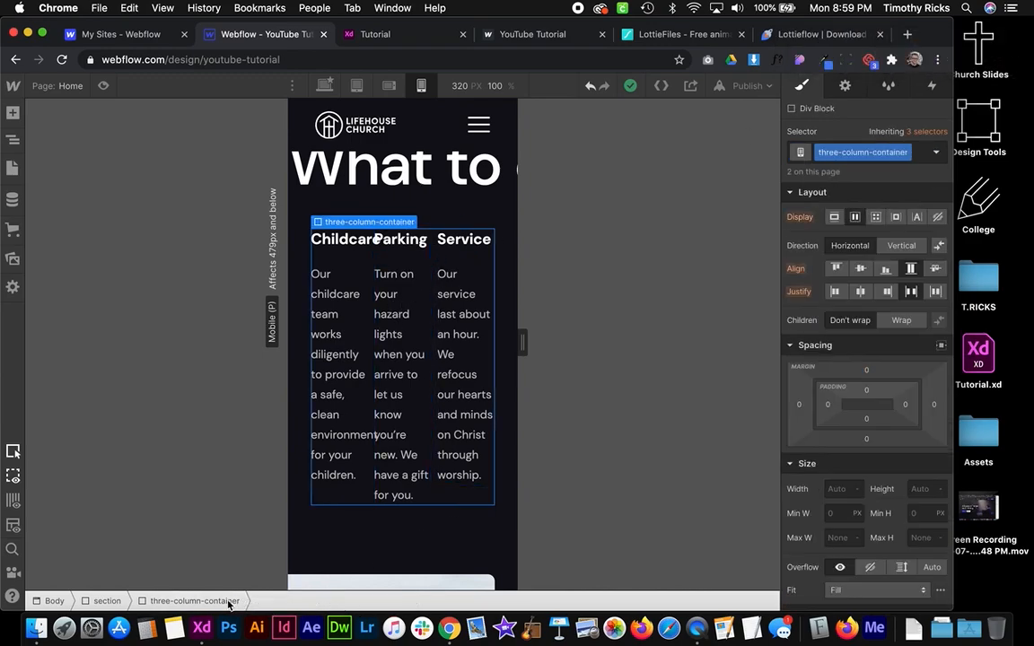
{"action": "left_click", "coordinate": [896, 247]}
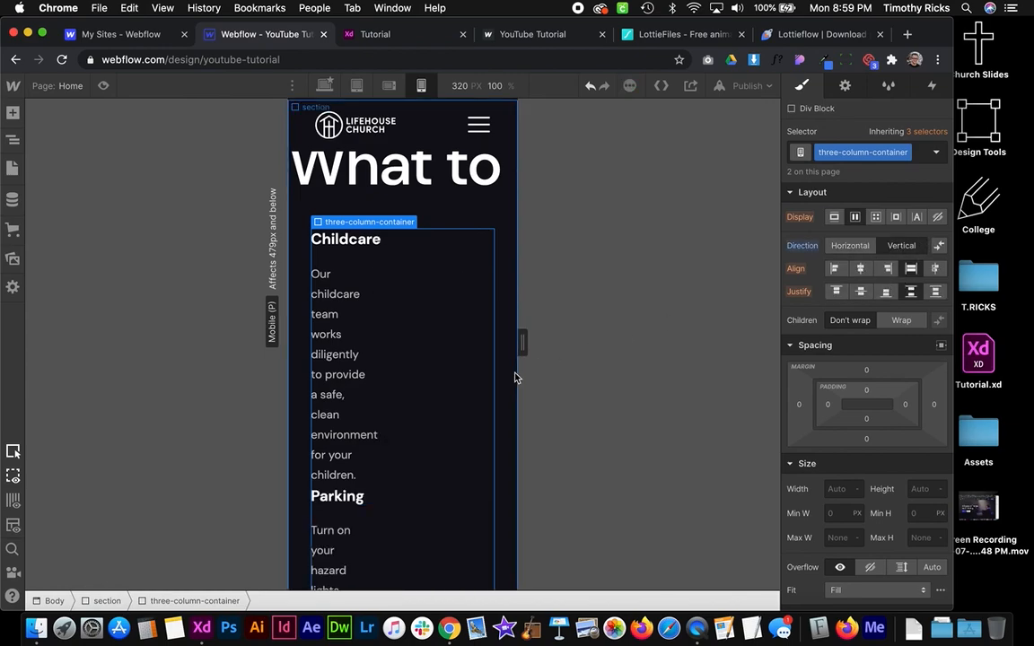
Set the three-column-item's width to 100% and its bottom margin to 2em on mobile portrait
{"action": "left_click", "coordinate": [353, 261]}
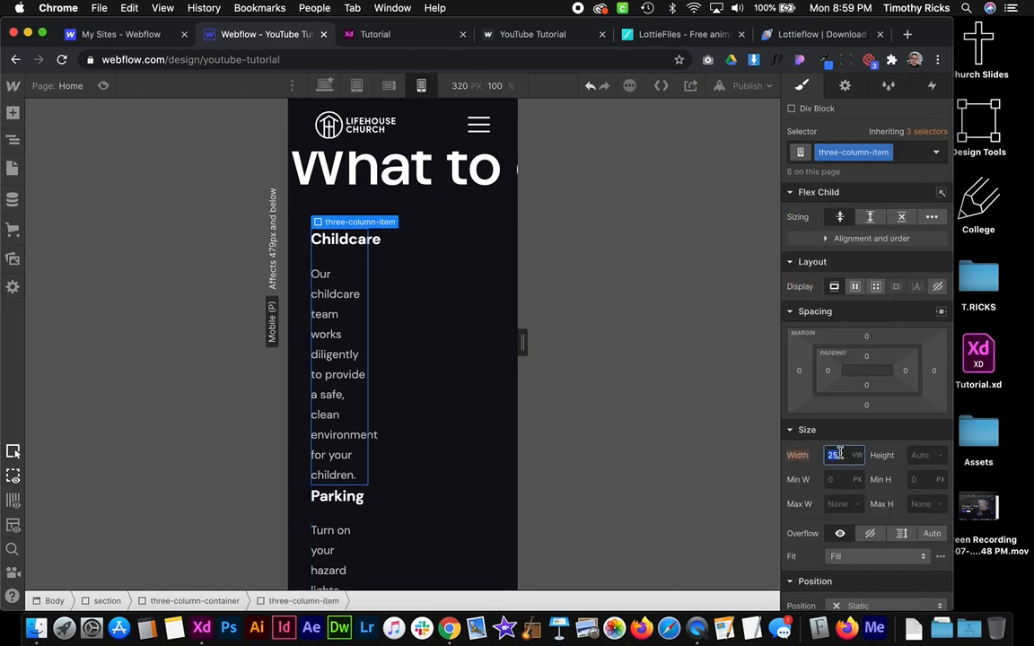
{"action": "type", "text": "100%"}
{"action": "key", "text": "Return"}
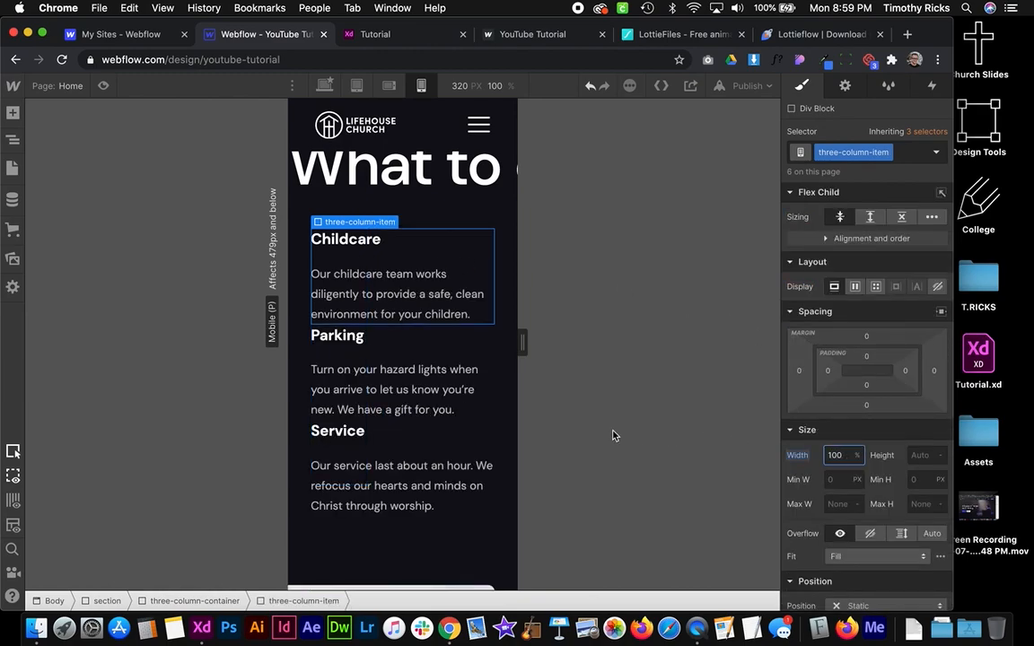
{"action": "left_click", "coordinate": [867, 406]}
{"action": "type", "text": "2em"}
{"action": "key", "text": "Return"}
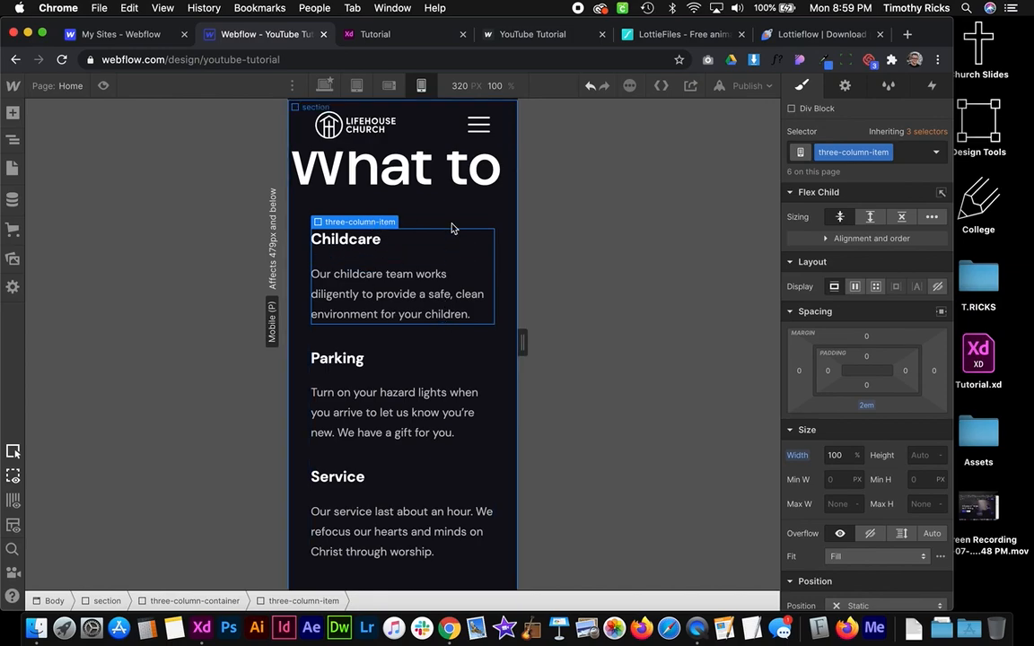
Set the three-column_photo images' width and height to 90 VW on mobile portrait
{"action": "scroll", "coordinate": [453, 227], "scroll_direction": "up", "scroll_amount": 10}
{"action": "scroll", "coordinate": [453, 227], "scroll_direction": "up", "scroll_amount": 3}
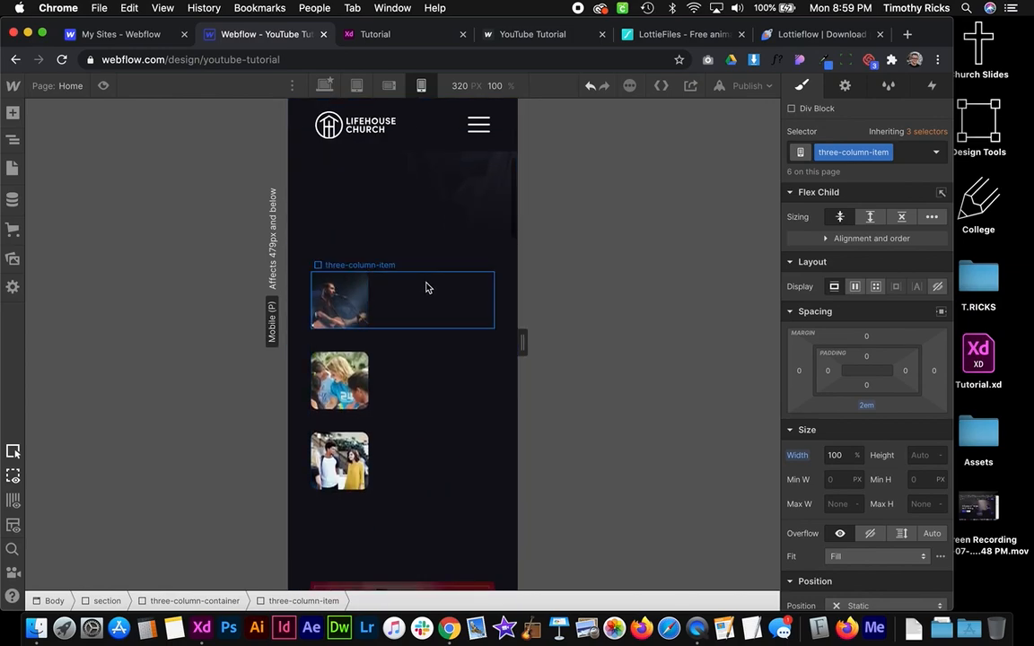
{"action": "left_click", "coordinate": [428, 377]}
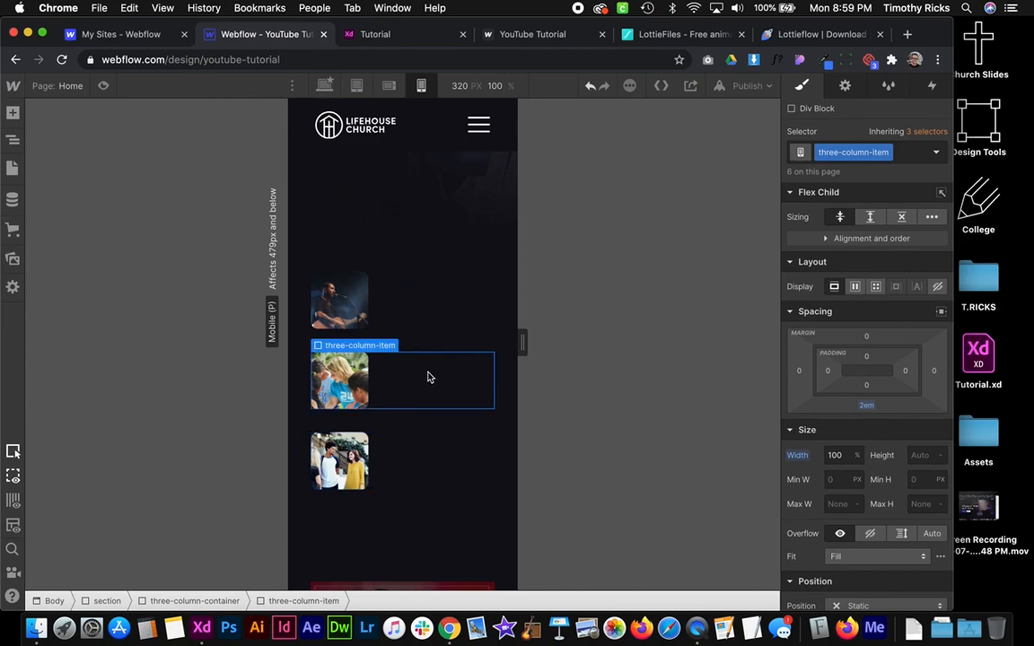
{"action": "left_click", "coordinate": [334, 376]}
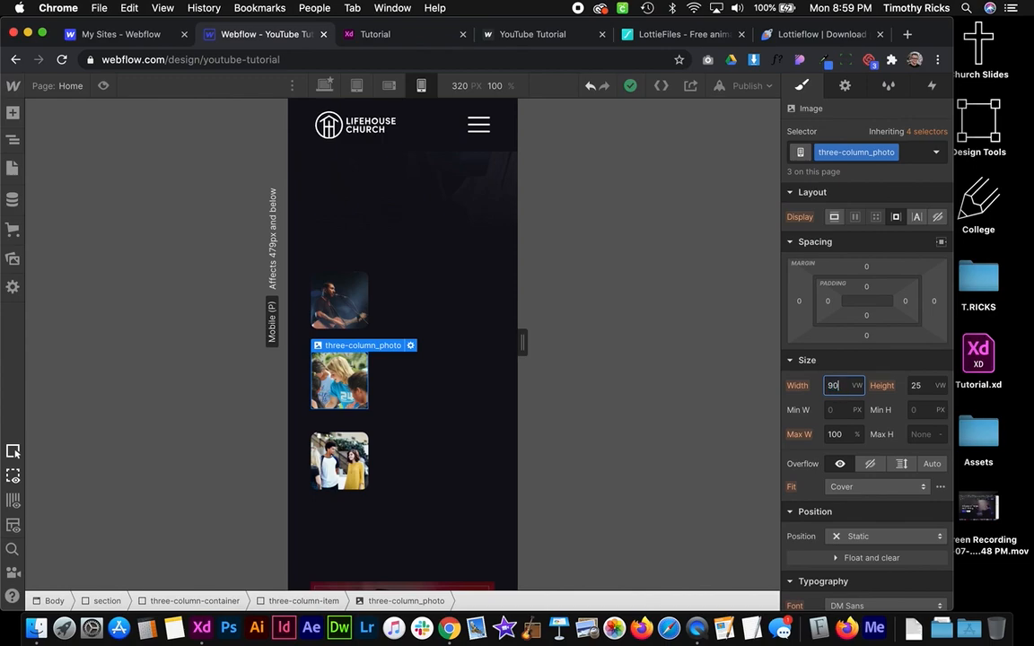
{"action": "key", "text": "Return"}
{"action": "left_click", "coordinate": [917, 386]}
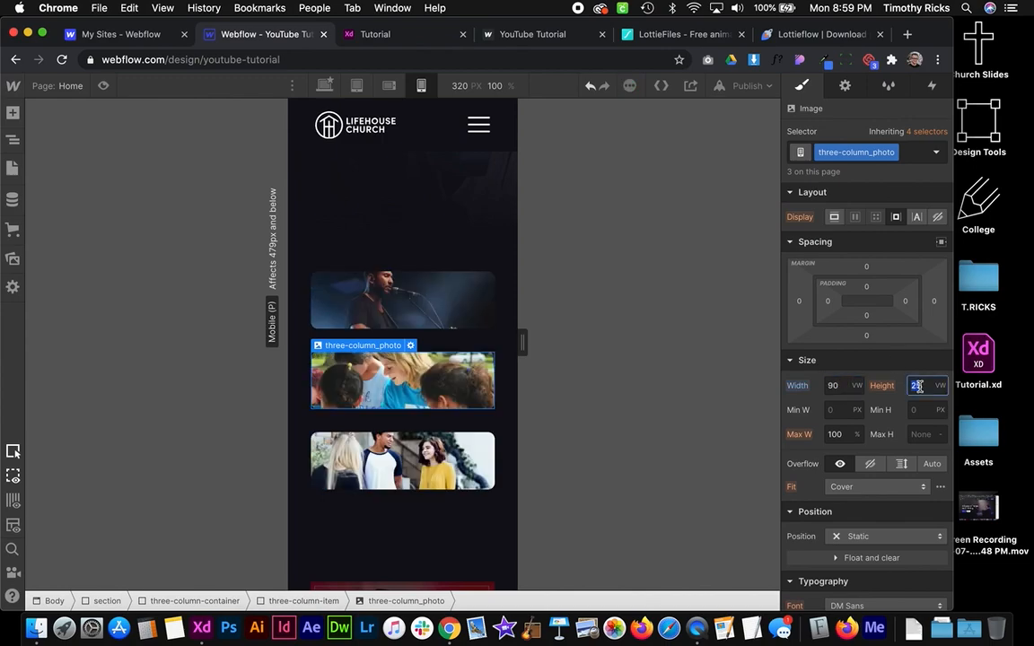
{"action": "key", "text": "Return"}
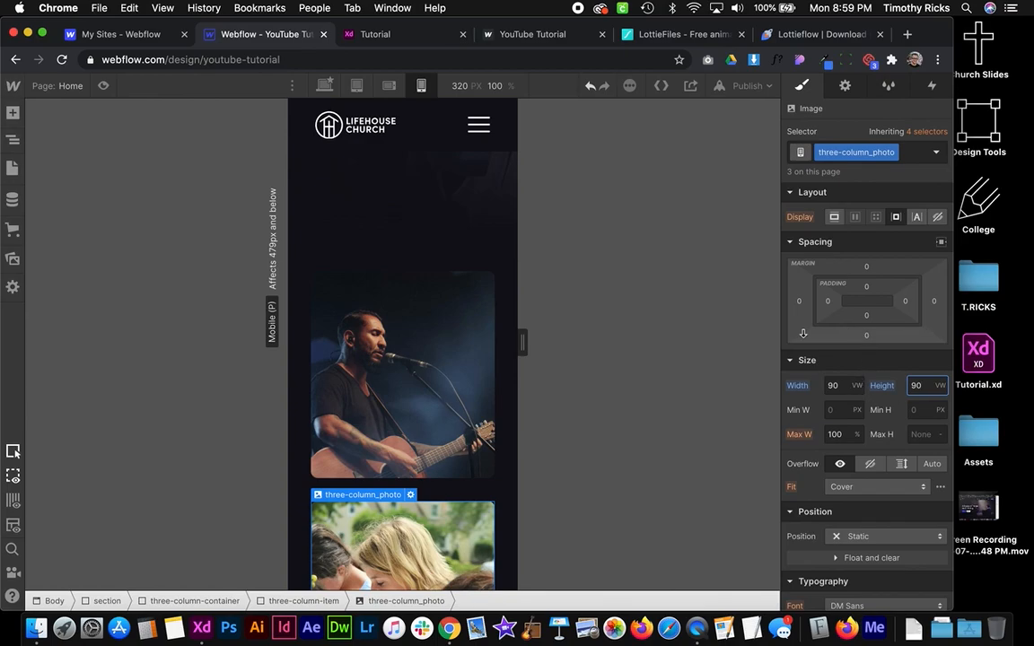
{"action": "scroll", "coordinate": [402, 337], "scroll_direction": "down", "scroll_amount": 3}
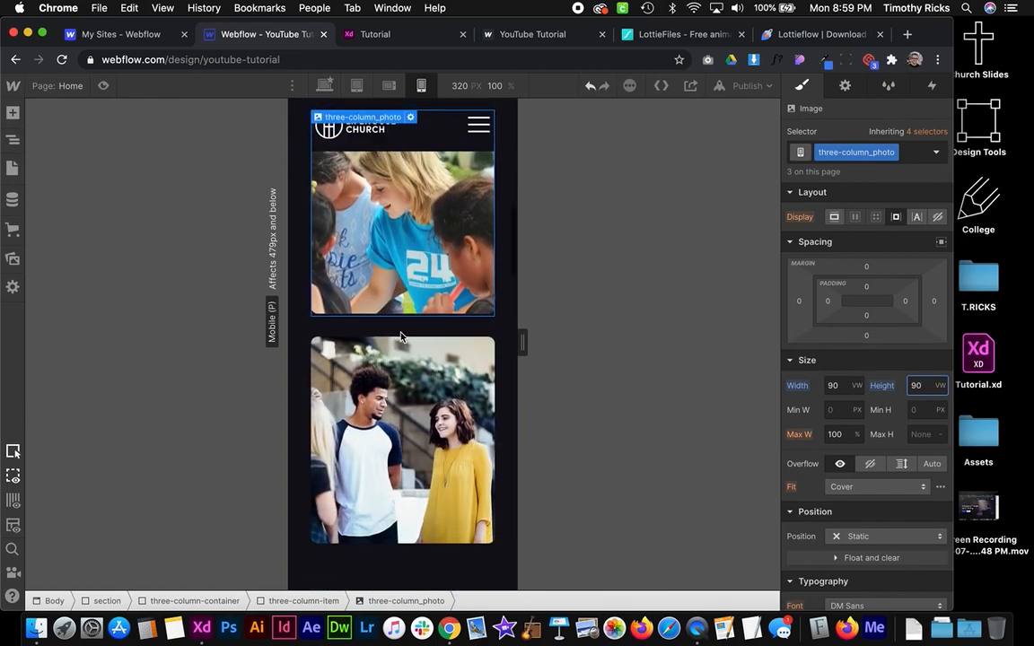
Select the hero heading and target the All H1 Headings tag for styling on mobile portrait
{"action": "scroll", "coordinate": [402, 337], "scroll_direction": "up", "scroll_amount": 10}
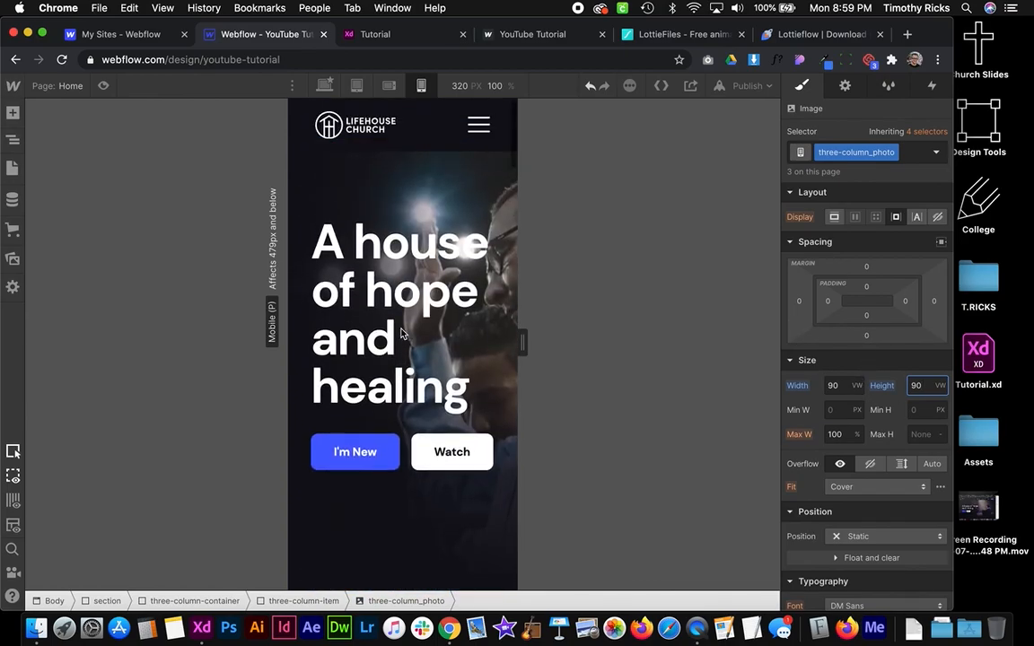
{"action": "left_click", "coordinate": [379, 277]}
{"action": "left_click", "coordinate": [800, 152]}
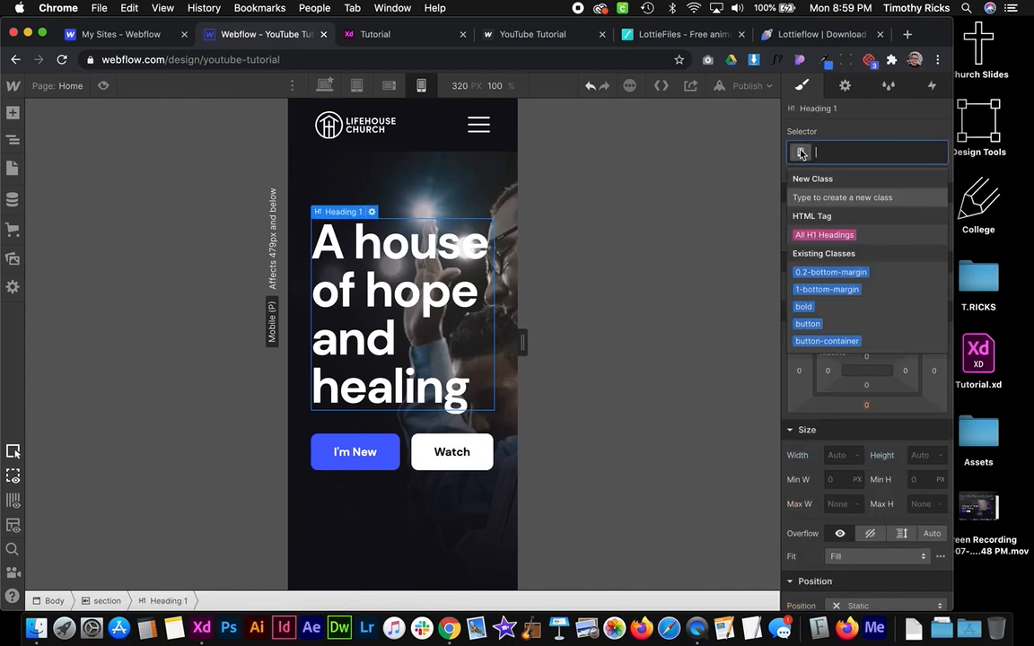
{"action": "left_click", "coordinate": [824, 234]}
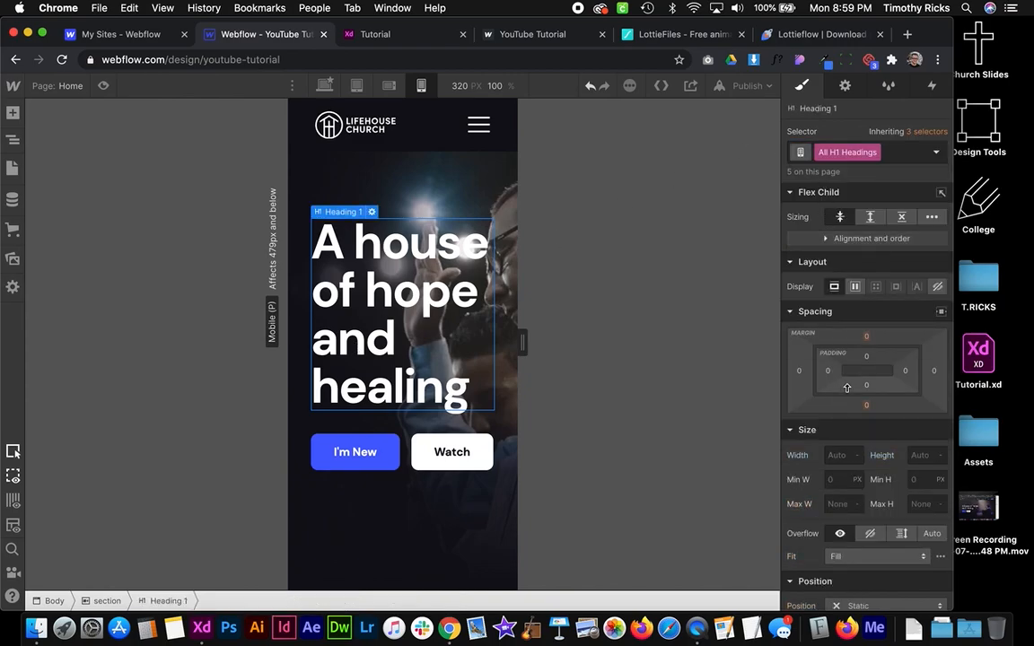
{"action": "scroll", "coordinate": [846, 389], "scroll_direction": "down", "scroll_amount": 3}
{"action": "scroll", "coordinate": [846, 389], "scroll_direction": "down", "scroll_amount": 1}
Try a 3.7 EM font size for All H1 Headings and check the hero at a 479 px canvas width
{"action": "left_click", "coordinate": [835, 534]}
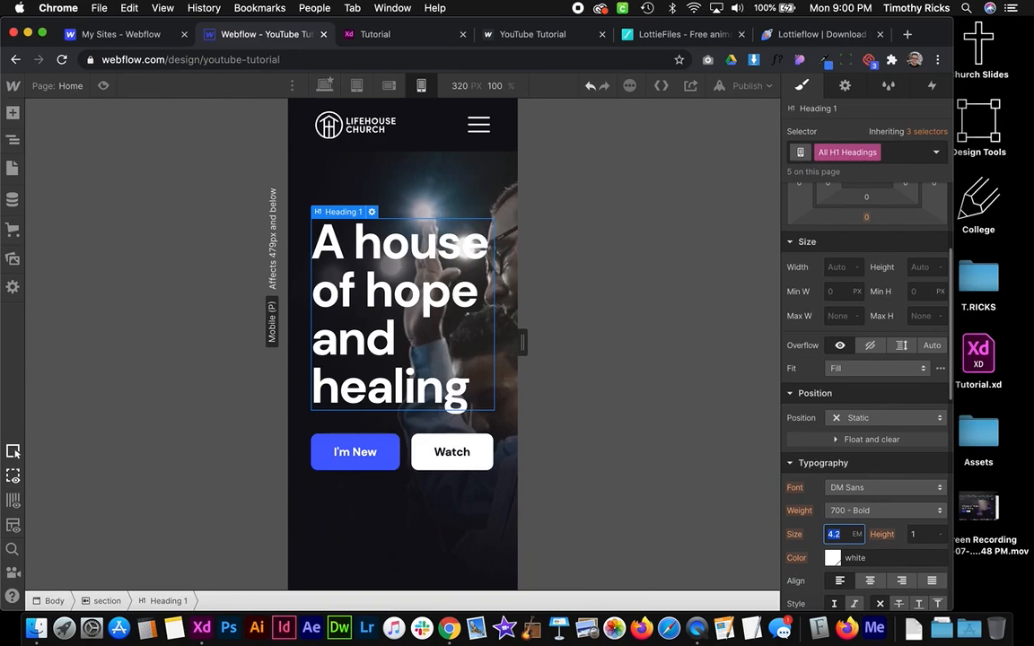
{"action": "key", "text": "alt+Down"}
{"action": "key", "text": "alt+Down"}
{"action": "key", "text": "alt+Down"}
{"action": "key", "text": "alt+Down"}
{"action": "key", "text": "alt+Down"}
{"action": "key", "text": "alt+Down"}
{"action": "key", "text": "alt+Down"}
{"action": "key", "text": "alt+Down"}
{"action": "key", "text": "alt+Down"}
{"action": "key", "text": "alt+Down"}
{"action": "key", "text": "alt+Down"}
{"action": "key", "text": "alt+Down"}
{"action": "key", "text": "alt+Down"}
{"action": "key", "text": "alt+Up"}
{"action": "key", "text": "alt+Up"}
{"action": "key", "text": "alt+Up"}
{"action": "key", "text": "alt+Up"}
{"action": "key", "text": "alt+Up"}
{"action": "key", "text": "alt+Up"}
{"action": "key", "text": "alt+Up"}
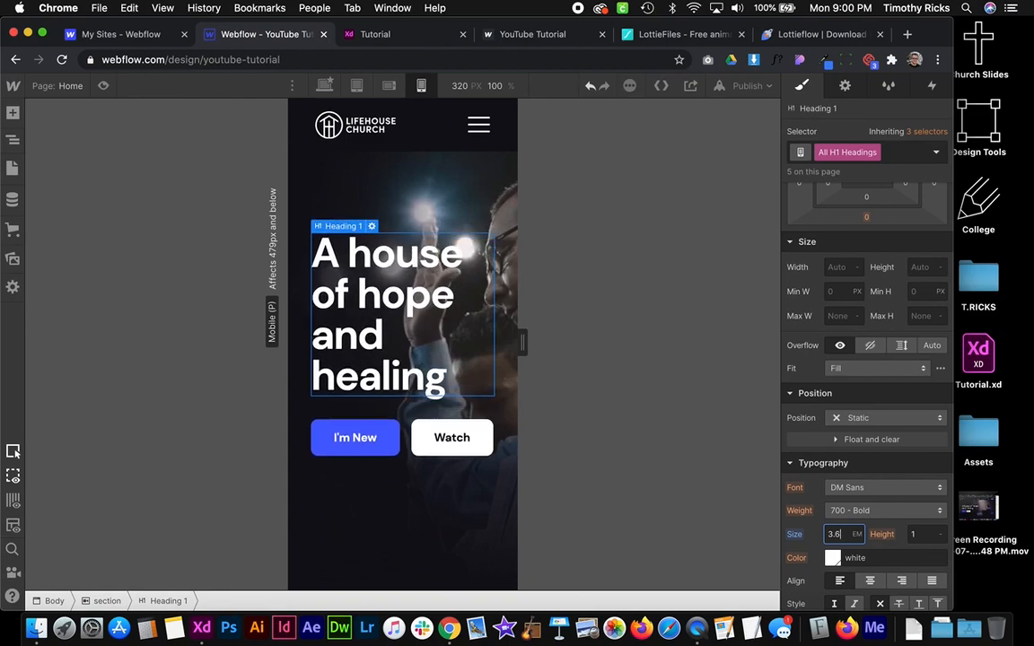
{"action": "key", "text": "alt+Up"}
{"action": "left_click_drag", "start_coordinate": [523, 342], "coordinate": [614, 342]}
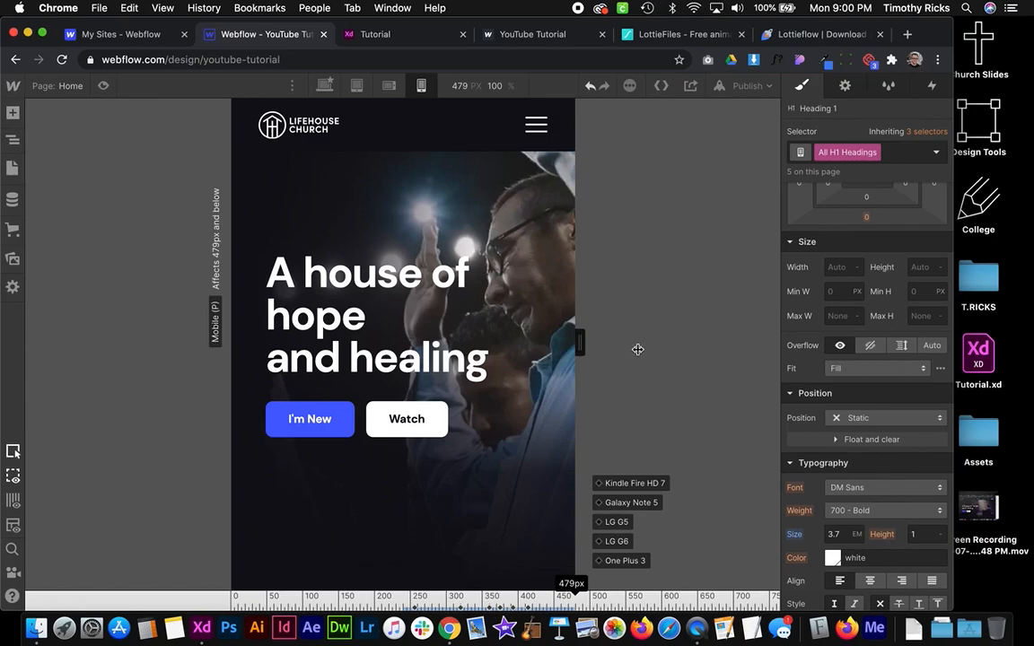
{"action": "left_click_drag", "start_coordinate": [638, 349], "coordinate": [640, 350]}
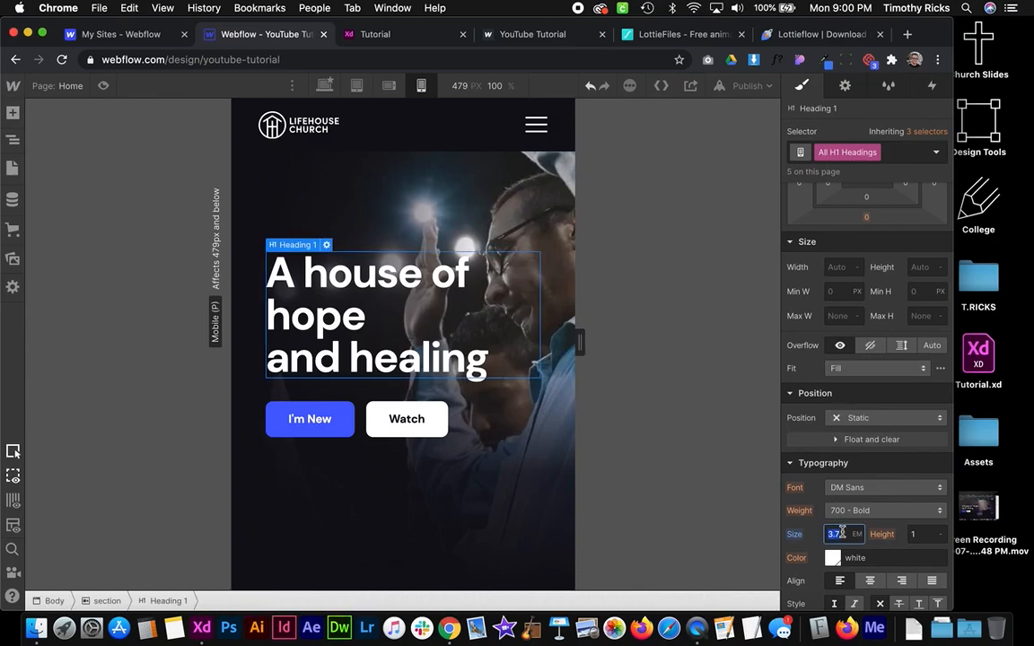
Change the All H1 Headings font size to VW units, enlarge it from 3 VW, and check the hero at a 256 px canvas width
{"action": "key", "text": "Return"}
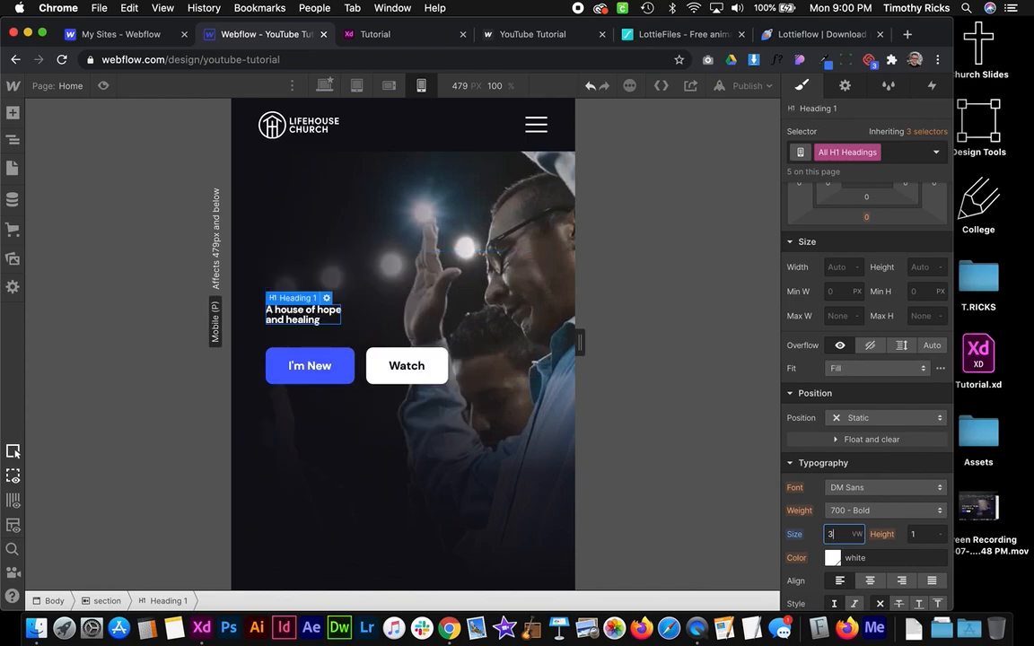
{"action": "key", "text": "shift+Up"}
{"action": "key", "text": "shift+Up"}
{"action": "key", "text": "shift+Down"}
{"action": "key", "text": "Up"}
{"action": "key", "text": "Up"}
{"action": "key", "text": "Down"}
{"action": "key", "text": "Down"}
{"action": "key", "text": "Up"}
{"action": "key", "text": "Down"}
{"action": "left_click_drag", "start_coordinate": [579, 342], "coordinate": [500, 350]}
Set the hero's first-button bottom margin to 1em on mobile portrait and check it at a 479 px canvas width
{"action": "left_click", "coordinate": [393, 368]}
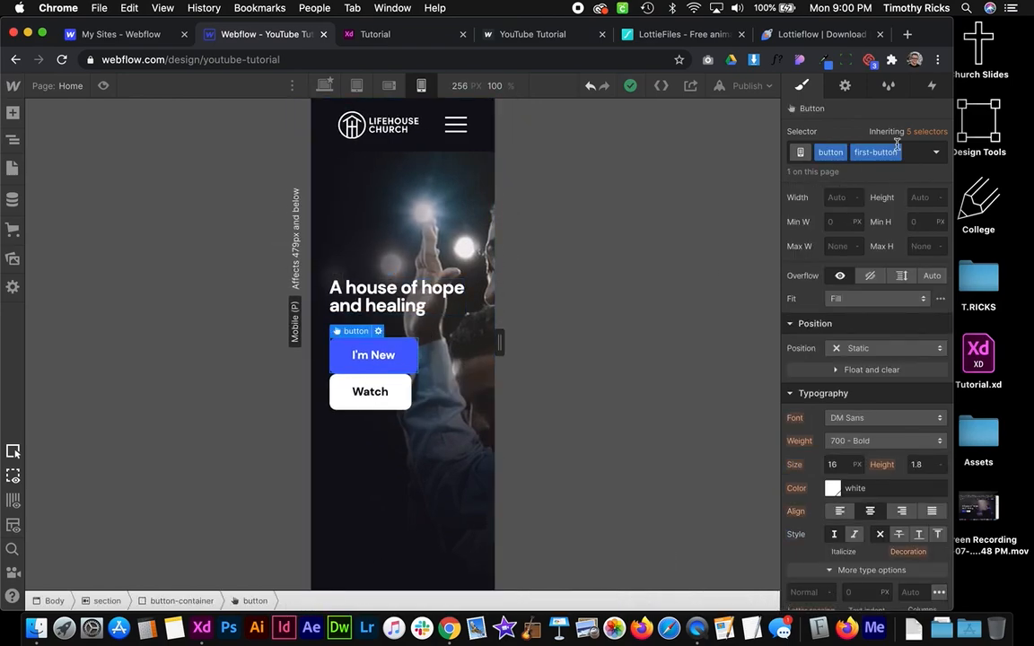
{"action": "scroll", "coordinate": [878, 337], "scroll_direction": "up", "scroll_amount": 3}
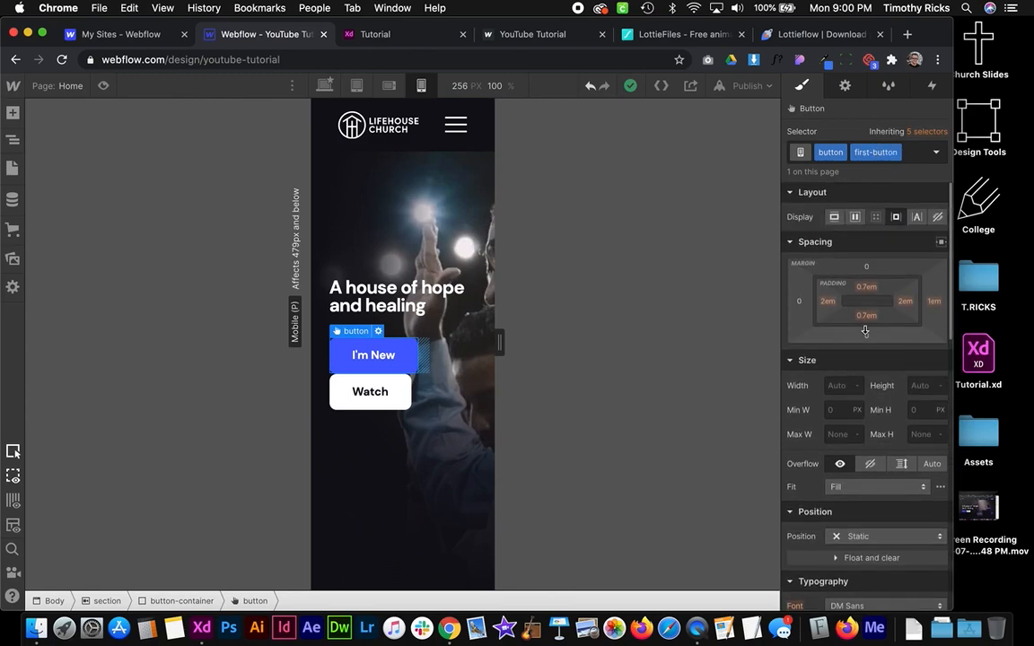
{"action": "left_click", "coordinate": [867, 338]}
{"action": "type", "text": "1"}
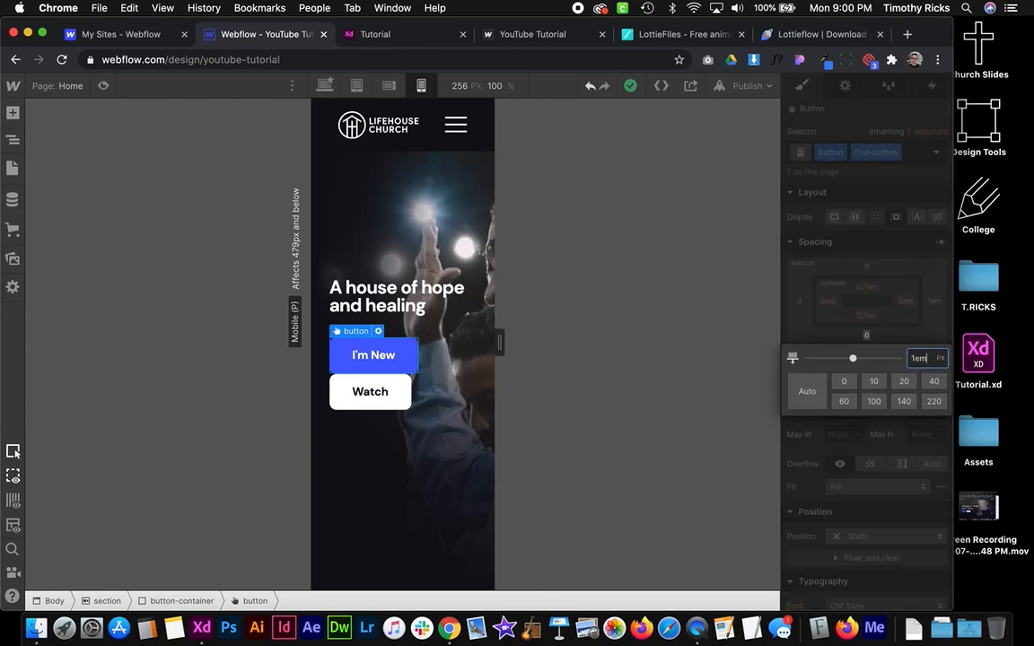
{"action": "type", "text": "em"}
{"action": "key", "text": "Return"}
{"action": "left_click_drag", "start_coordinate": [500, 342], "coordinate": [618, 344]}
Narrow the canvas to 327 px and set the display-text heading's font size to 2.4 EM on mobile portrait
{"action": "scroll", "coordinate": [449, 393], "scroll_direction": "down", "scroll_amount": 10}
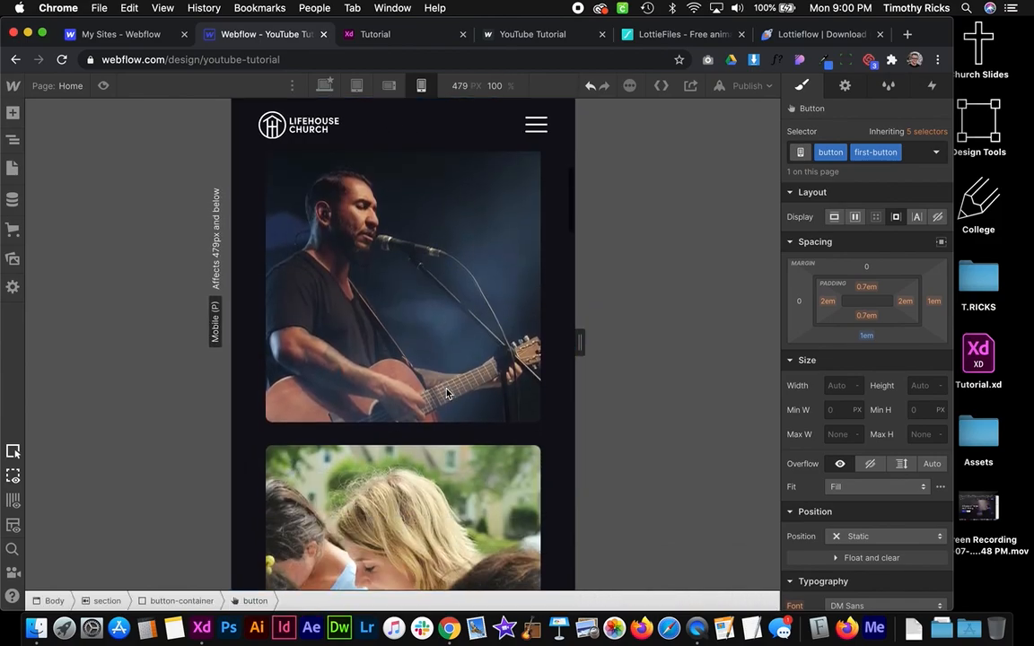
{"action": "scroll", "coordinate": [485, 341], "scroll_direction": "down", "scroll_amount": 5}
{"action": "scroll", "coordinate": [504, 310], "scroll_direction": "down", "scroll_amount": 8}
{"action": "mouse_move", "coordinate": [573, 338]}
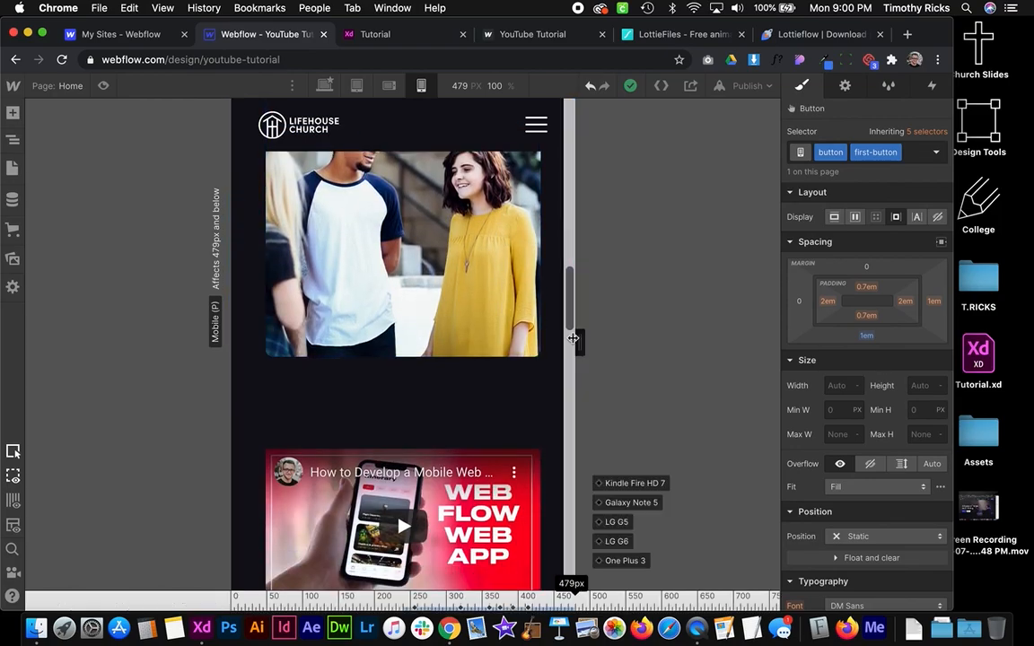
{"action": "left_click_drag", "start_coordinate": [572, 338], "coordinate": [524, 340]}
{"action": "scroll", "coordinate": [386, 344], "scroll_direction": "down", "scroll_amount": 8}
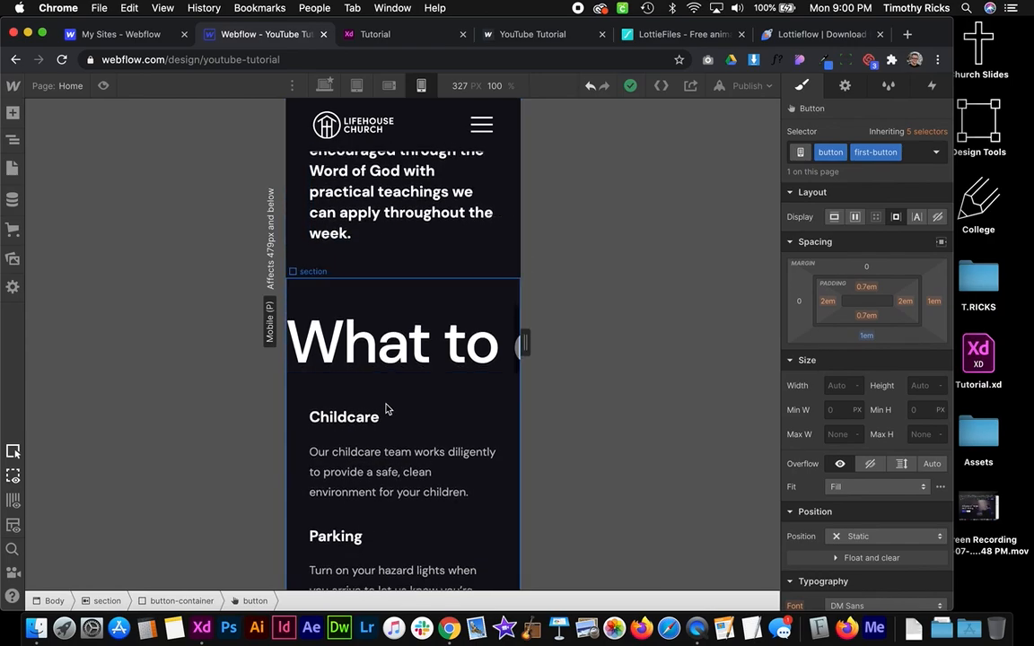
{"action": "left_click", "coordinate": [404, 345]}
{"action": "scroll", "coordinate": [873, 410], "scroll_direction": "down", "scroll_amount": 1}
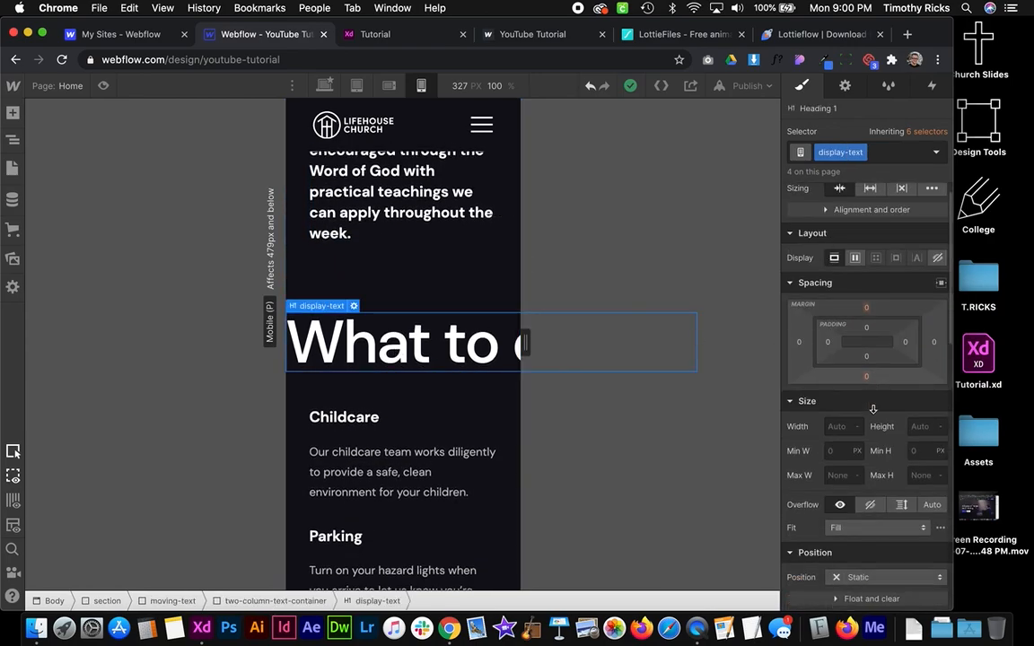
{"action": "scroll", "coordinate": [857, 422], "scroll_direction": "down", "scroll_amount": 3}
{"action": "type", "text": "2.9"}
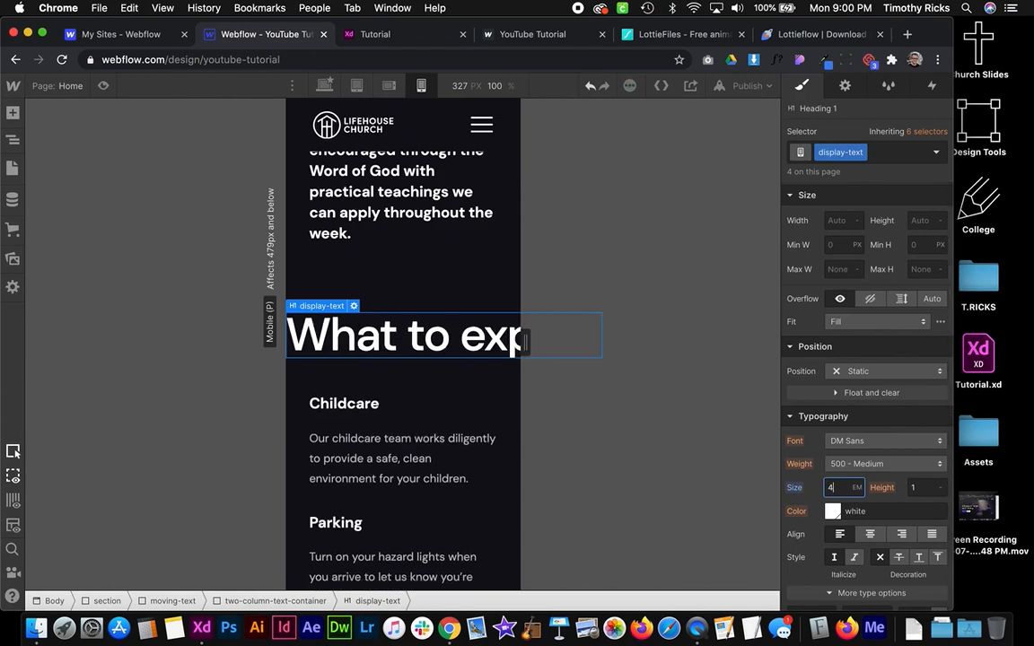
{"action": "key", "text": "BackSpace"}
{"action": "type", "text": "4"}
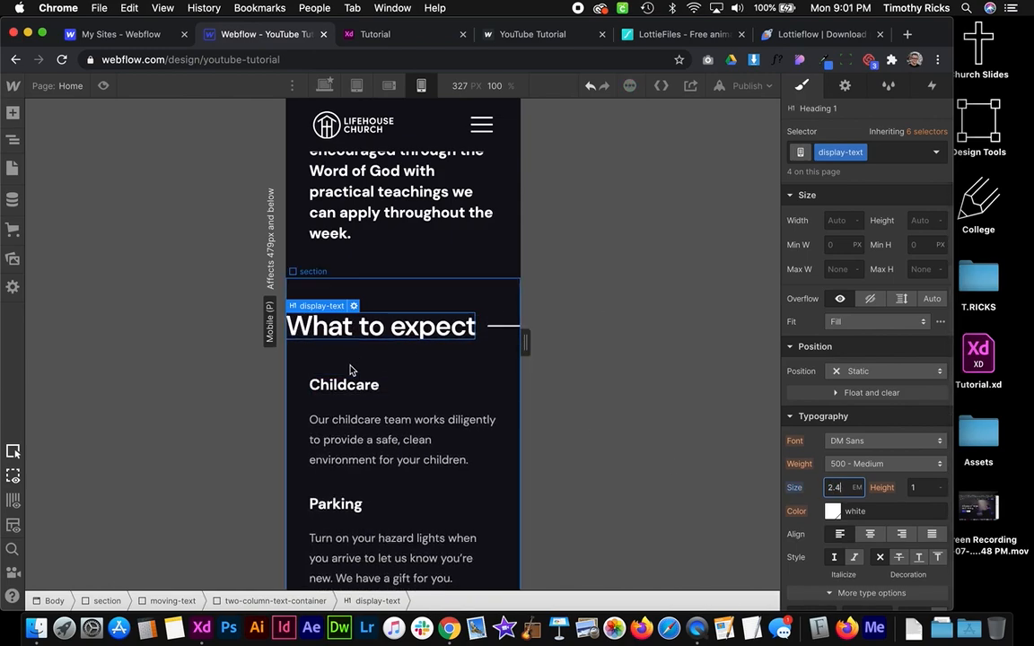
Set the left padding of the is-inverted two-column_item-contain block to 0em on mobile landscape
{"action": "scroll", "coordinate": [440, 379], "scroll_direction": "down", "scroll_amount": 5}
{"action": "scroll", "coordinate": [440, 379], "scroll_direction": "down", "scroll_amount": 6}
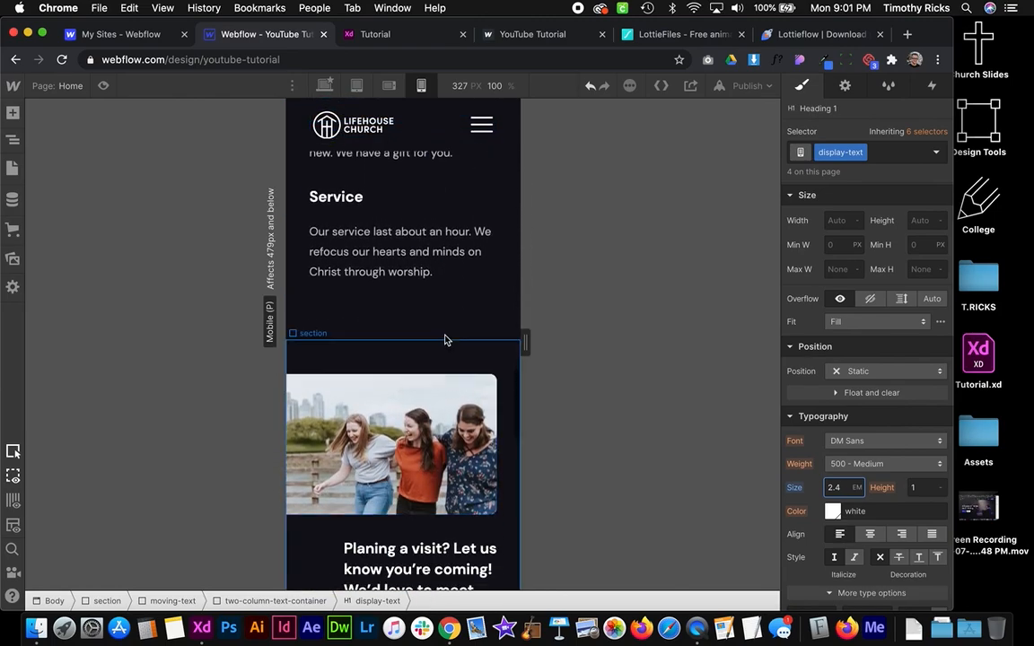
{"action": "left_click", "coordinate": [328, 422]}
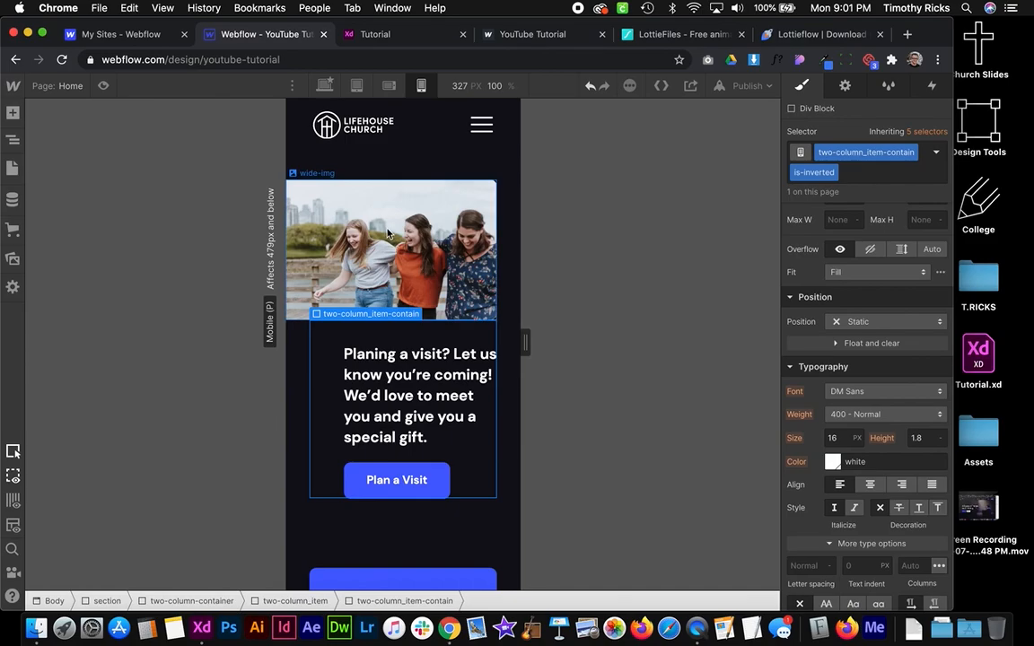
{"action": "left_click", "coordinate": [388, 86]}
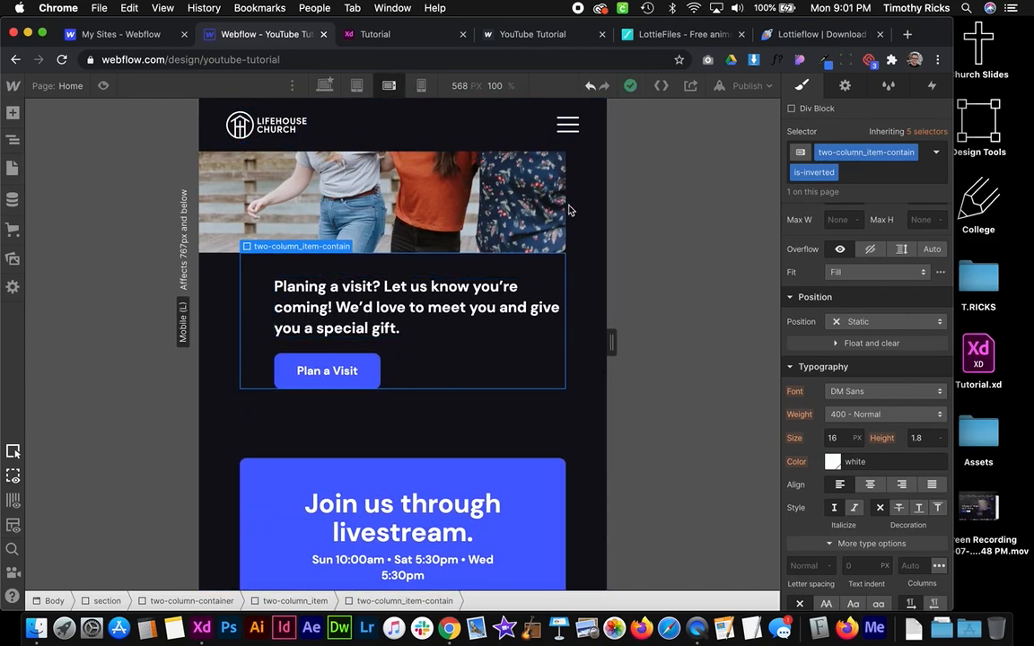
{"action": "scroll", "coordinate": [859, 298], "scroll_direction": "up", "scroll_amount": 5}
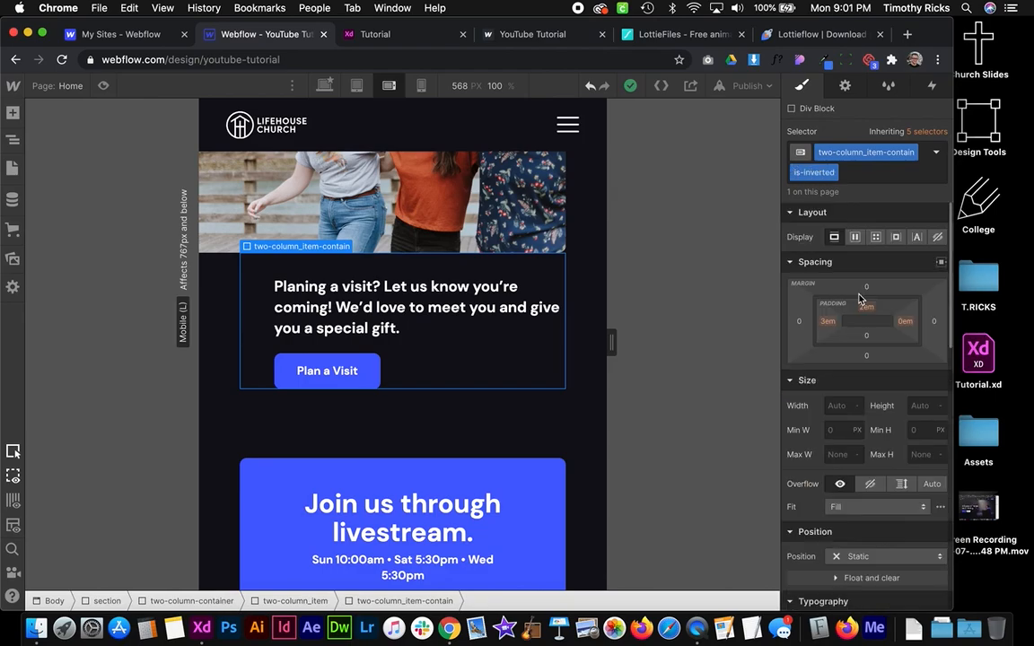
{"action": "left_click", "coordinate": [827, 326]}
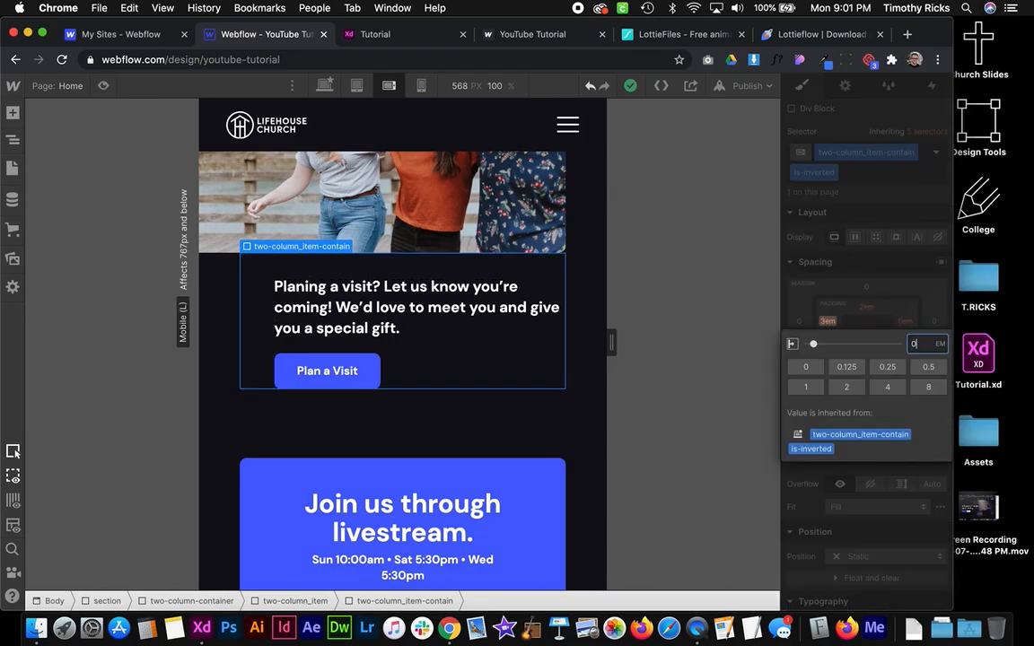
{"action": "type", "text": "0"}
{"action": "key", "text": "Return"}
Stack the footer-bottom contents vertically on mobile portrait, with centered items and centered text
{"action": "scroll", "coordinate": [340, 305], "scroll_direction": "down", "scroll_amount": 10}
{"action": "scroll", "coordinate": [340, 305], "scroll_direction": "down", "scroll_amount": 15}
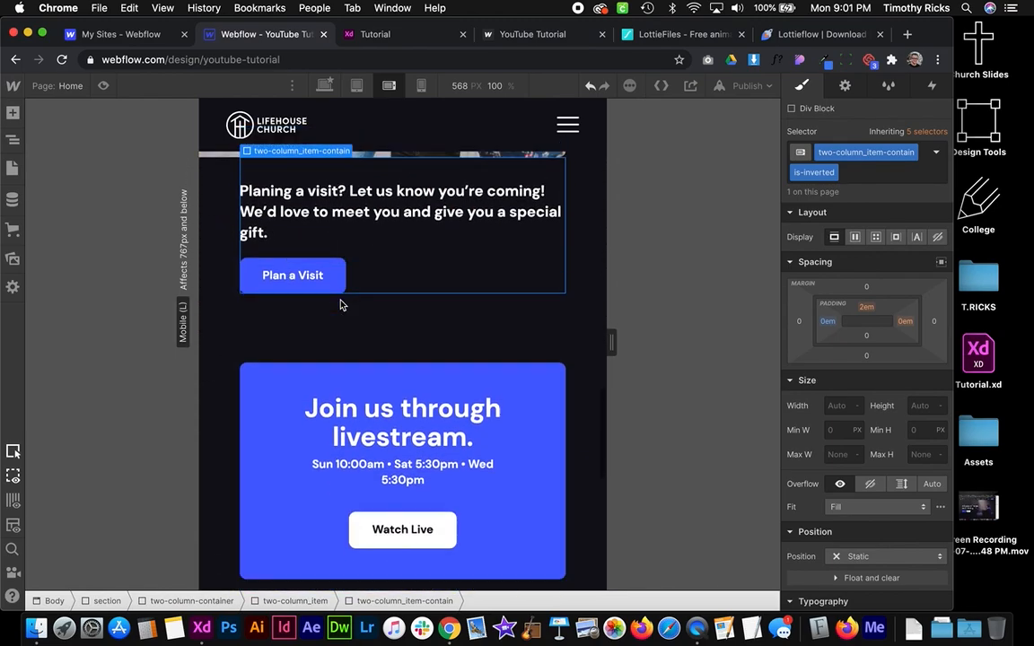
{"action": "left_click", "coordinate": [421, 86]}
{"action": "scroll", "coordinate": [413, 305], "scroll_direction": "down", "scroll_amount": 6}
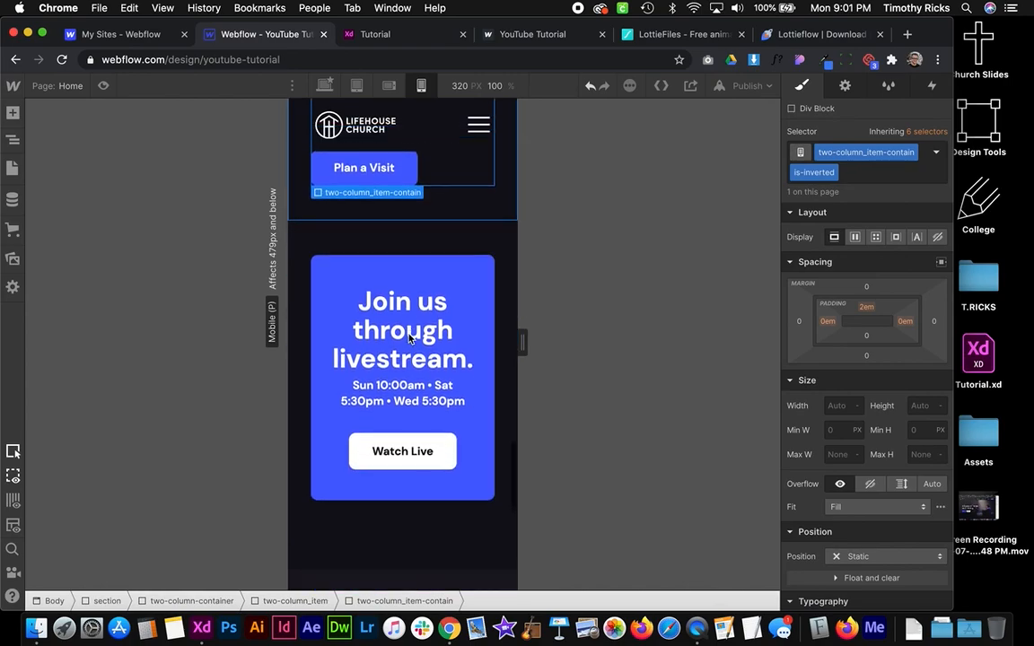
{"action": "scroll", "coordinate": [409, 337], "scroll_direction": "down", "scroll_amount": 2}
{"action": "scroll", "coordinate": [397, 473], "scroll_direction": "down", "scroll_amount": 6}
{"action": "scroll", "coordinate": [408, 298], "scroll_direction": "down", "scroll_amount": 3}
{"action": "left_click", "coordinate": [407, 506]}
{"action": "left_click", "coordinate": [902, 245]}
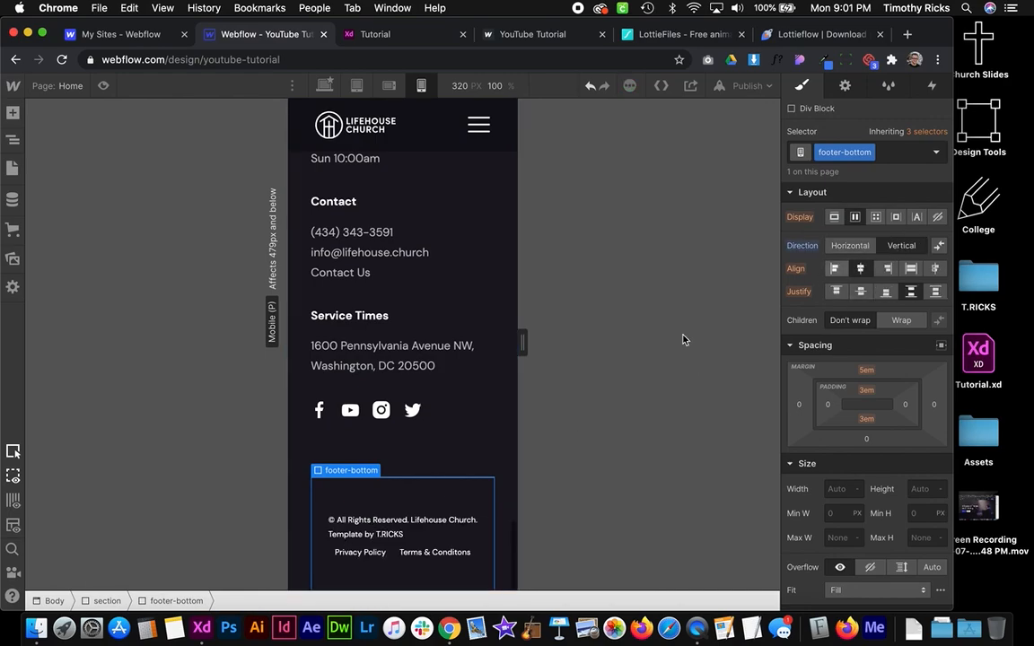
{"action": "scroll", "coordinate": [425, 482], "scroll_direction": "down", "scroll_amount": 1}
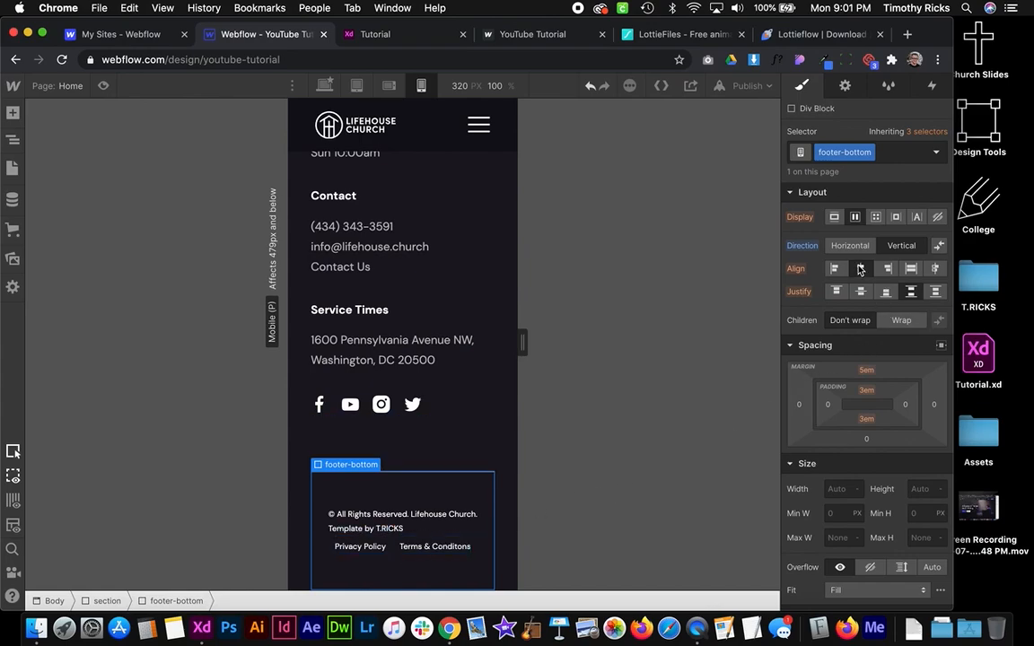
{"action": "scroll", "coordinate": [853, 395], "scroll_direction": "down", "scroll_amount": 5}
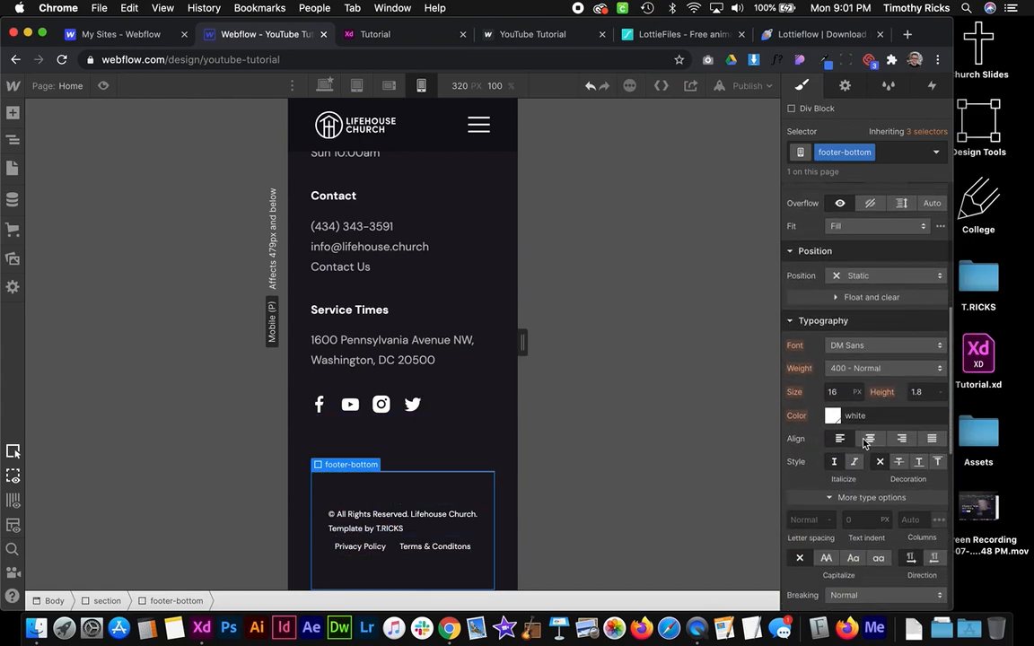
Try 2em and 1em top padding on the footer-links block on mobile portrait
{"action": "left_click", "coordinate": [392, 558]}
{"action": "scroll", "coordinate": [833, 359], "scroll_direction": "up", "scroll_amount": 5}
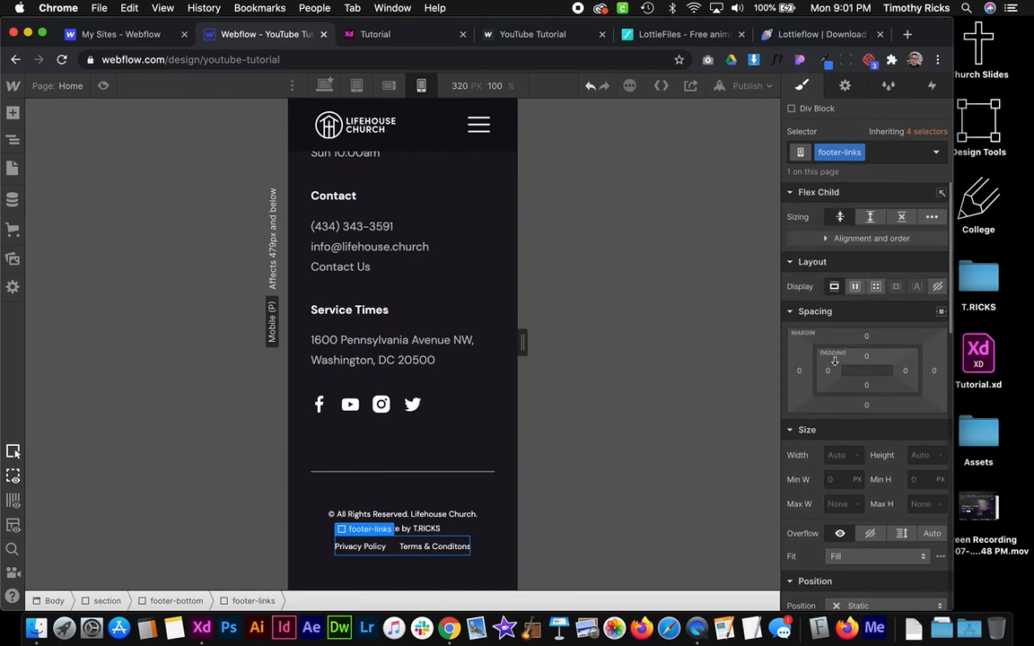
{"action": "left_click", "coordinate": [867, 357]}
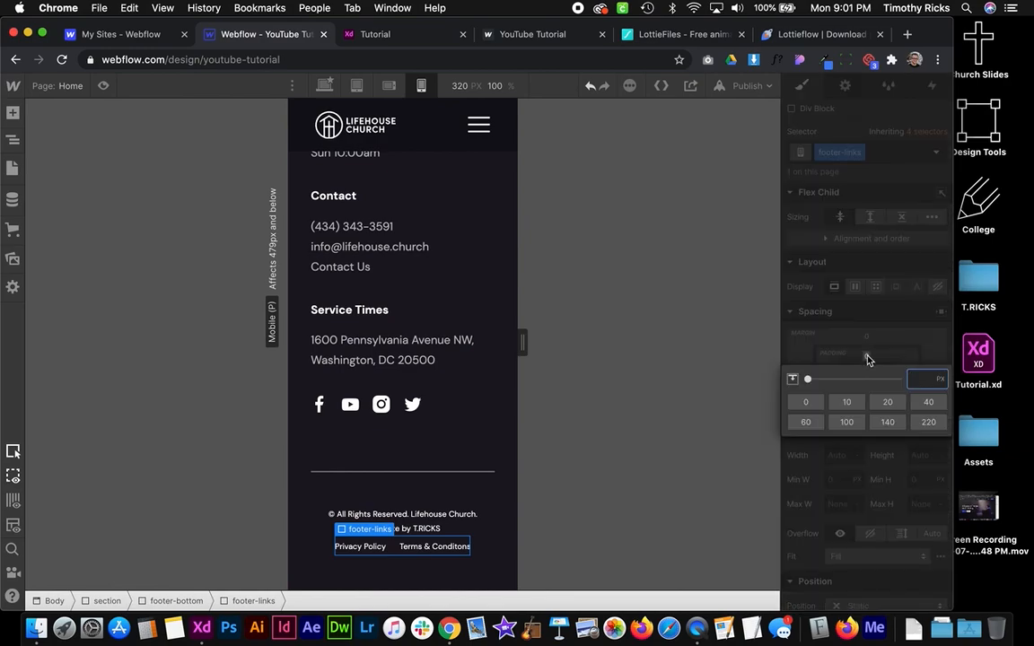
{"action": "key", "text": "Return"}
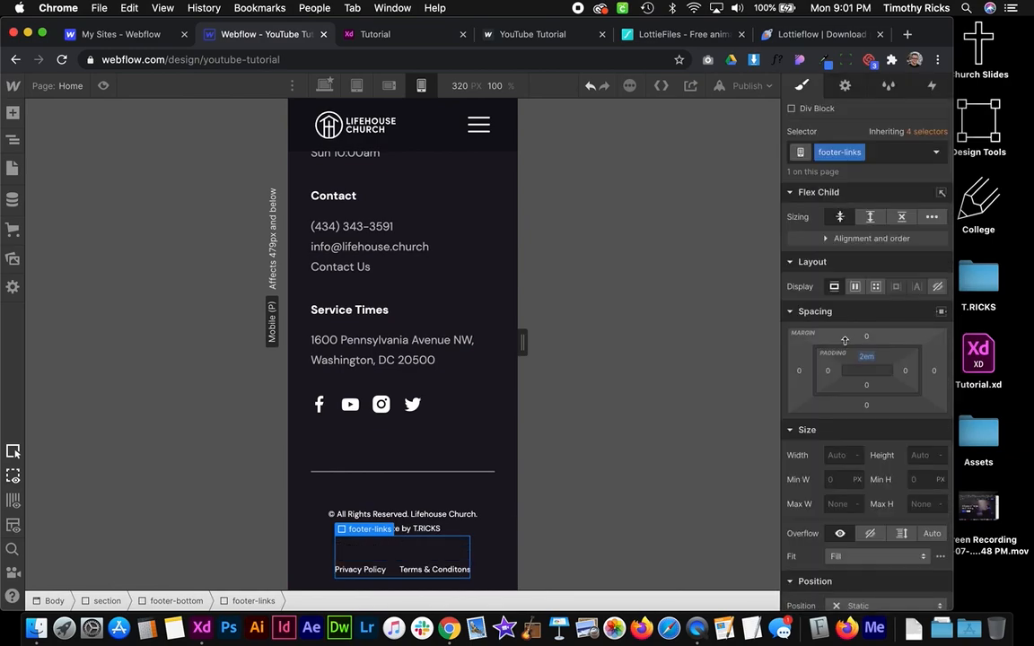
{"action": "left_click", "coordinate": [866, 357]}
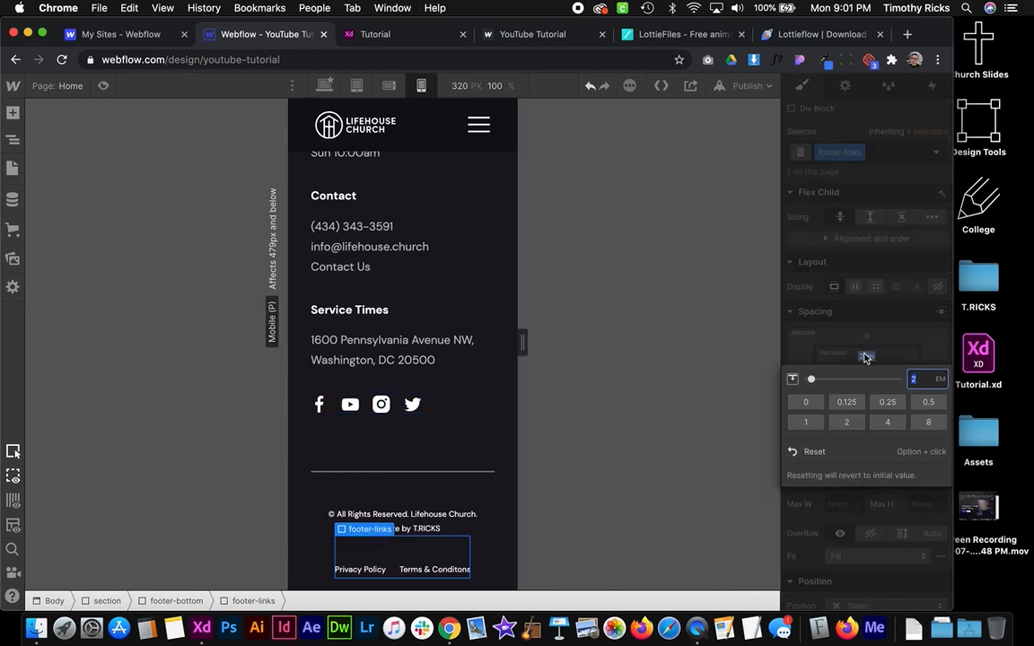
{"action": "type", "text": "1em"}
{"action": "key", "text": "Return"}
{"action": "left_click", "coordinate": [457, 361]}
{"action": "scroll", "coordinate": [457, 362], "scroll_direction": "down", "scroll_amount": 1}
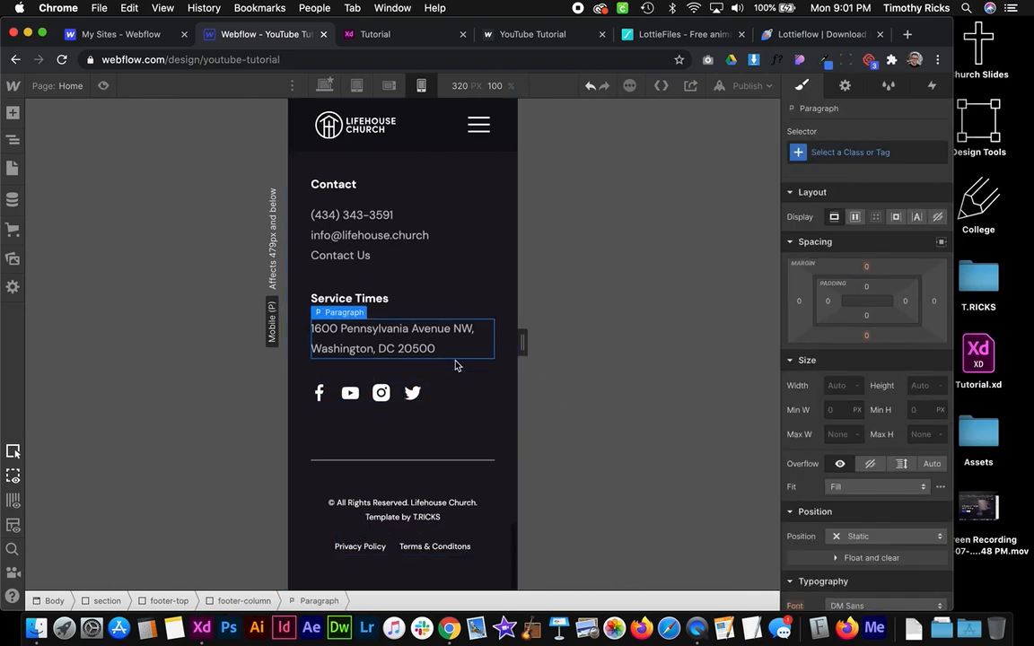
Reverse the vertical order of the footer-bottom block so the links come above the copyright text
{"action": "left_click", "coordinate": [467, 526]}
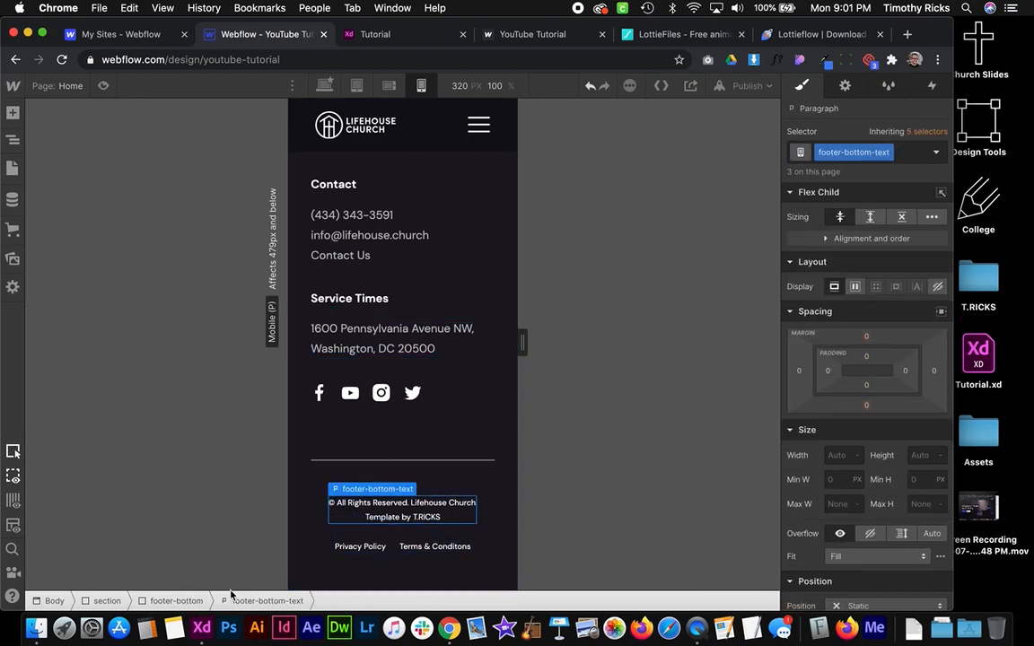
{"action": "left_click", "coordinate": [172, 600]}
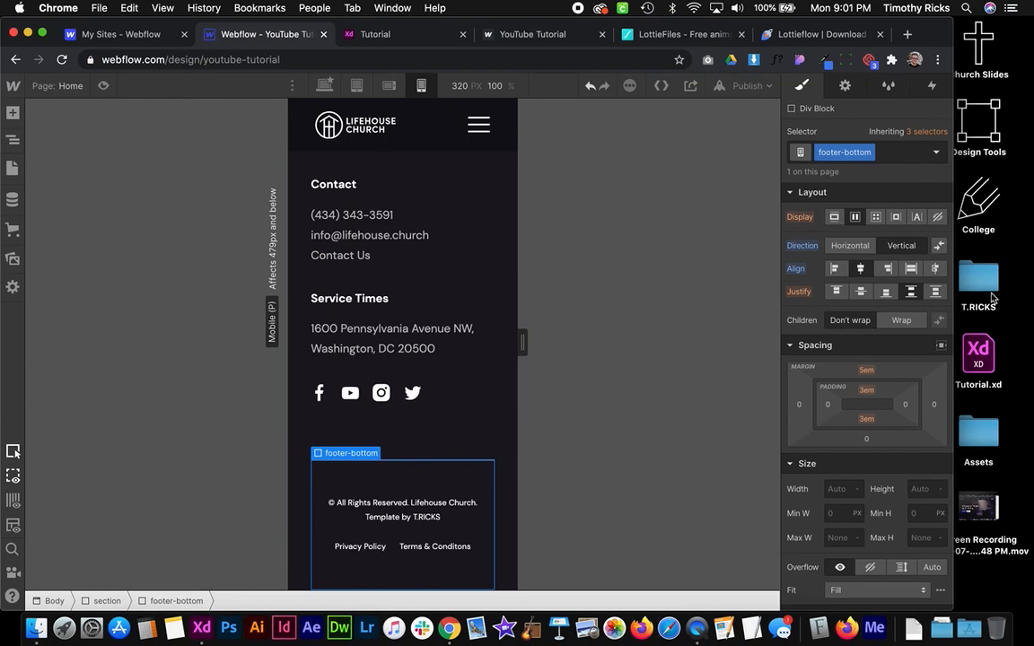
{"action": "left_click", "coordinate": [938, 246]}
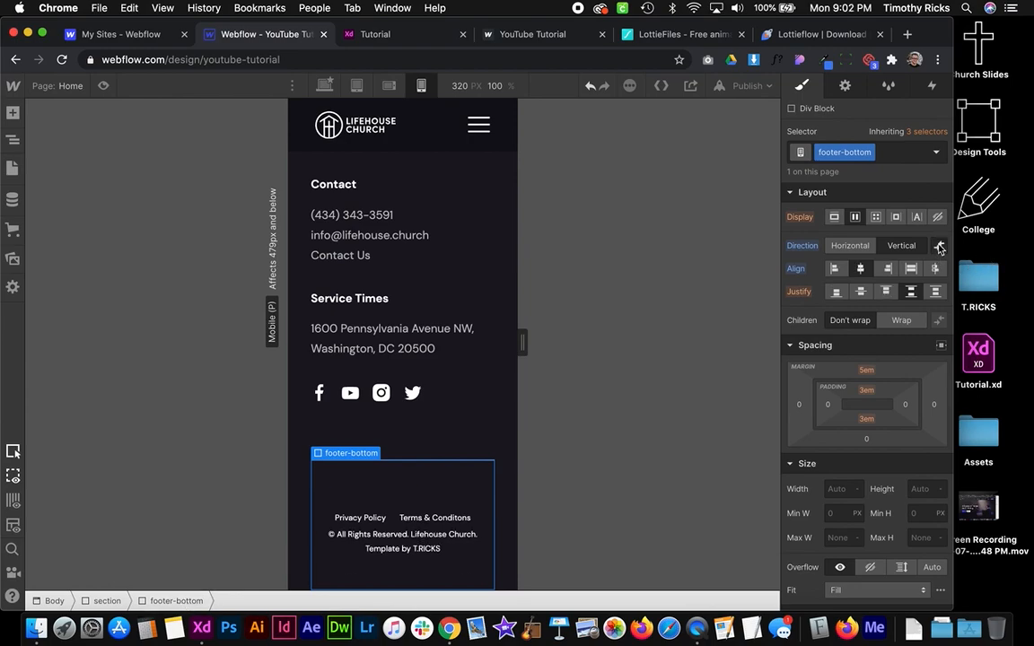
Reset the footer-links block's top padding and set its bottom padding to 1em
{"action": "left_click", "coordinate": [396, 525]}
{"action": "left_click", "coordinate": [866, 357]}
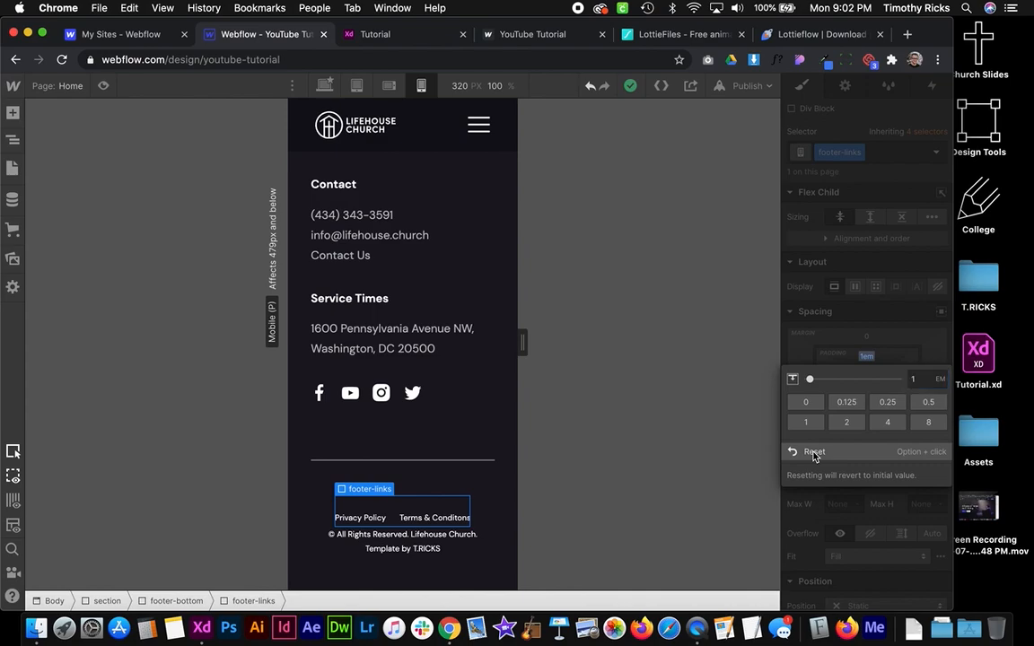
{"action": "left_click", "coordinate": [814, 453]}
{"action": "left_click", "coordinate": [865, 387]}
{"action": "type", "text": "1e"}
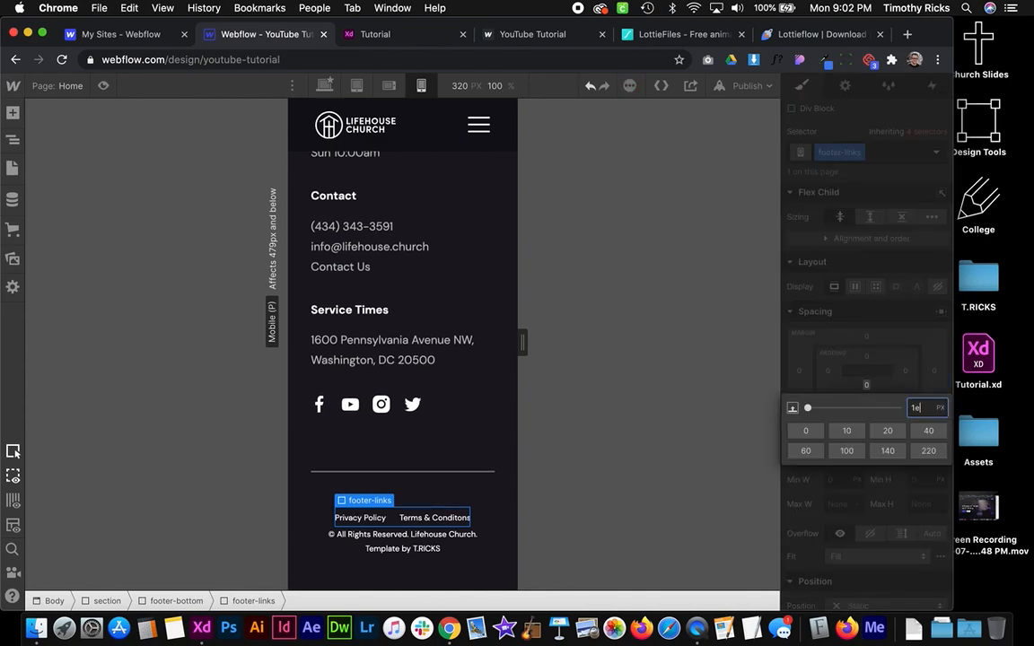
{"action": "type", "text": "m"}
{"action": "key", "text": "Return"}
{"action": "left_click", "coordinate": [488, 365]}
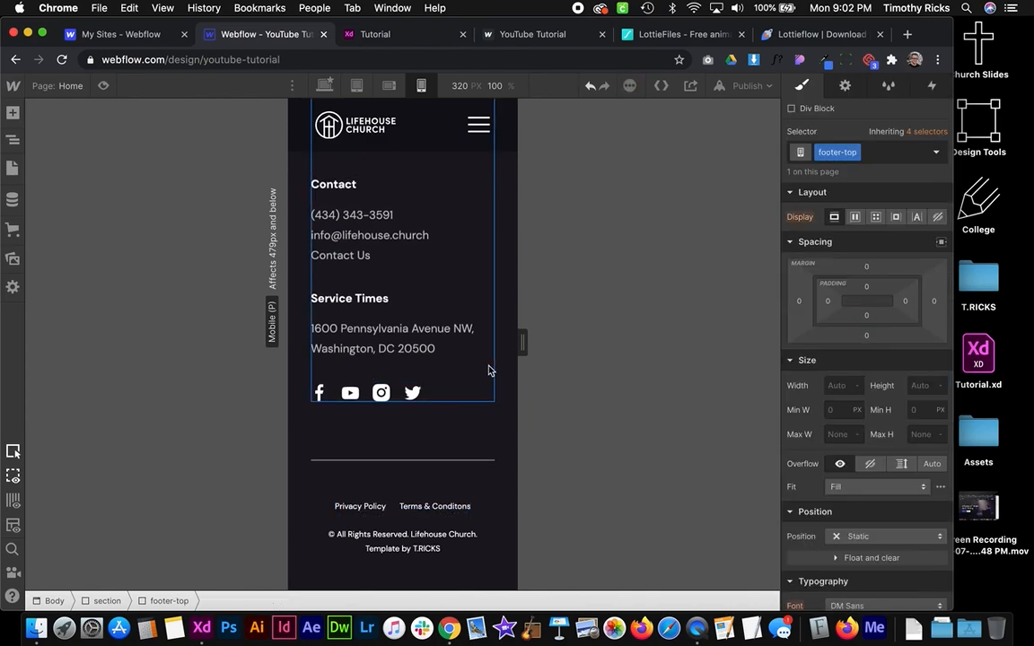
{"action": "left_click", "coordinate": [480, 473]}
{"action": "left_click", "coordinate": [476, 348]}
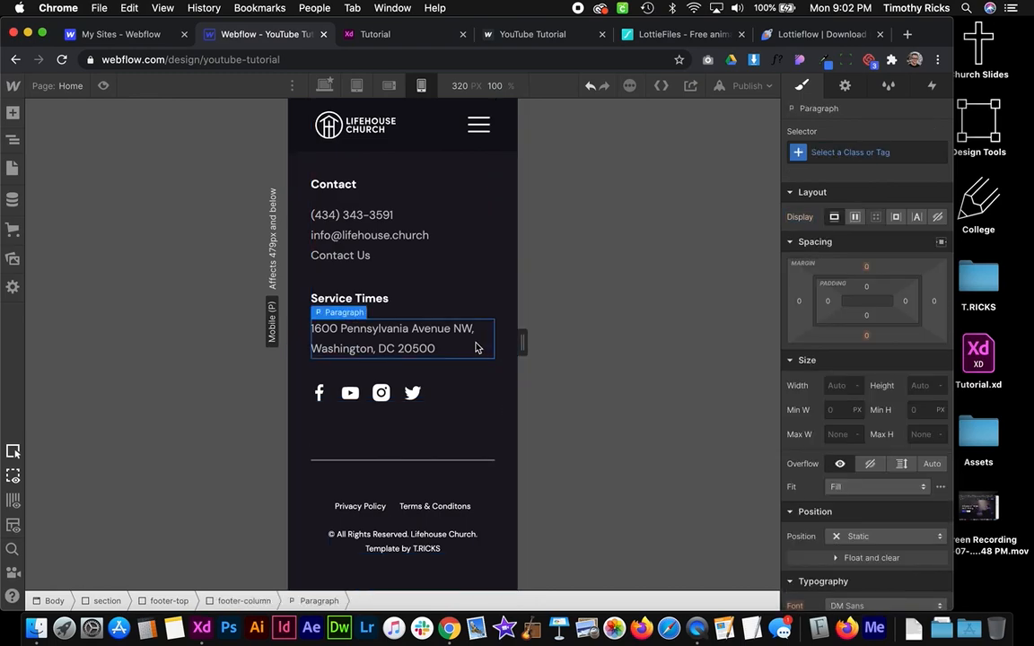
Return to the hero in the desktop view and set the canvas width to 5000 px to examine the layout
{"action": "scroll", "coordinate": [469, 305], "scroll_direction": "up", "scroll_amount": 5}
{"action": "scroll", "coordinate": [464, 285], "scroll_direction": "up", "scroll_amount": 10}
{"action": "scroll", "coordinate": [464, 286], "scroll_direction": "up", "scroll_amount": 15}
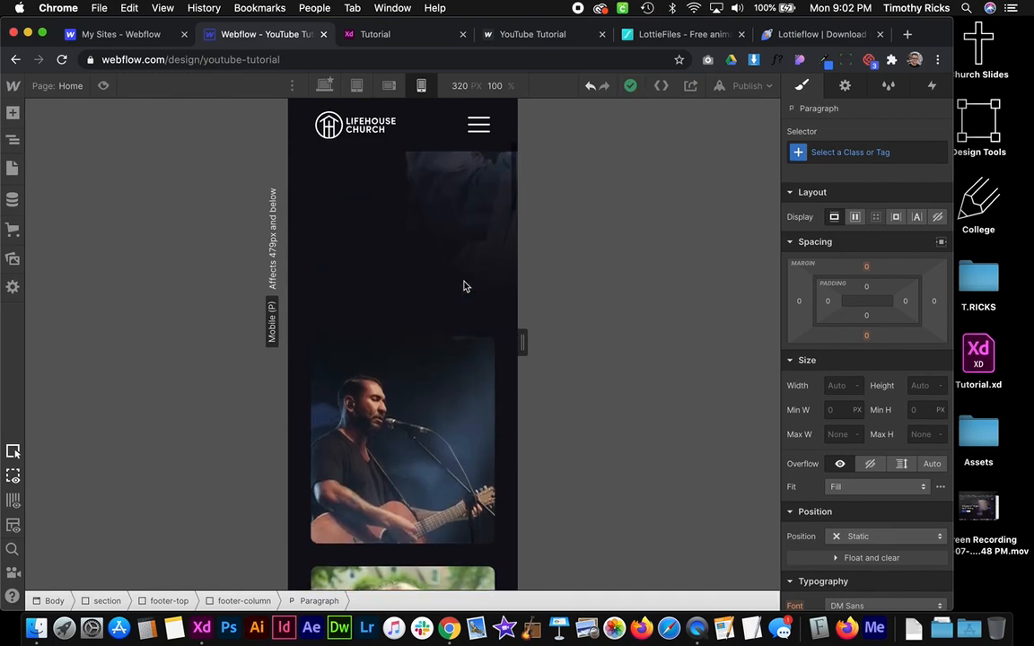
{"action": "scroll", "coordinate": [464, 286], "scroll_direction": "up", "scroll_amount": 5}
{"action": "left_click", "coordinate": [325, 85]}
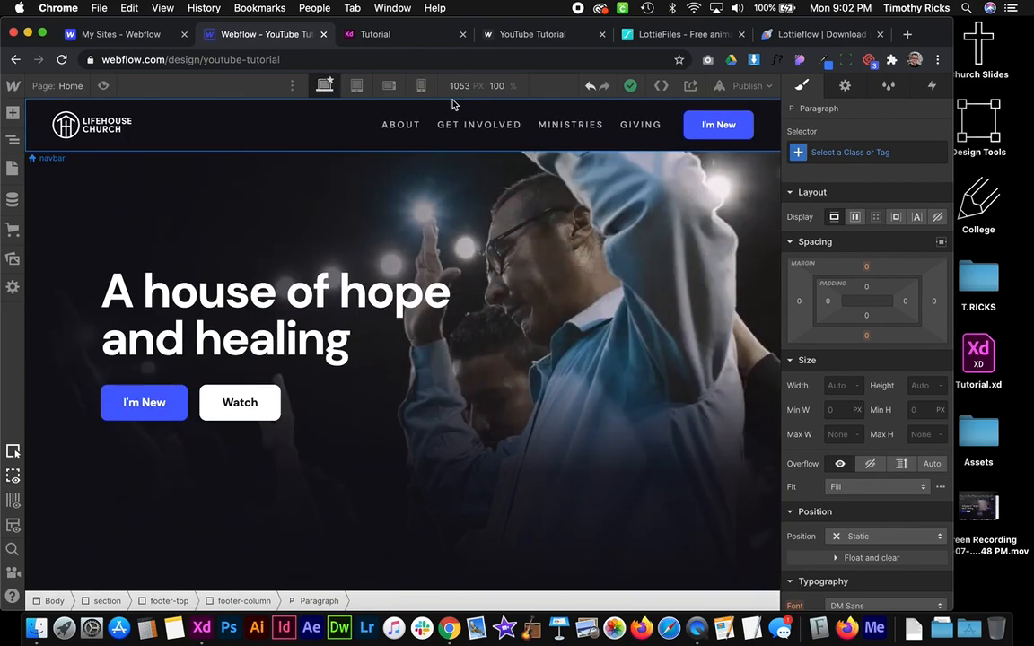
{"action": "left_click", "coordinate": [490, 83]}
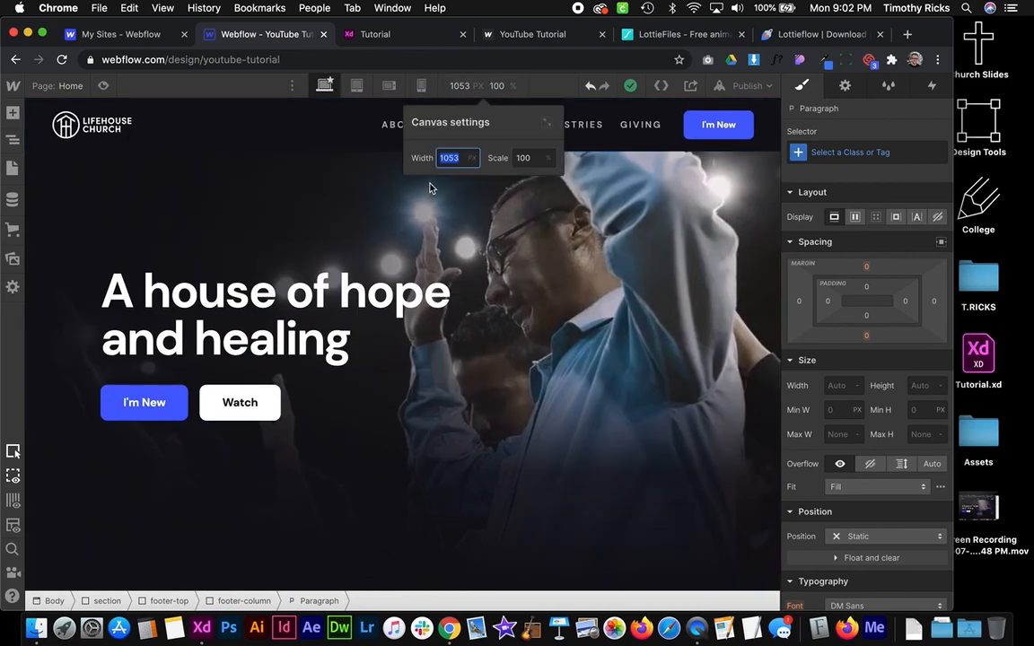
{"action": "type", "text": "5000"}
{"action": "key", "text": "Return"}
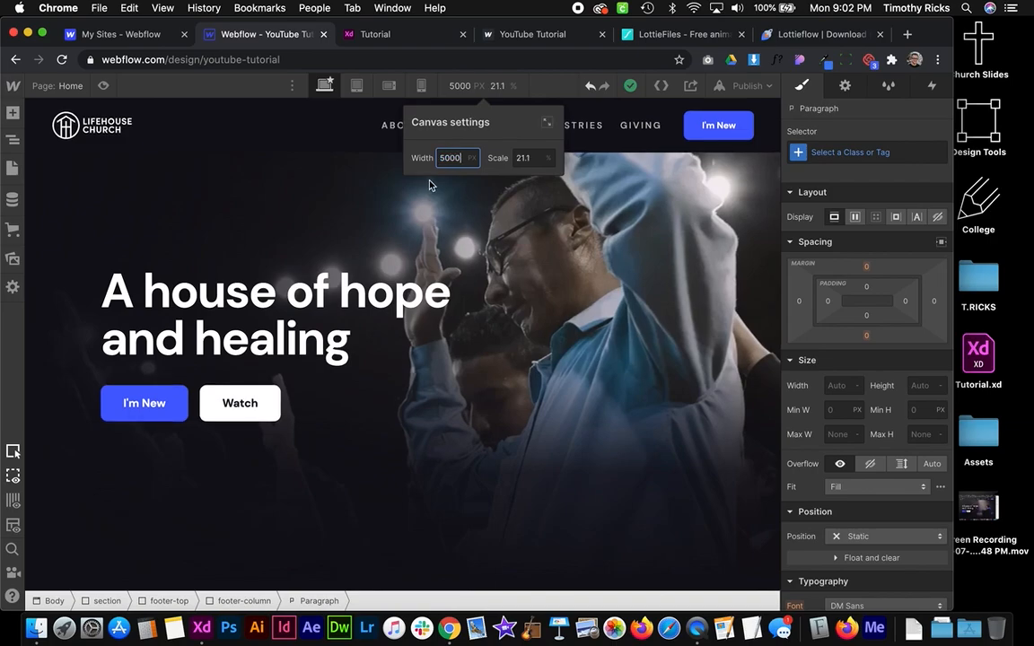
Restore the default canvas width and review the desktop page from the hero to the footer
{"action": "left_click", "coordinate": [545, 122]}
{"action": "double_click", "coordinate": [494, 349]}
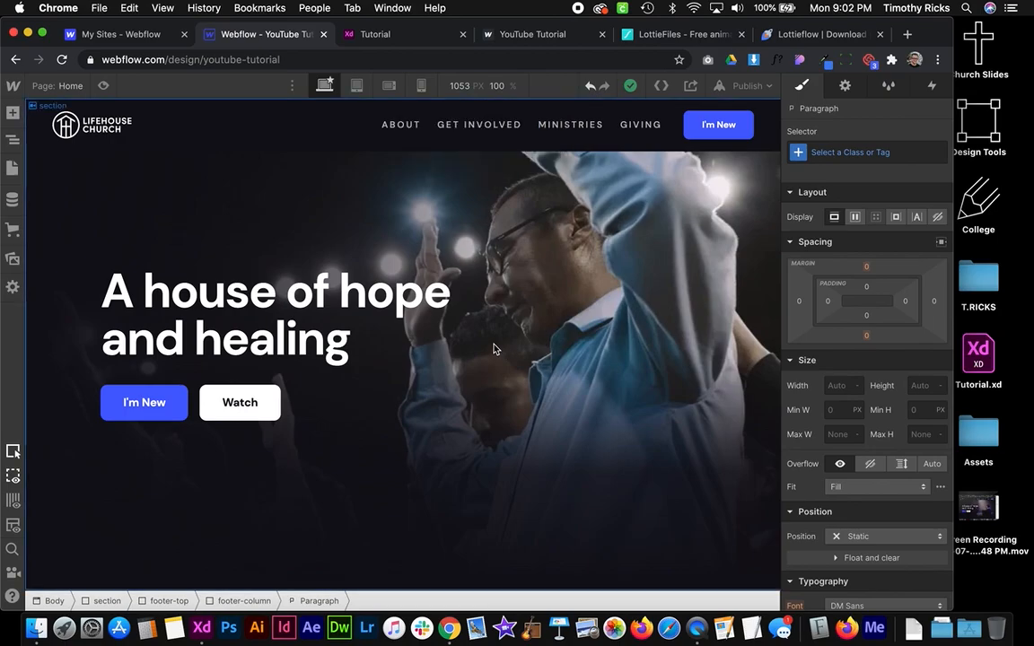
{"action": "scroll", "coordinate": [493, 349], "scroll_direction": "down", "scroll_amount": 8}
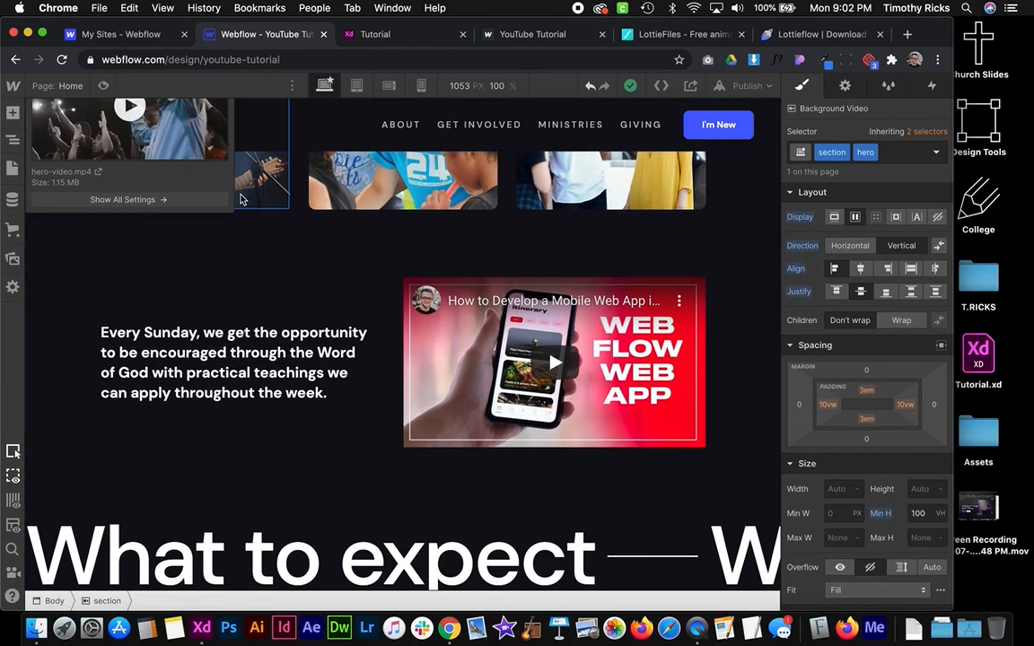
{"action": "scroll", "coordinate": [240, 199], "scroll_direction": "up", "scroll_amount": 5}
{"action": "left_click", "coordinate": [223, 211]}
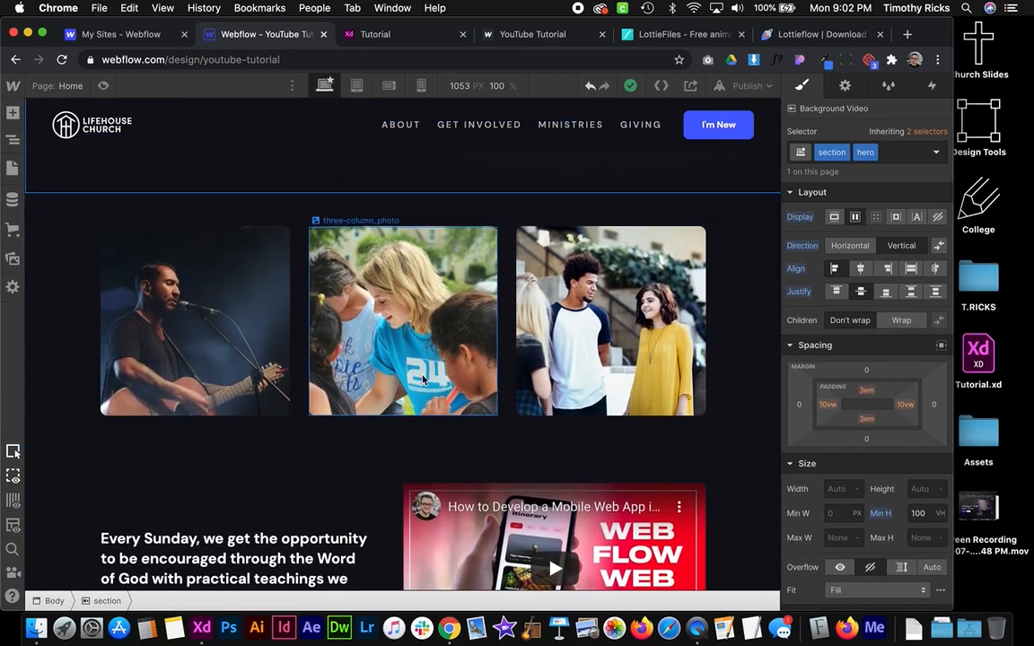
{"action": "scroll", "coordinate": [423, 378], "scroll_direction": "down", "scroll_amount": 15}
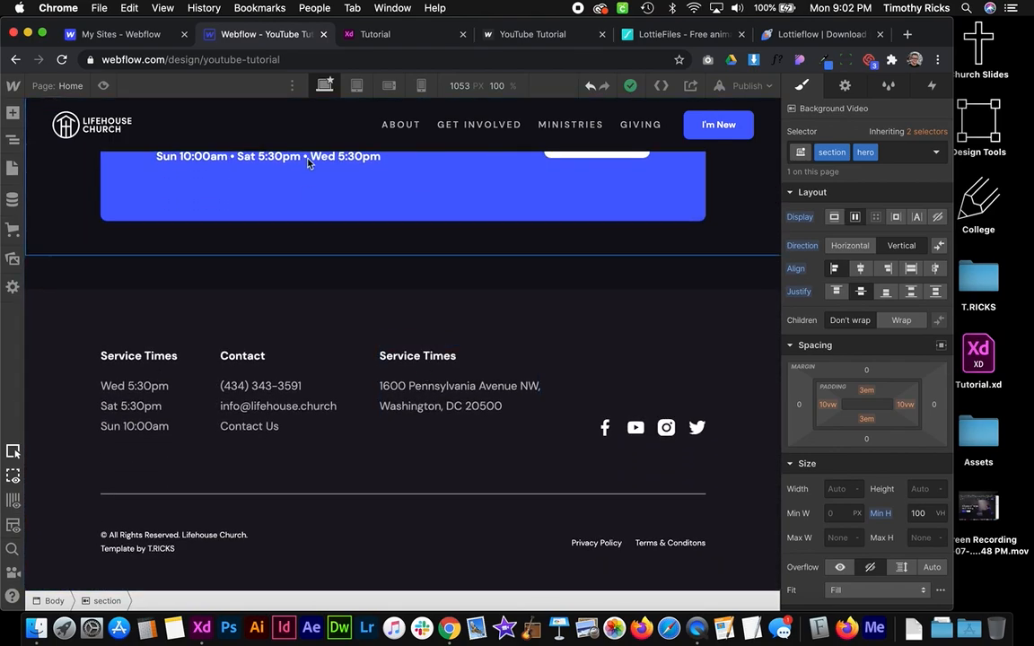
Try 3vw left and right padding on the section class in the mobile landscape view
{"action": "left_click", "coordinate": [357, 85]}
{"action": "left_click", "coordinate": [388, 87]}
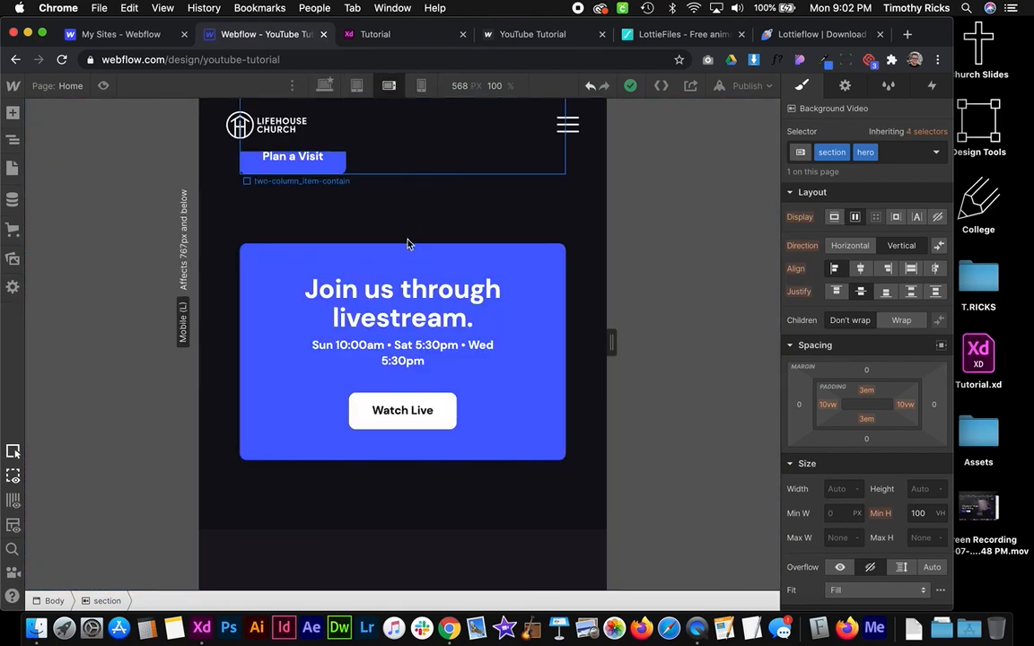
{"action": "scroll", "coordinate": [408, 242], "scroll_direction": "up", "scroll_amount": 5}
{"action": "scroll", "coordinate": [231, 388], "scroll_direction": "down", "scroll_amount": 3}
{"action": "left_click", "coordinate": [222, 389]}
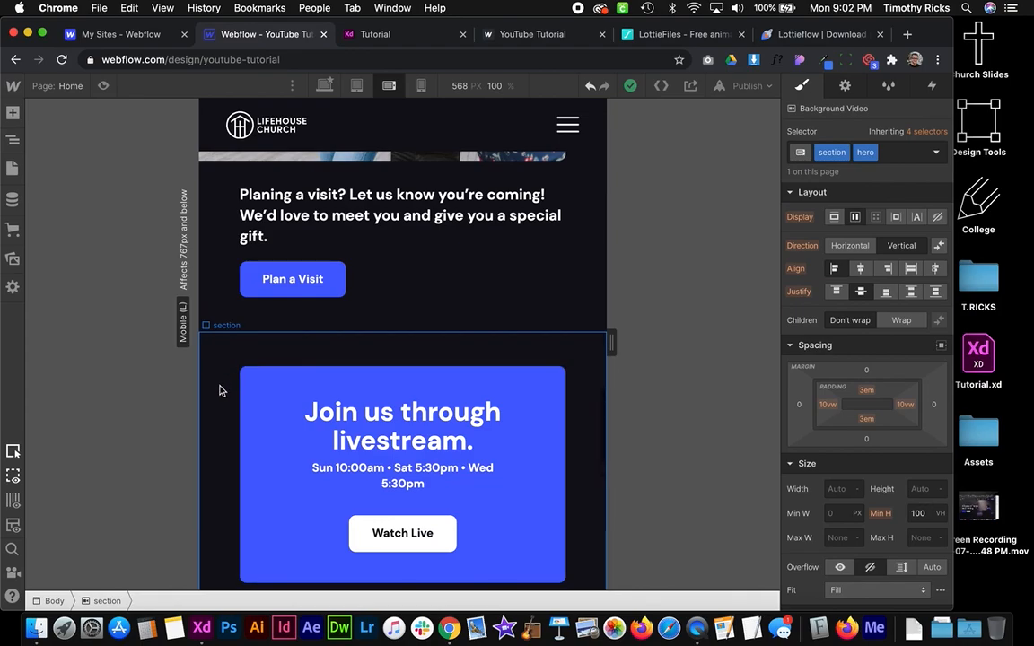
{"action": "scroll", "coordinate": [453, 385], "scroll_direction": "down", "scroll_amount": 1}
{"action": "left_click_drag", "start_coordinate": [827, 306], "coordinate": [822, 301]}
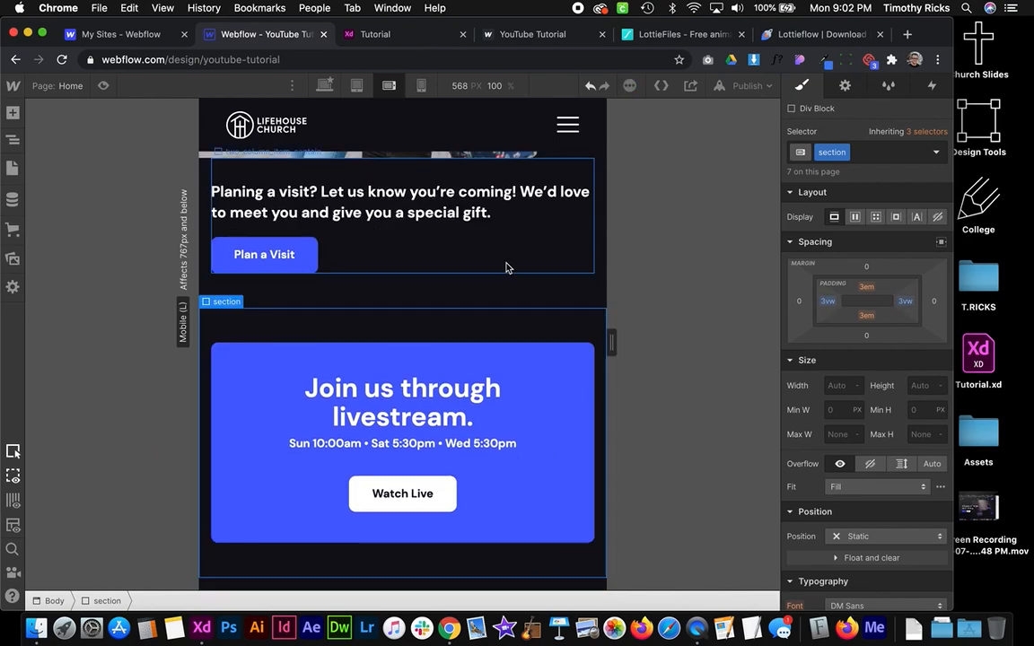
{"action": "scroll", "coordinate": [507, 267], "scroll_direction": "down", "scroll_amount": 3}
{"action": "key", "text": "super+z"}
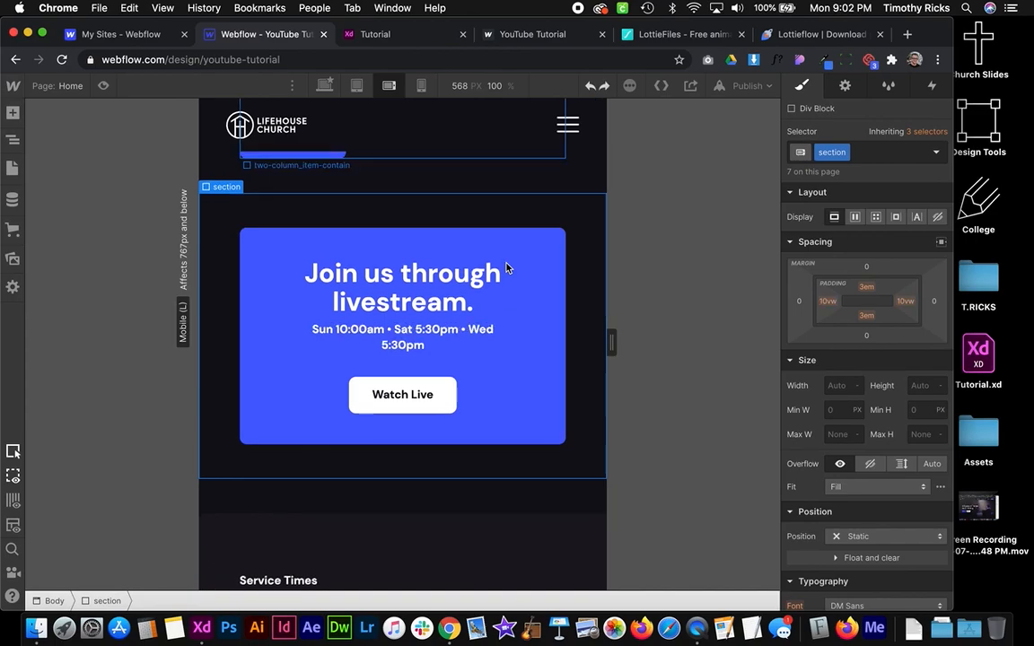
Check the footer on mobile landscape and review the whole page in the desktop view
{"action": "scroll", "coordinate": [452, 367], "scroll_direction": "down", "scroll_amount": 5}
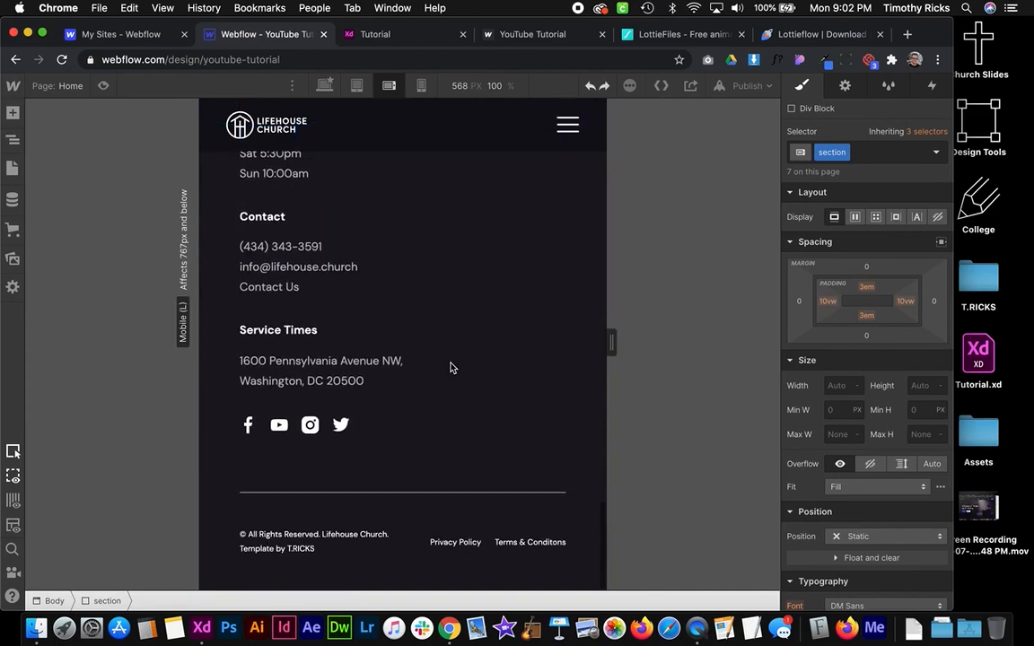
{"action": "left_click", "coordinate": [325, 85]}
{"action": "scroll", "coordinate": [333, 257], "scroll_direction": "up", "scroll_amount": 10}
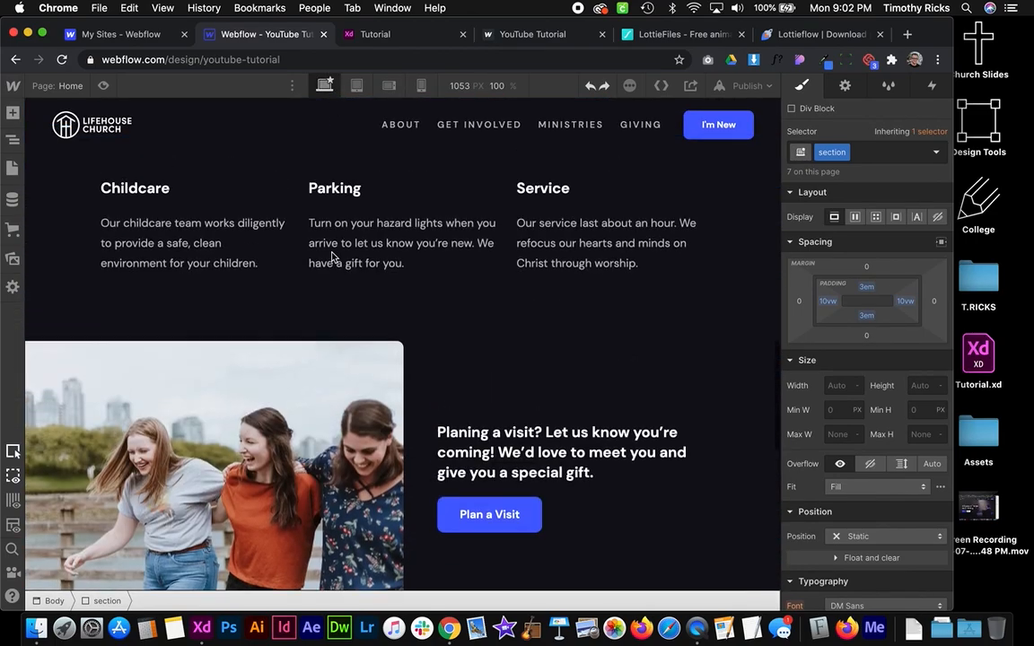
{"action": "scroll", "coordinate": [331, 258], "scroll_direction": "up", "scroll_amount": 5}
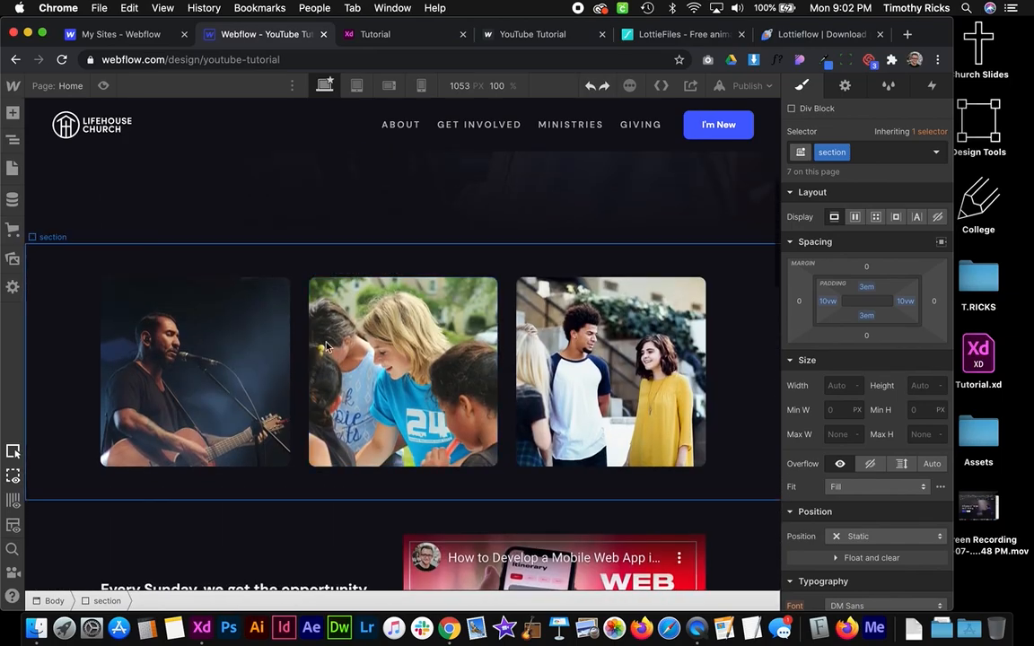
{"action": "scroll", "coordinate": [458, 370], "scroll_direction": "up", "scroll_amount": 4}
{"action": "scroll", "coordinate": [459, 370], "scroll_direction": "down", "scroll_amount": 5}
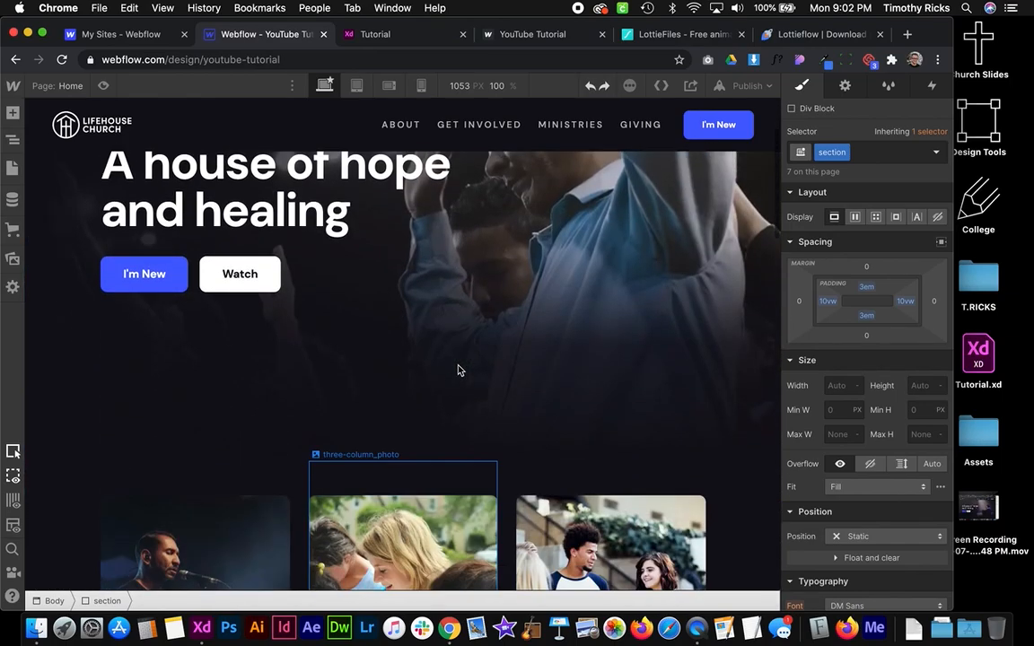
{"action": "scroll", "coordinate": [458, 370], "scroll_direction": "down", "scroll_amount": 15}
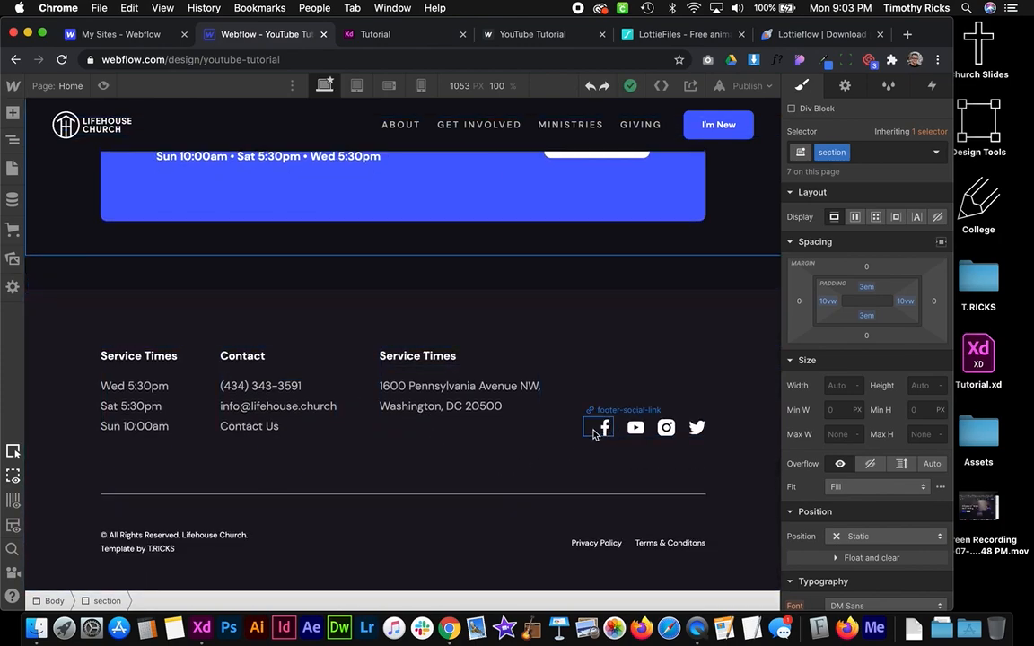
Lower the opacity of the footer-social-link class to about 68% in its Hover state
{"action": "left_click", "coordinate": [592, 433]}
{"action": "left_click", "coordinate": [936, 152]}
{"action": "left_click", "coordinate": [826, 212]}
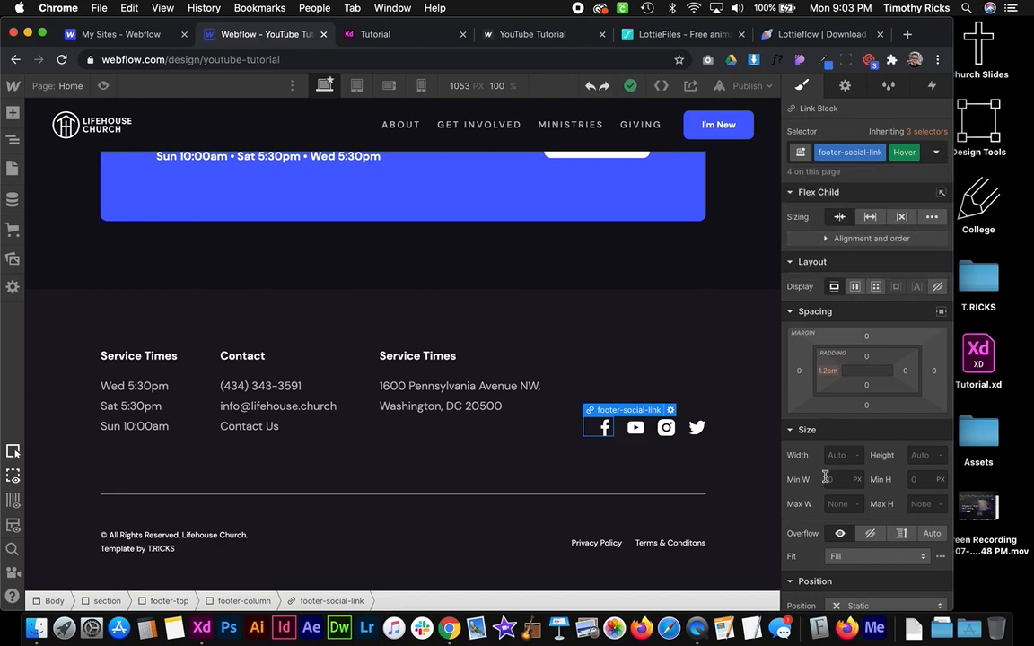
{"action": "scroll", "coordinate": [825, 464], "scroll_direction": "down", "scroll_amount": 10}
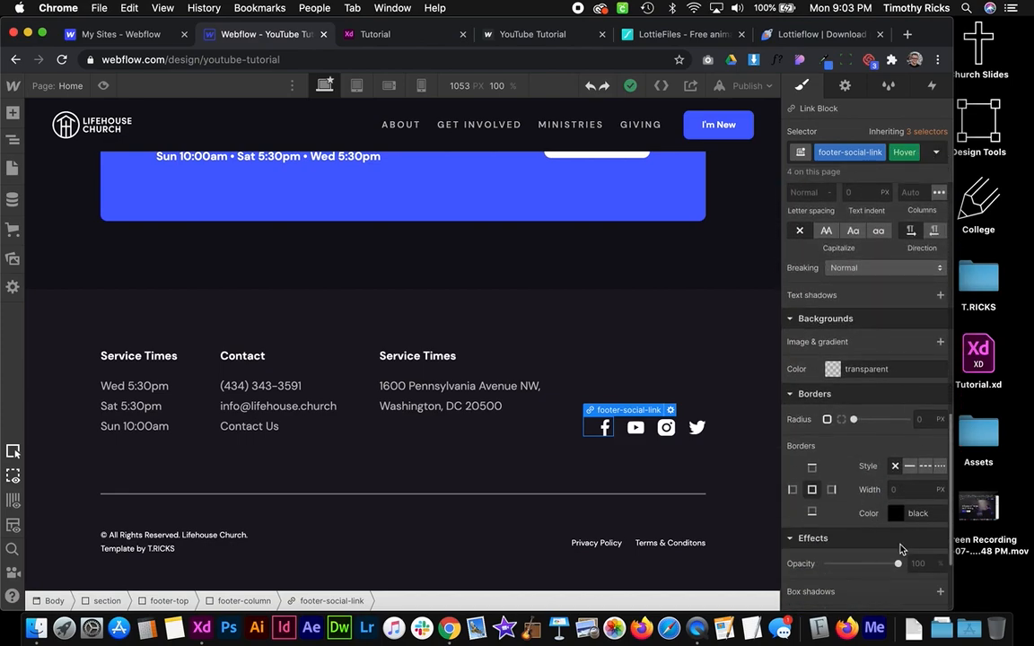
{"action": "left_click_drag", "start_coordinate": [889, 558], "coordinate": [873, 563]}
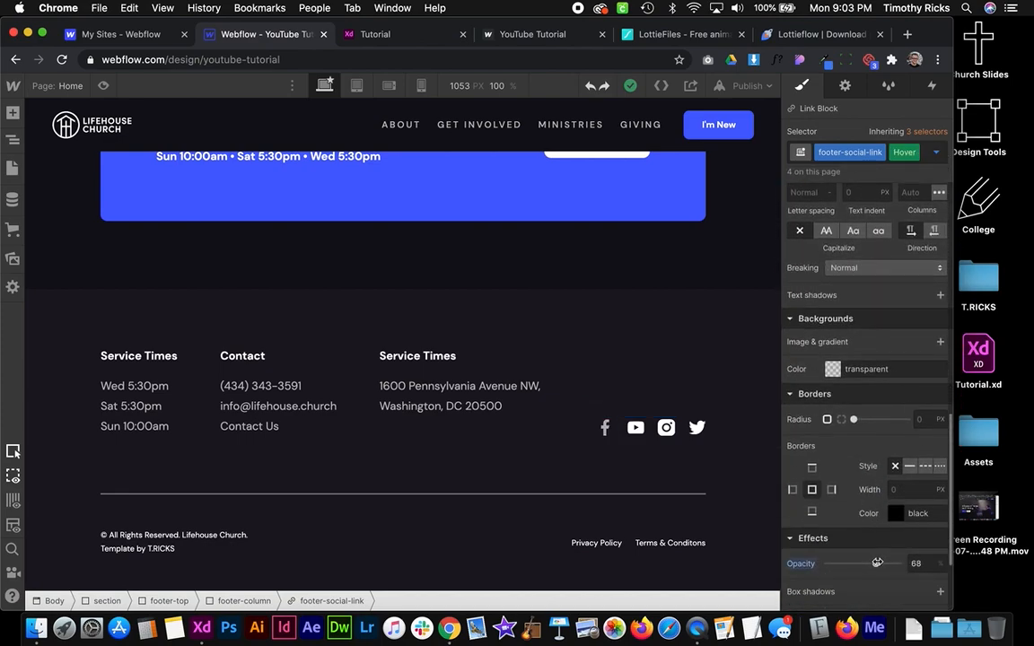
{"action": "left_click", "coordinate": [632, 339]}
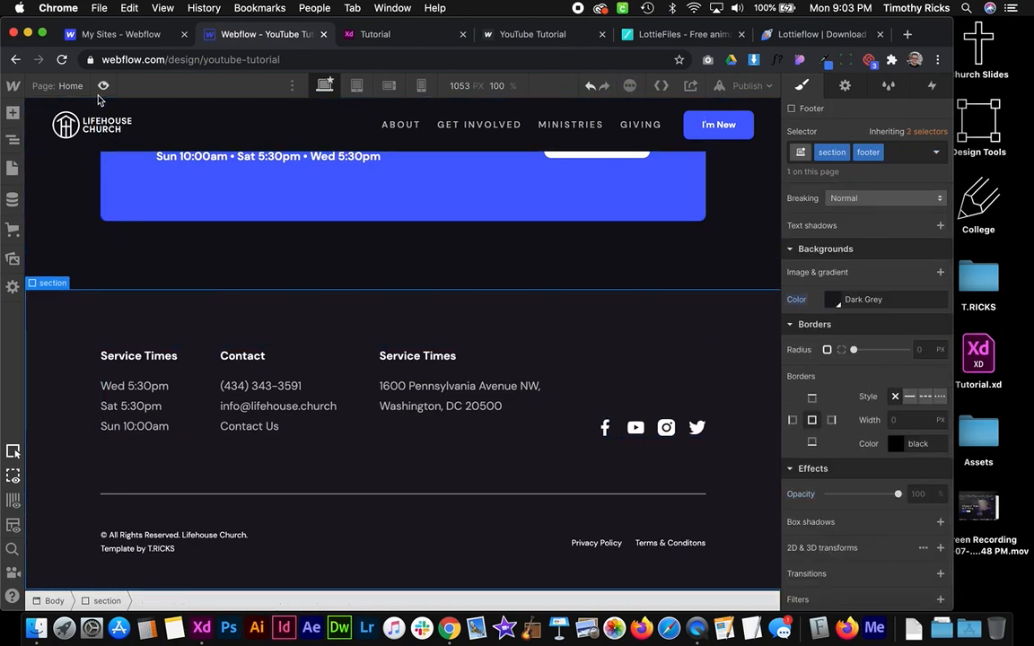
Preview the desktop page from the footer up to the hero and return to editing
{"action": "left_click", "coordinate": [103, 85]}
{"action": "scroll", "coordinate": [634, 465], "scroll_direction": "down", "scroll_amount": 5}
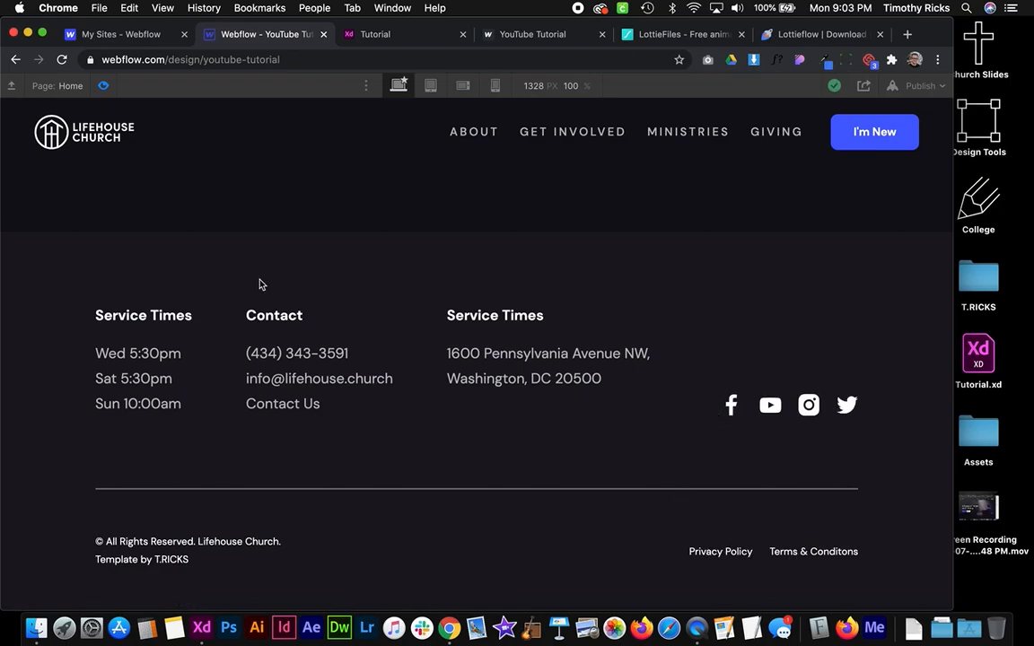
{"action": "scroll", "coordinate": [260, 285], "scroll_direction": "up", "scroll_amount": 20}
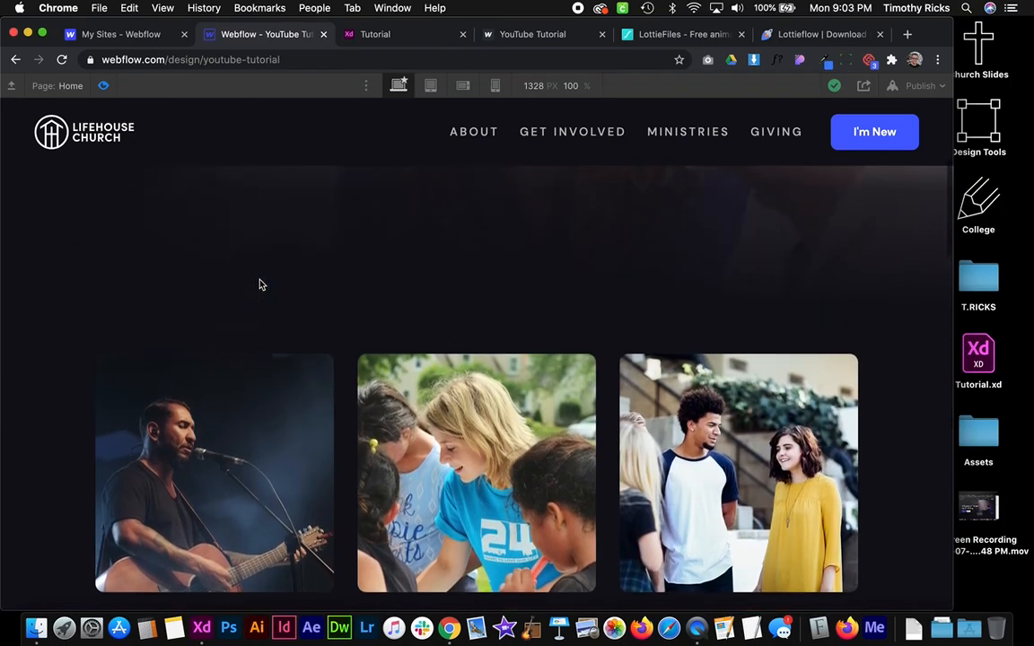
{"action": "scroll", "coordinate": [260, 285], "scroll_direction": "up", "scroll_amount": 5}
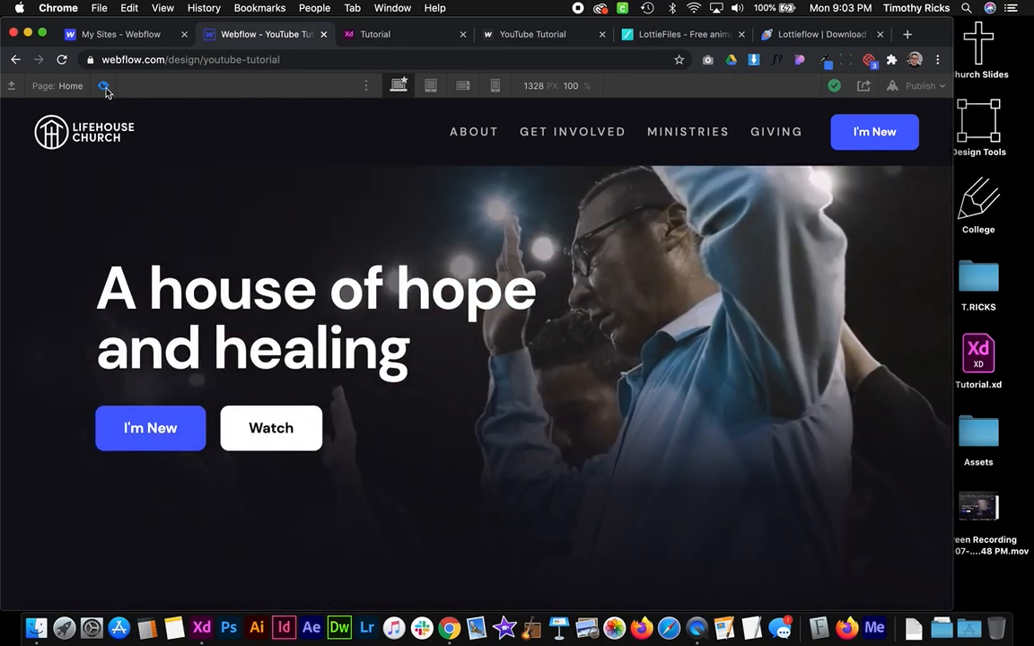
{"action": "left_click", "coordinate": [104, 87]}
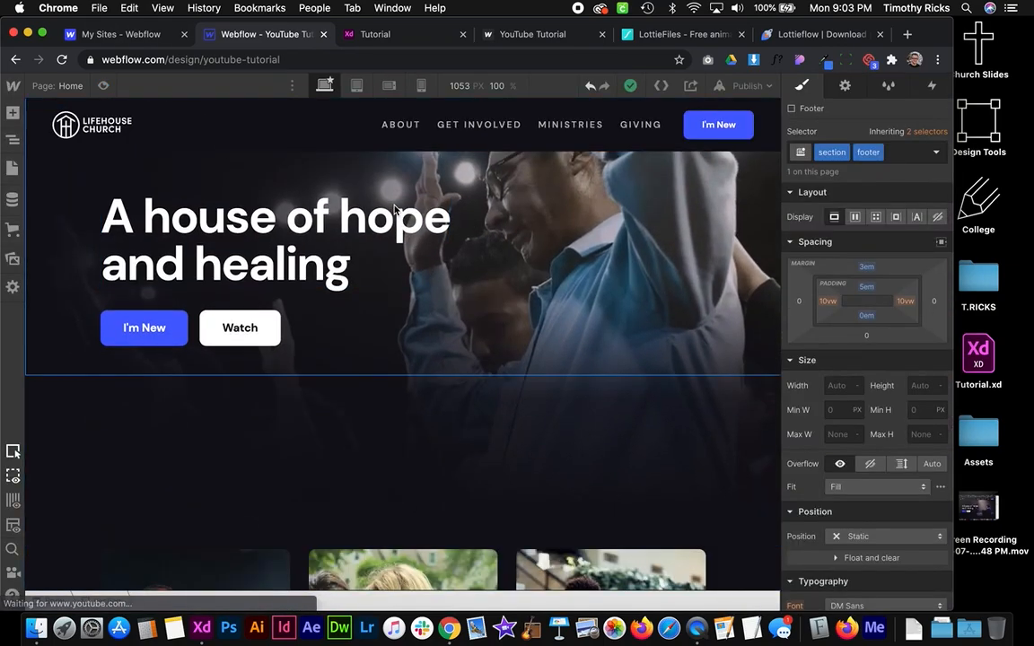
Turn the navbar into a reusable symbol named Nav and leave symbol editing
{"action": "scroll", "coordinate": [395, 209], "scroll_direction": "down", "scroll_amount": 5}
{"action": "left_click", "coordinate": [298, 149]}
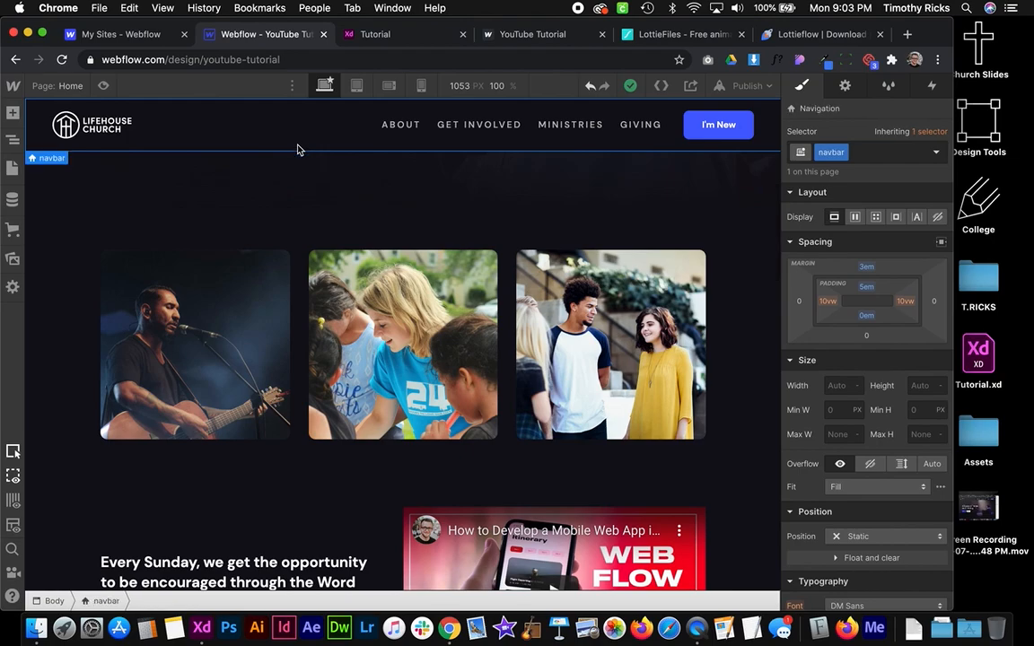
{"action": "scroll", "coordinate": [207, 222], "scroll_direction": "up", "scroll_amount": 5}
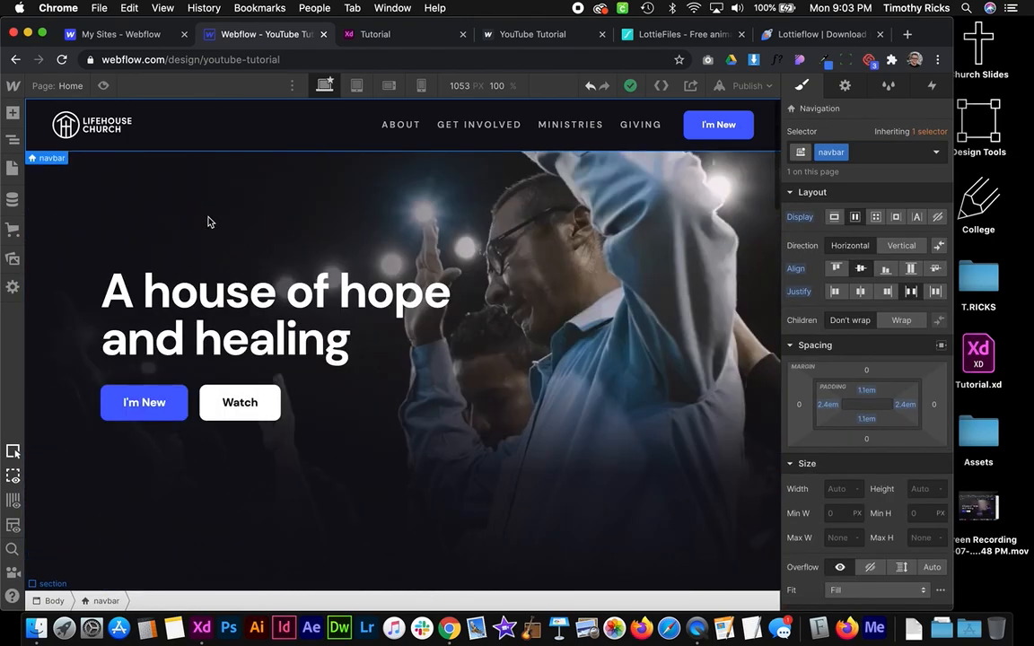
{"action": "left_click", "coordinate": [14, 117]}
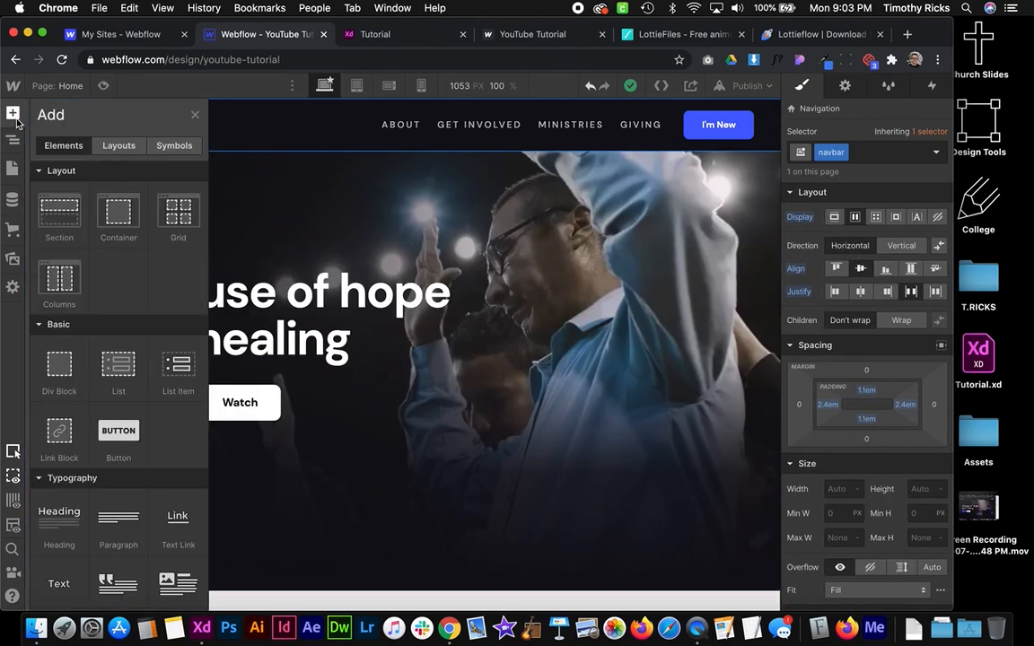
{"action": "left_click", "coordinate": [172, 146]}
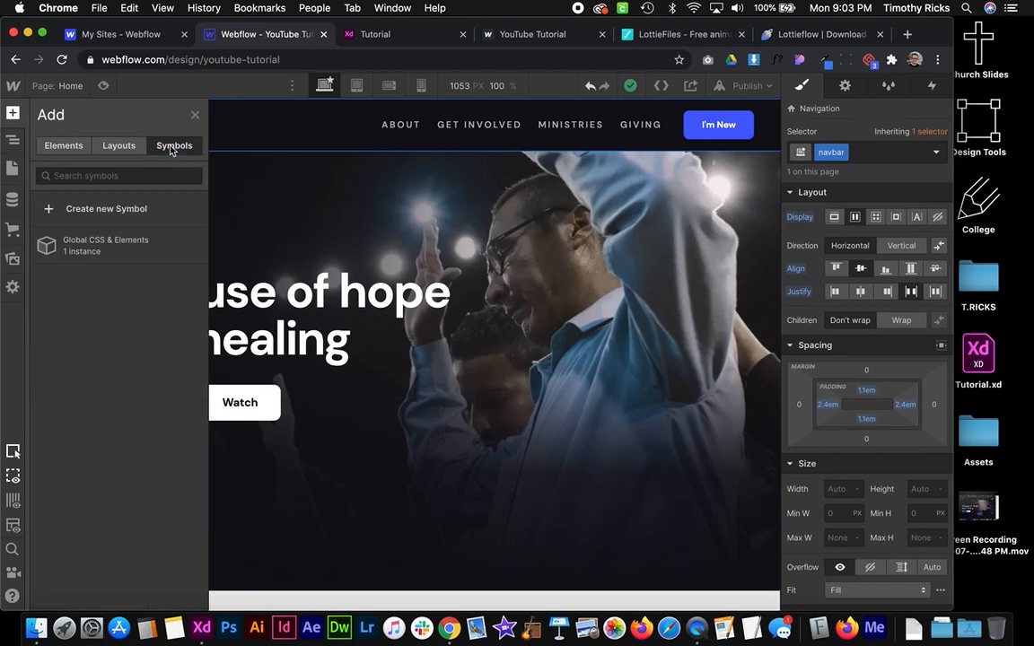
{"action": "left_click", "coordinate": [129, 210]}
{"action": "type", "text": "Nav"}
{"action": "left_click", "coordinate": [154, 299]}
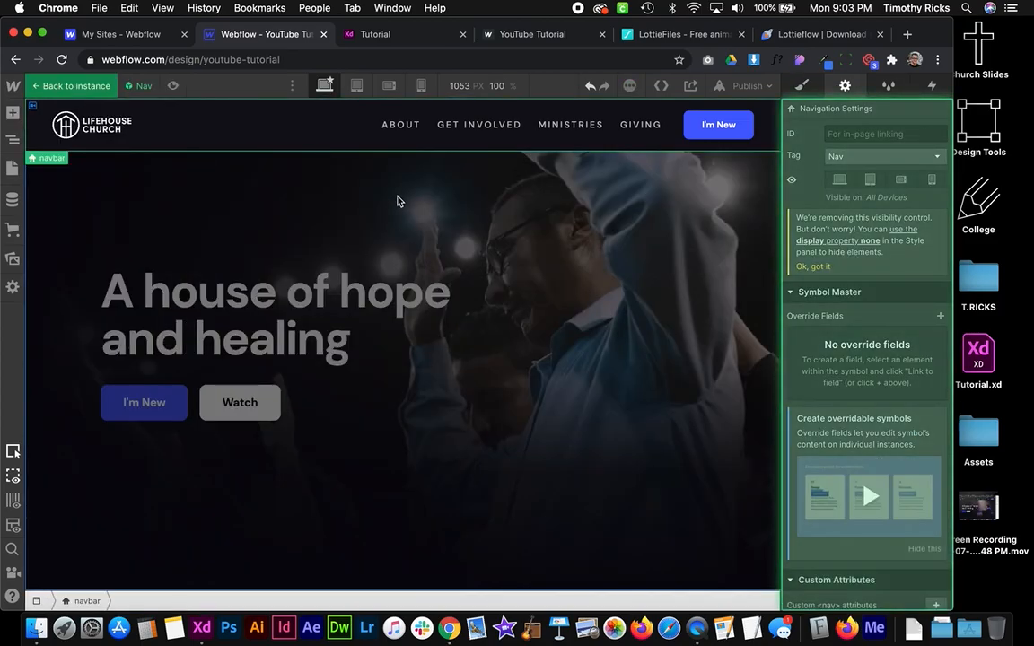
{"action": "left_click", "coordinate": [399, 201]}
Turn the footer section into a reusable symbol named Footer and leave symbol editing
{"action": "scroll", "coordinate": [396, 201], "scroll_direction": "down", "scroll_amount": 15}
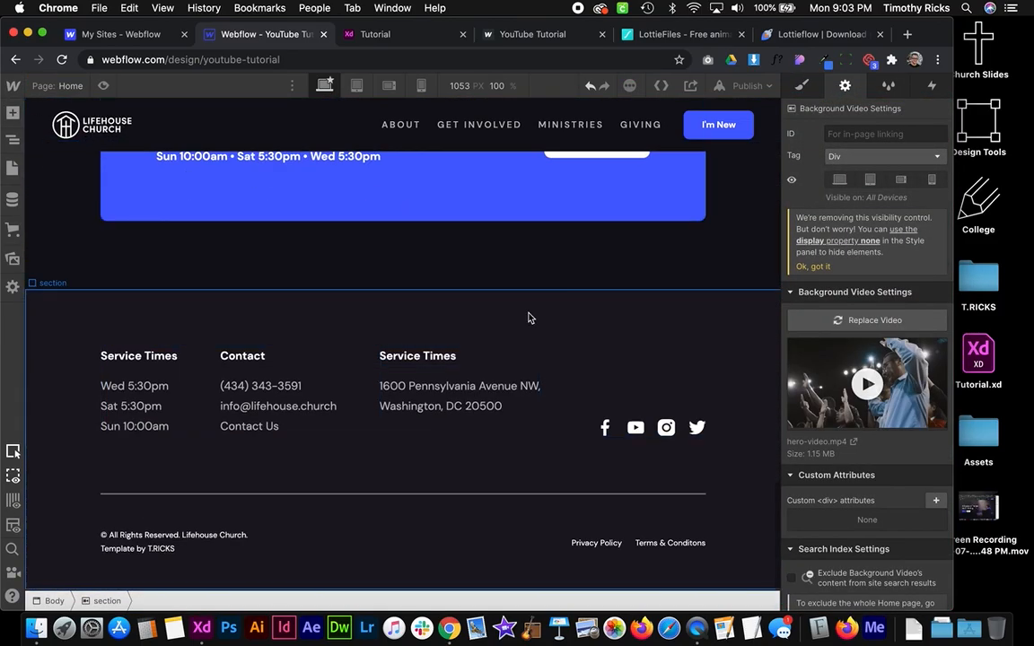
{"action": "left_click", "coordinate": [376, 311]}
{"action": "left_click", "coordinate": [12, 112]}
{"action": "left_click", "coordinate": [152, 146]}
{"action": "left_click", "coordinate": [104, 206]}
{"action": "type", "text": "Footer"}
{"action": "left_click", "coordinate": [175, 299]}
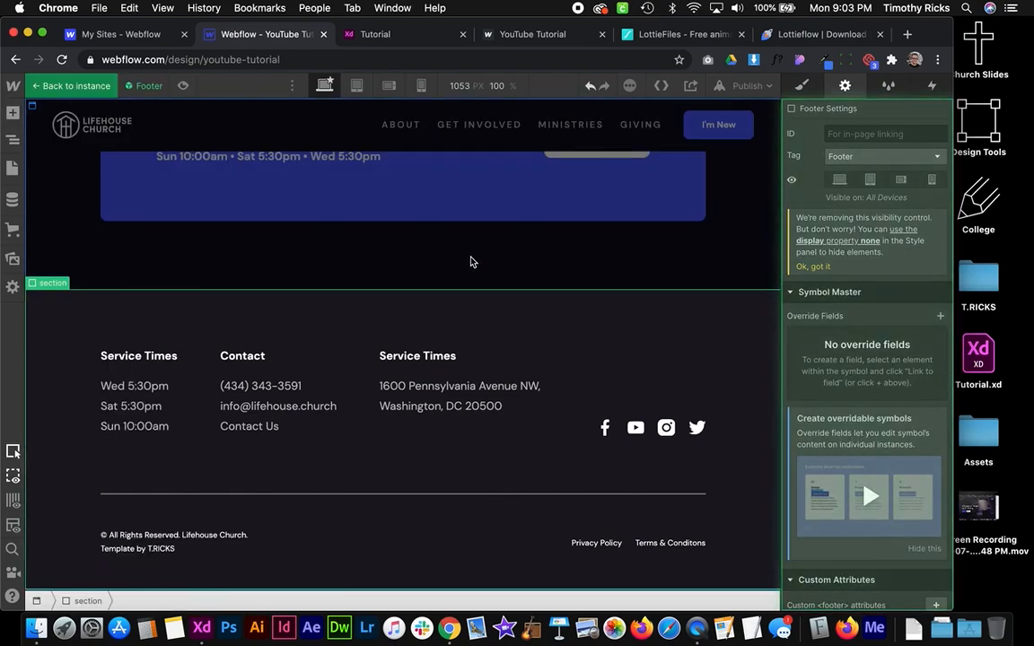
{"action": "double_click", "coordinate": [470, 262]}
Inspect the style options of the Footer and Nav symbol instances and return to the hero
{"action": "left_click", "coordinate": [673, 419]}
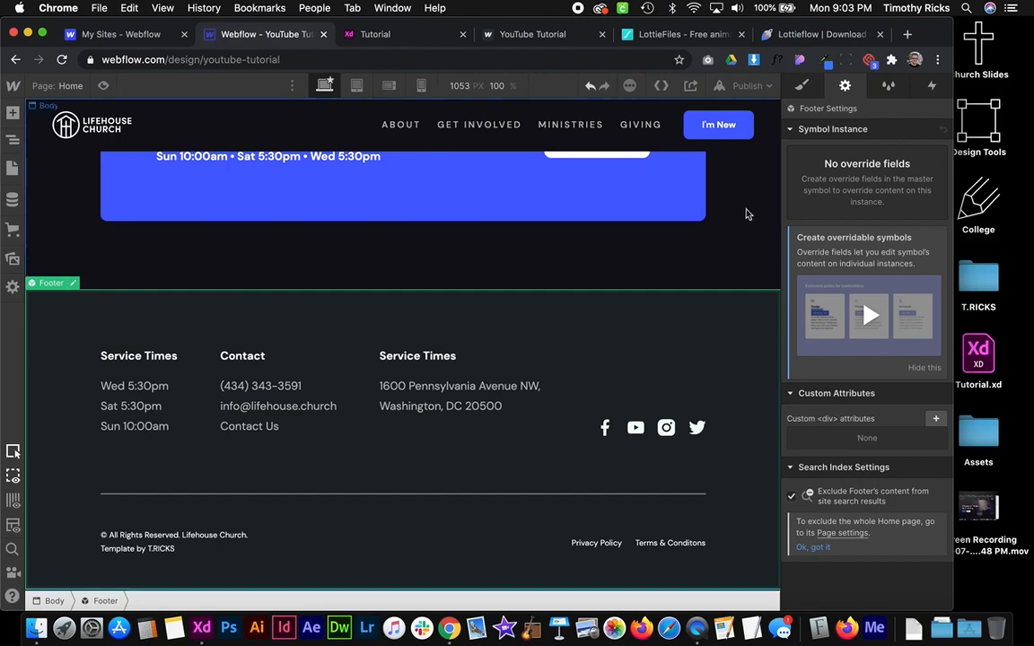
{"action": "left_click", "coordinate": [801, 85]}
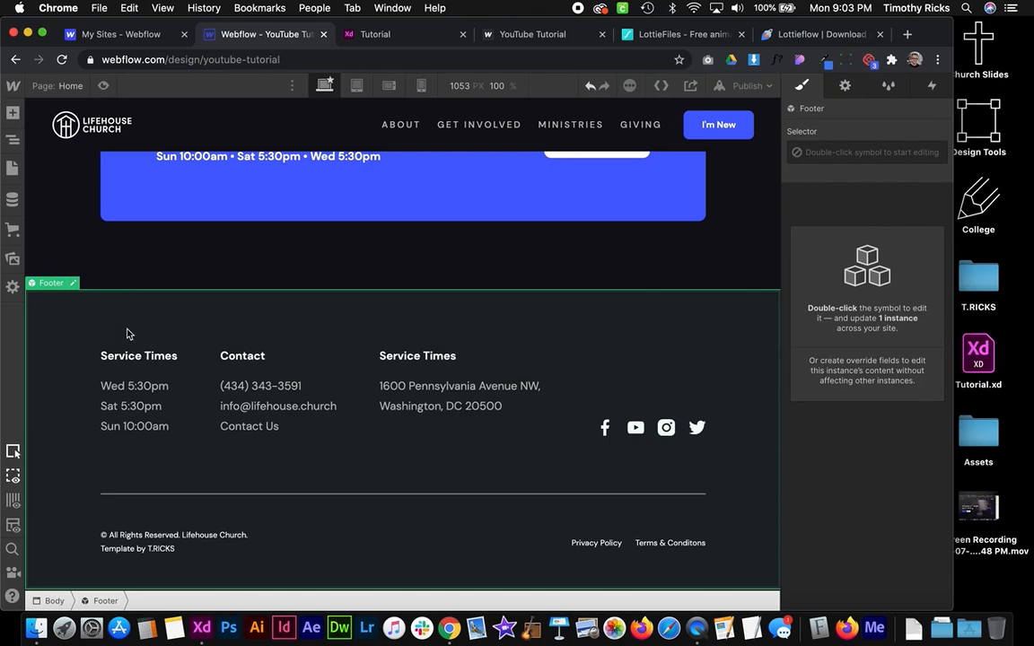
{"action": "left_click", "coordinate": [386, 121]}
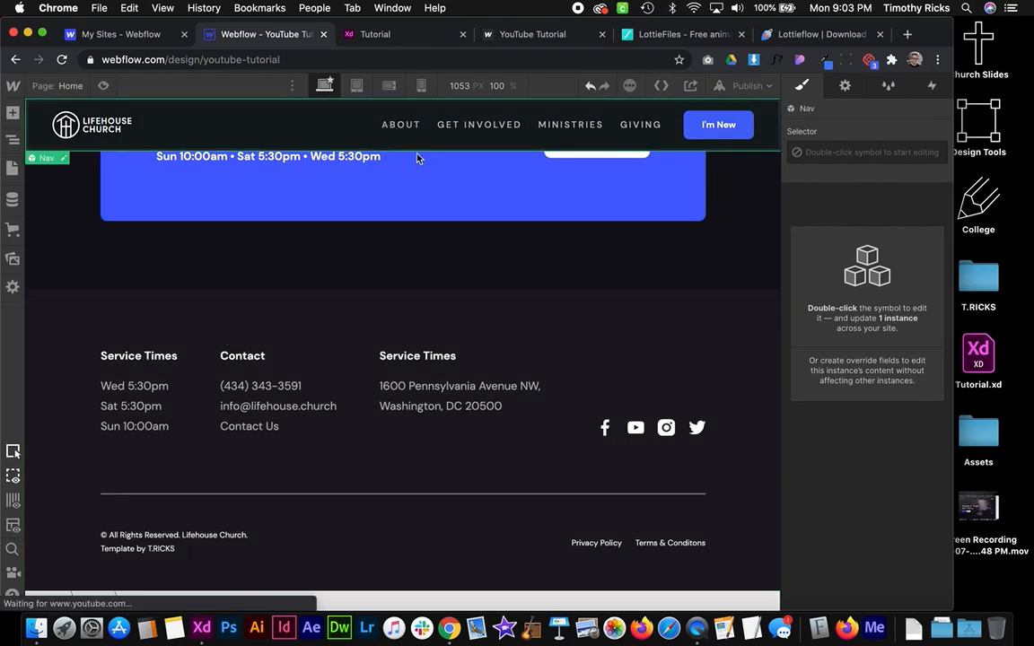
{"action": "scroll", "coordinate": [493, 434], "scroll_direction": "up", "scroll_amount": 20}
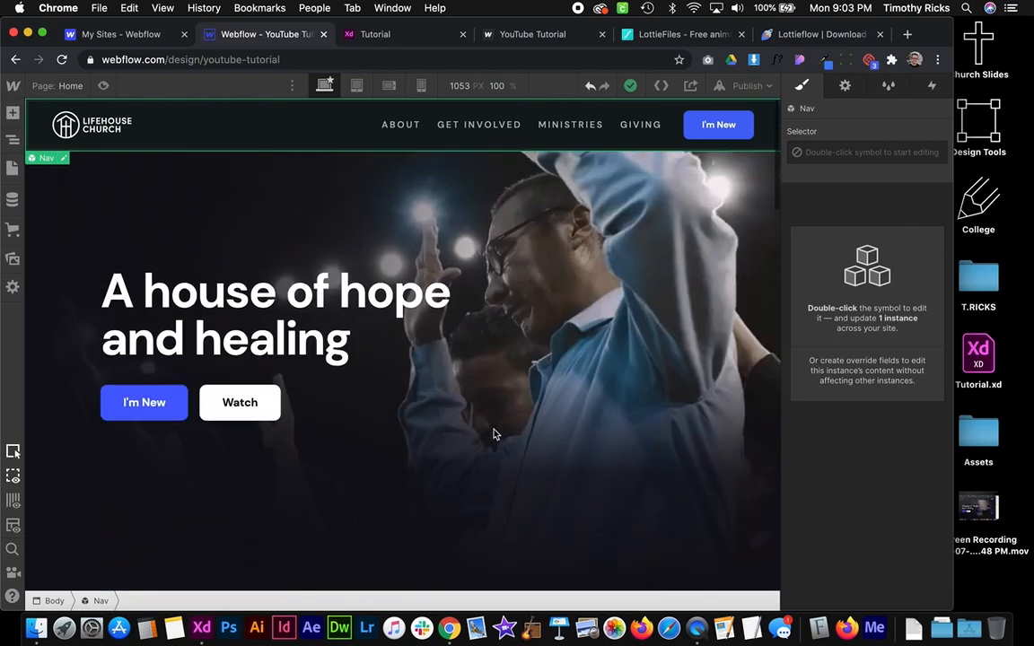